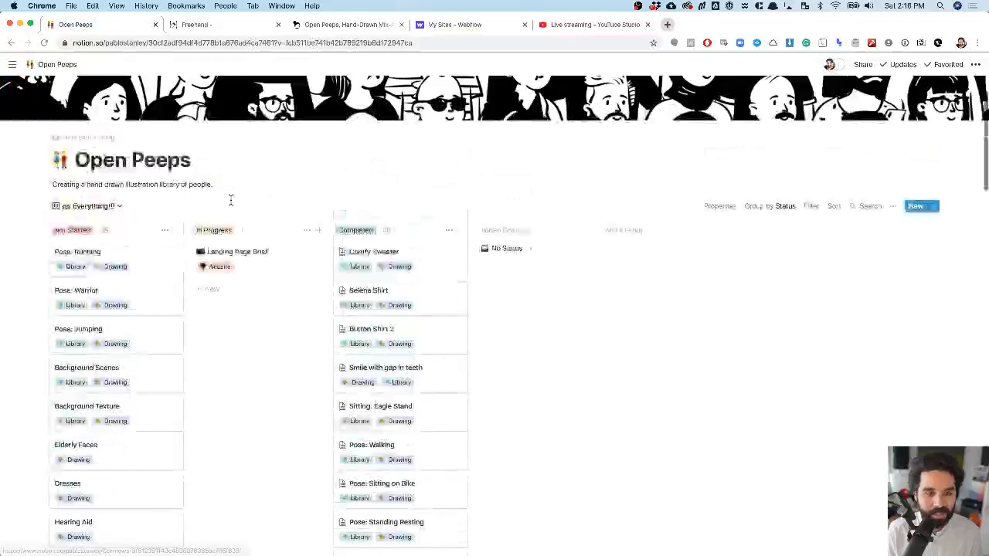
- Open the Landing Page Brief from the Open Peeps board and read its overview and landing page objectives
{"action": "scroll", "coordinate": [227, 321], "scroll_direction": "down", "scroll_amount": 1}
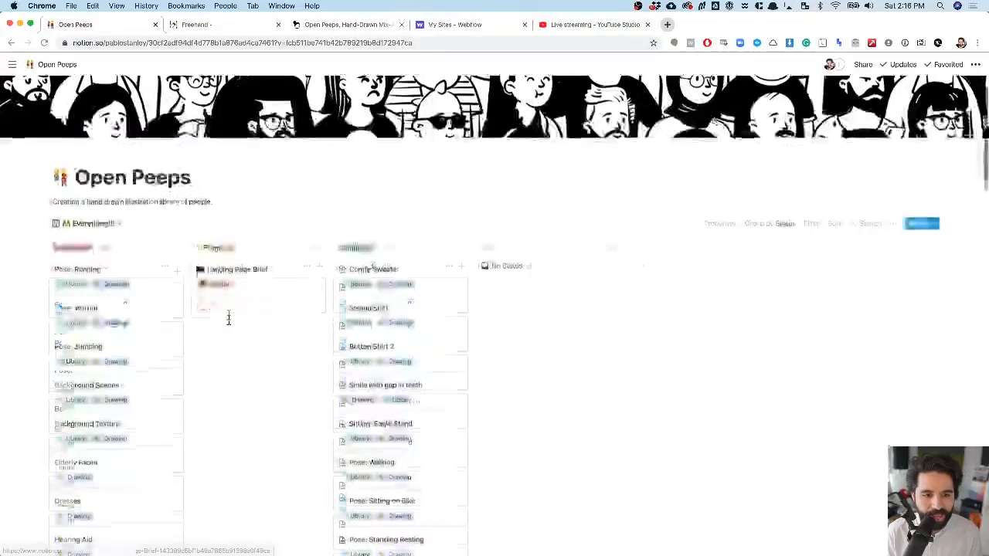
{"action": "left_click", "coordinate": [246, 269]}
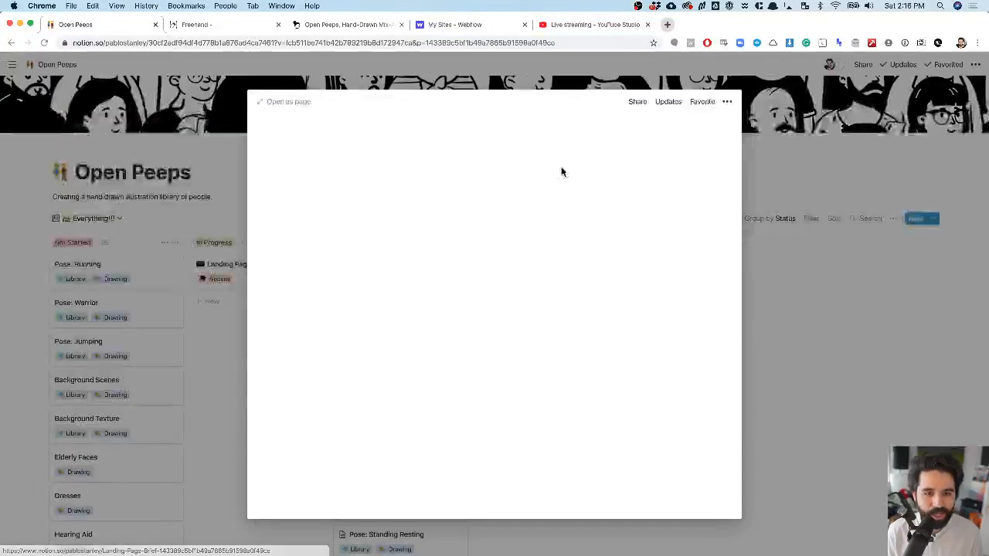
{"action": "scroll", "coordinate": [378, 352], "scroll_direction": "down", "scroll_amount": 5}
{"action": "scroll", "coordinate": [376, 348], "scroll_direction": "up", "scroll_amount": 5}
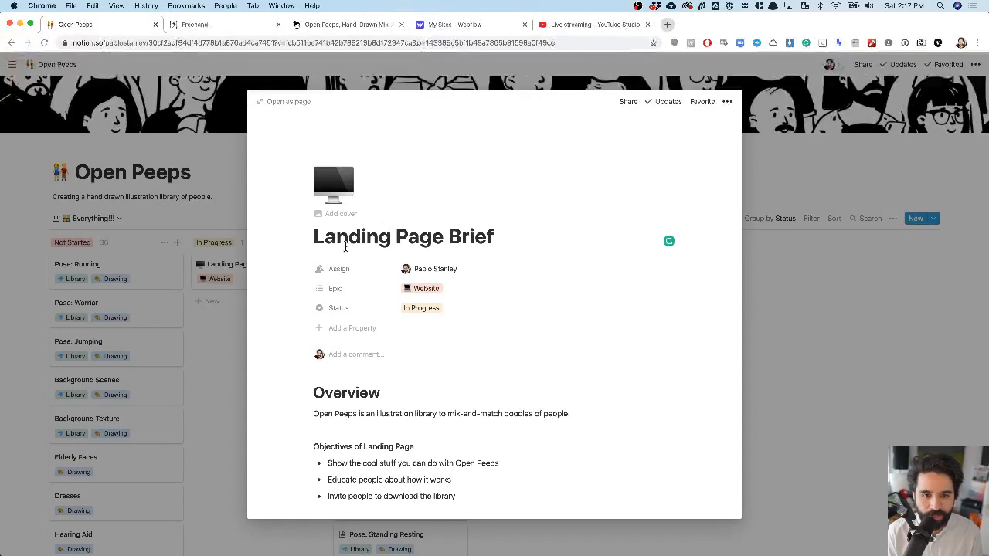
{"action": "scroll", "coordinate": [372, 388], "scroll_direction": "down", "scroll_amount": 2}
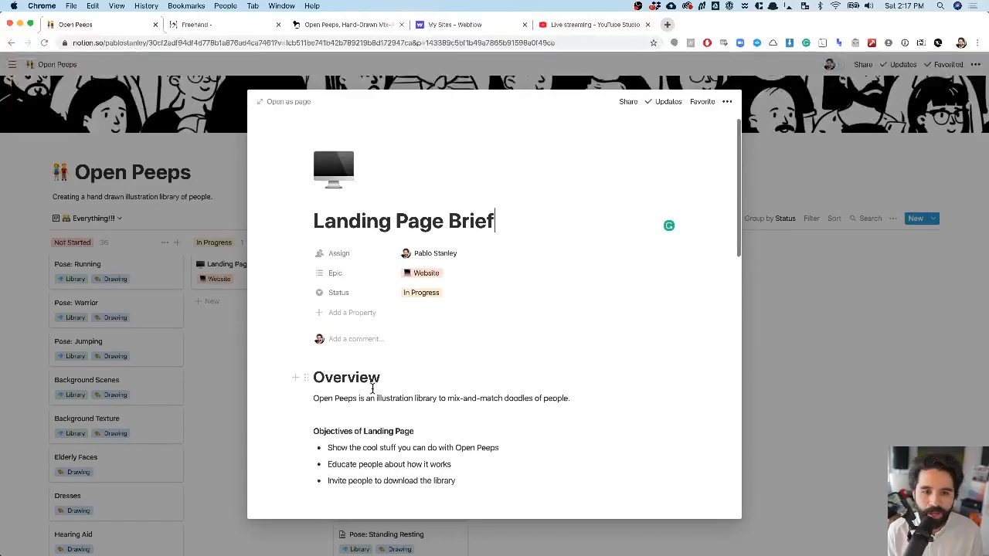
{"action": "scroll", "coordinate": [372, 389], "scroll_direction": "down", "scroll_amount": 5}
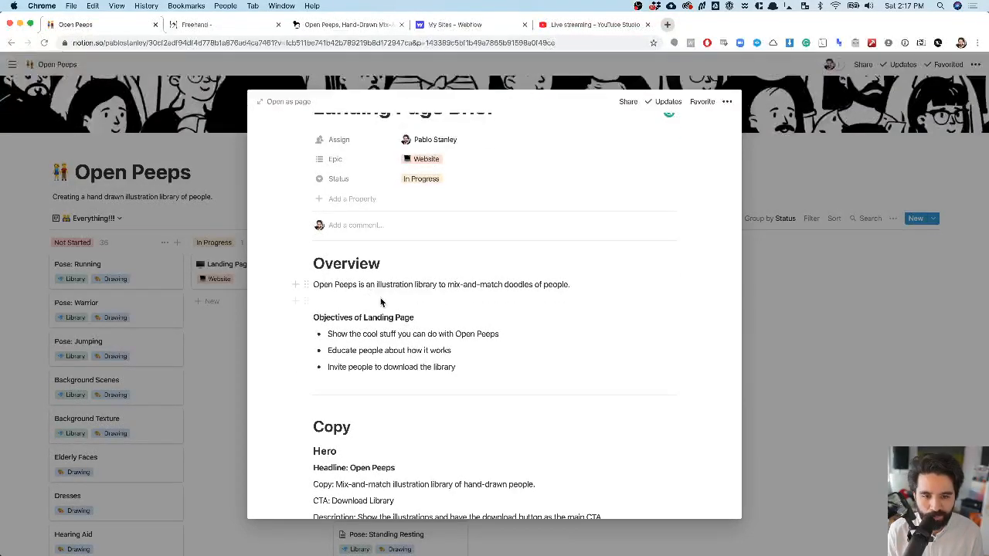
{"action": "scroll", "coordinate": [383, 309], "scroll_direction": "down", "scroll_amount": 2}
{"action": "scroll", "coordinate": [371, 296], "scroll_direction": "down", "scroll_amount": 1}
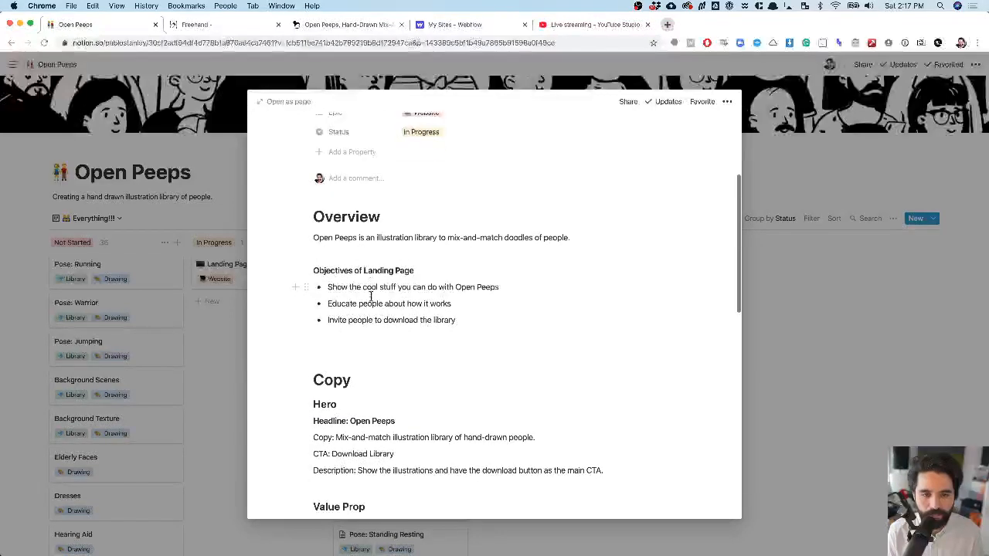
{"action": "scroll", "coordinate": [389, 291], "scroll_direction": "down", "scroll_amount": 5}
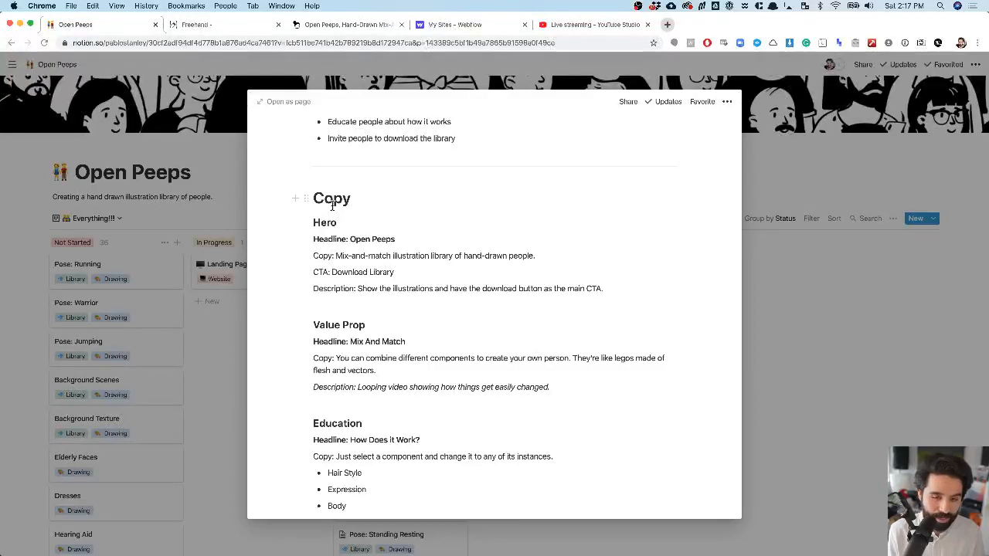
- Check the live stream dashboard in YouTube Studio and return to the Landing Page Brief
{"action": "key", "text": "super+Tab"}
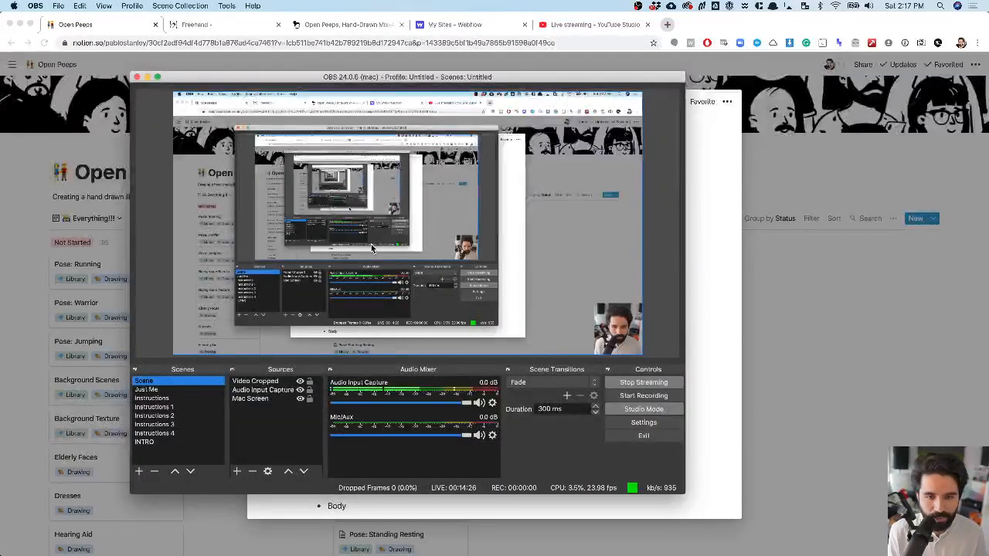
{"action": "key", "text": "super+Tab"}
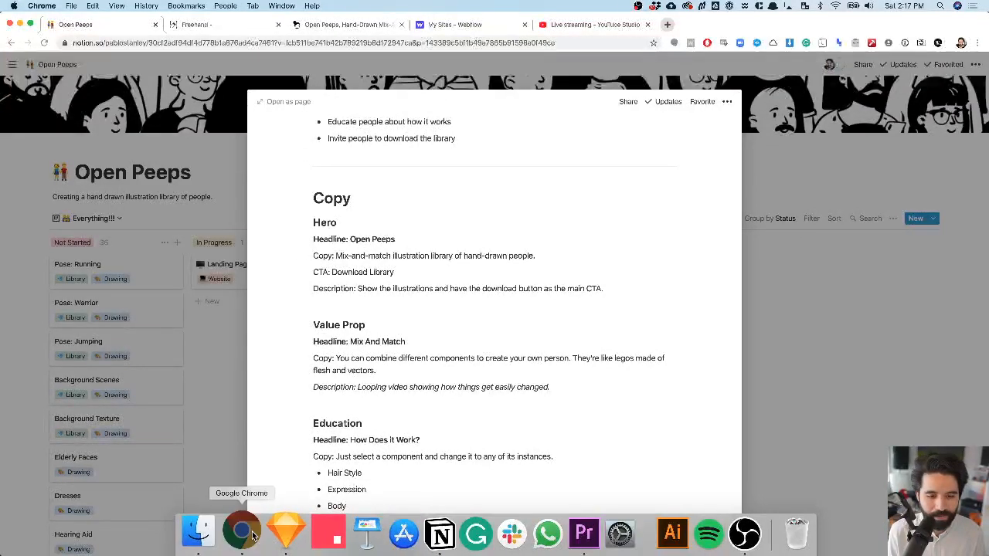
{"action": "right_click", "coordinate": [247, 533]}
{"action": "left_click", "coordinate": [415, 326]}
{"action": "left_click", "coordinate": [581, 25]}
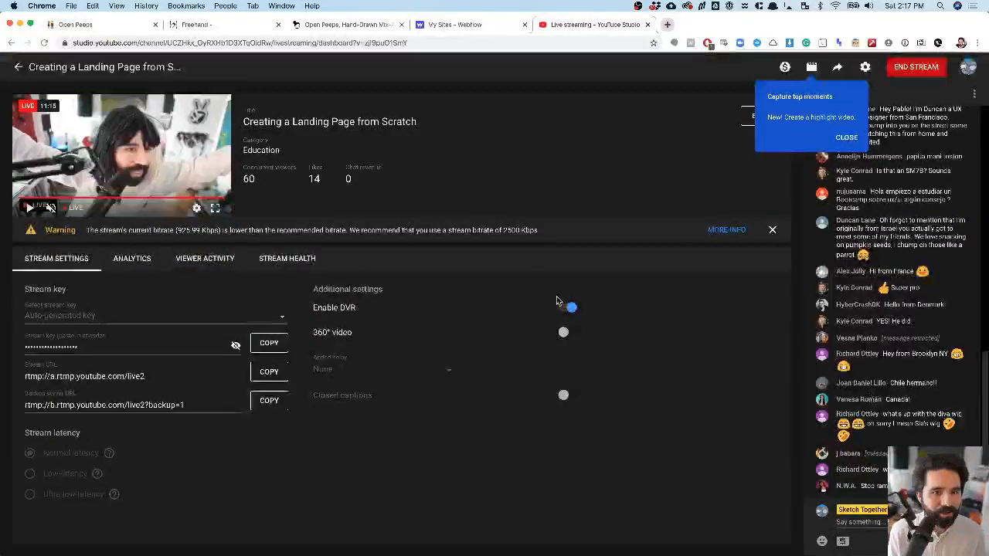
{"action": "left_click", "coordinate": [115, 29]}
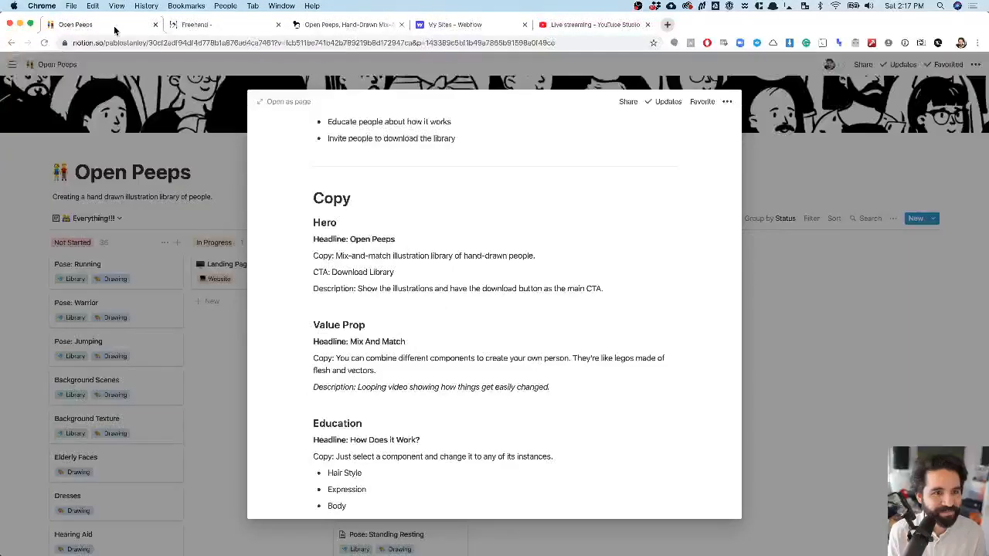
- Review the brief's Copy section line by line for the Hero, and skim the remaining sections through the CTA
{"action": "scroll", "coordinate": [435, 260], "scroll_direction": "down", "scroll_amount": 2}
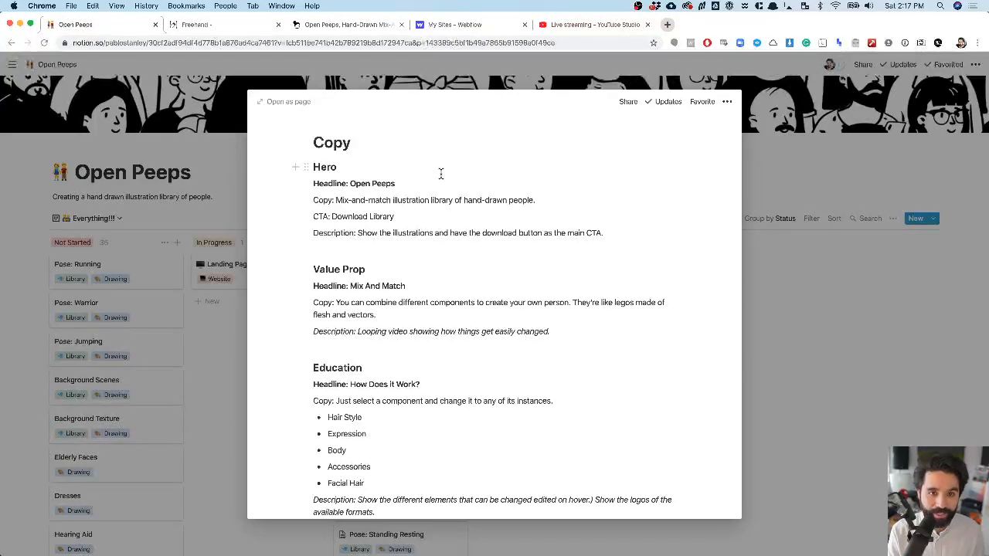
{"action": "double_click", "coordinate": [316, 165]}
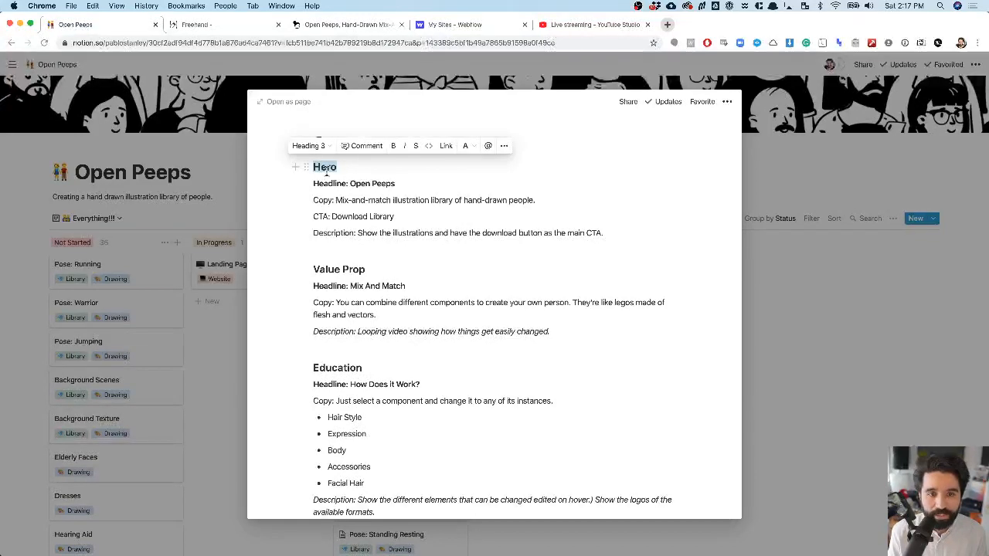
{"action": "triple_click", "coordinate": [327, 182]}
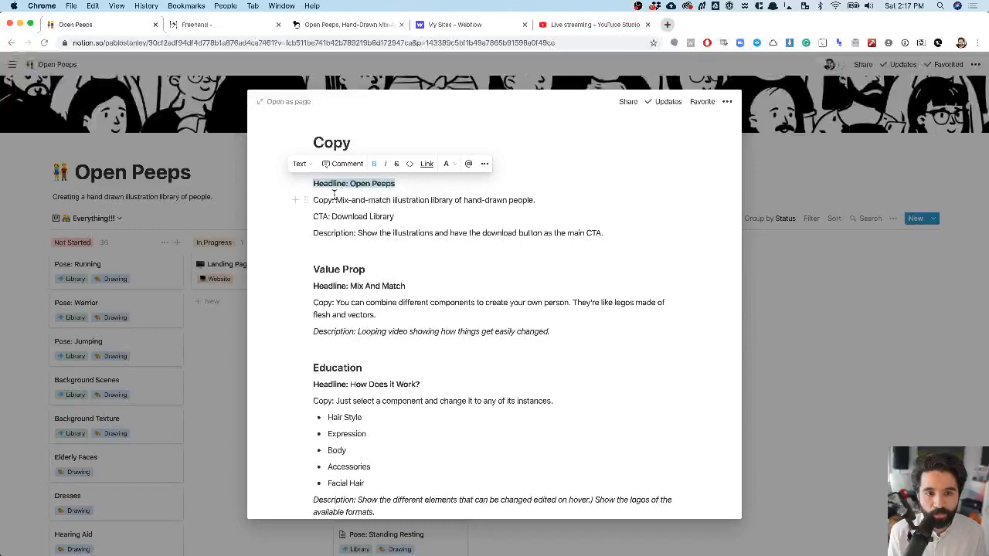
{"action": "triple_click", "coordinate": [337, 200]}
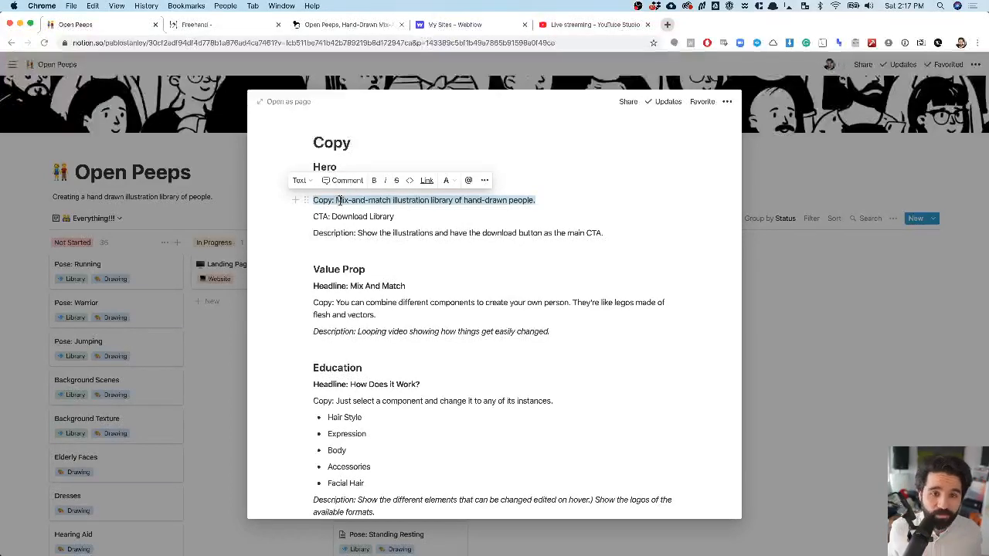
{"action": "triple_click", "coordinate": [339, 216]}
{"action": "double_click", "coordinate": [348, 232]}
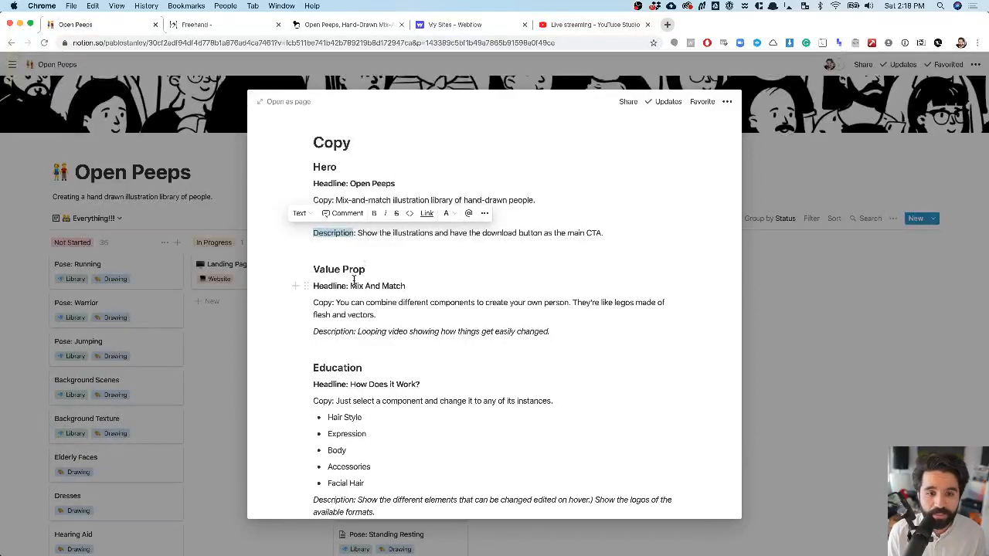
{"action": "left_click", "coordinate": [359, 325]}
{"action": "scroll", "coordinate": [360, 326], "scroll_direction": "down", "scroll_amount": 1}
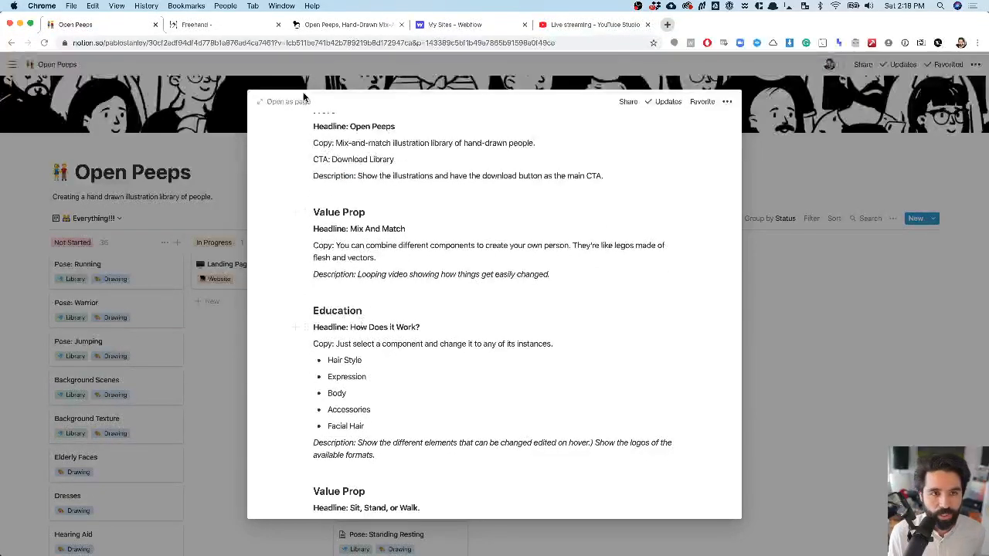
{"action": "scroll", "coordinate": [397, 307], "scroll_direction": "down", "scroll_amount": 5}
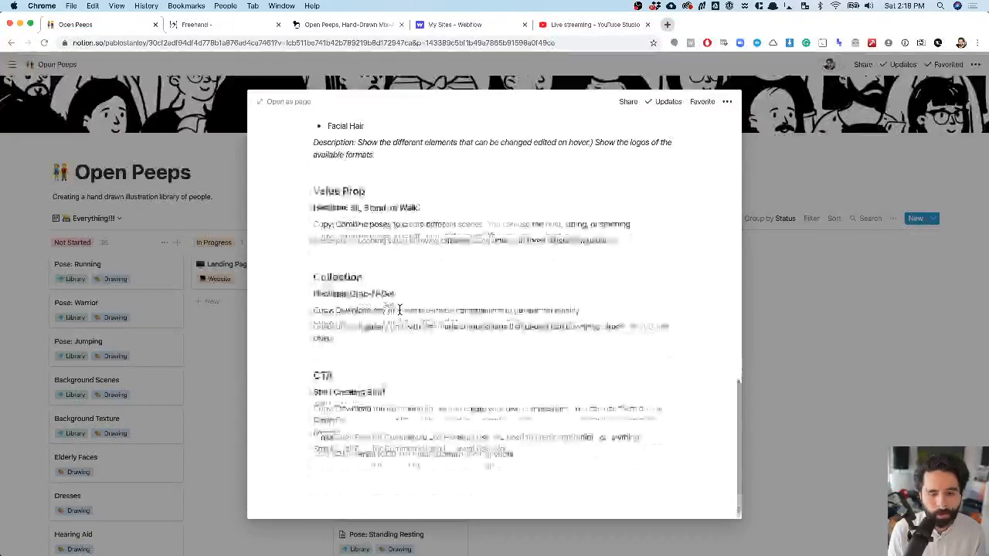
{"action": "scroll", "coordinate": [399, 309], "scroll_direction": "up", "scroll_amount": 5}
- Switch to the Open Peeps Wireframe board in InVision Freehand and examine its title styles and pasted page copy
{"action": "left_click", "coordinate": [193, 25]}
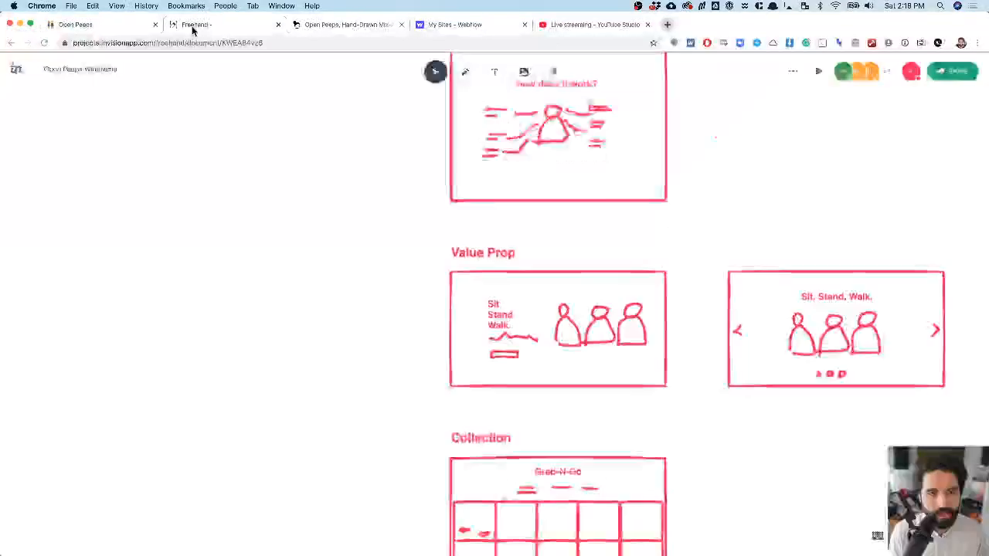
{"action": "scroll", "coordinate": [255, 301], "scroll_direction": "down", "scroll_amount": 3}
{"action": "scroll", "coordinate": [255, 301], "scroll_direction": "up", "scroll_amount": 5}
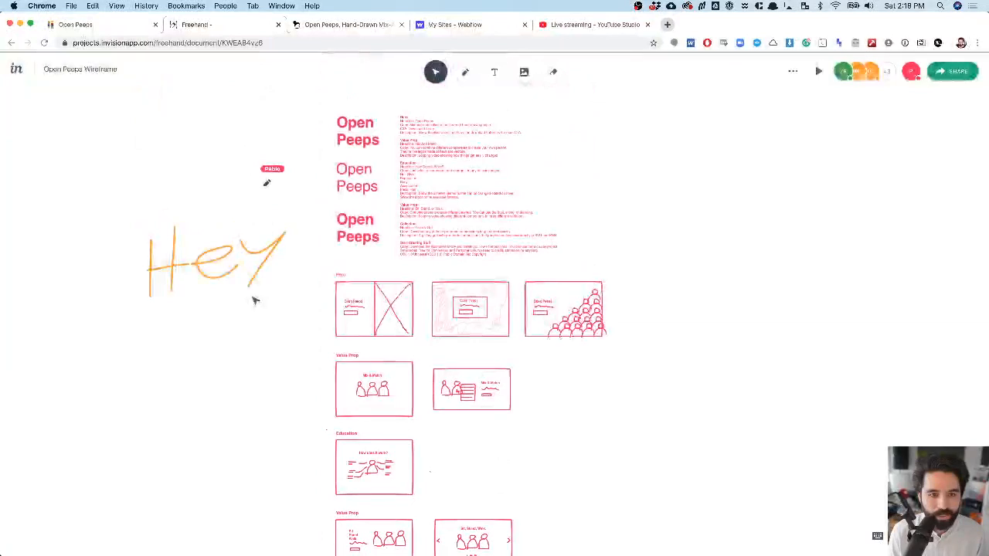
{"action": "scroll", "coordinate": [267, 226], "scroll_direction": "up", "scroll_amount": 3}
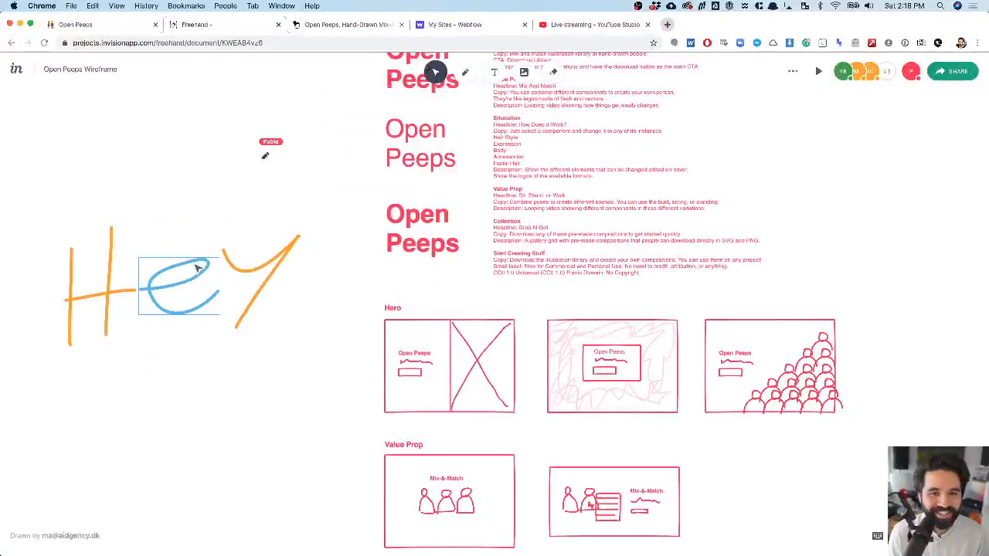
{"action": "scroll", "coordinate": [325, 192], "scroll_direction": "right", "scroll_amount": 3}
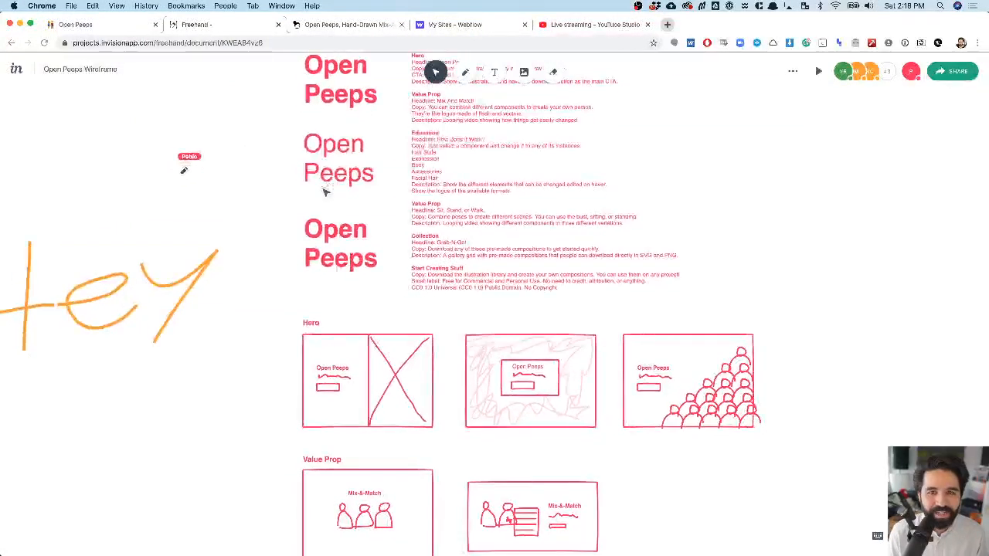
{"action": "scroll", "coordinate": [325, 191], "scroll_direction": "up", "scroll_amount": 3}
{"action": "scroll", "coordinate": [325, 193], "scroll_direction": "up", "scroll_amount": 3}
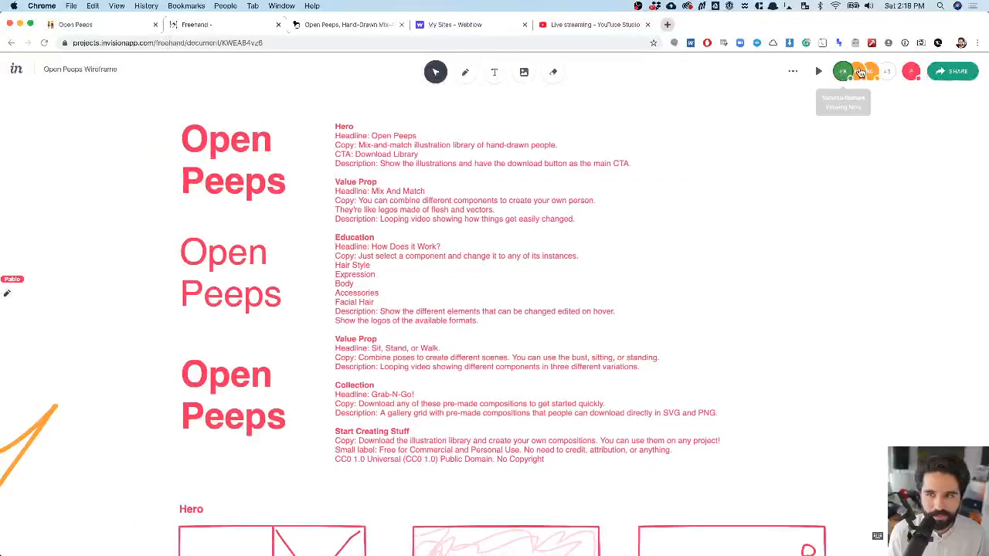
{"action": "scroll", "coordinate": [332, 256], "scroll_direction": "down", "scroll_amount": 1}
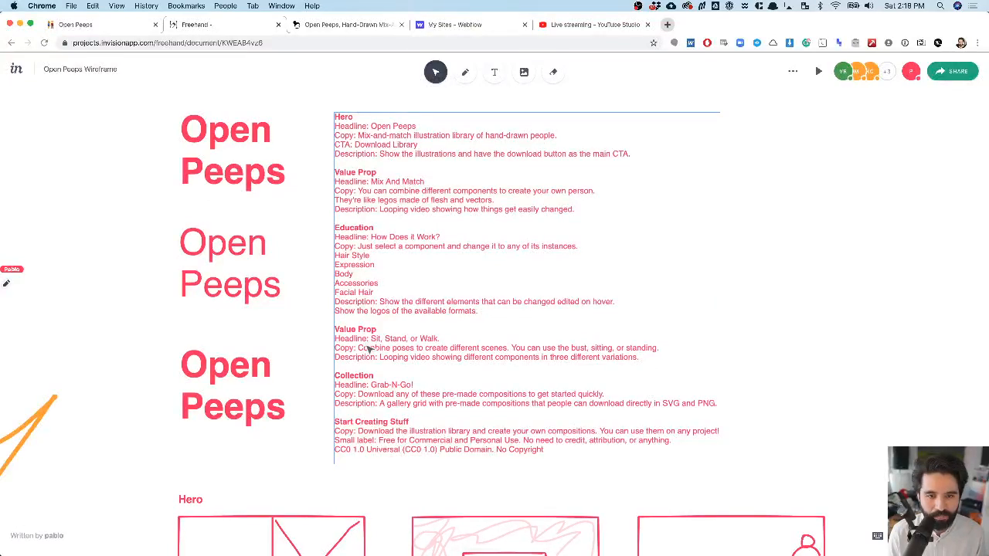
- Examine the split-layout and full-background Hero wireframes, comparing the latter with the existing Open Peeps web page
{"action": "scroll", "coordinate": [369, 350], "scroll_direction": "down", "scroll_amount": 5}
{"action": "scroll", "coordinate": [369, 350], "scroll_direction": "down", "scroll_amount": 4}
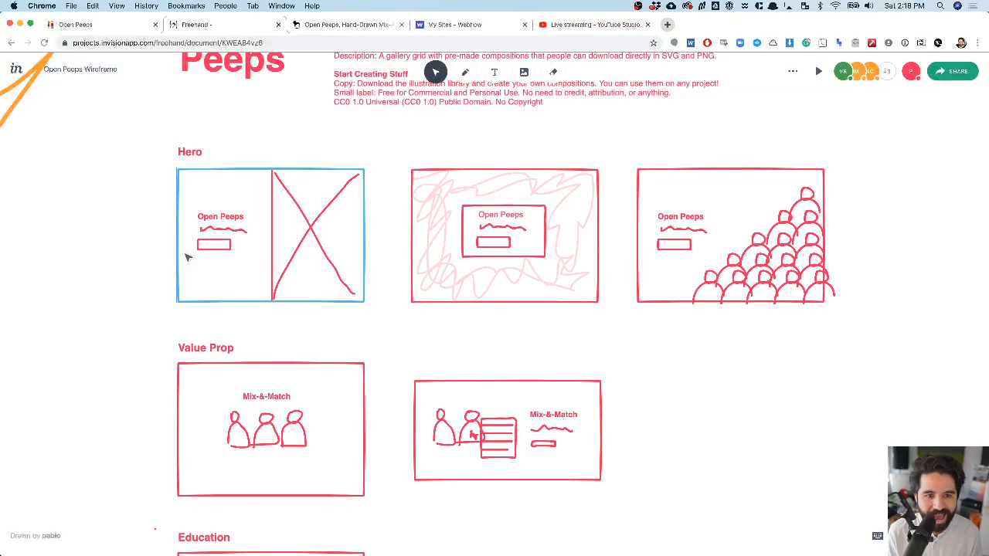
{"action": "scroll", "coordinate": [251, 204], "scroll_direction": "up", "scroll_amount": 3}
{"action": "scroll", "coordinate": [251, 204], "scroll_direction": "up", "scroll_amount": 1}
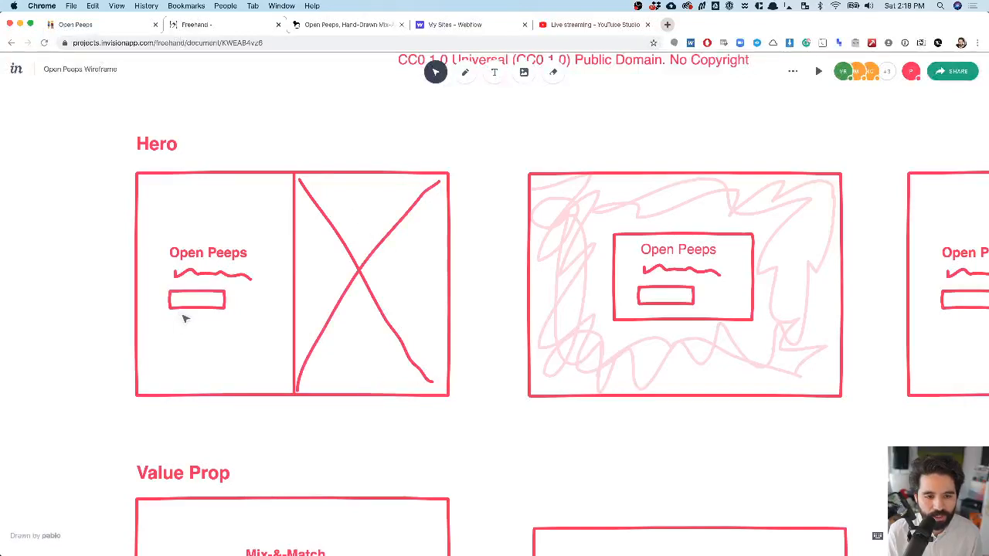
{"action": "scroll", "coordinate": [193, 302], "scroll_direction": "right", "scroll_amount": 5}
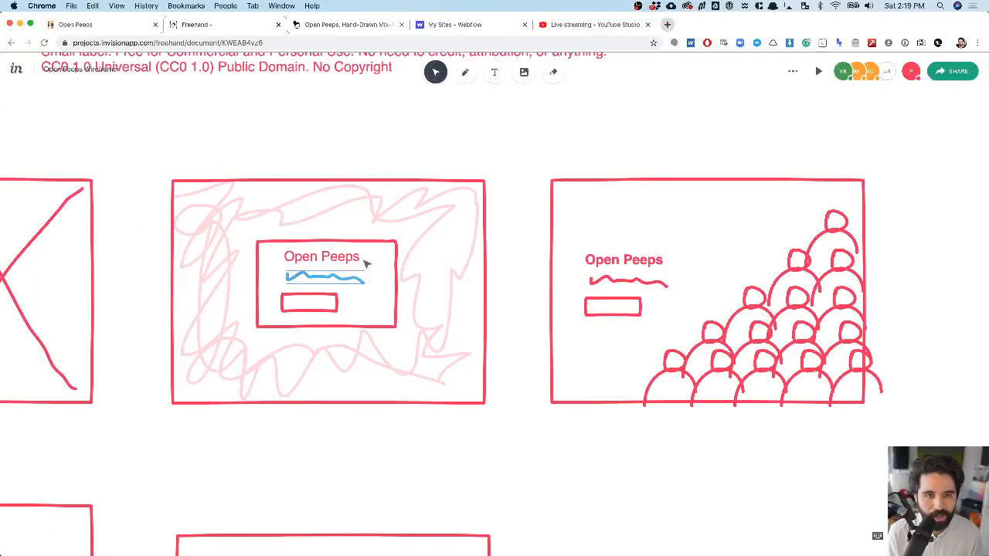
{"action": "left_click", "coordinate": [349, 27]}
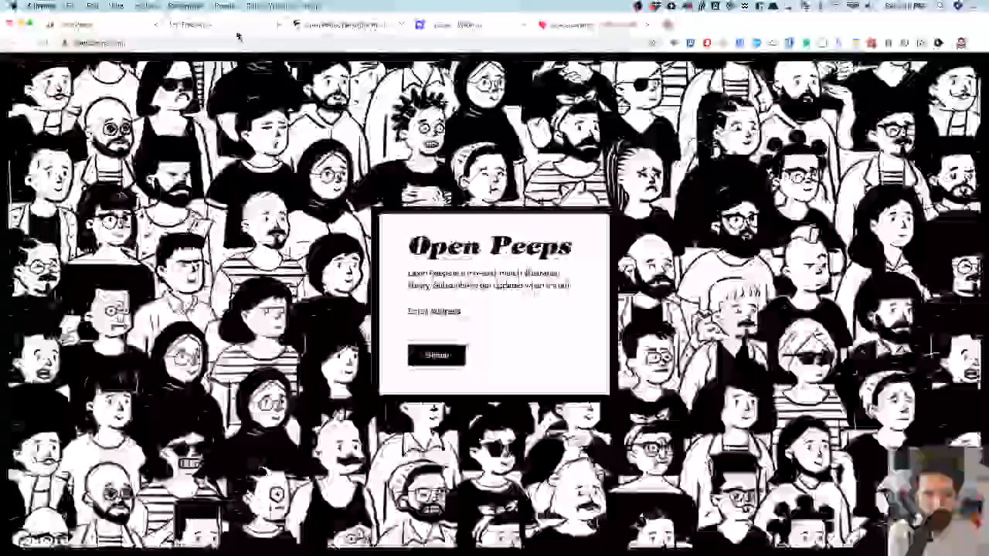
{"action": "left_click", "coordinate": [237, 29]}
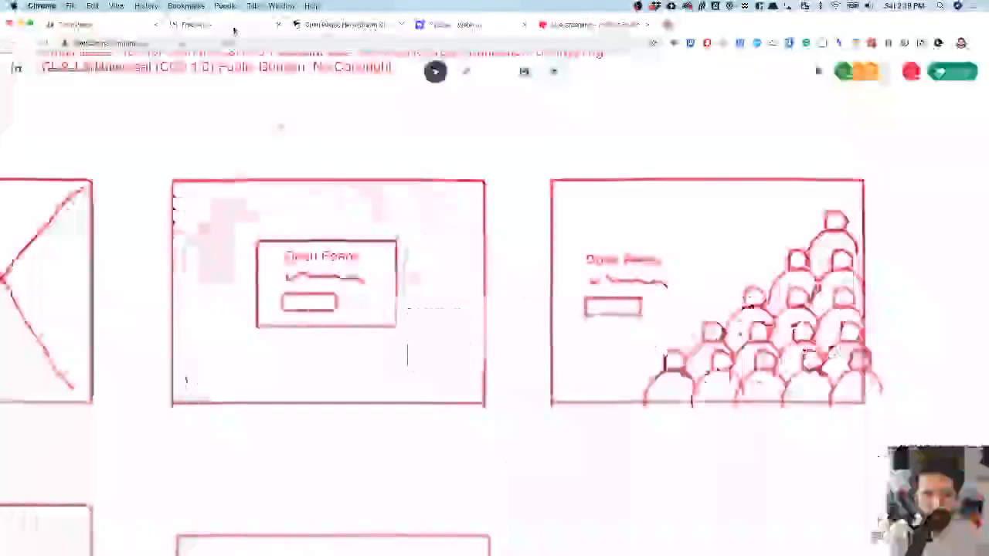
- Examine the Hero wireframe with the stacked crowd of people and compare it with the split-layout version
{"action": "scroll", "coordinate": [441, 264], "scroll_direction": "right", "scroll_amount": 3}
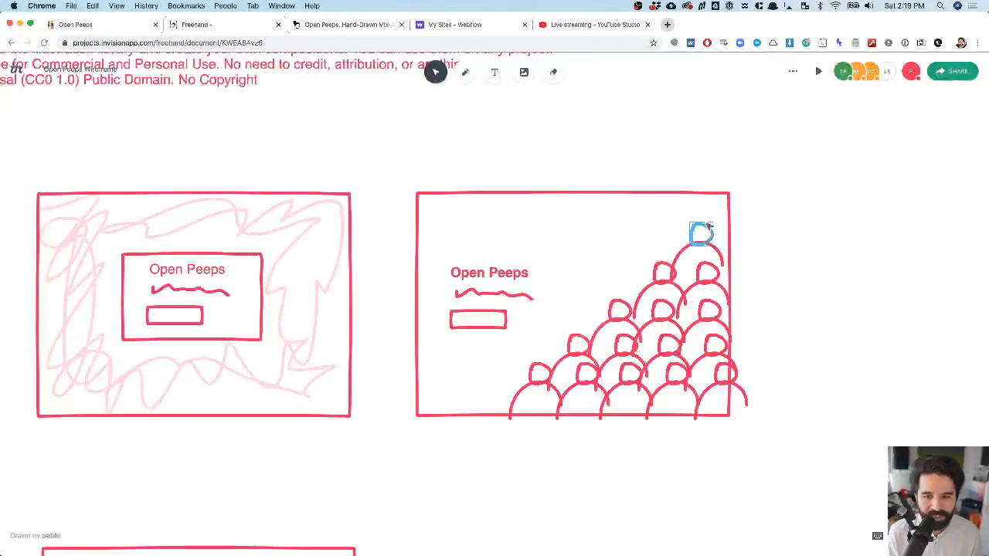
{"action": "mouse_move", "coordinate": [762, 230]}
{"action": "left_mouse_down"}
{"action": "mouse_move", "coordinate": [557, 466]}
{"action": "mouse_move", "coordinate": [539, 469]}
{"action": "left_mouse_up"}
{"action": "left_click", "coordinate": [801, 228]}
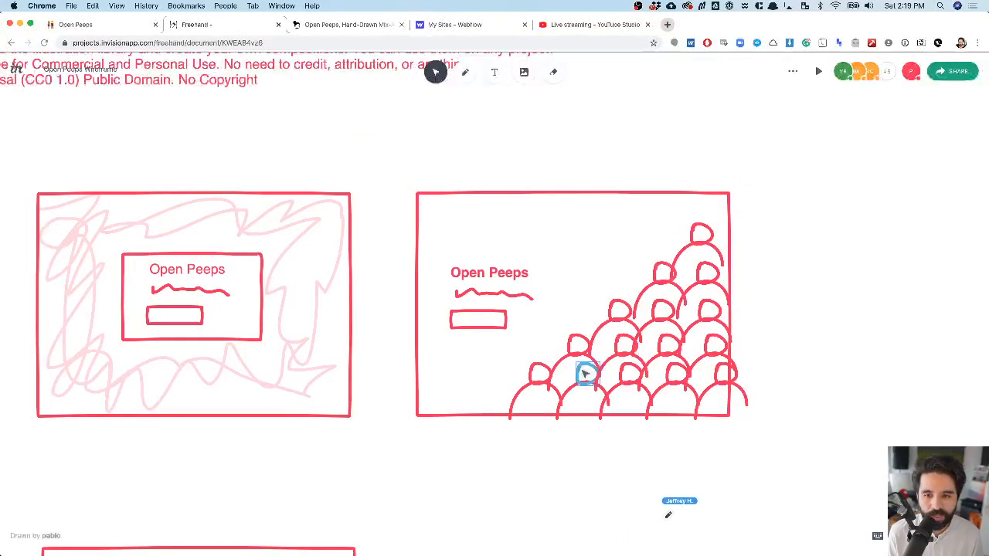
{"action": "scroll", "coordinate": [684, 294], "scroll_direction": "left", "scroll_amount": 10}
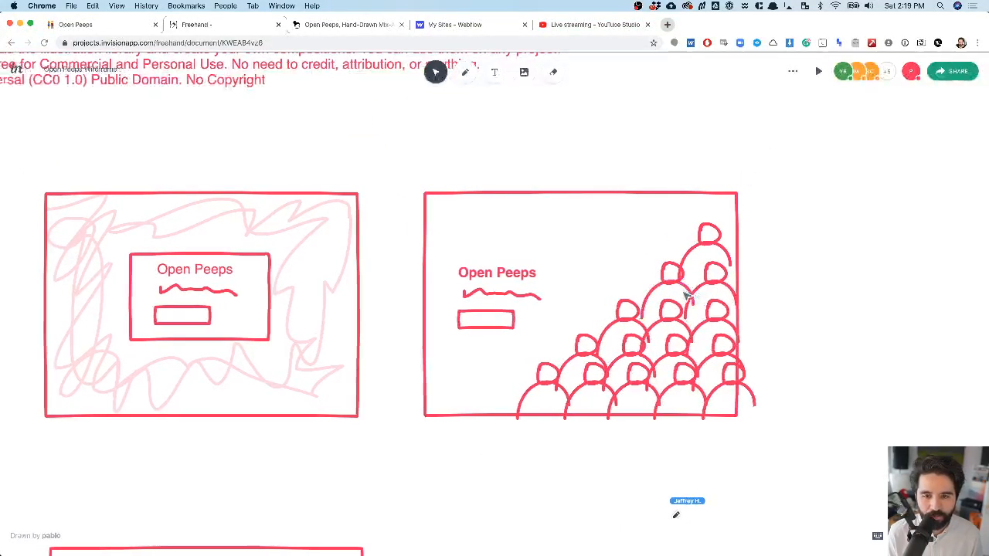
{"action": "scroll", "coordinate": [684, 295], "scroll_direction": "right", "scroll_amount": 5}
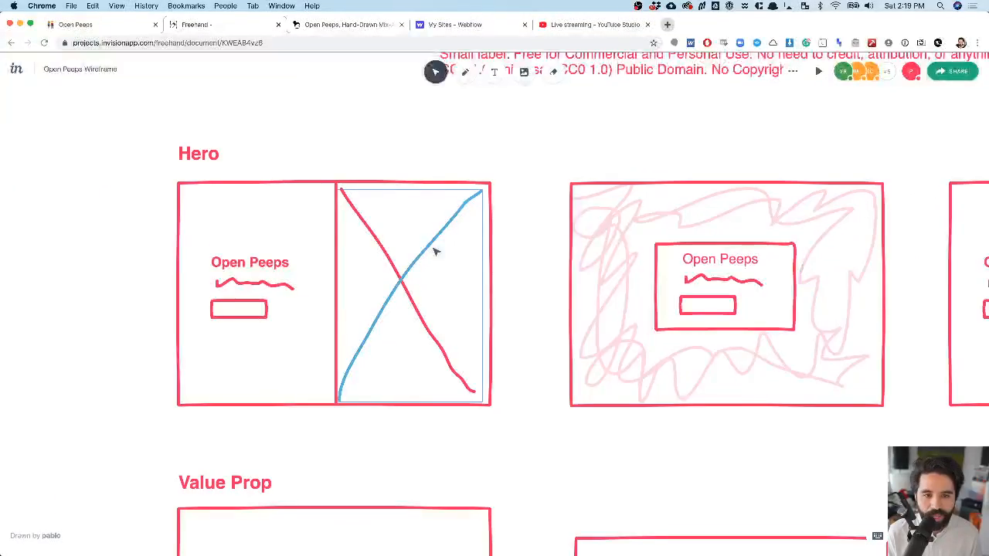
{"action": "left_click_drag", "start_coordinate": [159, 213], "coordinate": [421, 323]}
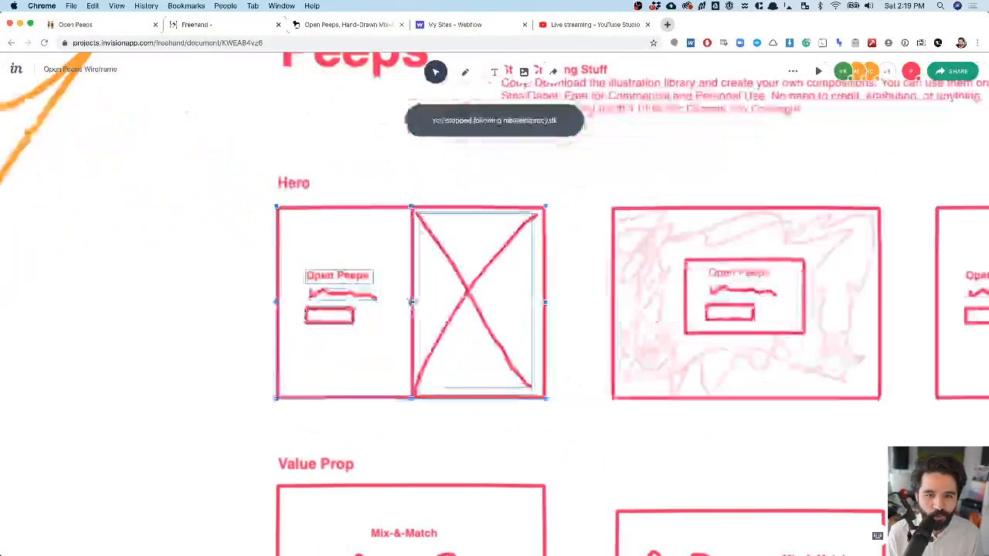
- Mark a small dot with the pen between the Hero heading and the split-layout wireframe
{"action": "left_click", "coordinate": [465, 72]}
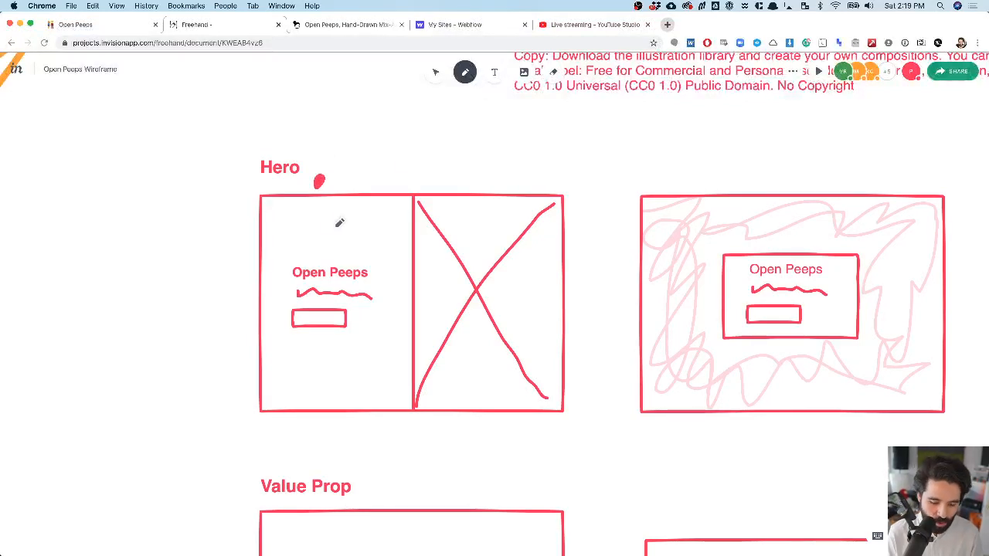
{"action": "key", "text": "v"}
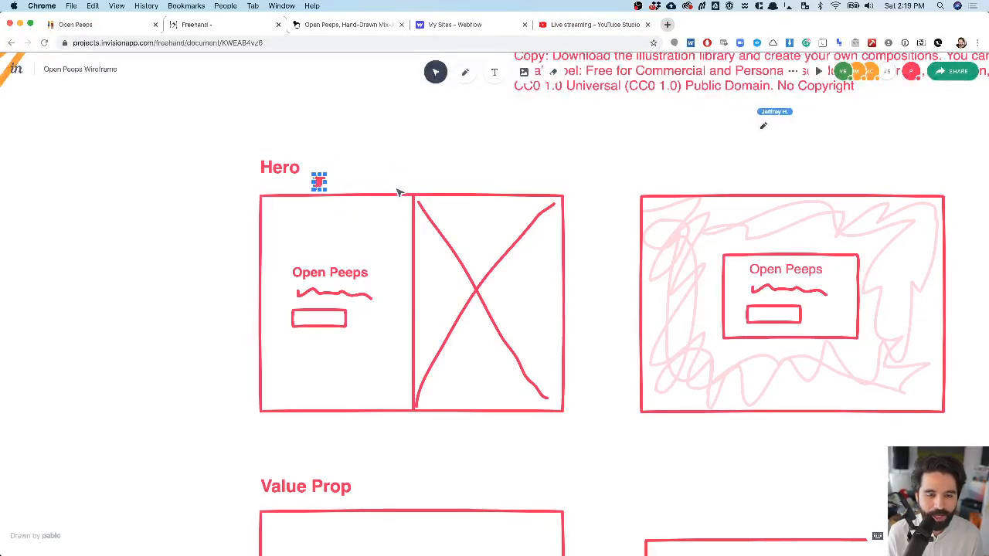
- Start presenting the board and review the pasted Value Prop copy for Mix And Match
{"action": "scroll", "coordinate": [397, 192], "scroll_direction": "down", "scroll_amount": 5}
{"action": "scroll", "coordinate": [398, 193], "scroll_direction": "up", "scroll_amount": 1}
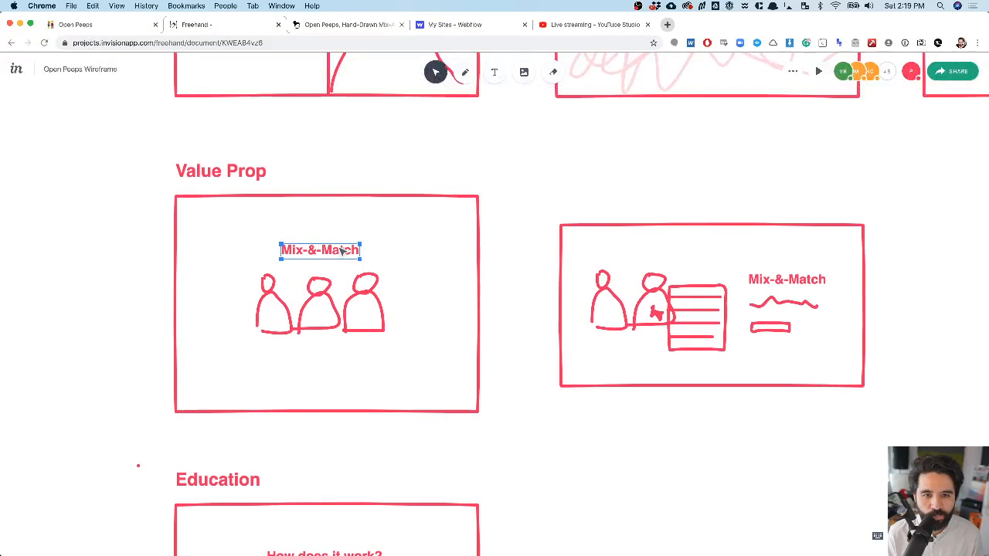
{"action": "scroll", "coordinate": [338, 247], "scroll_direction": "up", "scroll_amount": 10}
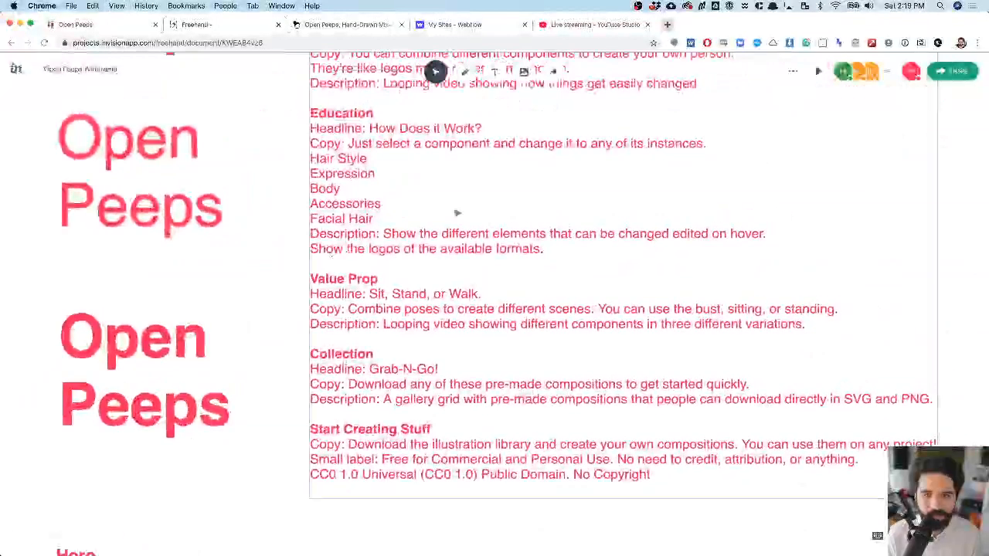
{"action": "left_click", "coordinate": [818, 71]}
{"action": "scroll", "coordinate": [398, 301], "scroll_direction": "up", "scroll_amount": 4}
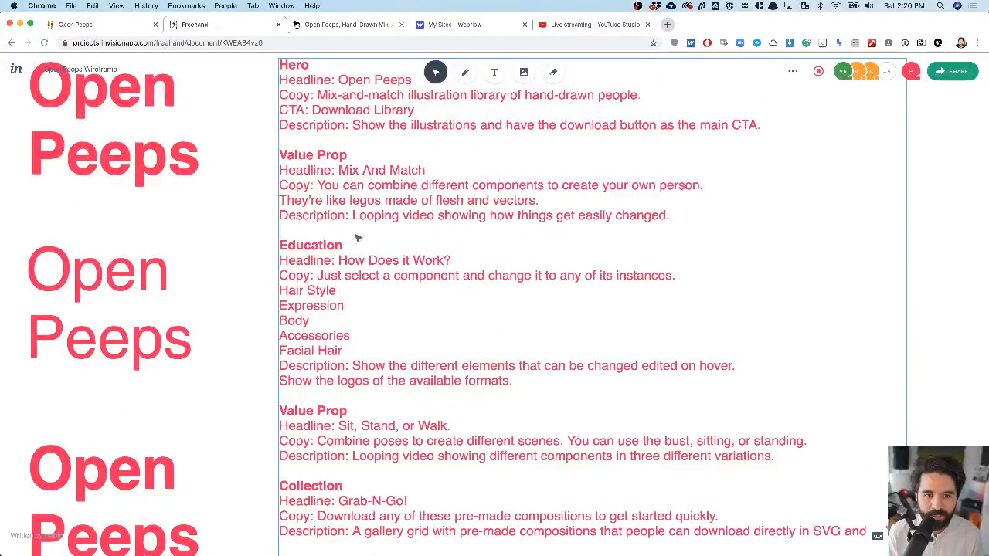
- Compare the Value Prop wireframe with three centred people to the Mix-&-Match layout with the options list
{"action": "scroll", "coordinate": [357, 238], "scroll_direction": "right", "scroll_amount": 12}
{"action": "scroll", "coordinate": [357, 238], "scroll_direction": "down", "scroll_amount": 6}
{"action": "scroll", "coordinate": [357, 238], "scroll_direction": "up", "scroll_amount": 4}
{"action": "scroll", "coordinate": [357, 238], "scroll_direction": "left", "scroll_amount": 2}
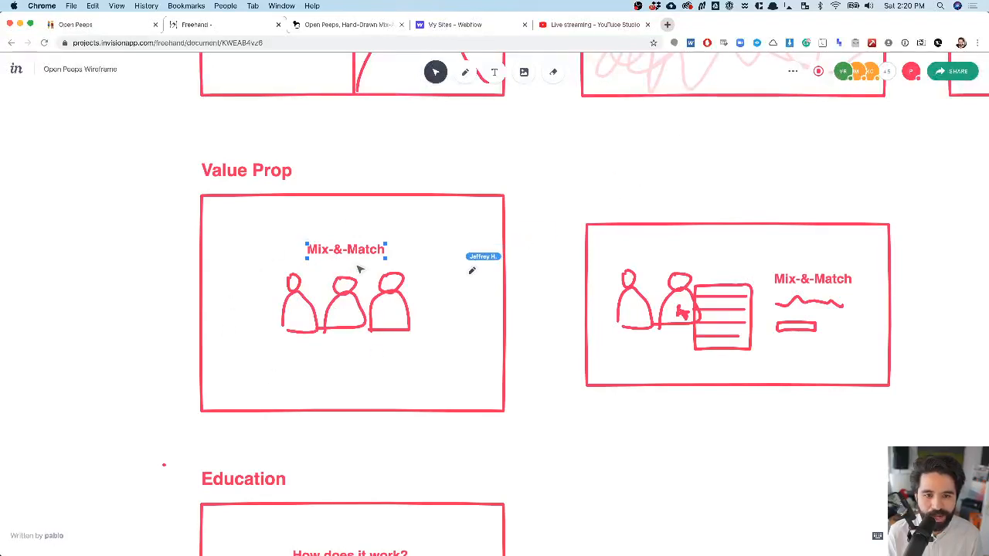
{"action": "scroll", "coordinate": [660, 275], "scroll_direction": "right", "scroll_amount": 5}
{"action": "left_click", "coordinate": [660, 274]}
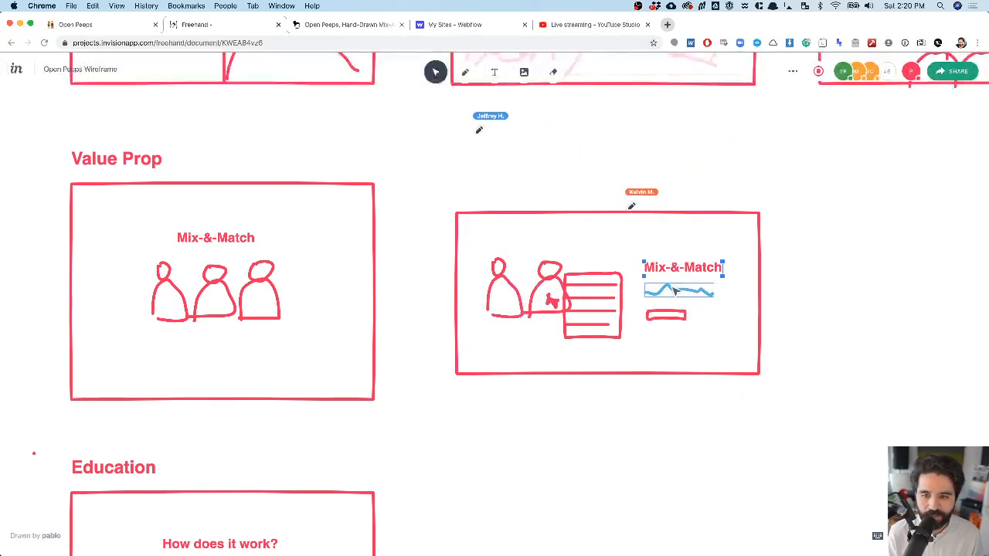
{"action": "left_click", "coordinate": [595, 214]}
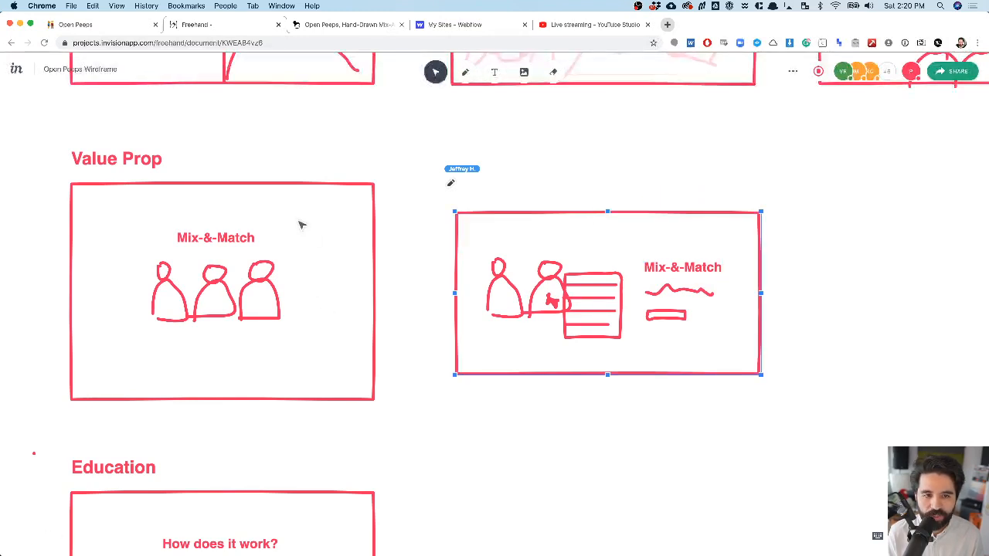
{"action": "left_click", "coordinate": [307, 186]}
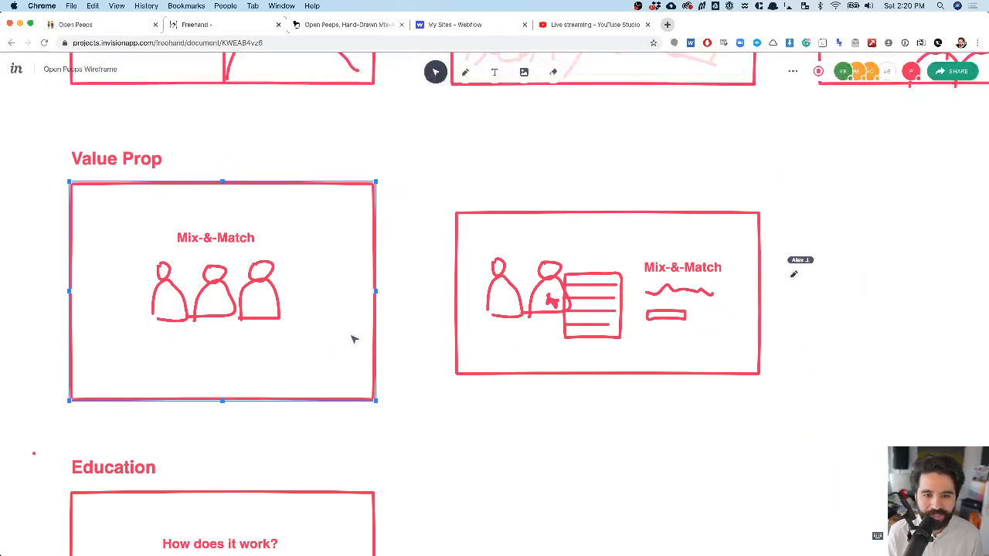
{"action": "left_click", "coordinate": [593, 213]}
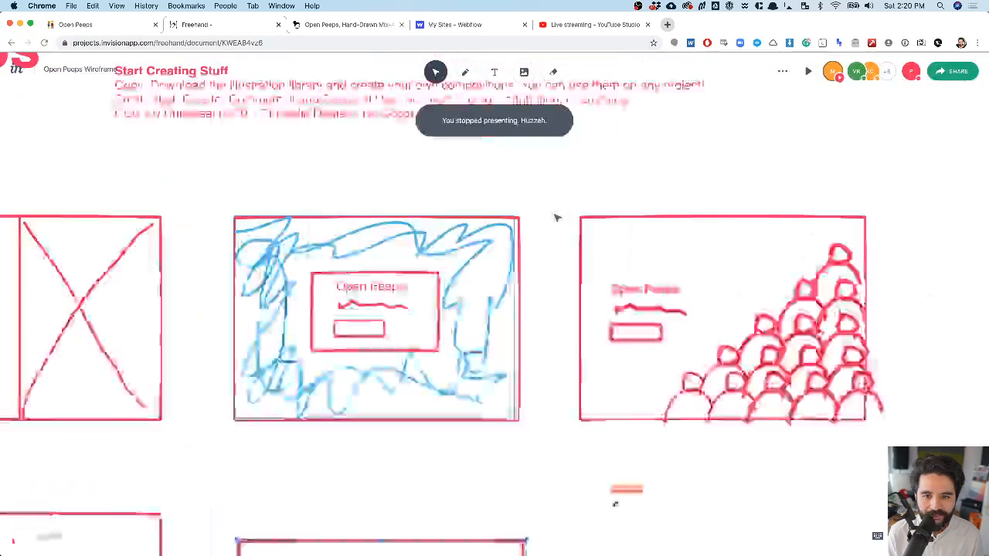
{"action": "scroll", "coordinate": [539, 311], "scroll_direction": "down", "scroll_amount": 4}
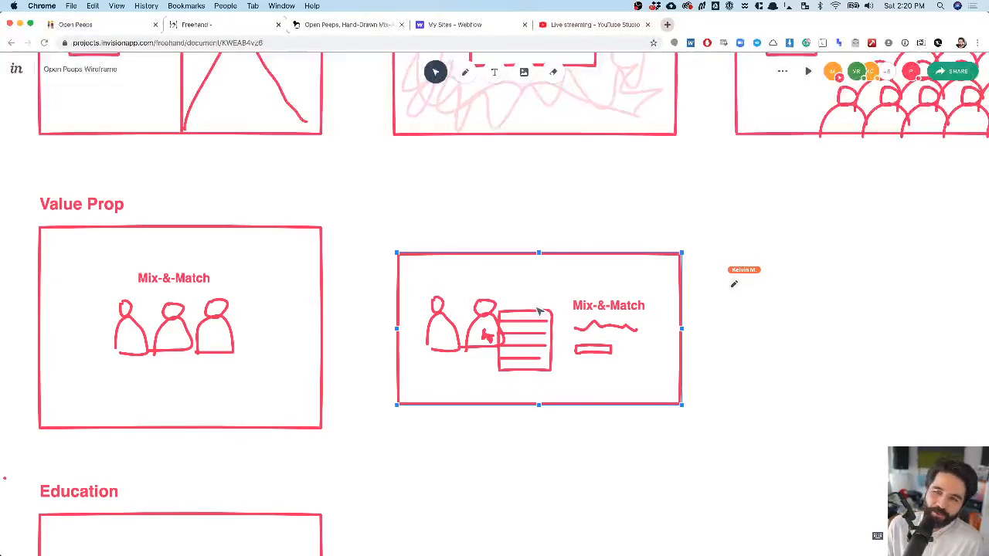
{"action": "scroll", "coordinate": [539, 312], "scroll_direction": "right", "scroll_amount": 1}
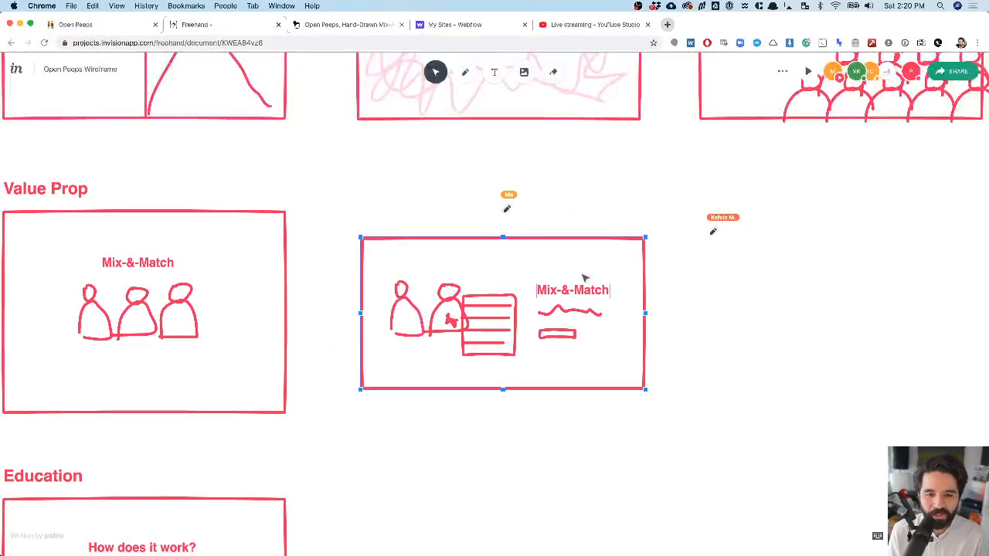
{"action": "scroll", "coordinate": [462, 279], "scroll_direction": "left", "scroll_amount": 4}
{"action": "scroll", "coordinate": [460, 279], "scroll_direction": "left", "scroll_amount": 1}
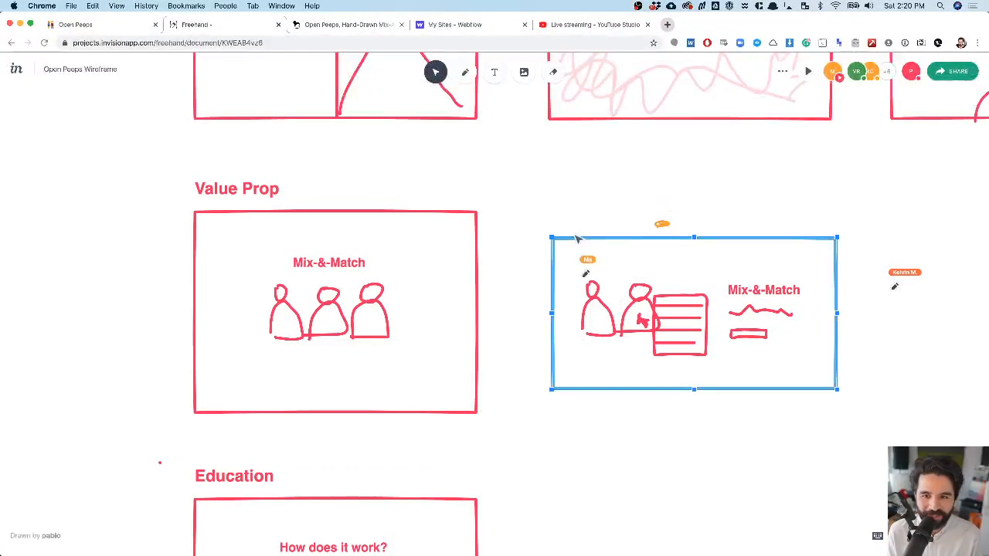
- Check the Education wireframe, then switch to open-peeps.sketch in Sketch and examine the "Create a Character!" how-to artboard
{"action": "scroll", "coordinate": [530, 371], "scroll_direction": "down", "scroll_amount": 8}
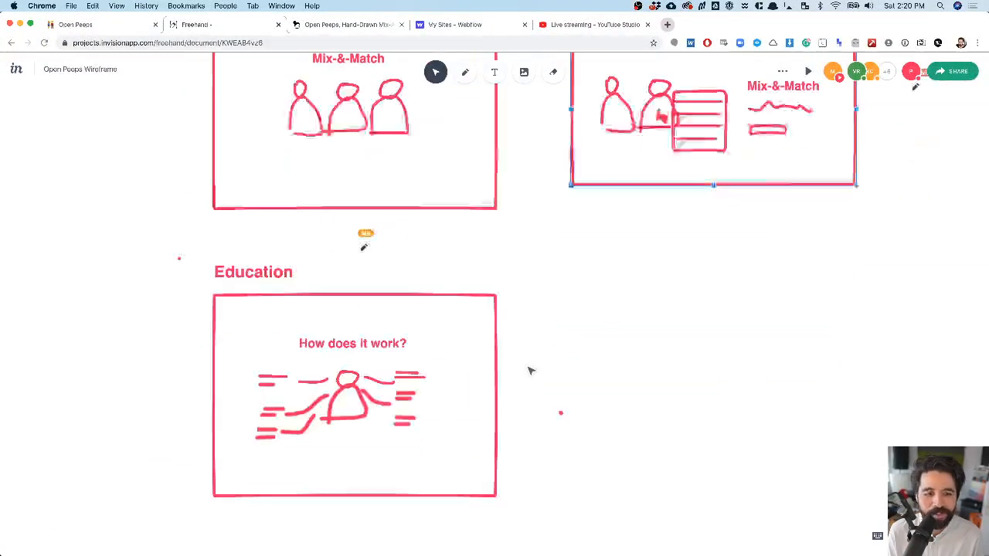
{"action": "scroll", "coordinate": [530, 371], "scroll_direction": "up", "scroll_amount": 1}
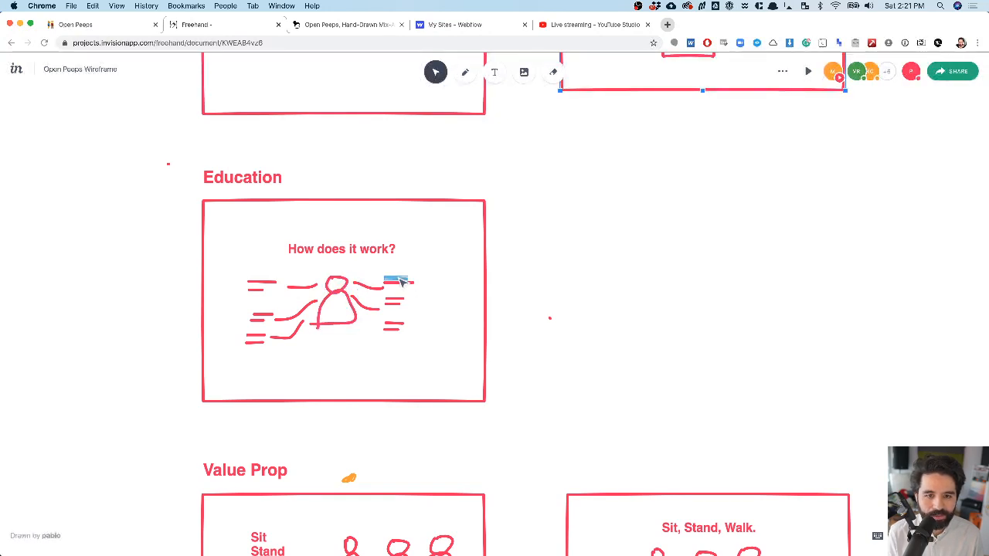
{"action": "key", "text": "super+Tab"}
{"action": "key", "text": "super+Tab"}
{"action": "key", "text": "super+Tab"}
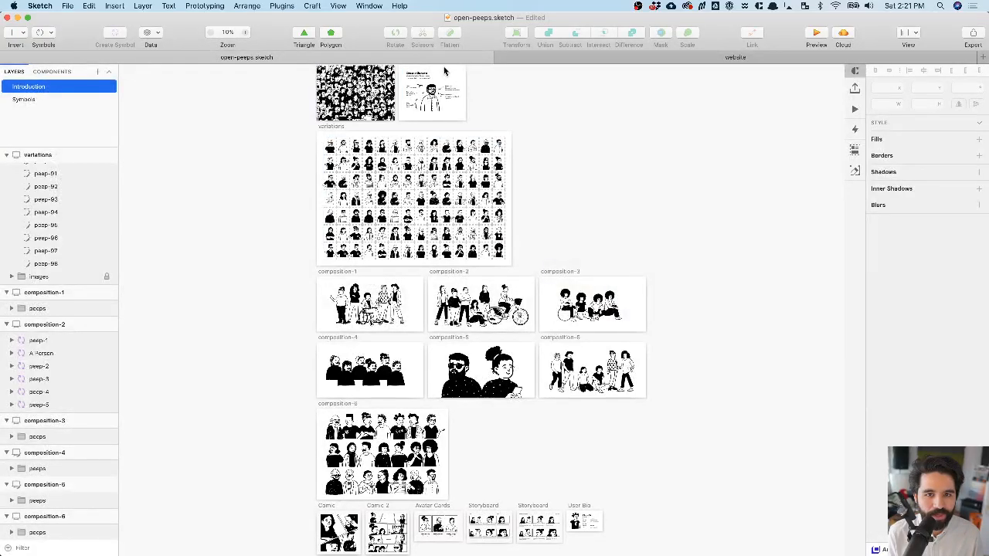
{"action": "scroll", "coordinate": [440, 85], "scroll_direction": "up", "scroll_amount": 10}
{"action": "scroll", "coordinate": [439, 85], "scroll_direction": "up", "scroll_amount": 3}
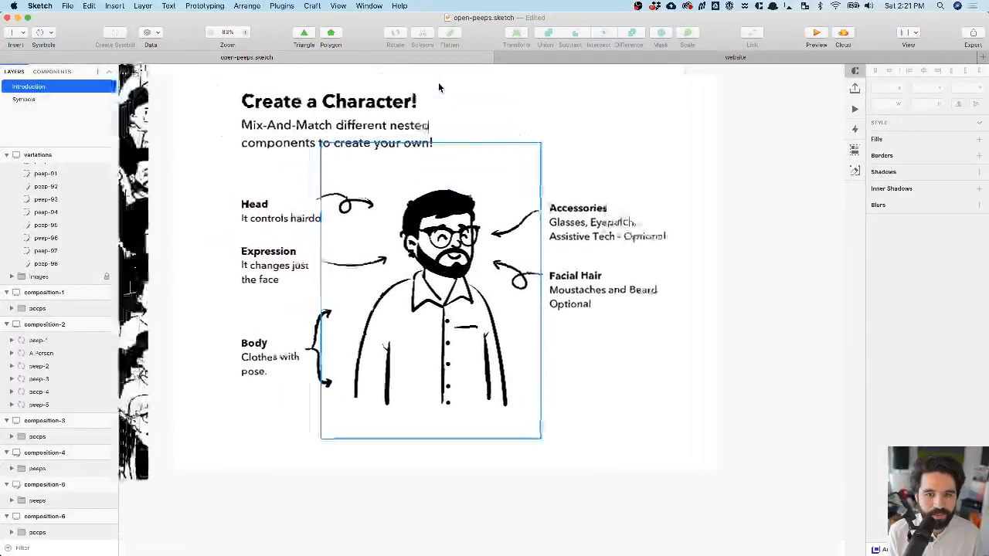
{"action": "scroll", "coordinate": [440, 87], "scroll_direction": "up", "scroll_amount": 2}
{"action": "scroll", "coordinate": [439, 87], "scroll_direction": "left", "scroll_amount": 1}
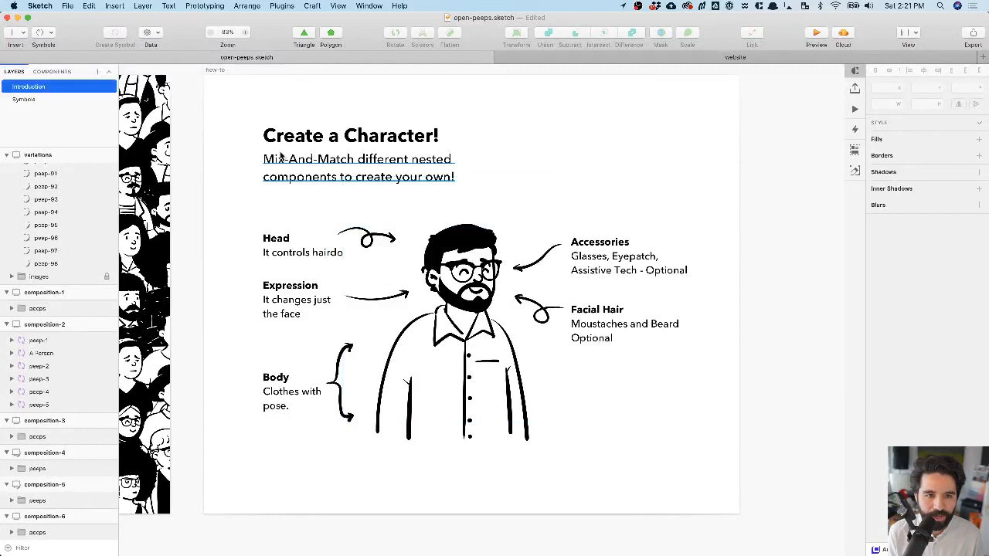
- Copy all of the how-to artboard's elements into the InVision Freehand board, scaled down beside the Education wireframe
{"action": "left_click_drag", "start_coordinate": [242, 110], "coordinate": [663, 460]}
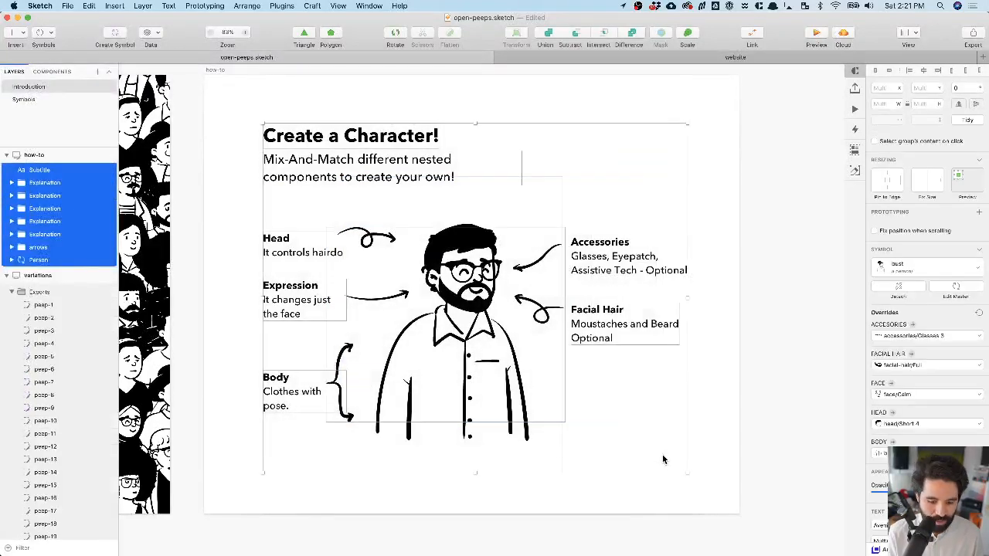
{"action": "key", "text": "super+Tab"}
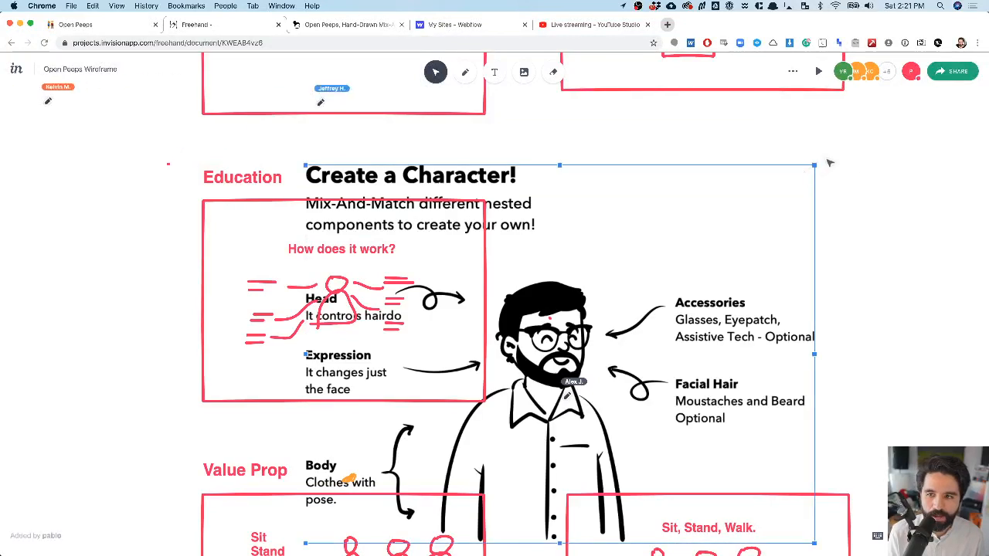
{"action": "left_click_drag", "start_coordinate": [812, 165], "coordinate": [525, 375]}
{"action": "left_click_drag", "start_coordinate": [407, 453], "coordinate": [666, 297]}
{"action": "left_click", "coordinate": [569, 195]}
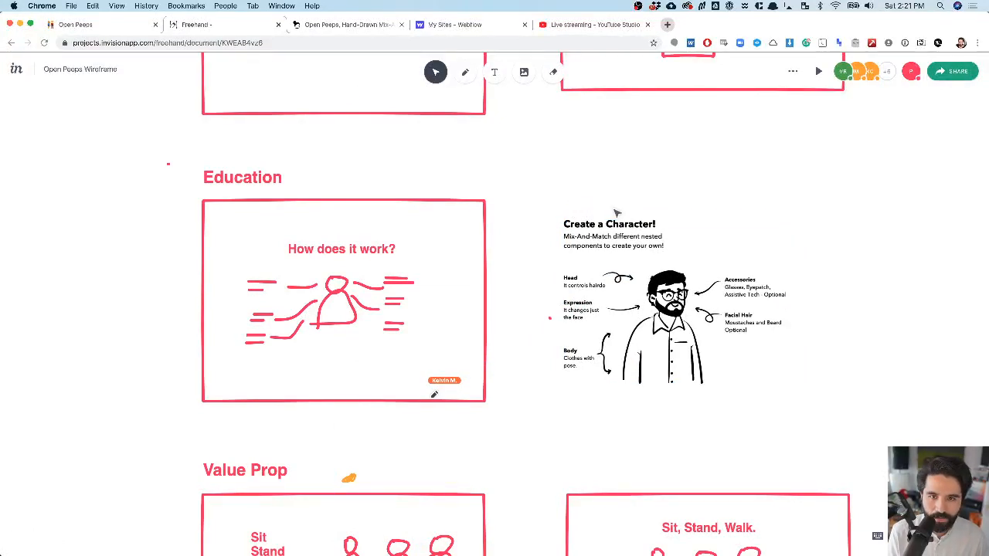
- Draw a curved arrow with the pen from the "Create a Character!" graphic towards the Education wireframe
{"action": "key", "text": "p"}
{"action": "left_click_drag", "start_coordinate": [546, 201], "coordinate": [523, 223]}
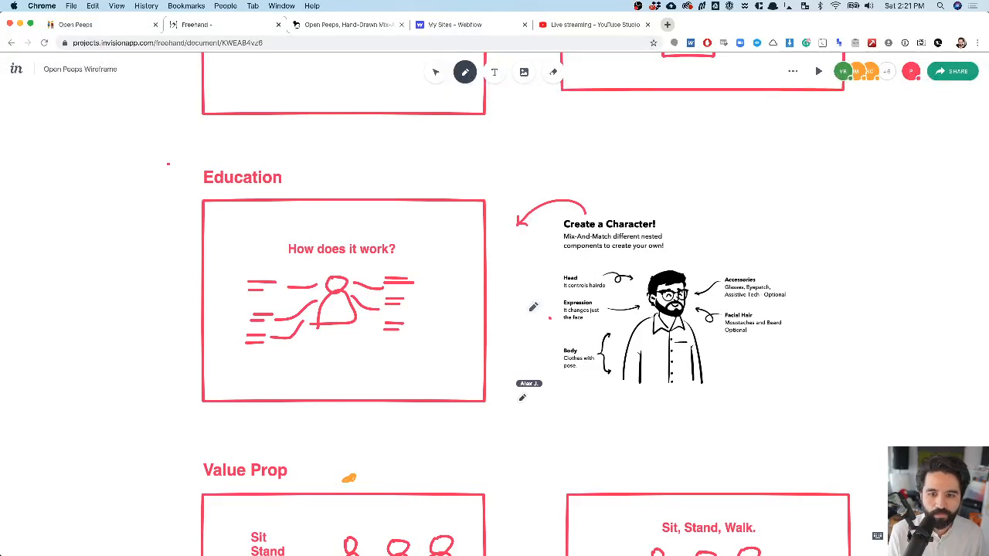
{"action": "key", "text": "v"}
- Look over the Sit, Stand, Walk wireframes and refer back to the Mix-&-Match layout with the options list
{"action": "scroll", "coordinate": [726, 280], "scroll_direction": "down", "scroll_amount": 1}
{"action": "scroll", "coordinate": [726, 279], "scroll_direction": "right", "scroll_amount": 1}
{"action": "scroll", "coordinate": [596, 294], "scroll_direction": "down", "scroll_amount": 4}
{"action": "scroll", "coordinate": [595, 293], "scroll_direction": "left", "scroll_amount": 1}
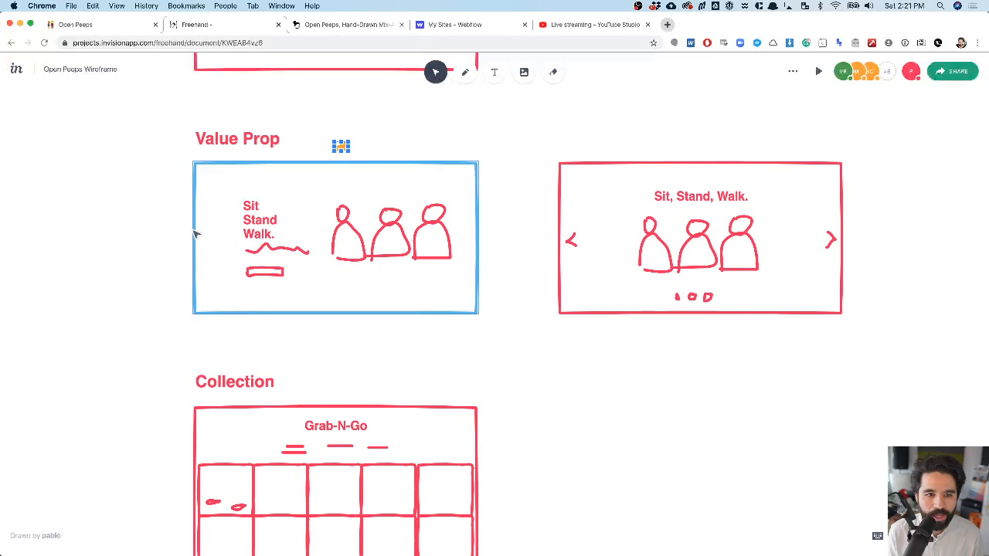
{"action": "scroll", "coordinate": [261, 222], "scroll_direction": "up", "scroll_amount": 7}
{"action": "scroll", "coordinate": [261, 222], "scroll_direction": "right", "scroll_amount": 6}
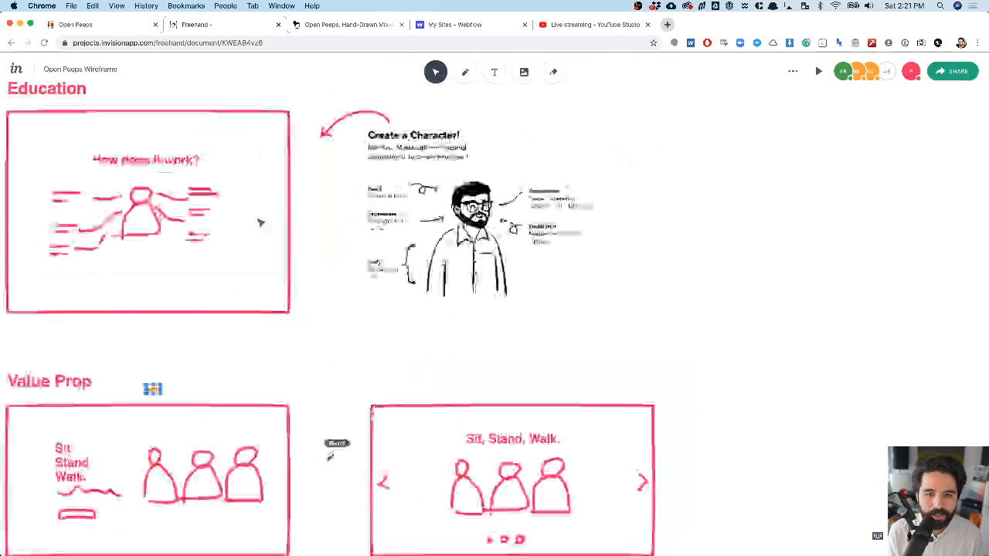
{"action": "scroll", "coordinate": [263, 223], "scroll_direction": "left", "scroll_amount": 1}
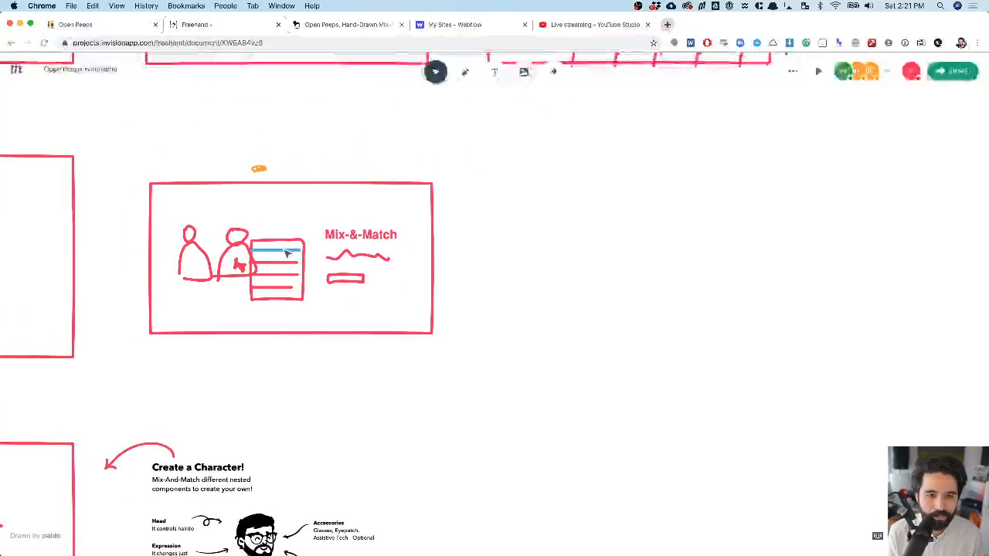
- Compare the Sit, Stand, Walk wireframe with text beside the people to its carousel version
{"action": "scroll", "coordinate": [285, 253], "scroll_direction": "down", "scroll_amount": 7}
{"action": "scroll", "coordinate": [285, 253], "scroll_direction": "left", "scroll_amount": 5}
{"action": "scroll", "coordinate": [285, 253], "scroll_direction": "up", "scroll_amount": 1}
{"action": "scroll", "coordinate": [284, 253], "scroll_direction": "left", "scroll_amount": 2}
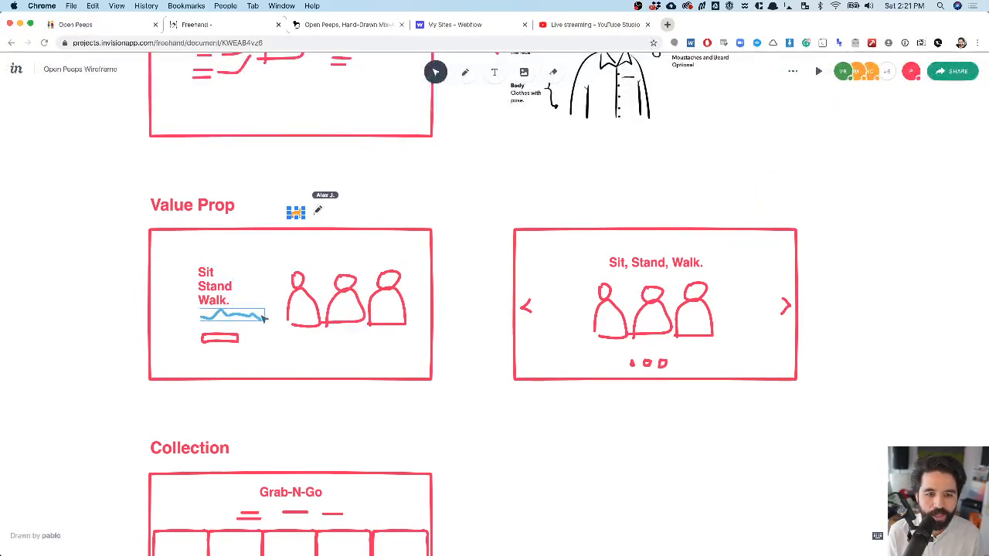
{"action": "scroll", "coordinate": [554, 316], "scroll_direction": "right", "scroll_amount": 2}
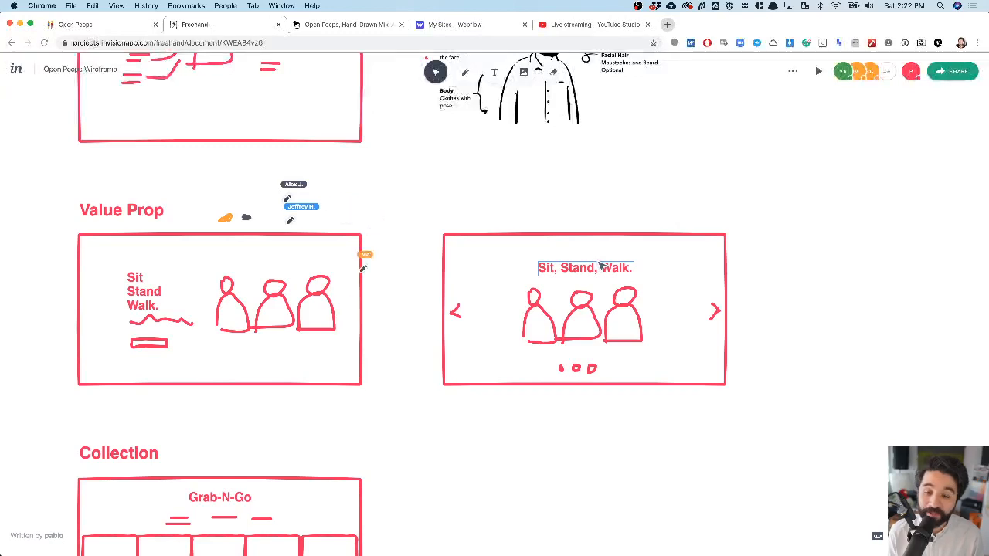
{"action": "left_click", "coordinate": [532, 321]}
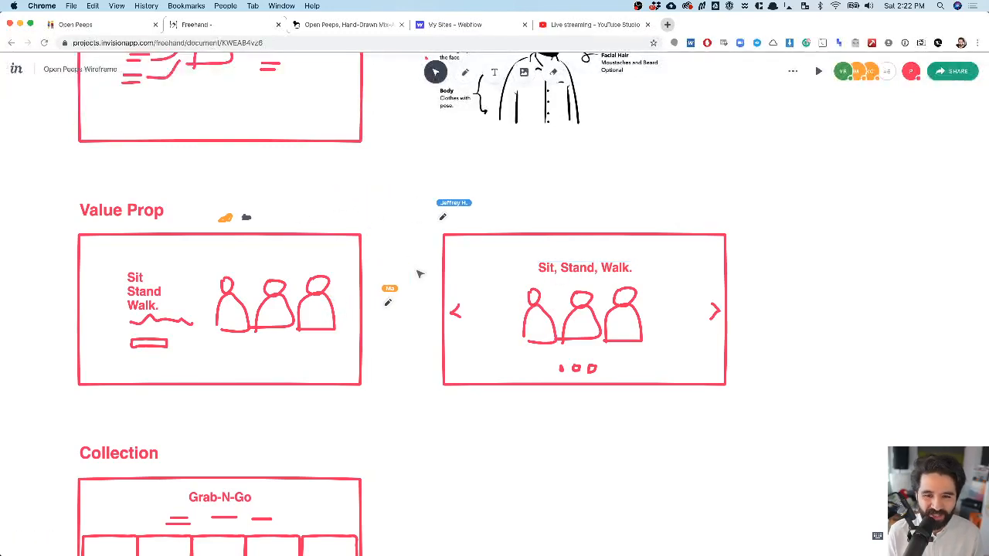
{"action": "scroll", "coordinate": [381, 282], "scroll_direction": "left", "scroll_amount": 3}
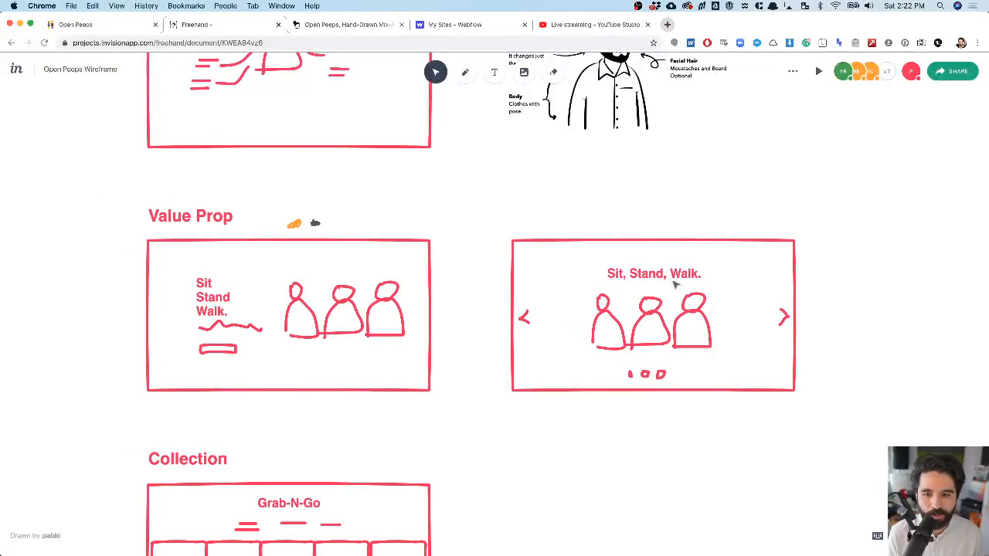
- Draw an X in the Collection grid's second-row, third-column cell and another in its third-row, fifth-column cell
{"action": "scroll", "coordinate": [606, 305], "scroll_direction": "down", "scroll_amount": 1}
{"action": "scroll", "coordinate": [610, 309], "scroll_direction": "down", "scroll_amount": 6}
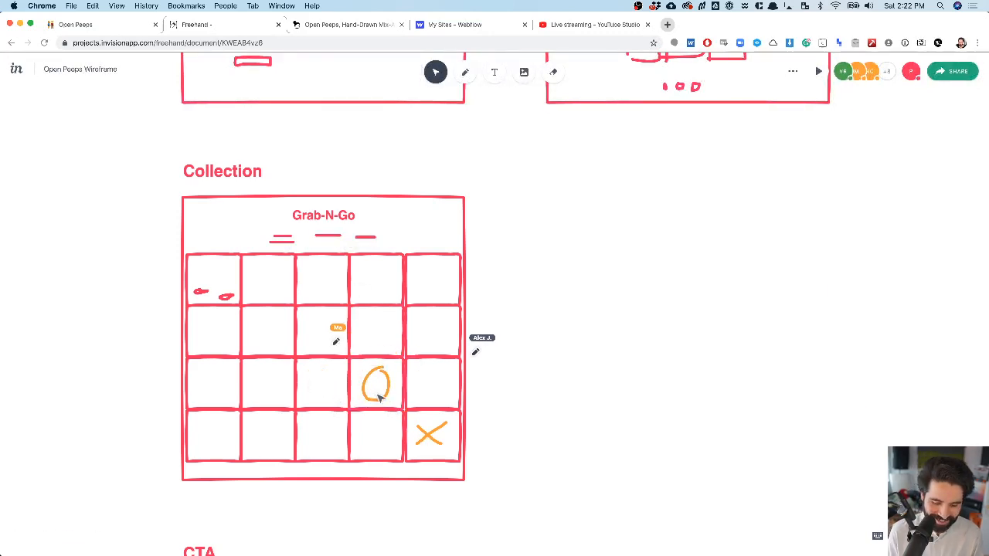
{"action": "key", "text": "p"}
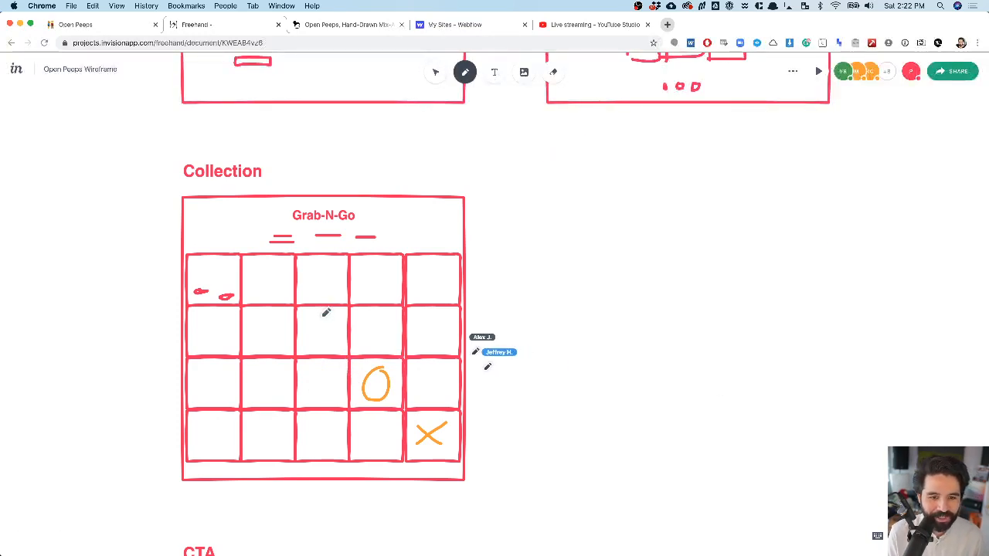
{"action": "mouse_move", "coordinate": [307, 339]}
{"action": "left_mouse_down"}
{"action": "mouse_move", "coordinate": [330, 318]}
{"action": "mouse_move", "coordinate": [334, 334]}
{"action": "left_mouse_up"}
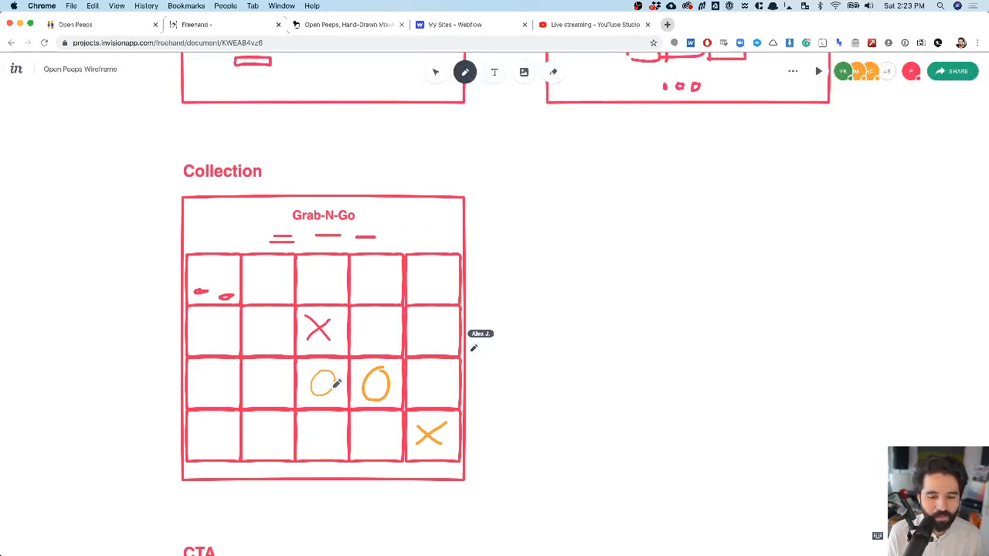
{"action": "mouse_move", "coordinate": [441, 374]}
{"action": "left_mouse_down"}
{"action": "mouse_move", "coordinate": [411, 391]}
{"action": "mouse_move", "coordinate": [440, 394]}
{"action": "left_mouse_up"}
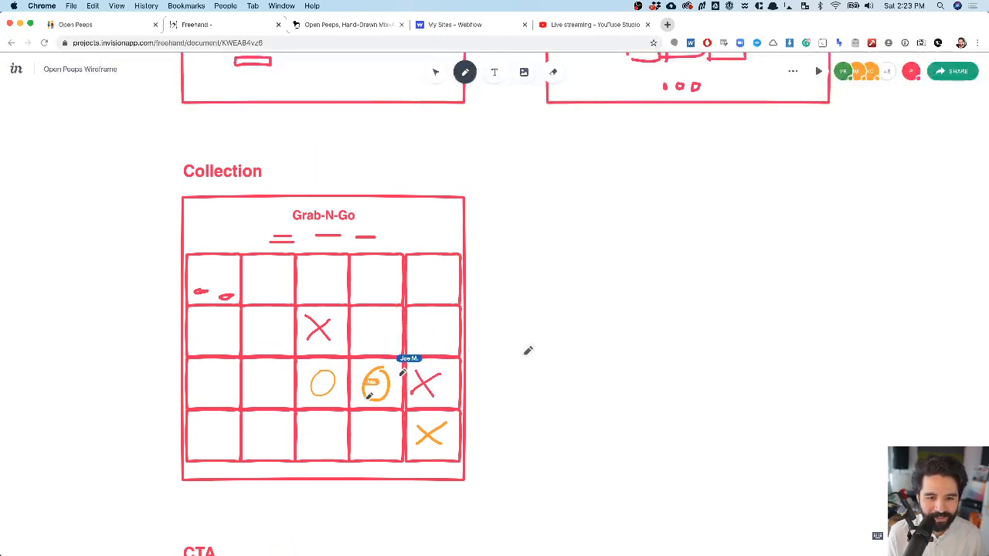
{"action": "key", "text": "v"}
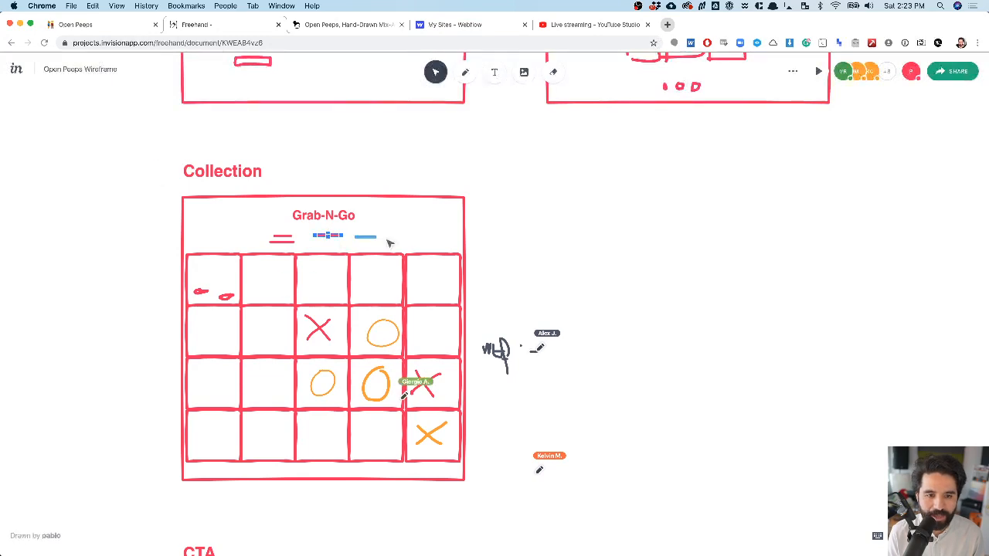
- Examine the two "Start Creating Stuff!" CTA wireframes, one with a row of people and one with a full background
{"action": "scroll", "coordinate": [391, 244], "scroll_direction": "down", "scroll_amount": 8}
{"action": "scroll", "coordinate": [406, 240], "scroll_direction": "right", "scroll_amount": 1}
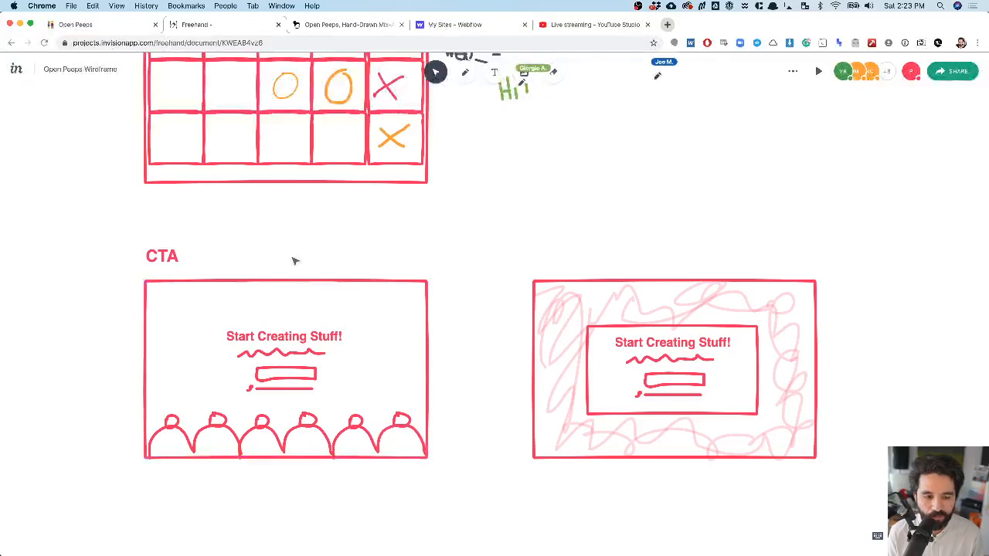
- Draw a red dot above the CTA wireframe with the row of people to mark it as the chosen option
{"action": "key", "text": "p"}
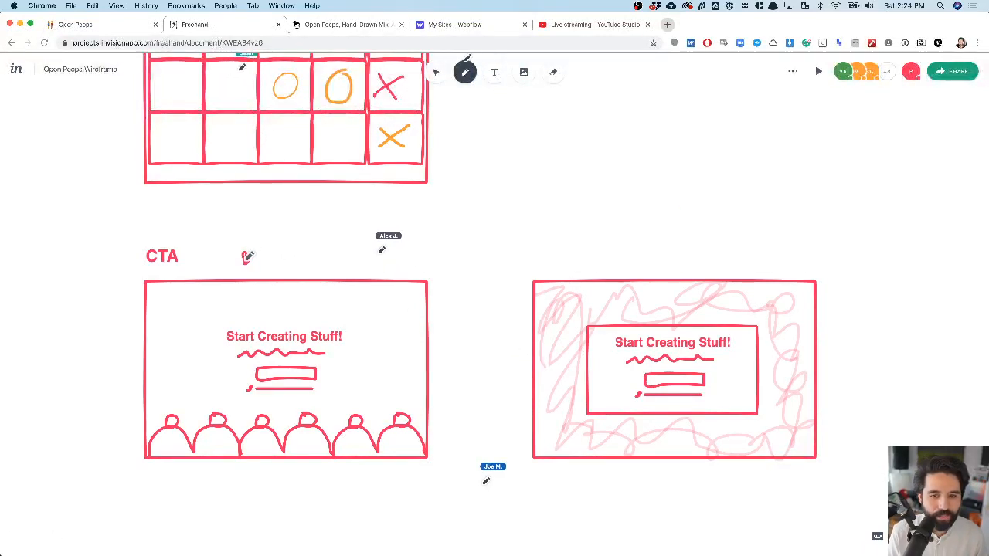
{"action": "key", "text": "v"}
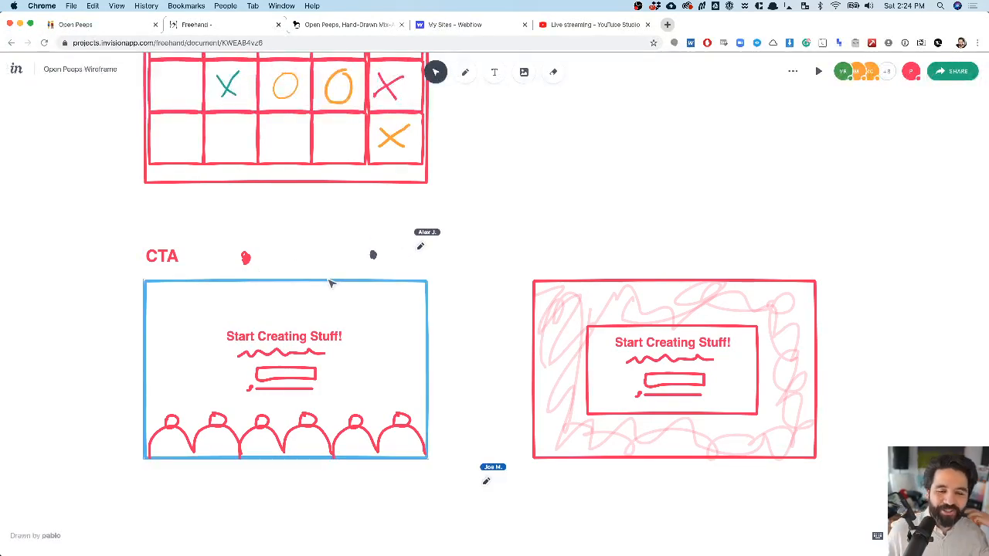
- Place a copy of the split Hero wireframe in the empty space beside the Hero options
{"action": "scroll", "coordinate": [330, 283], "scroll_direction": "down", "scroll_amount": 5}
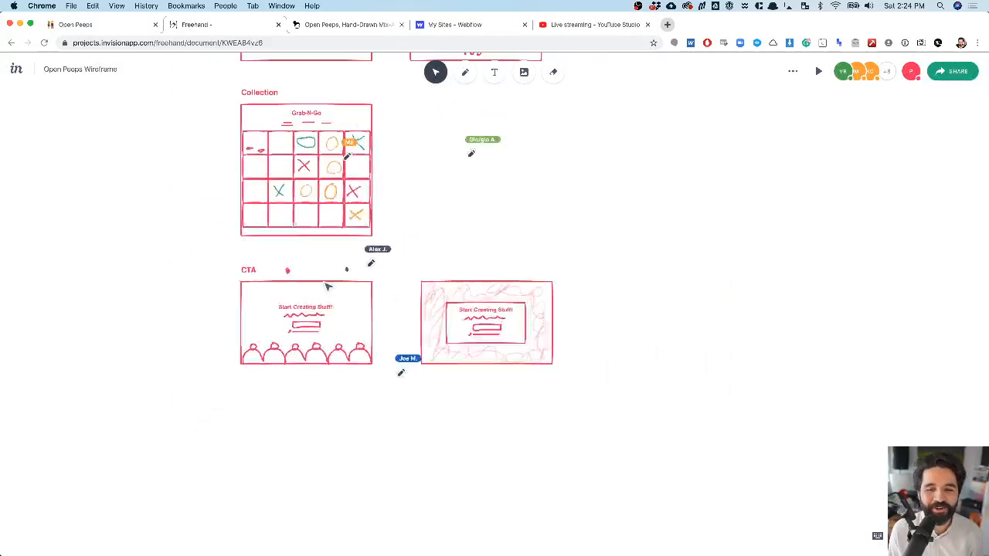
{"action": "scroll", "coordinate": [327, 286], "scroll_direction": "down", "scroll_amount": 5}
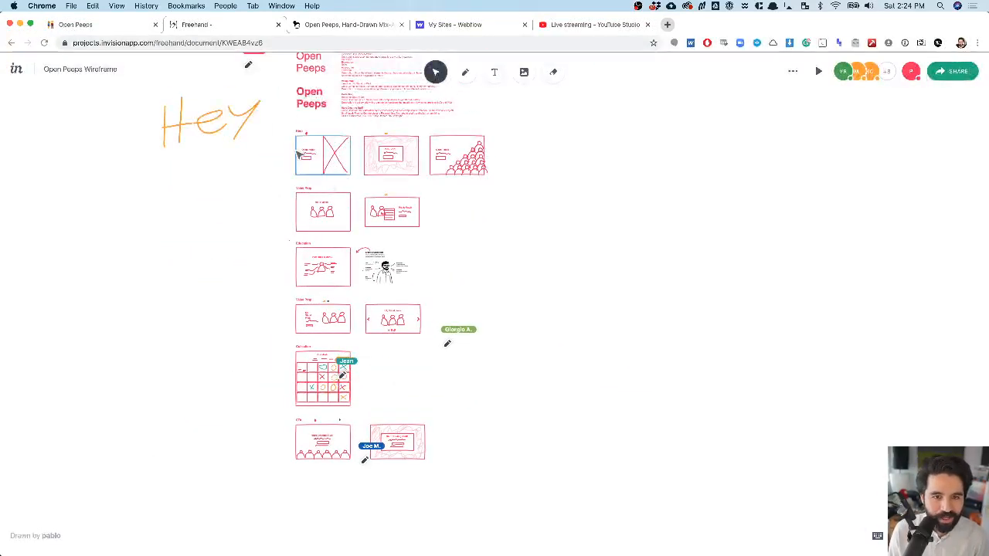
{"action": "left_click_drag", "start_coordinate": [284, 184], "coordinate": [567, 159]}
{"action": "key", "text": "super+z"}
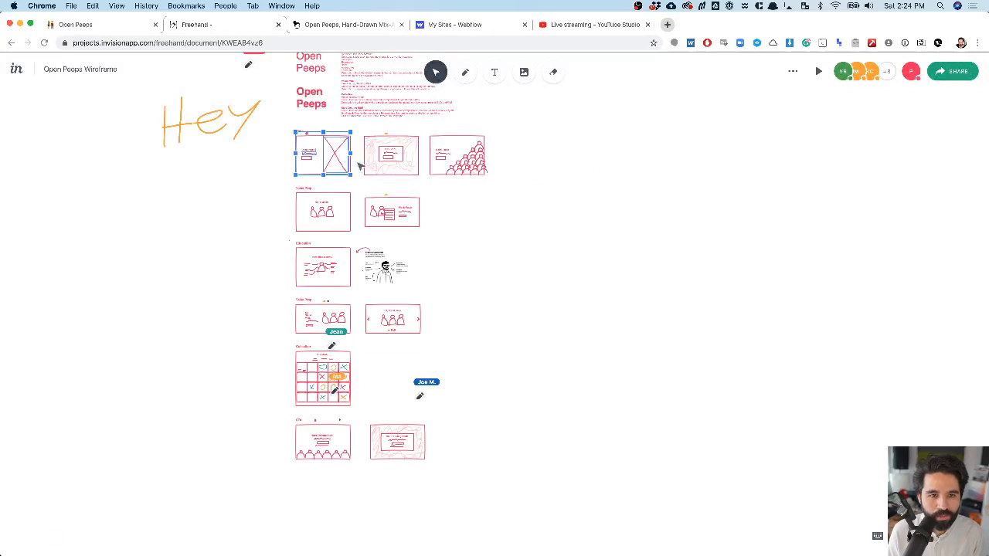
{"action": "left_click_drag", "start_coordinate": [337, 158], "coordinate": [561, 159]}
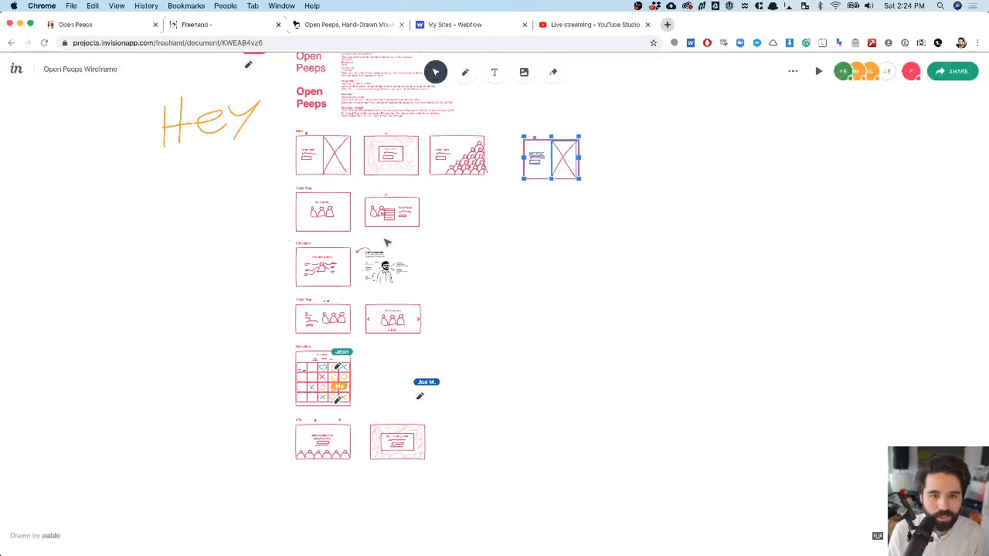
- Stack copies of the Mix-&-Match options-list wireframe and the "How does it work?" wireframe beneath the copied Hero
{"action": "left_click", "coordinate": [373, 218]}
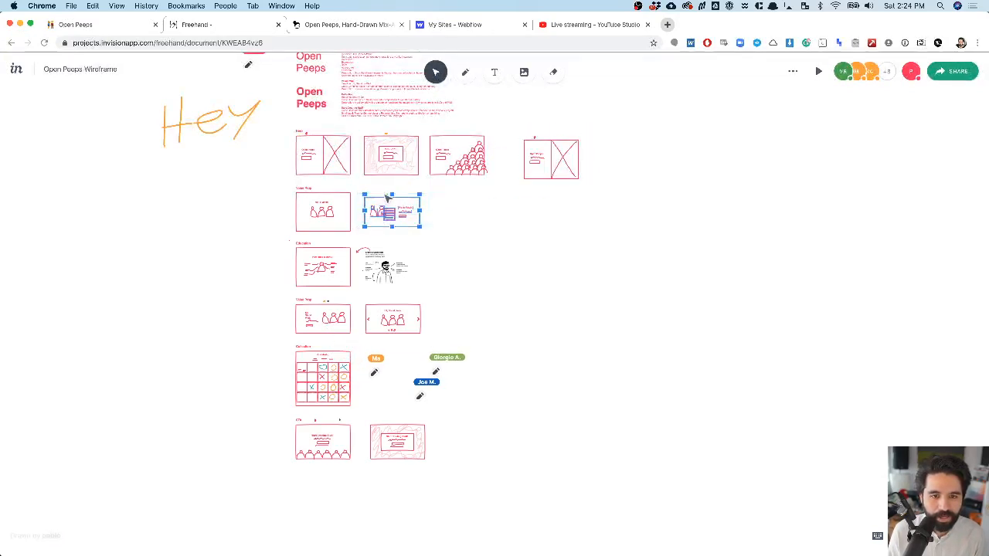
{"action": "left_click_drag", "start_coordinate": [388, 201], "coordinate": [544, 188]}
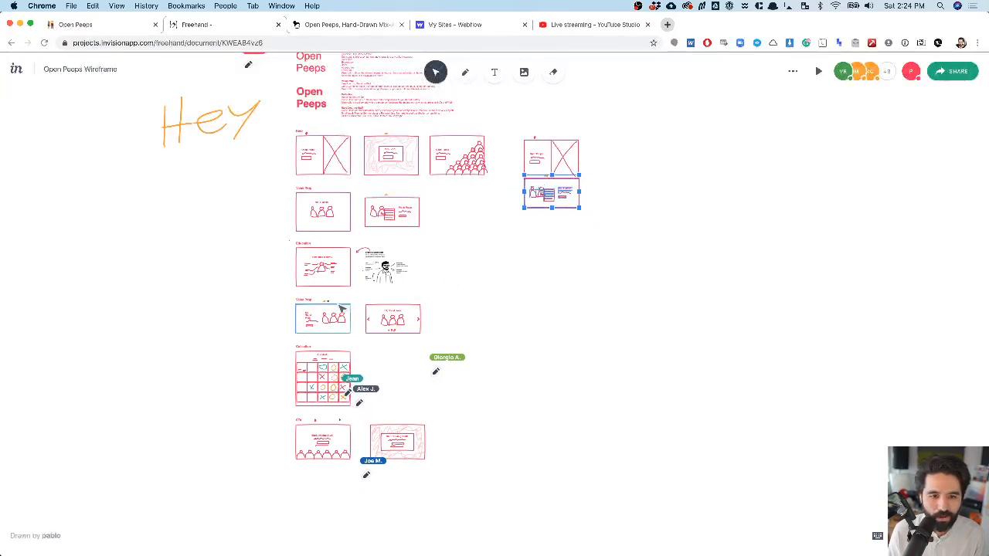
{"action": "left_click_drag", "start_coordinate": [287, 247], "coordinate": [554, 228]}
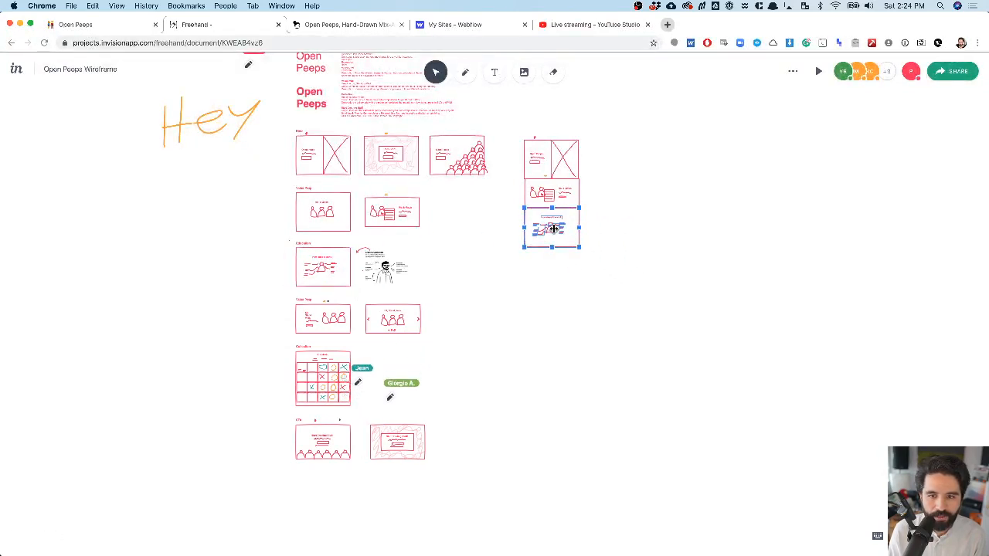
- Complete the page column with copies of the Sit Stand Walk, Grab-N-Go grid and row-of-people CTA wireframes
{"action": "left_click_drag", "start_coordinate": [358, 301], "coordinate": [539, 261]}
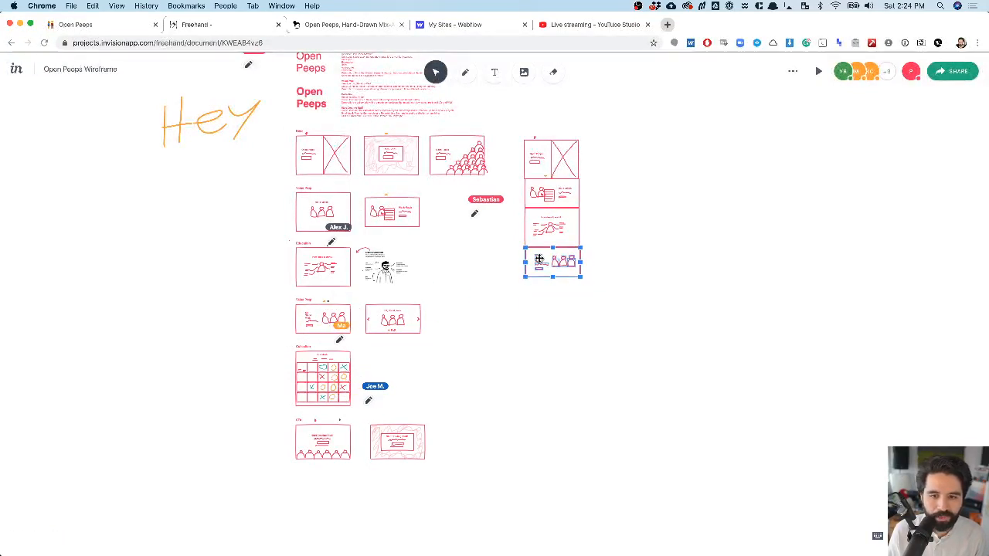
{"action": "left_click_drag", "start_coordinate": [283, 350], "coordinate": [354, 406]}
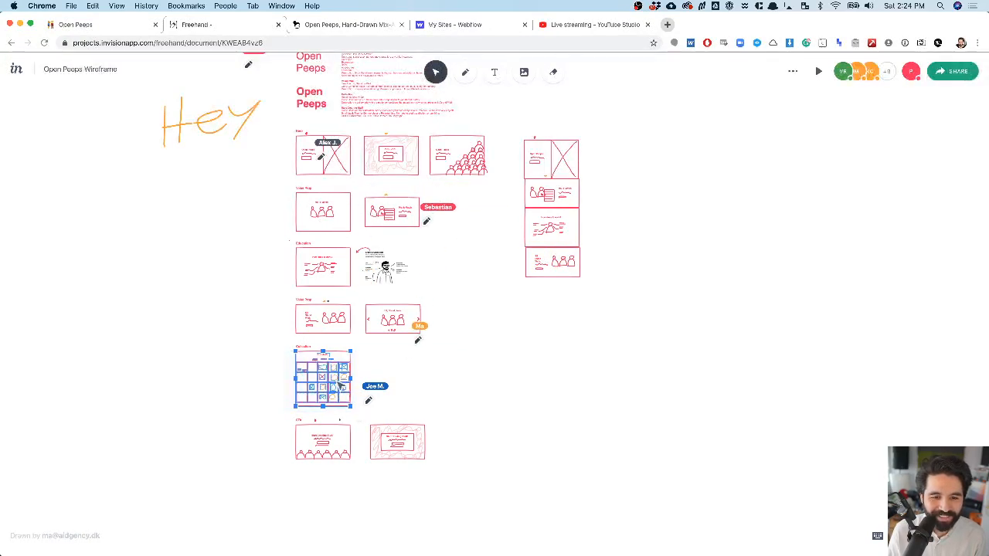
{"action": "left_click_drag", "start_coordinate": [334, 381], "coordinate": [566, 306]}
{"action": "left_click_drag", "start_coordinate": [283, 471], "coordinate": [582, 340]}
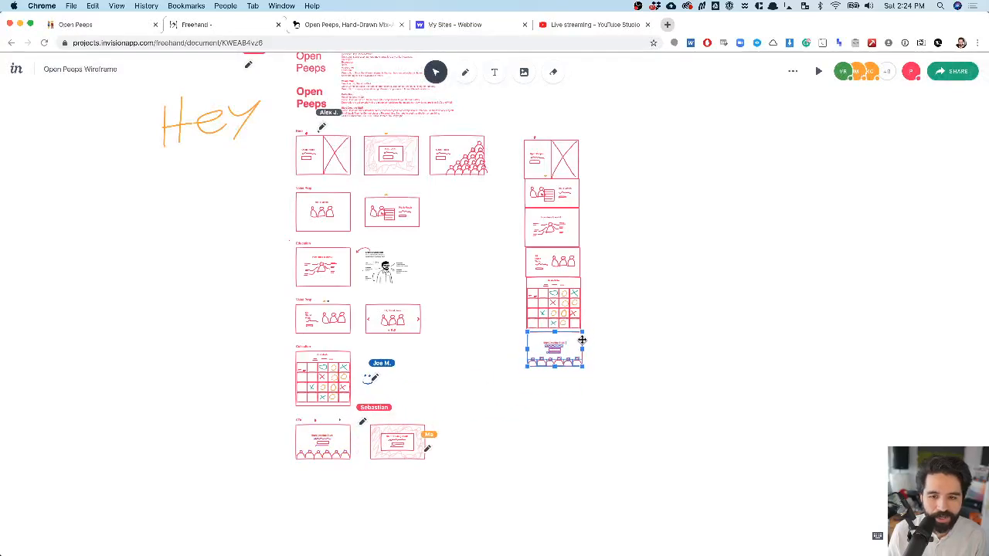
- Review the assembled page column section by section, from the Hero down to the "Start Creating Stuff!" CTA
{"action": "scroll", "coordinate": [592, 195], "scroll_direction": "up", "scroll_amount": 10}
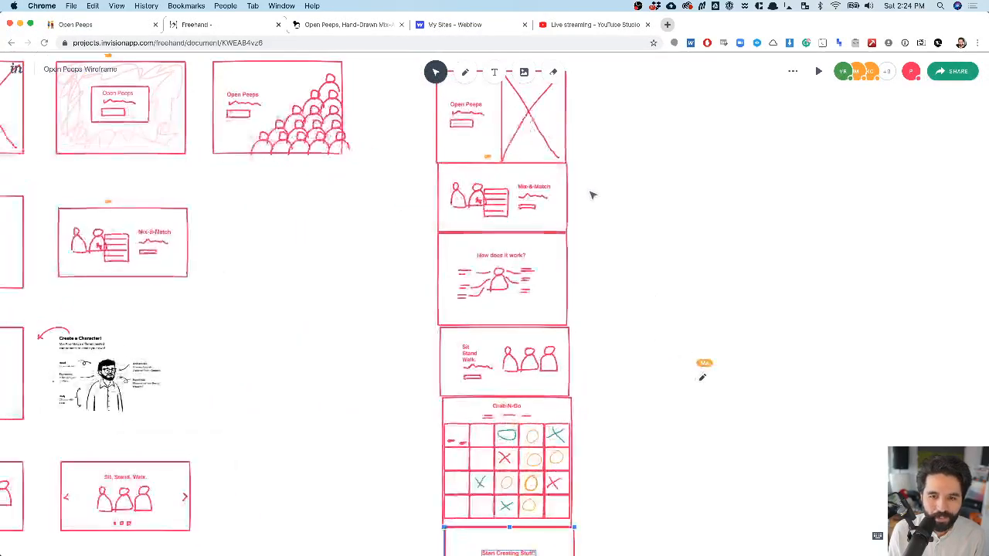
{"action": "scroll", "coordinate": [592, 195], "scroll_direction": "right", "scroll_amount": 2}
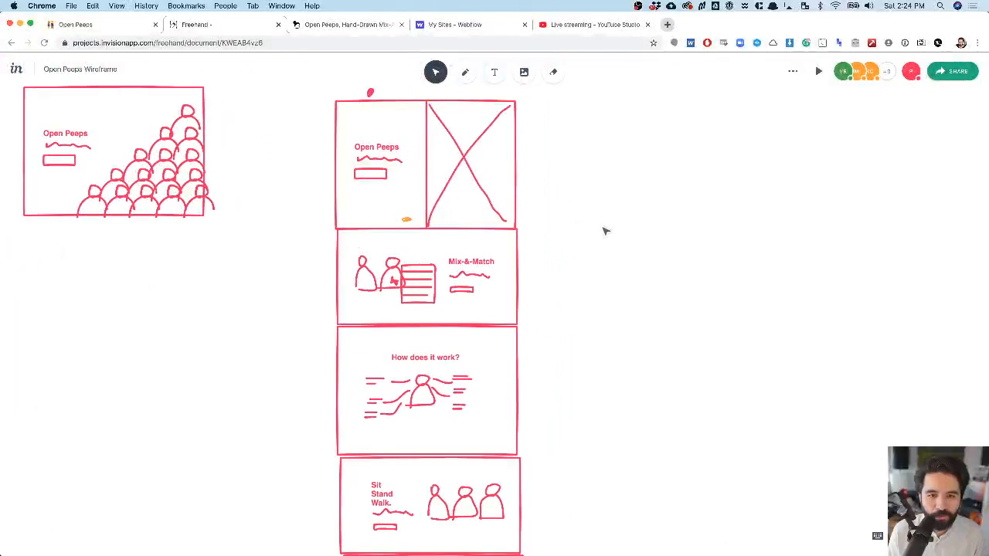
{"action": "scroll", "coordinate": [473, 255], "scroll_direction": "right", "scroll_amount": 3}
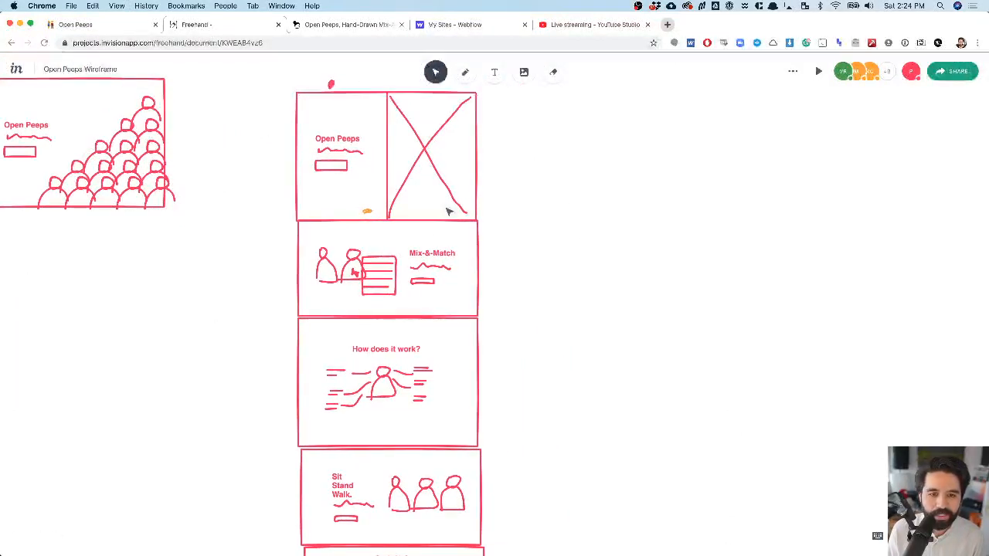
{"action": "scroll", "coordinate": [426, 221], "scroll_direction": "left", "scroll_amount": 5}
{"action": "scroll", "coordinate": [490, 216], "scroll_direction": "up", "scroll_amount": 5}
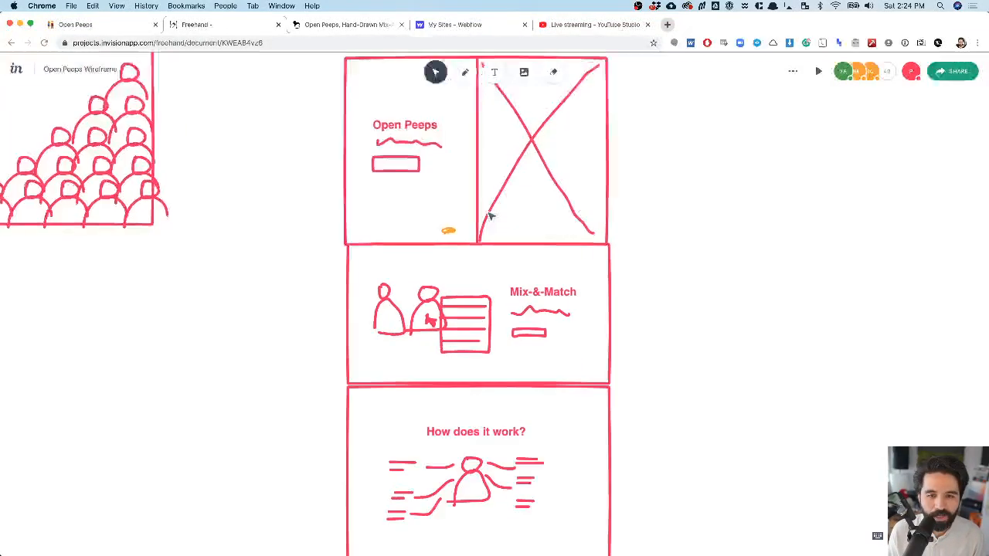
{"action": "scroll", "coordinate": [490, 217], "scroll_direction": "up", "scroll_amount": 3}
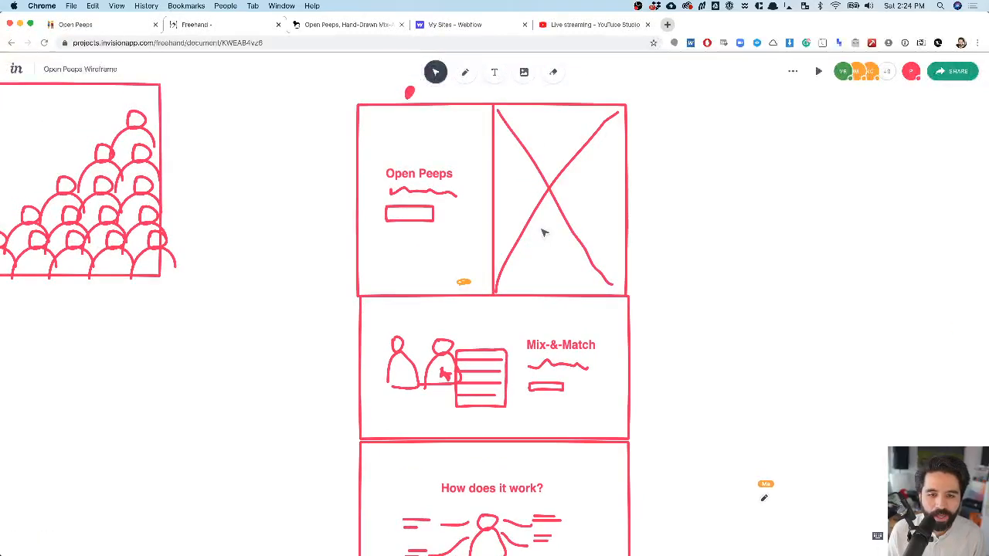
{"action": "scroll", "coordinate": [544, 232], "scroll_direction": "down", "scroll_amount": 10}
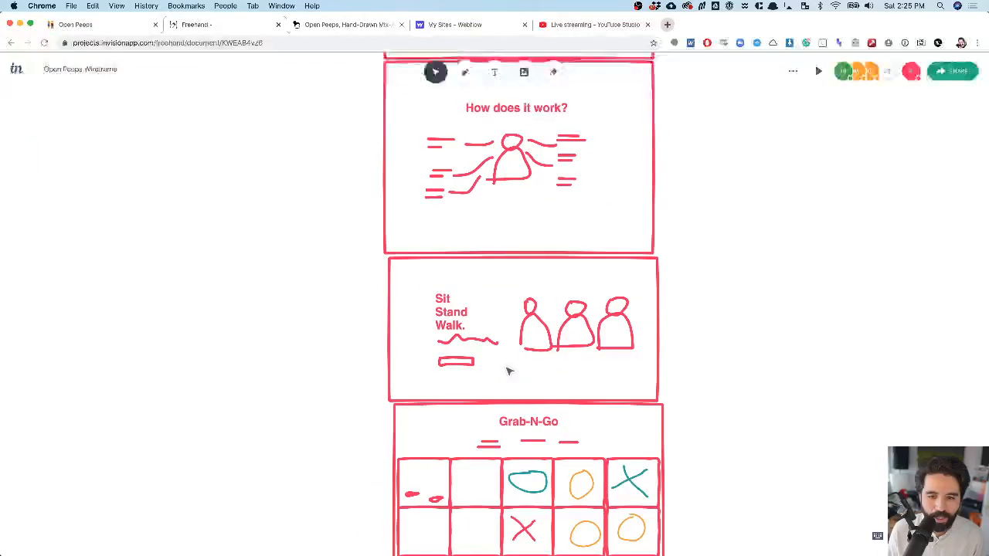
{"action": "scroll", "coordinate": [464, 348], "scroll_direction": "down", "scroll_amount": 5}
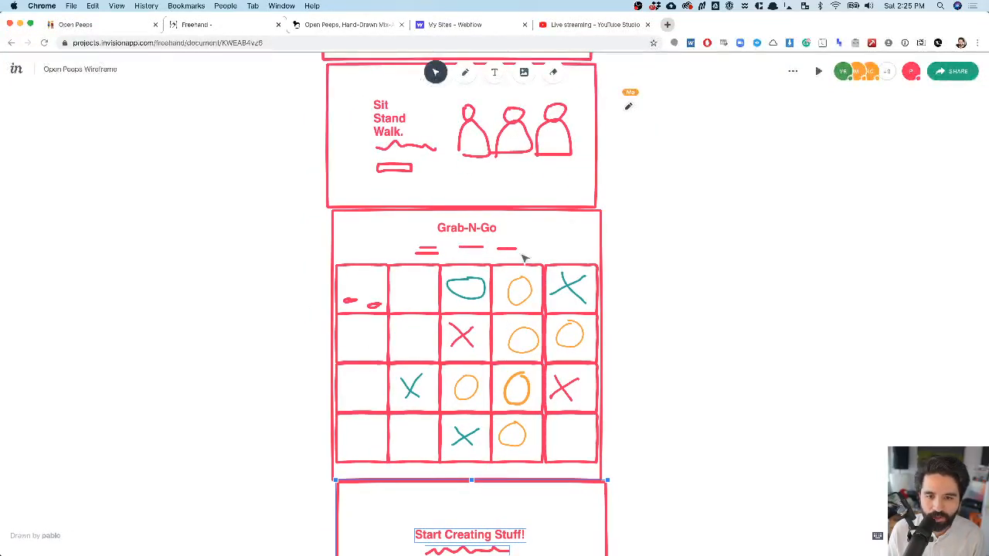
{"action": "scroll", "coordinate": [541, 344], "scroll_direction": "down", "scroll_amount": 5}
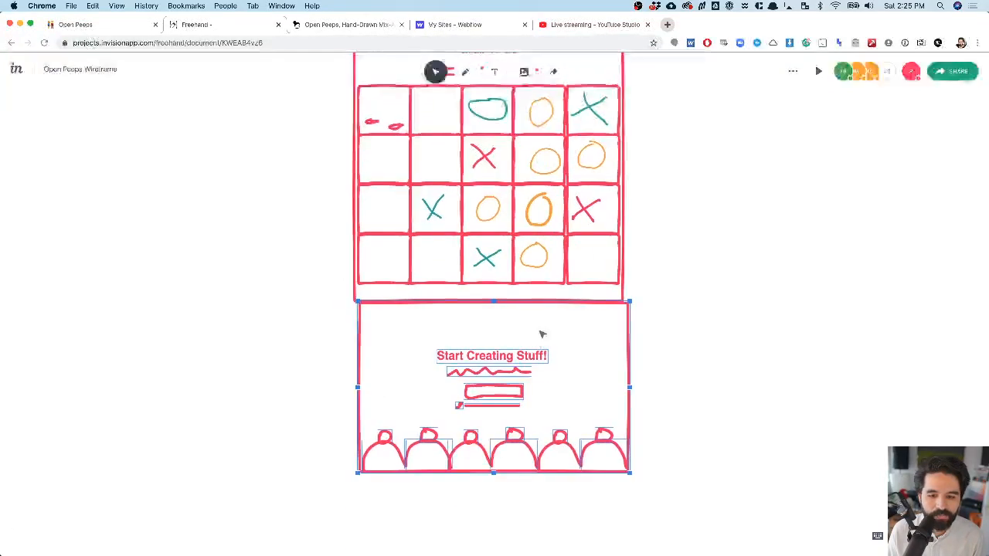
- Capture a screenshot of the complete wireframe column, from the Hero to the CTA
{"action": "left_click", "coordinate": [711, 311]}
{"action": "scroll", "coordinate": [710, 311], "scroll_direction": "down", "scroll_amount": 10}
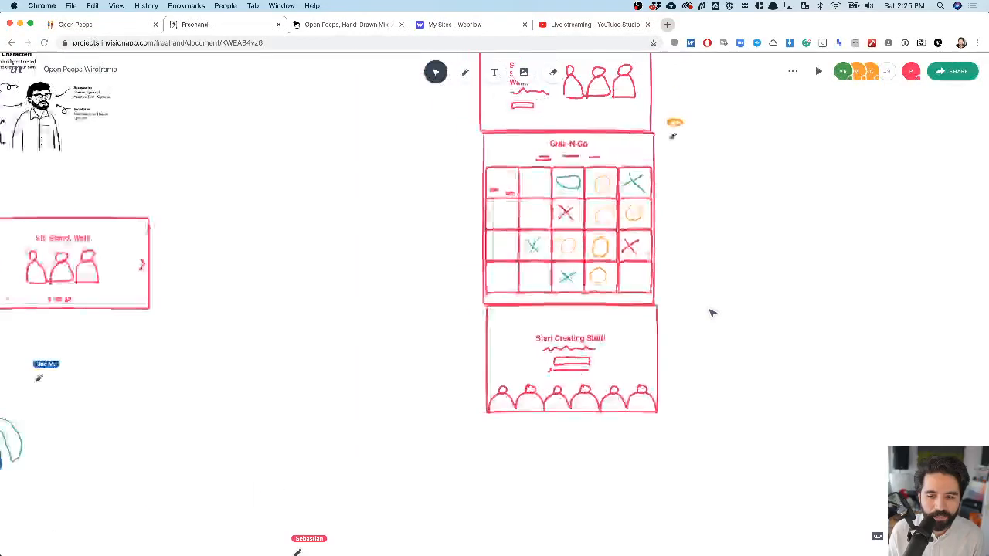
{"action": "scroll", "coordinate": [712, 313], "scroll_direction": "right", "scroll_amount": 2}
{"action": "scroll", "coordinate": [711, 313], "scroll_direction": "up", "scroll_amount": 2}
{"action": "scroll", "coordinate": [708, 315], "scroll_direction": "down", "scroll_amount": 2}
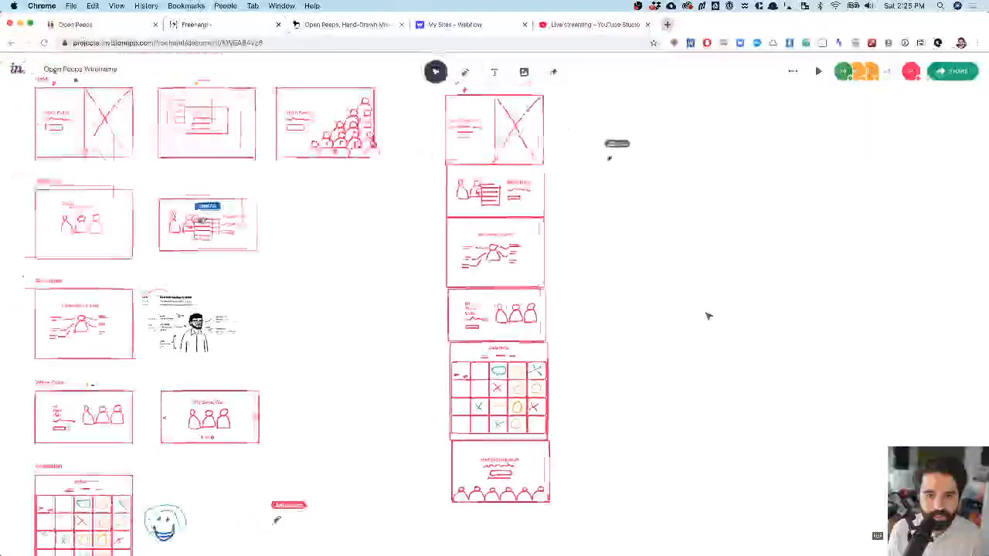
{"action": "scroll", "coordinate": [614, 147], "scroll_direction": "up", "scroll_amount": 2}
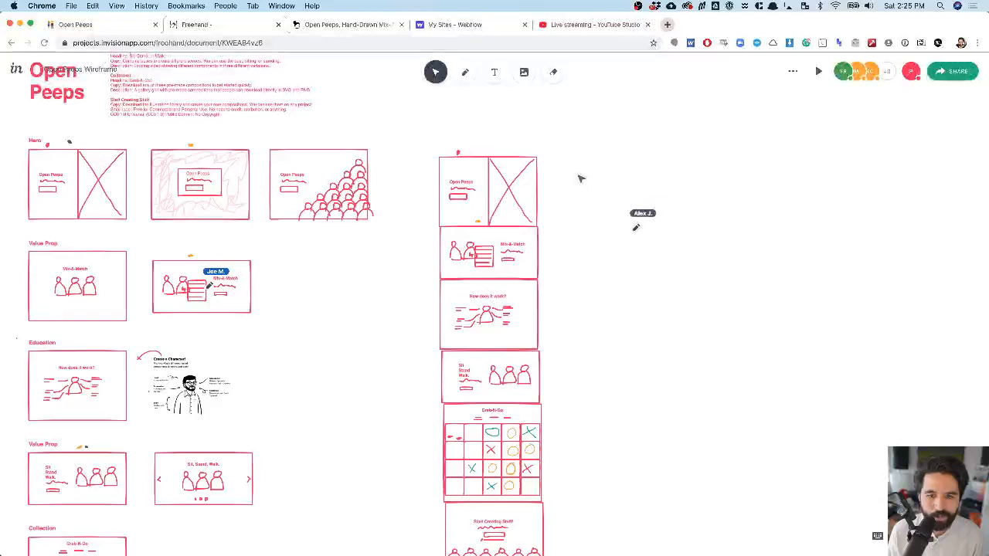
{"action": "scroll", "coordinate": [581, 178], "scroll_direction": "down", "scroll_amount": 2}
{"action": "scroll", "coordinate": [580, 178], "scroll_direction": "right", "scroll_amount": 2}
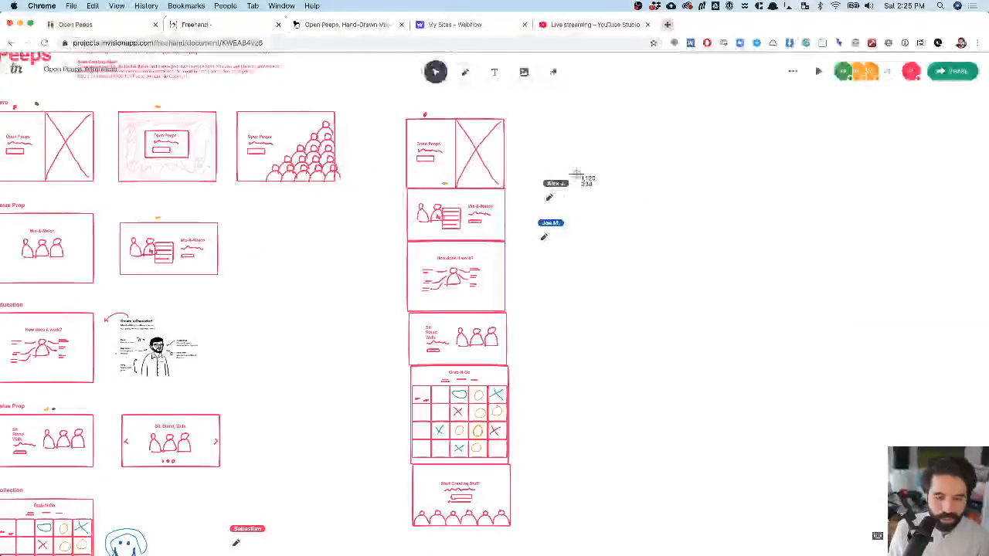
{"action": "left_click_drag", "start_coordinate": [385, 530], "coordinate": [524, 118]}
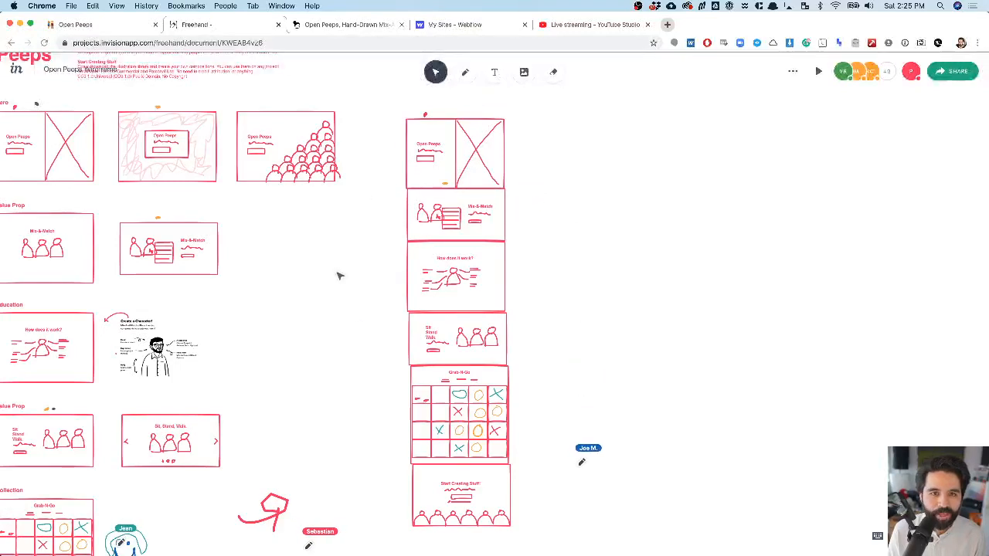
- Switch to Sketch and look over the cover, variations and composition artboards in open-peeps.sketch
{"action": "key", "text": "super+Tab"}
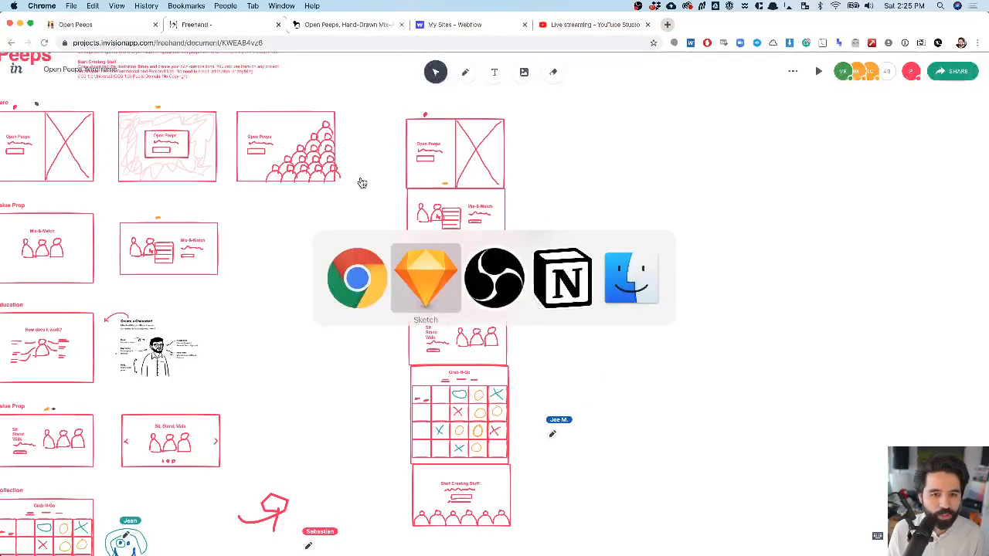
{"action": "scroll", "coordinate": [388, 277], "scroll_direction": "down", "scroll_amount": 5}
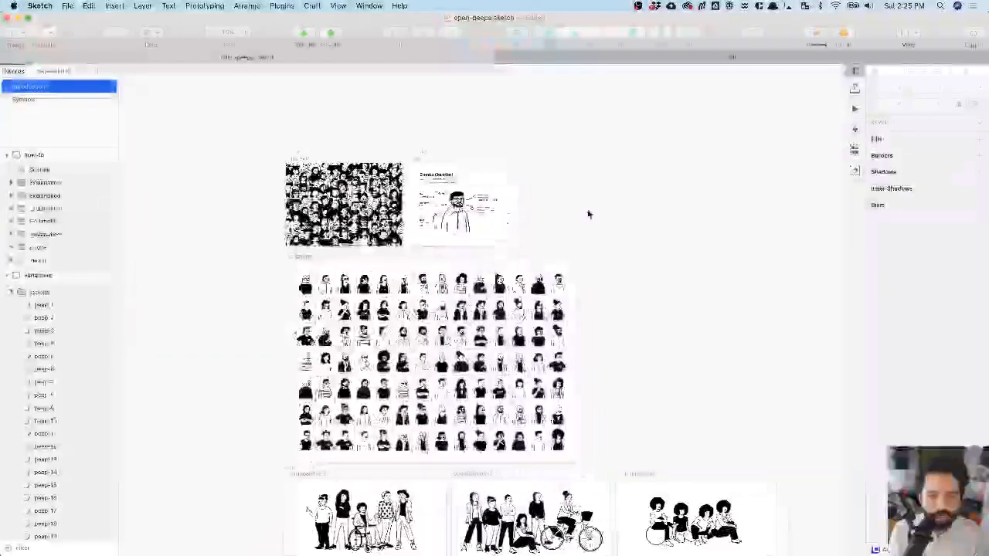
{"action": "scroll", "coordinate": [589, 214], "scroll_direction": "right", "scroll_amount": 5}
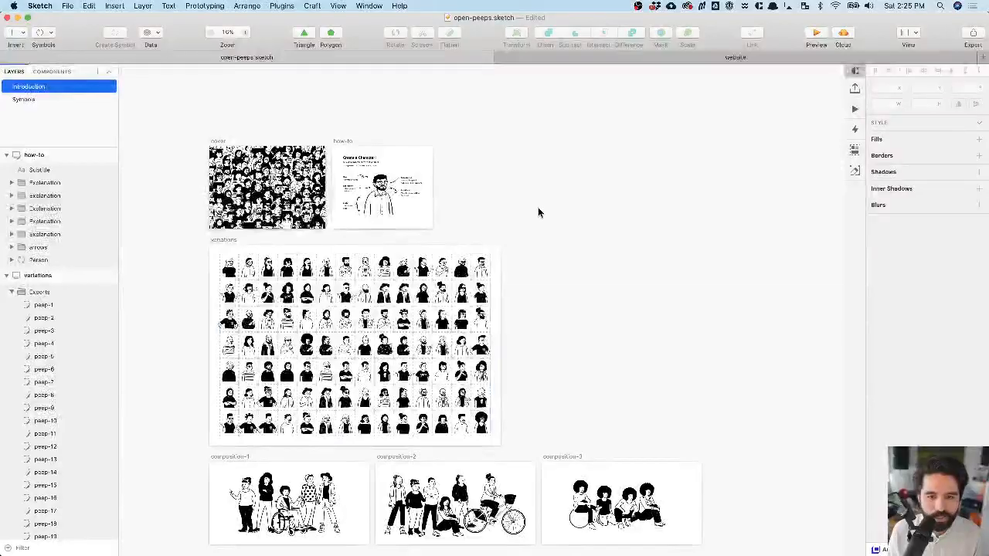
{"action": "scroll", "coordinate": [538, 207], "scroll_direction": "down", "scroll_amount": 3}
{"action": "scroll", "coordinate": [538, 207], "scroll_direction": "right", "scroll_amount": 3}
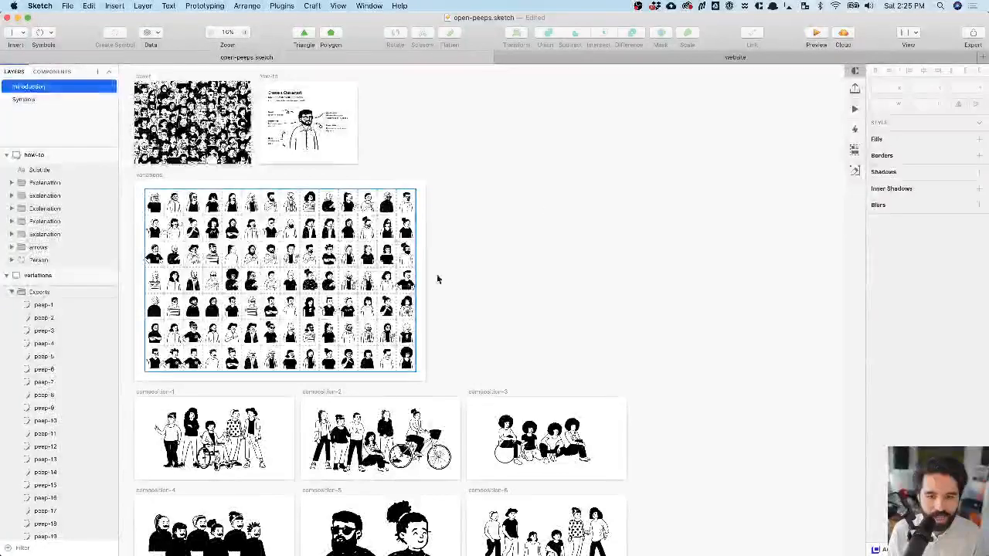
{"action": "scroll", "coordinate": [555, 433], "scroll_direction": "down", "scroll_amount": 3}
{"action": "scroll", "coordinate": [551, 343], "scroll_direction": "down", "scroll_amount": 5}
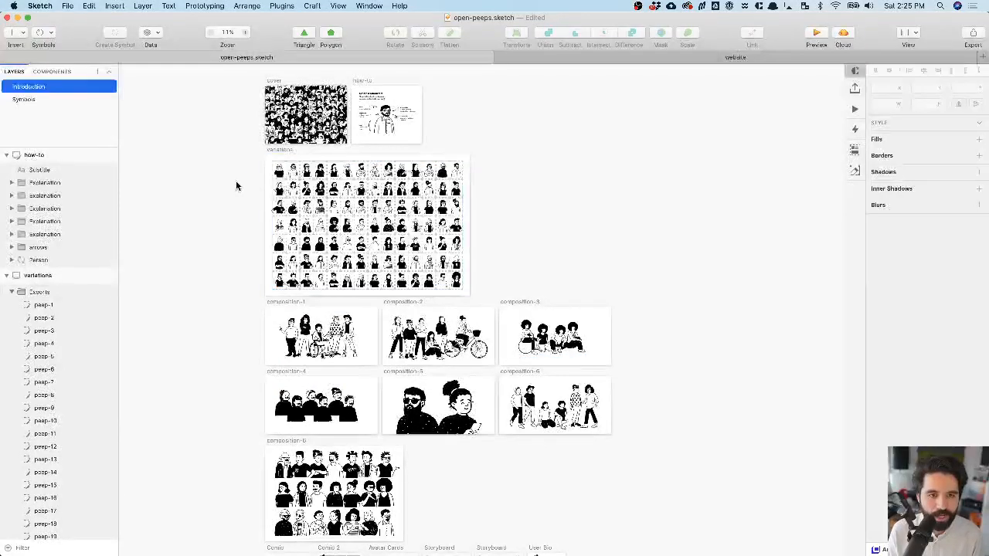
- Examine the cover artboard and the "Create a Character!" how-to artboard
{"action": "left_click", "coordinate": [320, 97]}
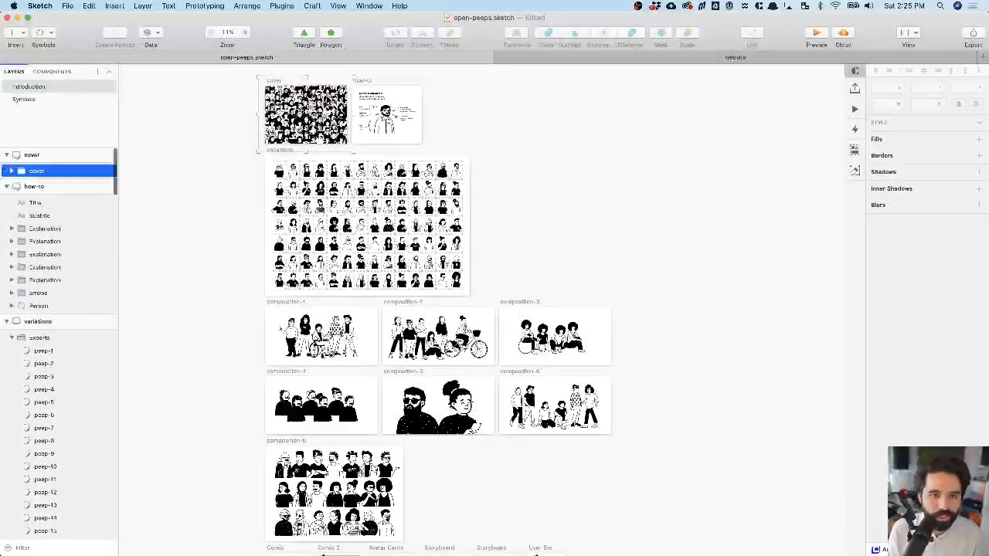
{"action": "left_click", "coordinate": [221, 160]}
{"action": "scroll", "coordinate": [378, 108], "scroll_direction": "up", "scroll_amount": 10}
{"action": "left_click", "coordinate": [379, 116]}
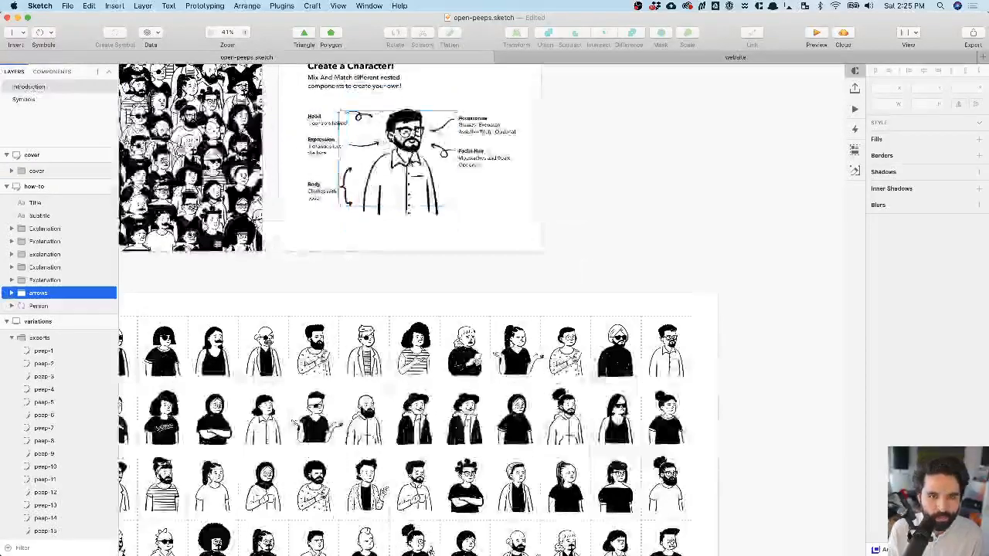
{"action": "scroll", "coordinate": [397, 177], "scroll_direction": "right", "scroll_amount": 4}
{"action": "scroll", "coordinate": [397, 177], "scroll_direction": "up", "scroll_amount": 3}
{"action": "left_click", "coordinate": [301, 287]}
{"action": "left_click", "coordinate": [704, 271]}
{"action": "left_click_drag", "start_coordinate": [704, 271], "coordinate": [678, 270]}
{"action": "scroll", "coordinate": [678, 270], "scroll_direction": "right", "scroll_amount": 5}
{"action": "scroll", "coordinate": [678, 269], "scroll_direction": "up", "scroll_amount": 1}
{"action": "left_click_drag", "start_coordinate": [351, 287], "coordinate": [561, 269]}
{"action": "scroll", "coordinate": [562, 269], "scroll_direction": "right", "scroll_amount": 5}
{"action": "scroll", "coordinate": [561, 269], "scroll_direction": "up", "scroll_amount": 1}
{"action": "scroll", "coordinate": [562, 265], "scroll_direction": "up", "scroll_amount": 5}
{"action": "scroll", "coordinate": [562, 265], "scroll_direction": "left", "scroll_amount": 2}
{"action": "key", "text": "Delete"}
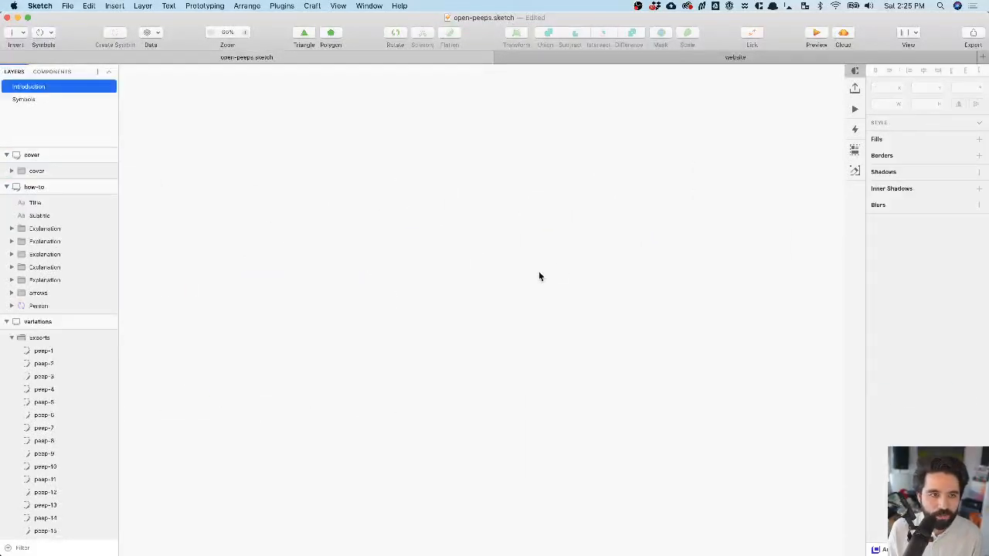
- Insert the document's bust person symbol onto the empty canvas beside the artboards and select it
{"action": "left_click", "coordinate": [46, 34]}
{"action": "mouse_move", "coordinate": [62, 49]}
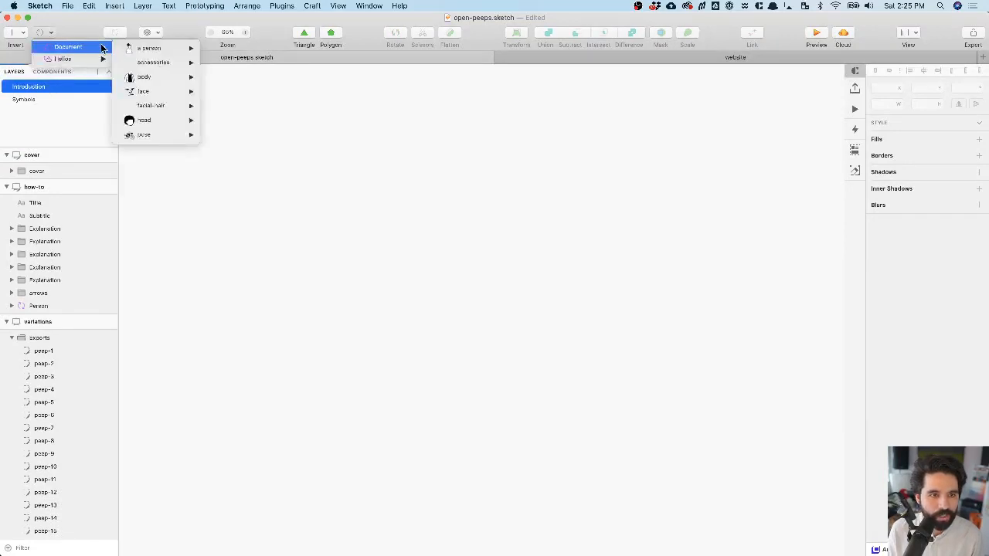
{"action": "mouse_move", "coordinate": [192, 54]}
{"action": "left_click", "coordinate": [231, 50]}
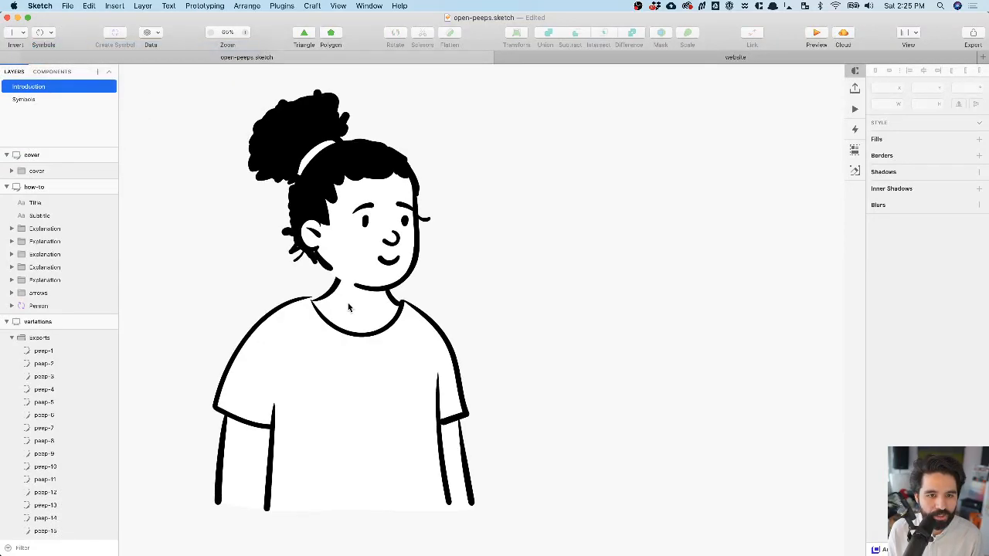
{"action": "left_click", "coordinate": [380, 344]}
{"action": "scroll", "coordinate": [380, 342], "scroll_direction": "down", "scroll_amount": 2}
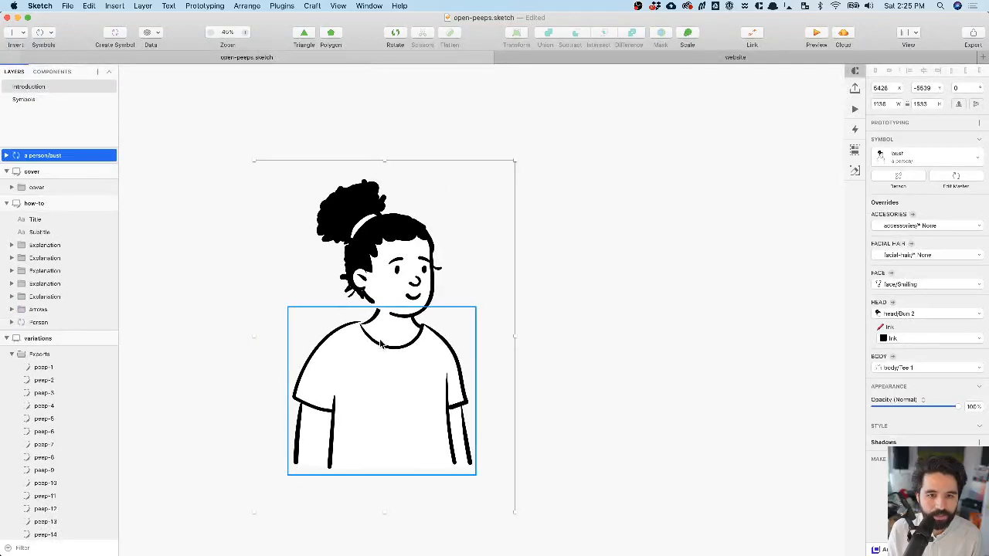
{"action": "scroll", "coordinate": [379, 342], "scroll_direction": "right", "scroll_amount": 3}
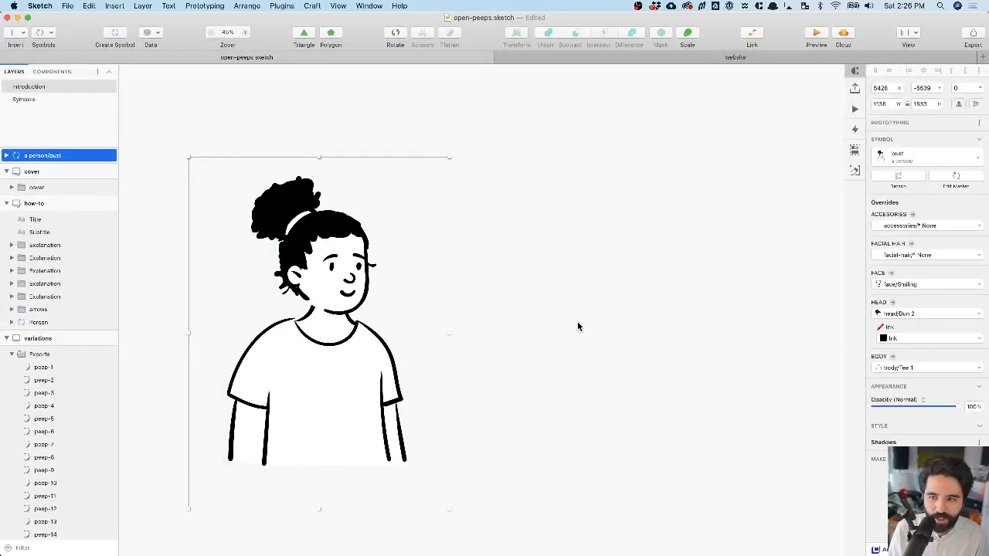
- Set the bust symbol's accessories override to Glasses 5
{"action": "scroll", "coordinate": [577, 322], "scroll_direction": "left", "scroll_amount": 4}
{"action": "scroll", "coordinate": [577, 321], "scroll_direction": "down", "scroll_amount": 1}
{"action": "scroll", "coordinate": [578, 321], "scroll_direction": "up", "scroll_amount": 2}
{"action": "scroll", "coordinate": [579, 329], "scroll_direction": "left", "scroll_amount": 2}
{"action": "scroll", "coordinate": [579, 330], "scroll_direction": "down", "scroll_amount": 2}
{"action": "left_click", "coordinate": [904, 225]}
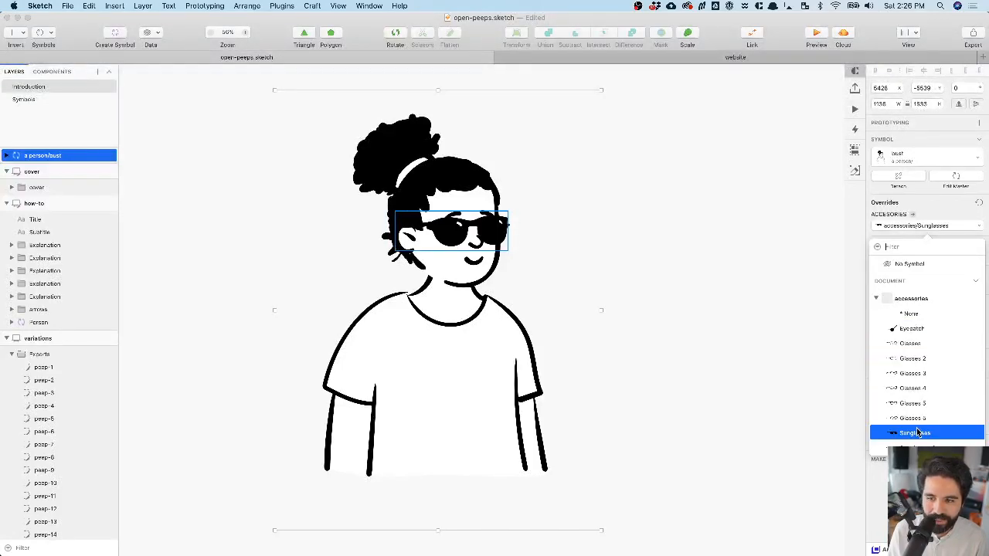
{"action": "left_click", "coordinate": [716, 350]}
- Try out different expressions on the bust, ending with the face override set to Solemn
{"action": "left_click", "coordinate": [900, 283]}
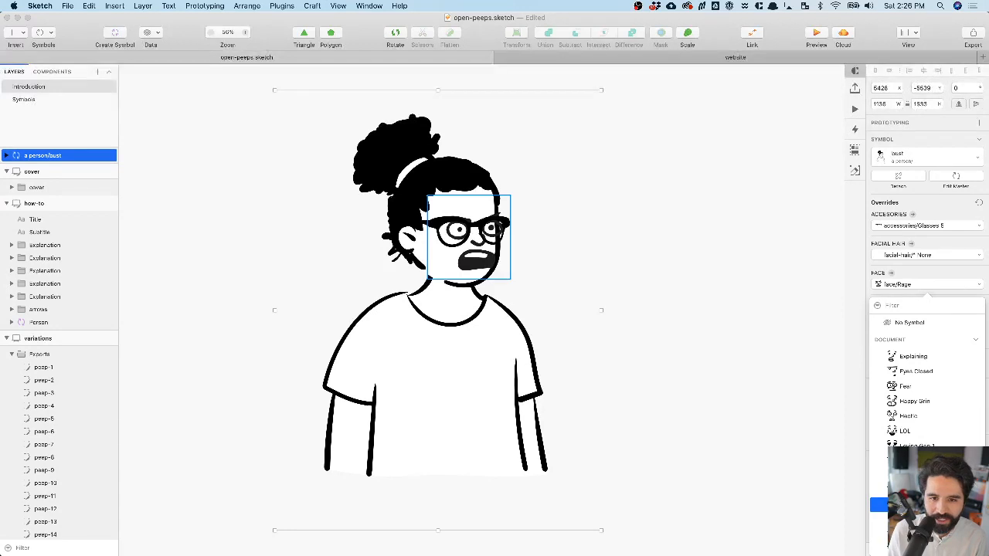
{"action": "scroll", "coordinate": [928, 394], "scroll_direction": "down", "scroll_amount": 3}
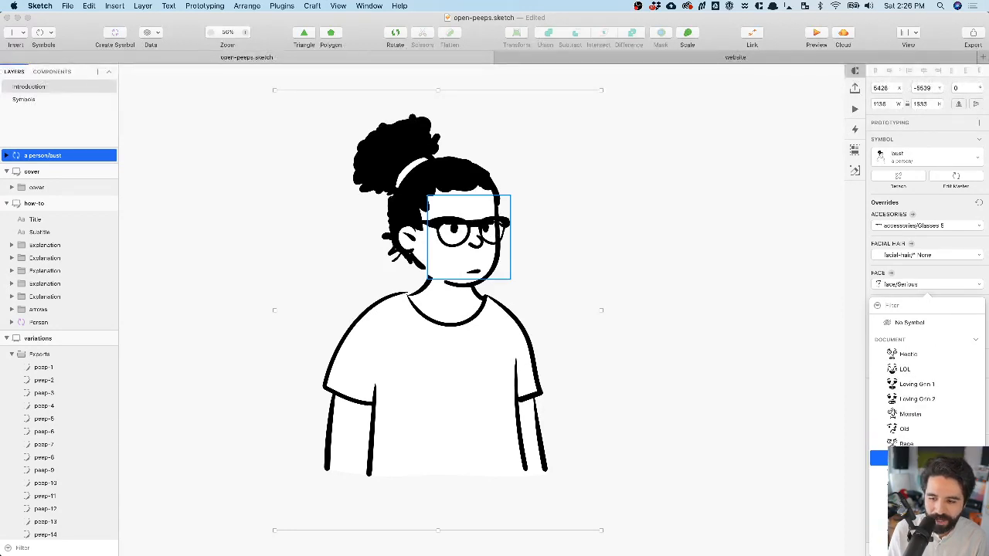
{"action": "left_click", "coordinate": [915, 292]}
- Preview several hairstyles on the bust and set its head override to Short 3
{"action": "left_click", "coordinate": [903, 315]}
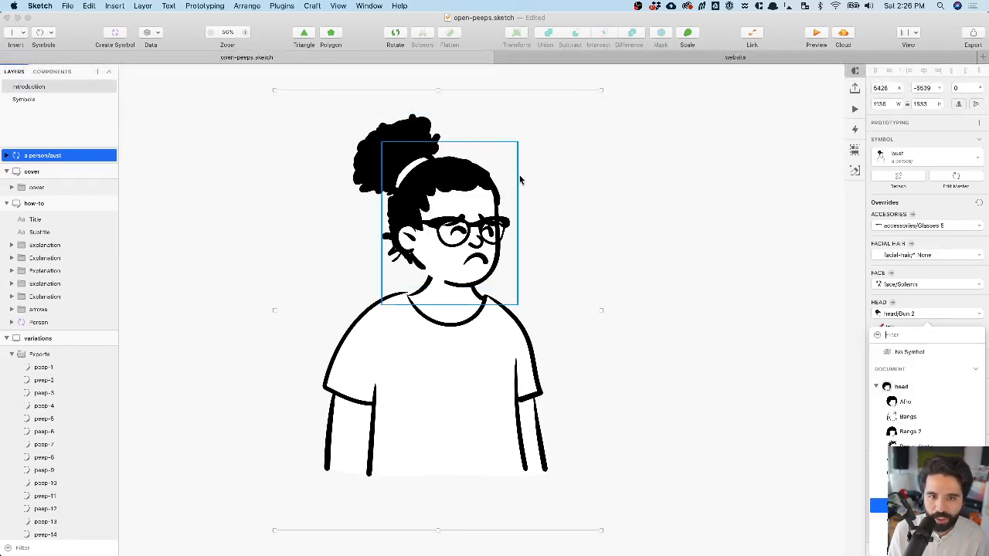
{"action": "key", "text": "Up"}
{"action": "key", "text": "Up"}
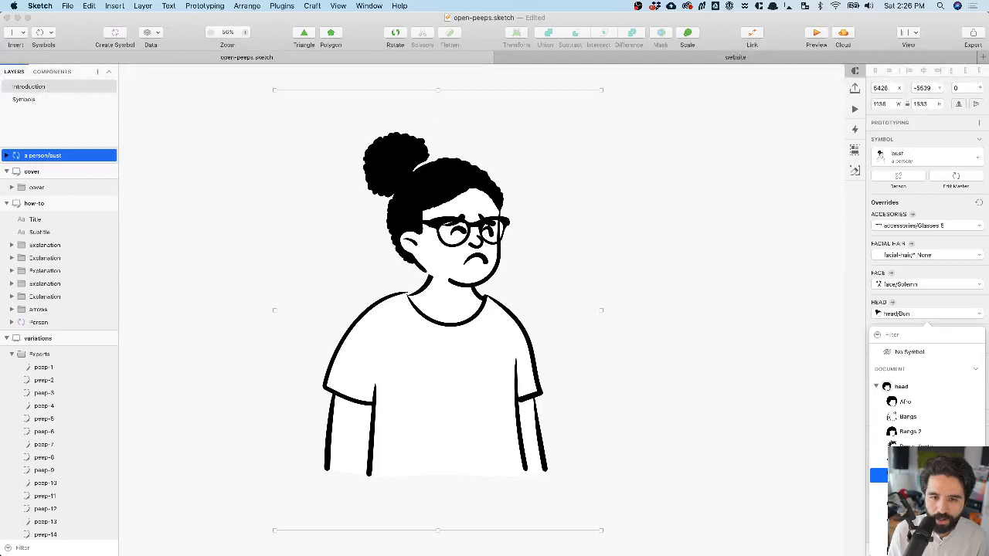
{"action": "key", "text": "Up"}
{"action": "key", "text": "Up"}
{"action": "key", "text": "Up"}
{"action": "key", "text": "Up"}
{"action": "key", "text": "Up"}
{"action": "scroll", "coordinate": [927, 436], "scroll_direction": "down", "scroll_amount": 5}
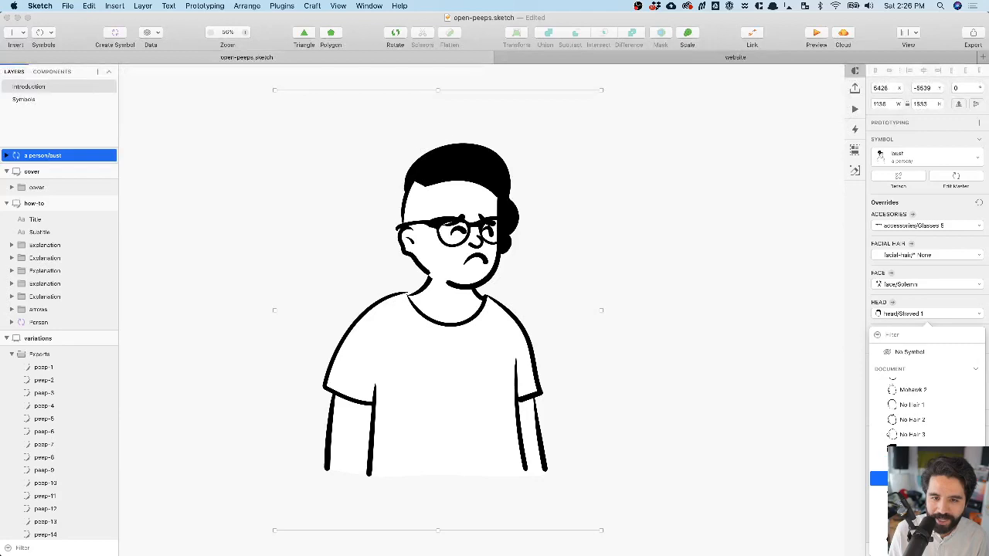
{"action": "scroll", "coordinate": [927, 421], "scroll_direction": "down", "scroll_amount": 2}
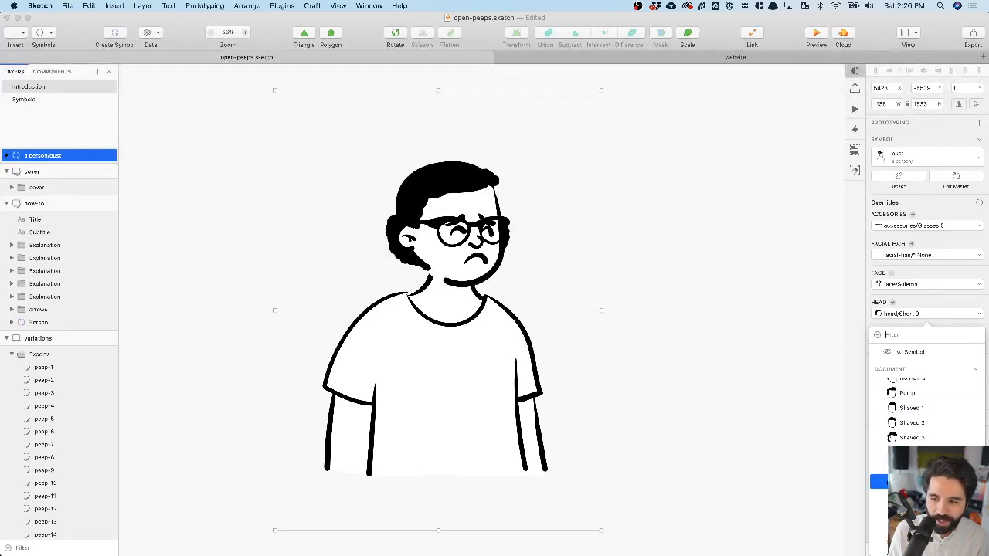
{"action": "left_click", "coordinate": [918, 283]}
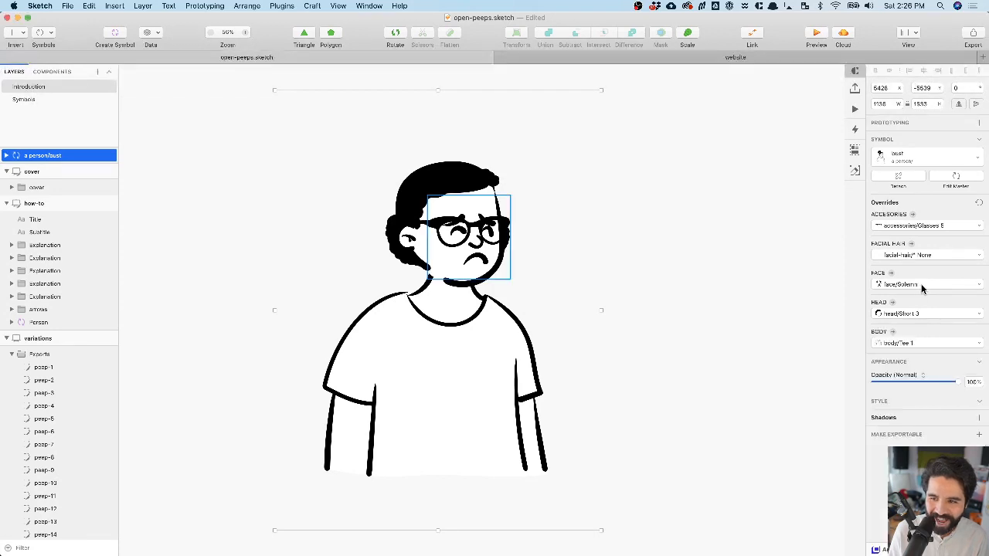
- Set the bust's face override to Eating Happy
{"action": "left_click", "coordinate": [921, 284]}
{"action": "scroll", "coordinate": [930, 419], "scroll_direction": "up", "scroll_amount": 3}
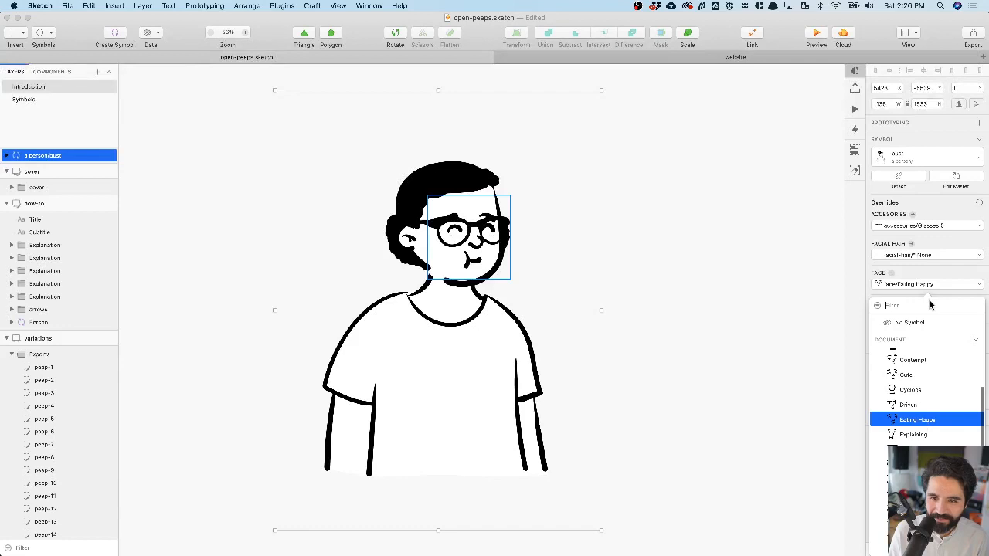
{"action": "left_click", "coordinate": [918, 277]}
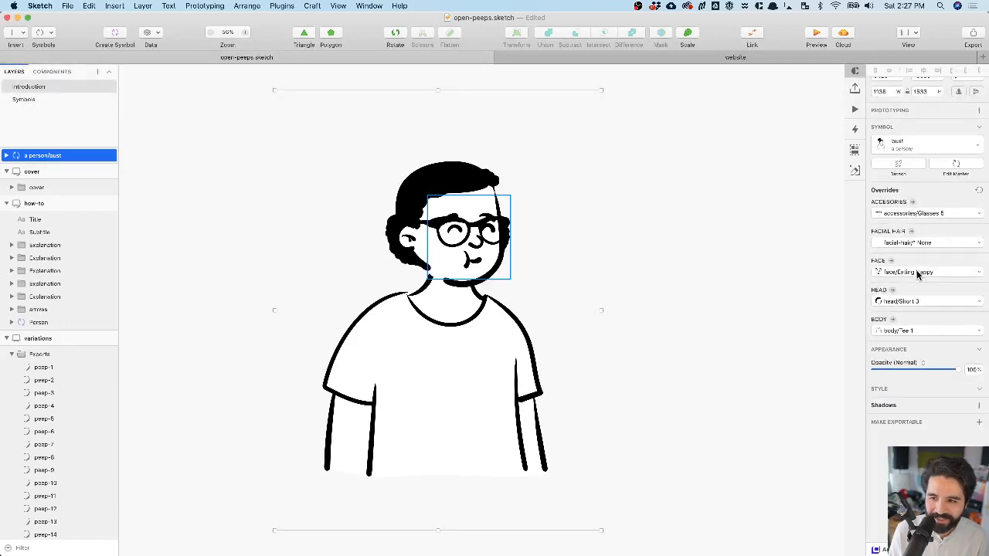
- Preview different outfits on the bust, including Tee Selena, and set its body override to Device
{"action": "left_click", "coordinate": [907, 345]}
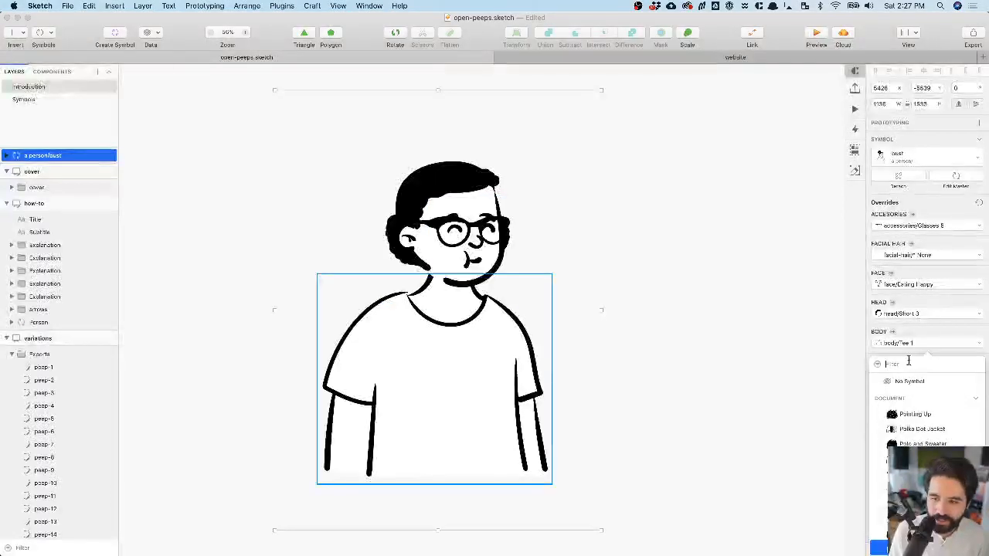
{"action": "scroll", "coordinate": [927, 433], "scroll_direction": "down", "scroll_amount": 3}
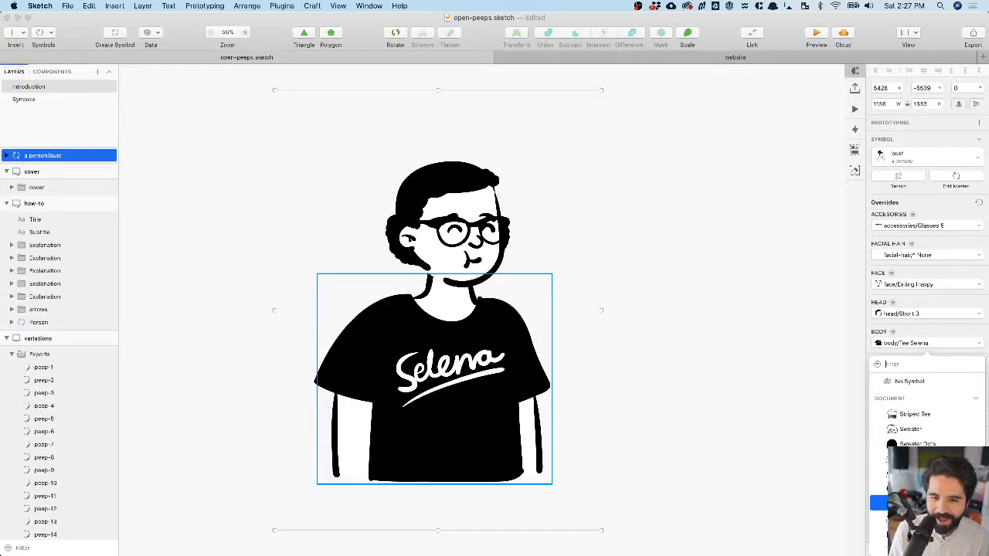
{"action": "scroll", "coordinate": [486, 367], "scroll_direction": "up", "scroll_amount": 3}
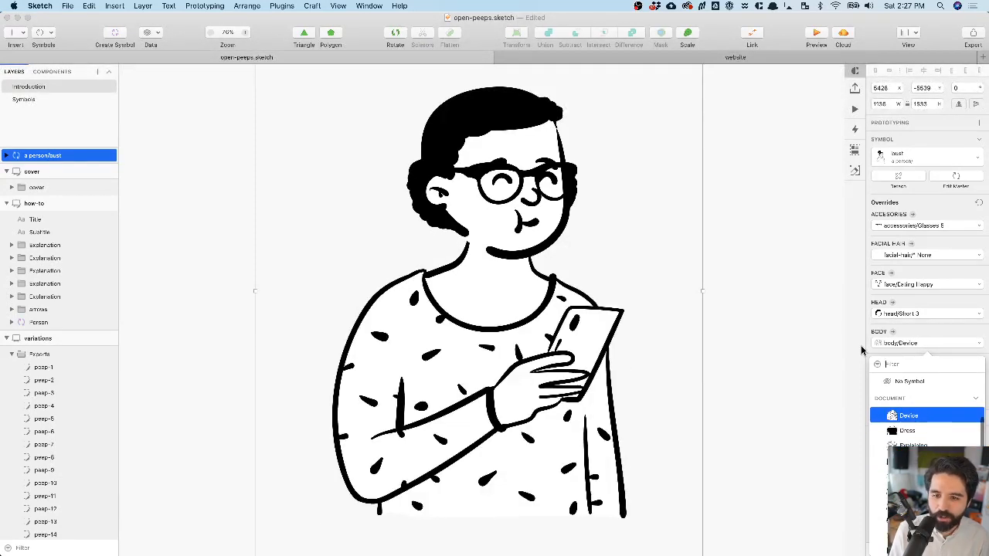
{"action": "left_click", "coordinate": [789, 322]}
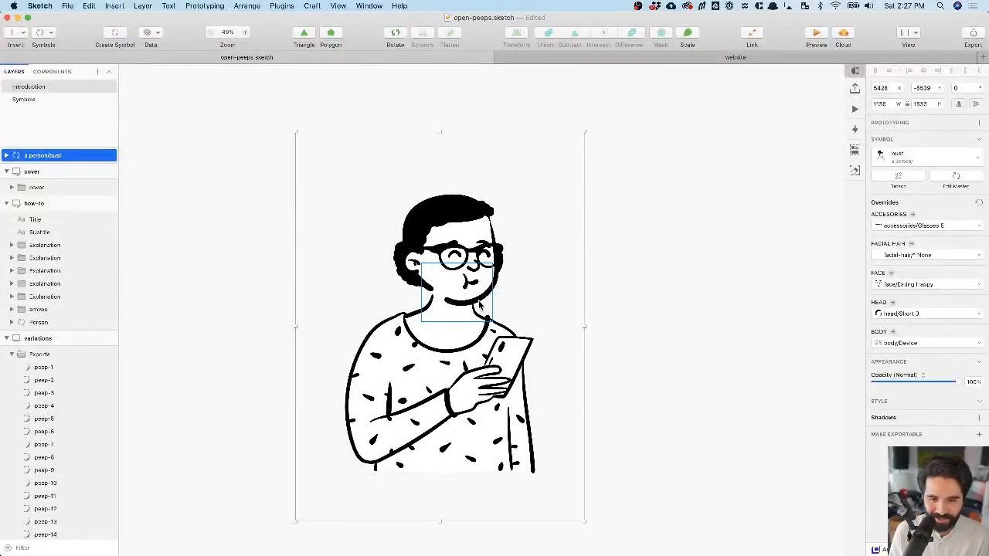
{"action": "left_click", "coordinate": [629, 269]}
{"action": "left_click", "coordinate": [423, 232]}
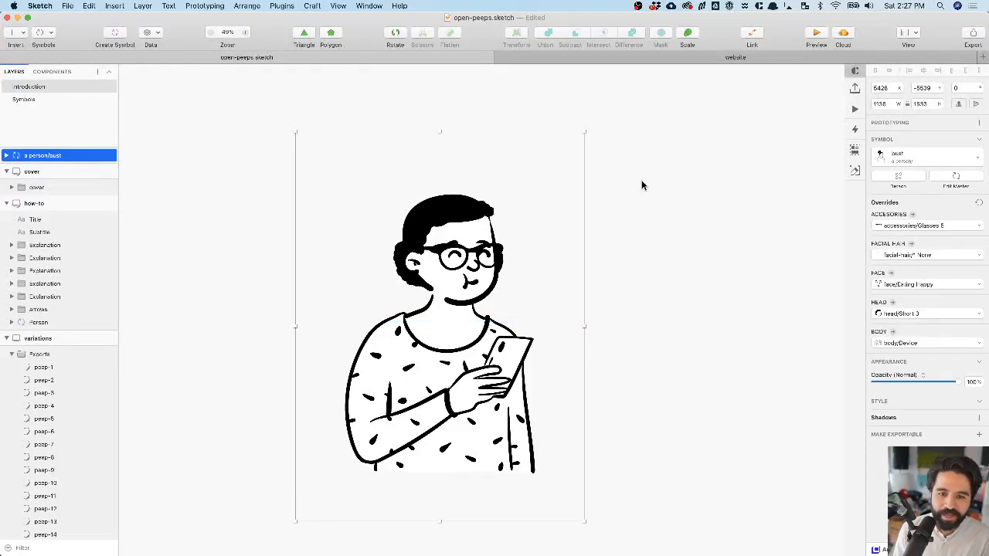
- Go to the Symbols page and examine the library overview, the head masters and the facial-hair masters
{"action": "scroll", "coordinate": [641, 186], "scroll_direction": "down", "scroll_amount": 10}
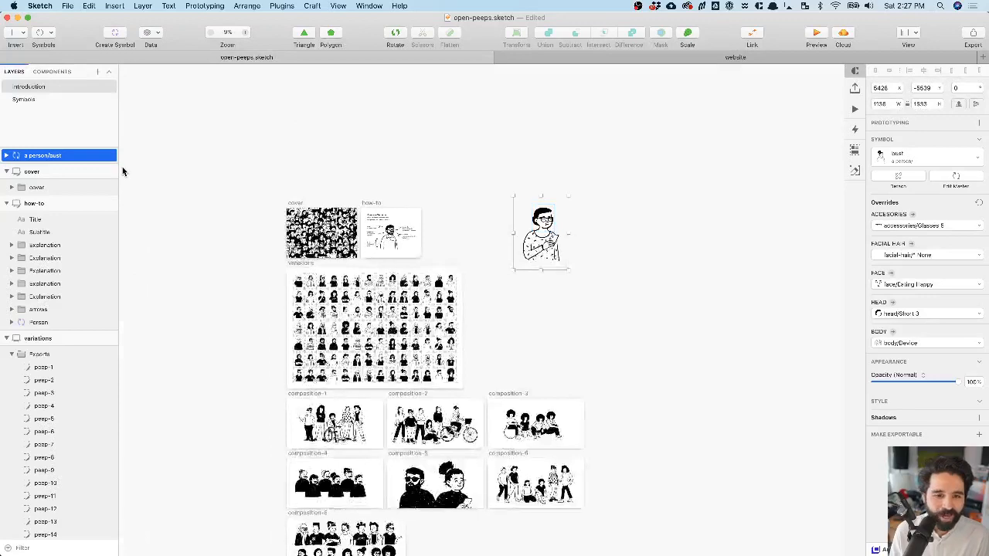
{"action": "left_click", "coordinate": [24, 100]}
{"action": "scroll", "coordinate": [456, 267], "scroll_direction": "down", "scroll_amount": 5}
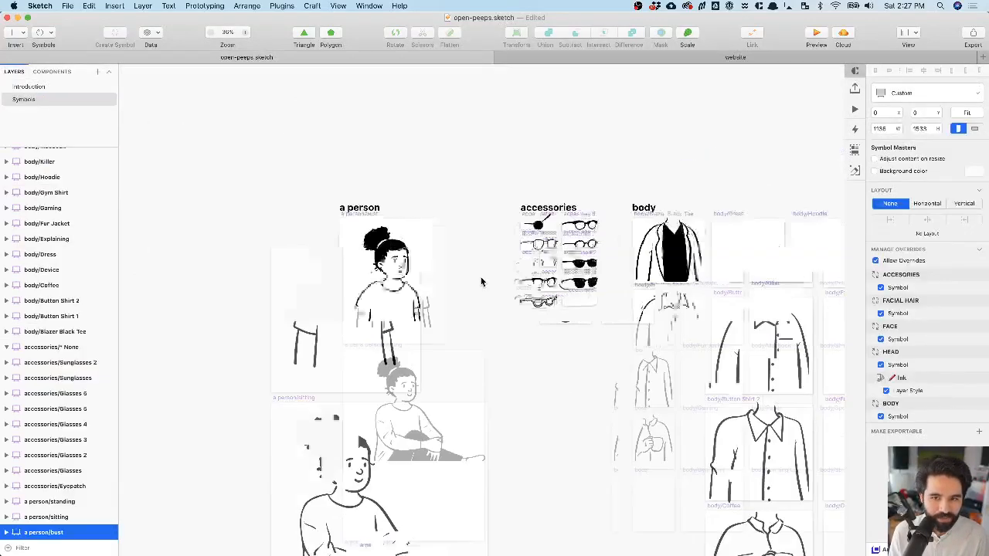
{"action": "scroll", "coordinate": [480, 280], "scroll_direction": "down", "scroll_amount": 6}
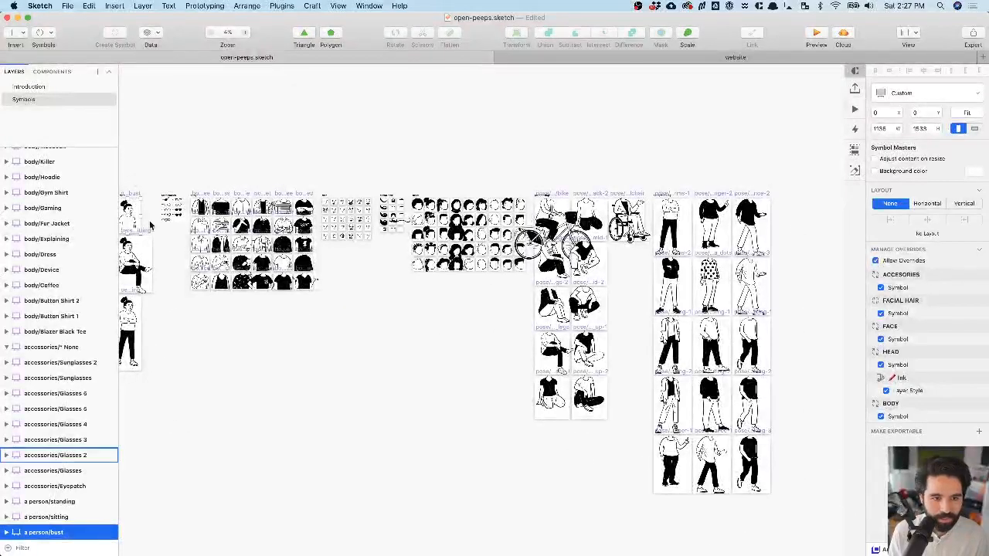
{"action": "scroll", "coordinate": [439, 191], "scroll_direction": "up", "scroll_amount": 10}
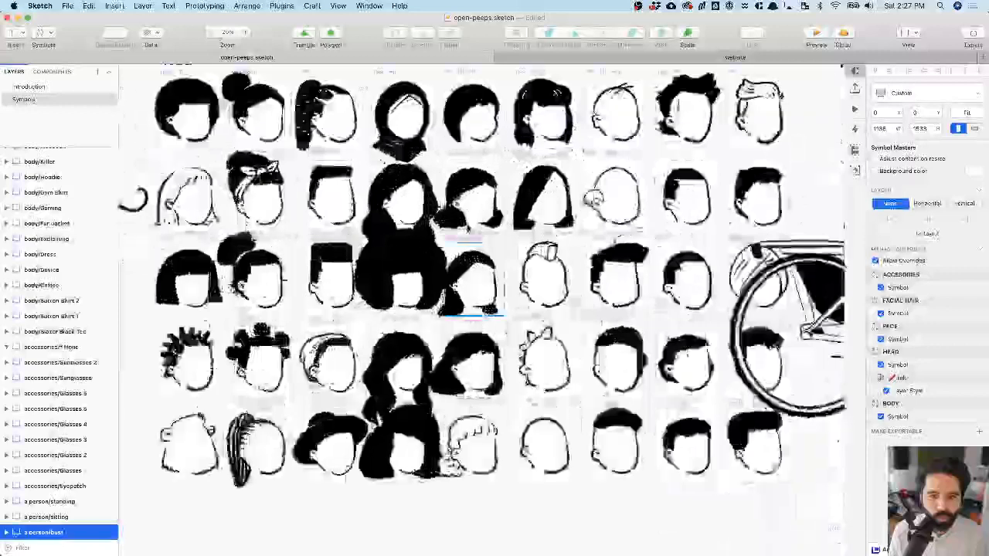
{"action": "scroll", "coordinate": [348, 154], "scroll_direction": "down", "scroll_amount": 3}
{"action": "scroll", "coordinate": [417, 238], "scroll_direction": "left", "scroll_amount": 10}
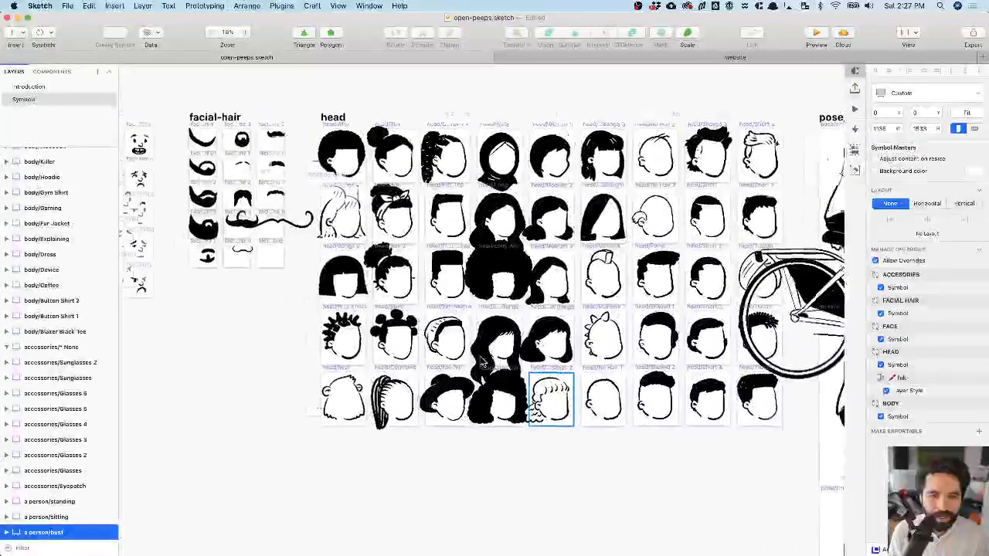
{"action": "scroll", "coordinate": [418, 238], "scroll_direction": "up", "scroll_amount": 6}
{"action": "scroll", "coordinate": [413, 240], "scroll_direction": "down", "scroll_amount": 2}
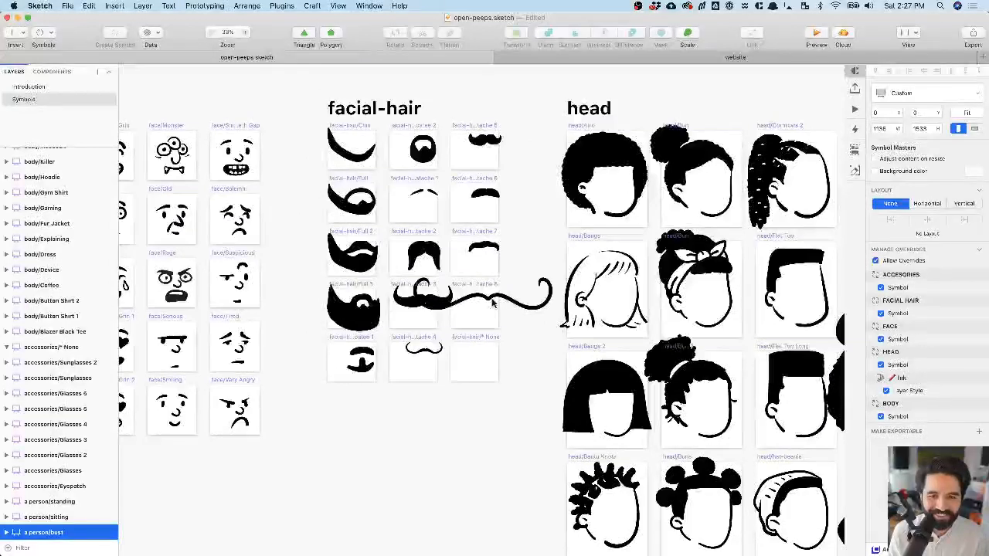
{"action": "scroll", "coordinate": [492, 303], "scroll_direction": "up", "scroll_amount": 5}
{"action": "scroll", "coordinate": [443, 314], "scroll_direction": "down", "scroll_amount": 5}
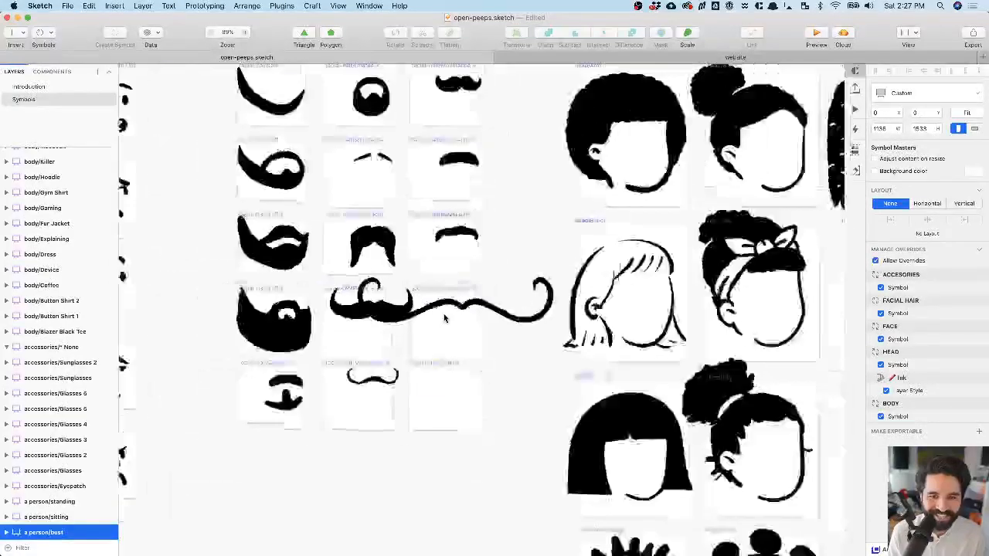
- Look over the body masters on the Symbols page
{"action": "scroll", "coordinate": [444, 317], "scroll_direction": "left", "scroll_amount": 5}
{"action": "scroll", "coordinate": [426, 333], "scroll_direction": "up", "scroll_amount": 2}
{"action": "scroll", "coordinate": [426, 333], "scroll_direction": "down", "scroll_amount": 3}
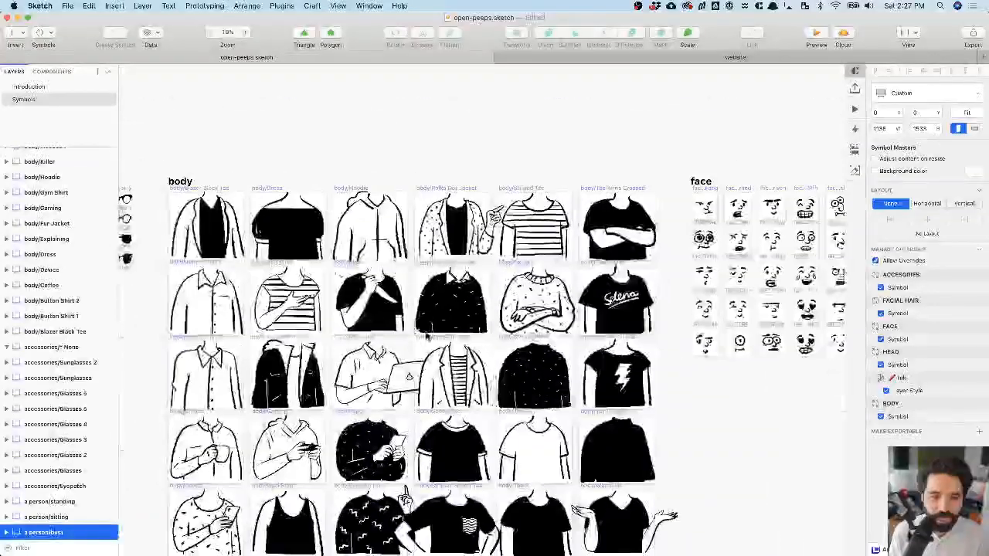
{"action": "scroll", "coordinate": [429, 371], "scroll_direction": "down", "scroll_amount": 2}
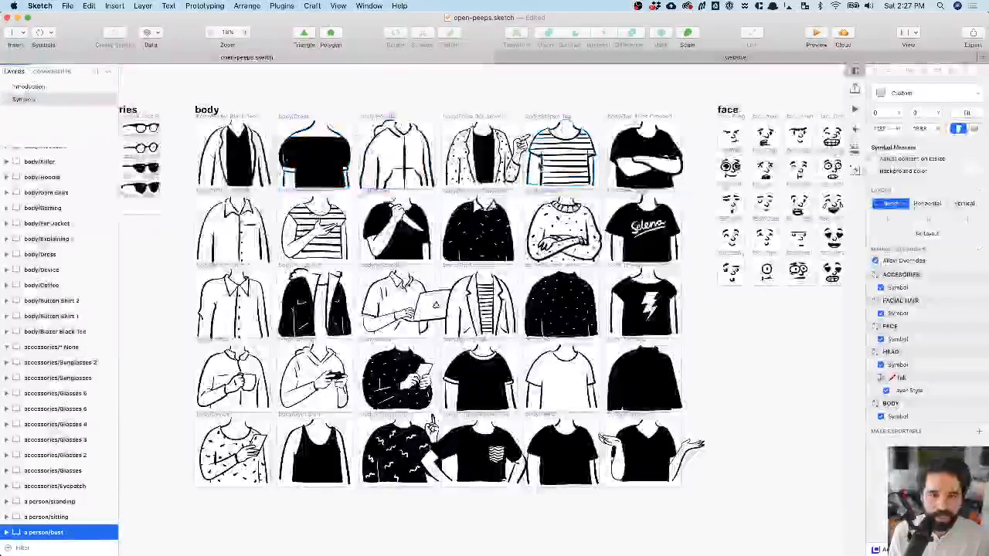
- Examine the sitting and standing pose masters on the Symbols page
{"action": "scroll", "coordinate": [530, 319], "scroll_direction": "right", "scroll_amount": 5}
{"action": "scroll", "coordinate": [530, 320], "scroll_direction": "right", "scroll_amount": 10}
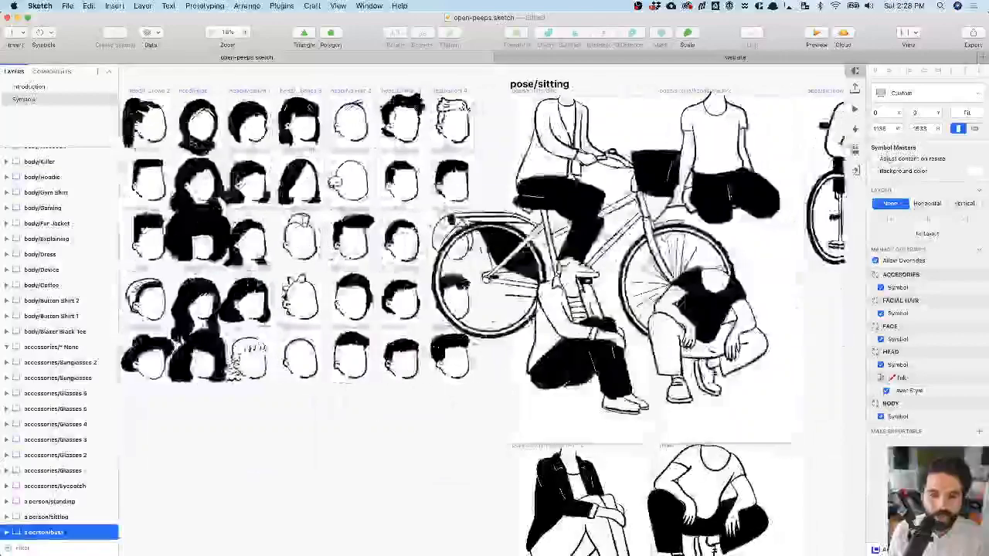
{"action": "scroll", "coordinate": [530, 319], "scroll_direction": "down", "scroll_amount": 3}
{"action": "scroll", "coordinate": [530, 319], "scroll_direction": "right", "scroll_amount": 3}
{"action": "scroll", "coordinate": [530, 319], "scroll_direction": "down", "scroll_amount": 4}
{"action": "scroll", "coordinate": [531, 319], "scroll_direction": "right", "scroll_amount": 2}
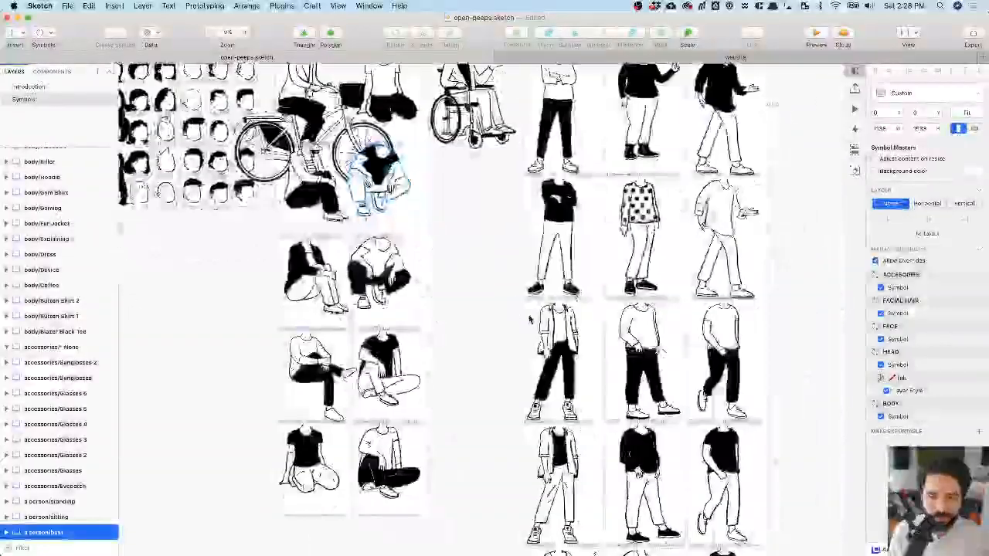
{"action": "scroll", "coordinate": [353, 231], "scroll_direction": "up", "scroll_amount": 2}
{"action": "scroll", "coordinate": [352, 236], "scroll_direction": "down", "scroll_amount": 6}
{"action": "scroll", "coordinate": [351, 235], "scroll_direction": "right", "scroll_amount": 2}
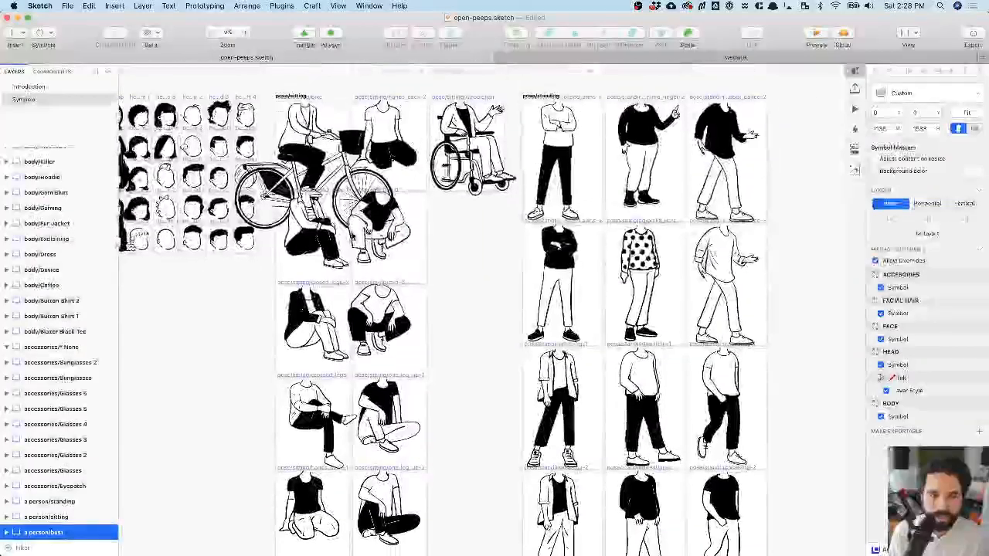
{"action": "scroll", "coordinate": [351, 236], "scroll_direction": "up", "scroll_amount": 4}
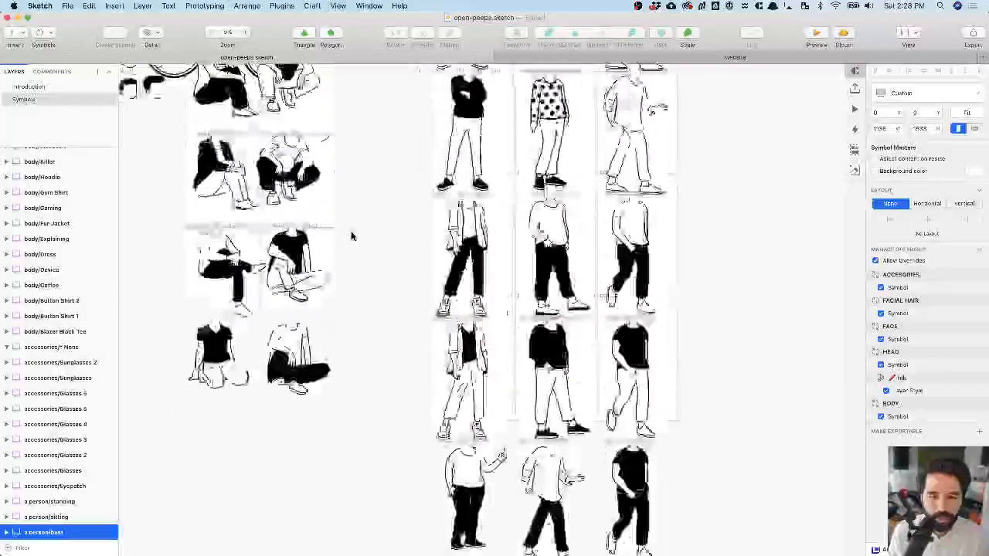
{"action": "scroll", "coordinate": [352, 236], "scroll_direction": "down", "scroll_amount": 2}
{"action": "scroll", "coordinate": [390, 189], "scroll_direction": "up", "scroll_amount": 3}
{"action": "scroll", "coordinate": [390, 189], "scroll_direction": "left", "scroll_amount": 3}
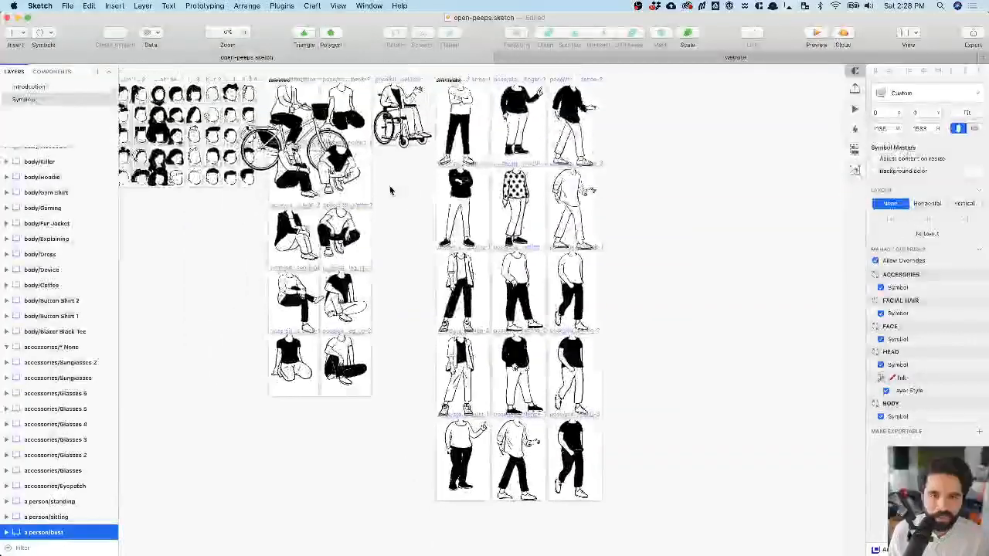
- Switch to Chrome and bring up the Open Peeps landing page copy in Notion
{"action": "key", "text": "super+Tab"}
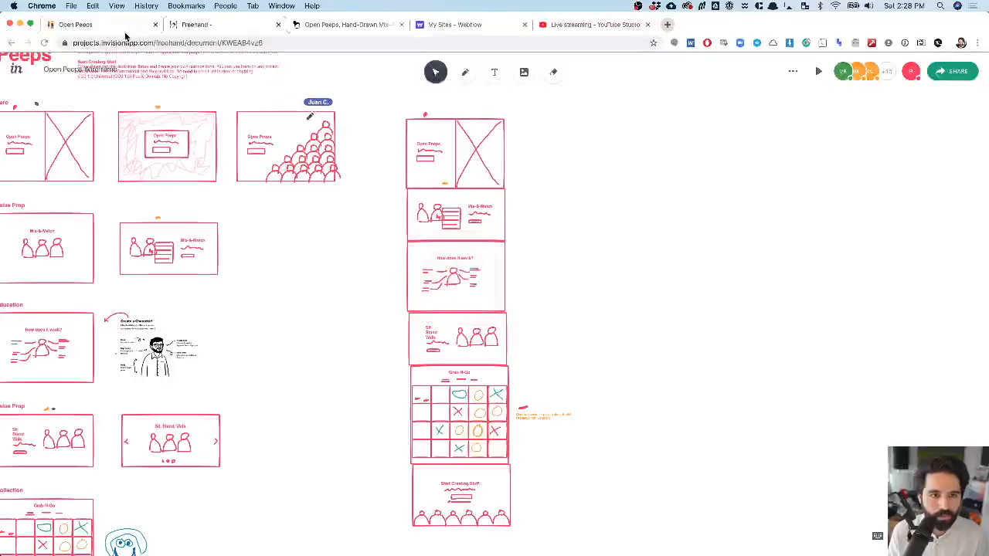
{"action": "left_click", "coordinate": [122, 27]}
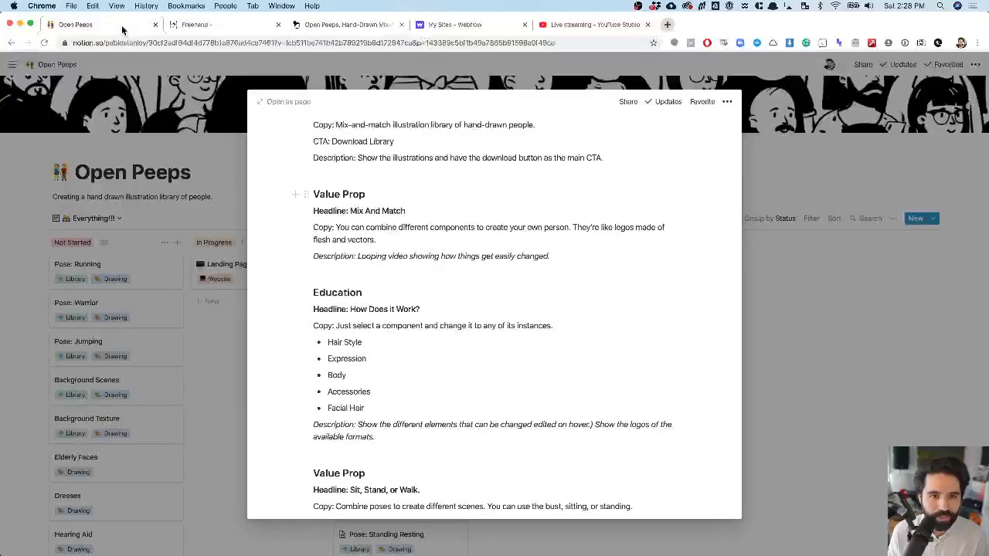
- Close the landing page brief and look over the task cards on the Open Peeps board in Notion
{"action": "left_click", "coordinate": [212, 328]}
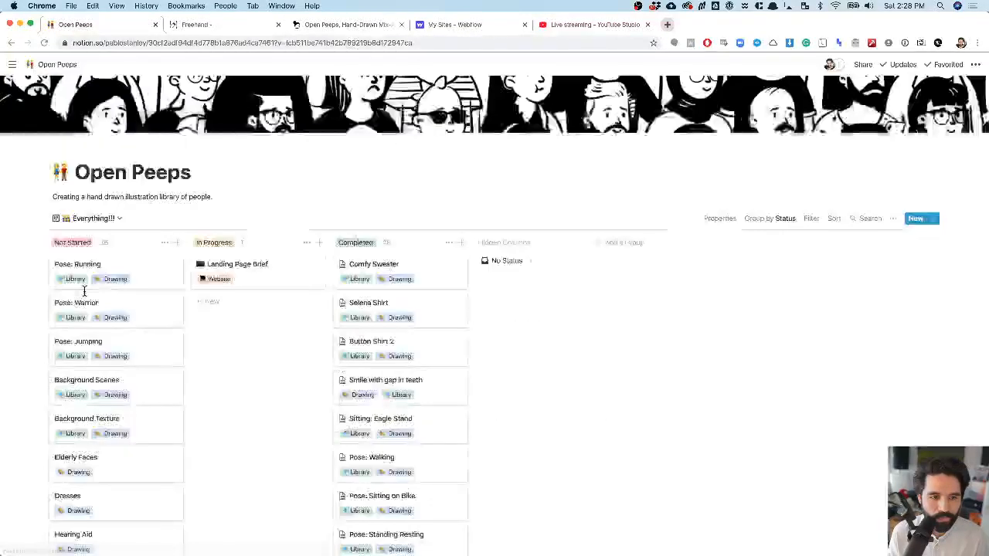
{"action": "scroll", "coordinate": [68, 264], "scroll_direction": "down", "scroll_amount": 5}
{"action": "scroll", "coordinate": [68, 264], "scroll_direction": "down", "scroll_amount": 5}
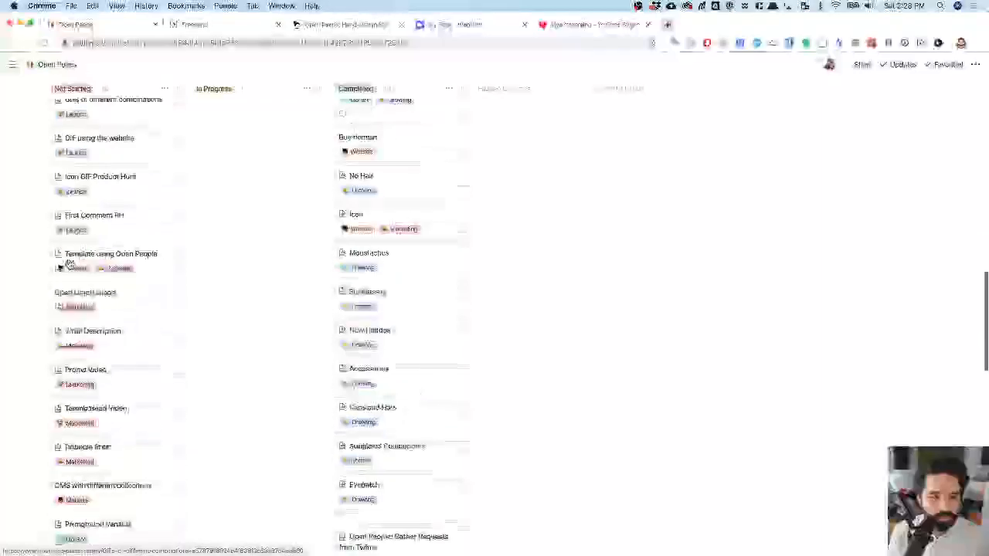
{"action": "scroll", "coordinate": [68, 260], "scroll_direction": "up", "scroll_amount": 10}
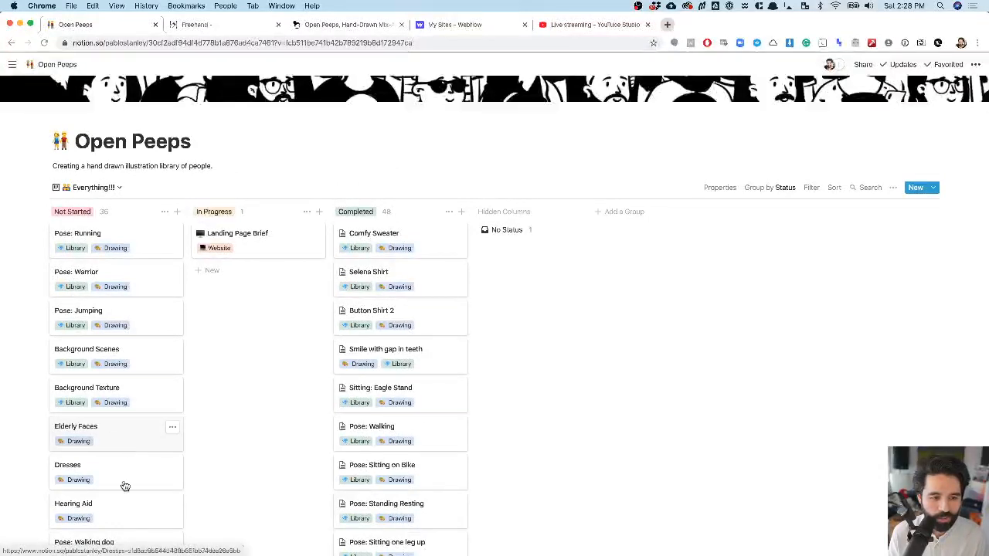
{"action": "scroll", "coordinate": [122, 483], "scroll_direction": "down", "scroll_amount": 3}
{"action": "scroll", "coordinate": [118, 373], "scroll_direction": "down", "scroll_amount": 3}
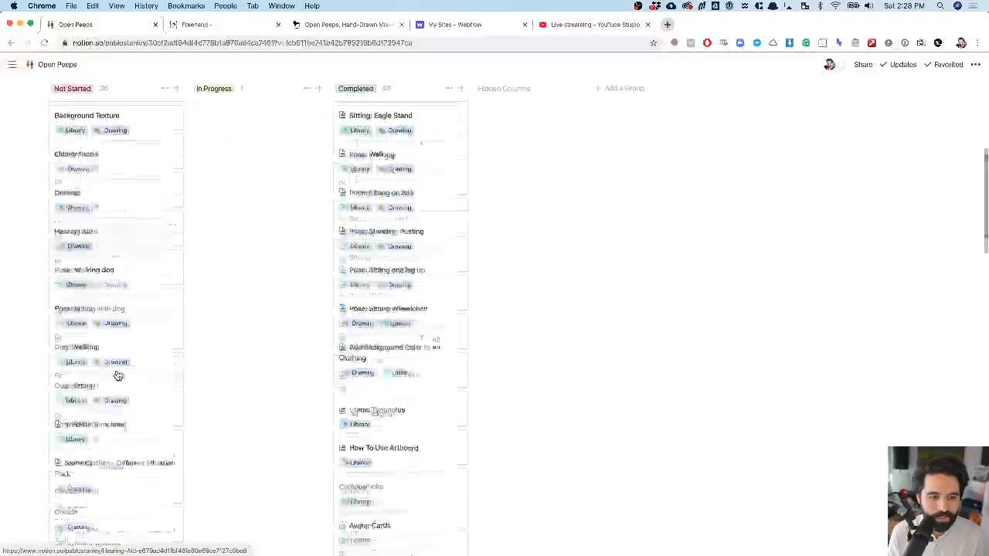
{"action": "key", "text": "super+Tab"}
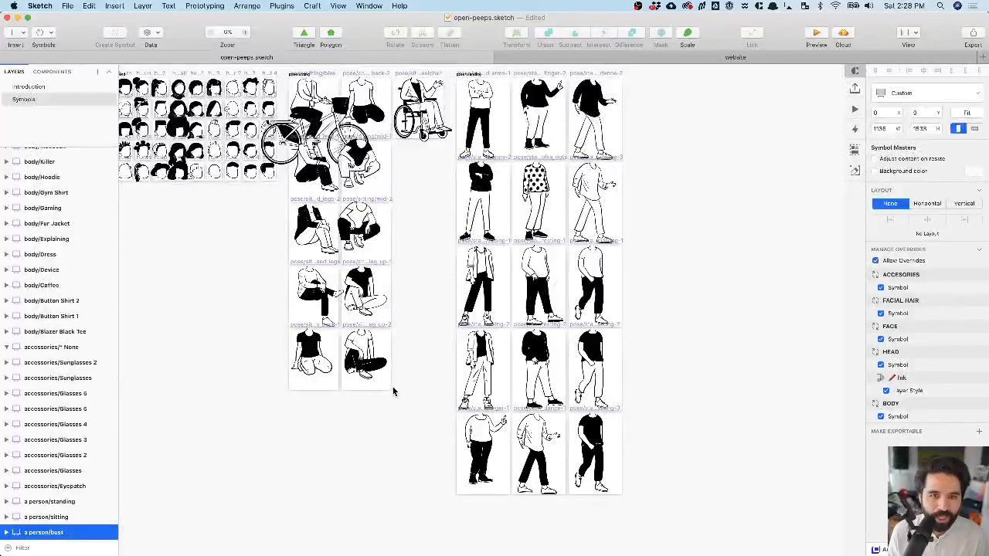
{"action": "key", "text": "super+Tab"}
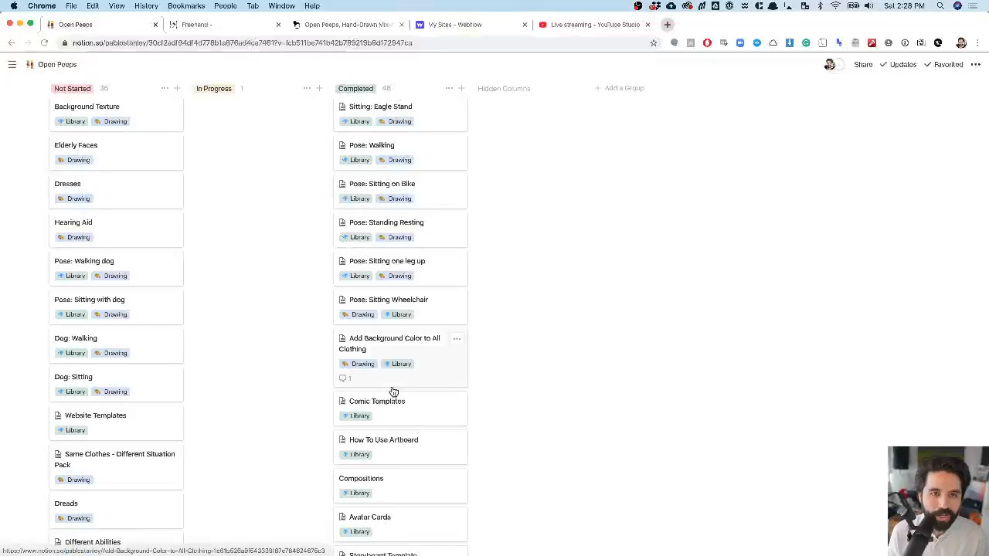
- Check the live openpeeps.com signup page and return to the Open Peeps board in Notion
{"action": "left_click", "coordinate": [334, 25]}
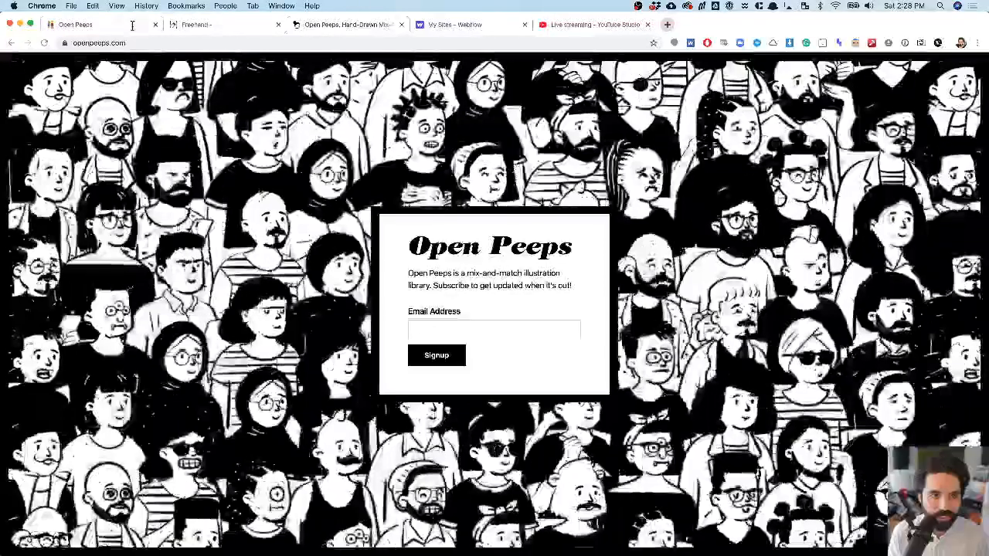
{"action": "left_click", "coordinate": [132, 27]}
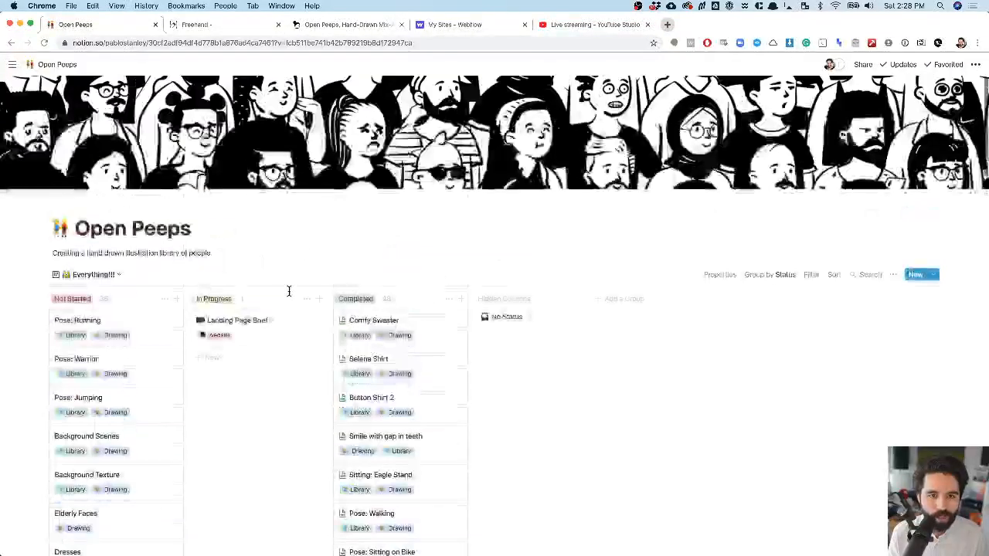
{"action": "scroll", "coordinate": [306, 367], "scroll_direction": "down", "scroll_amount": 5}
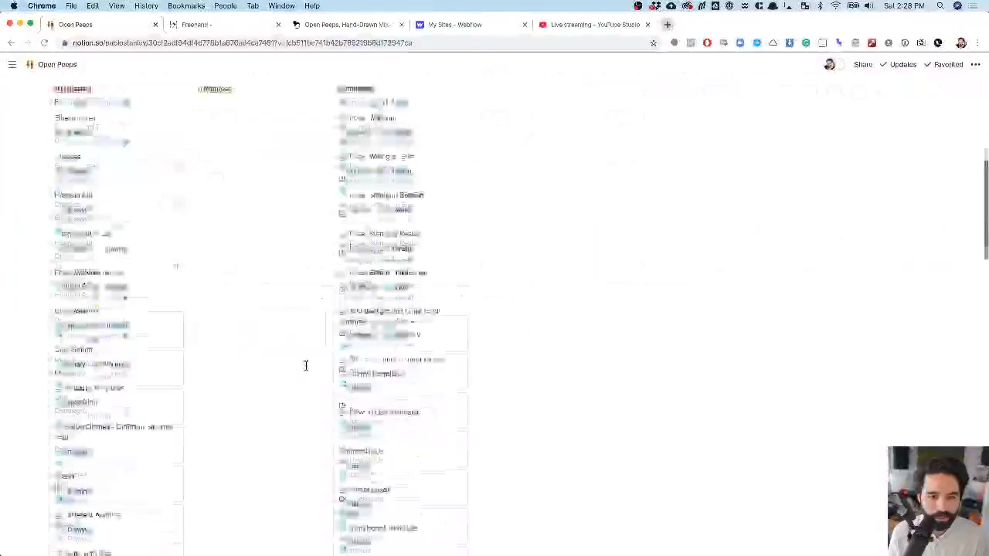
- Switch to Sketch and bring up the website document with the existing Open People page design
{"action": "key", "text": "super+Tab"}
{"action": "scroll", "coordinate": [417, 391], "scroll_direction": "left", "scroll_amount": 2}
{"action": "scroll", "coordinate": [417, 391], "scroll_direction": "down", "scroll_amount": 5}
{"action": "scroll", "coordinate": [416, 391], "scroll_direction": "up", "scroll_amount": 3}
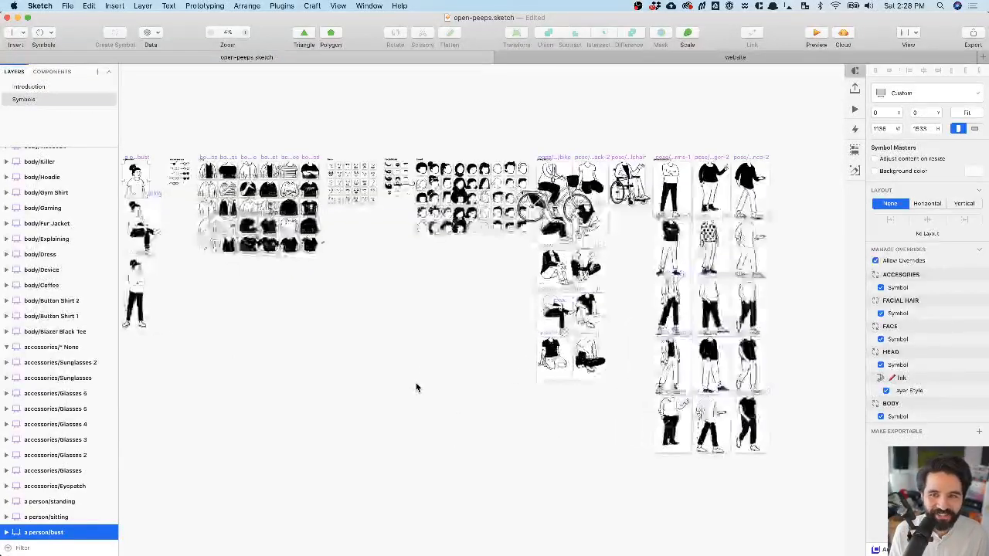
{"action": "left_click", "coordinate": [593, 58]}
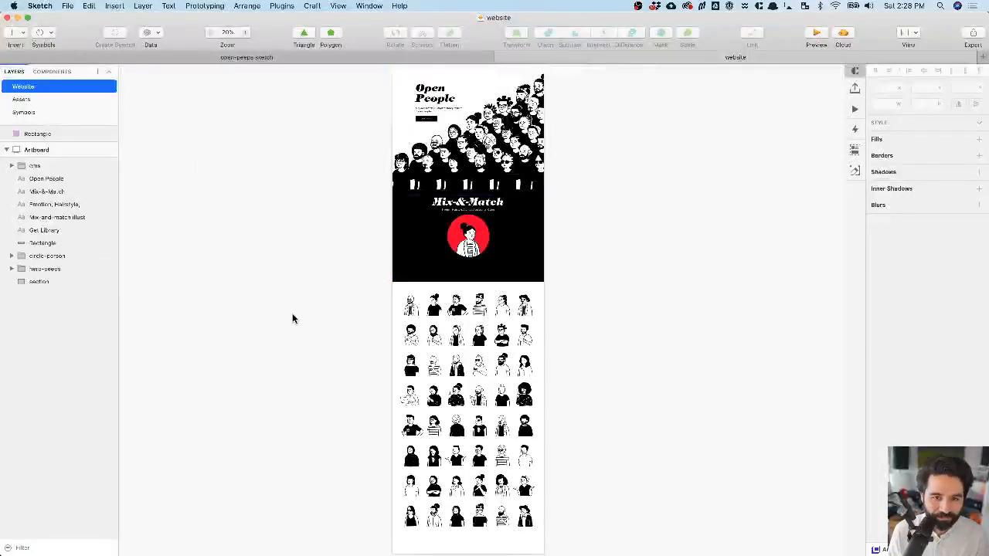
{"action": "left_click", "coordinate": [428, 100]}
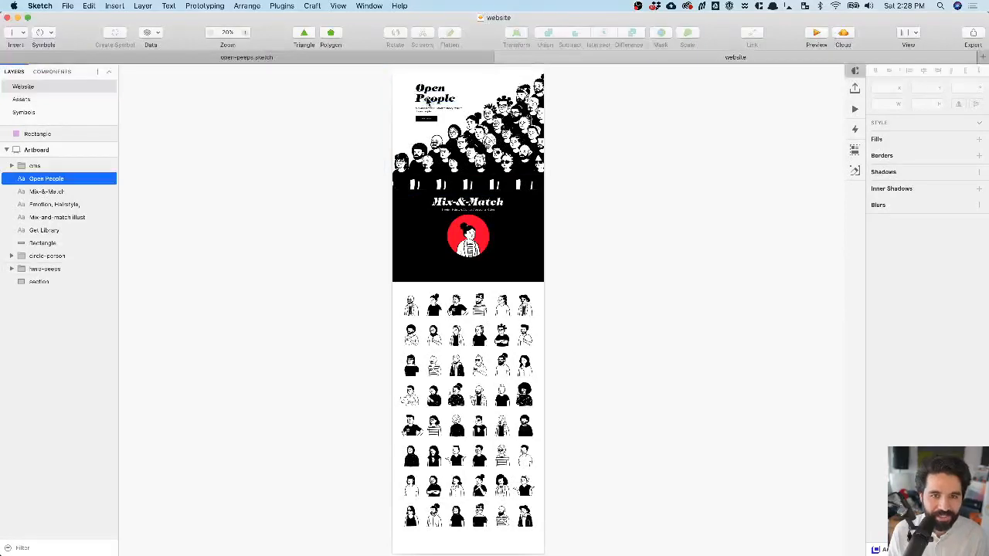
- Paste the Freehand wireframe image onto the Website page and place it in the empty canvas beside the existing design
{"action": "left_click", "coordinate": [276, 252]}
{"action": "scroll", "coordinate": [276, 252], "scroll_direction": "down", "scroll_amount": 3}
{"action": "key", "text": "super+v"}
{"action": "left_click_drag", "start_coordinate": [401, 259], "coordinate": [423, 224]}
{"action": "left_click_drag", "start_coordinate": [403, 274], "coordinate": [609, 205]}
{"action": "key", "text": "super+2"}
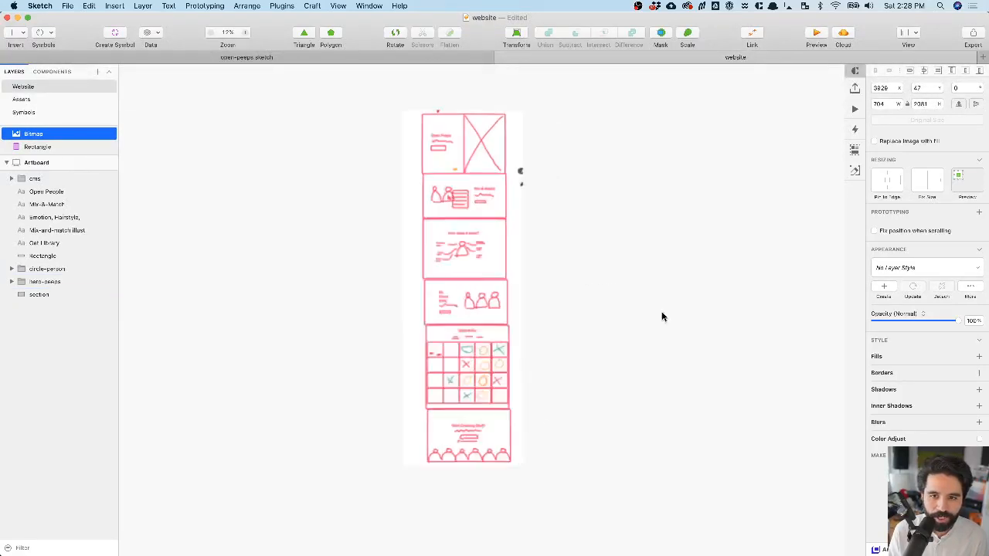
{"action": "left_click_drag", "start_coordinate": [487, 246], "coordinate": [368, 246]}
{"action": "scroll", "coordinate": [364, 246], "scroll_direction": "down", "scroll_amount": 3}
{"action": "scroll", "coordinate": [362, 250], "scroll_direction": "right", "scroll_amount": 3}
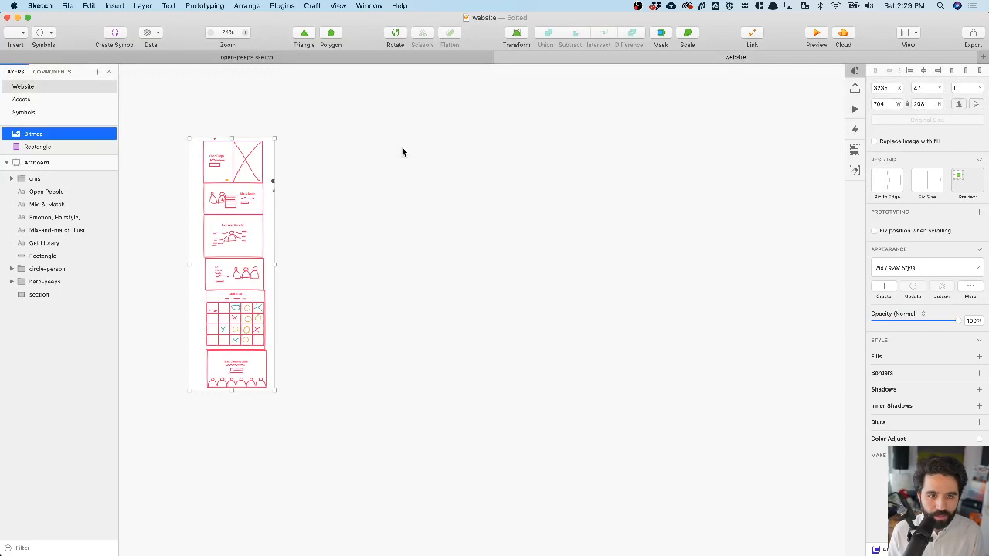
- Draw a new artboard about 3540 × 2469 beside the existing page design, covering the wireframe area
{"action": "scroll", "coordinate": [397, 153], "scroll_direction": "down", "scroll_amount": 2}
{"action": "key", "text": "a"}
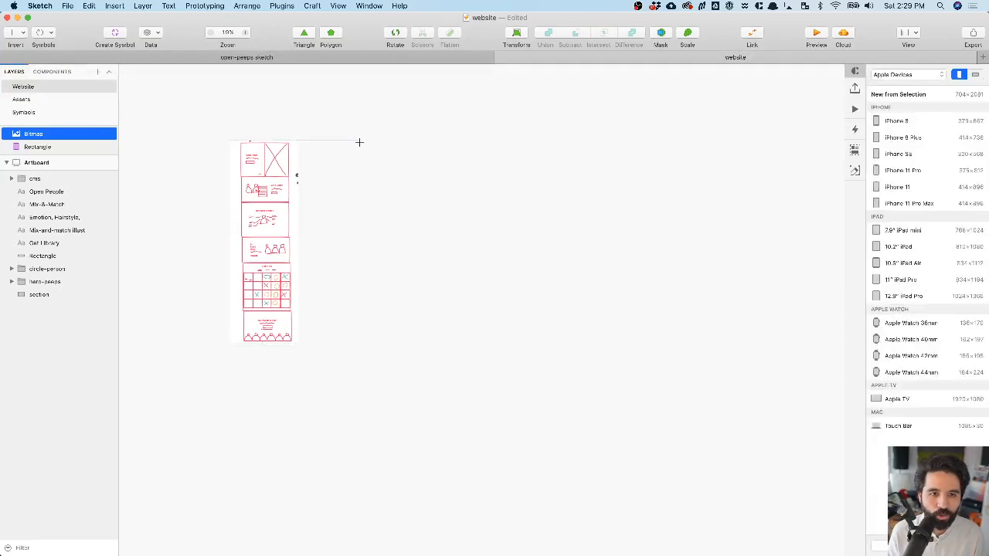
{"action": "left_click_drag", "start_coordinate": [359, 142], "coordinate": [705, 381]}
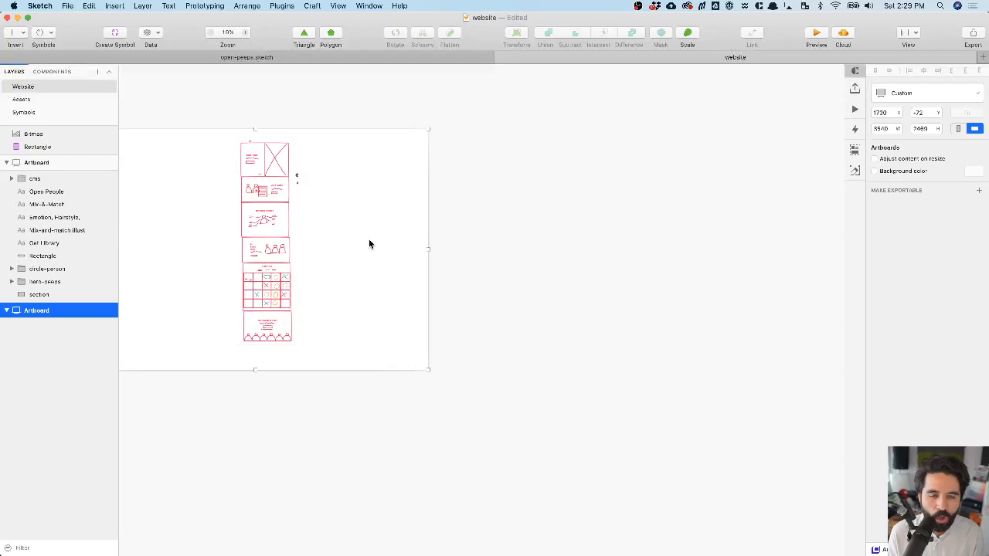
{"action": "scroll", "coordinate": [368, 239], "scroll_direction": "down", "scroll_amount": 3}
{"action": "scroll", "coordinate": [369, 239], "scroll_direction": "left", "scroll_amount": 5}
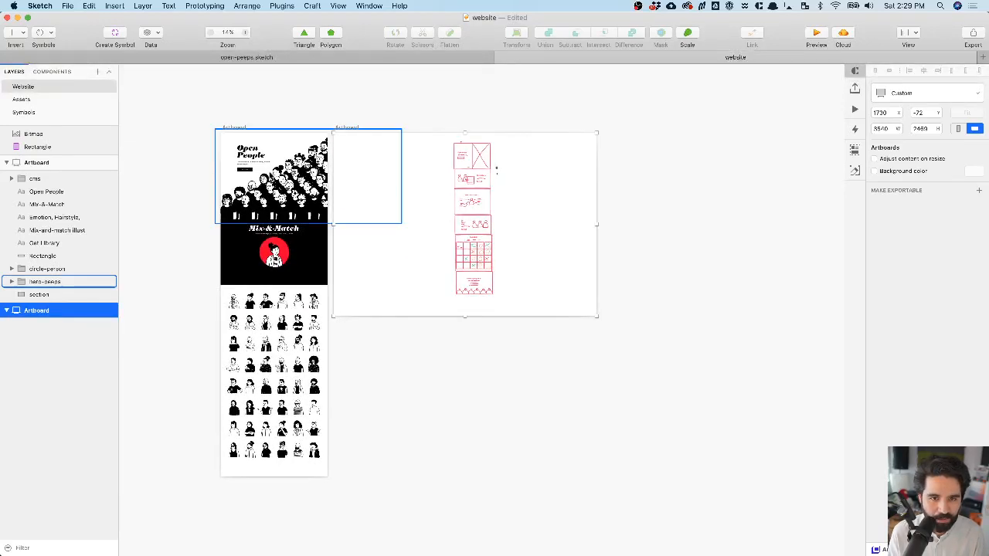
{"action": "scroll", "coordinate": [270, 174], "scroll_direction": "up", "scroll_amount": 3}
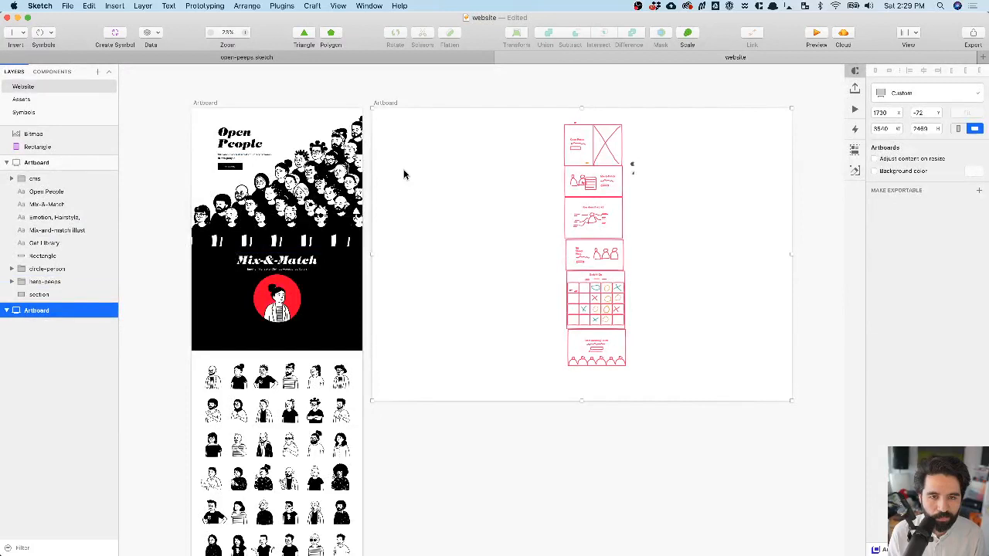
- Move the wireframe image out to the right of the new artboard and shrink that artboard to about 1632 × 1159
{"action": "left_click", "coordinate": [629, 204]}
{"action": "scroll", "coordinate": [629, 205], "scroll_direction": "down", "scroll_amount": 4}
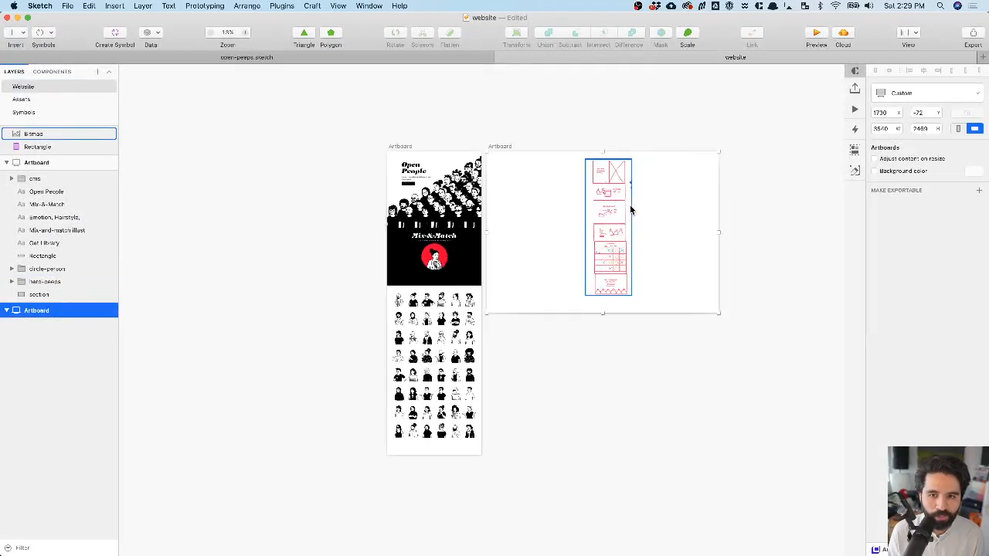
{"action": "left_click_drag", "start_coordinate": [616, 207], "coordinate": [768, 206]}
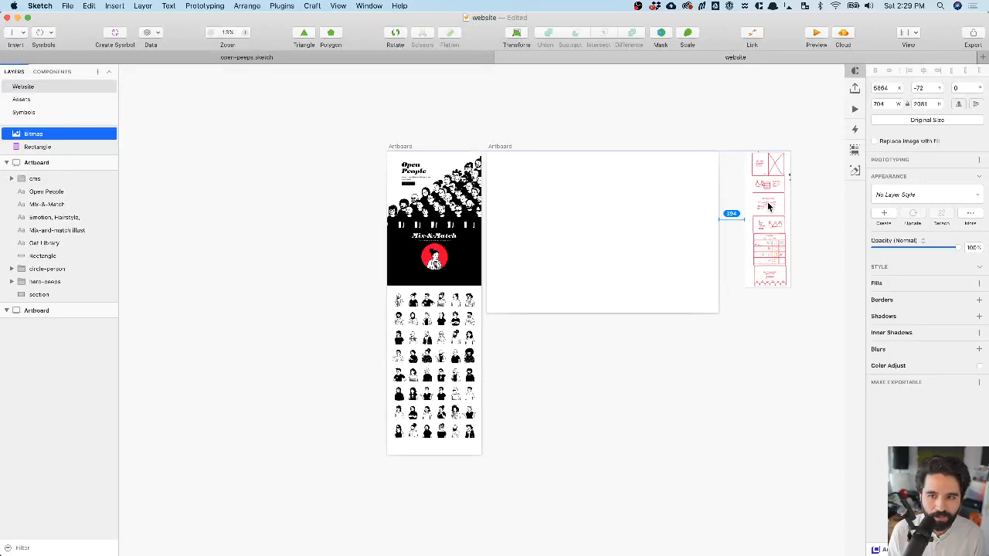
{"action": "left_click", "coordinate": [506, 147]}
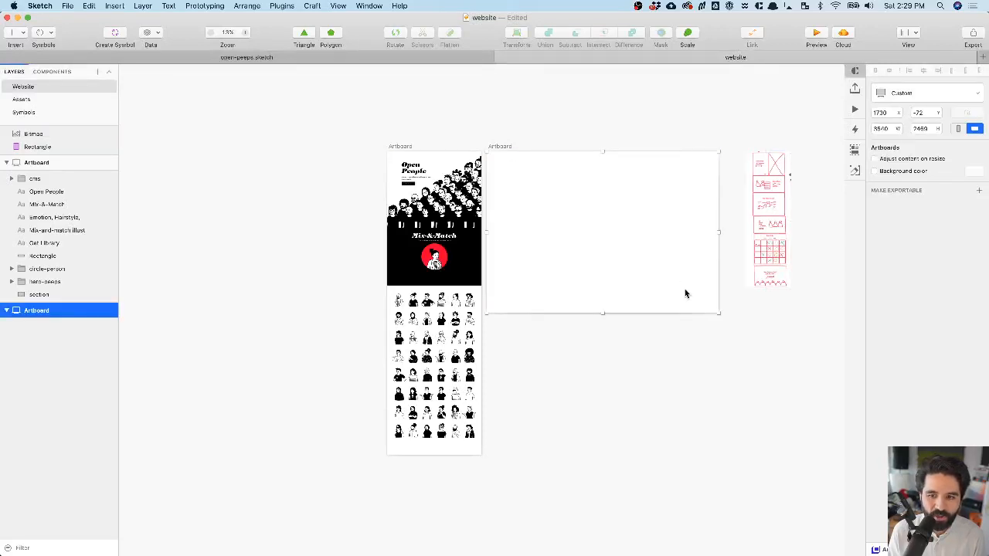
{"action": "left_click_drag", "start_coordinate": [718, 312], "coordinate": [593, 226]}
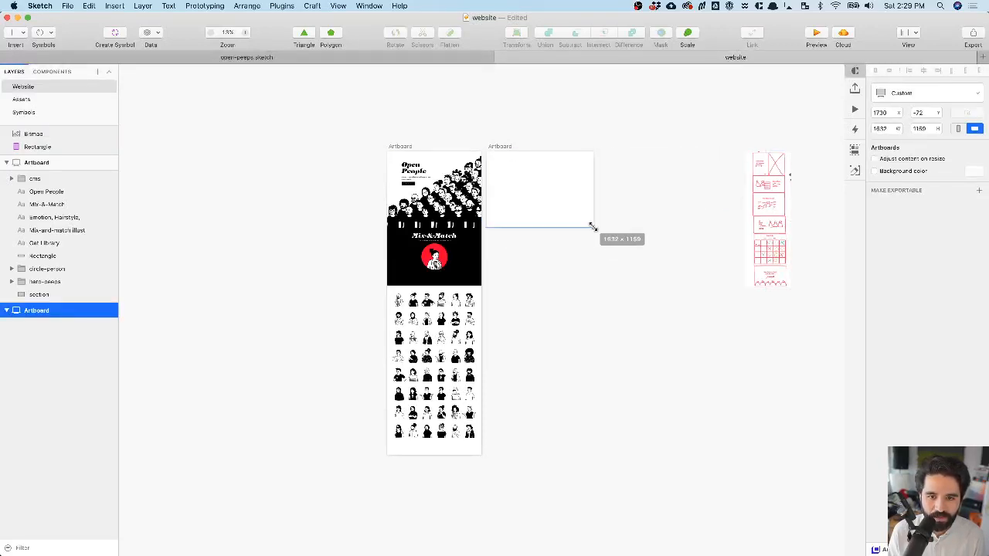
- Bring the wireframe image close to the new artboard's right edge, with their tops aligned
{"action": "scroll", "coordinate": [527, 155], "scroll_direction": "up", "scroll_amount": 5}
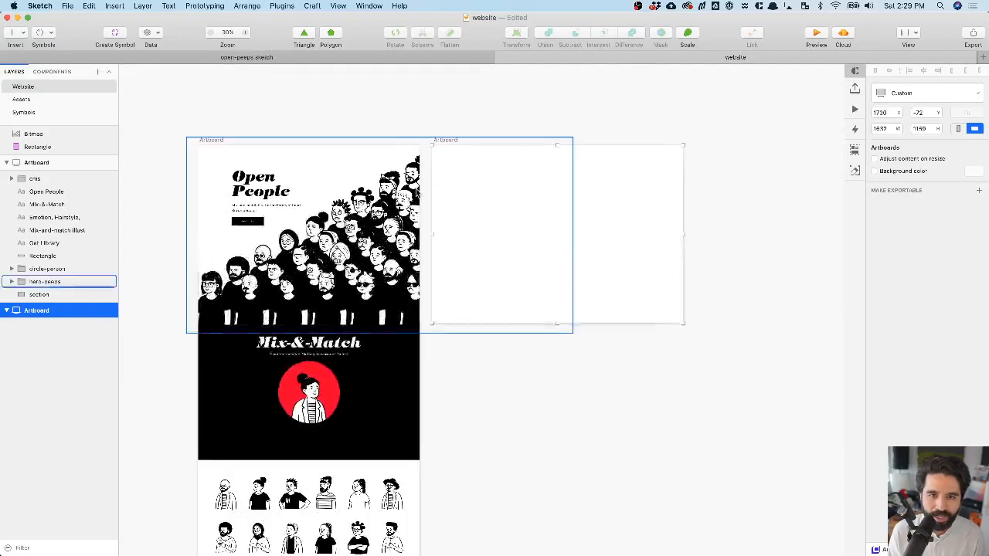
{"action": "scroll", "coordinate": [550, 139], "scroll_direction": "right", "scroll_amount": 3}
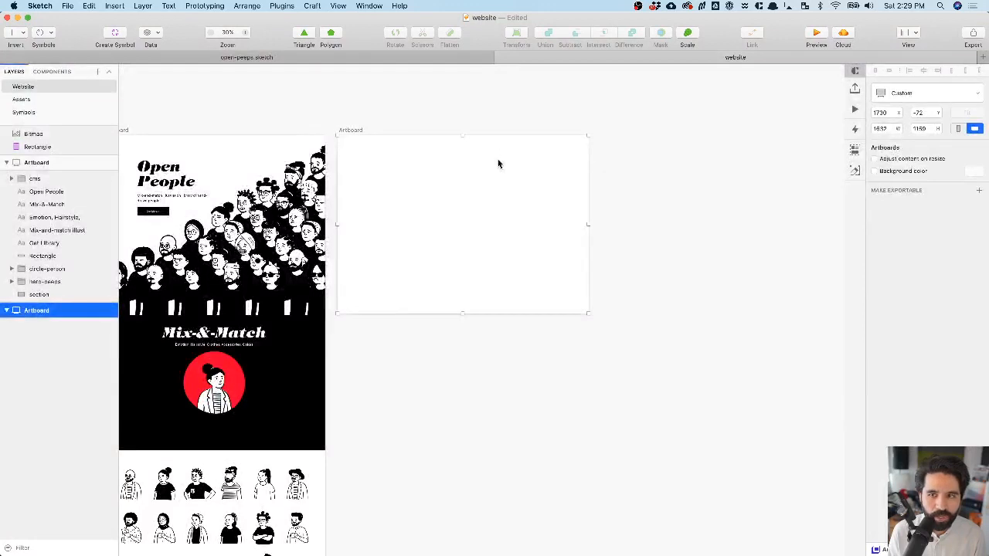
{"action": "scroll", "coordinate": [548, 239], "scroll_direction": "down", "scroll_amount": 3}
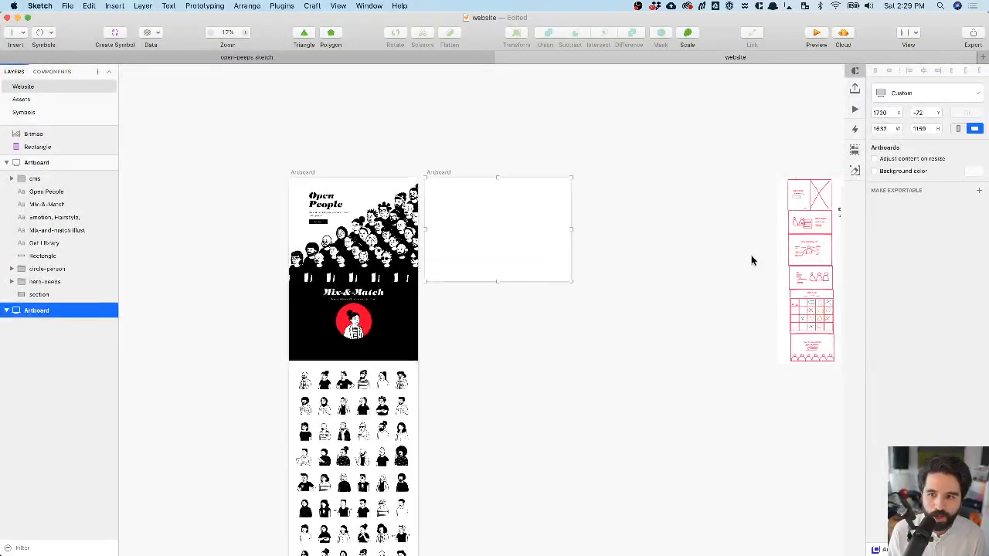
{"action": "left_click_drag", "start_coordinate": [800, 241], "coordinate": [606, 243]}
{"action": "left_click_drag", "start_coordinate": [670, 305], "coordinate": [671, 309]}
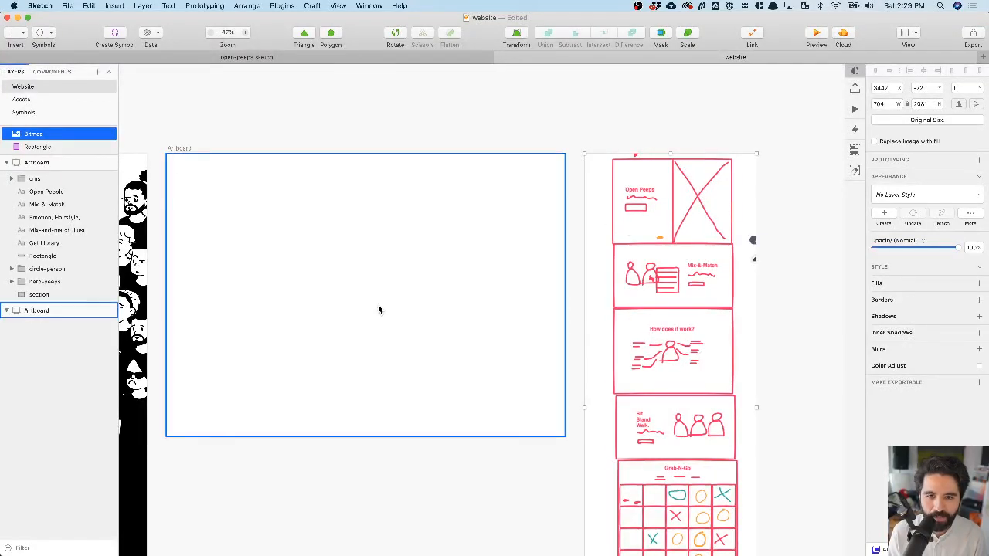
- Copy the Open People heading, description and black button rectangle from the existing hero into the new artboard and shift them slightly down
{"action": "left_click", "coordinate": [258, 150]}
{"action": "scroll", "coordinate": [205, 304], "scroll_direction": "left", "scroll_amount": 8}
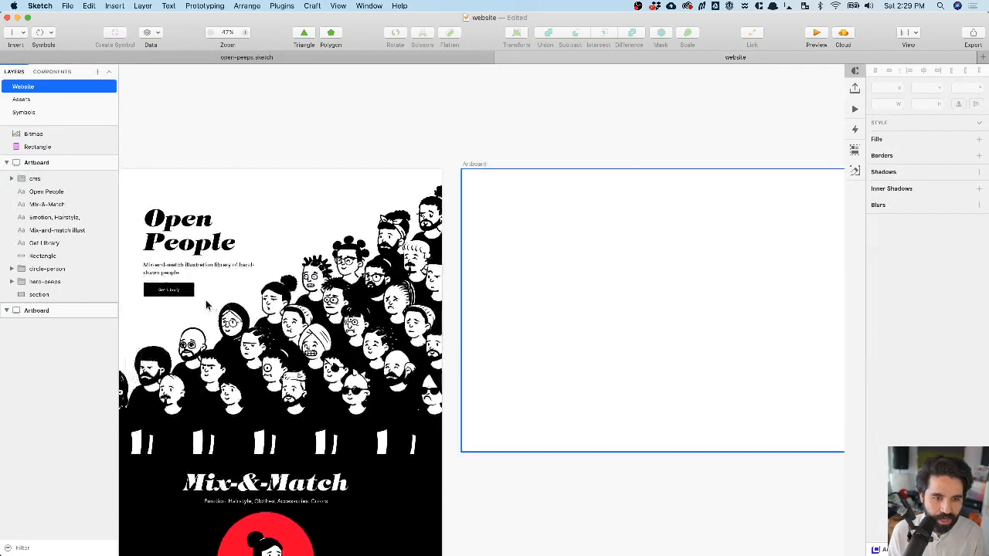
{"action": "scroll", "coordinate": [207, 305], "scroll_direction": "left", "scroll_amount": 1}
{"action": "left_click", "coordinate": [208, 274]}
{"action": "left_click", "coordinate": [214, 253], "text": "shift"}
{"action": "left_click", "coordinate": [203, 300], "text": "shift"}
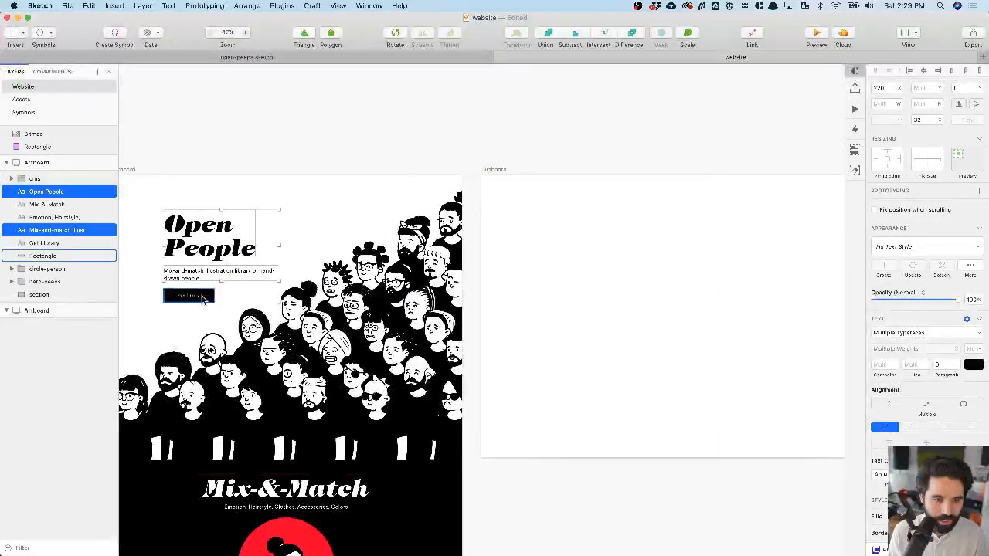
{"action": "key", "text": "super+c"}
{"action": "left_click", "coordinate": [492, 180]}
{"action": "scroll", "coordinate": [490, 174], "scroll_direction": "right", "scroll_amount": 10}
{"action": "key", "text": "super+v"}
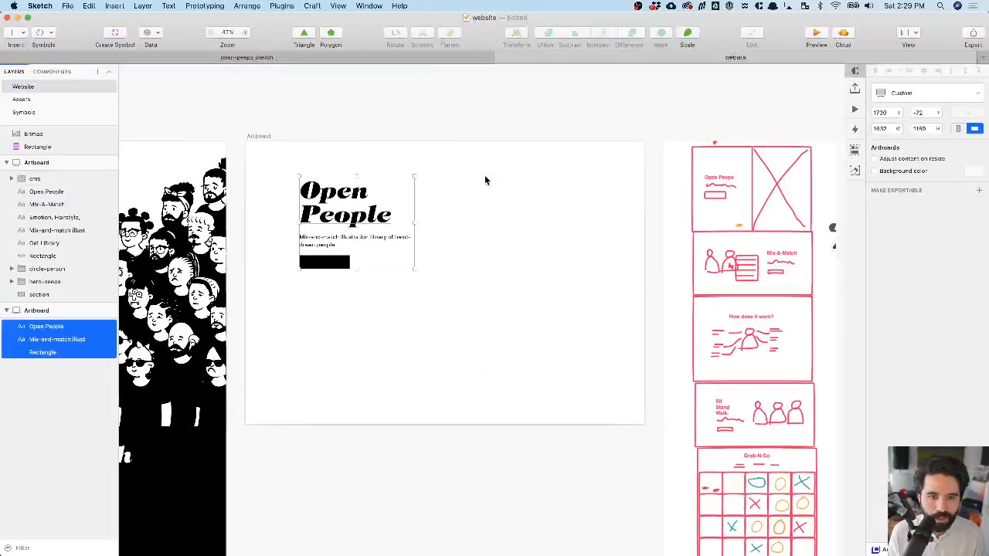
{"action": "left_click_drag", "start_coordinate": [346, 218], "coordinate": [354, 252]}
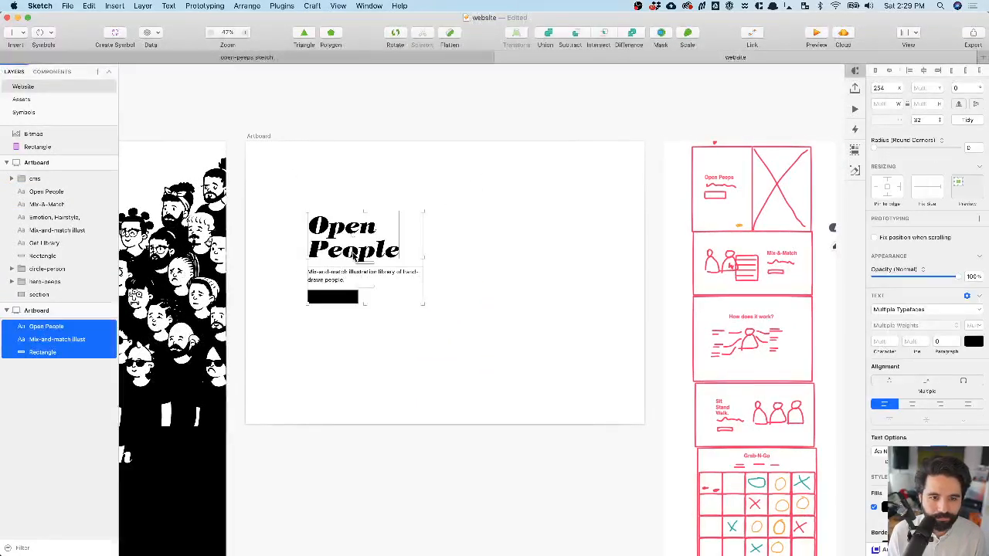
- Group the Get Library label with its black rectangle in the existing hero and name the group button
{"action": "left_click", "coordinate": [336, 332]}
{"action": "scroll", "coordinate": [335, 331], "scroll_direction": "left", "scroll_amount": 10}
{"action": "left_click", "coordinate": [216, 282]}
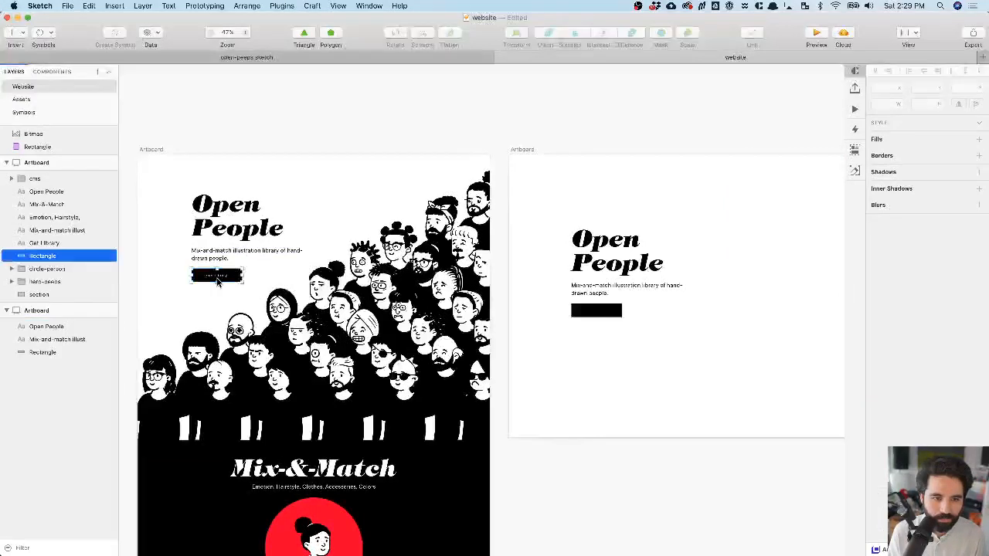
{"action": "left_click", "coordinate": [213, 280], "text": "shift"}
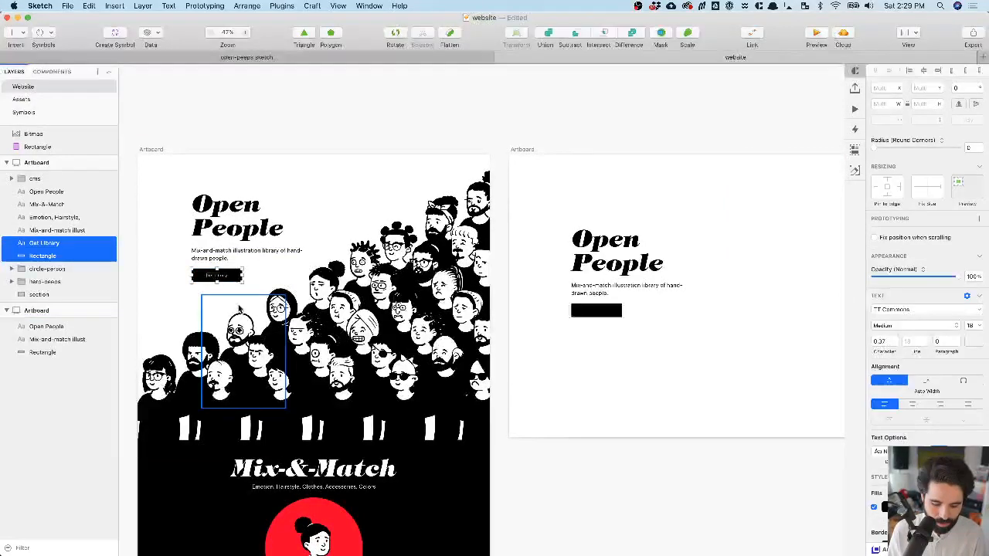
{"action": "key", "text": "super+g"}
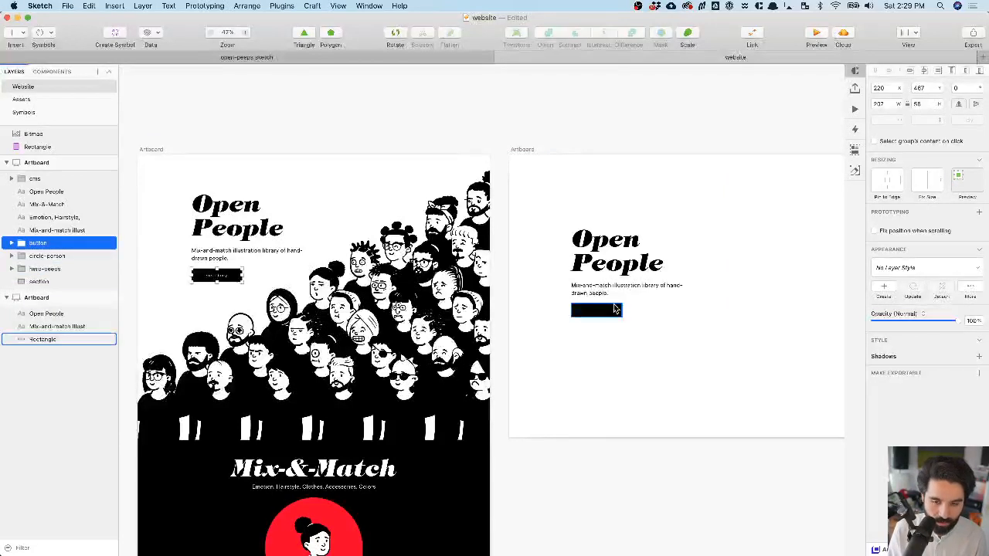
- Replace the plain black rectangle in the new artboard with a copy of the button group
{"action": "left_click", "coordinate": [615, 310]}
{"action": "key", "text": "super+shift+v"}
{"action": "key", "text": "Tab"}
{"action": "key", "text": "Delete"}
{"action": "scroll", "coordinate": [617, 314], "scroll_direction": "right", "scroll_amount": 1}
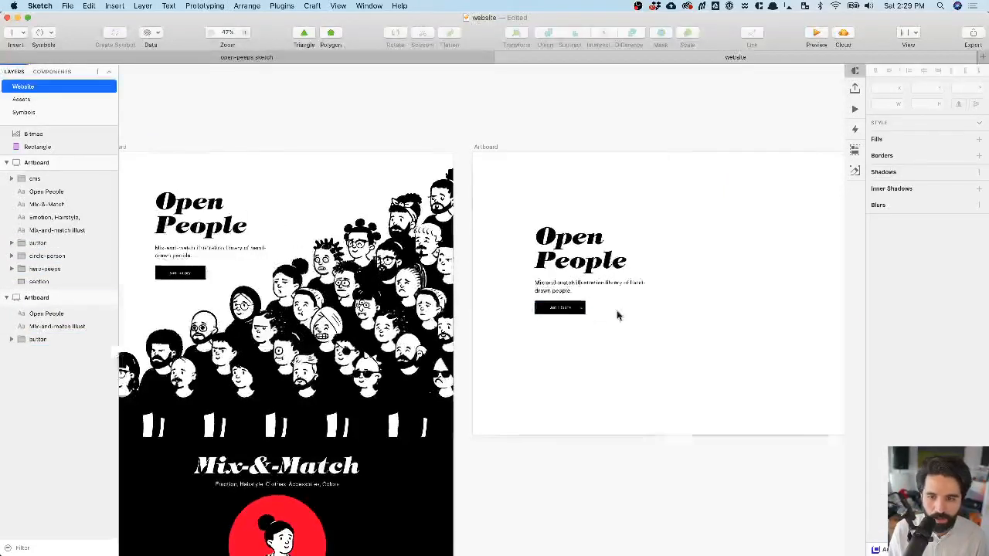
- Group the Open People heading, description and button in the new artboard and centre the group vertically
{"action": "scroll", "coordinate": [617, 315], "scroll_direction": "right", "scroll_amount": 5}
{"action": "left_click", "coordinate": [313, 242]}
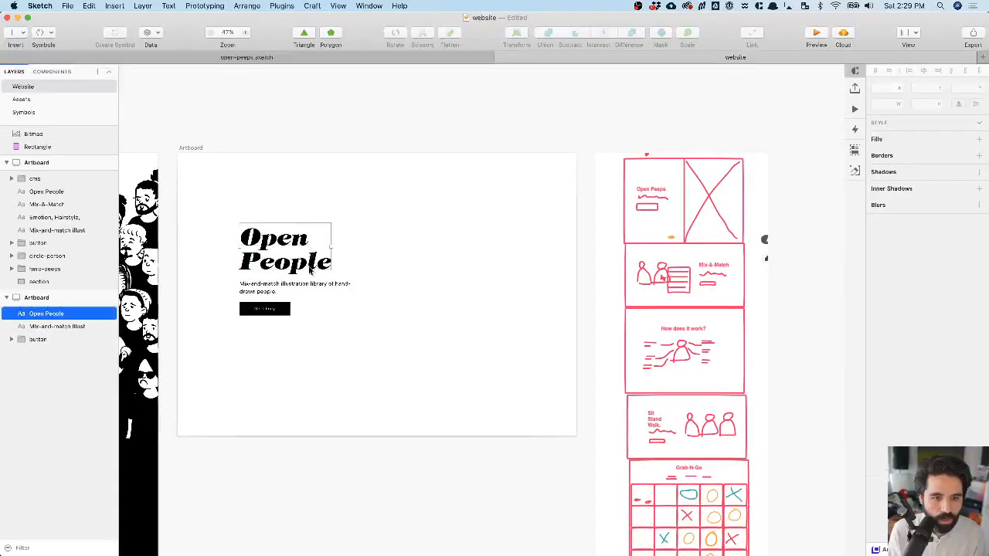
{"action": "left_click_drag", "start_coordinate": [214, 214], "coordinate": [352, 402]}
{"action": "key", "text": "super+g"}
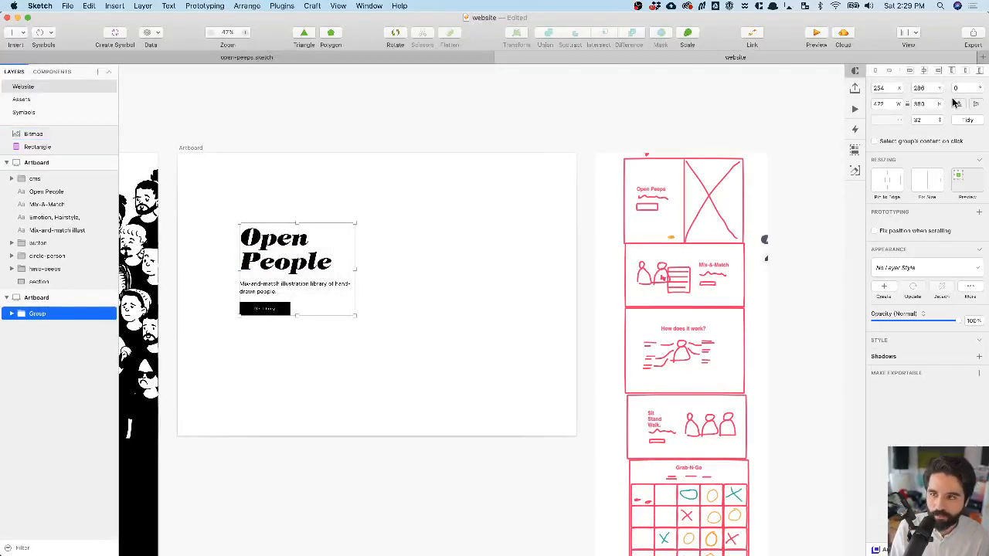
{"action": "left_click", "coordinate": [966, 71]}
- Draw a rectangle about 794 × 1158 covering the area beside the text up to the new artboard's right edge
{"action": "left_click", "coordinate": [402, 216]}
{"action": "key", "text": "r"}
{"action": "left_click_drag", "start_coordinate": [381, 157], "coordinate": [574, 435]}
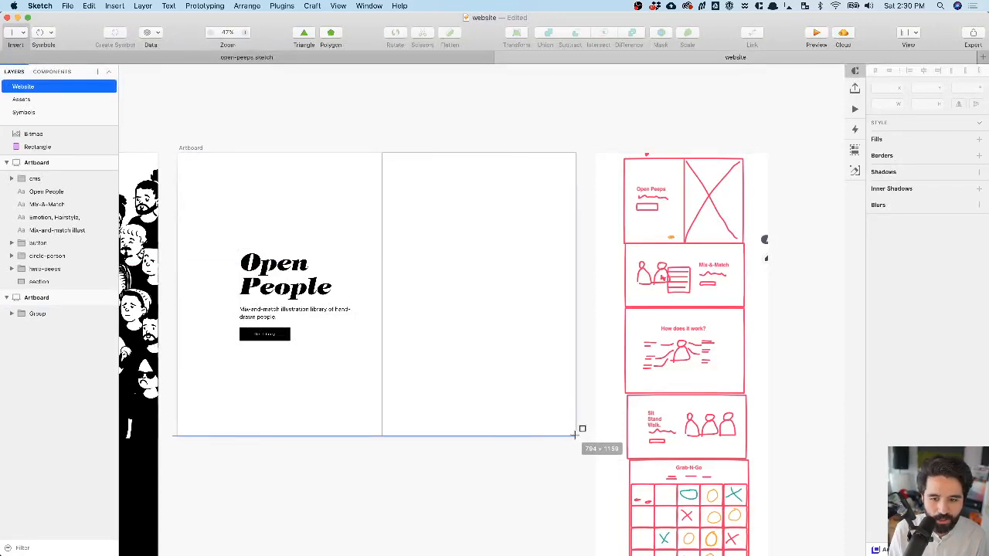
- Resize the new artboard to the Responsive Web preset Desktop HD
{"action": "left_click", "coordinate": [192, 148]}
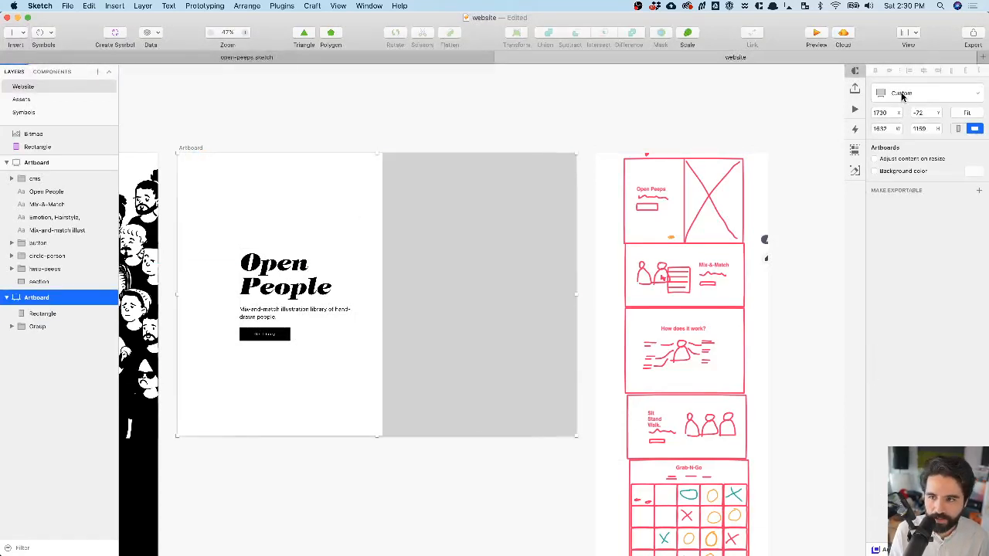
{"action": "left_click", "coordinate": [902, 94]}
{"action": "scroll", "coordinate": [928, 259], "scroll_direction": "down", "scroll_amount": 5}
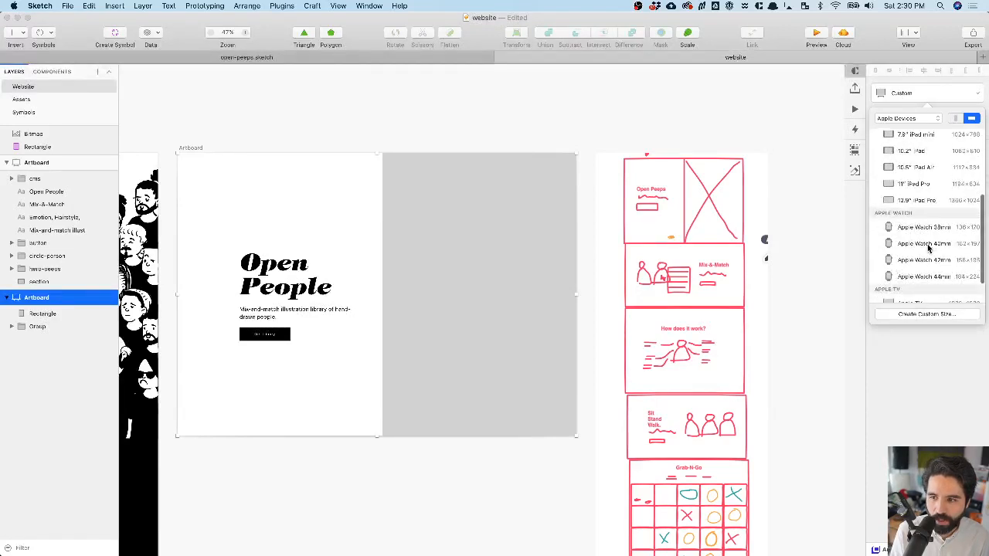
{"action": "left_click", "coordinate": [918, 119]}
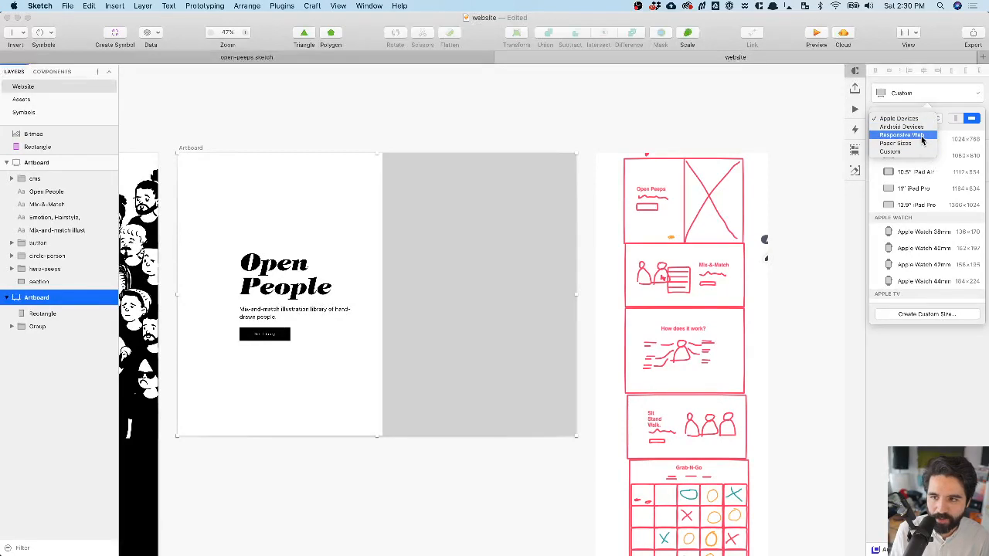
{"action": "left_click", "coordinate": [922, 135]}
{"action": "left_click", "coordinate": [925, 220]}
{"action": "left_click", "coordinate": [503, 128]}
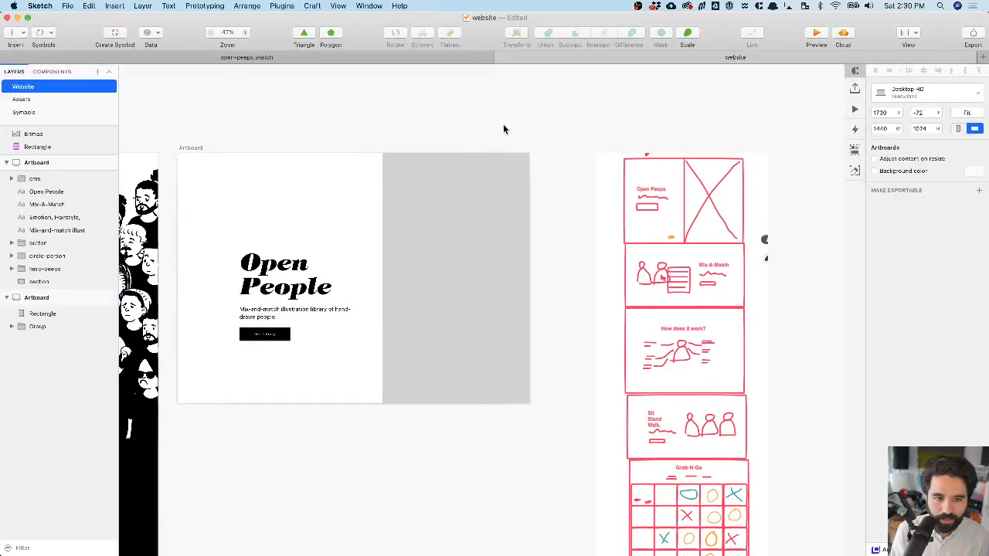
- Shift the text group up and left, and move the gray rectangle flush with the artboard's right edge
{"action": "left_click", "coordinate": [319, 293]}
{"action": "left_click_drag", "start_coordinate": [319, 294], "coordinate": [280, 270]}
{"action": "left_click", "coordinate": [417, 250]}
{"action": "left_click_drag", "start_coordinate": [459, 266], "coordinate": [410, 268]}
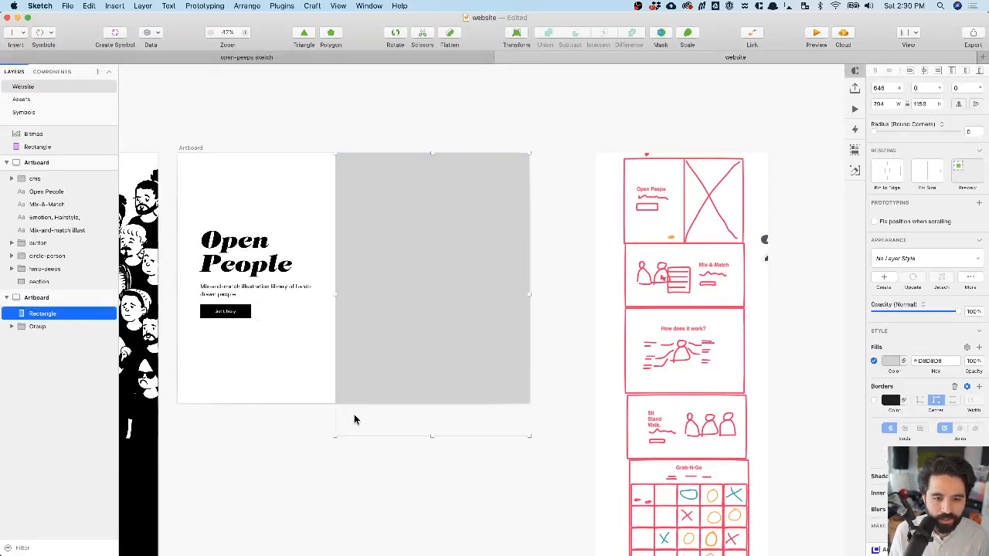
- Resize the gray rectangle to 720 × 1024 so it fills exactly the right half of the artboard
{"action": "left_click_drag", "start_coordinate": [337, 430], "coordinate": [369, 403]}
{"action": "mouse_move", "coordinate": [369, 275]}
{"action": "left_mouse_down"}
{"action": "mouse_move", "coordinate": [330, 278]}
{"action": "mouse_move", "coordinate": [353, 278]}
{"action": "left_mouse_up"}
{"action": "left_click", "coordinate": [186, 147]}
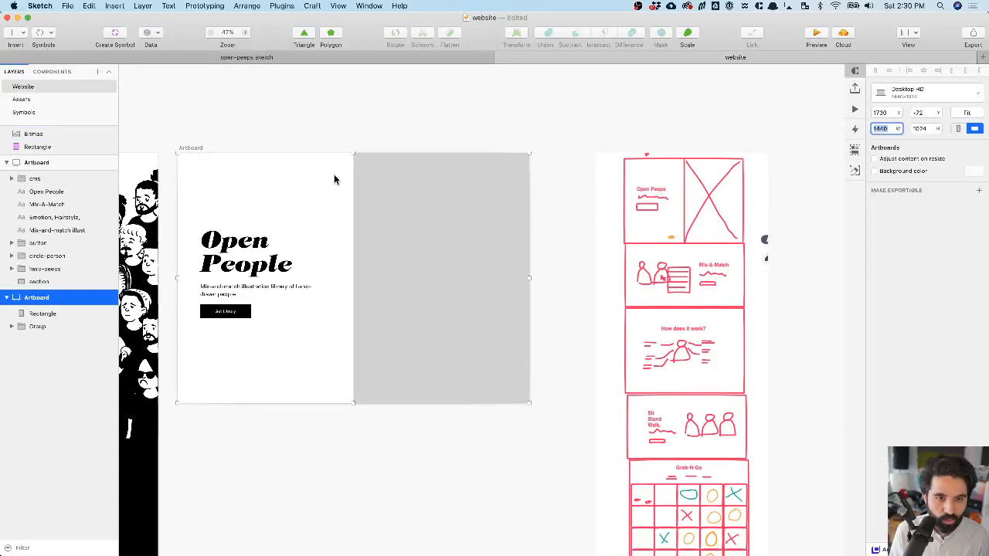
{"action": "left_click", "coordinate": [400, 221]}
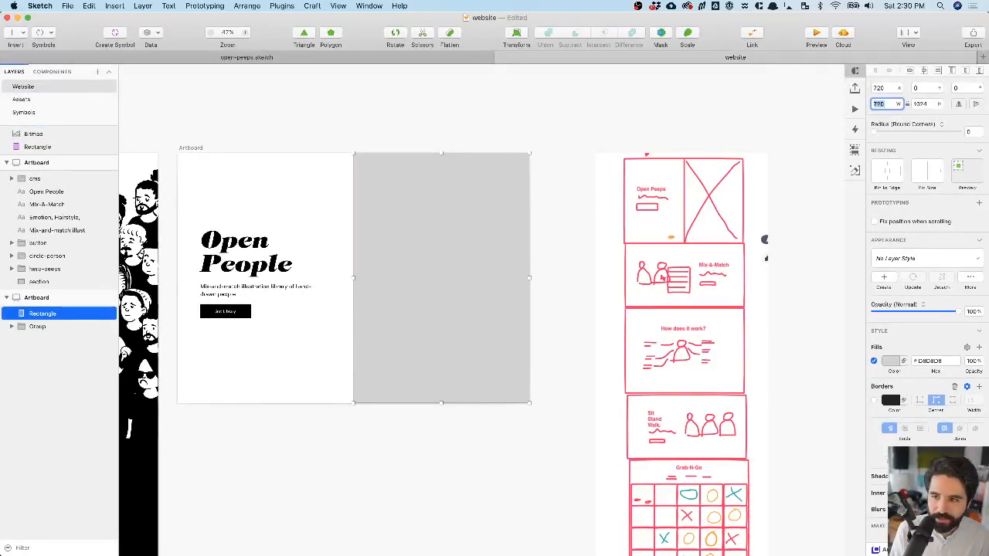
{"action": "left_click", "coordinate": [510, 133]}
{"action": "left_click", "coordinate": [501, 237]}
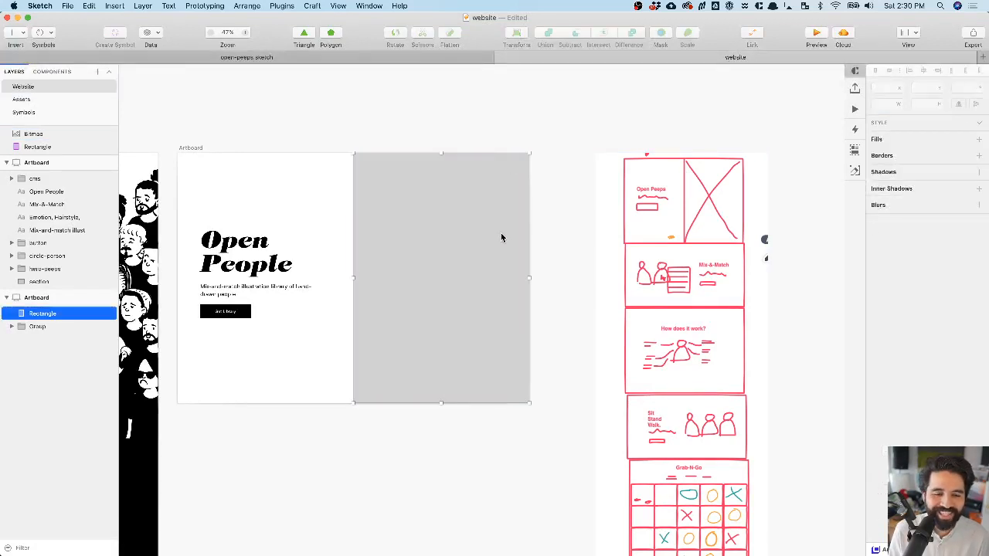
- Nudge the text group slightly right and down to centre it in the white half of the artboard
{"action": "left_click", "coordinate": [248, 272]}
{"action": "mouse_move", "coordinate": [245, 268]}
{"action": "left_mouse_down"}
{"action": "mouse_move", "coordinate": [268, 274]}
{"action": "mouse_move", "coordinate": [259, 276]}
{"action": "left_mouse_up"}
{"action": "scroll", "coordinate": [259, 274], "scroll_direction": "left", "scroll_amount": 5}
{"action": "left_click", "coordinate": [495, 223]}
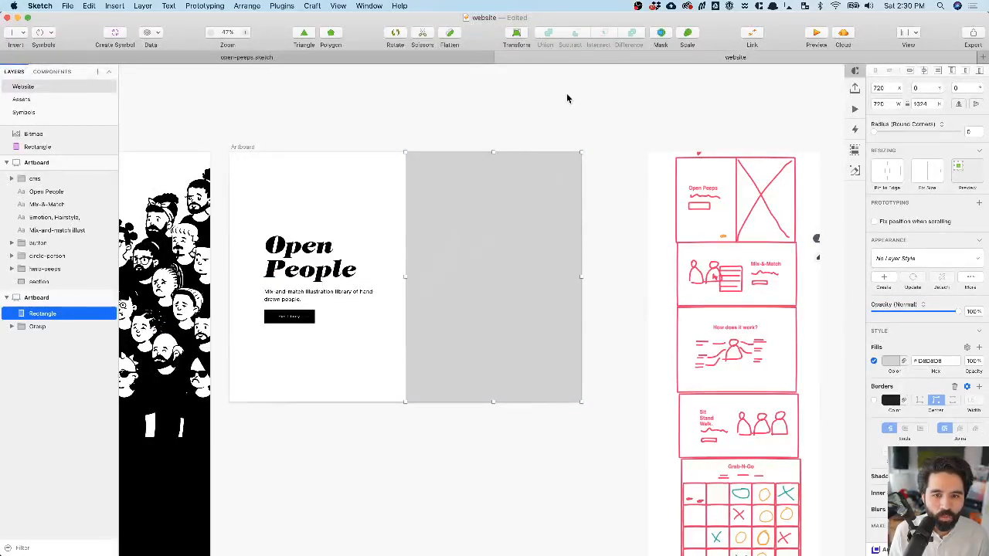
- Copy the cover illustration group from the Introduction page of the open-peeps.sketch document
{"action": "left_click", "coordinate": [419, 59]}
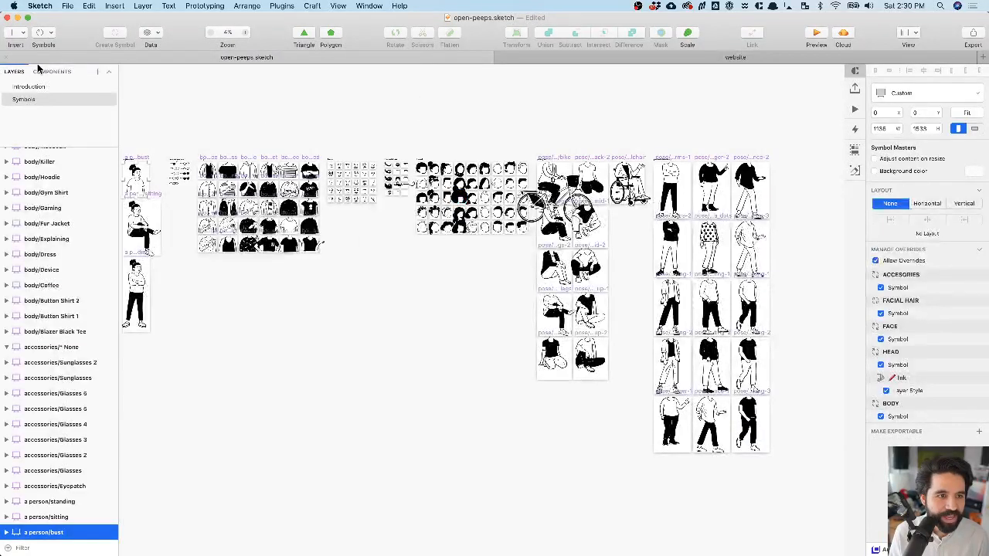
{"action": "left_click", "coordinate": [46, 89]}
{"action": "scroll", "coordinate": [326, 222], "scroll_direction": "up", "scroll_amount": 5}
{"action": "scroll", "coordinate": [326, 223], "scroll_direction": "left", "scroll_amount": 2}
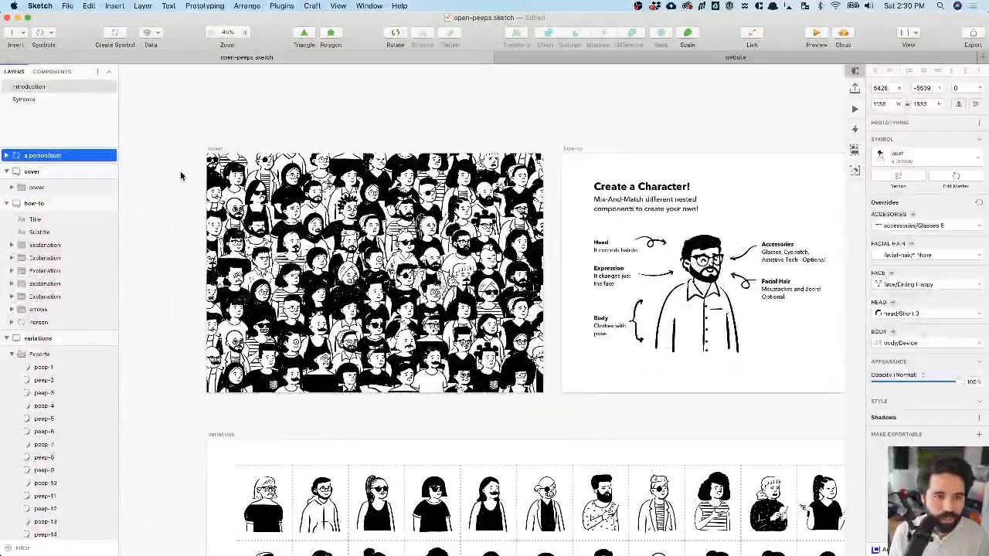
{"action": "left_click", "coordinate": [37, 187]}
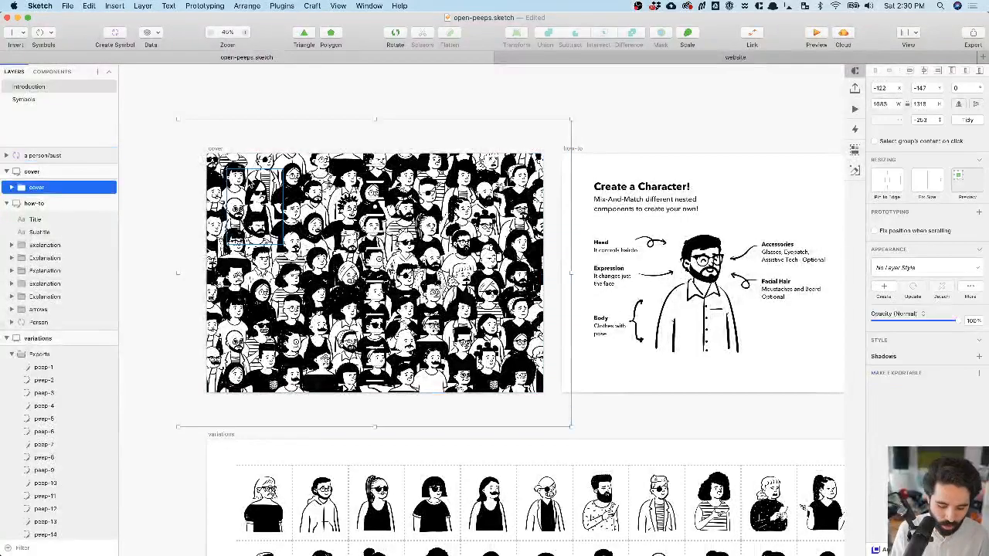
- Paste the cover illustration into the website document's new artboard, directly above the gray rectangle in the layer order
{"action": "left_click", "coordinate": [555, 56]}
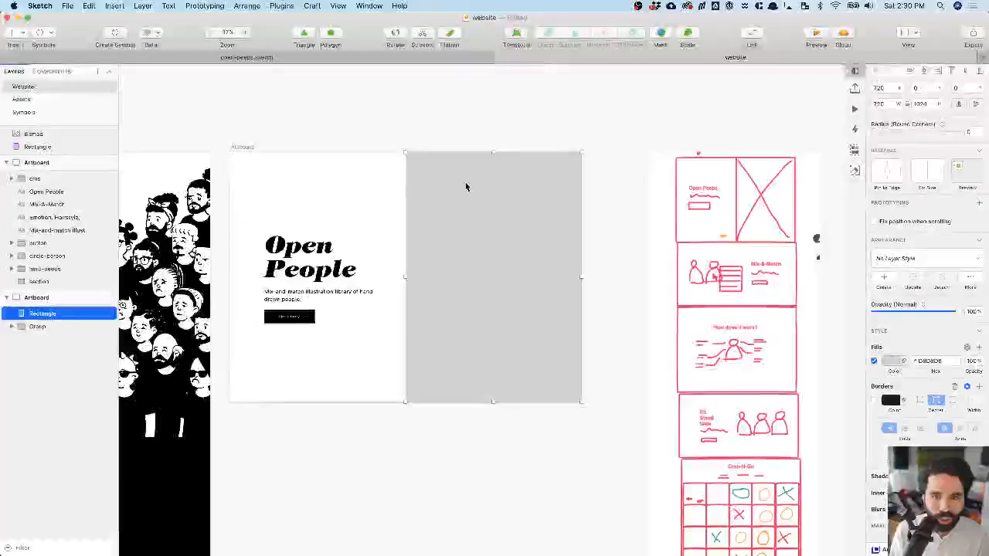
{"action": "left_click", "coordinate": [467, 149]}
{"action": "left_click", "coordinate": [454, 236]}
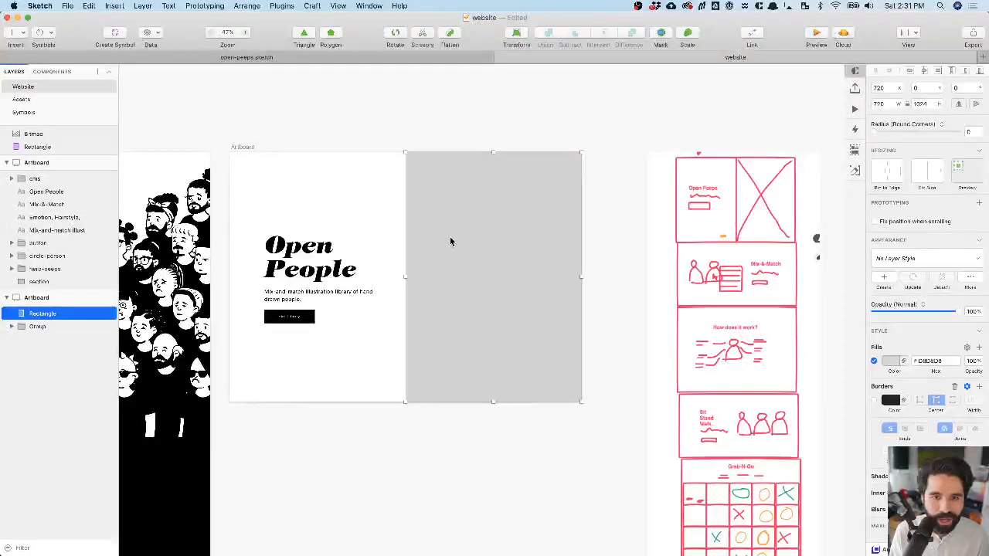
{"action": "scroll", "coordinate": [450, 240], "scroll_direction": "down", "scroll_amount": 3}
{"action": "key", "text": "super+v"}
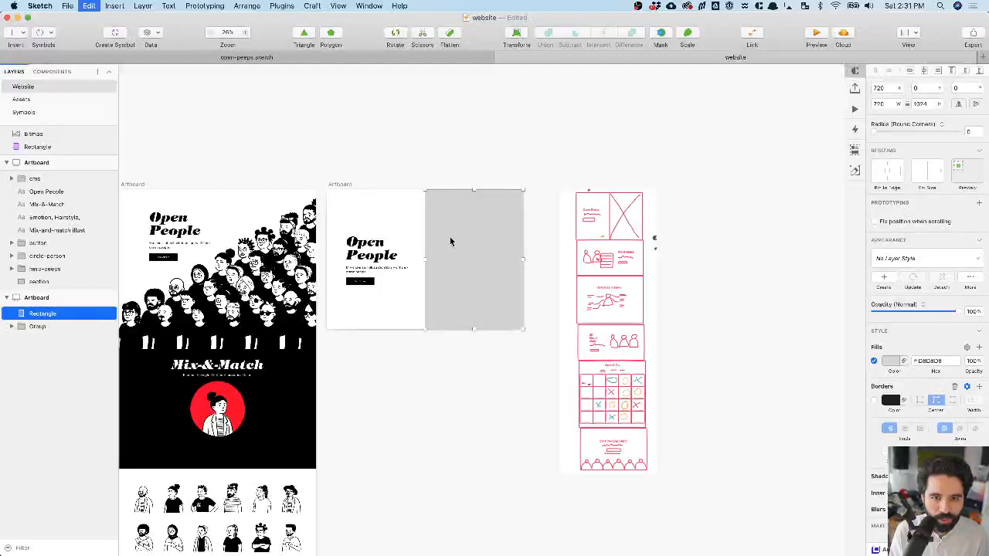
{"action": "left_click", "coordinate": [478, 133]}
{"action": "left_click_drag", "start_coordinate": [456, 255], "coordinate": [811, 144]}
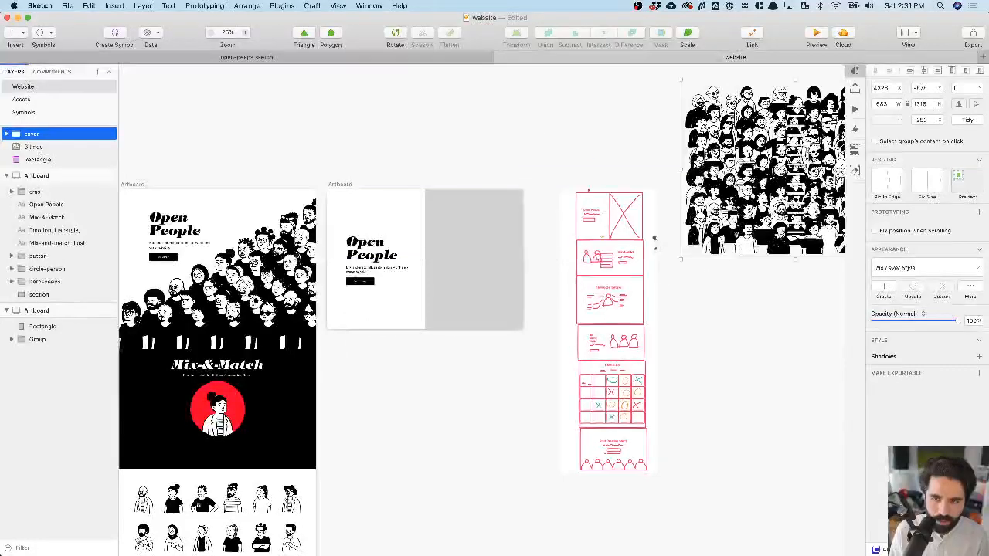
{"action": "key", "text": "super+x"}
{"action": "left_click", "coordinate": [457, 265]}
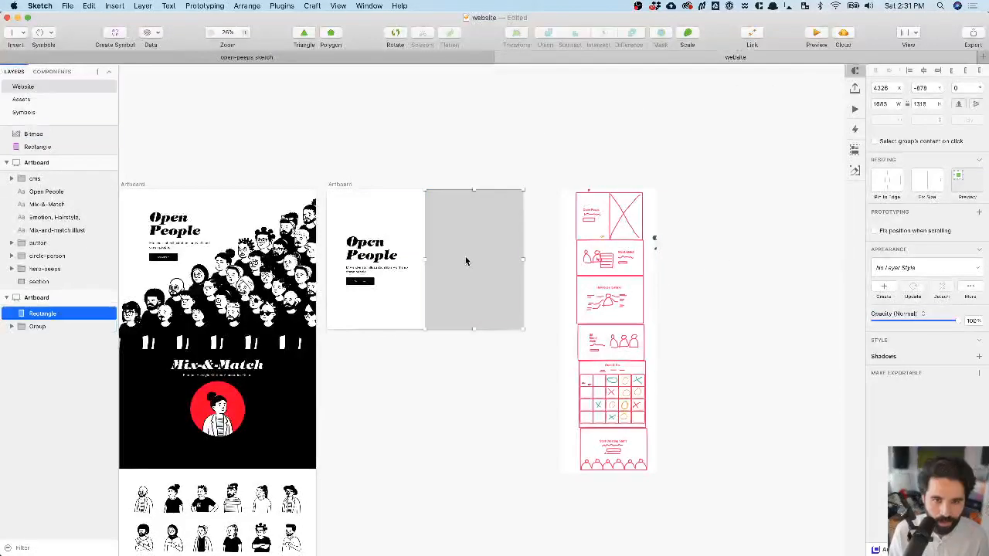
{"action": "key", "text": "super+v"}
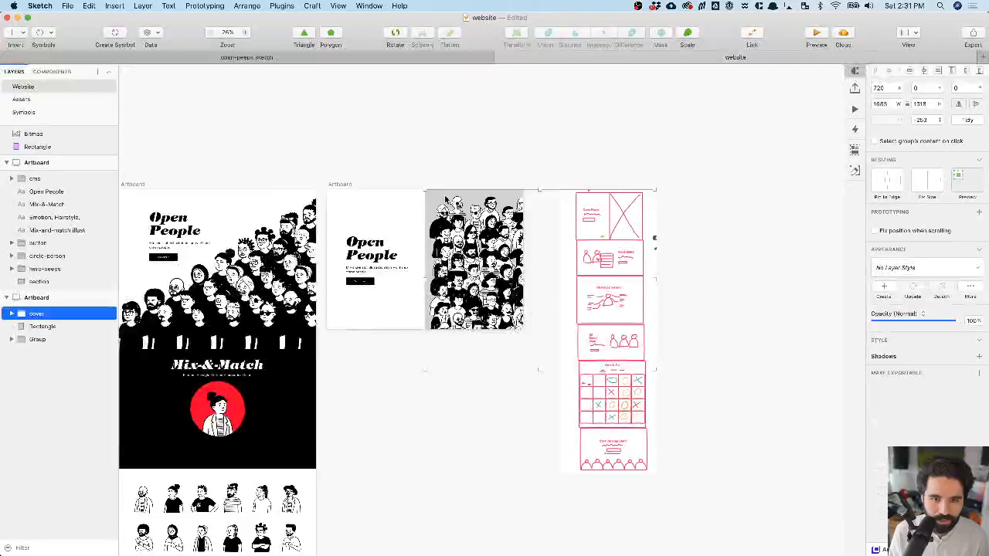
- Rename the gray rectangle container, centre it on the cover illustration and use it as the illustration's mask
{"action": "double_click", "coordinate": [45, 326]}
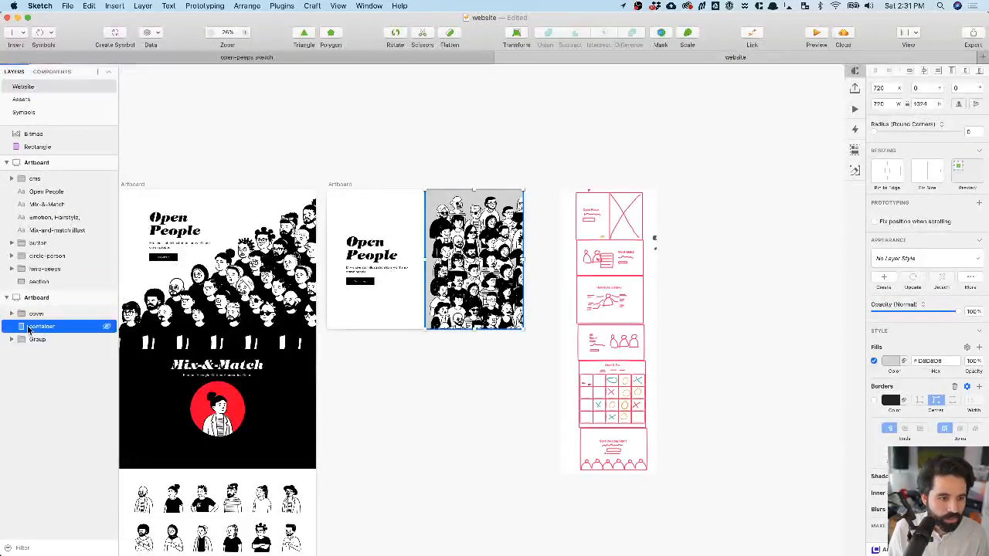
{"action": "left_click", "coordinate": [36, 314], "text": "shift"}
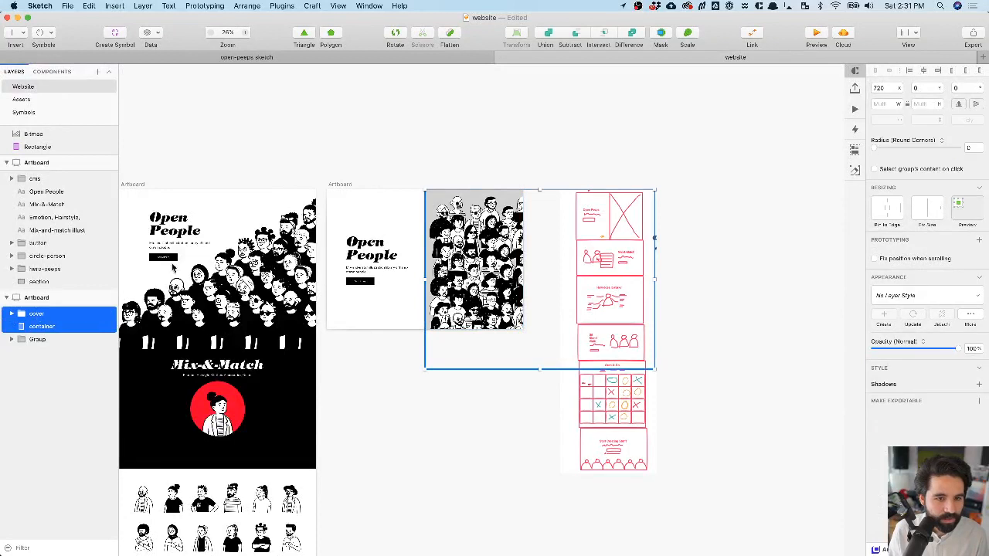
{"action": "left_click", "coordinate": [924, 71]}
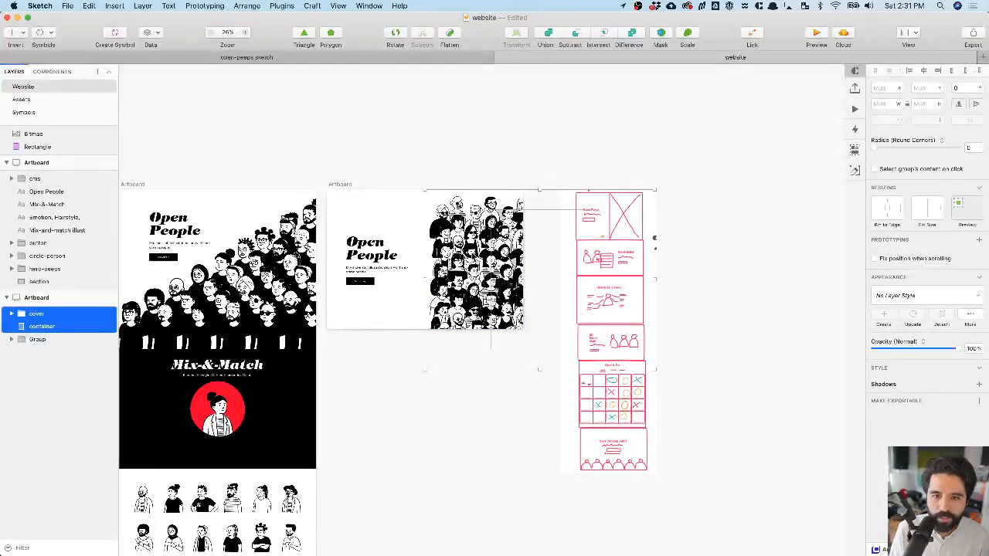
{"action": "left_click_drag", "start_coordinate": [486, 232], "coordinate": [409, 212]}
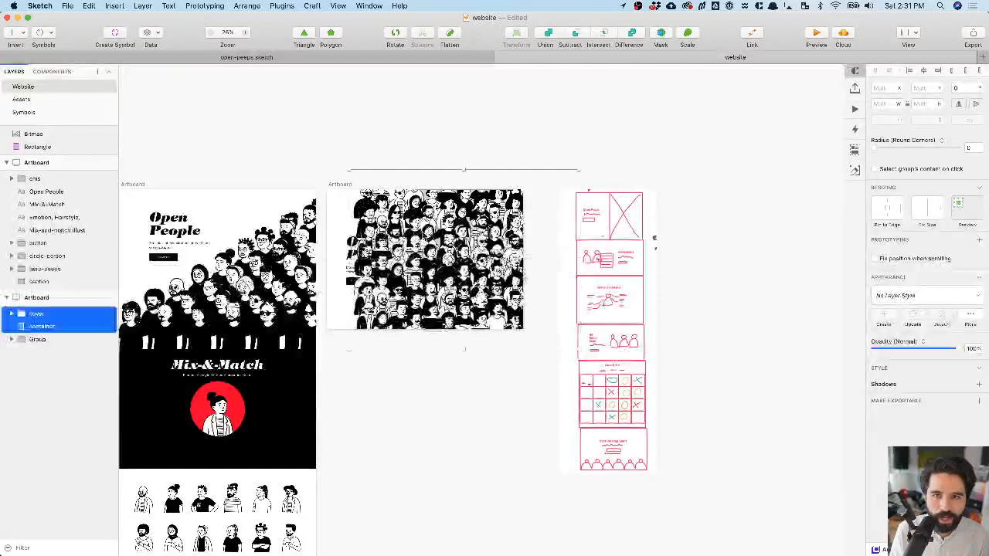
{"action": "left_click", "coordinate": [662, 34]}
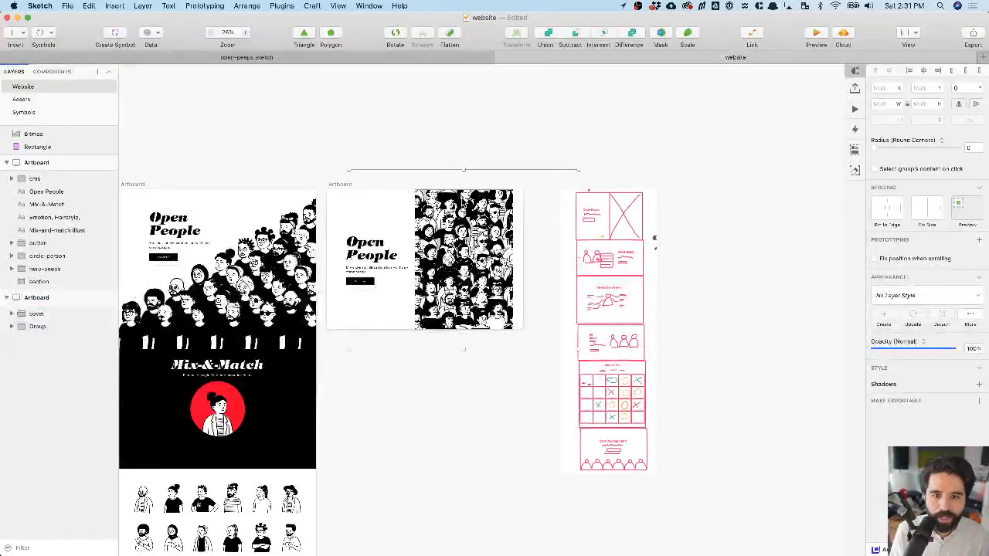
- Align the mask shape inside the cover group with the artboard's right edge
{"action": "scroll", "coordinate": [462, 198], "scroll_direction": "up", "scroll_amount": 3}
{"action": "left_click", "coordinate": [42, 314]}
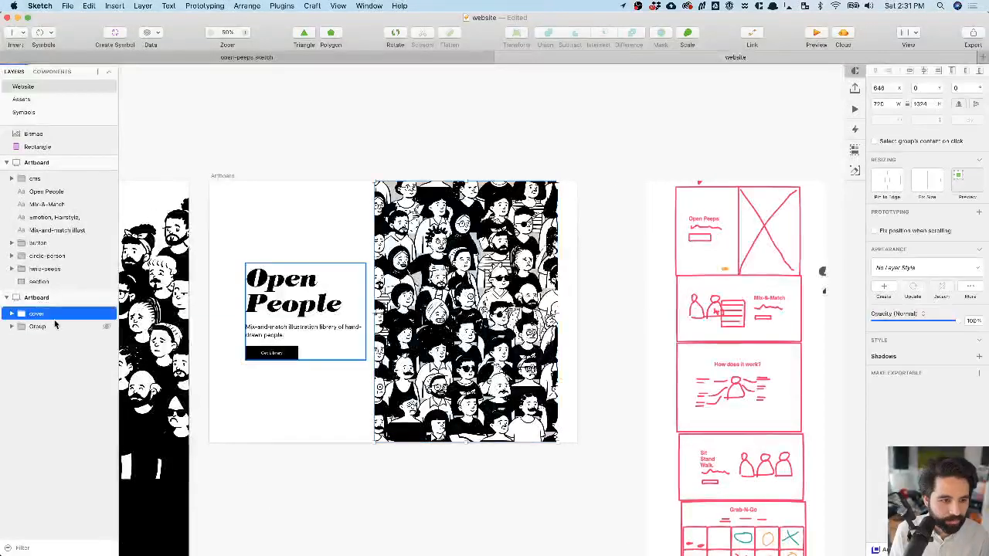
{"action": "left_click", "coordinate": [11, 314]}
{"action": "left_click", "coordinate": [39, 339]}
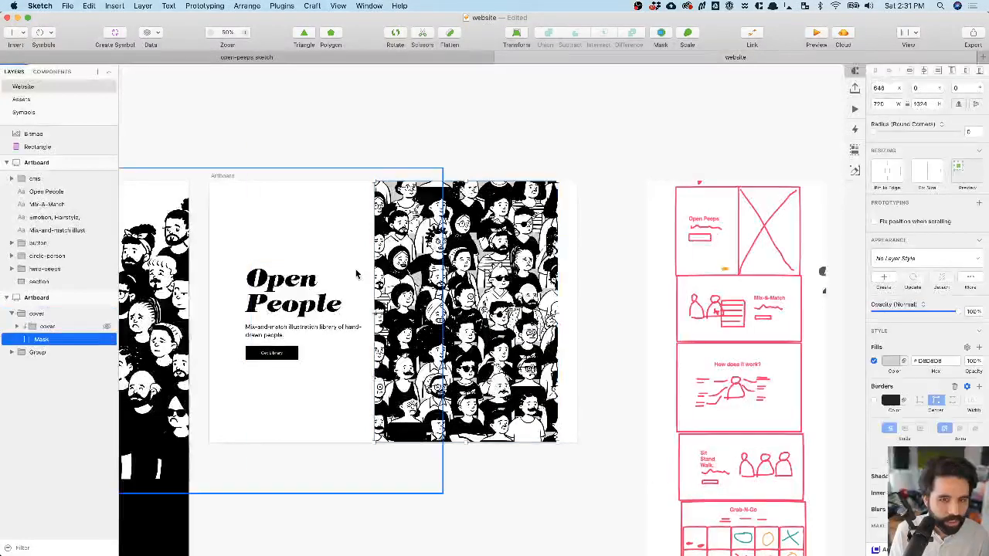
{"action": "left_click", "coordinate": [940, 70]}
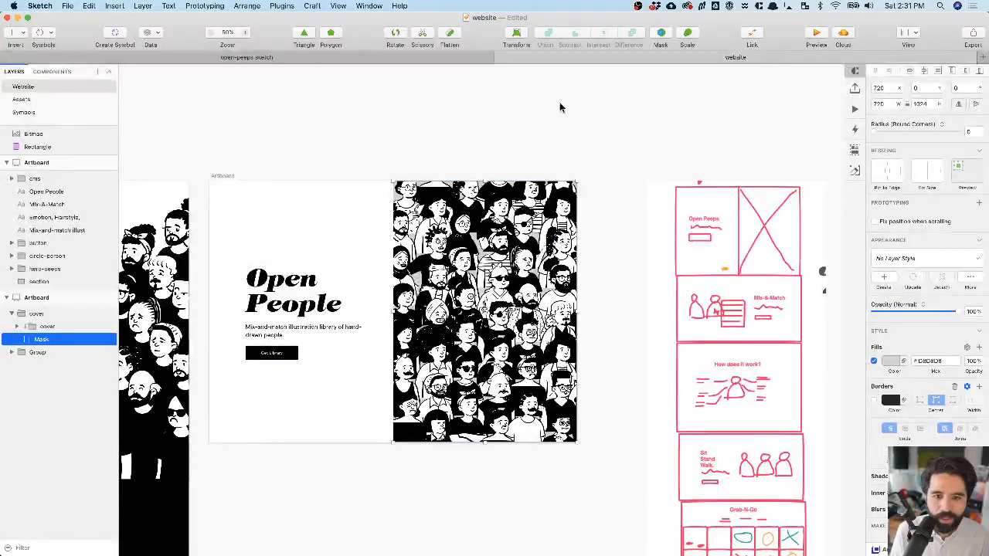
- Change the mask shape's fill colour to white, #FFFFFF
{"action": "left_click", "coordinate": [525, 117]}
{"action": "left_click", "coordinate": [491, 224]}
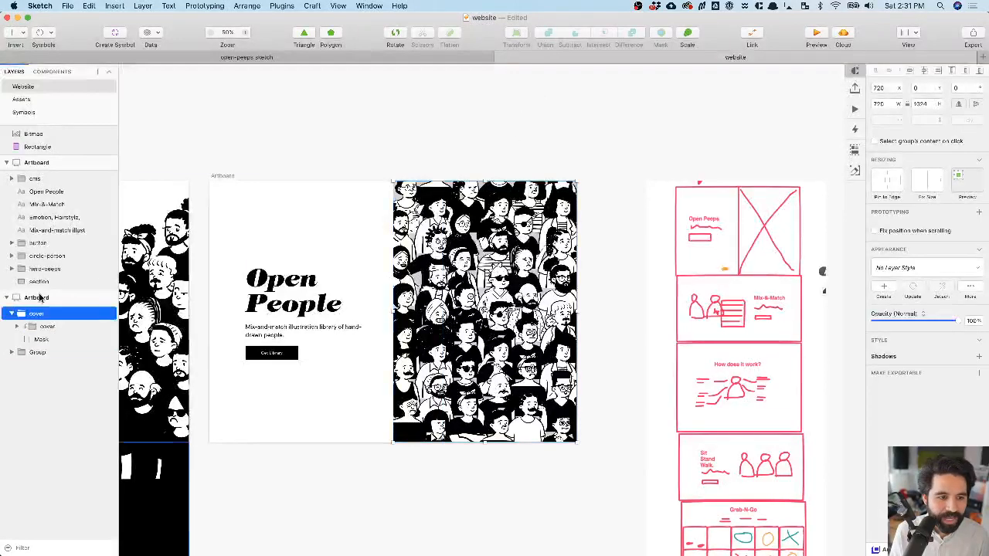
{"action": "left_click", "coordinate": [43, 339]}
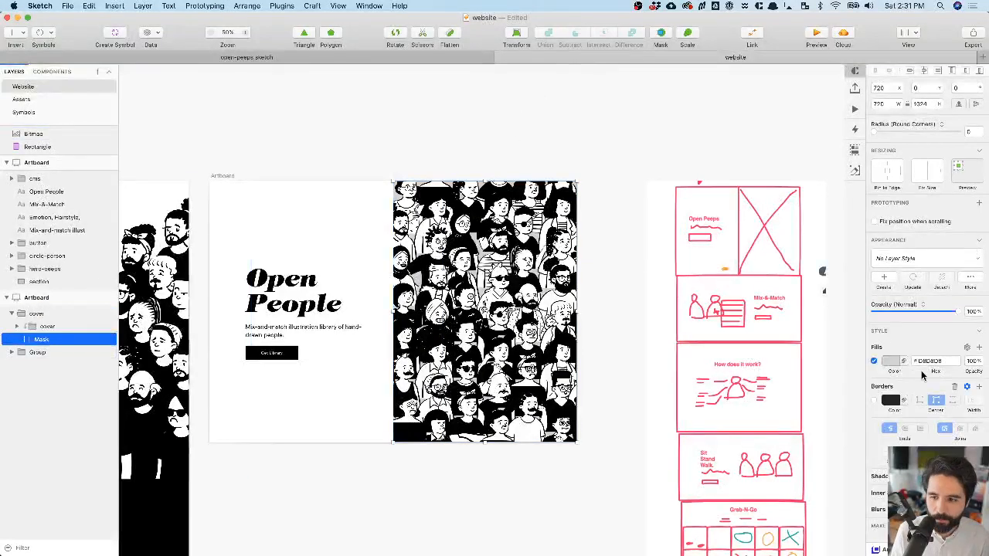
{"action": "left_click", "coordinate": [892, 362]}
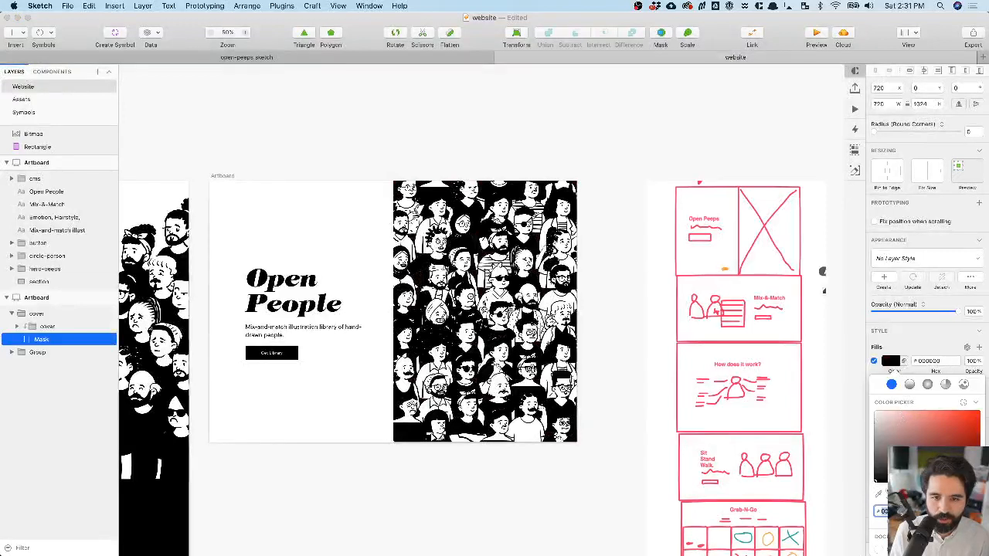
{"action": "mouse_move", "coordinate": [876, 481]}
{"action": "left_mouse_down"}
{"action": "mouse_move", "coordinate": [858, 484]}
{"action": "mouse_move", "coordinate": [844, 374]}
{"action": "left_mouse_up"}
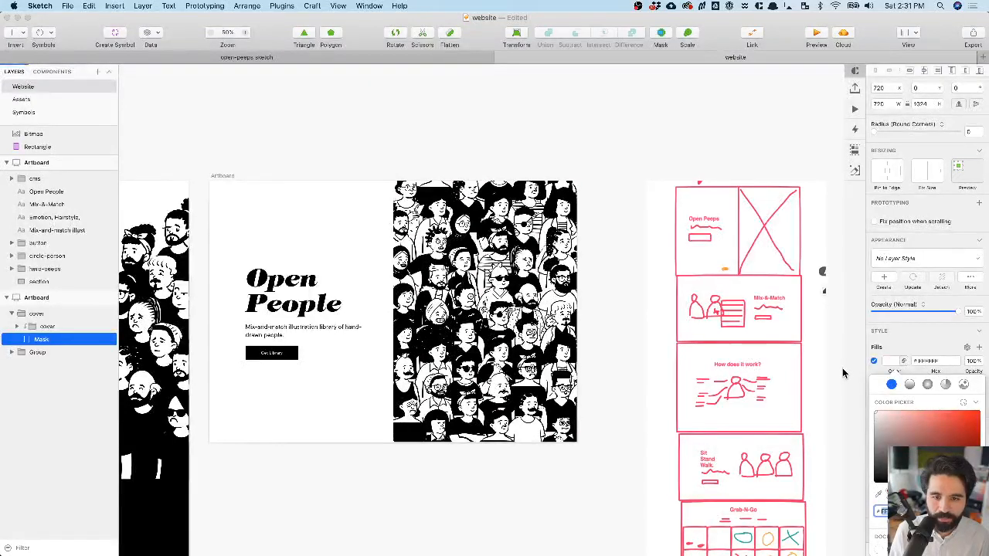
{"action": "key", "text": "Escape"}
- Reduce the height of the crowd illustration inside the cover group's mask to 1290 px
{"action": "key", "text": "super+1"}
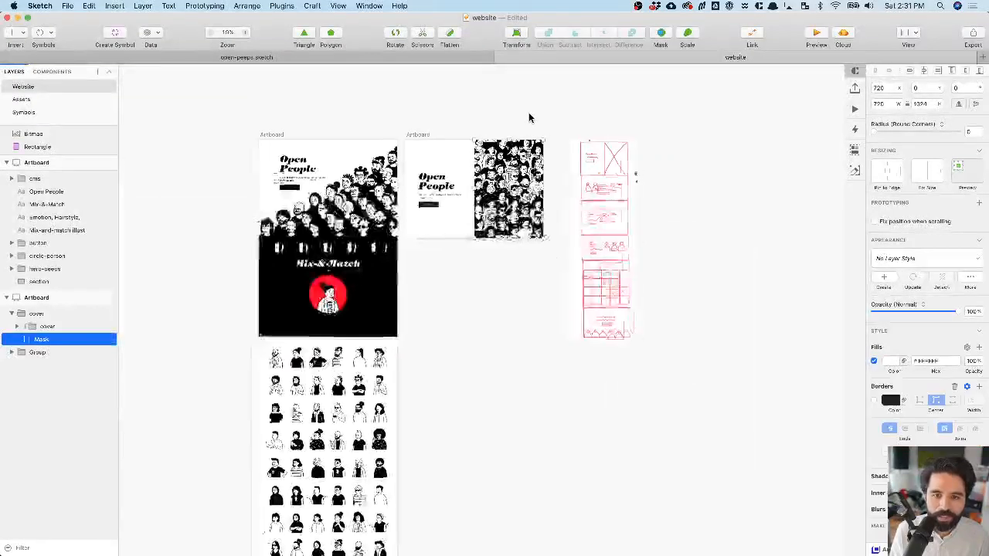
{"action": "scroll", "coordinate": [529, 118], "scroll_direction": "right", "scroll_amount": 3}
{"action": "left_click", "coordinate": [430, 207]}
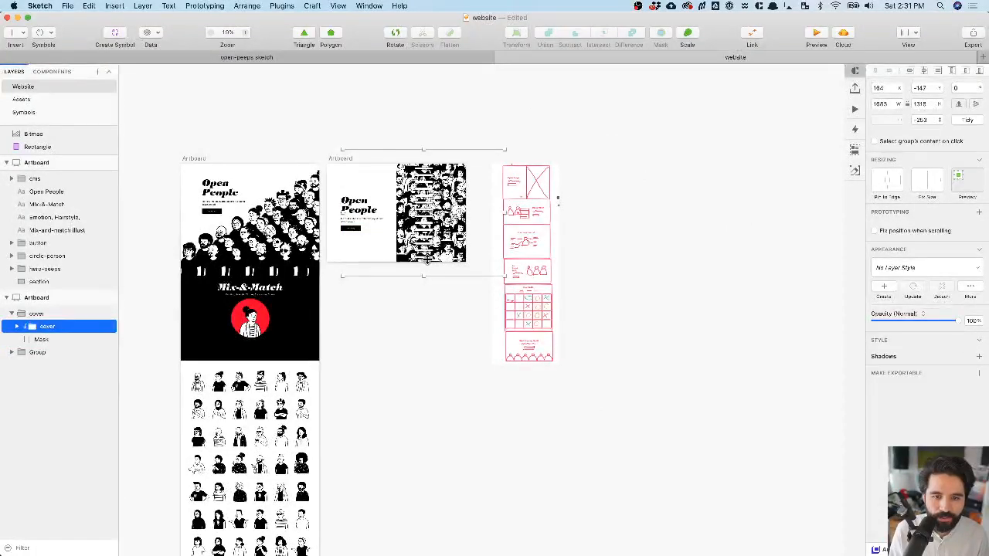
{"action": "scroll", "coordinate": [427, 261], "scroll_direction": "up", "scroll_amount": 8}
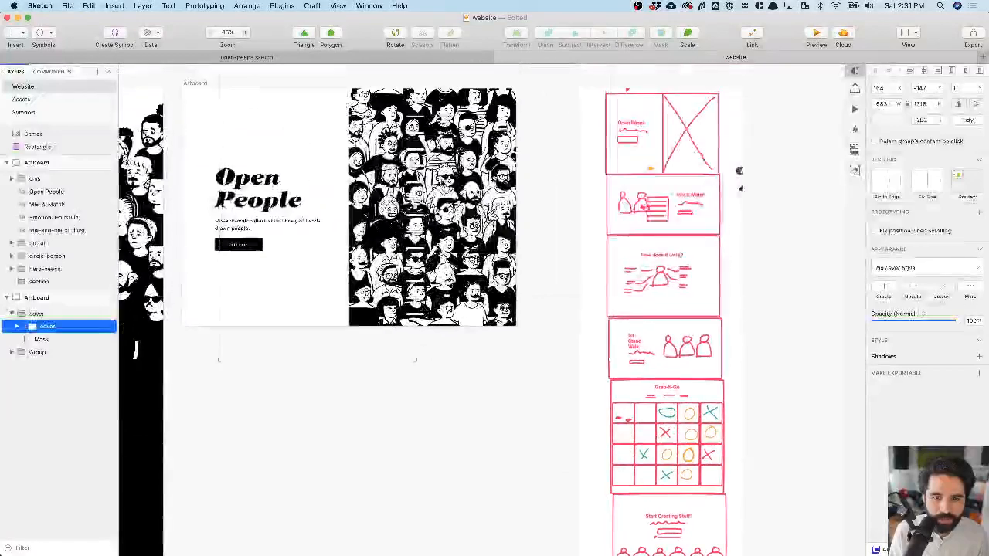
{"action": "scroll", "coordinate": [425, 159], "scroll_direction": "up", "scroll_amount": 5}
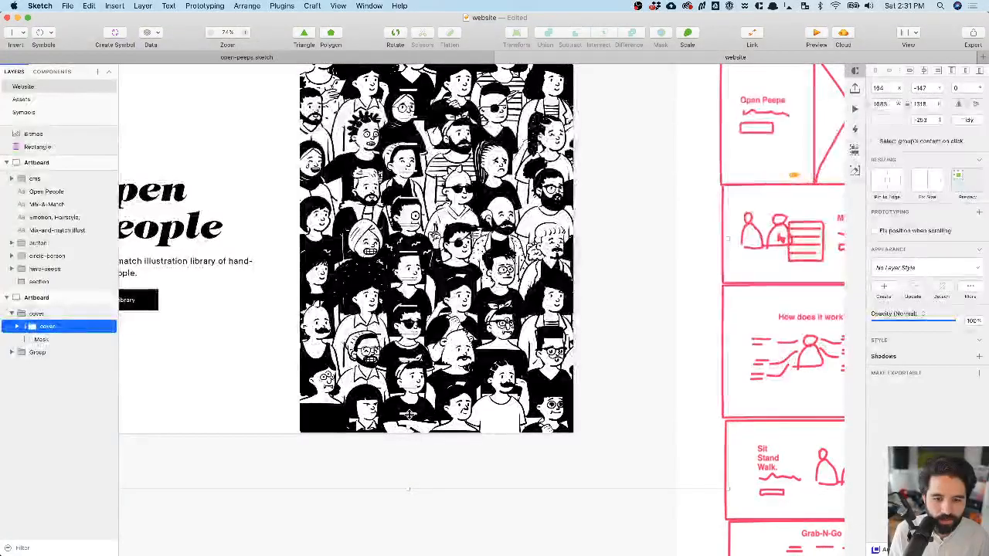
{"action": "left_click_drag", "start_coordinate": [408, 414], "coordinate": [409, 403]}
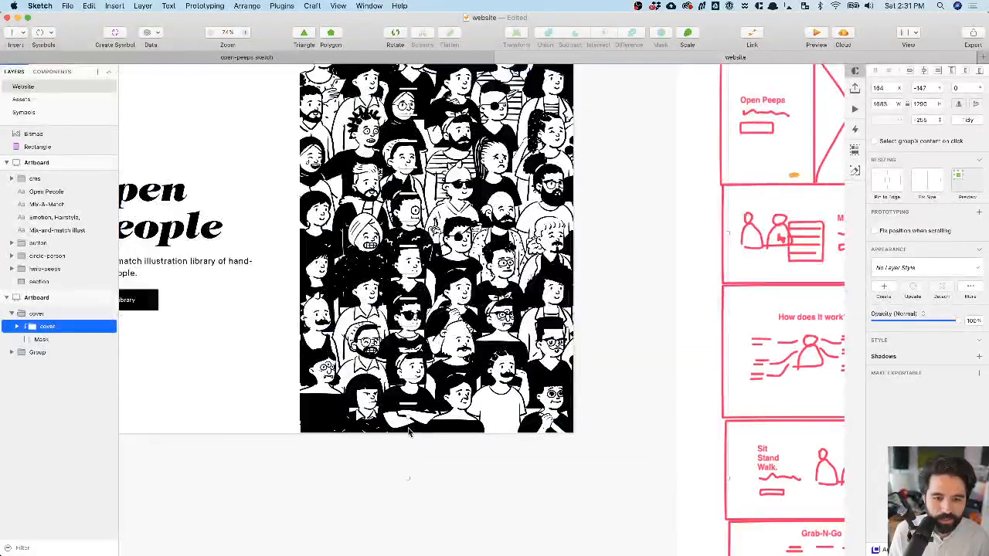
{"action": "scroll", "coordinate": [406, 448], "scroll_direction": "up", "scroll_amount": 3}
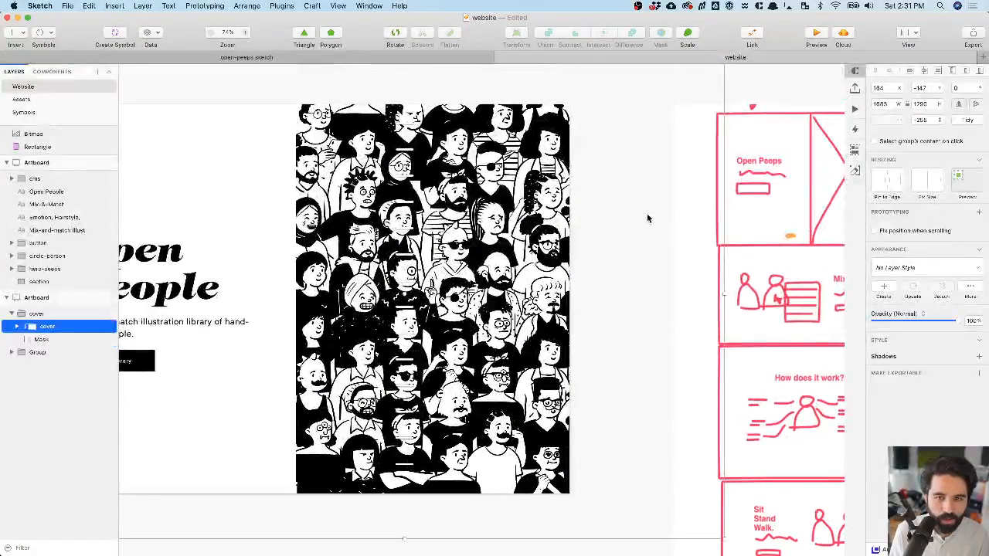
{"action": "key", "text": "Escape"}
{"action": "scroll", "coordinate": [507, 260], "scroll_direction": "down", "scroll_amount": 4}
{"action": "left_click", "coordinate": [418, 477]}
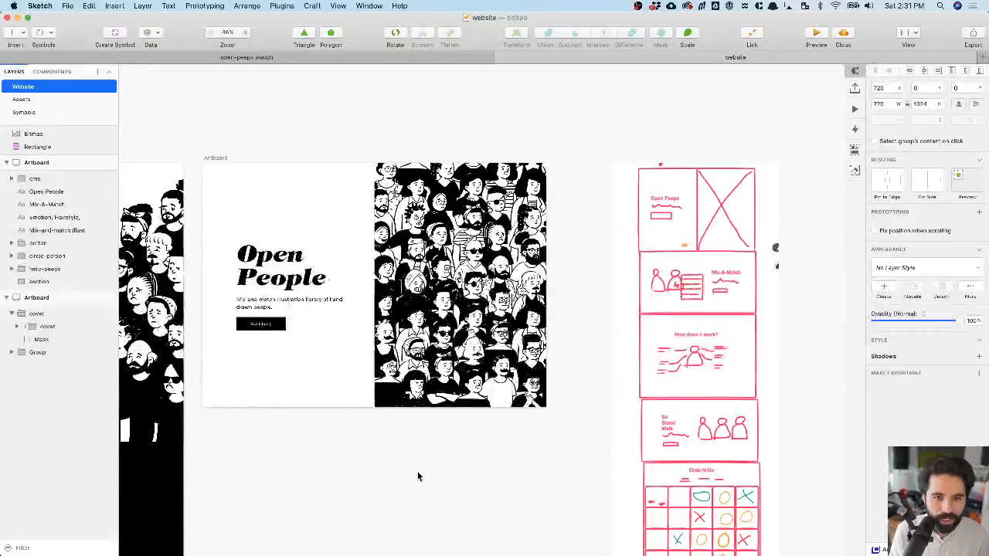
- Nudge the crowd illustration vertically within its mask to a Y position of -131
{"action": "double_click", "coordinate": [452, 325]}
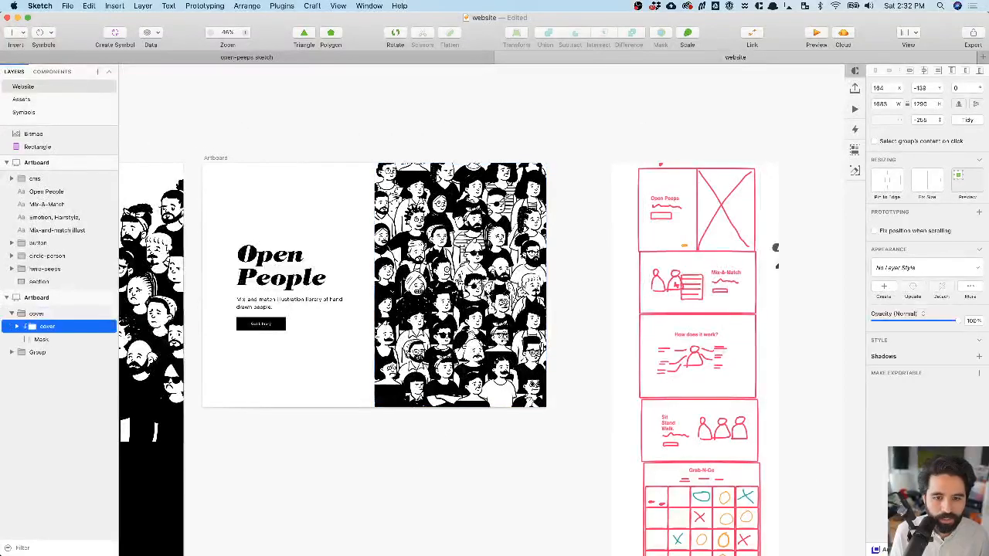
{"action": "key", "text": "shift+Down"}
{"action": "key", "text": "shift+Down"}
{"action": "key", "text": "shift+Down"}
{"action": "key", "text": "shift+Down"}
{"action": "key", "text": "shift+Up"}
{"action": "key", "text": "shift+Up"}
{"action": "key", "text": "shift+Up"}
{"action": "key", "text": "shift+Up"}
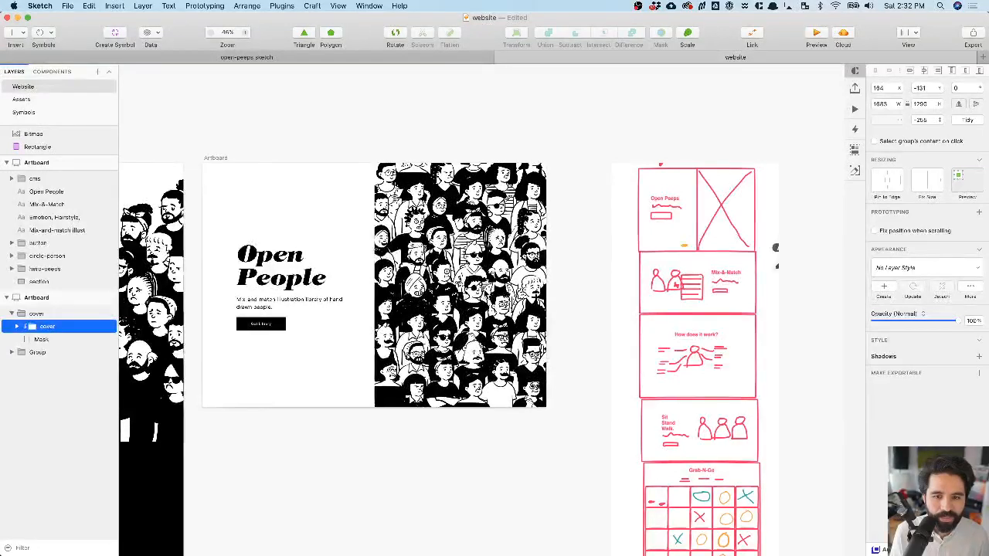
{"action": "left_click", "coordinate": [459, 469]}
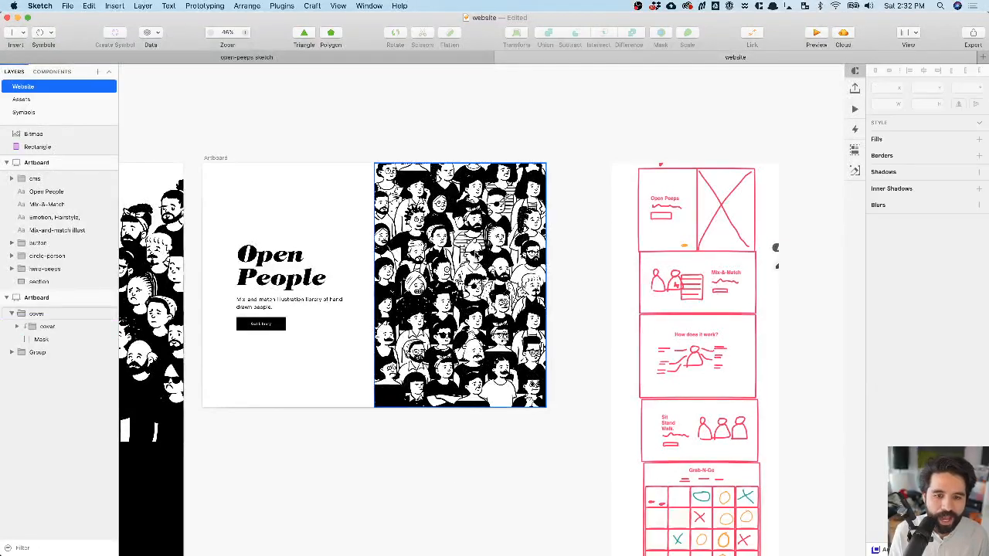
- Move the wireframe image farther away and place a copy of the masked cover group on the empty canvas beside the artboard
{"action": "left_click", "coordinate": [446, 304]}
{"action": "scroll", "coordinate": [446, 304], "scroll_direction": "down", "scroll_amount": 5}
{"action": "left_click", "coordinate": [585, 276]}
{"action": "left_click_drag", "start_coordinate": [585, 275], "coordinate": [797, 276]}
{"action": "left_click", "coordinate": [493, 275]}
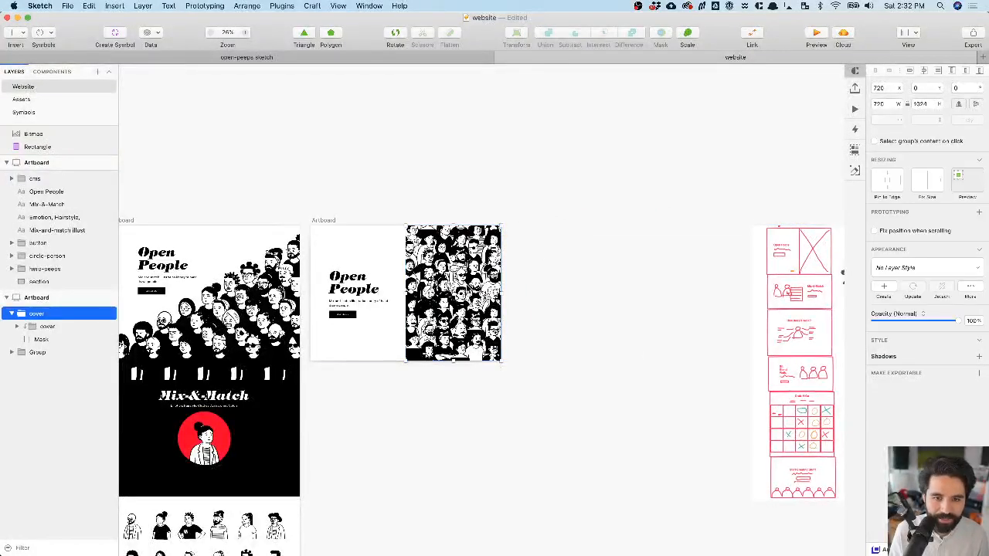
{"action": "left_click_drag", "start_coordinate": [493, 276], "coordinate": [659, 287]}
{"action": "scroll", "coordinate": [734, 276], "scroll_direction": "up", "scroll_amount": 5}
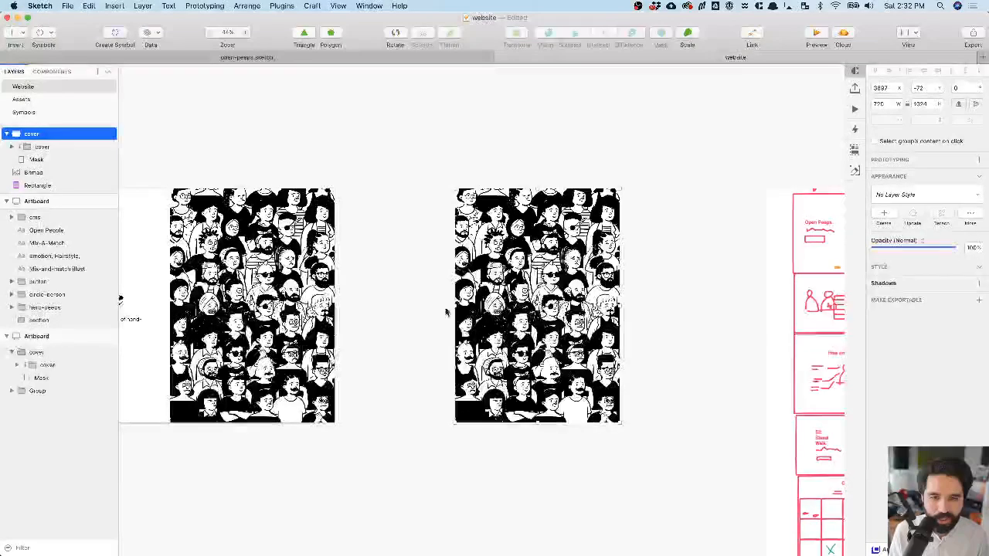
- Widen the copied cover's mask shape symmetrically to 1290 px, keeping its 1024 px height
{"action": "left_click", "coordinate": [36, 159]}
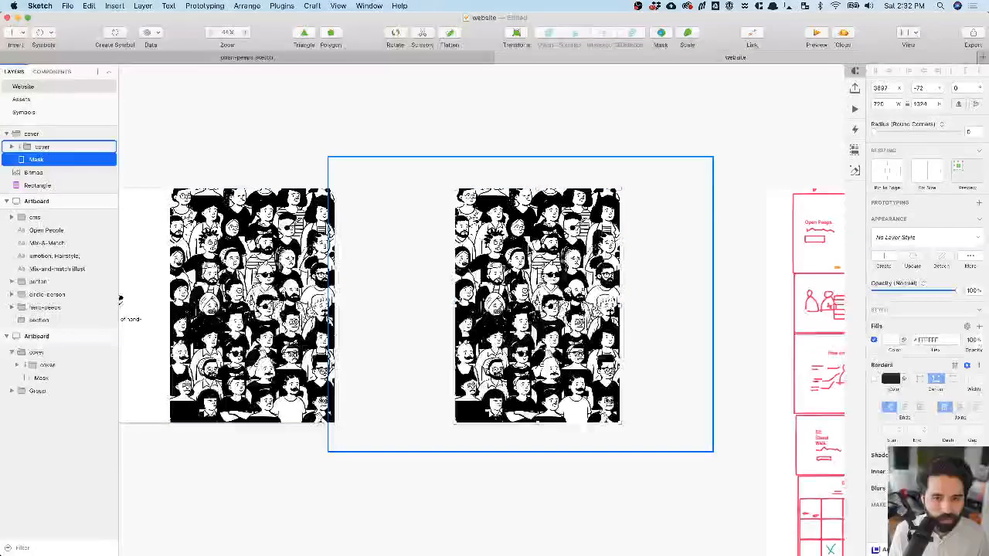
{"action": "left_click_drag", "start_coordinate": [441, 304], "coordinate": [387, 307]}
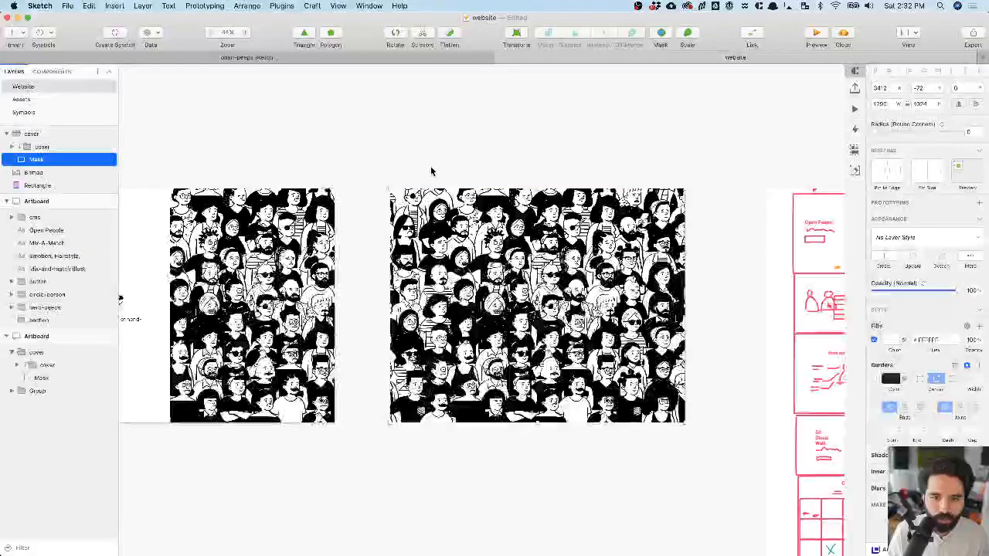
{"action": "left_click", "coordinate": [426, 135]}
{"action": "scroll", "coordinate": [410, 220], "scroll_direction": "left", "scroll_amount": 5}
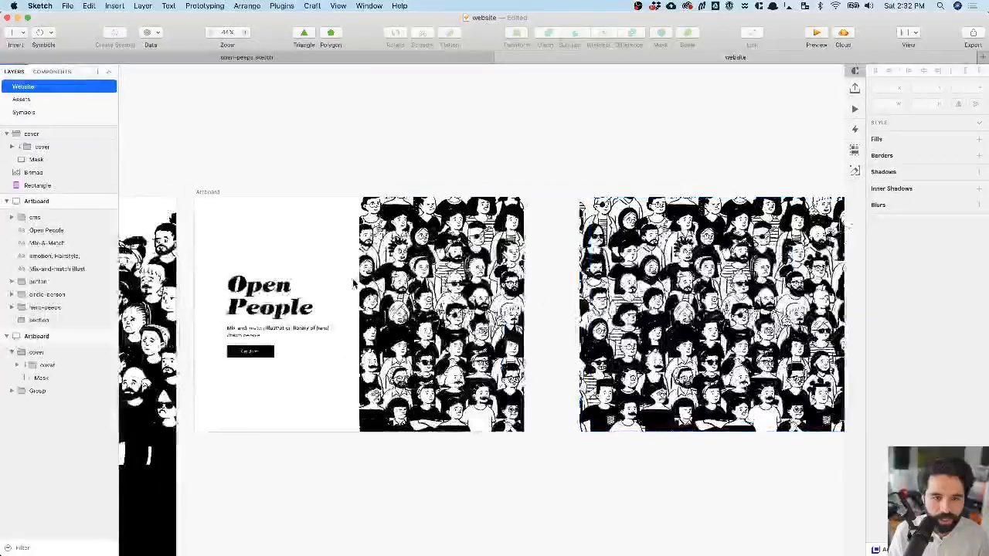
{"action": "left_click", "coordinate": [440, 430]}
{"action": "scroll", "coordinate": [434, 219], "scroll_direction": "down", "scroll_amount": 3}
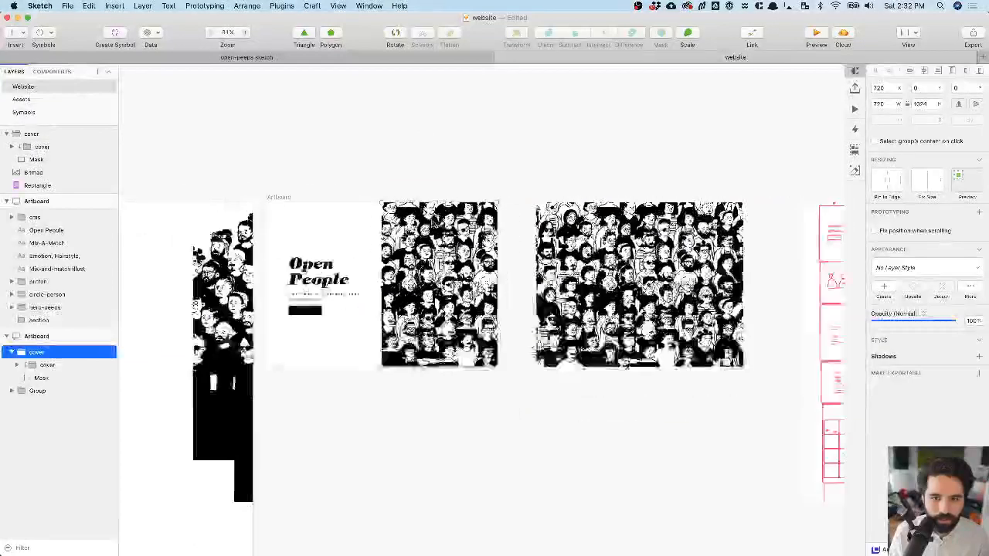
{"action": "left_click", "coordinate": [591, 266]}
{"action": "scroll", "coordinate": [482, 375], "scroll_direction": "left", "scroll_amount": 2}
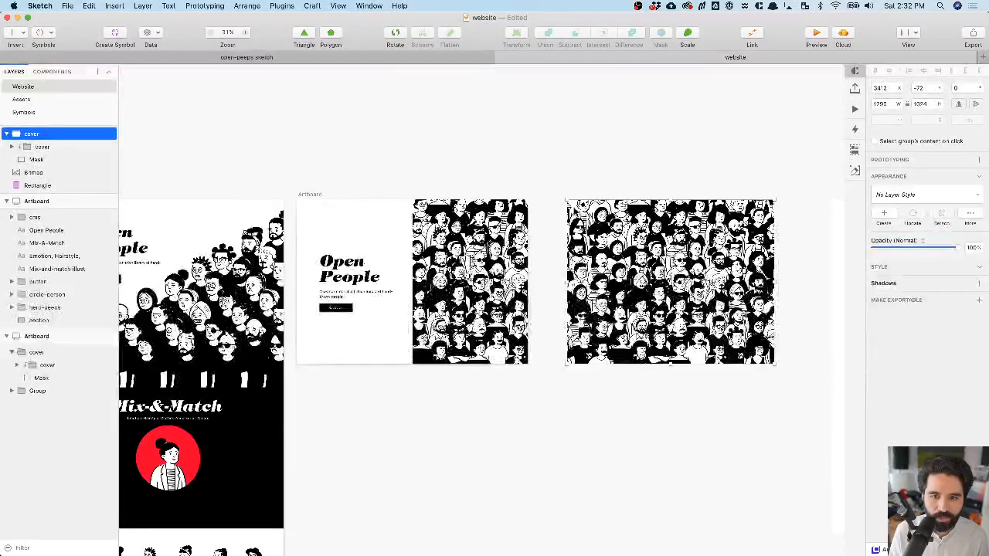
{"action": "left_click", "coordinate": [525, 148]}
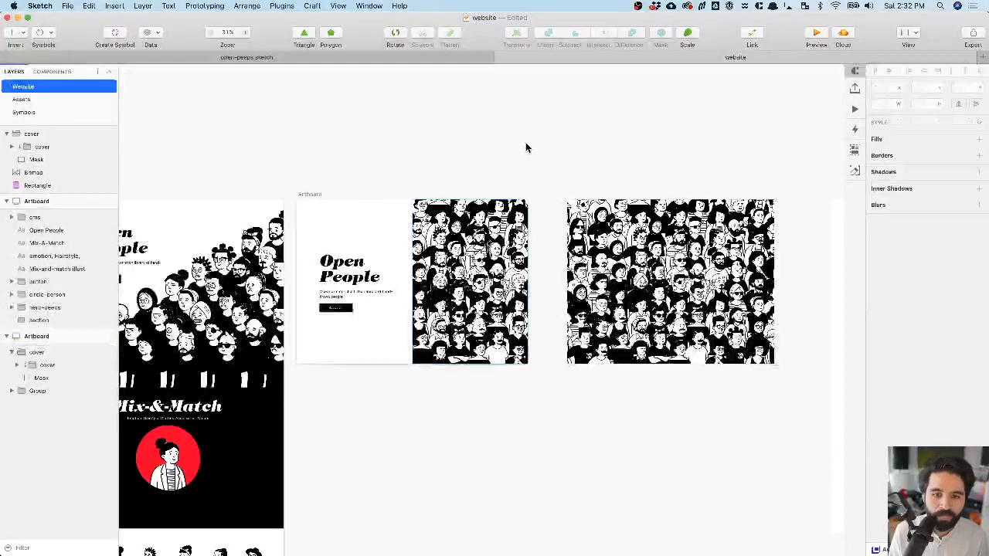
- Rename the hero artboard landing page and extend it downward to make room for more sections
{"action": "left_click", "coordinate": [310, 197]}
{"action": "type", "text": "landing page"}
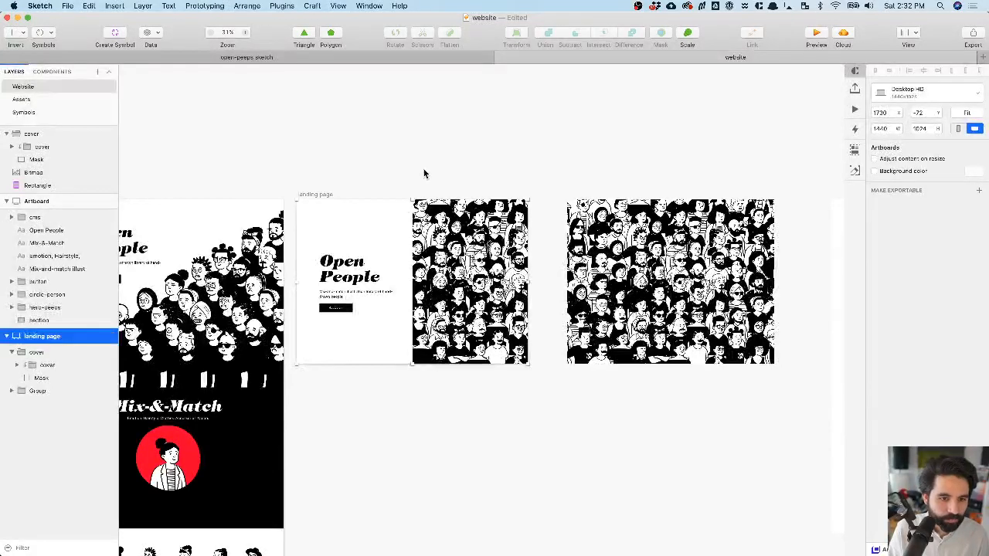
{"action": "left_click", "coordinate": [412, 157]}
{"action": "scroll", "coordinate": [413, 157], "scroll_direction": "down", "scroll_amount": 2}
{"action": "scroll", "coordinate": [413, 157], "scroll_direction": "down", "scroll_amount": 1}
{"action": "left_click", "coordinate": [343, 145]}
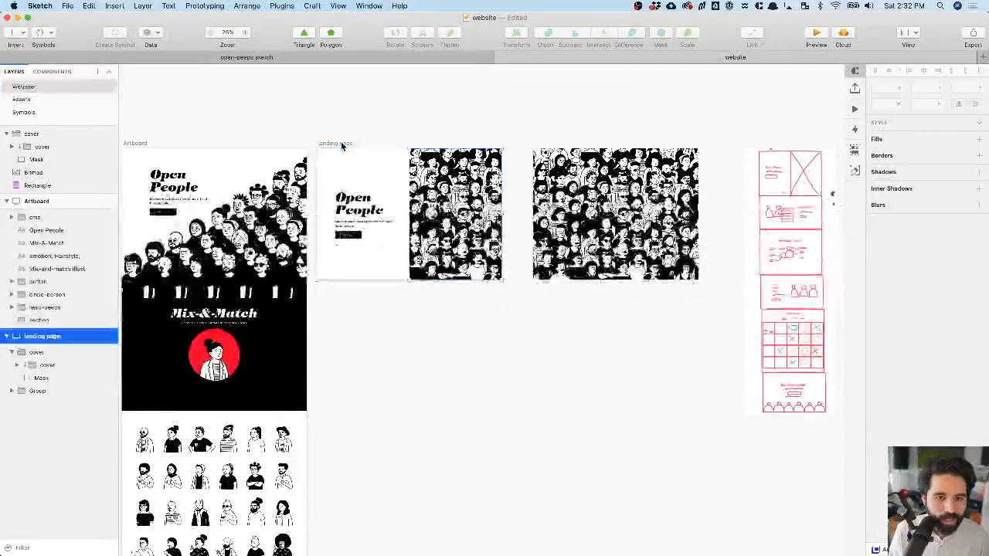
{"action": "left_click_drag", "start_coordinate": [420, 282], "coordinate": [422, 519]}
{"action": "left_click", "coordinate": [526, 348]}
- Draw a rectangle over part of the landing page hero, spanning the cover's full 1024 px height
{"action": "scroll", "coordinate": [415, 235], "scroll_direction": "up", "scroll_amount": 5}
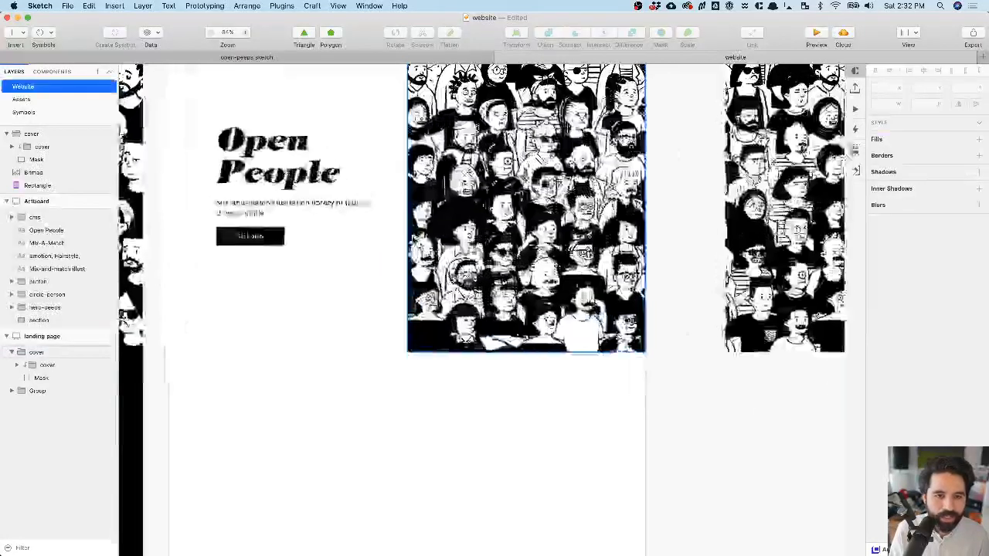
{"action": "scroll", "coordinate": [413, 241], "scroll_direction": "up", "scroll_amount": 3}
{"action": "scroll", "coordinate": [413, 240], "scroll_direction": "down", "scroll_amount": 1}
{"action": "key", "text": "r"}
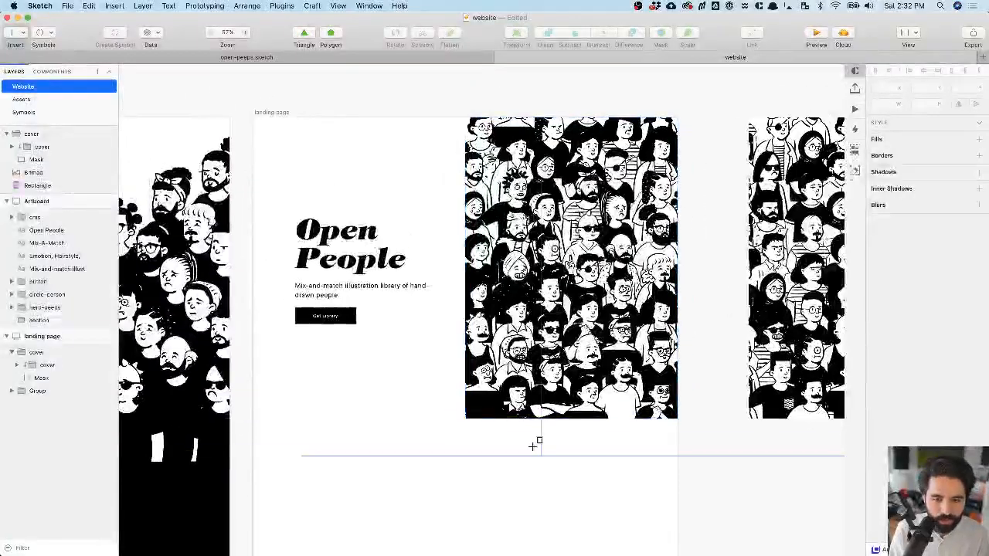
{"action": "left_click_drag", "start_coordinate": [465, 419], "coordinate": [350, 118]}
{"action": "left_click", "coordinate": [343, 296]}
{"action": "left_click_drag", "start_coordinate": [343, 296], "coordinate": [259, 306]}
{"action": "key", "text": "super+z"}
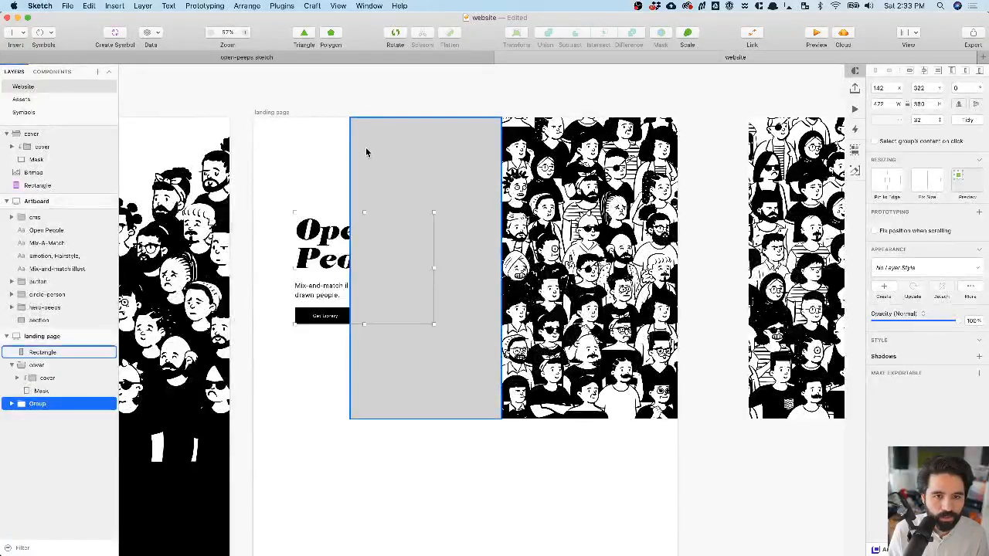
- Stretch the rectangle to both side edges of the artboard so it measures 1440 by 1024 px
{"action": "left_click", "coordinate": [367, 260]}
{"action": "left_click_drag", "start_coordinate": [351, 267], "coordinate": [254, 267]}
{"action": "left_click_drag", "start_coordinate": [498, 267], "coordinate": [677, 283]}
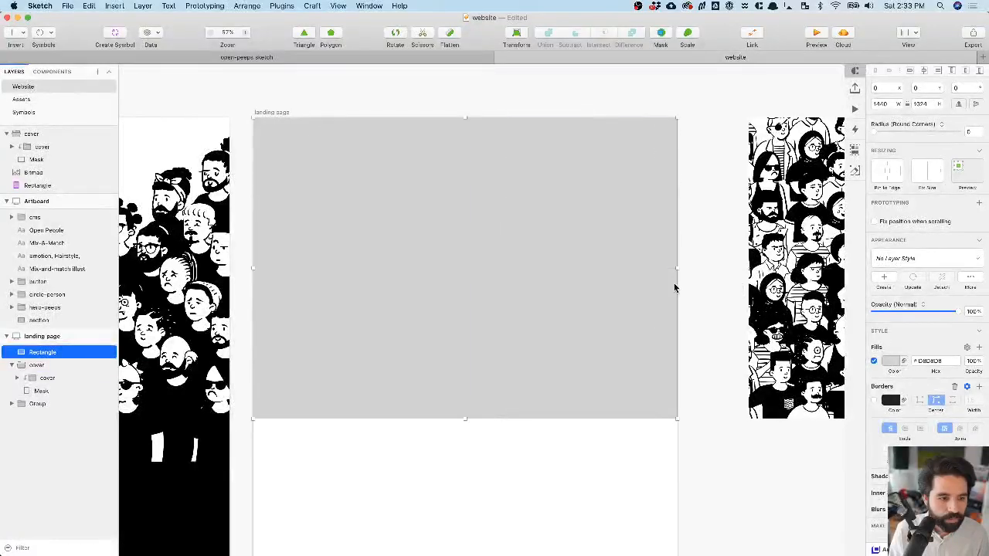
- Rename the rectangle section-container and change its fill colour to white, #FFFFFF
{"action": "key", "text": "super+r"}
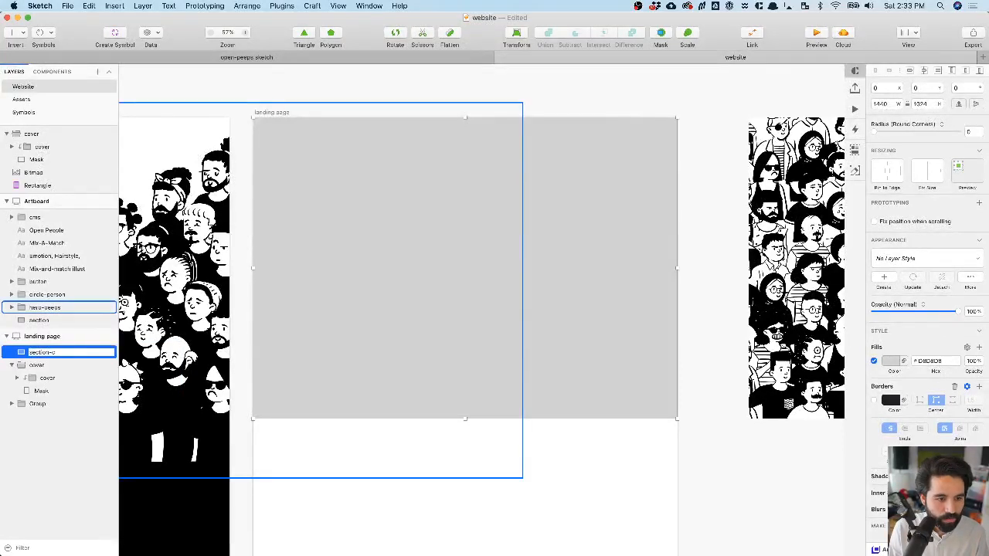
{"action": "key", "text": "Return"}
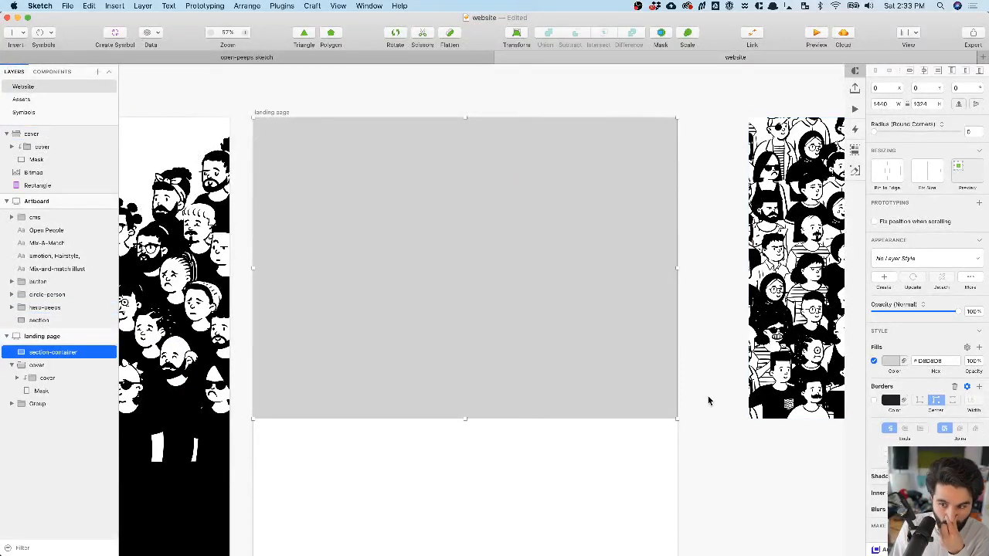
{"action": "left_click", "coordinate": [892, 362]}
{"action": "left_click_drag", "start_coordinate": [890, 427], "coordinate": [854, 384]}
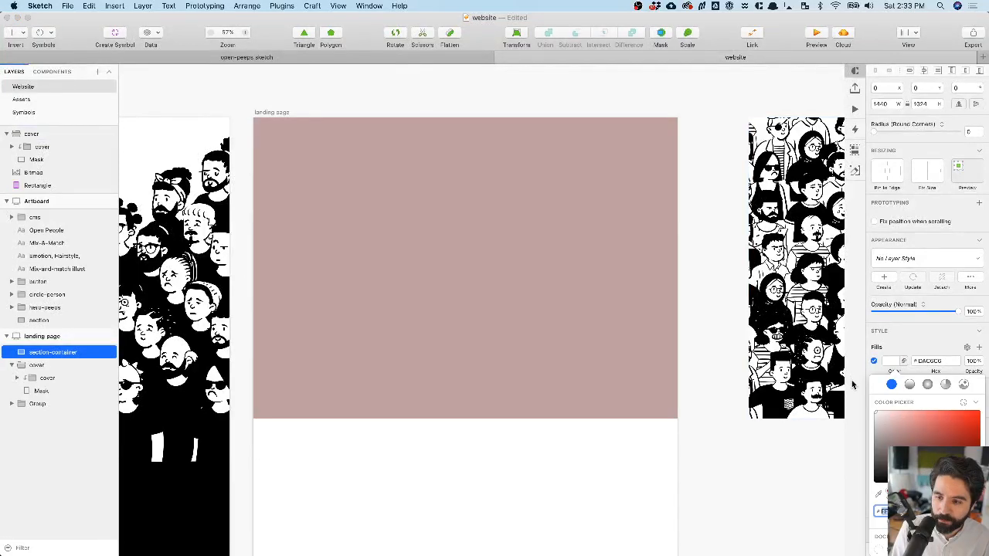
{"action": "left_click", "coordinate": [703, 99]}
- Send section-container behind the hero content and align the Open People text group with its vertical middle
{"action": "left_click", "coordinate": [620, 209]}
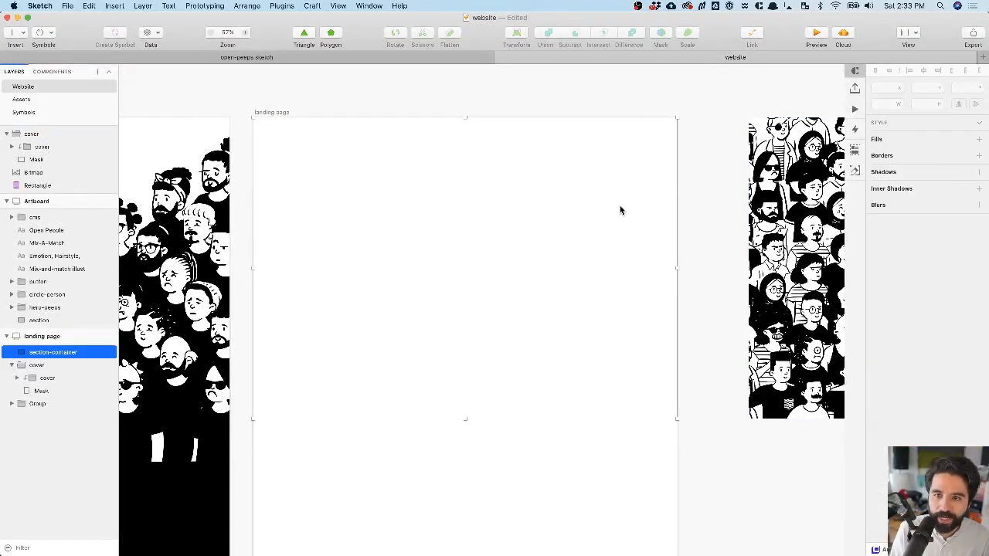
{"action": "left_click", "coordinate": [595, 93]}
{"action": "scroll", "coordinate": [594, 93], "scroll_direction": "down", "scroll_amount": 2}
{"action": "left_click", "coordinate": [416, 153]}
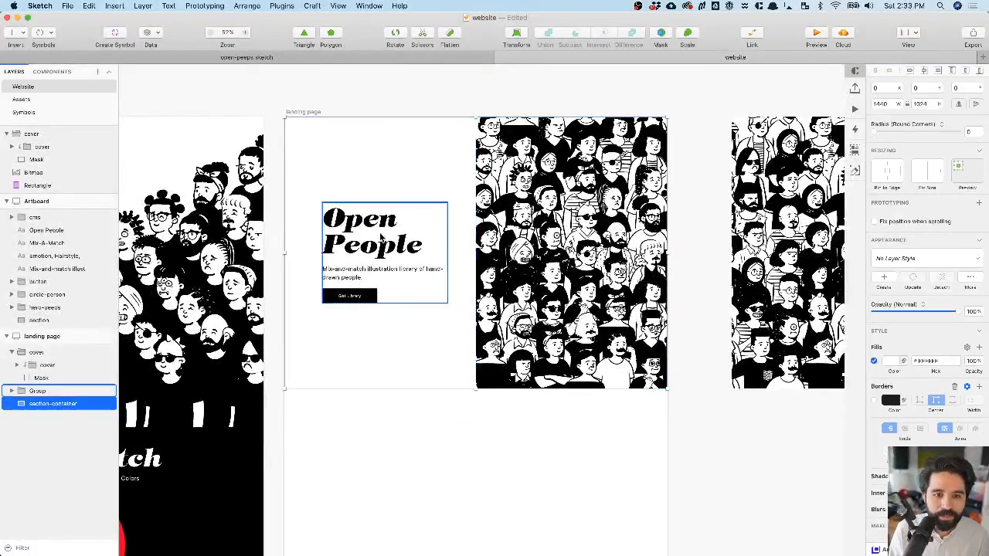
{"action": "left_click", "coordinate": [381, 239], "text": "shift"}
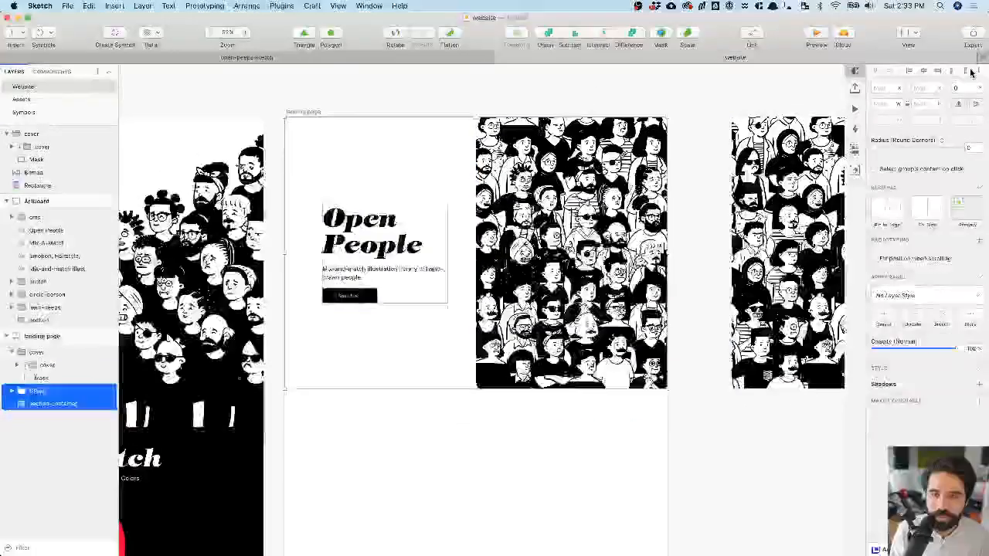
{"action": "left_click", "coordinate": [585, 98]}
- Duplicate section-container directly below the hero at Y 1024 to hold the next landing page section
{"action": "scroll", "coordinate": [585, 97], "scroll_direction": "down", "scroll_amount": 5}
{"action": "left_click", "coordinate": [490, 123]}
{"action": "left_click_drag", "start_coordinate": [490, 127], "coordinate": [523, 322]}
{"action": "scroll", "coordinate": [523, 322], "scroll_direction": "right", "scroll_amount": 3}
{"action": "scroll", "coordinate": [523, 323], "scroll_direction": "down", "scroll_amount": 1}
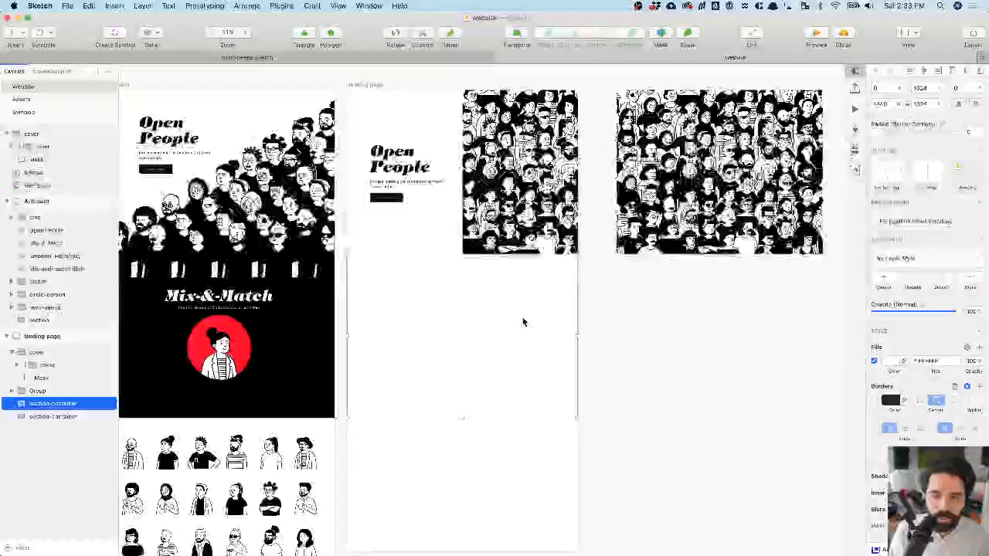
{"action": "scroll", "coordinate": [475, 324], "scroll_direction": "up", "scroll_amount": 4}
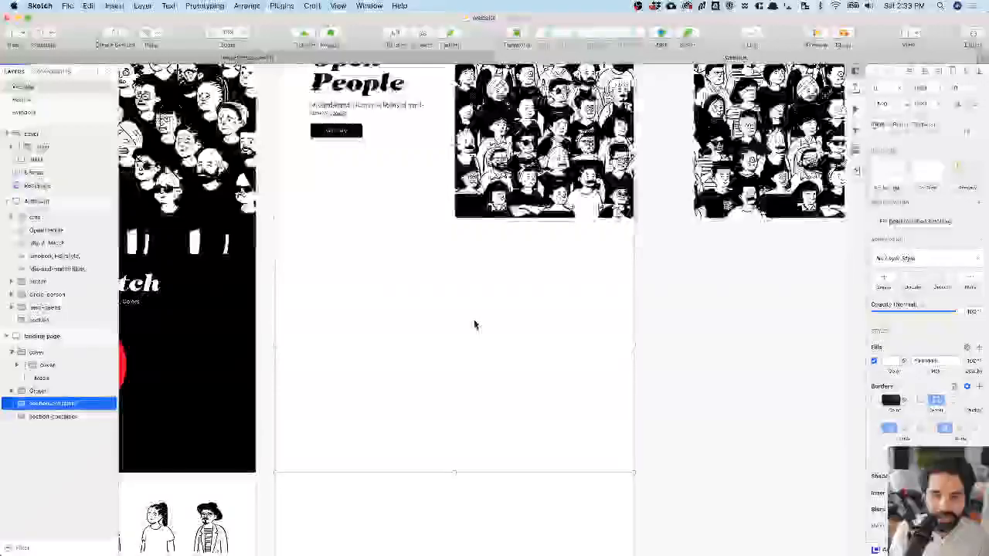
{"action": "scroll", "coordinate": [474, 325], "scroll_direction": "down", "scroll_amount": 3}
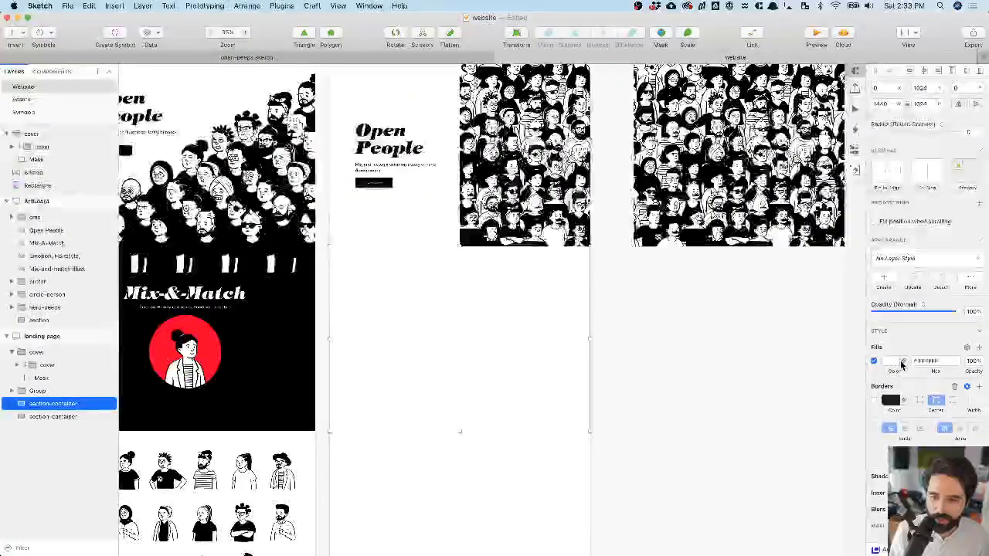
{"action": "scroll", "coordinate": [494, 315], "scroll_direction": "up", "scroll_amount": 4}
{"action": "scroll", "coordinate": [541, 288], "scroll_direction": "right", "scroll_amount": 4}
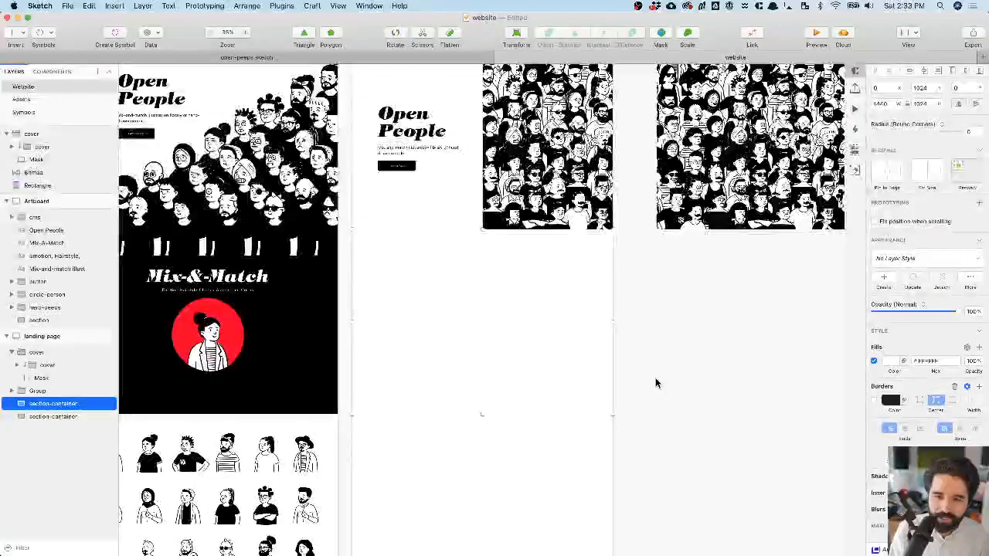
- Move the wide crowd cover copy above the artboards and bring the wireframe image close beside the landing page artboard
{"action": "scroll", "coordinate": [656, 379], "scroll_direction": "right", "scroll_amount": 10}
{"action": "scroll", "coordinate": [452, 230], "scroll_direction": "down", "scroll_amount": 5}
{"action": "left_click_drag", "start_coordinate": [454, 228], "coordinate": [456, 151]}
{"action": "left_click", "coordinate": [516, 242]}
{"action": "left_click_drag", "start_coordinate": [516, 242], "coordinate": [412, 240]}
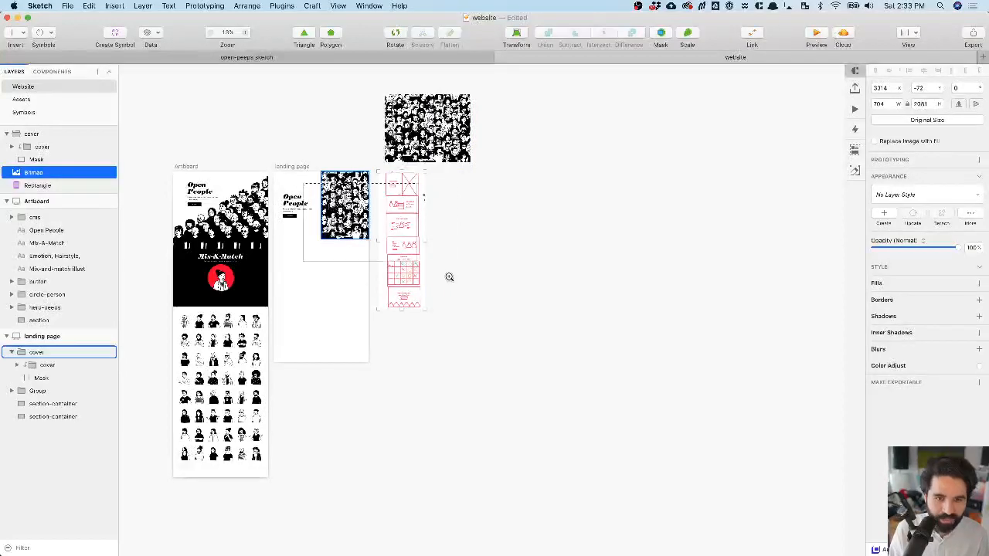
- Move the wireframe image down beside the landing page artboard so its Mix-&-Match sketch sits next to the second section container
{"action": "left_click_drag", "start_coordinate": [449, 277], "coordinate": [450, 263]}
{"action": "scroll", "coordinate": [481, 218], "scroll_direction": "up", "scroll_amount": 3}
{"action": "scroll", "coordinate": [481, 219], "scroll_direction": "right", "scroll_amount": 4}
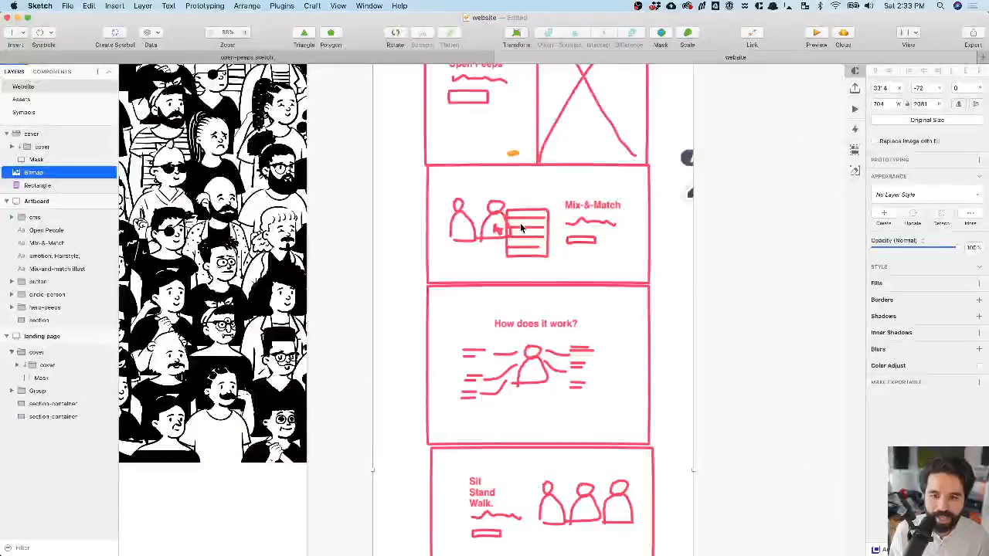
{"action": "scroll", "coordinate": [520, 228], "scroll_direction": "left", "scroll_amount": 6}
{"action": "scroll", "coordinate": [520, 228], "scroll_direction": "down", "scroll_amount": 5}
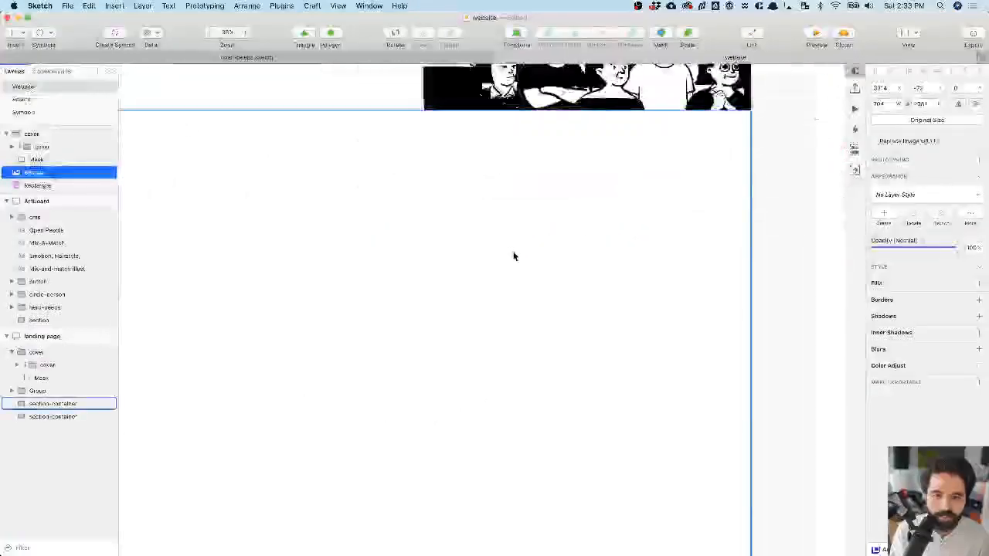
{"action": "left_click", "coordinate": [514, 254]}
{"action": "scroll", "coordinate": [511, 248], "scroll_direction": "down", "scroll_amount": 5}
{"action": "scroll", "coordinate": [748, 111], "scroll_direction": "up", "scroll_amount": 2}
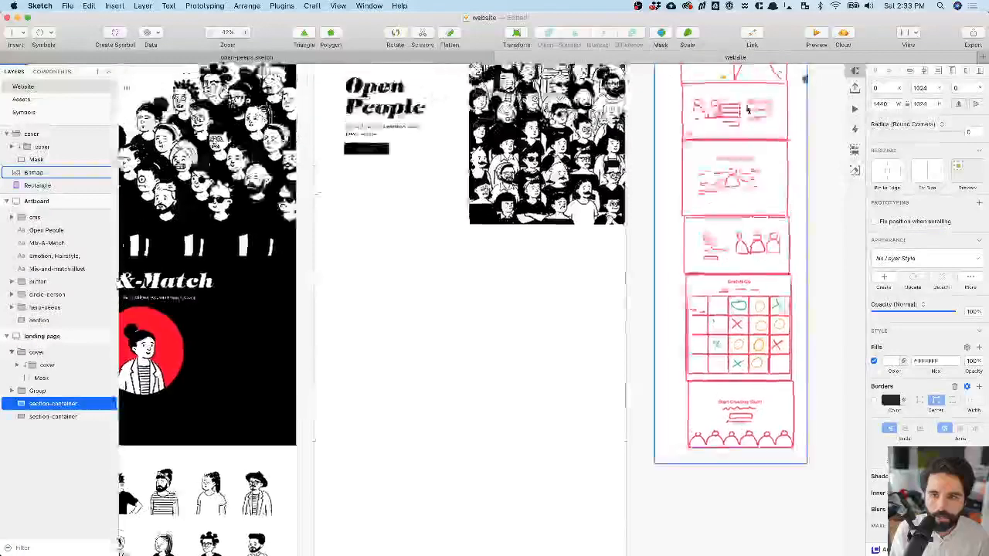
{"action": "scroll", "coordinate": [747, 110], "scroll_direction": "up", "scroll_amount": 1}
{"action": "left_click_drag", "start_coordinate": [726, 131], "coordinate": [706, 313]}
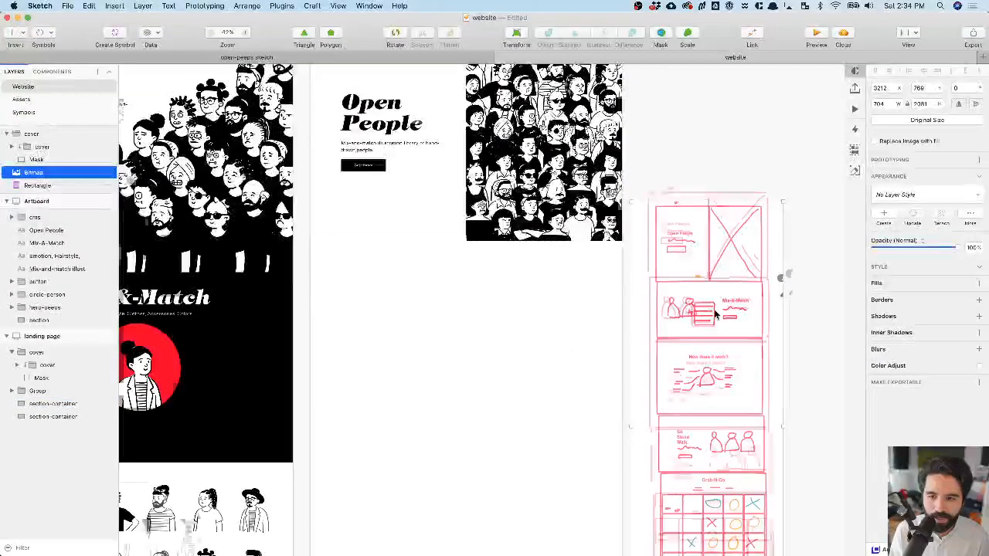
{"action": "scroll", "coordinate": [707, 311], "scroll_direction": "up", "scroll_amount": 2}
{"action": "scroll", "coordinate": [711, 311], "scroll_direction": "left", "scroll_amount": 3}
{"action": "left_click", "coordinate": [698, 303]}
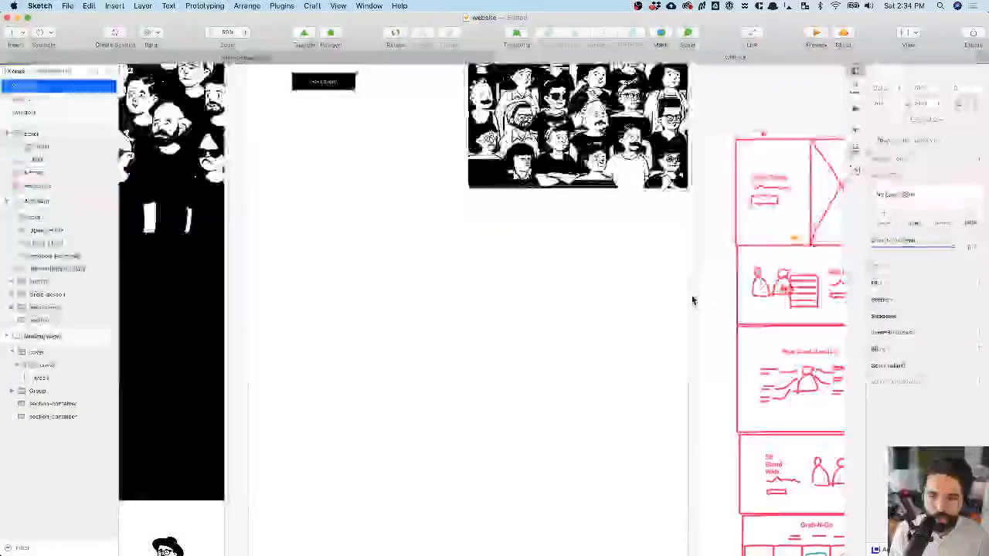
{"action": "left_click", "coordinate": [495, 351]}
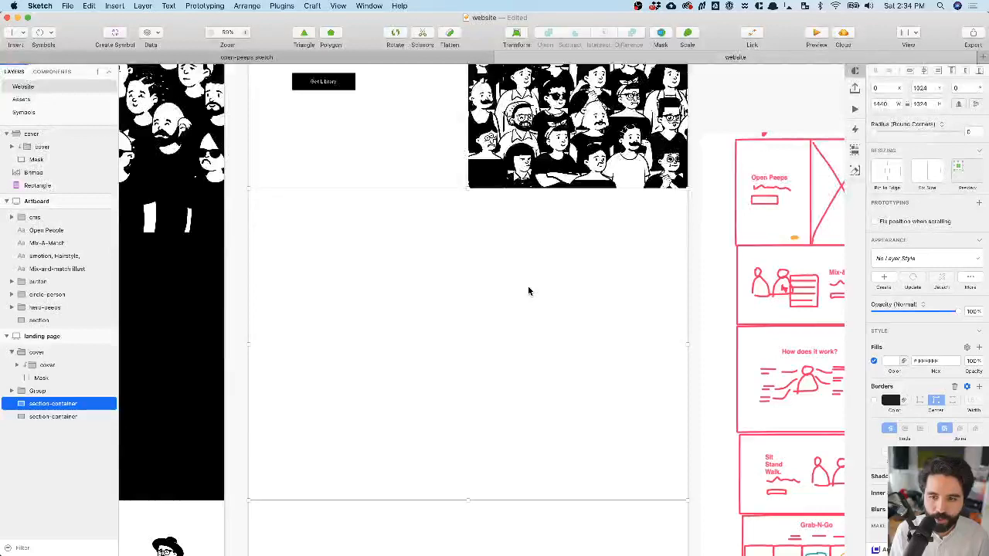
{"action": "scroll", "coordinate": [528, 286], "scroll_direction": "down", "scroll_amount": 2}
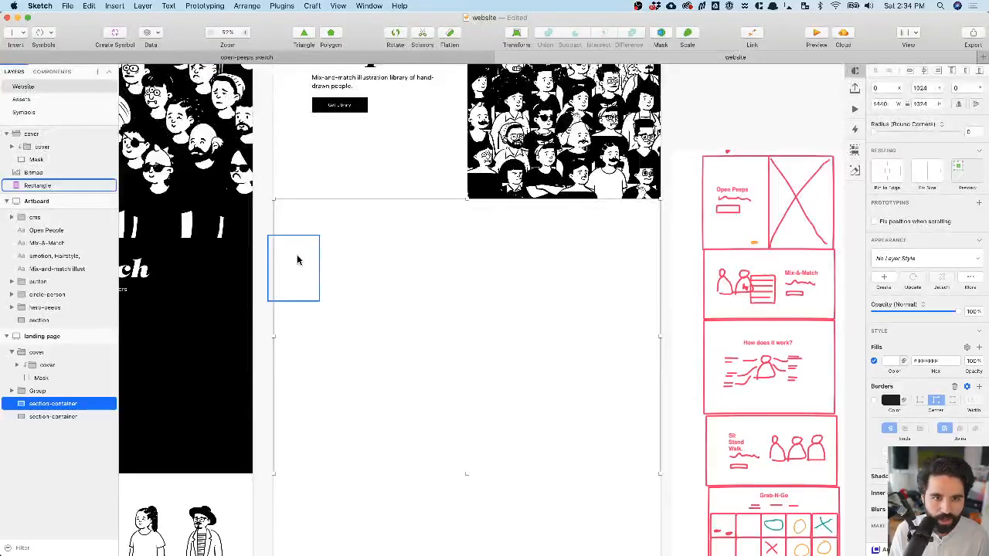
{"action": "scroll", "coordinate": [360, 230], "scroll_direction": "up", "scroll_amount": 3}
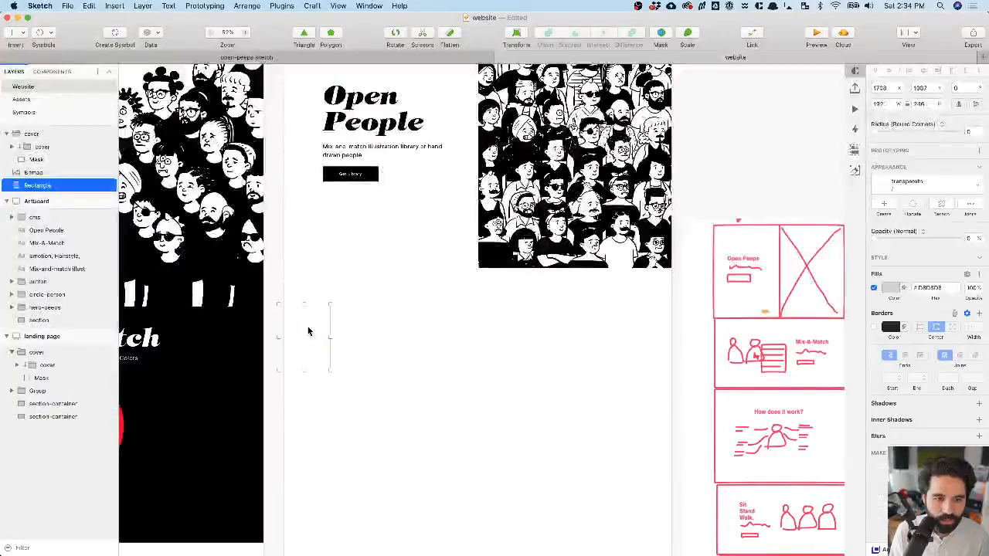
{"action": "left_click", "coordinate": [270, 257]}
- Move the old Artboard from the Website page to a new page named Archive and return to the Website page
{"action": "scroll", "coordinate": [371, 201], "scroll_direction": "down", "scroll_amount": 5}
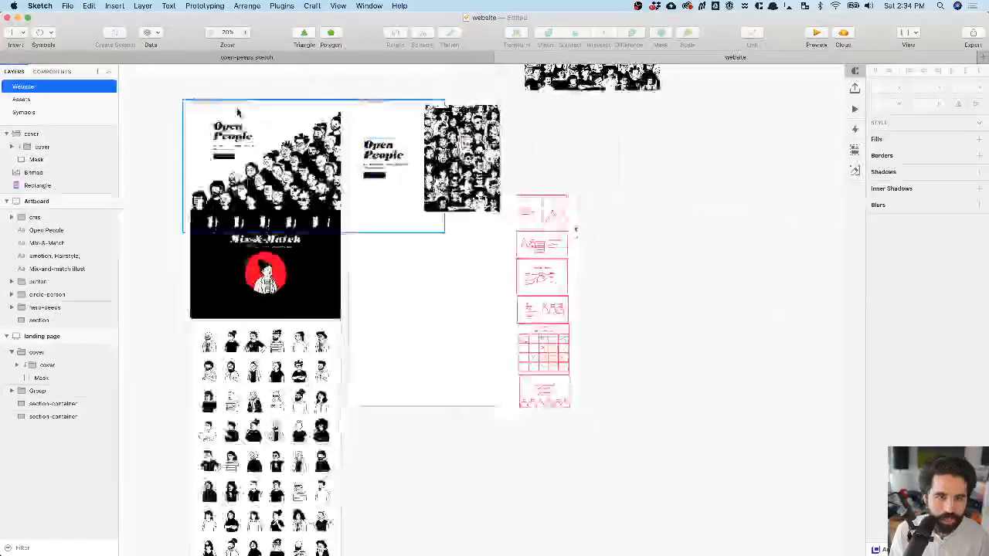
{"action": "left_click", "coordinate": [196, 104]}
{"action": "key", "text": "BackSpace"}
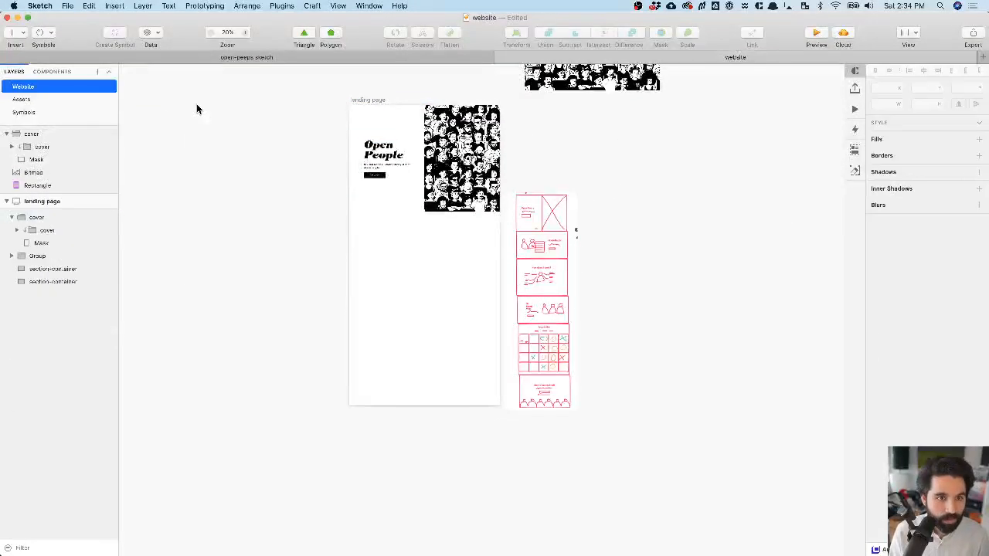
{"action": "left_click", "coordinate": [33, 101]}
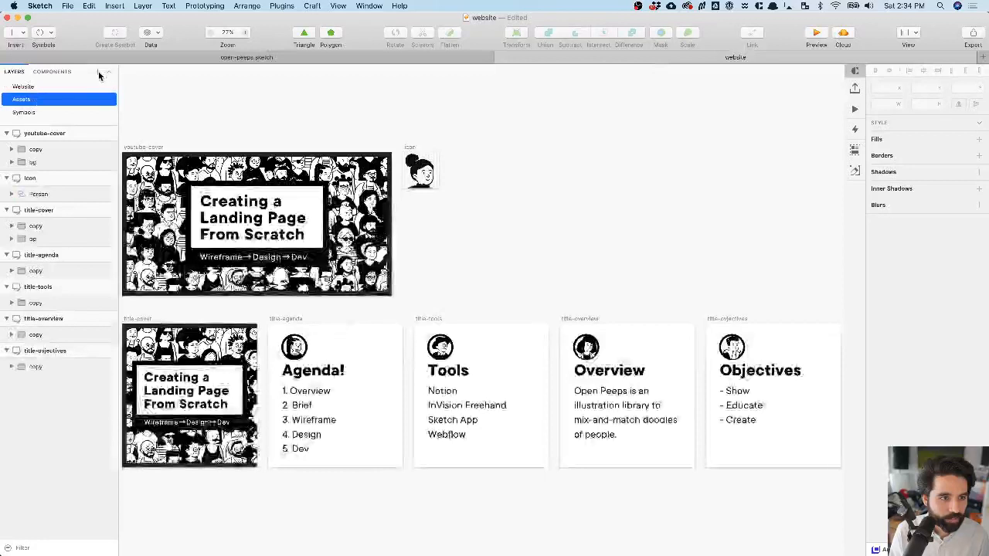
{"action": "left_click", "coordinate": [98, 71]}
{"action": "type", "text": "Archive"}
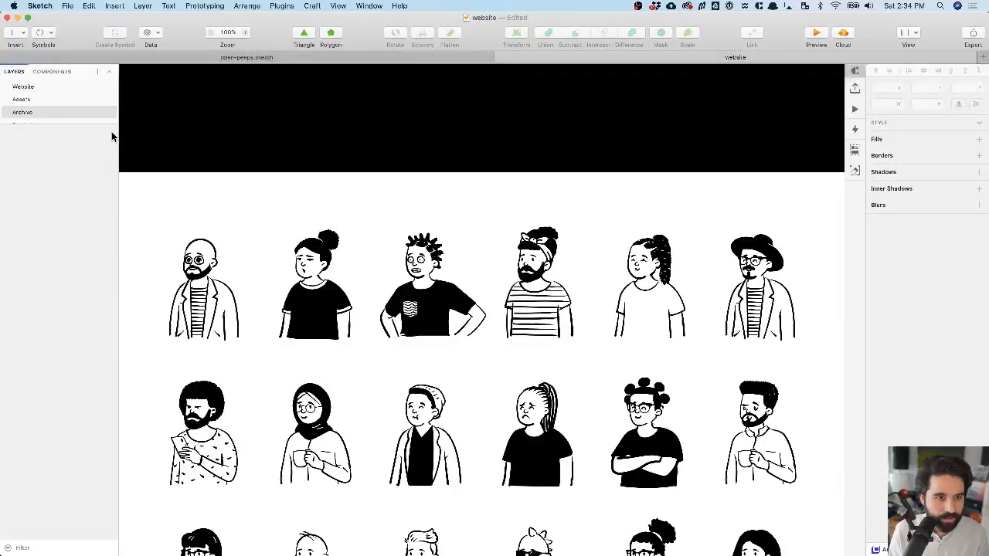
{"action": "left_click", "coordinate": [33, 88]}
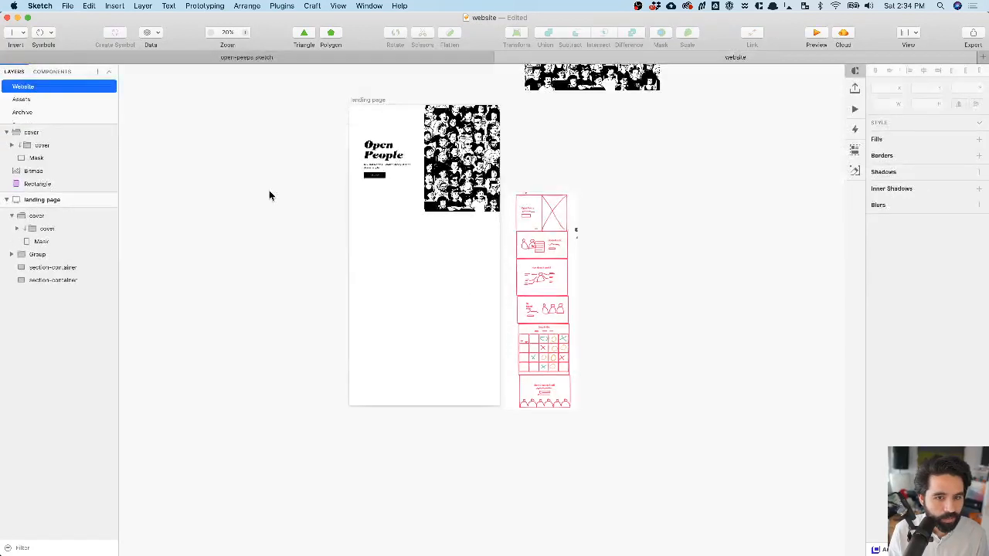
- Copy the hero's Open People heading and Mix-and-match description into the right half of the second section, at X 813
{"action": "scroll", "coordinate": [270, 191], "scroll_direction": "down", "scroll_amount": 3}
{"action": "key", "text": "z"}
{"action": "left_click_drag", "start_coordinate": [308, 127], "coordinate": [463, 262]}
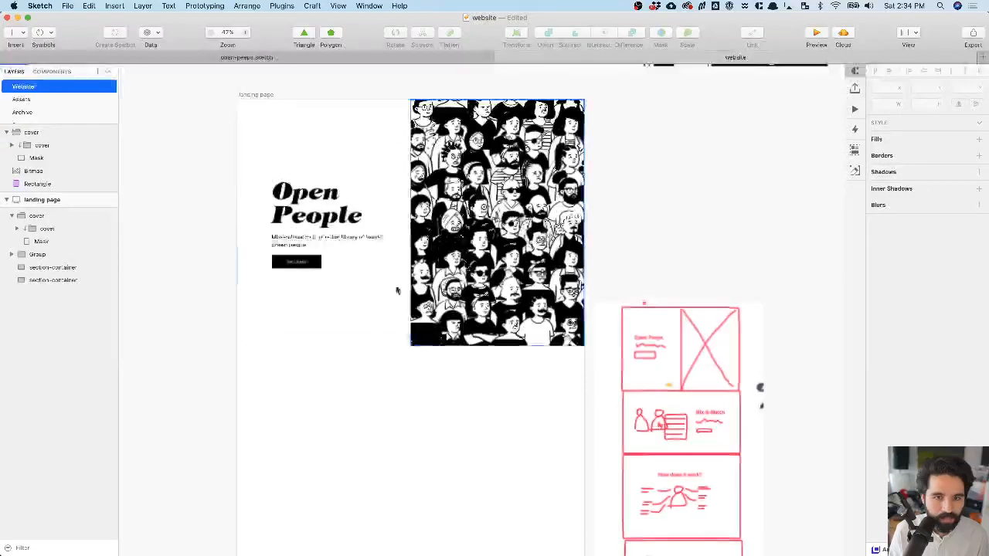
{"action": "left_click", "coordinate": [320, 458]}
{"action": "scroll", "coordinate": [320, 458], "scroll_direction": "down", "scroll_amount": 5}
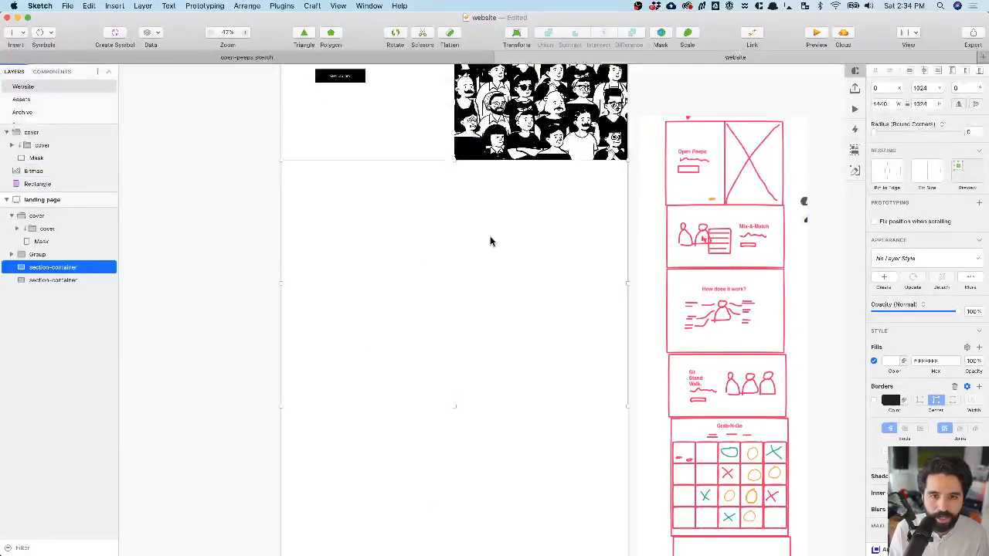
{"action": "scroll", "coordinate": [316, 162], "scroll_direction": "up", "scroll_amount": 3}
{"action": "left_click", "coordinate": [345, 83]}
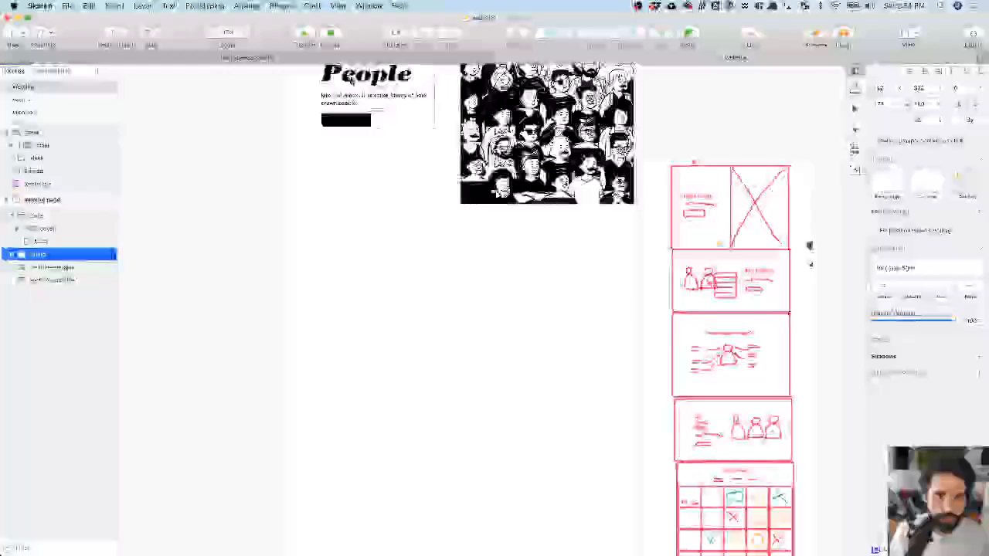
{"action": "scroll", "coordinate": [347, 93], "scroll_direction": "up", "scroll_amount": 2}
{"action": "left_click", "coordinate": [352, 106]}
{"action": "left_click", "coordinate": [351, 126], "text": "shift"}
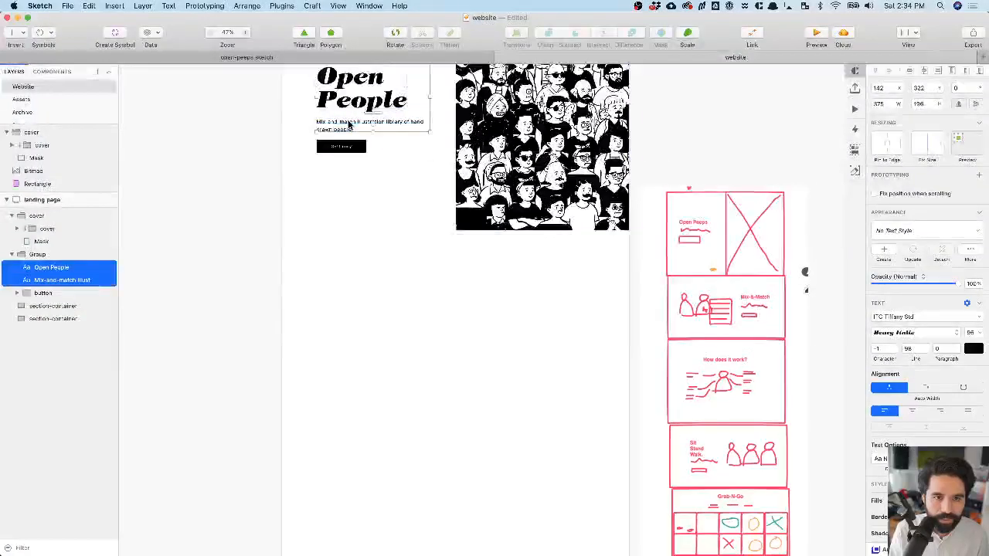
{"action": "left_click", "coordinate": [229, 286]}
{"action": "key", "text": "super+v"}
{"action": "left_click_drag", "start_coordinate": [377, 116], "coordinate": [531, 349]}
{"action": "scroll", "coordinate": [530, 348], "scroll_direction": "up", "scroll_amount": 4}
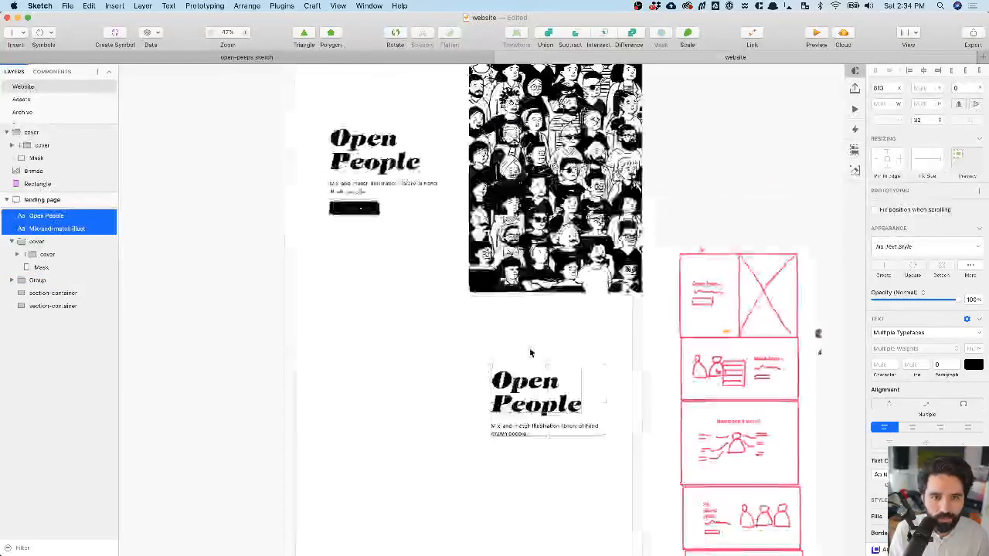
{"action": "scroll", "coordinate": [386, 186], "scroll_direction": "down", "scroll_amount": 5}
{"action": "scroll", "coordinate": [386, 186], "scroll_direction": "right", "scroll_amount": 6}
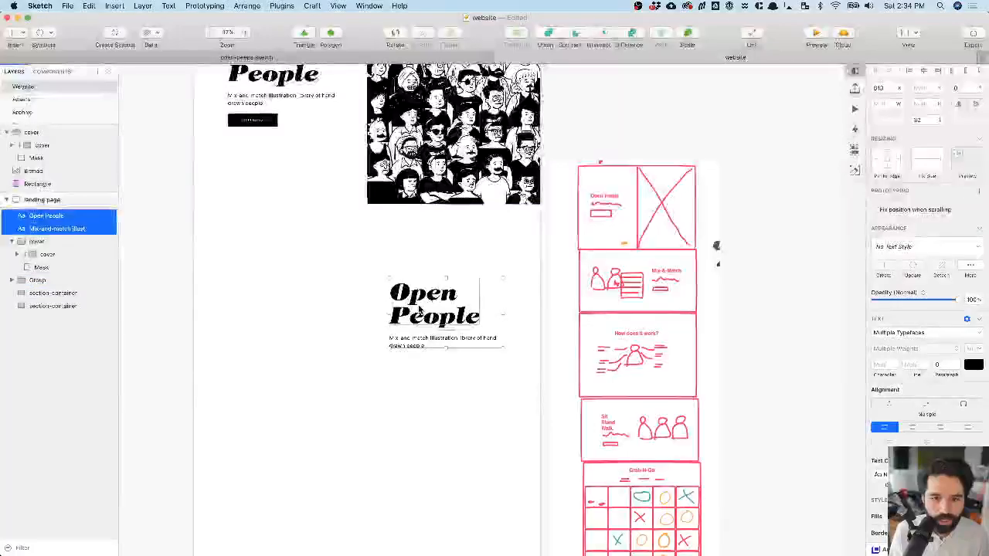
- Set the copied heading to font size 48 with line height 57.6 and move the description up closer beneath it
{"action": "left_click", "coordinate": [524, 310]}
{"action": "left_click", "coordinate": [473, 310]}
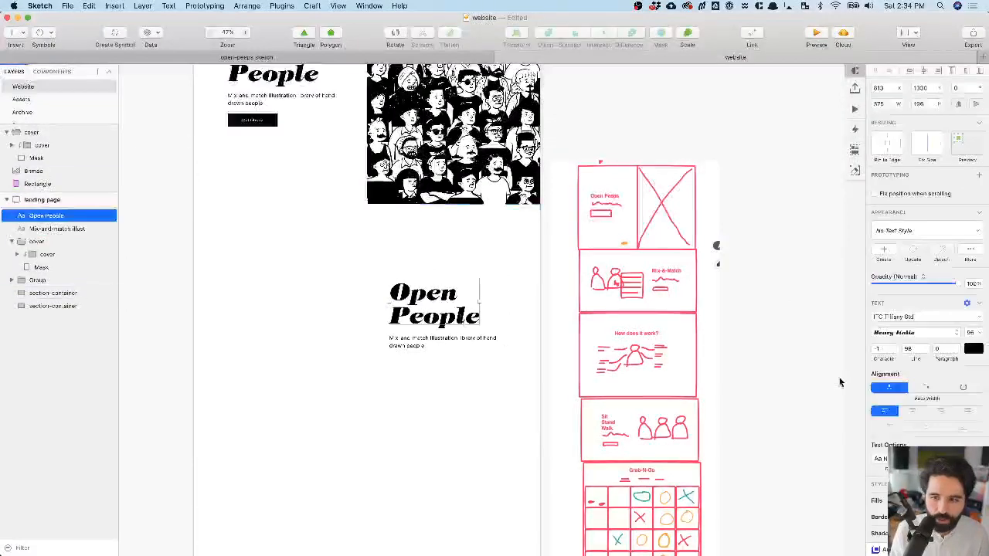
{"action": "left_click", "coordinate": [968, 332]}
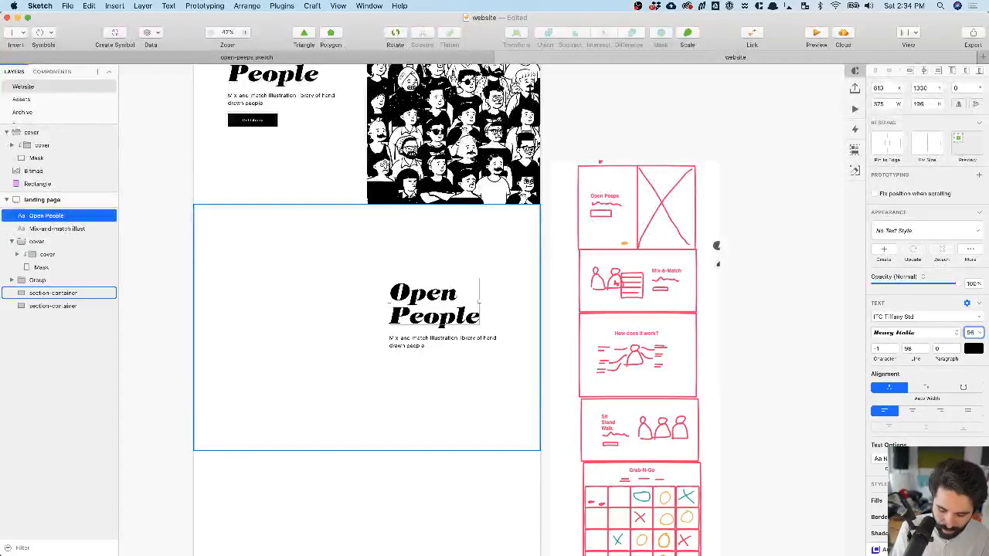
{"action": "type", "text": "48"}
{"action": "key", "text": "Return"}
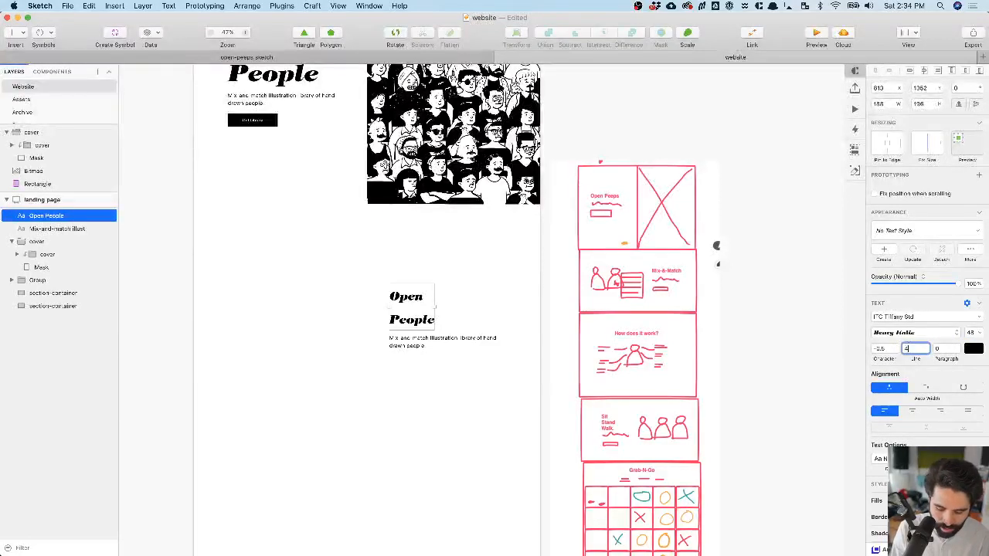
{"action": "key", "text": "Return"}
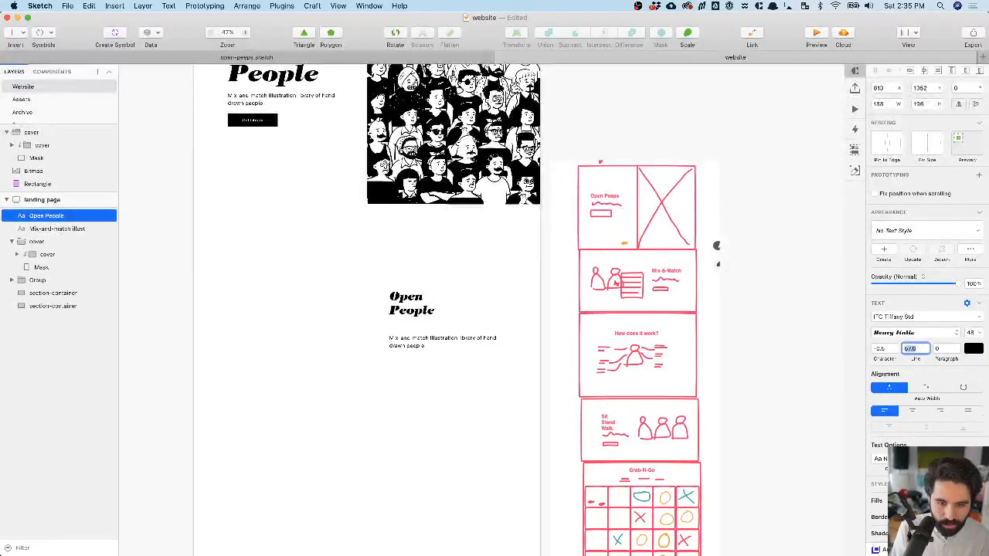
{"action": "left_click_drag", "start_coordinate": [419, 343], "coordinate": [419, 330]}
{"action": "left_click", "coordinate": [418, 296]}
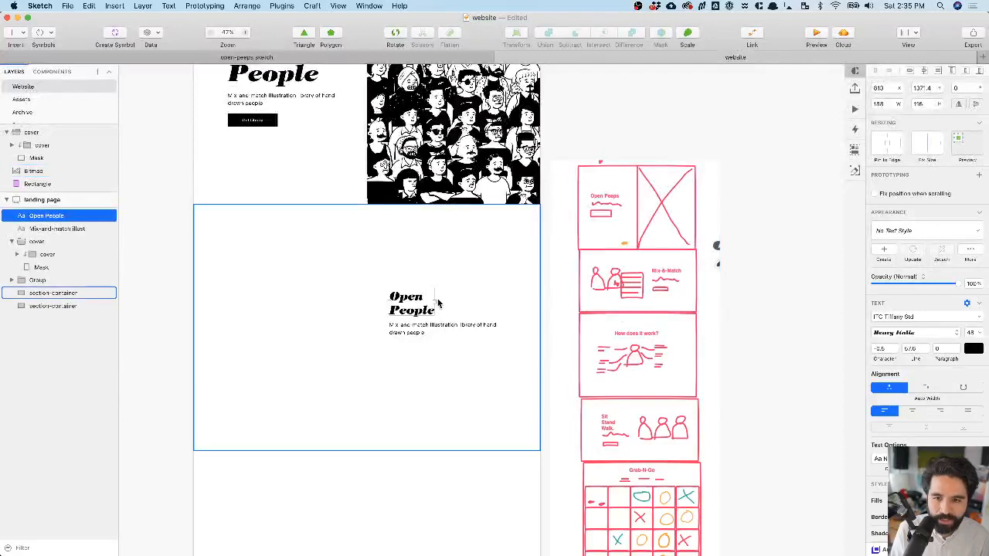
- Replace the copied heading's text with "Mix-N-Match"
{"action": "double_click", "coordinate": [391, 302]}
{"action": "key", "text": "super+a"}
{"action": "type", "text": "Mix-N-Mat"}
{"action": "key", "text": "Escape"}
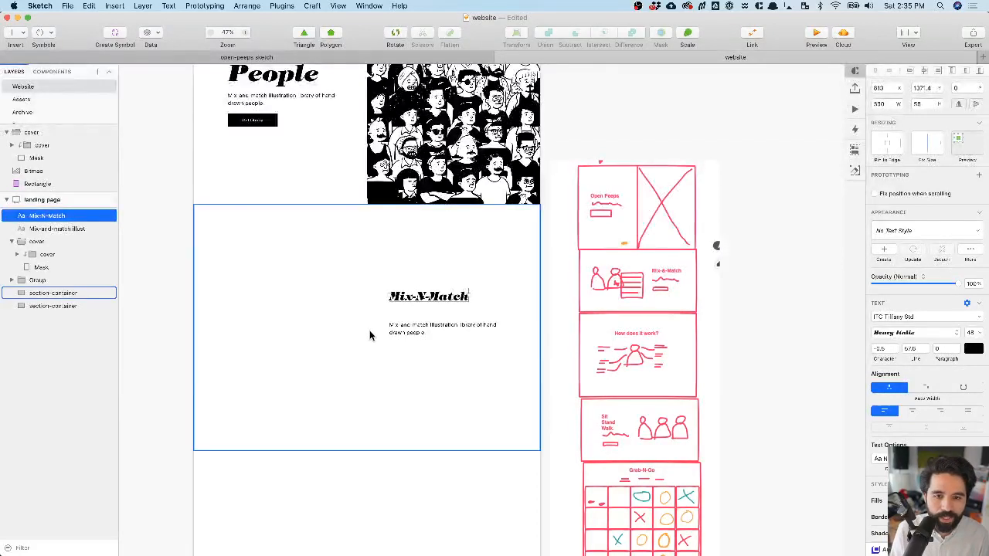
- Move the description up directly beneath the Mix-N-Match heading and round both text layers to whole pixels
{"action": "scroll", "coordinate": [369, 333], "scroll_direction": "up", "scroll_amount": 5}
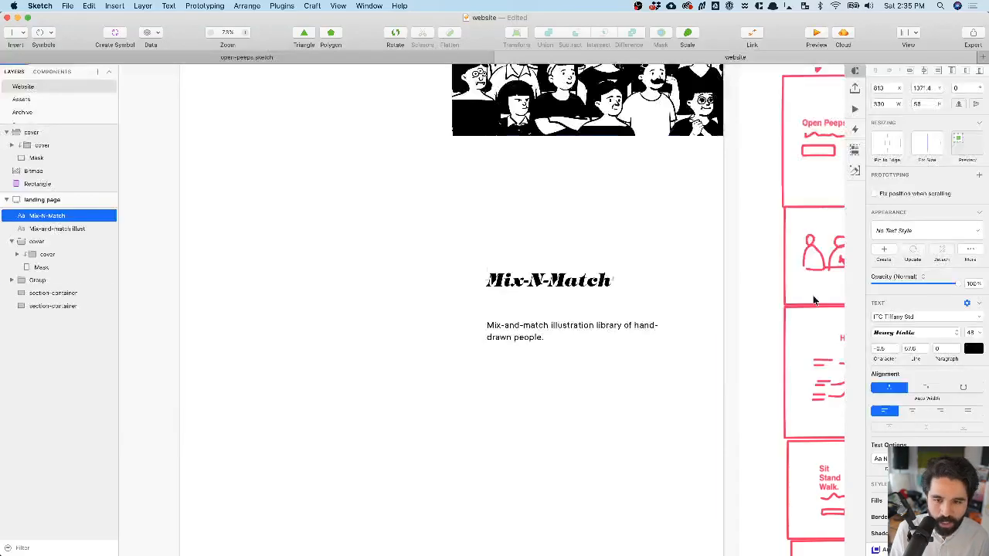
{"action": "left_click", "coordinate": [531, 335]}
{"action": "left_click_drag", "start_coordinate": [543, 329], "coordinate": [543, 308]}
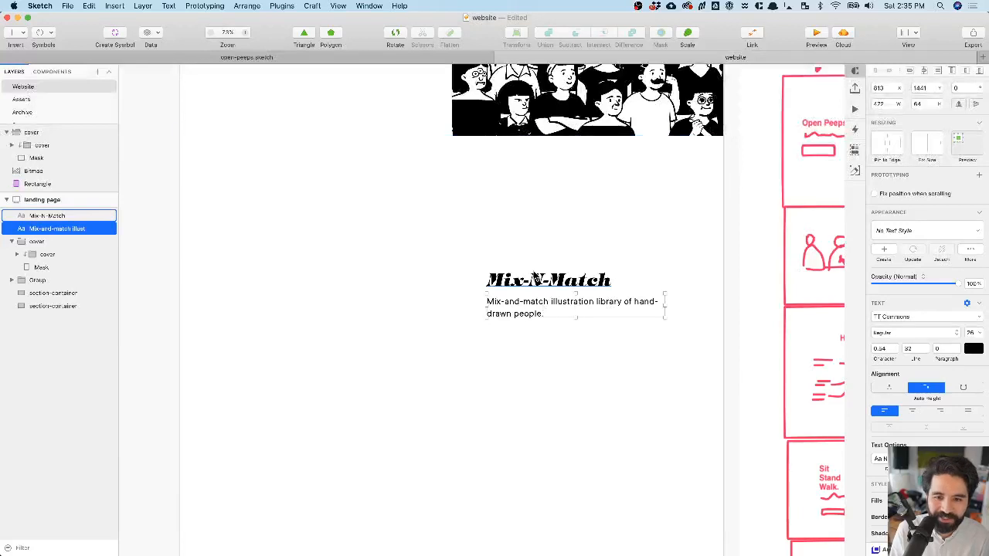
{"action": "left_click", "coordinate": [534, 276], "text": "shift"}
{"action": "left_click", "coordinate": [247, 6]}
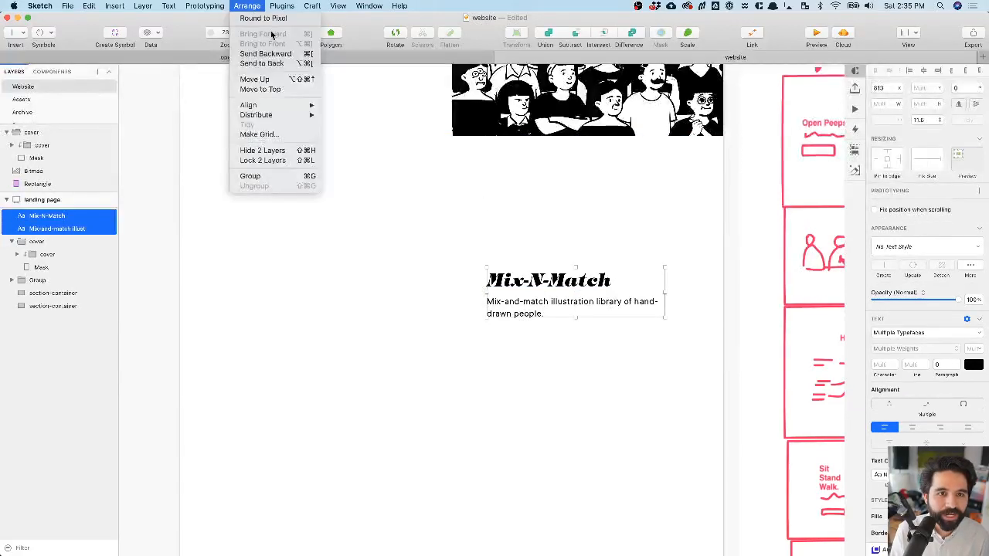
{"action": "left_click", "coordinate": [264, 18]}
{"action": "left_click", "coordinate": [760, 311]}
- Nudge the description down to Y 1445 and rename the description and heading layers as Subtitle and Title
{"action": "left_click", "coordinate": [596, 304]}
{"action": "left_click", "coordinate": [584, 281], "text": "shift"}
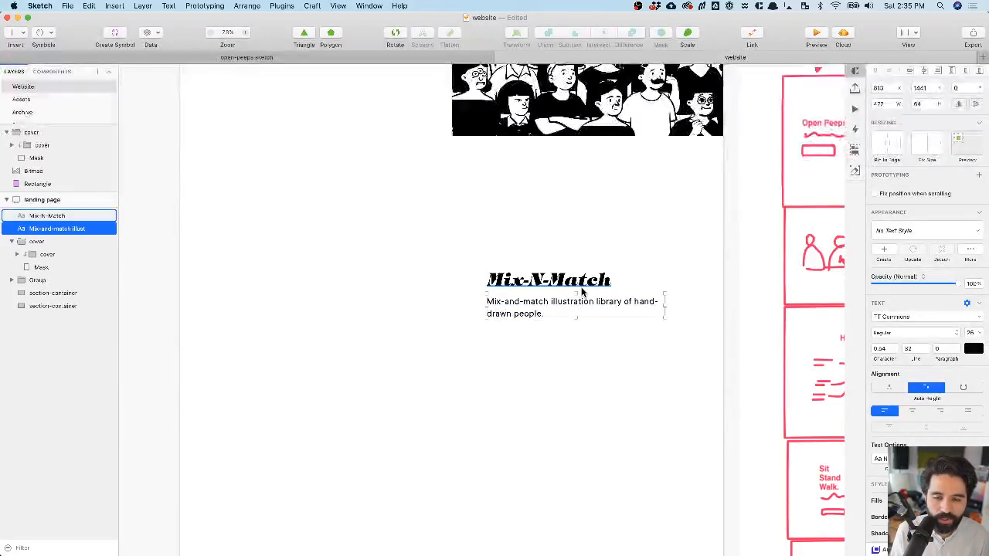
{"action": "key", "text": "alt+Down"}
{"action": "left_click", "coordinate": [582, 289], "text": "shift"}
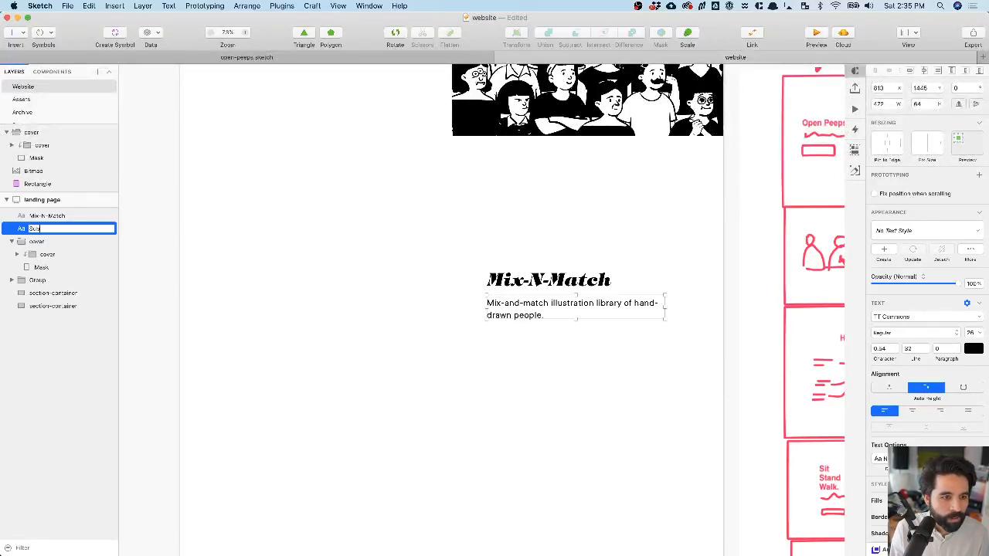
{"action": "double_click", "coordinate": [48, 216]}
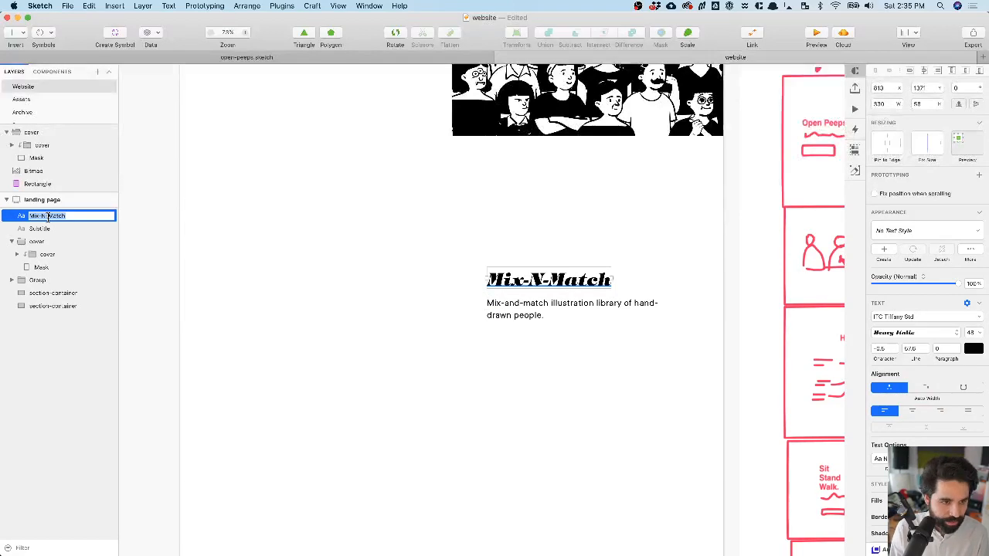
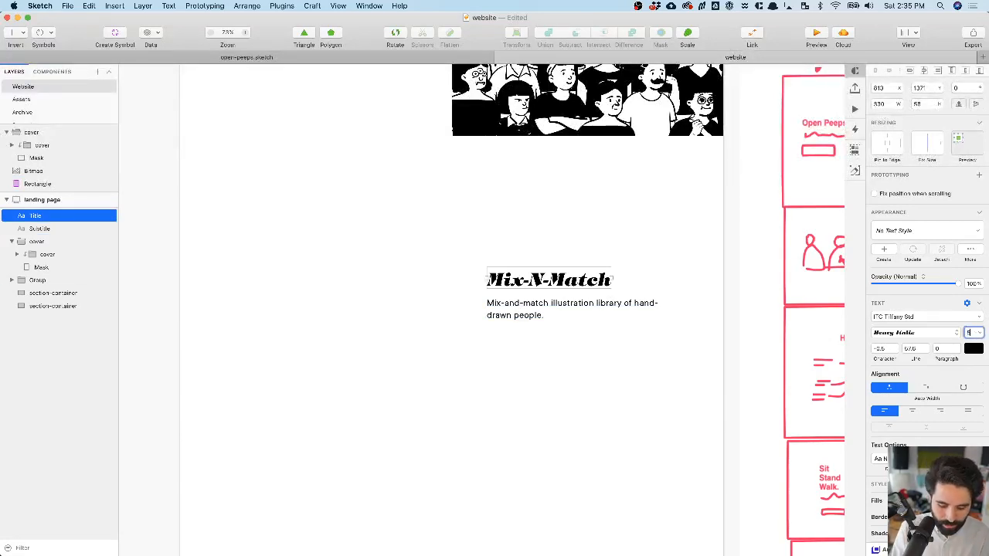
- Undo the Title's font size change and show the column layout over the landing page artboard
{"action": "left_click", "coordinate": [504, 309], "text": "shift"}
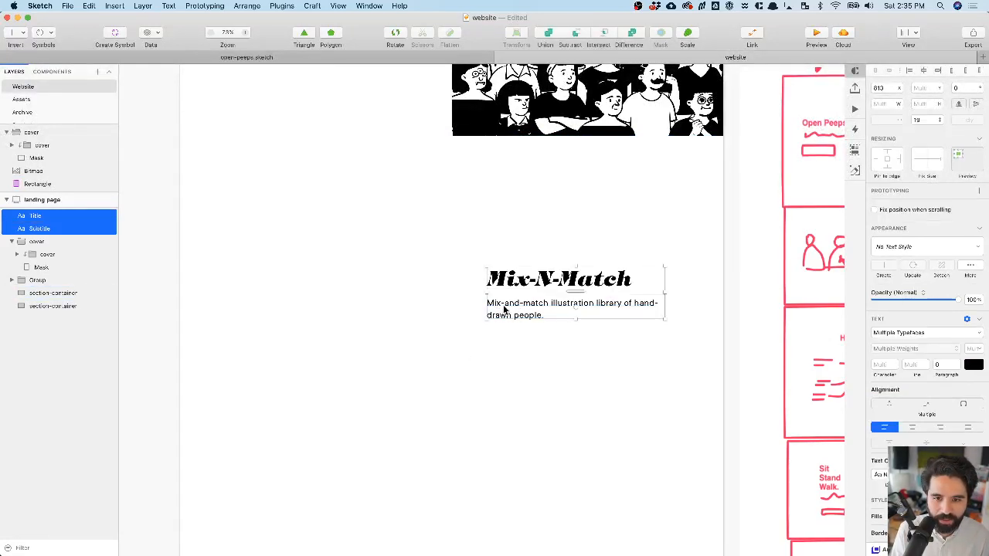
{"action": "left_click", "coordinate": [509, 307], "text": "shift"}
{"action": "key", "text": "super+minus"}
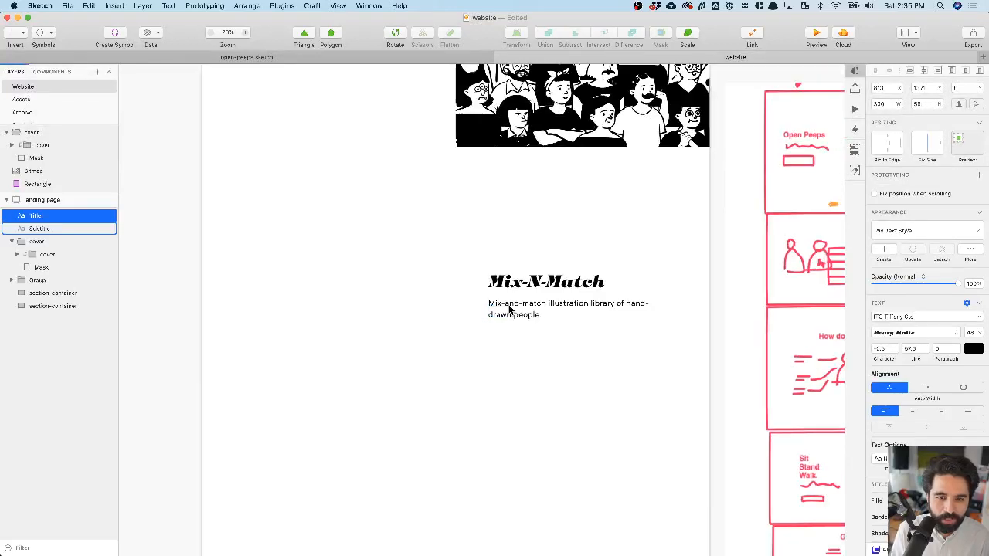
{"action": "key", "text": "ctrl+l"}
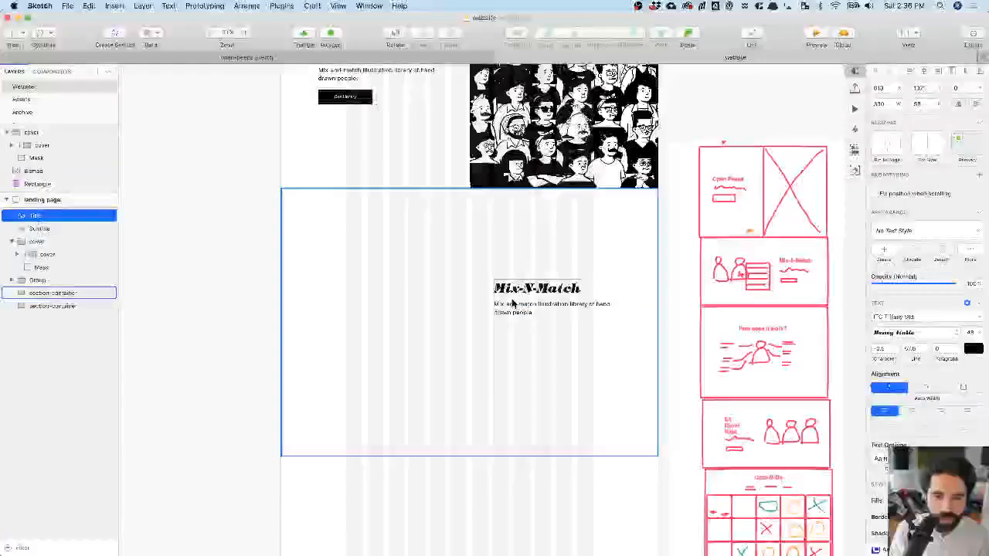
- Move the Mix-N-Match Title and Subtitle together to X 714, close to the vertical middle of the section
{"action": "left_click", "coordinate": [615, 277]}
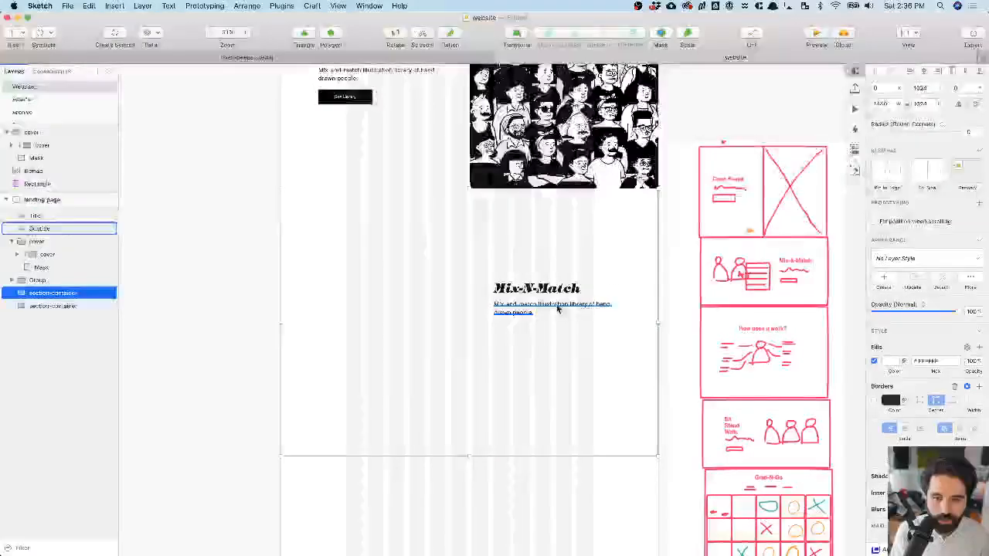
{"action": "left_click", "coordinate": [554, 309]}
{"action": "left_click", "coordinate": [547, 289], "text": "shift"}
{"action": "left_click_drag", "start_coordinate": [548, 289], "coordinate": [525, 300]}
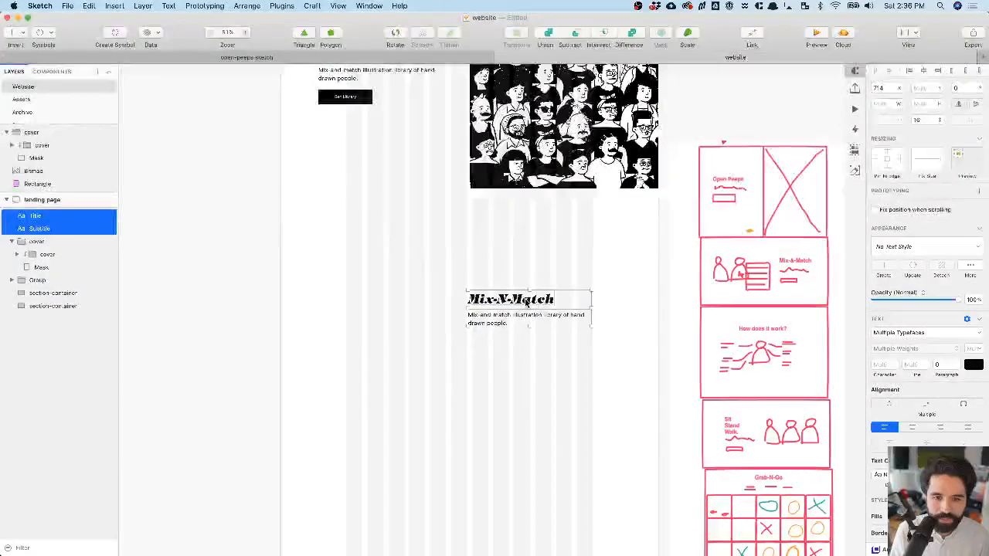
- Fit the Subtitle text box to the layout columns, starting at X 730 with a width of 460
{"action": "scroll", "coordinate": [502, 337], "scroll_direction": "up", "scroll_amount": 3}
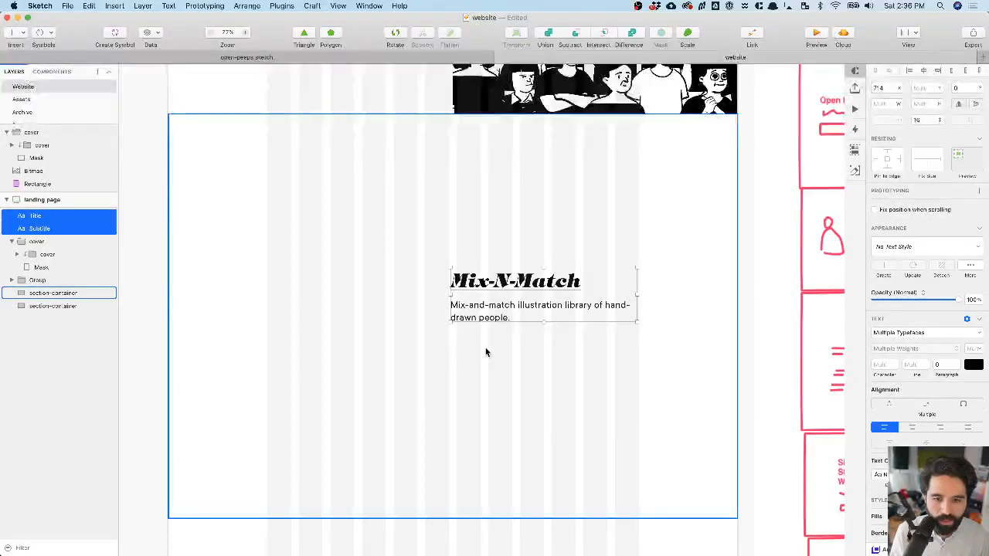
{"action": "left_click", "coordinate": [472, 309]}
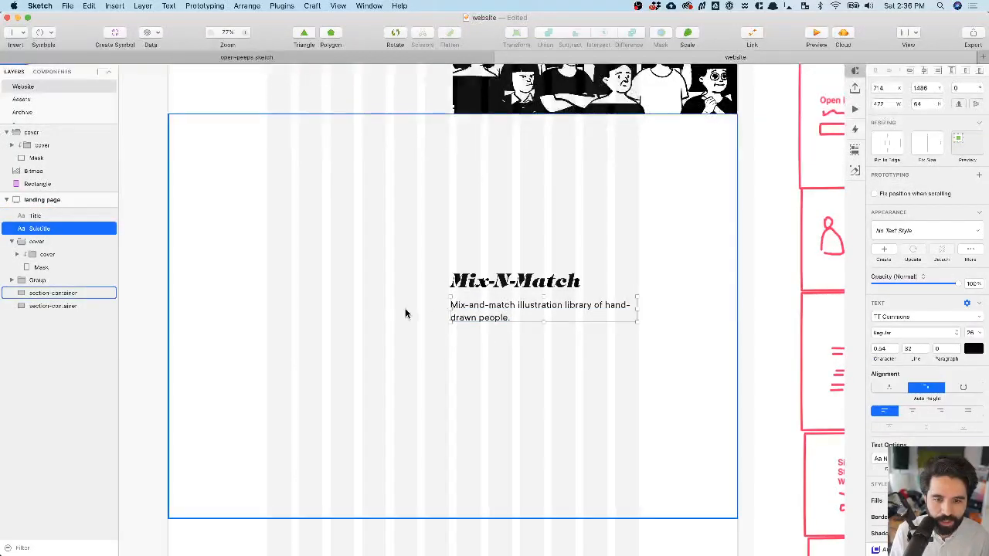
{"action": "left_click_drag", "start_coordinate": [448, 307], "coordinate": [455, 309]}
{"action": "left_click", "coordinate": [485, 281]}
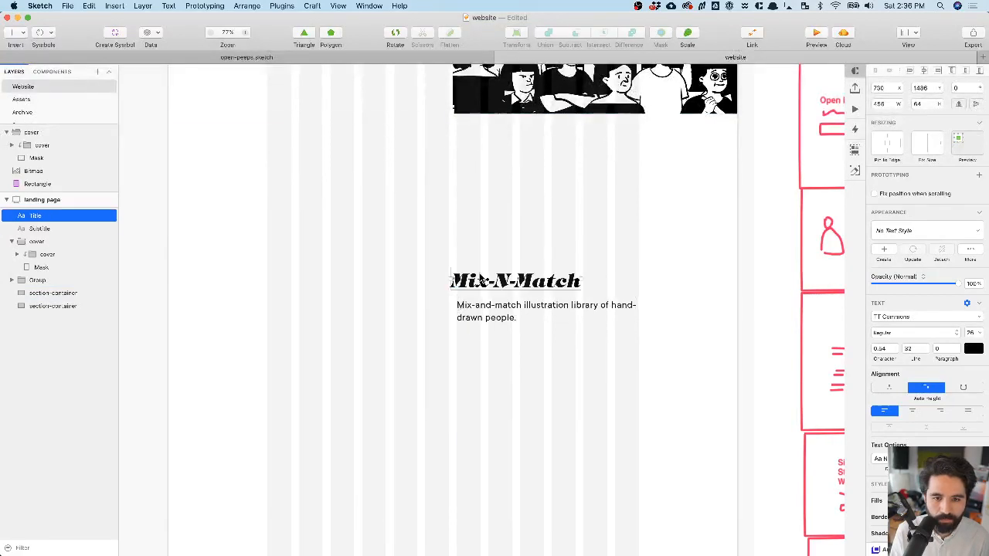
{"action": "left_click", "coordinate": [495, 313]}
{"action": "scroll", "coordinate": [709, 302], "scroll_direction": "up", "scroll_amount": 3}
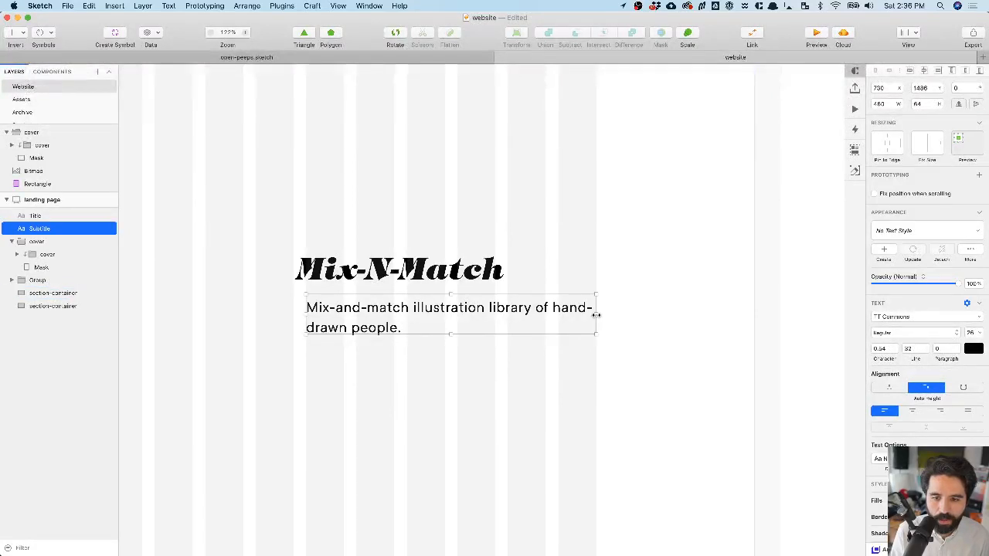
- Set the Title's width to 460 and move it to X 730, flush with the Subtitle
{"action": "scroll", "coordinate": [479, 309], "scroll_direction": "down", "scroll_amount": 3}
{"action": "left_click", "coordinate": [463, 278]}
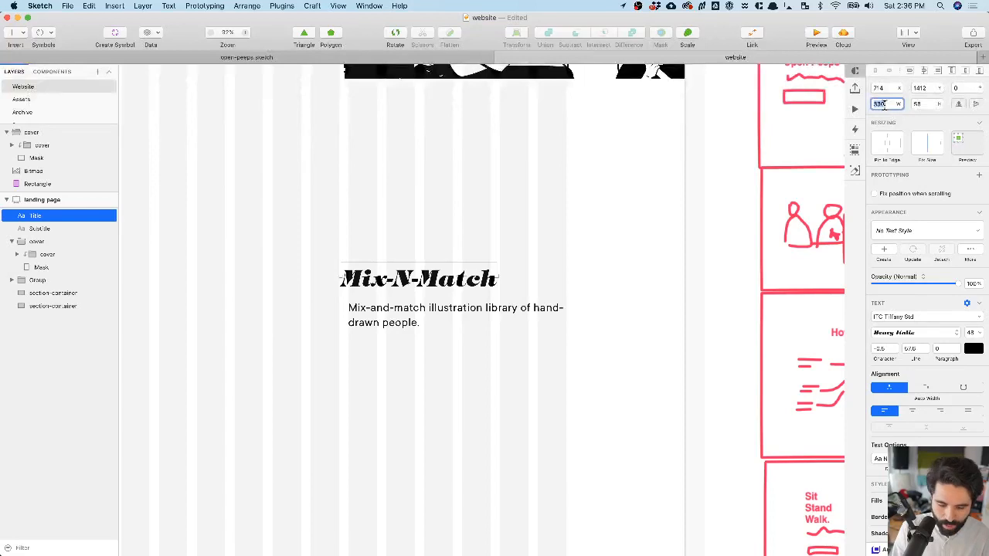
{"action": "type", "text": "463"}
{"action": "key", "text": "Return"}
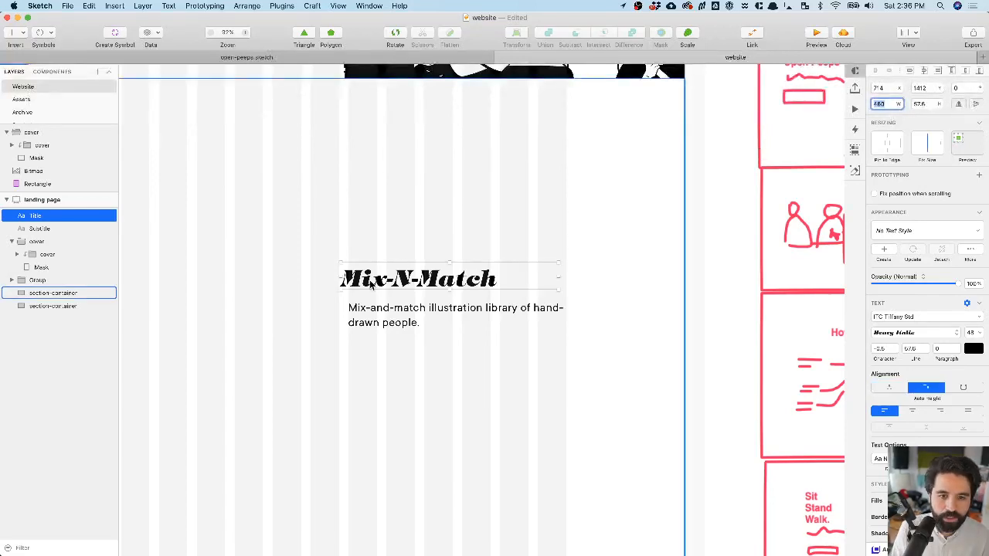
{"action": "left_click_drag", "start_coordinate": [375, 284], "coordinate": [376, 286]}
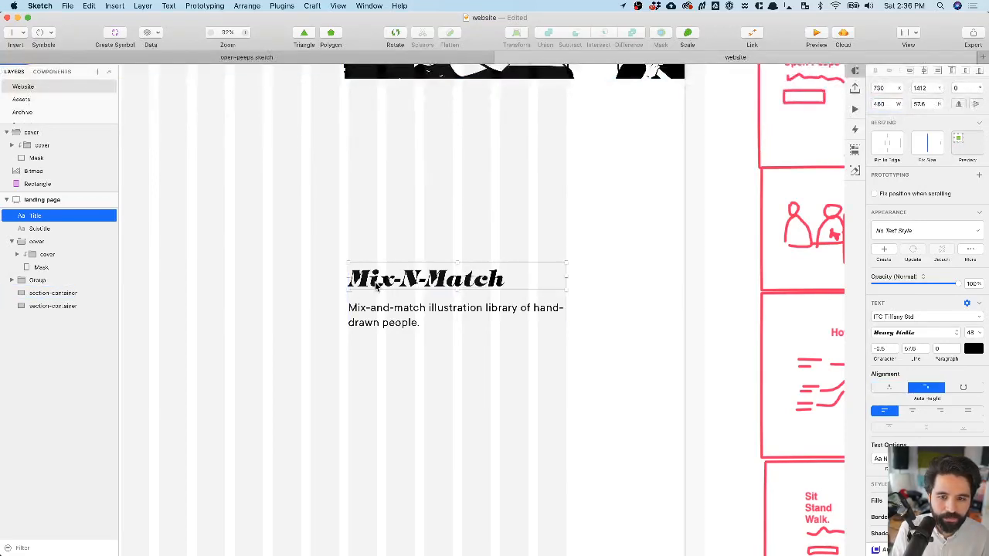
- Try to round the Title and Subtitle layers to whole pixels
{"action": "left_click", "coordinate": [410, 317], "text": "shift"}
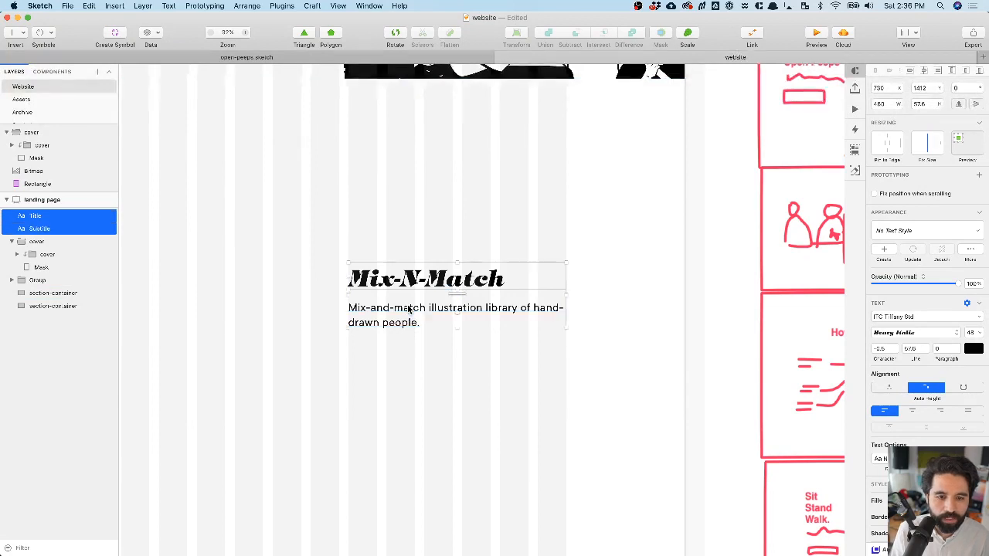
{"action": "left_click", "coordinate": [247, 5]}
{"action": "left_click", "coordinate": [260, 18]}
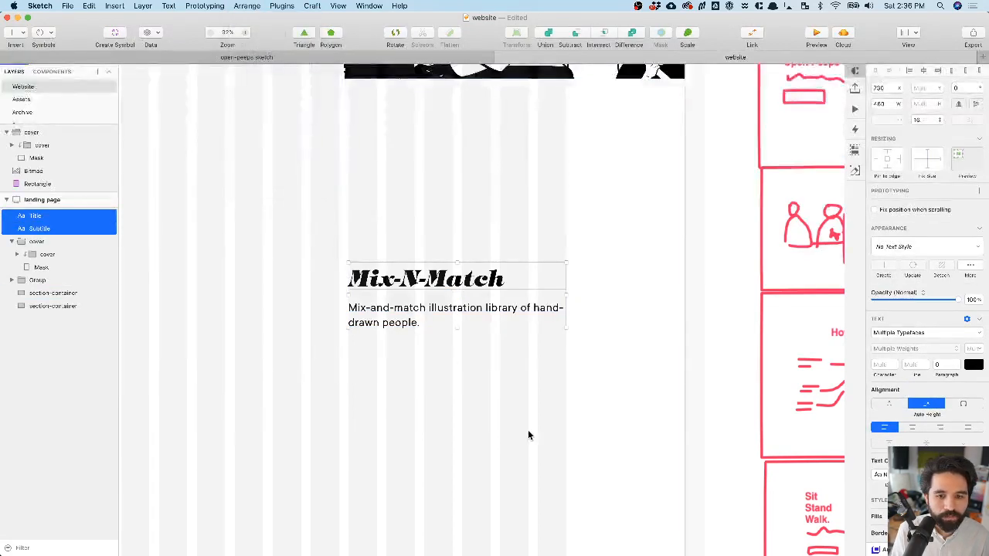
{"action": "left_click", "coordinate": [497, 408]}
{"action": "left_click", "coordinate": [467, 286]}
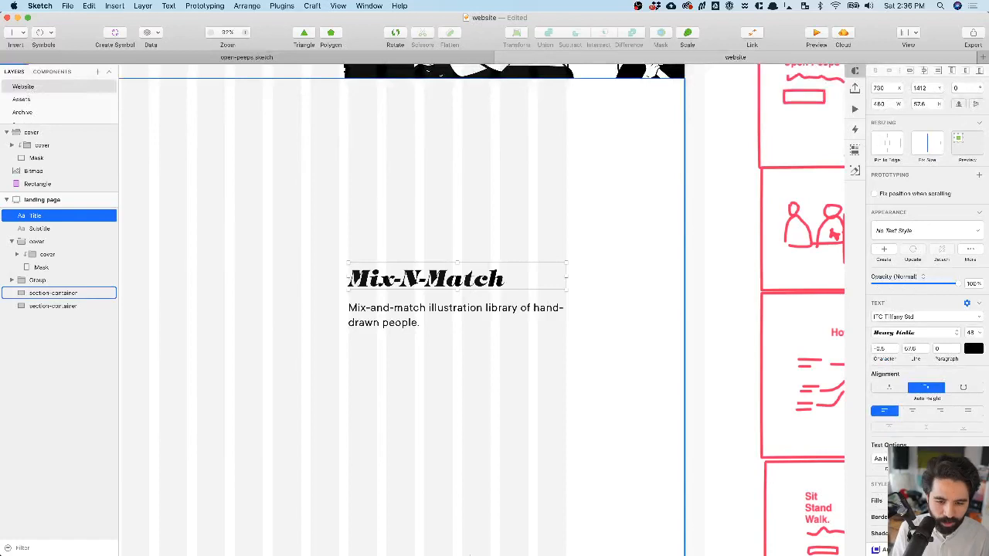
- Switch to Chrome, check the YouTube live streaming dashboard and its chat, and return to Sketch
{"action": "mouse_move", "coordinate": [570, 552]}
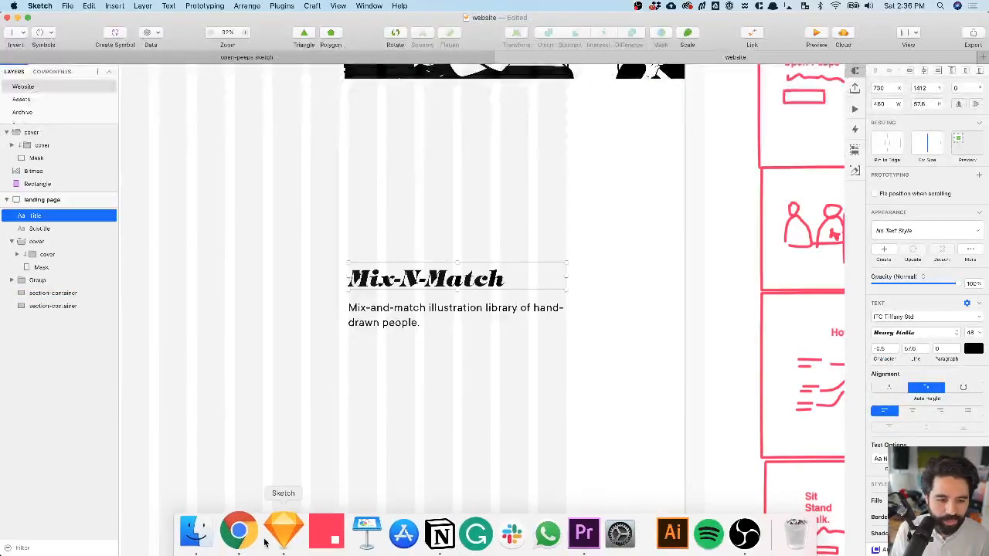
{"action": "left_click", "coordinate": [230, 533]}
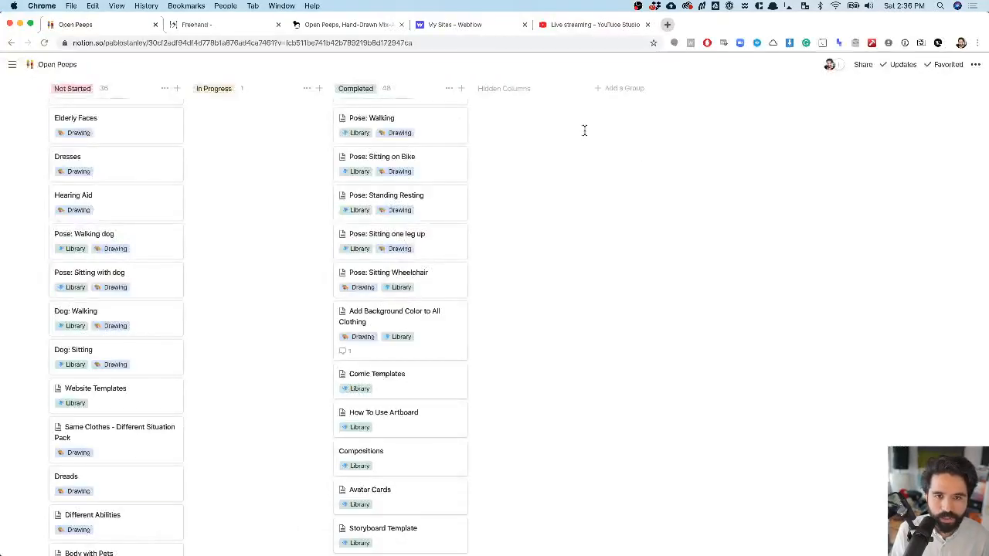
{"action": "left_click", "coordinate": [587, 25]}
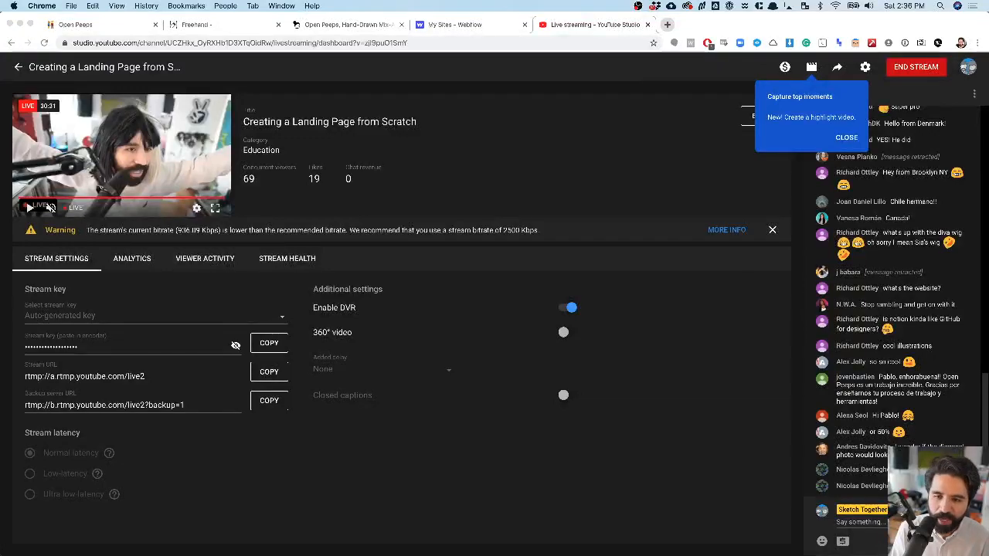
{"action": "key", "text": "super+Tab"}
- Round the Title and Subtitle together to whole pixels and set the Title's line height to 58
{"action": "scroll", "coordinate": [297, 293], "scroll_direction": "down", "scroll_amount": 3}
{"action": "left_click", "coordinate": [332, 307], "text": "shift"}
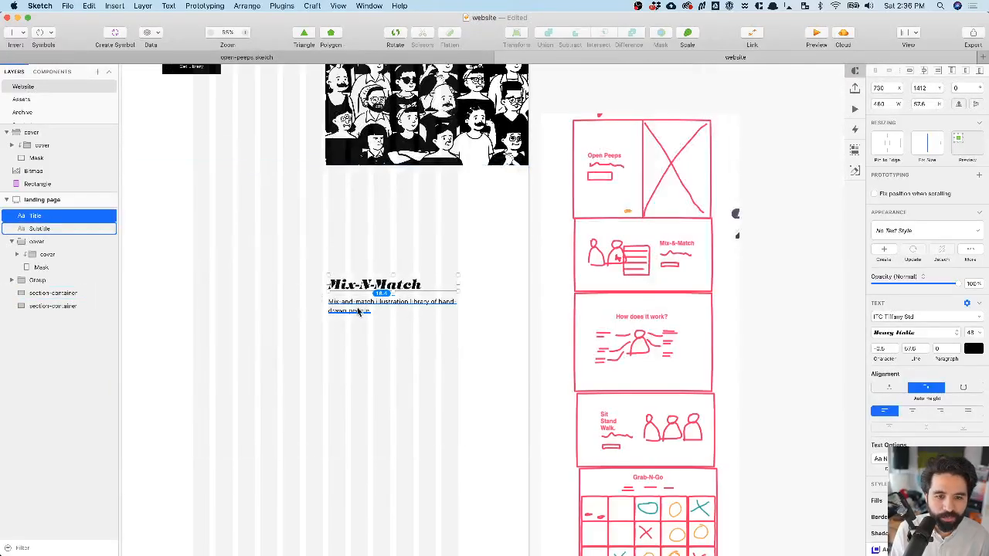
{"action": "left_click", "coordinate": [360, 307], "text": "shift"}
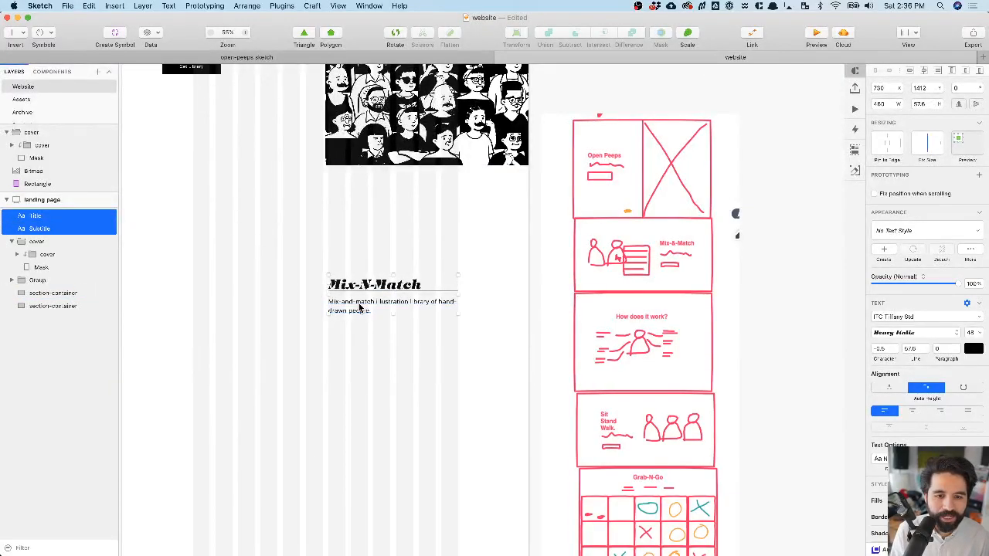
{"action": "left_click", "coordinate": [248, 6]}
{"action": "left_click", "coordinate": [262, 18]}
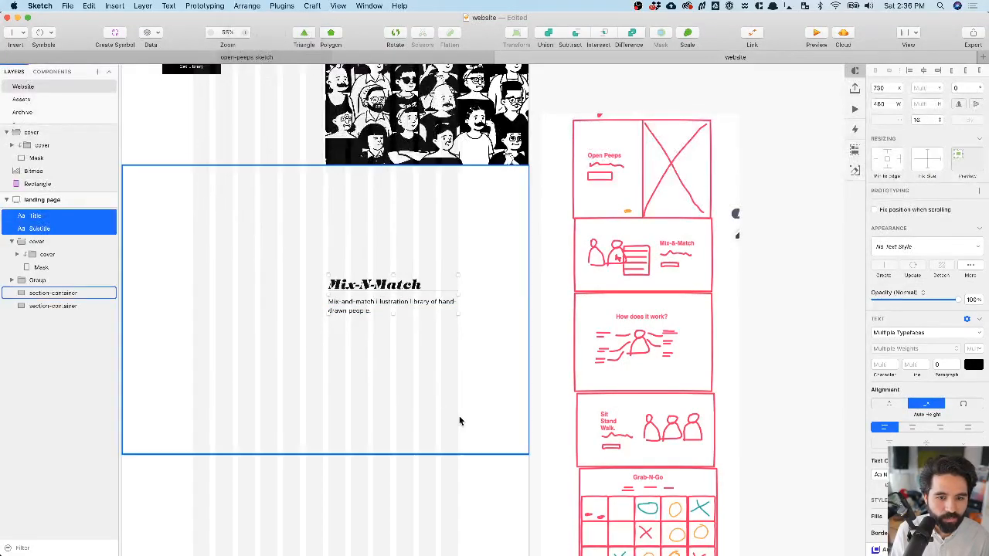
{"action": "left_click", "coordinate": [565, 347]}
{"action": "left_click", "coordinate": [415, 289]}
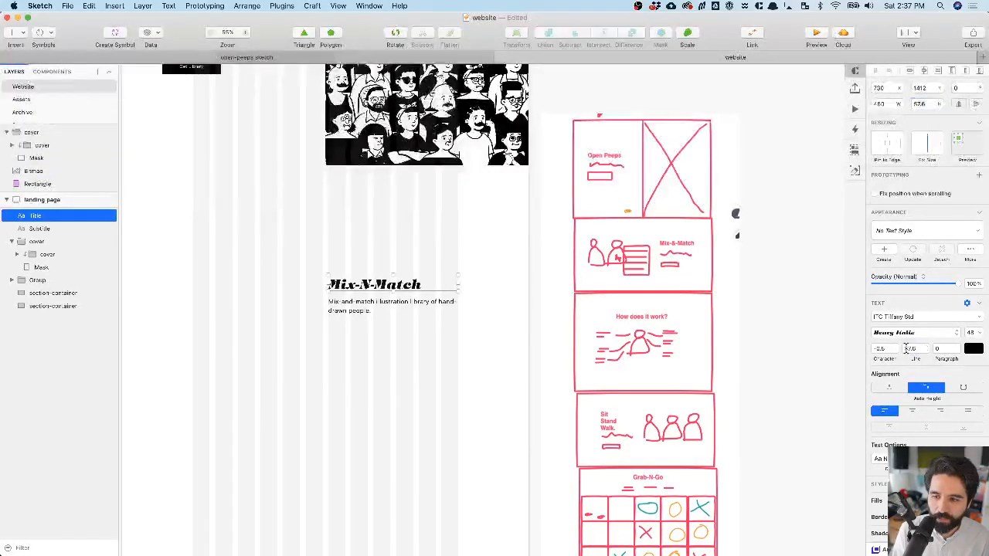
{"action": "type", "text": "67"}
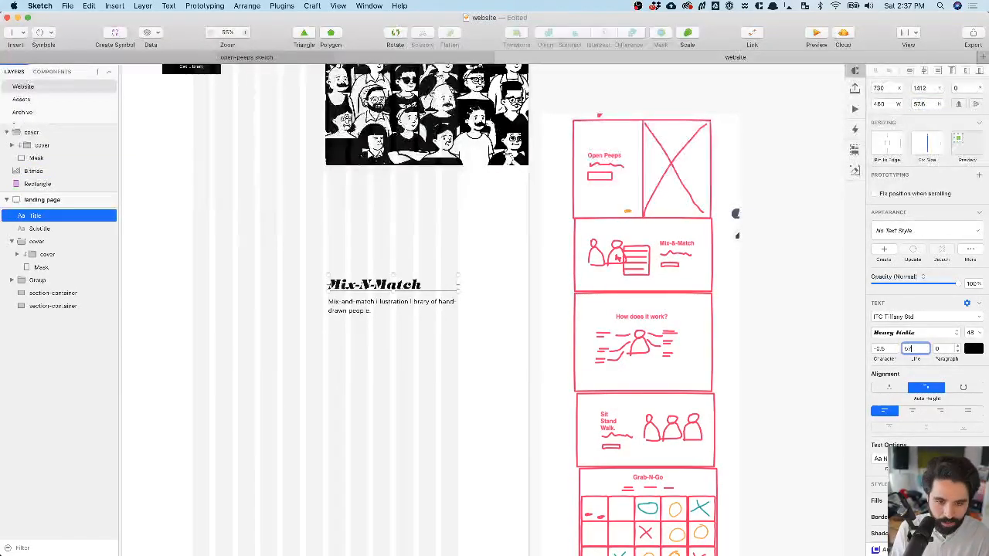
- Check the spacing between the Subtitle and the Title, and round the Title layer to whole pixels
{"action": "left_click", "coordinate": [340, 310]}
{"action": "scroll", "coordinate": [342, 305], "scroll_direction": "up", "scroll_amount": 3}
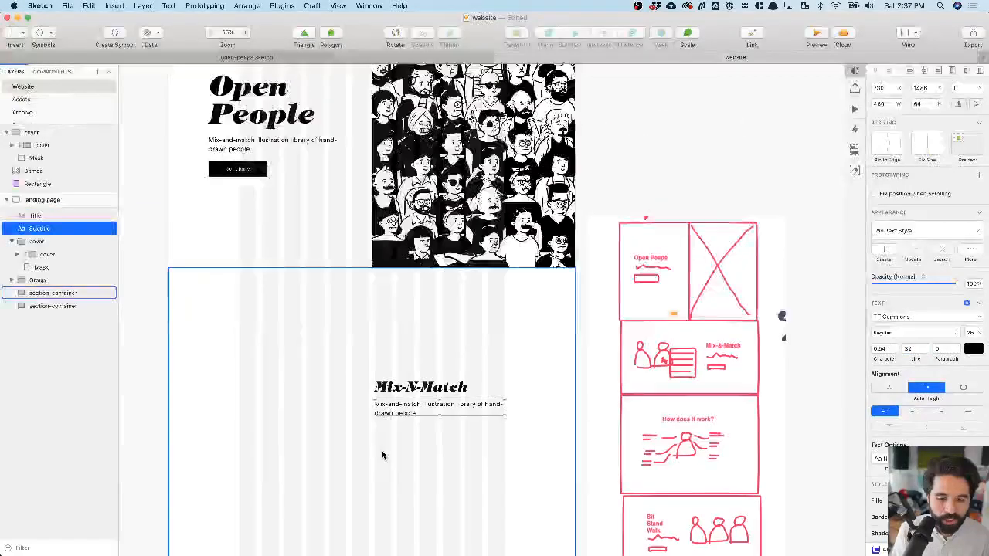
{"action": "scroll", "coordinate": [381, 450], "scroll_direction": "up", "scroll_amount": 5, "text": "super"}
{"action": "key", "text": "alt"}
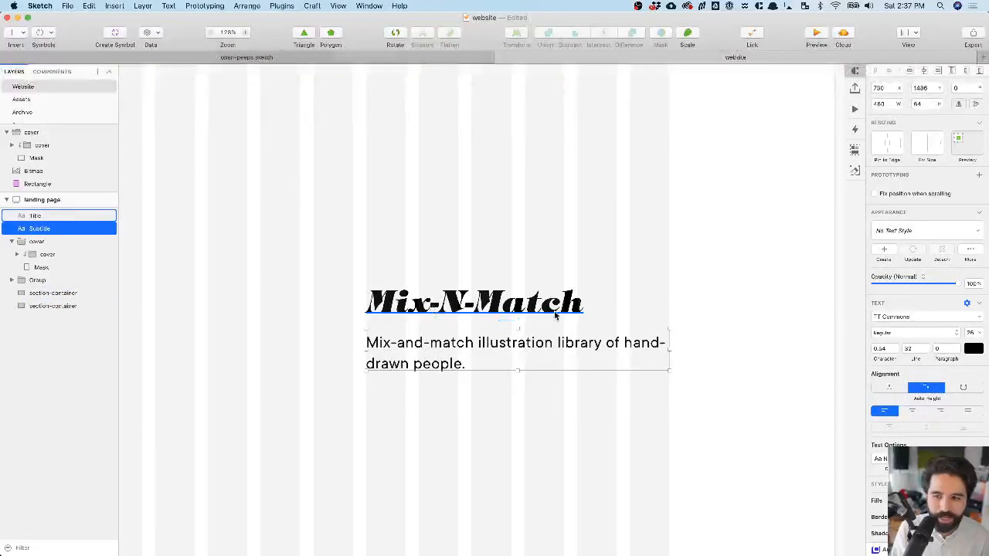
{"action": "left_click", "coordinate": [490, 307]}
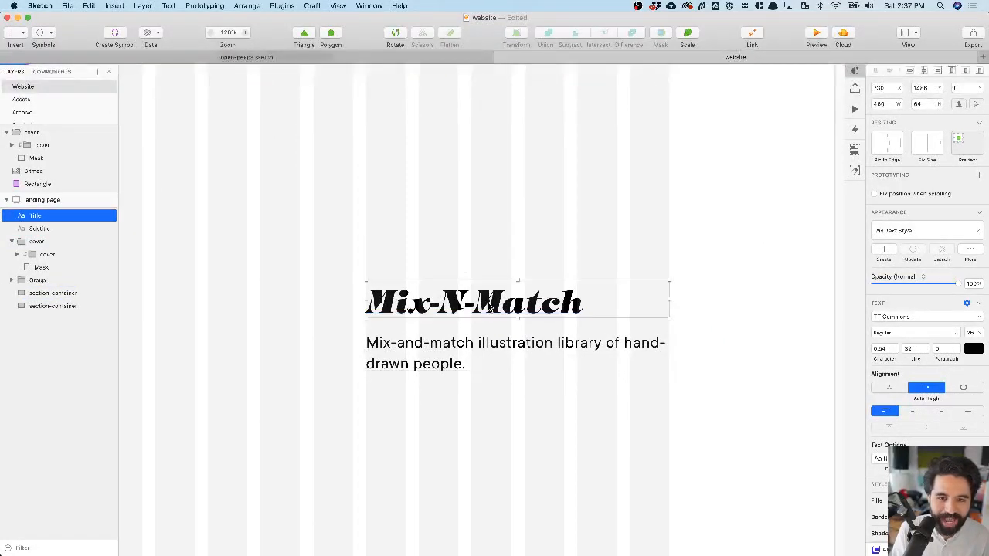
{"action": "left_click", "coordinate": [246, 6]}
{"action": "left_click", "coordinate": [263, 22]}
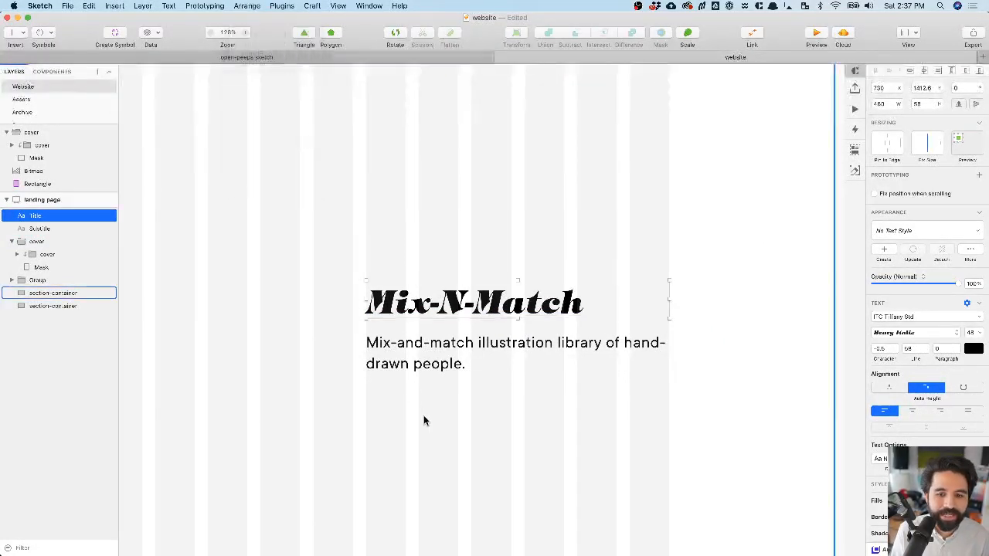
- Nudge the Title down to Y 1420 so it sits 8 px above the Subtitle
{"action": "key", "text": "Down"}
{"action": "key", "text": "Down"}
{"action": "key", "text": "Down"}
{"action": "key", "text": "Down"}
{"action": "key", "text": "Down"}
{"action": "key", "text": "Down"}
{"action": "key", "text": "Down"}
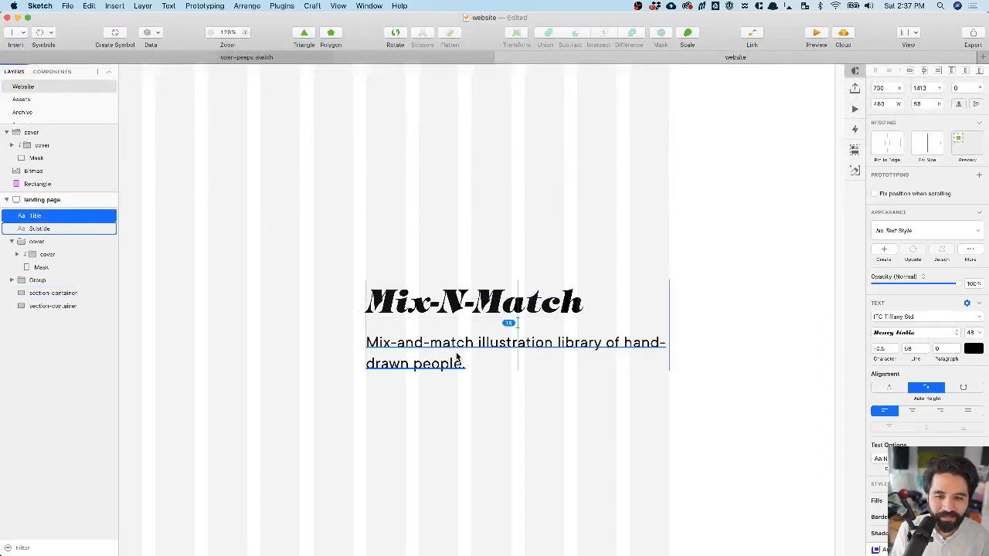
- Compare the placement of the Mix-N-Match text with the Mix-&-Match section in the wireframe
{"action": "scroll", "coordinate": [457, 357], "scroll_direction": "down", "scroll_amount": 5}
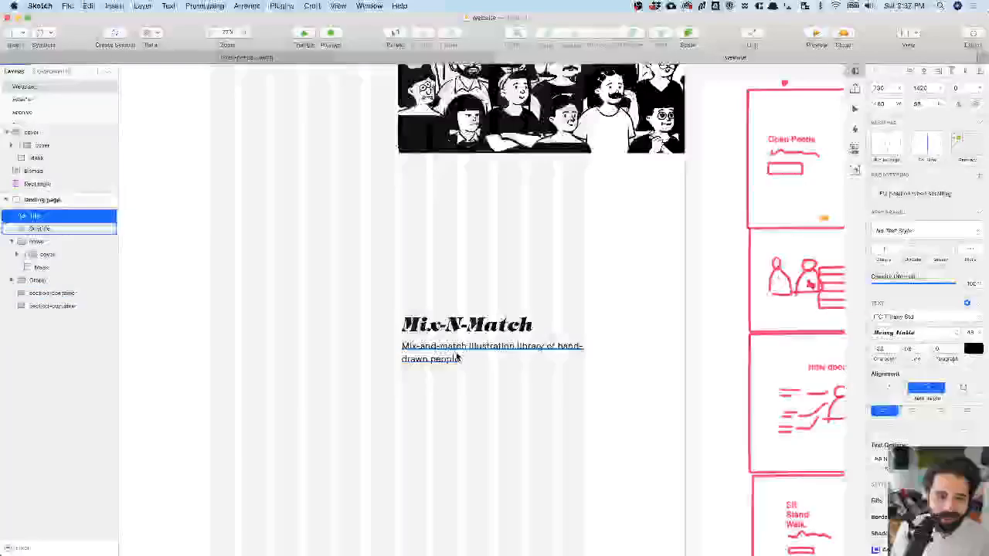
{"action": "left_click", "coordinate": [457, 356], "text": "shift"}
{"action": "scroll", "coordinate": [457, 355], "scroll_direction": "up", "scroll_amount": 3}
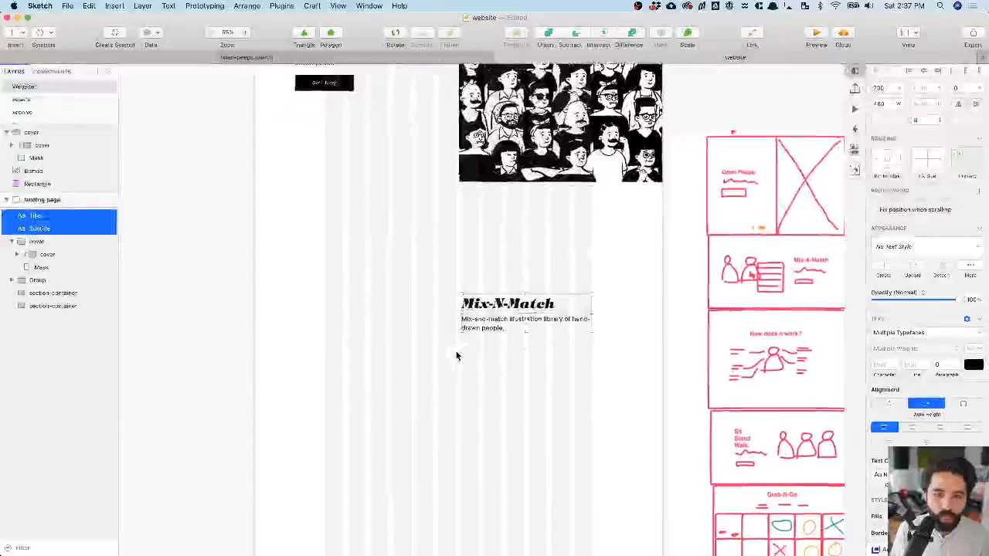
{"action": "left_click", "coordinate": [425, 394]}
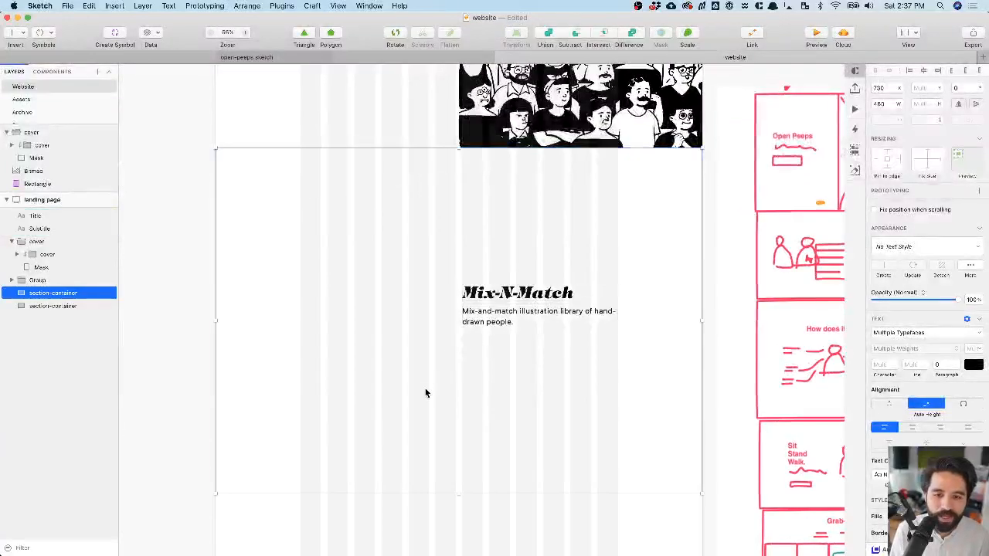
{"action": "left_click", "coordinate": [501, 313]}
{"action": "left_click", "coordinate": [502, 289], "text": "shift"}
{"action": "scroll", "coordinate": [439, 276], "scroll_direction": "right", "scroll_amount": 5}
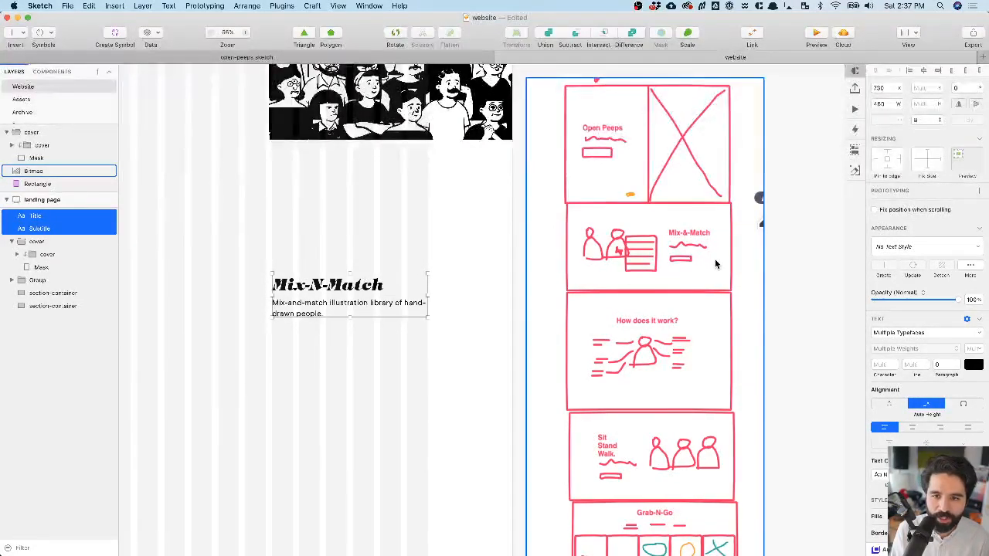
{"action": "scroll", "coordinate": [545, 290], "scroll_direction": "left", "scroll_amount": 5}
- Shorten the Mix-N-Match section container to a height of 816 and enable its border
{"action": "left_click", "coordinate": [441, 224]}
{"action": "scroll", "coordinate": [441, 223], "scroll_direction": "down", "scroll_amount": 1}
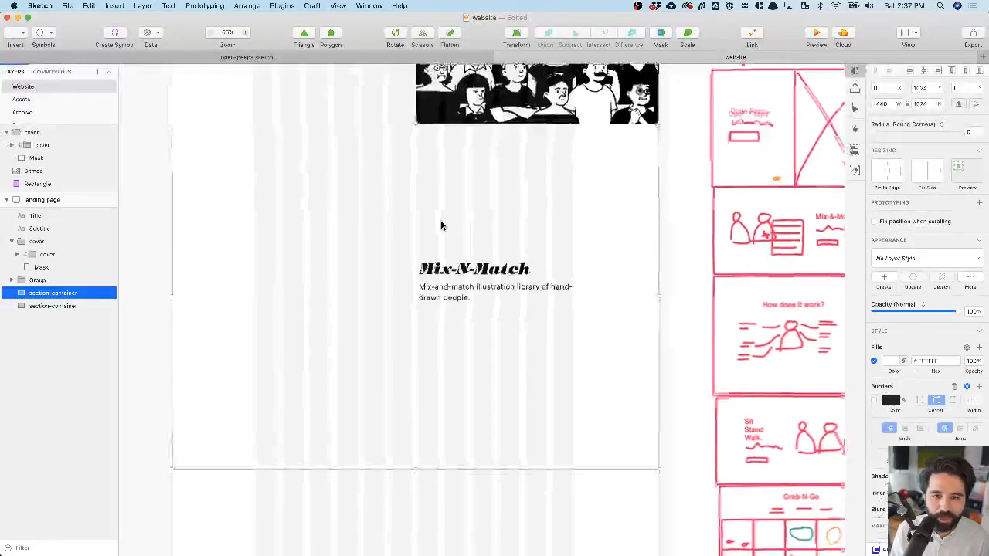
{"action": "left_click_drag", "start_coordinate": [415, 467], "coordinate": [427, 397]}
{"action": "left_click", "coordinate": [875, 399]}
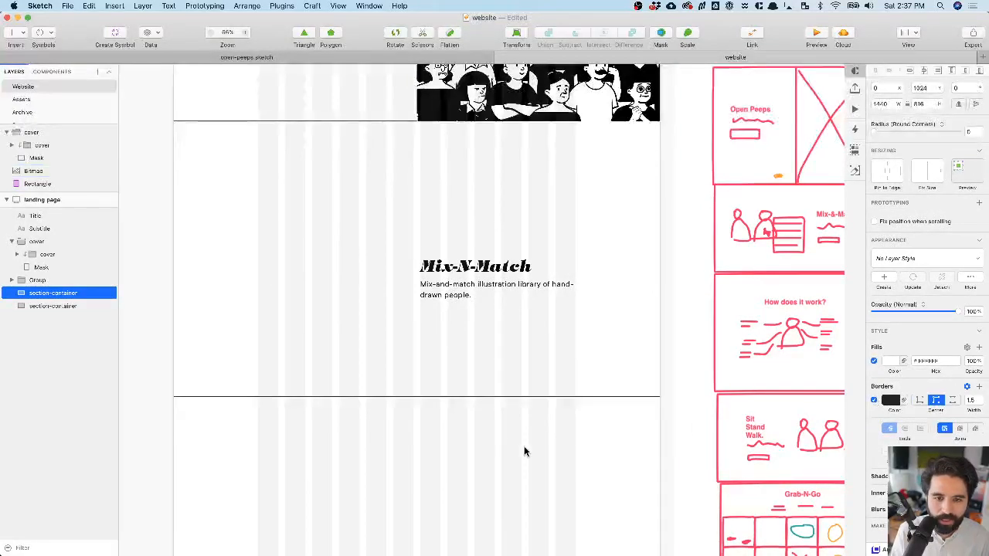
- Try to align the Title, Subtitle and section container on their vertical middles, and undo the alignment
{"action": "scroll", "coordinate": [516, 449], "scroll_direction": "left", "scroll_amount": 3}
{"action": "left_click", "coordinate": [484, 465]}
{"action": "left_click", "coordinate": [485, 279]}
{"action": "left_click", "coordinate": [486, 300], "text": "shift"}
{"action": "left_click", "coordinate": [553, 220], "text": "shift"}
{"action": "left_click", "coordinate": [965, 70]}
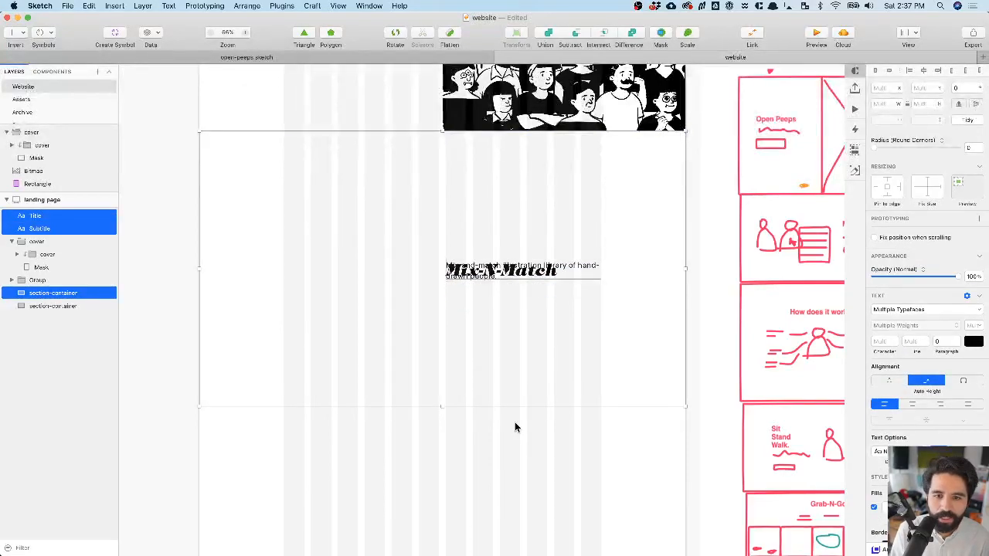
{"action": "left_click", "coordinate": [511, 444]}
{"action": "key", "text": "super+z"}
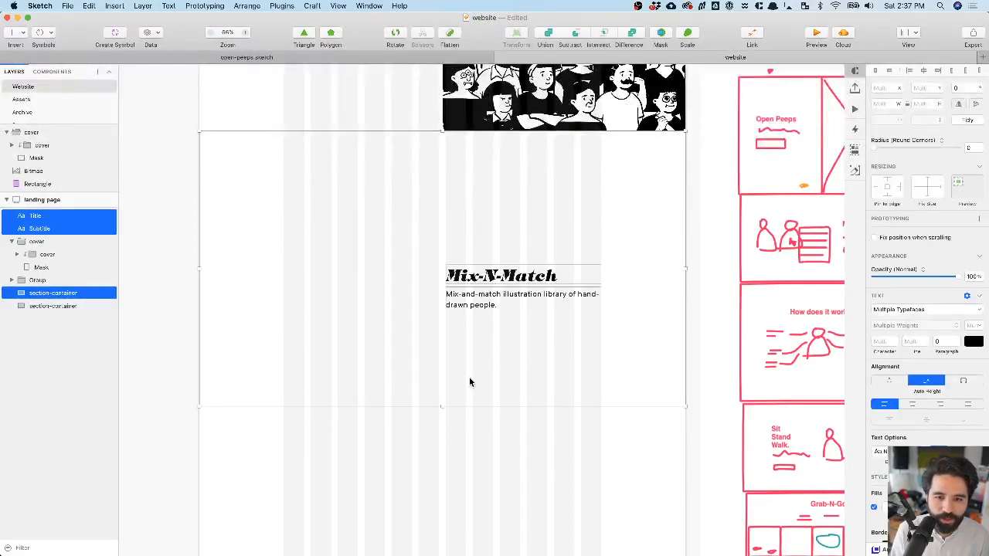
- Group the Mix-N-Match Title and Subtitle, and align the group to the vertical middle of its section container
{"action": "left_click", "coordinate": [477, 485]}
{"action": "left_click", "coordinate": [472, 305]}
{"action": "left_click", "coordinate": [502, 276], "text": "shift"}
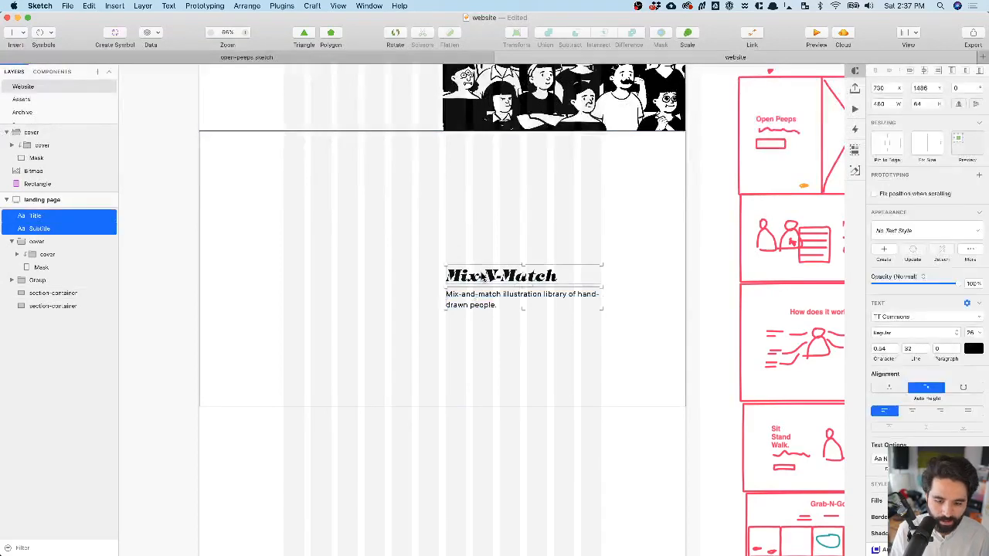
{"action": "key", "text": "super+g"}
{"action": "left_click", "coordinate": [505, 240], "text": "shift"}
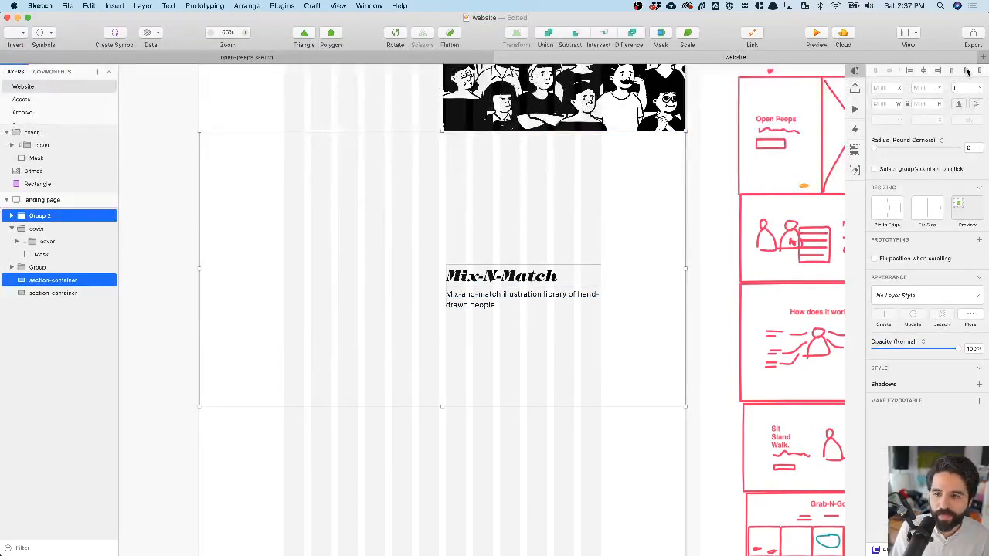
{"action": "left_click", "coordinate": [967, 71]}
{"action": "left_click", "coordinate": [468, 480]}
- Examine the illustration and text placement in the wireframe's Mix-&-Match section against the landing page section
{"action": "scroll", "coordinate": [466, 481], "scroll_direction": "down", "scroll_amount": 2}
{"action": "scroll", "coordinate": [468, 475], "scroll_direction": "right", "scroll_amount": 3}
{"action": "scroll", "coordinate": [476, 445], "scroll_direction": "left", "scroll_amount": 3}
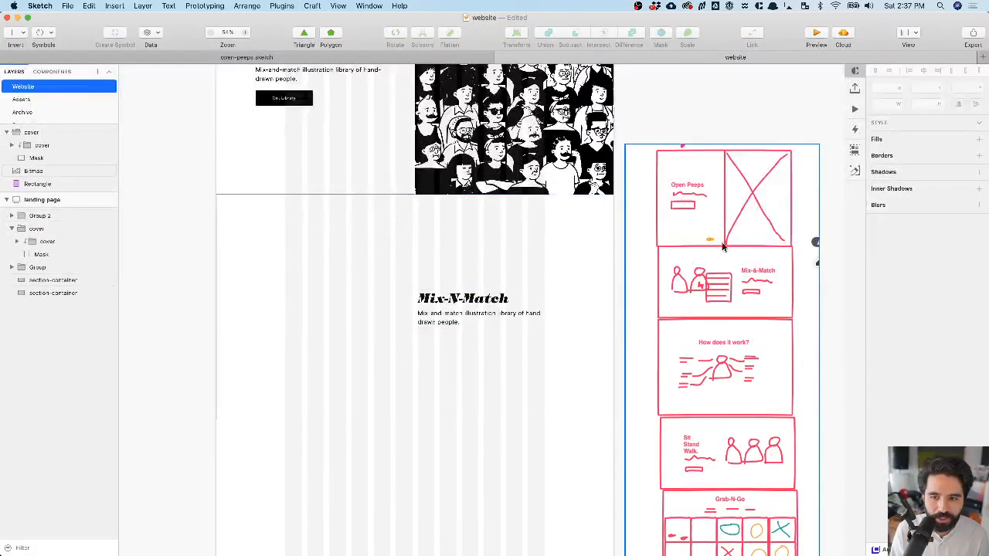
{"action": "scroll", "coordinate": [698, 285], "scroll_direction": "up", "scroll_amount": 5}
{"action": "scroll", "coordinate": [687, 286], "scroll_direction": "down", "scroll_amount": 5}
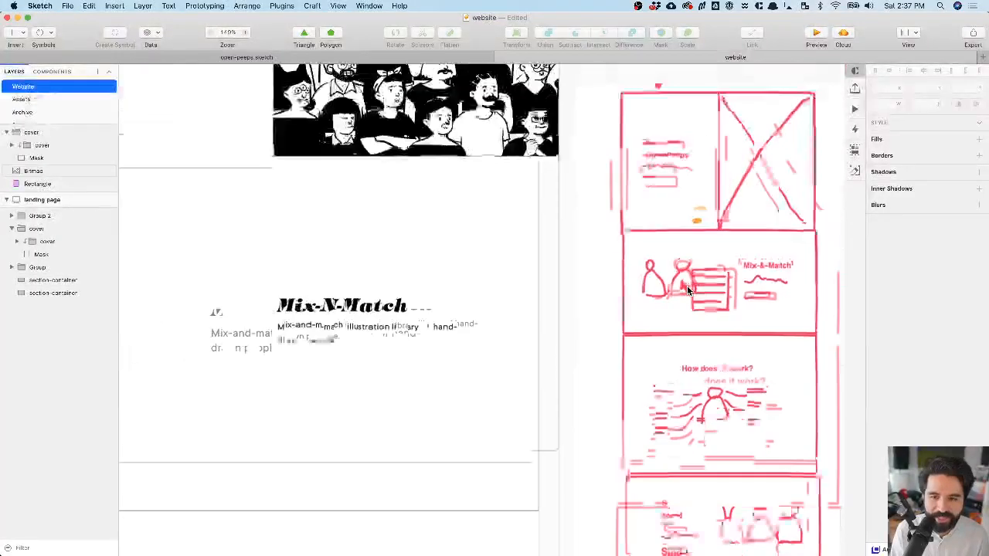
{"action": "scroll", "coordinate": [686, 286], "scroll_direction": "left", "scroll_amount": 1}
{"action": "scroll", "coordinate": [335, 246], "scroll_direction": "left", "scroll_amount": 1}
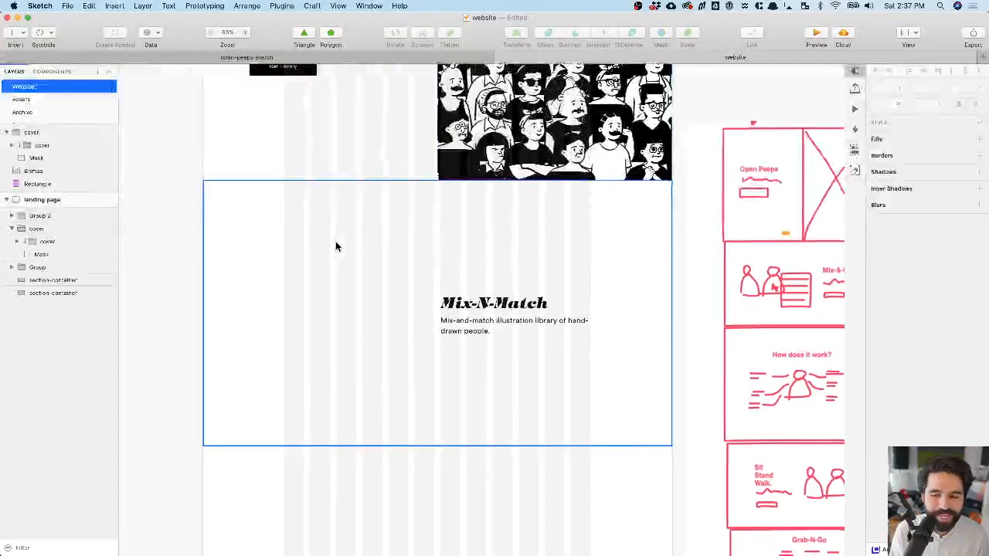
{"action": "scroll", "coordinate": [790, 286], "scroll_direction": "up", "scroll_amount": 3}
{"action": "scroll", "coordinate": [790, 285], "scroll_direction": "right", "scroll_amount": 3}
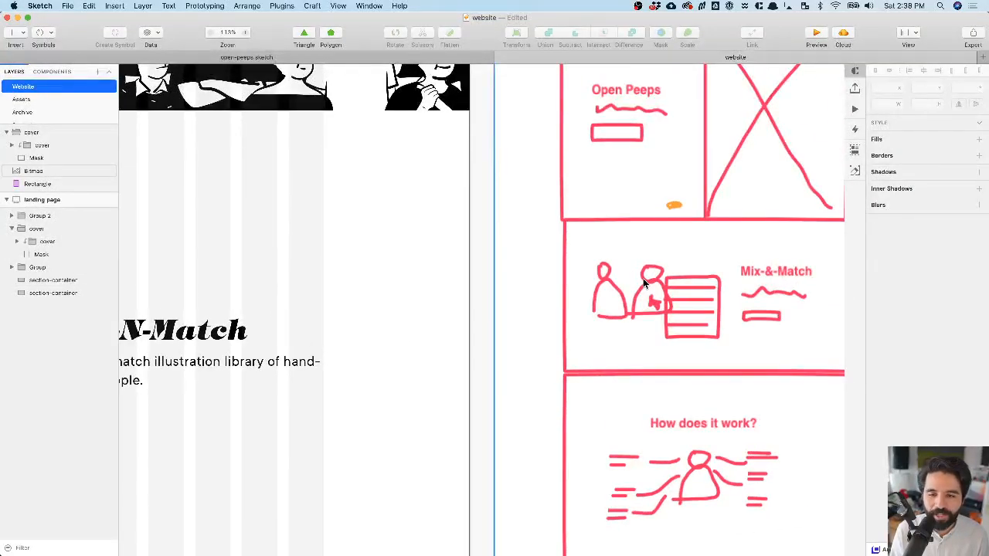
{"action": "scroll", "coordinate": [643, 278], "scroll_direction": "down", "scroll_amount": 5}
{"action": "scroll", "coordinate": [643, 279], "scroll_direction": "up", "scroll_amount": 2}
{"action": "scroll", "coordinate": [384, 292], "scroll_direction": "up", "scroll_amount": 1}
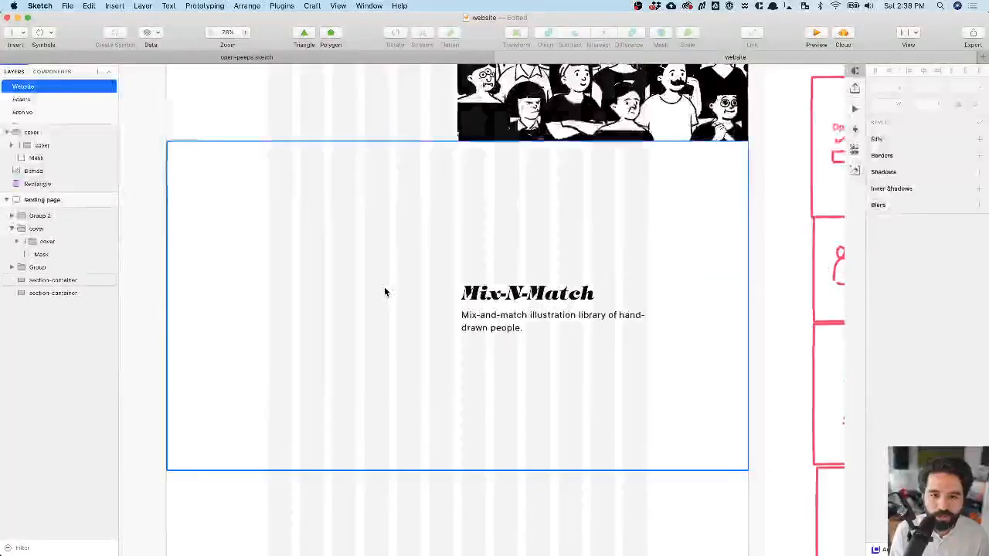
- Copy the pointing, crossed-arms and wheelchair peeps from composition-1 in open-peeps.sketch into the website's landing page
{"action": "left_click", "coordinate": [385, 57]}
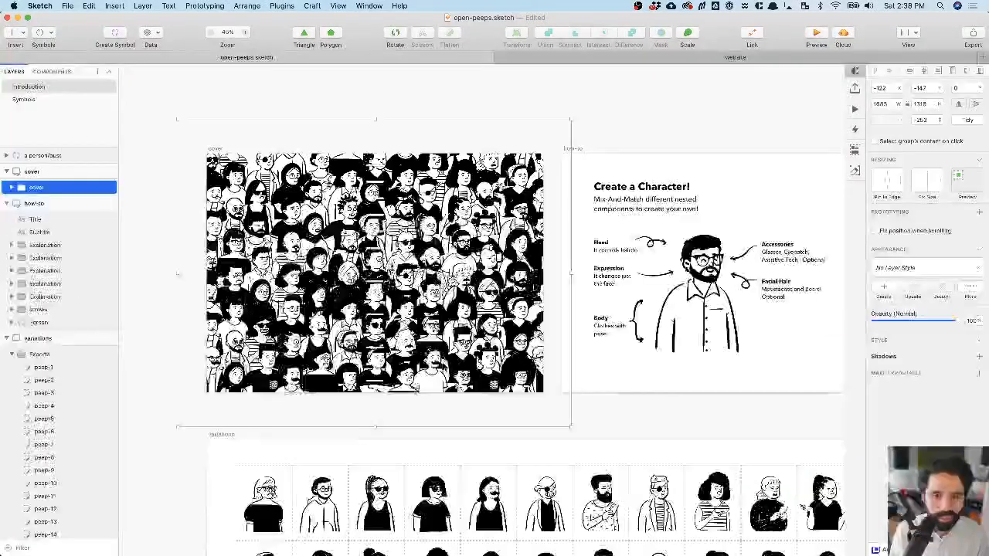
{"action": "scroll", "coordinate": [386, 262], "scroll_direction": "down", "scroll_amount": 6}
{"action": "scroll", "coordinate": [386, 262], "scroll_direction": "down", "scroll_amount": 3}
{"action": "scroll", "coordinate": [467, 331], "scroll_direction": "down", "scroll_amount": 4}
{"action": "scroll", "coordinate": [464, 332], "scroll_direction": "right", "scroll_amount": 5}
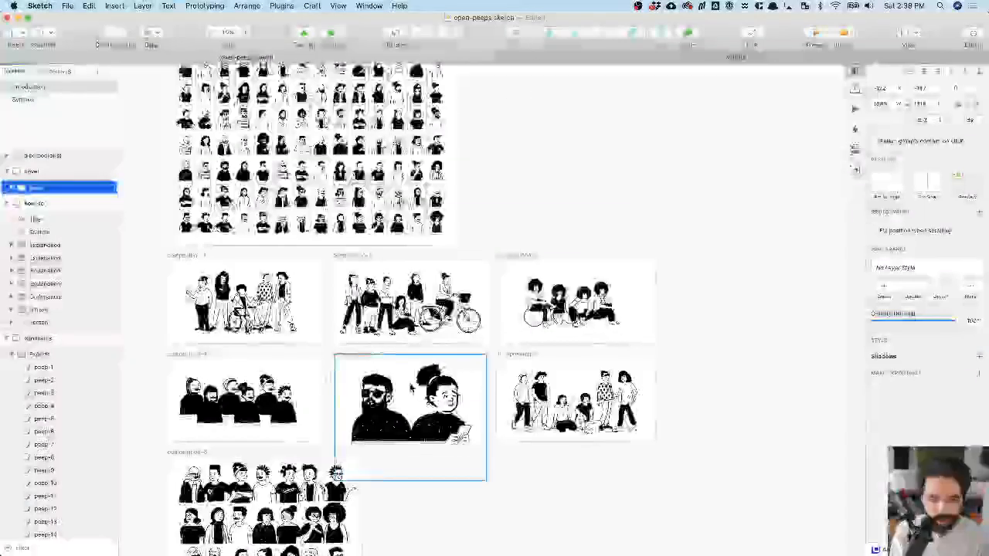
{"action": "scroll", "coordinate": [213, 313], "scroll_direction": "up", "scroll_amount": 3}
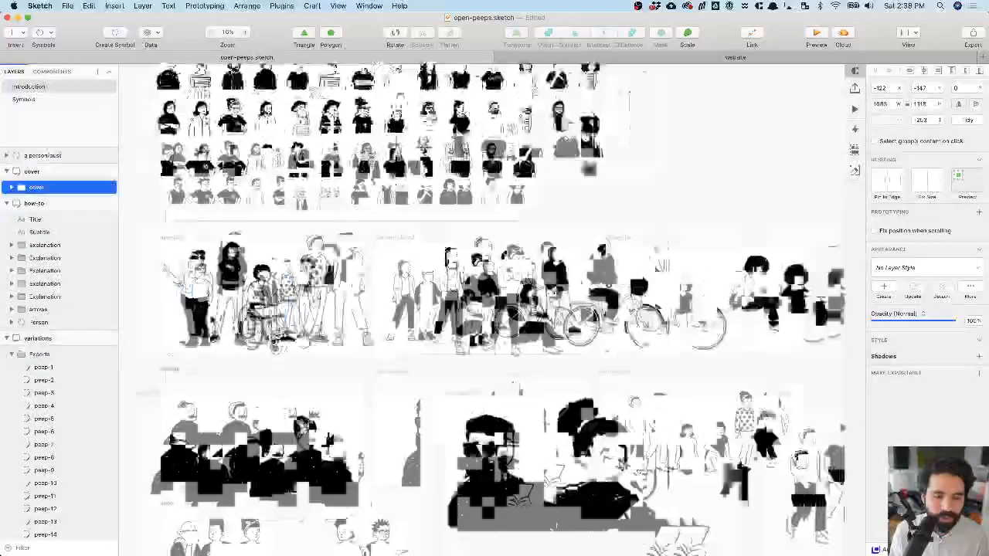
{"action": "scroll", "coordinate": [213, 310], "scroll_direction": "up", "scroll_amount": 4}
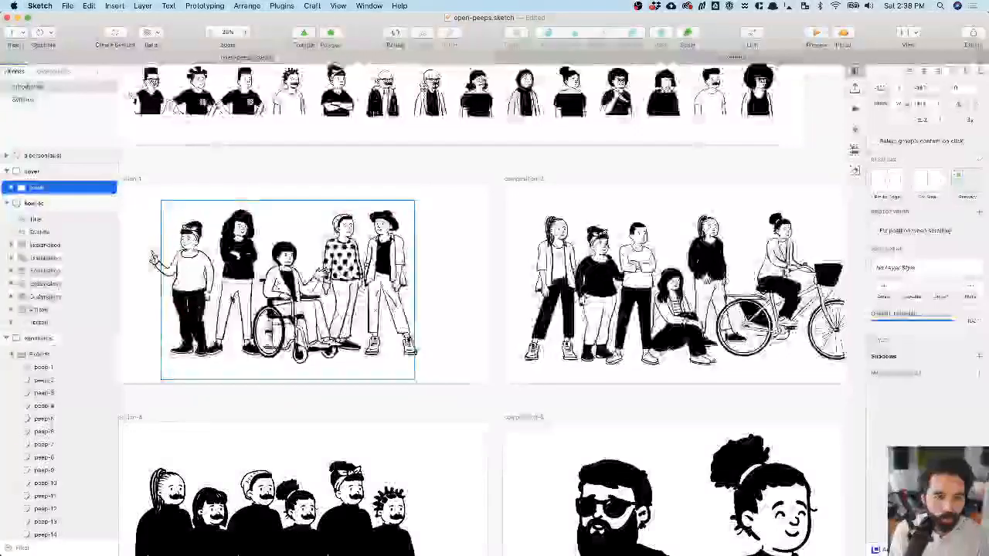
{"action": "double_click", "coordinate": [234, 297]}
{"action": "left_click", "coordinate": [290, 285], "text": "shift"}
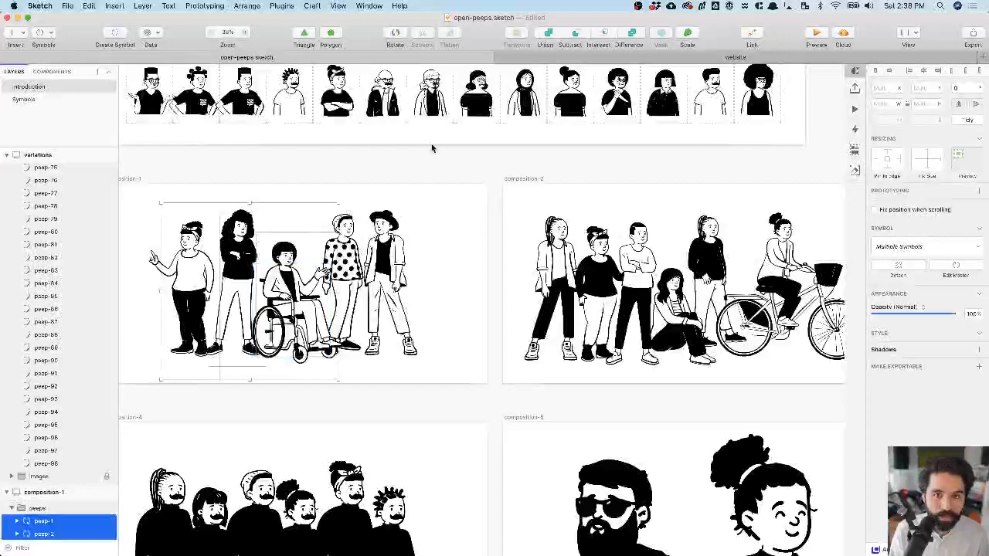
{"action": "key", "text": "ctrl+Tab"}
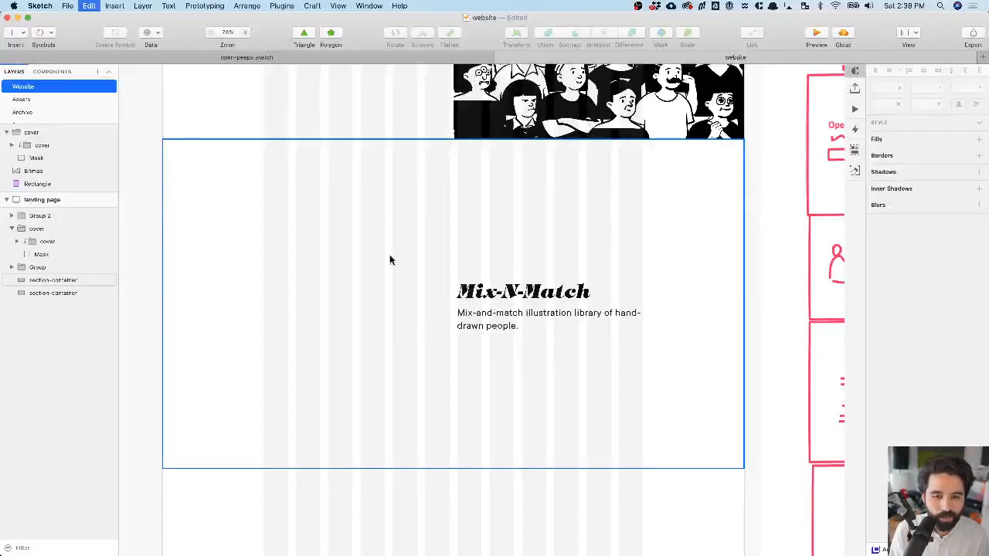
{"action": "key", "text": "super+v"}
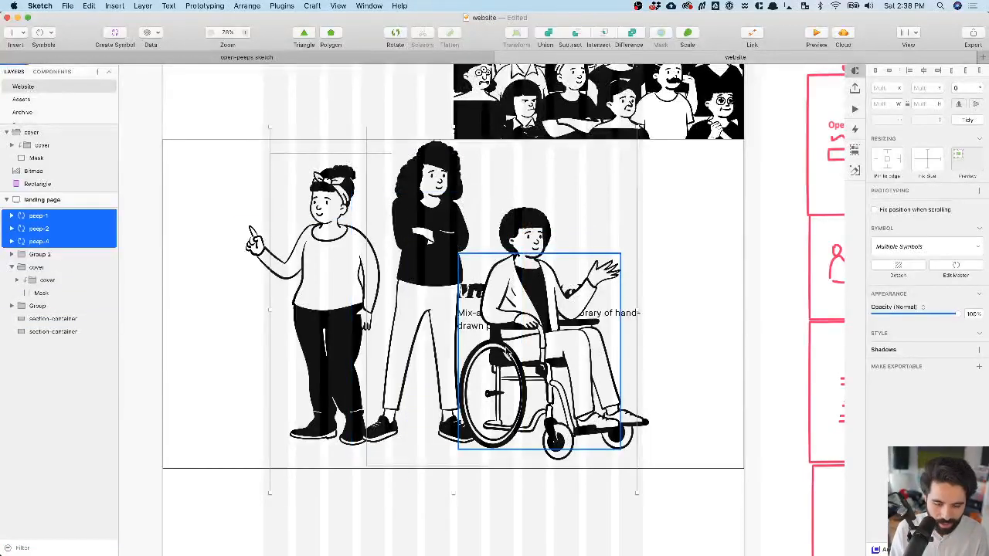
- Group the pasted peeps and fit them beside the Mix-N-Match text at about 455 by 454, X 250, Y 1192
{"action": "key", "text": "super+g"}
{"action": "left_click_drag", "start_coordinate": [638, 491], "coordinate": [418, 341]}
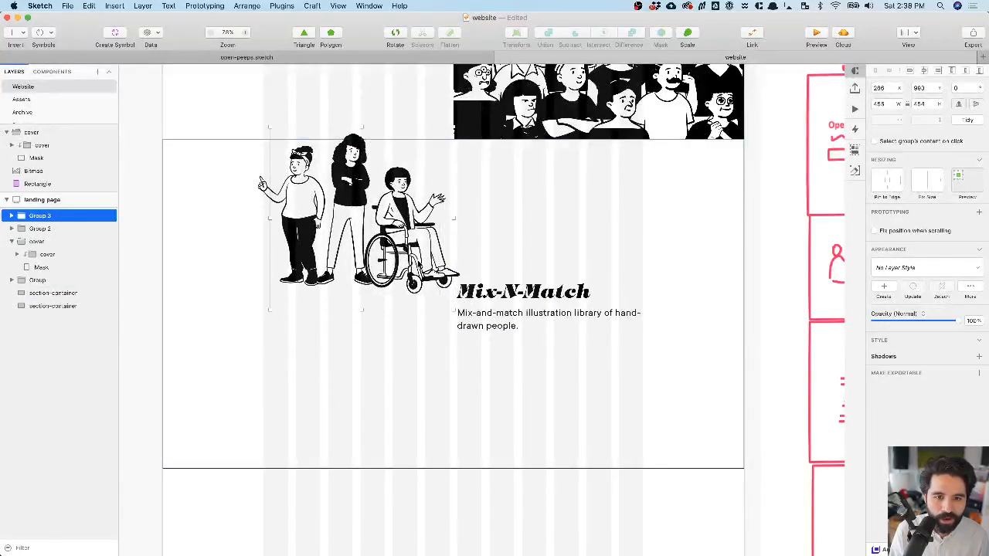
{"action": "left_click_drag", "start_coordinate": [422, 258], "coordinate": [415, 337]}
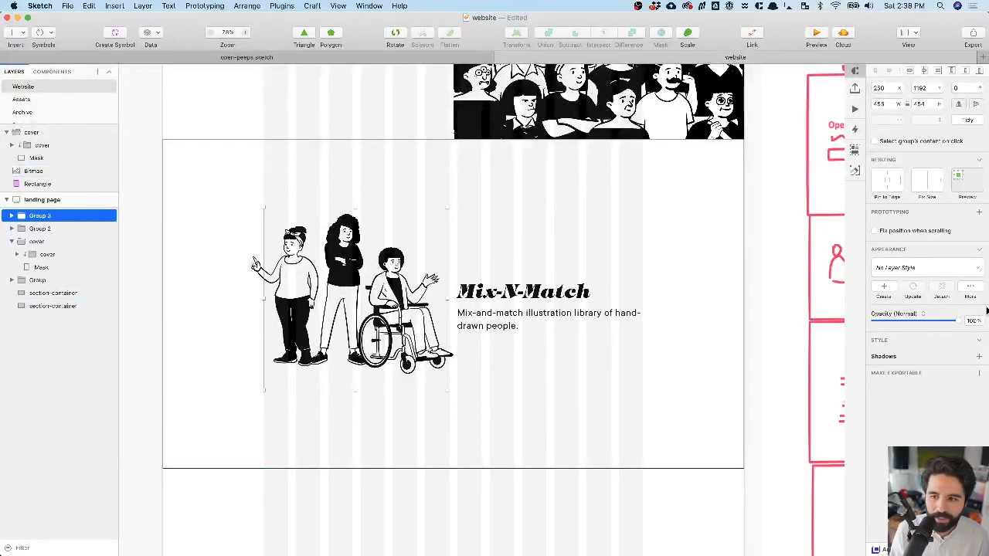
- Inspect the symbol choices and overrides available for the pointing peep inside the group
{"action": "double_click", "coordinate": [285, 277]}
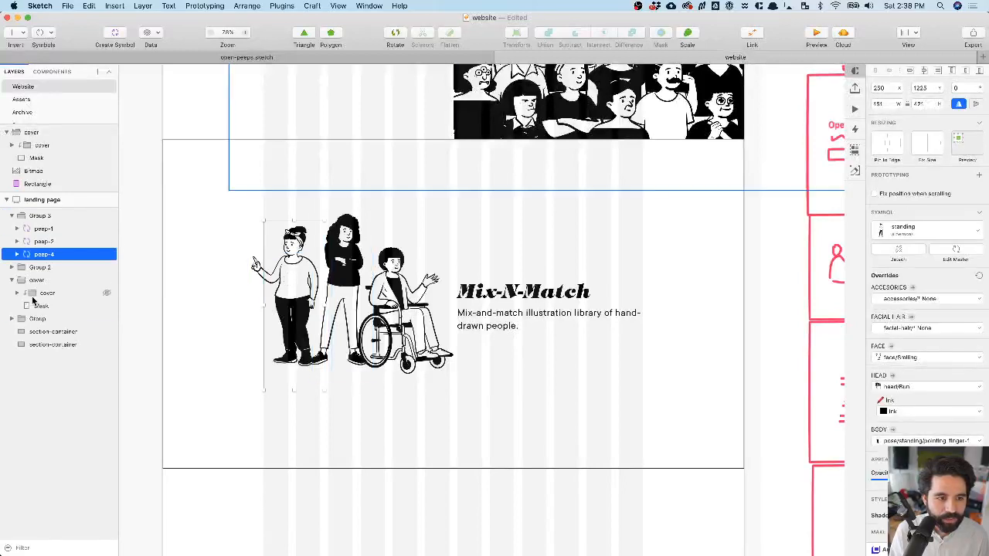
{"action": "left_click", "coordinate": [933, 230]}
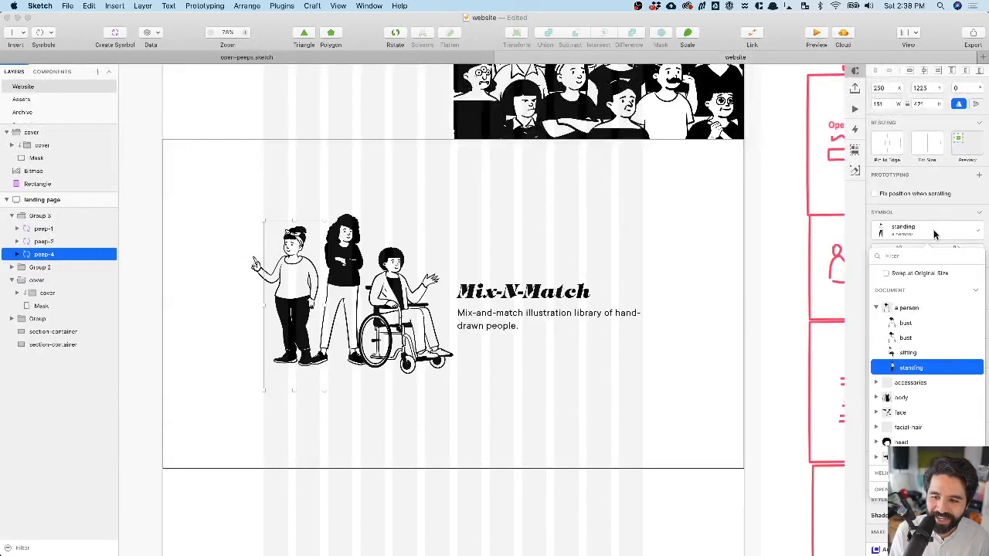
{"action": "left_click", "coordinate": [656, 293]}
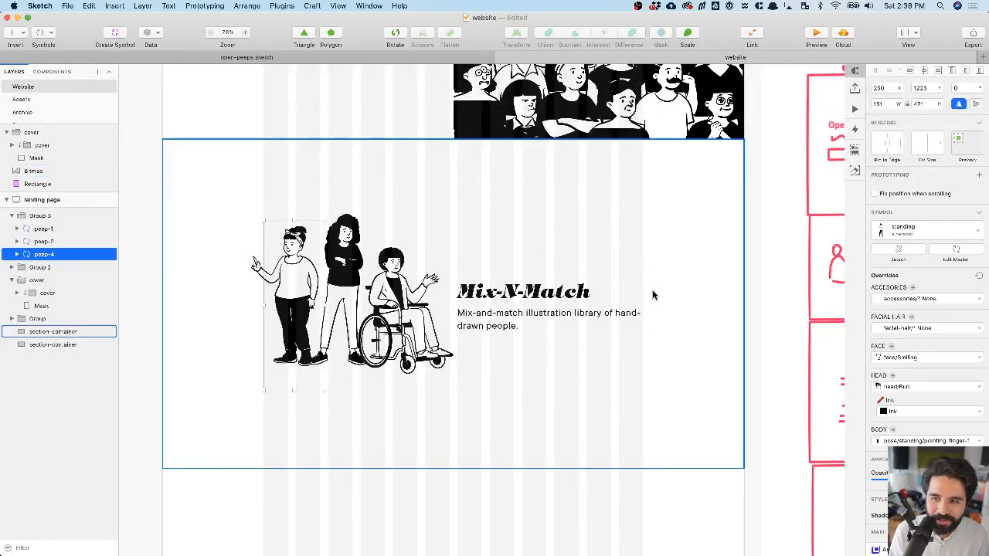
{"action": "left_click", "coordinate": [353, 369]}
{"action": "key", "text": "Escape"}
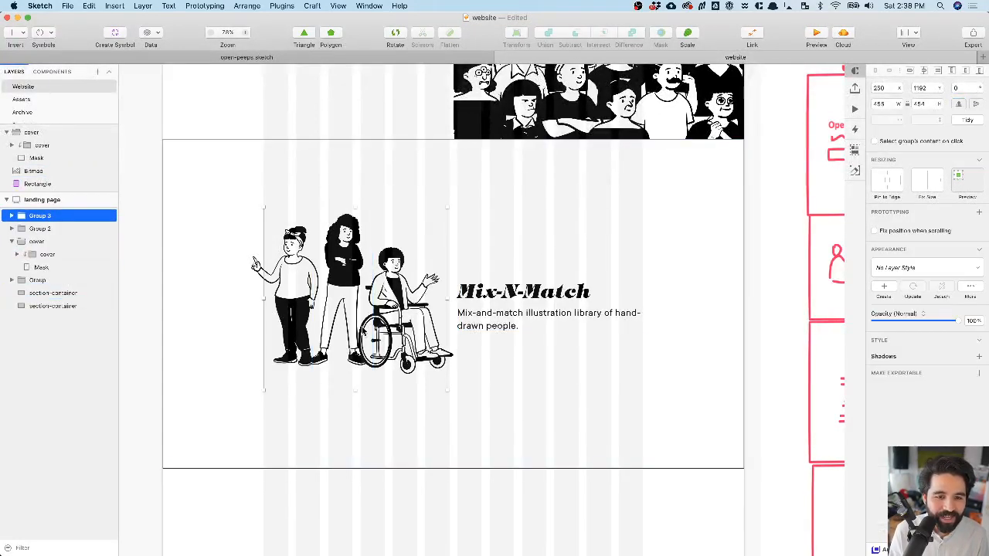
- Look through the symbol categories of the open-peeps library
{"action": "scroll", "coordinate": [364, 328], "scroll_direction": "down", "scroll_amount": 3}
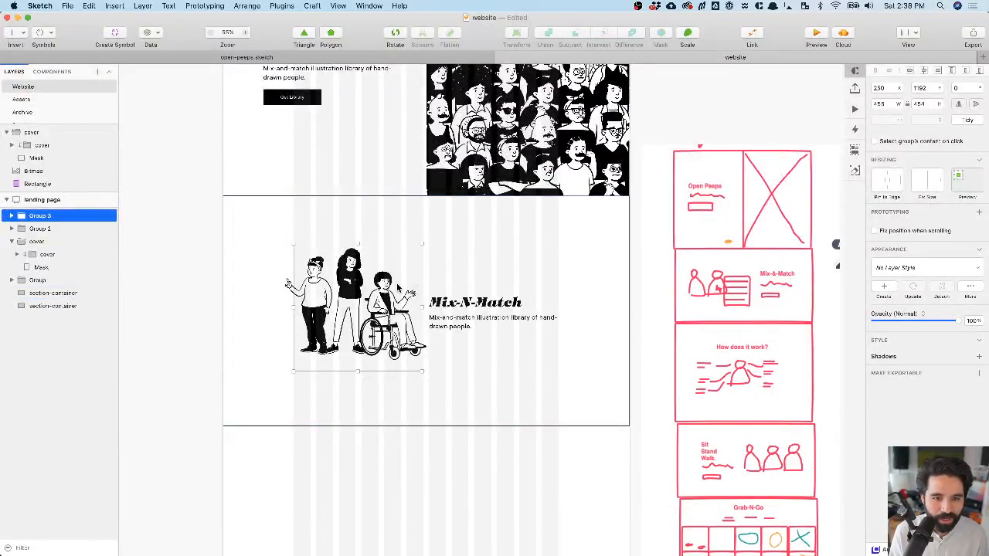
{"action": "left_click", "coordinate": [45, 36]}
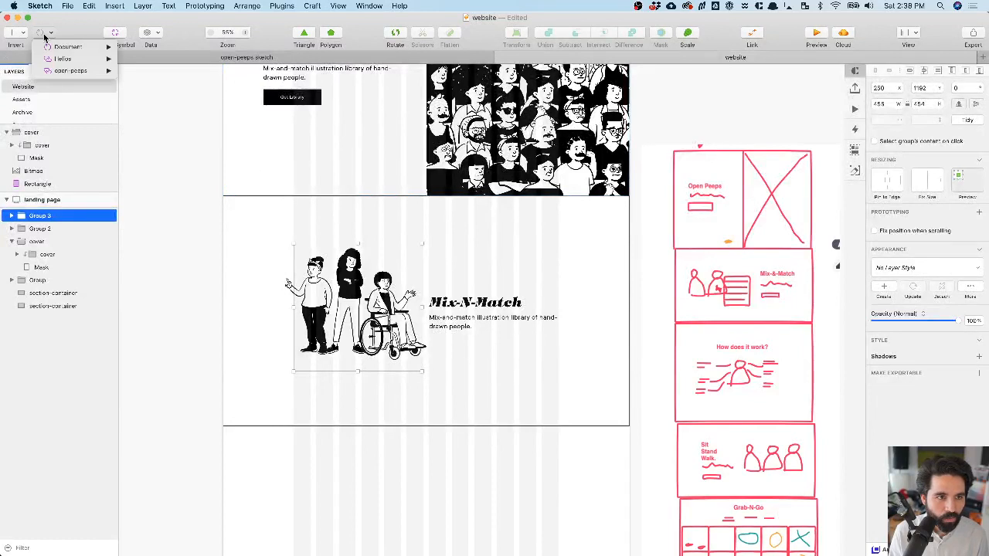
{"action": "mouse_move", "coordinate": [71, 73]}
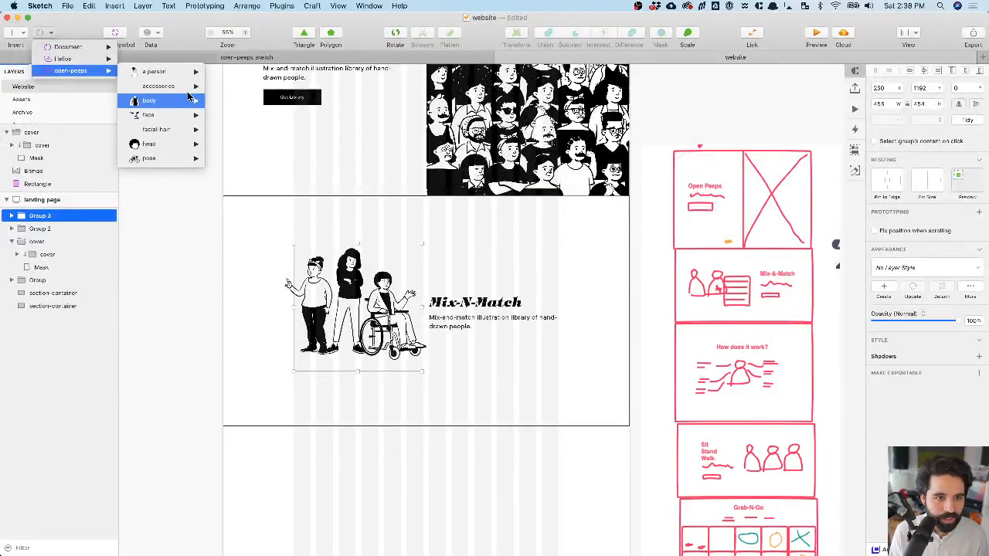
{"action": "mouse_move", "coordinate": [187, 73]}
{"action": "left_click", "coordinate": [224, 263]}
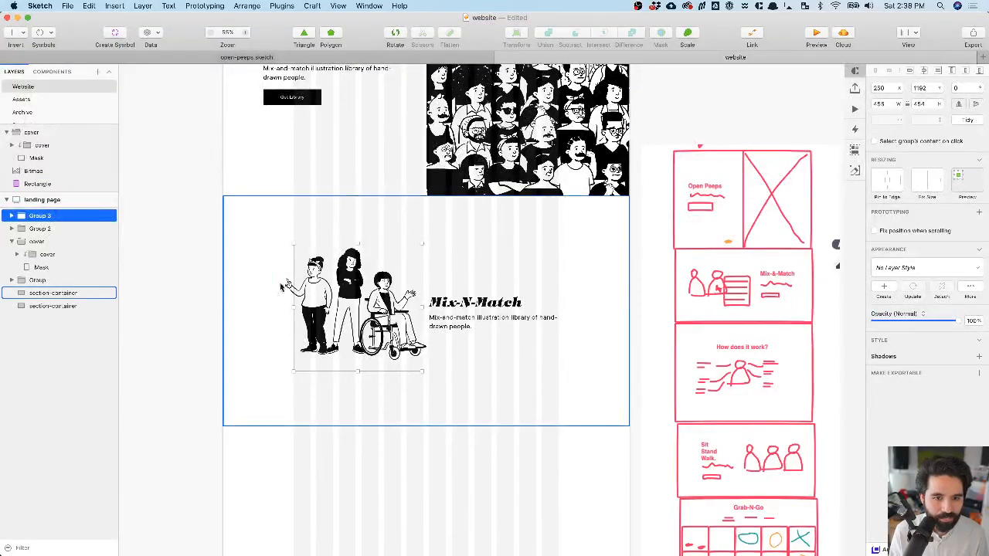
- Delete the stray Rectangle layer lying outside the landing page artboard
{"action": "left_click", "coordinate": [195, 256]}
{"action": "key", "text": "BackSpace"}
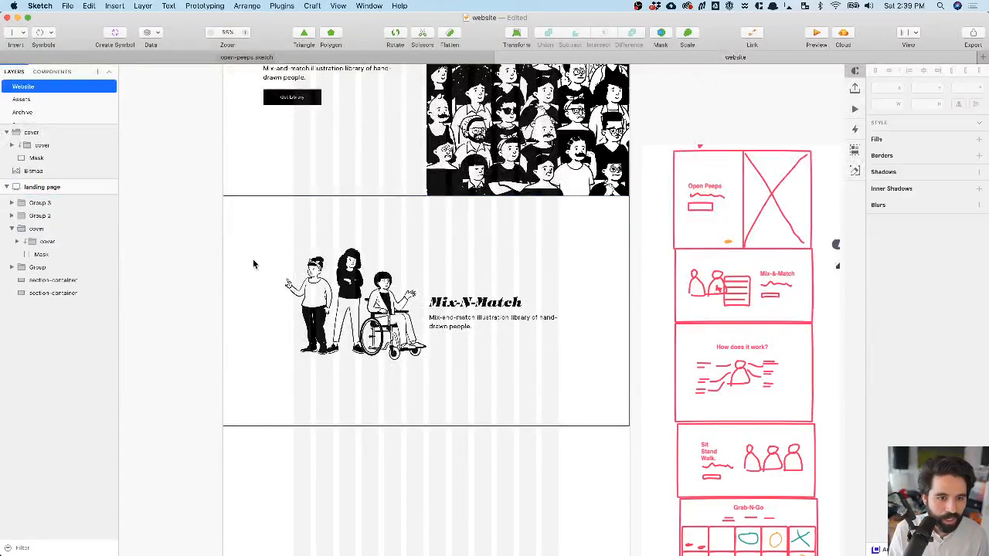
{"action": "left_click_drag", "start_coordinate": [194, 249], "coordinate": [641, 367]}
{"action": "left_click", "coordinate": [207, 257]}
- Align the peeps group and the Mix-N-Match text group to the vertical middle of the section container
{"action": "left_click", "coordinate": [352, 281]}
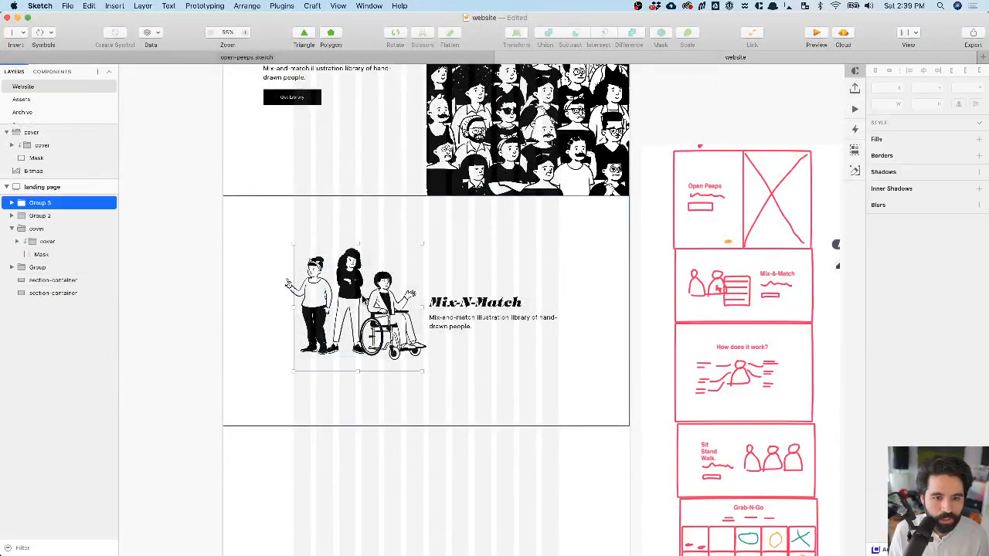
{"action": "left_click", "coordinate": [561, 264], "text": "shift"}
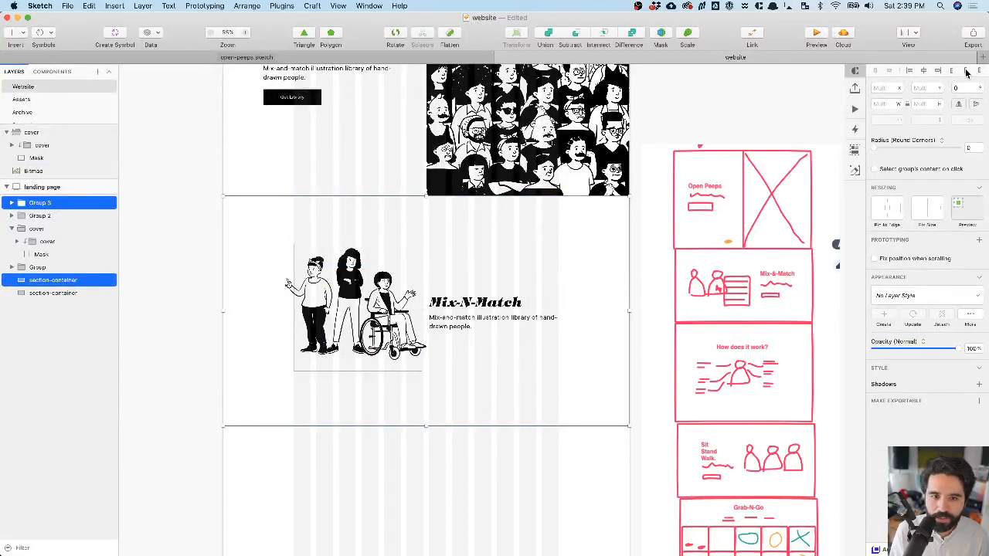
{"action": "left_click", "coordinate": [967, 73]}
{"action": "left_click", "coordinate": [536, 309]}
{"action": "left_click", "coordinate": [535, 266], "text": "shift"}
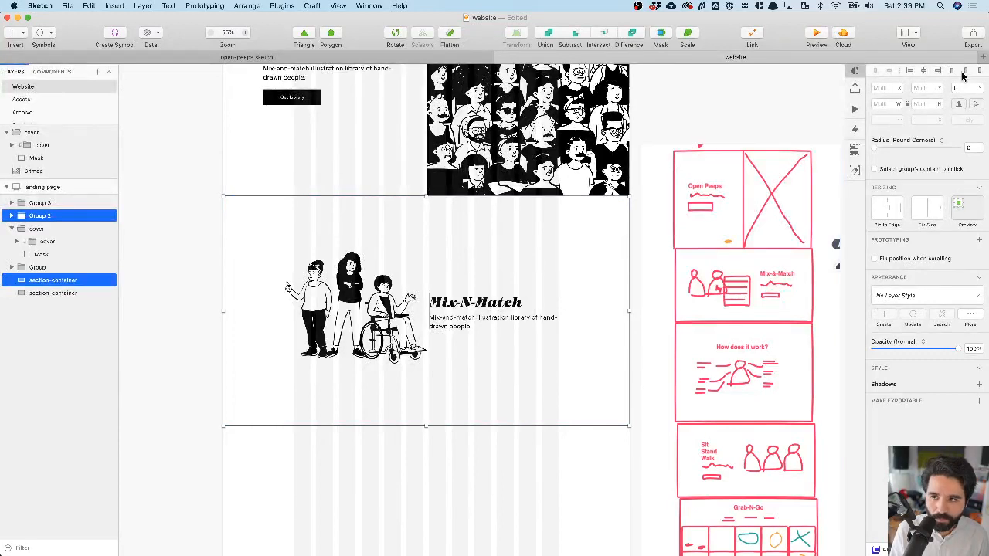
- Combine the peeps group and the Mix-N-Match text group into one group and rename it
{"action": "left_click_drag", "start_coordinate": [270, 493], "coordinate": [557, 276]}
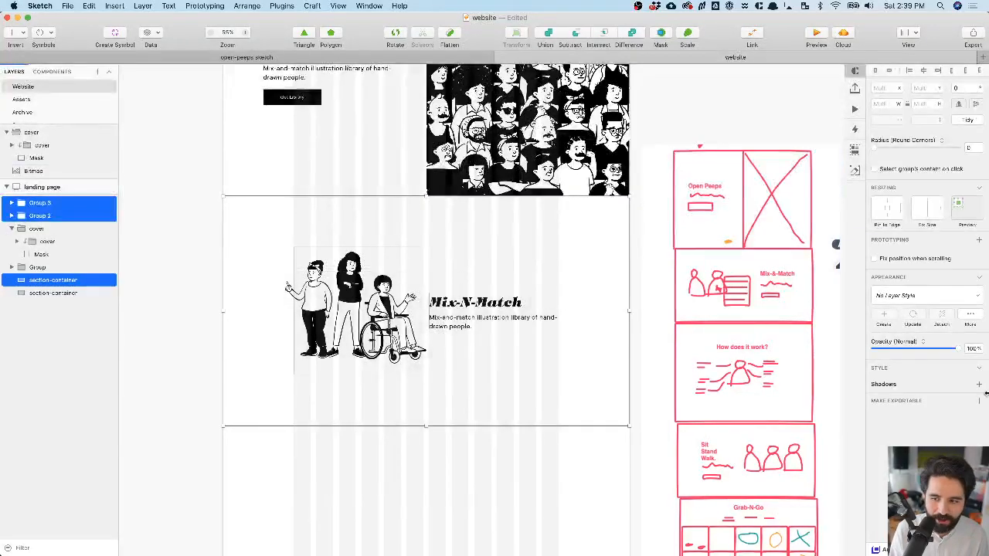
{"action": "left_click", "coordinate": [425, 455]}
{"action": "left_click", "coordinate": [392, 283]}
{"action": "key", "text": "super+g"}
{"action": "key", "text": "super+r"}
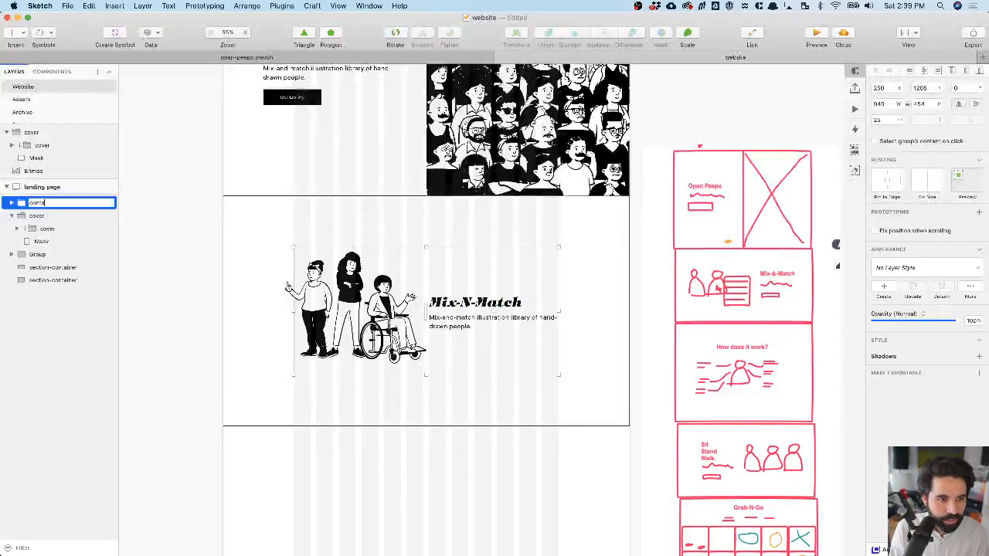
- Try to rename the Mix-N-Match section-container layer, and undo the rename
{"action": "left_click", "coordinate": [230, 314]}
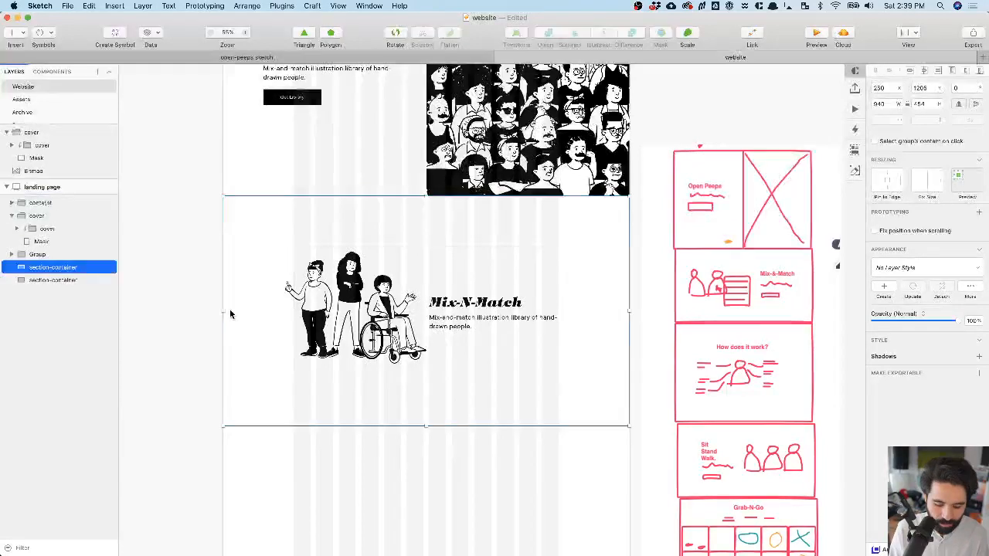
{"action": "key", "text": "super+r"}
{"action": "left_click", "coordinate": [322, 500]}
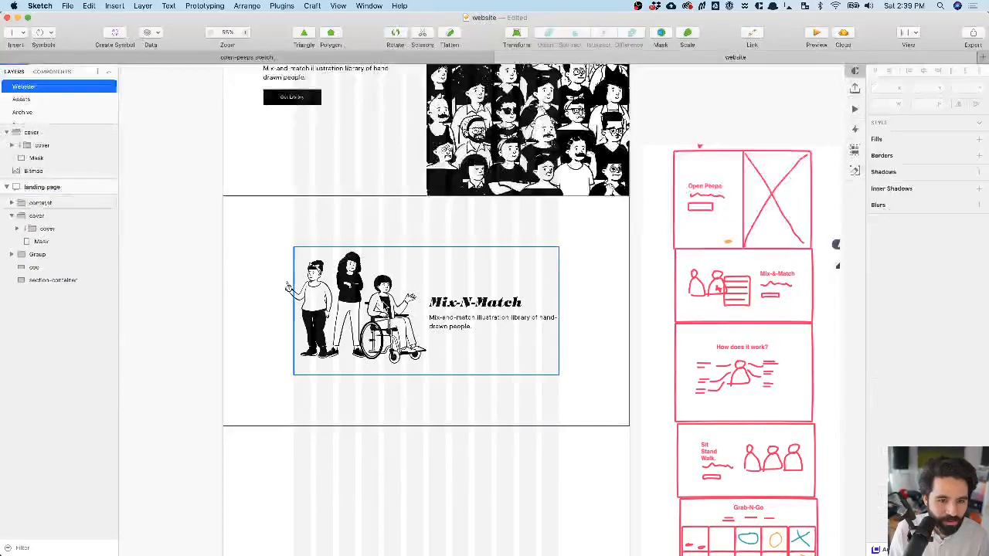
{"action": "left_click", "coordinate": [380, 325]}
{"action": "key", "text": "super+z"}
- Correct the name of the combined peeps and text group to content
{"action": "left_click", "coordinate": [46, 203]}
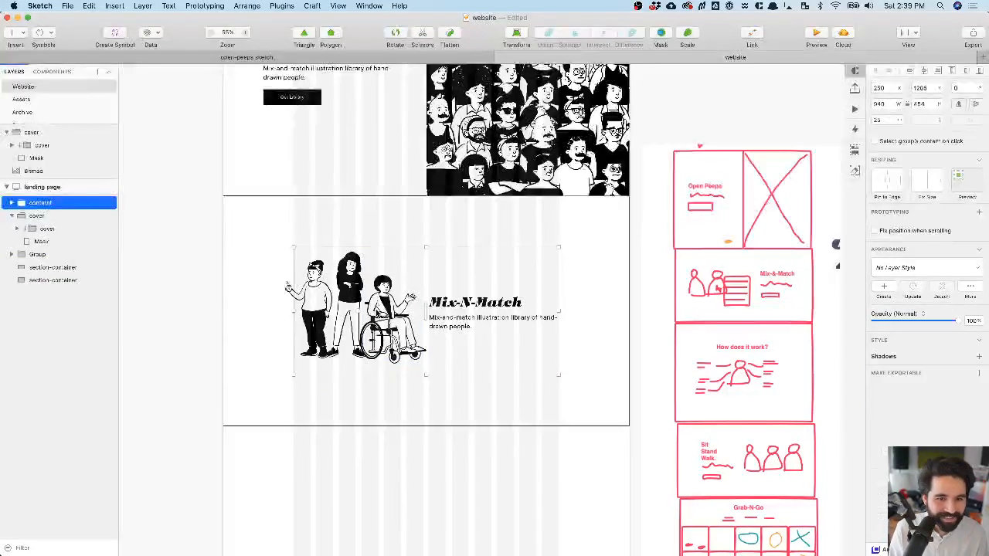
{"action": "key", "text": "super+r"}
{"action": "type", "text": "content"}
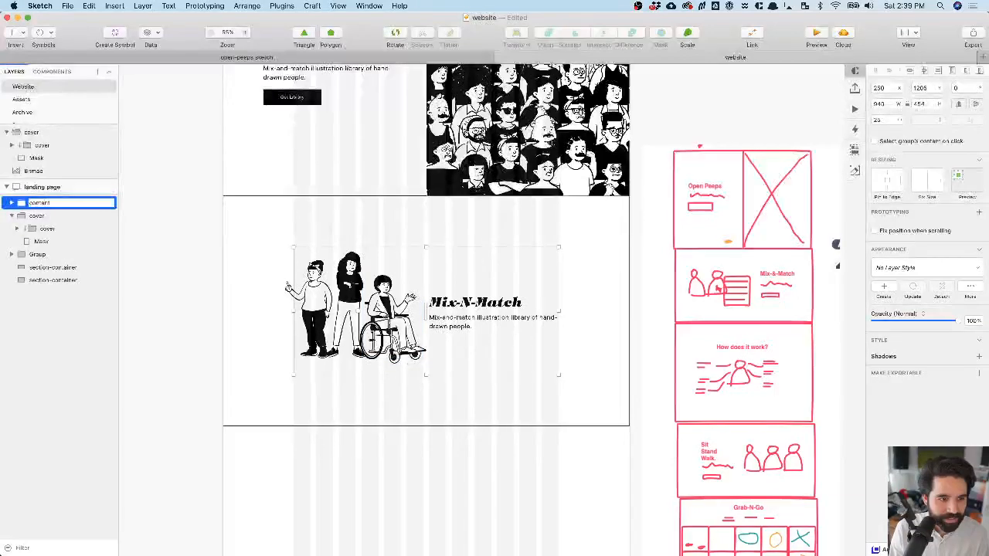
- Wrap the content group and its section-container in a padding group with 120 vertical padding, and measure the spacing around the content
{"action": "left_click", "coordinate": [422, 225], "text": "shift"}
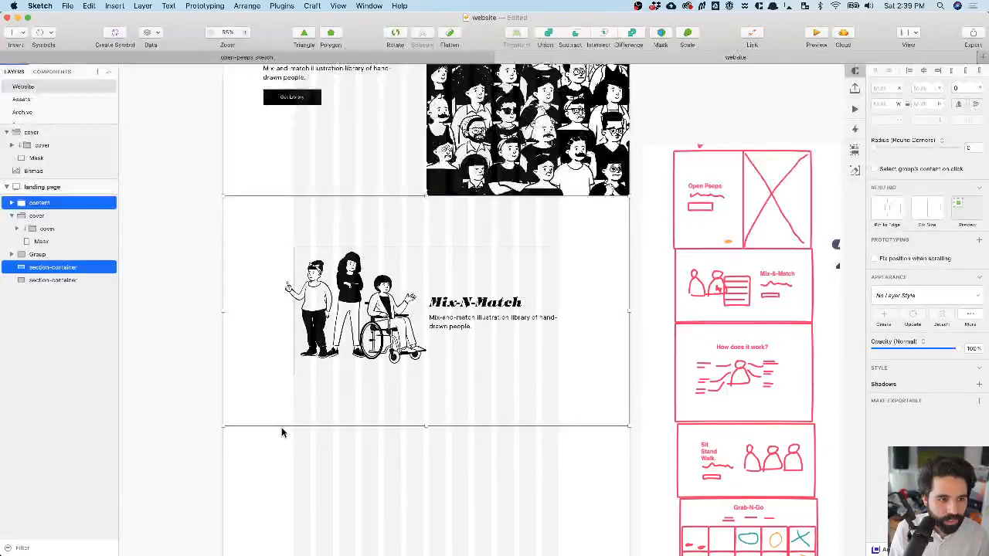
{"action": "left_click", "coordinate": [10, 215]}
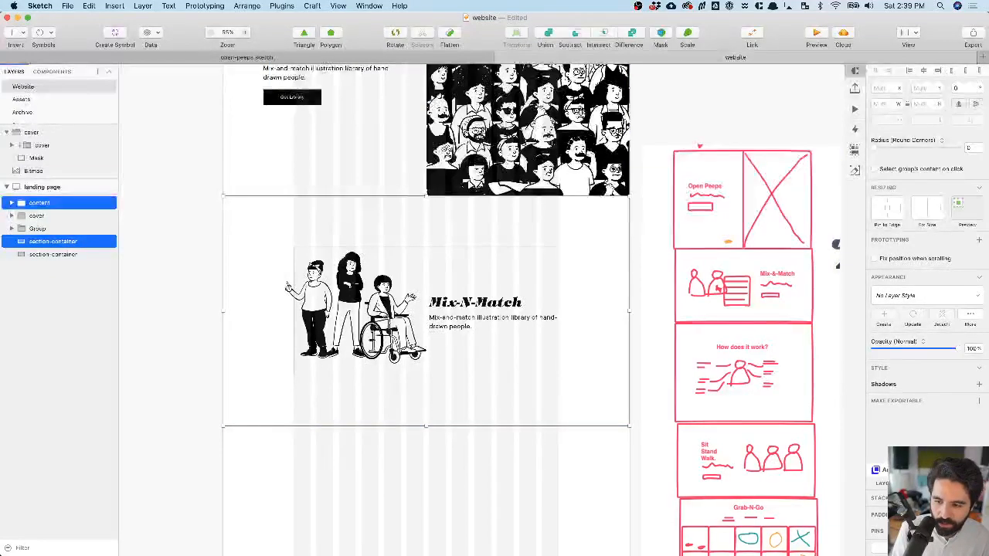
{"action": "left_click", "coordinate": [978, 514]}
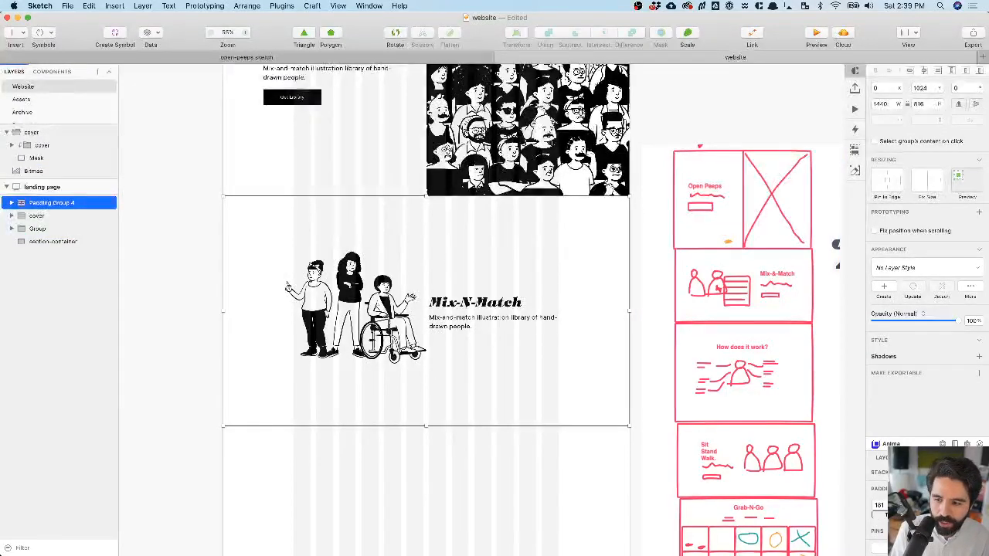
{"action": "left_click", "coordinate": [881, 505]}
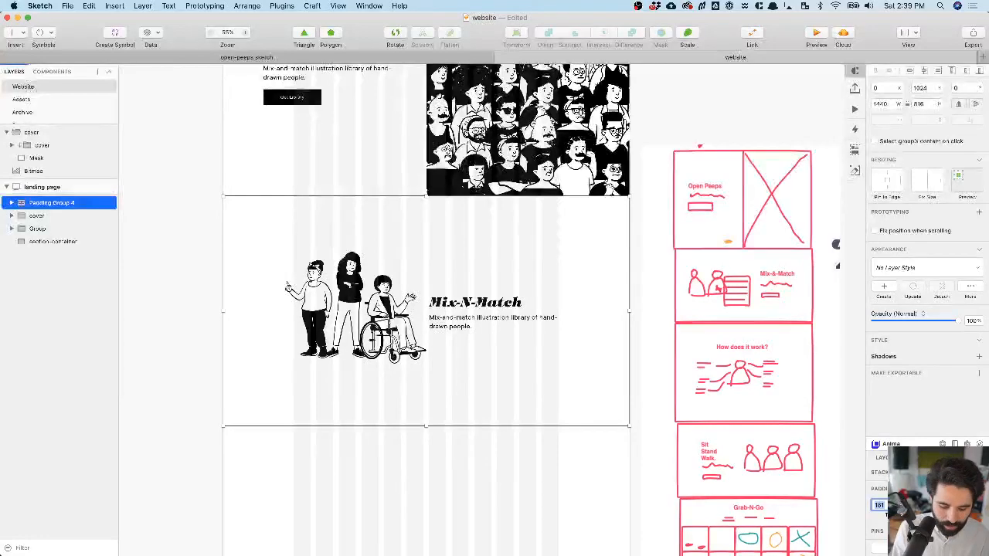
{"action": "type", "text": "120"}
{"action": "key", "text": "Return"}
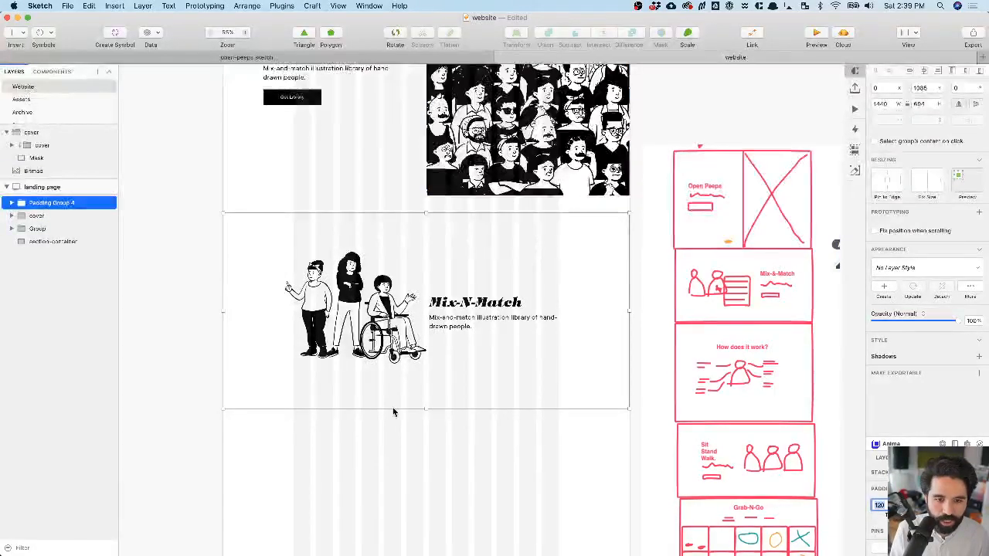
{"action": "scroll", "coordinate": [425, 272], "scroll_direction": "up", "scroll_amount": 3}
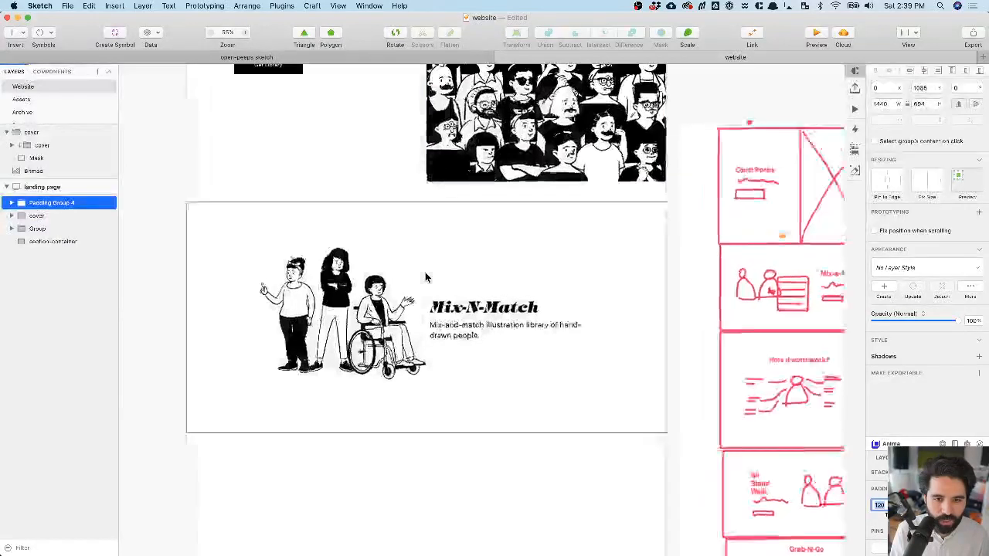
{"action": "double_click", "coordinate": [319, 274]}
{"action": "key", "text": "alt"}
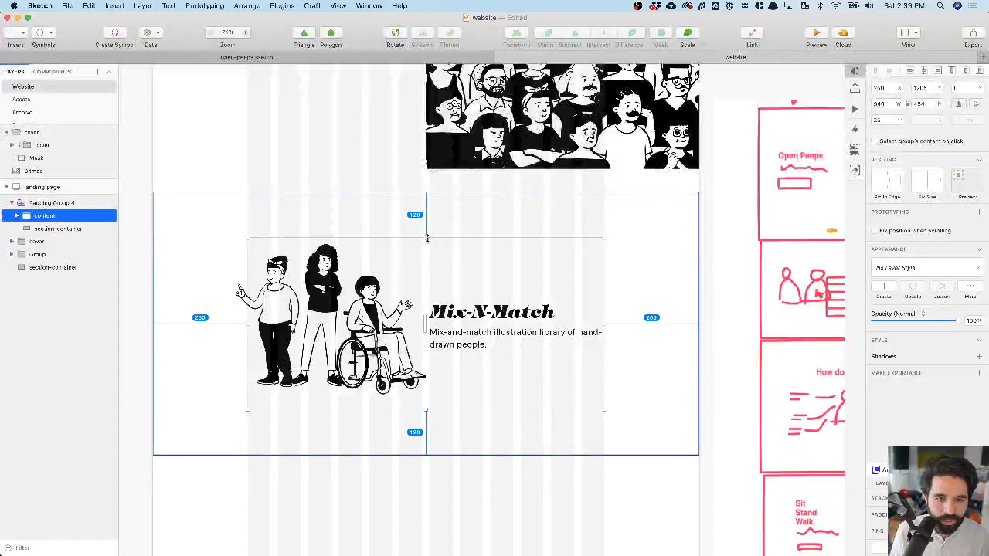
{"action": "left_click", "coordinate": [404, 507]}
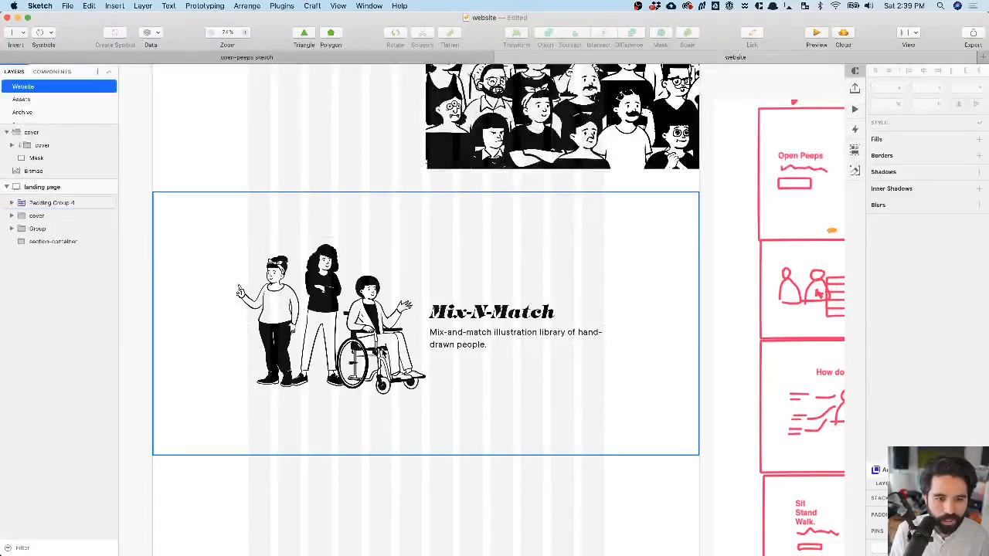
- Try a vertical padding of 80 on the Mix-N-Match padding group
{"action": "left_click", "coordinate": [481, 314]}
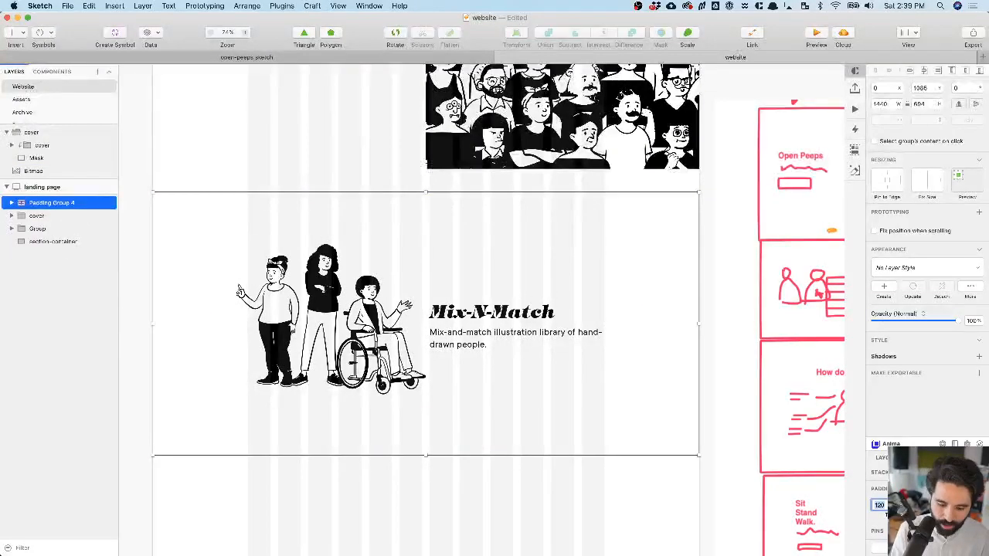
{"action": "type", "text": "80"}
{"action": "key", "text": "Return"}
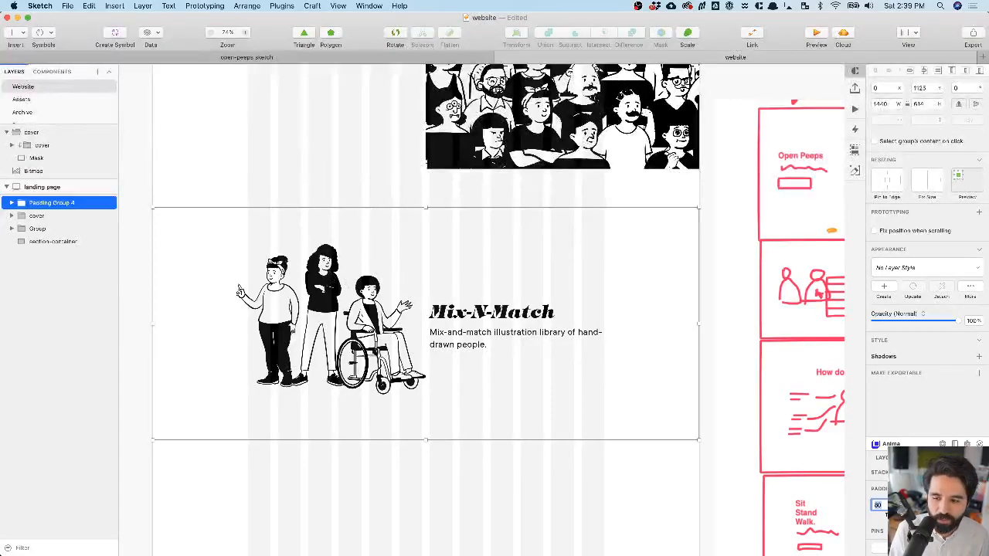
- Set the Mix-N-Match group's padding to 120 and place the section flush against the cover's lower edge
{"action": "type", "text": "120"}
{"action": "key", "text": "Return"}
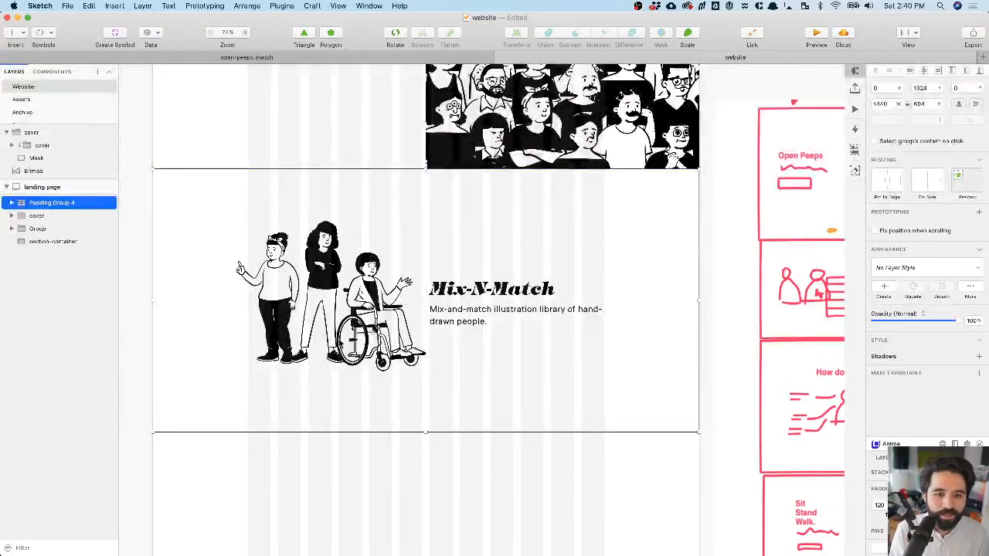
{"action": "scroll", "coordinate": [337, 339], "scroll_direction": "down", "scroll_amount": 5}
{"action": "scroll", "coordinate": [358, 378], "scroll_direction": "right", "scroll_amount": 1}
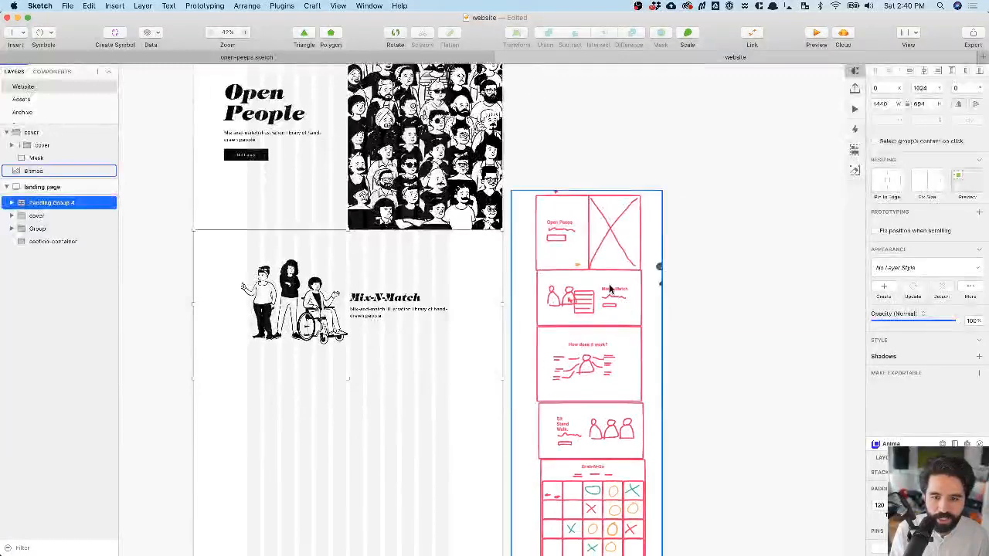
{"action": "scroll", "coordinate": [537, 323], "scroll_direction": "up", "scroll_amount": 5}
{"action": "scroll", "coordinate": [537, 323], "scroll_direction": "down", "scroll_amount": 5}
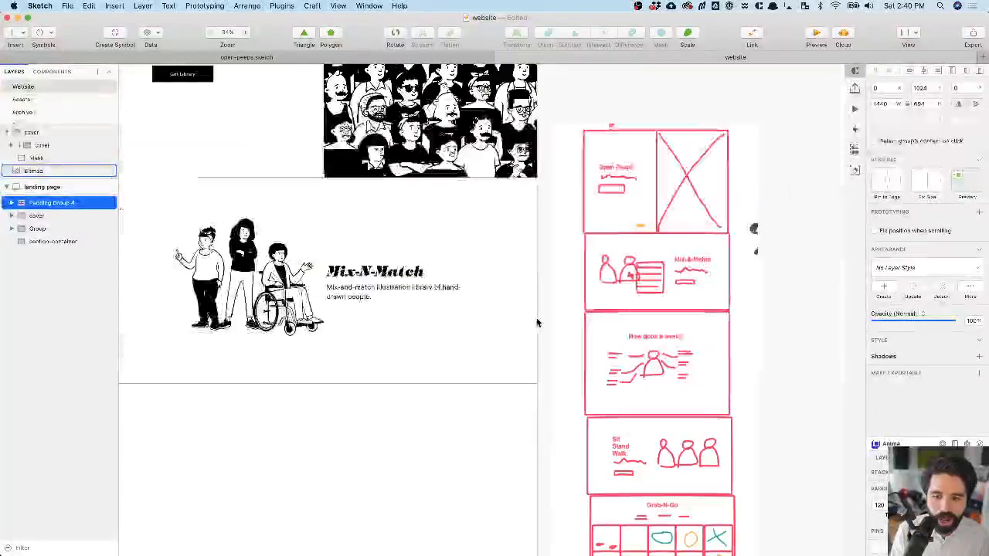
{"action": "scroll", "coordinate": [311, 361], "scroll_direction": "up", "scroll_amount": 1}
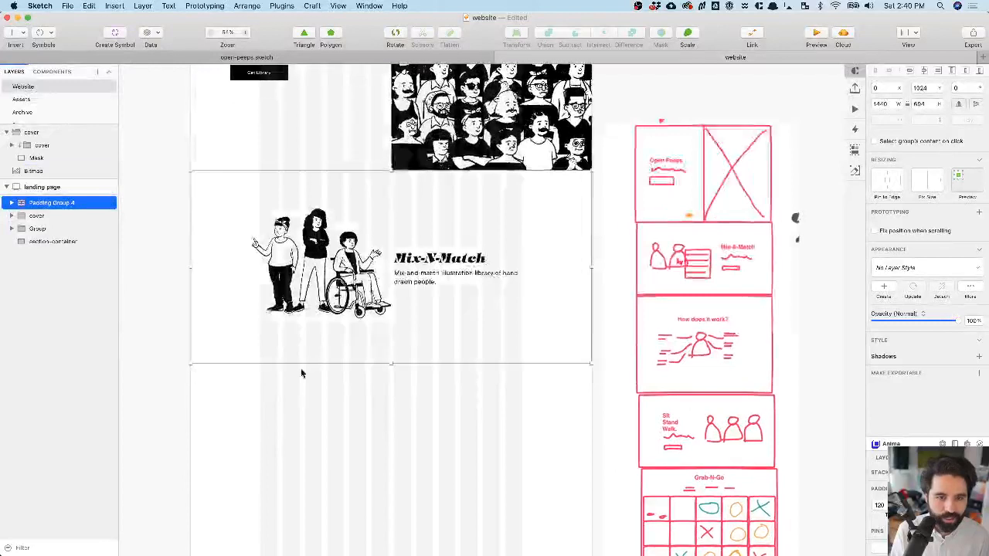
{"action": "left_click", "coordinate": [301, 386]}
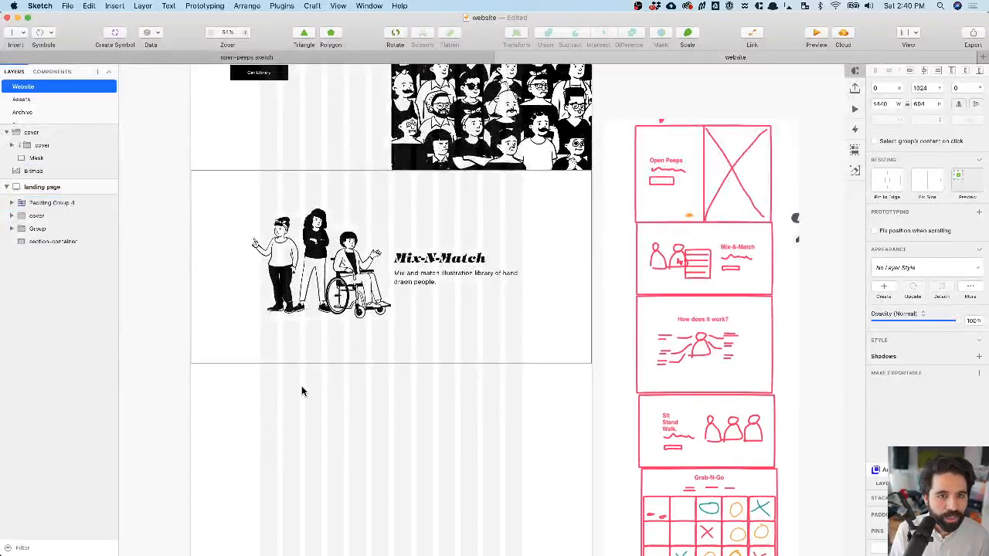
- Copy the Create a Character figure with its arrows and explanation labels from the open-peeps.sketch document
{"action": "left_click", "coordinate": [265, 62]}
{"action": "scroll", "coordinate": [427, 185], "scroll_direction": "down", "scroll_amount": 5}
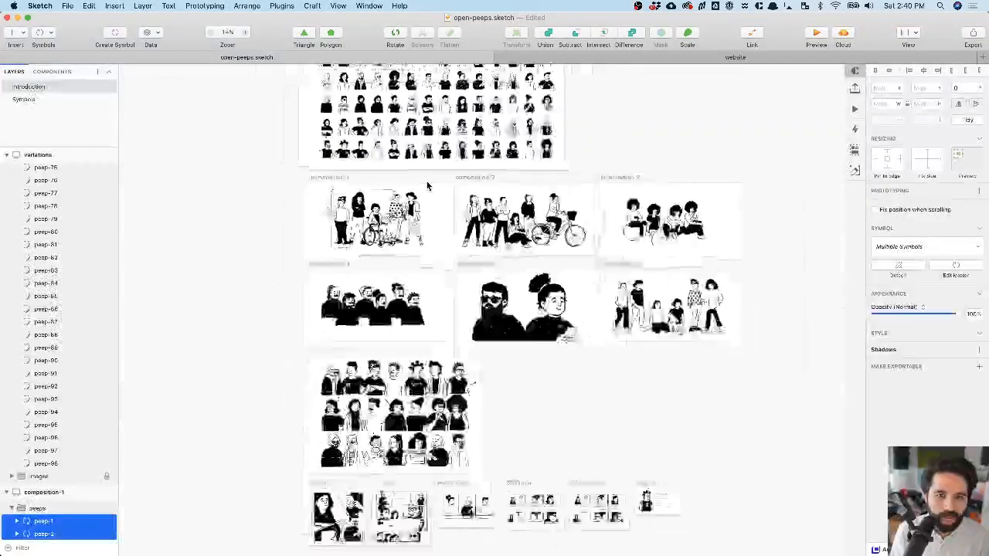
{"action": "scroll", "coordinate": [427, 185], "scroll_direction": "left", "scroll_amount": 1}
{"action": "scroll", "coordinate": [338, 159], "scroll_direction": "up", "scroll_amount": 5}
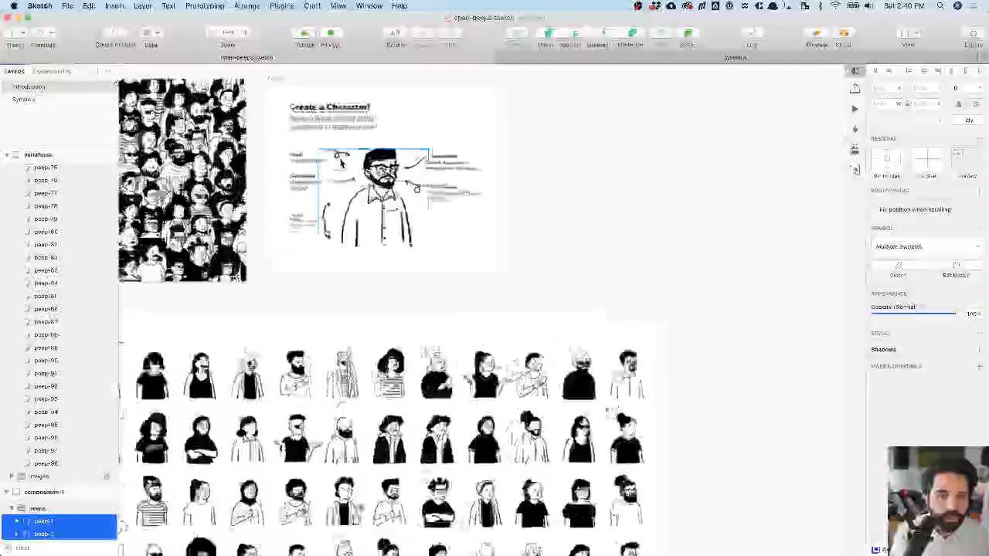
{"action": "left_click", "coordinate": [300, 263]}
{"action": "left_click", "coordinate": [495, 168]}
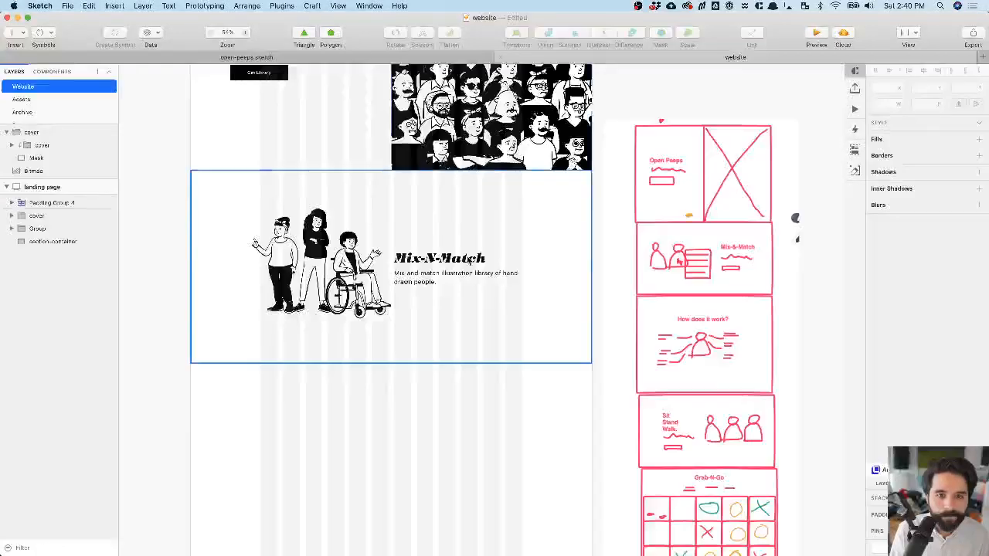
- Paste the character explanation artwork into the website document's landing page, group it, and place it below the Mix-N-Match section
{"action": "left_click", "coordinate": [597, 58]}
{"action": "scroll", "coordinate": [439, 317], "scroll_direction": "down", "scroll_amount": 4}
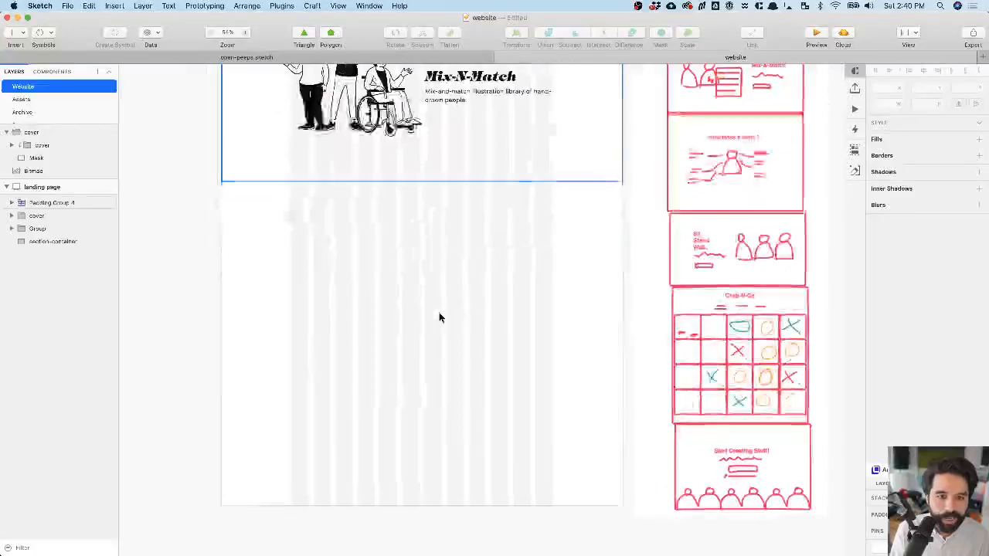
{"action": "left_click", "coordinate": [430, 173]}
{"action": "scroll", "coordinate": [383, 236], "scroll_direction": "down", "scroll_amount": 5}
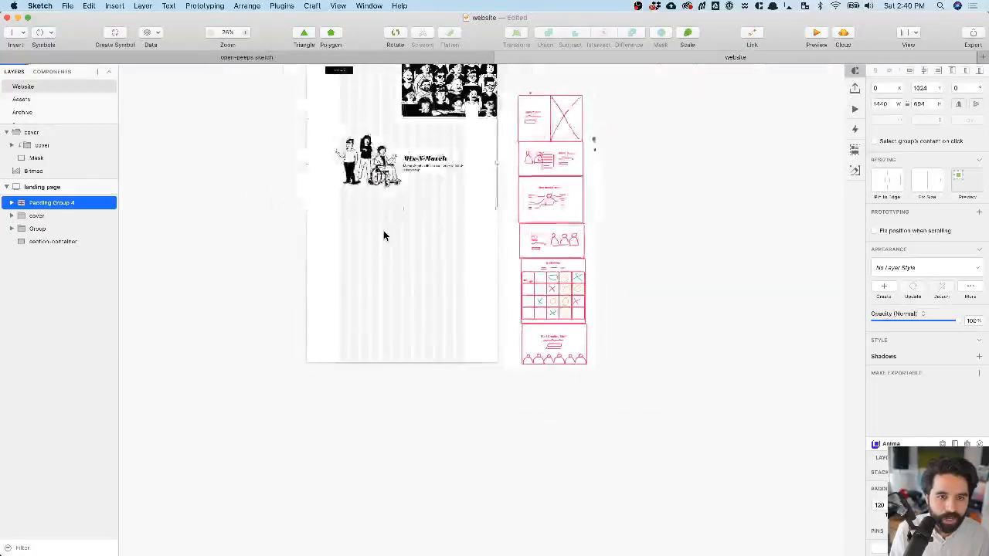
{"action": "double_click", "coordinate": [322, 170]}
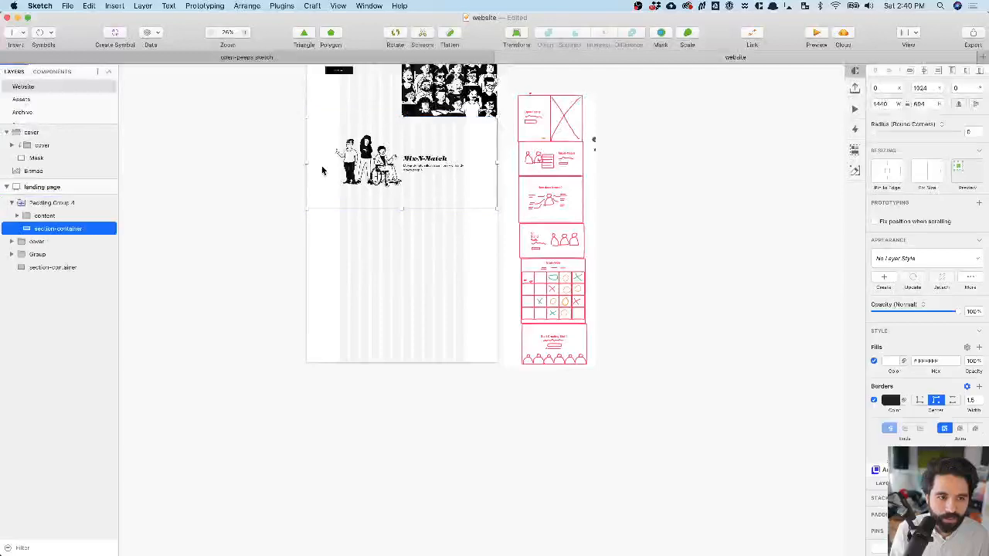
{"action": "left_click", "coordinate": [316, 261]}
{"action": "key", "text": "super+v"}
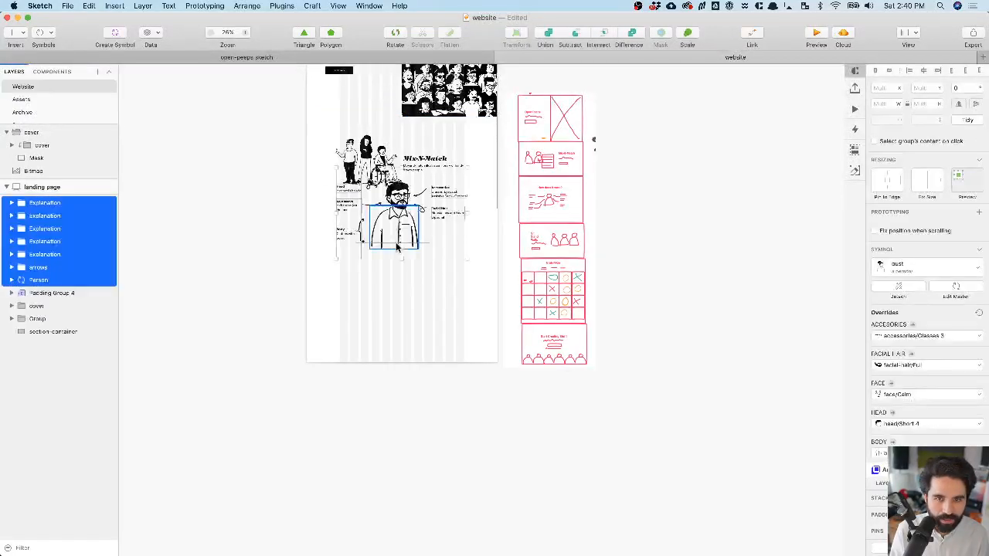
{"action": "key", "text": "super+g"}
{"action": "left_click_drag", "start_coordinate": [401, 236], "coordinate": [395, 328]}
- Duplicate the Mix-N-Match section-container and place the copy directly below that section
{"action": "left_click", "coordinate": [331, 199], "text": "super"}
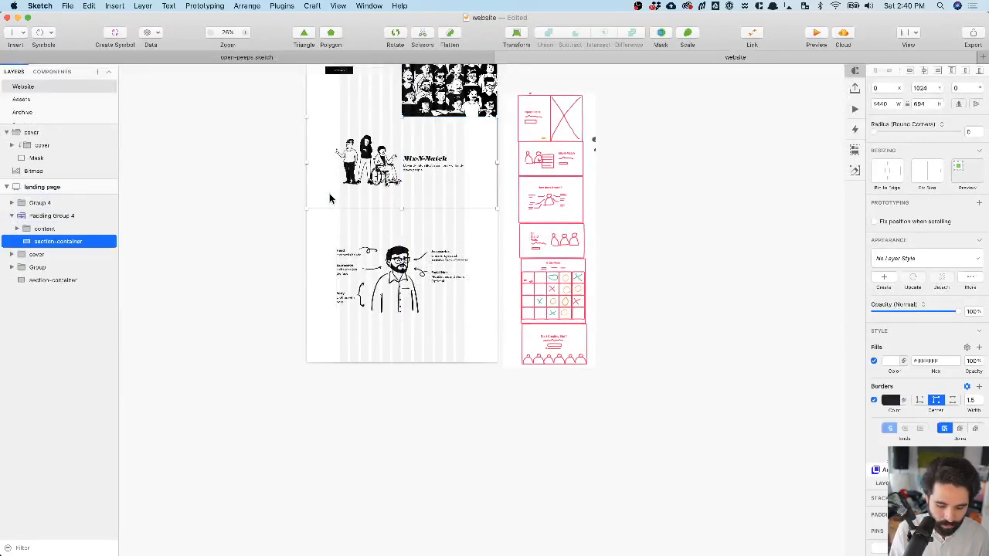
{"action": "left_click", "coordinate": [258, 298]}
{"action": "left_click", "coordinate": [379, 286]}
{"action": "key", "text": "super+v"}
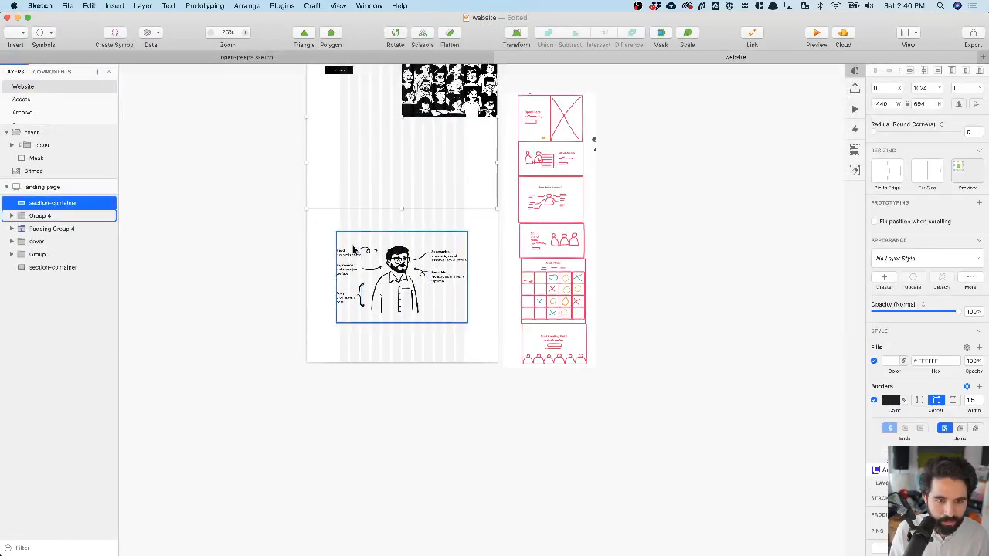
{"action": "left_click_drag", "start_coordinate": [364, 188], "coordinate": [377, 281]}
{"action": "scroll", "coordinate": [349, 247], "scroll_direction": "up", "scroll_amount": 3}
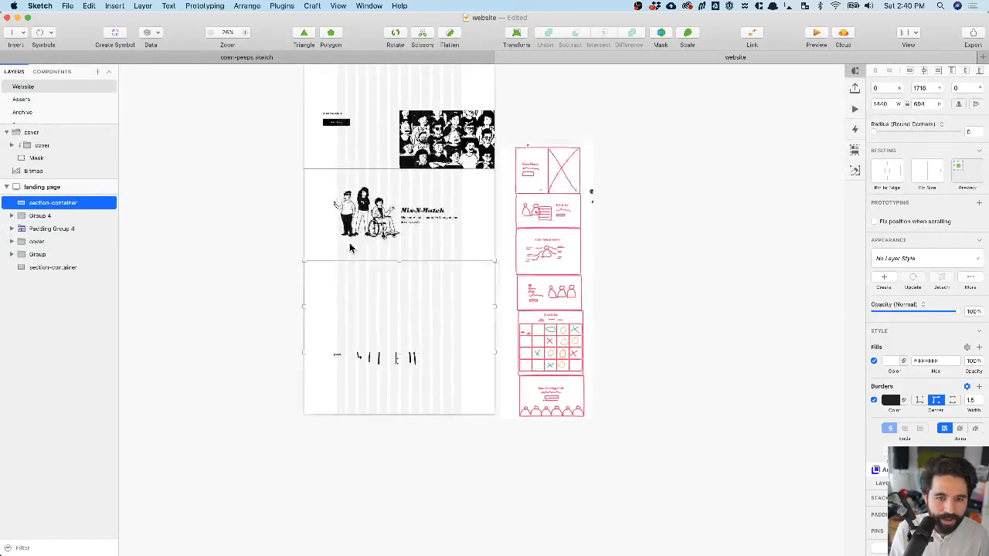
- Extend the new section-container downward to a height of about 990 px and send it behind the character artwork
{"action": "left_click_drag", "start_coordinate": [398, 352], "coordinate": [398, 393]}
{"action": "key", "text": "ctrl+alt+super+Down"}
{"action": "scroll", "coordinate": [279, 319], "scroll_direction": "up", "scroll_amount": 5}
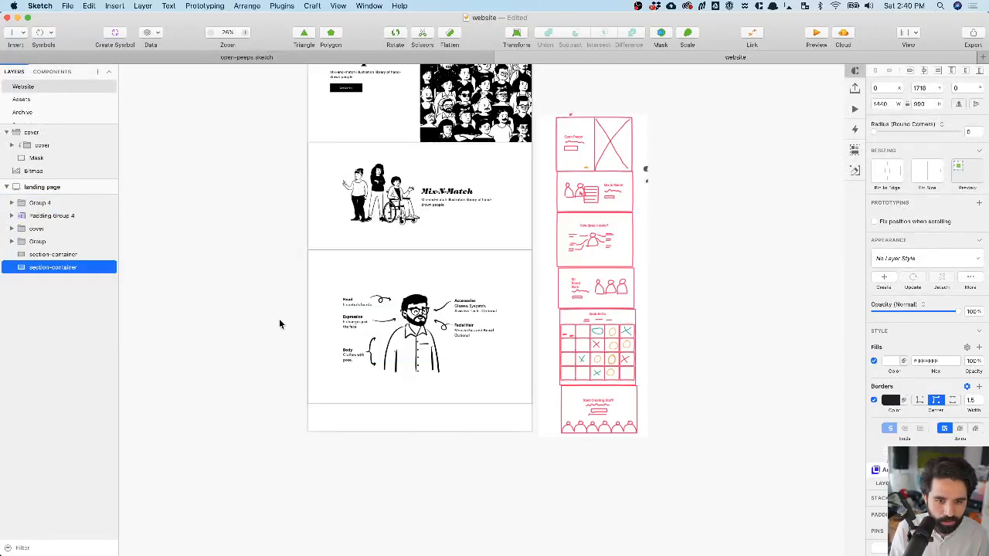
- Move the character explanation group inside its section so its left edge lines up with the first grid column at X 250
{"action": "left_click", "coordinate": [531, 328]}
{"action": "scroll", "coordinate": [530, 326], "scroll_direction": "up", "scroll_amount": 3}
{"action": "scroll", "coordinate": [502, 317], "scroll_direction": "right", "scroll_amount": 3}
{"action": "scroll", "coordinate": [502, 317], "scroll_direction": "down", "scroll_amount": 3}
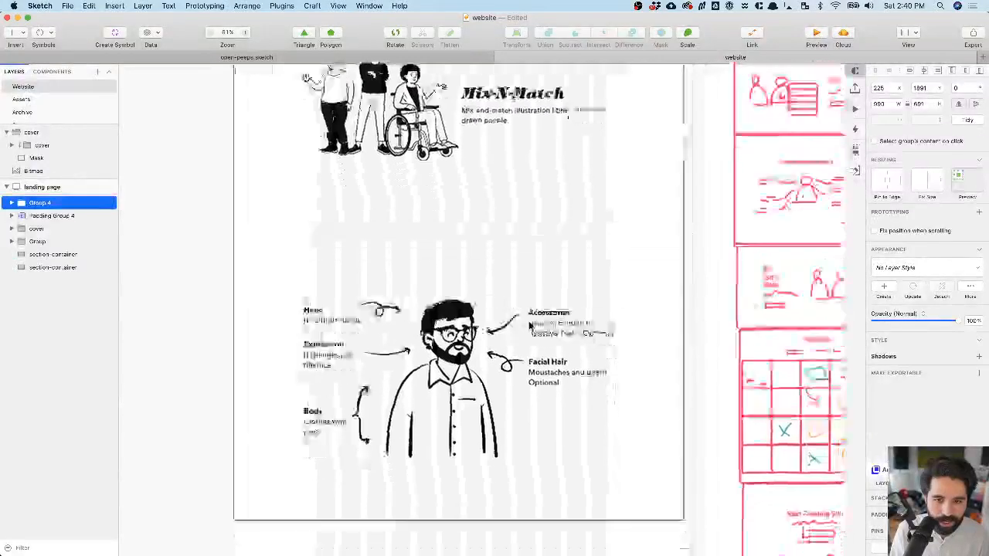
{"action": "scroll", "coordinate": [439, 128], "scroll_direction": "up", "scroll_amount": 5}
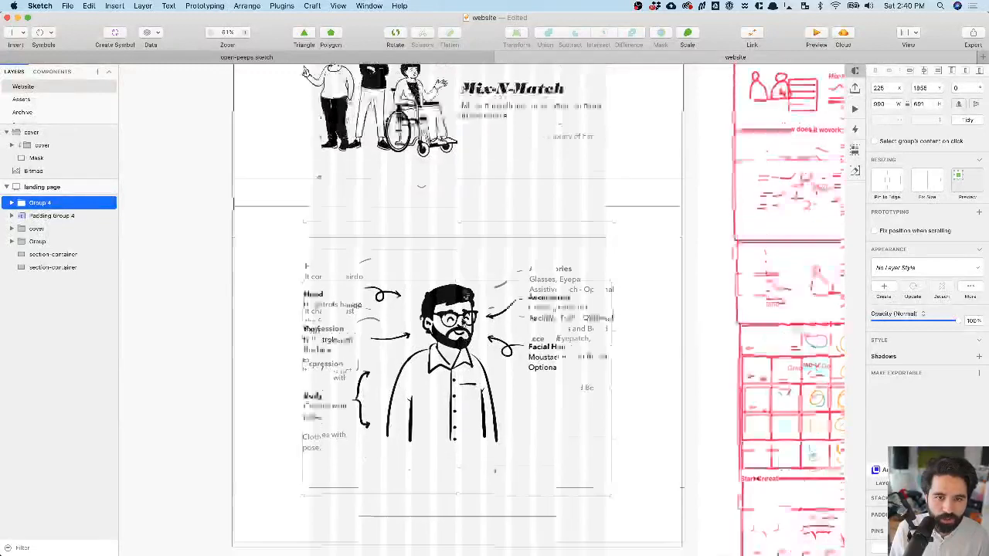
{"action": "scroll", "coordinate": [438, 128], "scroll_direction": "down", "scroll_amount": 7}
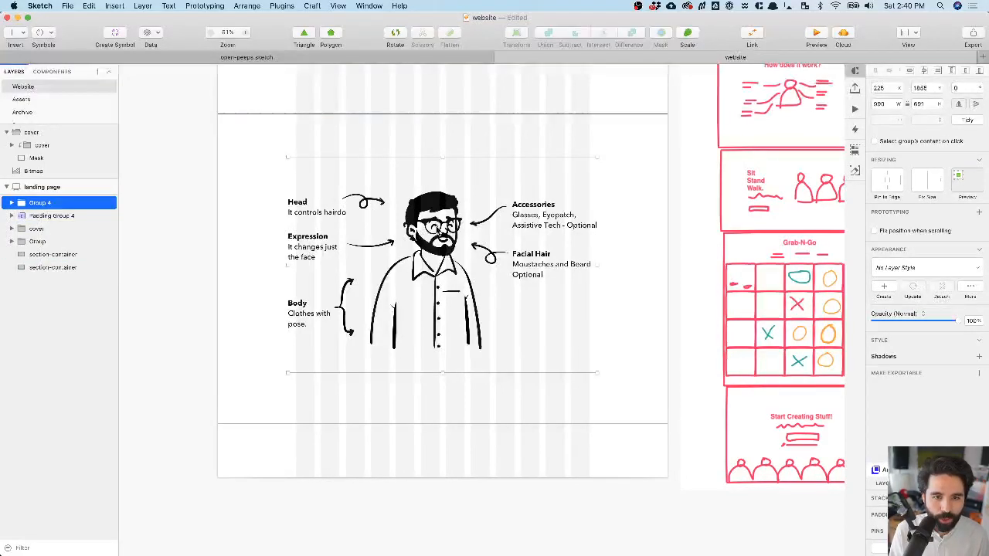
{"action": "left_click_drag", "start_coordinate": [435, 210], "coordinate": [443, 210]}
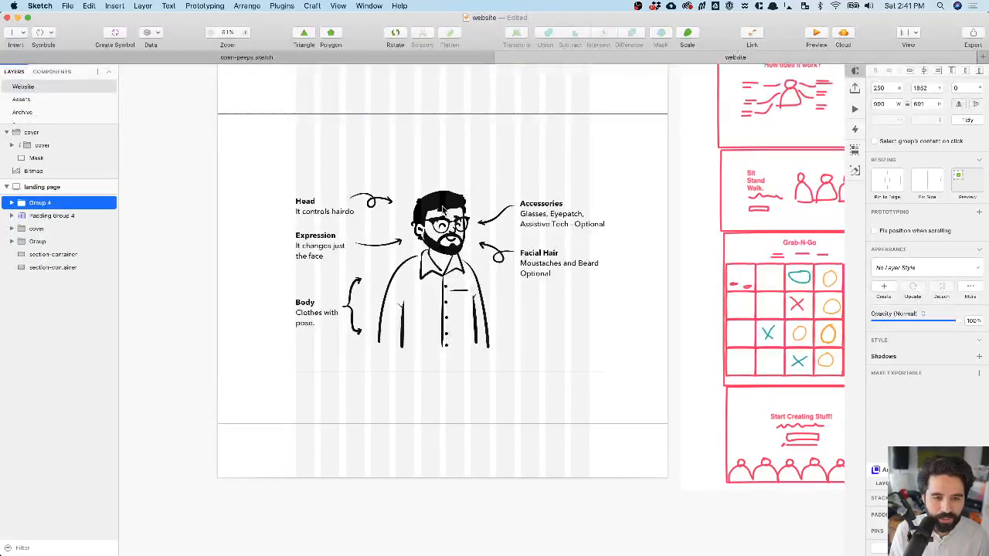
{"action": "left_click", "coordinate": [352, 460]}
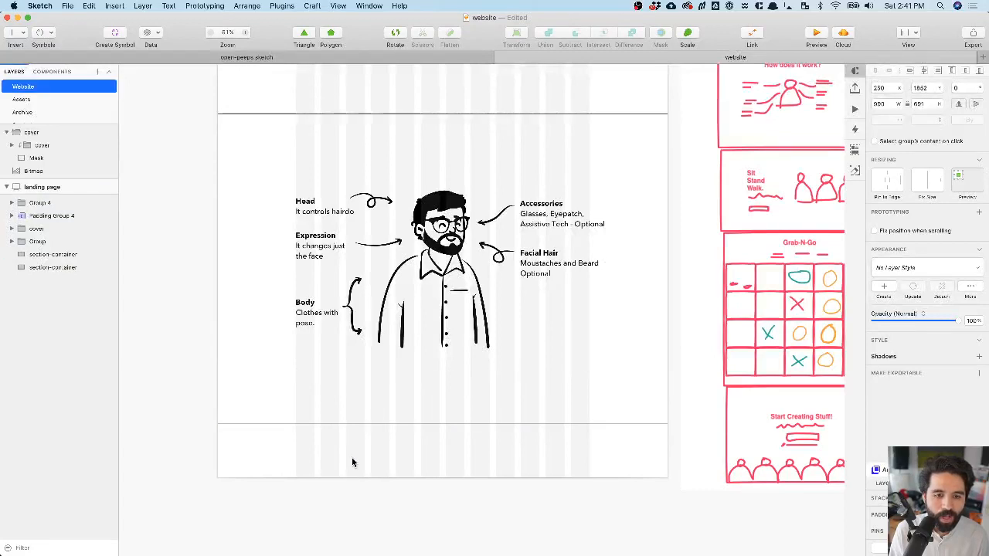
- Change the titles and descriptions of all five character explanations to TT Commons, the typeface of the Mix-N-Match subtitle
{"action": "left_click", "coordinate": [311, 319], "text": "super"}
{"action": "scroll", "coordinate": [305, 306], "scroll_direction": "up", "scroll_amount": 5}
{"action": "left_click", "coordinate": [472, 214], "text": "super"}
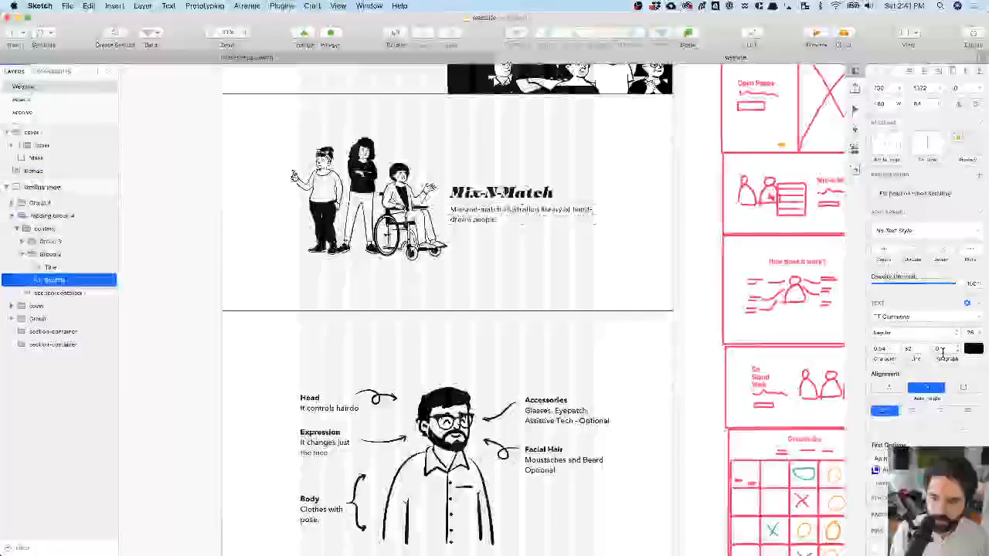
{"action": "scroll", "coordinate": [572, 386], "scroll_direction": "down", "scroll_amount": 5}
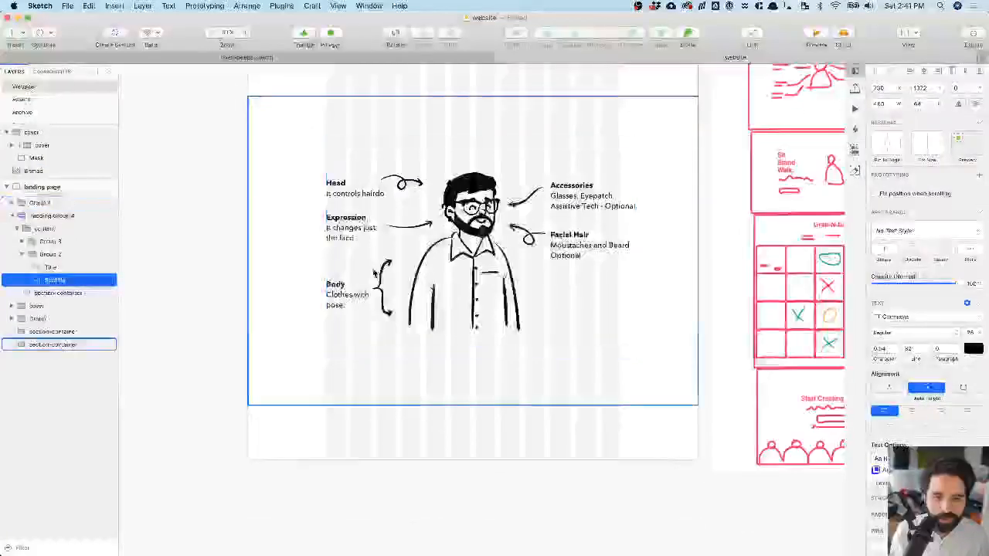
{"action": "left_click", "coordinate": [337, 286], "text": "super"}
{"action": "left_click", "coordinate": [343, 305], "text": "shift+super"}
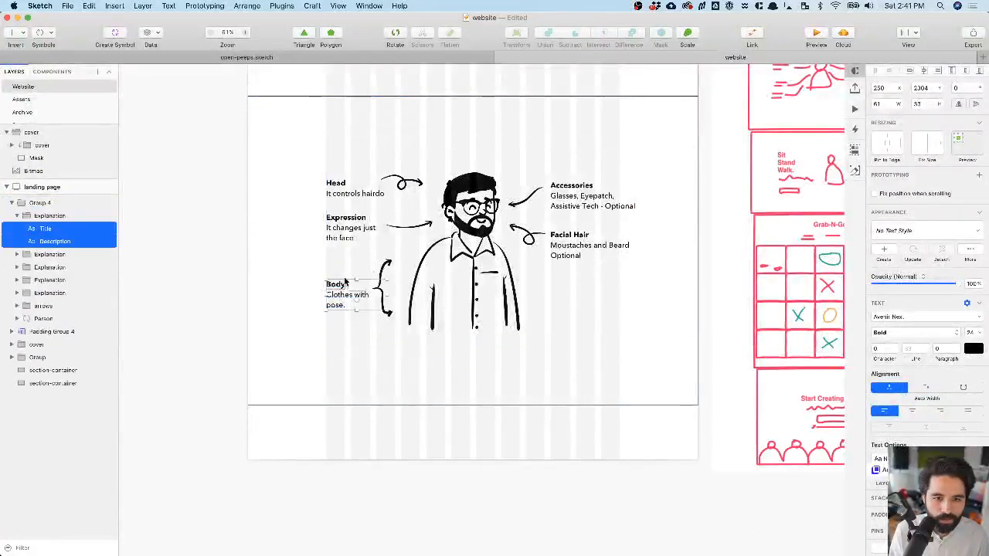
{"action": "left_click", "coordinate": [359, 231], "text": "shift+super"}
{"action": "left_click", "coordinate": [357, 218], "text": "shift+super"}
{"action": "left_click", "coordinate": [357, 195], "text": "shift+super"}
{"action": "left_click", "coordinate": [336, 184], "text": "shift+super"}
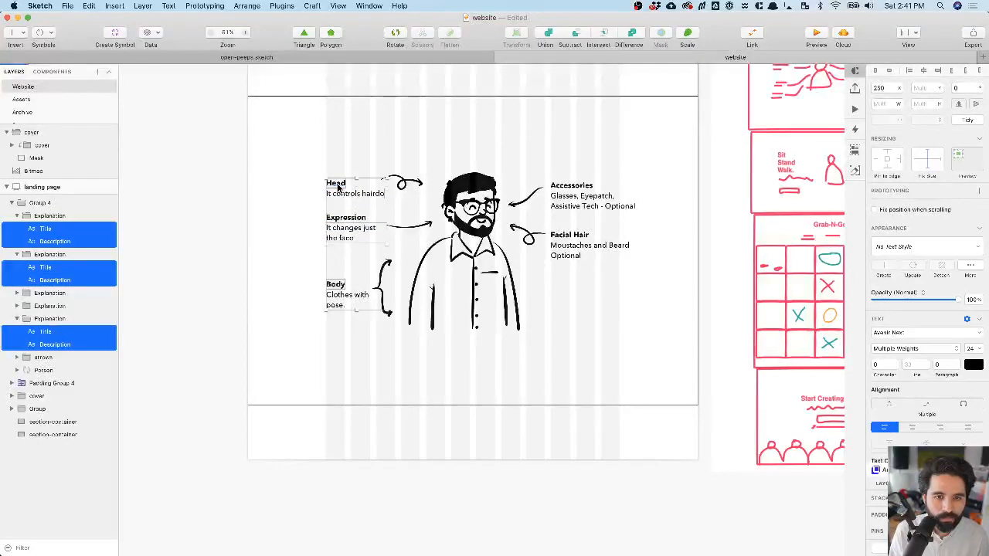
{"action": "left_click", "coordinate": [568, 189], "text": "shift+super"}
{"action": "left_click", "coordinate": [572, 201], "text": "shift+super"}
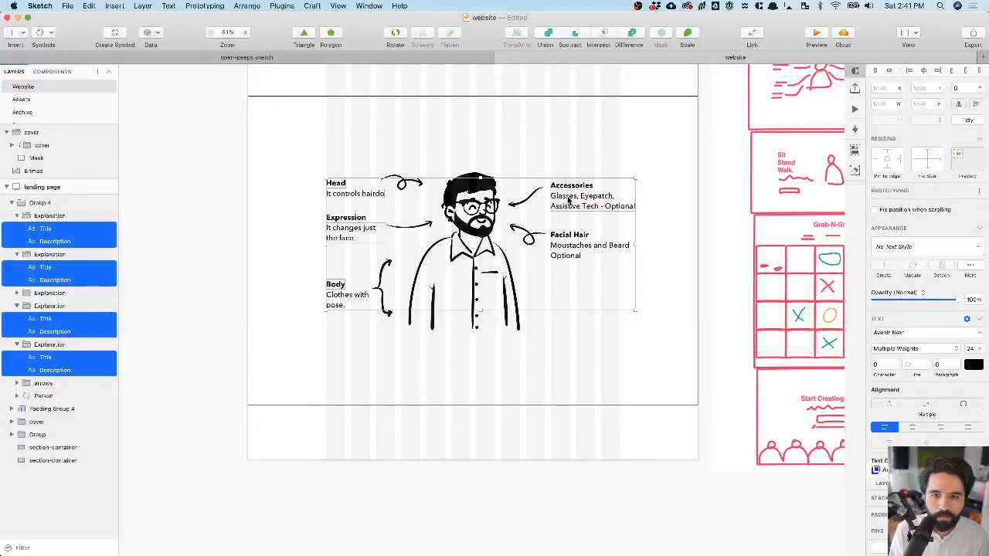
{"action": "left_click", "coordinate": [569, 247], "text": "shift+super"}
{"action": "left_click", "coordinate": [567, 238], "text": "shift+super"}
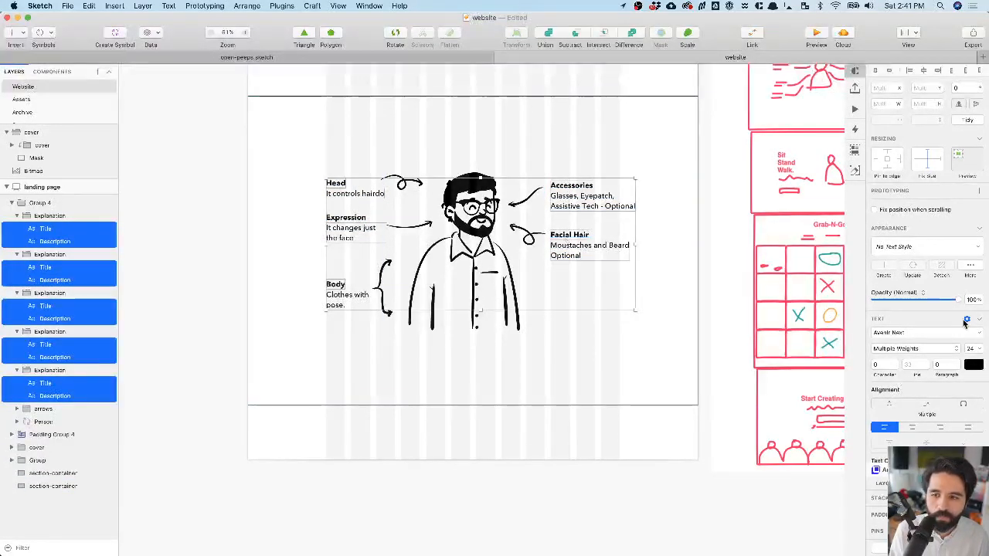
{"action": "left_click", "coordinate": [894, 333]}
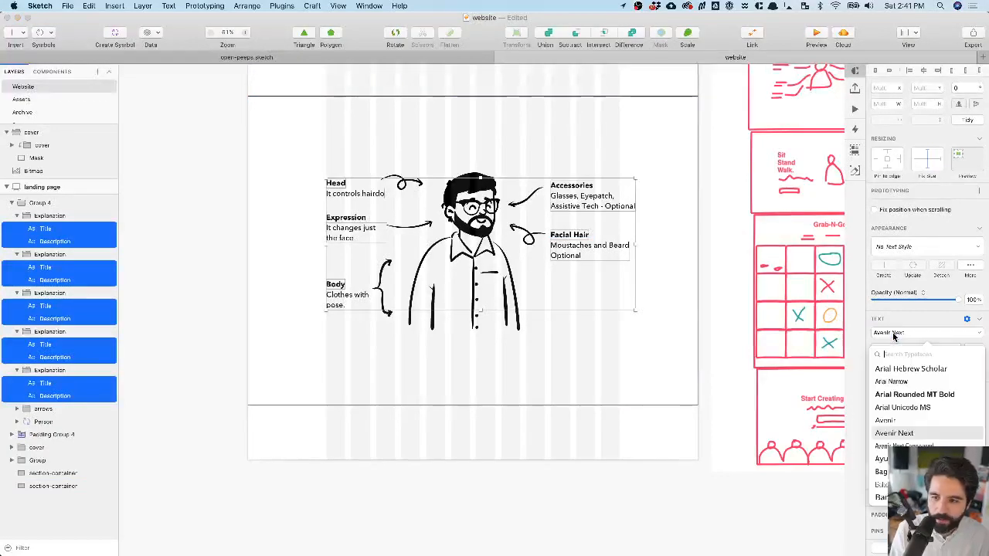
{"action": "type", "text": "tt"}
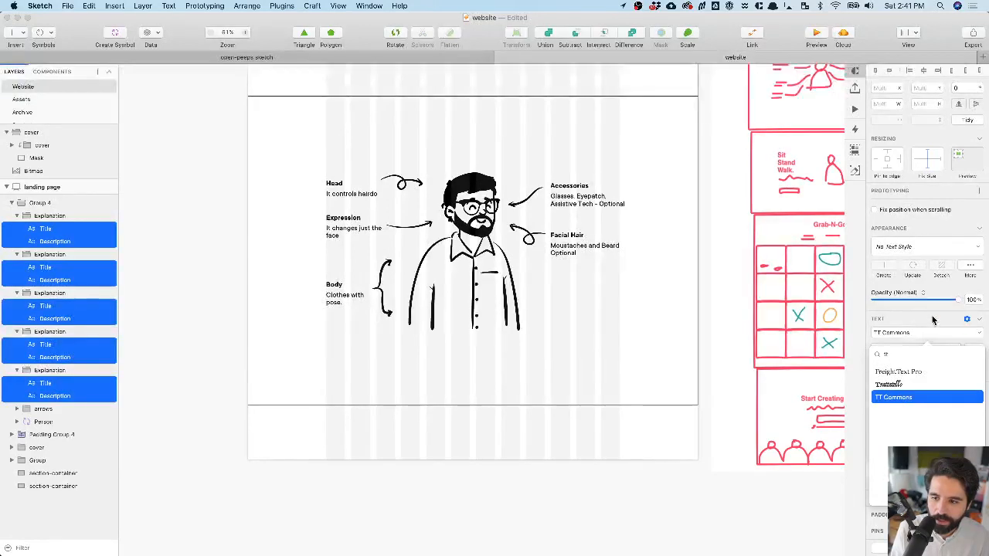
{"action": "key", "text": "Return"}
- Set the font size of all the explanation titles and descriptions to 18
{"action": "left_click", "coordinate": [972, 349]}
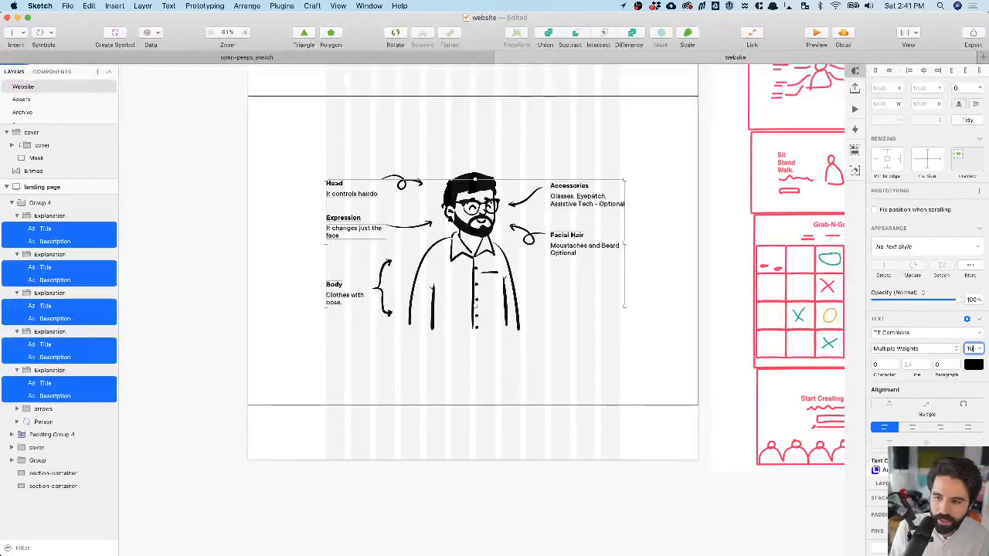
{"action": "type", "text": "16"}
{"action": "key", "text": "Return"}
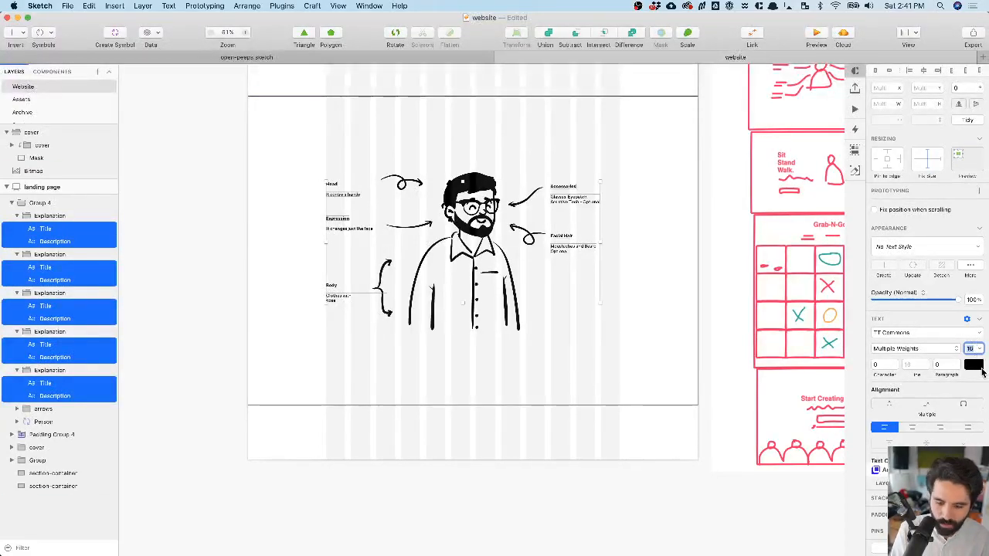
{"action": "type", "text": "18"}
{"action": "key", "text": "Return"}
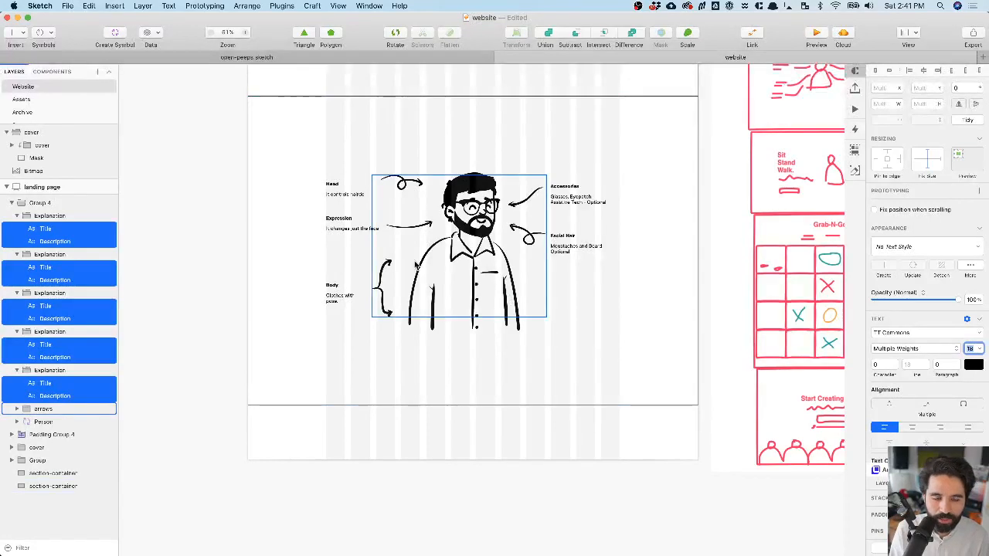
{"action": "scroll", "coordinate": [416, 265], "scroll_direction": "up", "scroll_amount": 3}
{"action": "left_click", "coordinate": [487, 282]}
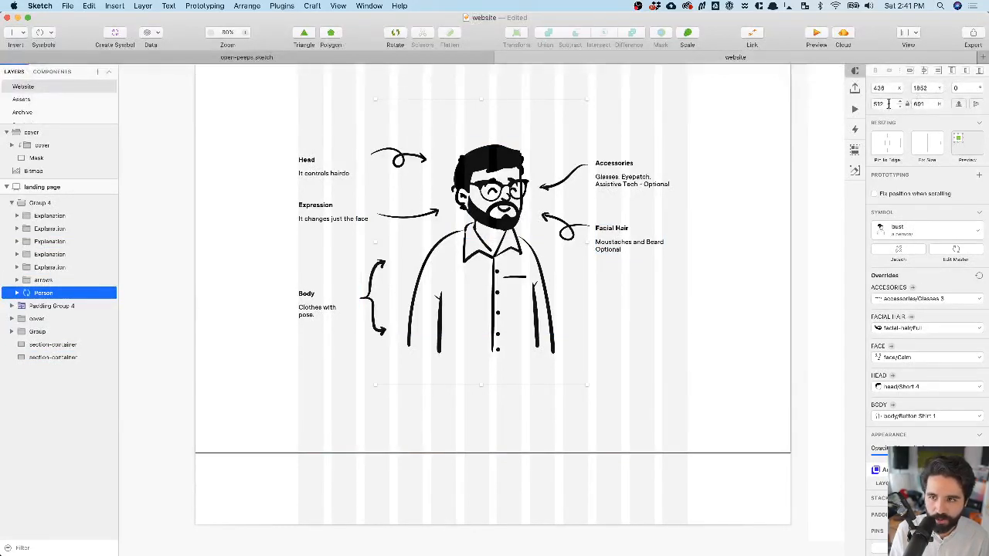
{"action": "left_click", "coordinate": [455, 478]}
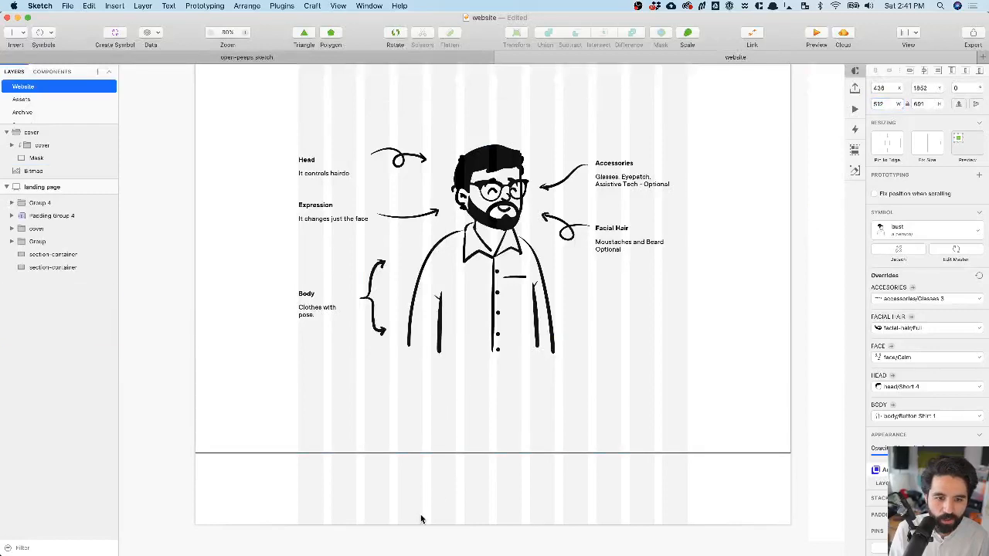
{"action": "left_click_drag", "start_coordinate": [375, 478], "coordinate": [566, 124]}
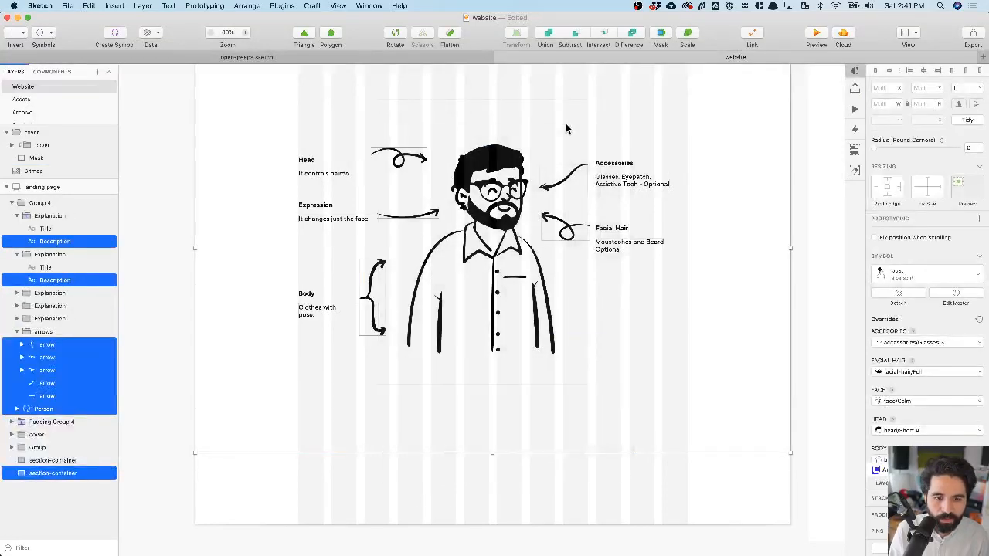
{"action": "right_click", "coordinate": [474, 530]}
{"action": "left_click", "coordinate": [479, 437]}
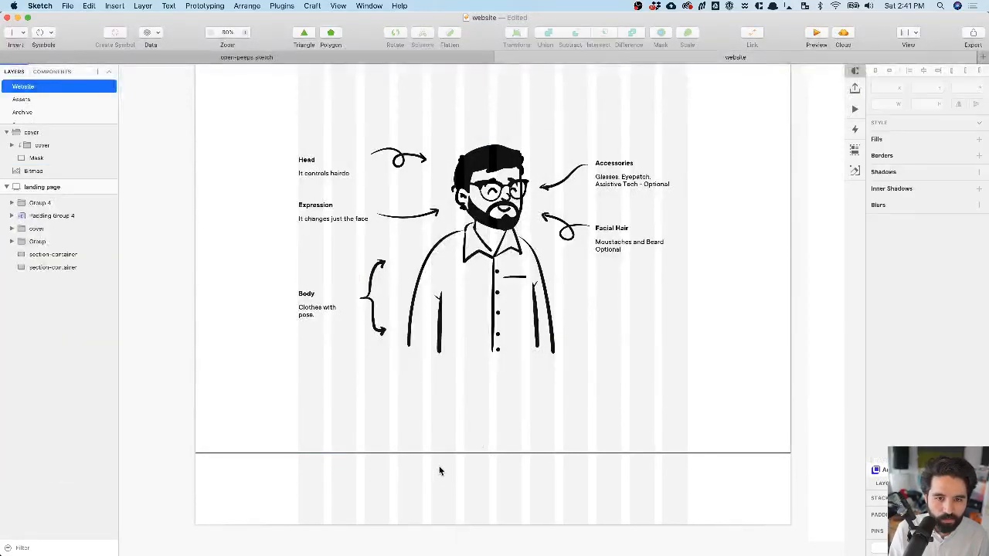
- Group the arrows with the Person symbol and scale that group down to about 446 × 553 px
{"action": "double_click", "coordinate": [430, 157]}
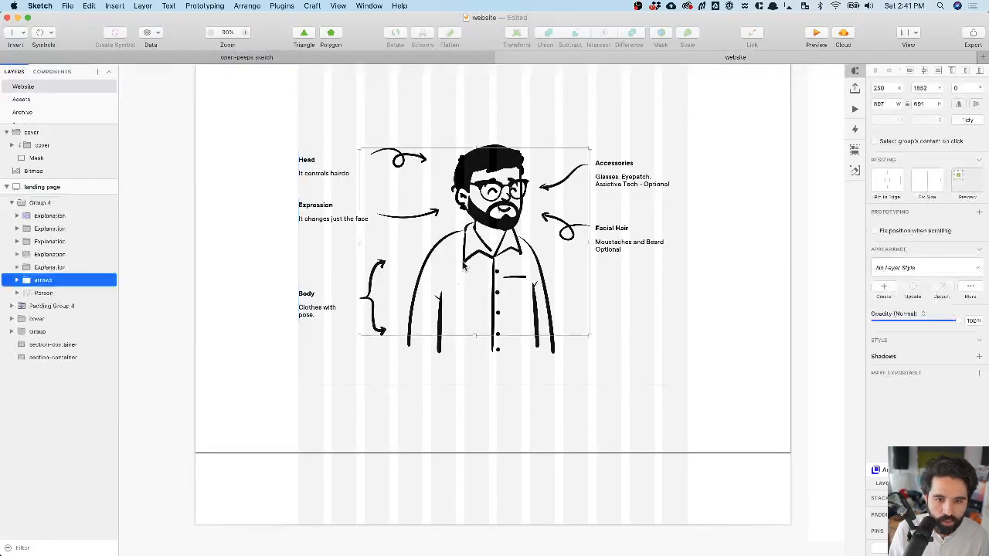
{"action": "right_click", "coordinate": [422, 157]}
{"action": "left_click", "coordinate": [416, 159]}
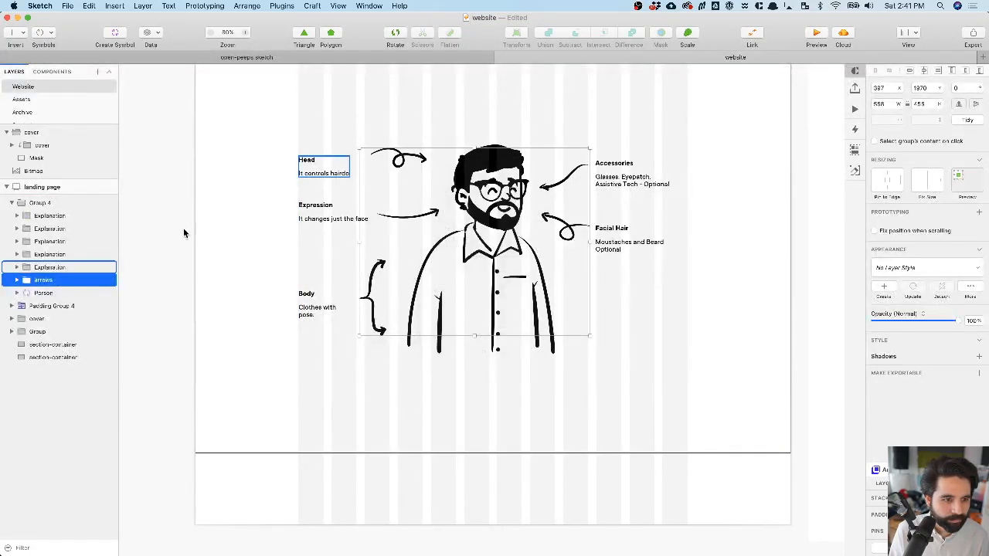
{"action": "left_click", "coordinate": [66, 293], "text": "shift"}
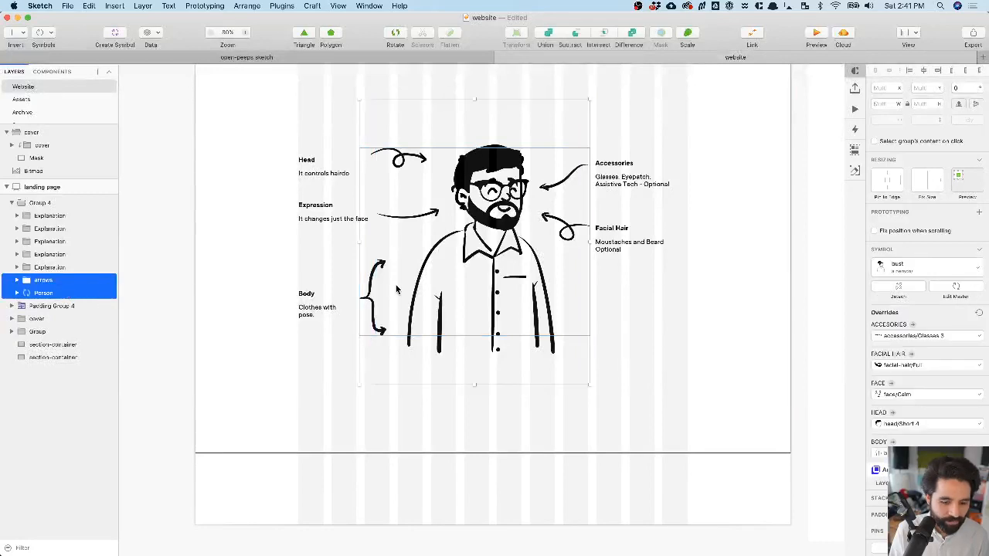
{"action": "key", "text": "super+g"}
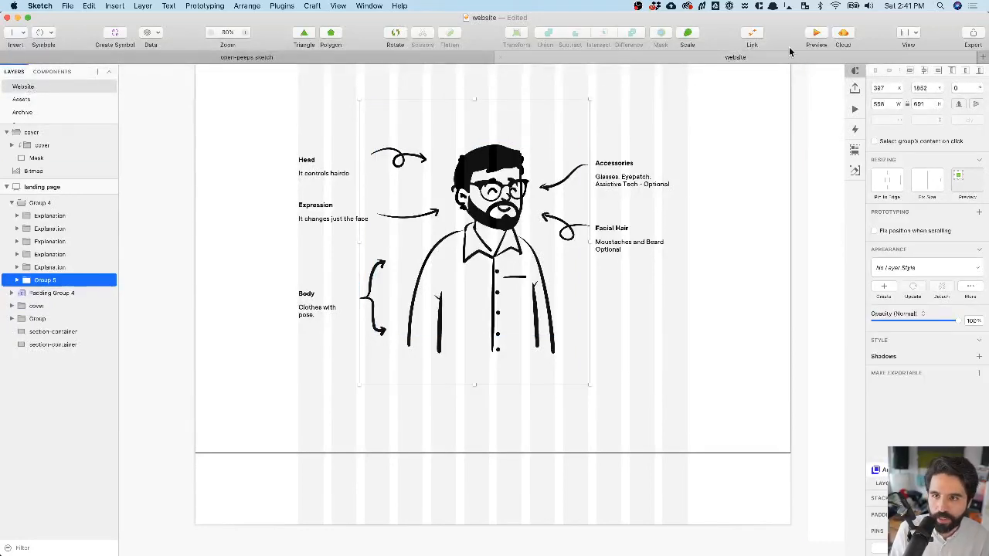
{"action": "left_click", "coordinate": [686, 34]}
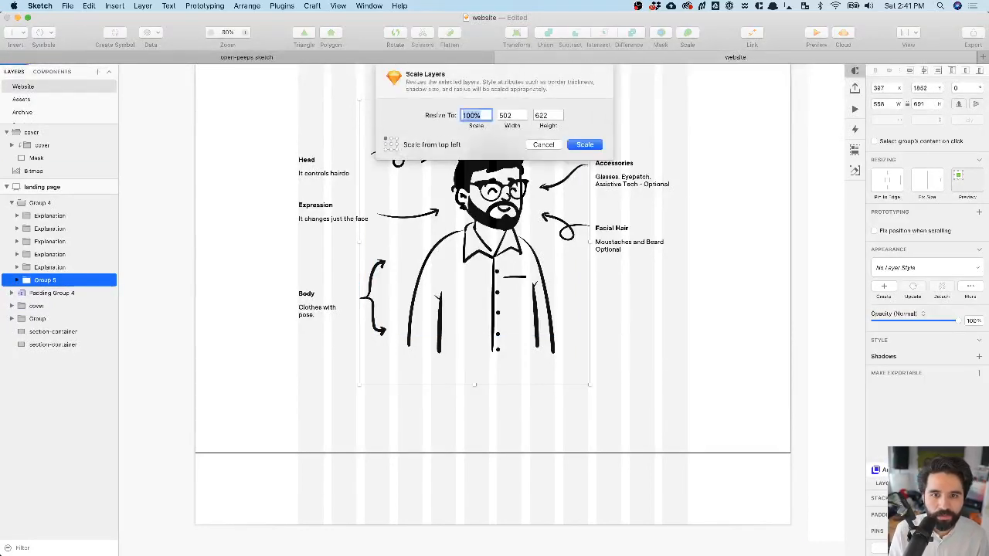
{"action": "key", "text": "Return"}
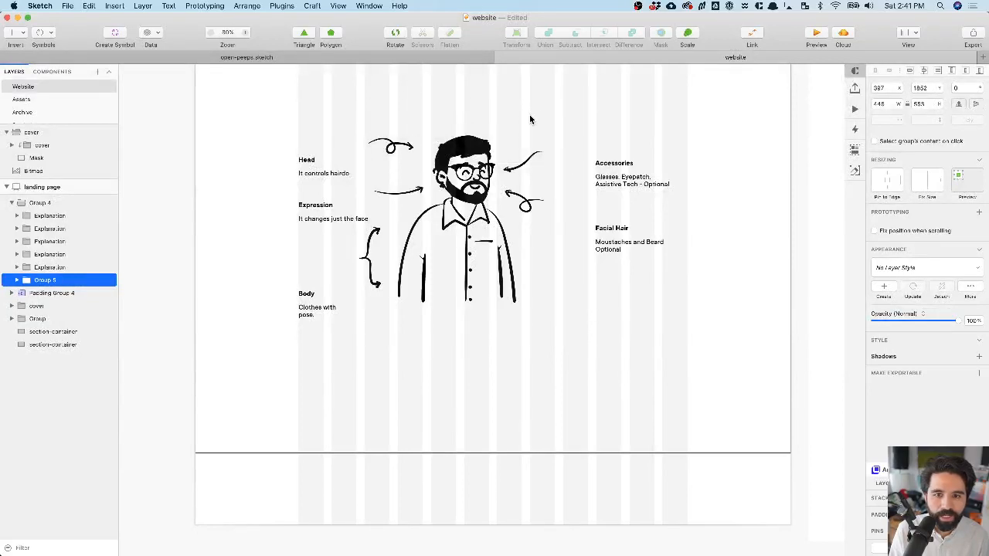
- Place the scaled person-and-arrows group between the left and right explanation labels, at about X 470, Y 1875
{"action": "left_click", "coordinate": [928, 71]}
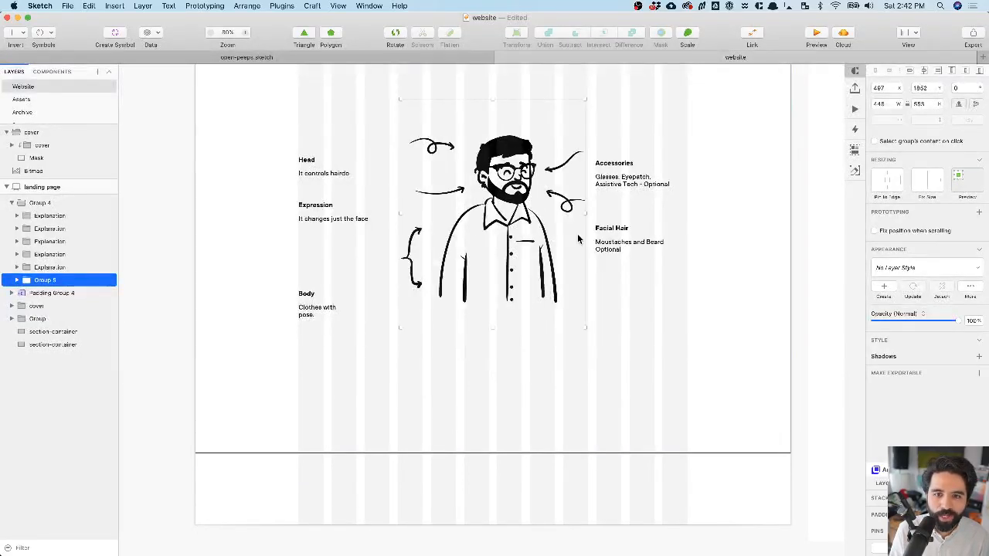
{"action": "scroll", "coordinate": [577, 234], "scroll_direction": "up", "scroll_amount": 3}
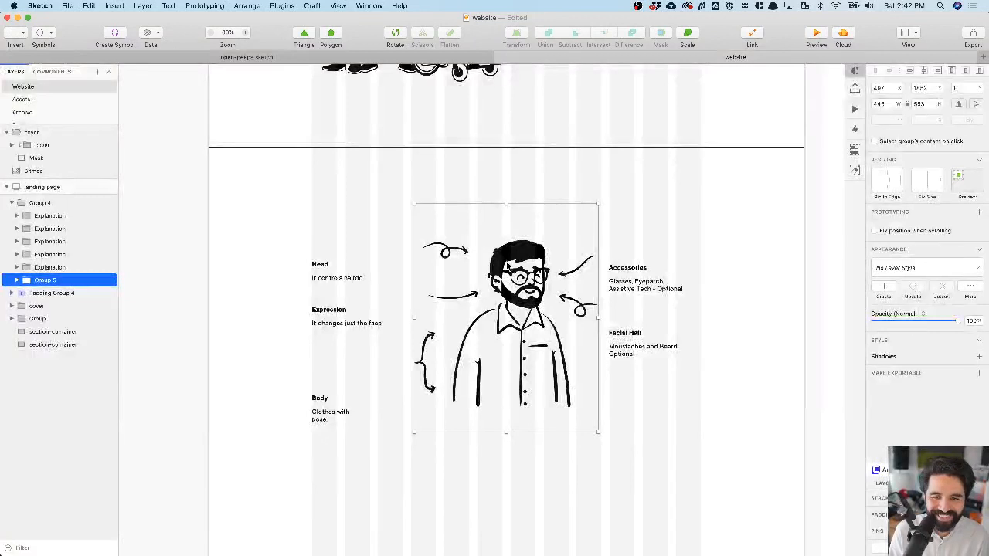
{"action": "left_click_drag", "start_coordinate": [523, 257], "coordinate": [512, 266]}
- Move the Body explanation up beside its bracket arrow, just below the Expression explanation, keeping it at X 250
{"action": "scroll", "coordinate": [512, 266], "scroll_direction": "down", "scroll_amount": 4}
{"action": "scroll", "coordinate": [512, 265], "scroll_direction": "right", "scroll_amount": 1}
{"action": "scroll", "coordinate": [512, 266], "scroll_direction": "up", "scroll_amount": 3}
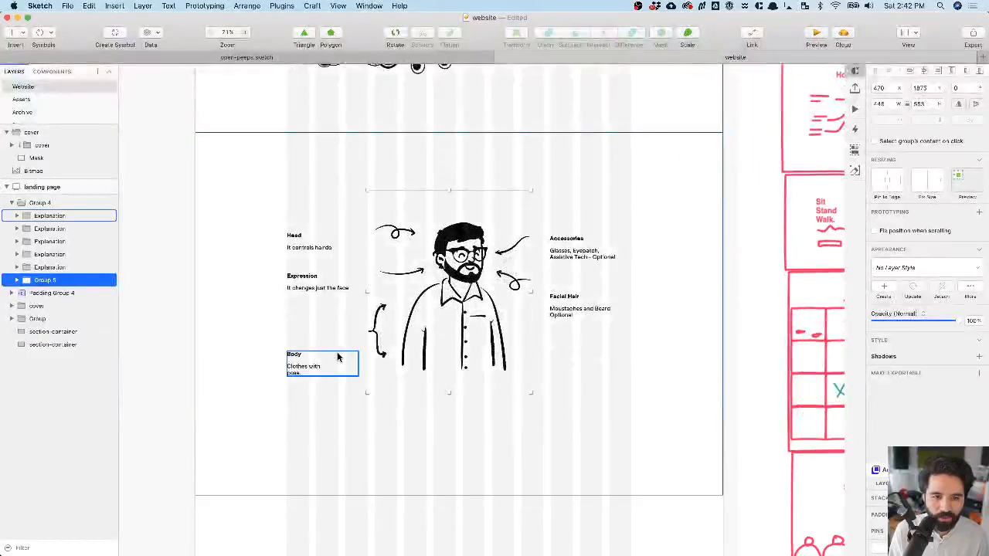
{"action": "left_click_drag", "start_coordinate": [309, 372], "coordinate": [296, 332]}
- Select the description texts of the Body and Expression explanations together
{"action": "double_click", "coordinate": [296, 331]}
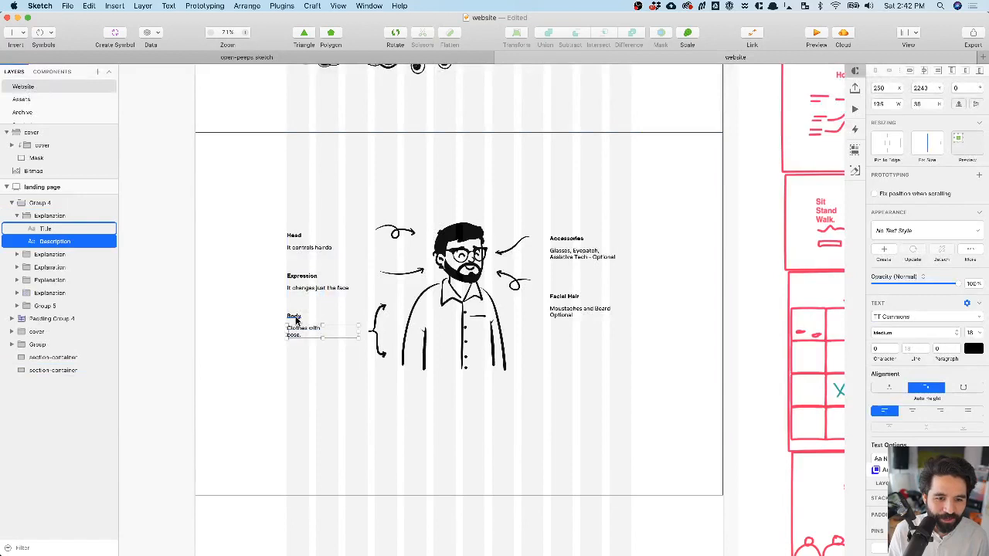
{"action": "left_click", "coordinate": [311, 287], "text": "shift"}
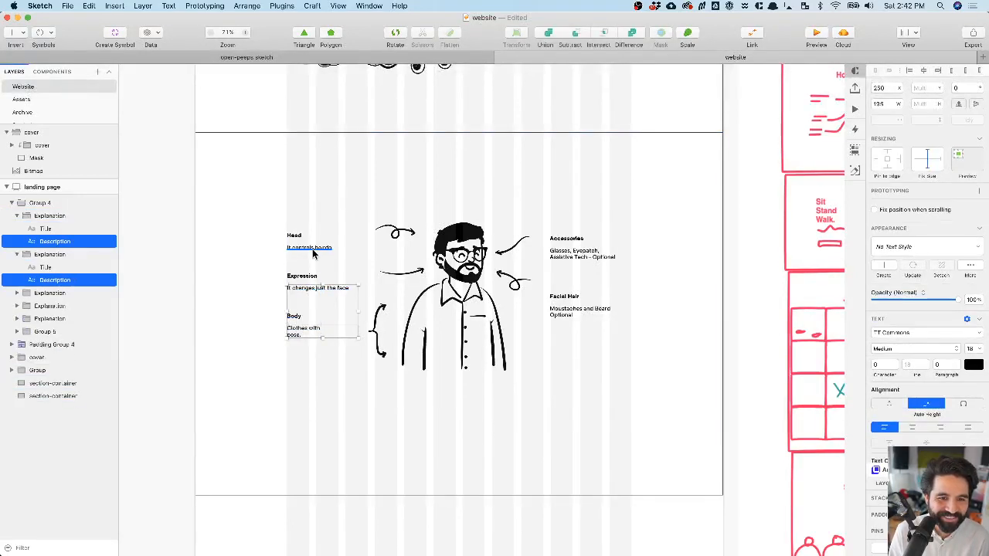
- Nudge all five description texts up 8 px so they sit closer to their titles
{"action": "left_click", "coordinate": [313, 248], "text": "shift"}
{"action": "left_click", "coordinate": [567, 256], "text": "shift"}
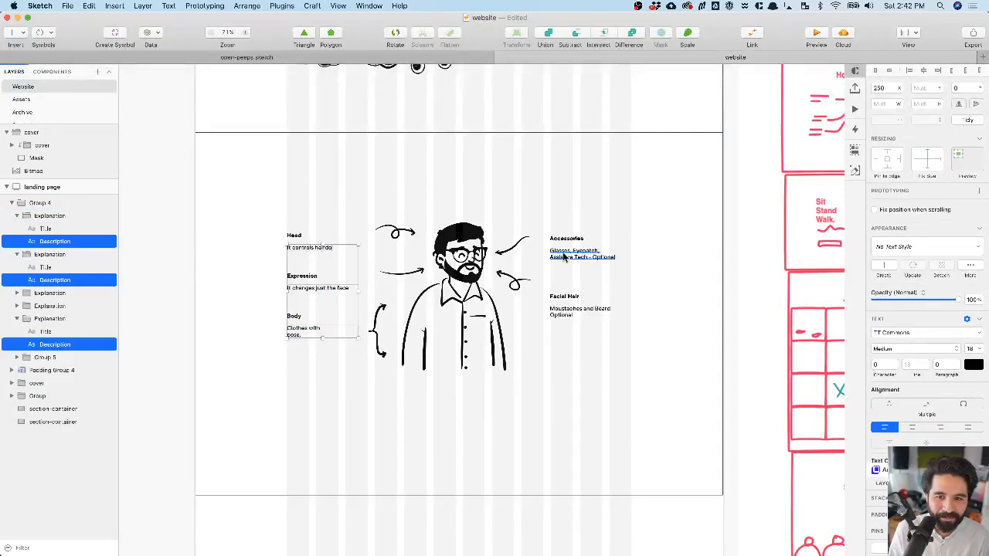
{"action": "left_click", "coordinate": [560, 315], "text": "shift"}
{"action": "key", "text": "Up"}
{"action": "key", "text": "Up"}
{"action": "key", "text": "Up"}
{"action": "key", "text": "Up"}
{"action": "key", "text": "Up"}
{"action": "key", "text": "Up"}
{"action": "key", "text": "Up"}
{"action": "key", "text": "Up"}
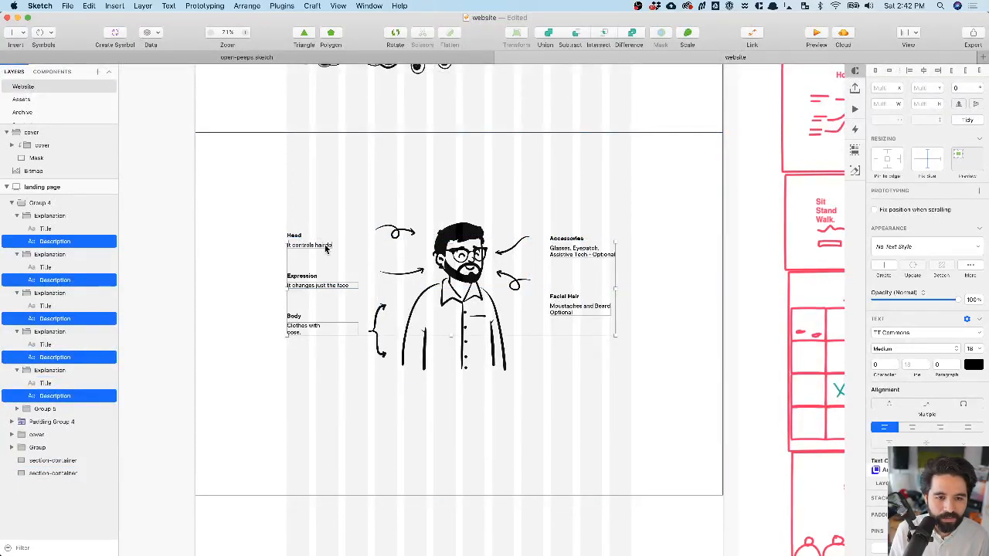
{"action": "left_click", "coordinate": [424, 533]}
- Shift the whole annotated character diagram group sideways to X 272, centred on the layout grid
{"action": "scroll", "coordinate": [420, 278], "scroll_direction": "up", "scroll_amount": 3}
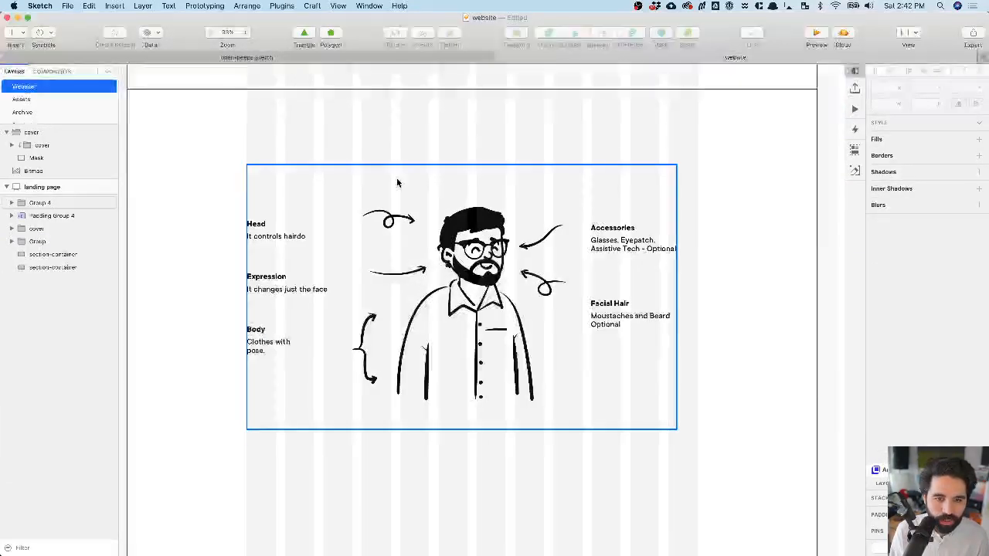
{"action": "scroll", "coordinate": [436, 219], "scroll_direction": "right", "scroll_amount": 1}
{"action": "scroll", "coordinate": [436, 219], "scroll_direction": "down", "scroll_amount": 3}
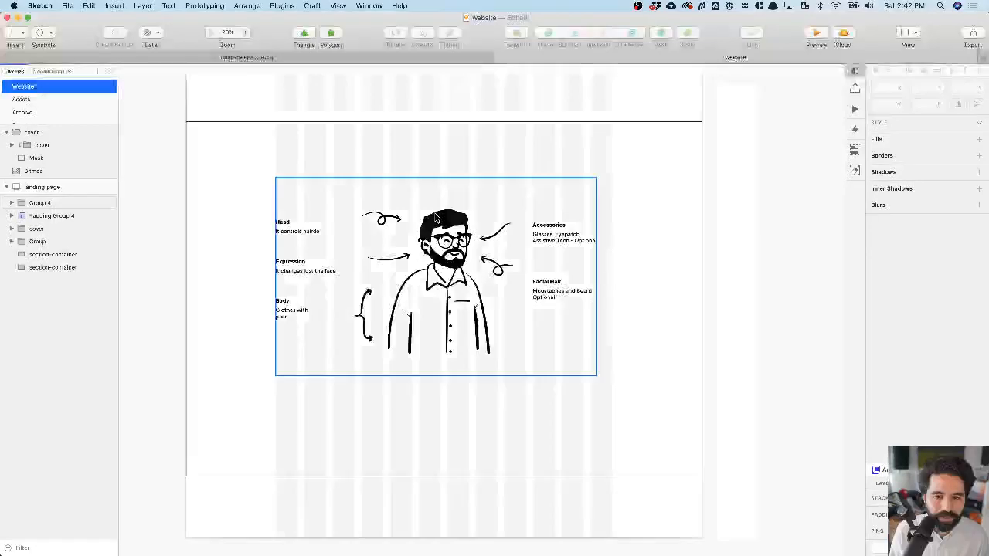
{"action": "left_click", "coordinate": [290, 268]}
{"action": "scroll", "coordinate": [311, 299], "scroll_direction": "up", "scroll_amount": 3}
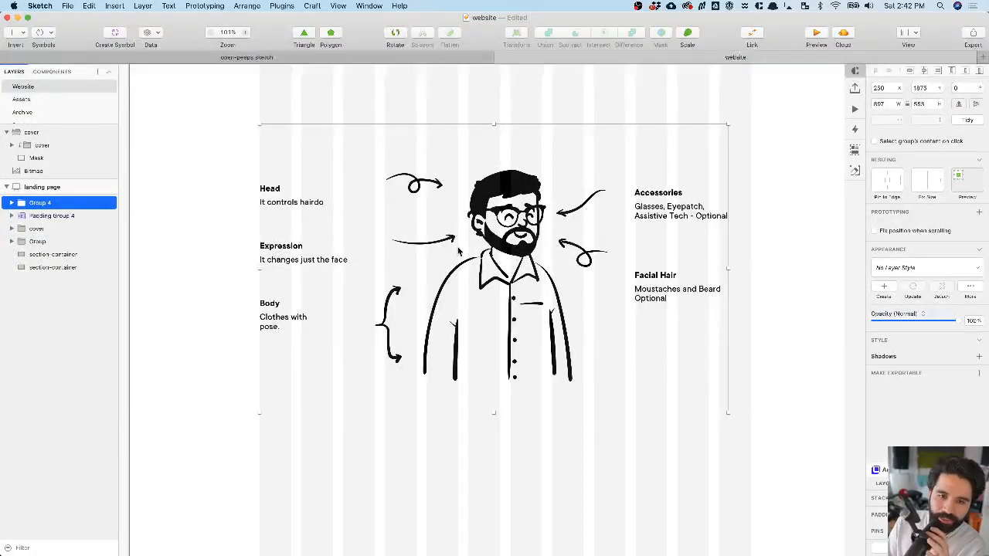
{"action": "scroll", "coordinate": [458, 252], "scroll_direction": "down", "scroll_amount": 3}
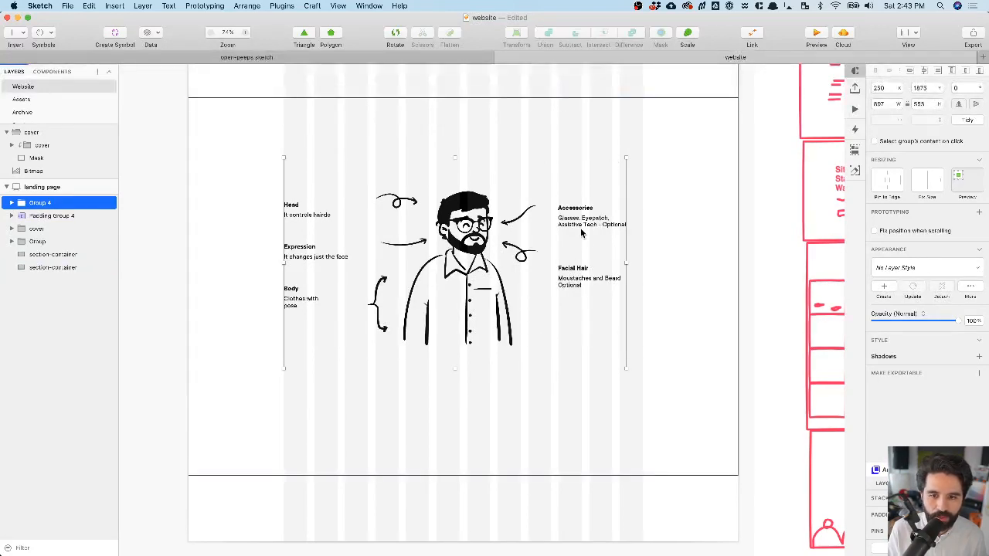
{"action": "scroll", "coordinate": [487, 291], "scroll_direction": "up", "scroll_amount": 2}
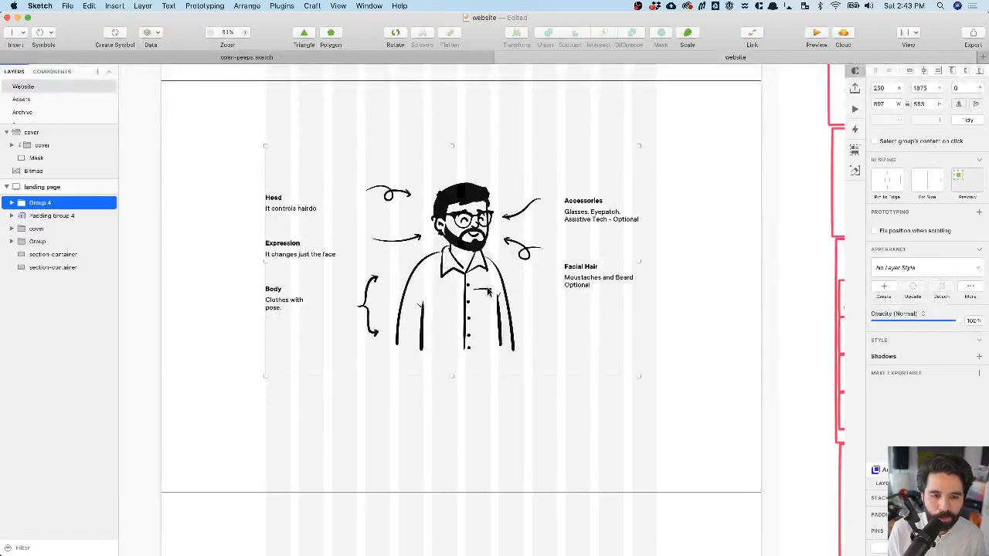
{"action": "scroll", "coordinate": [488, 291], "scroll_direction": "down", "scroll_amount": 2}
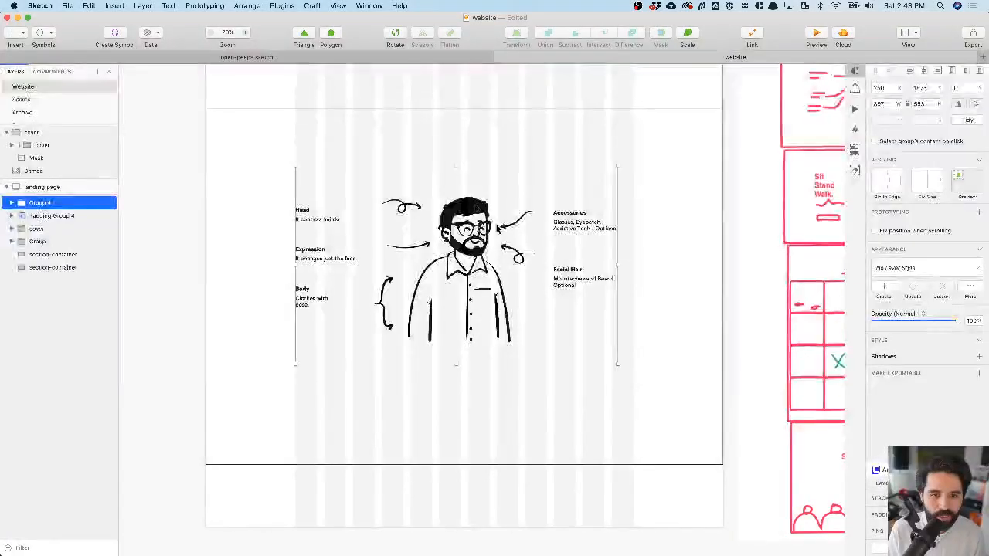
{"action": "left_click_drag", "start_coordinate": [470, 288], "coordinate": [477, 288]}
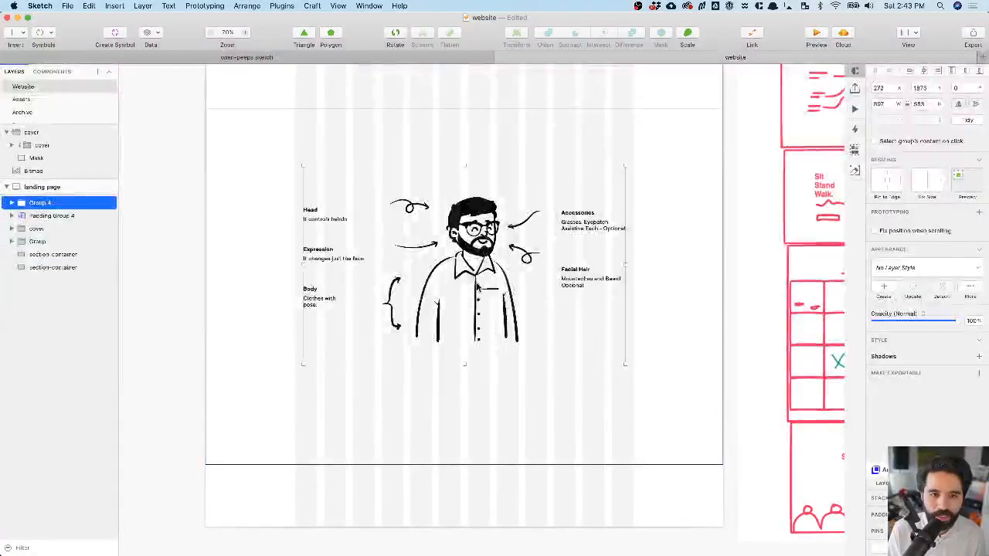
- Copy the Mix-N-Match title into the character diagram section and place the copy above the character's head
{"action": "scroll", "coordinate": [477, 288], "scroll_direction": "up", "scroll_amount": 3}
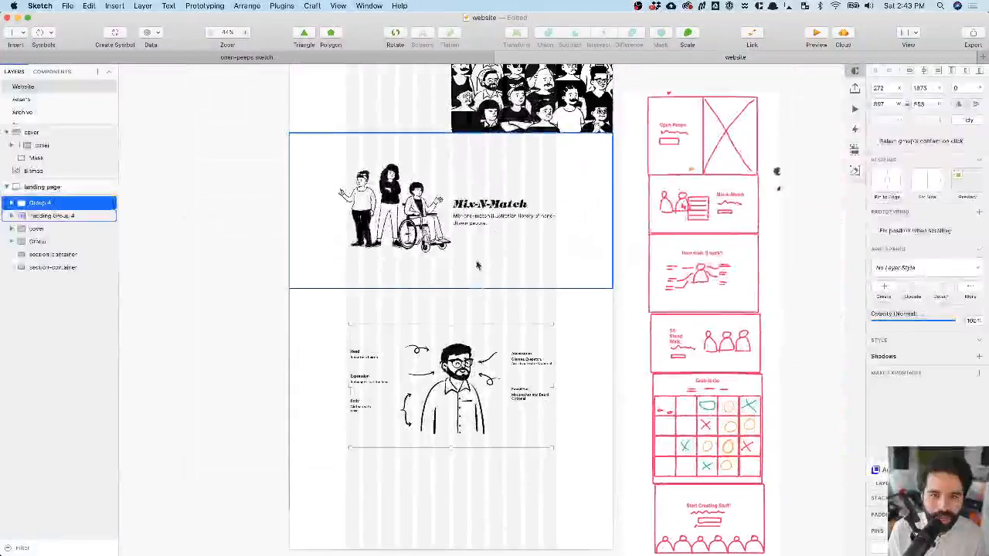
{"action": "left_click", "coordinate": [490, 204]}
{"action": "scroll", "coordinate": [479, 366], "scroll_direction": "up", "scroll_amount": 5}
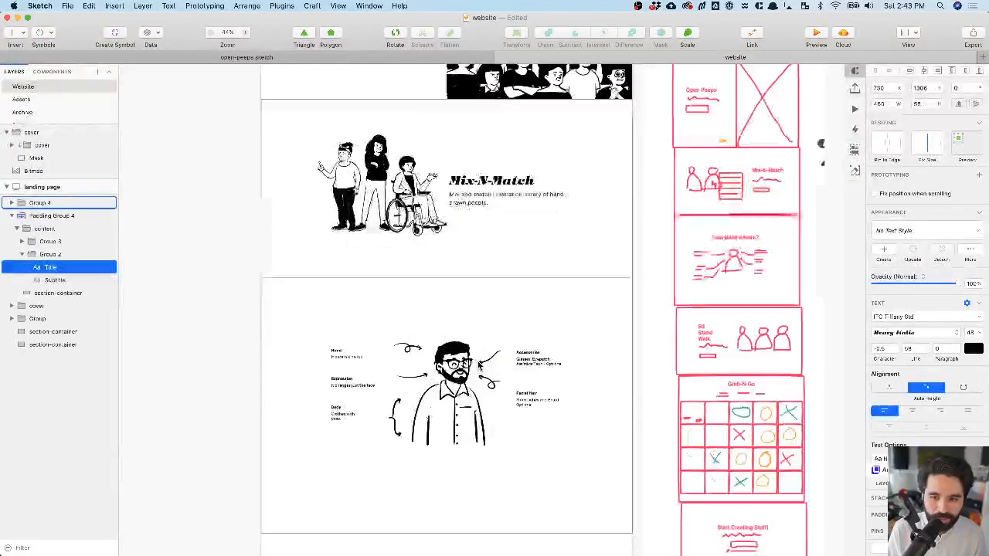
{"action": "scroll", "coordinate": [483, 356], "scroll_direction": "right", "scroll_amount": 5}
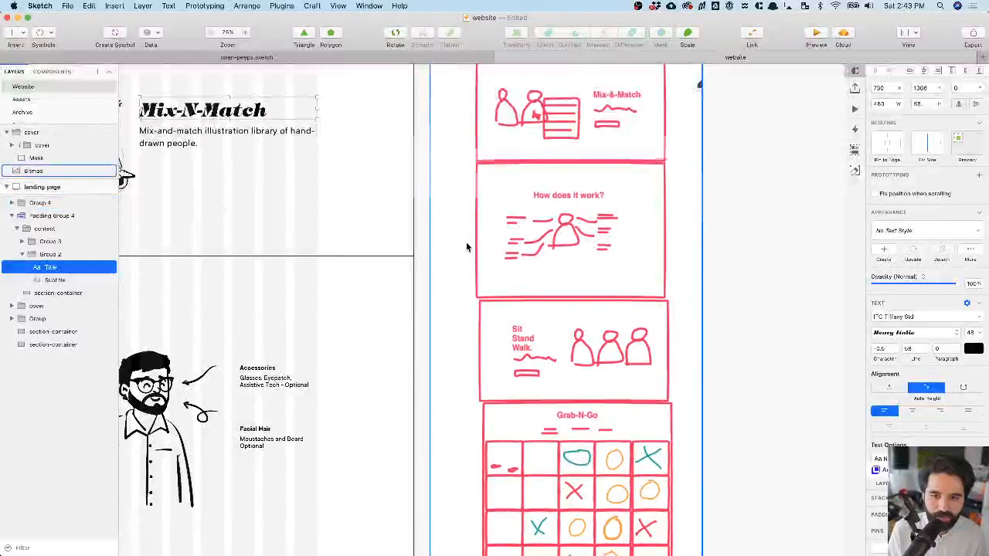
{"action": "scroll", "coordinate": [467, 247], "scroll_direction": "left", "scroll_amount": 5}
{"action": "scroll", "coordinate": [467, 247], "scroll_direction": "down", "scroll_amount": 2}
{"action": "left_click", "coordinate": [430, 238]}
{"action": "key", "text": "super+v"}
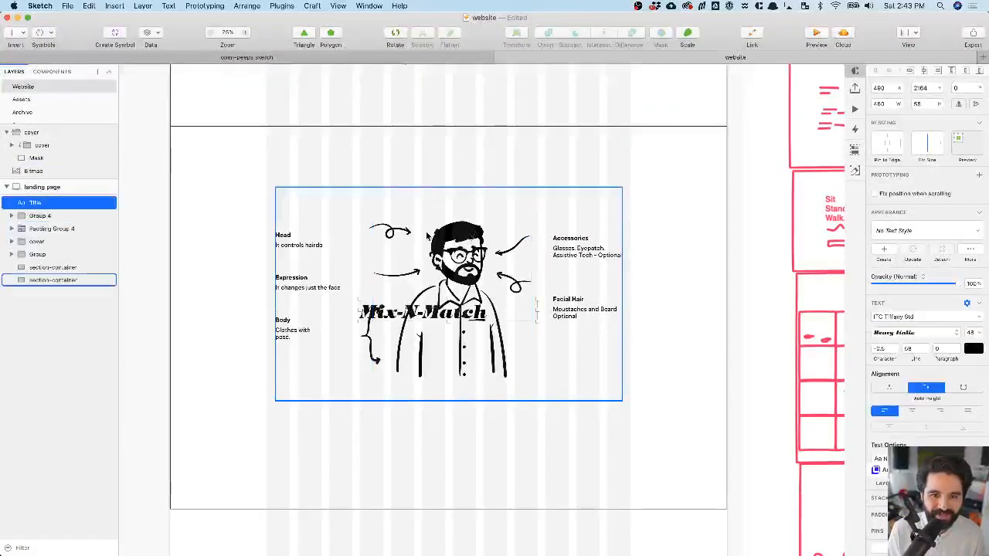
{"action": "left_click_drag", "start_coordinate": [427, 317], "coordinate": [460, 189]}
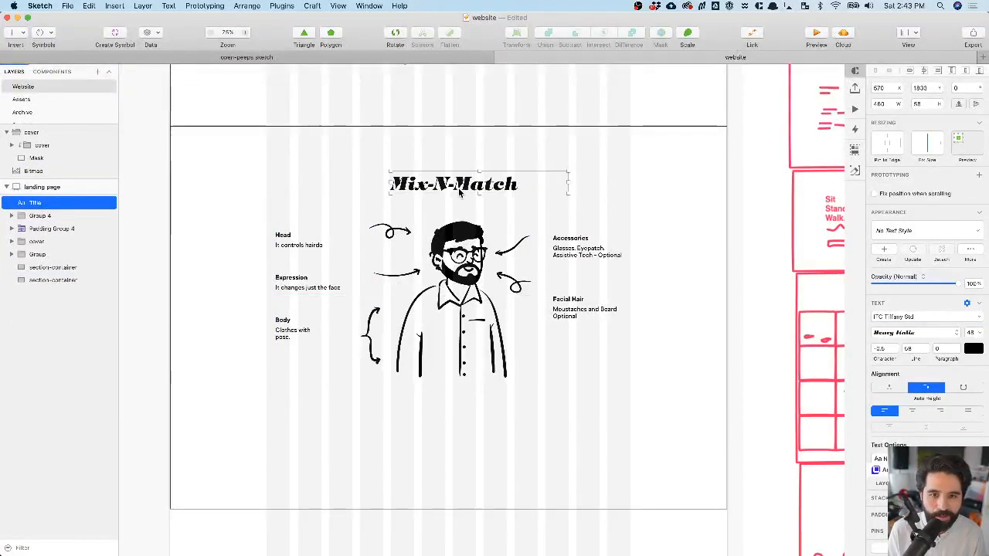
- Change the copied title's text to "How does it work?"
{"action": "double_click", "coordinate": [459, 190]}
{"action": "type", "text": "How does it"}
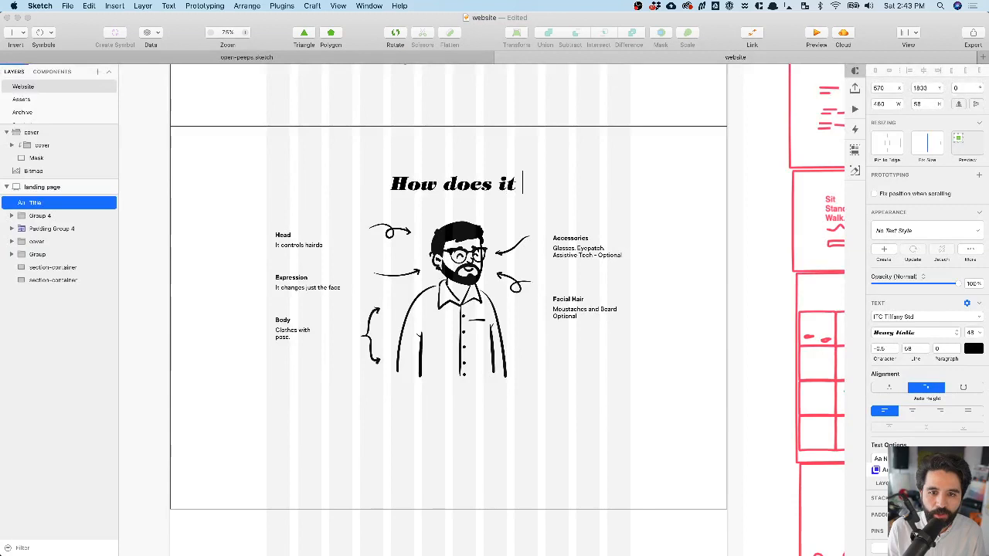
{"action": "key", "text": "Escape"}
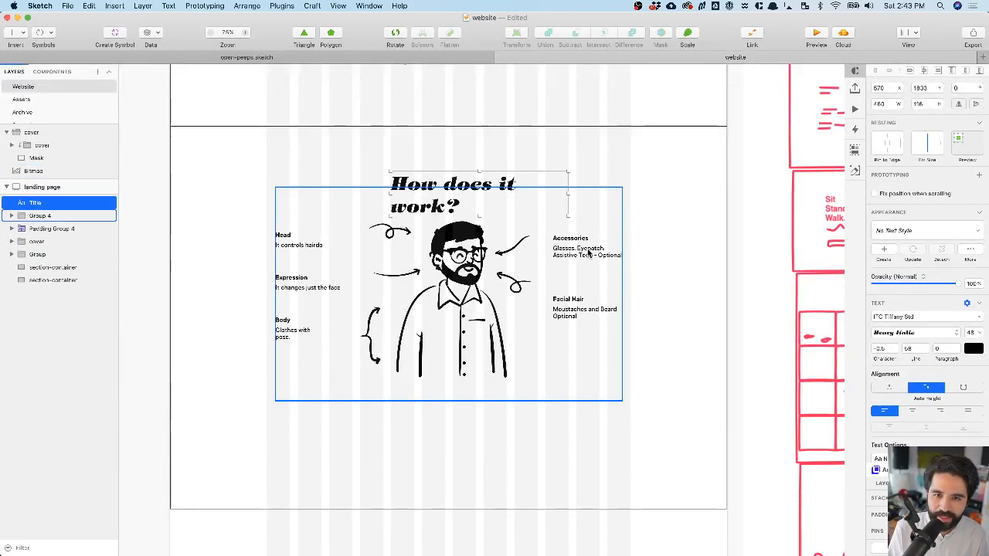
- Widen the "How does it work?" text box to 940 px across the full grid and centre-align its text
{"action": "left_click_drag", "start_coordinate": [568, 194], "coordinate": [611, 191]}
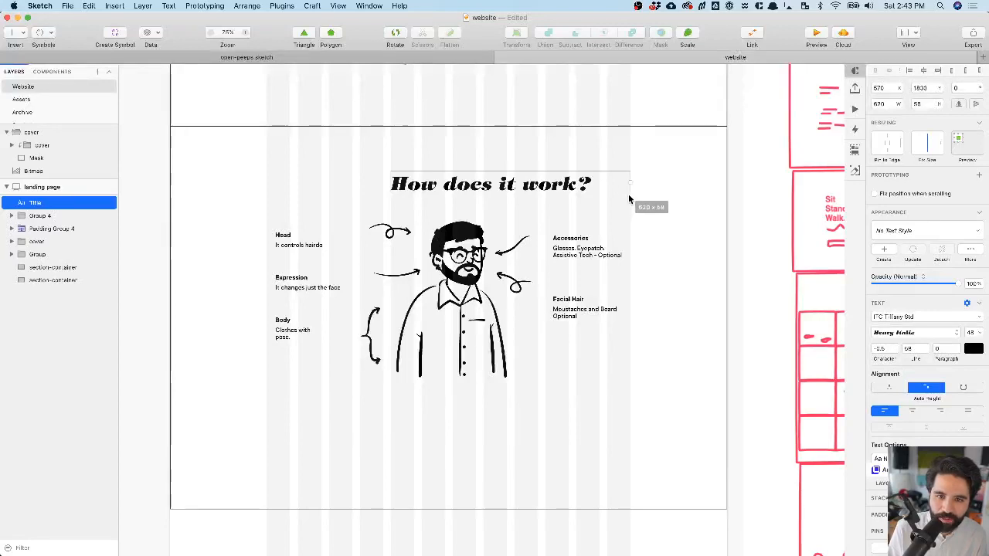
{"action": "left_click_drag", "start_coordinate": [390, 184], "coordinate": [264, 187]}
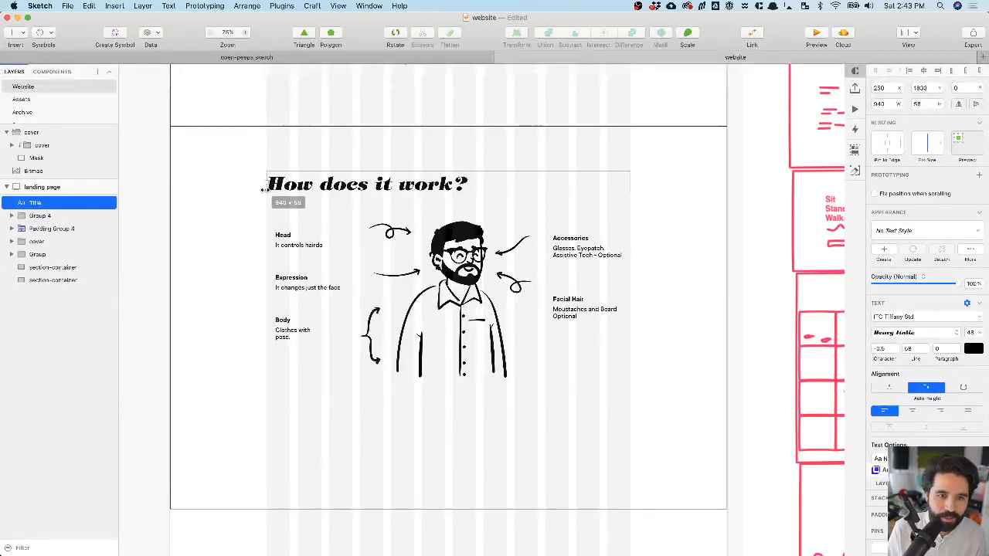
{"action": "left_click", "coordinate": [912, 412]}
- Move the "How does it work?" title down to Y 1849, closer to the character diagram
{"action": "scroll", "coordinate": [457, 243], "scroll_direction": "down", "scroll_amount": 3}
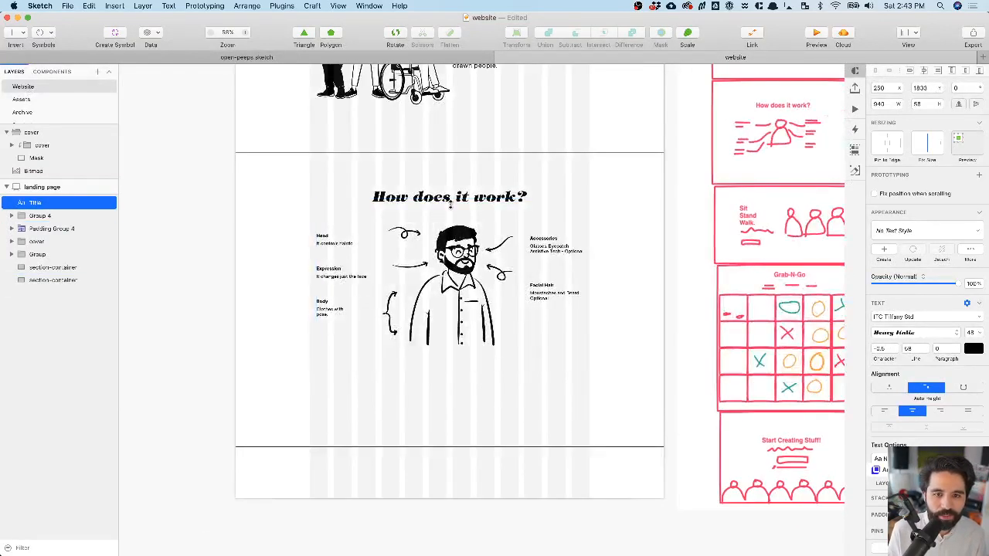
{"action": "scroll", "coordinate": [451, 203], "scroll_direction": "down", "scroll_amount": 3}
{"action": "left_click_drag", "start_coordinate": [453, 199], "coordinate": [455, 205]}
{"action": "scroll", "coordinate": [453, 201], "scroll_direction": "up", "scroll_amount": 3}
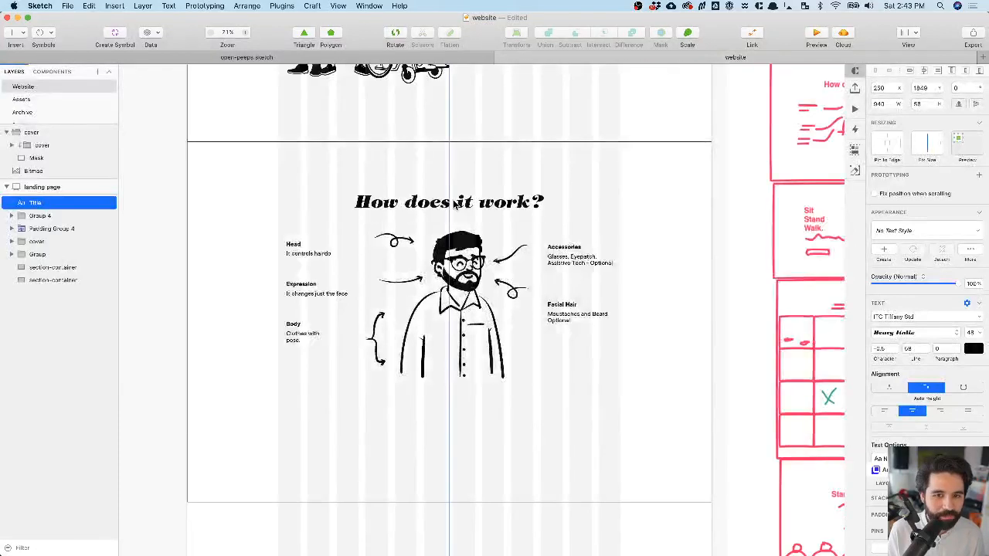
- Shorten the section container around the character diagram by raising its lower edge to just below the illustration
{"action": "scroll", "coordinate": [455, 204], "scroll_direction": "down", "scroll_amount": 3}
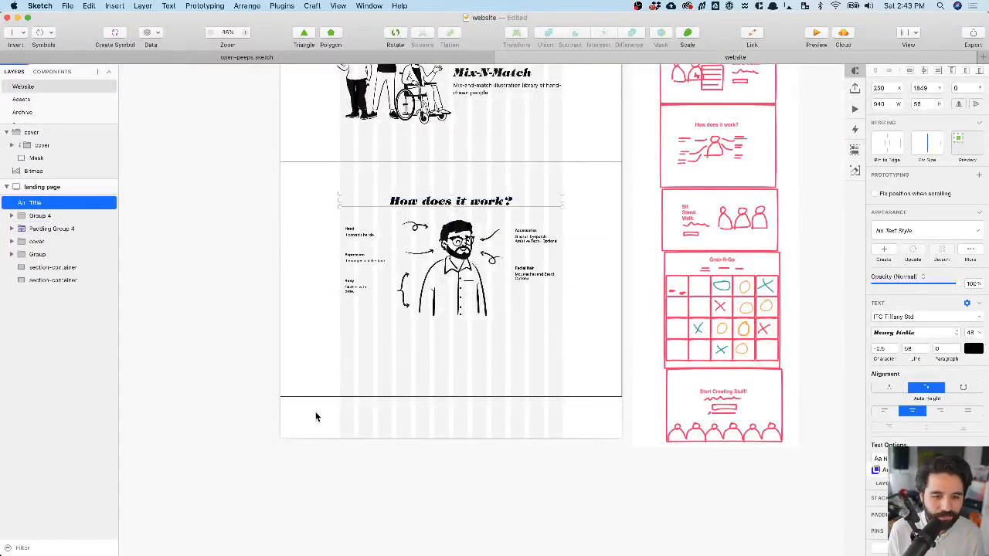
{"action": "left_click", "coordinate": [326, 393]}
{"action": "left_click_drag", "start_coordinate": [452, 397], "coordinate": [456, 346]}
- Try to nudge the title and only the central character illustration up 10 px together
{"action": "left_click", "coordinate": [473, 200]}
{"action": "left_click", "coordinate": [456, 199]}
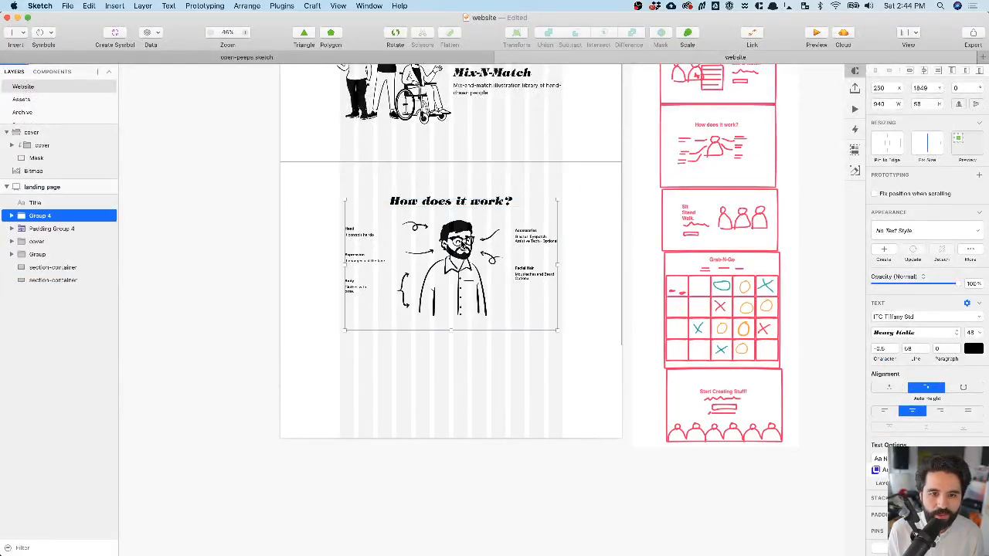
{"action": "left_click", "coordinate": [404, 423]}
{"action": "left_click", "coordinate": [440, 295], "text": "super"}
{"action": "key", "text": "Escape"}
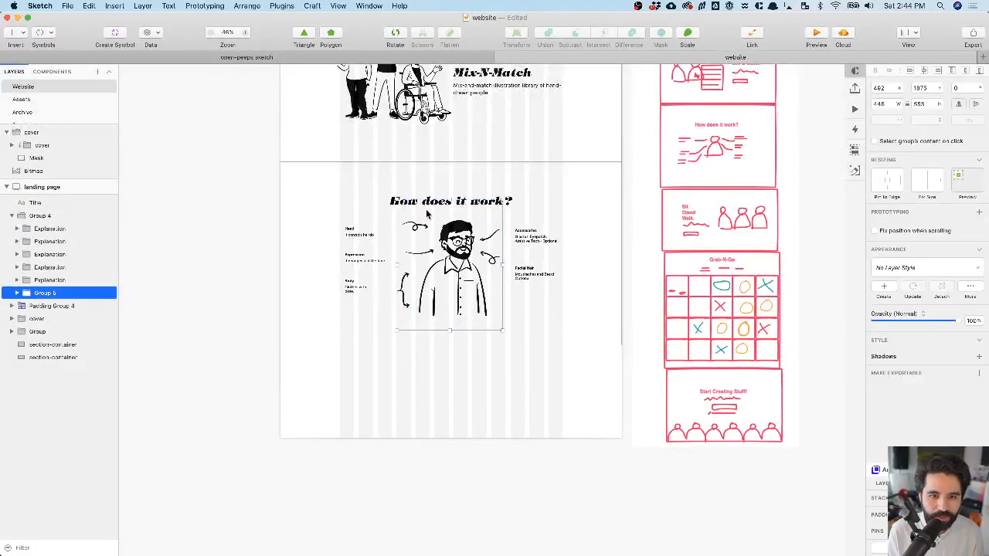
{"action": "left_click", "coordinate": [391, 206], "text": "shift"}
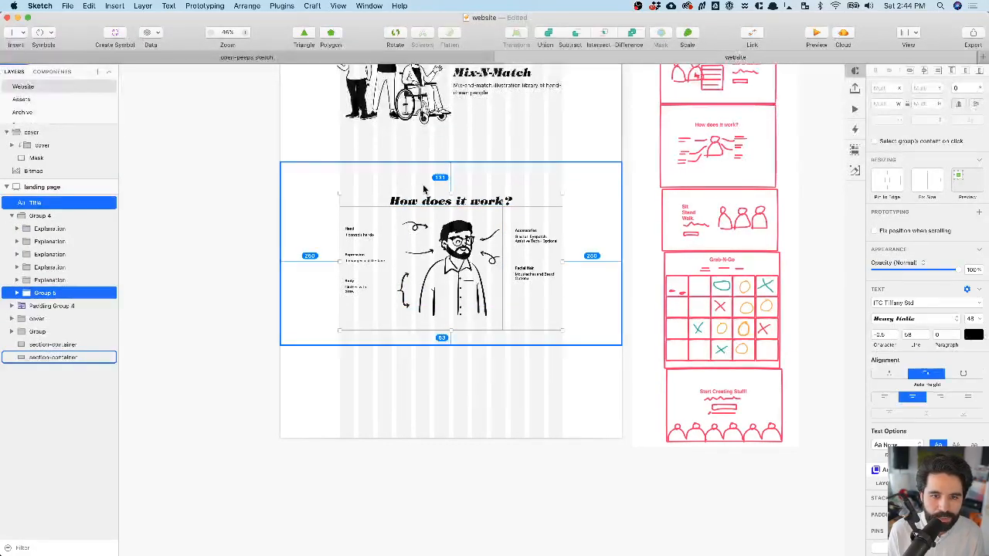
{"action": "key", "text": "shift+Up"}
{"action": "key", "text": "super+z"}
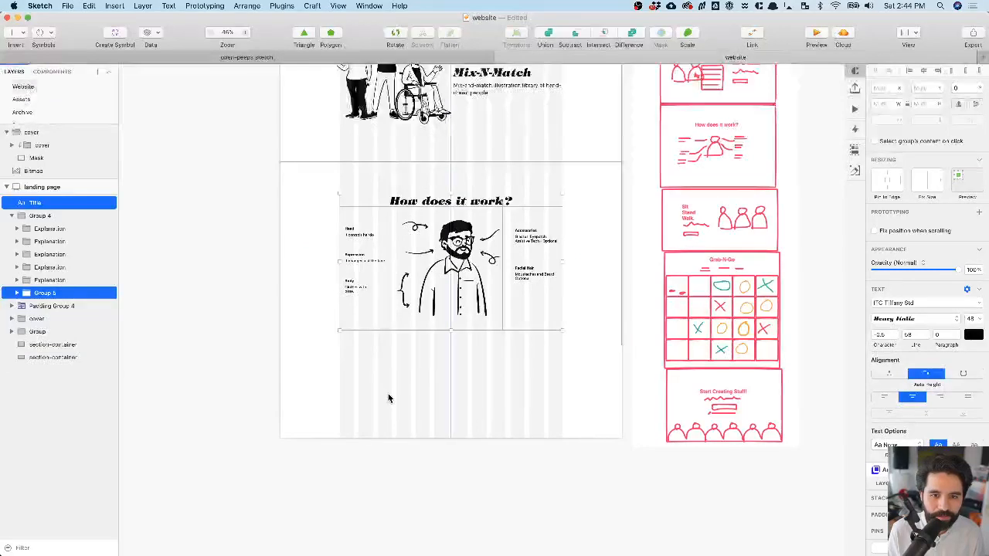
- Try shifting the title and the whole diagram group vertically in 10 px nudges within the shortened section
{"action": "left_click", "coordinate": [390, 396]}
{"action": "left_click_drag", "start_coordinate": [343, 356], "coordinate": [575, 189]}
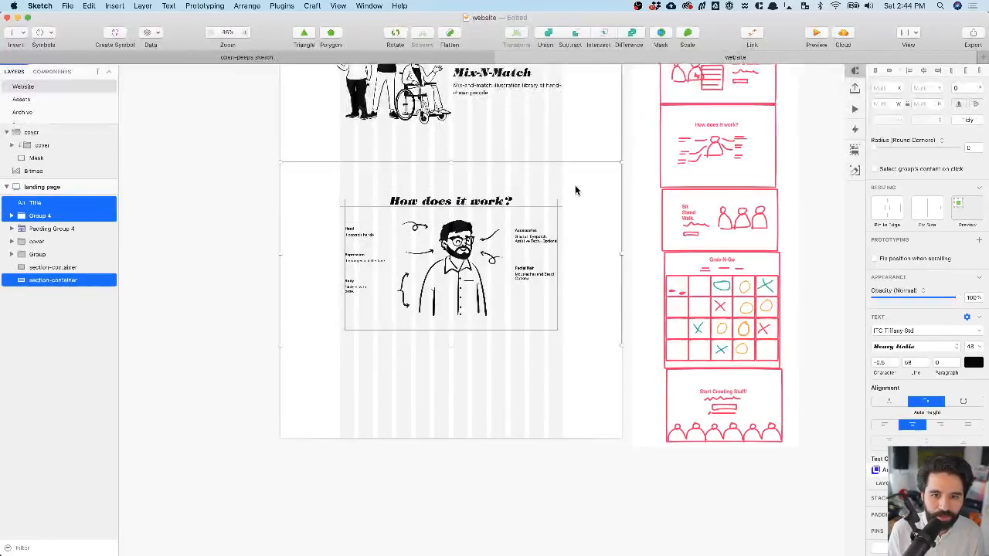
{"action": "key", "text": "shift+Up"}
{"action": "key", "text": "shift+Up"}
{"action": "key", "text": "shift+Down"}
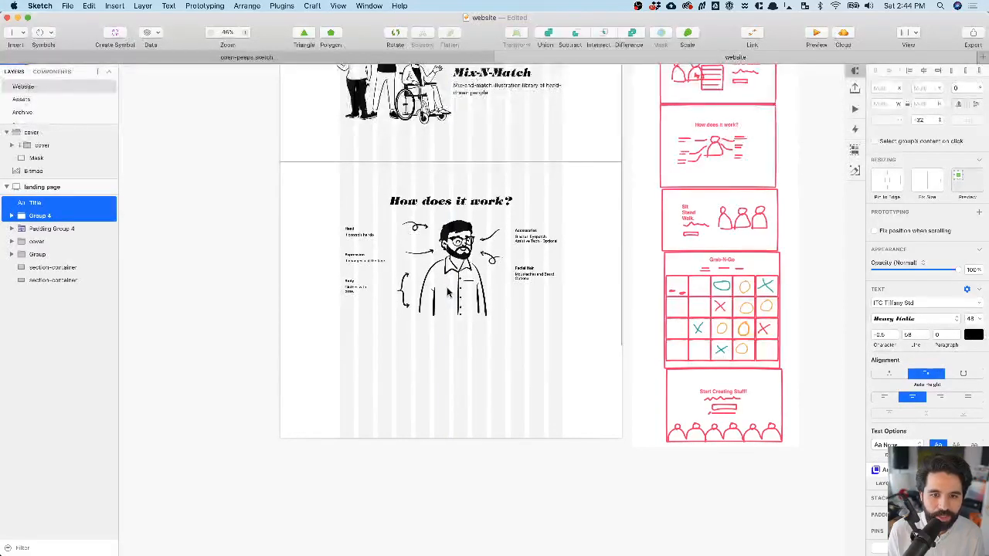
{"action": "scroll", "coordinate": [452, 284], "scroll_direction": "up", "scroll_amount": 3}
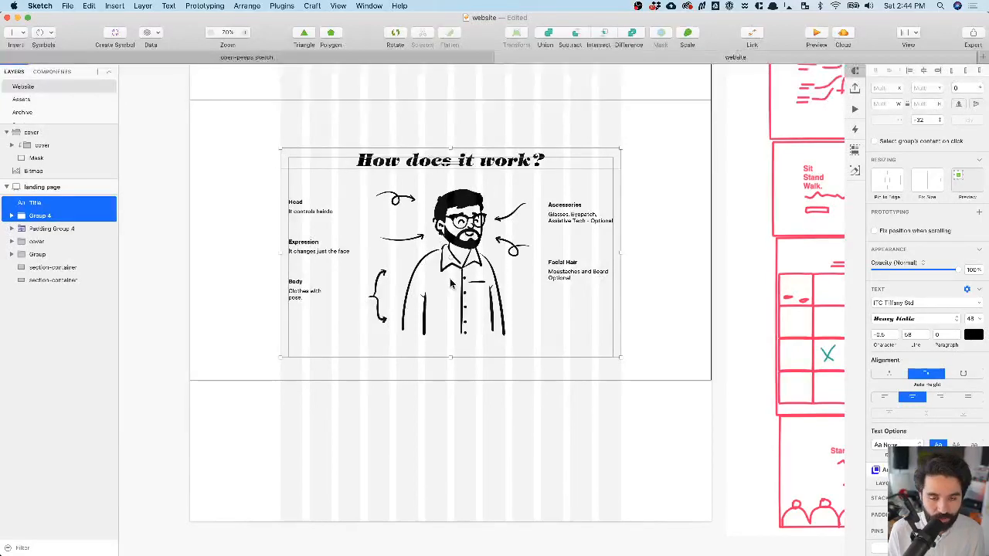
{"action": "scroll", "coordinate": [451, 283], "scroll_direction": "down", "scroll_amount": 3}
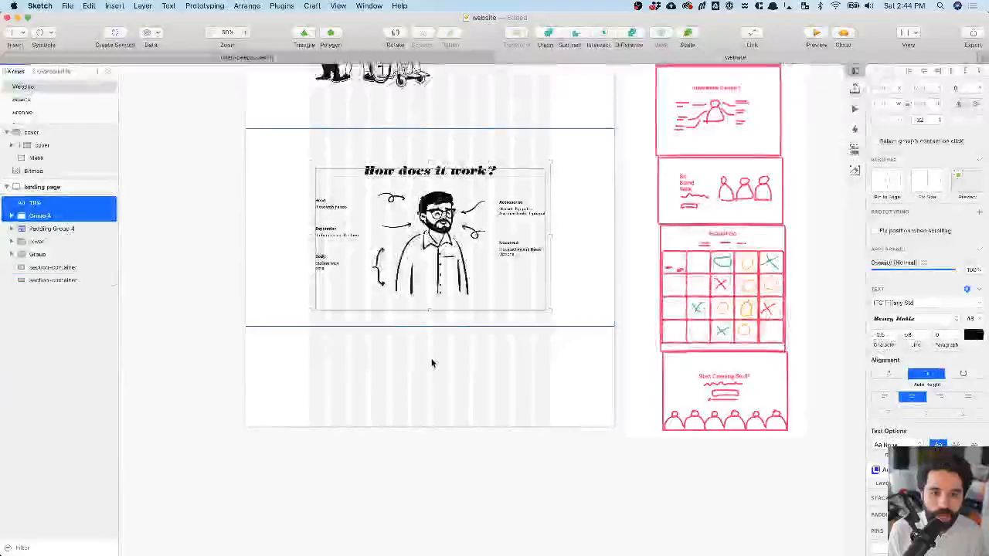
{"action": "left_click", "coordinate": [431, 361]}
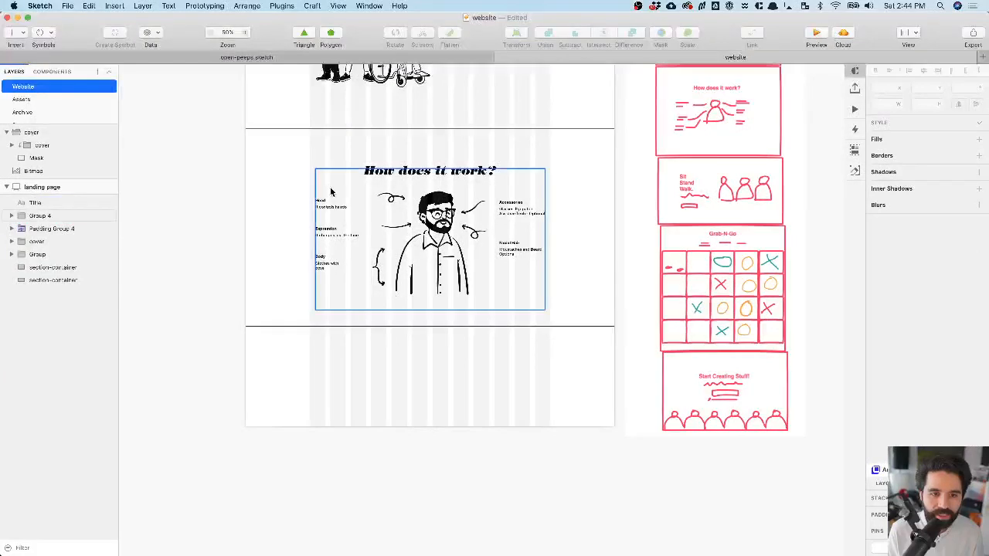
{"action": "scroll", "coordinate": [325, 205], "scroll_direction": "up", "scroll_amount": 4}
{"action": "left_click", "coordinate": [318, 200], "text": "super"}
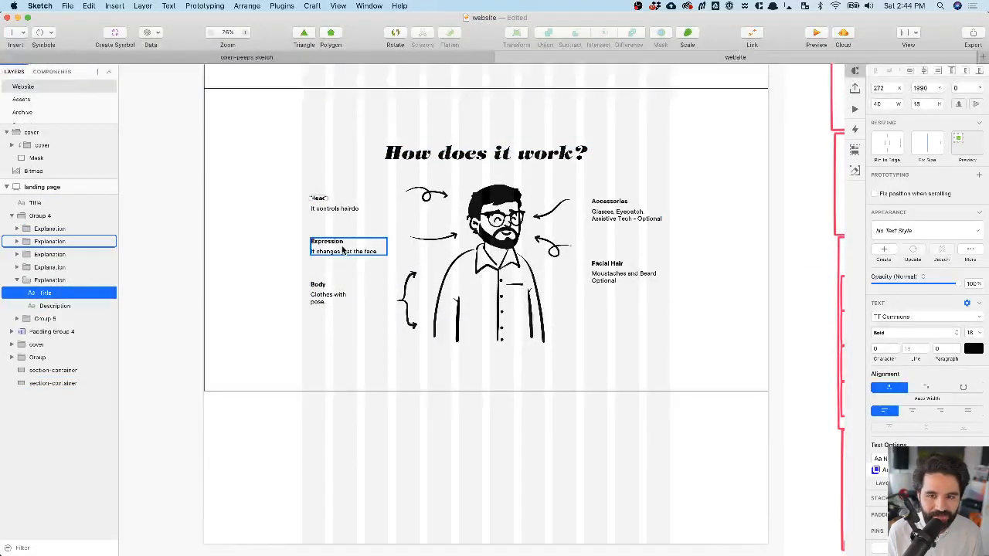
- Extend the landing page artboard downward to make room for more sections
{"action": "scroll", "coordinate": [343, 250], "scroll_direction": "down", "scroll_amount": 4}
{"action": "scroll", "coordinate": [422, 208], "scroll_direction": "down", "scroll_amount": 5}
{"action": "scroll", "coordinate": [422, 207], "scroll_direction": "down", "scroll_amount": 10}
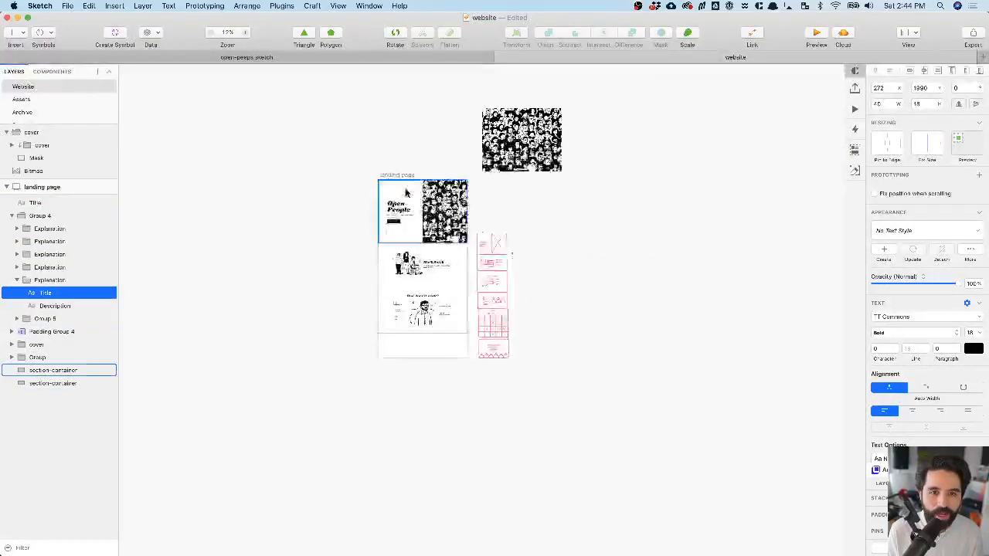
{"action": "left_click", "coordinate": [396, 175]}
{"action": "left_click_drag", "start_coordinate": [423, 357], "coordinate": [423, 443]}
- Duplicate the Mix-N-Match section and place the copy directly below the "How does it work?" section at Y 2491
{"action": "left_click", "coordinate": [364, 280]}
{"action": "key", "text": "z"}
{"action": "left_click_drag", "start_coordinate": [355, 256], "coordinate": [539, 369]}
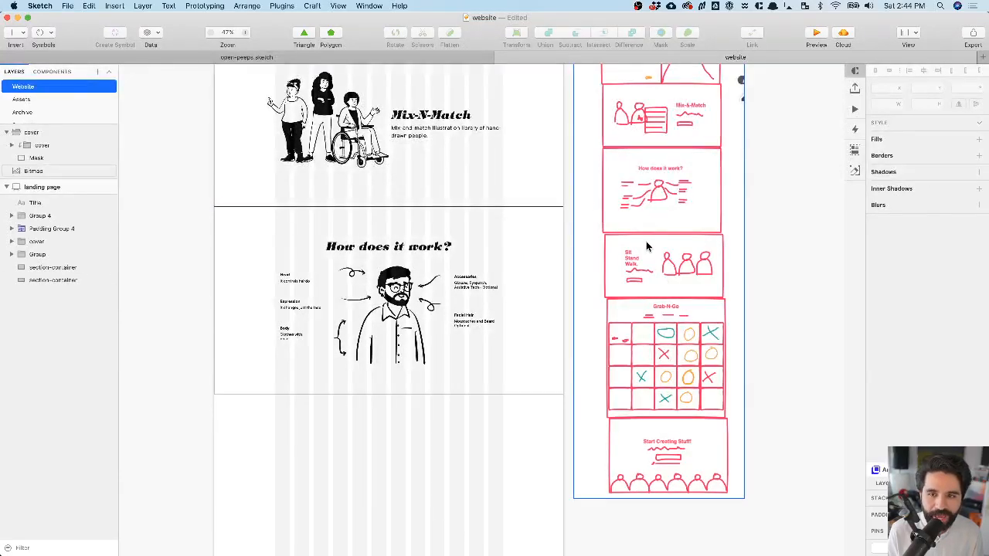
{"action": "left_click", "coordinate": [360, 136]}
{"action": "scroll", "coordinate": [360, 136], "scroll_direction": "down", "scroll_amount": 5}
{"action": "left_click_drag", "start_coordinate": [357, 181], "coordinate": [379, 339], "text": "alt"}
{"action": "scroll", "coordinate": [381, 378], "scroll_direction": "up", "scroll_amount": 5}
- Try to ungroup the duplicated Mix-N-Match section
{"action": "left_click", "coordinate": [364, 466]}
{"action": "left_click", "coordinate": [298, 332]}
{"action": "key", "text": "shift+super+g"}
{"action": "left_click", "coordinate": [272, 490]}
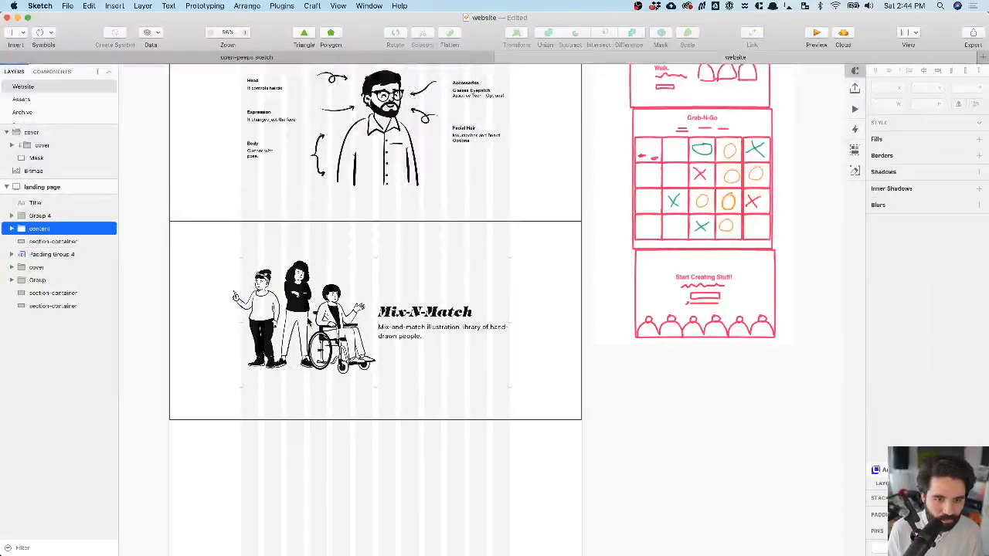
{"action": "left_click", "coordinate": [235, 296]}
{"action": "key", "text": "super+z"}
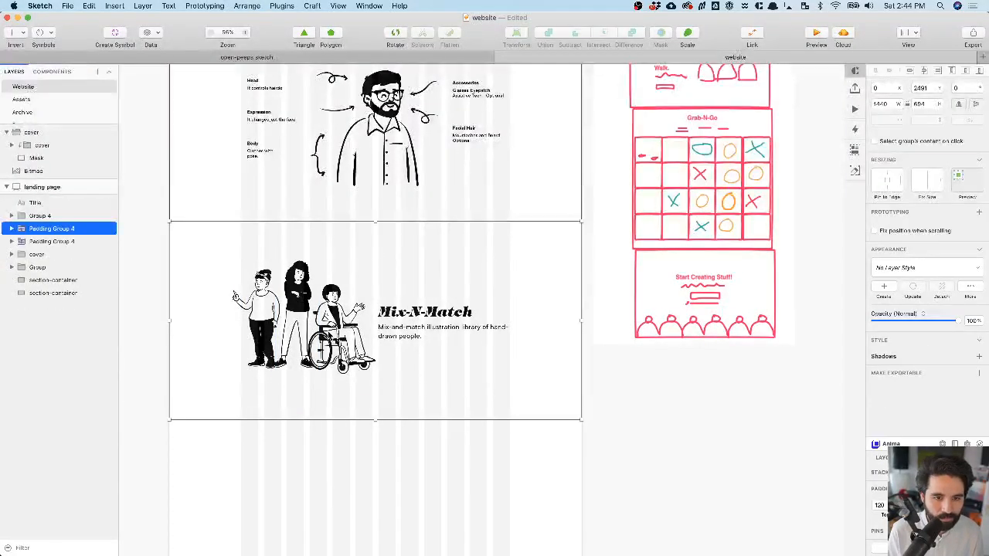
- Move the people illustration in the duplicated section to the section's right side, at X 730
{"action": "double_click", "coordinate": [315, 317]}
{"action": "double_click", "coordinate": [315, 317]}
{"action": "left_click_drag", "start_coordinate": [312, 317], "coordinate": [447, 318]}
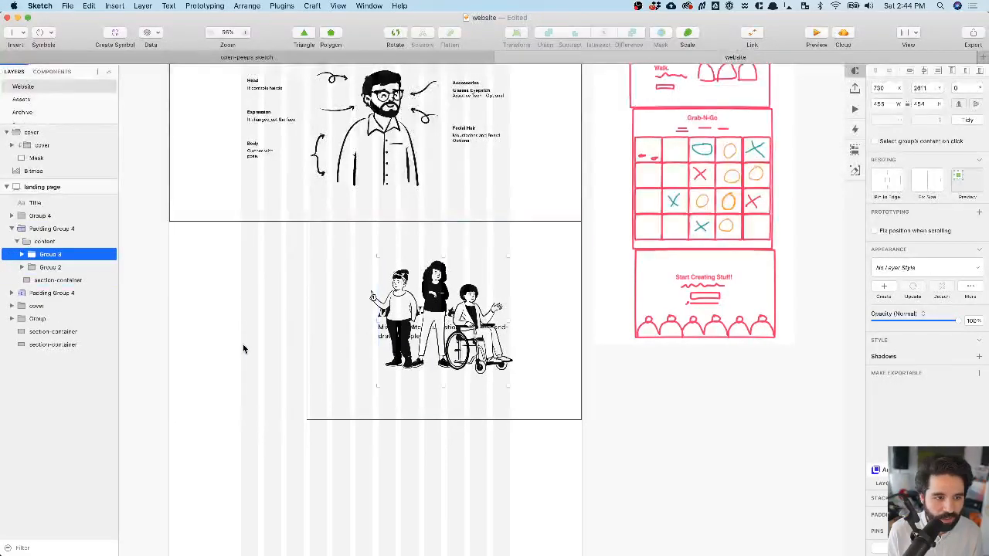
- Move the duplicated section's title and subtitle group to the left of the illustration, at X 250
{"action": "left_click", "coordinate": [51, 268]}
{"action": "left_click_drag", "start_coordinate": [371, 340], "coordinate": [369, 341]}
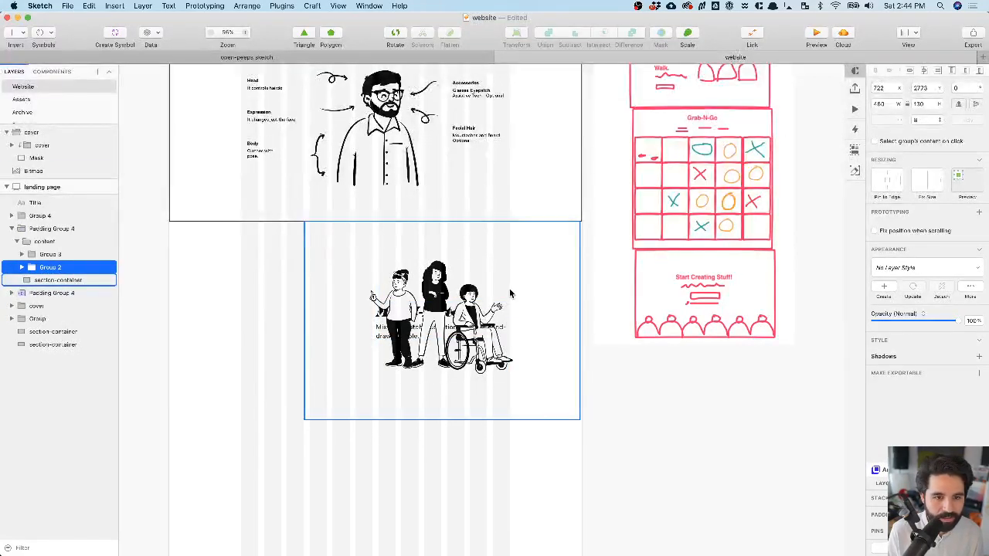
{"action": "left_click", "coordinate": [23, 267]}
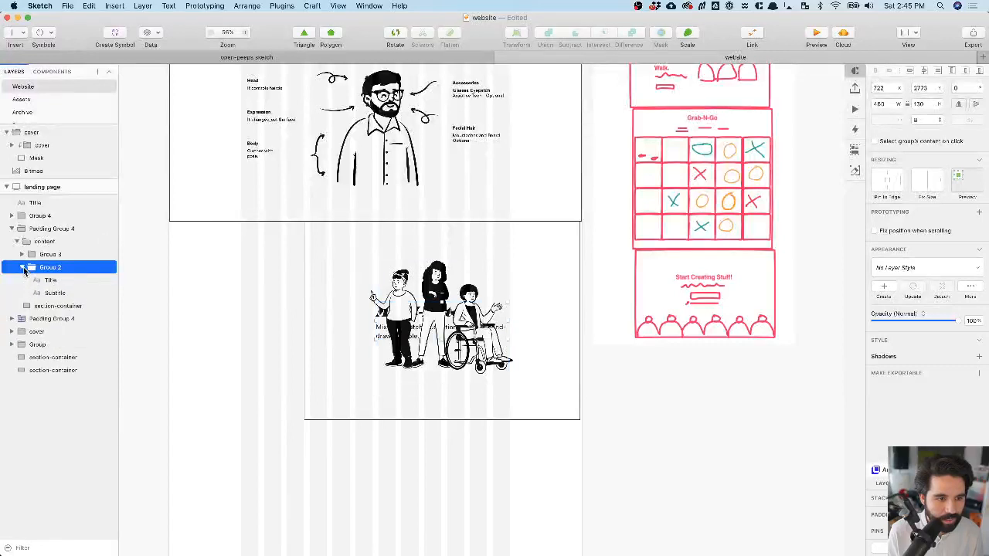
{"action": "left_click", "coordinate": [59, 293]}
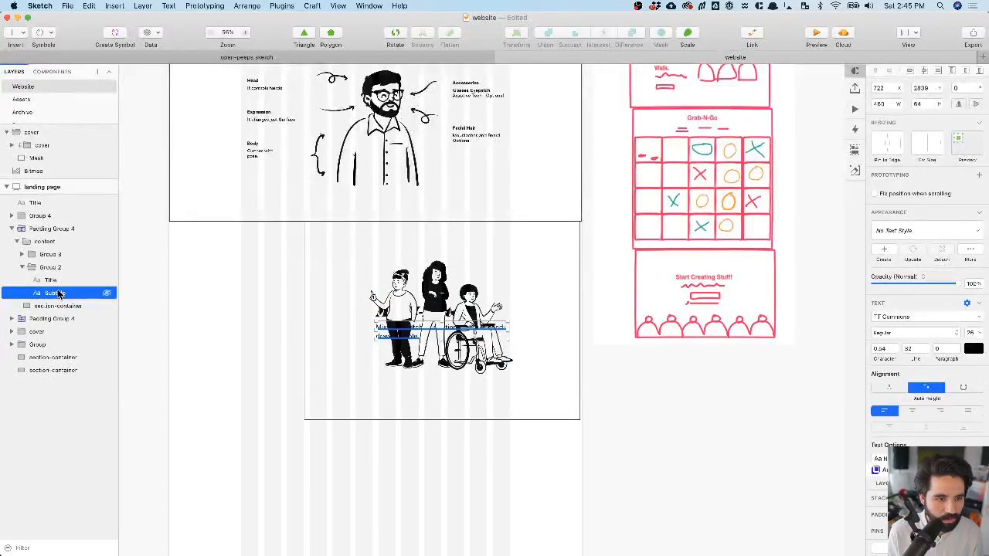
{"action": "left_click", "coordinate": [378, 316]}
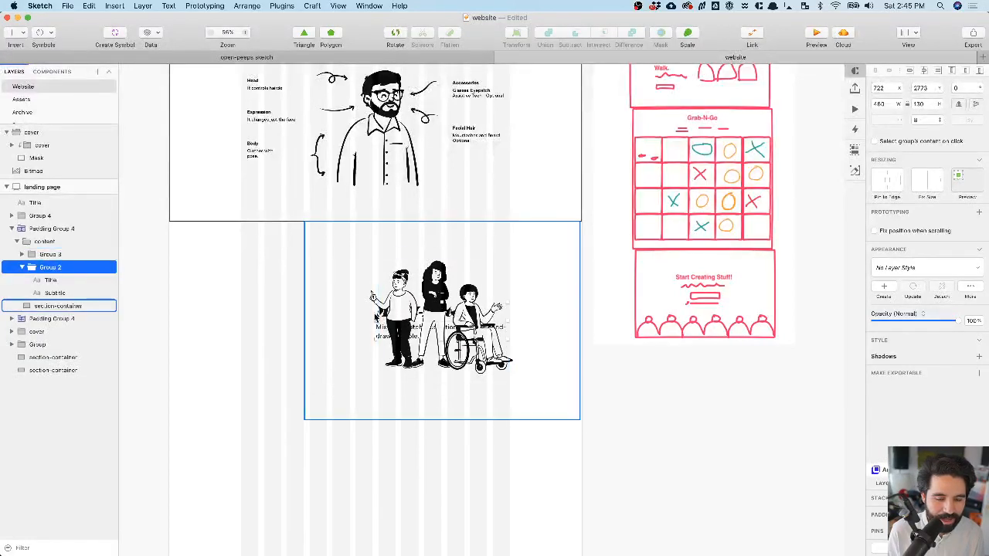
{"action": "left_click_drag", "start_coordinate": [375, 315], "coordinate": [258, 330]}
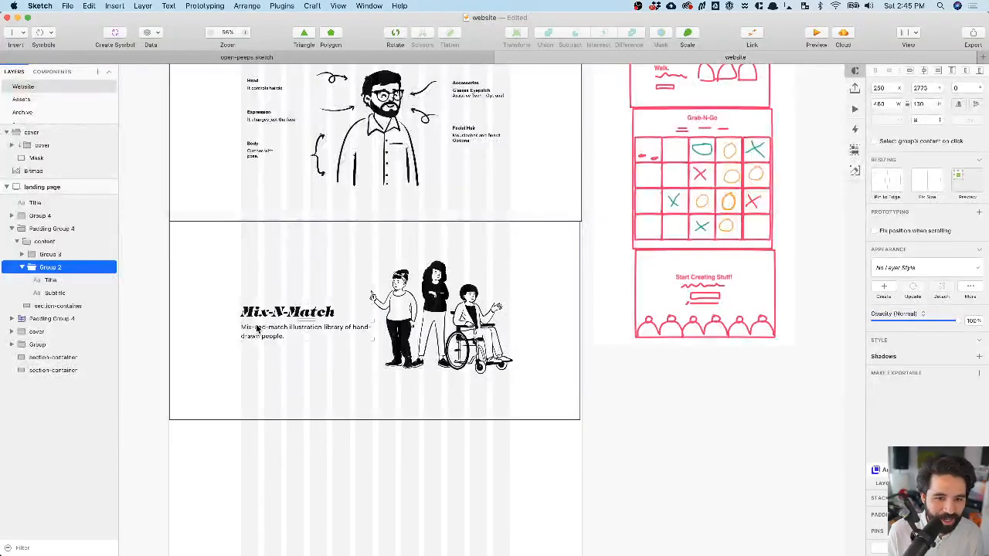
- Examine the "Sit Stand Walk." part of the wireframe and compare it with the duplicated section
{"action": "left_click", "coordinate": [263, 487]}
{"action": "left_click", "coordinate": [287, 377]}
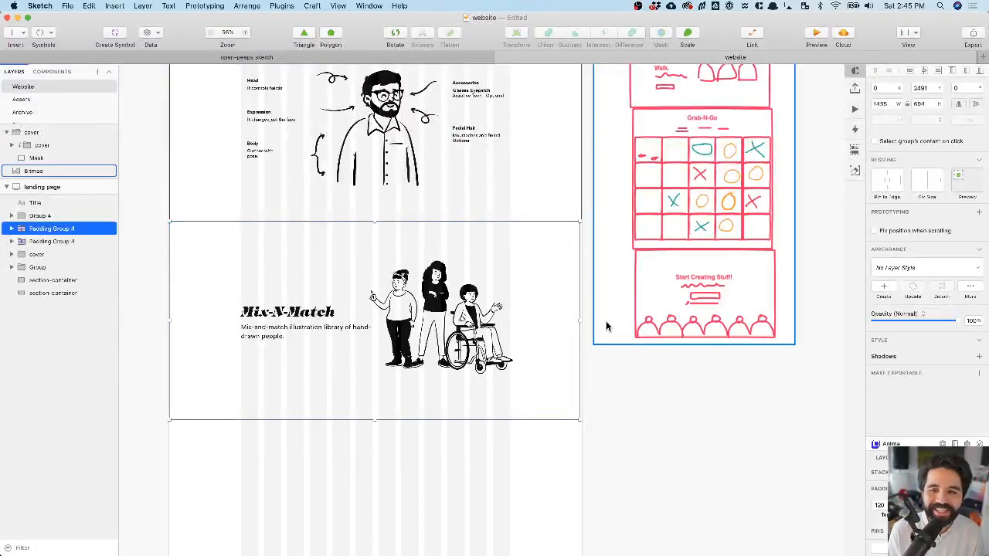
{"action": "scroll", "coordinate": [607, 326], "scroll_direction": "up", "scroll_amount": 5}
{"action": "scroll", "coordinate": [607, 326], "scroll_direction": "right", "scroll_amount": 4}
{"action": "scroll", "coordinate": [499, 284], "scroll_direction": "up", "scroll_amount": 5}
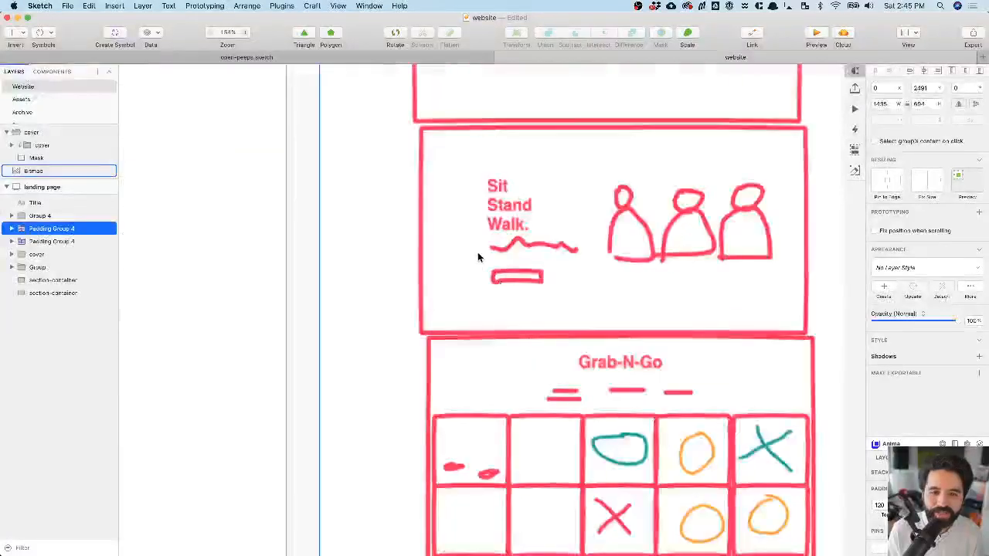
{"action": "scroll", "coordinate": [478, 257], "scroll_direction": "down", "scroll_amount": 5}
{"action": "scroll", "coordinate": [466, 269], "scroll_direction": "down", "scroll_amount": 2}
{"action": "scroll", "coordinate": [466, 269], "scroll_direction": "left", "scroll_amount": 3}
{"action": "scroll", "coordinate": [336, 379], "scroll_direction": "left", "scroll_amount": 2}
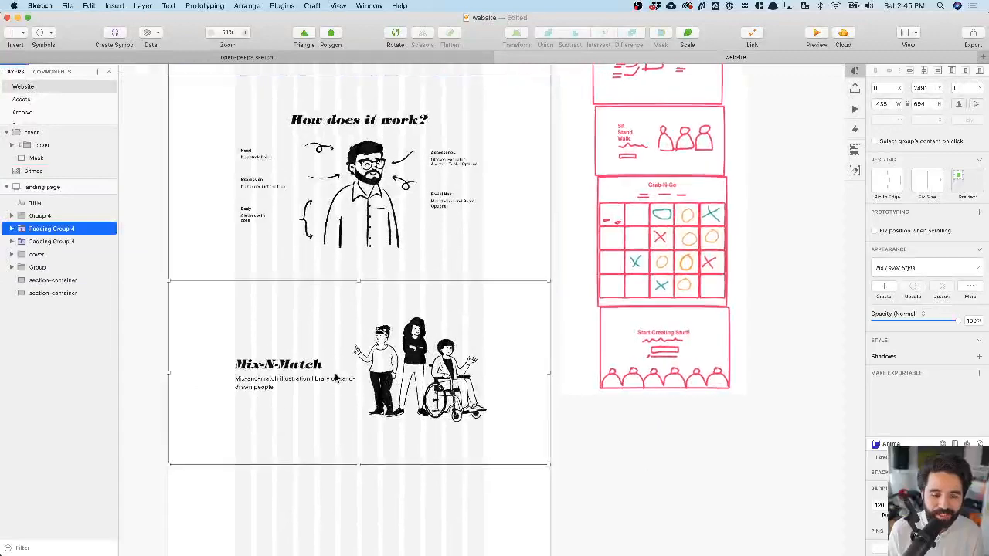
{"action": "scroll", "coordinate": [336, 378], "scroll_direction": "up", "scroll_amount": 3}
{"action": "scroll", "coordinate": [339, 361], "scroll_direction": "up", "scroll_amount": 2}
{"action": "scroll", "coordinate": [339, 362], "scroll_direction": "down", "scroll_amount": 4}
{"action": "scroll", "coordinate": [339, 361], "scroll_direction": "up", "scroll_amount": 4}
{"action": "scroll", "coordinate": [339, 362], "scroll_direction": "down", "scroll_amount": 3}
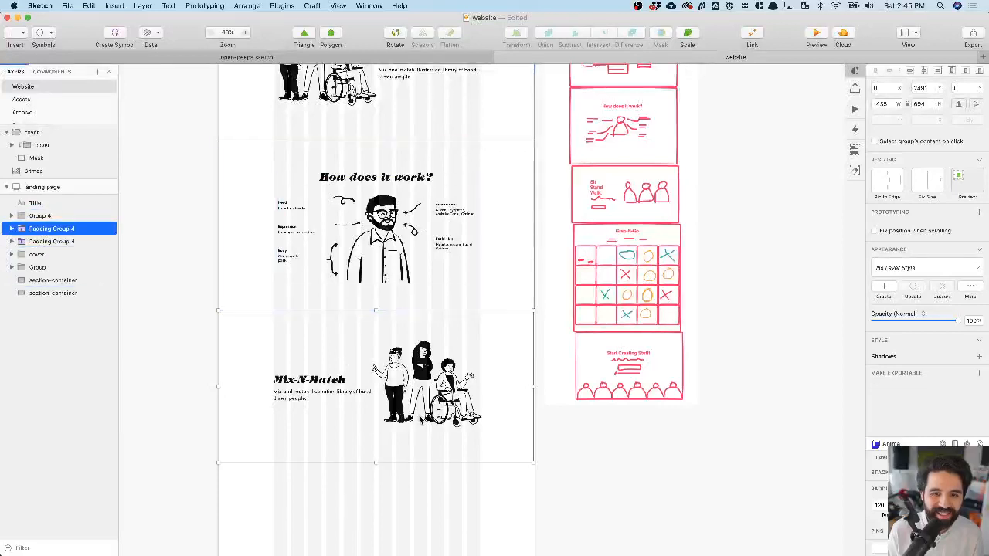
{"action": "scroll", "coordinate": [382, 433], "scroll_direction": "up", "scroll_amount": 5}
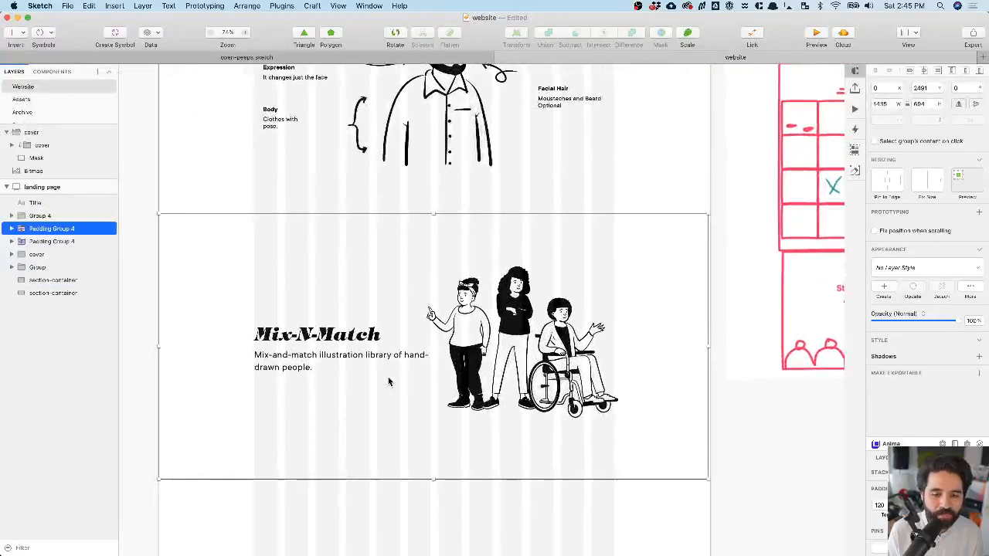
- Shift the duplicated section's people illustration further right, to X 849
{"action": "left_click", "coordinate": [503, 323], "text": "super"}
{"action": "key", "text": "Escape"}
{"action": "left_click_drag", "start_coordinate": [547, 347], "coordinate": [587, 349]}
{"action": "left_click", "coordinate": [400, 280]}
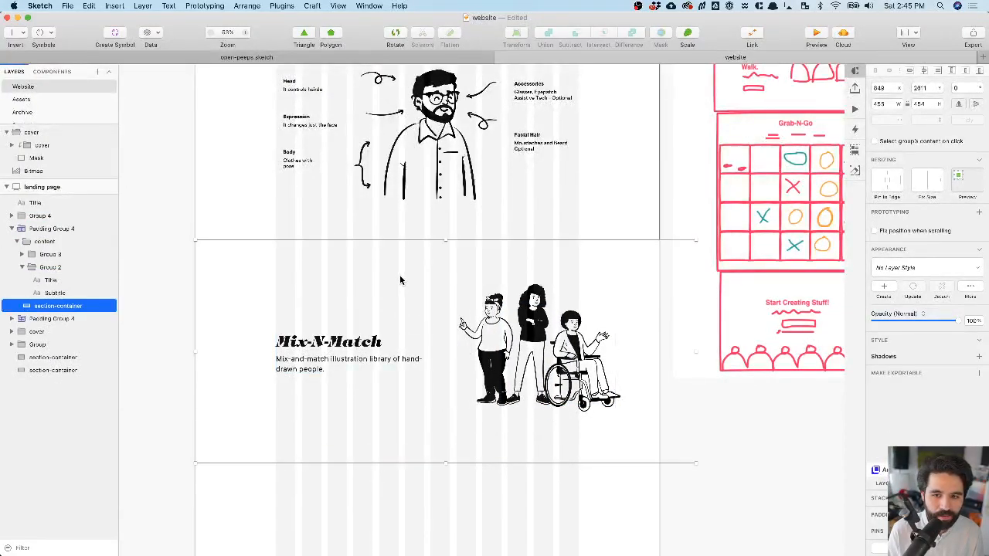
- Remove the Anima padding from the duplicated section's group
{"action": "right_click", "coordinate": [400, 280]}
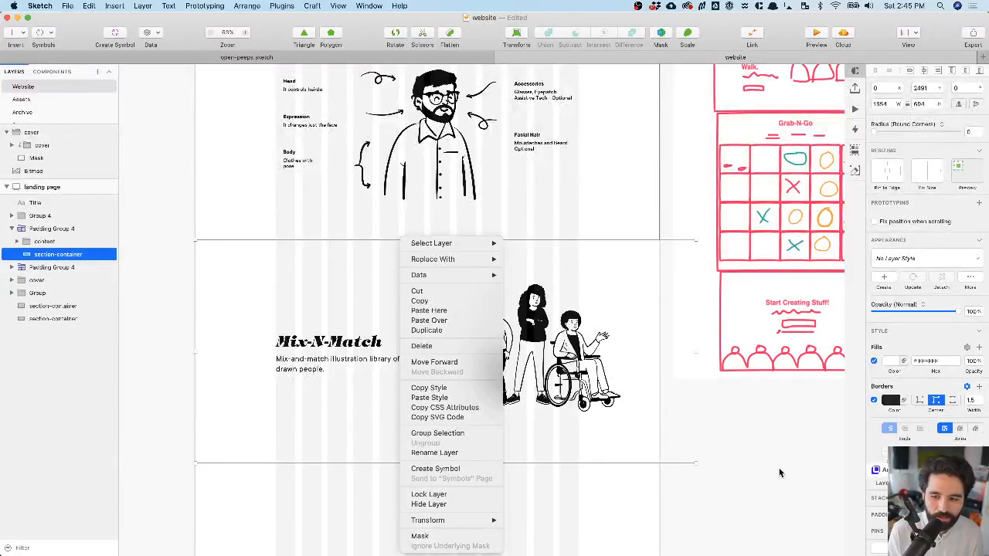
{"action": "key", "text": "Escape"}
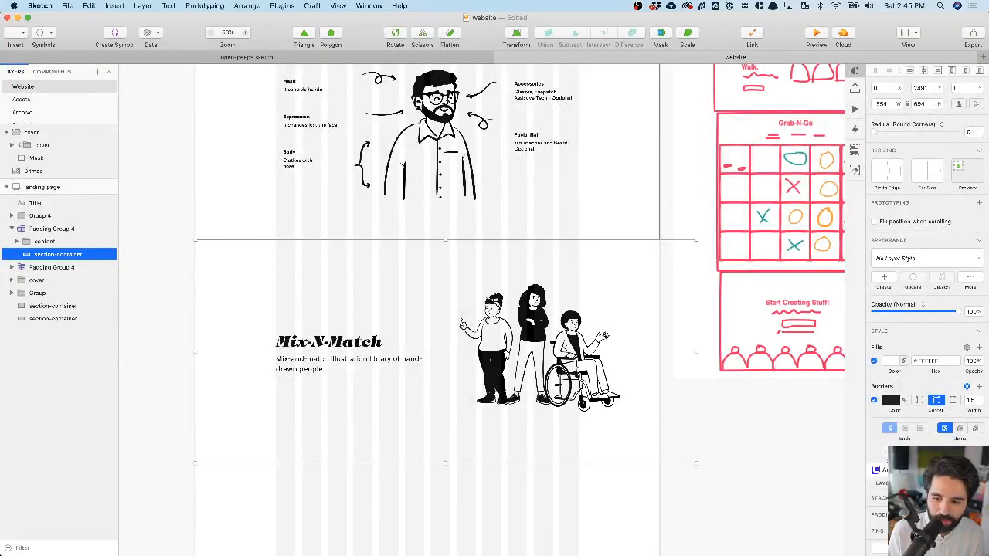
{"action": "left_click", "coordinate": [60, 228]}
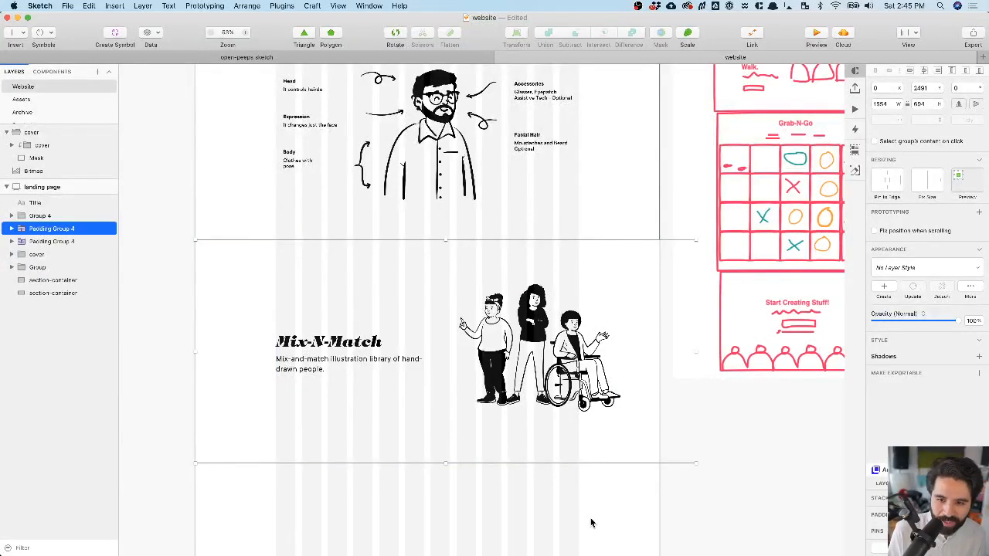
- Resize the duplicated section's container to 1440 px wide and ungroup its content group
{"action": "double_click", "coordinate": [635, 284]}
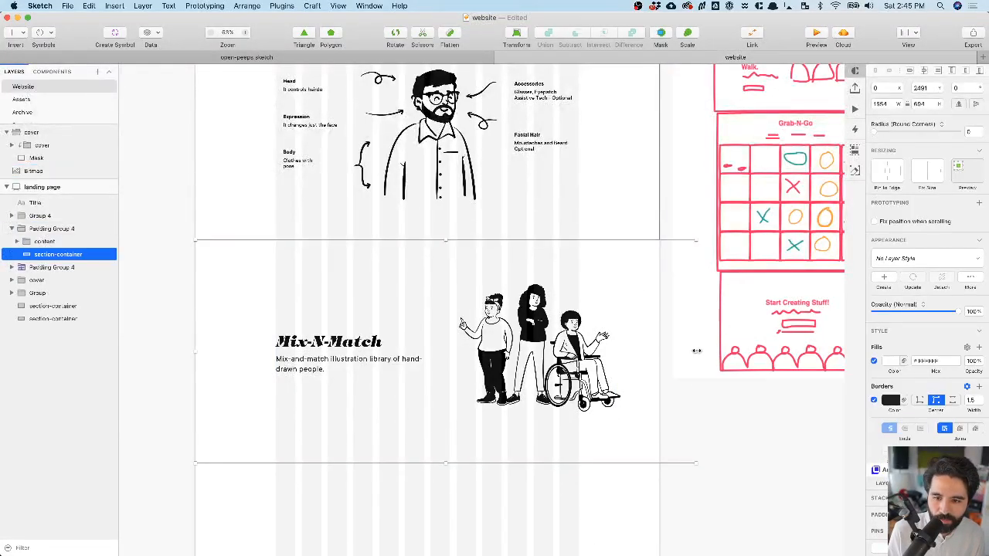
{"action": "left_click", "coordinate": [518, 332]}
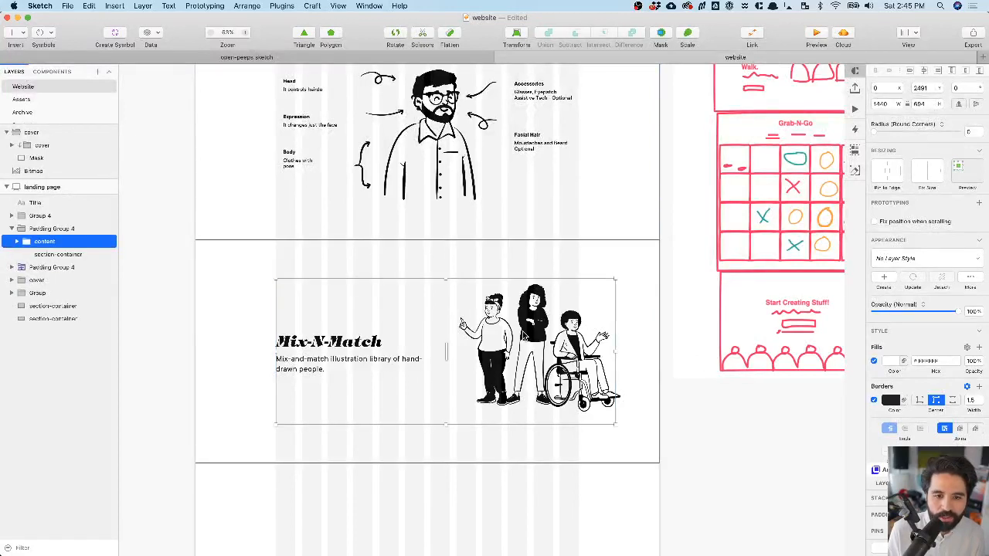
{"action": "key", "text": "super+shift+g"}
{"action": "left_click", "coordinate": [350, 543]}
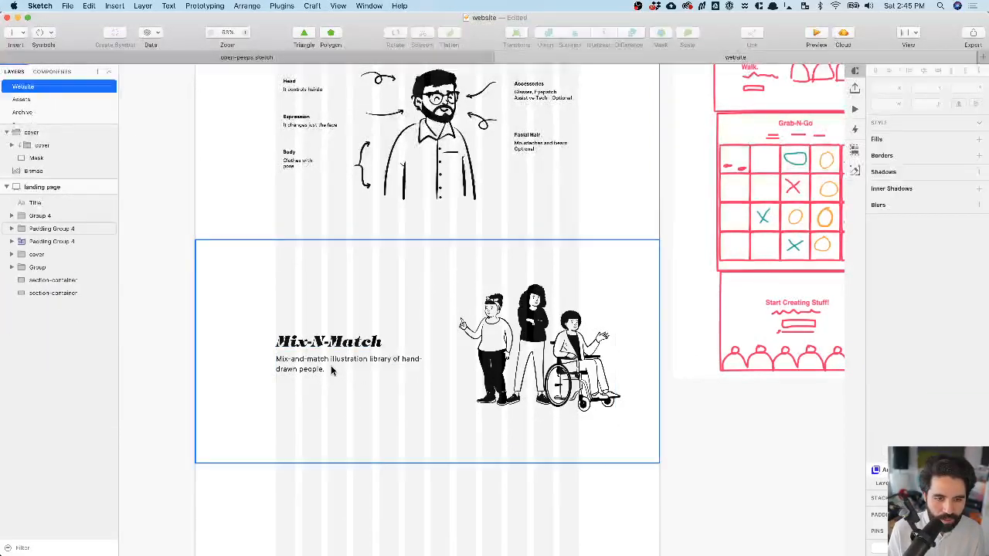
- Change the duplicated section's title to "Sit-Stand-Walk." following the wireframe
{"action": "double_click", "coordinate": [332, 342]}
{"action": "scroll", "coordinate": [399, 151], "scroll_direction": "up", "scroll_amount": 5}
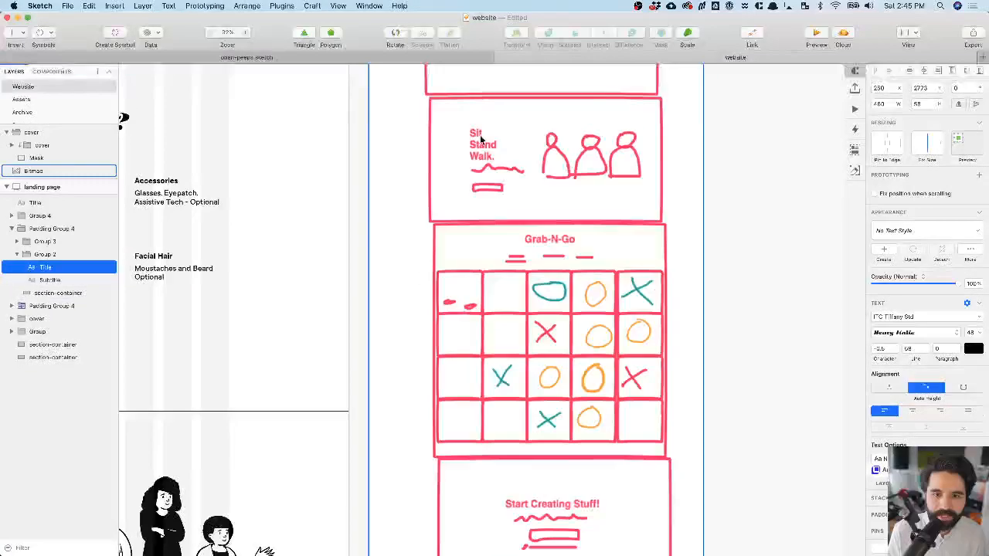
{"action": "scroll", "coordinate": [471, 147], "scroll_direction": "down", "scroll_amount": 5}
{"action": "scroll", "coordinate": [471, 147], "scroll_direction": "left", "scroll_amount": 8}
{"action": "scroll", "coordinate": [472, 146], "scroll_direction": "left", "scroll_amount": 4}
{"action": "key", "text": "Return"}
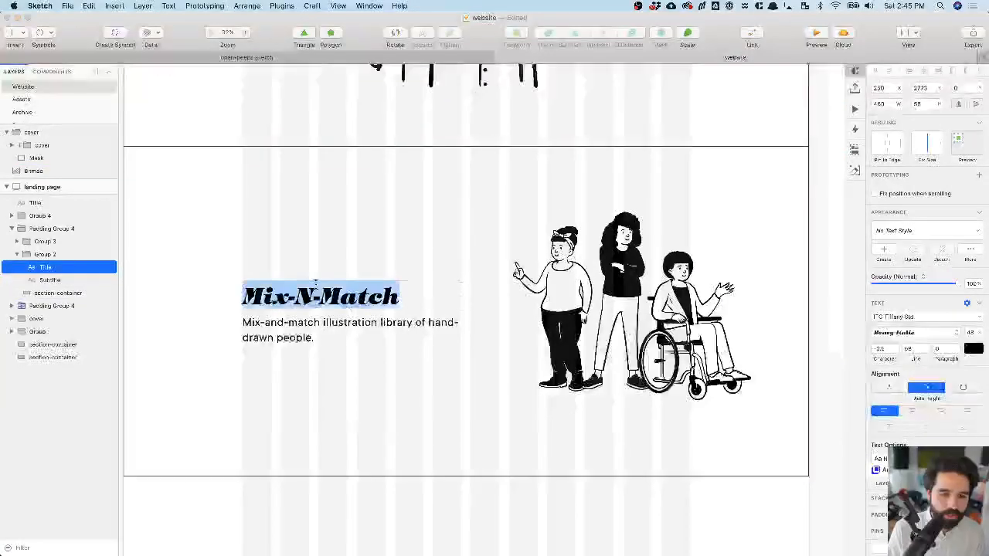
{"action": "type", "text": "Sit-Stand-"}
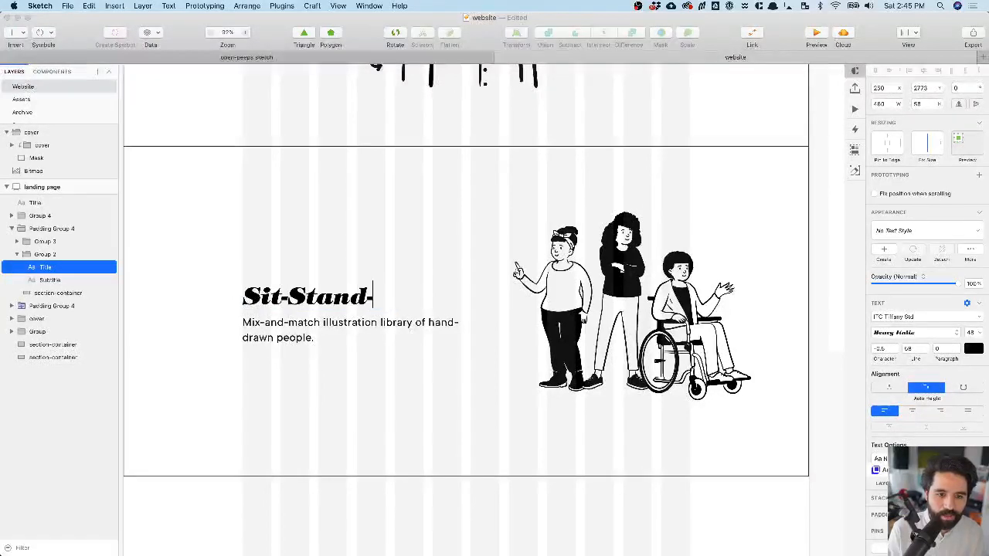
{"action": "key", "text": "Escape"}
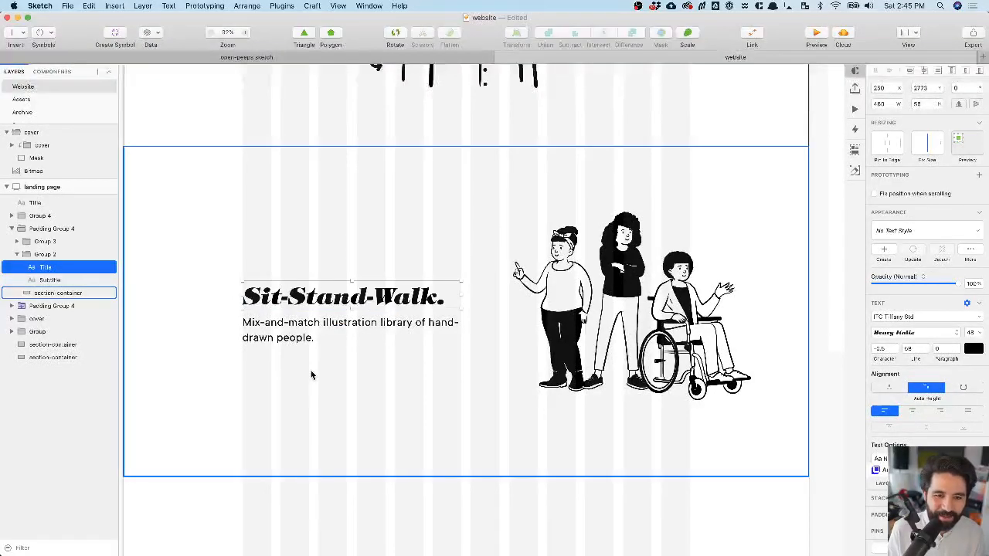
- Move the title and subtitle left to X 123, and reposition the people illustration at X 823, Y 2676
{"action": "scroll", "coordinate": [312, 375], "scroll_direction": "down", "scroll_amount": 5}
{"action": "scroll", "coordinate": [311, 376], "scroll_direction": "right", "scroll_amount": 6}
{"action": "scroll", "coordinate": [311, 376], "scroll_direction": "up", "scroll_amount": 2}
{"action": "scroll", "coordinate": [410, 206], "scroll_direction": "left", "scroll_amount": 8}
{"action": "scroll", "coordinate": [392, 215], "scroll_direction": "down", "scroll_amount": 5}
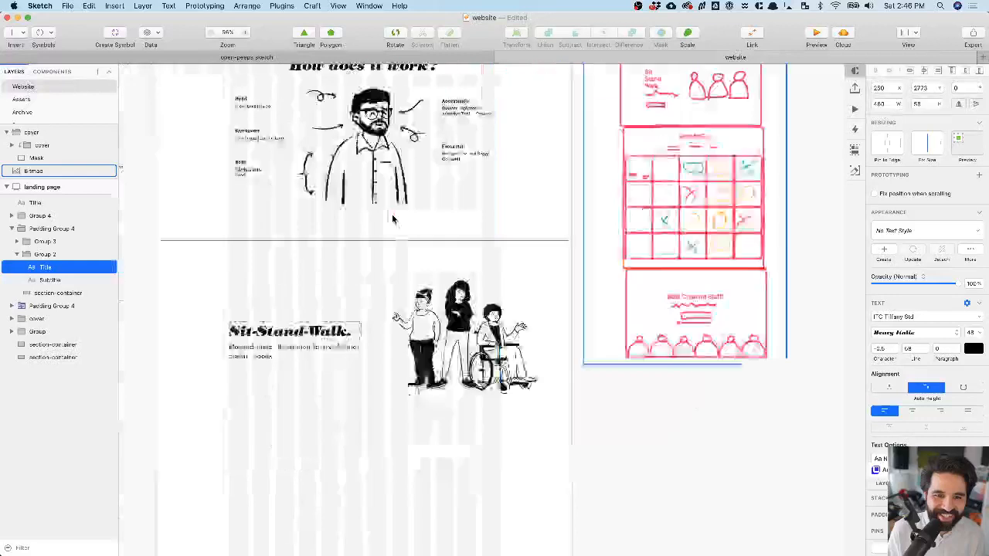
{"action": "scroll", "coordinate": [369, 260], "scroll_direction": "up", "scroll_amount": 5}
{"action": "left_click", "coordinate": [362, 266], "text": "shift"}
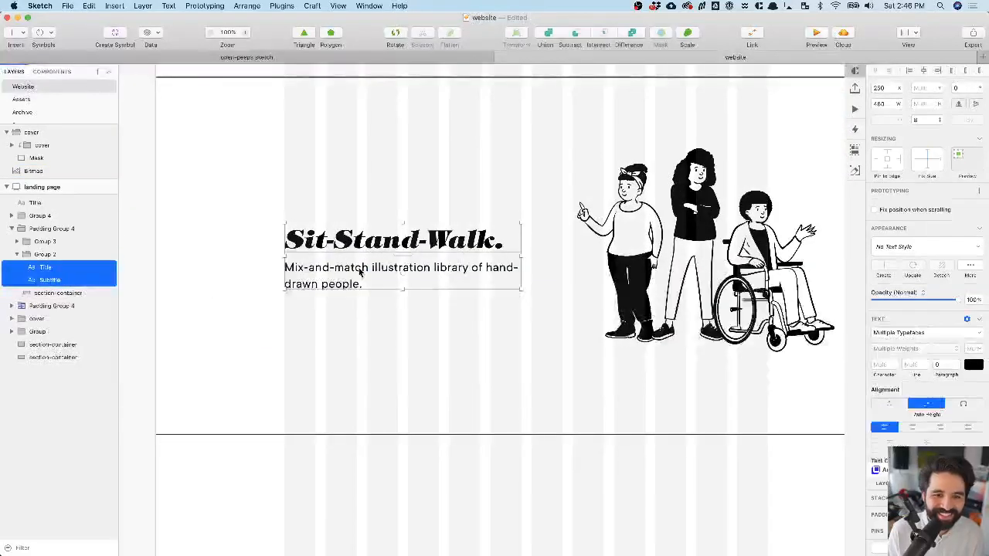
{"action": "key", "text": "Escape"}
{"action": "left_click_drag", "start_coordinate": [395, 244], "coordinate": [330, 245]}
{"action": "scroll", "coordinate": [330, 244], "scroll_direction": "down", "scroll_amount": 5}
{"action": "left_click", "coordinate": [577, 220]}
{"action": "left_click_drag", "start_coordinate": [573, 231], "coordinate": [566, 249]}
- Duplicate the section container and narrow the copy to 720 px so it covers the section's left half
{"action": "left_click", "coordinate": [464, 203]}
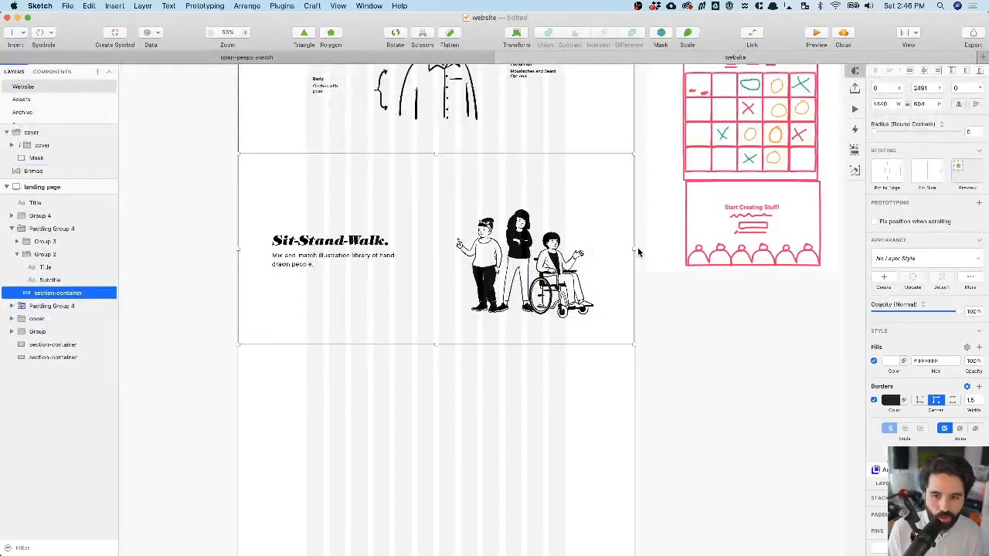
{"action": "key", "text": "super+d"}
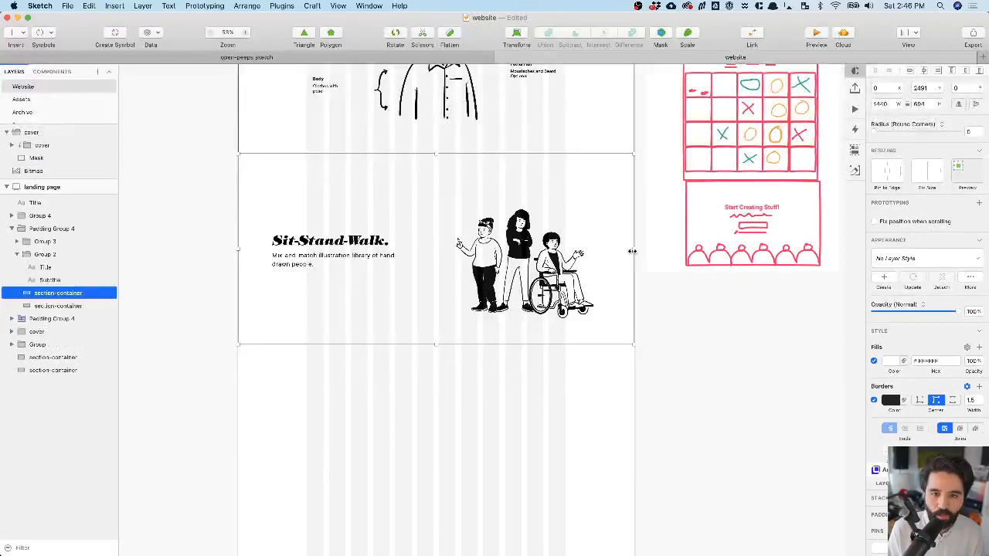
{"action": "left_click_drag", "start_coordinate": [632, 252], "coordinate": [436, 267]}
- Set the text color of the "Sit-Stand-Walk." title and its subtitle to white
{"action": "left_click", "coordinate": [332, 255]}
{"action": "double_click", "coordinate": [333, 242]}
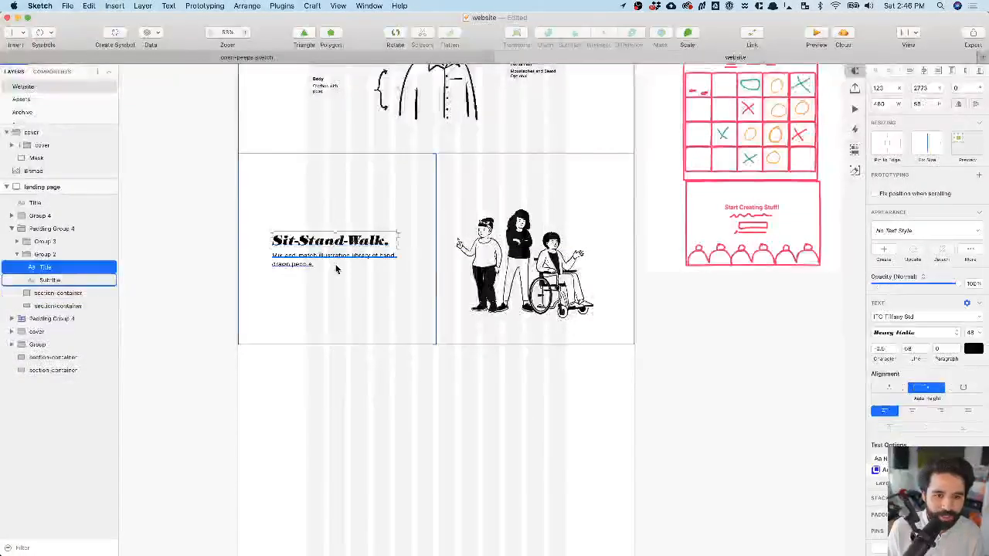
{"action": "left_click", "coordinate": [329, 259], "text": "shift"}
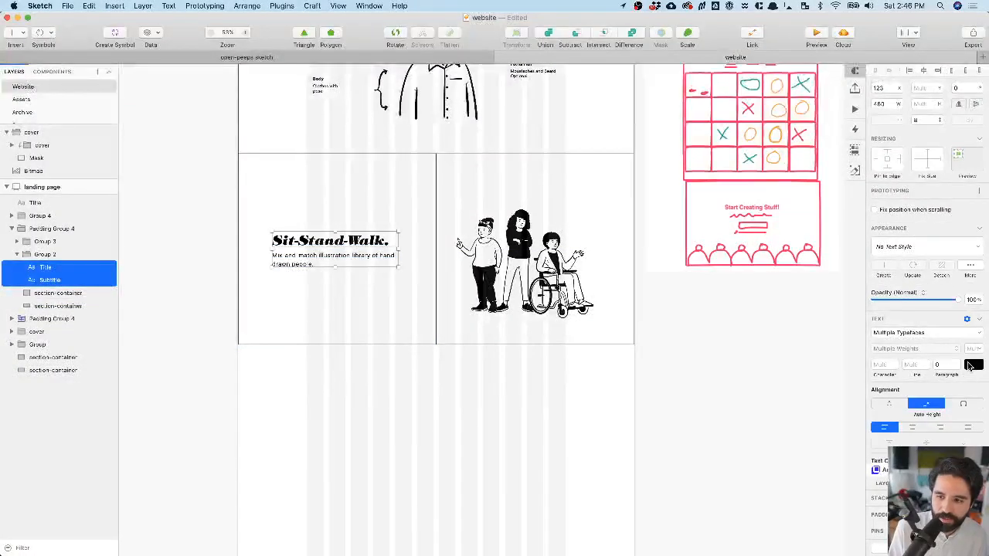
{"action": "left_click", "coordinate": [971, 366]}
{"action": "left_click", "coordinate": [892, 412]}
{"action": "left_click", "coordinate": [458, 453]}
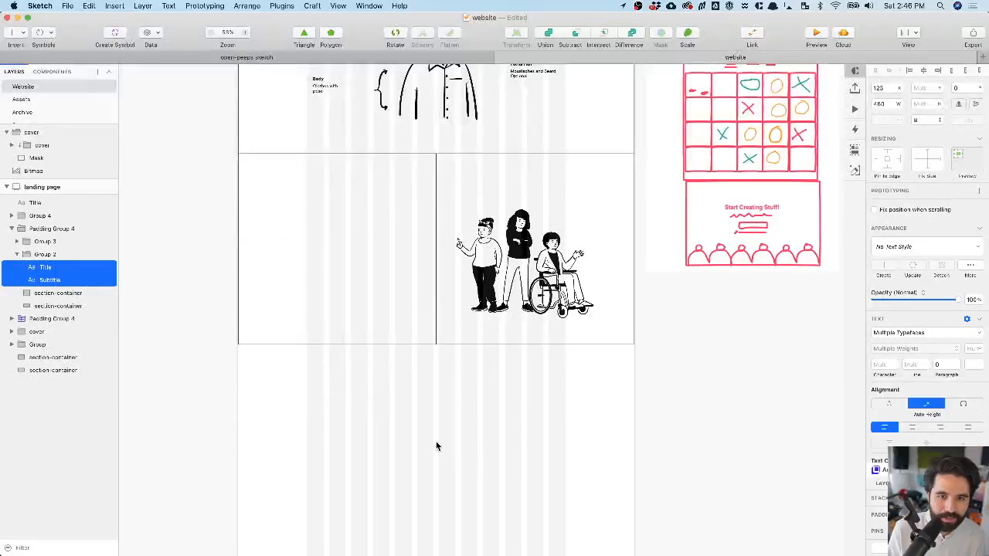
{"action": "left_click", "coordinate": [436, 442]}
- Fill the left-half section container with black, 000000
{"action": "left_click", "coordinate": [435, 191]}
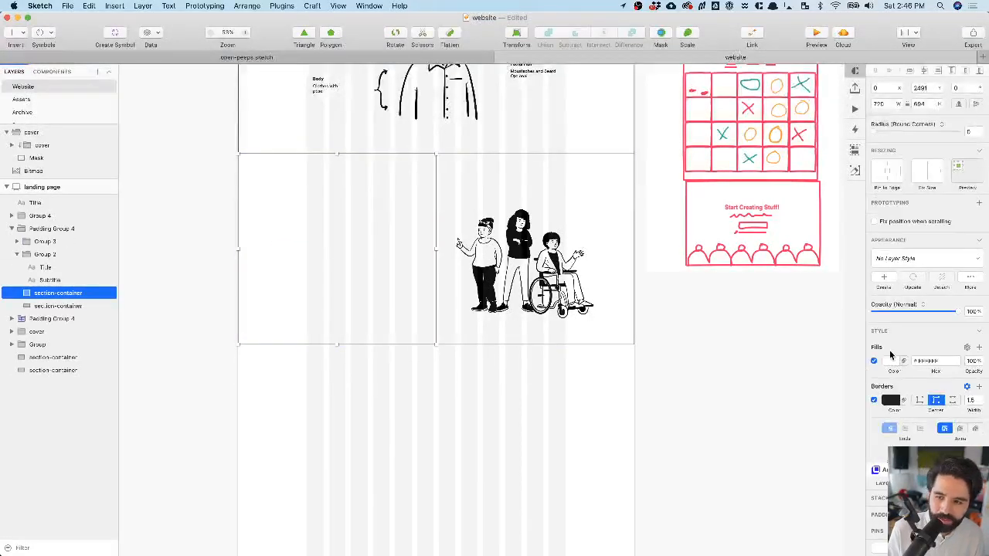
{"action": "left_click", "coordinate": [892, 362]}
{"action": "left_click_drag", "start_coordinate": [878, 473], "coordinate": [835, 551]}
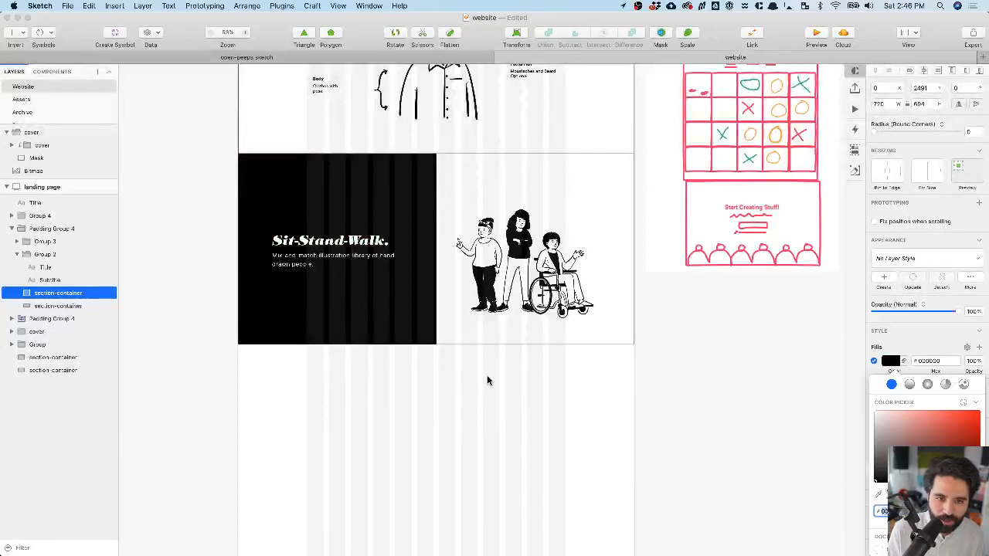
{"action": "left_click", "coordinate": [497, 393]}
{"action": "left_click", "coordinate": [439, 399]}
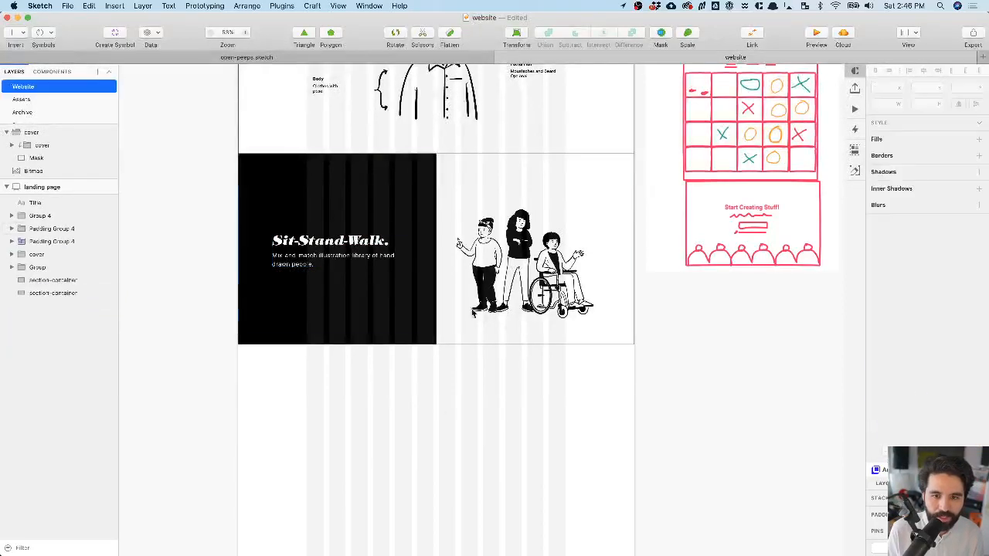
- Shrink the full-width section container from its left edge so it covers only the section's right half
{"action": "left_click", "coordinate": [473, 312]}
{"action": "double_click", "coordinate": [533, 233]}
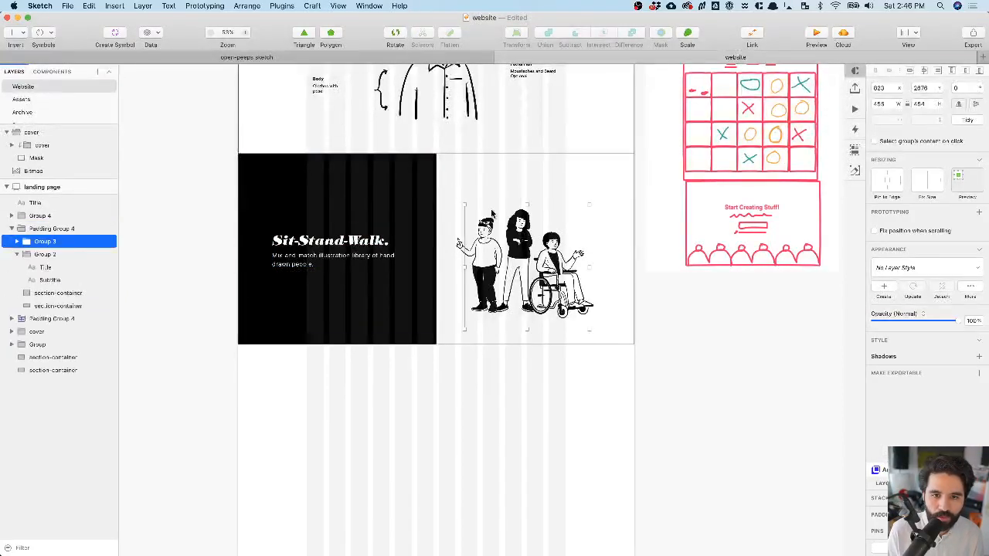
{"action": "left_click", "coordinate": [241, 248]}
{"action": "left_click_drag", "start_coordinate": [240, 248], "coordinate": [359, 244]}
{"action": "left_click_drag", "start_coordinate": [422, 226], "coordinate": [436, 224]}
- Enlarge the people illustration group in the right half to 526 × 525 px
{"action": "left_click", "coordinate": [532, 226]}
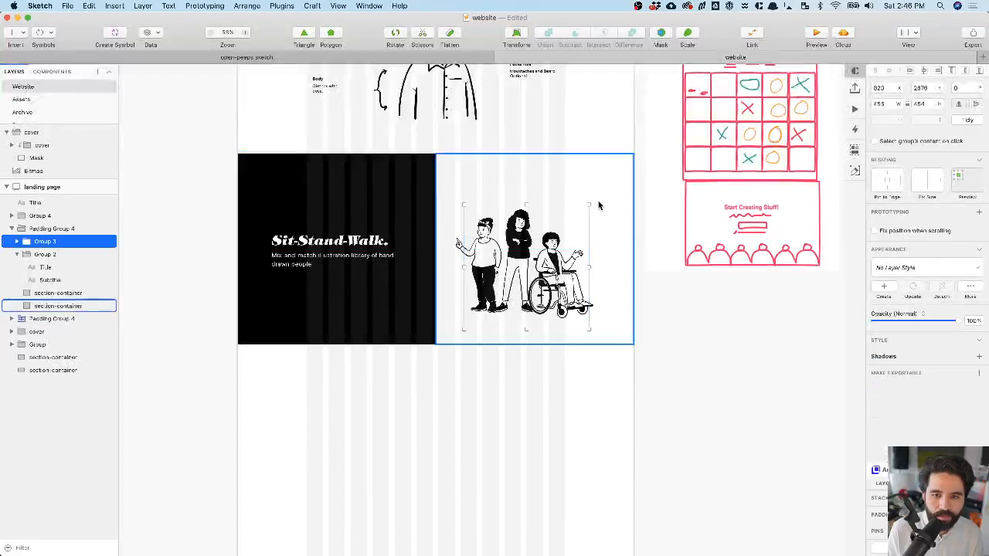
{"action": "left_click_drag", "start_coordinate": [590, 204], "coordinate": [610, 186]}
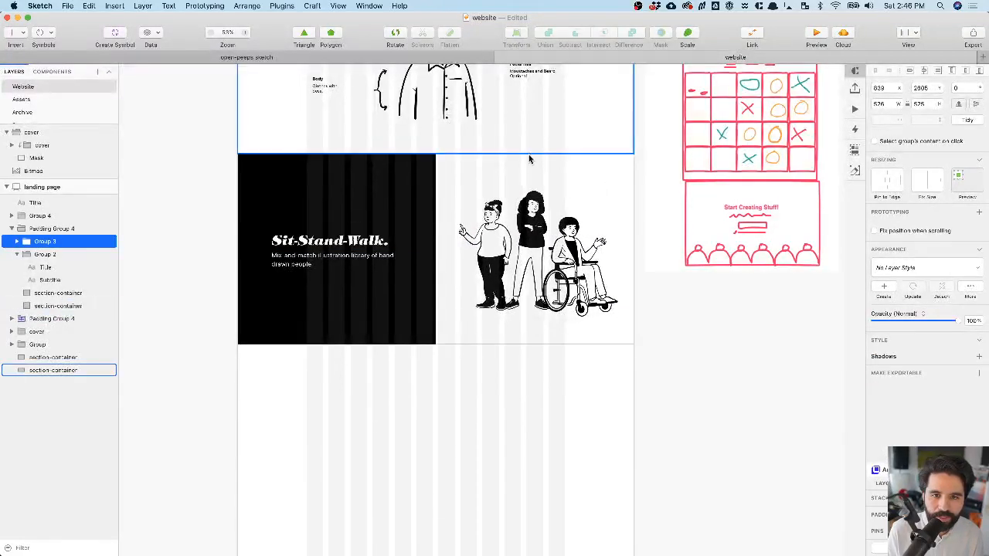
- Center the people illustration group horizontally and vertically within the white right-half section container
{"action": "left_click", "coordinate": [571, 169], "text": "shift"}
{"action": "left_click", "coordinate": [926, 70]}
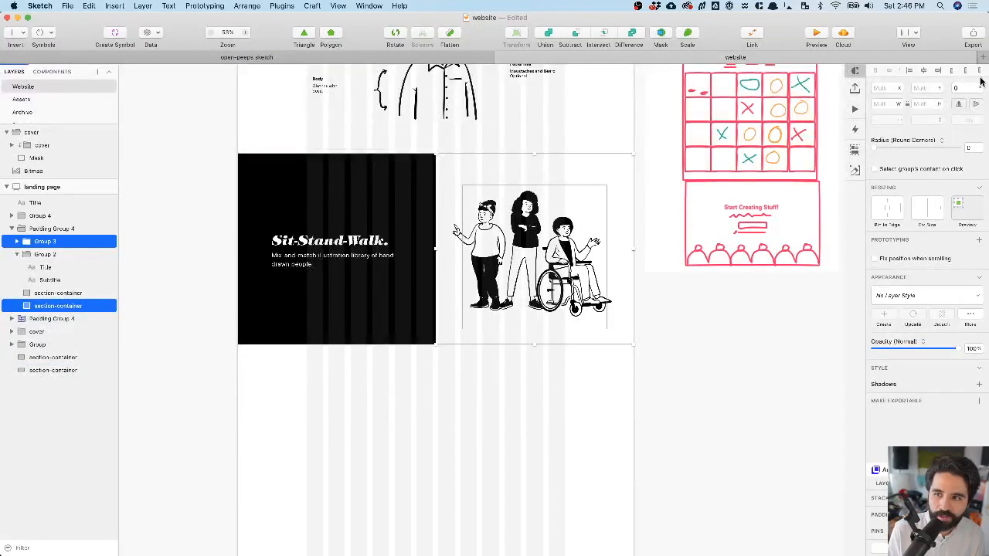
{"action": "left_click", "coordinate": [966, 70]}
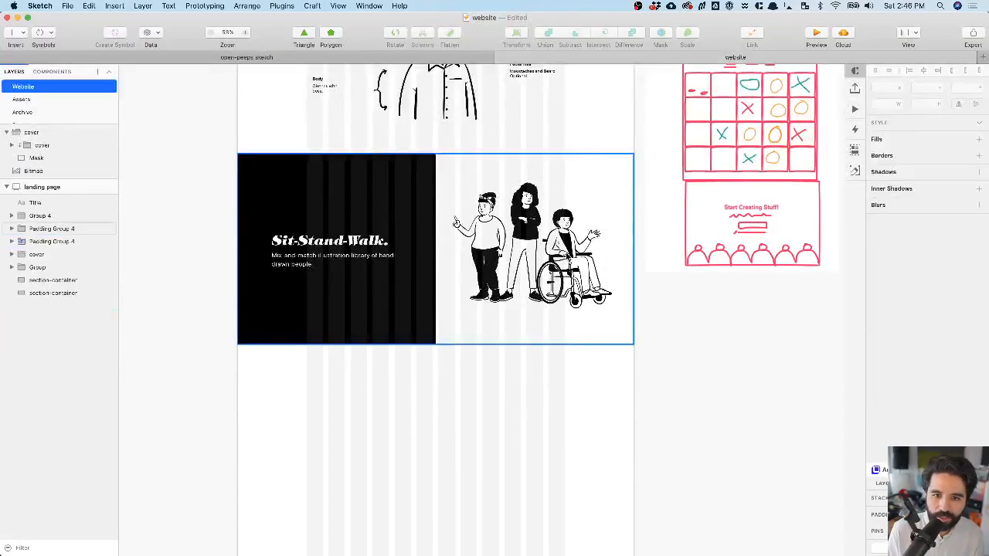
{"action": "left_click", "coordinate": [414, 256]}
{"action": "double_click", "coordinate": [369, 245]}
{"action": "left_click", "coordinate": [390, 203], "text": "shift"}
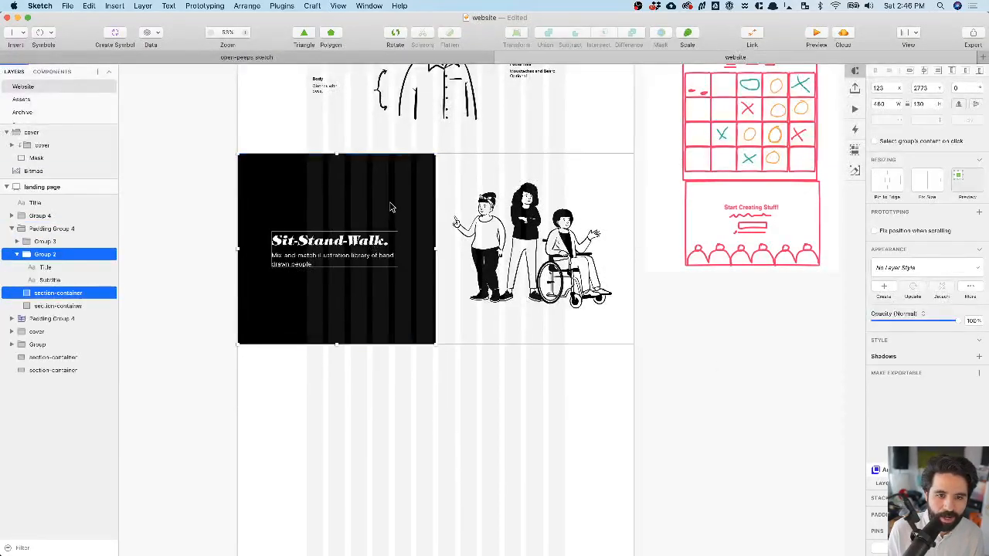
{"action": "left_click", "coordinate": [510, 424]}
- Compare the Mix-N-Match, How does it work? and Sit-Stand-Walk. sections for visual consistency down the landing page
{"action": "scroll", "coordinate": [510, 268], "scroll_direction": "up", "scroll_amount": 3}
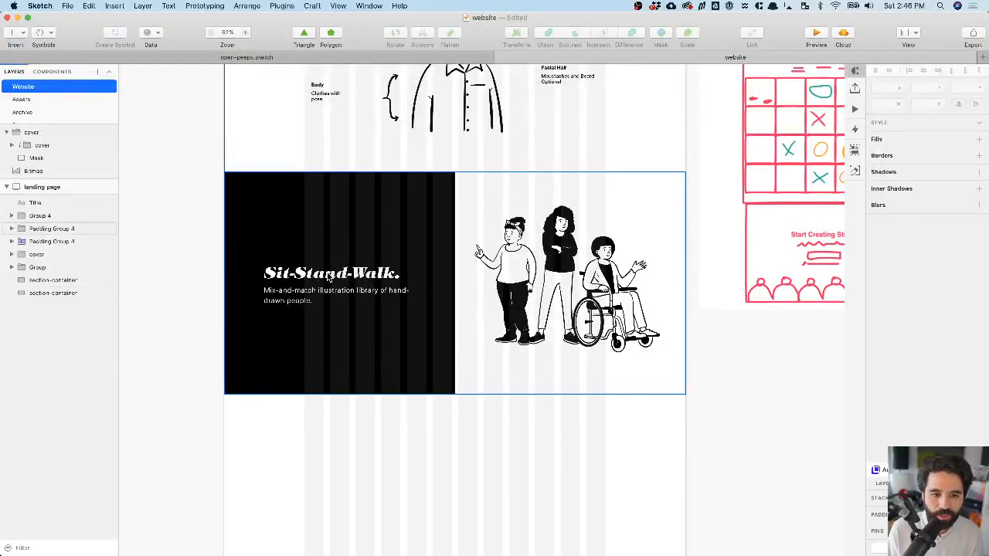
{"action": "scroll", "coordinate": [381, 285], "scroll_direction": "up", "scroll_amount": 5}
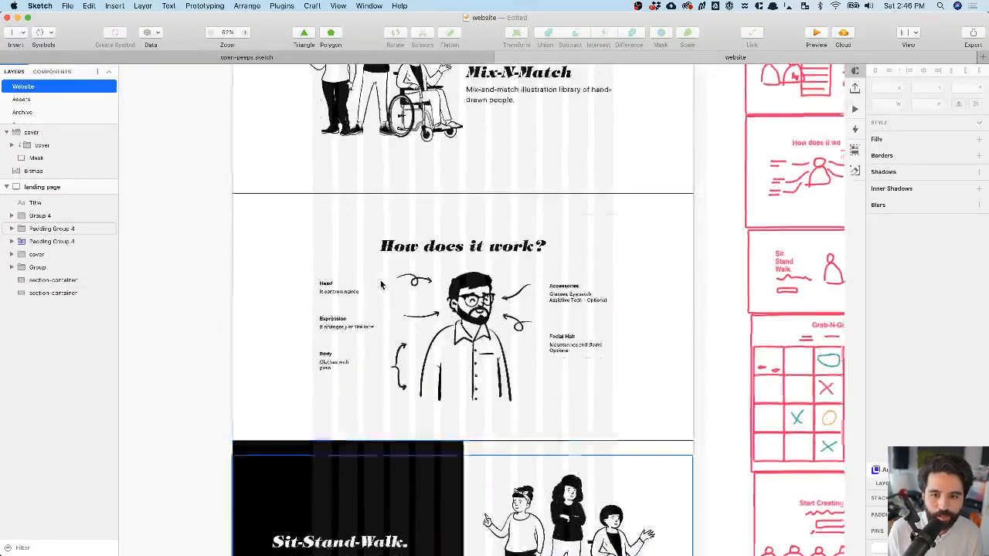
{"action": "scroll", "coordinate": [381, 285], "scroll_direction": "up", "scroll_amount": 3}
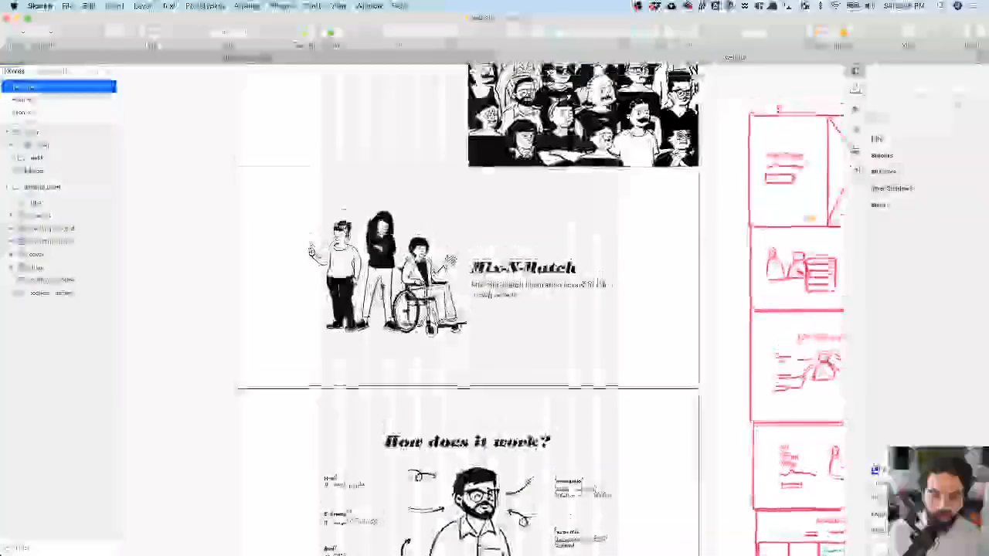
{"action": "scroll", "coordinate": [381, 285], "scroll_direction": "down", "scroll_amount": 8}
{"action": "scroll", "coordinate": [381, 285], "scroll_direction": "up", "scroll_amount": 4}
{"action": "scroll", "coordinate": [381, 285], "scroll_direction": "up", "scroll_amount": 2}
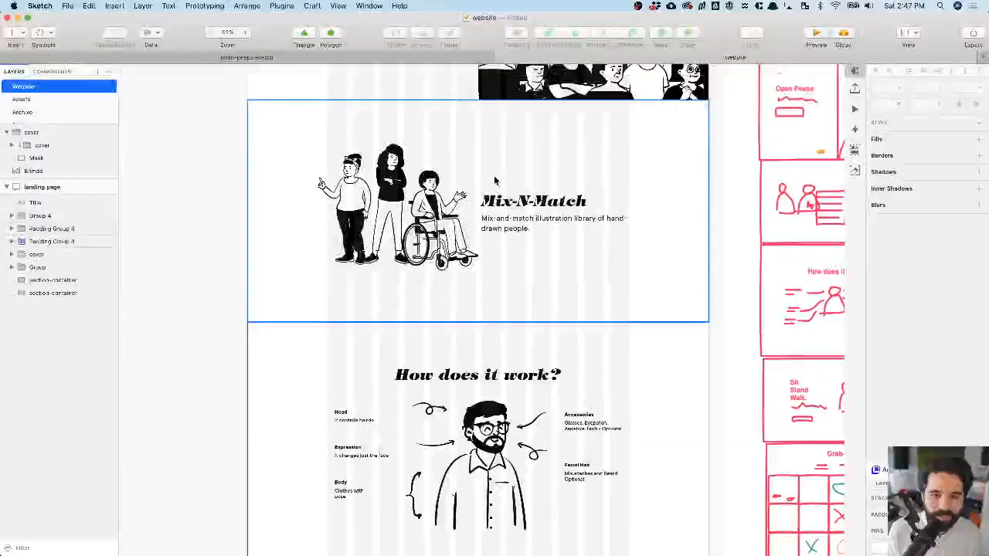
{"action": "scroll", "coordinate": [409, 214], "scroll_direction": "down", "scroll_amount": 6}
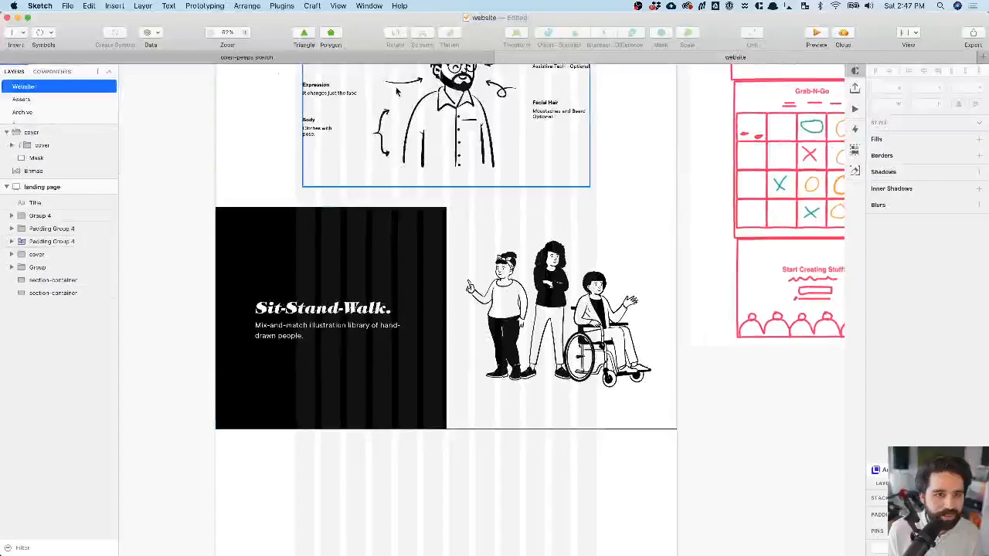
- Switch to the open-peeps document and copy the whole peeps group from the composition-6 artboard
{"action": "left_click", "coordinate": [298, 59]}
{"action": "scroll", "coordinate": [387, 363], "scroll_direction": "down", "scroll_amount": 5}
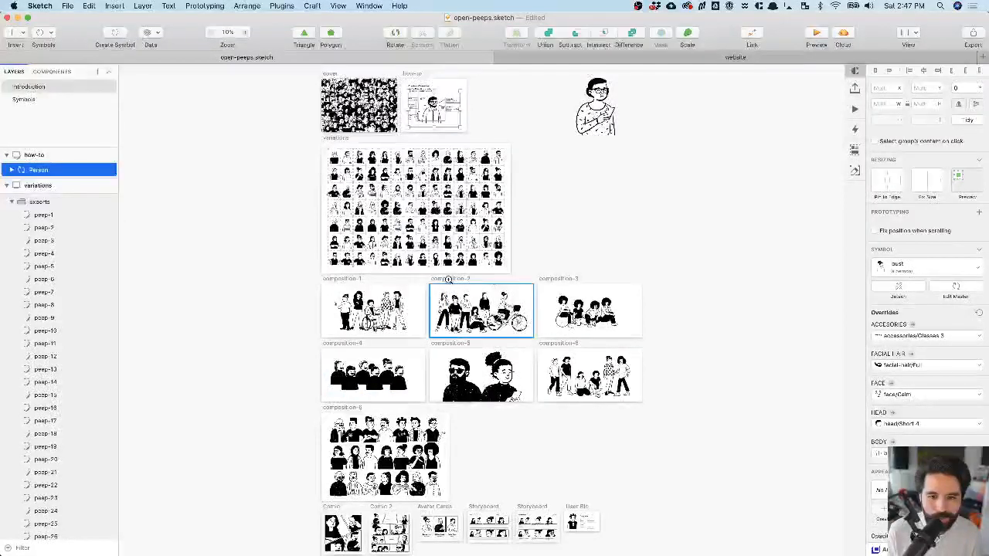
{"action": "left_click_drag", "start_coordinate": [531, 345], "coordinate": [531, 345]}
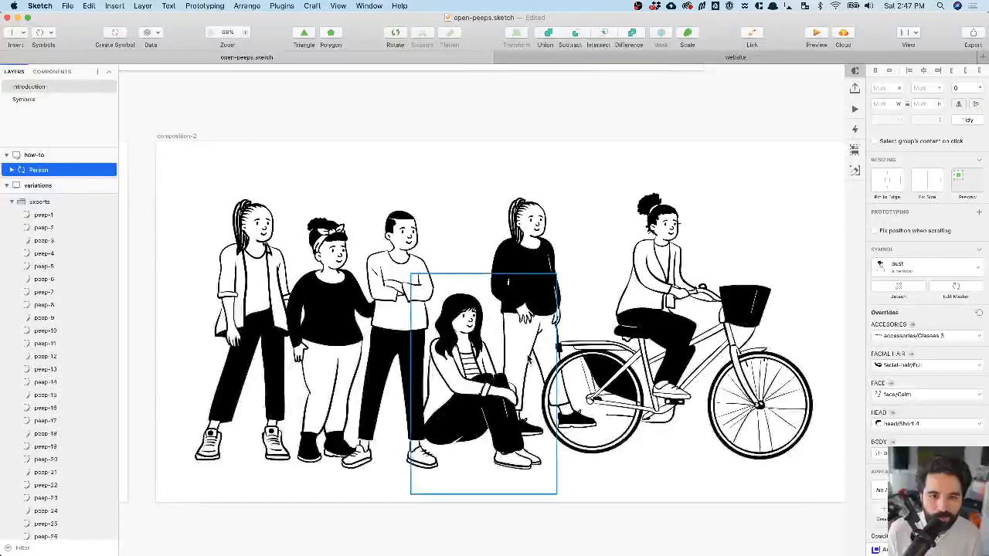
{"action": "scroll", "coordinate": [442, 379], "scroll_direction": "down", "scroll_amount": 5}
{"action": "scroll", "coordinate": [441, 380], "scroll_direction": "left", "scroll_amount": 3}
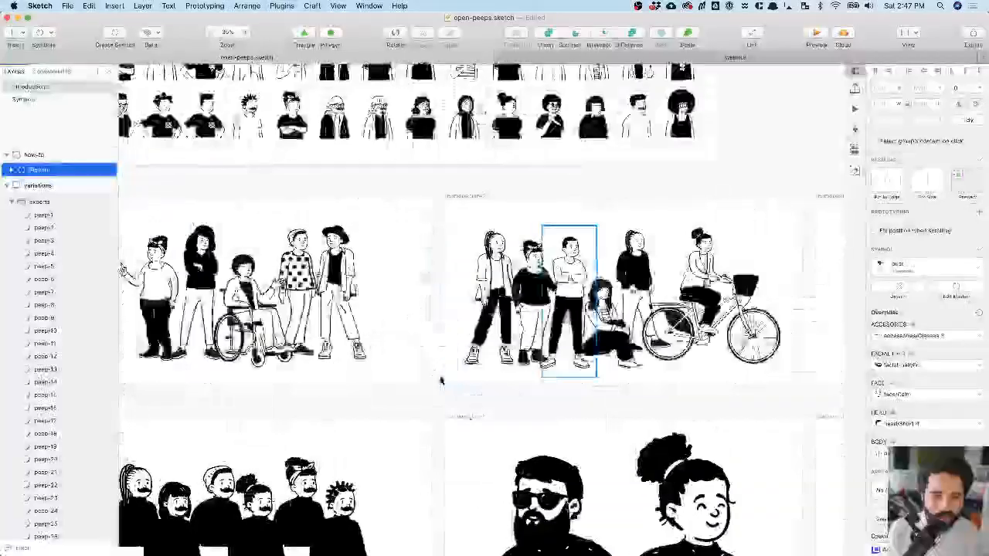
{"action": "scroll", "coordinate": [441, 380], "scroll_direction": "right", "scroll_amount": 5}
{"action": "scroll", "coordinate": [441, 379], "scroll_direction": "down", "scroll_amount": 3}
{"action": "left_click", "coordinate": [472, 367], "text": "super"}
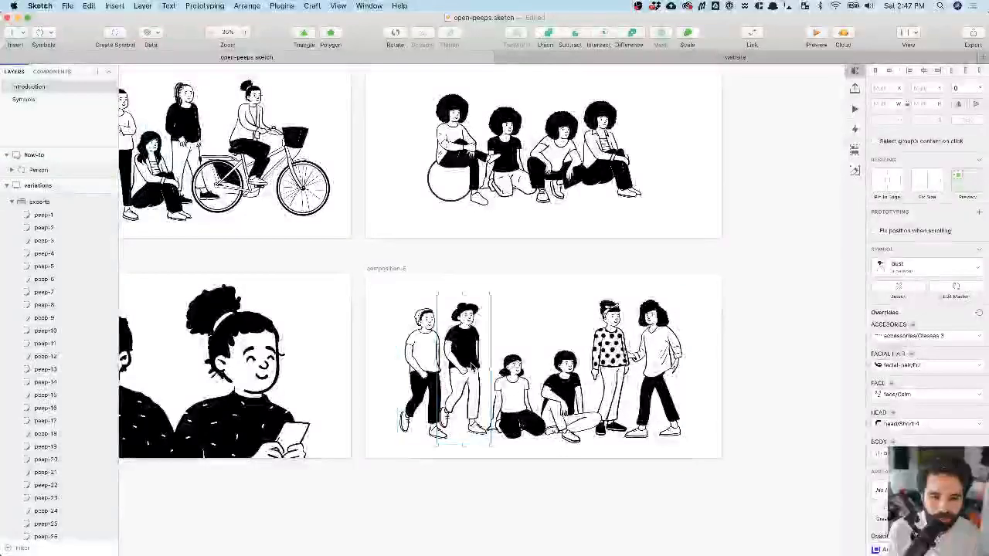
{"action": "left_click", "coordinate": [518, 392], "text": "shift+super"}
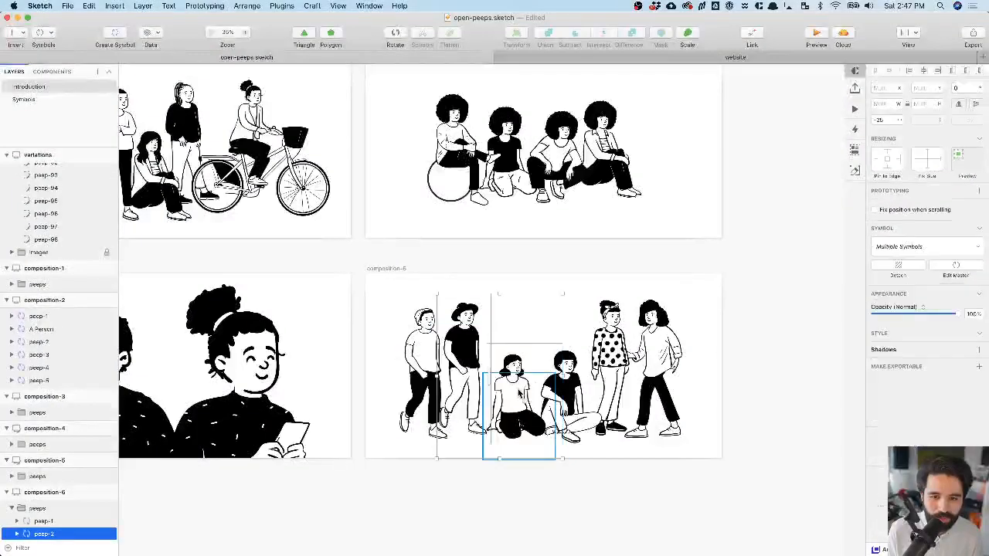
{"action": "scroll", "coordinate": [486, 397], "scroll_direction": "up", "scroll_amount": 3}
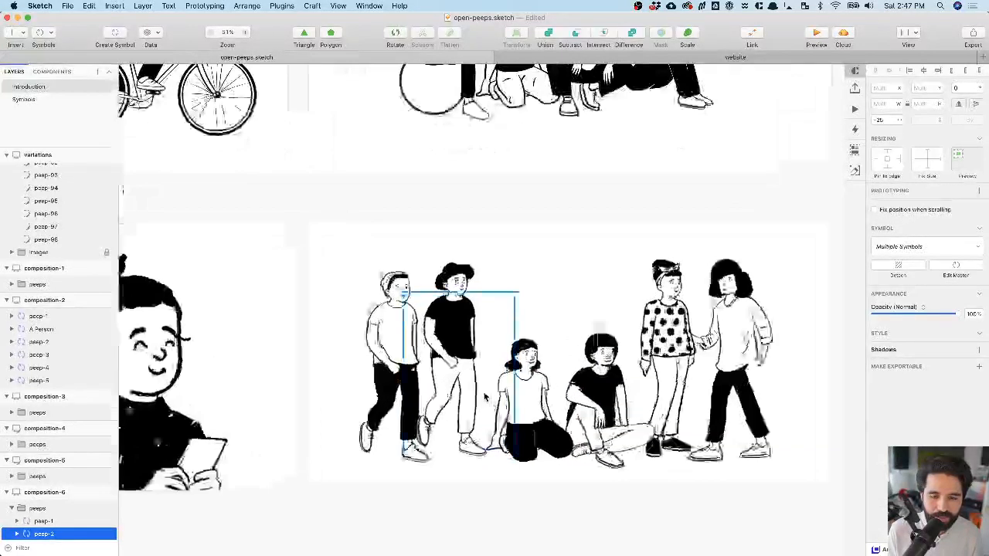
{"action": "left_click", "coordinate": [604, 403], "text": "shift+super"}
{"action": "left_click", "coordinate": [555, 541]}
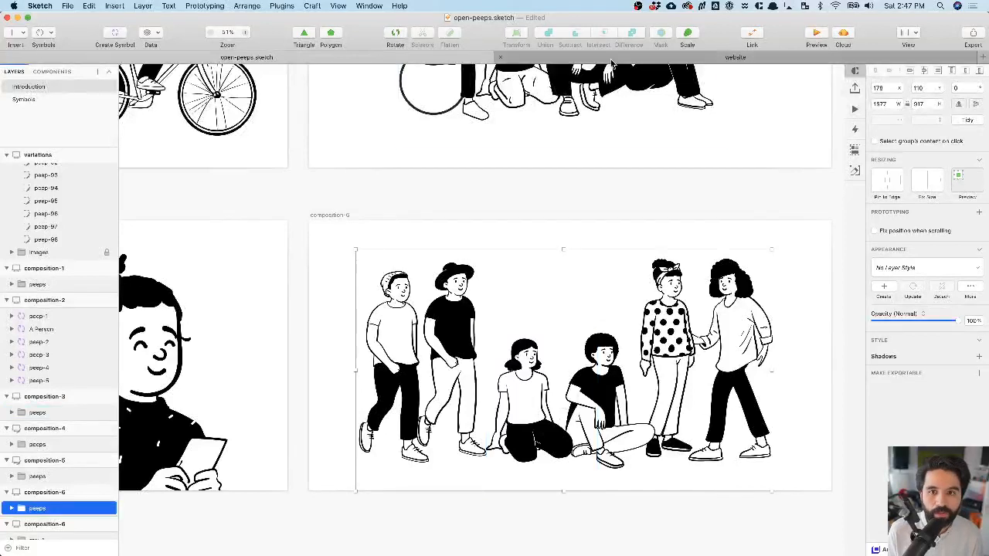
- Return to the website document and delete the people illustration from the right half of the Sit-Stand-Walk. section
{"action": "left_click", "coordinate": [613, 60]}
{"action": "left_click", "coordinate": [575, 309]}
{"action": "scroll", "coordinate": [574, 308], "scroll_direction": "down", "scroll_amount": 5}
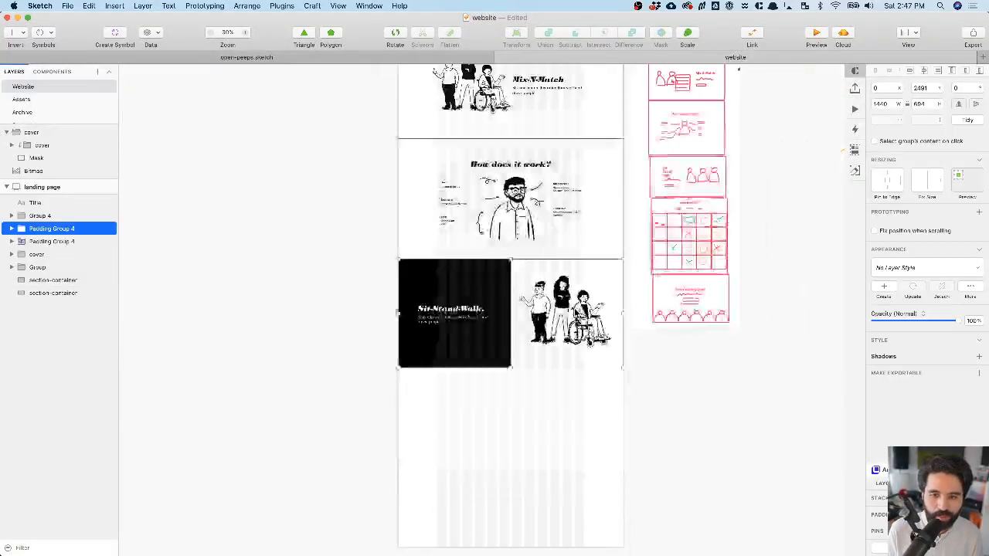
{"action": "double_click", "coordinate": [573, 308]}
{"action": "key", "text": "Delete"}
- Paste the copied peeps group, scale it down to 821 × 477 px and place it outside the landing page, just below the wireframe
{"action": "scroll", "coordinate": [574, 307], "scroll_direction": "down", "scroll_amount": 2}
{"action": "key", "text": "super+z"}
{"action": "scroll", "coordinate": [548, 340], "scroll_direction": "up", "scroll_amount": 3}
{"action": "scroll", "coordinate": [367, 338], "scroll_direction": "down", "scroll_amount": 2}
{"action": "left_click_drag", "start_coordinate": [351, 318], "coordinate": [302, 292]}
{"action": "left_click_drag", "start_coordinate": [272, 254], "coordinate": [472, 278]}
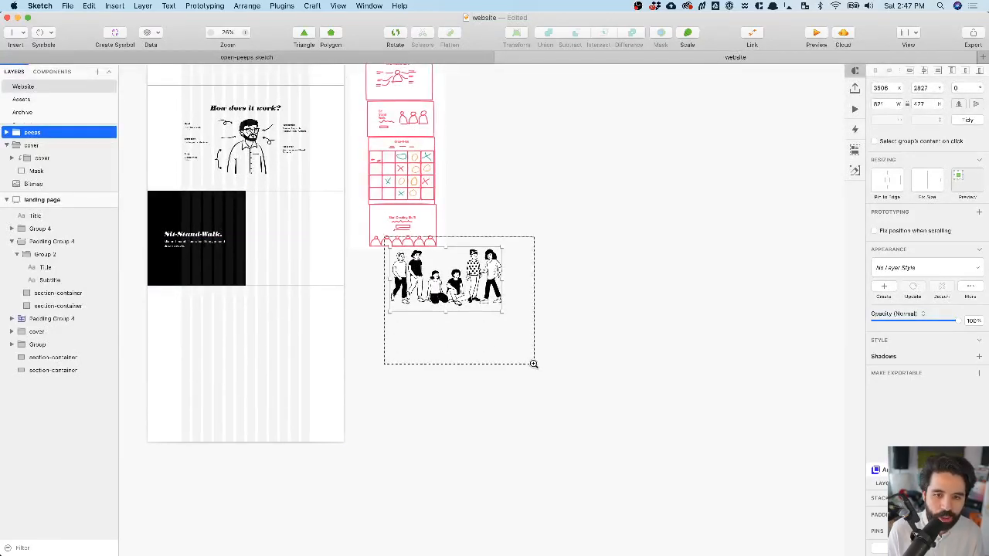
- Delete the walking person at the far left of the pasted peeps group
{"action": "left_click_drag", "start_coordinate": [534, 364], "coordinate": [534, 365]}
{"action": "double_click", "coordinate": [267, 216]}
{"action": "key", "text": "Delete"}
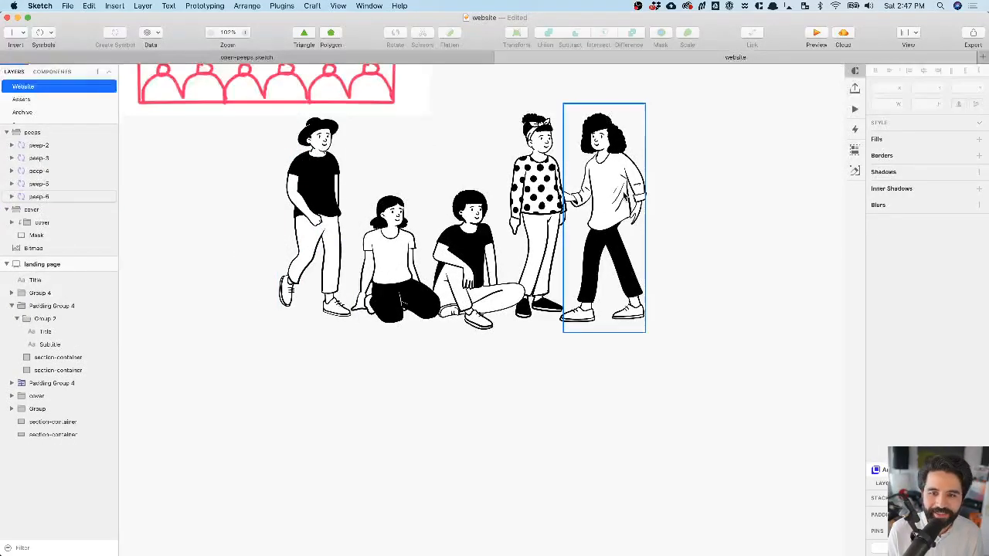
- Move the curly-haired walking person further right, apart from the rest of the peeps group
{"action": "left_click", "coordinate": [625, 197]}
{"action": "scroll", "coordinate": [619, 207], "scroll_direction": "up", "scroll_amount": 5}
{"action": "left_click_drag", "start_coordinate": [585, 201], "coordinate": [665, 201]}
{"action": "scroll", "coordinate": [668, 162], "scroll_direction": "up", "scroll_amount": 3}
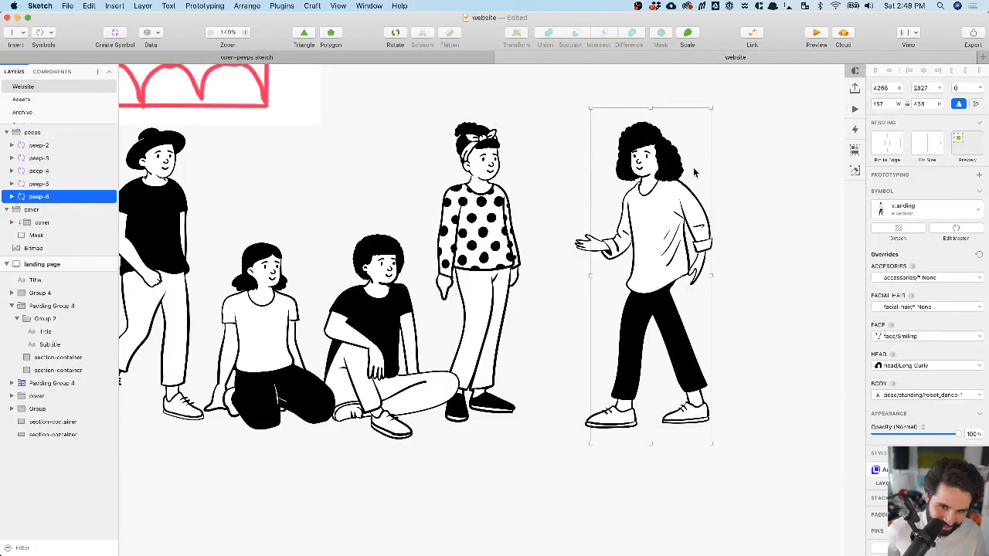
{"action": "scroll", "coordinate": [693, 168], "scroll_direction": "left", "scroll_amount": 5}
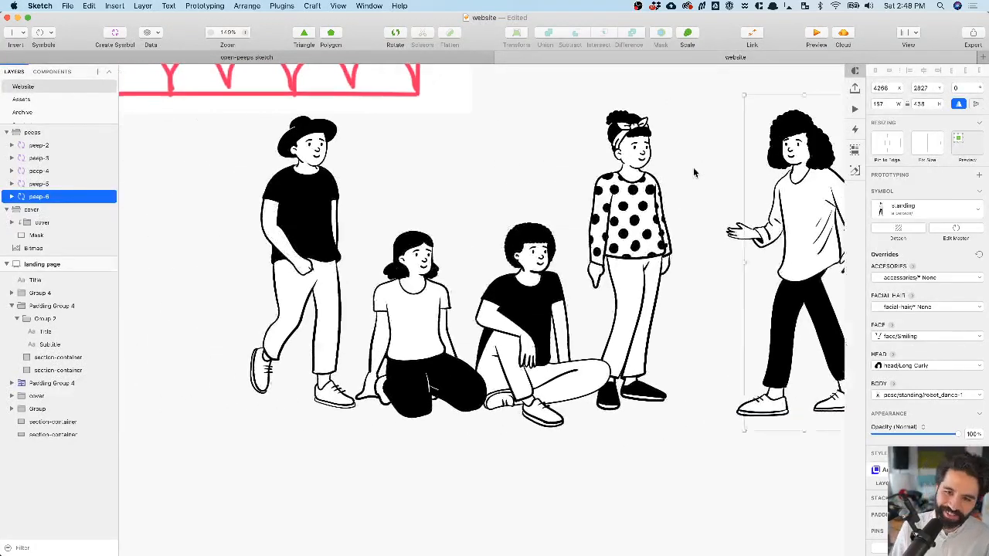
{"action": "scroll", "coordinate": [307, 242], "scroll_direction": "down", "scroll_amount": 2}
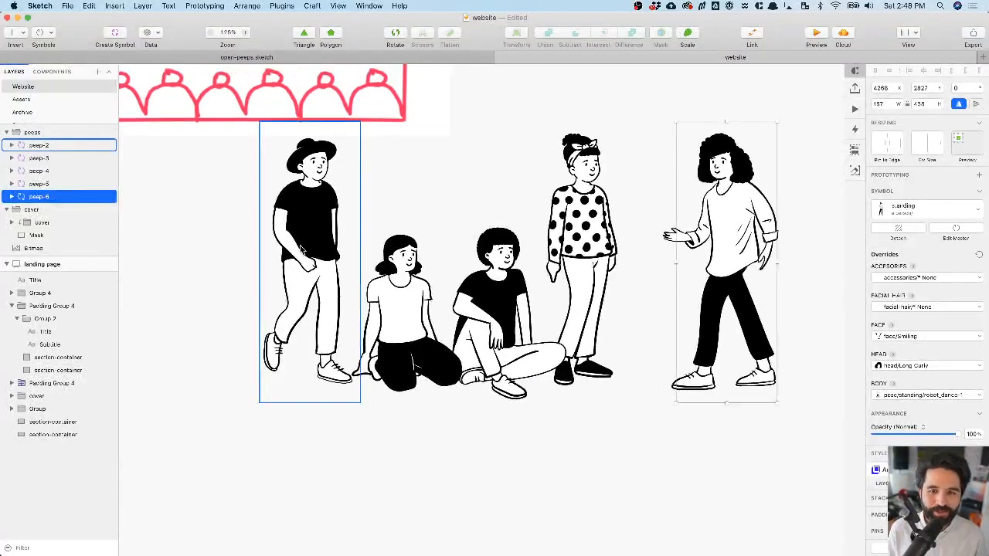
{"action": "scroll", "coordinate": [317, 241], "scroll_direction": "right", "scroll_amount": 5}
{"action": "scroll", "coordinate": [535, 238], "scroll_direction": "left", "scroll_amount": 4}
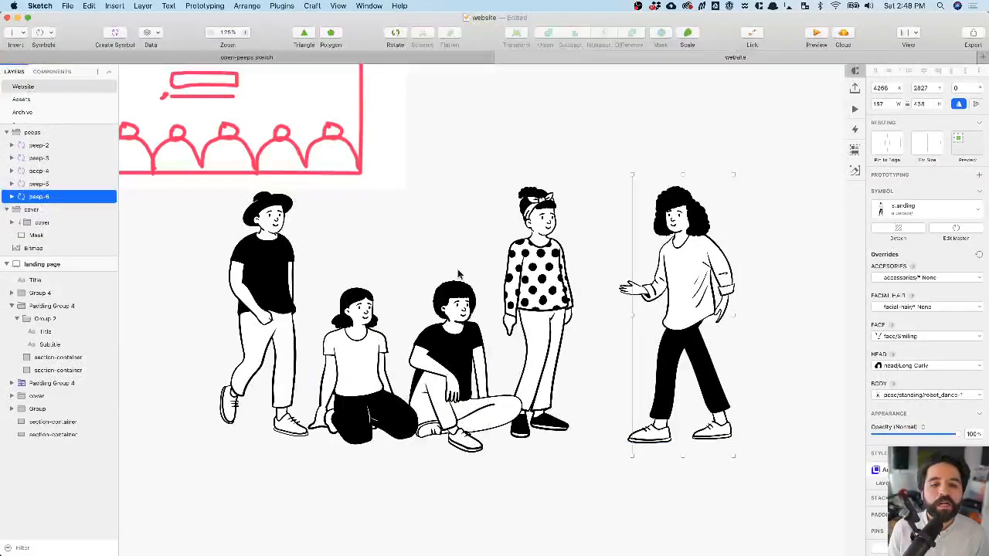
- Delete the kneeling and the curly-haired walking people, and move the person in the hat beside the seated person
{"action": "left_click", "coordinate": [358, 346]}
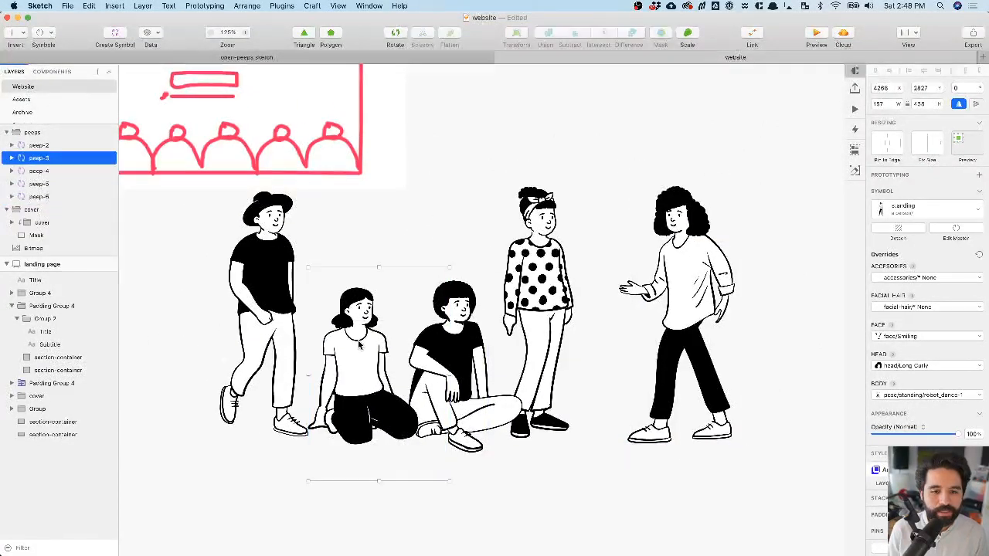
{"action": "key", "text": "Delete"}
{"action": "left_click", "coordinate": [269, 313]}
{"action": "left_click_drag", "start_coordinate": [269, 313], "coordinate": [370, 324]}
{"action": "left_click", "coordinate": [645, 263]}
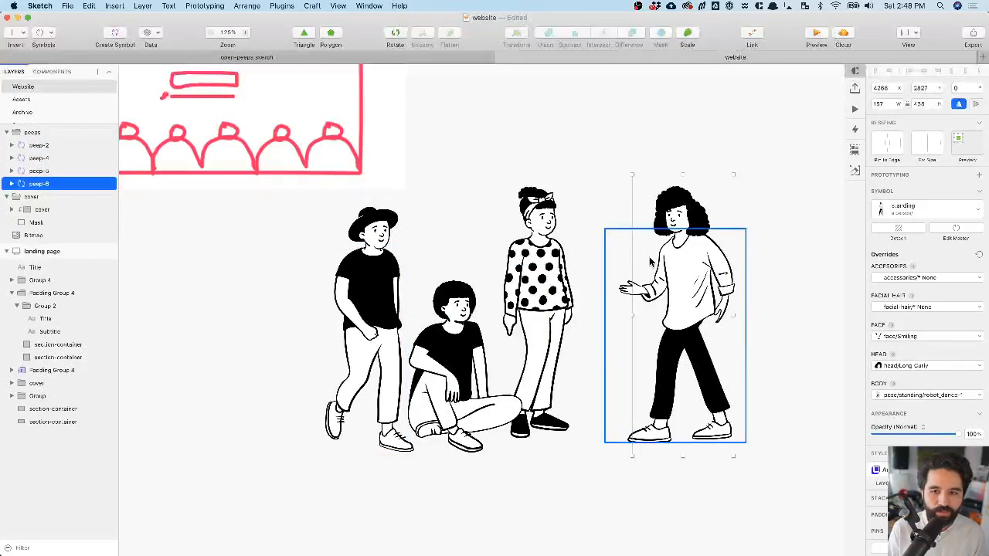
{"action": "key", "text": "Delete"}
- Shift the seated person and the polka-dot-sweater person closer together so the three remaining peeps form a compact group
{"action": "left_click_drag", "start_coordinate": [529, 300], "coordinate": [525, 302]}
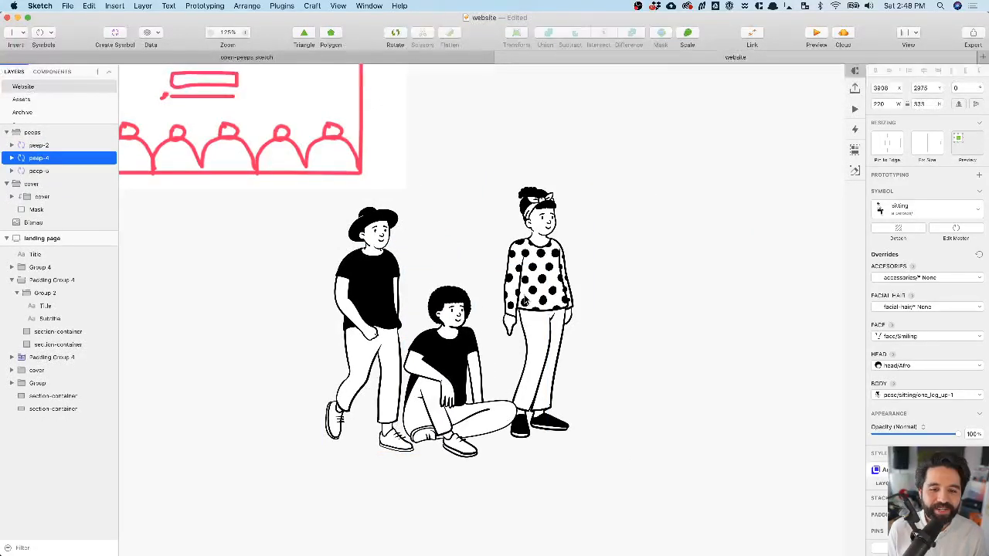
{"action": "left_click_drag", "start_coordinate": [566, 224], "coordinate": [545, 223]}
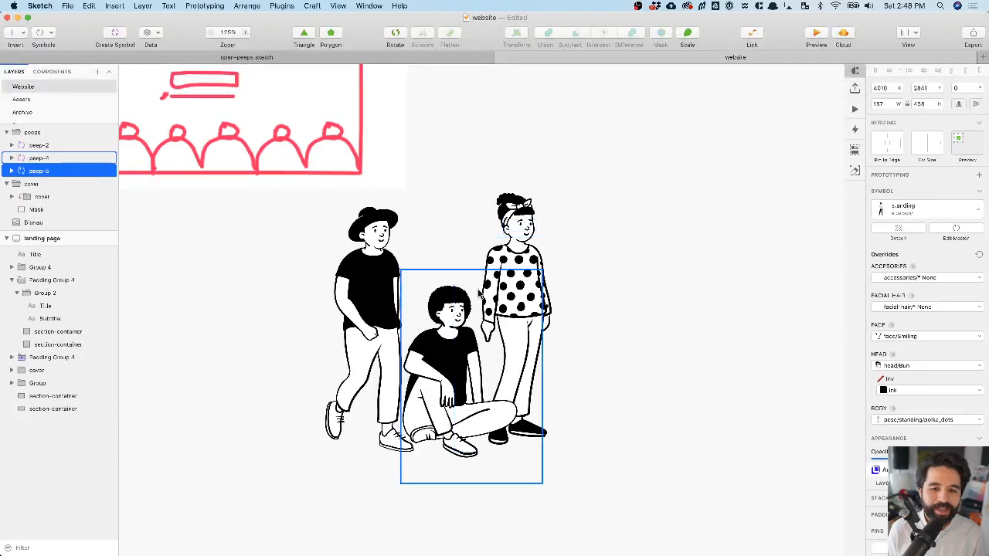
{"action": "left_click", "coordinate": [459, 316]}
{"action": "left_click_drag", "start_coordinate": [458, 315], "coordinate": [462, 315]}
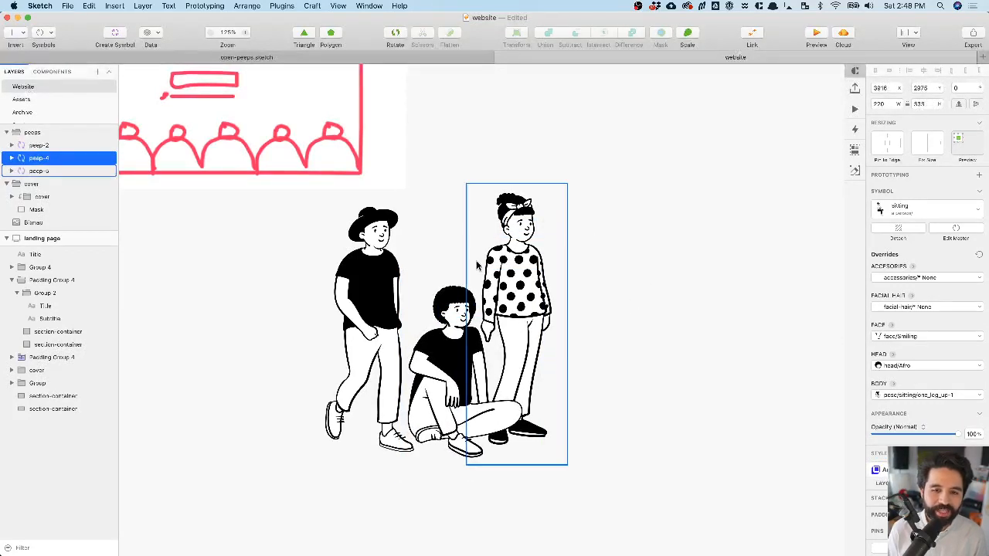
- Set the seated person's facial hair override to Full 3
{"action": "double_click", "coordinate": [460, 315]}
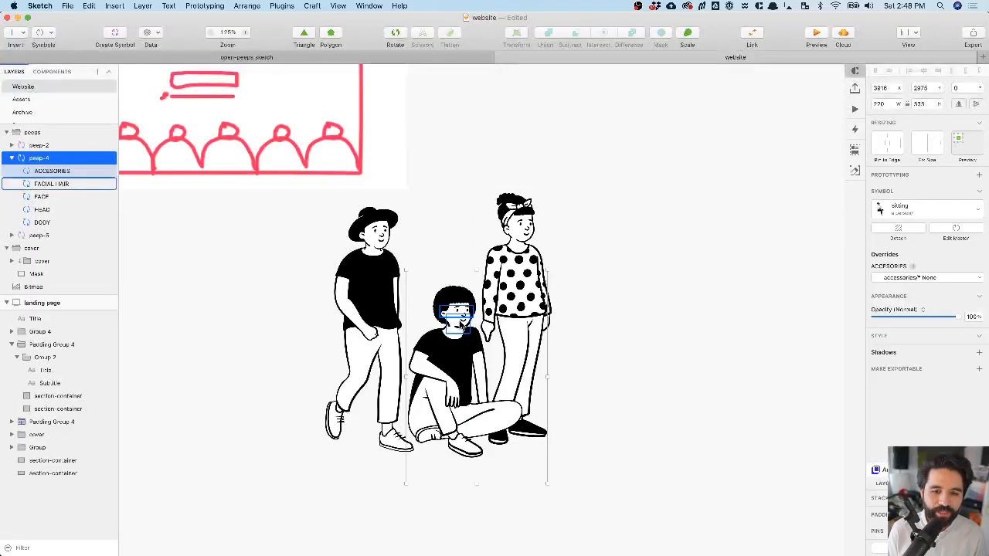
{"action": "key", "text": "Escape"}
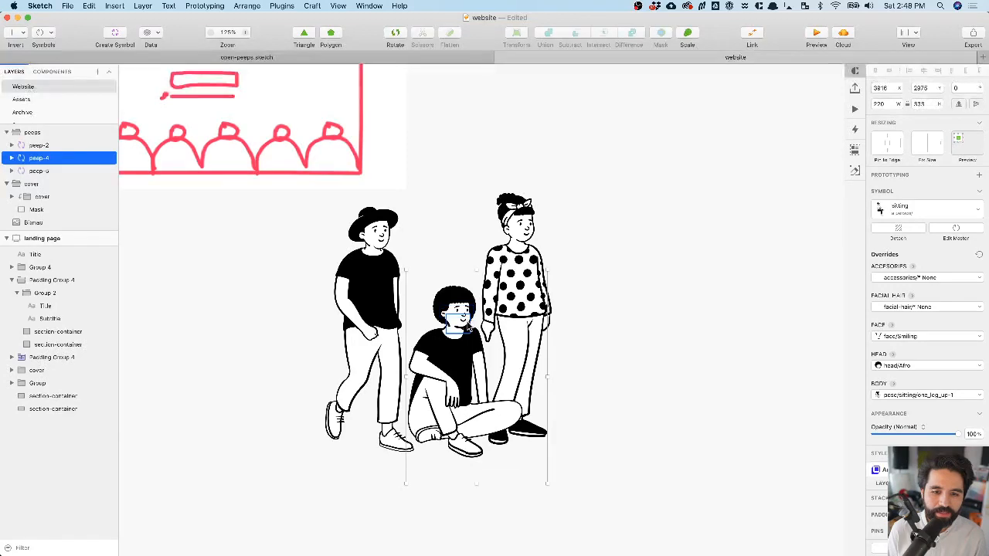
{"action": "double_click", "coordinate": [467, 327]}
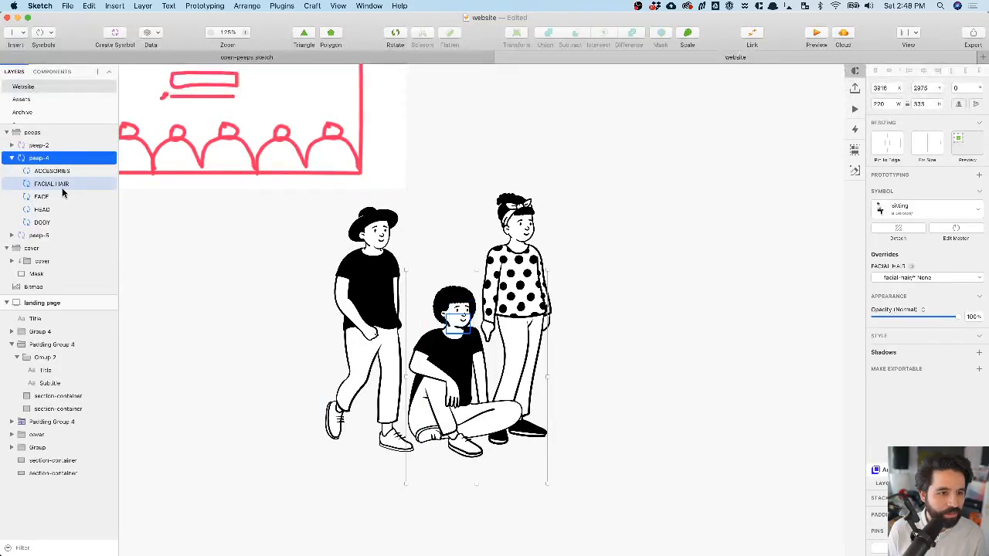
{"action": "left_click", "coordinate": [940, 278]}
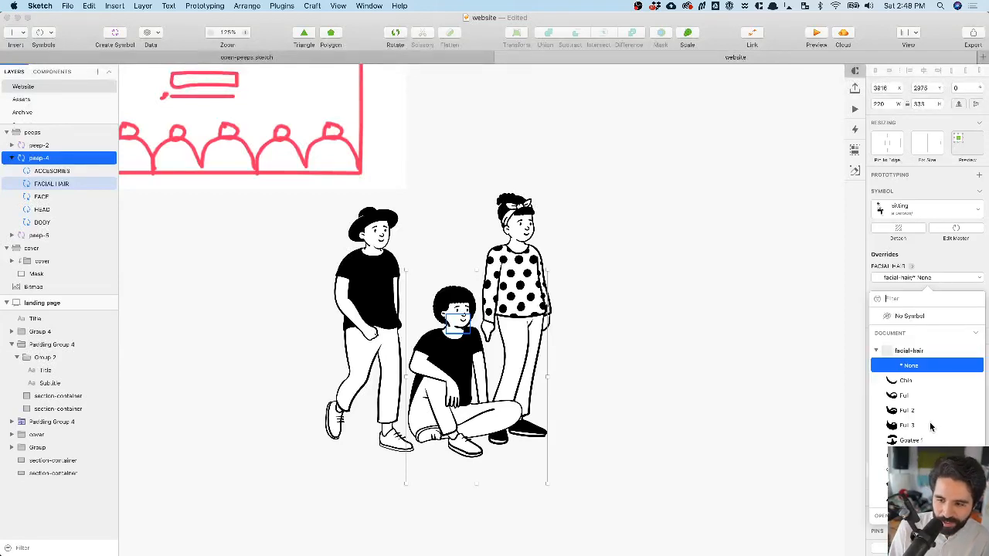
{"action": "key", "text": "Return"}
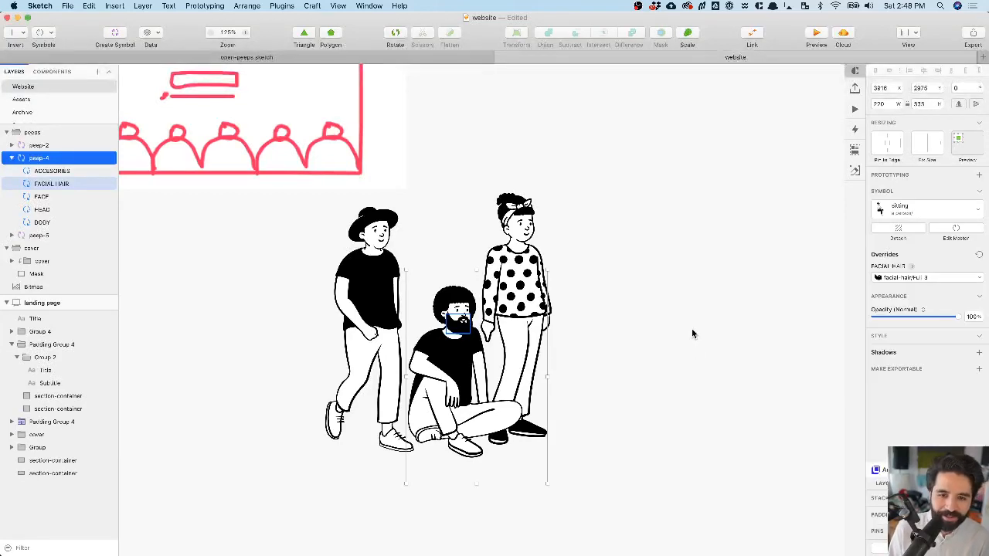
- Try the standing/walking-1 body override on the person in the hat and undo the change
{"action": "scroll", "coordinate": [714, 306], "scroll_direction": "down", "scroll_amount": 5}
{"action": "scroll", "coordinate": [716, 303], "scroll_direction": "left", "scroll_amount": 5}
{"action": "scroll", "coordinate": [716, 303], "scroll_direction": "down", "scroll_amount": 2}
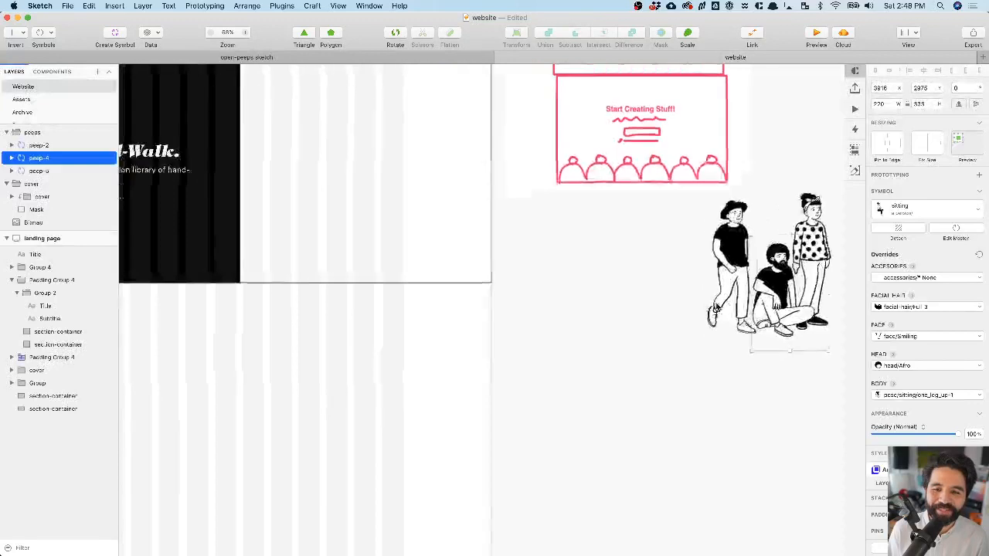
{"action": "left_click", "coordinate": [738, 244]}
{"action": "scroll", "coordinate": [719, 309], "scroll_direction": "right", "scroll_amount": 5}
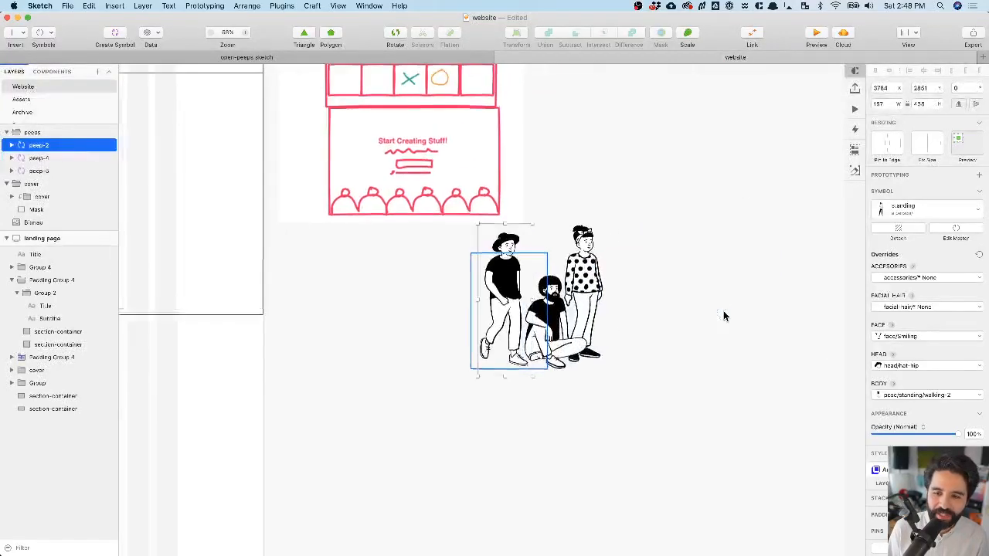
{"action": "scroll", "coordinate": [713, 304], "scroll_direction": "up", "scroll_amount": 5}
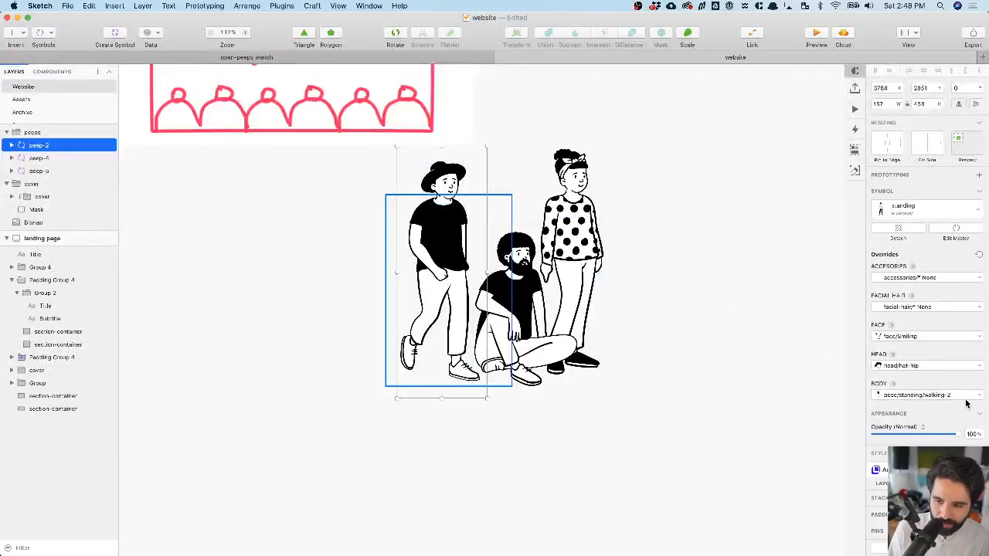
{"action": "left_click", "coordinate": [941, 396]}
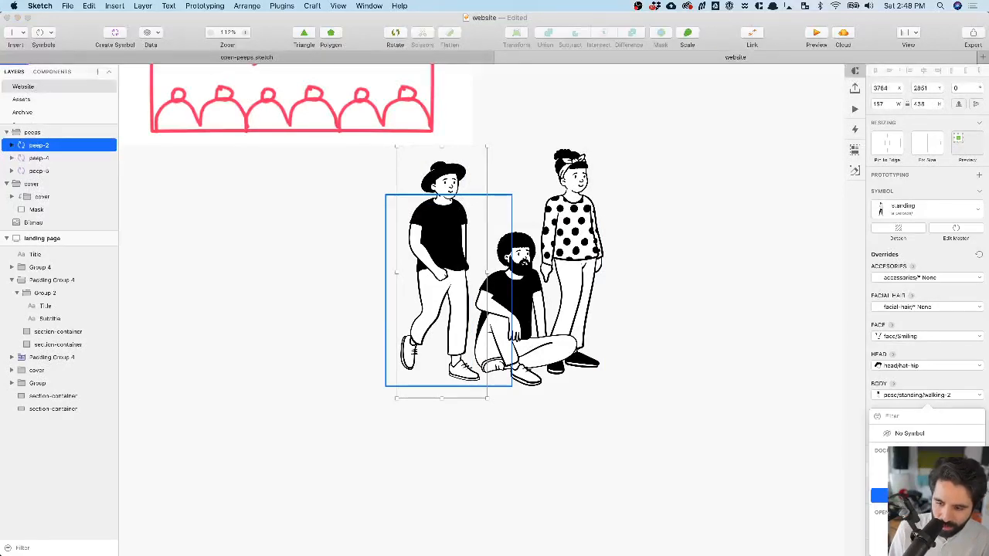
{"action": "left_click", "coordinate": [924, 516]}
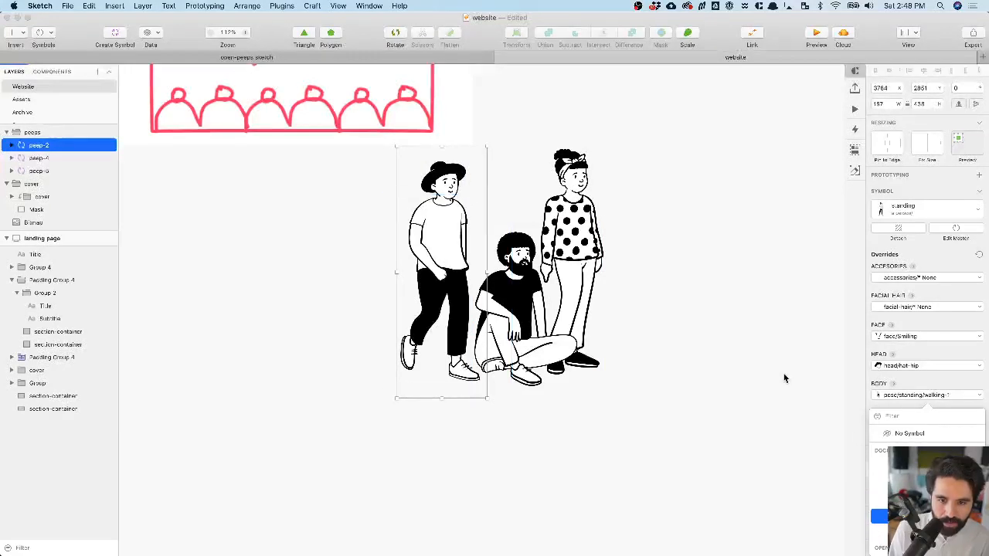
{"action": "left_click", "coordinate": [701, 290]}
{"action": "key", "text": "super+z"}
{"action": "left_click", "coordinate": [720, 245]}
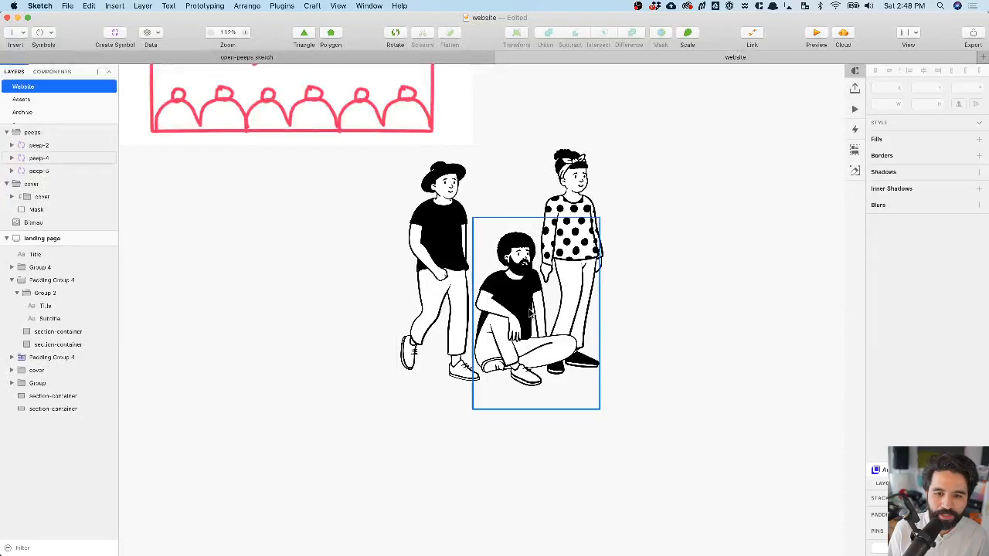
- Try the sitting/hands_back-2 body override on the seated person and return to sitting/one_leg_up-1
{"action": "left_click", "coordinate": [584, 303]}
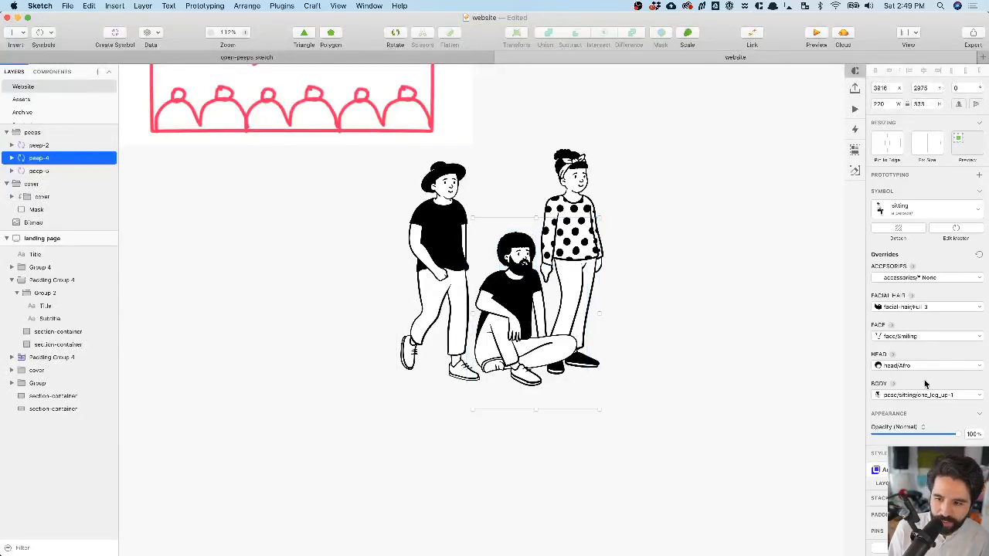
{"action": "left_click", "coordinate": [920, 395]}
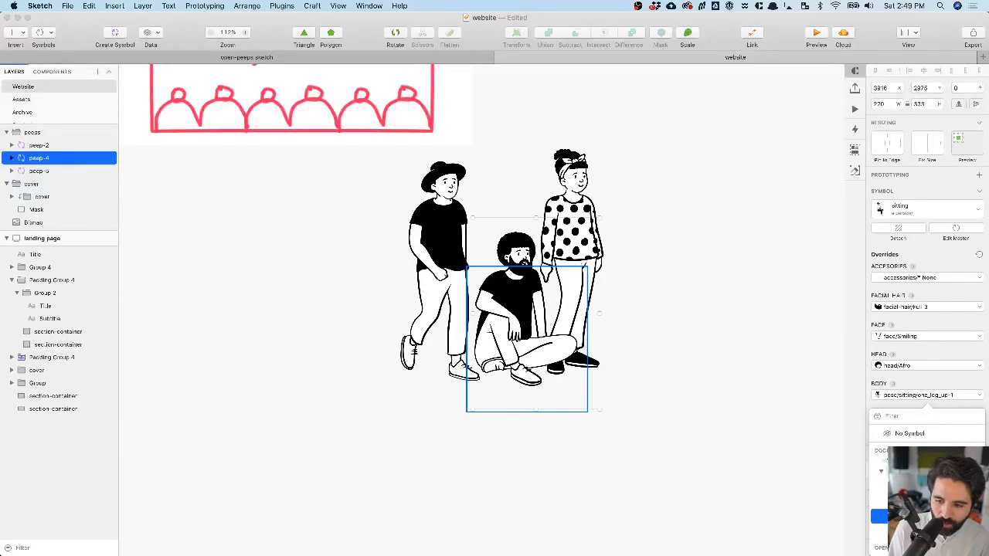
{"action": "key", "text": "Up"}
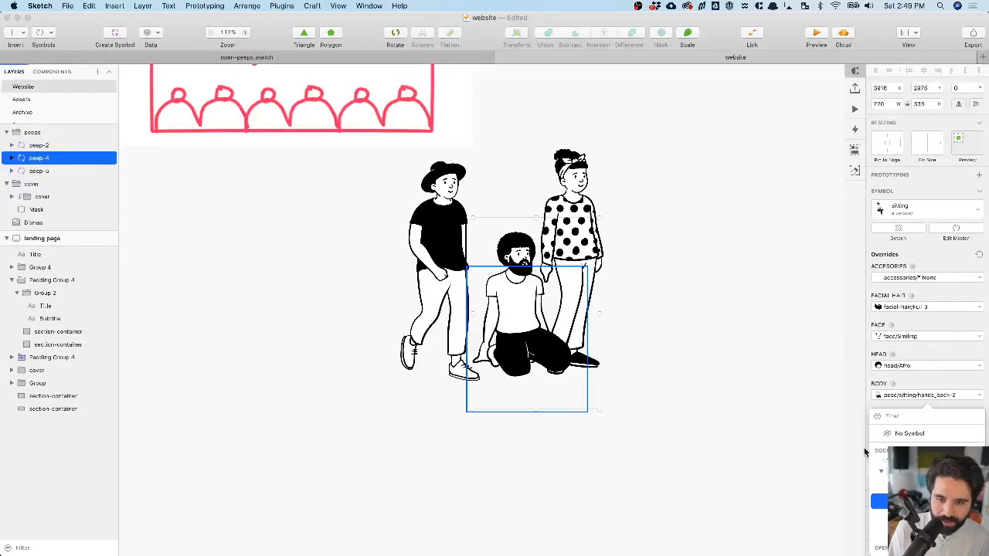
{"action": "key", "text": "Down"}
{"action": "key", "text": "Return"}
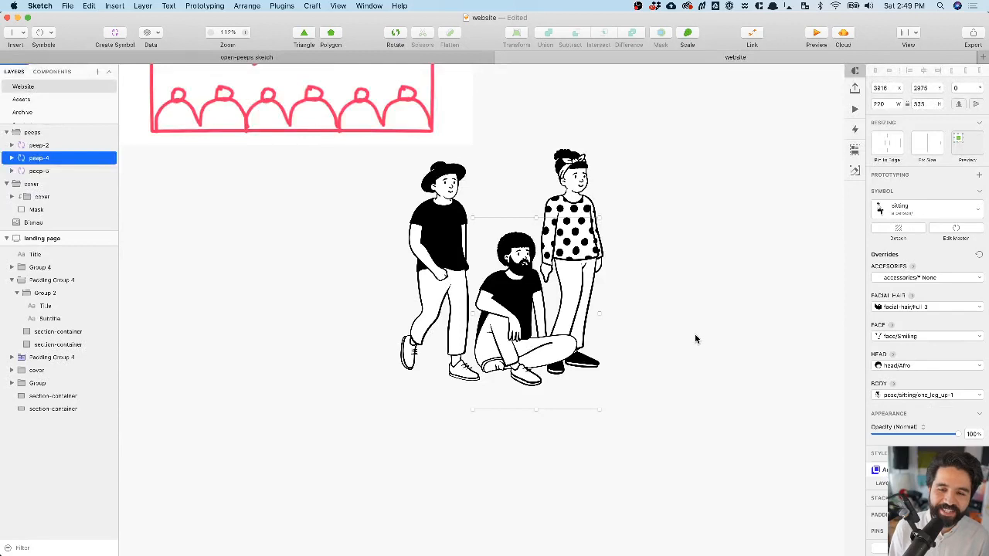
- Move the peeps group into the white half of the "Sit-Stand-Walk." section and scale it to about 507 × 619
{"action": "scroll", "coordinate": [694, 334], "scroll_direction": "down", "scroll_amount": 5}
{"action": "left_click", "coordinate": [645, 328]}
{"action": "left_click", "coordinate": [684, 302]}
{"action": "left_click_drag", "start_coordinate": [648, 317], "coordinate": [425, 257]}
{"action": "left_click_drag", "start_coordinate": [454, 214], "coordinate": [466, 200]}
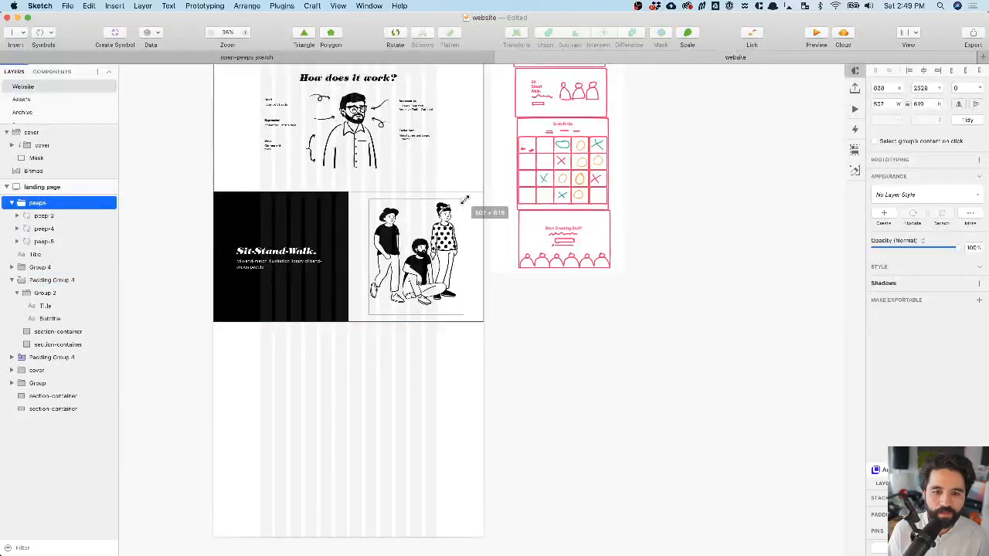
- Extend the black and white section containers downward together to a height of about 810
{"action": "left_click", "coordinate": [337, 221]}
{"action": "left_click", "coordinate": [350, 313], "text": "shift"}
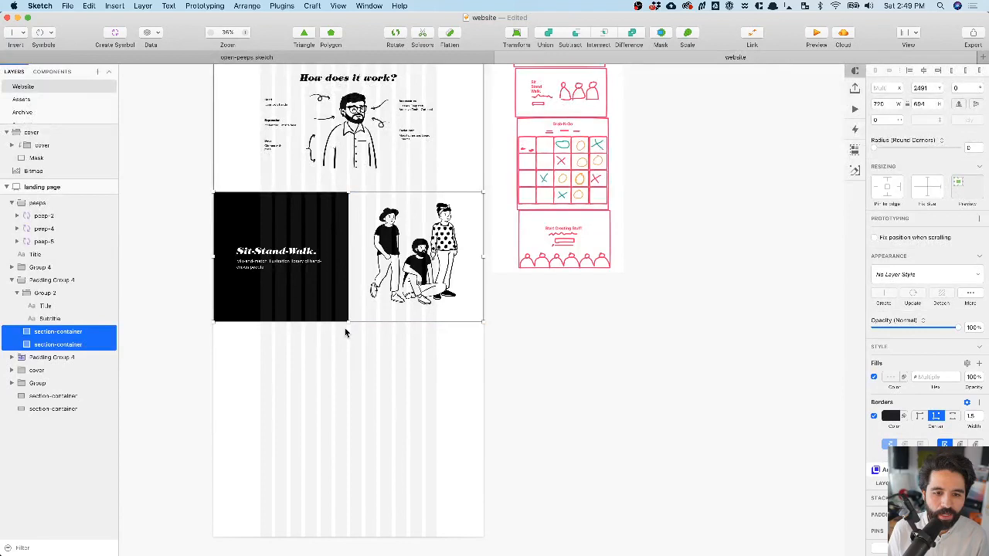
{"action": "left_click_drag", "start_coordinate": [348, 322], "coordinate": [351, 343]}
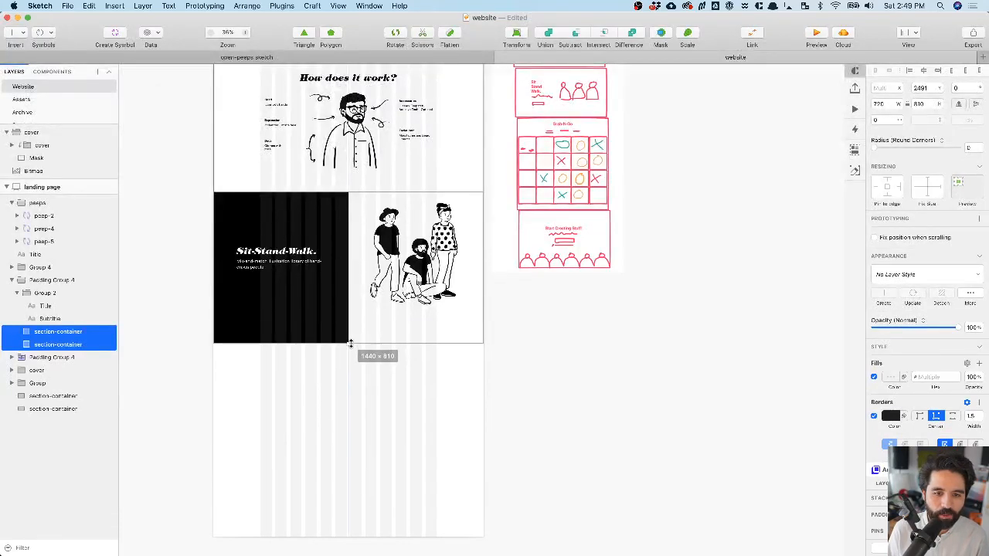
- Align the "Sit-Stand-Walk." text group and the peeps group vertically to the middle of the black container
{"action": "left_click", "coordinate": [410, 247]}
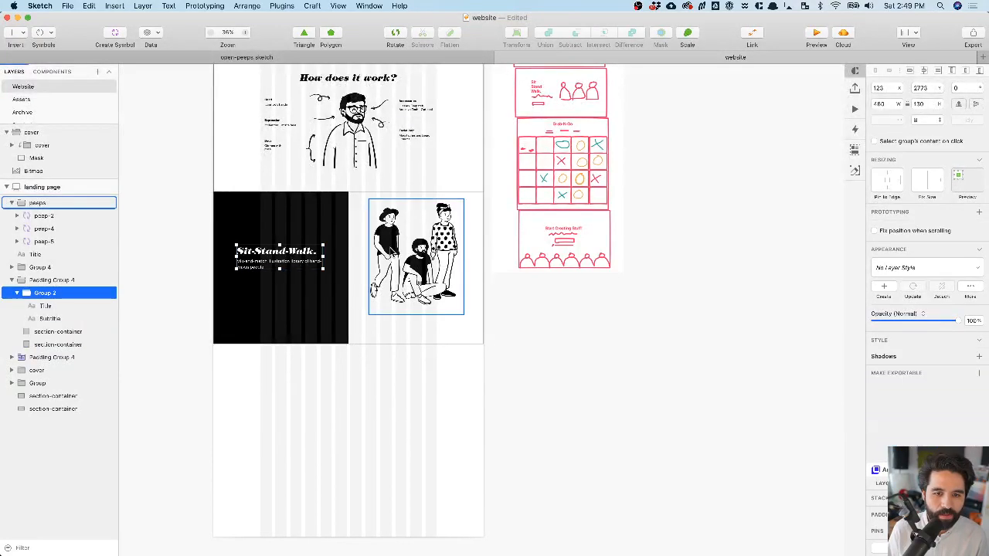
{"action": "left_click", "coordinate": [305, 217], "text": "shift"}
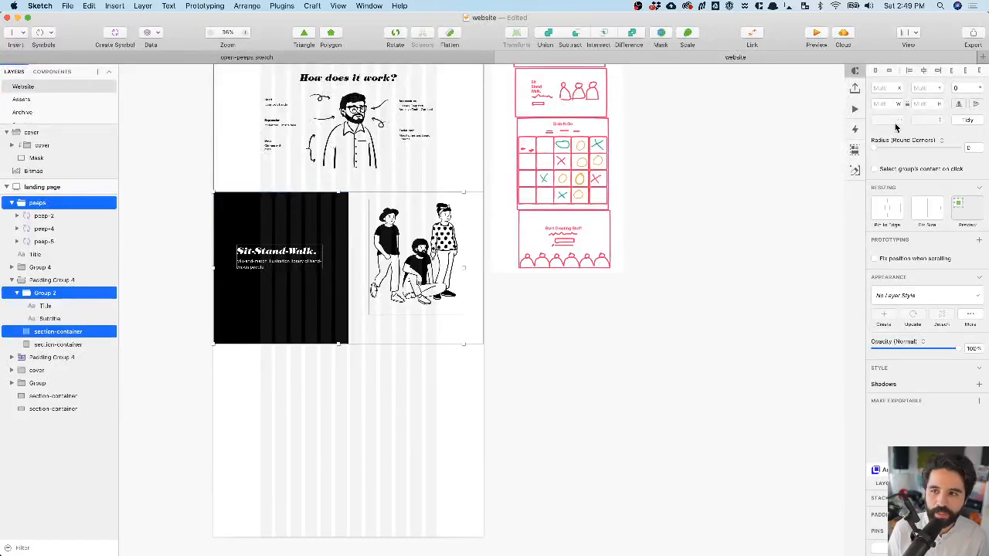
{"action": "left_click", "coordinate": [967, 71]}
{"action": "scroll", "coordinate": [606, 302], "scroll_direction": "left", "scroll_amount": 3}
{"action": "scroll", "coordinate": [606, 302], "scroll_direction": "up", "scroll_amount": 2}
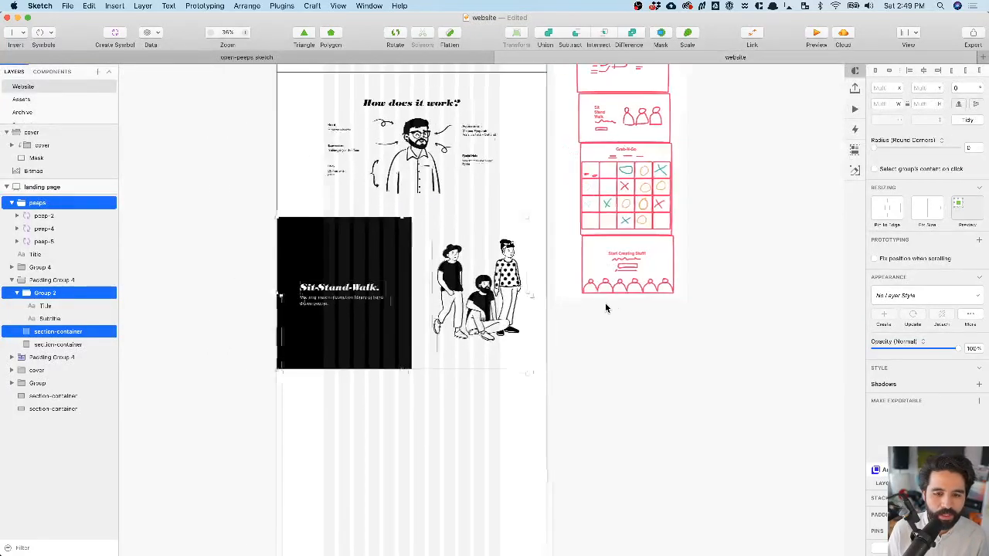
- Enlarge the peeps group in the white half to about 557 × 677
{"action": "left_click", "coordinate": [534, 426]}
{"action": "left_click", "coordinate": [531, 263]}
{"action": "left_click_drag", "start_coordinate": [532, 242], "coordinate": [539, 242]}
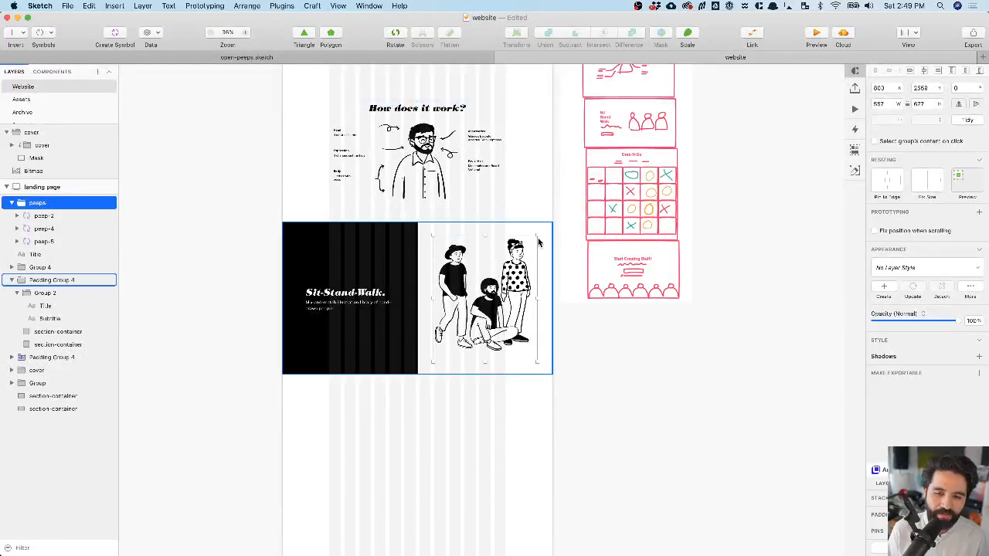
- Ungroup the "Sit-Stand-Walk." section's padding group and select the peeps group together with the white container
{"action": "left_click", "coordinate": [473, 284]}
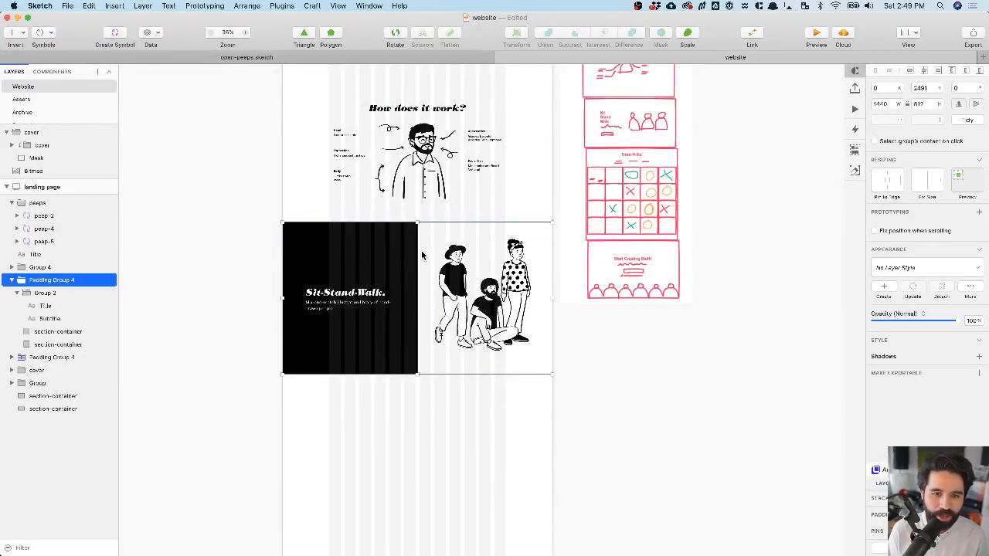
{"action": "key", "text": "super+shift+g"}
{"action": "left_click", "coordinate": [421, 254]}
{"action": "left_click", "coordinate": [475, 288], "text": "shift"}
{"action": "scroll", "coordinate": [477, 301], "scroll_direction": "up", "scroll_amount": 5}
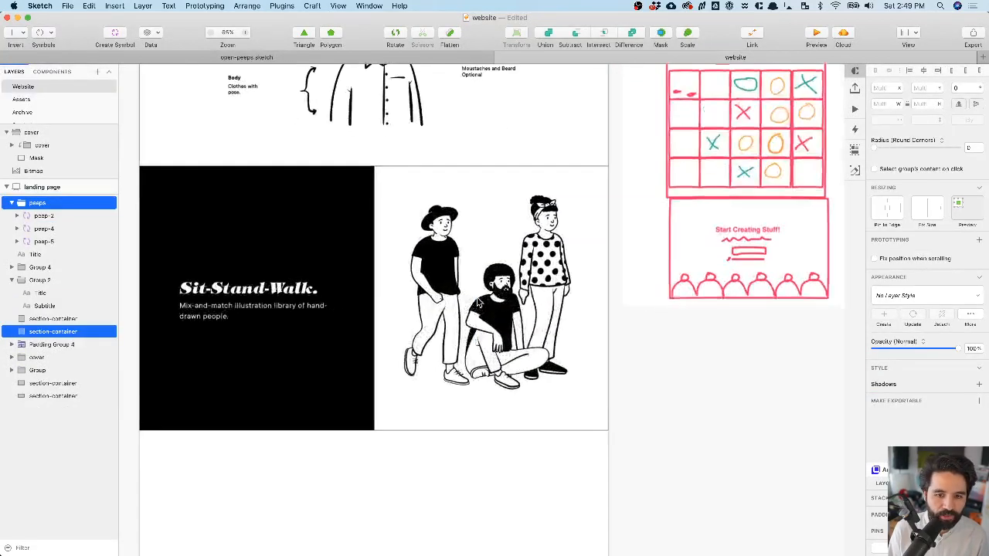
{"action": "scroll", "coordinate": [477, 302], "scroll_direction": "left", "scroll_amount": 3}
{"action": "scroll", "coordinate": [477, 301], "scroll_direction": "down", "scroll_amount": 3}
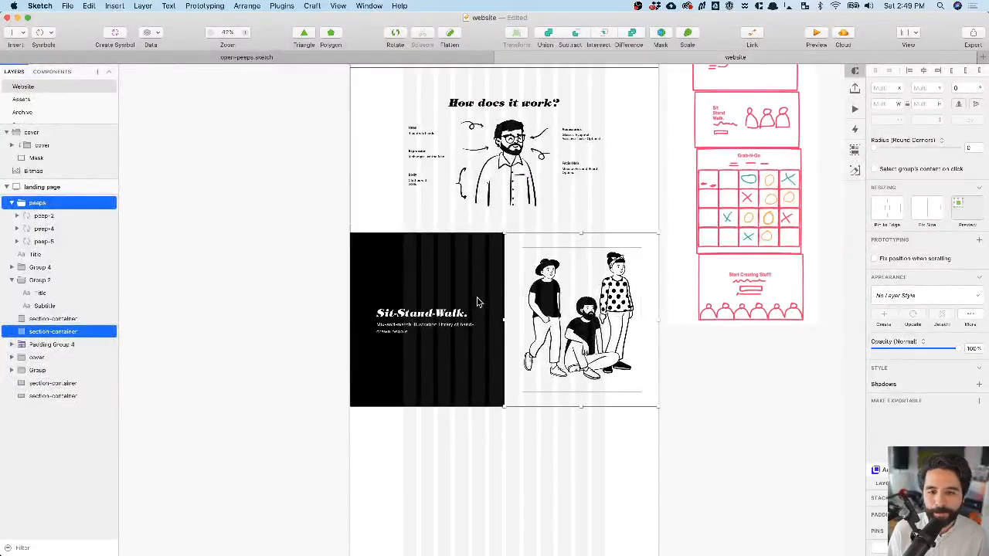
- Duplicate the "Sit-Stand-Walk." subtitle below the original and change the copy's text to "Download the library"
{"action": "left_click", "coordinate": [434, 322]}
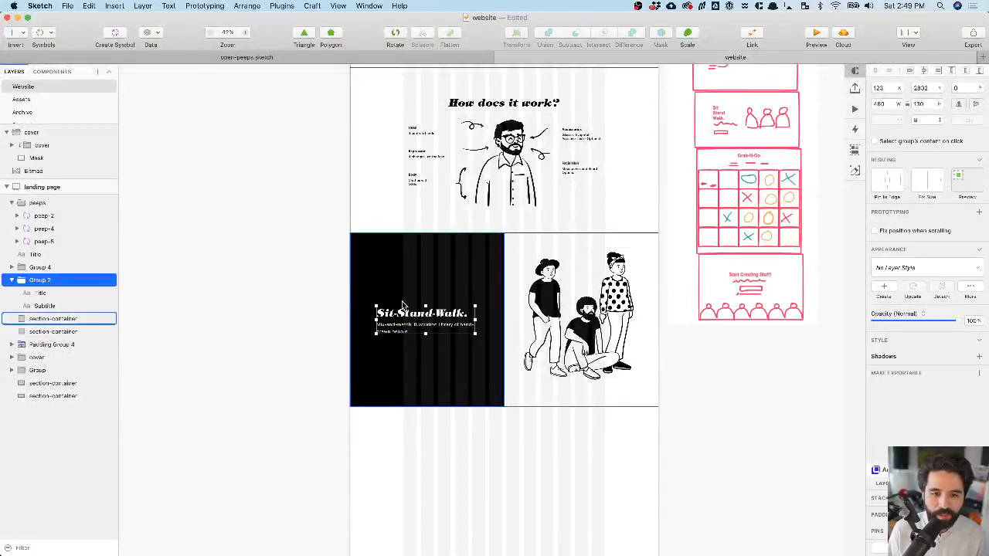
{"action": "scroll", "coordinate": [417, 324], "scroll_direction": "up", "scroll_amount": 5}
{"action": "double_click", "coordinate": [374, 318]}
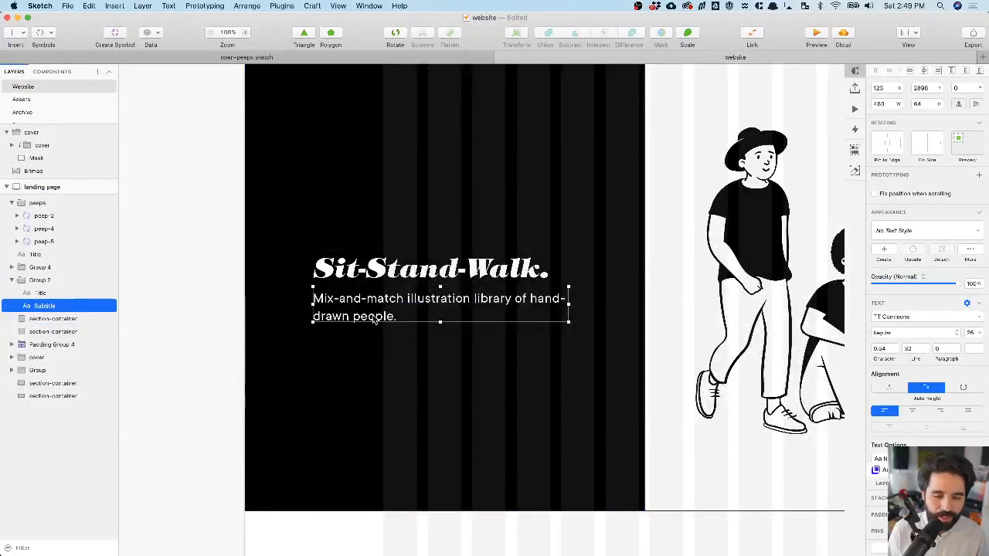
{"action": "left_click_drag", "start_coordinate": [373, 321], "coordinate": [373, 379]}
{"action": "double_click", "coordinate": [371, 373]}
{"action": "type", "text": "Download the library"}
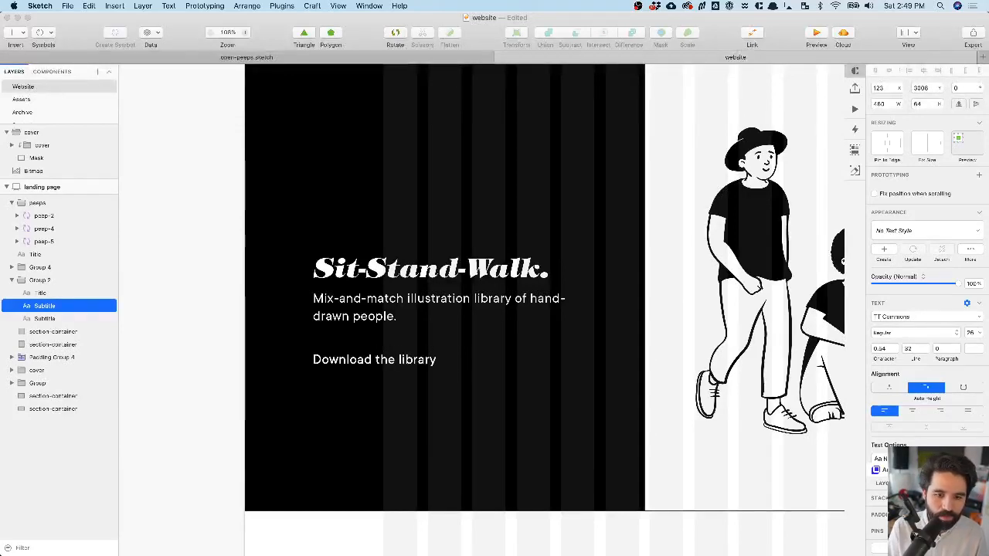
{"action": "key", "text": "Escape"}
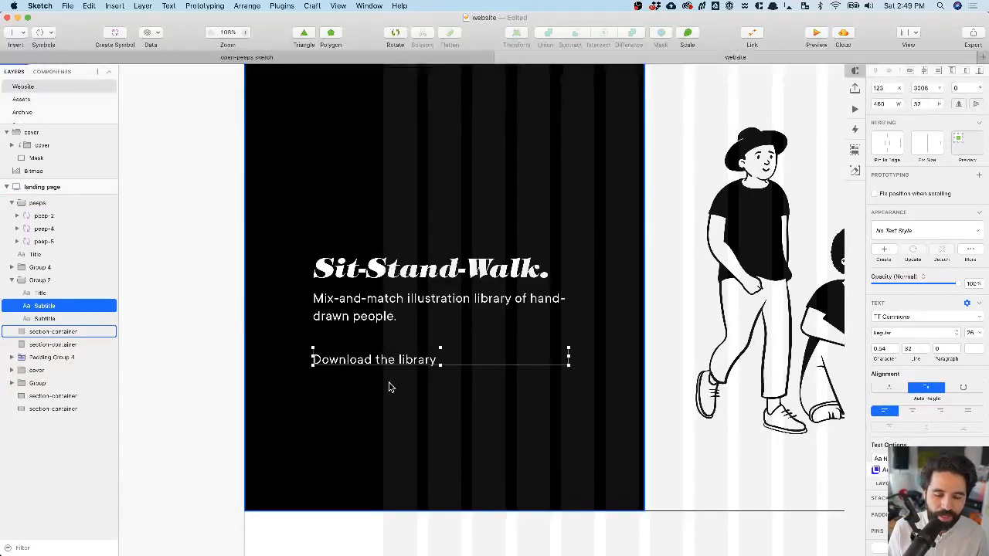
- Set the "Download the library" text to size 18 and position it closer beneath the subtitle
{"action": "scroll", "coordinate": [380, 368], "scroll_direction": "down", "scroll_amount": 3}
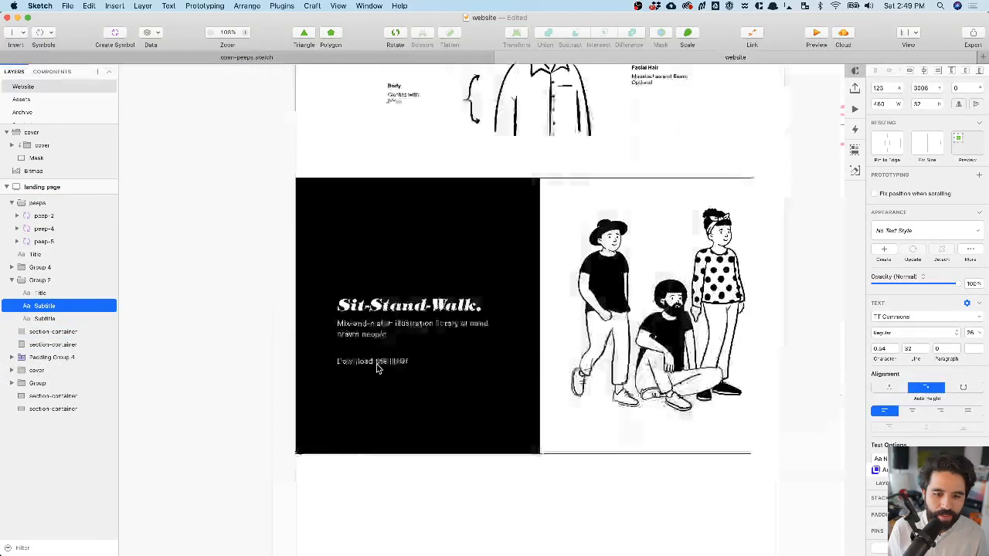
{"action": "scroll", "coordinate": [388, 318], "scroll_direction": "up", "scroll_amount": 10}
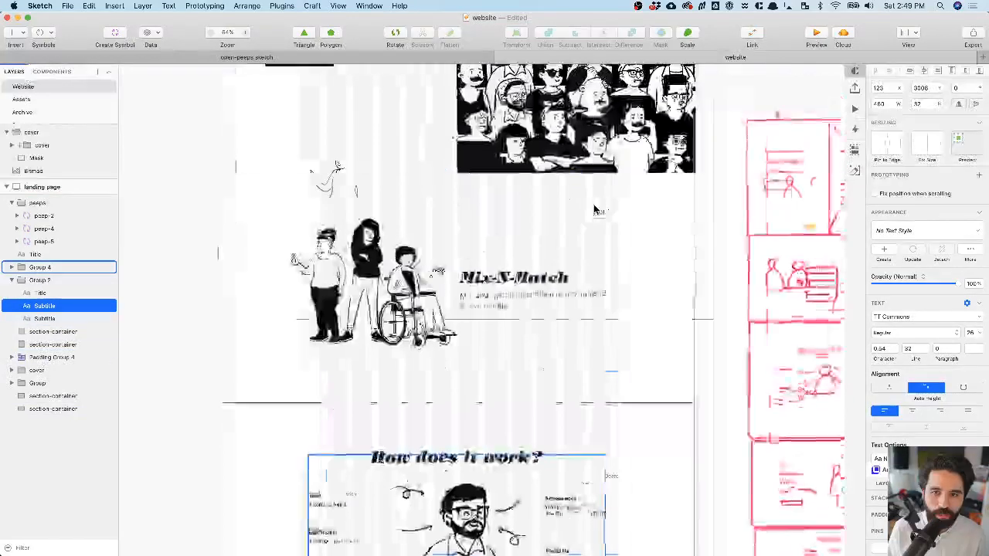
{"action": "scroll", "coordinate": [506, 308], "scroll_direction": "up", "scroll_amount": 6}
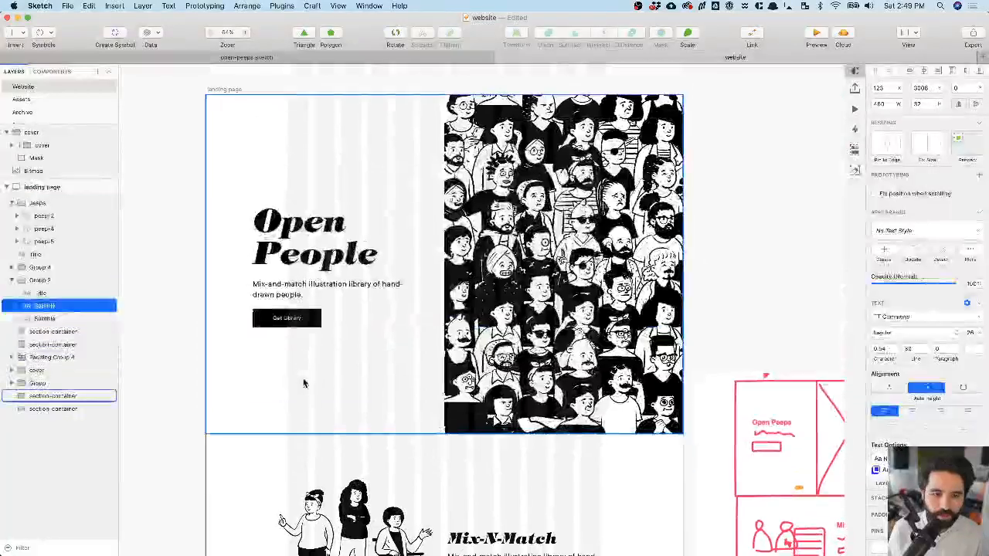
{"action": "scroll", "coordinate": [305, 385], "scroll_direction": "down", "scroll_amount": 8}
{"action": "scroll", "coordinate": [402, 304], "scroll_direction": "up", "scroll_amount": 5}
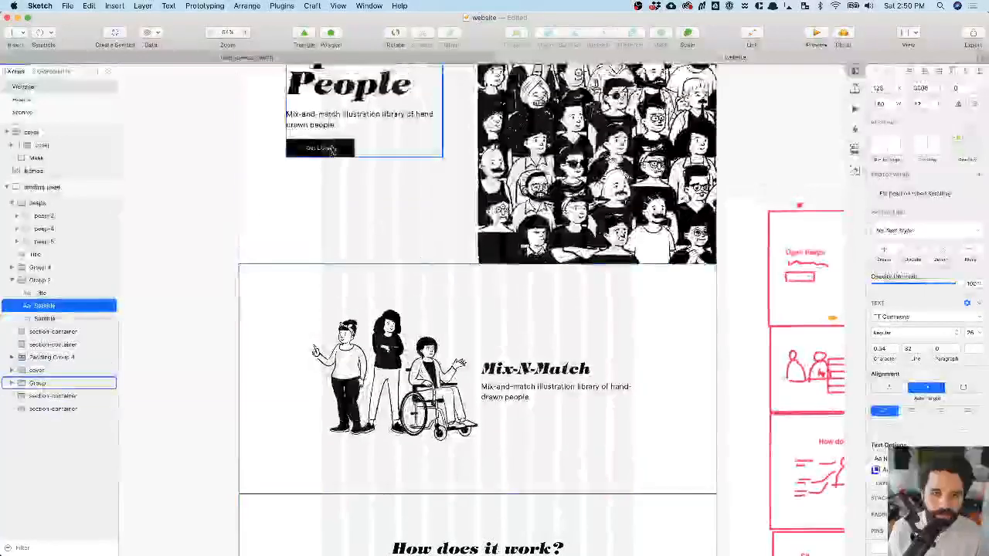
{"action": "scroll", "coordinate": [330, 159], "scroll_direction": "down", "scroll_amount": 1}
{"action": "scroll", "coordinate": [330, 153], "scroll_direction": "down", "scroll_amount": 15}
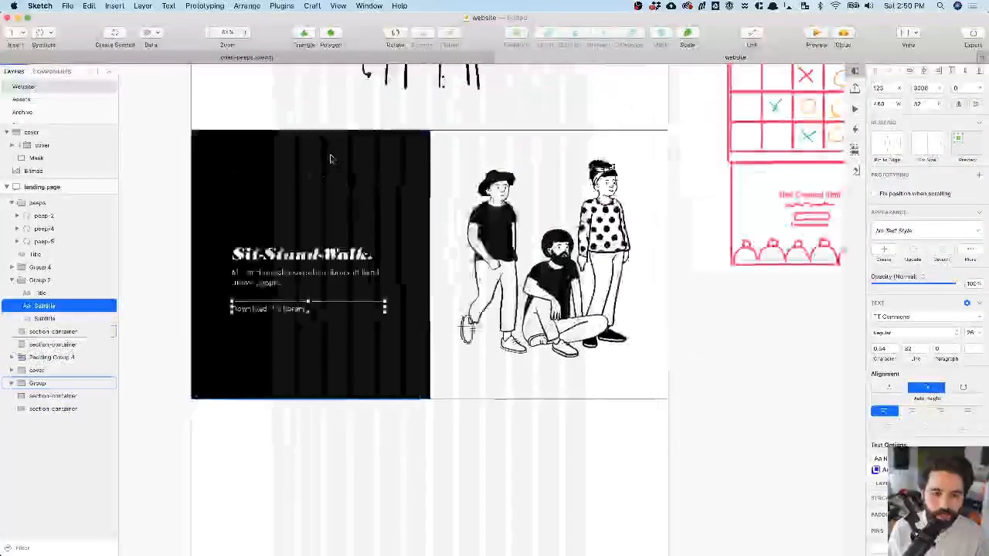
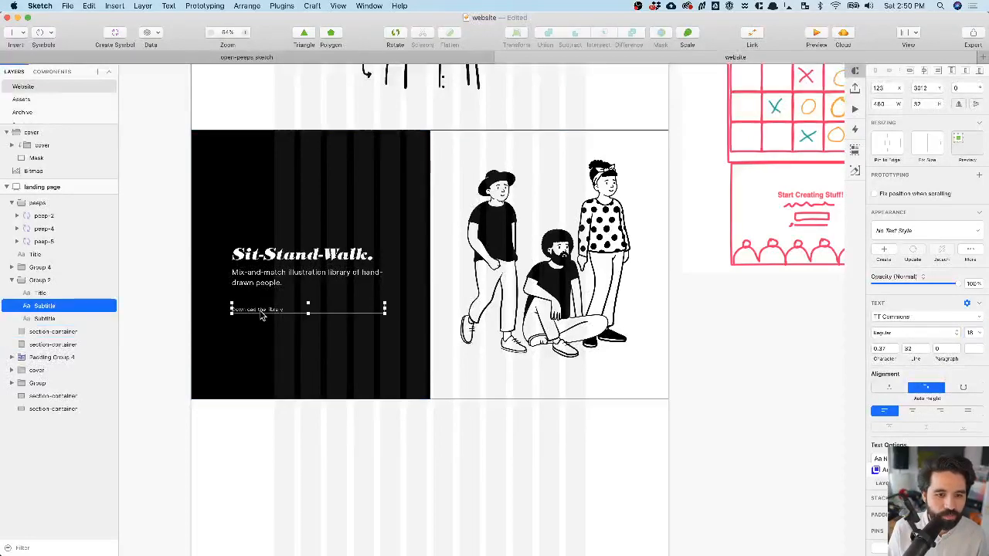
{"action": "left_click", "coordinate": [302, 410]}
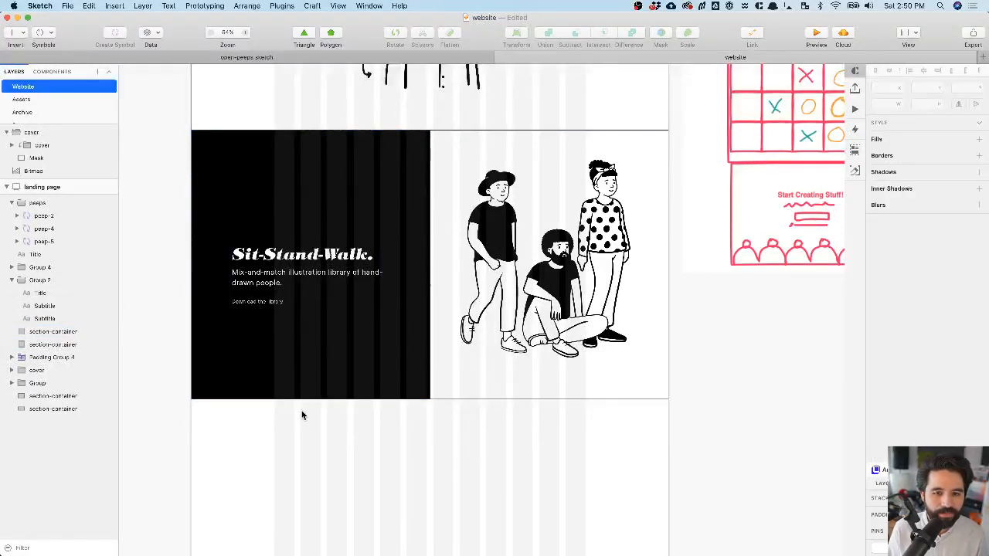
{"action": "scroll", "coordinate": [301, 410], "scroll_direction": "down", "scroll_amount": 2}
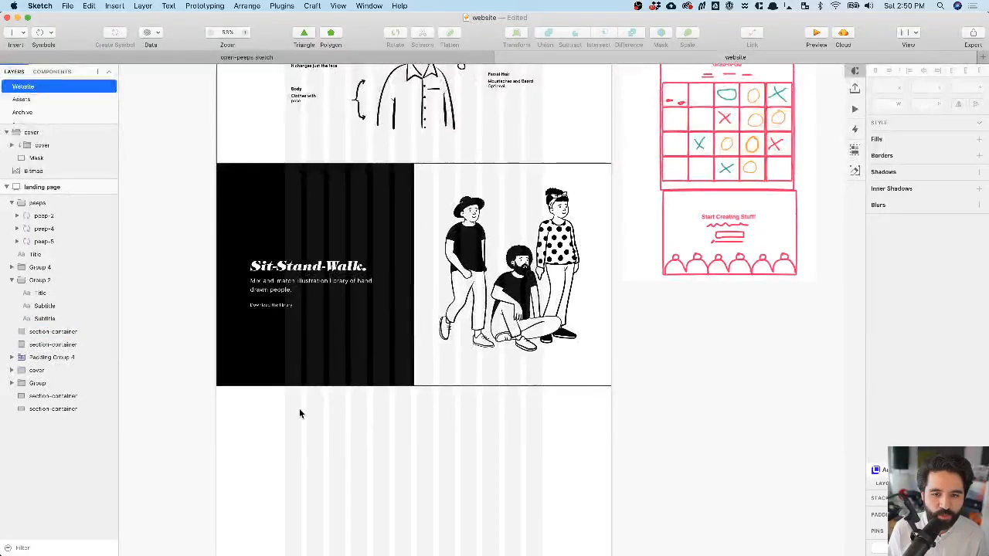
{"action": "scroll", "coordinate": [300, 409], "scroll_direction": "down", "scroll_amount": 4}
{"action": "scroll", "coordinate": [299, 408], "scroll_direction": "down", "scroll_amount": 2}
{"action": "scroll", "coordinate": [299, 408], "scroll_direction": "down", "scroll_amount": 3}
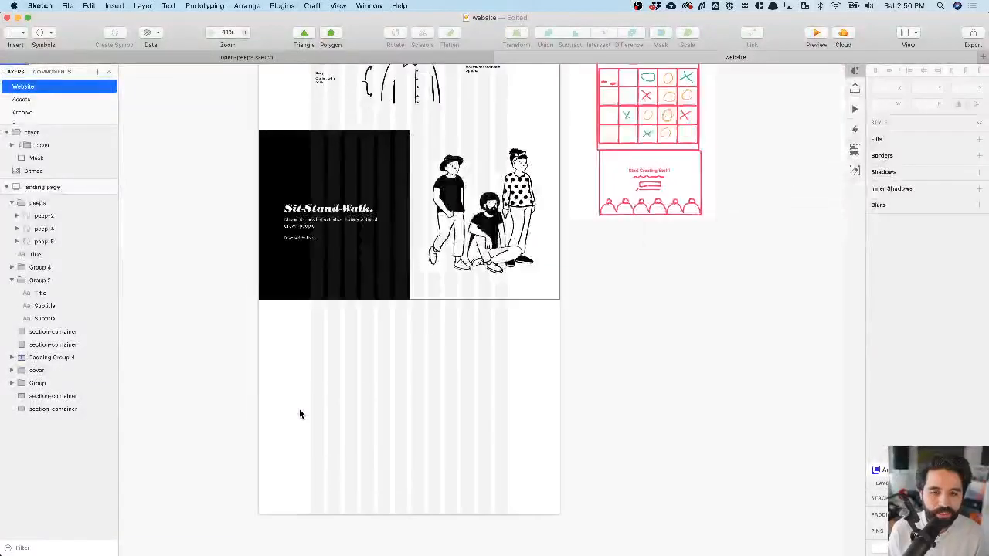
{"action": "left_click", "coordinate": [516, 272]}
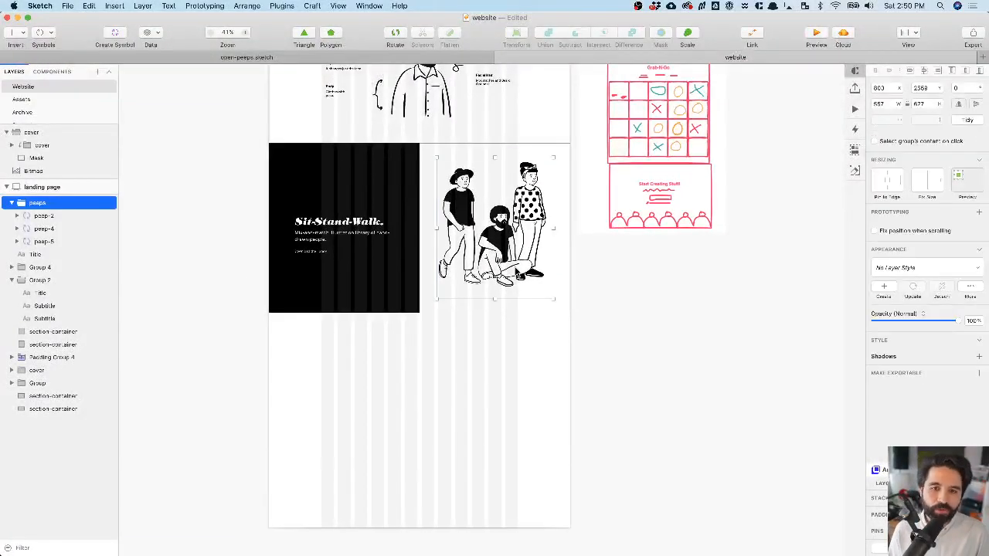
{"action": "scroll", "coordinate": [516, 272], "scroll_direction": "up", "scroll_amount": 10}
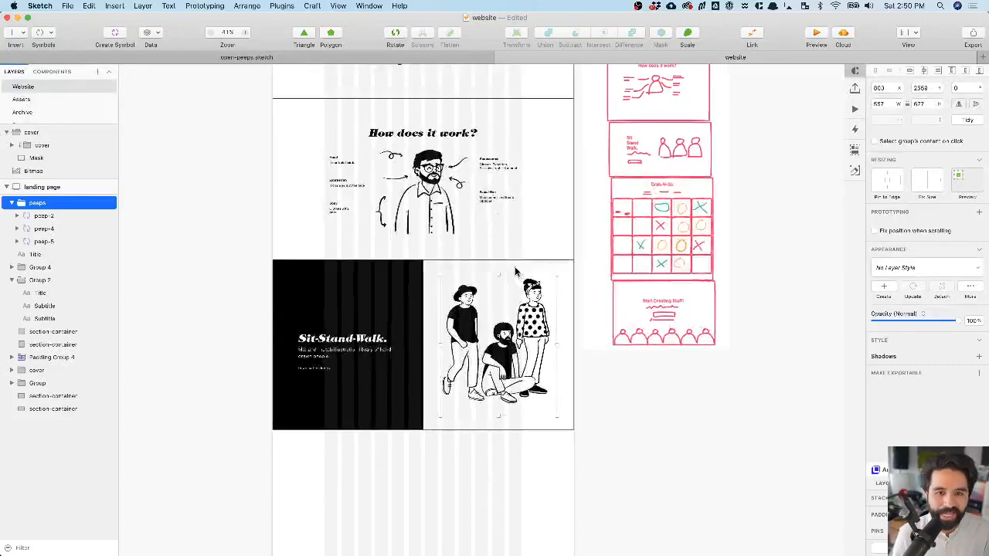
- Review the finished page sections against the wireframe, examining the "Grab-N-Go" grid that follows "Sit-Stand-Walk."
{"action": "scroll", "coordinate": [516, 272], "scroll_direction": "up", "scroll_amount": 5}
{"action": "scroll", "coordinate": [517, 272], "scroll_direction": "down", "scroll_amount": 6}
{"action": "scroll", "coordinate": [516, 271], "scroll_direction": "down", "scroll_amount": 3}
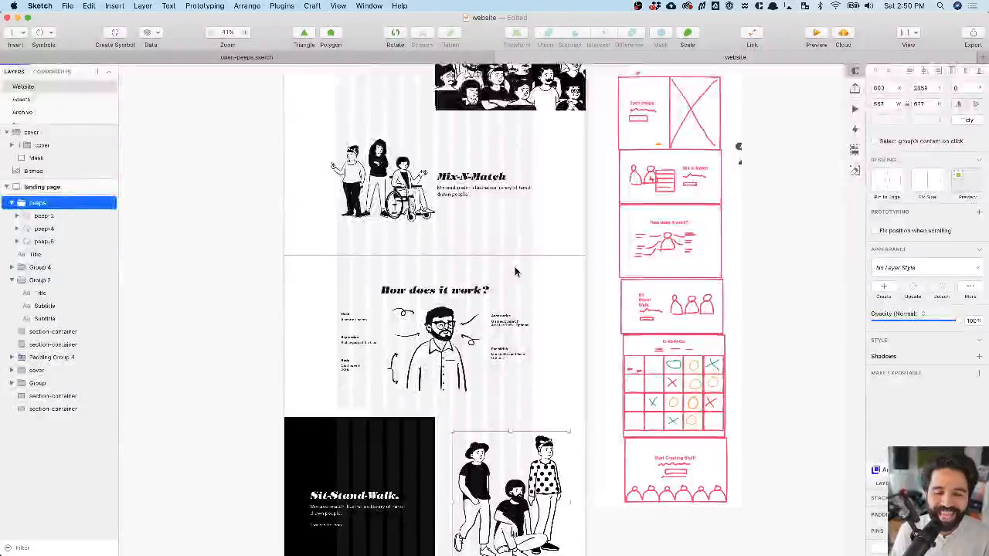
{"action": "scroll", "coordinate": [514, 271], "scroll_direction": "down", "scroll_amount": 3}
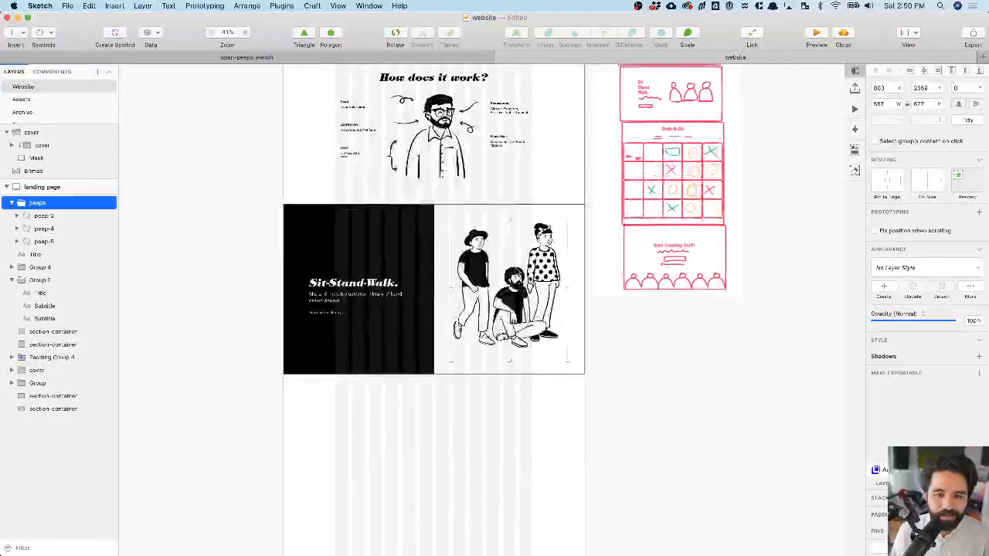
{"action": "scroll", "coordinate": [471, 284], "scroll_direction": "down", "scroll_amount": 3}
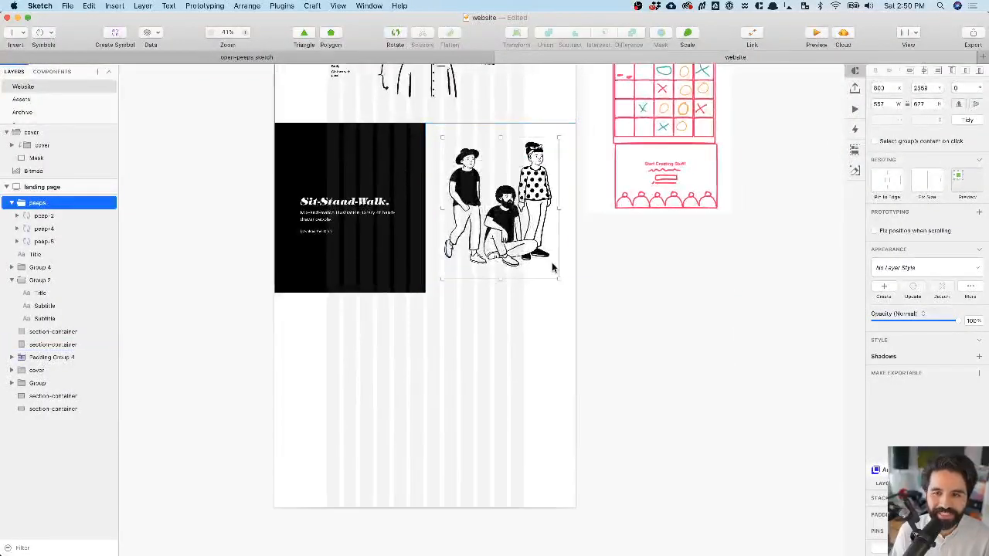
{"action": "scroll", "coordinate": [552, 265], "scroll_direction": "up", "scroll_amount": 4}
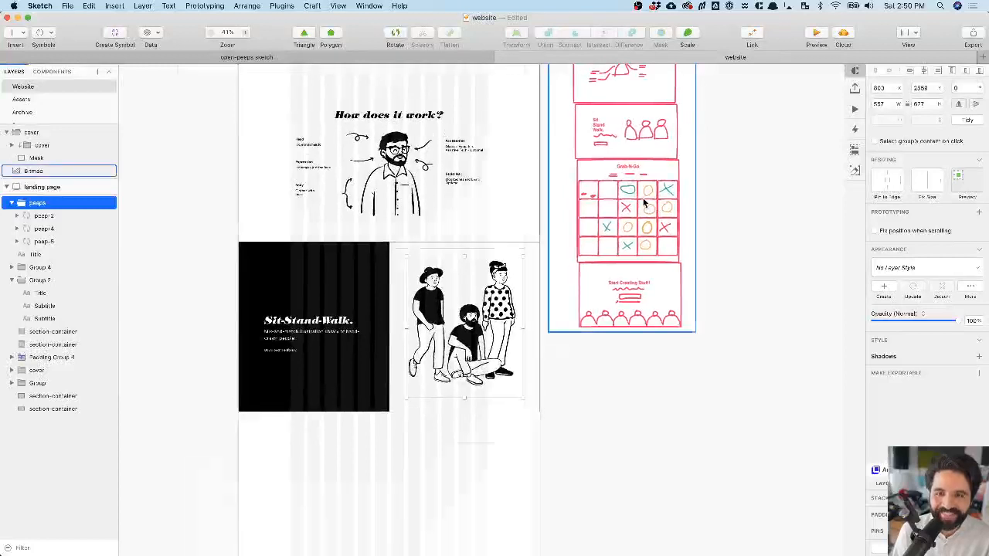
{"action": "scroll", "coordinate": [644, 203], "scroll_direction": "up", "scroll_amount": 2}
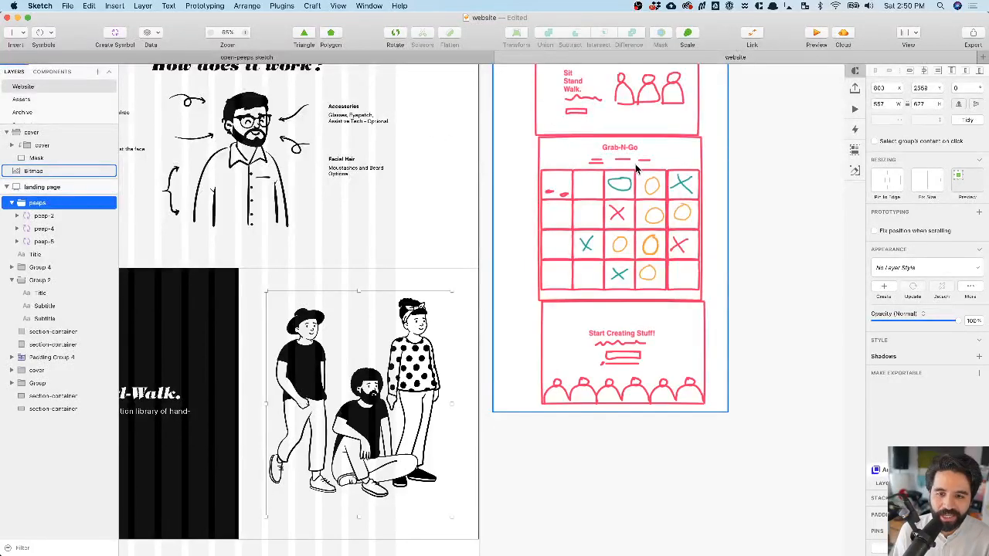
{"action": "scroll", "coordinate": [566, 291], "scroll_direction": "down", "scroll_amount": 2}
{"action": "scroll", "coordinate": [567, 286], "scroll_direction": "down", "scroll_amount": 3}
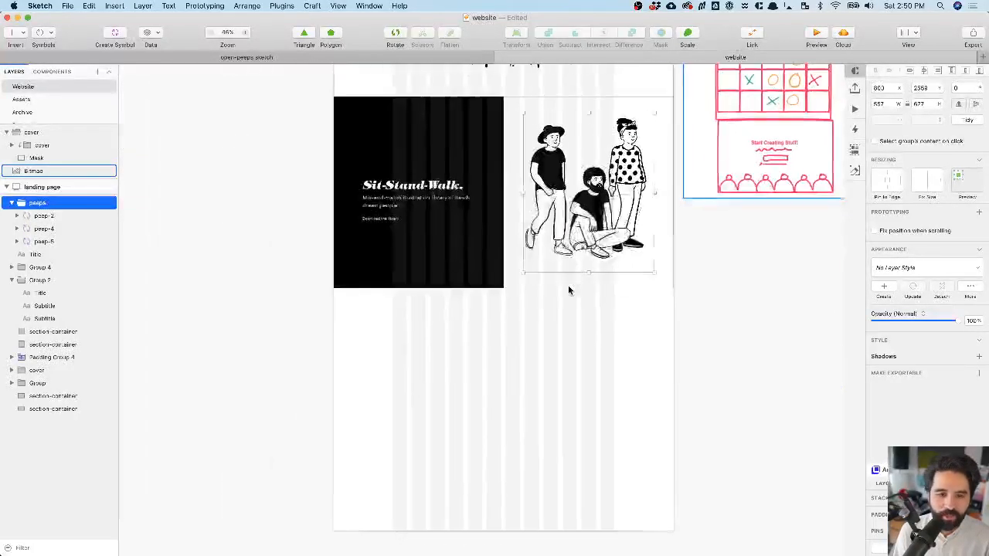
- Copy the first five rows of peep busts from the grid on the Archive page's artboard
{"action": "left_click", "coordinate": [23, 86]}
{"action": "left_click", "coordinate": [22, 100]}
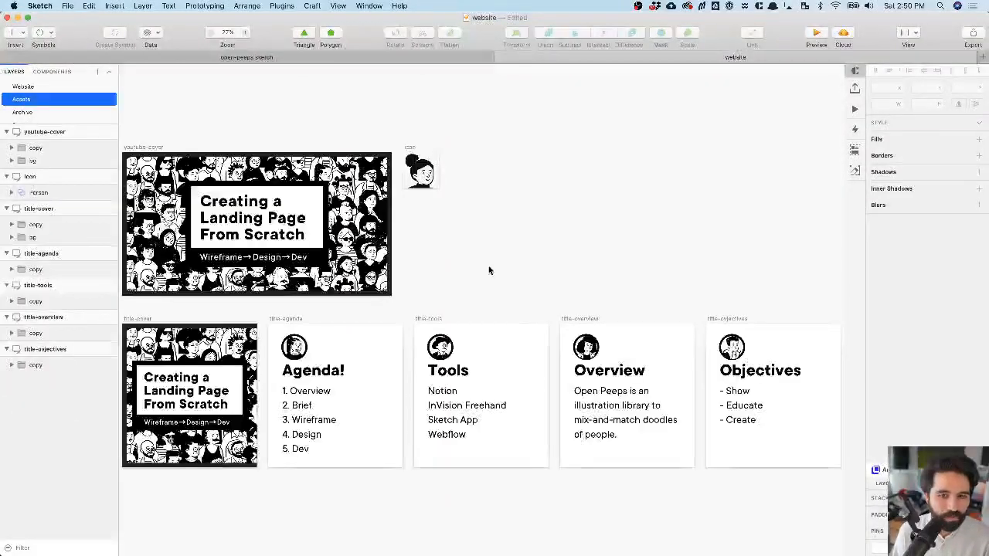
{"action": "left_click", "coordinate": [52, 110]}
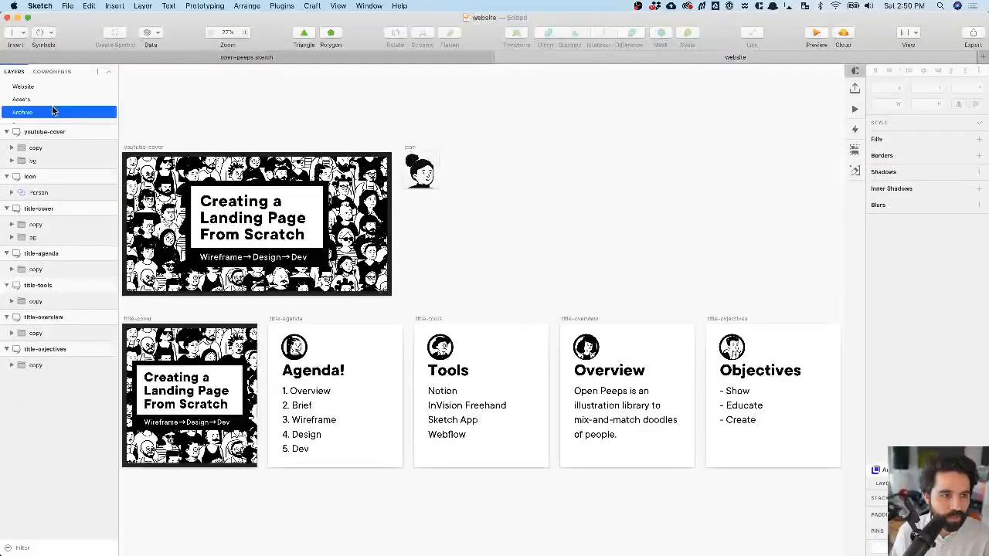
{"action": "left_click", "coordinate": [353, 290]}
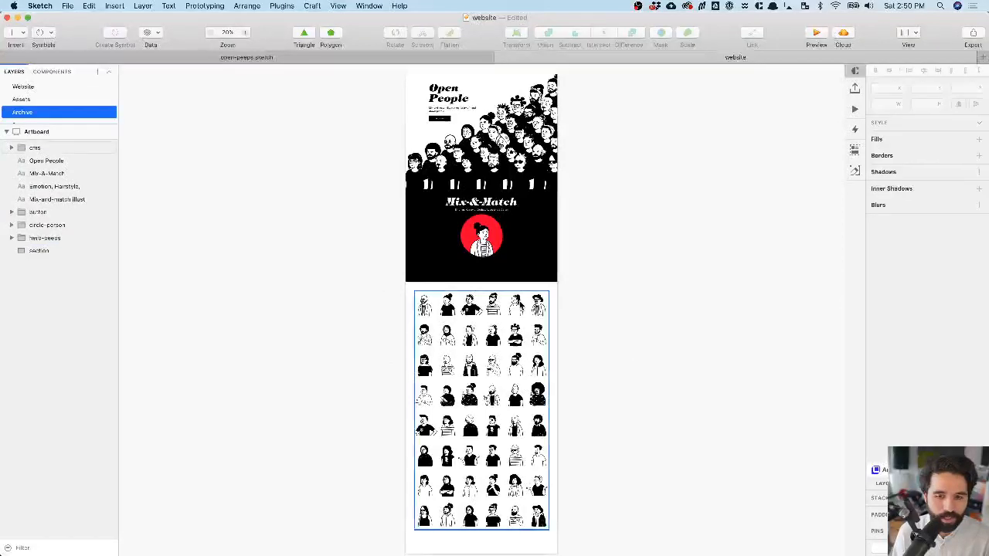
{"action": "left_click", "coordinate": [520, 305]}
{"action": "left_click_drag", "start_coordinate": [370, 300], "coordinate": [569, 421]}
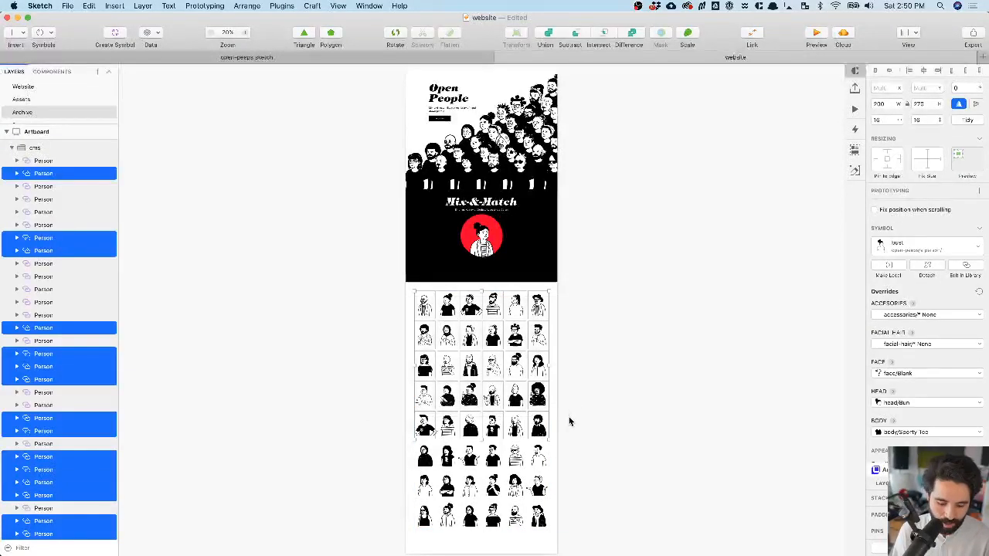
{"action": "left_click", "coordinate": [224, 139]}
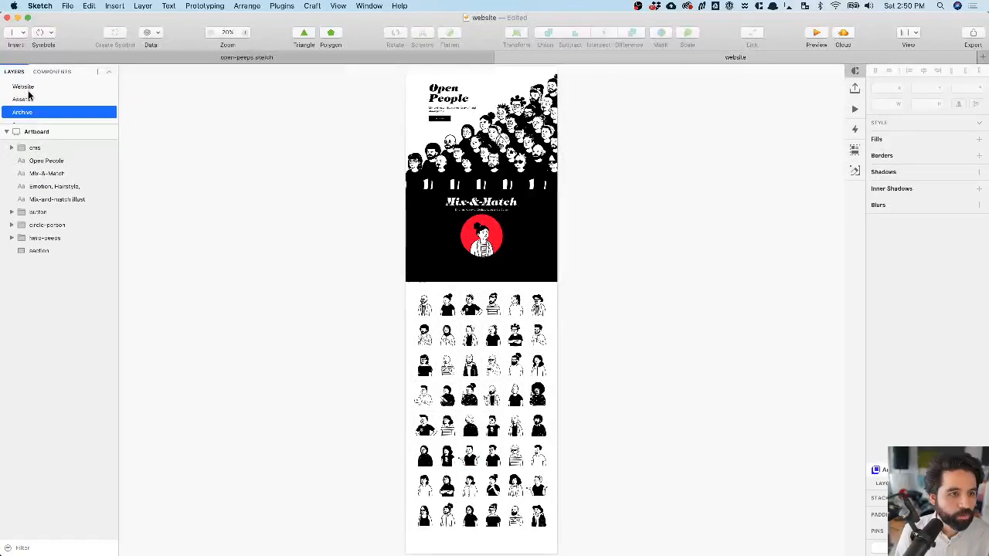
- Return to the Website page and extend the landing page artboard downward to a height of about 6600
{"action": "left_click", "coordinate": [27, 89]}
{"action": "scroll", "coordinate": [478, 269], "scroll_direction": "down", "scroll_amount": 2}
{"action": "scroll", "coordinate": [478, 267], "scroll_direction": "down", "scroll_amount": 5}
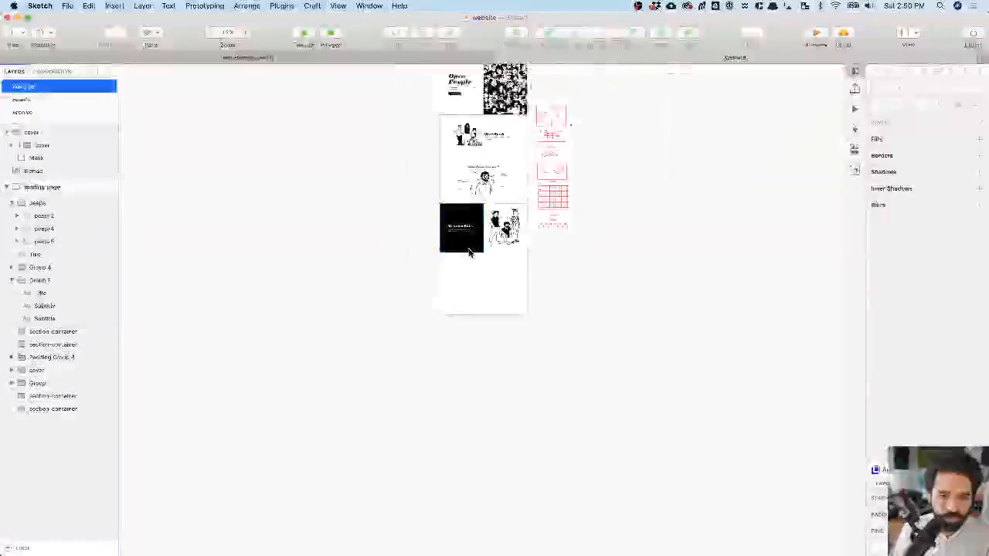
{"action": "left_click", "coordinate": [470, 255]}
{"action": "left_click", "coordinate": [487, 317]}
{"action": "left_click_drag", "start_coordinate": [486, 316], "coordinate": [477, 452]}
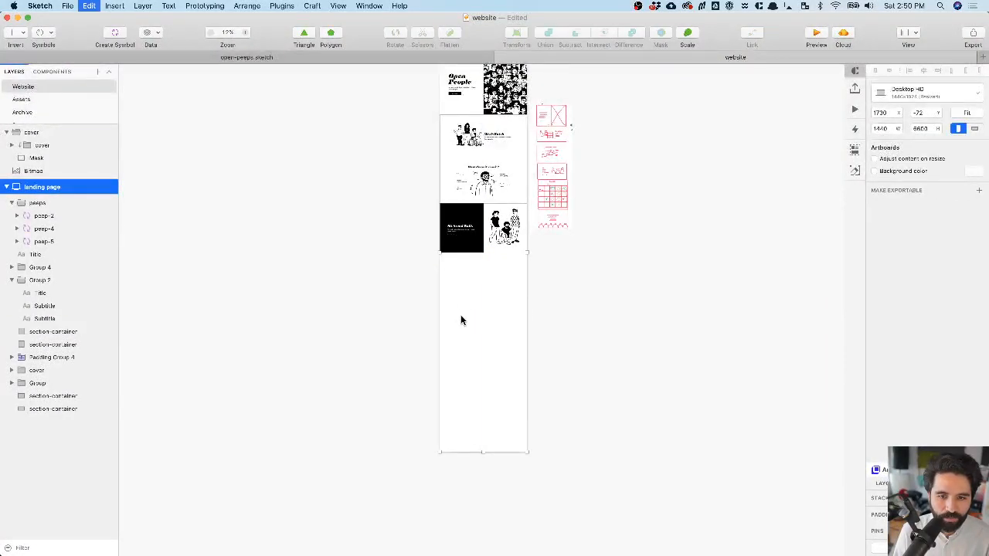
- Paste the copied peep busts into the landing page and place them in the empty area below the "Sit-Stand-Walk." section
{"action": "key", "text": "super+v"}
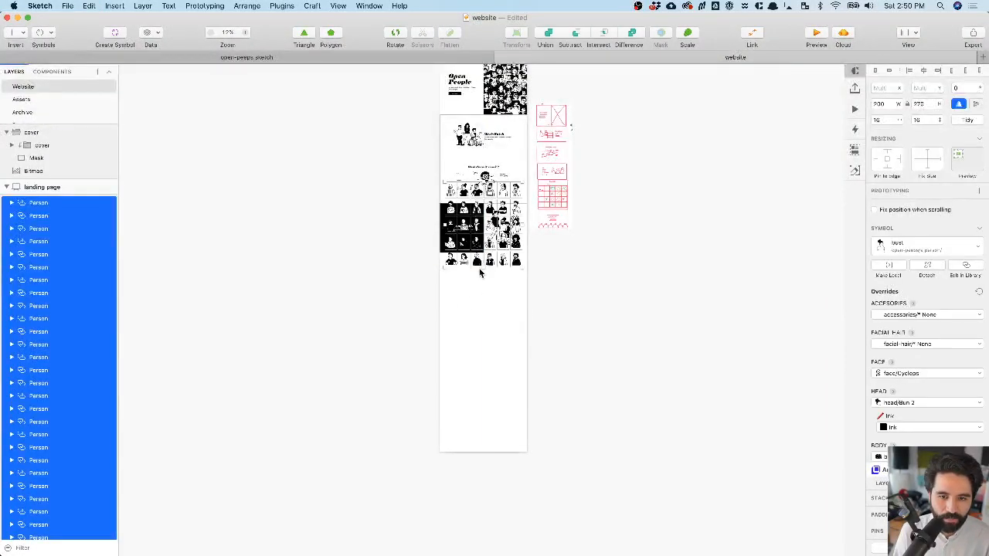
{"action": "scroll", "coordinate": [479, 269], "scroll_direction": "up", "scroll_amount": 5}
{"action": "left_click_drag", "start_coordinate": [441, 255], "coordinate": [457, 475]}
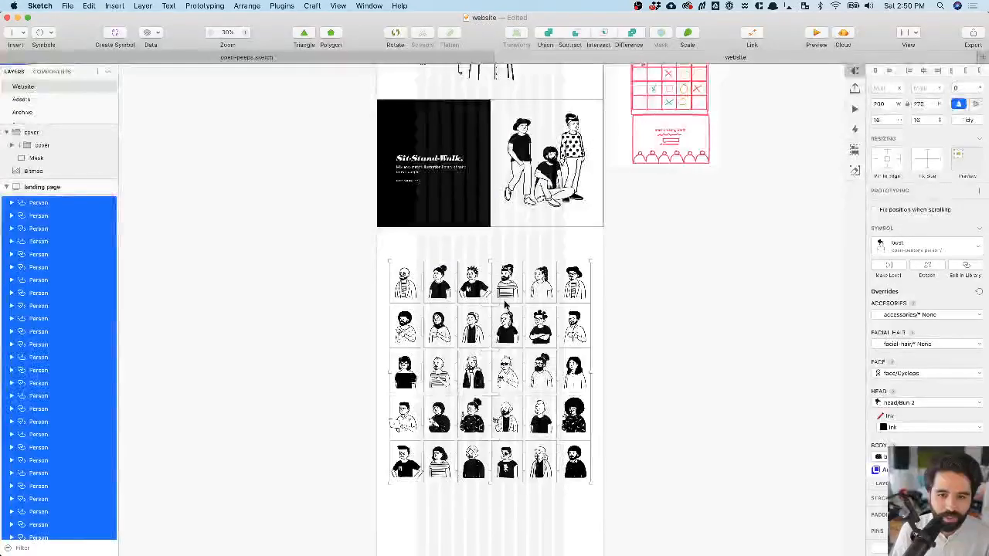
{"action": "scroll", "coordinate": [483, 272], "scroll_direction": "up", "scroll_amount": 4}
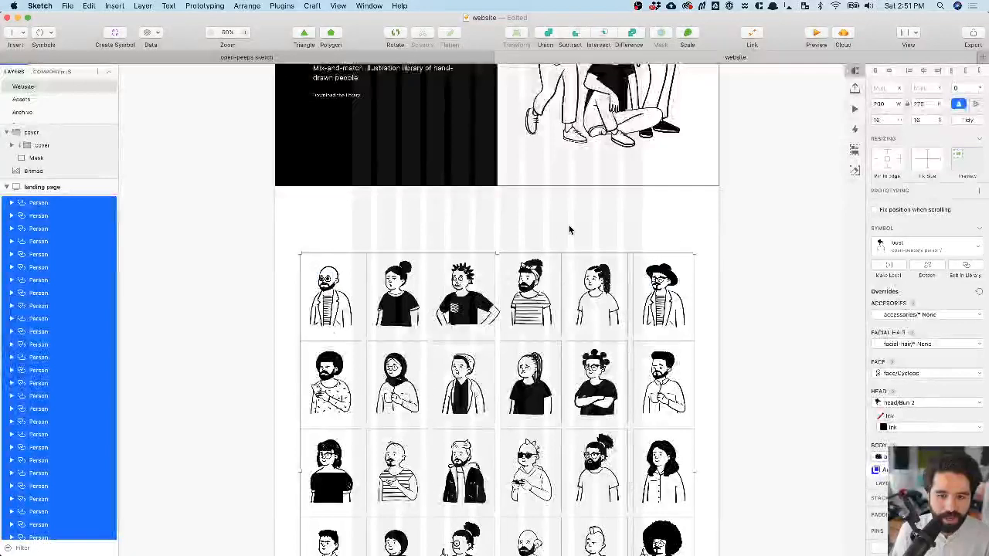
{"action": "left_click", "coordinate": [494, 236]}
{"action": "scroll", "coordinate": [441, 261], "scroll_direction": "right", "scroll_amount": 3}
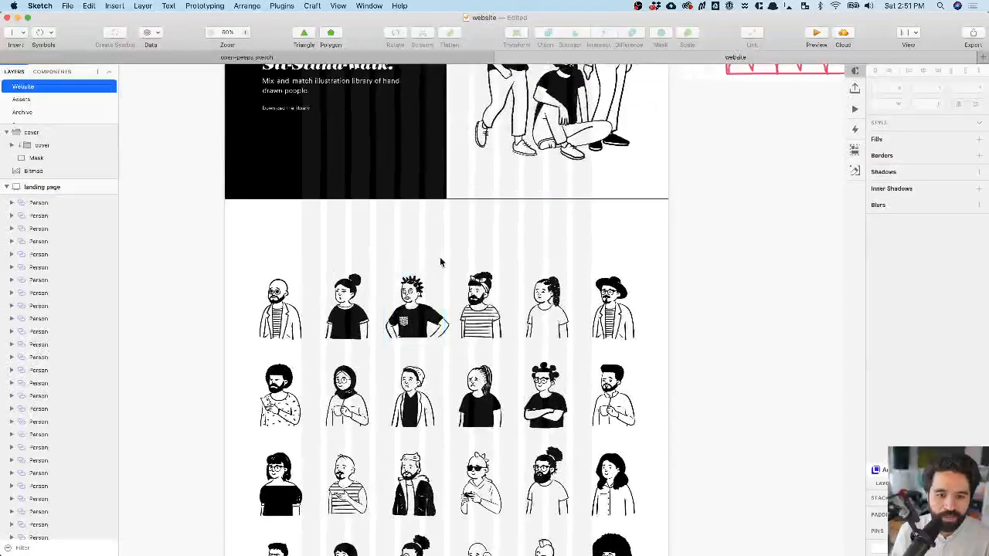
- Group all the pasted peep busts in the five-row grid
{"action": "scroll", "coordinate": [441, 262], "scroll_direction": "down", "scroll_amount": 4}
{"action": "left_click_drag", "start_coordinate": [634, 169], "coordinate": [321, 450]}
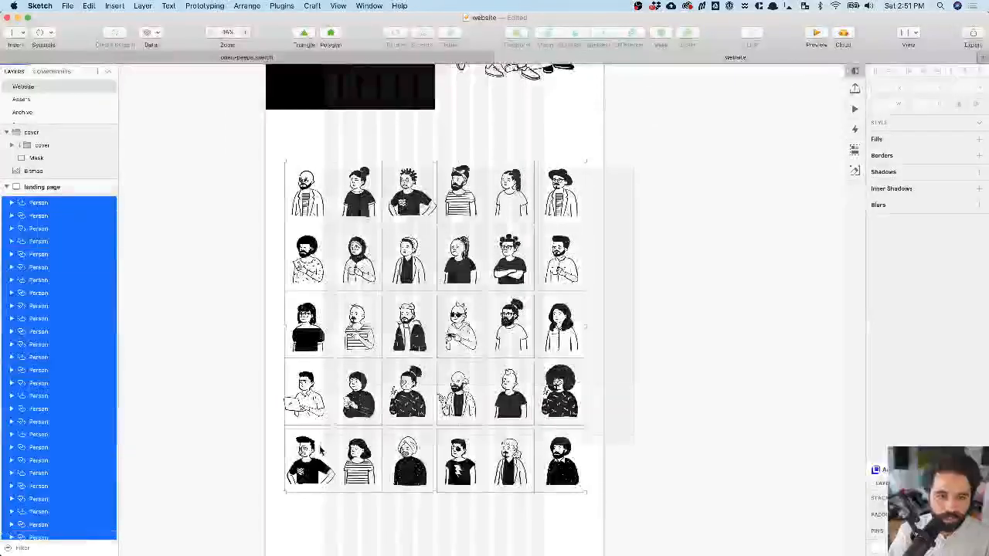
{"action": "key", "text": "super+g"}
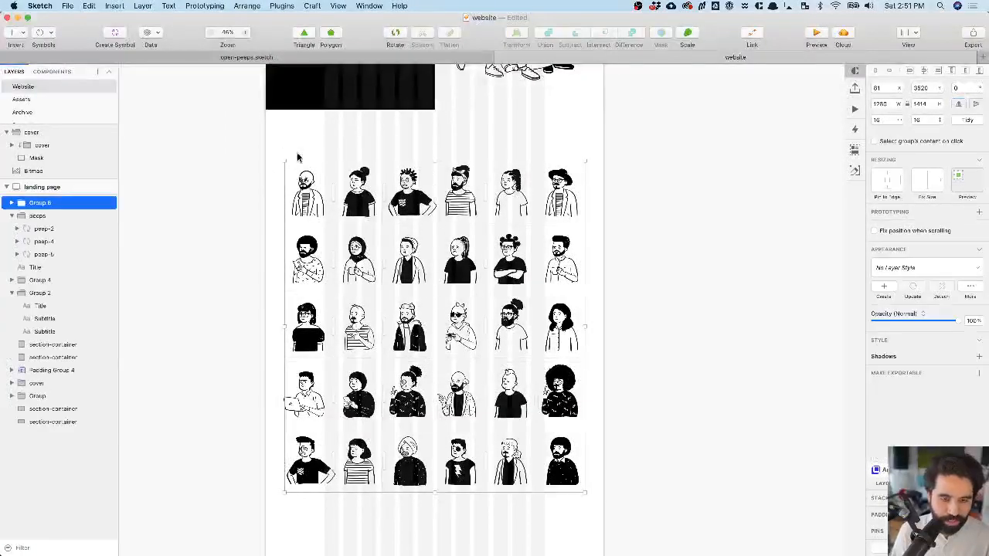
{"action": "scroll", "coordinate": [249, 160], "scroll_direction": "up", "scroll_amount": 2}
{"action": "scroll", "coordinate": [249, 160], "scroll_direction": "right", "scroll_amount": 1}
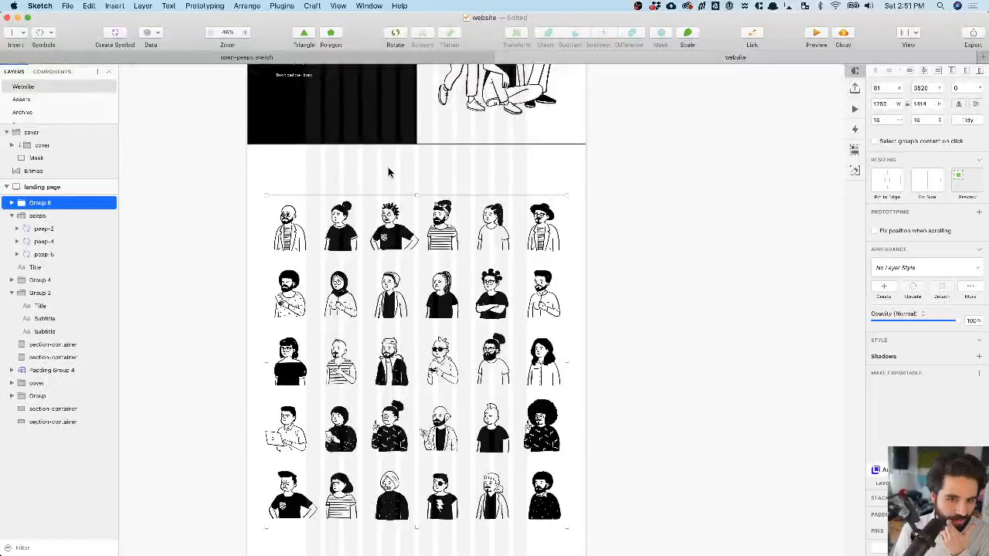
{"action": "scroll", "coordinate": [388, 168], "scroll_direction": "up", "scroll_amount": 2}
{"action": "left_click", "coordinate": [365, 203]}
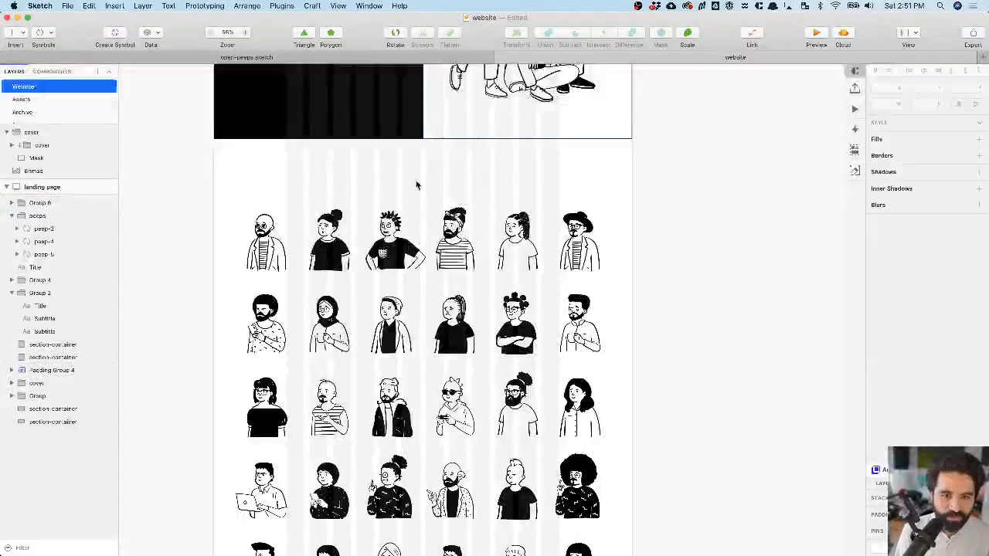
- Duplicate the "How does it work?" title and place the copy above the peep bust grid
{"action": "key", "text": "ctrl+l"}
{"action": "scroll", "coordinate": [485, 131], "scroll_direction": "down", "scroll_amount": 3}
{"action": "scroll", "coordinate": [485, 134], "scroll_direction": "down", "scroll_amount": 4}
{"action": "scroll", "coordinate": [485, 131], "scroll_direction": "up", "scroll_amount": 2}
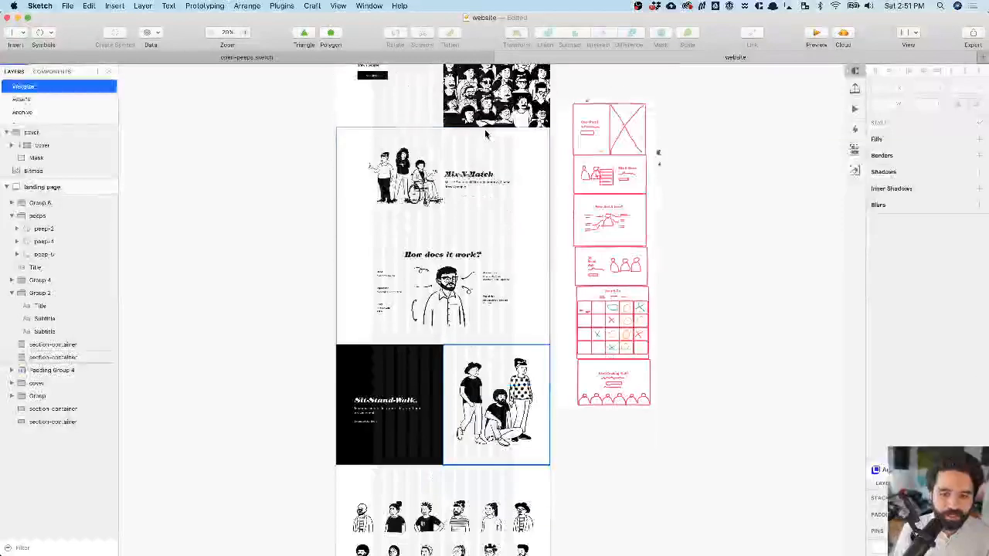
{"action": "left_click", "coordinate": [455, 263], "text": "super"}
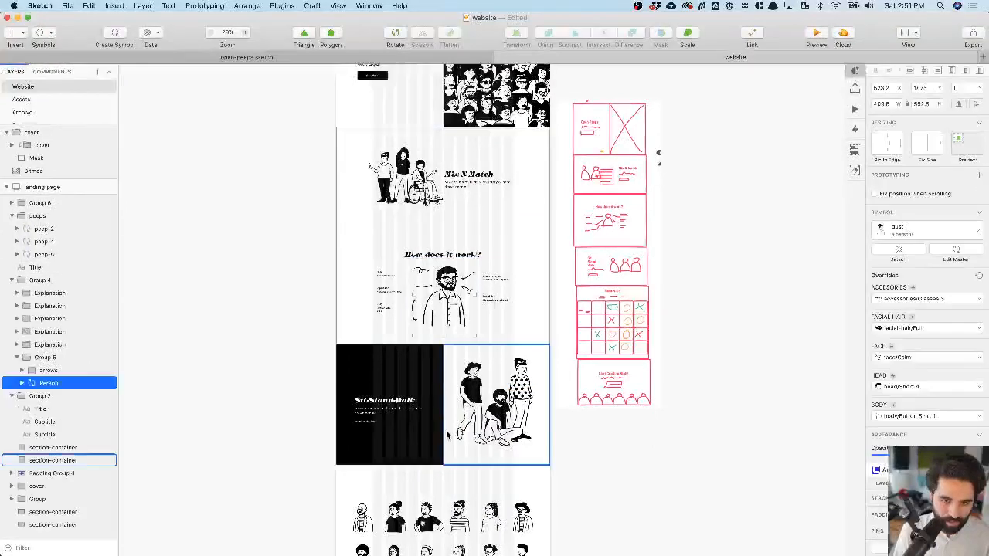
{"action": "left_click", "coordinate": [411, 259]}
{"action": "scroll", "coordinate": [464, 466], "scroll_direction": "down", "scroll_amount": 5}
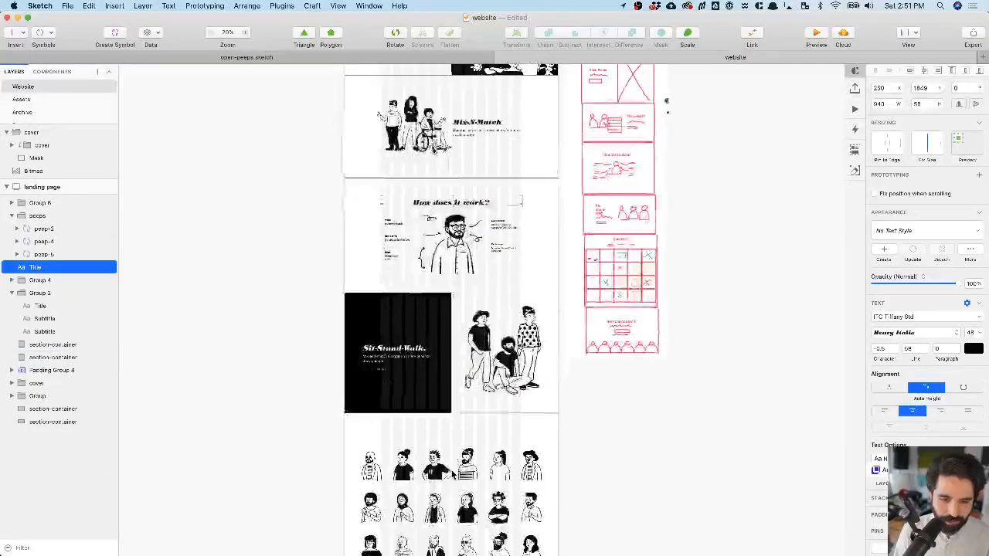
{"action": "scroll", "coordinate": [466, 305], "scroll_direction": "up", "scroll_amount": 6}
{"action": "type", "text": "How does it work?"}
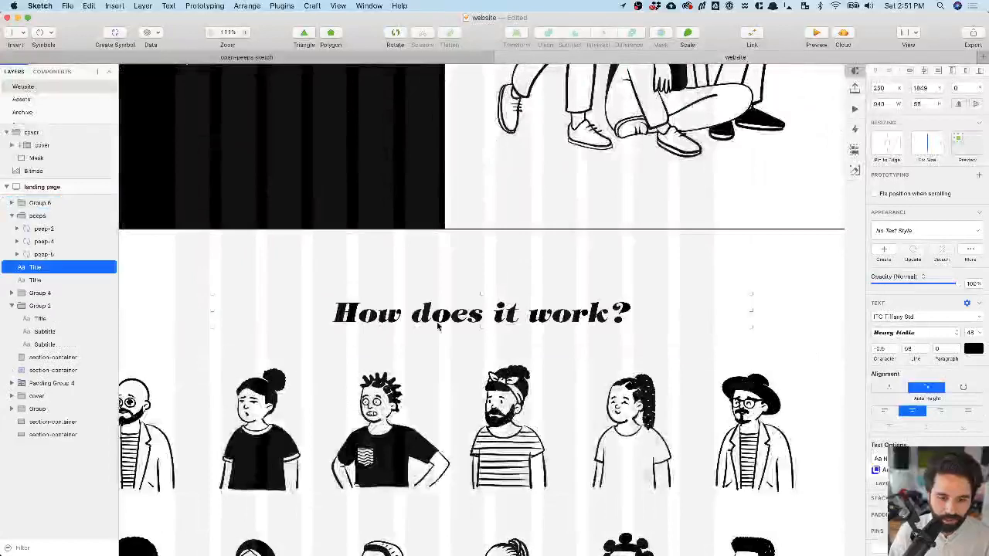
{"action": "scroll", "coordinate": [485, 315], "scroll_direction": "down", "scroll_amount": 5}
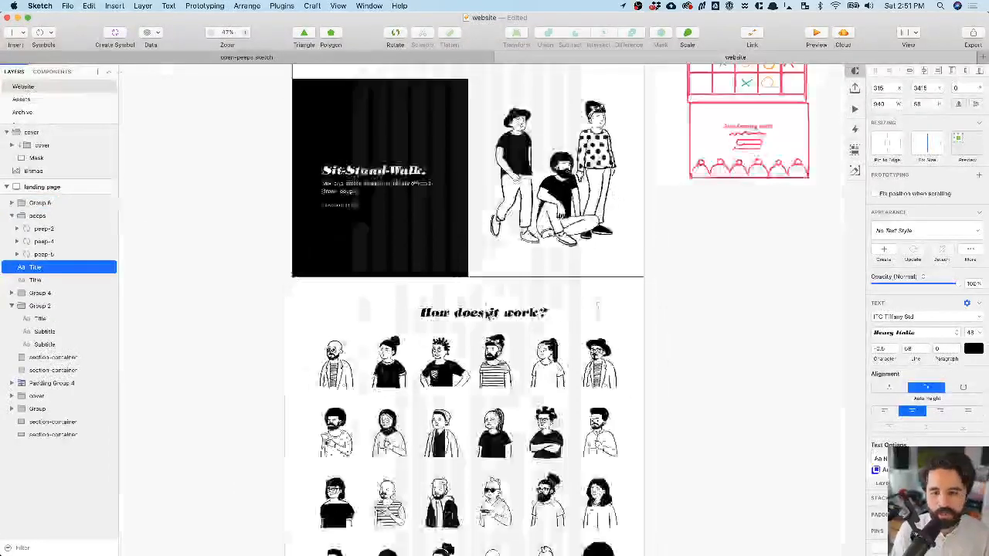
- Change the title above the bust grid to "Grab-N-Go" and move it up slightly, away from the busts
{"action": "scroll", "coordinate": [486, 315], "scroll_direction": "right", "scroll_amount": 5}
{"action": "scroll", "coordinate": [485, 316], "scroll_direction": "up", "scroll_amount": 3}
{"action": "scroll", "coordinate": [435, 161], "scroll_direction": "up", "scroll_amount": 3}
{"action": "scroll", "coordinate": [435, 166], "scroll_direction": "up", "scroll_amount": 2}
{"action": "scroll", "coordinate": [433, 141], "scroll_direction": "down", "scroll_amount": 10}
{"action": "scroll", "coordinate": [433, 141], "scroll_direction": "left", "scroll_amount": 8}
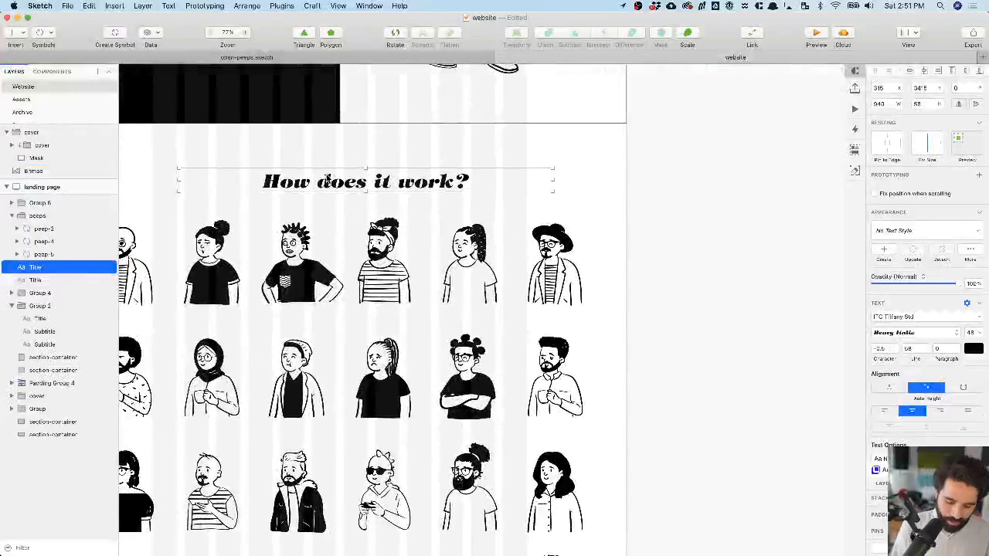
{"action": "double_click", "coordinate": [327, 177]}
{"action": "type", "text": "Grab-N-Go"}
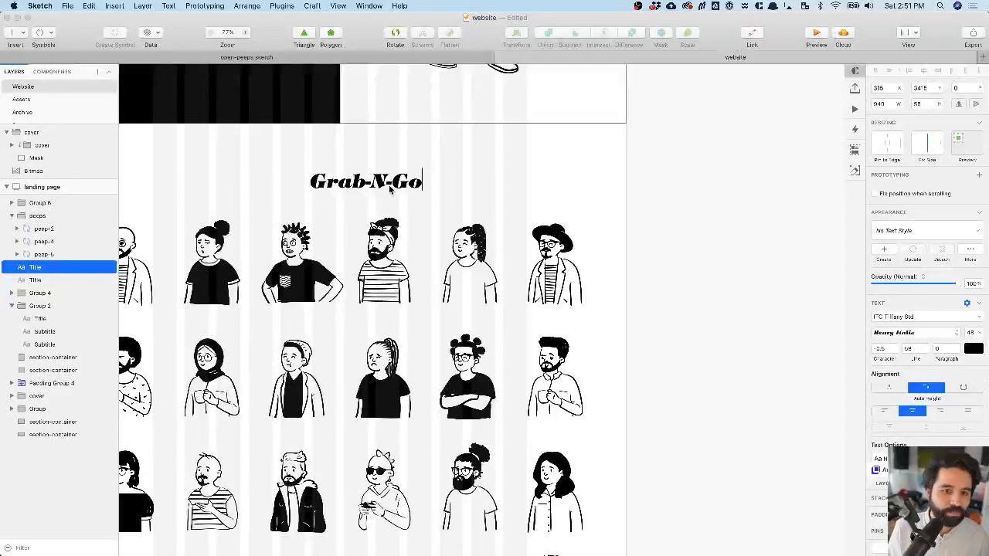
{"action": "key", "text": "Escape"}
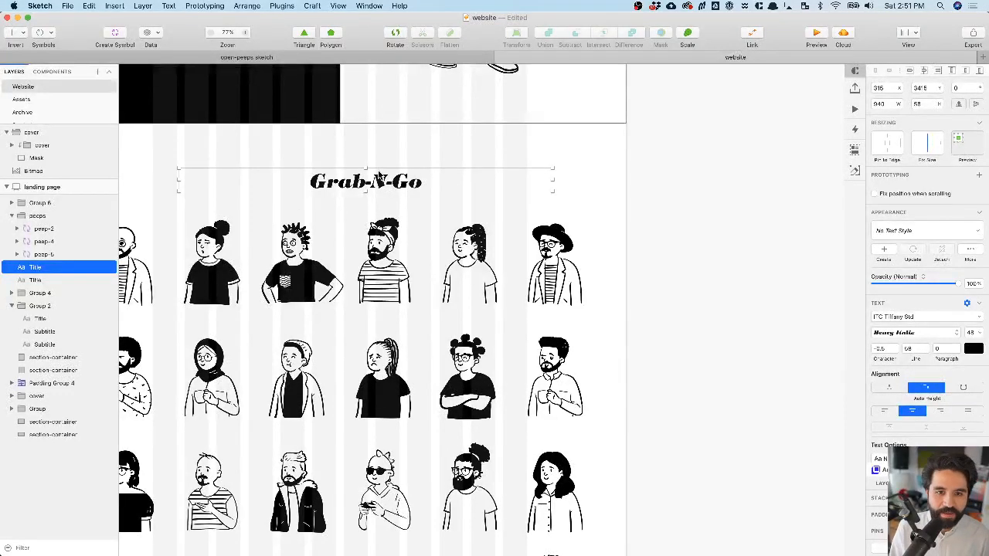
{"action": "left_click_drag", "start_coordinate": [391, 181], "coordinate": [393, 167]}
- Compare the "Grab-N-Go" section with the wireframe and the earlier sections, selecting the "How does it work?" title
{"action": "scroll", "coordinate": [391, 168], "scroll_direction": "right", "scroll_amount": 5}
{"action": "scroll", "coordinate": [391, 168], "scroll_direction": "up", "scroll_amount": 6}
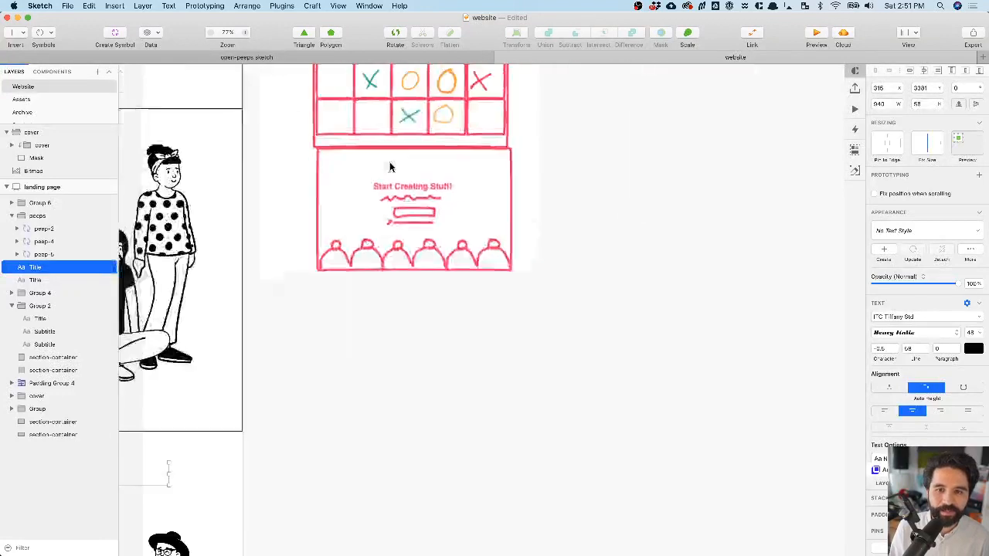
{"action": "scroll", "coordinate": [392, 168], "scroll_direction": "left", "scroll_amount": 4}
{"action": "scroll", "coordinate": [391, 168], "scroll_direction": "down", "scroll_amount": 3}
{"action": "scroll", "coordinate": [392, 167], "scroll_direction": "left", "scroll_amount": 3}
{"action": "scroll", "coordinate": [391, 167], "scroll_direction": "down", "scroll_amount": 2}
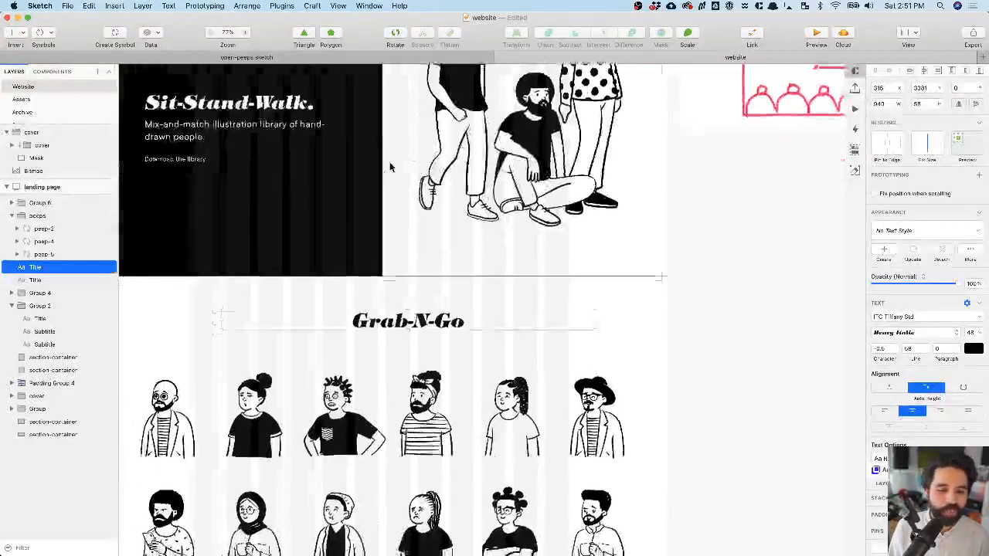
{"action": "scroll", "coordinate": [390, 167], "scroll_direction": "up", "scroll_amount": 10}
{"action": "scroll", "coordinate": [347, 220], "scroll_direction": "up", "scroll_amount": 1}
{"action": "left_click", "coordinate": [345, 222]}
- Switch to Chrome and open the landing page brief in the Open Peeps Notion board at its "Collection" copy
{"action": "key", "text": "super+Tab"}
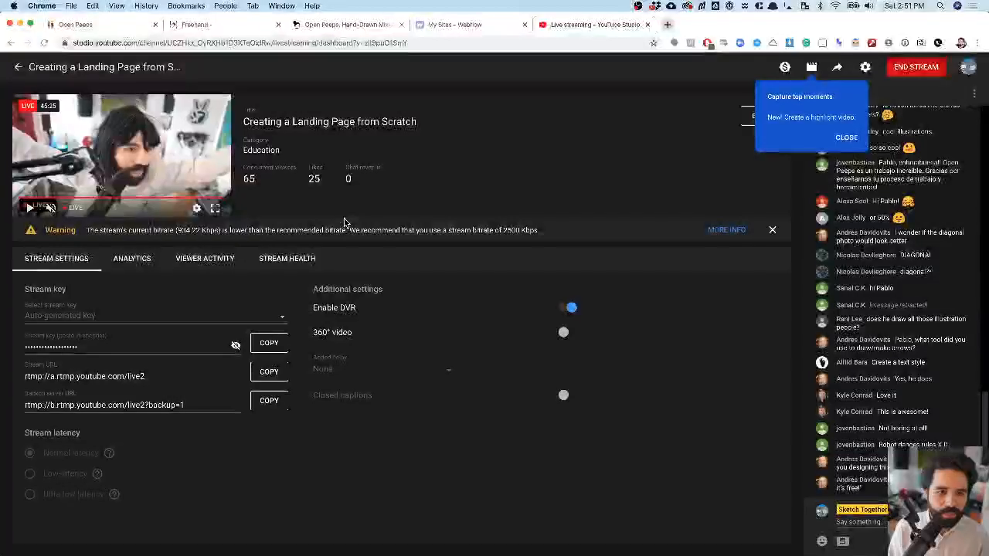
{"action": "key", "text": "super+Tab"}
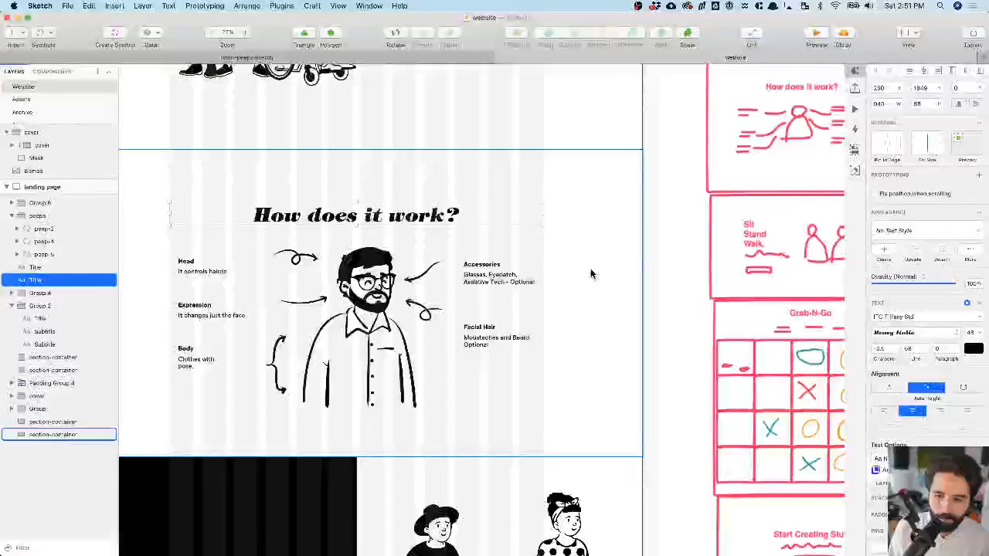
{"action": "key", "text": "super+Tab"}
{"action": "key", "text": "super+Tab"}
{"action": "key", "text": "super+Tab"}
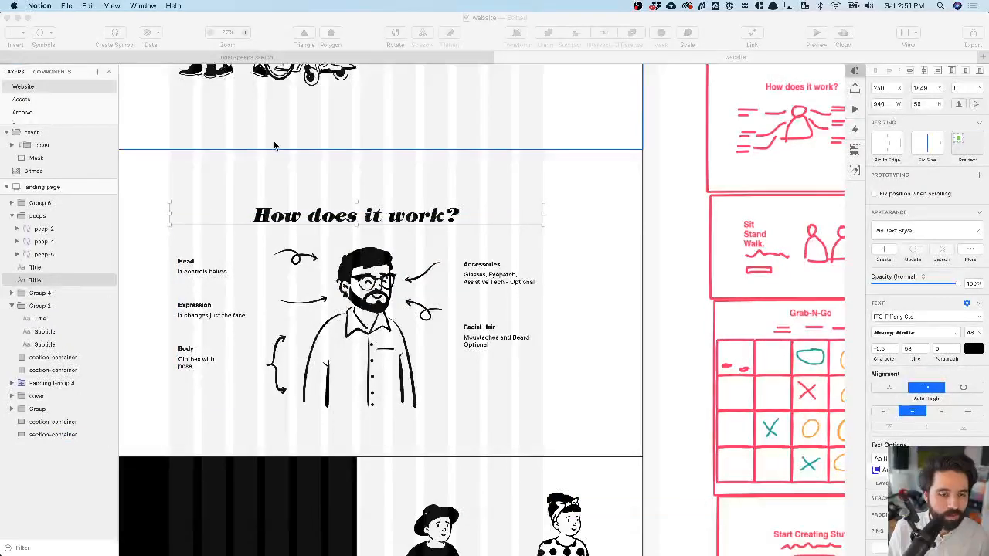
{"action": "key", "text": "super+Tab"}
{"action": "key", "text": "super+Tab"}
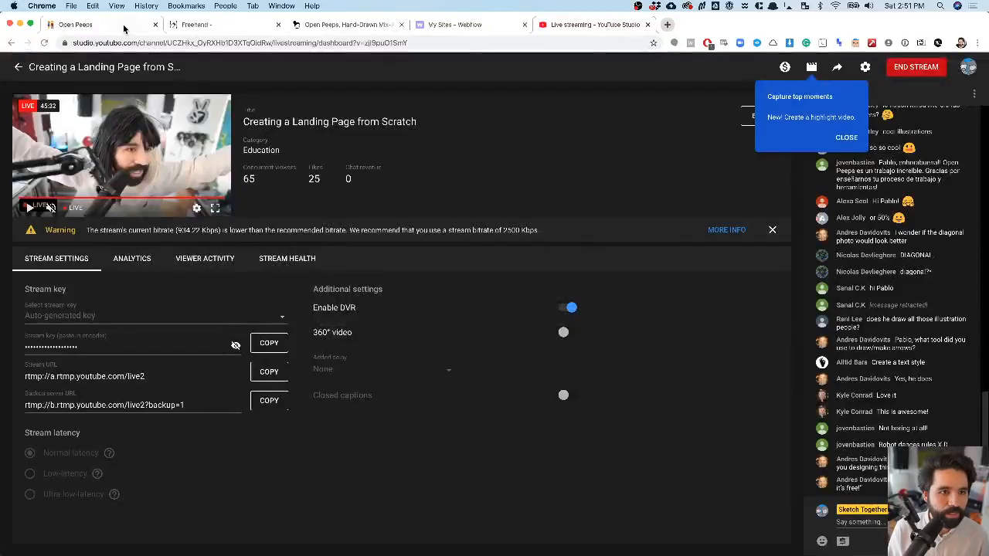
{"action": "left_click", "coordinate": [122, 27]}
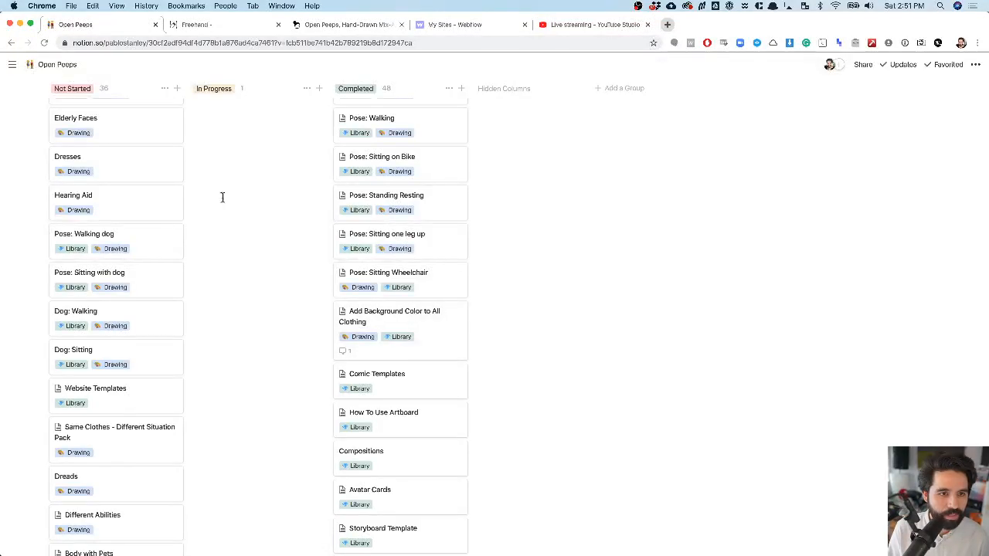
{"action": "left_click", "coordinate": [255, 321]}
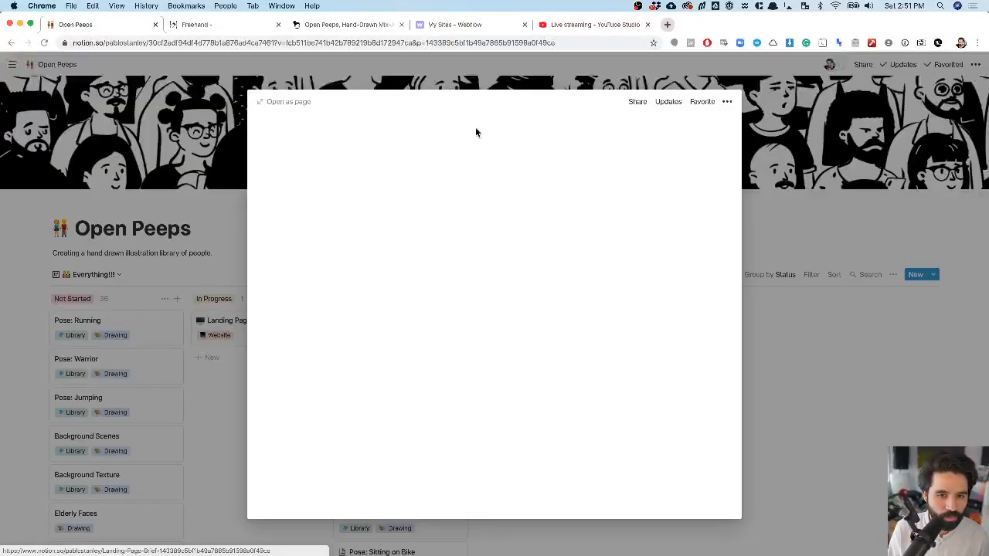
{"action": "scroll", "coordinate": [417, 317], "scroll_direction": "down", "scroll_amount": 8}
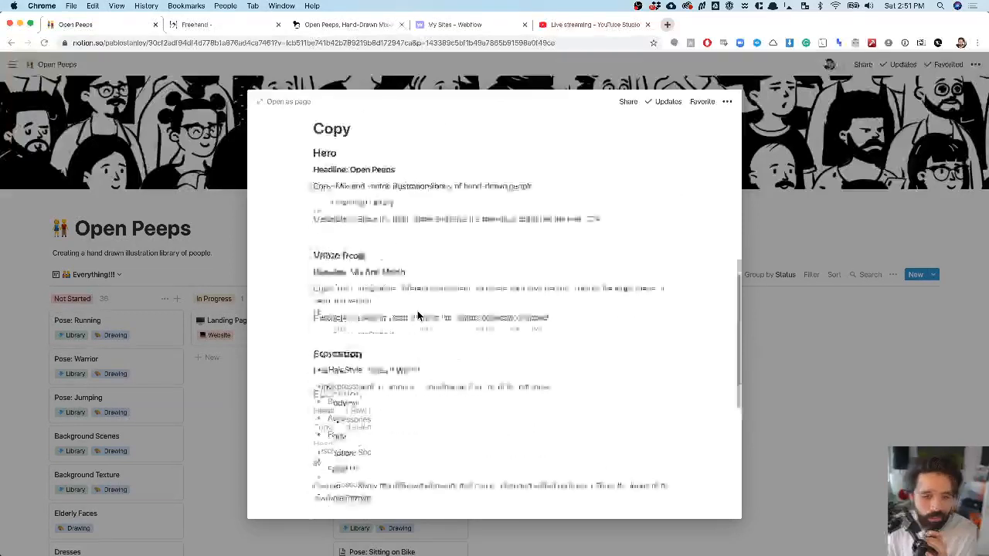
{"action": "scroll", "coordinate": [417, 316], "scroll_direction": "down", "scroll_amount": 4}
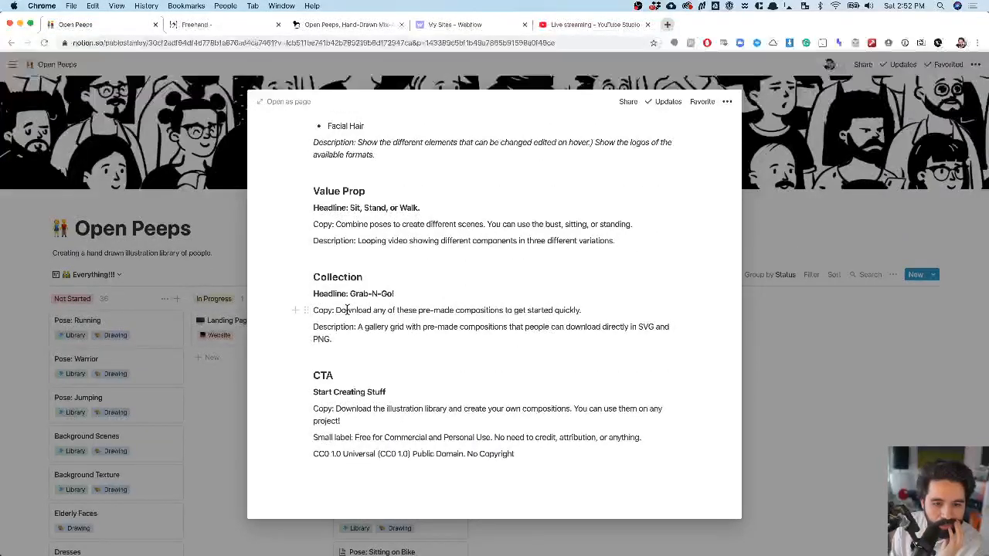
- Copy the sentence "Download any of these pre-made compositions to get started quickly." from the brief and return to Sketch
{"action": "left_click_drag", "start_coordinate": [482, 310], "coordinate": [588, 309]}
{"action": "key", "text": "super+c"}
{"action": "key", "text": "super+Tab"}
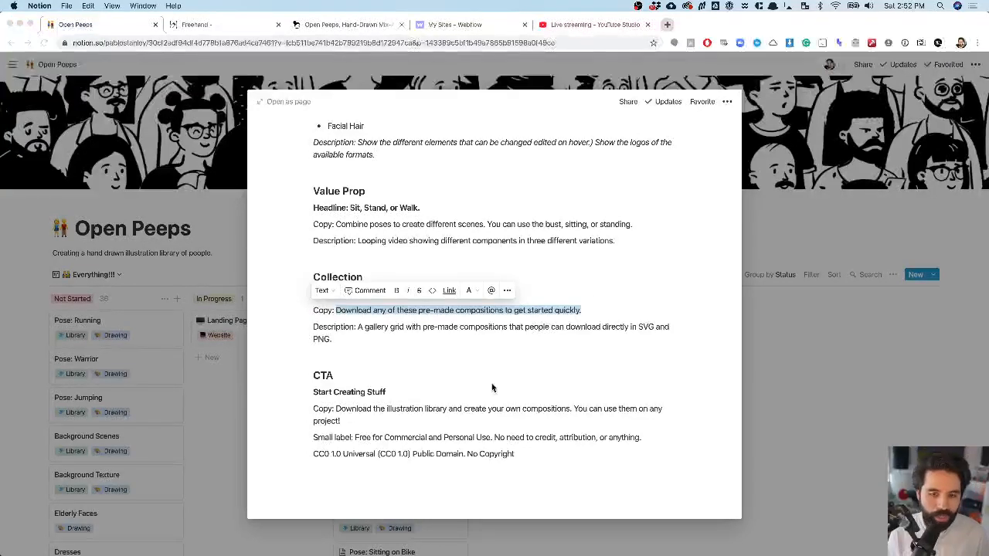
{"action": "key", "text": "super+Tab"}
{"action": "key", "text": "super+Tab"}
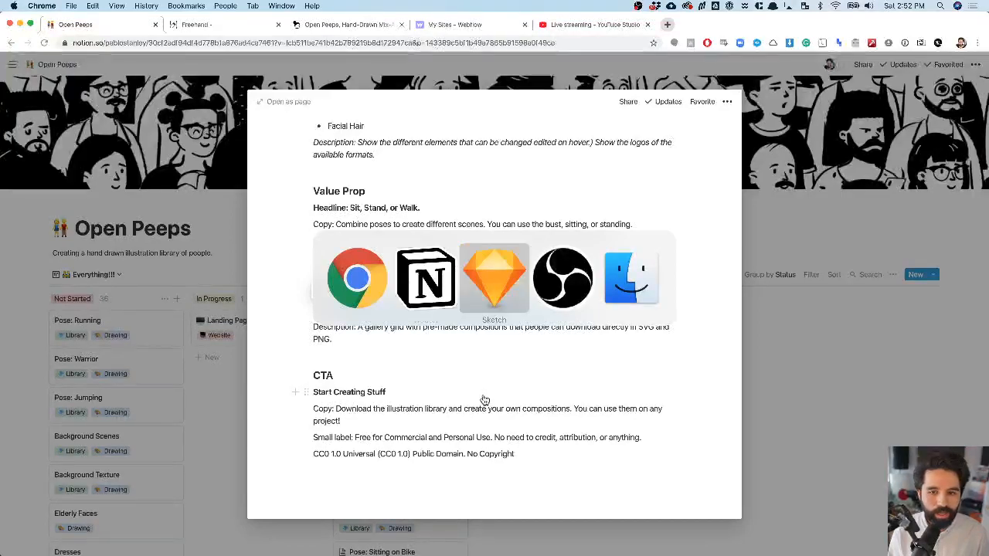
- Paste a copy of the "Sit-Stand-Walk." subtitle at the "Grab-N-Go" title and change its text color to black
{"action": "scroll", "coordinate": [454, 376], "scroll_direction": "down", "scroll_amount": 10}
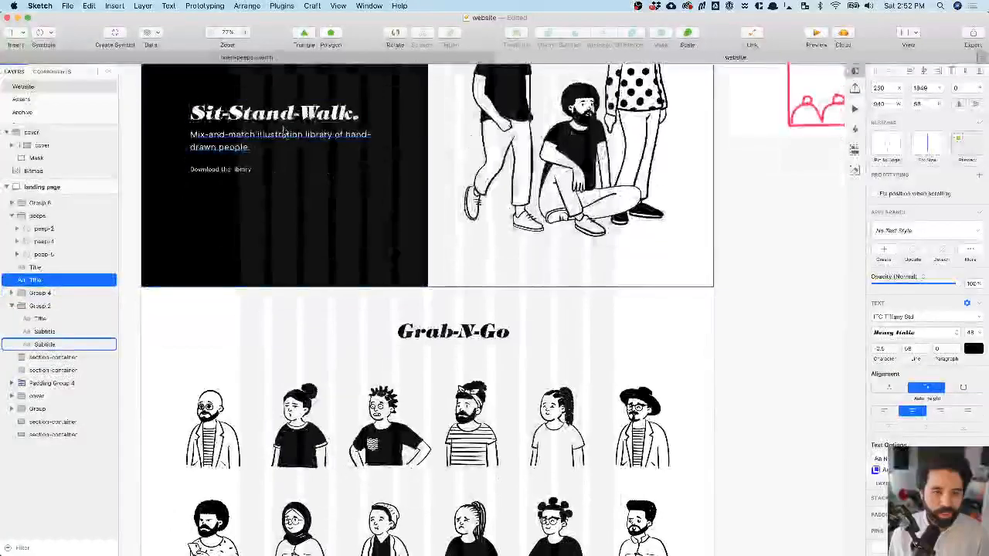
{"action": "left_click", "coordinate": [285, 133]}
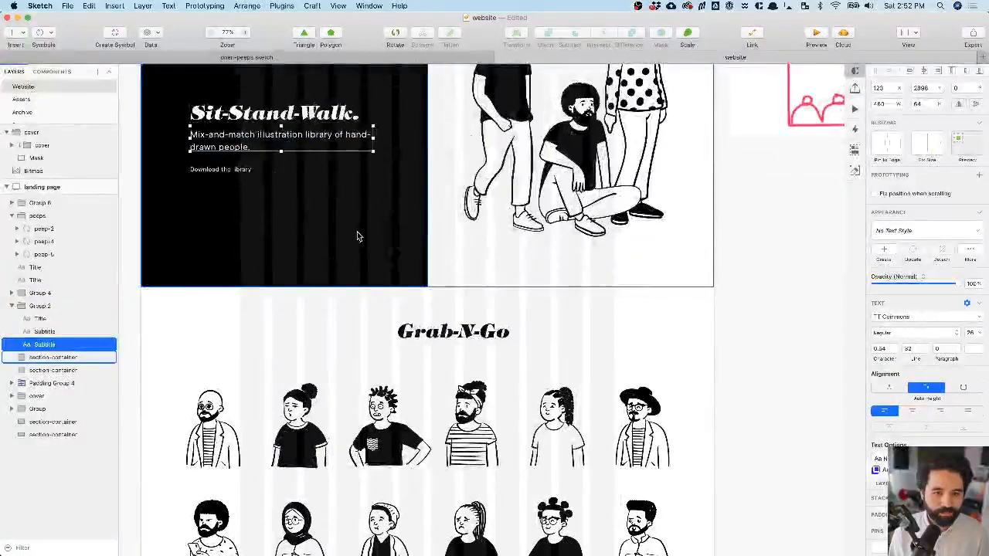
{"action": "left_click", "coordinate": [413, 340]}
{"action": "key", "text": "super+v"}
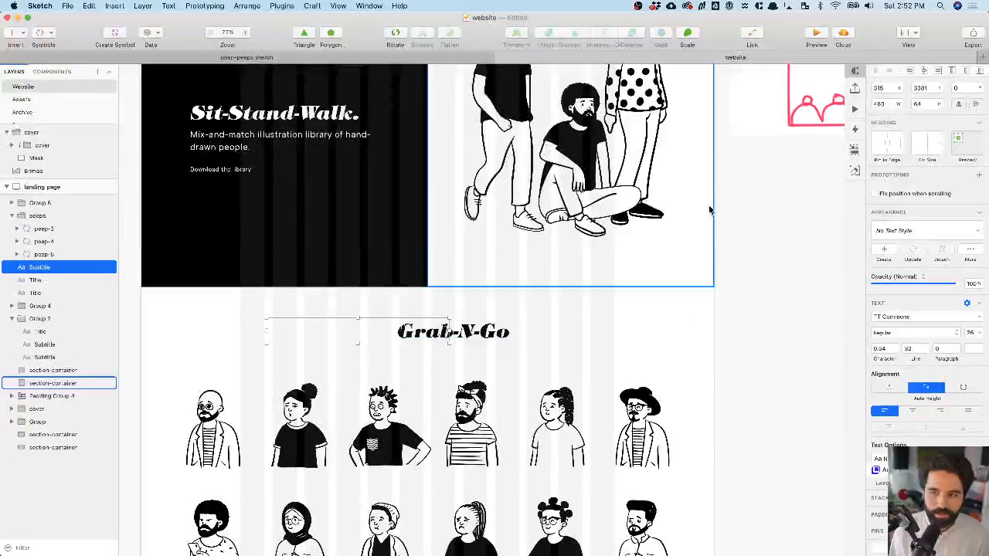
{"action": "left_click", "coordinate": [972, 350]}
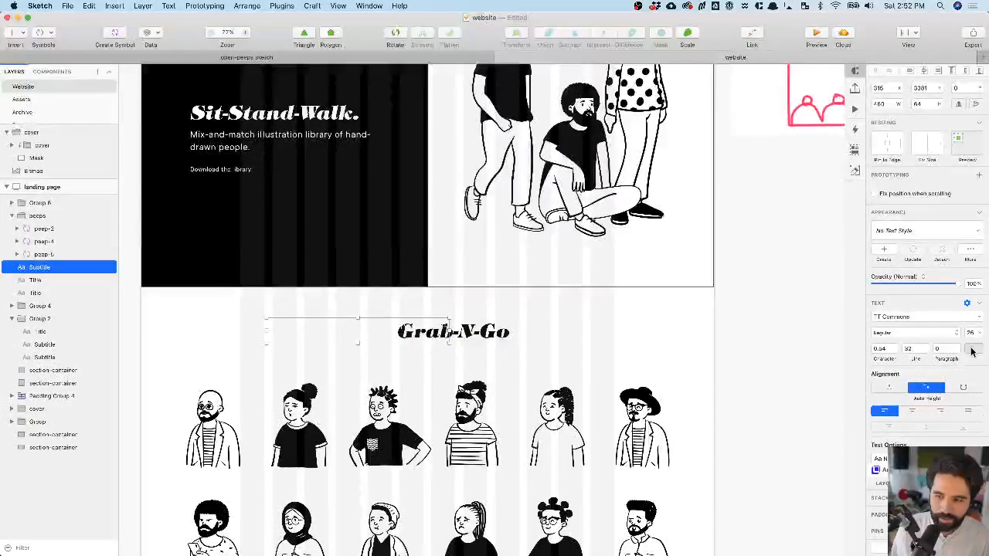
{"action": "left_click_drag", "start_coordinate": [903, 441], "coordinate": [849, 498]}
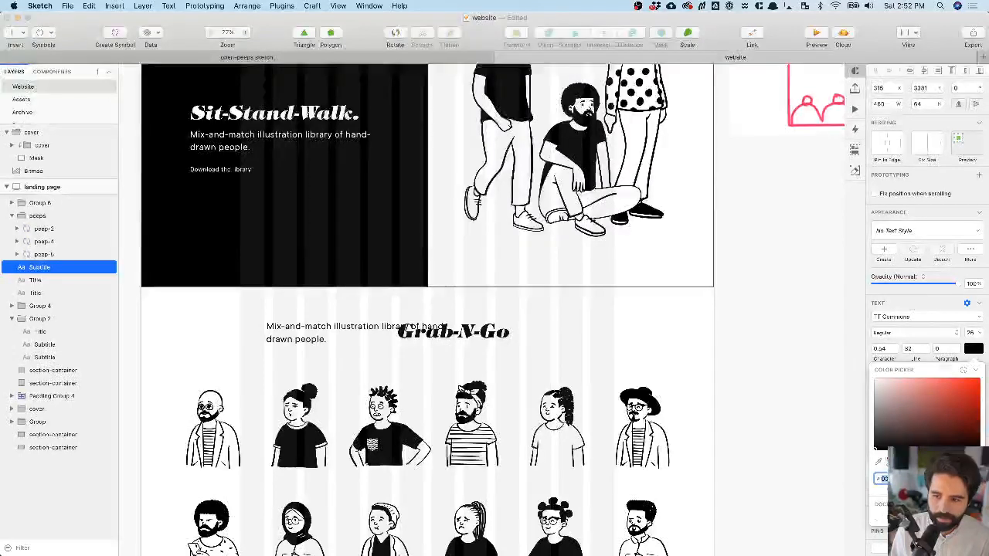
{"action": "left_click", "coordinate": [914, 304]}
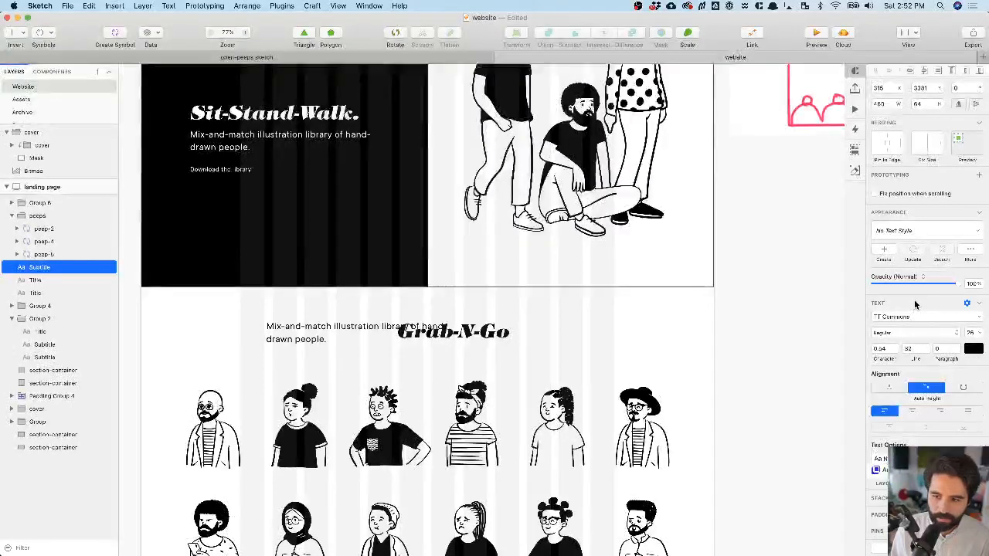
- Center the pasted subtitle's text and place it centered on the page below the "Grab-N-Go" title, centering the title as well
{"action": "left_click", "coordinate": [911, 411]}
{"action": "left_click", "coordinate": [924, 70]}
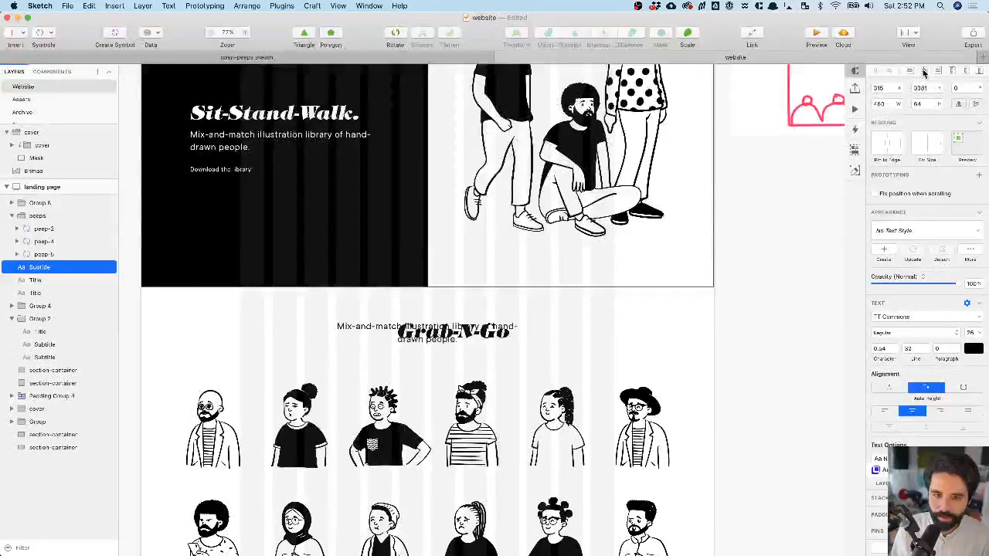
{"action": "left_click_drag", "start_coordinate": [366, 328], "coordinate": [366, 355]}
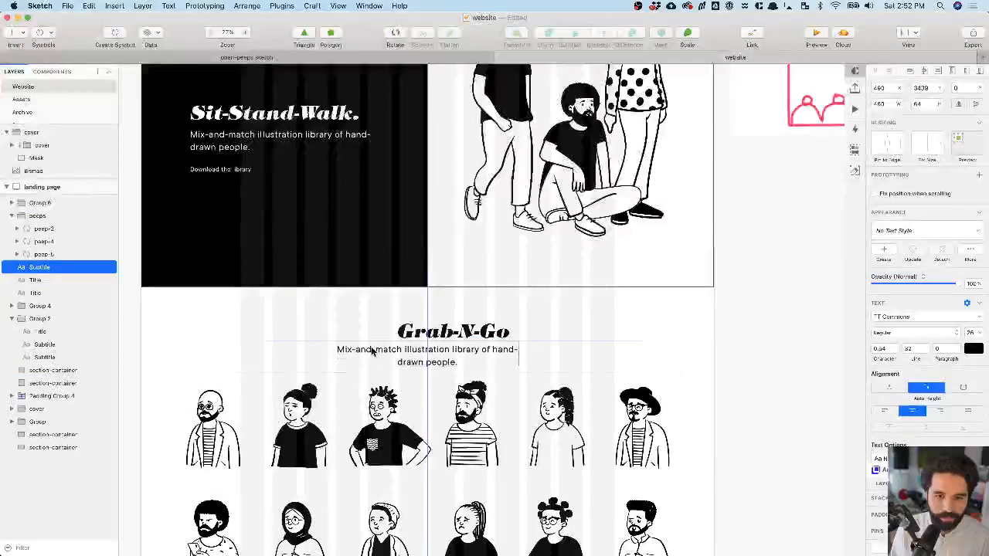
{"action": "left_click", "coordinate": [433, 338]}
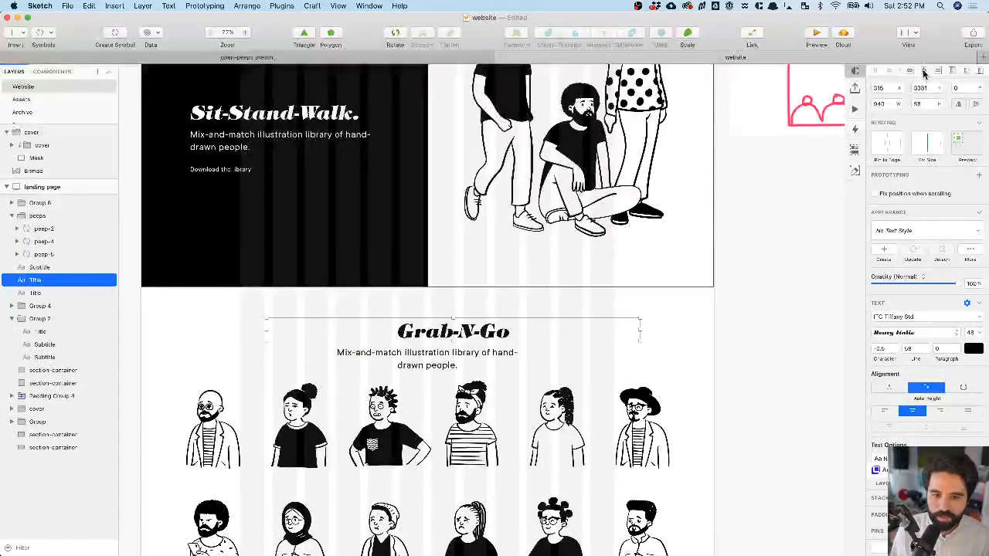
- Move the bust grid group down to Y 3567 to widen the gap below the subtitle
{"action": "left_click", "coordinate": [475, 352]}
{"action": "scroll", "coordinate": [477, 334], "scroll_direction": "down", "scroll_amount": 5}
{"action": "scroll", "coordinate": [495, 309], "scroll_direction": "down", "scroll_amount": 2}
{"action": "left_click", "coordinate": [497, 299]}
{"action": "key", "text": "shift+Down"}
{"action": "key", "text": "shift+Down"}
{"action": "key", "text": "shift+Down"}
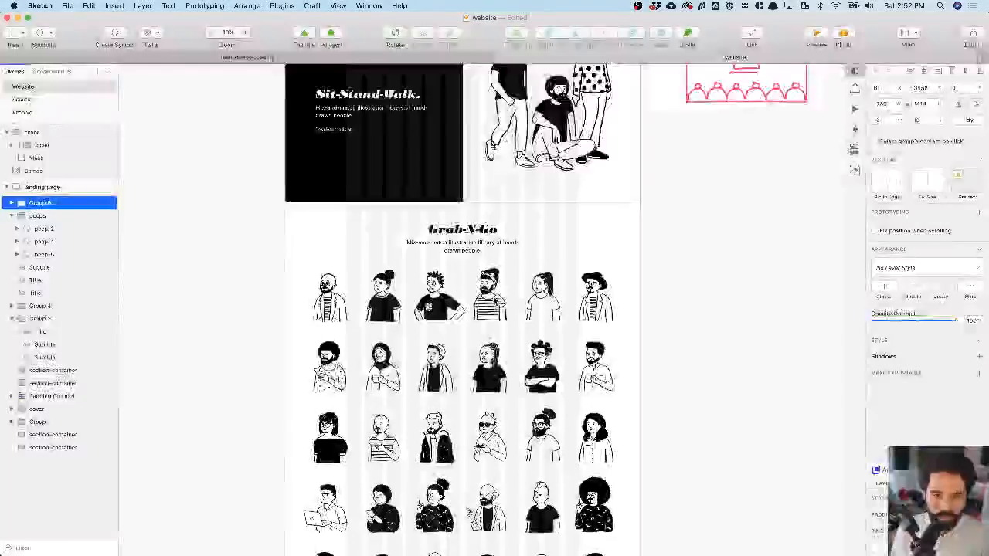
{"action": "key", "text": "alt"}
{"action": "key", "text": "shift+Down"}
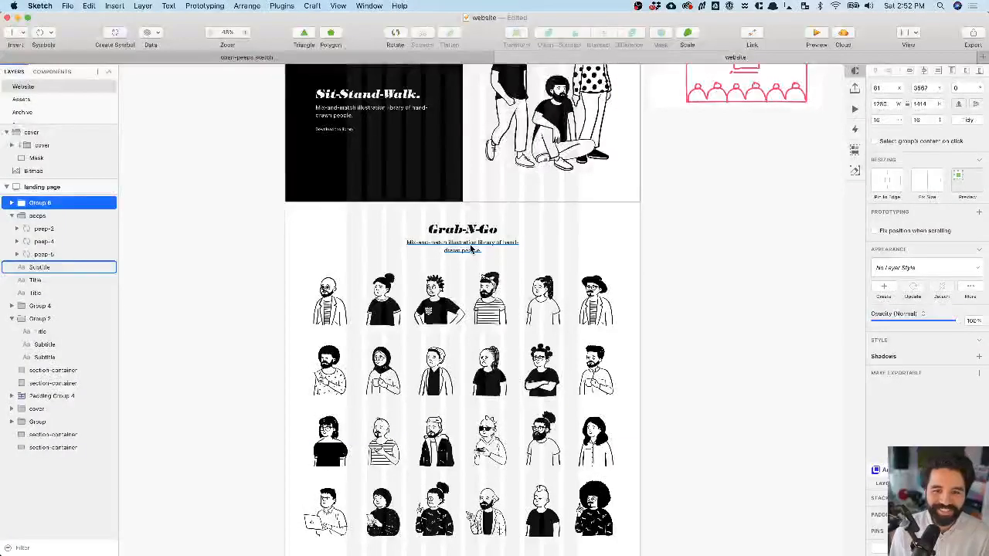
- Try to select the "Grab-N-Go" title, its subtitle and the bust grid together
{"action": "left_click", "coordinate": [472, 247]}
{"action": "scroll", "coordinate": [471, 248], "scroll_direction": "down", "scroll_amount": 5}
{"action": "scroll", "coordinate": [471, 247], "scroll_direction": "down", "scroll_amount": 1}
{"action": "left_click_drag", "start_coordinate": [531, 224], "coordinate": [400, 222]}
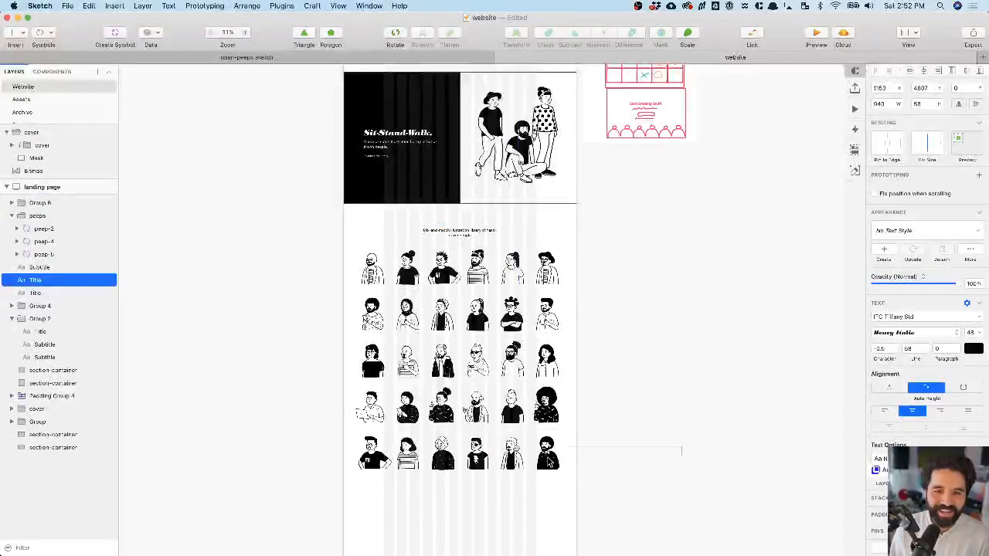
{"action": "left_click_drag", "start_coordinate": [630, 224], "coordinate": [571, 461]}
{"action": "scroll", "coordinate": [435, 500], "scroll_direction": "up", "scroll_amount": 1}
{"action": "scroll", "coordinate": [436, 500], "scroll_direction": "up", "scroll_amount": 5}
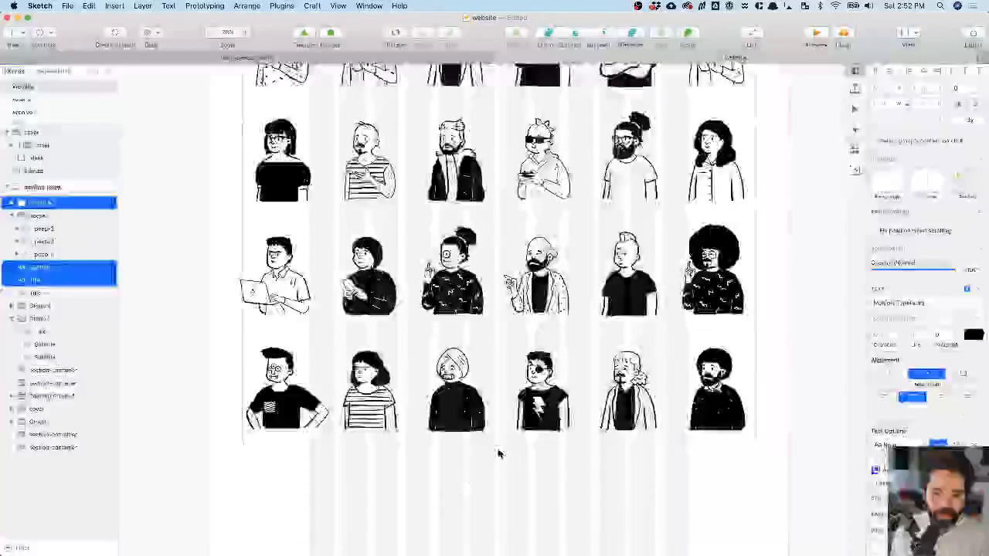
- Examine the whole "Grab-N-Go" section and the empty page area below the bust grid
{"action": "left_click", "coordinate": [494, 470]}
{"action": "scroll", "coordinate": [493, 474], "scroll_direction": "down", "scroll_amount": 1}
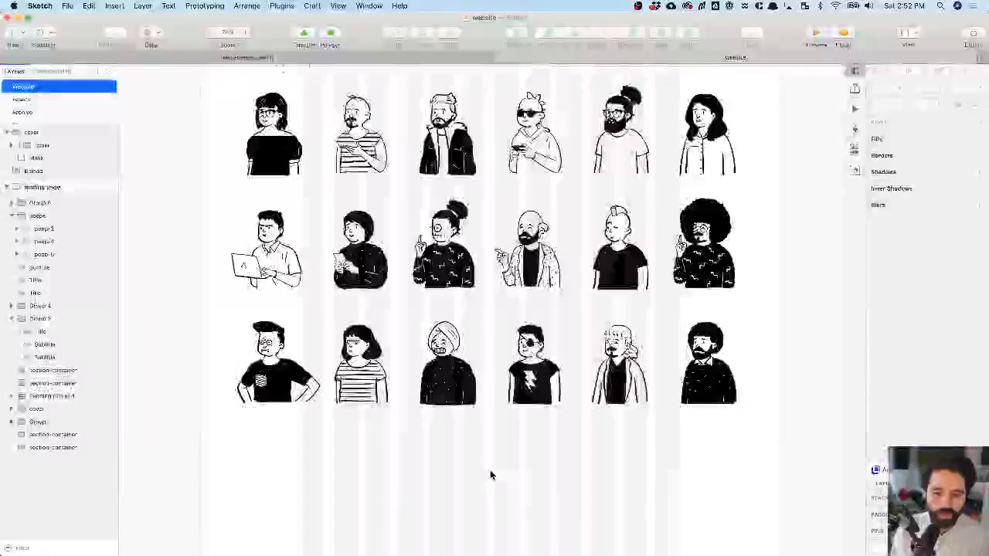
{"action": "scroll", "coordinate": [490, 471], "scroll_direction": "up", "scroll_amount": 3}
{"action": "scroll", "coordinate": [490, 469], "scroll_direction": "down", "scroll_amount": 5}
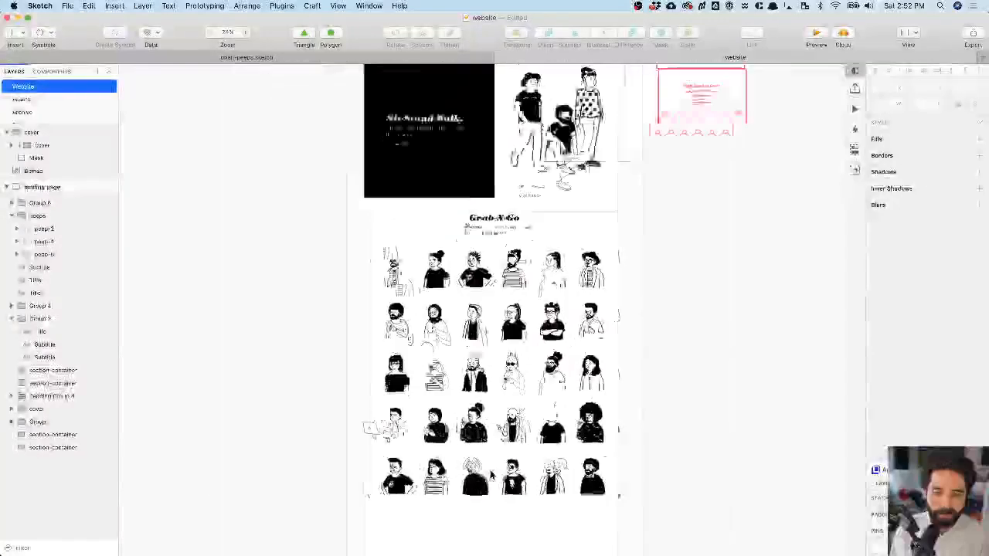
{"action": "left_click", "coordinate": [518, 312]}
{"action": "scroll", "coordinate": [463, 340], "scroll_direction": "down", "scroll_amount": 1}
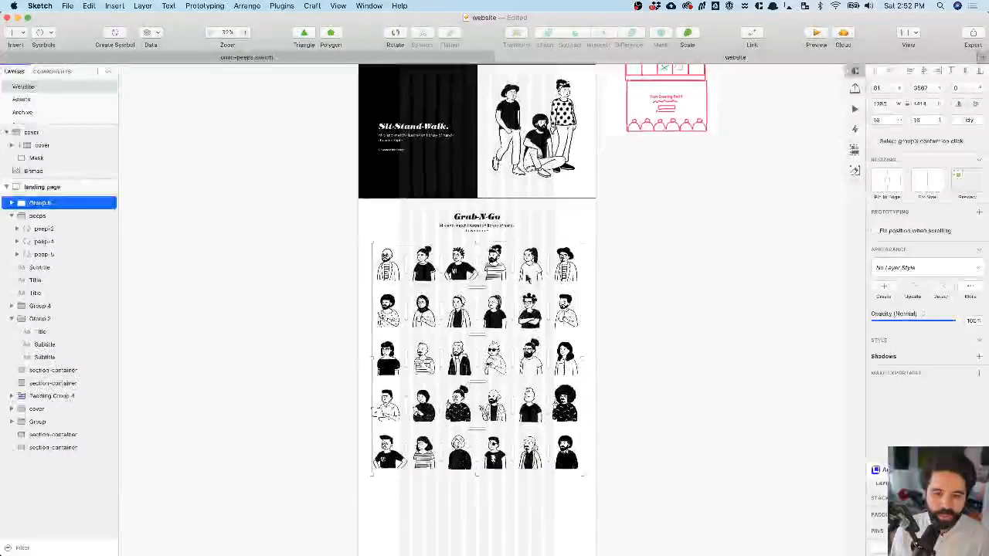
{"action": "scroll", "coordinate": [473, 274], "scroll_direction": "down", "scroll_amount": 4}
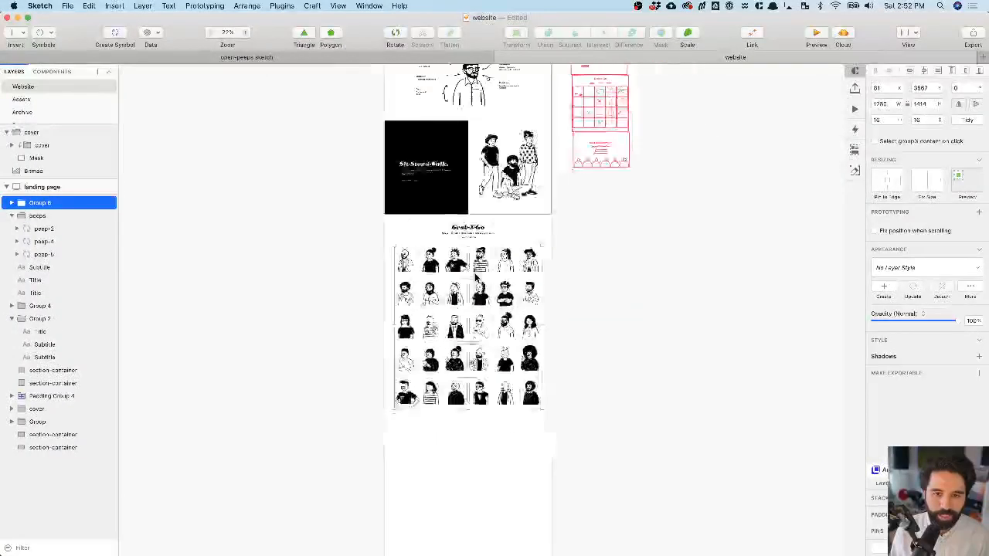
{"action": "scroll", "coordinate": [486, 176], "scroll_direction": "down", "scroll_amount": 5}
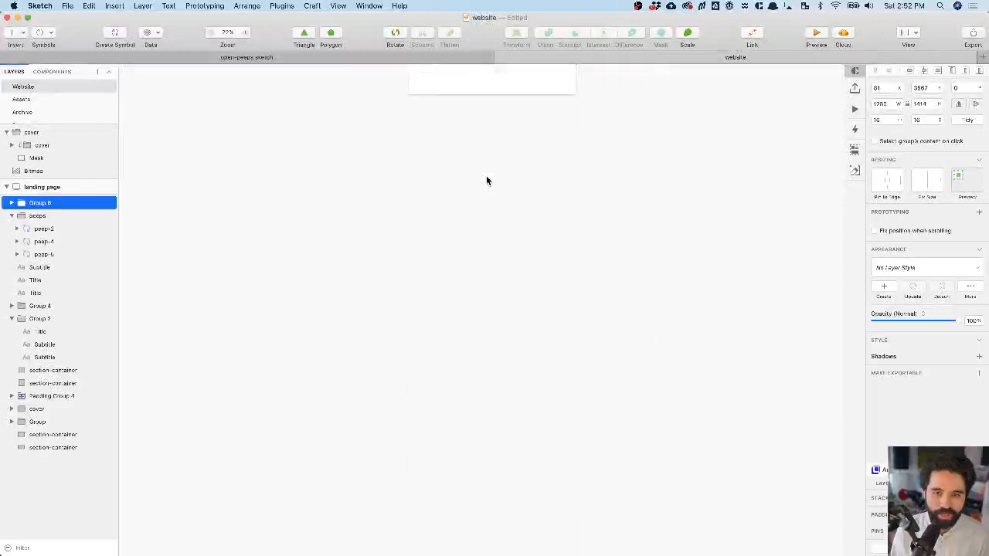
{"action": "scroll", "coordinate": [460, 284], "scroll_direction": "up", "scroll_amount": 3}
{"action": "scroll", "coordinate": [460, 284], "scroll_direction": "up", "scroll_amount": 5}
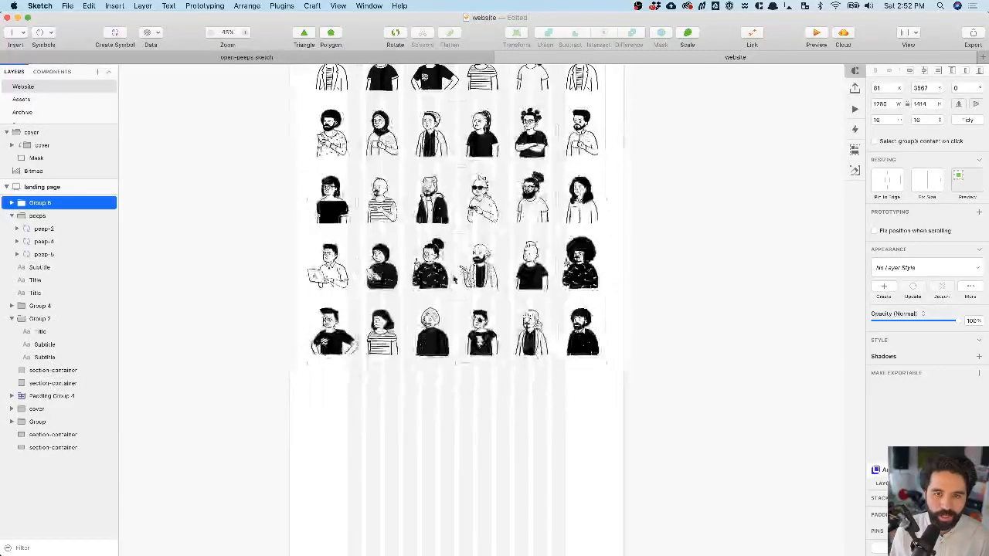
- Duplicate the "Grab-N-Go" subtitle below the bust grid and change the copy's text to "View all"
{"action": "left_click", "coordinate": [464, 116]}
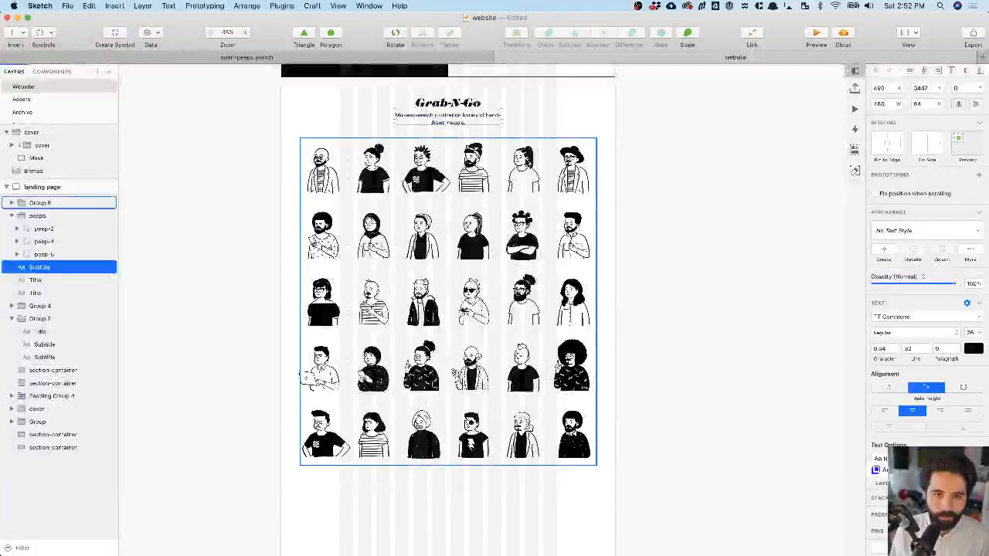
{"action": "scroll", "coordinate": [480, 288], "scroll_direction": "down", "scroll_amount": 5}
{"action": "scroll", "coordinate": [480, 283], "scroll_direction": "up", "scroll_amount": 3}
{"action": "type", "text": "Mix-and-match illustration library of hand-drawn people."}
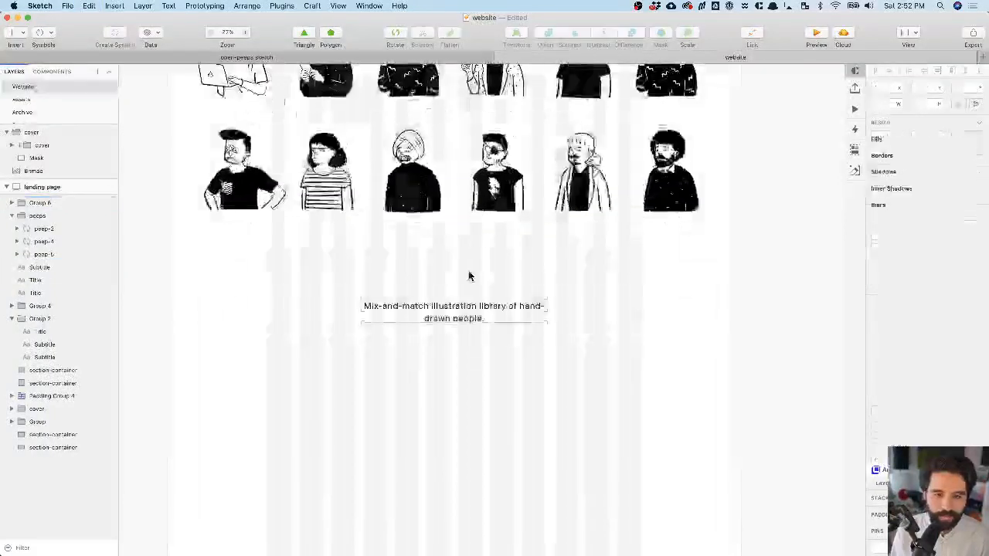
{"action": "double_click", "coordinate": [463, 261]}
{"action": "key", "text": "BackSpace"}
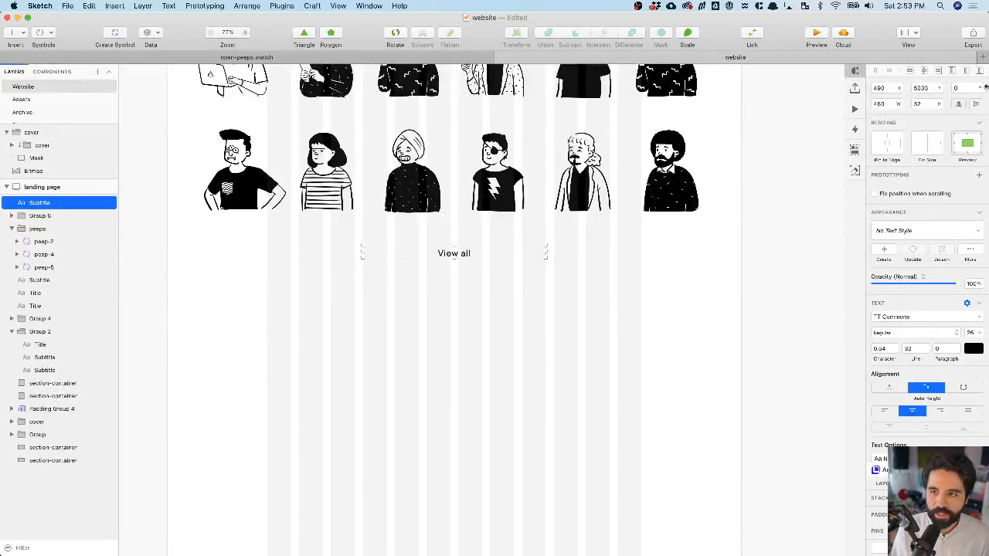
- Nudge the "View all" text closer to the bust grid, to Y 5021
{"action": "key", "text": "shift+Up"}
{"action": "key", "text": "shift+Up"}
{"action": "key", "text": "shift+Up"}
{"action": "key", "text": "shift+Up"}
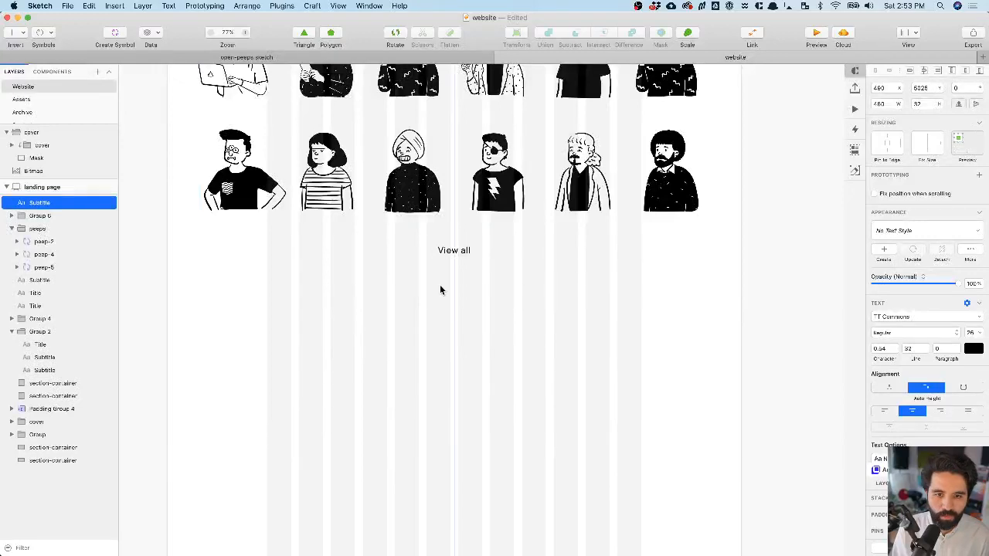
{"action": "key", "text": "shift+Down"}
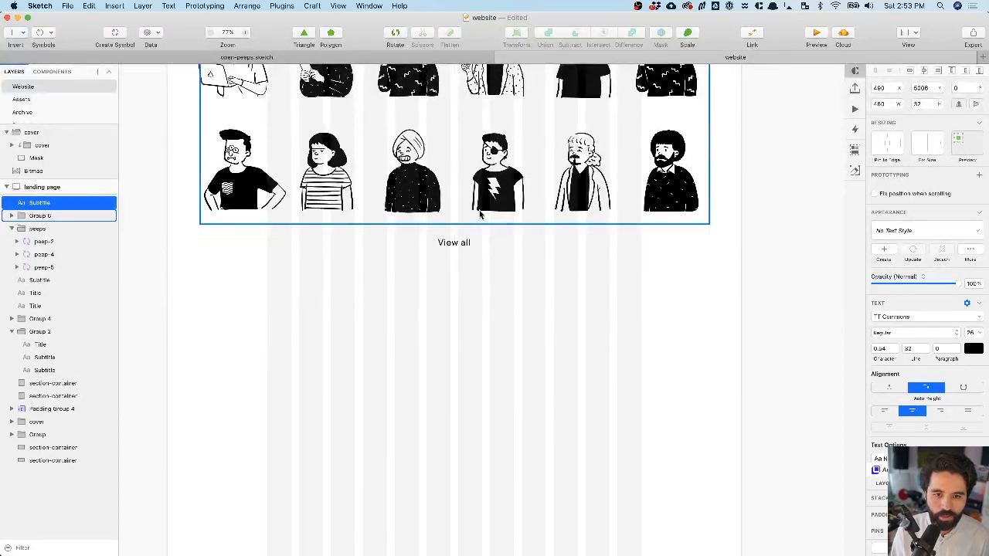
{"action": "scroll", "coordinate": [480, 216], "scroll_direction": "down", "scroll_amount": 3}
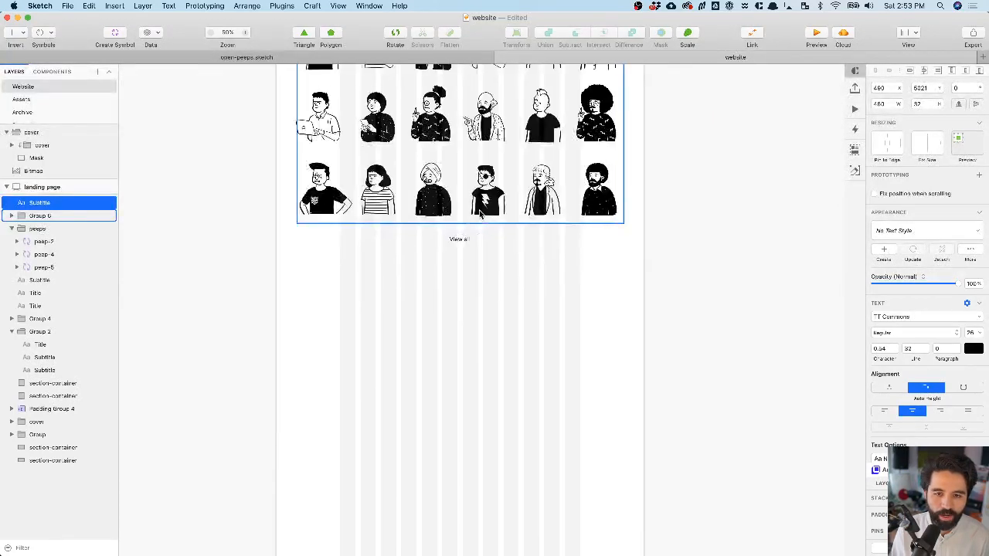
- Duplicate the "Grab-N-Go" subtitle just below itself and turn the copy into a "Bust" label 117 px wide
{"action": "scroll", "coordinate": [480, 215], "scroll_direction": "up", "scroll_amount": 2}
{"action": "scroll", "coordinate": [458, 325], "scroll_direction": "up", "scroll_amount": 4}
{"action": "scroll", "coordinate": [428, 394], "scroll_direction": "up", "scroll_amount": 10}
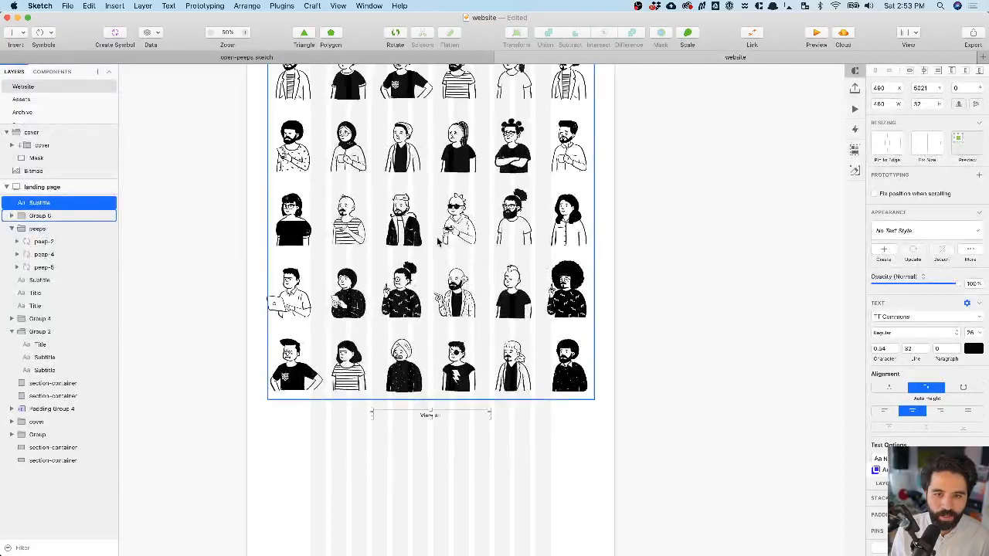
{"action": "left_click", "coordinate": [419, 218]}
{"action": "scroll", "coordinate": [419, 220], "scroll_direction": "up", "scroll_amount": 5}
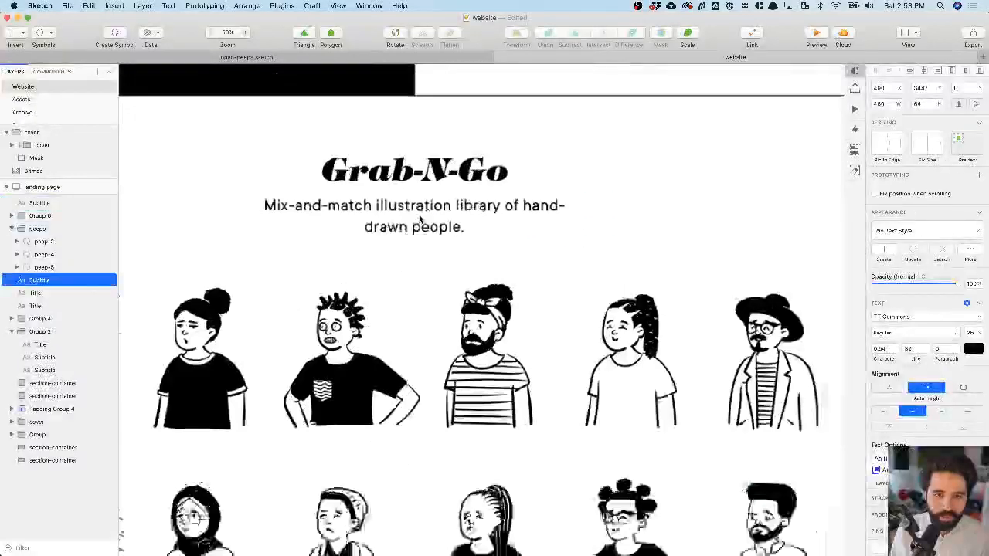
{"action": "left_click_drag", "start_coordinate": [419, 223], "coordinate": [409, 278]}
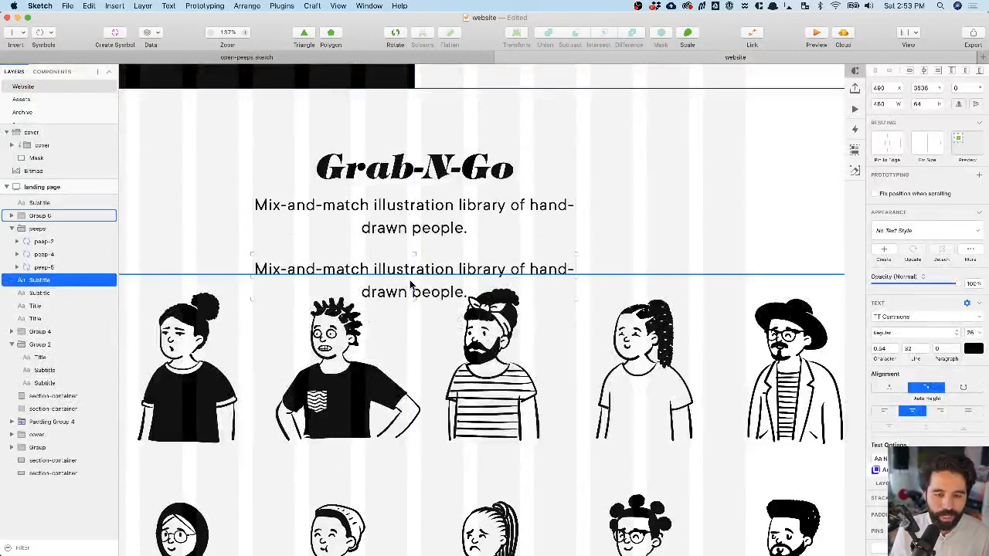
{"action": "double_click", "coordinate": [410, 280]}
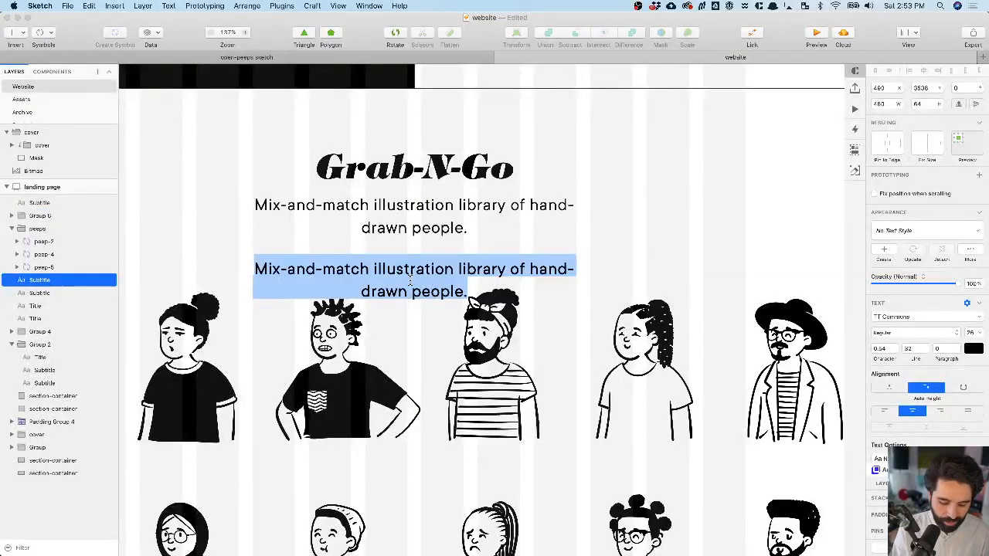
{"action": "type", "text": "Bust"}
{"action": "key", "text": "Escape"}
{"action": "left_click_drag", "start_coordinate": [576, 264], "coordinate": [336, 269]}
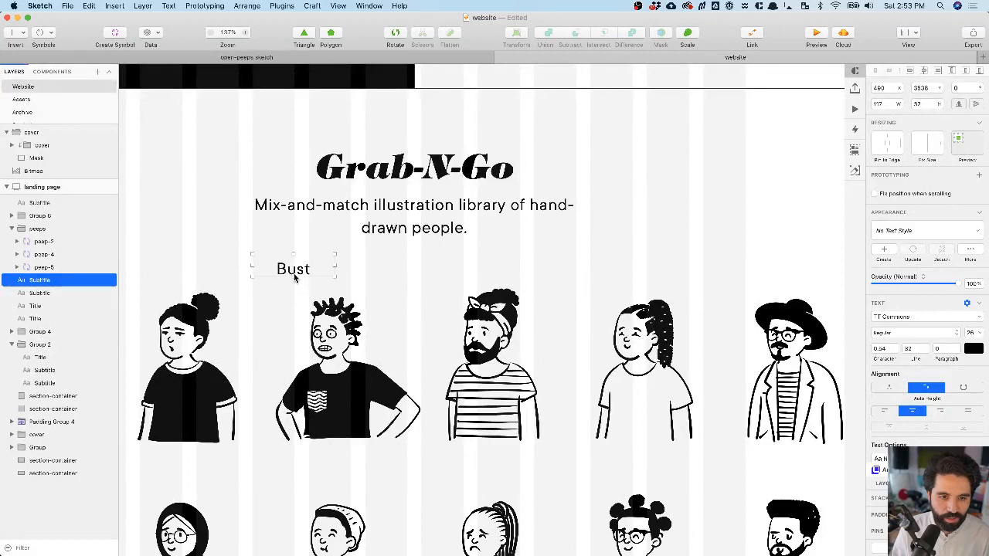
- Move the bust grid and the "View all" text down together to make room below the "Bust" label
{"action": "scroll", "coordinate": [295, 275], "scroll_direction": "down", "scroll_amount": 5}
{"action": "scroll", "coordinate": [280, 473], "scroll_direction": "down", "scroll_amount": 5}
{"action": "scroll", "coordinate": [279, 470], "scroll_direction": "down", "scroll_amount": 3}
{"action": "left_click_drag", "start_coordinate": [279, 469], "coordinate": [457, 276]}
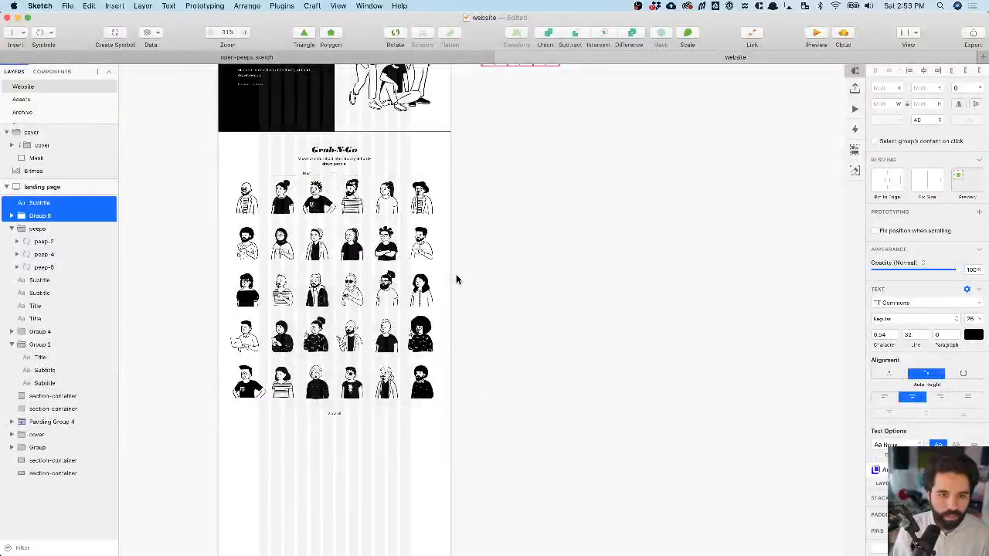
{"action": "key", "text": "shift+Down"}
{"action": "key", "text": "shift+Down"}
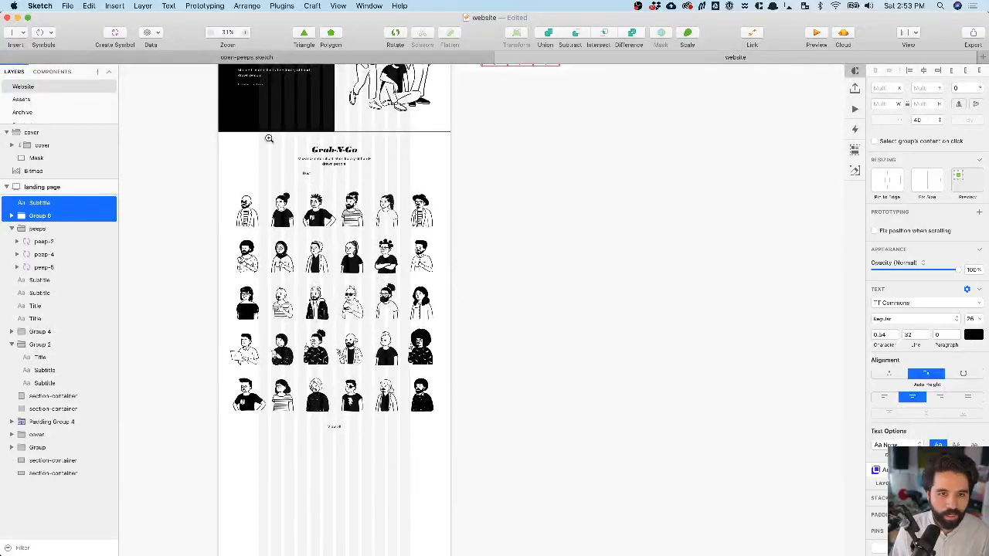
- Duplicate the "Bust" label to its right and nudge the copy to X 623
{"action": "scroll", "coordinate": [298, 151], "scroll_direction": "up", "scroll_amount": 10}
{"action": "left_click", "coordinate": [350, 299]}
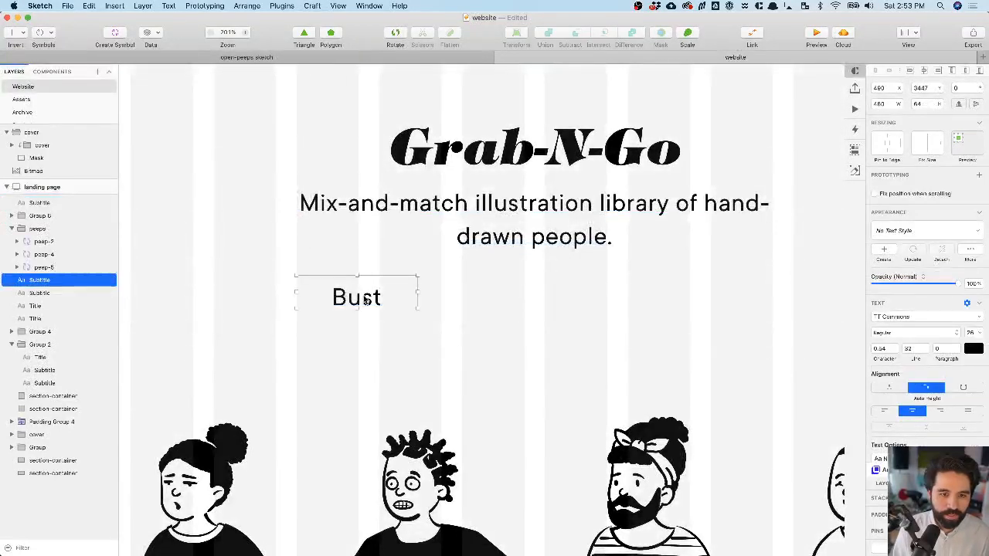
{"action": "left_click_drag", "start_coordinate": [366, 302], "coordinate": [490, 306], "text": "alt"}
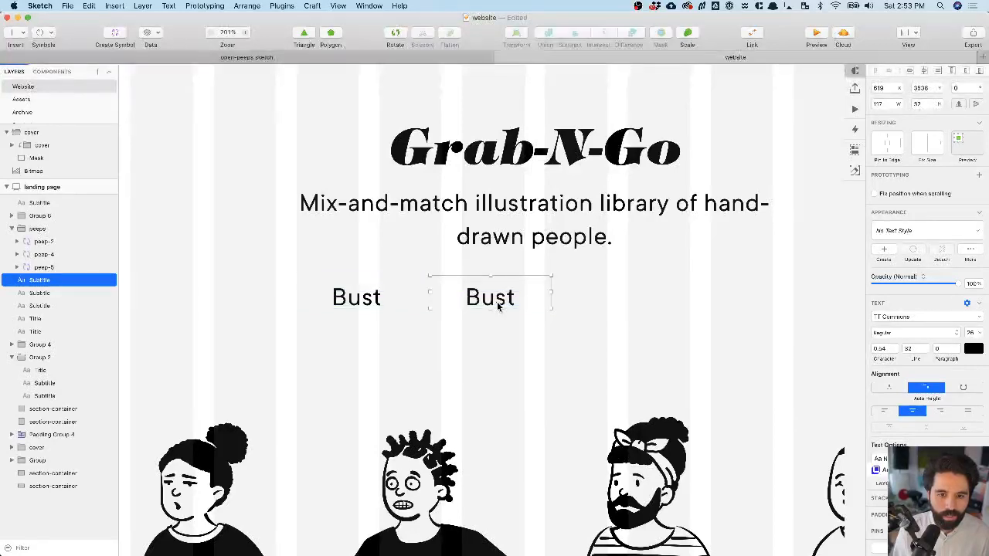
{"action": "key", "text": "Right"}
{"action": "key", "text": "Right"}
{"action": "key", "text": "Right"}
{"action": "key", "text": "Right"}
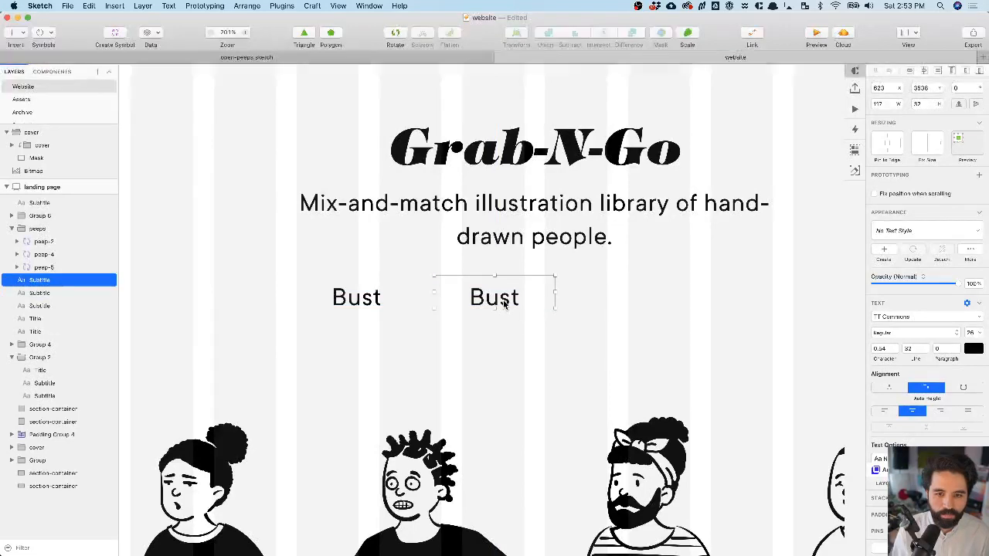
- Change the copied label's text to "Sitting"
{"action": "double_click", "coordinate": [503, 303]}
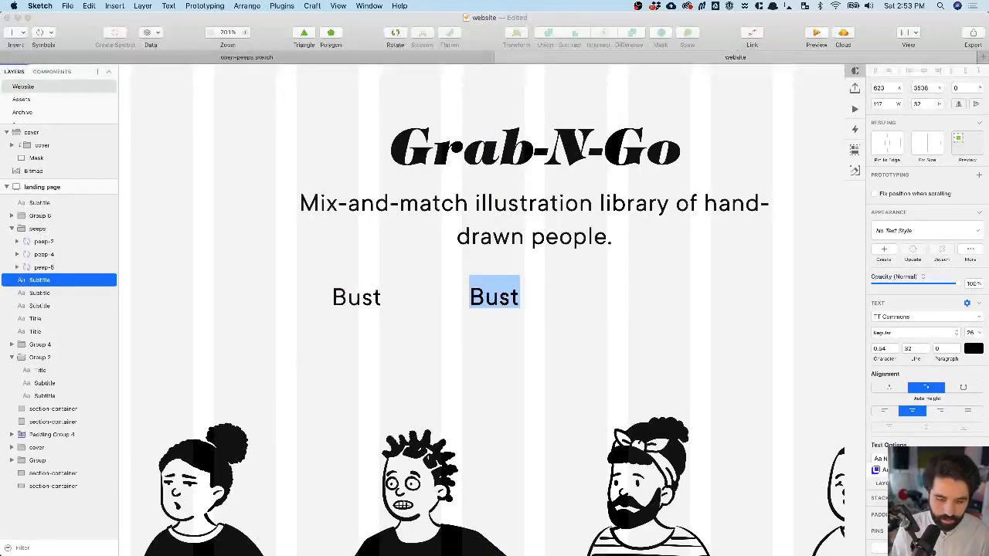
{"action": "type", "text": "Sit"}
{"action": "key", "text": "Escape"}
{"action": "key", "text": "Escape"}
{"action": "key", "text": "Escape"}
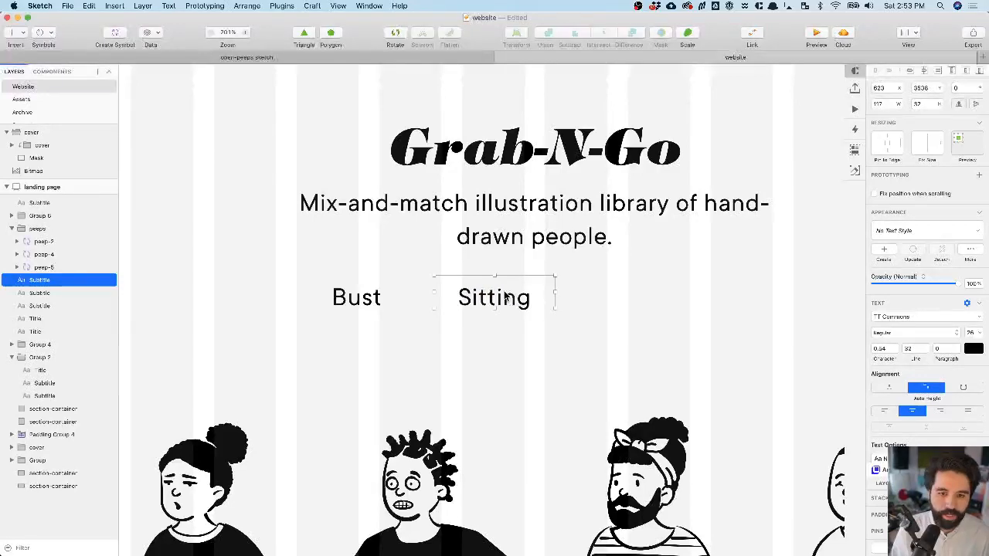
- Duplicate the "Sitting" label to its right and change the copy's text to "Standing"
{"action": "left_click_drag", "start_coordinate": [522, 301], "coordinate": [647, 303]}
{"action": "double_click", "coordinate": [645, 300]}
{"action": "type", "text": "Standing"}
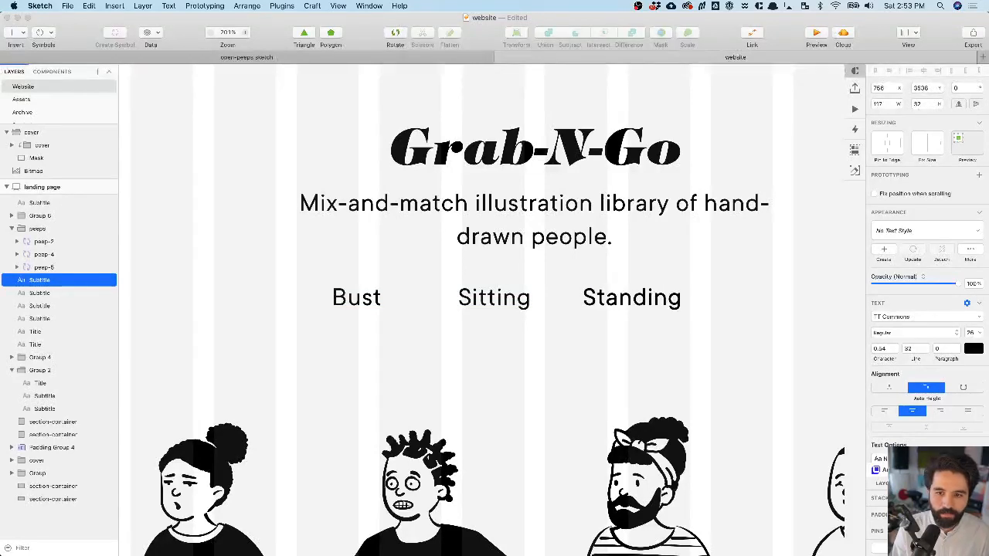
{"action": "key", "text": "Escape"}
- Set the font weight of the "Bust" label to Bold
{"action": "left_click", "coordinate": [493, 306]}
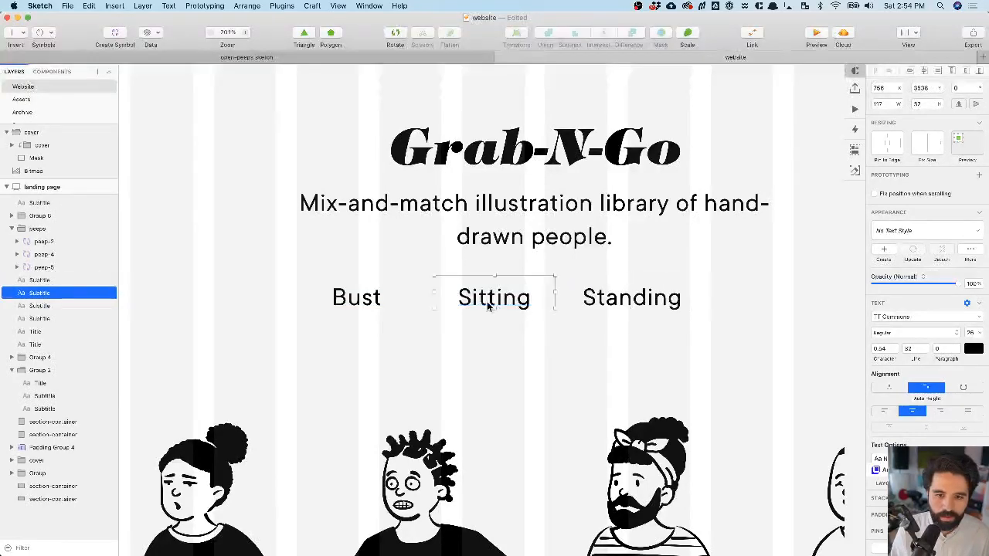
{"action": "left_click", "coordinate": [615, 299]}
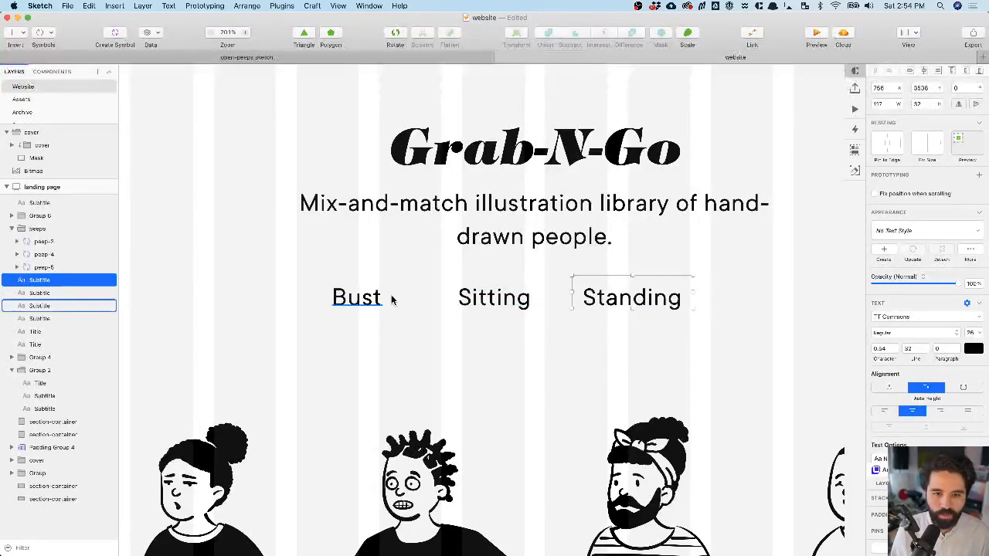
{"action": "left_click", "coordinate": [378, 305]}
{"action": "left_click", "coordinate": [917, 333]}
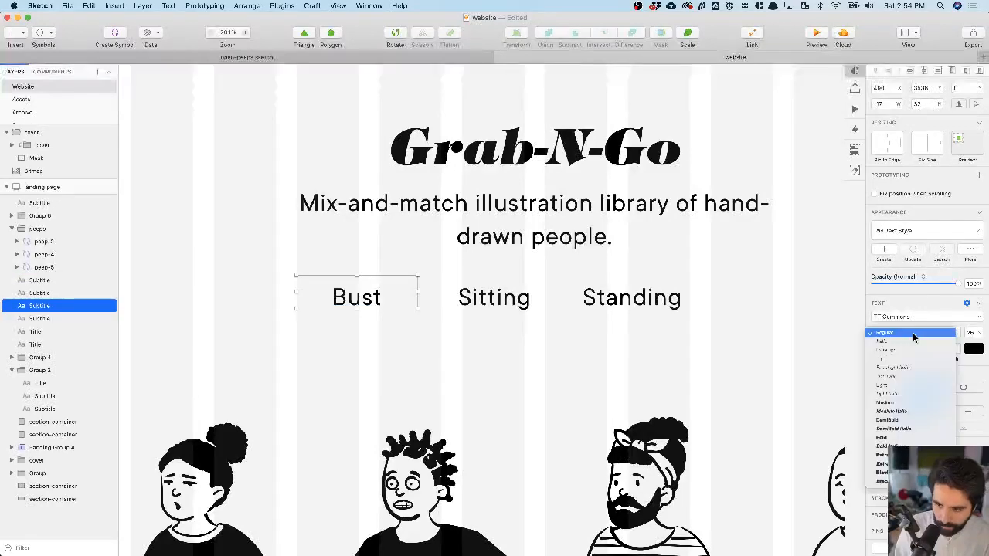
{"action": "left_click", "coordinate": [907, 438]}
{"action": "left_click", "coordinate": [278, 282]}
- Draw an underline rectangle about 120 by 5 px beneath the "Bust" label and fill it with black 000000
{"action": "key", "text": "r"}
{"action": "left_click_drag", "start_coordinate": [292, 309], "coordinate": [418, 313]}
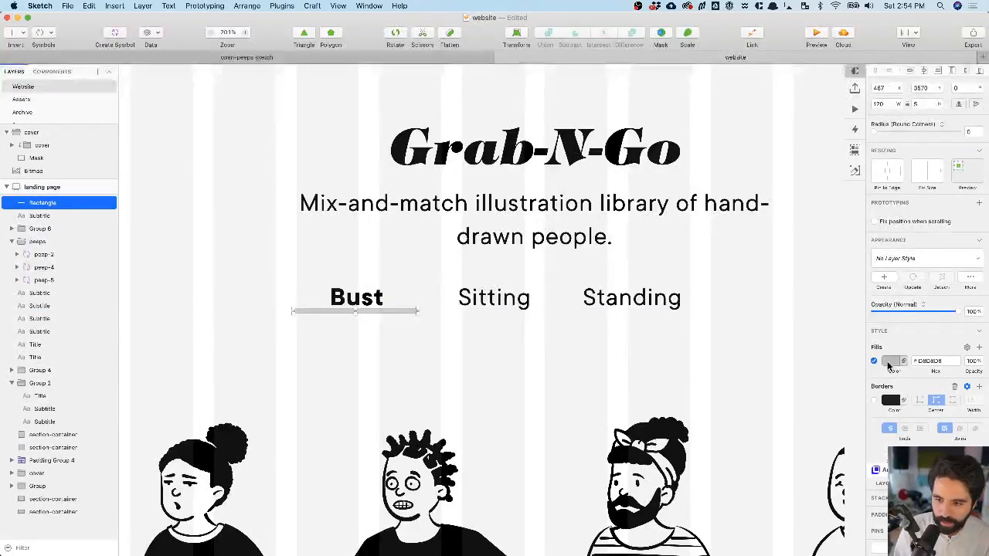
{"action": "left_click", "coordinate": [890, 362]}
{"action": "left_click", "coordinate": [881, 494]}
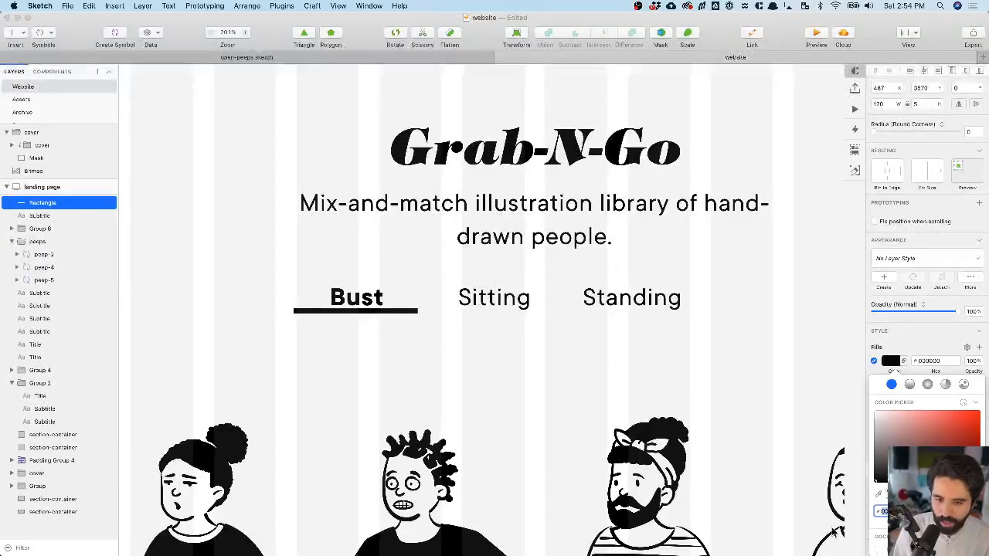
- Move the "Bust" underline down to Y 3578 and reduce its height to 4 px
{"action": "left_click", "coordinate": [382, 314]}
{"action": "left_click", "coordinate": [359, 257]}
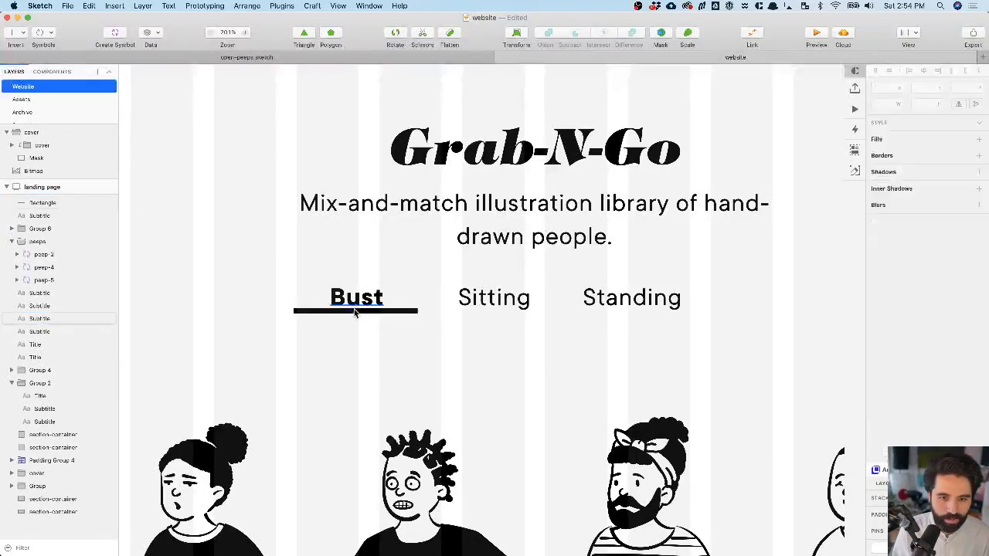
{"action": "left_click", "coordinate": [354, 311]}
{"action": "key", "text": "shift+Down"}
{"action": "key", "text": "shift+Down"}
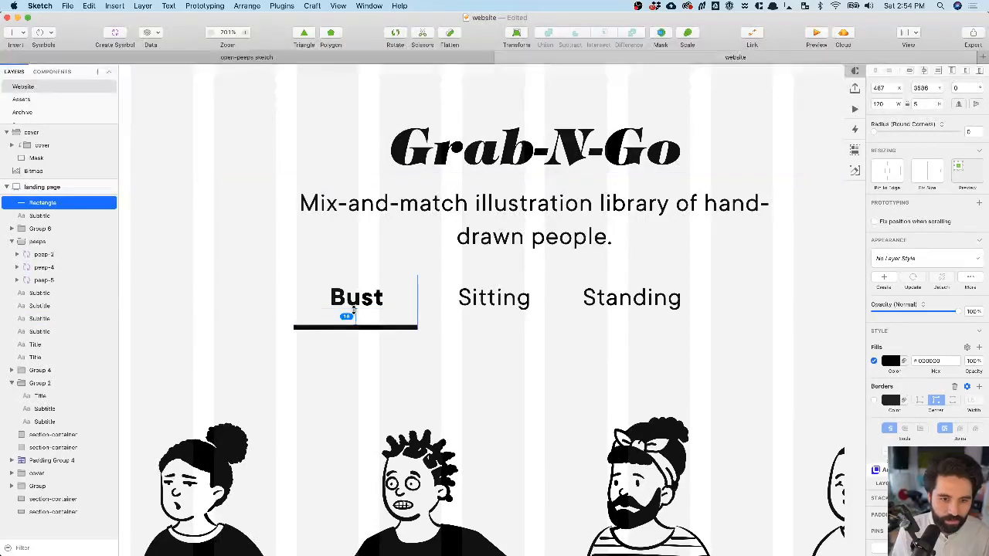
{"action": "key", "text": "shift+Up"}
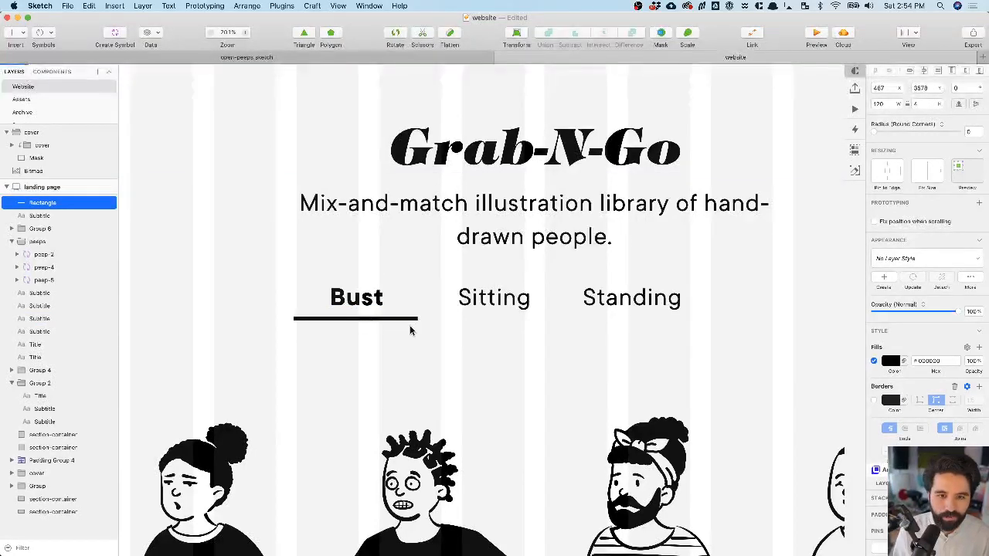
- Set the width of the "Bust", "Sitting" and "Standing" labels to 116 px
{"action": "scroll", "coordinate": [411, 328], "scroll_direction": "down", "scroll_amount": 10}
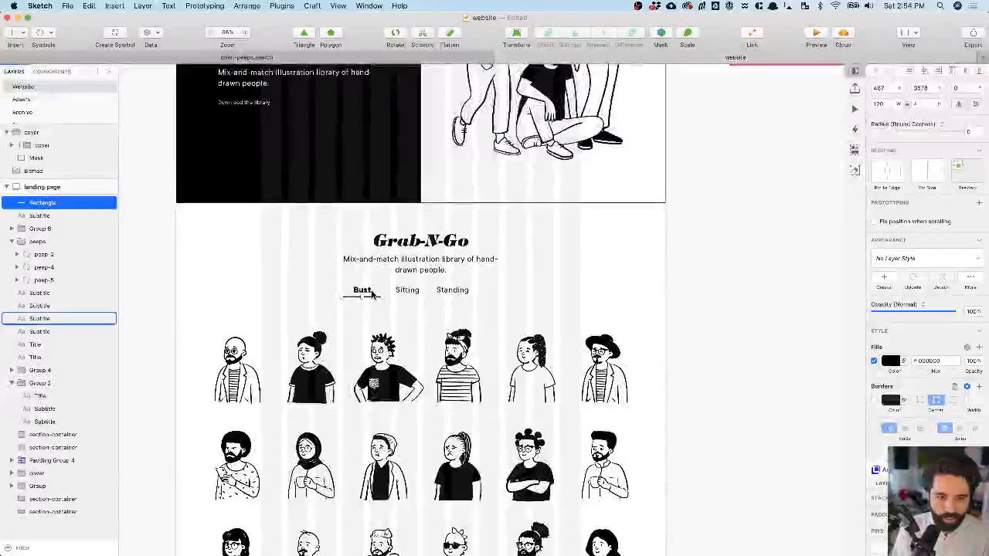
{"action": "scroll", "coordinate": [372, 294], "scroll_direction": "up", "scroll_amount": 5}
{"action": "left_click_drag", "start_coordinate": [323, 310], "coordinate": [329, 309]}
{"action": "left_click", "coordinate": [337, 292]}
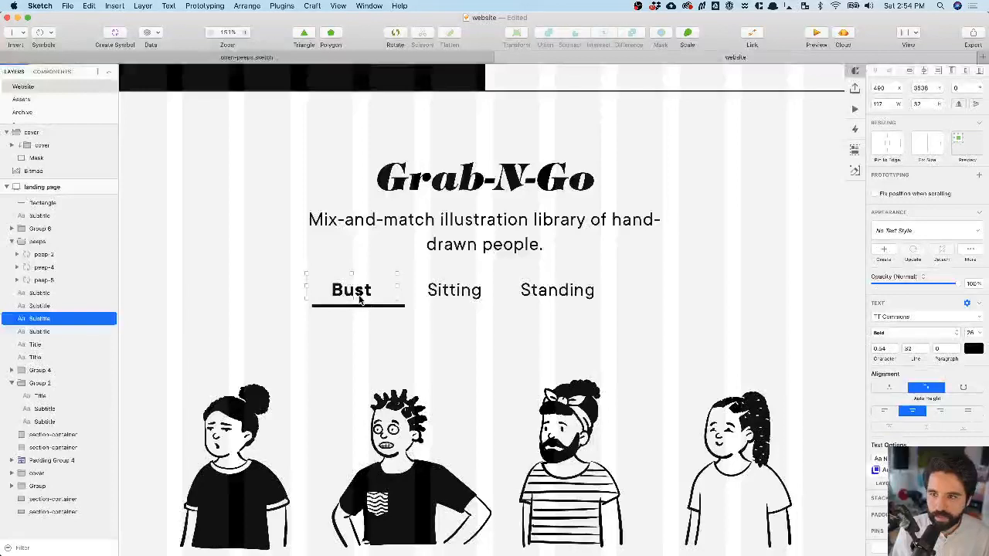
{"action": "left_click", "coordinate": [457, 292], "text": "shift"}
{"action": "left_click", "coordinate": [577, 294], "text": "shift"}
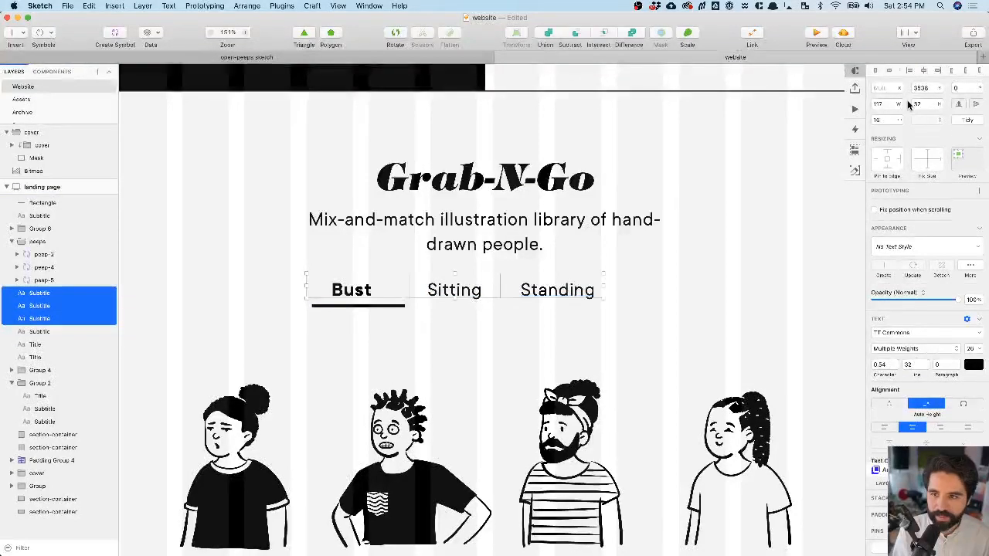
{"action": "key", "text": "Down"}
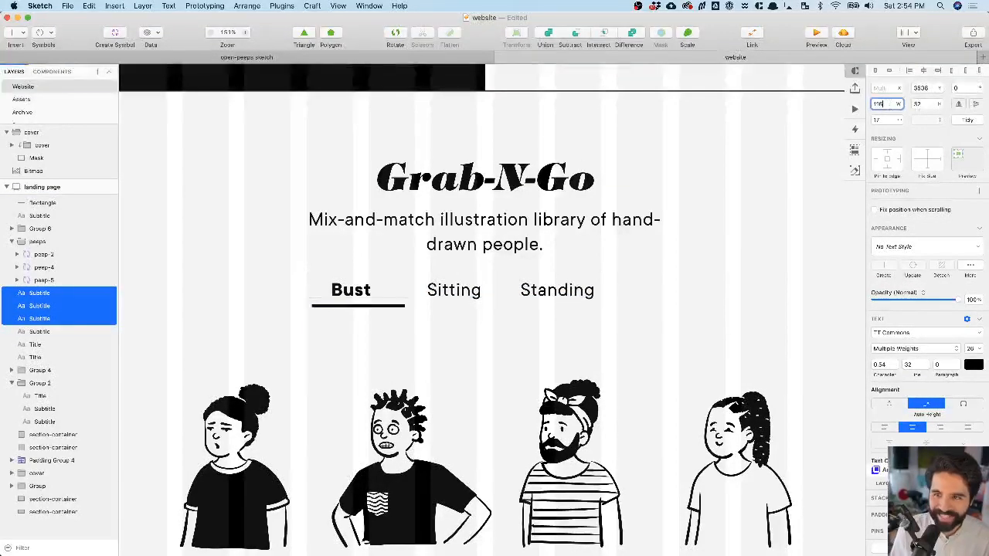
- Left-align the underline with the "Bust" label and set the underline's width to 116 px
{"action": "left_click", "coordinate": [304, 311]}
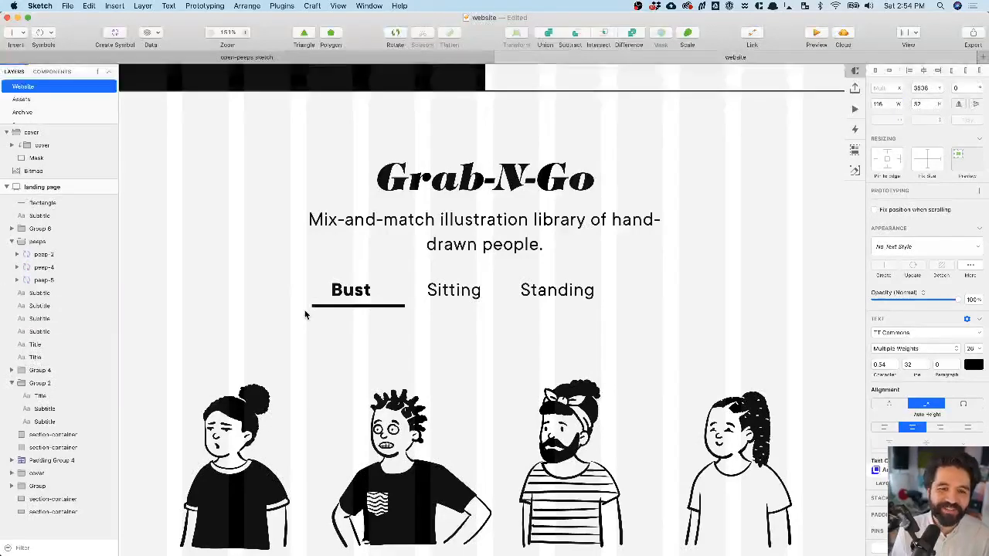
{"action": "left_click", "coordinate": [347, 308]}
{"action": "left_click", "coordinate": [358, 288], "text": "shift"}
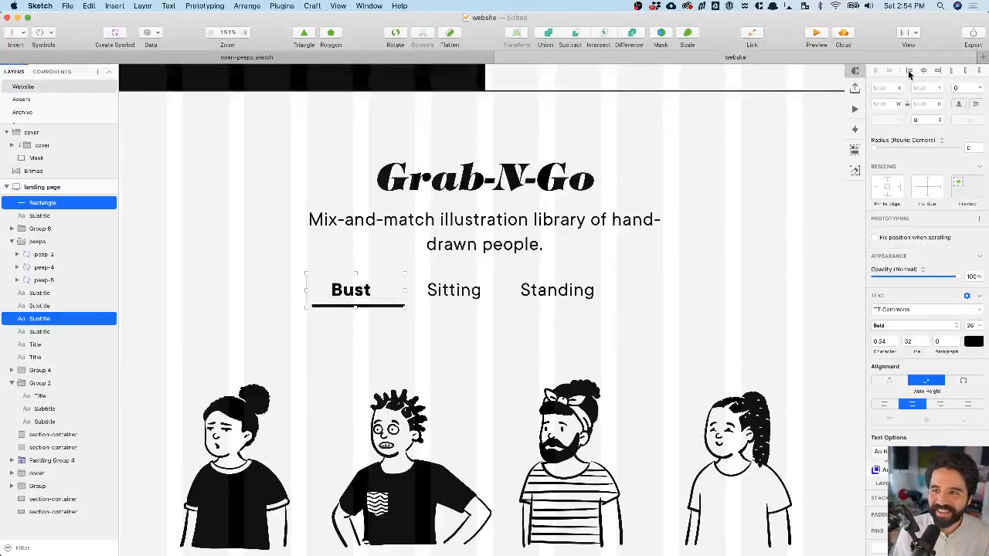
{"action": "left_click", "coordinate": [419, 317]}
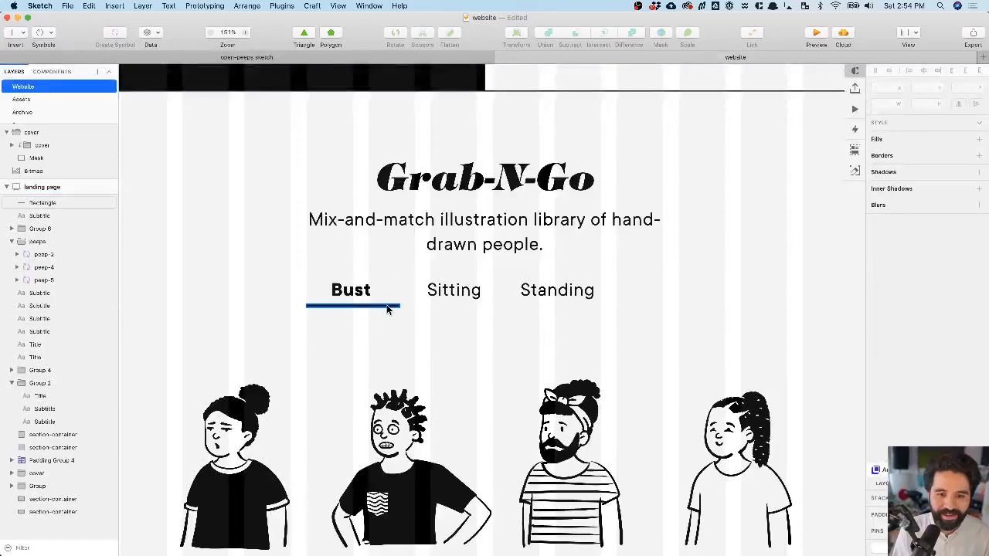
{"action": "left_click", "coordinate": [388, 306]}
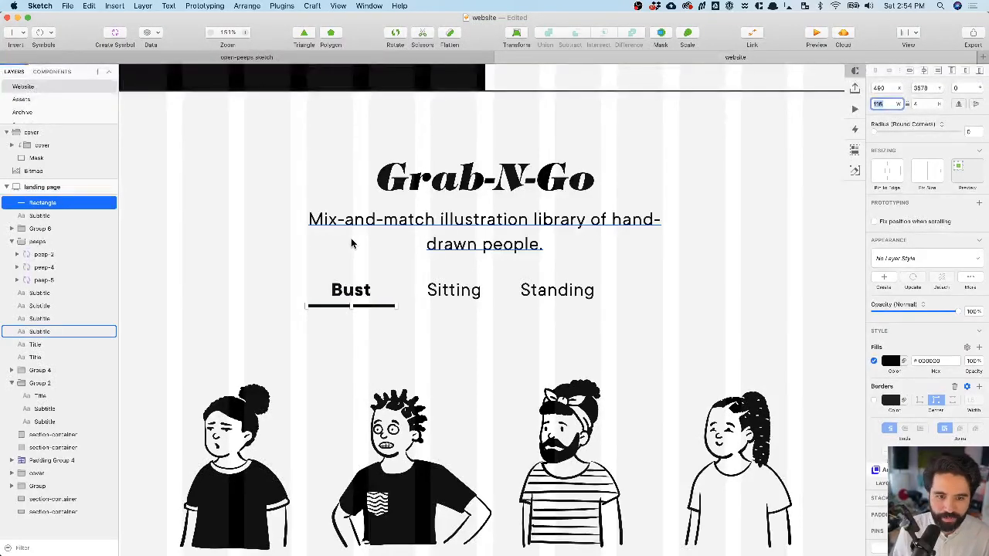
{"action": "left_click", "coordinate": [372, 291]}
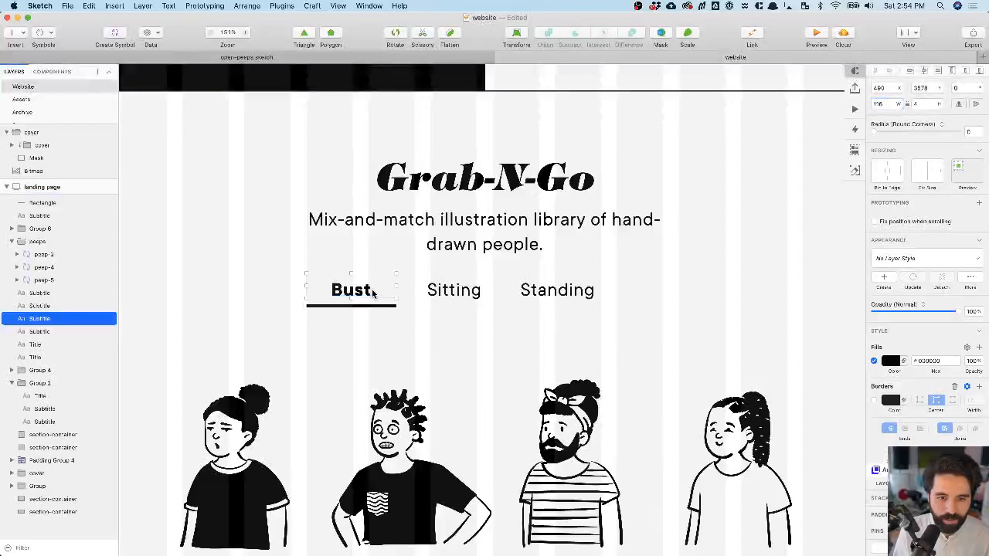
- Nudge the "Sitting" and "Standing" labels left to leave 16 px gaps between the three labels
{"action": "left_click", "coordinate": [435, 293]}
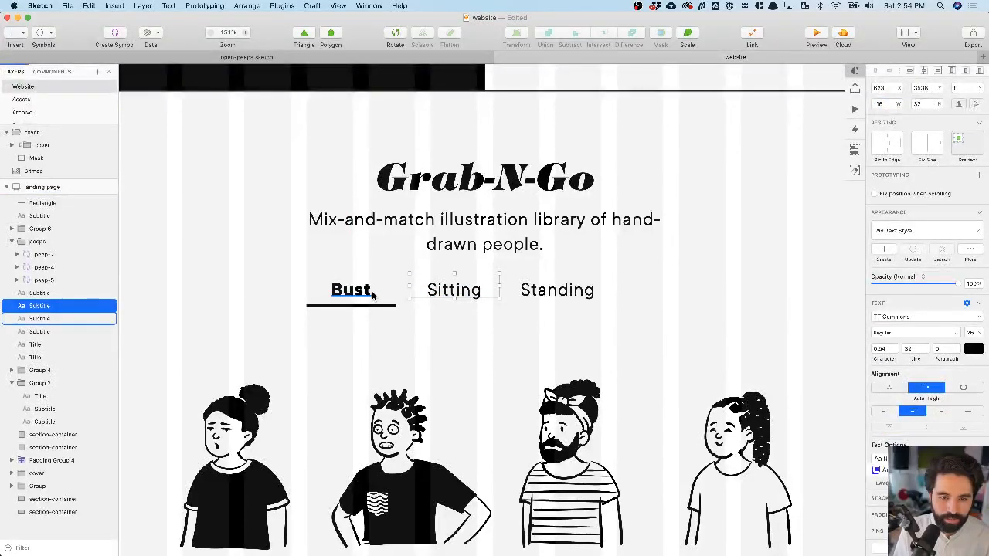
{"action": "left_click", "coordinate": [588, 290], "text": "shift"}
{"action": "key", "text": "Left"}
{"action": "left_click", "coordinate": [521, 324]}
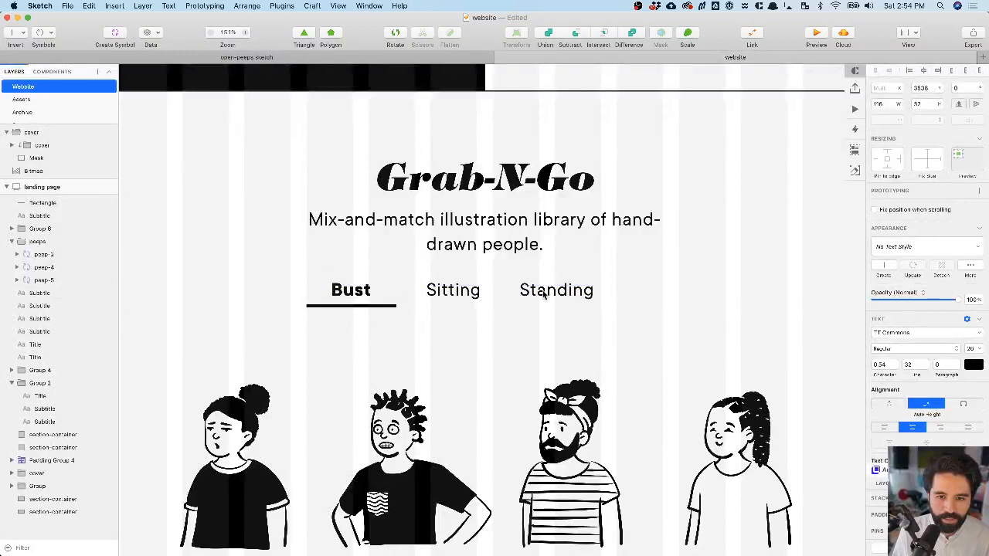
{"action": "left_click", "coordinate": [545, 293]}
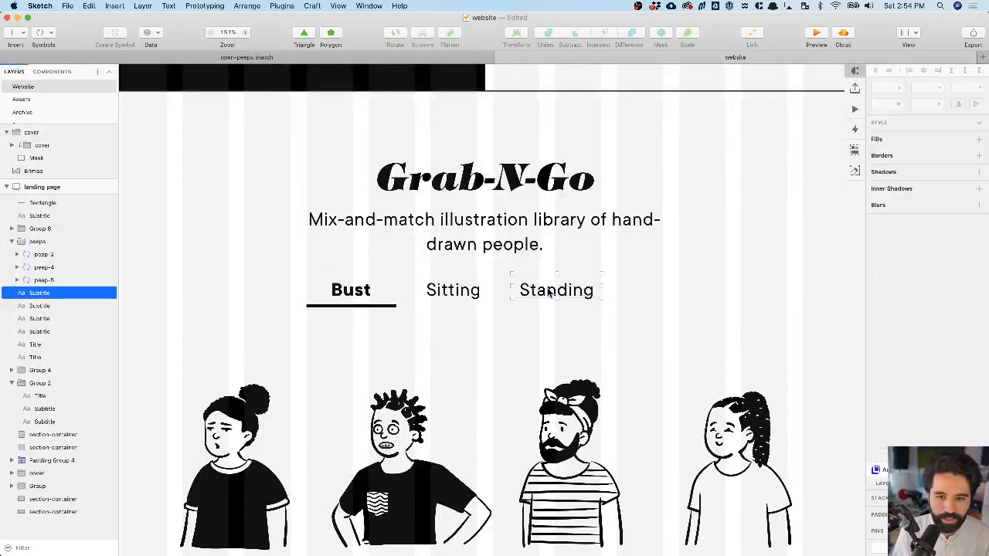
- Group the "Bust", "Sitting" and "Standing" labels together with the underline
{"action": "left_click", "coordinate": [396, 306]}
{"action": "left_click_drag", "start_coordinate": [289, 277], "coordinate": [583, 307]}
{"action": "key", "text": "super+g"}
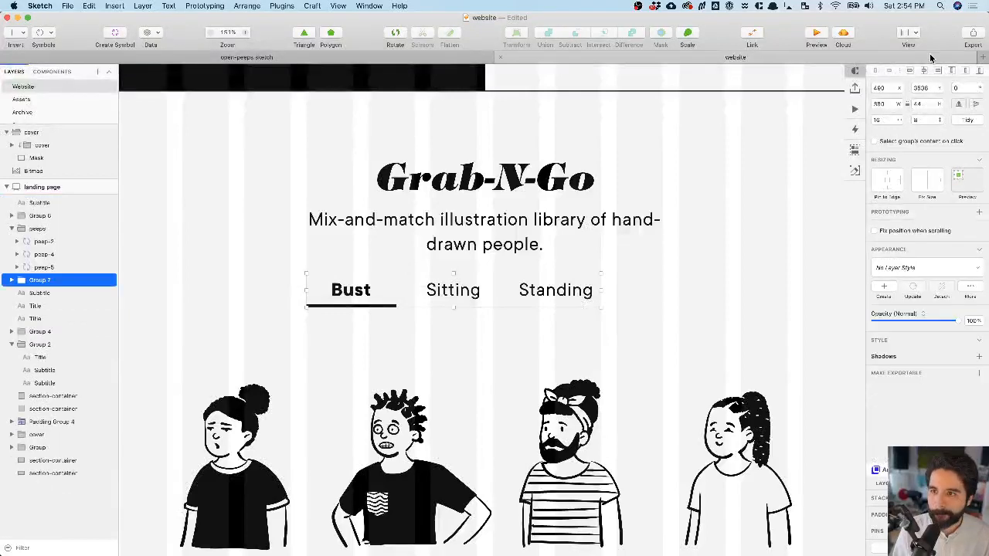
- Centre the label group horizontally on the page and nudge it up to Y 3535
{"action": "left_click", "coordinate": [924, 70]}
{"action": "key", "text": "Up"}
{"action": "key", "text": "Up"}
{"action": "key", "text": "Up"}
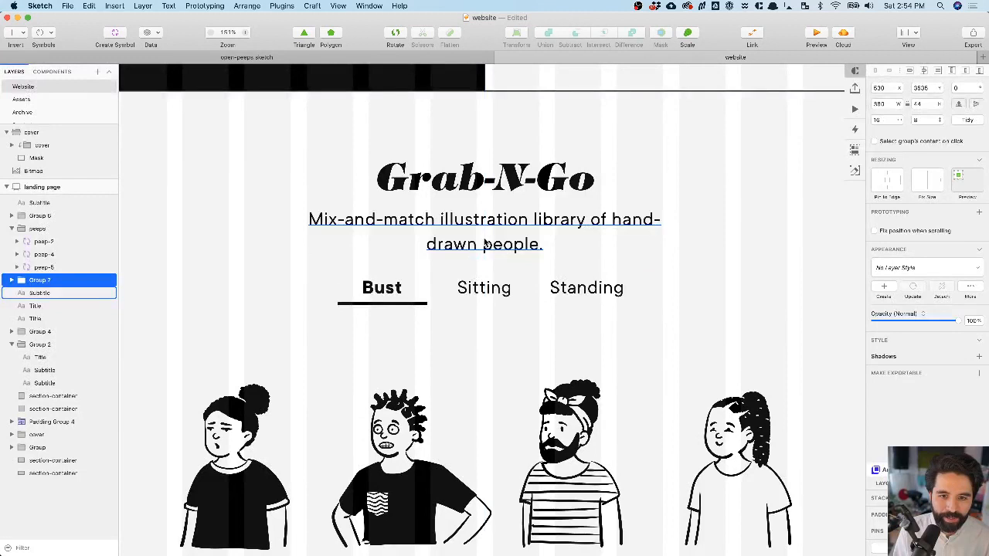
- Nudge the bust grid up until it sits 24 px below the "Bust", "Sitting" and "Standing" label group
{"action": "scroll", "coordinate": [485, 243], "scroll_direction": "down", "scroll_amount": 5}
{"action": "left_click", "coordinate": [479, 473]}
{"action": "key", "text": "alt"}
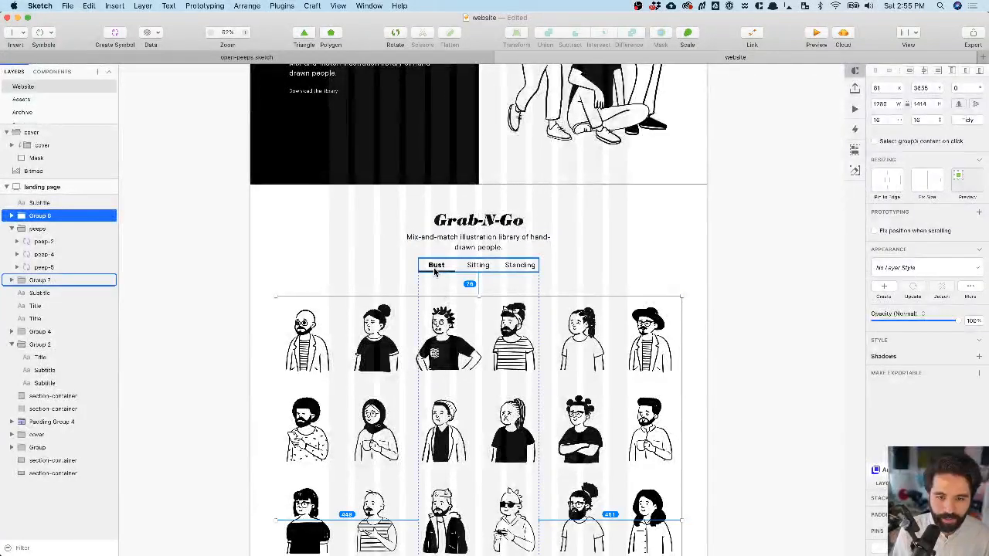
{"action": "key", "text": "Up"}
{"action": "key", "text": "Up"}
{"action": "key", "text": "Up"}
{"action": "key", "text": "Up"}
{"action": "key", "text": "Up"}
{"action": "key", "text": "Up"}
{"action": "key", "text": "Up"}
{"action": "key", "text": "Up"}
{"action": "key", "text": "Up"}
{"action": "key", "text": "Up"}
{"action": "key", "text": "Up"}
{"action": "key", "text": "Up"}
{"action": "key", "text": "Up"}
{"action": "key", "text": "Up"}
{"action": "key", "text": "Up"}
{"action": "key", "text": "Up"}
{"action": "key", "text": "Up"}
{"action": "key", "text": "Up"}
{"action": "key", "text": "Up"}
{"action": "key", "text": "Up"}
{"action": "key", "text": "Up"}
{"action": "key", "text": "Up"}
{"action": "key", "text": "Up"}
{"action": "key", "text": "Up"}
{"action": "key", "text": "Up"}
{"action": "key", "text": "Up"}
{"action": "key", "text": "Up"}
{"action": "key", "text": "Up"}
{"action": "key", "text": "Up"}
{"action": "key", "text": "Up"}
{"action": "key", "text": "Up"}
{"action": "key", "text": "Up"}
{"action": "key", "text": "Up"}
{"action": "key", "text": "Up"}
{"action": "key", "text": "Up"}
{"action": "key", "text": "Up"}
{"action": "key", "text": "Up"}
{"action": "key", "text": "Up"}
{"action": "key", "text": "Up"}
{"action": "key", "text": "Up"}
{"action": "key", "text": "Up"}
{"action": "key", "text": "Up"}
{"action": "key", "text": "Up"}
{"action": "key", "text": "Up"}
{"action": "key", "text": "Up"}
{"action": "key", "text": "Up"}
{"action": "key", "text": "Up"}
{"action": "key", "text": "Up"}
{"action": "key", "text": "Up"}
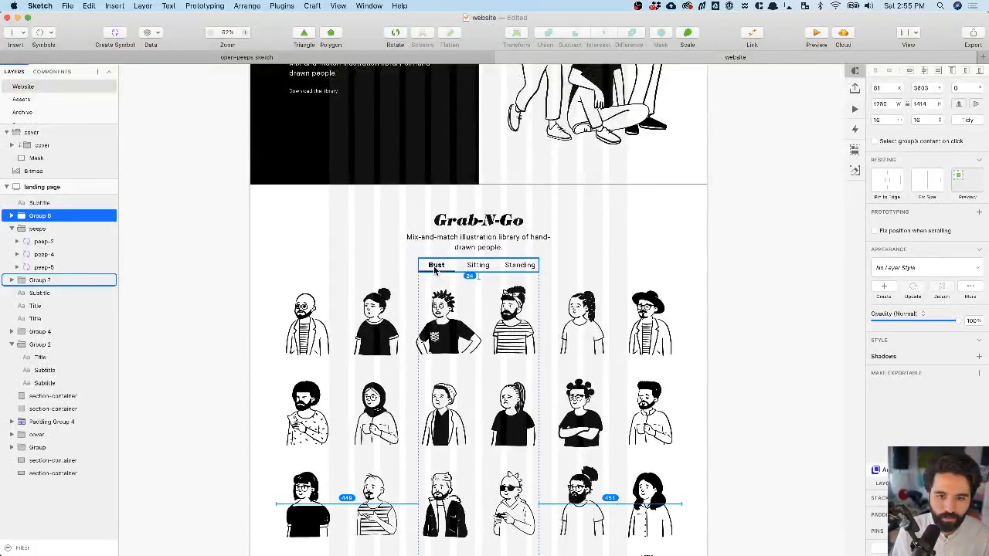
- Move the tab label group and the bust grid down together by 10 px to add space below the subtitle
{"action": "left_click", "coordinate": [435, 266], "text": "shift"}
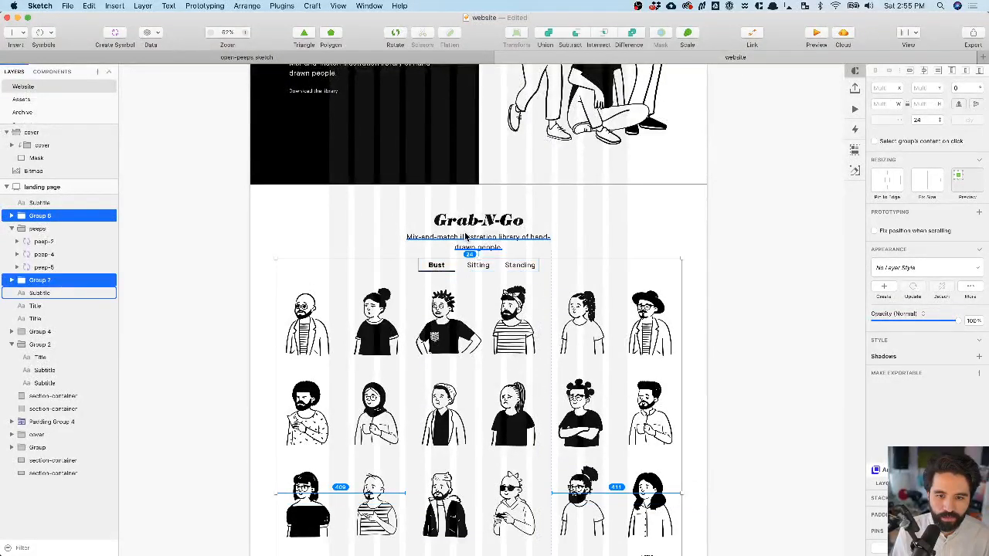
{"action": "left_click", "coordinate": [391, 270]}
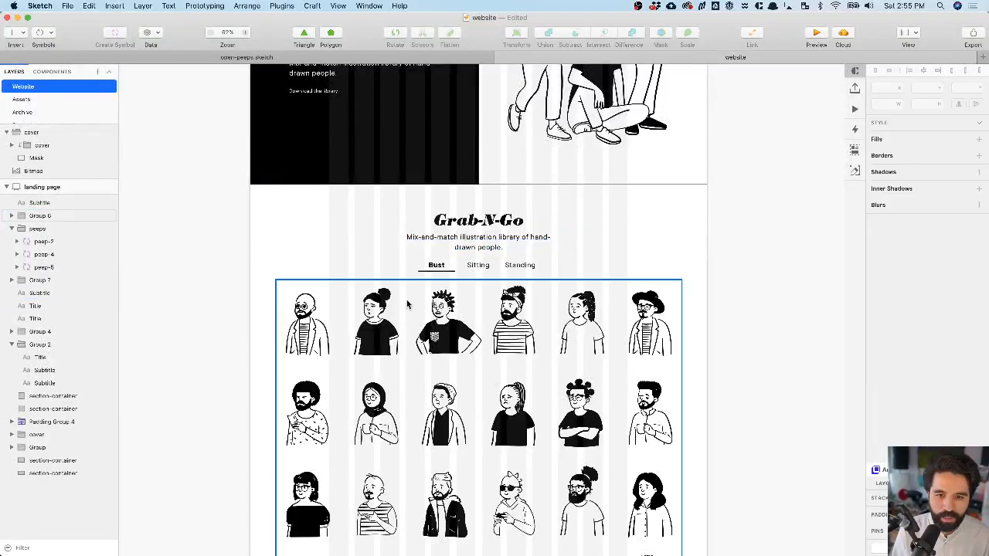
{"action": "scroll", "coordinate": [407, 303], "scroll_direction": "down", "scroll_amount": 3}
{"action": "scroll", "coordinate": [406, 303], "scroll_direction": "up", "scroll_amount": 3}
{"action": "left_click", "coordinate": [433, 273]}
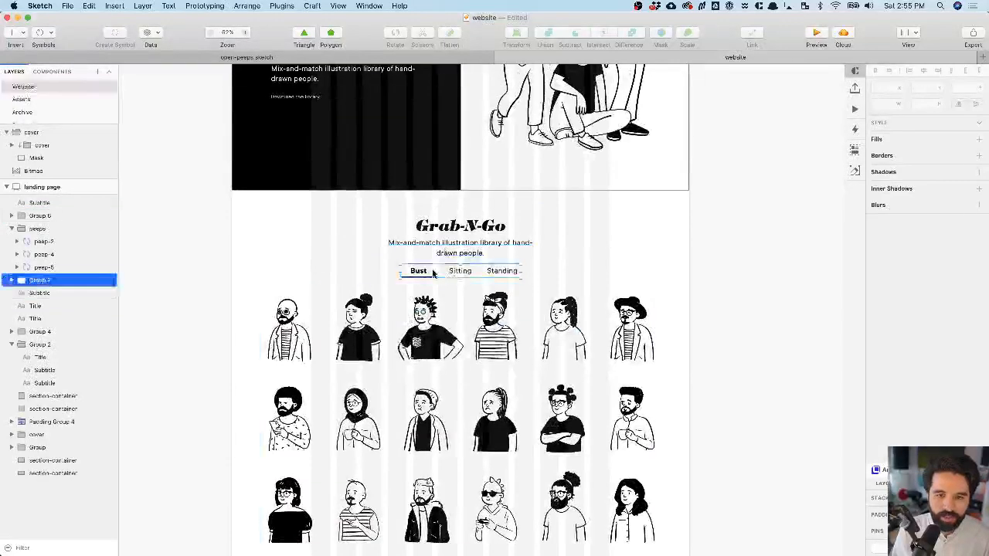
{"action": "left_click", "coordinate": [434, 311], "text": "shift"}
{"action": "key", "text": "shift+Down"}
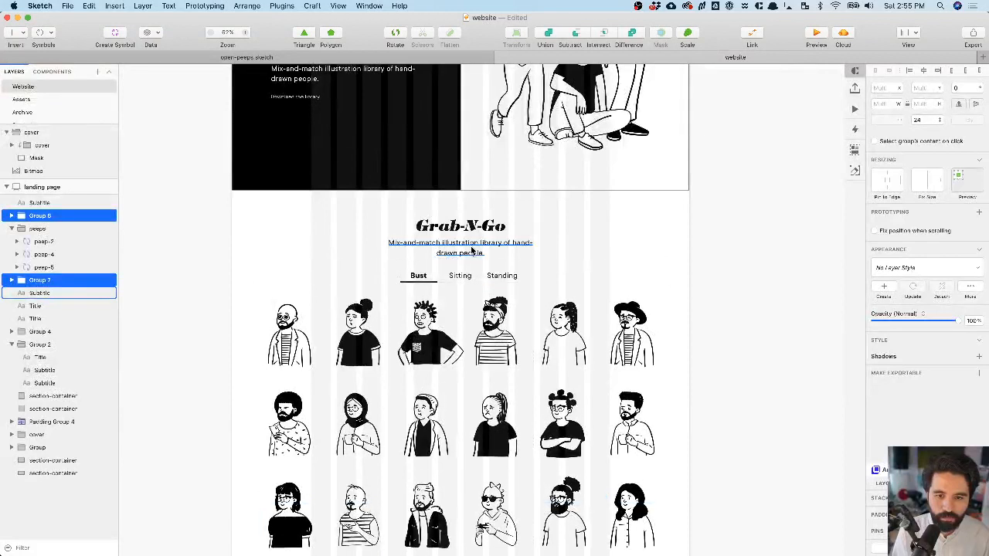
{"action": "scroll", "coordinate": [293, 247], "scroll_direction": "down", "scroll_amount": 5}
{"action": "left_click_drag", "start_coordinate": [303, 233], "coordinate": [508, 403]}
{"action": "key", "text": "ctrl+z"}
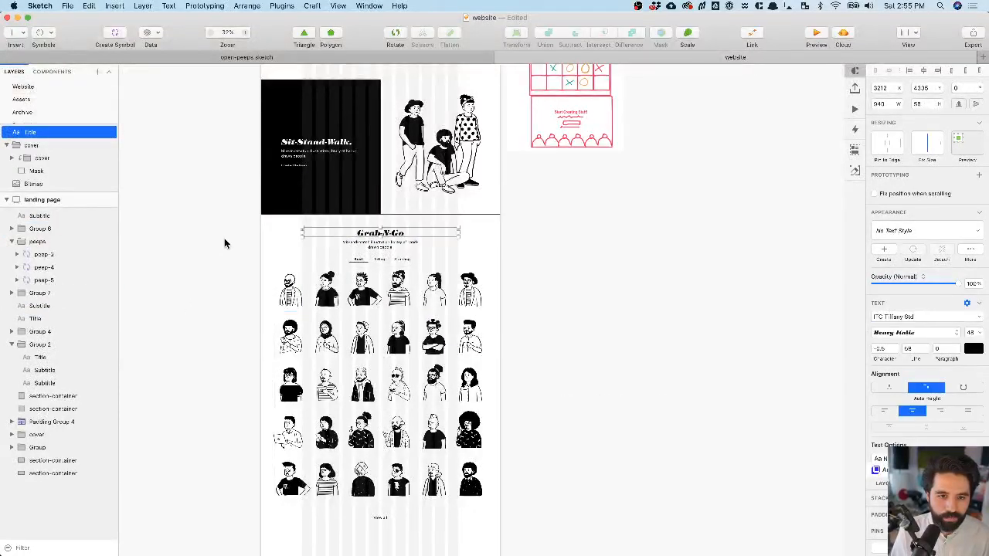
- Move the "Grab-N-Go" title, subtitle, tab labels and bust grid down together about 50 px from the black section above
{"action": "left_click_drag", "start_coordinate": [224, 226], "coordinate": [369, 402]}
{"action": "scroll", "coordinate": [358, 233], "scroll_direction": "up", "scroll_amount": 5}
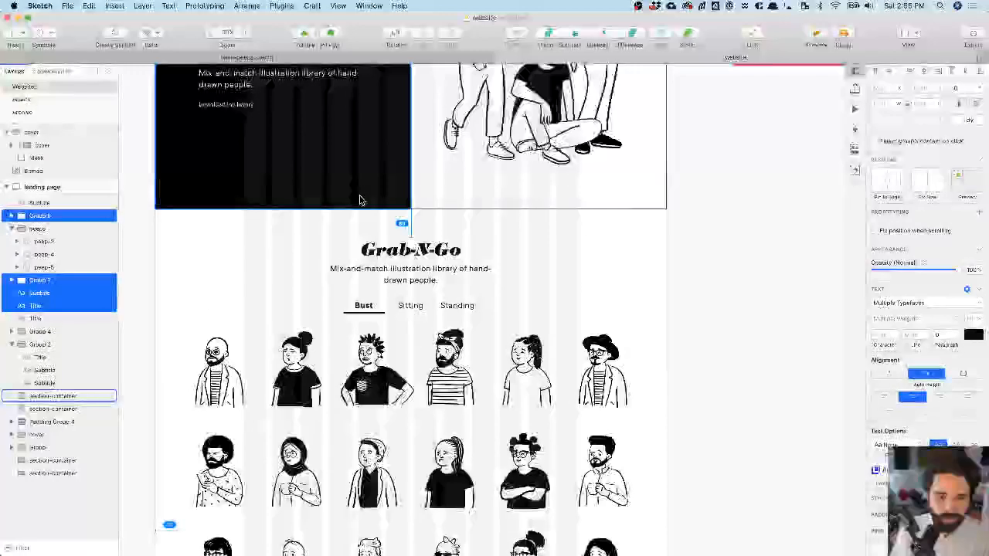
{"action": "key", "text": "shift+Down"}
{"action": "key", "text": "shift+Down"}
{"action": "key", "text": "shift+Down"}
{"action": "key", "text": "shift+Down"}
{"action": "key", "text": "shift+Down"}
{"action": "key", "text": "shift+Down"}
{"action": "key", "text": "shift+Up"}
{"action": "scroll", "coordinate": [360, 197], "scroll_direction": "down", "scroll_amount": 5}
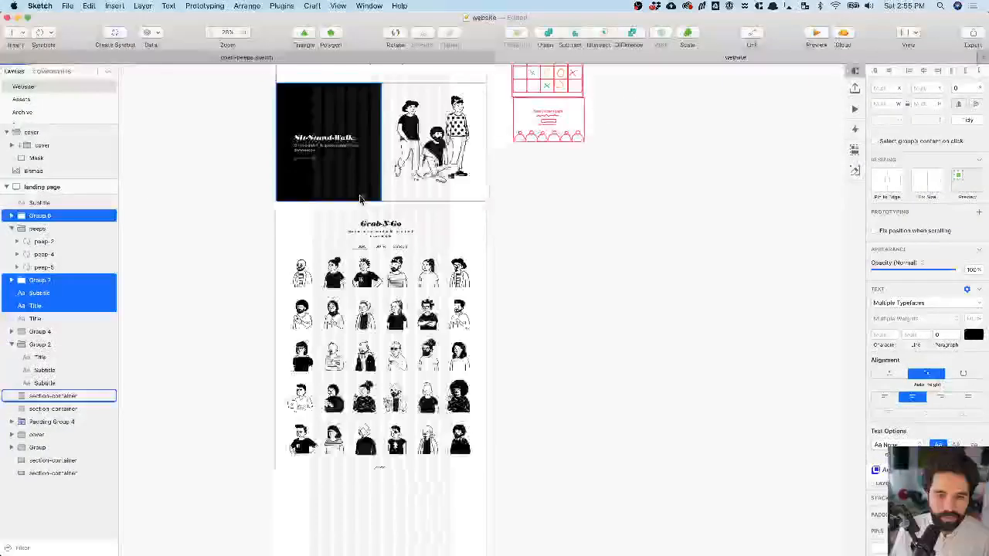
- Review the spacing of the "Grab-N-Go" section and inspect the first bust symbol in the grid
{"action": "scroll", "coordinate": [360, 198], "scroll_direction": "down", "scroll_amount": 2}
{"action": "left_click", "coordinate": [354, 493]}
{"action": "scroll", "coordinate": [433, 336], "scroll_direction": "up", "scroll_amount": 3}
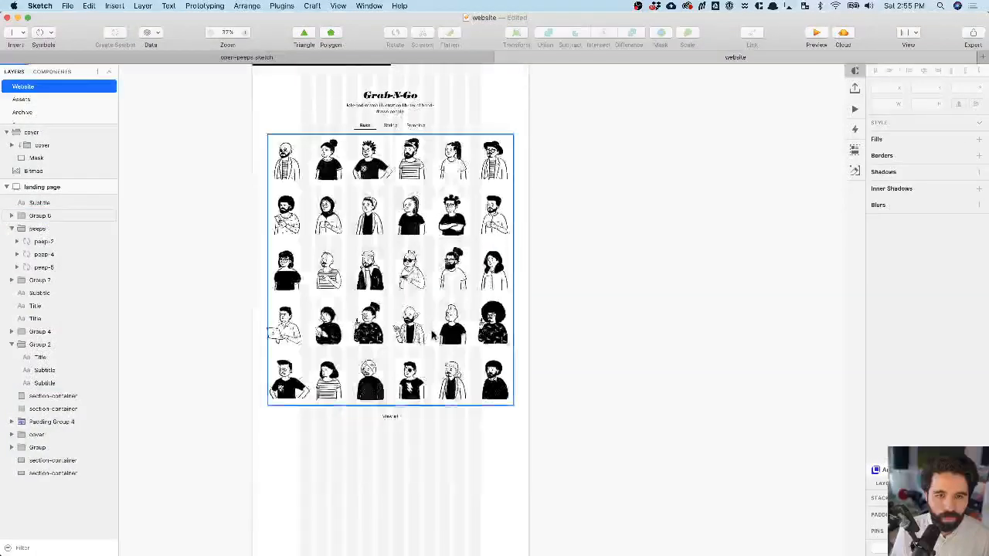
{"action": "scroll", "coordinate": [433, 335], "scroll_direction": "up", "scroll_amount": 3}
{"action": "left_click", "coordinate": [374, 244]}
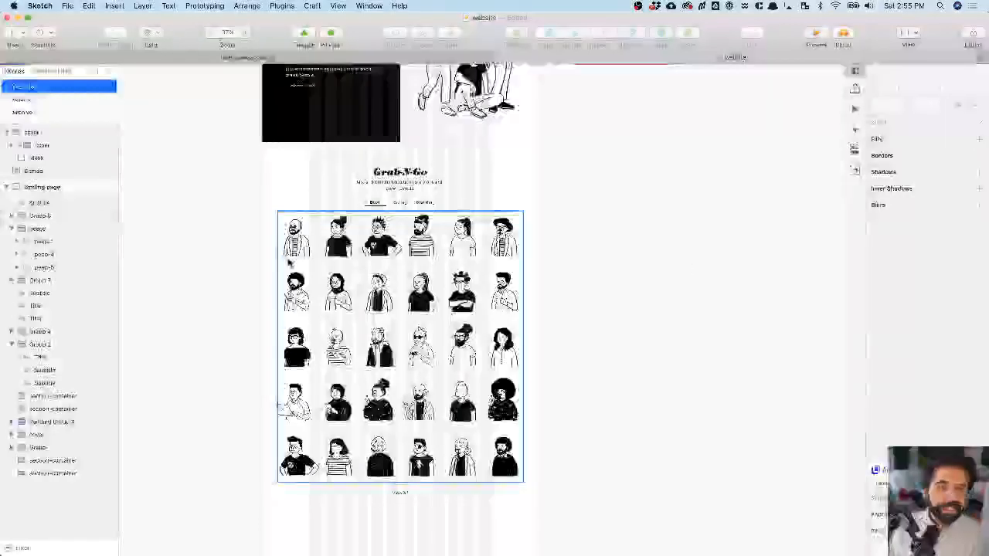
{"action": "scroll", "coordinate": [374, 244], "scroll_direction": "up", "scroll_amount": 10}
{"action": "scroll", "coordinate": [376, 243], "scroll_direction": "left", "scroll_amount": 4}
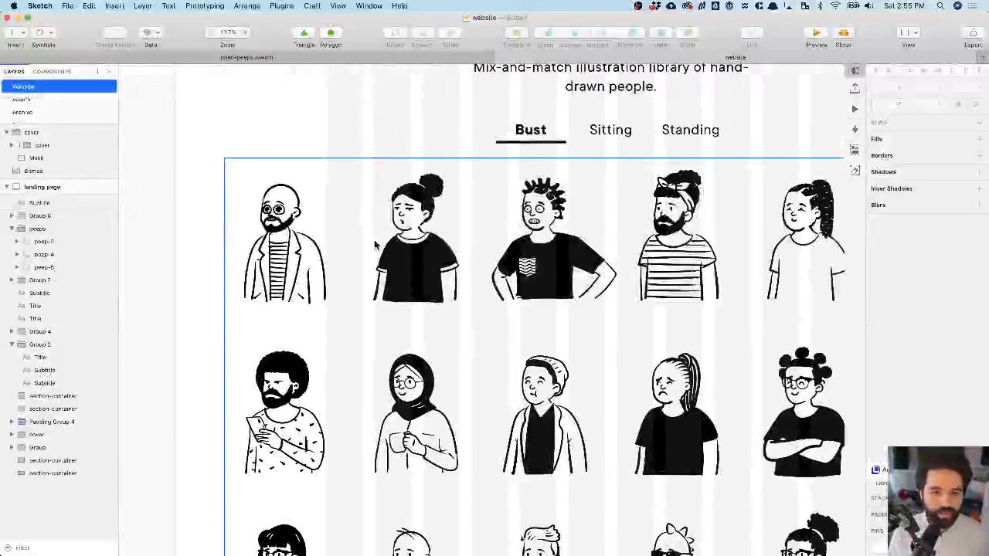
{"action": "left_click", "coordinate": [266, 266], "text": "super"}
{"action": "left_click", "coordinate": [192, 283]}
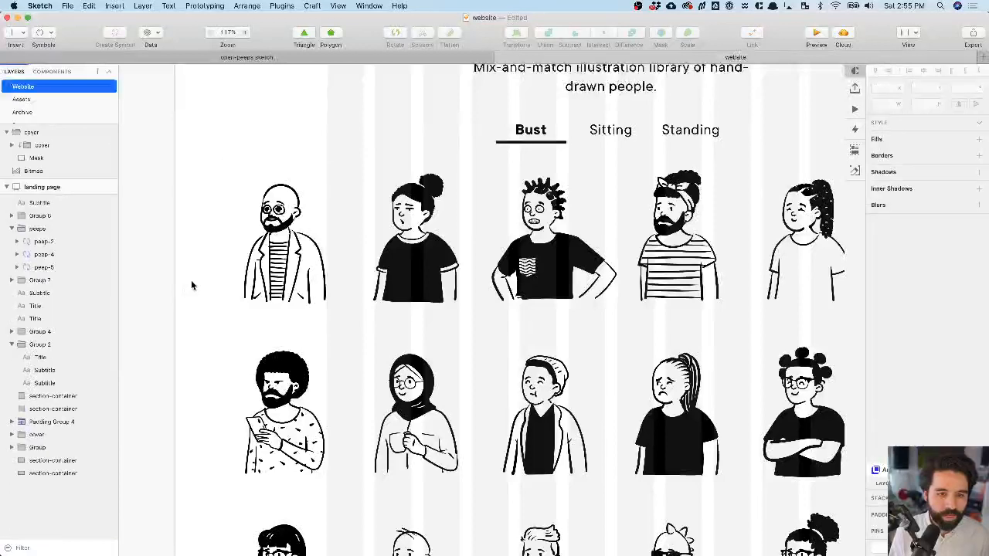
{"action": "double_click", "coordinate": [272, 276]}
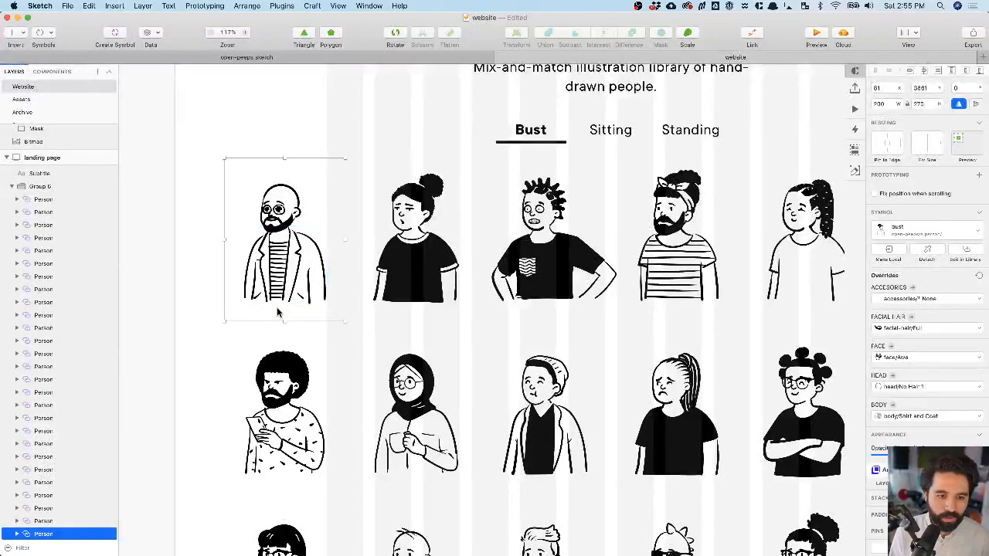
{"action": "scroll", "coordinate": [270, 311], "scroll_direction": "down", "scroll_amount": 5}
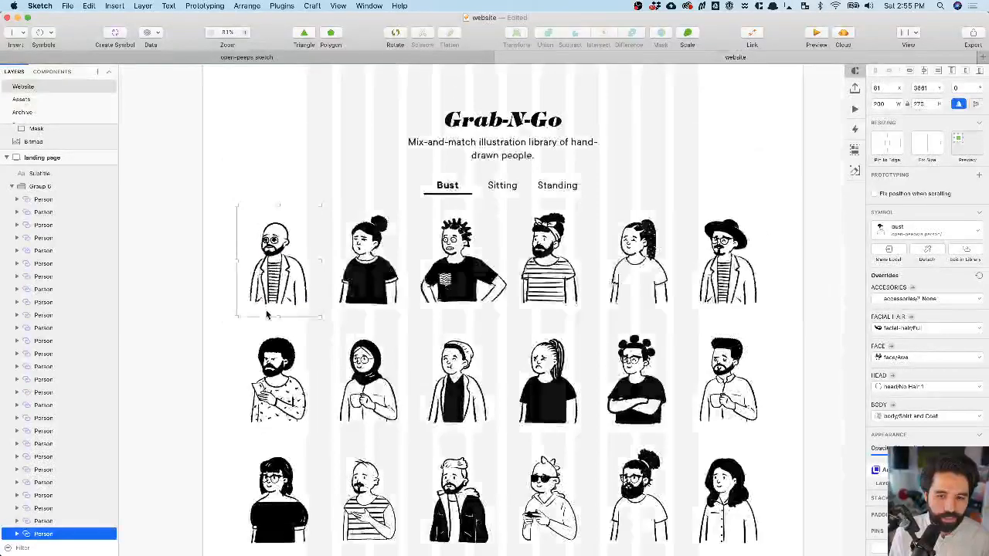
{"action": "left_click", "coordinate": [211, 302]}
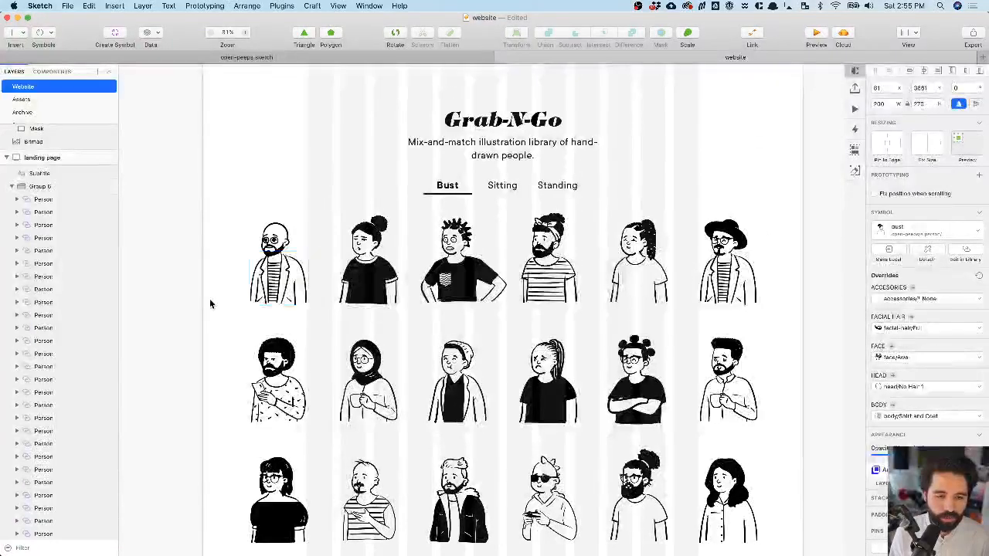
- Compare the page with the wireframe and examine its last section, "Start Creating Stuff!", and the space left for it
{"action": "scroll", "coordinate": [210, 300], "scroll_direction": "down", "scroll_amount": 3}
{"action": "scroll", "coordinate": [210, 299], "scroll_direction": "down", "scroll_amount": 6}
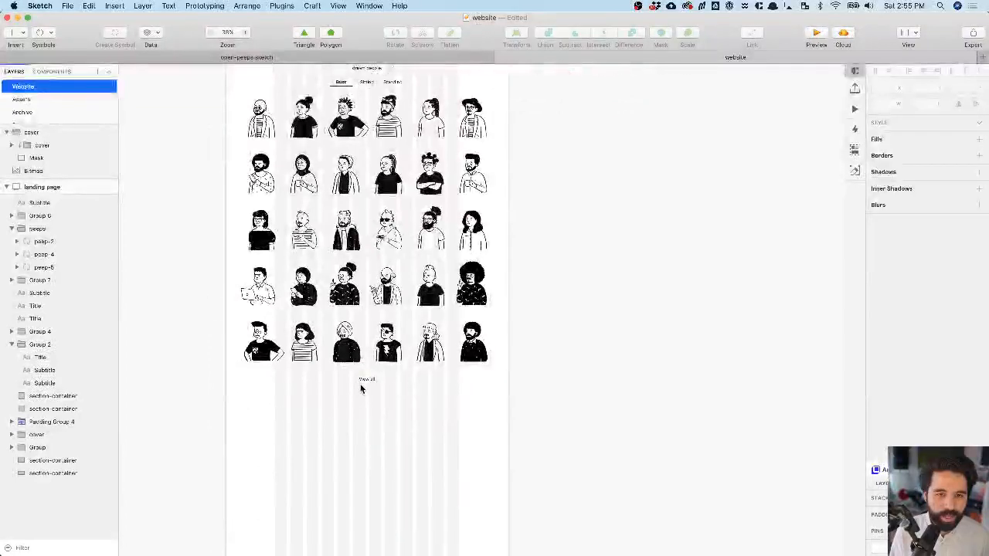
{"action": "scroll", "coordinate": [360, 386], "scroll_direction": "down", "scroll_amount": 4}
{"action": "scroll", "coordinate": [360, 387], "scroll_direction": "up", "scroll_amount": 5}
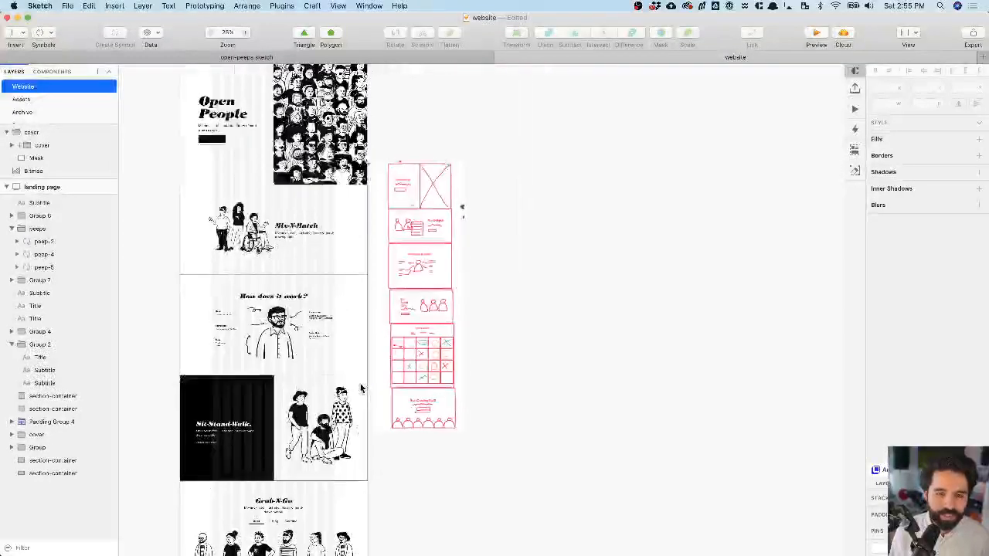
{"action": "scroll", "coordinate": [360, 388], "scroll_direction": "up", "scroll_amount": 3}
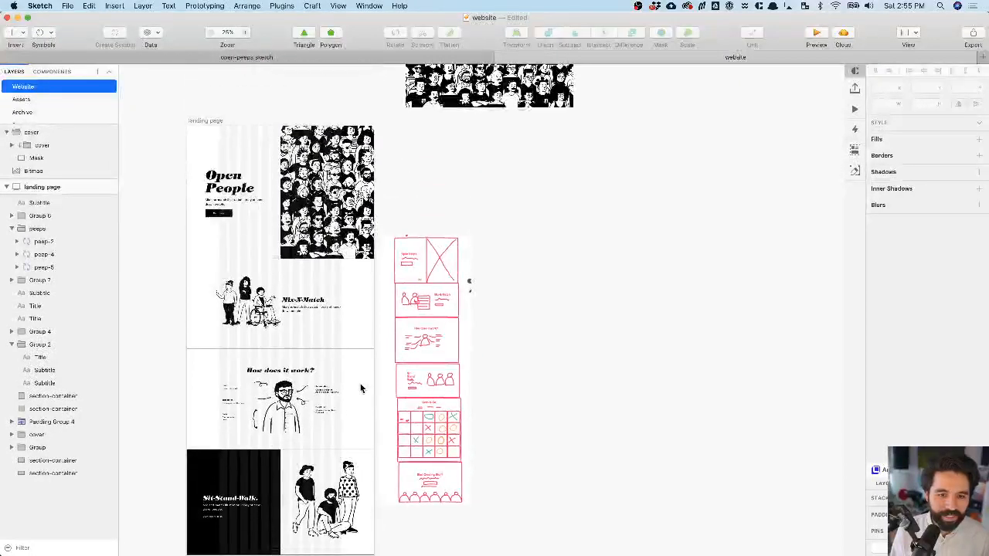
{"action": "double_click", "coordinate": [310, 305]}
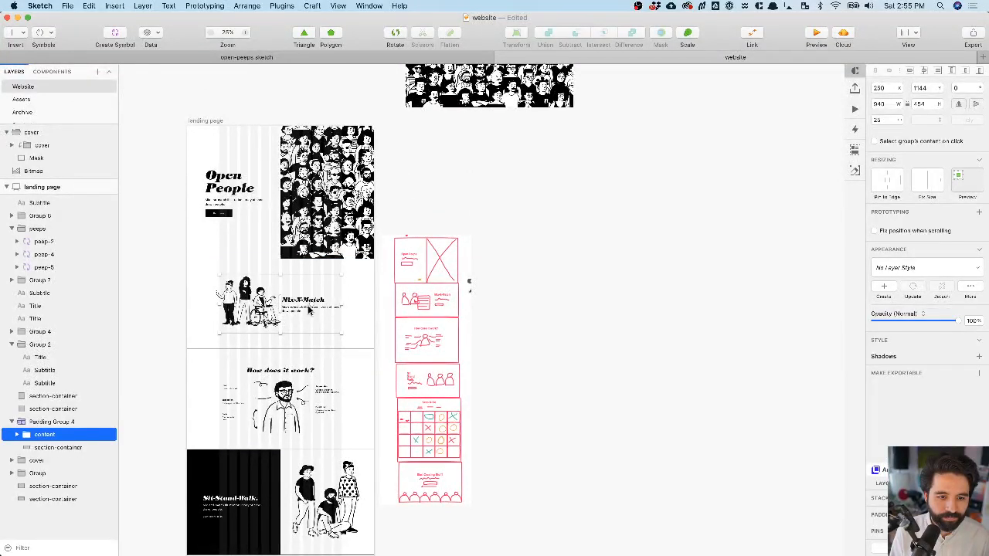
{"action": "scroll", "coordinate": [309, 309], "scroll_direction": "down", "scroll_amount": 2}
{"action": "scroll", "coordinate": [388, 350], "scroll_direction": "up", "scroll_amount": 3}
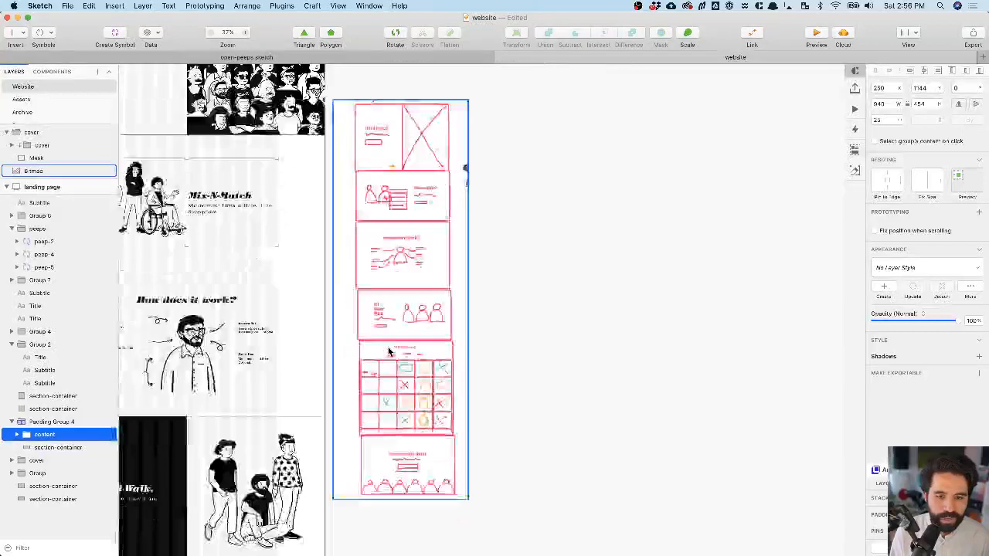
{"action": "scroll", "coordinate": [416, 397], "scroll_direction": "up", "scroll_amount": 10}
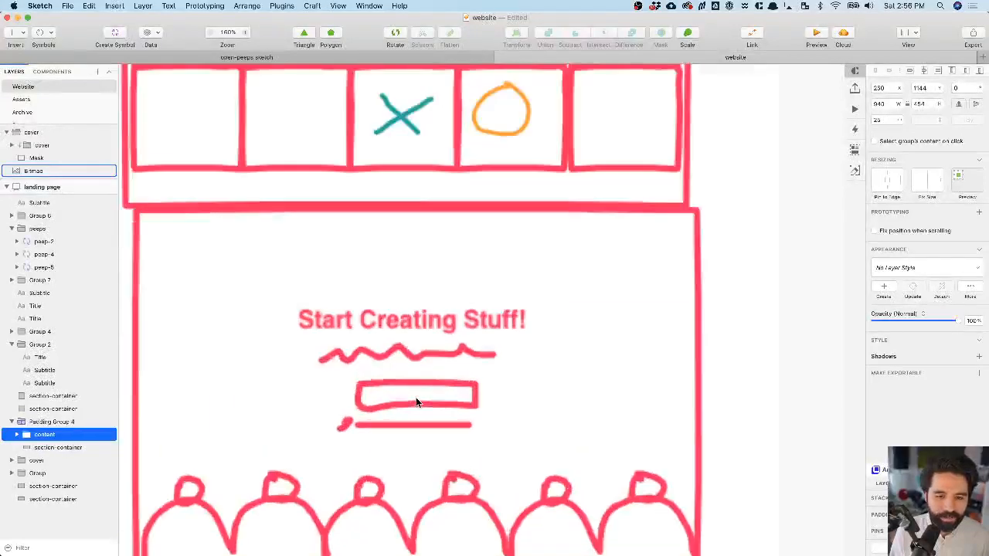
{"action": "scroll", "coordinate": [415, 397], "scroll_direction": "down", "scroll_amount": 10}
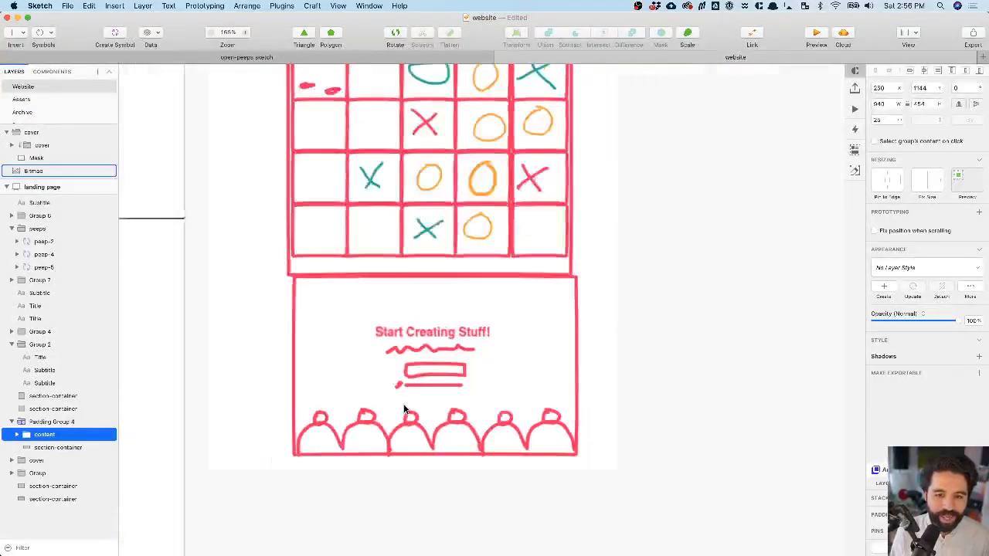
{"action": "scroll", "coordinate": [404, 410], "scroll_direction": "down", "scroll_amount": 10}
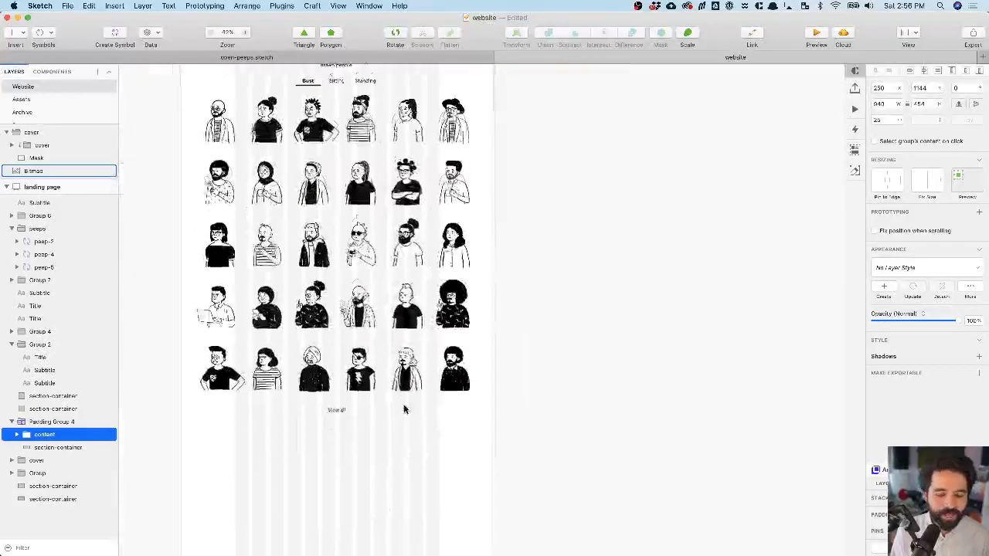
{"action": "scroll", "coordinate": [403, 409], "scroll_direction": "down", "scroll_amount": 3}
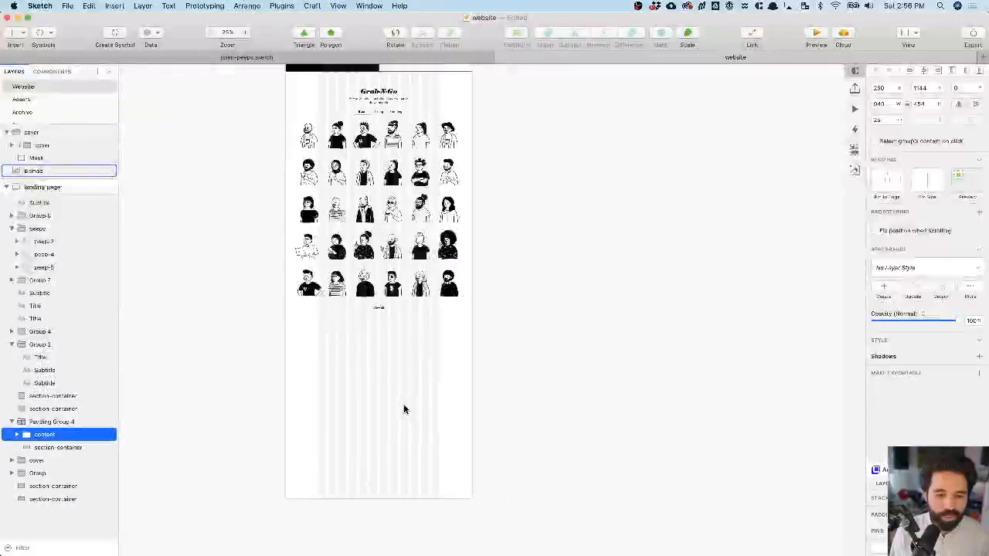
- Duplicate the "Grab-N-Go" title and subtitle and place the copies below the "View all" link
{"action": "left_click", "coordinate": [384, 294]}
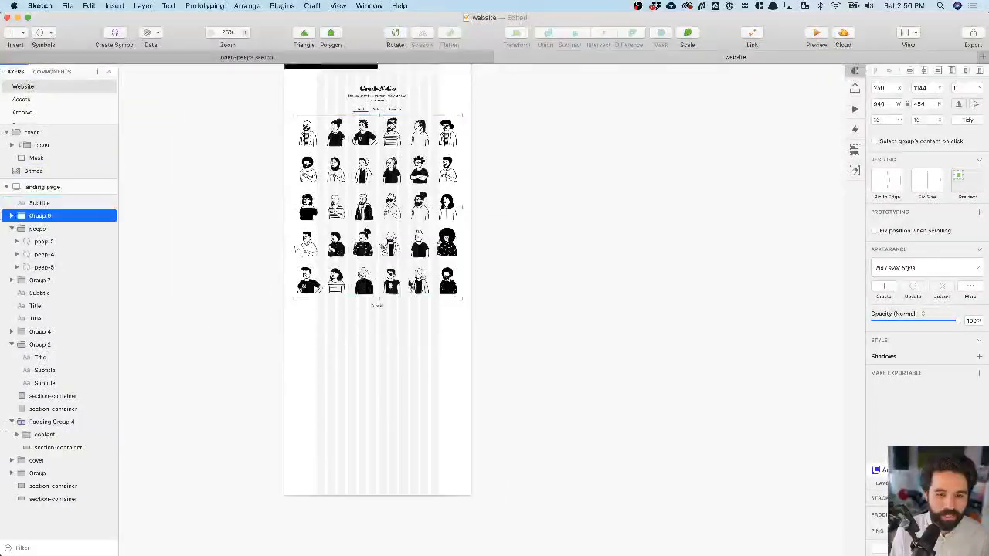
{"action": "left_click", "coordinate": [387, 94]}
{"action": "left_click", "coordinate": [389, 91], "text": "shift"}
{"action": "left_click_drag", "start_coordinate": [389, 110], "coordinate": [395, 338]}
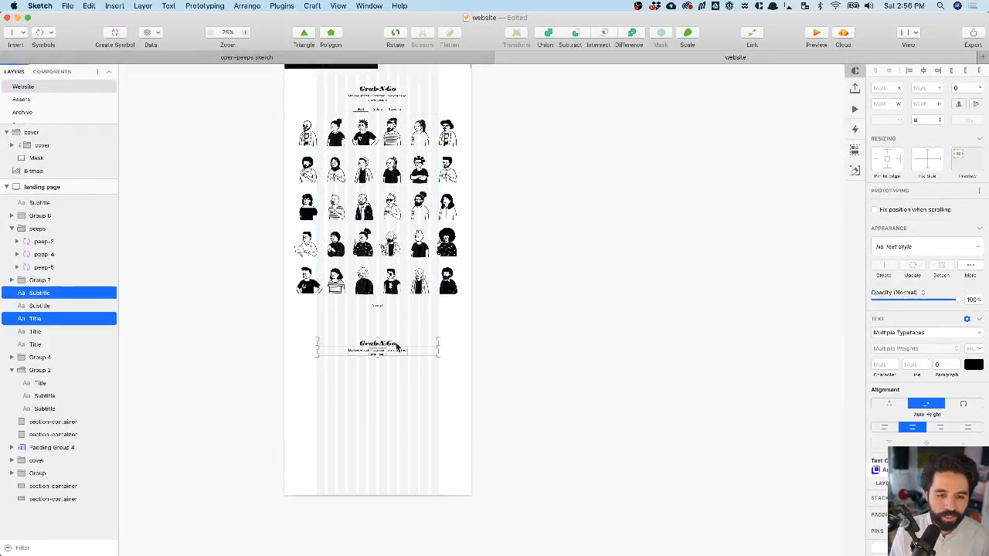
{"action": "scroll", "coordinate": [396, 344], "scroll_direction": "up", "scroll_amount": 5}
{"action": "left_click", "coordinate": [379, 318]}
{"action": "scroll", "coordinate": [379, 318], "scroll_direction": "down", "scroll_amount": 3}
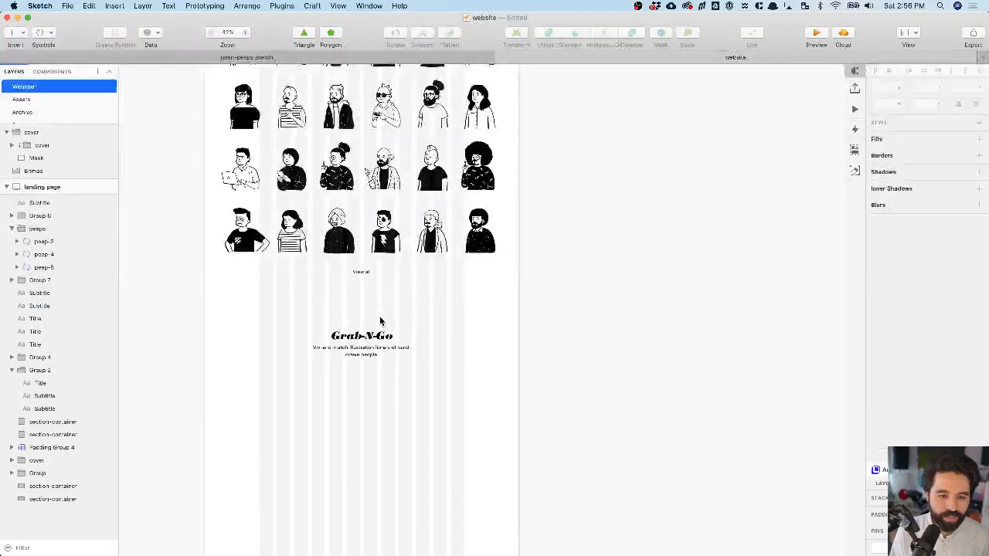
{"action": "scroll", "coordinate": [380, 321], "scroll_direction": "down", "scroll_amount": 5}
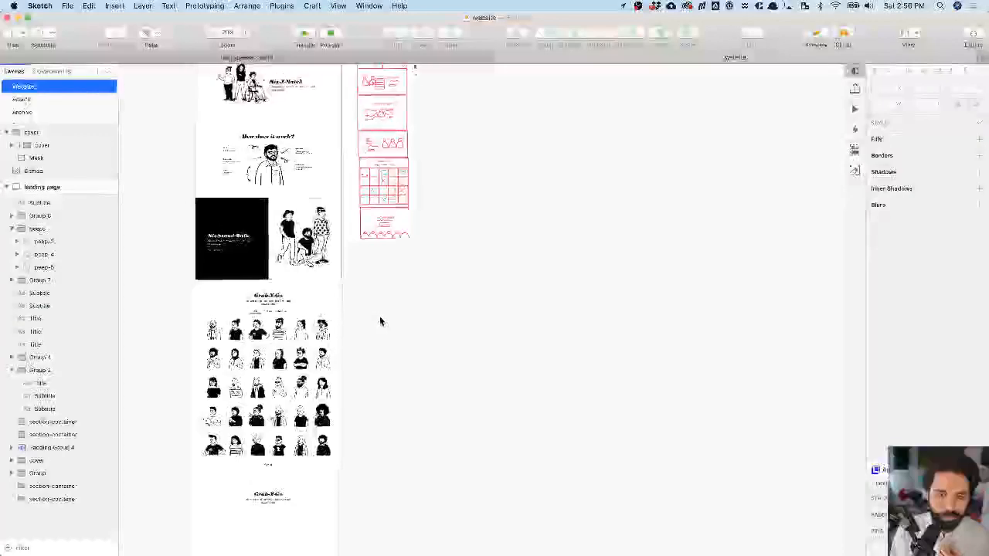
{"action": "left_click", "coordinate": [375, 244]}
{"action": "scroll", "coordinate": [267, 391], "scroll_direction": "down", "scroll_amount": 5}
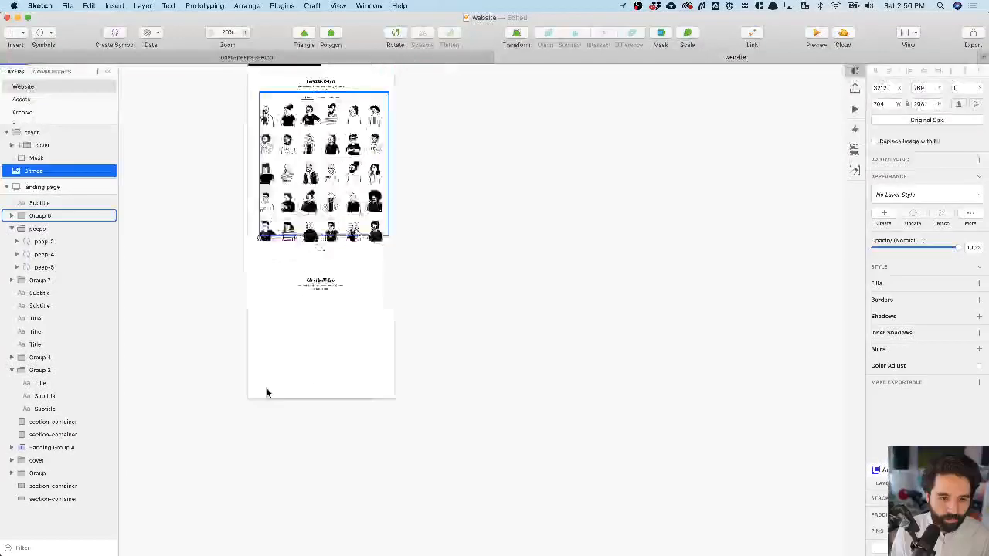
{"action": "left_click", "coordinate": [261, 287]}
{"action": "scroll", "coordinate": [261, 287], "scroll_direction": "up", "scroll_amount": 3}
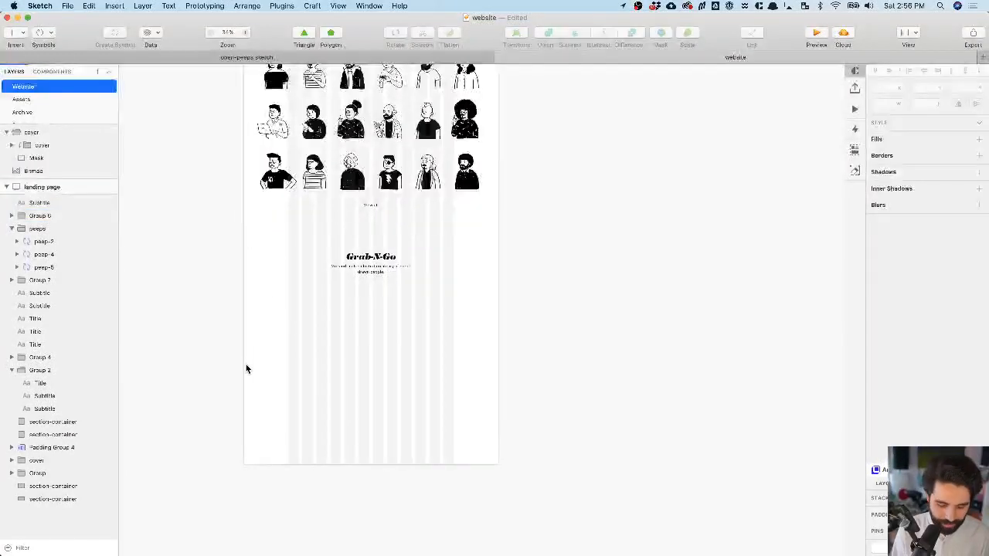
{"action": "left_click_drag", "start_coordinate": [244, 383], "coordinate": [449, 249]}
{"action": "key", "text": "BackSpace"}
- Copy the hero section's 1440 × 1024 container rectangle and place the copy below the "View all" link
{"action": "scroll", "coordinate": [449, 248], "scroll_direction": "down", "scroll_amount": 5}
{"action": "scroll", "coordinate": [448, 253], "scroll_direction": "up", "scroll_amount": 5}
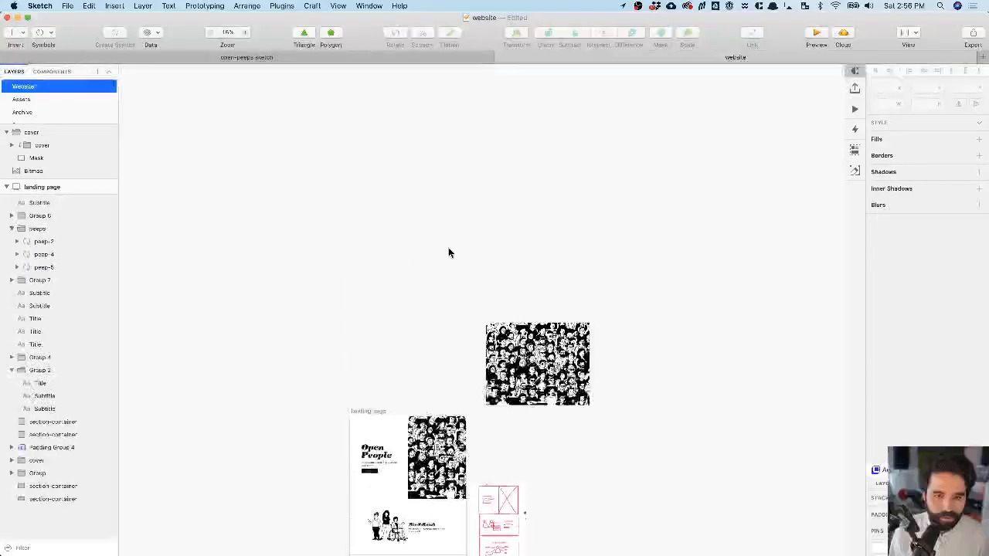
{"action": "left_click", "coordinate": [379, 427]}
{"action": "scroll", "coordinate": [379, 429], "scroll_direction": "down", "scroll_amount": 5}
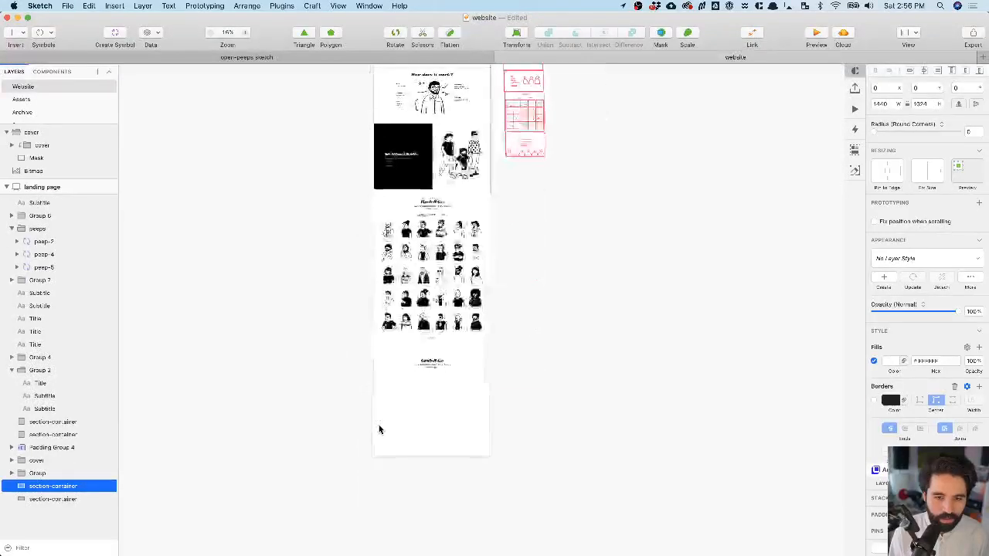
{"action": "scroll", "coordinate": [421, 372], "scroll_direction": "up", "scroll_amount": 5}
{"action": "left_click", "coordinate": [421, 349]}
{"action": "key", "text": "super+v"}
{"action": "left_click_drag", "start_coordinate": [379, 303], "coordinate": [376, 419]}
- Move the new section container up about 50 px, checking its distance to the "View all" link
{"action": "key", "text": "alt"}
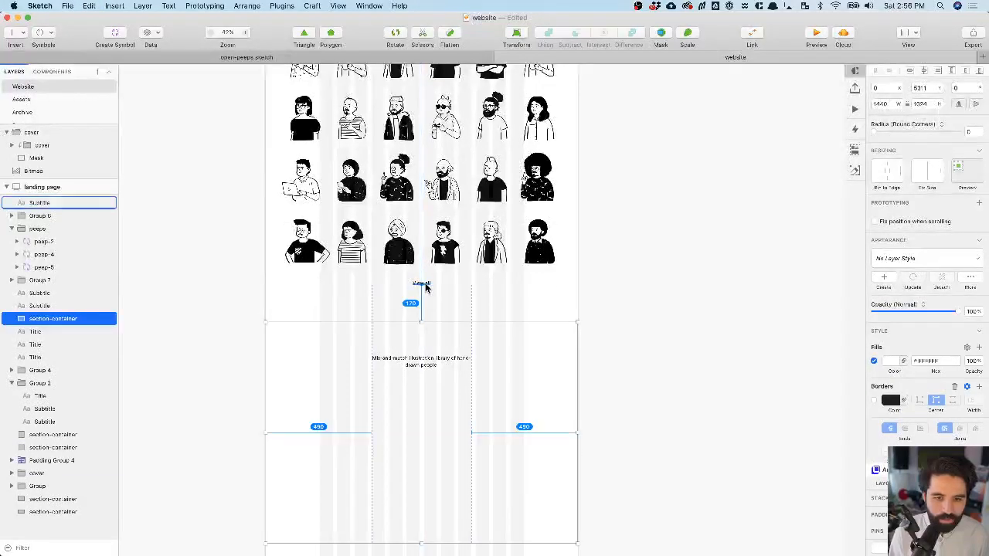
{"action": "key", "text": "shift+Up"}
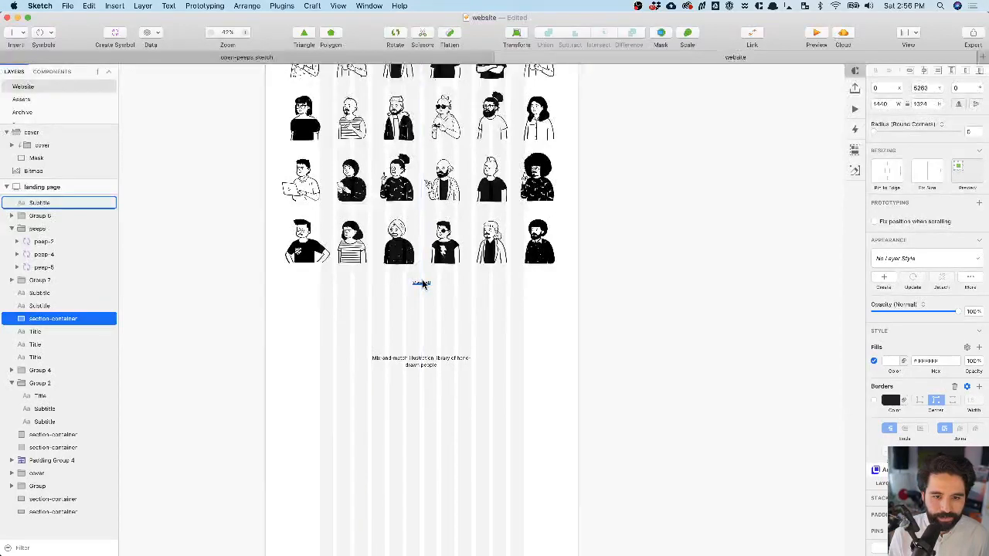
{"action": "key", "text": "shift+Up"}
{"action": "key", "text": "alt"}
{"action": "key", "text": "shift+Up"}
{"action": "key", "text": "alt"}
{"action": "key", "text": "Up"}
{"action": "key", "text": "Up"}
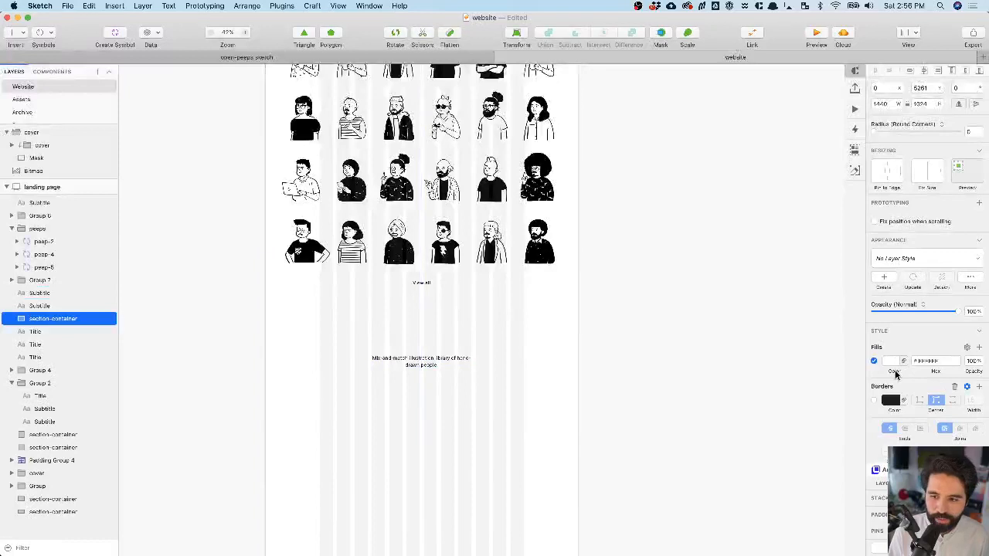
- Set the new section container's fill colour to black, 000000
{"action": "left_click", "coordinate": [875, 400]}
{"action": "left_click", "coordinate": [875, 400]}
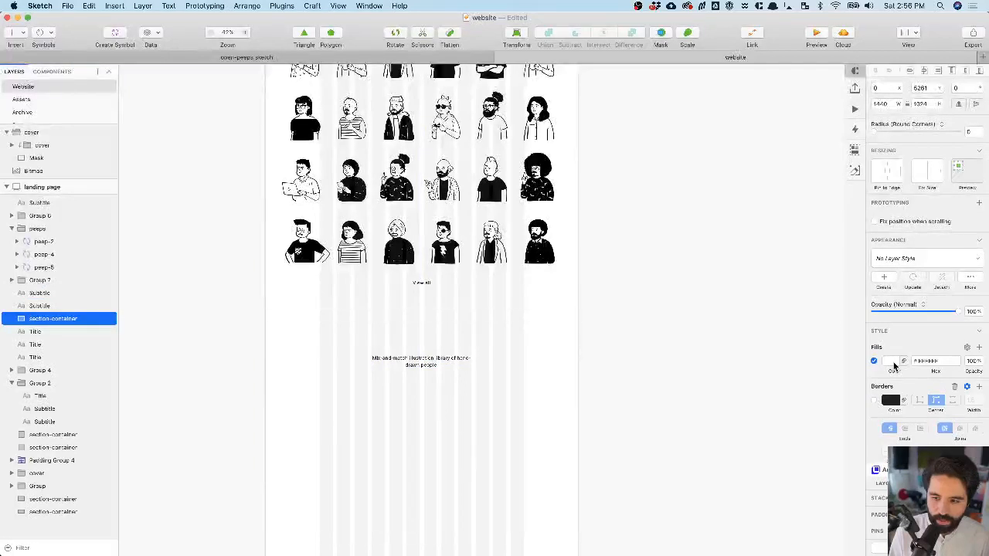
{"action": "left_click", "coordinate": [891, 361]}
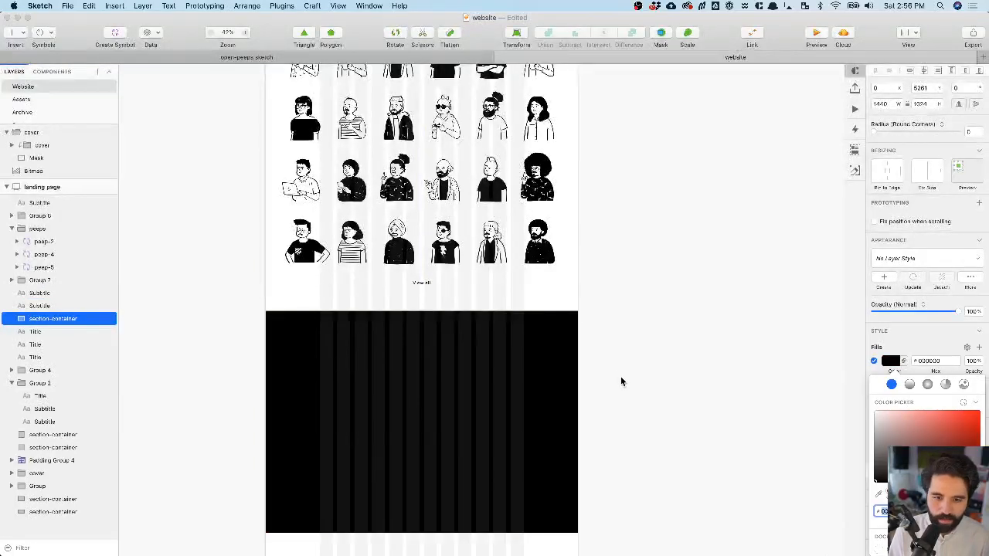
{"action": "left_click", "coordinate": [615, 360]}
{"action": "left_click", "coordinate": [604, 336]}
- Make the duplicated title and subtitle white and send the black section container to the back
{"action": "left_click_drag", "start_coordinate": [605, 333], "coordinate": [369, 422]}
{"action": "left_click", "coordinate": [973, 365]}
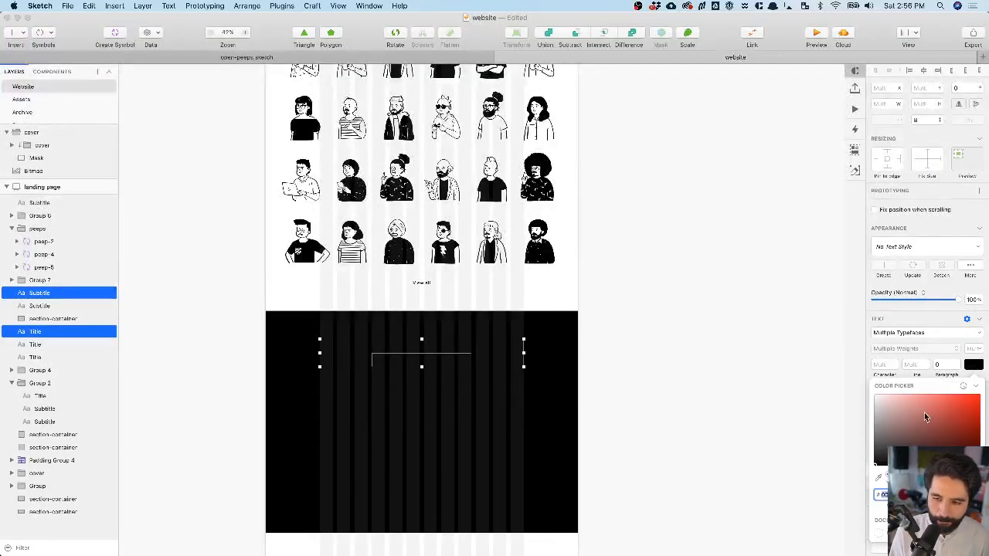
{"action": "left_click", "coordinate": [753, 341]}
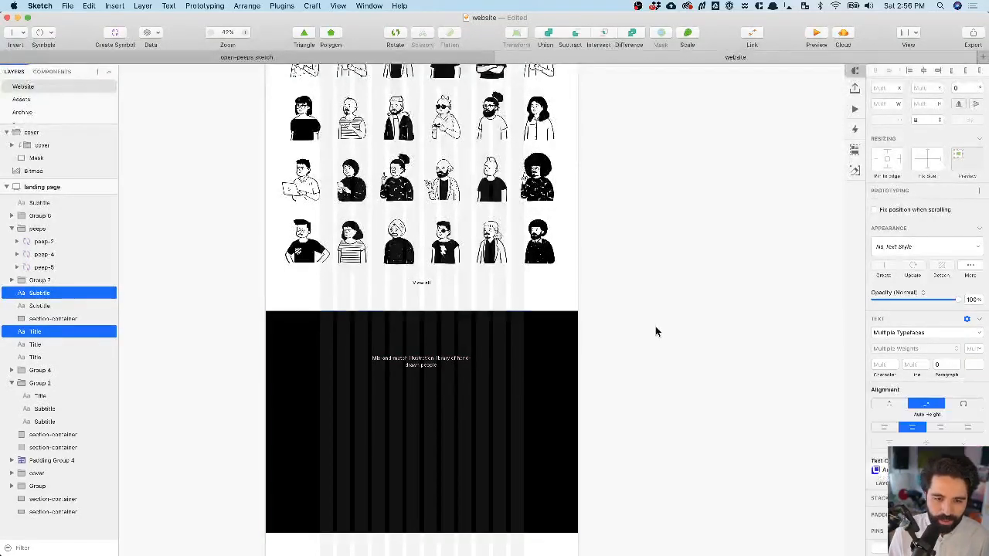
{"action": "left_click", "coordinate": [442, 352]}
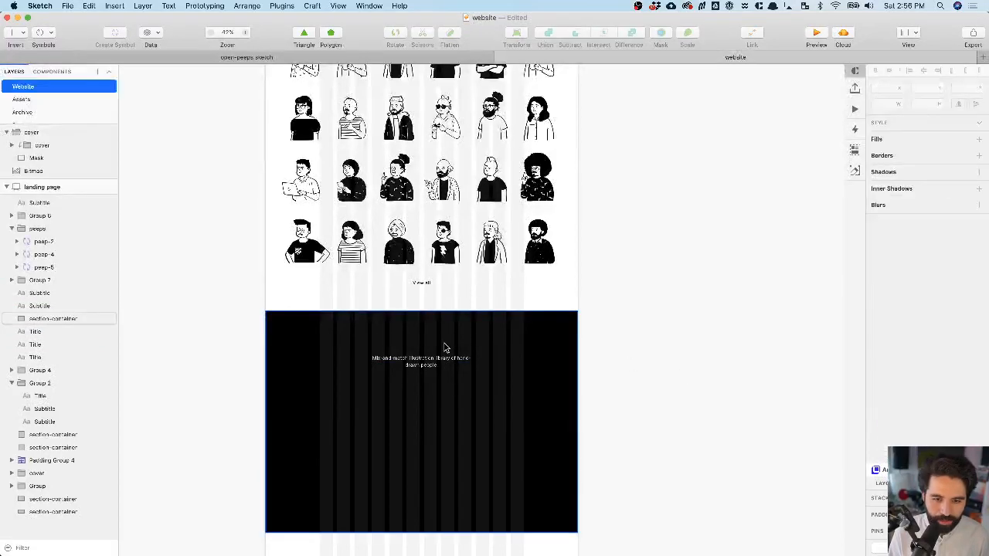
{"action": "key", "text": "ctrl+alt+super+Down"}
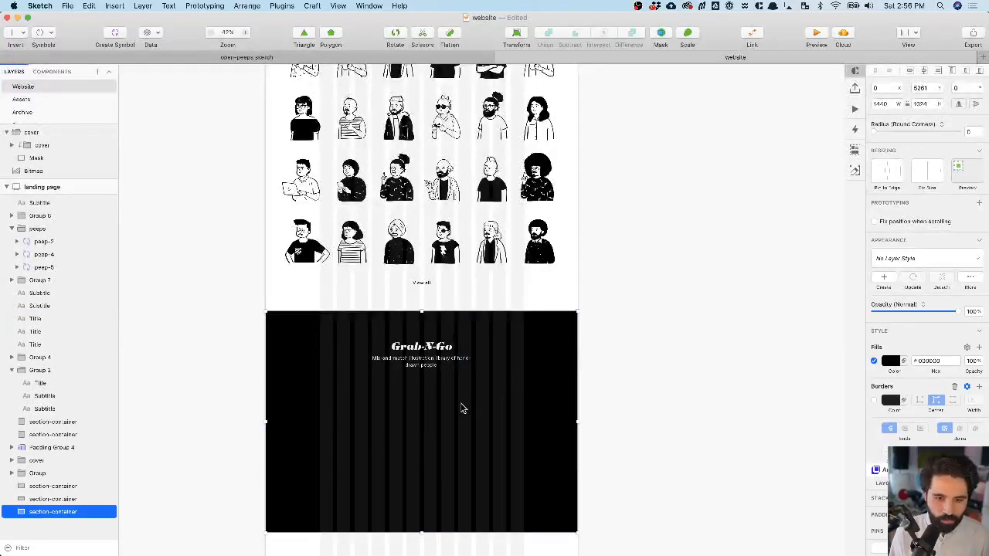
- Switch to the Open Peeps Notion page in Chrome and copy the CTA headline "Start Creating Stuff"
{"action": "scroll", "coordinate": [462, 408], "scroll_direction": "up", "scroll_amount": 3}
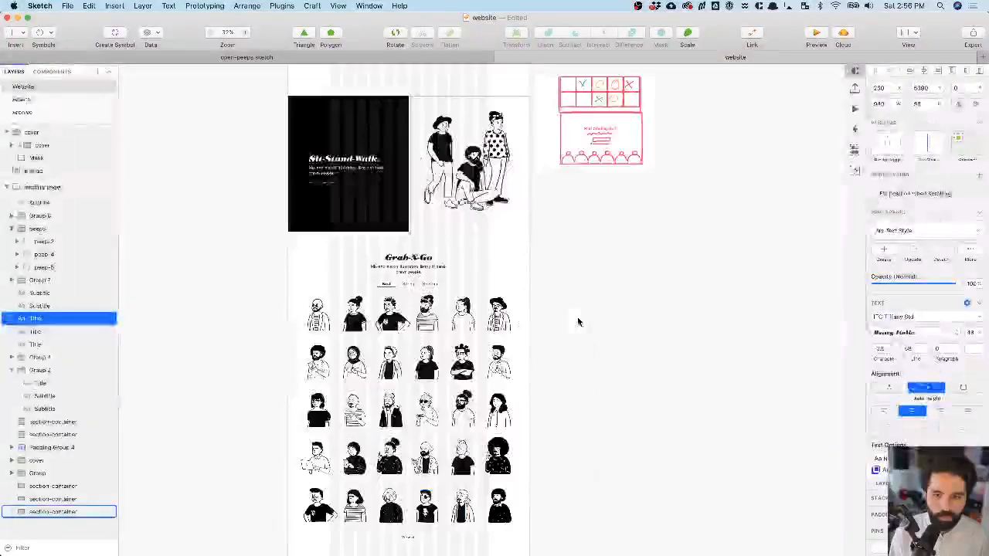
{"action": "scroll", "coordinate": [579, 321], "scroll_direction": "up", "scroll_amount": 10}
{"action": "key", "text": "super+Tab"}
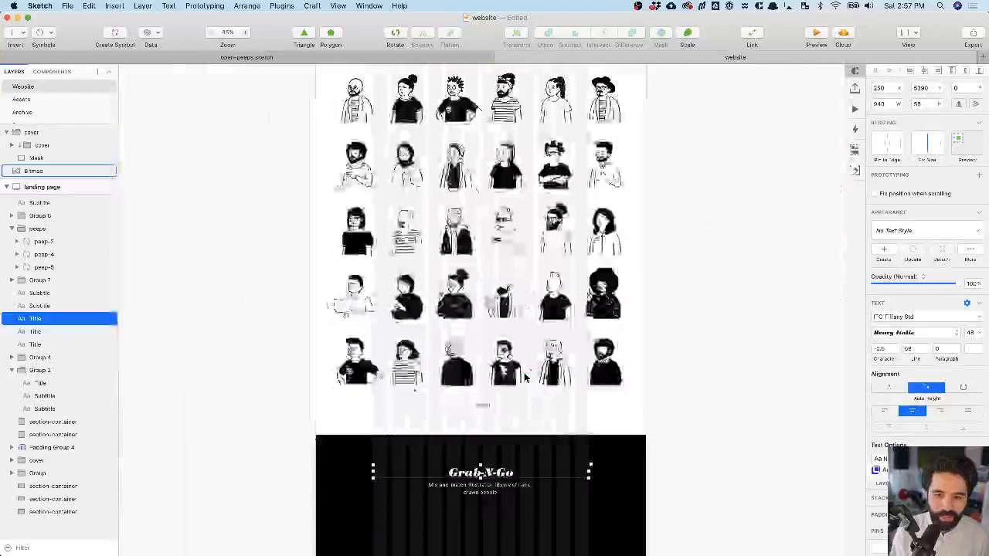
{"action": "scroll", "coordinate": [524, 378], "scroll_direction": "up", "scroll_amount": 5}
{"action": "key", "text": "super+Tab"}
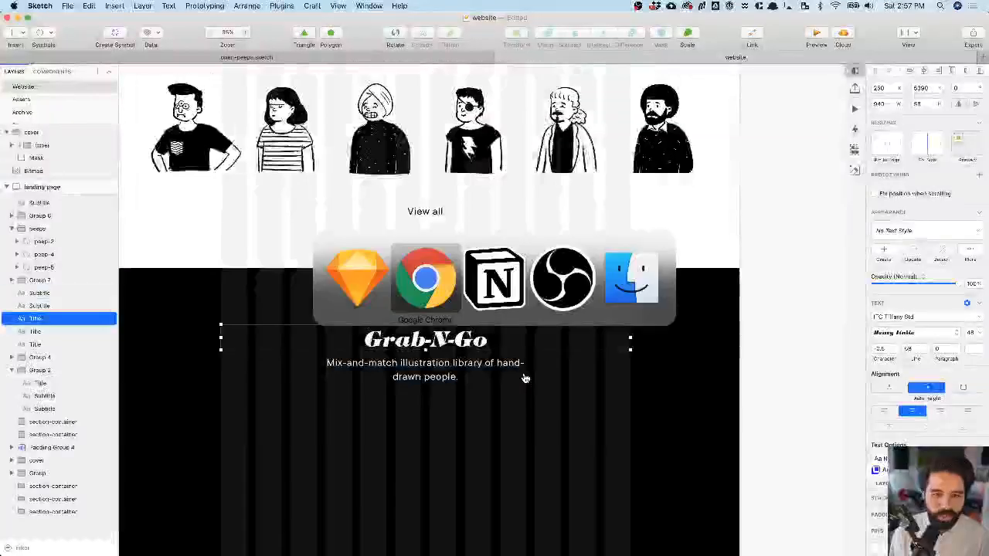
{"action": "key", "text": "super+Tab"}
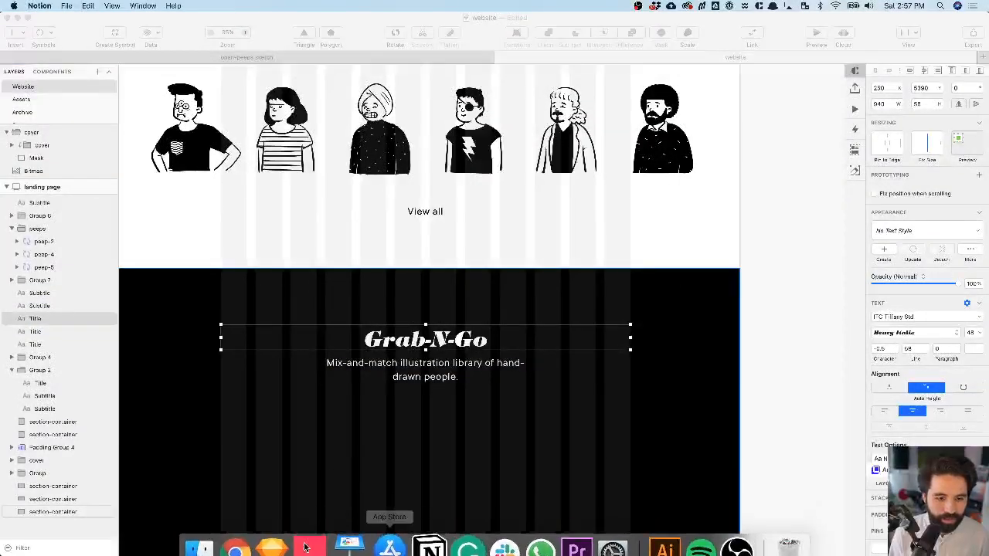
{"action": "left_click", "coordinate": [167, 6]}
{"action": "key", "text": "super+Tab"}
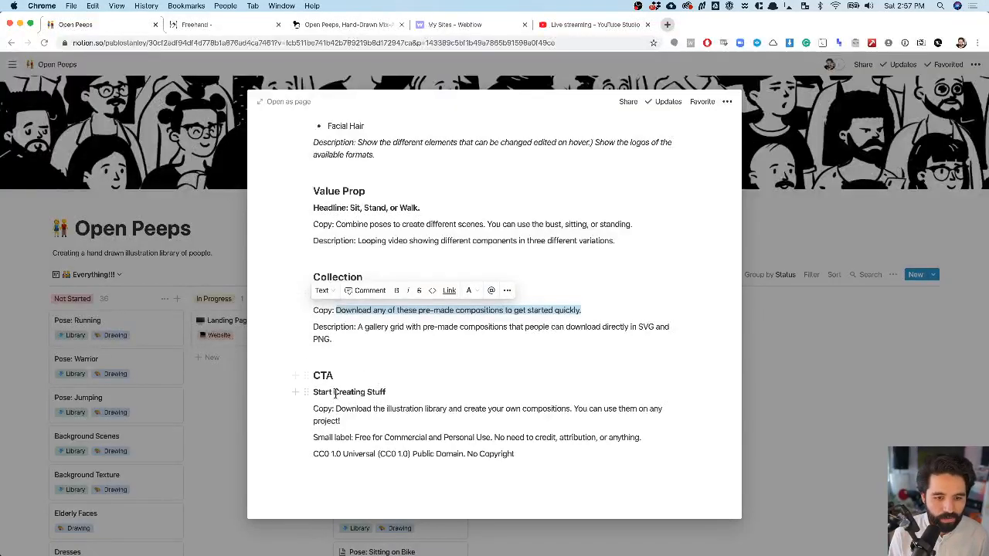
{"action": "triple_click", "coordinate": [335, 393]}
{"action": "key", "text": "super+c"}
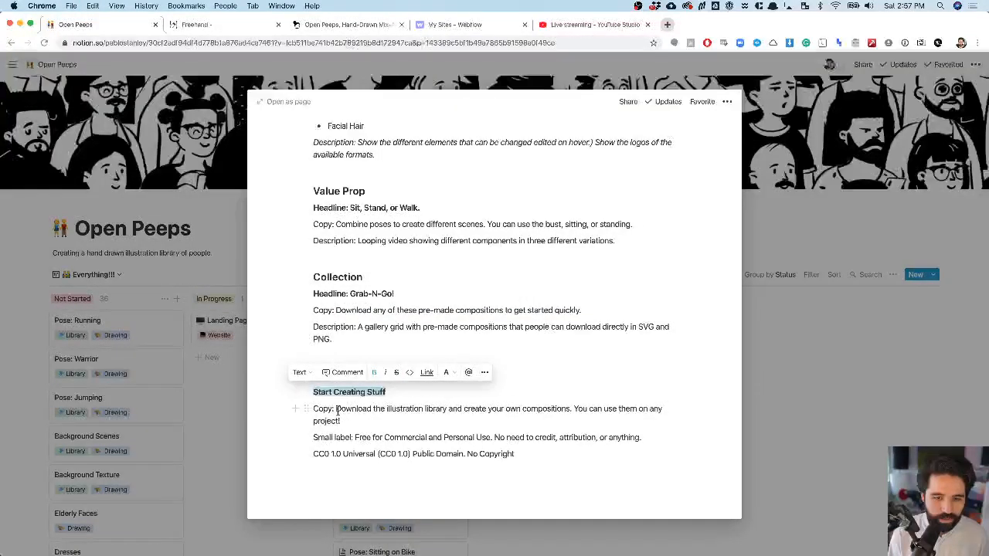
- Back in Sketch, replace the "Grab-N-Go" title on the black section with "Start Creating Stuff"
{"action": "key", "text": "super+Tab"}
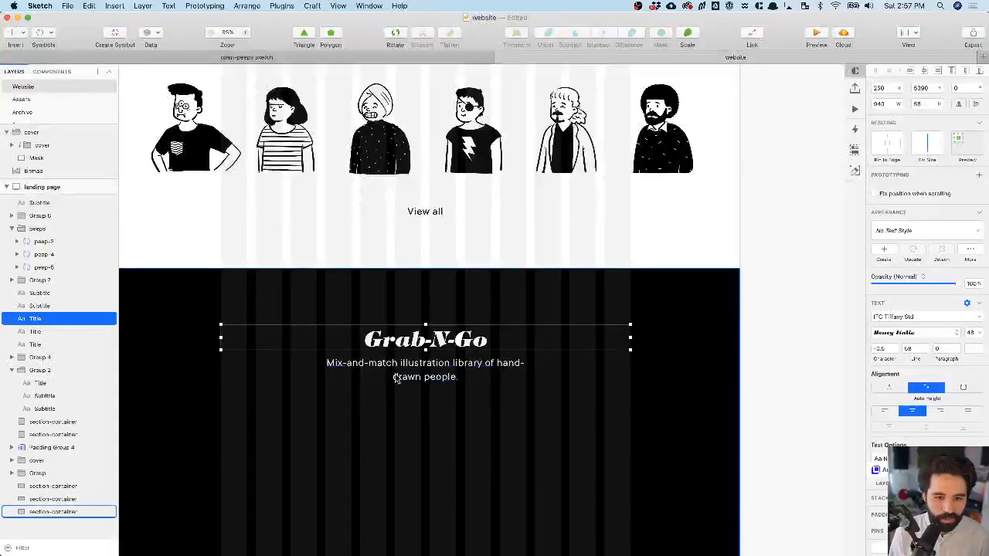
{"action": "double_click", "coordinate": [408, 338]}
{"action": "key", "text": "super+v"}
{"action": "key", "text": "Escape"}
- Return to the Notion page in Chrome and select the CTA copy text about downloading the illustration library
{"action": "key", "text": "super+Tab"}
{"action": "key", "text": "super+Tab"}
{"action": "key", "text": "Tab"}
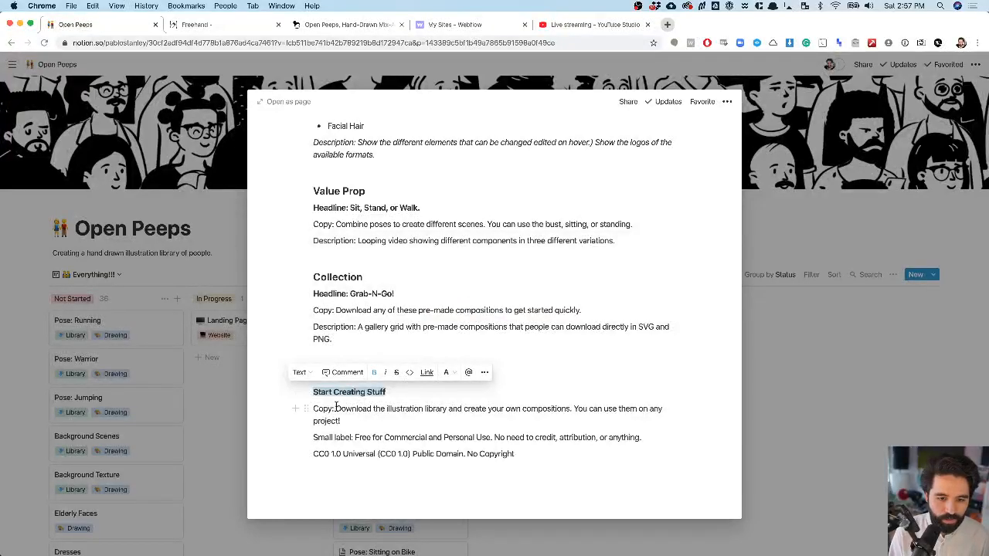
{"action": "left_click_drag", "start_coordinate": [337, 408], "coordinate": [342, 421]}
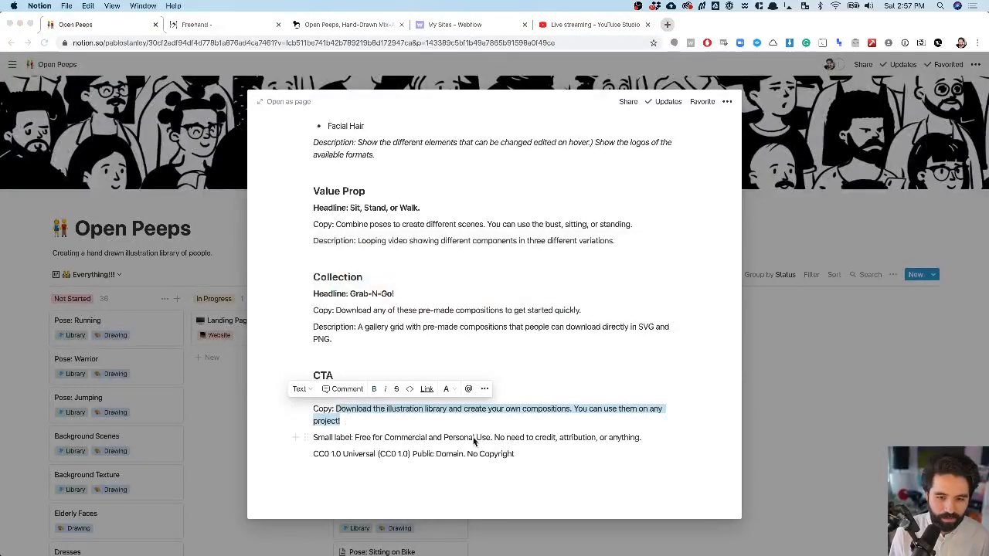
- In Sketch, replace the black section's subtitle with "Download the illustration library and create your own compositions. You can use them on any project!"
{"action": "key", "text": "super+Tab"}
{"action": "key", "text": "Tab"}
{"action": "double_click", "coordinate": [382, 363]}
{"action": "key", "text": "Return"}
{"action": "key", "text": "super+a"}
{"action": "type", "text": "Download the illustration library and create your own compositions. You can use them on any project!"}
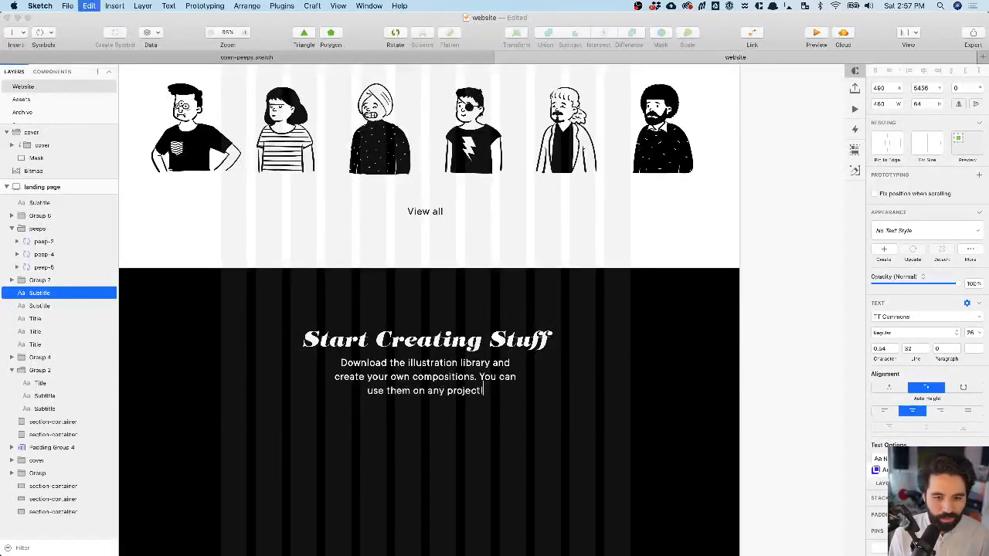
{"action": "key", "text": "Escape"}
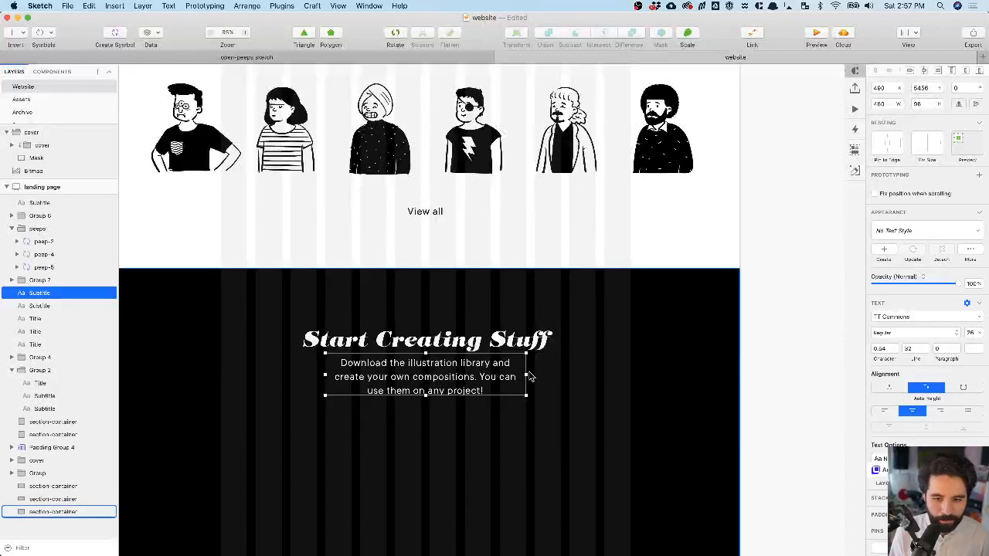
- Widen the subtitle's text box on both sides to 620 px so the copy wraps onto two lines
{"action": "left_click_drag", "start_coordinate": [527, 375], "coordinate": [559, 376]}
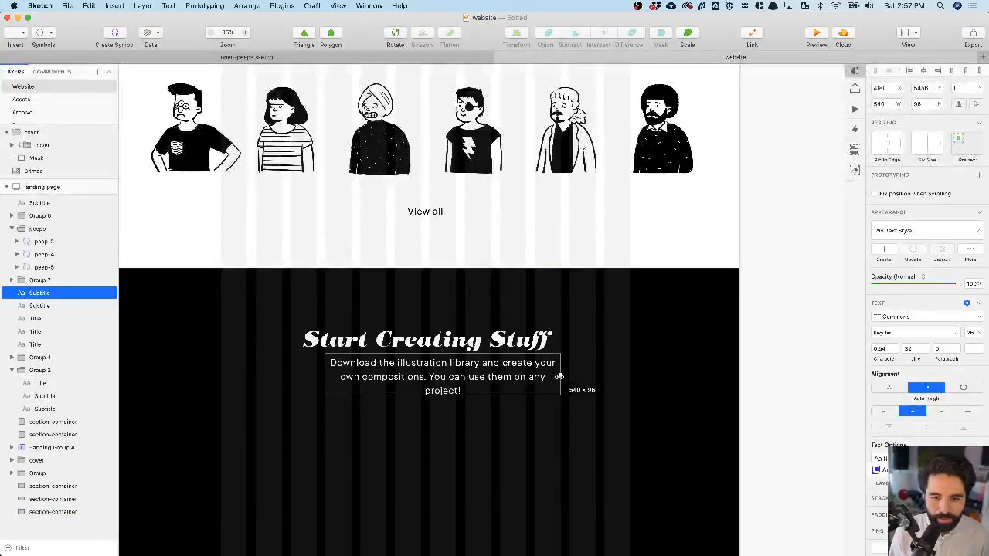
{"action": "left_click_drag", "start_coordinate": [324, 373], "coordinate": [289, 379]}
{"action": "scroll", "coordinate": [289, 379], "scroll_direction": "down", "scroll_amount": 4}
{"action": "scroll", "coordinate": [289, 379], "scroll_direction": "down", "scroll_amount": 3}
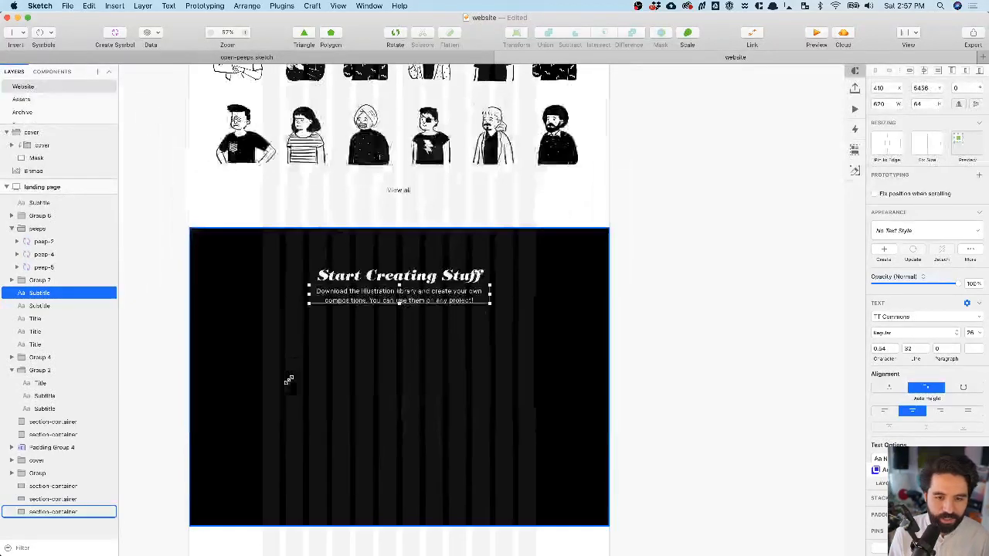
{"action": "scroll", "coordinate": [289, 379], "scroll_direction": "up", "scroll_amount": 4}
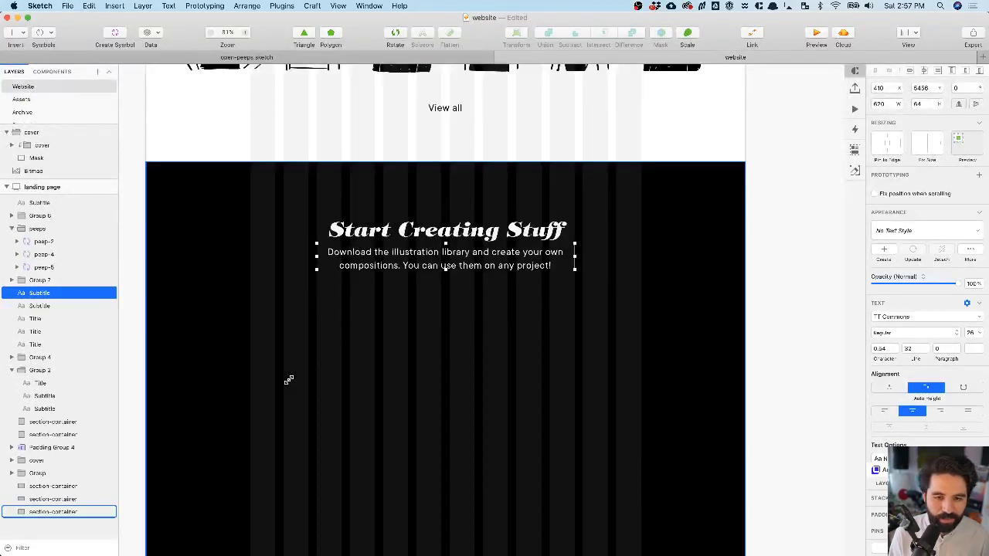
- Move the "Start Creating Stuff" title and its subtitle down together about 100 px within the black section
{"action": "left_click", "coordinate": [431, 237], "text": "shift"}
{"action": "left_click_drag", "start_coordinate": [431, 237], "coordinate": [431, 240]}
{"action": "key", "text": "shift+Down"}
{"action": "key", "text": "shift+Down"}
{"action": "key", "text": "shift+Down"}
{"action": "key", "text": "shift+Down"}
{"action": "key", "text": "shift+Down"}
{"action": "key", "text": "shift+Down"}
{"action": "key", "text": "shift+Down"}
{"action": "key", "text": "shift+Down"}
{"action": "key", "text": "shift+Down"}
{"action": "key", "text": "shift+Down"}
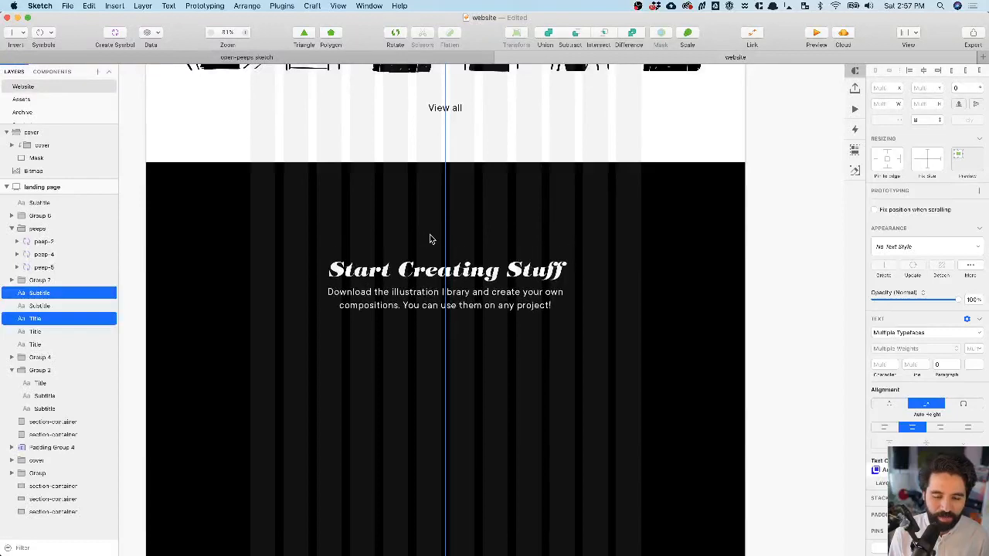
{"action": "scroll", "coordinate": [431, 239], "scroll_direction": "down", "scroll_amount": 3}
{"action": "scroll", "coordinate": [431, 239], "scroll_direction": "down", "scroll_amount": 2}
{"action": "left_click", "coordinate": [762, 236]}
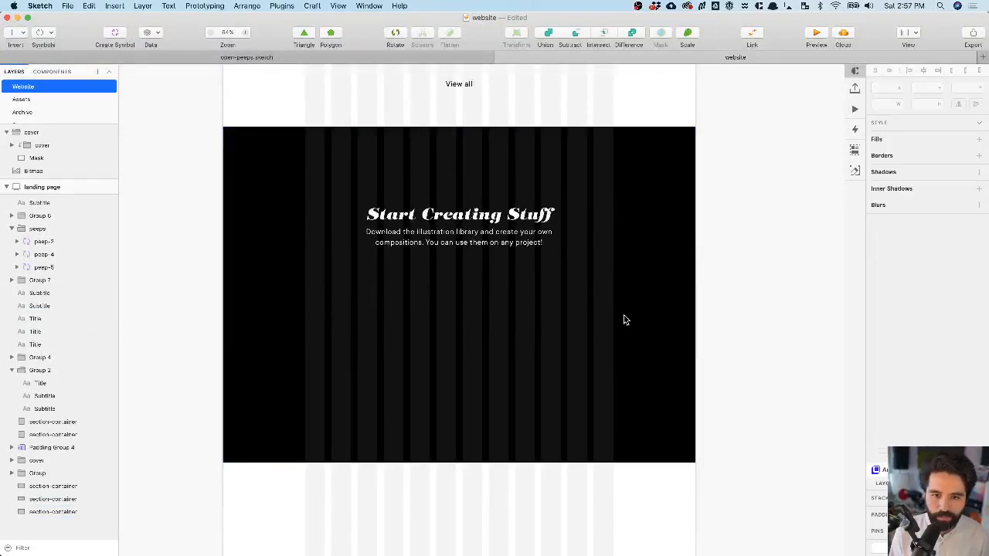
- Draw a button rectangle about 240 × 65 px below the "Start Creating Stuff" subtitle
{"action": "key", "text": "r"}
{"action": "left_click_drag", "start_coordinate": [490, 285], "coordinate": [489, 281]}
{"action": "scroll", "coordinate": [489, 281], "scroll_direction": "up", "scroll_amount": 3}
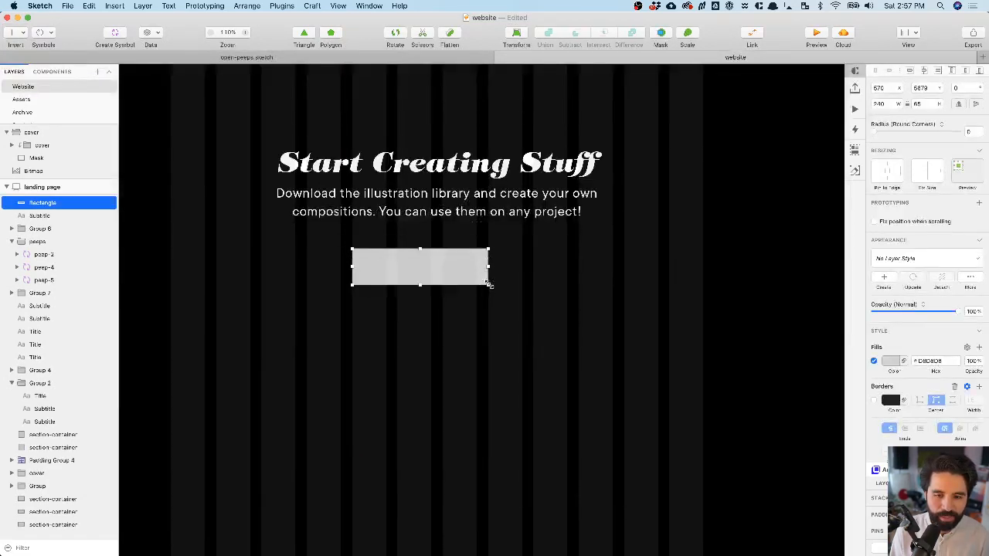
- Resize the button rectangle to 232 × 56 px and centre it horizontally on the page
{"action": "key", "text": "super+shift+Up"}
{"action": "key", "text": "super+shift+Down"}
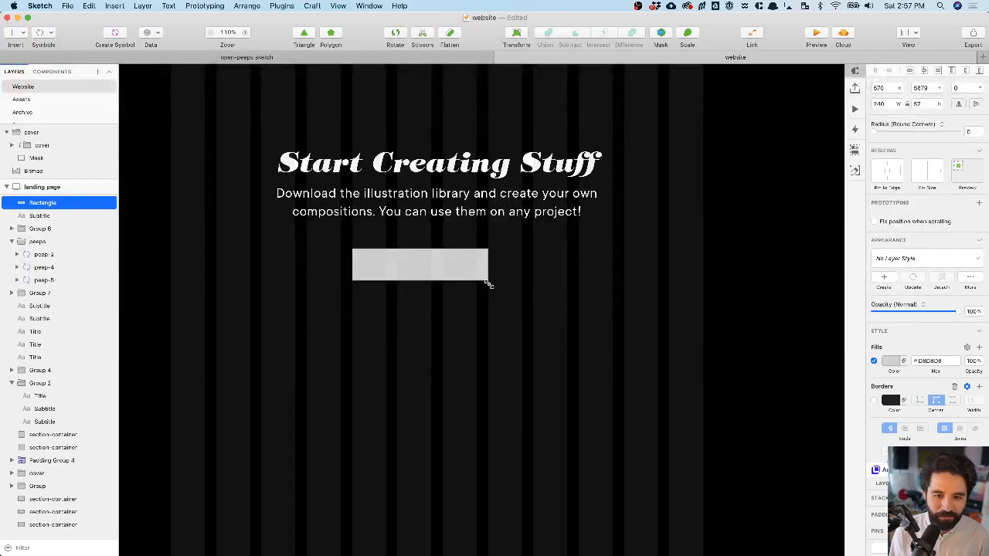
{"action": "scroll", "coordinate": [490, 284], "scroll_direction": "right", "scroll_amount": 3}
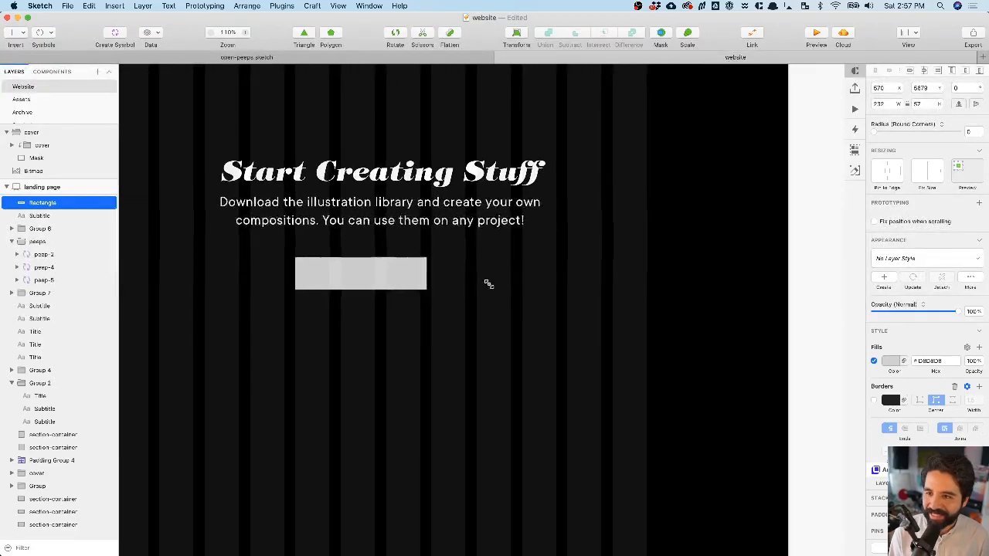
{"action": "key", "text": "Down"}
{"action": "left_click", "coordinate": [392, 283]}
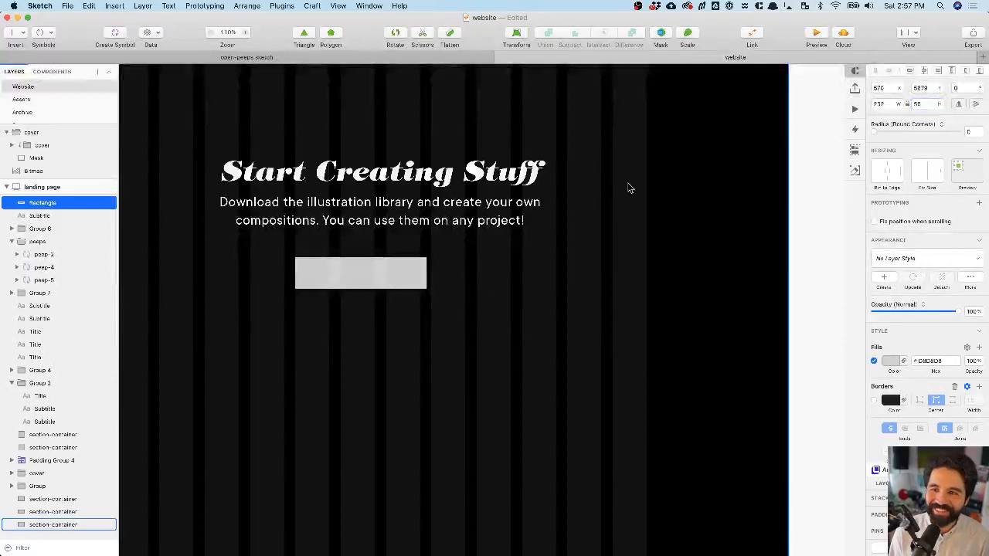
{"action": "left_click", "coordinate": [925, 71]}
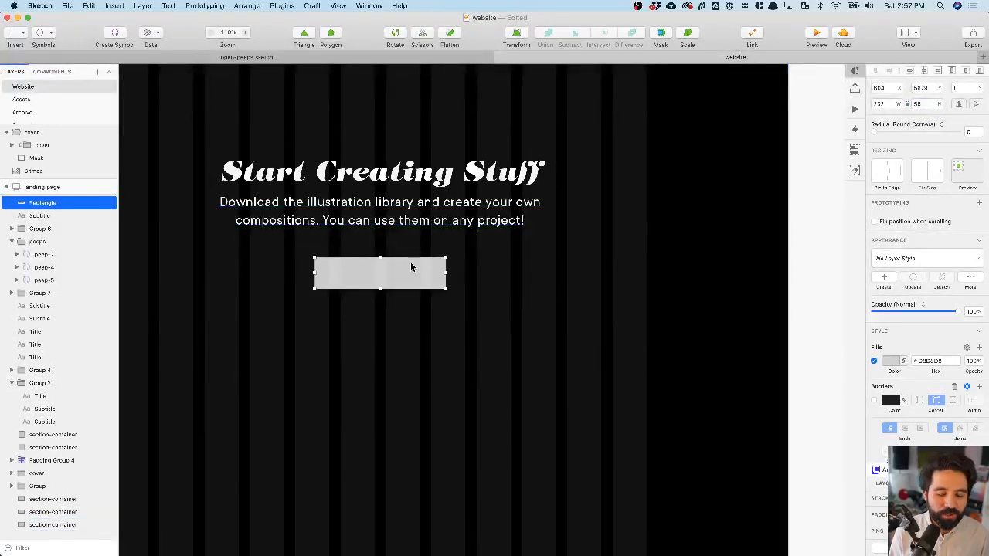
- Give the button rectangle a white 1.5 px border and a black fill
{"action": "scroll", "coordinate": [410, 265], "scroll_direction": "up", "scroll_amount": 2}
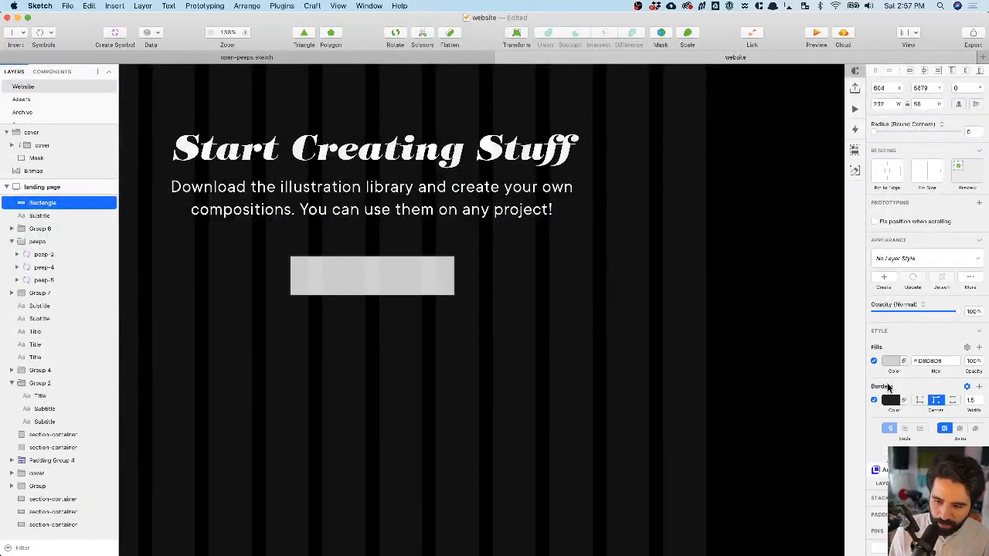
{"action": "left_click", "coordinate": [892, 400]}
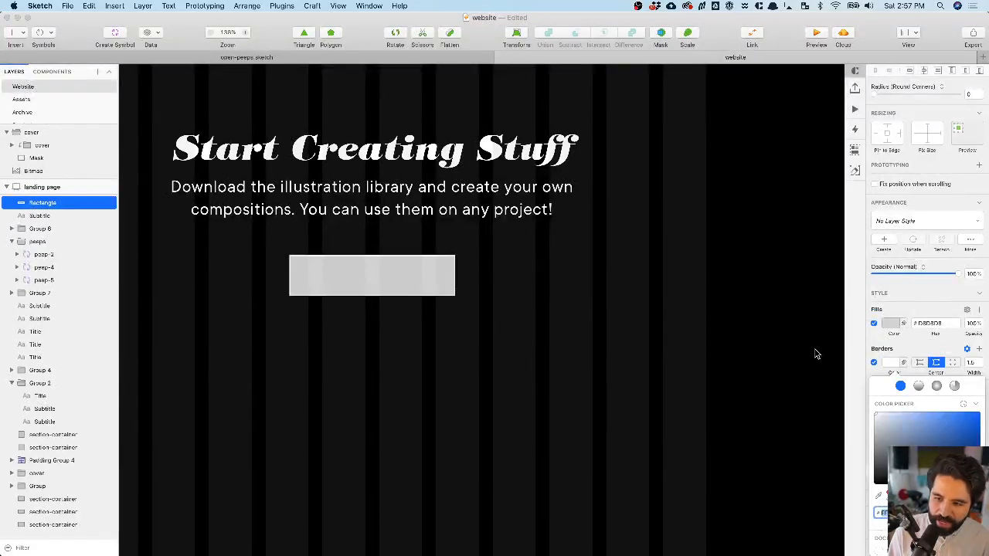
{"action": "left_click", "coordinate": [892, 325]}
{"action": "left_click_drag", "start_coordinate": [879, 429], "coordinate": [831, 555]}
{"action": "left_click", "coordinate": [481, 337]}
{"action": "scroll", "coordinate": [481, 337], "scroll_direction": "left", "scroll_amount": 4}
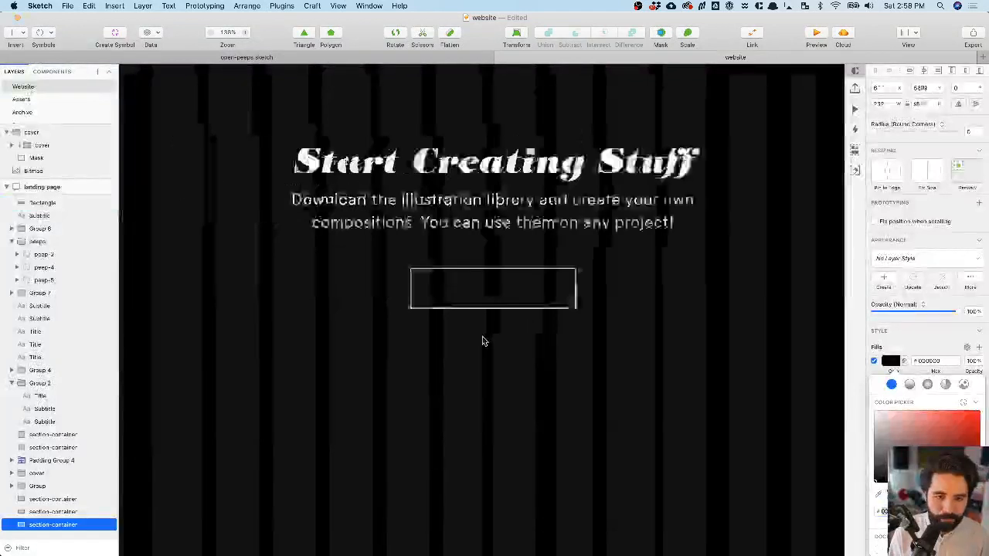
- Add a "Download Library" text label inside the outlined button rectangle
{"action": "left_click", "coordinate": [507, 273]}
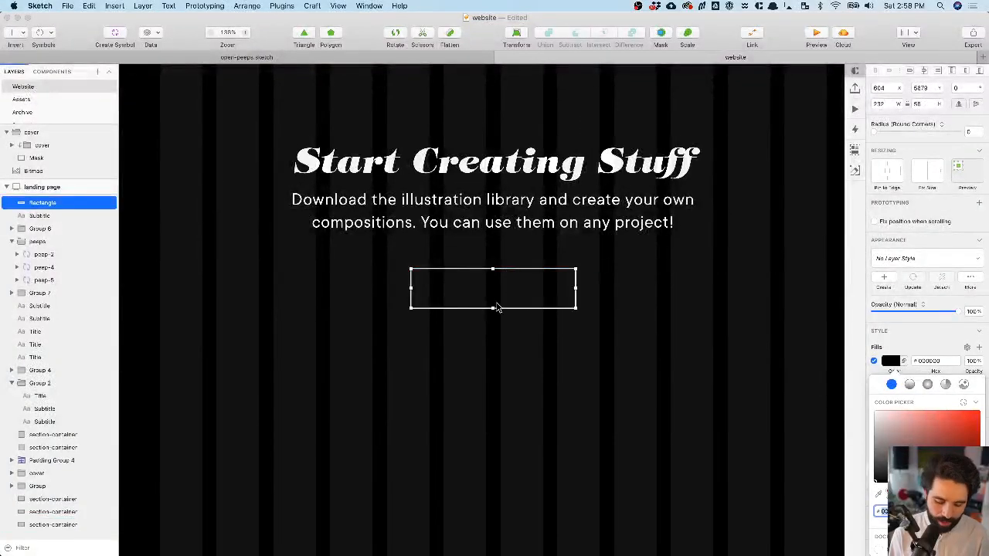
{"action": "left_click", "coordinate": [491, 290]}
{"action": "left_click", "coordinate": [479, 291]}
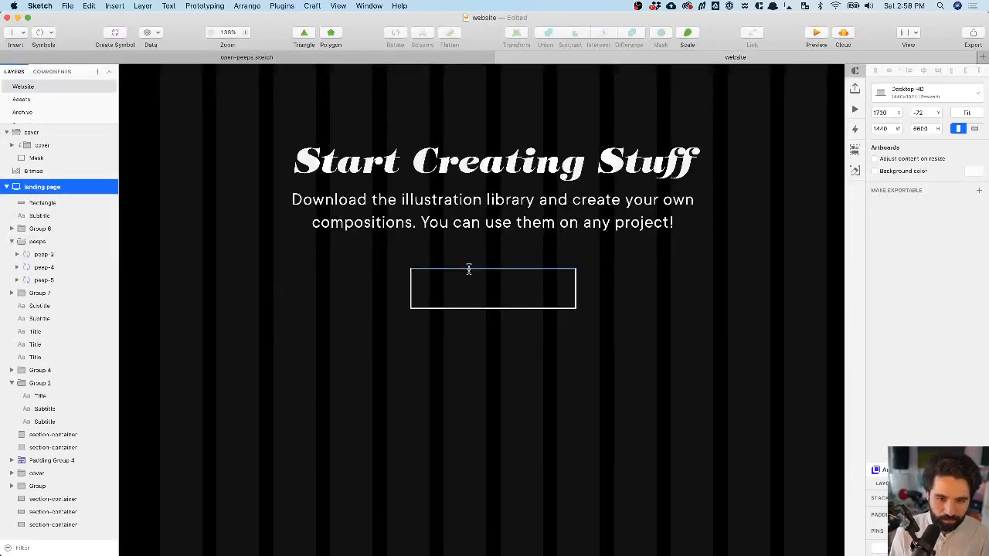
{"action": "left_click", "coordinate": [470, 287]}
{"action": "type", "text": "Downl"}
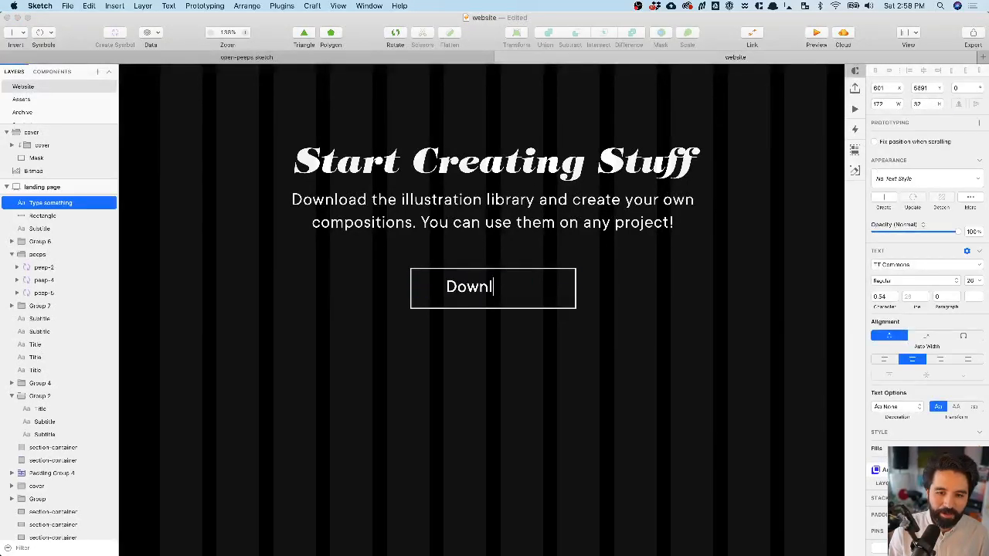
{"action": "type", "text": "oad Library"}
{"action": "key", "text": "Escape"}
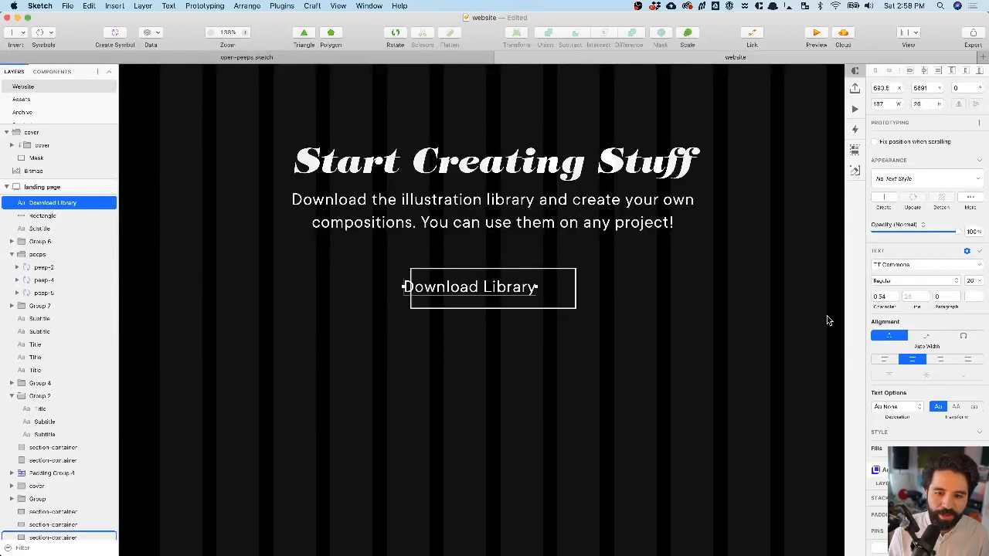
- Set the "Download Library" label's font size to 16
{"action": "type", "text": "1"}
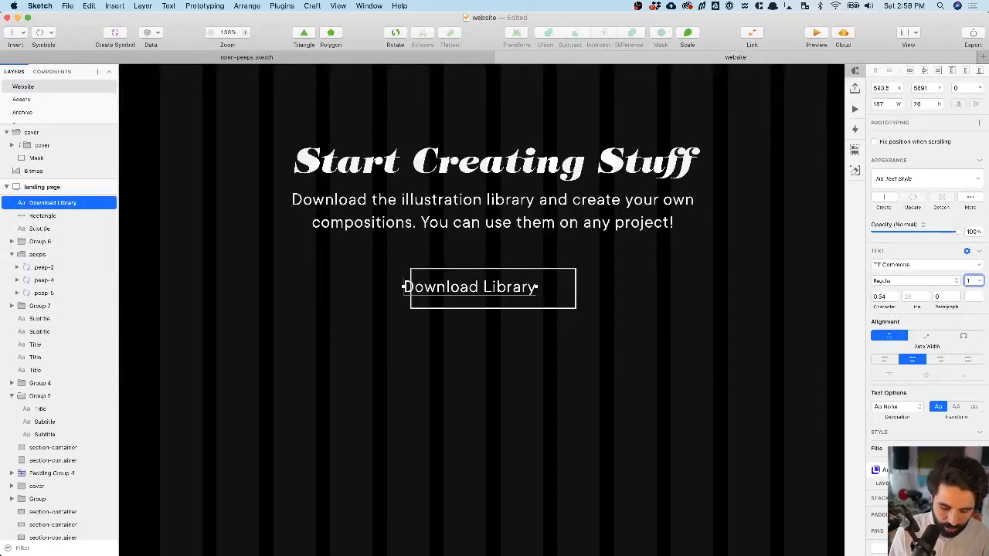
{"action": "type", "text": "6"}
{"action": "key", "text": "Return"}
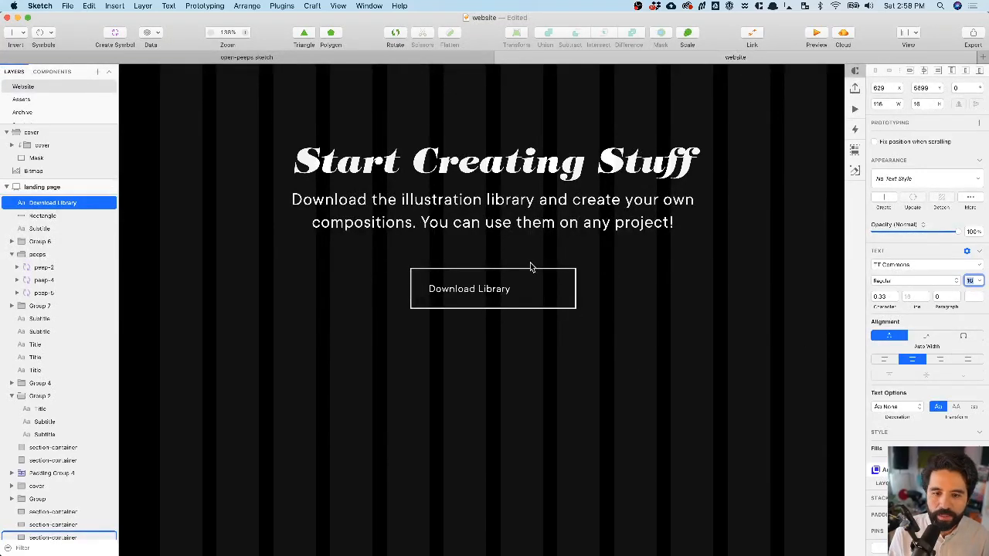
- Centre the "Download Library" label horizontally in the button rectangle and group the two together
{"action": "left_click", "coordinate": [526, 271], "text": "shift"}
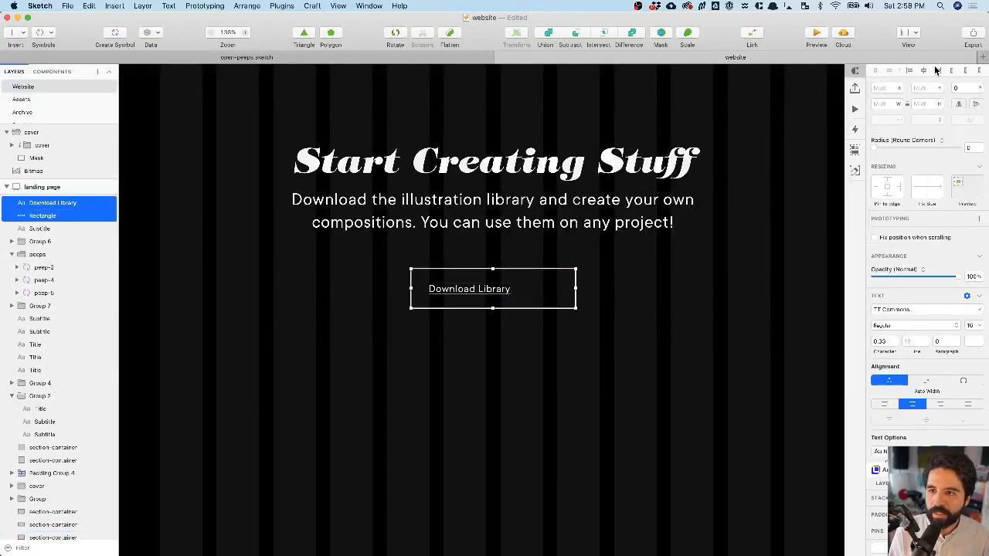
{"action": "scroll", "coordinate": [568, 324], "scroll_direction": "down", "scroll_amount": 5}
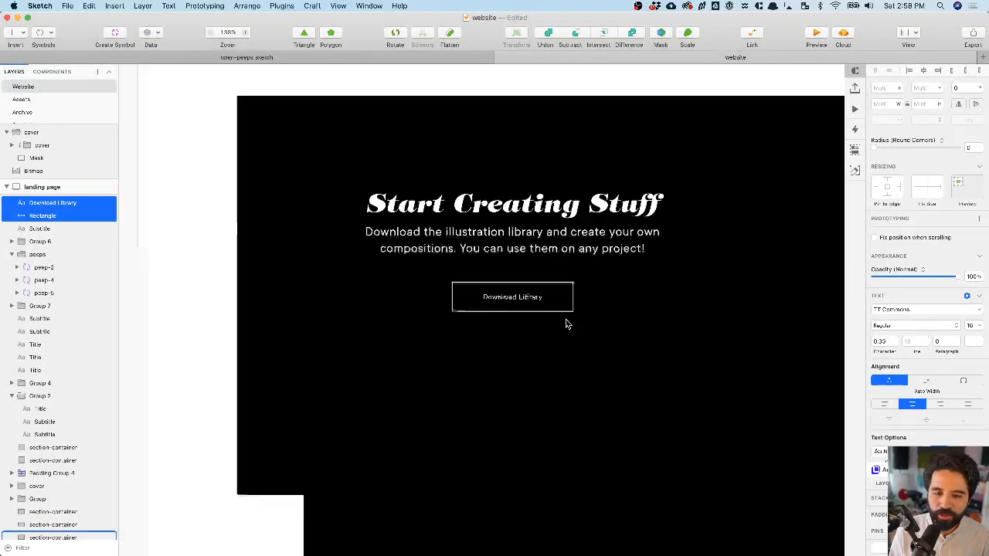
{"action": "key", "text": "super+g"}
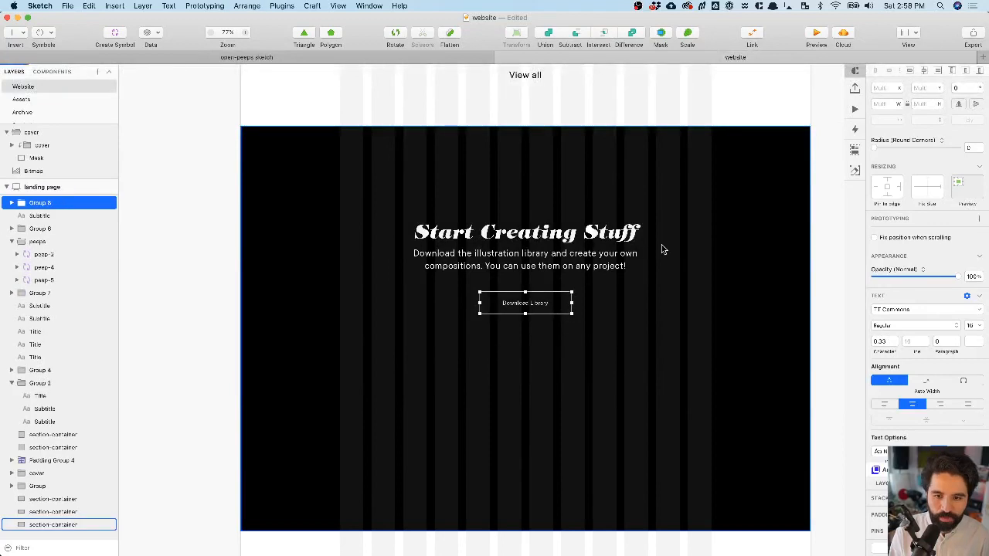
- Move the button group up about 15 px, closer to the subtitle
{"action": "key", "text": "Up"}
{"action": "key", "text": "Up"}
{"action": "key", "text": "Up"}
{"action": "key", "text": "Up"}
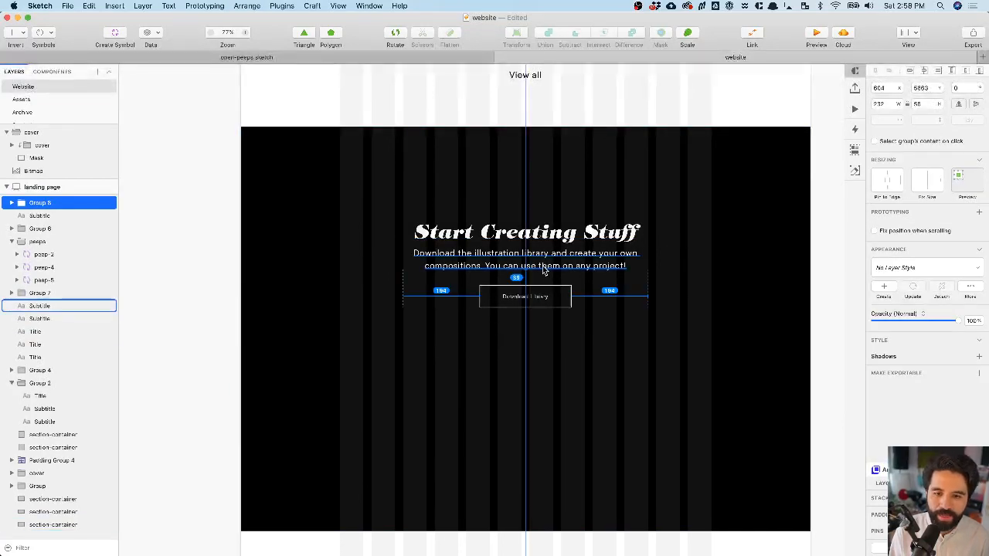
{"action": "scroll", "coordinate": [543, 271], "scroll_direction": "right", "scroll_amount": 4}
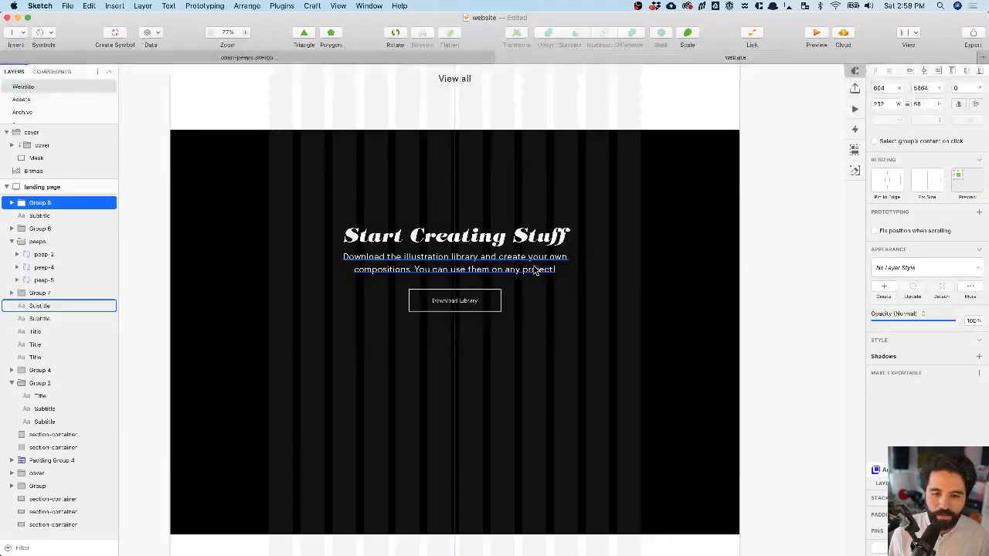
{"action": "left_click", "coordinate": [529, 246], "text": "shift"}
{"action": "left_click", "coordinate": [527, 239], "text": "shift"}
{"action": "scroll", "coordinate": [525, 237], "scroll_direction": "down", "scroll_amount": 5}
{"action": "scroll", "coordinate": [525, 238], "scroll_direction": "right", "scroll_amount": 2}
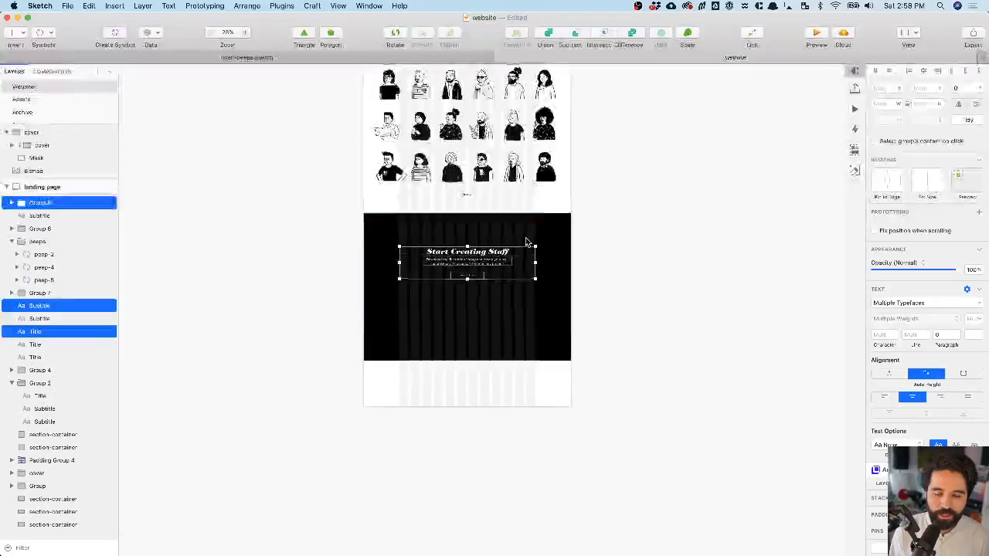
{"action": "left_click", "coordinate": [647, 196]}
- Copy the 18 peeps in the lower three rows of the gallery and paste them on the empty canvas beside the landing page
{"action": "left_click", "coordinate": [388, 166]}
{"action": "left_click", "coordinate": [421, 166], "text": "shift"}
{"action": "left_click", "coordinate": [452, 168], "text": "shift"}
{"action": "scroll", "coordinate": [584, 139], "scroll_direction": "up", "scroll_amount": 4}
{"action": "left_click_drag", "start_coordinate": [592, 161], "coordinate": [357, 266]}
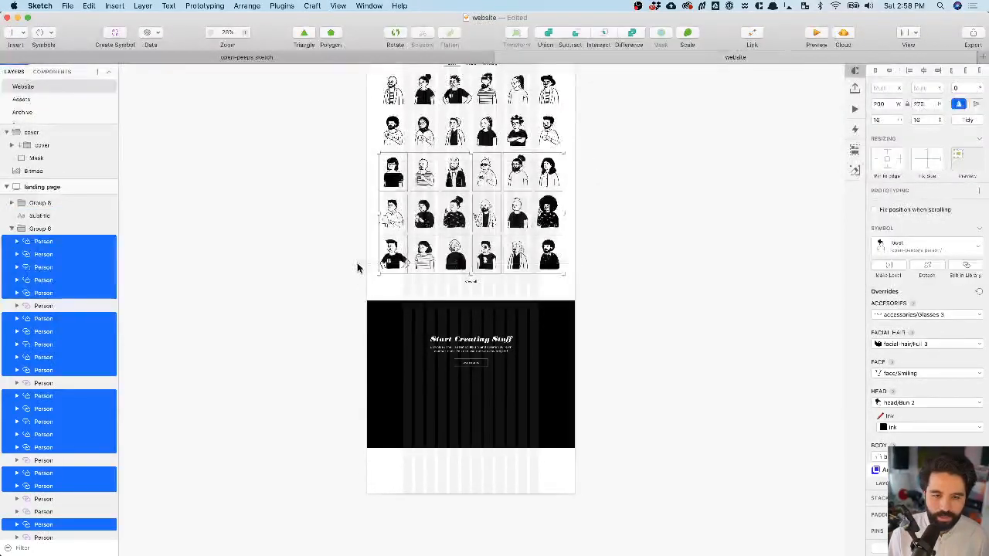
{"action": "scroll", "coordinate": [458, 264], "scroll_direction": "right", "scroll_amount": 10}
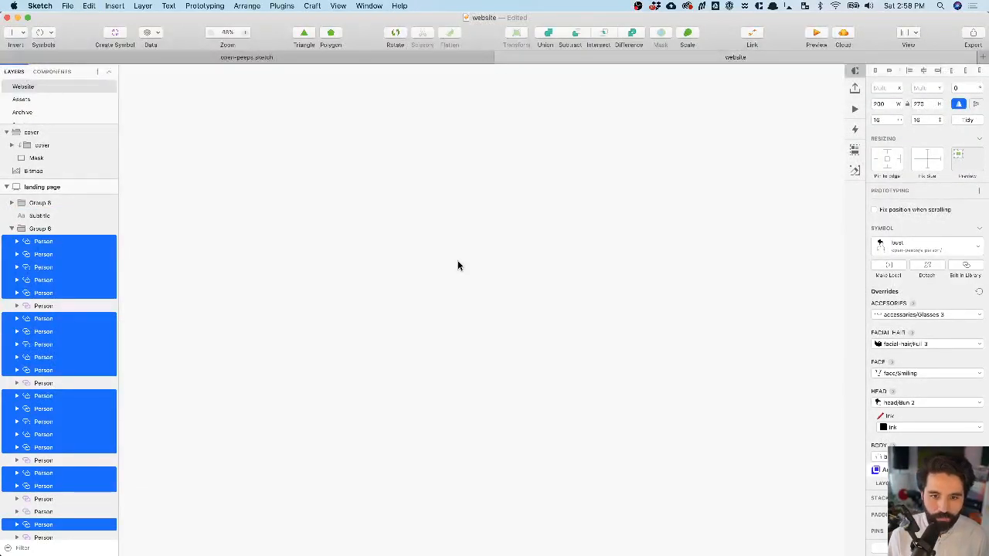
{"action": "left_click", "coordinate": [510, 328]}
{"action": "key", "text": "super+v"}
{"action": "scroll", "coordinate": [517, 217], "scroll_direction": "down", "scroll_amount": 5}
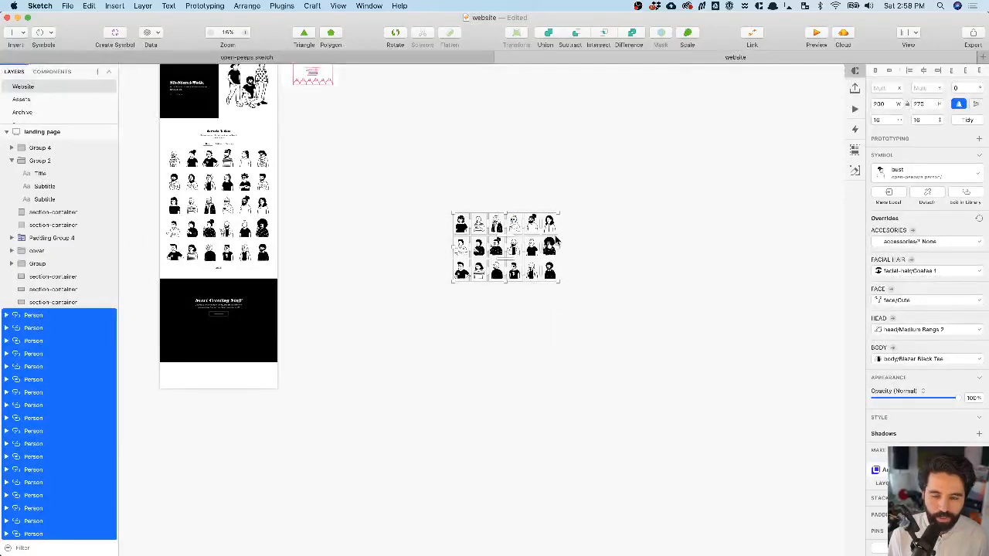
- Align the 18 pasted peeps vertically so they all sit in one row
{"action": "scroll", "coordinate": [558, 238], "scroll_direction": "up", "scroll_amount": 4}
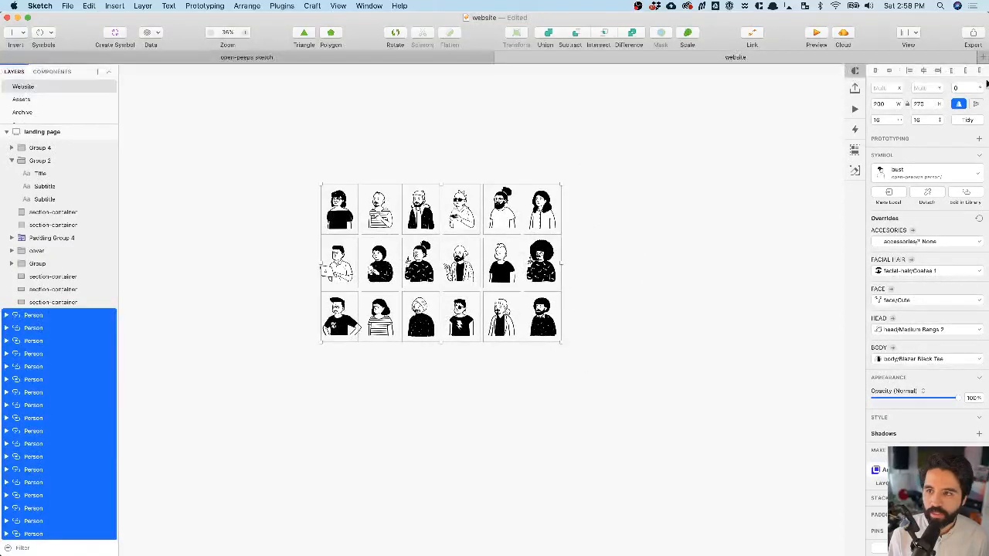
{"action": "left_click", "coordinate": [967, 71]}
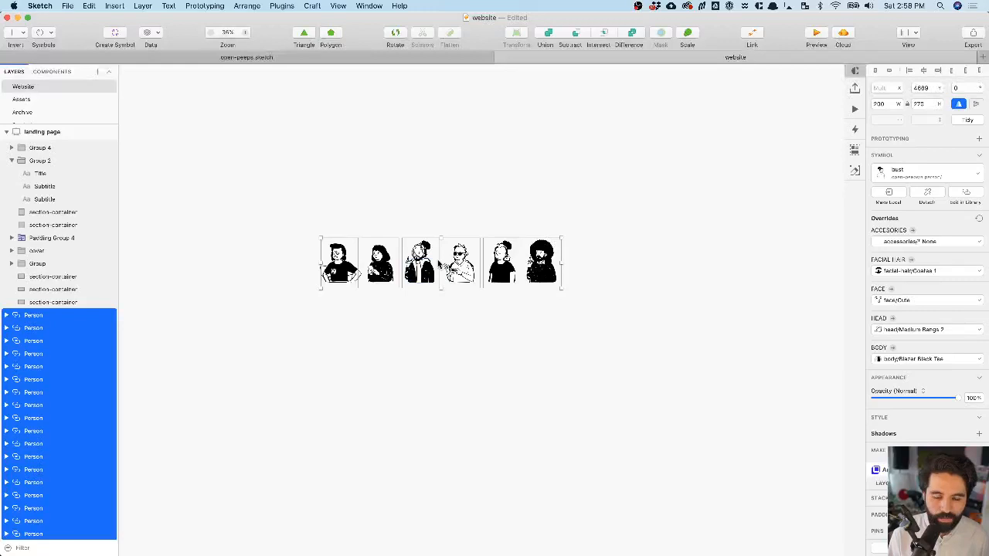
{"action": "scroll", "coordinate": [476, 194], "scroll_direction": "down", "scroll_amount": 3}
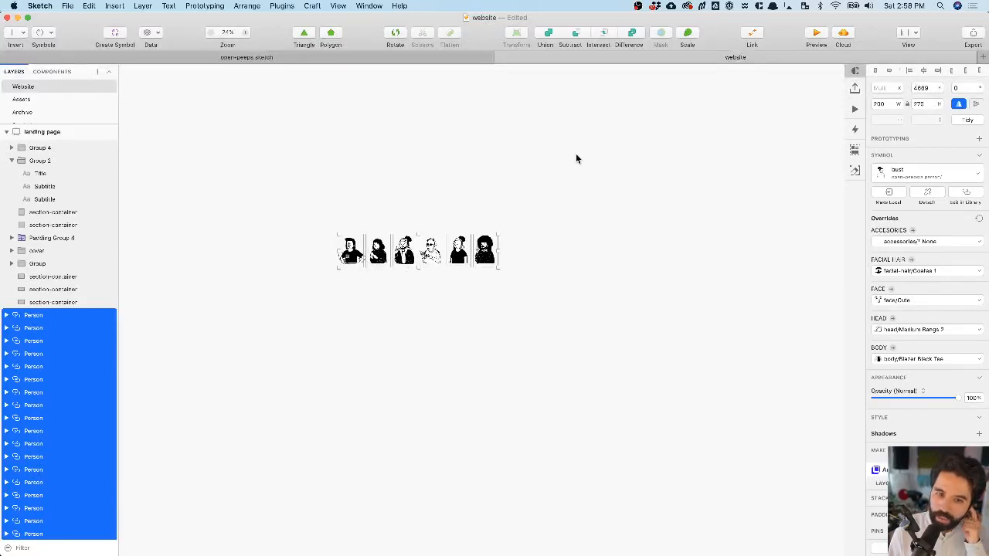
- Move the bearded peep from the row's end far to the right and distribute all 18 peeps horizontally, accepting uneven distribution
{"action": "left_click", "coordinate": [516, 230]}
{"action": "left_click_drag", "start_coordinate": [487, 248], "coordinate": [783, 251]}
{"action": "left_click_drag", "start_coordinate": [809, 208], "coordinate": [321, 306]}
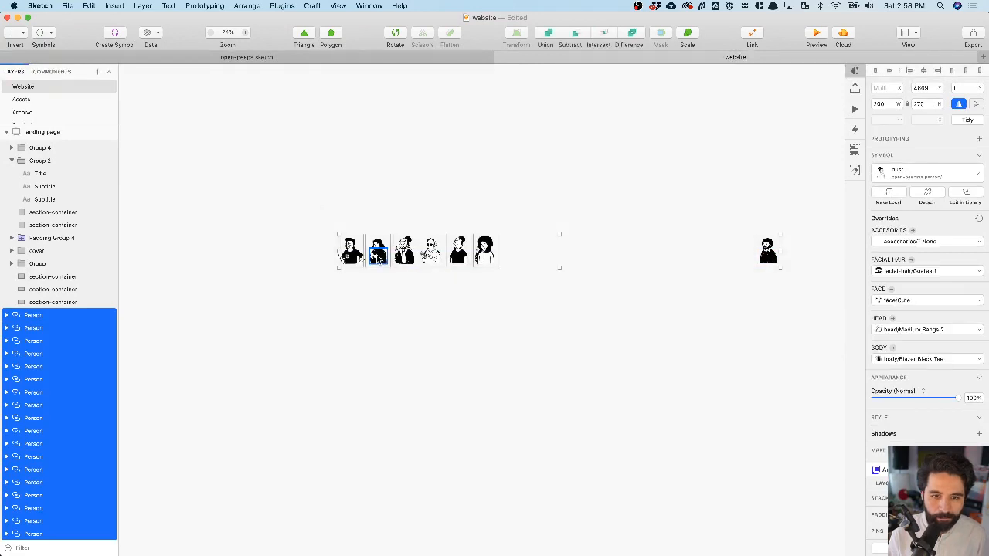
{"action": "right_click", "coordinate": [378, 256]}
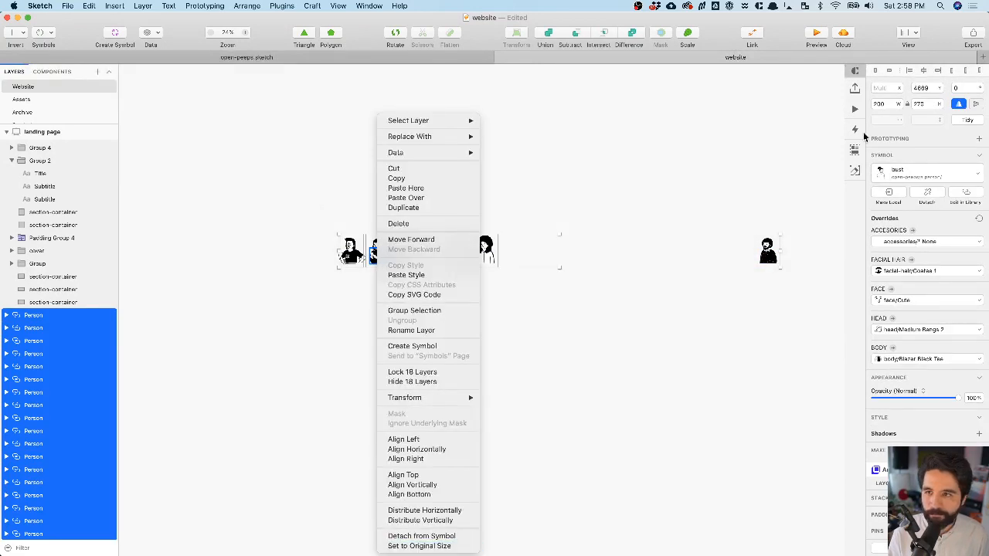
{"action": "left_click", "coordinate": [877, 77]}
{"action": "left_click", "coordinate": [876, 70]}
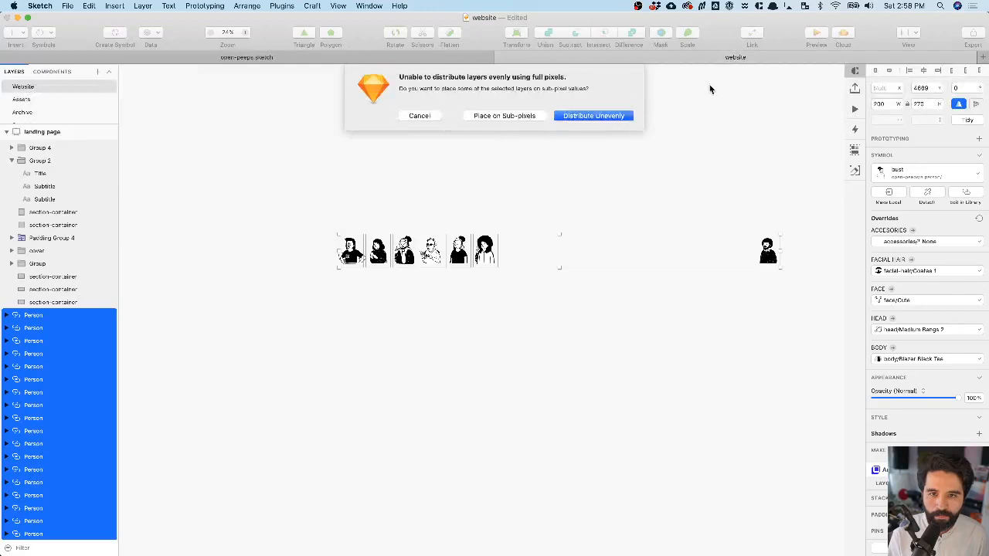
{"action": "left_click", "coordinate": [589, 120]}
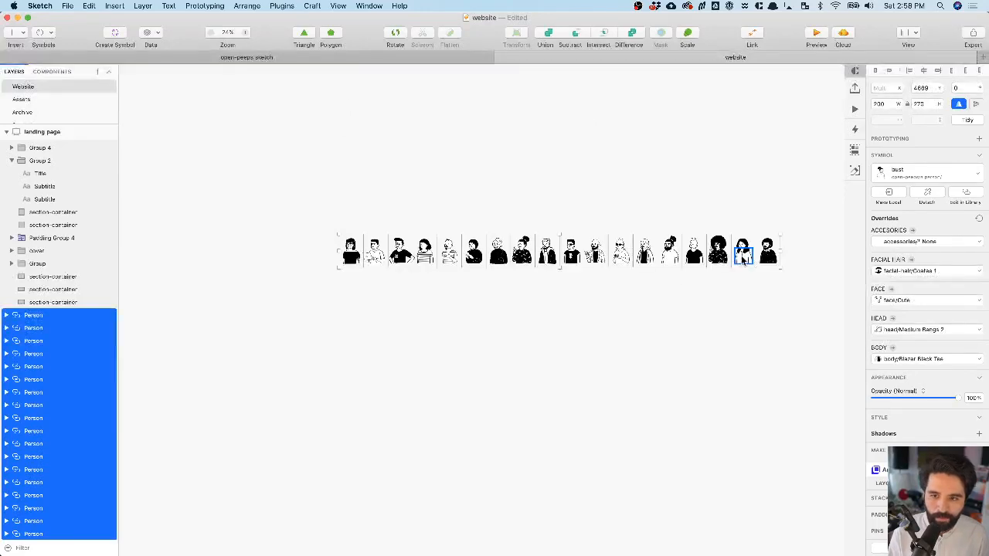
{"action": "scroll", "coordinate": [742, 259], "scroll_direction": "up", "scroll_amount": 5}
{"action": "left_click", "coordinate": [701, 186]}
{"action": "left_click", "coordinate": [697, 254]}
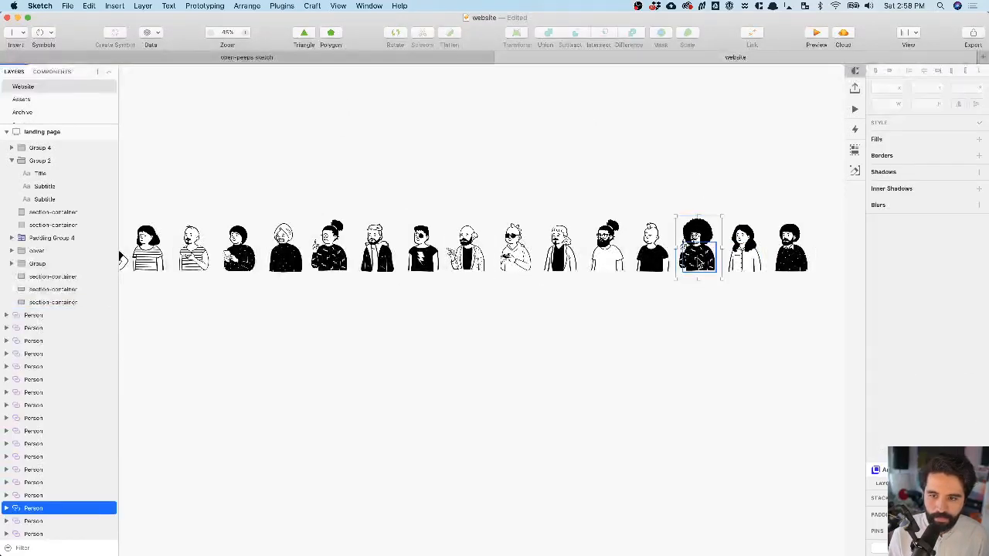
{"action": "scroll", "coordinate": [697, 256], "scroll_direction": "down", "scroll_amount": 4}
{"action": "left_click_drag", "start_coordinate": [784, 207], "coordinate": [243, 289]}
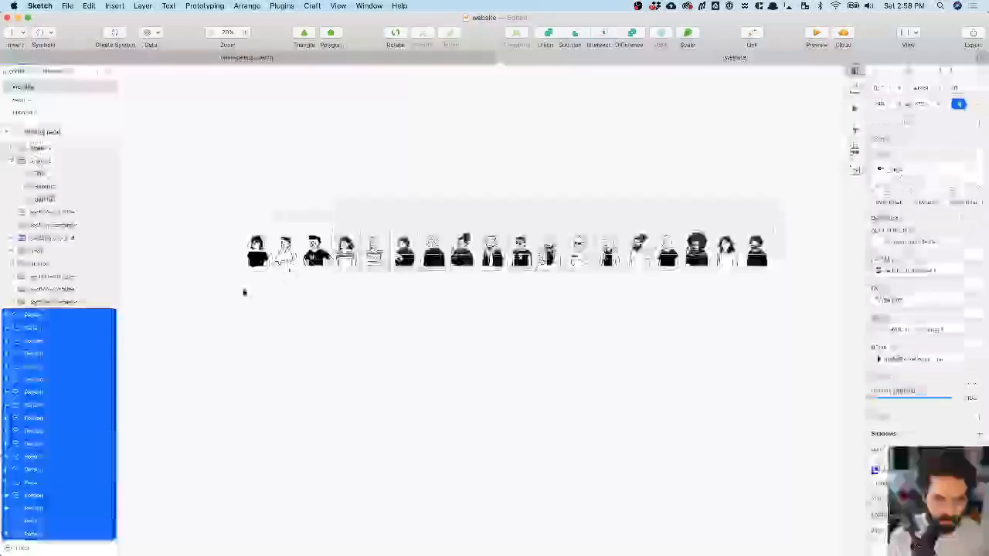
{"action": "scroll", "coordinate": [242, 289], "scroll_direction": "up", "scroll_amount": 6}
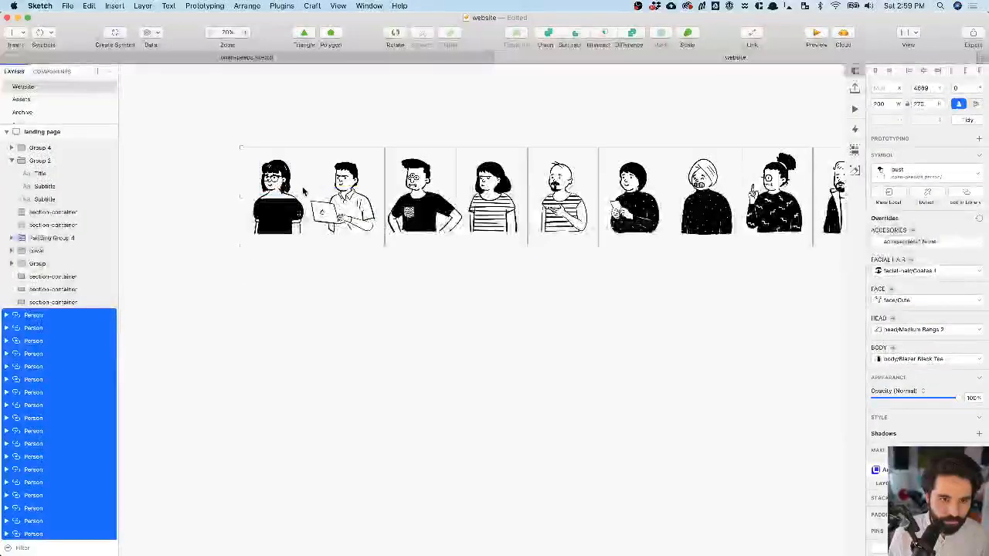
- Move the rightmost peep further out and redistribute the 18 peeps horizontally across the wider row, accepting uneven distribution
{"action": "scroll", "coordinate": [303, 192], "scroll_direction": "down", "scroll_amount": 5}
{"action": "scroll", "coordinate": [610, 141], "scroll_direction": "right", "scroll_amount": 5}
{"action": "left_click", "coordinate": [616, 158]}
{"action": "left_click_drag", "start_coordinate": [632, 215], "coordinate": [688, 215]}
{"action": "left_click", "coordinate": [733, 172]}
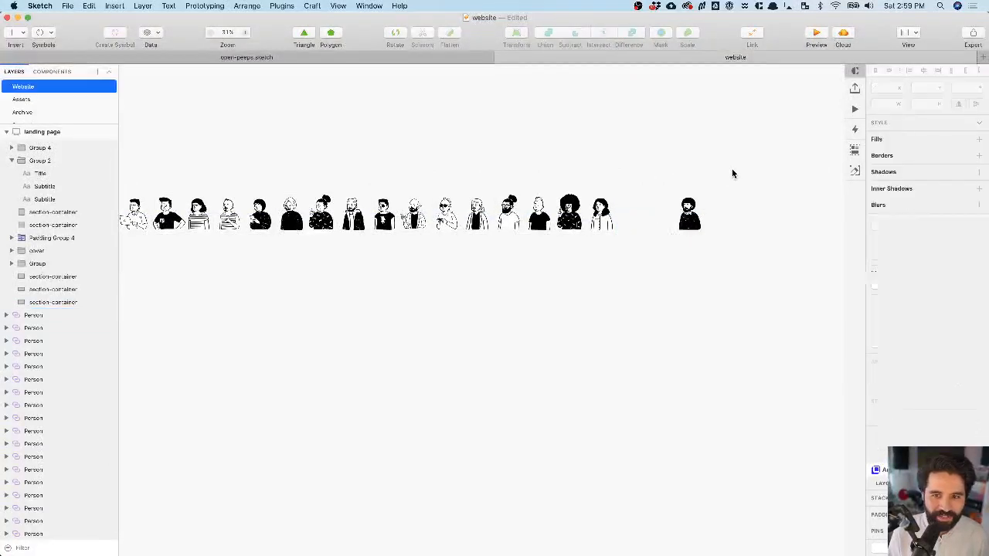
{"action": "scroll", "coordinate": [733, 173], "scroll_direction": "down", "scroll_amount": 3}
{"action": "left_click_drag", "start_coordinate": [731, 169], "coordinate": [265, 298]}
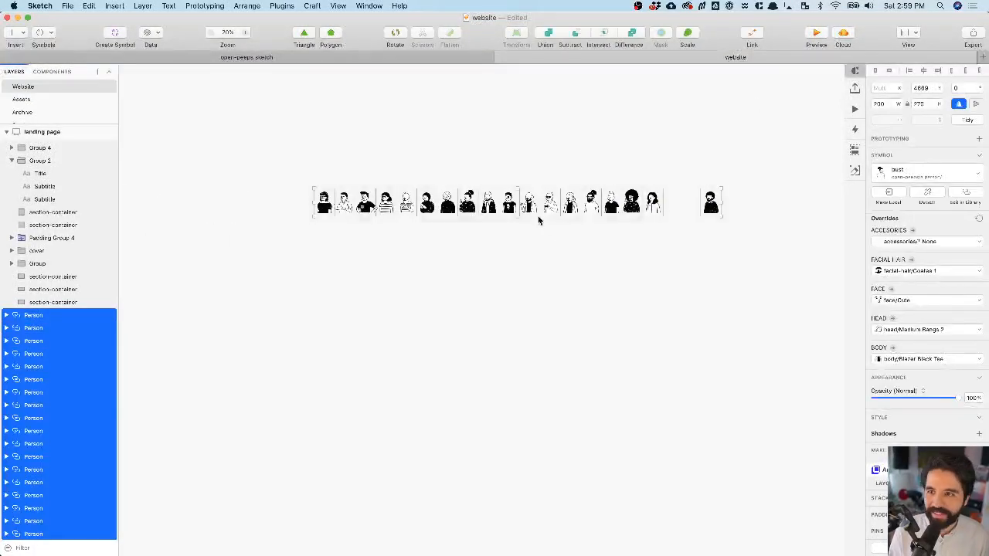
{"action": "left_click", "coordinate": [874, 71]}
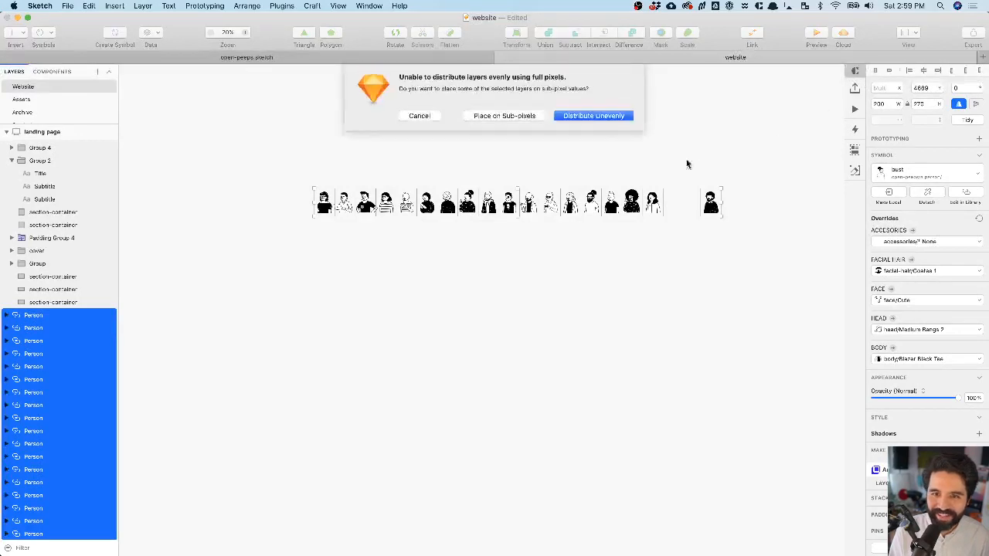
{"action": "left_click", "coordinate": [592, 115]}
- Tidy the row of peeps and reduce their horizontal spacing to -80 so they overlap
{"action": "scroll", "coordinate": [699, 190], "scroll_direction": "up", "scroll_amount": 3}
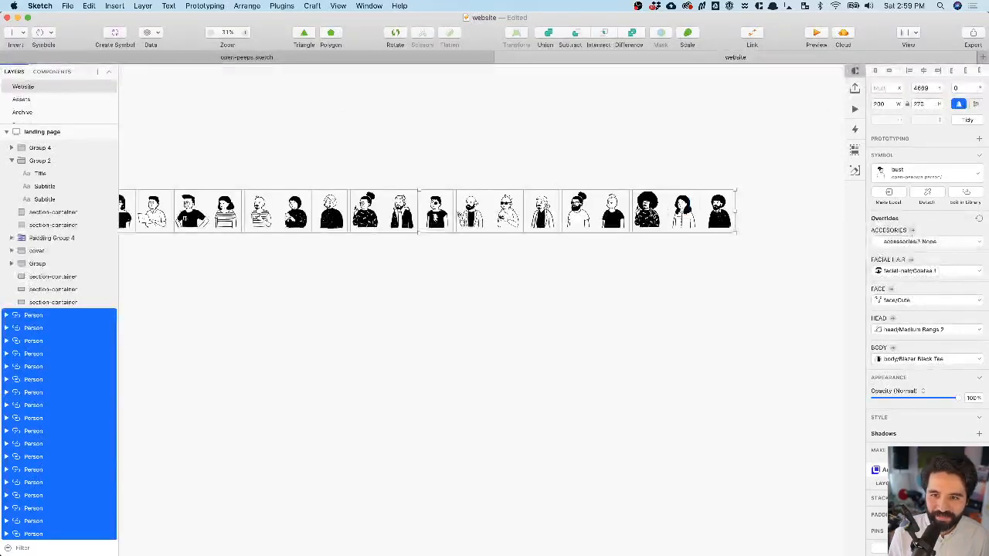
{"action": "left_click", "coordinate": [975, 120]}
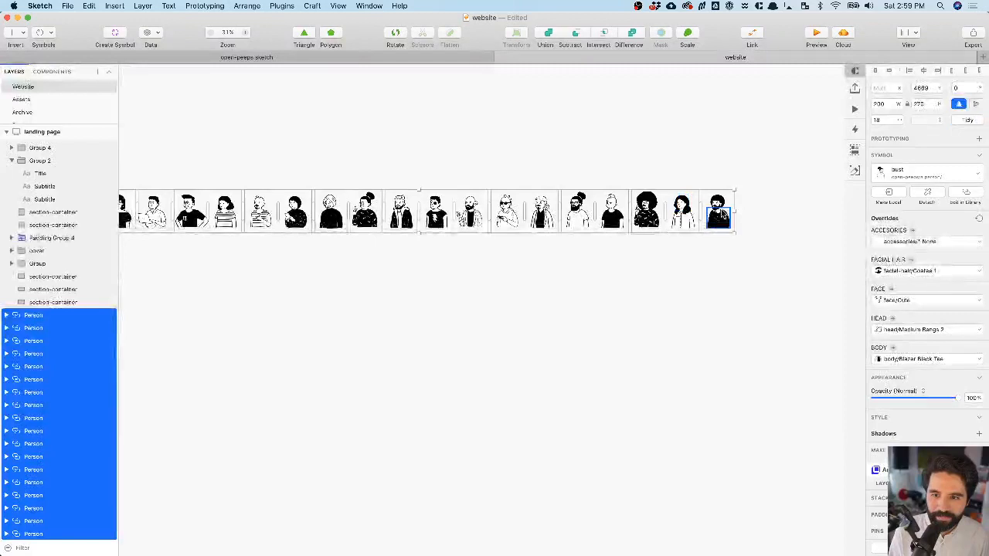
{"action": "left_click_drag", "start_coordinate": [699, 210], "coordinate": [437, 215]}
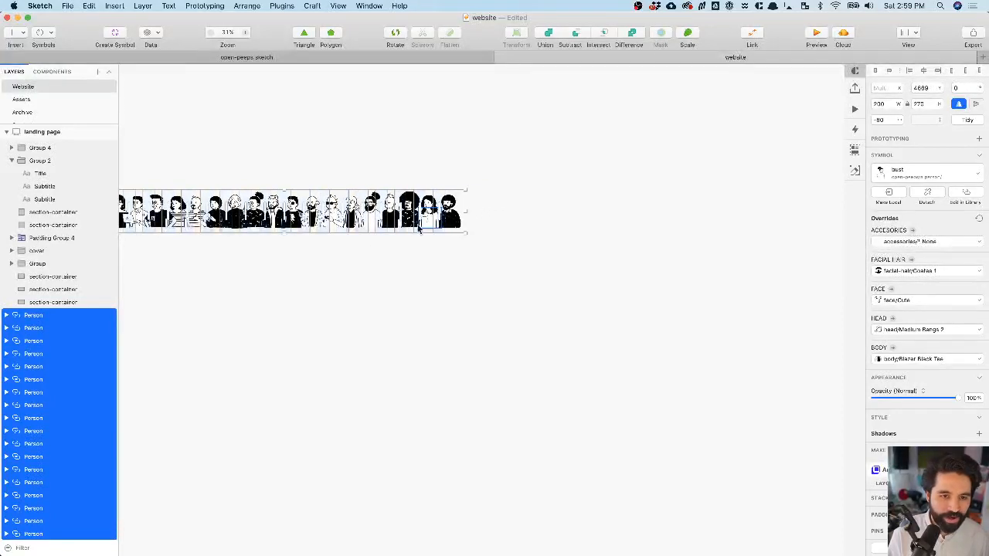
- Change the body override of the striped-shirt peep with the goatee to Killer
{"action": "scroll", "coordinate": [308, 245], "scroll_direction": "left", "scroll_amount": 5}
{"action": "scroll", "coordinate": [390, 219], "scroll_direction": "up", "scroll_amount": 3}
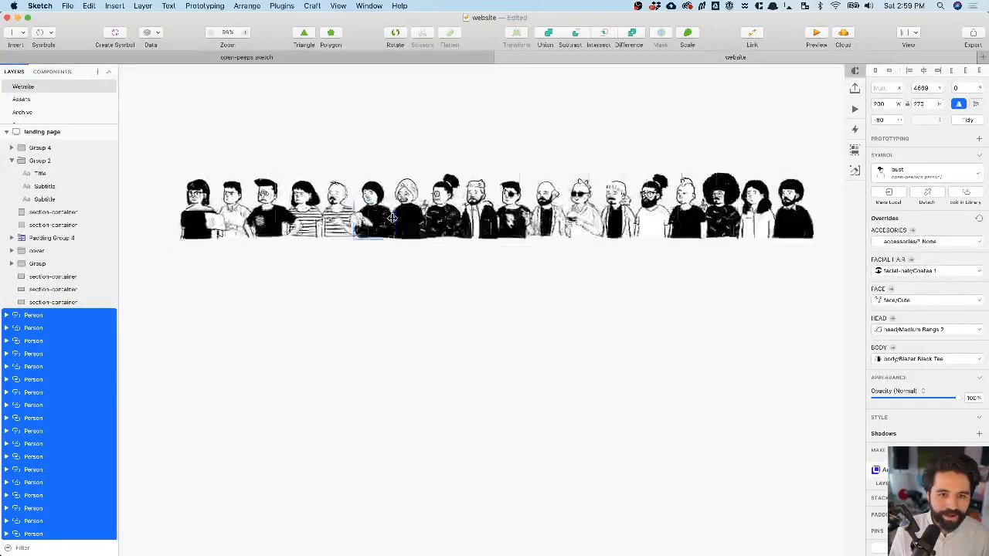
{"action": "left_click", "coordinate": [338, 203]}
{"action": "scroll", "coordinate": [339, 205], "scroll_direction": "up", "scroll_amount": 6}
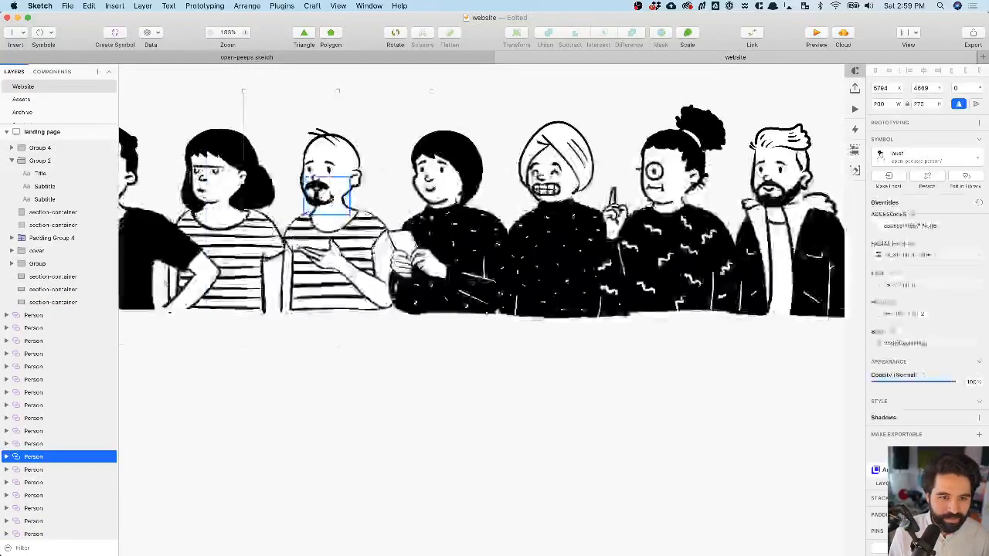
{"action": "scroll", "coordinate": [300, 221], "scroll_direction": "left", "scroll_amount": 4}
{"action": "scroll", "coordinate": [299, 222], "scroll_direction": "up", "scroll_amount": 1}
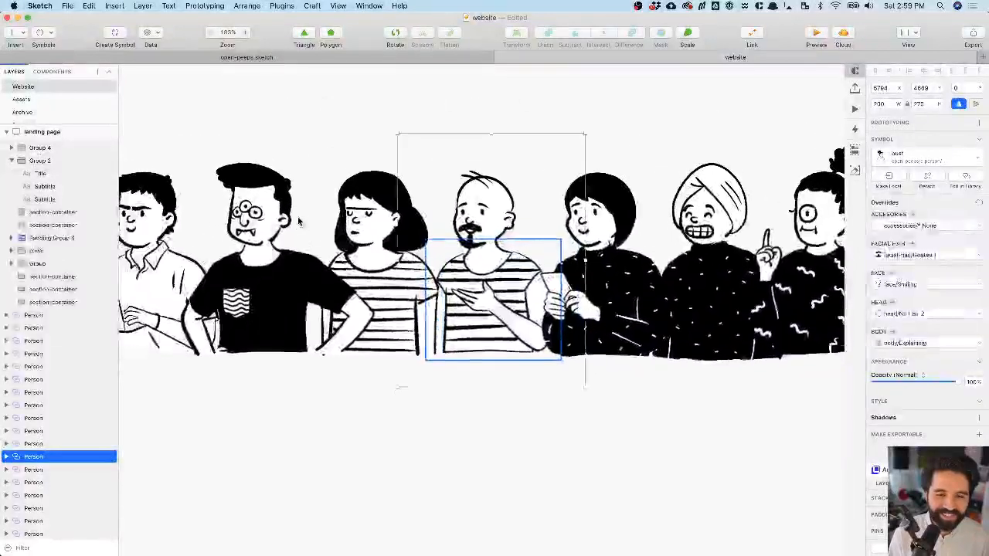
{"action": "left_click", "coordinate": [913, 343]}
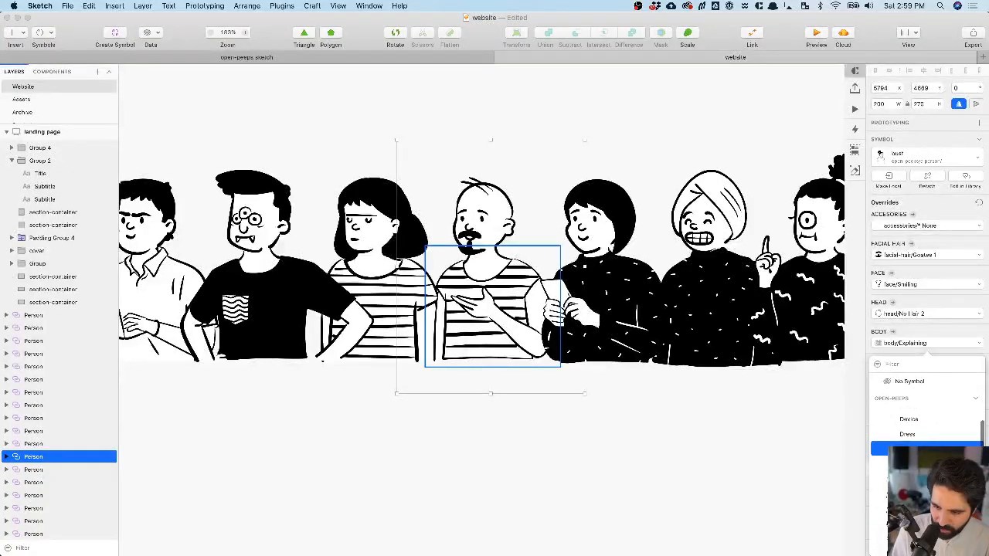
{"action": "left_click", "coordinate": [913, 510]}
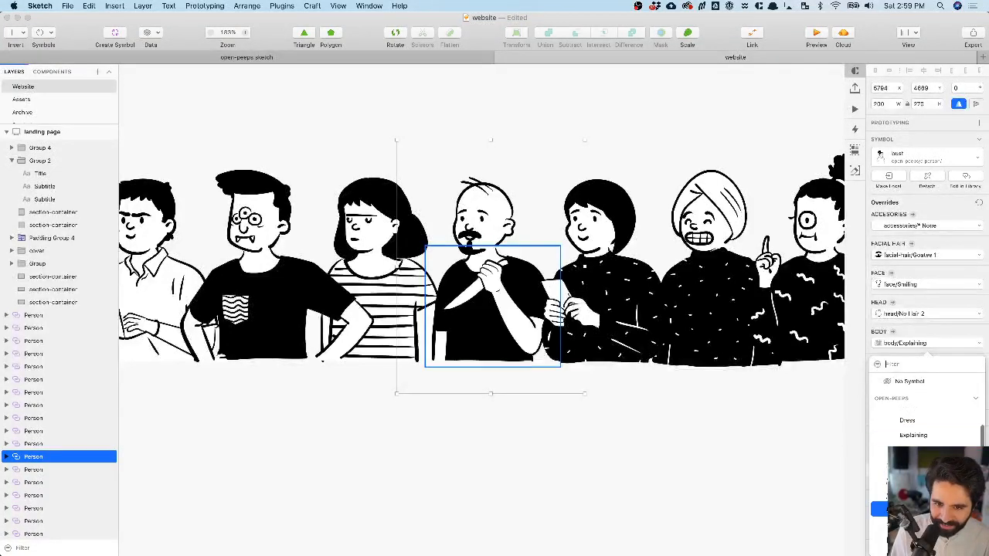
{"action": "left_click", "coordinate": [696, 457]}
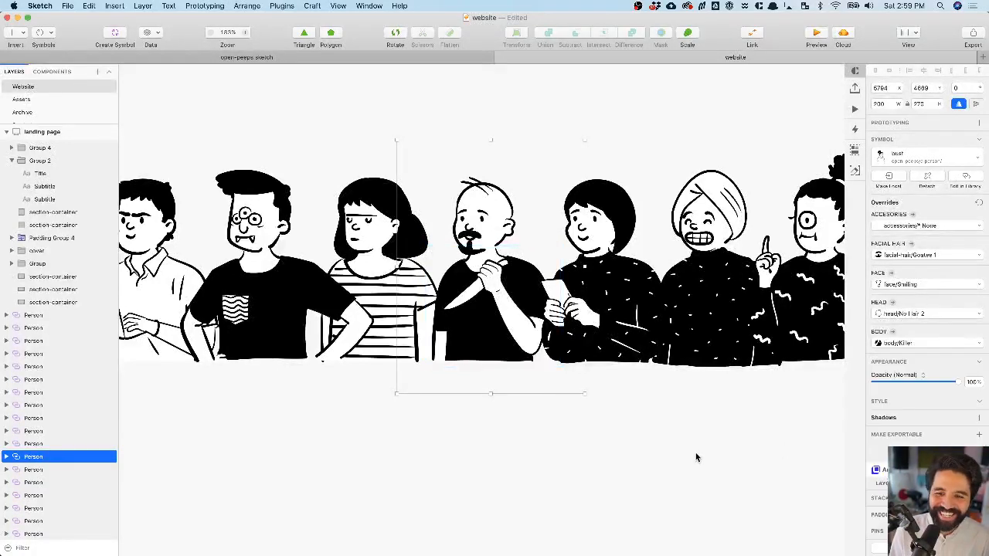
- Change the body override of the peep wearing the turban to Turtleneck
{"action": "left_click", "coordinate": [696, 457]}
{"action": "scroll", "coordinate": [692, 446], "scroll_direction": "down", "scroll_amount": 5}
{"action": "left_click", "coordinate": [699, 386]}
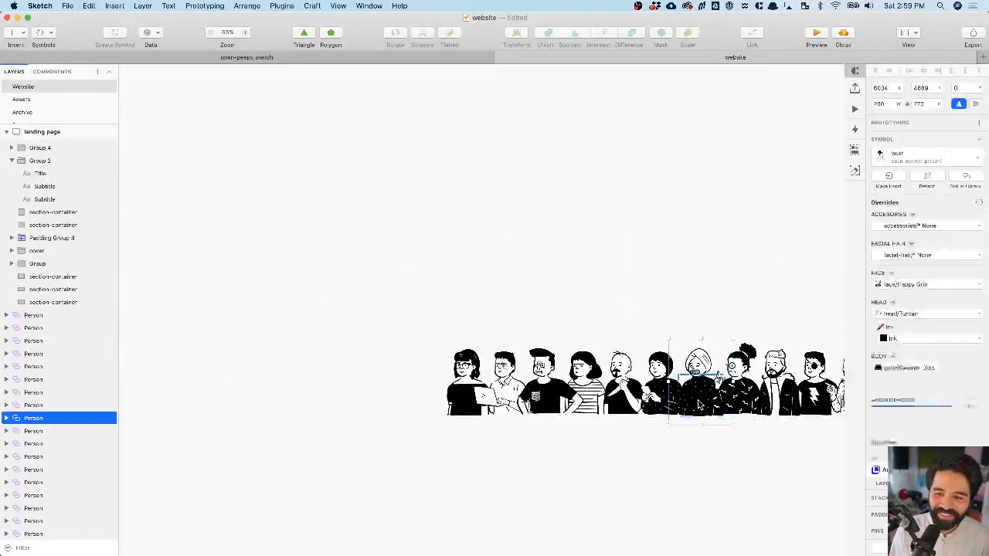
{"action": "scroll", "coordinate": [726, 402], "scroll_direction": "up", "scroll_amount": 5}
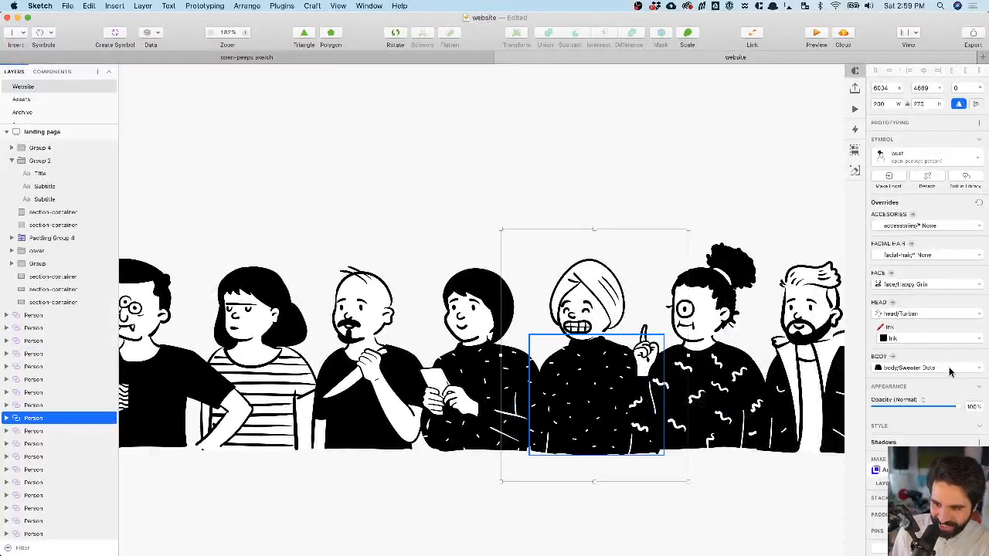
{"action": "left_click", "coordinate": [950, 370]}
{"action": "scroll", "coordinate": [927, 464], "scroll_direction": "up", "scroll_amount": 3}
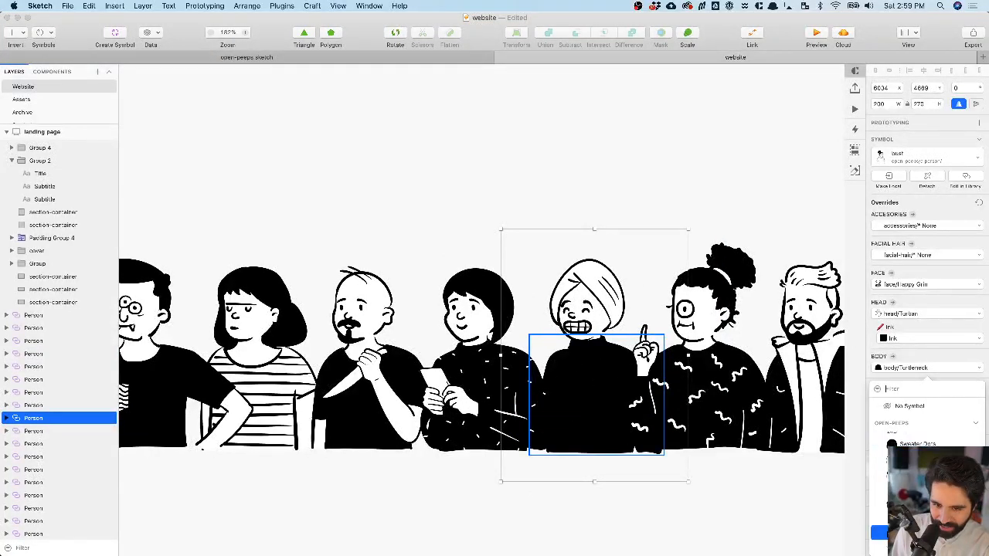
{"action": "left_click", "coordinate": [747, 494]}
- Select all 18 peeps in the overlapping row and group them
{"action": "scroll", "coordinate": [752, 494], "scroll_direction": "down", "scroll_amount": 6}
{"action": "scroll", "coordinate": [752, 493], "scroll_direction": "right", "scroll_amount": 4}
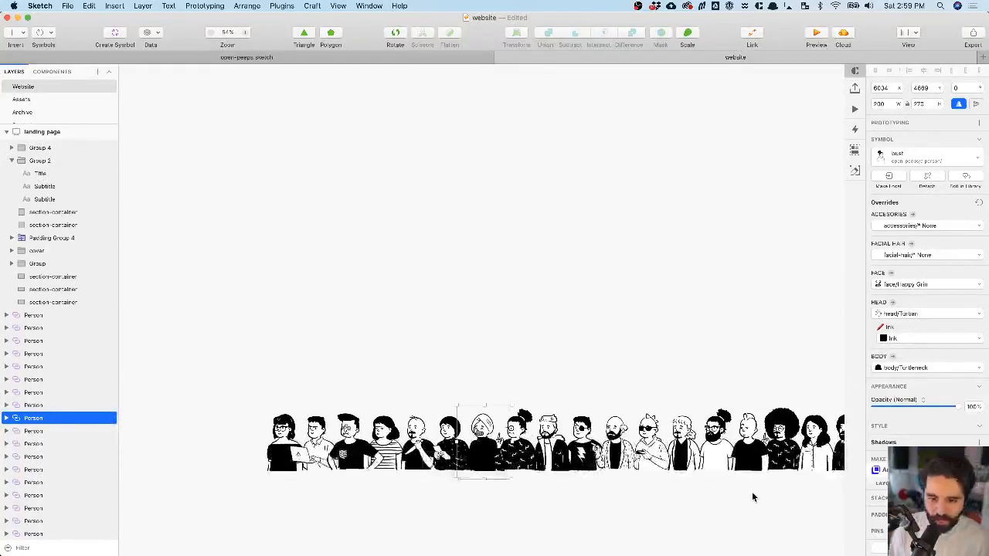
{"action": "left_click", "coordinate": [707, 532]}
{"action": "scroll", "coordinate": [706, 532], "scroll_direction": "down", "scroll_amount": 3}
{"action": "scroll", "coordinate": [704, 529], "scroll_direction": "down", "scroll_amount": 3}
{"action": "left_click", "coordinate": [641, 379]}
{"action": "left_click", "coordinate": [584, 451]}
{"action": "left_click_drag", "start_coordinate": [356, 316], "coordinate": [753, 437]}
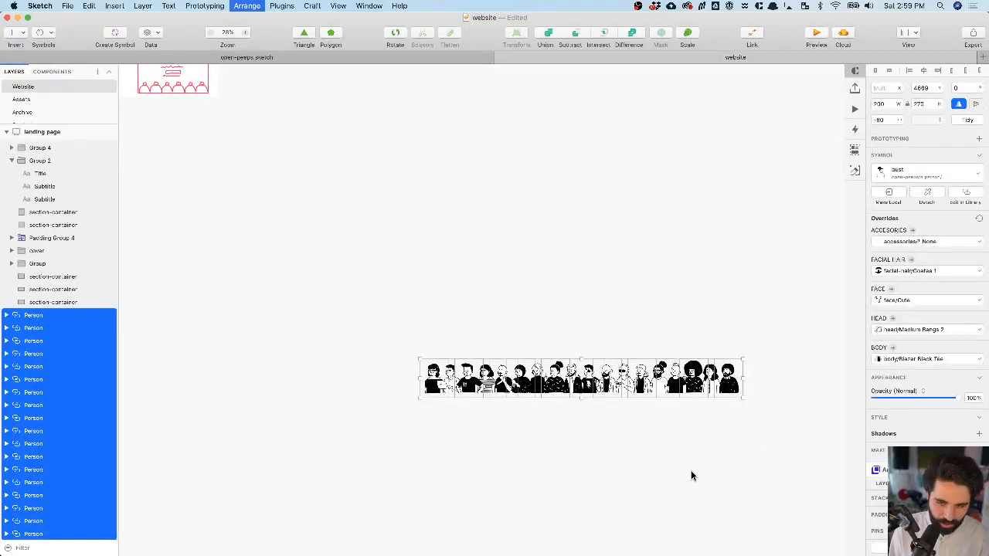
{"action": "key", "text": "super+g"}
- Paste a copy of the peeps group into the black "Start Creating Stuff" section on the landing page
{"action": "scroll", "coordinate": [551, 431], "scroll_direction": "down", "scroll_amount": 3}
{"action": "scroll", "coordinate": [551, 432], "scroll_direction": "left", "scroll_amount": 8}
{"action": "scroll", "coordinate": [550, 432], "scroll_direction": "down", "scroll_amount": 4}
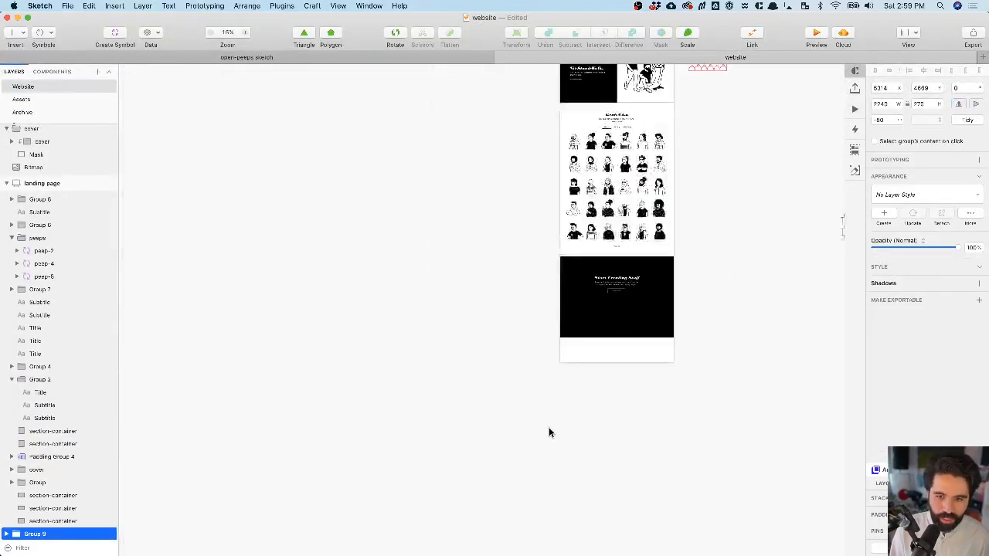
{"action": "left_click", "coordinate": [619, 311]}
{"action": "scroll", "coordinate": [619, 312], "scroll_direction": "up", "scroll_amount": 3}
{"action": "scroll", "coordinate": [617, 311], "scroll_direction": "up", "scroll_amount": 5}
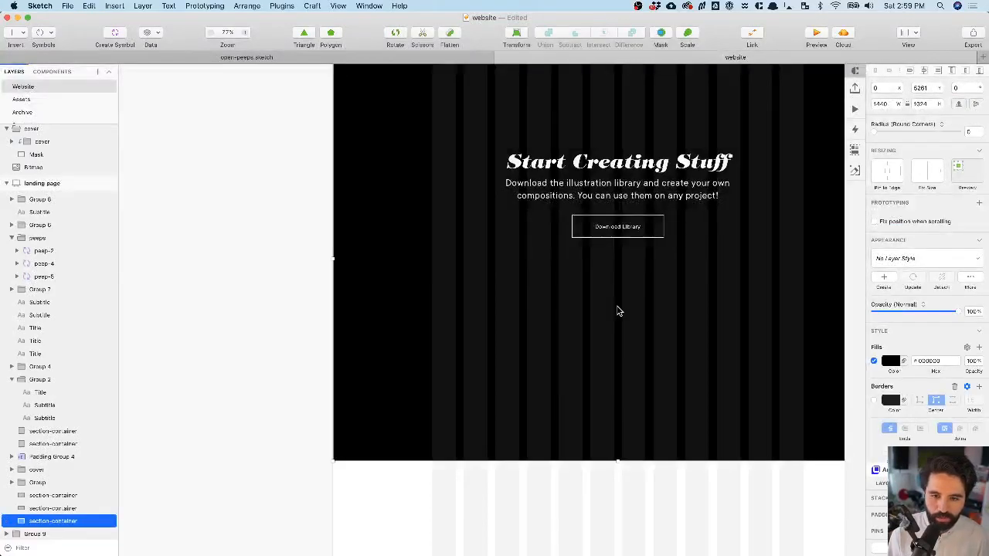
{"action": "key", "text": "super+v"}
- Move the pasted peeps group down so it overlaps the bottom edge of the black section
{"action": "scroll", "coordinate": [455, 368], "scroll_direction": "down", "scroll_amount": 3}
{"action": "left_click_drag", "start_coordinate": [560, 338], "coordinate": [568, 373]}
{"action": "key", "text": "super+z"}
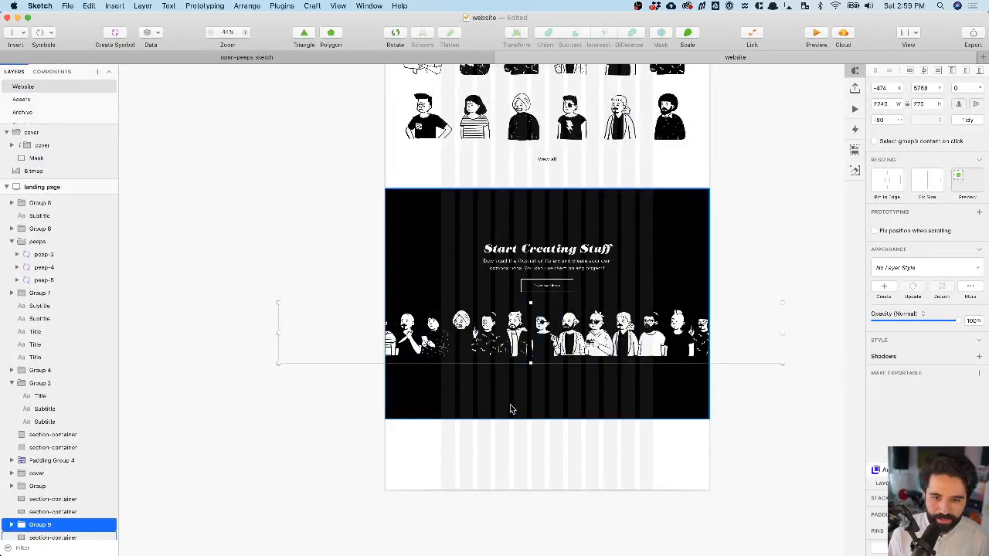
{"action": "left_click_drag", "start_coordinate": [523, 364], "coordinate": [558, 424]}
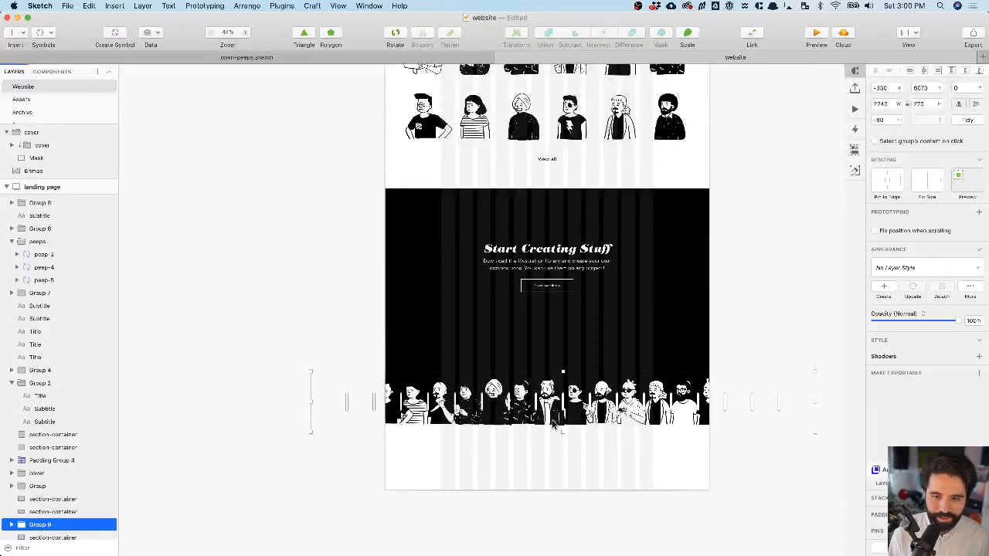
- Shorten the black section background to about 722 px high and move the peeps group up to its bottom edge
{"action": "left_click", "coordinate": [561, 419]}
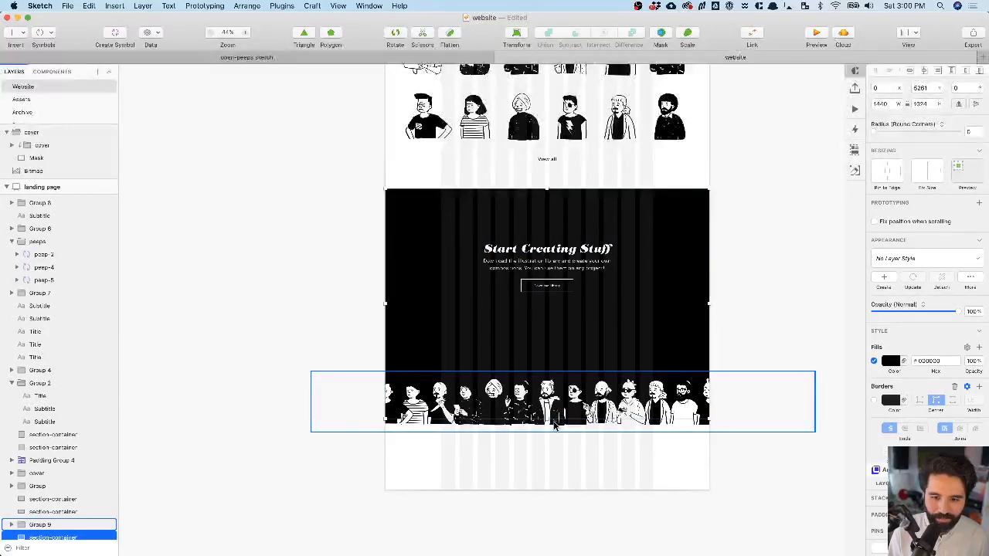
{"action": "left_click_drag", "start_coordinate": [547, 420], "coordinate": [549, 351]}
{"action": "left_click_drag", "start_coordinate": [574, 411], "coordinate": [577, 344]}
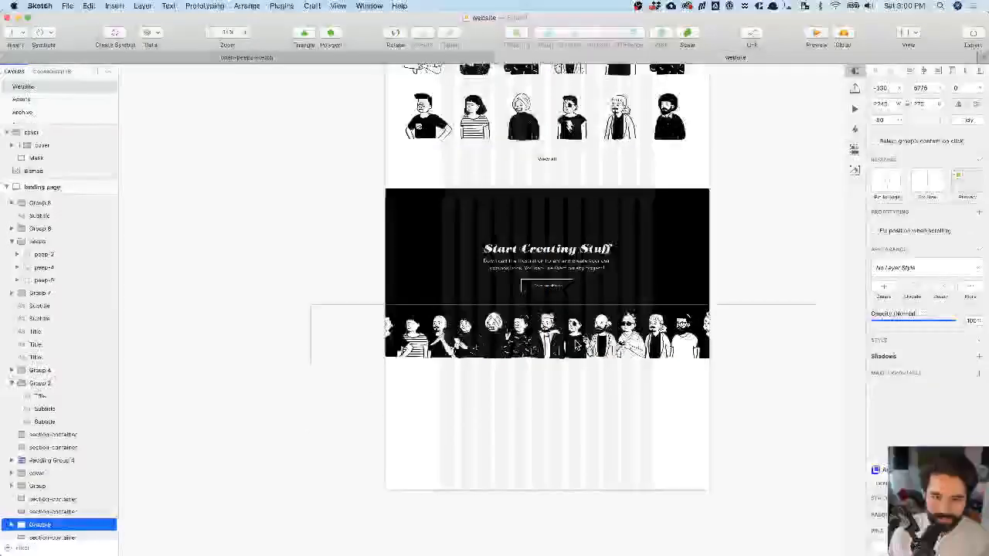
- Mask the peeps group with the black section background so it is cropped at the section's edges
{"action": "left_click", "coordinate": [413, 243], "text": "shift"}
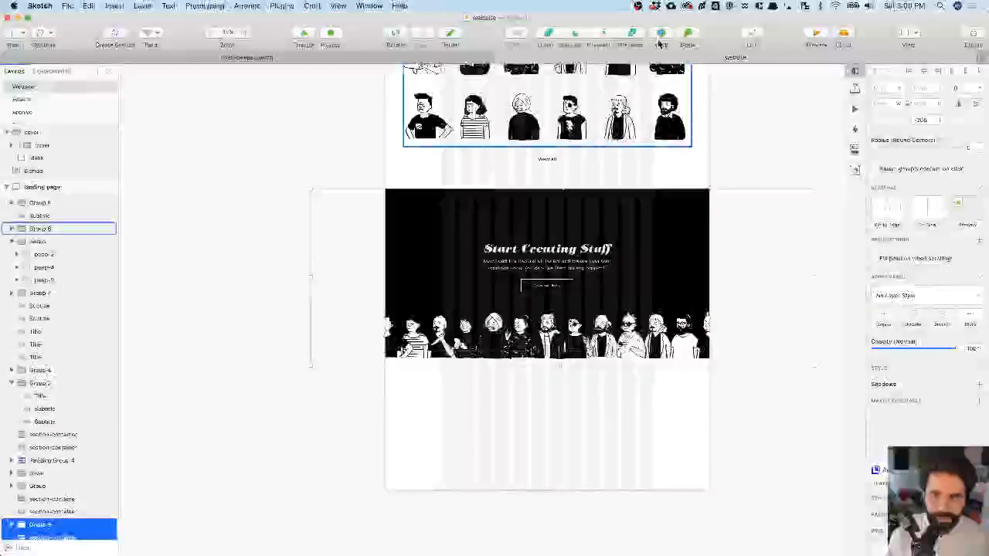
{"action": "left_click", "coordinate": [659, 35]}
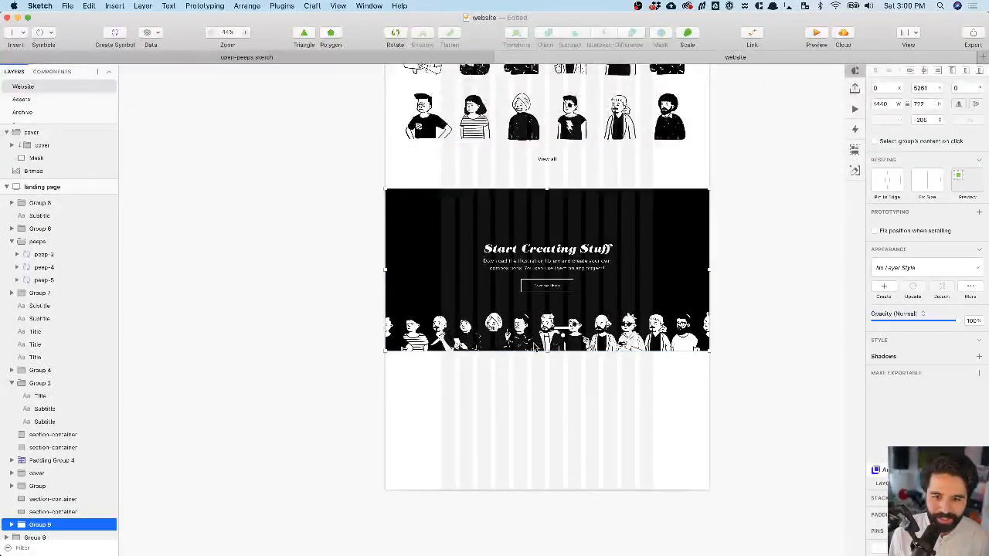
{"action": "left_click", "coordinate": [522, 421]}
{"action": "scroll", "coordinate": [551, 390], "scroll_direction": "up", "scroll_amount": 3}
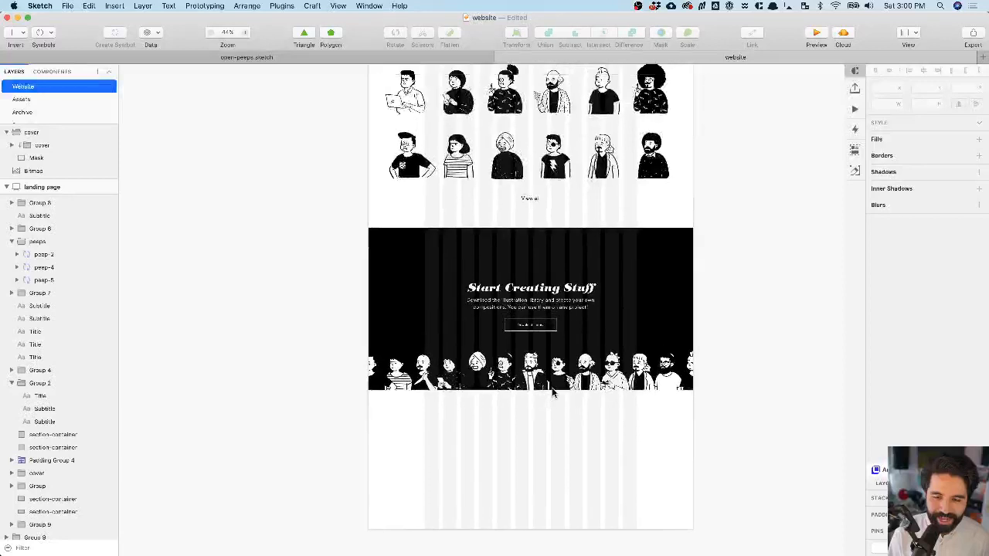
{"action": "scroll", "coordinate": [552, 391], "scroll_direction": "up", "scroll_amount": 3}
- Group the "Start Creating Stuff" title, its subtitle and the Download Library button
{"action": "left_click", "coordinate": [514, 301]}
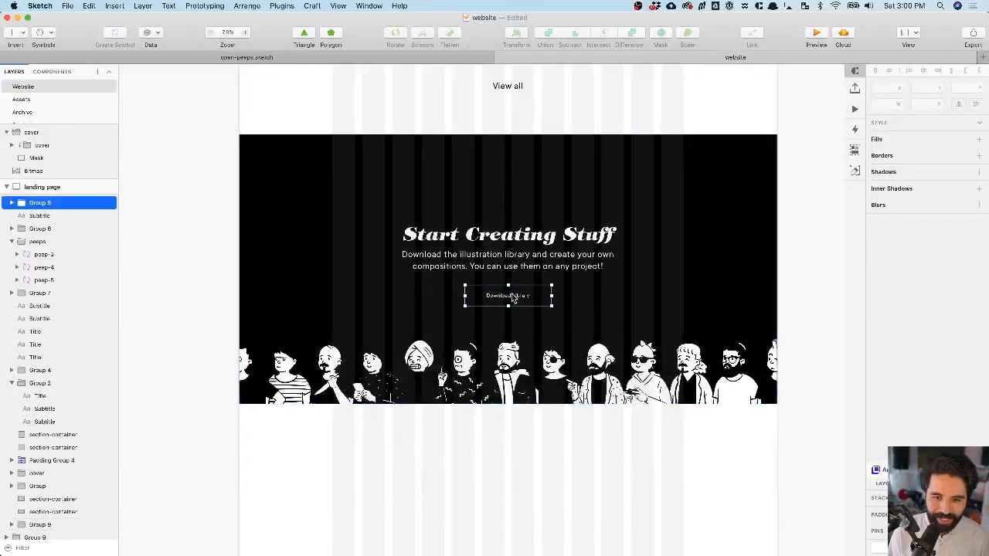
{"action": "left_click", "coordinate": [517, 240], "text": "shift"}
{"action": "scroll", "coordinate": [516, 240], "scroll_direction": "down", "scroll_amount": 3}
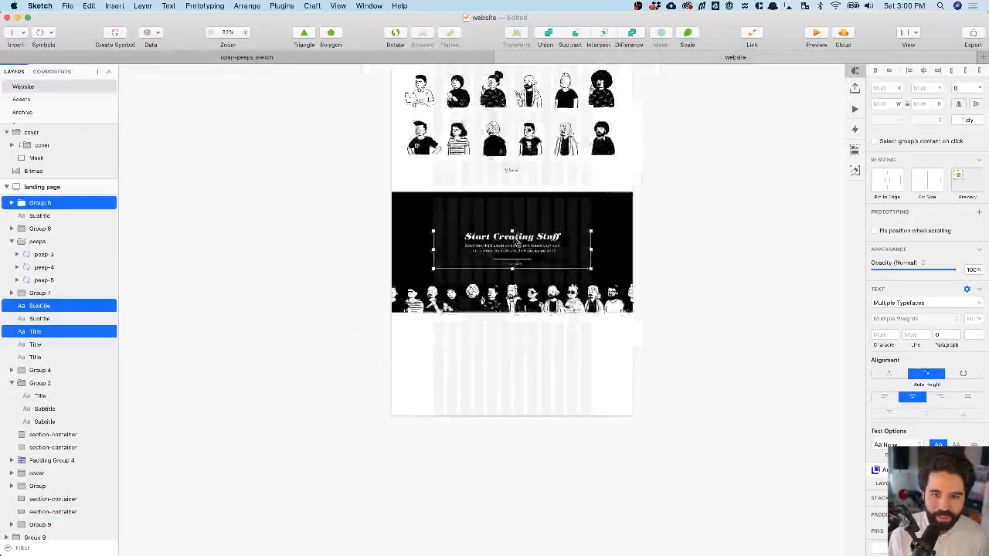
{"action": "key", "text": "super+g"}
- Extend the black mask background downward to about 754 px high and nudge the peeps row down inside it
{"action": "double_click", "coordinate": [536, 217]}
{"action": "key", "text": "super+shift+Down"}
{"action": "key", "text": "super+shift+Down"}
{"action": "left_click", "coordinate": [508, 313]}
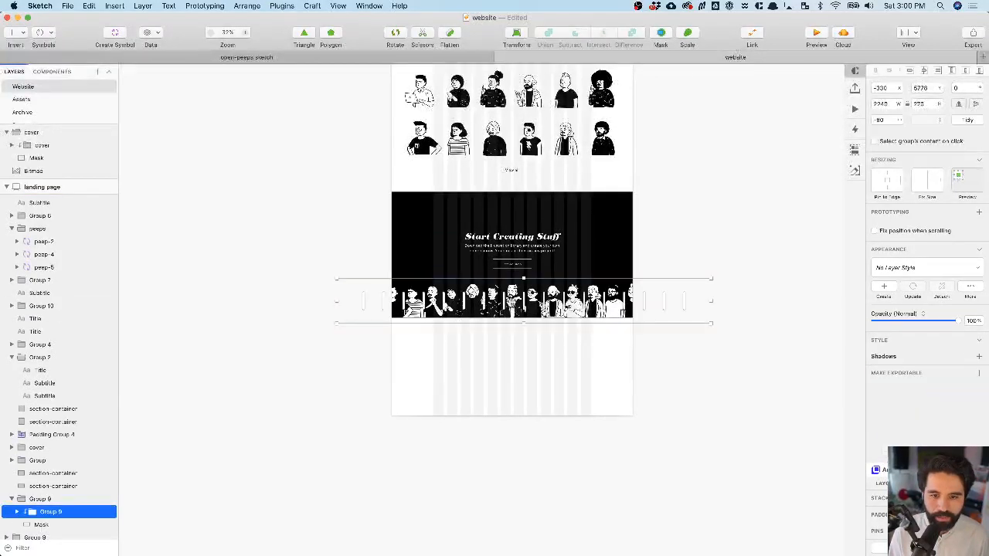
{"action": "key", "text": "shift+Down"}
{"action": "key", "text": "shift+Down"}
{"action": "left_click", "coordinate": [523, 384]}
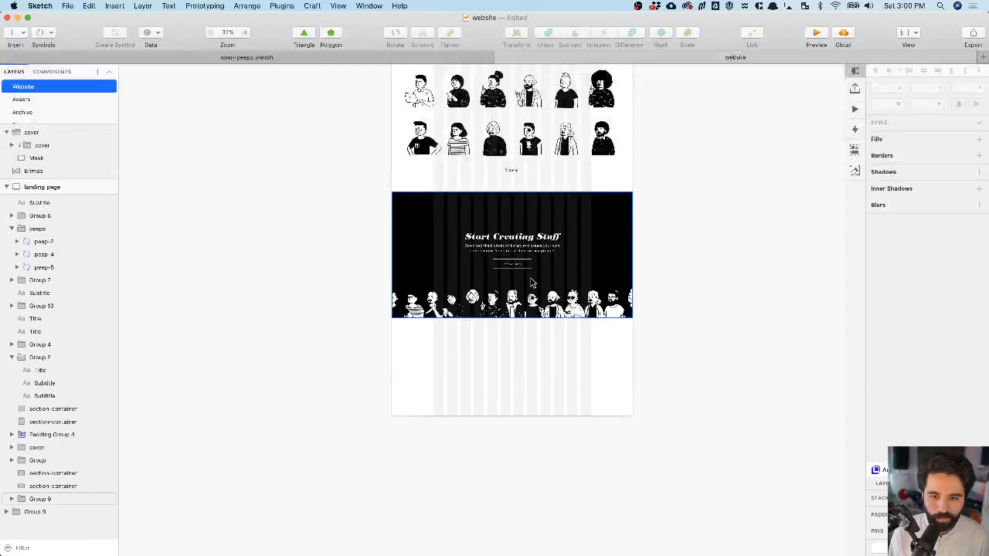
- Align the title, subtitle and button group to the vertical middle of the black section
{"action": "scroll", "coordinate": [531, 279], "scroll_direction": "up", "scroll_amount": 5}
{"action": "left_click", "coordinate": [499, 313]}
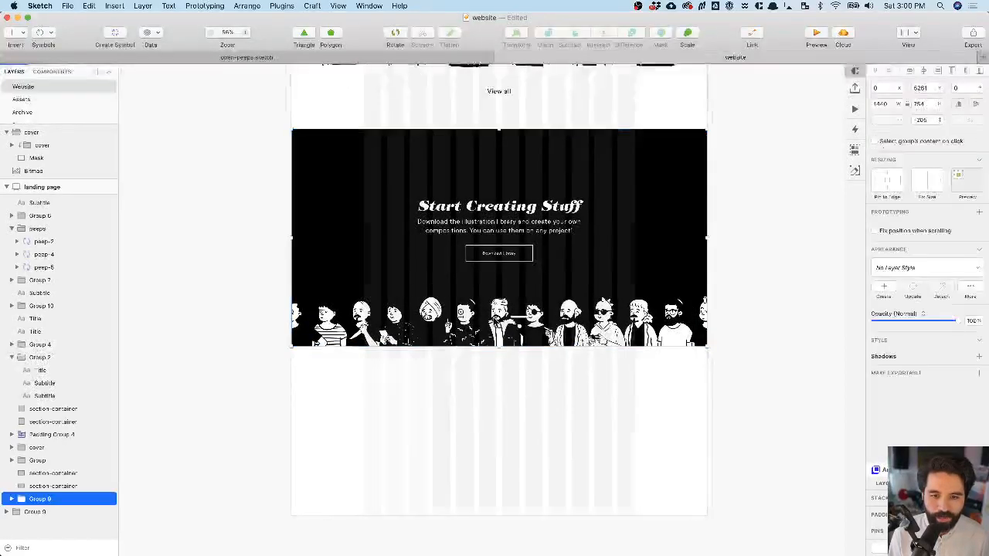
{"action": "scroll", "coordinate": [552, 270], "scroll_direction": "up", "scroll_amount": 3}
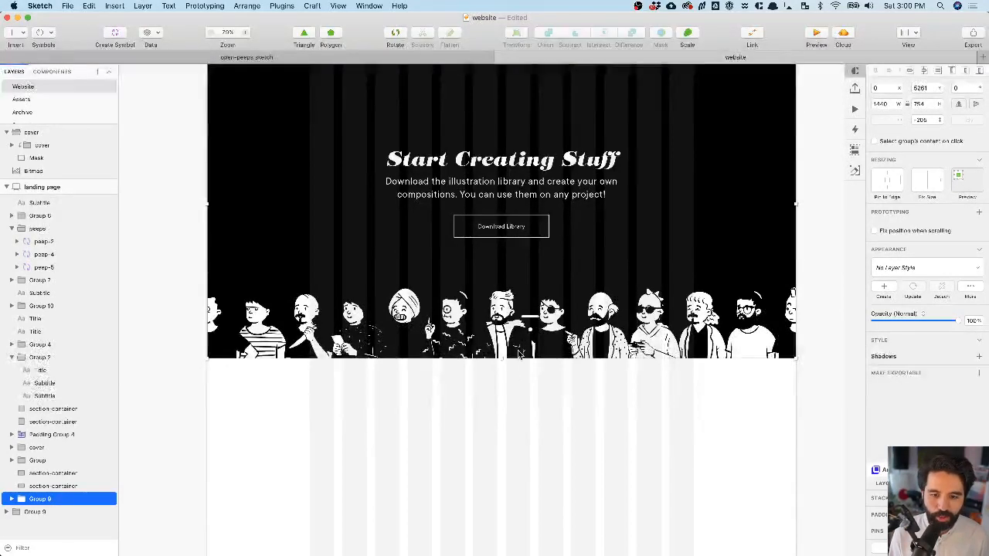
{"action": "scroll", "coordinate": [544, 334], "scroll_direction": "down", "scroll_amount": 1}
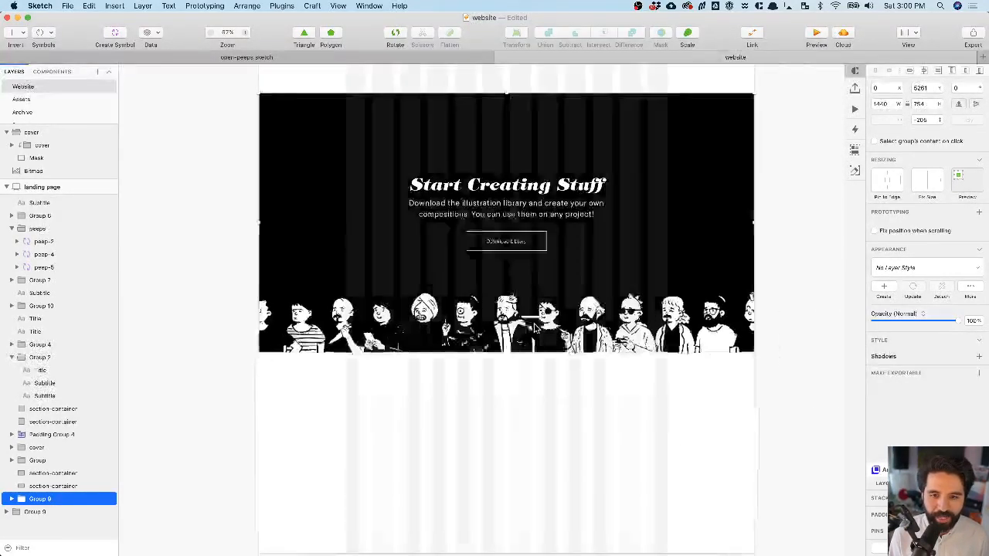
{"action": "scroll", "coordinate": [541, 303], "scroll_direction": "up", "scroll_amount": 2}
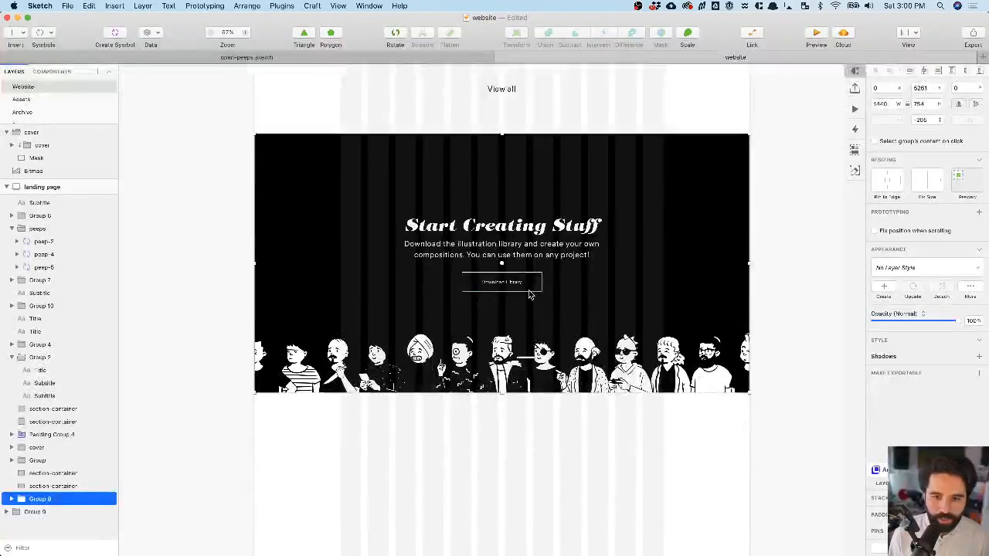
{"action": "left_click", "coordinate": [540, 300]}
{"action": "left_click", "coordinate": [564, 181], "text": "shift"}
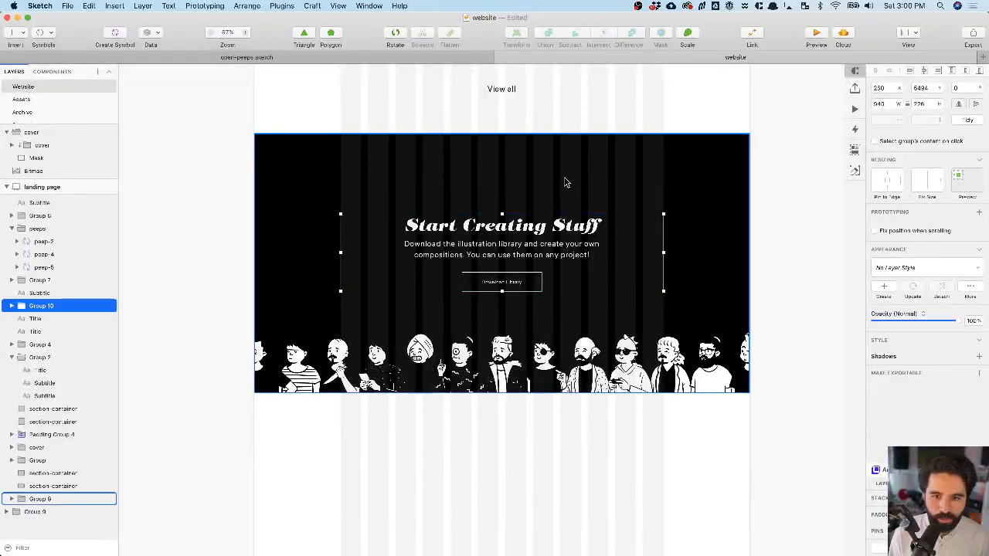
{"action": "left_click", "coordinate": [966, 72]}
{"action": "left_click", "coordinate": [615, 458]}
- Nudge the title, subtitle and button group upward to leave more room above the peeps
{"action": "left_click", "coordinate": [525, 265]}
{"action": "key", "text": "shift+Up"}
{"action": "key", "text": "shift+Up"}
{"action": "key", "text": "shift+Up"}
{"action": "key", "text": "shift+Up"}
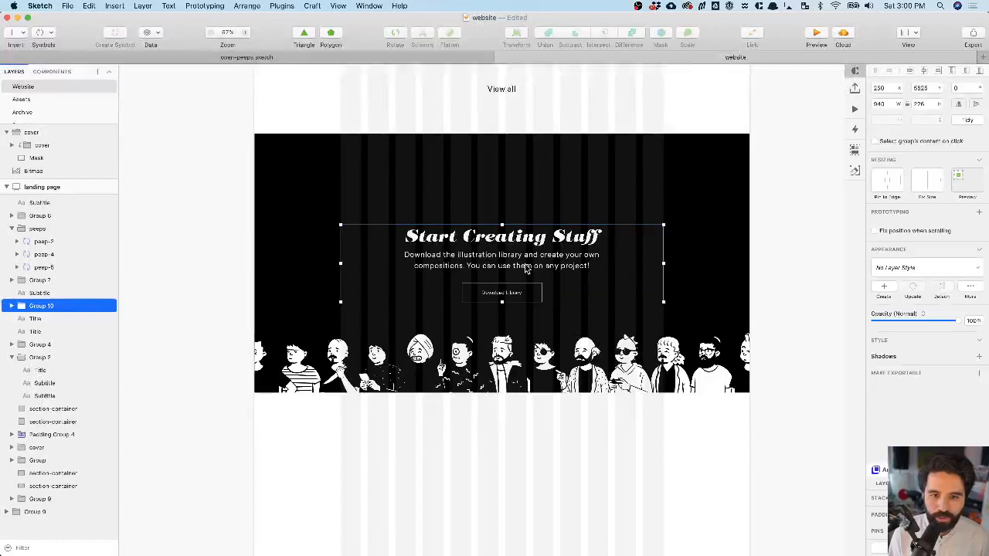
{"action": "key", "text": "shift+Up"}
{"action": "key", "text": "shift+Up"}
{"action": "key", "text": "shift+Up"}
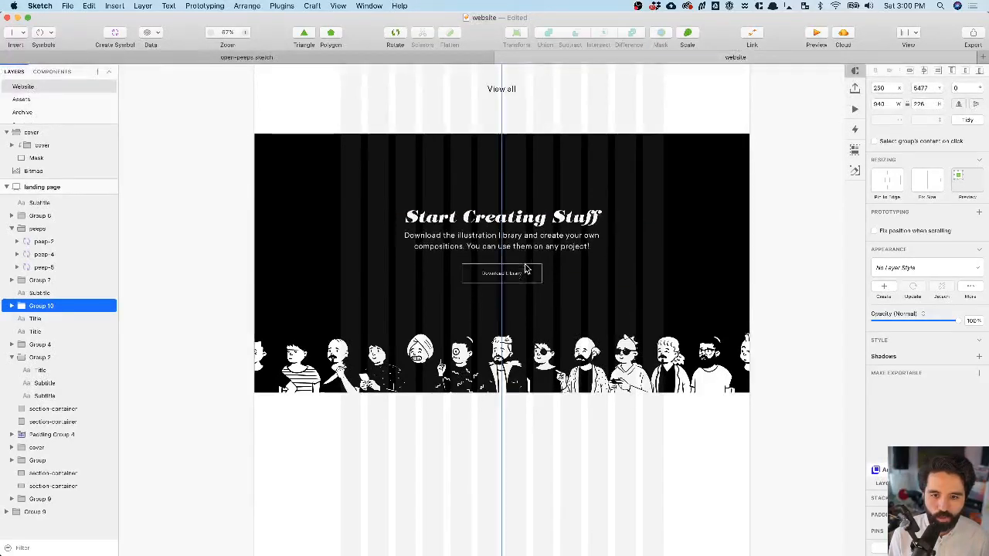
{"action": "scroll", "coordinate": [560, 309], "scroll_direction": "down", "scroll_amount": 2}
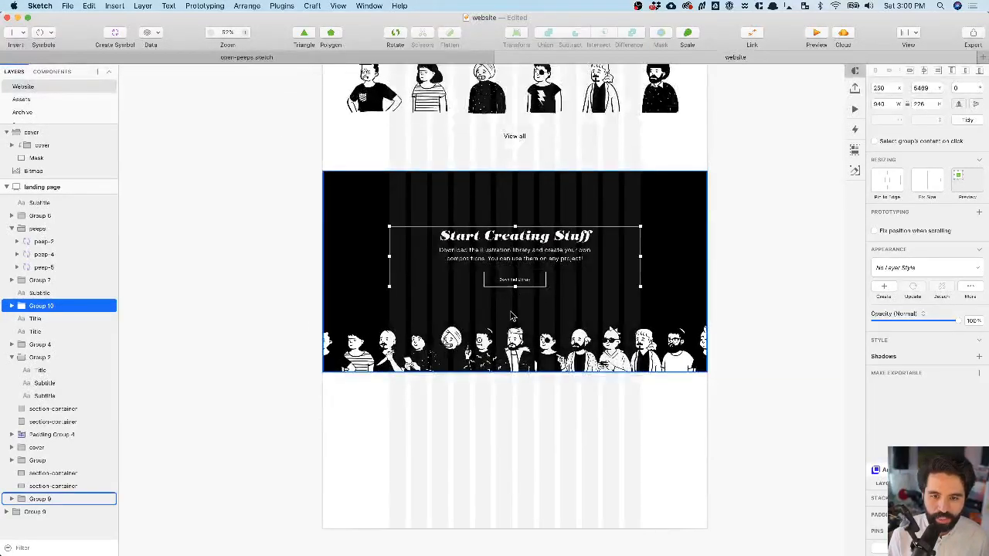
- Toggle the layout grid, then vertically centre the title and button group against the black section again
{"action": "key", "text": "ctrl+l"}
{"action": "scroll", "coordinate": [522, 276], "scroll_direction": "up", "scroll_amount": 5}
{"action": "key", "text": "ctrl+l"}
{"action": "left_click", "coordinate": [546, 159], "text": "shift"}
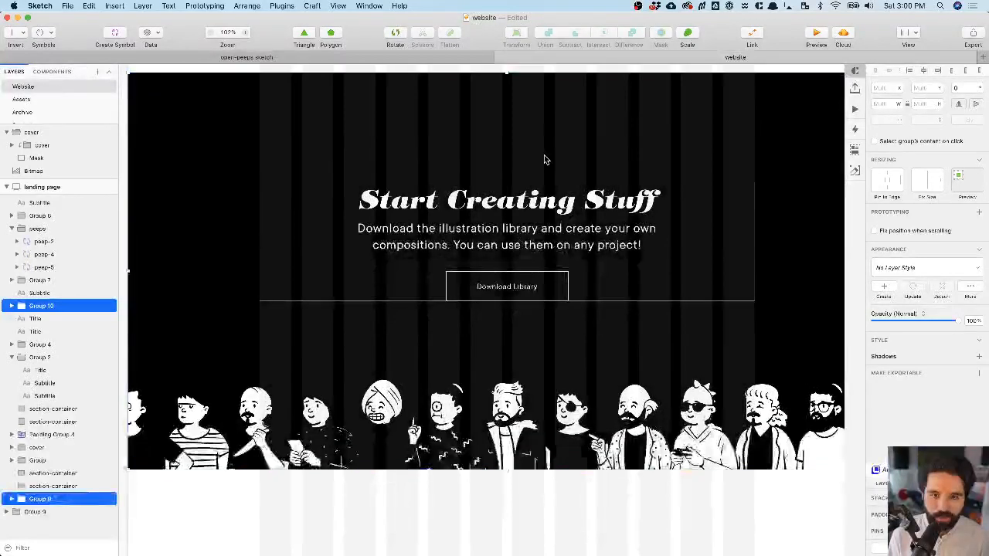
{"action": "scroll", "coordinate": [545, 159], "scroll_direction": "down", "scroll_amount": 5}
{"action": "key", "text": "ctrl+l"}
{"action": "key", "text": "ctrl+l"}
{"action": "scroll", "coordinate": [612, 157], "scroll_direction": "up", "scroll_amount": 3}
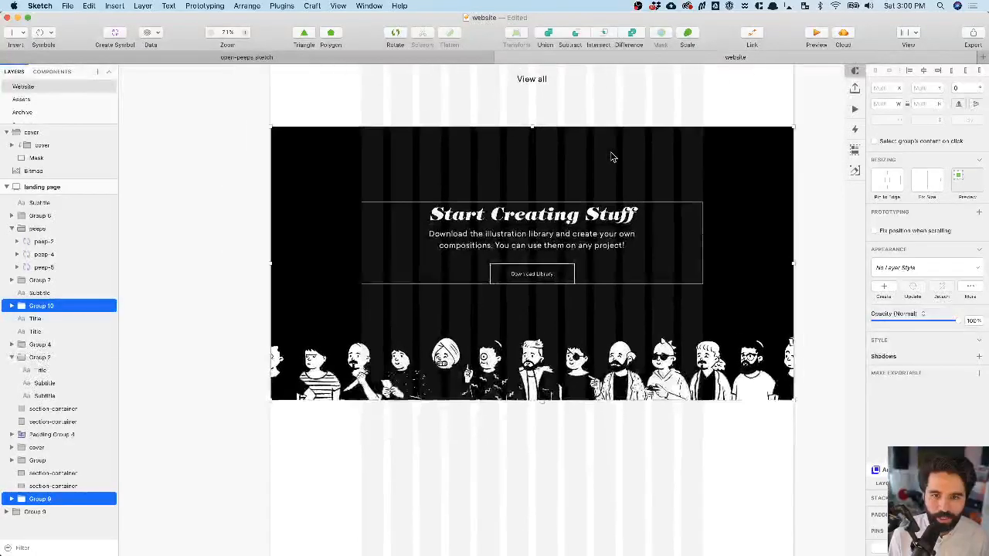
{"action": "left_click", "coordinate": [964, 71]}
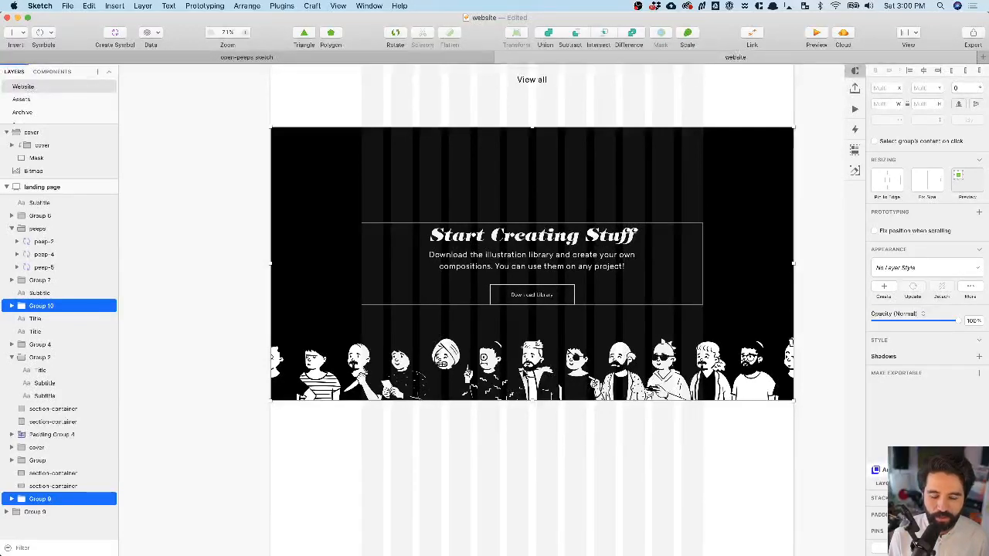
- Move the title, subtitle and button group up within the black section to a Y position of 5461
{"action": "scroll", "coordinate": [556, 241], "scroll_direction": "right", "scroll_amount": 2}
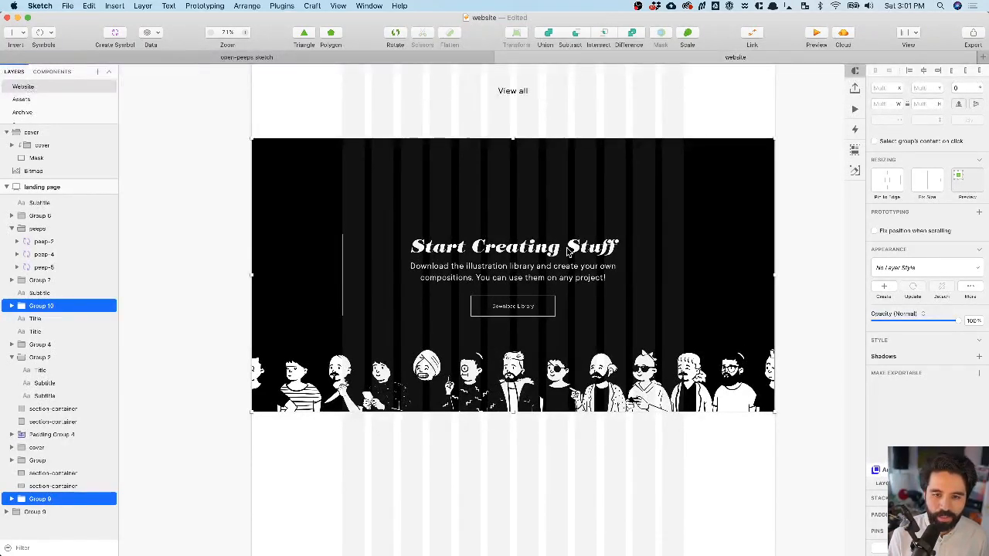
{"action": "left_click", "coordinate": [537, 263]}
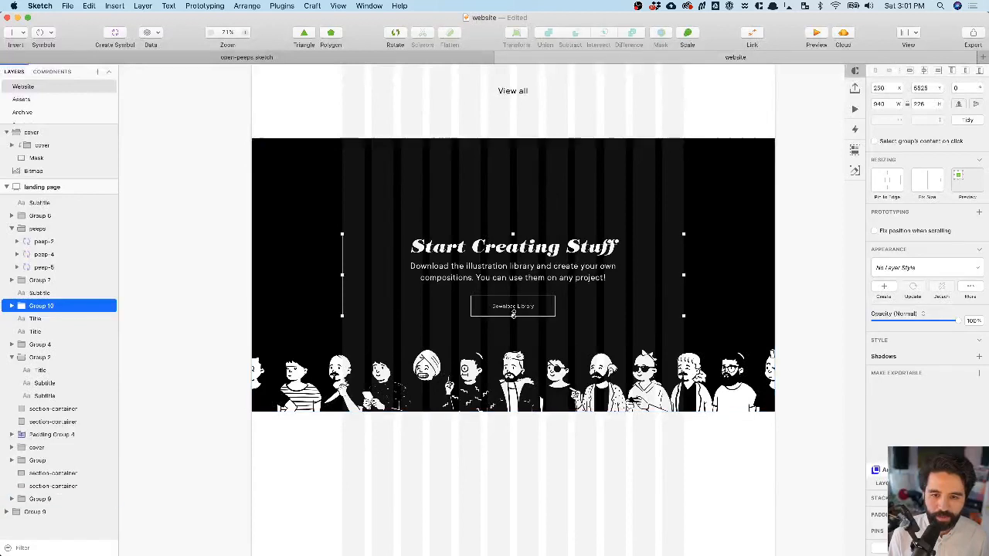
{"action": "key", "text": "alt"}
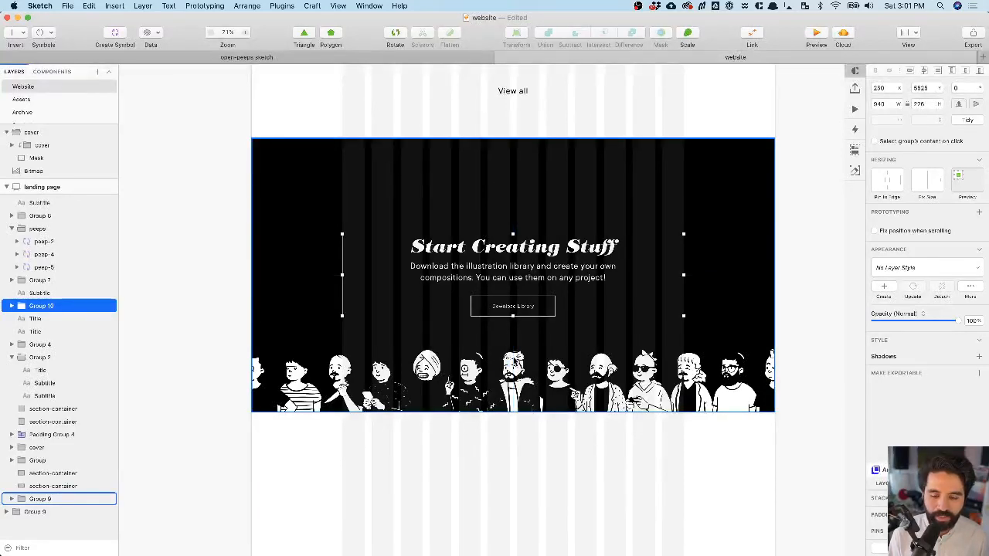
{"action": "left_click_drag", "start_coordinate": [537, 262], "coordinate": [537, 239]}
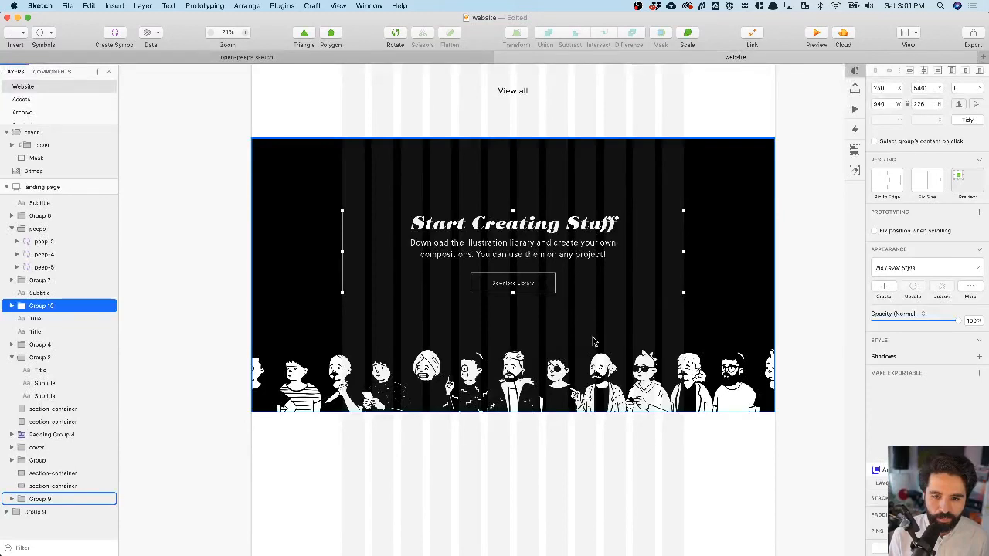
- Shorten the landing page artboard to 6015 px high so it ends at the black section's lower edge
{"action": "scroll", "coordinate": [594, 341], "scroll_direction": "down", "scroll_amount": 6}
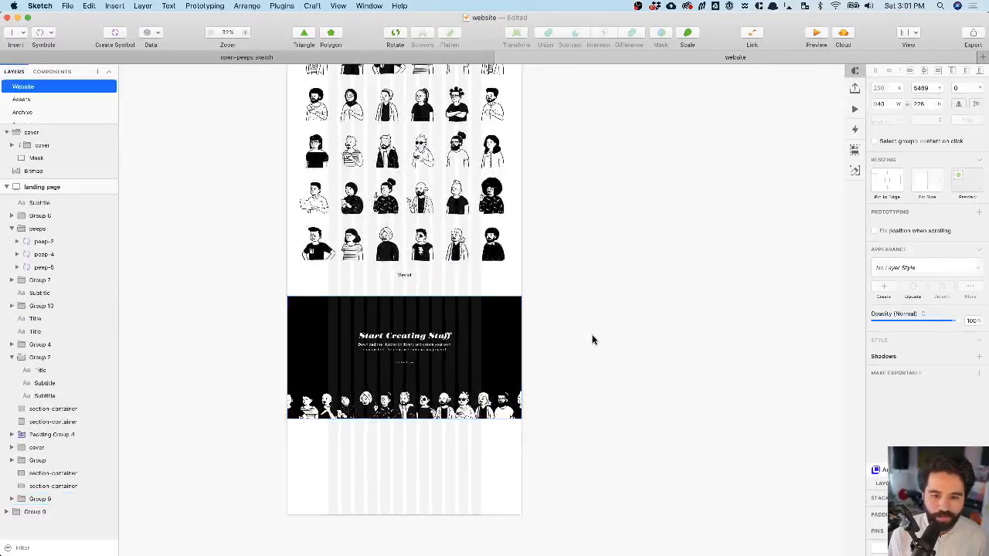
{"action": "left_click", "coordinate": [437, 339]}
{"action": "scroll", "coordinate": [437, 340], "scroll_direction": "down", "scroll_amount": 3}
{"action": "scroll", "coordinate": [441, 341], "scroll_direction": "down", "scroll_amount": 1}
{"action": "scroll", "coordinate": [440, 341], "scroll_direction": "up", "scroll_amount": 5}
{"action": "scroll", "coordinate": [441, 341], "scroll_direction": "up", "scroll_amount": 4}
{"action": "scroll", "coordinate": [440, 341], "scroll_direction": "down", "scroll_amount": 1}
{"action": "scroll", "coordinate": [440, 340], "scroll_direction": "down", "scroll_amount": 5}
{"action": "scroll", "coordinate": [440, 341], "scroll_direction": "up", "scroll_amount": 1}
{"action": "key", "text": "Escape"}
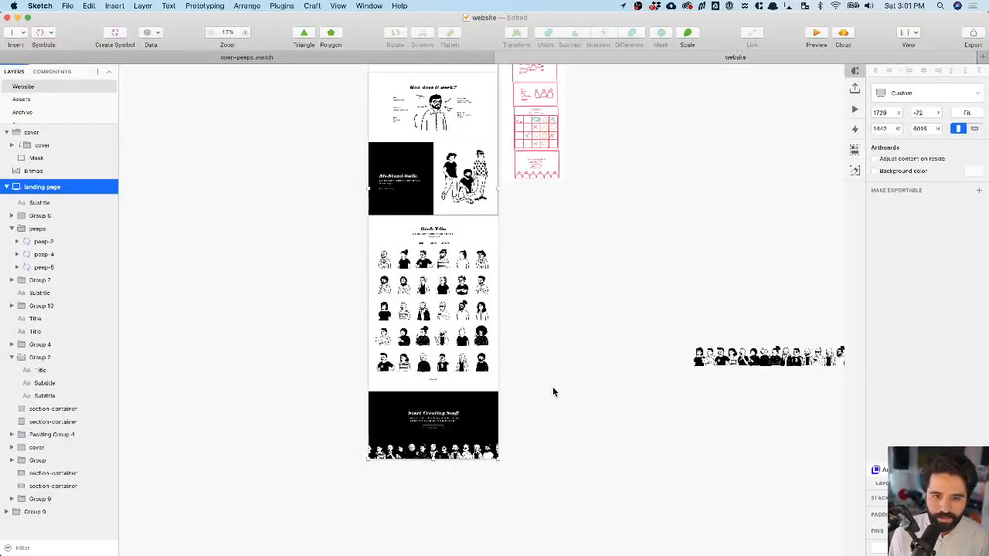
{"action": "key", "text": "Escape"}
- Inspect the Mix-N-Match section's content and illustration groups, and compare the upper page sections with the wireframe
{"action": "scroll", "coordinate": [553, 386], "scroll_direction": "up", "scroll_amount": 5}
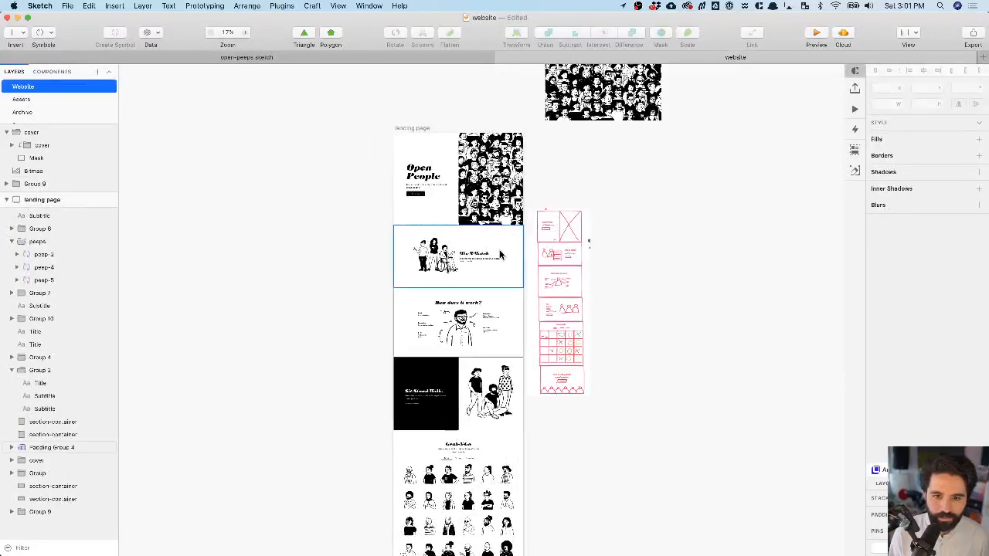
{"action": "scroll", "coordinate": [500, 255], "scroll_direction": "up", "scroll_amount": 5}
{"action": "scroll", "coordinate": [500, 255], "scroll_direction": "left", "scroll_amount": 3}
{"action": "scroll", "coordinate": [499, 255], "scroll_direction": "down", "scroll_amount": 3}
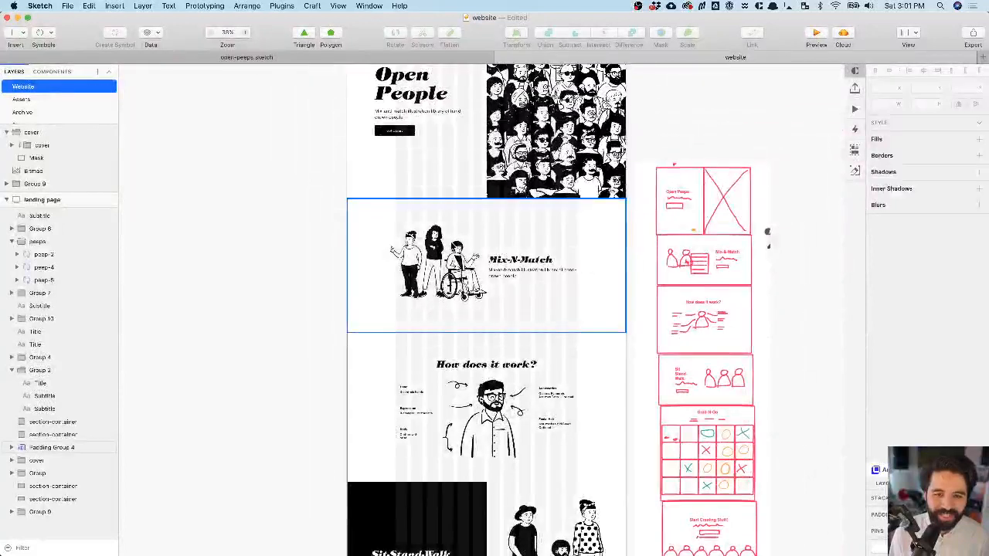
{"action": "left_click", "coordinate": [450, 245]}
{"action": "scroll", "coordinate": [451, 244], "scroll_direction": "up", "scroll_amount": 4}
{"action": "double_click", "coordinate": [450, 244]}
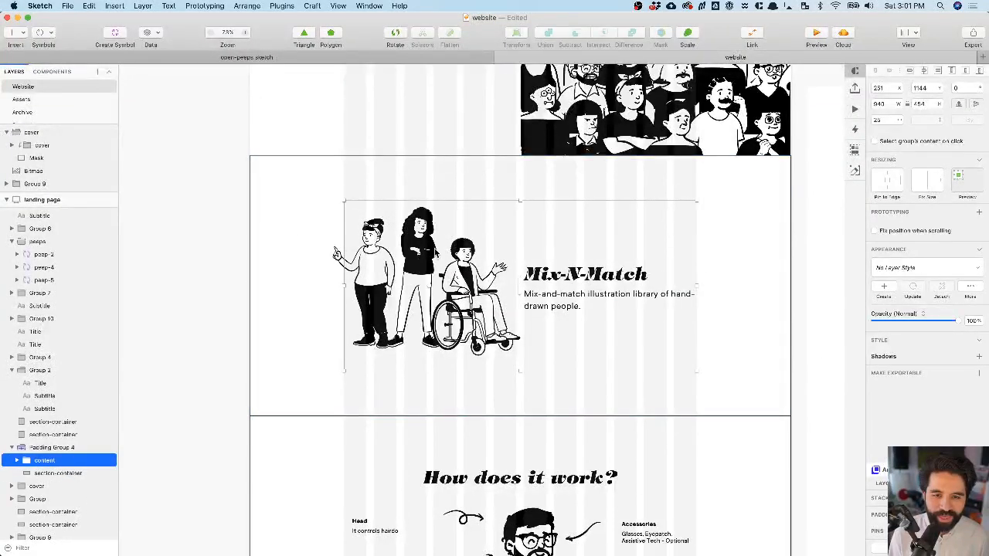
{"action": "double_click", "coordinate": [336, 253]}
{"action": "scroll", "coordinate": [500, 221], "scroll_direction": "right", "scroll_amount": 1}
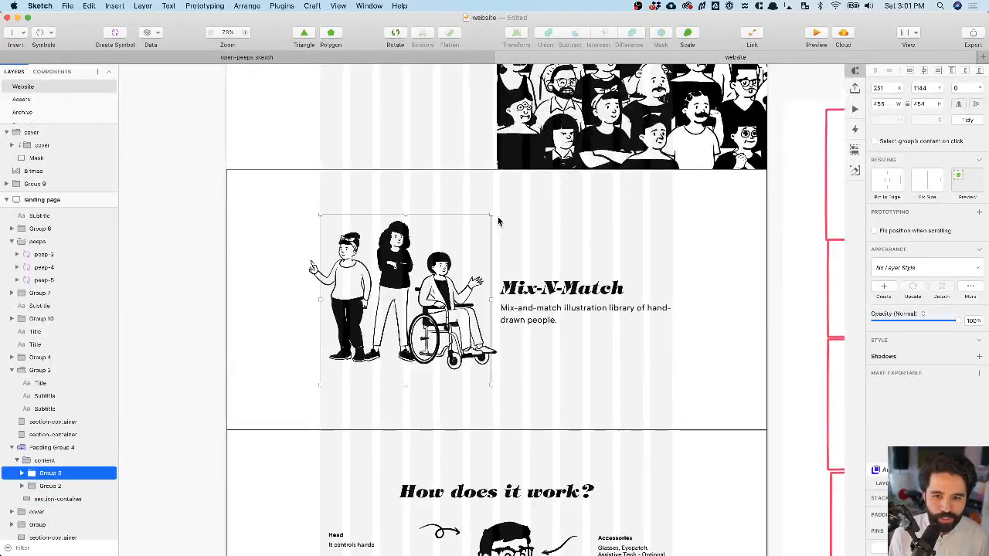
{"action": "scroll", "coordinate": [454, 263], "scroll_direction": "down", "scroll_amount": 3}
{"action": "scroll", "coordinate": [452, 263], "scroll_direction": "down", "scroll_amount": 10}
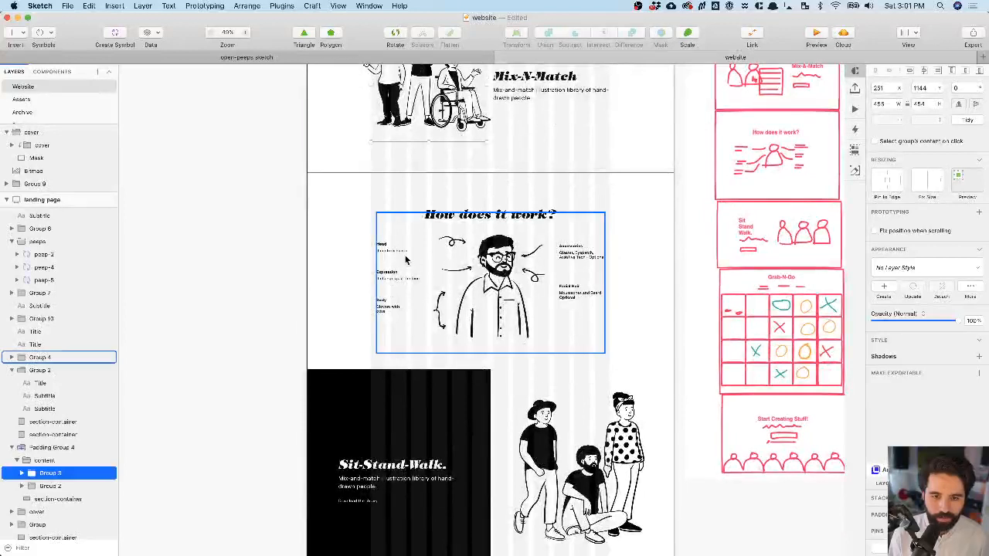
- Move the wireframe sketch up beside the landing page artboard, aligned with its upper edge
{"action": "scroll", "coordinate": [641, 137], "scroll_direction": "down", "scroll_amount": 3}
{"action": "left_click", "coordinate": [630, 184]}
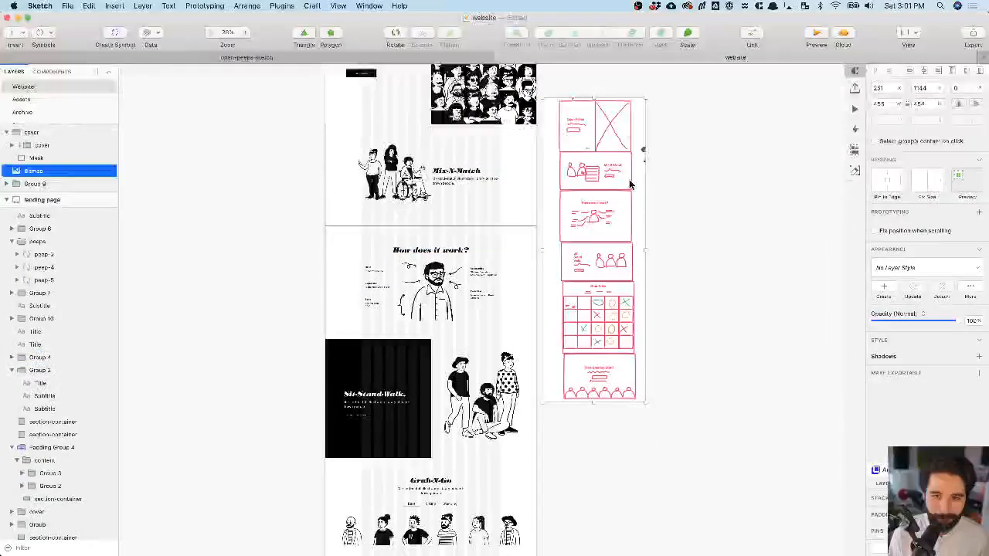
{"action": "scroll", "coordinate": [630, 184], "scroll_direction": "down", "scroll_amount": 3}
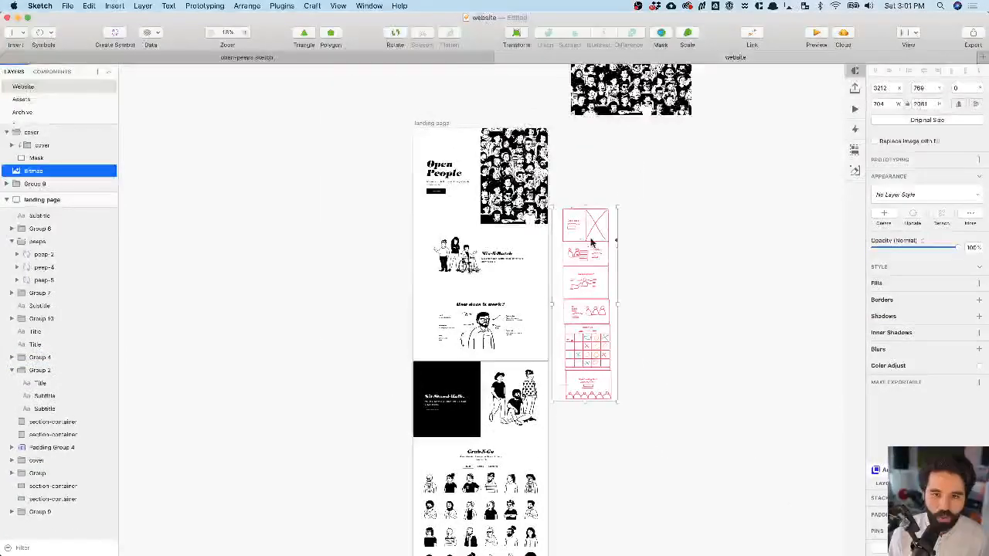
{"action": "left_click_drag", "start_coordinate": [591, 243], "coordinate": [600, 176]}
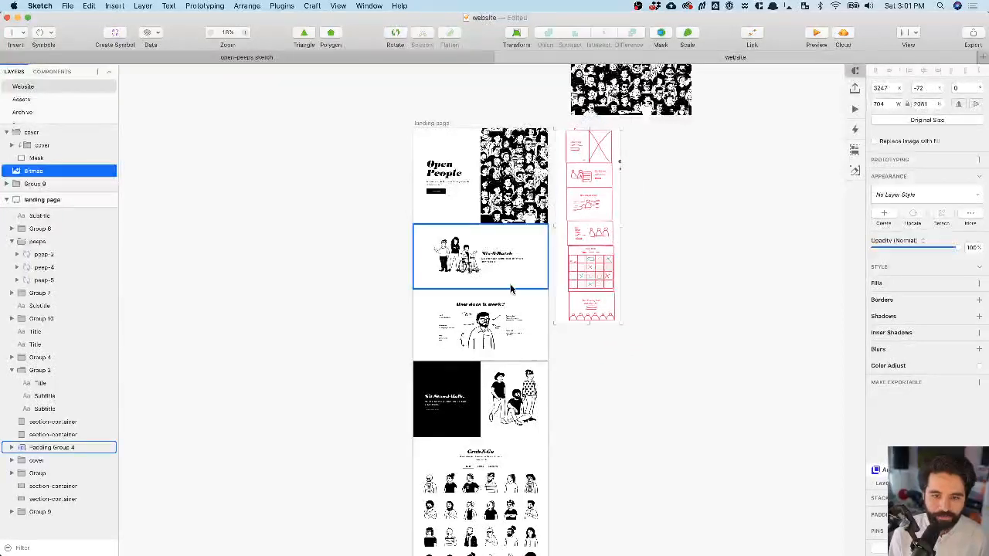
- Review the whole landing page from the Mix-N-Match section to the closing section and back to the cover
{"action": "scroll", "coordinate": [510, 288], "scroll_direction": "up", "scroll_amount": 4}
{"action": "double_click", "coordinate": [472, 237]}
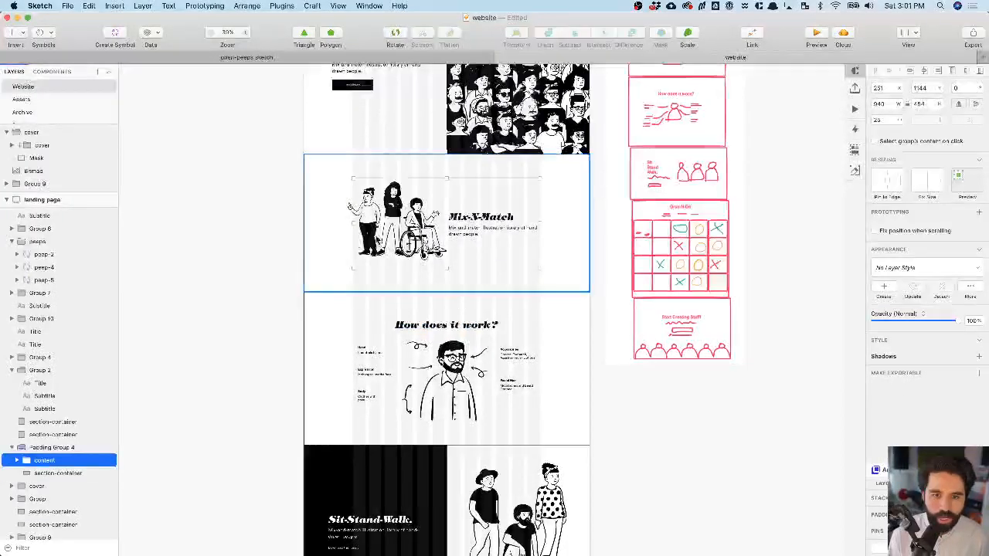
{"action": "scroll", "coordinate": [390, 282], "scroll_direction": "down", "scroll_amount": 15}
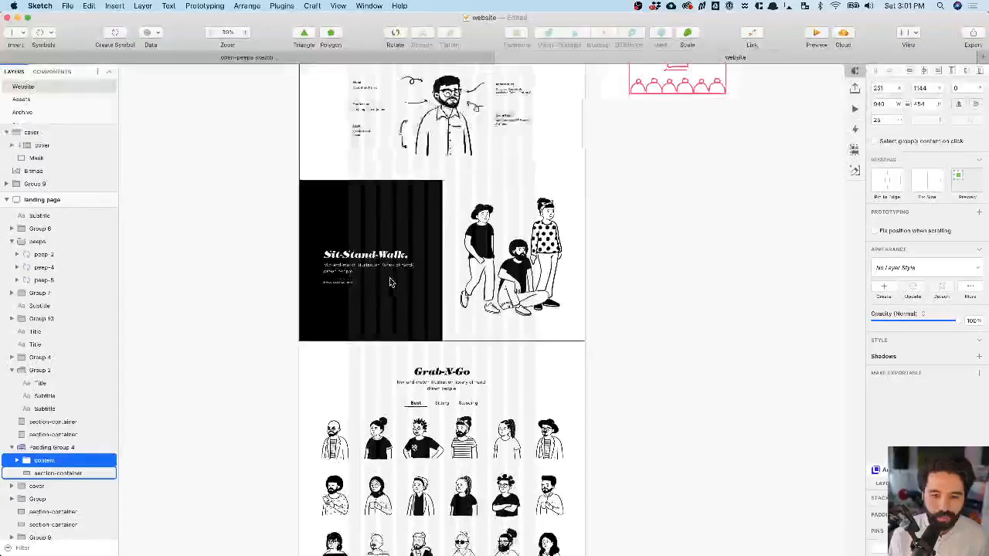
{"action": "scroll", "coordinate": [390, 282], "scroll_direction": "up", "scroll_amount": 12}
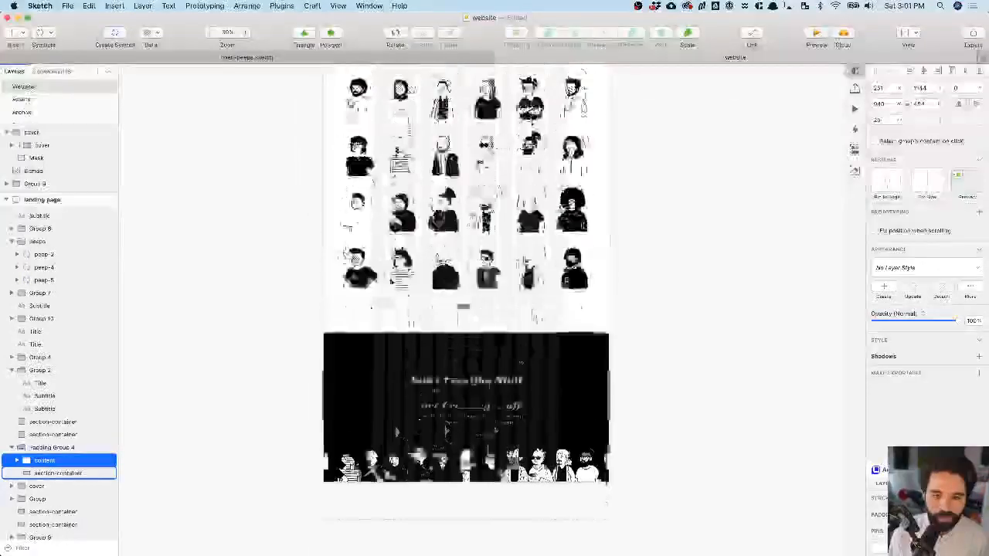
{"action": "scroll", "coordinate": [390, 282], "scroll_direction": "up", "scroll_amount": 8}
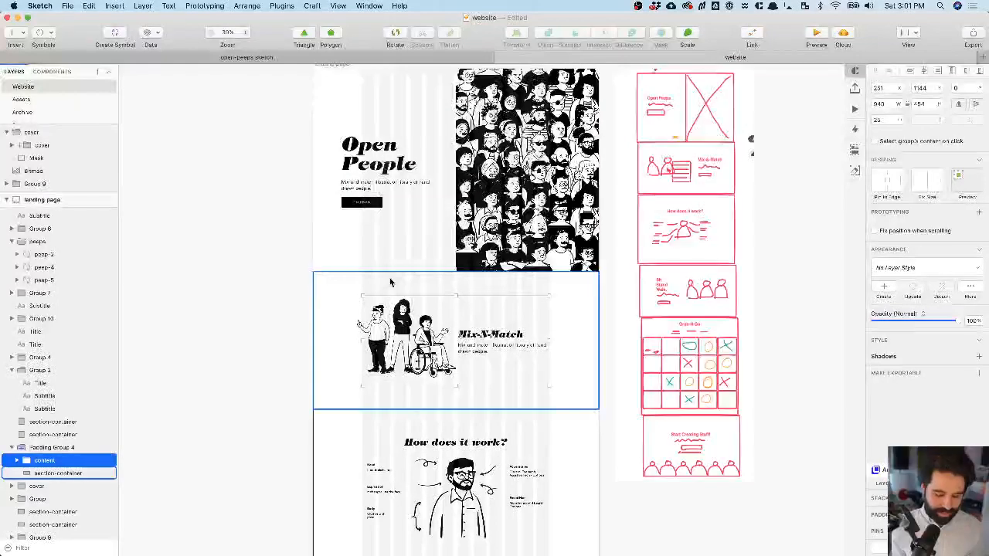
- Switch to Chrome and open the YouTube Studio live-stream dashboard to read the chat
{"action": "key", "text": "super+Tab"}
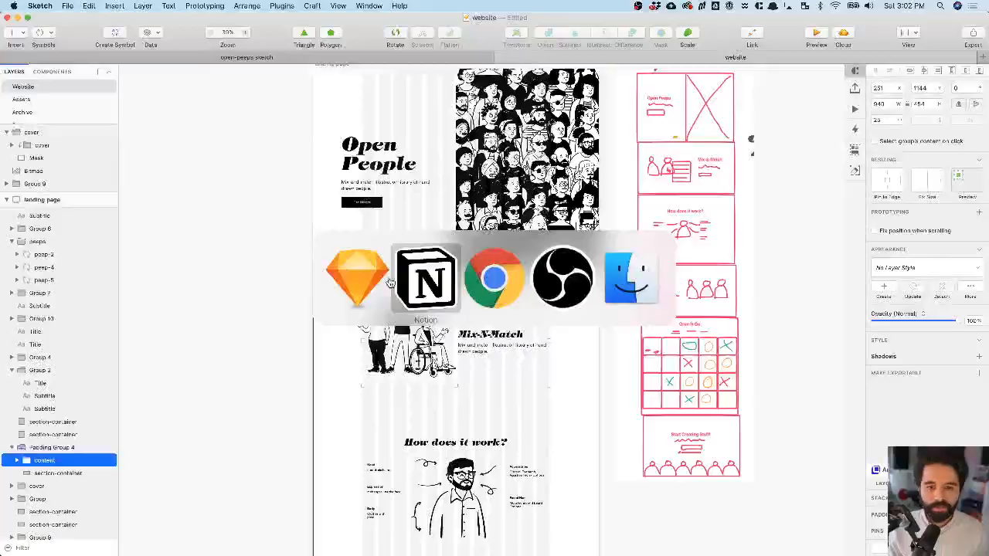
{"action": "key", "text": "super+Tab"}
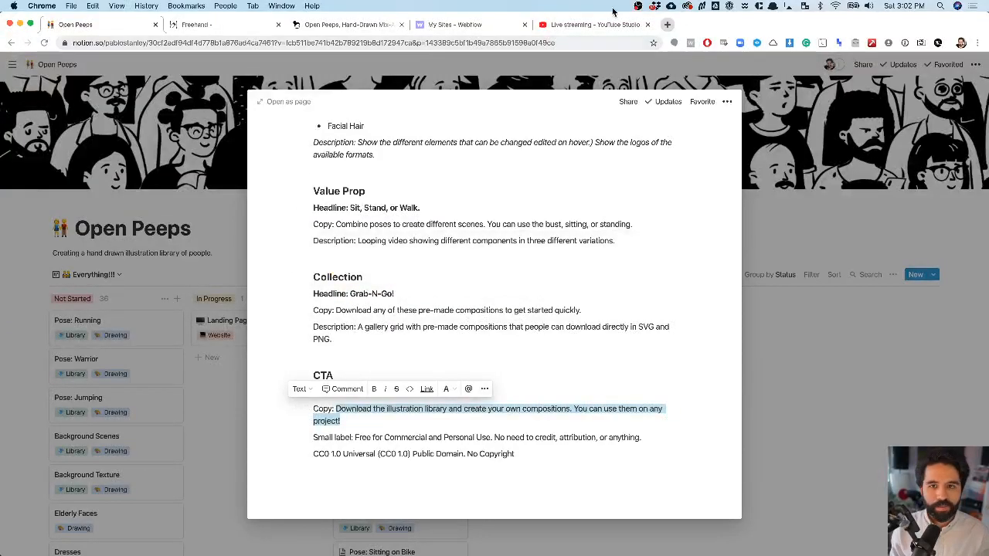
{"action": "left_click", "coordinate": [596, 24]}
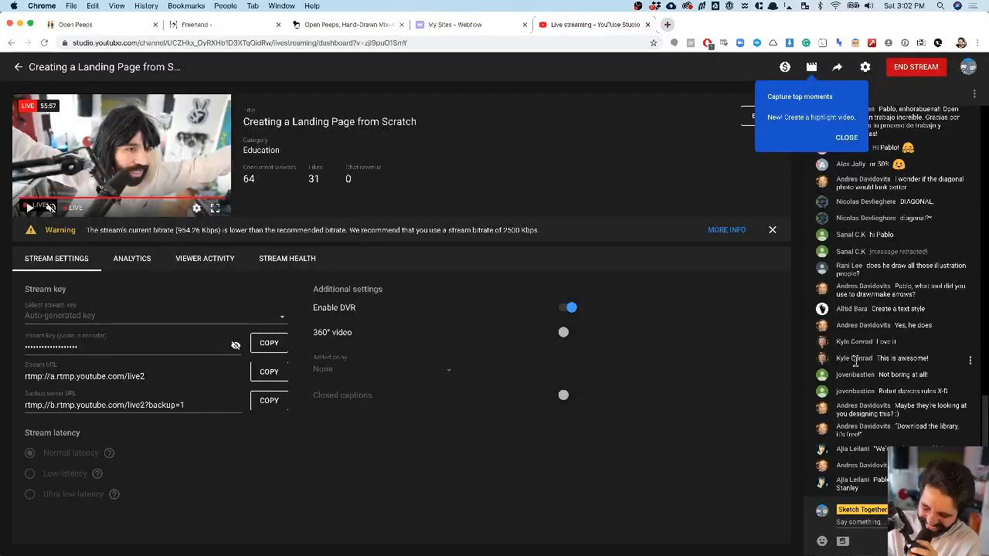
- Switch to OBS and change the broadcast to the Just Me scene
{"action": "key", "text": "super+Tab"}
{"action": "key", "text": "super+Tab"}
{"action": "key", "text": "super+Tab"}
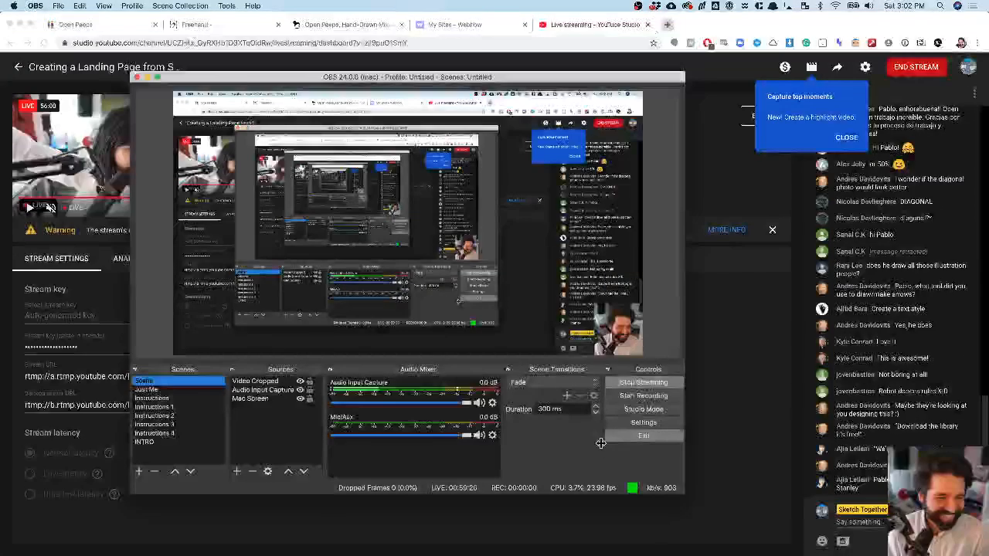
{"action": "left_click", "coordinate": [155, 389]}
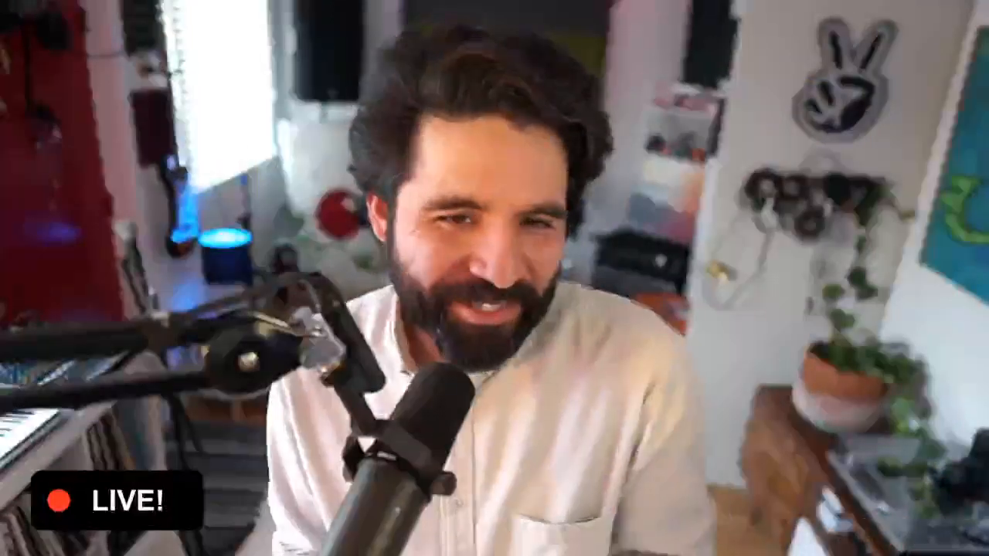
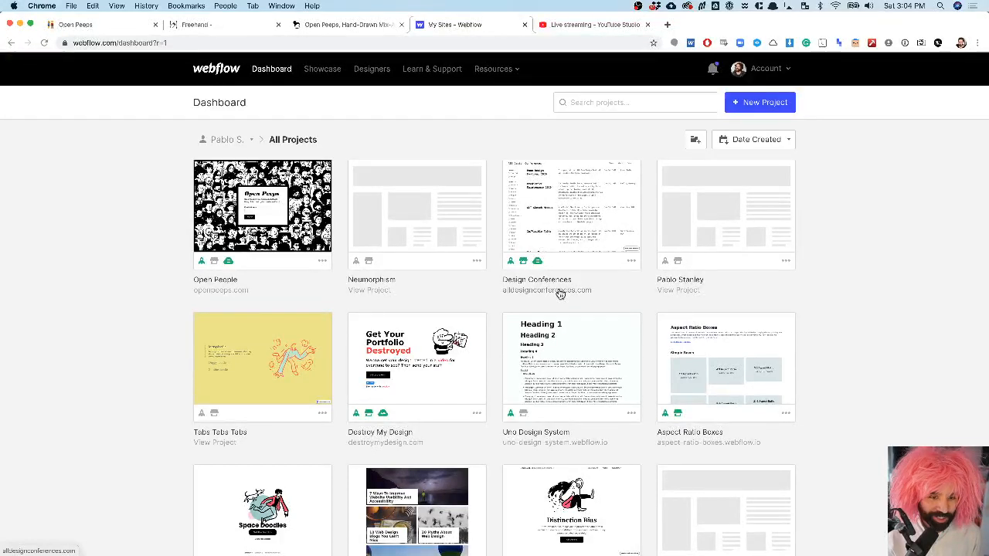
- Look over the Webflow project dashboard, start a new project and browse its presets and templates
{"action": "scroll", "coordinate": [560, 294], "scroll_direction": "down", "scroll_amount": 5}
{"action": "scroll", "coordinate": [230, 391], "scroll_direction": "up", "scroll_amount": 5}
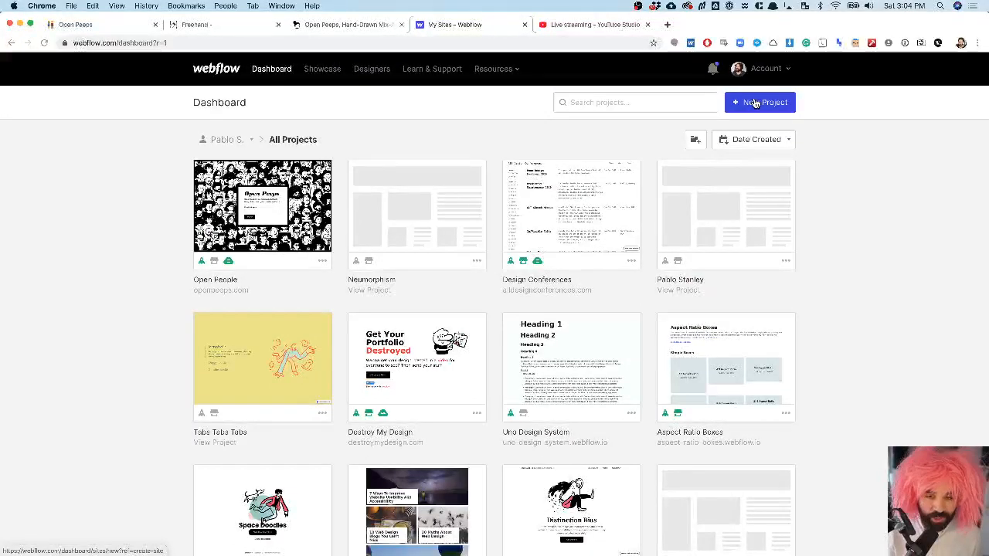
{"action": "left_click", "coordinate": [755, 103]}
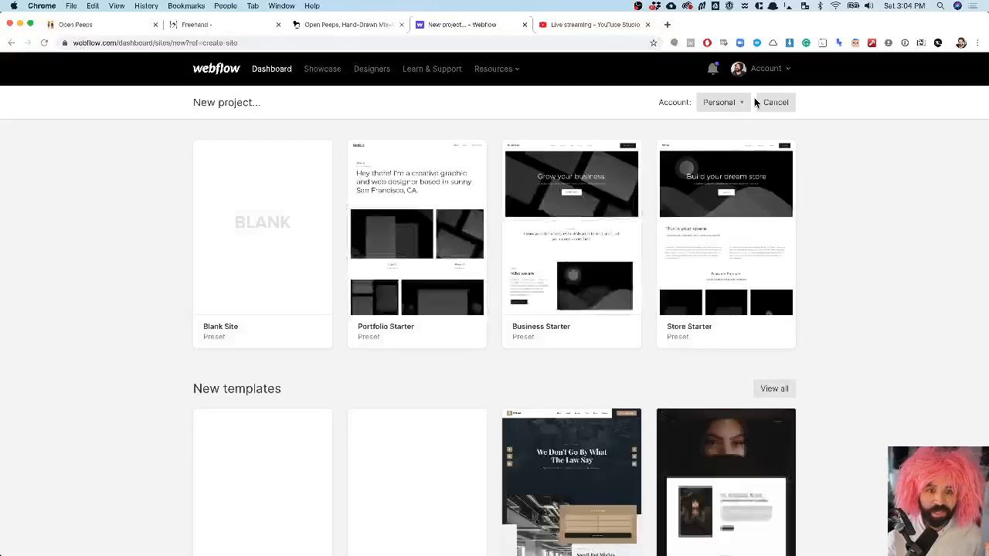
{"action": "scroll", "coordinate": [491, 200], "scroll_direction": "down", "scroll_amount": 1}
{"action": "scroll", "coordinate": [491, 199], "scroll_direction": "down", "scroll_amount": 10}
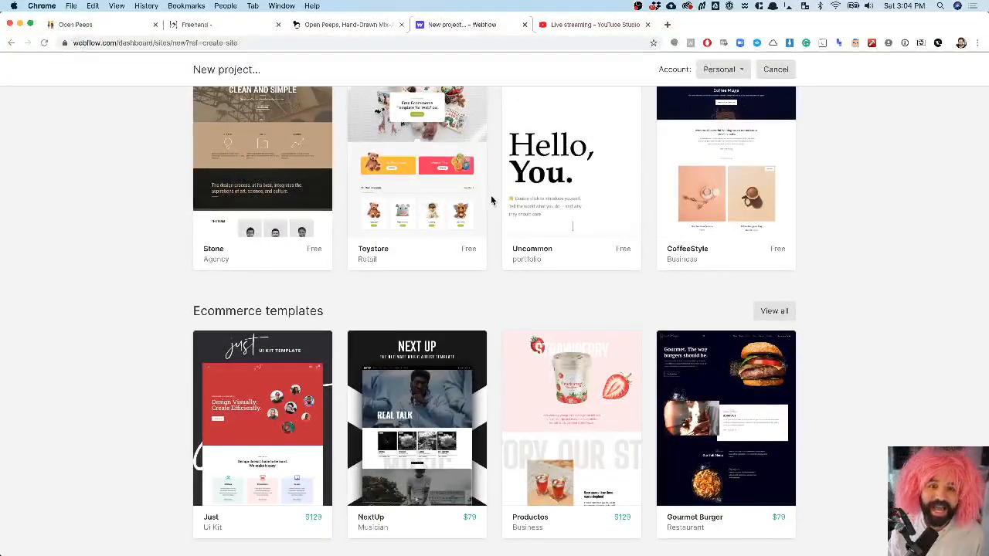
- Look over the available project templates and choose the Blank Site preset for the new project
{"action": "scroll", "coordinate": [491, 199], "scroll_direction": "up", "scroll_amount": 10}
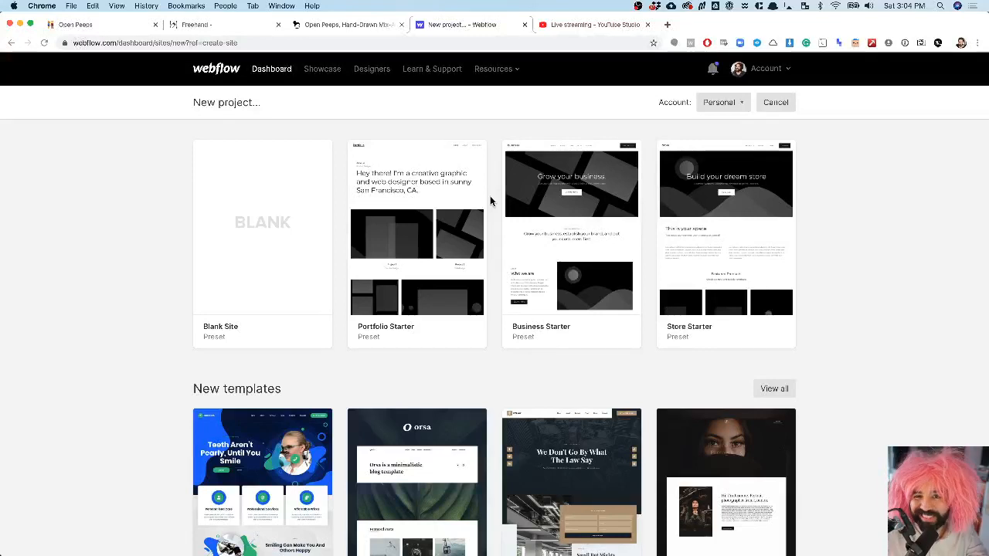
{"action": "scroll", "coordinate": [489, 201], "scroll_direction": "down", "scroll_amount": 1}
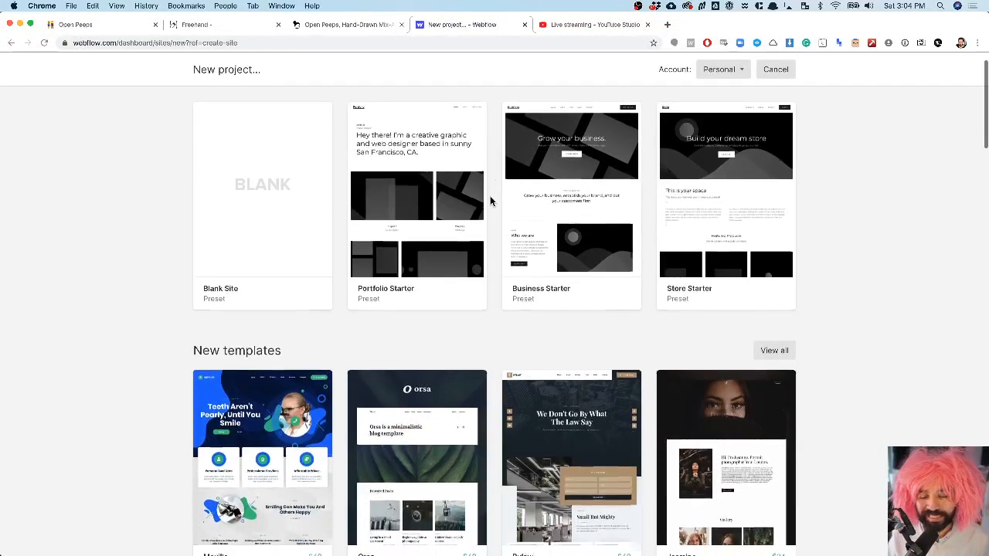
{"action": "scroll", "coordinate": [490, 198], "scroll_direction": "down", "scroll_amount": 5}
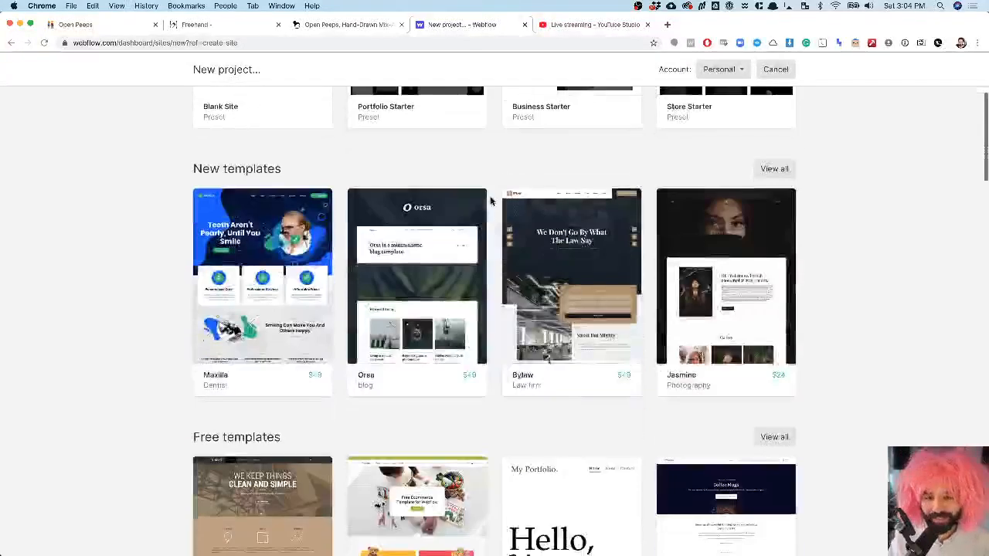
{"action": "mouse_move", "coordinate": [481, 249]}
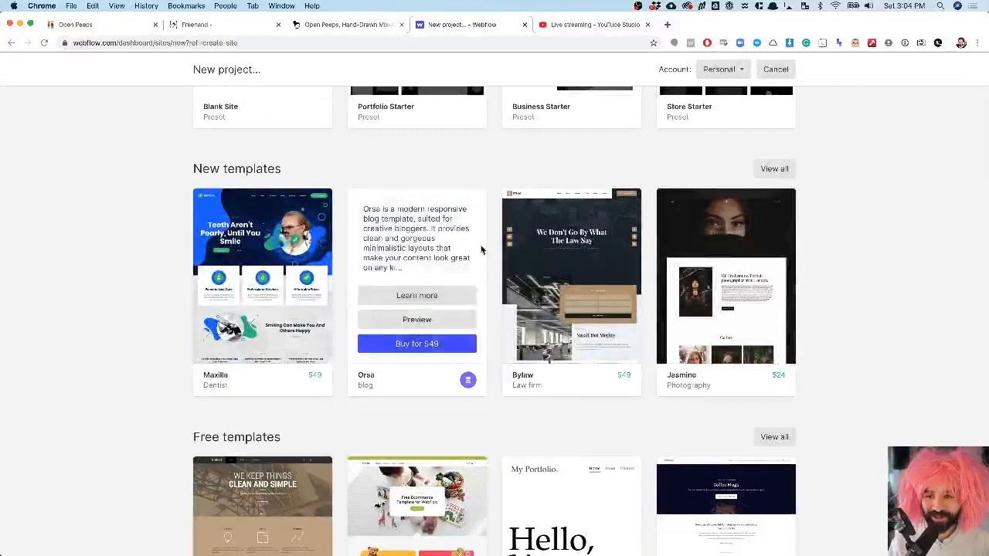
{"action": "scroll", "coordinate": [471, 252], "scroll_direction": "up", "scroll_amount": 6}
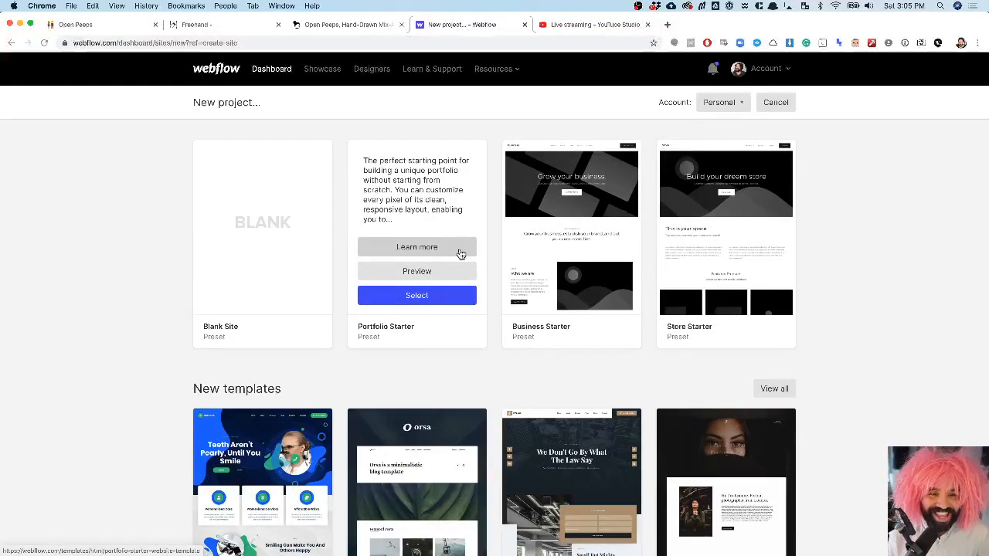
{"action": "mouse_move", "coordinate": [201, 210]}
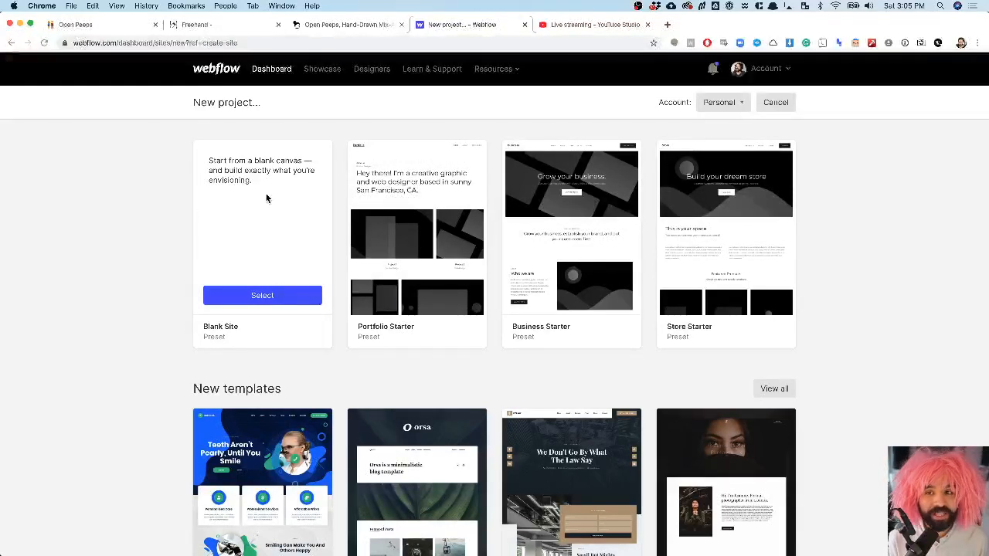
{"action": "mouse_move", "coordinate": [263, 297]}
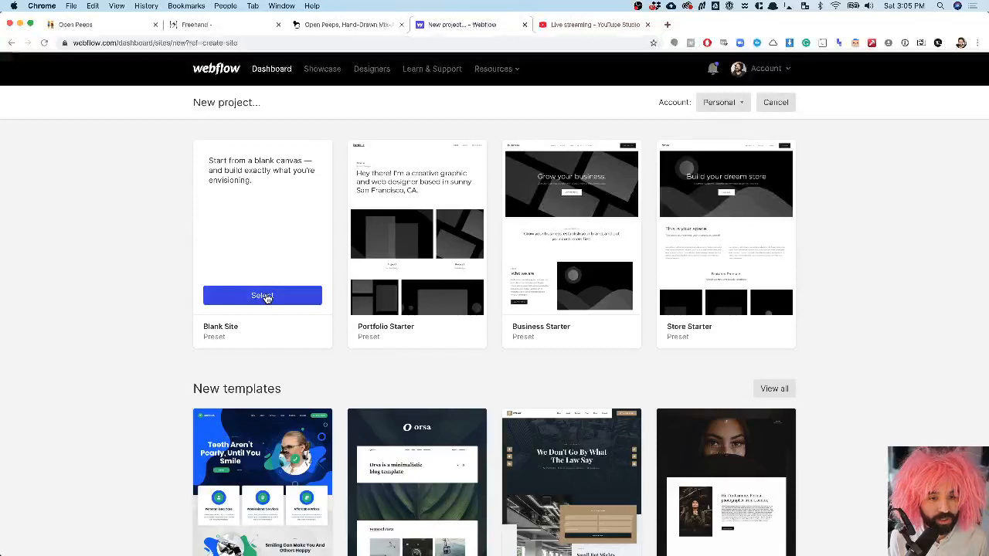
{"action": "left_click", "coordinate": [262, 296]}
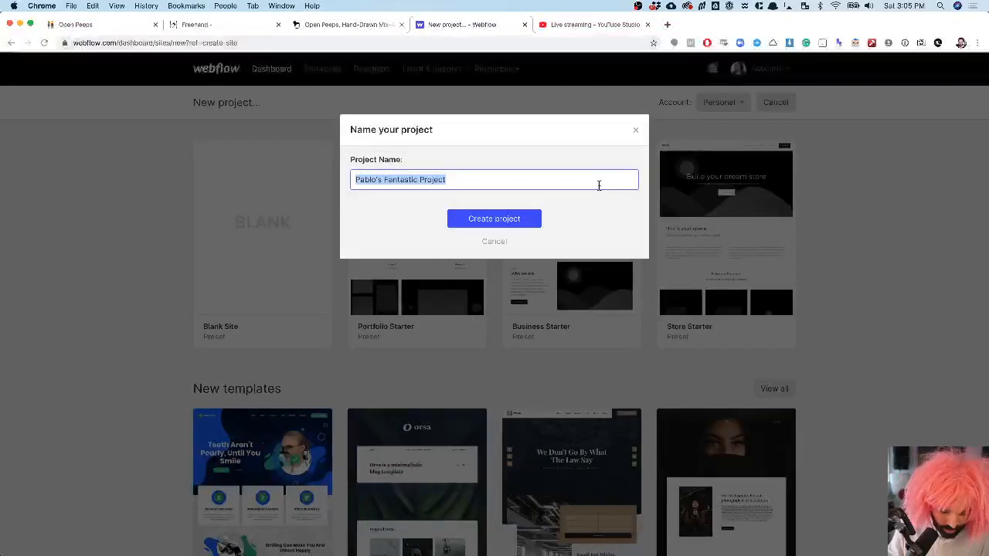
- Name the project Open Peeps Landing Page and create it
{"action": "key", "text": "BackSpace"}
{"action": "type", "text": "Open "}
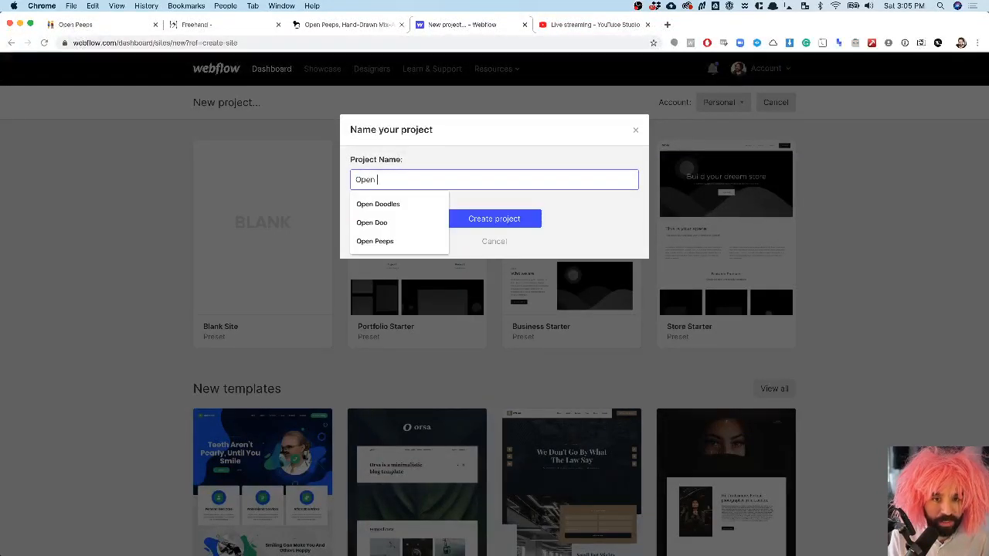
{"action": "type", "text": "Peeps L"}
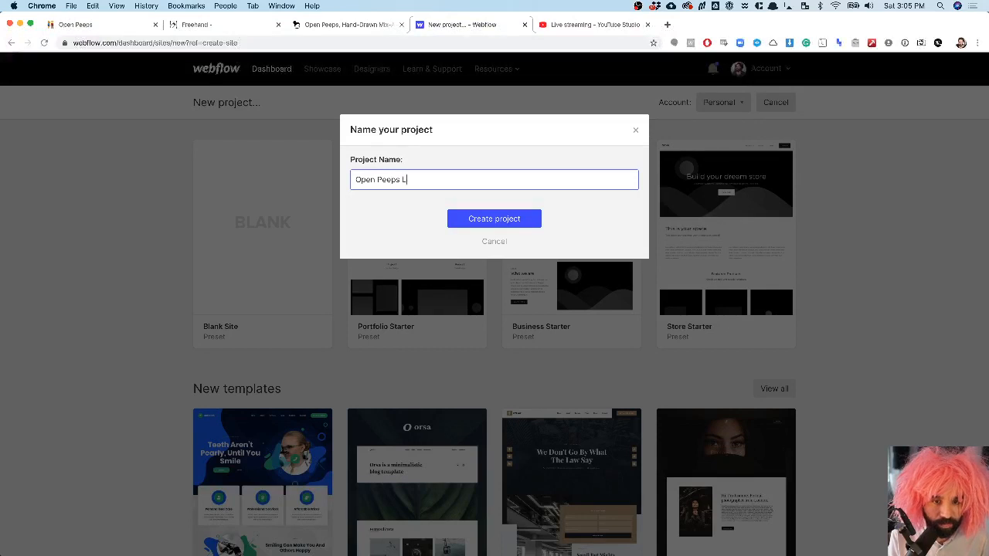
{"action": "type", "text": "anding Page"}
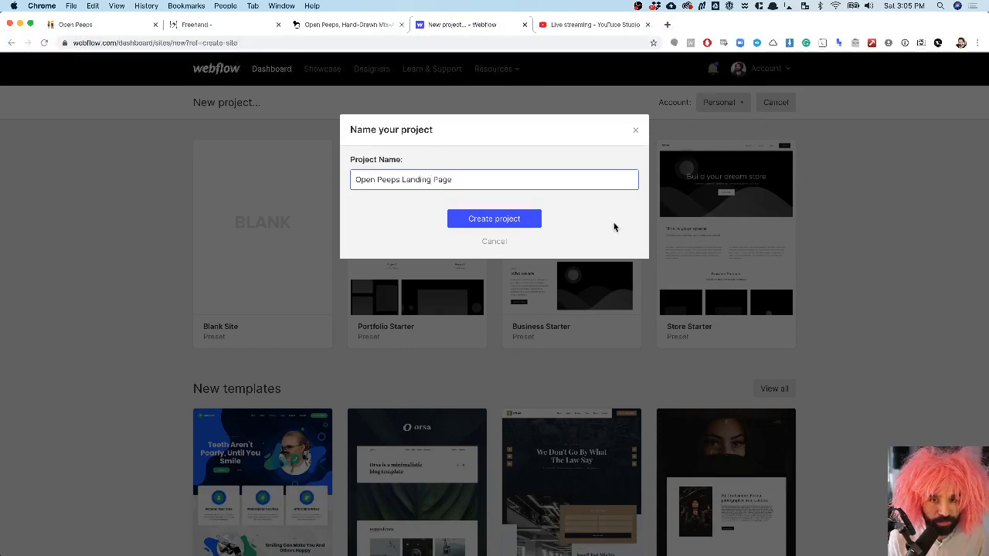
{"action": "left_click", "coordinate": [495, 220]}
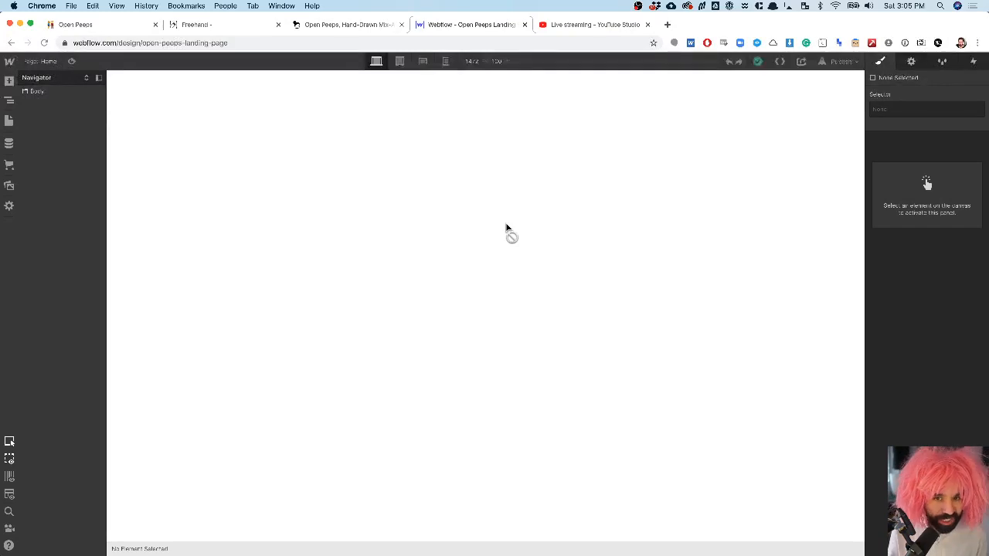
{"action": "key", "text": "super+Tab"}
{"action": "key", "text": "super+Tab"}
{"action": "key", "text": "super+Tab"}
{"action": "key", "text": "super+Tab"}
{"action": "key", "text": "super+Tab"}
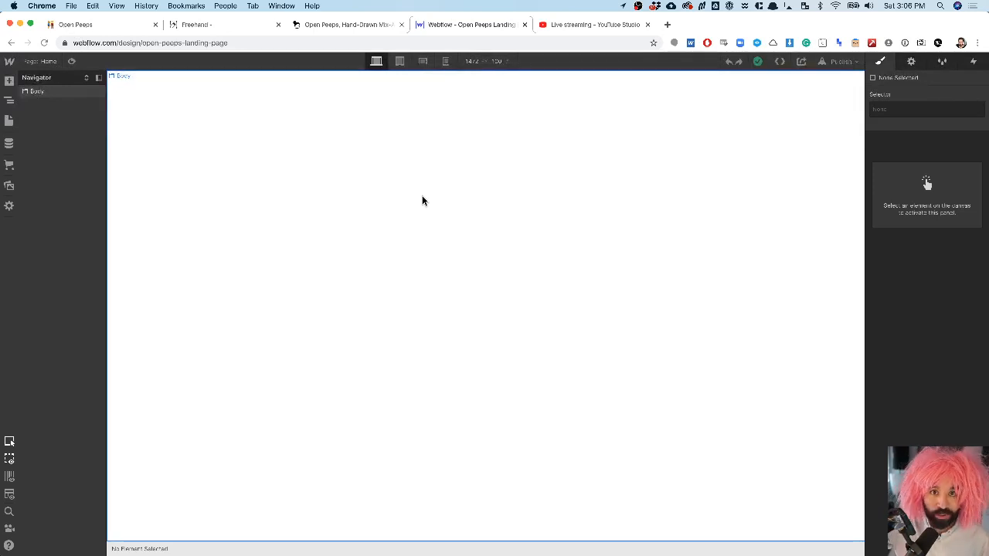
- Look through the list of Webflow video tutorials, from Intro to Layout and beyond, and close it
{"action": "left_click", "coordinate": [12, 531]}
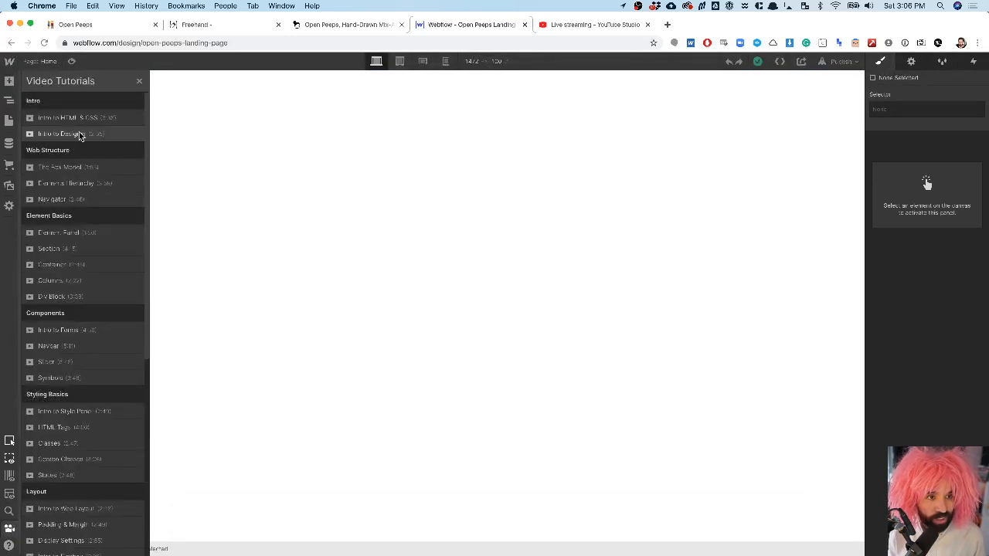
{"action": "scroll", "coordinate": [90, 194], "scroll_direction": "down", "scroll_amount": 5}
{"action": "scroll", "coordinate": [90, 193], "scroll_direction": "down", "scroll_amount": 3}
{"action": "scroll", "coordinate": [91, 193], "scroll_direction": "up", "scroll_amount": 10}
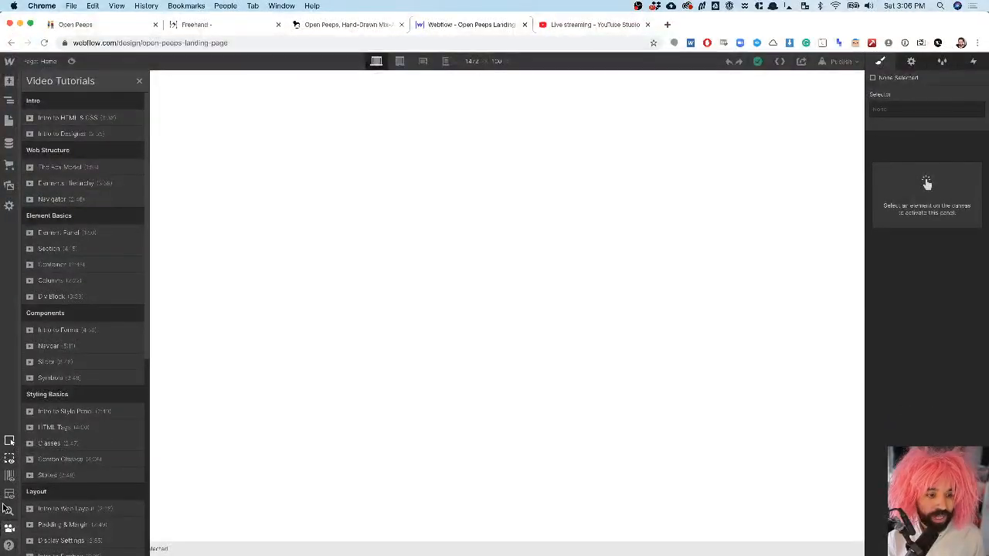
{"action": "left_click", "coordinate": [9, 530]}
{"action": "left_click", "coordinate": [10, 530]}
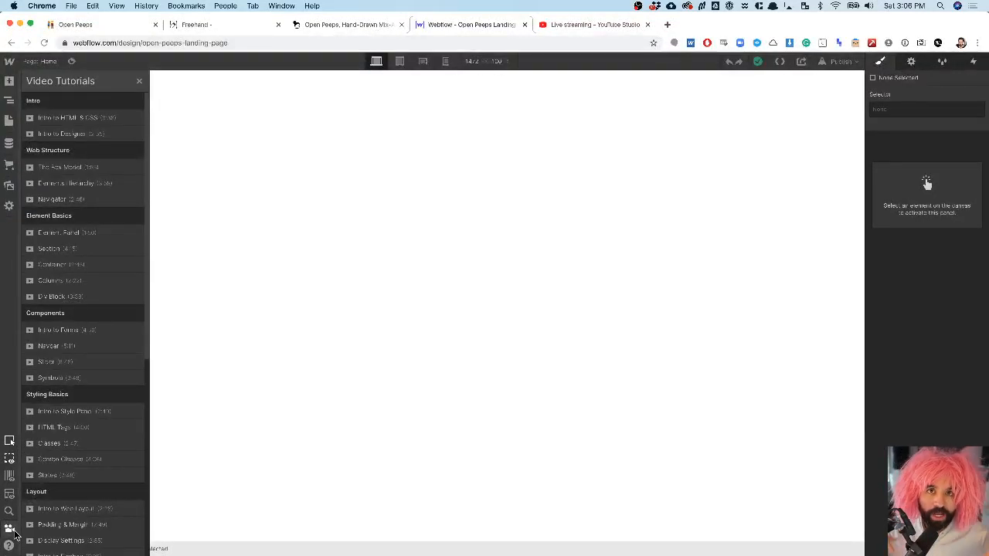
{"action": "left_click", "coordinate": [9, 530]}
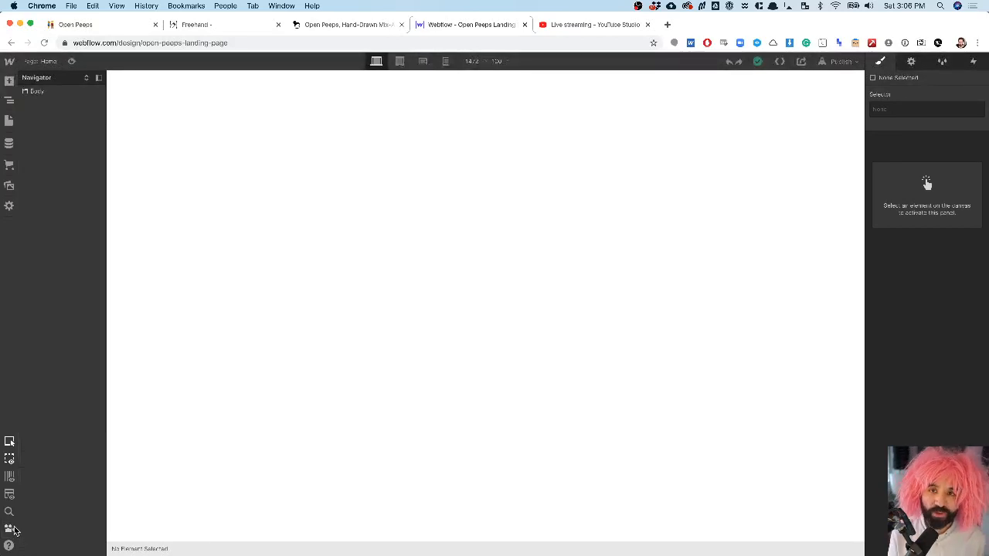
- Switch to Sketch and examine the Open People hero section at the start of the landing page artboard
{"action": "left_click", "coordinate": [283, 388]}
{"action": "key", "text": "super+Tab"}
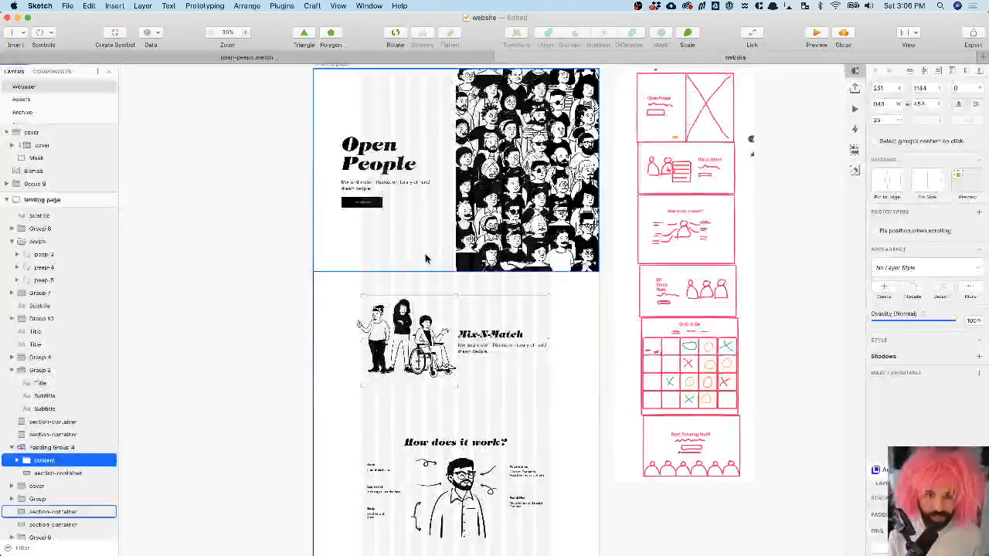
{"action": "scroll", "coordinate": [488, 135], "scroll_direction": "up", "scroll_amount": 3}
{"action": "scroll", "coordinate": [487, 245], "scroll_direction": "up", "scroll_amount": 3}
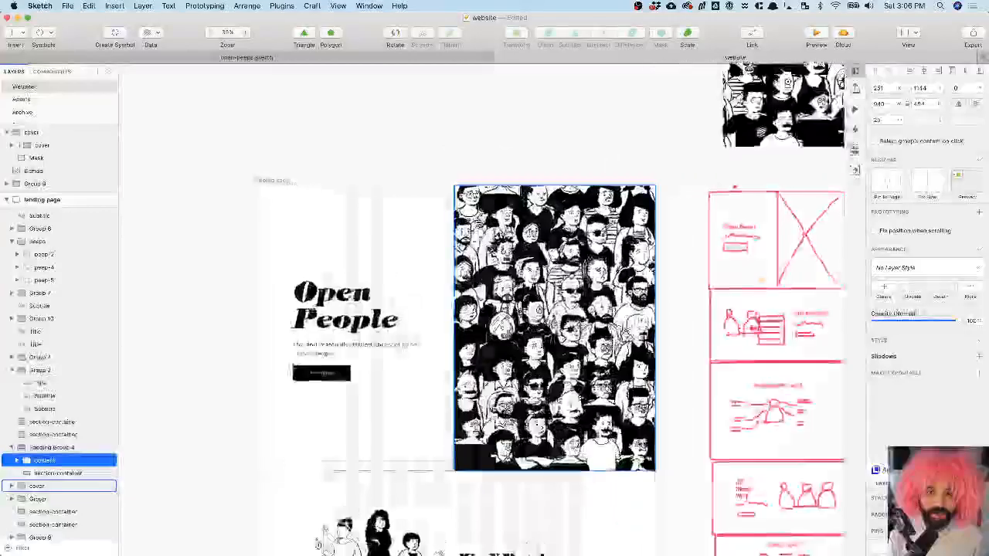
{"action": "left_click", "coordinate": [415, 147]}
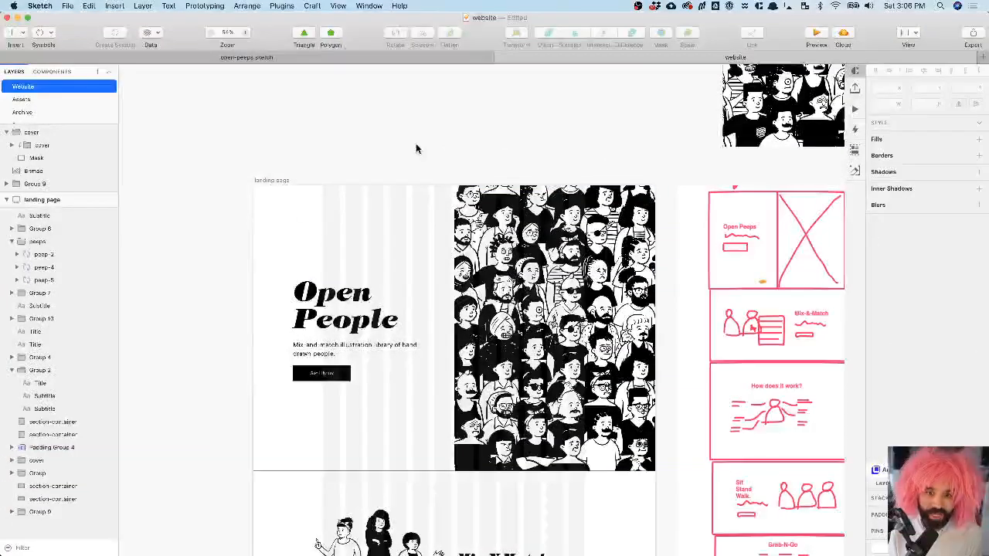
- Switch back to Webflow in Chrome and add a Section element to the page body
{"action": "key", "text": "super+Tab"}
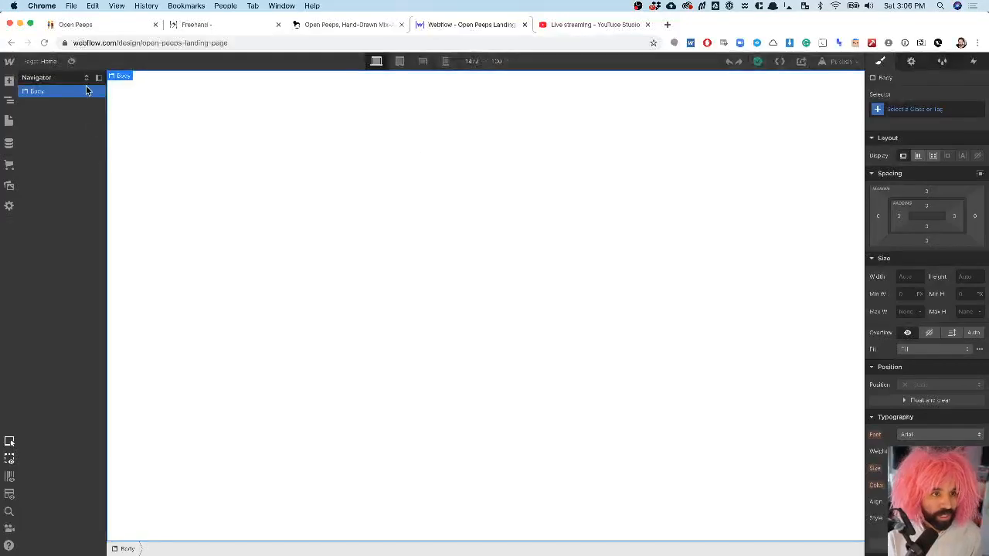
{"action": "left_click", "coordinate": [10, 80]}
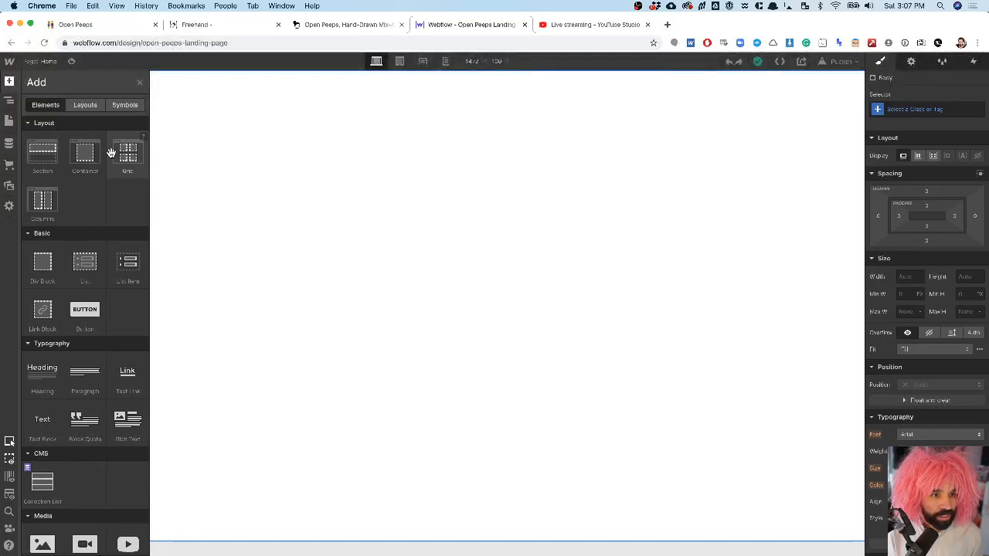
{"action": "left_click_drag", "start_coordinate": [38, 161], "coordinate": [327, 116]}
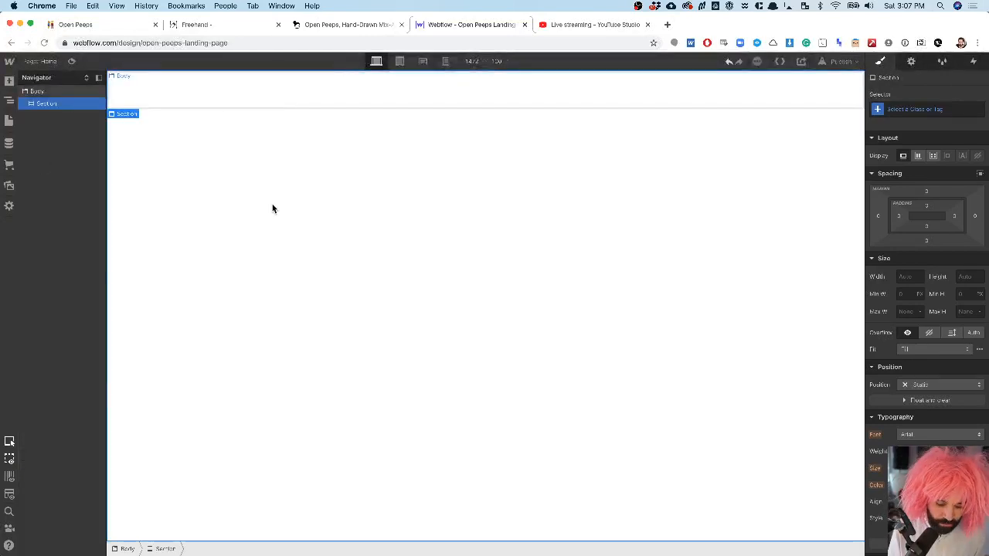
- Add a Div Block inside the new Section using the element search, comparing with the hero layout in Sketch
{"action": "key", "text": "super+e"}
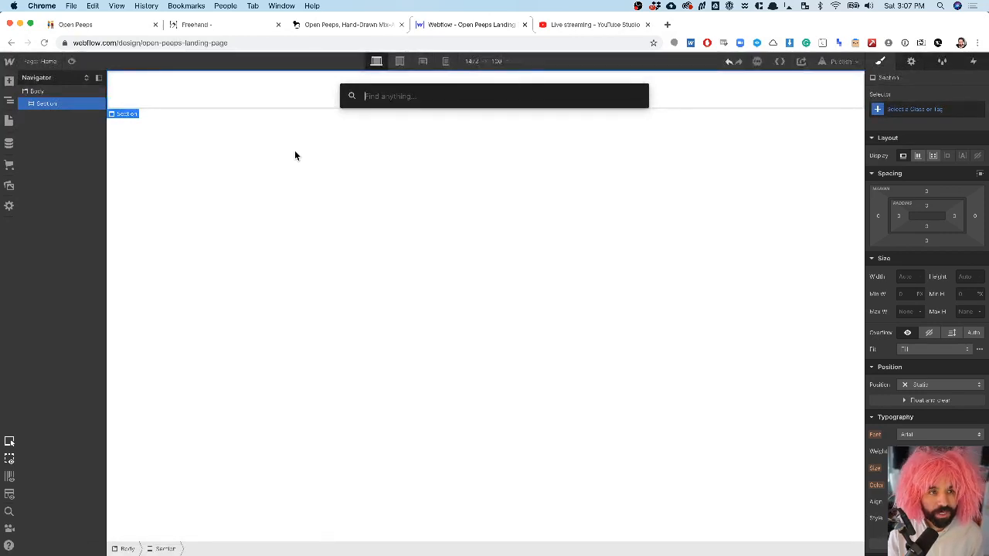
{"action": "type", "text": "con"}
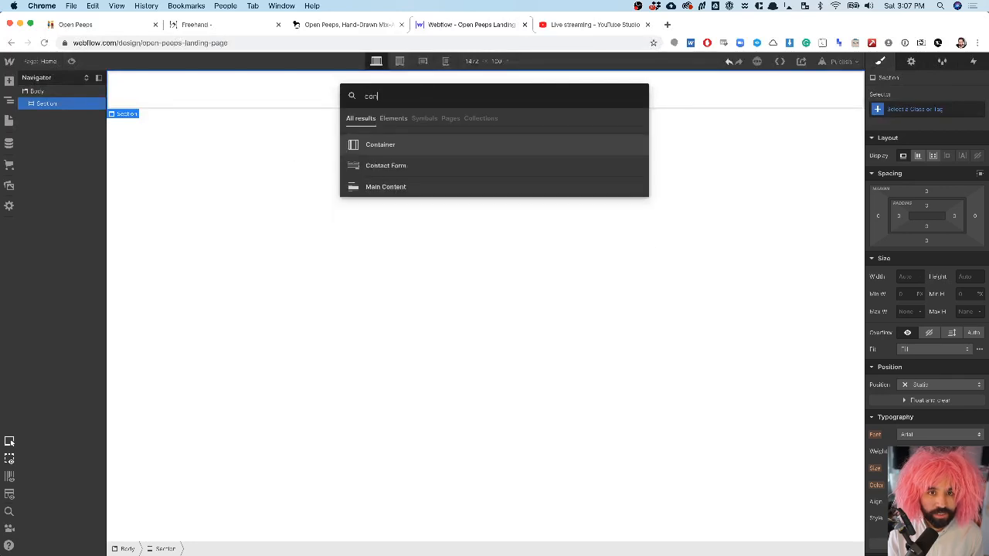
{"action": "key", "text": "BackSpace"}
{"action": "key", "text": "BackSpace"}
{"action": "key", "text": "BackSpace"}
{"action": "type", "text": "div"}
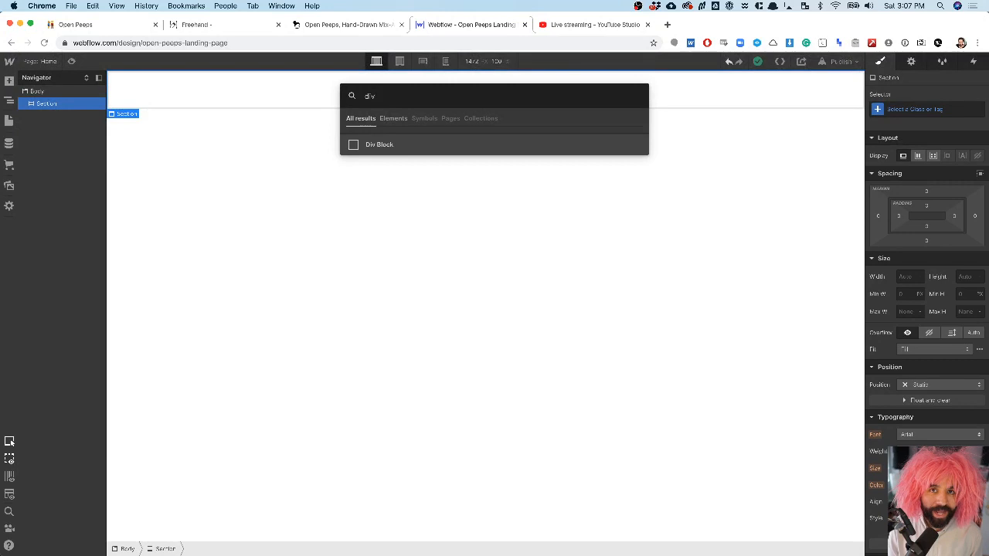
{"action": "key", "text": "super+Tab"}
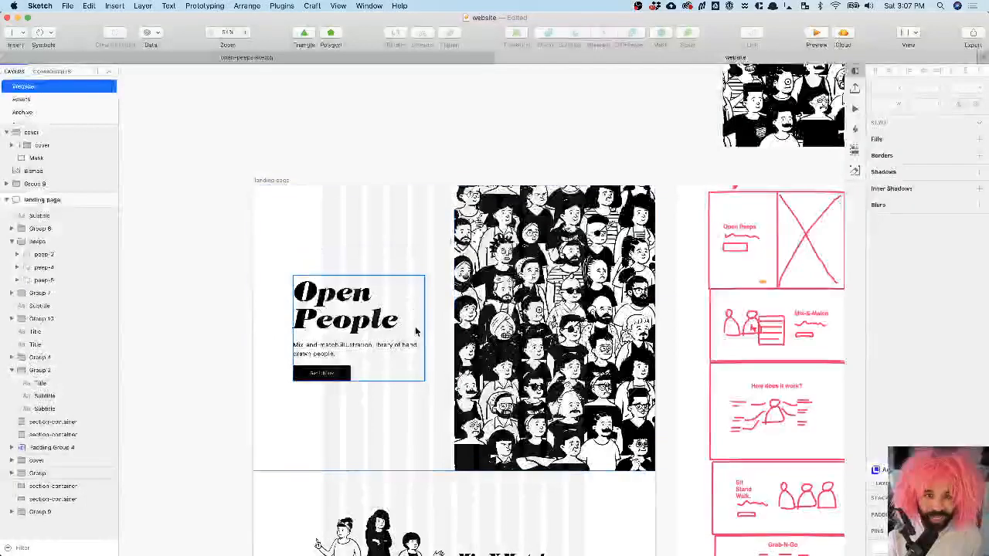
{"action": "key", "text": "super+Tab"}
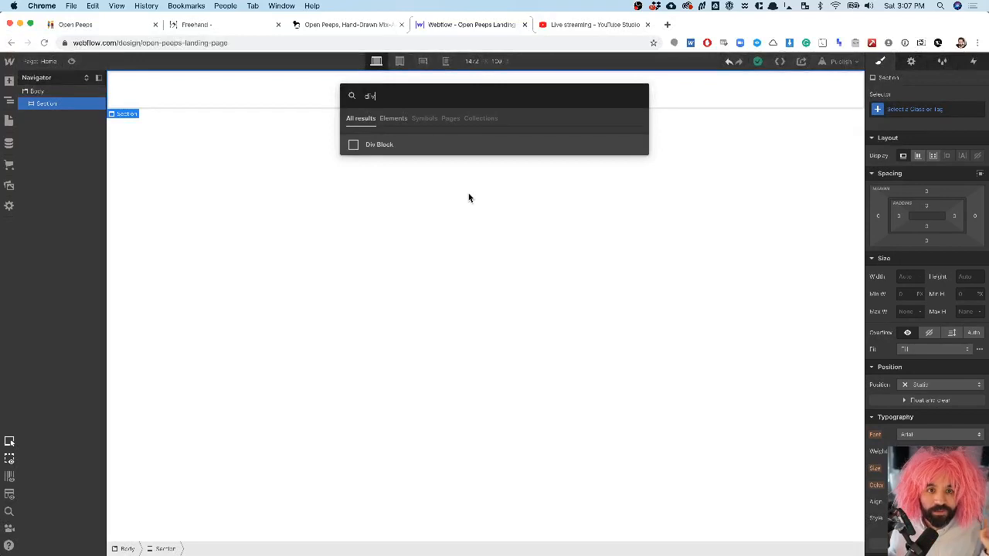
{"action": "left_click", "coordinate": [363, 144]}
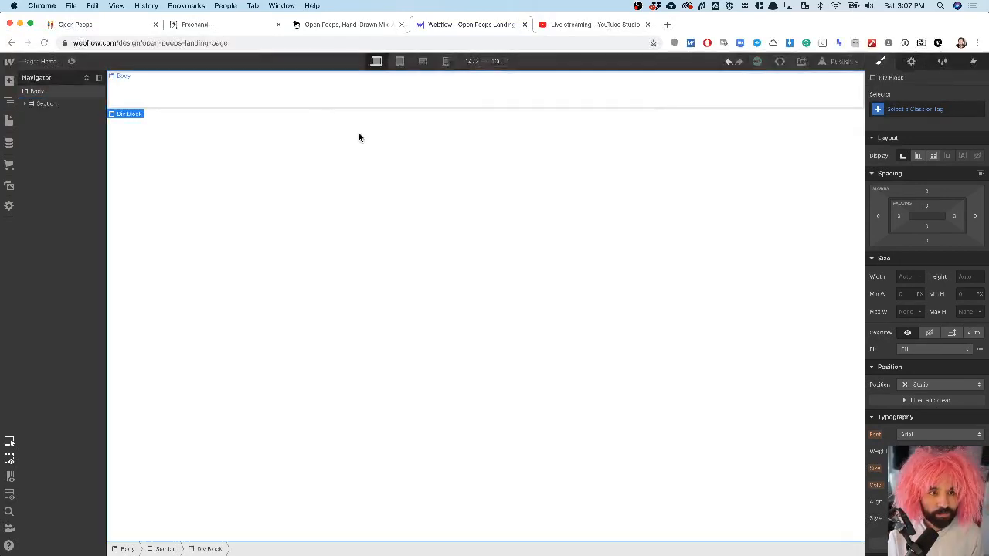
- Check the hero's text group in Sketch, and nest another Div Block inside the Section's existing Div Block in Webflow
{"action": "key", "text": "super+Tab"}
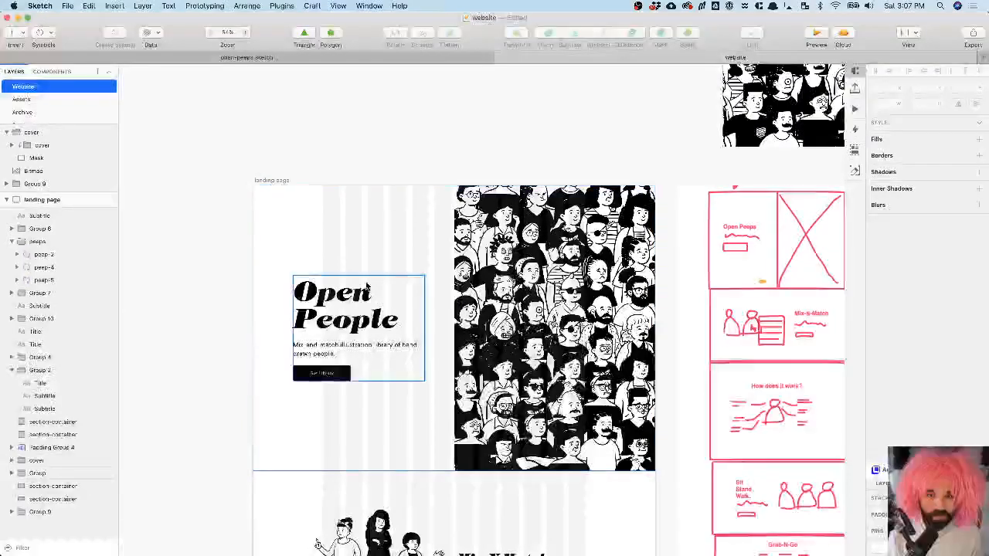
{"action": "key", "text": "super+Tab"}
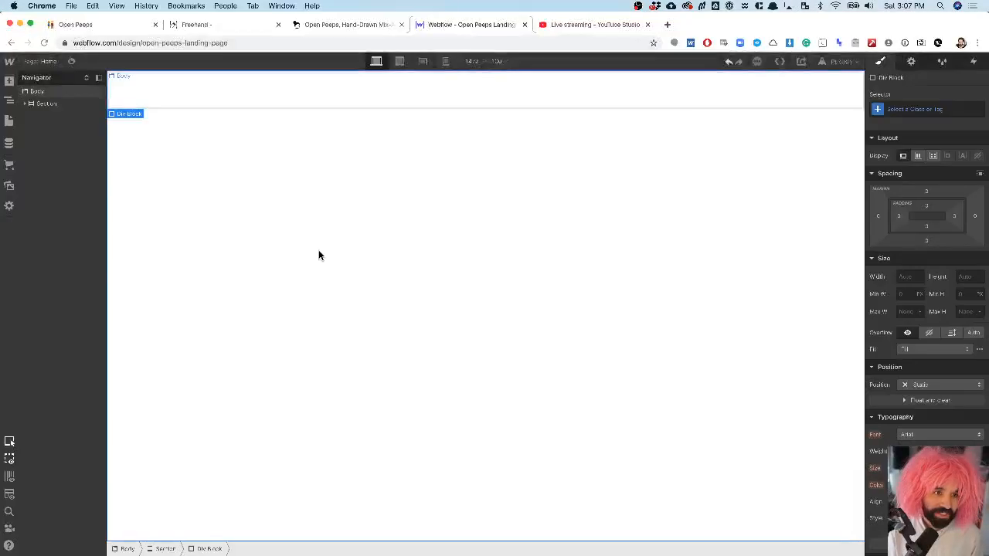
{"action": "left_click", "coordinate": [25, 103]}
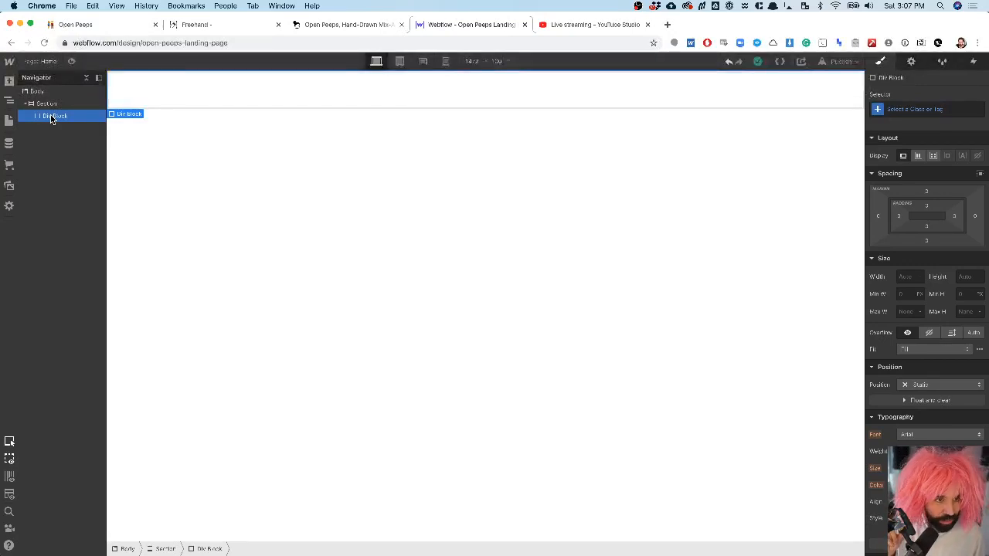
{"action": "key", "text": "super+e"}
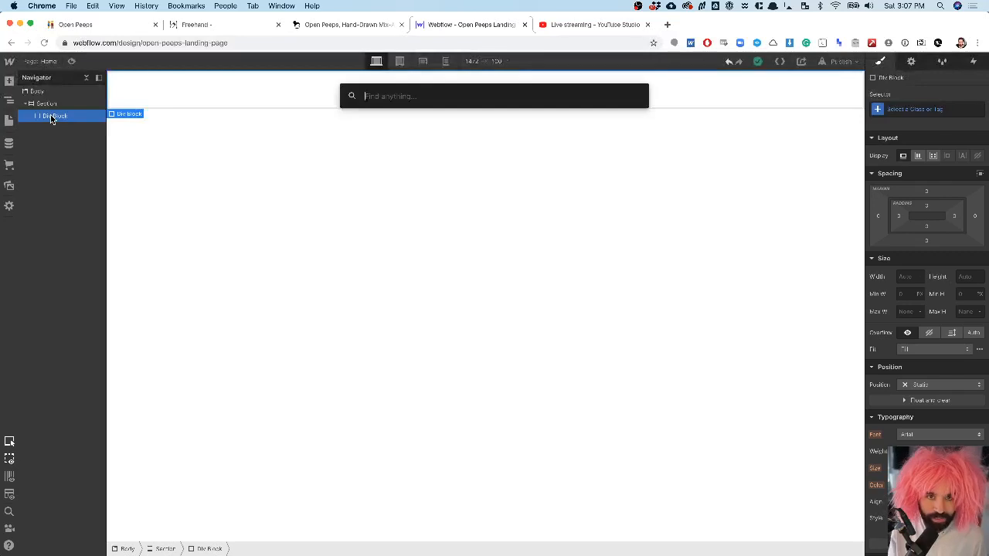
{"action": "type", "text": "div"}
{"action": "key", "text": "Return"}
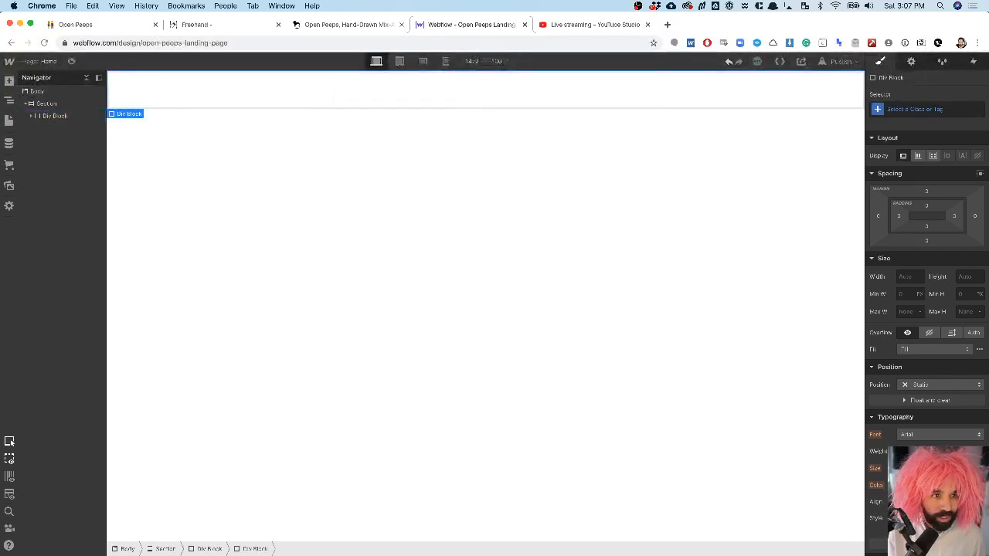
{"action": "left_click", "coordinate": [30, 116]}
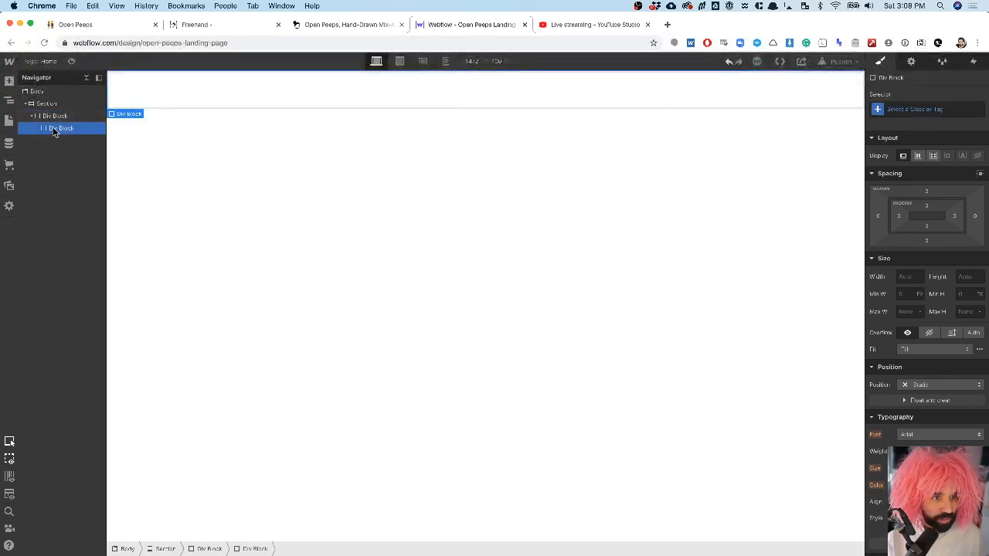
- Add a second Div Block directly inside the Section, alongside the existing top-level Div Block
{"action": "left_click", "coordinate": [46, 104]}
{"action": "key", "text": "super+e"}
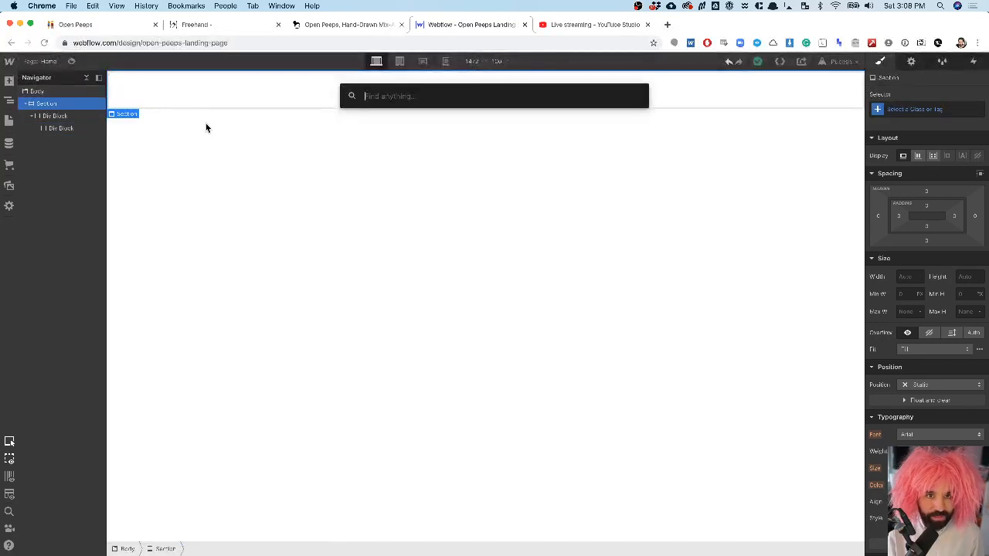
{"action": "type", "text": "div"}
{"action": "key", "text": "Return"}
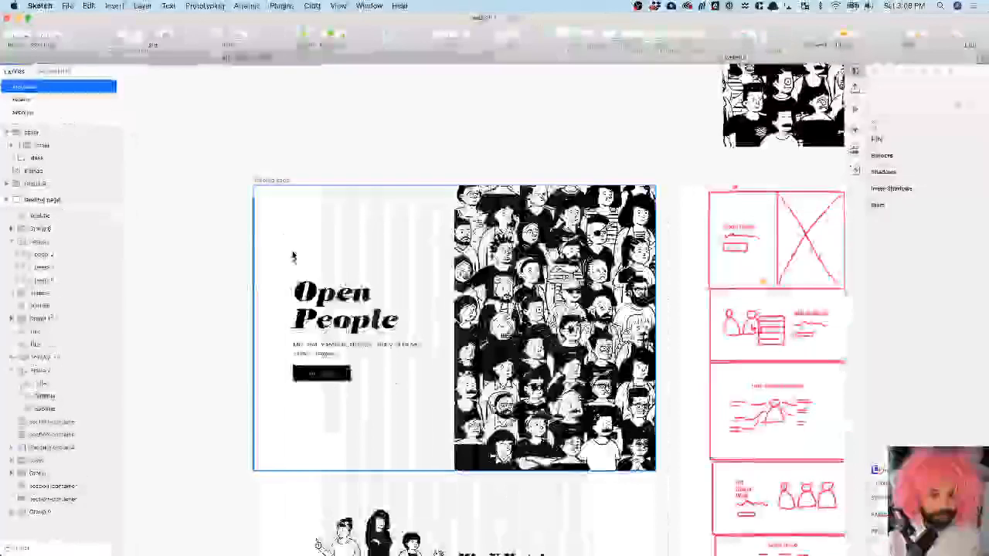
- Check the hero's text group in Sketch, and add a Heading to the nested Div Block in Webflow
{"action": "scroll", "coordinate": [292, 259], "scroll_direction": "up", "scroll_amount": 5}
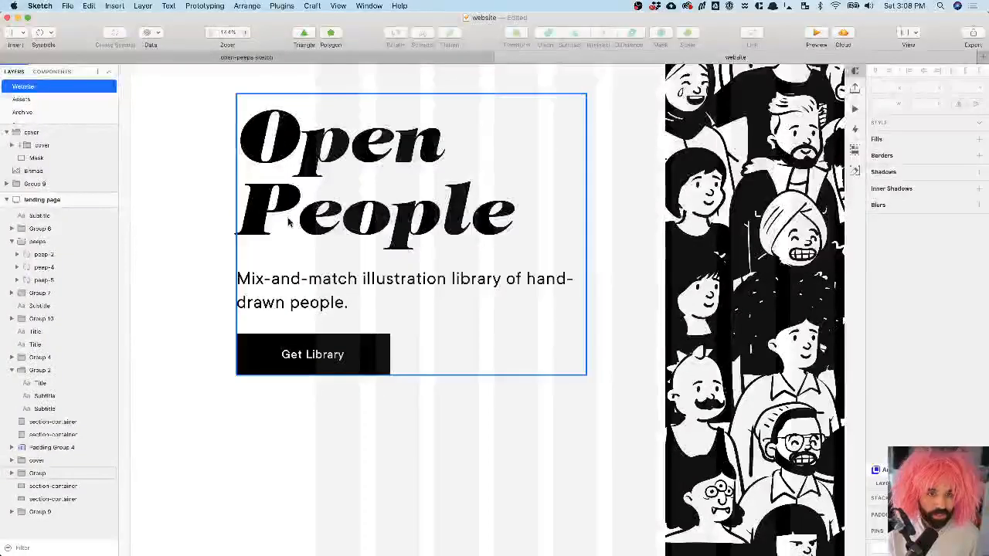
{"action": "scroll", "coordinate": [290, 222], "scroll_direction": "down", "scroll_amount": 2}
{"action": "scroll", "coordinate": [290, 222], "scroll_direction": "down", "scroll_amount": 5}
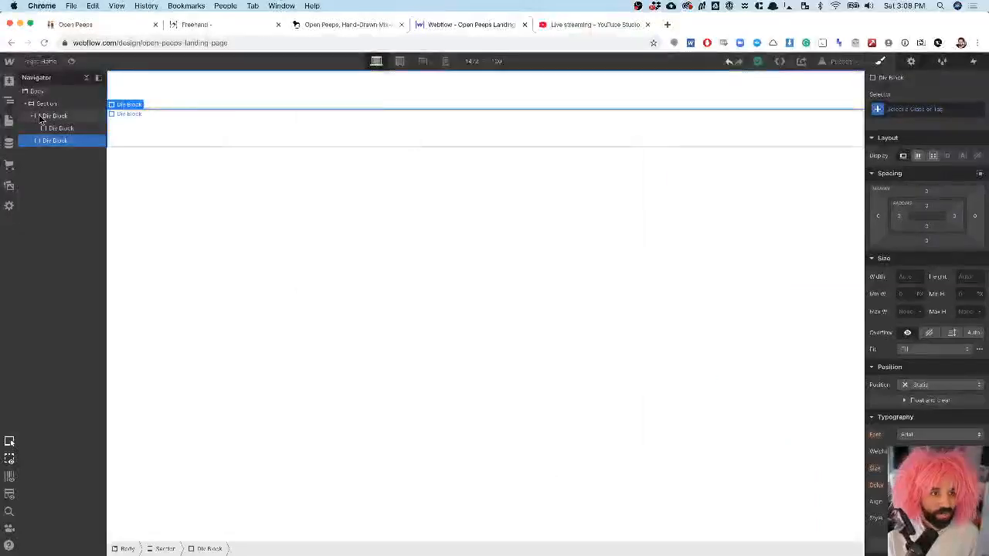
{"action": "left_click", "coordinate": [73, 131]}
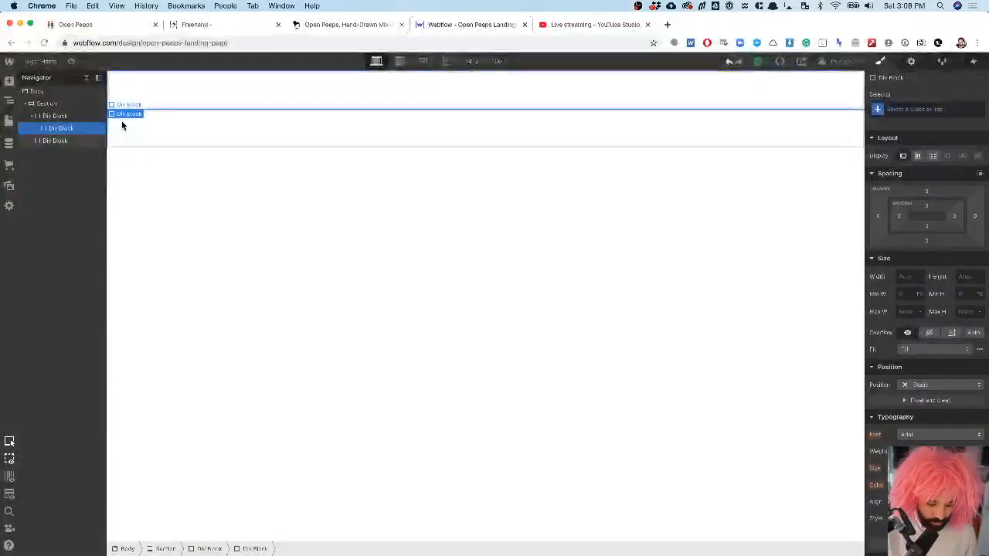
{"action": "key", "text": "super+e"}
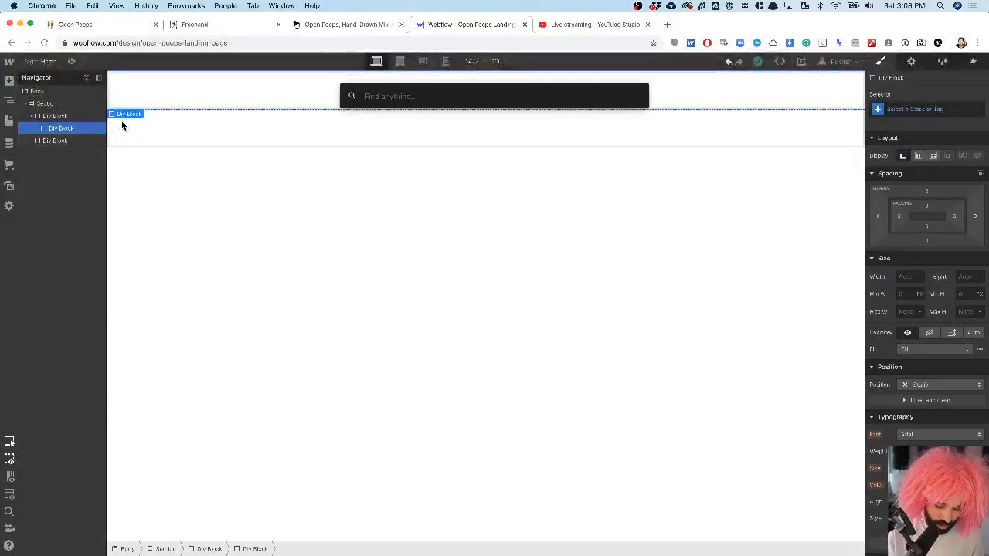
{"action": "type", "text": "h"}
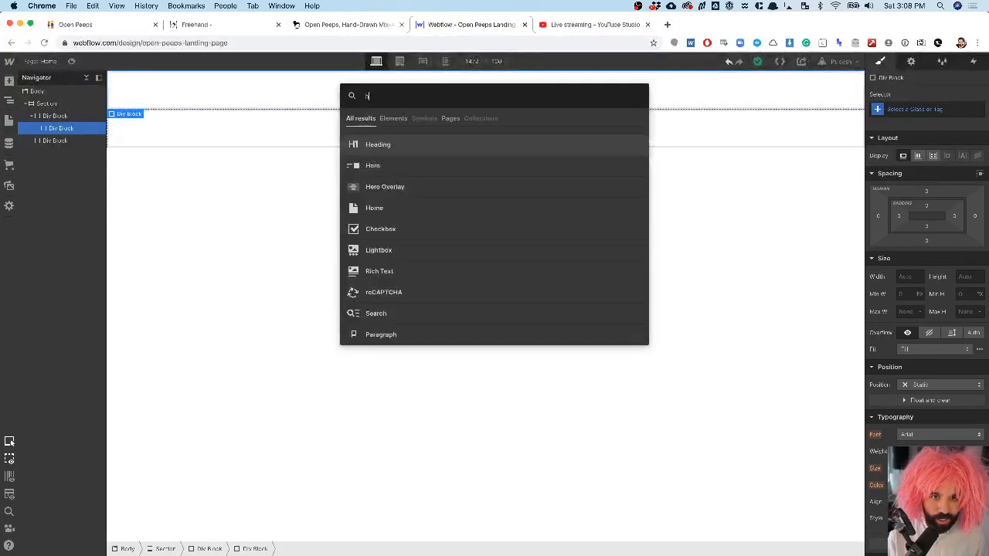
{"action": "key", "text": "Return"}
- Compare with the hero title in Sketch and set the new heading's text to "Open Peeps"
{"action": "key", "text": "super+Tab"}
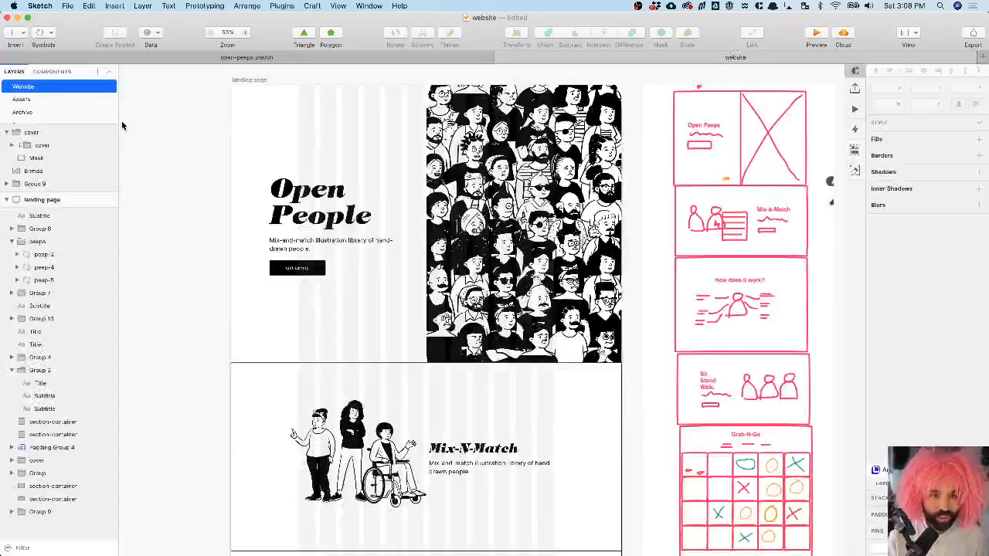
{"action": "key", "text": "super+Tab"}
{"action": "double_click", "coordinate": [154, 92]}
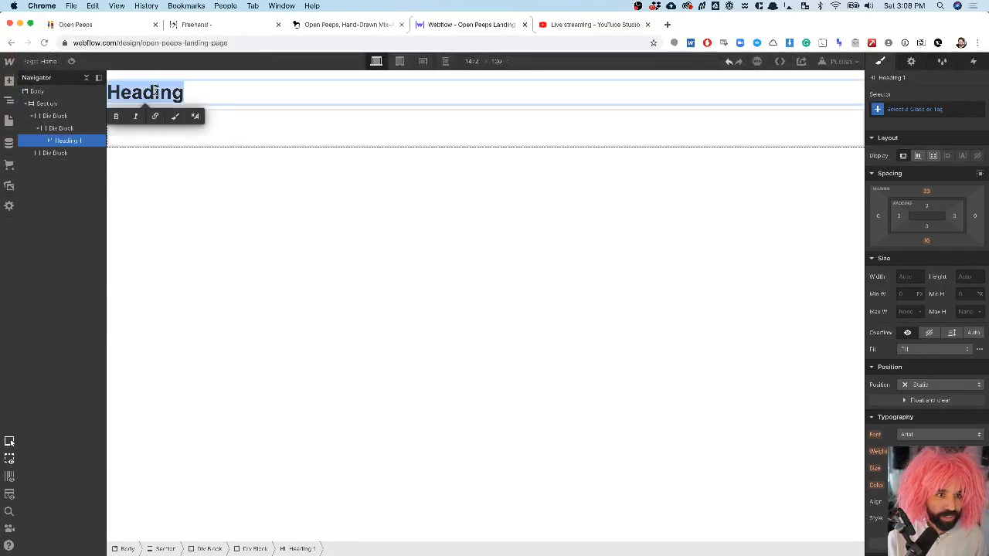
{"action": "type", "text": "Opwn P"}
{"action": "key", "text": "BackSpace"}
{"action": "key", "text": "BackSpace"}
{"action": "key", "text": "BackSpace"}
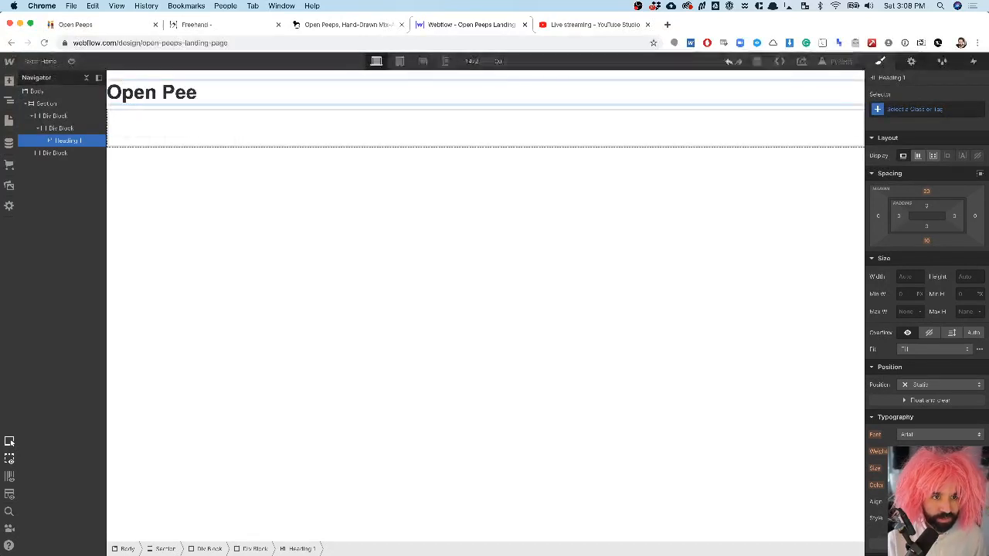
{"action": "key", "text": "Escape"}
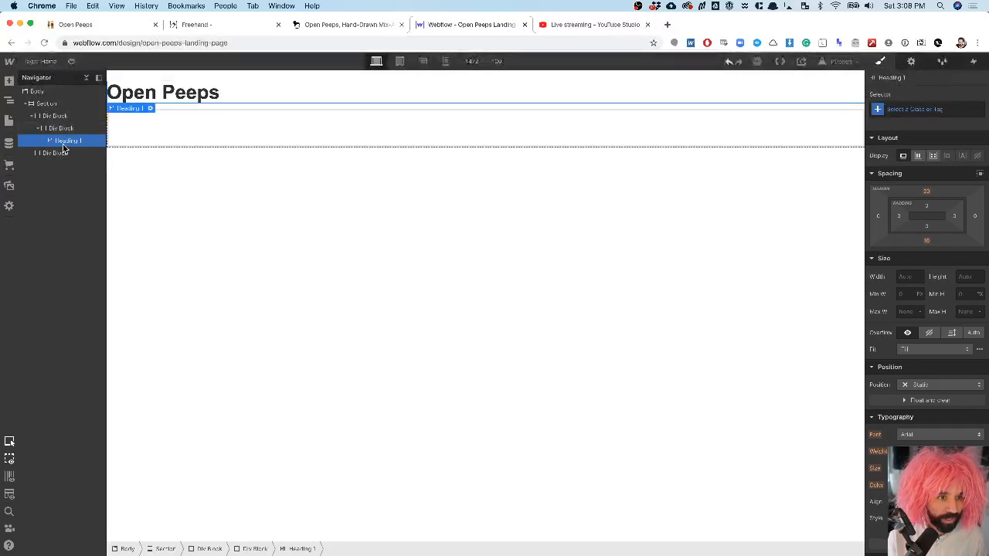
- Check the hero subtitle in Sketch, and add an H2 heading below the "Open Peeps" heading in Webflow
{"action": "key", "text": "super+Tab"}
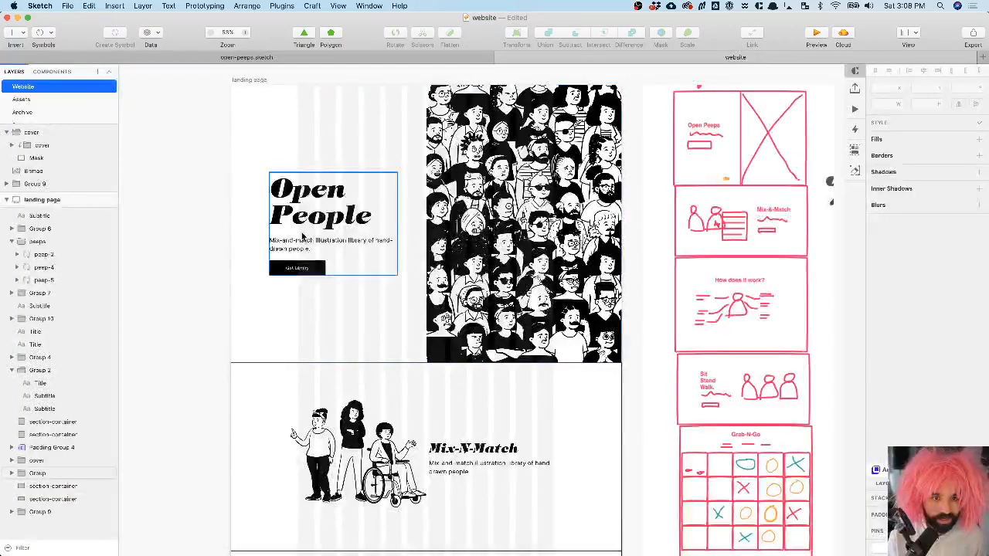
{"action": "key", "text": "super+Tab"}
{"action": "key", "text": "super+e"}
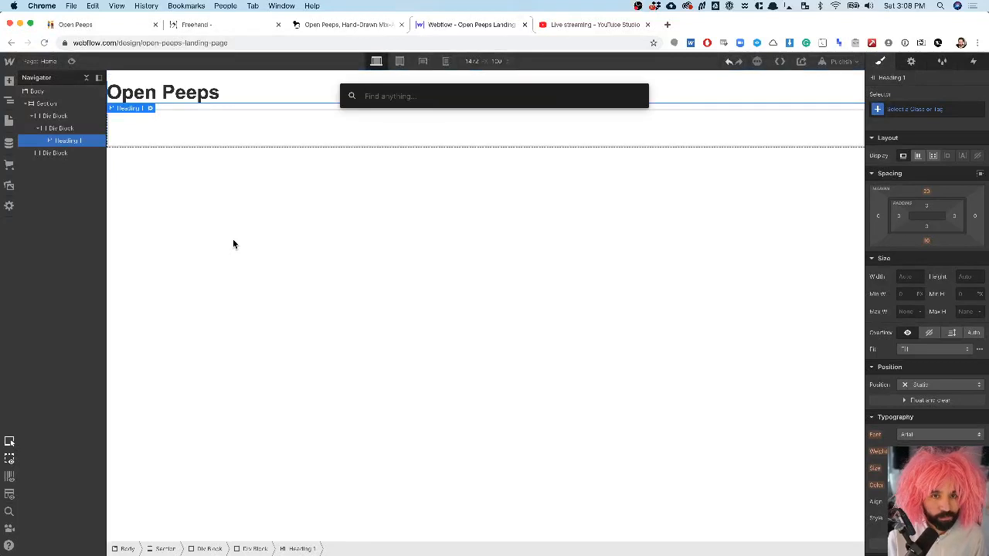
{"action": "type", "text": "h2"}
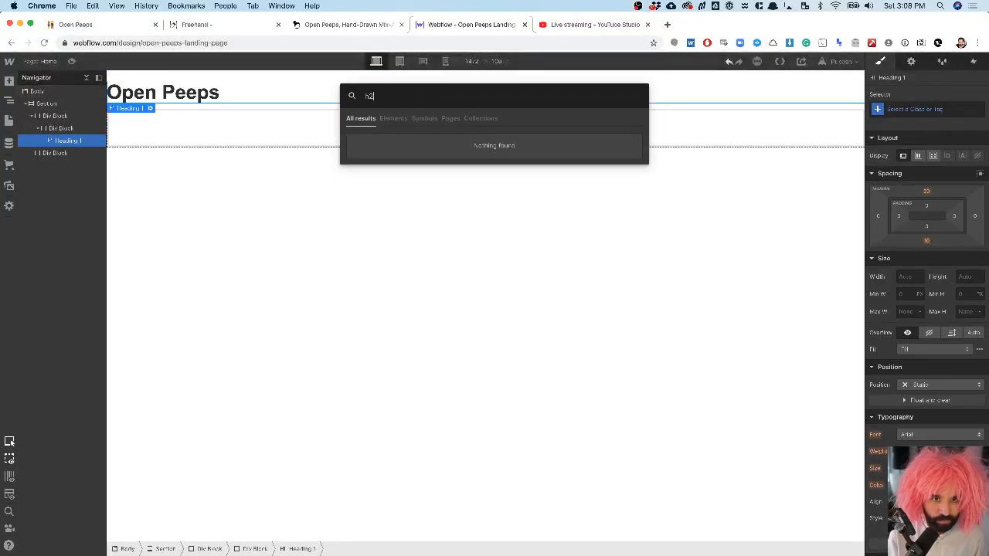
{"action": "key", "text": "BackSpace"}
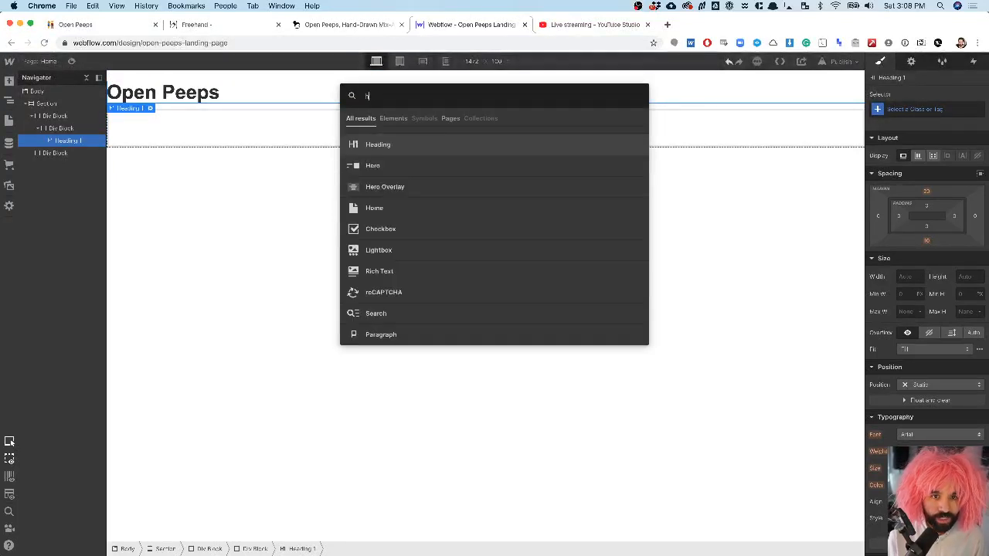
{"action": "key", "text": "Return"}
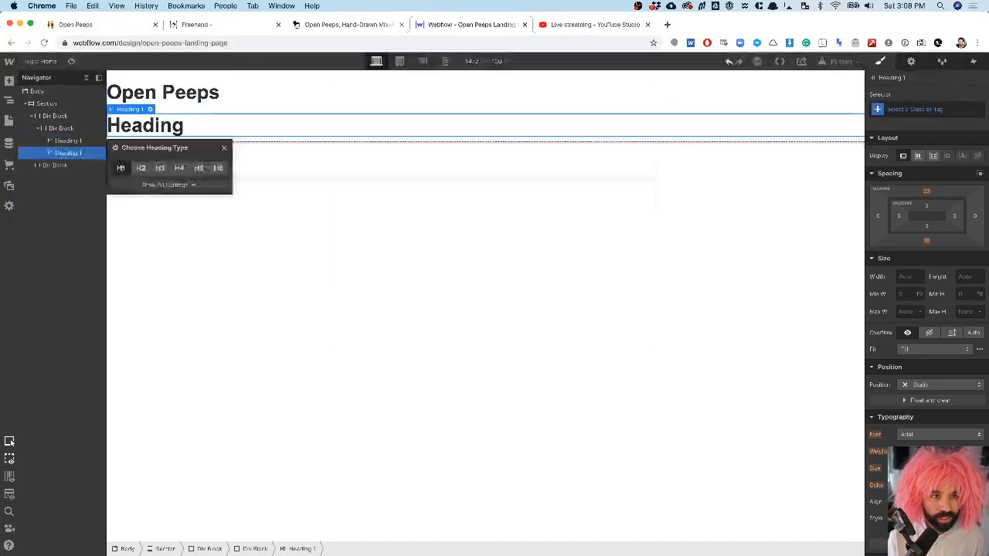
{"action": "left_click", "coordinate": [141, 168]}
- Copy the hero's mix-and-match subtitle from Sketch and paste it into the H2 heading in Webflow
{"action": "double_click", "coordinate": [146, 124]}
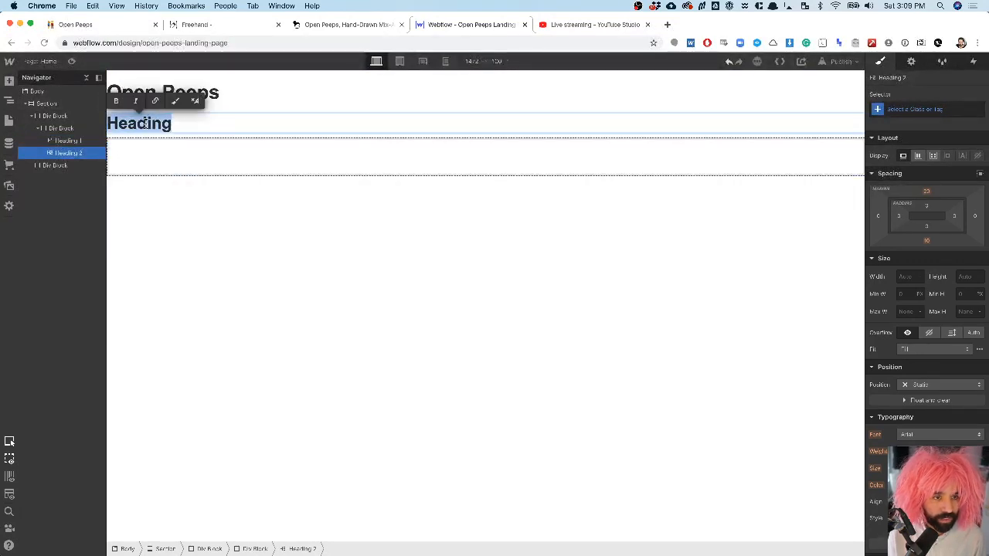
{"action": "key", "text": "super+Tab"}
{"action": "key", "text": "super+Tab"}
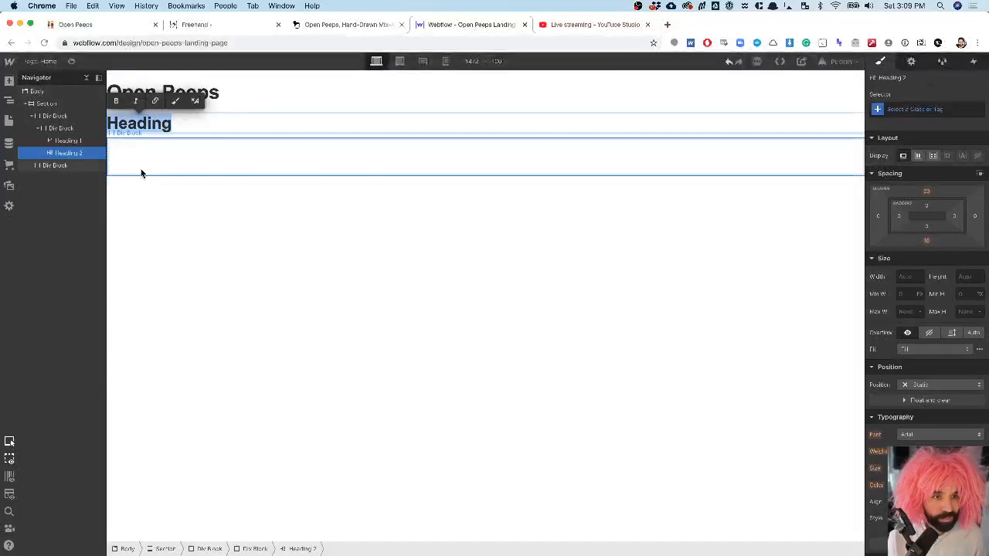
{"action": "key", "text": "super+Tab"}
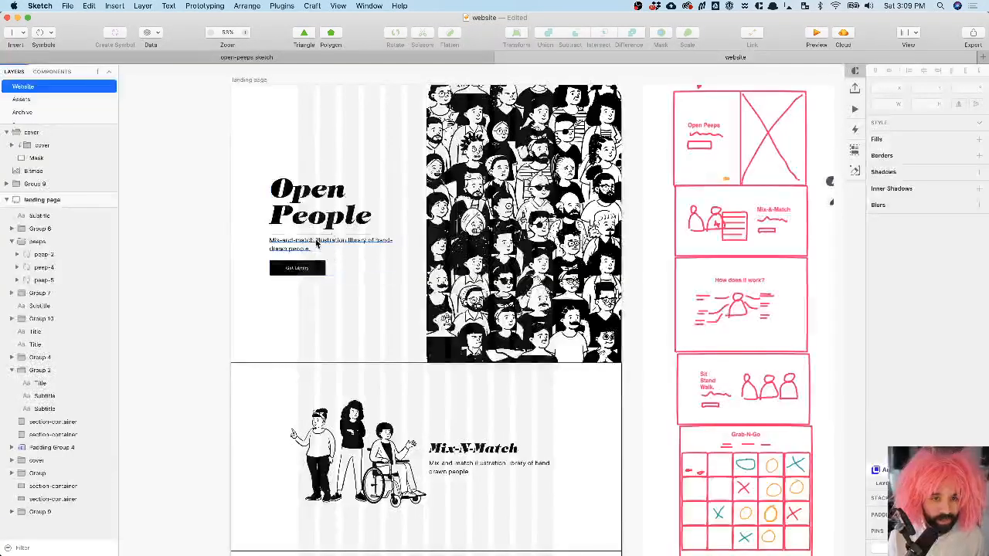
{"action": "double_click", "coordinate": [316, 240], "text": "super"}
{"action": "key", "text": "Return"}
{"action": "key", "text": "super+c"}
{"action": "key", "text": "super+Tab"}
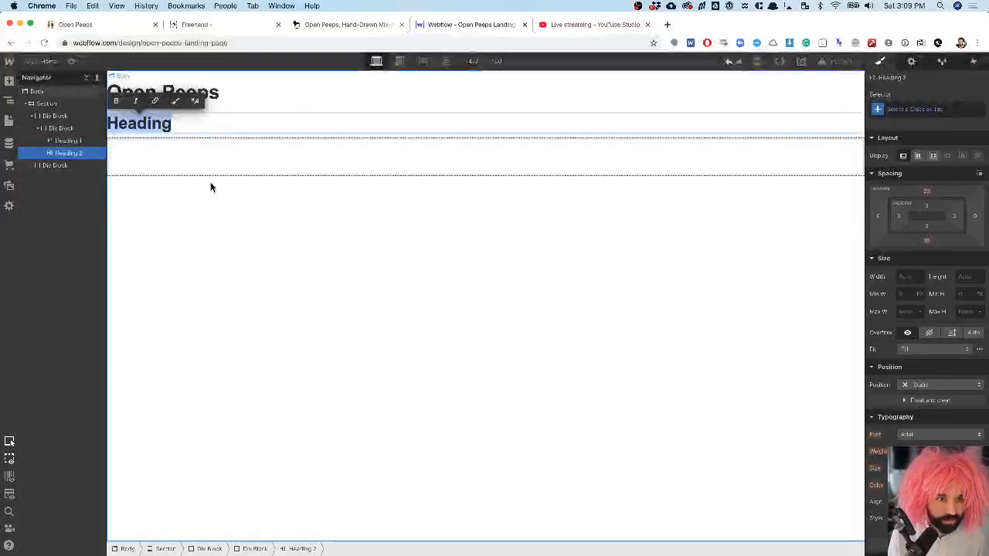
{"action": "key", "text": "super+v"}
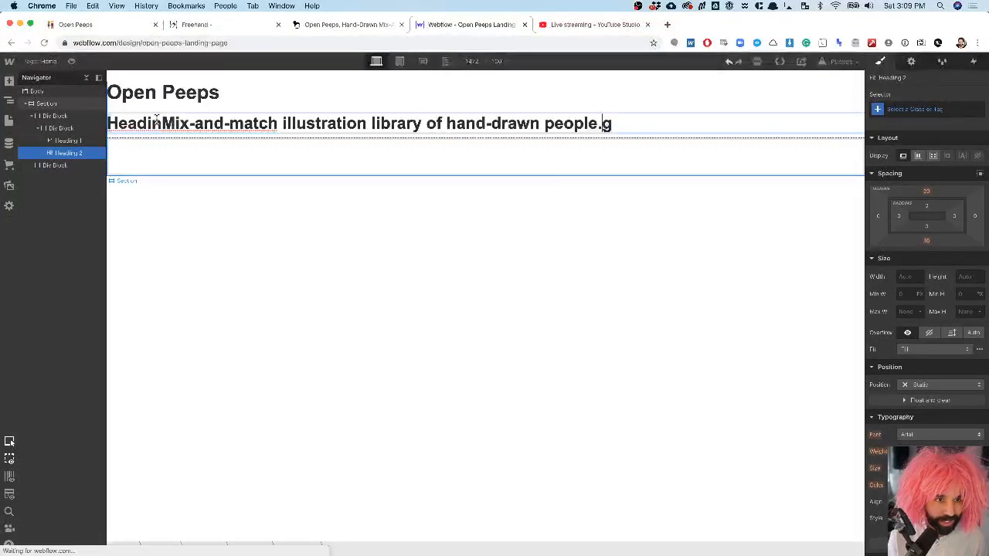
{"action": "key", "text": "super+Tab"}
{"action": "key", "text": "super+Tab"}
{"action": "key", "text": "super+Tab"}
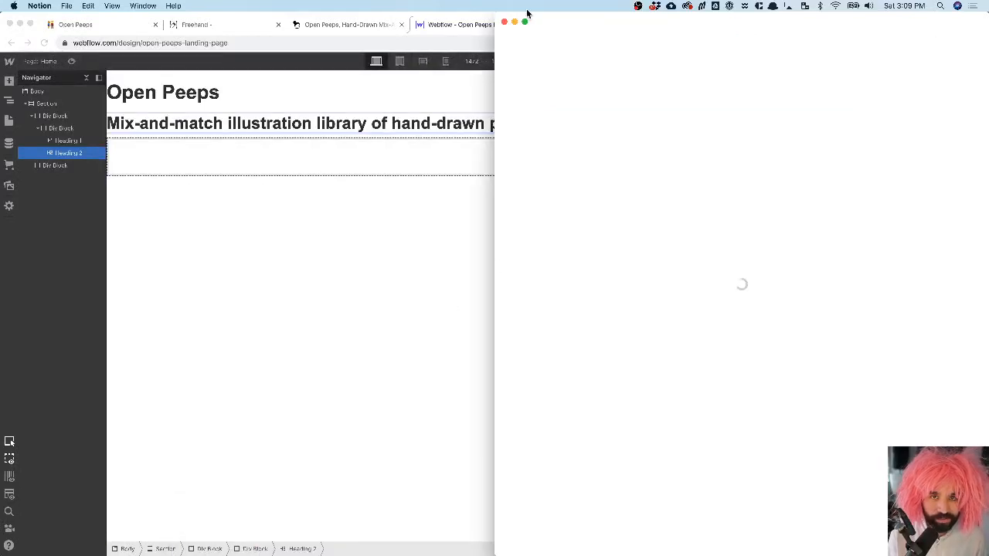
{"action": "left_click", "coordinate": [504, 22]}
- Switch to the Open Peeps Notion page in Chrome and copy the Overview sentence from the Landing Page Brief
{"action": "left_click", "coordinate": [108, 30]}
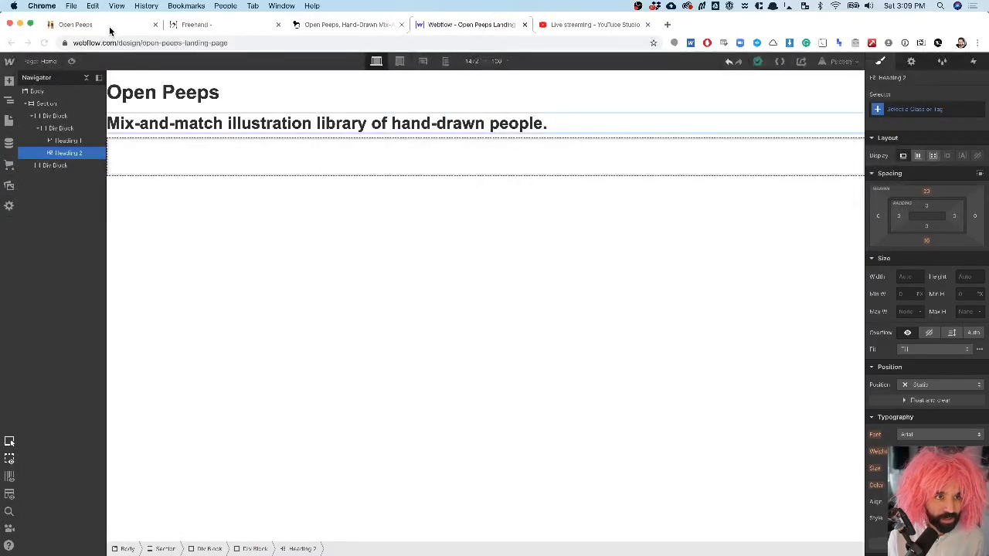
{"action": "left_click", "coordinate": [370, 261]}
{"action": "scroll", "coordinate": [368, 265], "scroll_direction": "up", "scroll_amount": 10}
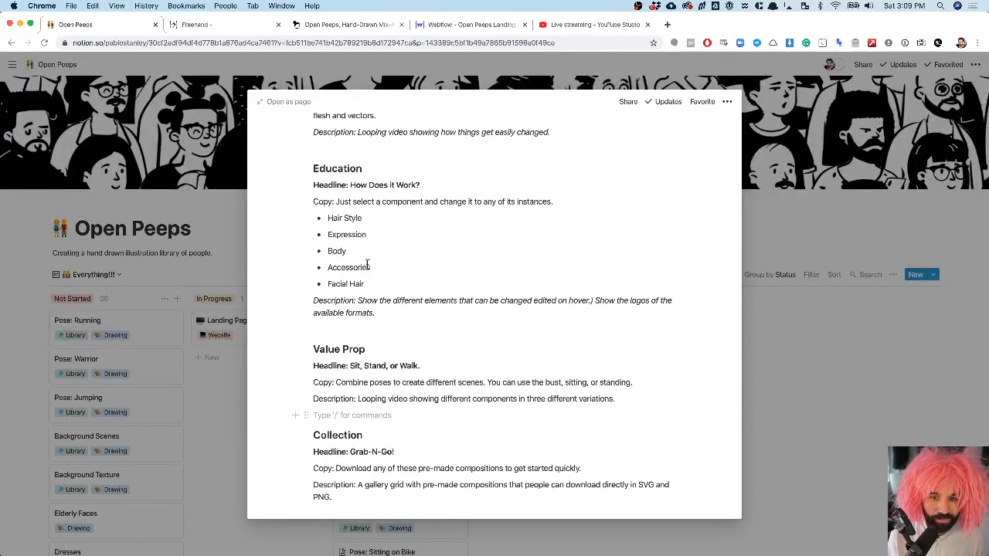
{"action": "scroll", "coordinate": [368, 265], "scroll_direction": "up", "scroll_amount": 5}
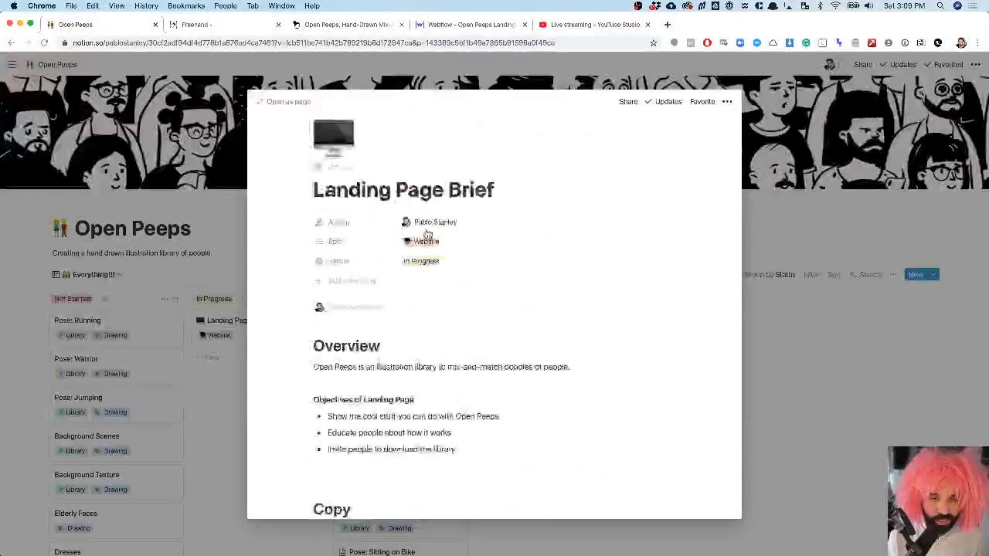
{"action": "scroll", "coordinate": [362, 333], "scroll_direction": "down", "scroll_amount": 3}
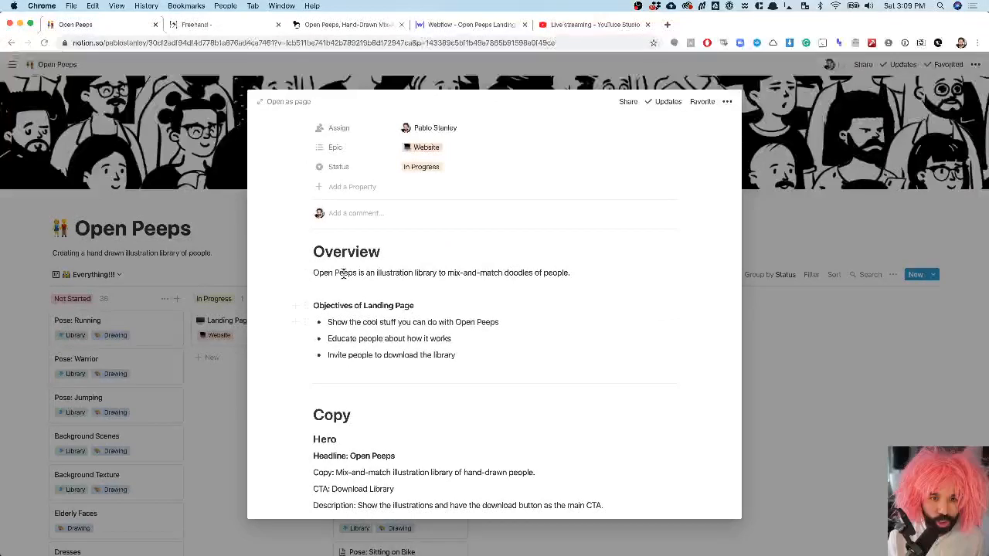
{"action": "triple_click", "coordinate": [343, 274]}
{"action": "key", "text": "super+c"}
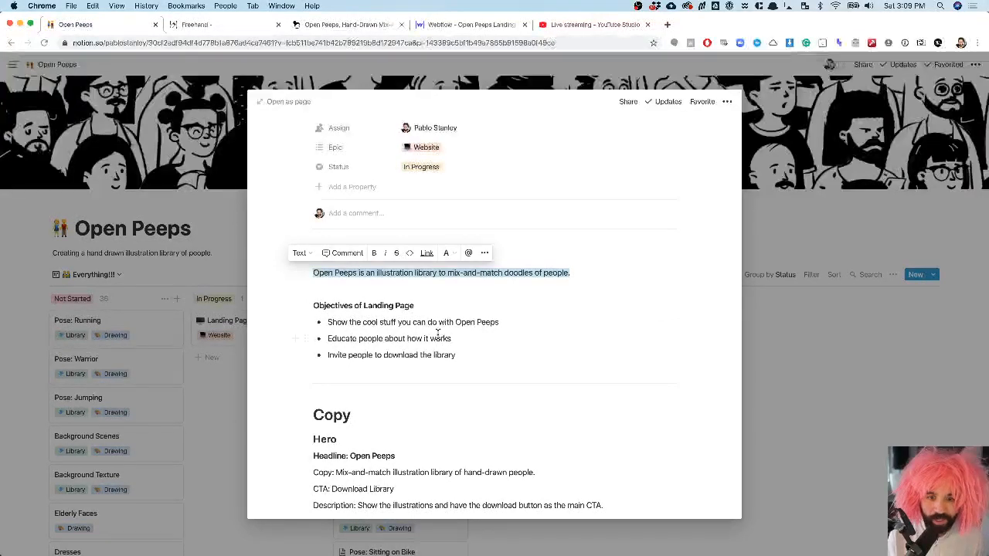
- Return to Webflow and replace the H2 text with "Open Peeps is an illustration library to mix-and-match doodles of people."
{"action": "scroll", "coordinate": [437, 337], "scroll_direction": "down", "scroll_amount": 2}
{"action": "key", "text": "super+Tab"}
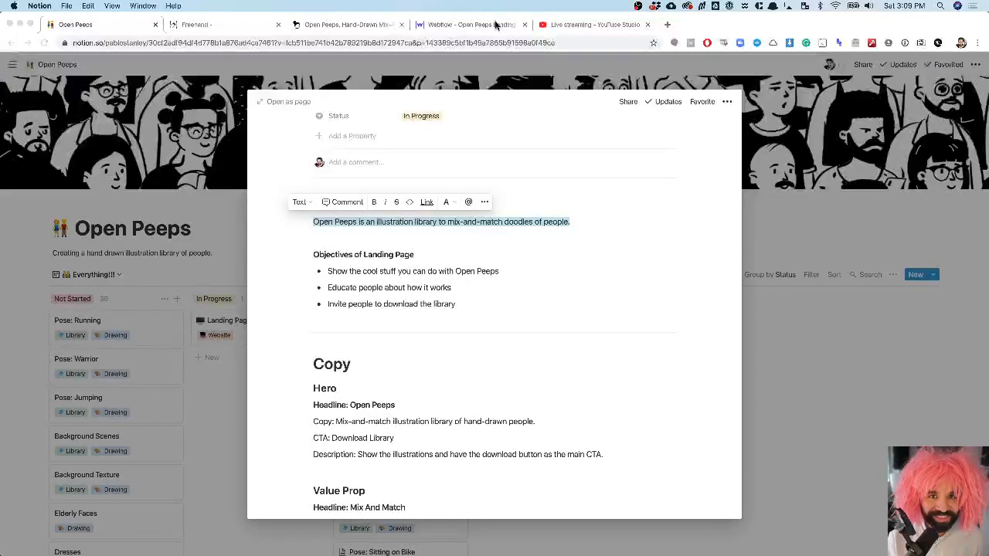
{"action": "left_click", "coordinate": [494, 25]}
{"action": "triple_click", "coordinate": [264, 125]}
{"action": "key", "text": "super+v"}
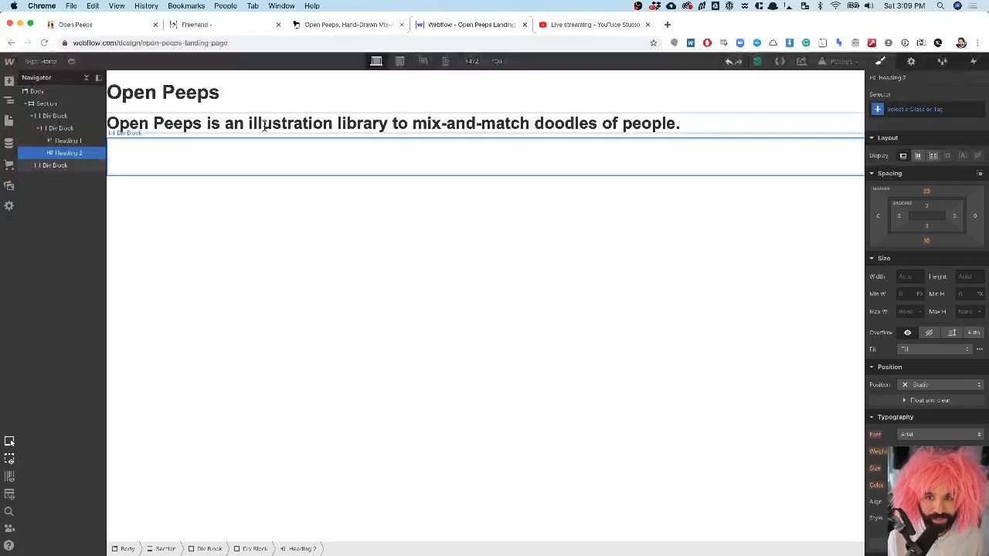
{"action": "key", "text": "Escape"}
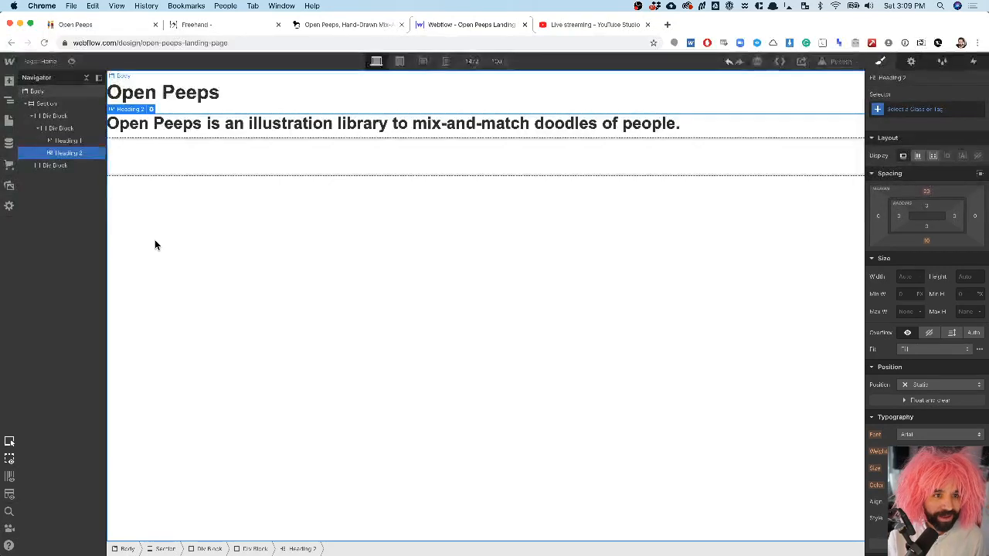
- Add a Button below the H2 heading in Webflow, comparing with the hero layout in Sketch
{"action": "key", "text": "super+Tab"}
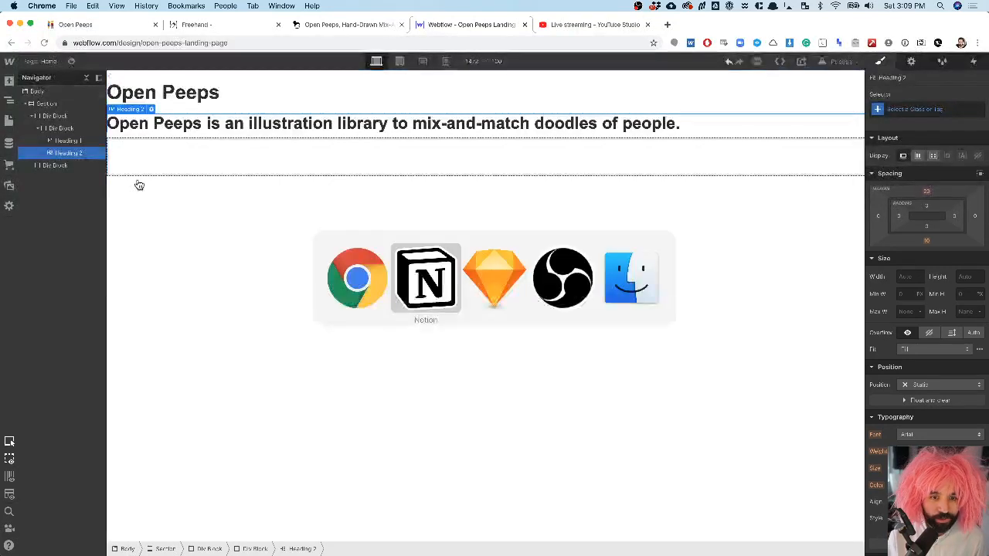
{"action": "key", "text": "Tab"}
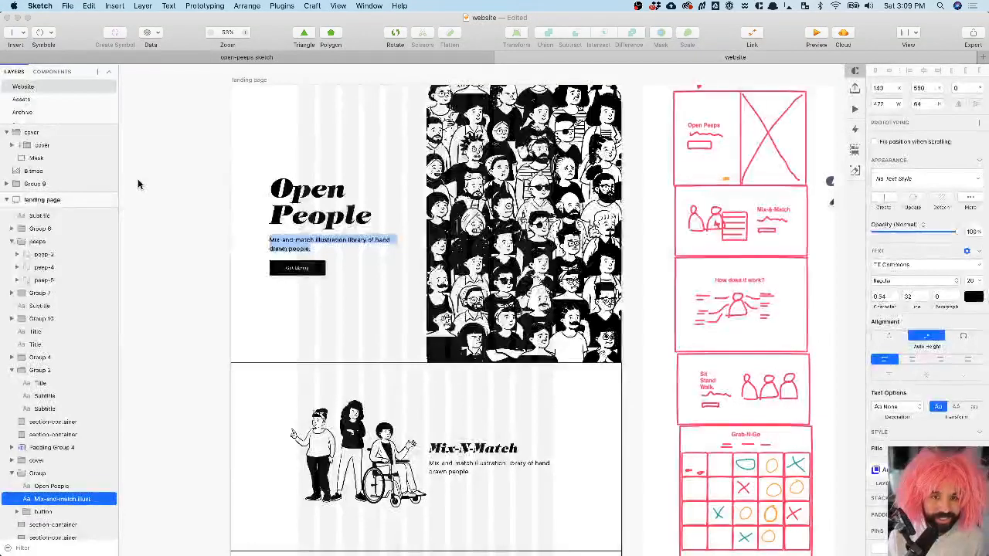
{"action": "key", "text": "super+Tab"}
{"action": "key", "text": "super+e"}
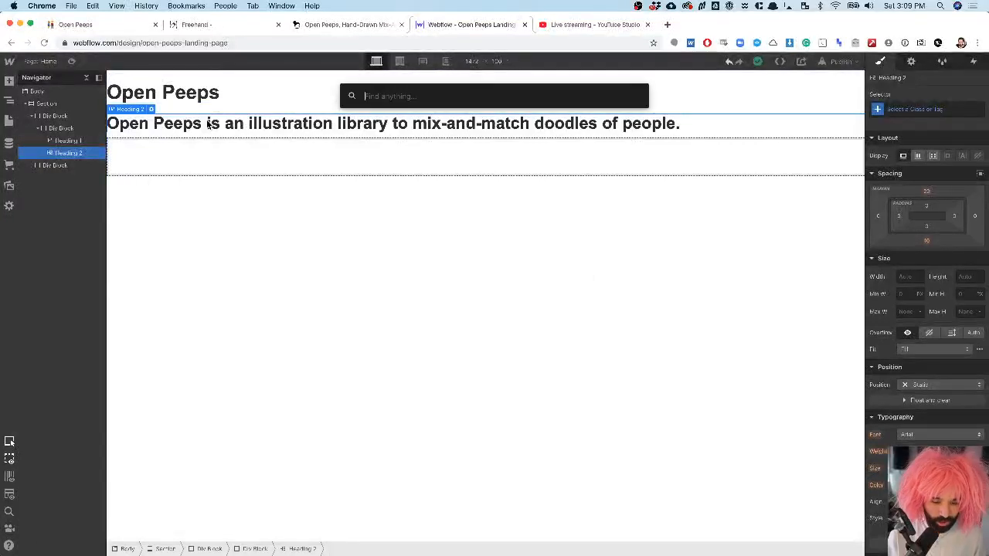
{"action": "type", "text": "bu"}
{"action": "key", "text": "Return"}
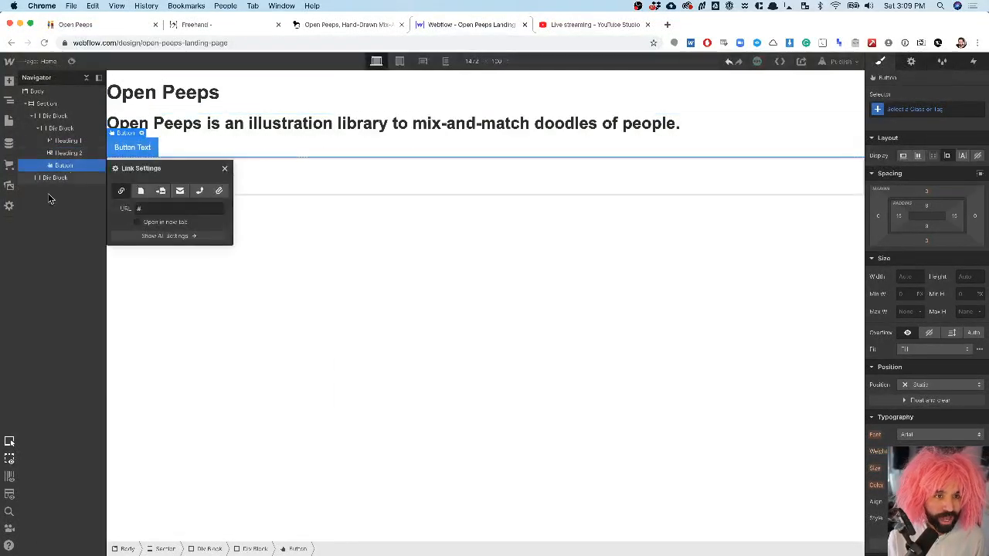
{"action": "key", "text": "super+Tab"}
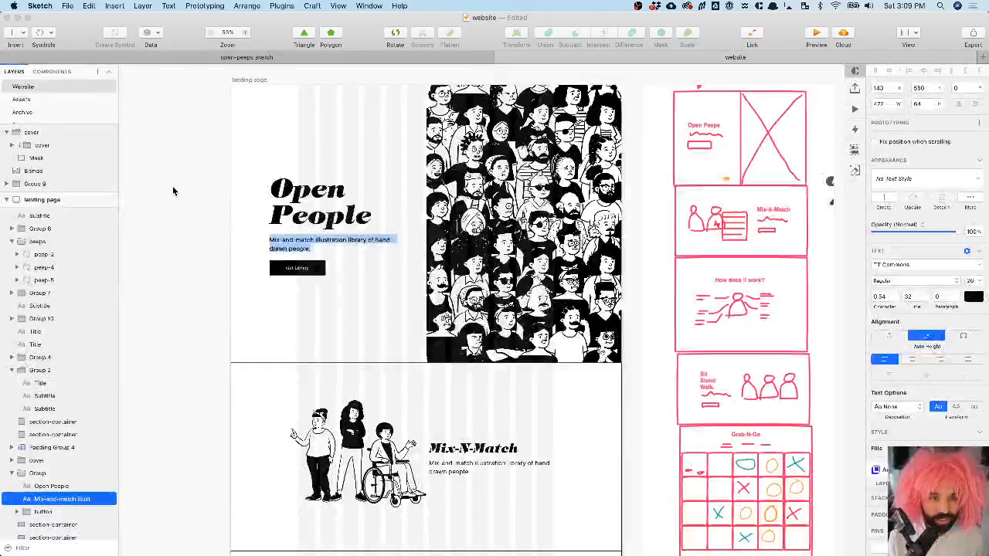
- Return to Webflow and change the hero button's text to "Get Library"
{"action": "key", "text": "super+Tab"}
{"action": "double_click", "coordinate": [134, 147]}
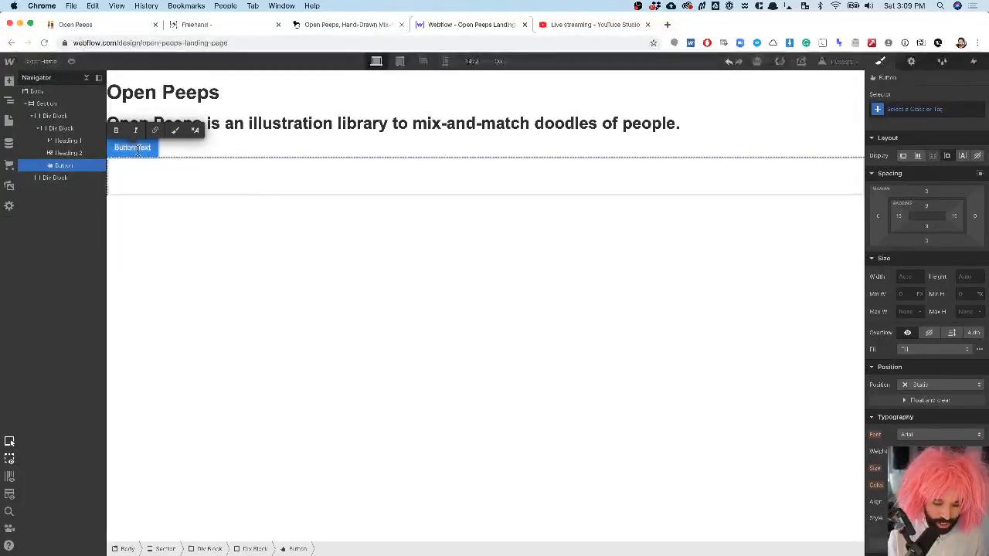
{"action": "type", "text": "Get Libra"}
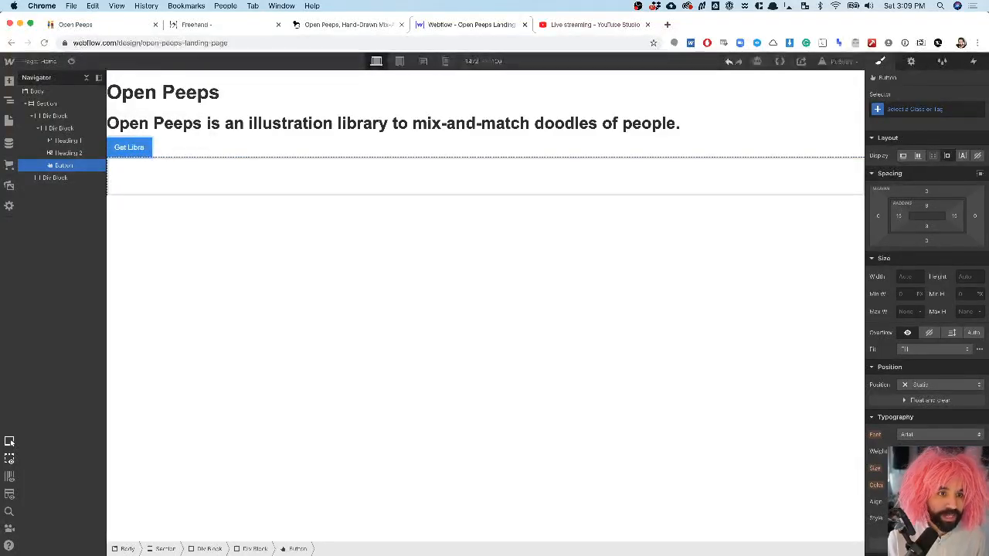
- Give the section the class "hero" and set its height to 100 VH
{"action": "left_click", "coordinate": [51, 184]}
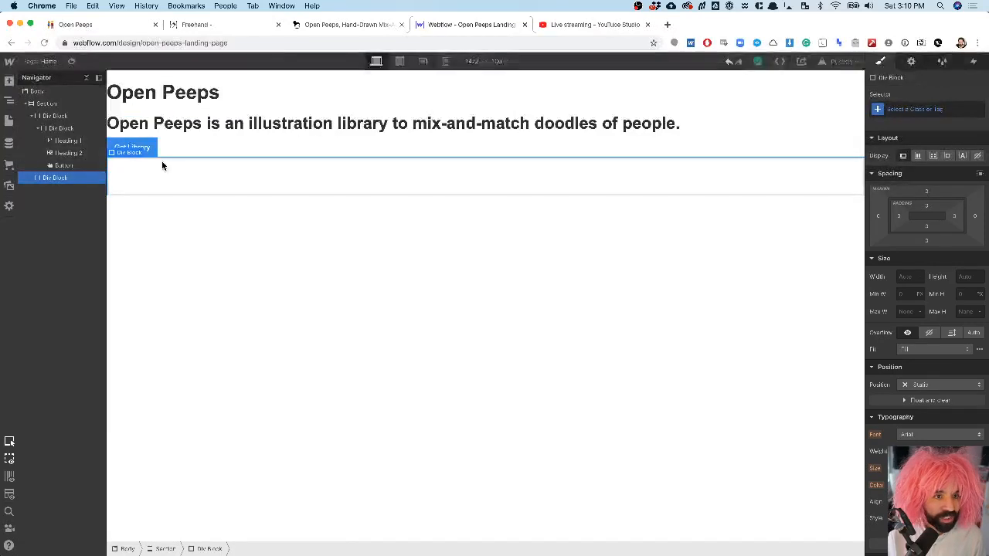
{"action": "left_click", "coordinate": [46, 103]}
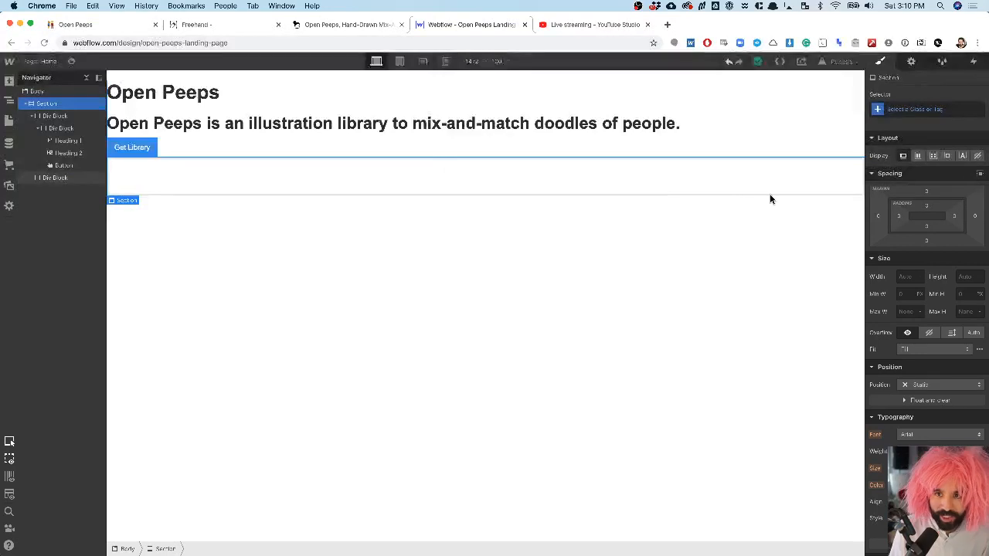
{"action": "left_click", "coordinate": [929, 107]}
{"action": "type", "text": "n"}
{"action": "type", "text": "ero"}
{"action": "key", "text": "Return"}
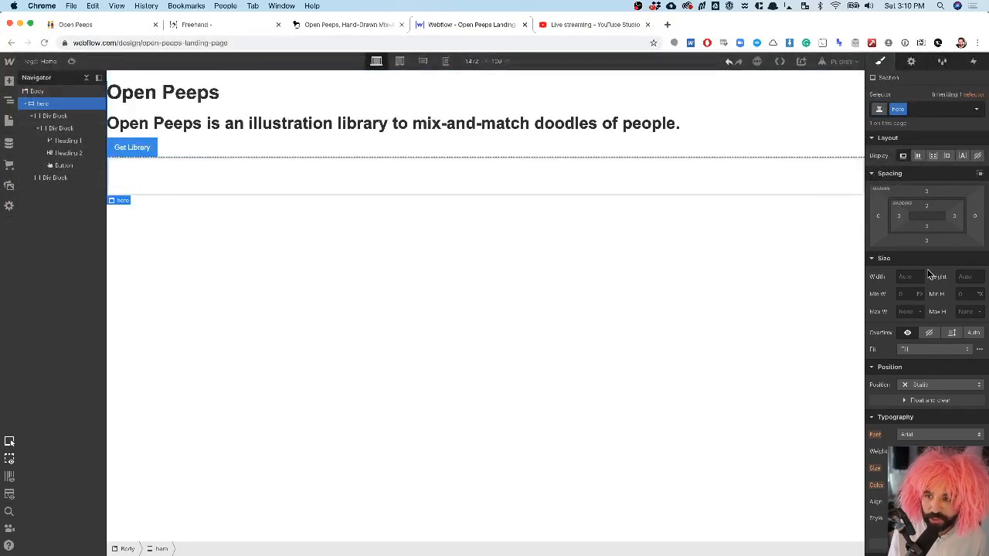
{"action": "left_click", "coordinate": [963, 278]}
{"action": "type", "text": "100"}
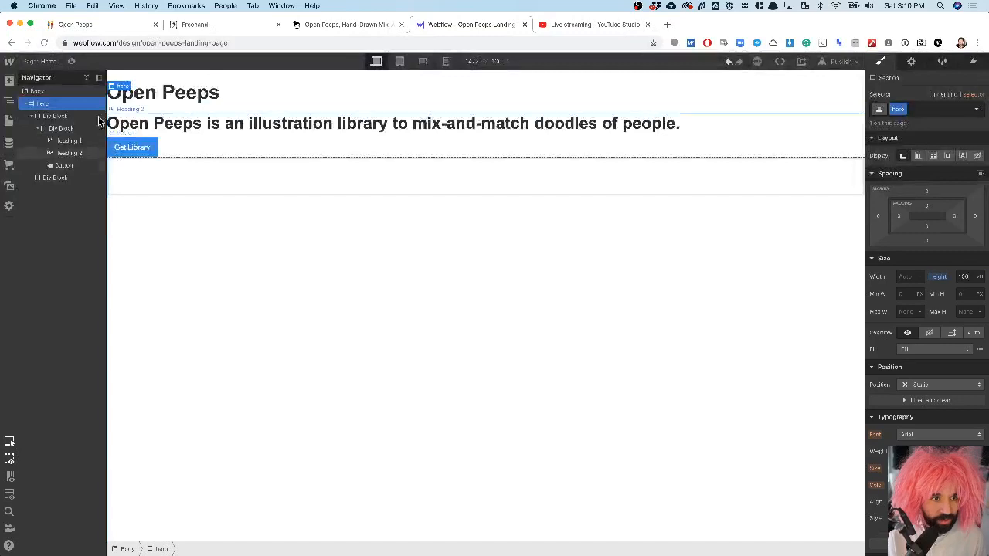
- Make the hero section a horizontal flex layout with its children stretched
{"action": "left_click", "coordinate": [918, 156]}
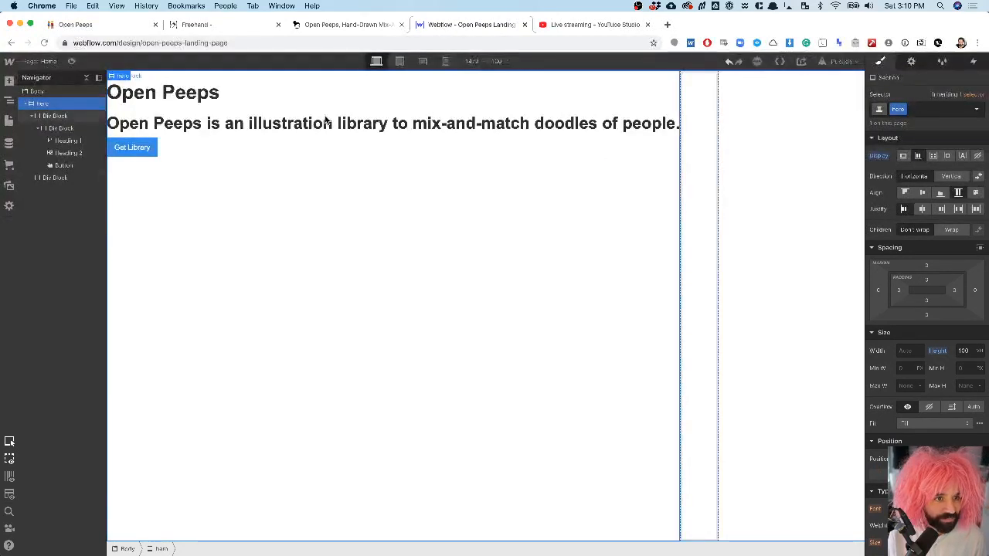
{"action": "left_click", "coordinate": [37, 124]}
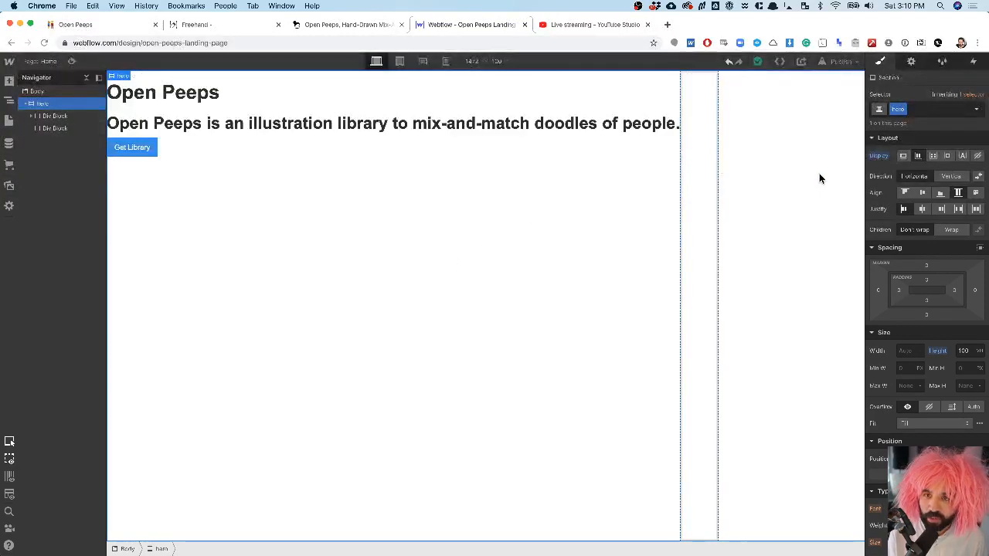
{"action": "left_click", "coordinate": [958, 195]}
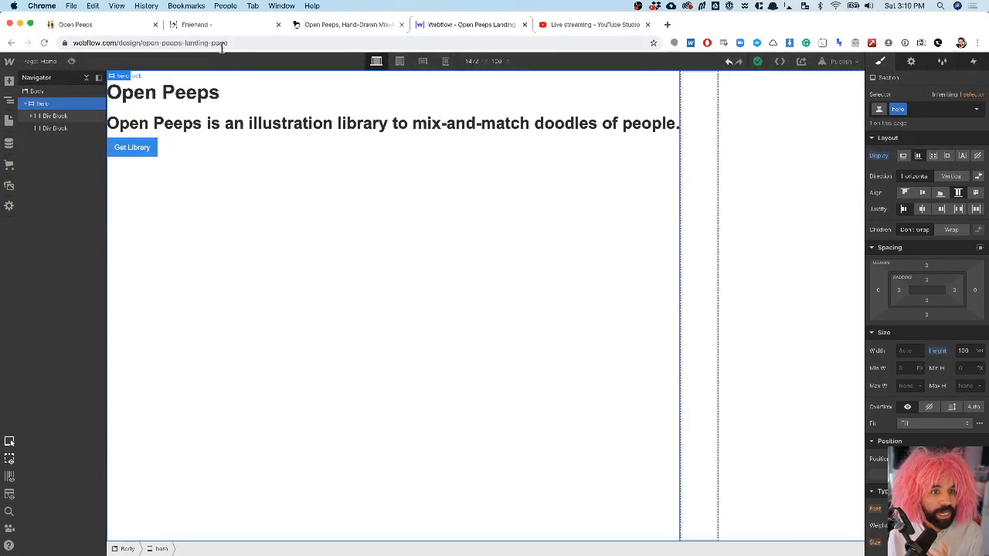
- Set the width of the hero's empty second div block to 50%
{"action": "left_click", "coordinate": [52, 117]}
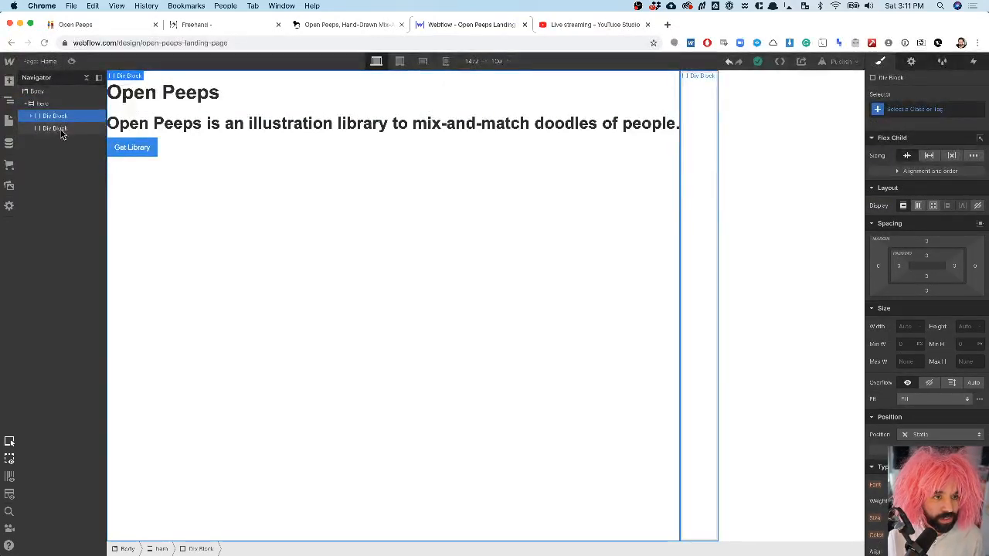
{"action": "left_click", "coordinate": [62, 130]}
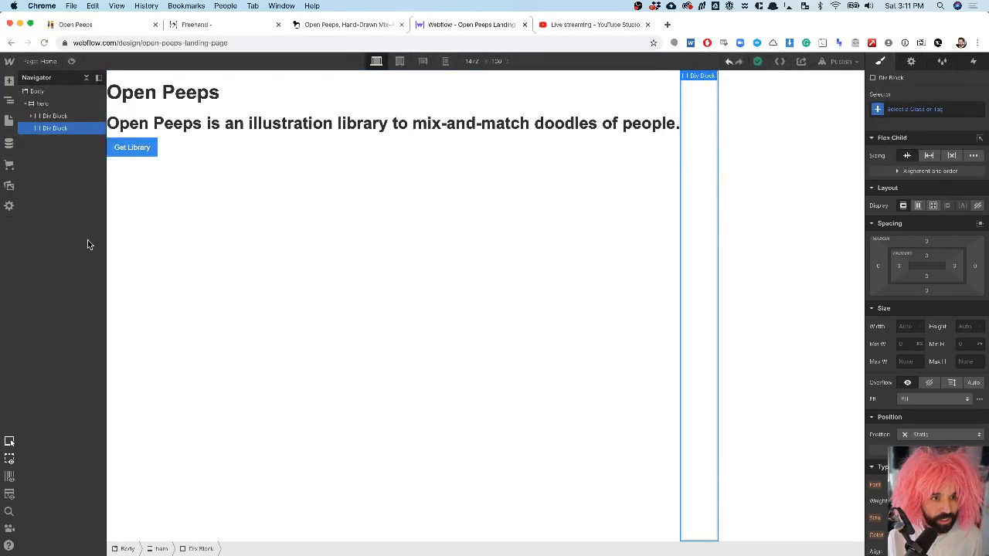
{"action": "left_click", "coordinate": [907, 326]}
{"action": "type", "text": "50"}
{"action": "key", "text": "Return"}
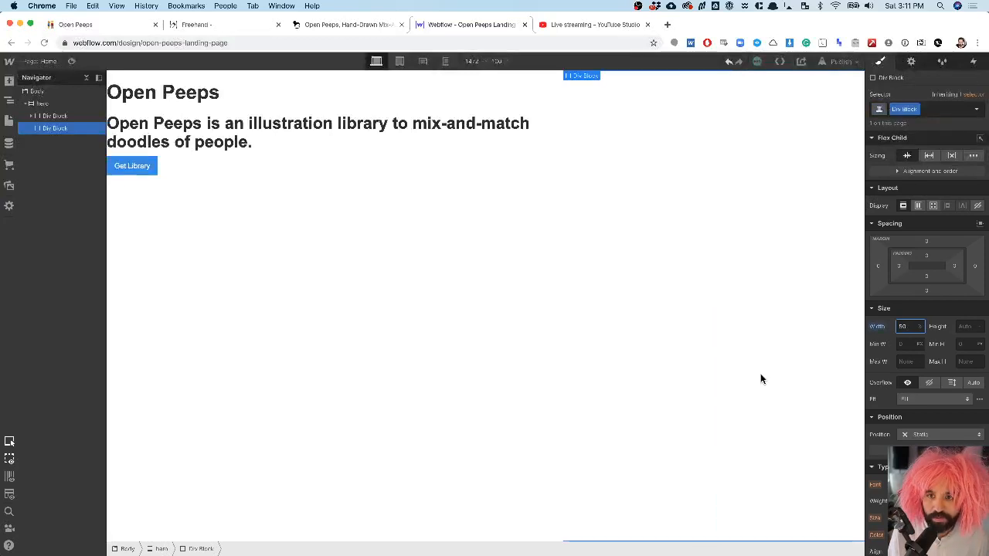
- Set the hero's first div block to 50% width and make it a flex container with centered alignment and justification
{"action": "left_click", "coordinate": [58, 115]}
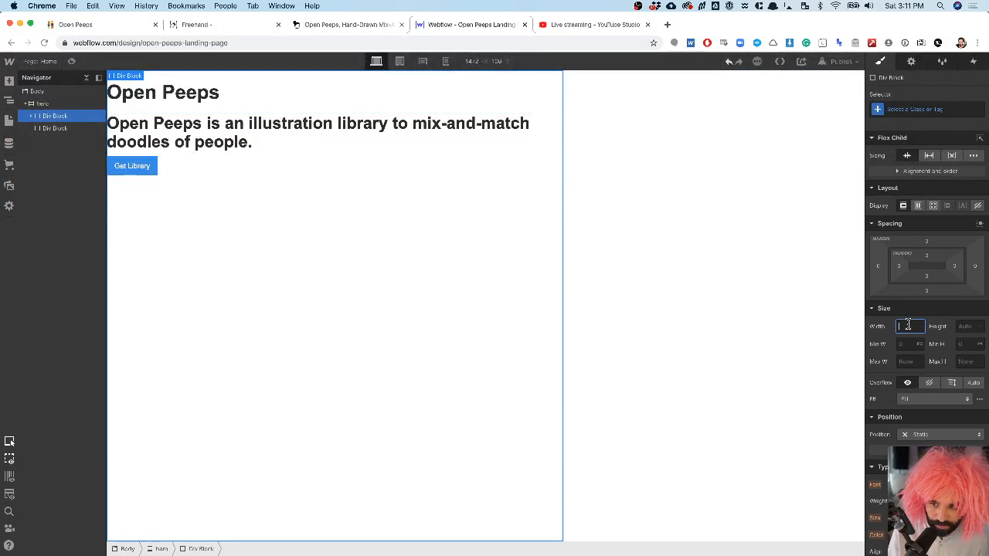
{"action": "type", "text": "50%"}
{"action": "key", "text": "Return"}
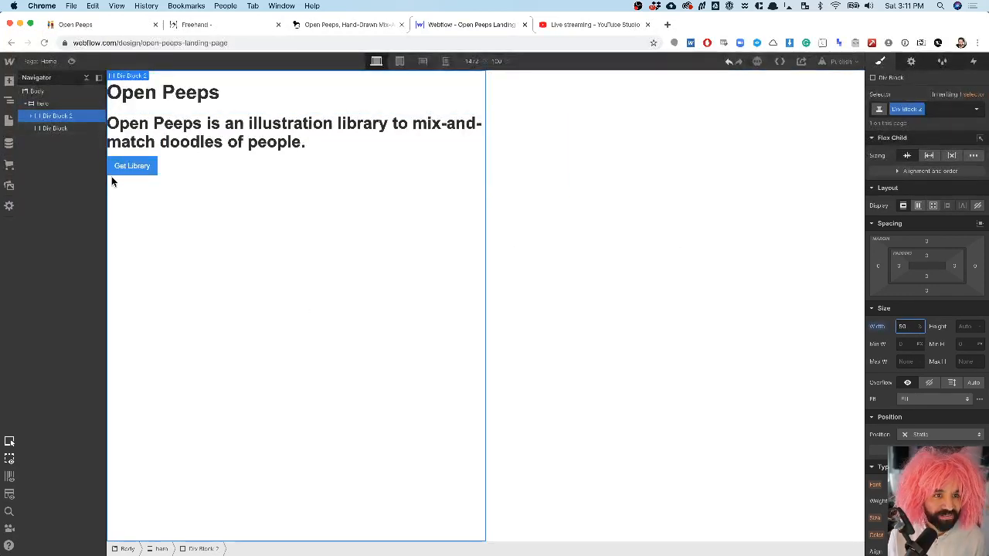
{"action": "left_click", "coordinate": [920, 207]}
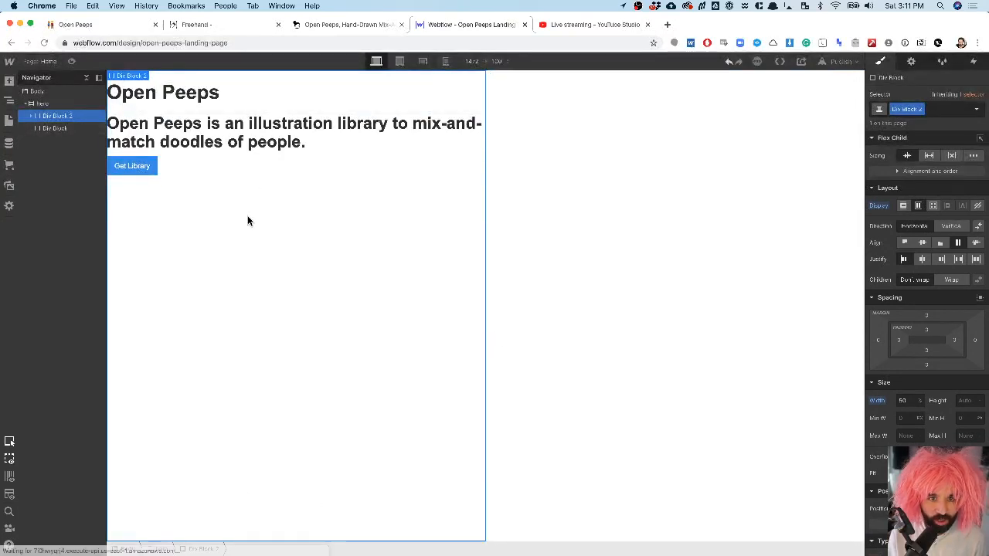
{"action": "left_click", "coordinate": [922, 244]}
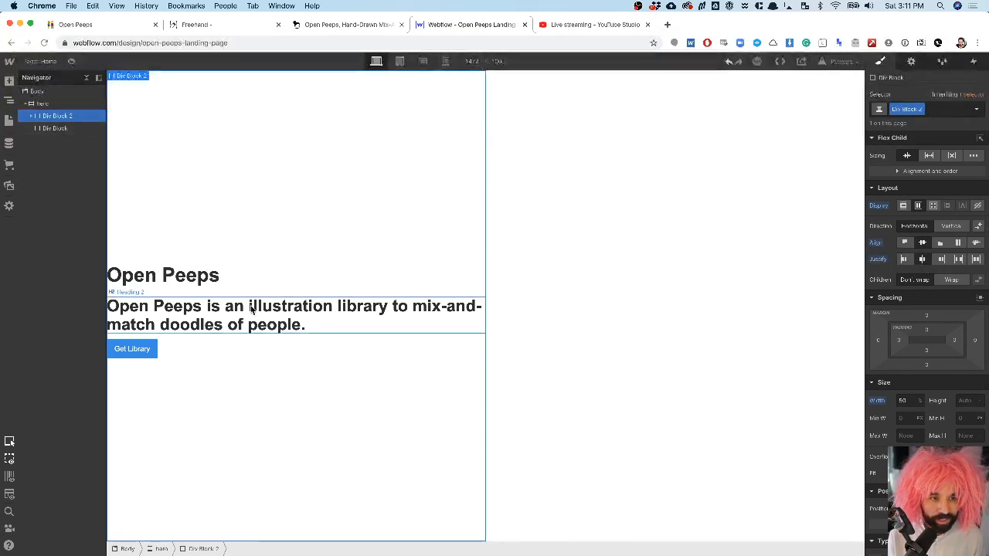
- Check the hero text group's width in Sketch and set the inner div block's max width to 472 px in Webflow
{"action": "left_click", "coordinate": [243, 269]}
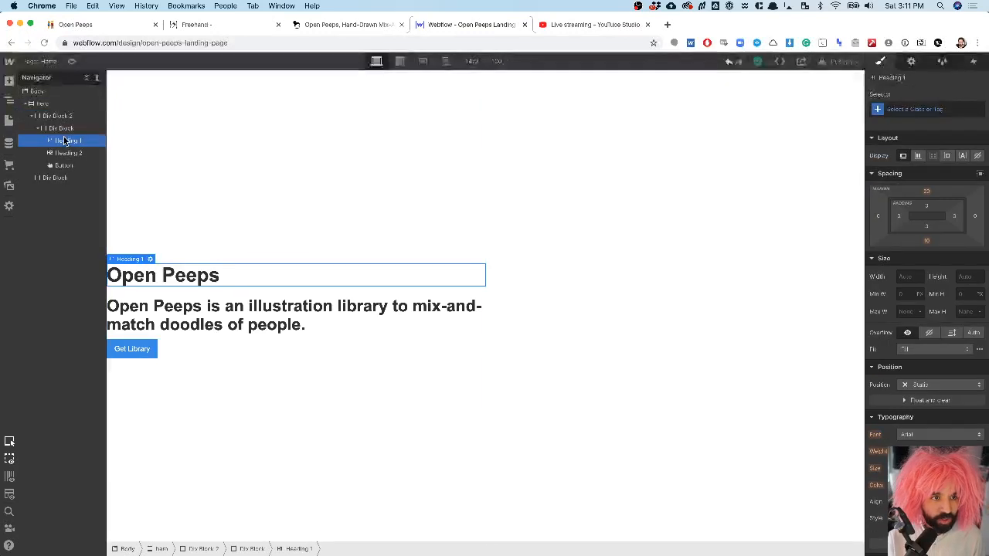
{"action": "left_click", "coordinate": [61, 128]}
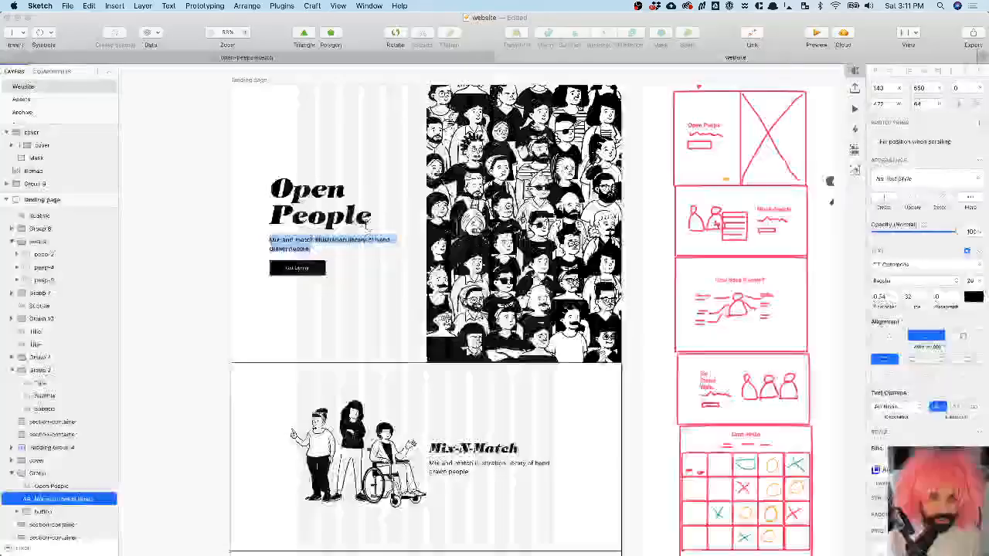
{"action": "key", "text": "super+Tab"}
{"action": "left_click", "coordinate": [183, 249]}
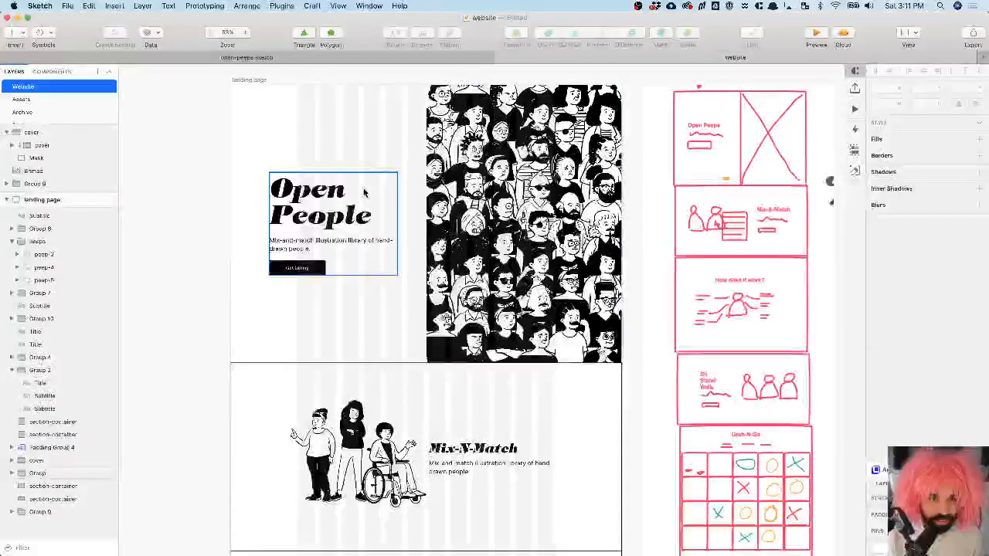
{"action": "left_click", "coordinate": [320, 205]}
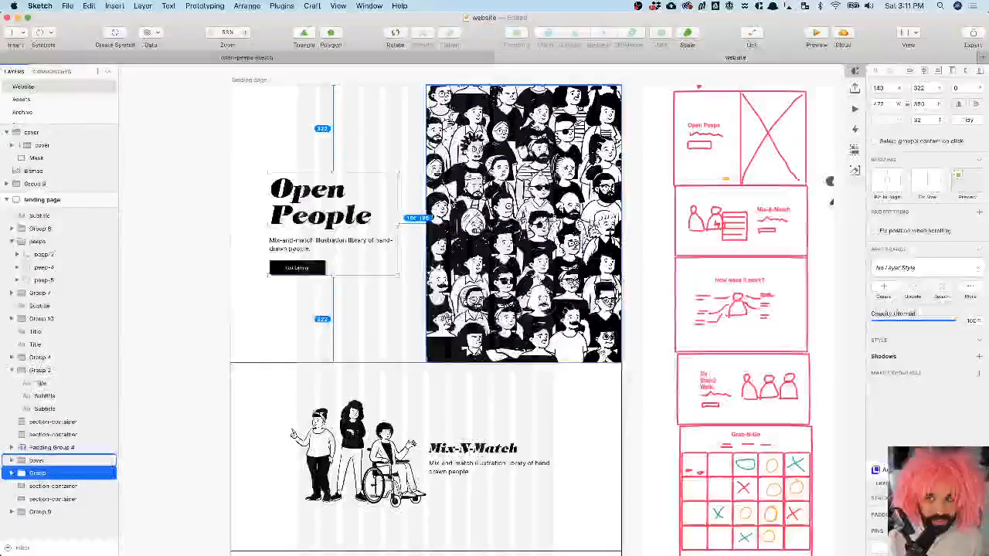
{"action": "key", "text": "super+Tab"}
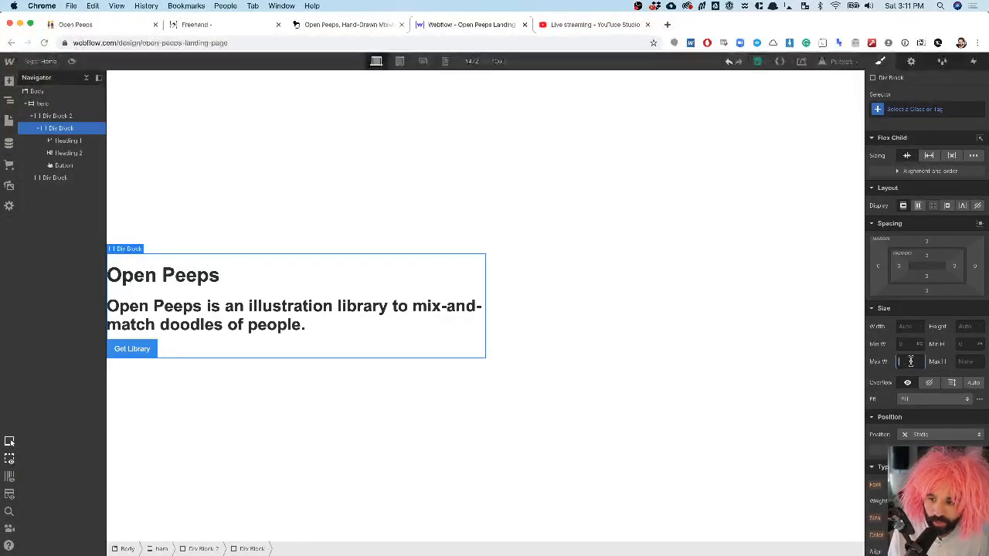
{"action": "type", "text": "472"}
{"action": "key", "text": "Return"}
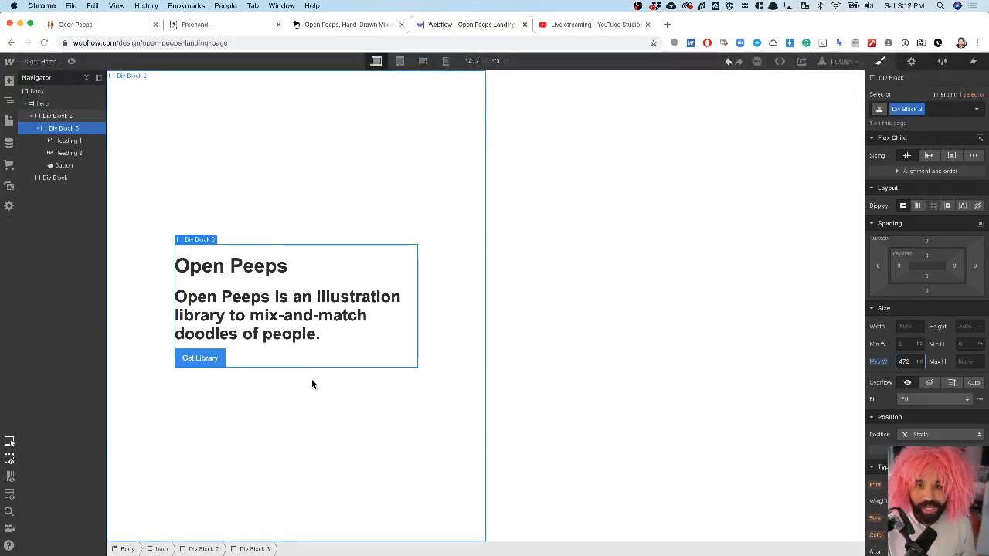
- Select the hero's empty div block, switch to Sketch and select the full cover crowd illustration above the landing page artboard
{"action": "left_click", "coordinate": [573, 243]}
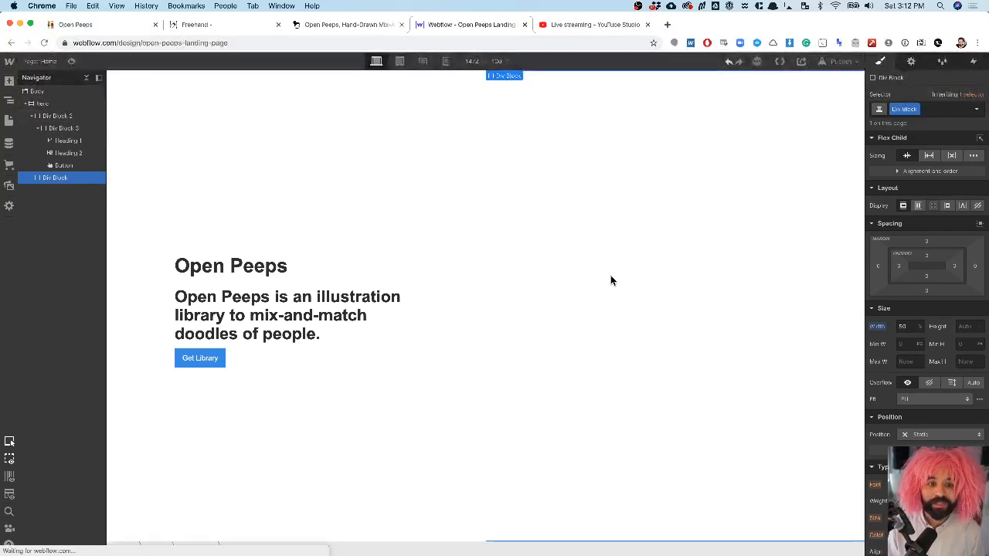
{"action": "key", "text": "super+Tab"}
{"action": "left_click", "coordinate": [568, 255], "text": "super"}
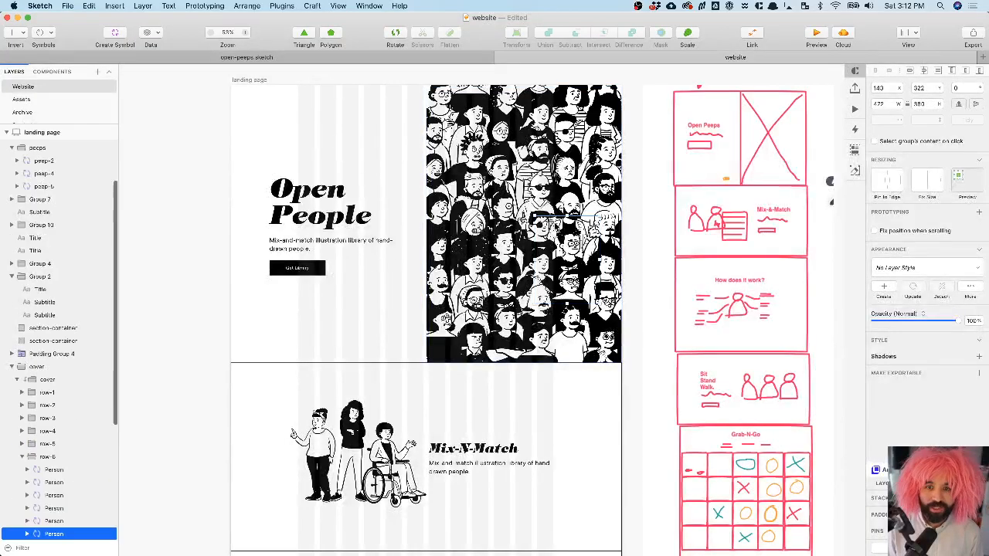
{"action": "left_click", "coordinate": [200, 295]}
{"action": "scroll", "coordinate": [199, 300], "scroll_direction": "down", "scroll_amount": 5}
{"action": "scroll", "coordinate": [199, 303], "scroll_direction": "up", "scroll_amount": 1}
{"action": "left_click", "coordinate": [444, 197]}
{"action": "key", "text": "super+2"}
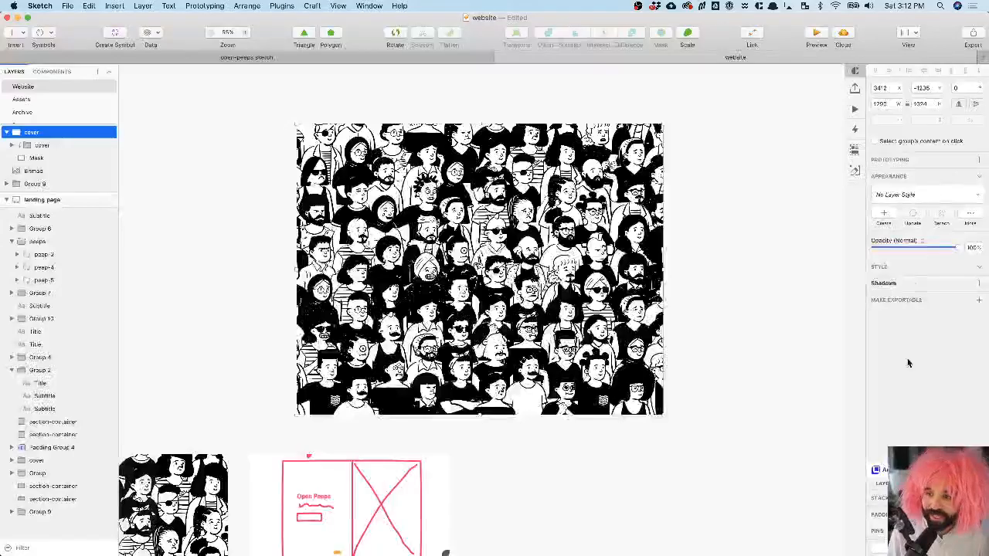
- Export the cover illustration as a 2x PNG named "hero-cover" into the img folder of the Open Peeps Website folder
{"action": "left_click", "coordinate": [980, 301]}
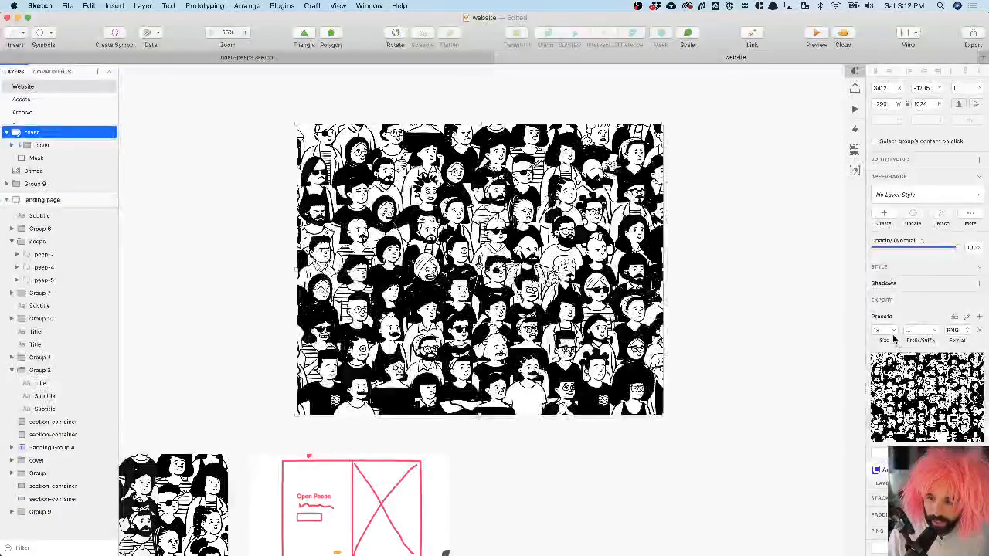
{"action": "type", "text": "2"}
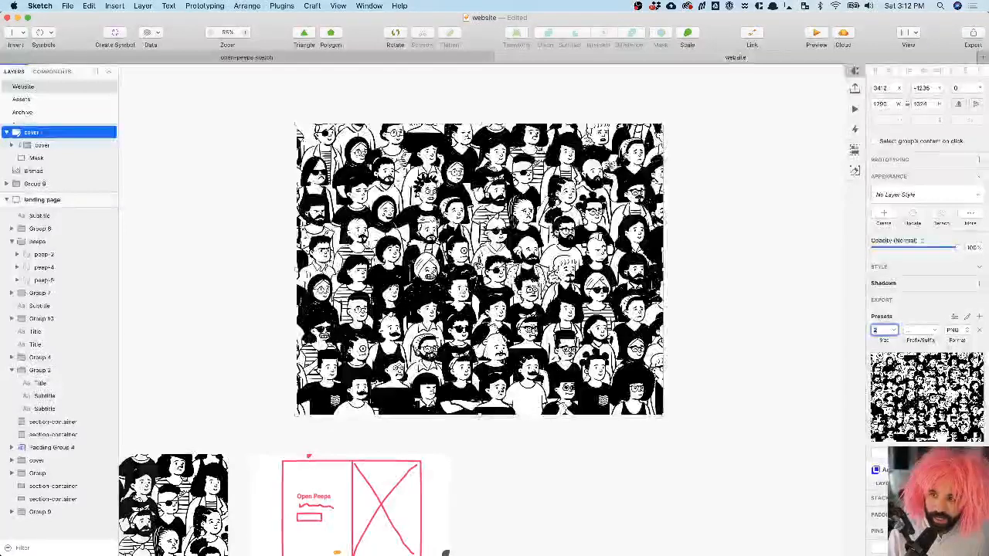
{"action": "key", "text": "shift+super+e"}
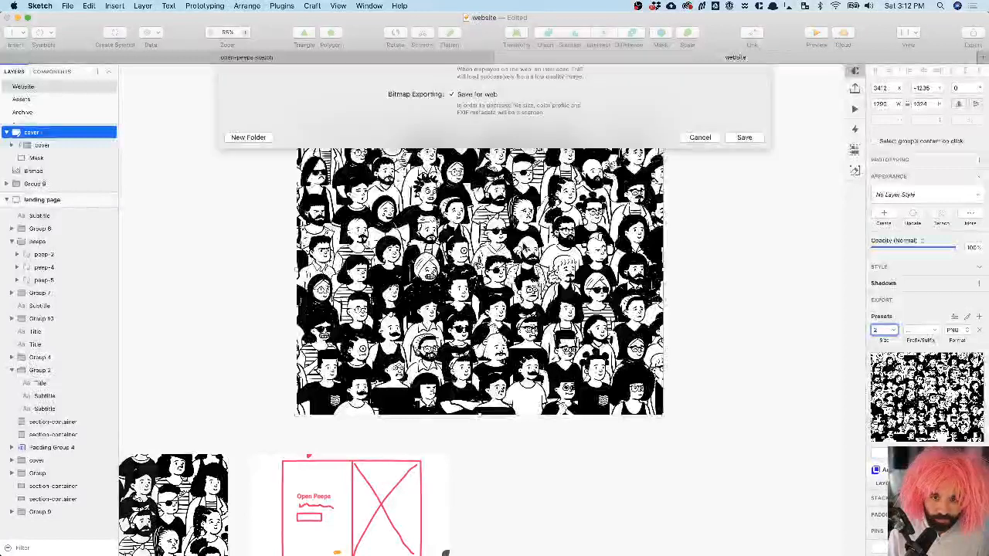
{"action": "left_click", "coordinate": [298, 148]}
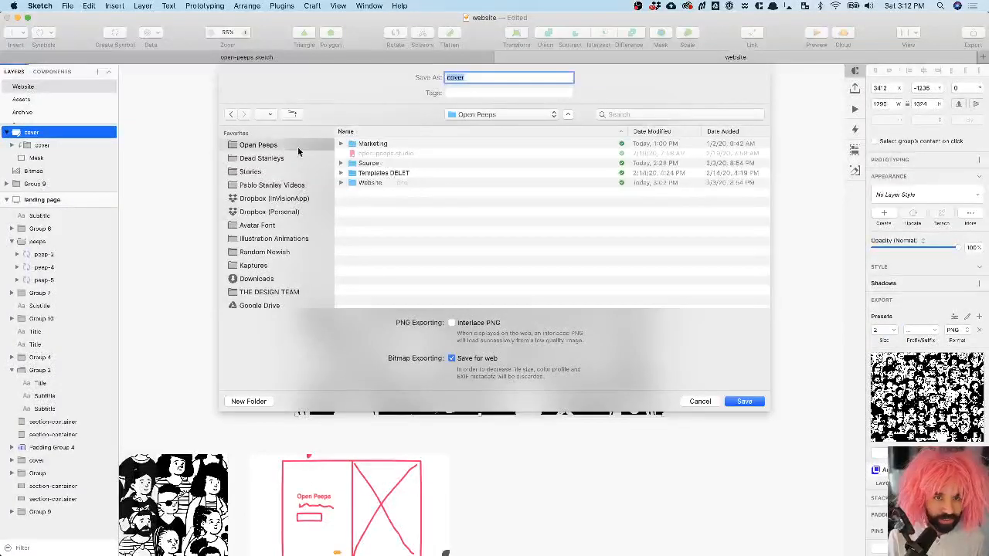
{"action": "double_click", "coordinate": [378, 183]}
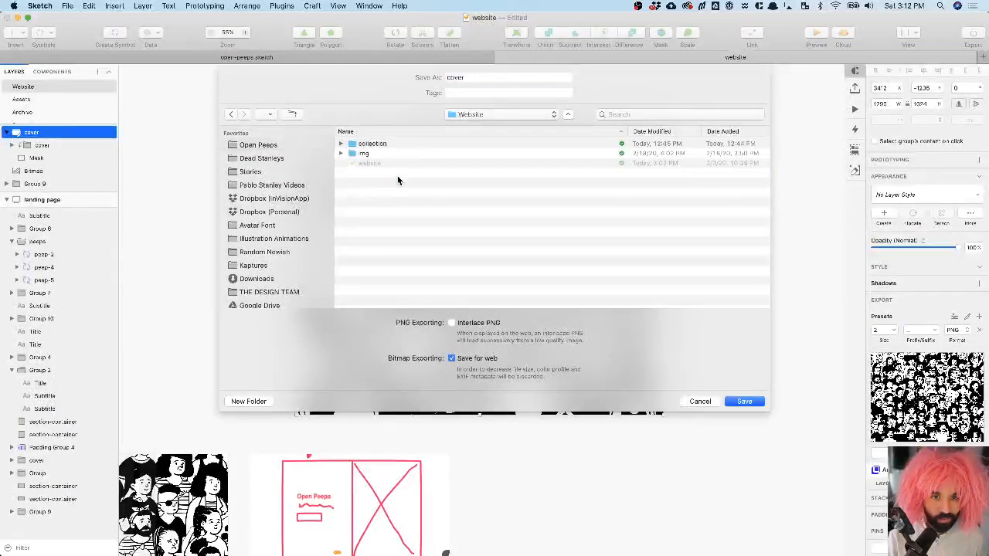
{"action": "double_click", "coordinate": [367, 153]}
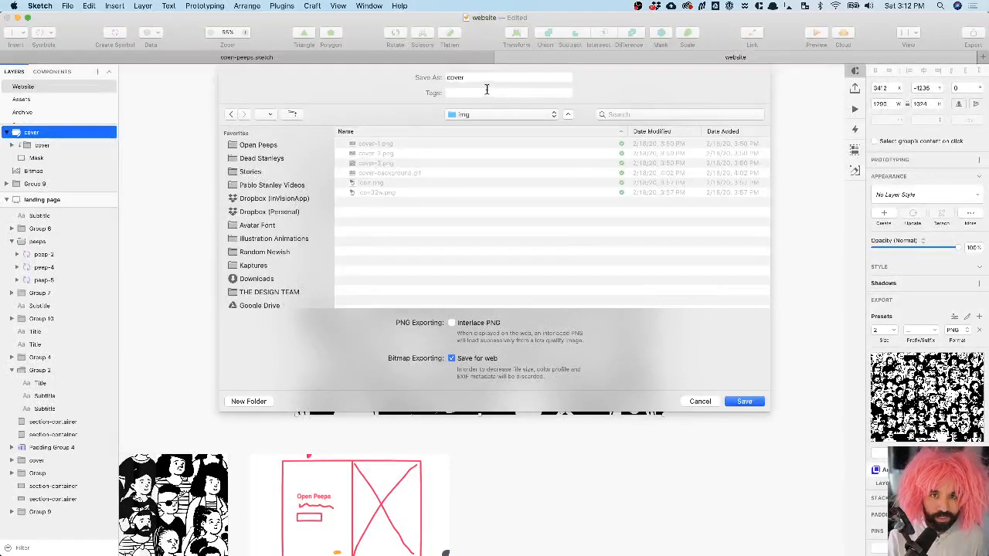
{"action": "double_click", "coordinate": [473, 77]}
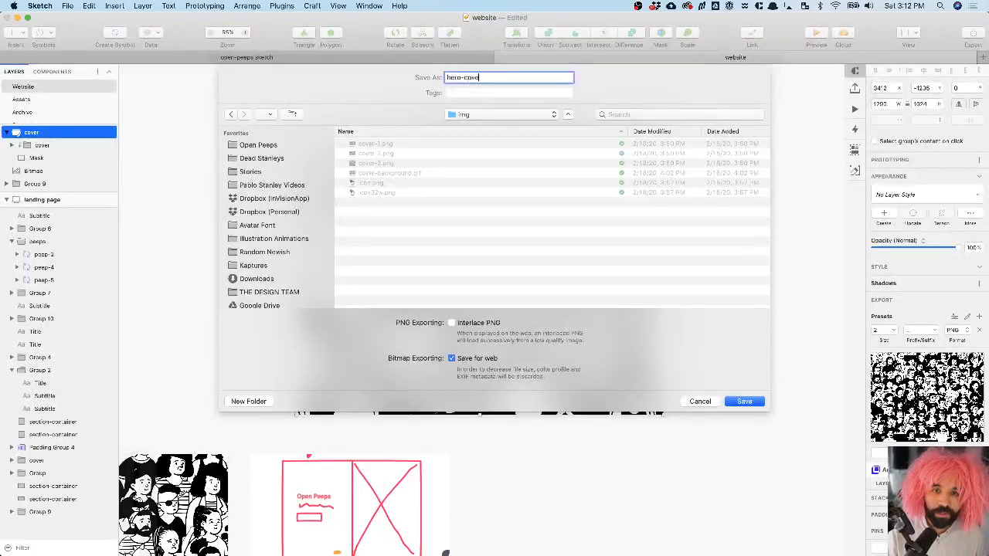
{"action": "type", "text": "cove"}
{"action": "key", "text": "Return"}
- Switch to Webflow, start uploading a file to the site's assets and browse to the Open Peeps folder
{"action": "key", "text": "super+Tab"}
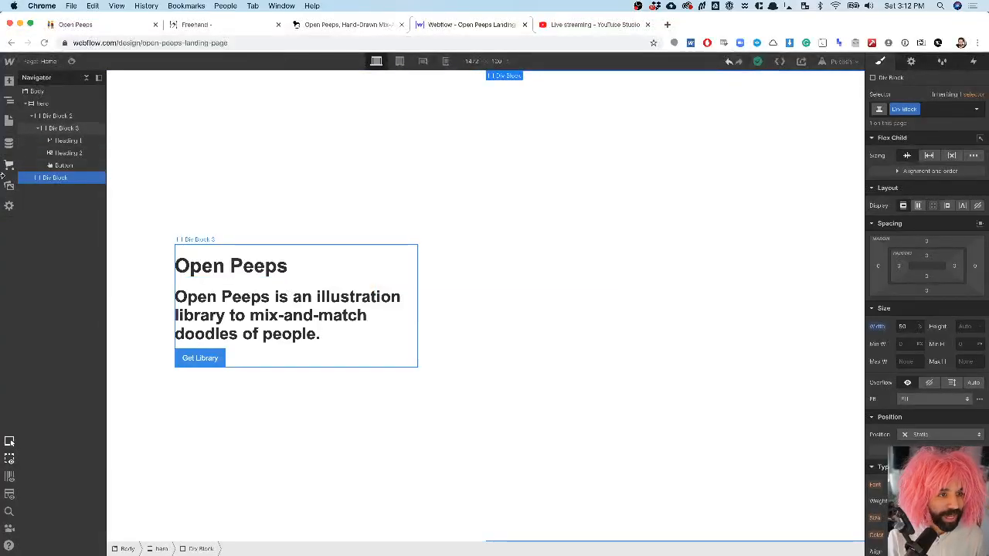
{"action": "left_click", "coordinate": [10, 185]}
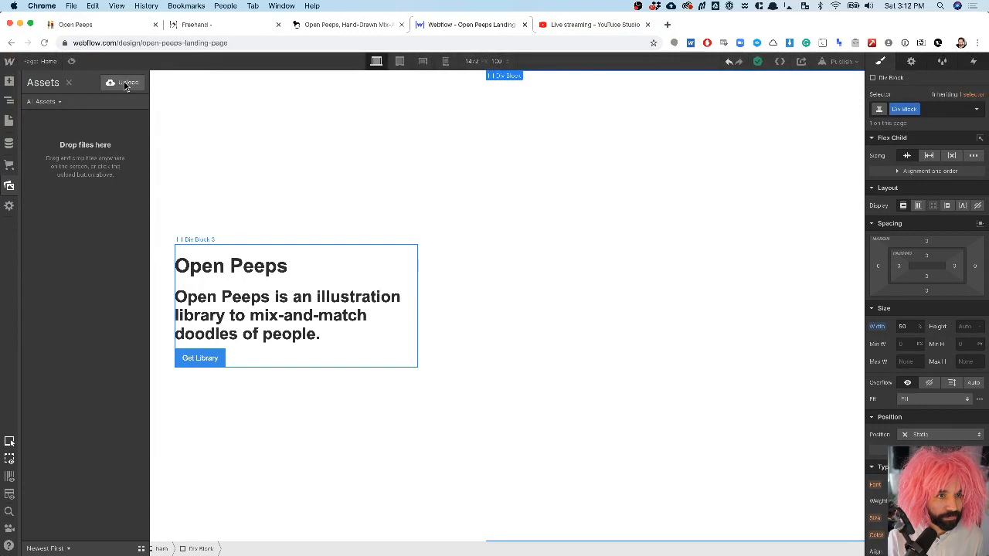
{"action": "left_click", "coordinate": [126, 83]}
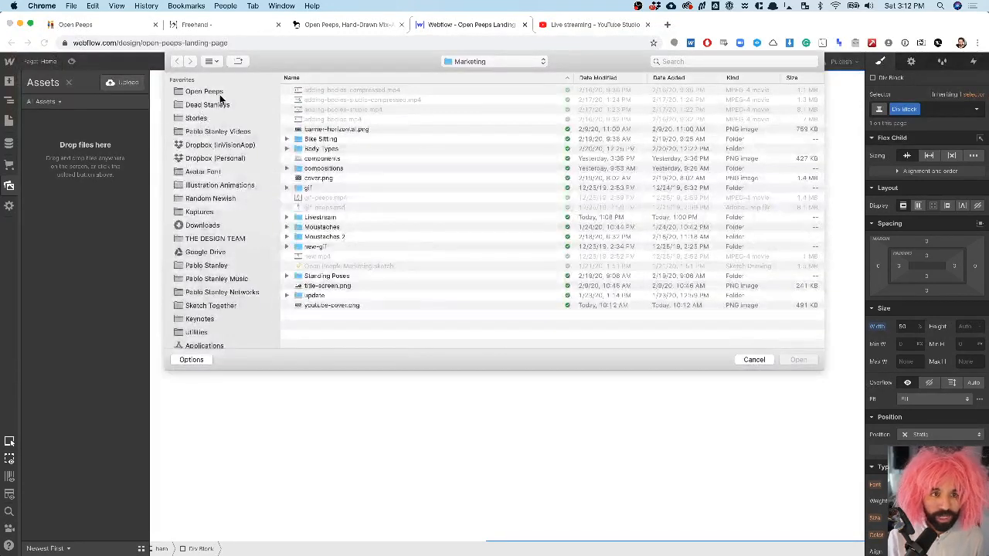
{"action": "left_click", "coordinate": [219, 94]}
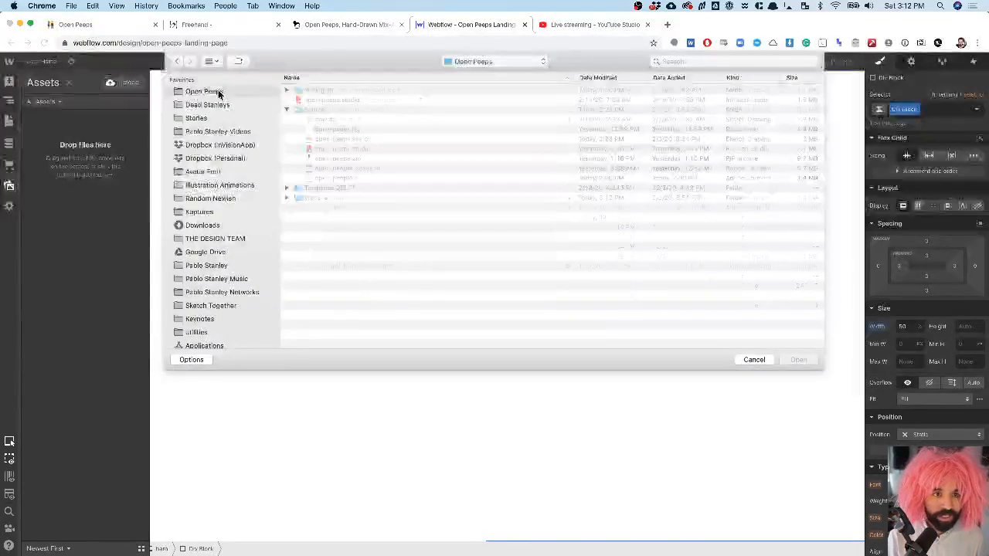
{"action": "left_click", "coordinate": [290, 109]}
{"action": "left_click", "coordinate": [286, 109]}
{"action": "left_click", "coordinate": [286, 90]}
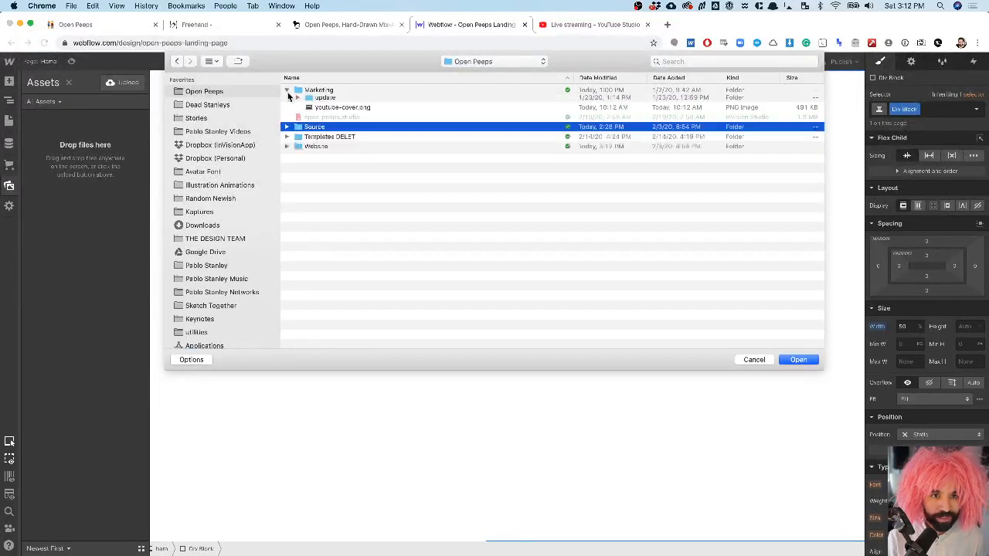
{"action": "left_click", "coordinate": [287, 90]}
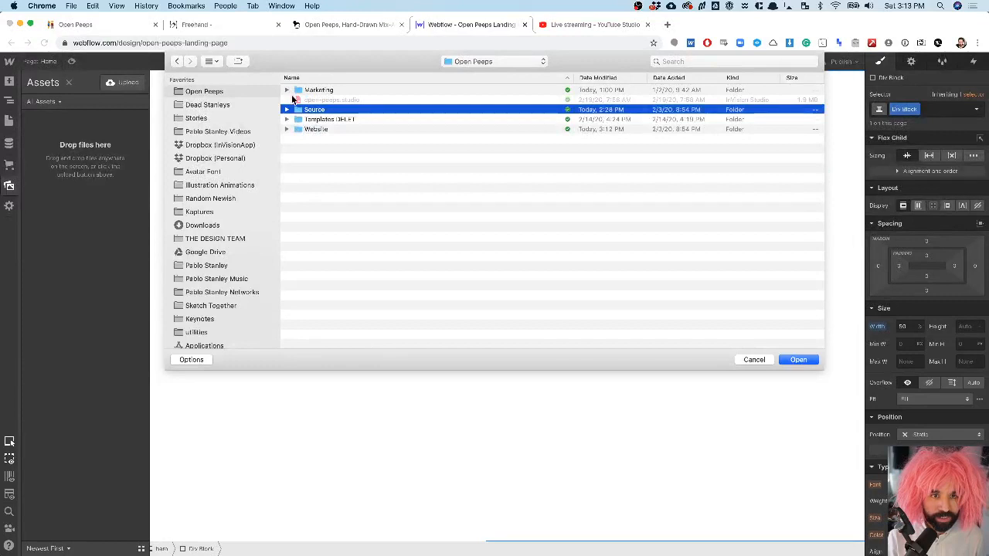
- Upload hero-cover.png from the img folder inside the Website folder to the site's assets
{"action": "double_click", "coordinate": [306, 130]}
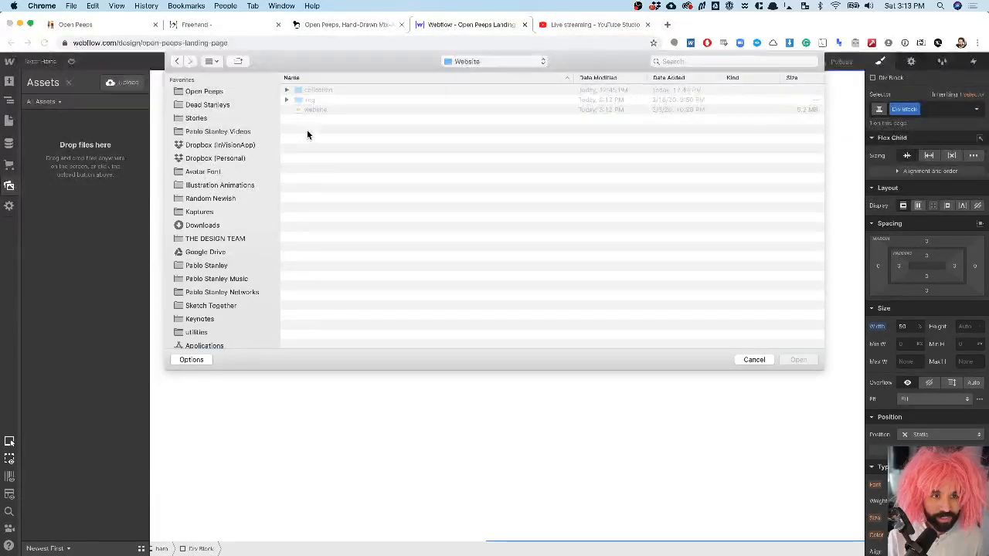
{"action": "left_click", "coordinate": [177, 63]}
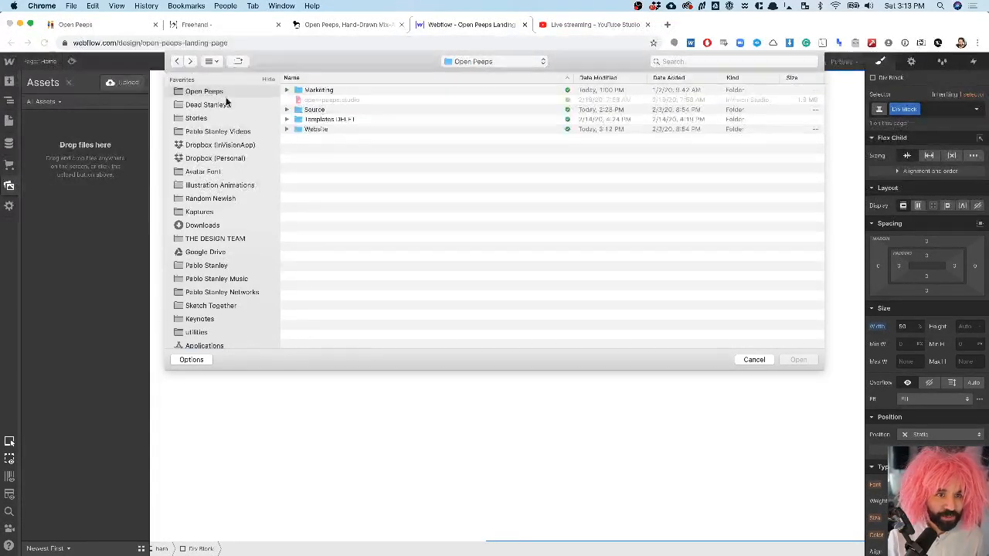
{"action": "left_click_drag", "start_coordinate": [304, 129], "coordinate": [221, 83]}
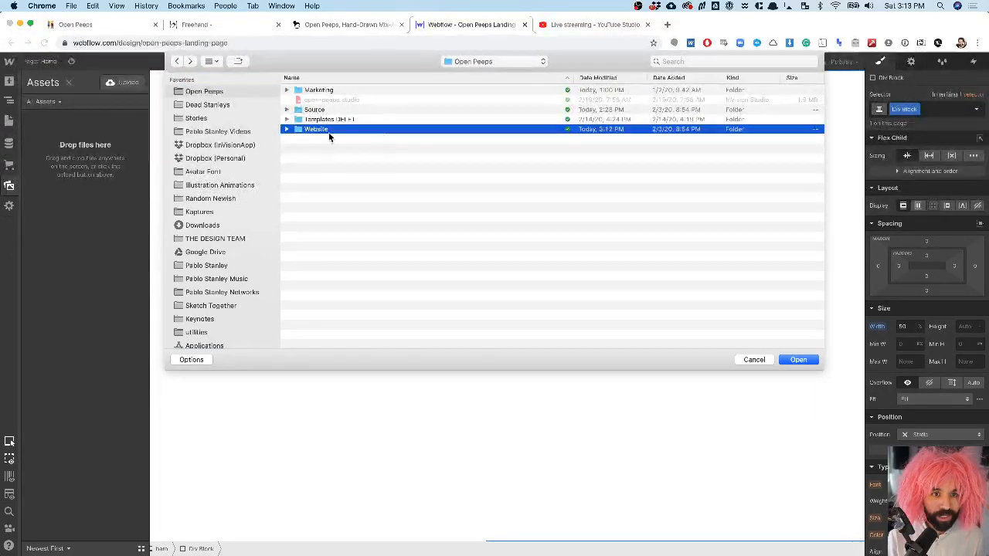
{"action": "left_click", "coordinate": [287, 130]}
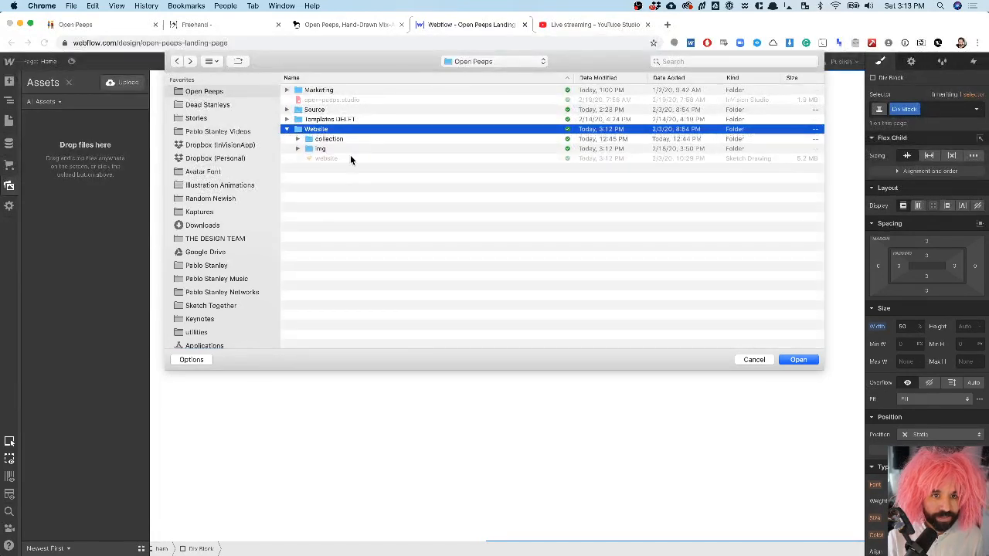
{"action": "left_click", "coordinate": [298, 149]}
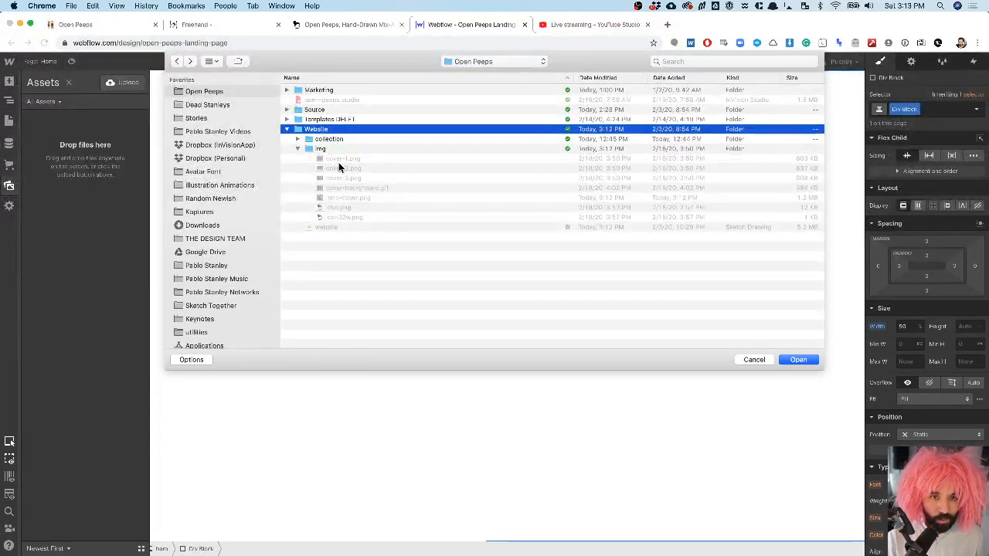
{"action": "left_click", "coordinate": [366, 200]}
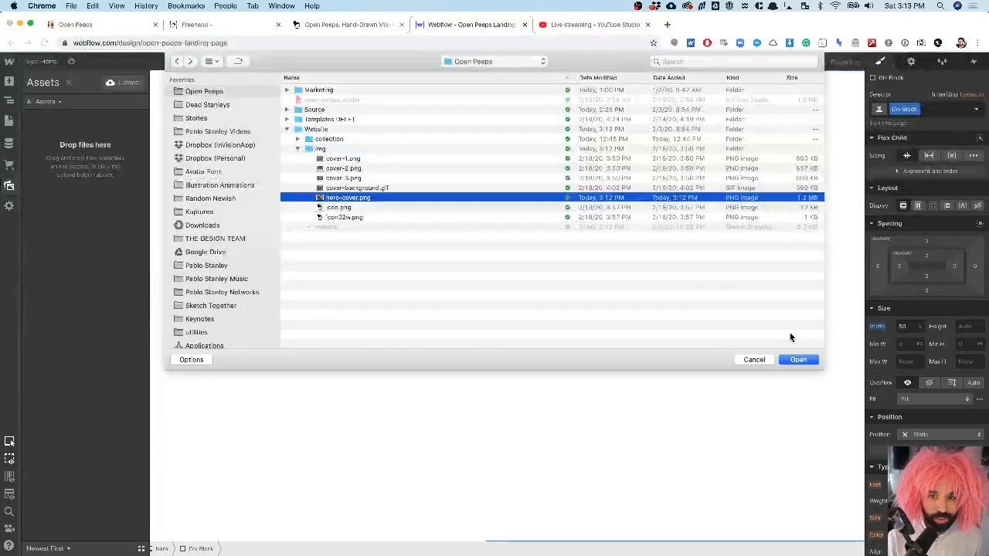
{"action": "left_click", "coordinate": [794, 358]}
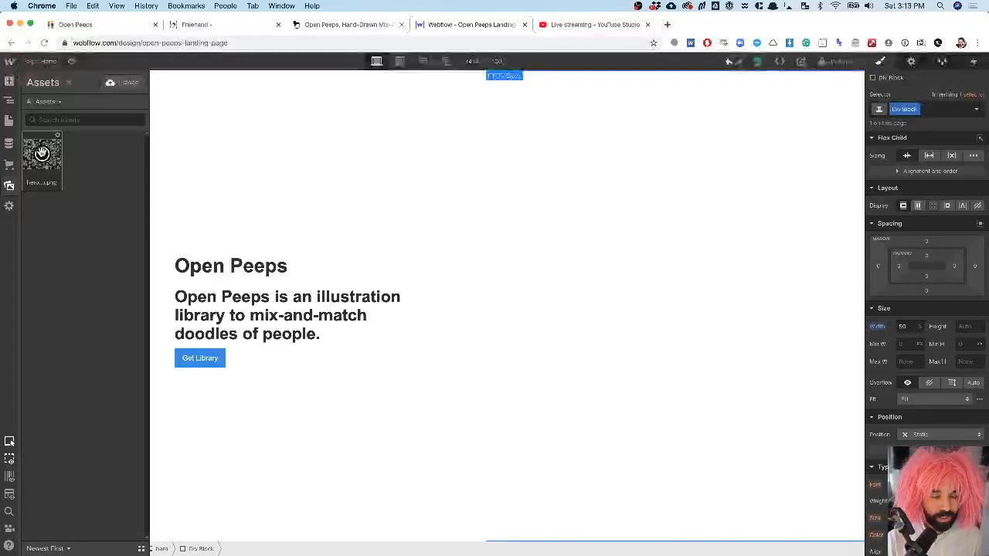
- Give the hero's empty div block hero-cover.png as its background image, sized to Cover
{"action": "key", "text": "z"}
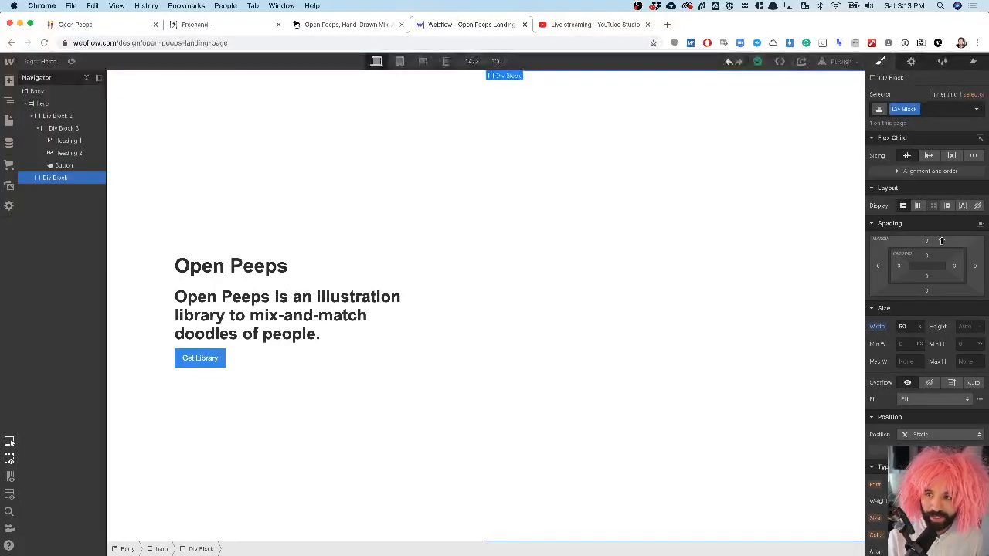
{"action": "scroll", "coordinate": [942, 241], "scroll_direction": "down", "scroll_amount": 3}
{"action": "scroll", "coordinate": [941, 242], "scroll_direction": "down", "scroll_amount": 3}
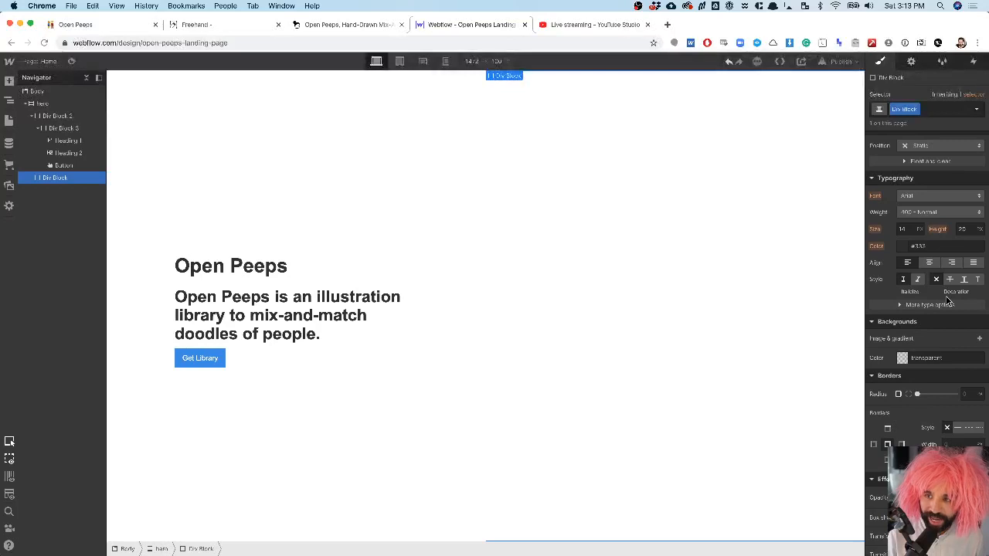
{"action": "scroll", "coordinate": [939, 308], "scroll_direction": "up", "scroll_amount": 5}
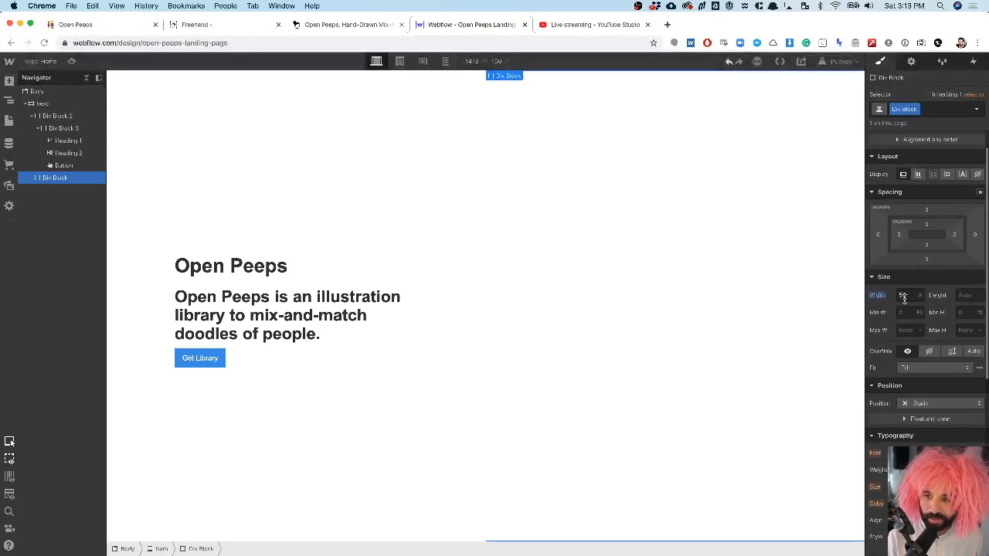
{"action": "scroll", "coordinate": [904, 297], "scroll_direction": "up", "scroll_amount": 1}
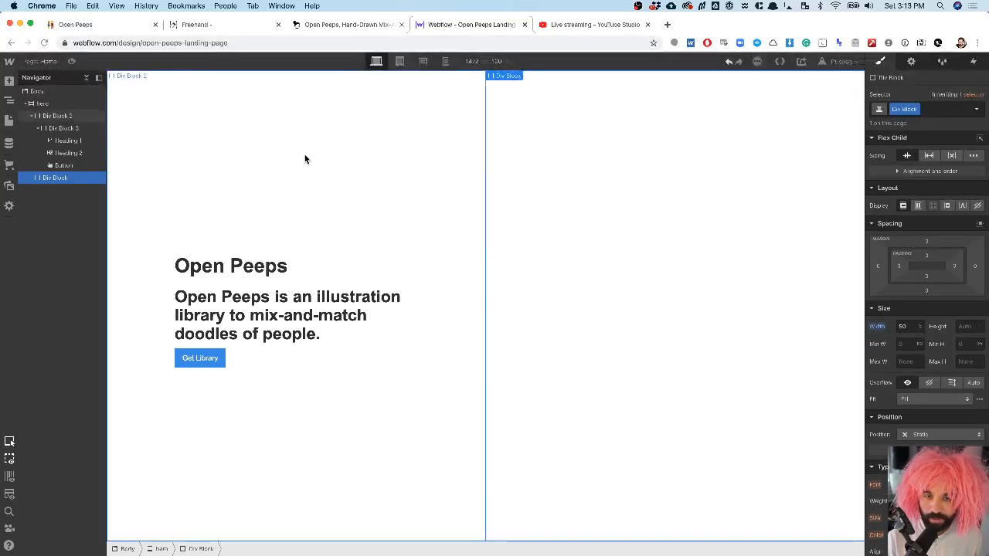
{"action": "scroll", "coordinate": [927, 244], "scroll_direction": "down", "scroll_amount": 5}
{"action": "scroll", "coordinate": [928, 246], "scroll_direction": "down", "scroll_amount": 1}
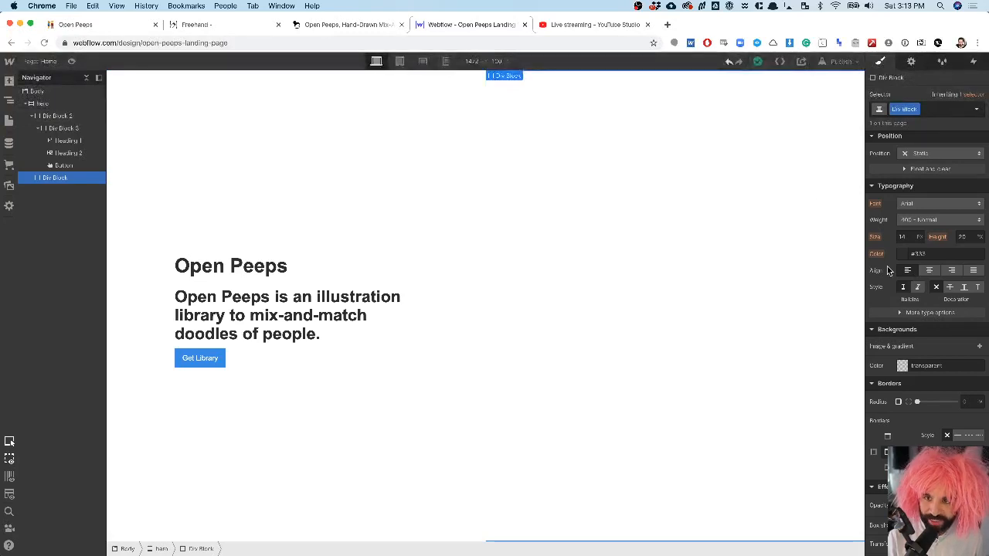
{"action": "scroll", "coordinate": [947, 249], "scroll_direction": "down", "scroll_amount": 3}
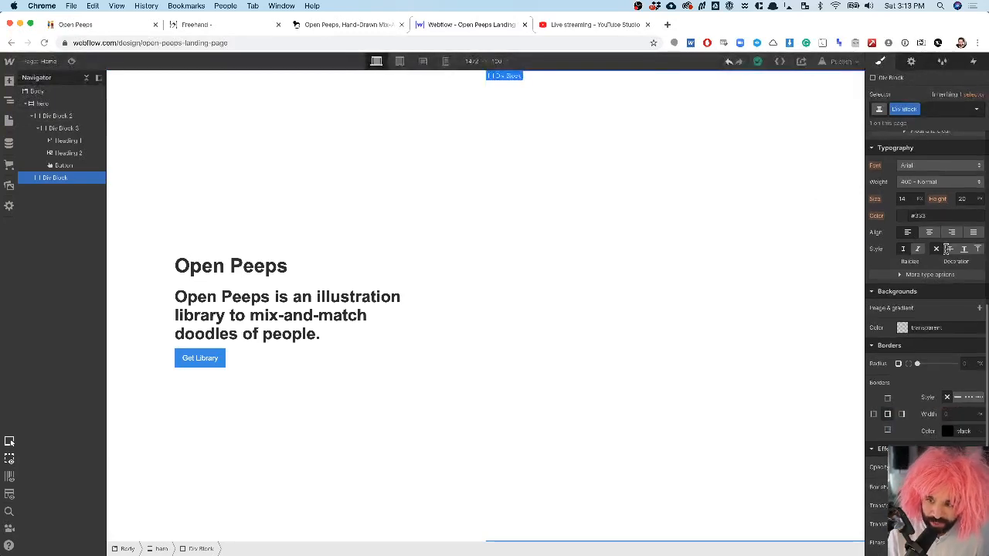
{"action": "left_click", "coordinate": [979, 308]}
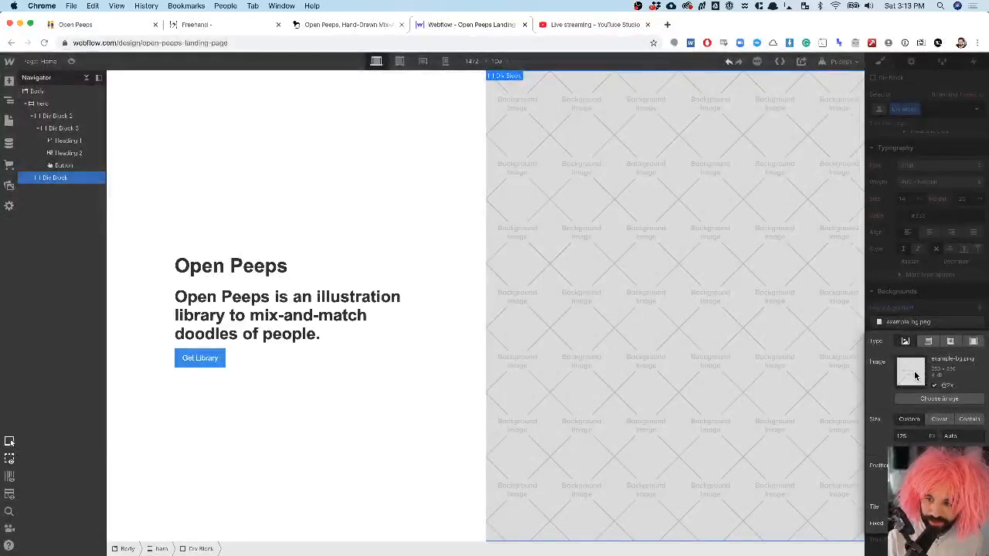
{"action": "left_click", "coordinate": [925, 397]}
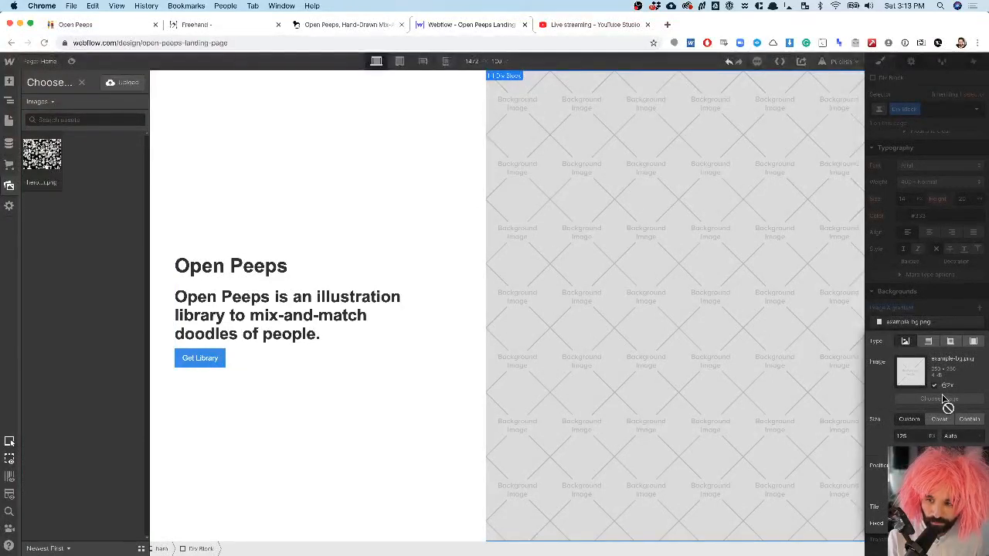
{"action": "left_click", "coordinate": [54, 144]}
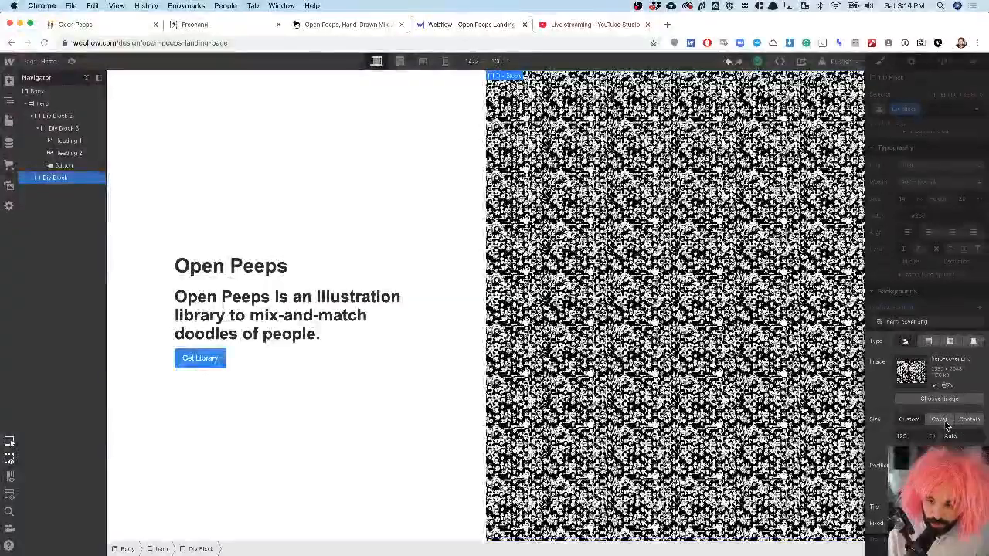
{"action": "left_click", "coordinate": [946, 424]}
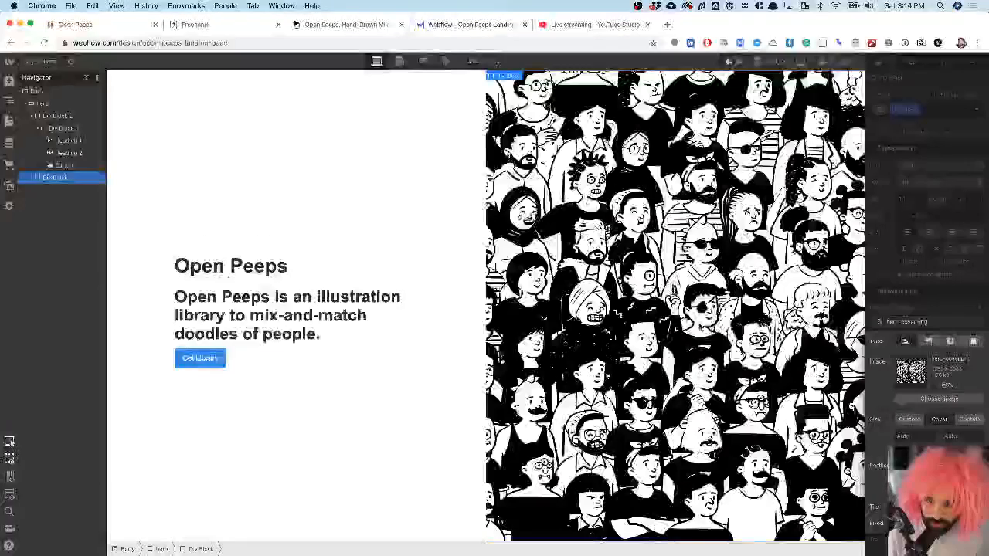
{"action": "left_click", "coordinate": [924, 315]}
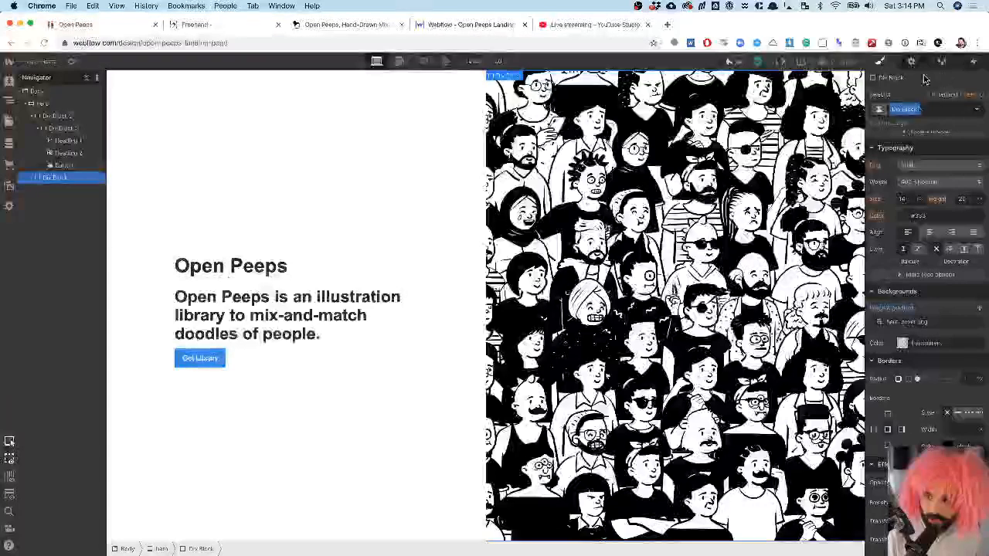
- Rename the class of the hero's illustration div block as hero-right
{"action": "left_click", "coordinate": [916, 110]}
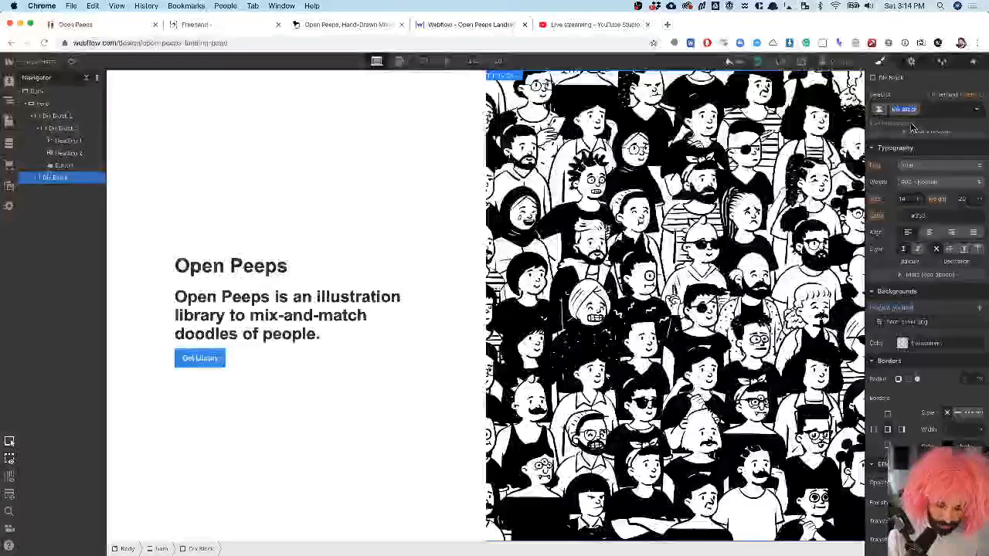
{"action": "type", "text": "hero-right"}
{"action": "key", "text": "Return"}
- Rename the class of the hero's 50% wide text-side div block as hero-left
{"action": "left_click", "coordinate": [213, 116]}
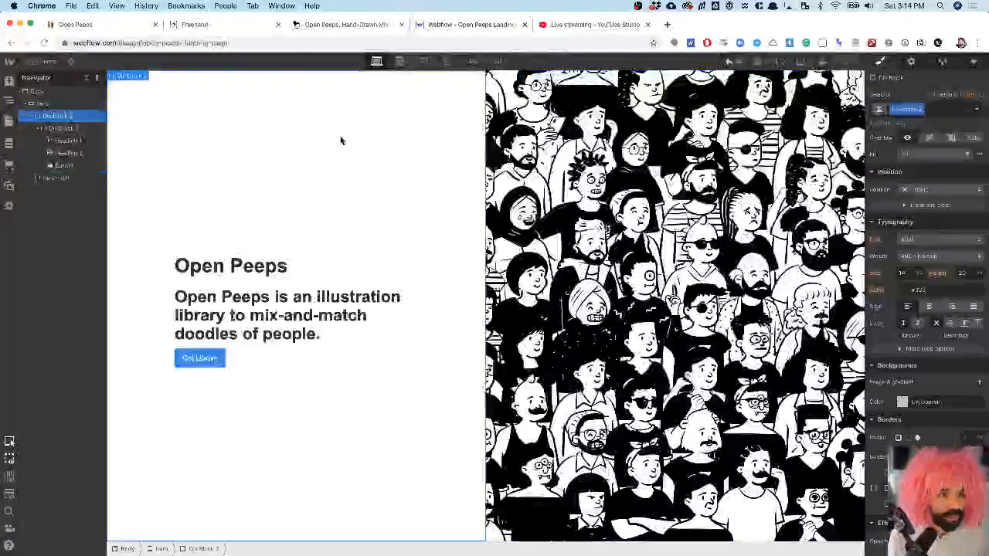
{"action": "left_click", "coordinate": [921, 123]}
{"action": "type", "text": "hero"}
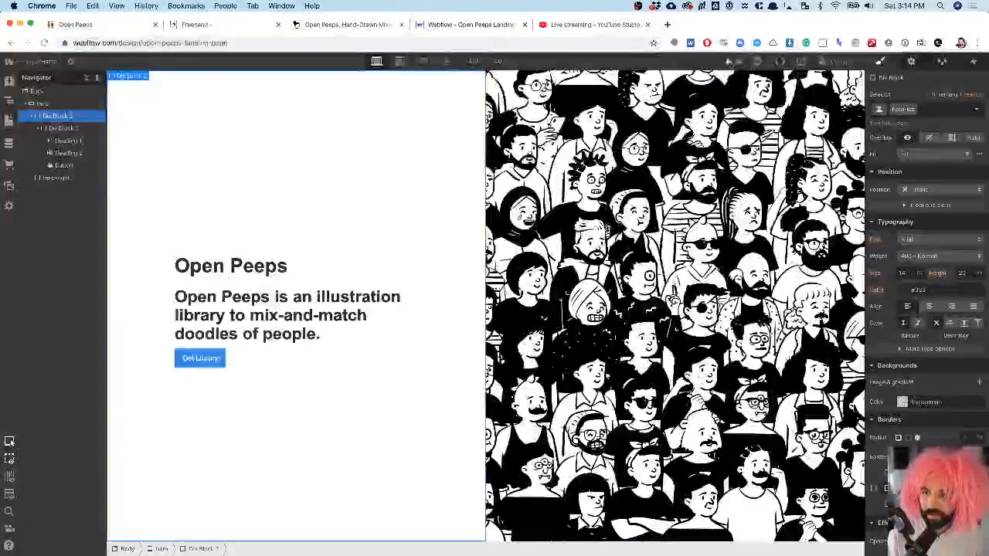
{"action": "type", "text": "-left"}
{"action": "key", "text": "Return"}
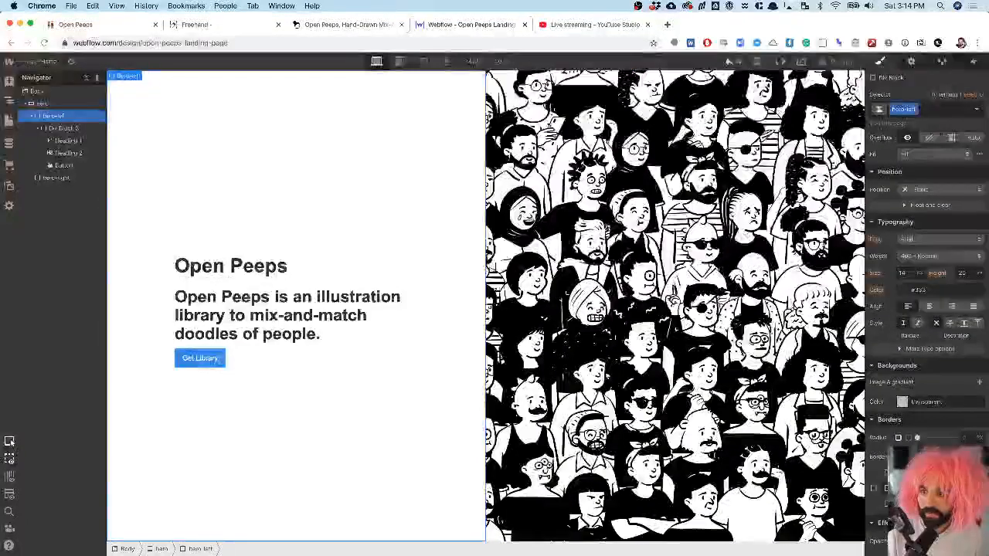
- Rename the class of the inner div block holding the headings and button as hero-copy
{"action": "left_click", "coordinate": [272, 250]}
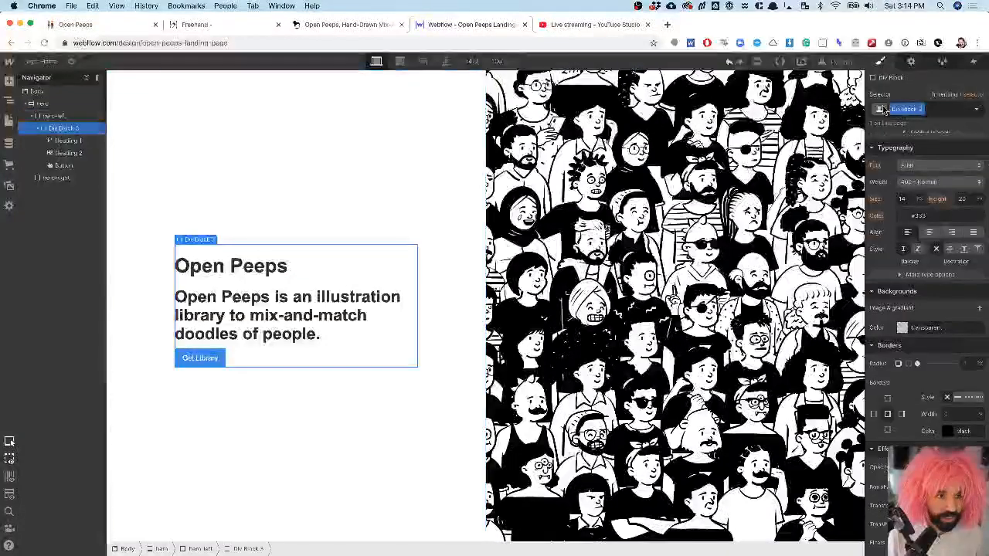
{"action": "left_click", "coordinate": [922, 112]}
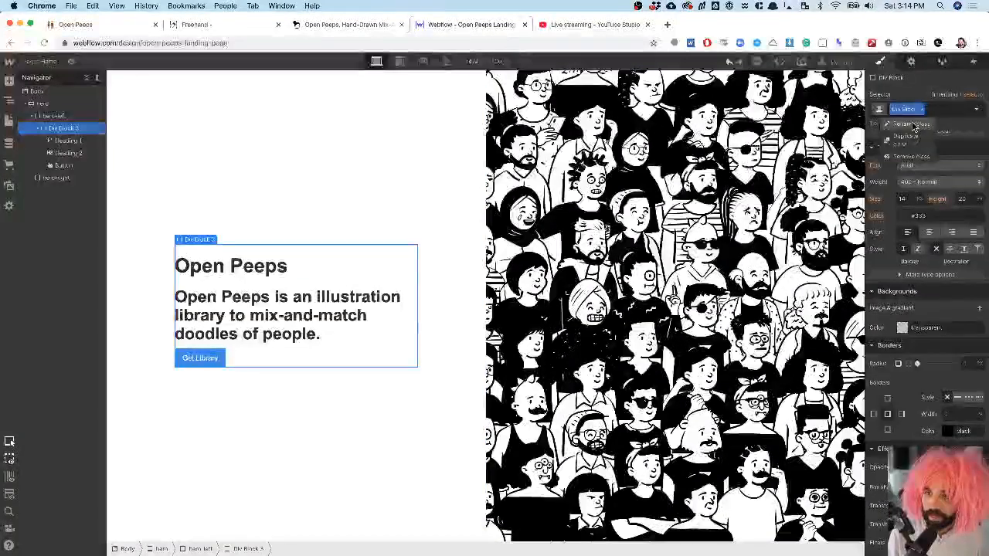
{"action": "type", "text": "hero"}
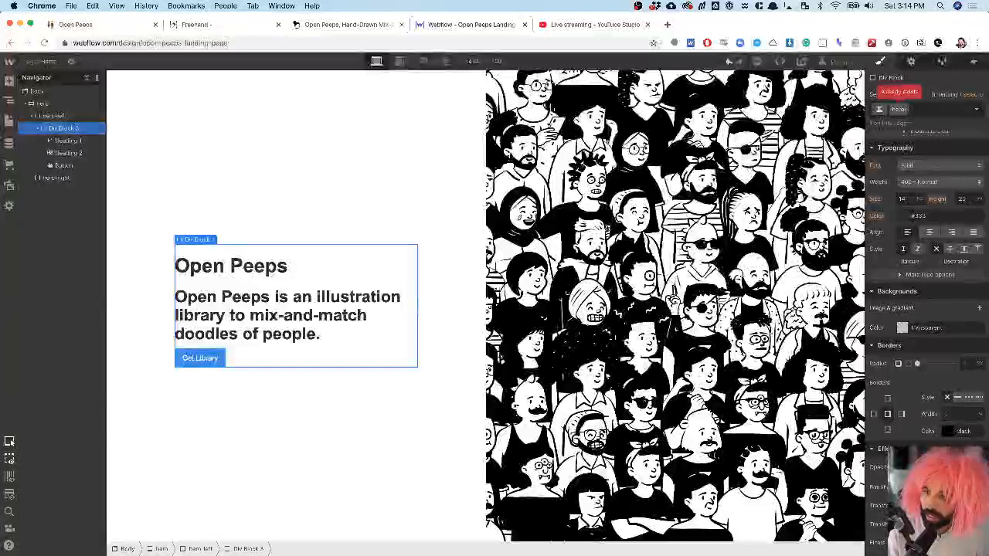
{"action": "type", "text": "-copy"}
{"action": "key", "text": "Return"}
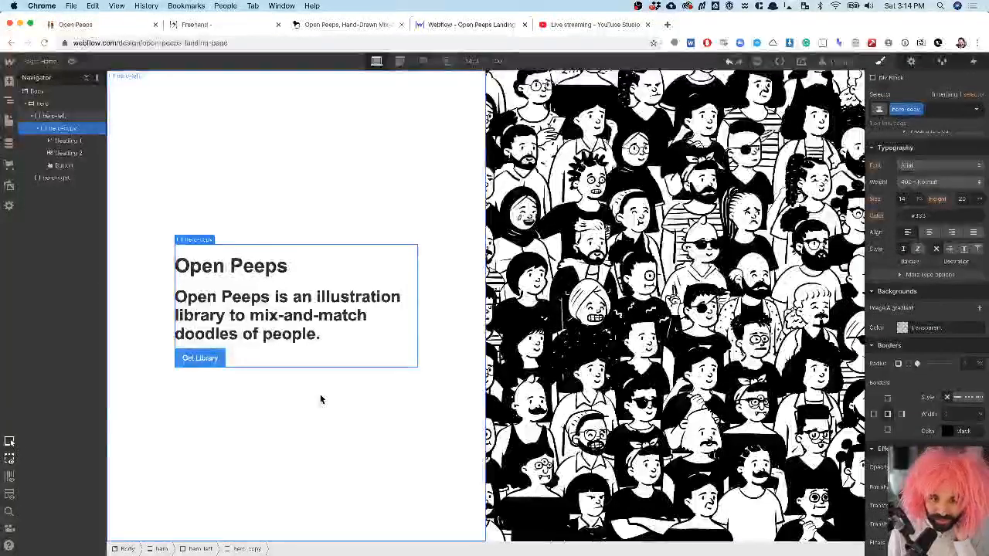
- Select the hero's button and its two headings in turn to examine their style and typography settings
{"action": "left_click", "coordinate": [207, 355]}
{"action": "left_click", "coordinate": [257, 268]}
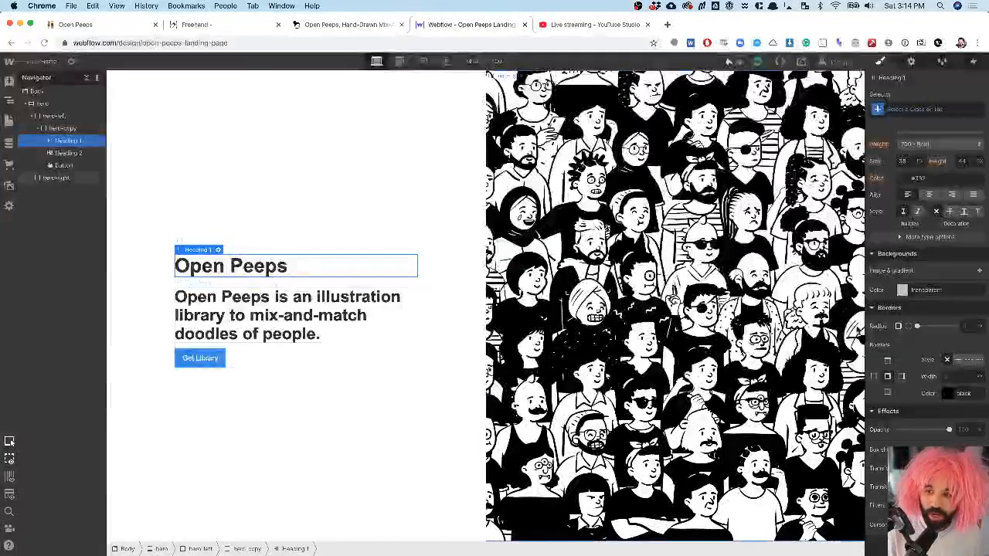
{"action": "scroll", "coordinate": [940, 326], "scroll_direction": "up", "scroll_amount": 5}
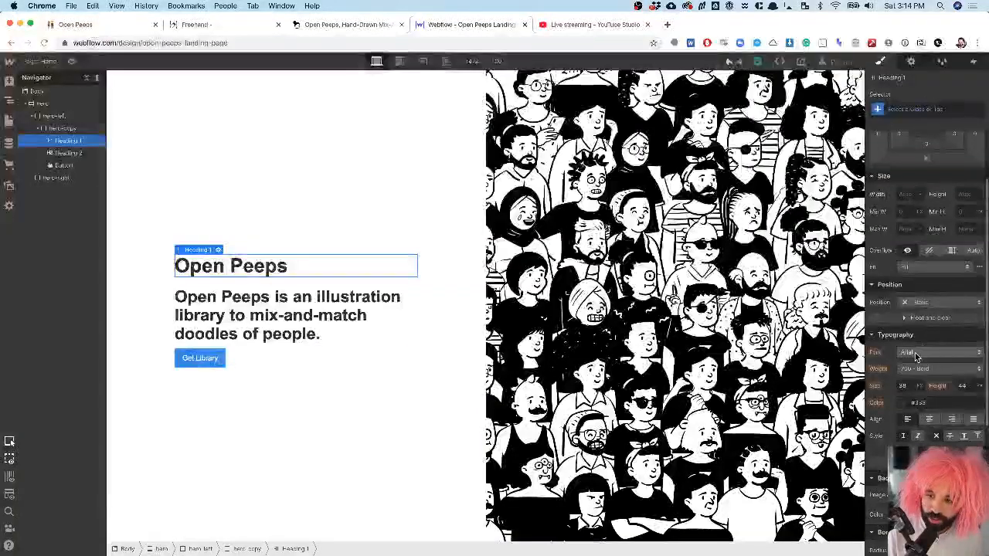
{"action": "left_click", "coordinate": [333, 325]}
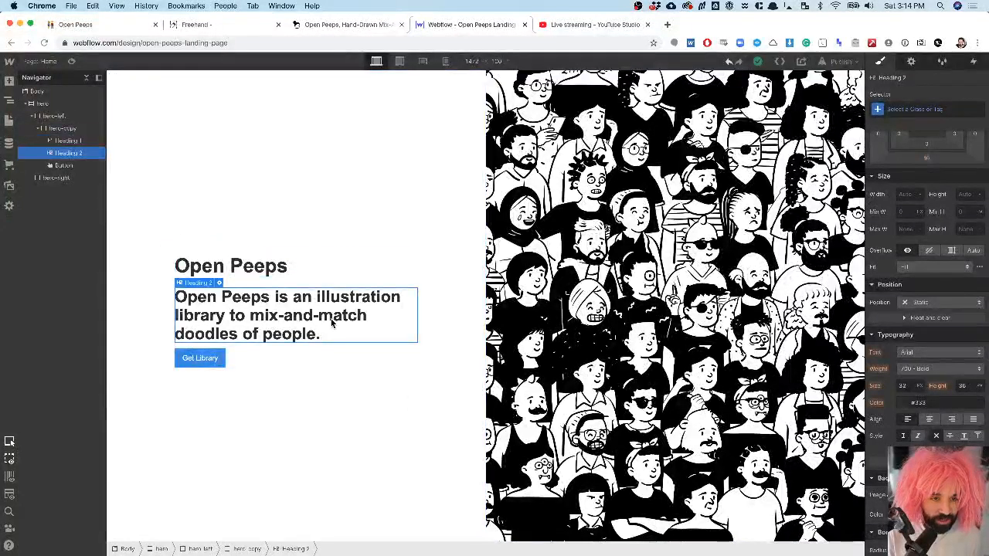
- Check the typography settings of the two hero headings and preview typefaces from the page body's font list
{"action": "left_click", "coordinate": [290, 270]}
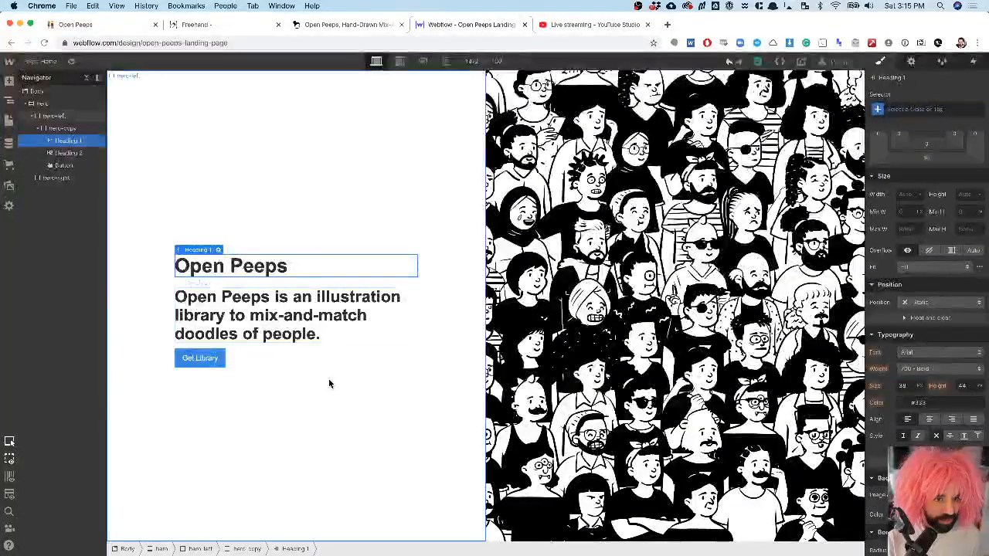
{"action": "left_click", "coordinate": [267, 313]}
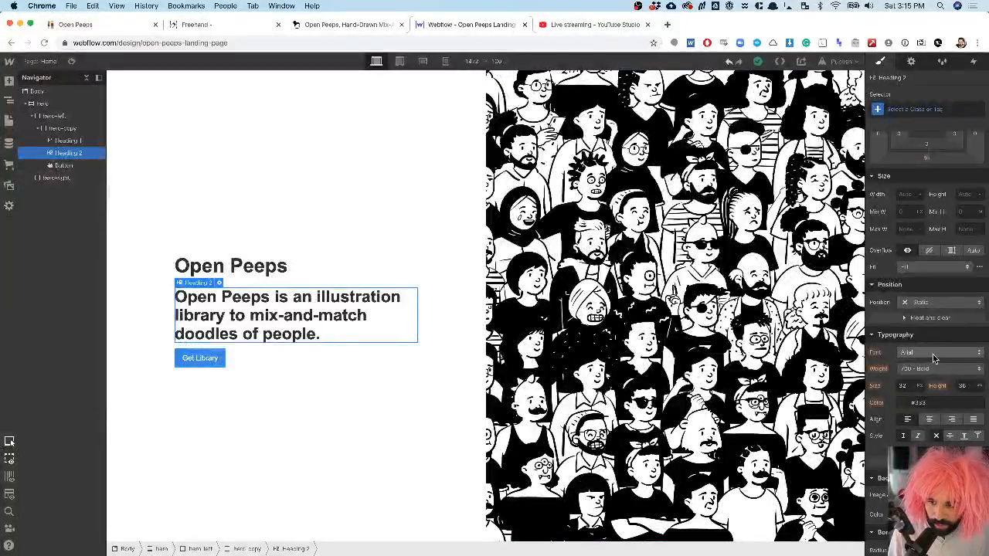
{"action": "left_click", "coordinate": [34, 91]}
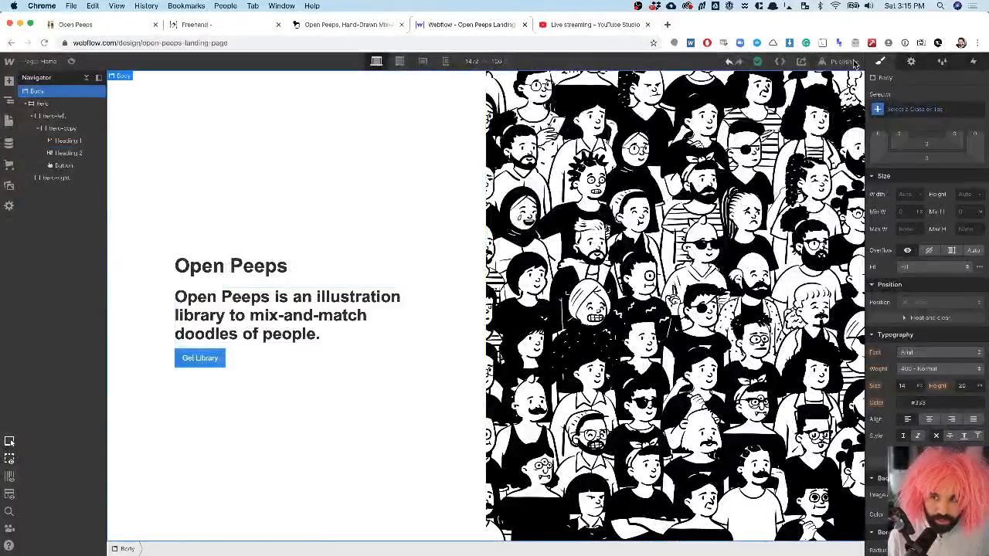
{"action": "left_click", "coordinate": [957, 357]}
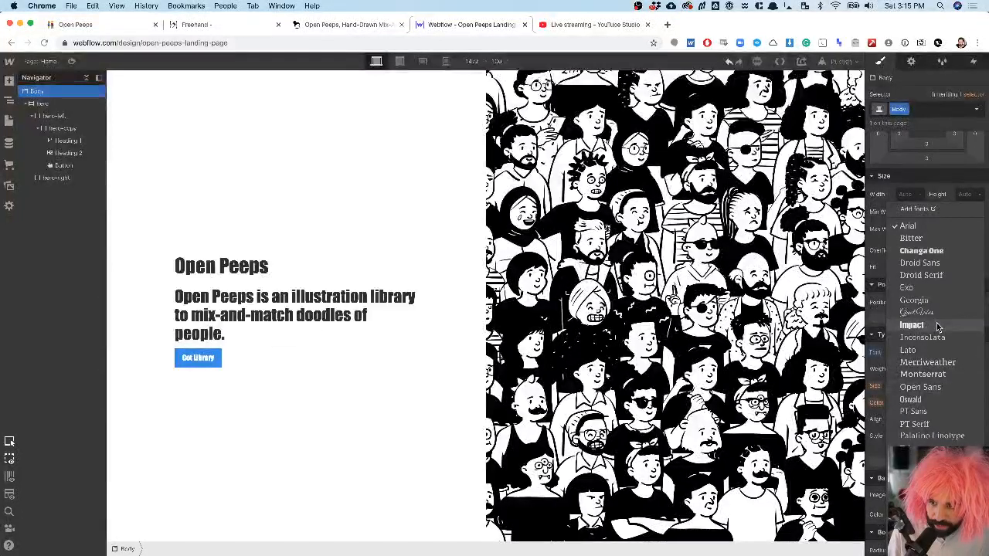
{"action": "key", "text": "Escape"}
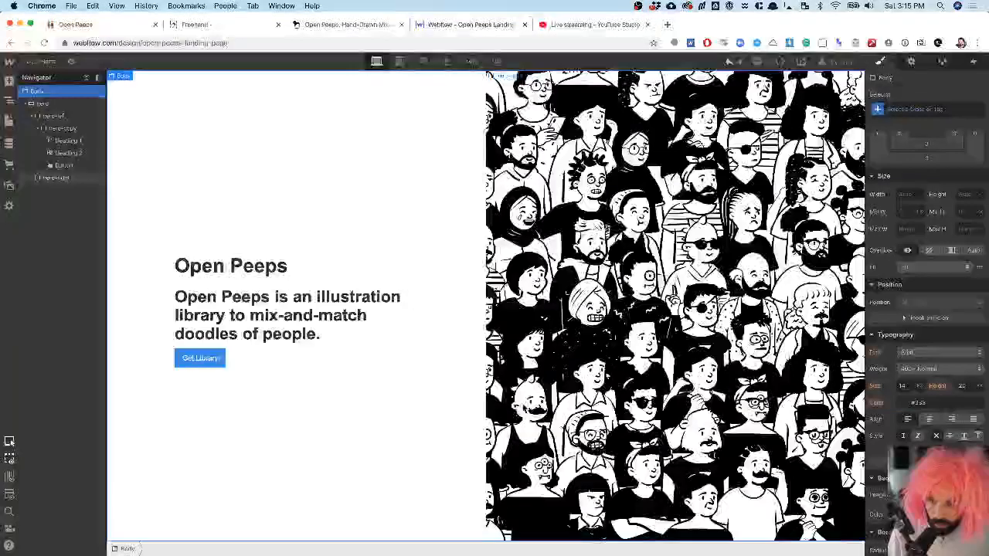
- Leave the page design for the project's settings and open its font settings
{"action": "left_click", "coordinate": [10, 63]}
{"action": "left_click", "coordinate": [51, 92]}
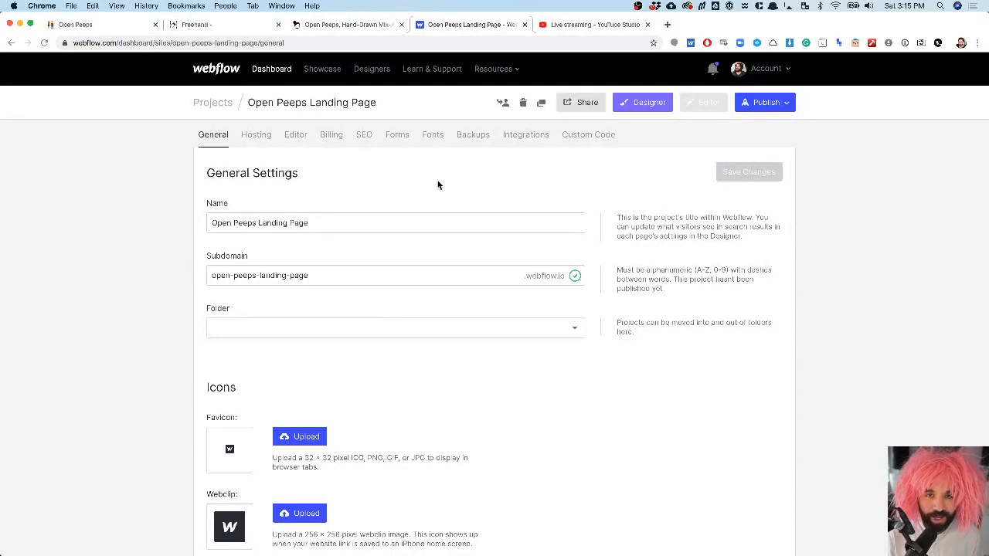
{"action": "left_click", "coordinate": [429, 140]}
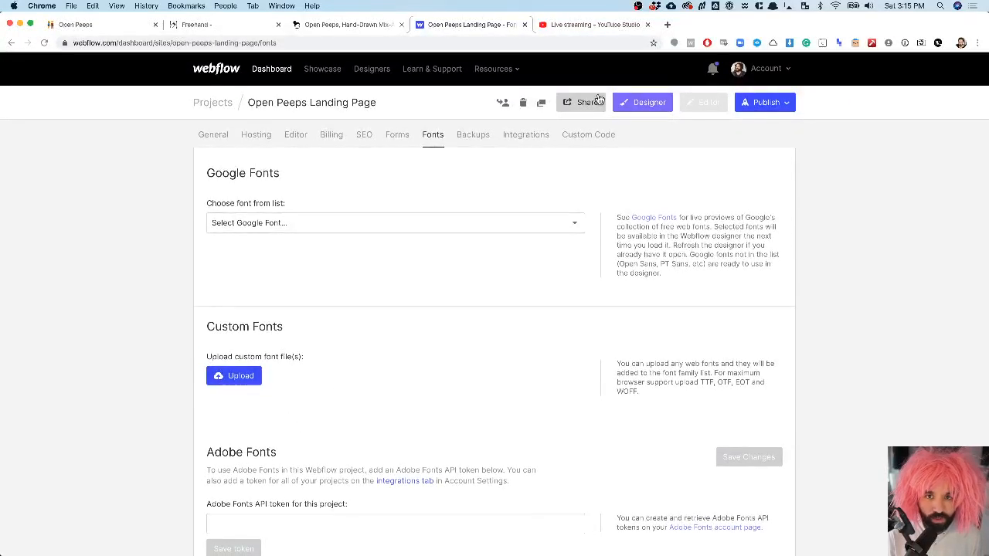
{"action": "left_click", "coordinate": [565, 27]}
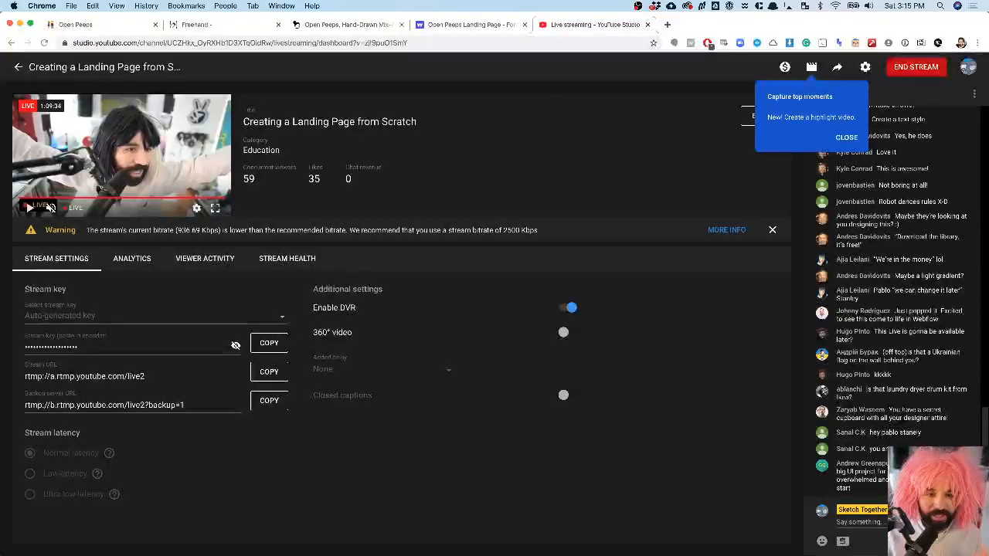
{"action": "key", "text": "super+Tab"}
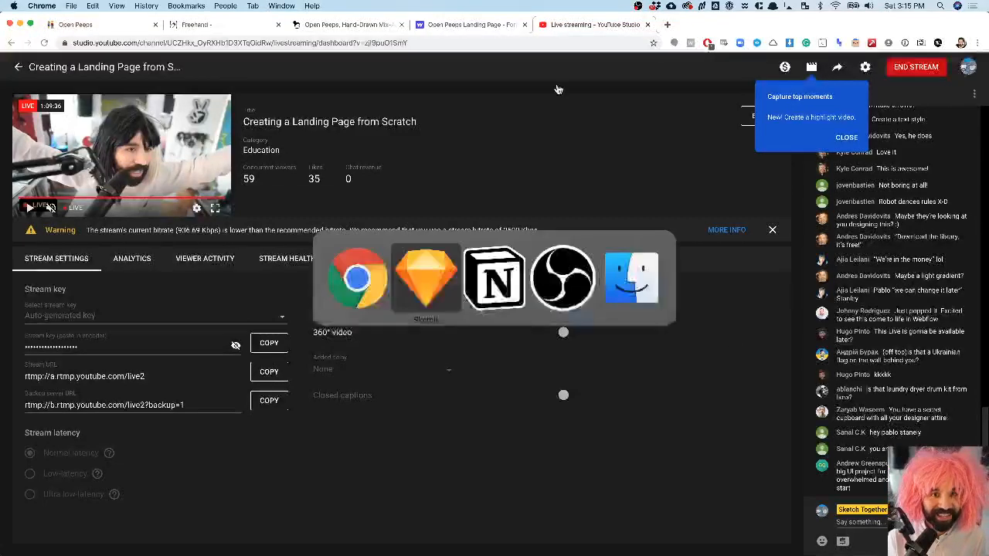
{"action": "key", "text": "super+Tab"}
{"action": "key", "text": "super+Tab"}
{"action": "key", "text": "super+Tab"}
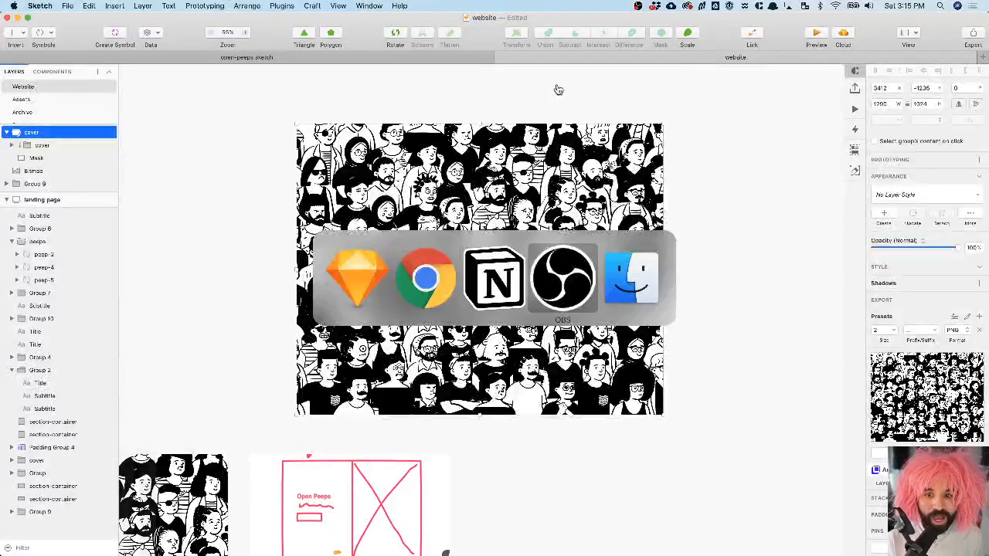
{"action": "key", "text": "super+Tab"}
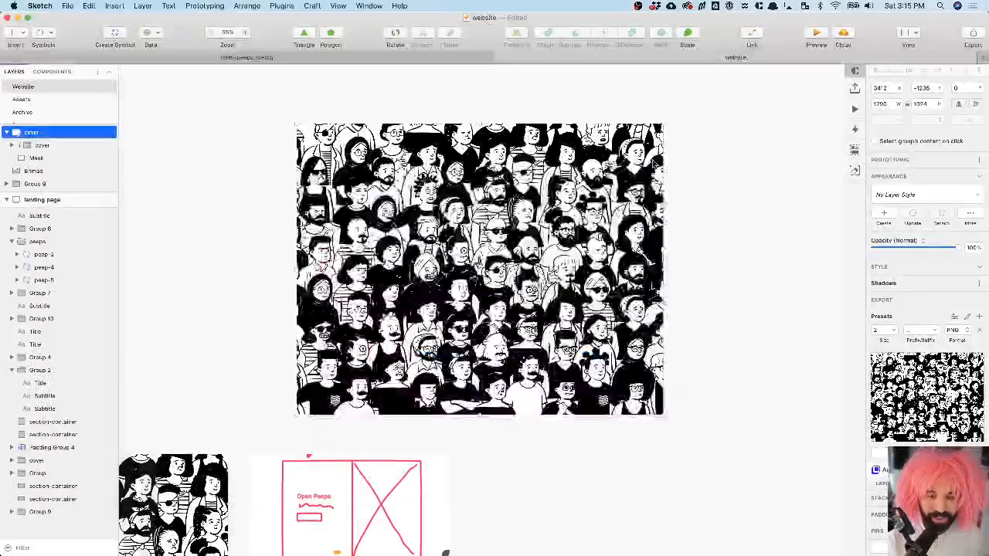
{"action": "key", "text": "super+Tab"}
{"action": "key", "text": "super+Tab"}
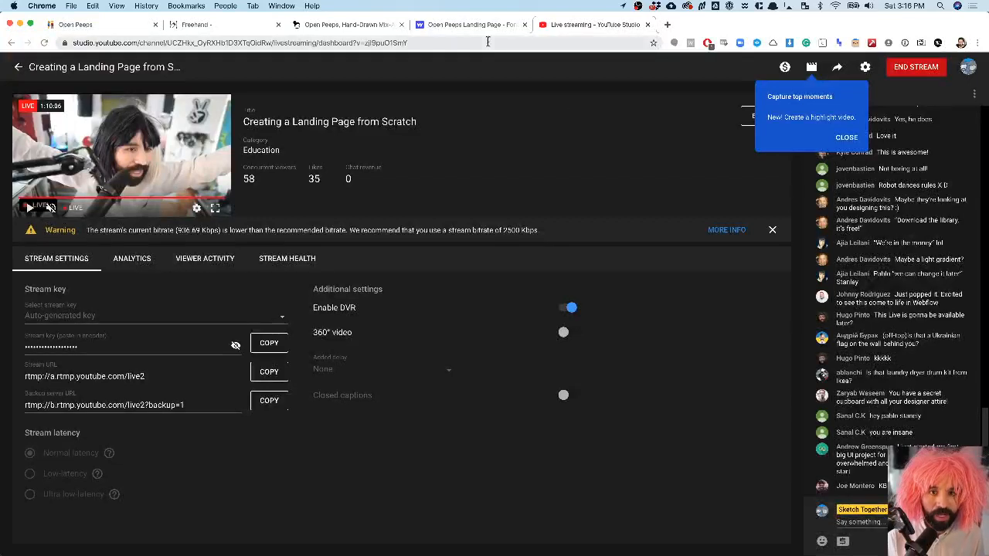
{"action": "left_click", "coordinate": [481, 29]}
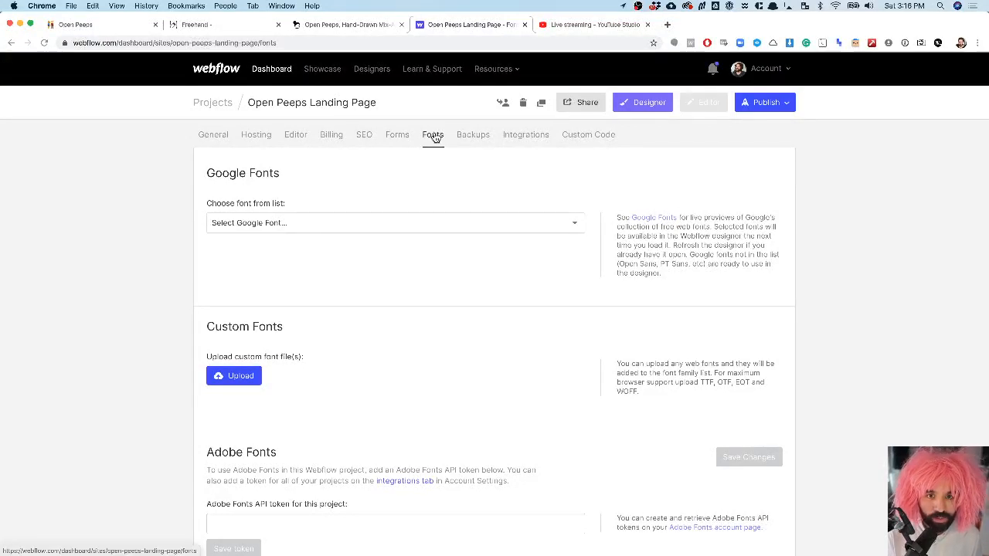
- Start a custom font upload, search the computer for "tiffan" and open the MyFontsWebfontsKit folder inside the Tiffany folder
{"action": "left_click", "coordinate": [240, 376]}
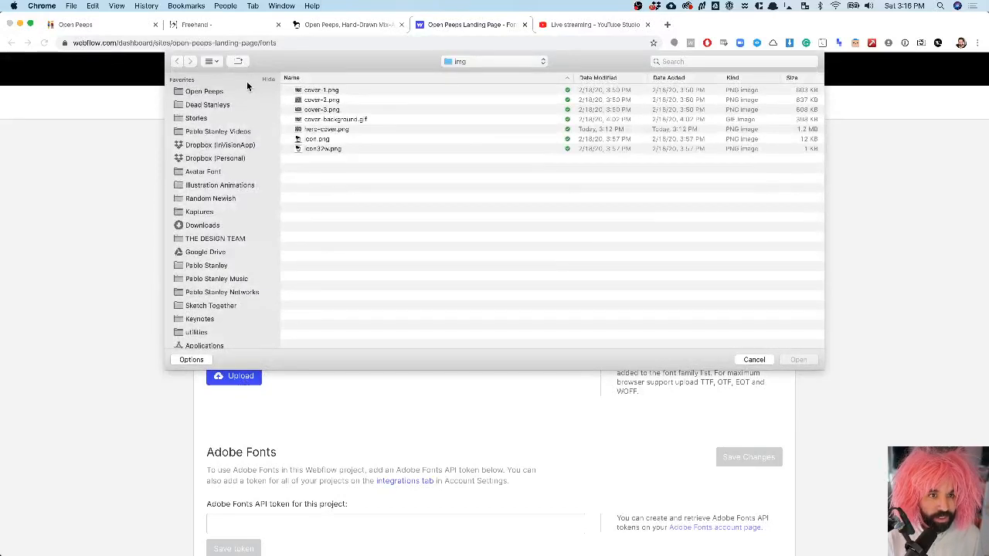
{"action": "left_click", "coordinate": [690, 62]}
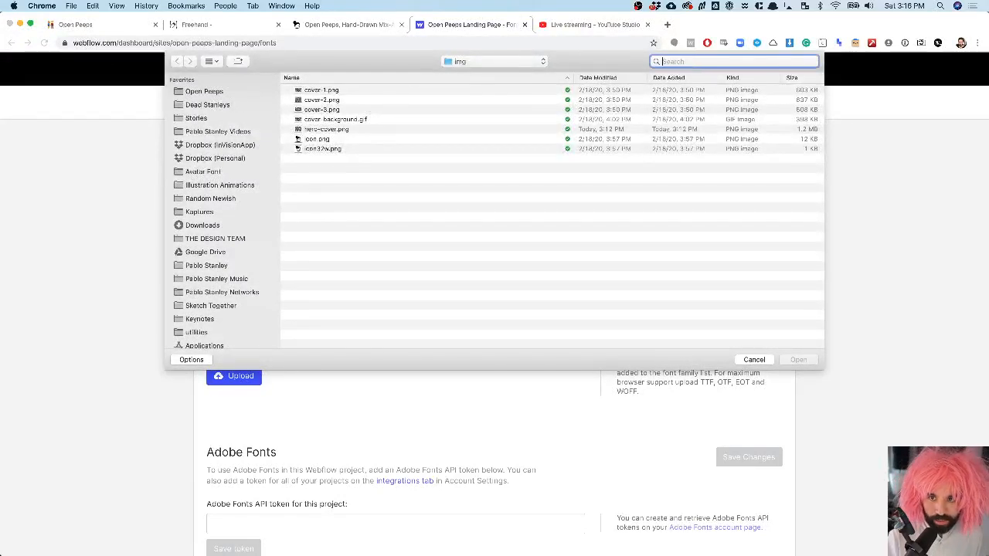
{"action": "type", "text": "tiffan"}
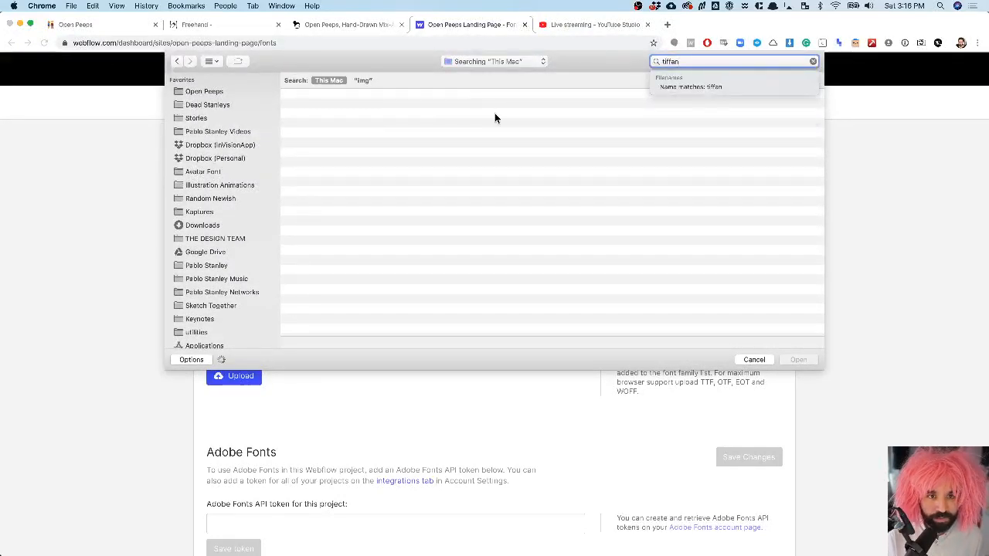
{"action": "left_click", "coordinate": [311, 107]}
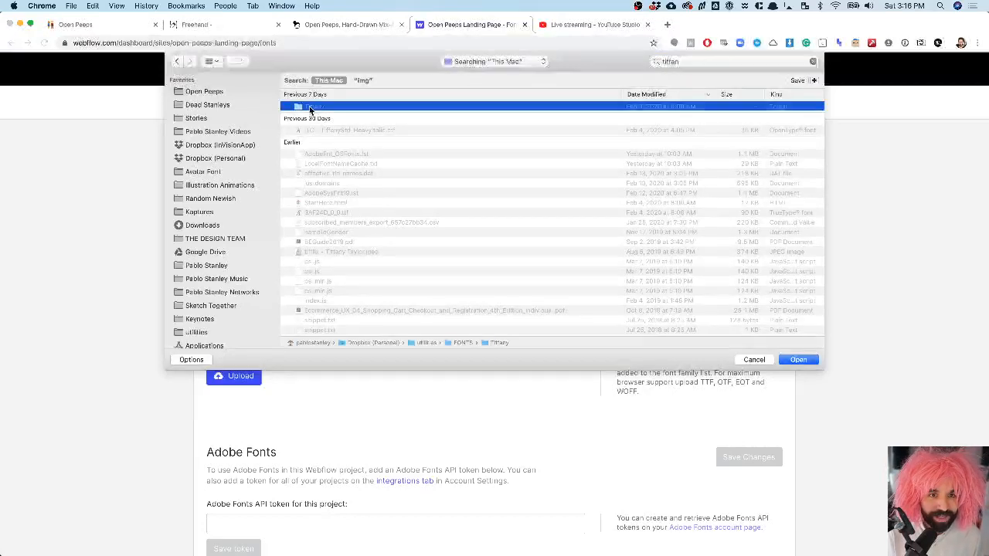
{"action": "double_click", "coordinate": [311, 108]}
{"action": "double_click", "coordinate": [325, 101]}
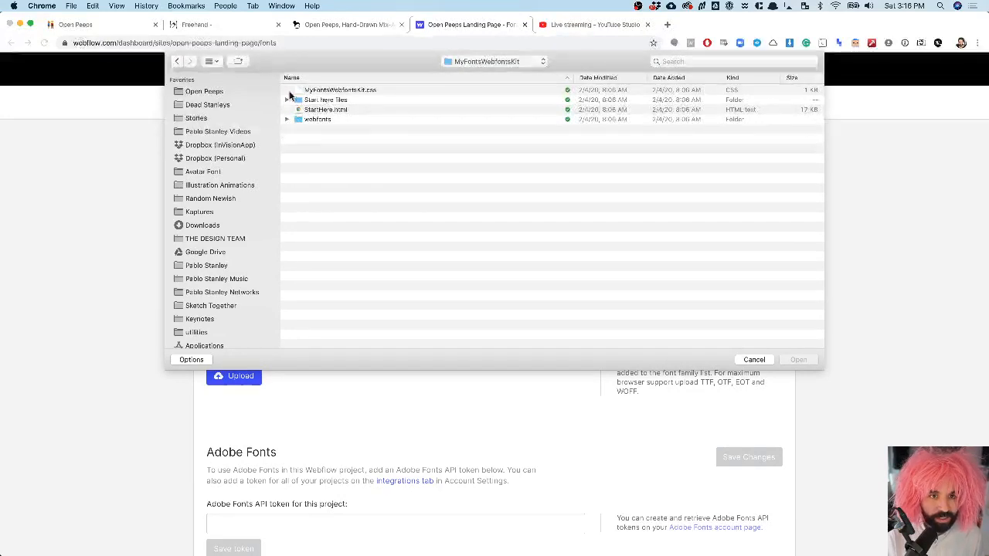
- Add the four 3AF24D_0_0 files (eot, ttf, woff, woff2) from the webfonts folder to the custom font upload
{"action": "left_click", "coordinate": [286, 118]}
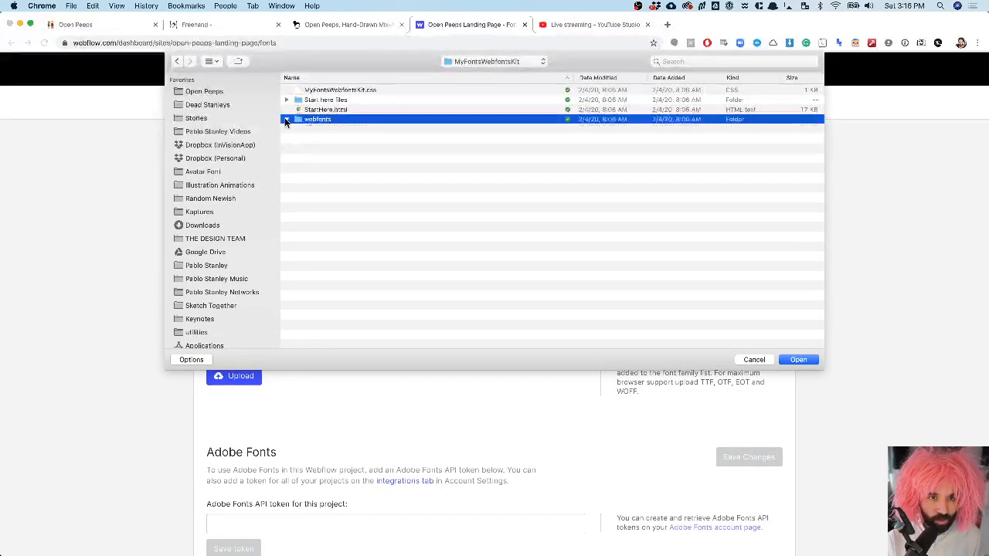
{"action": "left_click", "coordinate": [286, 119]}
{"action": "left_click", "coordinate": [325, 132]}
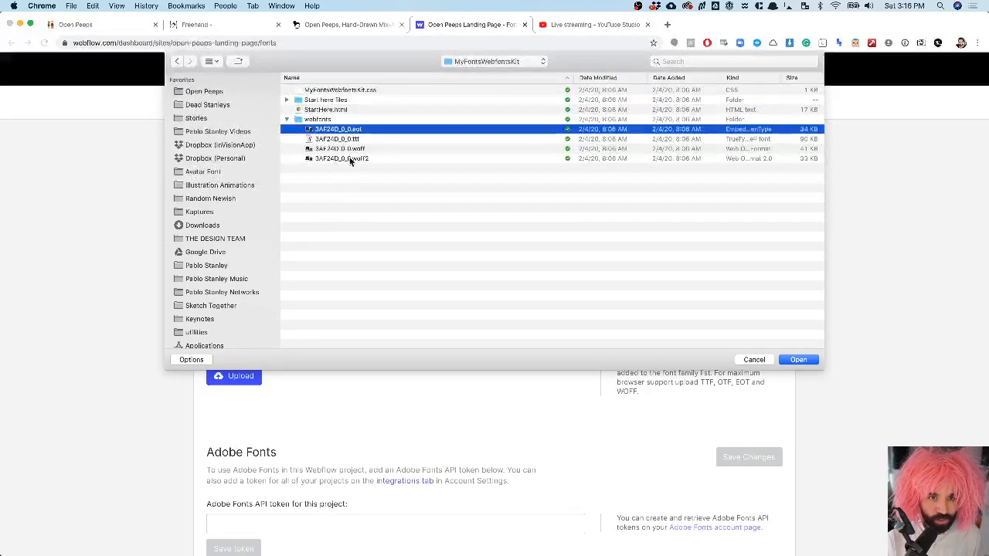
{"action": "left_click", "coordinate": [349, 159], "text": "shift"}
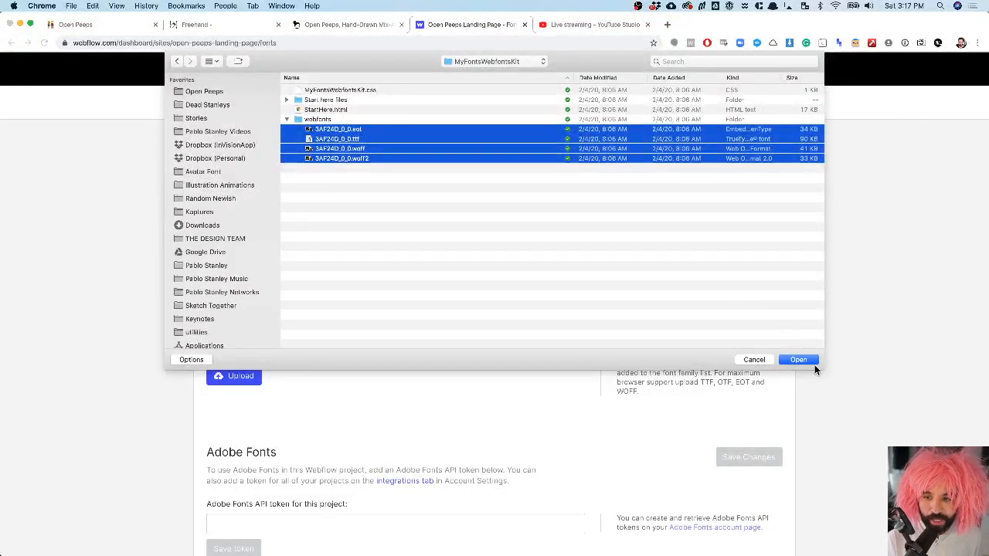
{"action": "left_click", "coordinate": [799, 358]}
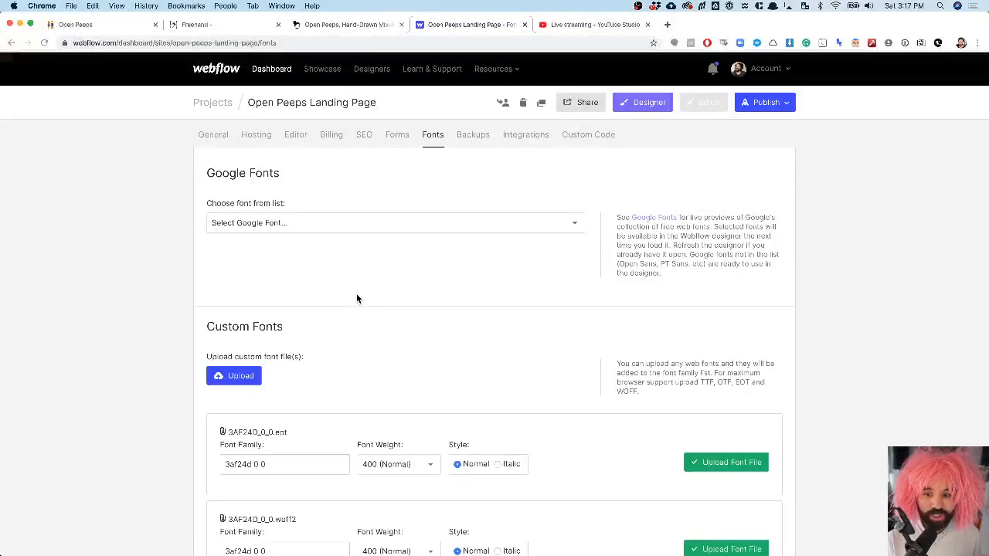
- Set the font family of the 3AF24D_0_0.eot file to Tiffany
{"action": "scroll", "coordinate": [356, 298], "scroll_direction": "down", "scroll_amount": 3}
{"action": "left_click", "coordinate": [282, 312]}
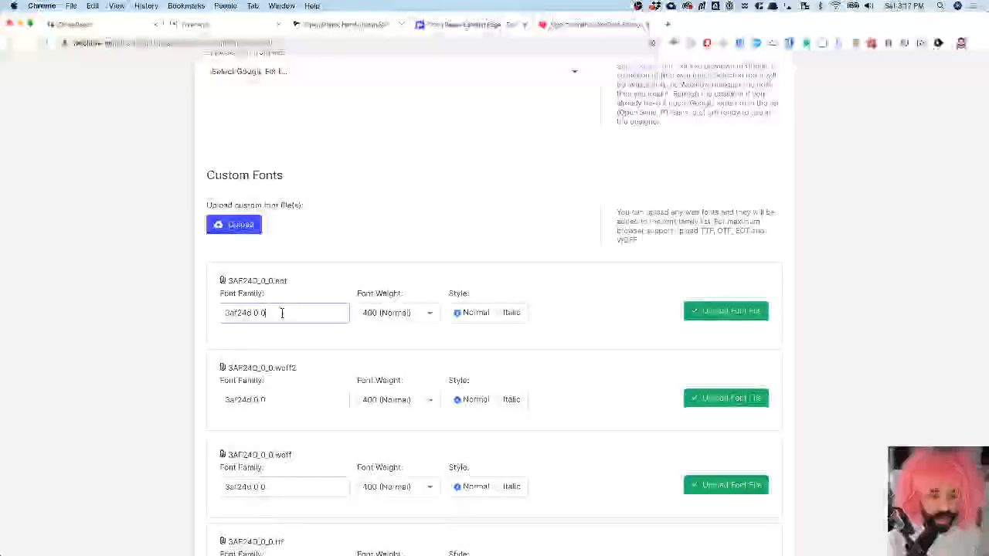
{"action": "triple_click", "coordinate": [282, 312]}
{"action": "type", "text": "Tiffany"}
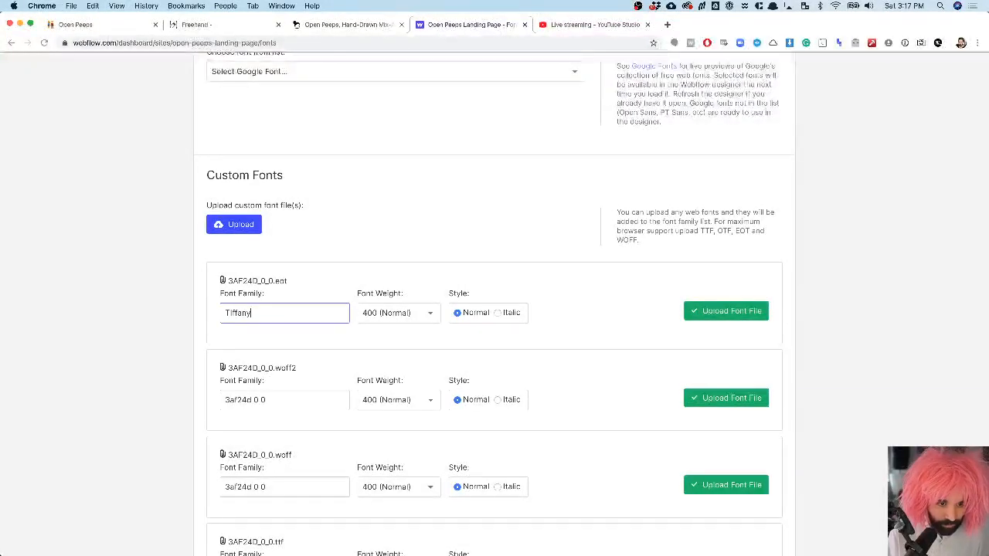
{"action": "key", "text": "super+a"}
{"action": "key", "text": "super+c"}
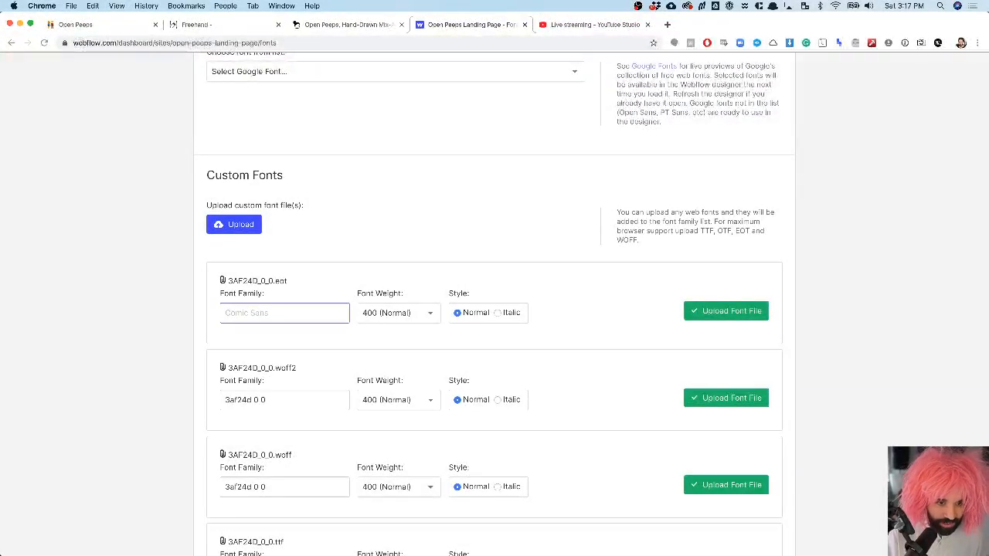
{"action": "type", "text": "Tiffany"}
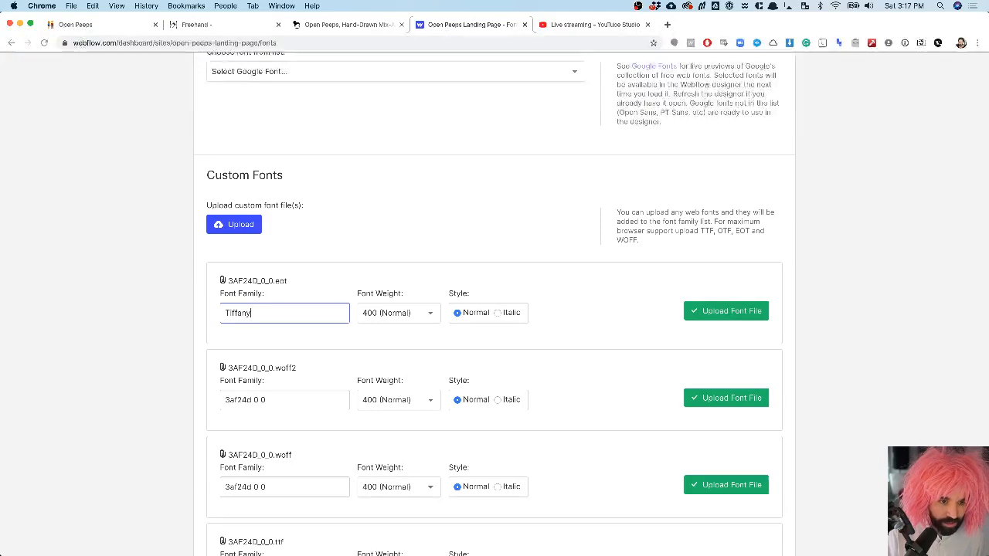
- Set the font family of the woff2, woff and ttf files to Tiffany as well
{"action": "scroll", "coordinate": [143, 371], "scroll_direction": "down", "scroll_amount": 3}
{"action": "left_click", "coordinate": [256, 278]}
{"action": "key", "text": "super+a"}
{"action": "key", "text": "super+v"}
{"action": "left_click", "coordinate": [265, 367]}
{"action": "key", "text": "super+a"}
{"action": "key", "text": "super+v"}
{"action": "double_click", "coordinate": [246, 453]}
{"action": "key", "text": "super+a"}
{"action": "key", "text": "super+v"}
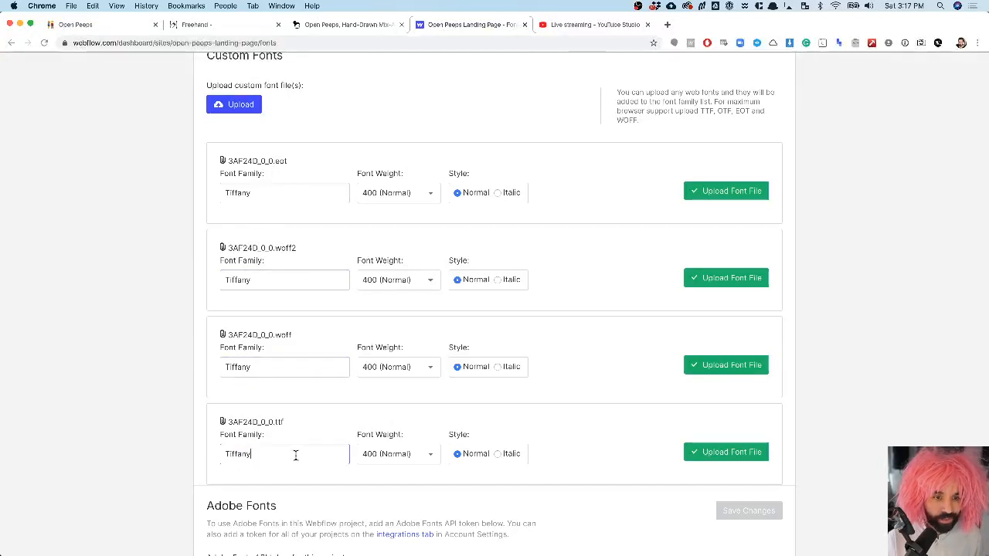
- Set the font weight of all four Tiffany files to 900 (Black)
{"action": "left_click", "coordinate": [403, 193]}
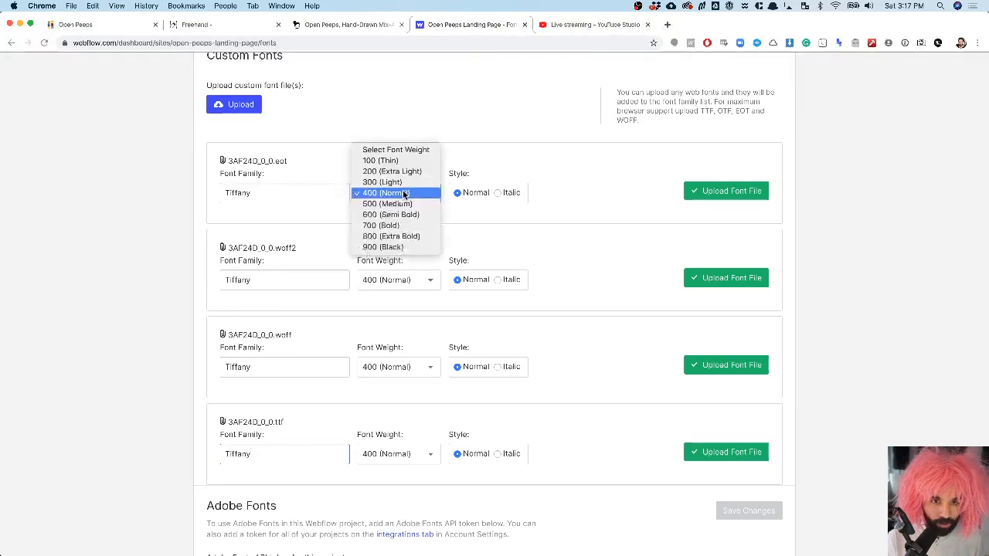
{"action": "left_click", "coordinate": [403, 247]}
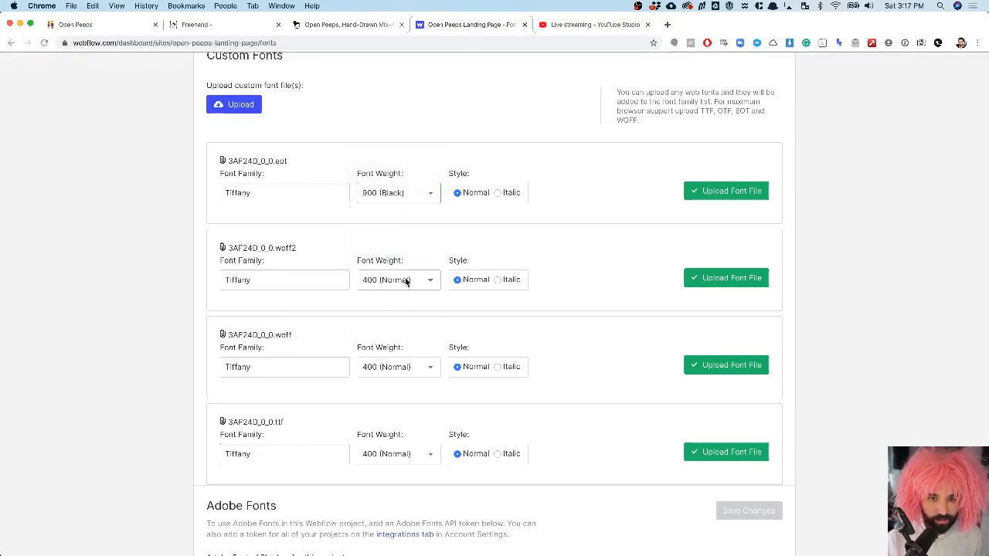
{"action": "left_click", "coordinate": [404, 280]}
{"action": "left_click", "coordinate": [410, 337]}
{"action": "left_click", "coordinate": [417, 370]}
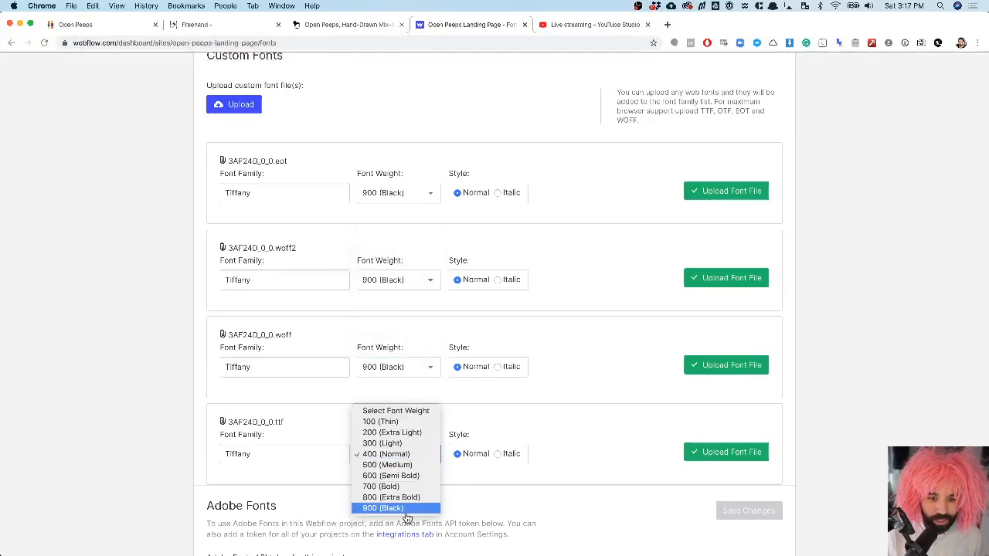
{"action": "left_click", "coordinate": [407, 509]}
- Set the style of the eot, woff2 and woff font files to Italic
{"action": "left_click", "coordinate": [497, 193]}
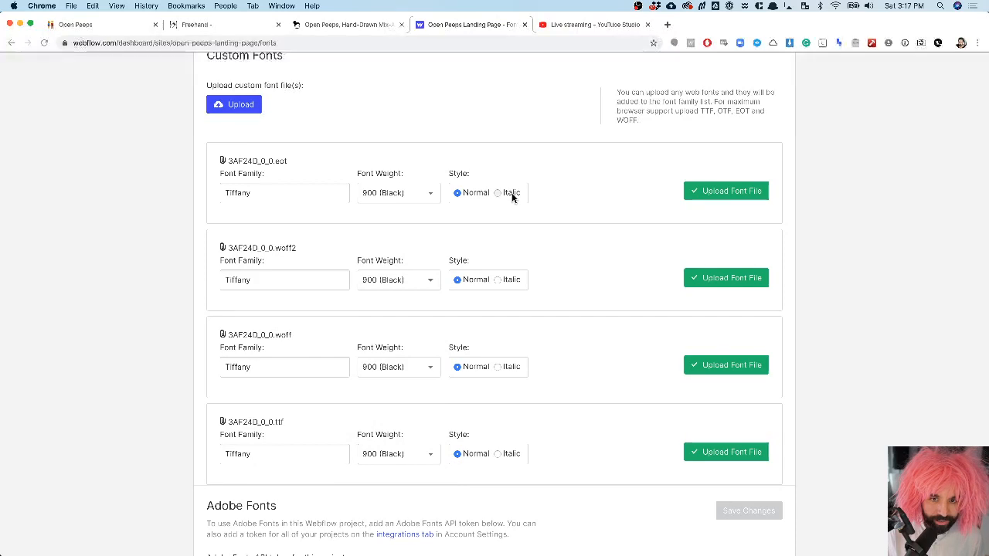
{"action": "left_click", "coordinate": [510, 282]}
{"action": "left_click", "coordinate": [508, 367]}
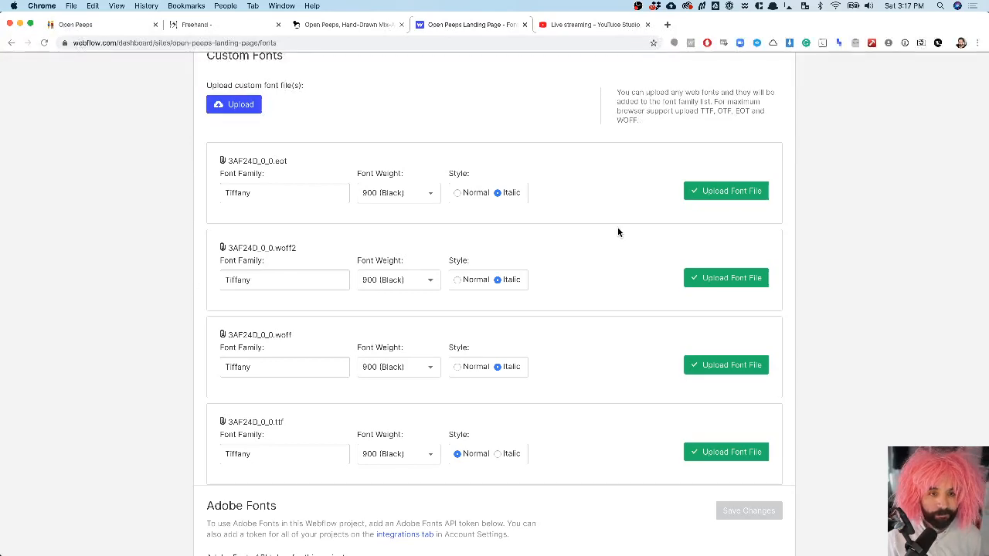
- Upload all four Tiffany font files so they are installed in the project
{"action": "left_click", "coordinate": [701, 198]}
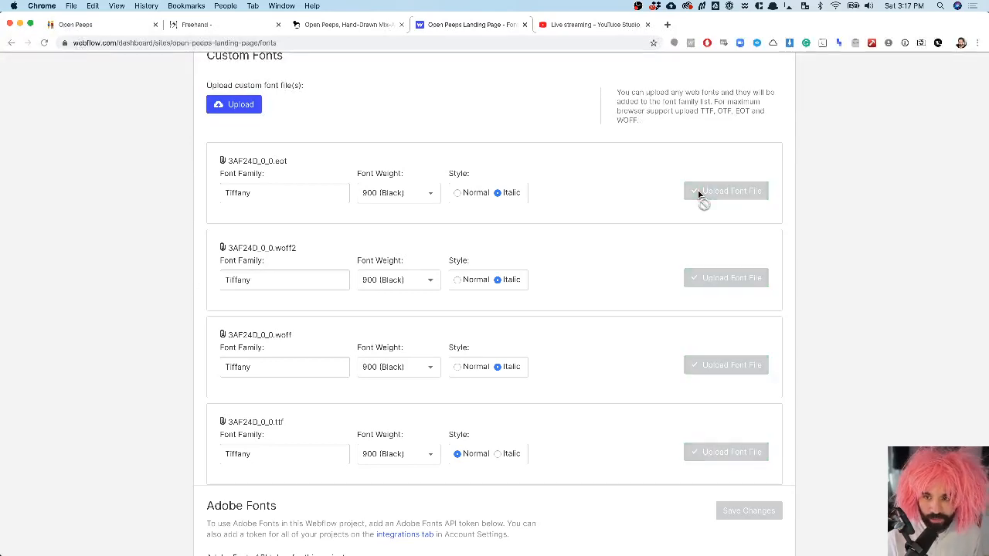
{"action": "left_click", "coordinate": [729, 194]}
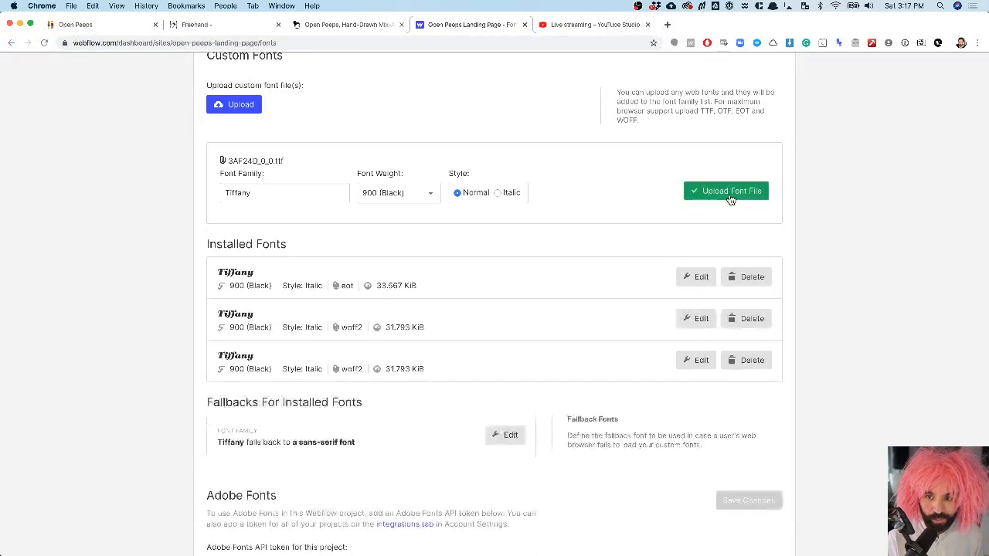
{"action": "left_click", "coordinate": [728, 194]}
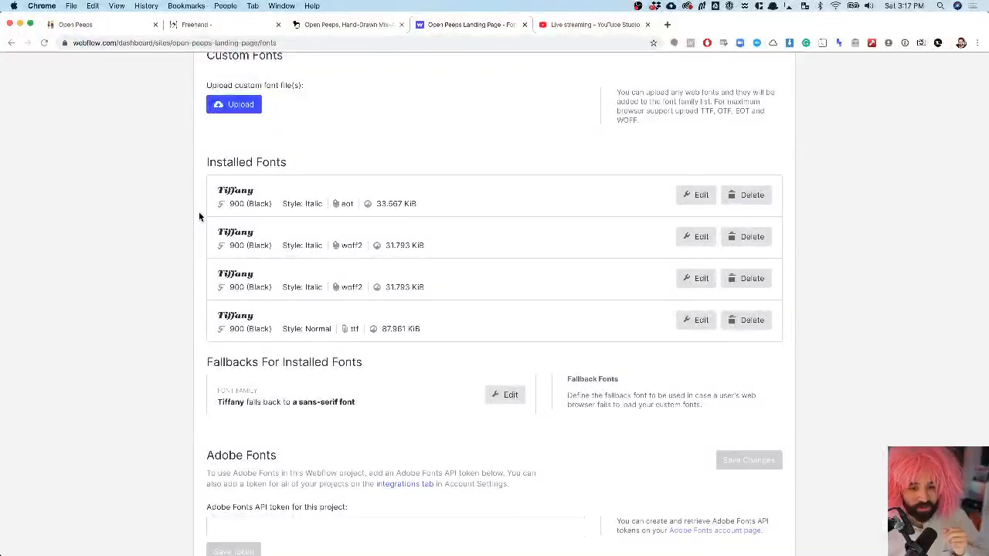
- Check the live stream chat for Google font suggestions and return to the project's font settings
{"action": "scroll", "coordinate": [216, 201], "scroll_direction": "up", "scroll_amount": 2}
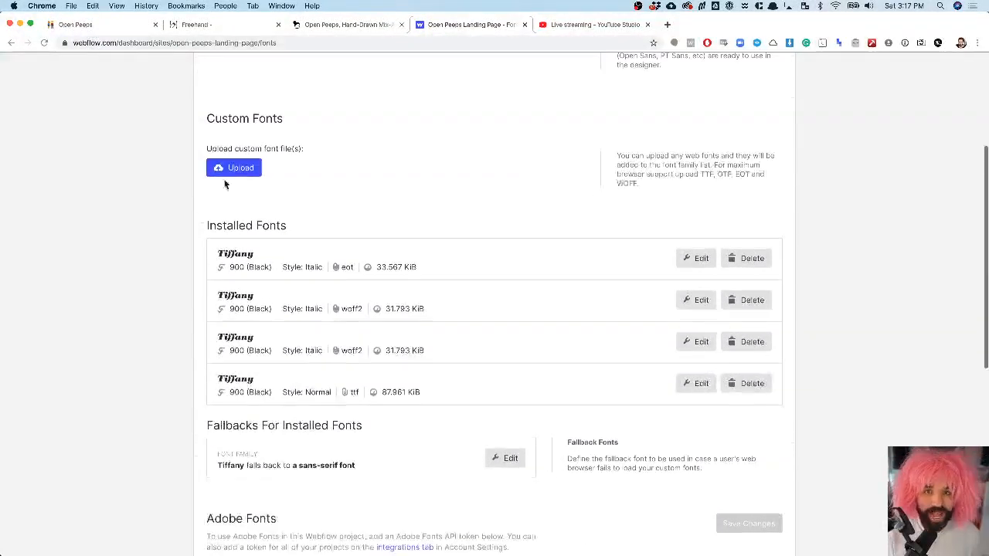
{"action": "left_click", "coordinate": [572, 25]}
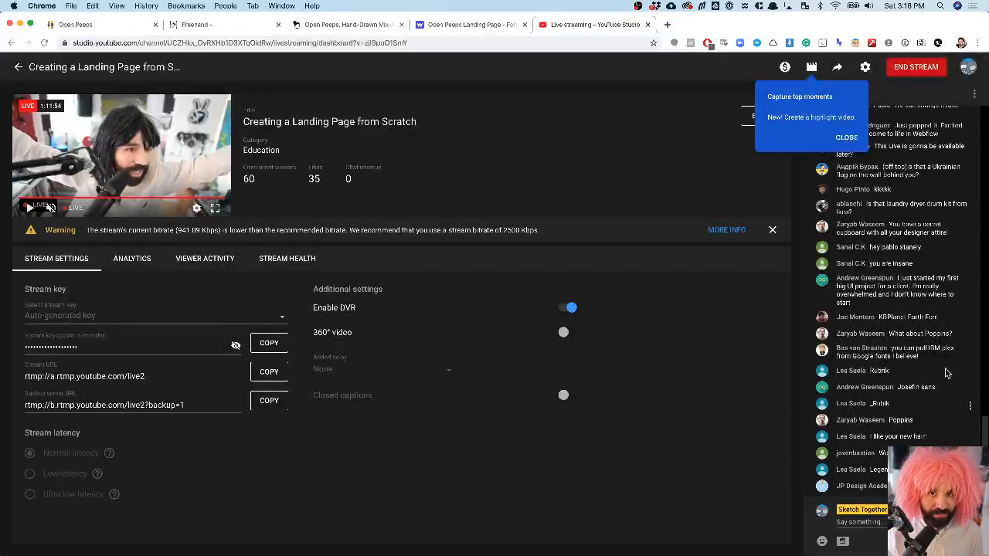
{"action": "left_click", "coordinate": [468, 32]}
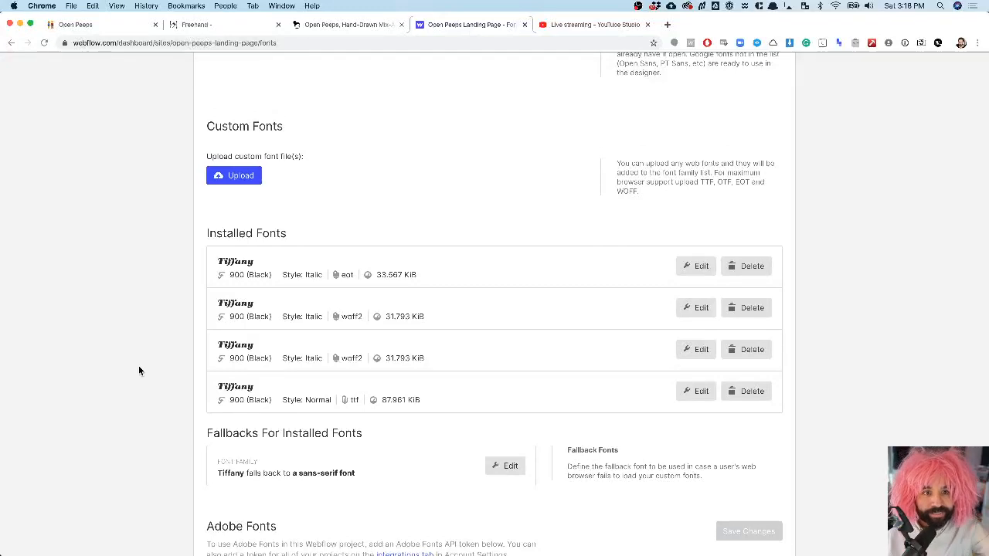
{"action": "scroll", "coordinate": [138, 365], "scroll_direction": "up", "scroll_amount": 3}
{"action": "left_click", "coordinate": [398, 222]}
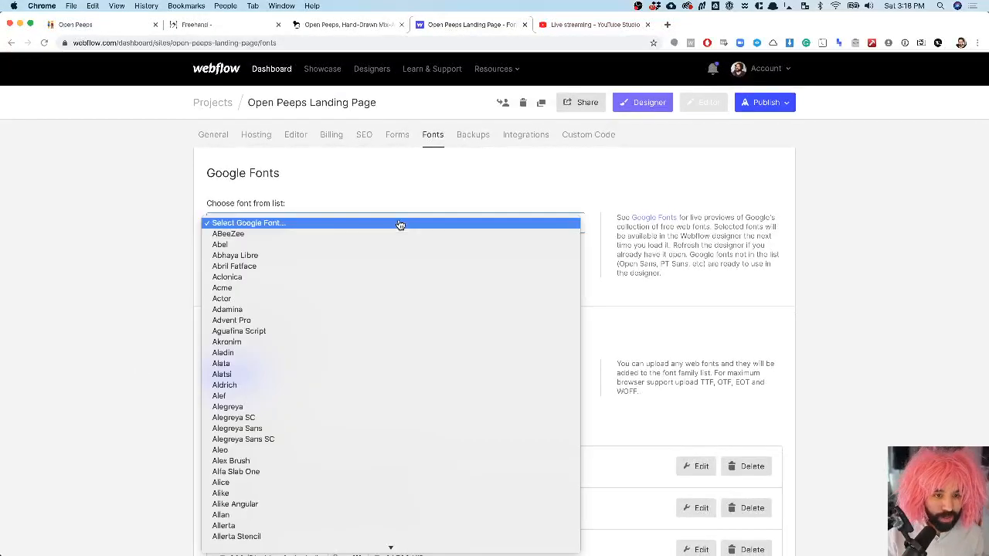
{"action": "type", "text": "po"}
{"action": "left_click", "coordinate": [108, 355]}
{"action": "left_click", "coordinate": [42, 373]}
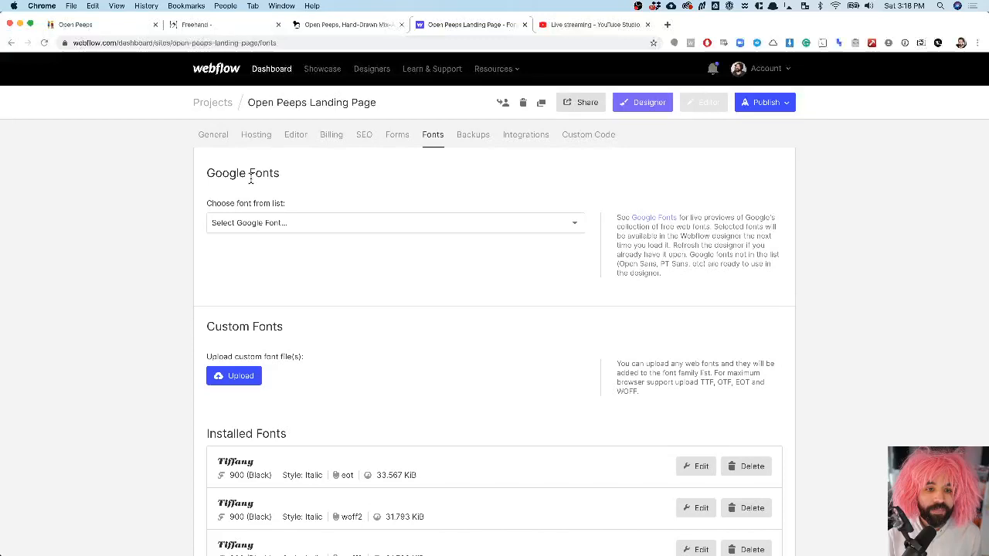
- Add the Google font Poppins to the project with the Regular and 700 variants and the latin script
{"action": "left_click", "coordinate": [327, 224]}
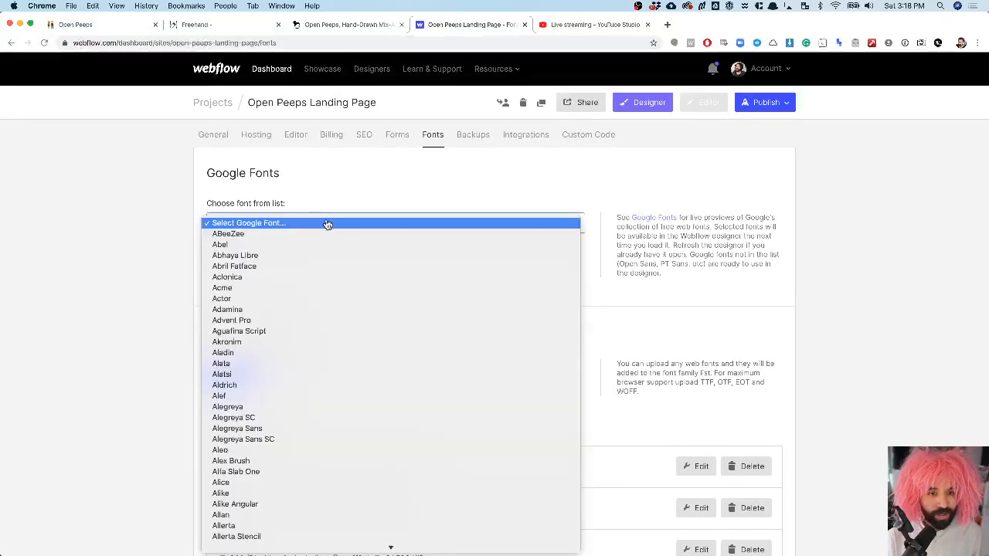
{"action": "scroll", "coordinate": [328, 225], "scroll_direction": "down", "scroll_amount": 5}
{"action": "type", "text": "po"}
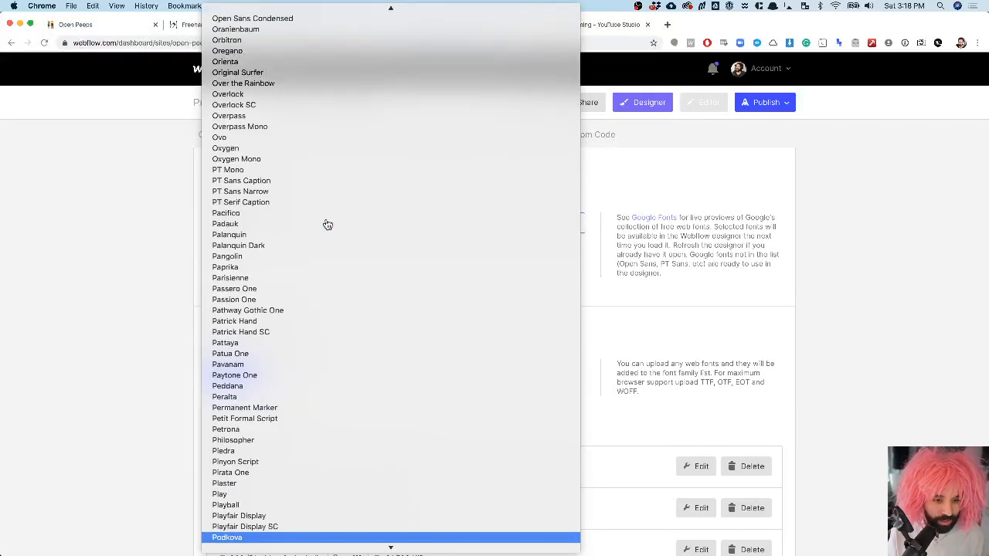
{"action": "scroll", "coordinate": [334, 435], "scroll_direction": "down", "scroll_amount": 3}
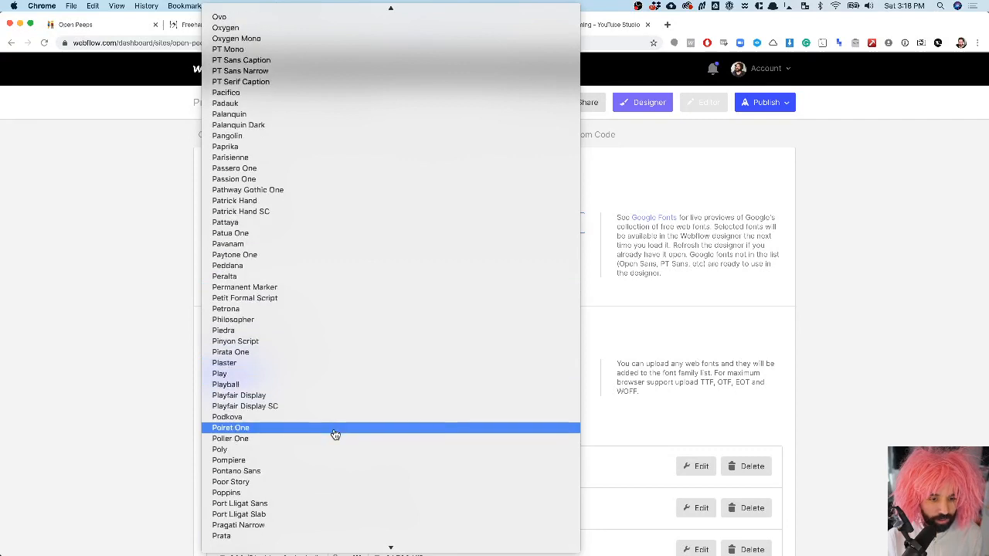
{"action": "left_click", "coordinate": [276, 492]}
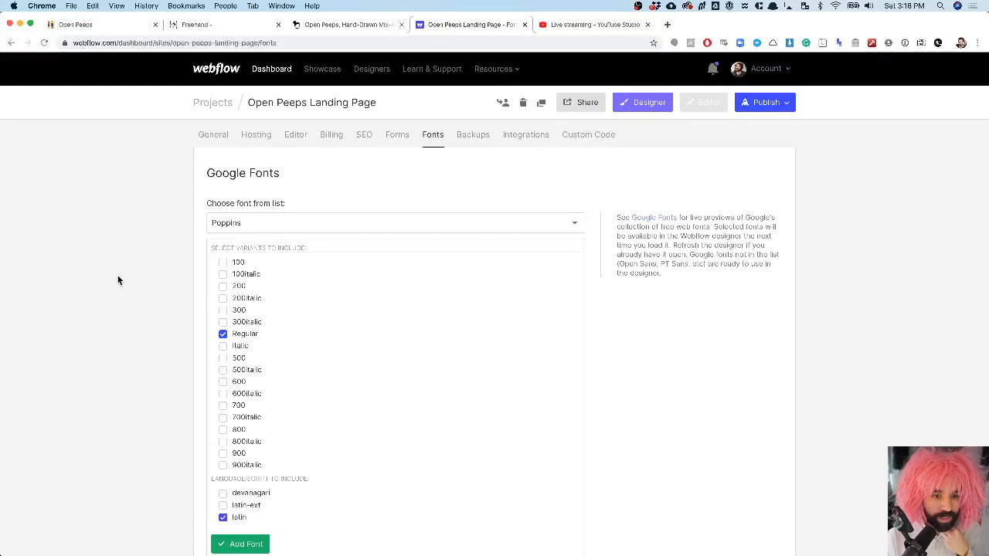
{"action": "scroll", "coordinate": [119, 280], "scroll_direction": "down", "scroll_amount": 1}
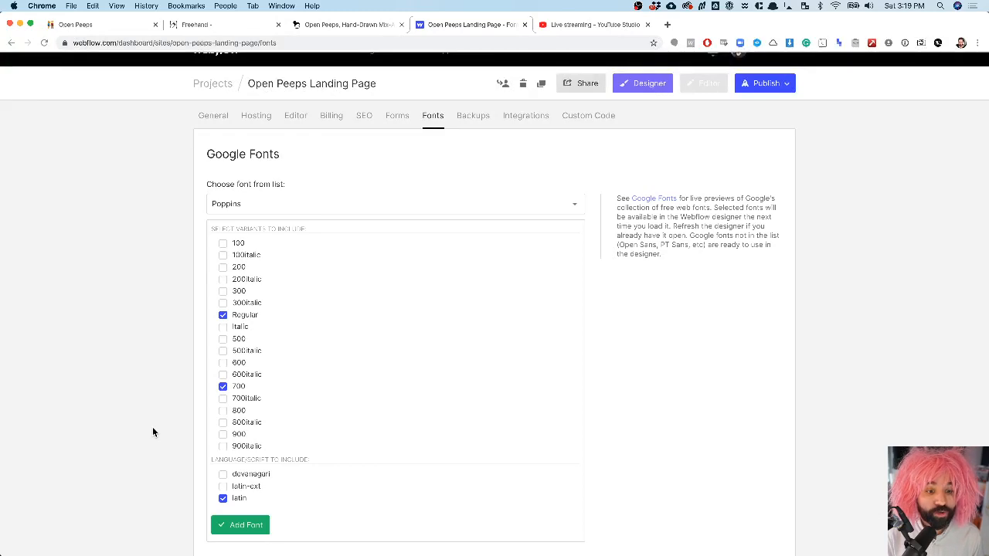
{"action": "left_click", "coordinate": [238, 526]}
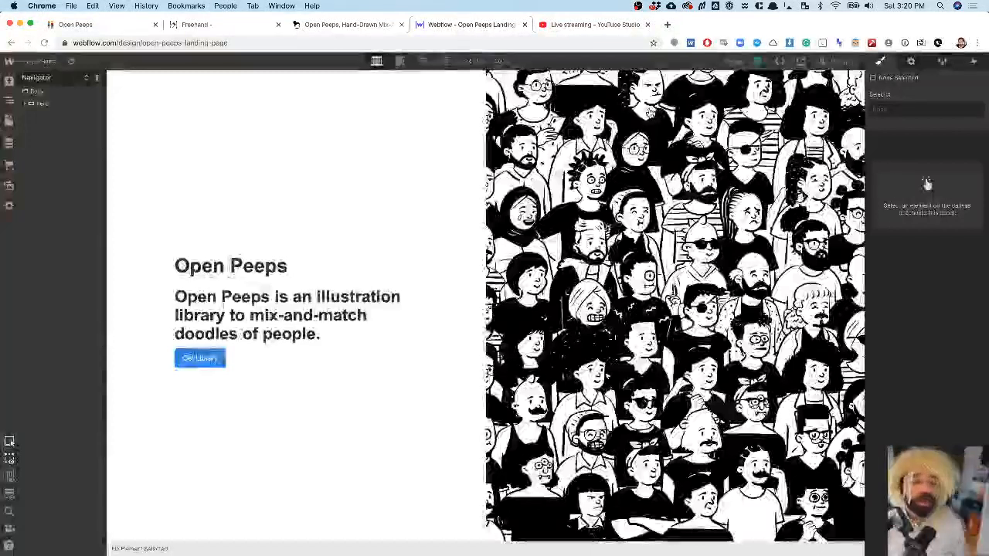
- Set the font of the Body (All Pages) selector to Poppins in the Designer
{"action": "left_click", "coordinate": [131, 157]}
{"action": "left_click", "coordinate": [969, 236]}
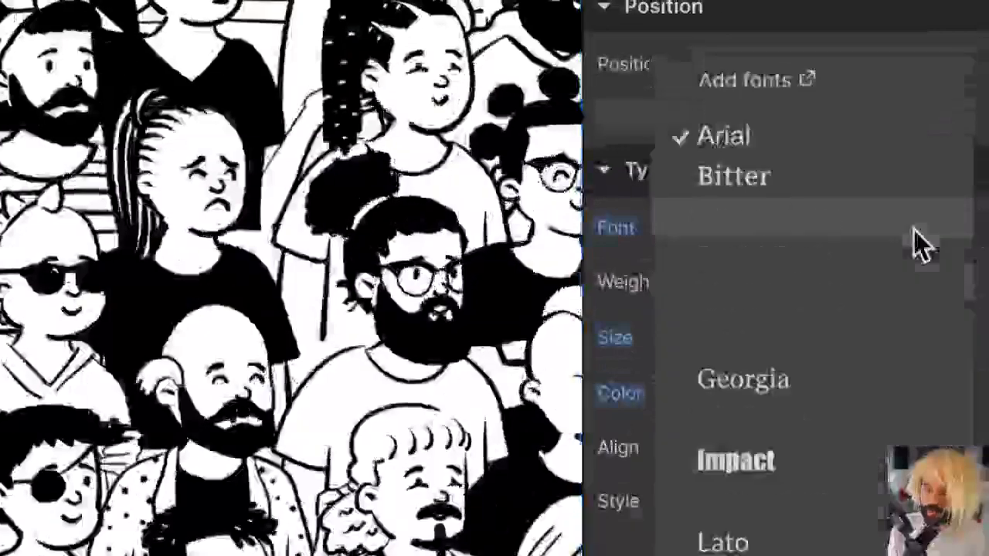
{"action": "left_click", "coordinate": [916, 230]}
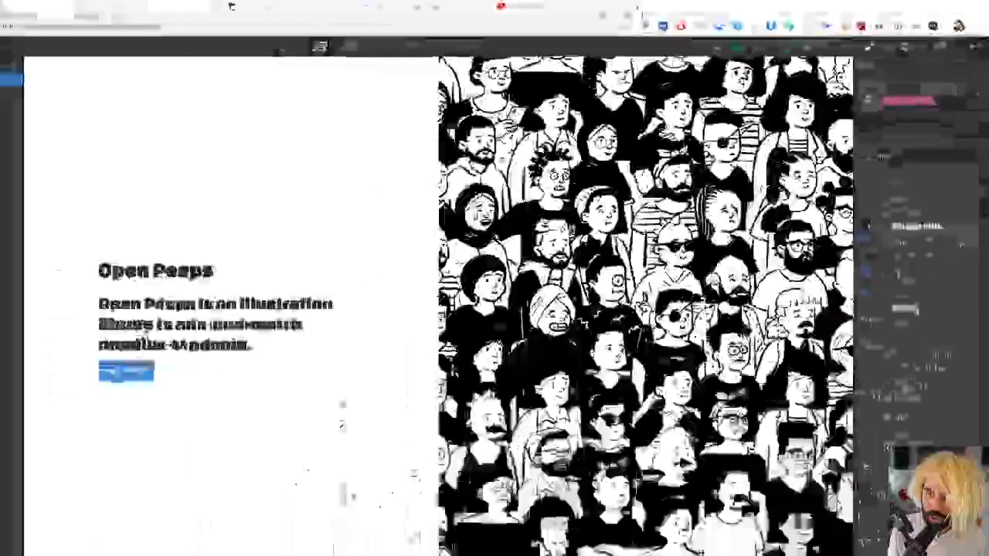
{"action": "left_click", "coordinate": [919, 226]}
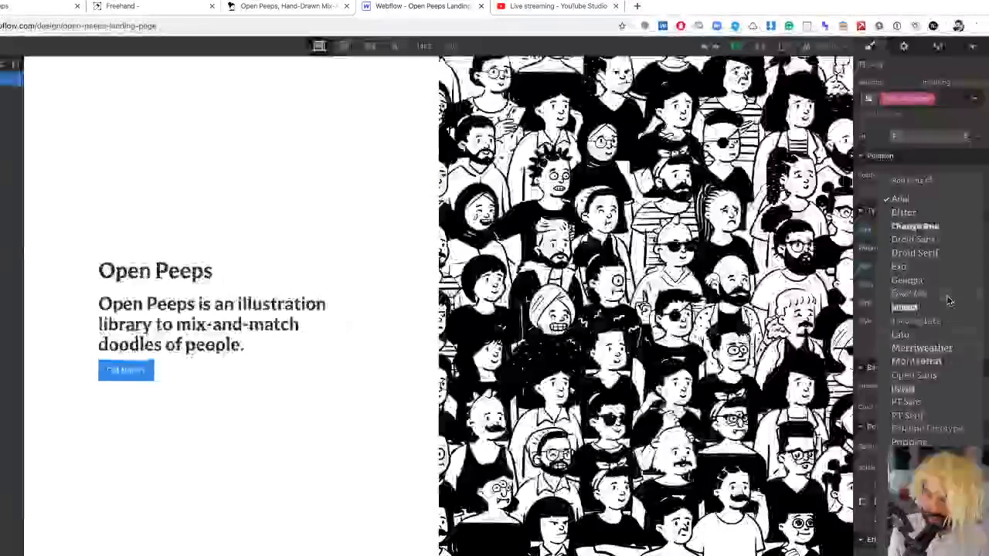
{"action": "left_click", "coordinate": [920, 443]}
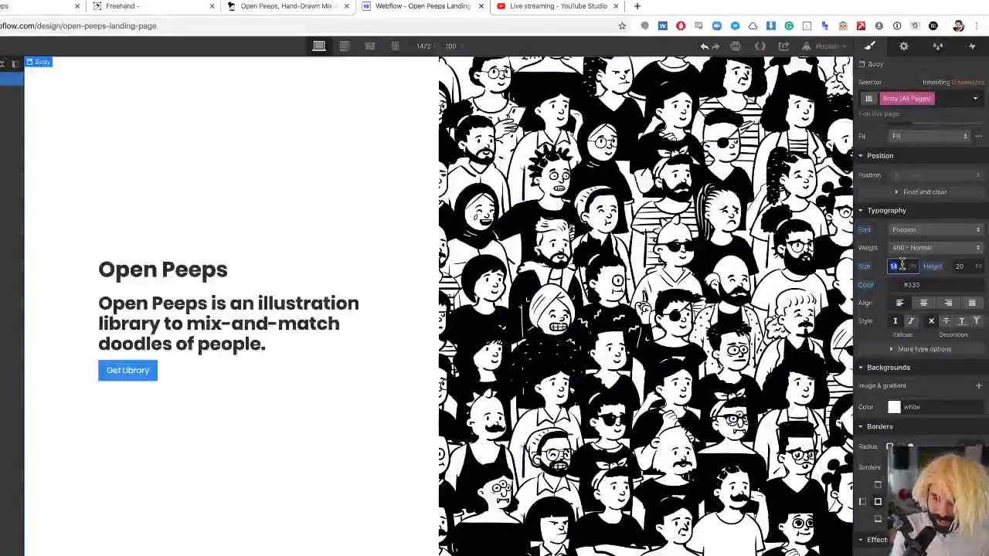
- Set the body text for all pages to a 16 px size with a line height of 1.5 em
{"action": "key", "text": "Return"}
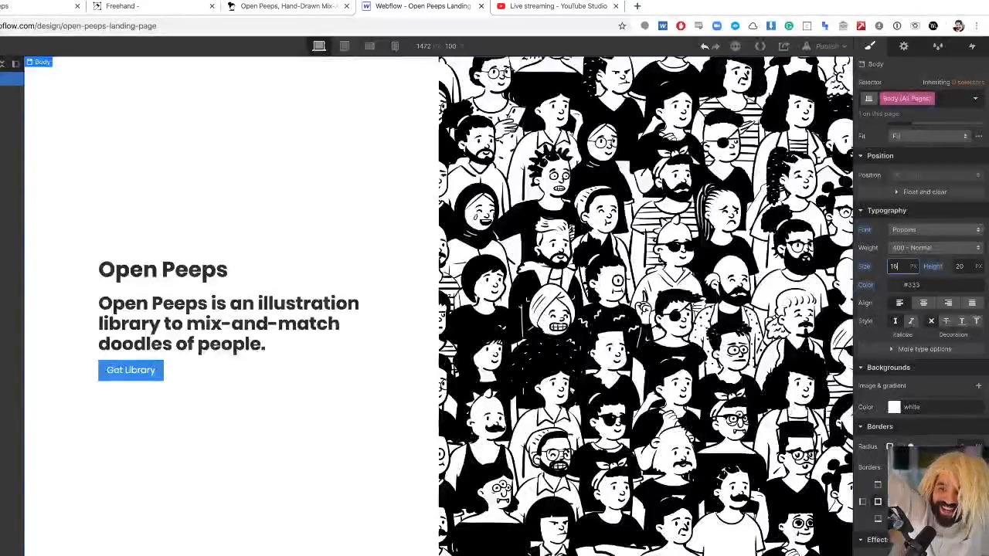
{"action": "left_click", "coordinate": [964, 266]}
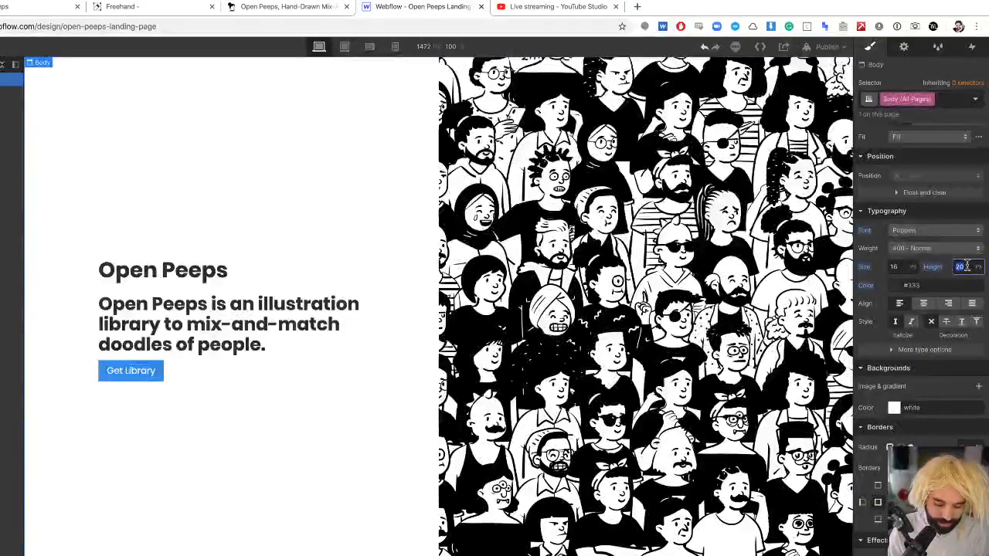
{"action": "type", "text": "1.5"}
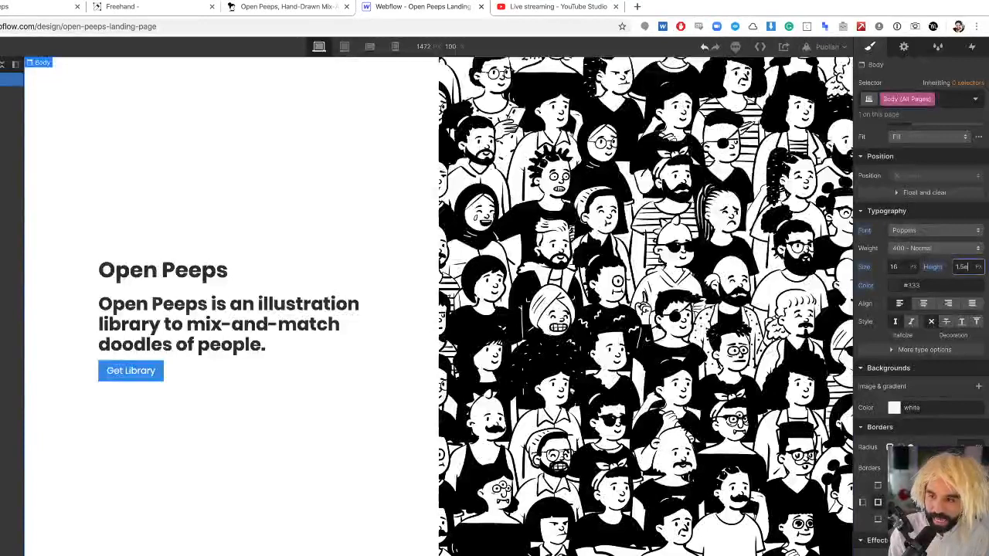
{"action": "type", "text": "em"}
{"action": "key", "text": "Return"}
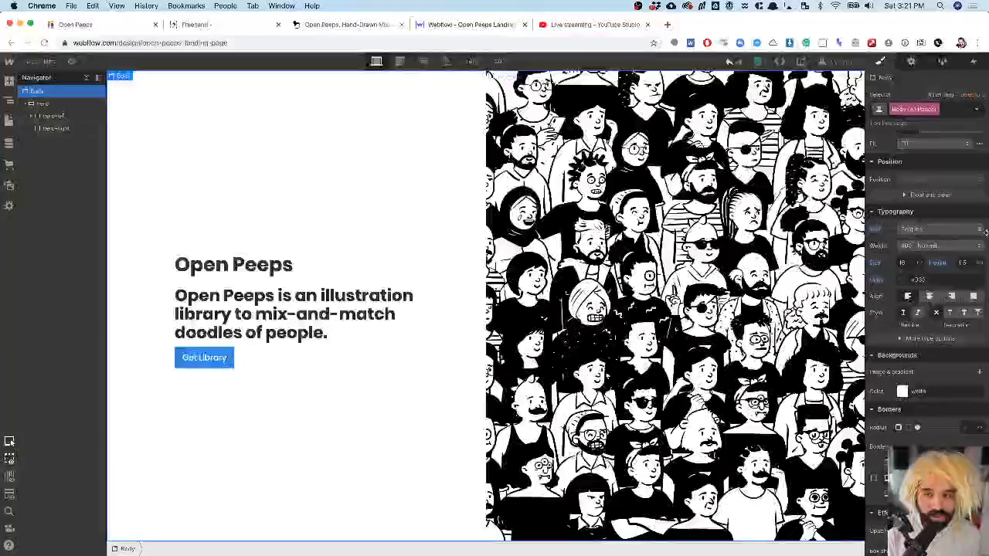
- Apply the All H1 Headings tag selector to the Open Peeps title and set its font to Tiffany
{"action": "left_click", "coordinate": [221, 265]}
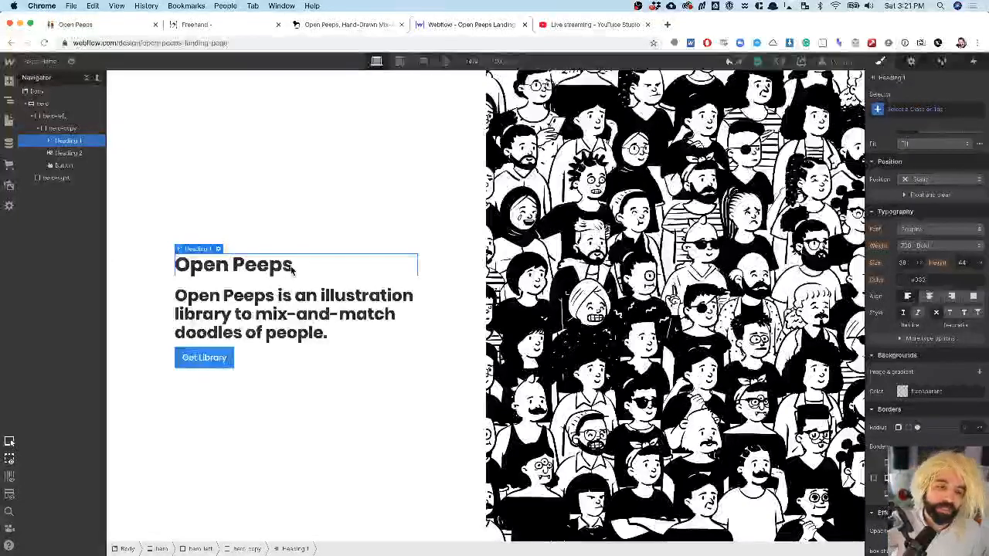
{"action": "left_click", "coordinate": [276, 304]}
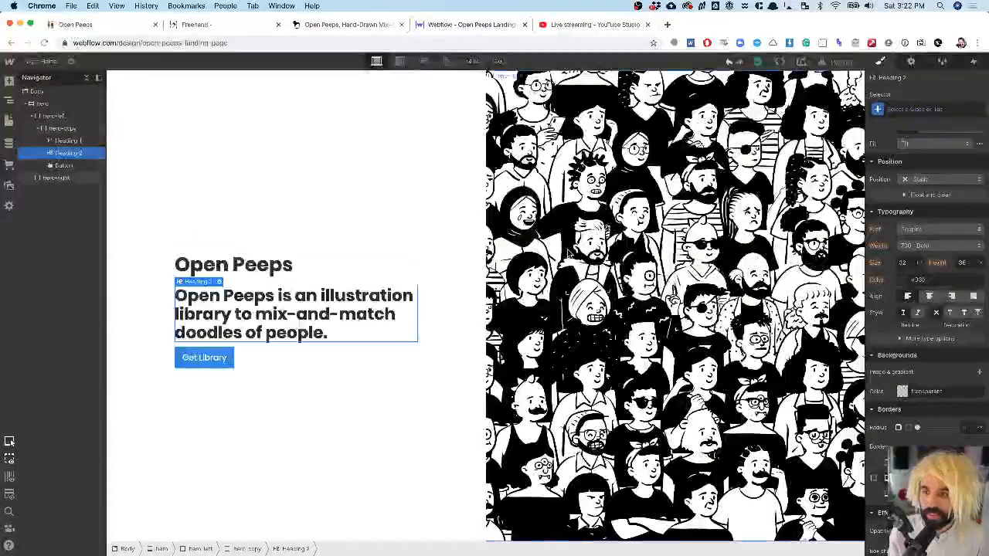
{"action": "left_click", "coordinate": [319, 271]}
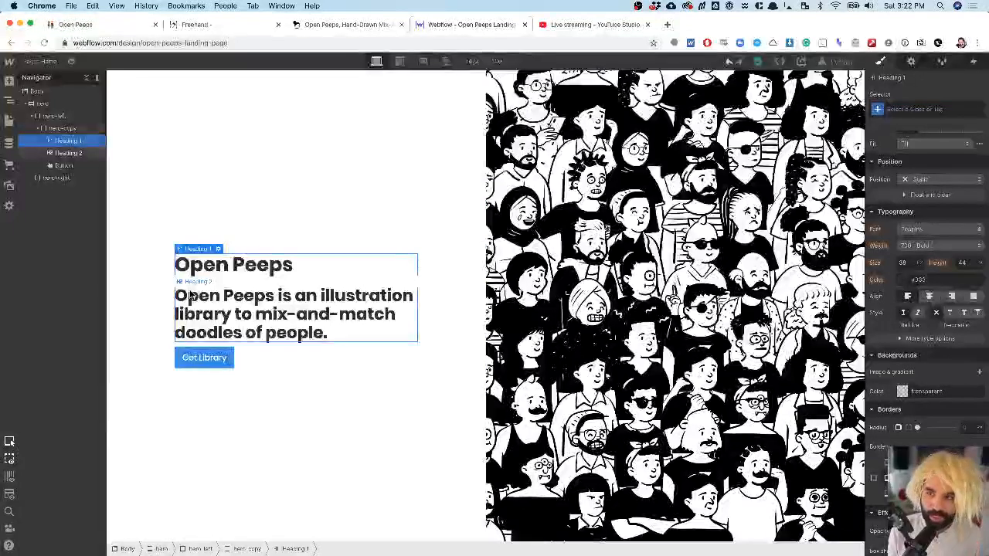
{"action": "left_click", "coordinate": [894, 110]}
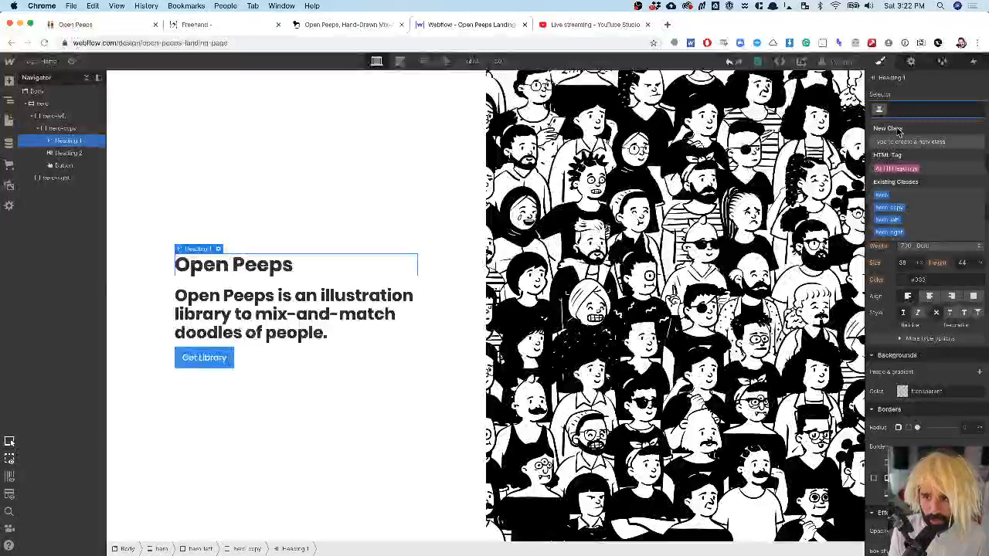
{"action": "left_click", "coordinate": [900, 170]}
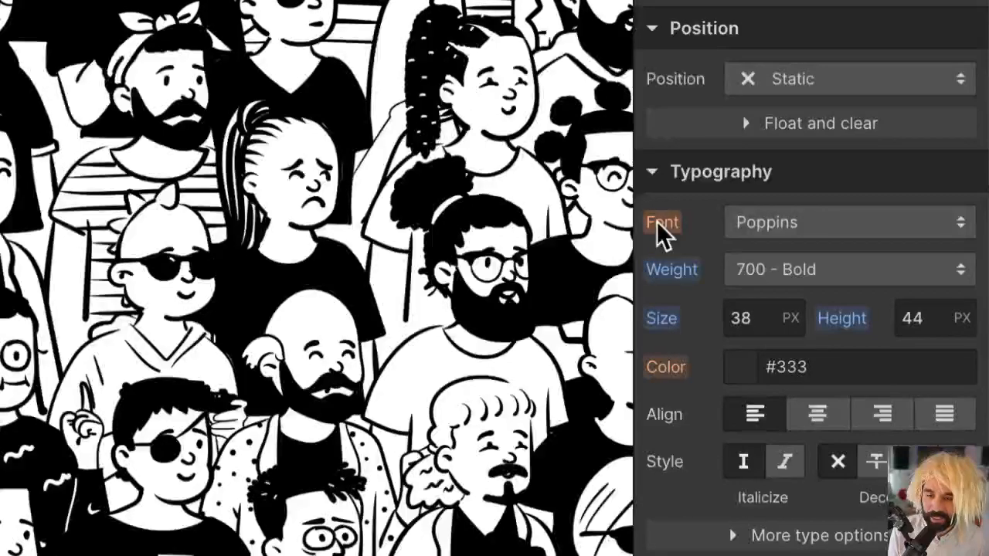
{"action": "left_click", "coordinate": [663, 226]}
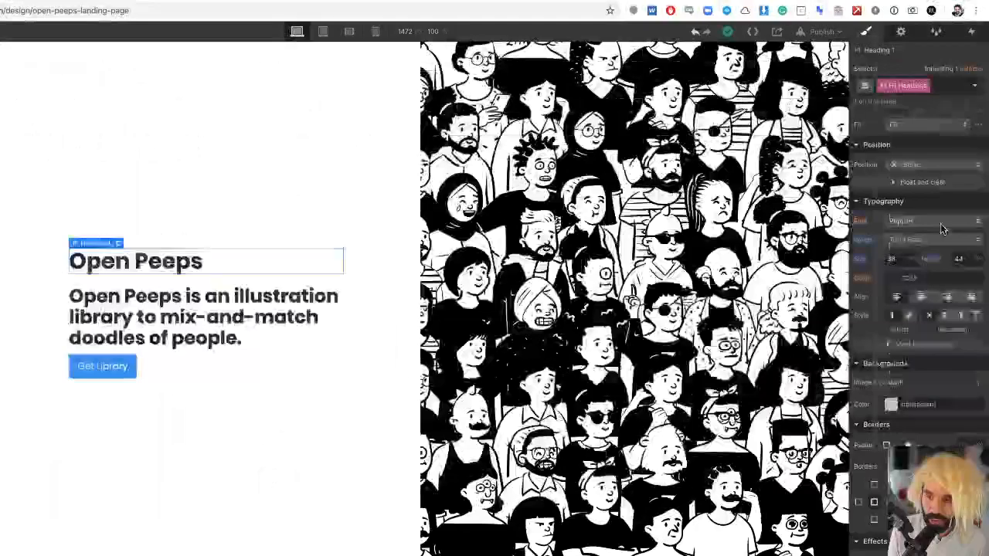
{"action": "left_click", "coordinate": [927, 224]}
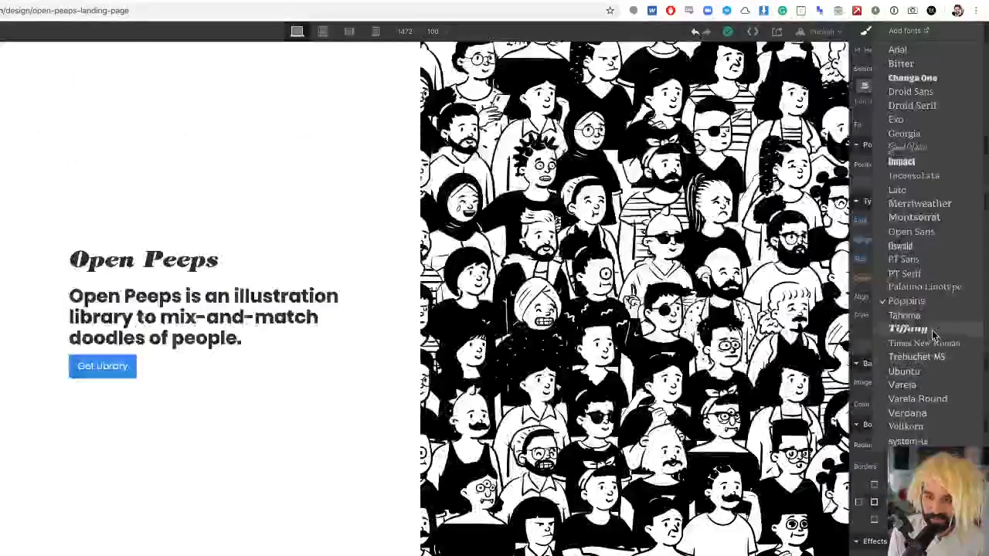
{"action": "left_click", "coordinate": [927, 329]}
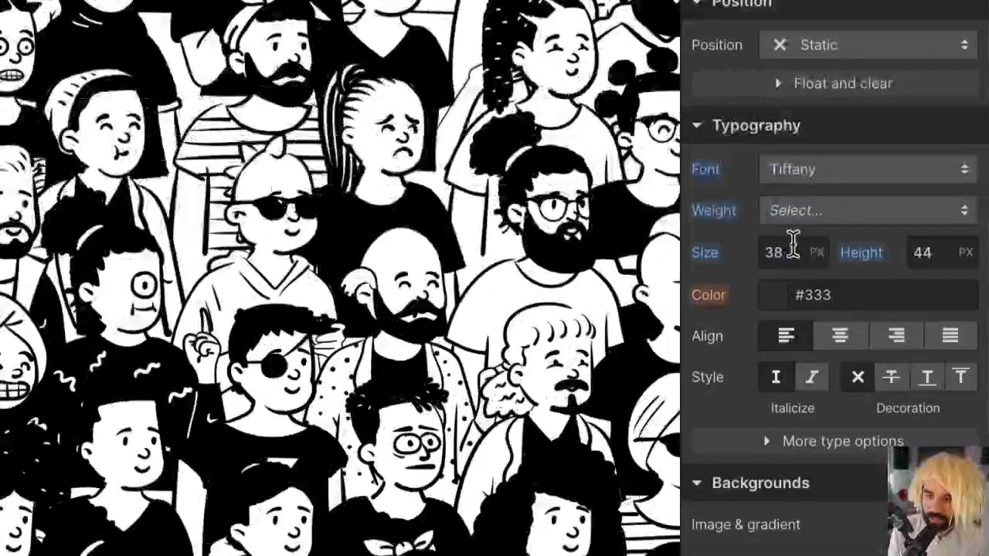
- Consult the title in the Sketch website design and set the font size of all H1 headings in Webflow to 96 px
{"action": "left_click", "coordinate": [900, 259]}
{"action": "key", "text": "super+Tab"}
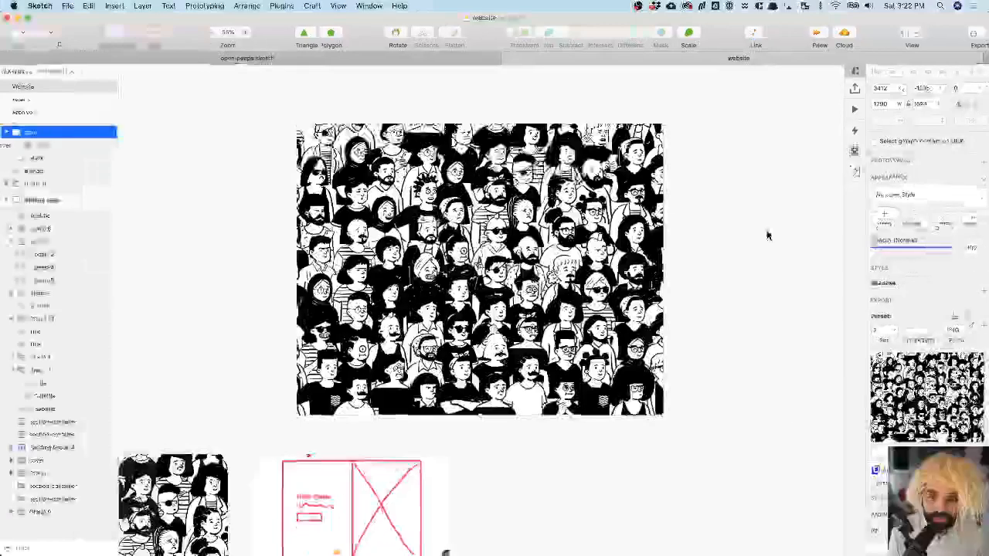
{"action": "scroll", "coordinate": [320, 446], "scroll_direction": "down", "scroll_amount": 5}
{"action": "scroll", "coordinate": [319, 446], "scroll_direction": "left", "scroll_amount": 4}
{"action": "scroll", "coordinate": [349, 456], "scroll_direction": "left", "scroll_amount": 3}
{"action": "double_click", "coordinate": [272, 372]}
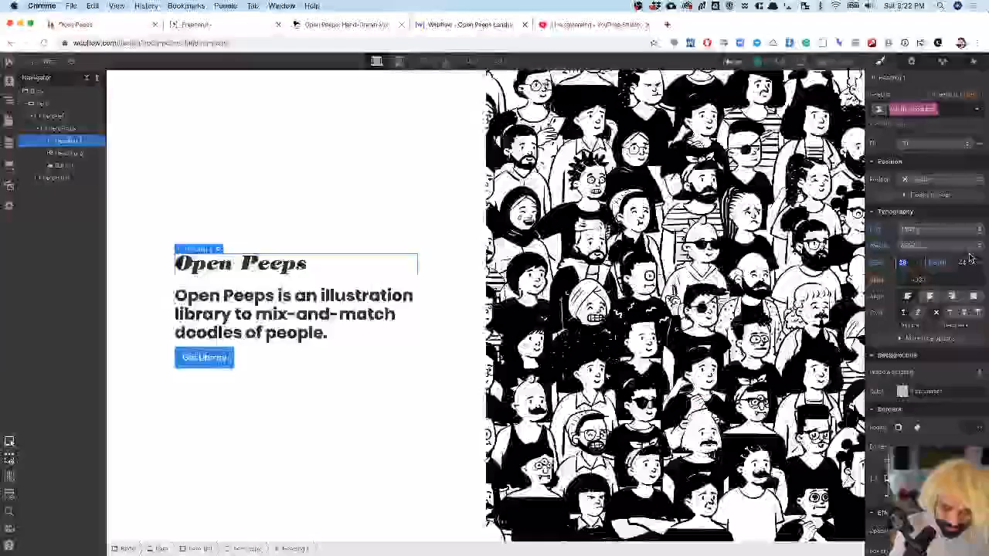
{"action": "type", "text": "88"}
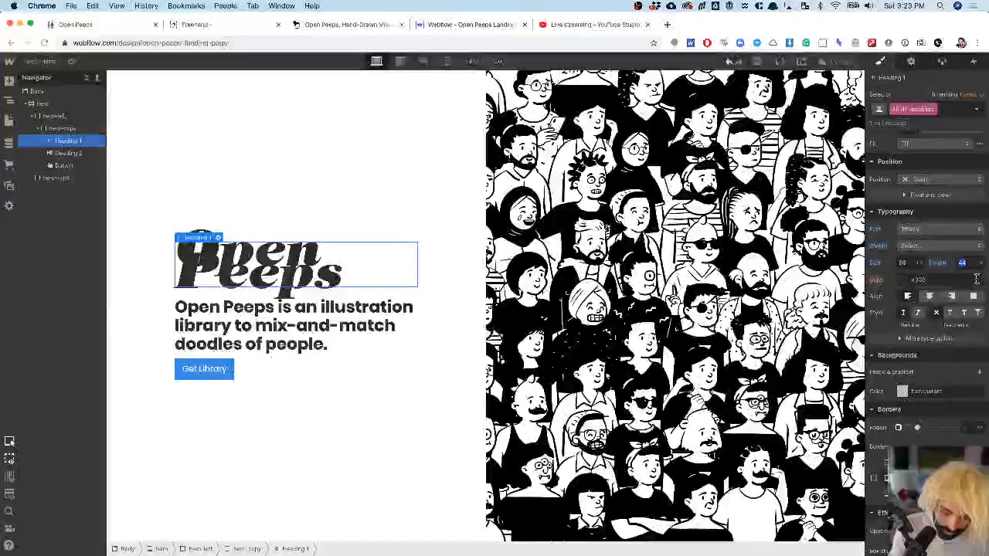
- Set the line height of all H1 headings to 1.1 em, and tighten it to 1 em
{"action": "type", "text": "1.1"}
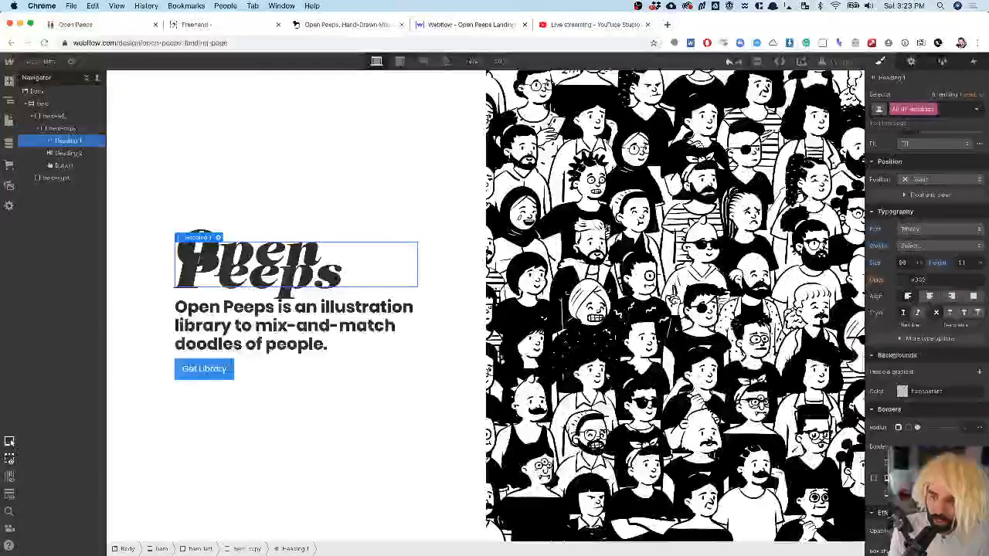
{"action": "type", "text": "em"}
{"action": "key", "text": "Return"}
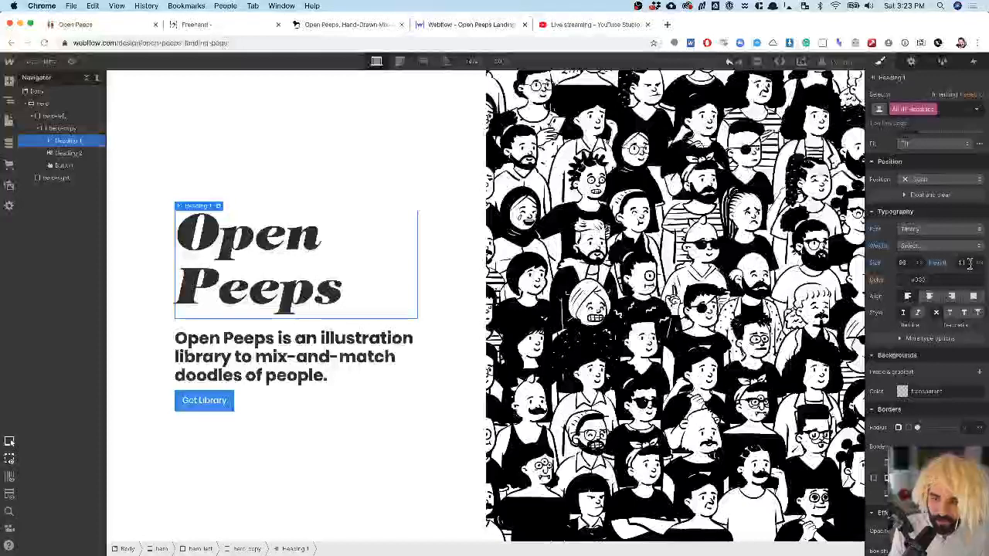
{"action": "key", "text": "Return"}
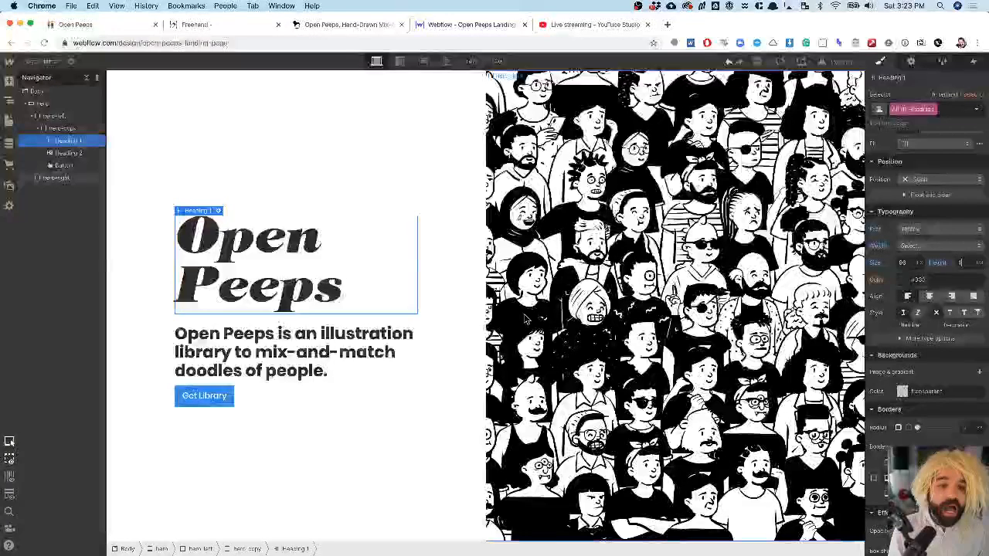
- Give the second heading under the Open Peeps title a new class named hero-subtitle
{"action": "left_click", "coordinate": [306, 351]}
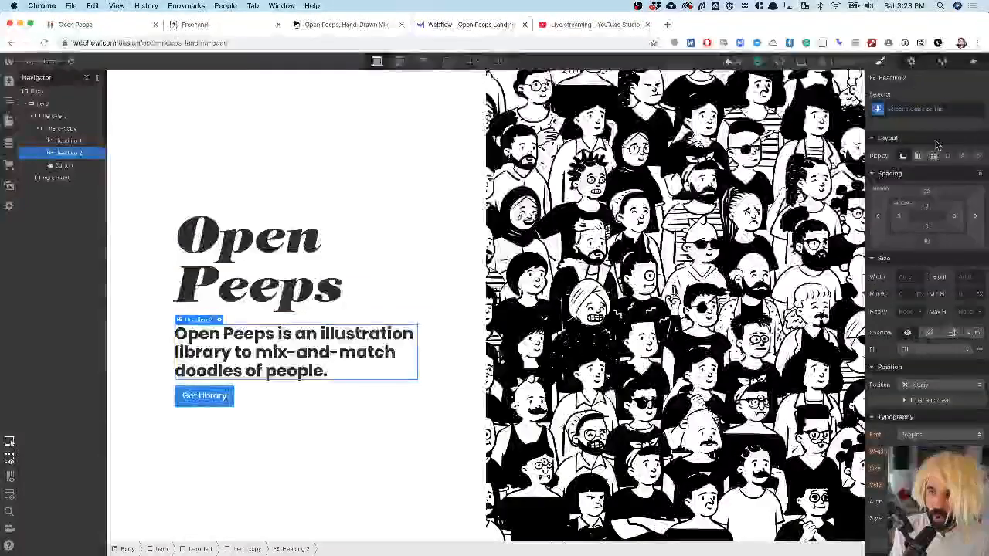
{"action": "left_click", "coordinate": [917, 109]}
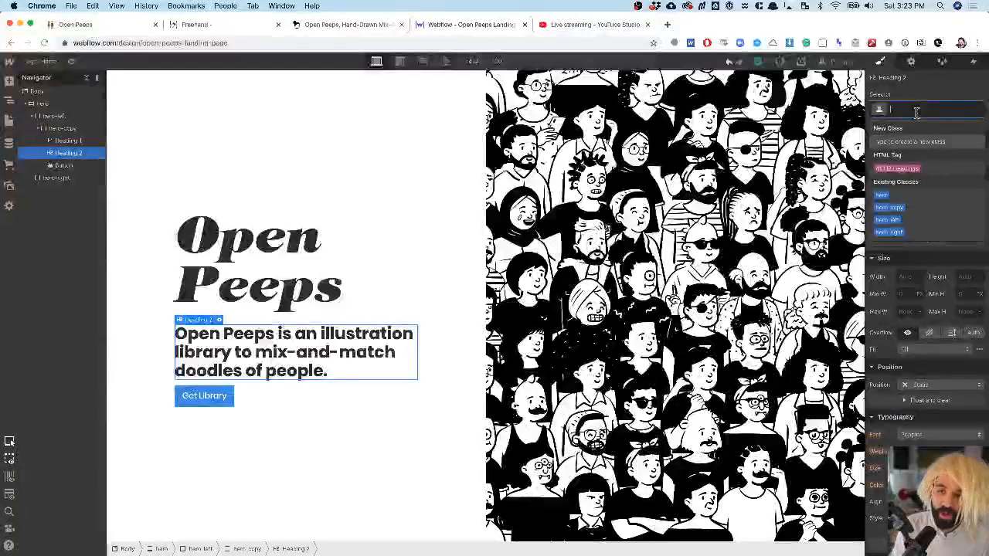
{"action": "type", "text": "naro-subtitle"}
{"action": "key", "text": "Return"}
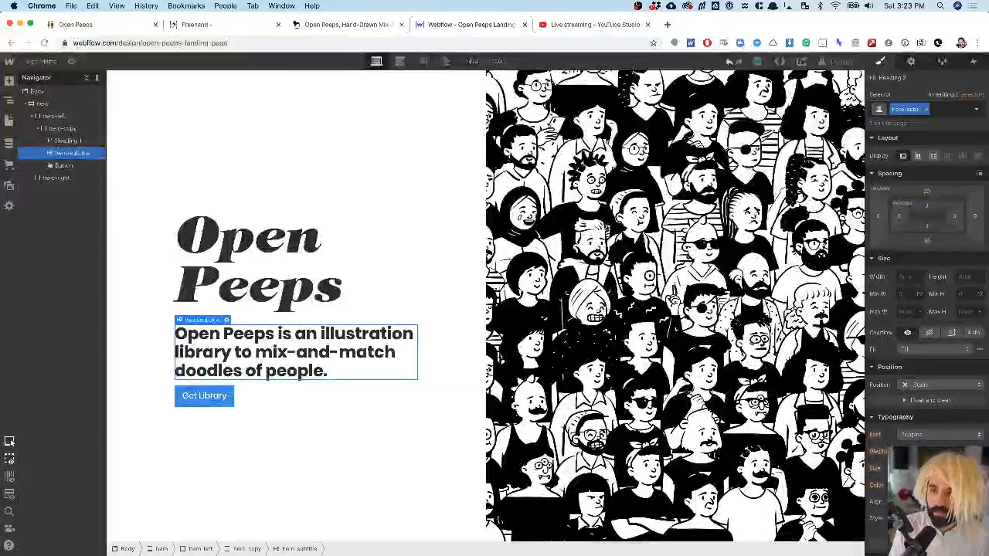
- Consult the subtitle in the Sketch website design and set hero-subtitle in Webflow to 26 px with weight 400 - Normal
{"action": "scroll", "coordinate": [930, 377], "scroll_direction": "down", "scroll_amount": 3}
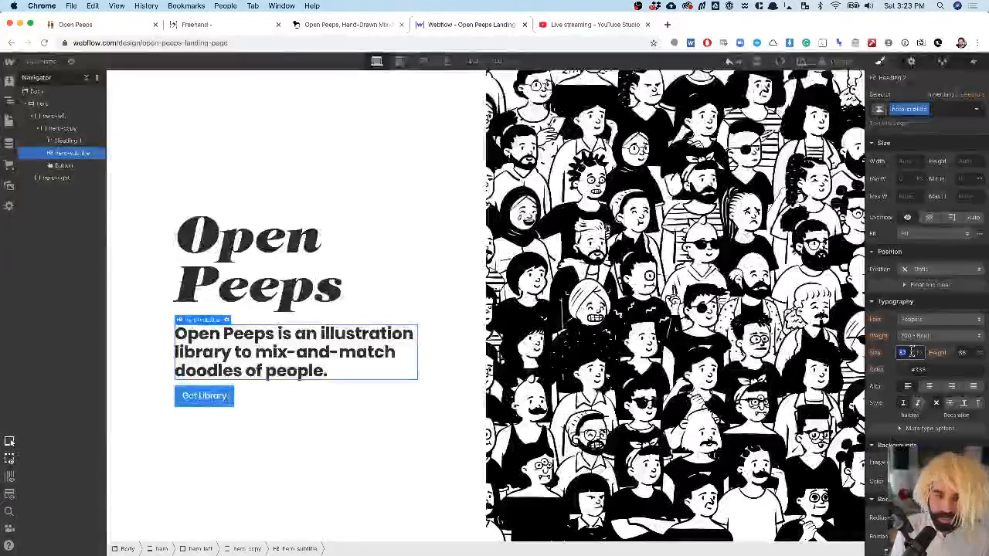
{"action": "key", "text": "super+Tab"}
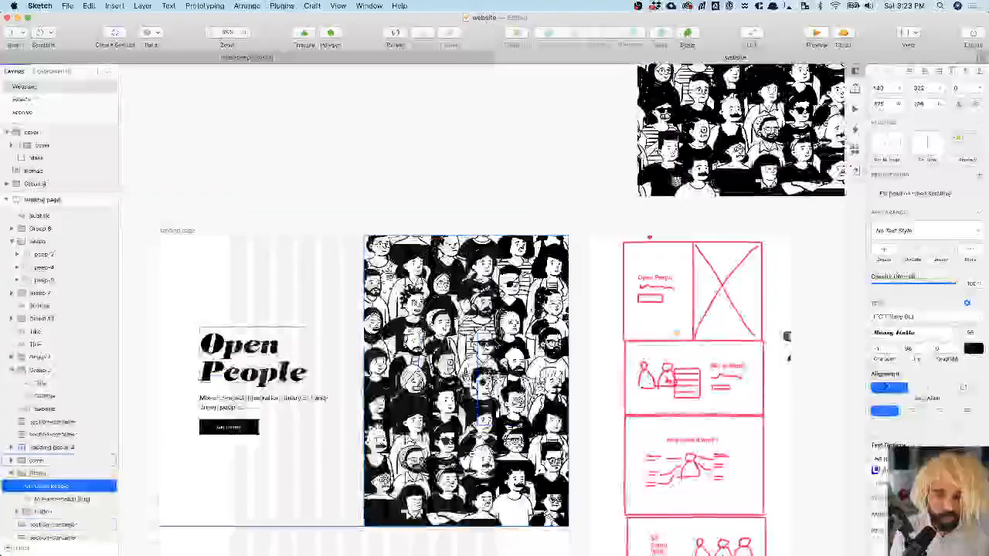
{"action": "left_click", "coordinate": [259, 401]}
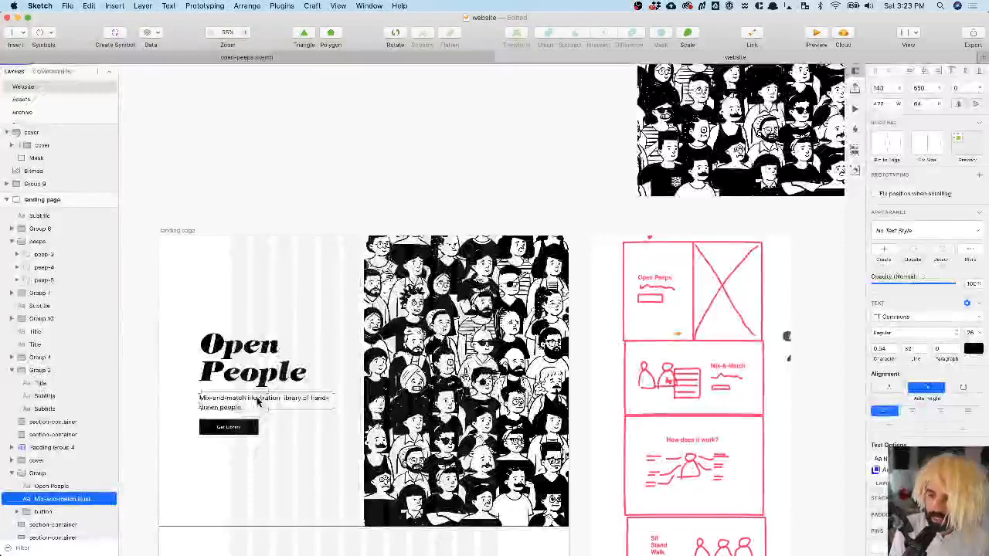
{"action": "key", "text": "super+Tab"}
{"action": "type", "text": "3"}
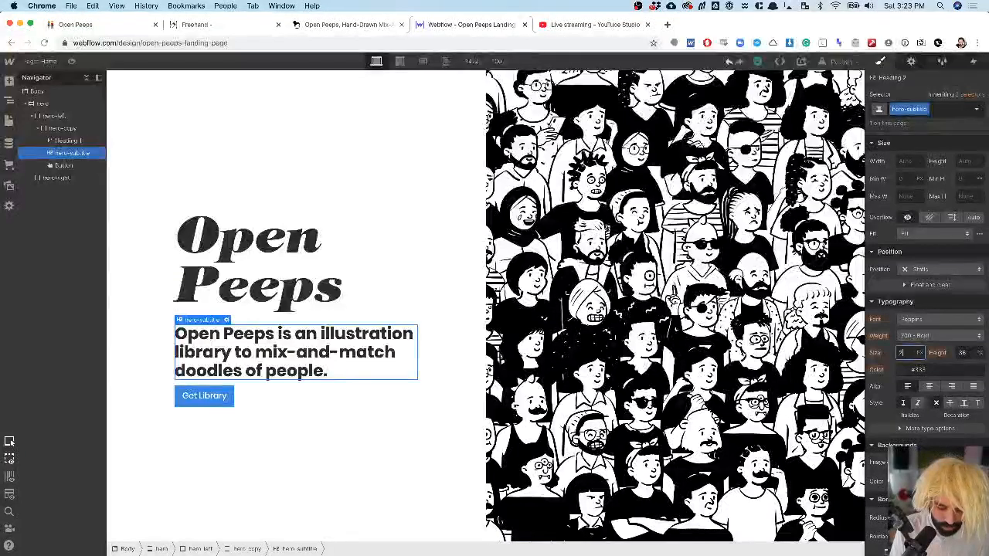
{"action": "key", "text": "Return"}
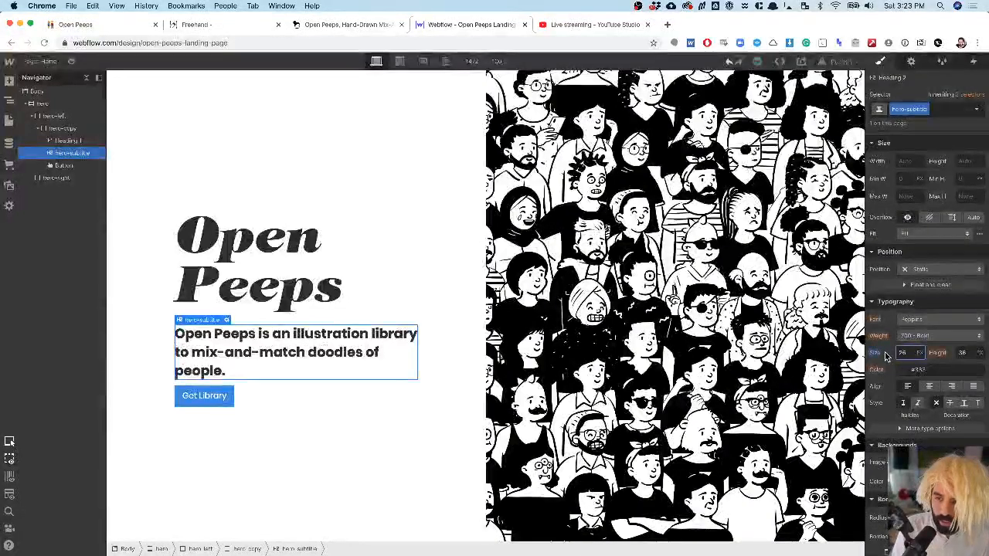
{"action": "left_click", "coordinate": [956, 342]}
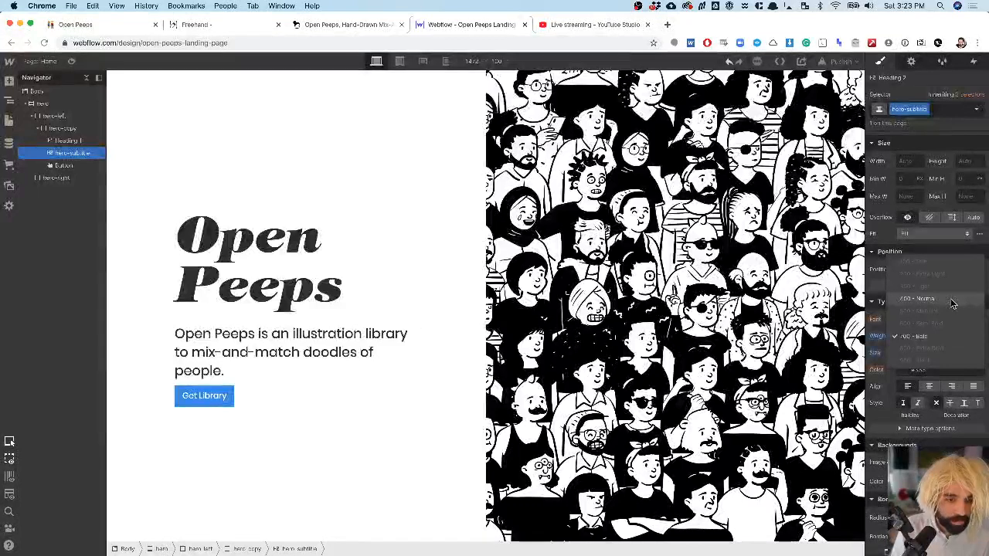
{"action": "left_click", "coordinate": [952, 299]}
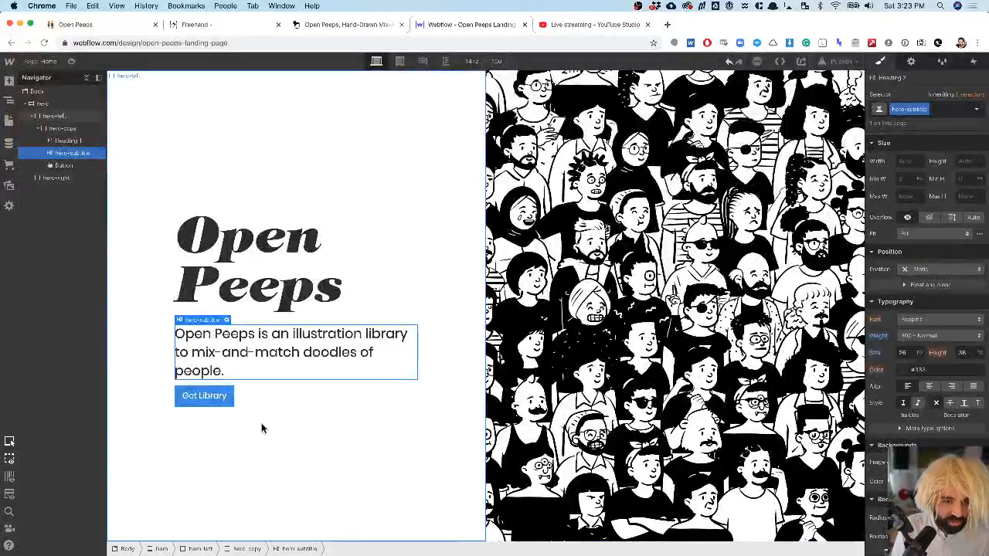
- Compare the subtitle with the Sketch design again and reduce the hero-subtitle font size in Webflow to 24 px
{"action": "key", "text": "super+Tab"}
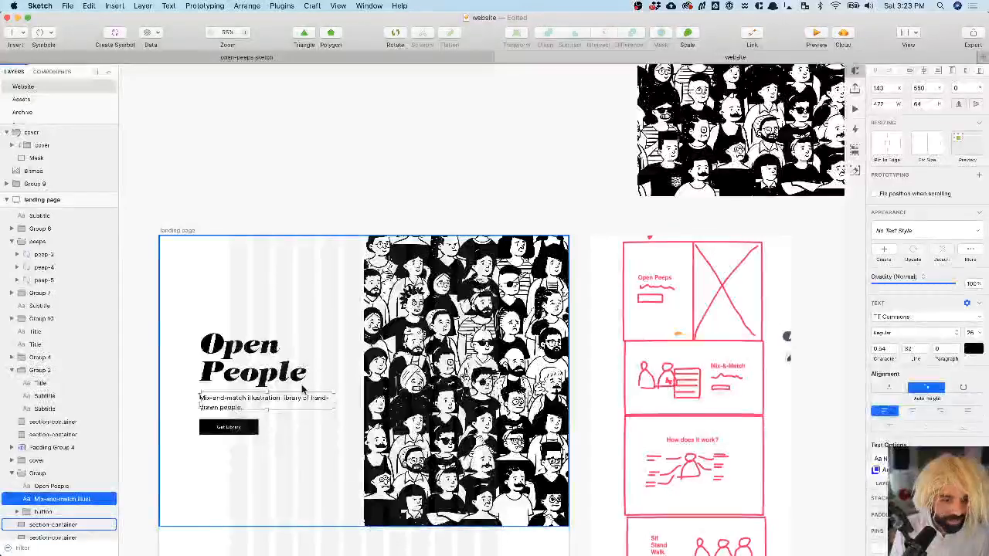
{"action": "key", "text": "super+Tab"}
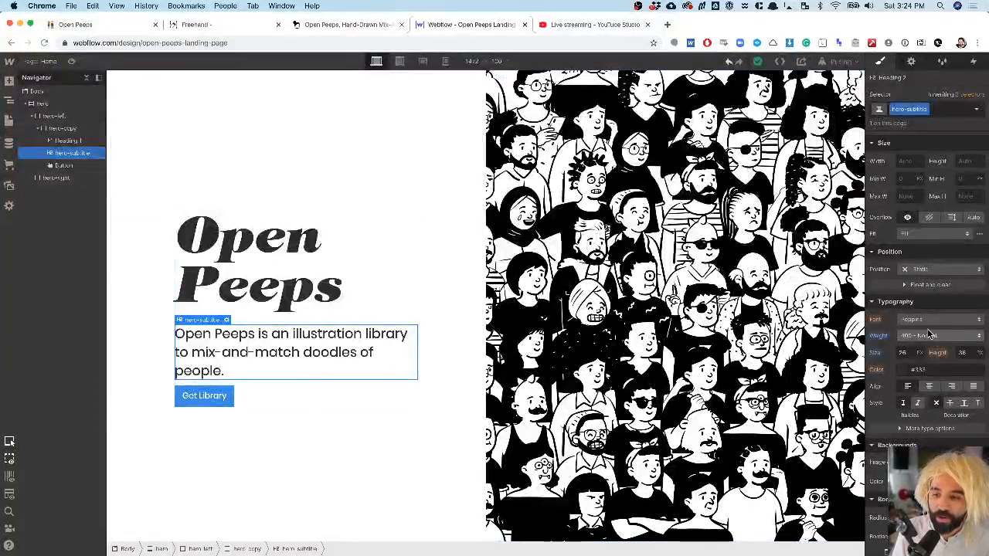
{"action": "key", "text": "Down"}
{"action": "key", "text": "Down"}
{"action": "key", "text": "Down"}
{"action": "key", "text": "Down"}
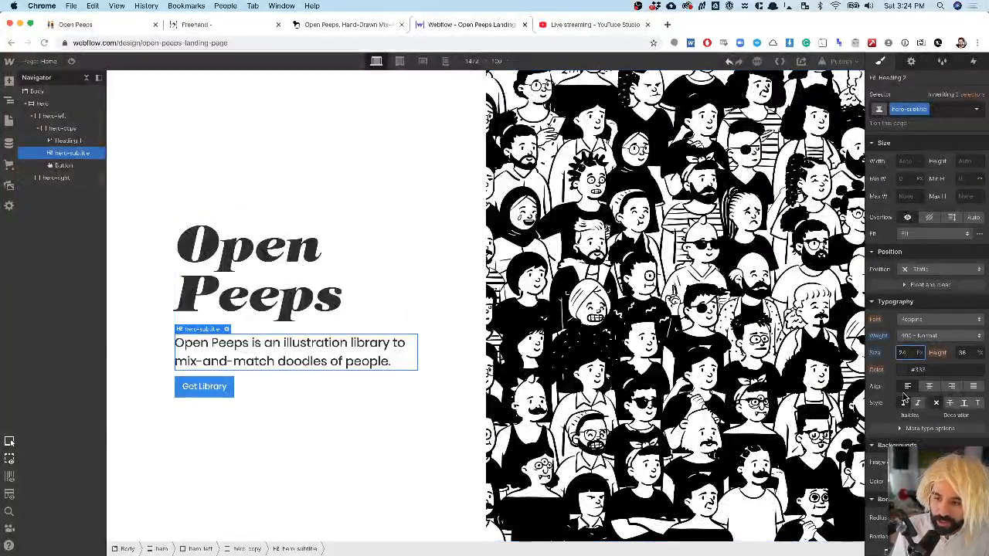
- Set the line height of hero-subtitle to 1.4 em
{"action": "left_click", "coordinate": [970, 353]}
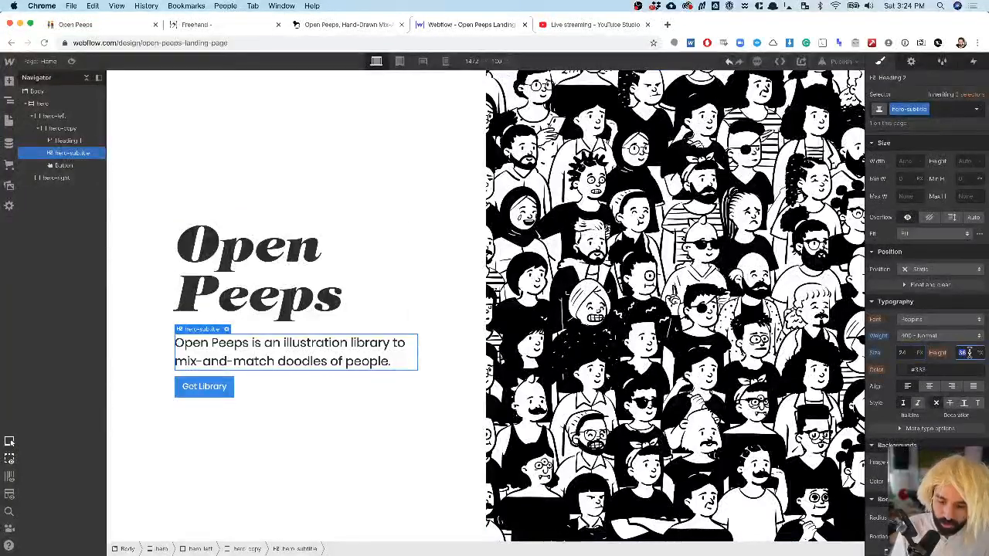
{"action": "type", "text": "1"}
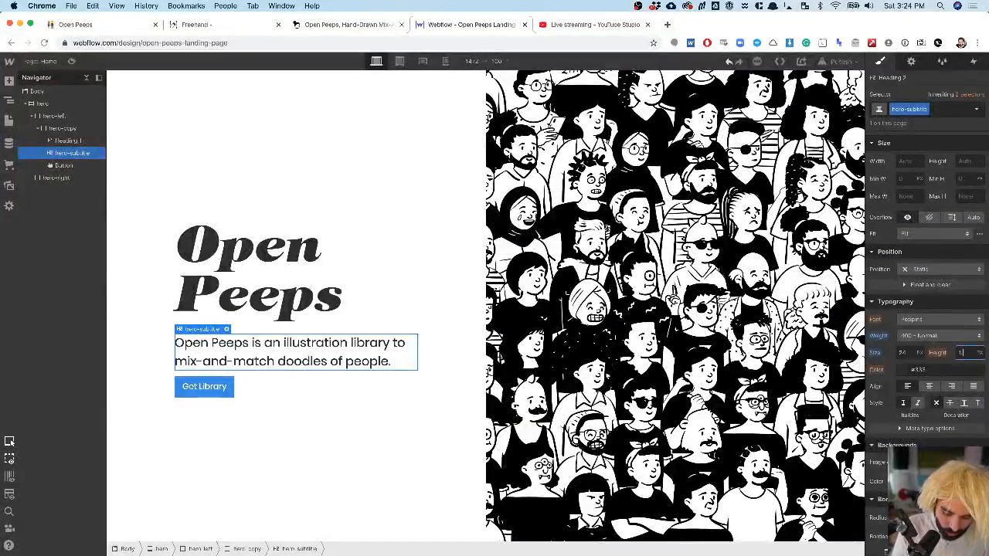
{"action": "type", "text": ".4"}
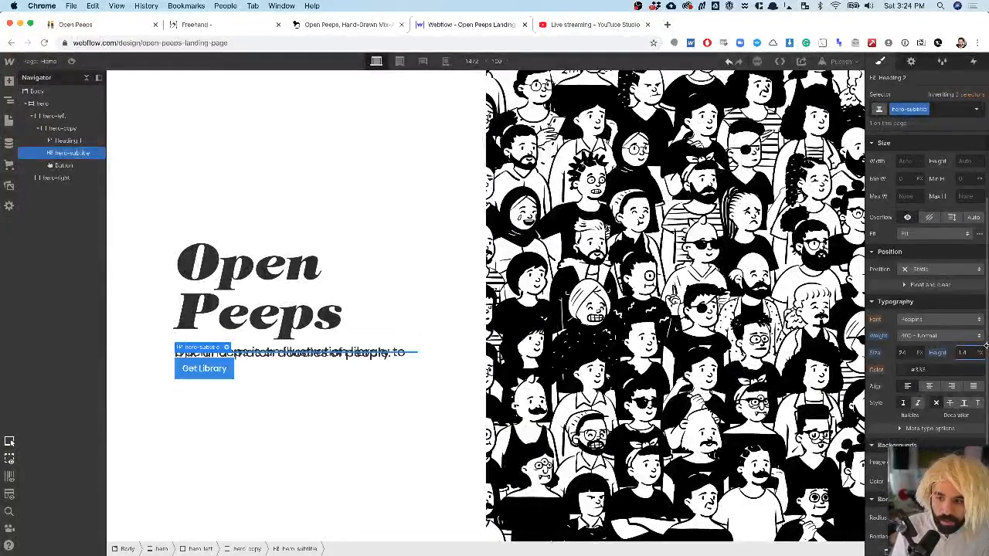
{"action": "type", "text": "em"}
{"action": "key", "text": "Return"}
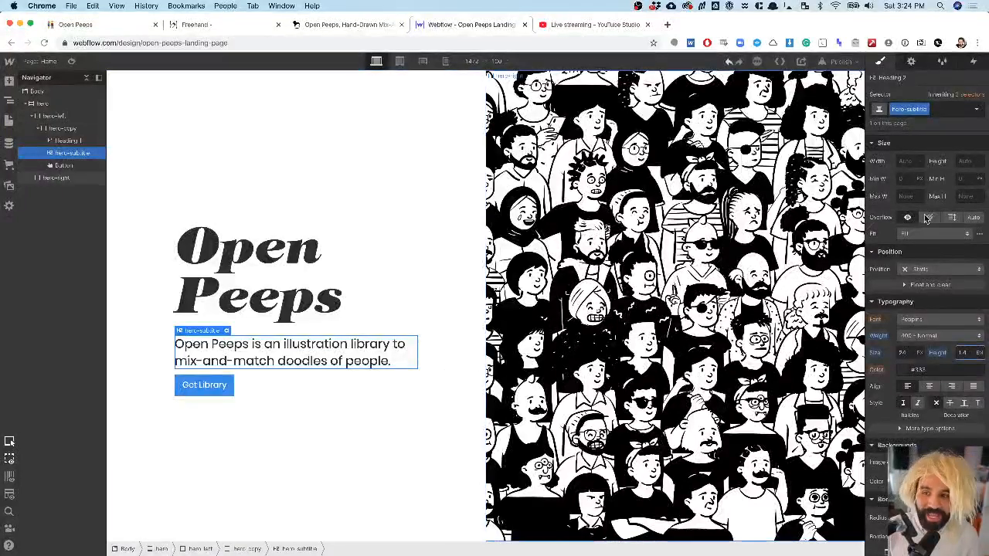
- Set the bottom margin of hero-subtitle to 0 px
{"action": "scroll", "coordinate": [930, 200], "scroll_direction": "up", "scroll_amount": 3}
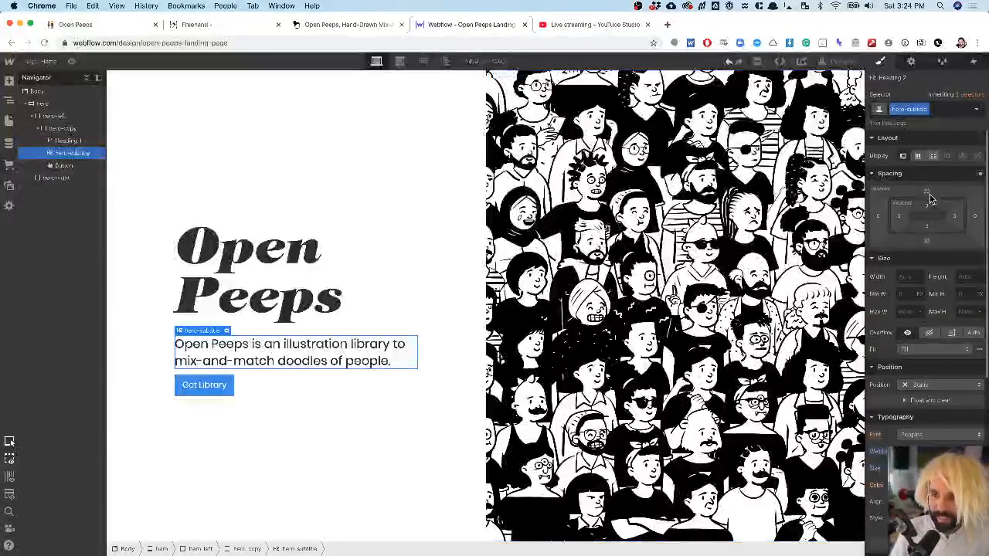
{"action": "left_click", "coordinate": [926, 241]}
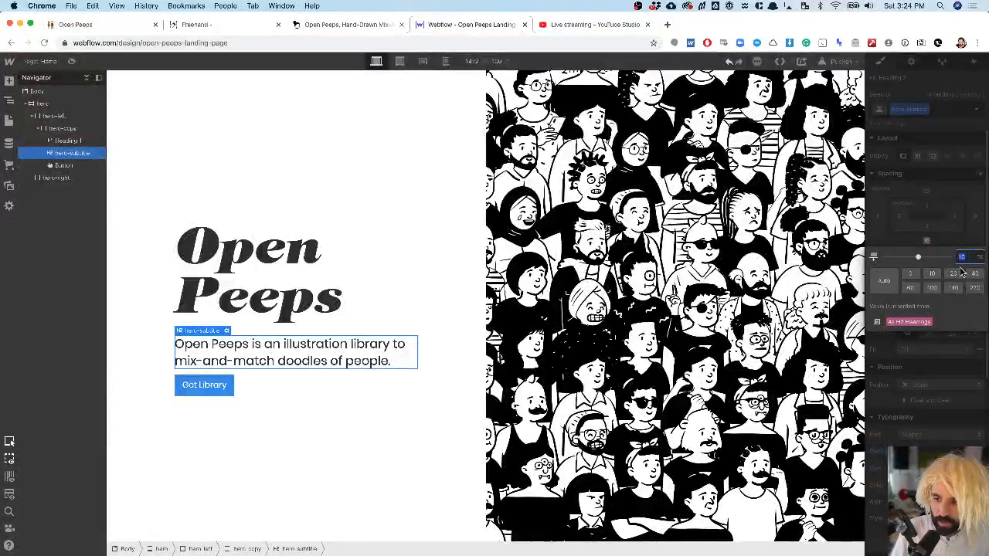
{"action": "left_click", "coordinate": [911, 274]}
{"action": "left_click", "coordinate": [932, 229]}
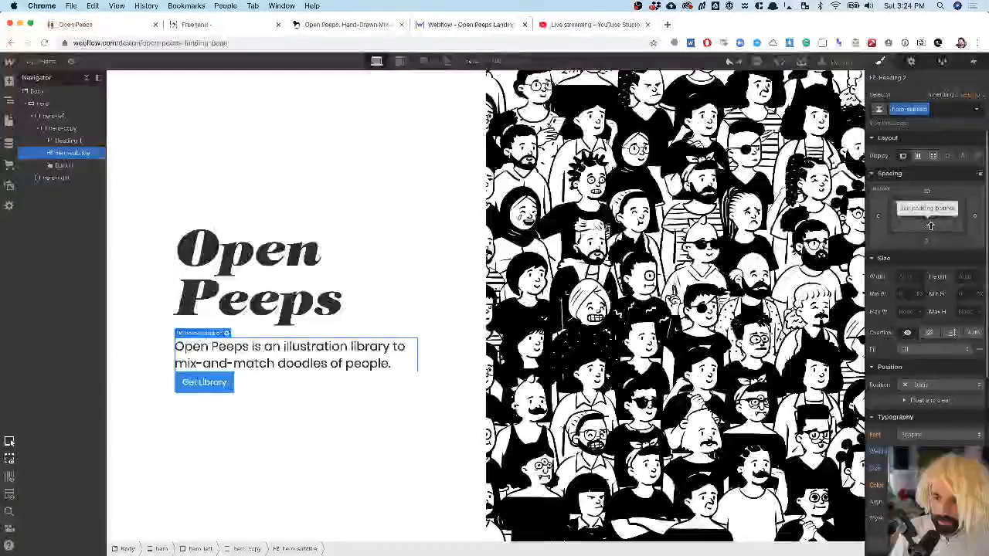
{"action": "left_click", "coordinate": [926, 225]}
{"action": "left_click", "coordinate": [926, 213]}
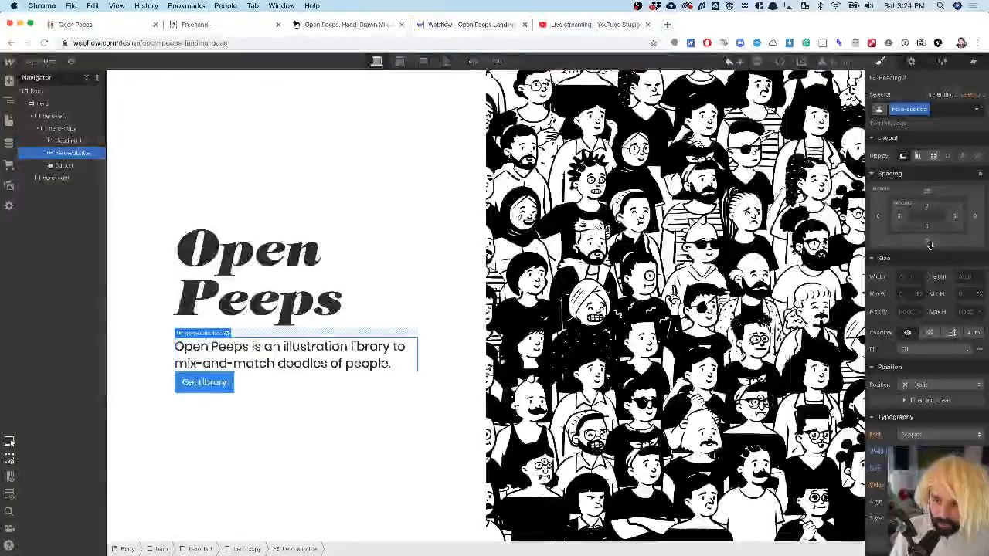
- Increase the bottom margin of hero-subtitle to 30 px to space it from the Get Library button
{"action": "left_click", "coordinate": [927, 241]}
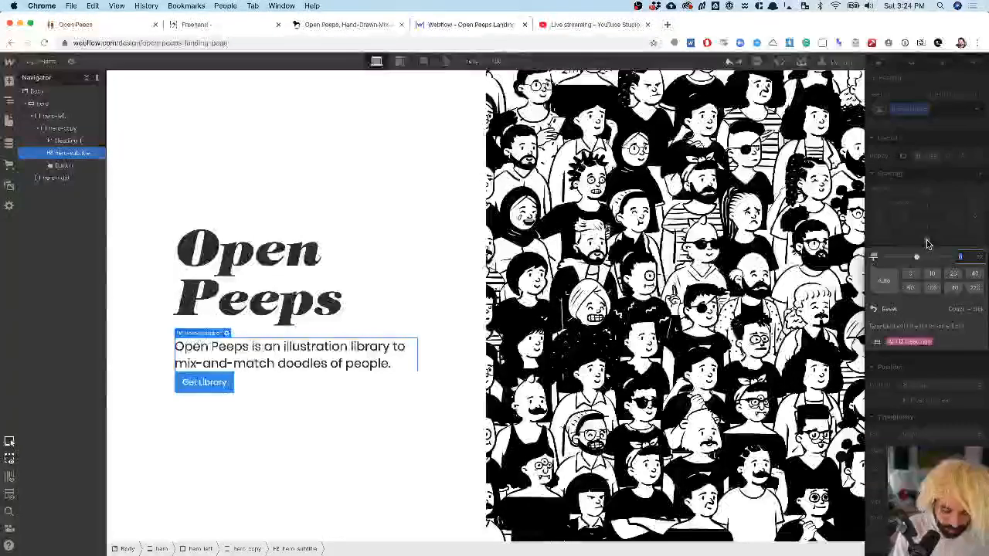
{"action": "key", "text": "Return"}
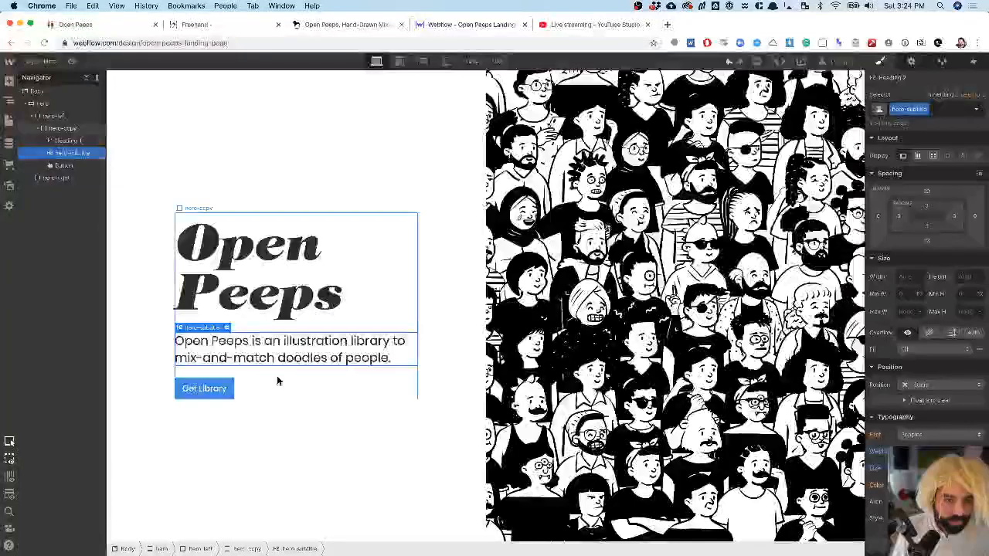
{"action": "left_click", "coordinate": [928, 245]}
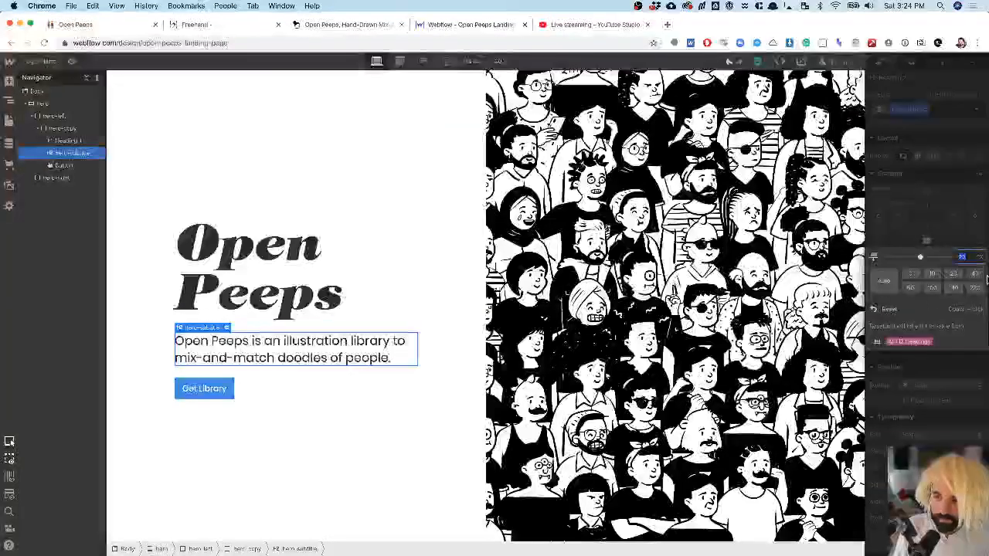
{"action": "type", "text": "30"}
{"action": "key", "text": "Return"}
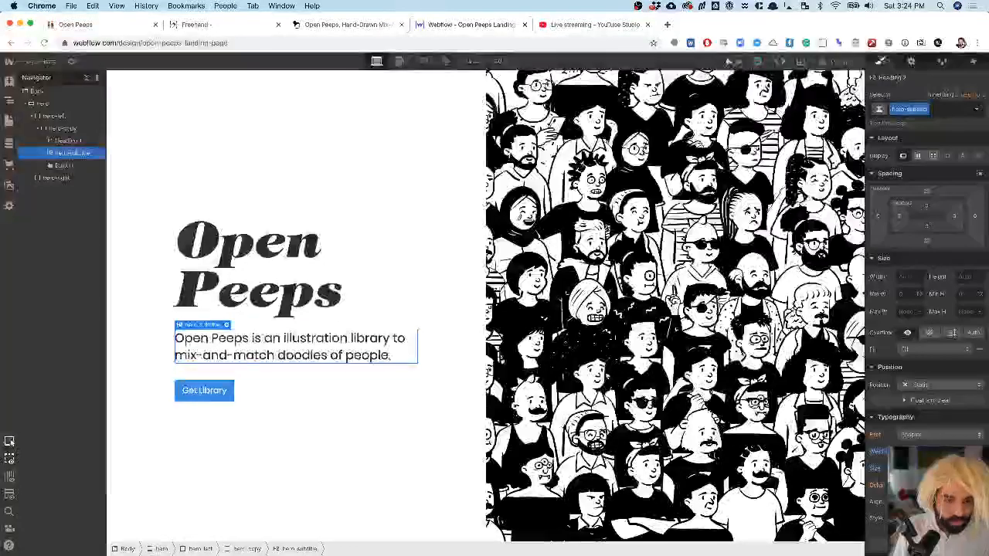
- Give the Get Library button a new class named button-primary
{"action": "left_click", "coordinate": [216, 395]}
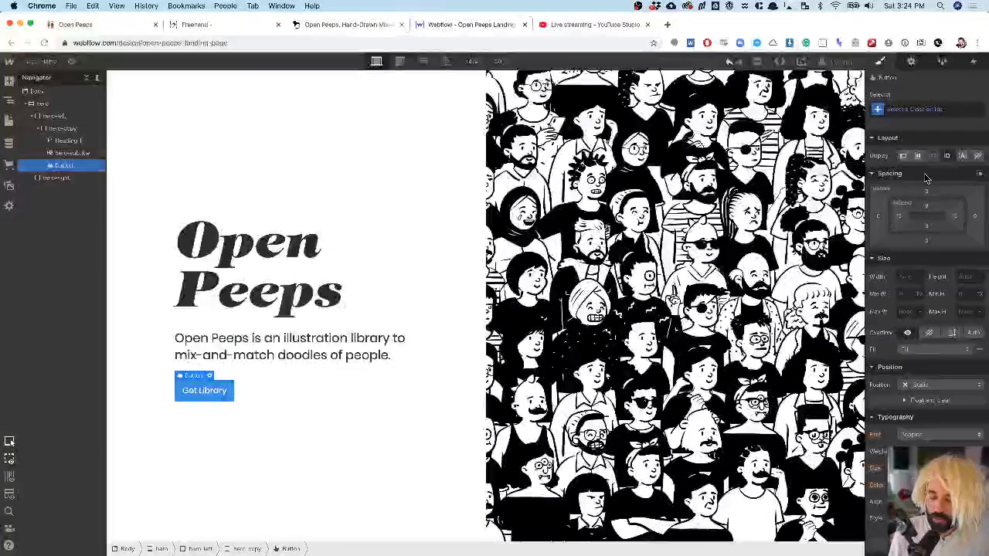
{"action": "left_click", "coordinate": [911, 108]}
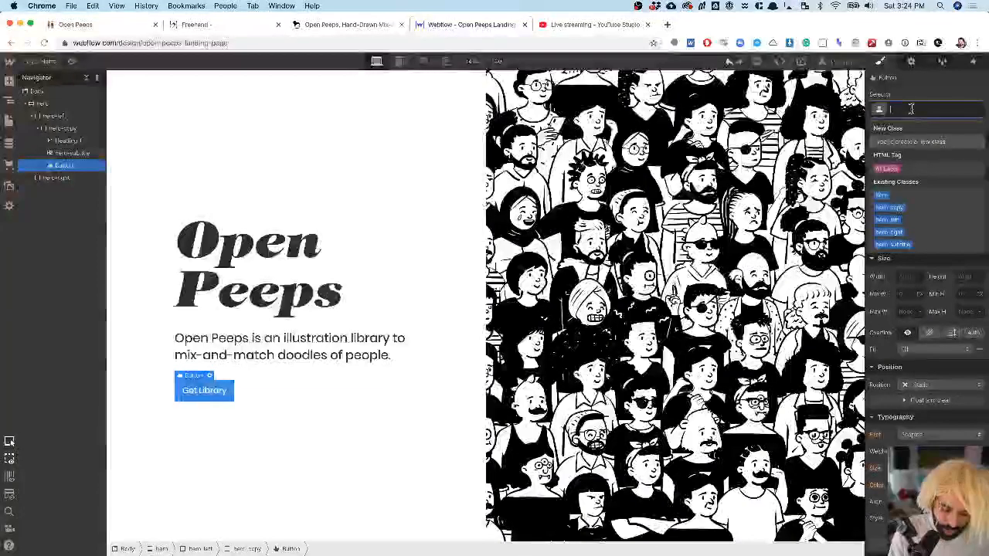
{"action": "type", "text": "button-primary"}
{"action": "key", "text": "Return"}
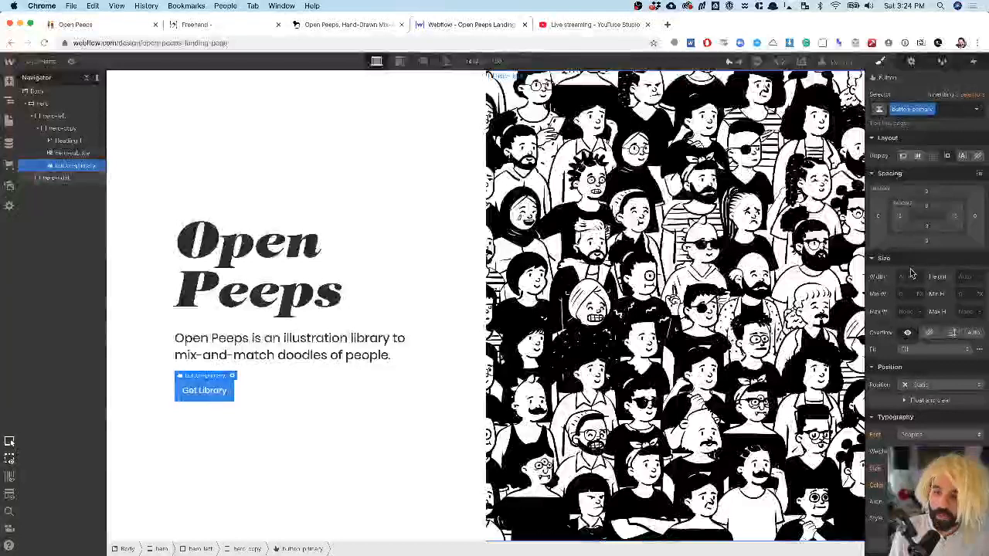
- Save the background color of button-primary as a swatch named Black and change the swatch to #000000
{"action": "scroll", "coordinate": [933, 340], "scroll_direction": "down", "scroll_amount": 10}
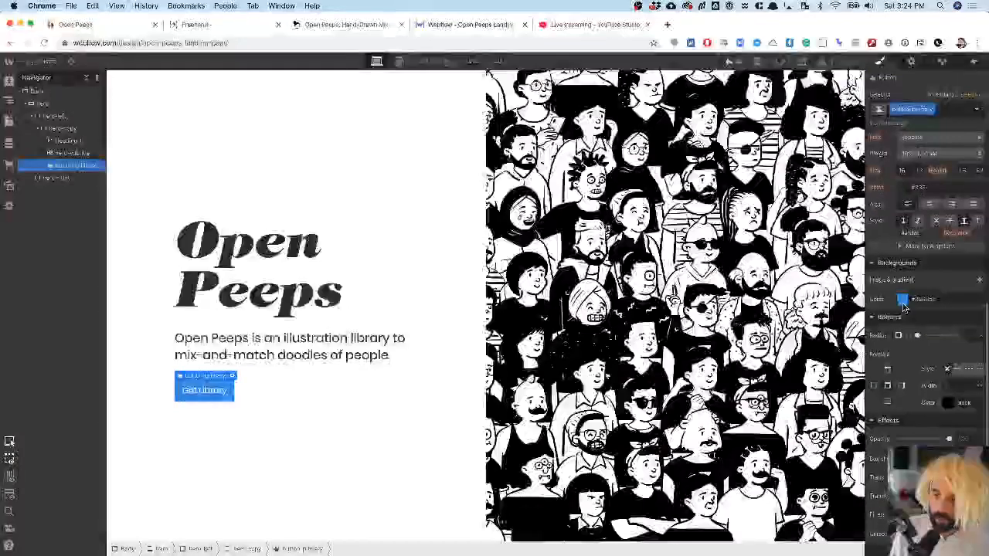
{"action": "left_click", "coordinate": [903, 300]}
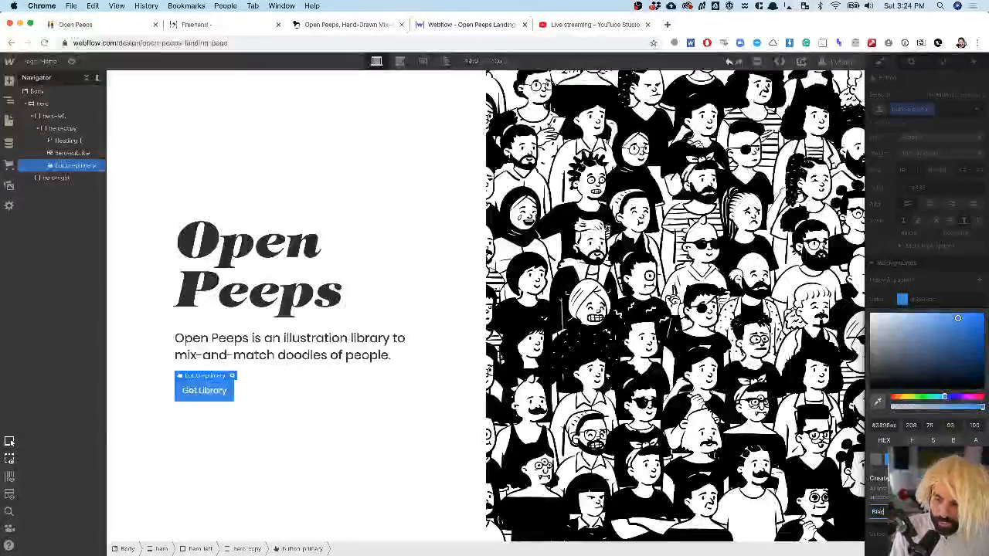
{"action": "left_click_drag", "start_coordinate": [932, 376], "coordinate": [958, 318]}
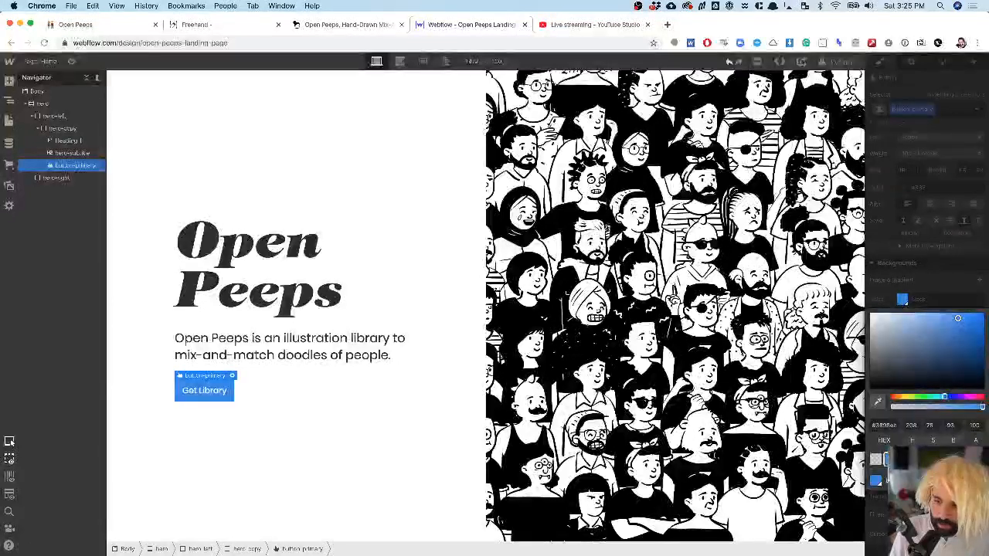
{"action": "left_click_drag", "start_coordinate": [920, 375], "coordinate": [816, 453]}
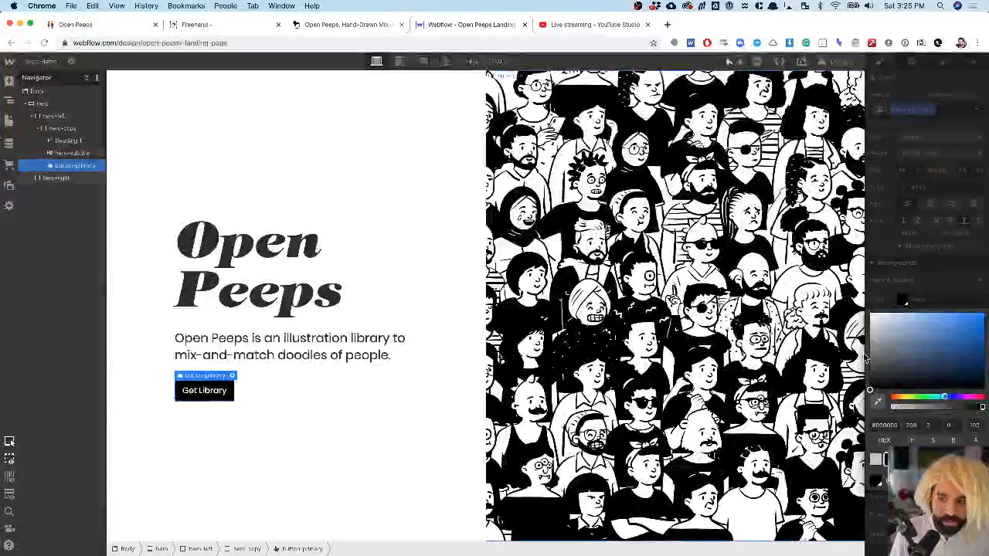
- Set the text color of the Body (All Pages) tag to #000000
{"action": "left_click", "coordinate": [300, 309]}
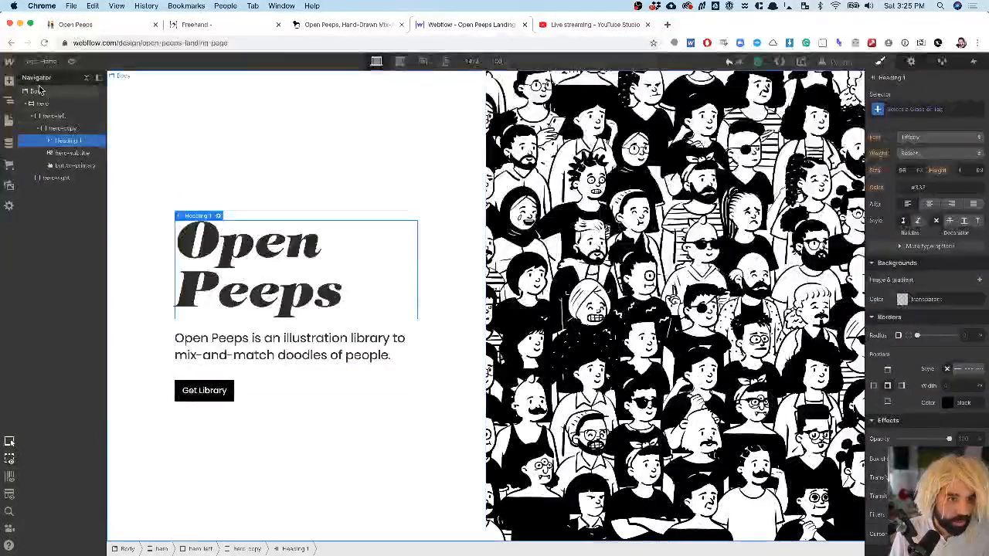
{"action": "left_click", "coordinate": [115, 75]}
{"action": "left_click", "coordinate": [927, 109]}
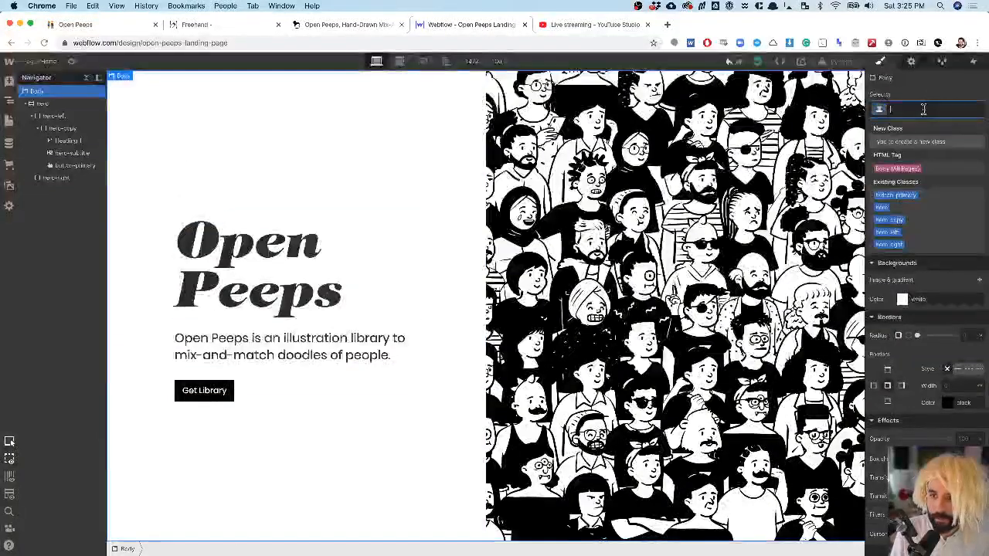
{"action": "left_click", "coordinate": [912, 170]}
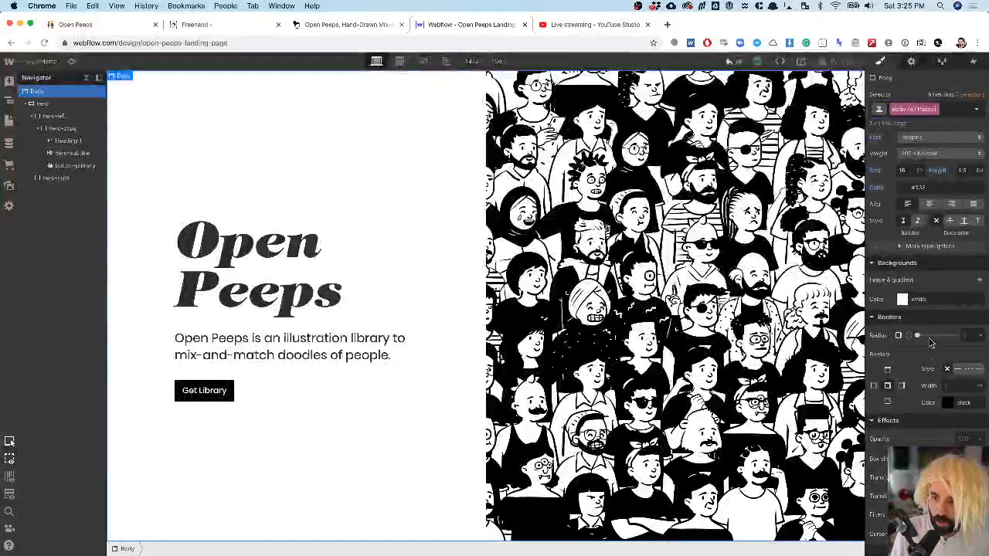
{"action": "left_click", "coordinate": [912, 308]}
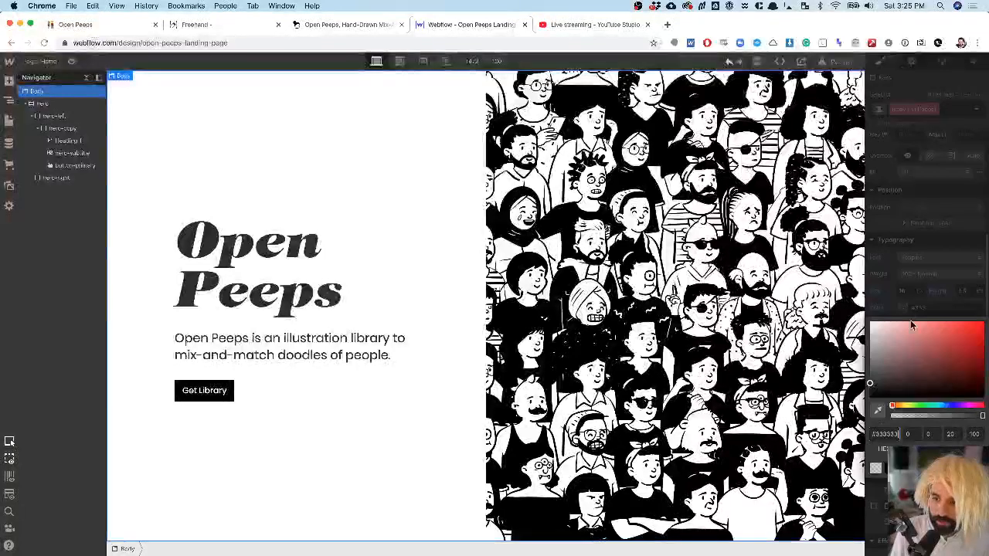
{"action": "type", "text": "000000"}
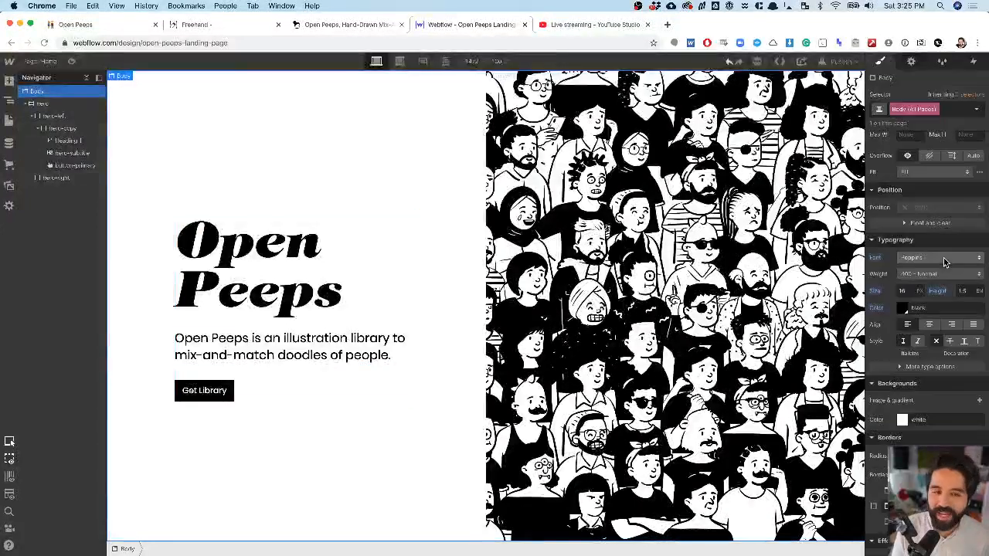
{"action": "left_click", "coordinate": [943, 257]}
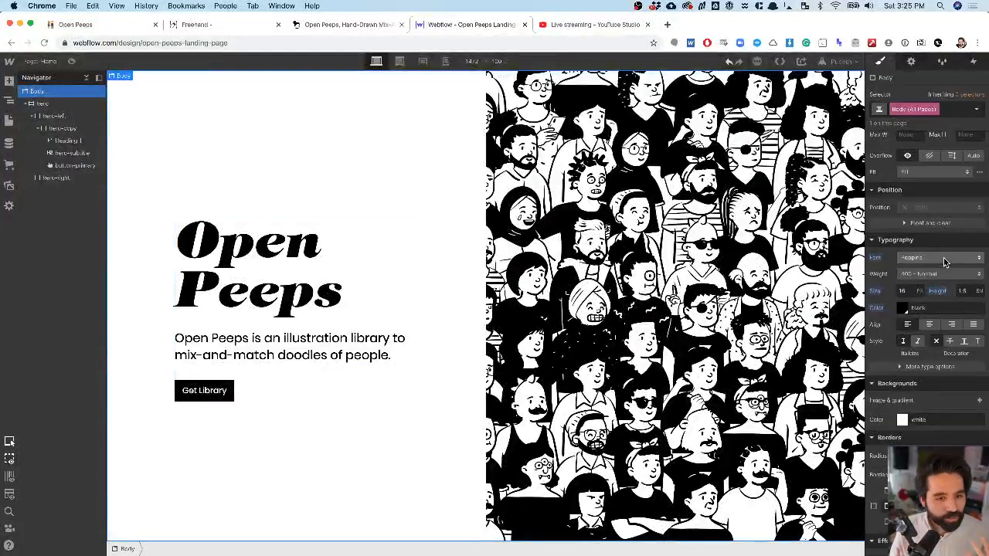
- Set the bottom margin of the All H1 Headings tag to 0 px
{"action": "left_click", "coordinate": [336, 264]}
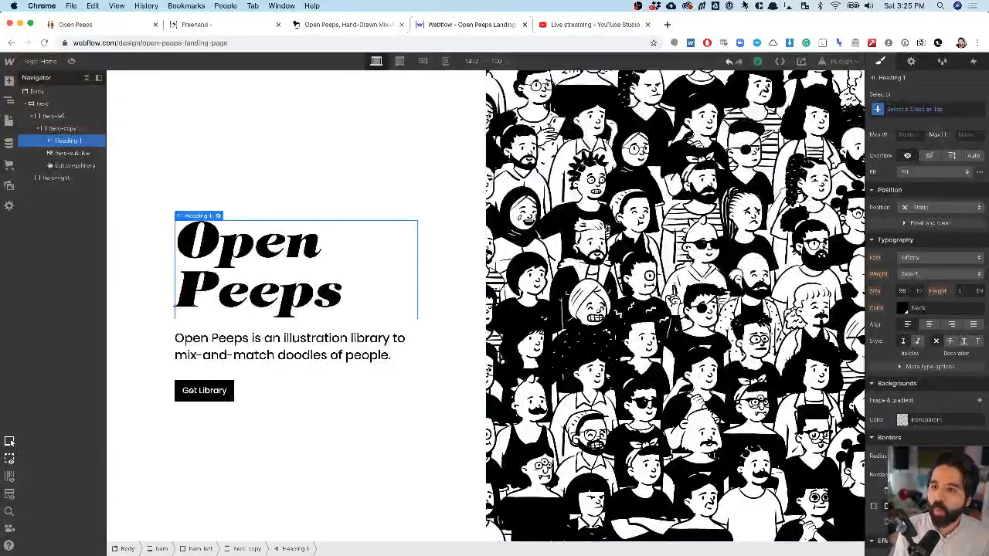
{"action": "left_click", "coordinate": [924, 109]}
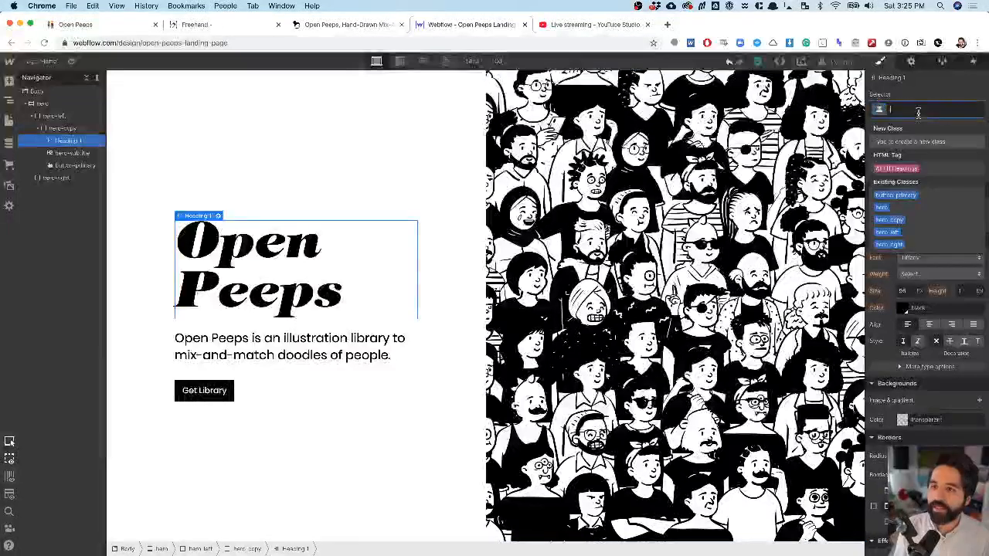
{"action": "left_click", "coordinate": [912, 170]}
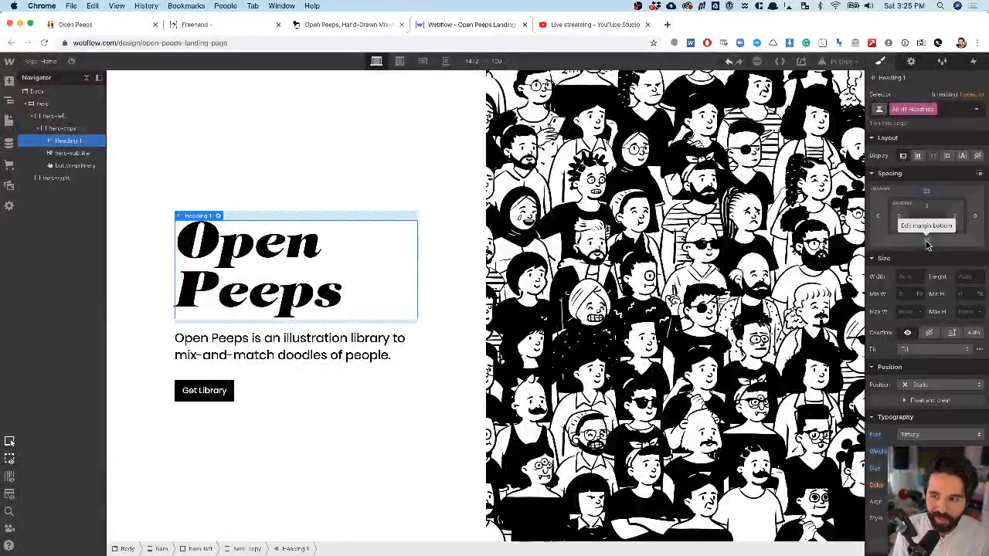
{"action": "left_click", "coordinate": [927, 243]}
{"action": "type", "text": "0"}
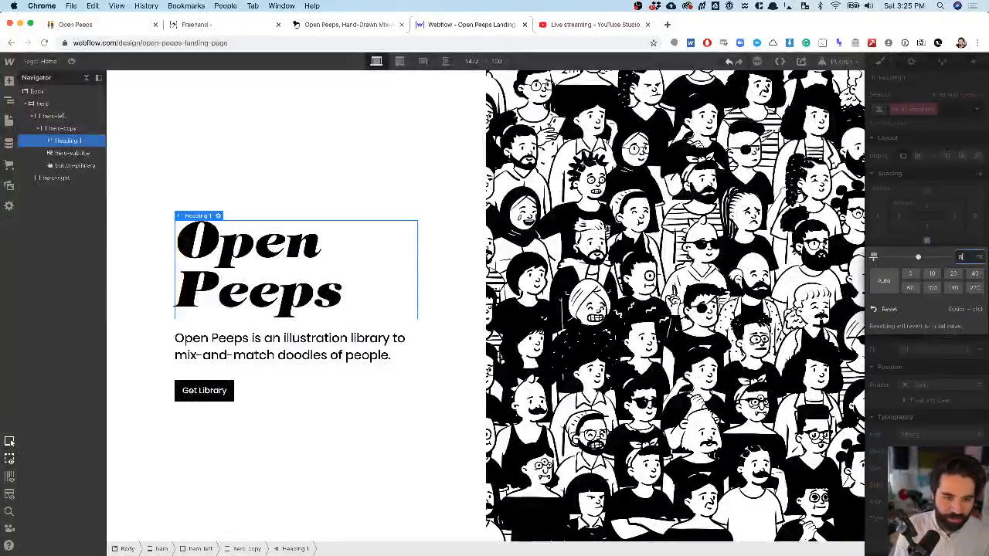
{"action": "key", "text": "Return"}
- Set the top margin of hero-subtitle to 16 px
{"action": "left_click", "coordinate": [323, 344]}
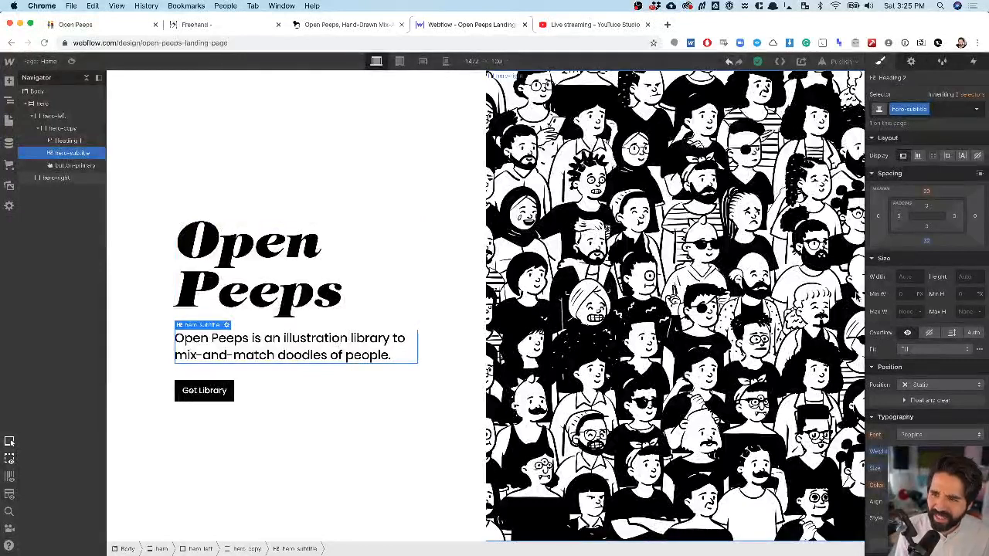
{"action": "left_click", "coordinate": [927, 195]}
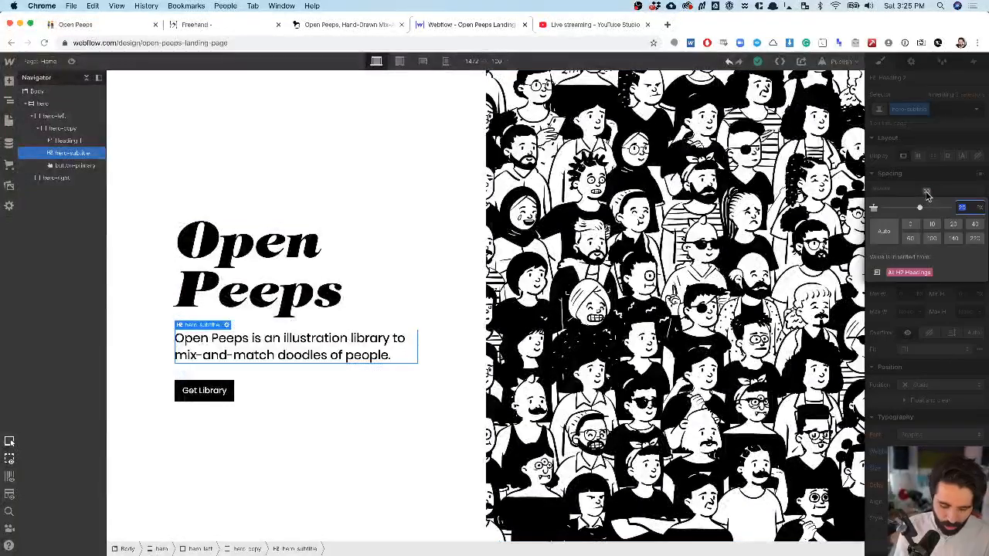
{"action": "key", "text": "Return"}
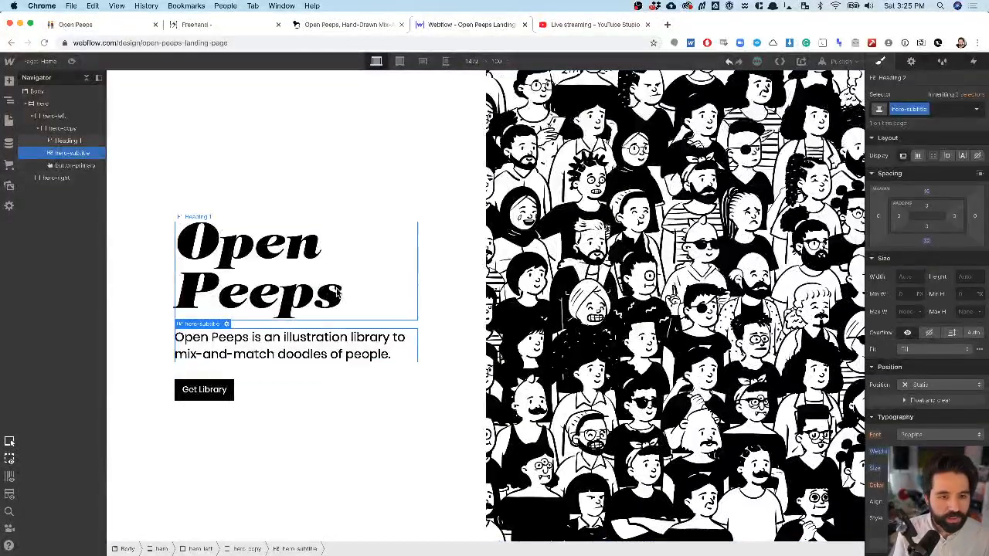
{"action": "left_click", "coordinate": [365, 238]}
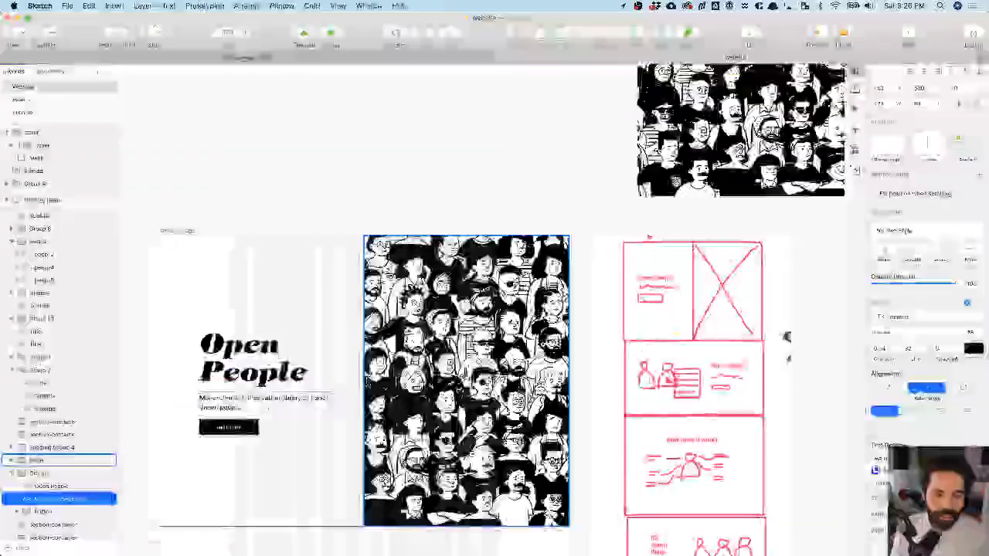
- Check the Get Library button in the Sketch design and set the left padding of button-primary to 40 px in Webflow
{"action": "scroll", "coordinate": [182, 438], "scroll_direction": "up", "scroll_amount": 3}
{"action": "scroll", "coordinate": [181, 438], "scroll_direction": "down", "scroll_amount": 2}
{"action": "scroll", "coordinate": [181, 438], "scroll_direction": "left", "scroll_amount": 2}
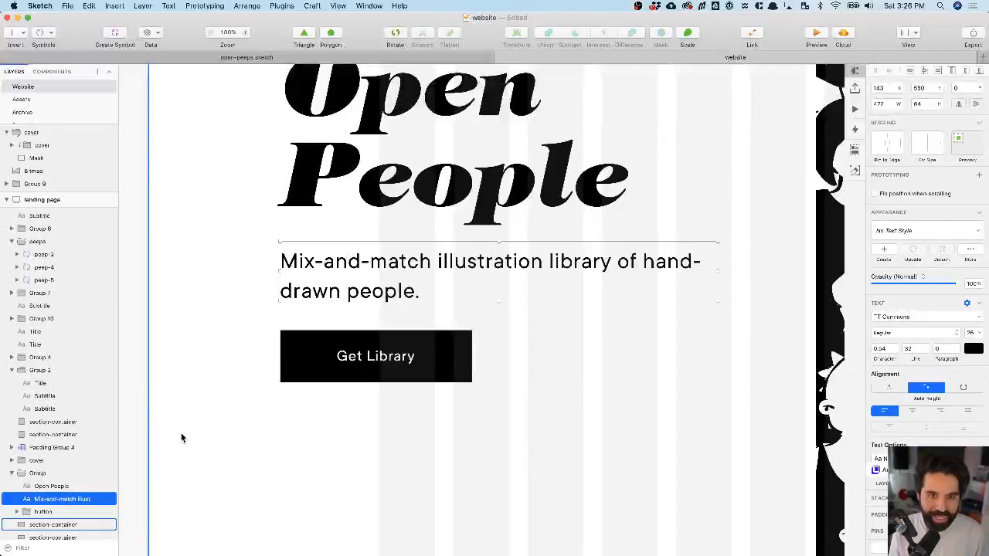
{"action": "key", "text": "super+Tab"}
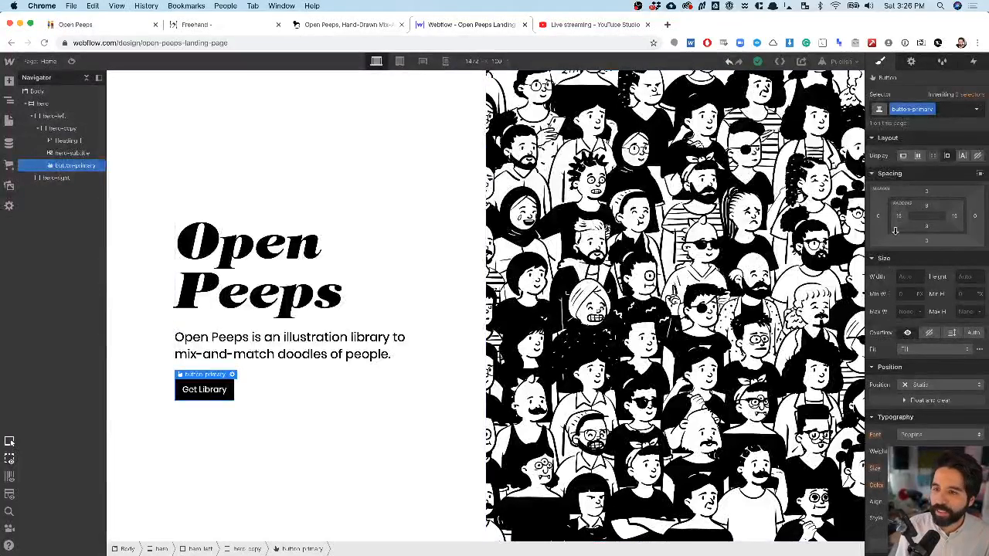
{"action": "left_click", "coordinate": [898, 217]}
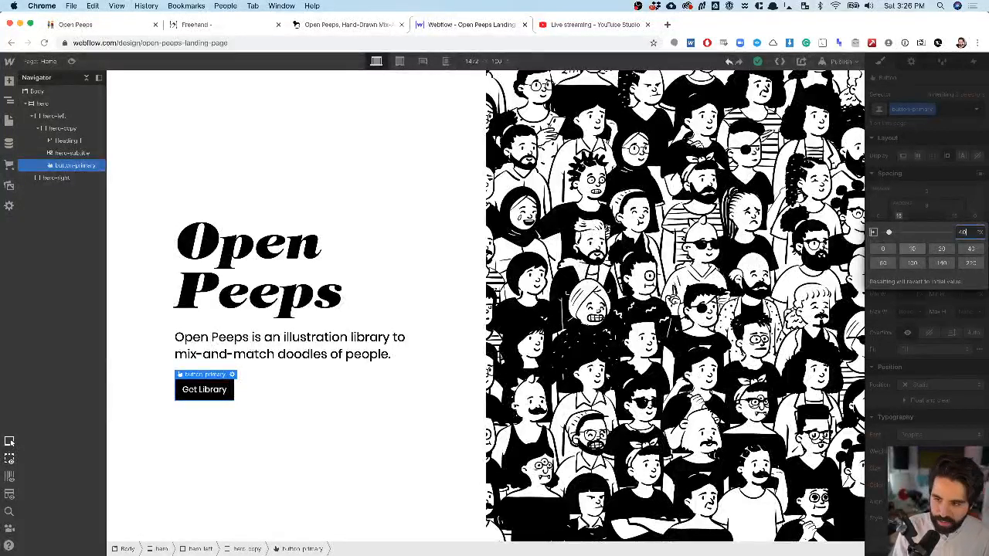
{"action": "type", "text": "40"}
{"action": "key", "text": "Return"}
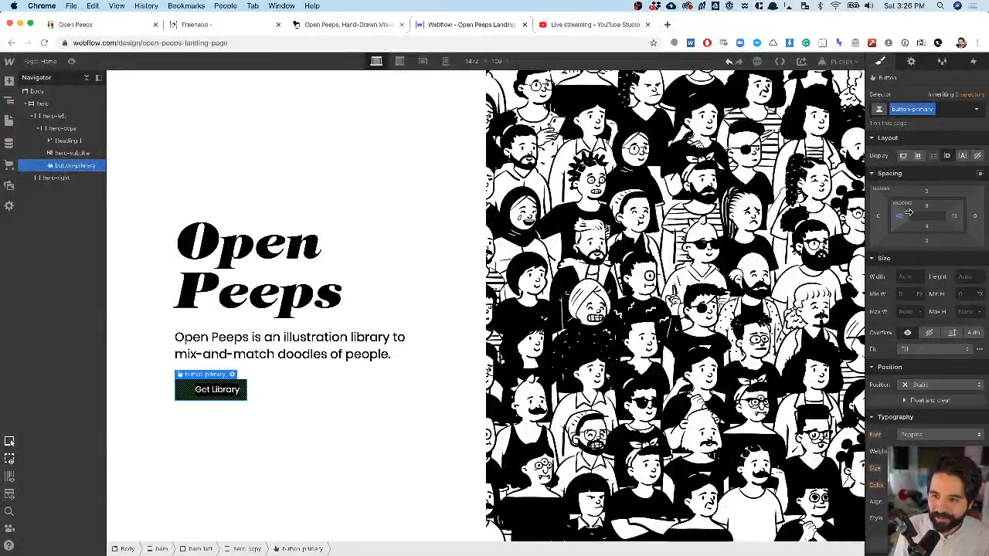
- Adjust the padding of button-primary equally on both sides and equally above and below to make the button wider and taller
{"action": "mouse_move", "coordinate": [900, 217]}
{"action": "left_mouse_down"}
{"action": "mouse_move", "coordinate": [876, 218]}
{"action": "mouse_move", "coordinate": [895, 221]}
{"action": "mouse_move", "coordinate": [890, 226]}
{"action": "left_mouse_up"}
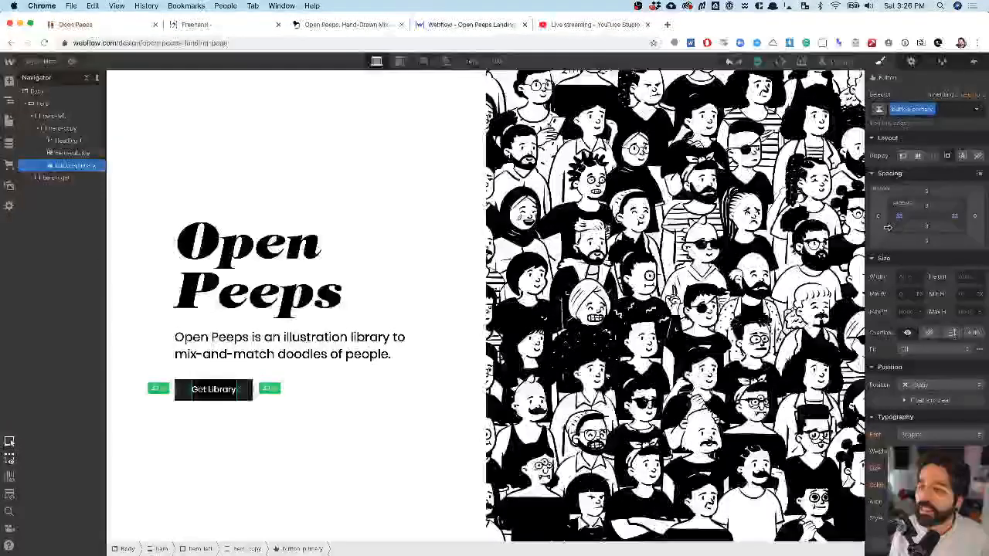
{"action": "left_click_drag", "start_coordinate": [888, 227], "coordinate": [886, 227]}
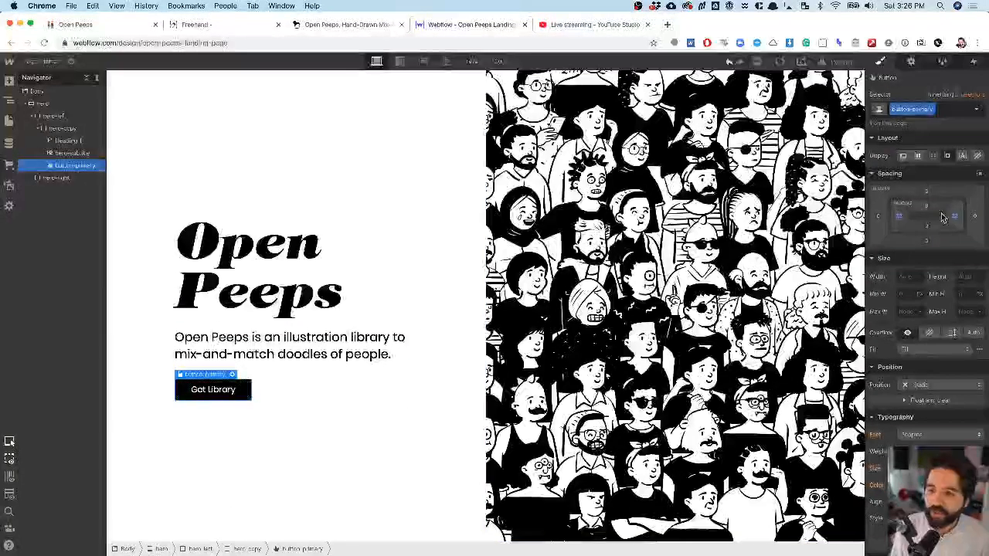
{"action": "mouse_move", "coordinate": [930, 210]}
{"action": "left_mouse_down"}
{"action": "mouse_move", "coordinate": [929, 221]}
{"action": "mouse_move", "coordinate": [941, 210]}
{"action": "left_mouse_up"}
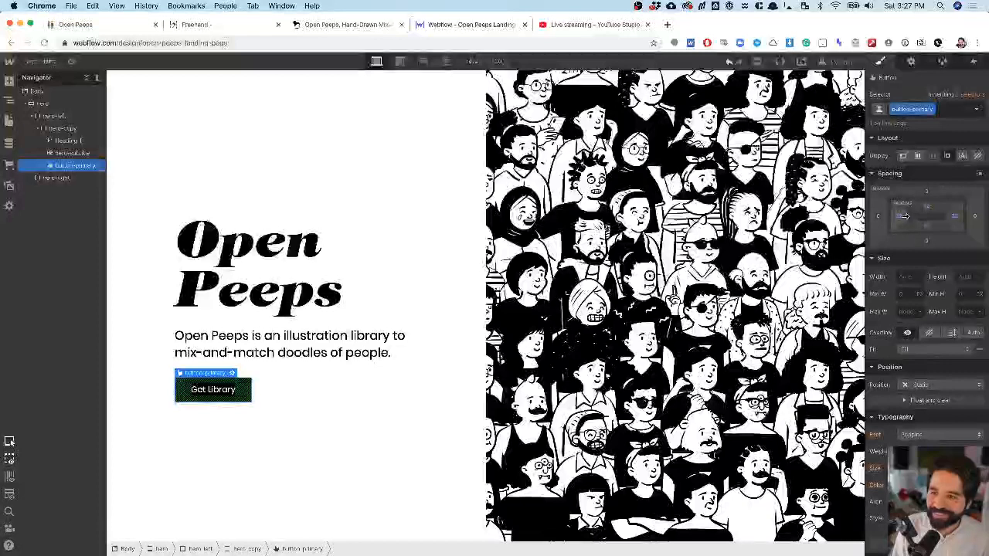
{"action": "left_click_drag", "start_coordinate": [900, 222], "coordinate": [911, 224]}
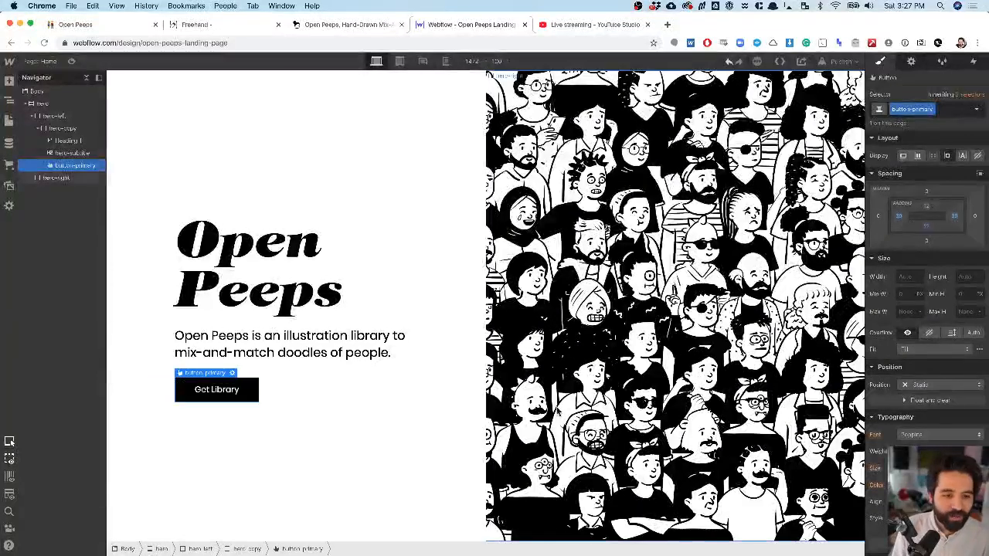
- Switch to Sketch to compare the landing page hero design with the build, and return to Webflow
{"action": "left_click", "coordinate": [382, 353]}
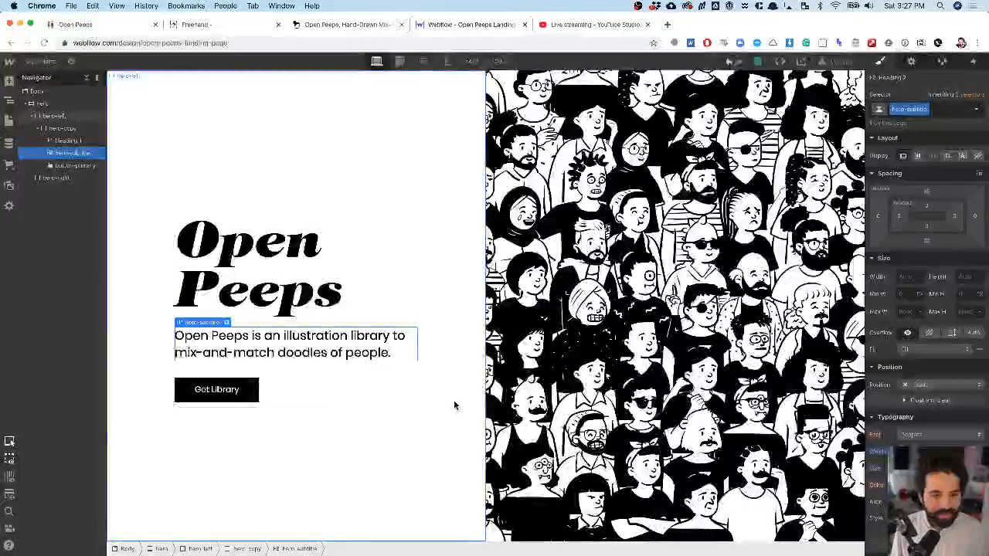
{"action": "key", "text": "super+Tab"}
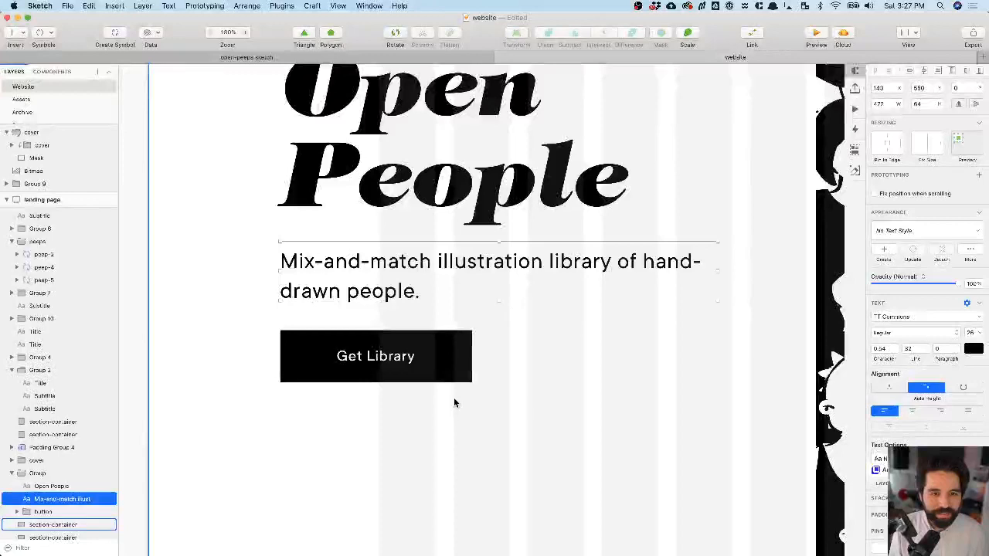
{"action": "scroll", "coordinate": [561, 270], "scroll_direction": "down", "scroll_amount": 5}
{"action": "scroll", "coordinate": [562, 270], "scroll_direction": "right", "scroll_amount": 5}
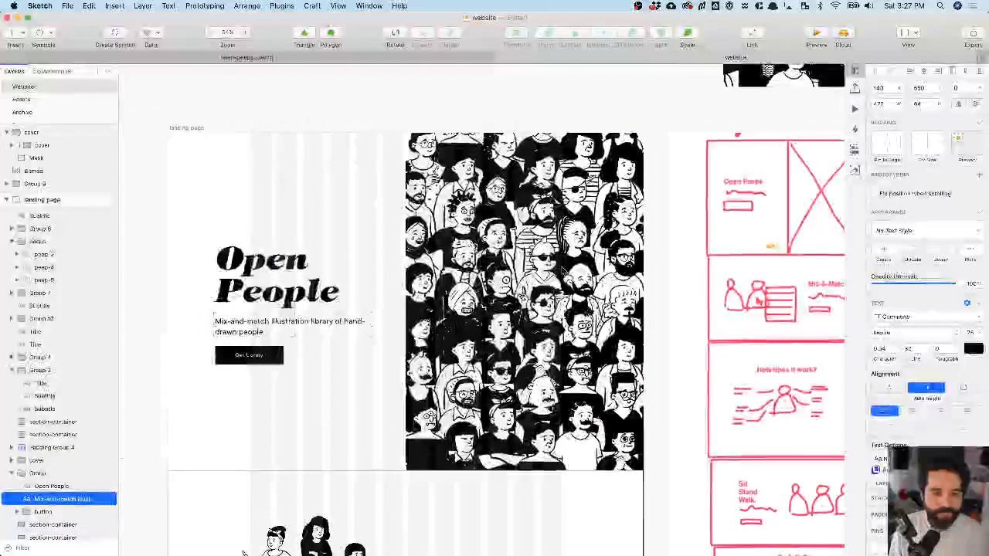
{"action": "left_click", "coordinate": [273, 109]}
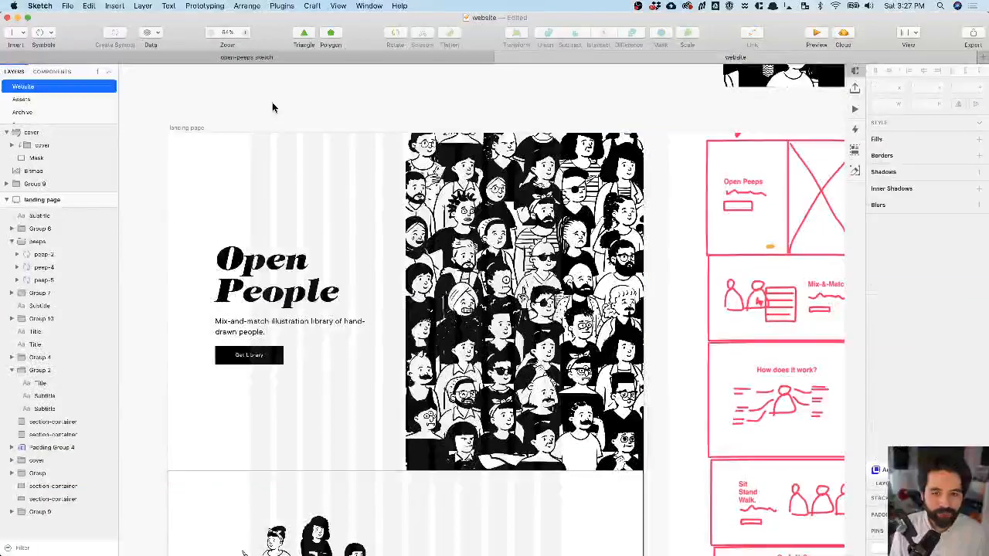
{"action": "key", "text": "super+Tab"}
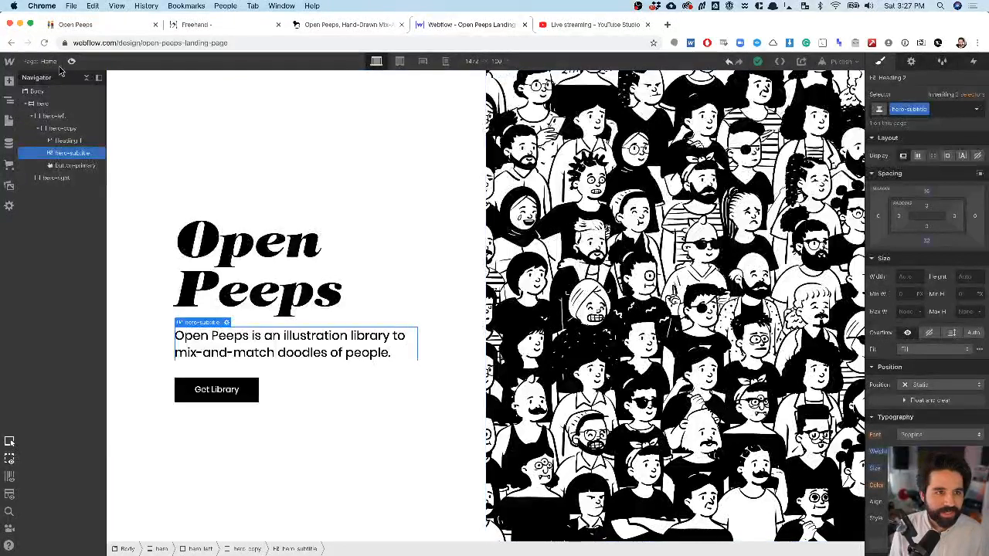
- Preview the hero at full page width and return to the designer
{"action": "left_click", "coordinate": [71, 61]}
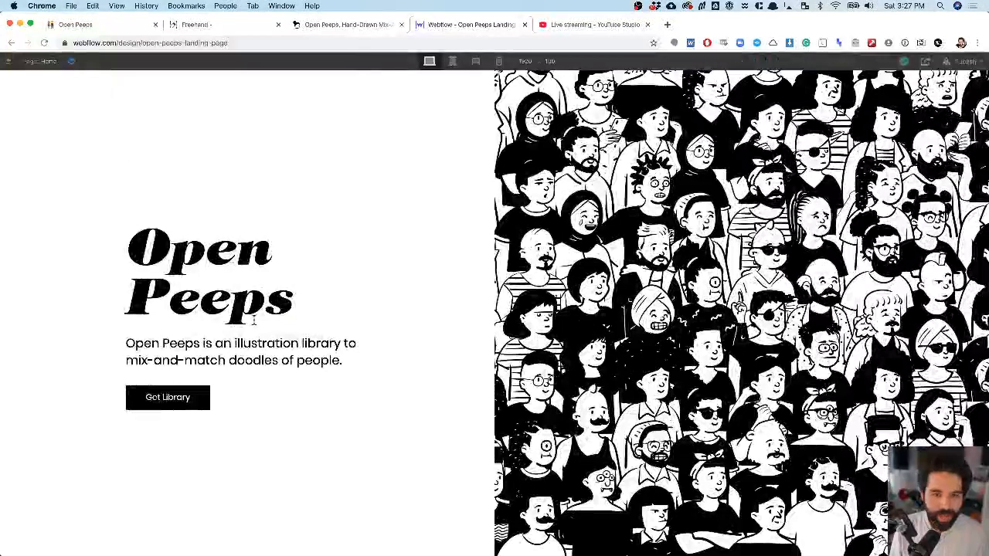
{"action": "mouse_move", "coordinate": [1, 300]}
{"action": "left_mouse_down"}
{"action": "mouse_move", "coordinate": [429, 270]}
{"action": "mouse_move", "coordinate": [2, 312]}
{"action": "mouse_move", "coordinate": [0, 329]}
{"action": "left_mouse_up"}
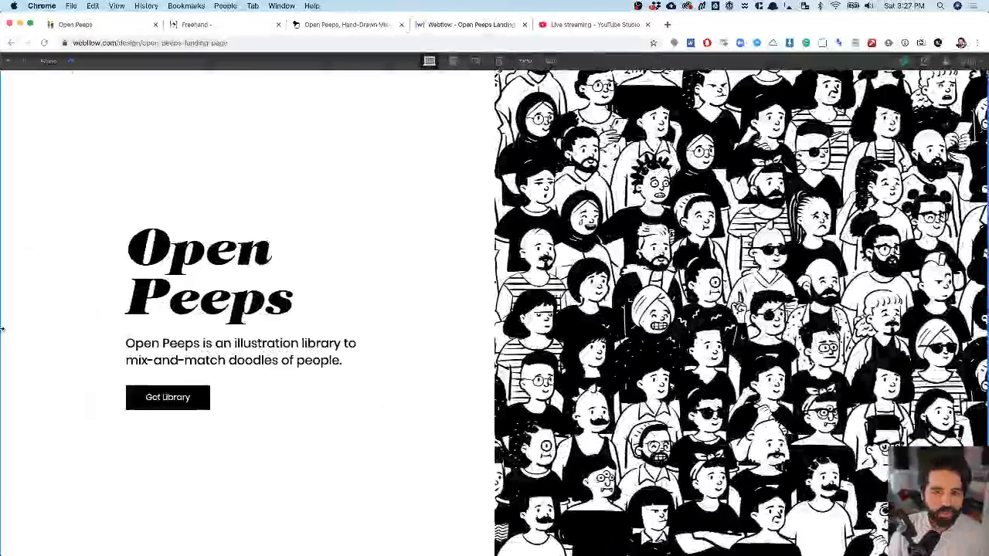
{"action": "left_click", "coordinate": [72, 61]}
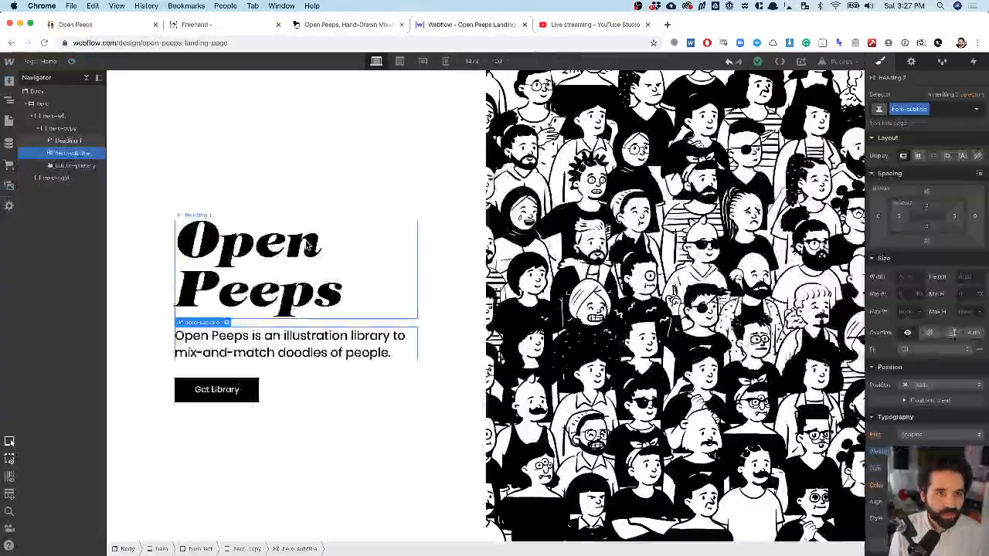
- Check the hero at the tablet, phone landscape and phone portrait breakpoints, return to desktop and select hero-left
{"action": "left_click", "coordinate": [400, 62]}
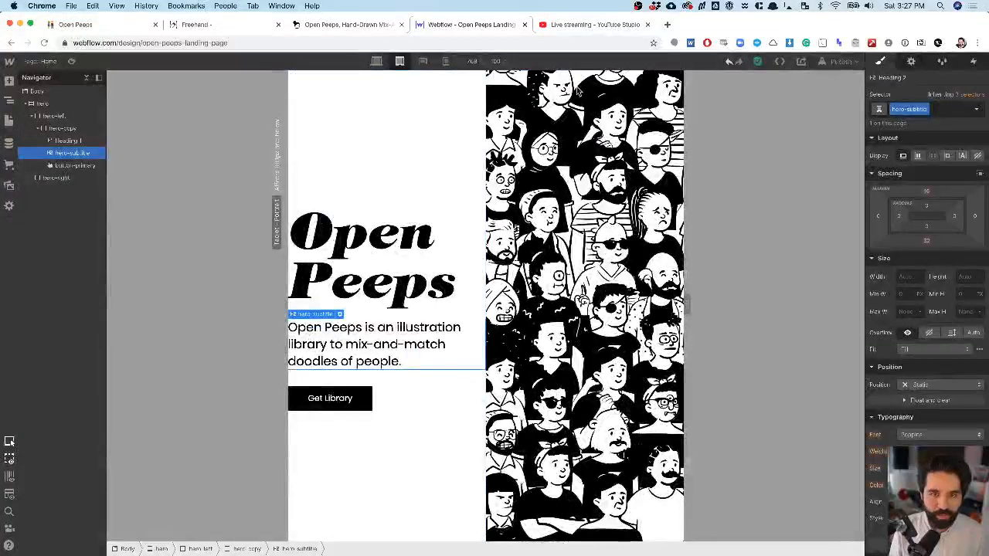
{"action": "left_click", "coordinate": [422, 62]}
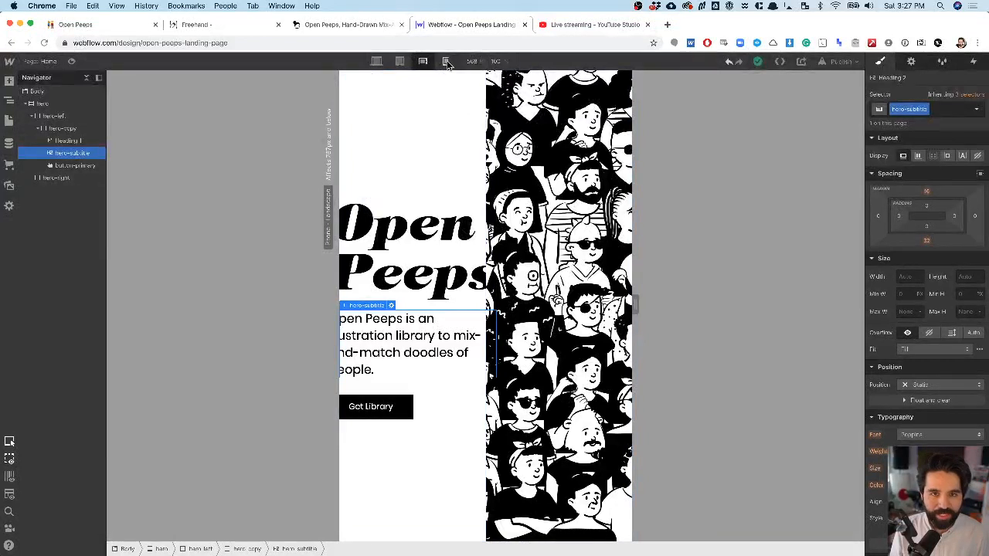
{"action": "left_click", "coordinate": [446, 62]}
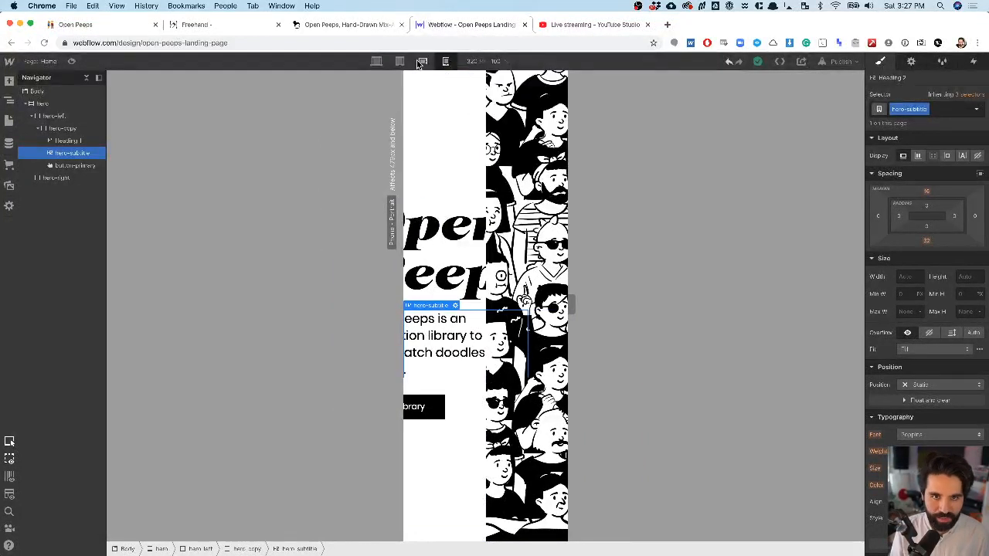
{"action": "left_click", "coordinate": [378, 62]}
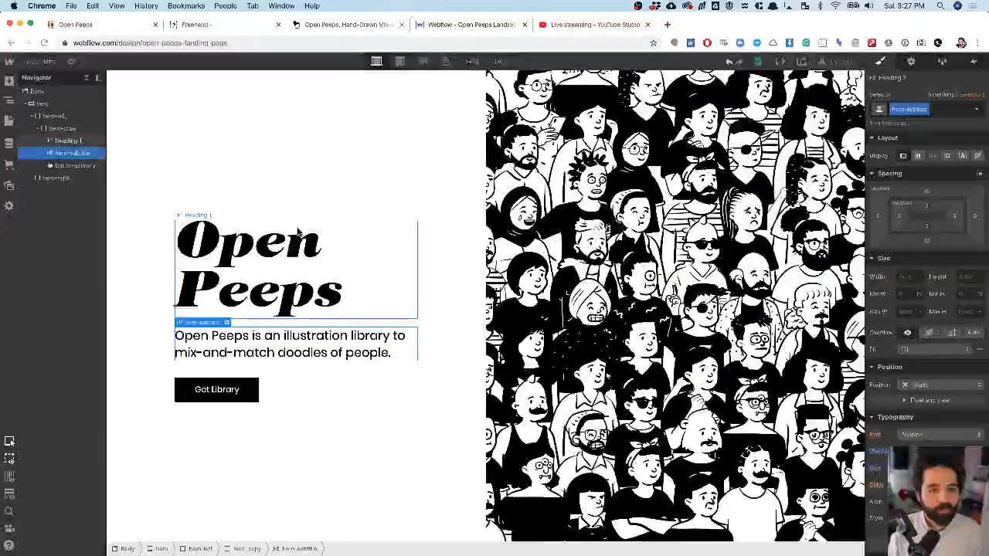
{"action": "left_click", "coordinate": [160, 432]}
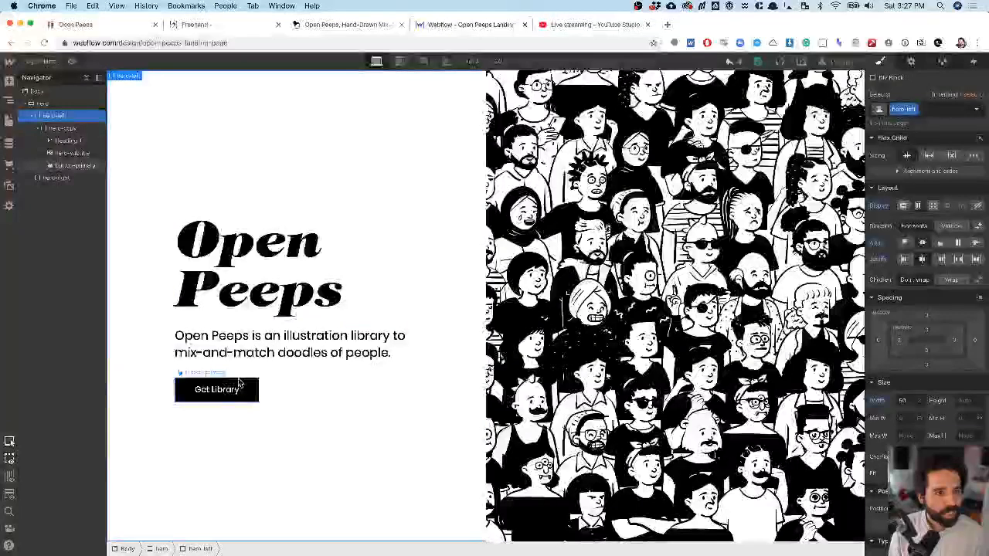
- Collapse hero-left and the hero section in the page's element tree
{"action": "left_click", "coordinate": [34, 115]}
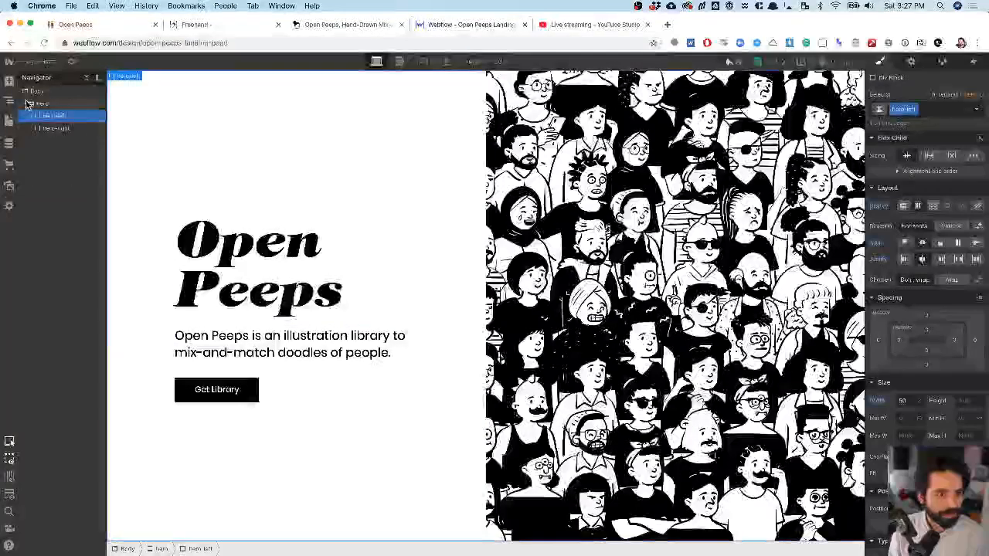
{"action": "left_click", "coordinate": [28, 104]}
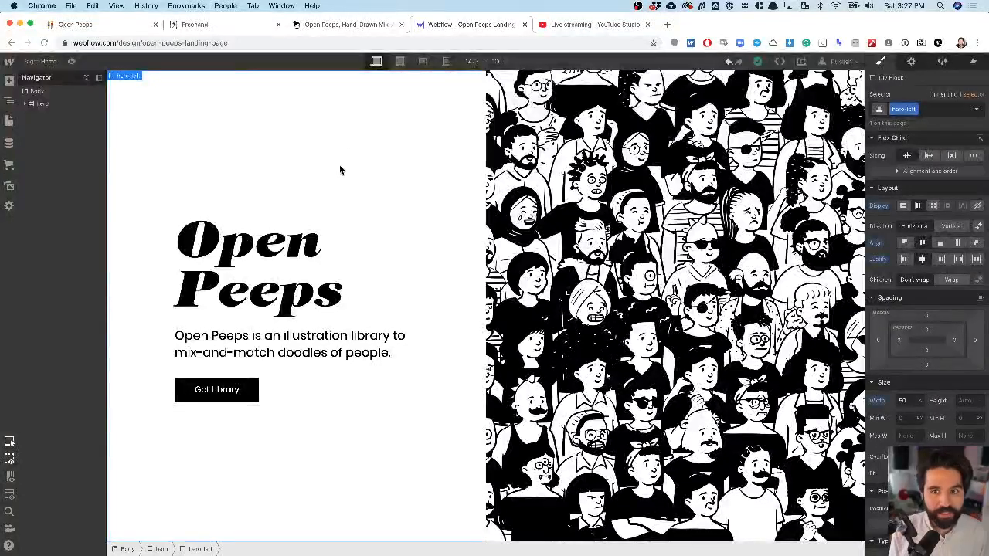
- Switch to the YouTube live-stream dashboard, dismiss the highlight notice, reload it to check the chat, and return to Webflow
{"action": "left_click", "coordinate": [550, 25]}
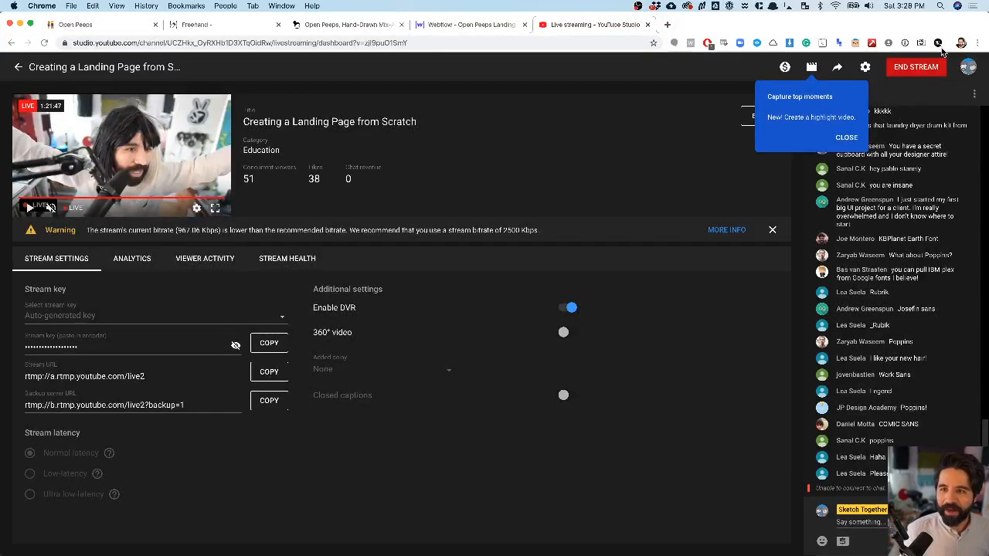
{"action": "left_click", "coordinate": [847, 138]}
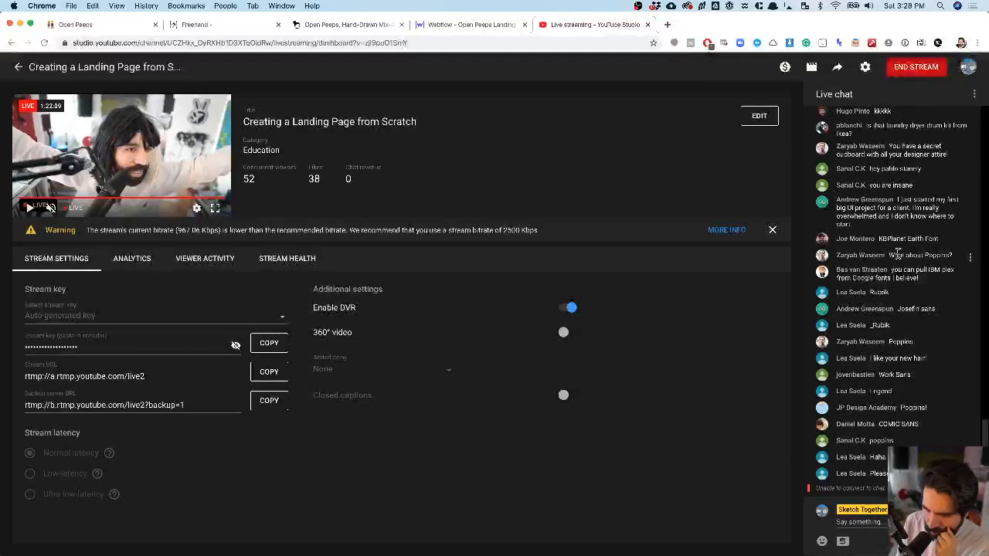
{"action": "left_click", "coordinate": [45, 43]}
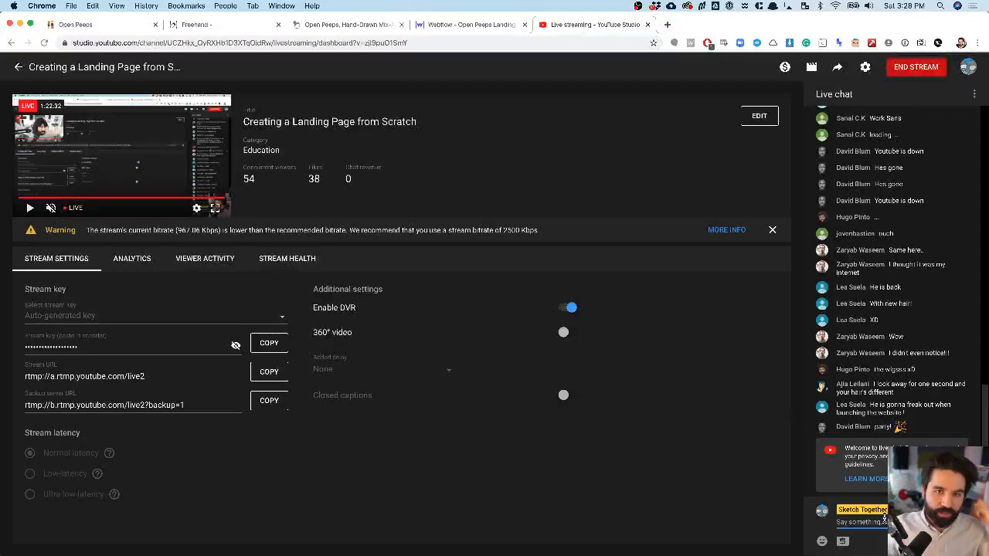
{"action": "left_click", "coordinate": [457, 27]}
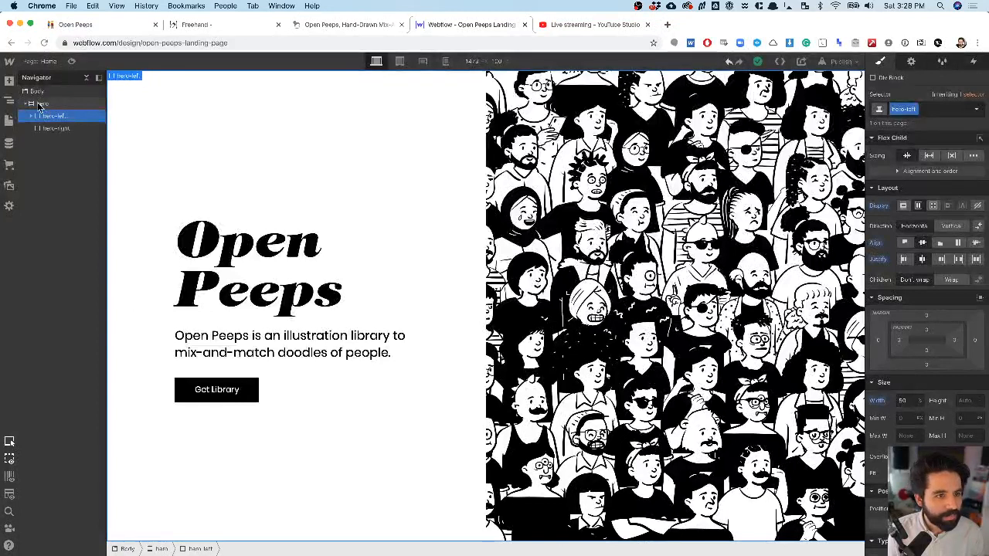
- Collapse the hero section and select the page's Body element
{"action": "left_click", "coordinate": [40, 103]}
{"action": "left_click", "coordinate": [31, 103]}
{"action": "left_click", "coordinate": [37, 92]}
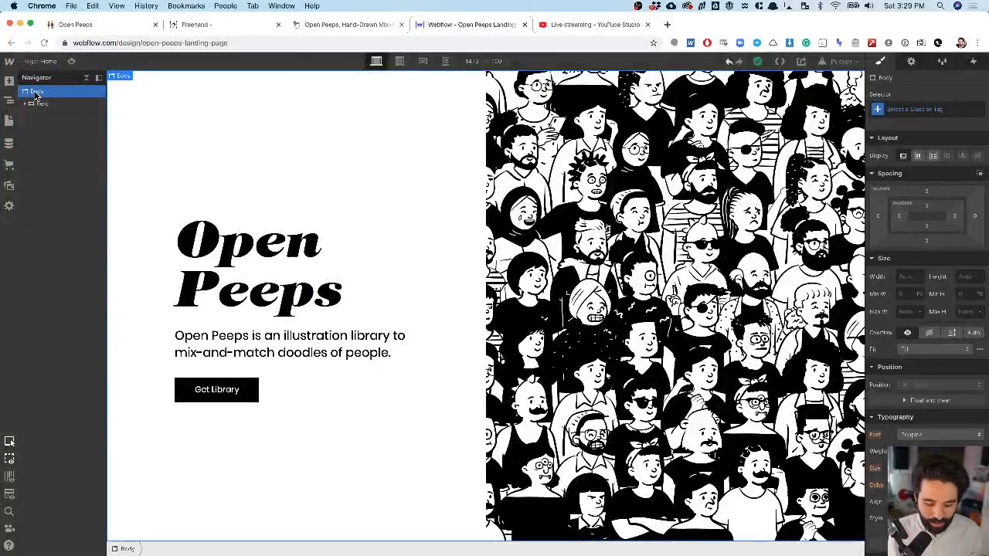
- Switch to OBS to check the live stream's status
{"action": "key", "text": "super+Tab"}
{"action": "key", "text": "super+Tab"}
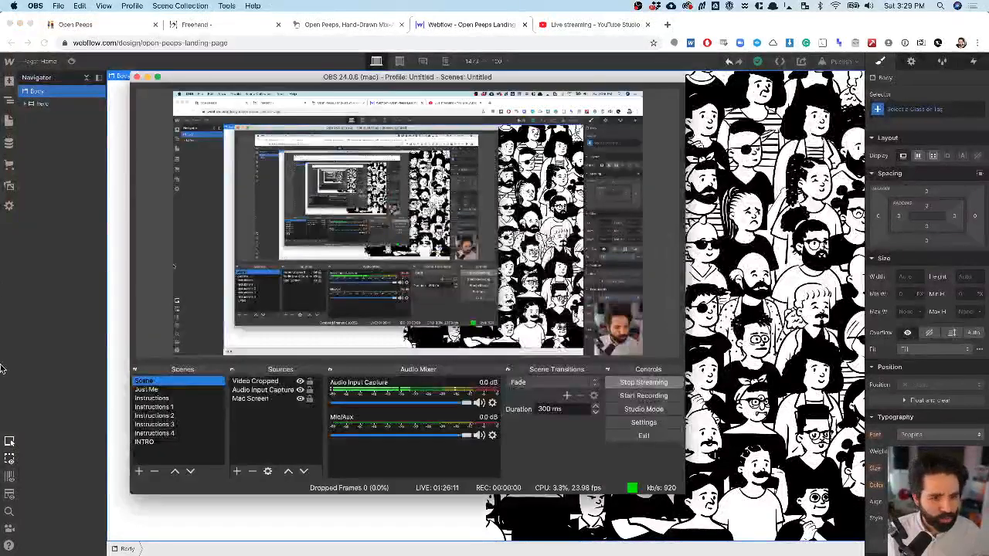
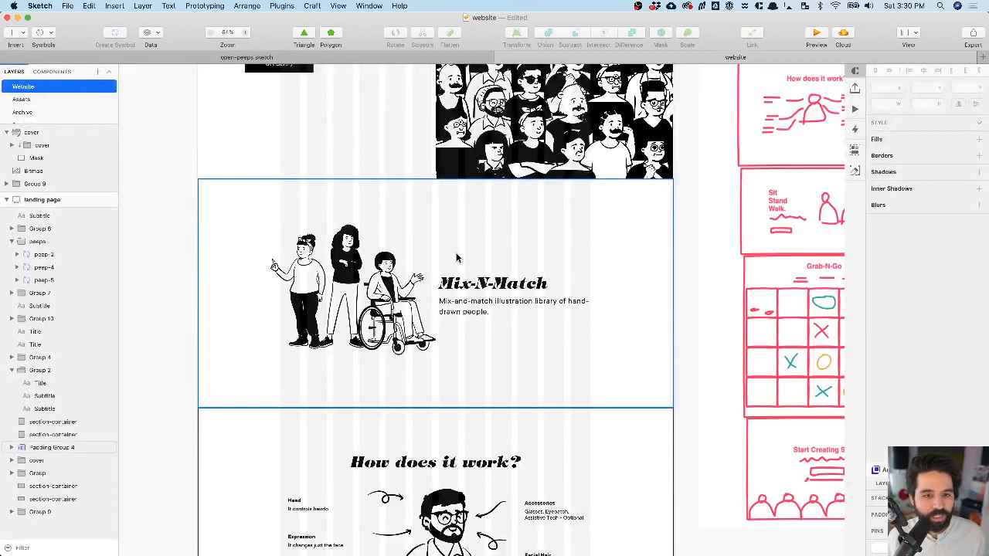
- In Sketch, make the three-people illustration group of the Mix-N-Match section exportable as a PNG at 2x
{"action": "left_click", "coordinate": [350, 286]}
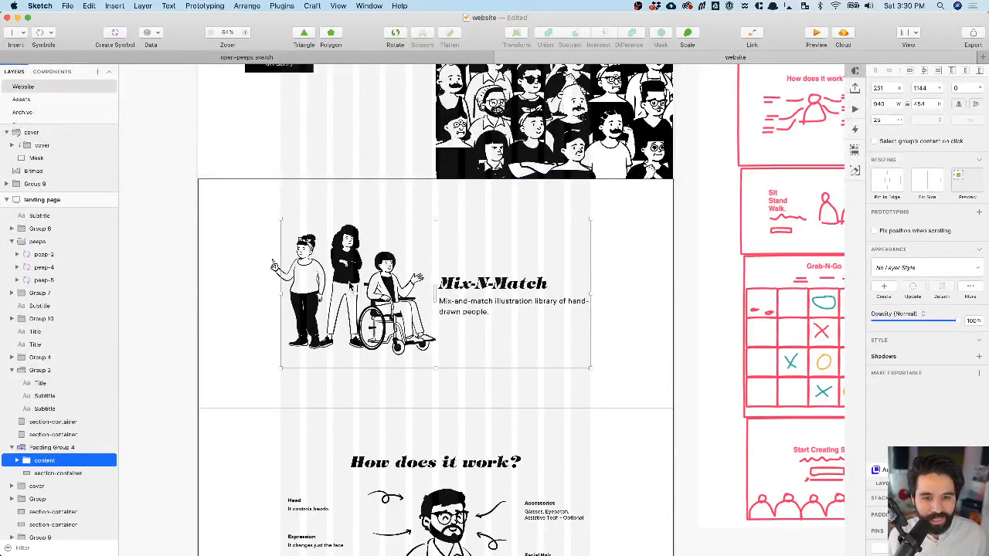
{"action": "left_click", "coordinate": [350, 286]}
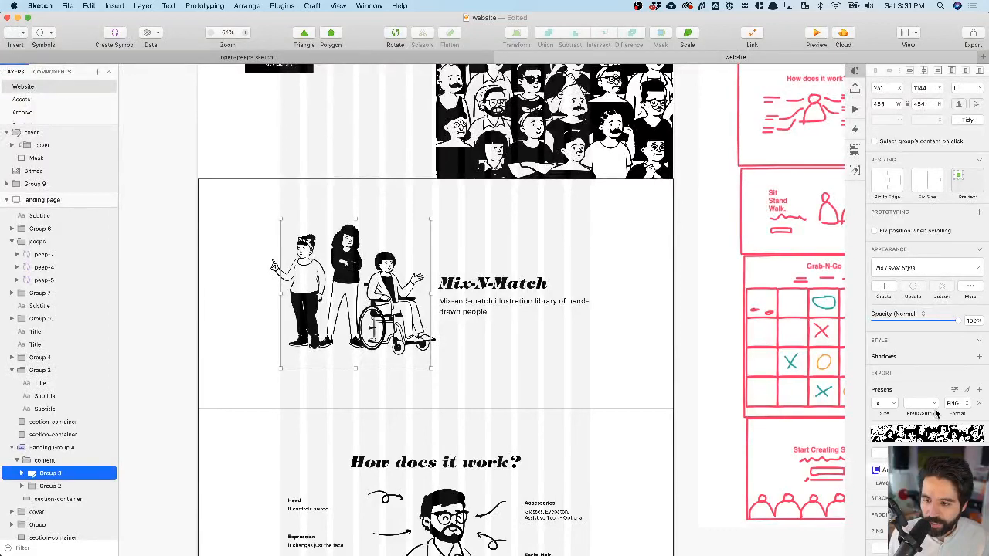
{"action": "left_click", "coordinate": [980, 377]}
{"action": "scroll", "coordinate": [927, 325], "scroll_direction": "down", "scroll_amount": 2}
{"action": "left_click", "coordinate": [894, 326]}
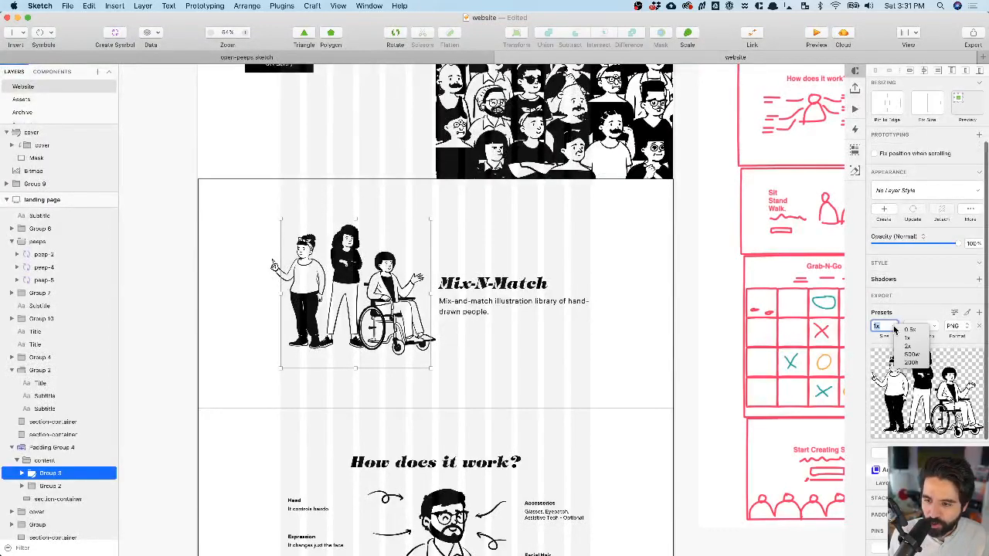
{"action": "left_click", "coordinate": [909, 348]}
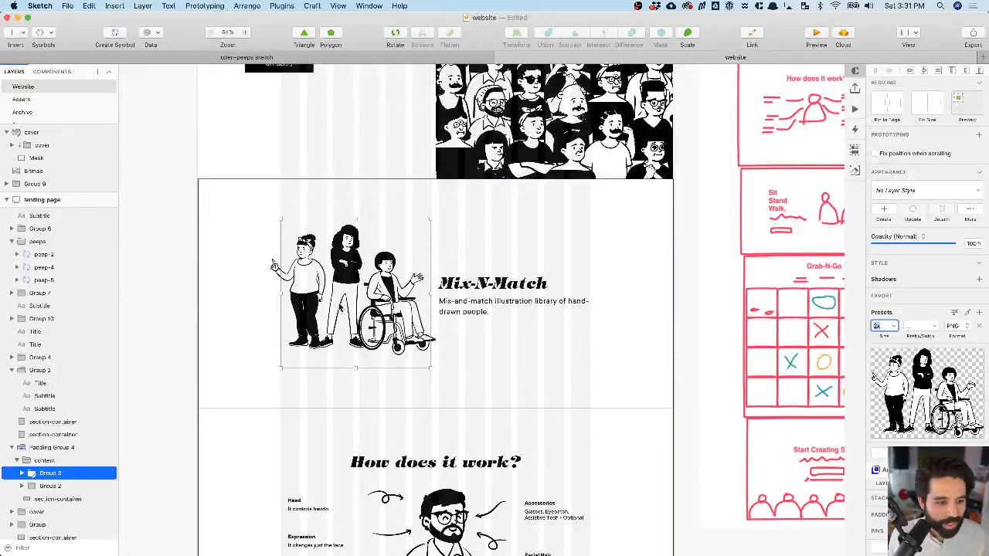
- Rename the Mix-N-Match illustration group as mix-n-match
{"action": "left_click", "coordinate": [51, 474]}
{"action": "double_click", "coordinate": [51, 473]}
{"action": "key", "text": "BackSpace"}
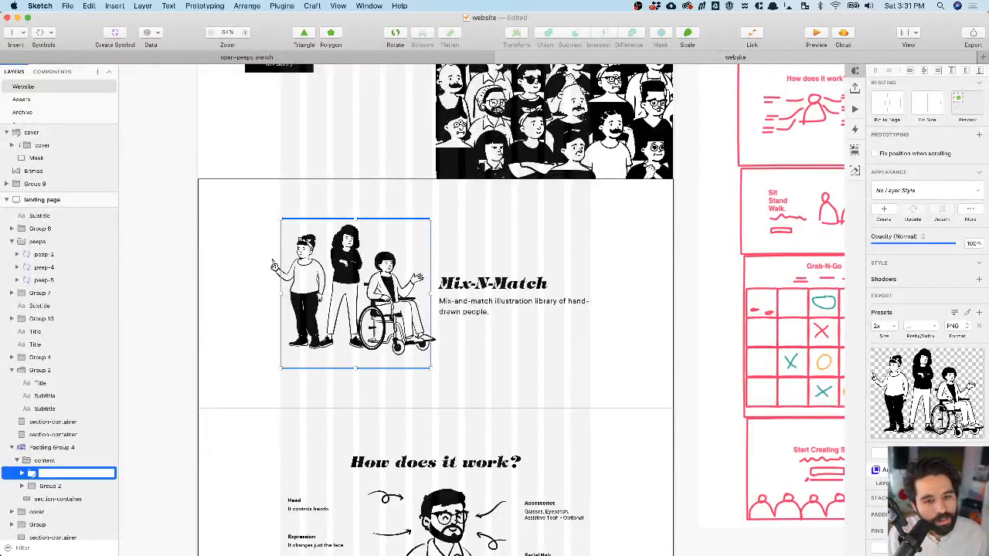
{"action": "type", "text": "mix-n-match"}
{"action": "key", "text": "Return"}
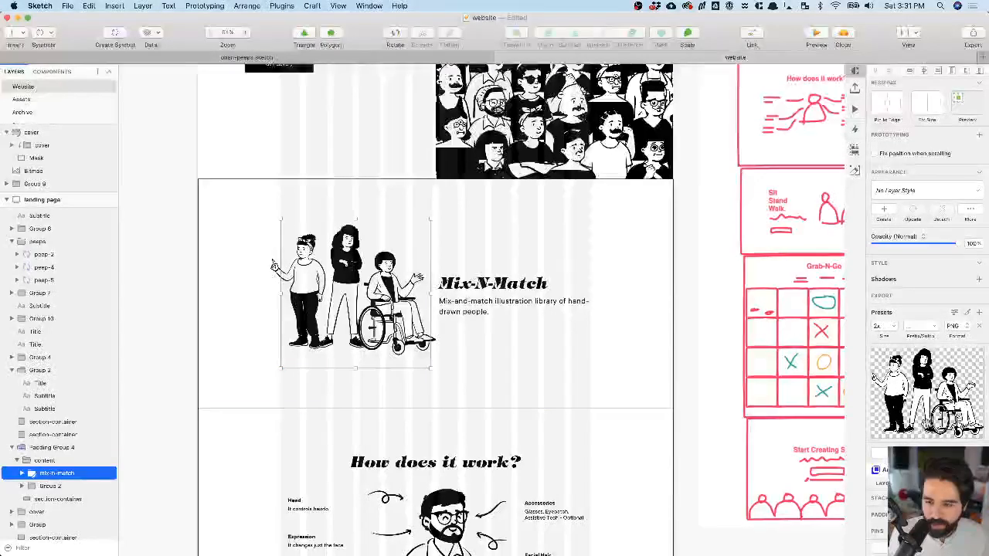
- Export the mix-n-match illustration to the img folder under its layer name and deselect it
{"action": "key", "text": "super+shift+e"}
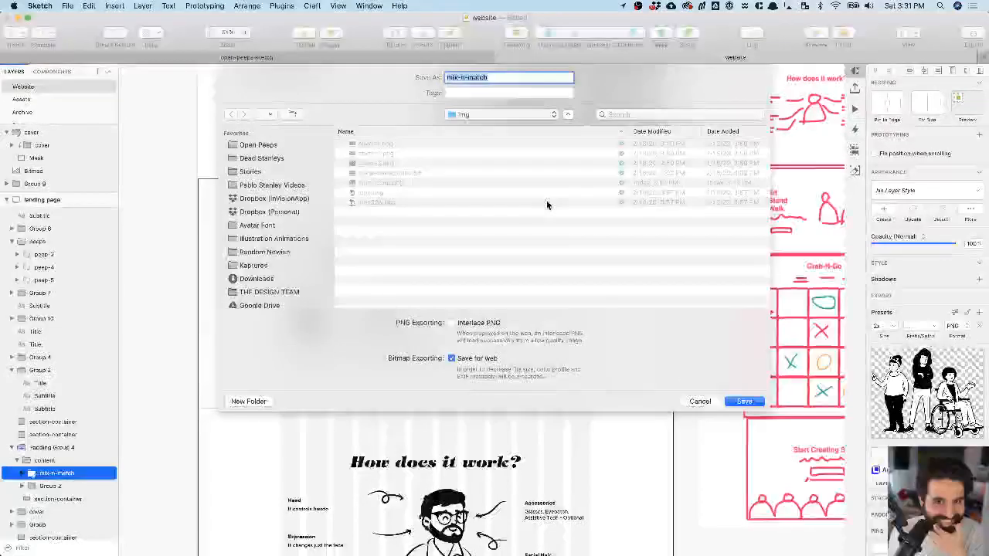
{"action": "key", "text": "Return"}
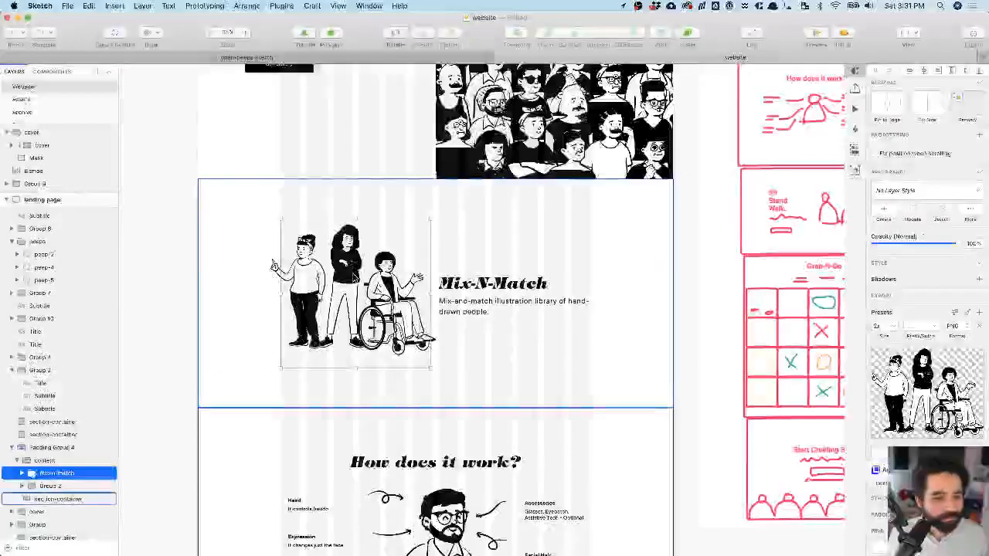
{"action": "left_click", "coordinate": [168, 391]}
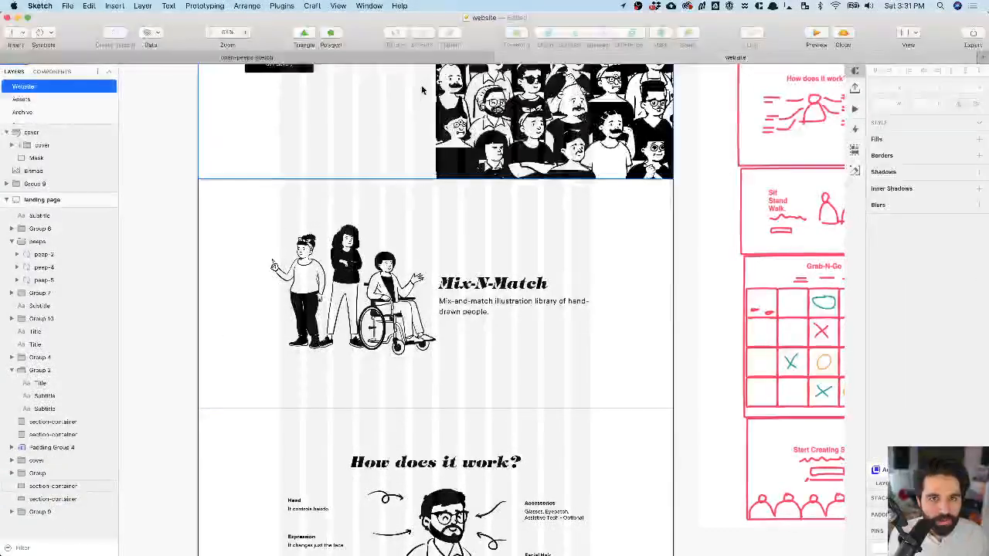
- Return to Webflow and add a Section to the Body below the hero
{"action": "key", "text": "super+Tab"}
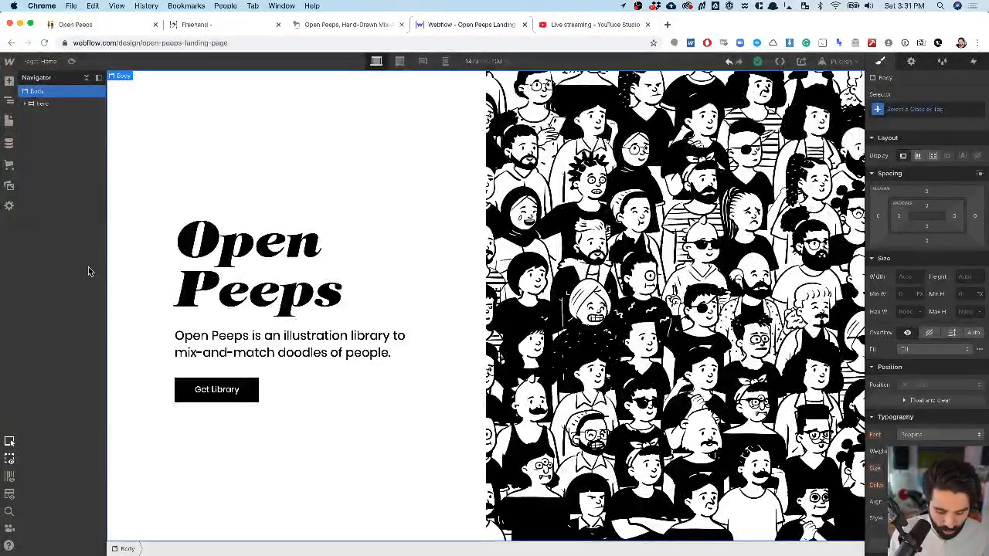
{"action": "key", "text": "super+e"}
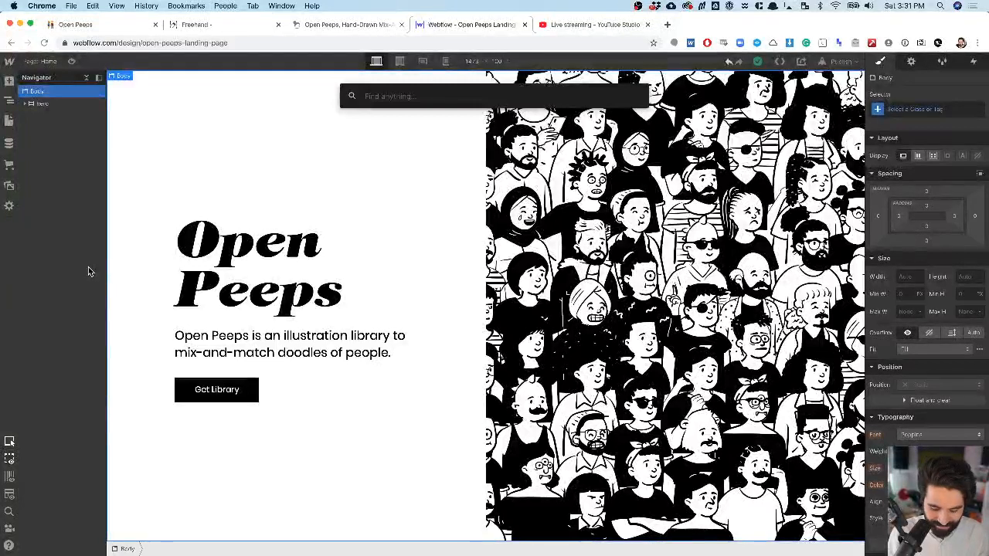
{"action": "type", "text": "se"}
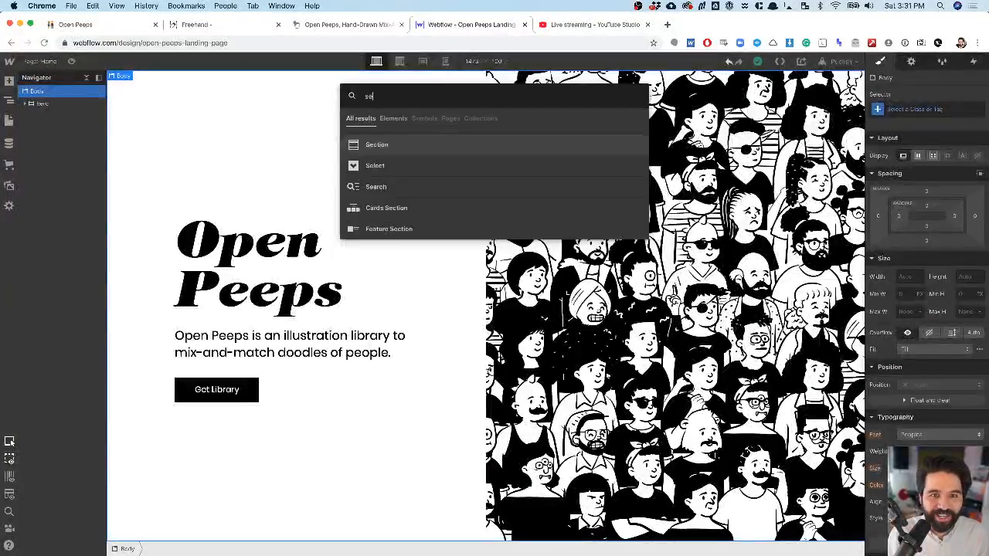
{"action": "key", "text": "Return"}
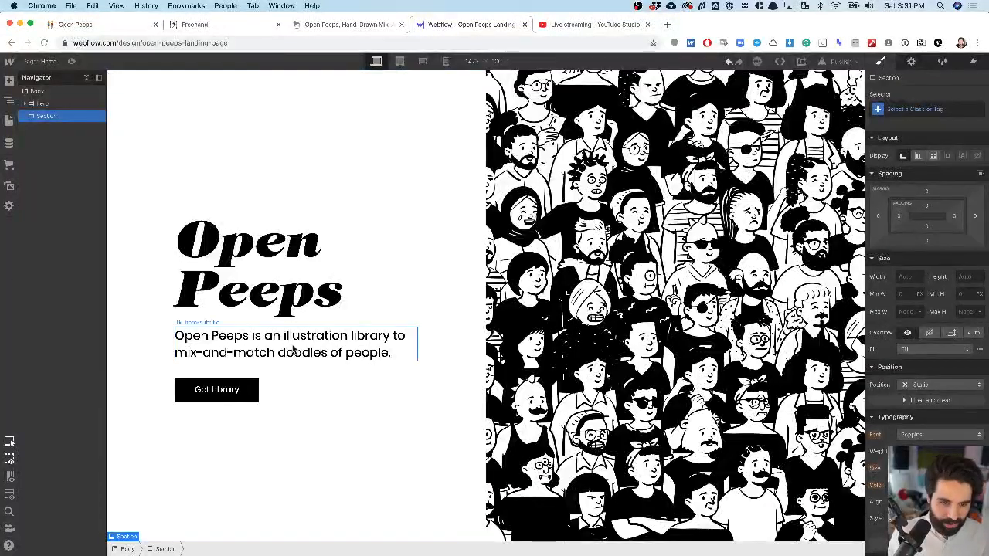
{"action": "scroll", "coordinate": [328, 361], "scroll_direction": "down", "scroll_amount": 1}
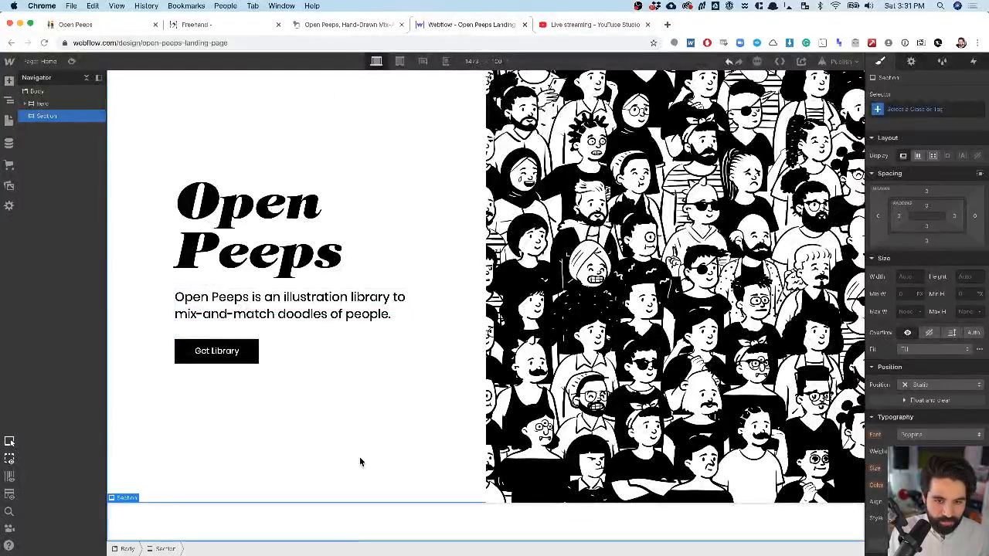
- Add a Container inside the new section and expand the section in the element tree
{"action": "key", "text": "super+e"}
{"action": "type", "text": "con"}
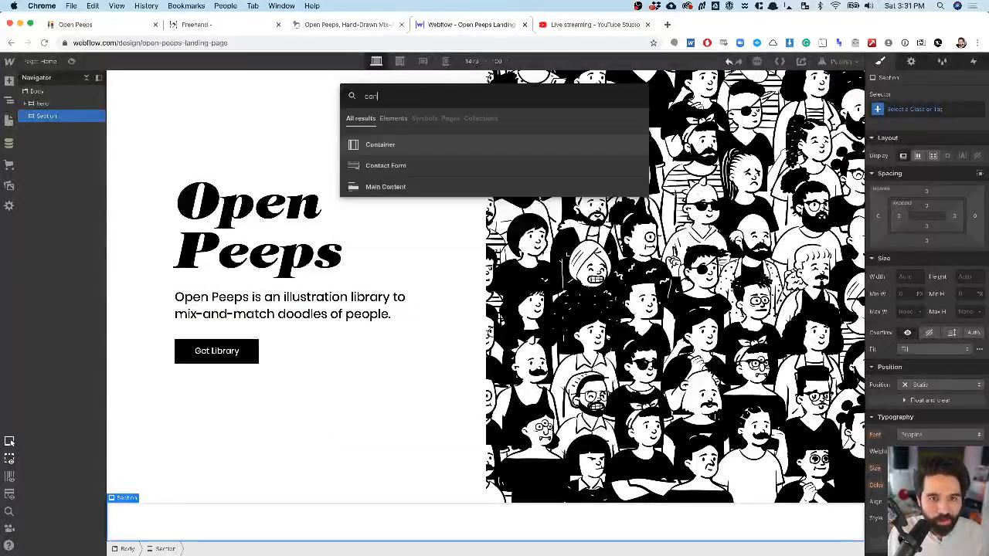
{"action": "key", "text": "Return"}
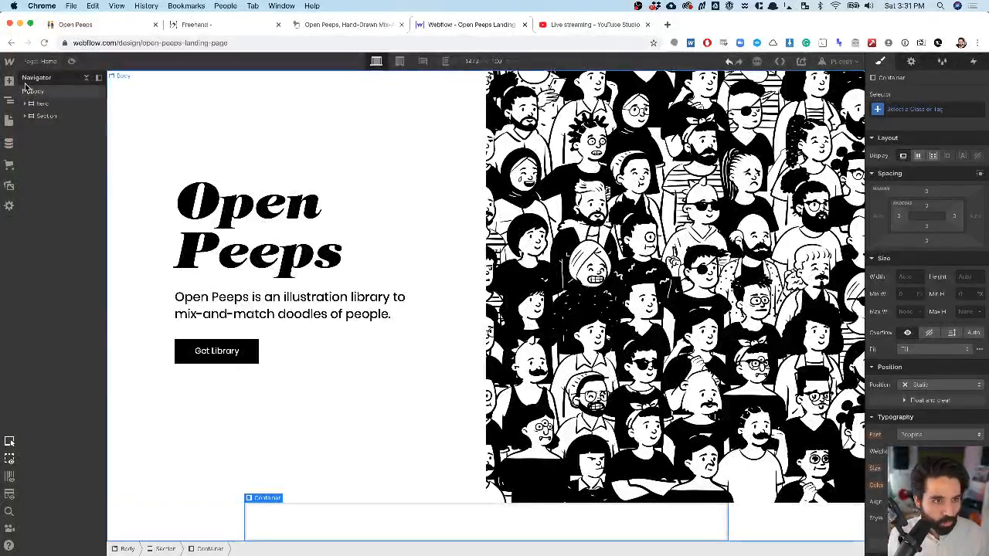
{"action": "left_click", "coordinate": [26, 116]}
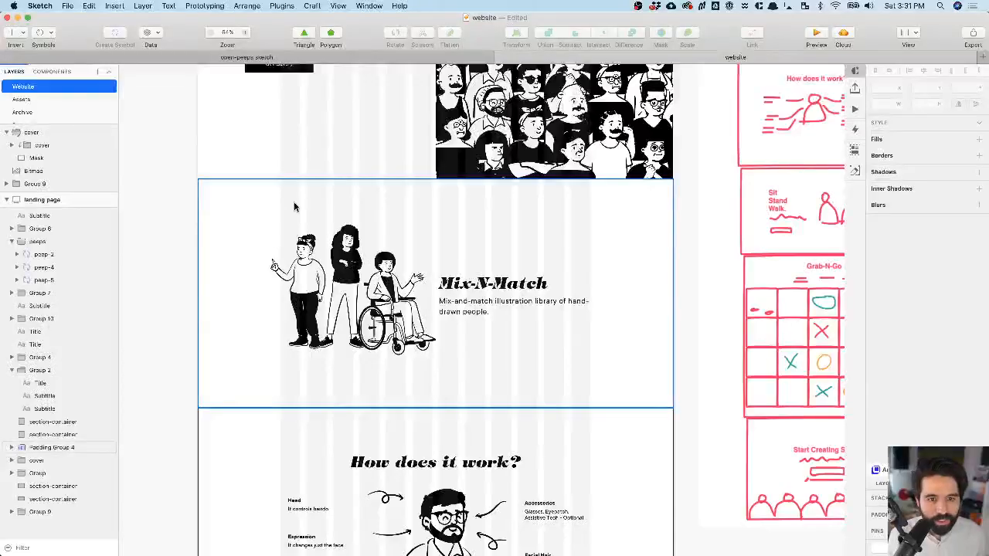
- Check the Mix-N-Match content group in Sketch, return to Webflow and add a Div Block inside the container
{"action": "double_click", "coordinate": [358, 263]}
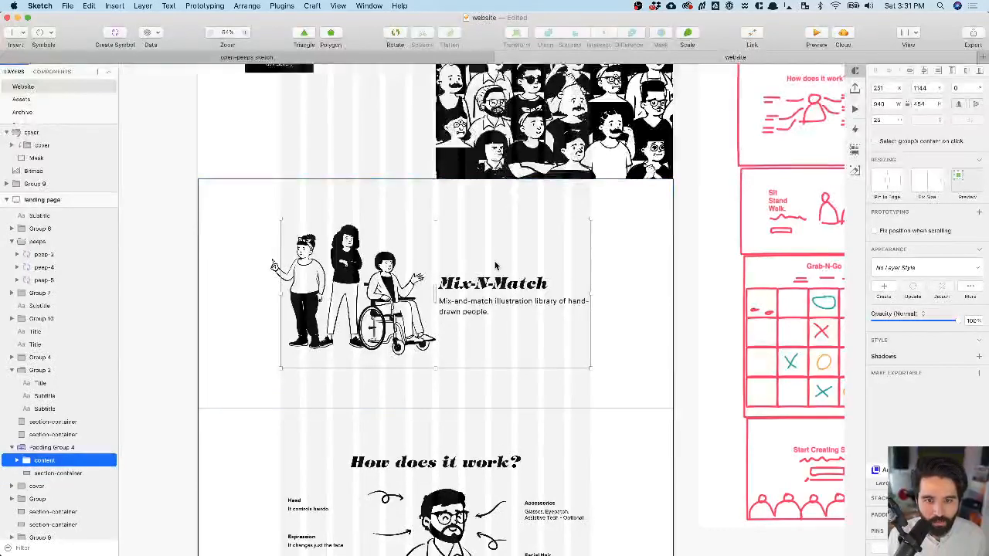
{"action": "key", "text": "super+Tab"}
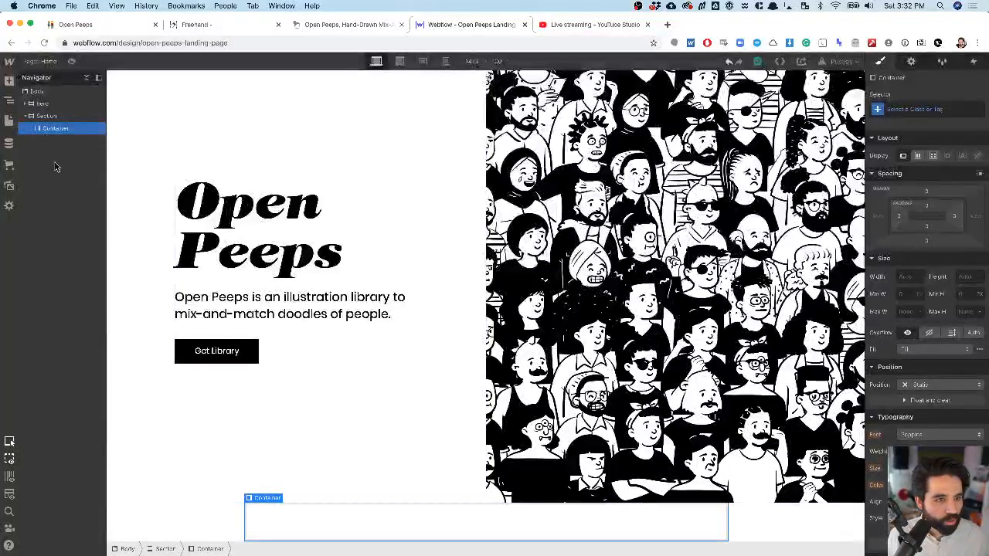
{"action": "key", "text": "super+e"}
{"action": "type", "text": "div"}
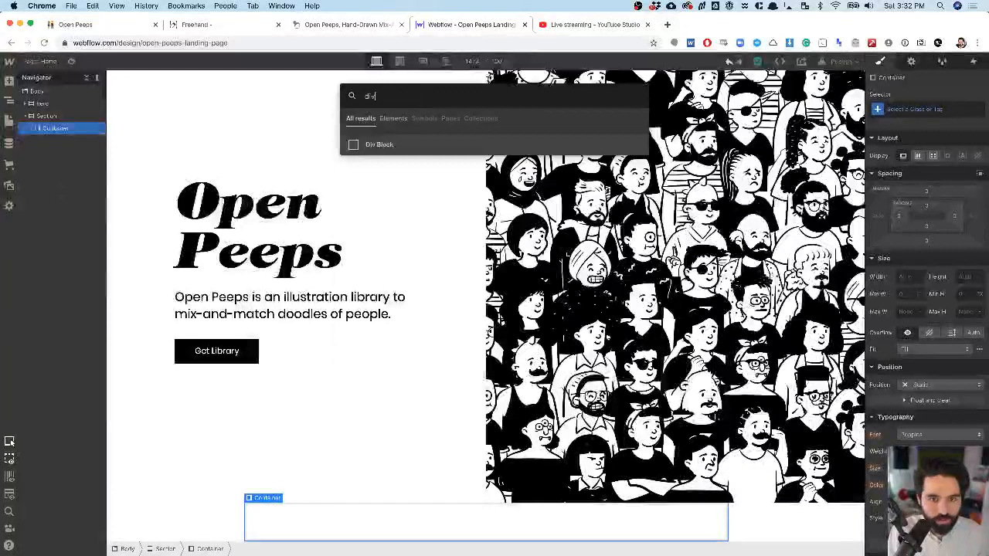
{"action": "key", "text": "Return"}
{"action": "left_click", "coordinate": [31, 129]}
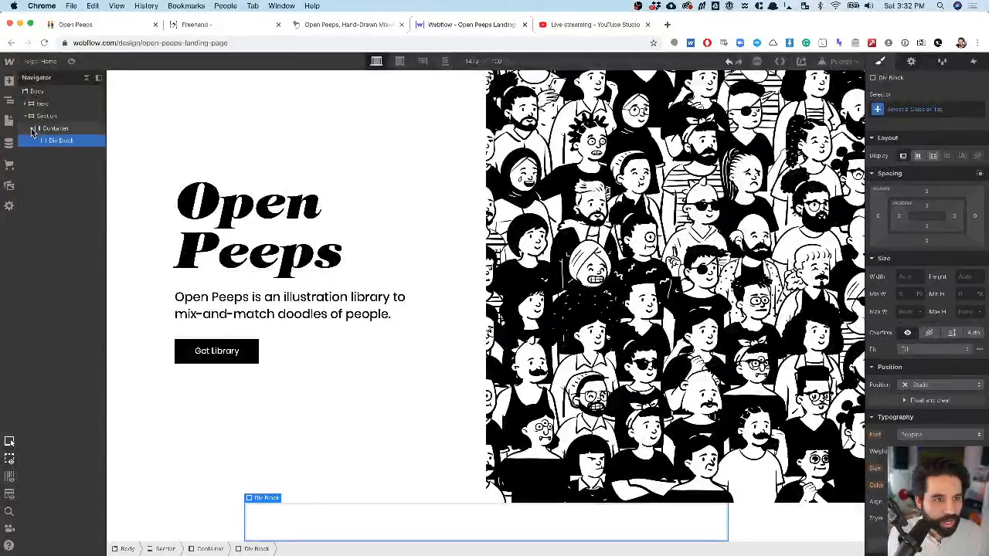
- Duplicate the Div Block so the container holds two, and select the container
{"action": "left_click", "coordinate": [54, 132]}
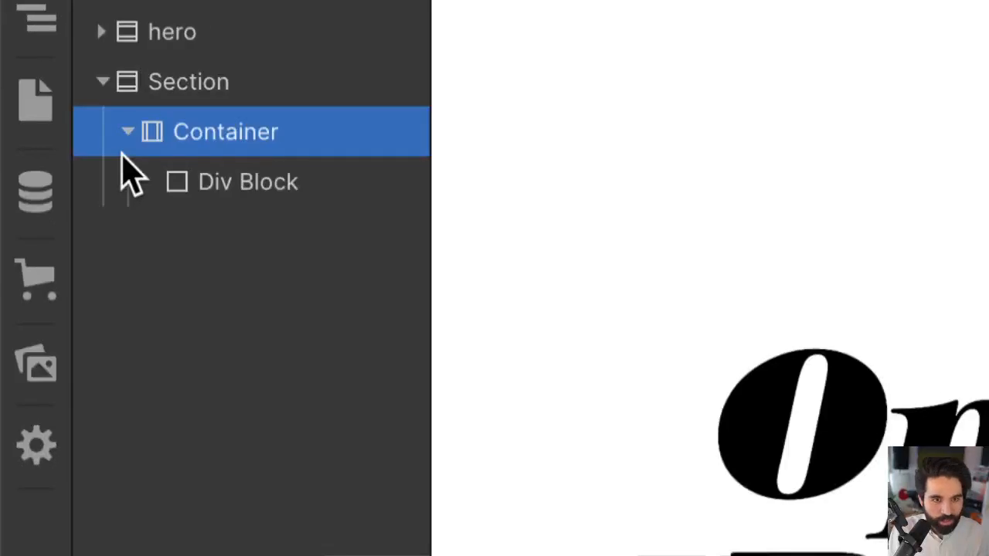
{"action": "key", "text": "super+v"}
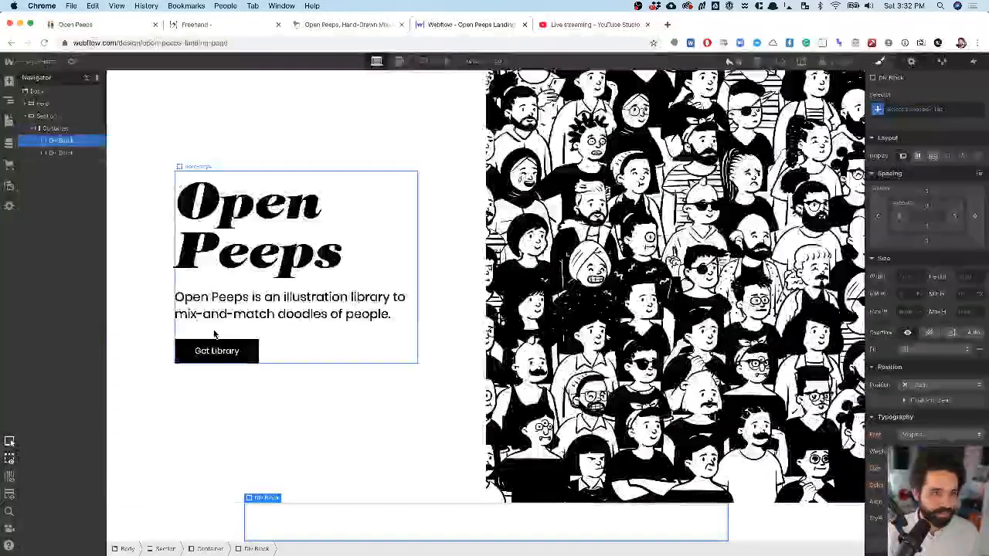
{"action": "left_click", "coordinate": [56, 139]}
{"action": "left_click", "coordinate": [57, 129]}
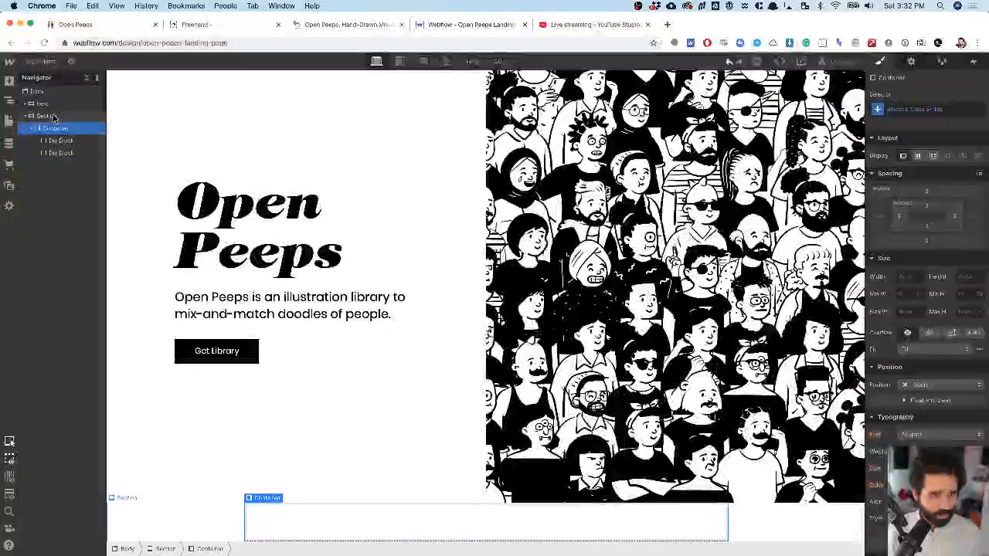
- Select the new section, switch to Sketch and measure the spacing between the Mix-N-Match content group and its section's edges
{"action": "left_click", "coordinate": [53, 116]}
{"action": "scroll", "coordinate": [383, 331], "scroll_direction": "down", "scroll_amount": 1}
{"action": "scroll", "coordinate": [485, 286], "scroll_direction": "down", "scroll_amount": 1}
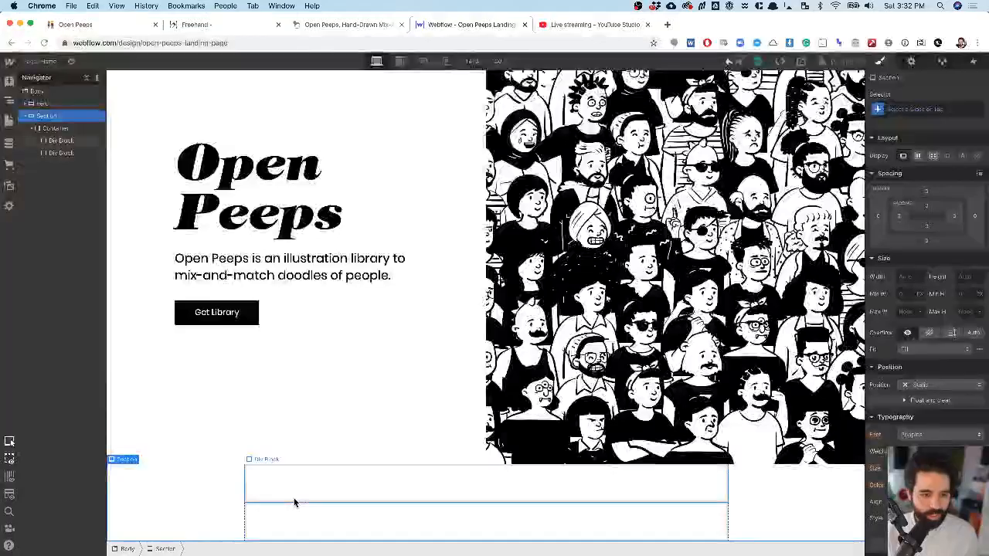
{"action": "key", "text": "super+Tab"}
{"action": "key", "text": "alt"}
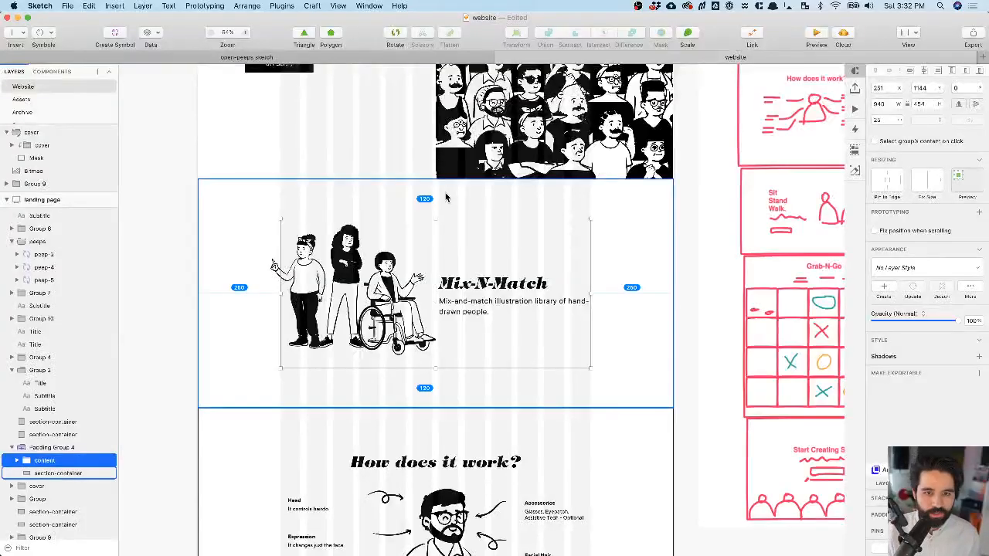
- Return to Webflow and set the new section's top and bottom padding to 120
{"action": "key", "text": "super+Tab"}
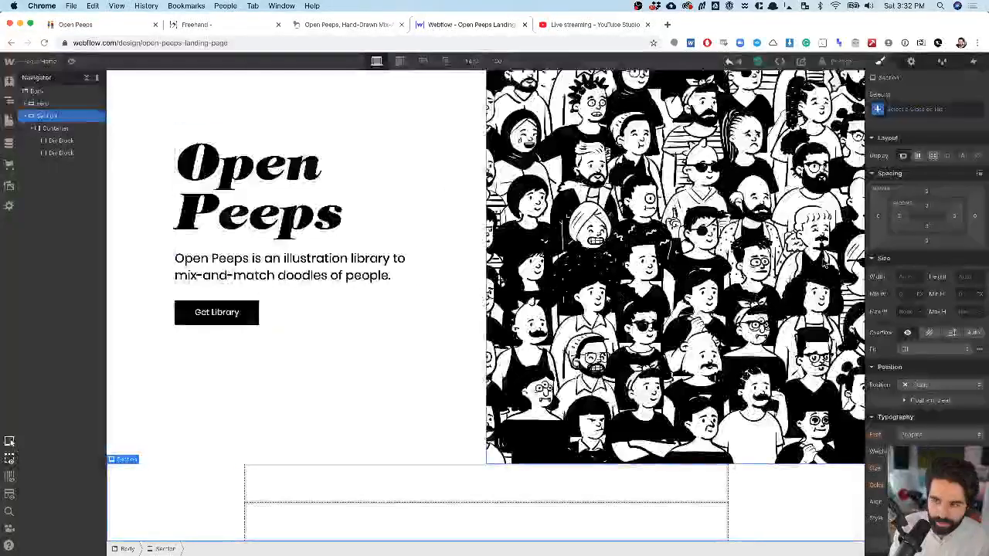
{"action": "left_click_drag", "start_coordinate": [927, 205], "coordinate": [922, 306]}
{"action": "left_click", "coordinate": [930, 207]}
{"action": "type", "text": "120"}
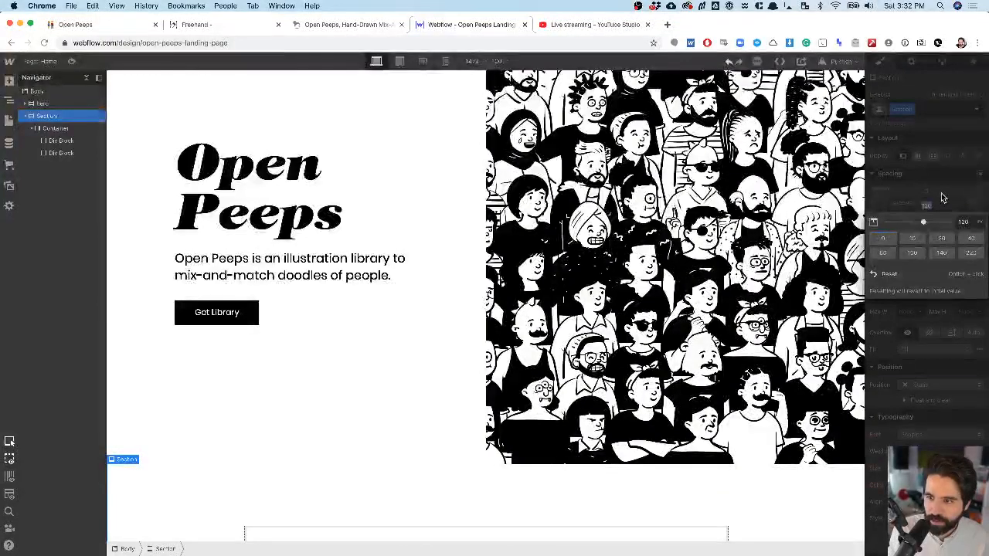
{"action": "key", "text": "Return"}
{"action": "left_click", "coordinate": [929, 228]}
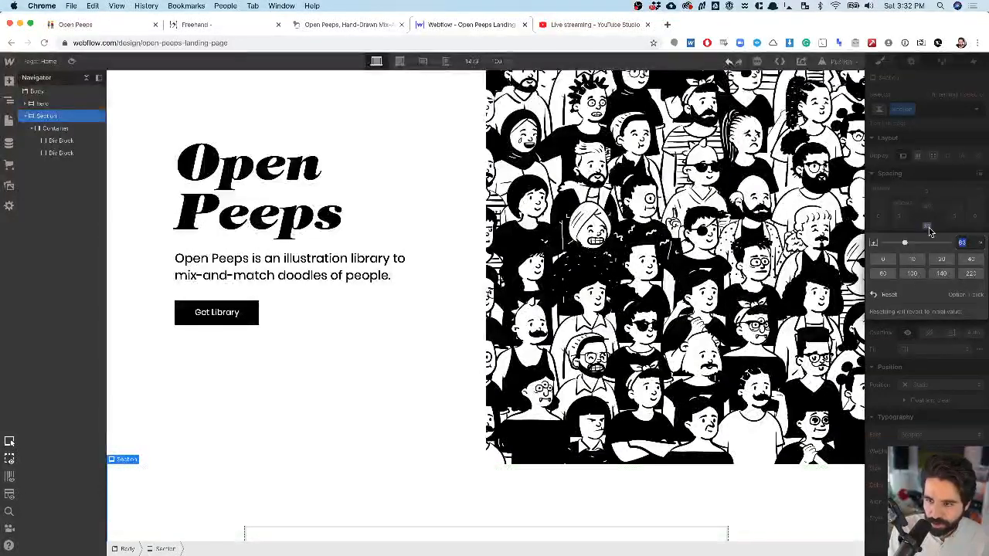
{"action": "type", "text": "120"}
{"action": "key", "text": "Return"}
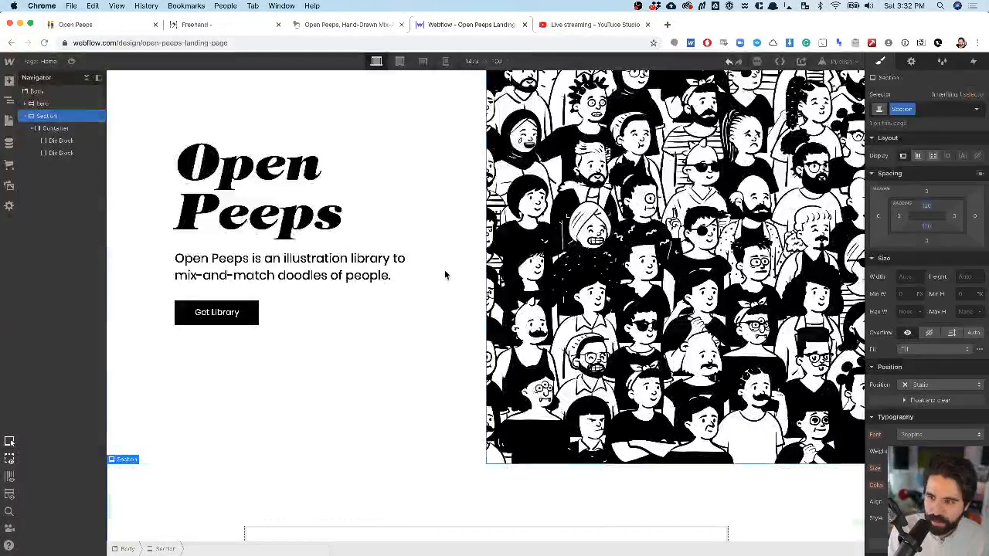
- Lay out the container's Div Blocks as a horizontal flexbox with centered alignment, and select the second Div Block
{"action": "scroll", "coordinate": [403, 312], "scroll_direction": "down", "scroll_amount": 3}
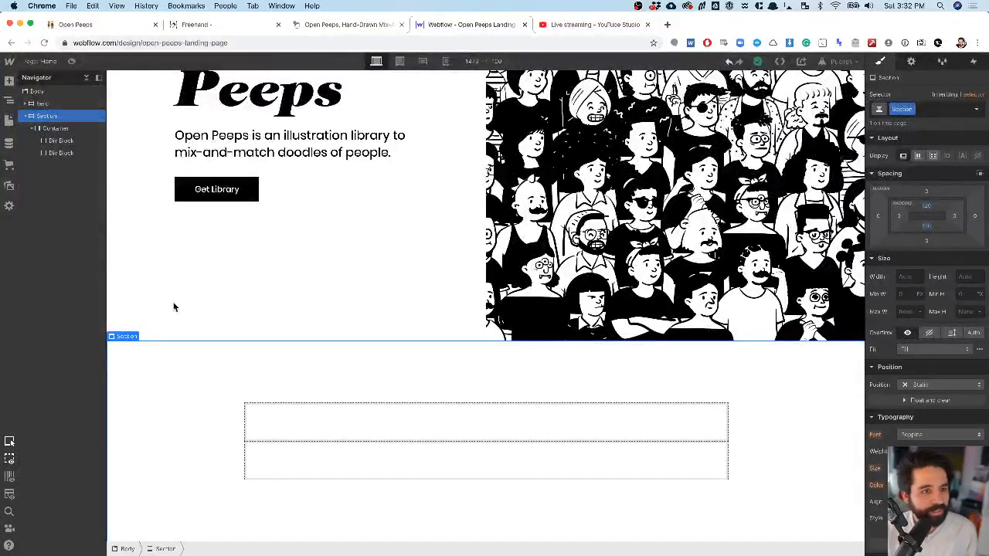
{"action": "left_click", "coordinate": [65, 129]}
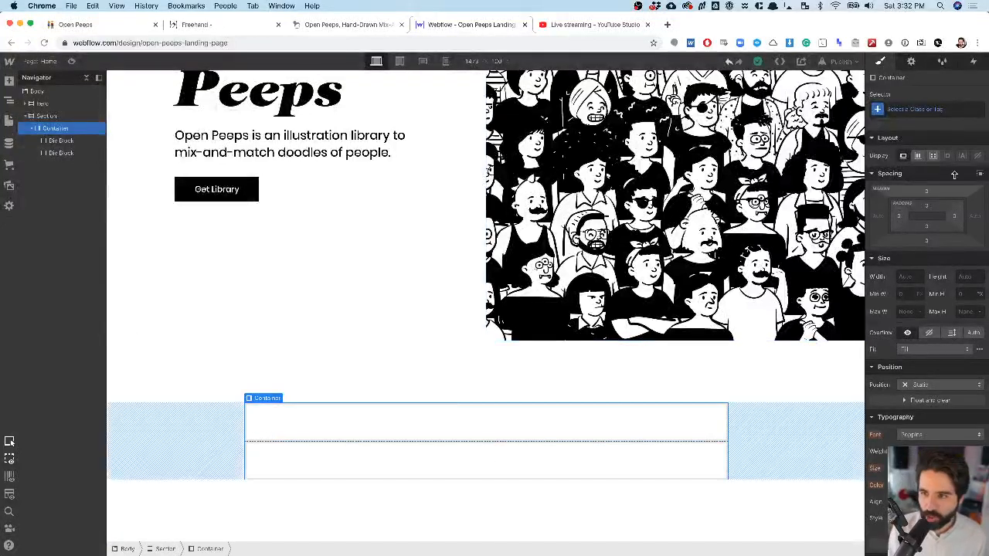
{"action": "left_click", "coordinate": [919, 156]}
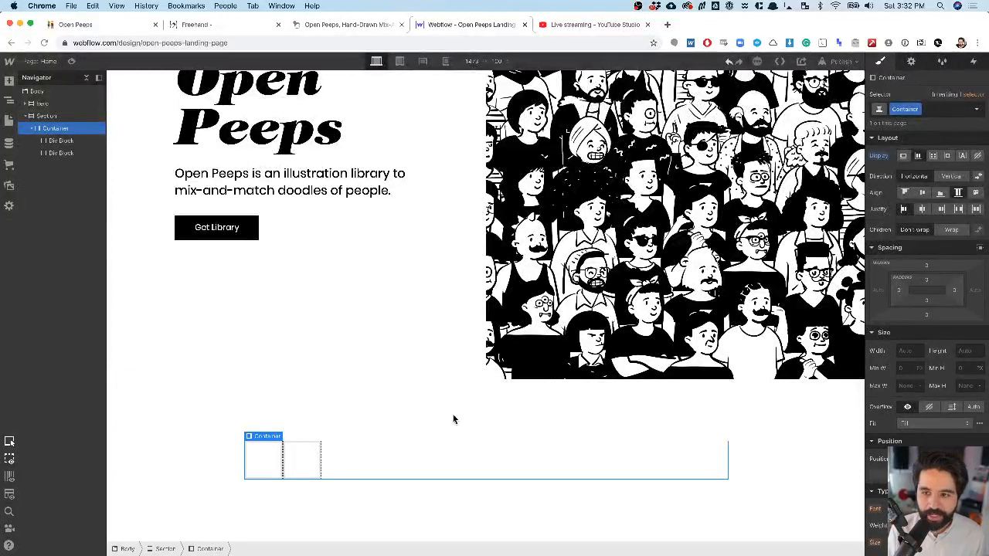
{"action": "left_click", "coordinate": [924, 191]}
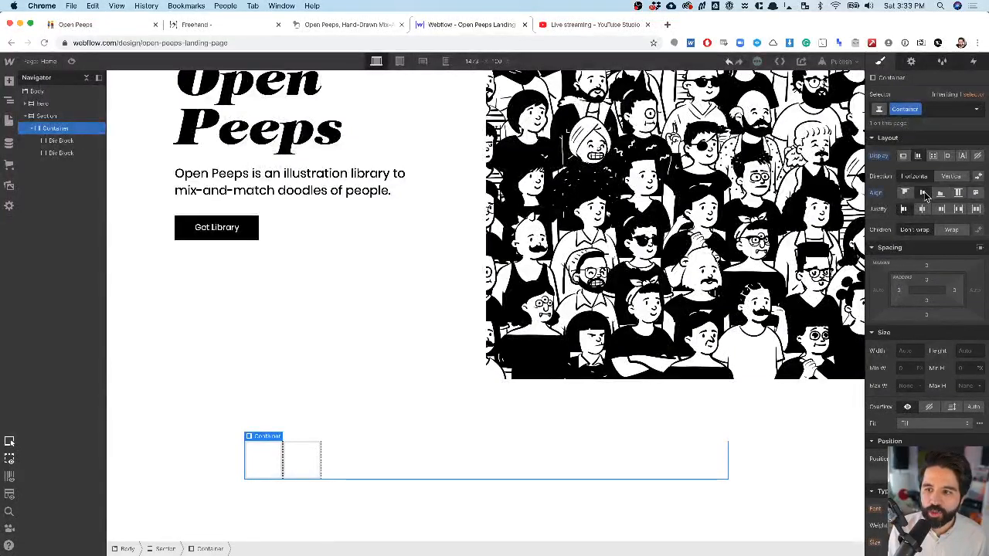
{"action": "left_click", "coordinate": [303, 462]}
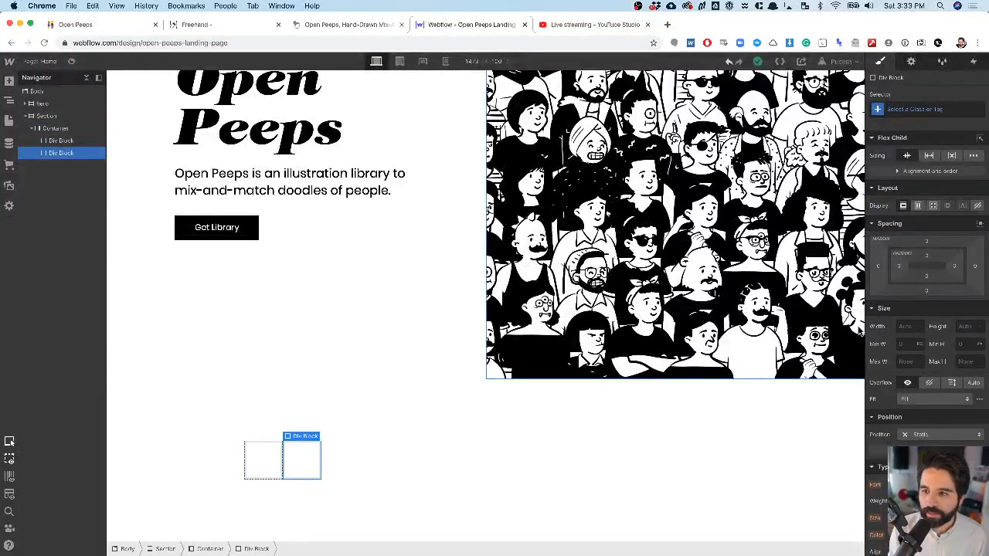
{"action": "left_click", "coordinate": [912, 327]}
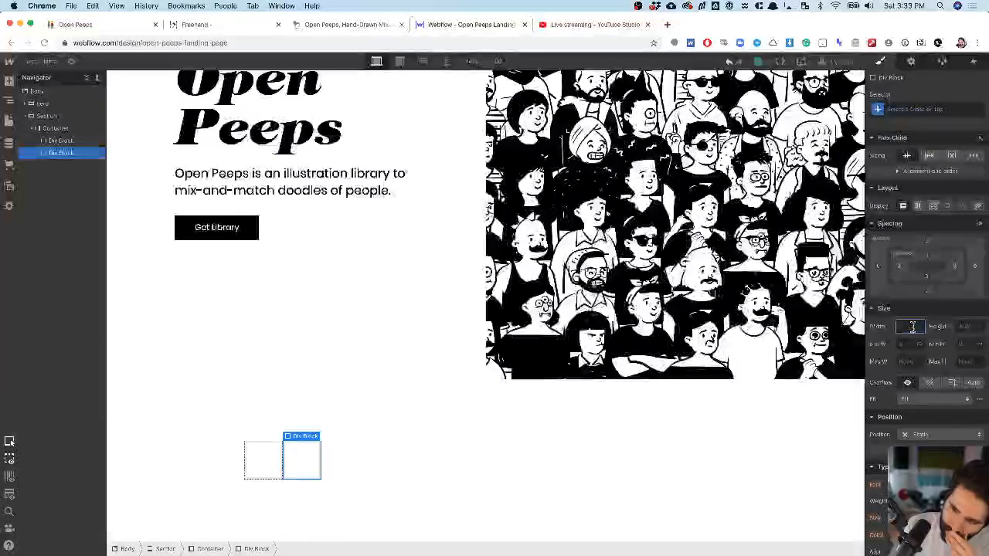
- Change the container's display to a grid with two columns and one row, checking the layout against the Sketch design
{"action": "left_click", "coordinate": [65, 129]}
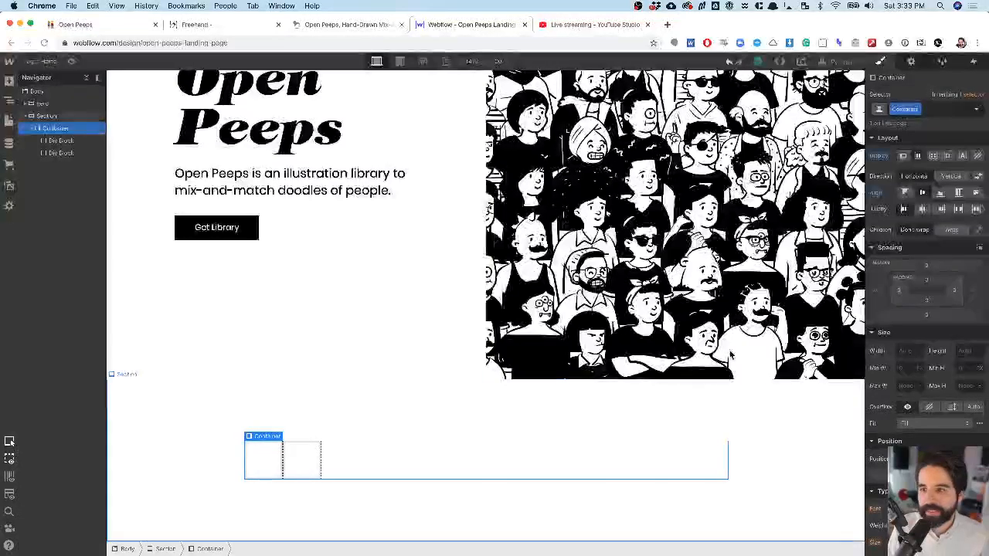
{"action": "left_click", "coordinate": [932, 155]}
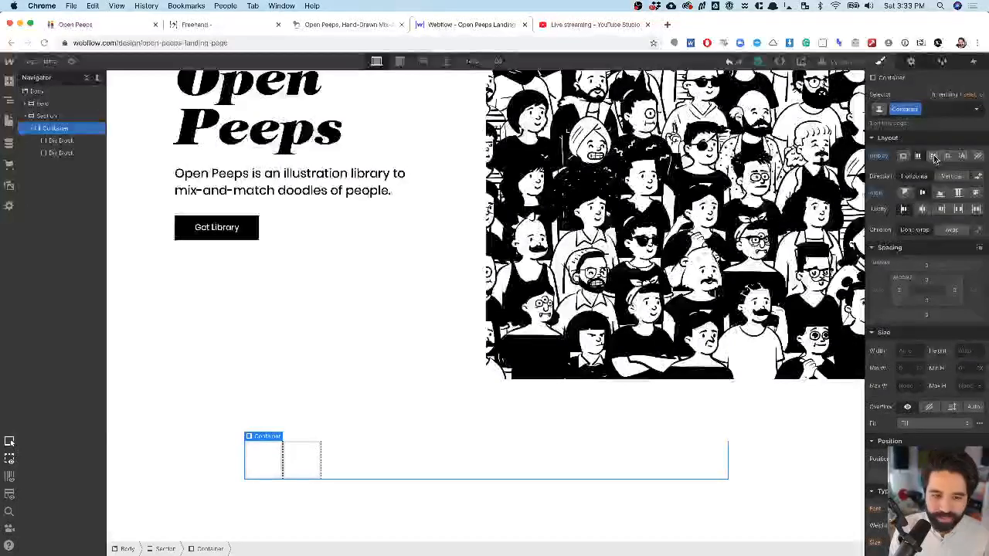
{"action": "left_click", "coordinate": [923, 172]}
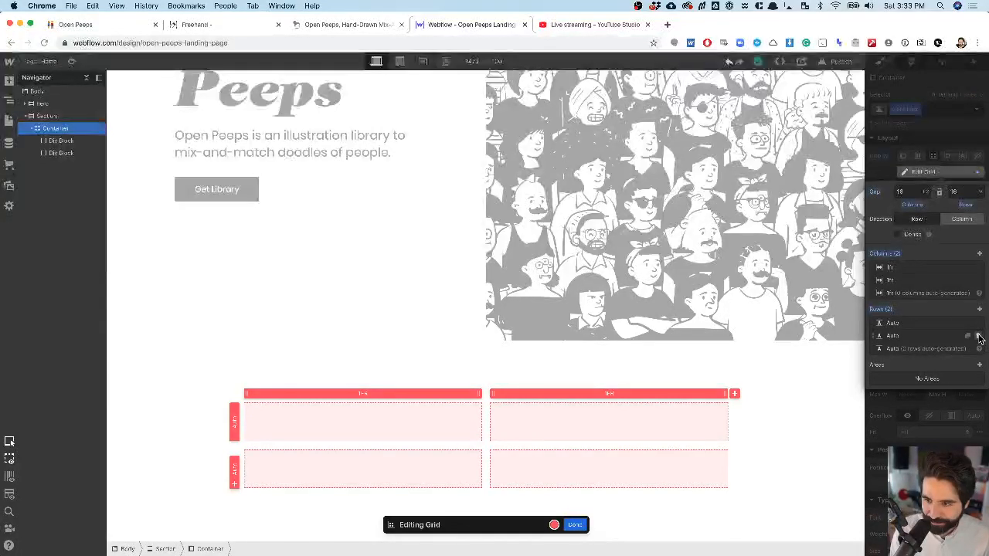
{"action": "left_click", "coordinate": [979, 337]}
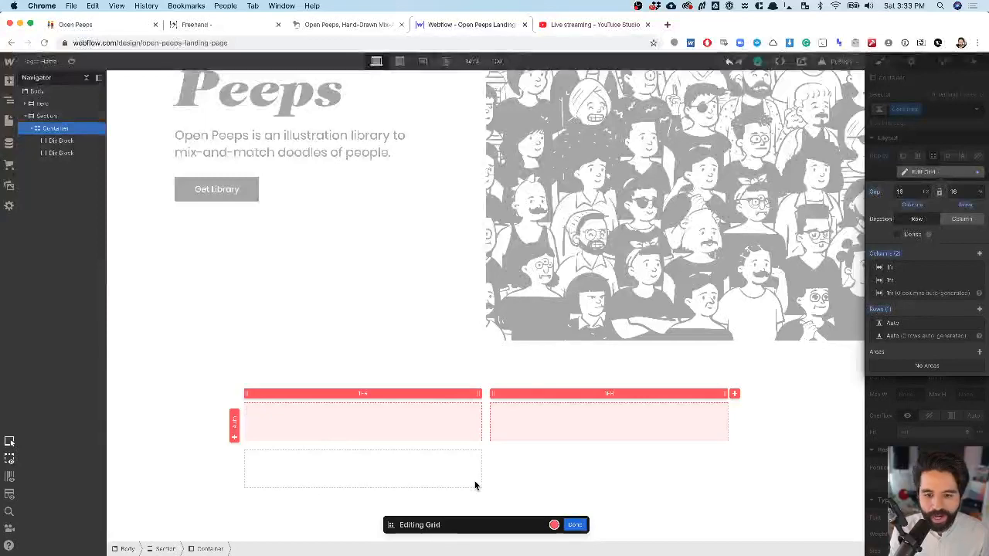
{"action": "key", "text": "super+Tab"}
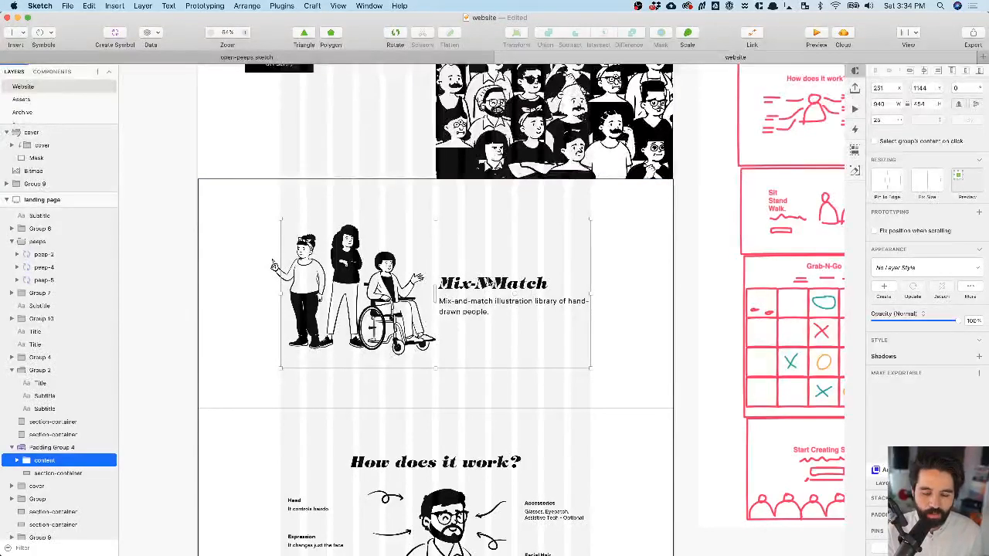
{"action": "key", "text": "super+Tab"}
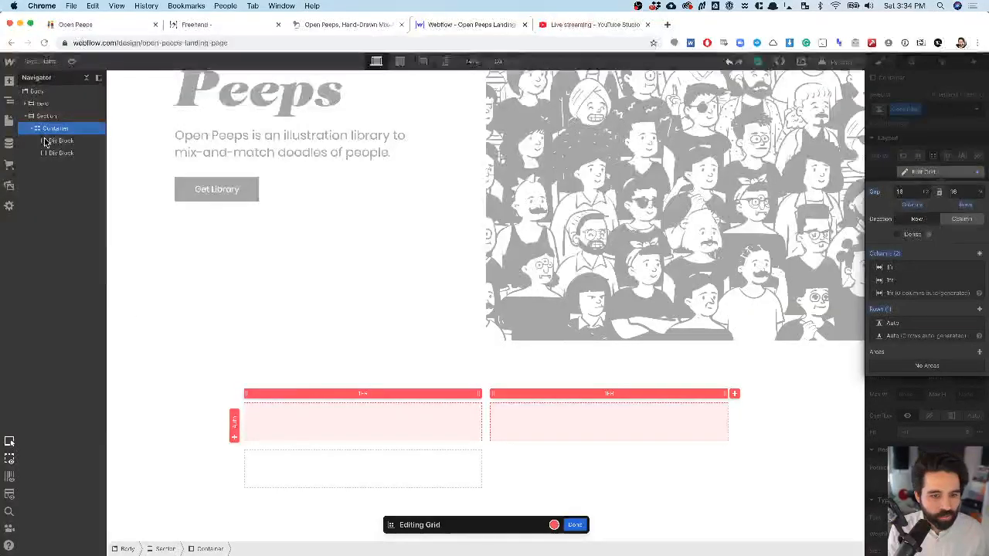
{"action": "left_click", "coordinate": [576, 525]}
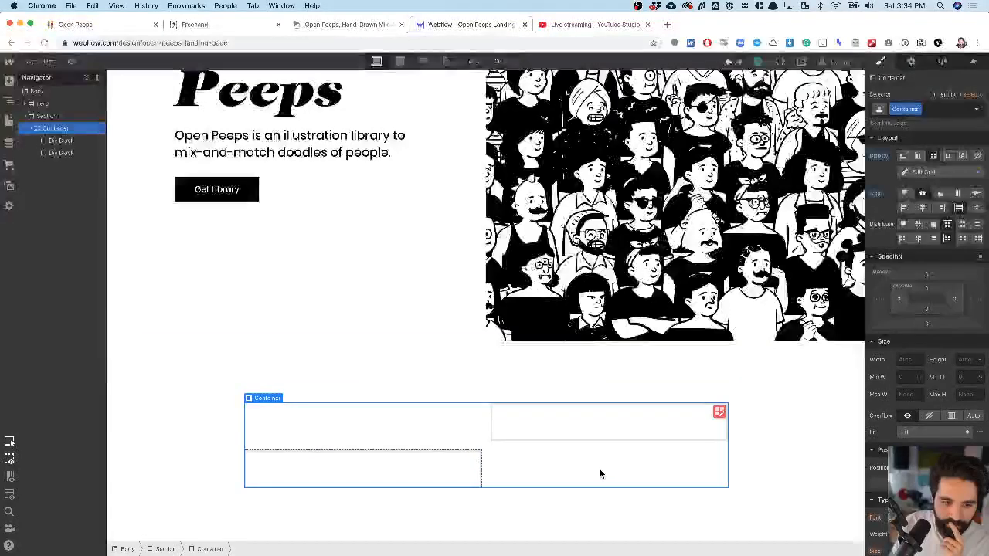
- Enable the Dense option for the container's grid and check how the Div Blocks are placed
{"action": "left_click", "coordinate": [955, 173]}
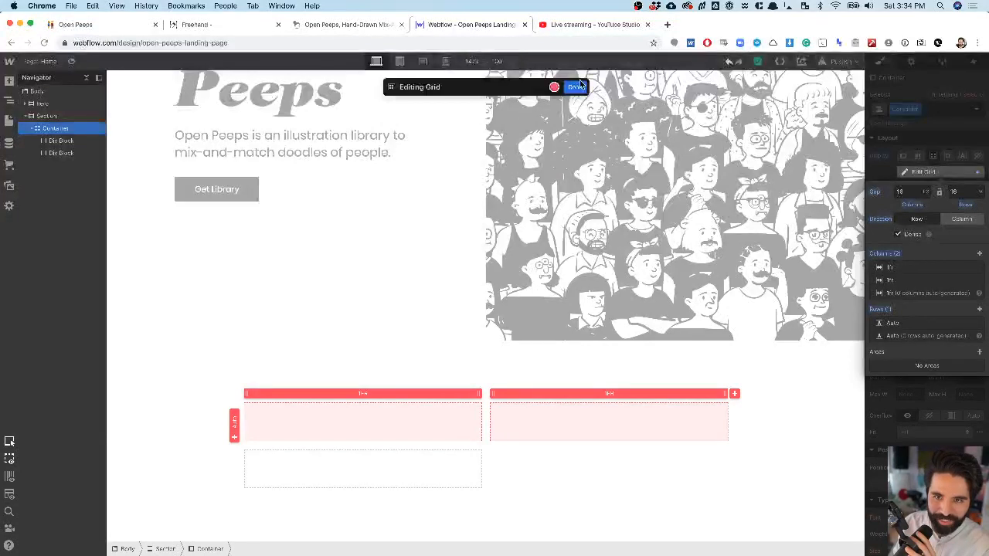
{"action": "left_click", "coordinate": [576, 87]}
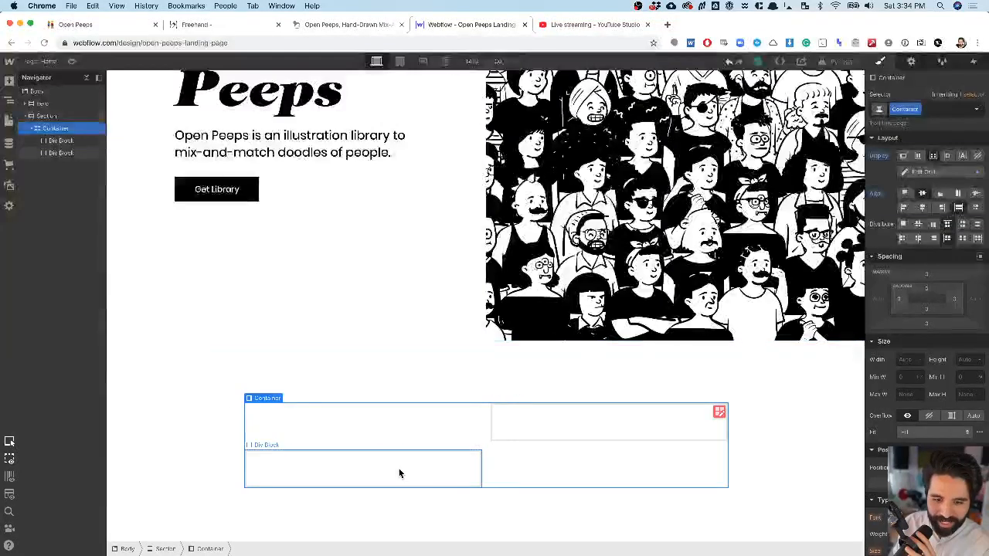
{"action": "left_click", "coordinate": [567, 418]}
{"action": "double_click", "coordinate": [567, 418]}
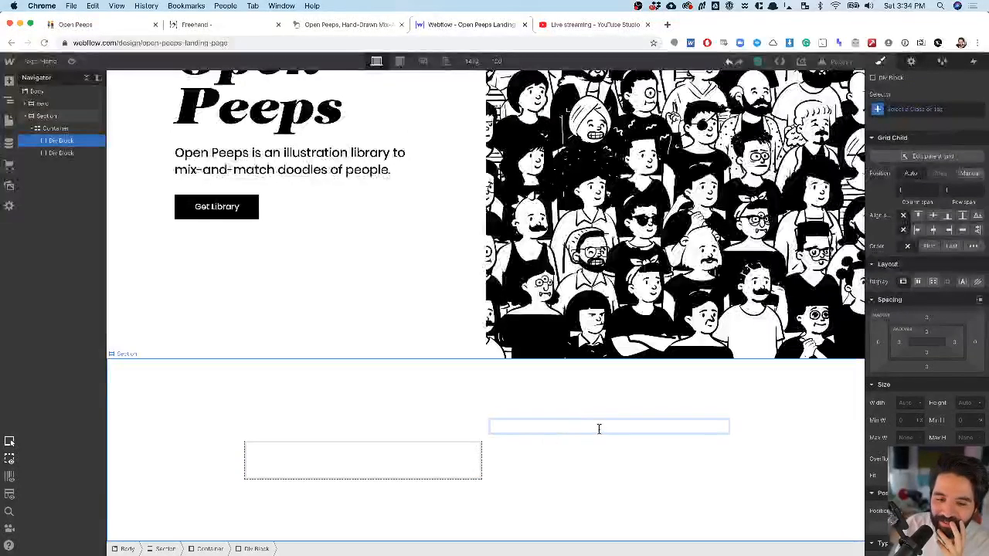
{"action": "left_click", "coordinate": [219, 326]}
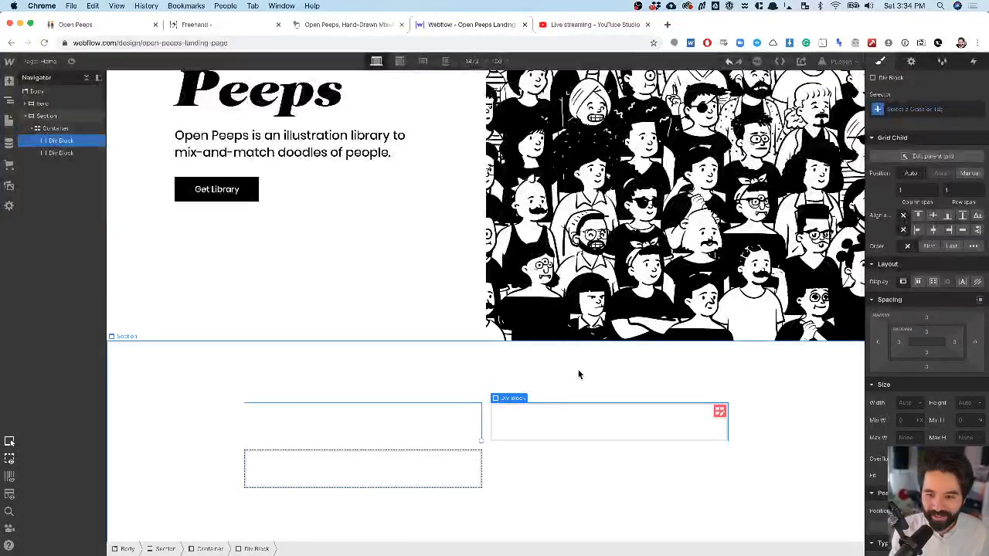
{"action": "left_click", "coordinate": [719, 413]}
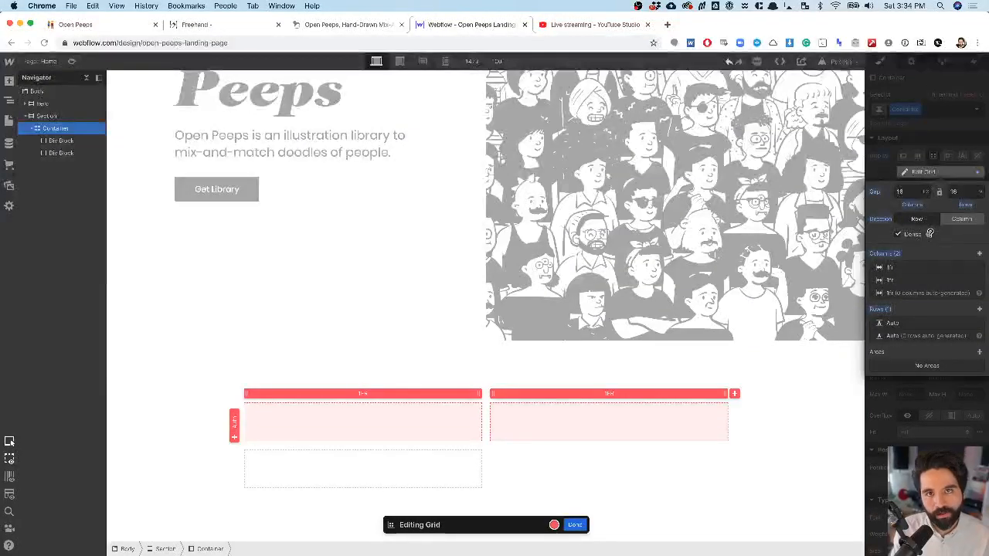
{"action": "mouse_move", "coordinate": [932, 235]}
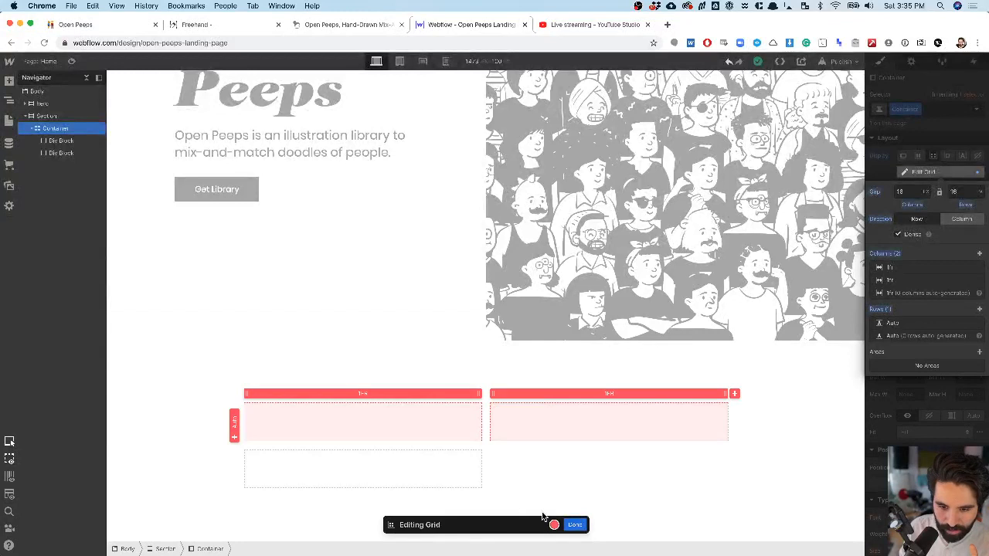
{"action": "left_click", "coordinate": [576, 526]}
- Set both Div Blocks to manual grid positioning, the first in column 1 and the second in column 2 of row 1
{"action": "left_click", "coordinate": [618, 421]}
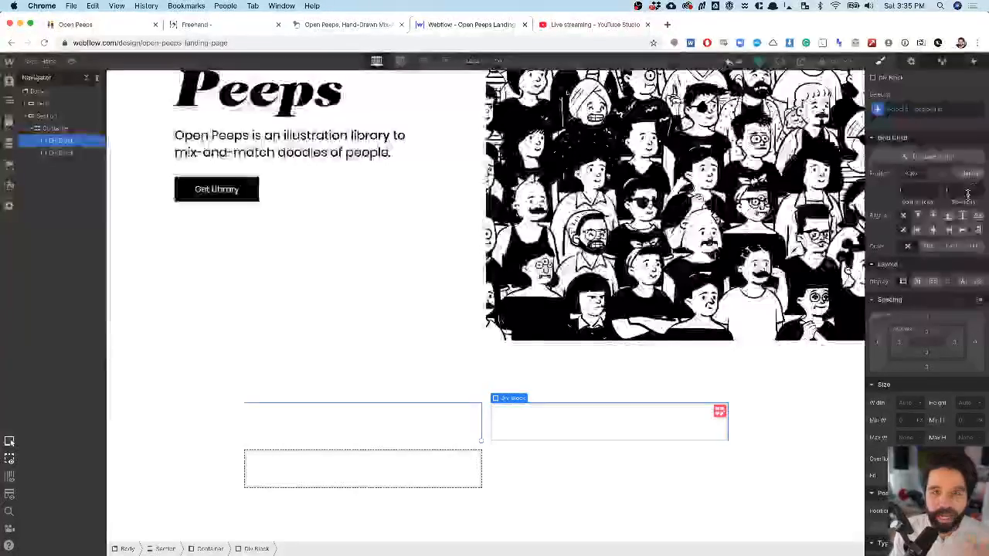
{"action": "left_click", "coordinate": [971, 180]}
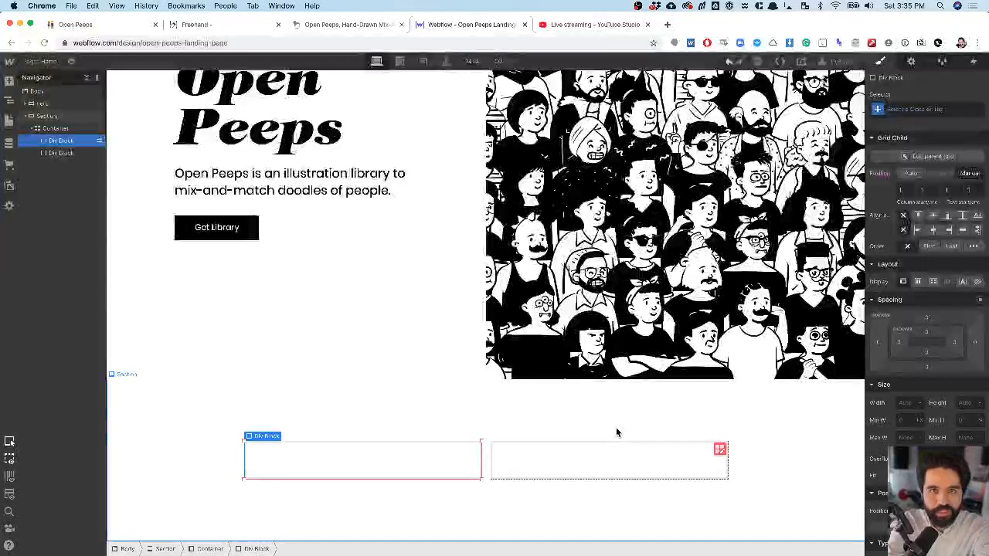
{"action": "left_click", "coordinate": [540, 473]}
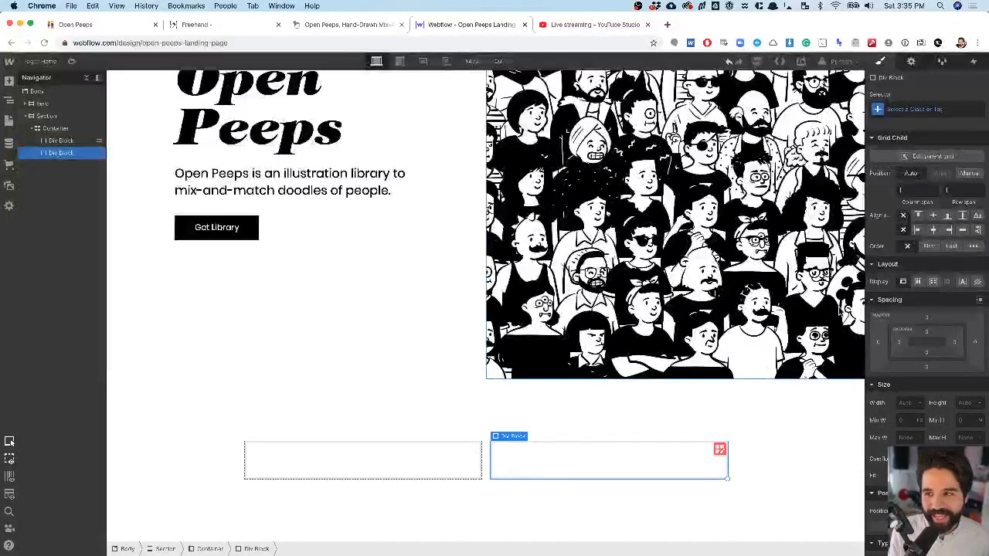
{"action": "left_click", "coordinate": [980, 173]}
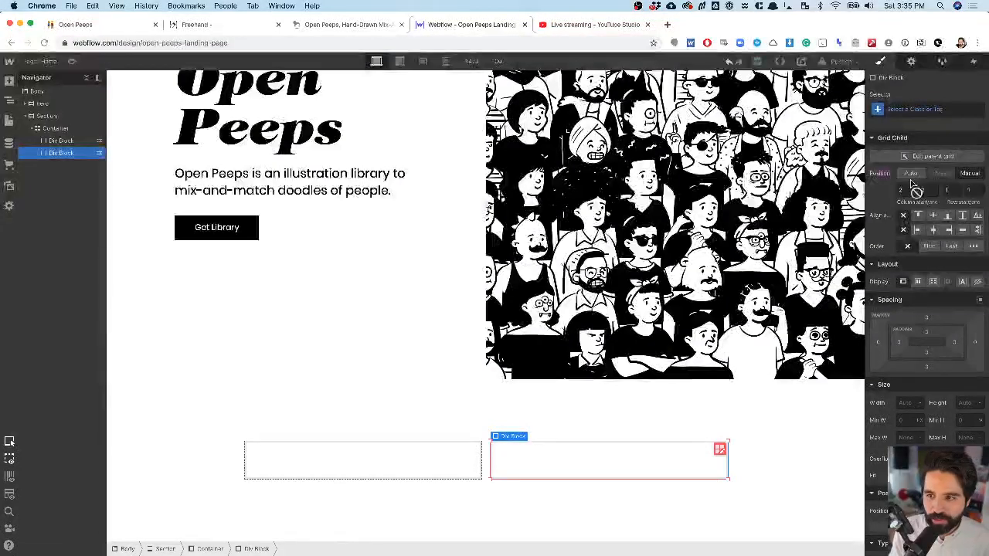
- Add an Image element inside the first Div Block of the grid
{"action": "left_click", "coordinate": [388, 472]}
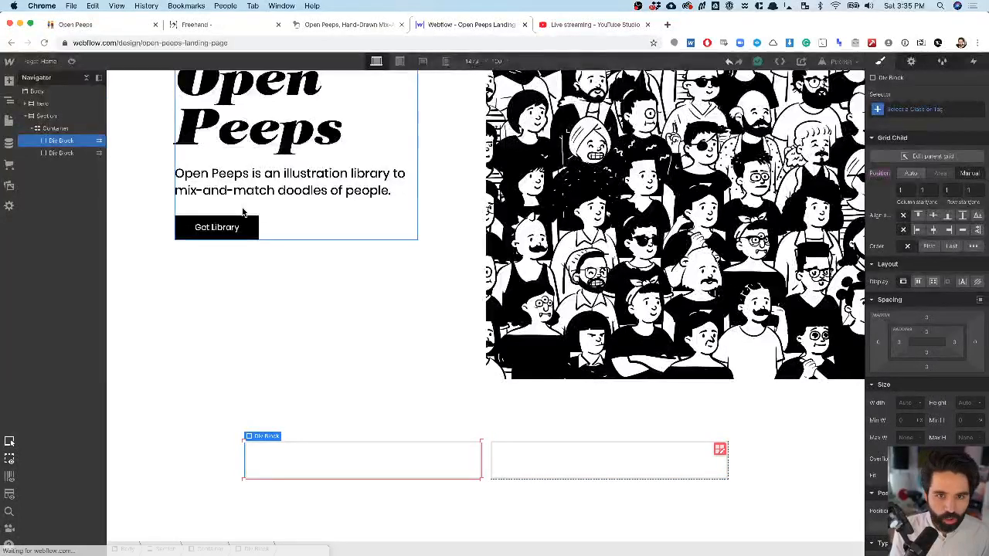
{"action": "key", "text": "super+e"}
{"action": "type", "text": "im"}
{"action": "key", "text": "Return"}
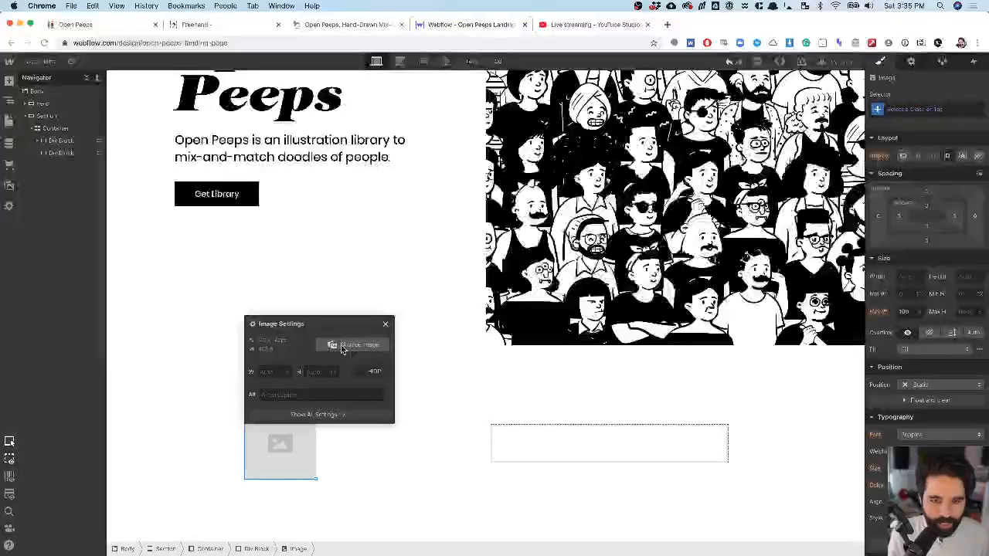
- Upload mix-n-match.png from the img folder as the image source and mark it as HiDPI
{"action": "left_click", "coordinate": [342, 349]}
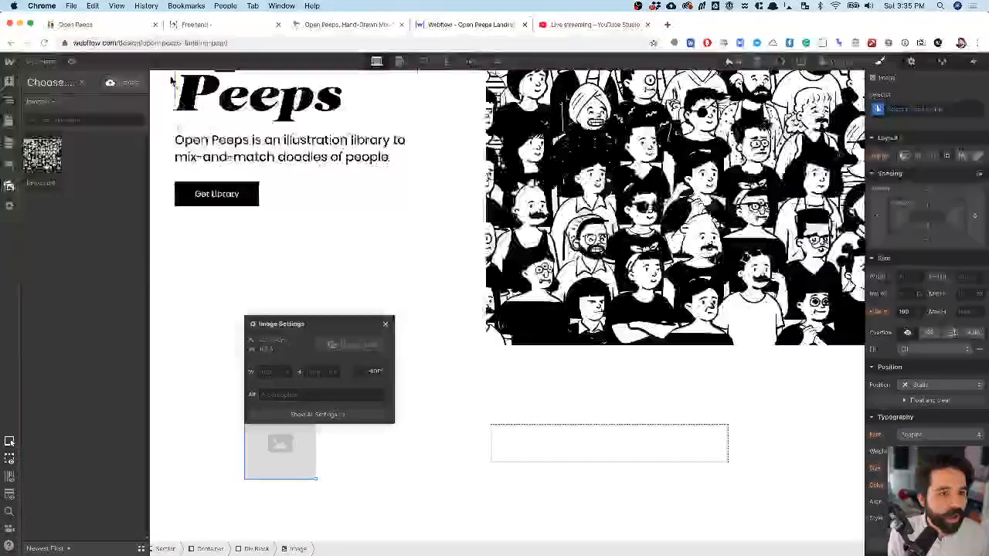
{"action": "left_click", "coordinate": [130, 84]}
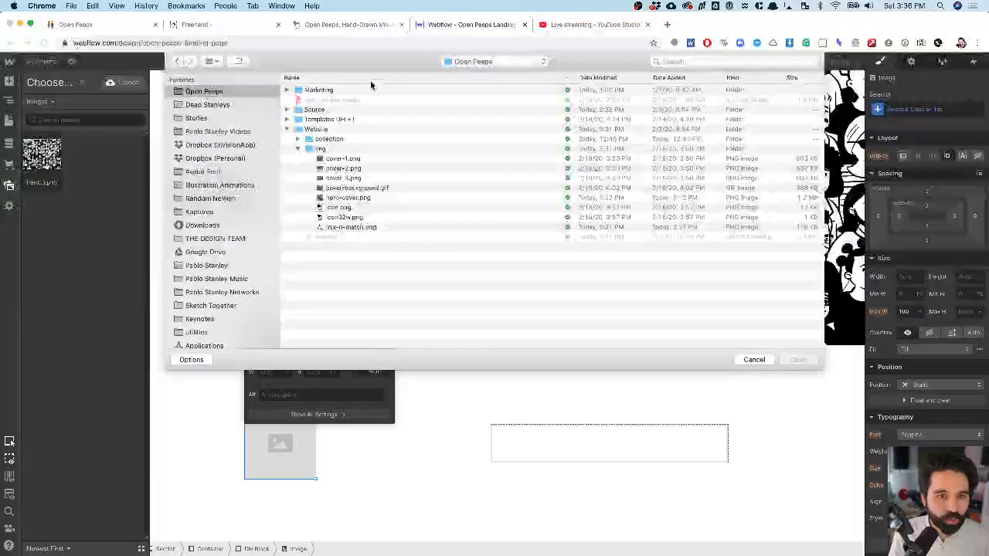
{"action": "double_click", "coordinate": [343, 148]}
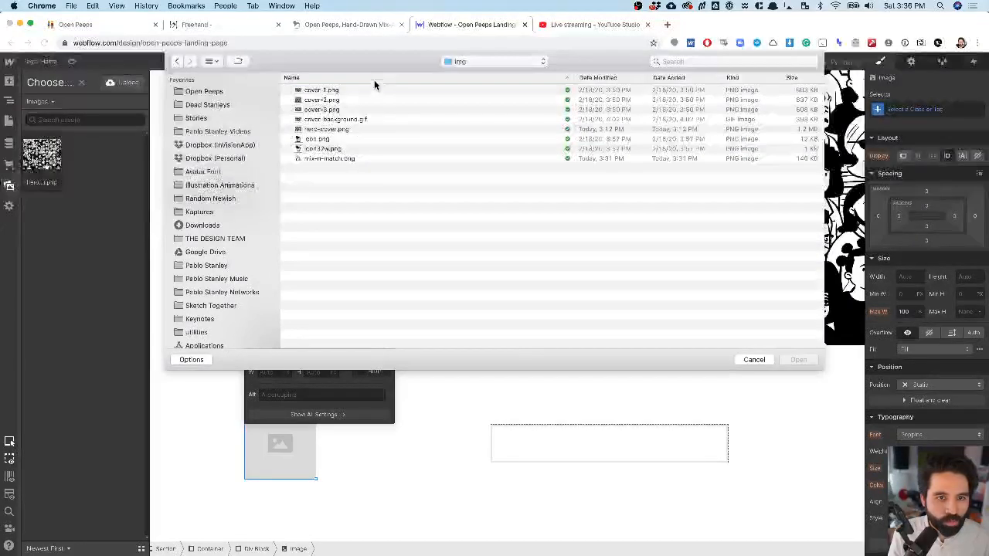
{"action": "double_click", "coordinate": [342, 158]}
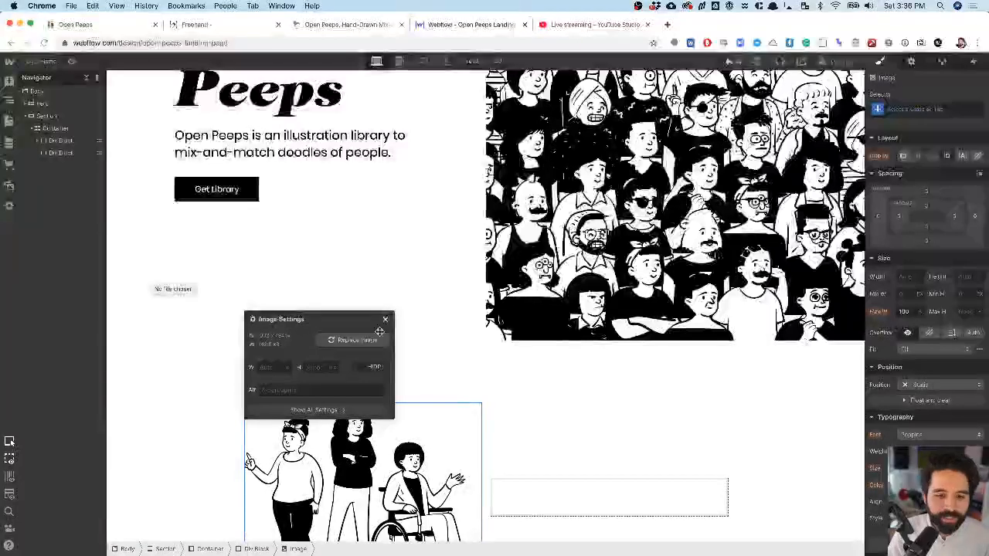
{"action": "left_click", "coordinate": [361, 367]}
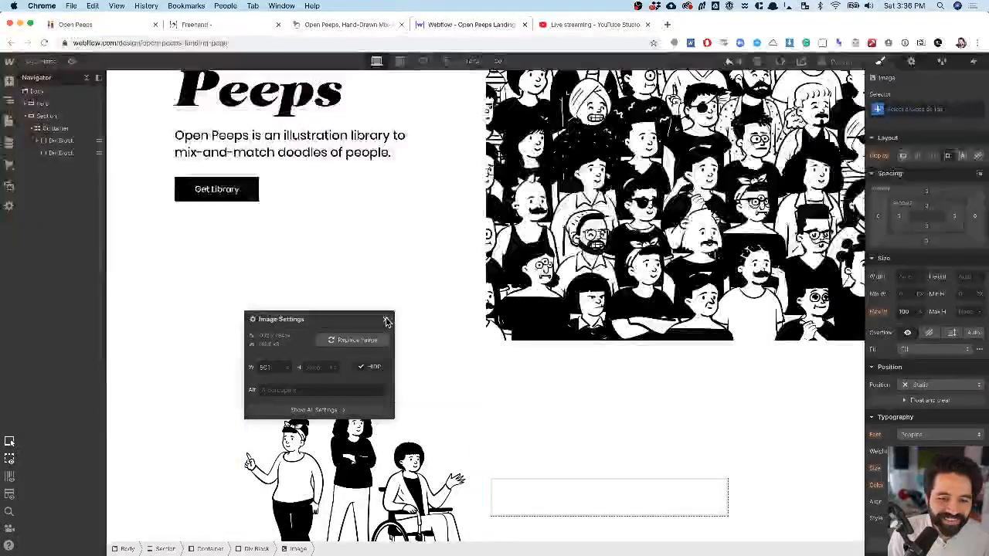
{"action": "left_click", "coordinate": [387, 321]}
{"action": "scroll", "coordinate": [490, 420], "scroll_direction": "down", "scroll_amount": 3}
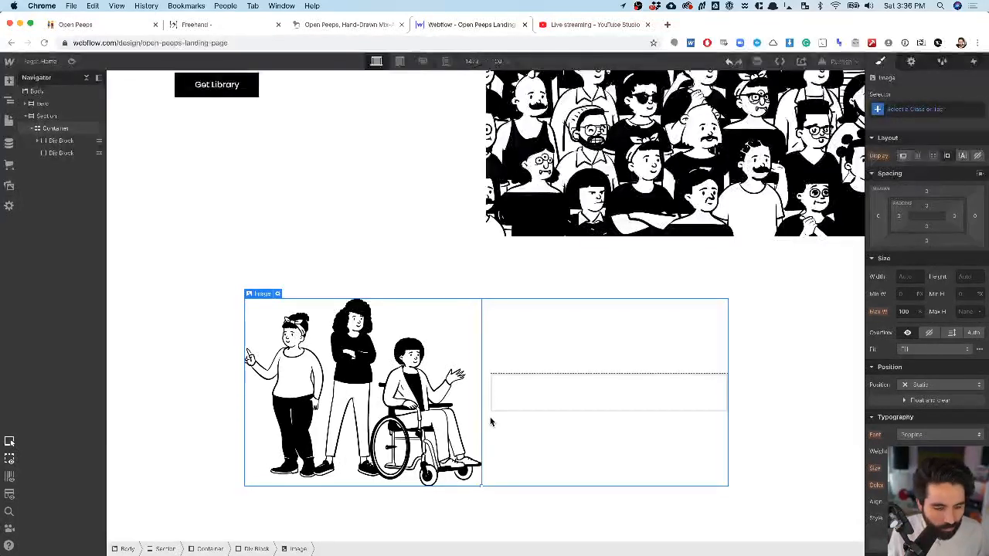
- Switch to Sketch and add an SVG export preset without a suffix to the mix-n-match artwork
{"action": "key", "text": "super+Tab"}
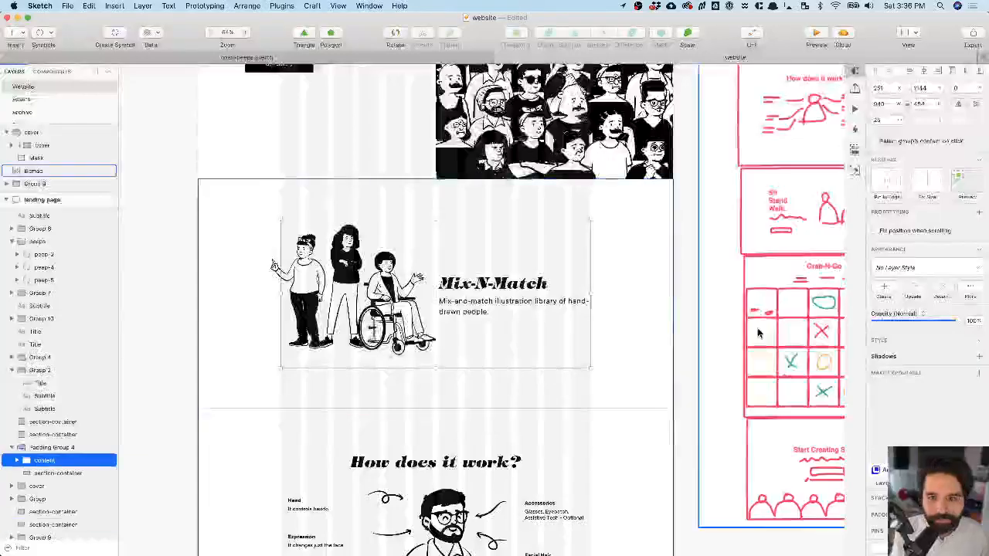
{"action": "double_click", "coordinate": [386, 286]}
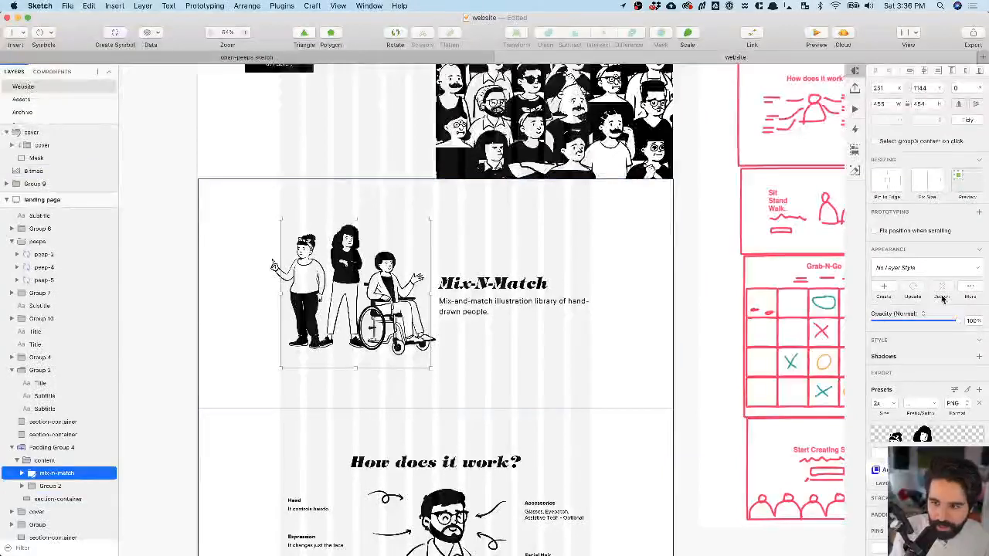
{"action": "scroll", "coordinate": [952, 325], "scroll_direction": "down", "scroll_amount": 3}
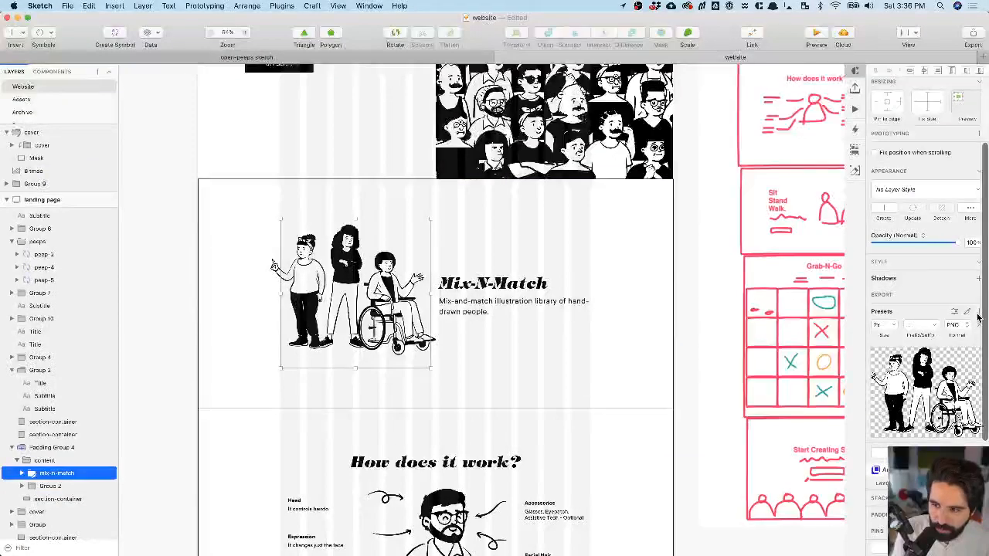
{"action": "left_click", "coordinate": [978, 313]}
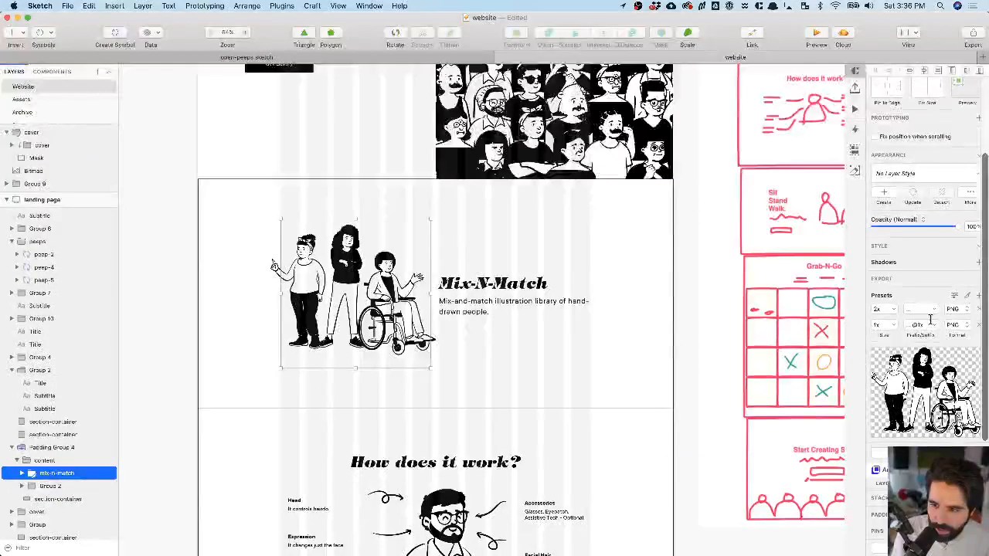
{"action": "left_click", "coordinate": [953, 326]}
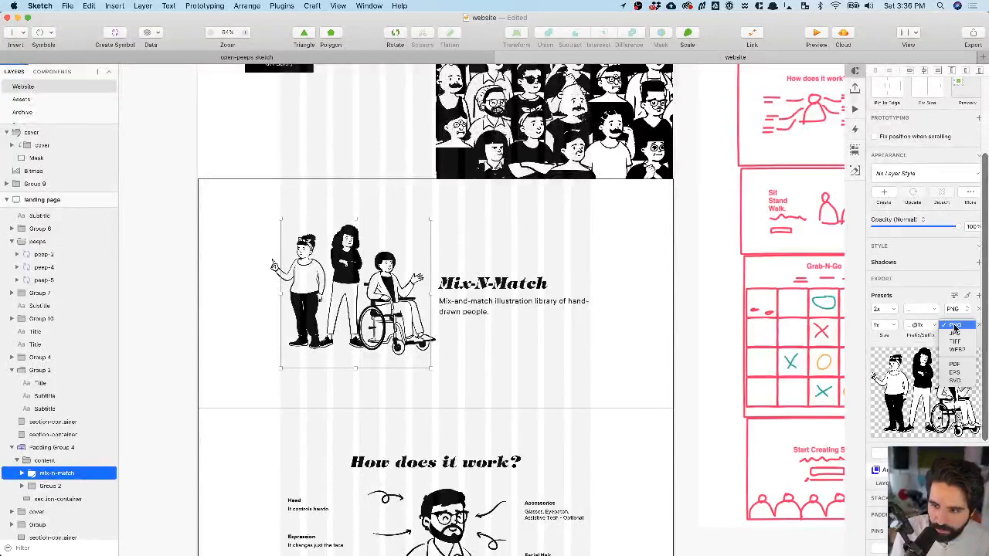
{"action": "left_click", "coordinate": [964, 382]}
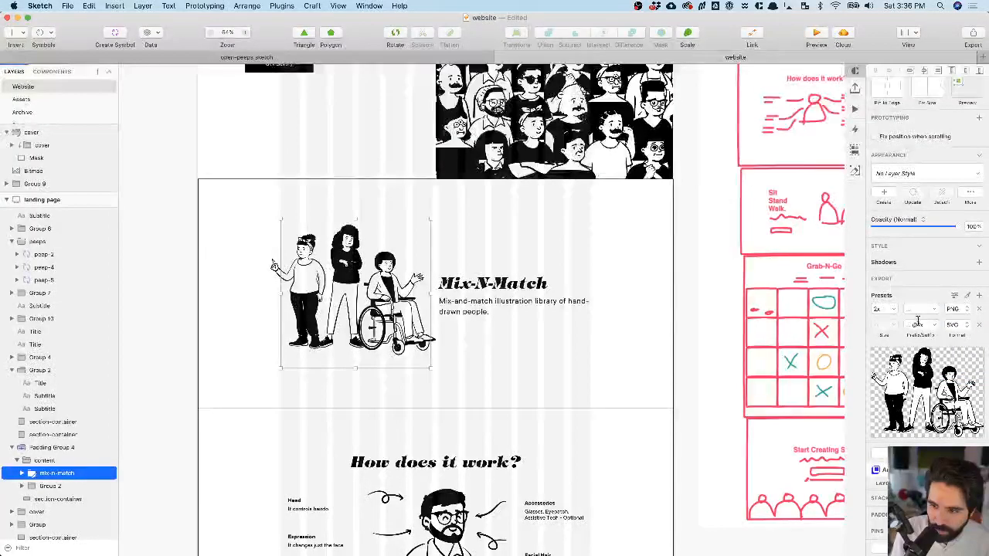
{"action": "key", "text": "BackSpace"}
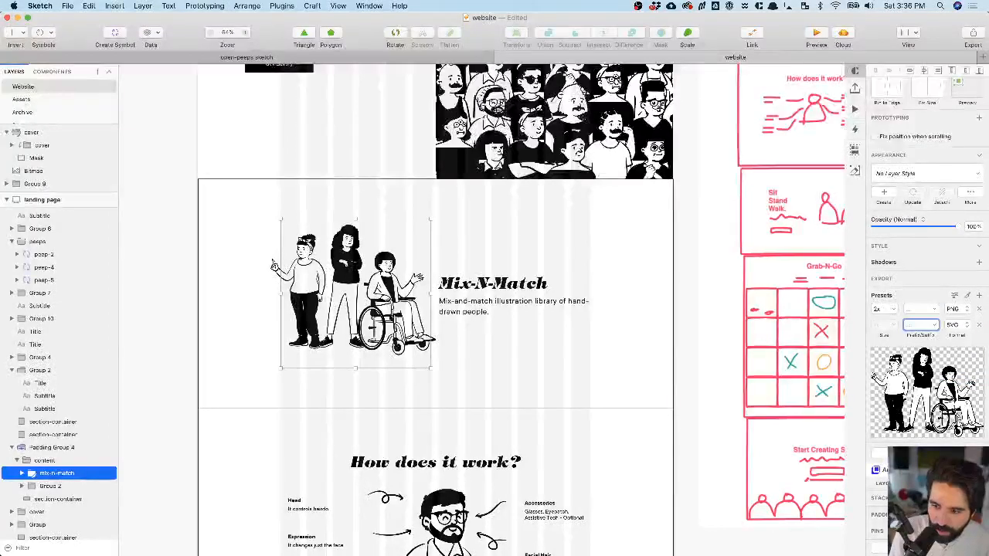
- Export the mix-n-match artwork with its presets into the img folder
{"action": "left_click", "coordinate": [921, 454]}
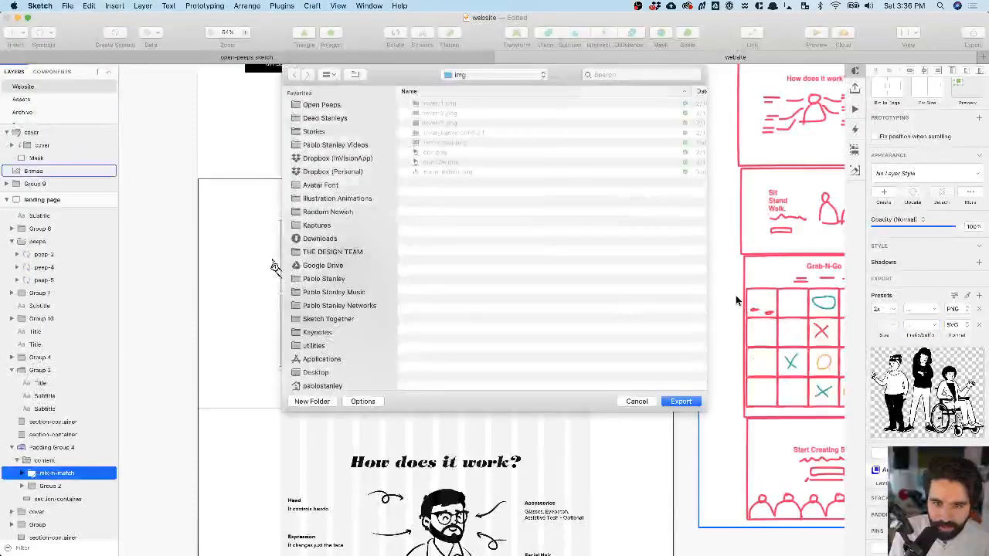
{"action": "left_click", "coordinate": [648, 403]}
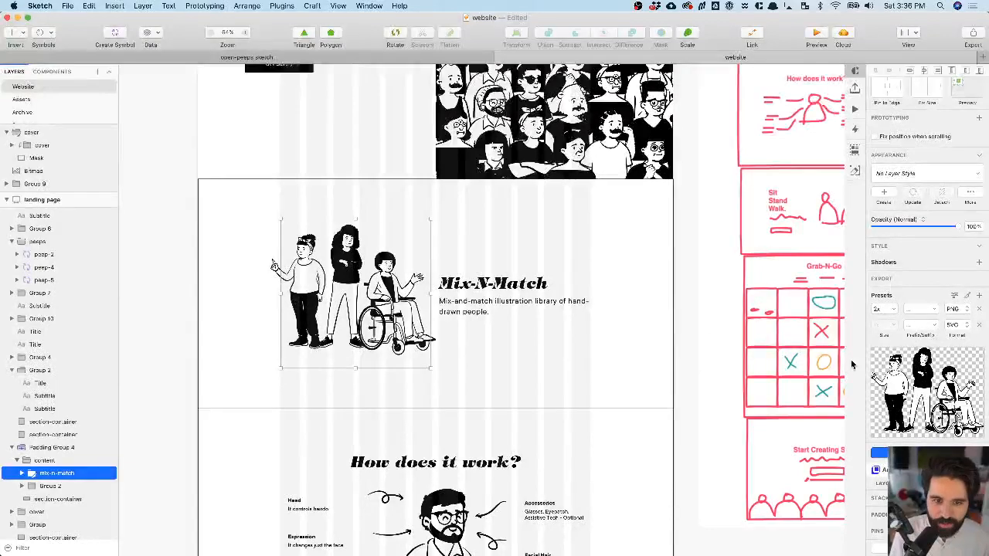
{"action": "left_click", "coordinate": [921, 453]}
{"action": "left_click", "coordinate": [624, 399]}
- Switch back to Webflow and upload mix-n-match.svg from the img folder to the site's assets
{"action": "key", "text": "super+Tab"}
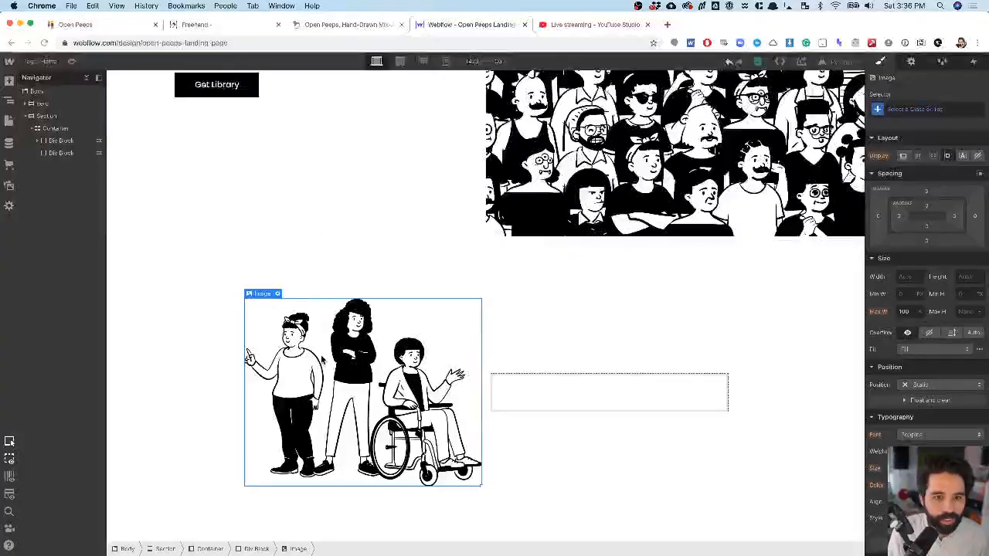
{"action": "left_click", "coordinate": [9, 187]}
{"action": "left_click", "coordinate": [122, 83]}
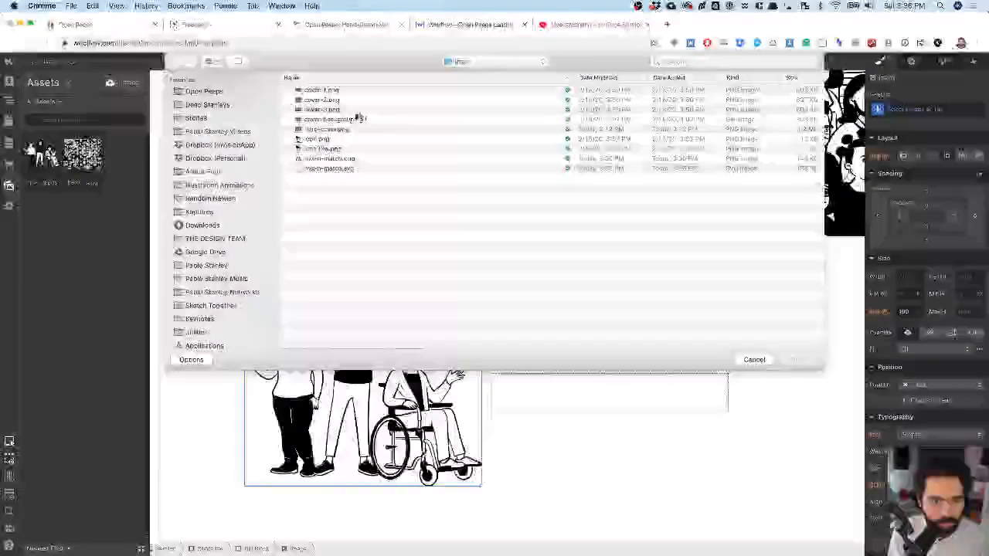
{"action": "double_click", "coordinate": [343, 169]}
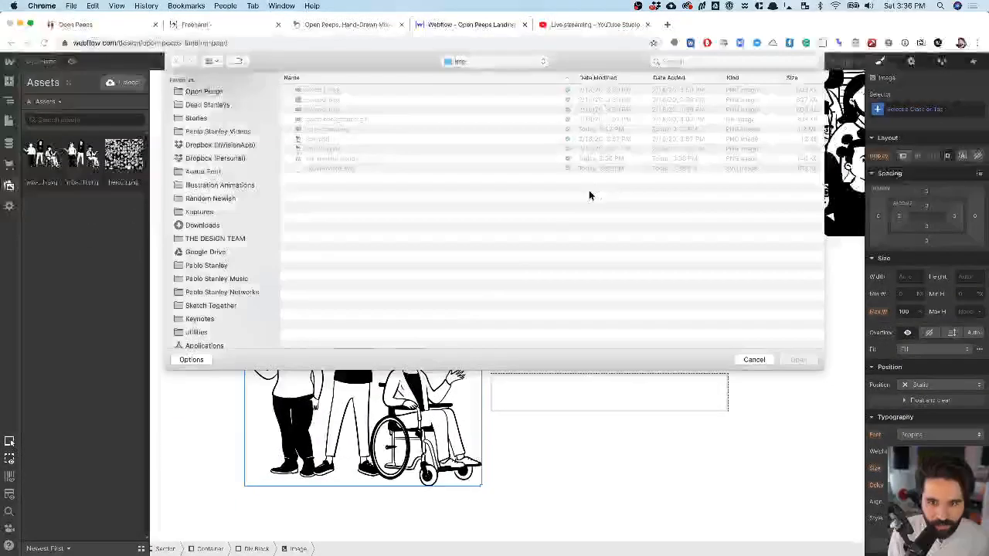
- Check the file size of mix-n-match.svg against the PNG in the img folder and review the uploaded assets
{"action": "left_click", "coordinate": [776, 167]}
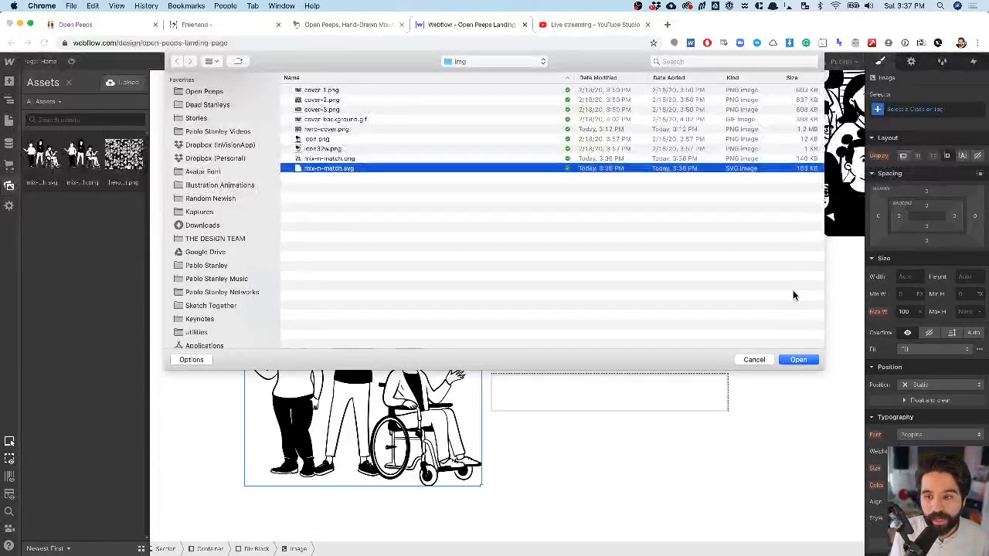
{"action": "left_click", "coordinate": [752, 360]}
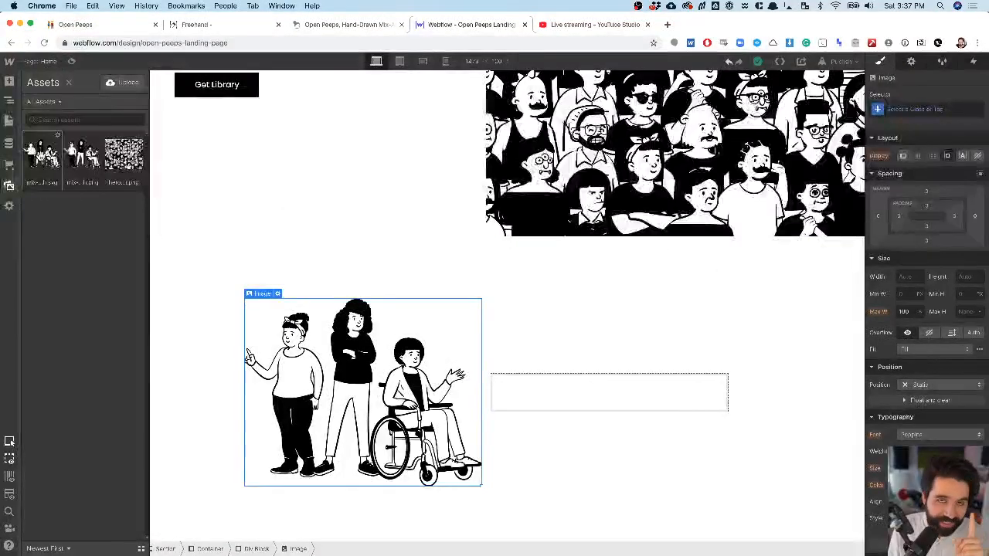
{"action": "left_click", "coordinate": [344, 345]}
{"action": "left_click", "coordinate": [321, 223]}
{"action": "left_click", "coordinate": [317, 345]}
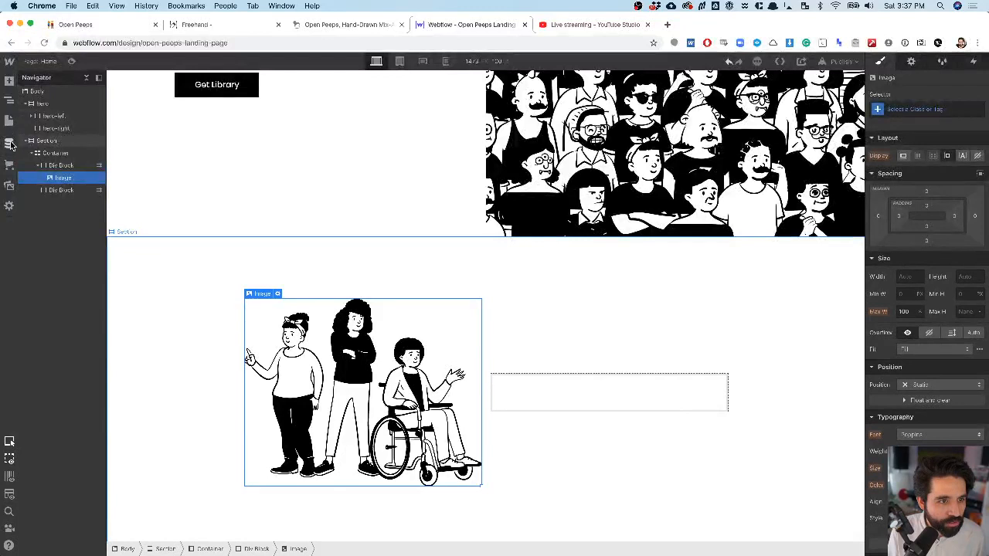
{"action": "left_click", "coordinate": [9, 186]}
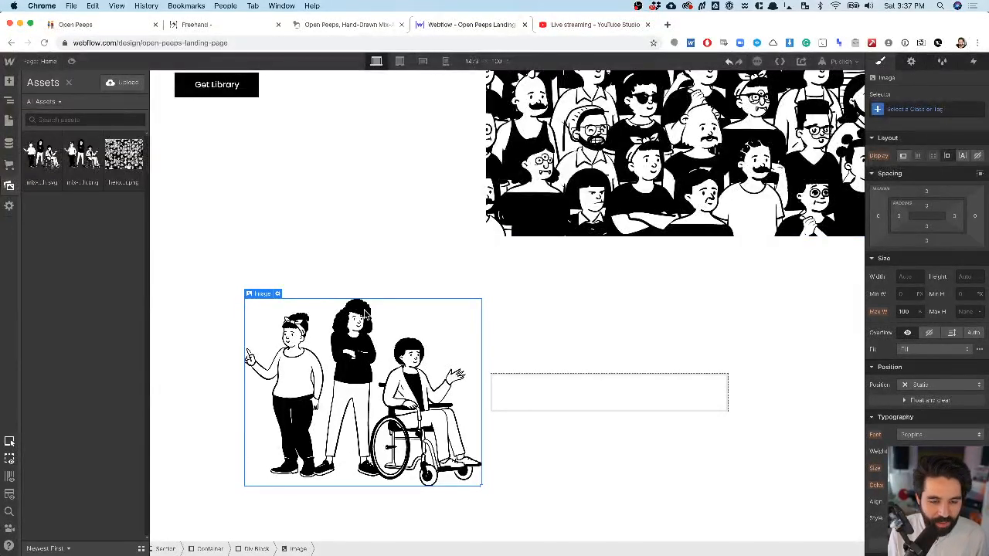
- Add a Heading element inside the second Div Block of the grid
{"action": "left_click", "coordinate": [608, 407]}
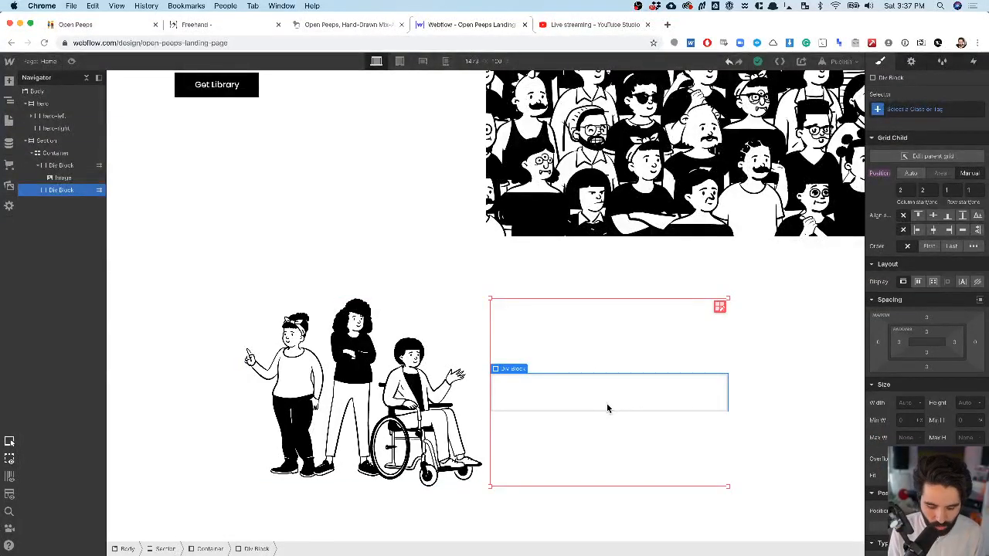
{"action": "key", "text": "super+e"}
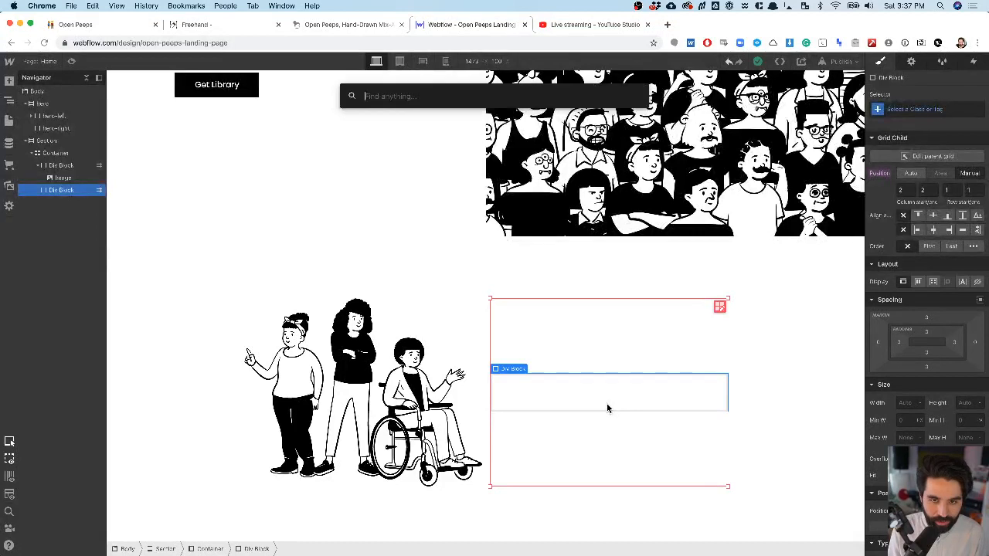
{"action": "type", "text": "h"}
{"action": "key", "text": "Return"}
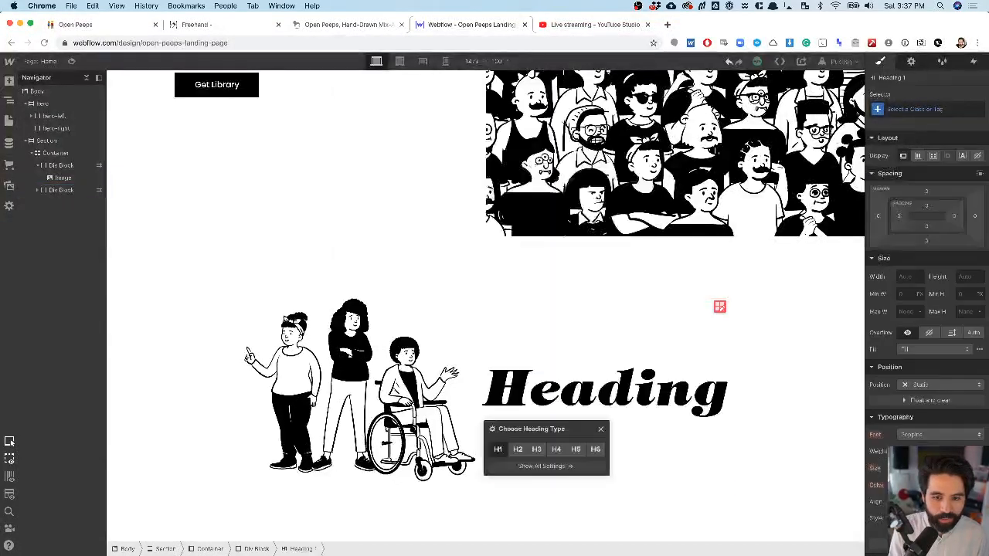
- Add a Paragraph and a Text Link below the heading in the second Div Block
{"action": "key", "text": "super+e"}
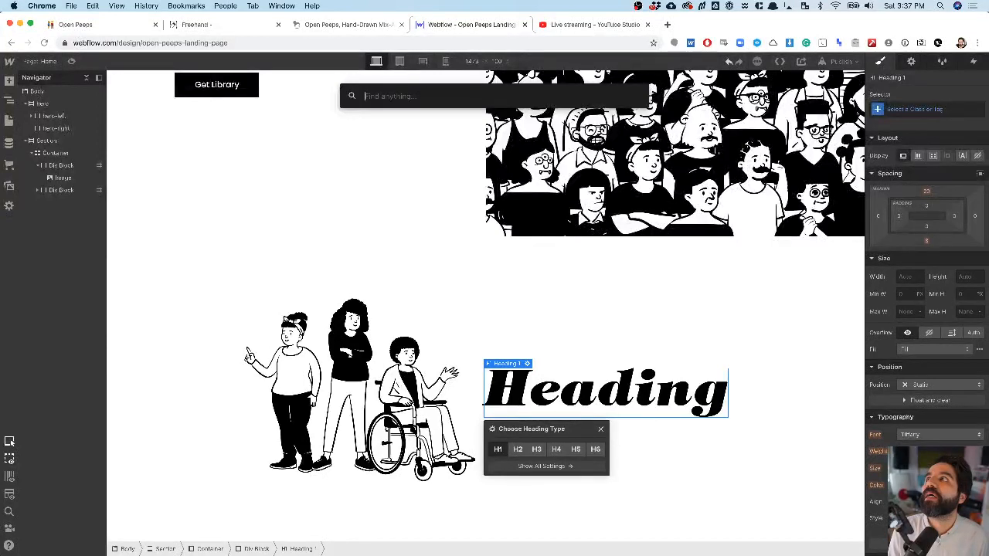
{"action": "type", "text": "para"}
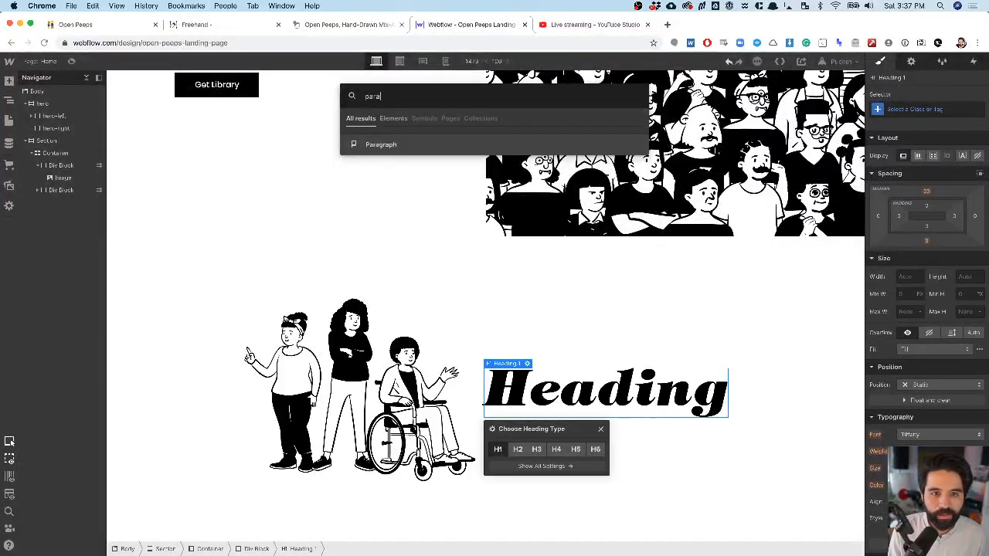
{"action": "key", "text": "Return"}
{"action": "key", "text": "super+e"}
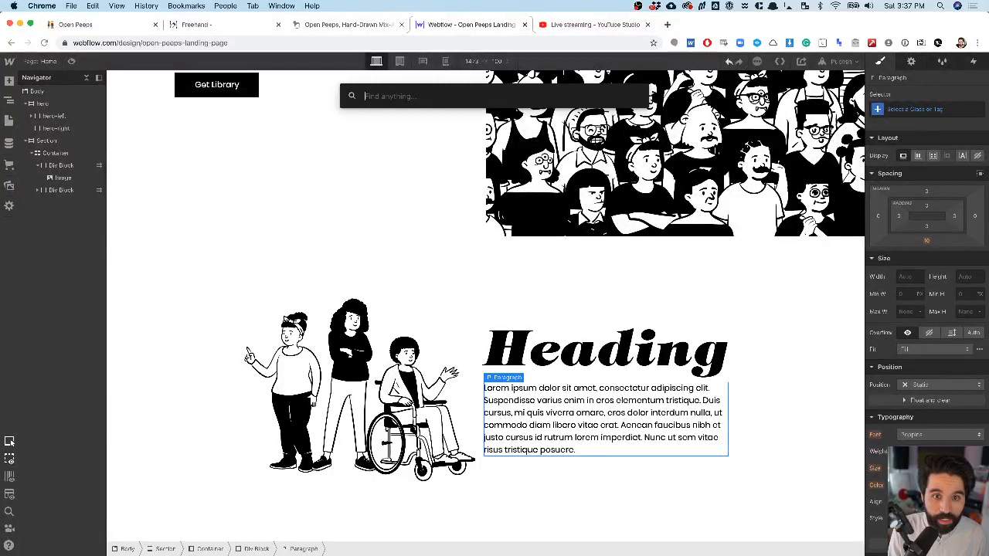
{"action": "type", "text": "link"}
{"action": "key", "text": "Down"}
{"action": "key", "text": "Return"}
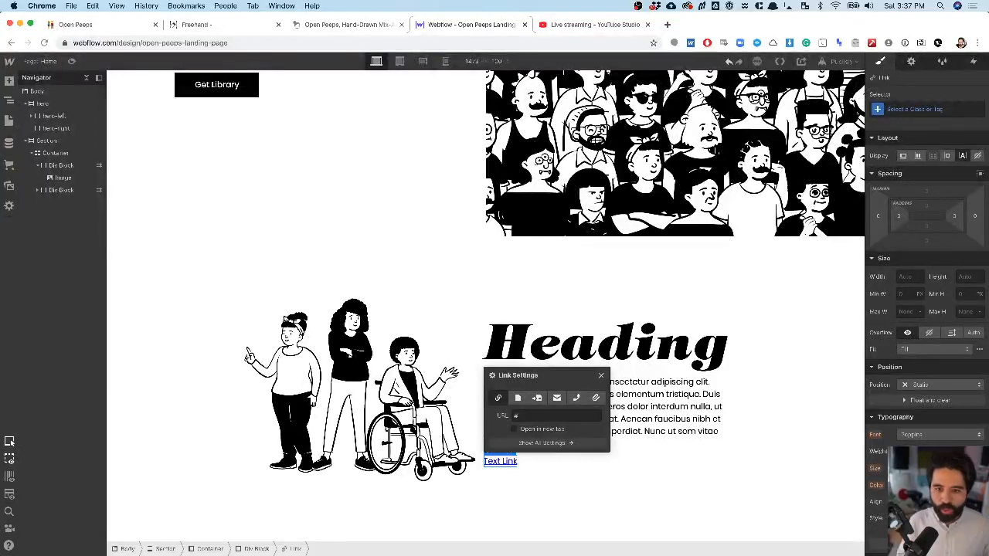
- Copy the Mix-N-Match title from the Sketch design and paste it as the heading's text in Webflow
{"action": "key", "text": "super+Tab"}
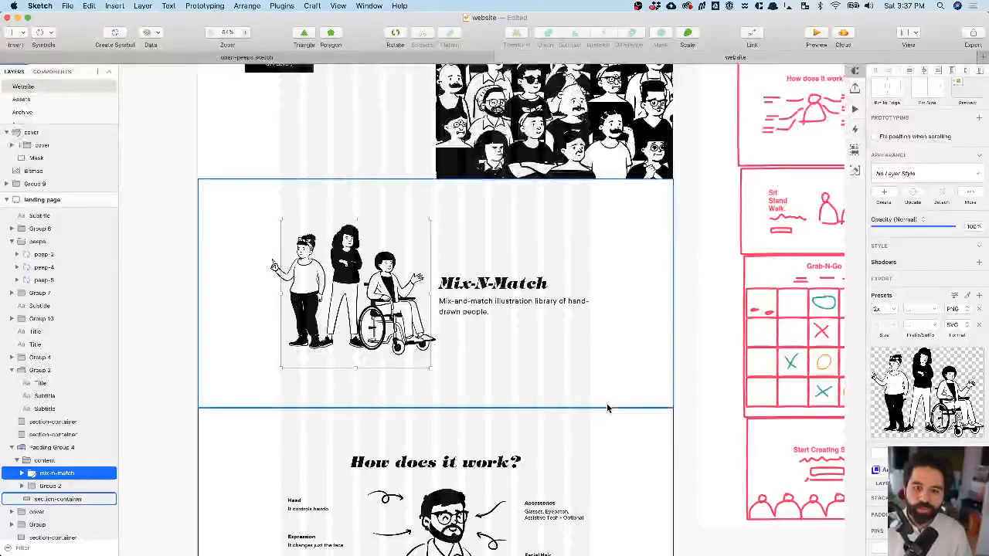
{"action": "left_click", "coordinate": [530, 282], "text": "super"}
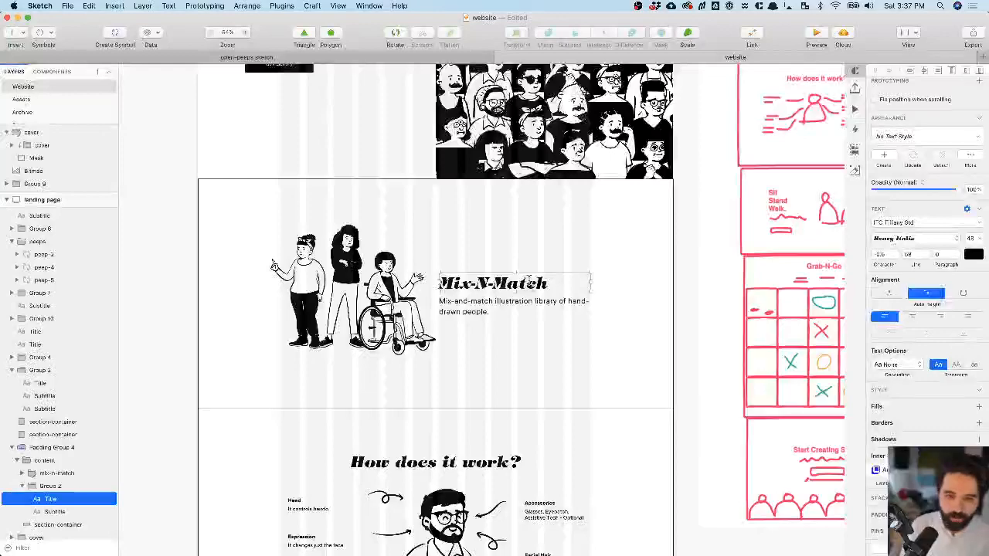
{"action": "double_click", "coordinate": [530, 283]}
{"action": "key", "text": "super+c"}
{"action": "key", "text": "super+Tab"}
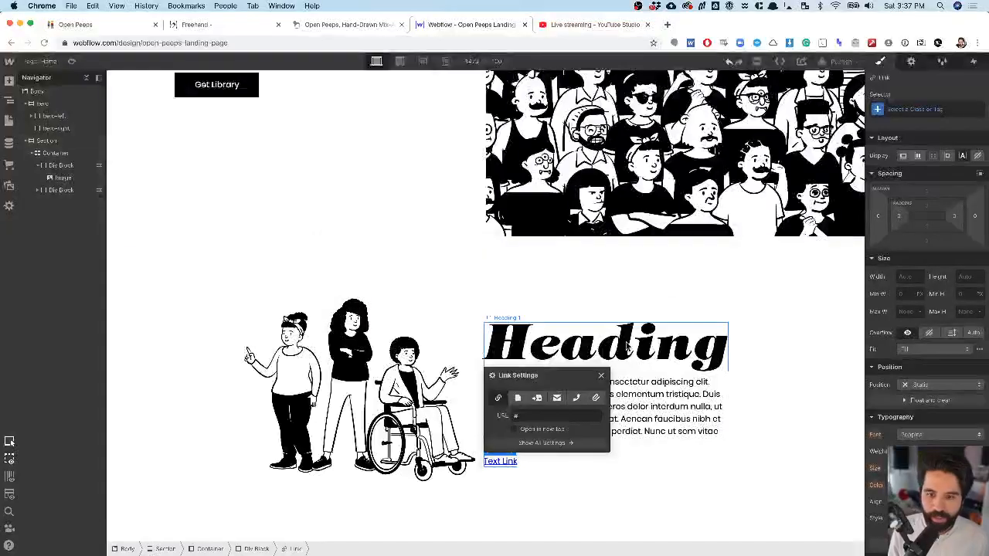
{"action": "left_click", "coordinate": [626, 346]}
{"action": "double_click", "coordinate": [626, 345]}
{"action": "key", "text": "super+v"}
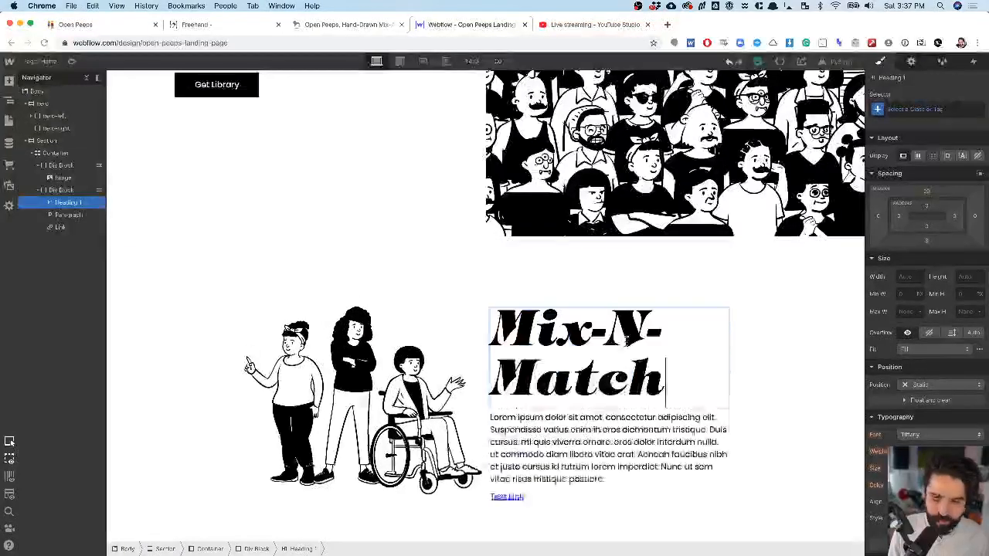
{"action": "key", "text": "Escape"}
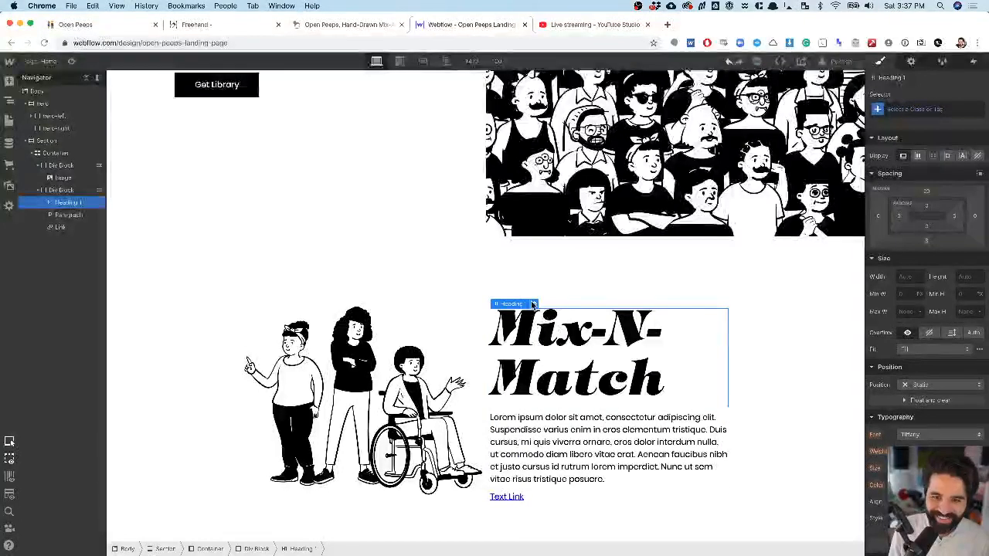
- Change the Mix-N-Match heading's type to H2
{"action": "left_click", "coordinate": [534, 304]}
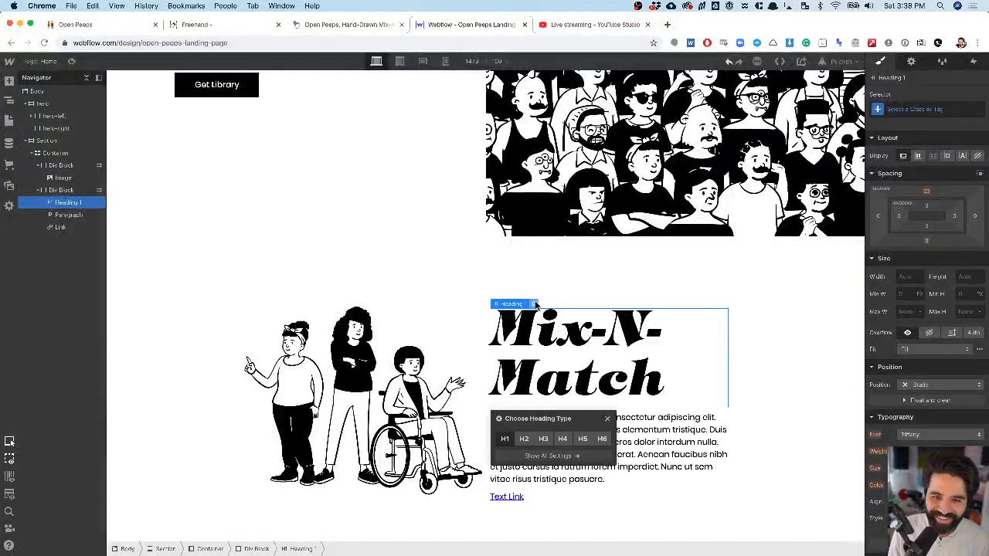
{"action": "left_click", "coordinate": [525, 439]}
{"action": "left_click", "coordinate": [618, 379]}
{"action": "left_click", "coordinate": [574, 345]}
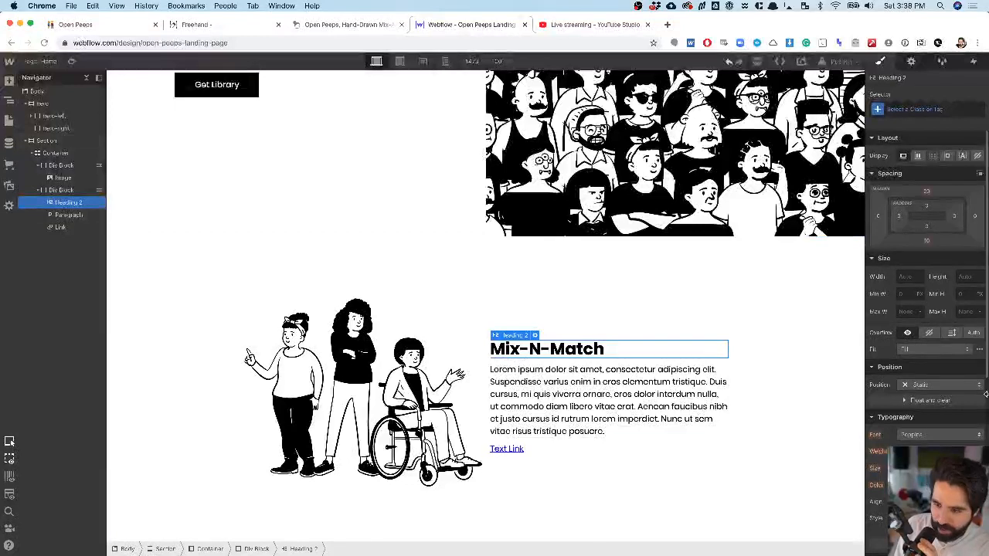
- Choose the All H2 Headings tag as the heading's style selector, then return to the heading element itself
{"action": "left_click", "coordinate": [938, 109]}
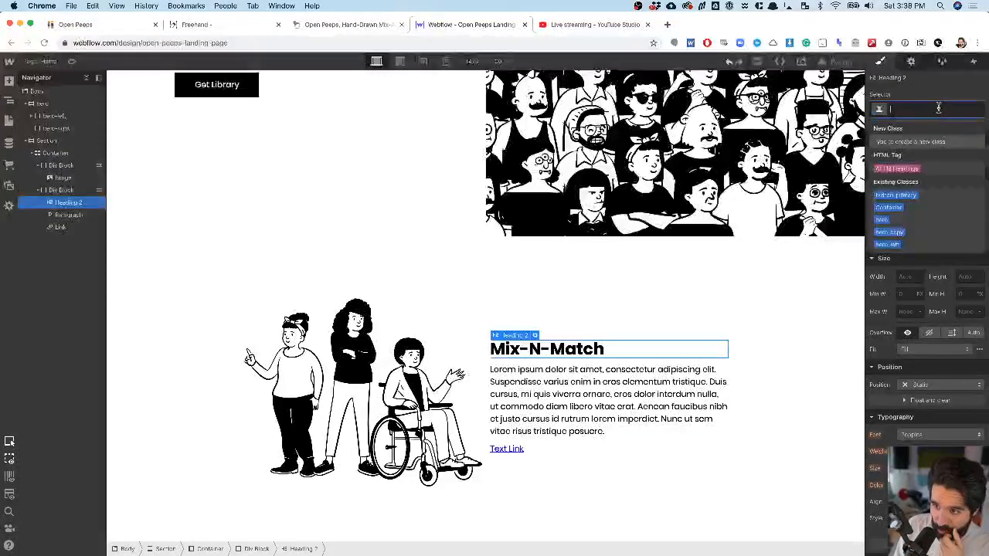
{"action": "left_click", "coordinate": [921, 170]}
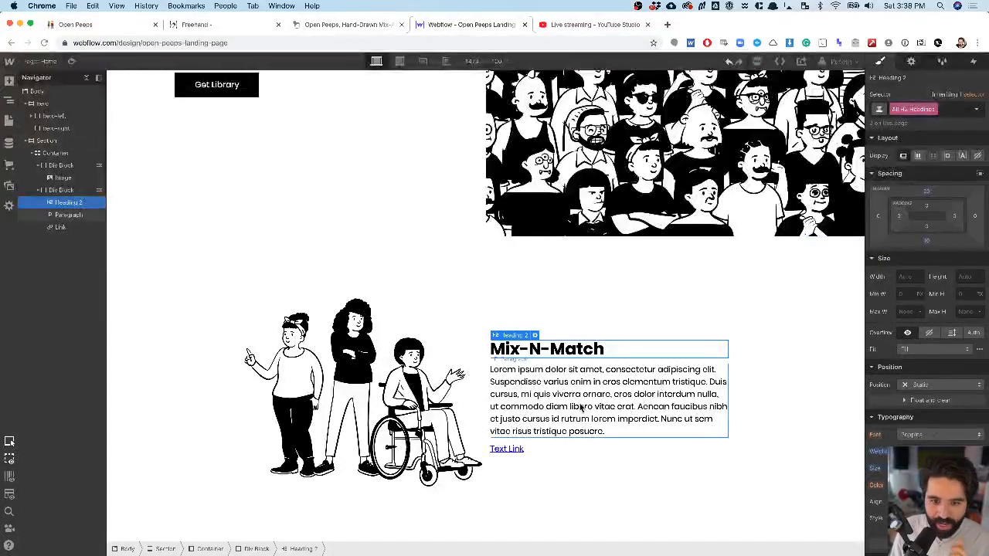
{"action": "left_click", "coordinate": [562, 357]}
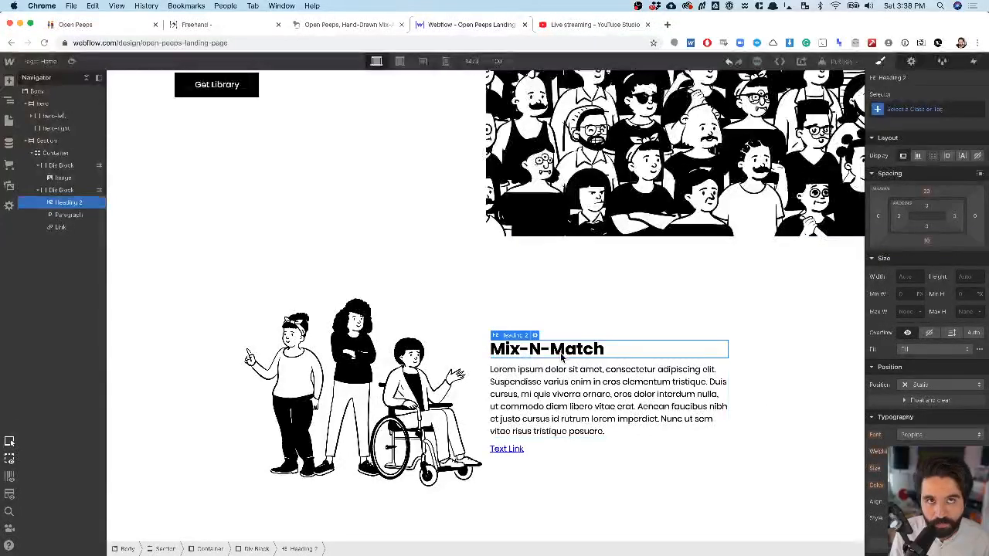
- Set the Mix-N-Match heading's type to H3 in its element settings
{"action": "left_click", "coordinate": [913, 62]}
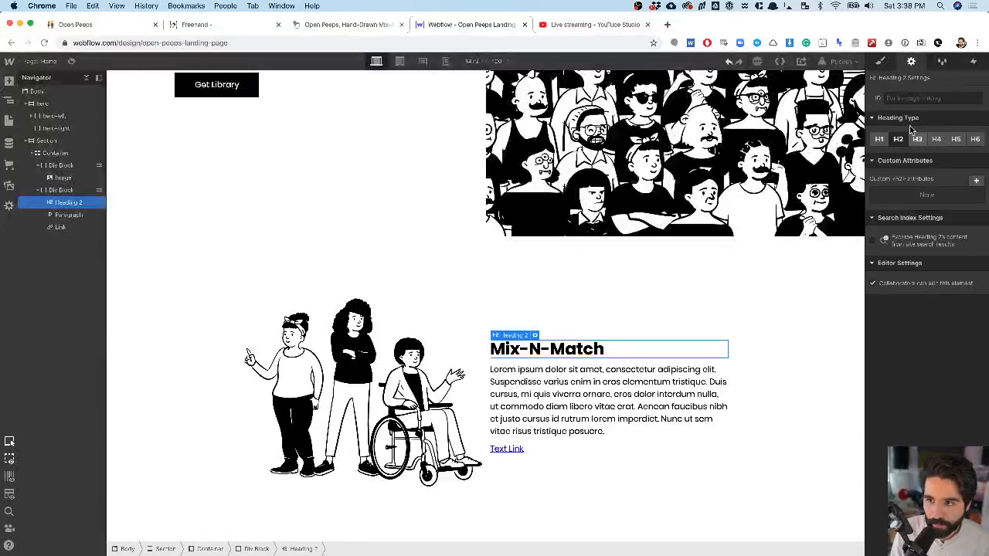
{"action": "left_click", "coordinate": [918, 139]}
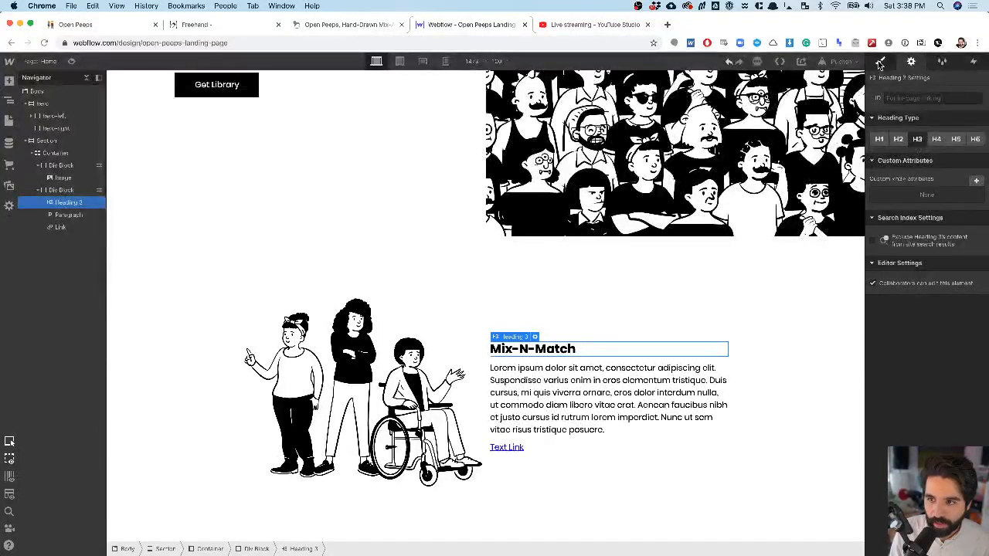
- Select the All H3 Headings tag as the Mix-N-Match heading's style selector and set its font to Tiffany
{"action": "left_click", "coordinate": [879, 64]}
{"action": "left_click", "coordinate": [924, 109]}
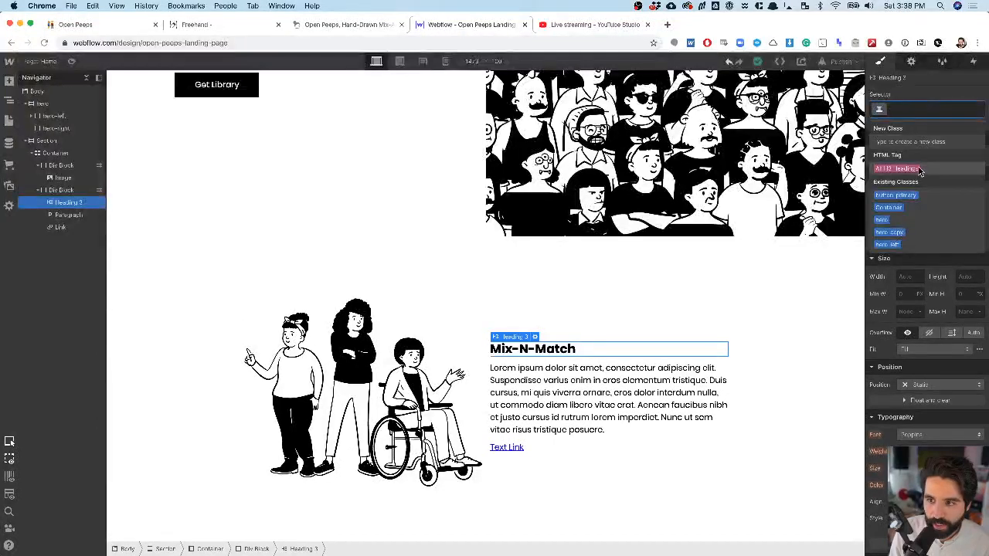
{"action": "left_click", "coordinate": [918, 168]}
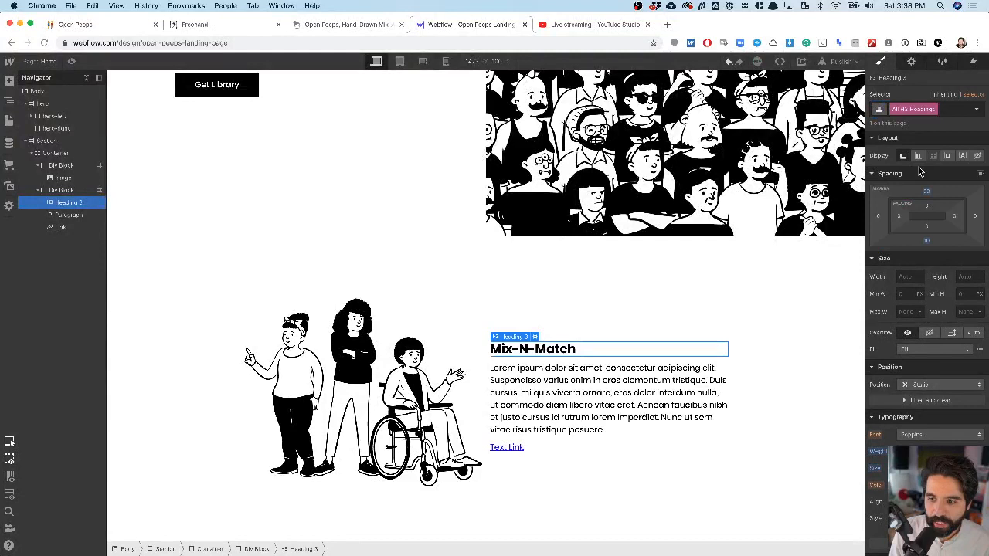
{"action": "left_click", "coordinate": [942, 434]}
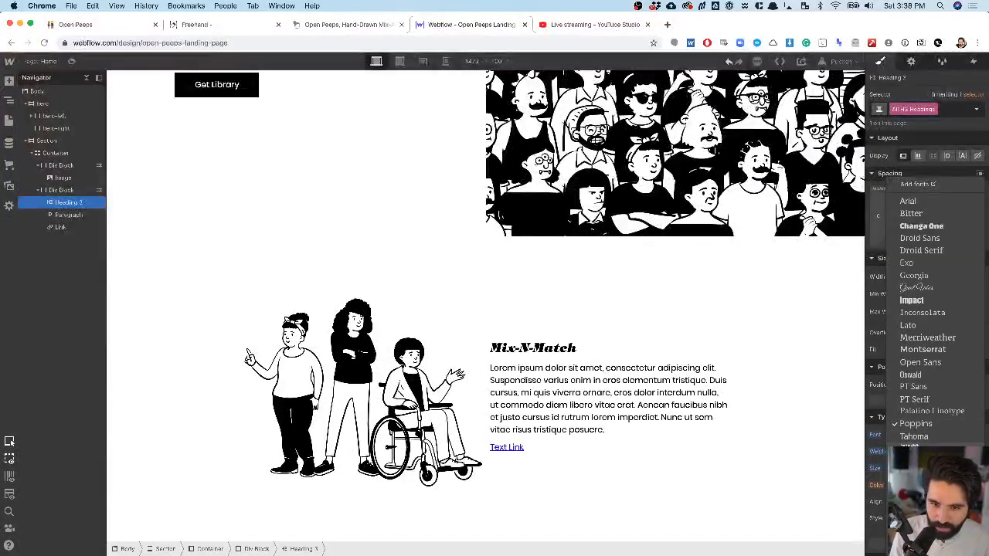
{"action": "left_click", "coordinate": [917, 448]}
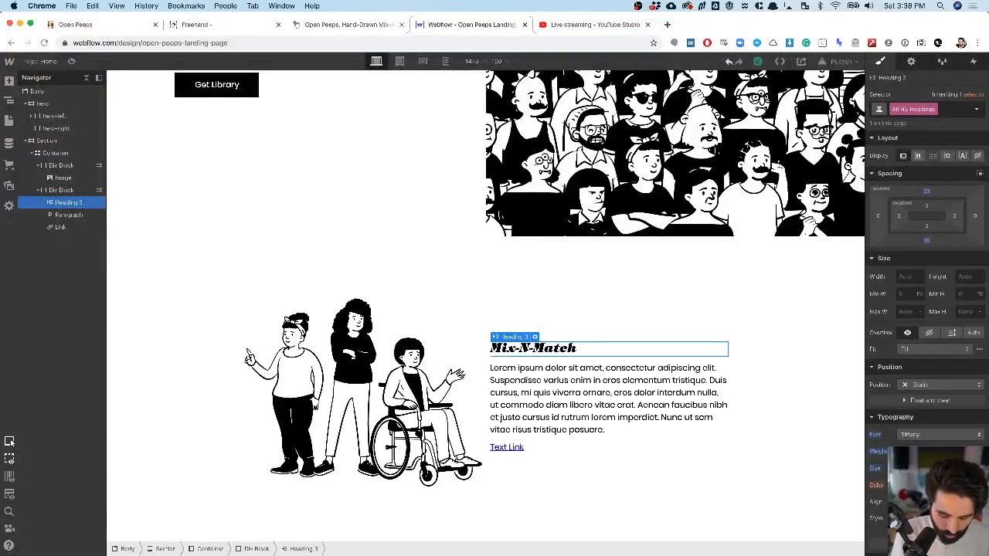
- Search the web for "type scale" in a new browser tab and open the Type Scale visual calculator site
{"action": "key", "text": "super+t"}
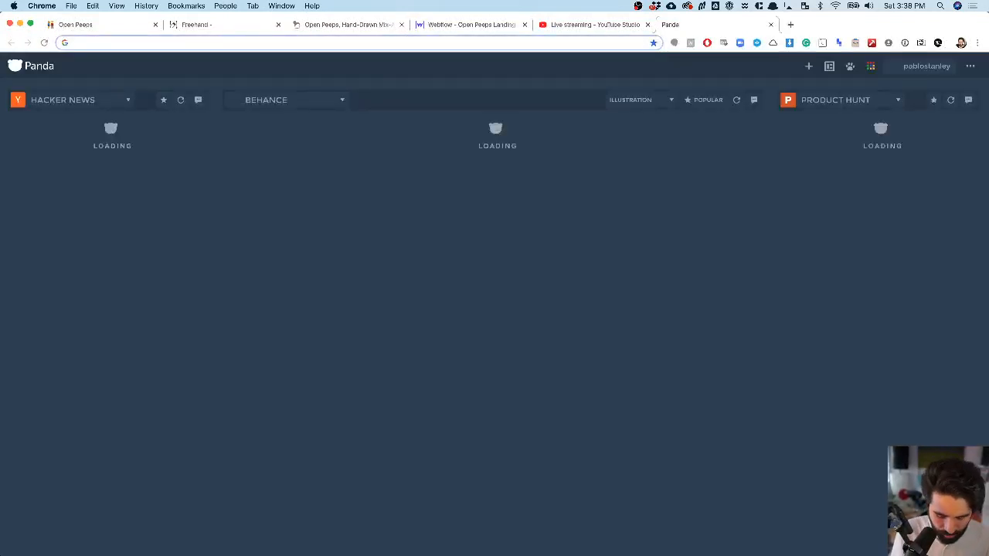
{"action": "type", "text": "type scale"}
{"action": "key", "text": "Return"}
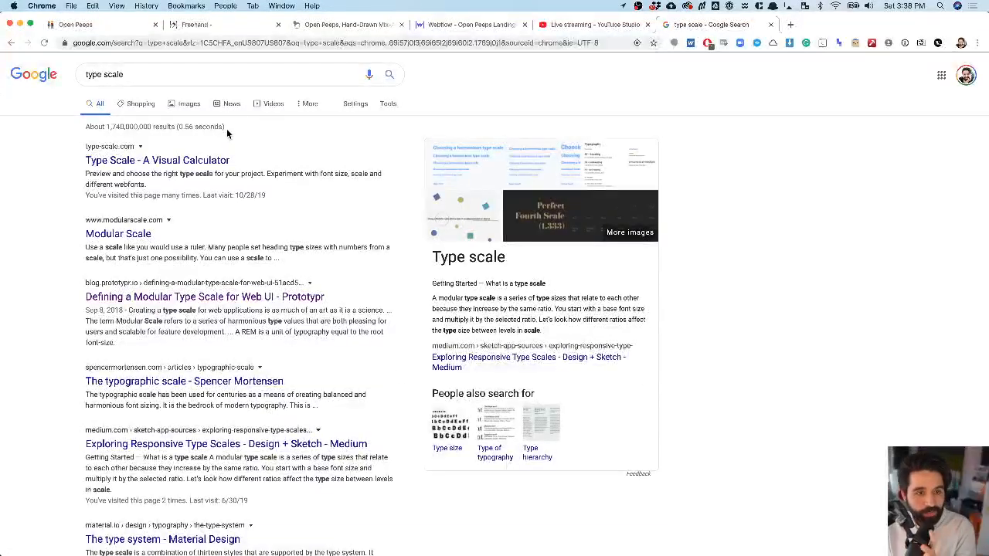
{"action": "left_click", "coordinate": [207, 163]}
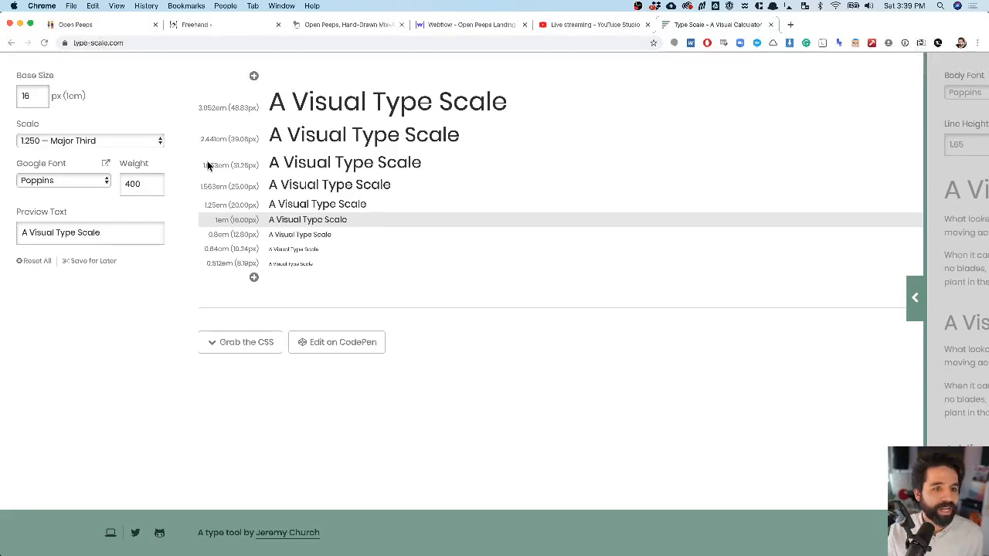
- Set the type calculator's scale to 1.414 — Augmented Fourth, keeping Poppins as the Google font
{"action": "left_click", "coordinate": [141, 143]}
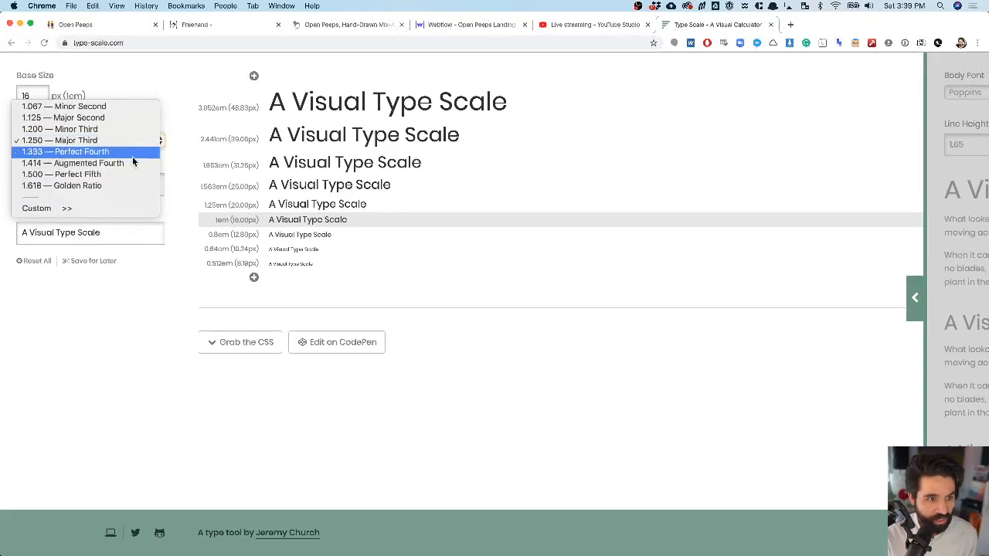
{"action": "left_click", "coordinate": [131, 164]}
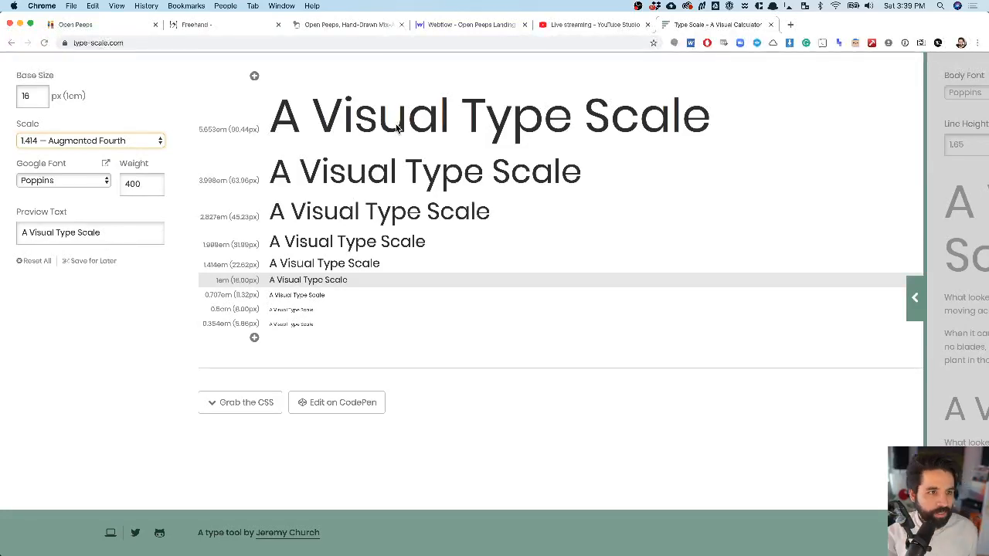
{"action": "left_click", "coordinate": [34, 95]}
{"action": "left_click", "coordinate": [126, 118]}
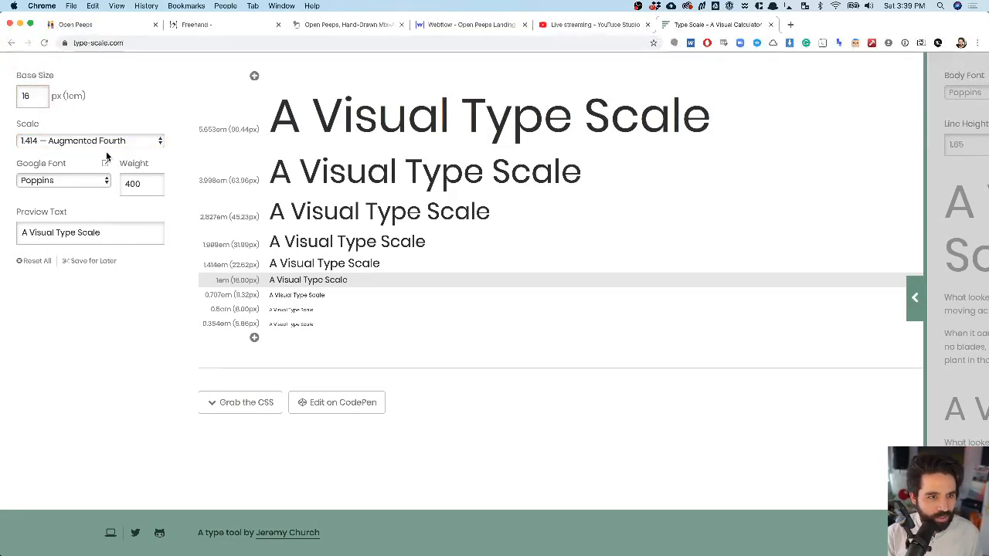
{"action": "left_click", "coordinate": [46, 183]}
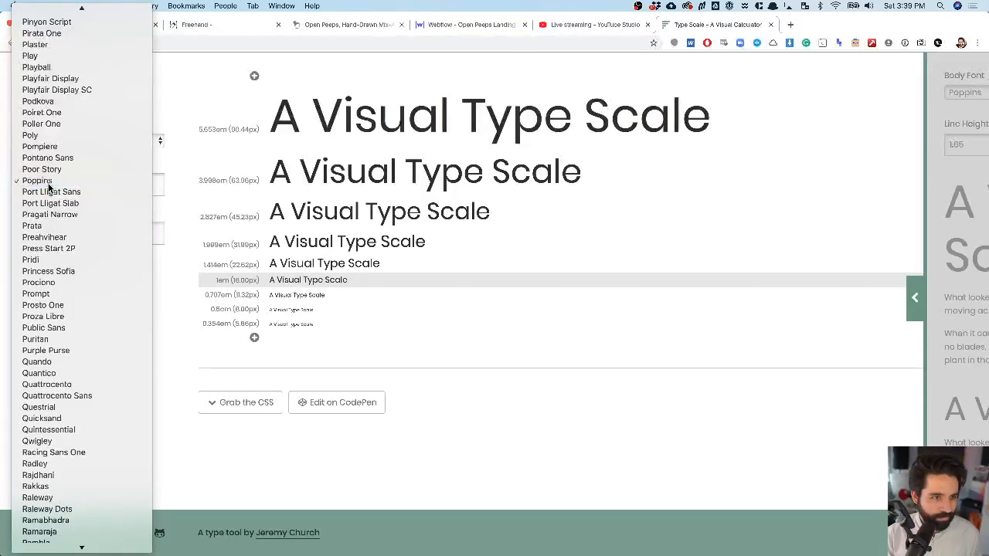
{"action": "left_click", "coordinate": [73, 179]}
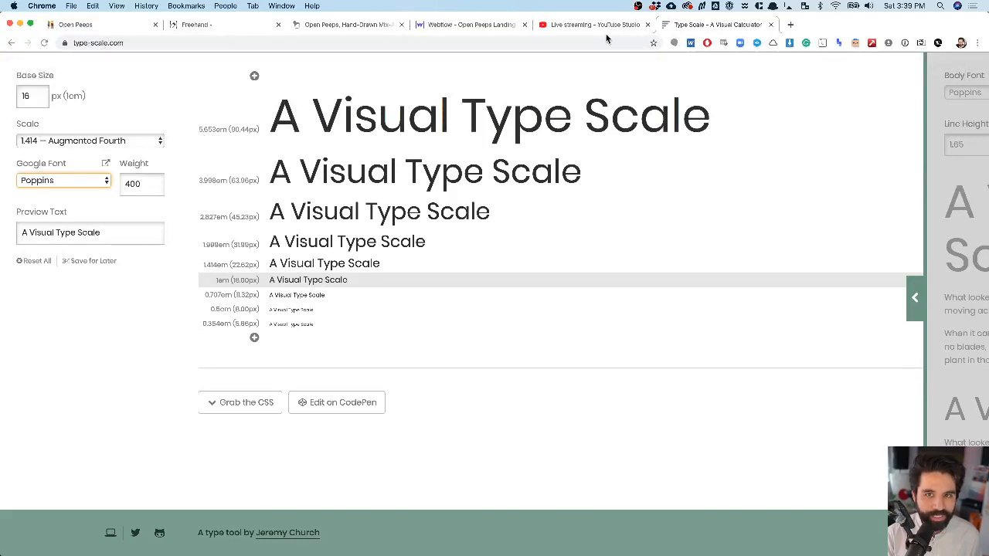
- In Webflow, select the All H1 Headings tag for the Open Peeps title and set its font size to 5.6 em from the type scale
{"action": "left_click", "coordinate": [472, 25]}
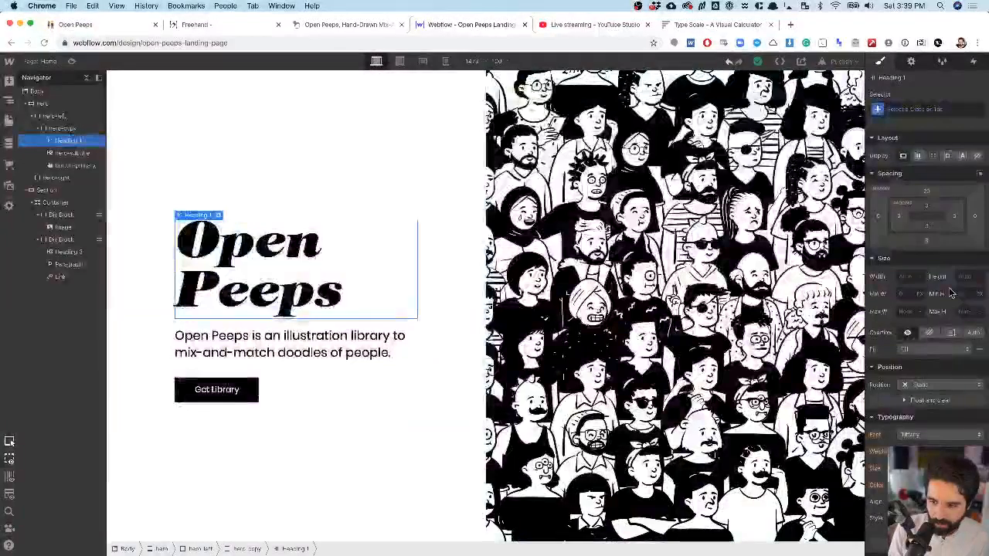
{"action": "left_click", "coordinate": [932, 110]}
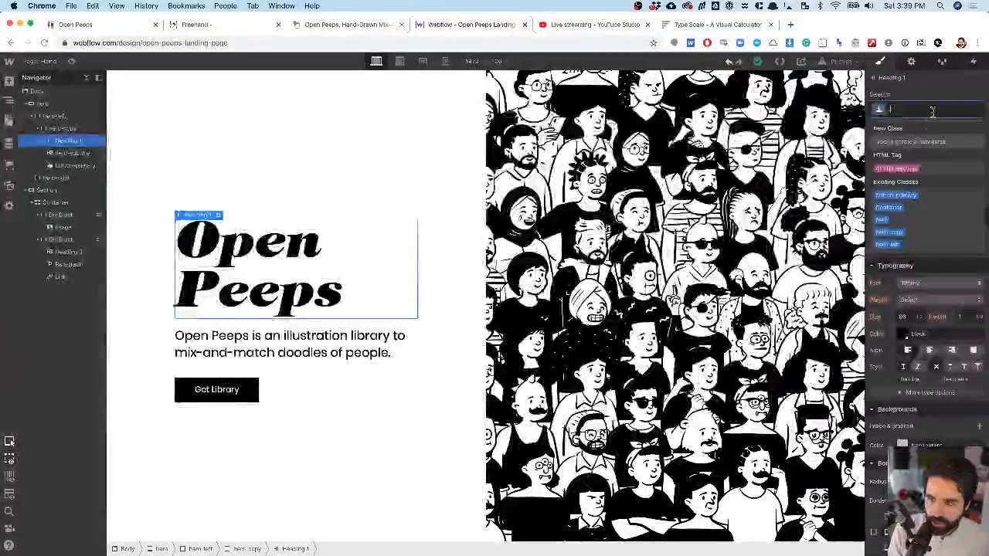
{"action": "left_click", "coordinate": [897, 169]}
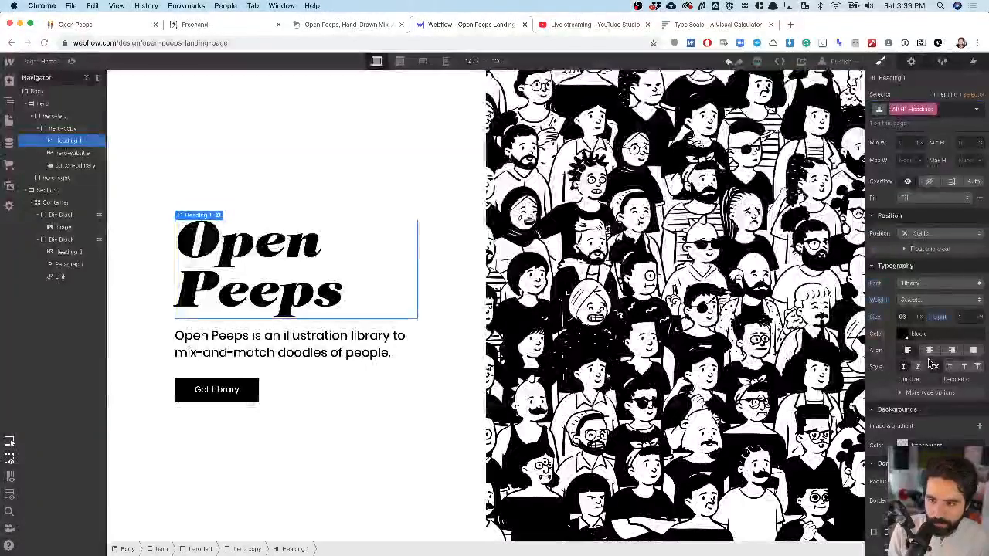
{"action": "left_click", "coordinate": [714, 25]}
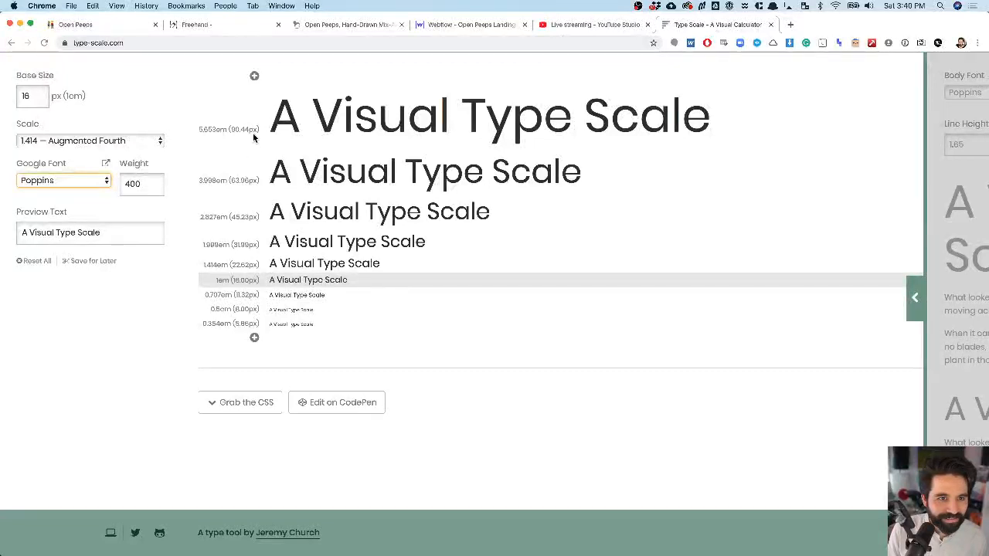
{"action": "left_click", "coordinate": [468, 25]}
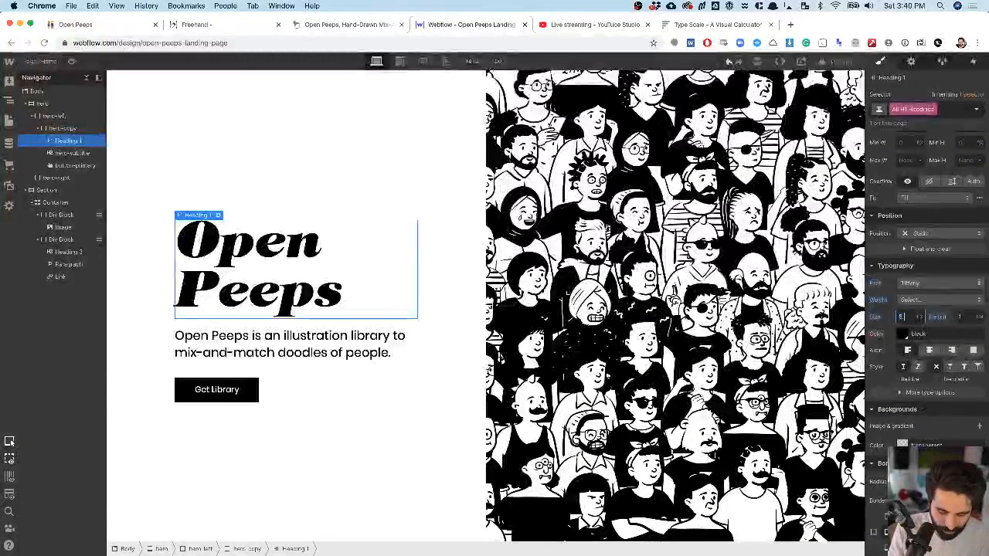
{"action": "key", "text": "Return"}
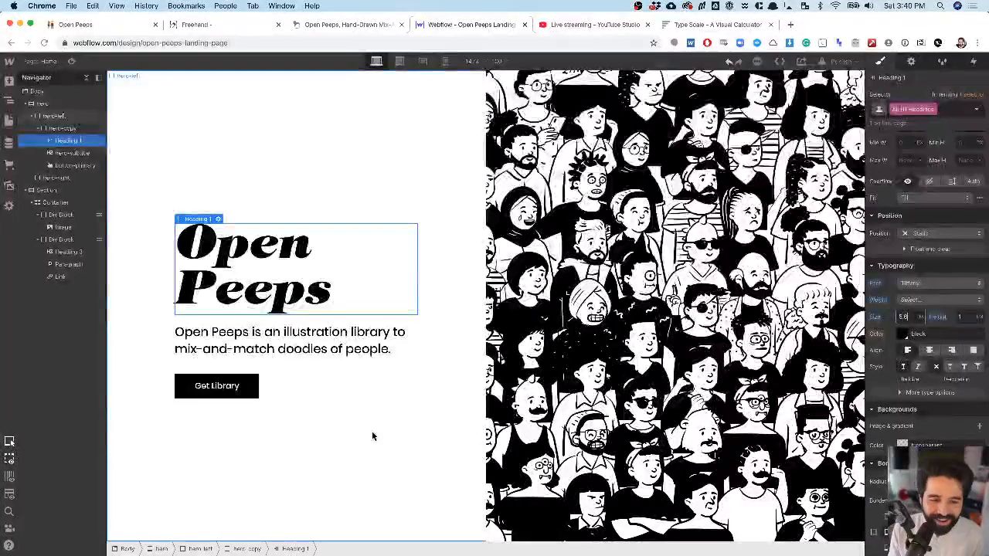
- Check the smaller sizes in the type scale, then return to the landing page in Webflow
{"action": "left_click", "coordinate": [700, 24]}
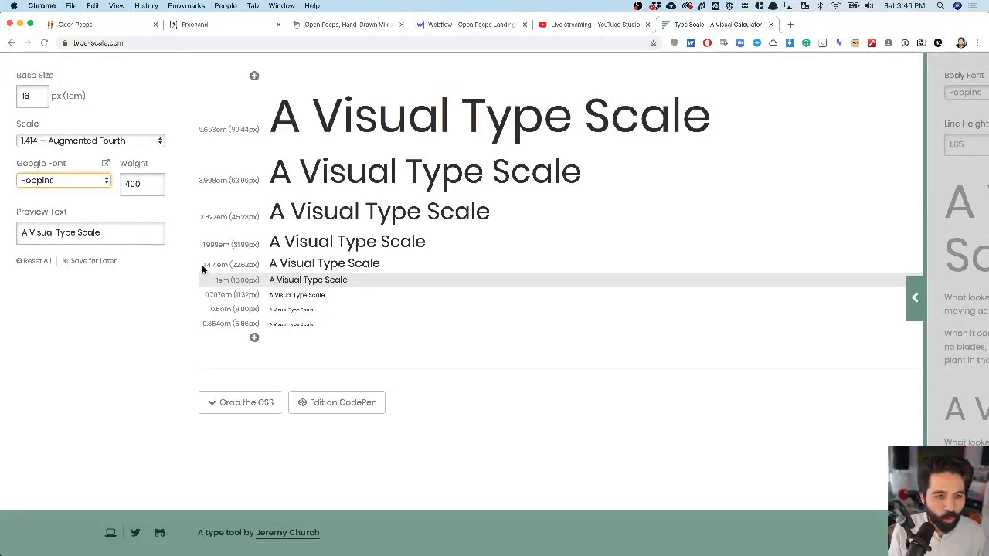
{"action": "left_click", "coordinate": [485, 28]}
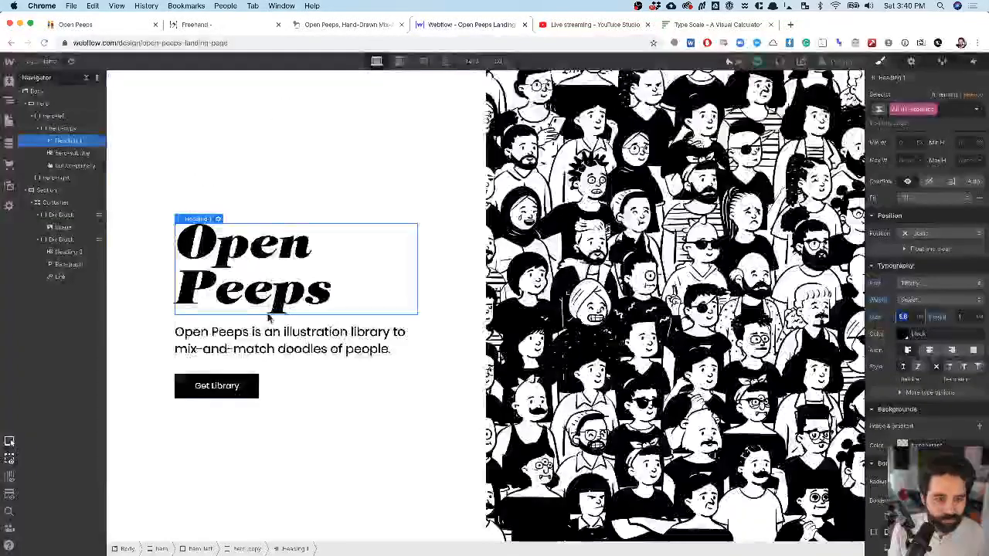
- Set the font size of the hero subtitle below the Open Peeps heading to 1.4 em
{"action": "left_click", "coordinate": [255, 340]}
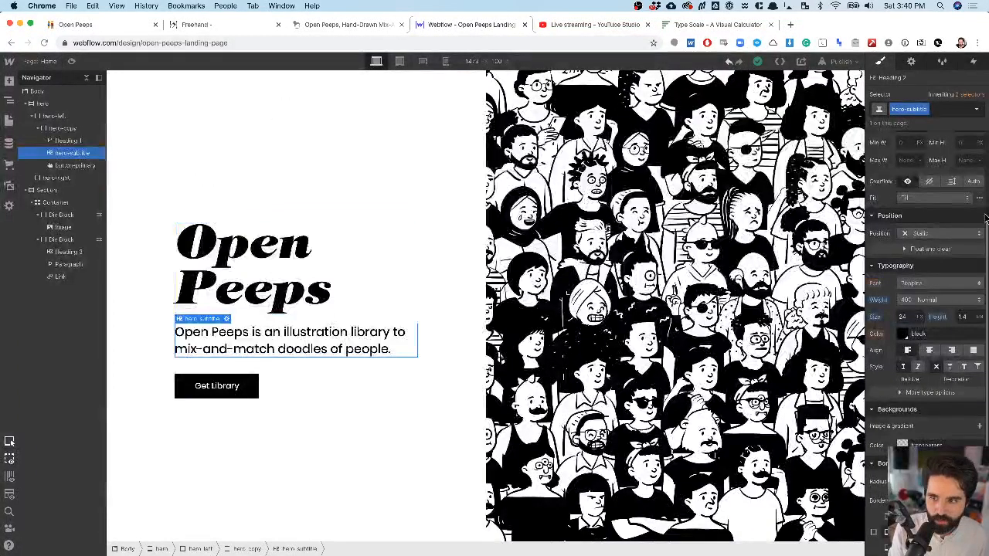
{"action": "double_click", "coordinate": [901, 317]}
{"action": "type", "text": "14"}
{"action": "key", "text": "Return"}
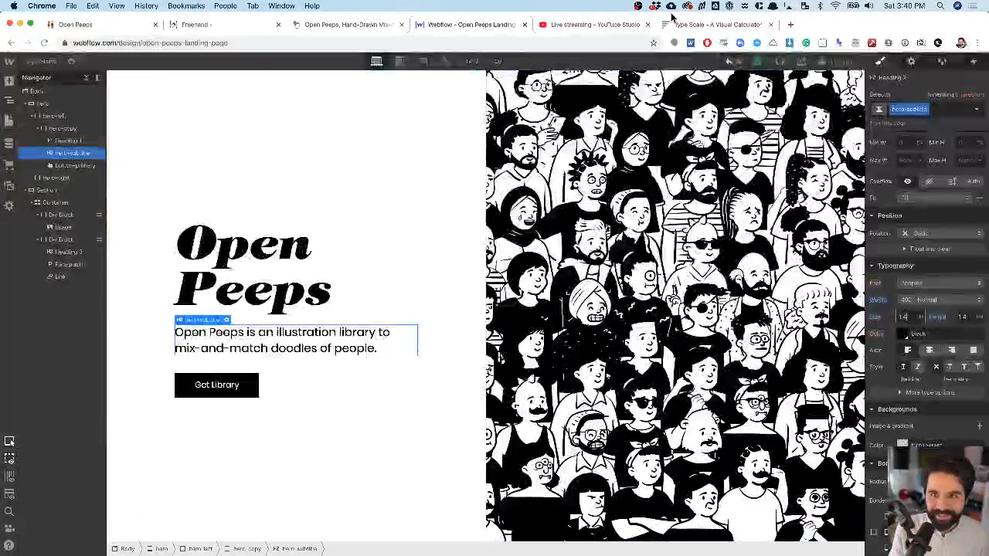
- Target the All H3 Headings tag through the Mix-N-Match heading and check the sizes on the Type Scale page
{"action": "left_click", "coordinate": [710, 26]}
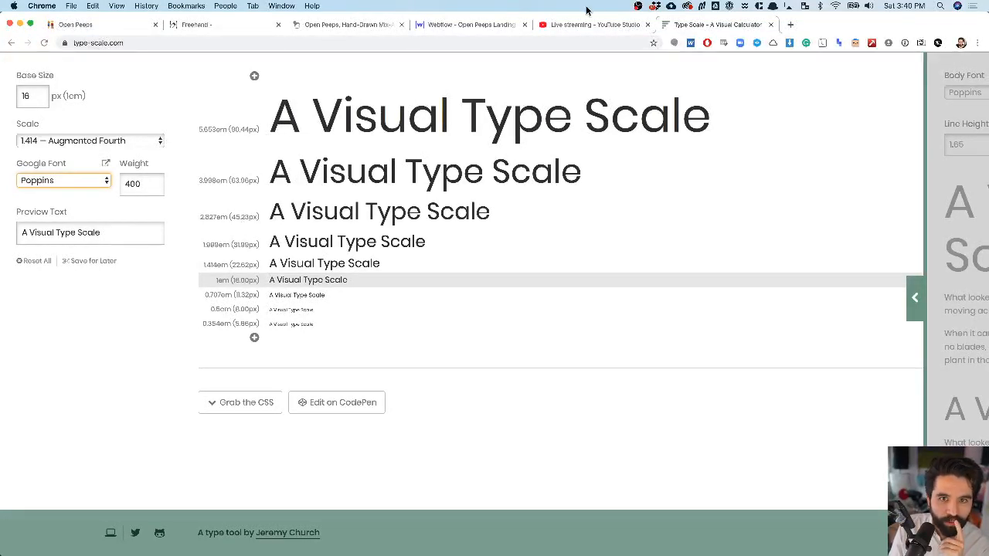
{"action": "left_click", "coordinate": [499, 32]}
{"action": "scroll", "coordinate": [553, 349], "scroll_direction": "down", "scroll_amount": 5}
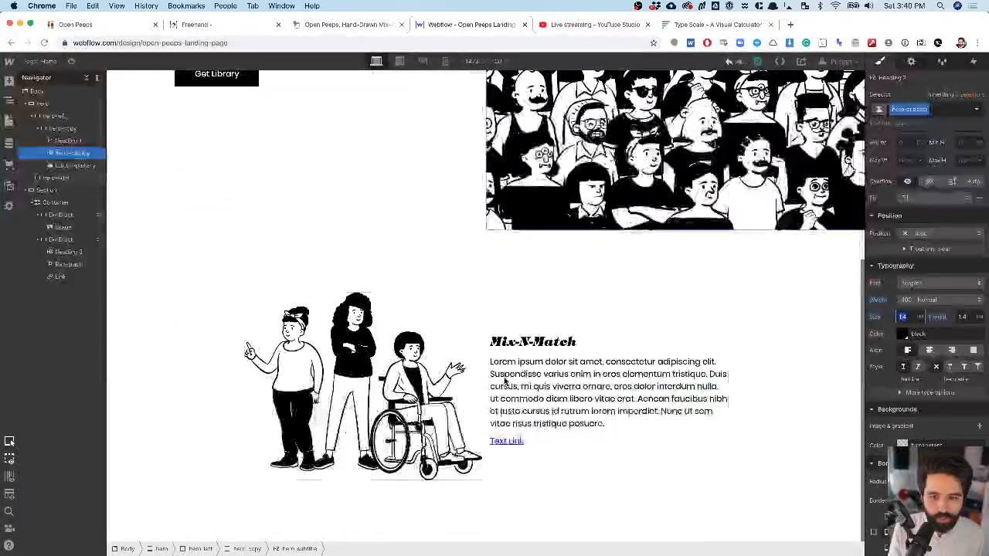
{"action": "left_click", "coordinate": [553, 349]}
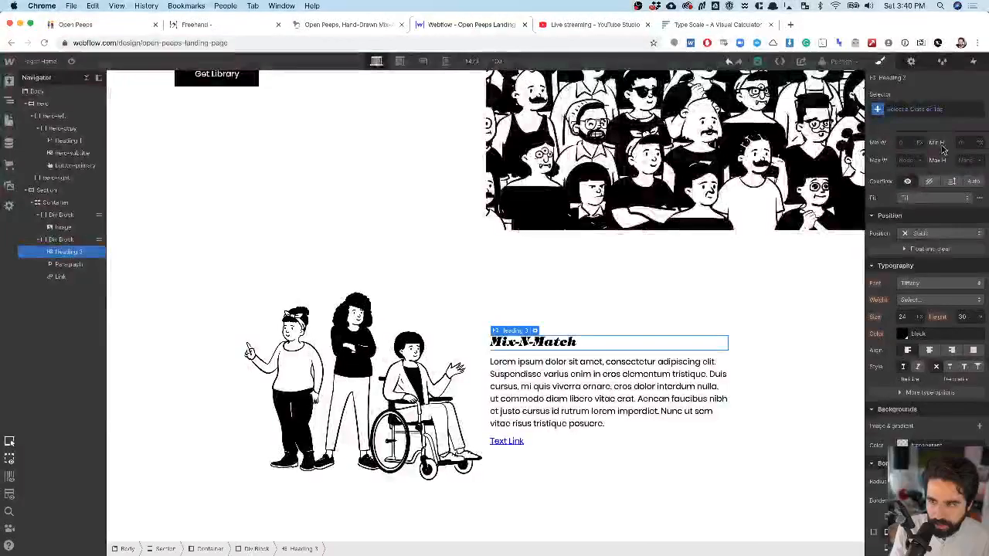
{"action": "left_click", "coordinate": [928, 108]}
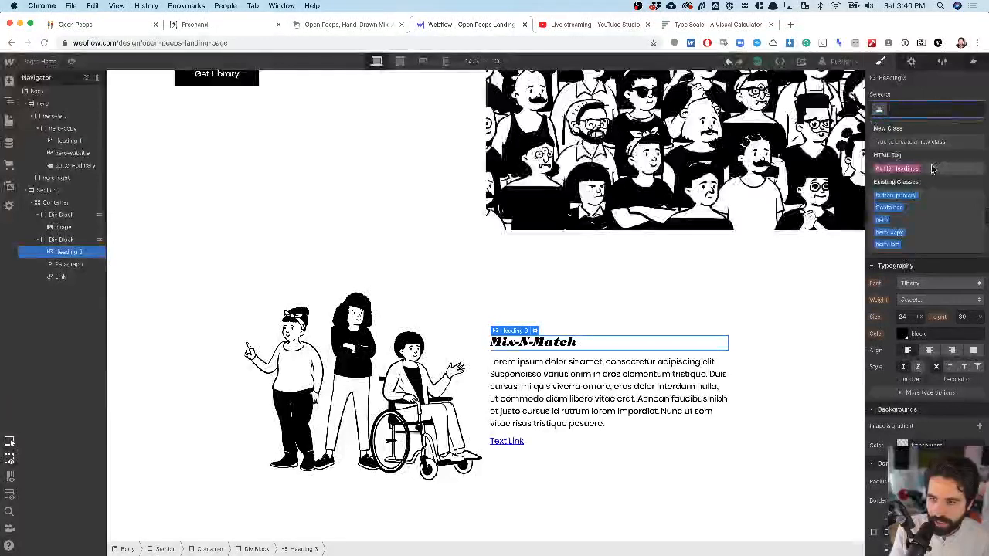
{"action": "left_click", "coordinate": [896, 165]}
{"action": "left_click", "coordinate": [694, 26]}
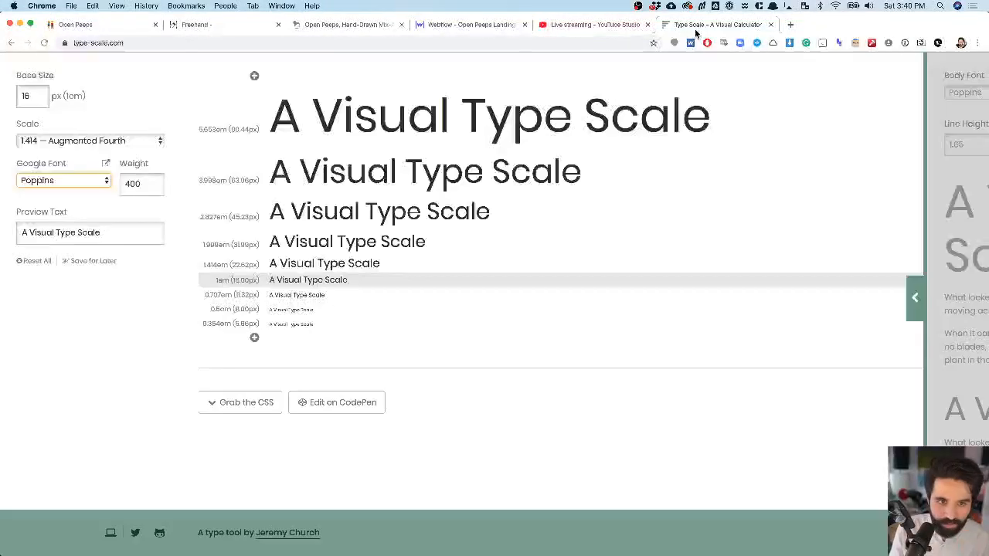
{"action": "left_click", "coordinate": [469, 26]}
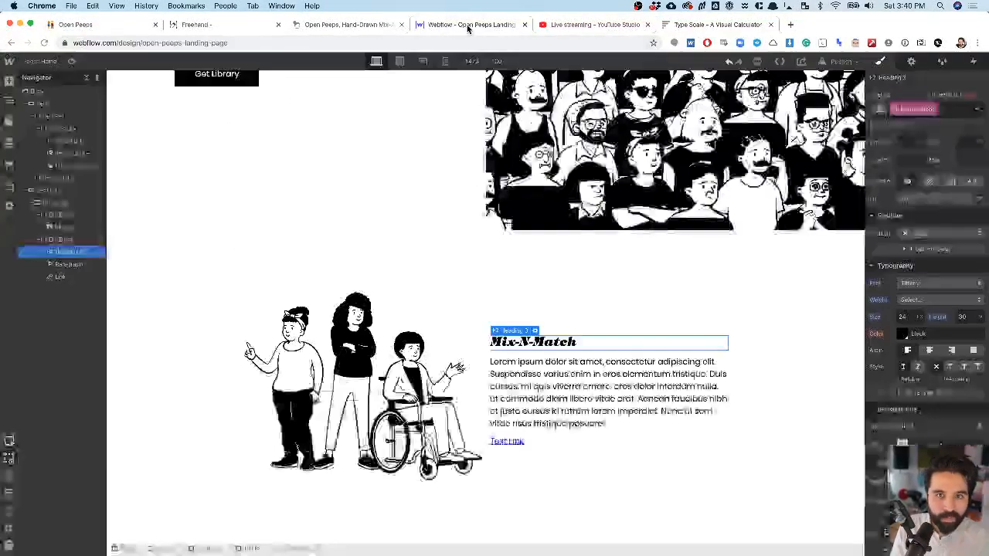
- Set the font size of all H3 headings to 2.8 em and their line height to 1.3
{"action": "left_click", "coordinate": [904, 317]}
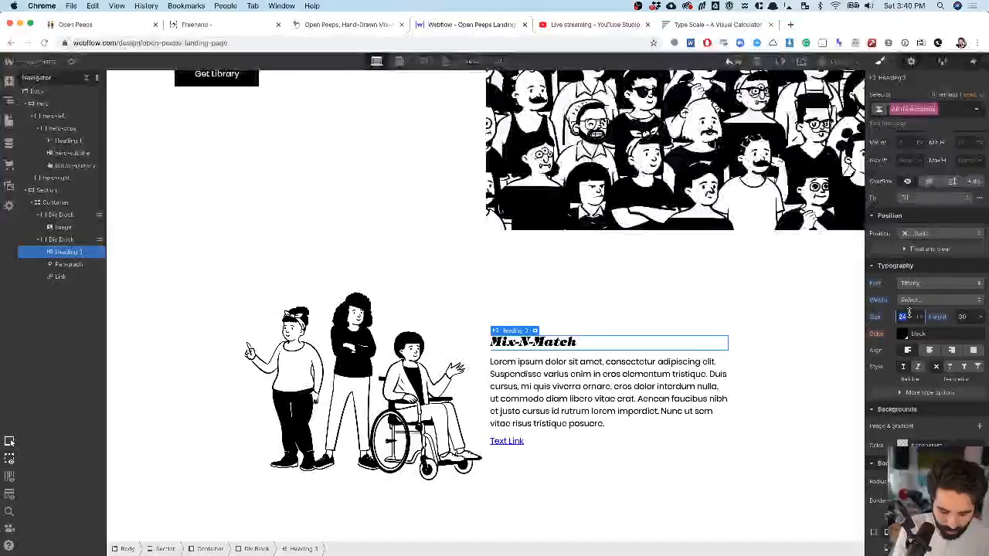
{"action": "type", "text": "2.8em"}
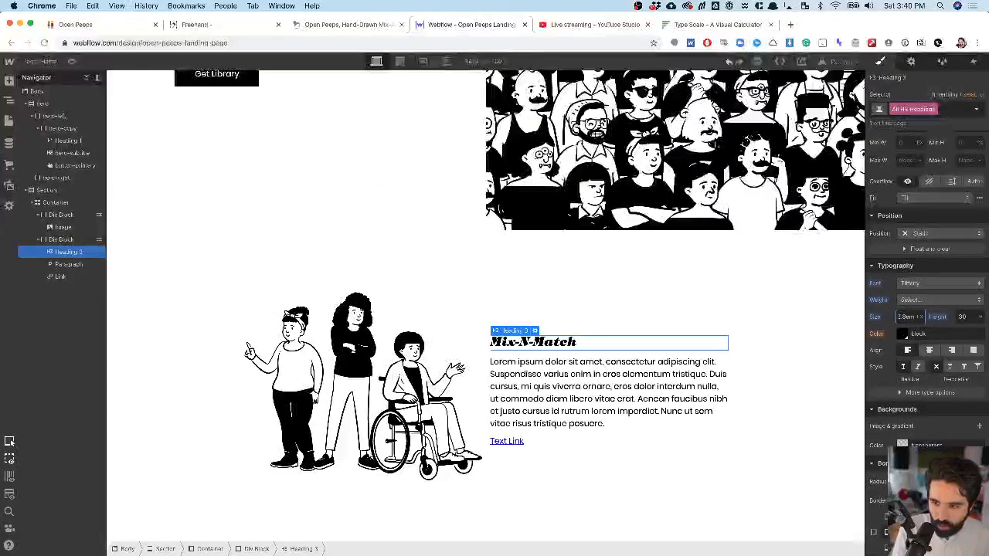
{"action": "key", "text": "Return"}
{"action": "left_click", "coordinate": [966, 317]}
{"action": "type", "text": "1"}
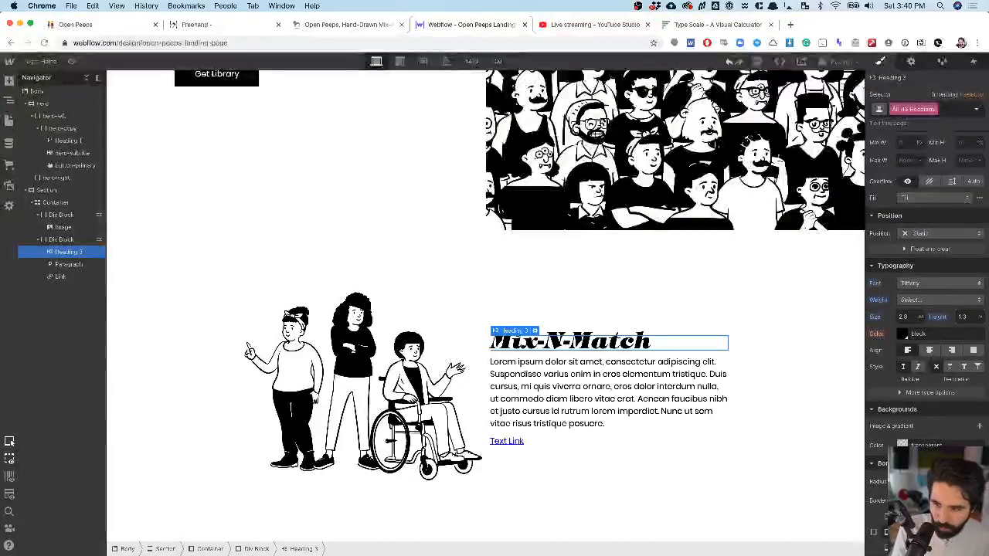
{"action": "type", "text": ".3"}
{"action": "key", "text": "Return"}
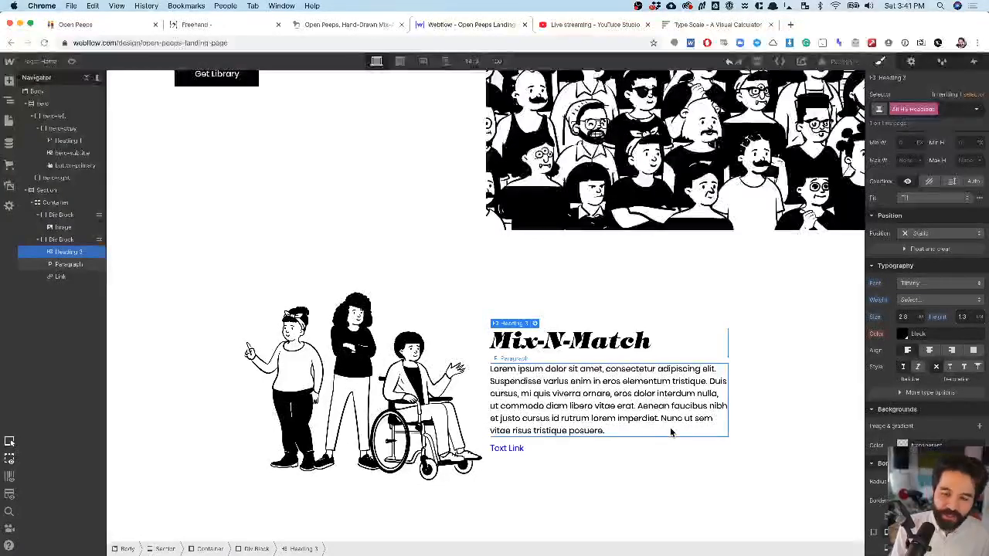
- Preview the landing page, and inspect the text settings of the Mix-N-Match subtitle in the Sketch design
{"action": "left_click", "coordinate": [71, 62]}
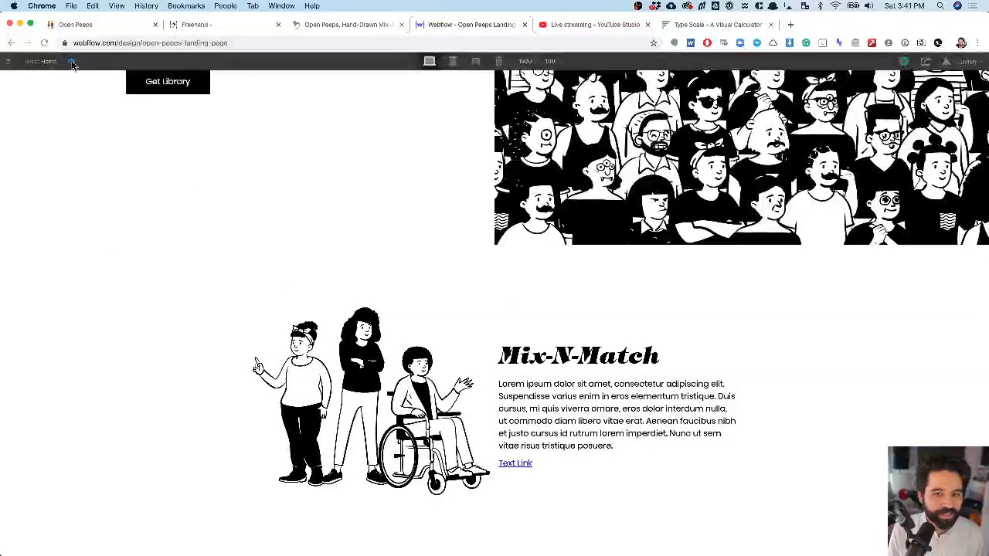
{"action": "left_click", "coordinate": [71, 61]}
{"action": "key", "text": "super+Tab"}
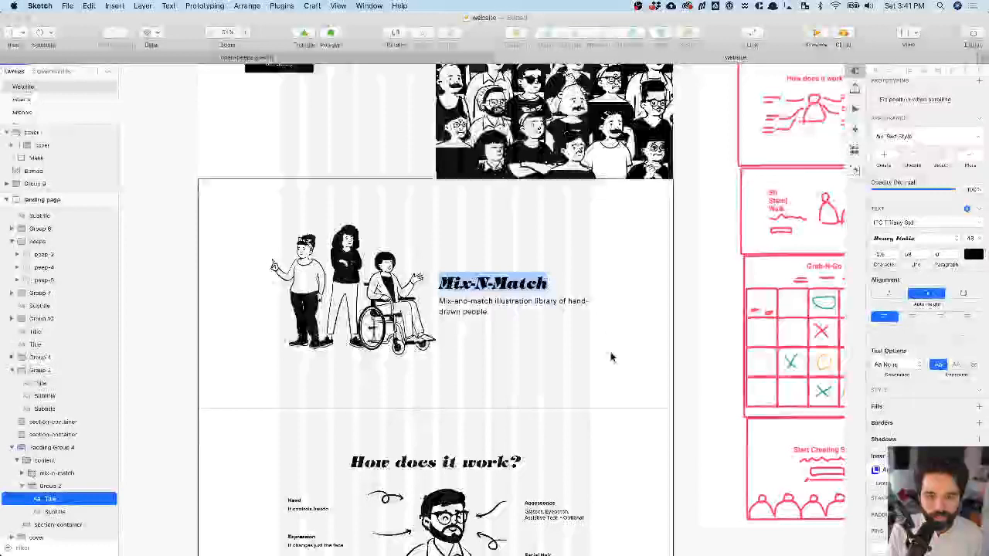
{"action": "left_click", "coordinate": [509, 307]}
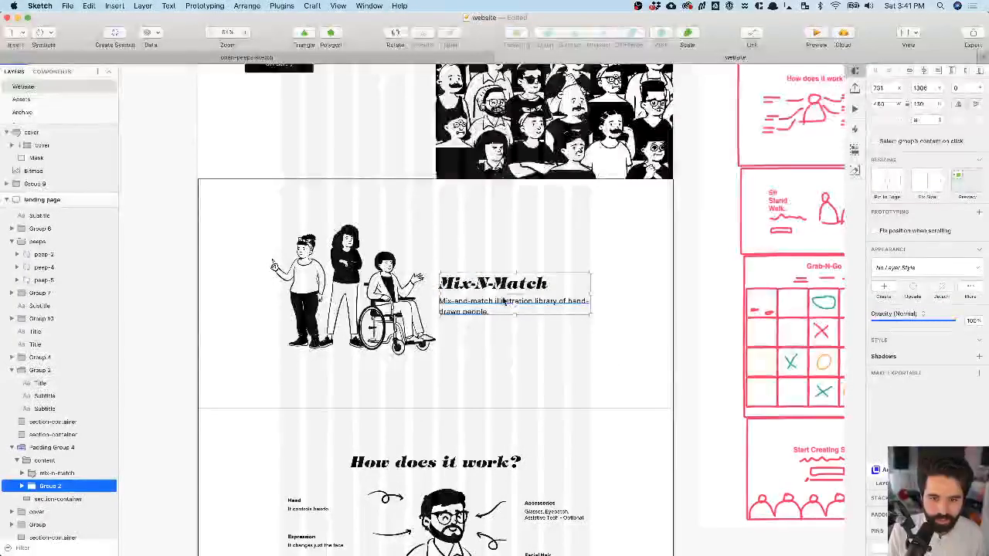
{"action": "double_click", "coordinate": [502, 302]}
{"action": "double_click", "coordinate": [500, 301]}
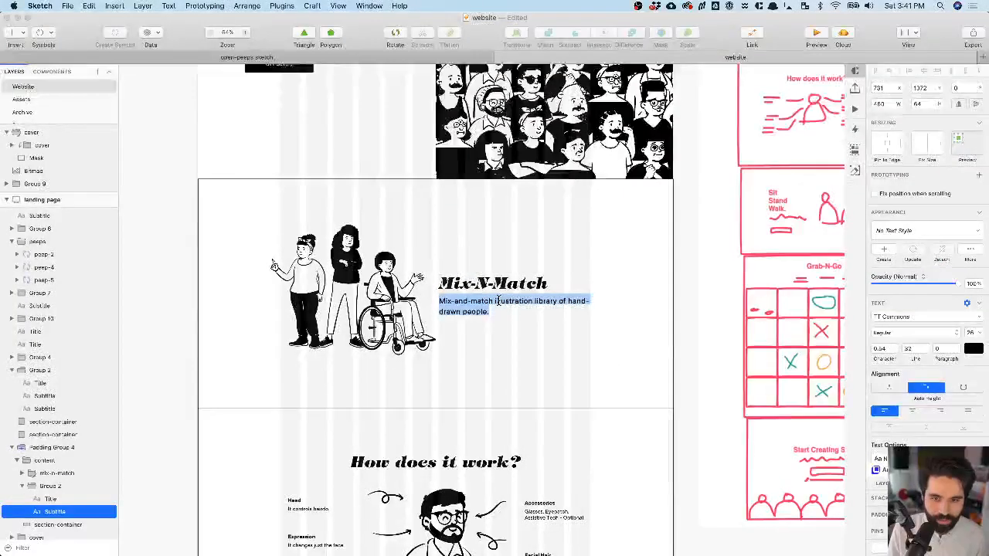
- Switch back to Chrome and copy the Value Prop copy text from the landing page notes in Notion
{"action": "key", "text": "super+Tab"}
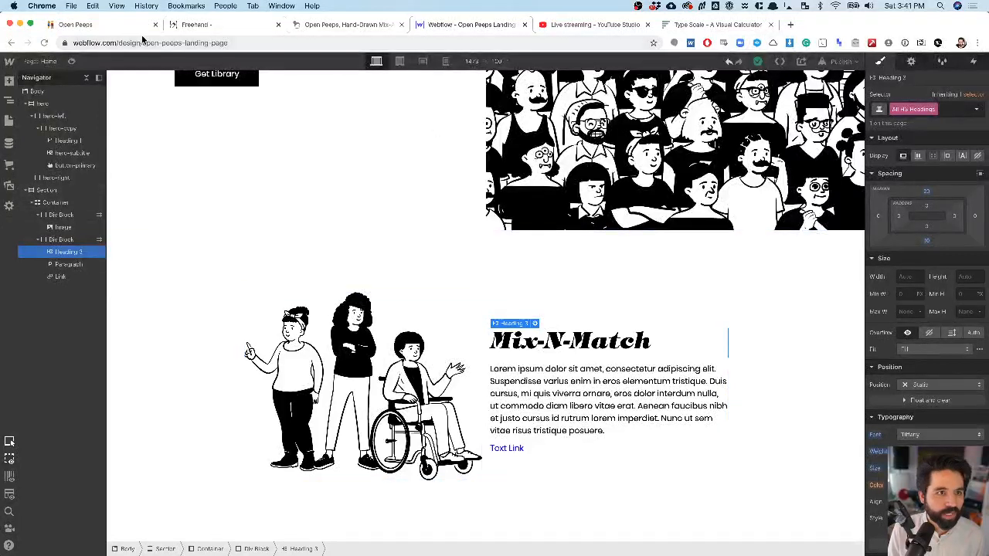
{"action": "left_click", "coordinate": [116, 25]}
{"action": "left_click", "coordinate": [388, 287]}
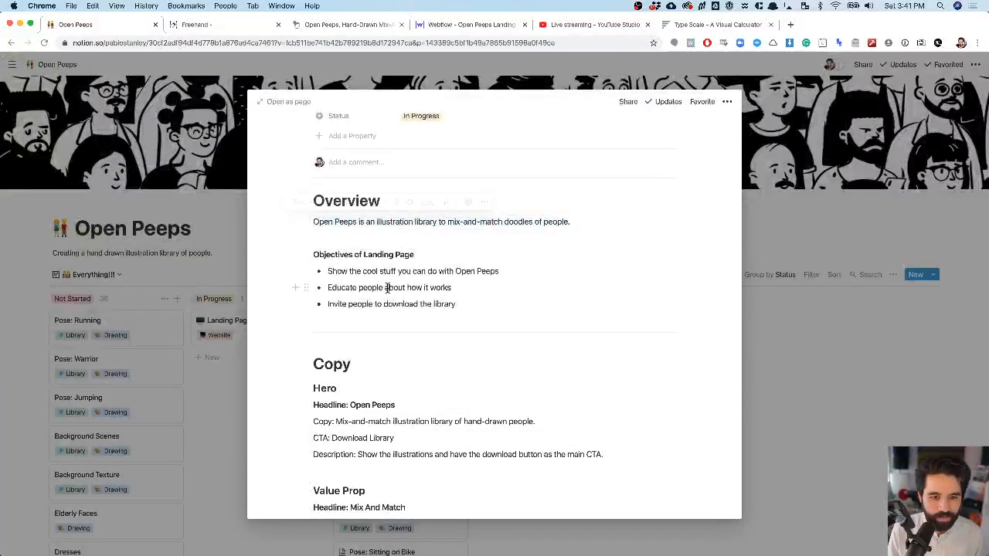
{"action": "scroll", "coordinate": [388, 288], "scroll_direction": "down", "scroll_amount": 5}
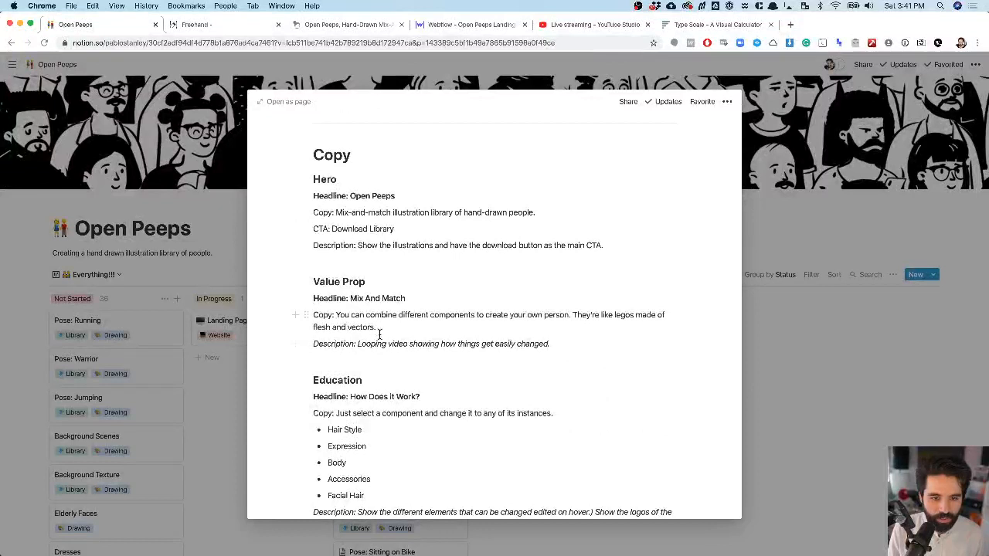
{"action": "left_click_drag", "start_coordinate": [379, 334], "coordinate": [337, 316]}
{"action": "key", "text": "super+c"}
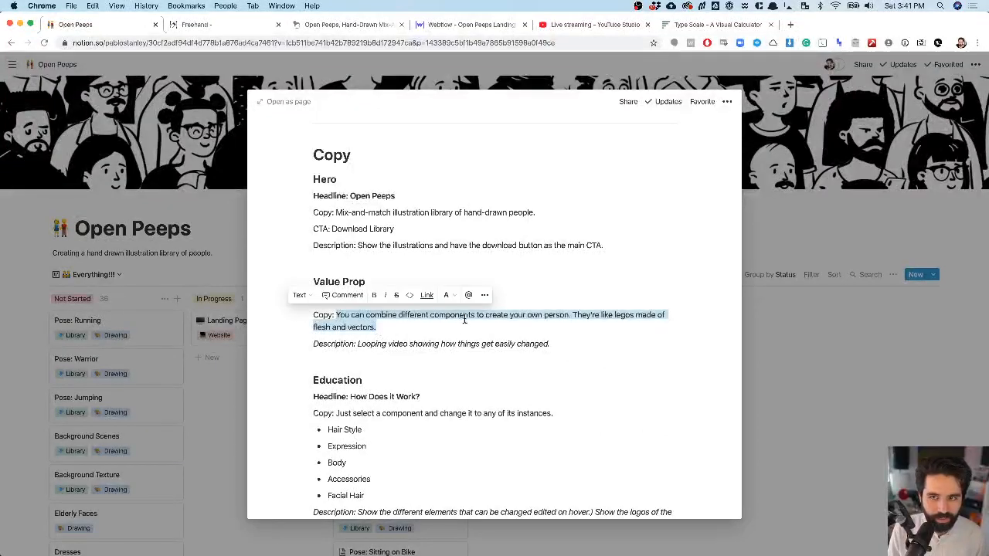
- Replace the placeholder paragraph under the Mix-N-Match heading in Webflow with the copied Value Prop text
{"action": "left_click", "coordinate": [427, 27]}
{"action": "double_click", "coordinate": [550, 377]}
{"action": "key", "text": "super+a"}
{"action": "key", "text": "super+v"}
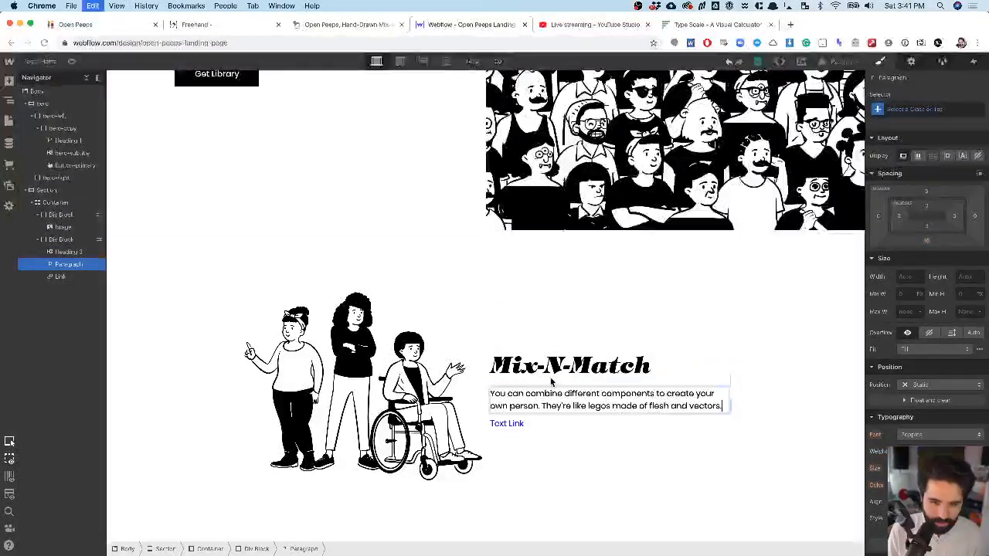
{"action": "key", "text": "Escape"}
- Target the All Links tag through the text link under the paragraph and set its text color to black
{"action": "left_click", "coordinate": [510, 424]}
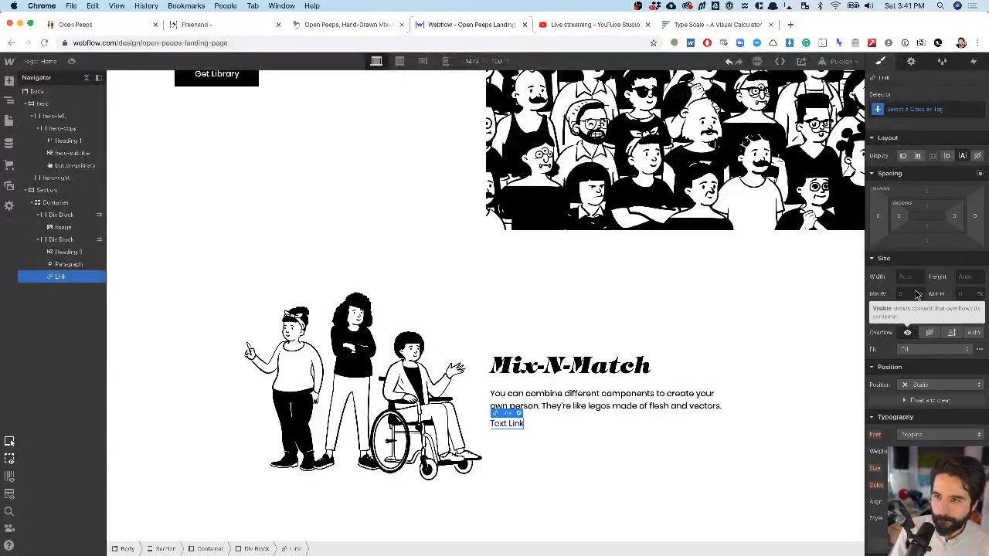
{"action": "left_click", "coordinate": [935, 109]}
{"action": "left_click", "coordinate": [925, 170]}
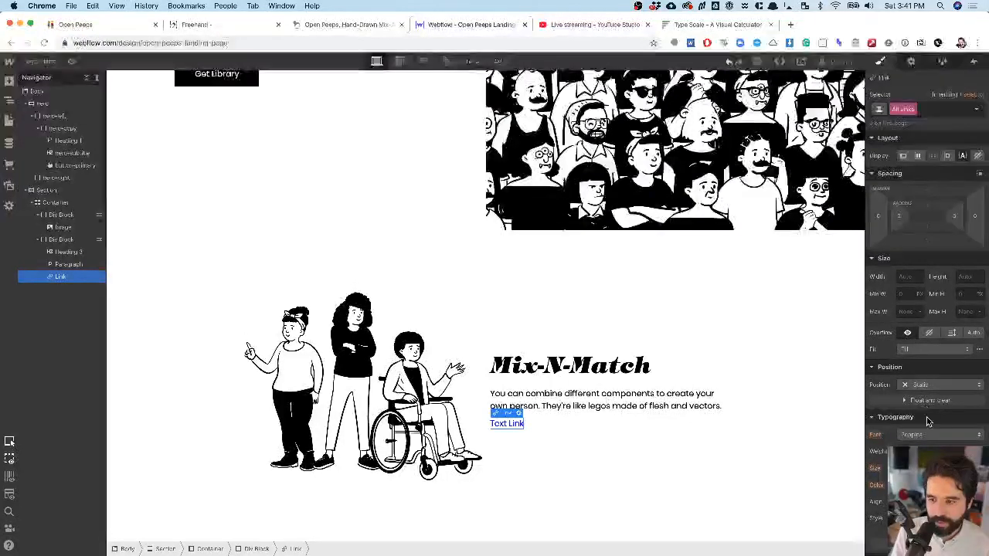
{"action": "scroll", "coordinate": [923, 310], "scroll_direction": "down", "scroll_amount": 4}
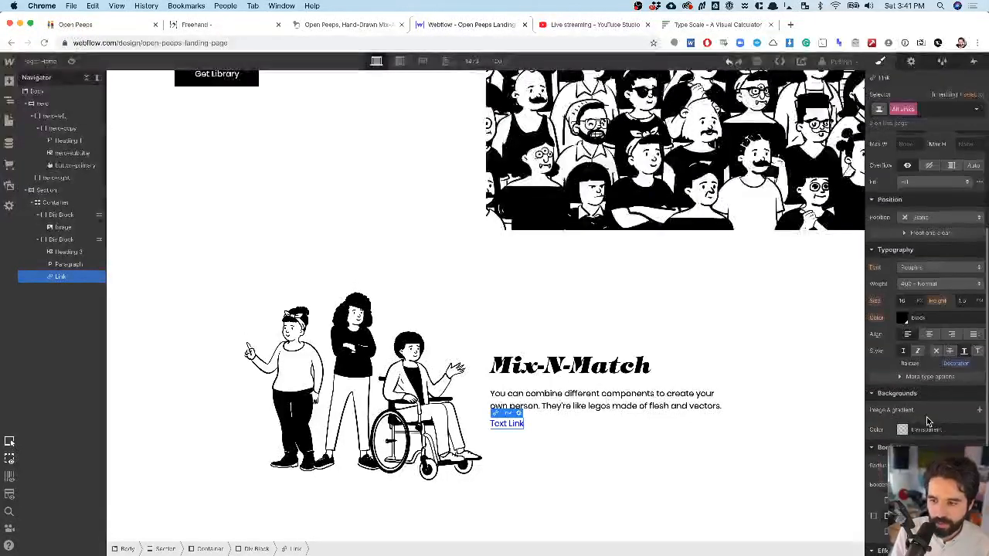
{"action": "left_click", "coordinate": [903, 317]}
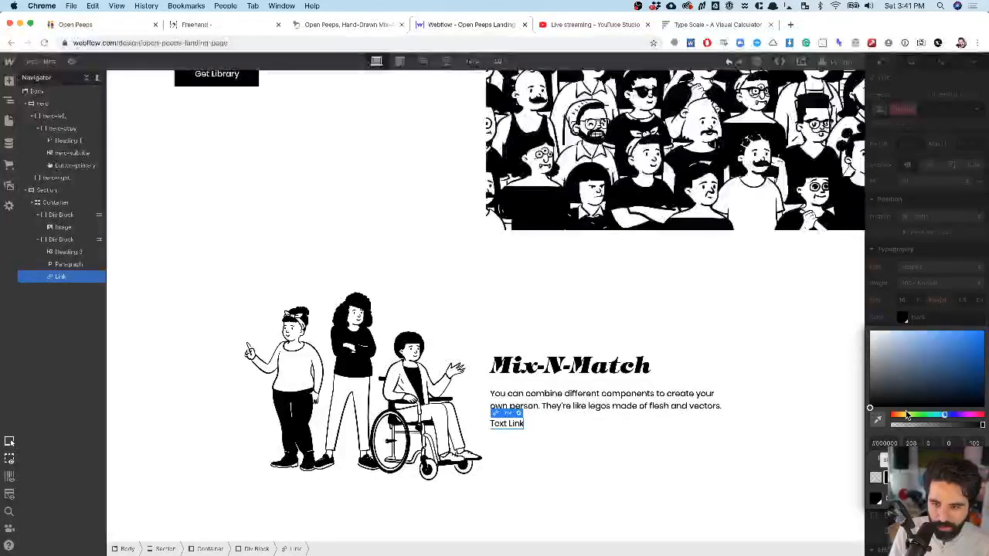
{"action": "left_click", "coordinate": [958, 250]}
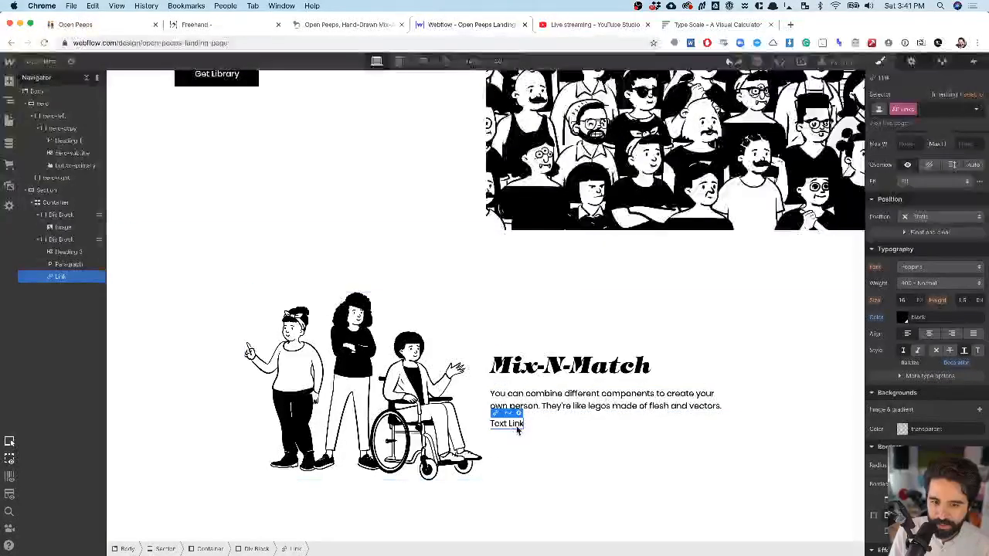
- Set the font weight of all links to 700 - Bold
{"action": "left_click", "coordinate": [935, 284]}
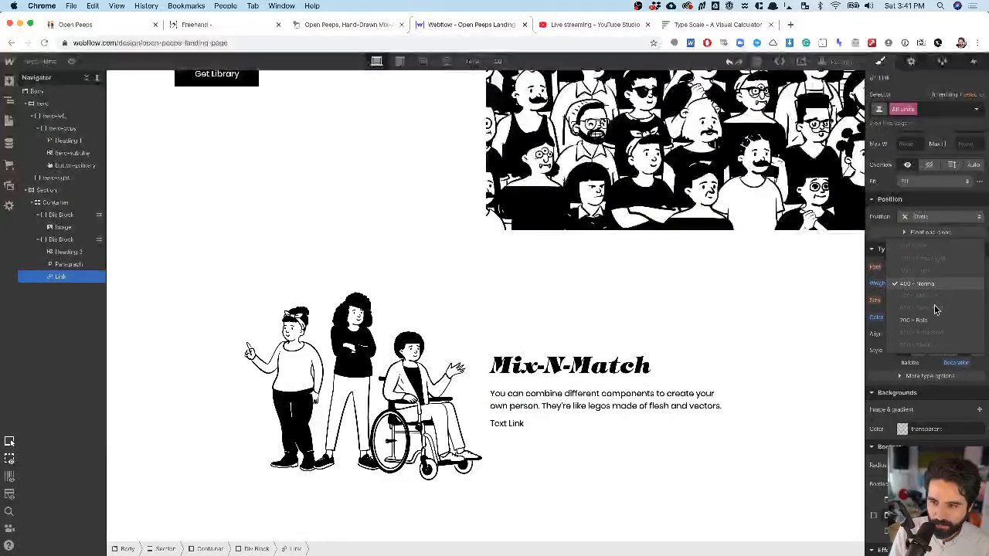
{"action": "left_click", "coordinate": [915, 320]}
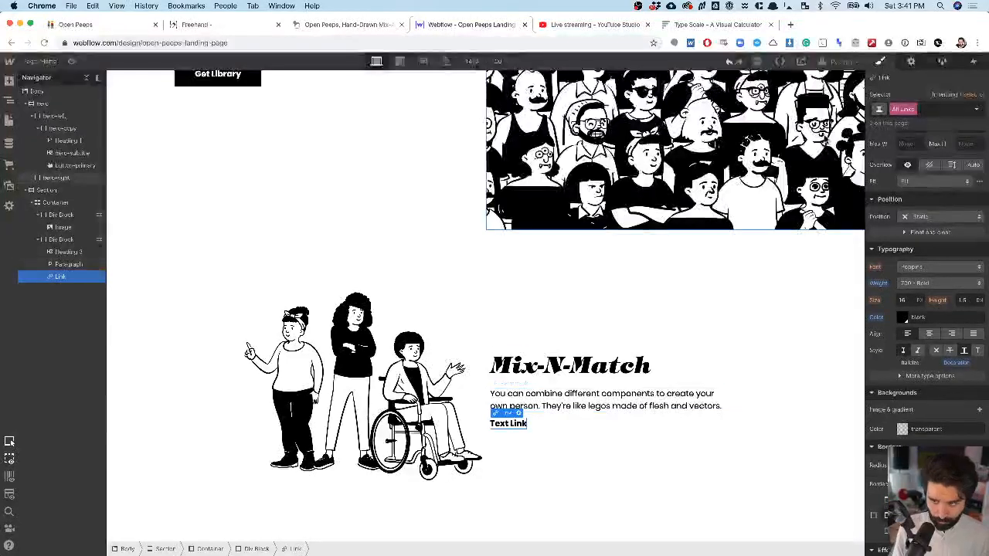
{"action": "left_click", "coordinate": [576, 428]}
{"action": "left_click", "coordinate": [523, 426]}
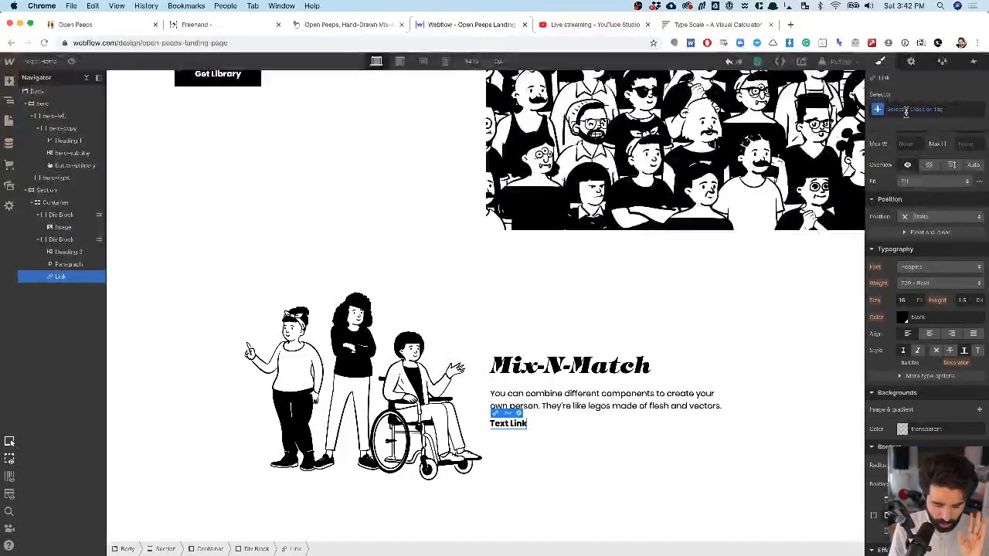
- Create a new class named copy on the Mix-N-Match paragraph
{"action": "left_click", "coordinate": [705, 403]}
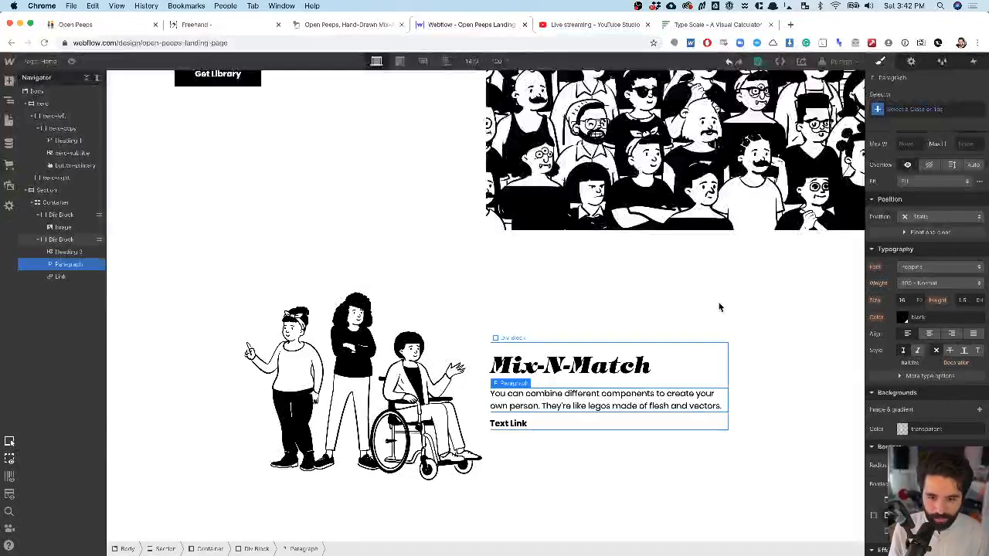
{"action": "left_click", "coordinate": [933, 108]}
{"action": "type", "text": "copy"}
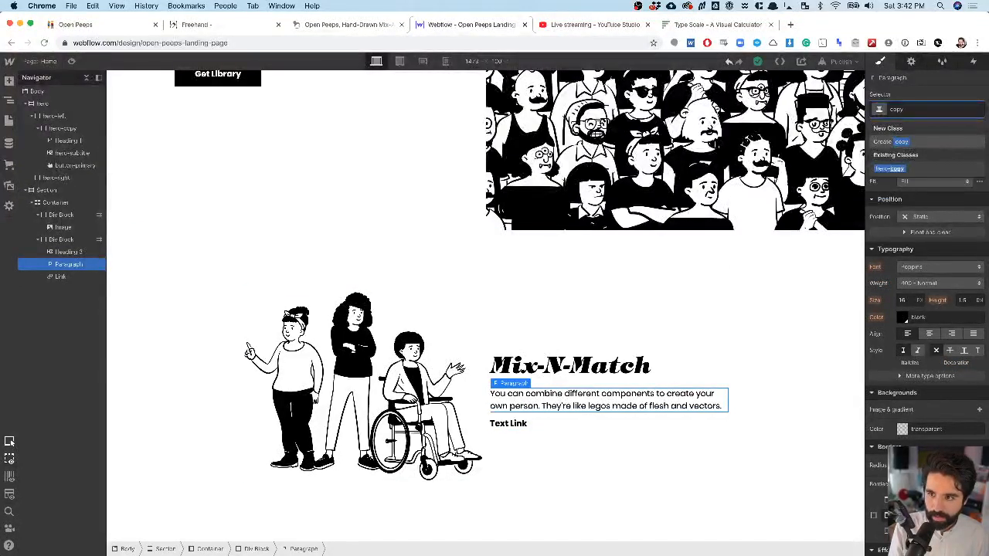
{"action": "key", "text": "Return"}
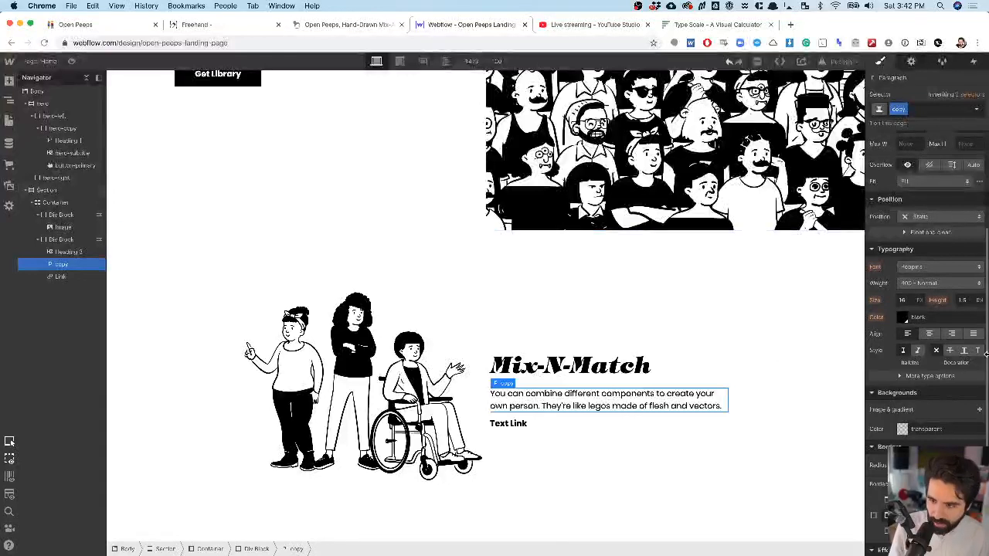
- Set the bottom margin of the Mix-N-Match paragraph's copy class to 32 px
{"action": "scroll", "coordinate": [950, 220], "scroll_direction": "up", "scroll_amount": 5}
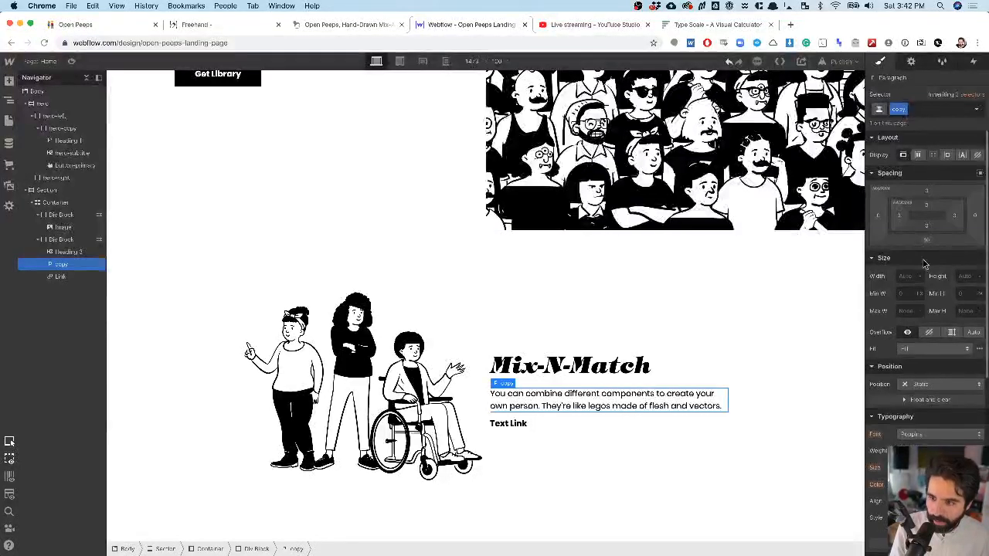
{"action": "mouse_move", "coordinate": [929, 229]}
{"action": "left_mouse_down"}
{"action": "mouse_move", "coordinate": [925, 285]}
{"action": "mouse_move", "coordinate": [930, 241]}
{"action": "left_mouse_up"}
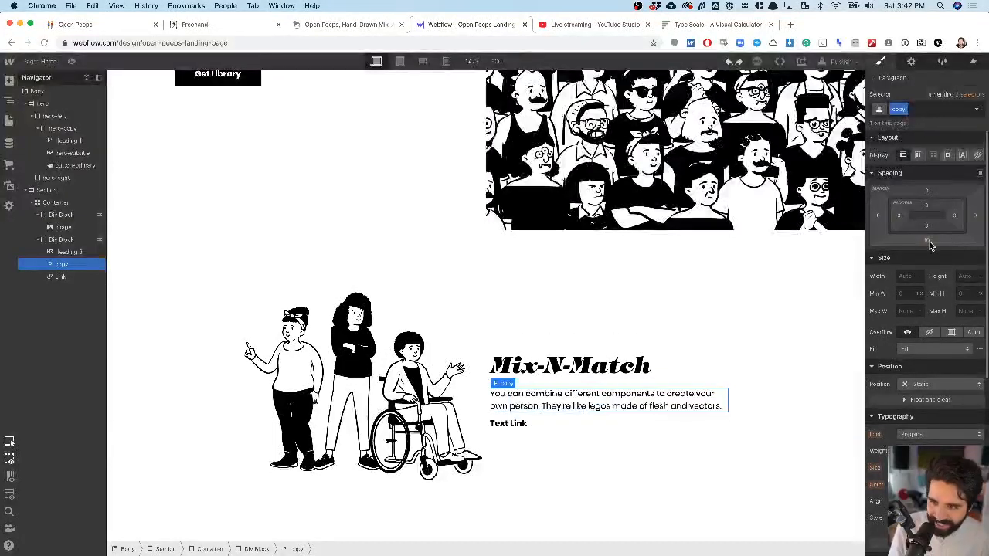
{"action": "left_click", "coordinate": [928, 242]}
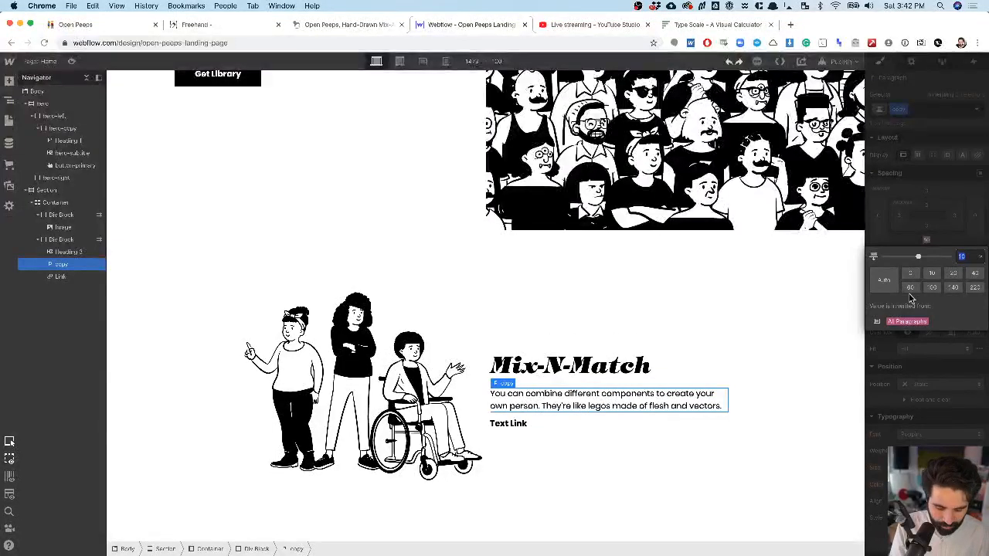
{"action": "type", "text": "32"}
{"action": "key", "text": "Return"}
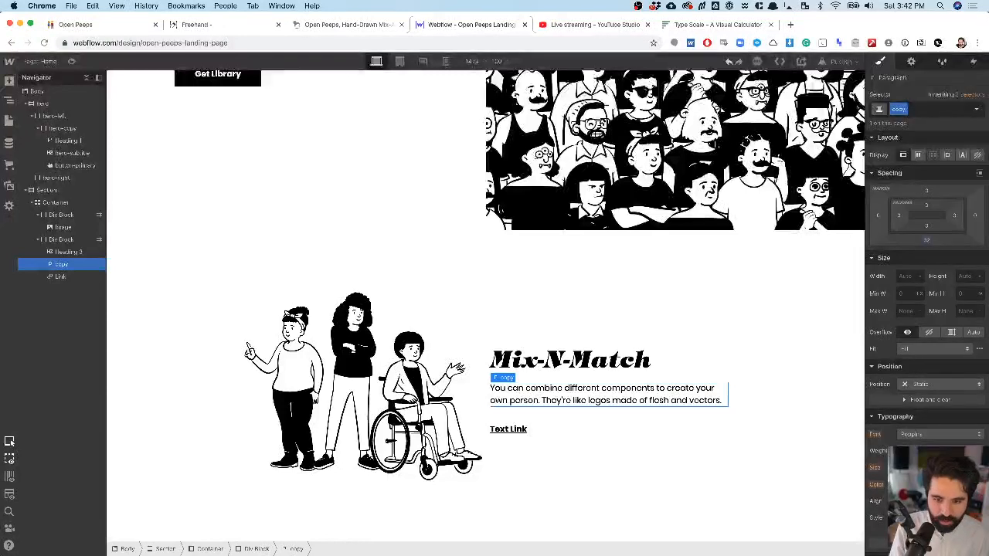
- Replace the placeholder text of the link under the Mix-N-Match paragraph with "Download Library"
{"action": "left_click", "coordinate": [576, 446]}
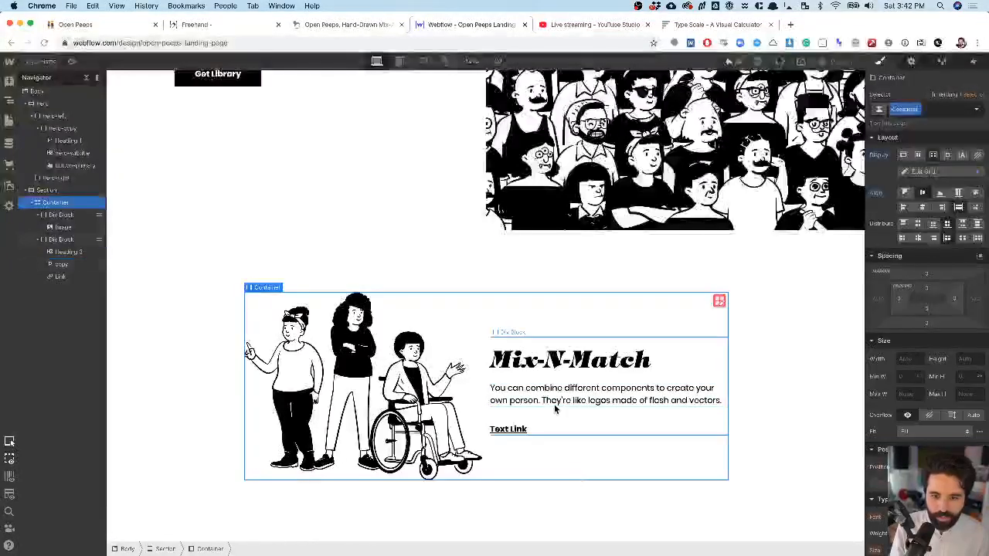
{"action": "left_click", "coordinate": [522, 431]}
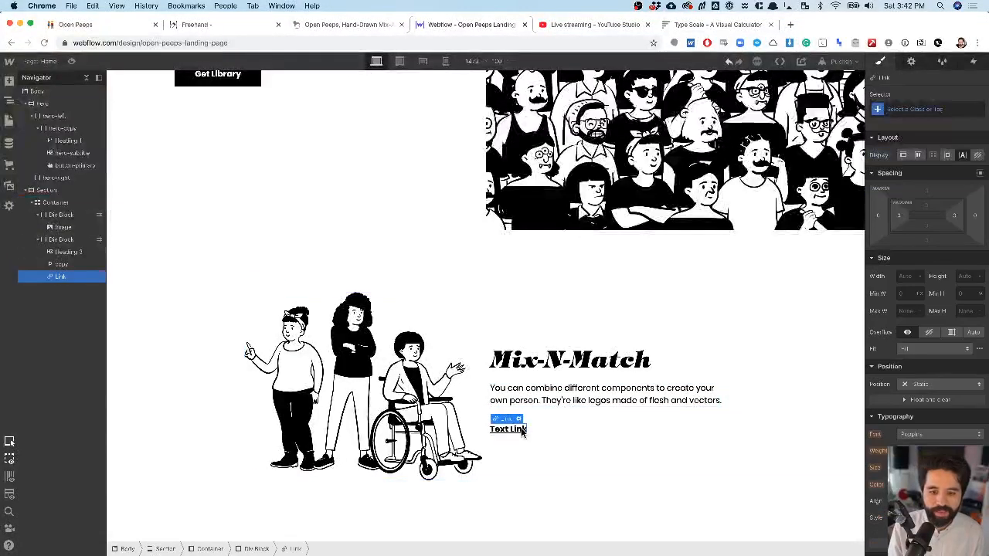
{"action": "double_click", "coordinate": [516, 432]}
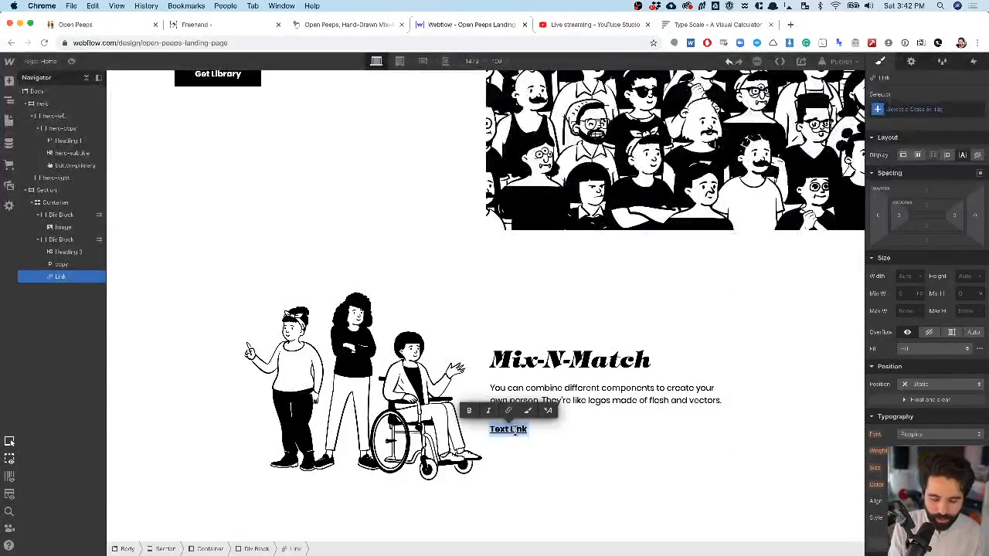
{"action": "type", "text": "Download"}
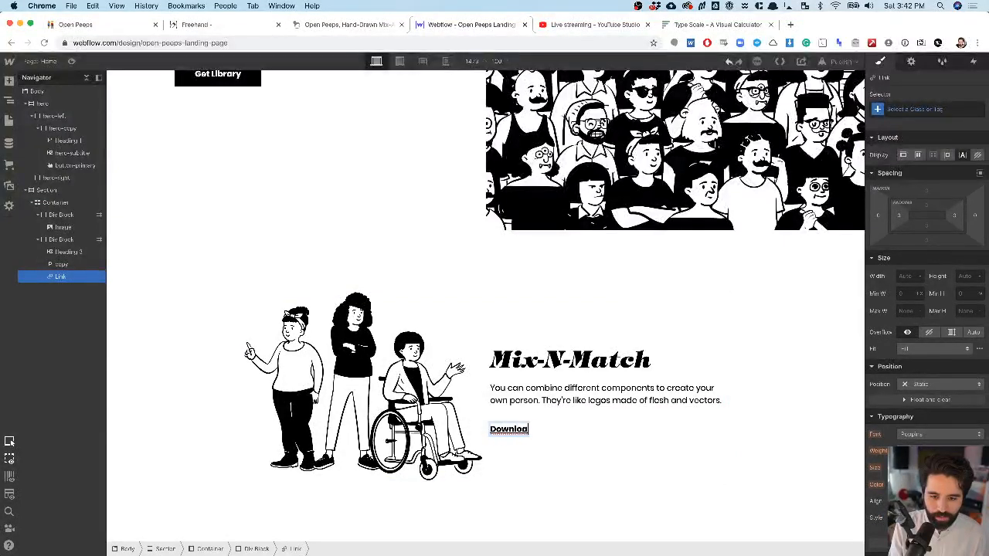
{"action": "type", "text": "!ibrary"}
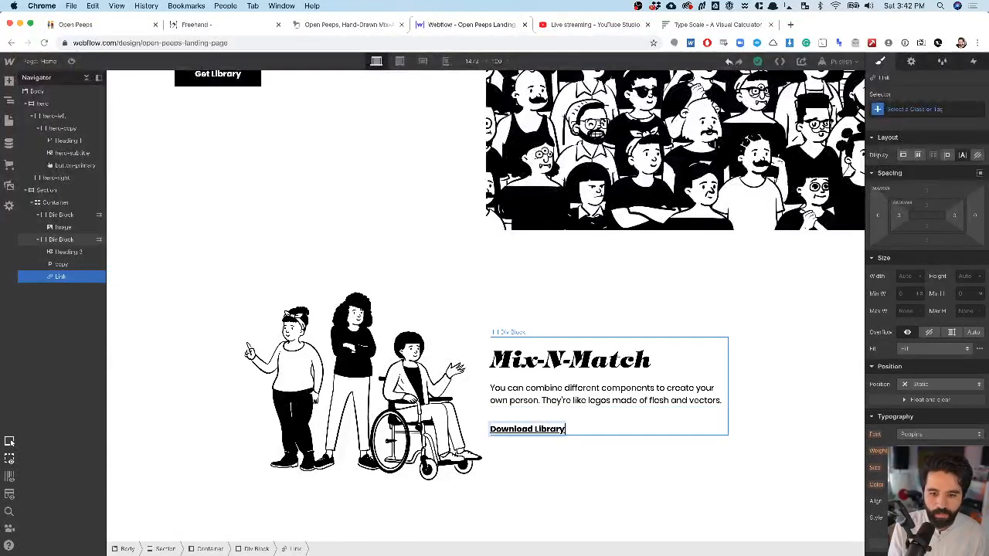
{"action": "left_click", "coordinate": [616, 457]}
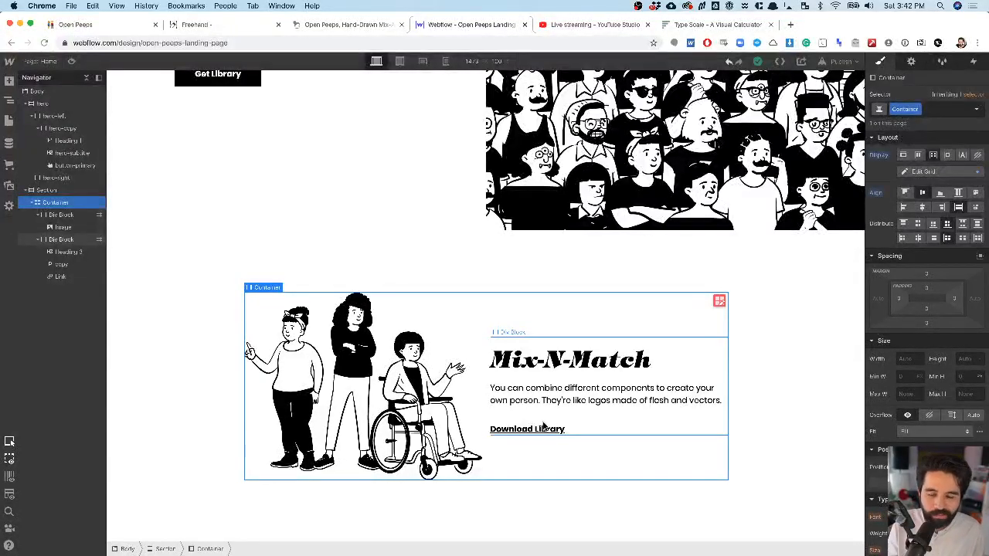
{"action": "scroll", "coordinate": [543, 426], "scroll_direction": "down", "scroll_amount": 1}
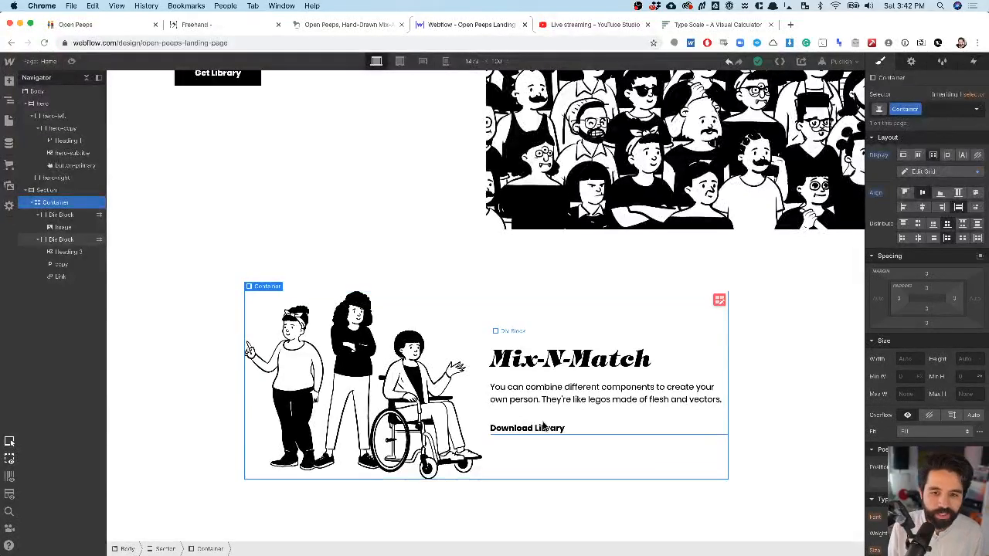
{"action": "left_click", "coordinate": [182, 439]}
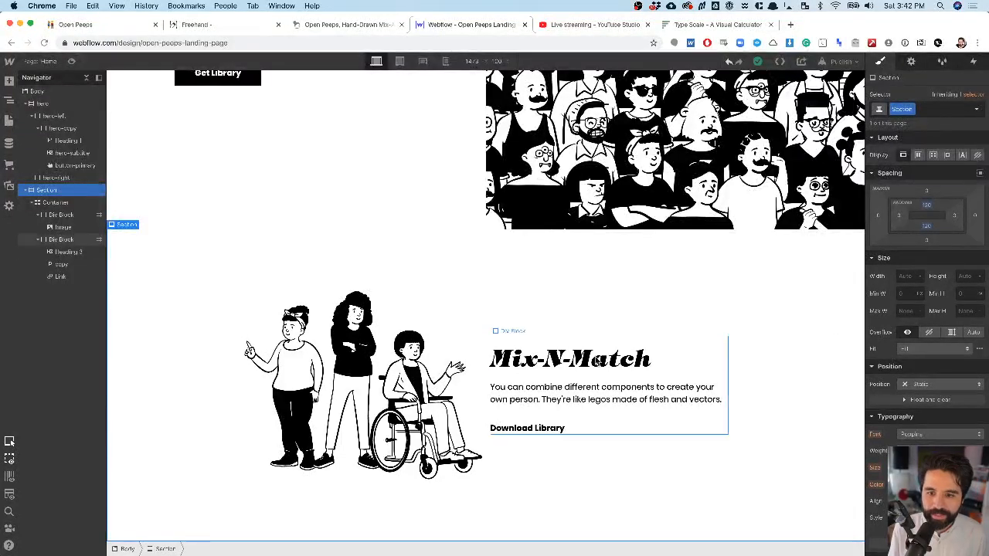
- Switch to the website design in Sketch and rename the character illustration group under "How does it work?" as tutorial-image
{"action": "scroll", "coordinate": [615, 352], "scroll_direction": "up", "scroll_amount": 10}
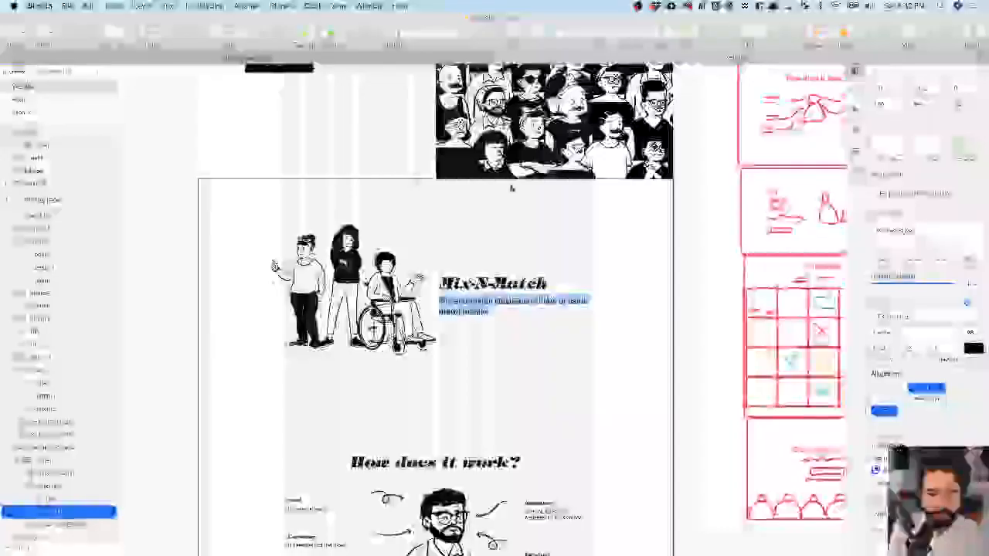
{"action": "key", "text": "Escape"}
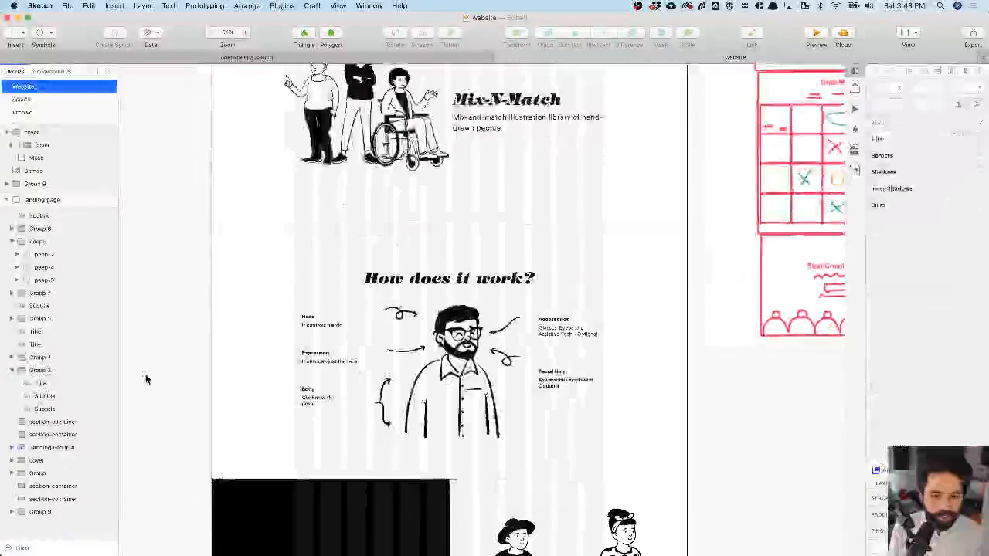
{"action": "left_click", "coordinate": [467, 376]}
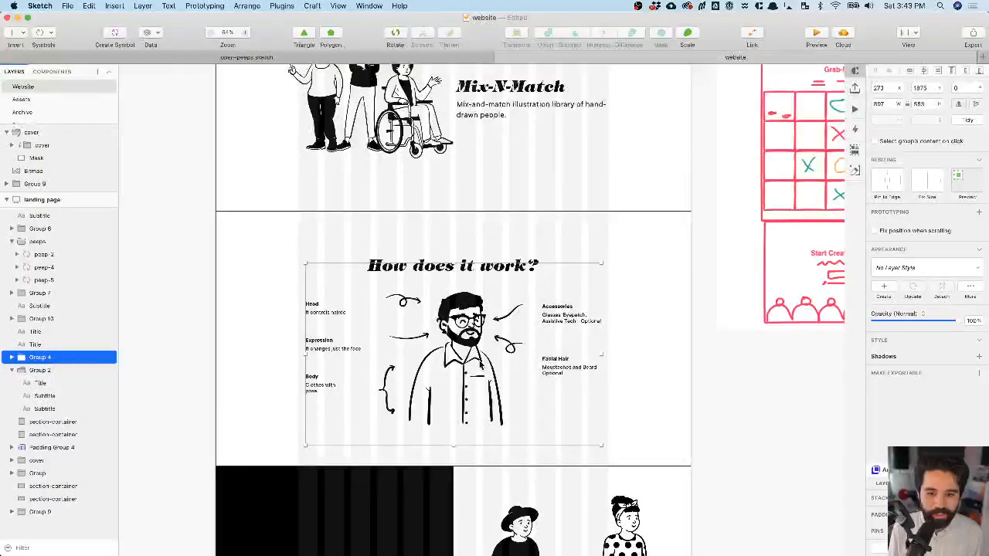
{"action": "double_click", "coordinate": [481, 366]}
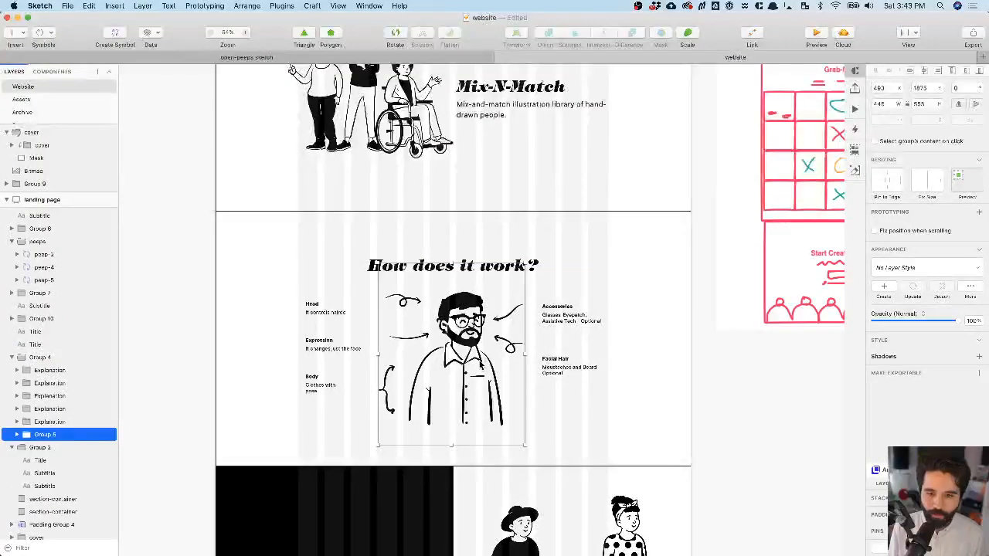
{"action": "scroll", "coordinate": [480, 365], "scroll_direction": "up", "scroll_amount": 3}
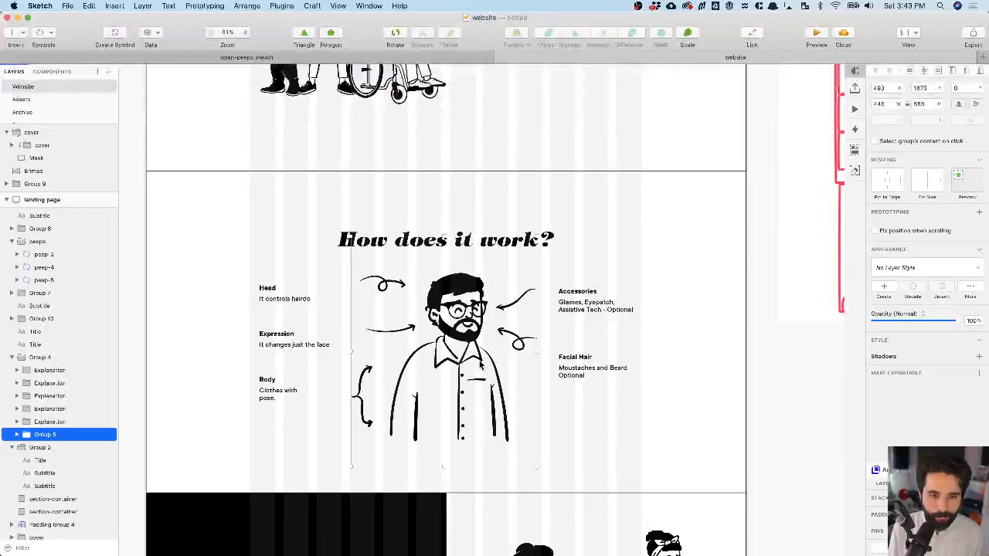
{"action": "double_click", "coordinate": [48, 434]}
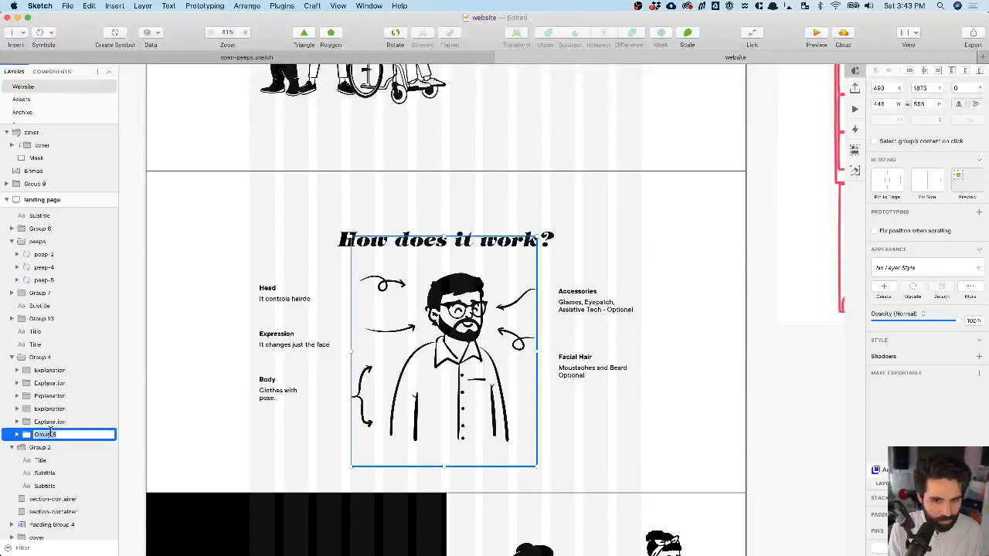
{"action": "type", "text": "te"}
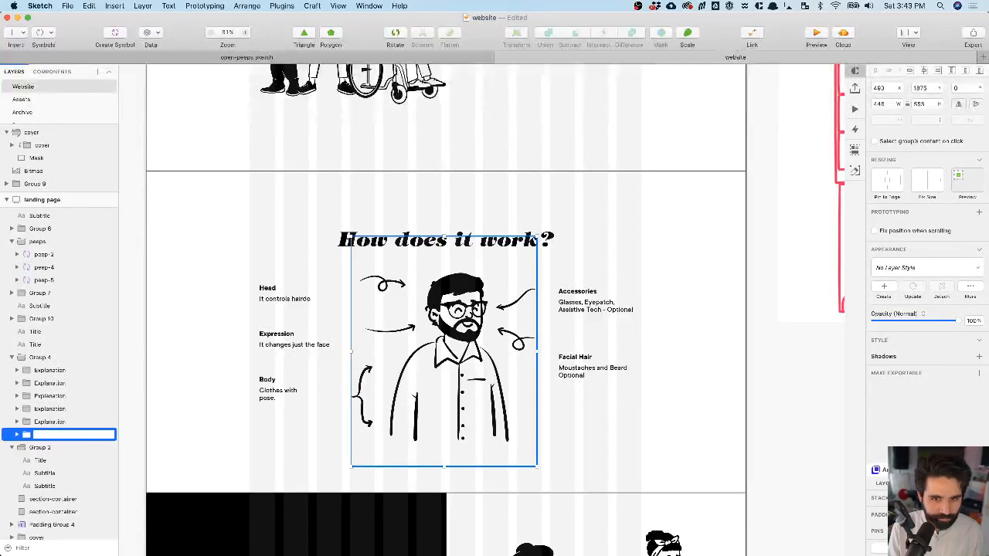
{"action": "type", "text": "to"}
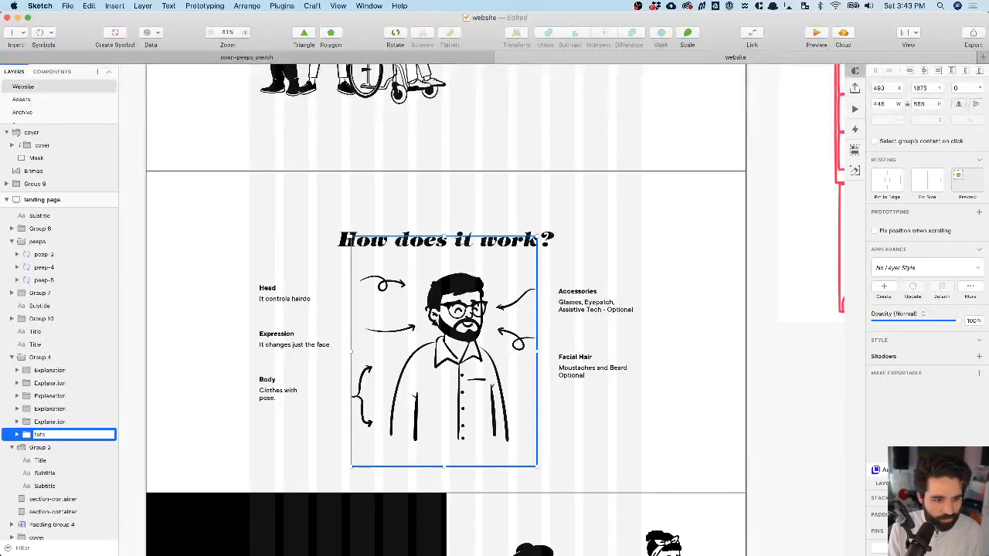
{"action": "type", "text": "rial-1"}
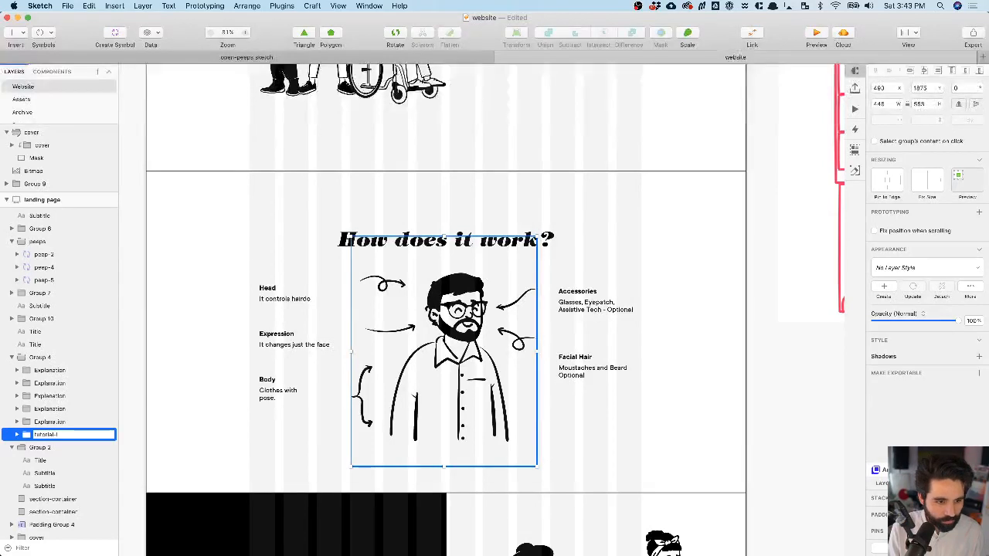
{"action": "type", "text": "mage"}
{"action": "key", "text": "Return"}
- Examine the explanation texts, the title and the overall layout of the "How does it work?" section
{"action": "left_click", "coordinate": [282, 294]}
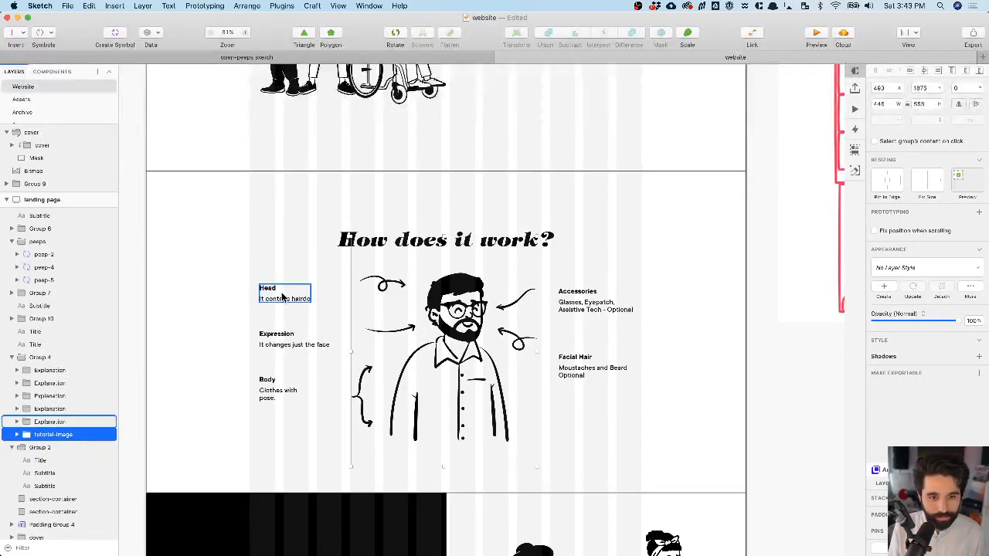
{"action": "left_click", "coordinate": [588, 303]}
{"action": "left_click", "coordinate": [573, 377]}
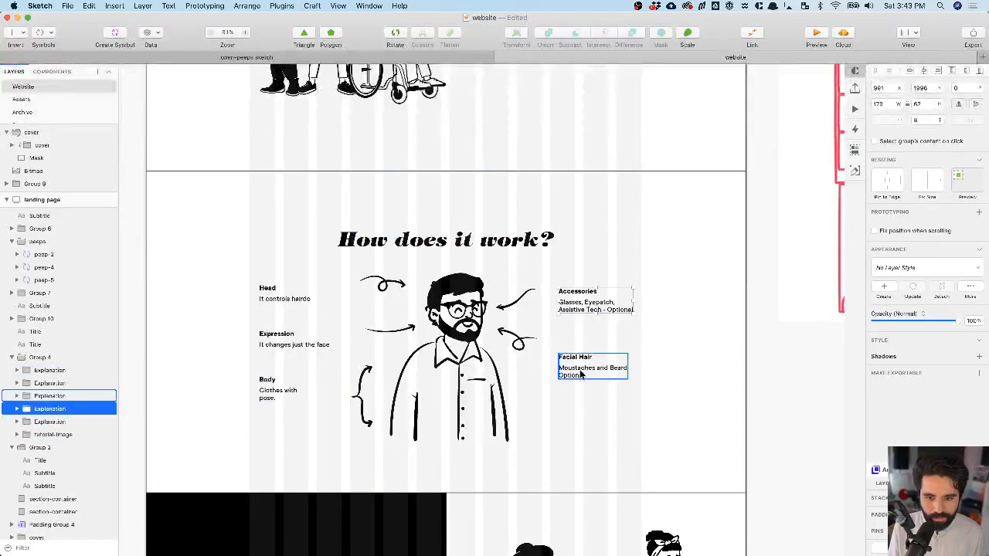
{"action": "left_click", "coordinate": [589, 304], "text": "shift"}
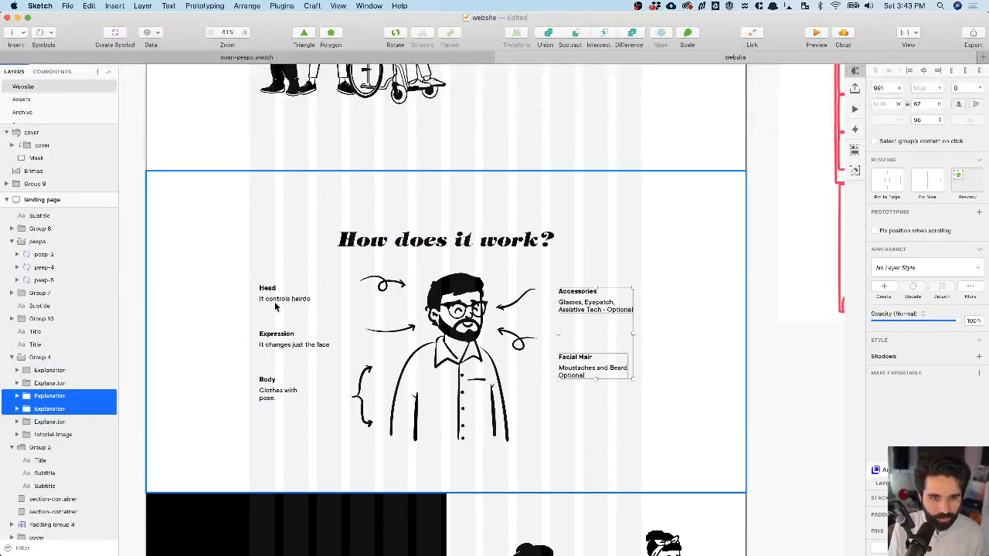
{"action": "left_click", "coordinate": [460, 234]}
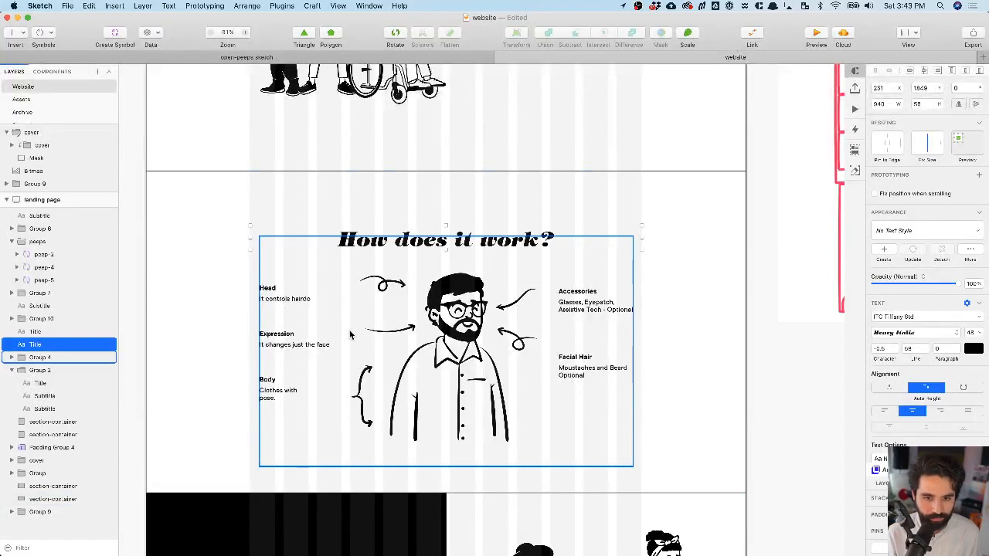
{"action": "scroll", "coordinate": [350, 334], "scroll_direction": "up", "scroll_amount": 5}
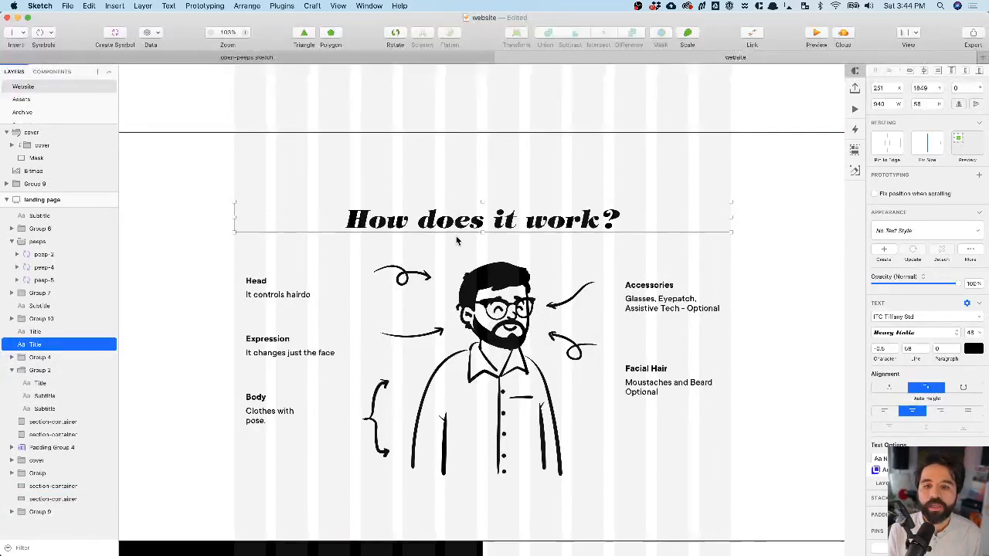
{"action": "scroll", "coordinate": [315, 268], "scroll_direction": "down", "scroll_amount": 2}
{"action": "scroll", "coordinate": [315, 268], "scroll_direction": "down", "scroll_amount": 3}
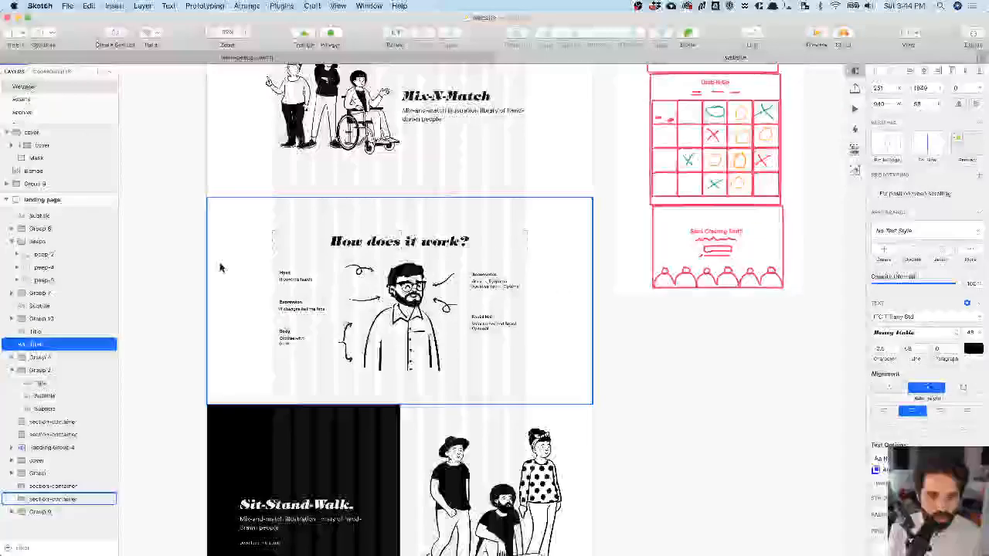
- Draw a rectangle about 389 by 67 on empty canvas beside the designs, with a black border and white fill
{"action": "scroll", "coordinate": [220, 268], "scroll_direction": "right", "scroll_amount": 8}
{"action": "left_click", "coordinate": [532, 153]}
{"action": "key", "text": "r"}
{"action": "left_click_drag", "start_coordinate": [446, 129], "coordinate": [564, 147]}
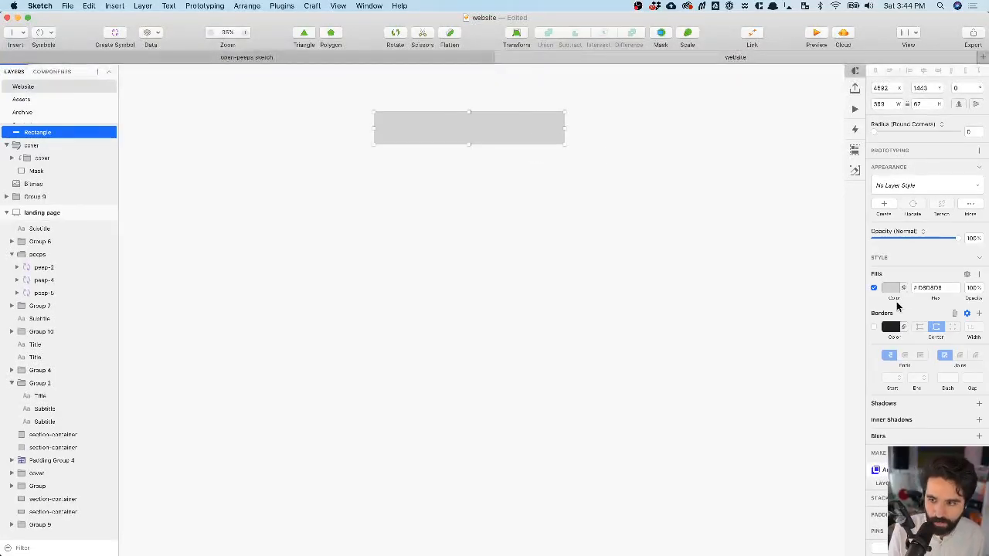
{"action": "left_click", "coordinate": [875, 328]}
{"action": "left_click", "coordinate": [892, 290]}
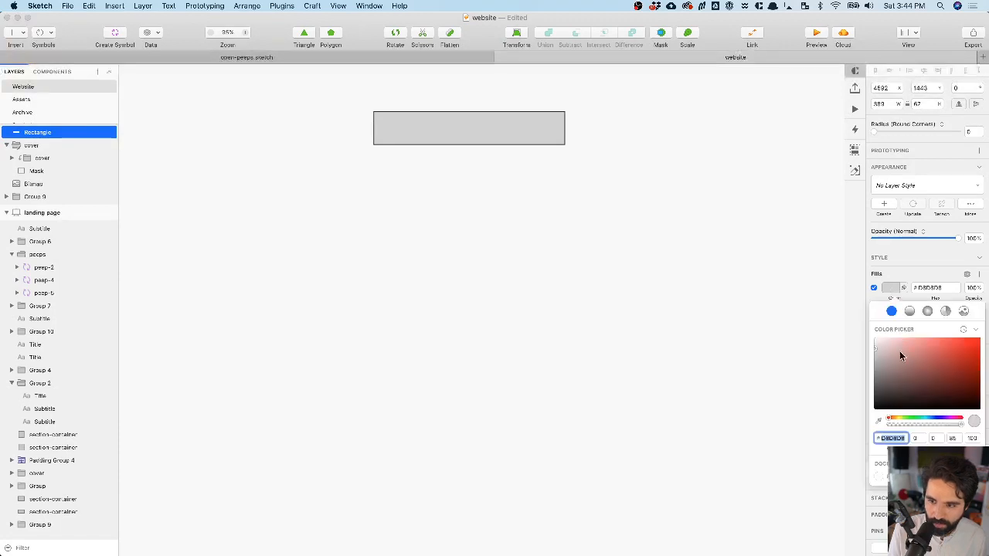
{"action": "left_click_drag", "start_coordinate": [900, 353], "coordinate": [794, 281]}
- Build a grid of three columns and four rows from duplicated white rectangles with black borders
{"action": "left_click", "coordinate": [564, 164]}
{"action": "left_click_drag", "start_coordinate": [544, 143], "coordinate": [475, 167]}
{"action": "key", "text": "super+d"}
{"action": "left_click_drag", "start_coordinate": [404, 202], "coordinate": [532, 262]}
- Bring the full-width rectangle behind the grid's top row to the front and move it to the right of the grid
{"action": "left_click", "coordinate": [514, 134]}
{"action": "left_click_drag", "start_coordinate": [538, 136], "coordinate": [556, 161]}
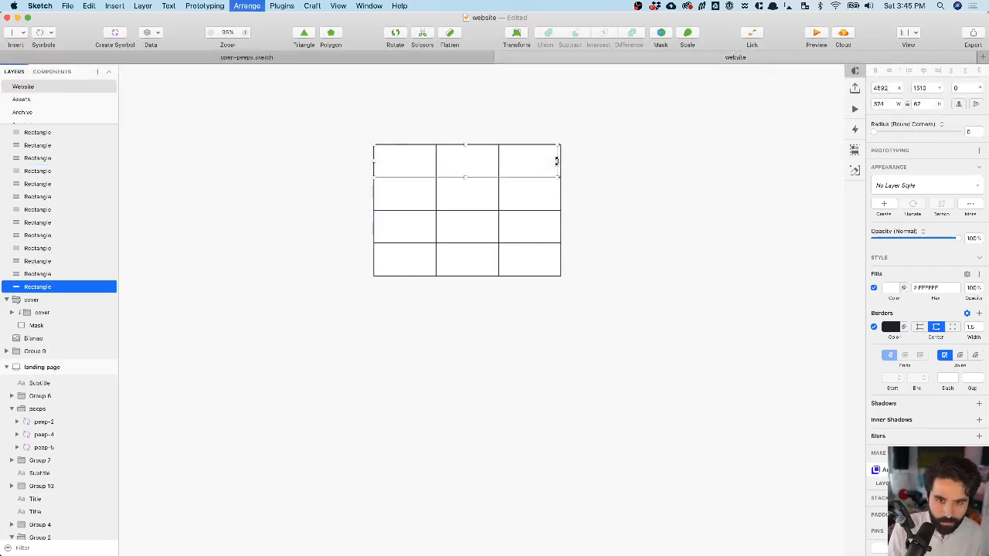
{"action": "key", "text": "super+alt+Up"}
{"action": "mouse_move", "coordinate": [533, 166]}
{"action": "left_mouse_down"}
{"action": "mouse_move", "coordinate": [745, 159]}
{"action": "mouse_move", "coordinate": [720, 157]}
{"action": "left_mouse_up"}
{"action": "left_click", "coordinate": [687, 203]}
- Sketch a freehand wavy line across the grid's top row to represent the section title
{"action": "key", "text": "p"}
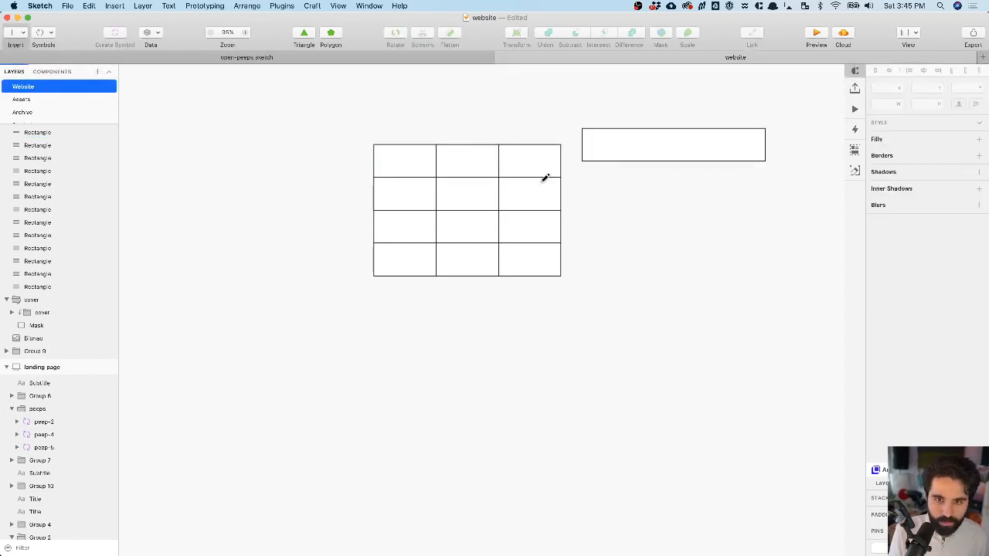
{"action": "left_click_drag", "start_coordinate": [420, 166], "coordinate": [442, 152]}
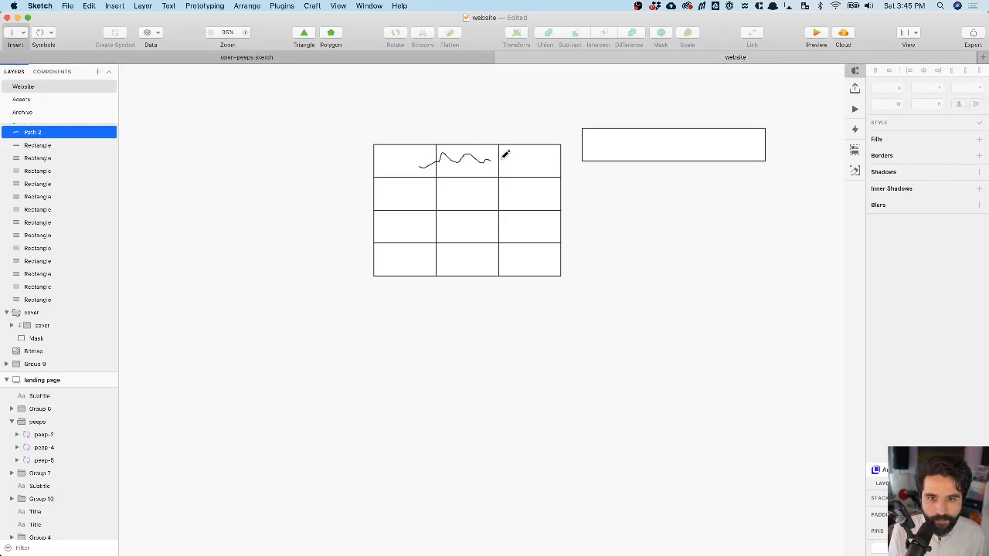
{"action": "left_click_drag", "start_coordinate": [506, 155], "coordinate": [524, 157]}
- Sketch short freehand text lines in the left column's three lower cells and the right column's two middle cells
{"action": "scroll", "coordinate": [400, 189], "scroll_direction": "up", "scroll_amount": 3}
{"action": "mouse_move", "coordinate": [381, 189]}
{"action": "left_mouse_down"}
{"action": "mouse_move", "coordinate": [410, 188]}
{"action": "mouse_move", "coordinate": [405, 202]}
{"action": "left_mouse_up"}
{"action": "mouse_move", "coordinate": [382, 243]}
{"action": "left_mouse_down"}
{"action": "mouse_move", "coordinate": [401, 242]}
{"action": "mouse_move", "coordinate": [402, 251]}
{"action": "left_mouse_up"}
{"action": "left_click_drag", "start_coordinate": [385, 286], "coordinate": [428, 288]}
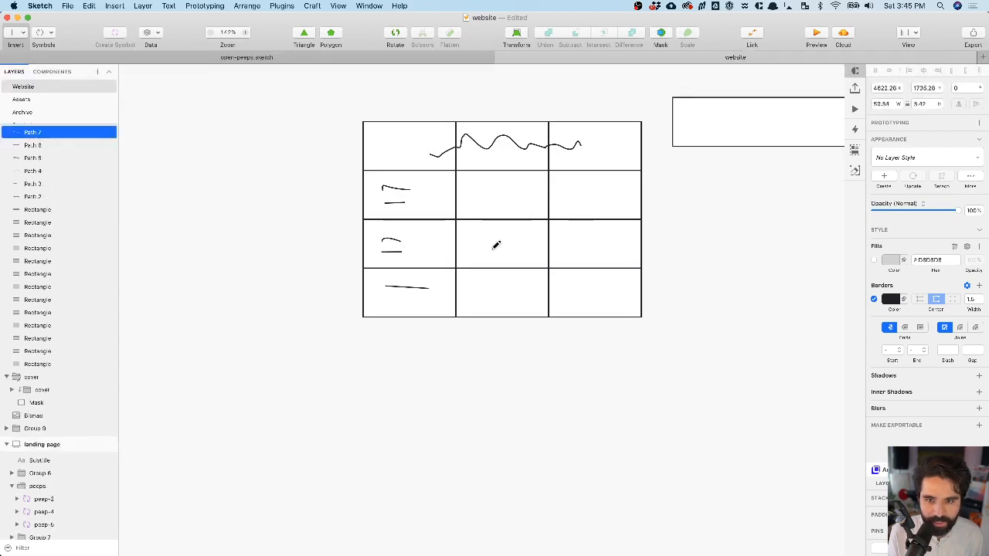
{"action": "mouse_move", "coordinate": [567, 185]}
{"action": "left_mouse_down"}
{"action": "mouse_move", "coordinate": [593, 184]}
{"action": "mouse_move", "coordinate": [598, 197]}
{"action": "left_mouse_up"}
{"action": "mouse_move", "coordinate": [570, 235]}
{"action": "left_mouse_down"}
{"action": "mouse_move", "coordinate": [592, 232]}
{"action": "mouse_move", "coordinate": [591, 246]}
{"action": "left_mouse_up"}
- Sketch a figure with head and body down the grid's middle column, with short pointer strokes on both sides
{"action": "mouse_move", "coordinate": [471, 310]}
{"action": "left_mouse_down"}
{"action": "mouse_move", "coordinate": [489, 206]}
{"action": "mouse_move", "coordinate": [532, 224]}
{"action": "mouse_move", "coordinate": [533, 301]}
{"action": "left_mouse_up"}
{"action": "mouse_move", "coordinate": [499, 167]}
{"action": "left_mouse_down"}
{"action": "mouse_move", "coordinate": [508, 203]}
{"action": "mouse_move", "coordinate": [525, 170]}
{"action": "mouse_move", "coordinate": [487, 178]}
{"action": "mouse_move", "coordinate": [478, 203]}
{"action": "left_mouse_up"}
{"action": "left_click_drag", "start_coordinate": [475, 237], "coordinate": [464, 238]}
{"action": "left_click_drag", "start_coordinate": [459, 289], "coordinate": [475, 271]}
{"action": "left_click_drag", "start_coordinate": [541, 185], "coordinate": [524, 194]}
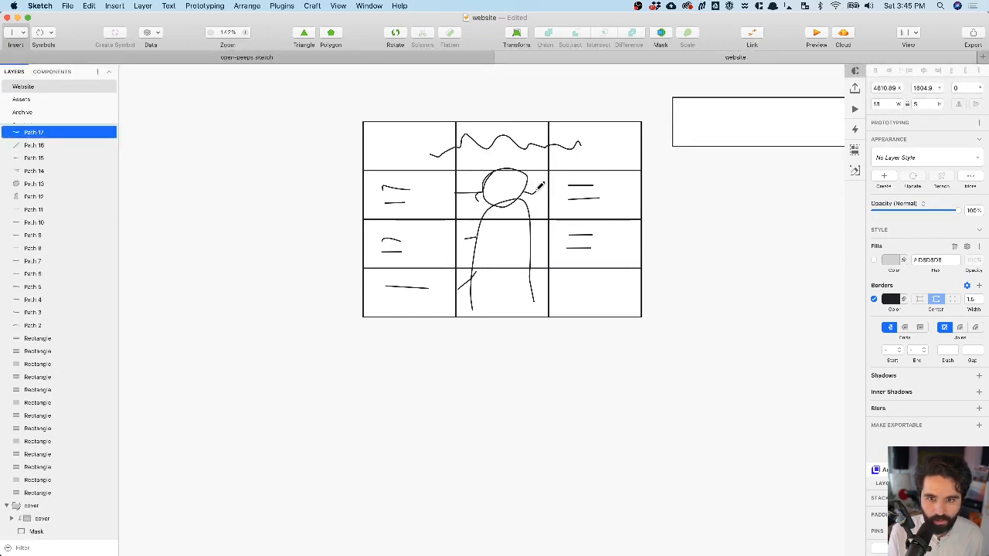
{"action": "left_click_drag", "start_coordinate": [523, 236], "coordinate": [544, 234]}
{"action": "left_click_drag", "start_coordinate": [525, 290], "coordinate": [548, 273]}
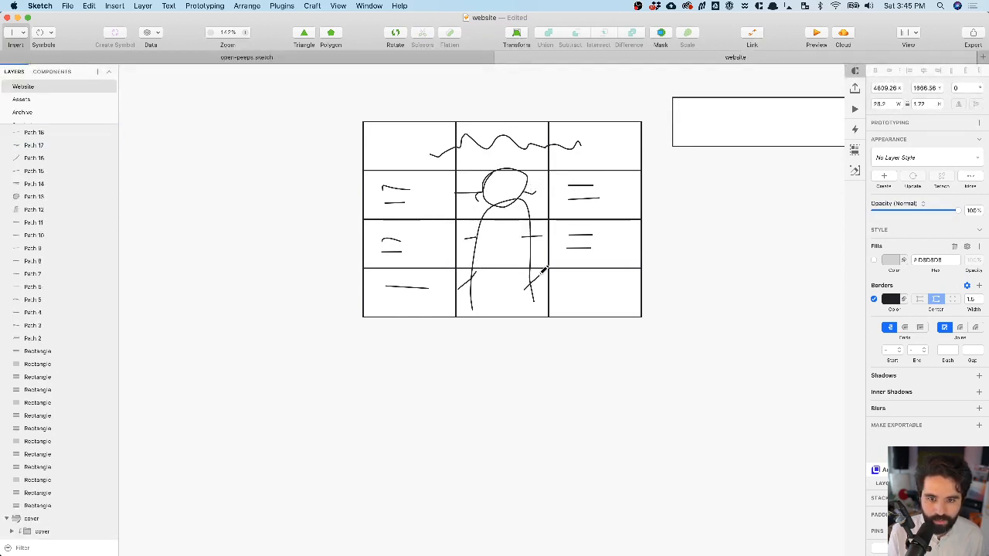
- Undo the last pointer stroke beside the figure and review the "How does it work?" section of the page design
{"action": "key", "text": "super+z"}
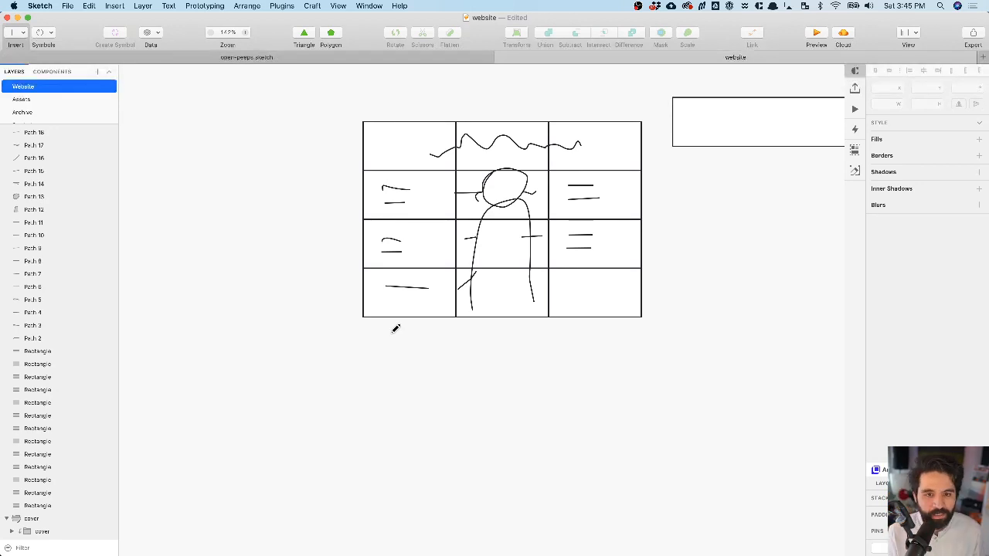
{"action": "scroll", "coordinate": [461, 305], "scroll_direction": "down", "scroll_amount": 5}
{"action": "scroll", "coordinate": [461, 305], "scroll_direction": "left", "scroll_amount": 10}
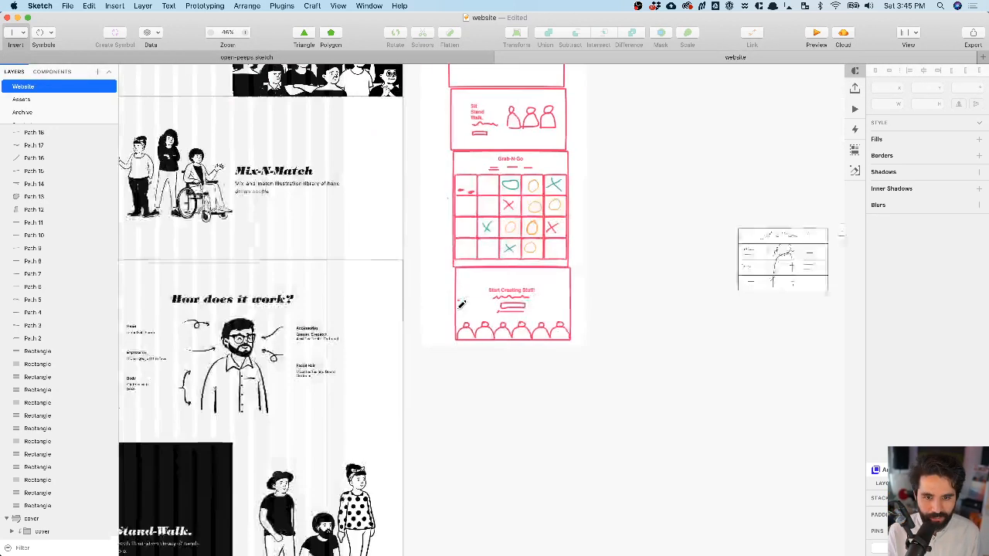
{"action": "scroll", "coordinate": [487, 303], "scroll_direction": "up", "scroll_amount": 5}
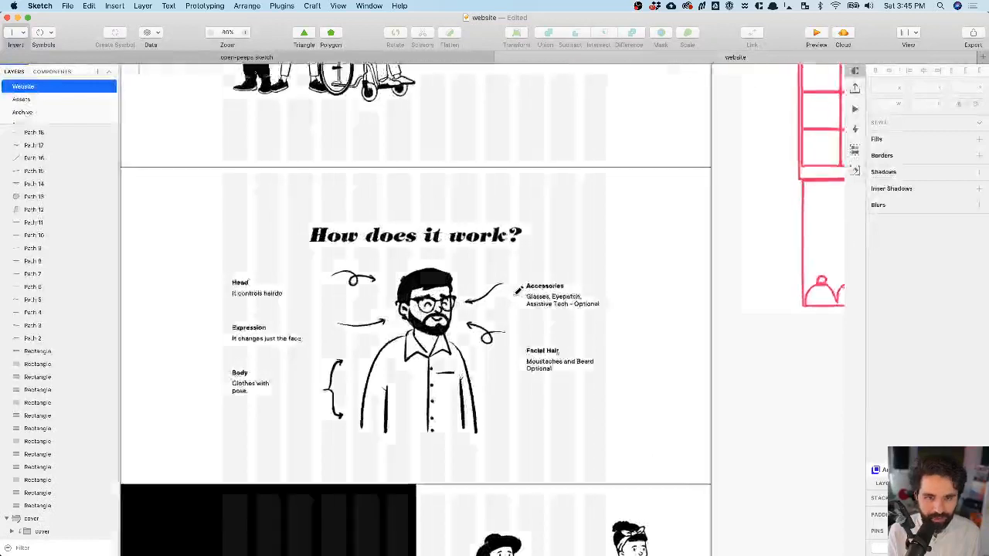
{"action": "key", "text": "v"}
- Switch to Webflow in Chrome and add an empty Section to the Body below the Mix-N-Match section
{"action": "key", "text": "super+Tab"}
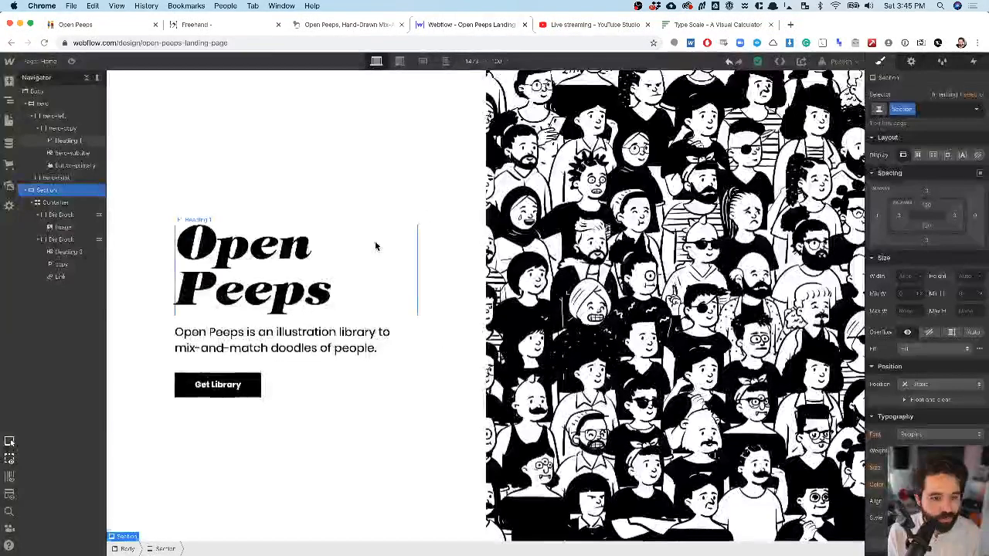
{"action": "scroll", "coordinate": [375, 246], "scroll_direction": "down", "scroll_amount": 5}
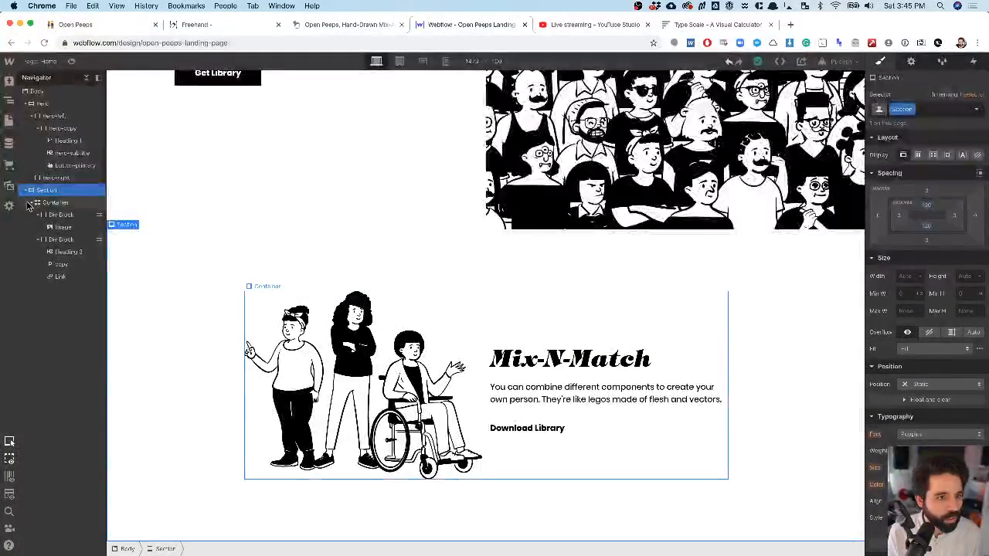
{"action": "left_click", "coordinate": [26, 190]}
{"action": "left_click", "coordinate": [26, 104]}
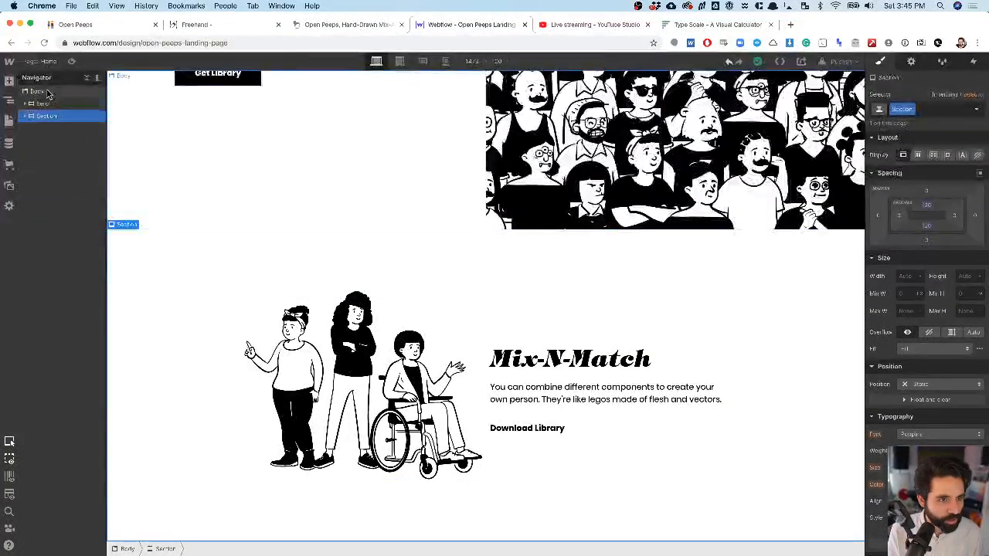
{"action": "left_click", "coordinate": [47, 92]}
{"action": "key", "text": "super+e"}
{"action": "type", "text": "se"}
{"action": "key", "text": "Return"}
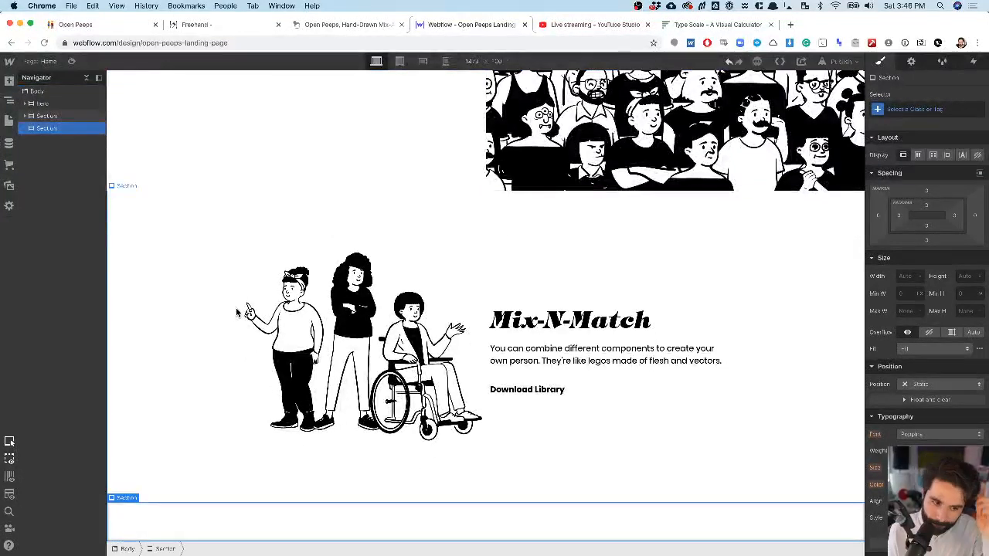
- Rename the Mix-N-Match section's class to section-with-padding
{"action": "left_click", "coordinate": [194, 270]}
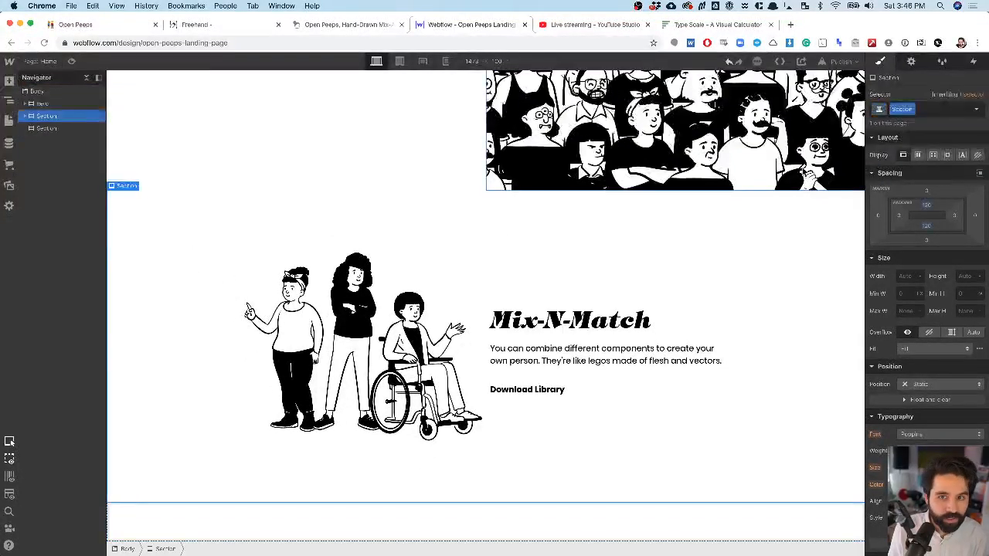
{"action": "left_click", "coordinate": [912, 110]}
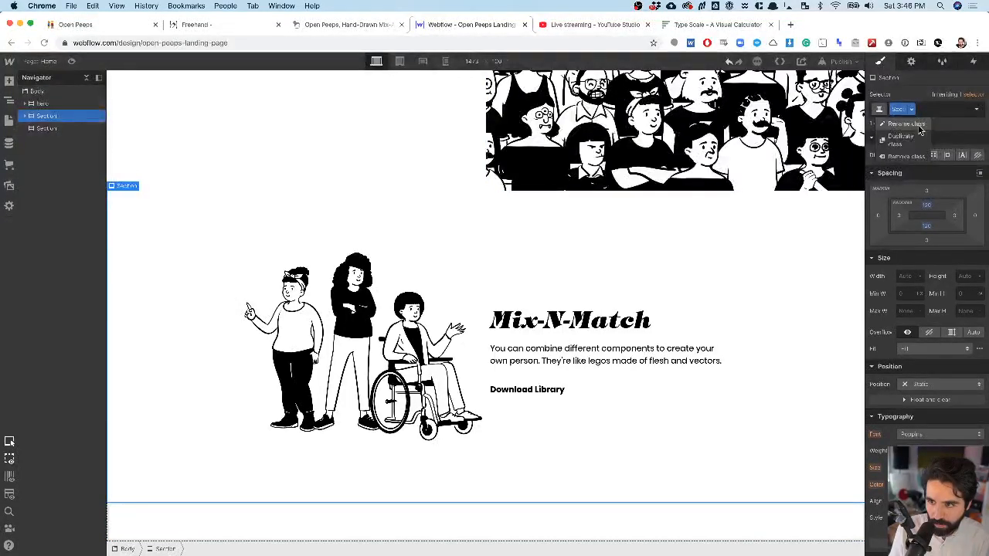
{"action": "left_click", "coordinate": [920, 126]}
{"action": "type", "text": "section-with-pd"}
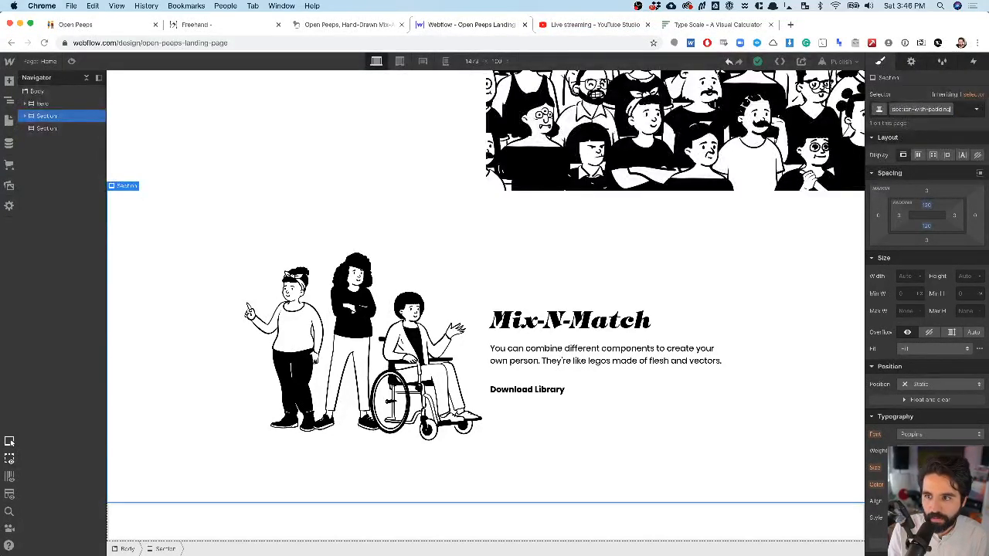
{"action": "key", "text": "Return"}
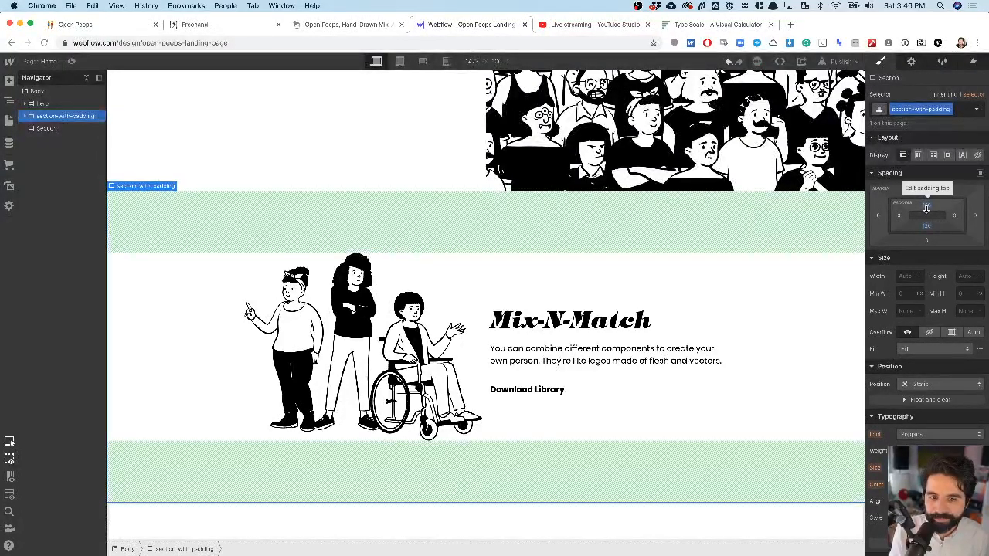
- Increase the top and bottom padding of the section-with-padding class equally
{"action": "left_click_drag", "start_coordinate": [926, 208], "coordinate": [929, 218]}
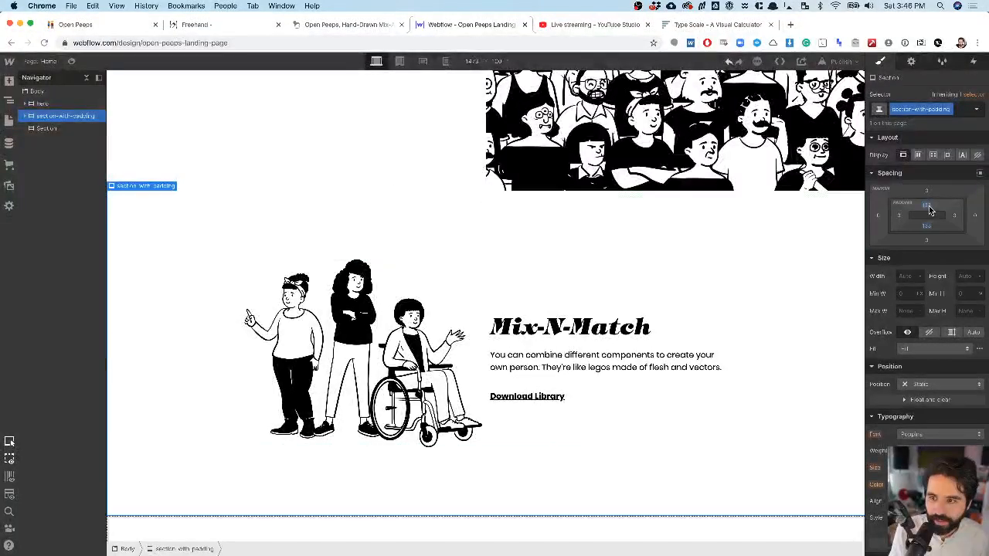
{"action": "left_click_drag", "start_coordinate": [929, 209], "coordinate": [935, 210]}
{"action": "scroll", "coordinate": [648, 351], "scroll_direction": "down", "scroll_amount": 1}
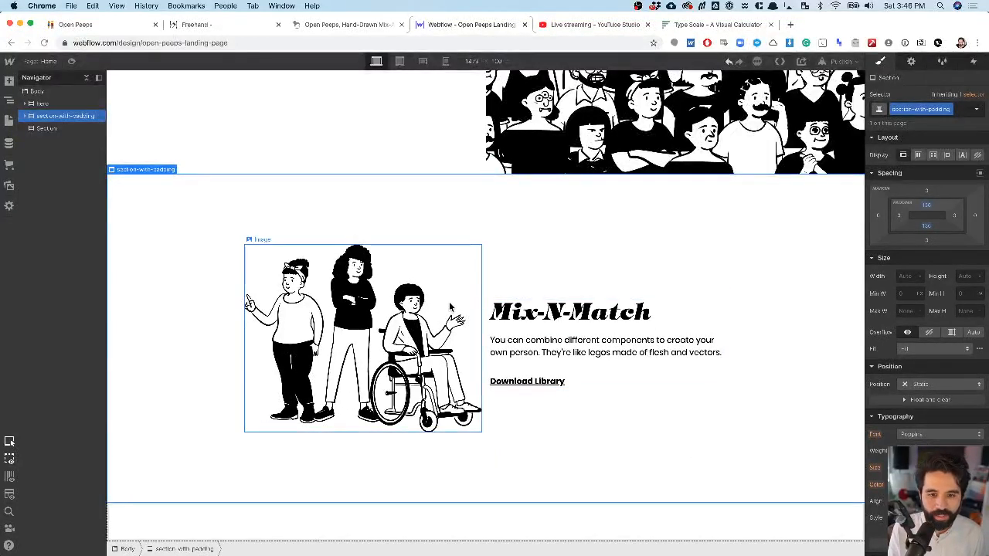
{"action": "left_click", "coordinate": [198, 523]}
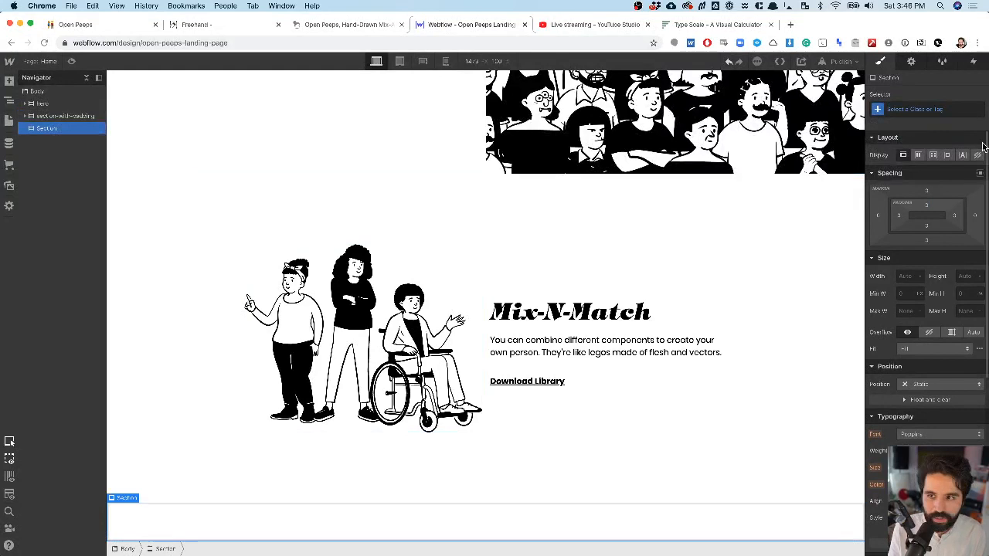
{"action": "key", "text": "super+Return"}
{"action": "type", "text": "pad"}
{"action": "key", "text": "Return"}
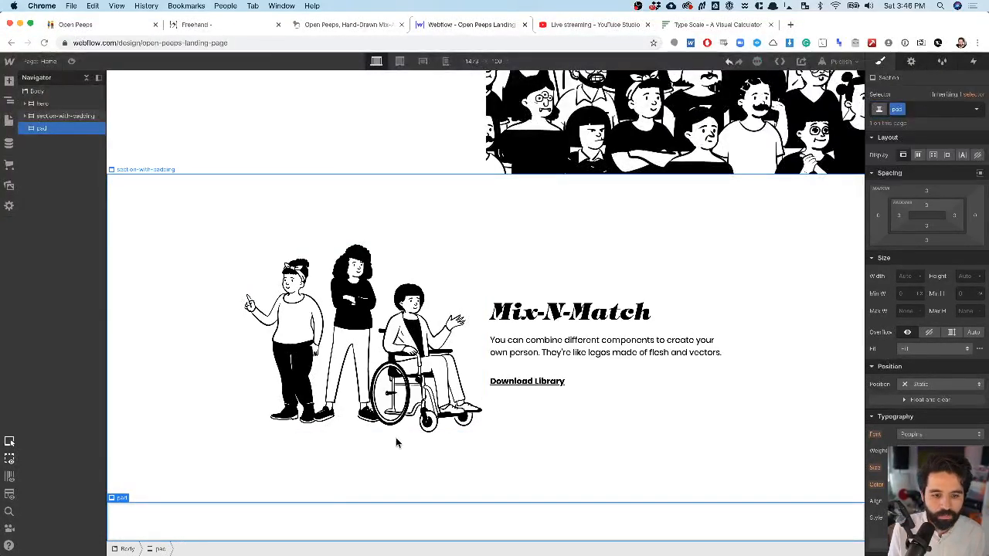
- Replace the empty section's pad class with the existing section-with-padding class
{"action": "key", "text": "super+Return"}
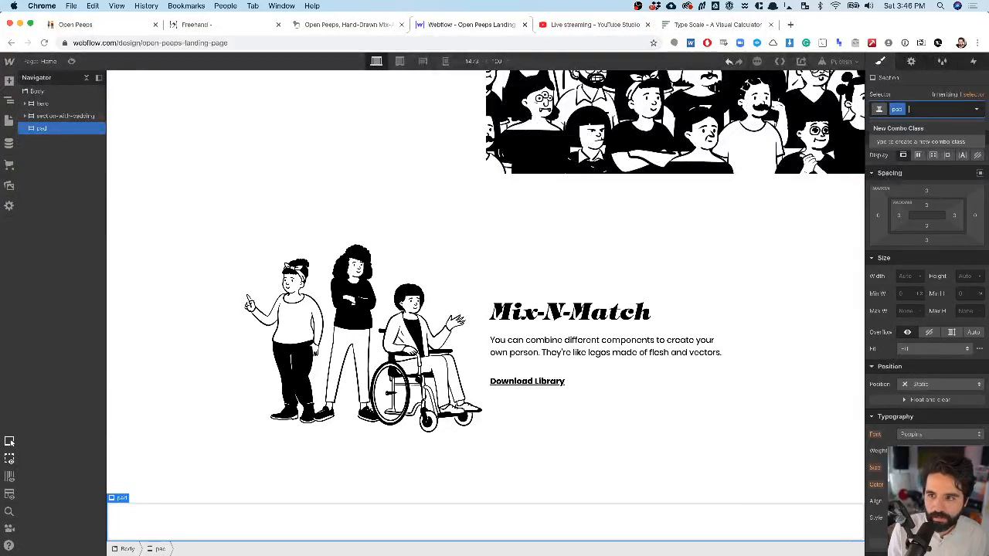
{"action": "key", "text": "BackSpace"}
{"action": "type", "text": "padd"}
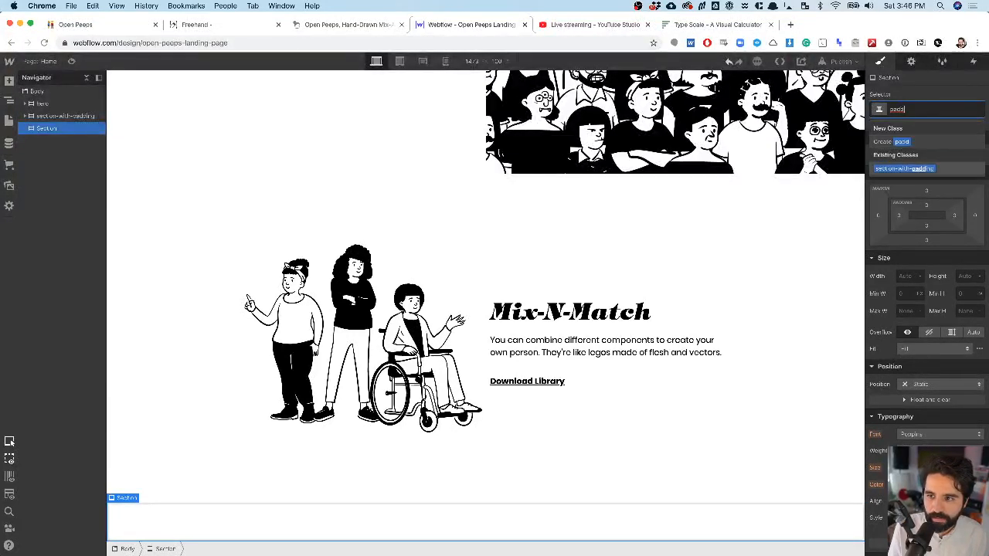
{"action": "key", "text": "Return"}
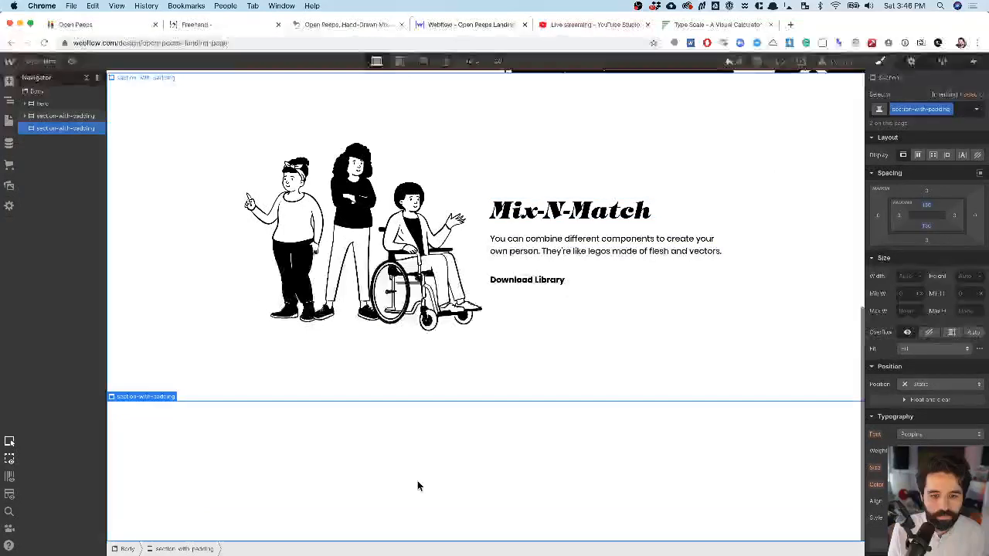
- Add a Container inside the new, empty section-with-padding section
{"action": "key", "text": "super+e"}
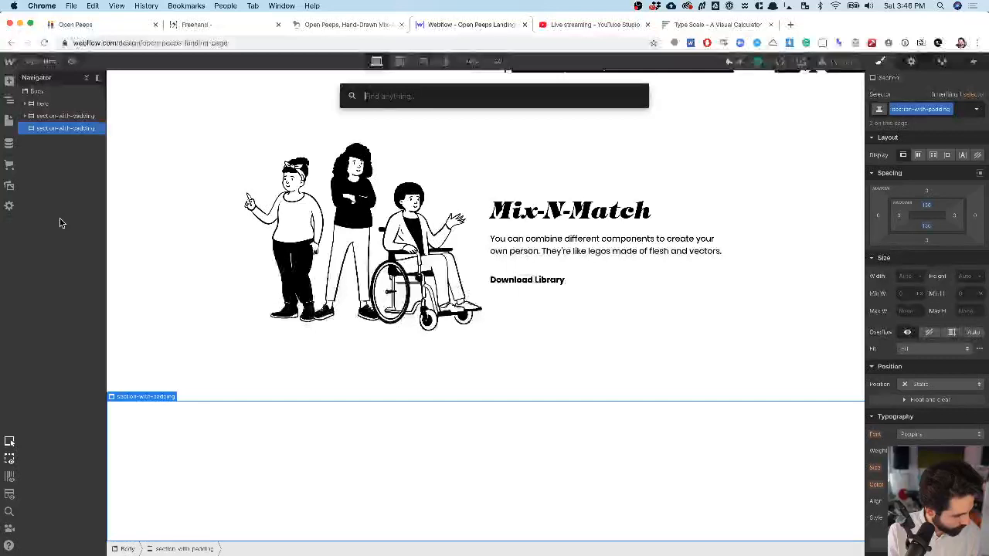
{"action": "type", "text": "se"}
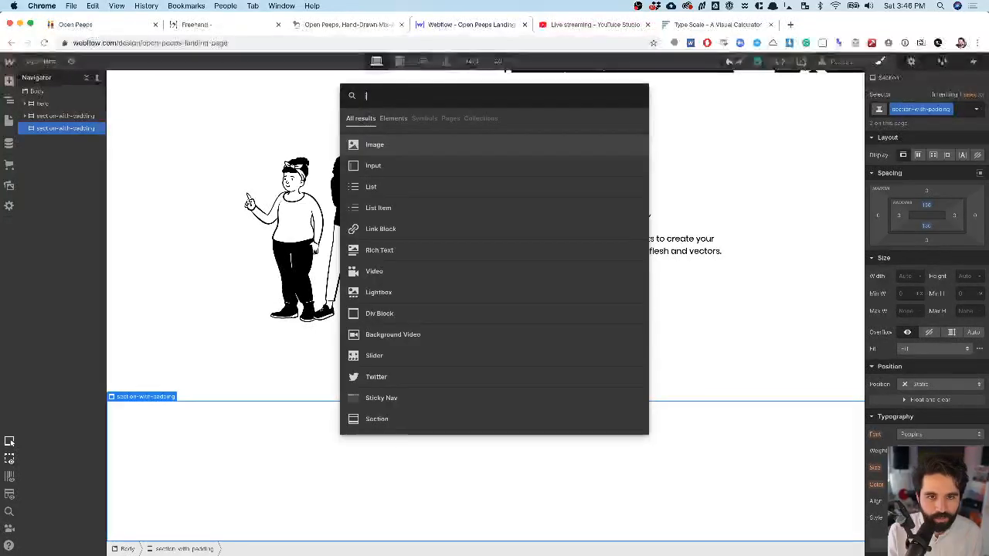
{"action": "key", "text": "BackSpace"}
{"action": "key", "text": "BackSpace"}
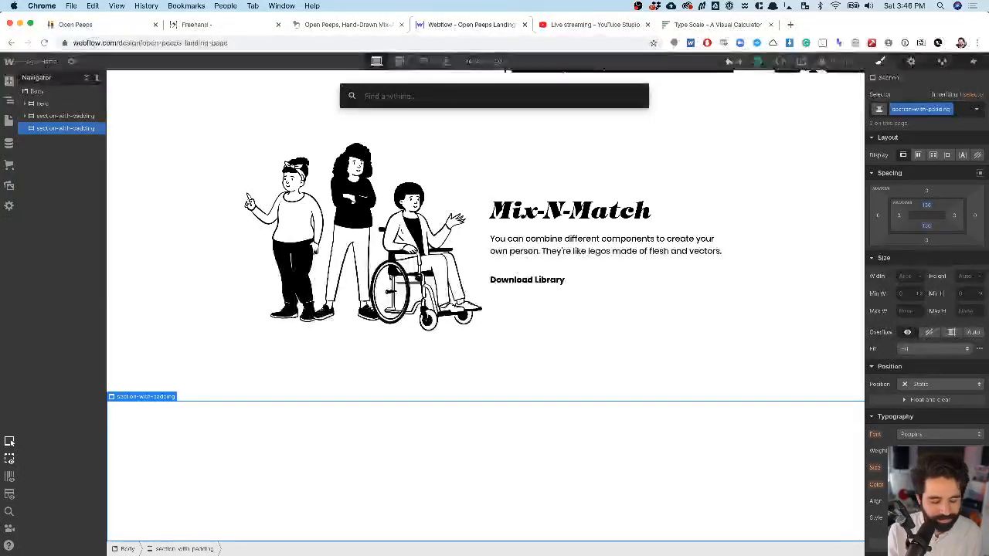
{"action": "type", "text": "con"}
{"action": "key", "text": "Return"}
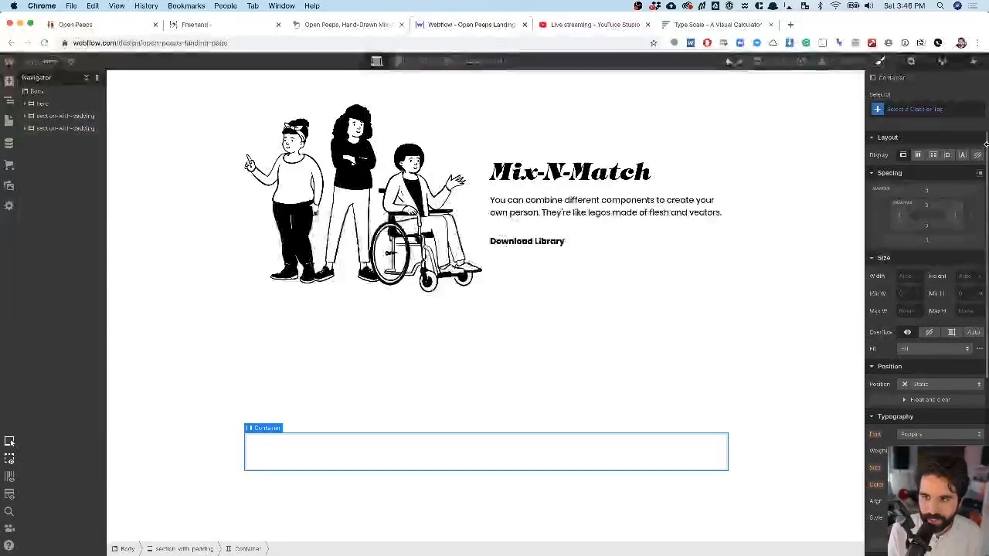
- Set the new container's display to grid with three 1fr columns and four auto rows
{"action": "left_click", "coordinate": [934, 156]}
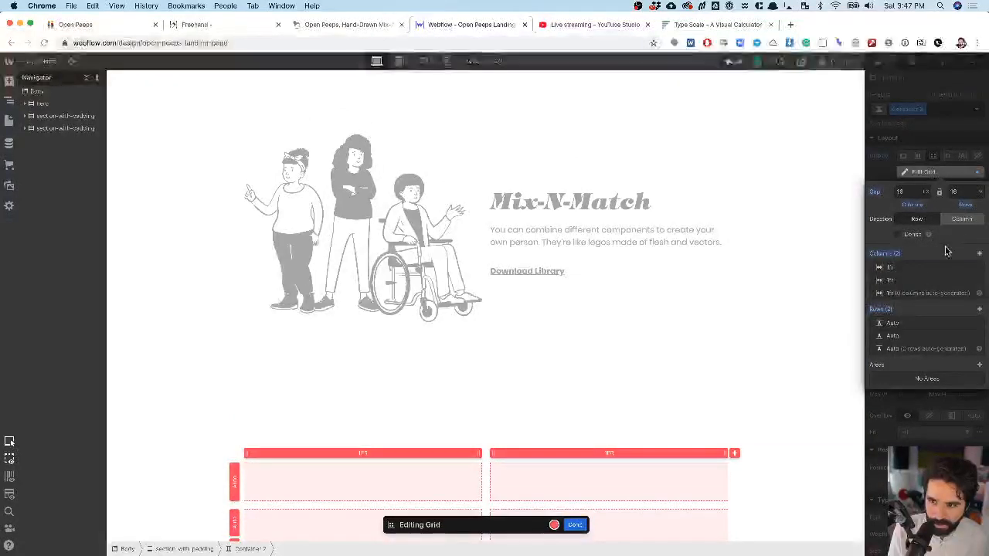
{"action": "left_click", "coordinate": [979, 254]}
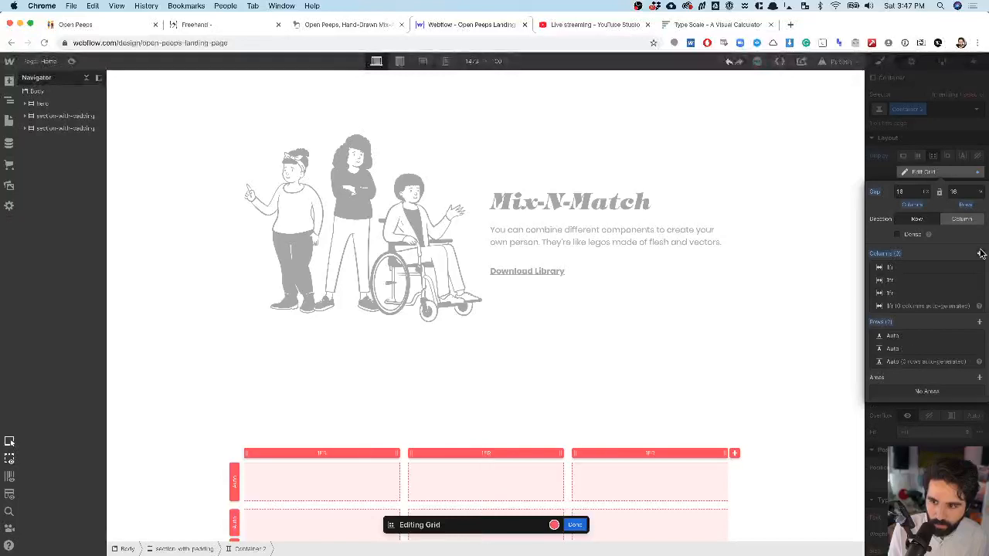
{"action": "left_click", "coordinate": [980, 254]}
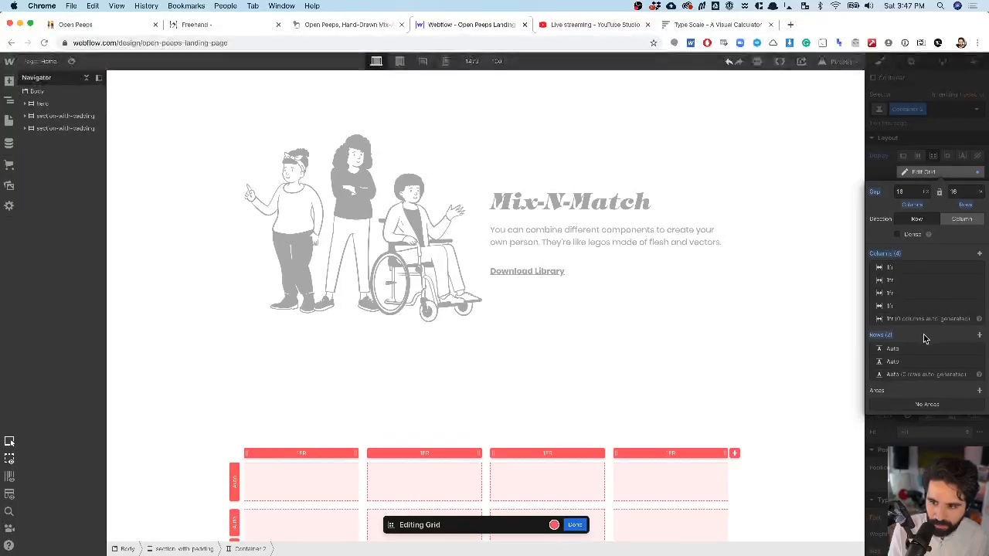
{"action": "left_click", "coordinate": [979, 335]}
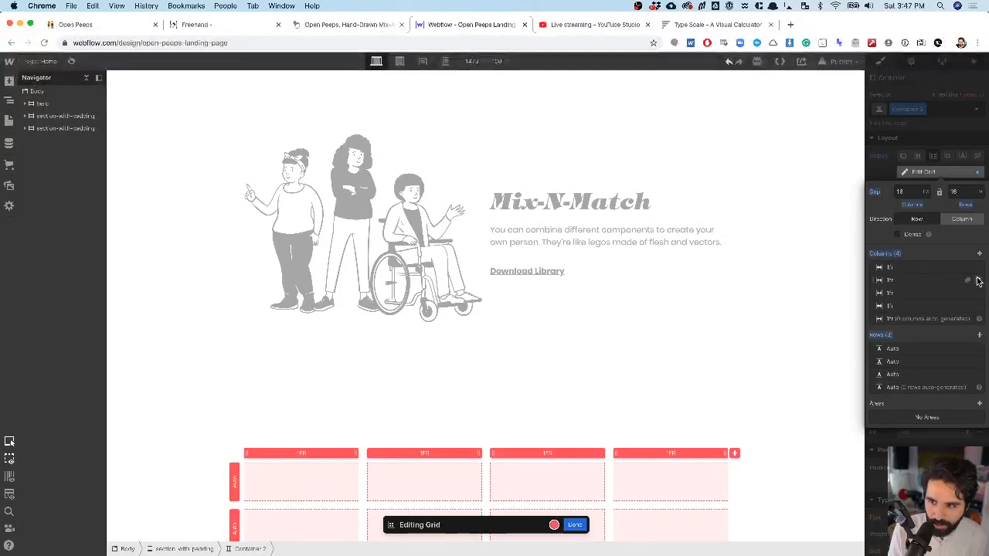
{"action": "left_click", "coordinate": [979, 307]}
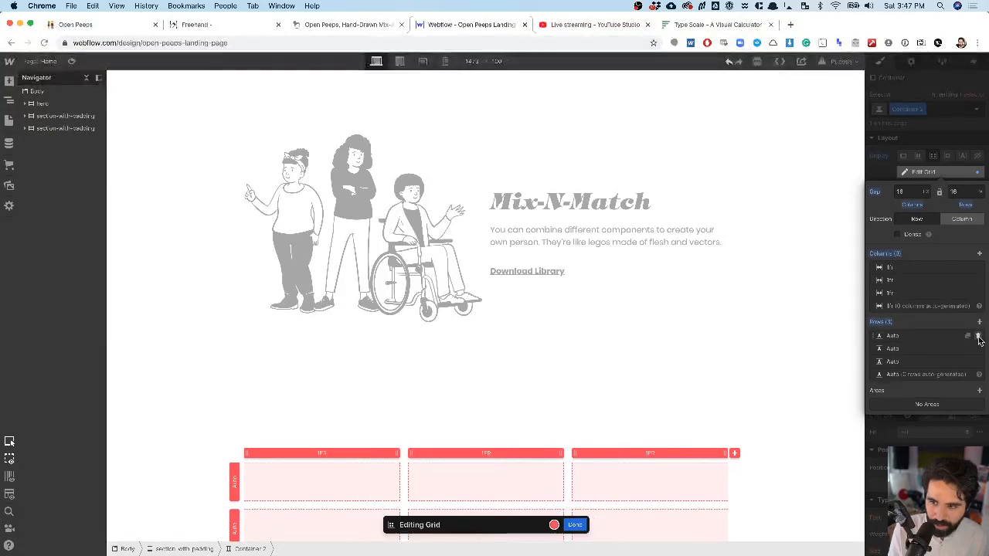
{"action": "left_click", "coordinate": [980, 322]}
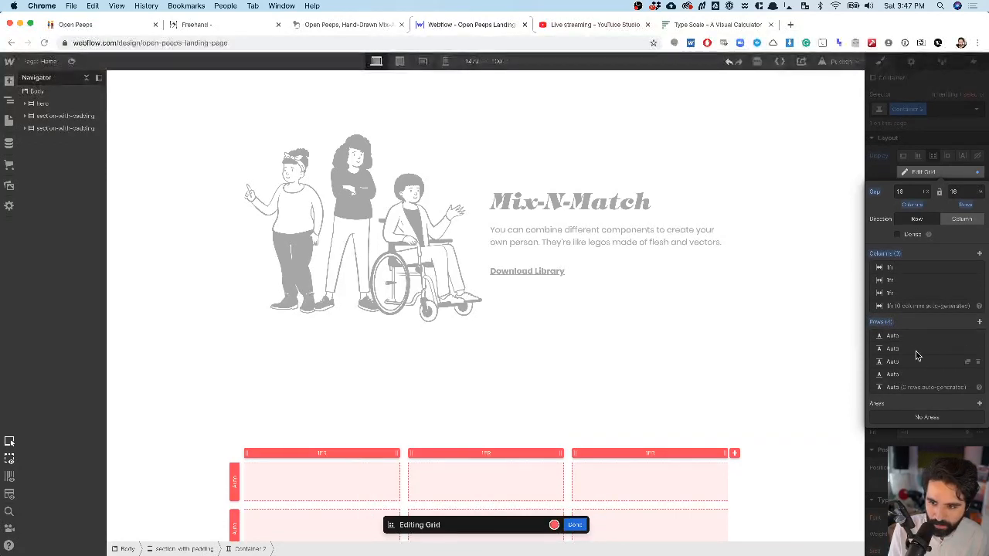
- Switch to Sketch and compare the hand-drawn grid plan with the "How does it work?" design
{"action": "scroll", "coordinate": [713, 383], "scroll_direction": "down", "scroll_amount": 5}
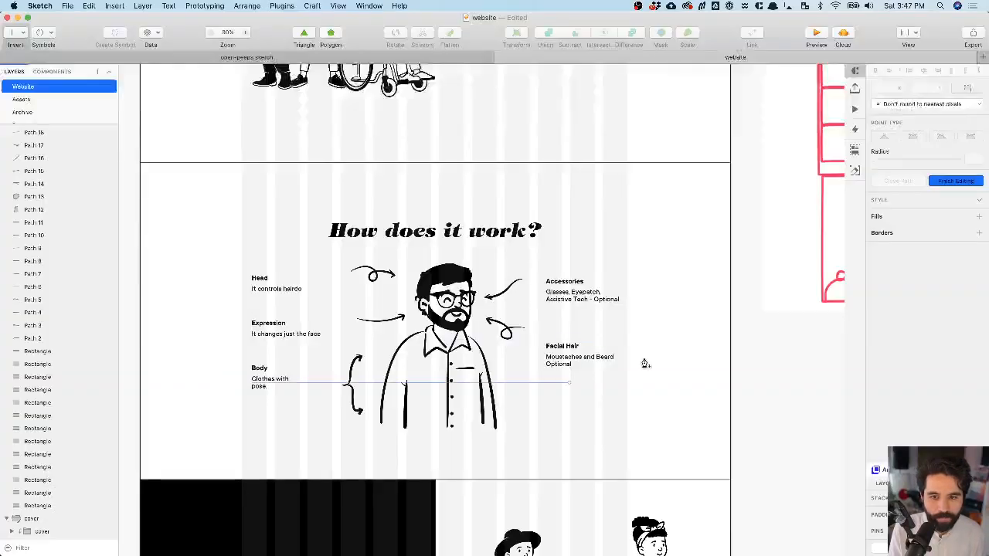
{"action": "scroll", "coordinate": [676, 343], "scroll_direction": "right", "scroll_amount": 15}
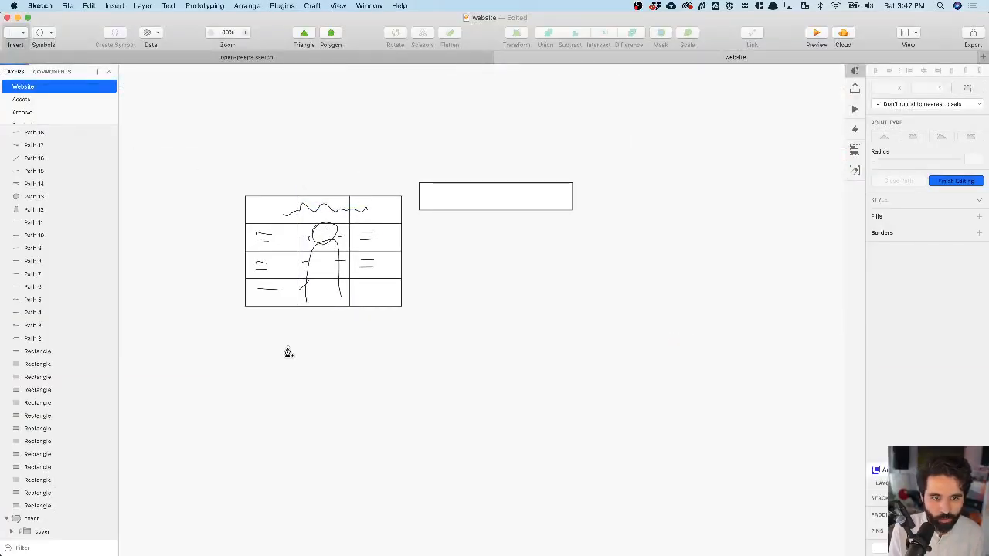
{"action": "scroll", "coordinate": [287, 351], "scroll_direction": "left", "scroll_amount": 10}
{"action": "scroll", "coordinate": [286, 351], "scroll_direction": "left", "scroll_amount": 10}
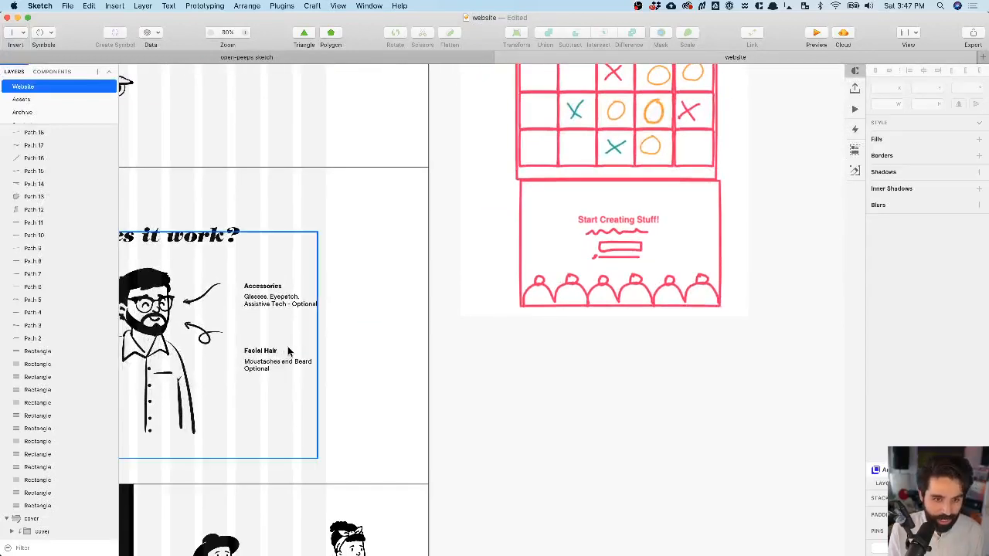
{"action": "scroll", "coordinate": [482, 328], "scroll_direction": "left", "scroll_amount": 5}
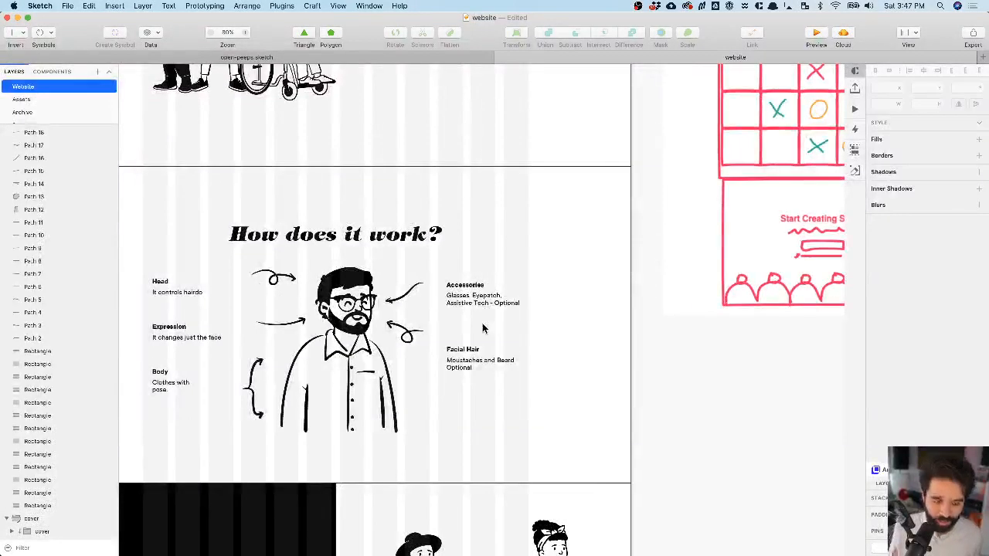
- Switch back to Webflow, finish editing the grid, and add a Heading element inside the container
{"action": "key", "text": "super+Tab"}
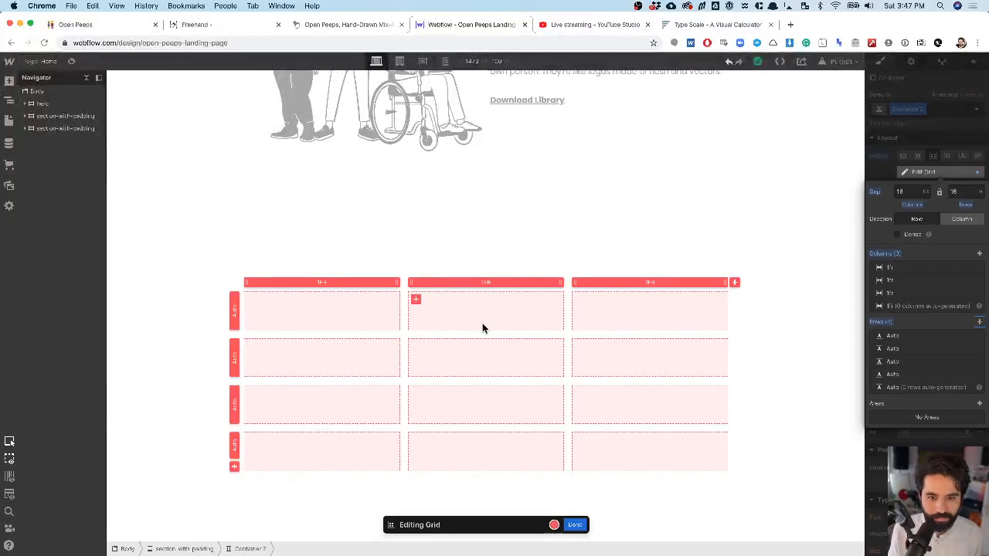
{"action": "left_click", "coordinate": [576, 527]}
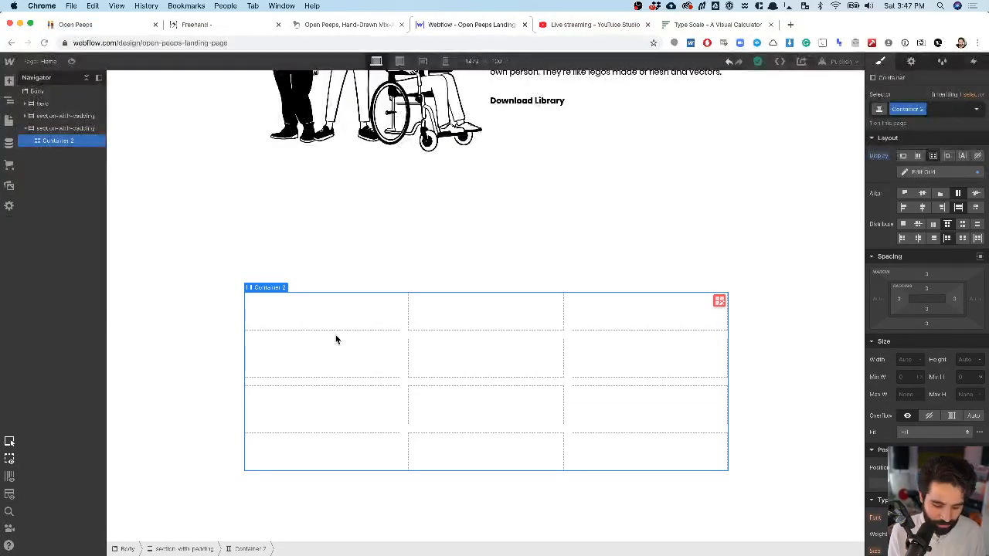
{"action": "key", "text": "super+e"}
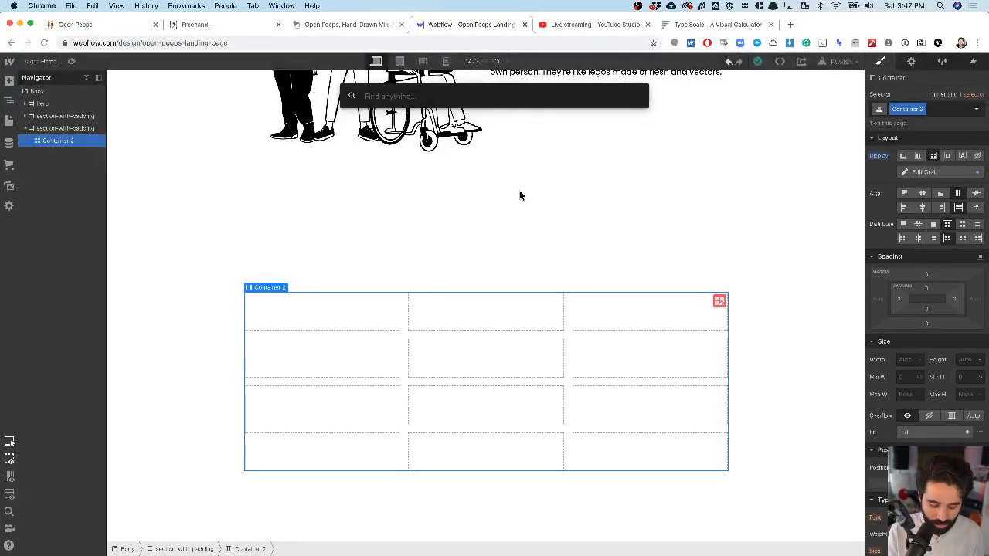
{"action": "key", "text": "Return"}
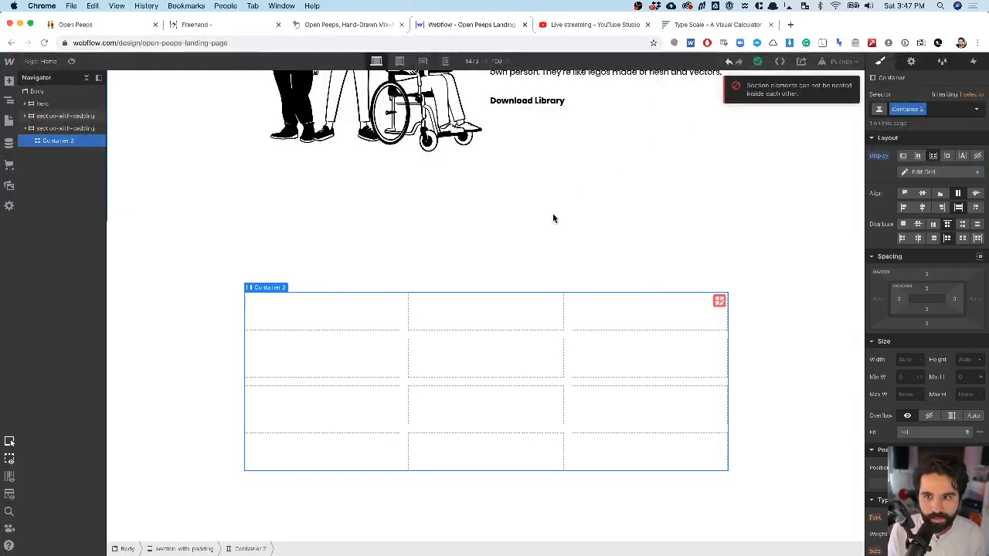
{"action": "key", "text": "super+e"}
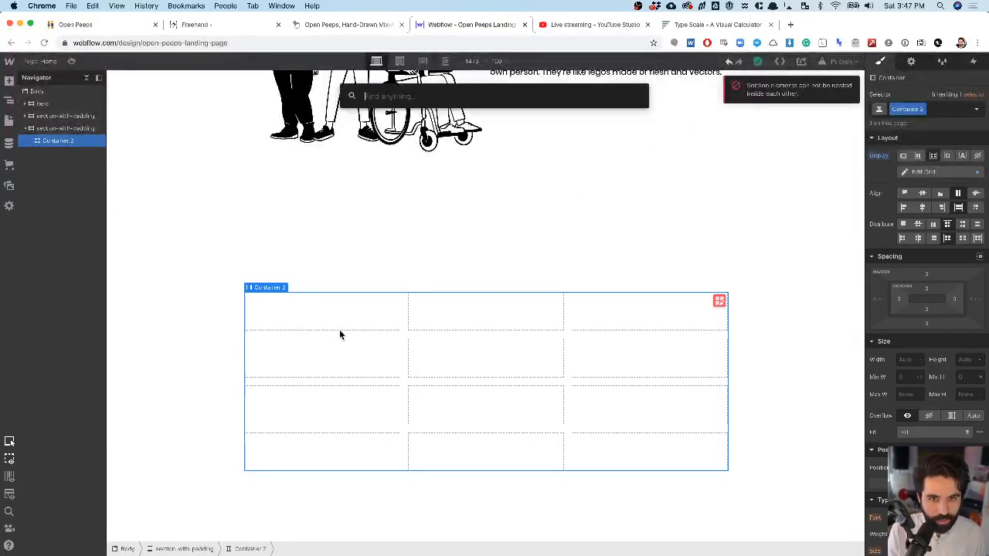
{"action": "type", "text": "he"}
{"action": "key", "text": "BackSpace"}
{"action": "type", "text": "1"}
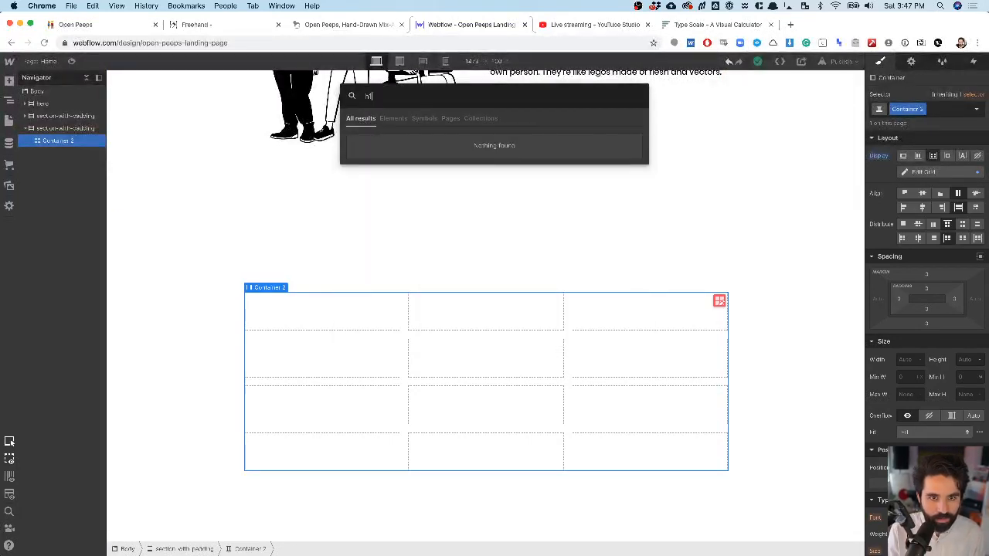
{"action": "key", "text": "BackSpace"}
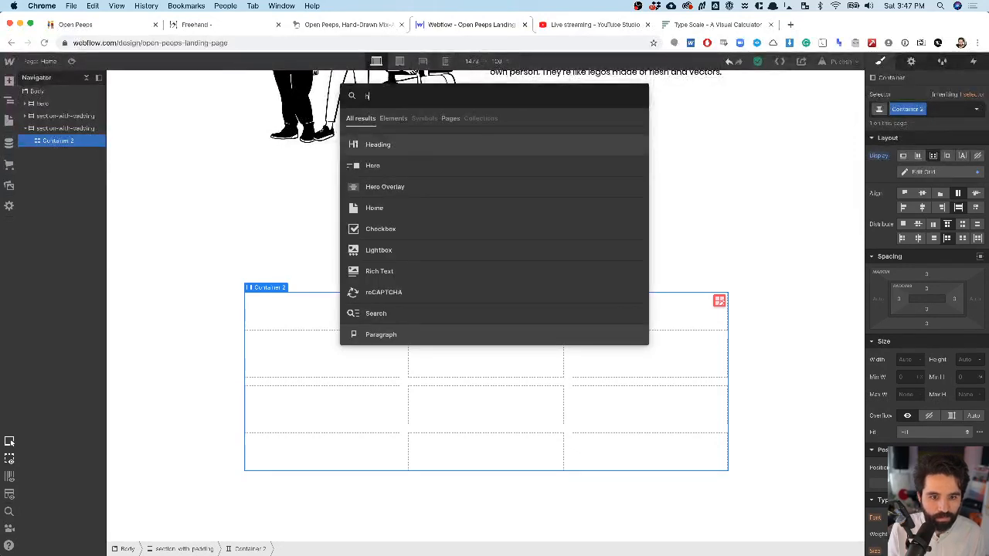
{"action": "key", "text": "Return"}
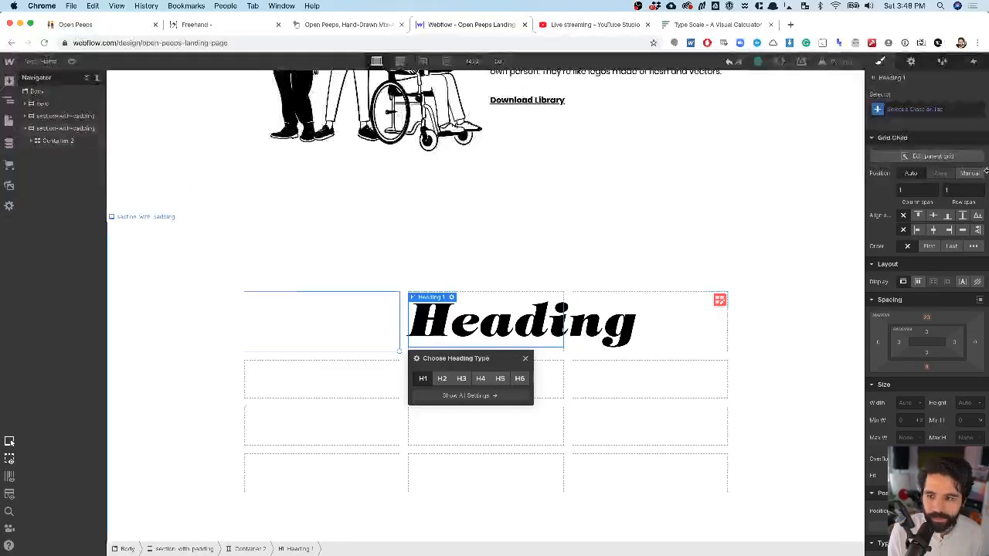
- Position the new heading manually in the grid so it spans columns 1 to 3 of the first row
{"action": "left_click", "coordinate": [969, 173]}
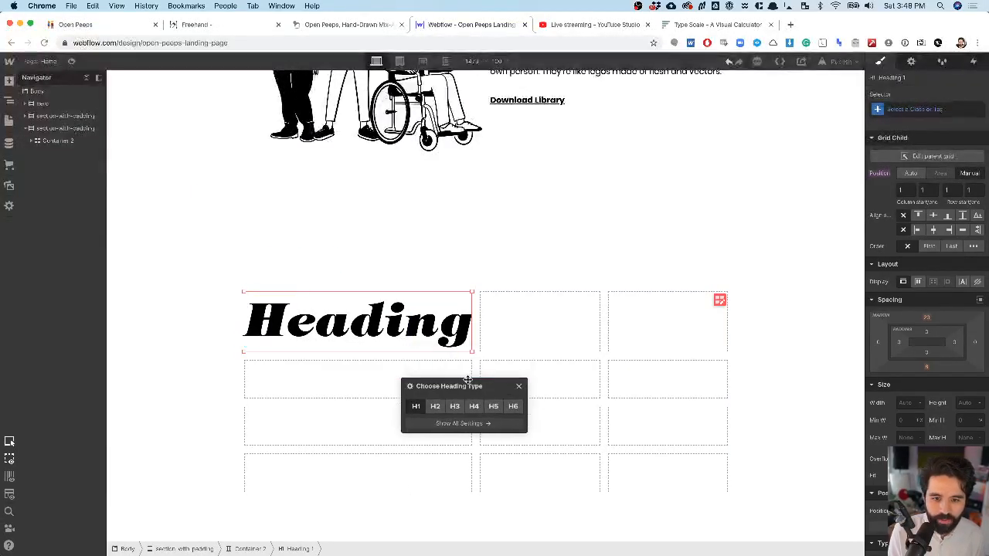
{"action": "left_click_drag", "start_coordinate": [473, 351], "coordinate": [695, 351]}
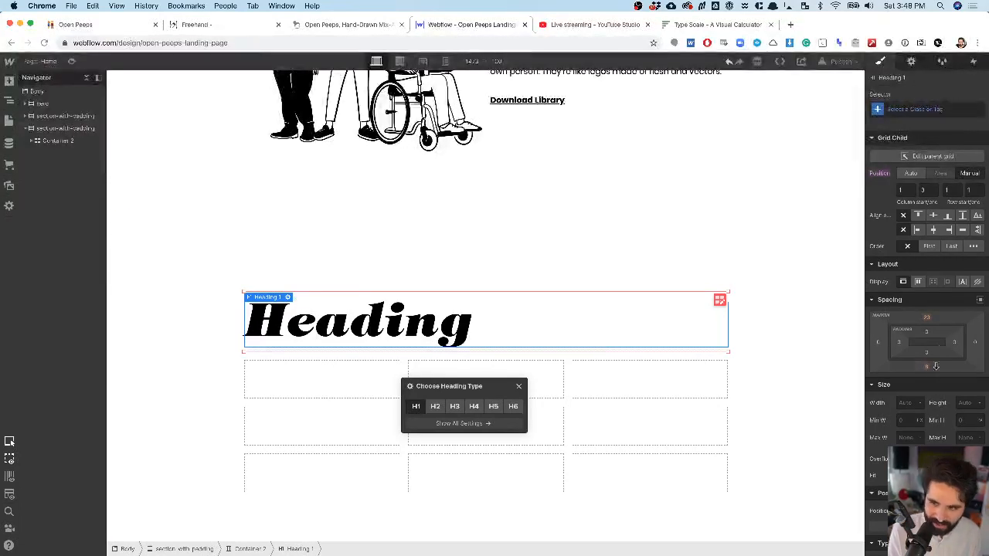
{"action": "scroll", "coordinate": [931, 363], "scroll_direction": "down", "scroll_amount": 2}
{"action": "scroll", "coordinate": [932, 363], "scroll_direction": "up", "scroll_amount": 2}
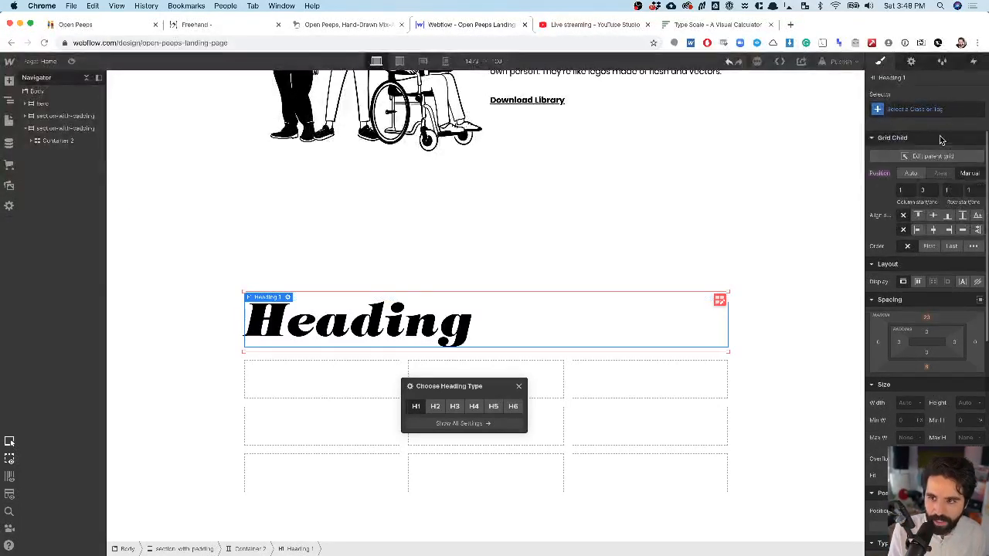
{"action": "left_click", "coordinate": [918, 109]}
{"action": "type", "text": "h3"}
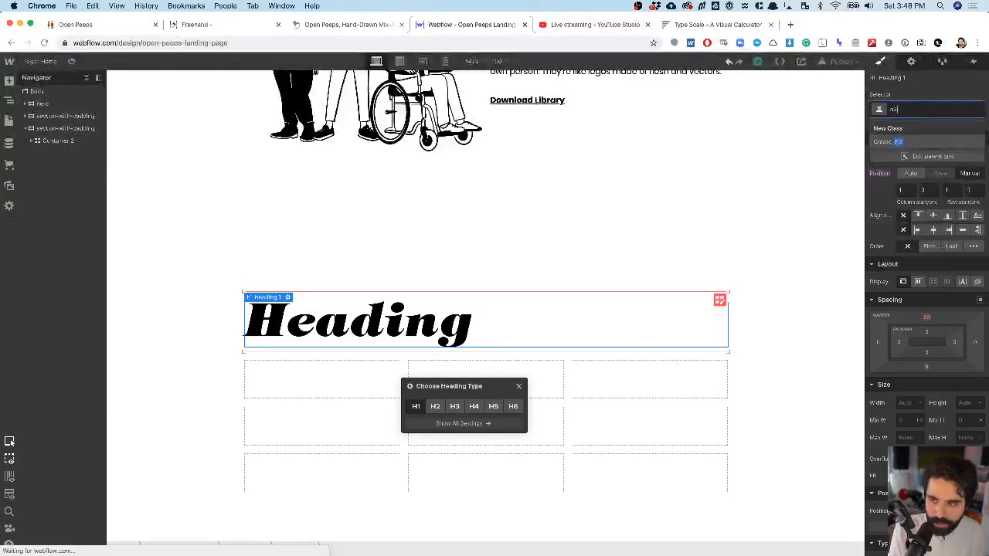
{"action": "key", "text": "BackSpace"}
{"action": "key", "text": "BackSpace"}
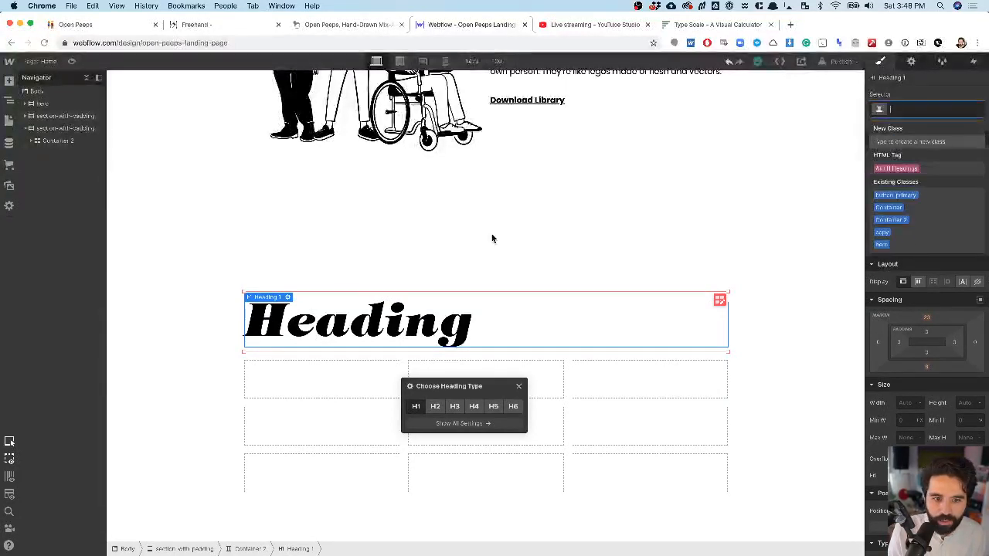
- Change the heading type to H3 and center its text
{"action": "left_click", "coordinate": [366, 322]}
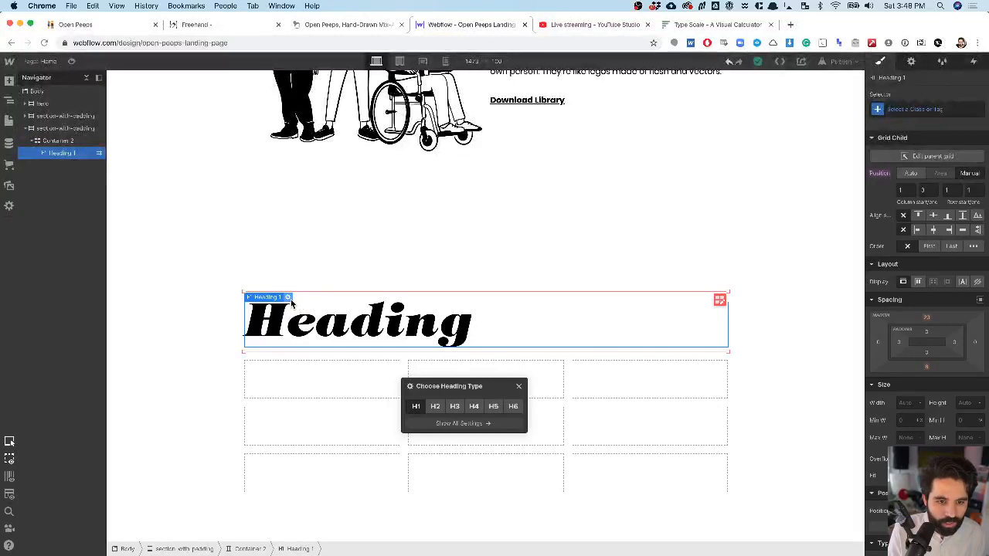
{"action": "left_click", "coordinate": [454, 405]}
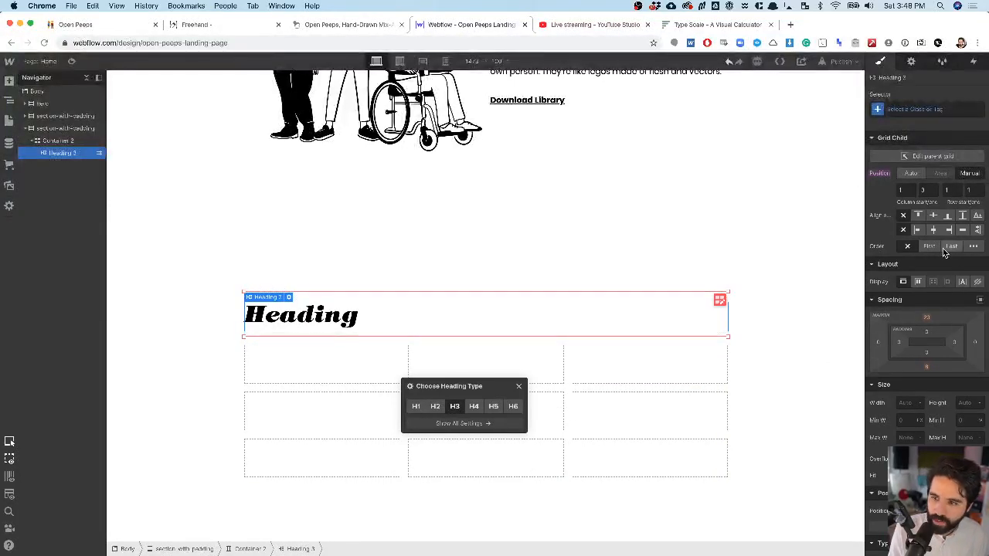
{"action": "scroll", "coordinate": [930, 281], "scroll_direction": "down", "scroll_amount": 4}
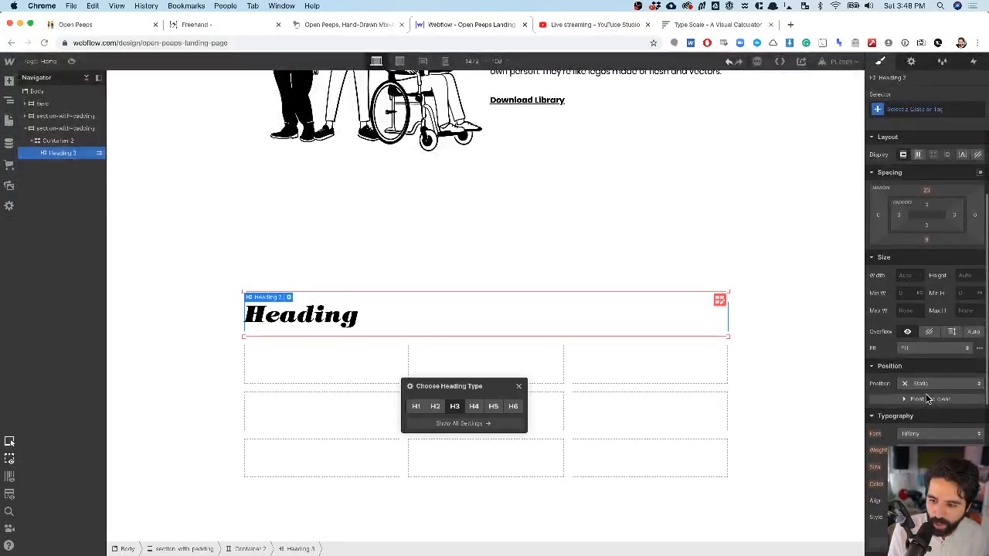
{"action": "left_click", "coordinate": [929, 501]}
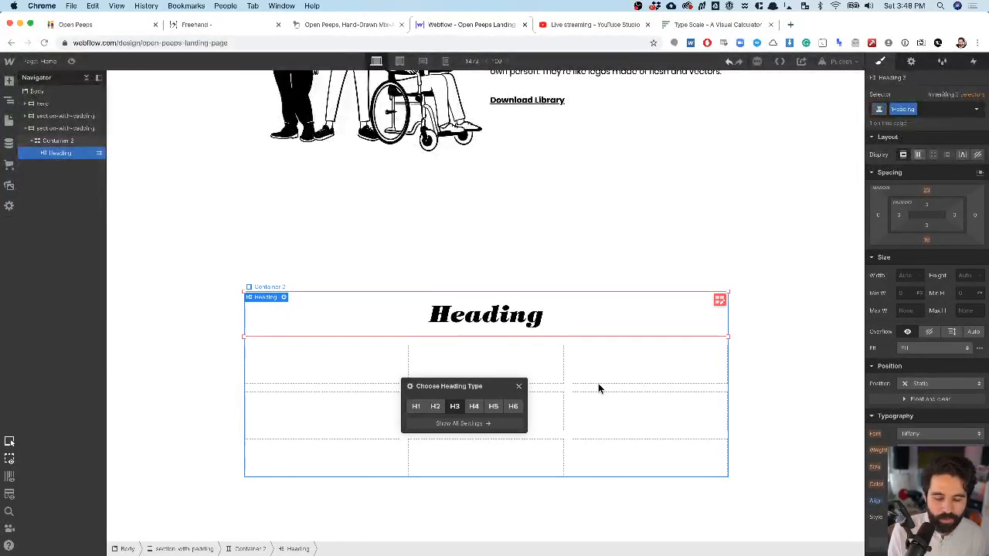
- Copy the "How does it work?" title from the Sketch design and paste it over the Webflow heading's placeholder text
{"action": "key", "text": "super+Tab"}
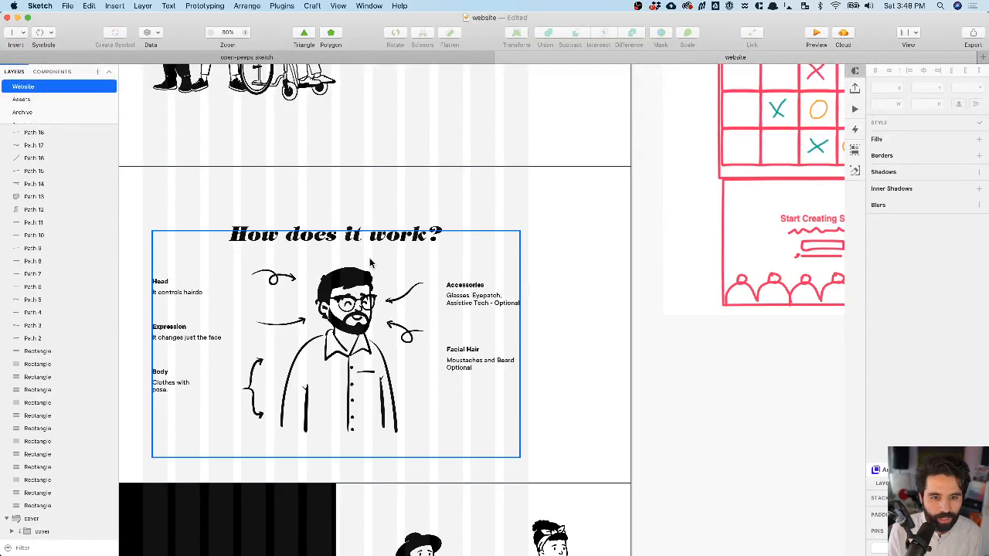
{"action": "left_click", "coordinate": [371, 235]}
{"action": "double_click", "coordinate": [372, 235]}
{"action": "key", "text": "super+c"}
{"action": "key", "text": "super+Tab"}
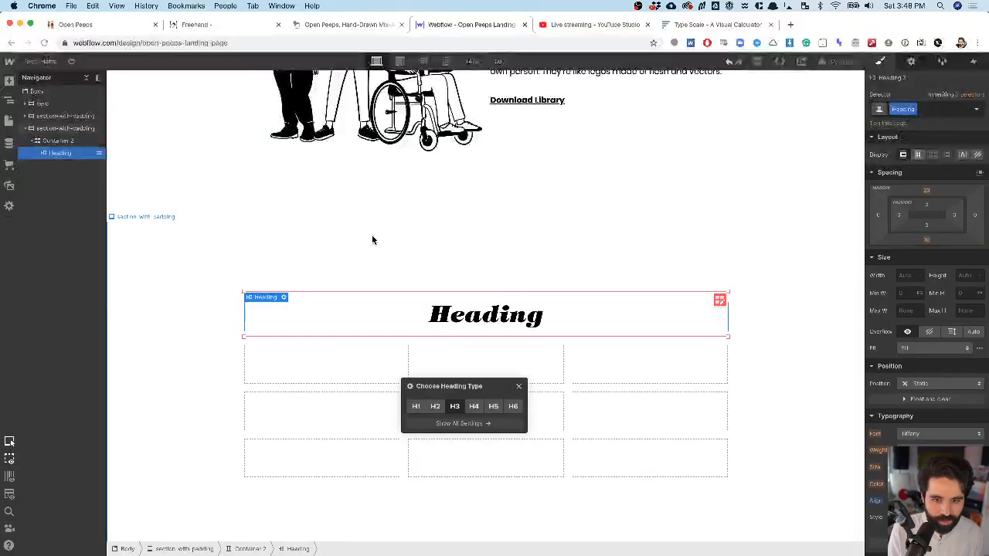
{"action": "double_click", "coordinate": [478, 313]}
{"action": "double_click", "coordinate": [479, 312]}
{"action": "key", "text": "super+v"}
{"action": "key", "text": "Escape"}
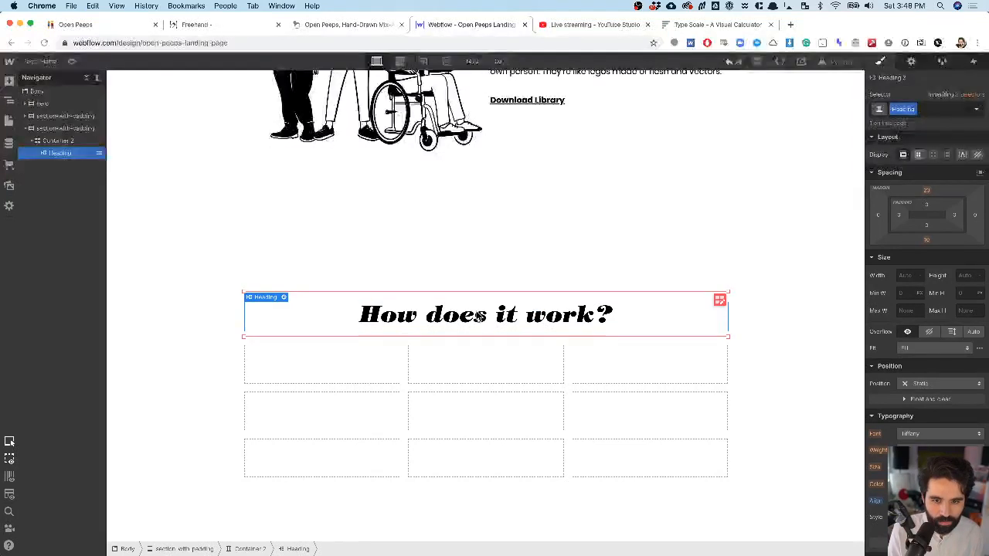
{"action": "double_click", "coordinate": [476, 310]}
{"action": "key", "text": "super+a"}
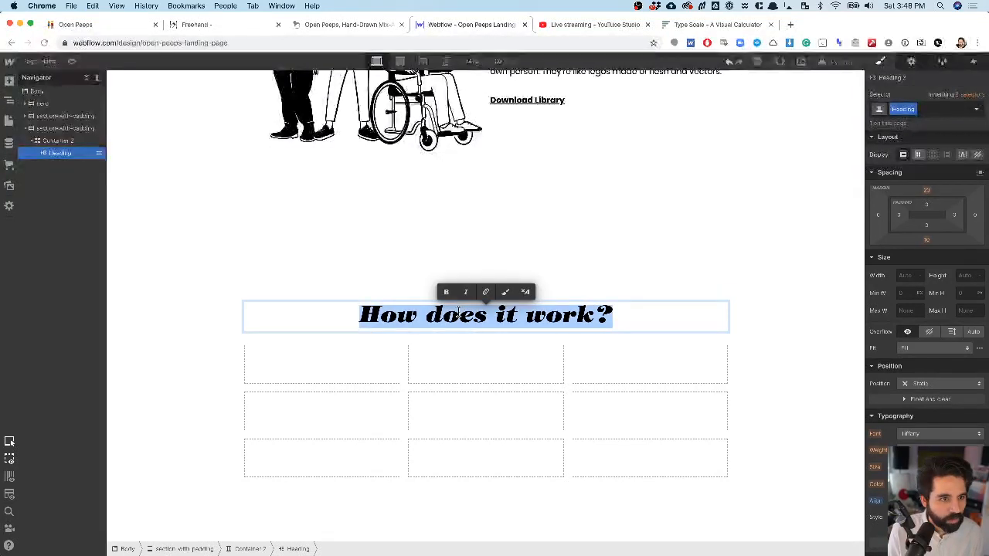
{"action": "key", "text": "Escape"}
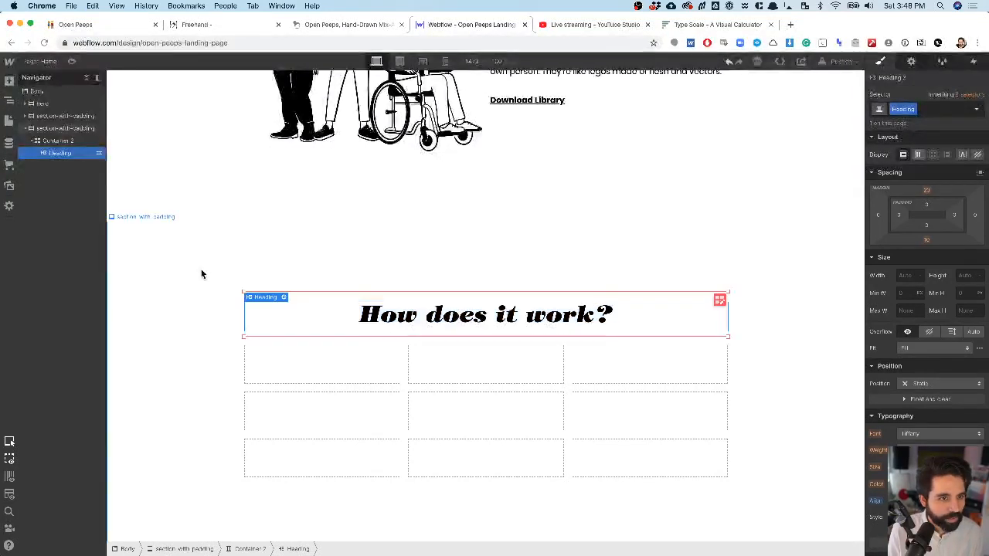
- Add a Div Block to the container's first cell below the heading, and check the design's text blocks in Sketch
{"action": "left_click", "coordinate": [370, 377]}
{"action": "key", "text": "super+e"}
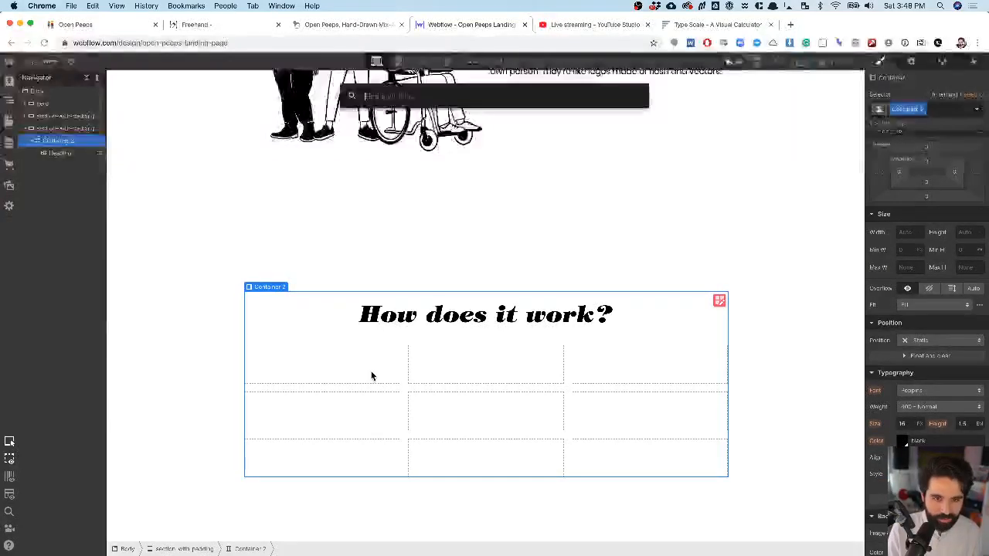
{"action": "type", "text": "div"}
{"action": "key", "text": "Return"}
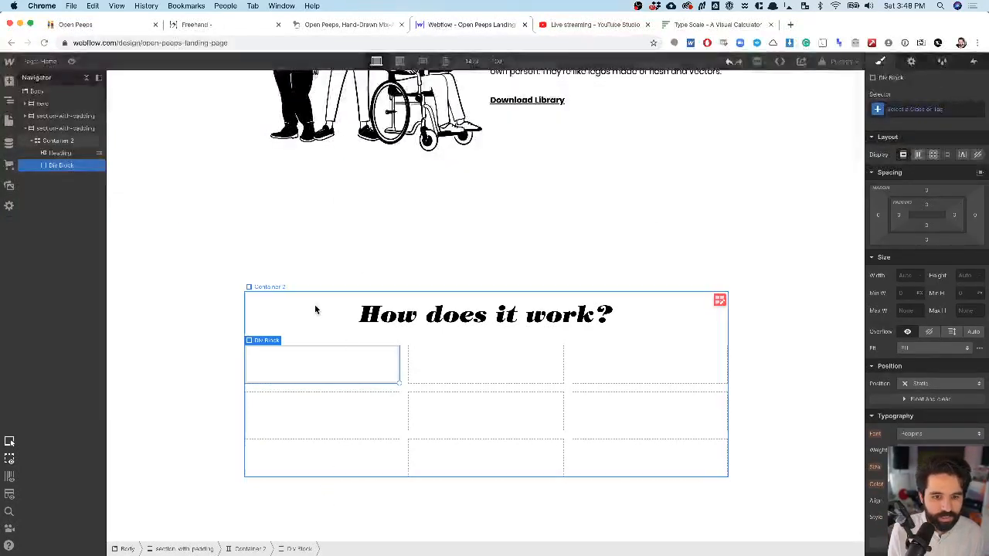
{"action": "key", "text": "super+Tab"}
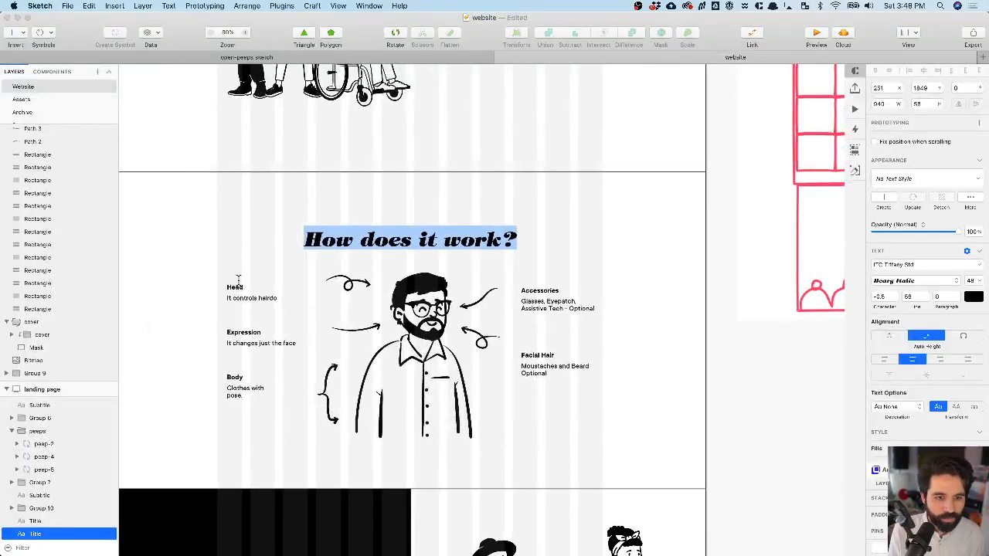
{"action": "key", "text": "super+Tab"}
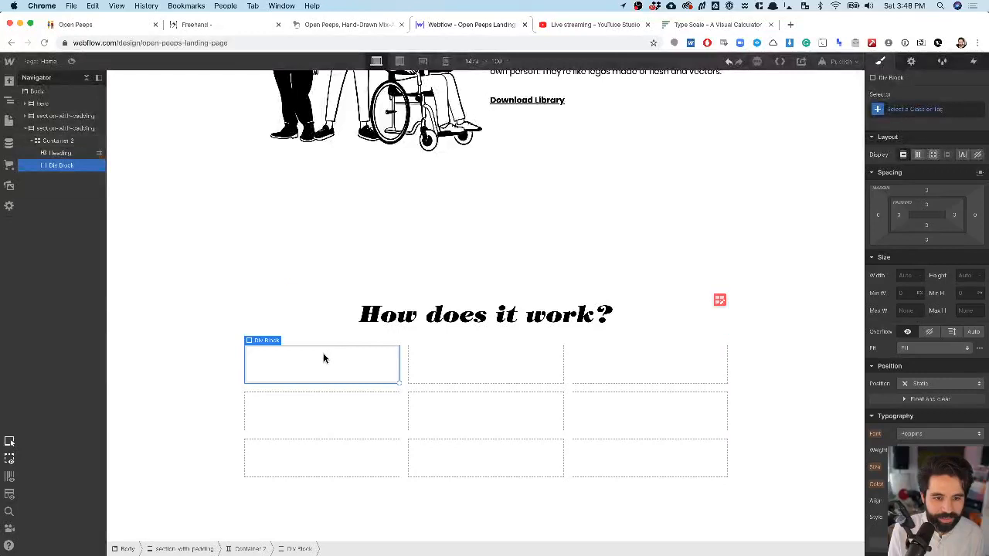
- Add a Heading inside the new Div Block and set its type to H4
{"action": "key", "text": "super+e"}
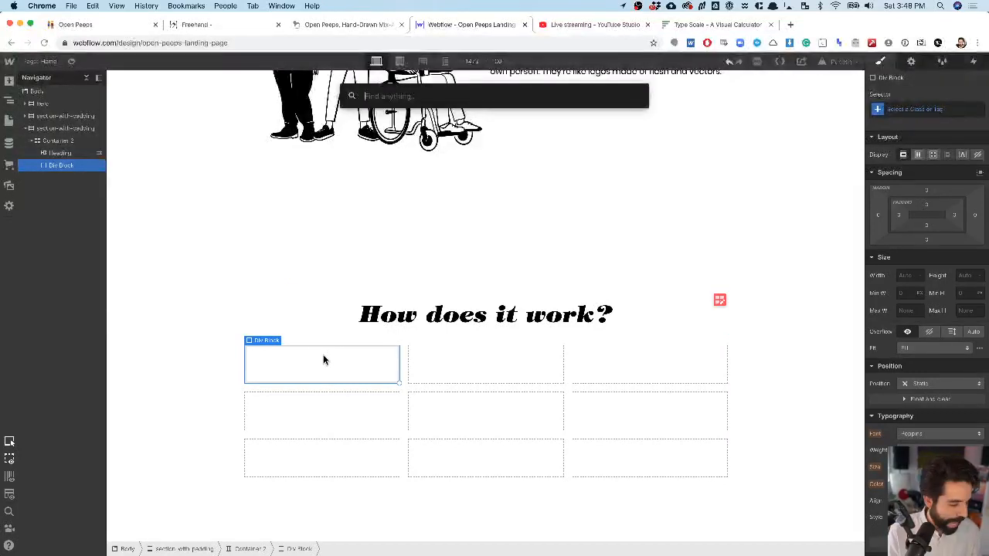
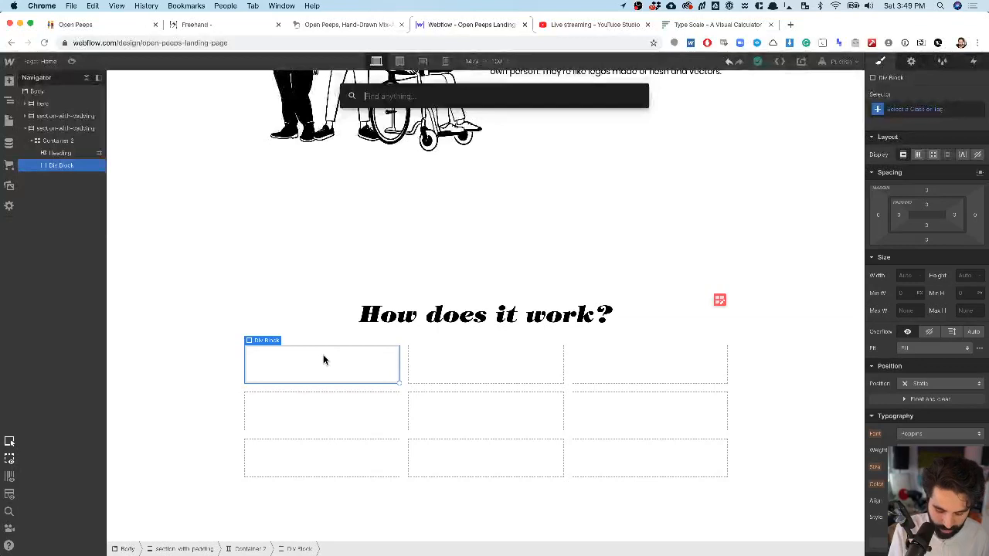
{"action": "type", "text": "pa"}
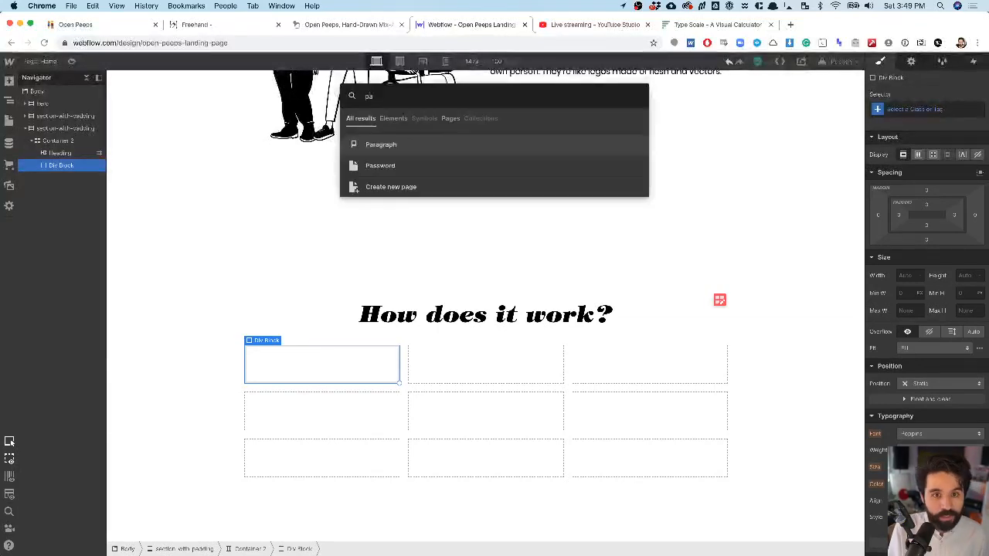
{"action": "key", "text": "BackSpace"}
{"action": "key", "text": "BackSpace"}
{"action": "type", "text": "te"}
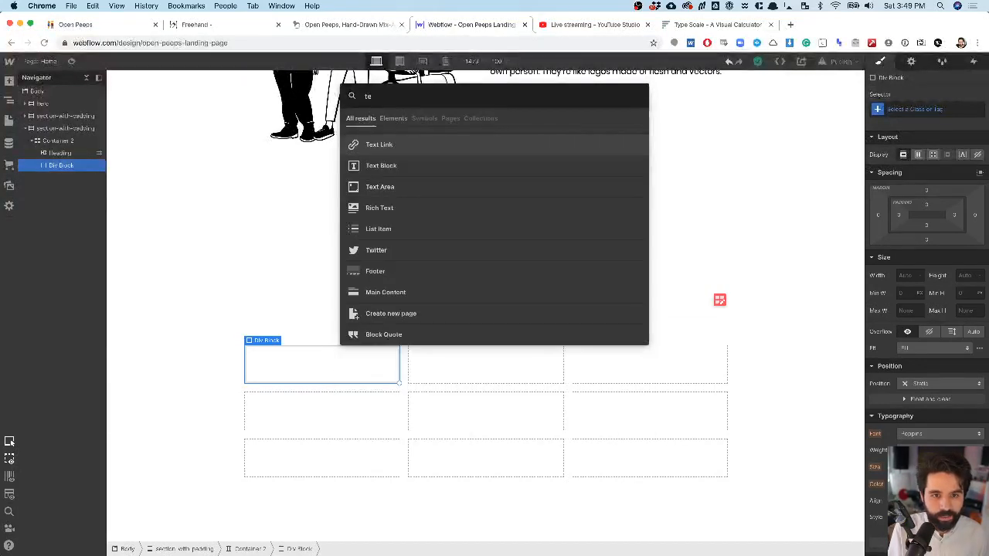
{"action": "key", "text": "BackSpace"}
{"action": "key", "text": "BackSpace"}
{"action": "type", "text": "h"}
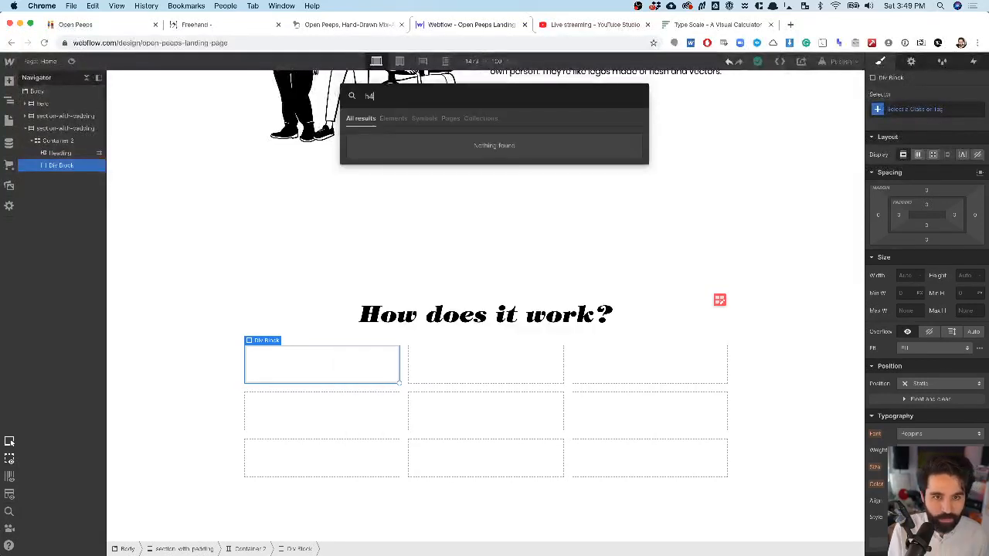
{"action": "key", "text": "Return"}
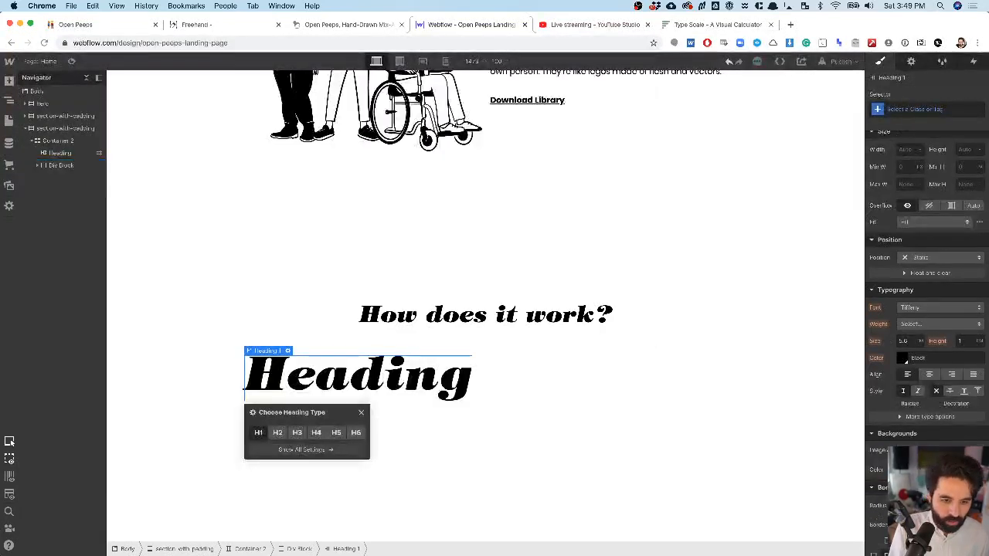
{"action": "left_click", "coordinate": [316, 431]}
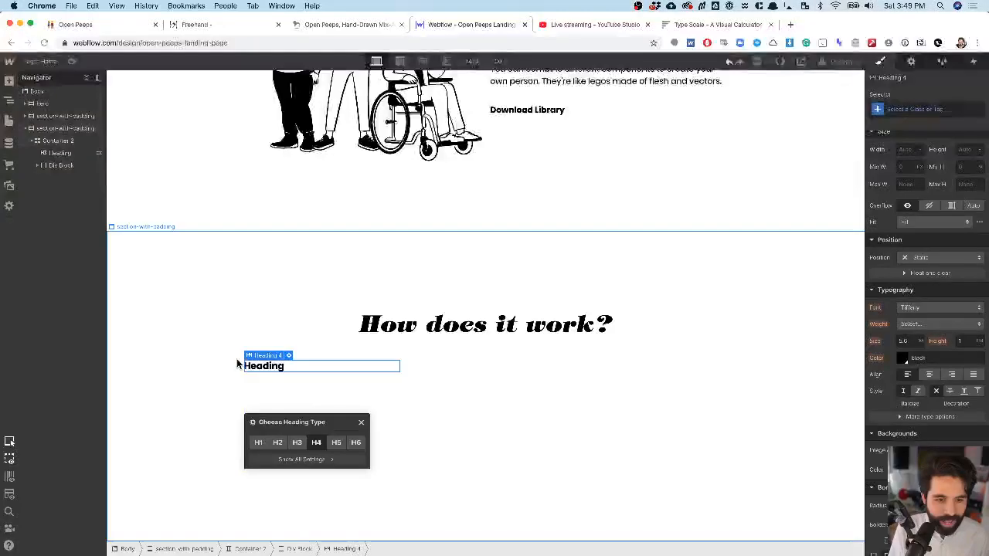
- Replace the H4 heading's placeholder text with "Head"
{"action": "double_click", "coordinate": [258, 369]}
{"action": "type", "text": "Head"}
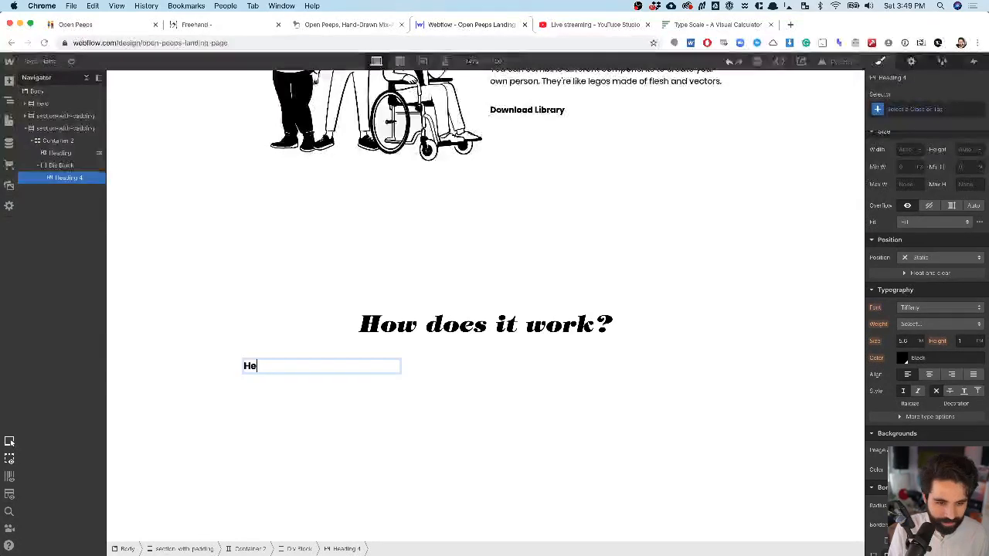
{"action": "key", "text": "Escape"}
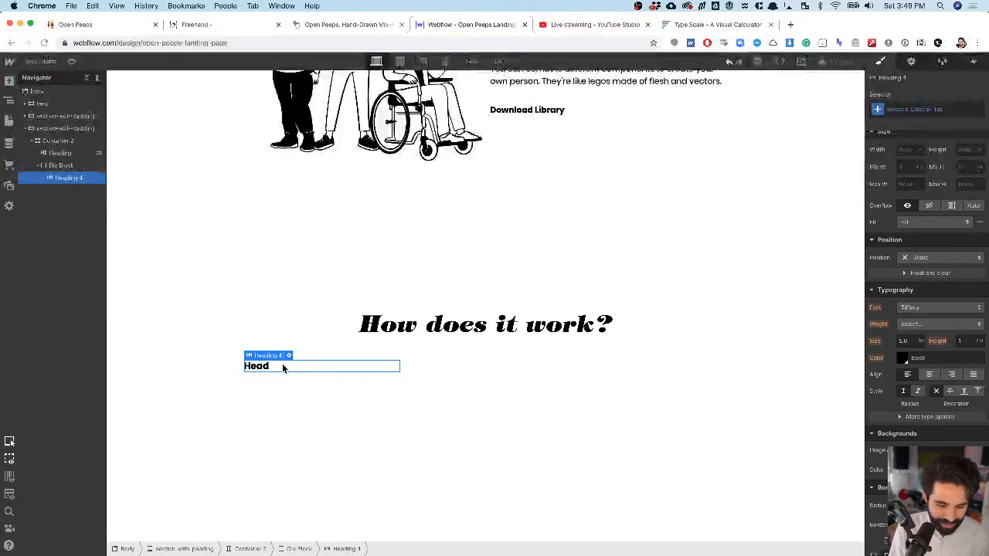
- Add a Paragraph below the "Head" heading inside the Div Block
{"action": "key", "text": "super+e"}
{"action": "type", "text": "par"}
{"action": "key", "text": "Return"}
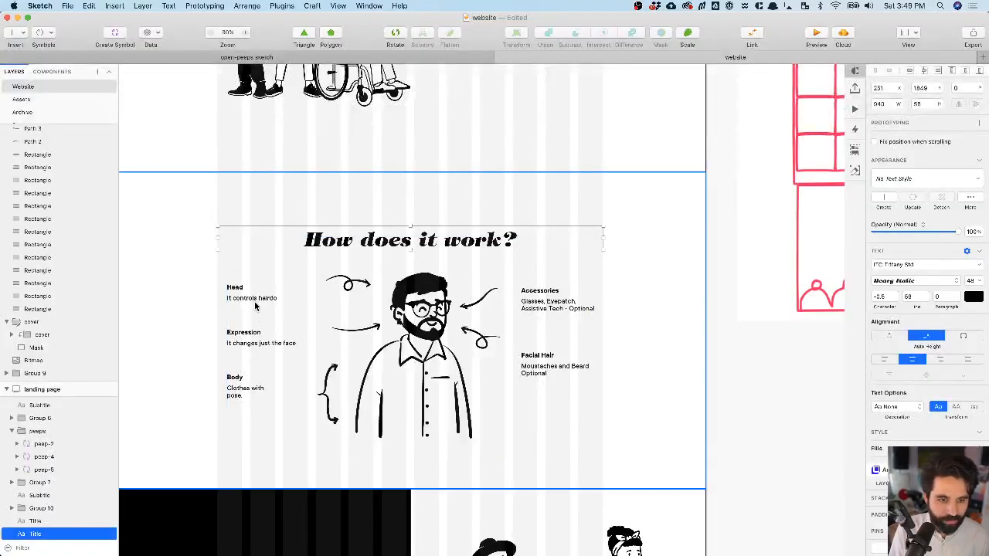
- Copy "It controls hairdo" from the Sketch design and paste it over the Webflow paragraph's placeholder text
{"action": "double_click", "coordinate": [254, 299], "text": "super"}
{"action": "key", "text": "super+a"}
{"action": "key", "text": "super+c"}
{"action": "key", "text": "super+Tab"}
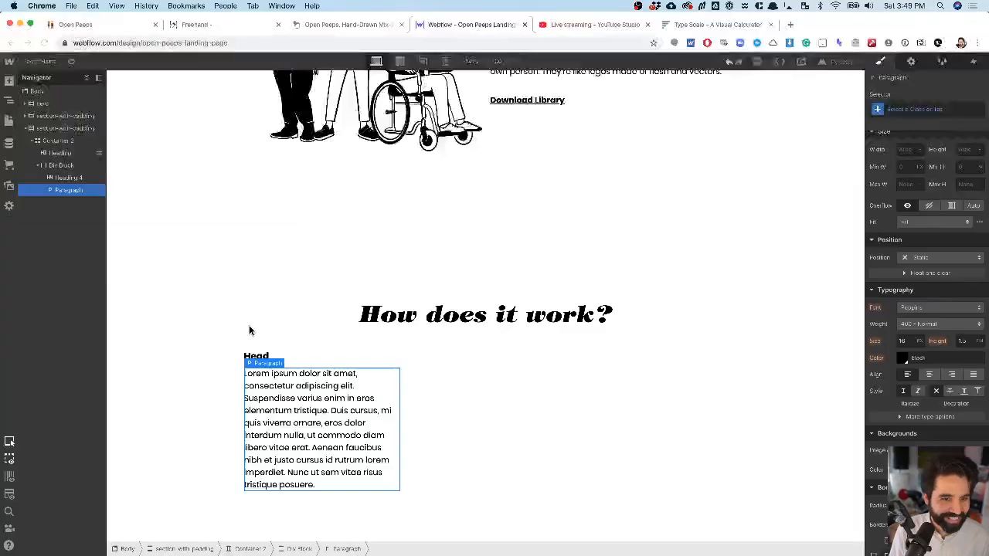
{"action": "double_click", "coordinate": [294, 390]}
{"action": "key", "text": "super+a"}
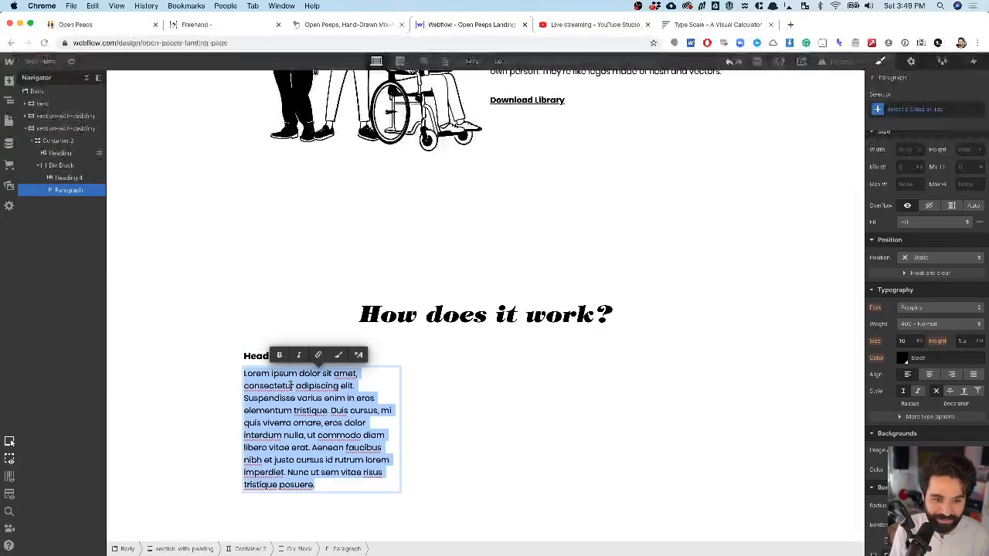
{"action": "key", "text": "super+v"}
{"action": "key", "text": "Escape"}
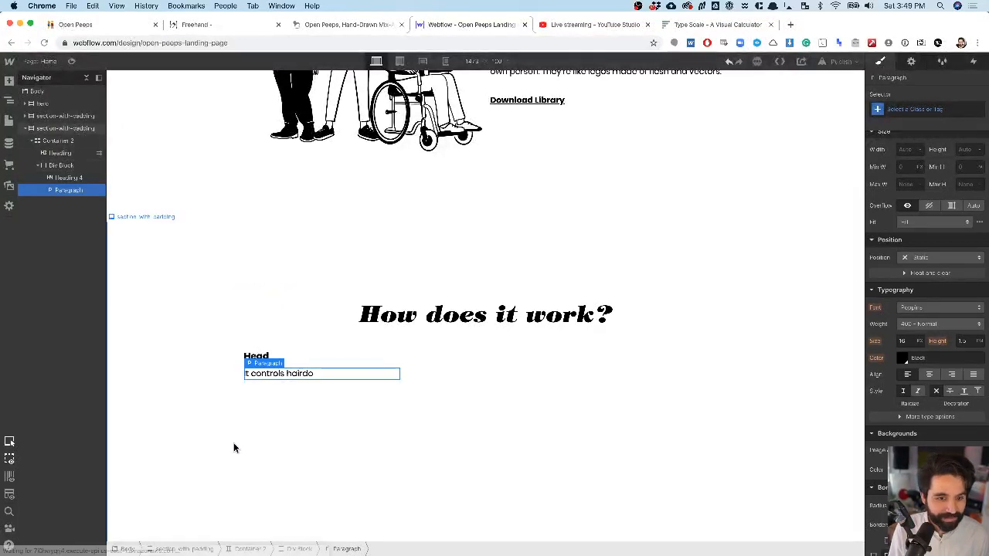
- Check the heading sizes in the Type Scale calculator and set the font size of the All H4 Headings tag to 1.4 em
{"action": "left_click", "coordinate": [290, 359]}
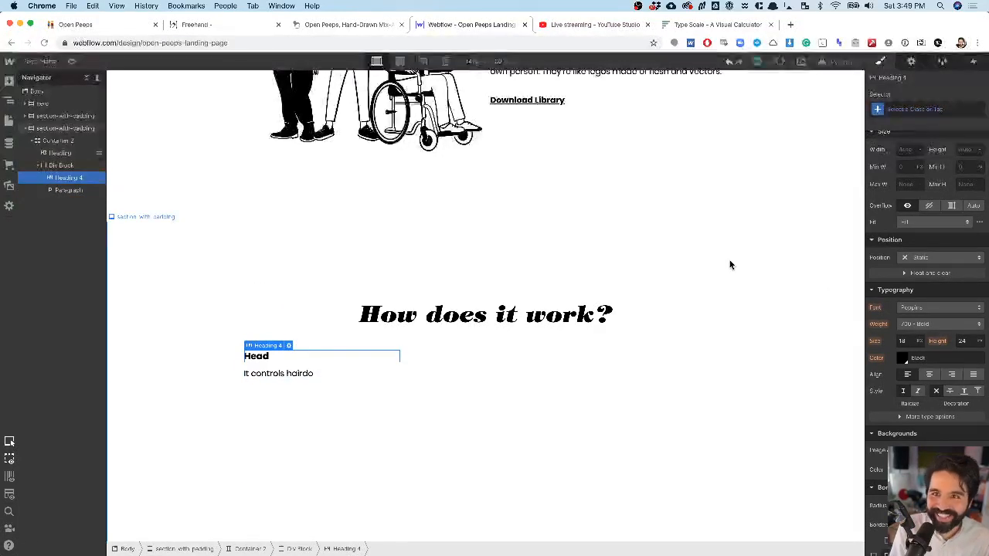
{"action": "left_click", "coordinate": [694, 25]}
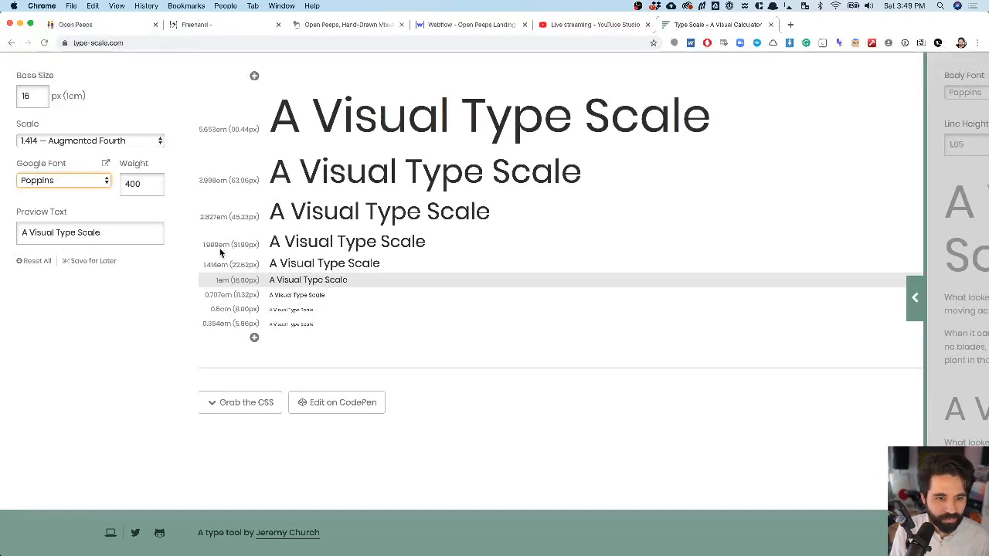
{"action": "left_click", "coordinate": [475, 24]}
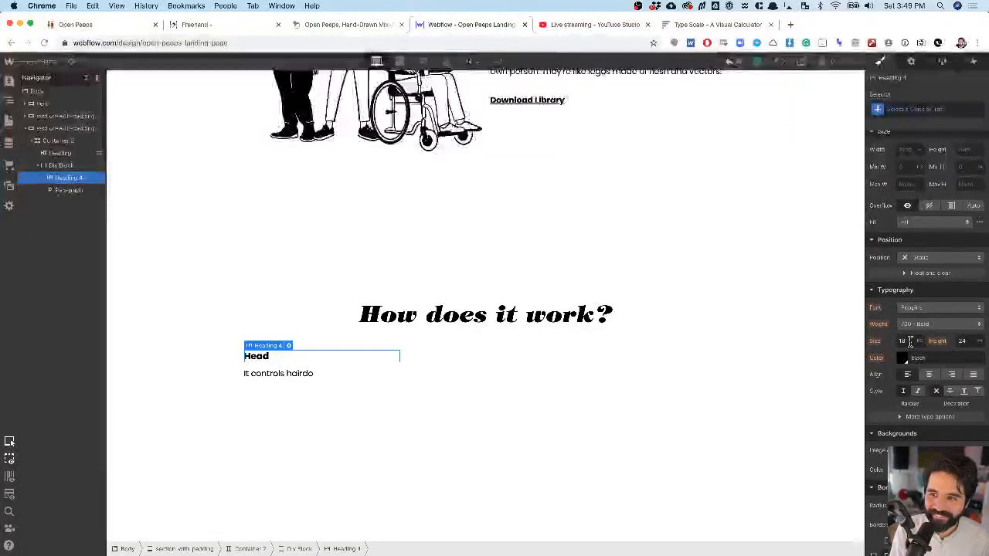
{"action": "left_click", "coordinate": [919, 109]}
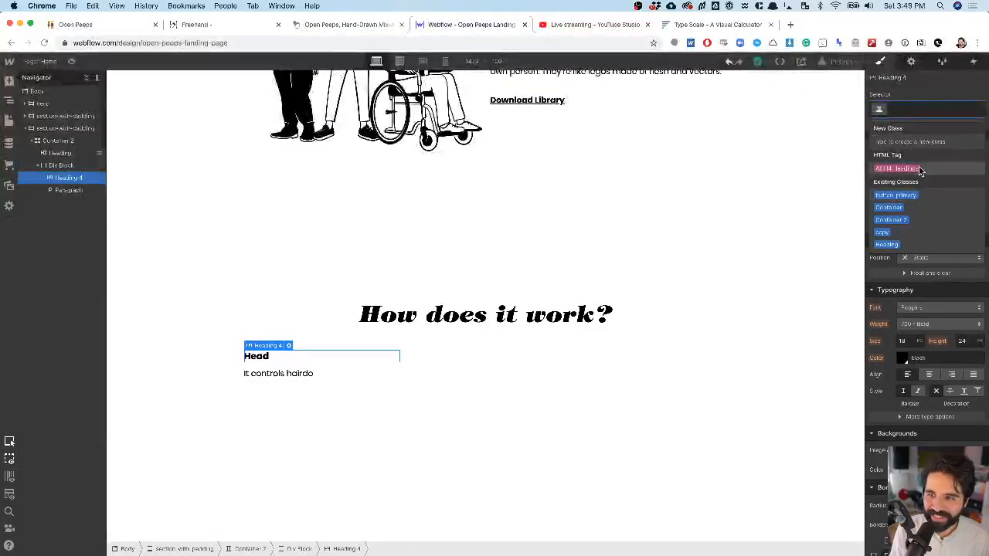
{"action": "left_click", "coordinate": [919, 170]}
{"action": "left_click", "coordinate": [904, 341]}
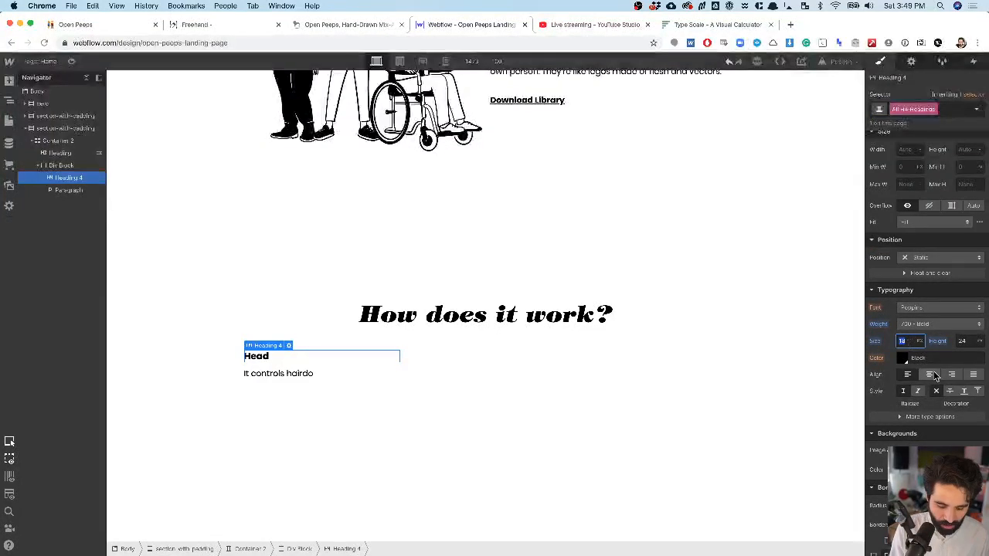
{"action": "left_click", "coordinate": [713, 25]}
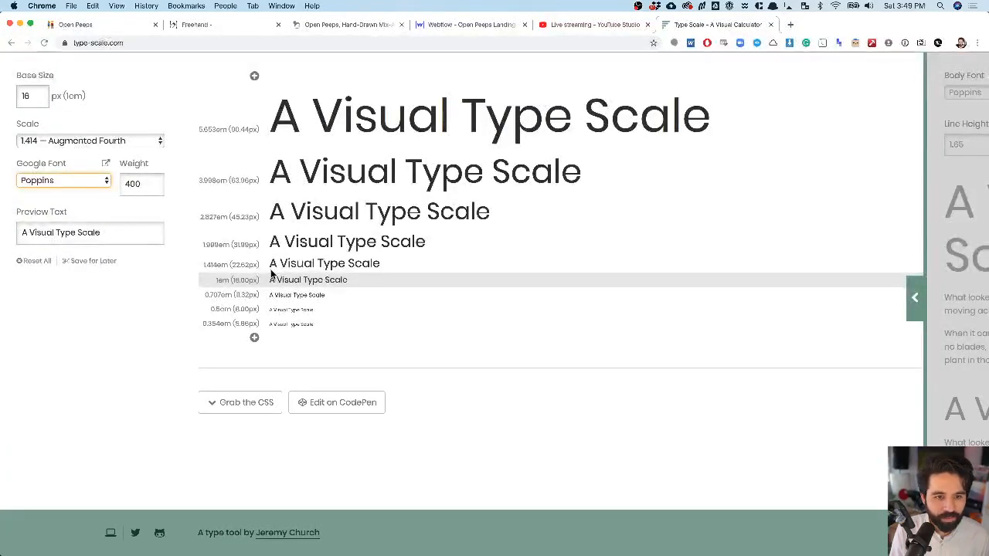
{"action": "left_click", "coordinate": [448, 25]}
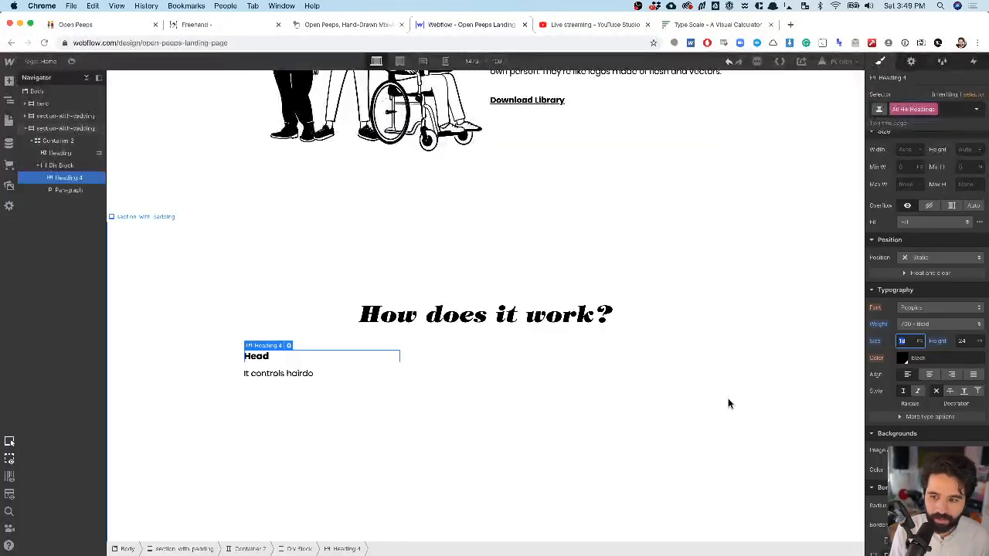
{"action": "type", "text": "1.4em"}
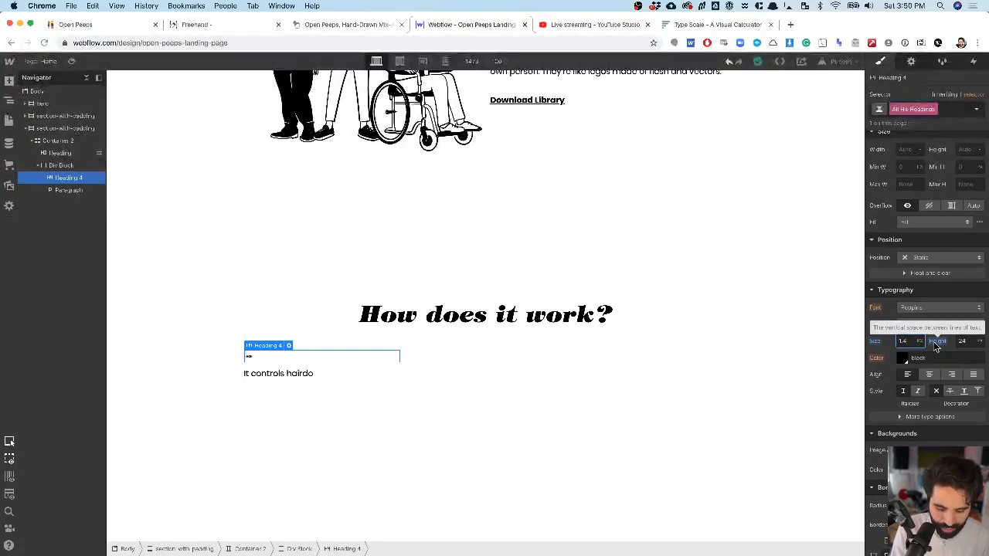
{"action": "key", "text": "Return"}
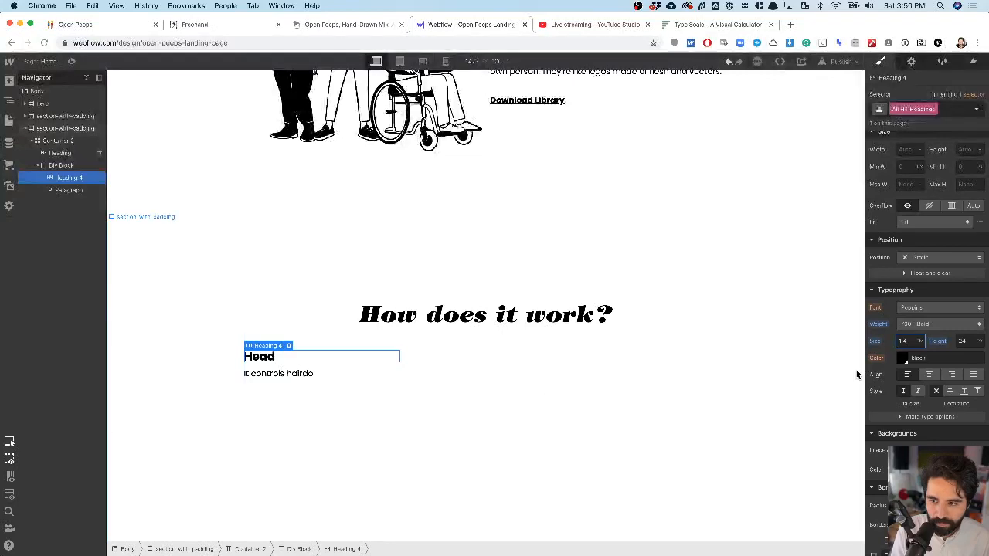
- Set the line height of the All H4 Headings tag to 1.4
{"action": "left_click", "coordinate": [964, 340]}
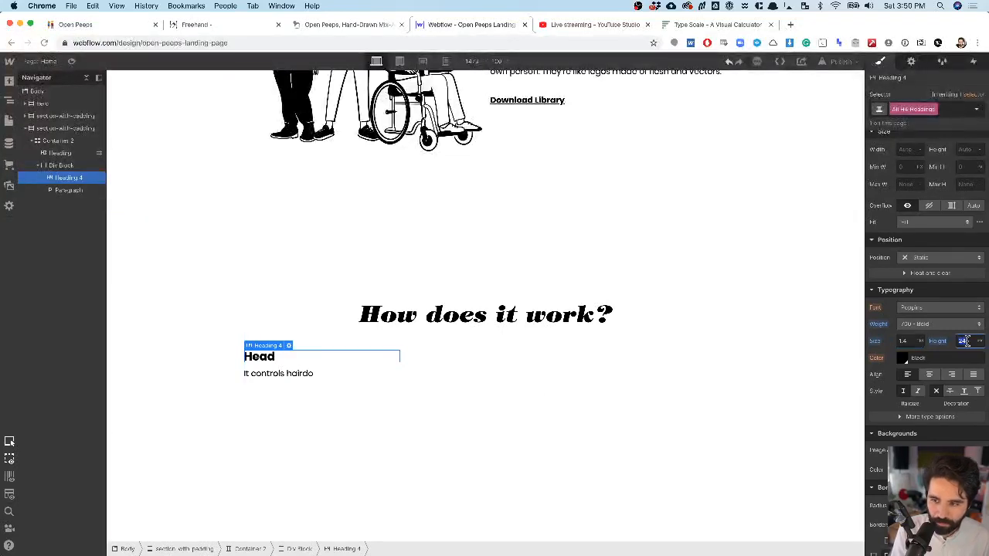
{"action": "type", "text": "1."}
{"action": "key", "text": "Return"}
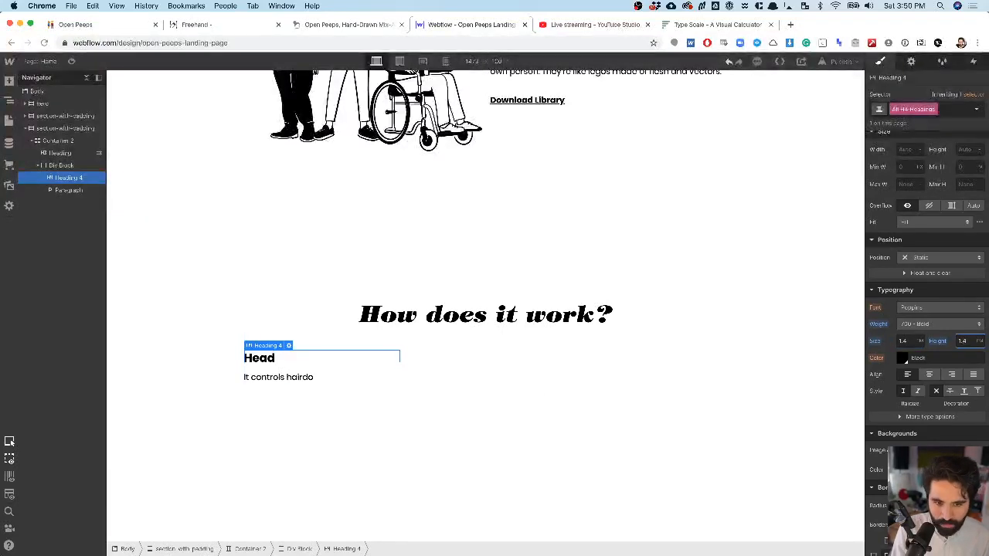
- Set the bottom margin of the All H4 Headings tag to 8 px
{"action": "scroll", "coordinate": [935, 238], "scroll_direction": "up", "scroll_amount": 3}
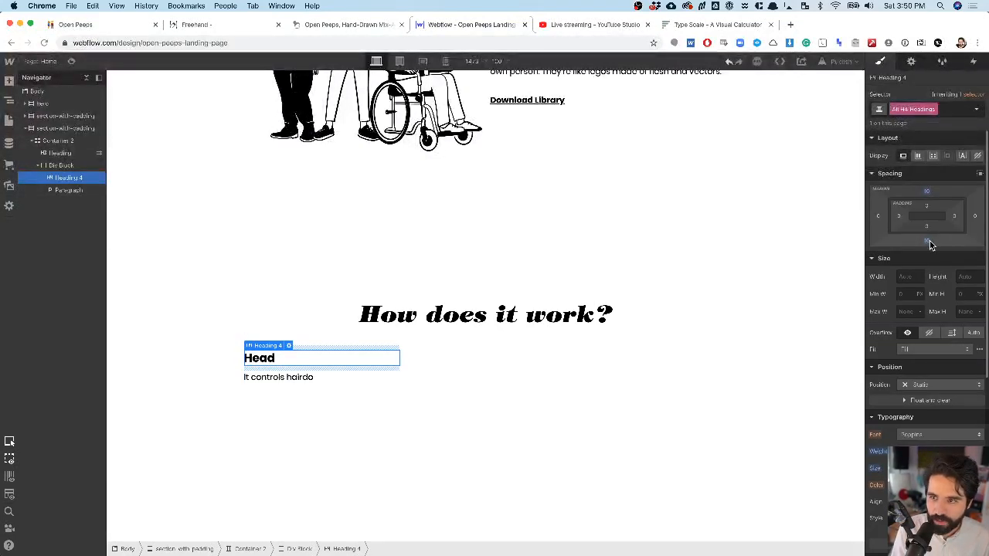
{"action": "left_click", "coordinate": [930, 241]}
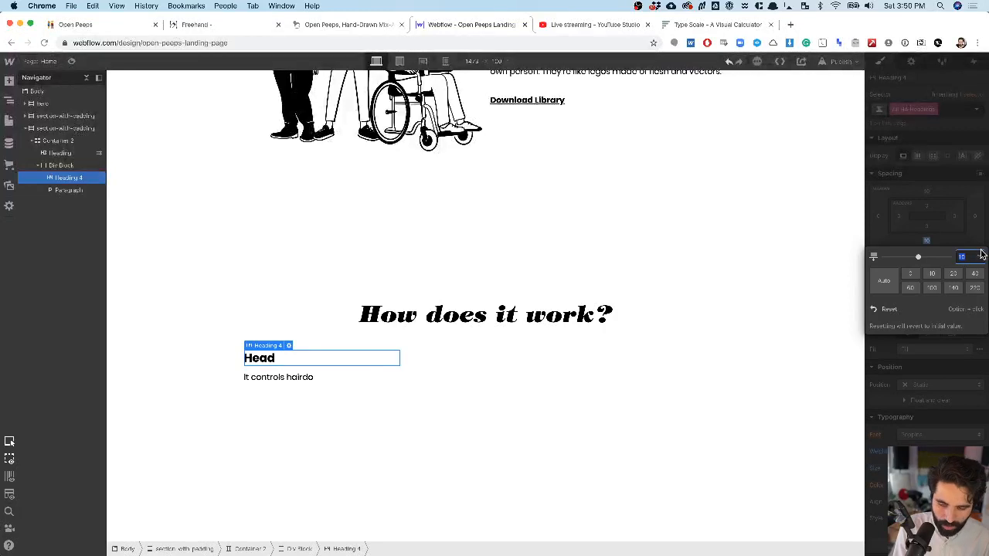
{"action": "type", "text": "8"}
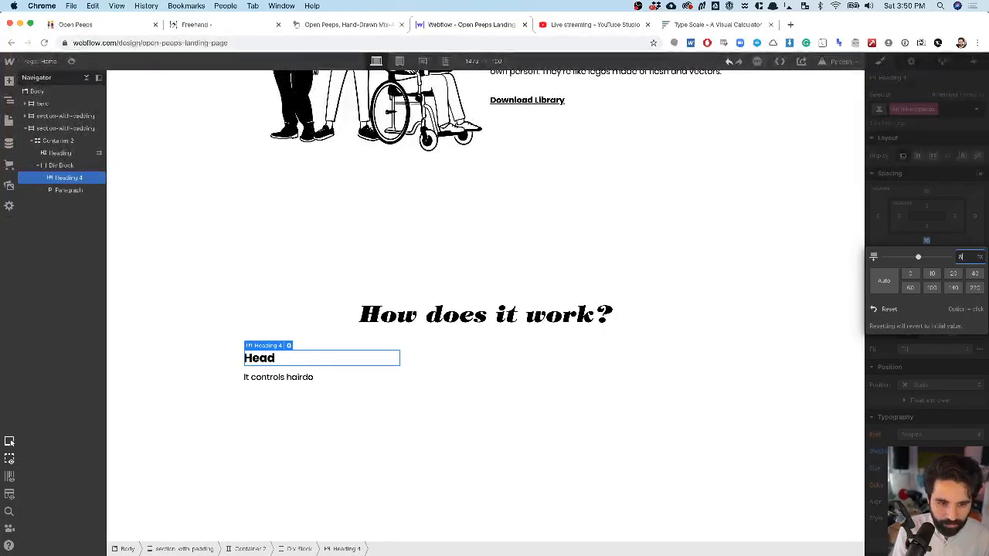
{"action": "key", "text": "Return"}
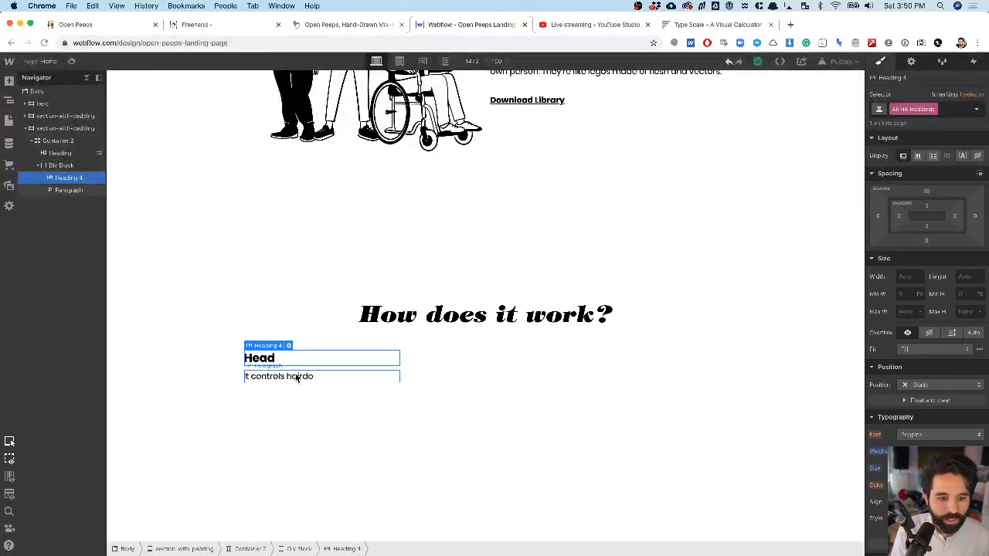
- Compare the paragraph's and heading's margins, and set the bottom margin of the All H4 Headings tag to 0
{"action": "left_click", "coordinate": [299, 382]}
{"action": "left_click", "coordinate": [933, 109]}
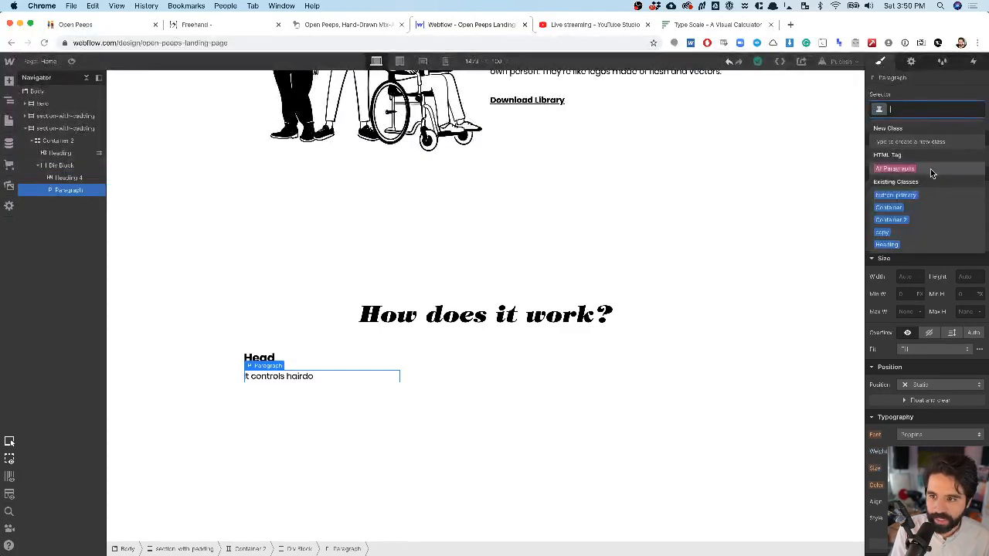
{"action": "left_click", "coordinate": [897, 168]}
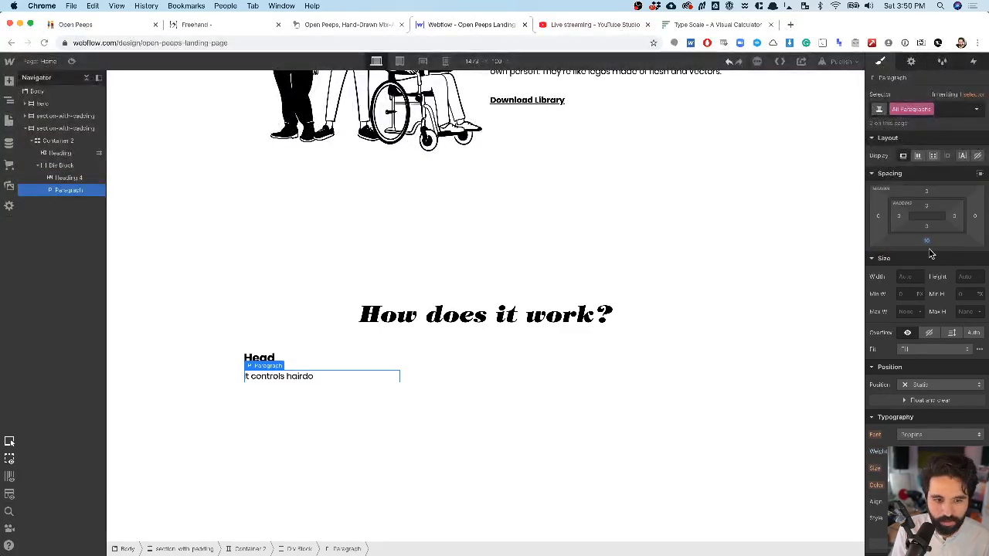
{"action": "left_click", "coordinate": [354, 360]}
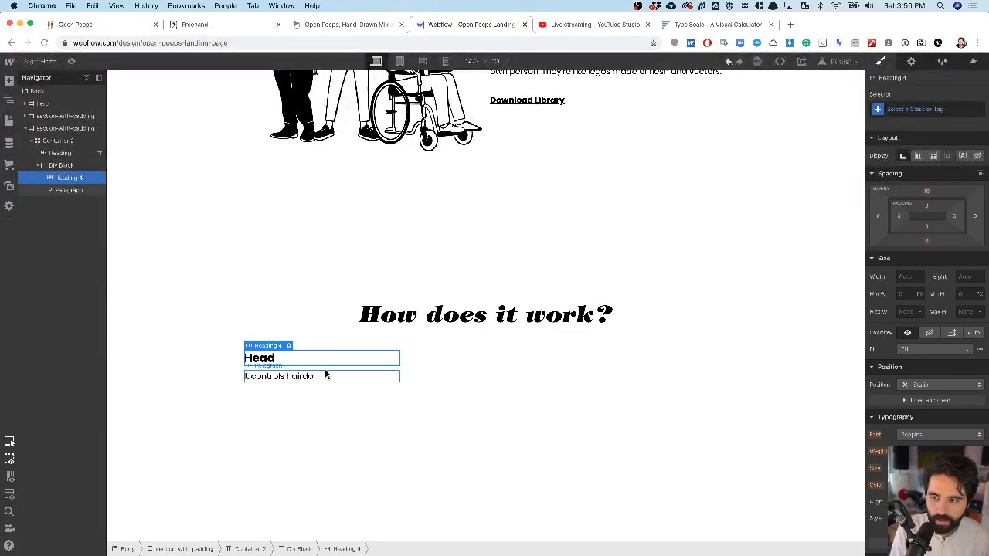
{"action": "left_click", "coordinate": [324, 375]}
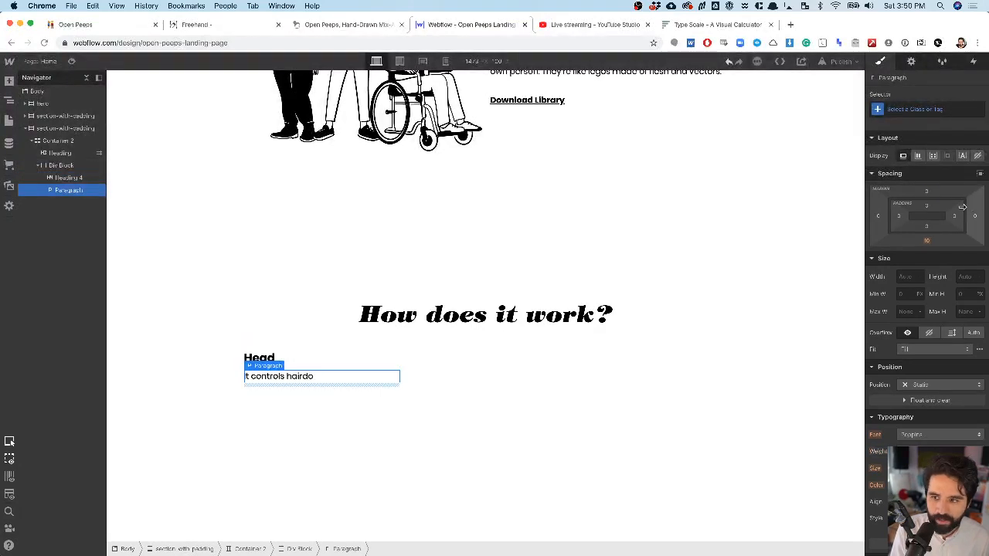
{"action": "left_click", "coordinate": [337, 360]}
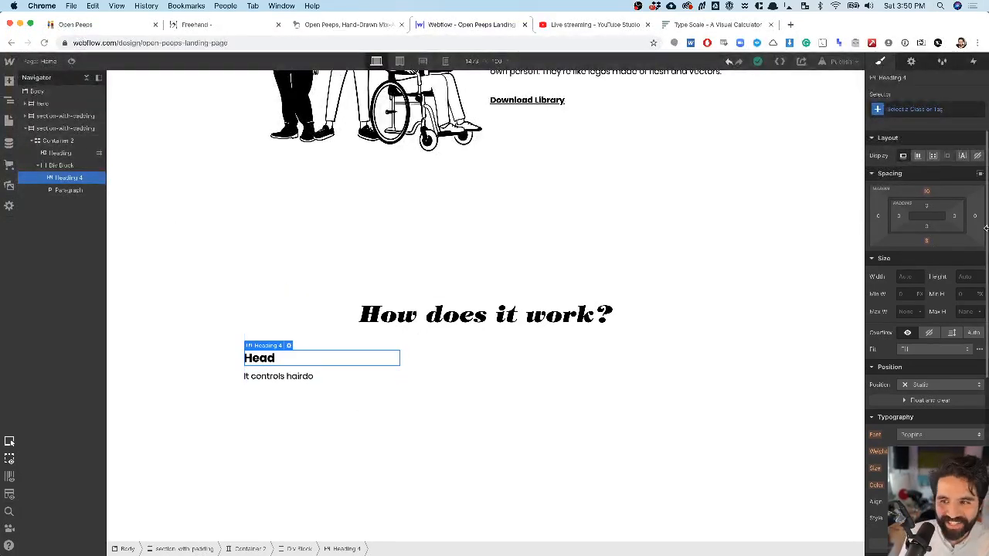
{"action": "left_click", "coordinate": [919, 109]}
{"action": "left_click", "coordinate": [921, 175]}
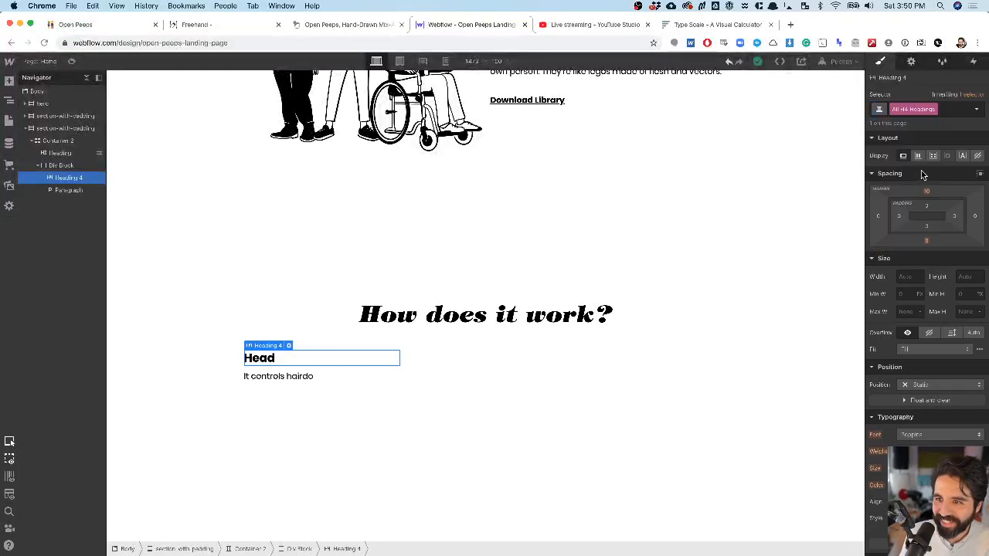
{"action": "left_click", "coordinate": [928, 241]}
{"action": "type", "text": "0"}
{"action": "key", "text": "Return"}
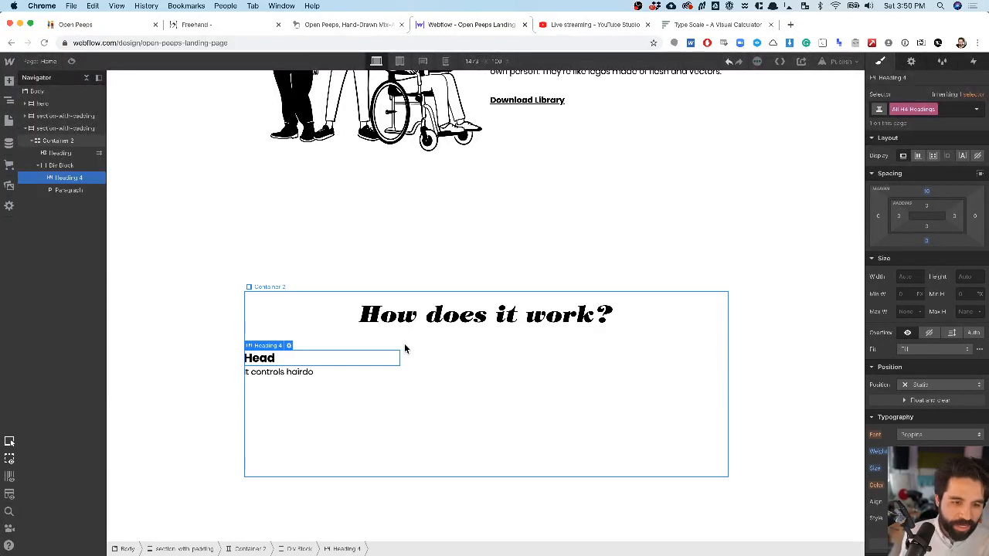
{"action": "left_click", "coordinate": [288, 377]}
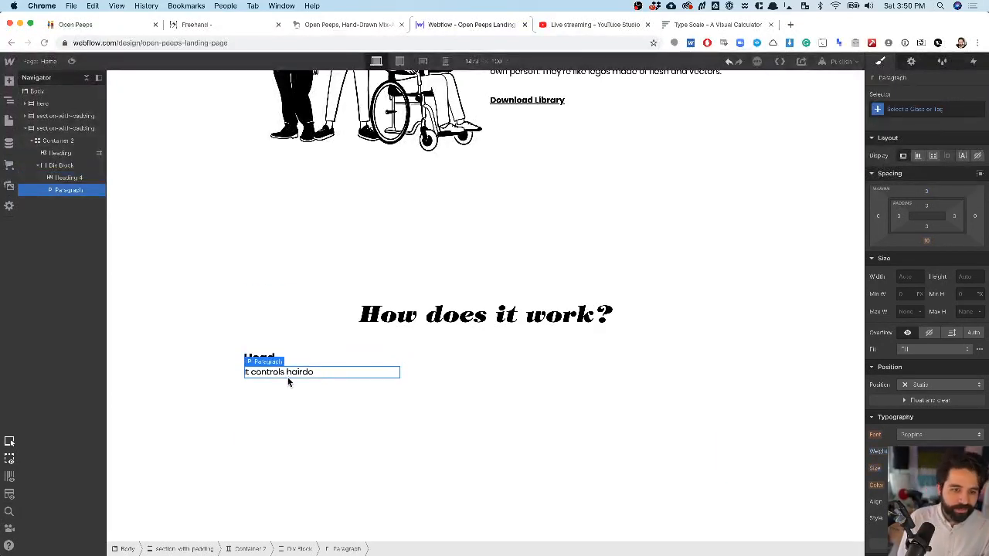
{"action": "left_click", "coordinate": [321, 451]}
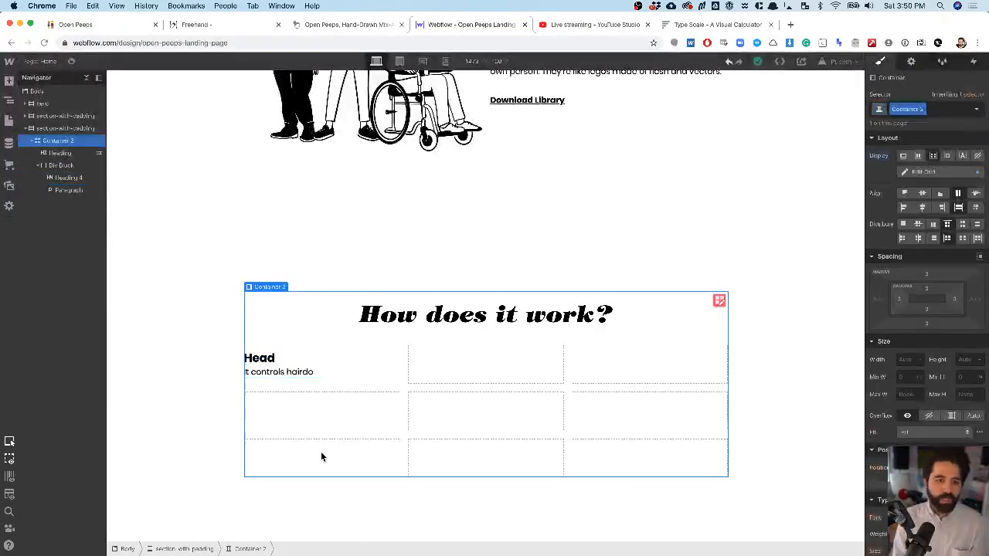
{"action": "left_click", "coordinate": [322, 357]}
{"action": "left_click", "coordinate": [321, 376]}
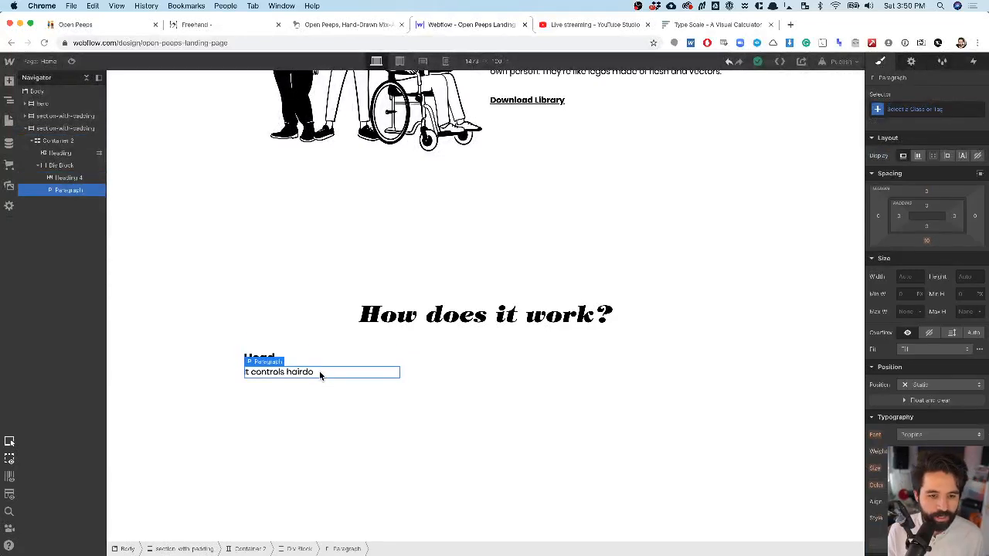
{"action": "left_click", "coordinate": [315, 351]}
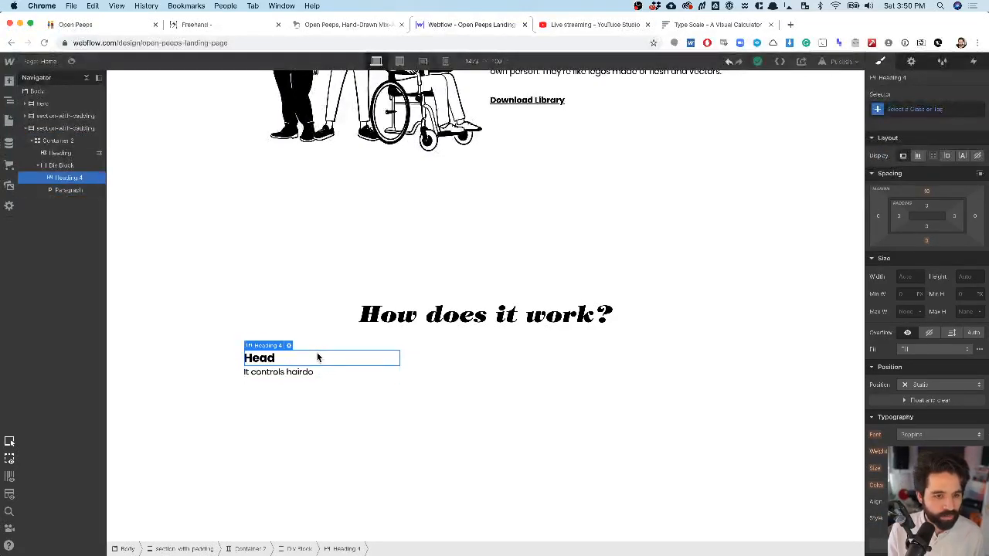
- Make a copy of the "Head" Div Block and place it in the first-column grid cell directly below the original
{"action": "left_click", "coordinate": [67, 164]}
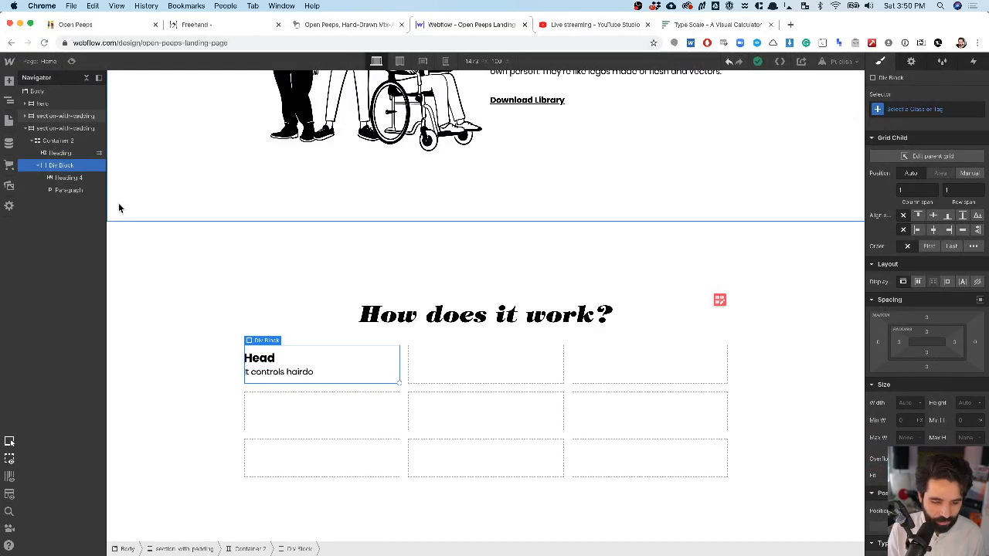
{"action": "key", "text": "super+v"}
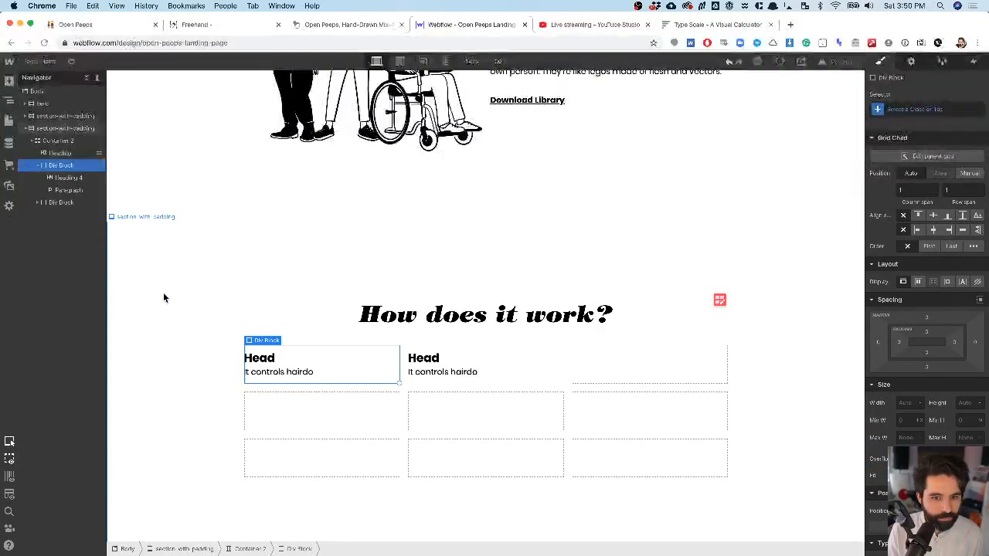
{"action": "left_click", "coordinate": [435, 350]}
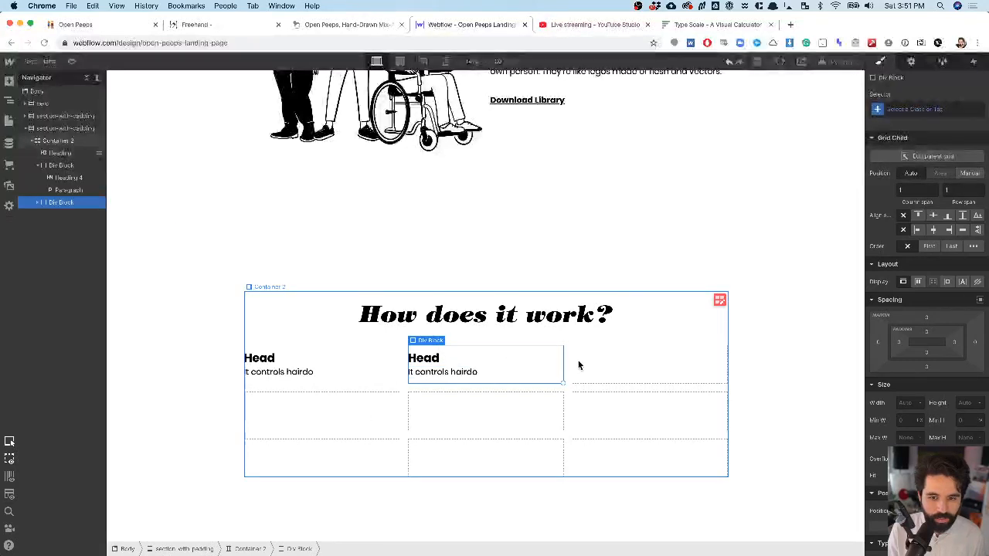
{"action": "left_click_drag", "start_coordinate": [491, 346], "coordinate": [377, 401]}
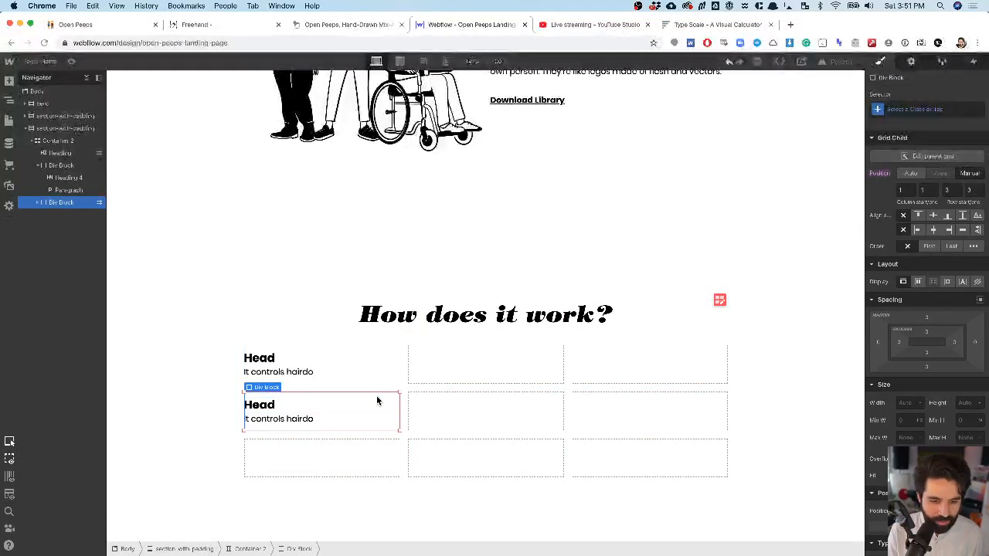
- Duplicate the second "Head" Div Block and place the copy in the bottom grid cell of the first column
{"action": "key", "text": "super+d"}
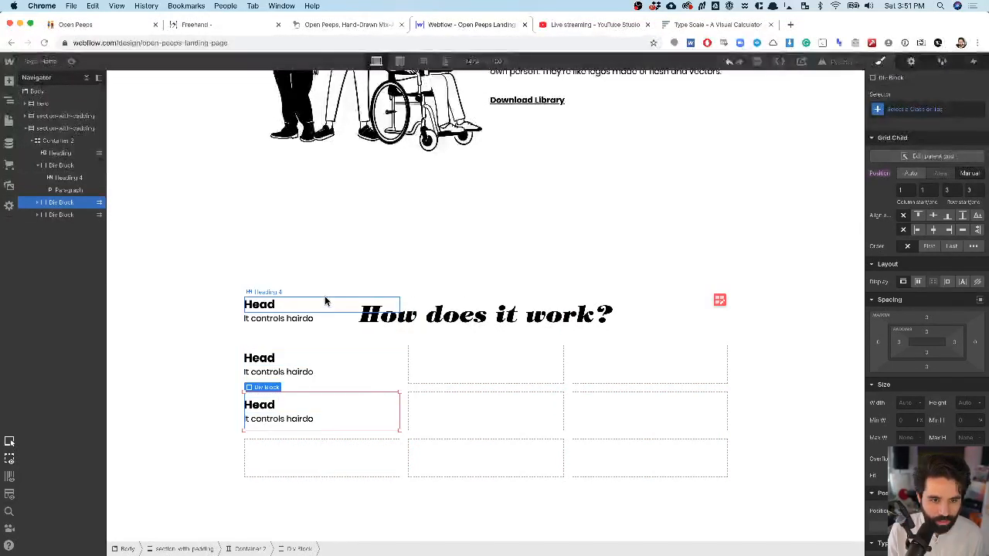
{"action": "left_click_drag", "start_coordinate": [324, 292], "coordinate": [330, 450]}
- Duplicate the top "Head" Div Block and place copies in the first two cells of the third column below the section heading
{"action": "left_click", "coordinate": [348, 355]}
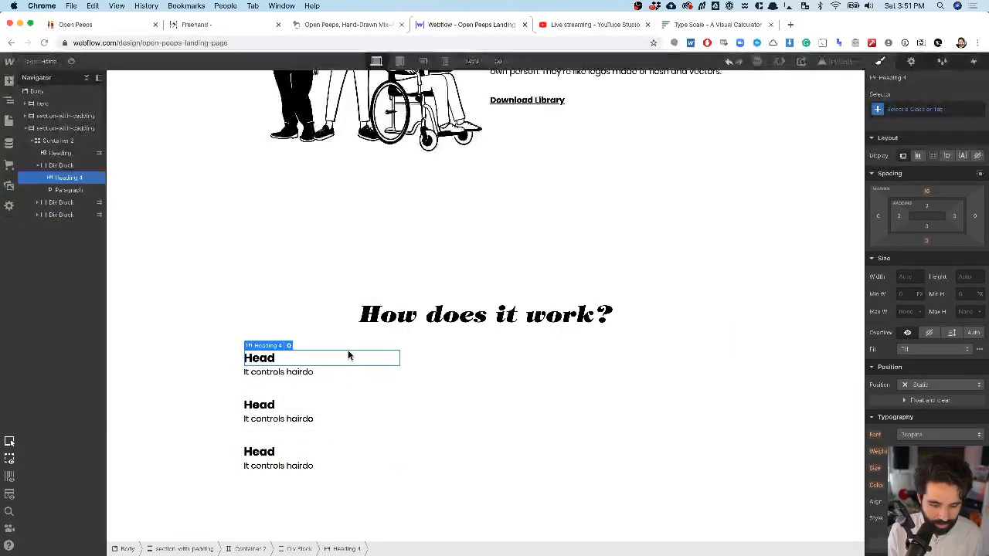
{"action": "left_click", "coordinate": [349, 343]}
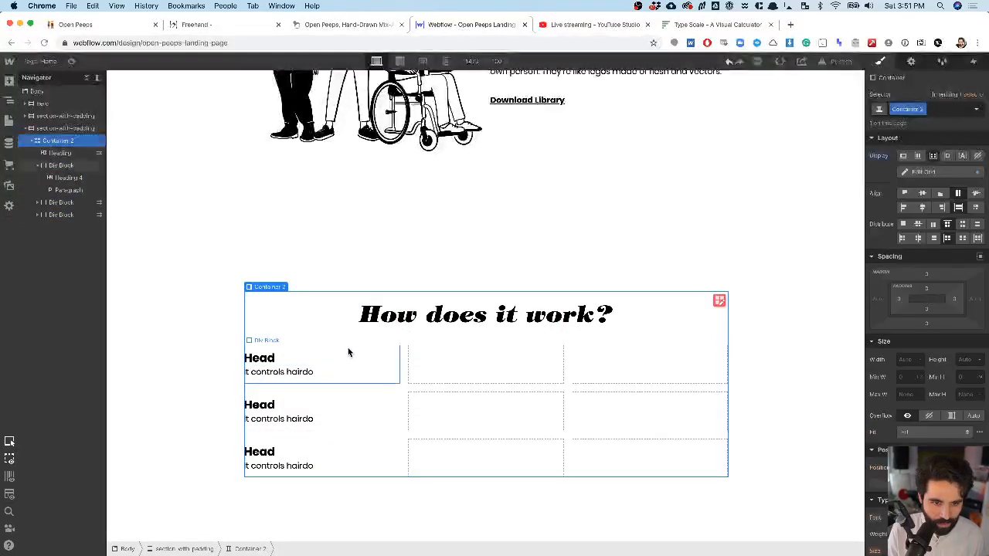
{"action": "left_click", "coordinate": [348, 353]}
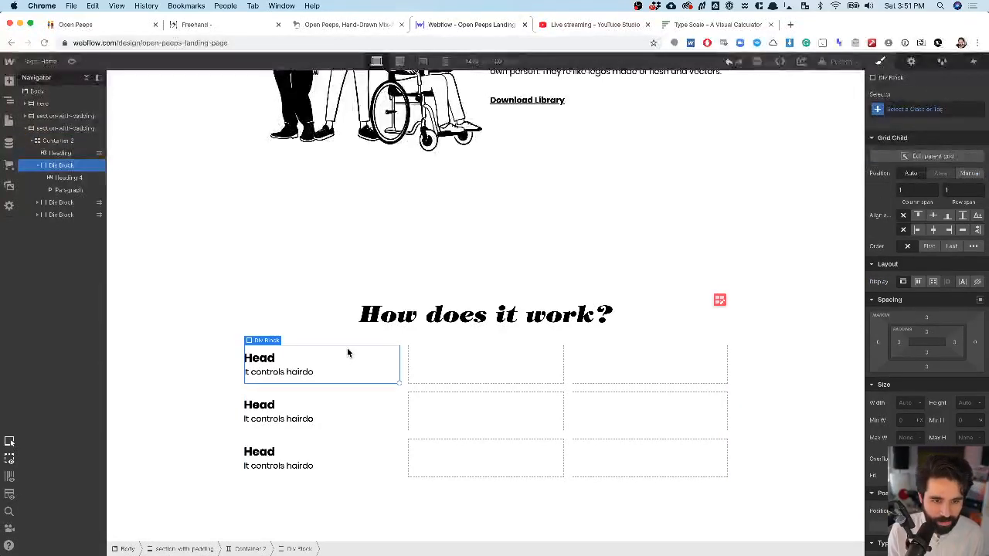
{"action": "key", "text": "super+d"}
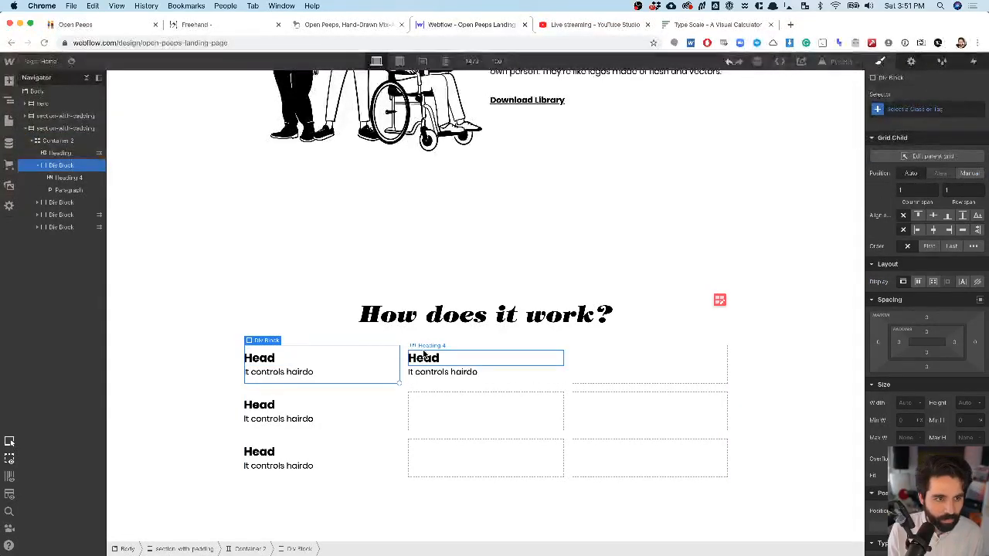
{"action": "left_click", "coordinate": [425, 354]}
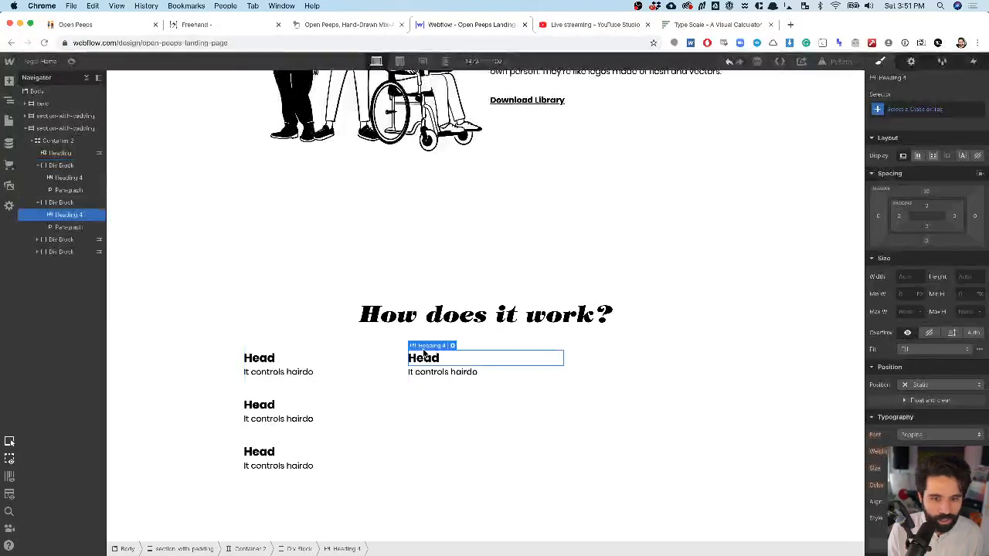
{"action": "left_click", "coordinate": [493, 346]}
{"action": "left_click", "coordinate": [493, 348]}
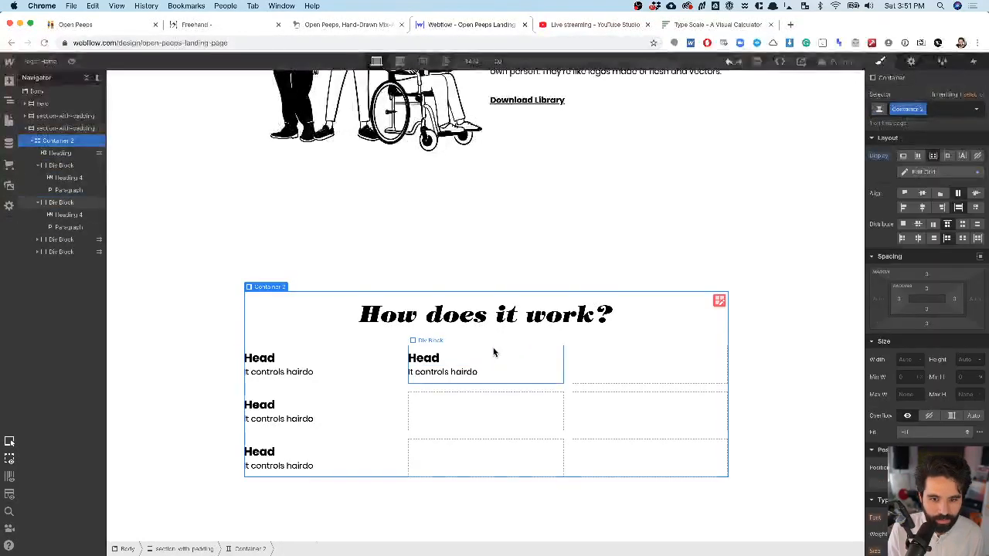
{"action": "left_click_drag", "start_coordinate": [493, 348], "coordinate": [637, 350]}
{"action": "mouse_move", "coordinate": [643, 406]}
{"action": "left_mouse_down"}
{"action": "mouse_move", "coordinate": [646, 413]}
{"action": "mouse_move", "coordinate": [642, 404]}
{"action": "left_mouse_up"}
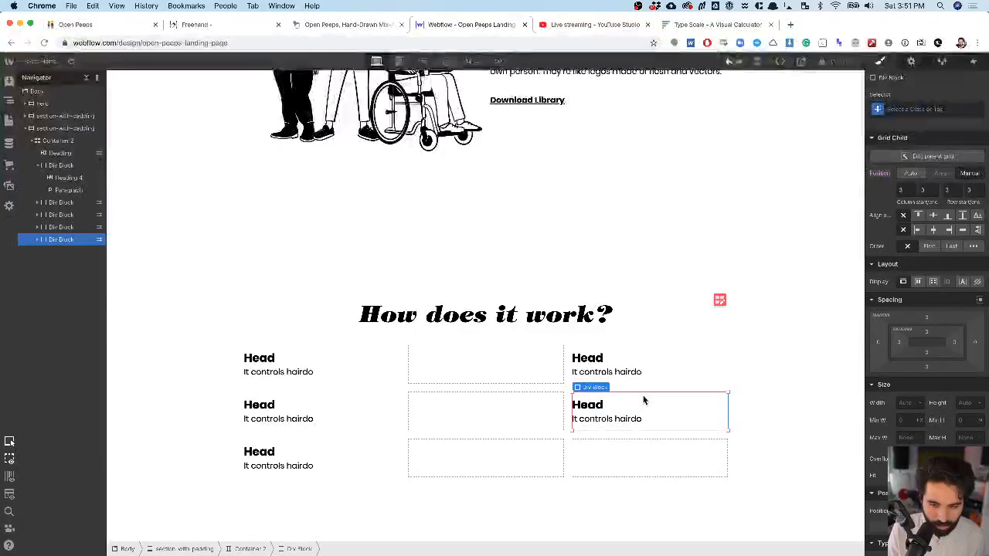
- Place another copy of the "Head" Div Block in the third column's bottom cell, and delete that copy
{"action": "left_click_drag", "start_coordinate": [643, 400], "coordinate": [645, 446]}
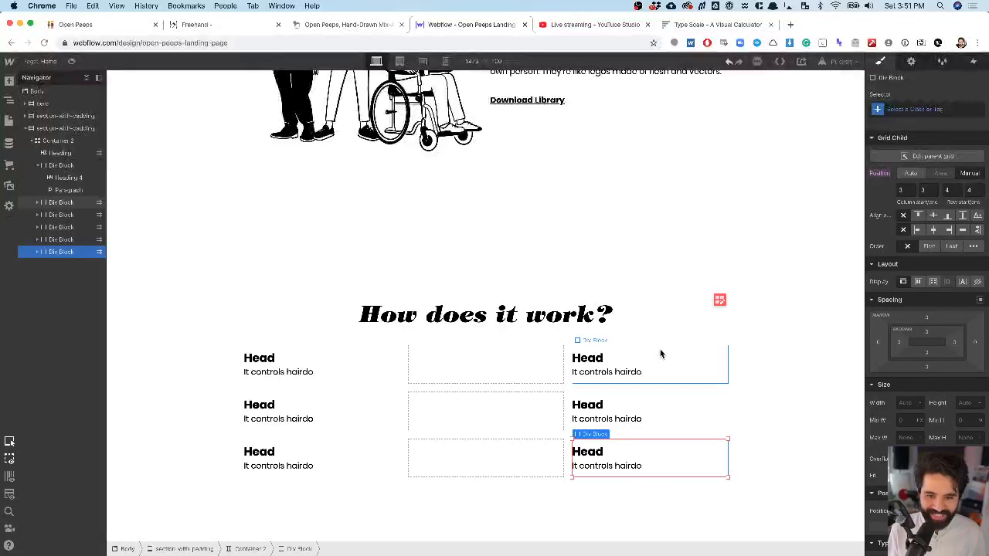
{"action": "left_click", "coordinate": [632, 449]}
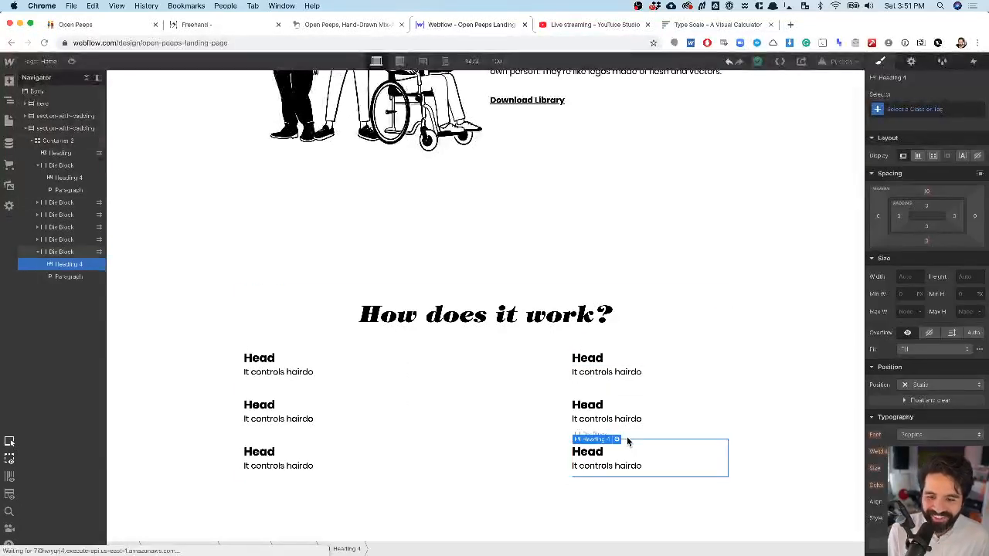
{"action": "left_click", "coordinate": [632, 445]}
{"action": "key", "text": "Delete"}
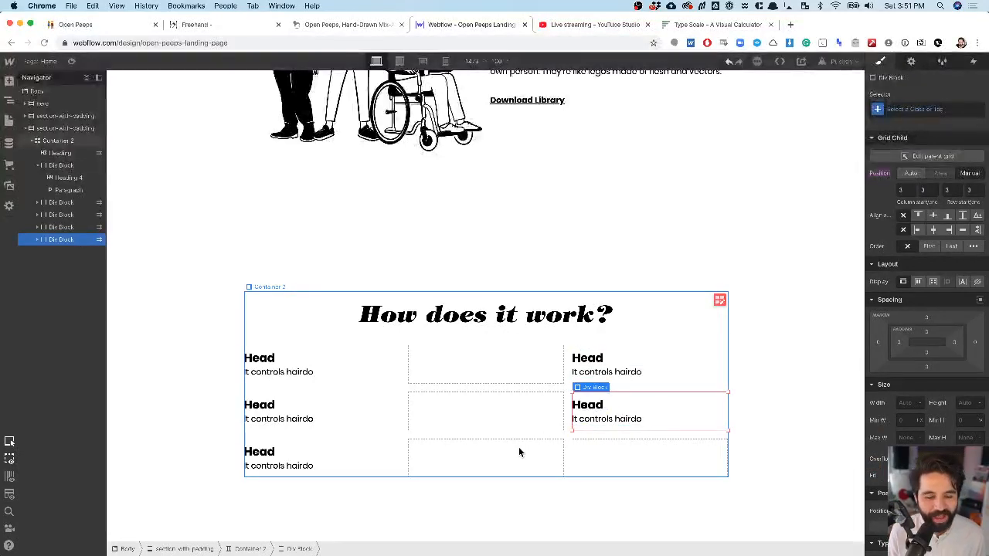
- Check the labels in the Sketch design and change the first column's second heading to "Expression"
{"action": "key", "text": "super+Tab"}
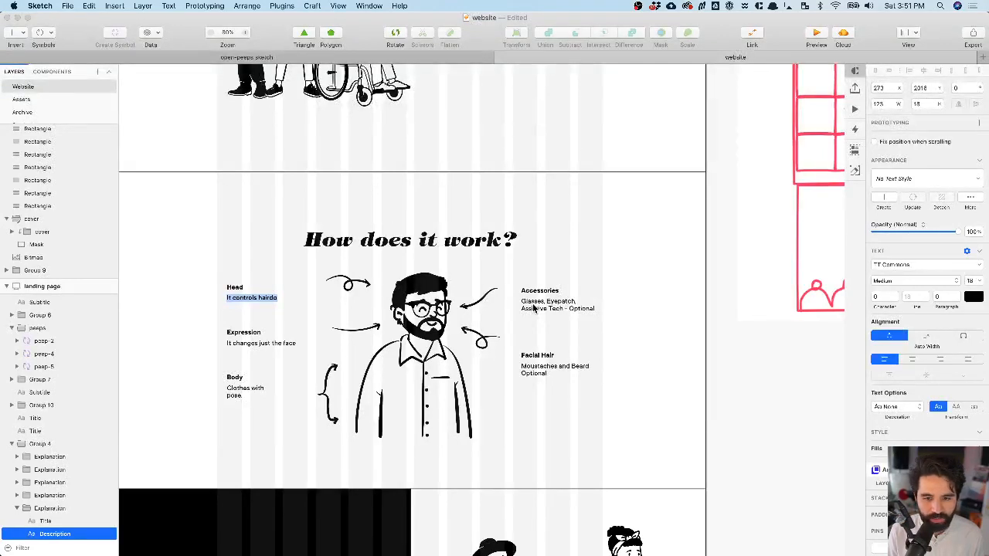
{"action": "key", "text": "super+Tab"}
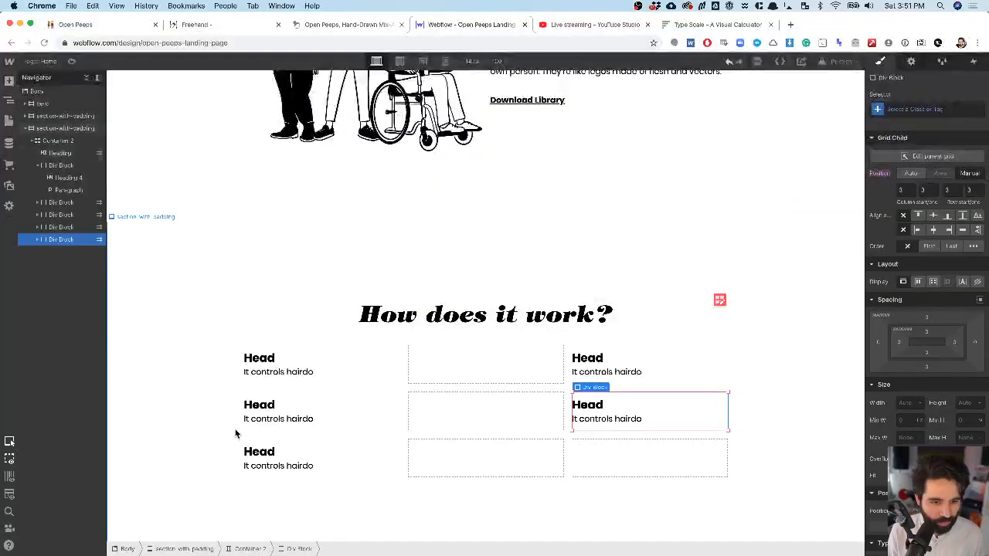
{"action": "left_click", "coordinate": [265, 408]}
{"action": "double_click", "coordinate": [265, 408]}
{"action": "type", "text": "E"}
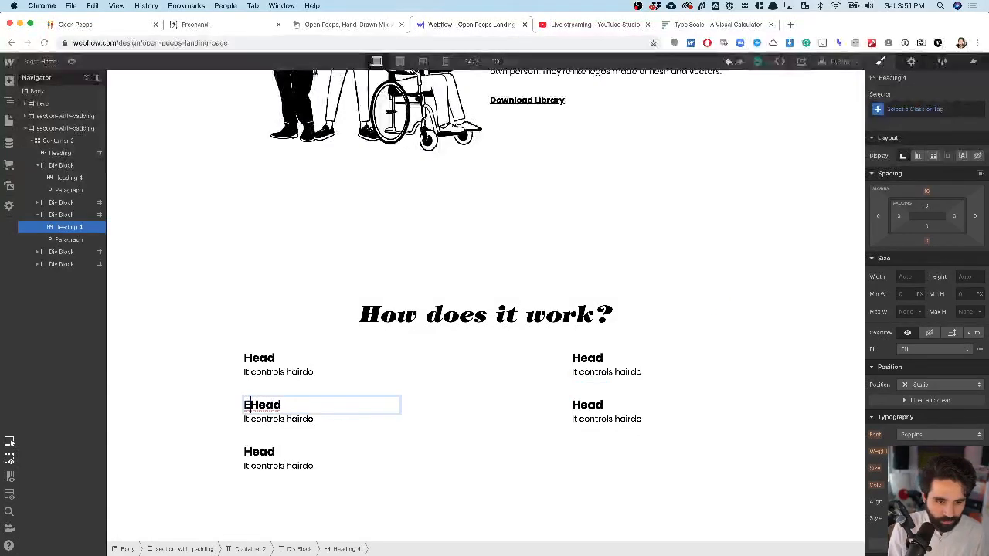
{"action": "key", "text": "shift+End"}
{"action": "type", "text": "x"}
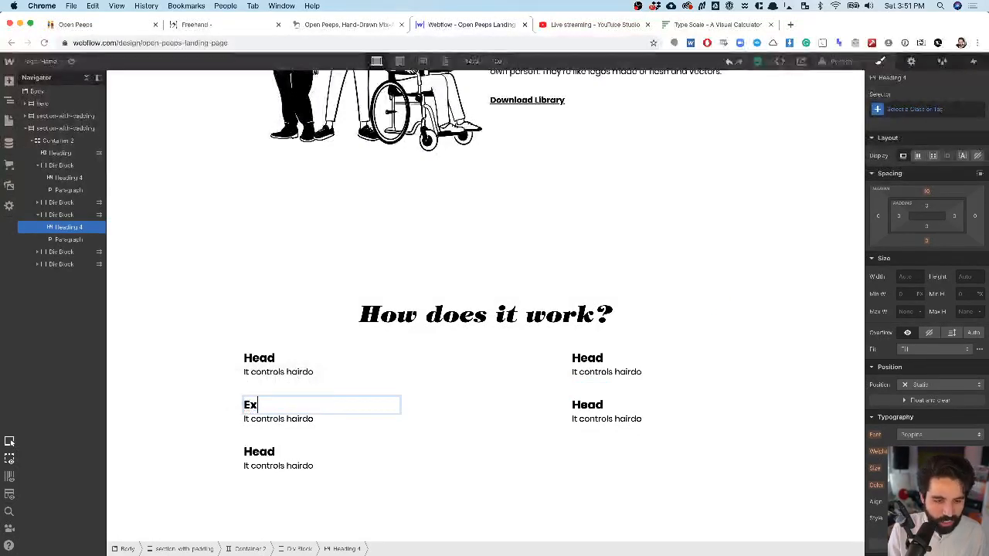
{"action": "type", "text": "pression"}
{"action": "key", "text": "Escape"}
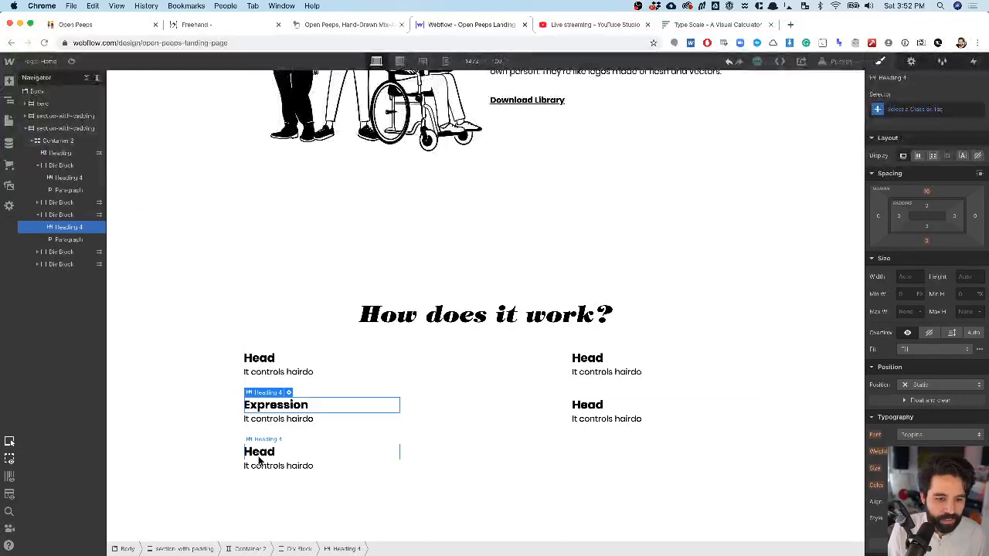
- Change the first column's bottom heading to "Body"
{"action": "left_click", "coordinate": [259, 454]}
{"action": "double_click", "coordinate": [260, 454]}
{"action": "double_click", "coordinate": [259, 454]}
{"action": "type", "text": "Body"}
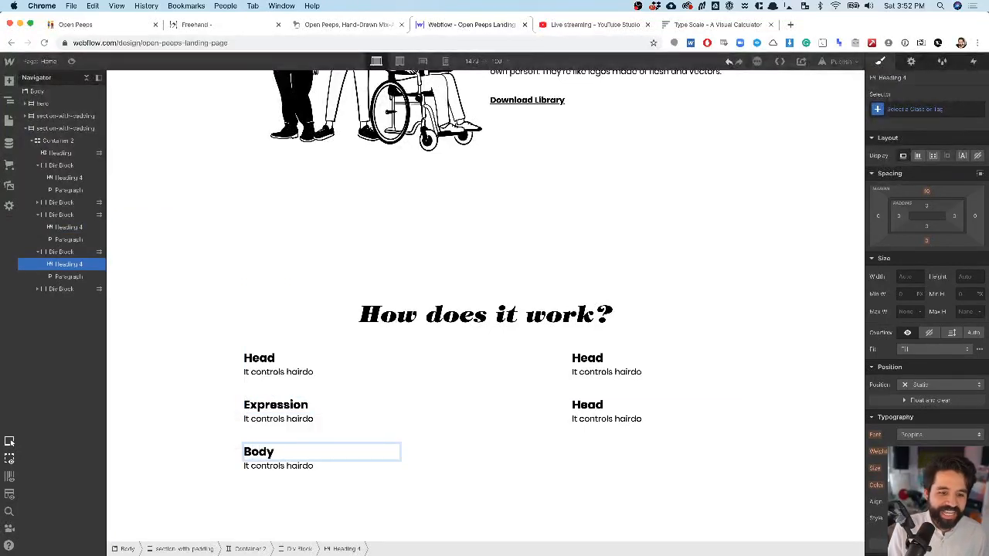
{"action": "key", "text": "Escape"}
- Change the third column's top heading to "Accessories"
{"action": "left_click", "coordinate": [588, 358]}
{"action": "double_click", "coordinate": [596, 359]}
{"action": "type", "text": "Acc"}
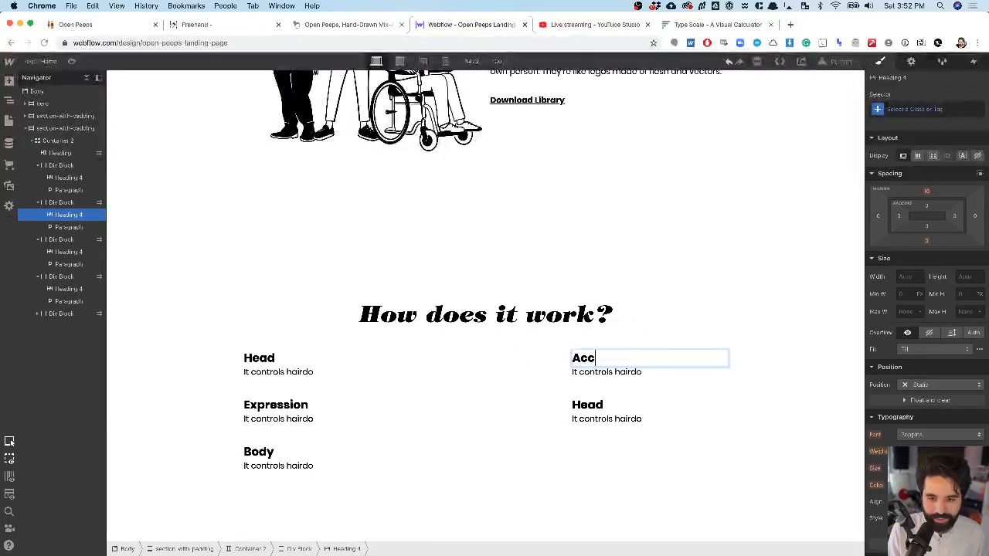
{"action": "type", "text": "ess"}
{"action": "type", "text": "o"}
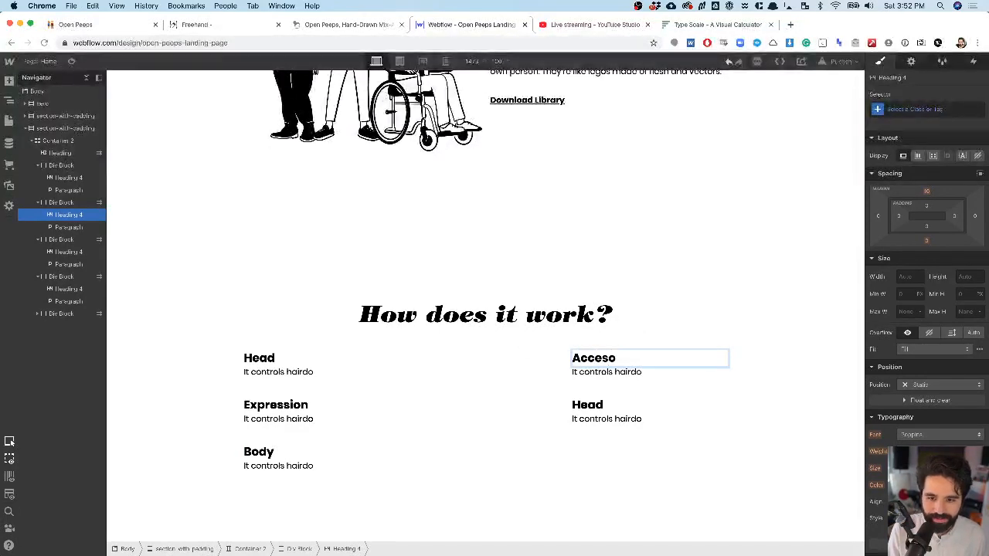
{"action": "key", "text": "BackSpace"}
{"action": "type", "text": "sories"}
{"action": "key", "text": "Escape"}
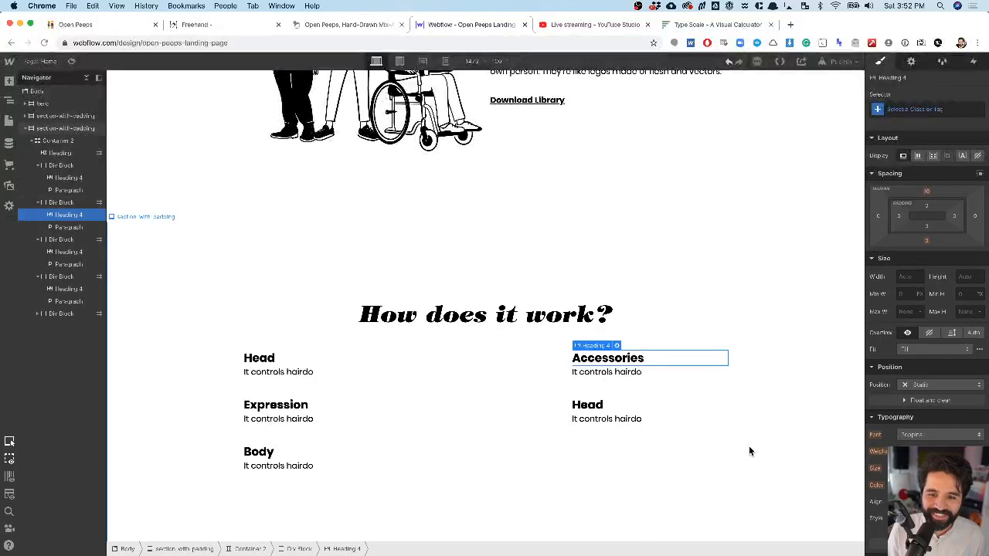
- Check the remaining label in the Sketch design and change the third column's second heading to "Facial Hair"
{"action": "key", "text": "super+Tab"}
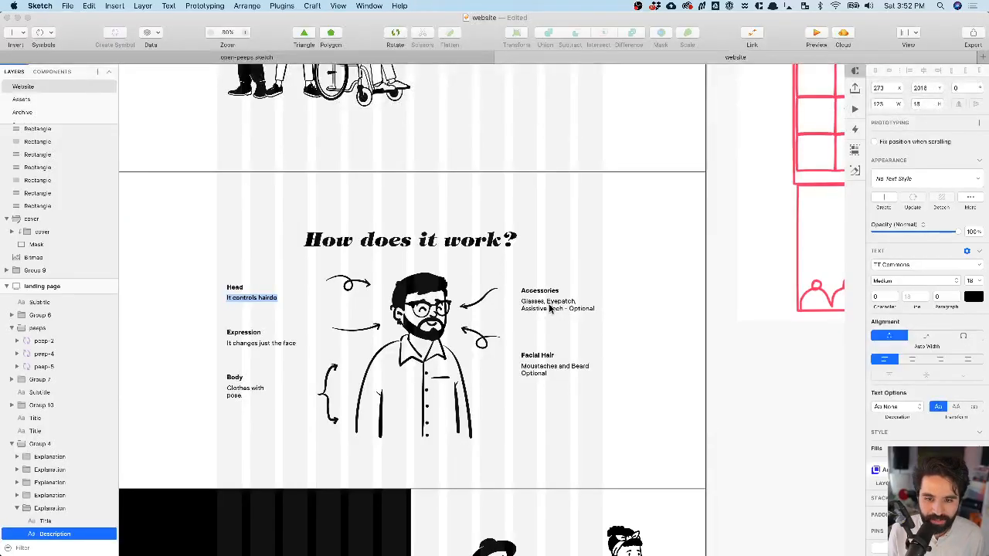
{"action": "key", "text": "super+Tab"}
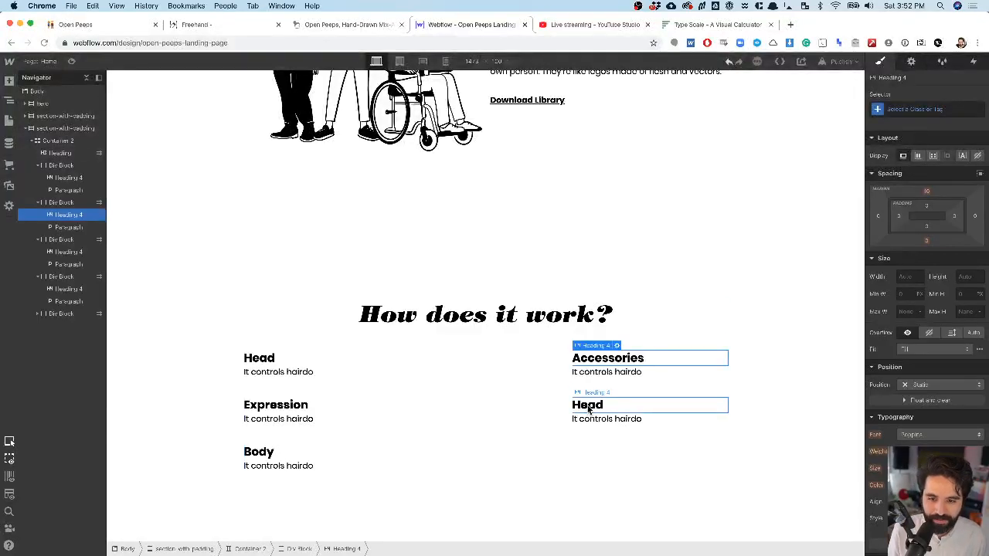
{"action": "key", "text": "super+Tab"}
{"action": "key", "text": "super+Tab"}
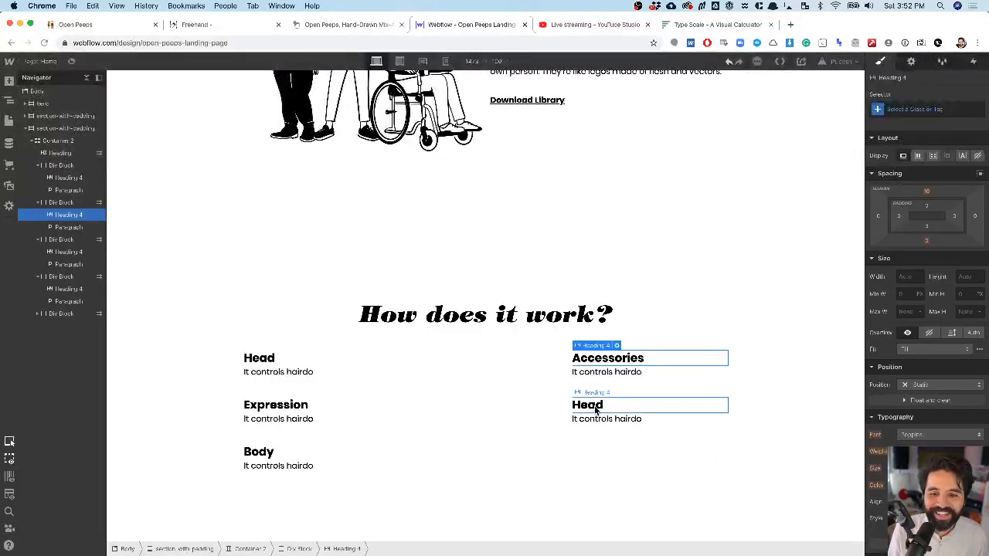
{"action": "left_click", "coordinate": [595, 407]}
{"action": "key", "text": "super+Tab"}
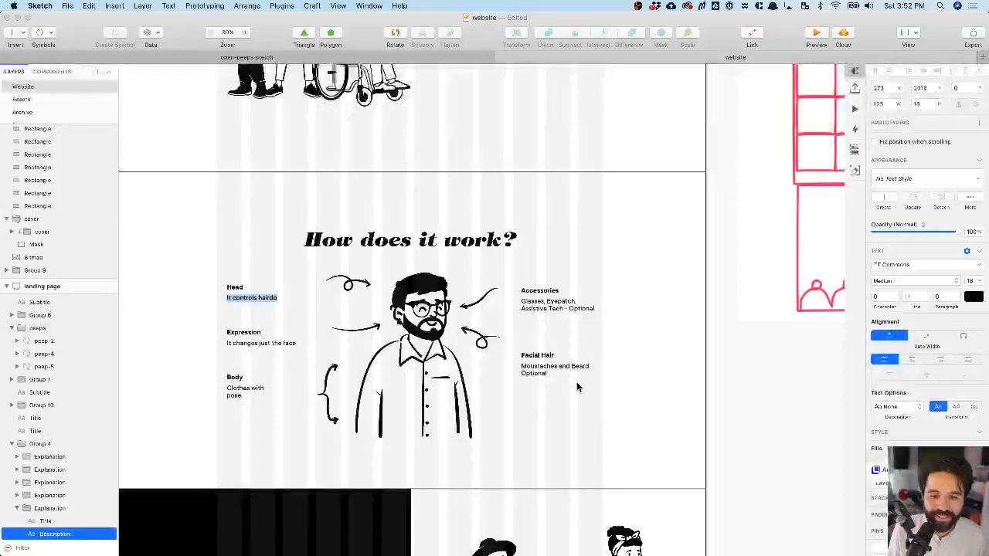
{"action": "key", "text": "super+Tab"}
{"action": "key", "text": "Return"}
{"action": "type", "text": "Face"}
{"action": "type", "text": "ial Hair"}
{"action": "key", "text": "Escape"}
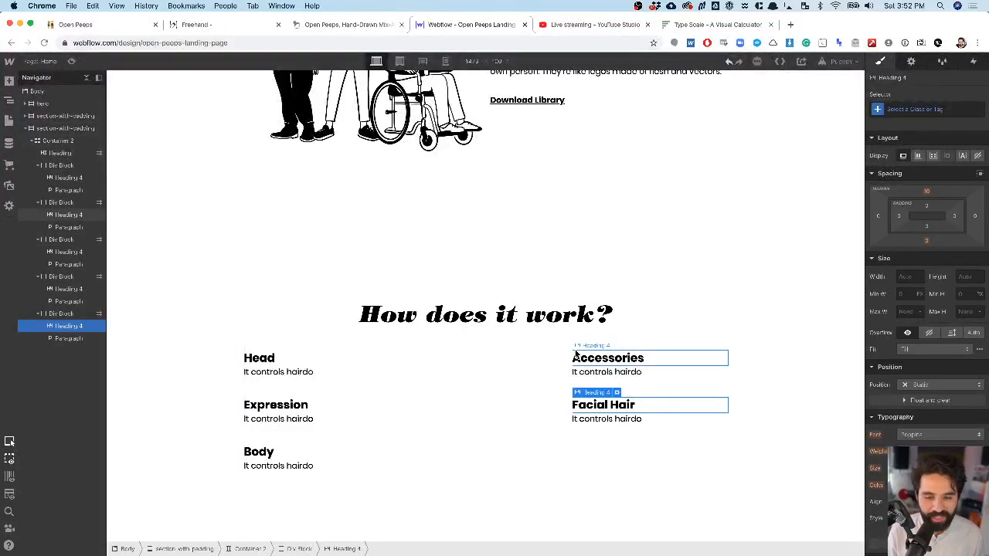
- Add a Div Block to the grid's middle column, span it over the three rows of labels, and set its position to Manual
{"action": "scroll", "coordinate": [576, 354], "scroll_direction": "down", "scroll_amount": 1}
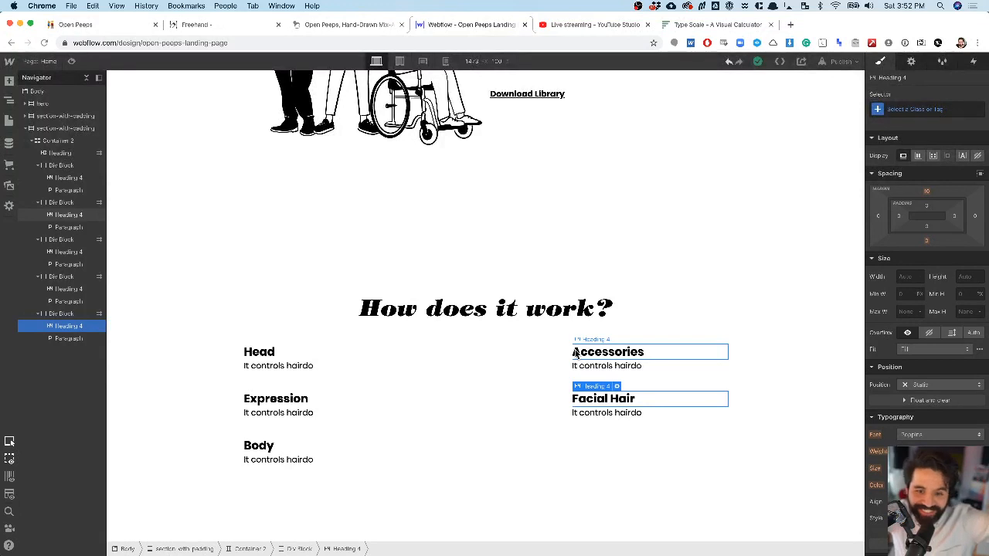
{"action": "left_click", "coordinate": [435, 388]}
{"action": "key", "text": "super+e"}
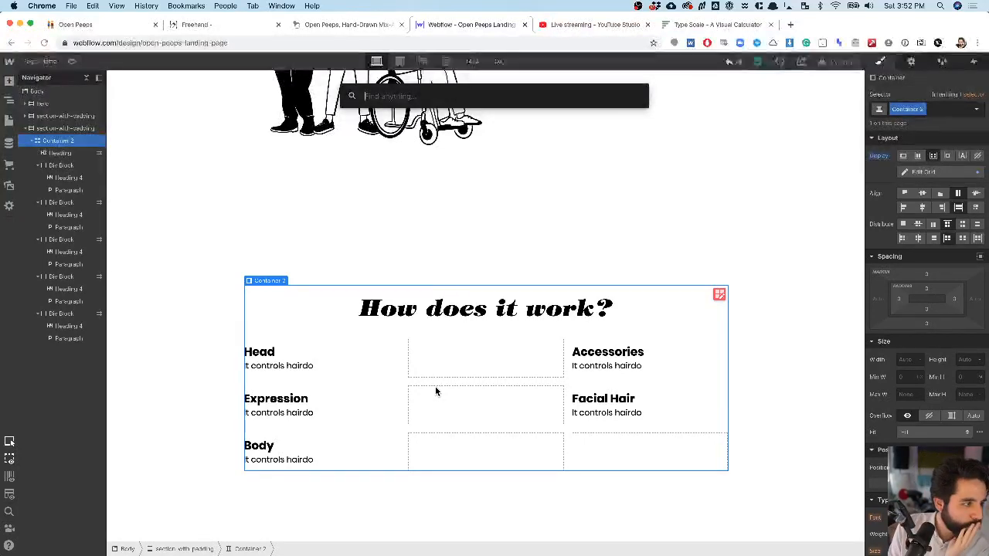
{"action": "type", "text": "div"}
{"action": "key", "text": "Return"}
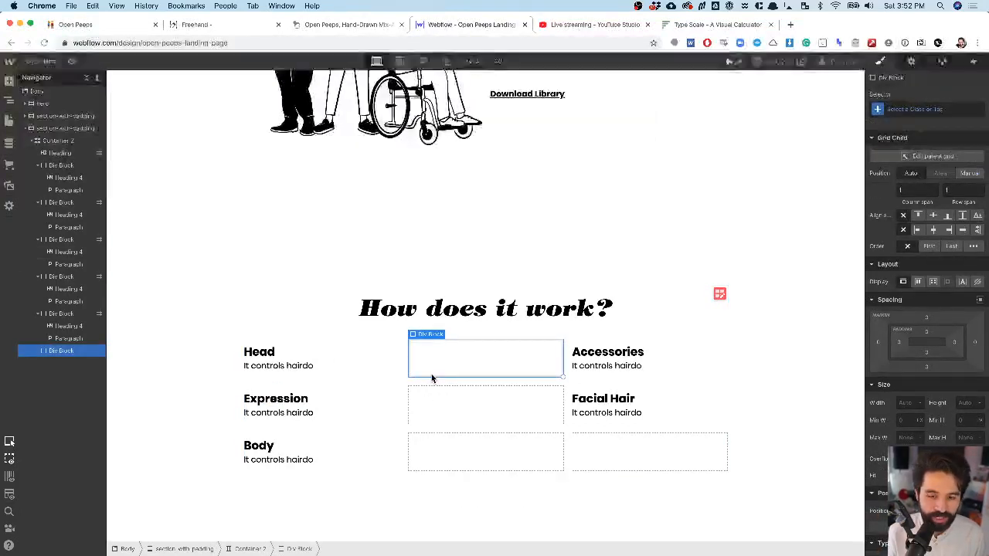
{"action": "left_click_drag", "start_coordinate": [558, 378], "coordinate": [559, 460]}
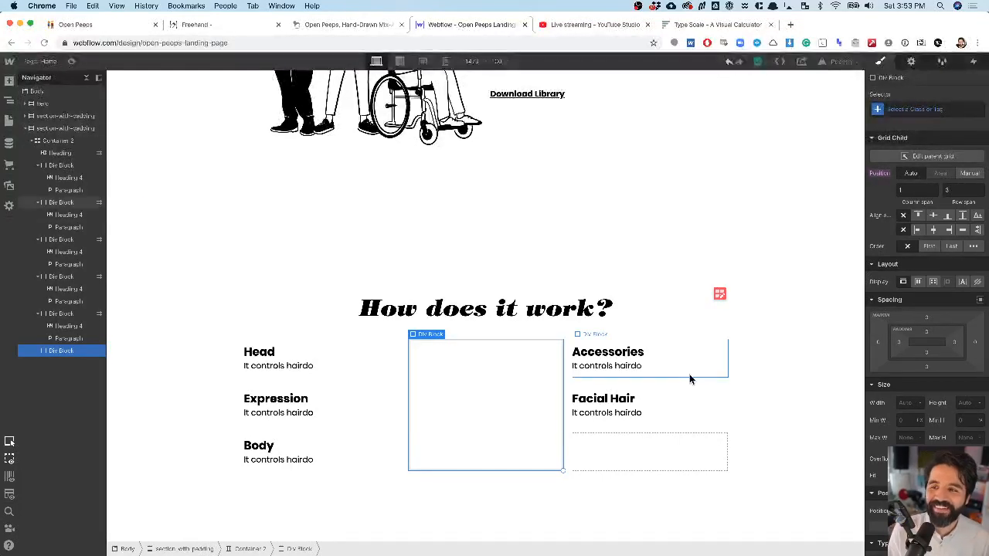
{"action": "left_click", "coordinate": [972, 175]}
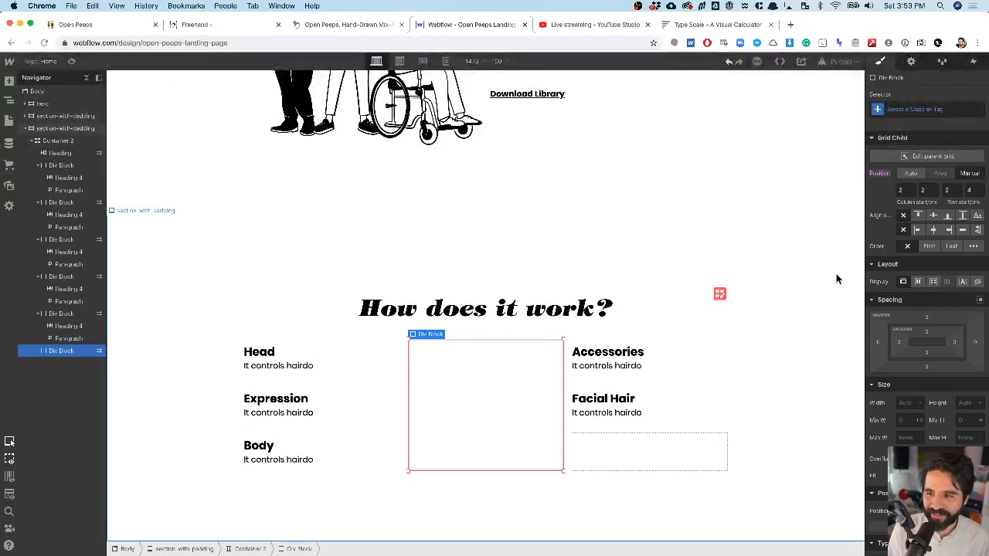
- Insert an Image element into the empty Div Block in the grid's middle column
{"action": "left_click", "coordinate": [655, 394]}
{"action": "left_click", "coordinate": [497, 408]}
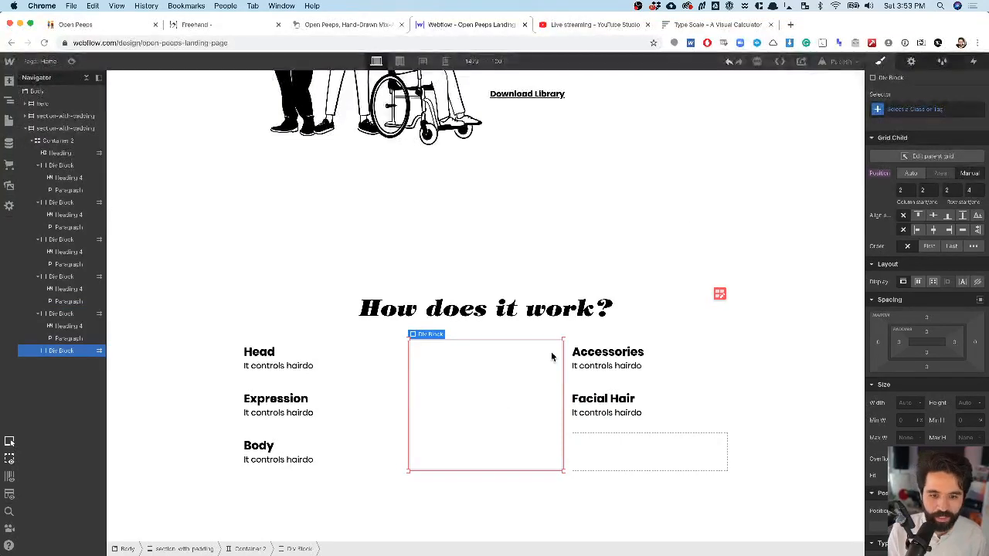
{"action": "key", "text": "super+e"}
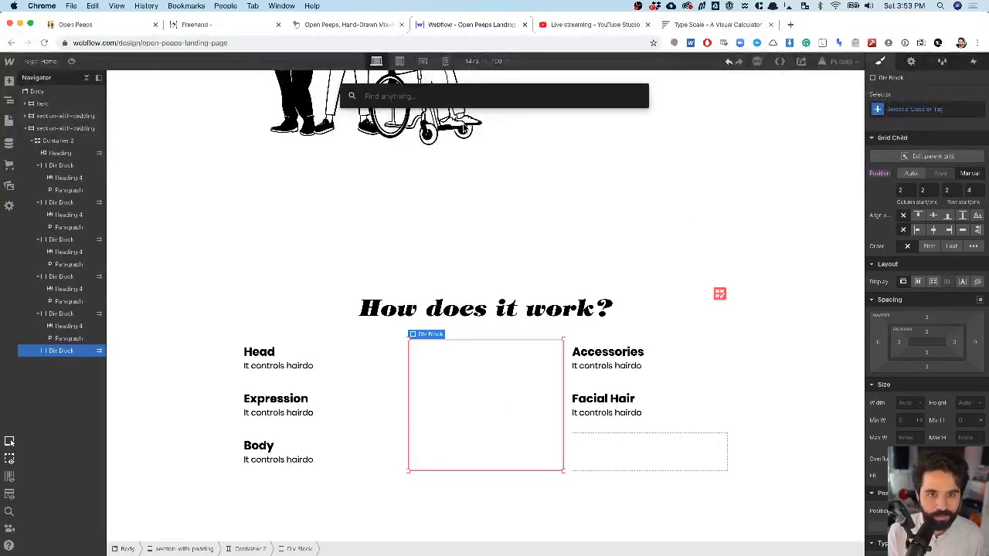
{"action": "type", "text": "image"}
{"action": "key", "text": "Return"}
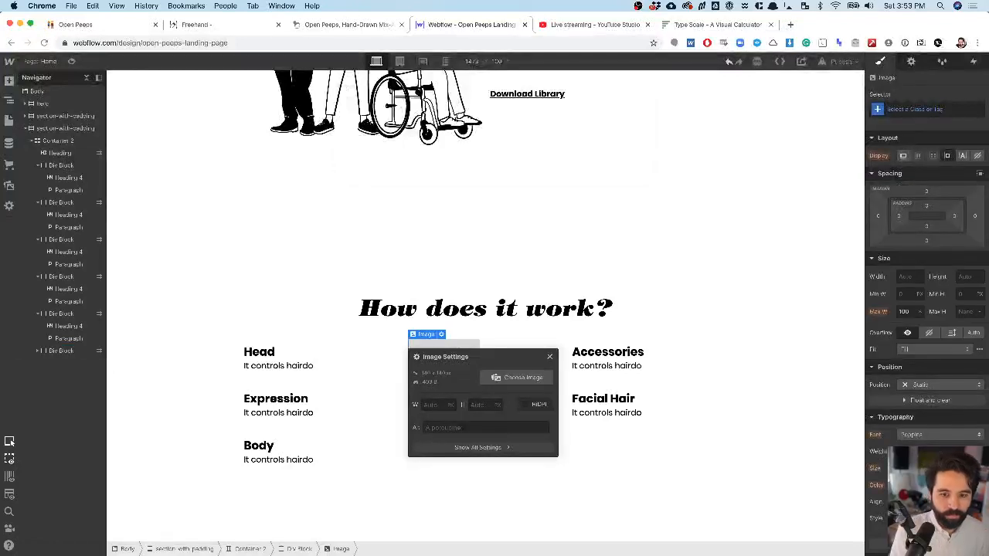
- Start uploading a new image asset for the element and preview mix-n-match.png in the img folder
{"action": "left_click", "coordinate": [506, 378]}
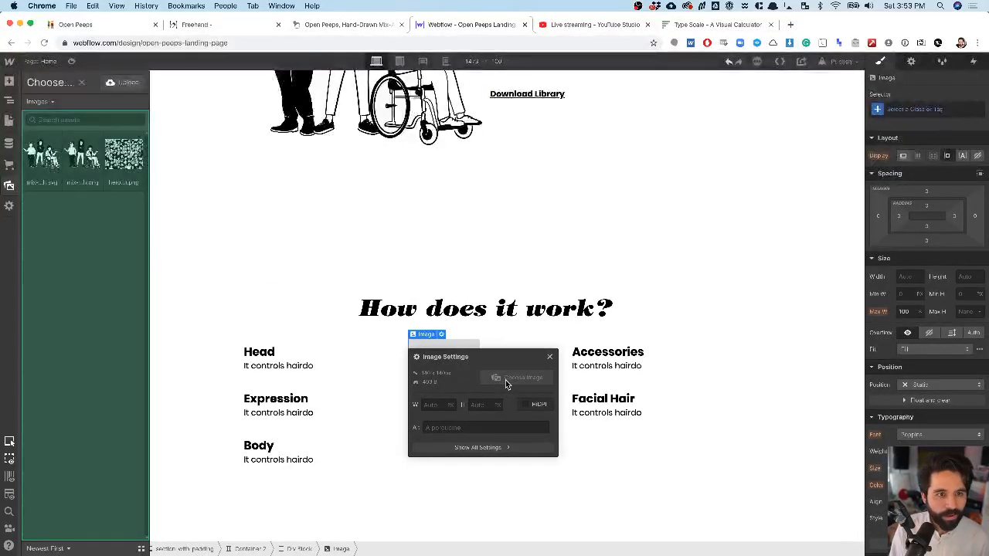
{"action": "left_click", "coordinate": [124, 85]}
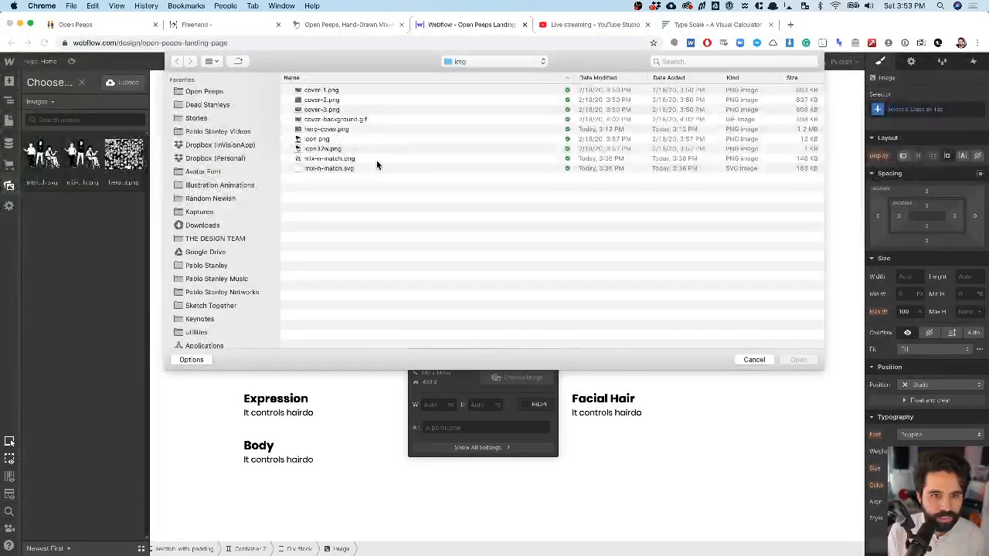
{"action": "left_click", "coordinate": [372, 158]}
{"action": "key", "text": "space"}
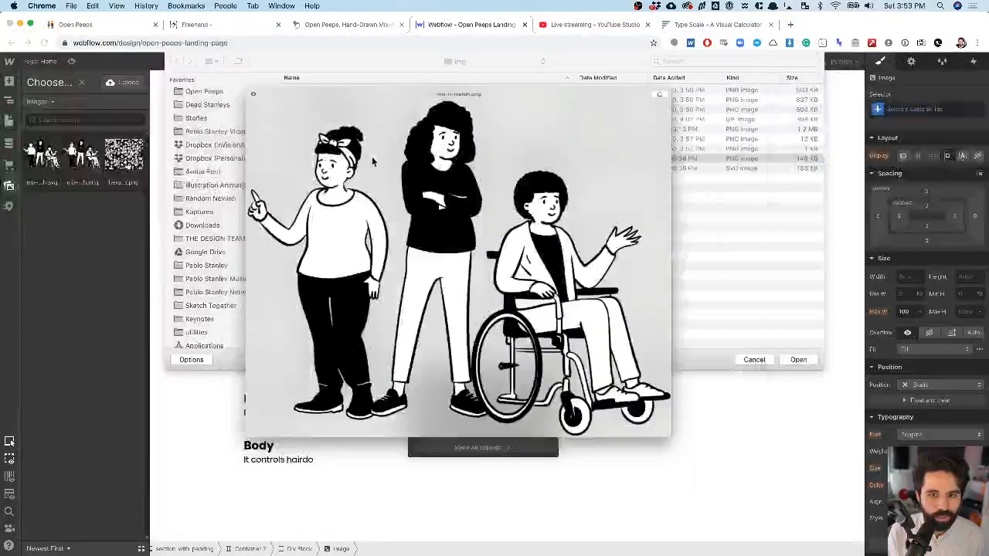
{"action": "key", "text": "space"}
- Switch to Sketch and export the tutorial-image group as an SVG named tutorial-image into the img folder
{"action": "key", "text": "super+Tab"}
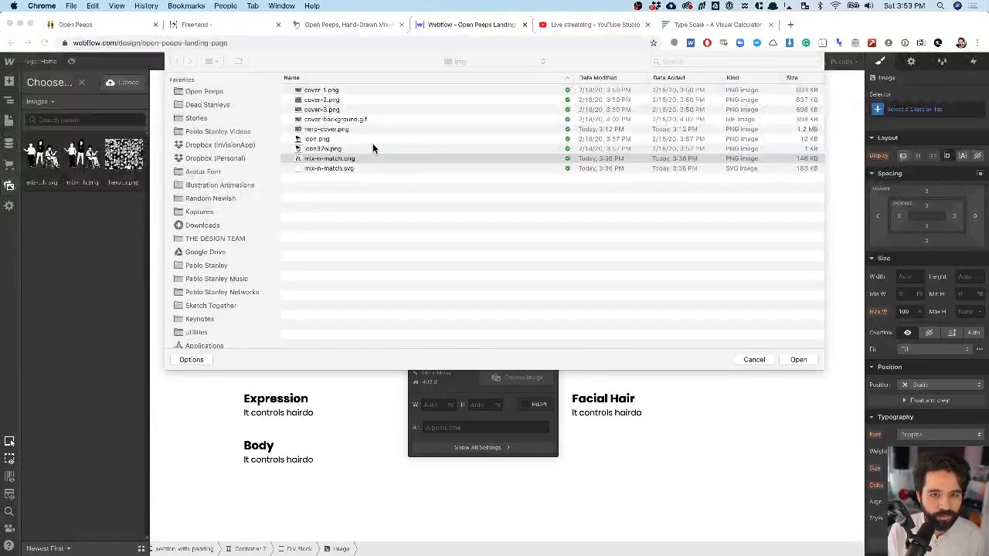
{"action": "left_click", "coordinate": [436, 295]}
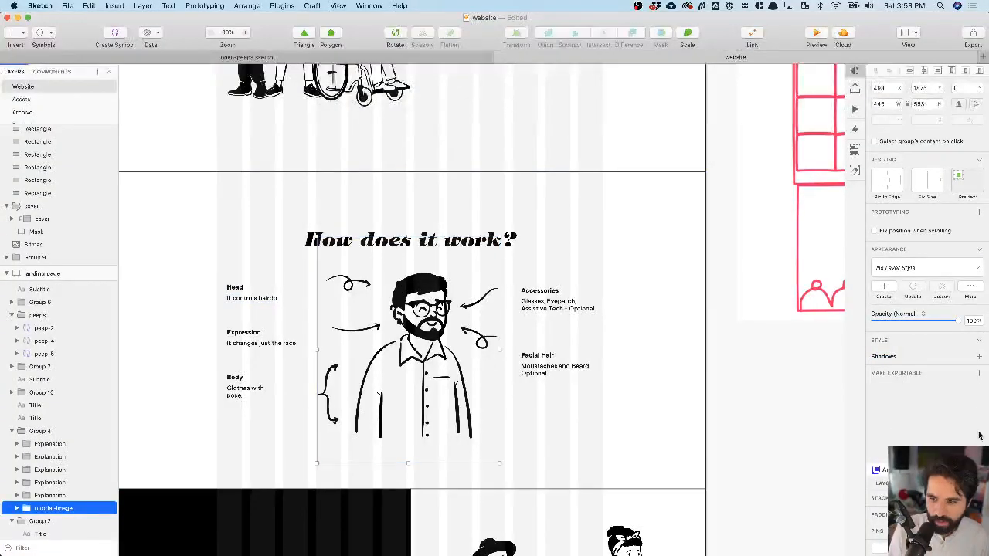
{"action": "left_click", "coordinate": [980, 373]}
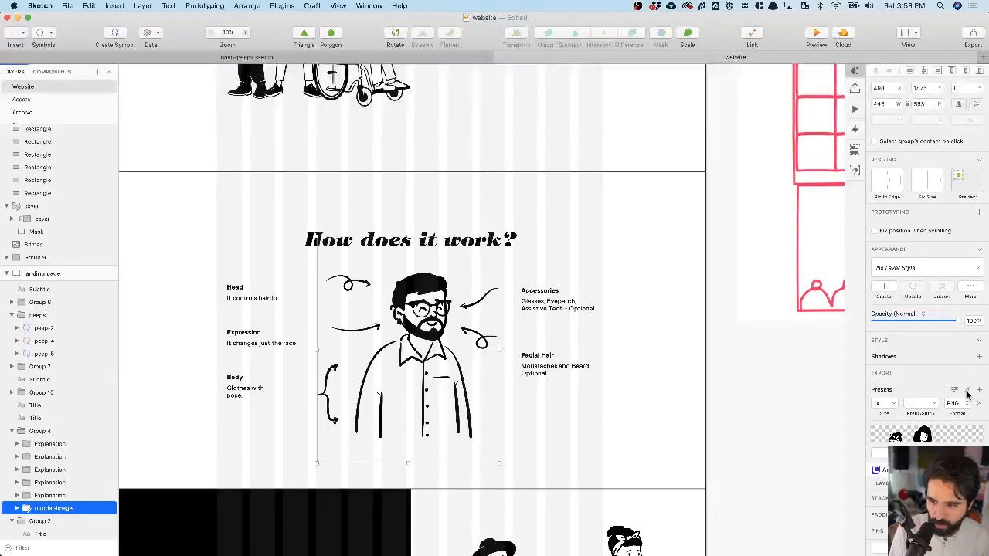
{"action": "left_click", "coordinate": [955, 403]}
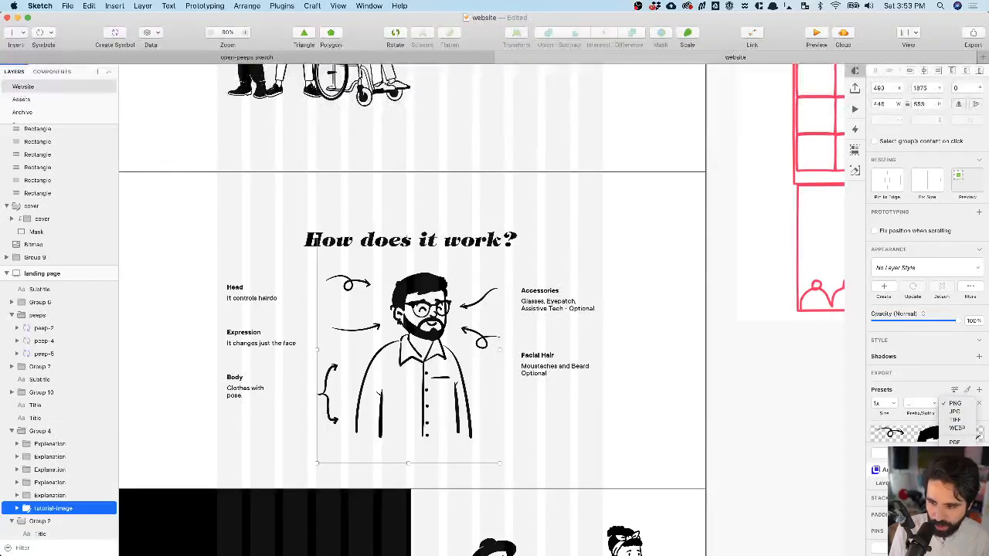
{"action": "left_click", "coordinate": [955, 459]}
{"action": "left_click", "coordinate": [931, 454]}
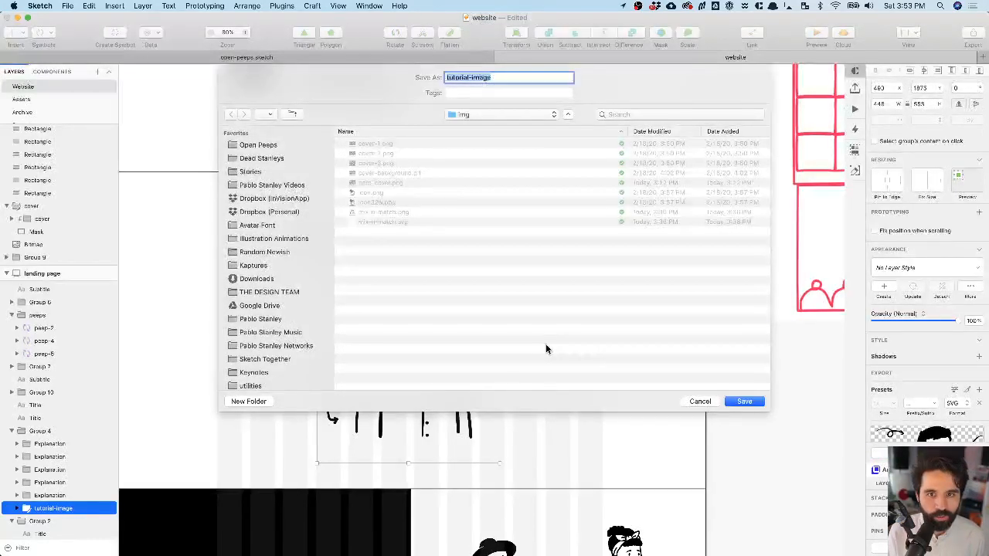
{"action": "key", "text": "Return"}
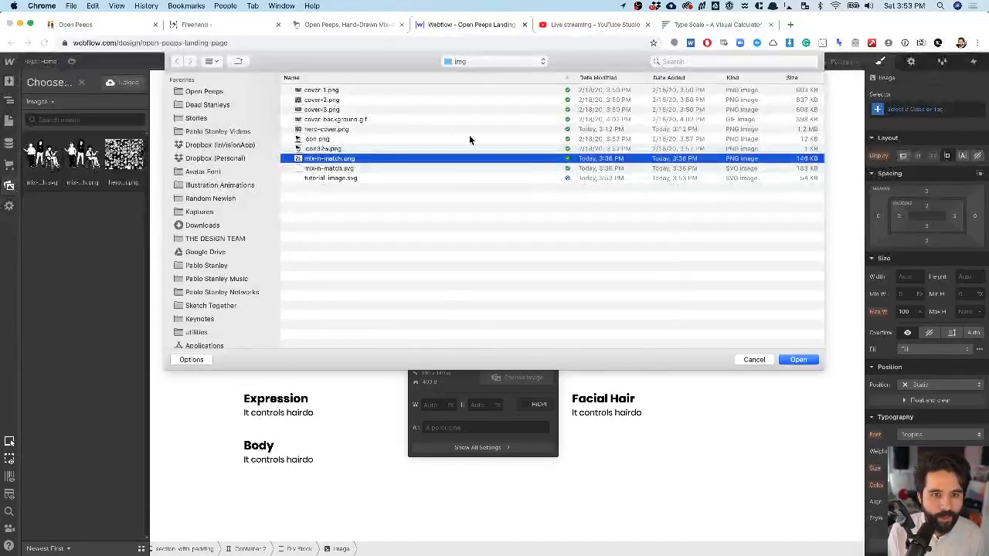
- Back in Webflow, upload tutorial-image.svg as the middle column's image and close the image settings
{"action": "double_click", "coordinate": [360, 178]}
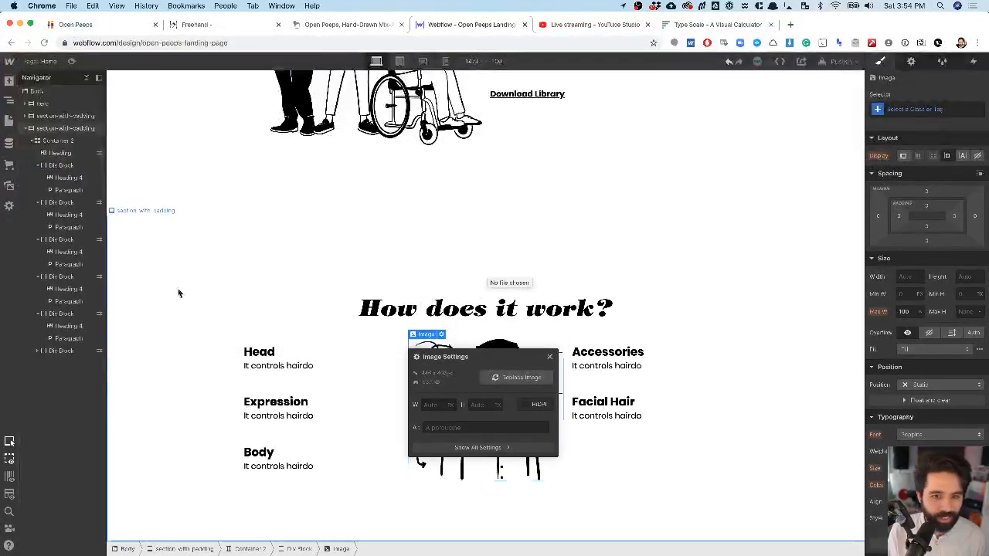
{"action": "left_click", "coordinate": [550, 356]}
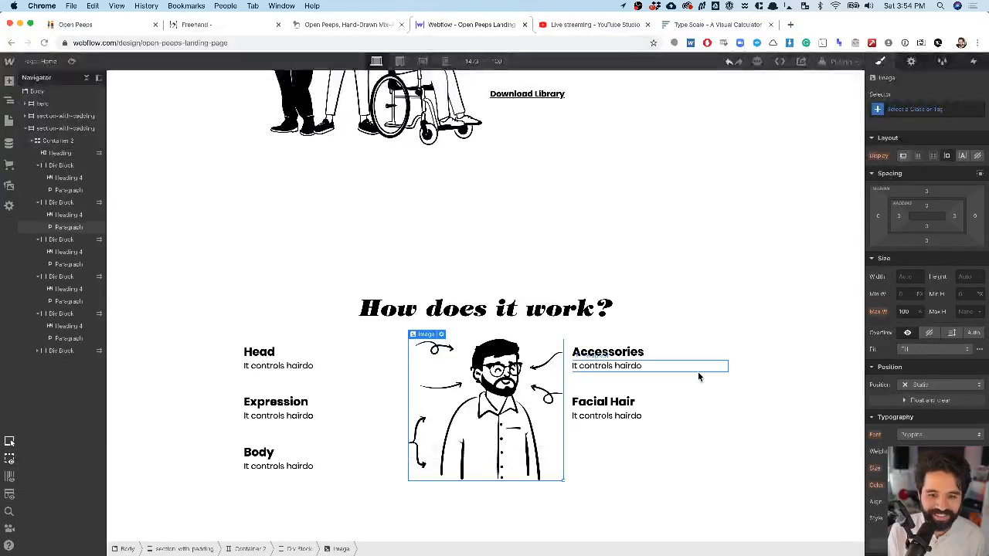
- Right-align the text of the "Head" block and name its class tutorial-left
{"action": "left_click", "coordinate": [326, 346]}
{"action": "scroll", "coordinate": [936, 303], "scroll_direction": "down", "scroll_amount": 2}
{"action": "left_click", "coordinate": [952, 441]}
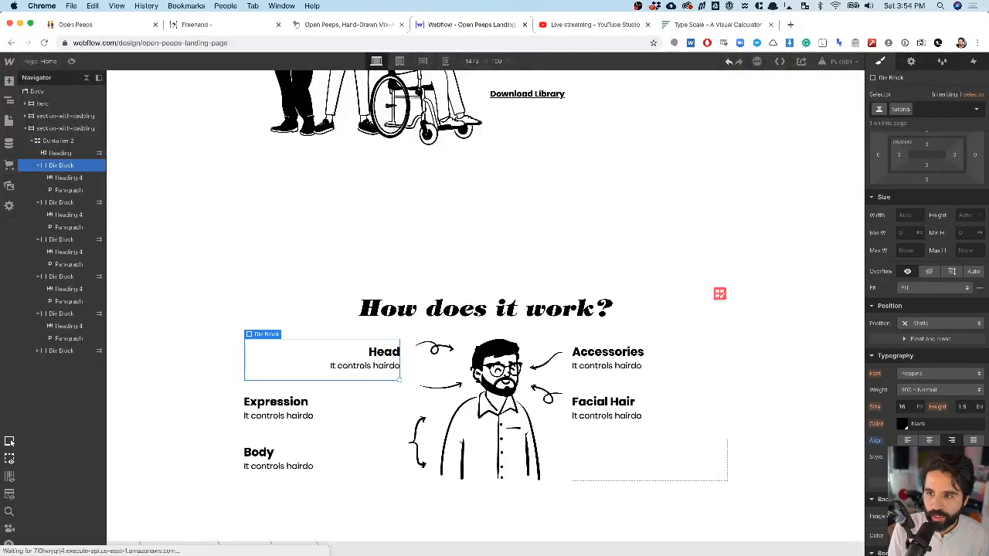
{"action": "key", "text": "Return"}
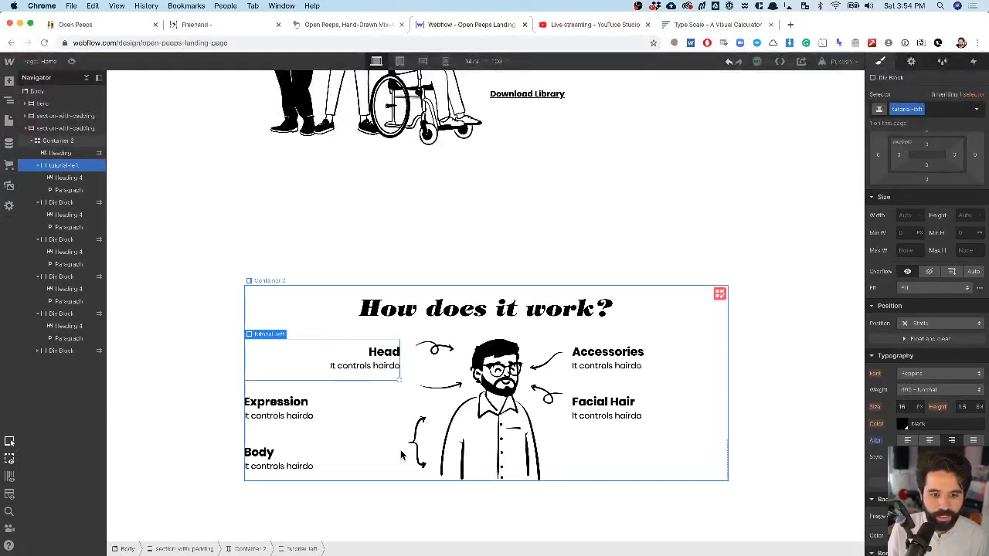
- Apply the existing tutorial-left class to the "Expression" and "Body" text blocks
{"action": "left_click", "coordinate": [369, 393]}
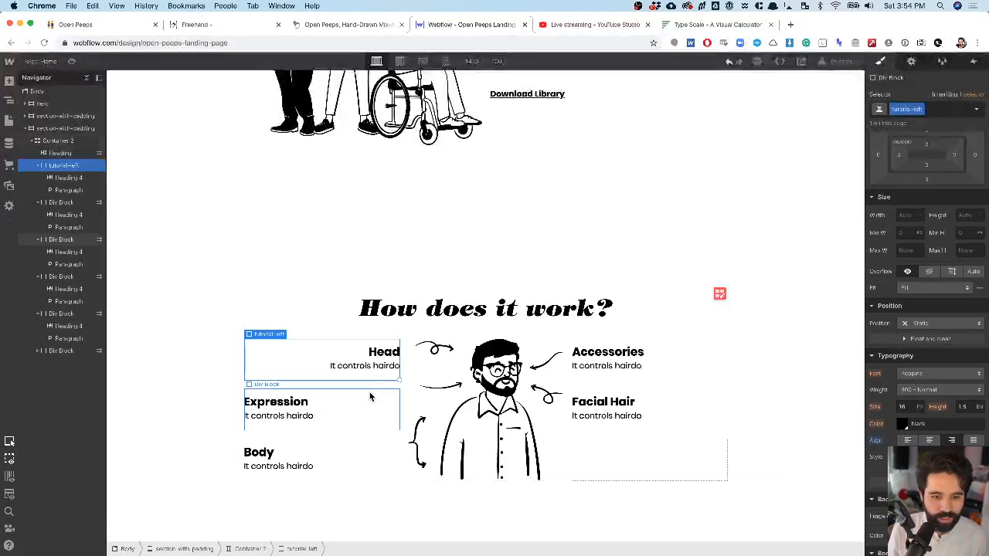
{"action": "left_click", "coordinate": [925, 108]}
{"action": "type", "text": "left"}
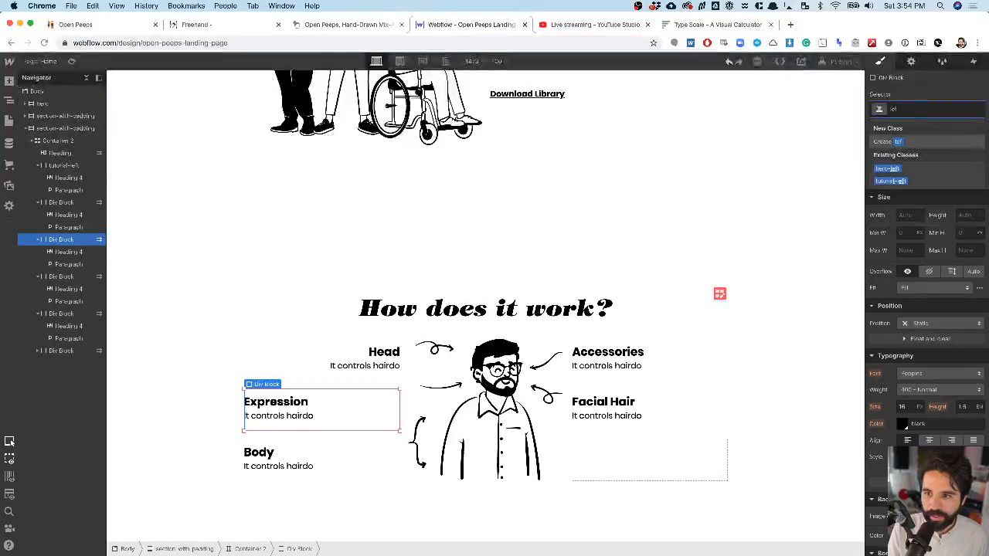
{"action": "left_click", "coordinate": [907, 182]}
{"action": "left_click", "coordinate": [392, 449]}
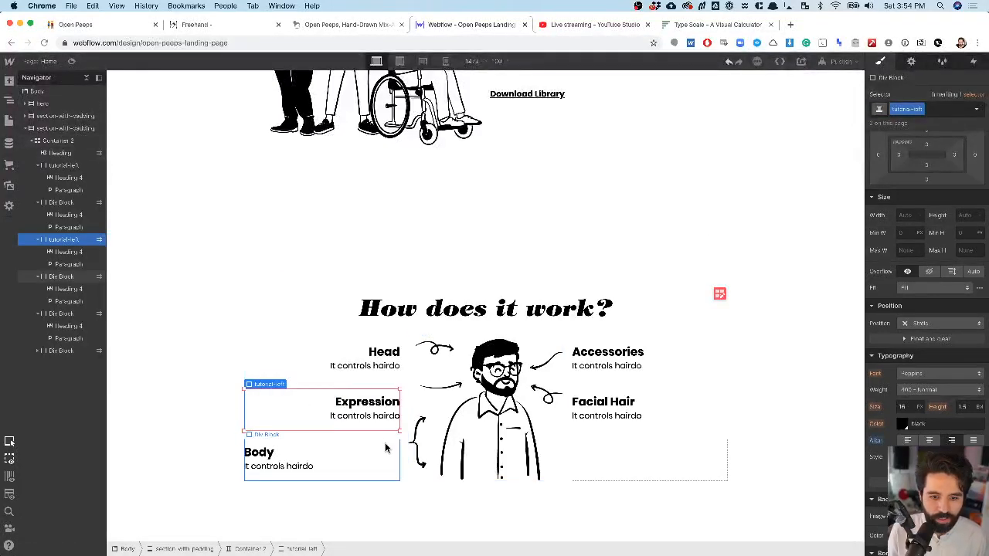
{"action": "left_click", "coordinate": [931, 108]}
{"action": "type", "text": "tu"}
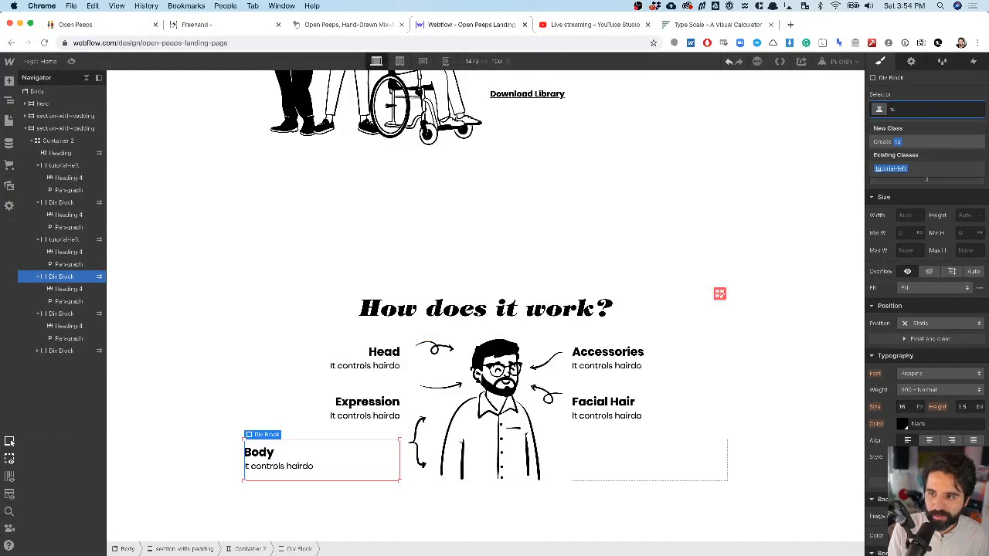
{"action": "left_click", "coordinate": [896, 170]}
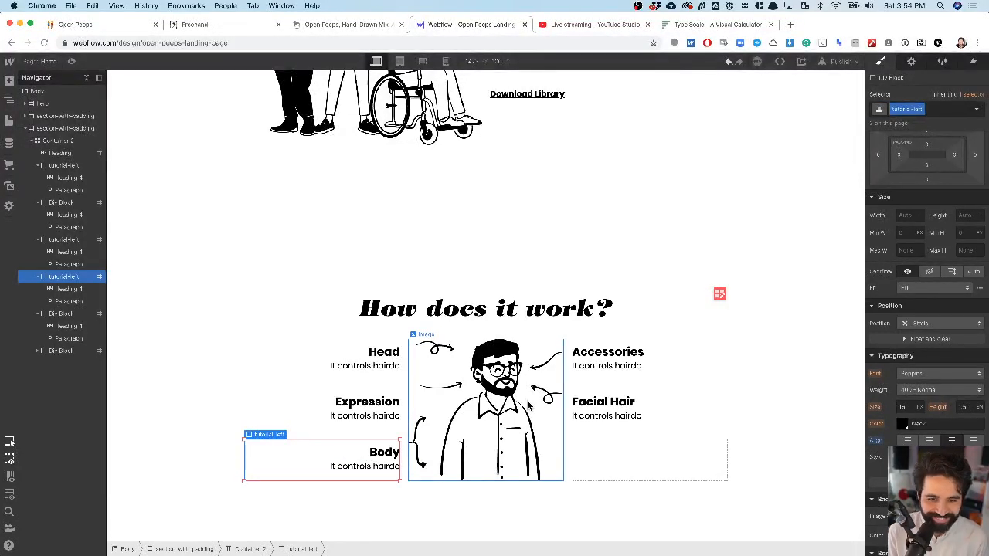
{"action": "left_click", "coordinate": [529, 406]}
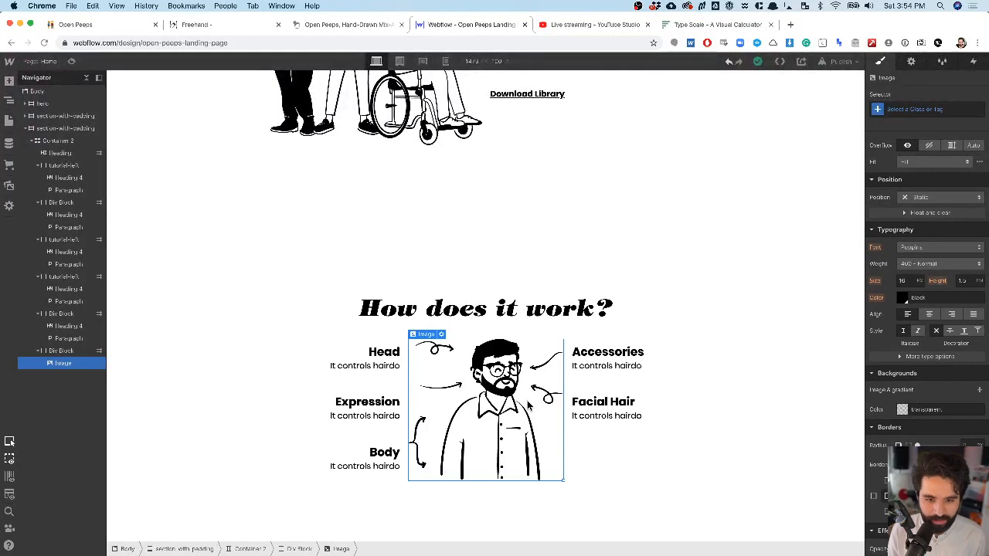
{"action": "left_click", "coordinate": [585, 306]}
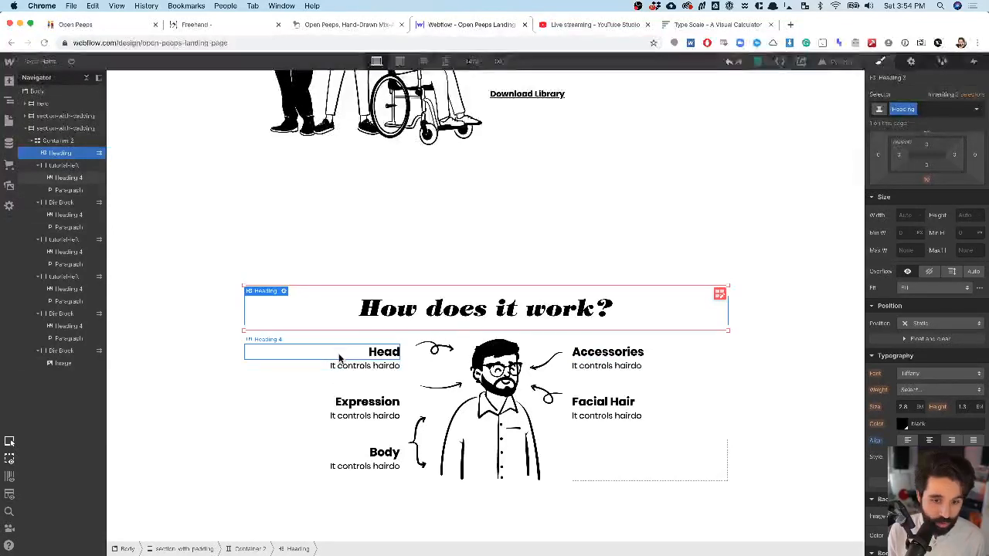
{"action": "left_click", "coordinate": [435, 350]}
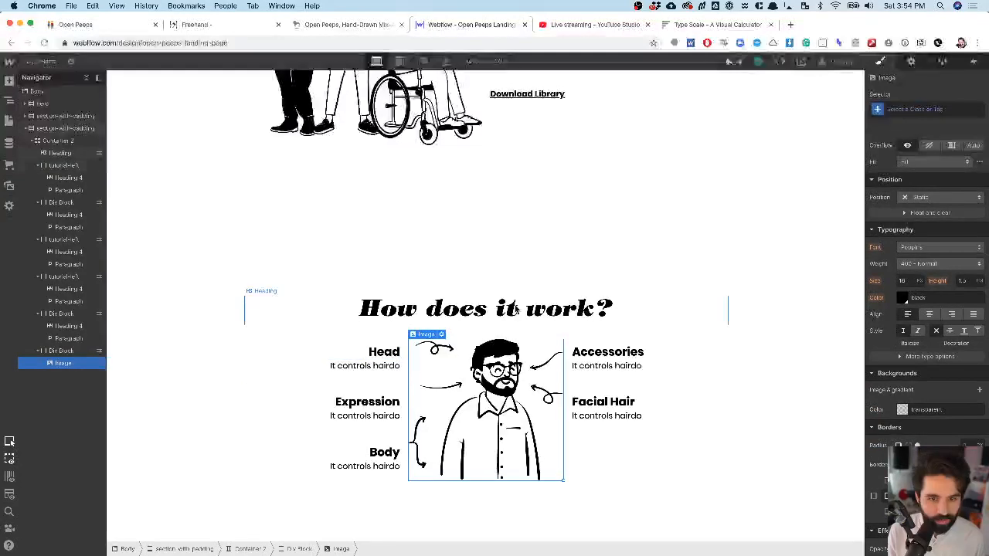
{"action": "left_click", "coordinate": [315, 305]}
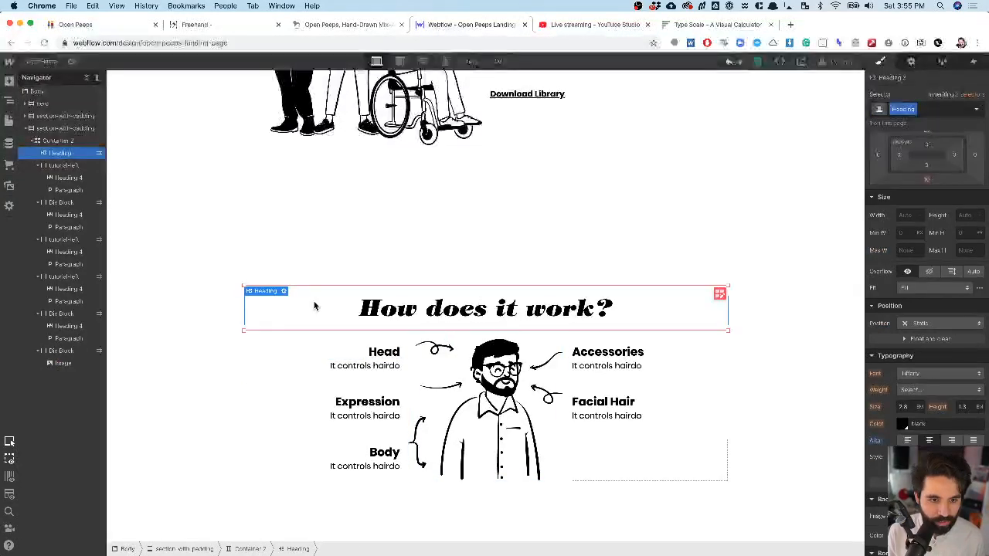
- Set the width of the grid's middle column to 1.75fr and finish editing the grid
{"action": "left_click", "coordinate": [719, 293]}
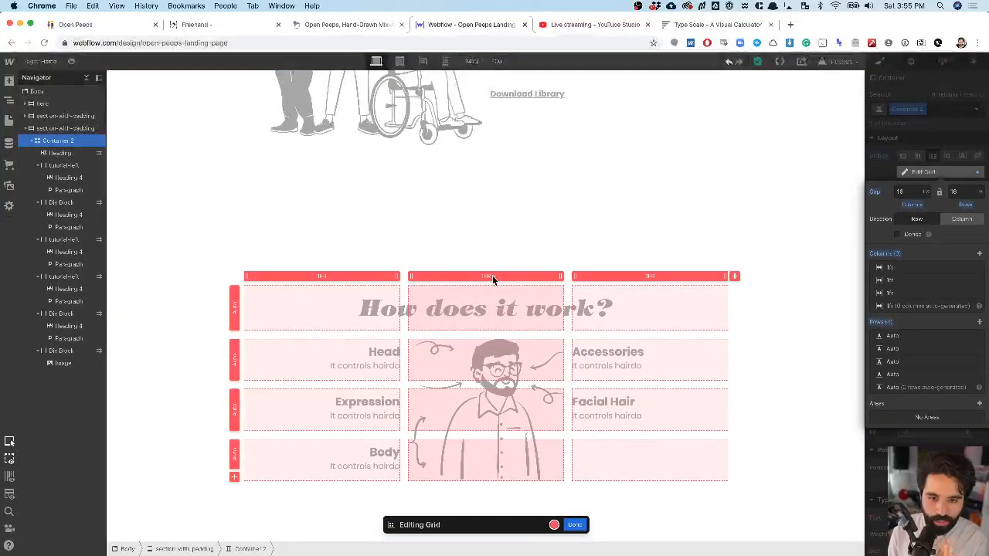
{"action": "left_click", "coordinate": [492, 276]}
{"action": "type", "text": "1.5"}
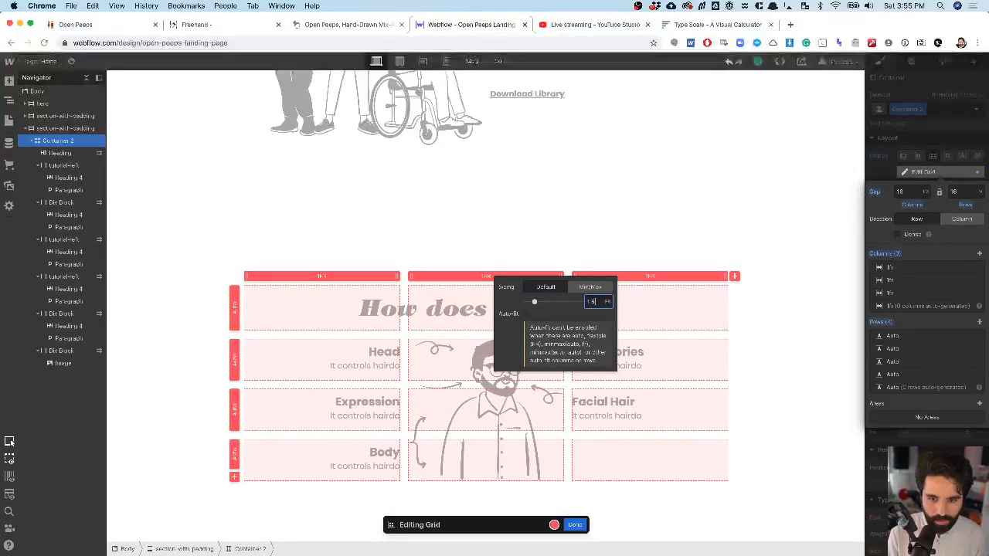
{"action": "key", "text": "Return"}
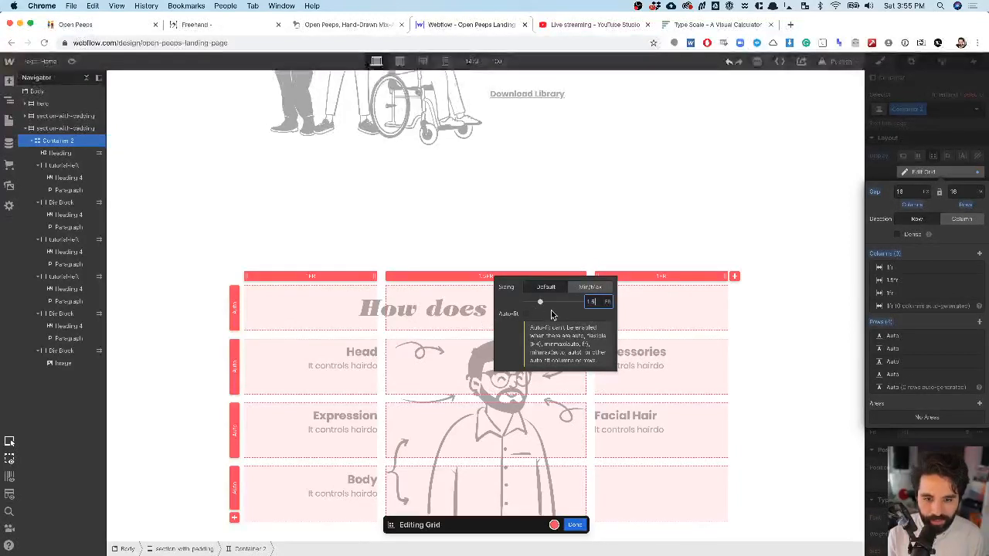
{"action": "key", "text": "Up"}
{"action": "key", "text": "Up"}
{"action": "key", "text": "Down"}
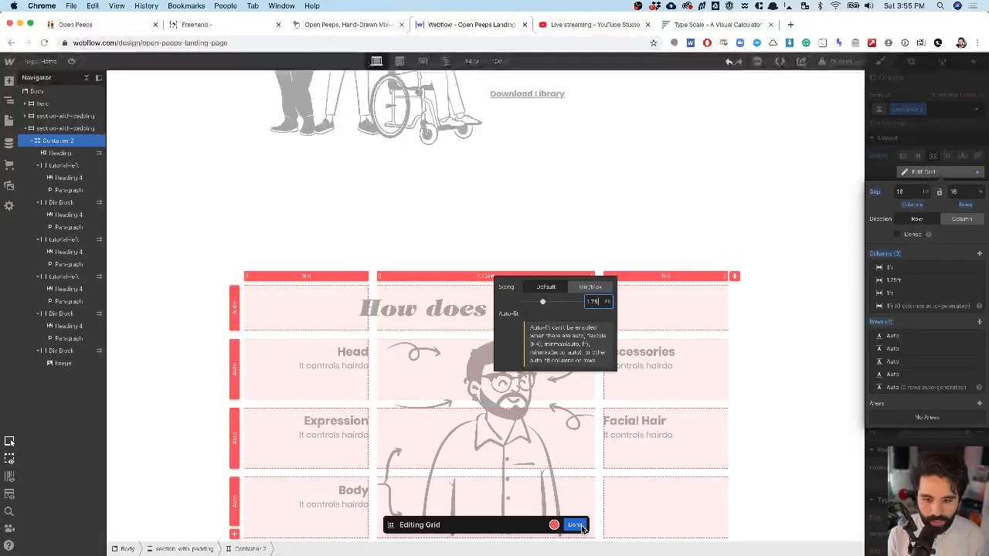
{"action": "left_click", "coordinate": [642, 323]}
{"action": "scroll", "coordinate": [642, 303], "scroll_direction": "down", "scroll_amount": 1}
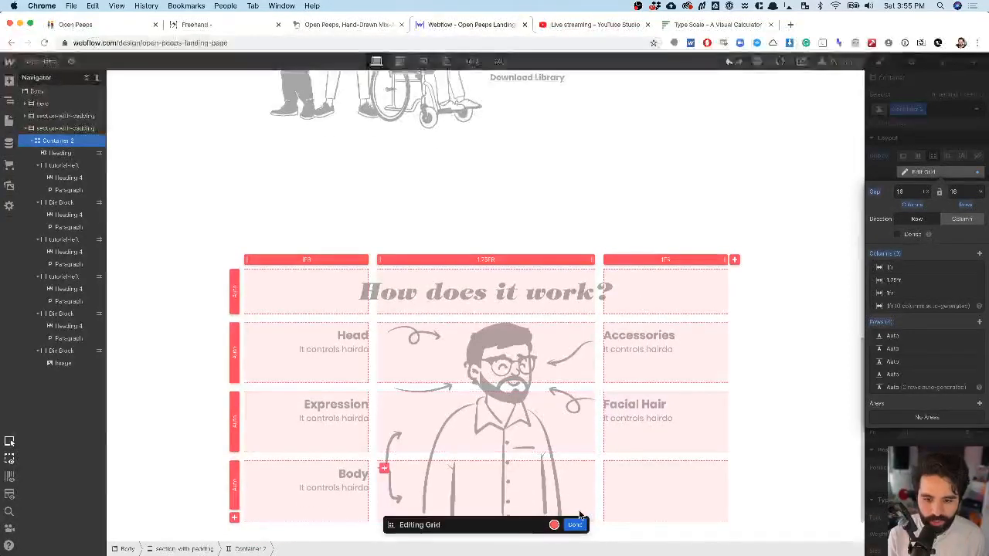
{"action": "key", "text": "Escape"}
{"action": "scroll", "coordinate": [775, 347], "scroll_direction": "down", "scroll_amount": 2}
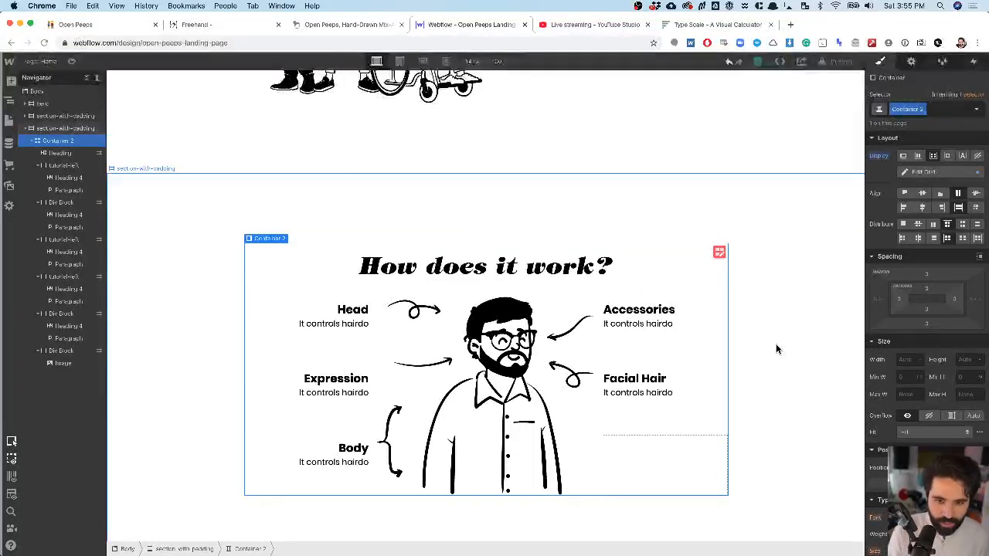
- Try setting the central image's display to None, and undo the change
{"action": "left_click", "coordinate": [494, 387]}
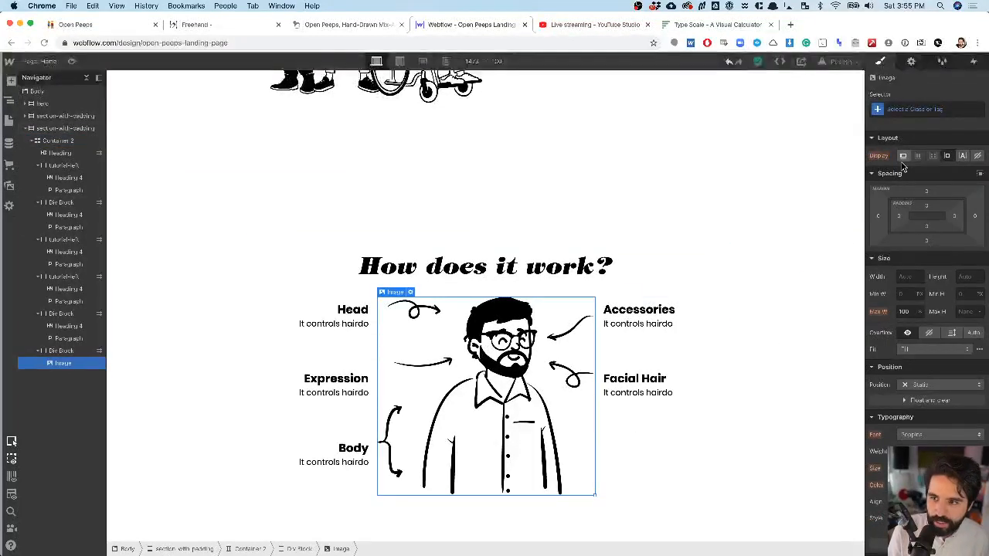
{"action": "left_click", "coordinate": [977, 157]}
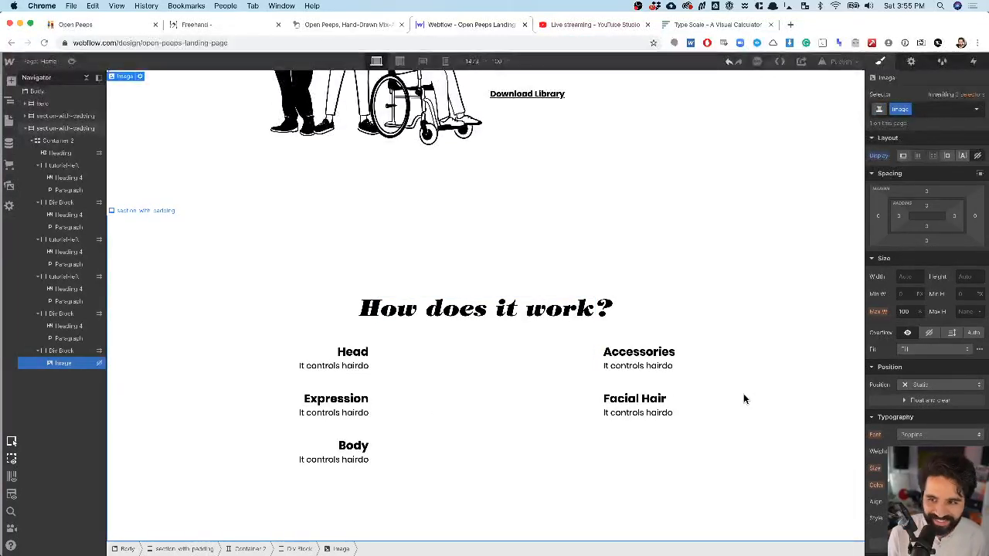
{"action": "key", "text": "super+z"}
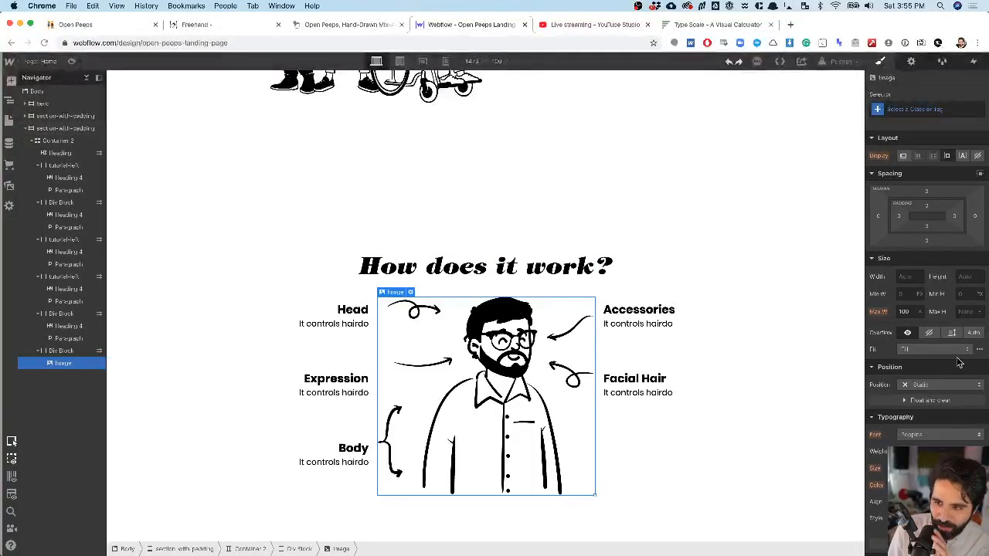
{"action": "scroll", "coordinate": [958, 363], "scroll_direction": "down", "scroll_amount": 5}
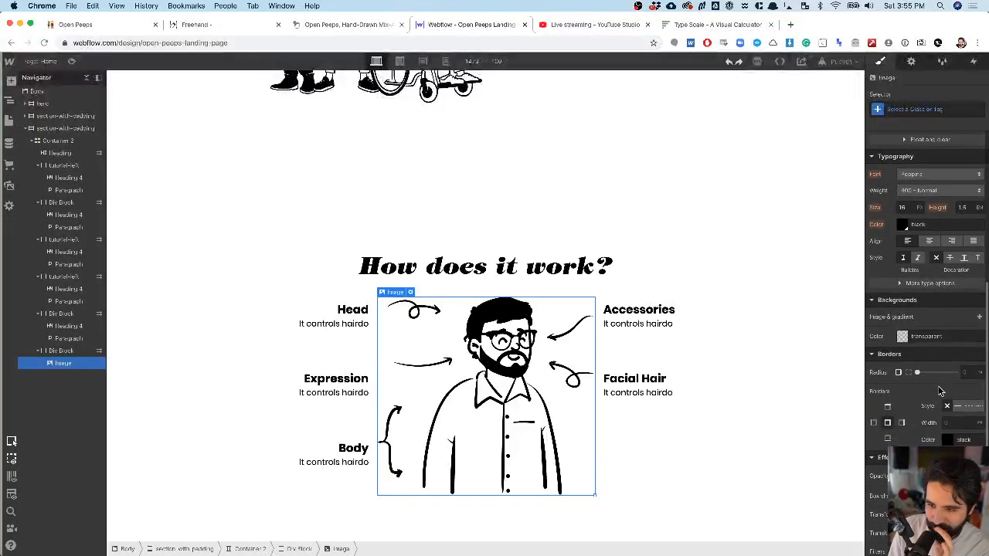
- Make the central tutorial image fully transparent and capture a screenshot of the "How does it work?" section
{"action": "scroll", "coordinate": [939, 392], "scroll_direction": "down", "scroll_amount": 1}
{"action": "left_click_drag", "start_coordinate": [925, 434], "coordinate": [897, 429]}
{"action": "left_click", "coordinate": [766, 364]}
{"action": "key", "text": "super+shift+4"}
{"action": "left_click_drag", "start_coordinate": [258, 236], "coordinate": [698, 498]}
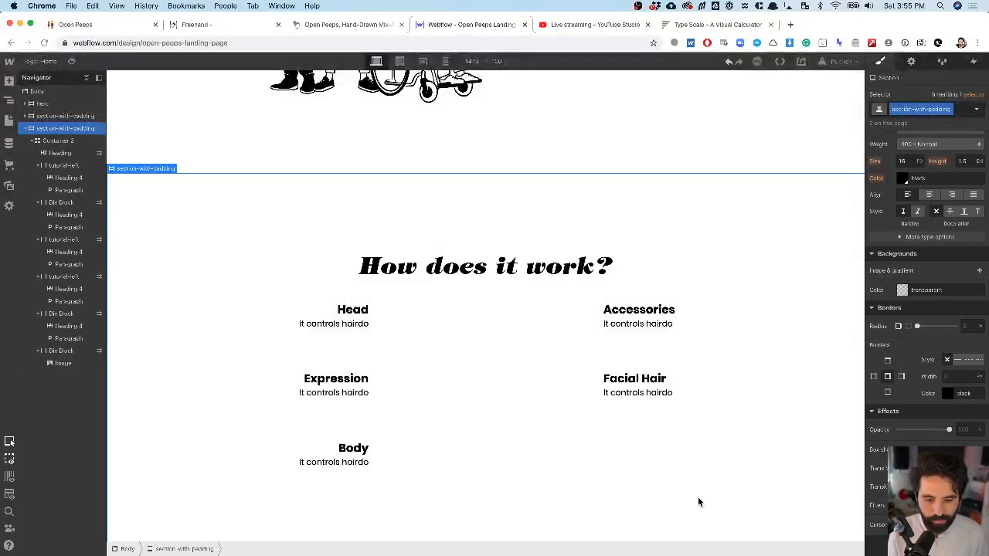
- Switch to Sketch and paste the section screenshot onto an empty area of the canvas
{"action": "key", "text": "super+Tab"}
{"action": "scroll", "coordinate": [631, 353], "scroll_direction": "right", "scroll_amount": 5}
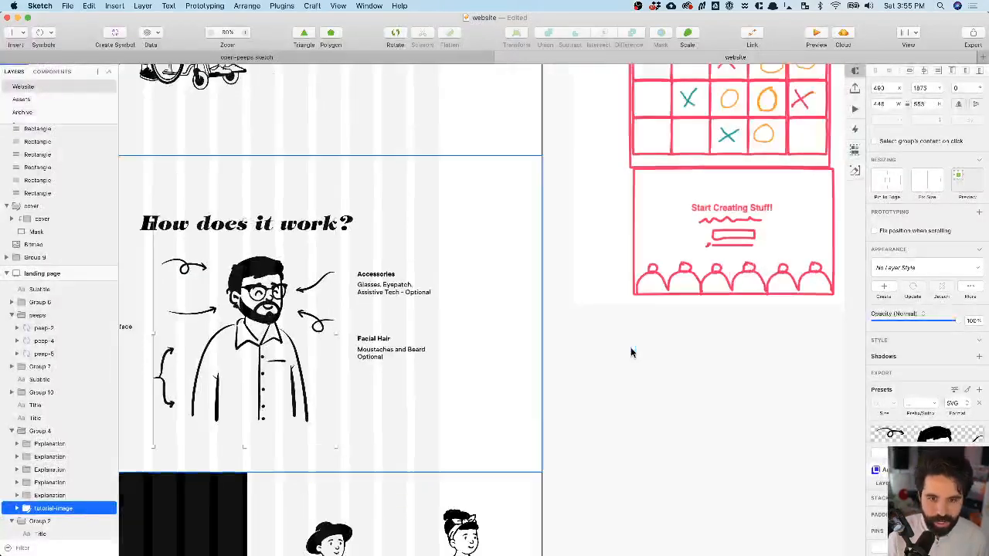
{"action": "scroll", "coordinate": [631, 353], "scroll_direction": "down", "scroll_amount": 5}
{"action": "key", "text": "super+v"}
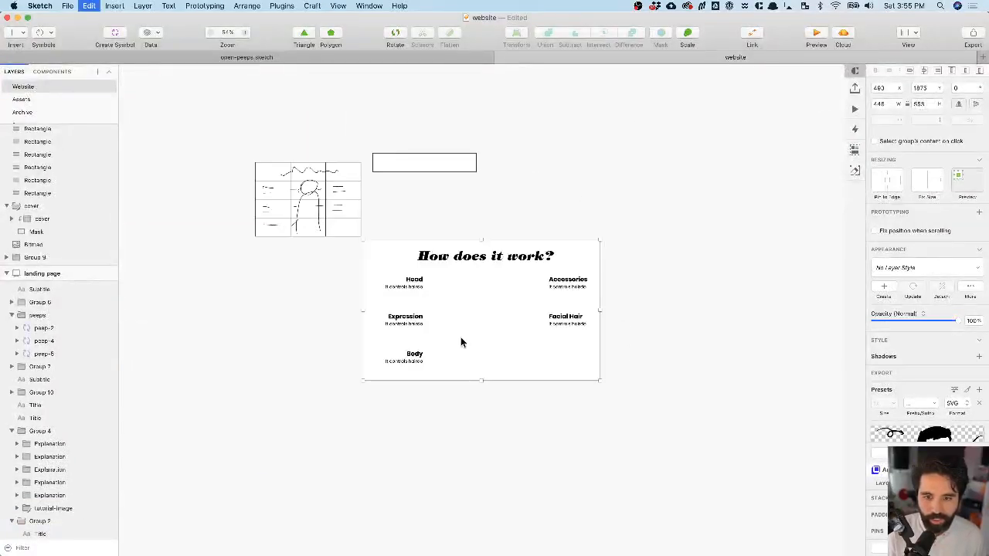
- Copy the tutorial-image group from the landing page design and place it over the screenshot, between the text columns below the heading
{"action": "scroll", "coordinate": [534, 293], "scroll_direction": "left", "scroll_amount": 10}
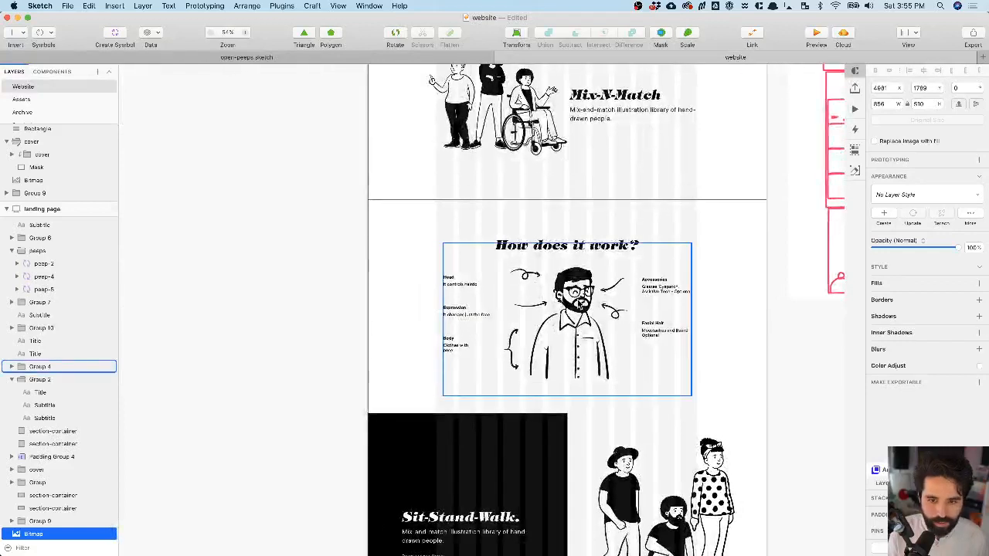
{"action": "double_click", "coordinate": [580, 304]}
{"action": "scroll", "coordinate": [580, 304], "scroll_direction": "right", "scroll_amount": 10}
{"action": "scroll", "coordinate": [578, 302], "scroll_direction": "right", "scroll_amount": 5}
{"action": "left_click", "coordinate": [490, 336]}
{"action": "scroll", "coordinate": [490, 336], "scroll_direction": "up", "scroll_amount": 5}
{"action": "key", "text": "super+v"}
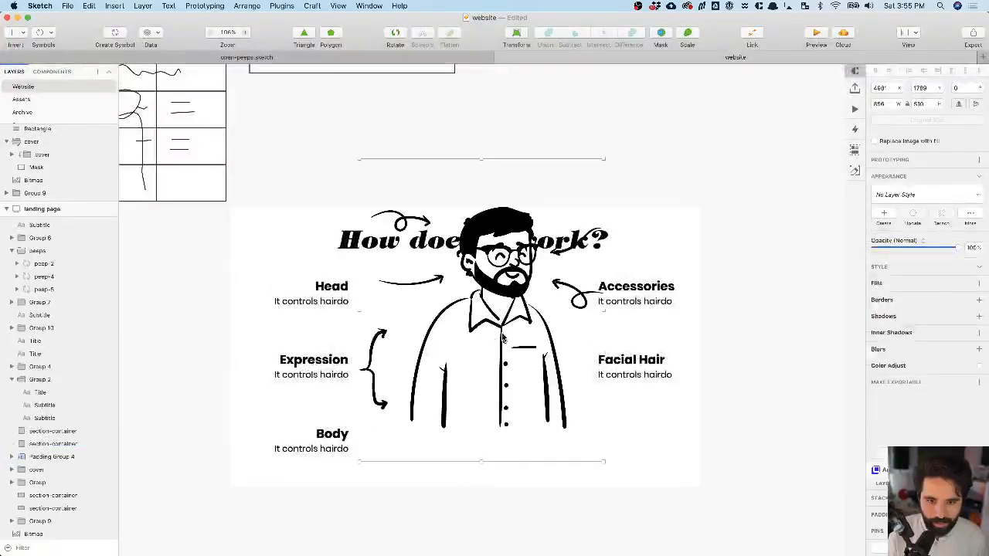
{"action": "left_click", "coordinate": [504, 305]}
{"action": "left_click_drag", "start_coordinate": [507, 288], "coordinate": [498, 350]}
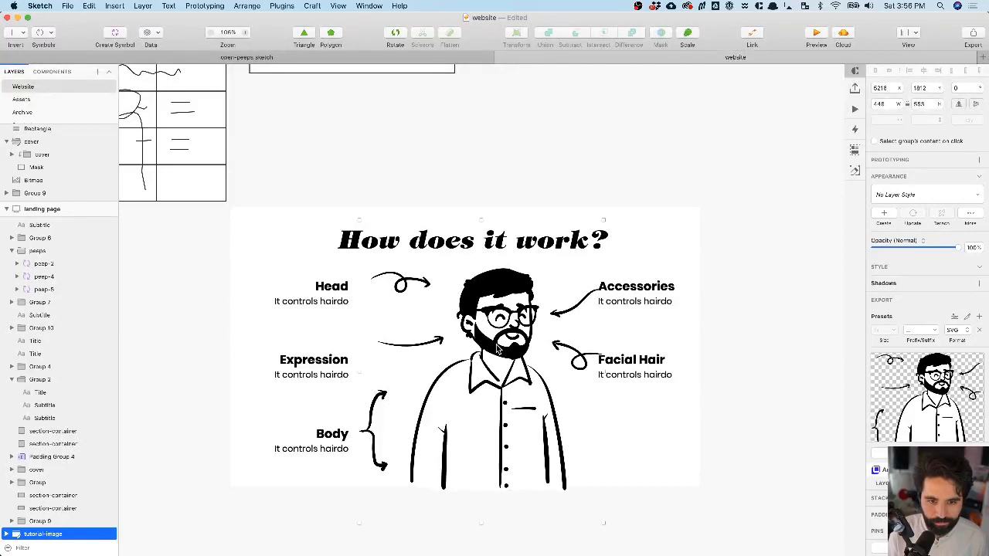
- Switch back to Webflow in Chrome and reset the central image's opacity
{"action": "key", "text": "super+Tab"}
{"action": "key", "text": "super+v"}
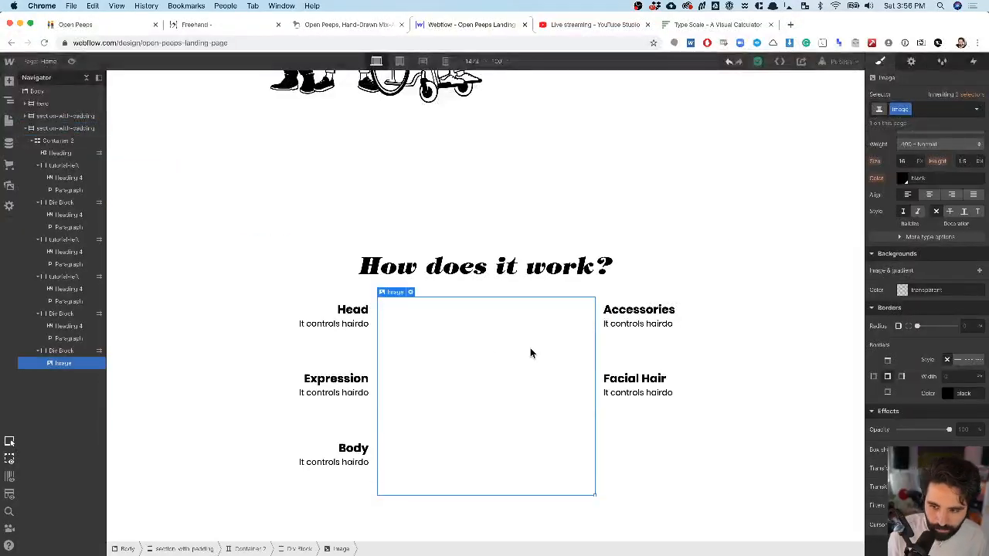
{"action": "left_click", "coordinate": [919, 430]}
{"action": "left_click", "coordinate": [883, 430]}
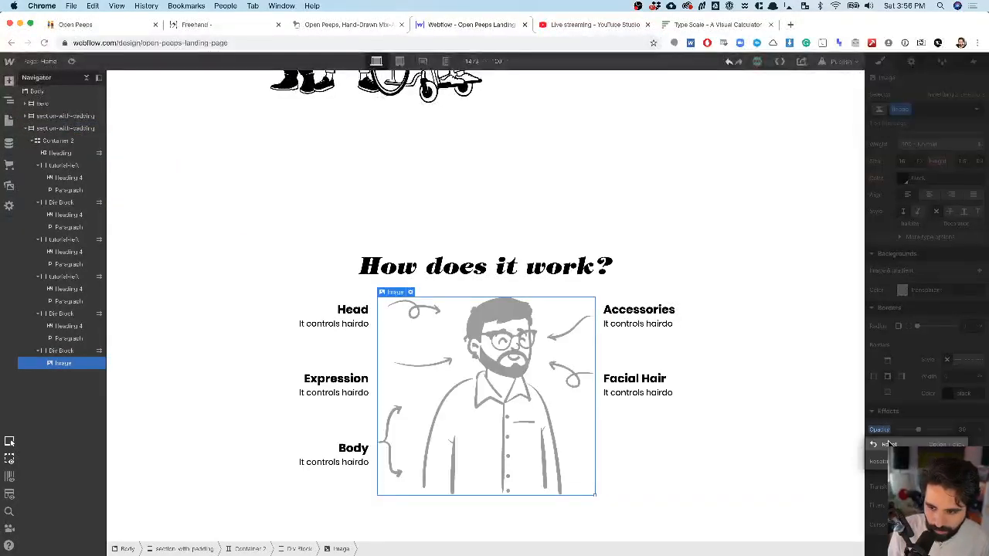
{"action": "left_click", "coordinate": [888, 444]}
- In Sketch, move the Expression arrow down level with its label and nudge the Accessories arrow up
{"action": "key", "text": "super+Tab"}
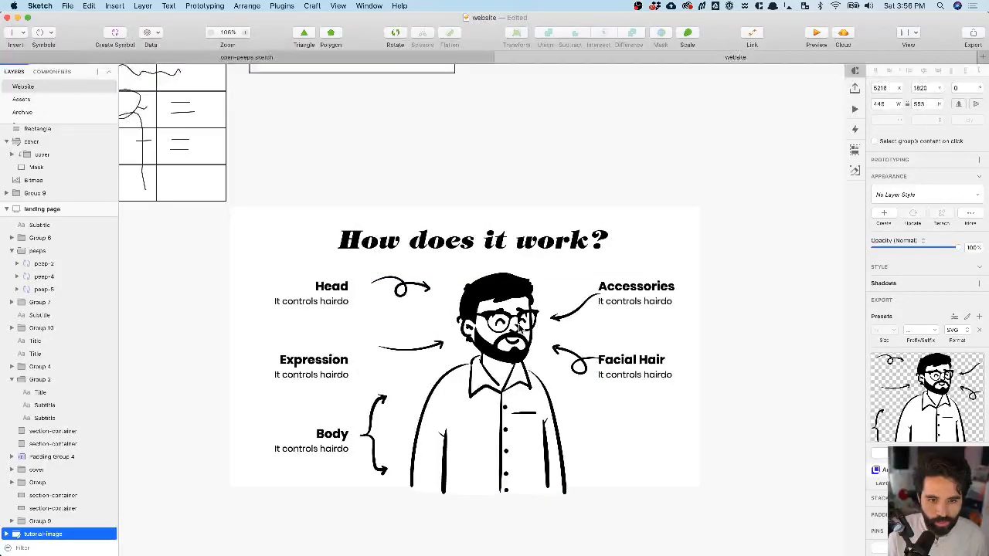
{"action": "key", "text": "super+Tab"}
{"action": "key", "text": "super+Tab"}
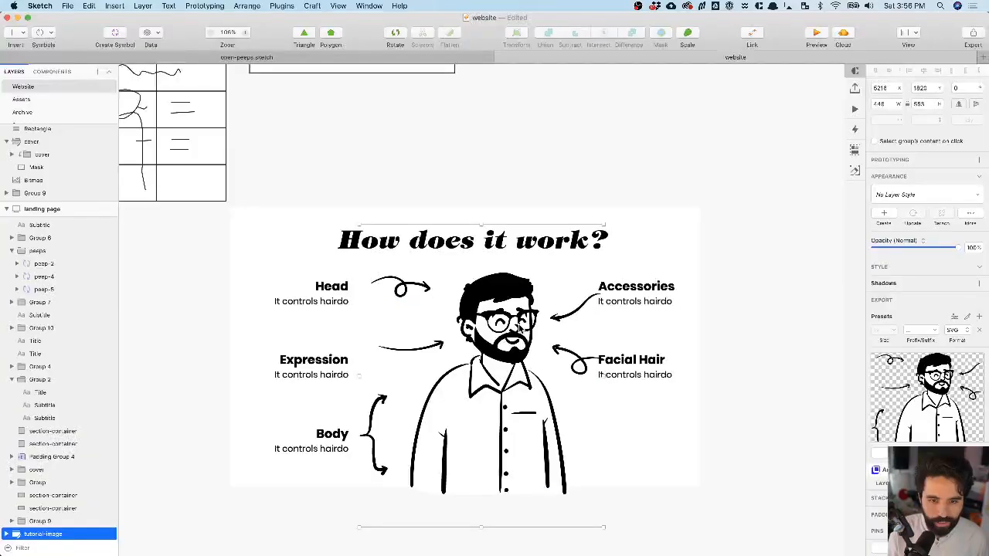
{"action": "double_click", "coordinate": [418, 354]}
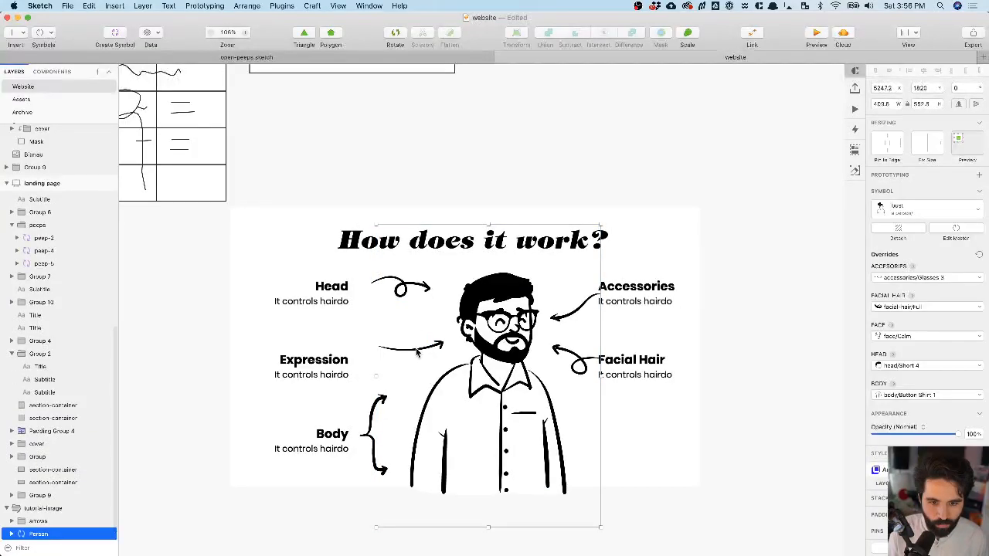
{"action": "double_click", "coordinate": [416, 351]}
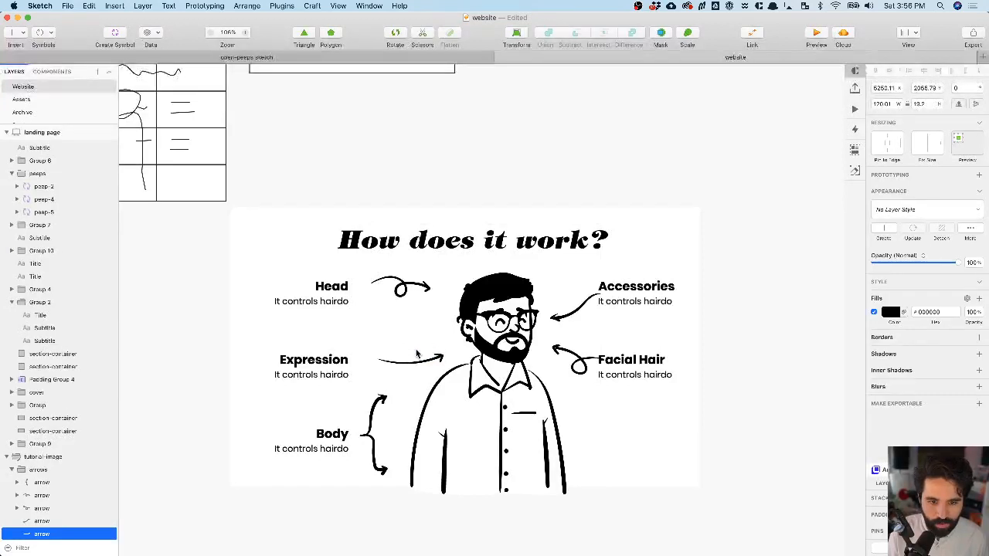
{"action": "left_click", "coordinate": [585, 369]}
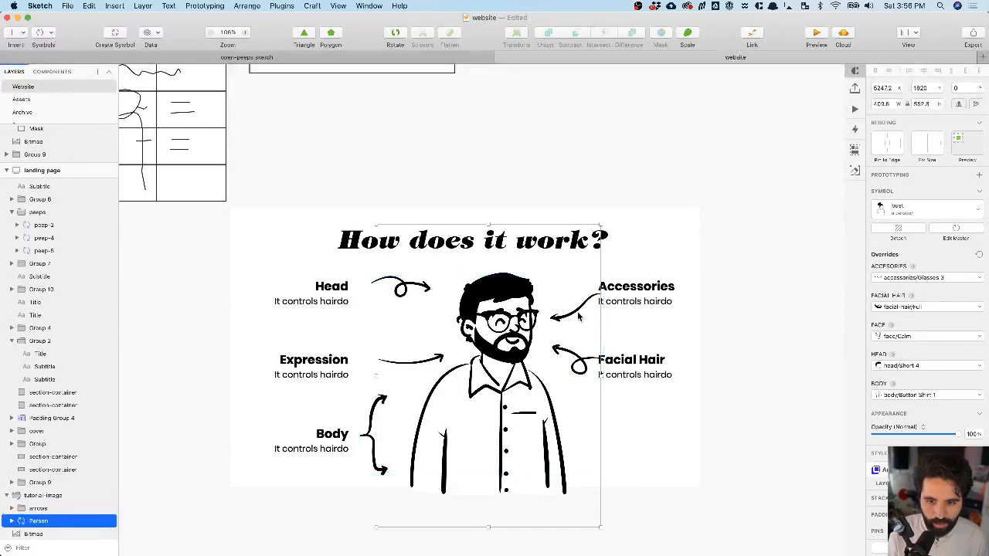
{"action": "left_click", "coordinate": [577, 315]}
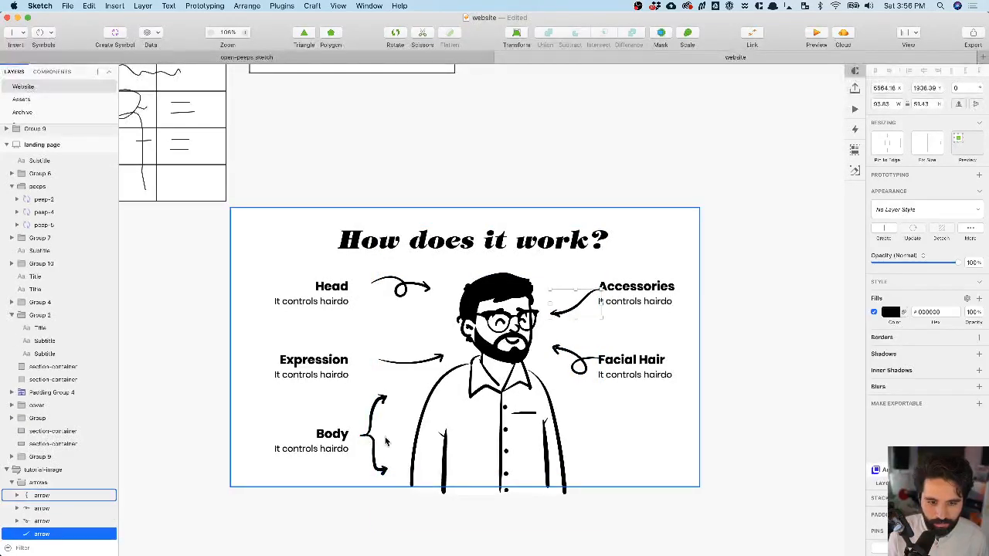
- Compare the tutorial image in Webflow with the Sketch mockup and check its size and image settings
{"action": "key", "text": "super+Tab"}
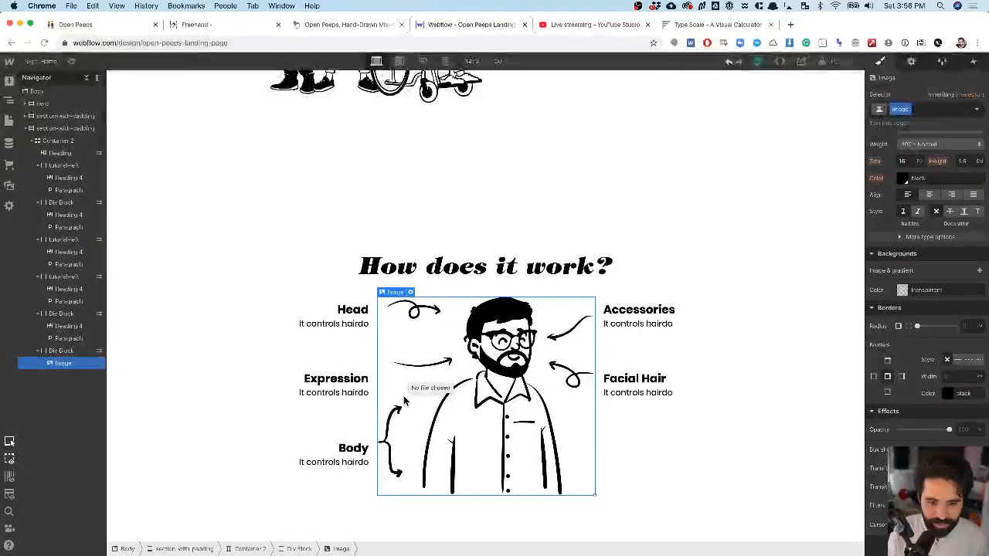
{"action": "key", "text": "super+Tab"}
{"action": "left_click", "coordinate": [663, 525]}
{"action": "key", "text": "super+Tab"}
{"action": "left_click", "coordinate": [792, 377]}
{"action": "left_click", "coordinate": [453, 410]}
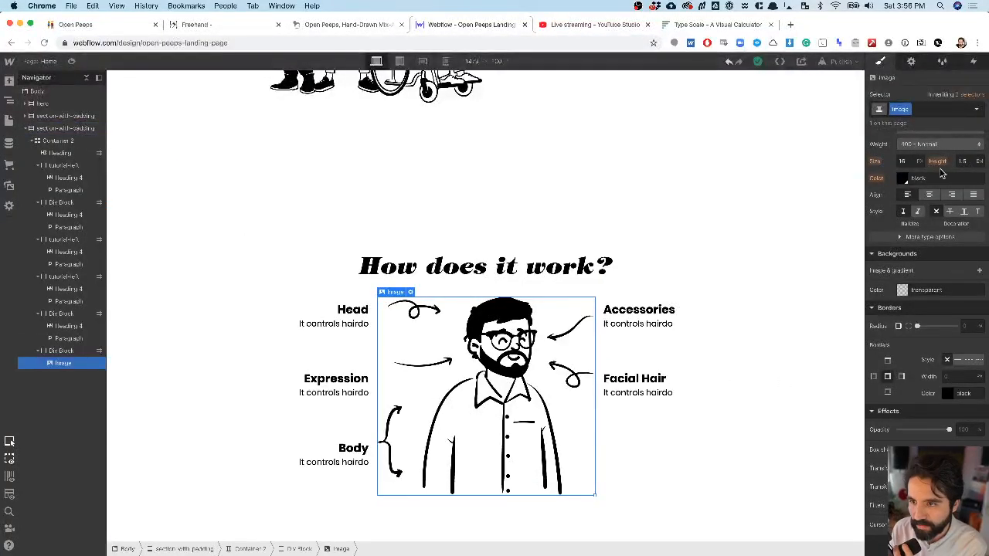
{"action": "scroll", "coordinate": [937, 249], "scroll_direction": "up", "scroll_amount": 5}
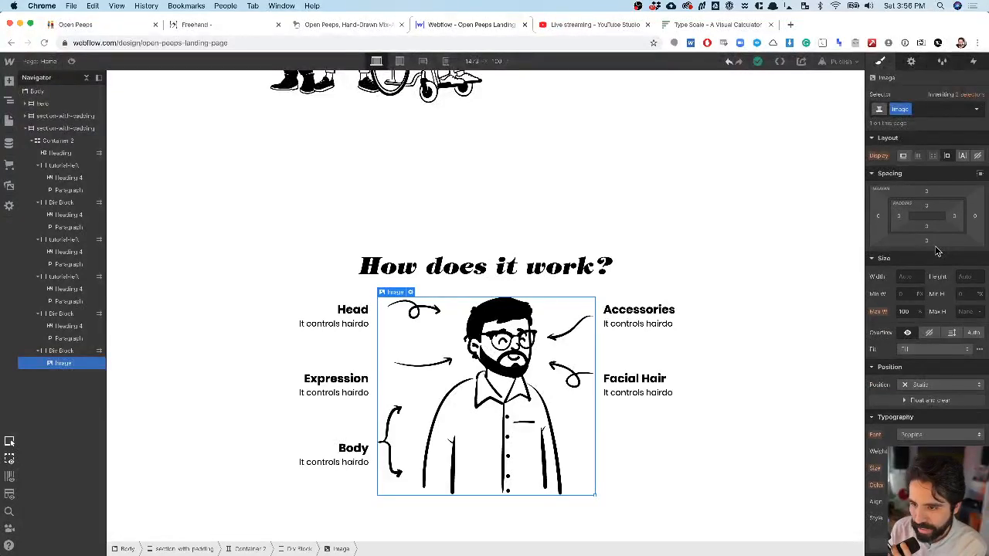
{"action": "left_click", "coordinate": [911, 63]}
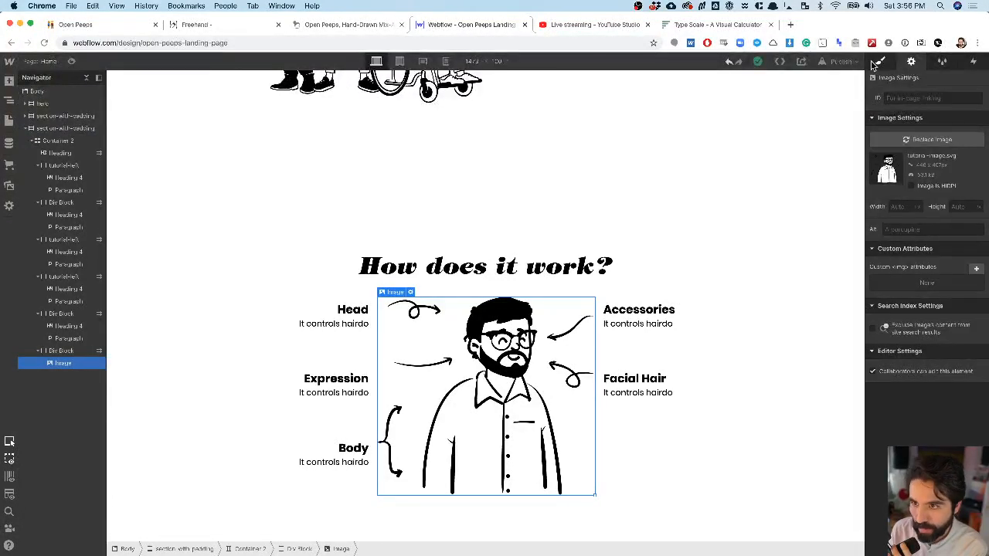
{"action": "left_click", "coordinate": [880, 62]}
- Measure the tutorial image's width on the Webflow page and set the tutorial-image group's width to 426 in Sketch
{"action": "key", "text": "shift+super+4"}
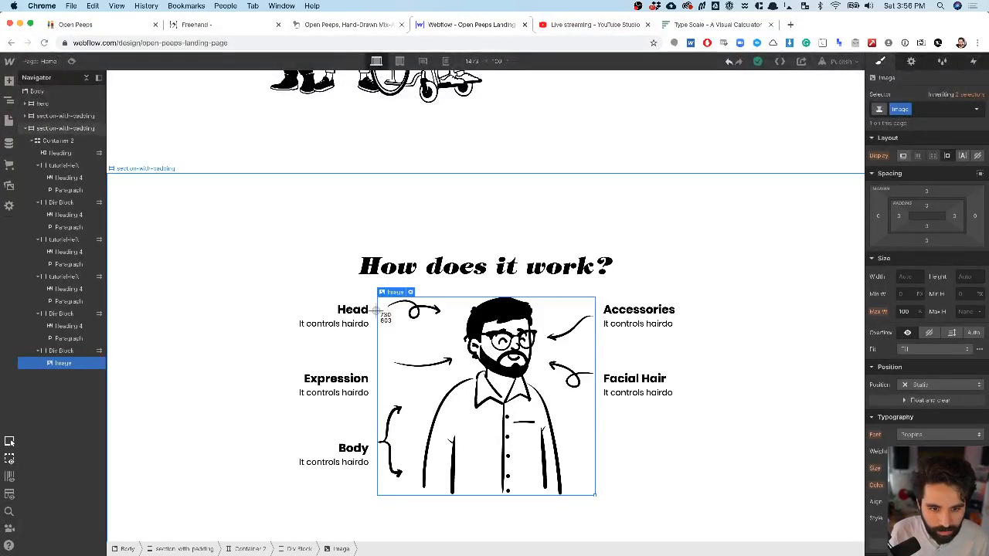
{"action": "left_click_drag", "start_coordinate": [378, 310], "coordinate": [597, 379]}
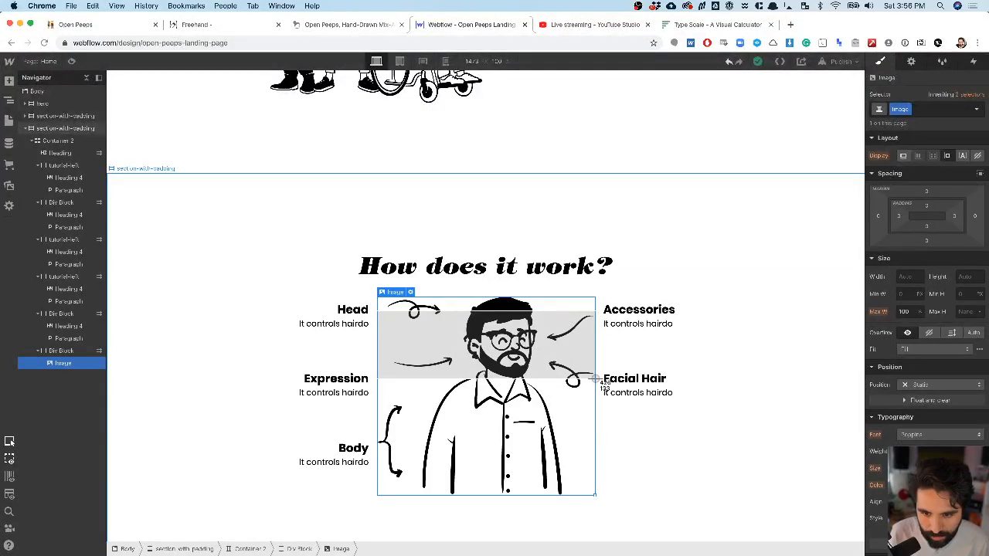
{"action": "left_click_drag", "start_coordinate": [597, 379], "coordinate": [596, 381]}
{"action": "key", "text": "super+Tab"}
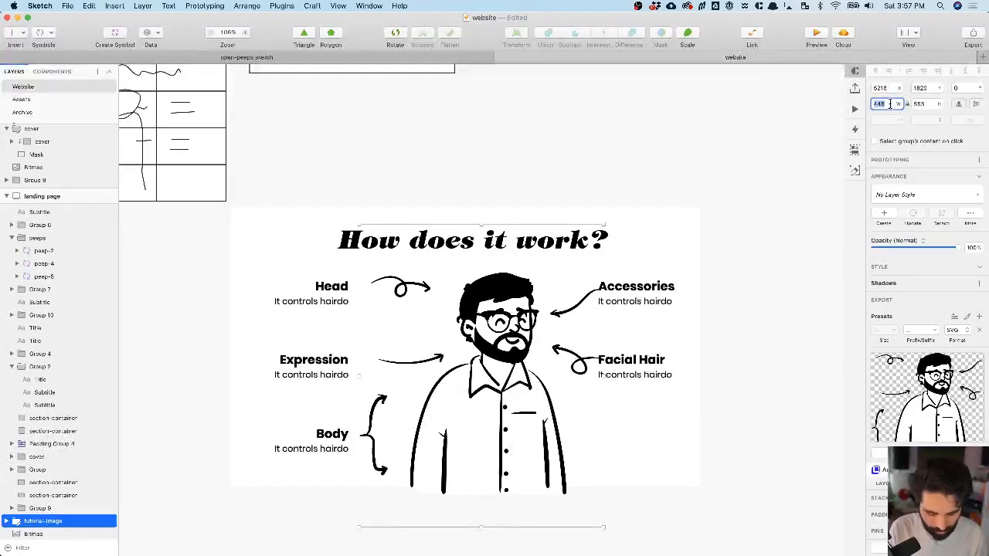
{"action": "key", "text": "Return"}
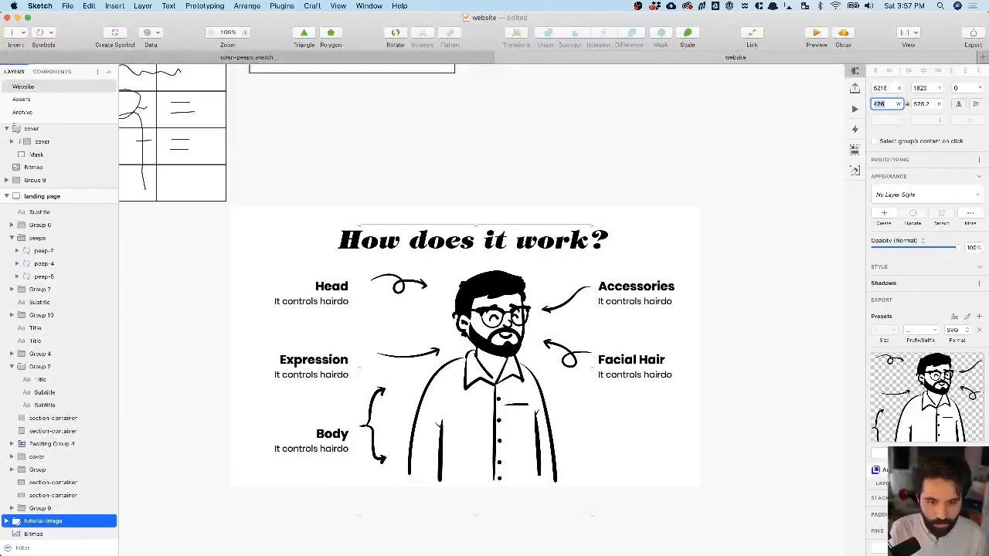
- Shift the Expression arrow closer to the character's face, checking its placement against the Webflow page
{"action": "double_click", "coordinate": [418, 358]}
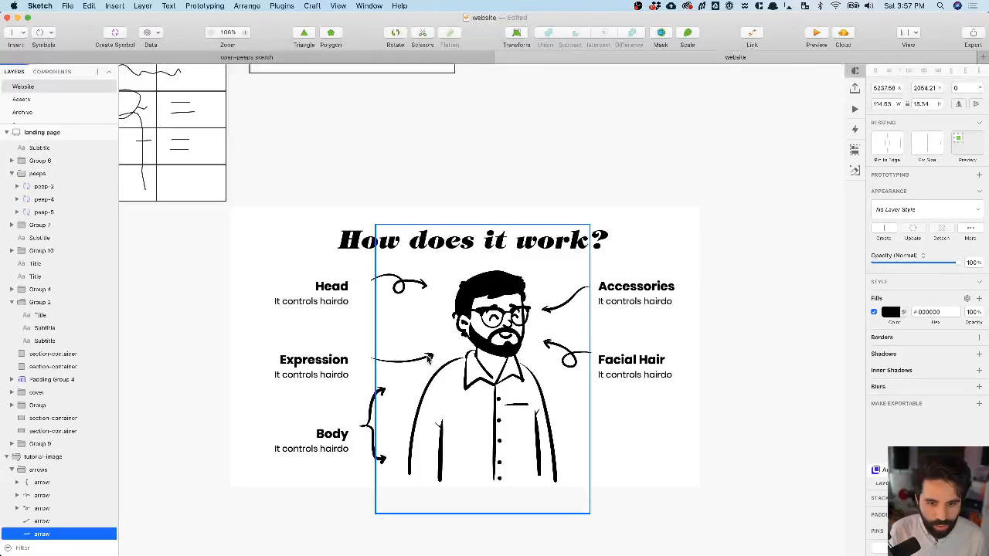
{"action": "left_click_drag", "start_coordinate": [429, 358], "coordinate": [429, 360]}
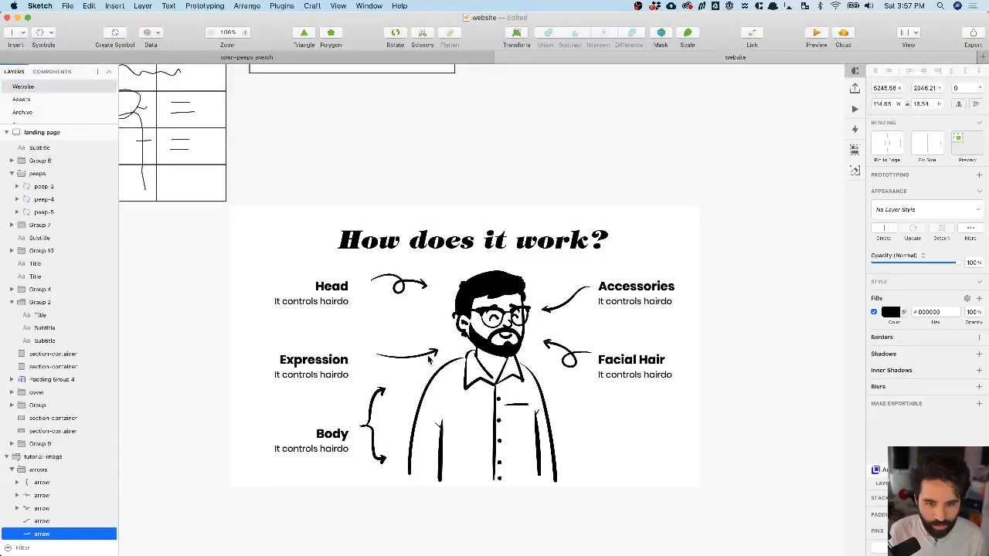
{"action": "key", "text": "super+Tab"}
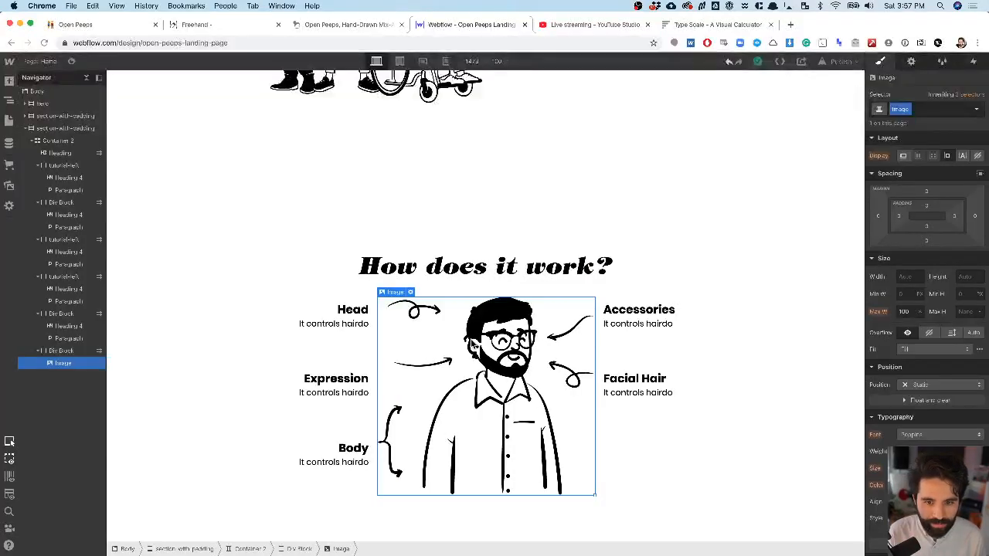
{"action": "key", "text": "super+Tab"}
- Try moving the Head arrow toward the hair, undo that, and enlarge the arrow to 132 by 47
{"action": "left_click", "coordinate": [421, 285]}
{"action": "left_click_drag", "start_coordinate": [422, 285], "coordinate": [434, 286]}
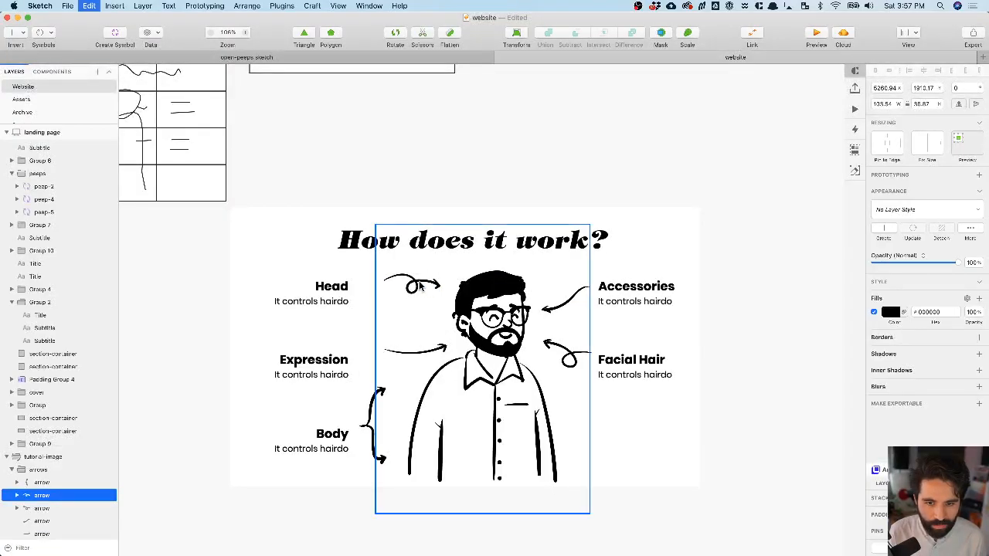
{"action": "key", "text": "super+z"}
{"action": "left_click_drag", "start_coordinate": [428, 294], "coordinate": [444, 300]}
- Enlarge the Expression arrow to 137 by 22, extending its tail toward the Expression label
{"action": "left_click", "coordinate": [439, 353]}
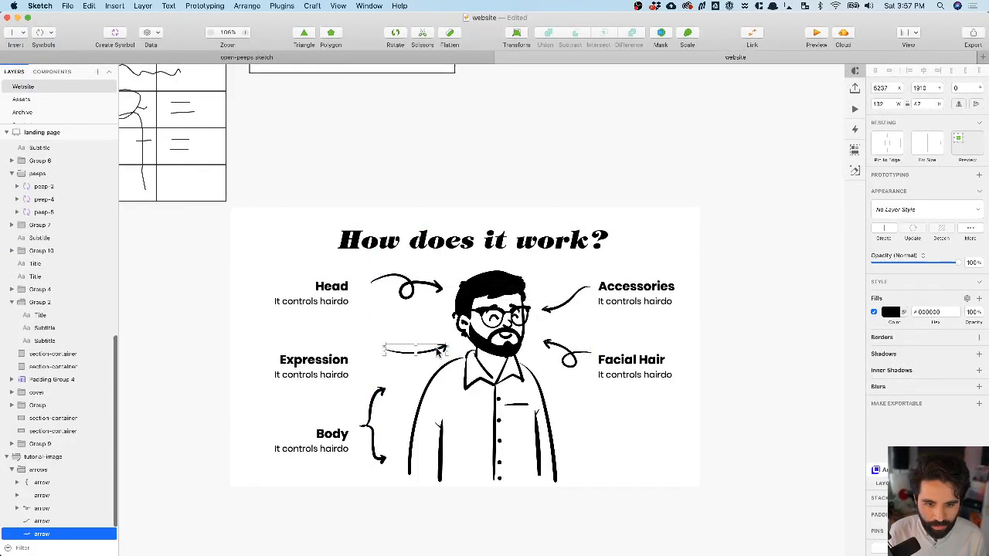
{"action": "left_click_drag", "start_coordinate": [384, 356], "coordinate": [381, 360]}
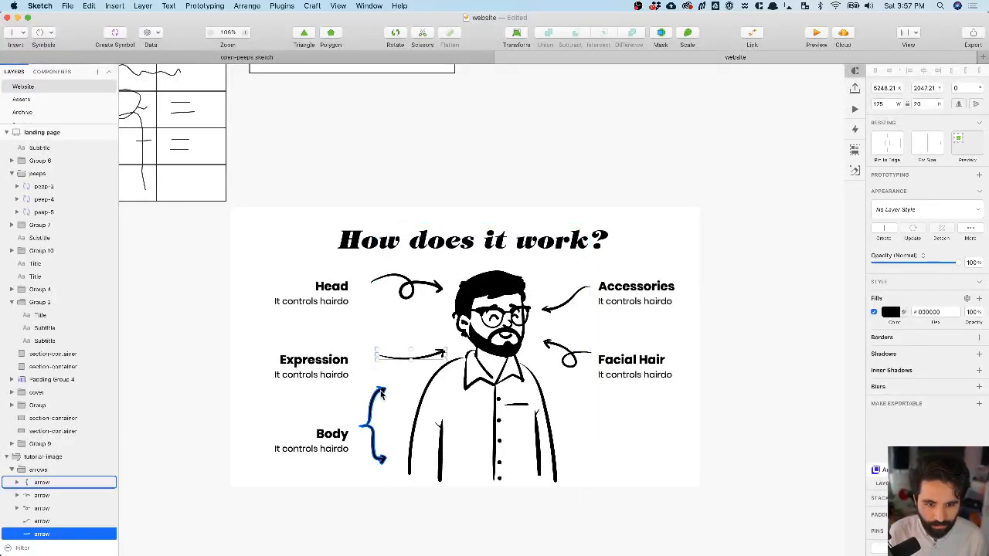
{"action": "left_click", "coordinate": [380, 395]}
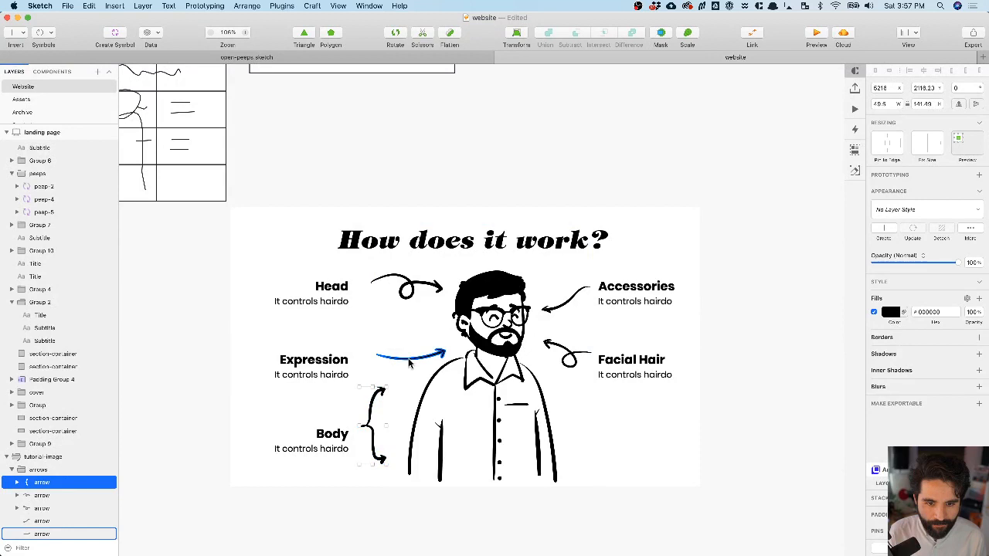
{"action": "left_click", "coordinate": [409, 363]}
{"action": "left_click_drag", "start_coordinate": [377, 358], "coordinate": [371, 363]}
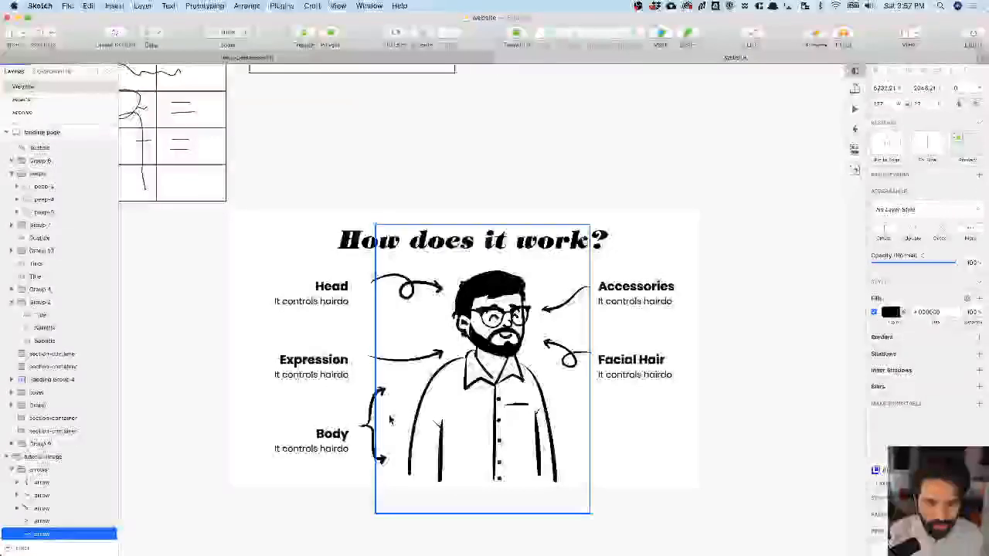
- Nudge the Head arrow about 9 px left and 8 px down so it sits between its label and the hair
{"action": "left_click", "coordinate": [415, 286]}
{"action": "key", "text": "shift+Left"}
{"action": "key", "text": "shift+Left"}
{"action": "key", "text": "shift+Down"}
{"action": "key", "text": "Right"}
{"action": "key", "text": "Right"}
{"action": "key", "text": "Right"}
{"action": "key", "text": "Right"}
{"action": "key", "text": "Right"}
{"action": "key", "text": "Right"}
{"action": "key", "text": "Right"}
{"action": "key", "text": "Right"}
{"action": "key", "text": "Right"}
{"action": "key", "text": "Right"}
{"action": "key", "text": "Right"}
{"action": "key", "text": "Right"}
{"action": "key", "text": "Up"}
{"action": "key", "text": "Up"}
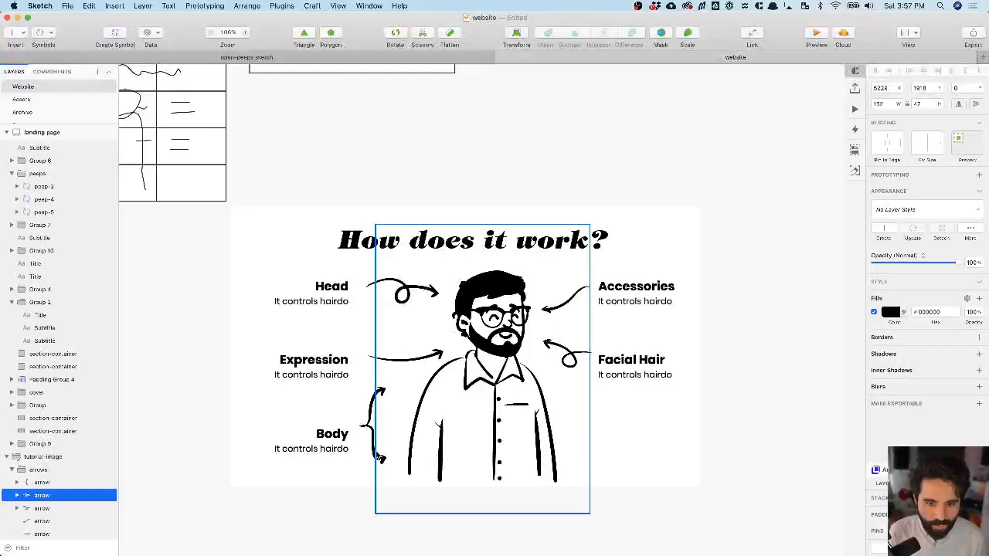
- Move the Body bracket arrow down level with its label and set the Expression arrow's rotation to -10 degrees
{"action": "left_click", "coordinate": [376, 437]}
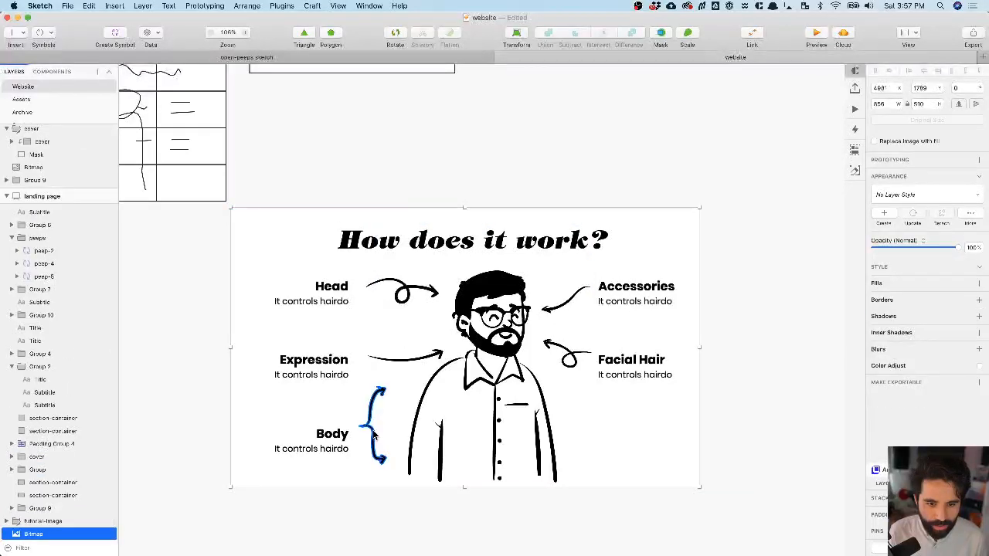
{"action": "left_click", "coordinate": [375, 437]}
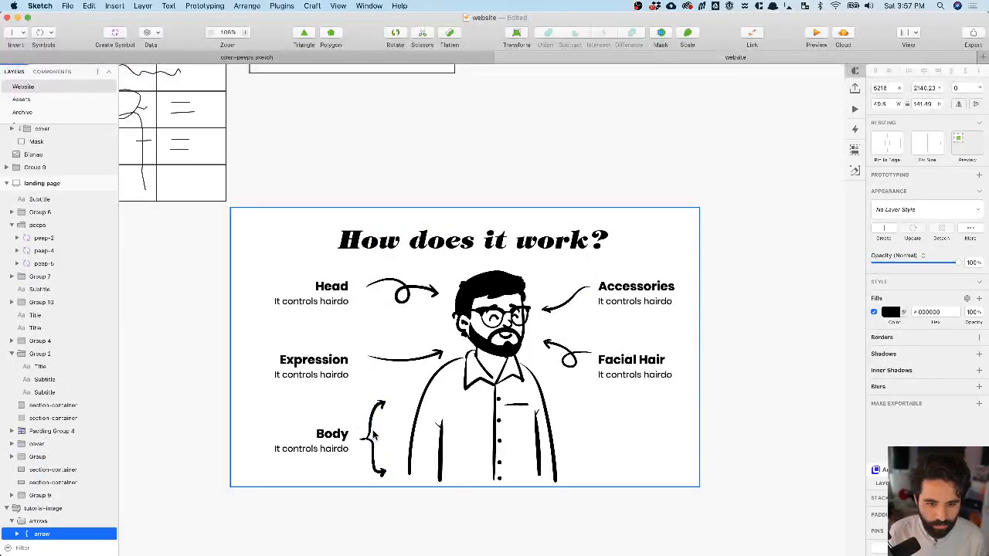
{"action": "left_click", "coordinate": [403, 357]}
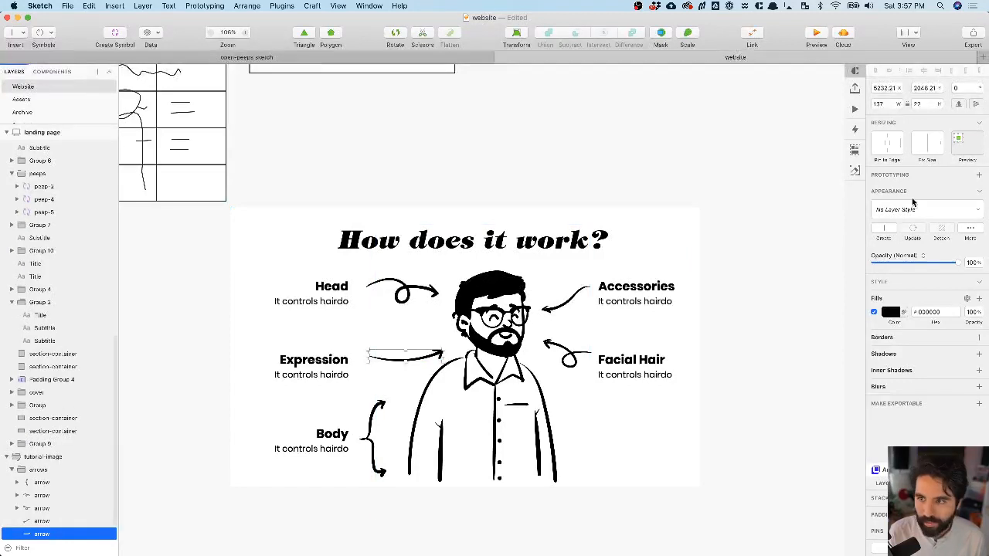
{"action": "key", "text": "shift+Down"}
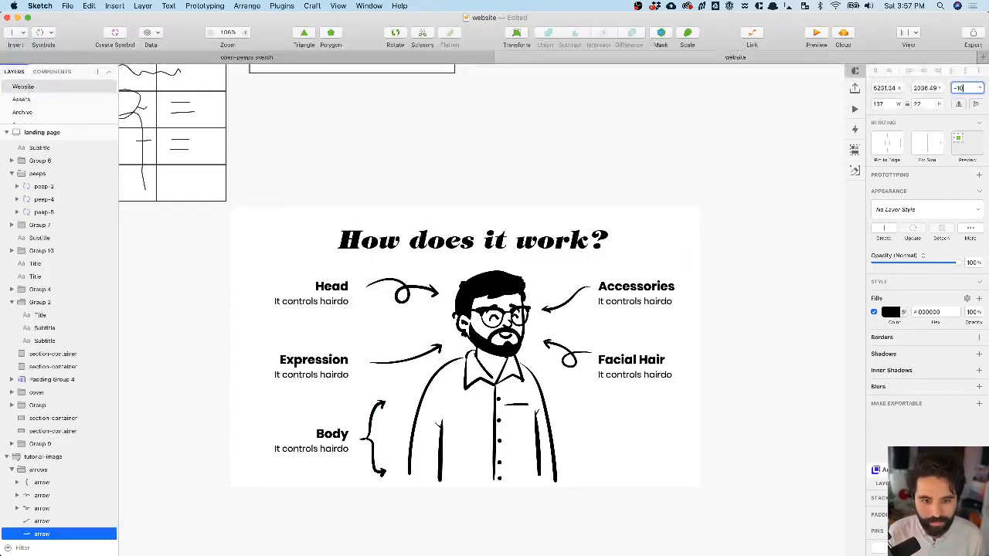
- Set the Expression arrow's rotation to -15 degrees and re-export tutorial-image as SVG over the existing file in the img folder
{"action": "left_click", "coordinate": [435, 347]}
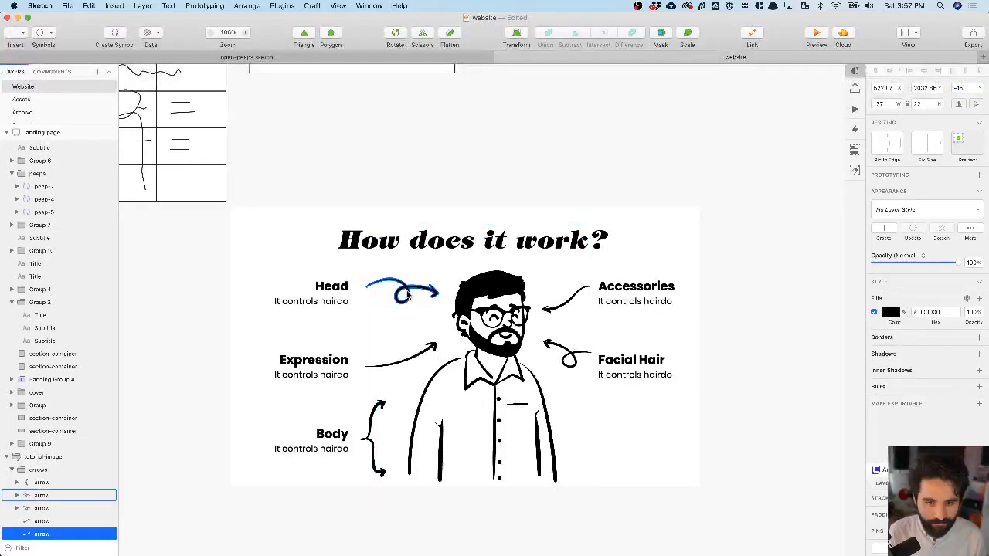
{"action": "left_click", "coordinate": [589, 202]}
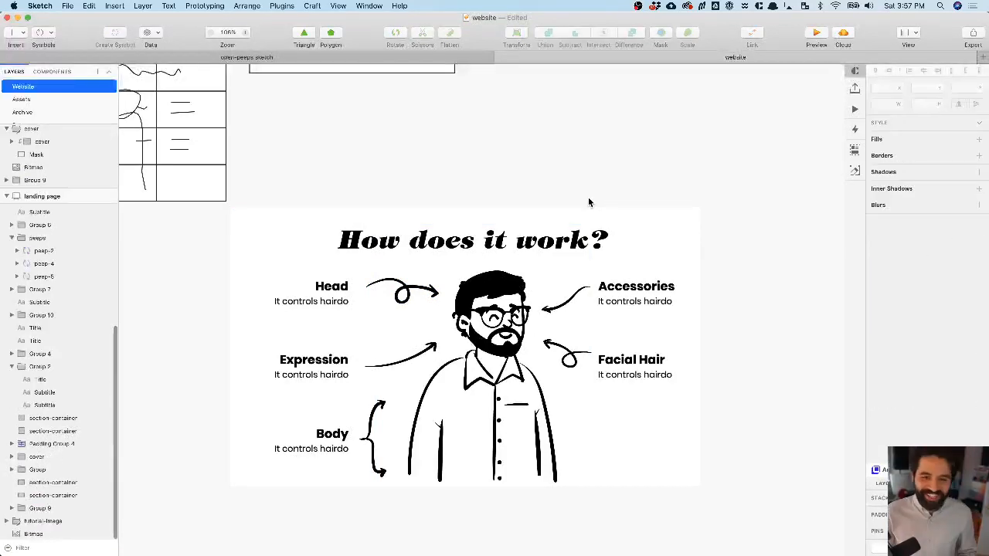
{"action": "left_click", "coordinate": [466, 332]}
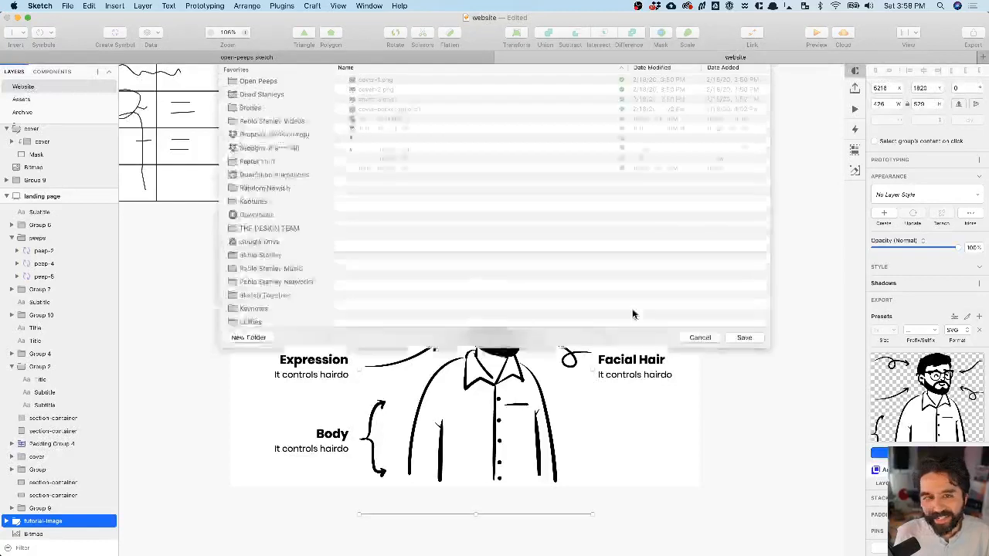
{"action": "left_click", "coordinate": [744, 402]}
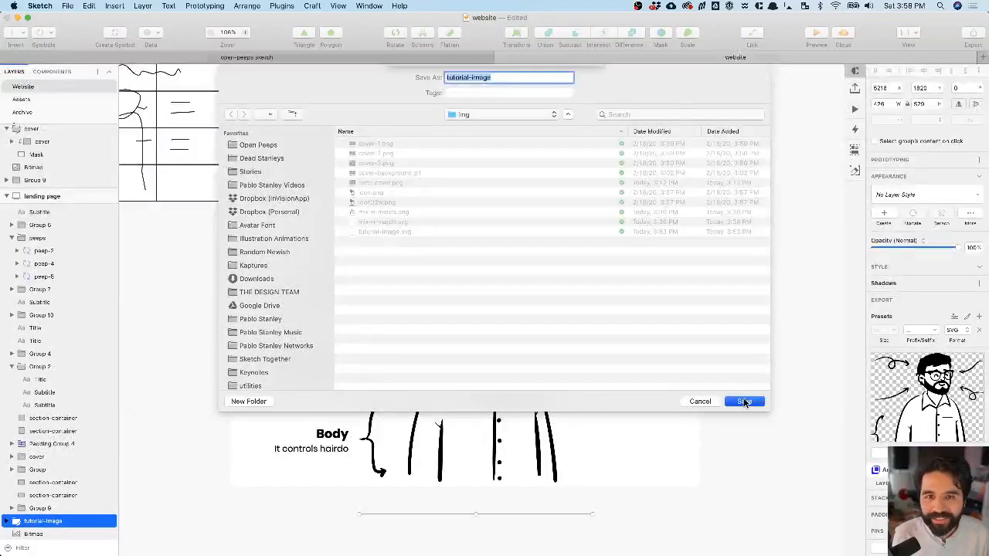
{"action": "left_click", "coordinate": [571, 125]}
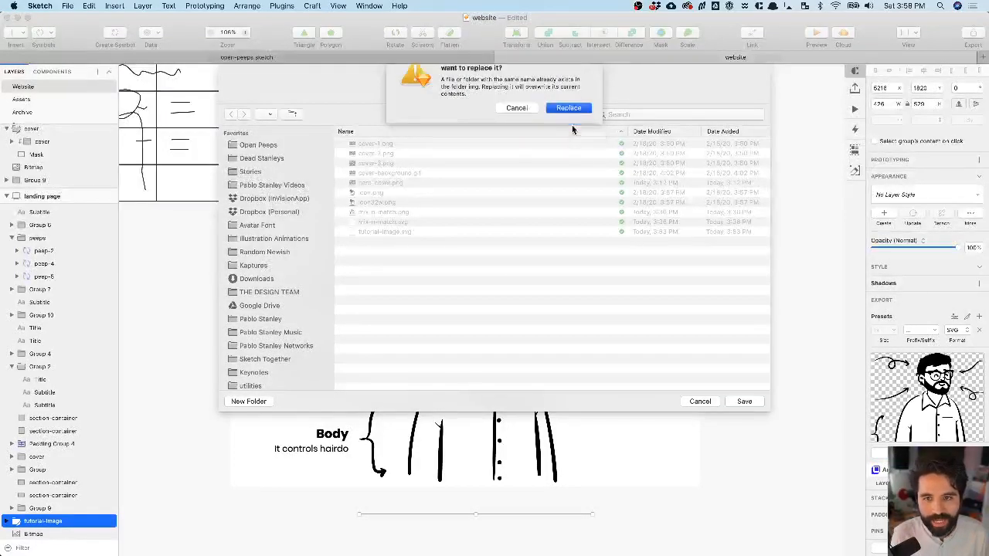
- Switch to Webflow in Chrome and delete the old tutorial-image.svg from the site's assets
{"action": "key", "text": "super+Tab"}
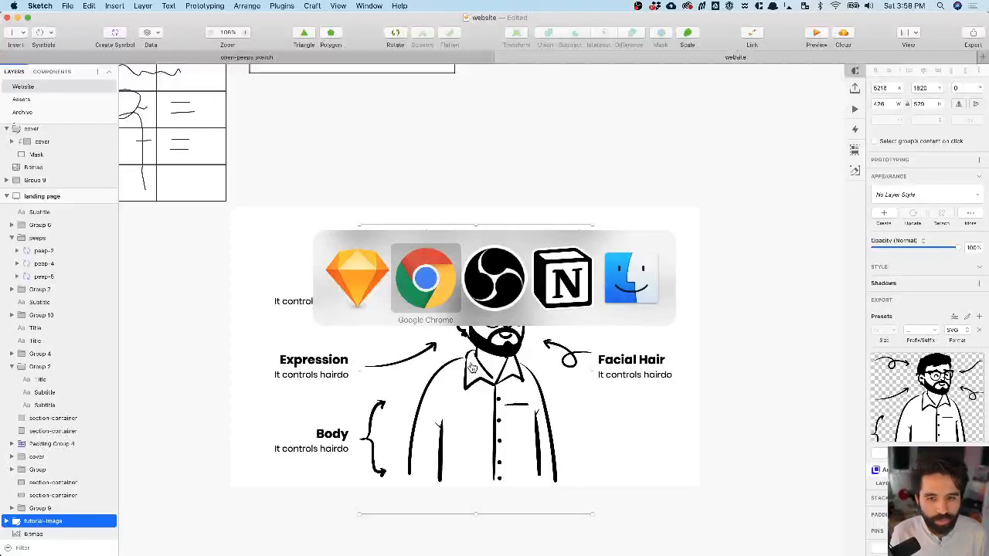
{"action": "key", "text": "super+Tab"}
{"action": "key", "text": "super+shift+Tab"}
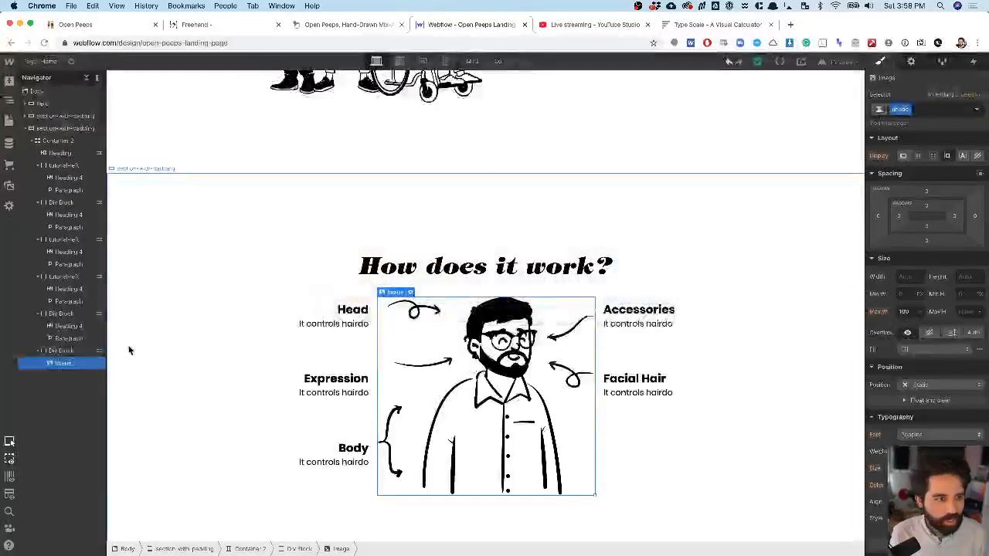
{"action": "left_click", "coordinate": [9, 185]}
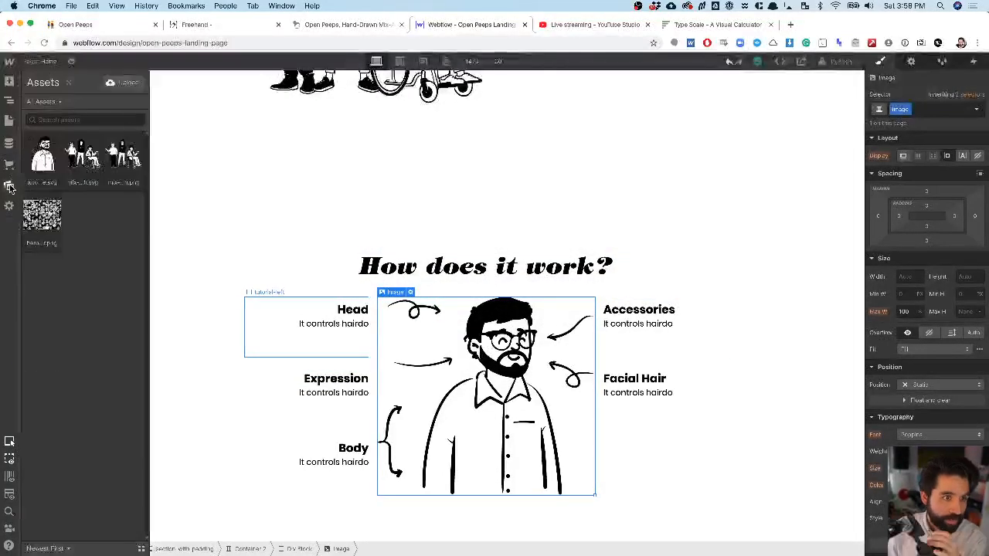
{"action": "left_click", "coordinate": [59, 137]}
{"action": "left_click", "coordinate": [63, 258]}
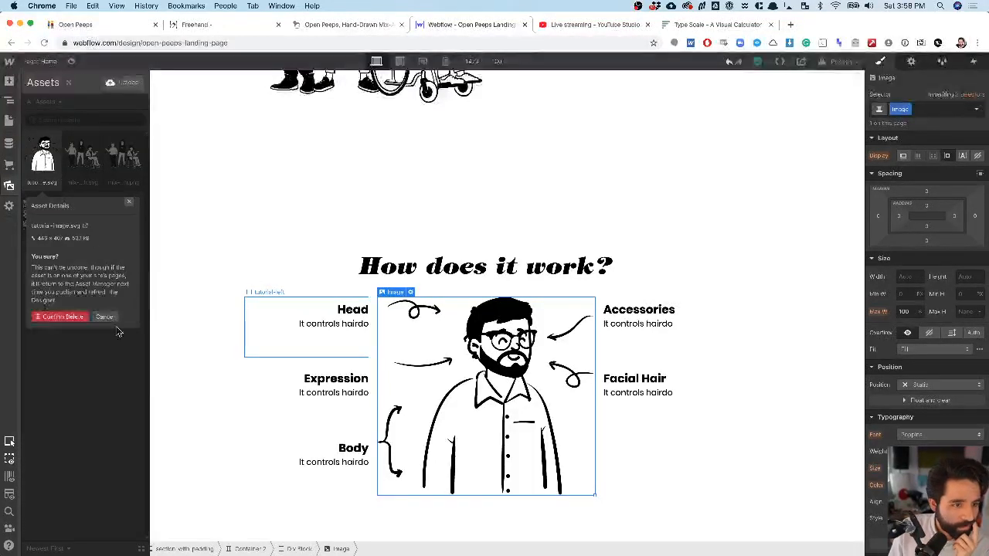
{"action": "left_click", "coordinate": [78, 320]}
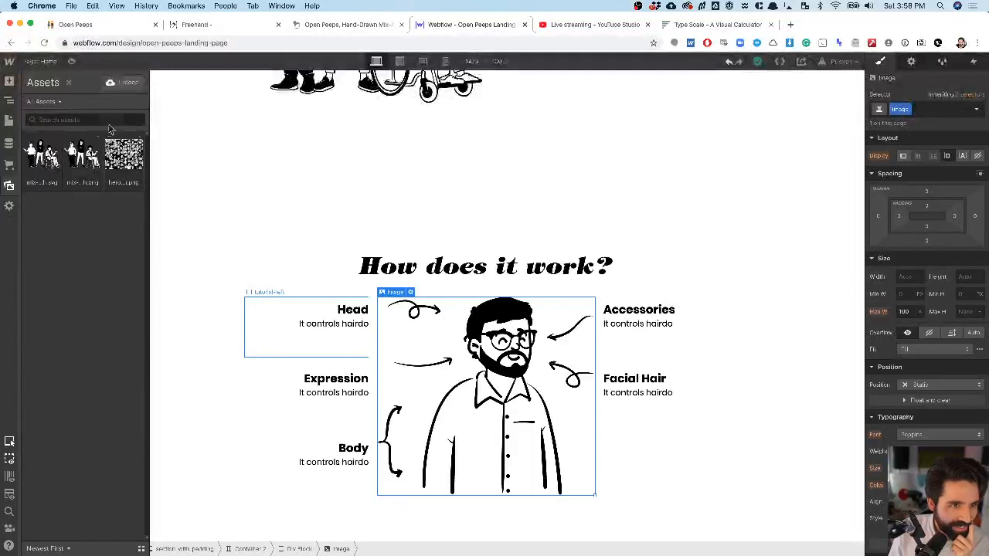
- Upload the re-exported tutorial-image.svg from the img folder and swap it into the image of the "How does it work?" grid
{"action": "left_click", "coordinate": [128, 83]}
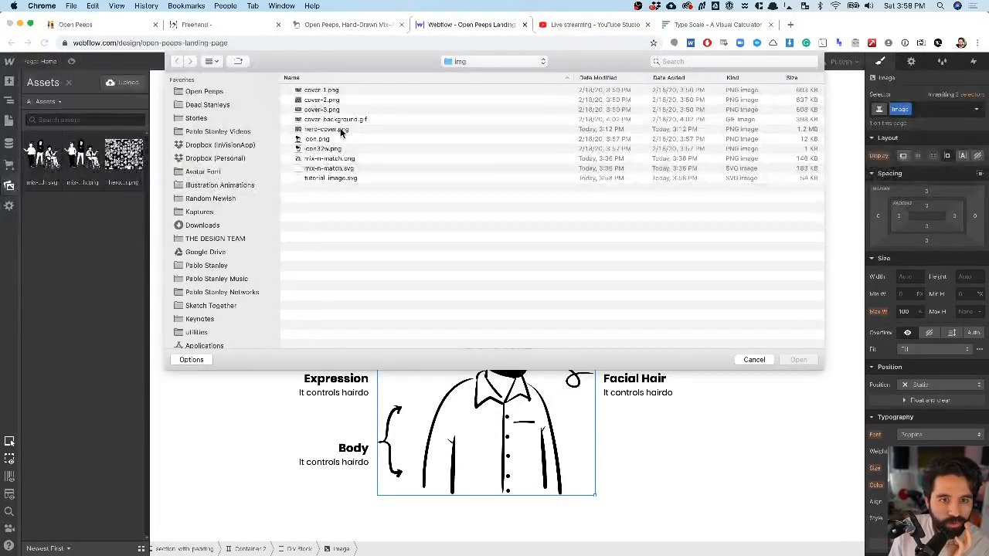
{"action": "left_click", "coordinate": [337, 178]}
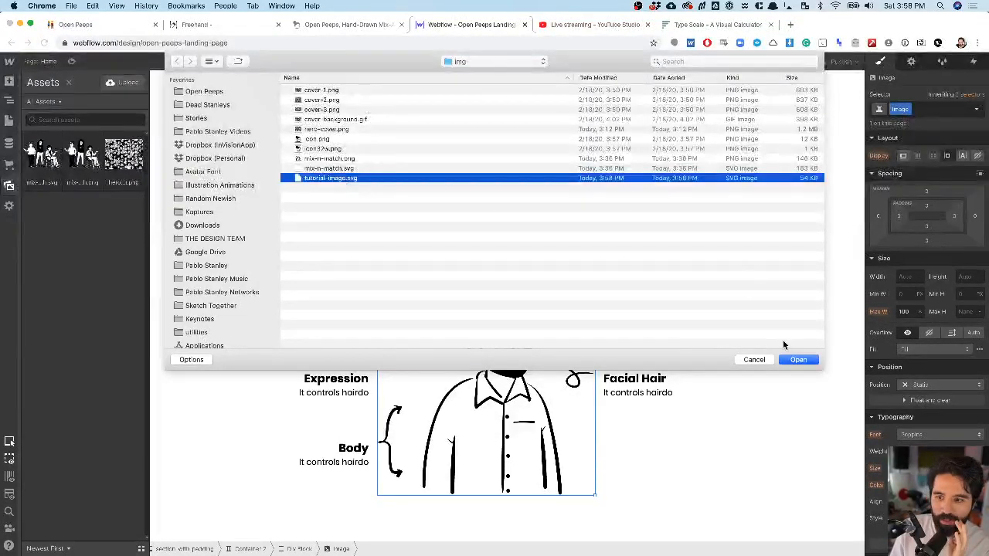
{"action": "left_click", "coordinate": [798, 360]}
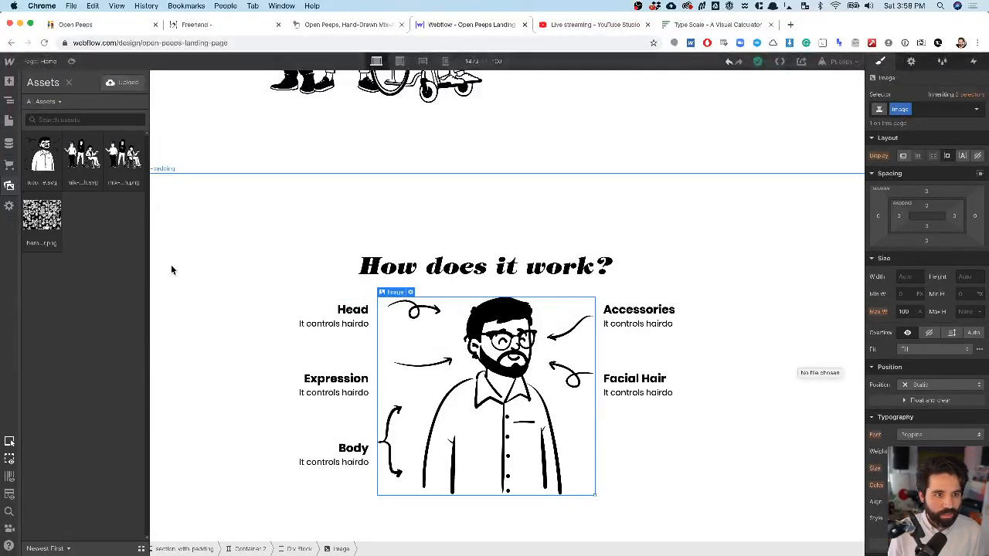
{"action": "left_click", "coordinate": [41, 163]}
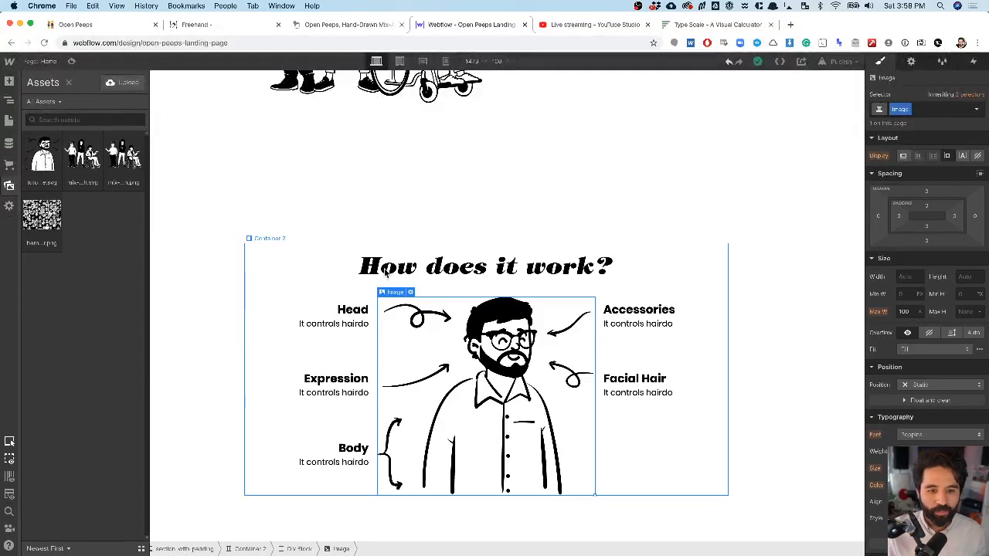
{"action": "key", "text": "z"}
{"action": "left_click", "coordinate": [359, 313]}
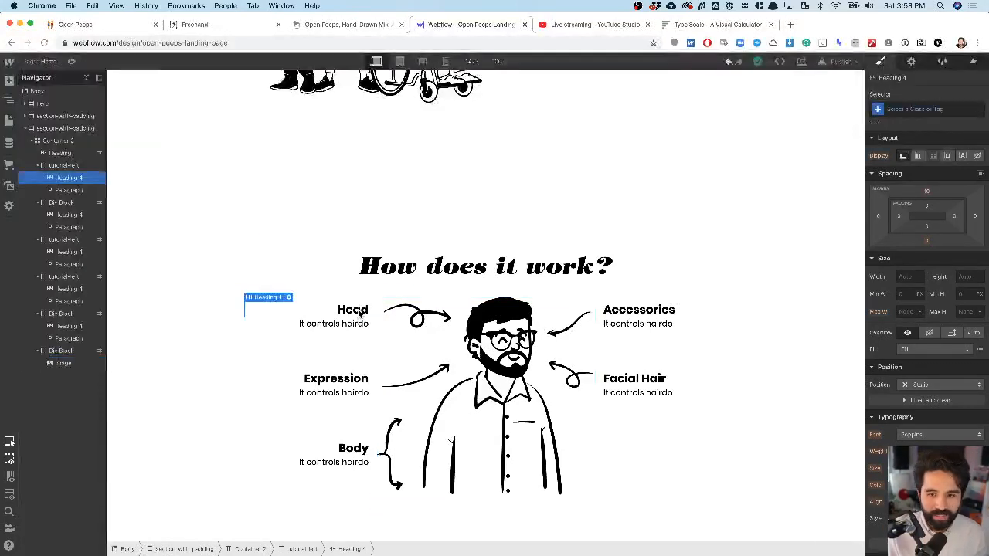
{"action": "left_click", "coordinate": [634, 316]}
{"action": "scroll", "coordinate": [635, 316], "scroll_direction": "down", "scroll_amount": 1}
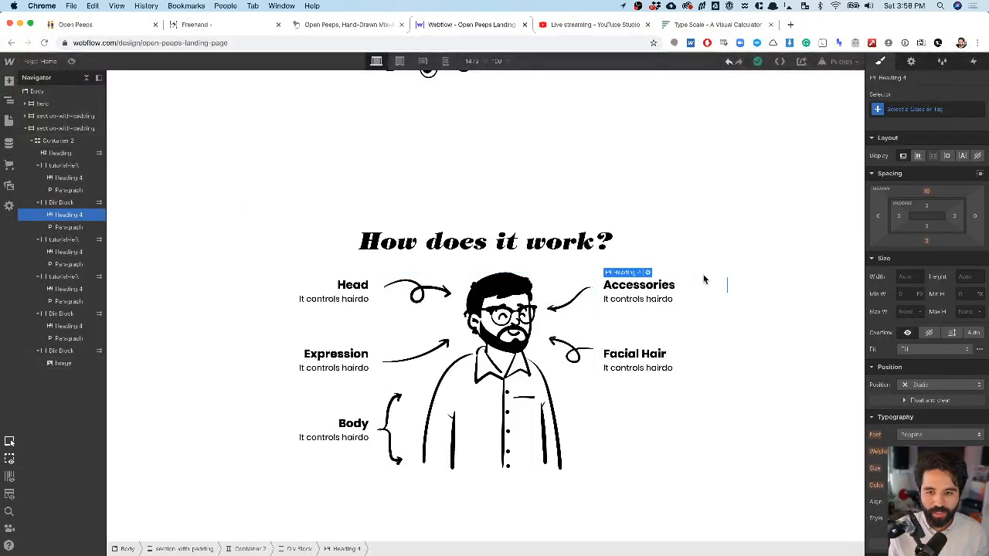
{"action": "left_click", "coordinate": [635, 353]}
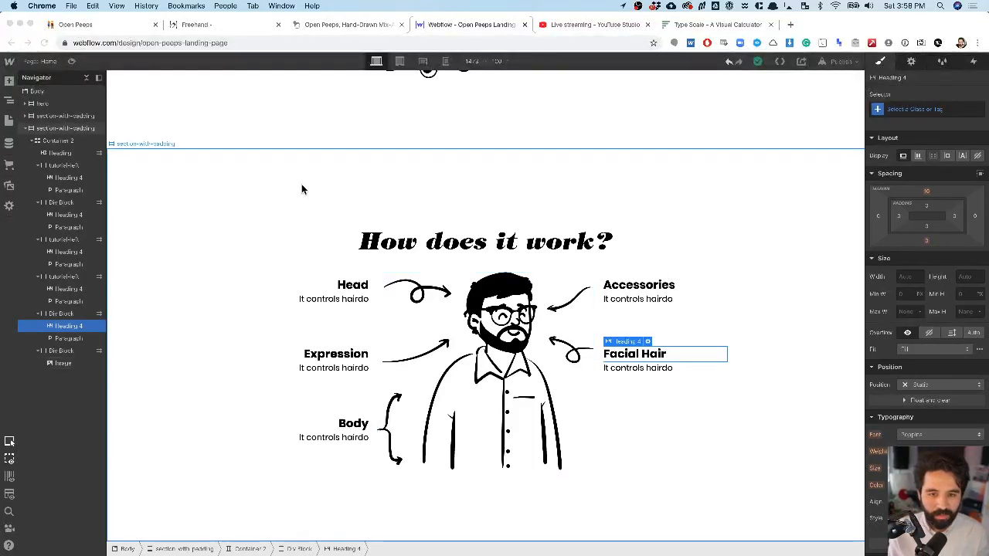
- Switch to Sketch and rename the three-person illustration group in the Sit-Stand-Walk section to sit-stand-walk
{"action": "key", "text": "super+Tab"}
{"action": "left_click", "coordinate": [143, 318]}
{"action": "scroll", "coordinate": [143, 318], "scroll_direction": "down", "scroll_amount": 10}
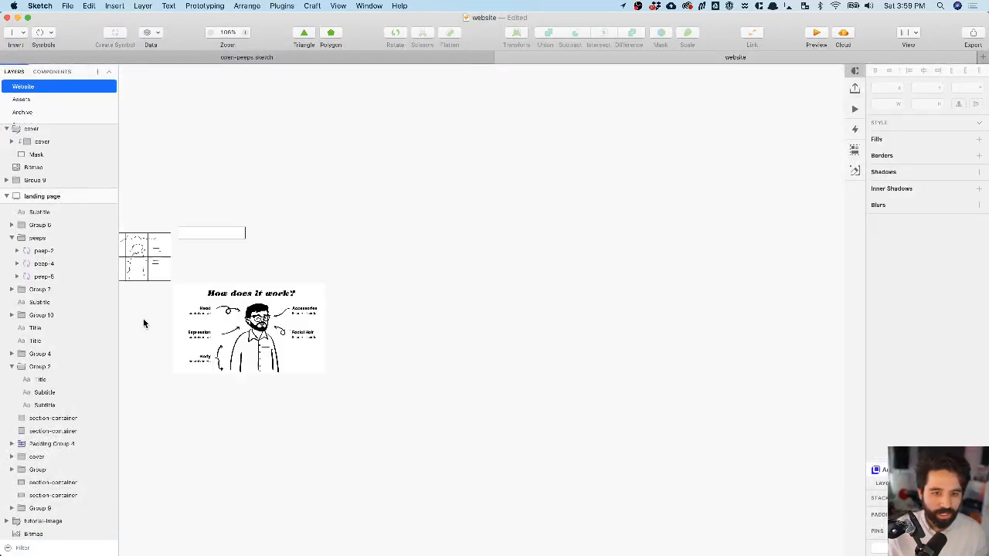
{"action": "scroll", "coordinate": [303, 427], "scroll_direction": "up", "scroll_amount": 8}
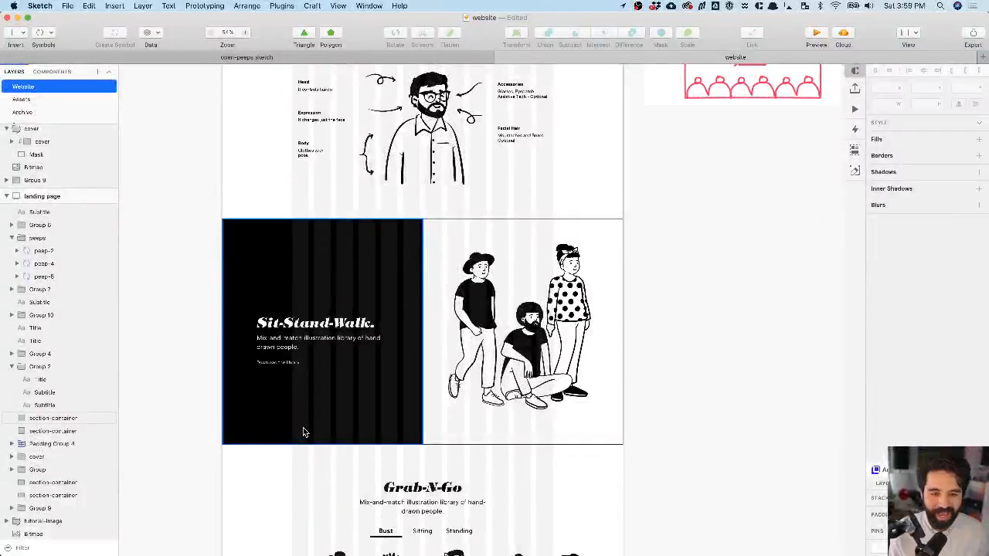
{"action": "scroll", "coordinate": [303, 433], "scroll_direction": "up", "scroll_amount": 5}
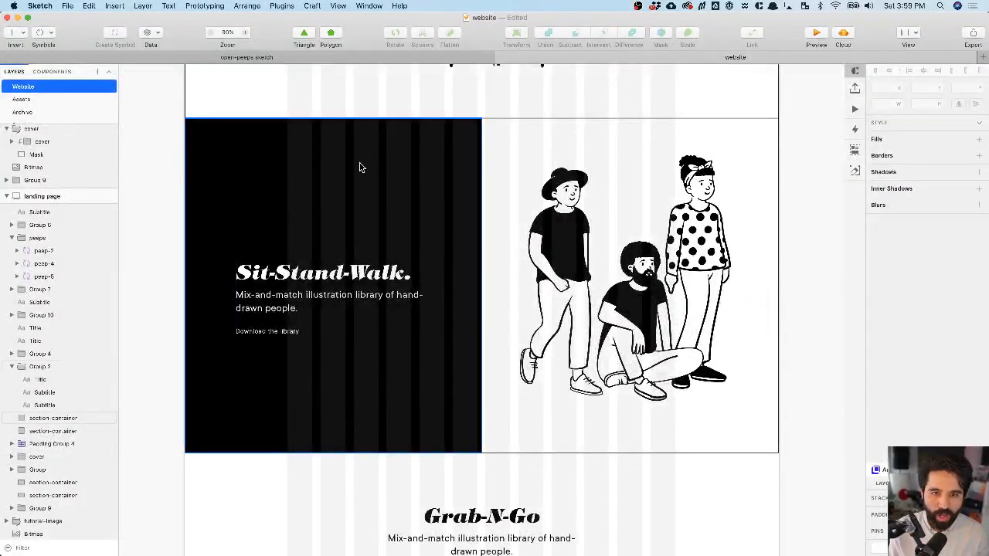
{"action": "left_click", "coordinate": [669, 266]}
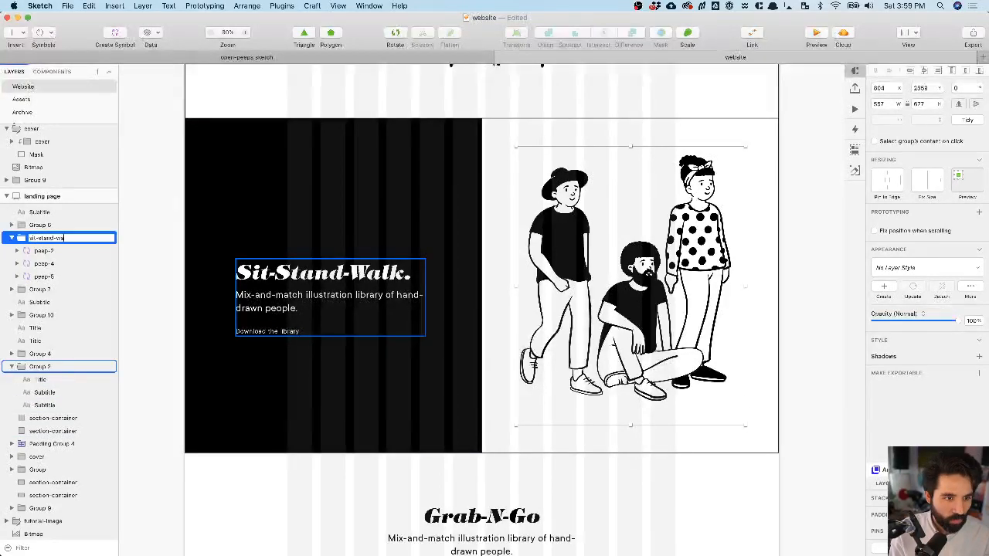
{"action": "type", "text": "lk"}
{"action": "key", "text": "Return"}
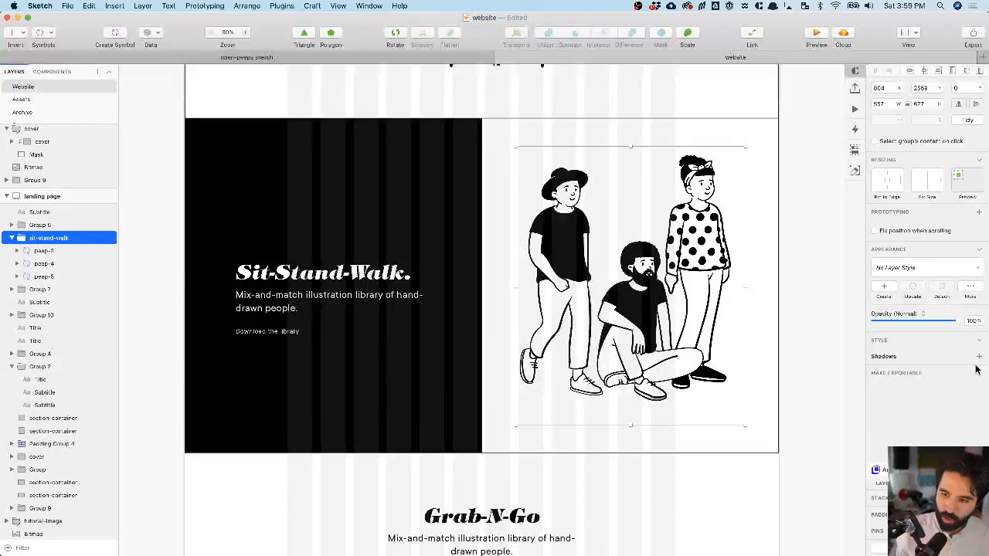
- Make the sit-stand-walk group exportable in SVG format and export it to the img folder
{"action": "left_click", "coordinate": [978, 374]}
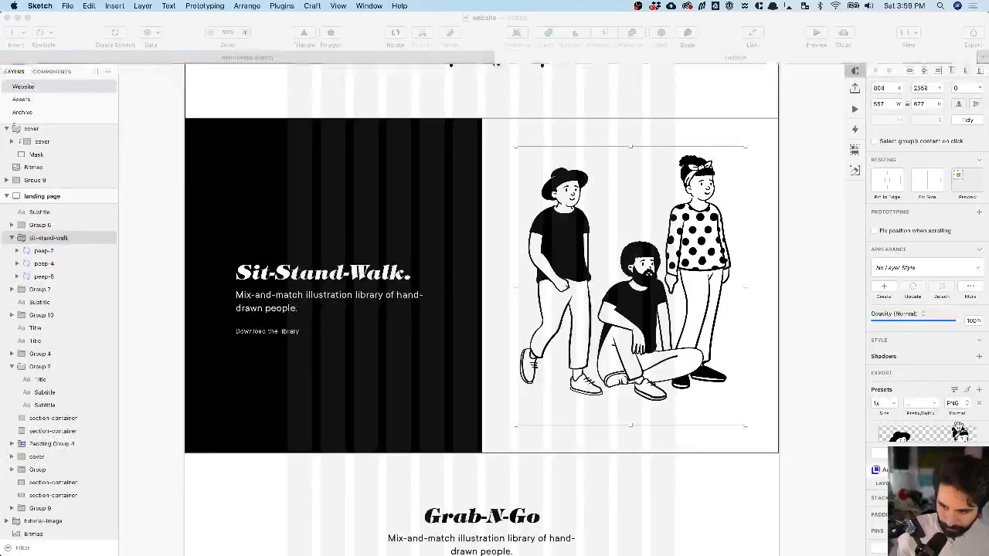
{"action": "left_click", "coordinate": [959, 404]}
{"action": "left_click", "coordinate": [957, 430]}
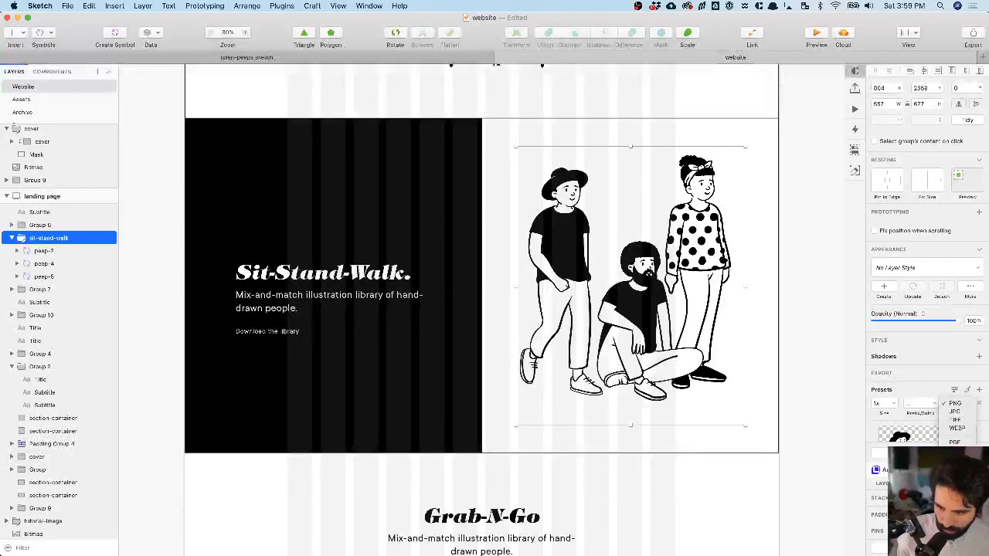
{"action": "left_click", "coordinate": [926, 453]}
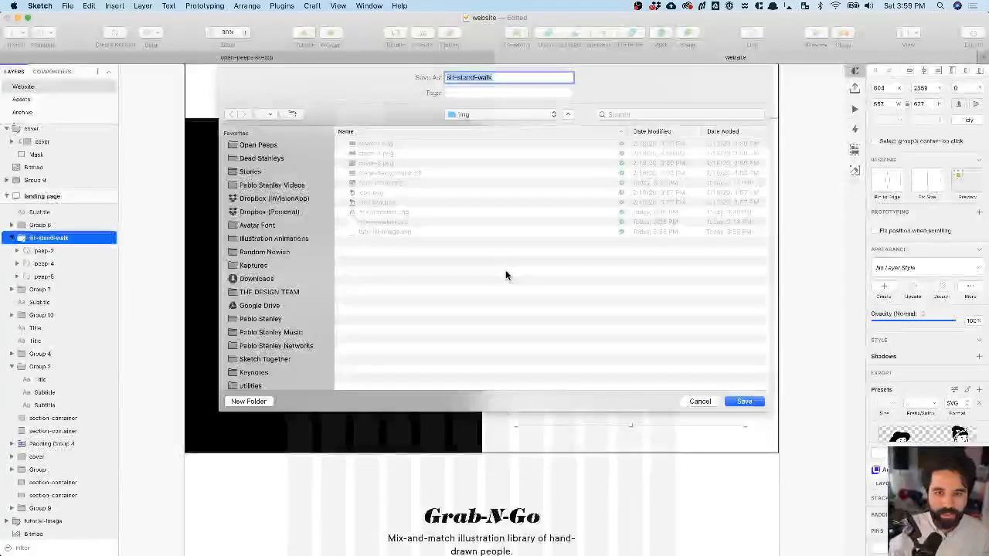
{"action": "key", "text": "Return"}
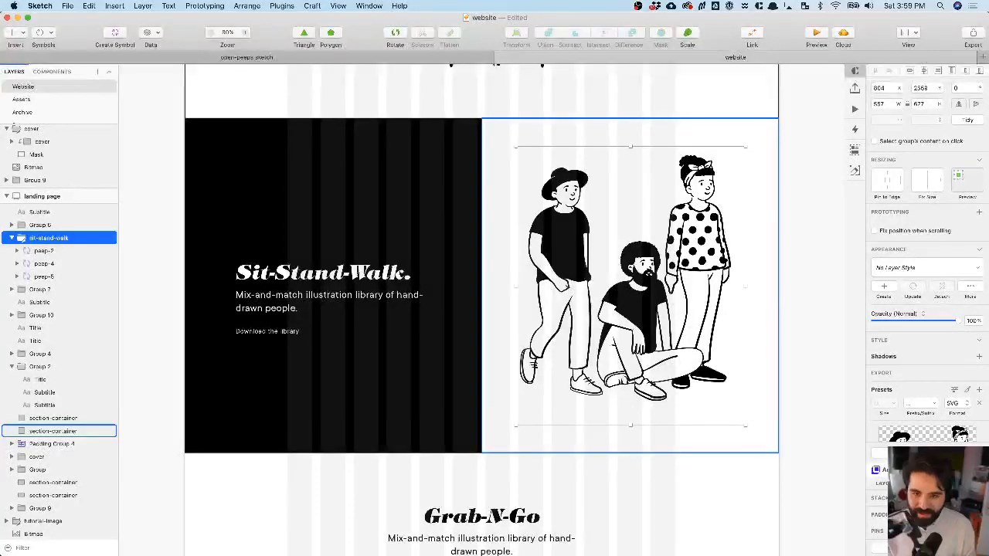
- Switch back to Webflow, collapse the "How does it work?" section in the element tree, and publish the site to its webflow.io domain
{"action": "scroll", "coordinate": [568, 249], "scroll_direction": "down", "scroll_amount": 5}
{"action": "key", "text": "super+Tab"}
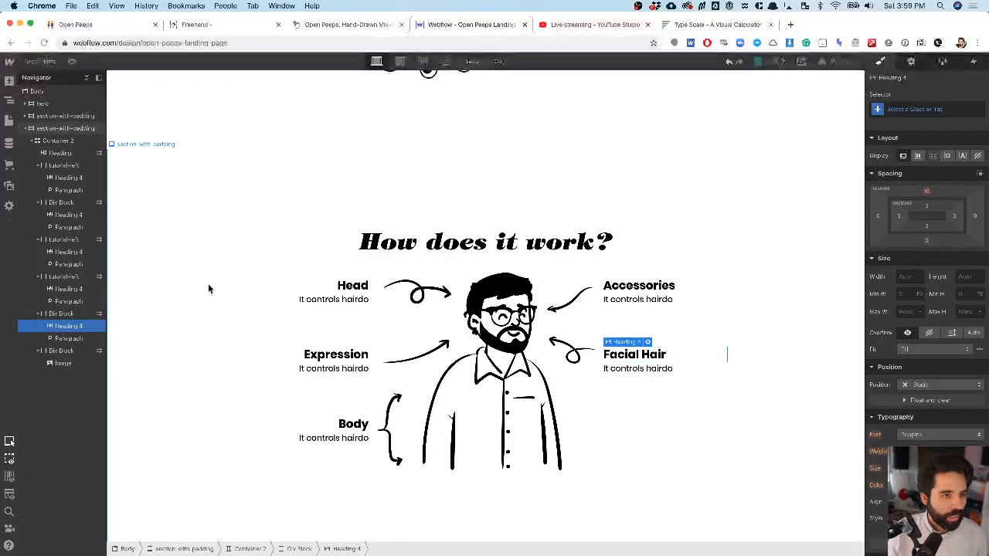
{"action": "left_click", "coordinate": [208, 289]}
{"action": "left_click", "coordinate": [25, 129]}
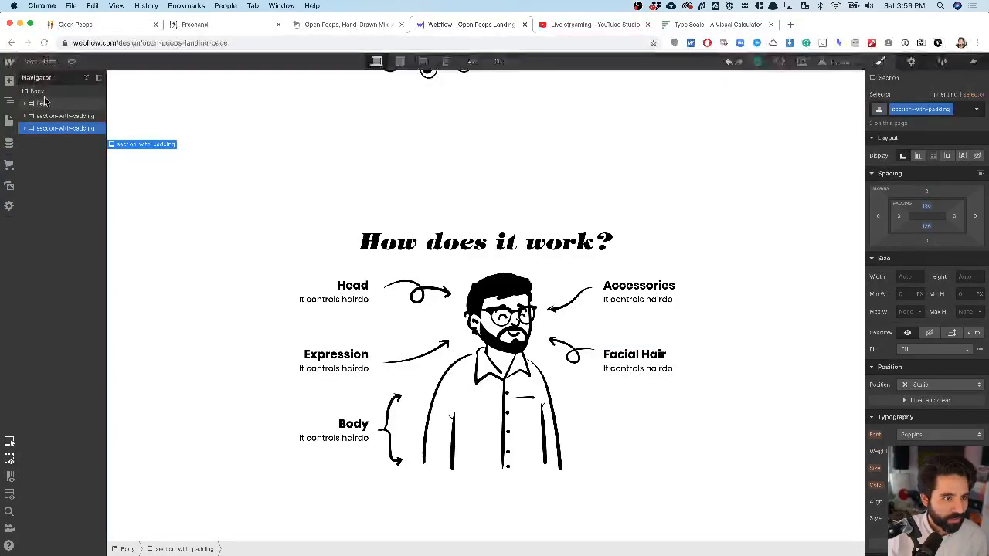
{"action": "left_click", "coordinate": [37, 91]}
{"action": "scroll", "coordinate": [421, 218], "scroll_direction": "up", "scroll_amount": 2}
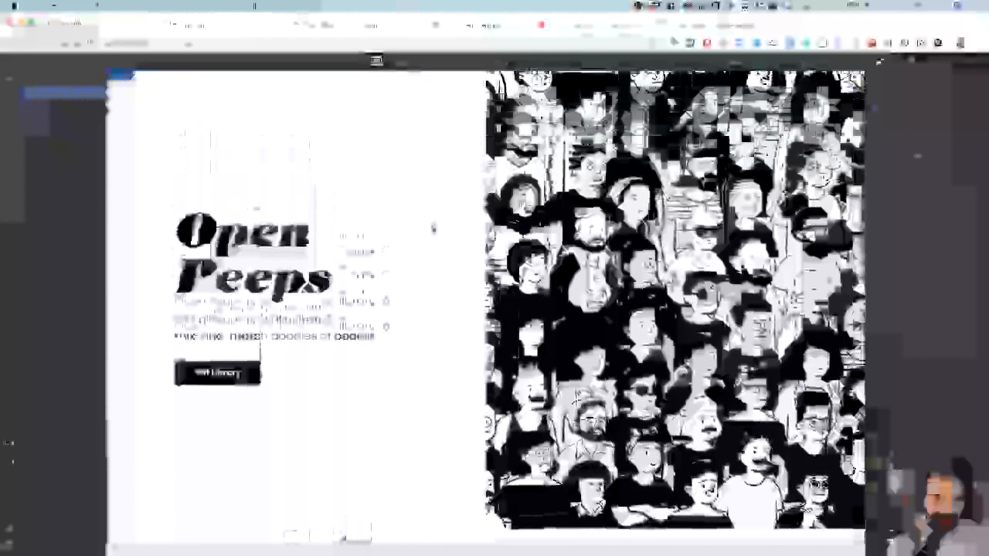
{"action": "left_click", "coordinate": [840, 61]}
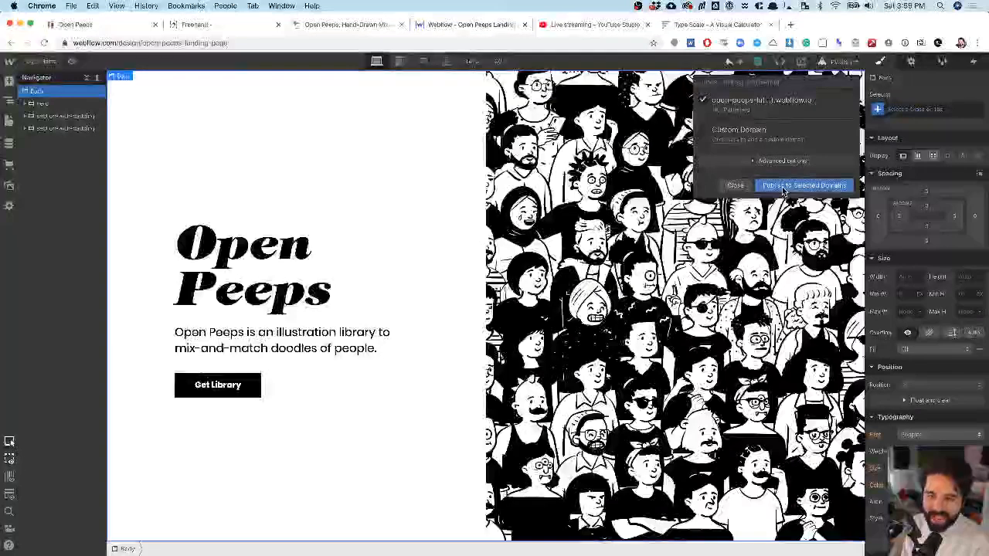
{"action": "left_click", "coordinate": [783, 187]}
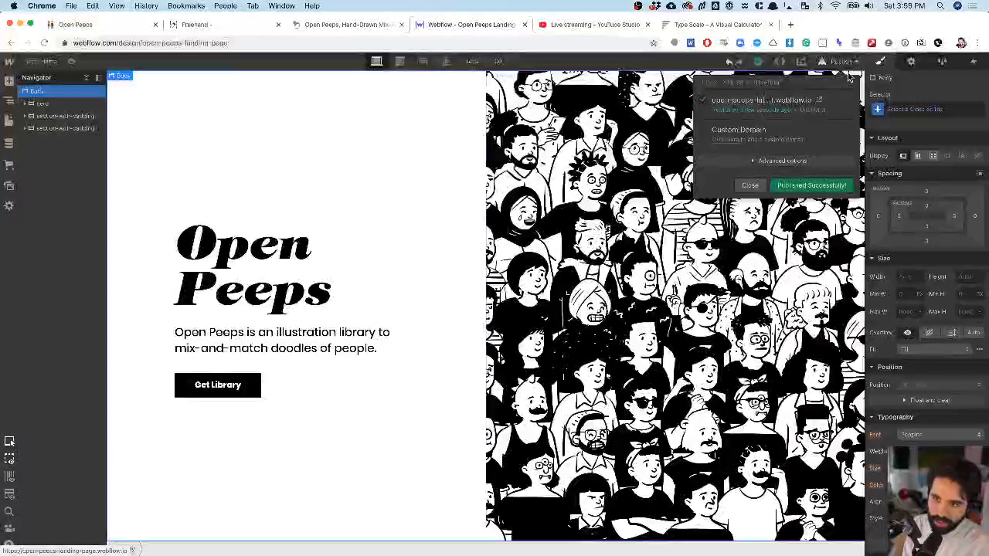
- Publish the site to its webflow.io domain once more and open the live page to review its sections
{"action": "left_click", "coordinate": [846, 64]}
{"action": "left_click", "coordinate": [843, 62]}
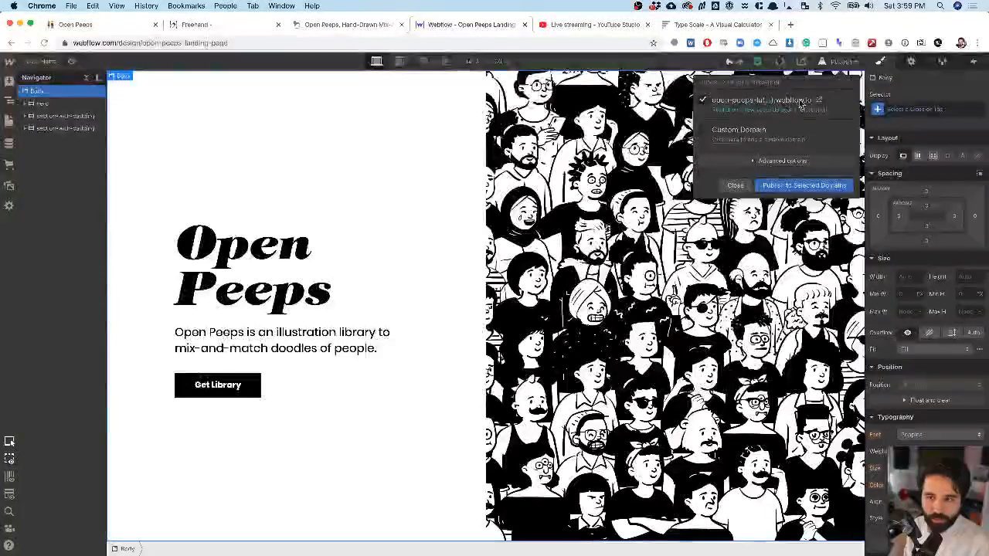
{"action": "left_click", "coordinate": [807, 185]}
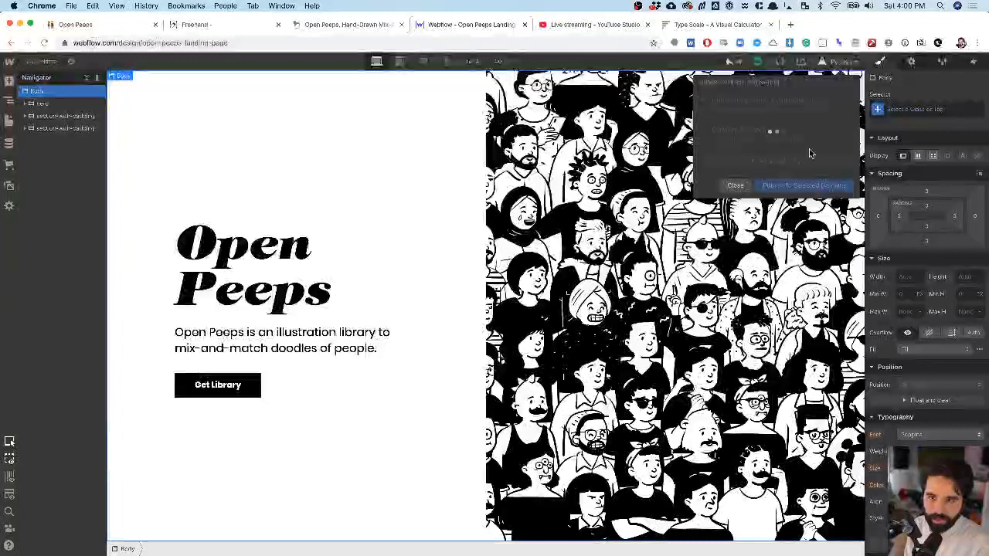
{"action": "left_click", "coordinate": [819, 103]}
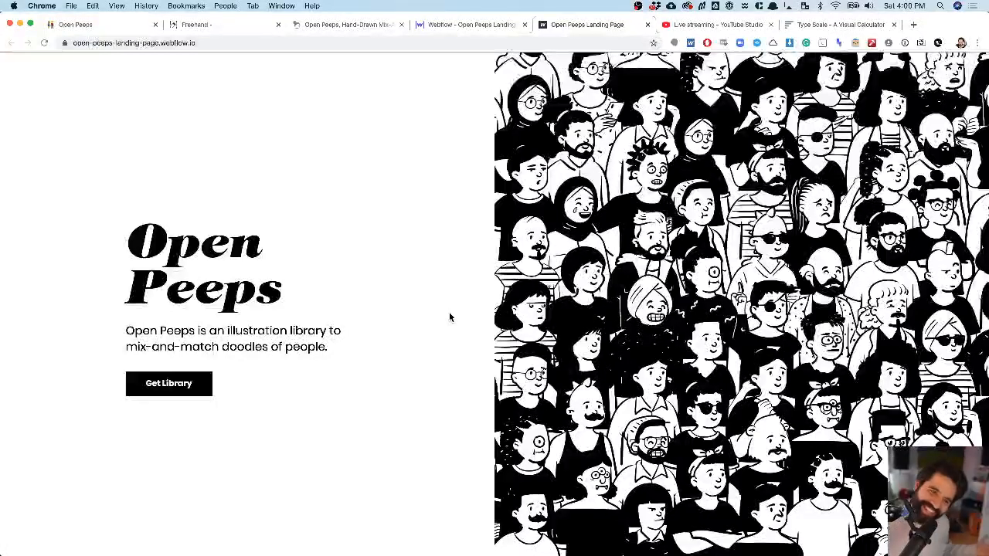
{"action": "scroll", "coordinate": [449, 317], "scroll_direction": "down", "scroll_amount": 8}
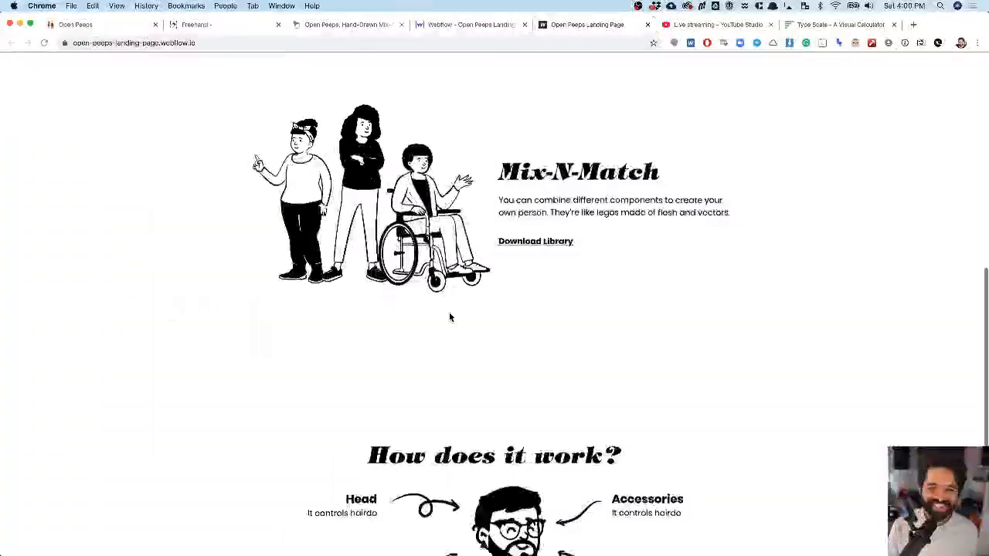
- Review the published landing page's sections, copy its address, and post it in the YouTube Studio live chat
{"action": "scroll", "coordinate": [450, 317], "scroll_direction": "down", "scroll_amount": 2}
{"action": "scroll", "coordinate": [451, 315], "scroll_direction": "up", "scroll_amount": 10}
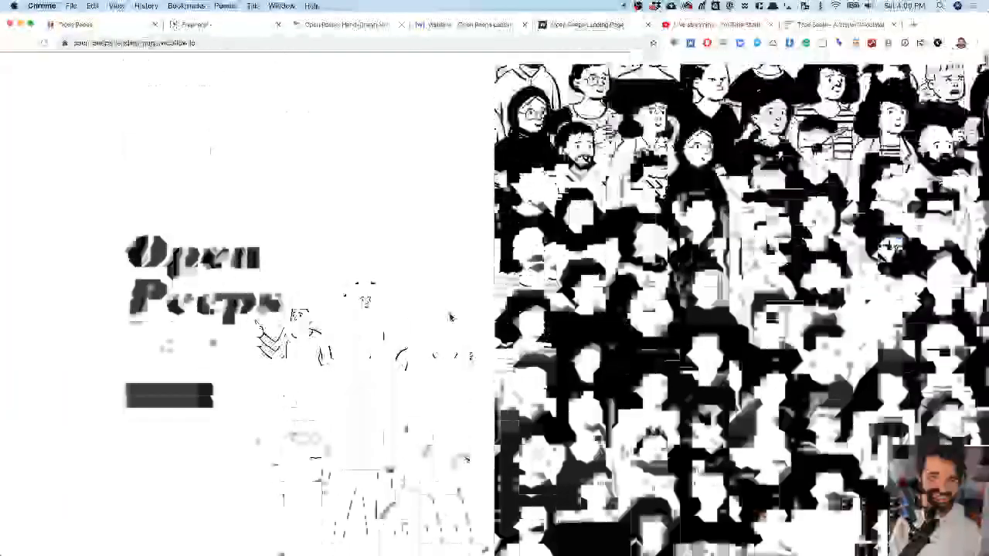
{"action": "scroll", "coordinate": [450, 315], "scroll_direction": "down", "scroll_amount": 10}
{"action": "scroll", "coordinate": [452, 313], "scroll_direction": "up", "scroll_amount": 3}
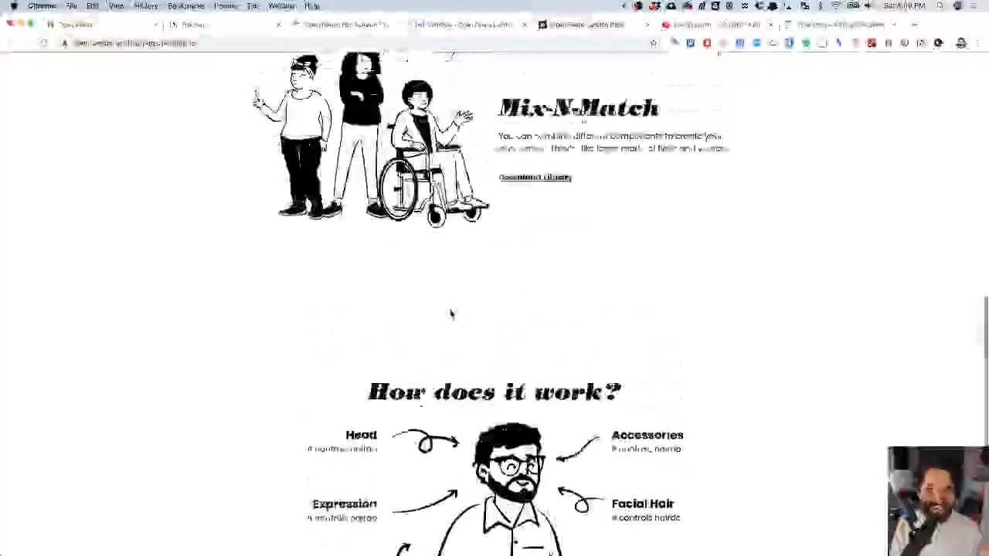
{"action": "scroll", "coordinate": [452, 313], "scroll_direction": "up", "scroll_amount": 8}
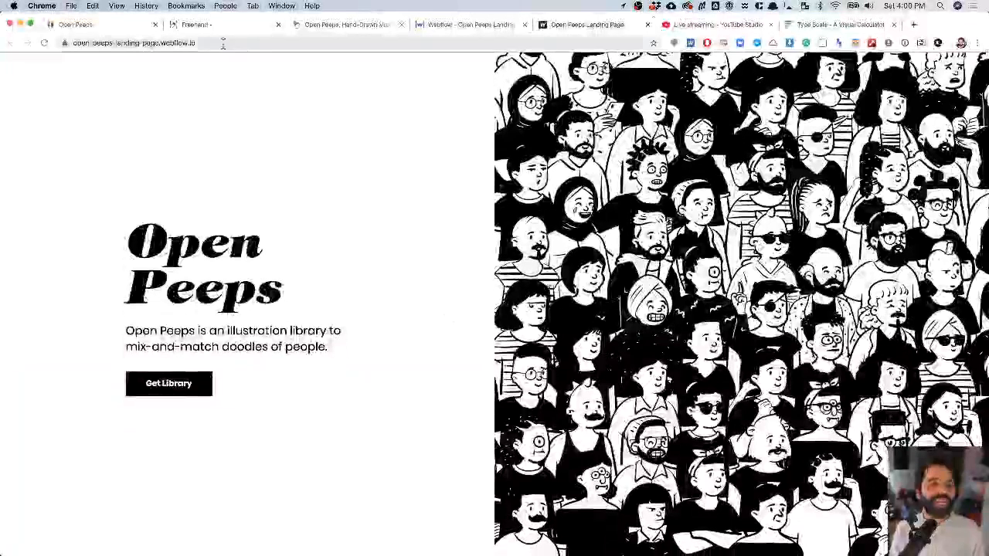
{"action": "left_click", "coordinate": [223, 42]}
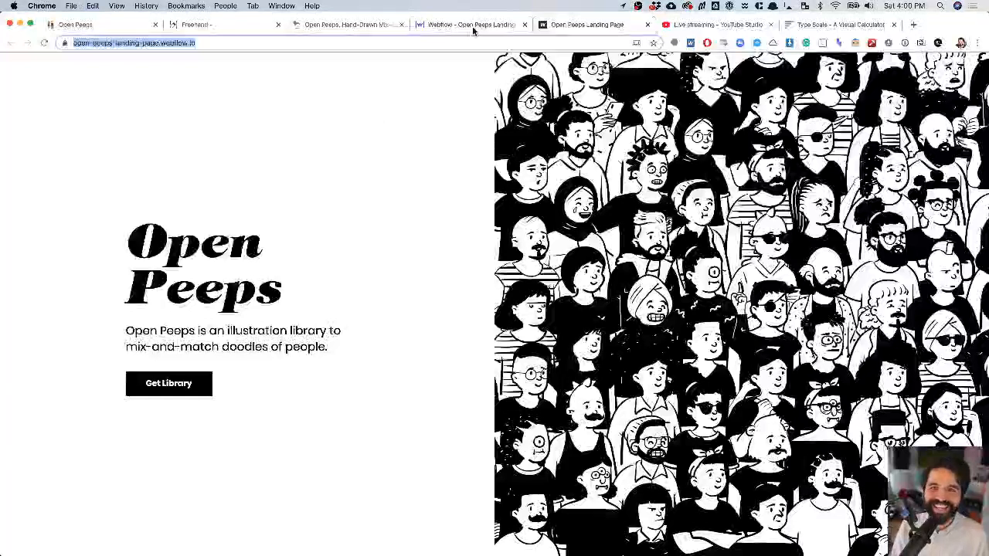
{"action": "left_click", "coordinate": [715, 24]}
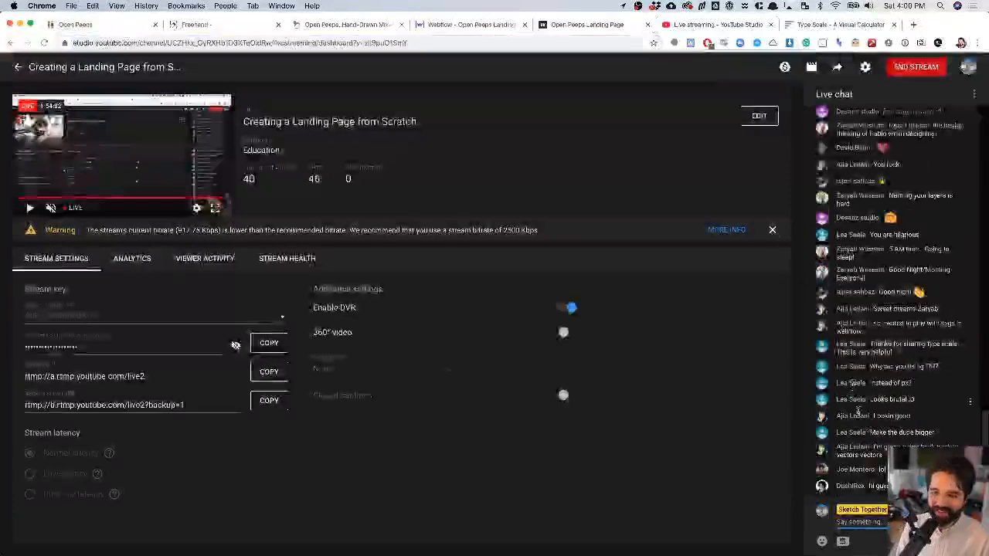
{"action": "key", "text": "Return"}
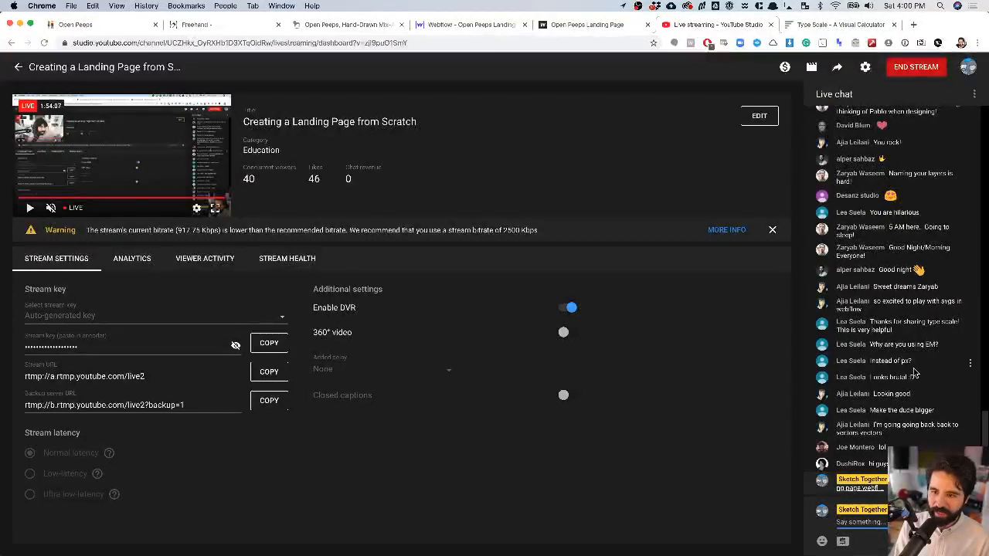
- Return to the published landing page and examine it from the hero down to the "How does it work?" section
{"action": "left_click", "coordinate": [602, 29]}
{"action": "scroll", "coordinate": [412, 276], "scroll_direction": "down", "scroll_amount": 2}
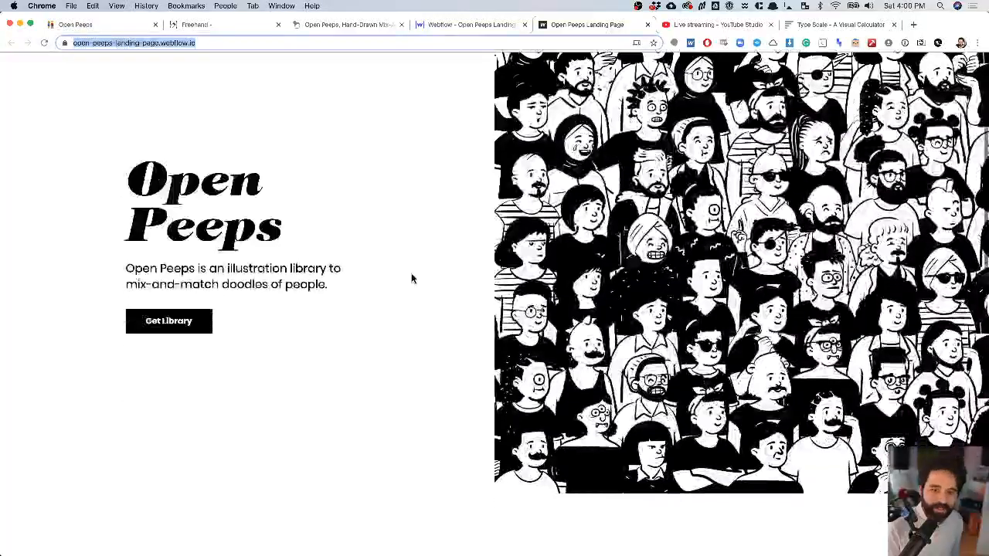
{"action": "scroll", "coordinate": [411, 278], "scroll_direction": "down", "scroll_amount": 10}
{"action": "scroll", "coordinate": [411, 278], "scroll_direction": "up", "scroll_amount": 15}
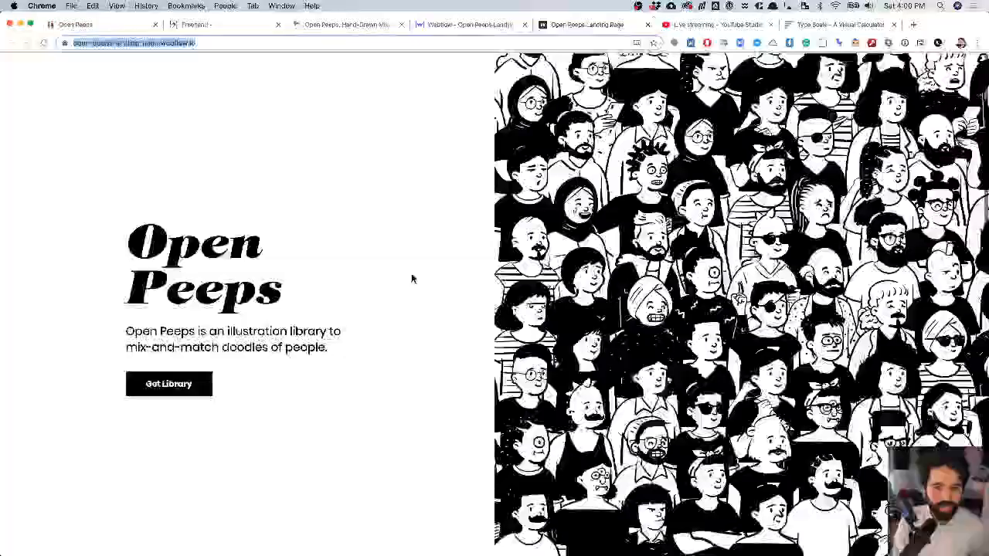
{"action": "scroll", "coordinate": [210, 310], "scroll_direction": "down", "scroll_amount": 5}
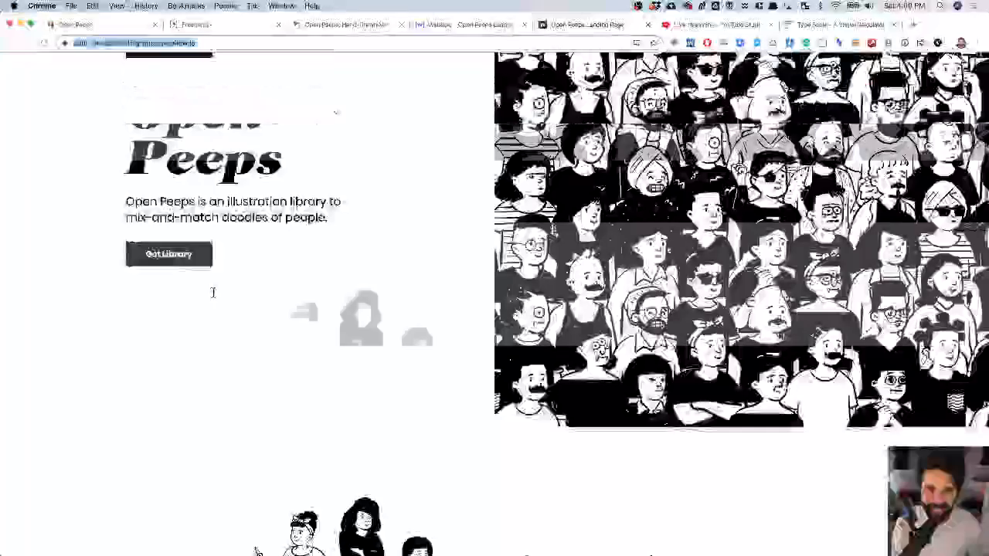
{"action": "scroll", "coordinate": [409, 340], "scroll_direction": "down", "scroll_amount": 6}
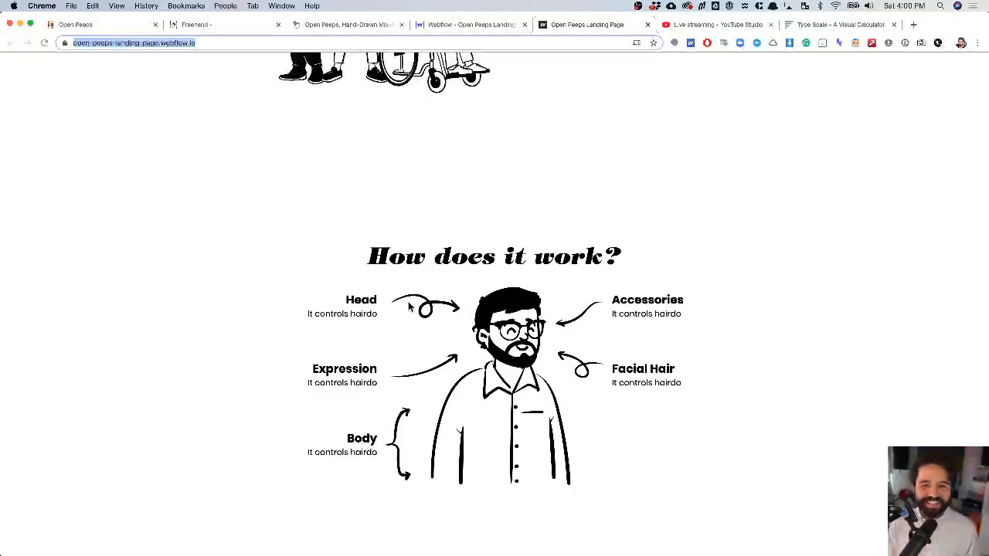
- Switch back to the Webflow designer, select the "How does it work?" section, and search for the Section element to insert
{"action": "left_click", "coordinate": [438, 25]}
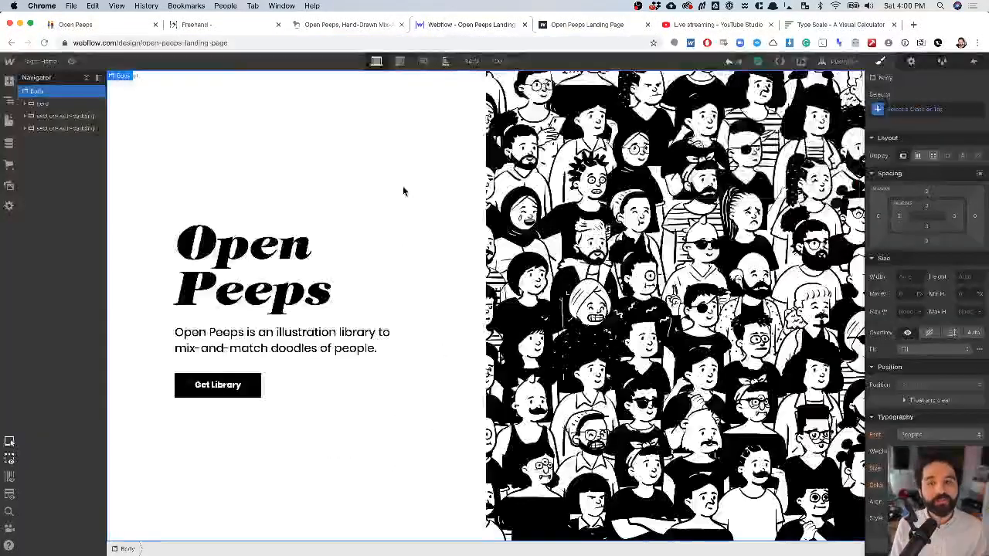
{"action": "scroll", "coordinate": [403, 189], "scroll_direction": "down", "scroll_amount": 5}
{"action": "scroll", "coordinate": [403, 191], "scroll_direction": "down", "scroll_amount": 5}
{"action": "left_click", "coordinate": [207, 258]}
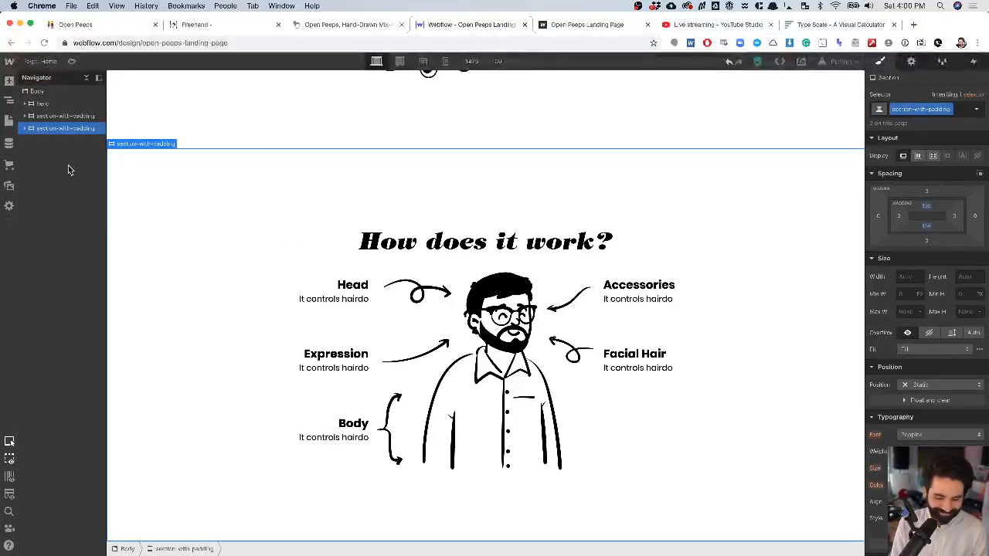
{"action": "key", "text": "super+e"}
{"action": "type", "text": "s"}
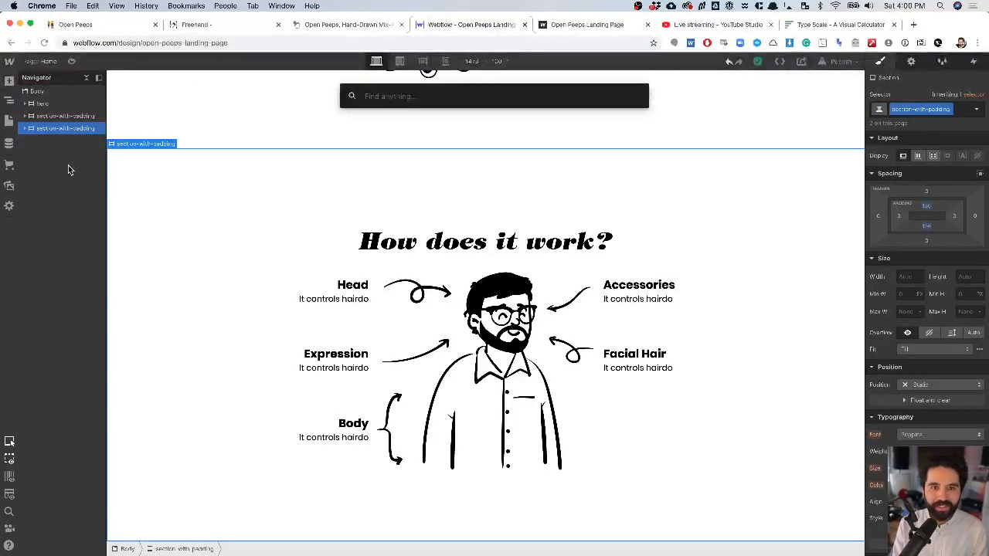
{"action": "key", "text": "BackSpace"}
{"action": "type", "text": "se"}
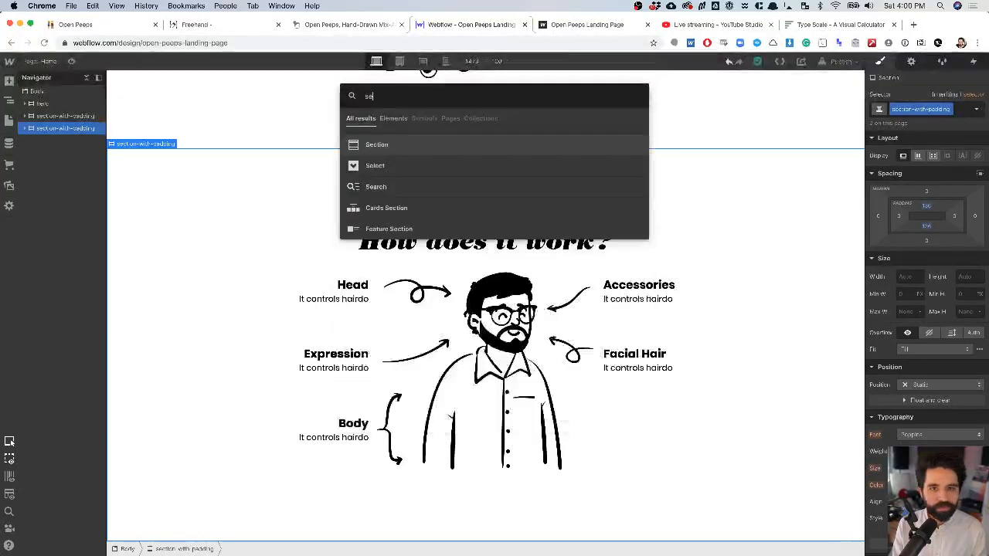
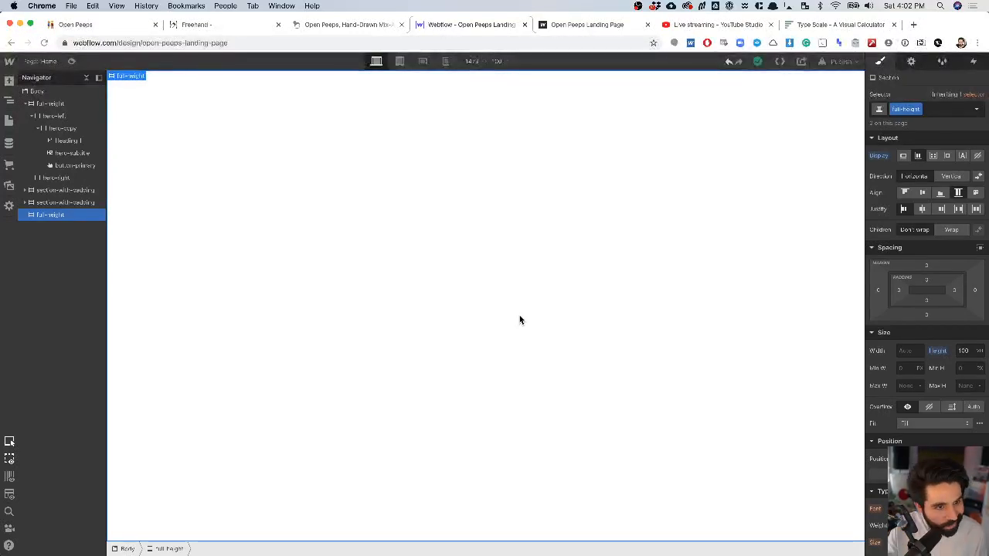
- Add two div blocks side by side inside the new full-height section at the end of the page
{"action": "key", "text": "super+e"}
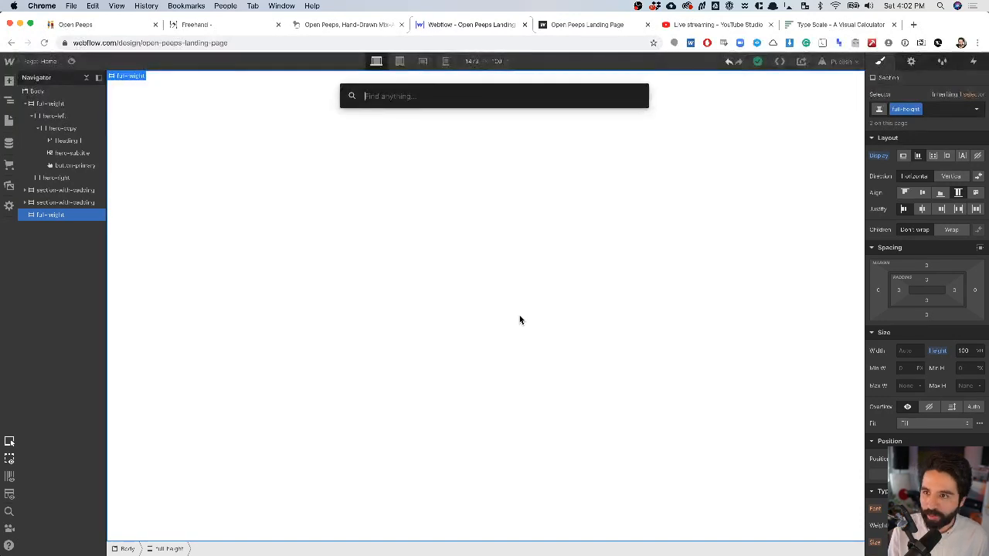
{"action": "type", "text": "div"}
{"action": "key", "text": "Return"}
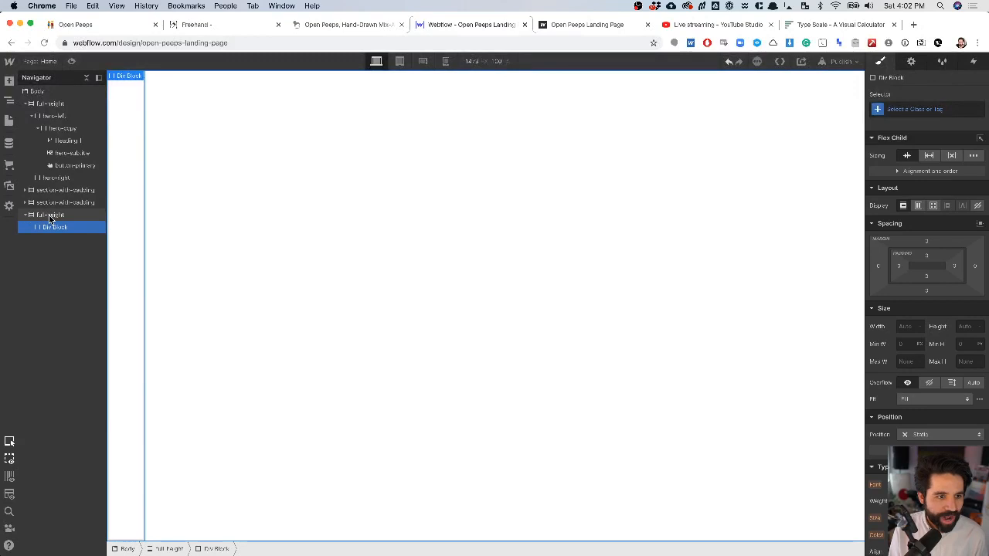
{"action": "key", "text": "super+e"}
{"action": "type", "text": "div"}
{"action": "key", "text": "Return"}
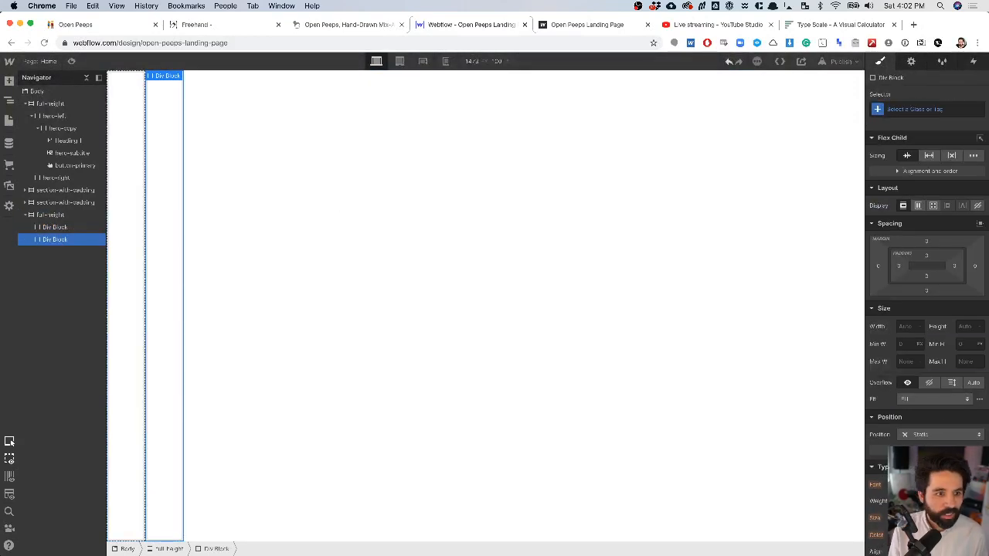
- Set the width of both div blocks in the new full-height section to 50%
{"action": "left_click", "coordinate": [58, 226]}
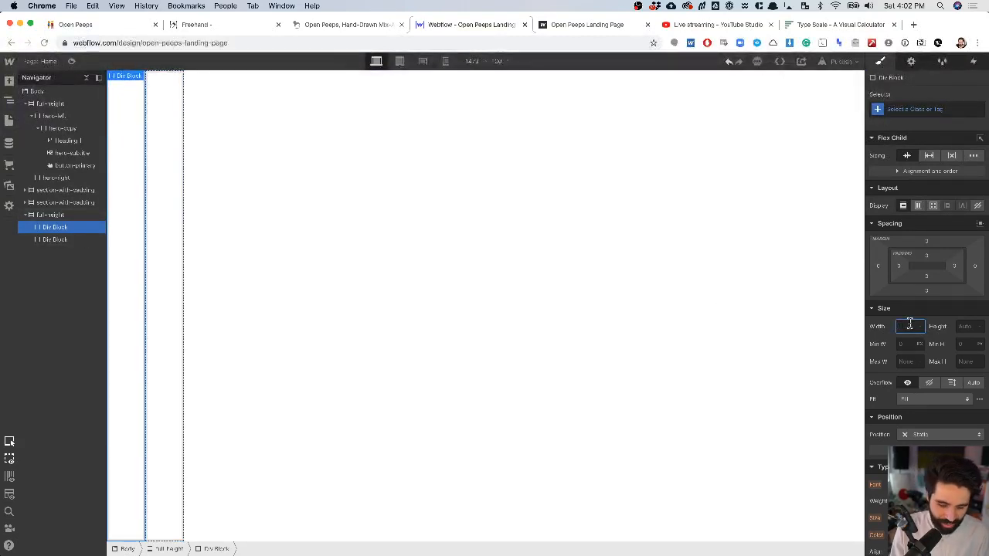
{"action": "type", "text": "50%"}
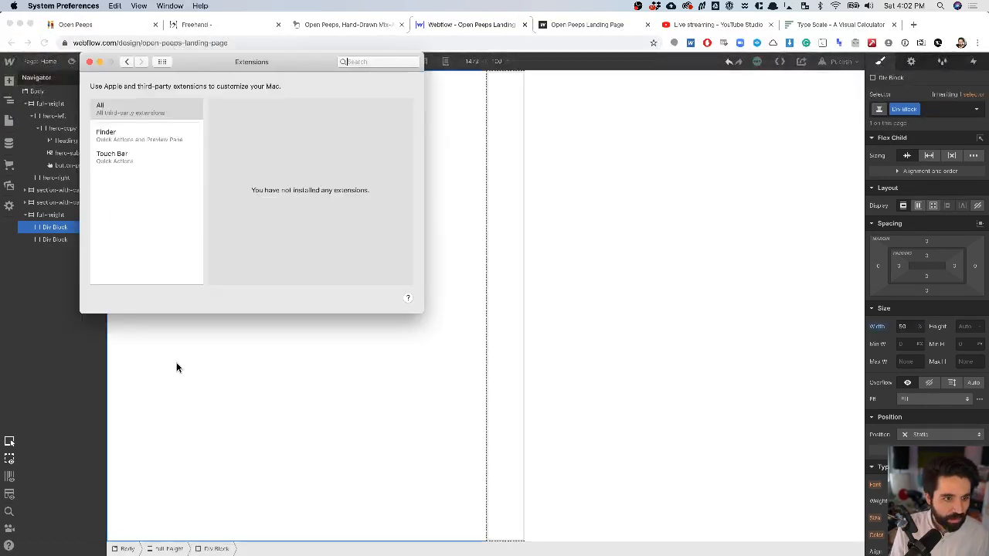
{"action": "left_click", "coordinate": [50, 241]}
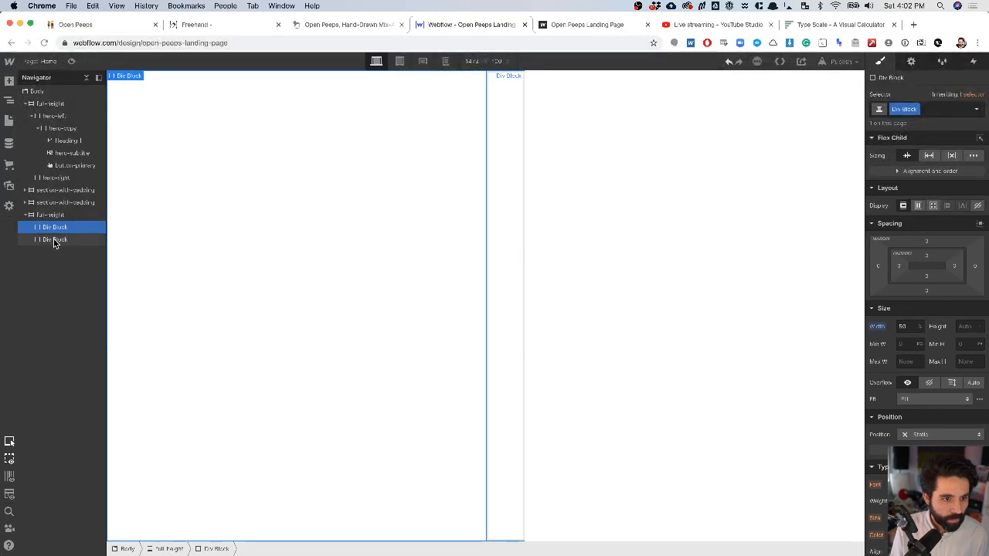
{"action": "left_click", "coordinate": [50, 240]}
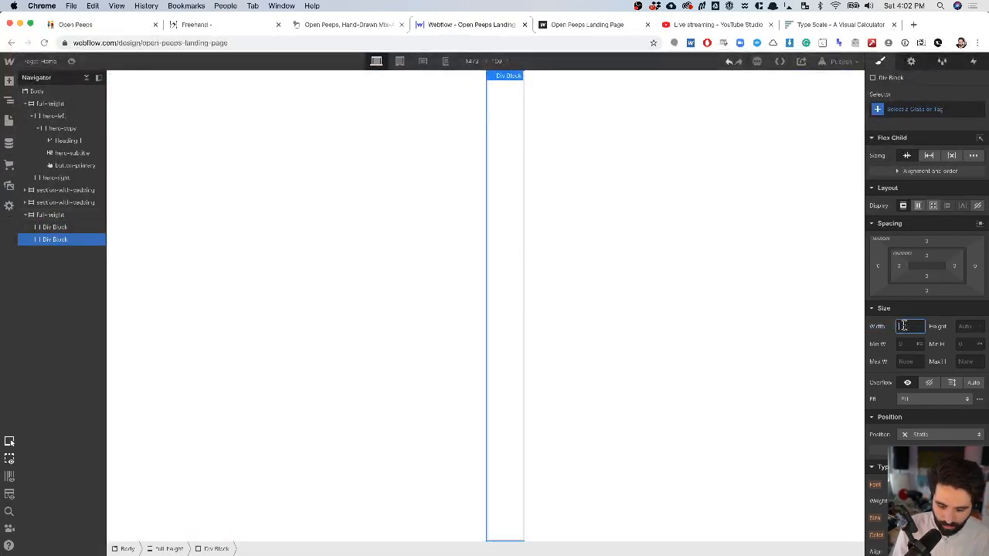
{"action": "type", "text": "50"}
{"action": "key", "text": "Return"}
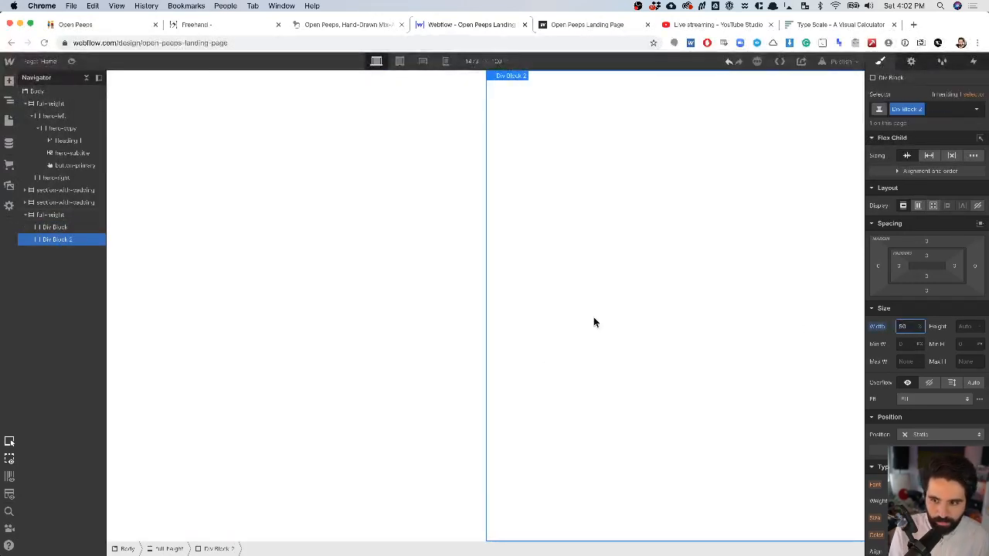
- Check how hero-copy is nested in hero-left, and add a div block inside the new section's right column, Div Block 2
{"action": "scroll", "coordinate": [519, 386], "scroll_direction": "up", "scroll_amount": 15}
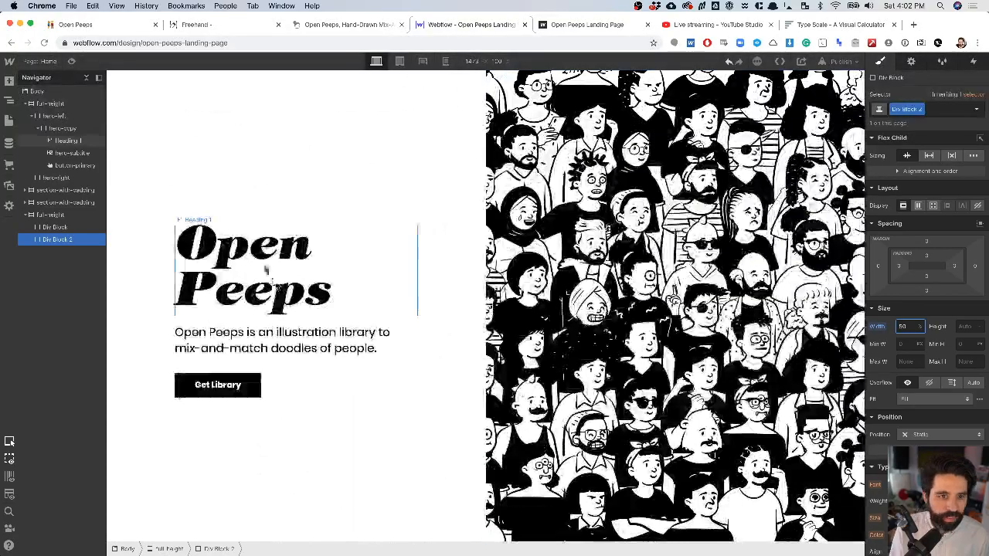
{"action": "left_click", "coordinate": [245, 199]}
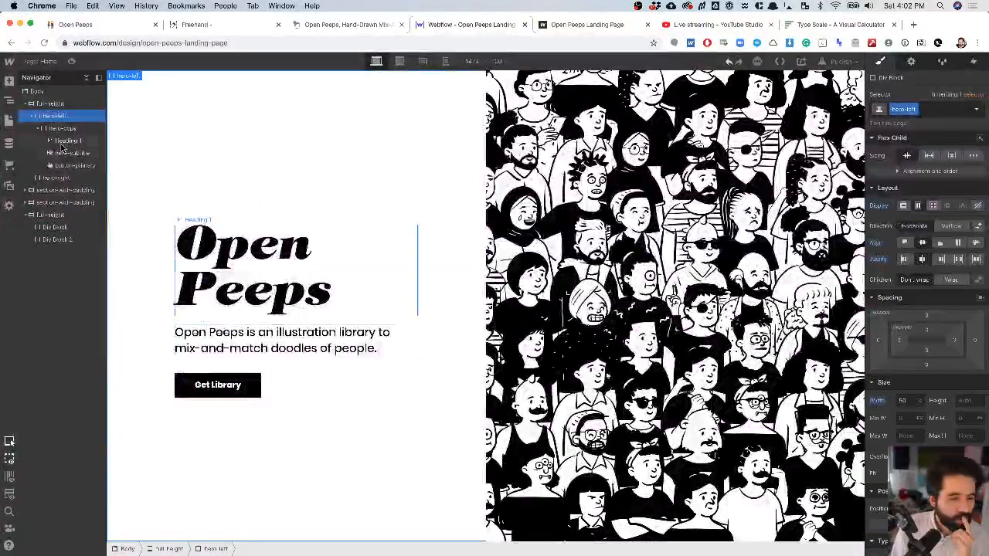
{"action": "left_click", "coordinate": [62, 129]}
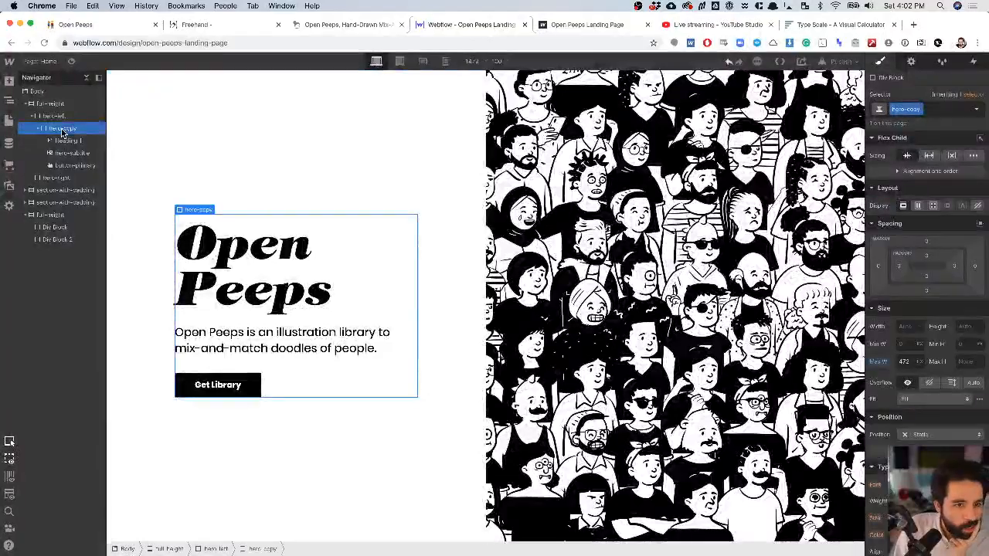
{"action": "scroll", "coordinate": [308, 260], "scroll_direction": "down", "scroll_amount": 5}
{"action": "scroll", "coordinate": [309, 260], "scroll_direction": "down", "scroll_amount": 5}
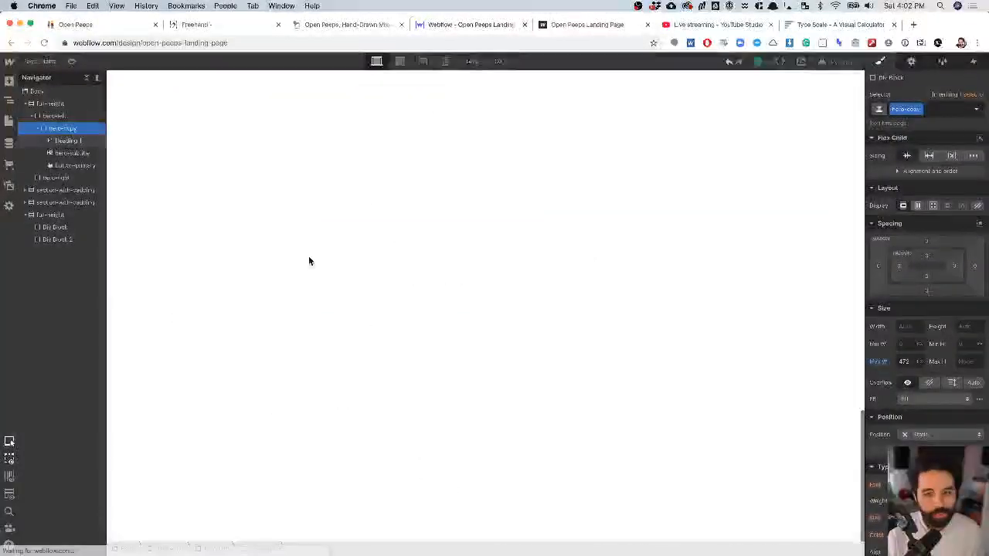
{"action": "left_click", "coordinate": [598, 313]}
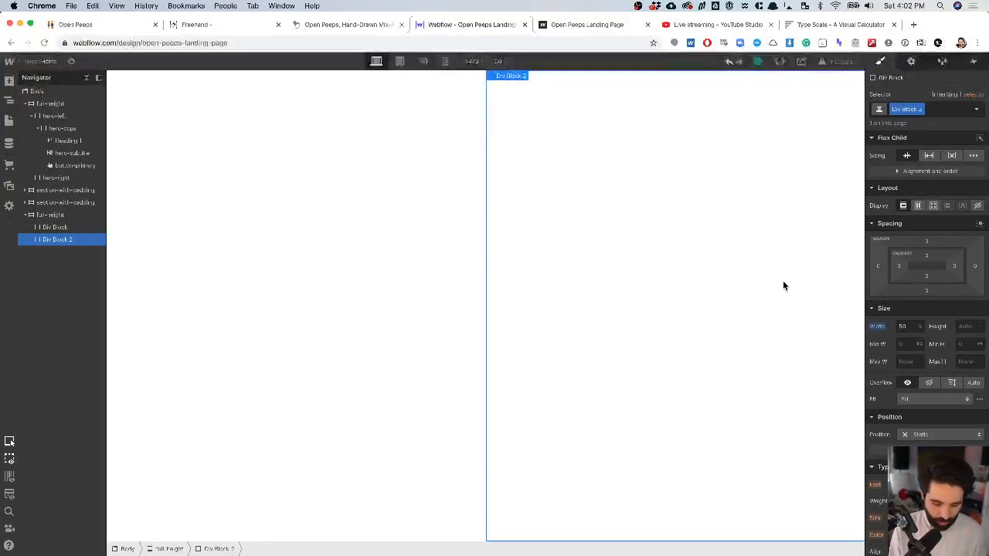
{"action": "key", "text": "super+e"}
{"action": "type", "text": "di"}
{"action": "key", "text": "Return"}
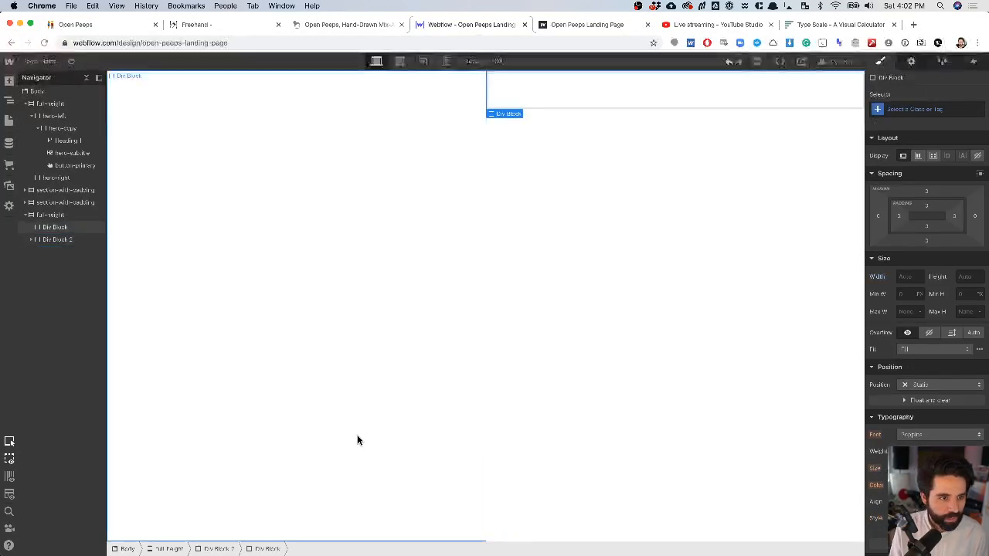
{"action": "left_click", "coordinate": [31, 240]}
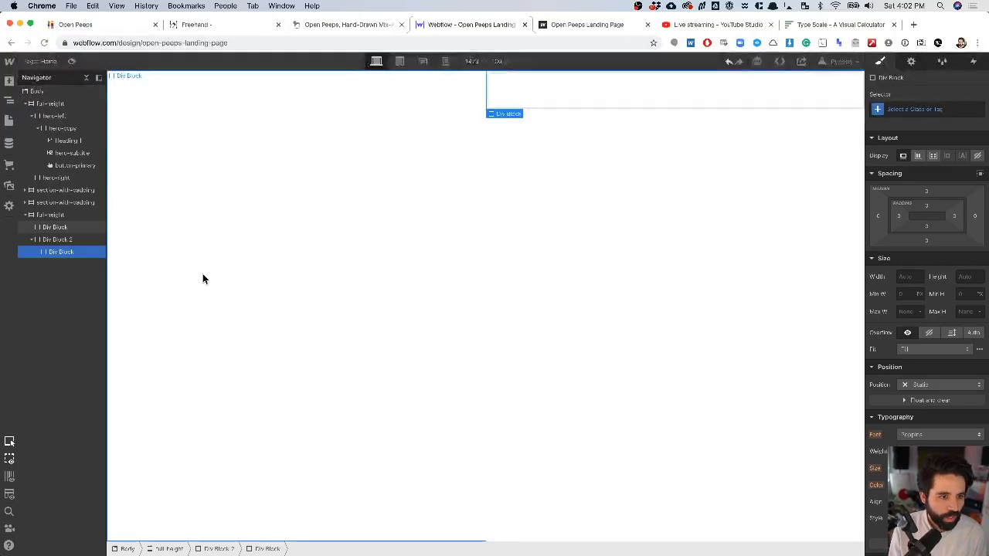
- Inspect the new section's right column and its nested div block, and select the left column's div block
{"action": "scroll", "coordinate": [279, 284], "scroll_direction": "up", "scroll_amount": 5}
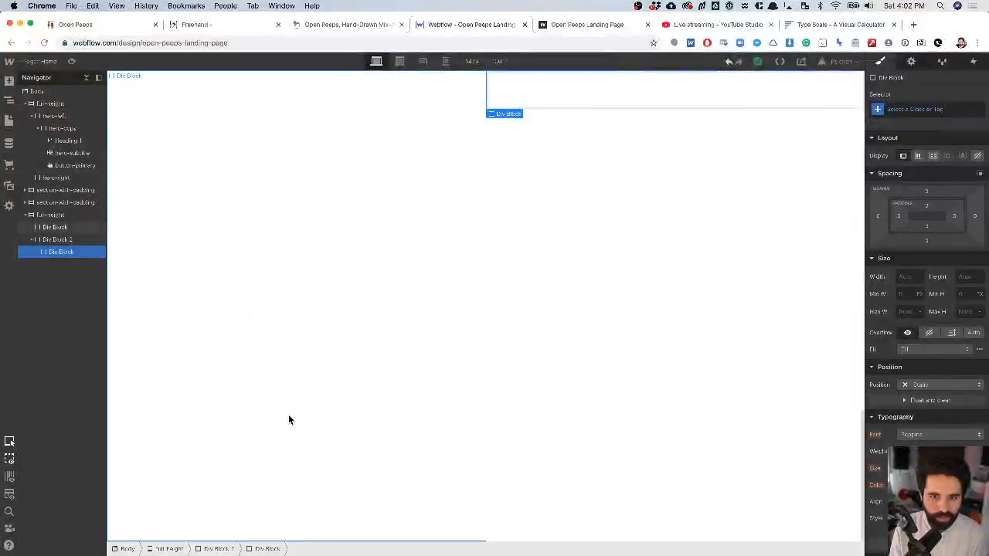
{"action": "left_click", "coordinate": [650, 269]}
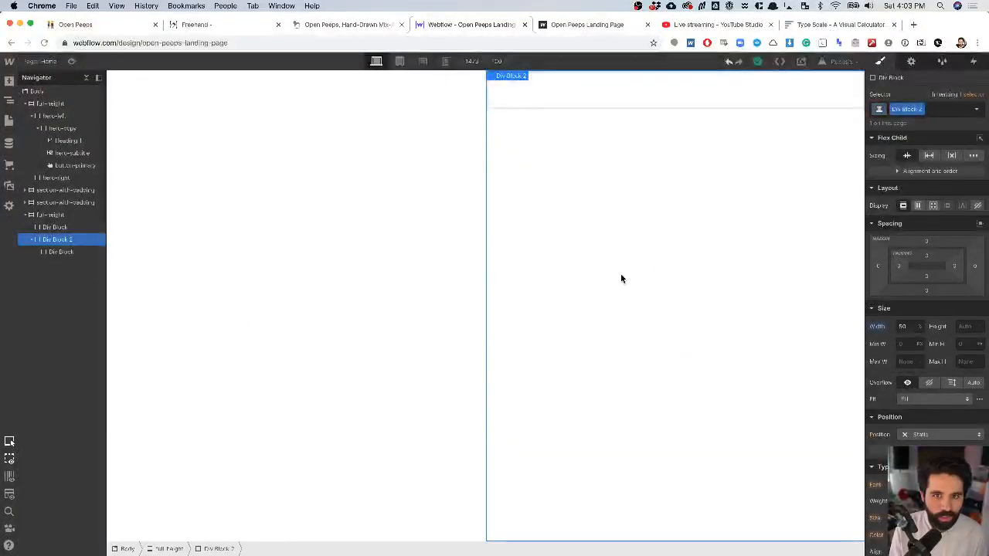
{"action": "scroll", "coordinate": [551, 310], "scroll_direction": "up", "scroll_amount": 2}
{"action": "scroll", "coordinate": [551, 310], "scroll_direction": "down", "scroll_amount": 3}
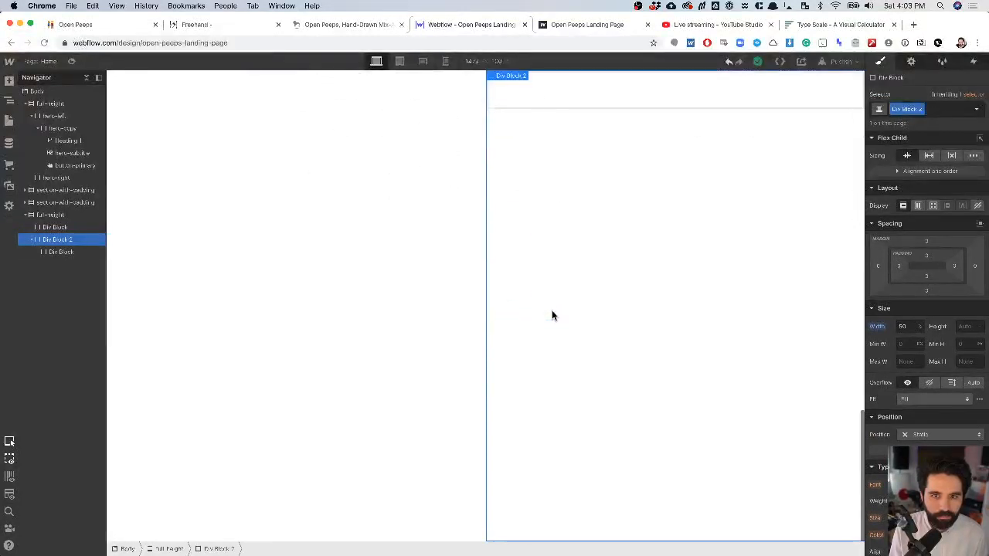
{"action": "left_click", "coordinate": [546, 91]}
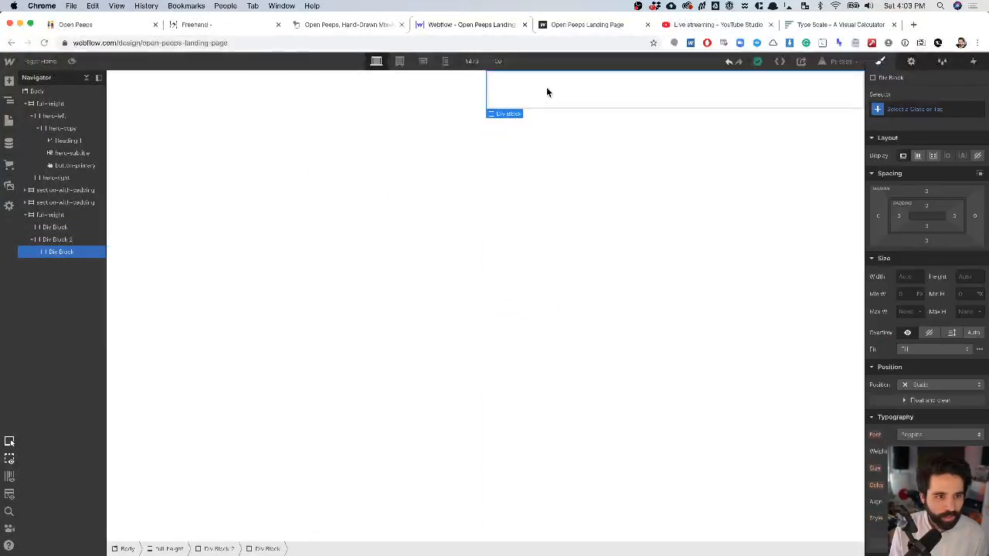
{"action": "left_click", "coordinate": [63, 227]}
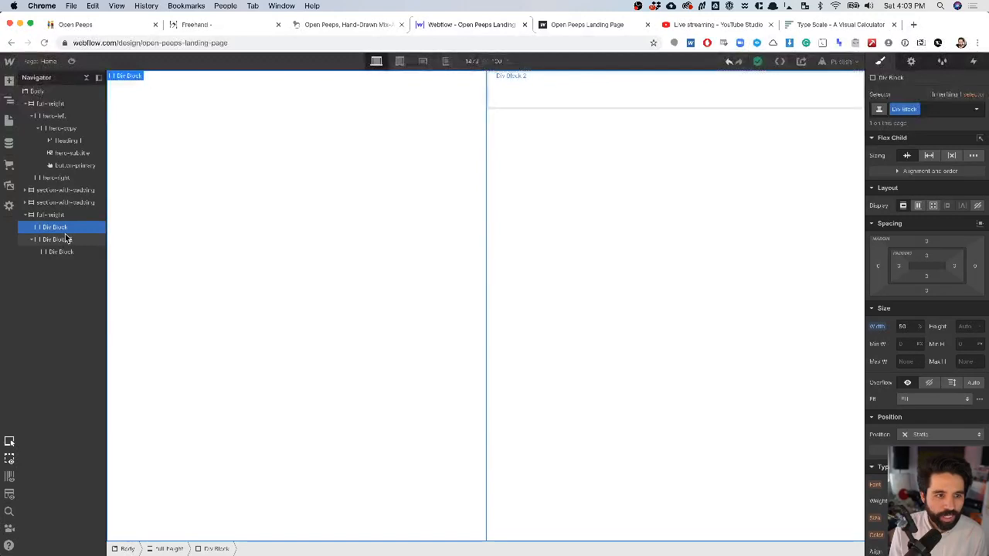
- Make the new section's right column, Div Block 2, a horizontal flexbox with its children centred on both axes
{"action": "left_click", "coordinate": [68, 254]}
{"action": "left_click", "coordinate": [74, 240]}
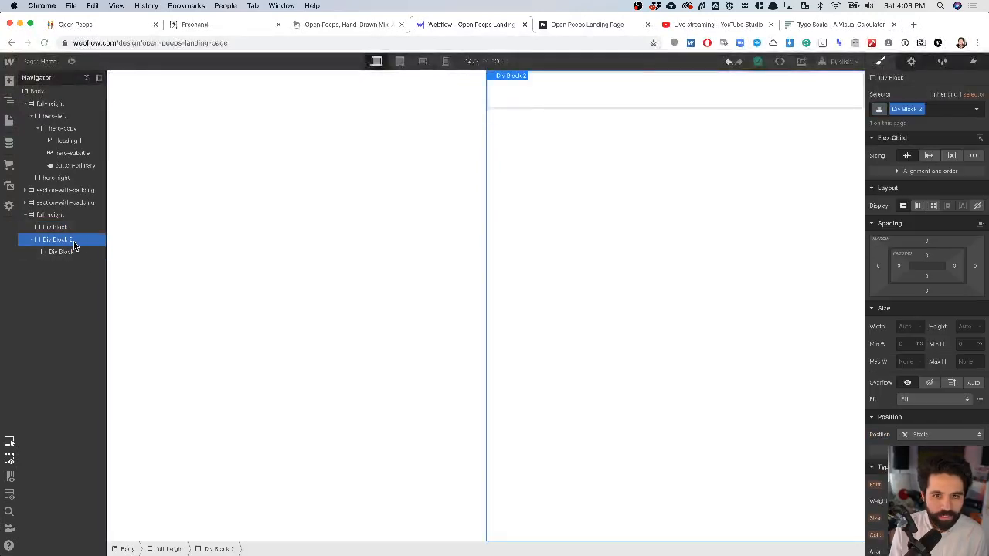
{"action": "left_click", "coordinate": [919, 205]}
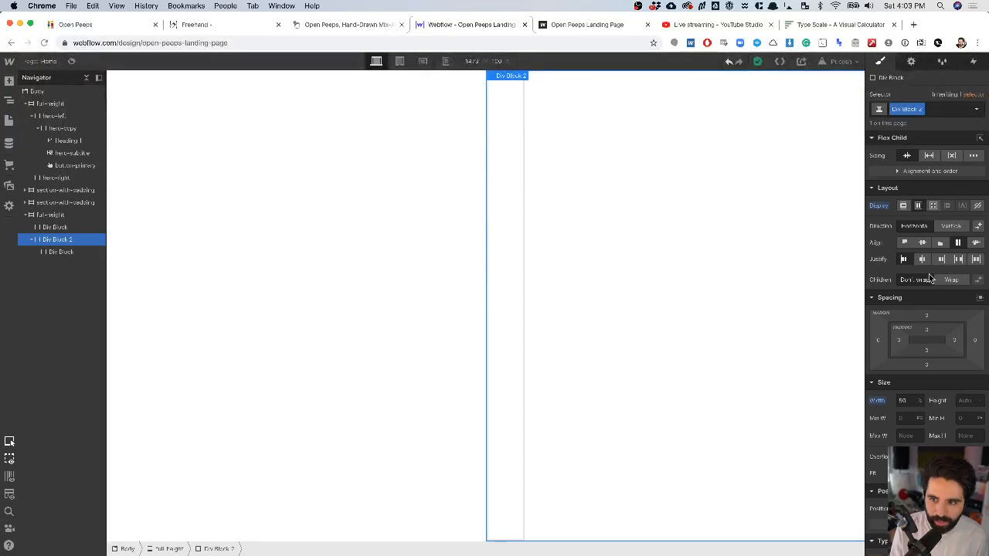
{"action": "left_click", "coordinate": [922, 244]}
{"action": "left_click", "coordinate": [922, 260]}
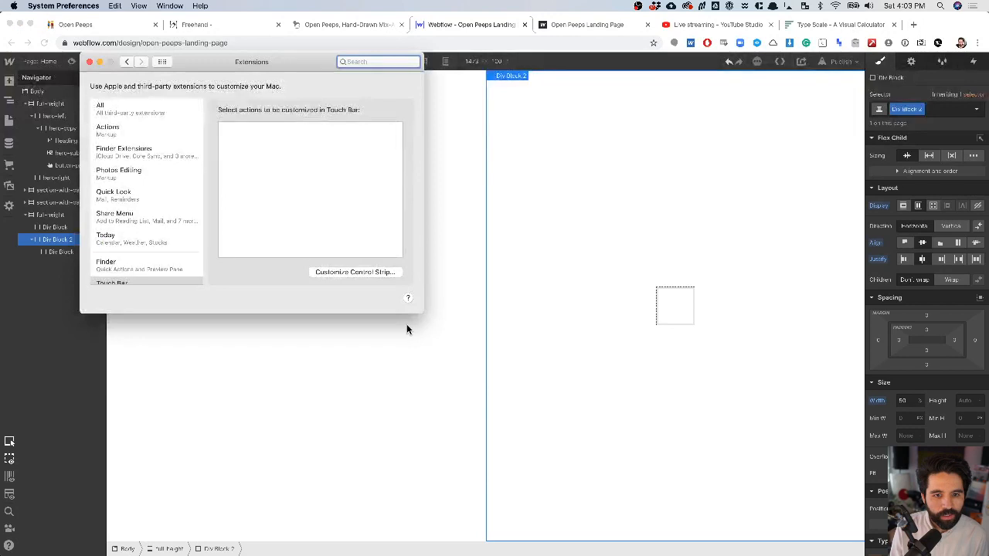
- Switch to the Sketch design and examine the Sit-Stand-Walk section's text group, black background and illustration placement
{"action": "key", "text": "super+Tab"}
{"action": "key", "text": "super+Tab"}
{"action": "key", "text": "super+q"}
{"action": "key", "text": "super+Tab"}
{"action": "key", "text": "super+Tab"}
{"action": "key", "text": "super+shift+Tab"}
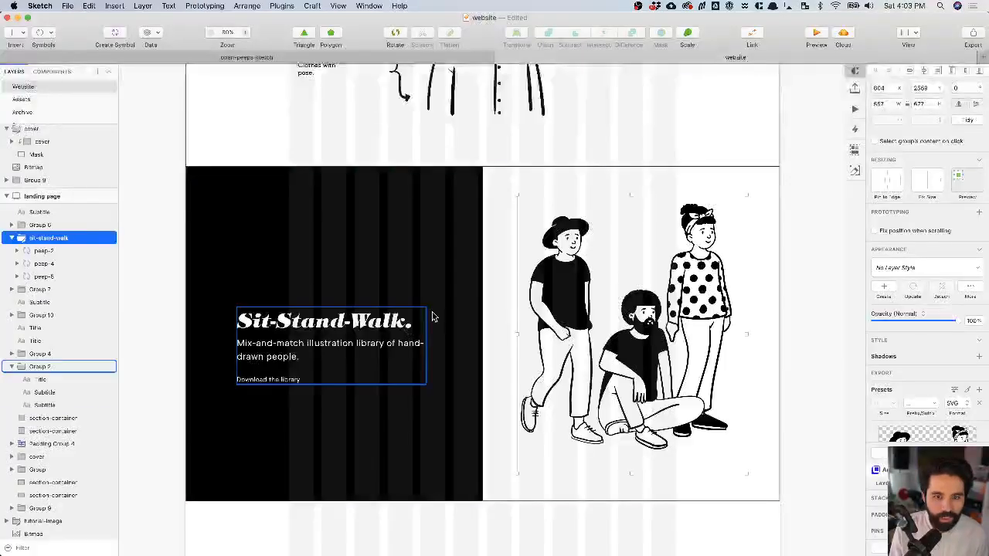
{"action": "left_click", "coordinate": [384, 324]}
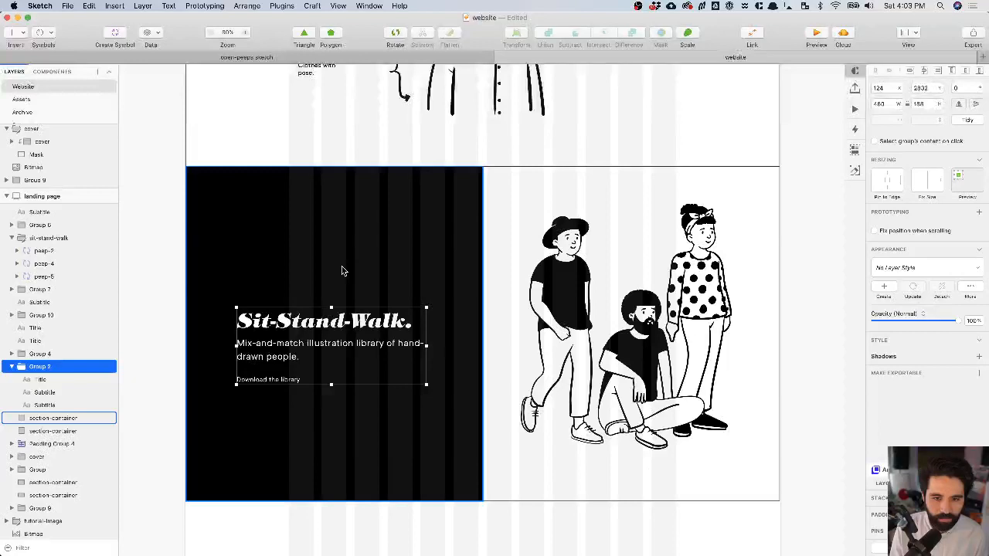
{"action": "scroll", "coordinate": [343, 271], "scroll_direction": "down", "scroll_amount": 10}
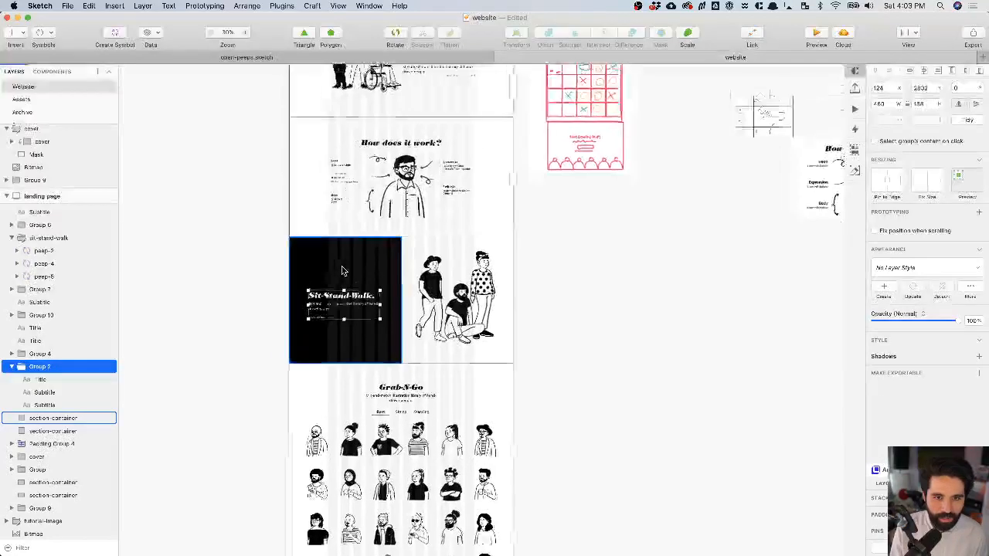
{"action": "scroll", "coordinate": [342, 270], "scroll_direction": "down", "scroll_amount": 5}
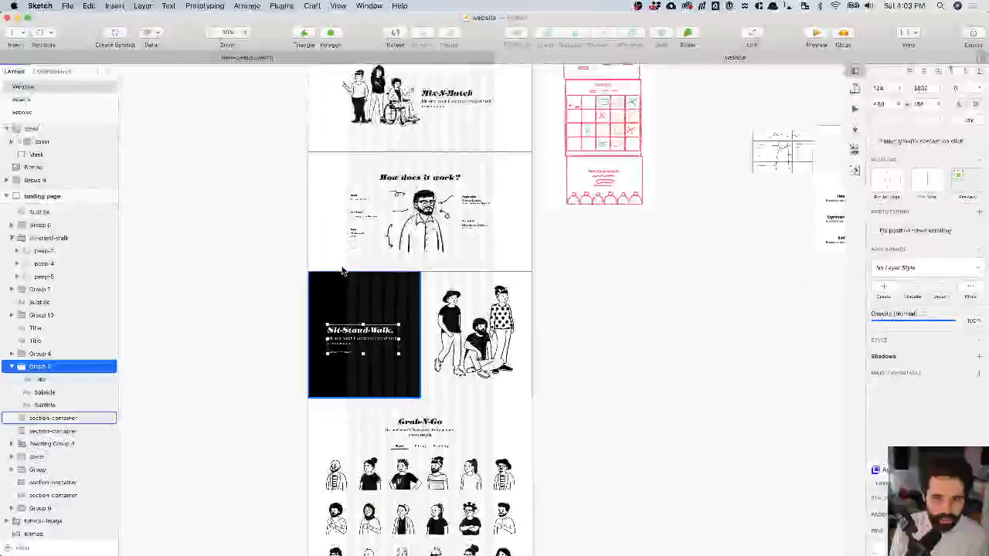
{"action": "scroll", "coordinate": [381, 353], "scroll_direction": "up", "scroll_amount": 4}
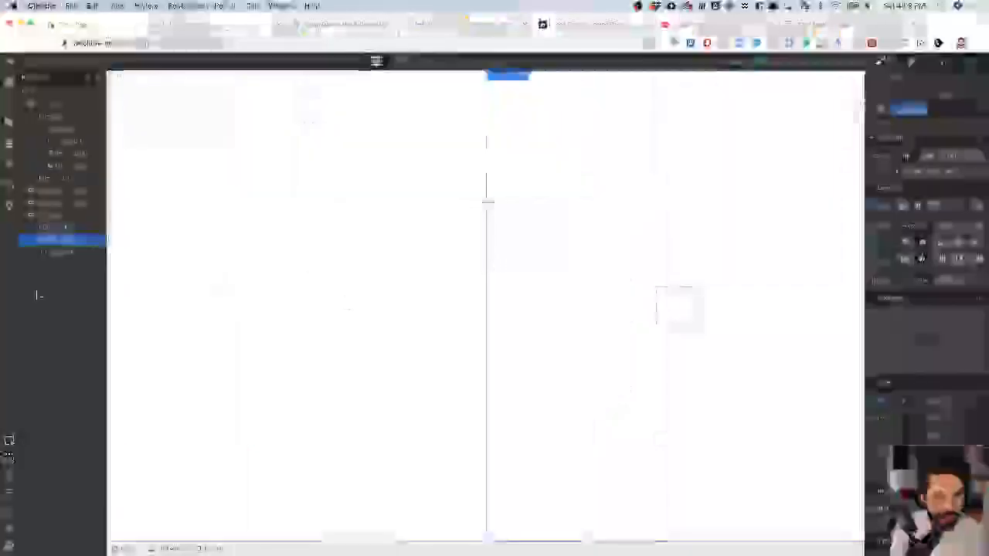
- Back in Webflow, move Div Block 2 with its nested div block ahead of the other div block in the new section
{"action": "left_click", "coordinate": [51, 251]}
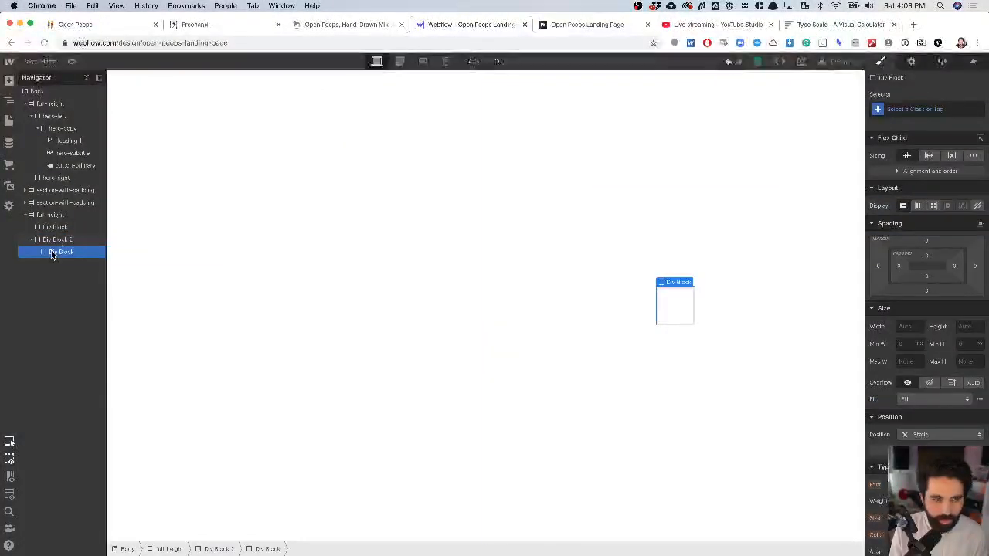
{"action": "left_click", "coordinate": [61, 240]}
{"action": "left_click_drag", "start_coordinate": [68, 243], "coordinate": [62, 223]}
{"action": "left_click", "coordinate": [31, 227]}
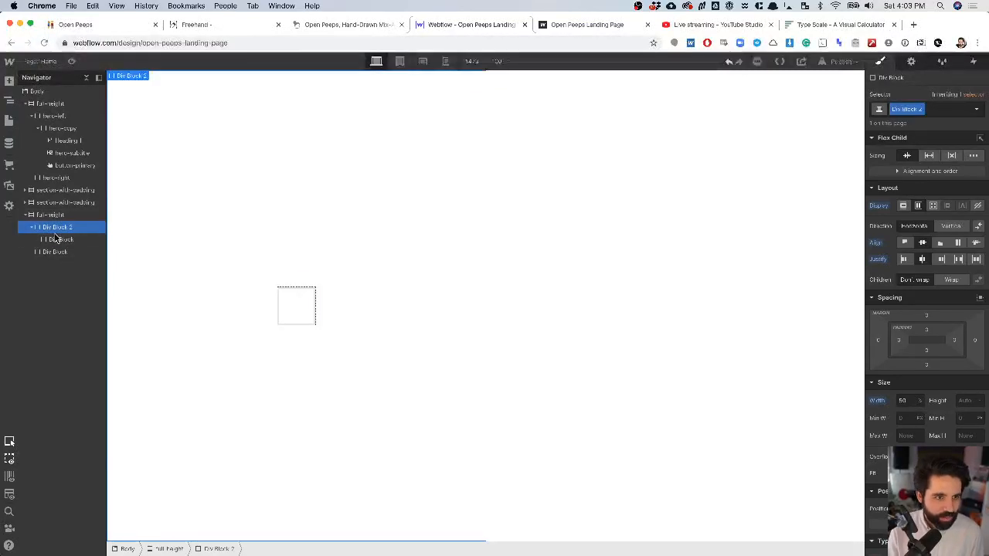
- Set the background colour of Div Block 2 to the black swatch
{"action": "scroll", "coordinate": [958, 327], "scroll_direction": "down", "scroll_amount": 5}
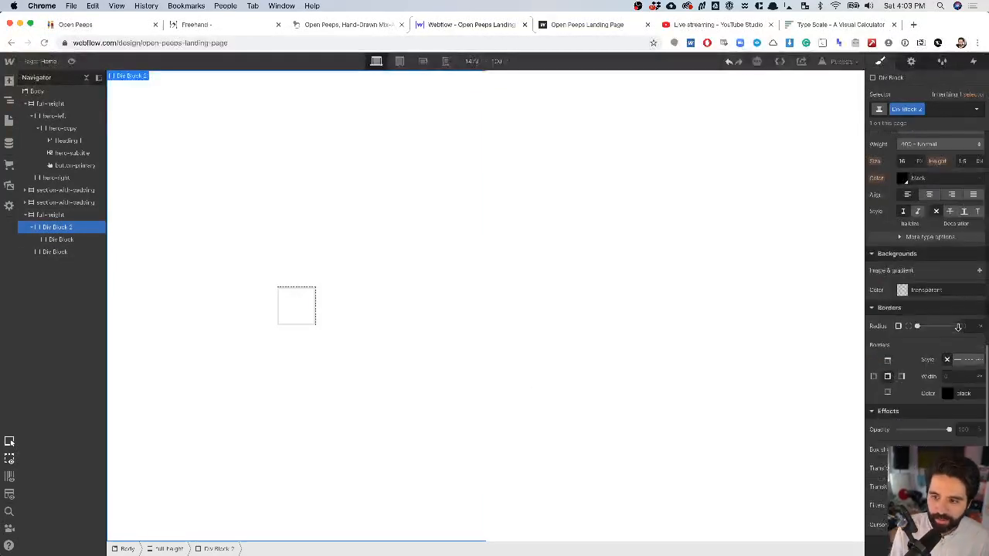
{"action": "left_click", "coordinate": [902, 291]}
{"action": "left_click_drag", "start_coordinate": [902, 342], "coordinate": [832, 440]}
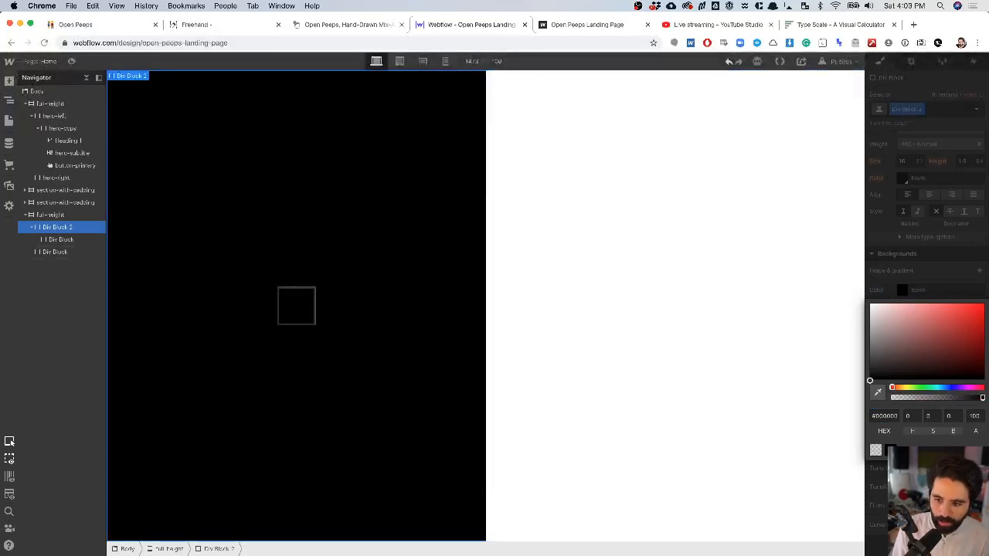
{"action": "left_click", "coordinate": [891, 450]}
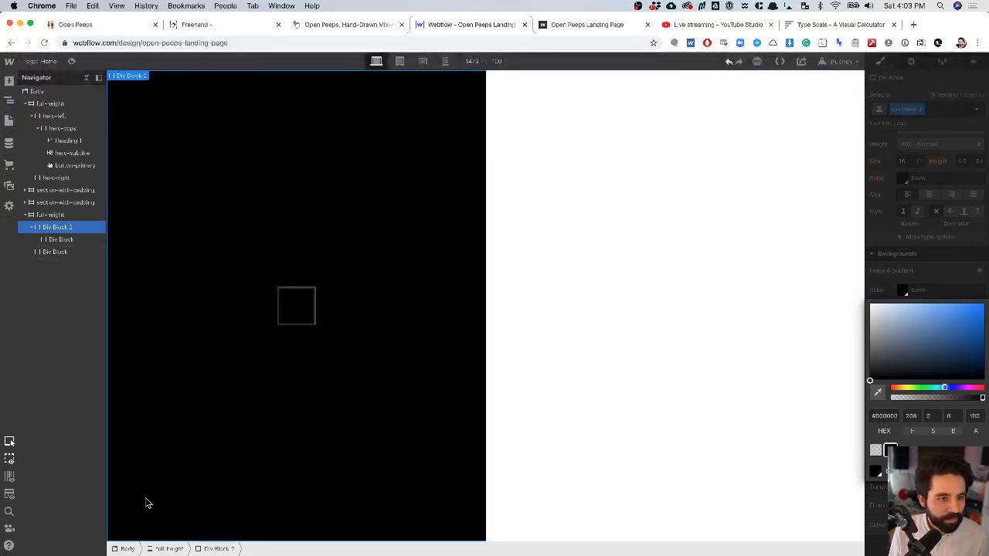
- Add an H1 heading and a paragraph inside the div block nested in the black column
{"action": "left_click", "coordinate": [288, 305]}
{"action": "key", "text": "super+e"}
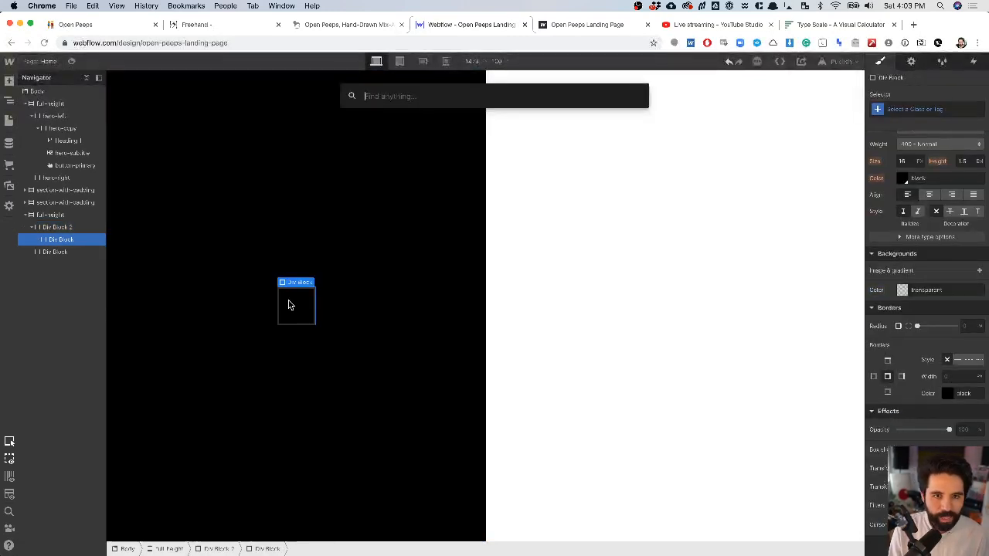
{"action": "key", "text": "Escape"}
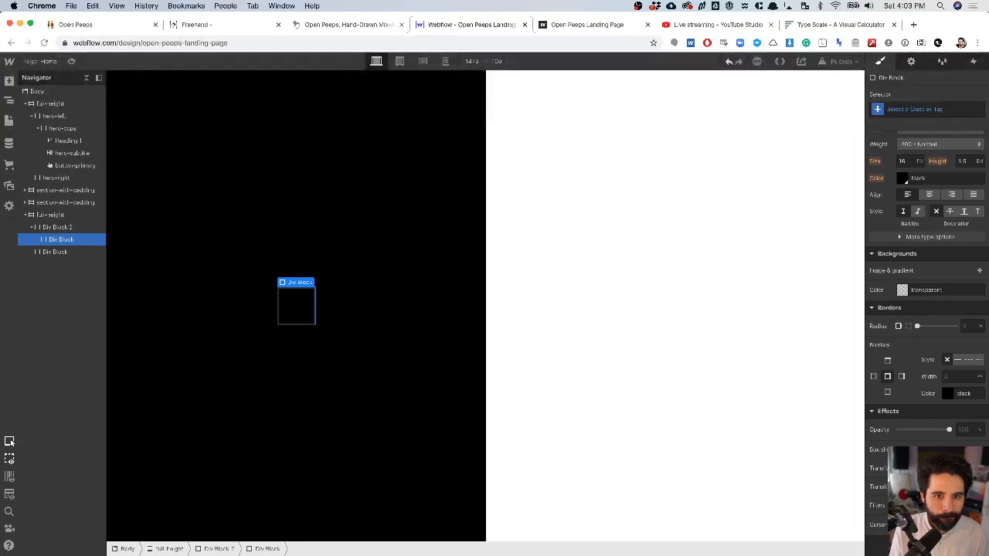
{"action": "scroll", "coordinate": [327, 309], "scroll_direction": "up", "scroll_amount": 7}
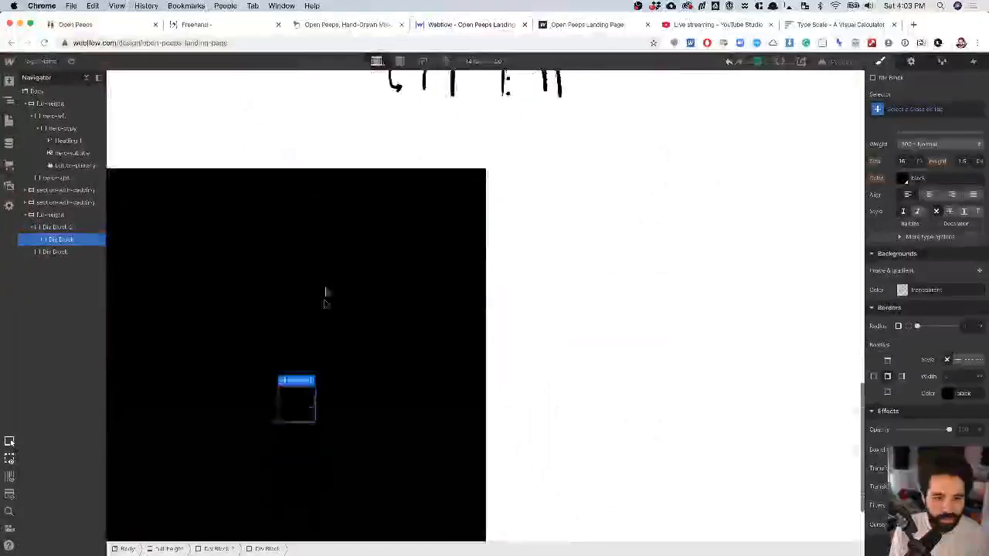
{"action": "key", "text": "super+e"}
{"action": "type", "text": "h"}
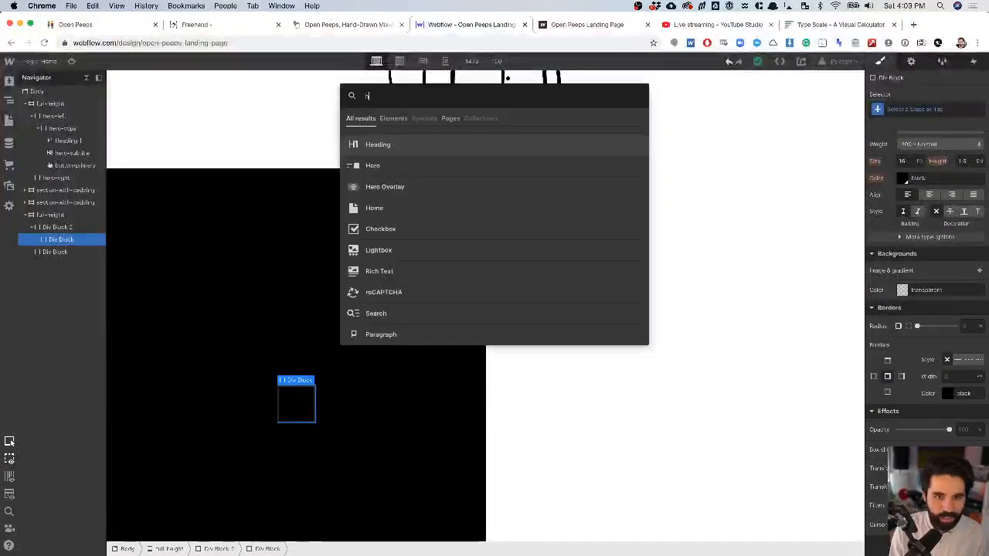
{"action": "key", "text": "Return"}
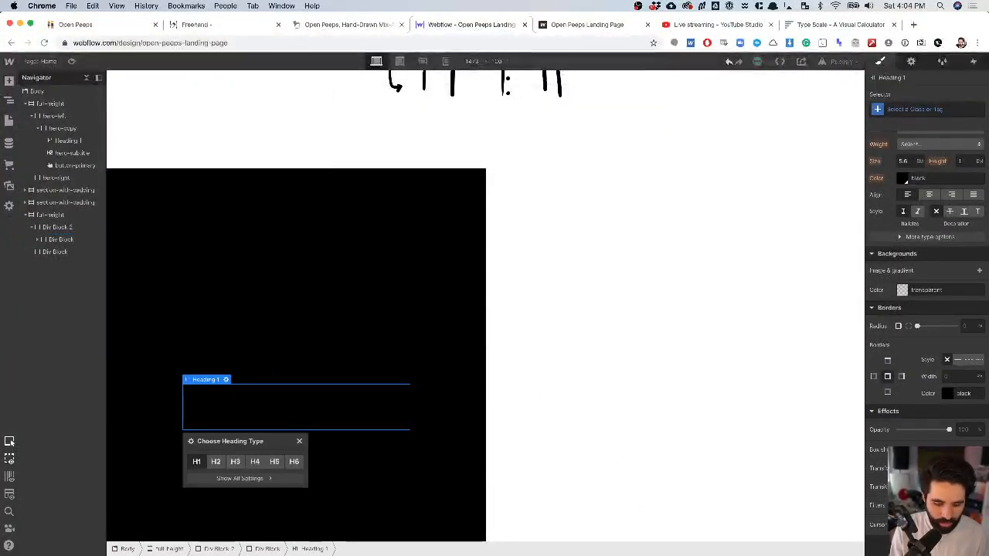
{"action": "key", "text": "super+e"}
{"action": "type", "text": "p"}
{"action": "key", "text": "Return"}
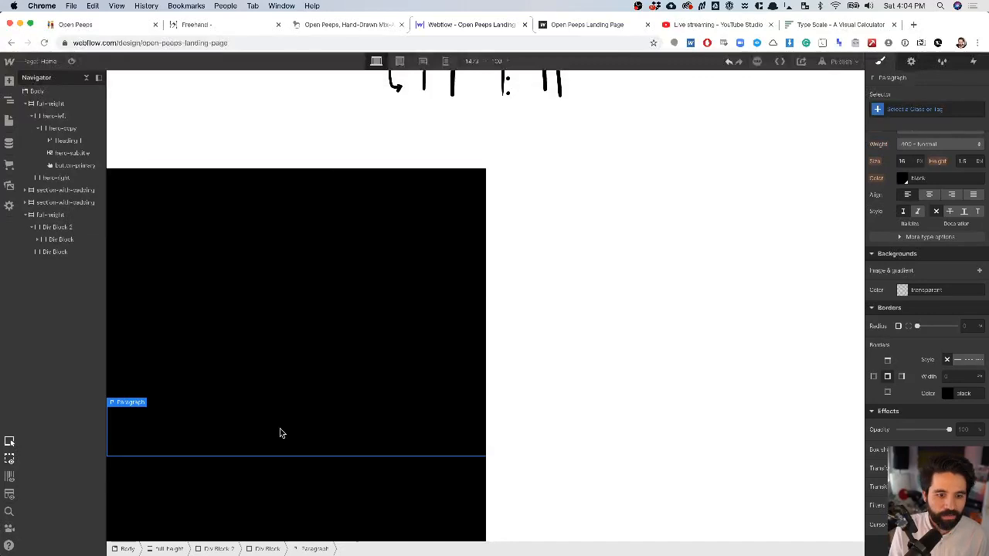
- Inspect how the heading, copy and link are nested in the Mix-N-Match section's text div block
{"action": "scroll", "coordinate": [338, 257], "scroll_direction": "up", "scroll_amount": 15}
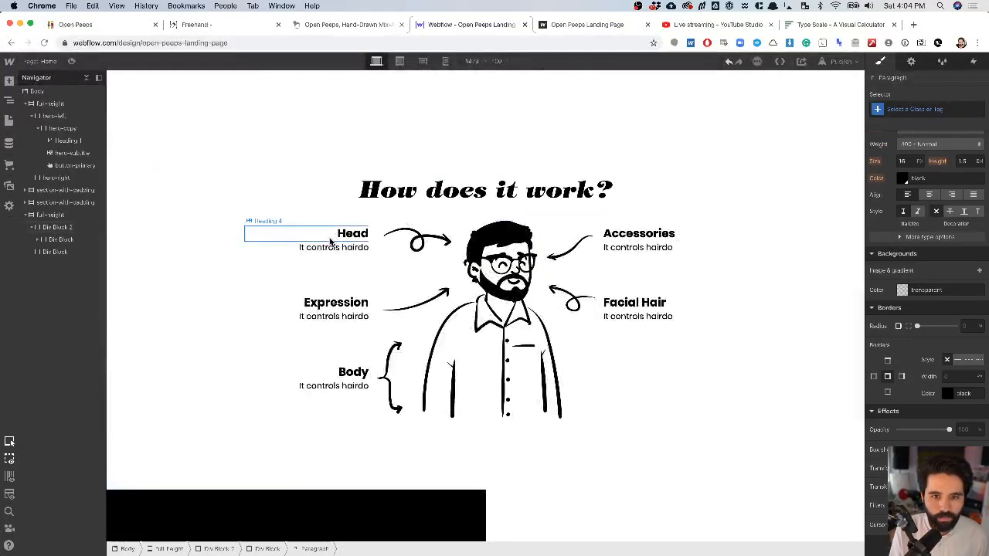
{"action": "scroll", "coordinate": [338, 258], "scroll_direction": "up", "scroll_amount": 3}
{"action": "left_click", "coordinate": [497, 286]}
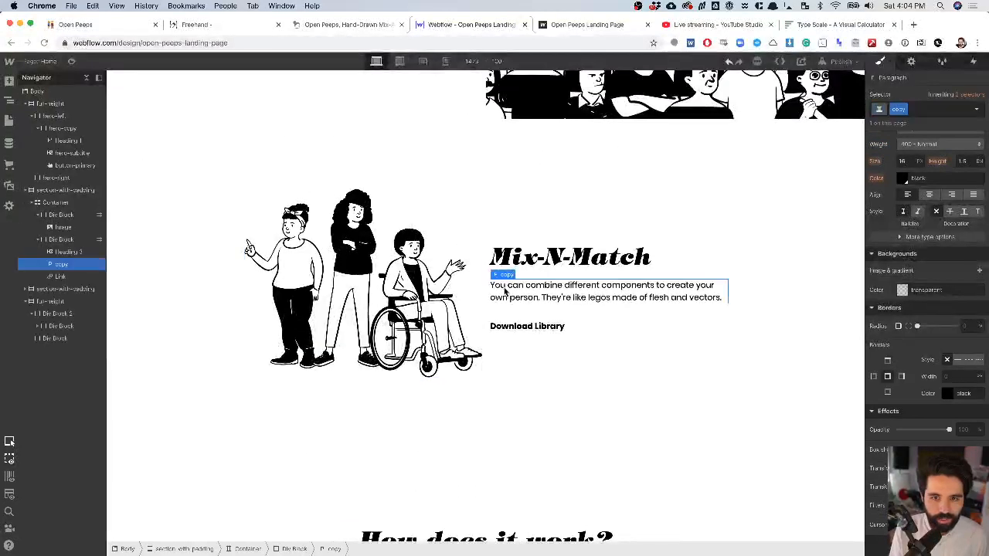
{"action": "left_click", "coordinate": [531, 232]}
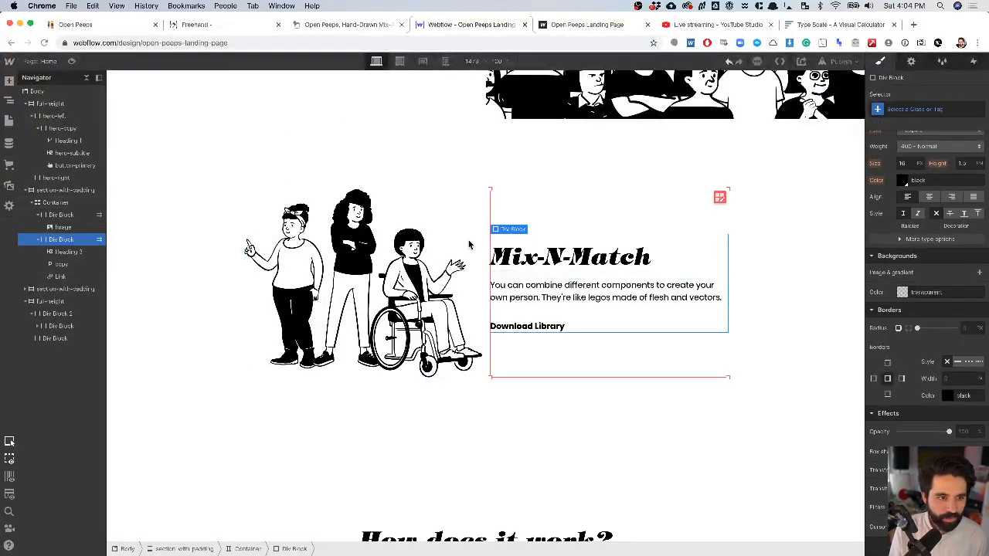
{"action": "scroll", "coordinate": [375, 306], "scroll_direction": "down", "scroll_amount": 10}
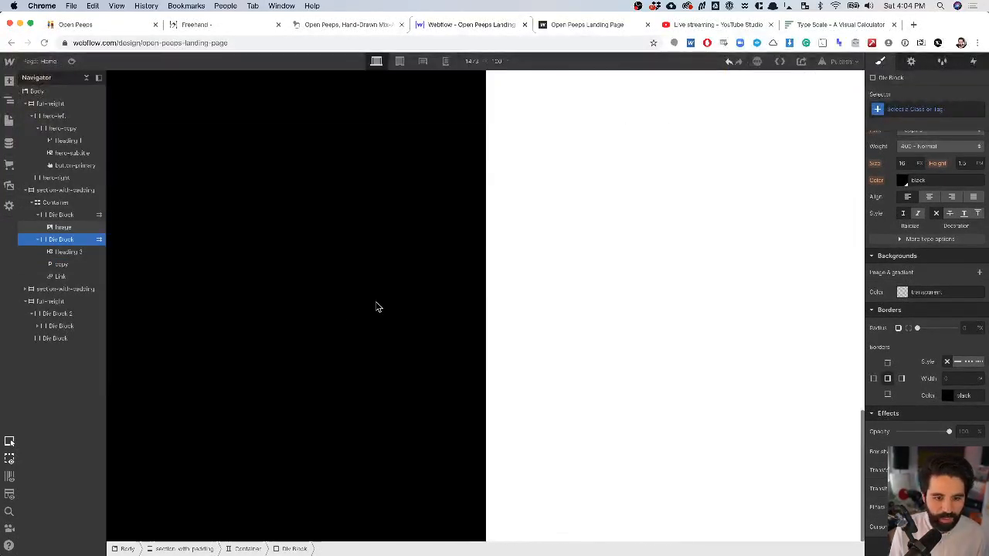
- Try deleting the div block with the heading and paragraph from the black column, and undo the deletion
{"action": "left_click", "coordinate": [219, 340]}
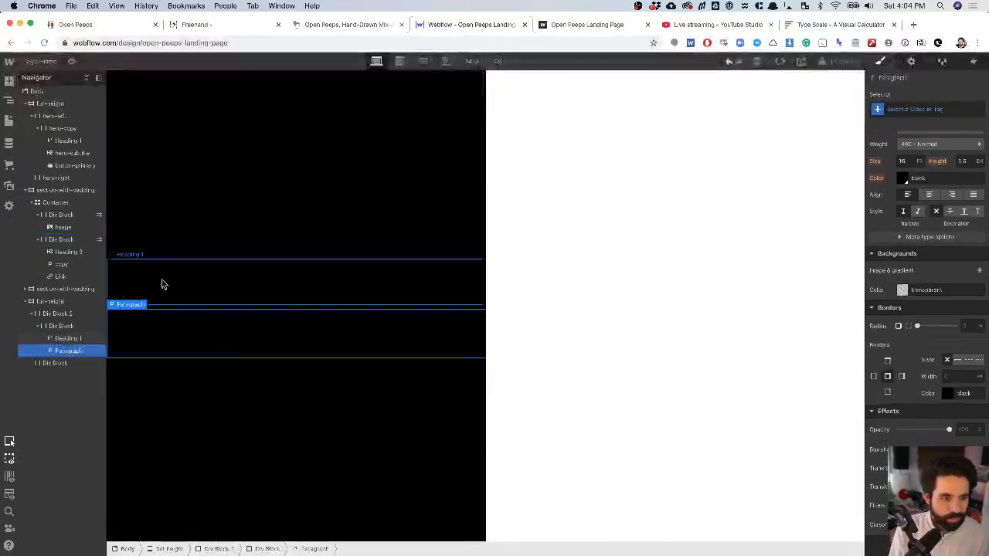
{"action": "left_click", "coordinate": [65, 326]}
{"action": "key", "text": "Delete"}
{"action": "left_click", "coordinate": [249, 287]}
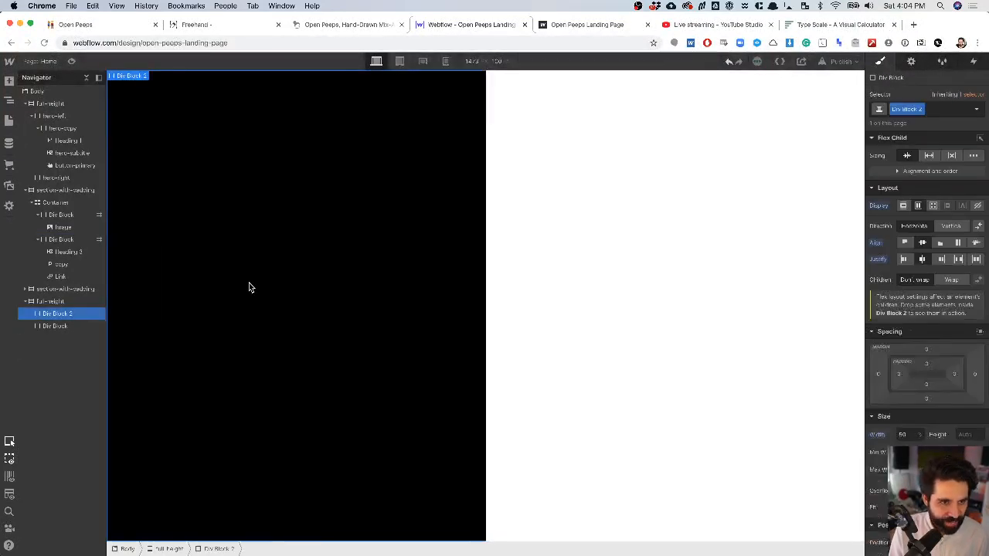
{"action": "key", "text": "super+z"}
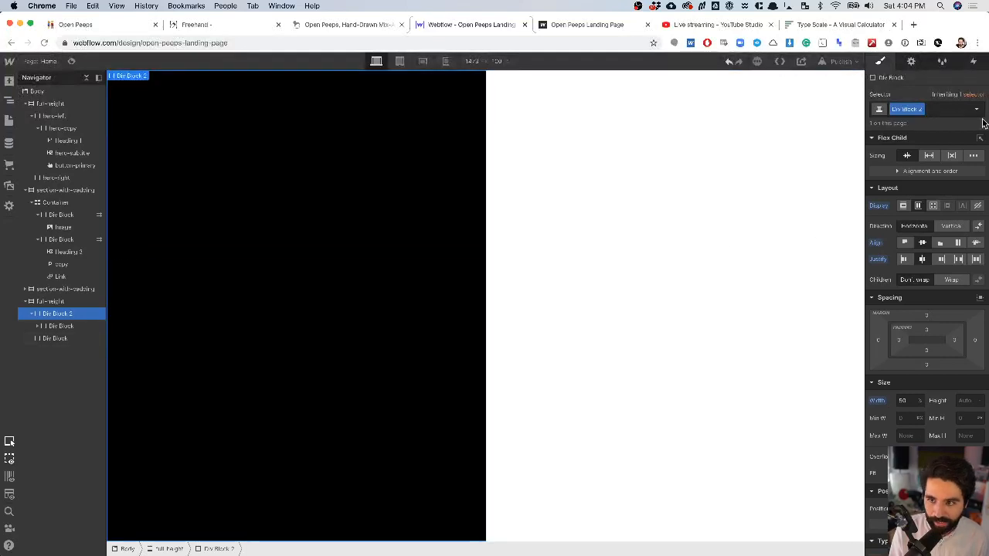
- Duplicate the black column's Div Block 2 class and name the duplicate copy-thingy
{"action": "left_click", "coordinate": [925, 109]}
{"action": "left_click", "coordinate": [910, 136]}
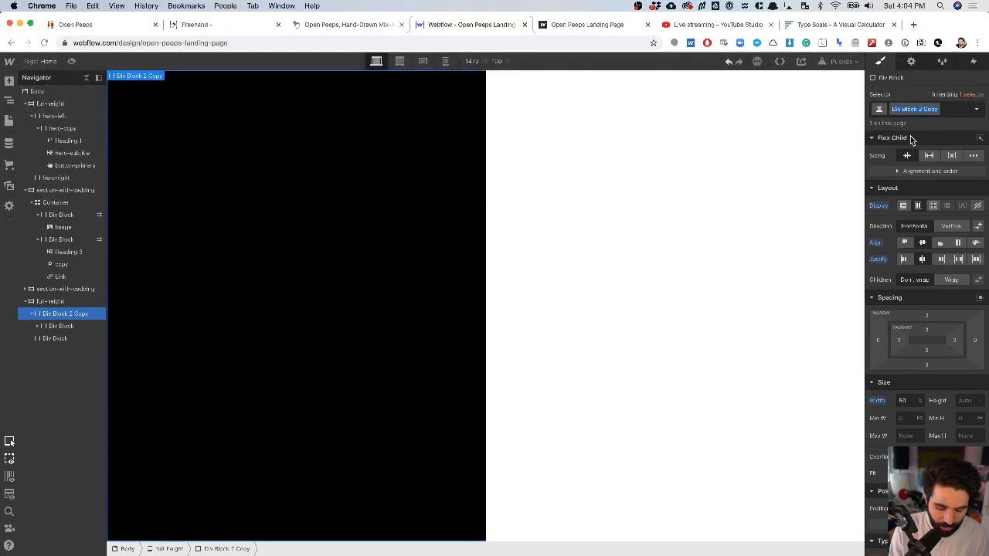
{"action": "type", "text": "copy-thingy"}
{"action": "key", "text": "Return"}
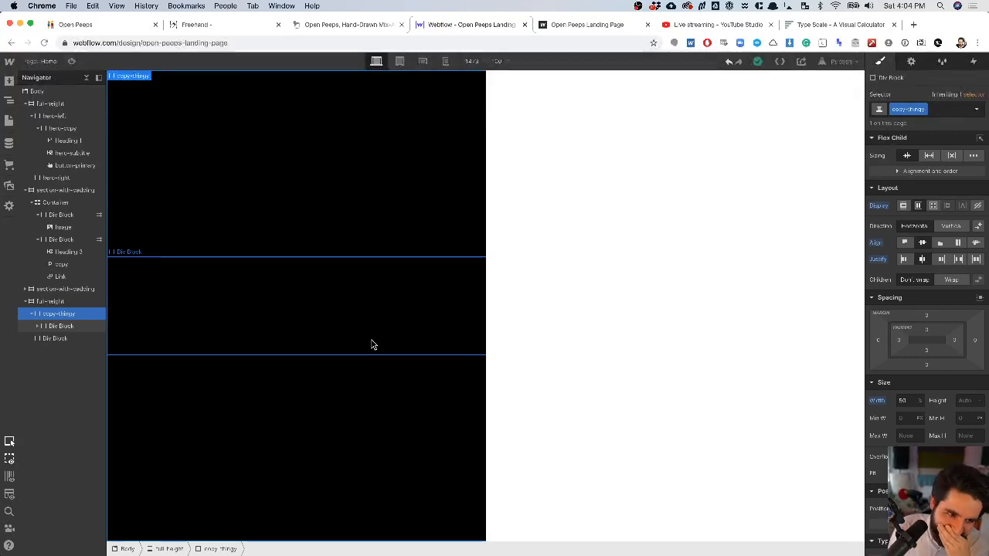
- Undo the duplication and naming of the black column's class
{"action": "left_click", "coordinate": [922, 111]}
{"action": "left_click", "coordinate": [925, 126]}
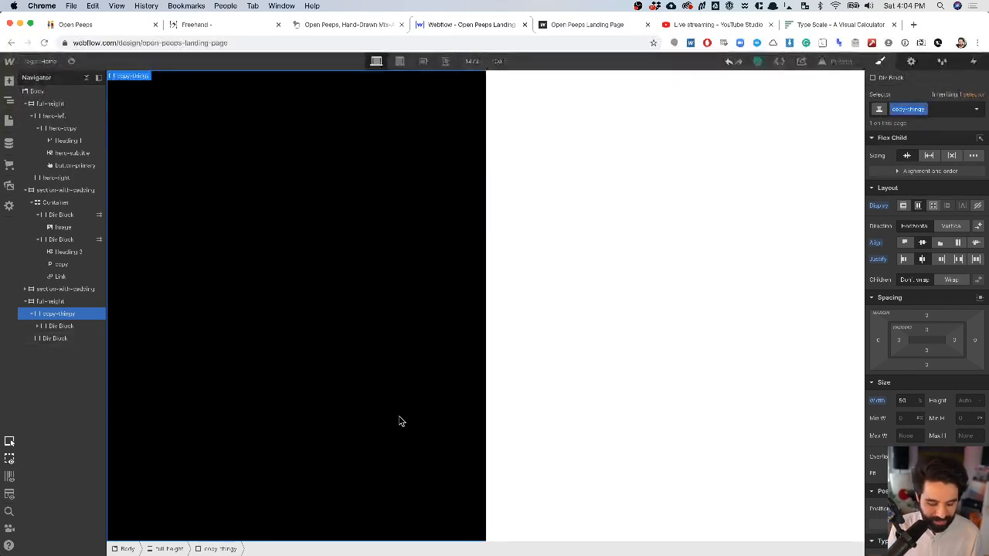
{"action": "key", "text": "ctrl+e"}
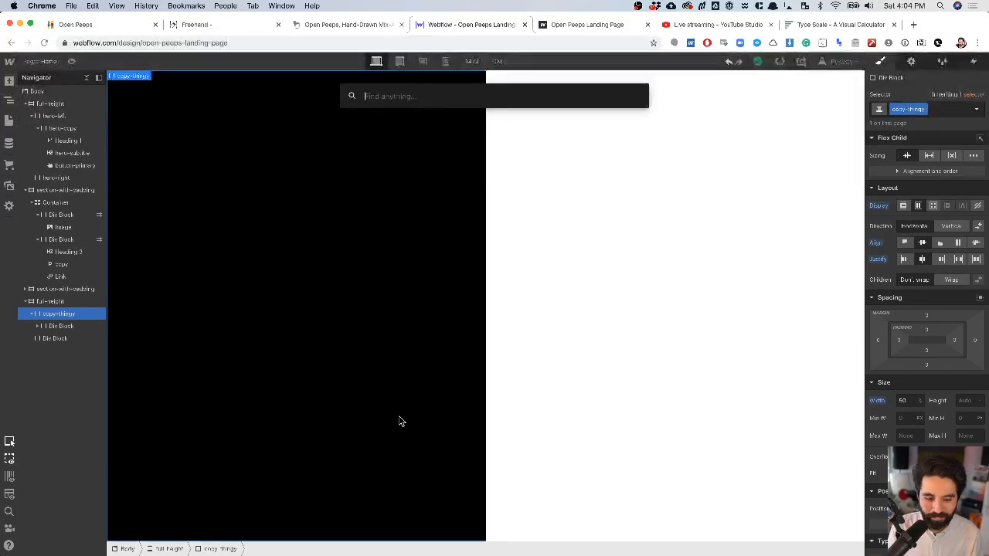
{"action": "key", "text": "Escape"}
{"action": "key", "text": "super+z"}
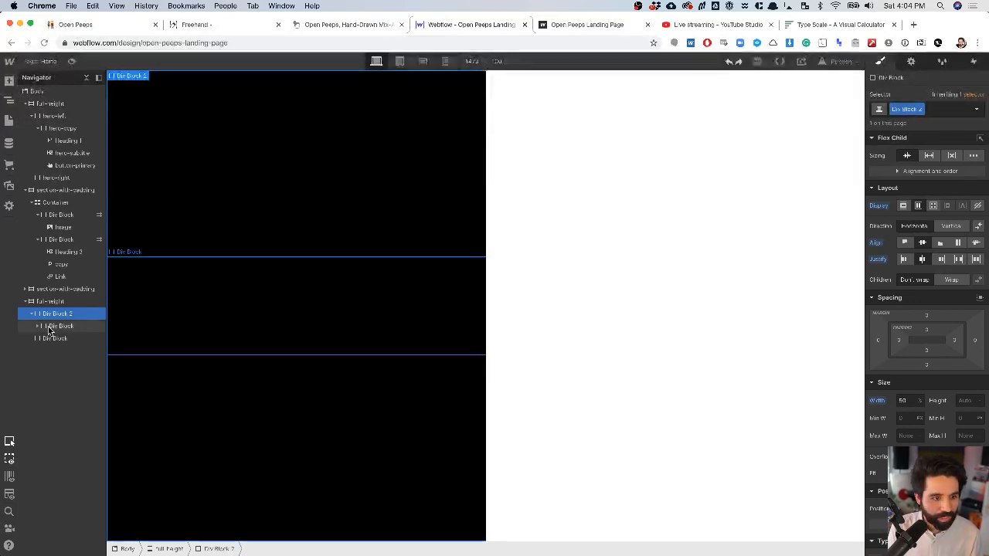
{"action": "left_click", "coordinate": [930, 112]}
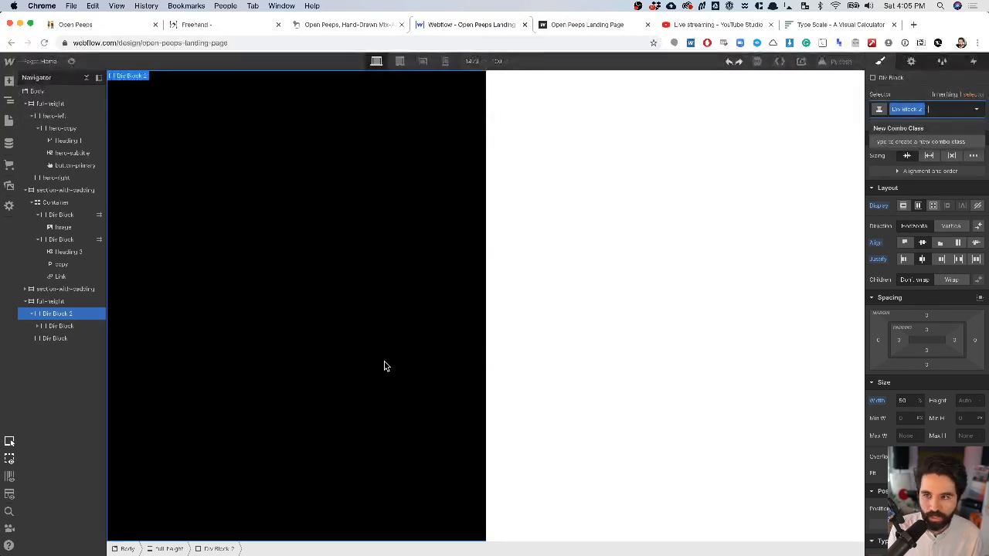
{"action": "left_click", "coordinate": [384, 410]}
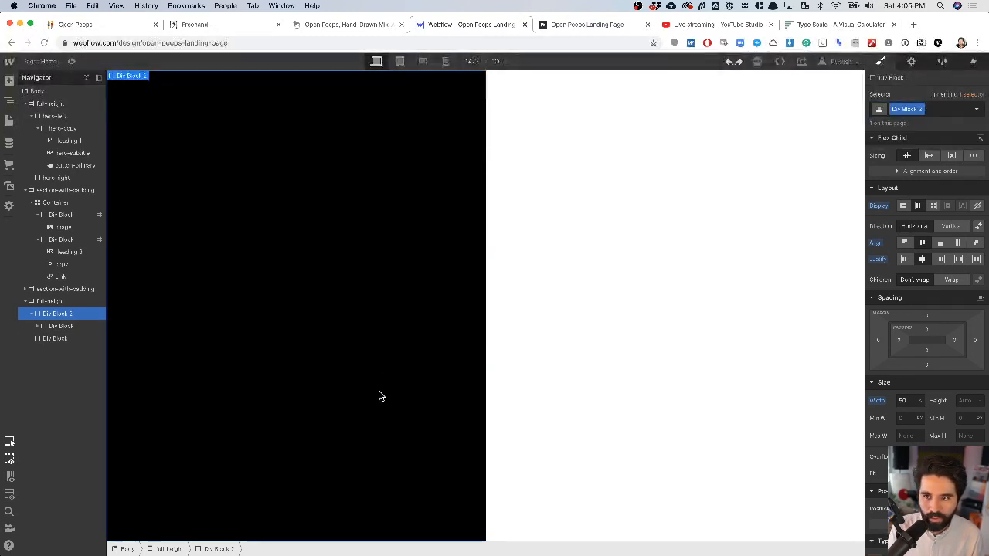
{"action": "key", "text": "super+z"}
{"action": "key", "text": "super+shift+z"}
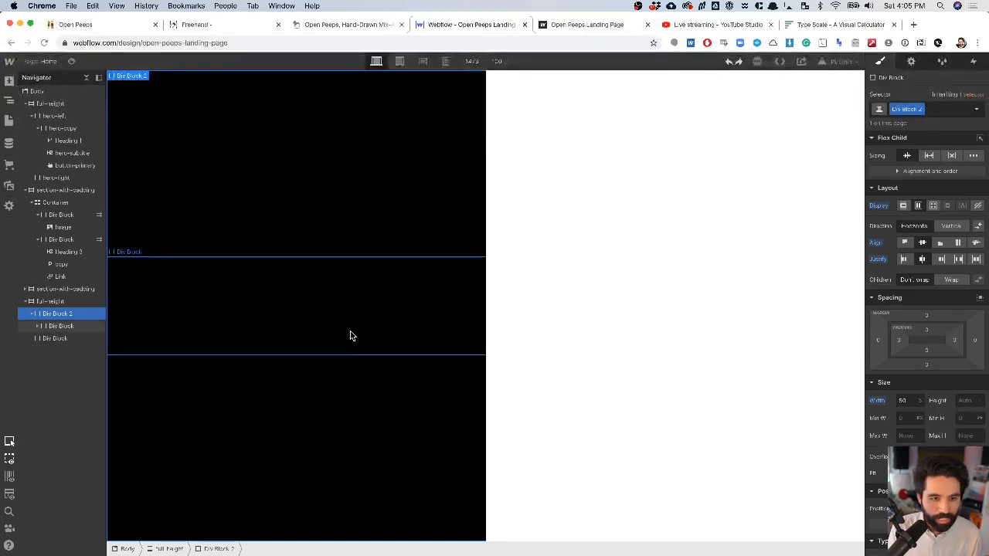
- Rename the black column's Div Block 2 class as full-heigh-left
{"action": "left_click", "coordinate": [922, 110]}
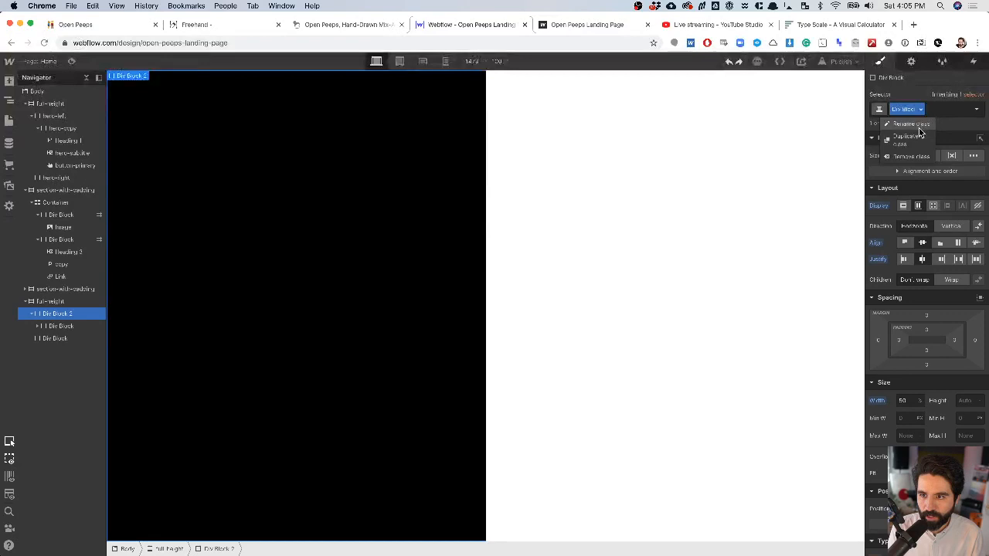
{"action": "left_click", "coordinate": [918, 135]}
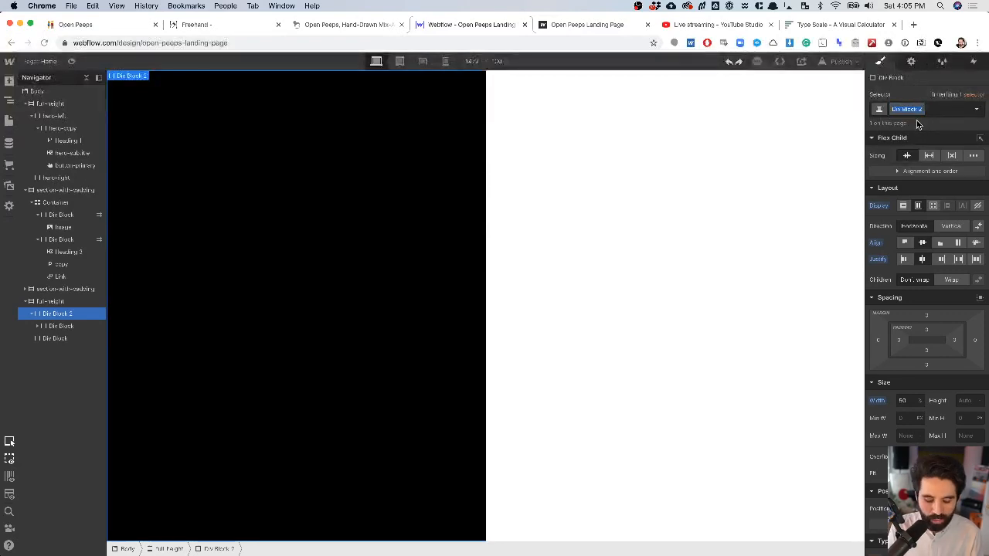
{"action": "type", "text": "left-"}
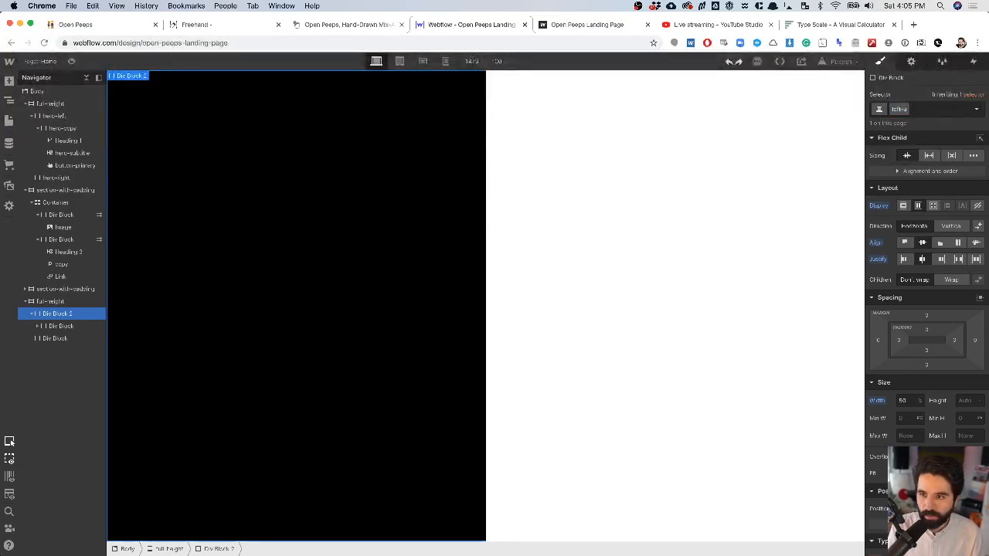
{"action": "key", "text": "BackSpace"}
{"action": "key", "text": "BackSpace"}
{"action": "type", "text": "full"}
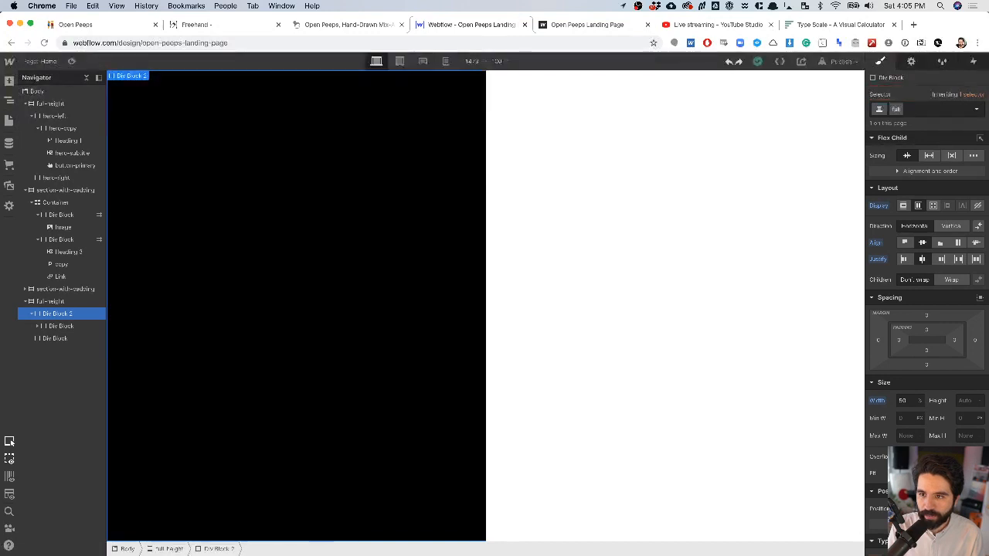
{"action": "type", "text": "-height-left"}
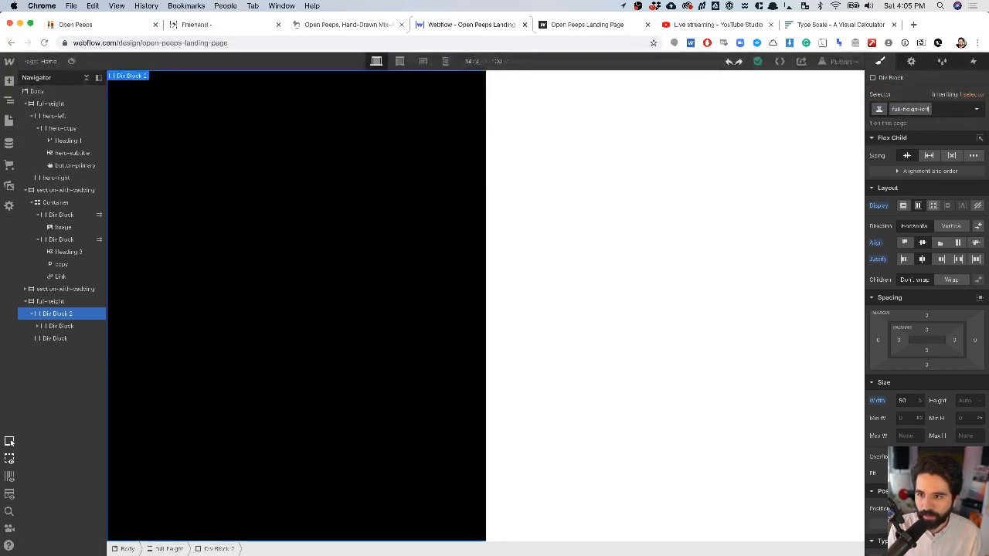
{"action": "key", "text": "Return"}
- Rename the class of the empty white column's div block as full-height-block
{"action": "left_click", "coordinate": [641, 341]}
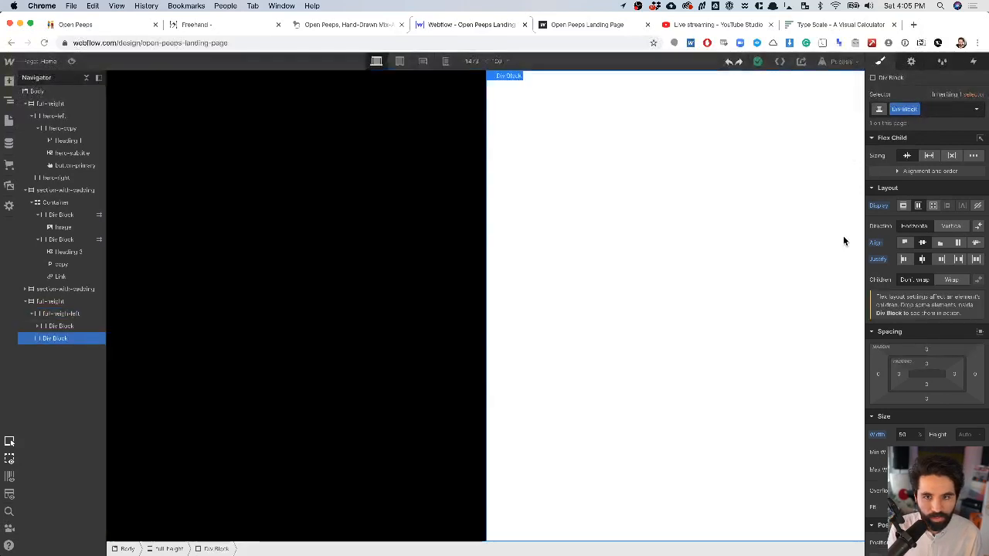
{"action": "left_click", "coordinate": [916, 109]}
{"action": "left_click", "coordinate": [919, 127]}
{"action": "type", "text": "full-heigh-left"}
{"action": "type", "text": "f"}
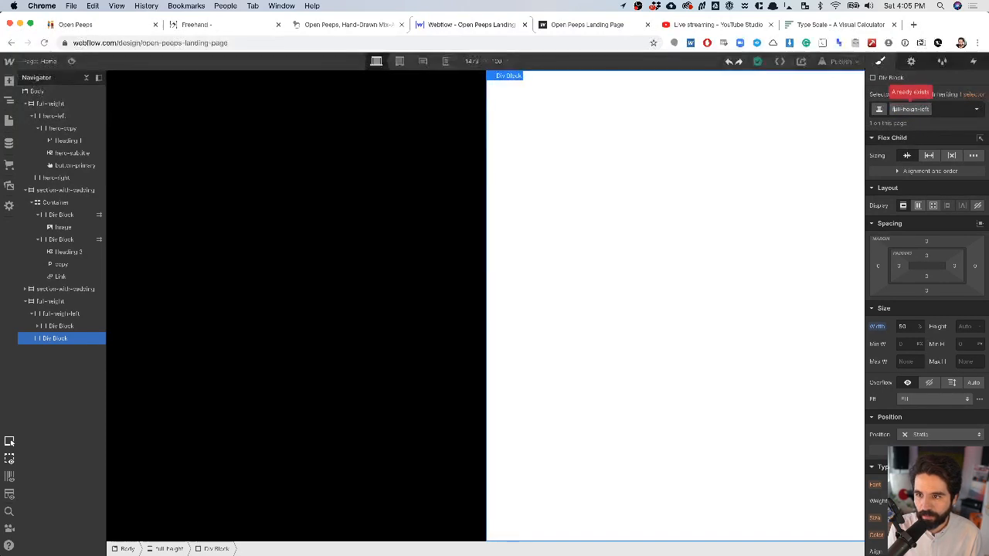
{"action": "key", "text": "BackSpace"}
{"action": "key", "text": "BackSpace"}
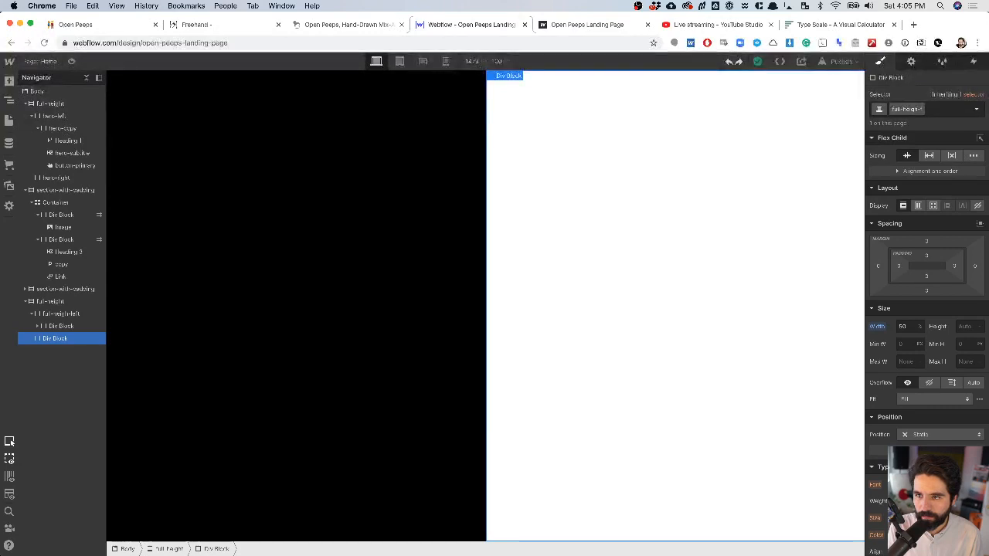
{"action": "type", "text": "t-block"}
{"action": "key", "text": "Return"}
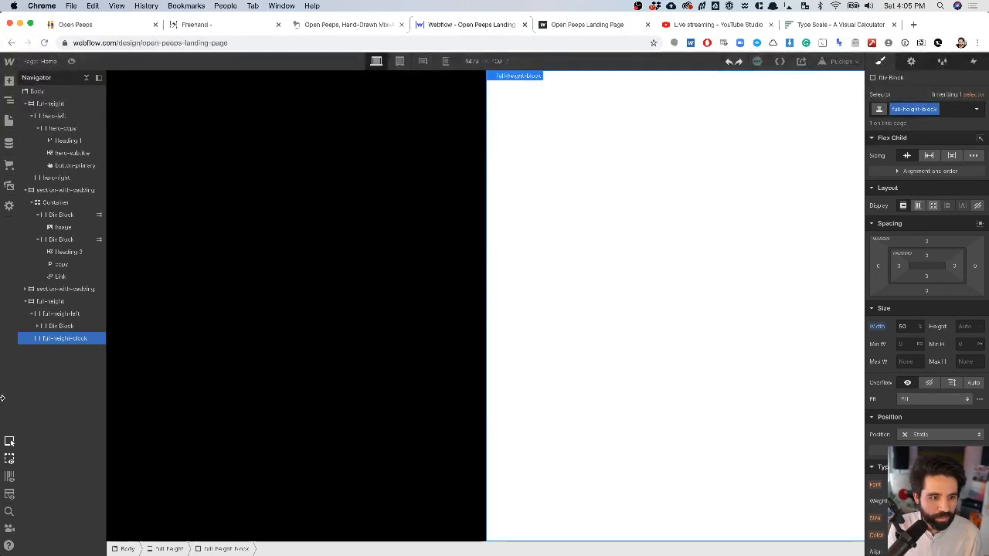
- Rename the black column's class as full-height-negative
{"action": "left_click", "coordinate": [69, 314]}
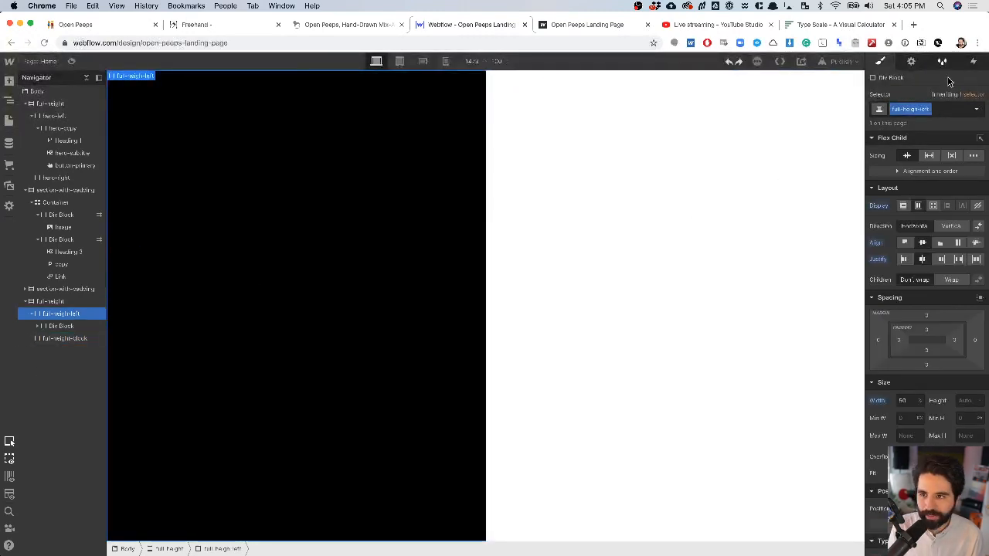
{"action": "left_click", "coordinate": [928, 111]}
{"action": "left_click", "coordinate": [926, 128]}
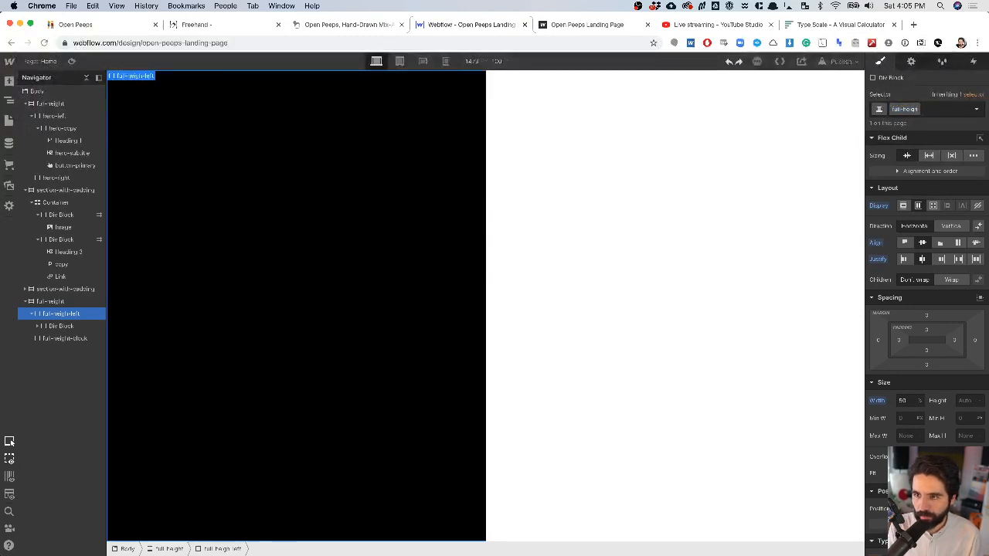
{"action": "type", "text": "t-right"}
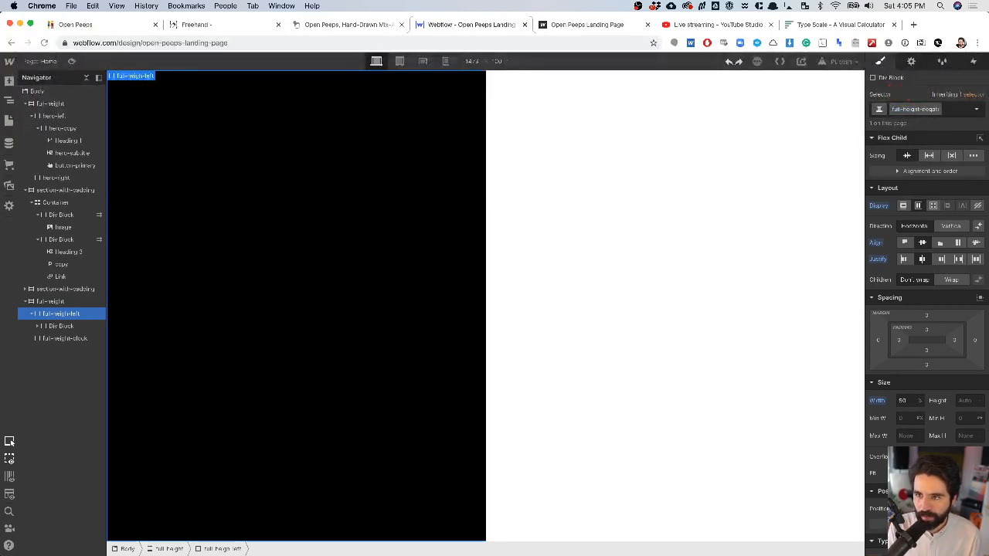
{"action": "key", "text": "Return"}
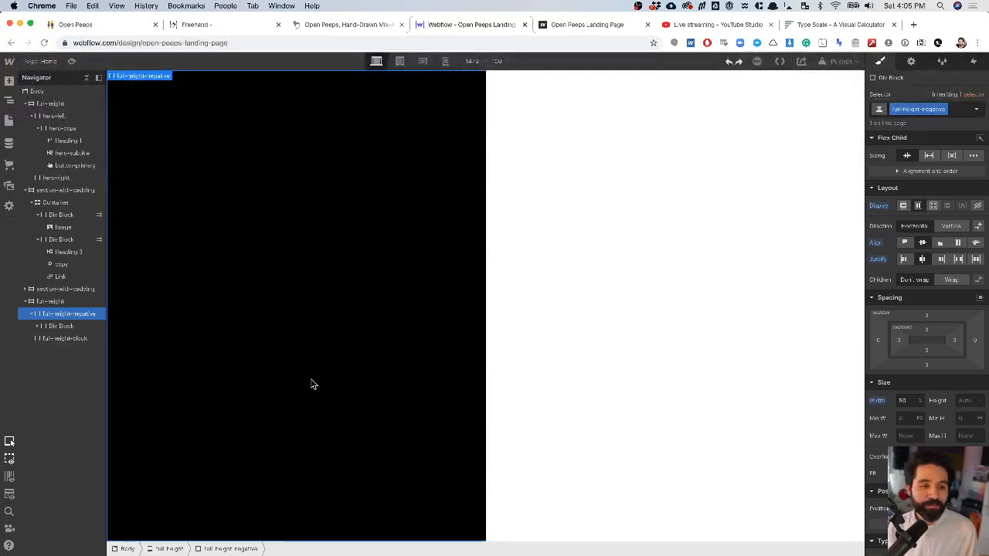
- Look up the hero text group's width in Sketch and set the black column's inner div block to a maximum width of 472 px
{"action": "left_click", "coordinate": [68, 328]}
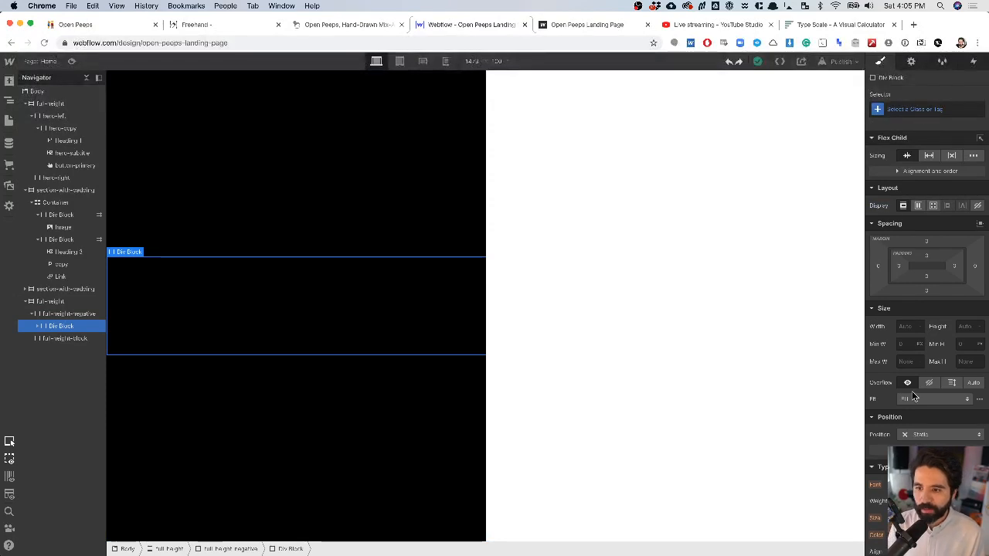
{"action": "key", "text": "super+Tab"}
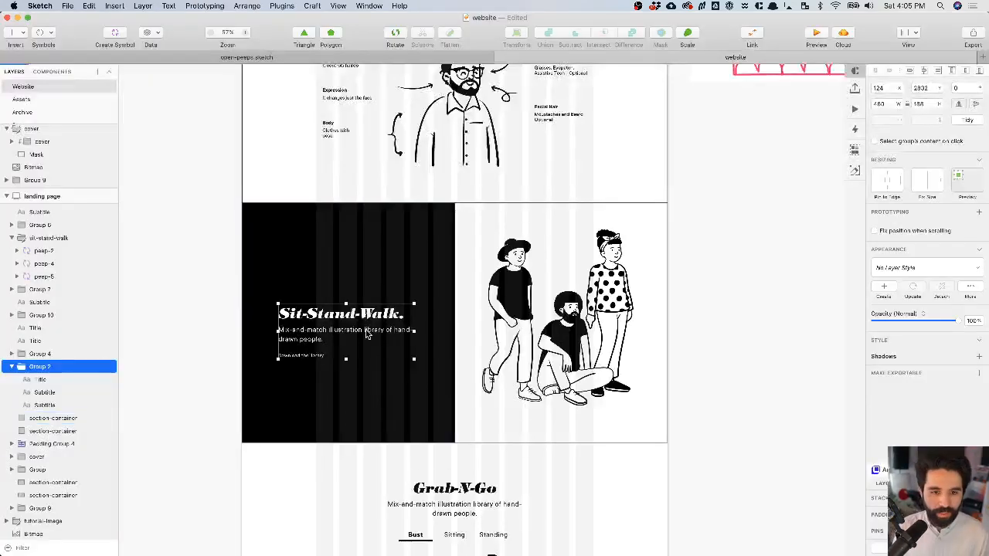
{"action": "key", "text": "super+Tab"}
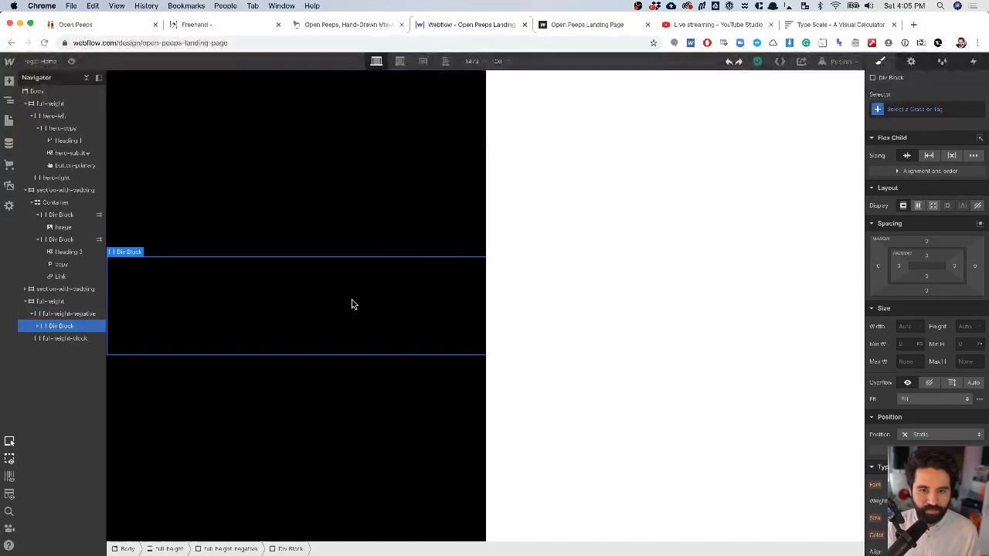
{"action": "key", "text": "super+Tab"}
{"action": "scroll", "coordinate": [352, 304], "scroll_direction": "up", "scroll_amount": 10}
{"action": "left_click", "coordinate": [345, 272]}
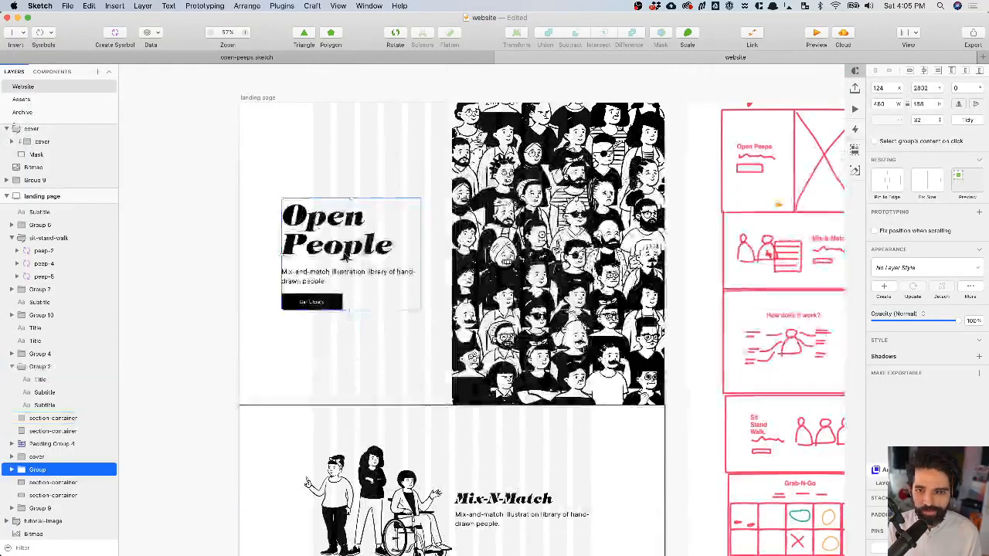
{"action": "scroll", "coordinate": [346, 272], "scroll_direction": "down", "scroll_amount": 15}
{"action": "scroll", "coordinate": [342, 255], "scroll_direction": "up", "scroll_amount": 4}
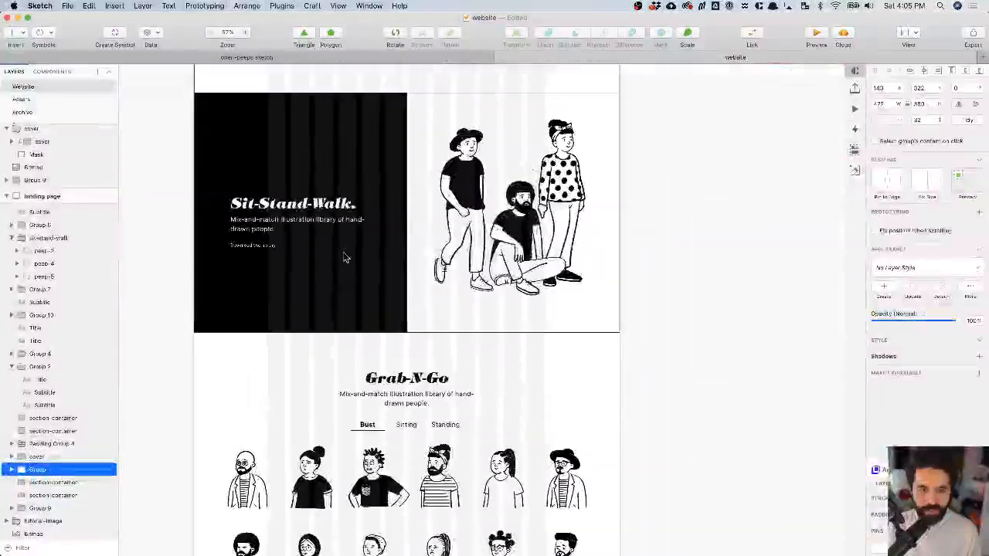
{"action": "key", "text": "super+Tab"}
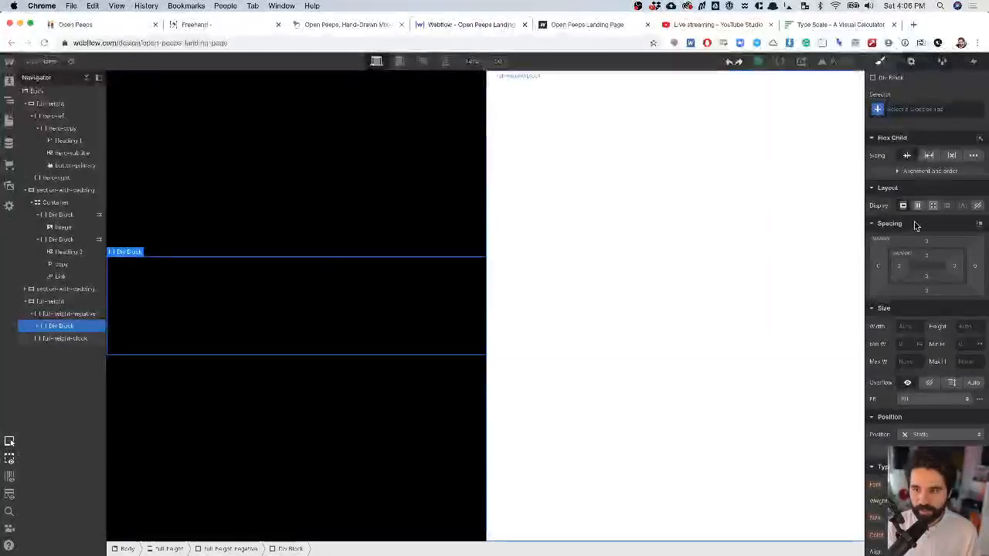
{"action": "left_click", "coordinate": [910, 327]}
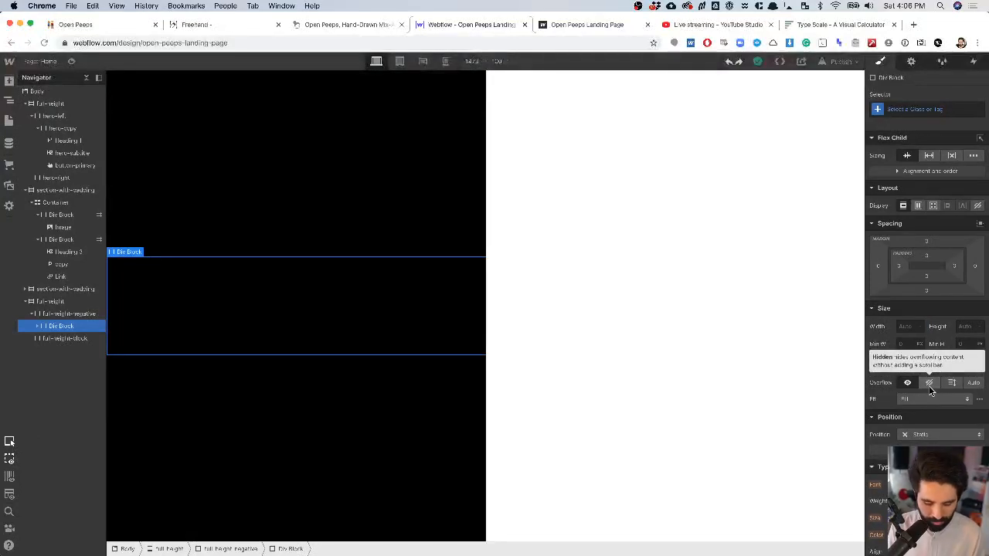
{"action": "type", "text": "472"}
{"action": "key", "text": "Return"}
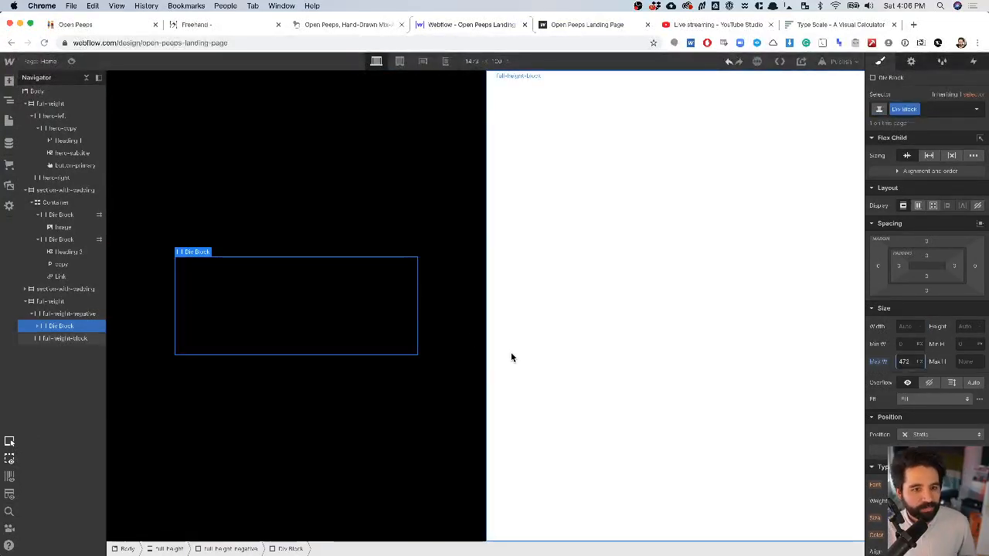
- Rename the class of the black column's inner div block as floating-full-height
{"action": "scroll", "coordinate": [940, 303], "scroll_direction": "down", "scroll_amount": 5}
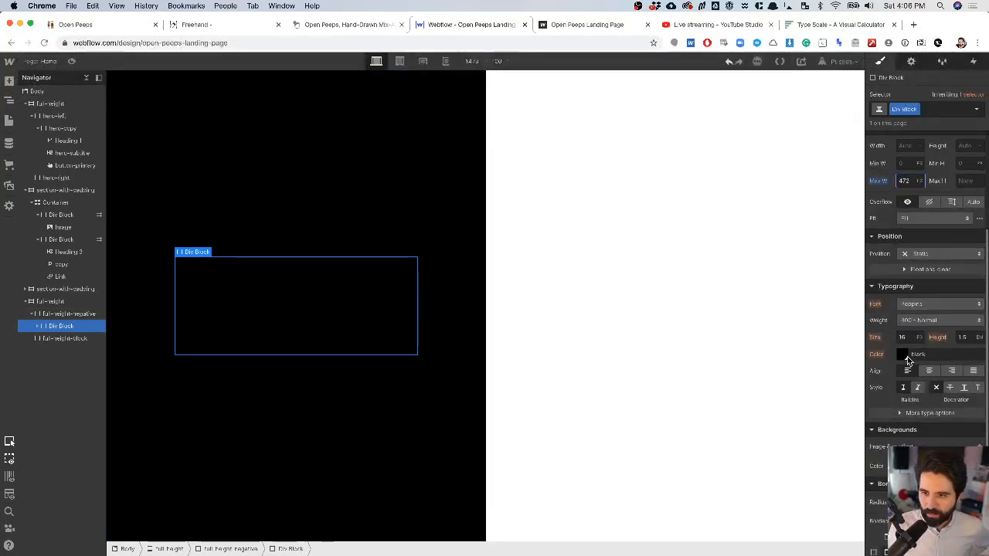
{"action": "left_click", "coordinate": [915, 110]}
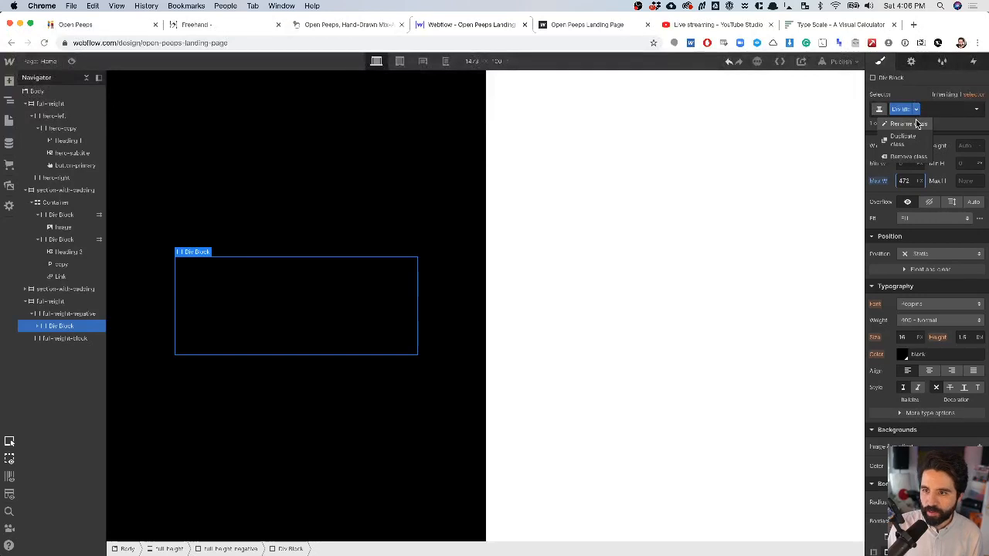
{"action": "type", "text": "flow"}
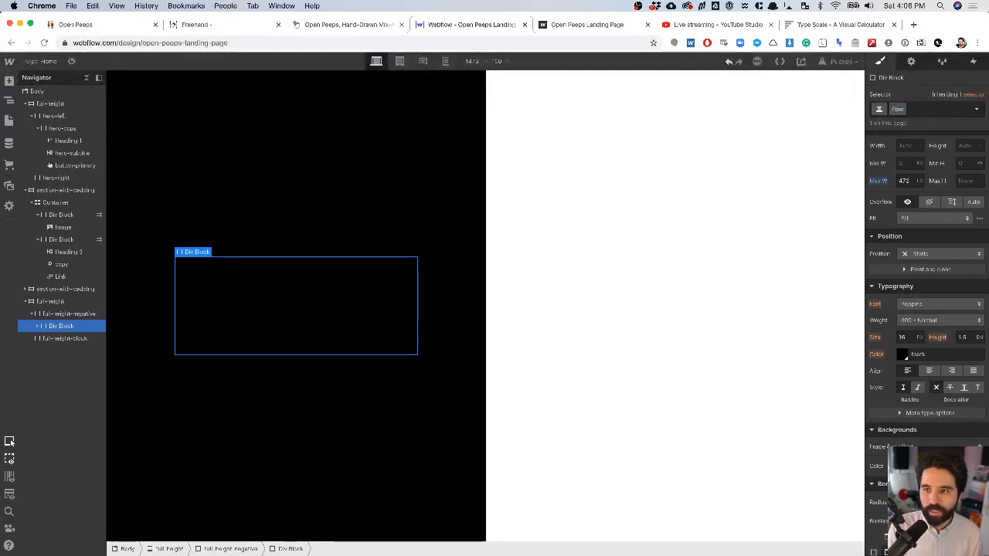
{"action": "type", "text": "ating-full-height"}
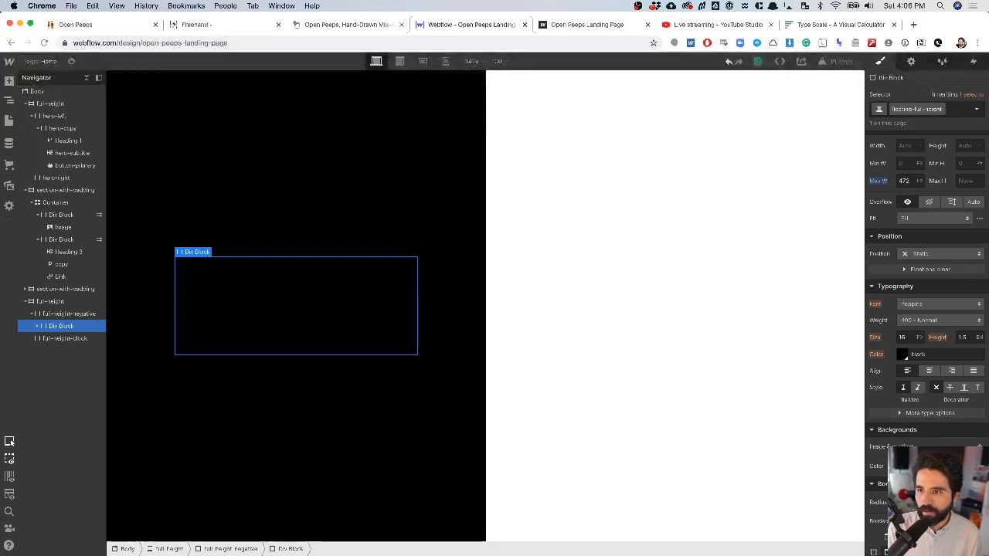
{"action": "key", "text": "Return"}
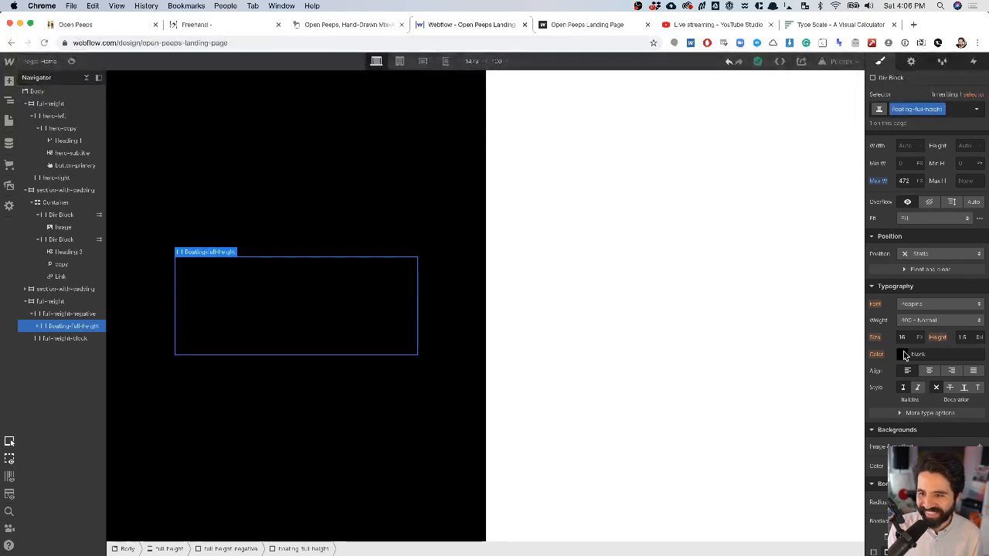
- Add the combo class "white" to the floating-full-height block and set its text color to white
{"action": "left_click", "coordinate": [960, 109]}
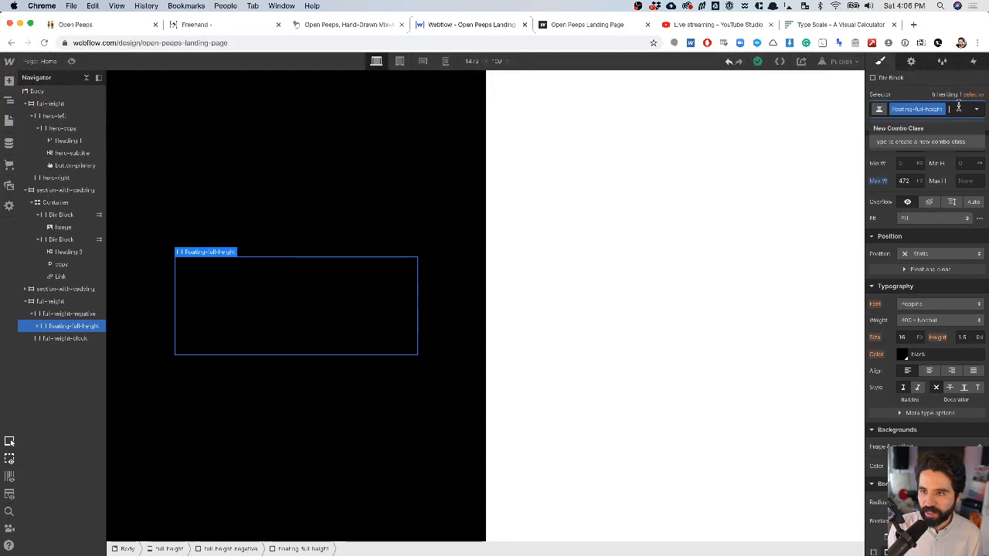
{"action": "type", "text": "white"}
{"action": "key", "text": "Return"}
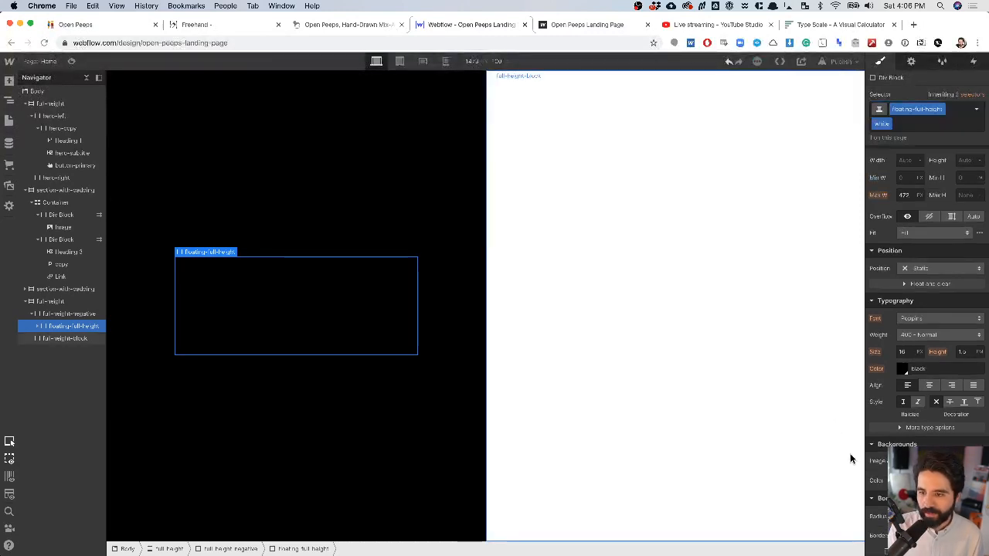
{"action": "left_click", "coordinate": [907, 368]}
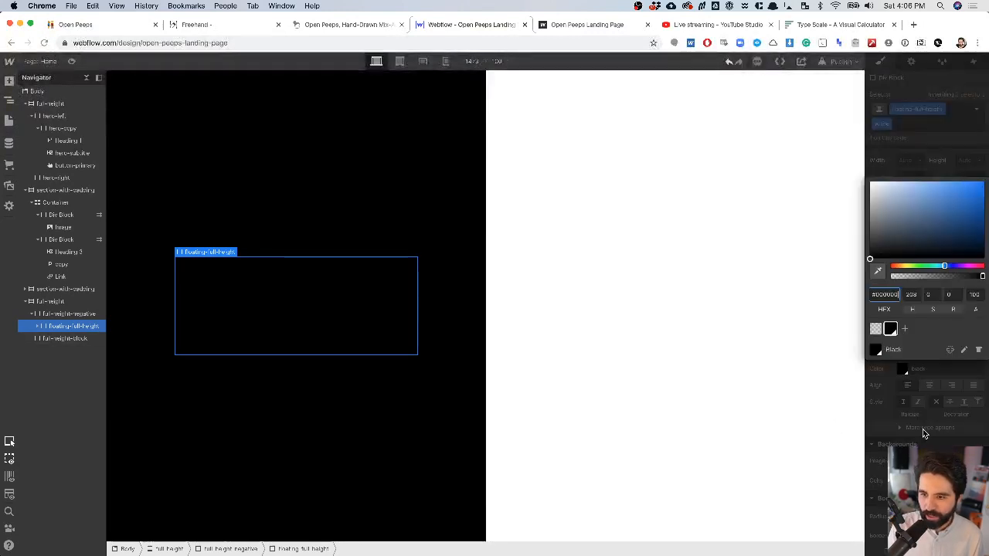
{"action": "left_click", "coordinate": [907, 237]}
{"action": "left_click_drag", "start_coordinate": [907, 238], "coordinate": [808, 168]}
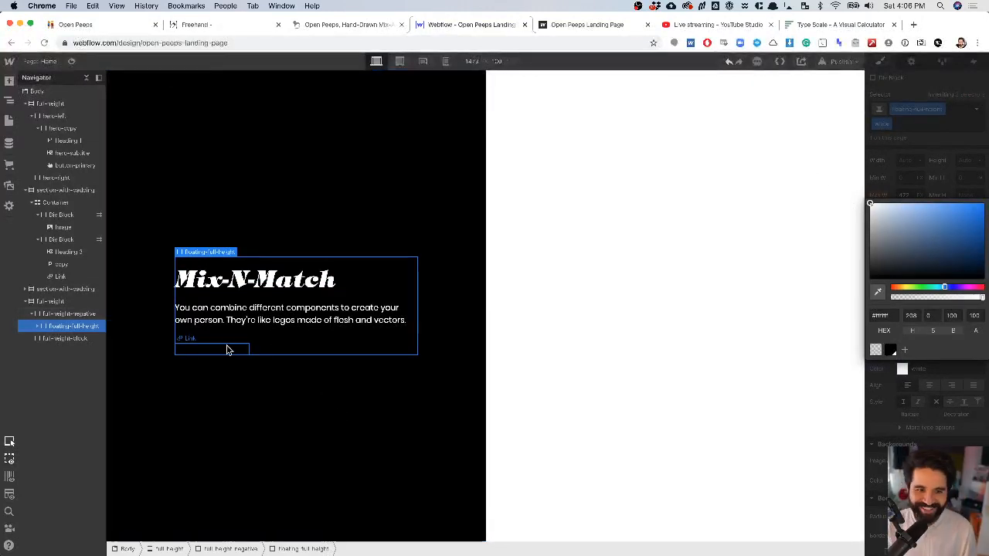
- Set the text color of the Download Library link in the black block to white
{"action": "left_click", "coordinate": [216, 354]}
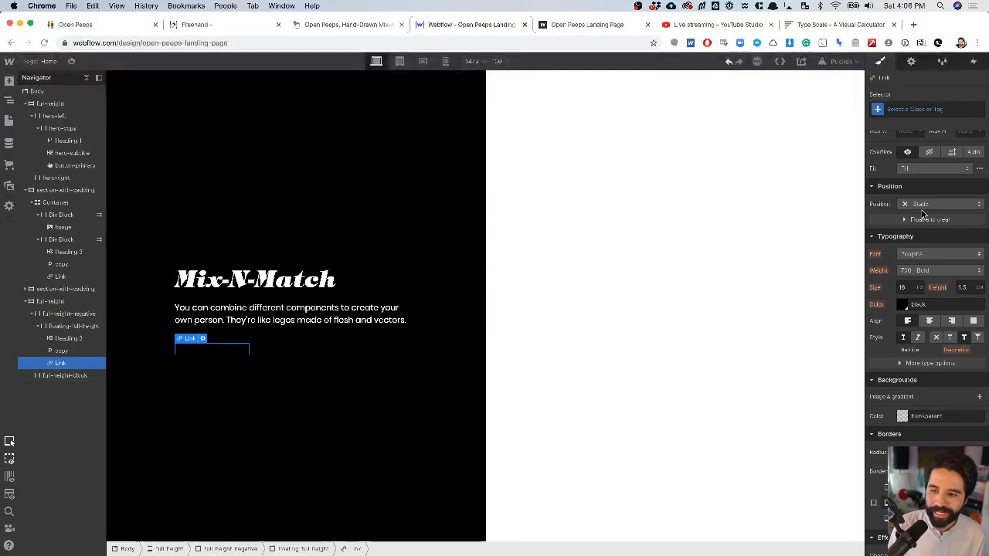
{"action": "scroll", "coordinate": [898, 266], "scroll_direction": "down", "scroll_amount": 1}
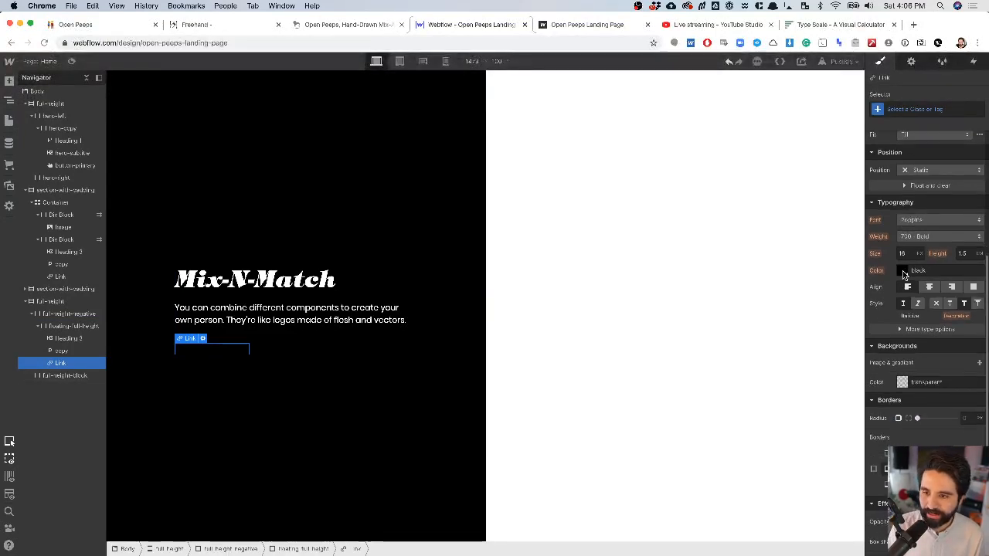
{"action": "left_click", "coordinate": [903, 271]}
{"action": "left_click_drag", "start_coordinate": [895, 125], "coordinate": [820, 55]}
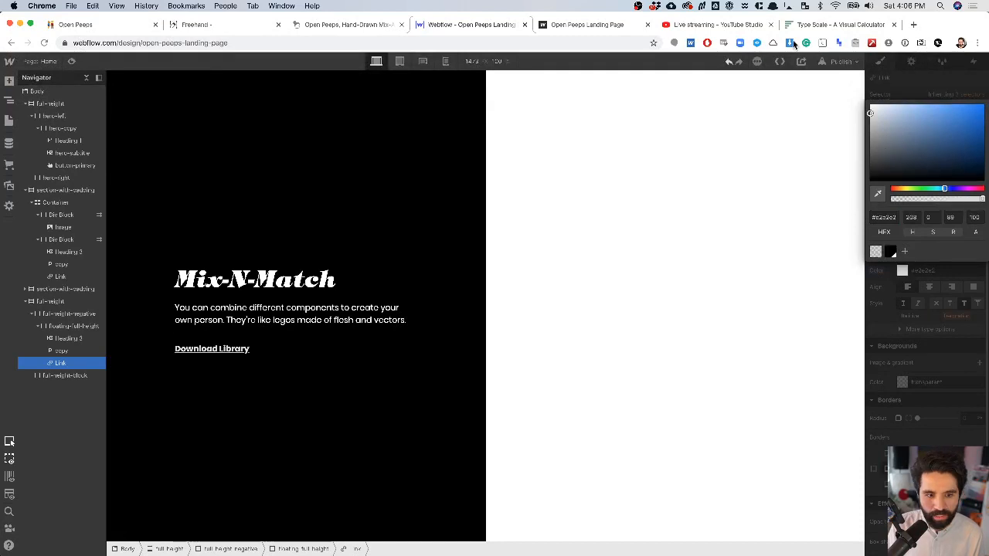
{"action": "left_click", "coordinate": [882, 78]}
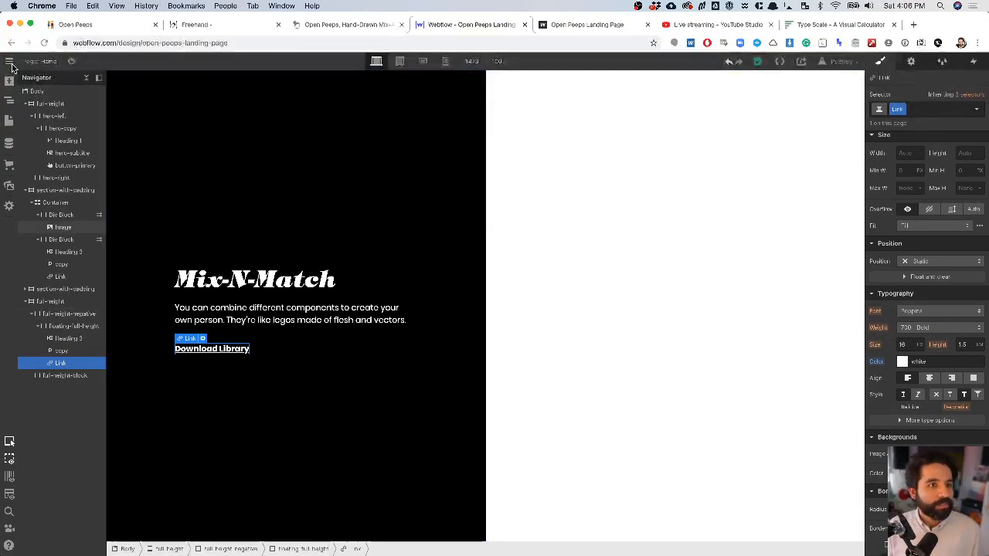
- Open the project's font settings and choose Poppins from the Google Fonts list
{"action": "mouse_move", "coordinate": [10, 64]}
{"action": "left_click", "coordinate": [54, 88]}
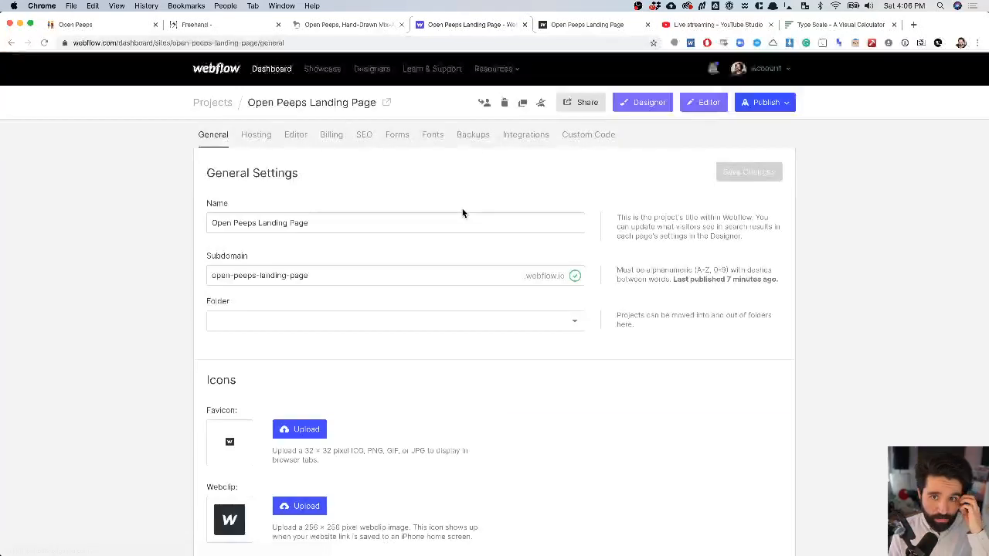
{"action": "left_click", "coordinate": [424, 135]}
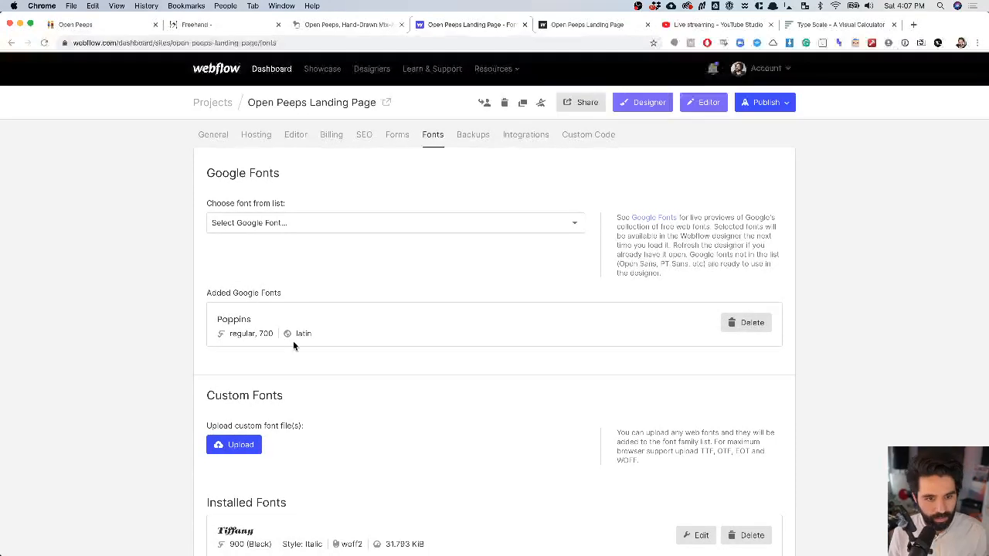
{"action": "left_click", "coordinate": [373, 224]}
{"action": "key", "text": "p"}
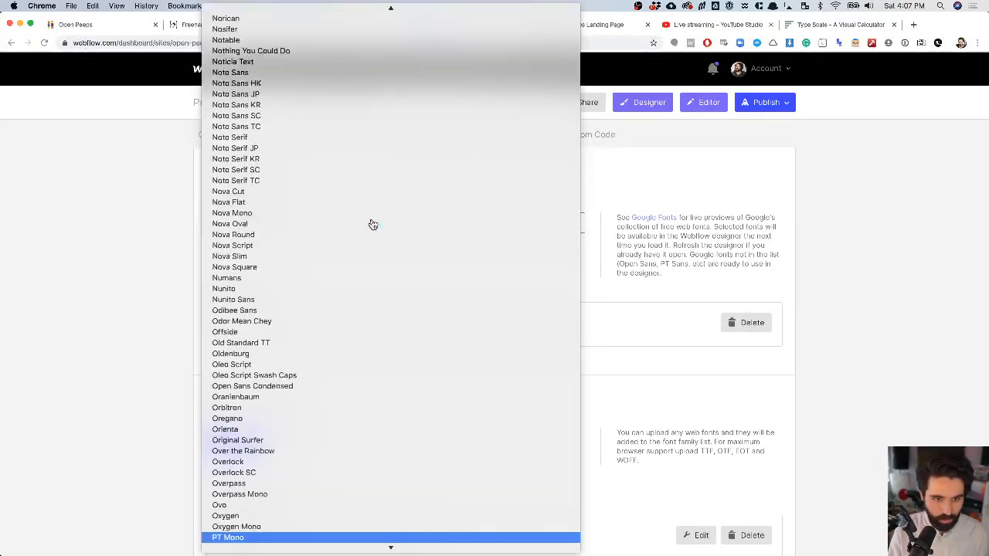
{"action": "key", "text": "Down"}
{"action": "key", "text": "Down"}
{"action": "key", "text": "Down"}
{"action": "key", "text": "Down"}
{"action": "key", "text": "Down"}
{"action": "key", "text": "Down"}
{"action": "key", "text": "Down"}
{"action": "key", "text": "Down"}
{"action": "key", "text": "Down"}
{"action": "key", "text": "Down"}
{"action": "key", "text": "Down"}
{"action": "key", "text": "Down"}
{"action": "key", "text": "Down"}
{"action": "key", "text": "Down"}
{"action": "key", "text": "Down"}
{"action": "key", "text": "Down"}
{"action": "key", "text": "Down"}
{"action": "key", "text": "Down"}
{"action": "key", "text": "Down"}
{"action": "key", "text": "Down"}
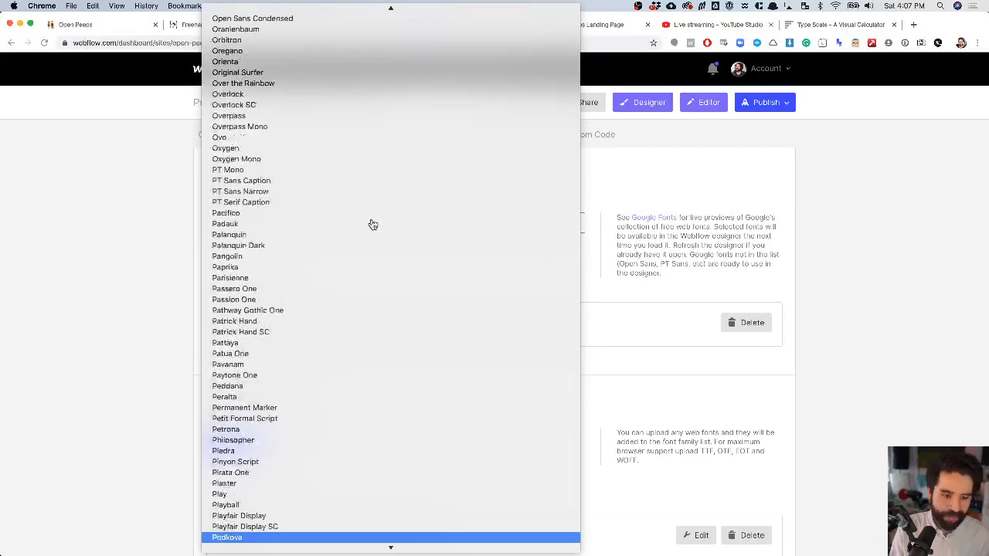
{"action": "key", "text": "Down"}
{"action": "key", "text": "Down"}
{"action": "key", "text": "Down"}
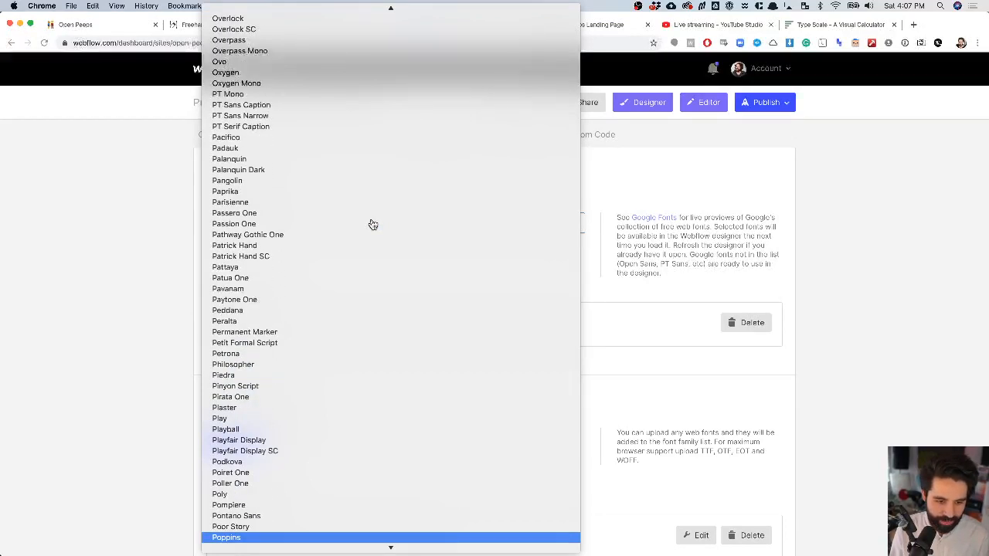
{"action": "key", "text": "Up"}
{"action": "key", "text": "Up"}
{"action": "key", "text": "Return"}
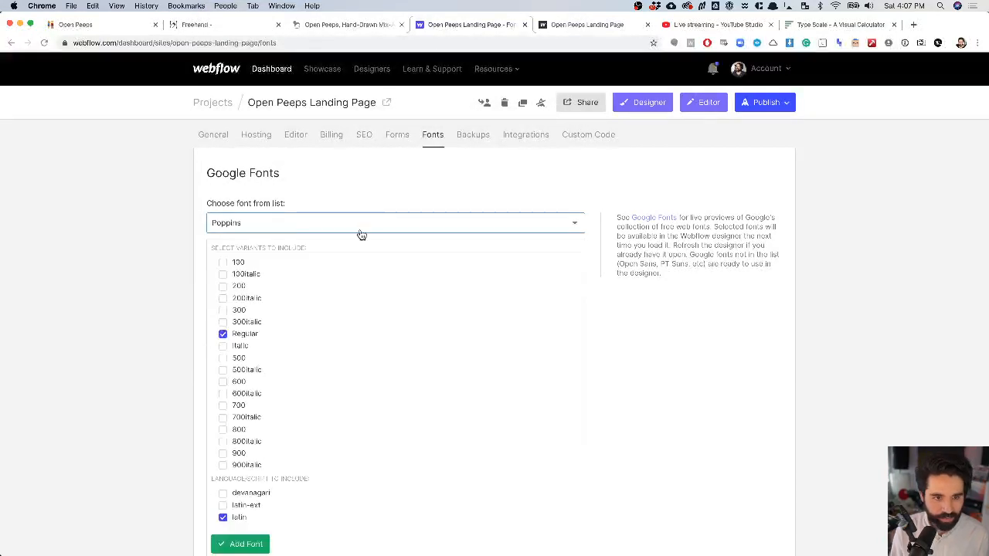
- Add a second Poppins entry with the Regular and 600 variants and latin script
{"action": "scroll", "coordinate": [274, 310], "scroll_direction": "down", "scroll_amount": 1}
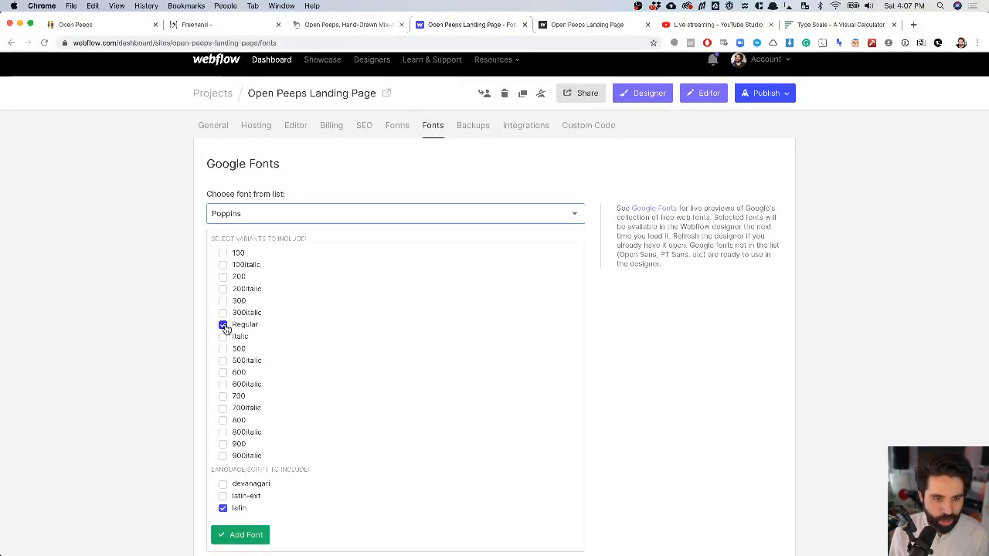
{"action": "left_click", "coordinate": [224, 325]}
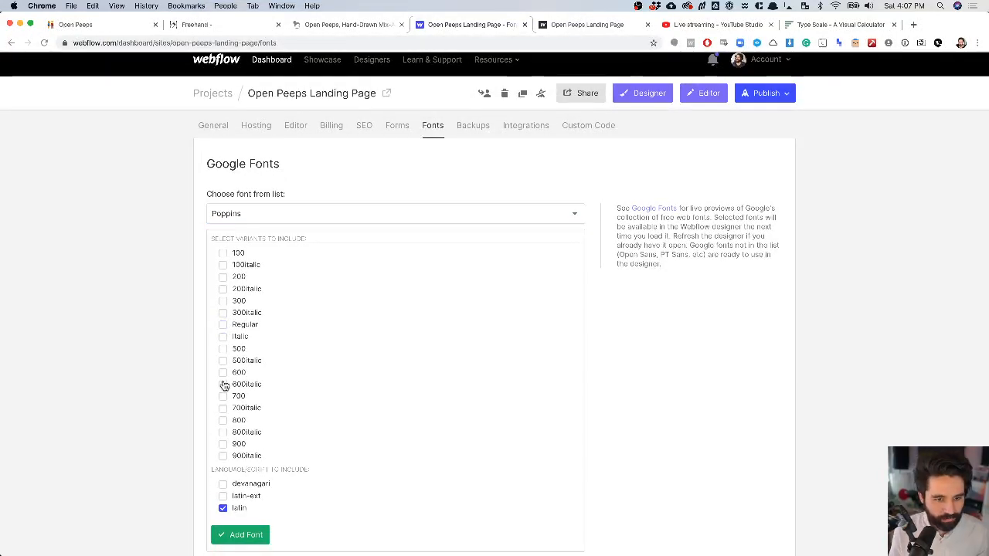
{"action": "left_click", "coordinate": [238, 536]}
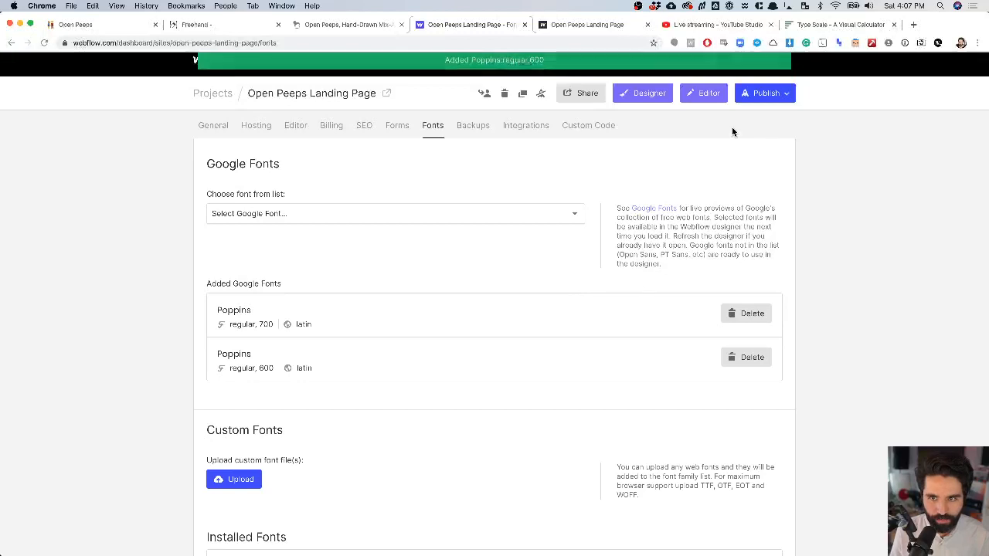
- Return to the Designer and try to change the font weight of the Get Library button
{"action": "left_click", "coordinate": [651, 95]}
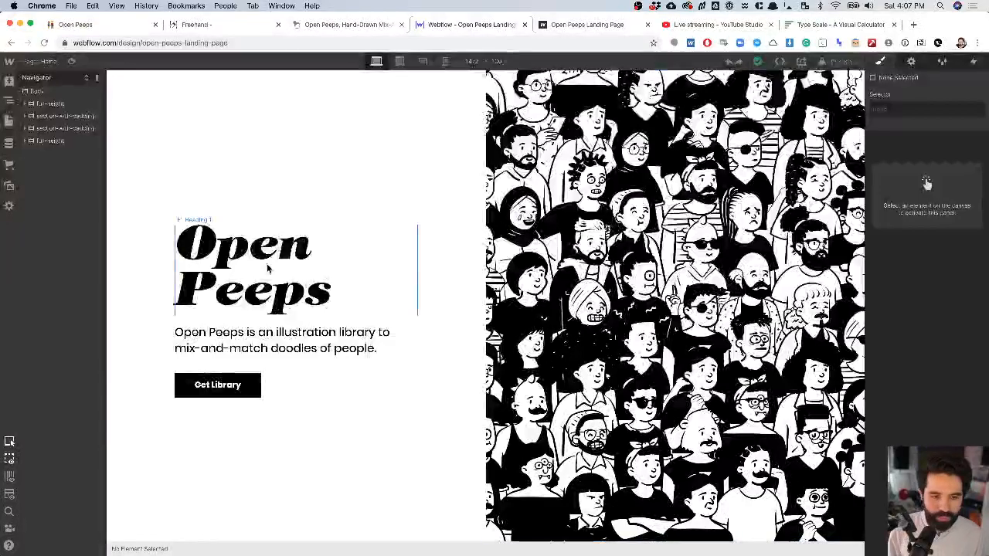
{"action": "left_click", "coordinate": [229, 381]}
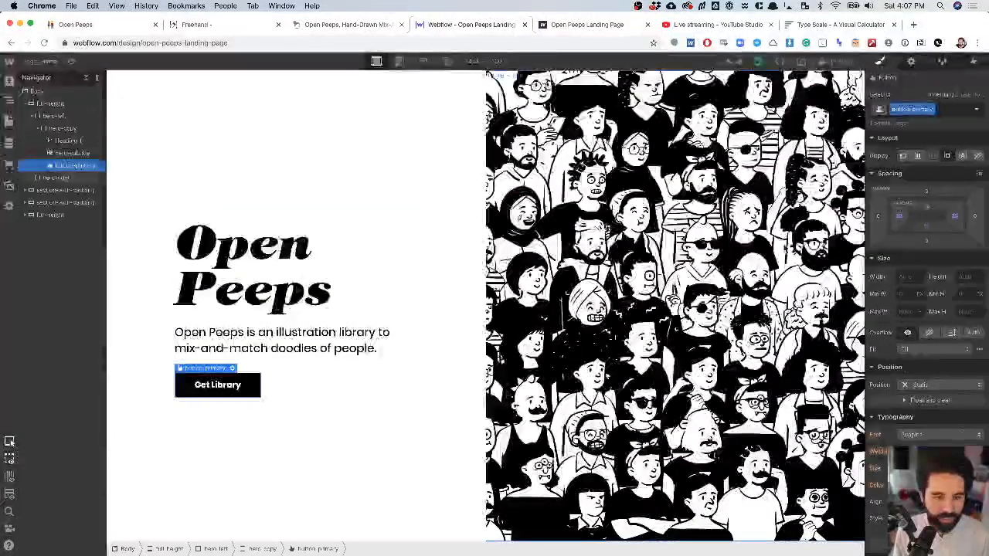
{"action": "scroll", "coordinate": [934, 338], "scroll_direction": "down", "scroll_amount": 3}
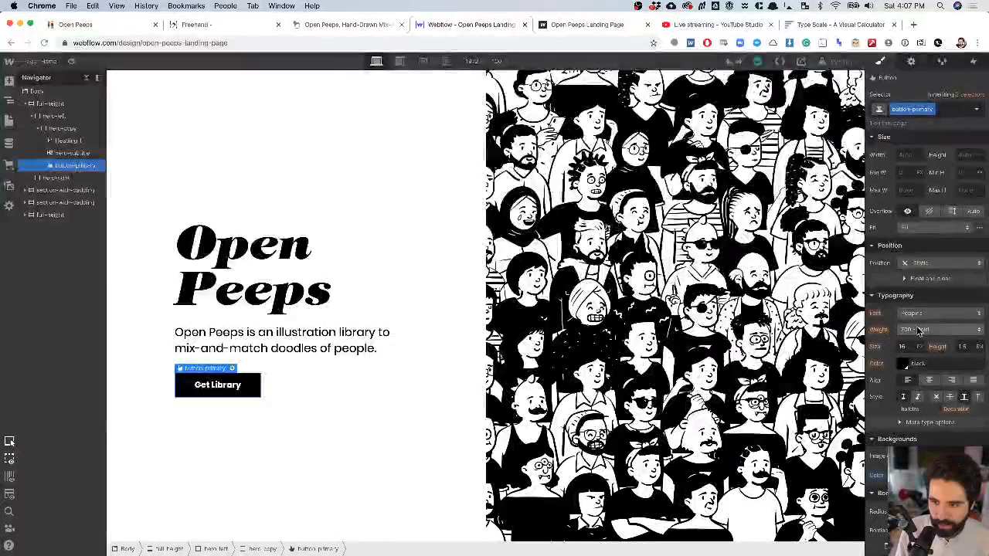
{"action": "left_click", "coordinate": [923, 330]}
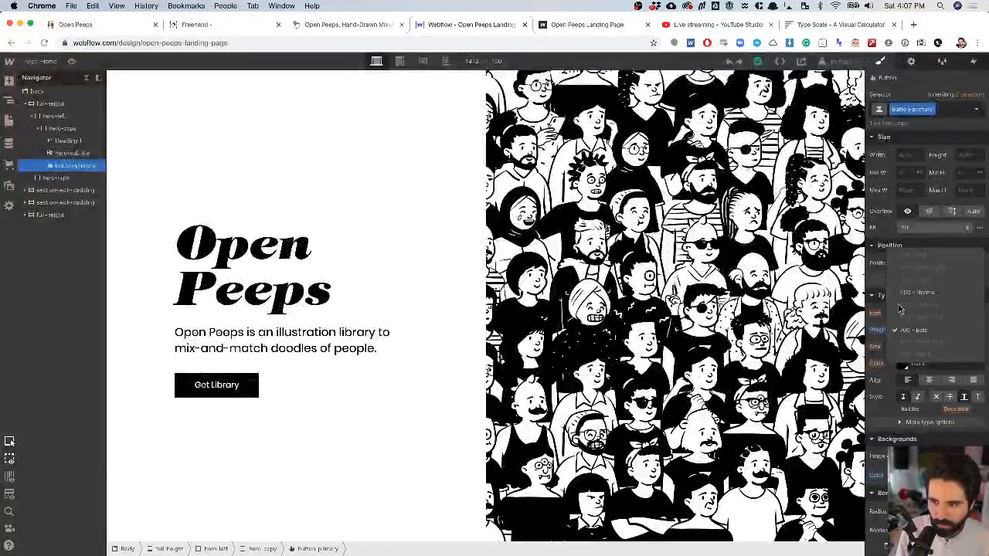
{"action": "left_click", "coordinate": [927, 307]}
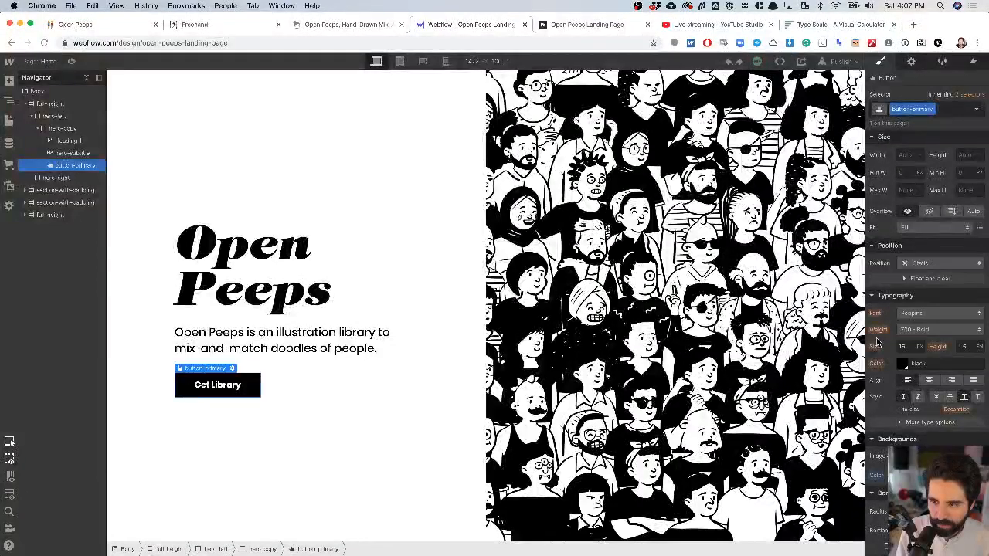
- Reapply the Poppins font to the Get Library button and check its available weights
{"action": "left_click", "coordinate": [942, 314]}
{"action": "left_click", "coordinate": [939, 315]}
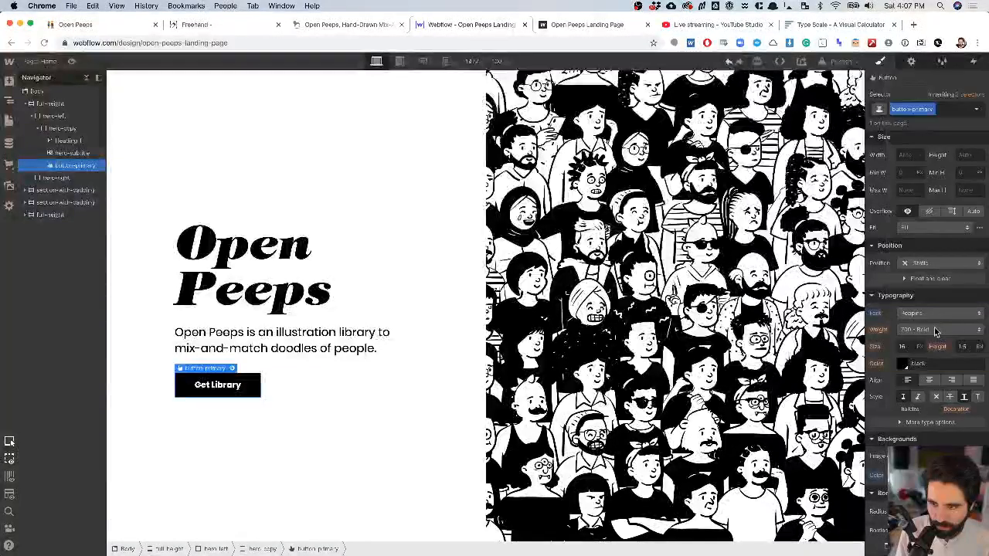
{"action": "left_click", "coordinate": [931, 330]}
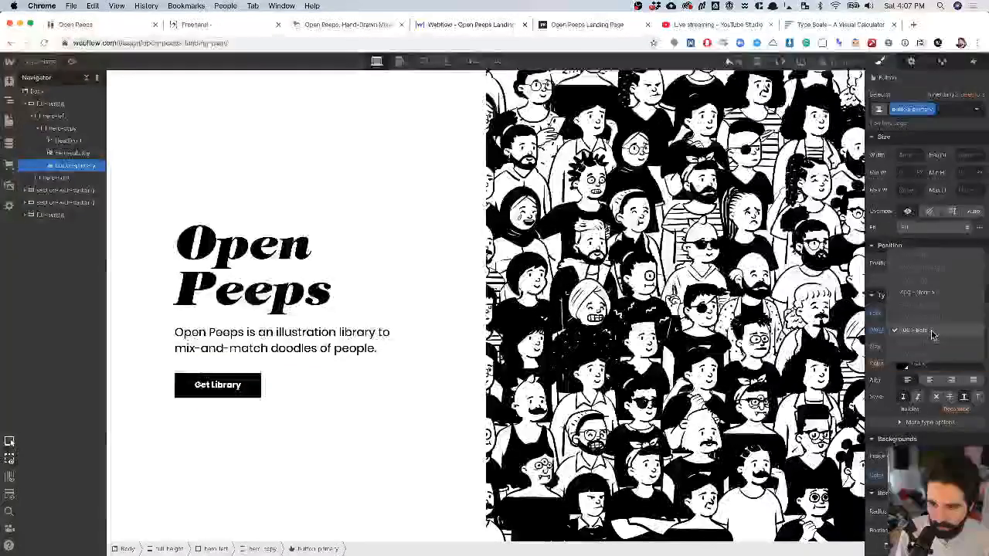
{"action": "left_click", "coordinate": [880, 328]}
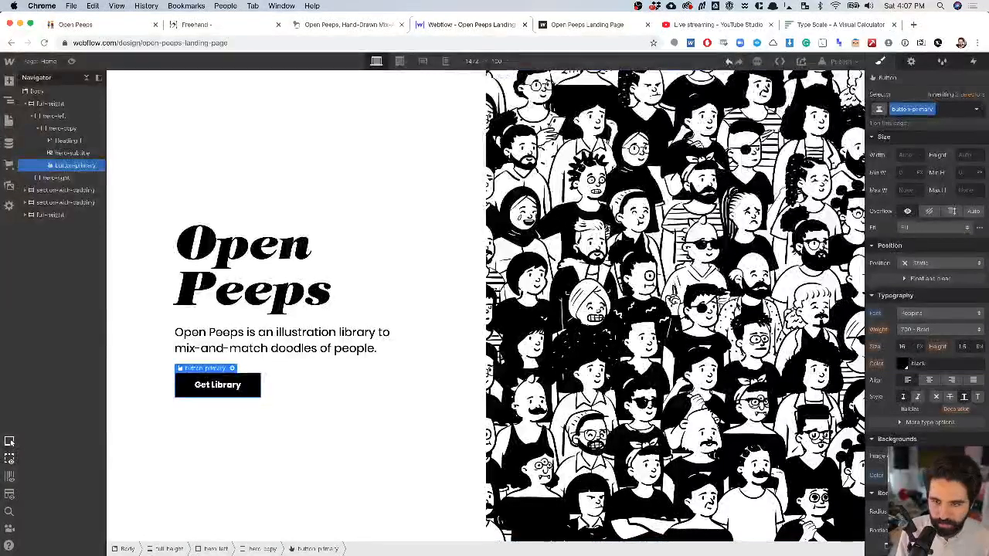
- Delete both added Poppins entries from the Google Fonts in the project's font settings
{"action": "left_click", "coordinate": [10, 62]}
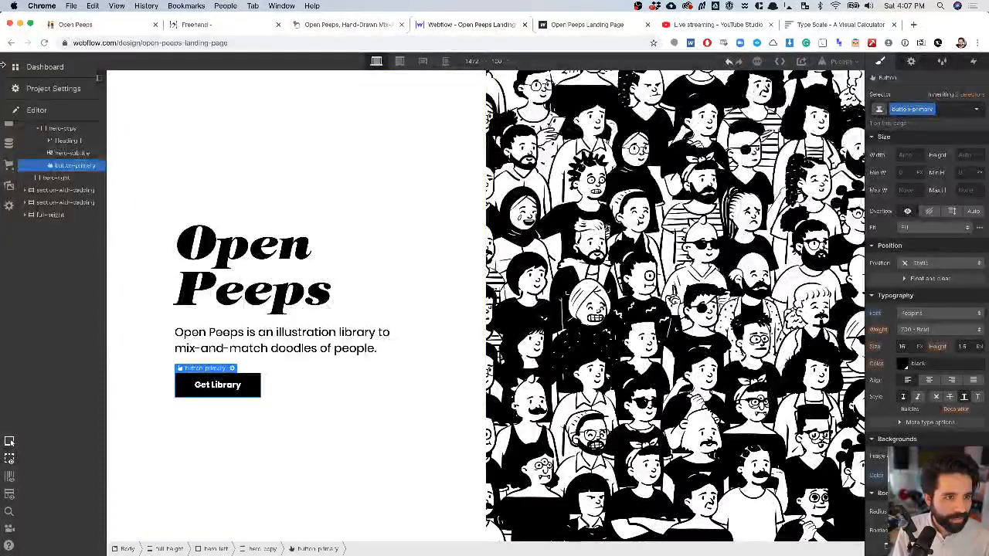
{"action": "left_click", "coordinate": [35, 88]}
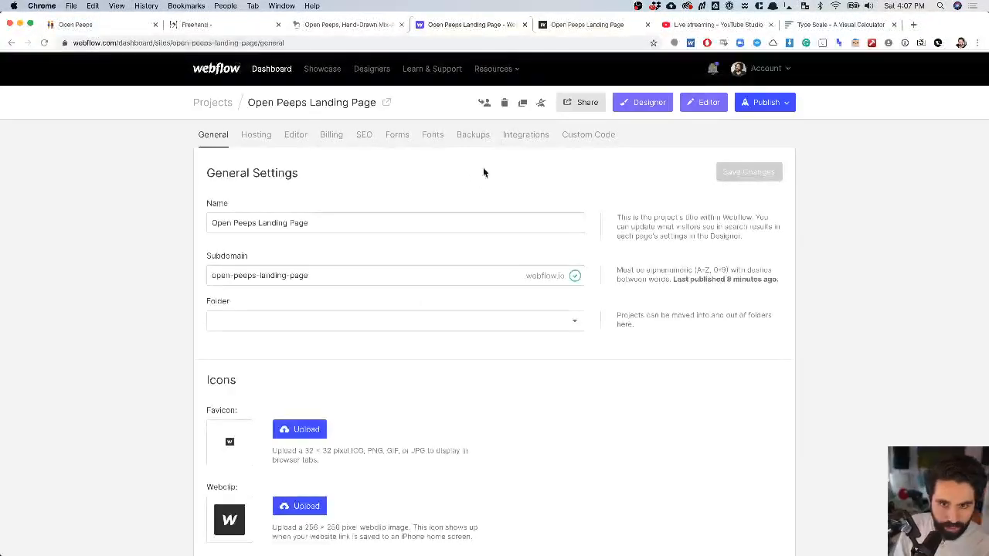
{"action": "left_click", "coordinate": [432, 136]}
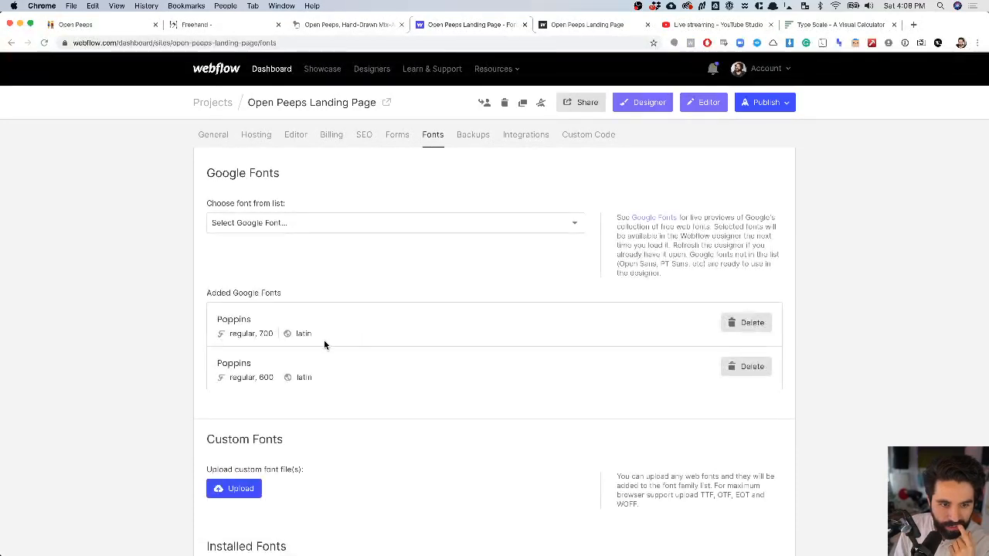
{"action": "left_click", "coordinate": [738, 367]}
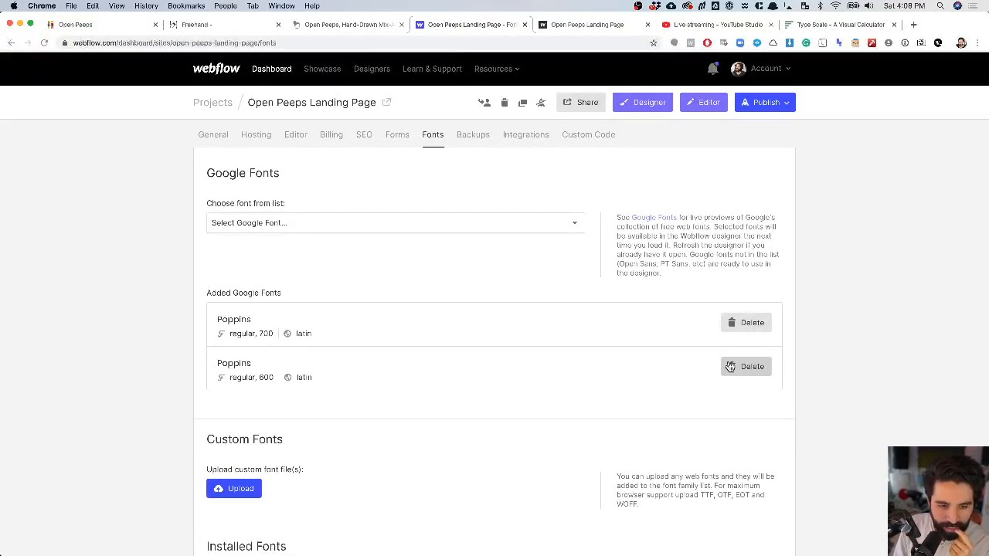
{"action": "left_click", "coordinate": [748, 327]}
- Add the Google font Poppins with the Regular, 600 and 700 variants and latin script
{"action": "left_click", "coordinate": [342, 221]}
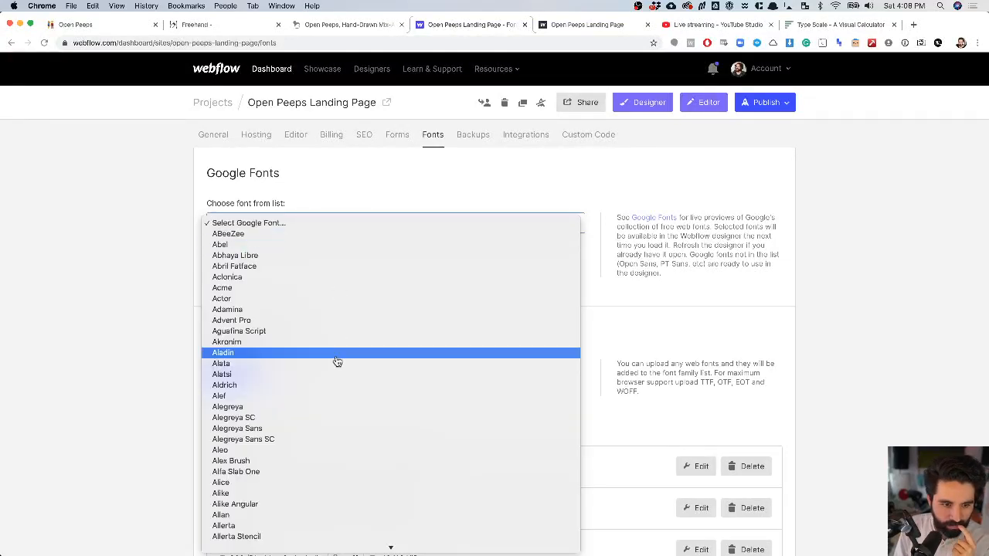
{"action": "scroll", "coordinate": [338, 362], "scroll_direction": "down", "scroll_amount": 20}
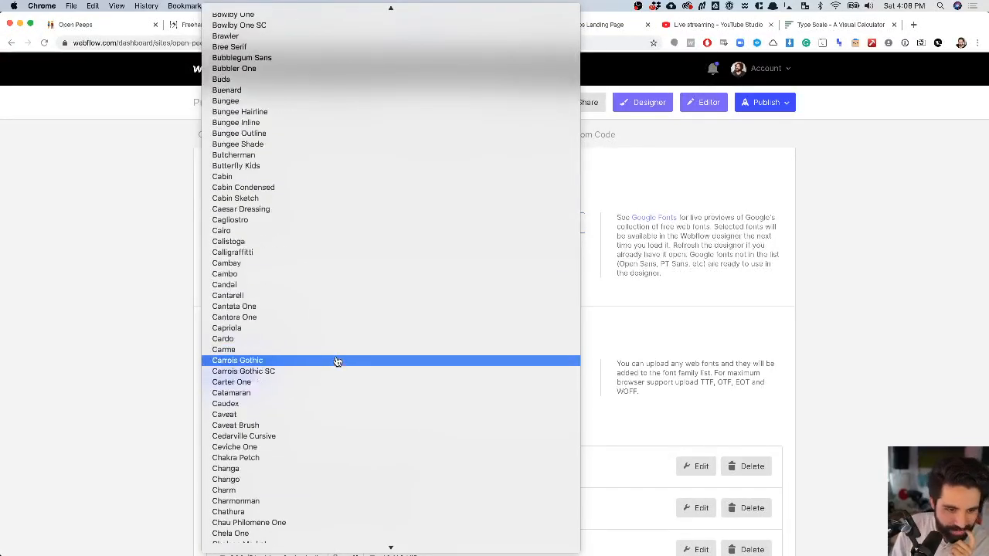
{"action": "scroll", "coordinate": [338, 362], "scroll_direction": "down", "scroll_amount": 20}
{"action": "scroll", "coordinate": [337, 361], "scroll_direction": "down", "scroll_amount": 20}
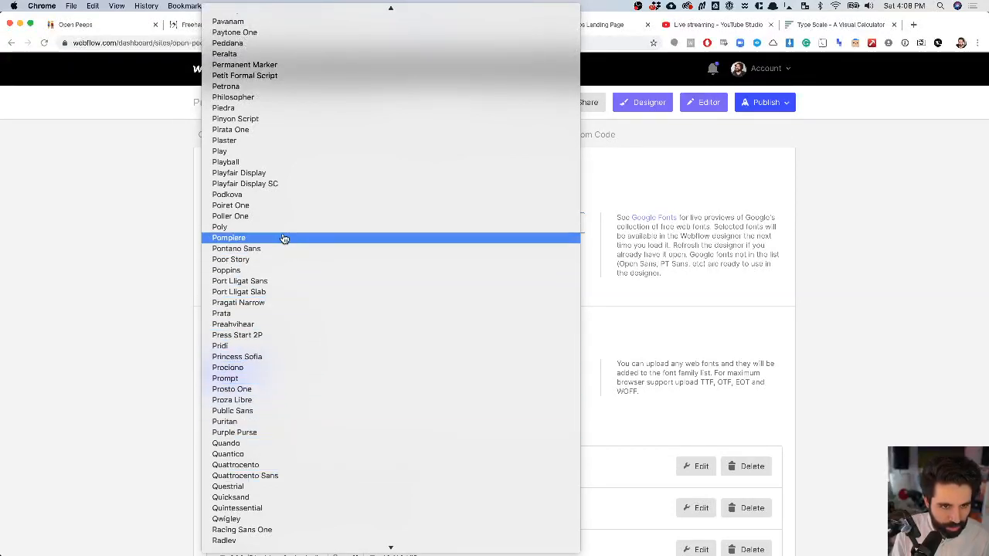
{"action": "left_click", "coordinate": [282, 270]}
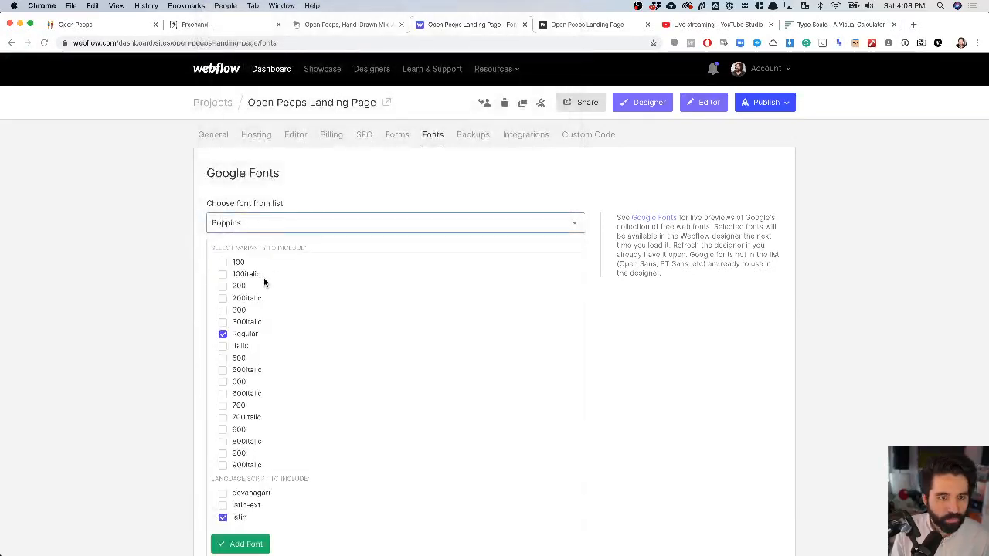
{"action": "left_click", "coordinate": [223, 382]}
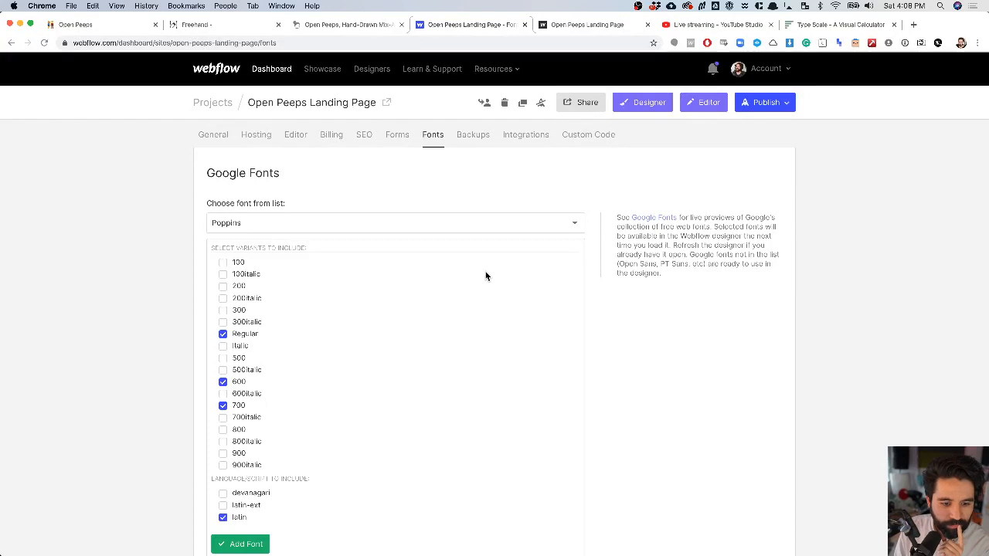
{"action": "left_click", "coordinate": [246, 545]}
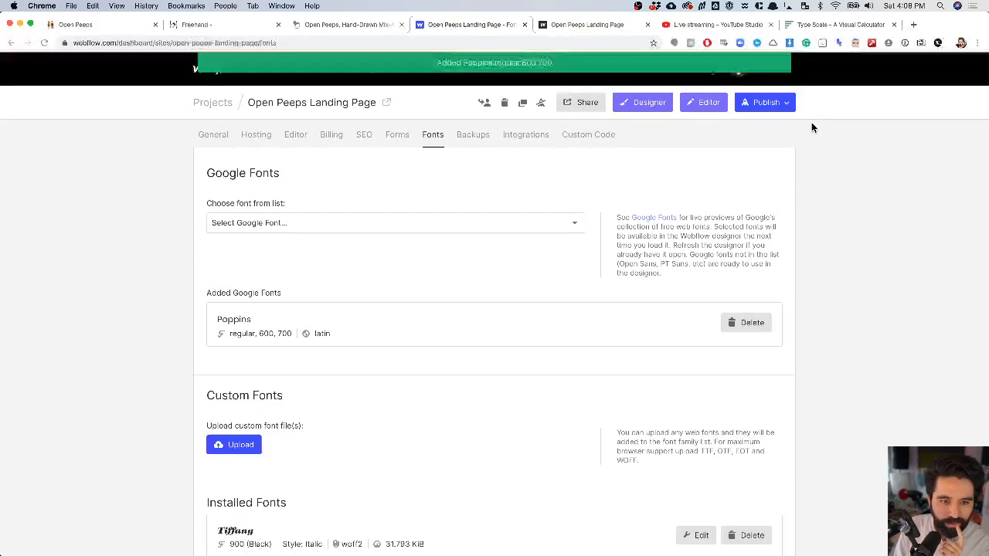
- Return to the Designer and set the Get Library button's font weight to 600 - Semi Bold
{"action": "left_click", "coordinate": [651, 102]}
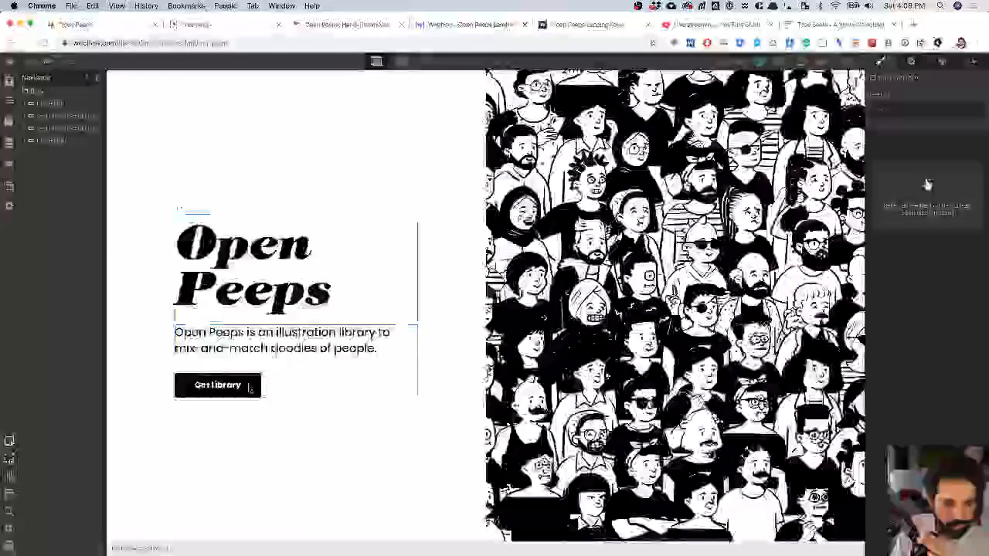
{"action": "left_click", "coordinate": [224, 386]}
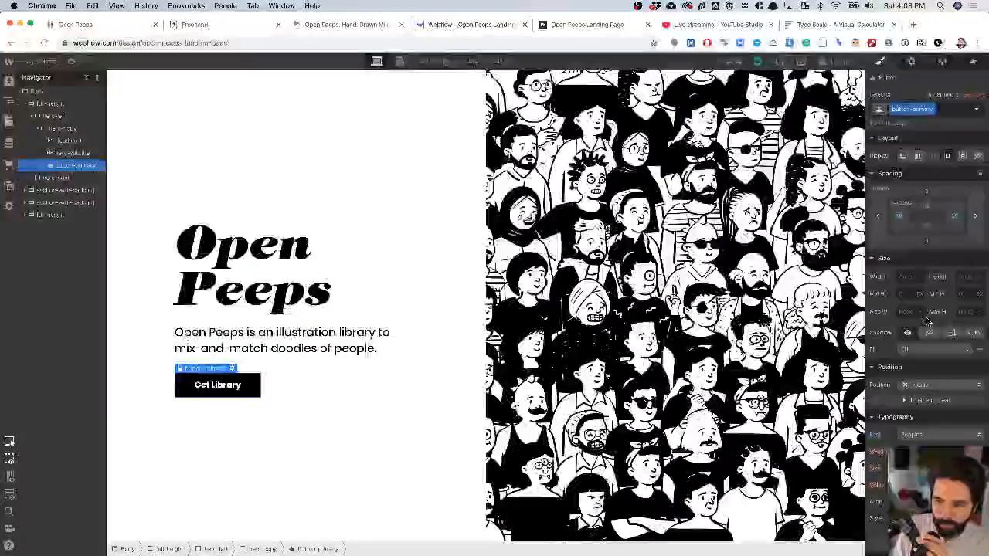
{"action": "scroll", "coordinate": [923, 348], "scroll_direction": "down", "scroll_amount": 3}
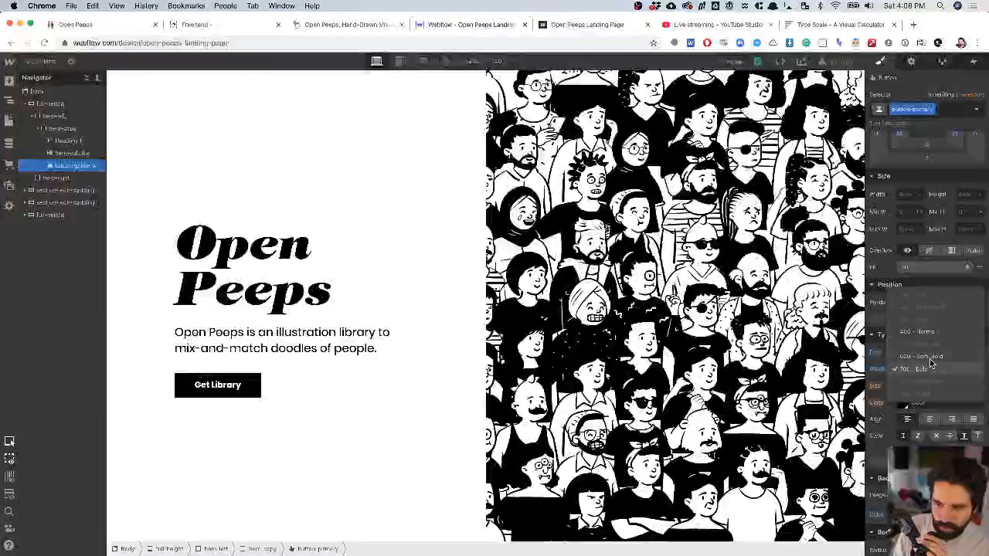
{"action": "left_click", "coordinate": [919, 357]}
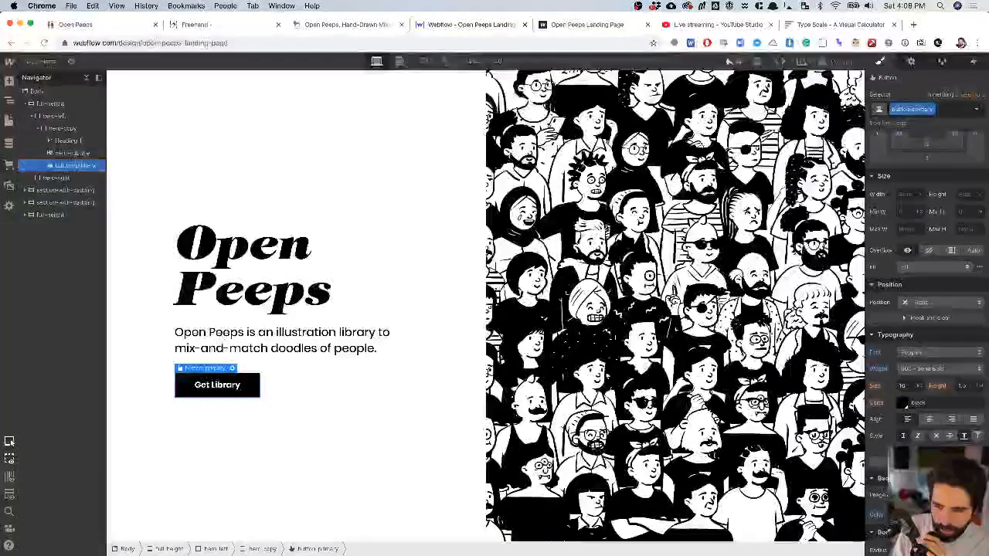
- Set the Get Library button's letter spacing to 0.5 px
{"action": "scroll", "coordinate": [928, 356], "scroll_direction": "down", "scroll_amount": 3}
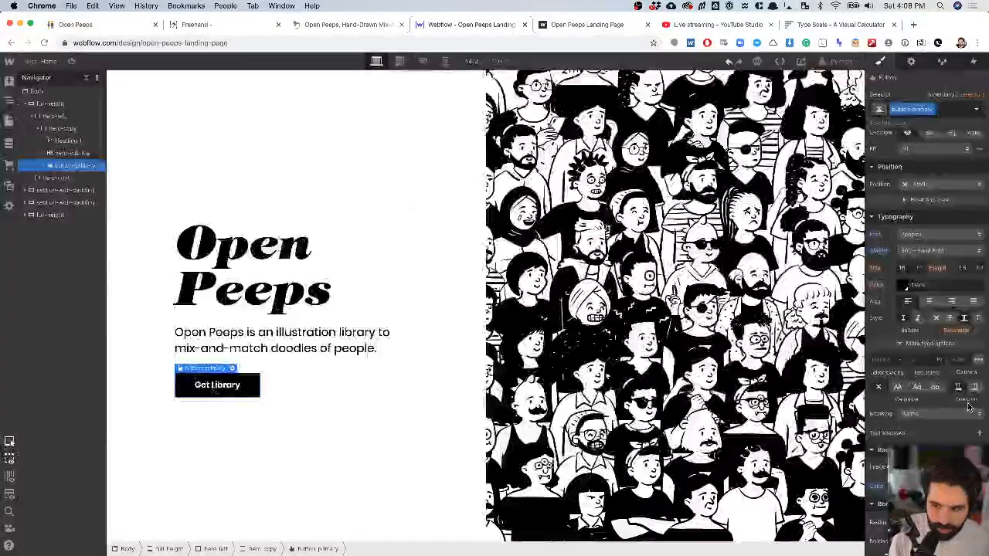
{"action": "left_click", "coordinate": [887, 360]}
{"action": "type", "text": "0.2"}
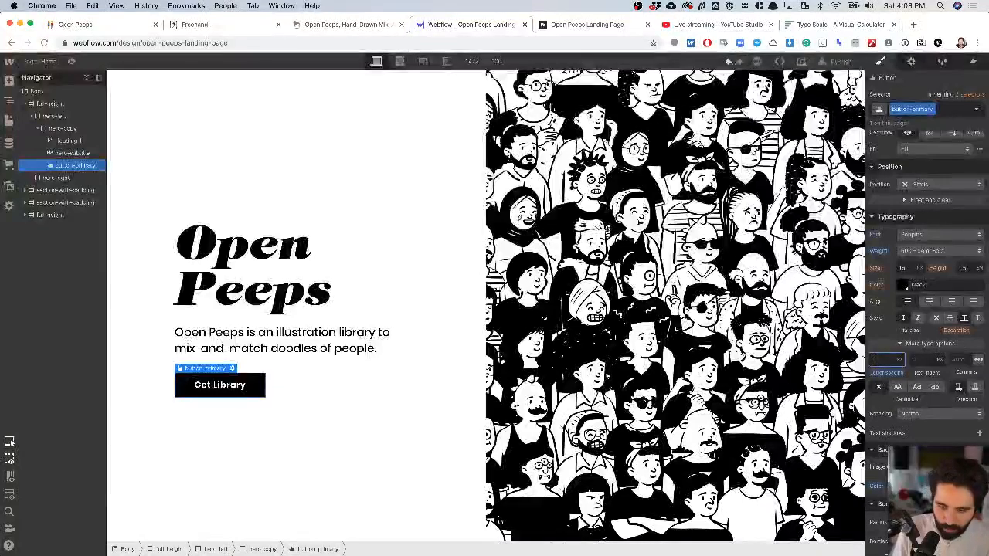
{"action": "type", "text": "0.5"}
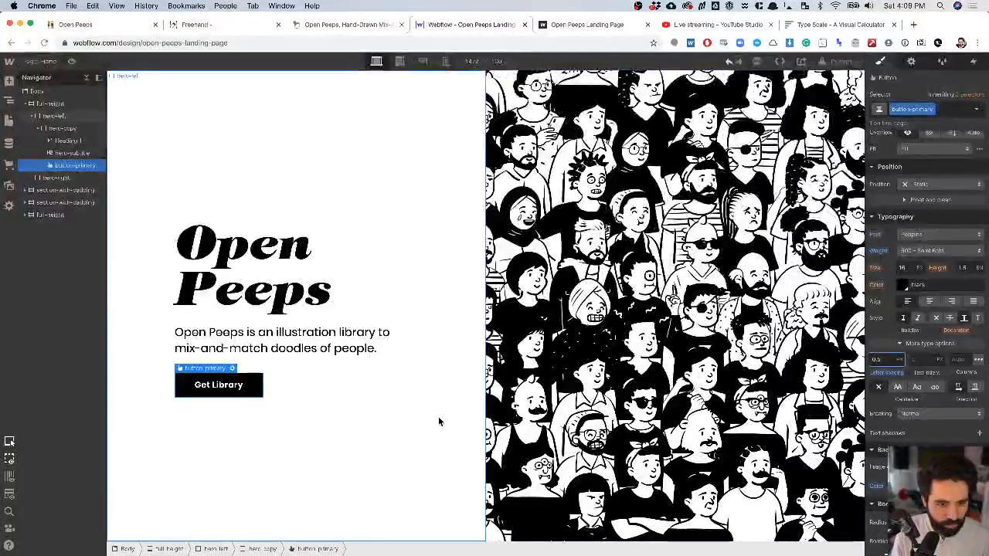
- Set the font weight of All H4 Headings to 600 - Semi Bold, starting from the Head heading in the tutorial section
{"action": "left_click", "coordinate": [344, 351]}
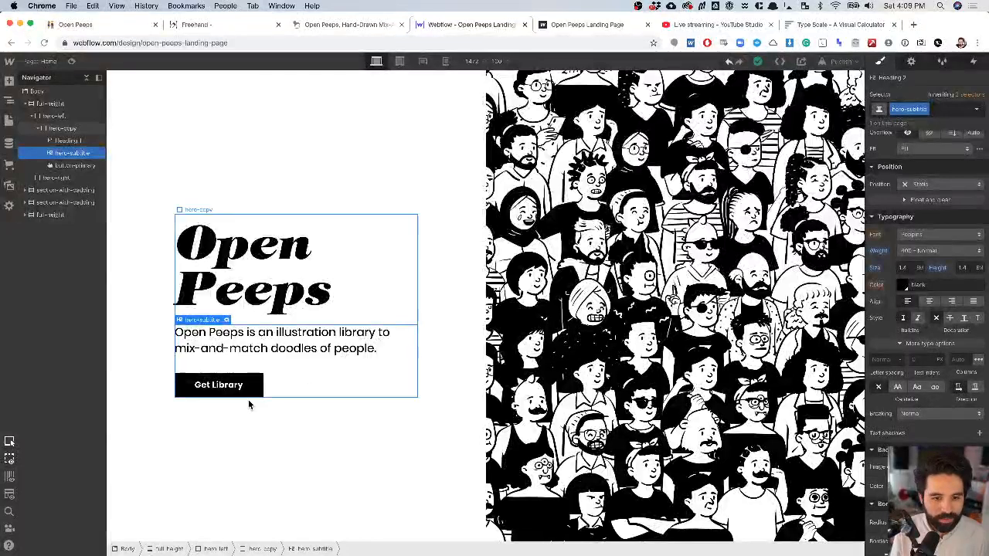
{"action": "scroll", "coordinate": [365, 312], "scroll_direction": "down", "scroll_amount": 3}
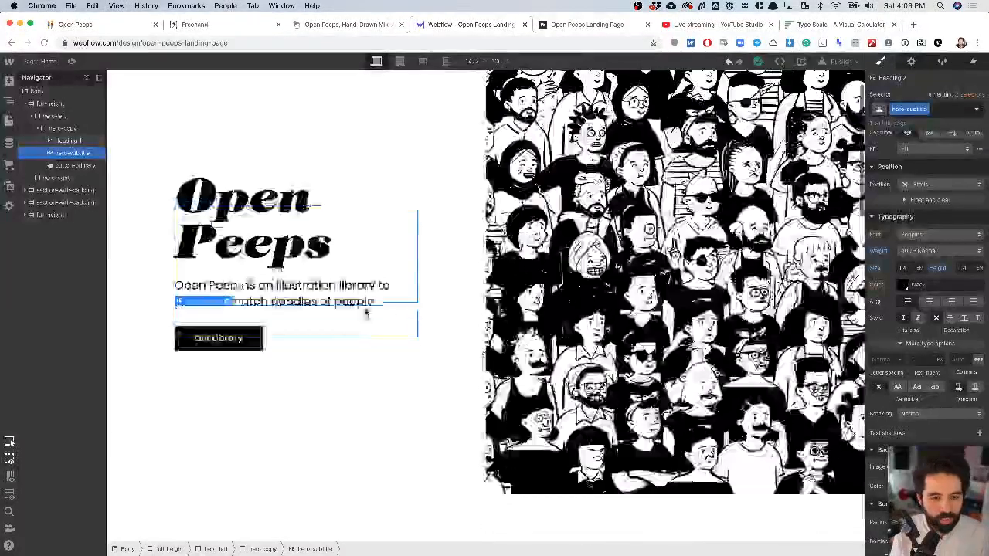
{"action": "scroll", "coordinate": [364, 310], "scroll_direction": "down", "scroll_amount": 20}
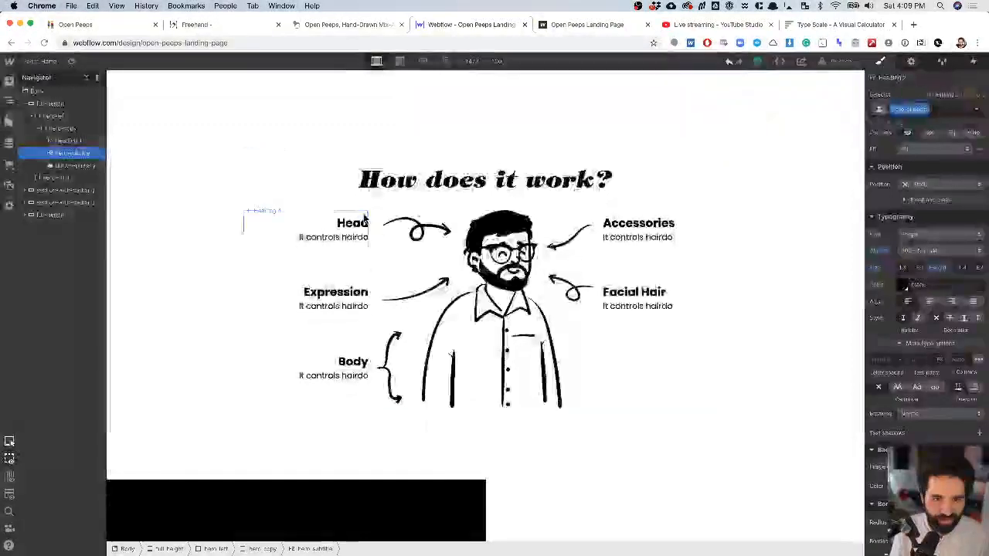
{"action": "left_click", "coordinate": [322, 226]}
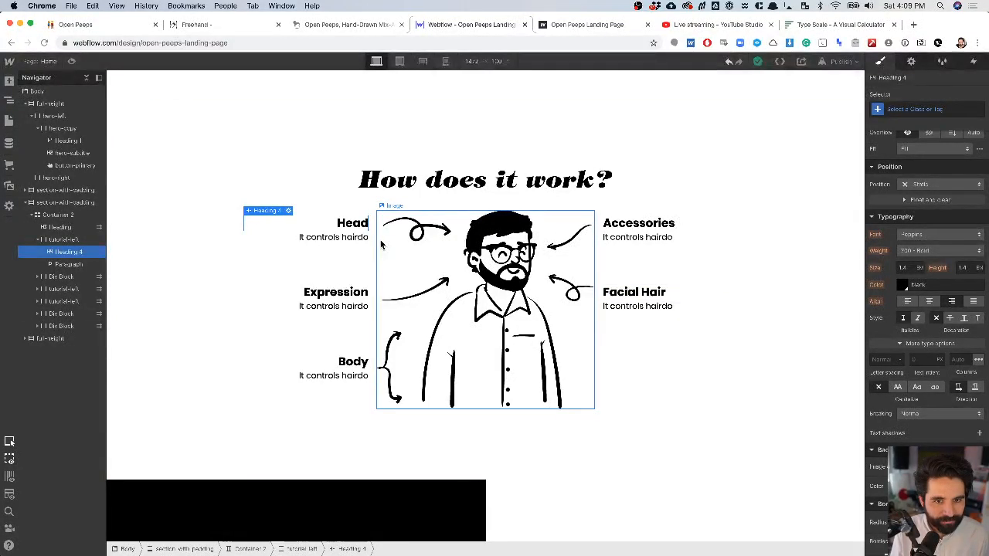
{"action": "left_click", "coordinate": [907, 111]}
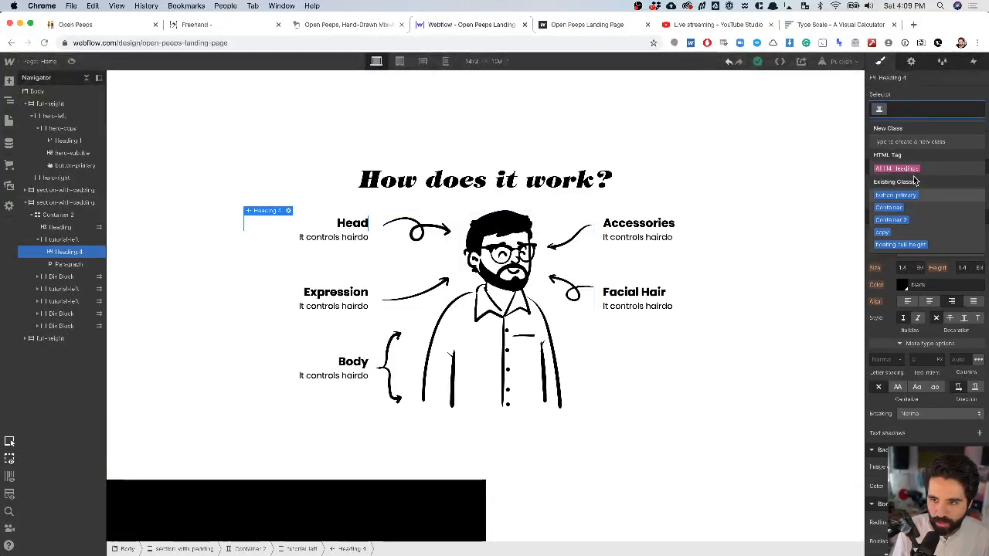
{"action": "left_click", "coordinate": [908, 166]}
{"action": "left_click", "coordinate": [923, 251]}
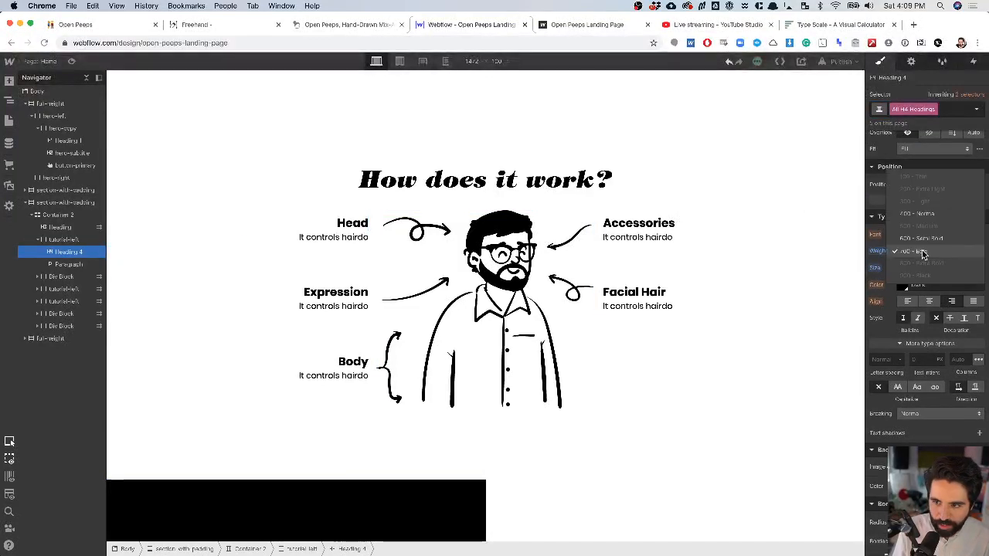
{"action": "left_click", "coordinate": [925, 239]}
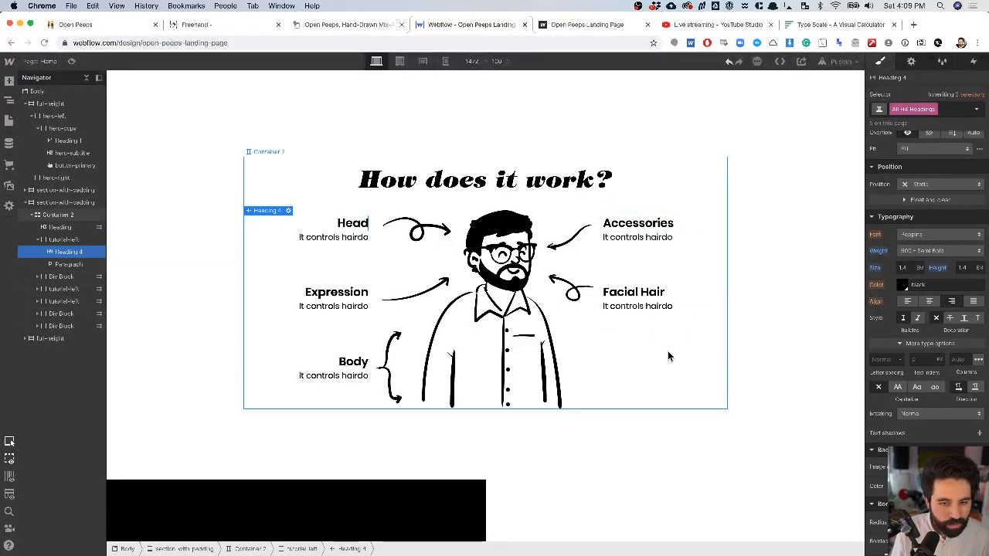
- Give the Download Library link in the black section a 600 - Semi Bold weight and 0.5 px letter spacing
{"action": "scroll", "coordinate": [639, 431], "scroll_direction": "down", "scroll_amount": 10}
{"action": "scroll", "coordinate": [639, 431], "scroll_direction": "down", "scroll_amount": 1}
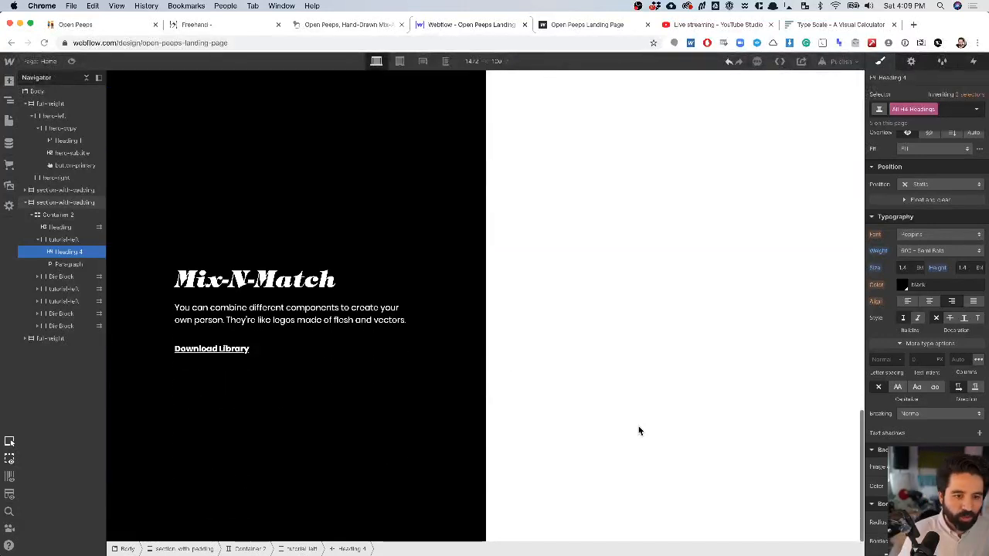
{"action": "left_click", "coordinate": [218, 348]}
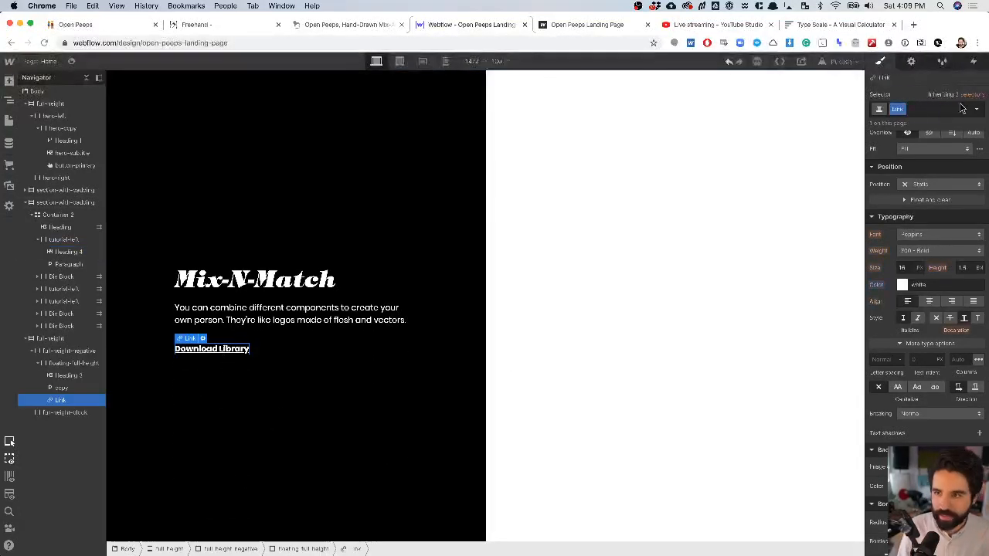
{"action": "left_click", "coordinate": [931, 251]}
{"action": "left_click", "coordinate": [931, 241]}
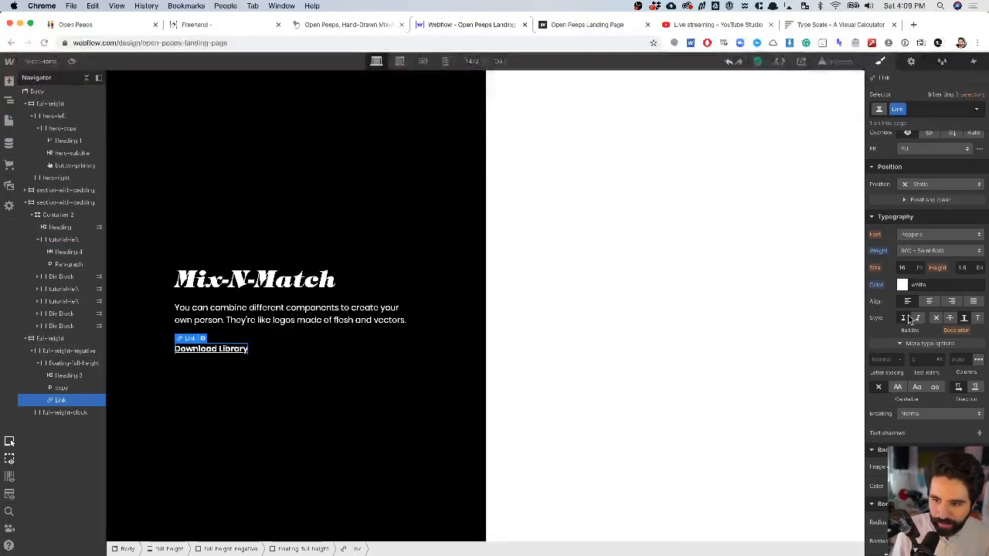
{"action": "left_click", "coordinate": [887, 360]}
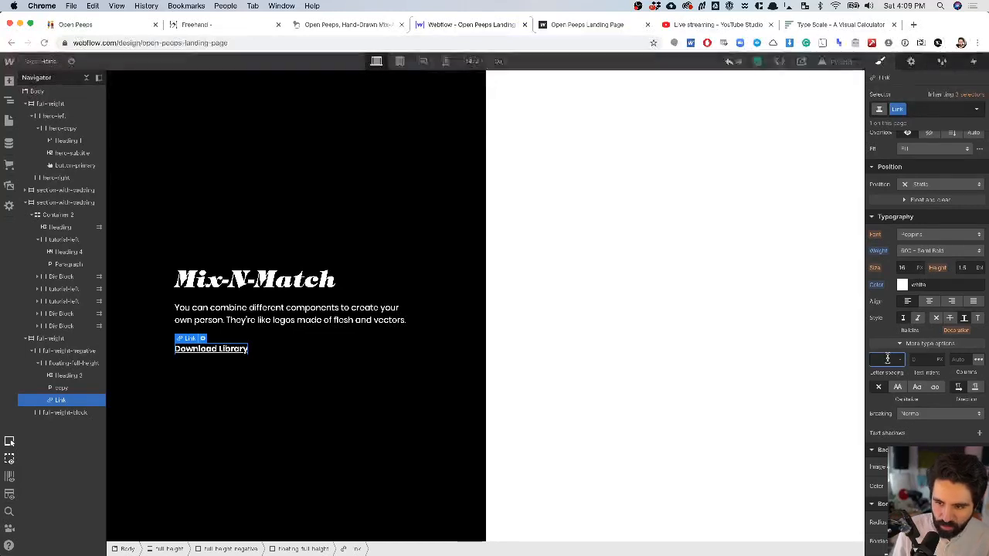
{"action": "type", "text": "0.5"}
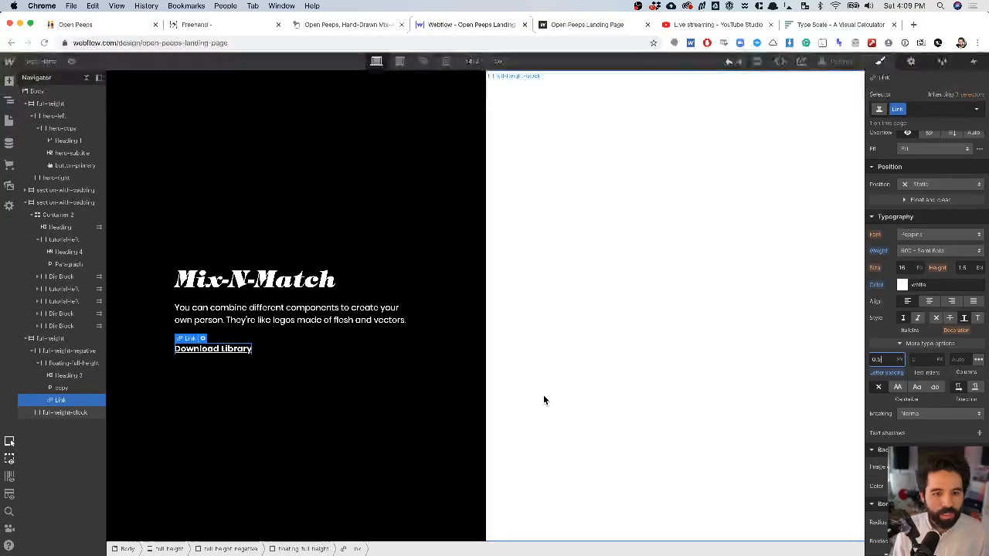
- Set the letter spacing of the All Links tag to 0.5 px, using the Download Library link in the white Mix-N-Match section
{"action": "scroll", "coordinate": [543, 399], "scroll_direction": "up", "scroll_amount": 15}
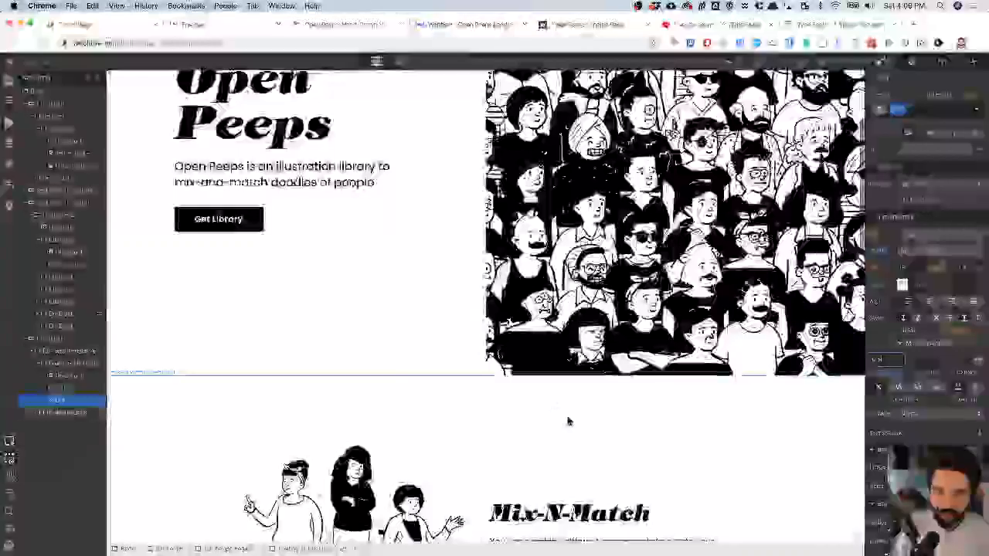
{"action": "scroll", "coordinate": [550, 396], "scroll_direction": "down", "scroll_amount": 3}
{"action": "left_click", "coordinate": [537, 374]}
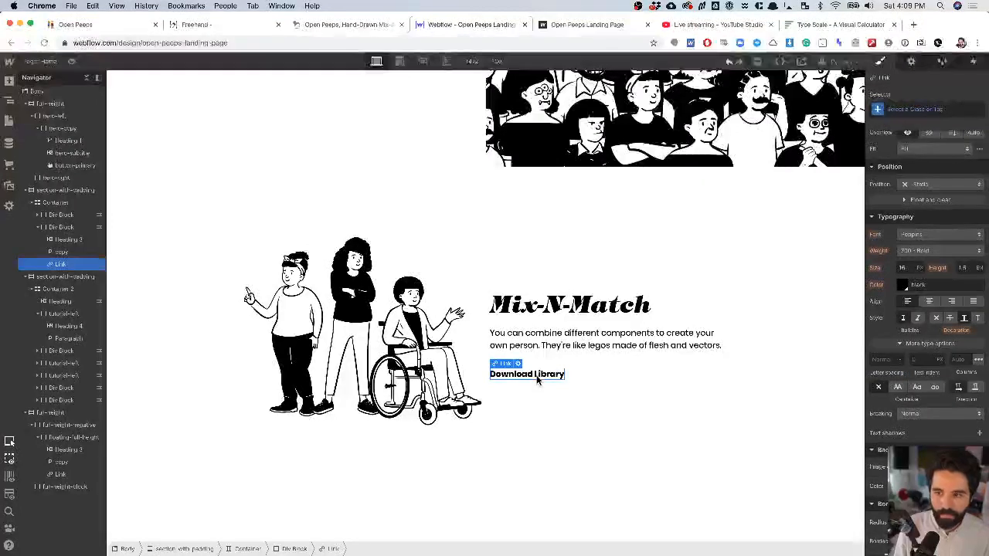
{"action": "left_click", "coordinate": [934, 109]}
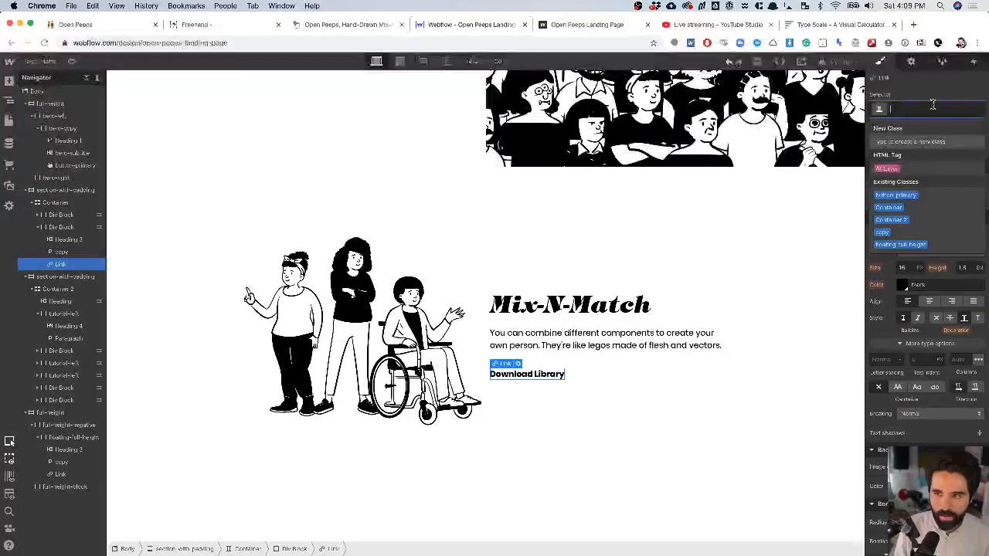
{"action": "left_click", "coordinate": [908, 172]}
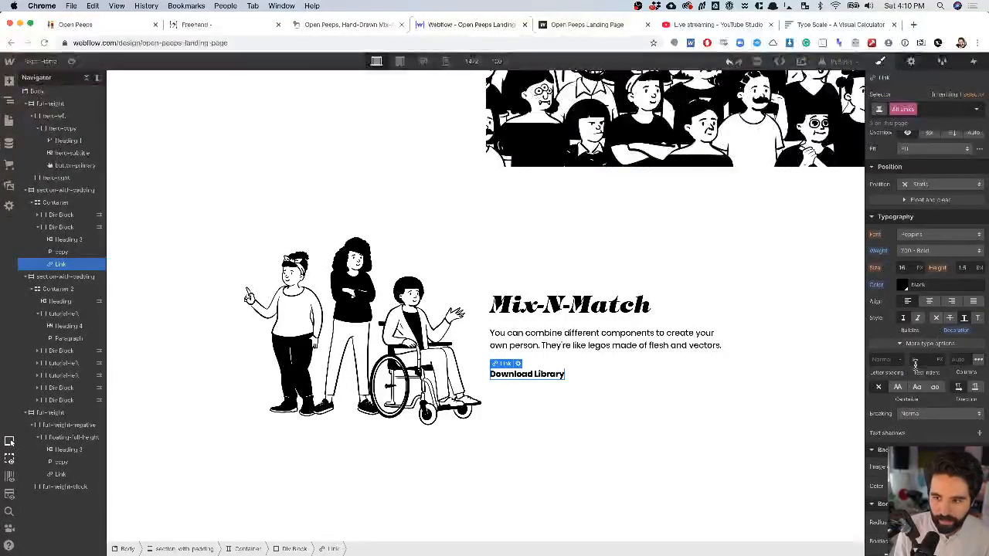
{"action": "left_click", "coordinate": [889, 359]}
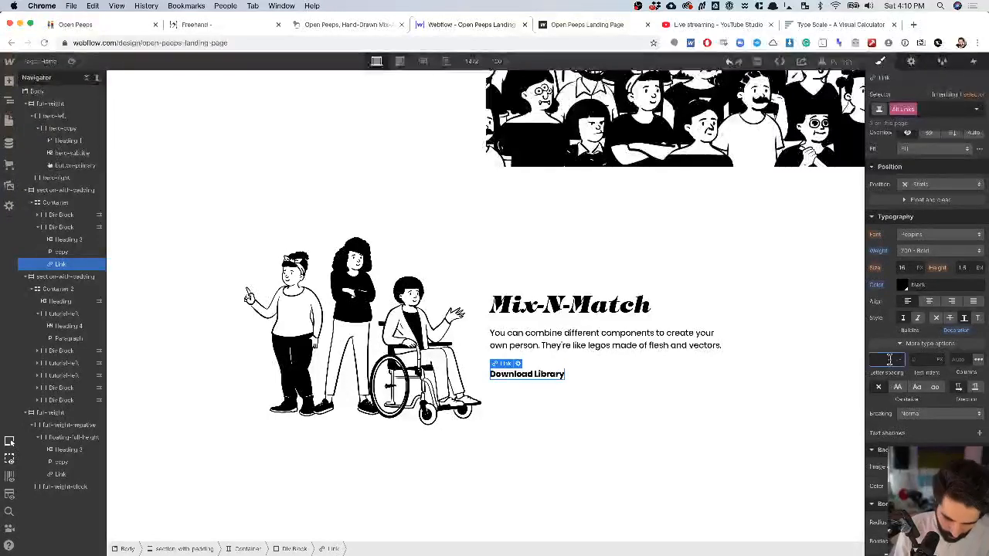
{"action": "type", "text": ".5"}
{"action": "key", "text": "Return"}
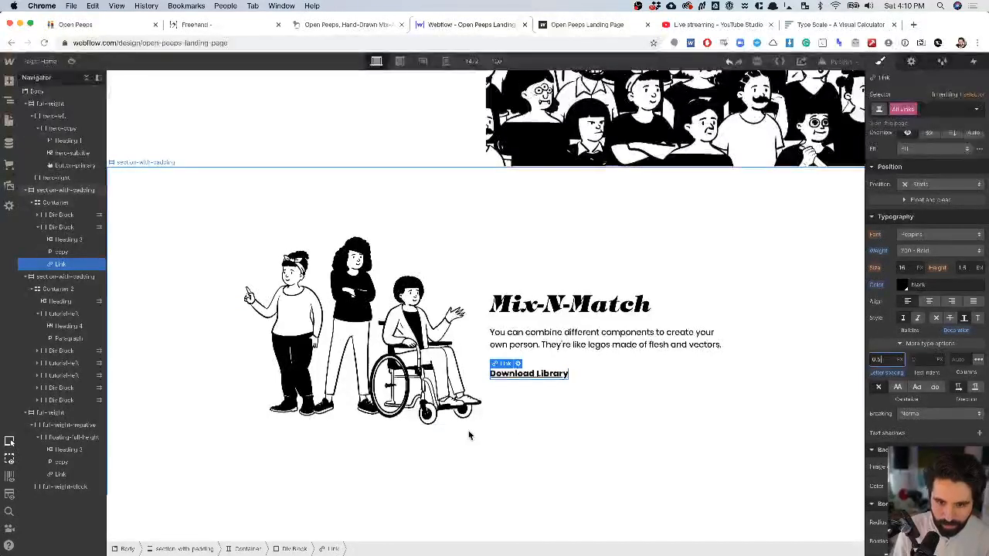
- Reset the letter spacing and font weight of the black section's Download Library link so both inherit from All Links
{"action": "scroll", "coordinate": [469, 433], "scroll_direction": "down", "scroll_amount": 15}
{"action": "left_click", "coordinate": [224, 349]}
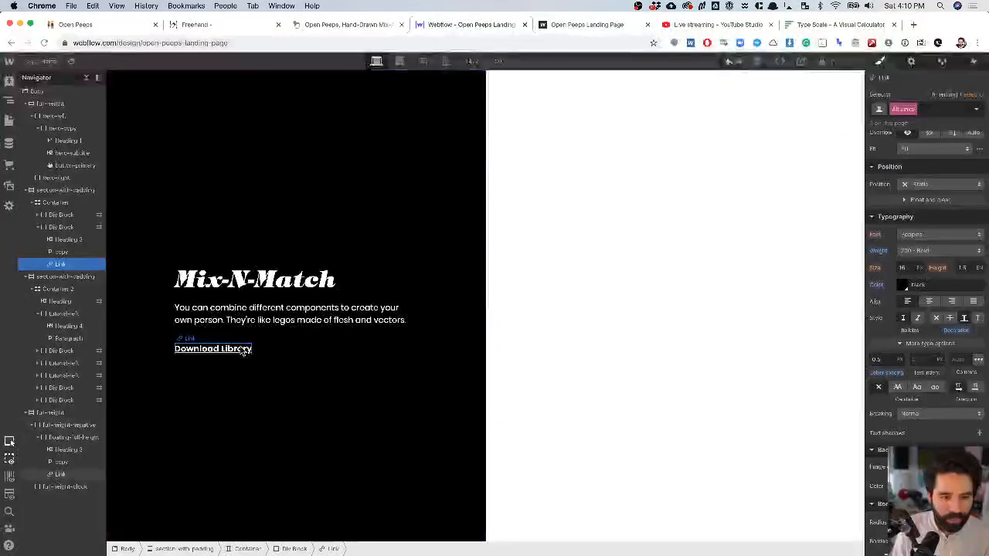
{"action": "left_click", "coordinate": [886, 374]}
{"action": "left_click", "coordinate": [885, 388]}
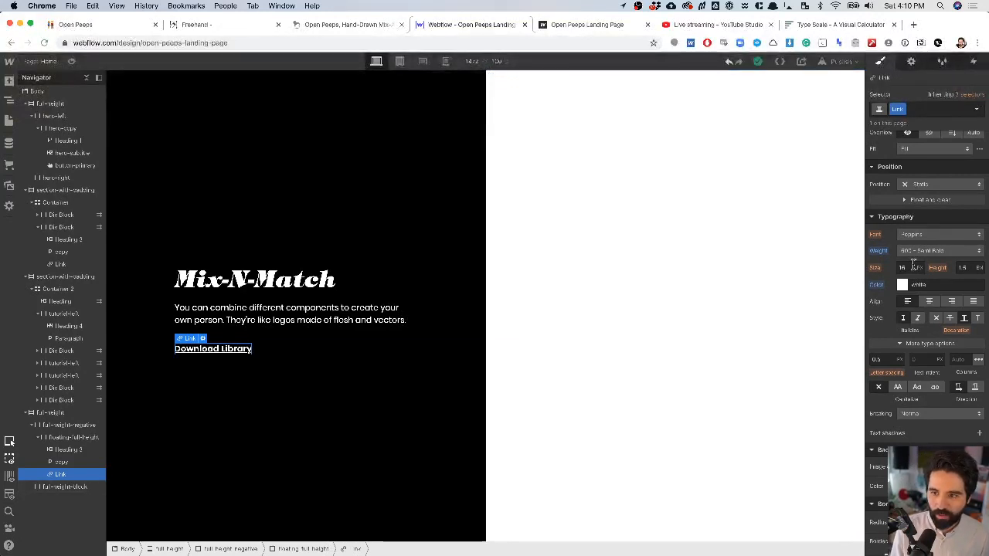
{"action": "left_click", "coordinate": [880, 252]}
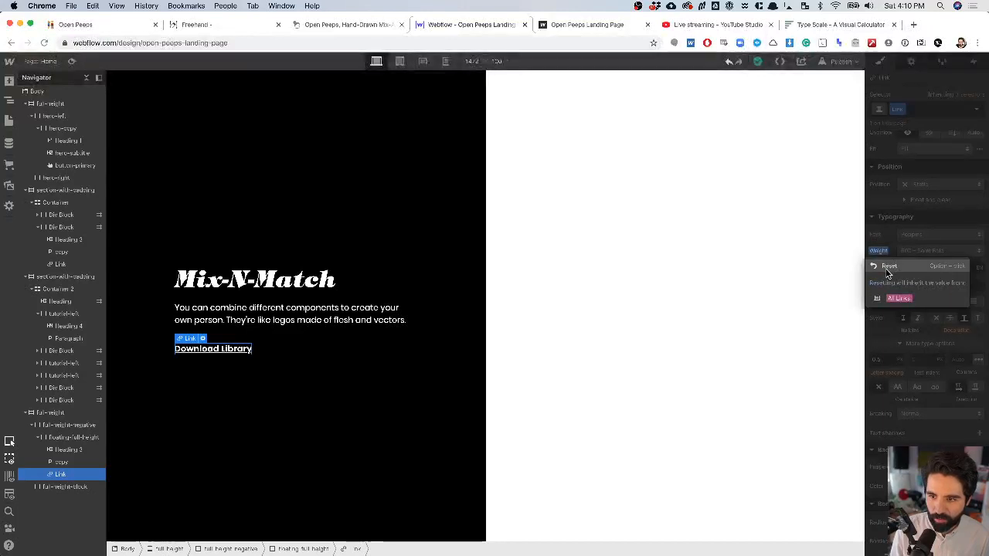
{"action": "left_click", "coordinate": [891, 267]}
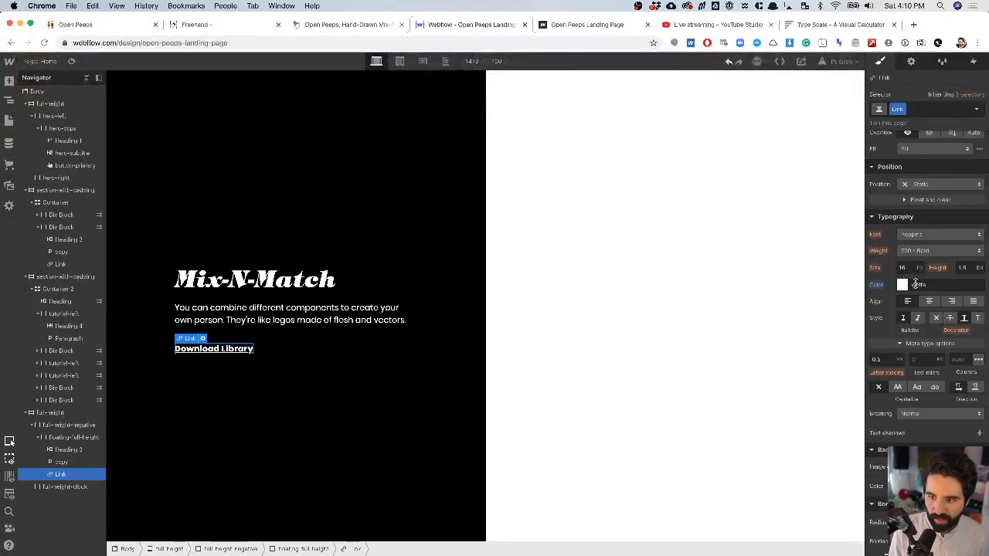
- Rename the class of the black section's Download Library link to link-white
{"action": "left_click", "coordinate": [903, 110]}
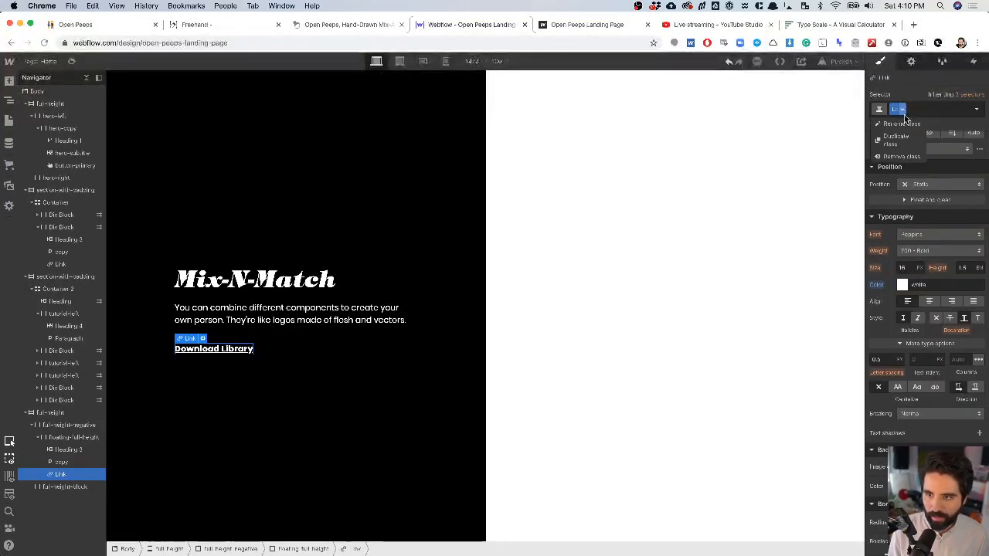
{"action": "left_click", "coordinate": [906, 124]}
{"action": "type", "text": "lin"}
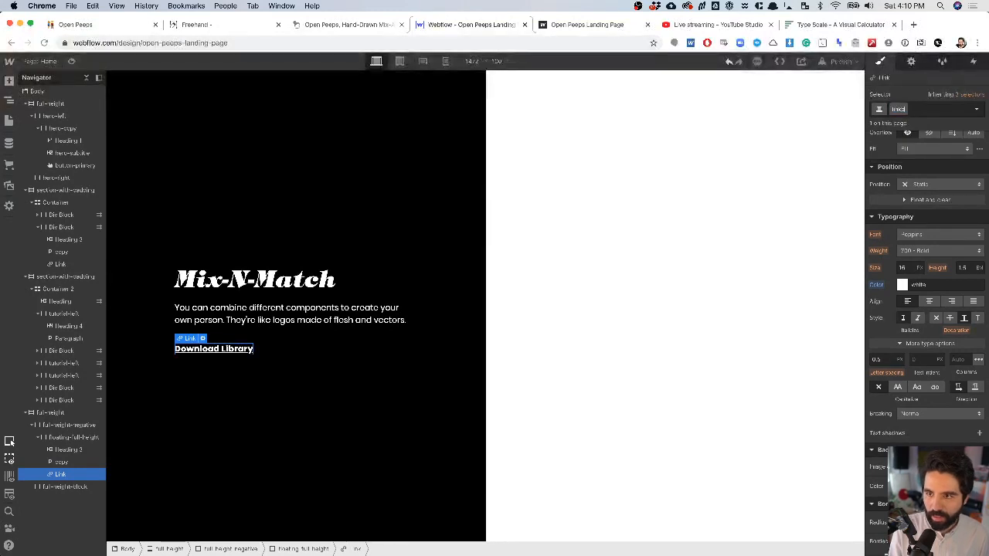
{"action": "type", "text": "k-white"}
{"action": "key", "text": "Return"}
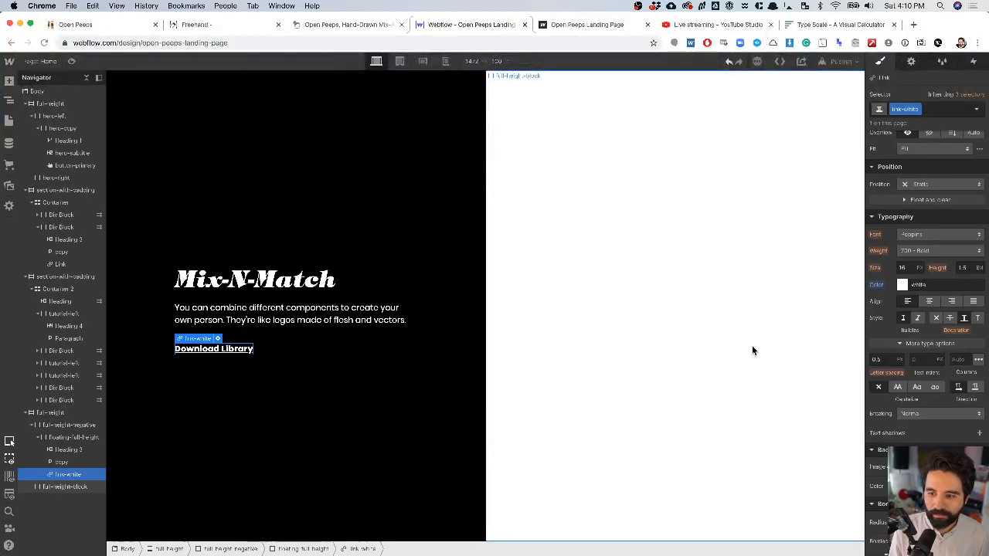
- Switch to Sketch, export the sit-stand-walk illustration group as an SVG into the img folder, and return to Webflow
{"action": "scroll", "coordinate": [979, 352], "scroll_direction": "down", "scroll_amount": 5}
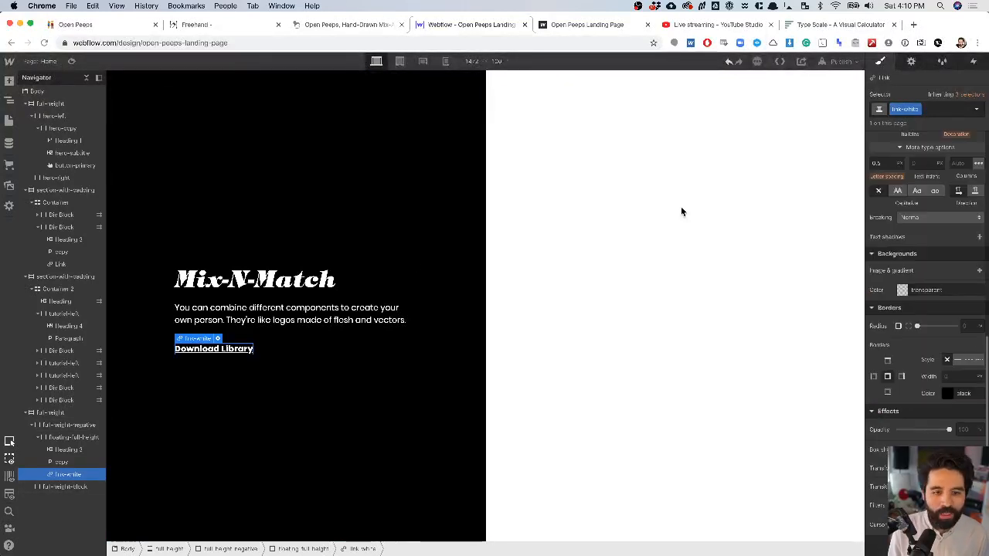
{"action": "left_click", "coordinate": [441, 203]}
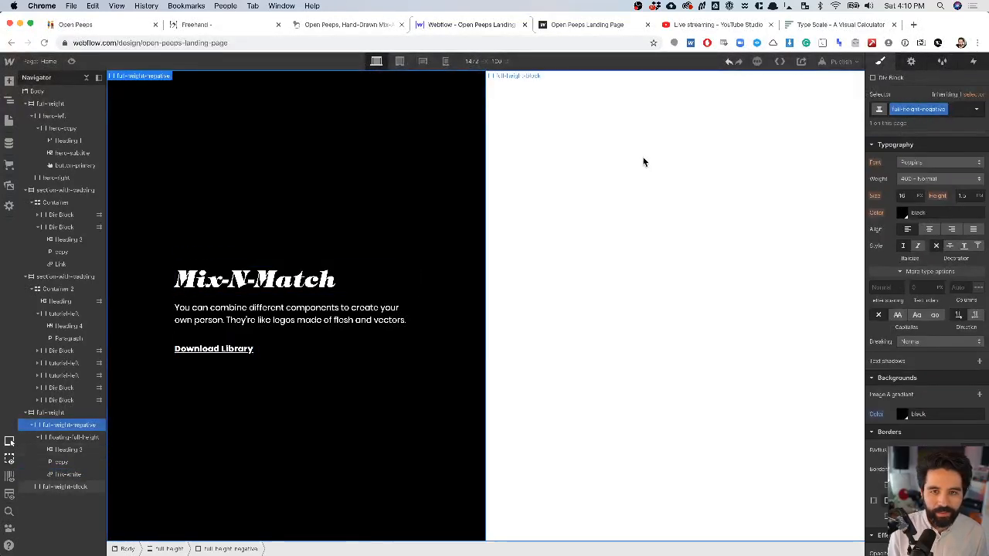
{"action": "key", "text": "super+Tab"}
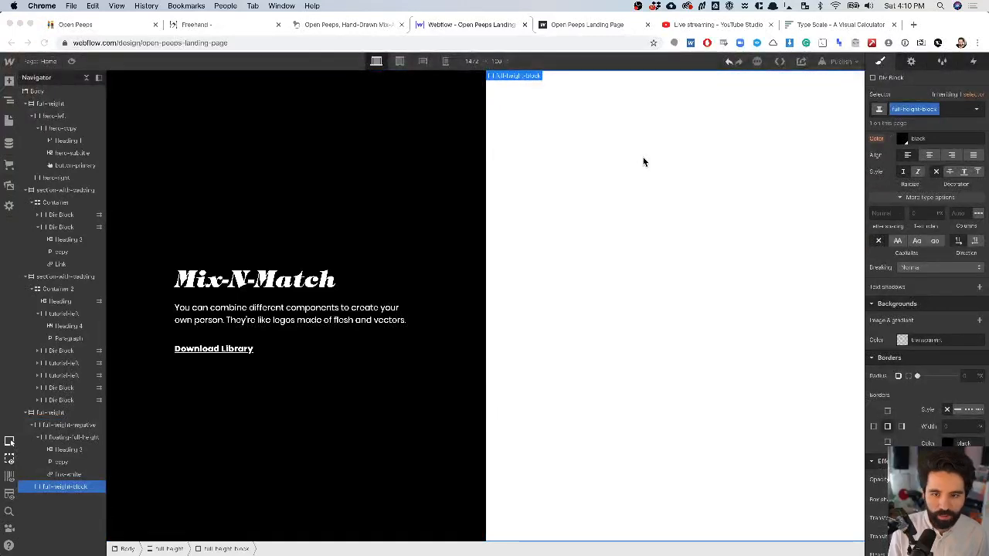
{"action": "left_click", "coordinate": [541, 253]}
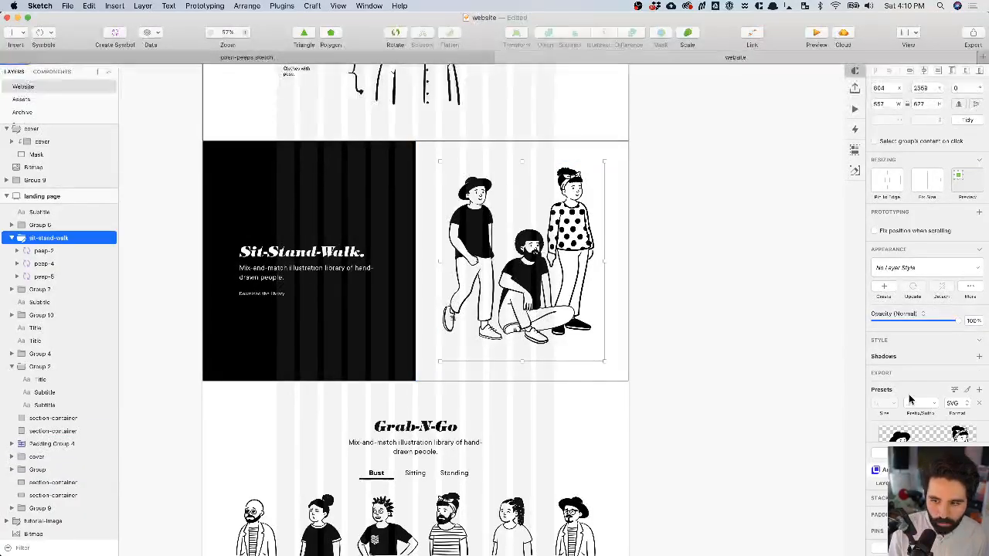
{"action": "left_click", "coordinate": [899, 453]}
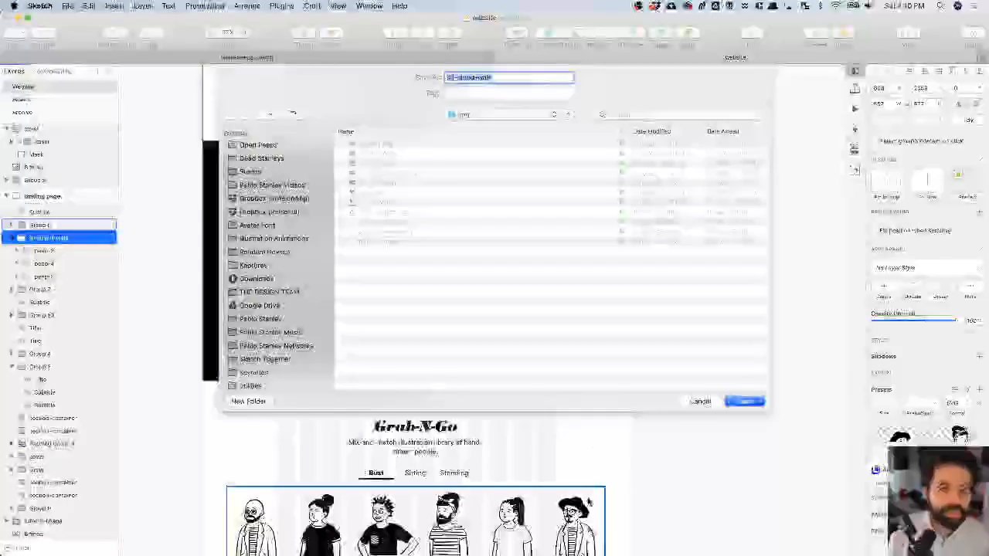
{"action": "key", "text": "Return"}
{"action": "key", "text": "super+Tab"}
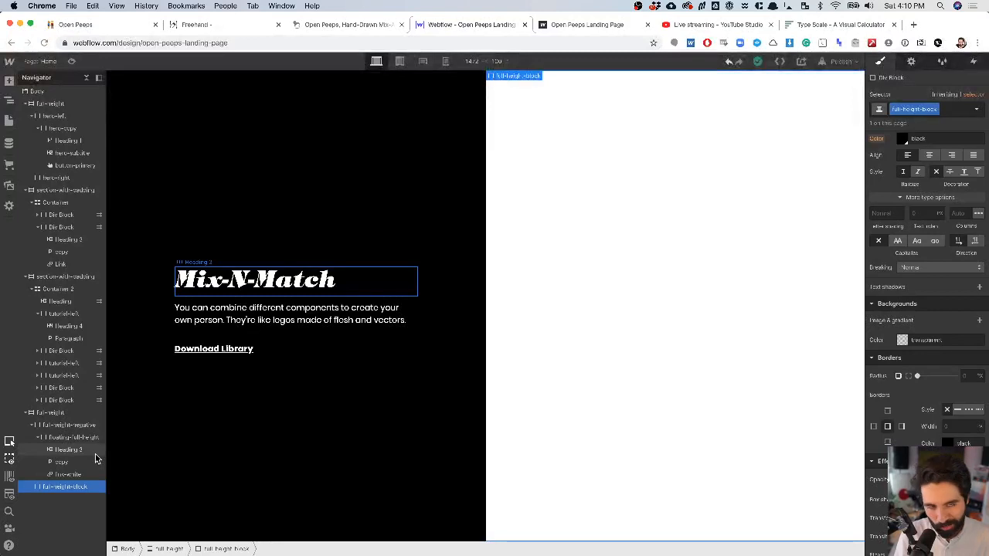
- Add a div block inside full-height-block and make full-height-block a horizontal flex container with centered align and justify
{"action": "key", "text": "super+e"}
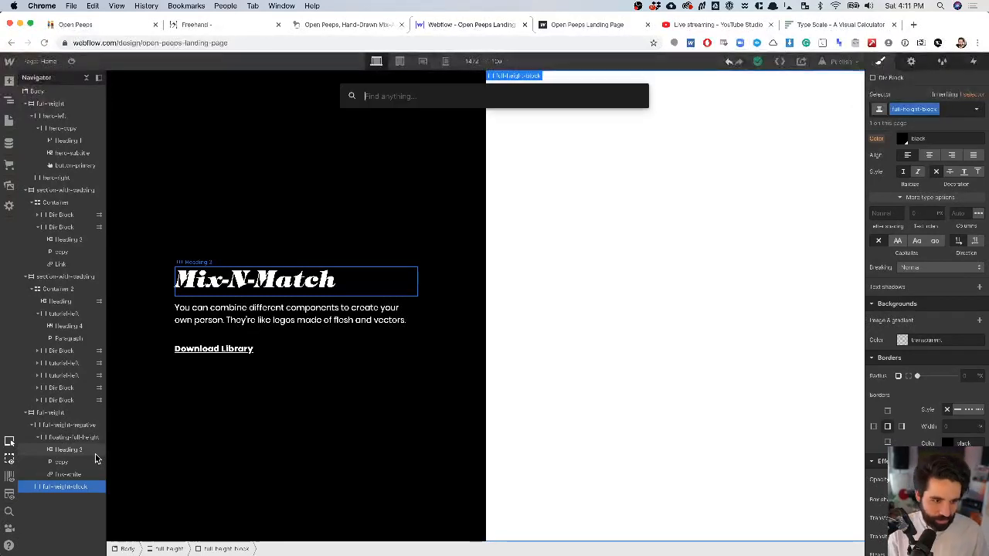
{"action": "type", "text": "div"}
{"action": "key", "text": "Return"}
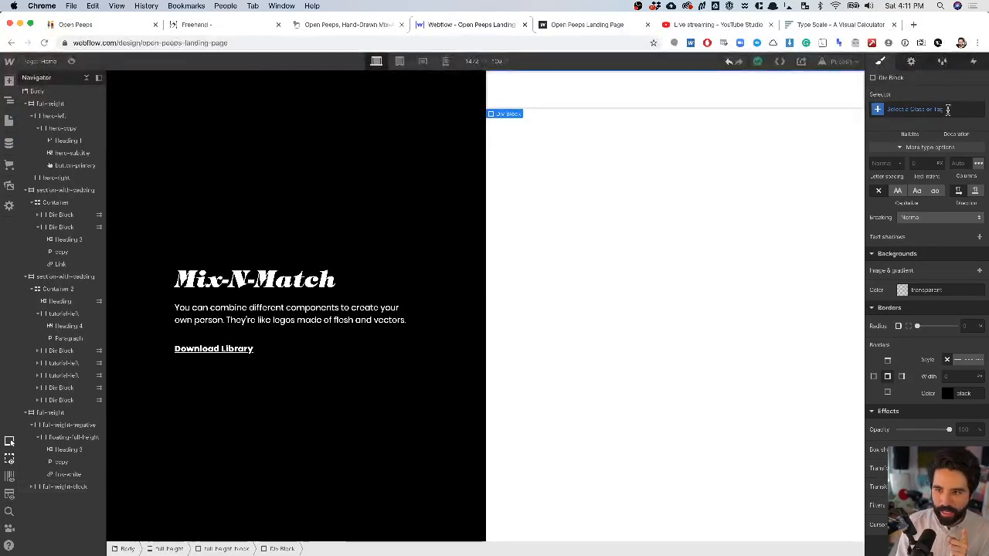
{"action": "left_click", "coordinate": [764, 269]}
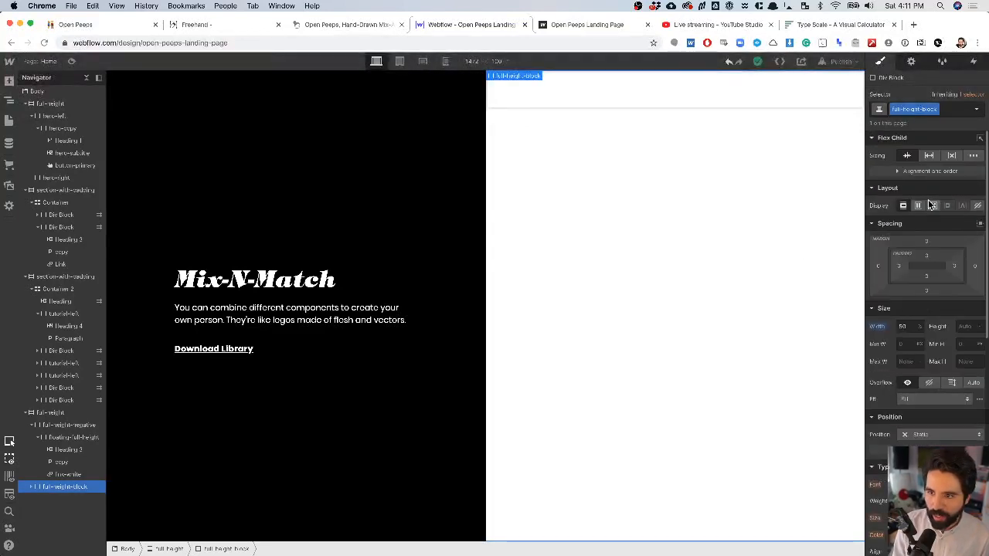
{"action": "left_click", "coordinate": [922, 203]}
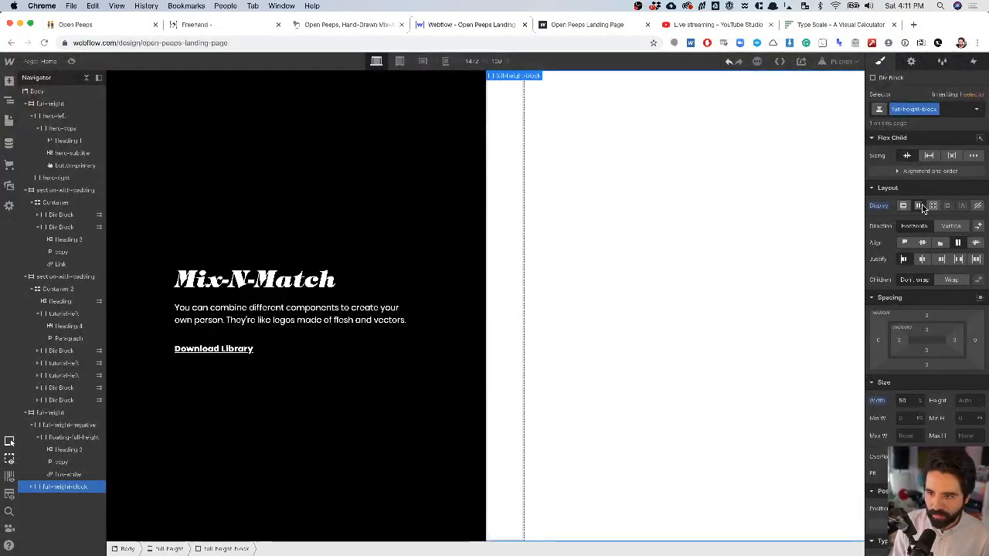
{"action": "left_click", "coordinate": [922, 243]}
{"action": "left_click", "coordinate": [923, 260]}
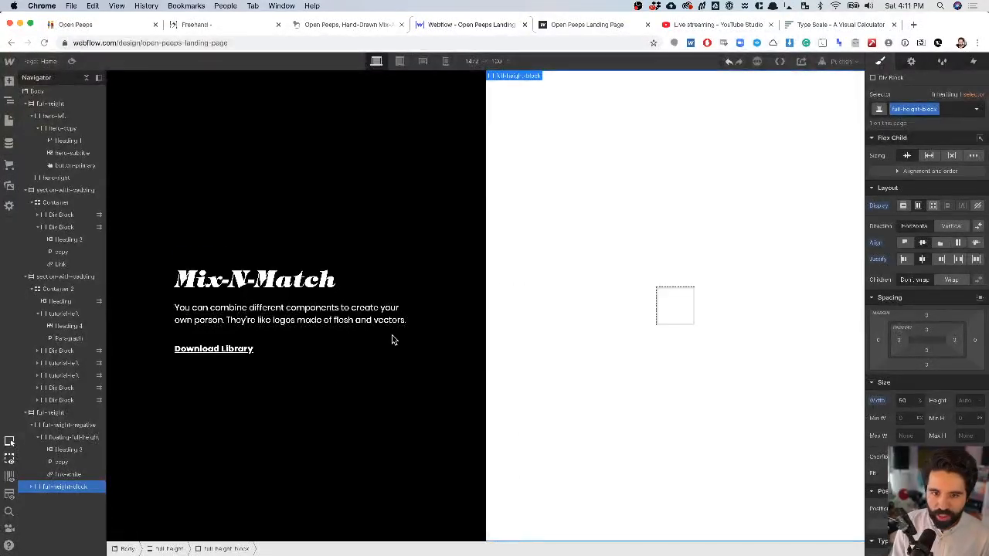
- Set the new div block's width to 80% and its maximum height to 90%
{"action": "left_click", "coordinate": [664, 292]}
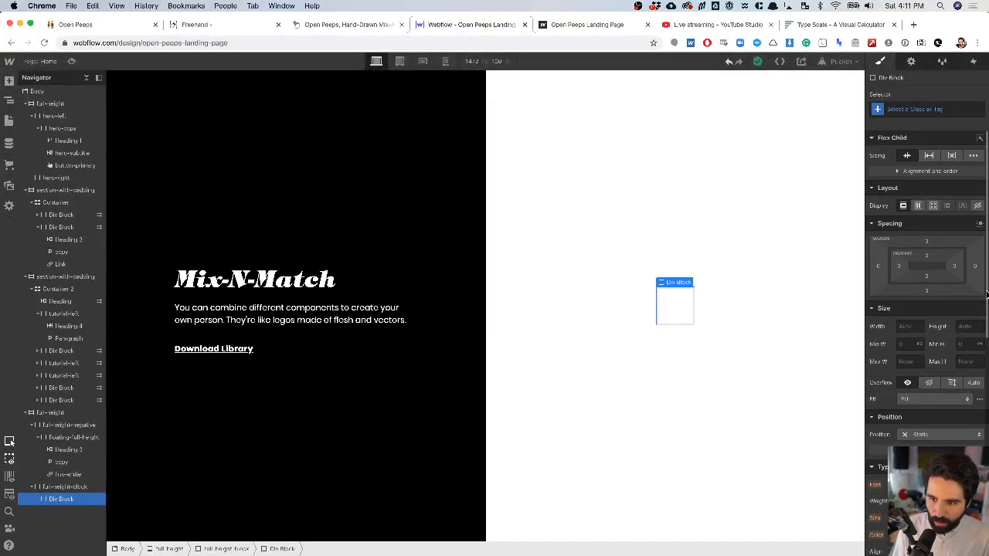
{"action": "left_click", "coordinate": [909, 325]}
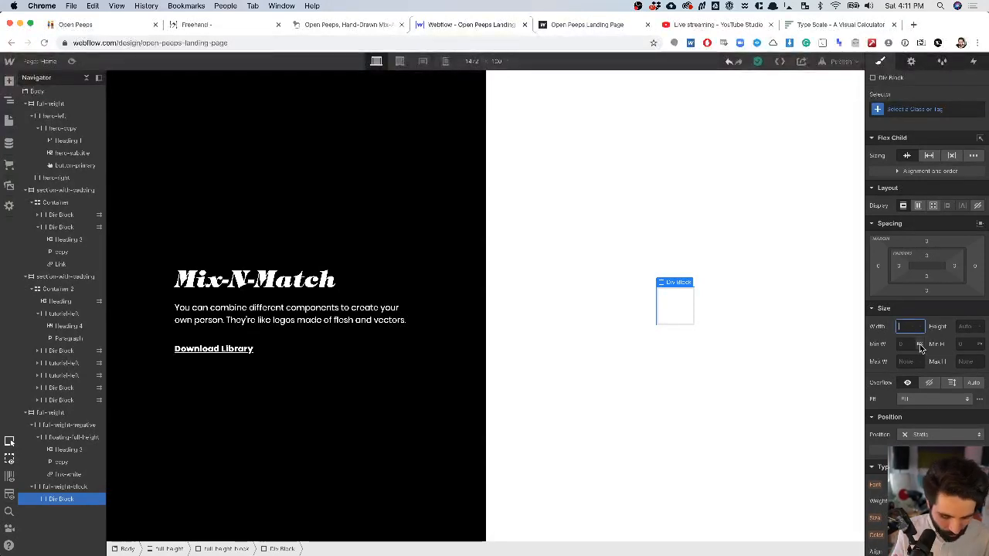
{"action": "type", "text": "80"}
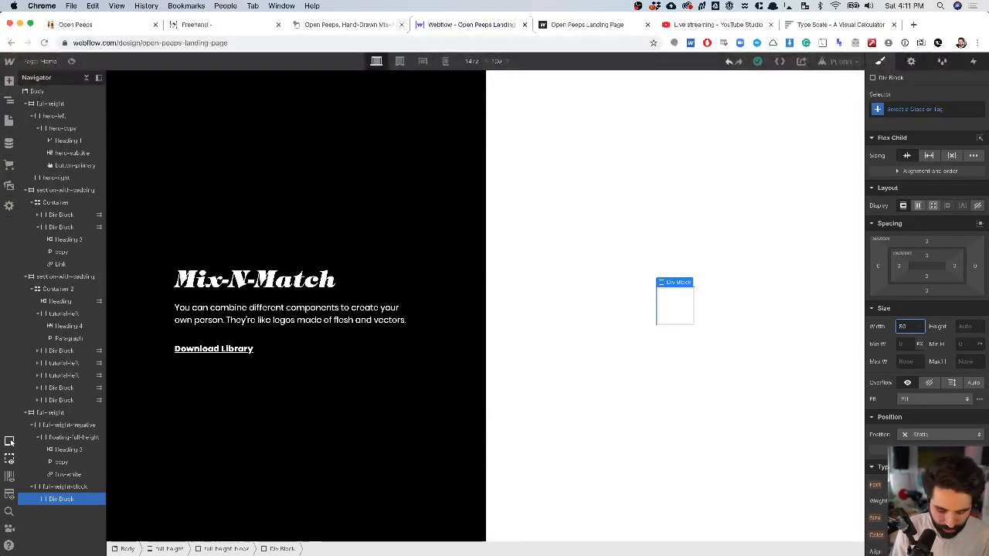
{"action": "type", "text": "%"}
{"action": "key", "text": "Return"}
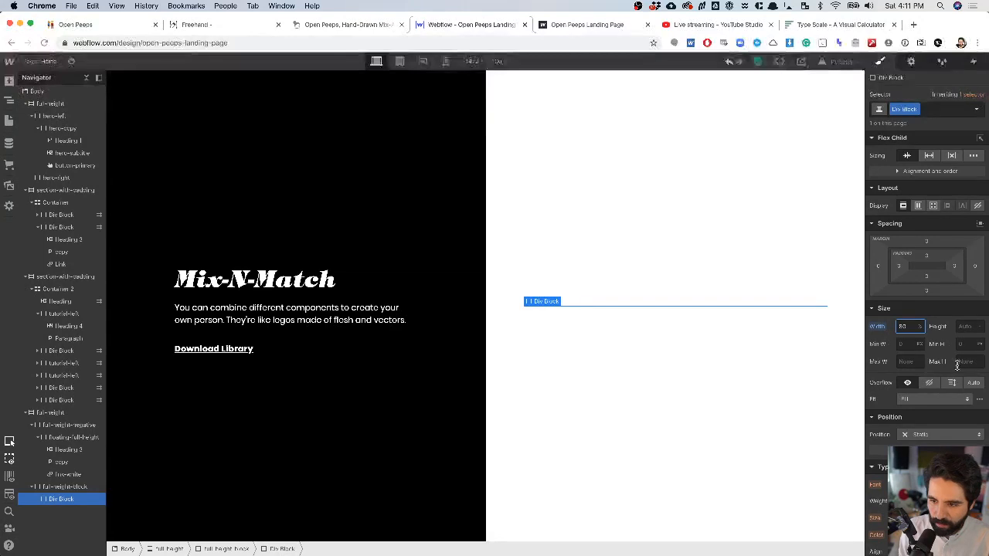
{"action": "type", "text": "80%"}
{"action": "key", "text": "Return"}
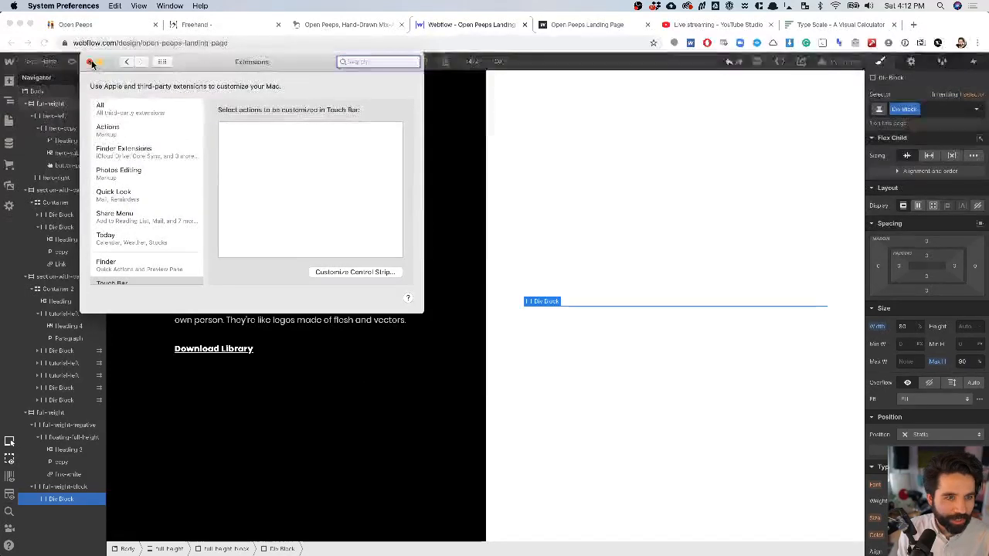
{"action": "left_click", "coordinate": [91, 62]}
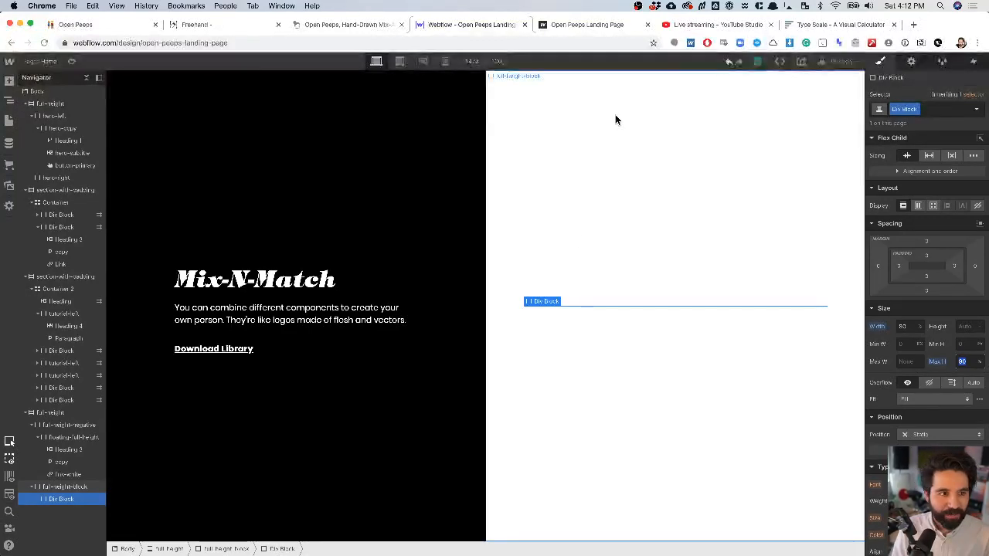
{"action": "type", "text": "im"}
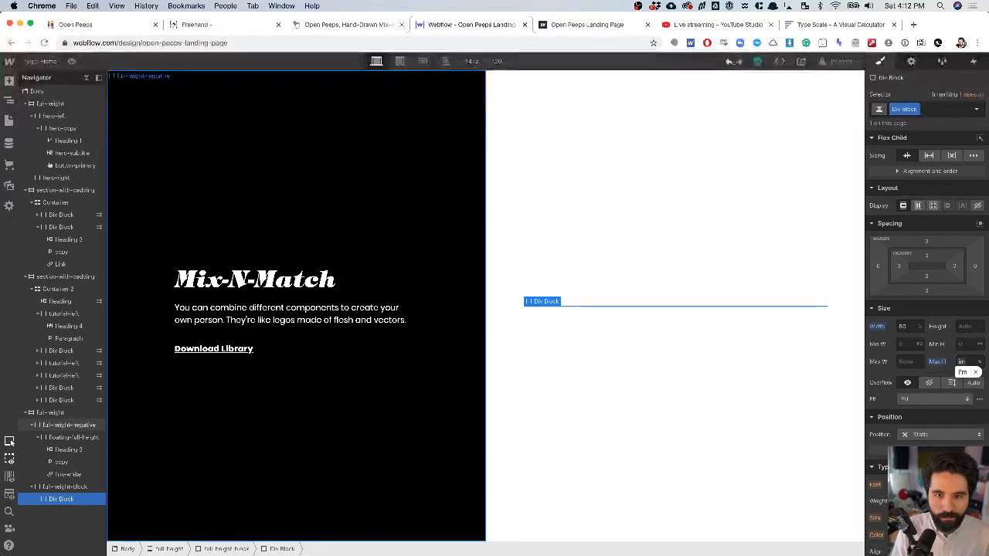
{"action": "key", "text": "BackSpace"}
{"action": "key", "text": "BackSpace"}
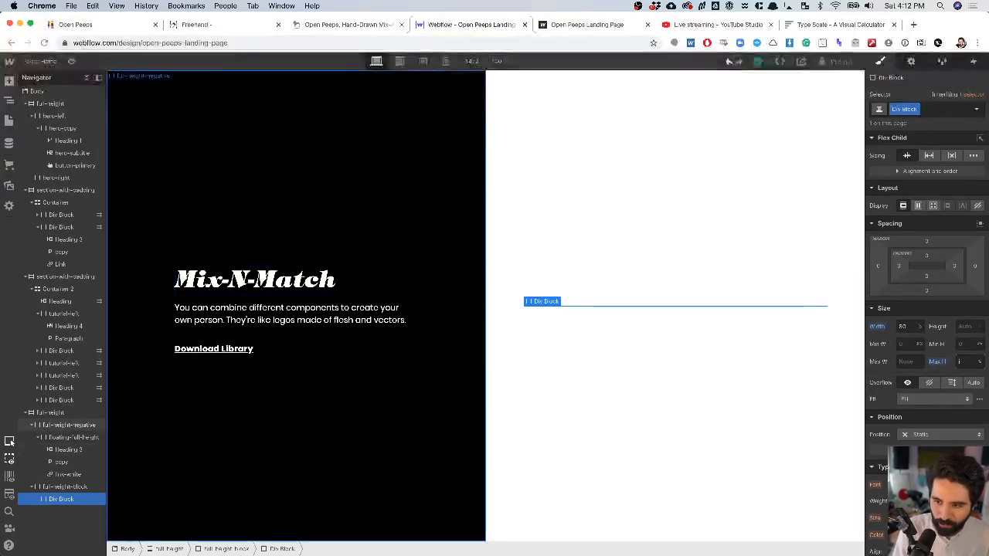
{"action": "type", "text": "90"}
{"action": "key", "text": "Return"}
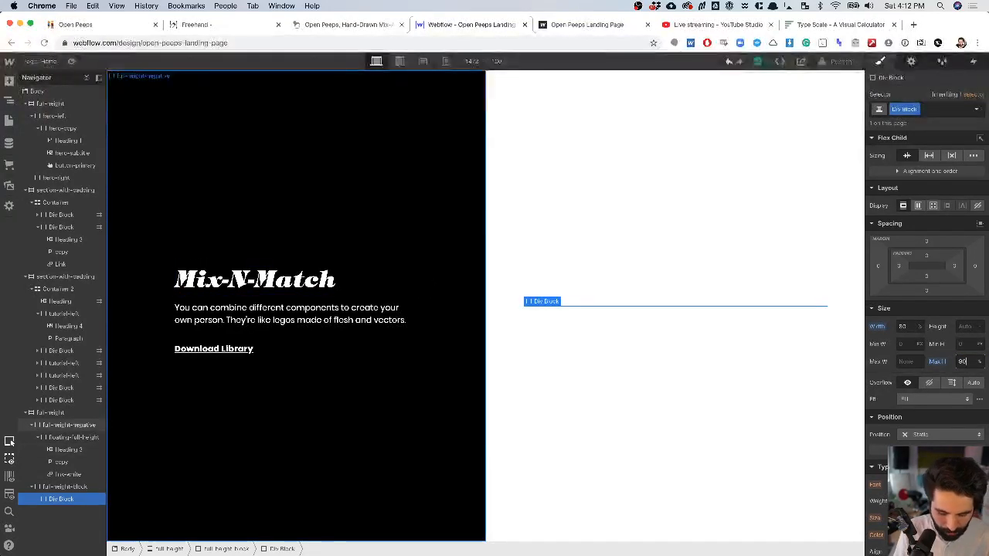
{"action": "left_click", "coordinate": [477, 234]}
{"action": "left_click", "coordinate": [546, 309]}
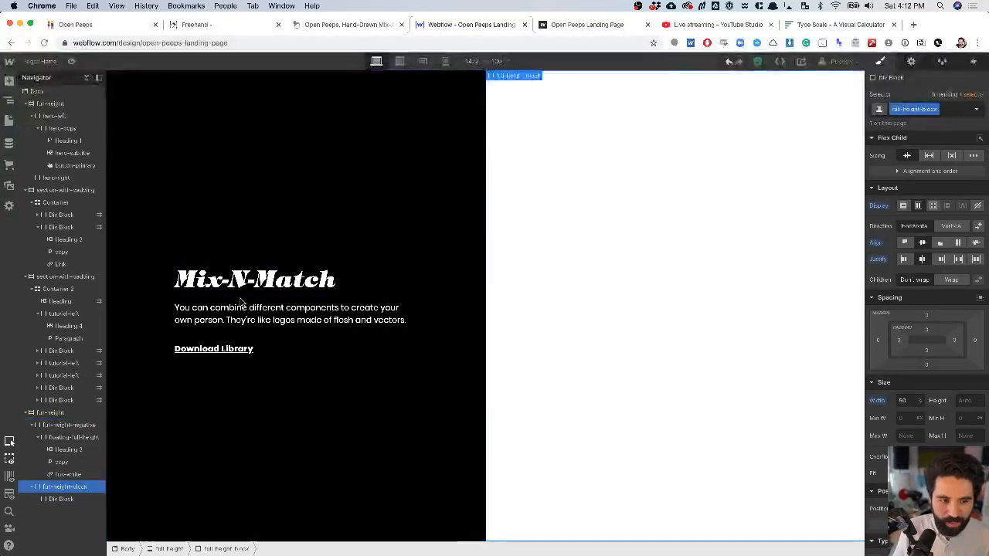
- Insert an image element in the new div block and upload sit-stand-walk.svg as its picture
{"action": "left_click", "coordinate": [65, 503]}
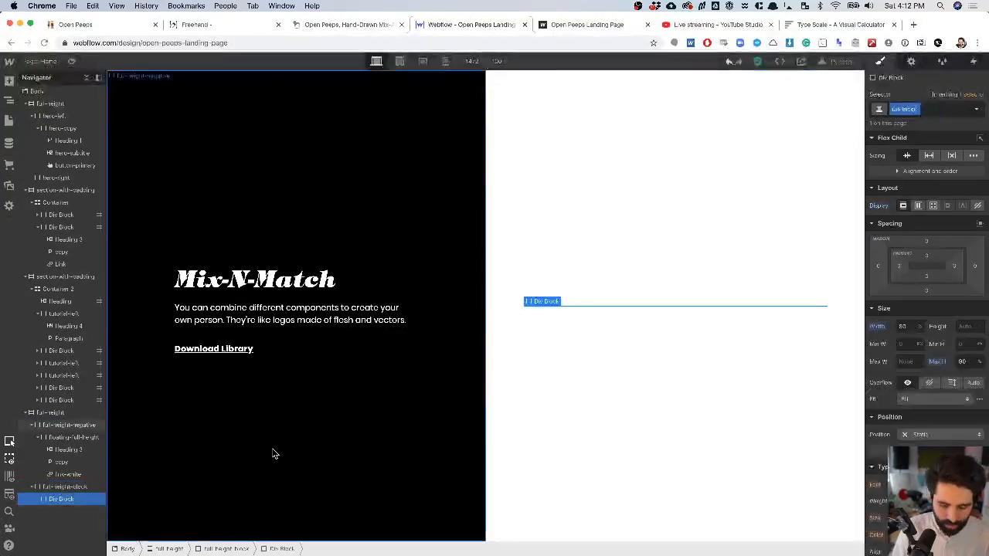
{"action": "key", "text": "super+e"}
{"action": "type", "text": "image"}
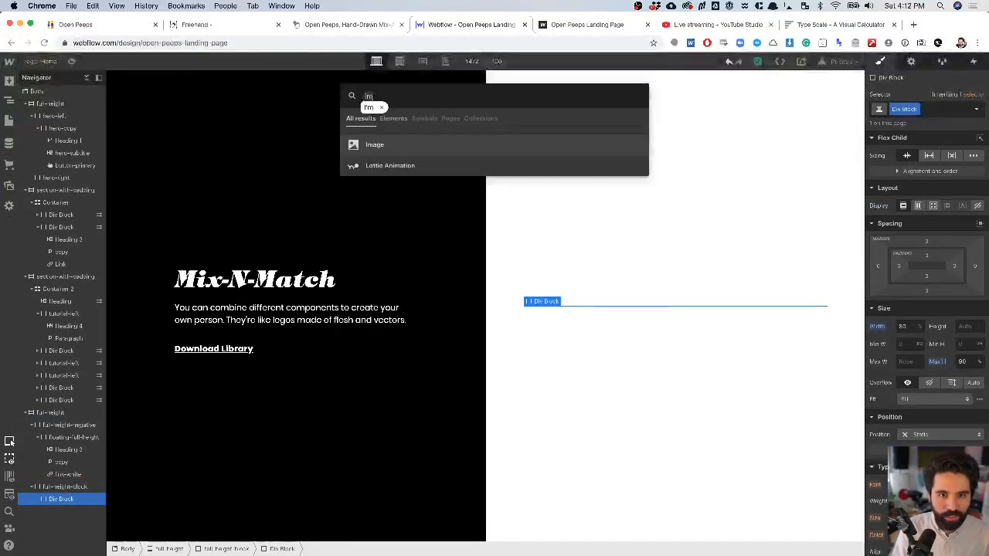
{"action": "key", "text": "Return"}
{"action": "left_click", "coordinate": [632, 338]}
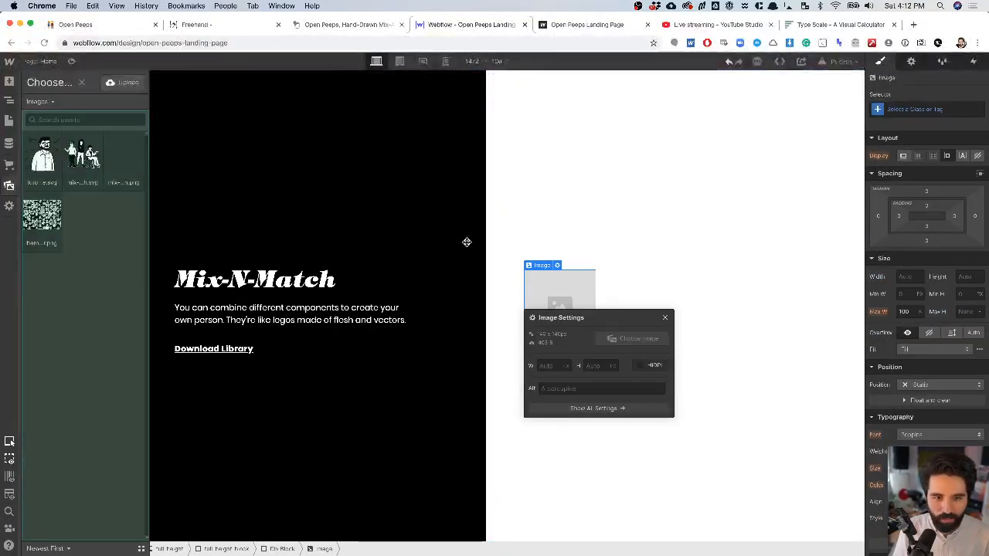
{"action": "left_click", "coordinate": [123, 83]}
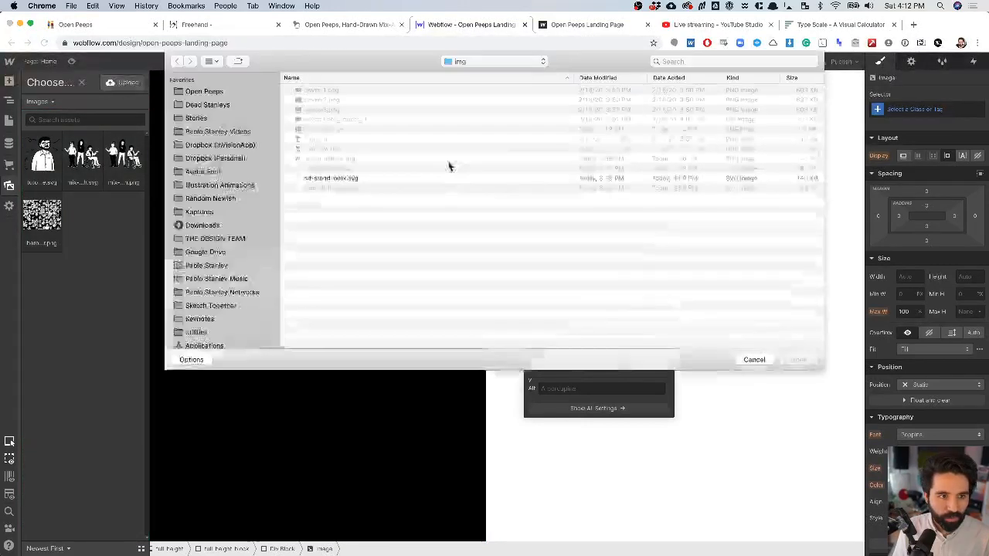
{"action": "double_click", "coordinate": [363, 177]}
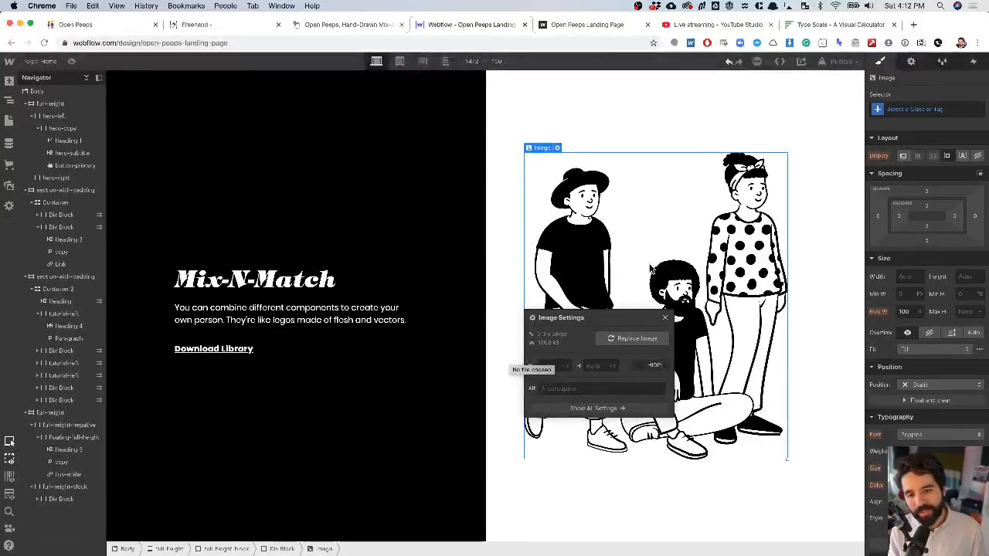
{"action": "left_click", "coordinate": [664, 318]}
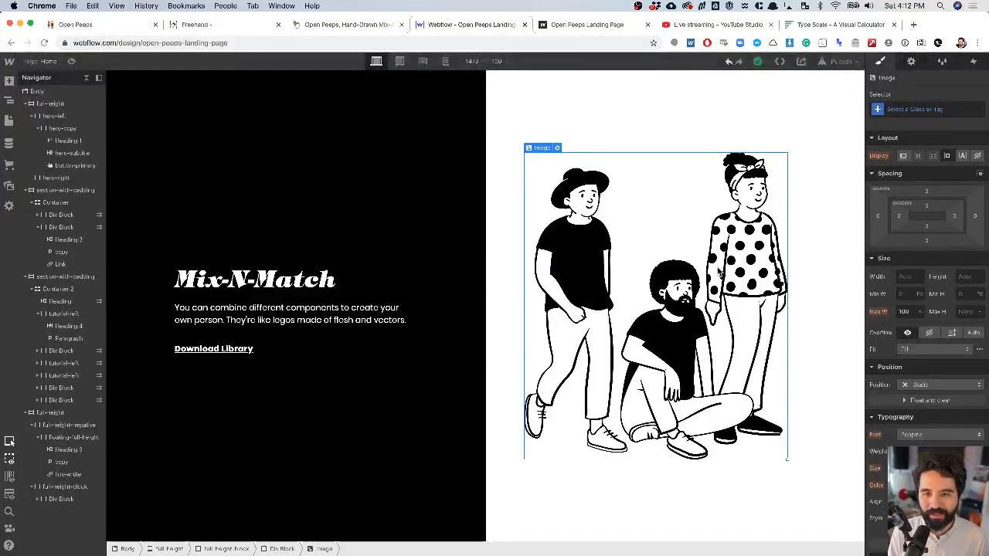
- Rename the class of the div block around the illustration to full-heigh-image
{"action": "left_click", "coordinate": [64, 501]}
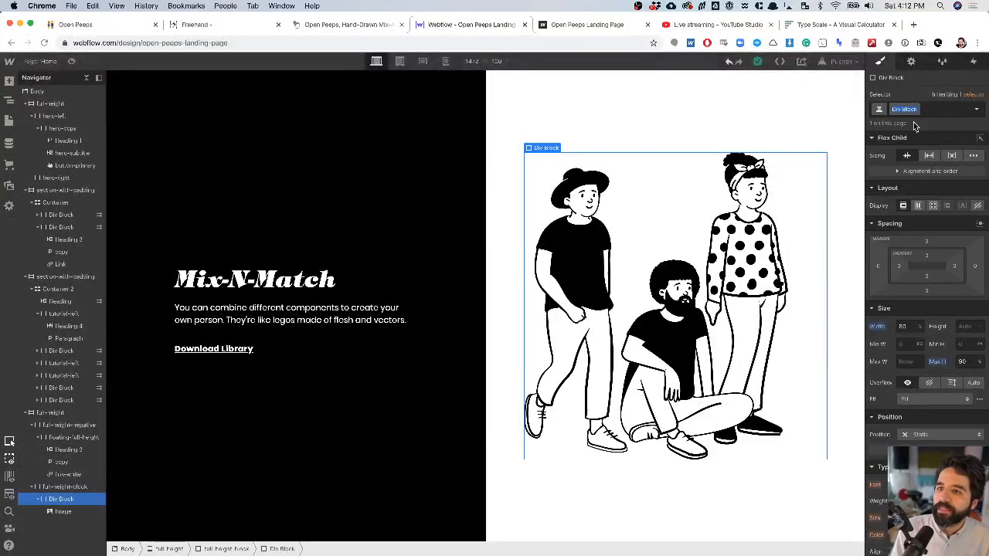
{"action": "type", "text": "full-h"}
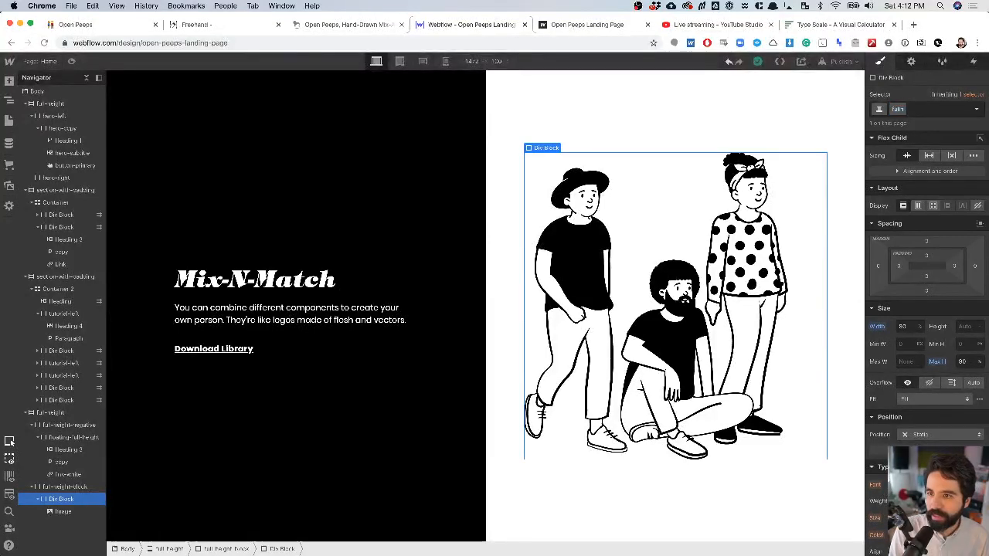
{"action": "key", "text": "BackSpace"}
{"action": "key", "text": "BackSpace"}
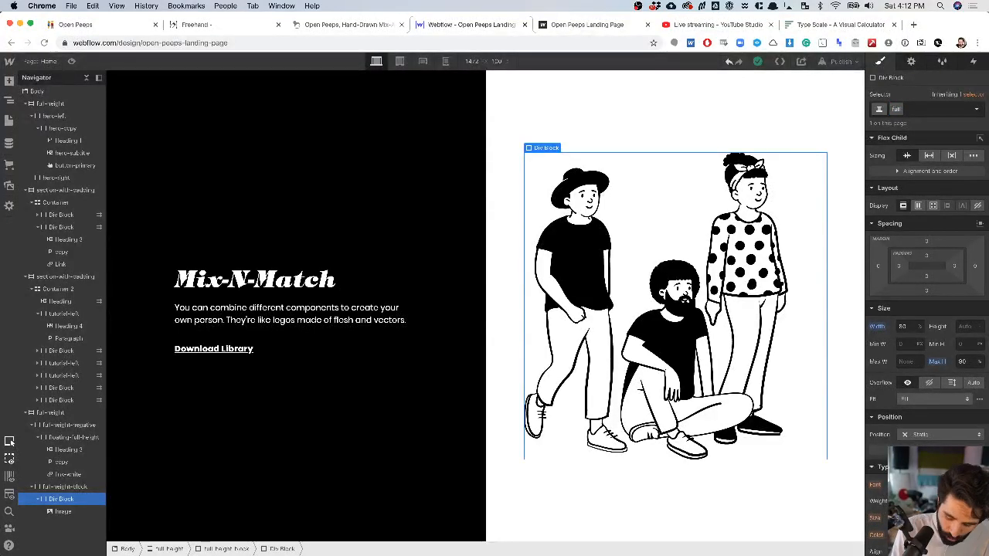
{"action": "type", "text": "-heig"}
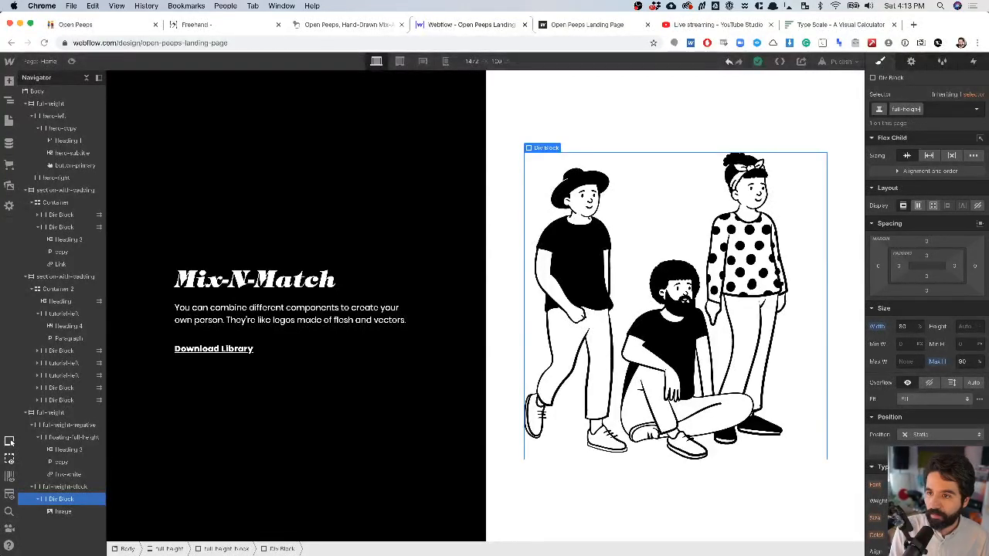
{"action": "type", "text": "ht-image"}
{"action": "key", "text": "Return"}
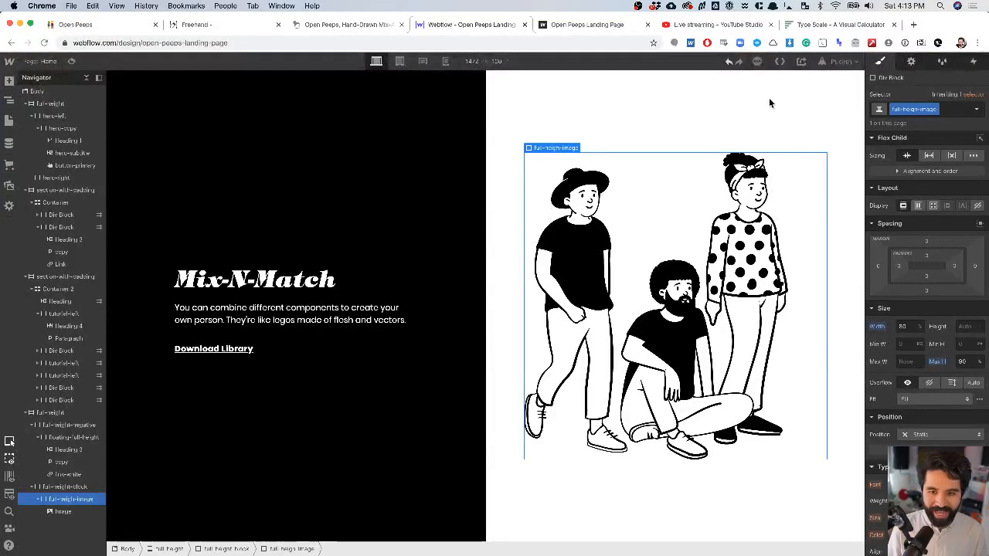
{"action": "key", "text": "super+Tab"}
{"action": "scroll", "coordinate": [500, 353], "scroll_direction": "up", "scroll_amount": 4}
{"action": "scroll", "coordinate": [500, 352], "scroll_direction": "down", "scroll_amount": 2}
{"action": "scroll", "coordinate": [500, 350], "scroll_direction": "down", "scroll_amount": 2}
{"action": "key", "text": "super+Tab"}
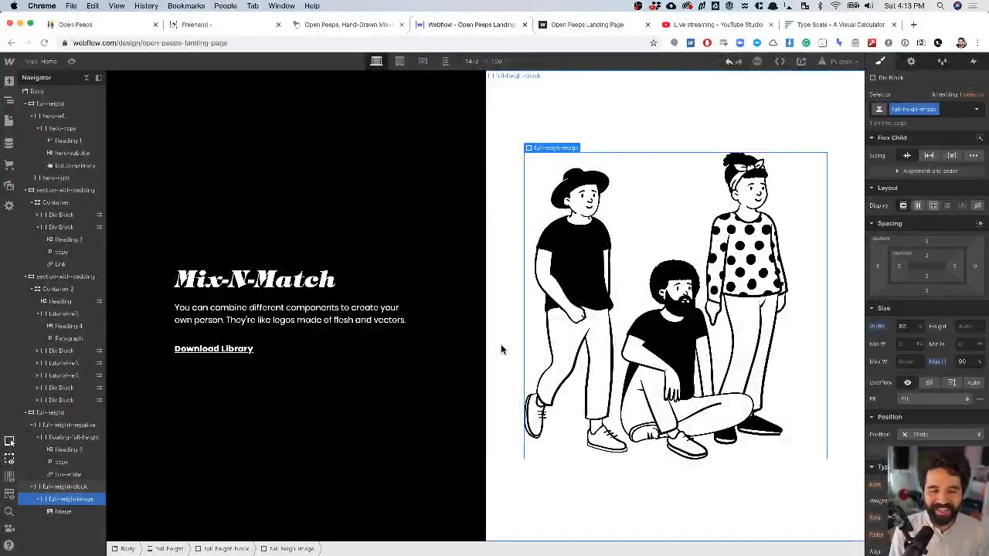
- Publish the site to its webflow.io domain and open the live landing page
{"action": "left_click", "coordinate": [842, 61]}
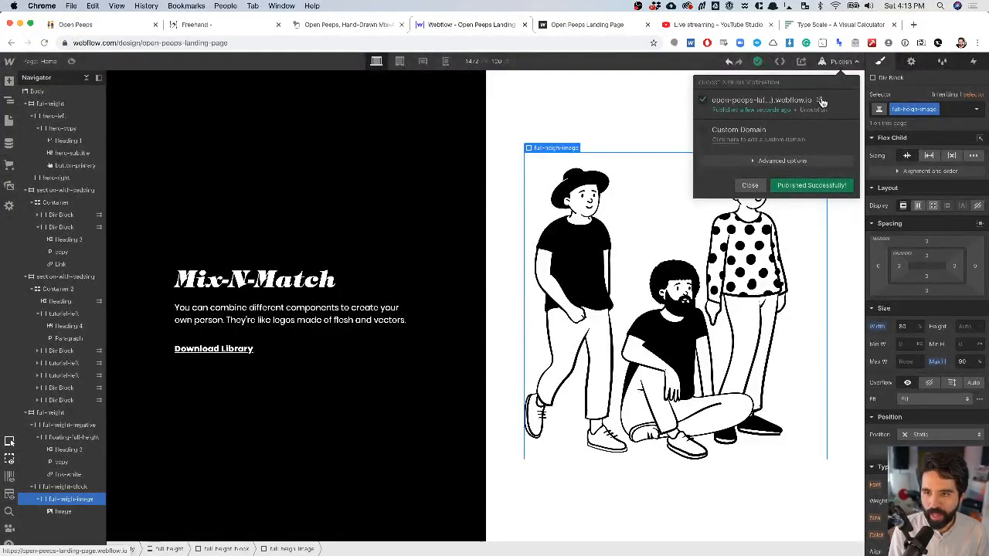
{"action": "left_click", "coordinate": [821, 102]}
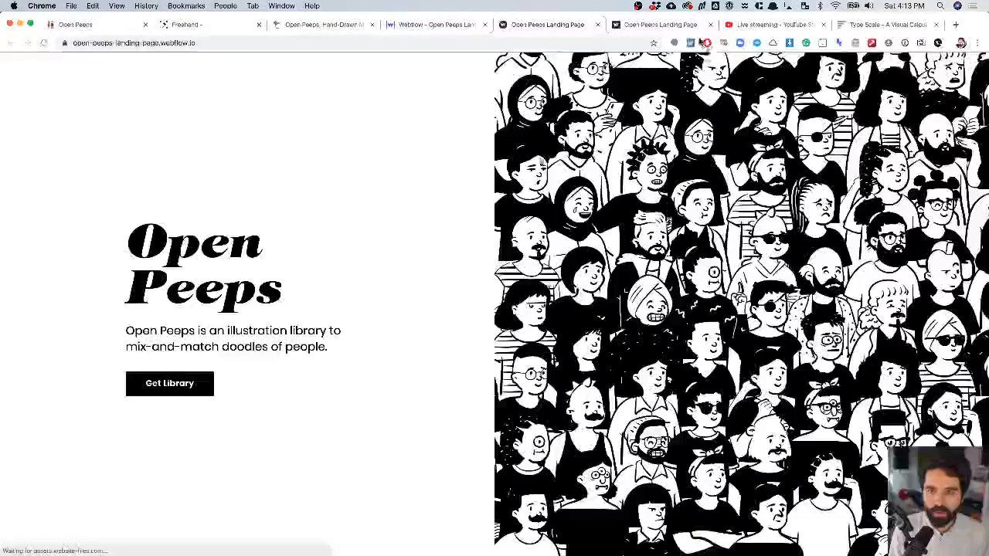
- Examine the published landing page from the hero to the sit-stand-walk illustration, and check the stream's live chat
{"action": "scroll", "coordinate": [476, 342], "scroll_direction": "down", "scroll_amount": 10}
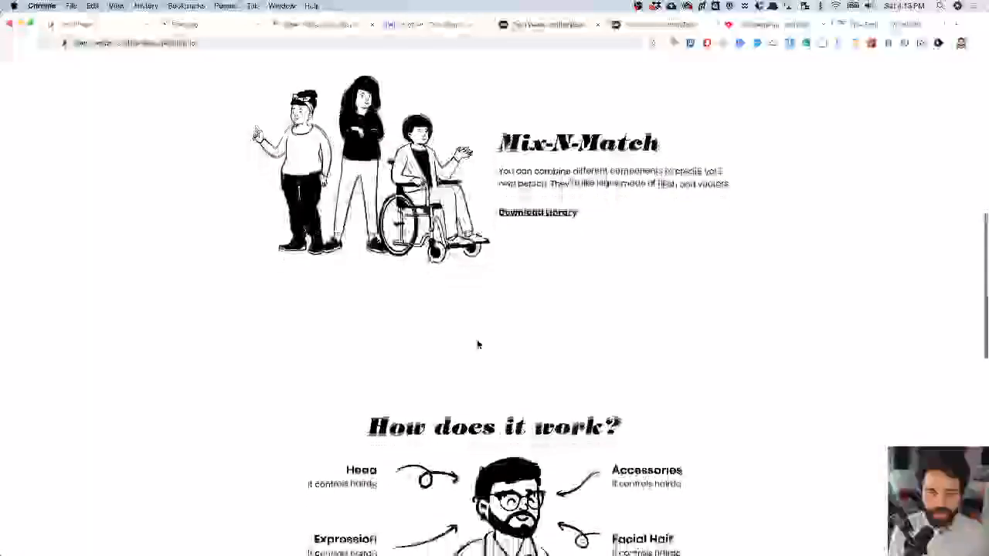
{"action": "scroll", "coordinate": [477, 345], "scroll_direction": "down", "scroll_amount": 8}
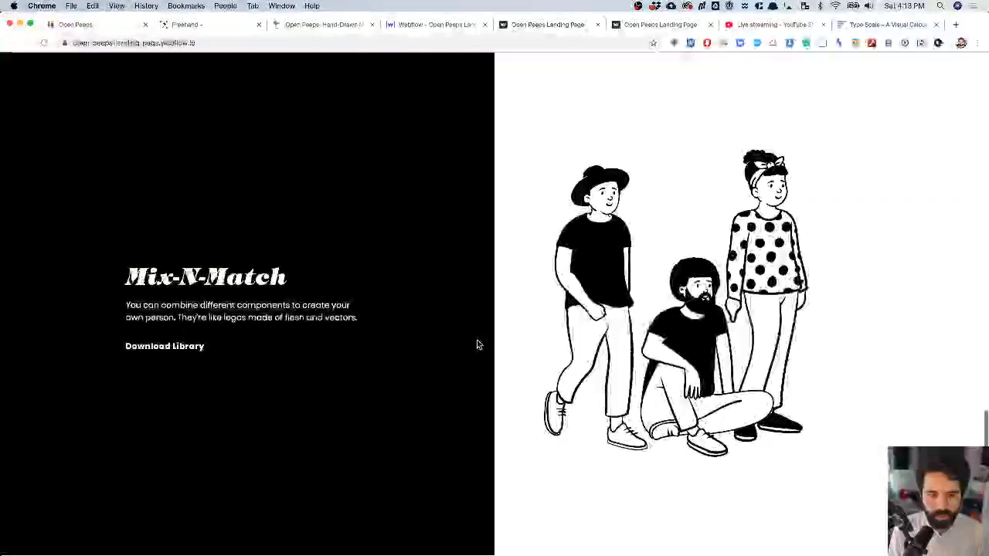
{"action": "scroll", "coordinate": [477, 344], "scroll_direction": "up", "scroll_amount": 15}
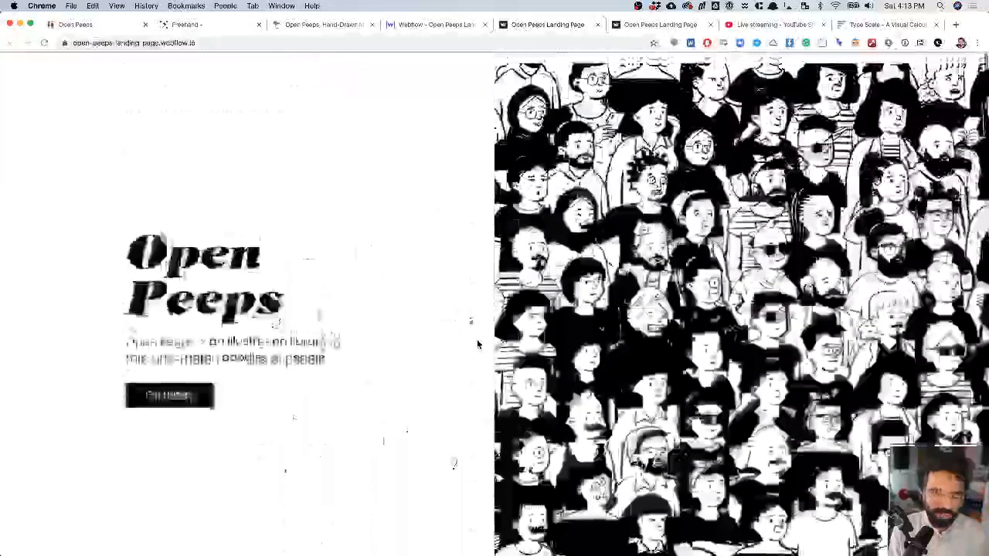
{"action": "scroll", "coordinate": [477, 344], "scroll_direction": "down", "scroll_amount": 12}
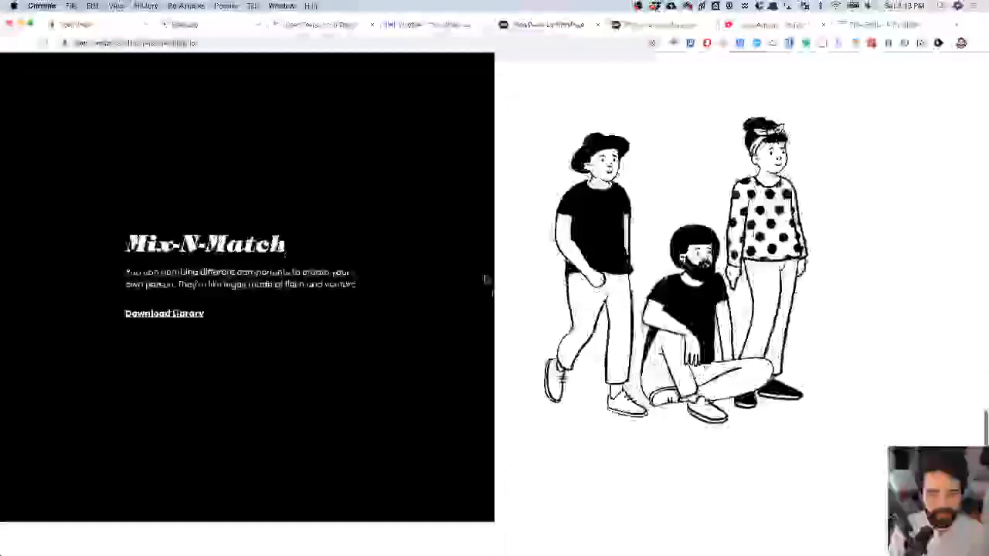
{"action": "scroll", "coordinate": [487, 279], "scroll_direction": "up", "scroll_amount": 1}
{"action": "scroll", "coordinate": [487, 280], "scroll_direction": "up", "scroll_amount": 12}
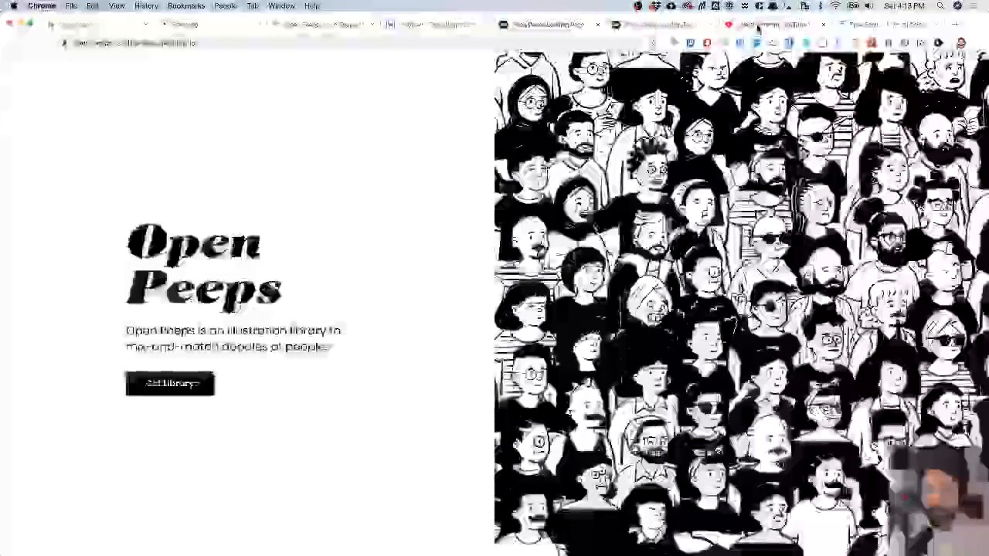
{"action": "left_click", "coordinate": [747, 23]}
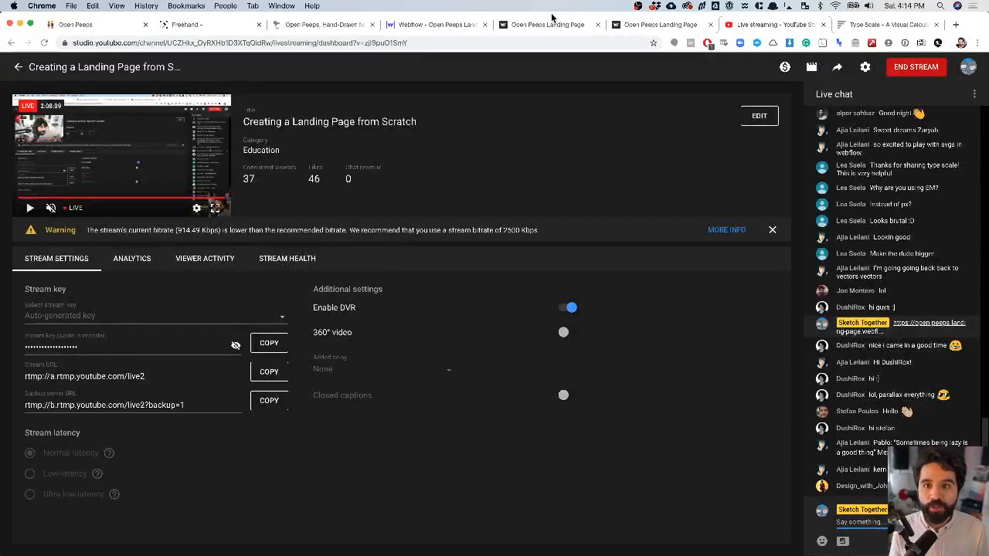
- Reload the other open copy of the published landing page and review the order and spacing of its sections
{"action": "left_click", "coordinate": [662, 25]}
{"action": "scroll", "coordinate": [326, 361], "scroll_direction": "up", "scroll_amount": 10}
{"action": "scroll", "coordinate": [327, 361], "scroll_direction": "down", "scroll_amount": 10}
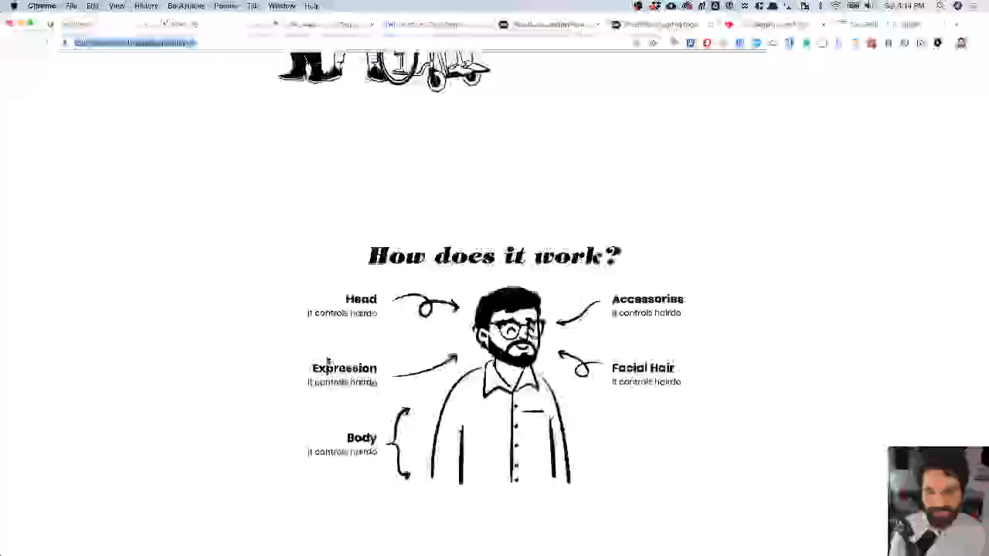
{"action": "scroll", "coordinate": [326, 361], "scroll_direction": "up", "scroll_amount": 10}
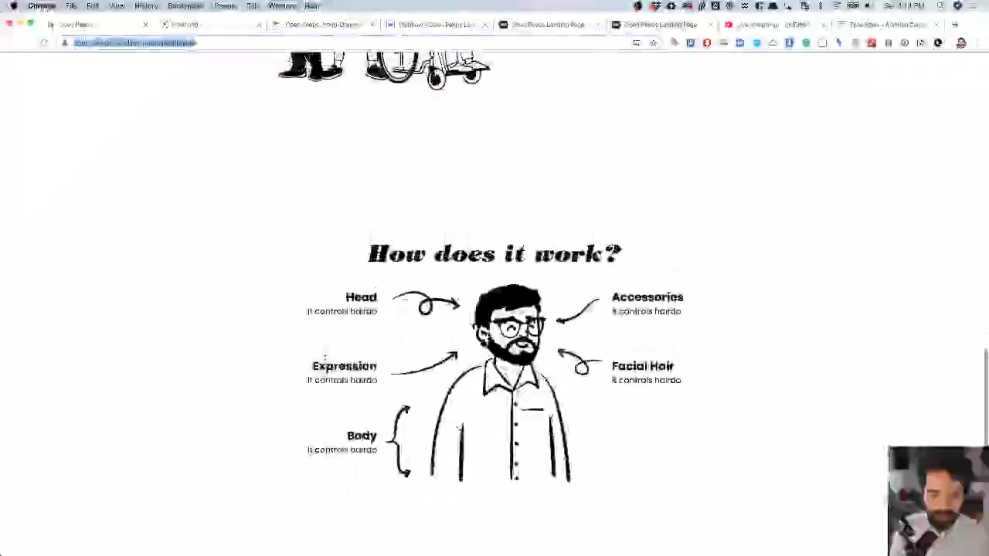
{"action": "key", "text": "super+r"}
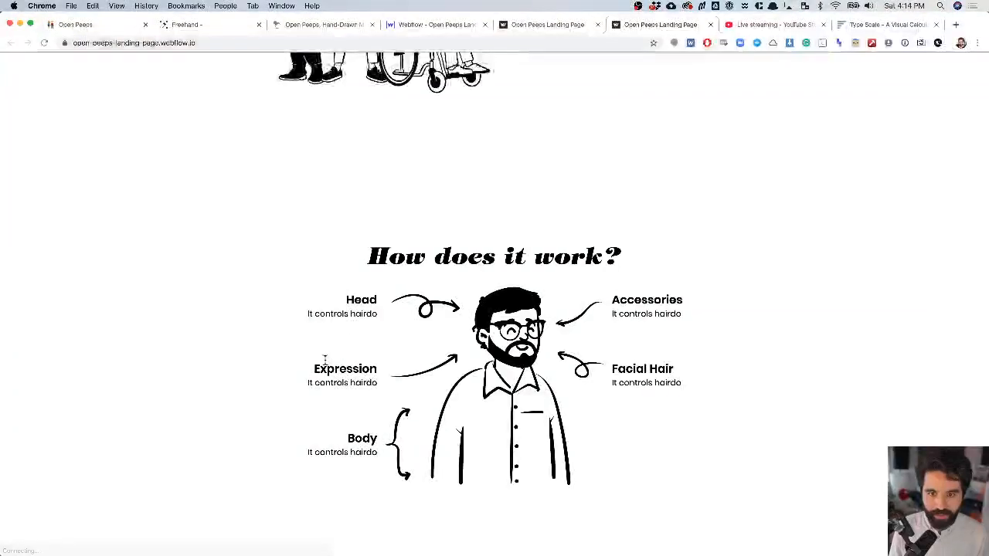
{"action": "scroll", "coordinate": [325, 359], "scroll_direction": "down", "scroll_amount": 8}
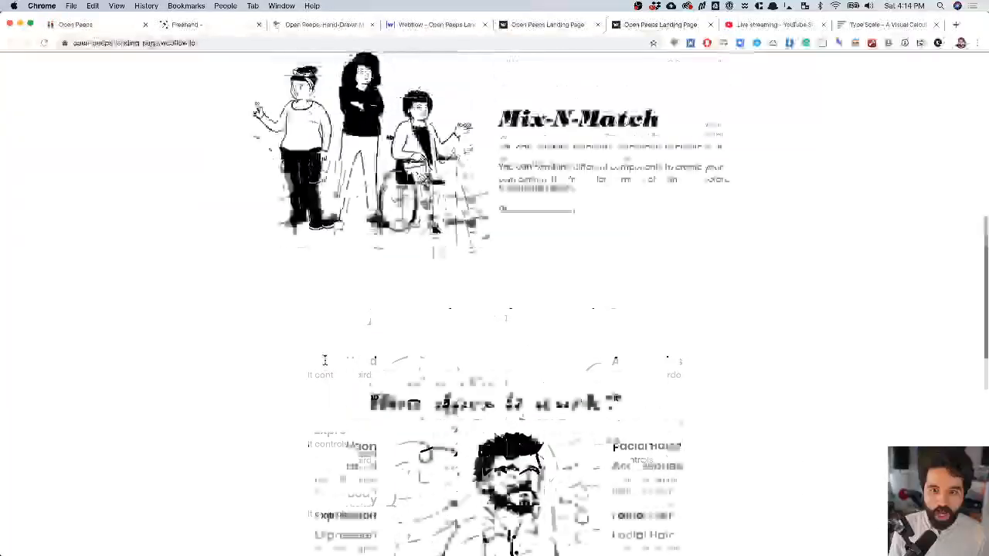
{"action": "scroll", "coordinate": [325, 360], "scroll_direction": "down", "scroll_amount": 10}
{"action": "scroll", "coordinate": [324, 360], "scroll_direction": "up", "scroll_amount": 10}
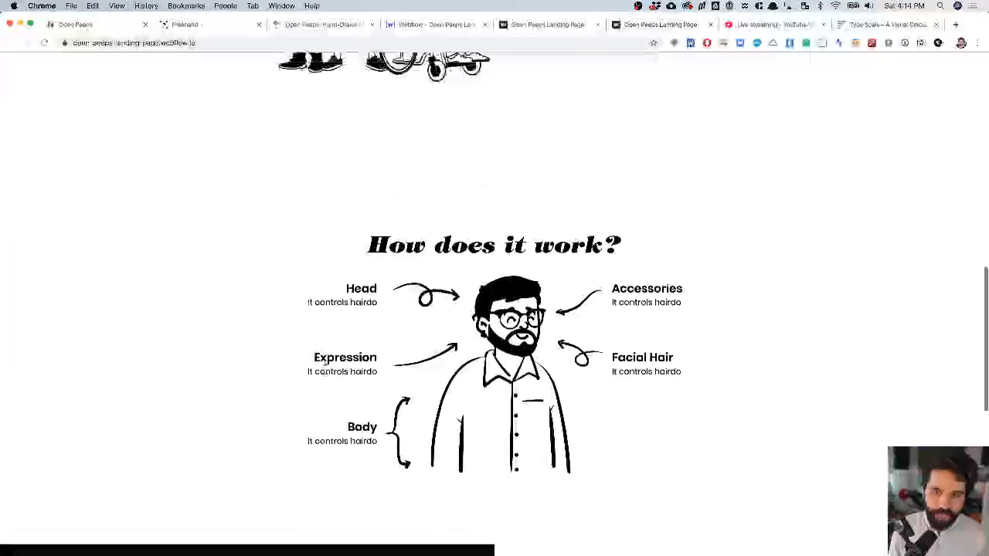
{"action": "scroll", "coordinate": [325, 360], "scroll_direction": "down", "scroll_amount": 2}
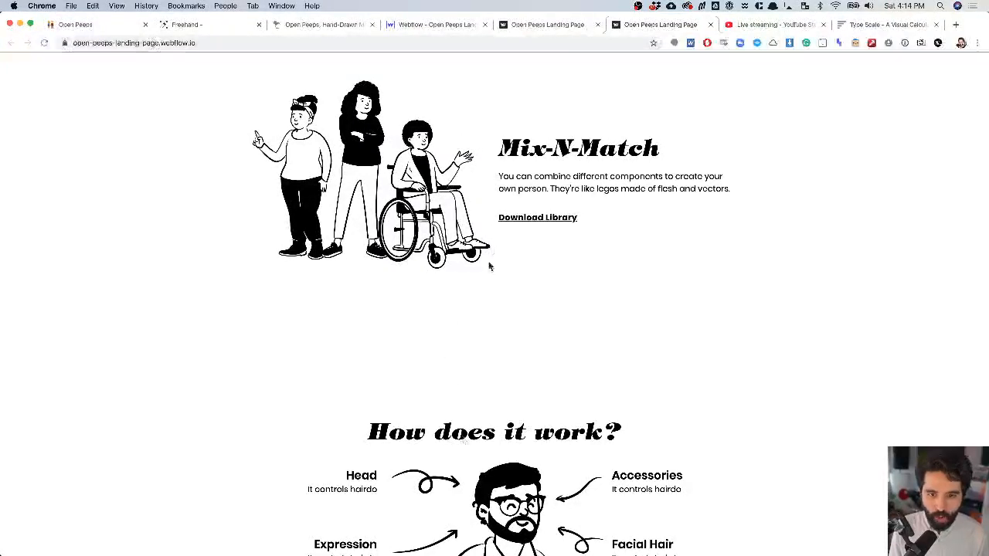
{"action": "scroll", "coordinate": [508, 354], "scroll_direction": "down", "scroll_amount": 10}
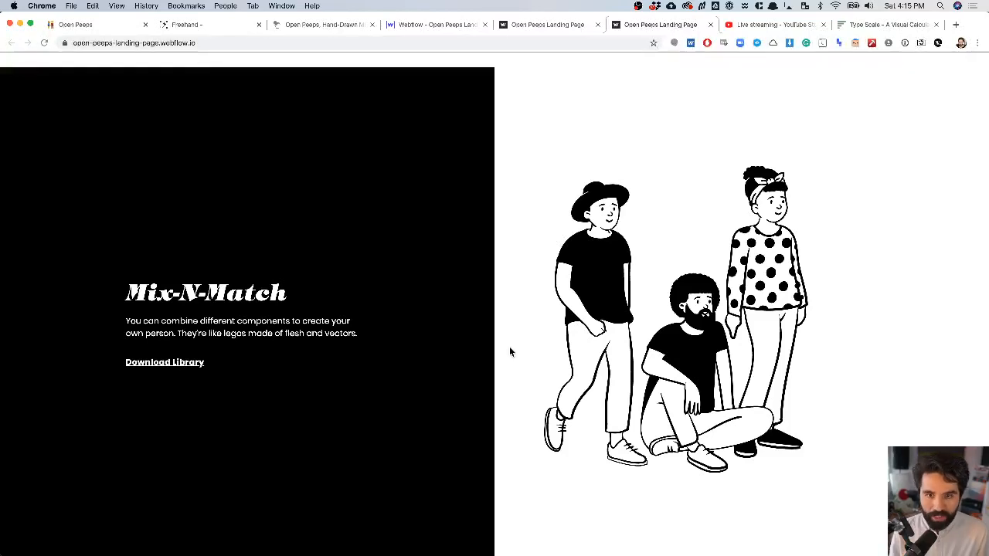
{"action": "scroll", "coordinate": [509, 346], "scroll_direction": "up", "scroll_amount": 4}
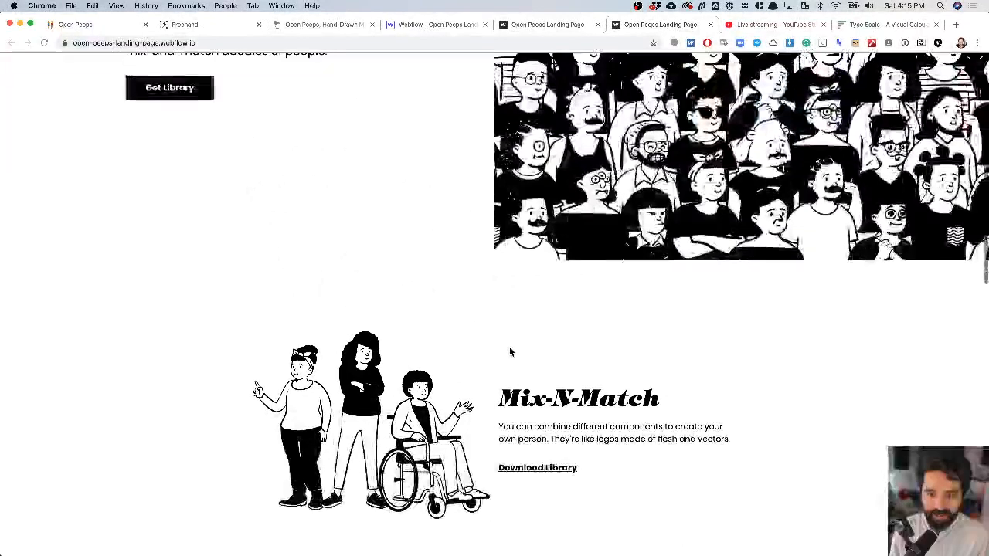
{"action": "scroll", "coordinate": [510, 349], "scroll_direction": "down", "scroll_amount": 4}
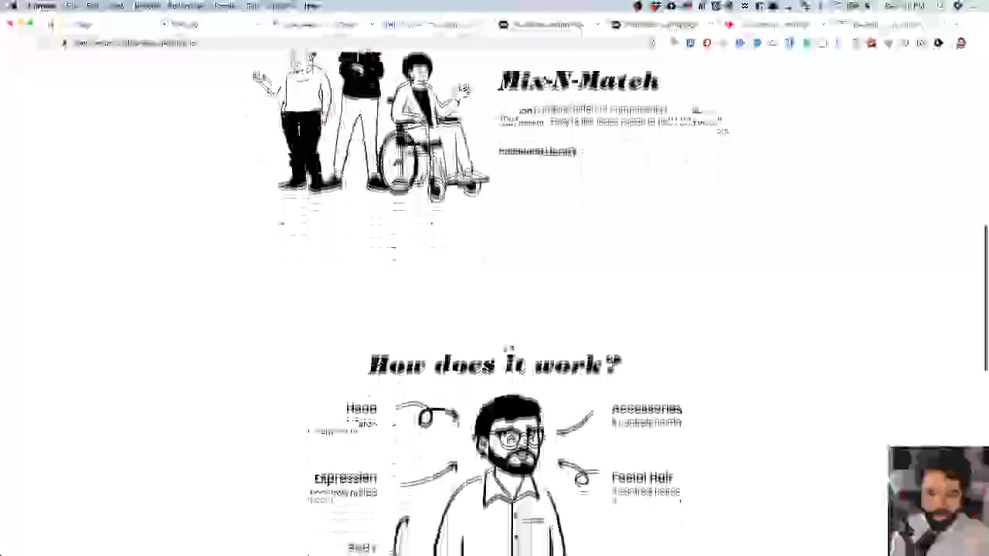
- Return to the Webflow designer and move the black Mix-N-Match full-height section above the How does it work? section
{"action": "left_click", "coordinate": [536, 25]}
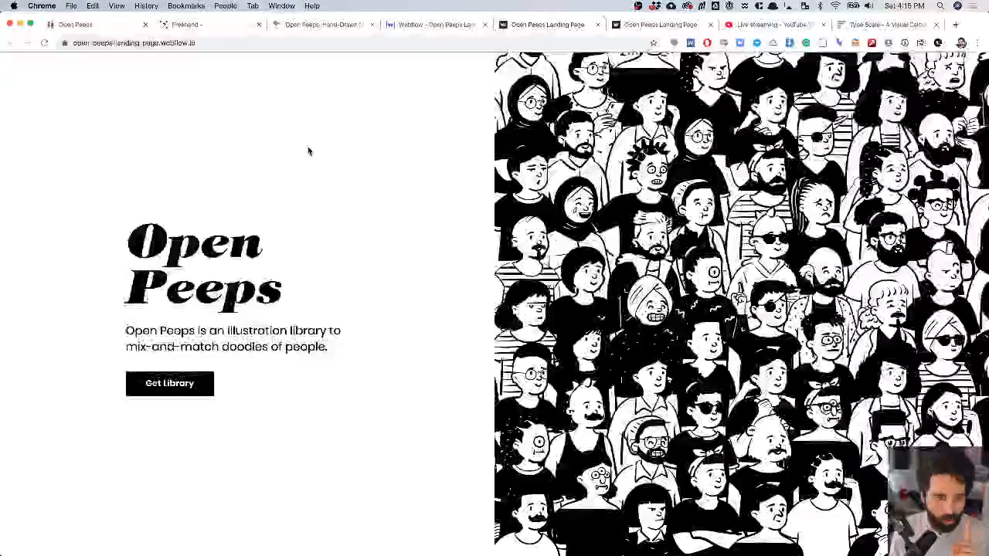
{"action": "left_click", "coordinate": [407, 24]}
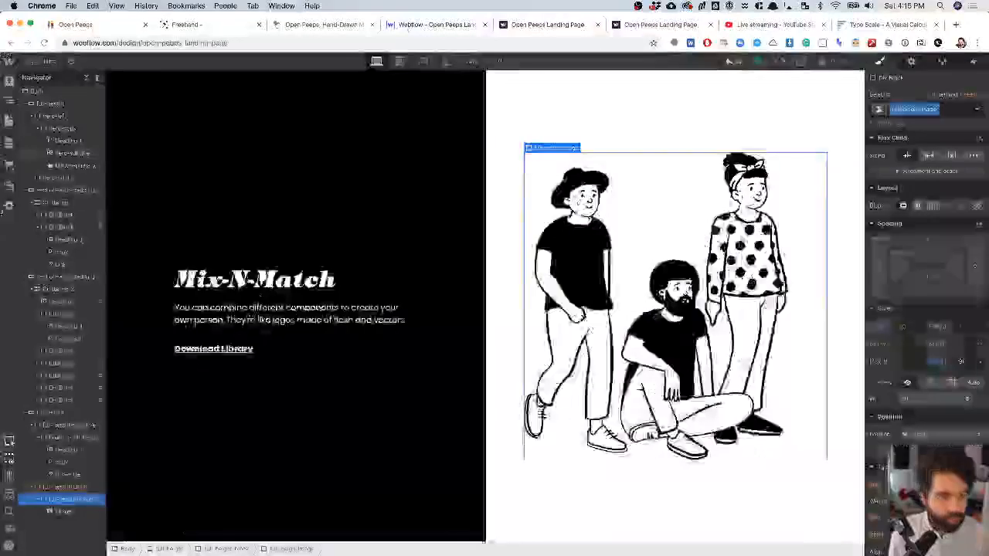
{"action": "left_click", "coordinate": [25, 190]}
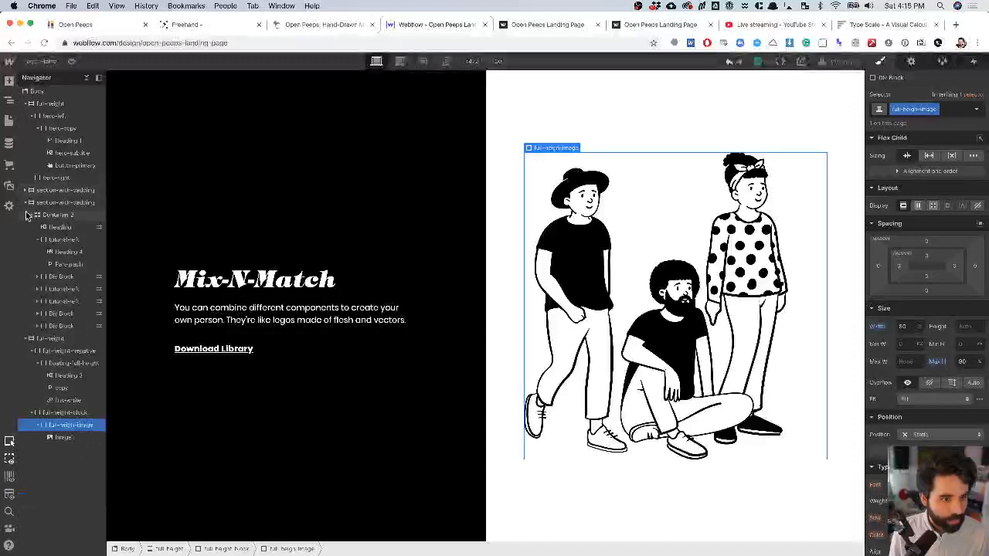
{"action": "left_click", "coordinate": [26, 202]}
{"action": "left_click", "coordinate": [26, 215]}
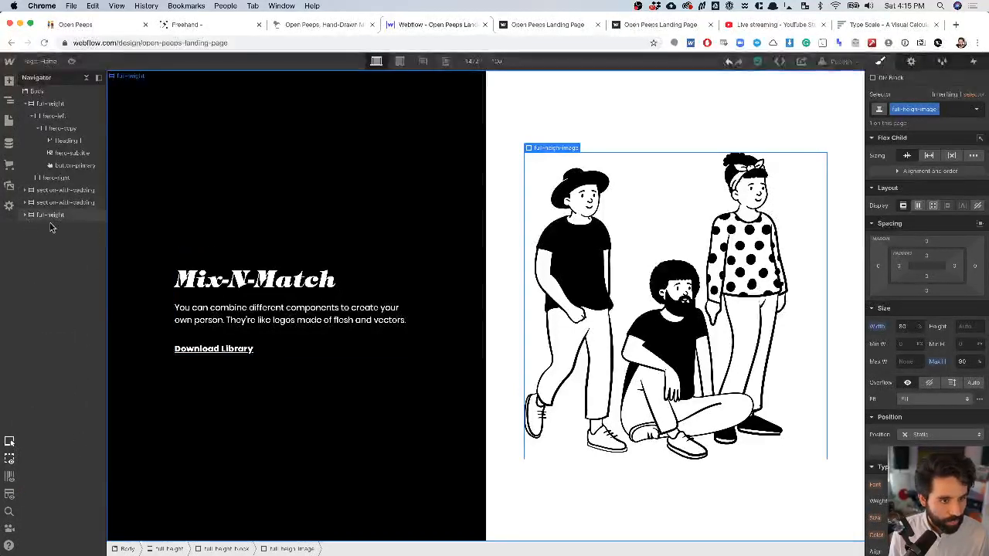
{"action": "left_click_drag", "start_coordinate": [48, 215], "coordinate": [47, 201]}
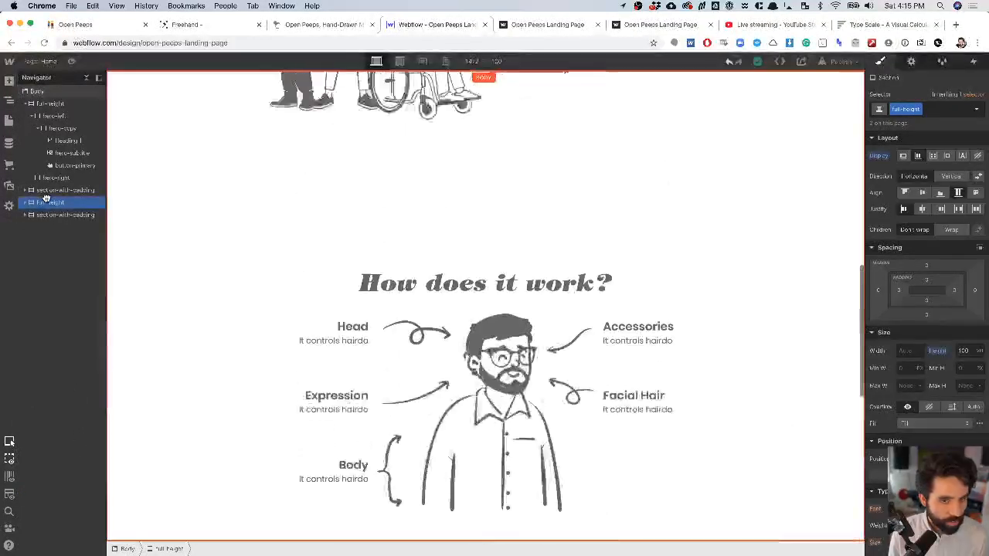
- Review the reordered sections in the designer, from the Open Peeps hero to the How does it work? section
{"action": "scroll", "coordinate": [332, 298], "scroll_direction": "up", "scroll_amount": 10}
{"action": "scroll", "coordinate": [331, 298], "scroll_direction": "down", "scroll_amount": 1}
{"action": "scroll", "coordinate": [332, 298], "scroll_direction": "up", "scroll_amount": 2}
{"action": "scroll", "coordinate": [479, 263], "scroll_direction": "down", "scroll_amount": 10}
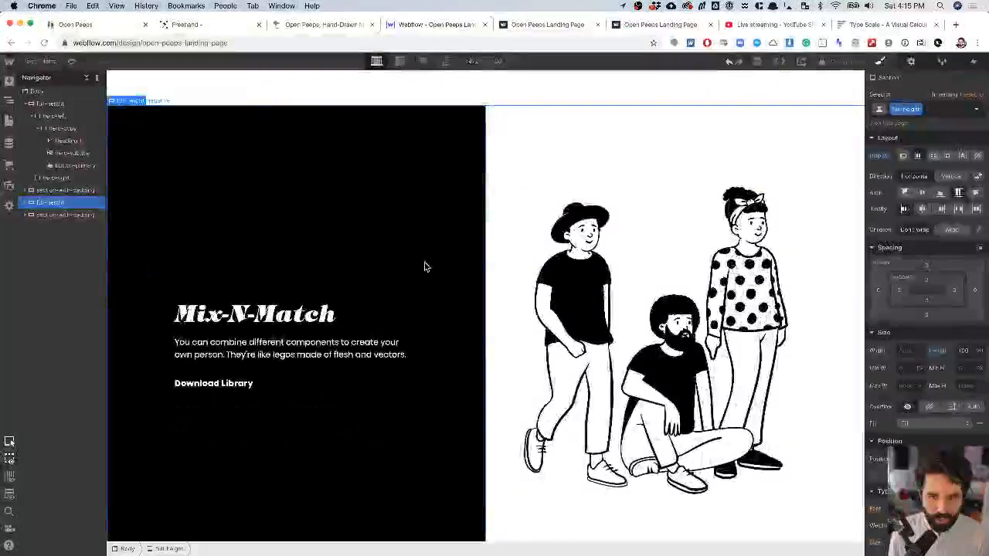
{"action": "scroll", "coordinate": [427, 263], "scroll_direction": "down", "scroll_amount": 1}
{"action": "scroll", "coordinate": [400, 184], "scroll_direction": "down", "scroll_amount": 1}
{"action": "scroll", "coordinate": [401, 189], "scroll_direction": "down", "scroll_amount": 5}
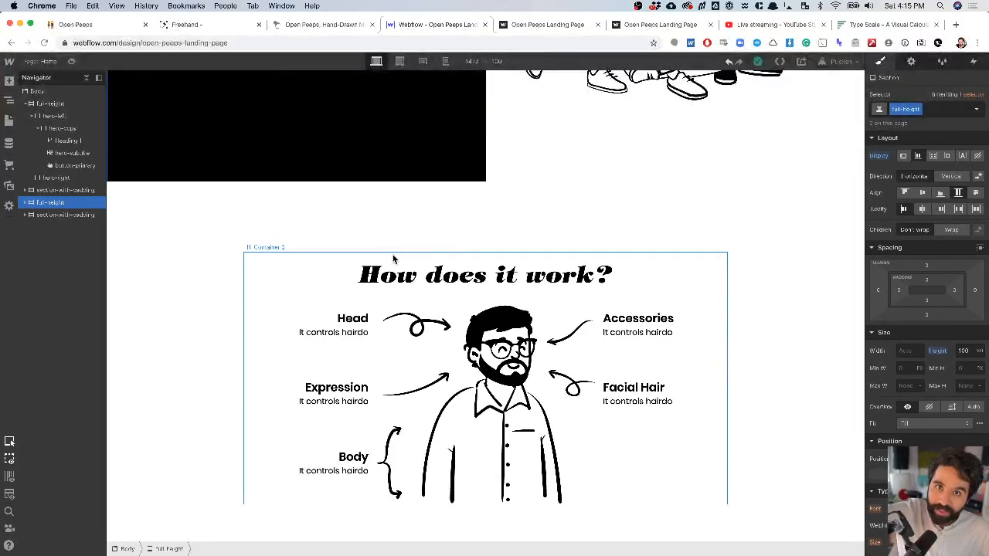
{"action": "scroll", "coordinate": [392, 258], "scroll_direction": "up", "scroll_amount": 10}
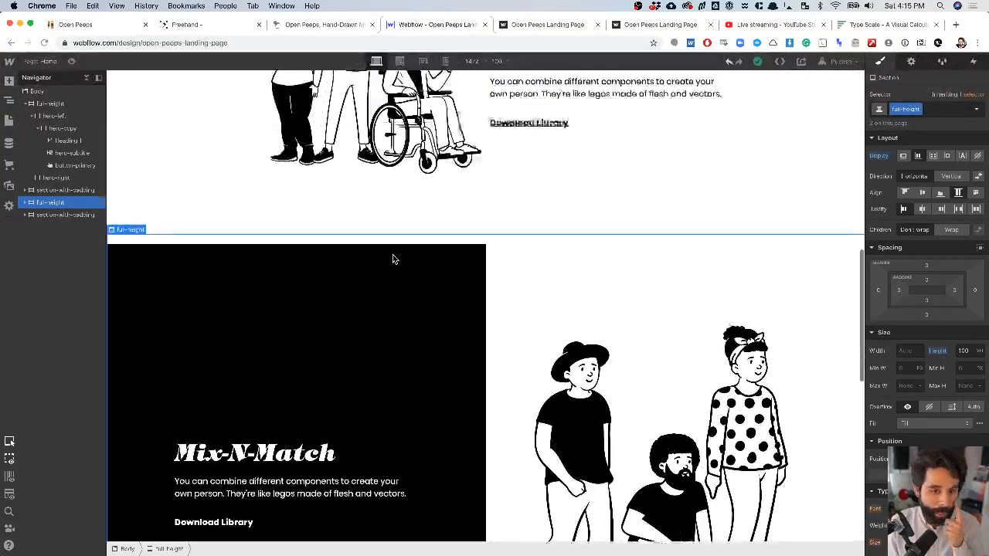
{"action": "scroll", "coordinate": [392, 259], "scroll_direction": "up", "scroll_amount": 10}
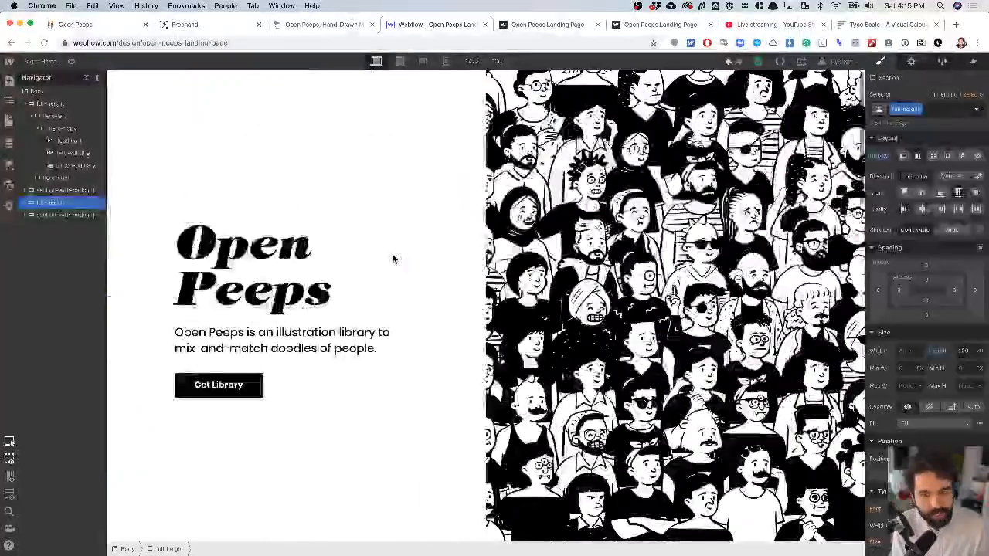
{"action": "scroll", "coordinate": [393, 260], "scroll_direction": "down", "scroll_amount": 2}
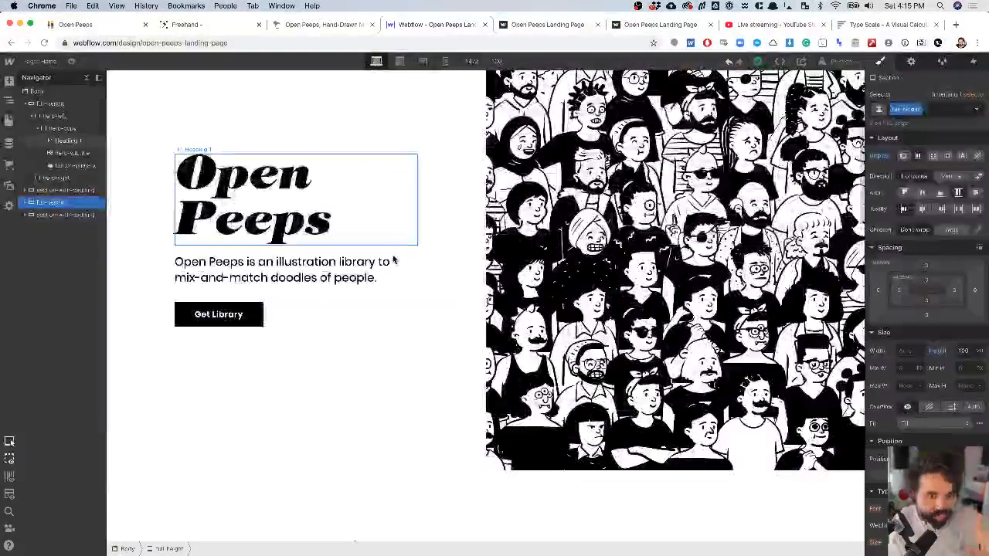
{"action": "scroll", "coordinate": [393, 261], "scroll_direction": "down", "scroll_amount": 4}
{"action": "scroll", "coordinate": [393, 260], "scroll_direction": "down", "scroll_amount": 5}
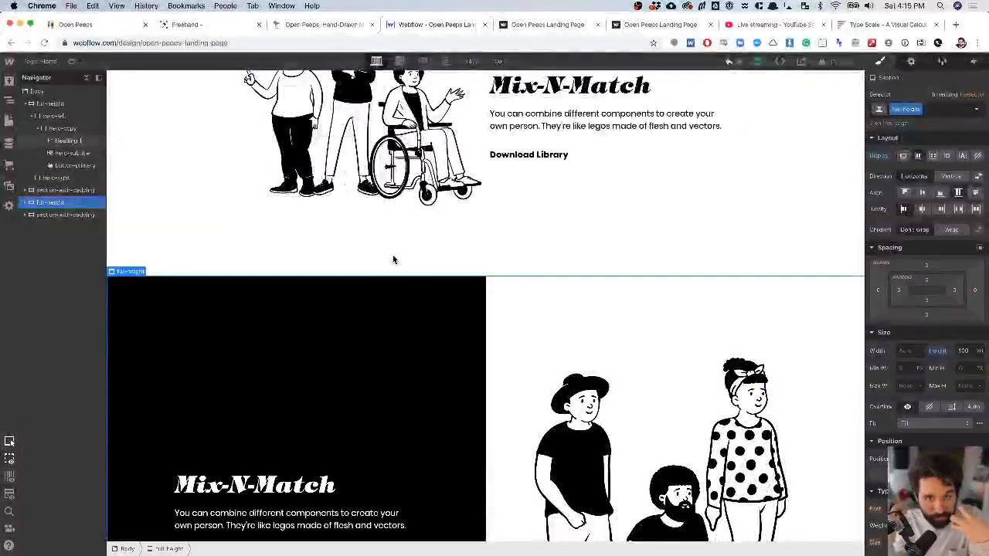
{"action": "scroll", "coordinate": [392, 260], "scroll_direction": "down", "scroll_amount": 10}
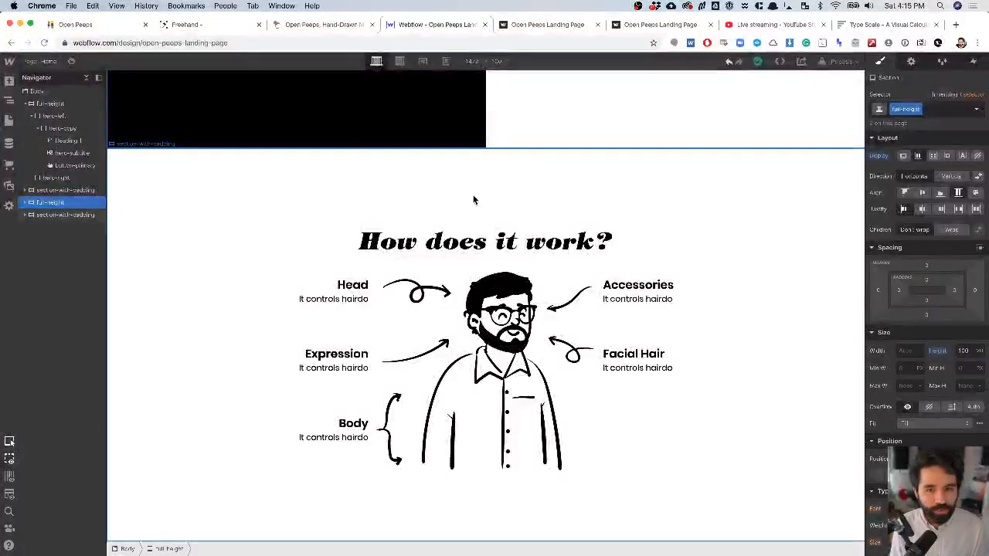
{"action": "scroll", "coordinate": [474, 200], "scroll_direction": "up", "scroll_amount": 15}
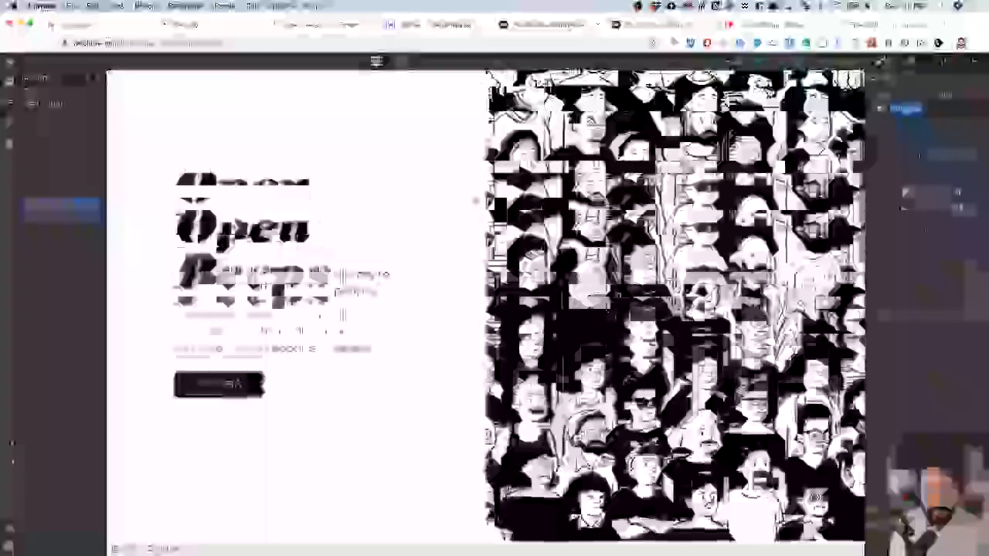
{"action": "scroll", "coordinate": [473, 200], "scroll_direction": "down", "scroll_amount": 6}
{"action": "scroll", "coordinate": [473, 200], "scroll_direction": "down", "scroll_amount": 6}
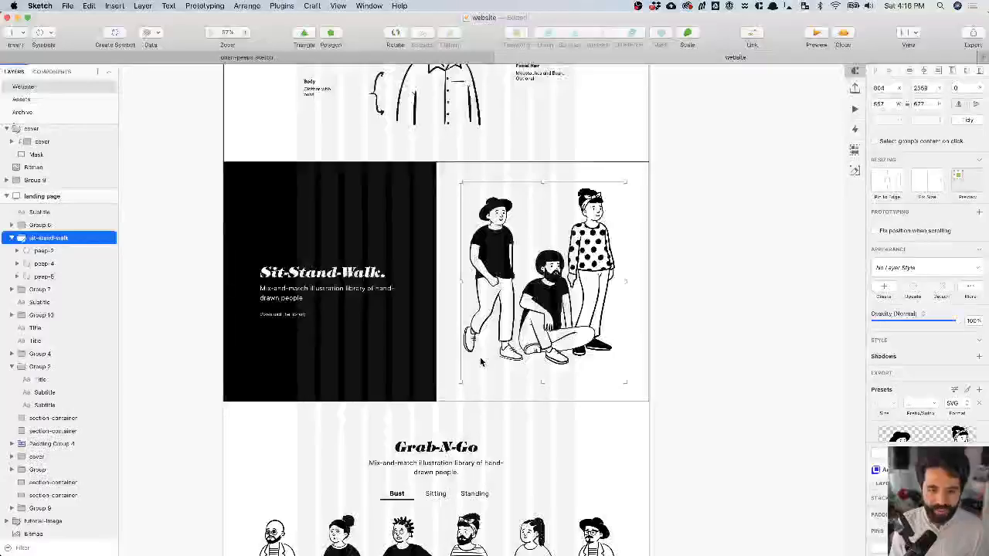
- Copy the heading text Sit-Stand-Walk. from the black section of the landing page mockup in Sketch
{"action": "scroll", "coordinate": [481, 362], "scroll_direction": "down", "scroll_amount": 5}
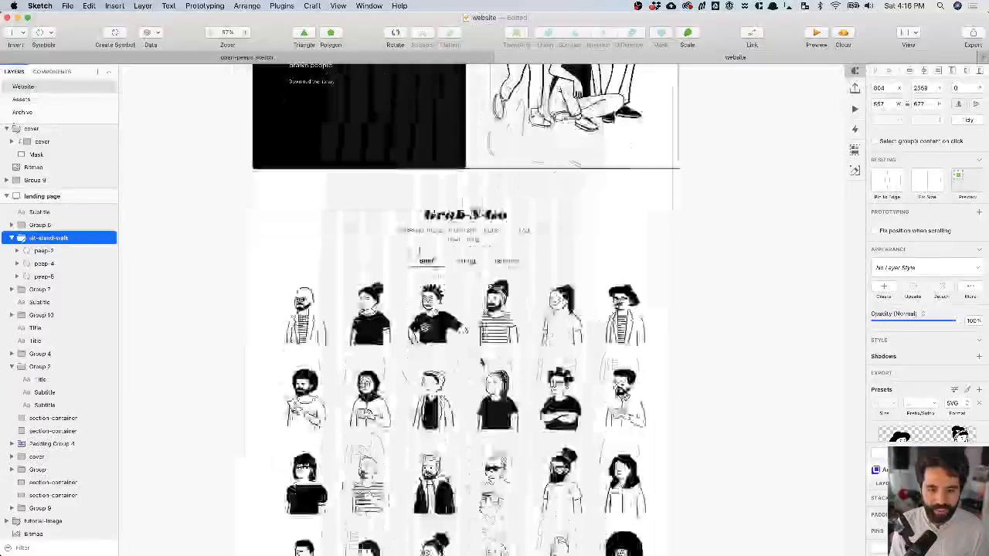
{"action": "scroll", "coordinate": [481, 361], "scroll_direction": "right", "scroll_amount": 2}
{"action": "scroll", "coordinate": [409, 278], "scroll_direction": "up", "scroll_amount": 5}
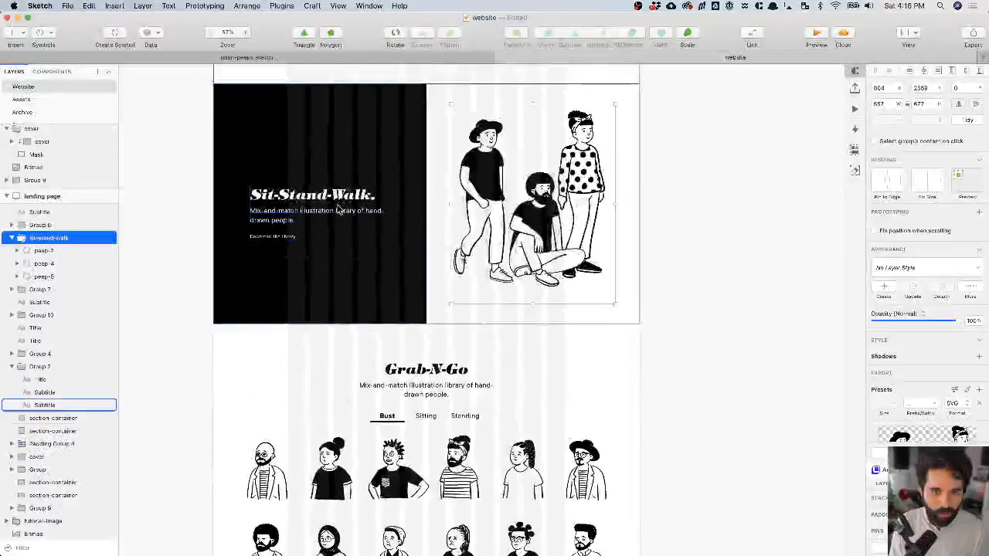
{"action": "left_click", "coordinate": [337, 201], "text": "super"}
{"action": "double_click", "coordinate": [338, 201]}
{"action": "key", "text": "super+c"}
- Switch back to Webflow and replace the black section's Mix-N-Match heading with the copied text Sit-Stand-Walk
{"action": "key", "text": "super+Tab"}
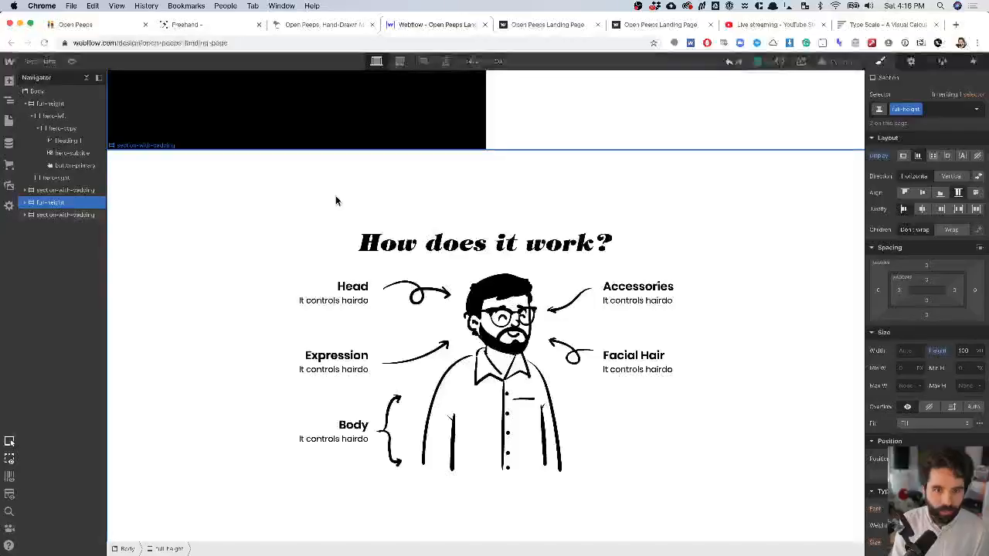
{"action": "scroll", "coordinate": [455, 245], "scroll_direction": "up", "scroll_amount": 5}
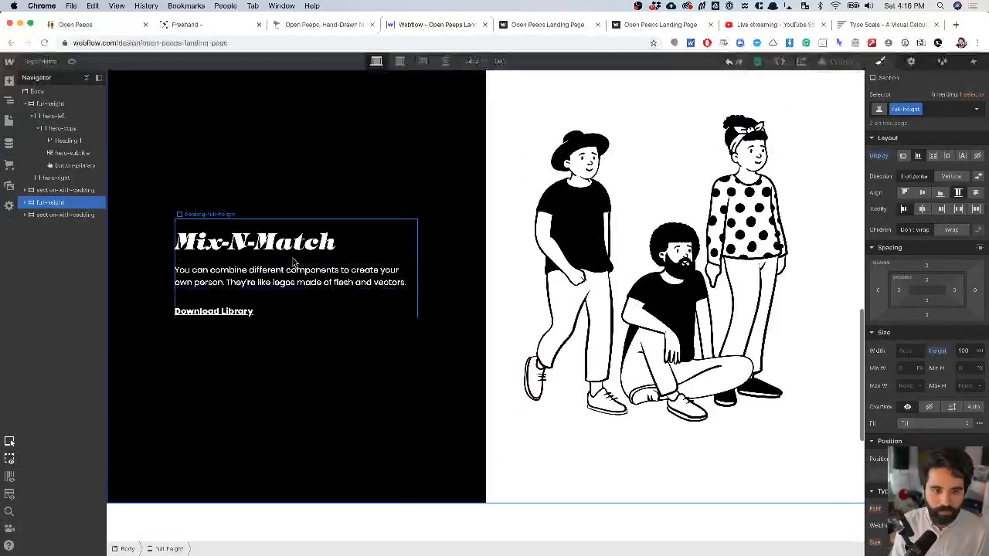
{"action": "left_click", "coordinate": [274, 245]}
{"action": "double_click", "coordinate": [274, 246]}
{"action": "key", "text": "super+a"}
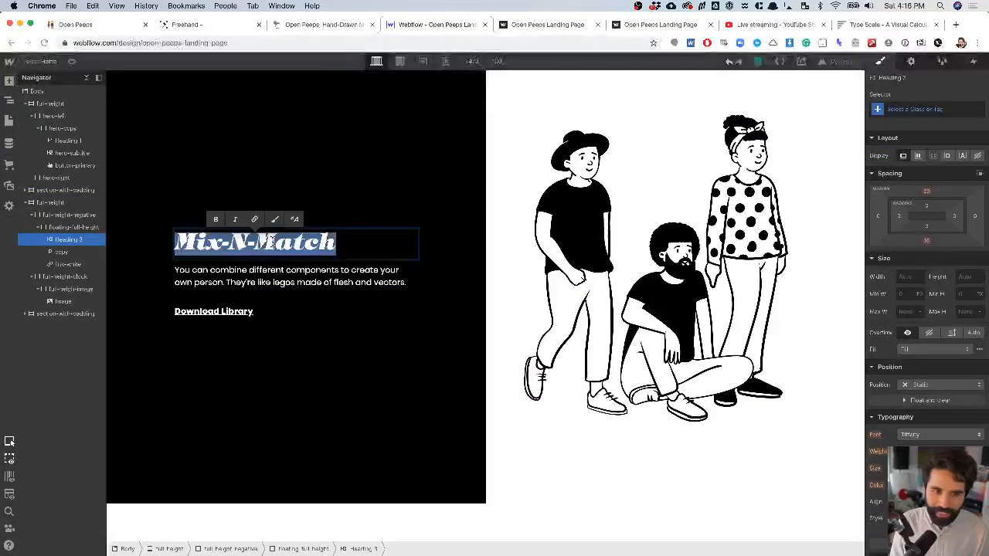
{"action": "key", "text": "super+v"}
{"action": "key", "text": "Escape"}
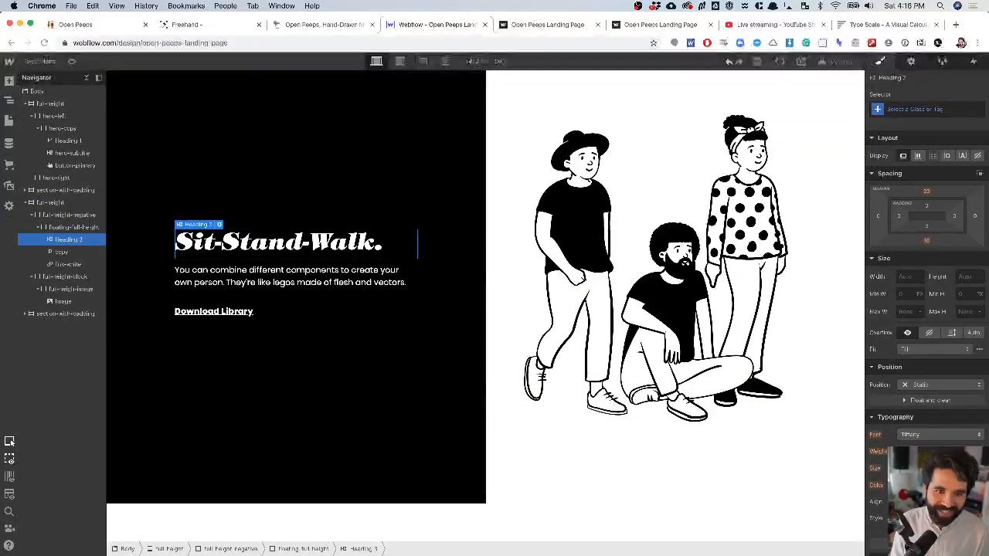
- Remove the Sit-Stand-Walk heading's final period and copy the second Value Prop's sentences, beginning Combine poses, from the Open Peeps page in Notion
{"action": "key", "text": "super+Tab"}
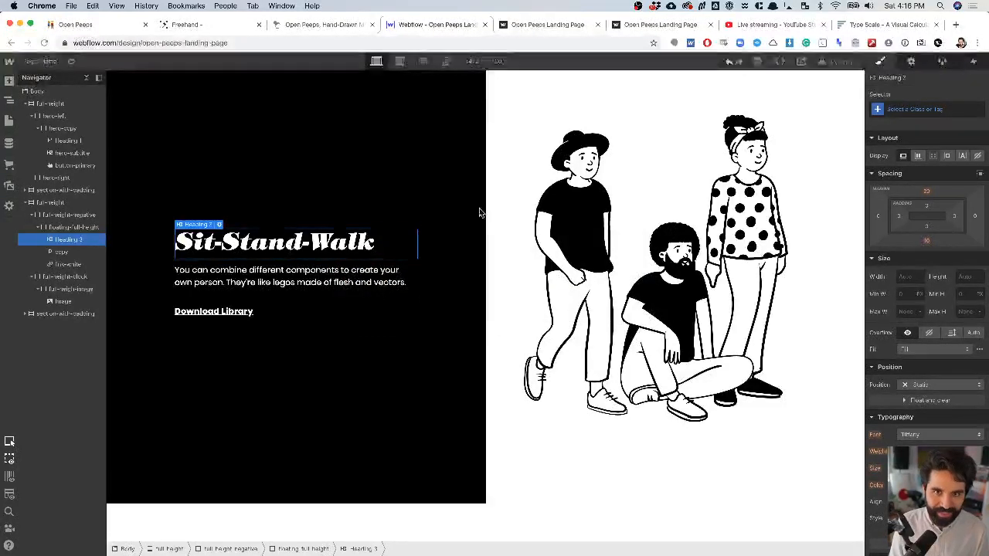
{"action": "left_click", "coordinate": [317, 25]}
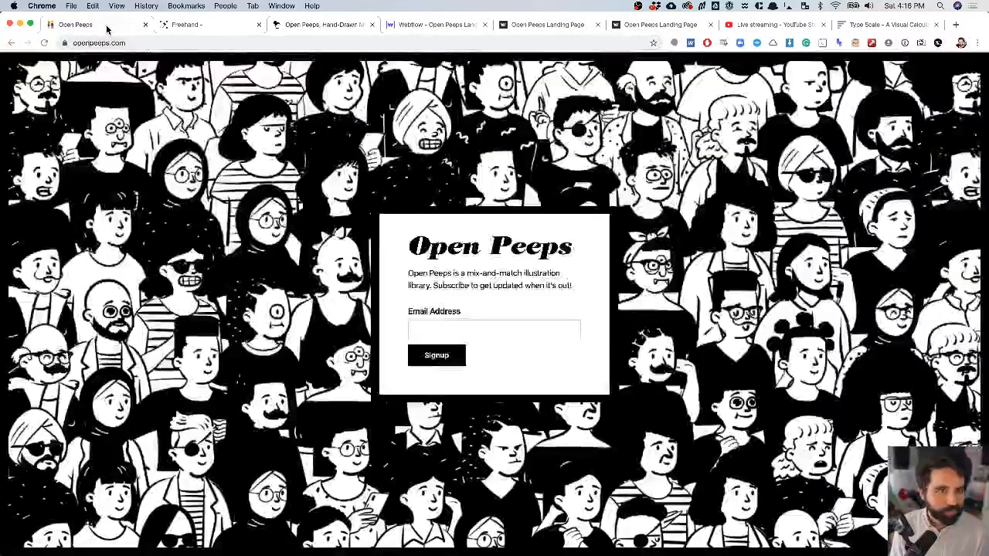
{"action": "left_click", "coordinate": [107, 28]}
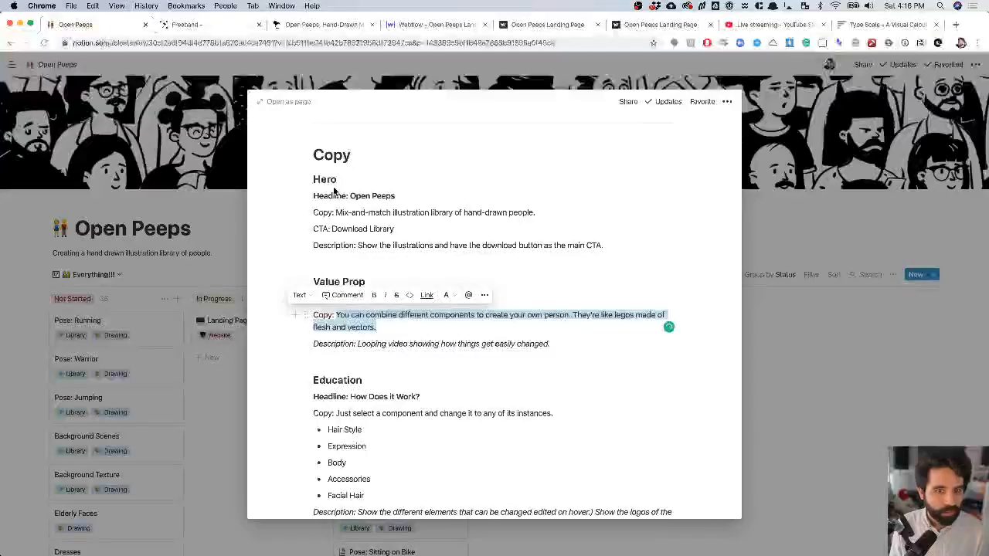
{"action": "left_click", "coordinate": [375, 361]}
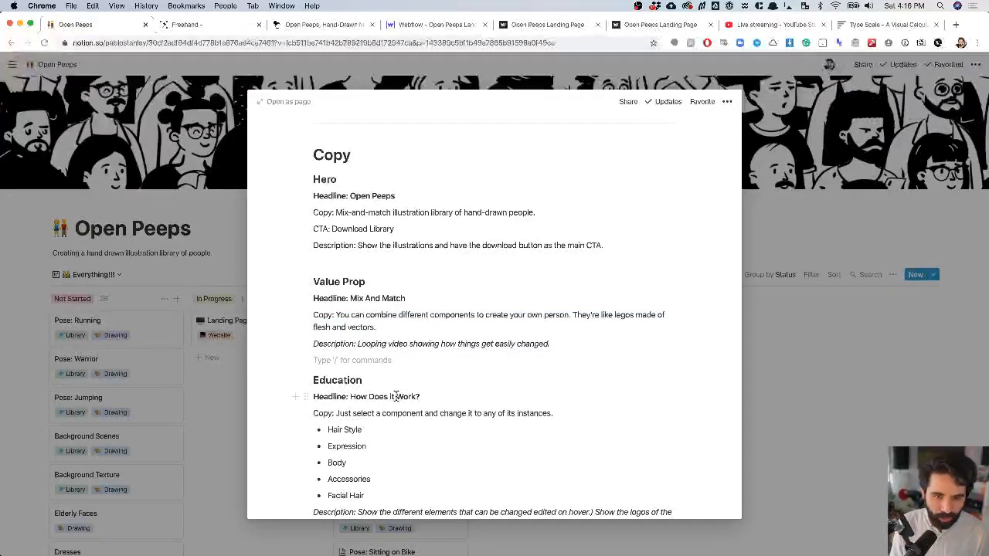
{"action": "scroll", "coordinate": [382, 364], "scroll_direction": "down", "scroll_amount": 1}
{"action": "scroll", "coordinate": [367, 298], "scroll_direction": "down", "scroll_amount": 2}
{"action": "scroll", "coordinate": [367, 298], "scroll_direction": "down", "scroll_amount": 6}
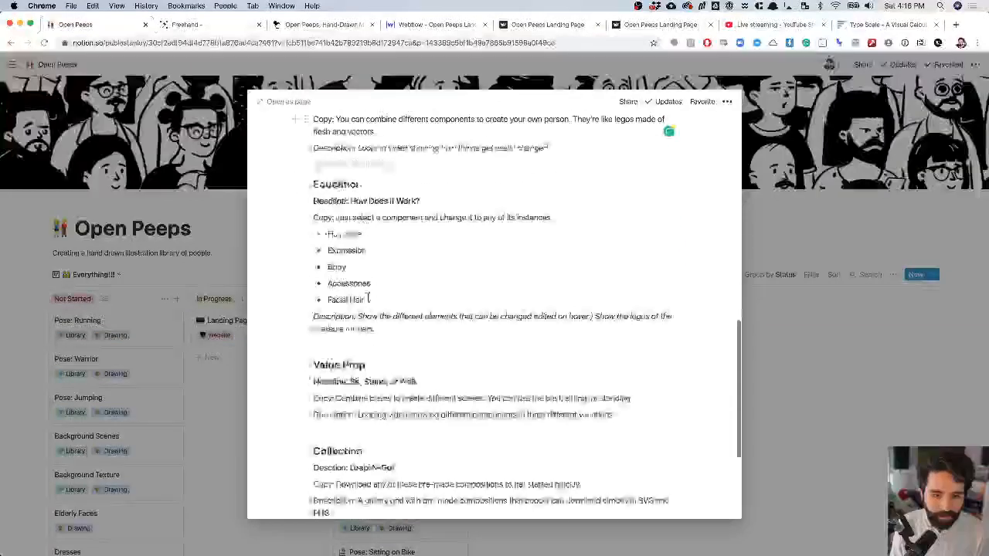
{"action": "left_click_drag", "start_coordinate": [338, 343], "coordinate": [632, 349]}
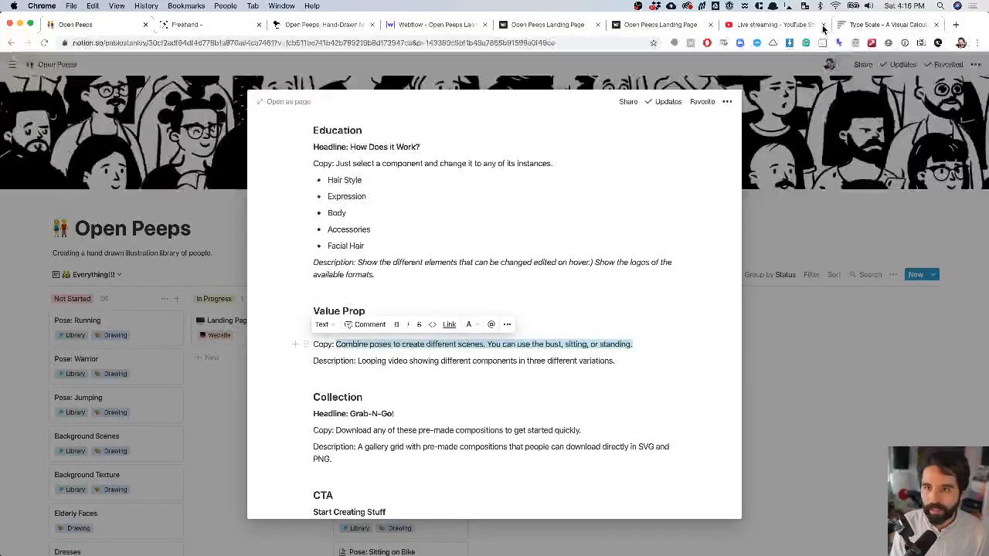
- Return to the Webflow designer and replace the black section's paragraph with "Combine poses to create different scenes. You can use the bust, sitting, or standing."
{"action": "left_click", "coordinate": [543, 25]}
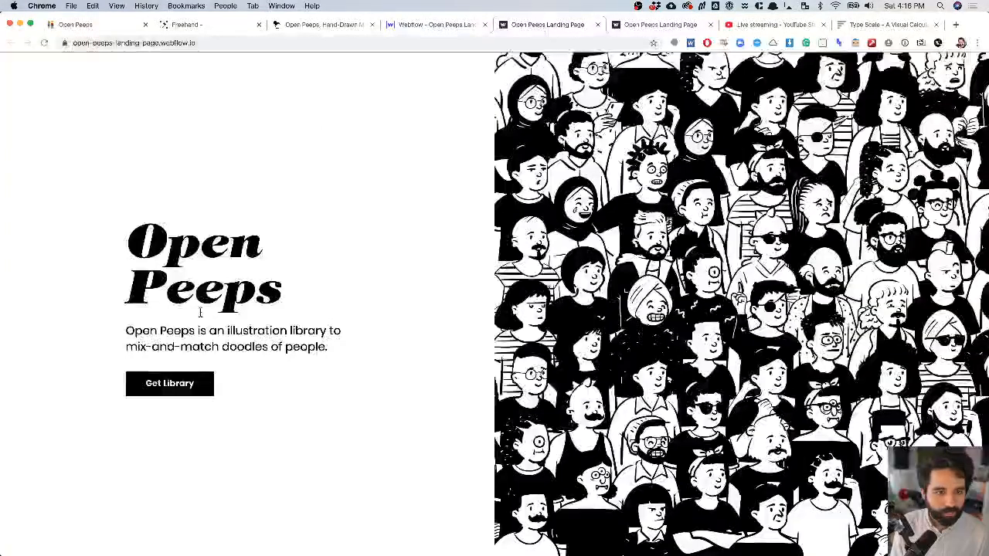
{"action": "left_click", "coordinate": [421, 25]}
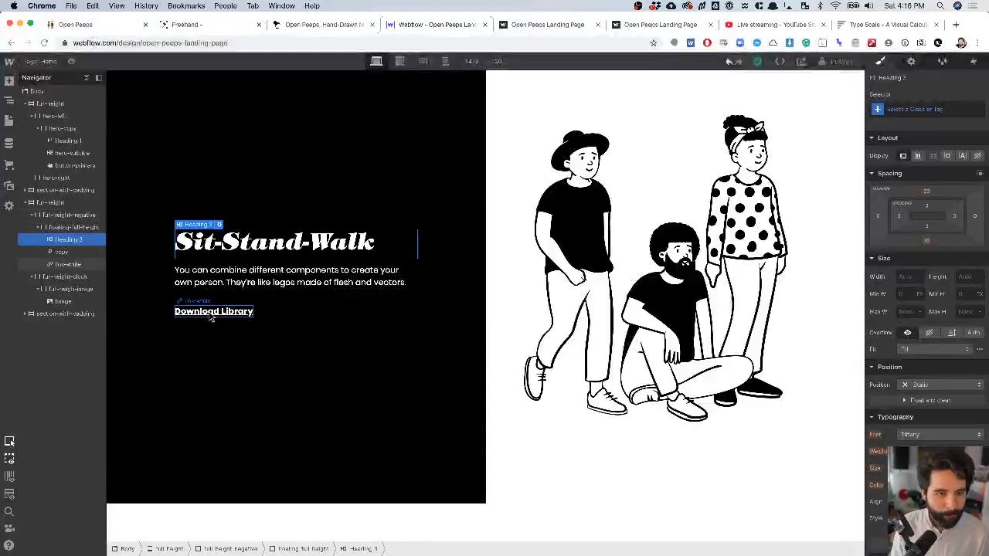
{"action": "left_click", "coordinate": [217, 274]}
{"action": "double_click", "coordinate": [216, 275]}
{"action": "key", "text": "ctrl+v"}
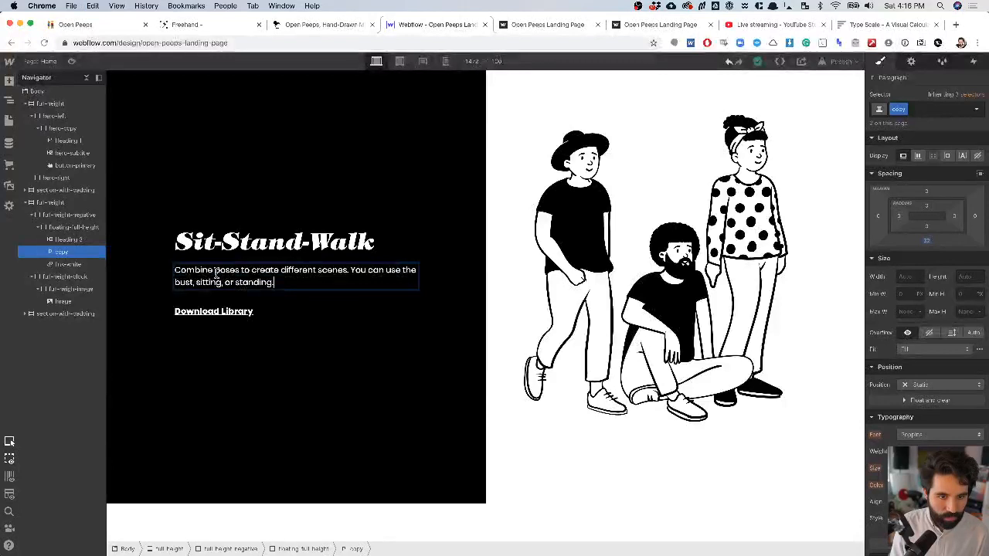
{"action": "key", "text": "Escape"}
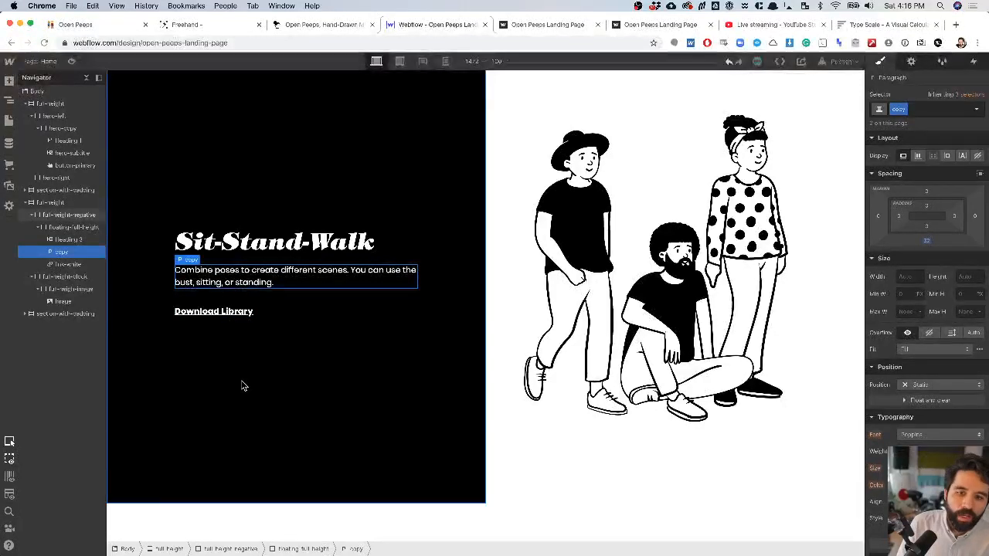
- Select the How does it work? section and collapse both full-height sections in the page structure
{"action": "scroll", "coordinate": [241, 385], "scroll_direction": "down", "scroll_amount": 8}
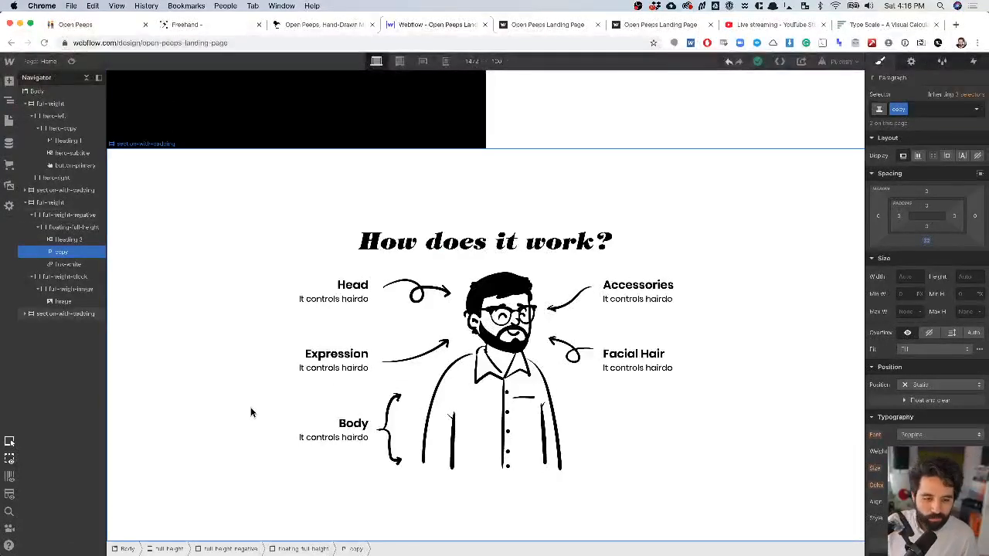
{"action": "left_click", "coordinate": [189, 385]}
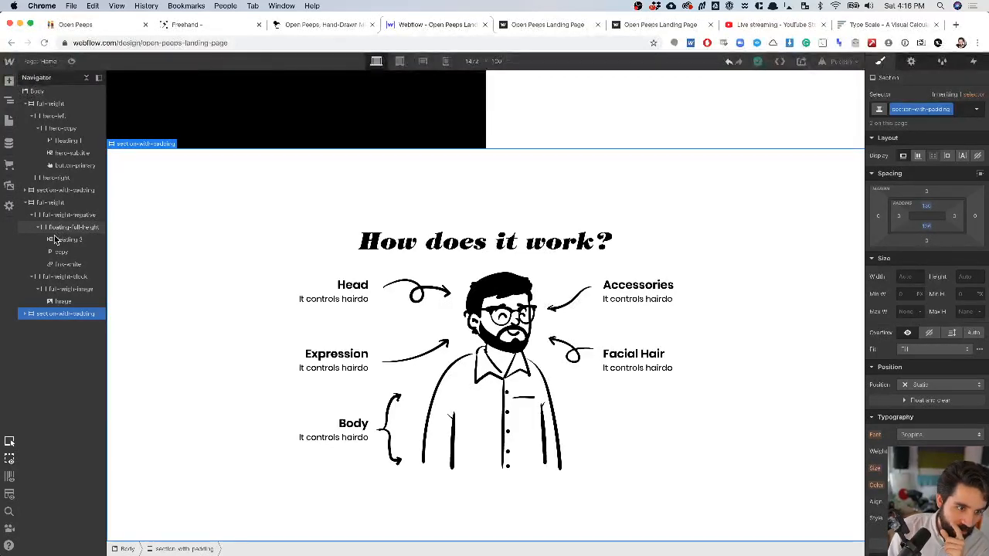
{"action": "left_click", "coordinate": [25, 104]}
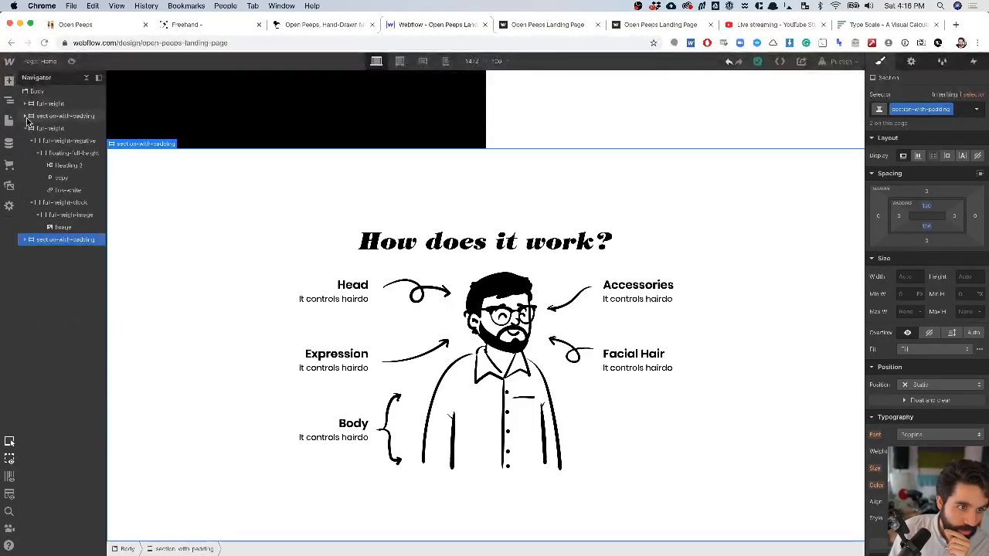
{"action": "left_click", "coordinate": [26, 129]}
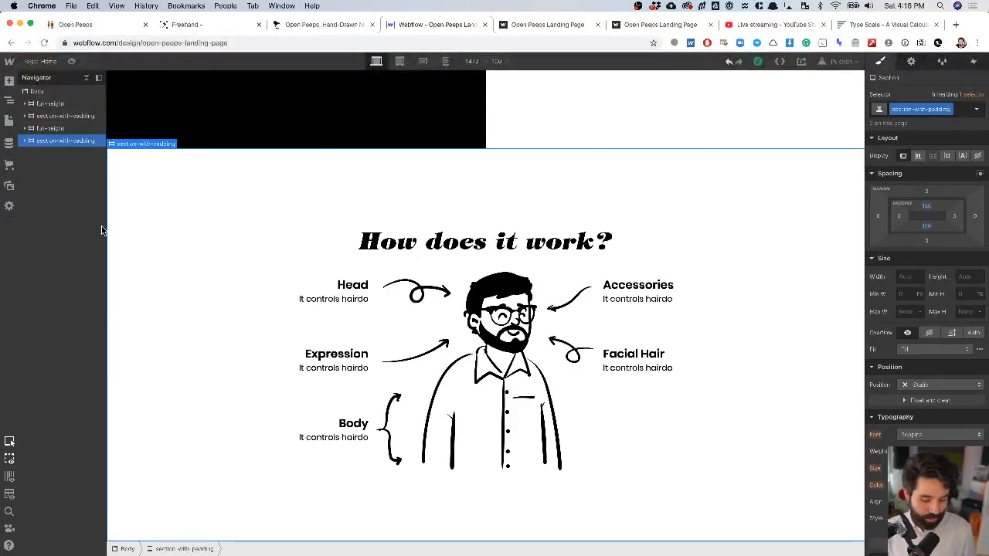
- Switch to the Sketch mockup and examine the Grab-N-Go section, including its Bust, Sitting and Standing tabs and the grid of characters
{"action": "key", "text": "super+Tab"}
{"action": "scroll", "coordinate": [300, 227], "scroll_direction": "down", "scroll_amount": 5}
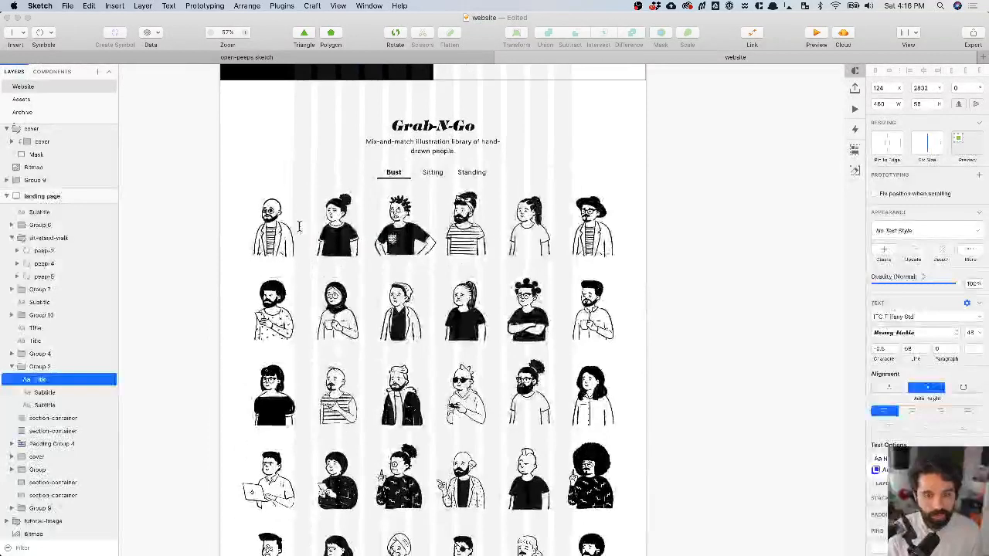
{"action": "scroll", "coordinate": [300, 226], "scroll_direction": "up", "scroll_amount": 2}
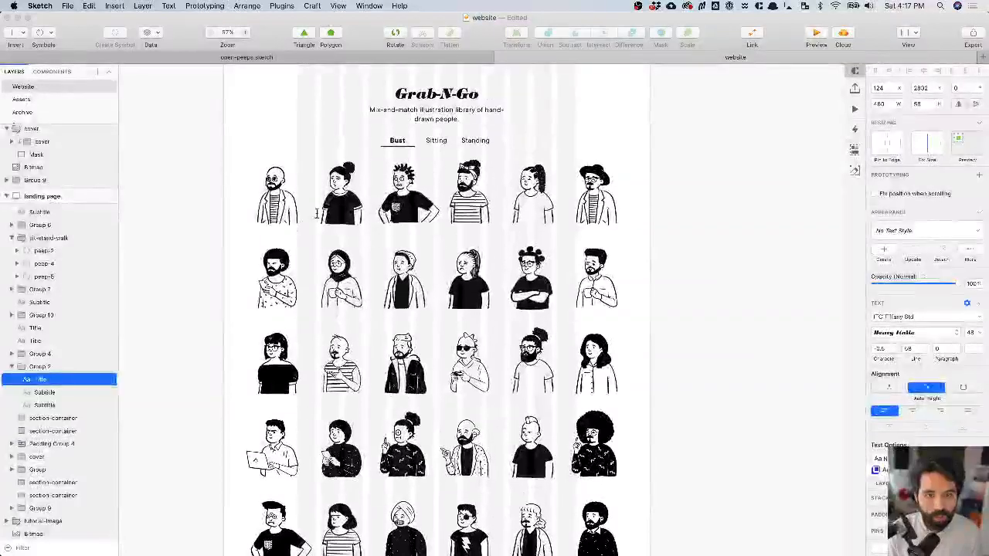
{"action": "left_click", "coordinate": [237, 183]}
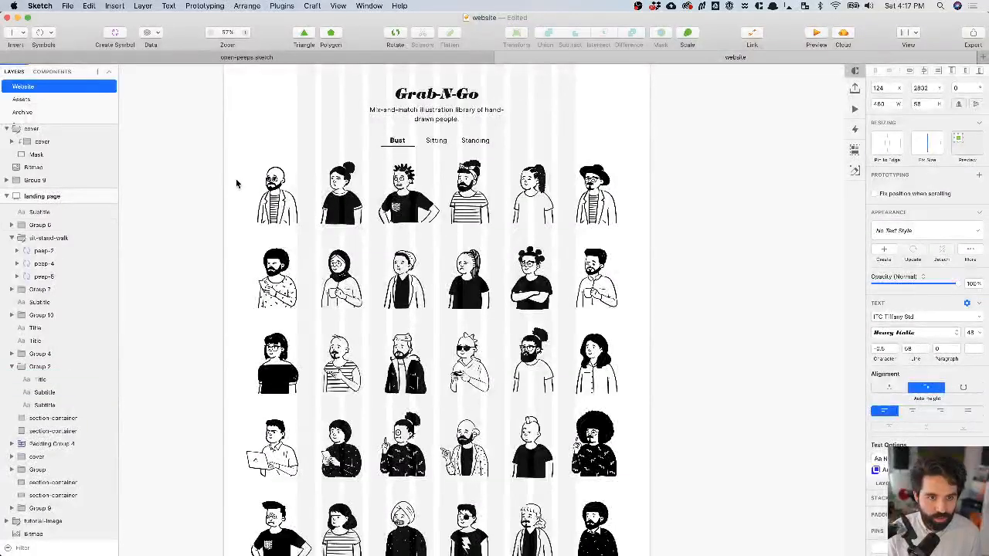
{"action": "left_click", "coordinate": [272, 196]}
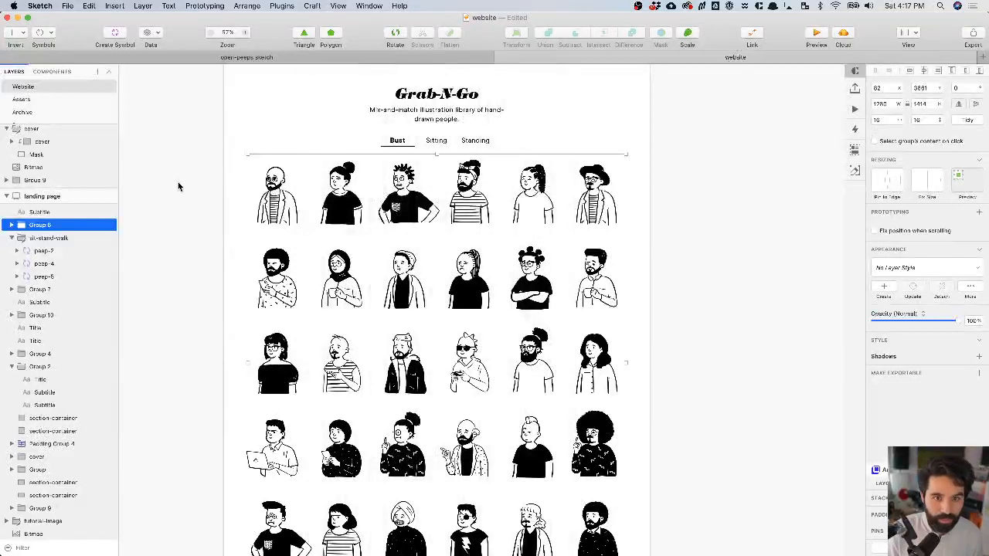
{"action": "left_click", "coordinate": [174, 186]}
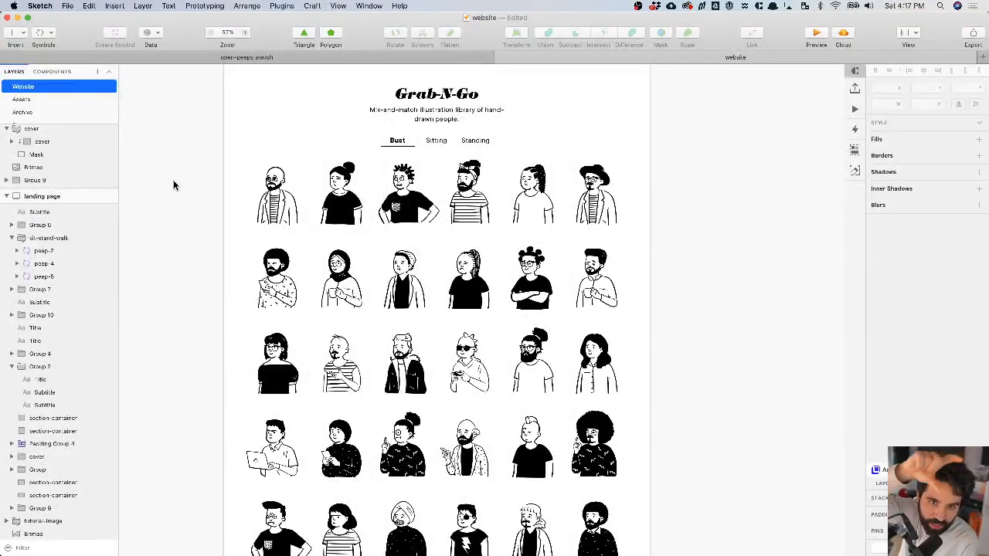
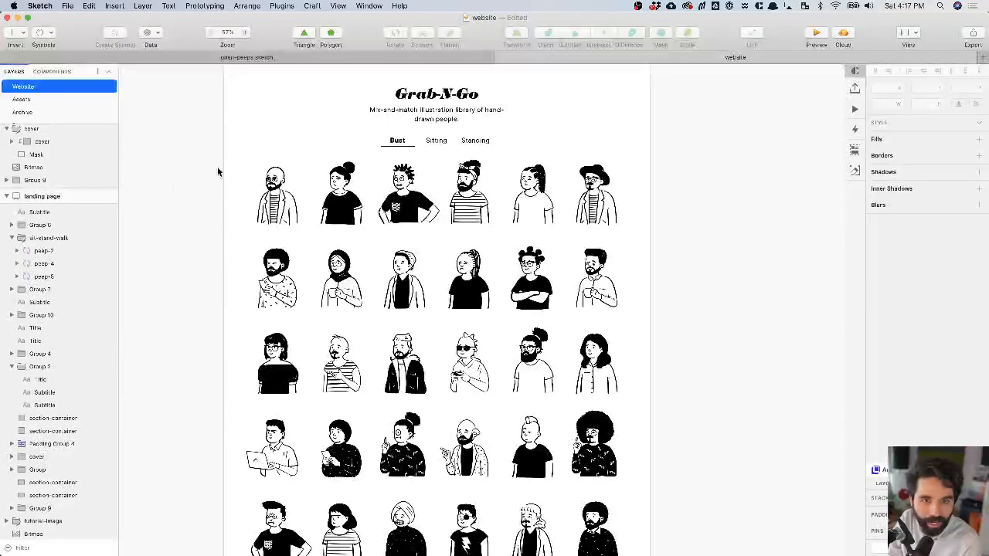
{"action": "left_click", "coordinate": [432, 142]}
{"action": "left_click", "coordinate": [343, 133]}
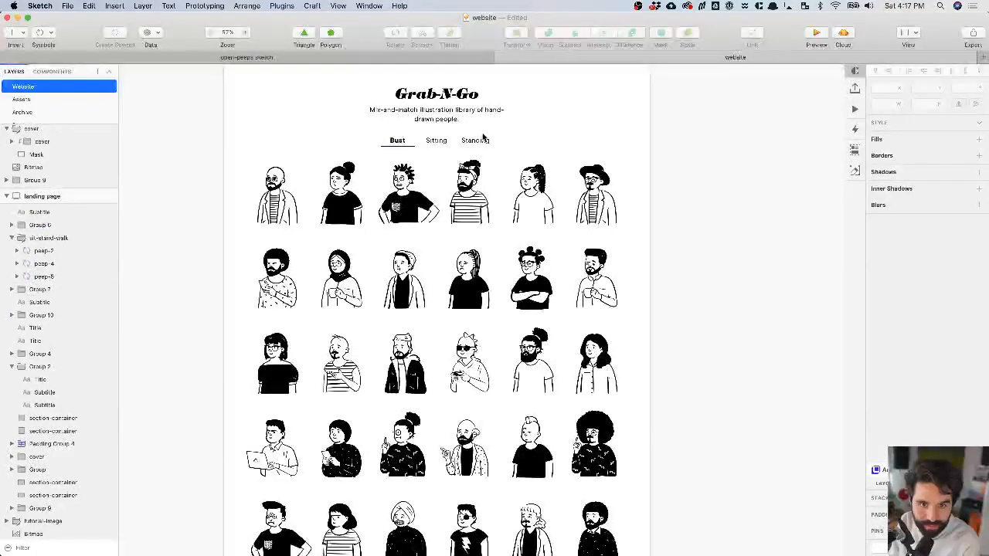
{"action": "left_click", "coordinate": [437, 142]}
{"action": "left_click", "coordinate": [350, 135]}
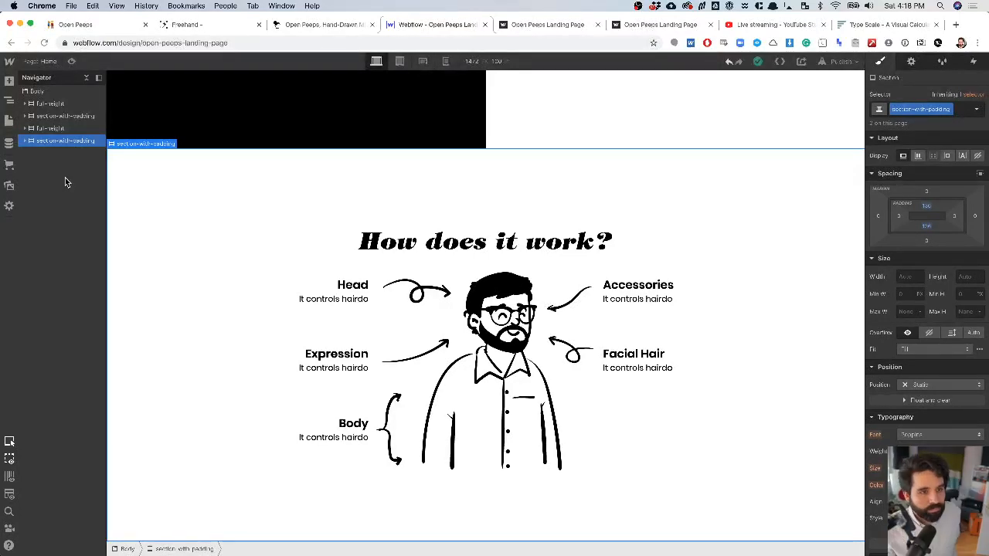
- Return to Webflow and add a new Section to the Body, below the How does it work? section
{"action": "left_click", "coordinate": [44, 94]}
{"action": "key", "text": "super+e"}
{"action": "type", "text": "sec"}
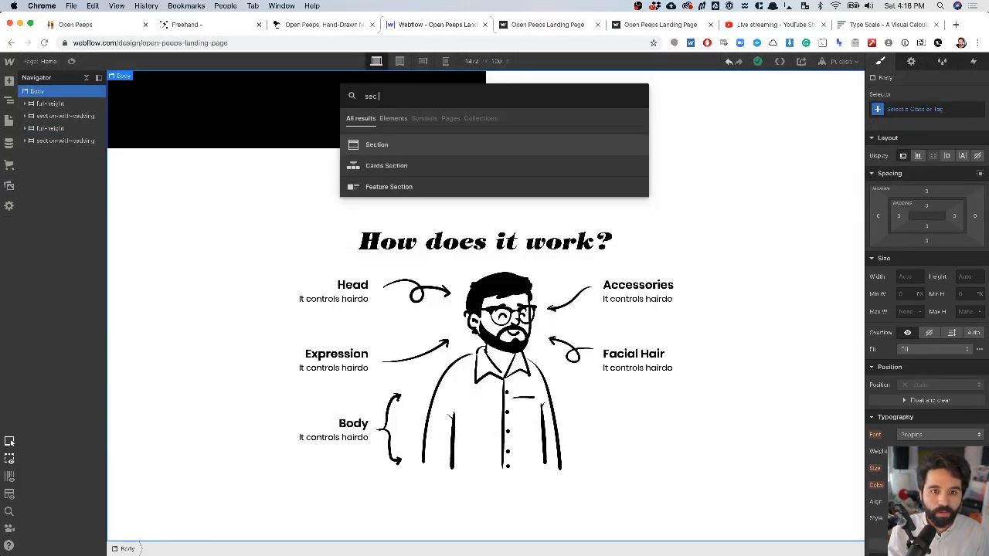
{"action": "key", "text": "Return"}
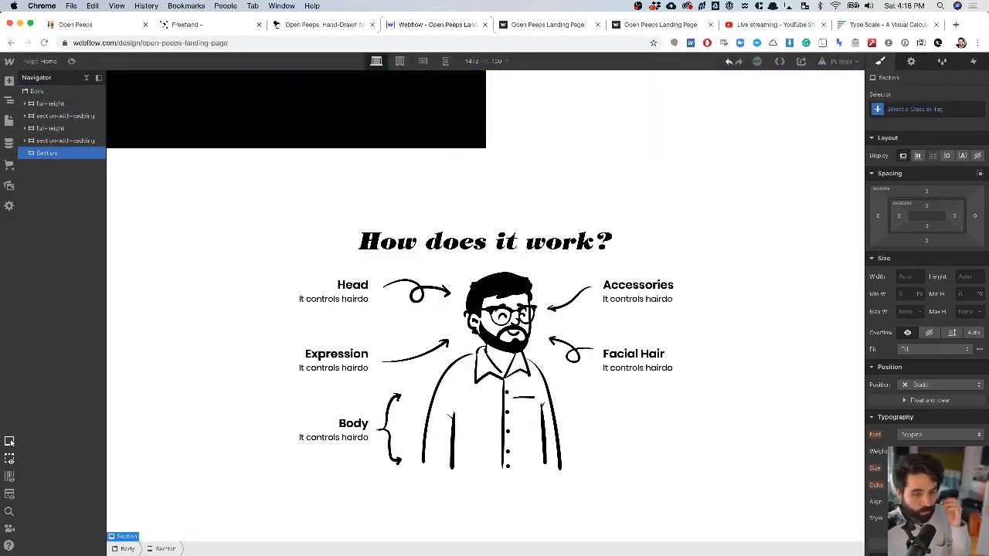
{"action": "scroll", "coordinate": [206, 93], "scroll_direction": "down", "scroll_amount": 1}
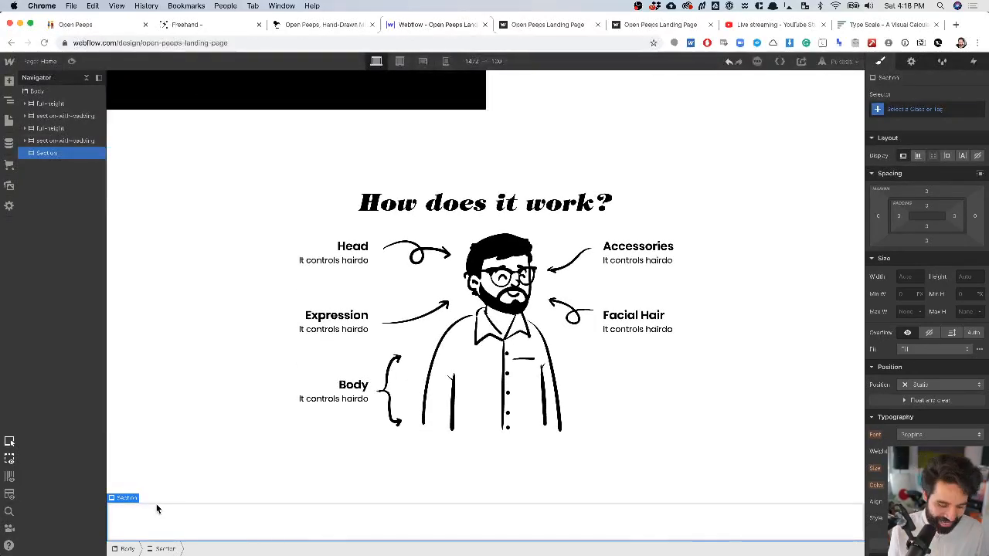
- Add an H1 Heading element inside the new empty section
{"action": "key", "text": "super+e"}
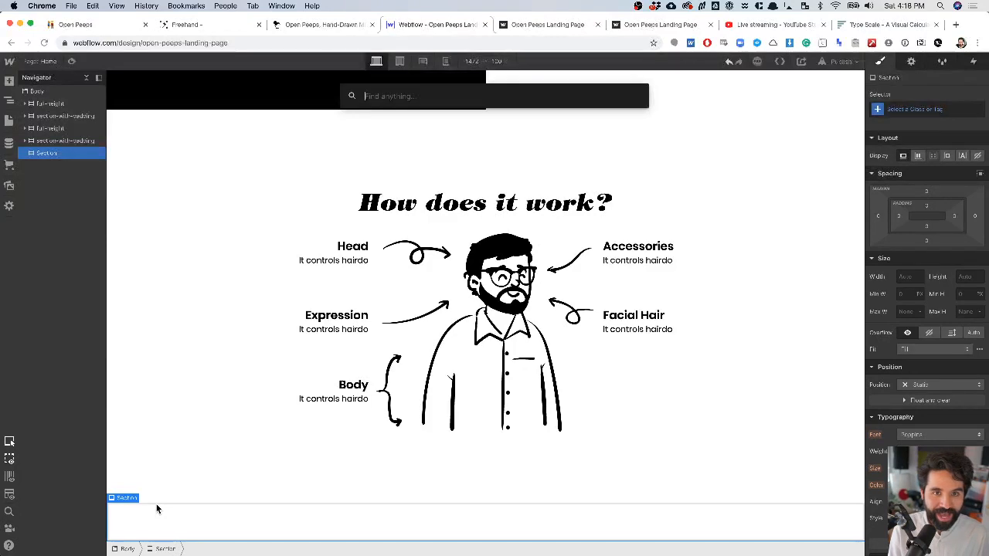
{"action": "type", "text": "he"}
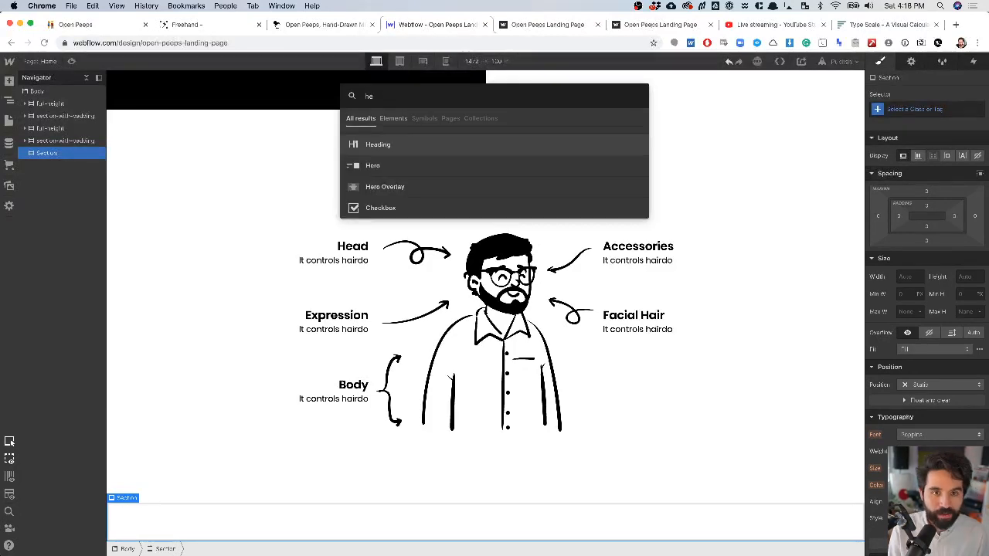
{"action": "key", "text": "Return"}
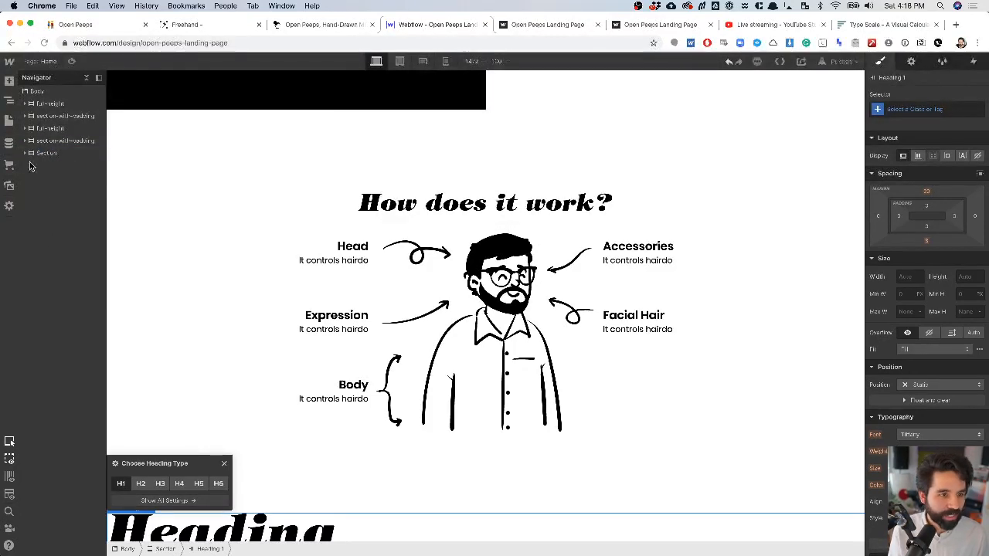
- Add a Div Block to the new section alongside its heading
{"action": "left_click", "coordinate": [54, 156]}
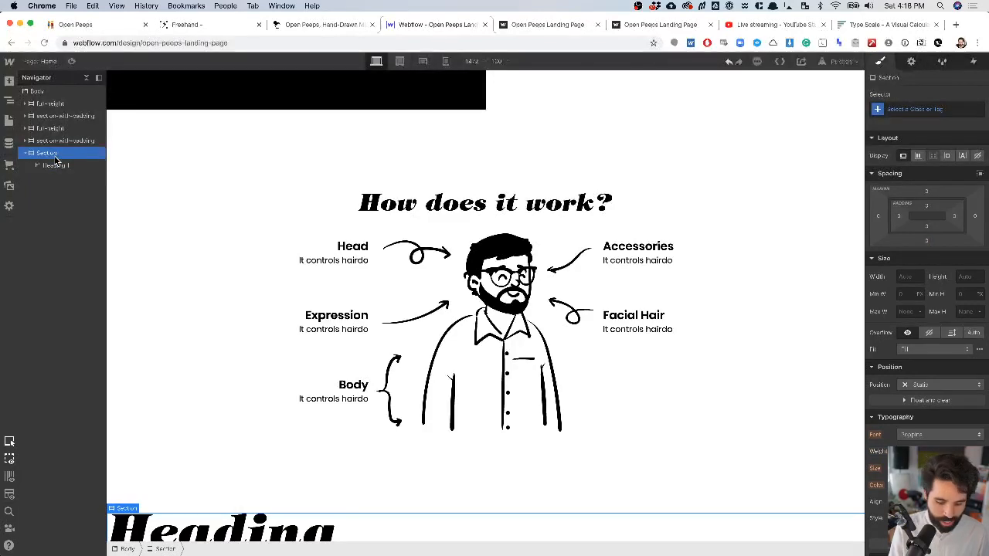
{"action": "key", "text": "super+e"}
{"action": "type", "text": "co"}
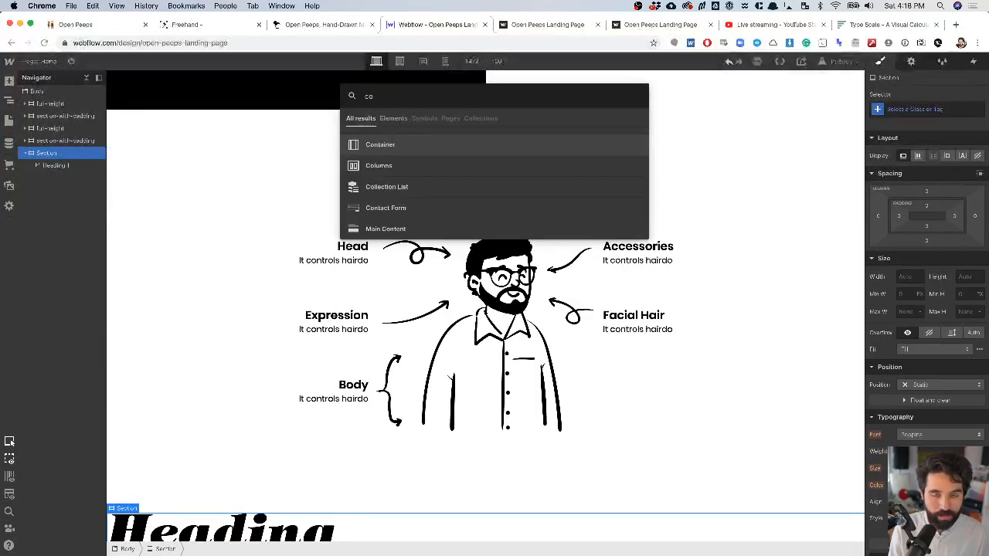
{"action": "key", "text": "BackSpace"}
{"action": "key", "text": "BackSpace"}
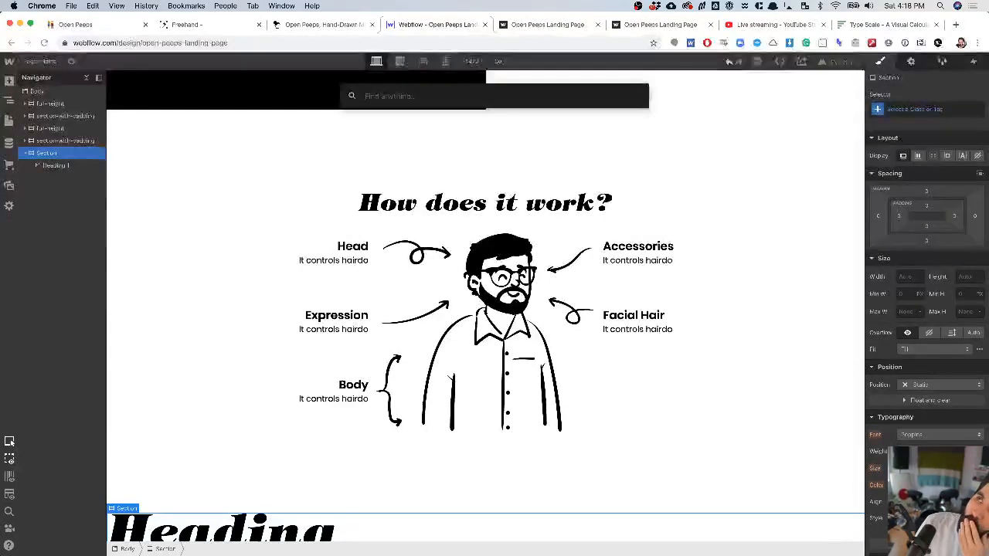
{"action": "type", "text": "div"}
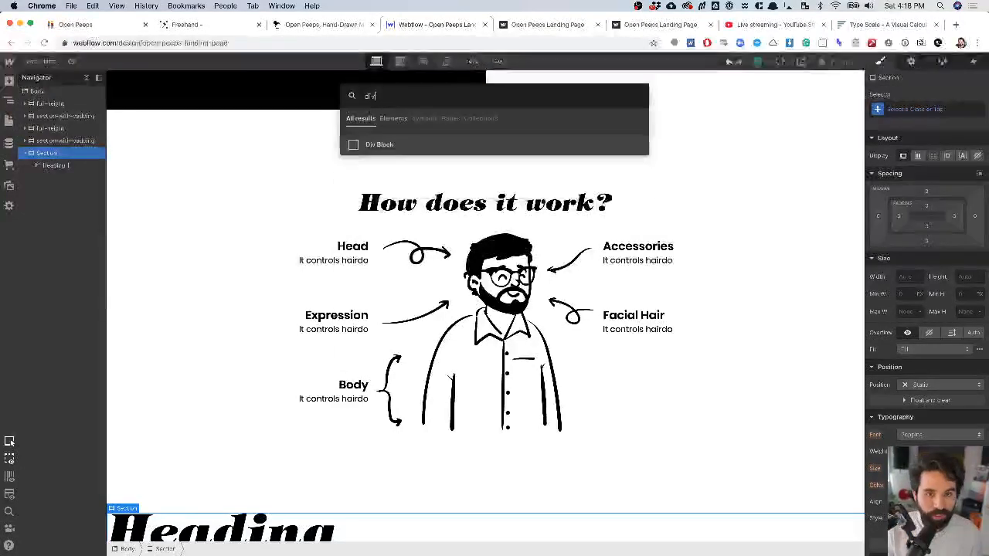
{"action": "key", "text": "Return"}
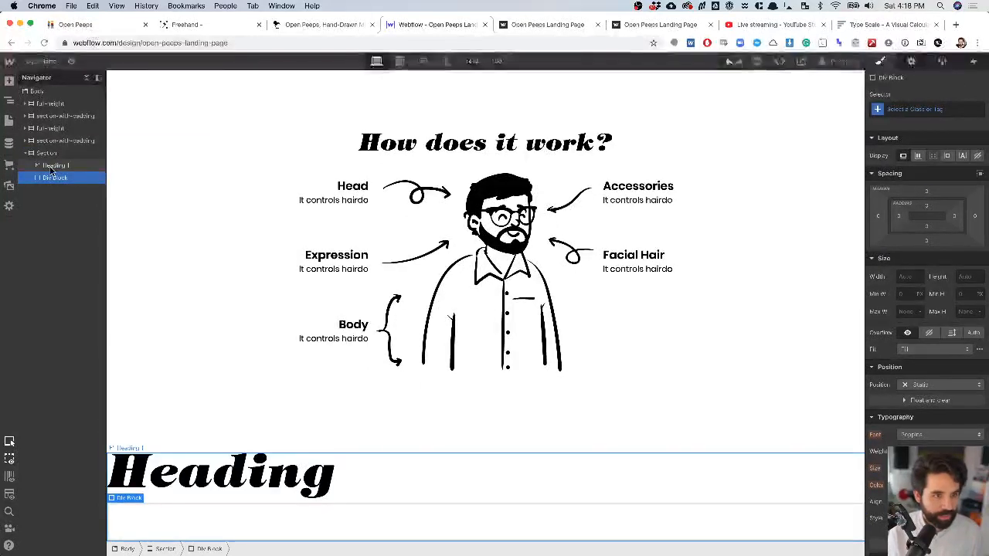
- Nest the new section's heading inside the Div Block and select the Div Block
{"action": "left_click", "coordinate": [51, 166]}
{"action": "left_click_drag", "start_coordinate": [61, 166], "coordinate": [63, 174]}
{"action": "left_click_drag", "start_coordinate": [55, 178], "coordinate": [64, 167]}
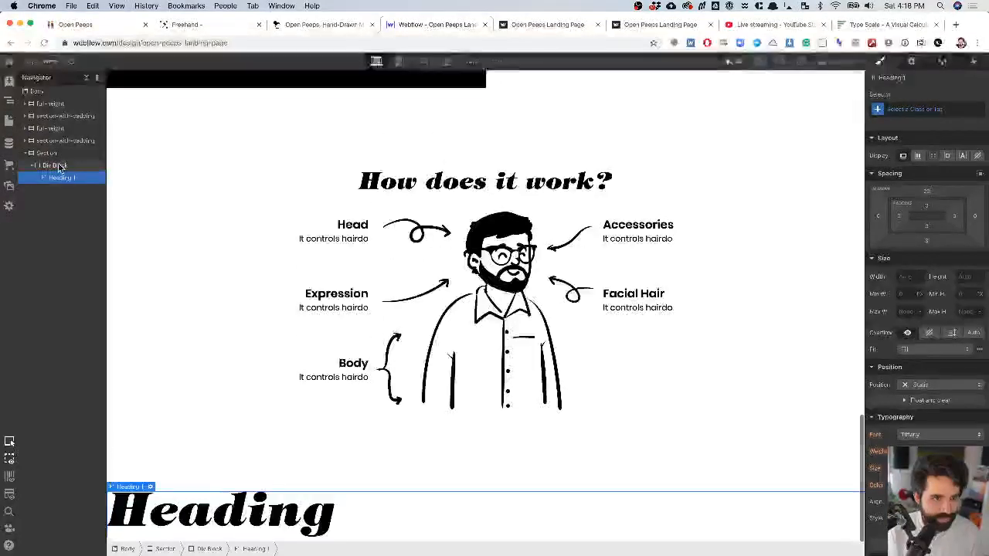
{"action": "left_click", "coordinate": [57, 167]}
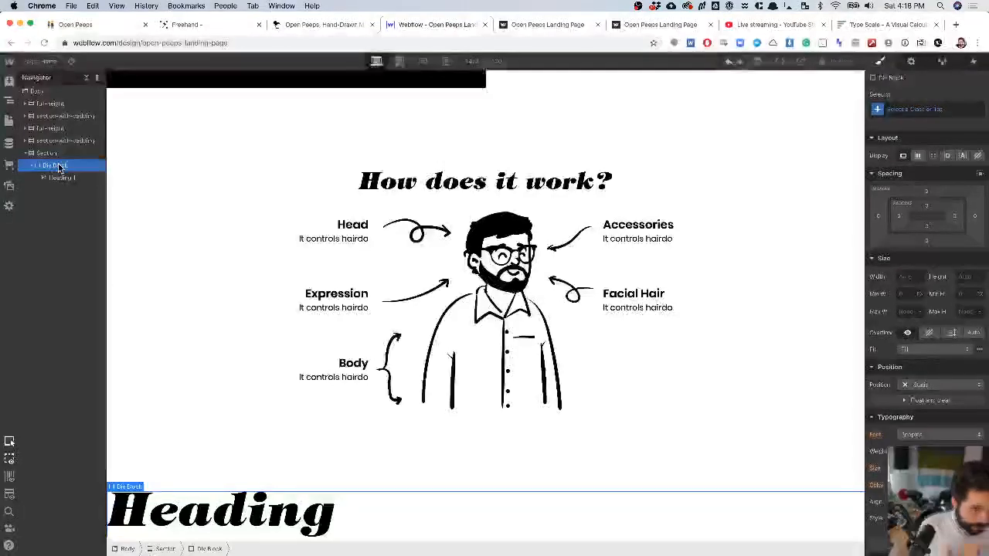
- Check the Grab-N-Go mockup in Sketch, and add a second H1 Heading inside the new section's Div Block in Webflow
{"action": "key", "text": "super+Tab"}
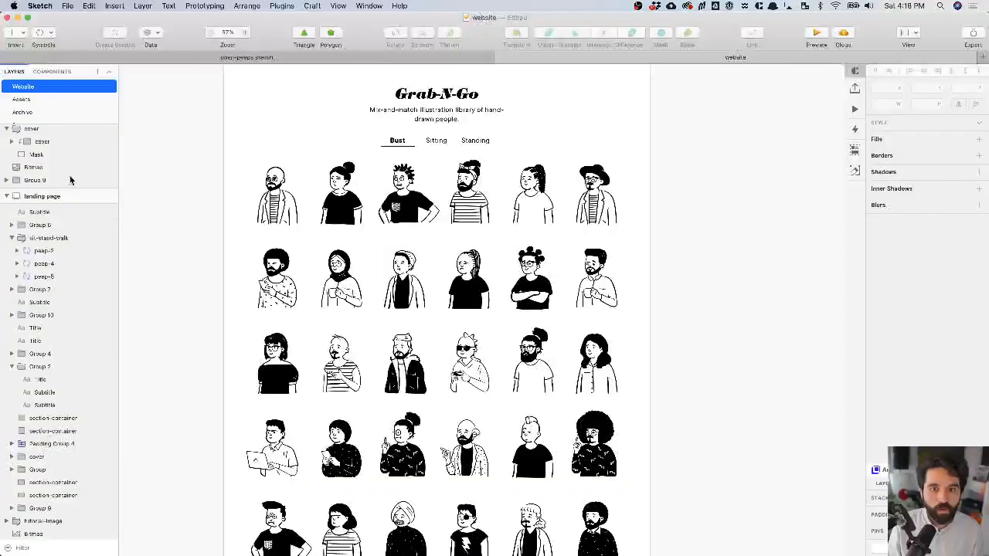
{"action": "key", "text": "super+Tab"}
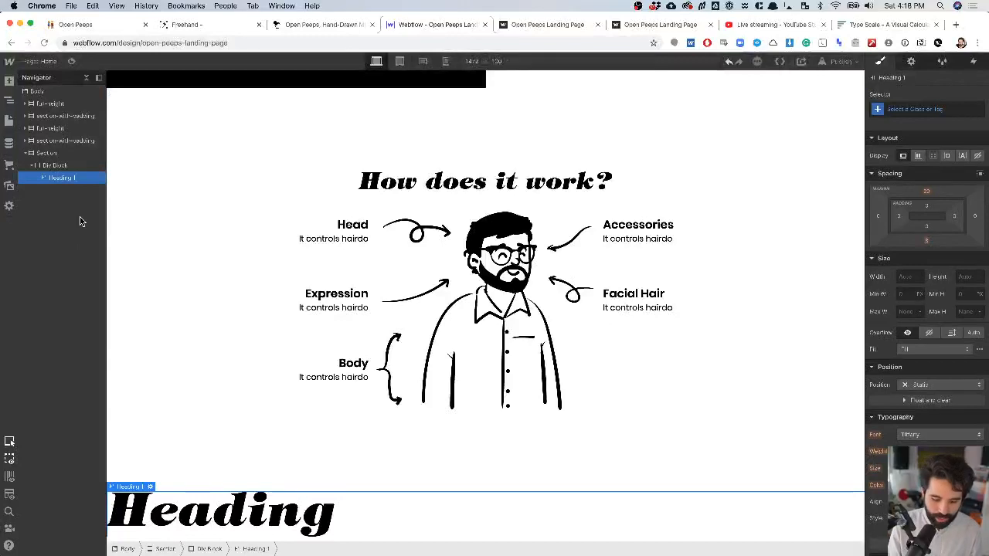
{"action": "key", "text": "super+e"}
{"action": "type", "text": "he"}
{"action": "key", "text": "Return"}
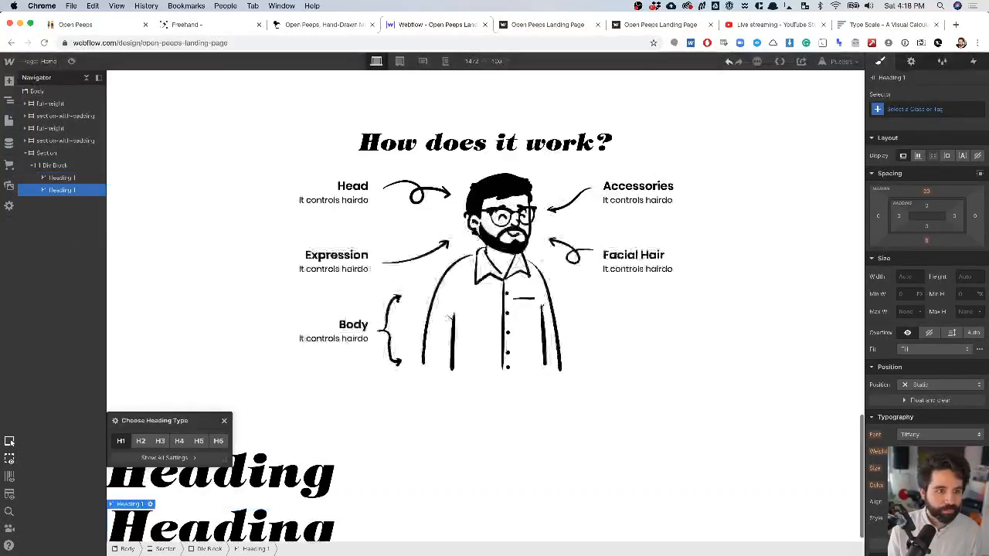
- Select the first of the two new headings in Webflow, and copy the "Grab-N-Go" title text from the Sketch mockup
{"action": "key", "text": "super+Tab"}
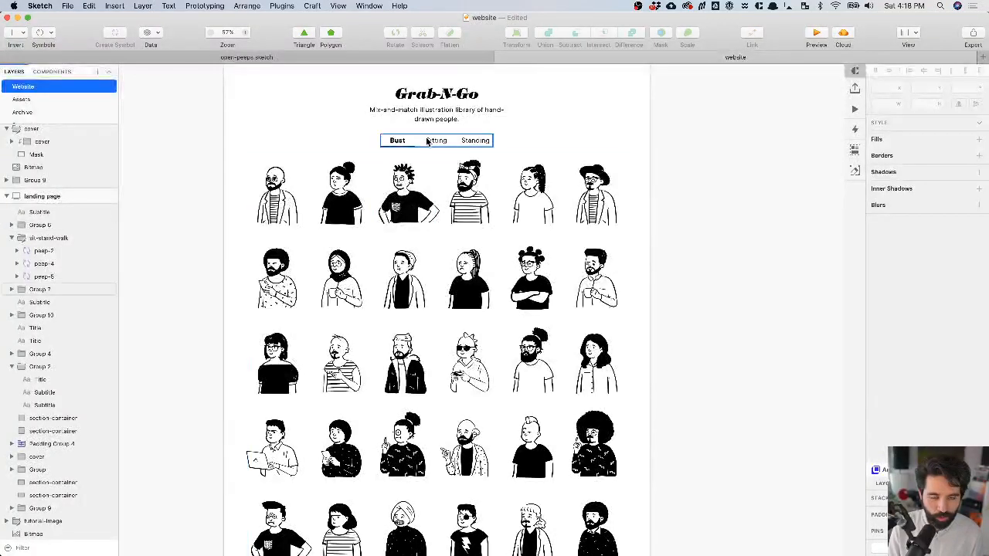
{"action": "key", "text": "super+Tab"}
{"action": "left_click", "coordinate": [66, 178]}
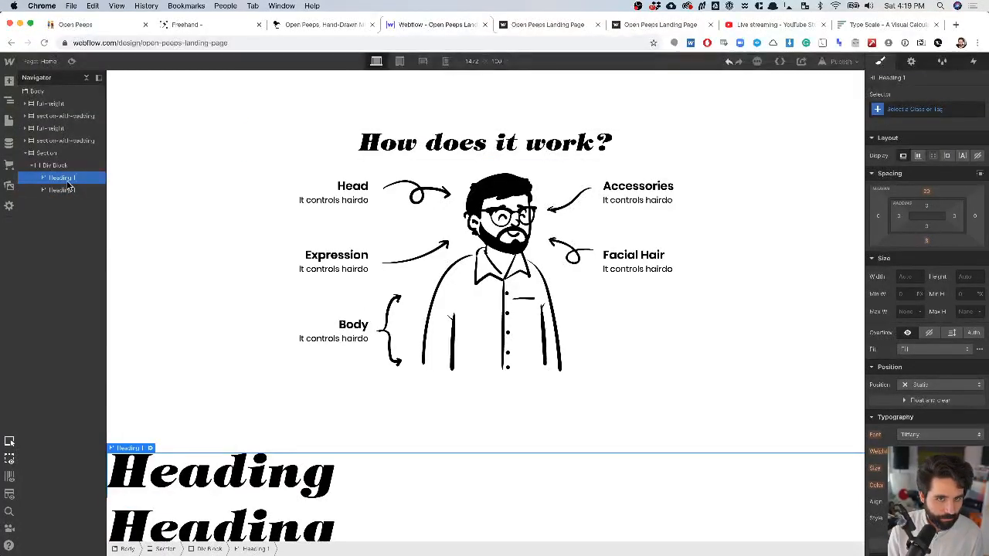
{"action": "key", "text": "super+Tab"}
{"action": "left_click", "coordinate": [461, 94]}
{"action": "double_click", "coordinate": [459, 92]}
{"action": "key", "text": "super+c"}
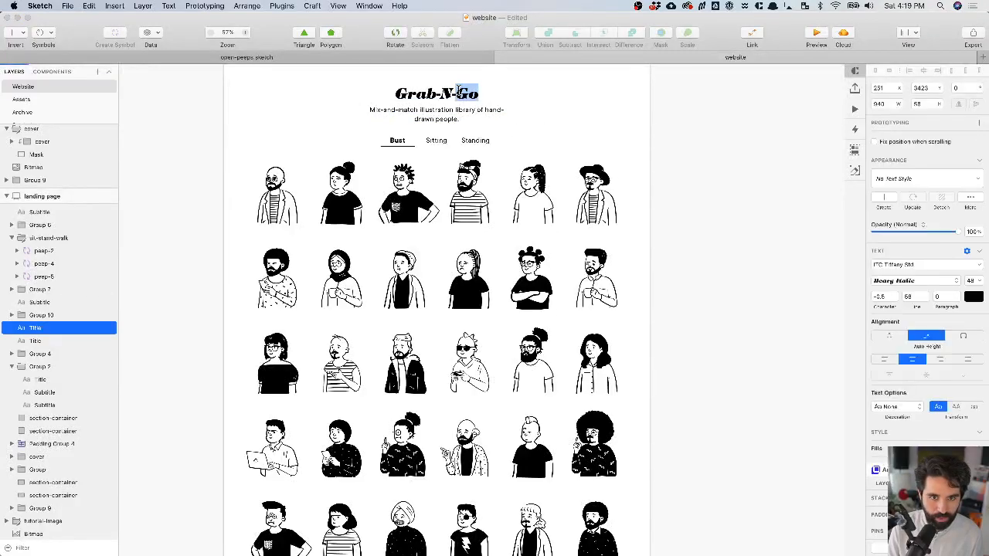
- Replace the first new heading's placeholder text in Webflow with "Grab-N-Go"
{"action": "key", "text": "super+Tab"}
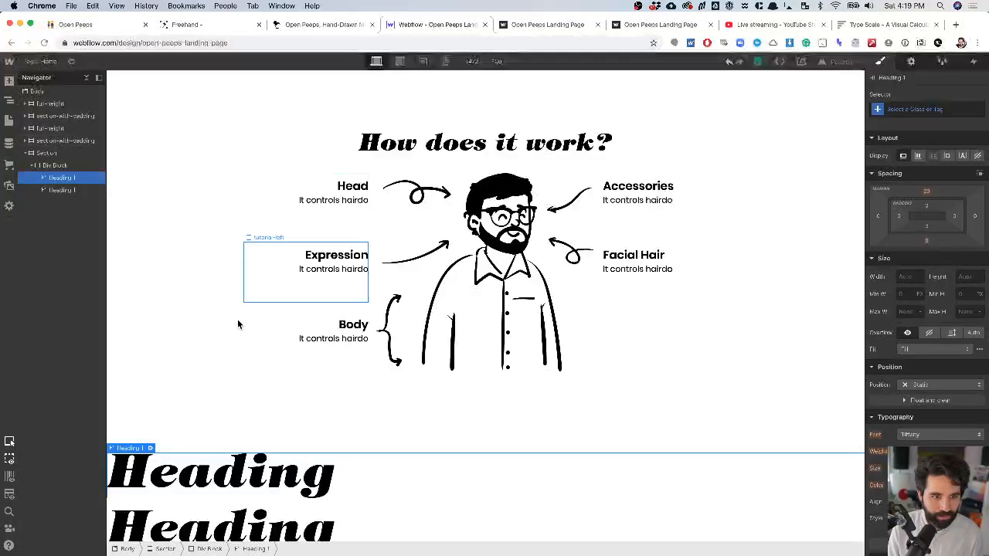
{"action": "double_click", "coordinate": [229, 479]}
{"action": "key", "text": "super+v"}
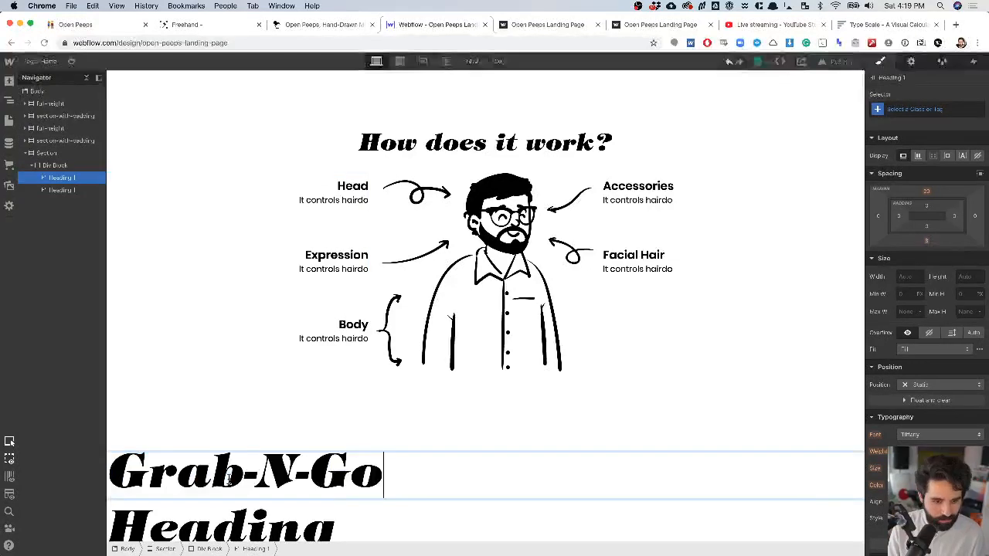
{"action": "key", "text": "Escape"}
- Switch to the Open Peeps Notion page in Chrome that holds the landing page copy
{"action": "key", "text": "super+Tab"}
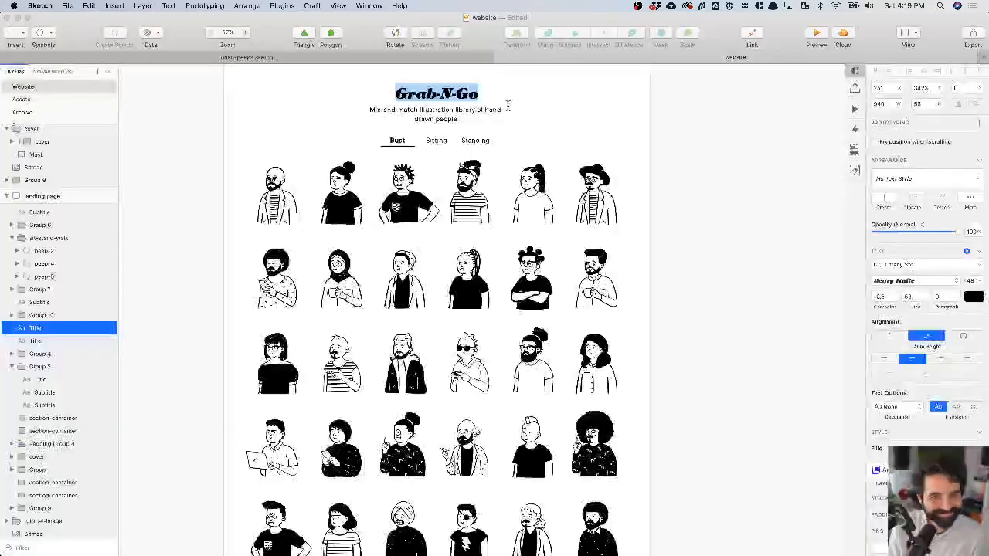
{"action": "key", "text": "super+Tab"}
{"action": "key", "text": "super+Tab"}
{"action": "key", "text": "super+Tab"}
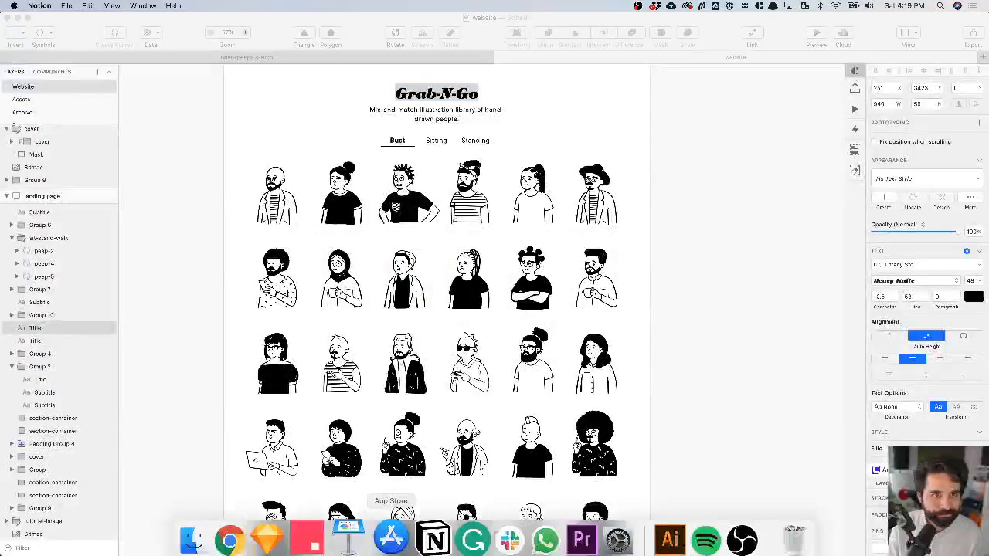
{"action": "key", "text": "super+Tab"}
{"action": "key", "text": "super+Tab"}
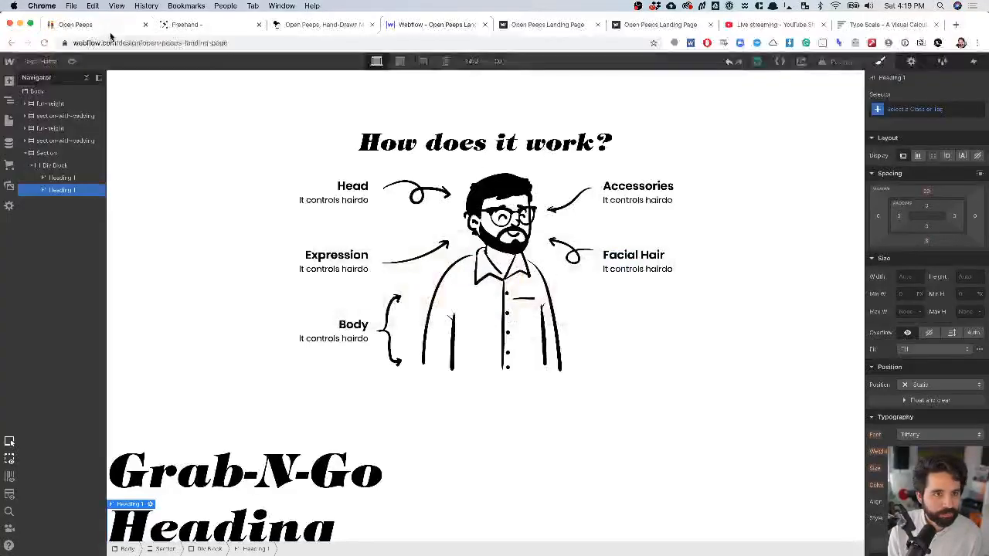
{"action": "left_click", "coordinate": [99, 29]}
- Copy the Collection line "Copy: Download any of these pre-made compositions to get started quickly." from the Notion document
{"action": "left_click", "coordinate": [379, 351]}
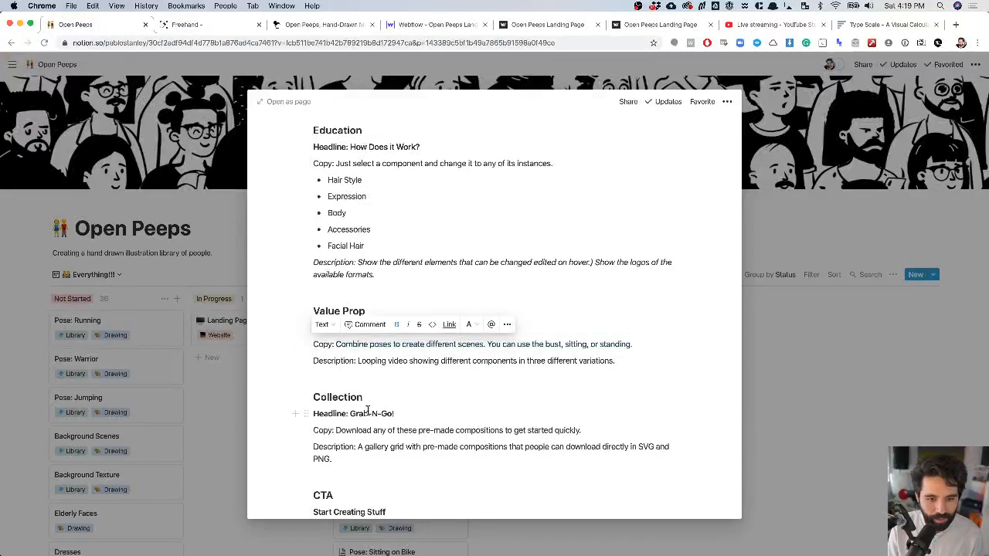
{"action": "scroll", "coordinate": [371, 387], "scroll_direction": "up", "scroll_amount": 2}
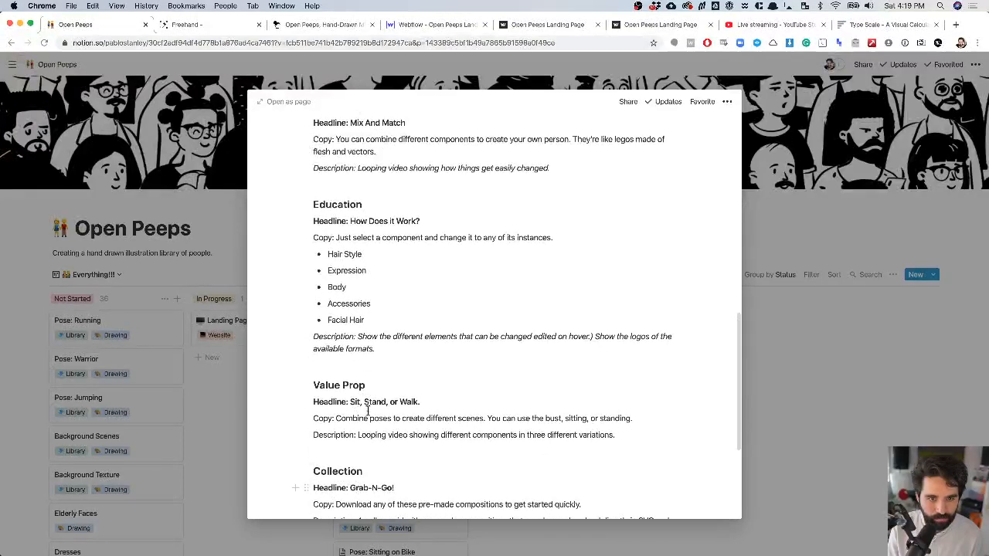
{"action": "scroll", "coordinate": [367, 412], "scroll_direction": "up", "scroll_amount": 3}
{"action": "scroll", "coordinate": [359, 379], "scroll_direction": "down", "scroll_amount": 8}
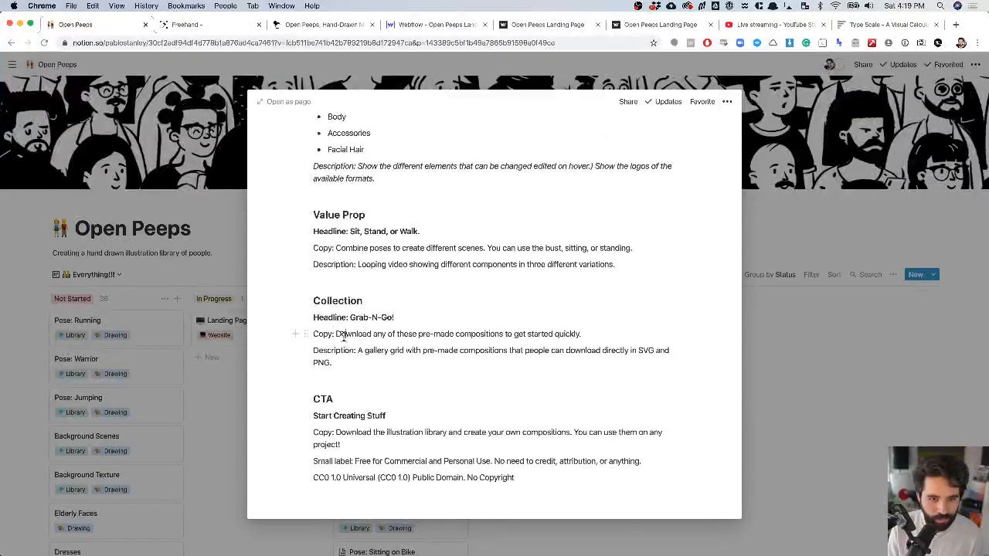
{"action": "triple_click", "coordinate": [344, 334]}
{"action": "key", "text": "ctrl+c"}
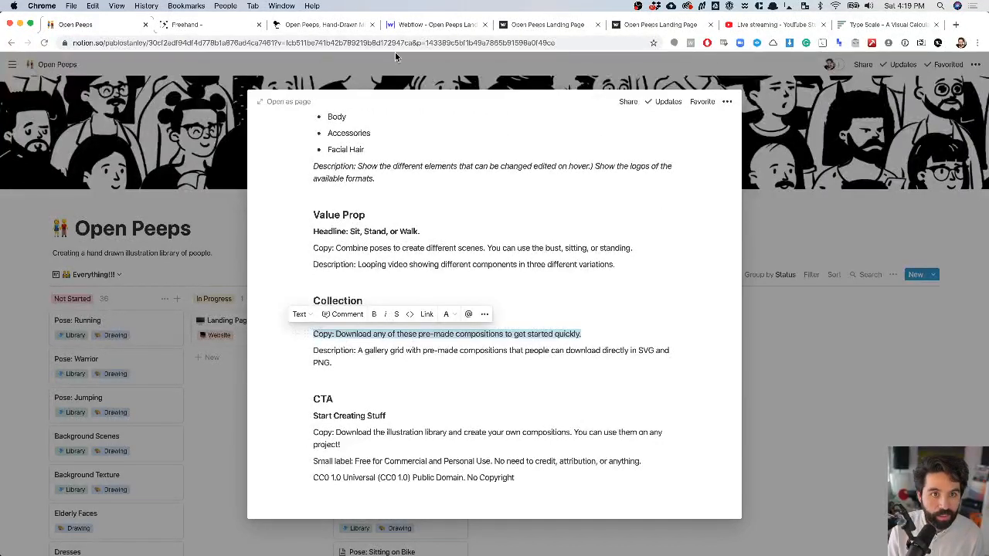
- Close the Freehand and openpeeps.com browser tabs and return to the Webflow project
{"action": "left_click", "coordinate": [393, 21]}
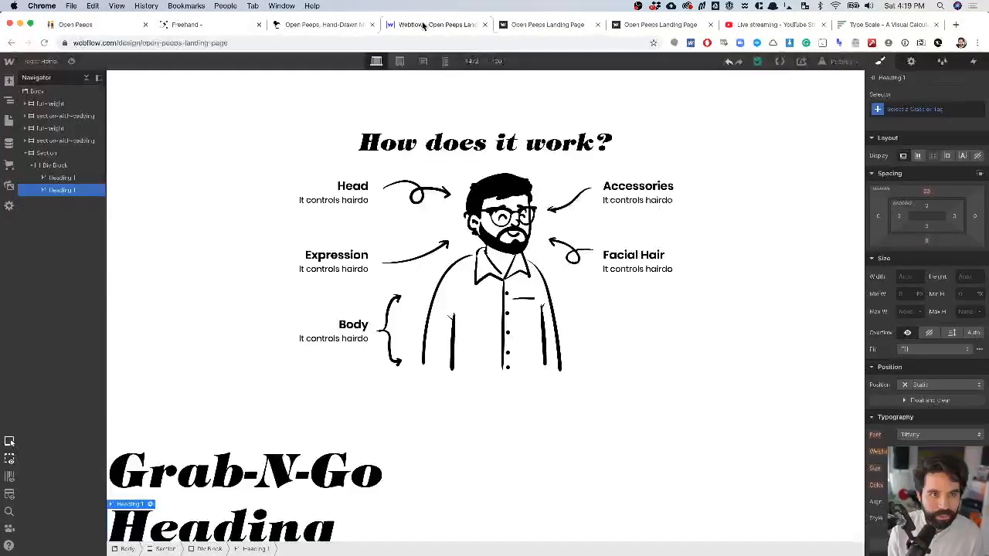
{"action": "left_click", "coordinate": [259, 24]}
{"action": "left_click", "coordinate": [261, 25]}
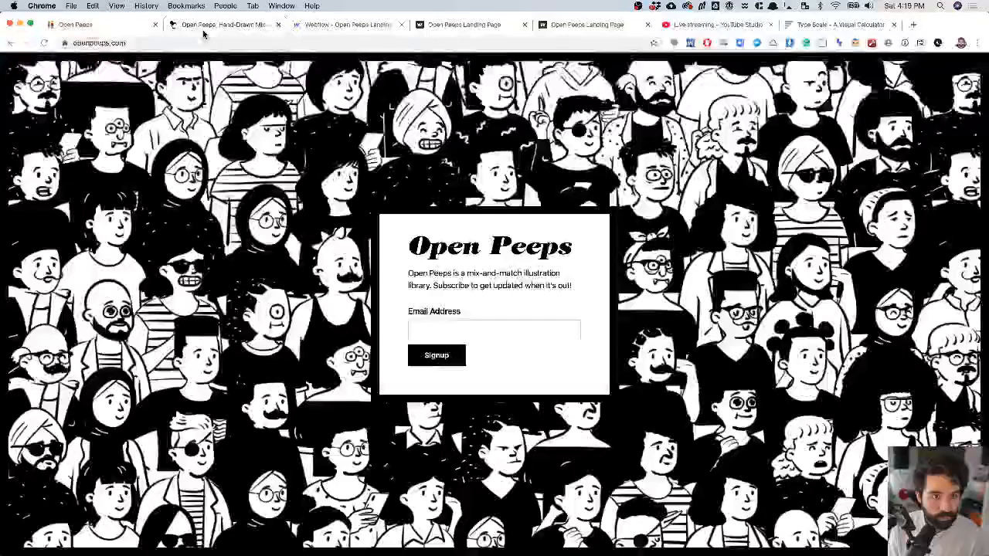
{"action": "left_click", "coordinate": [278, 25]}
- Replace the second heading's placeholder text with the copied Collection line
{"action": "double_click", "coordinate": [232, 526]}
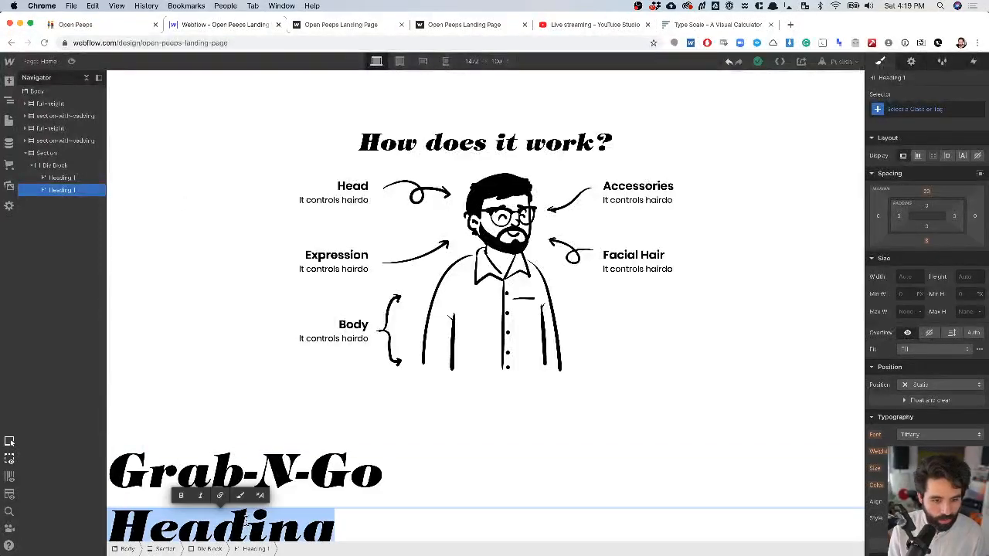
{"action": "key", "text": "super+v"}
{"action": "key", "text": "Escape"}
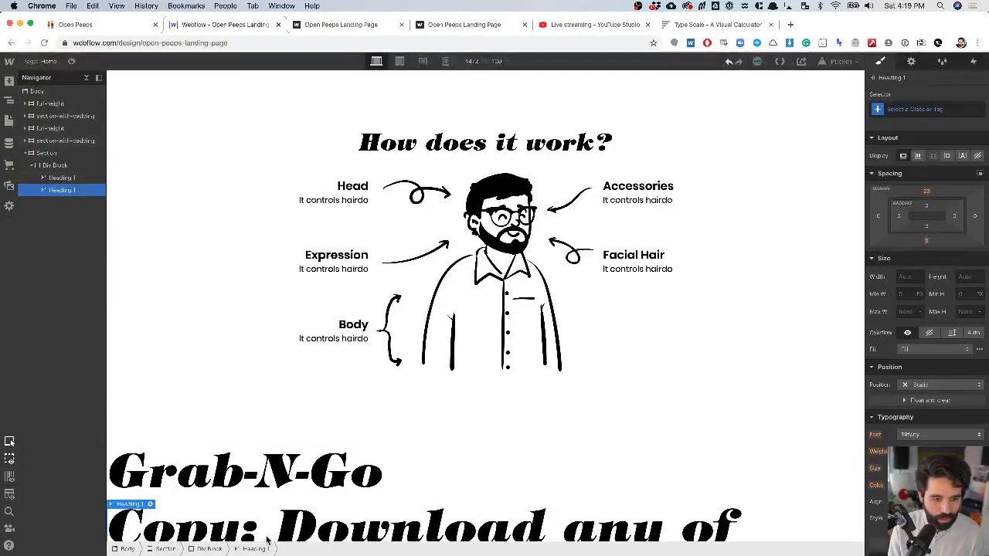
- Copy the Mix-N-Match section's paragraph, which uses the copy class
{"action": "scroll", "coordinate": [468, 350], "scroll_direction": "down", "scroll_amount": 10}
{"action": "scroll", "coordinate": [468, 350], "scroll_direction": "up", "scroll_amount": 2}
{"action": "left_click", "coordinate": [304, 442]}
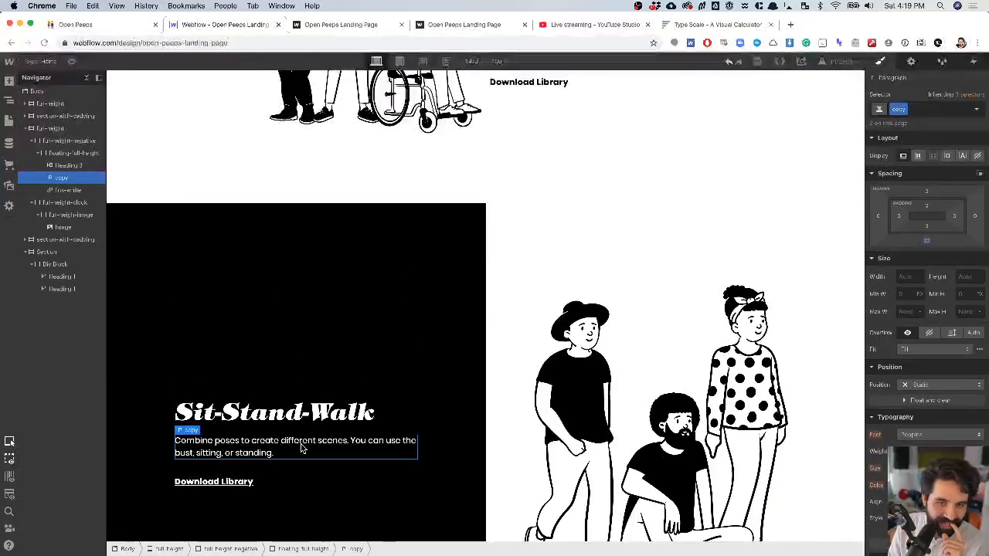
{"action": "scroll", "coordinate": [302, 443], "scroll_direction": "up", "scroll_amount": 5}
{"action": "left_click", "coordinate": [543, 354]}
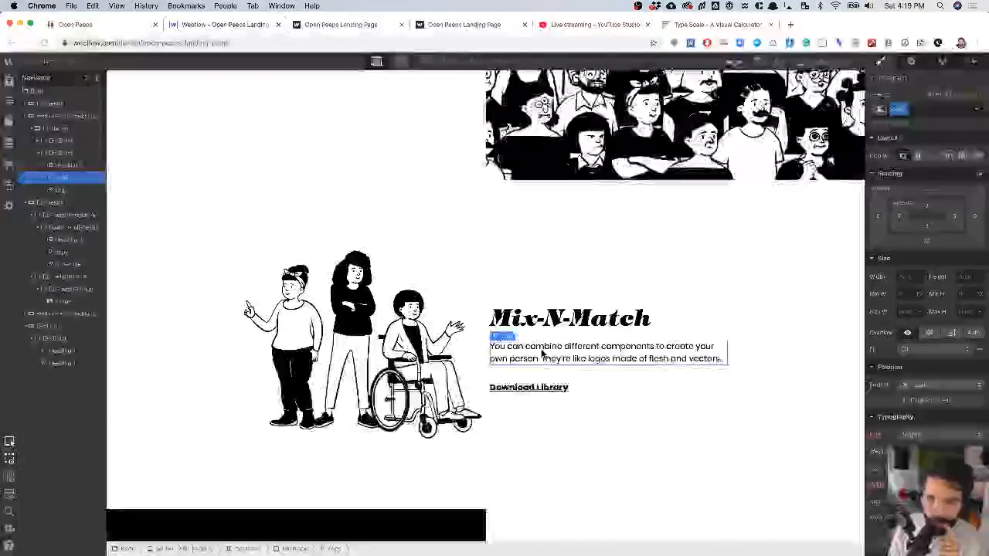
- Paste the paragraph beneath the Grab-N-Go heading and delete the second heading holding the Collection line
{"action": "scroll", "coordinate": [542, 354], "scroll_direction": "down", "scroll_amount": 10}
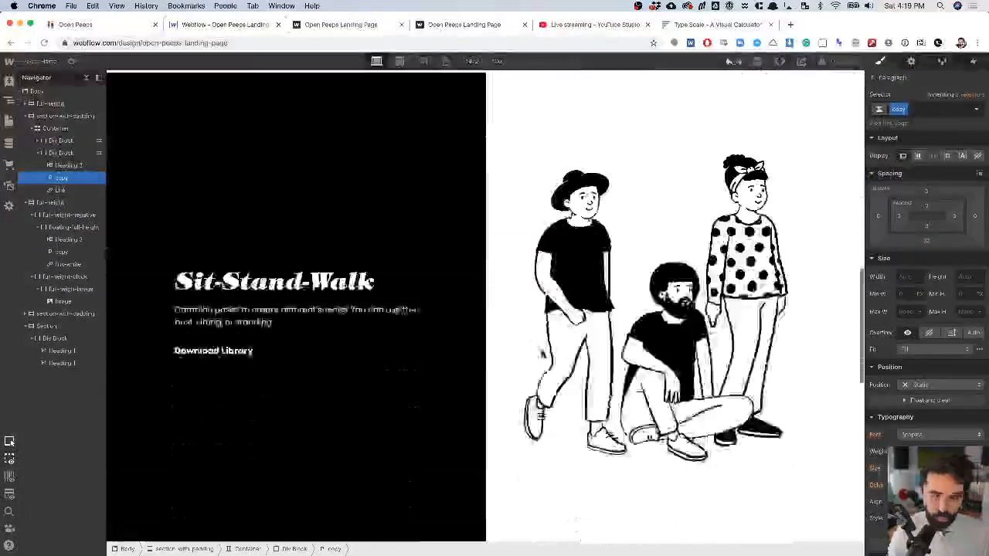
{"action": "scroll", "coordinate": [494, 324], "scroll_direction": "down", "scroll_amount": 3}
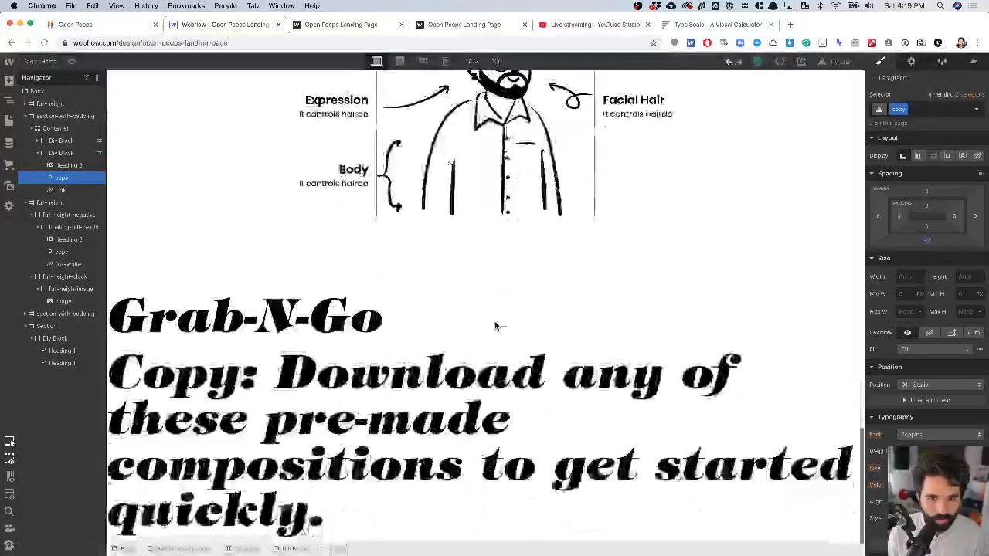
{"action": "left_click", "coordinate": [390, 317]}
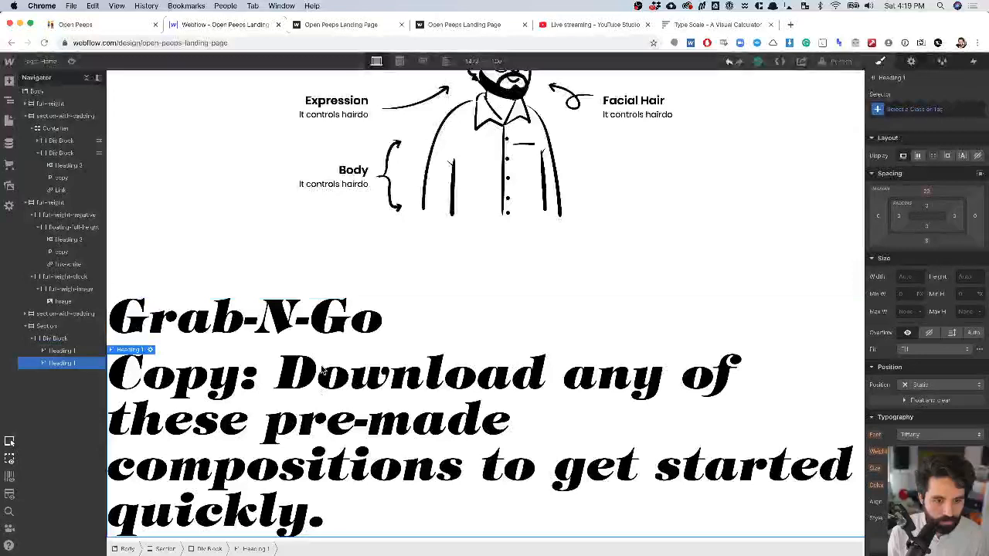
{"action": "key", "text": "super+v"}
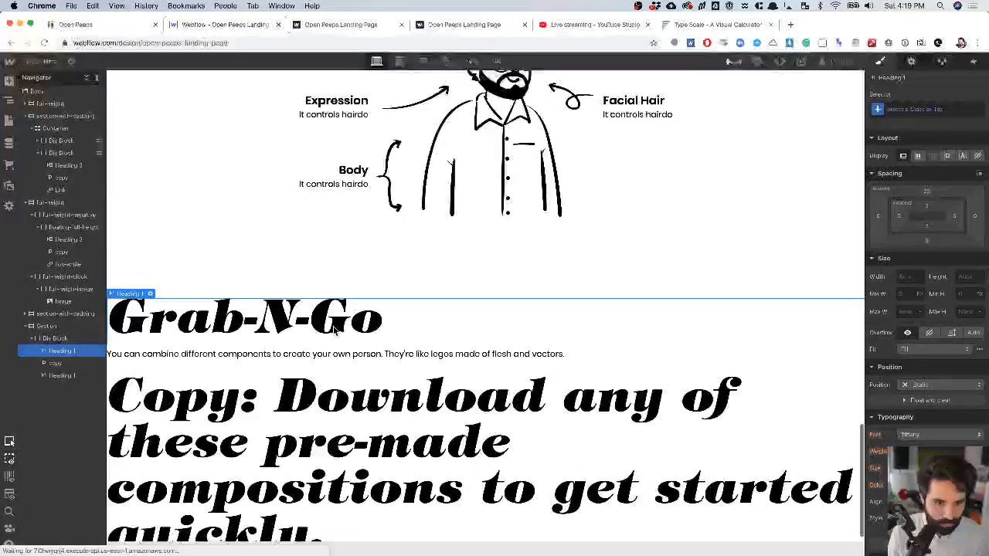
{"action": "left_click", "coordinate": [326, 404]}
{"action": "key", "text": "Delete"}
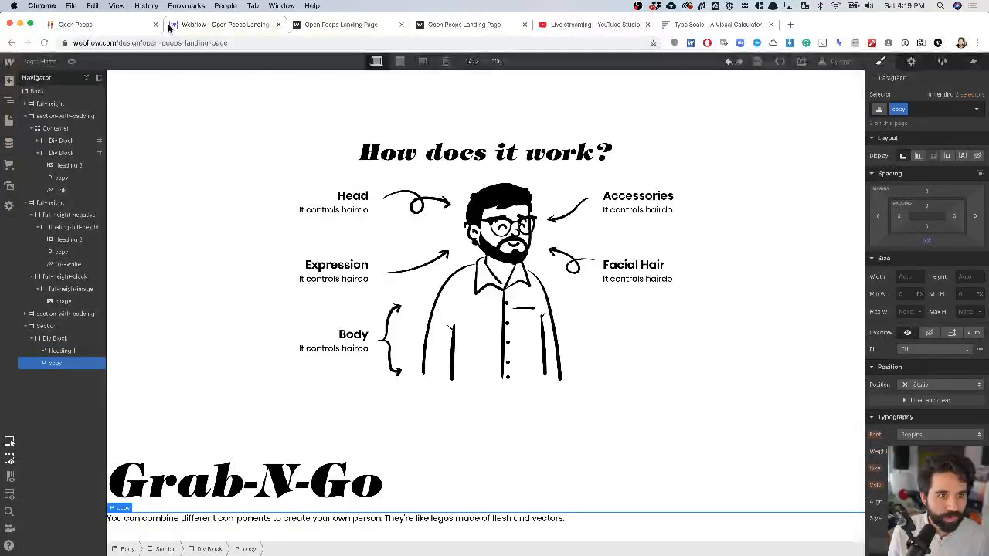
- Replace the pasted paragraph's text with "Download any of these pre-made compositions to get started quickly.", removing the "Copy:" prefix
{"action": "left_click", "coordinate": [122, 31]}
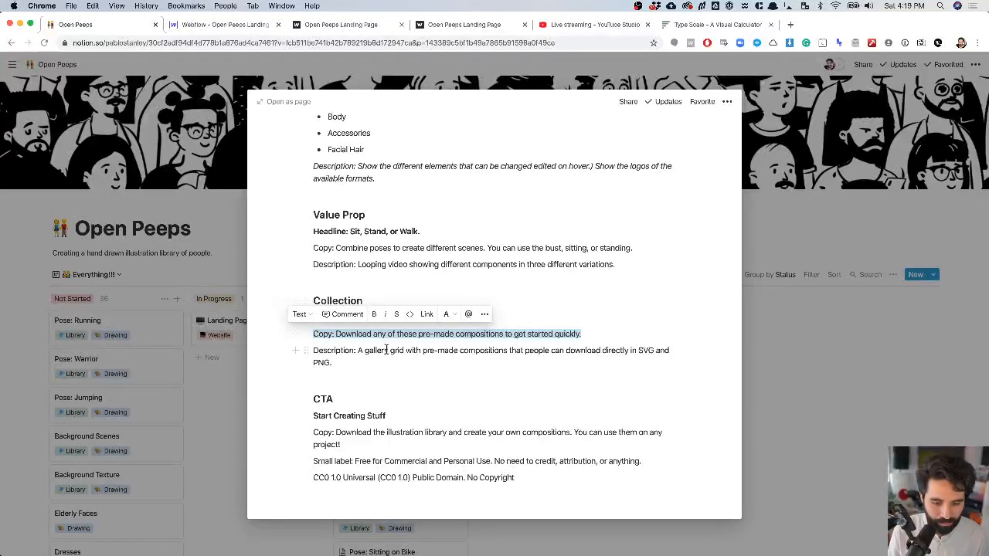
{"action": "left_click", "coordinate": [240, 33]}
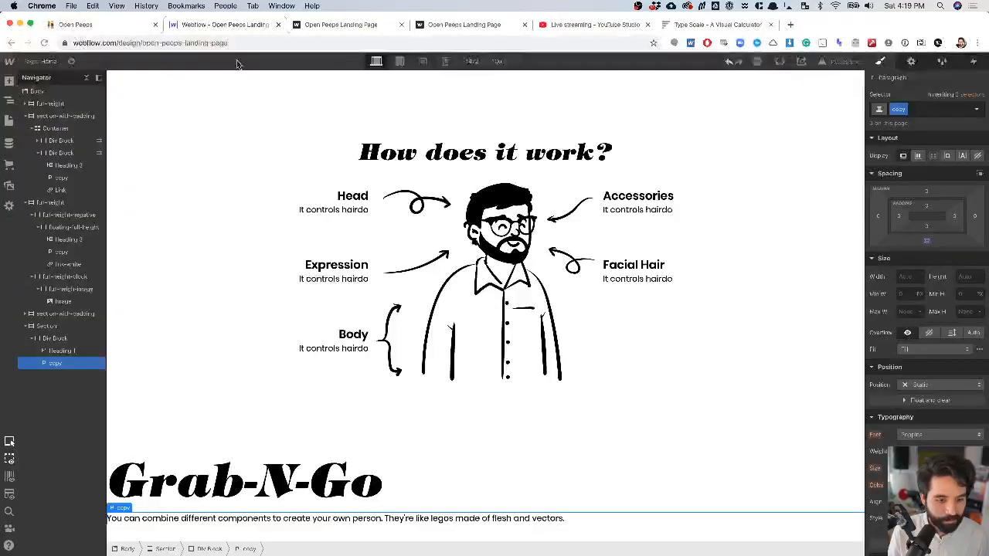
{"action": "triple_click", "coordinate": [260, 524]}
{"action": "key", "text": "ctrl+v"}
{"action": "key", "text": "shift+Right"}
{"action": "key", "text": "shift+Right"}
{"action": "key", "text": "shift+Right"}
{"action": "key", "text": "shift+Right"}
{"action": "key", "text": "shift+Right"}
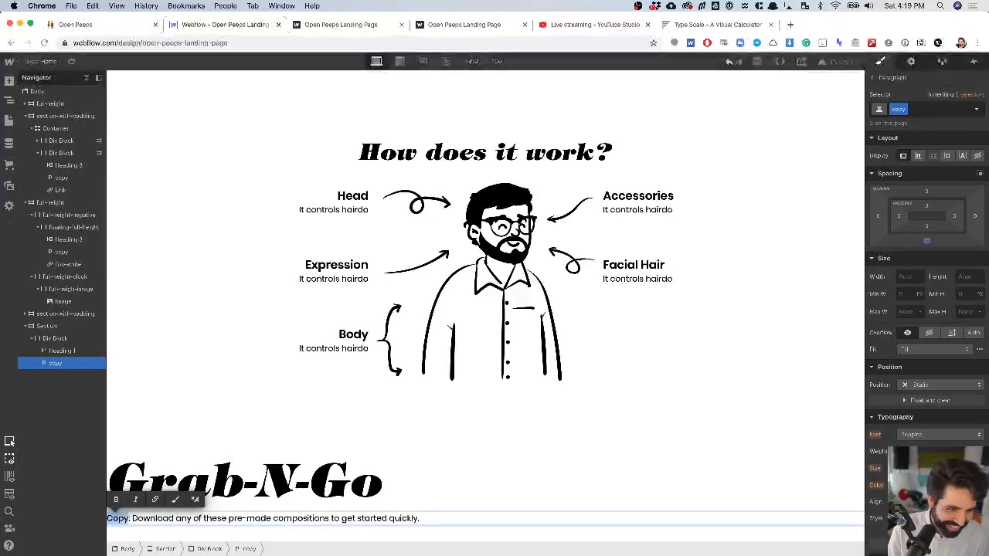
{"action": "key", "text": "BackSpace"}
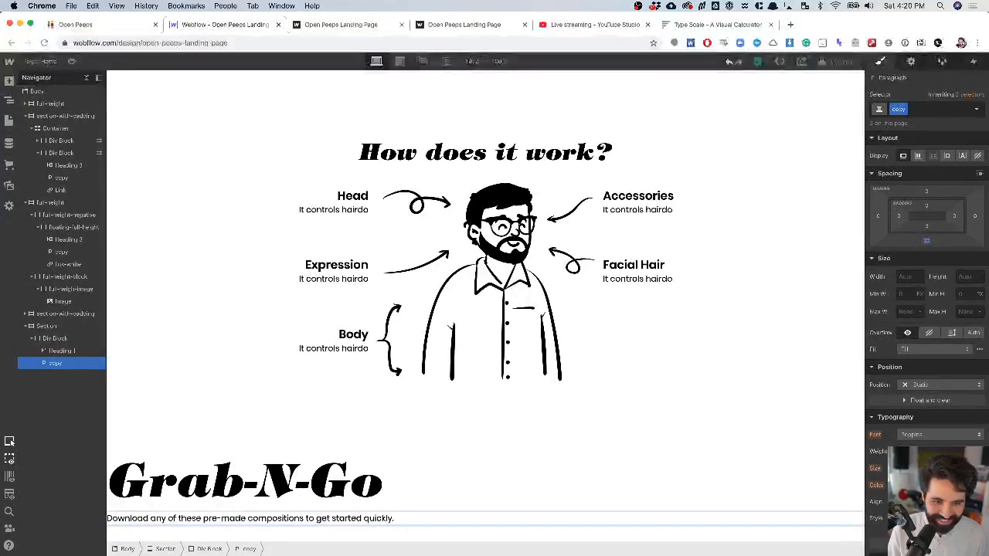
{"action": "left_click", "coordinate": [434, 447]}
{"action": "left_click", "coordinate": [435, 446]}
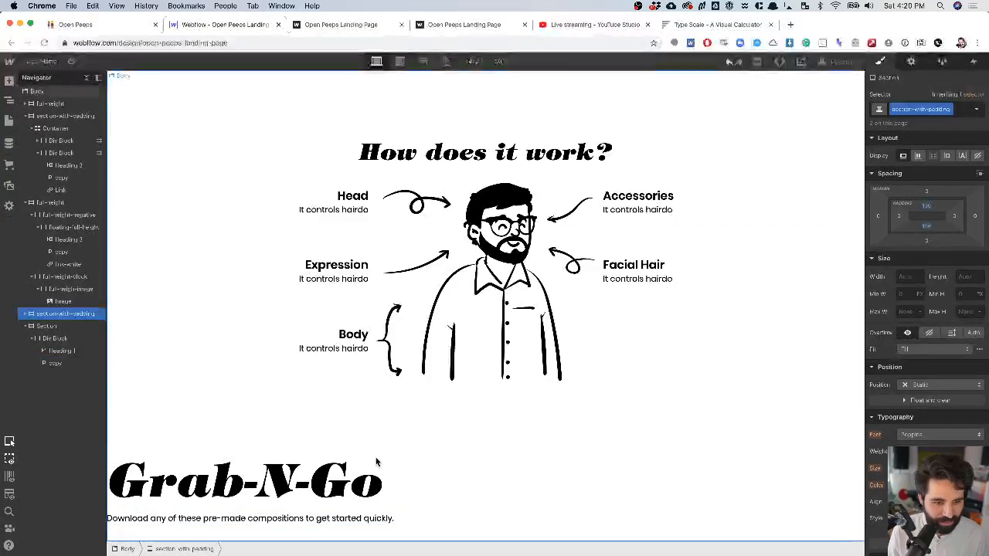
- Centre-align the text of the div block that holds the Grab-N-Go heading and paragraph
{"action": "left_click", "coordinate": [376, 461]}
{"action": "left_click", "coordinate": [363, 478]}
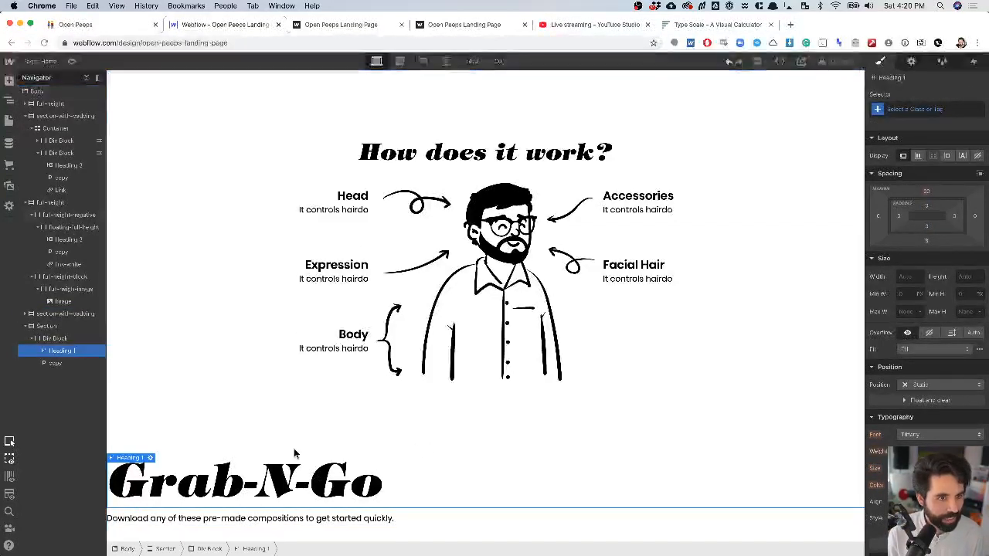
{"action": "left_click", "coordinate": [62, 340]}
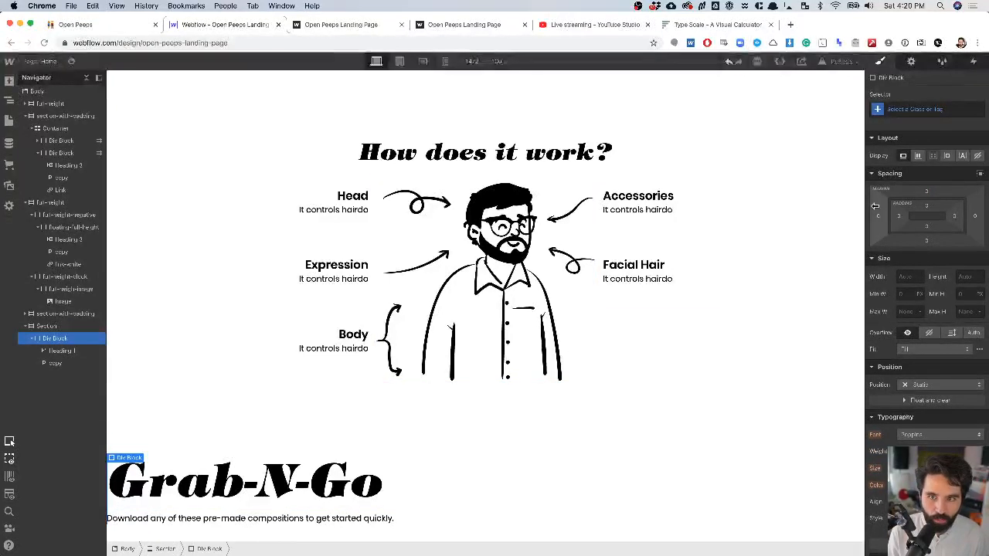
{"action": "scroll", "coordinate": [949, 322], "scroll_direction": "down", "scroll_amount": 5}
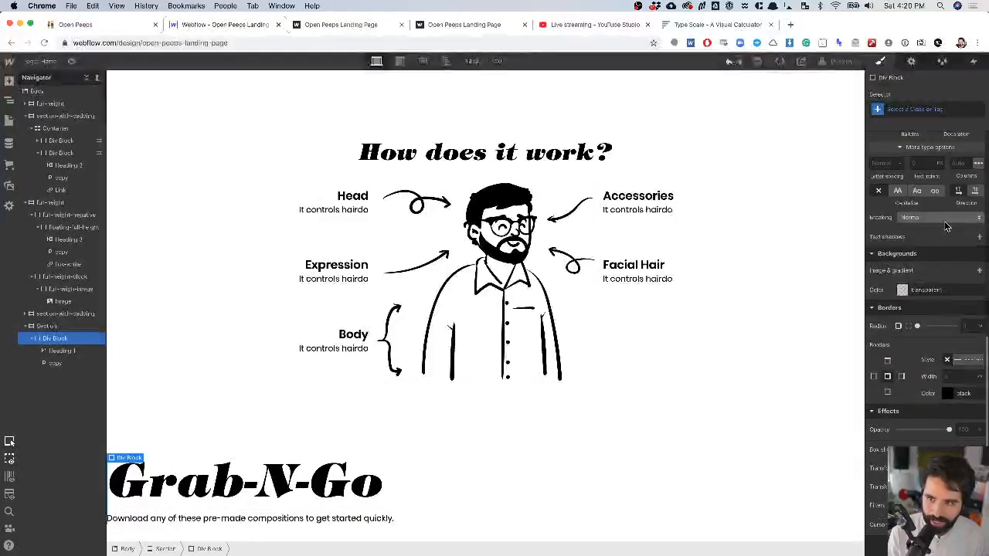
{"action": "scroll", "coordinate": [945, 222], "scroll_direction": "up", "scroll_amount": 1}
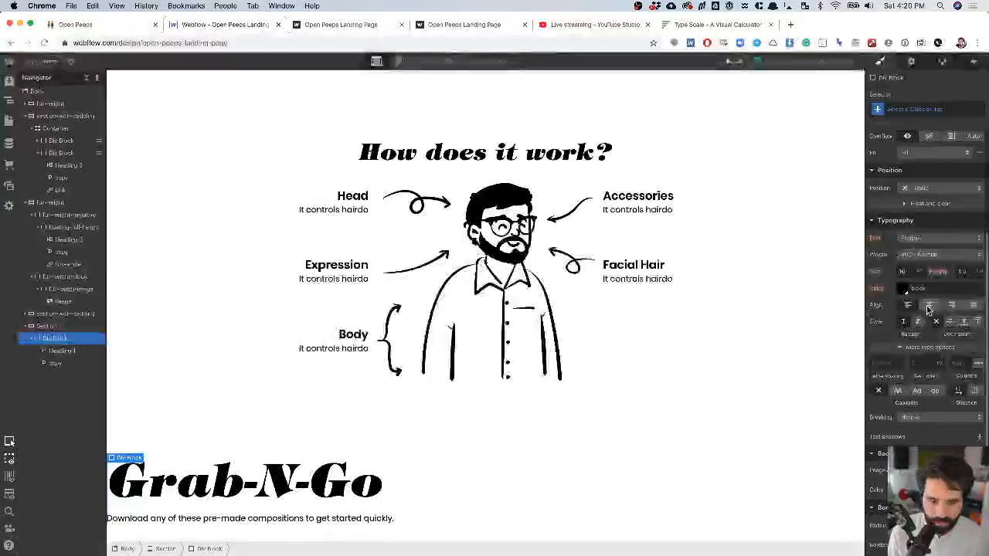
{"action": "left_click", "coordinate": [929, 304]}
- Check the Grab-N-Go title in the Sketch mockup and change the Webflow page's Grab-N-Go heading type to H3
{"action": "key", "text": "super+Tab"}
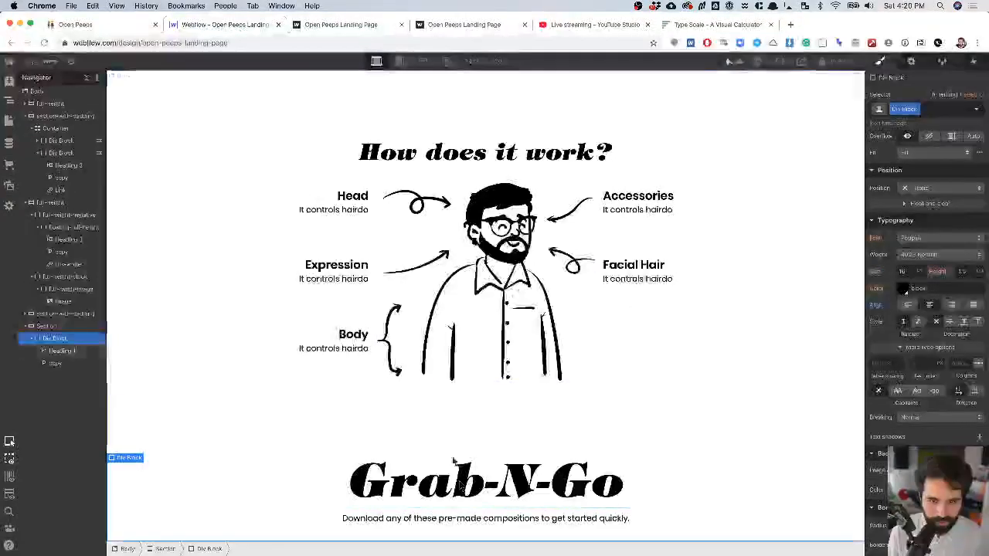
{"action": "key", "text": "super+Tab"}
{"action": "key", "text": "super+Tab"}
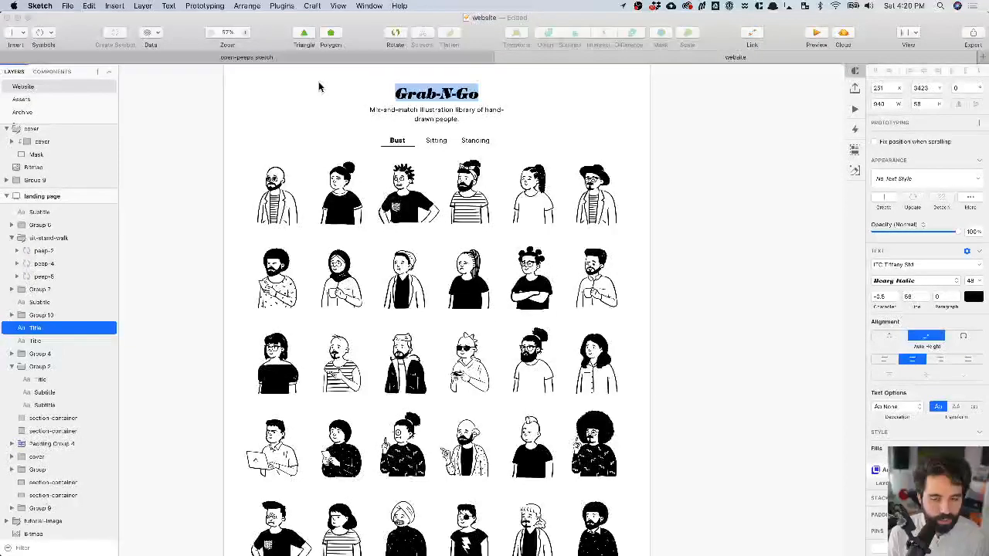
{"action": "key", "text": "super+Tab"}
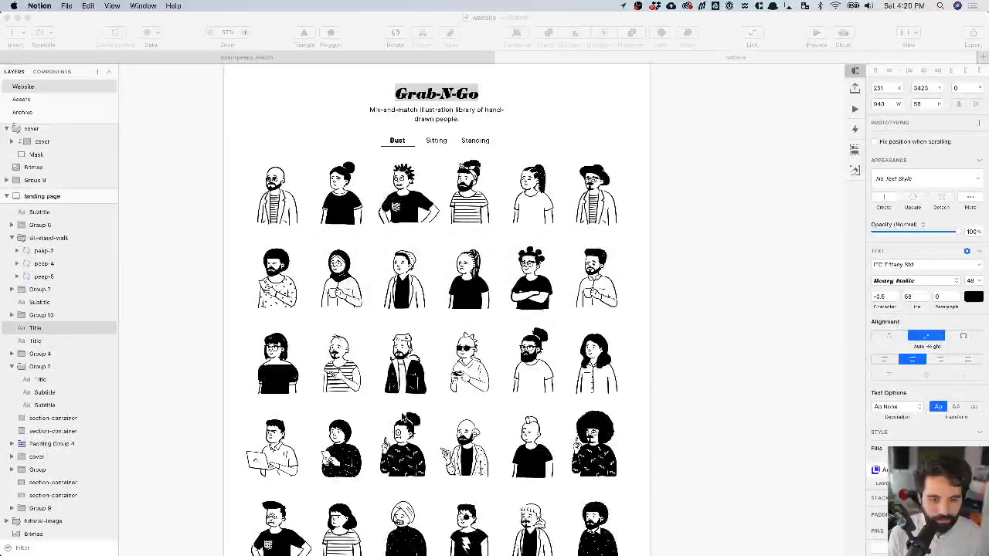
{"action": "key", "text": "super+Tab"}
{"action": "key", "text": "super+Tab"}
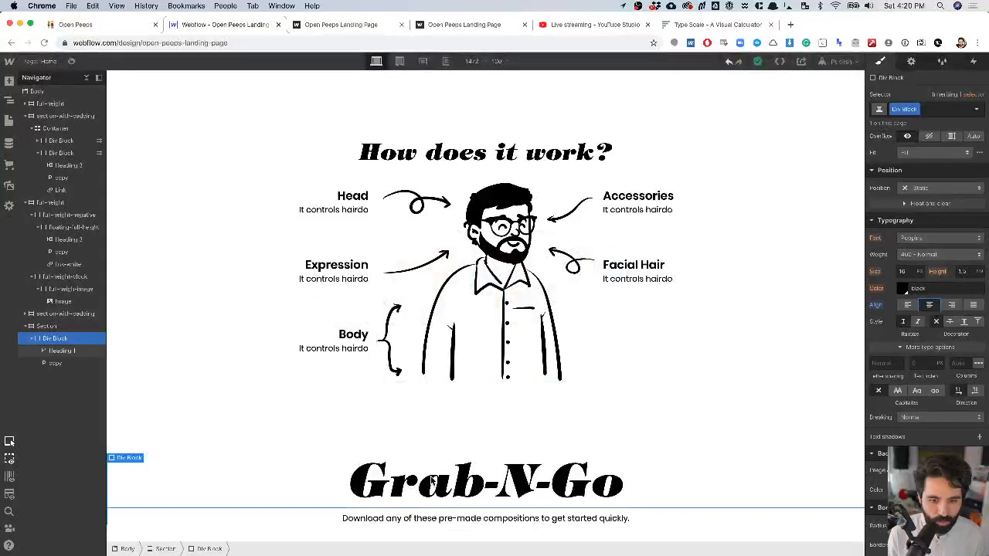
{"action": "left_click", "coordinate": [151, 458]}
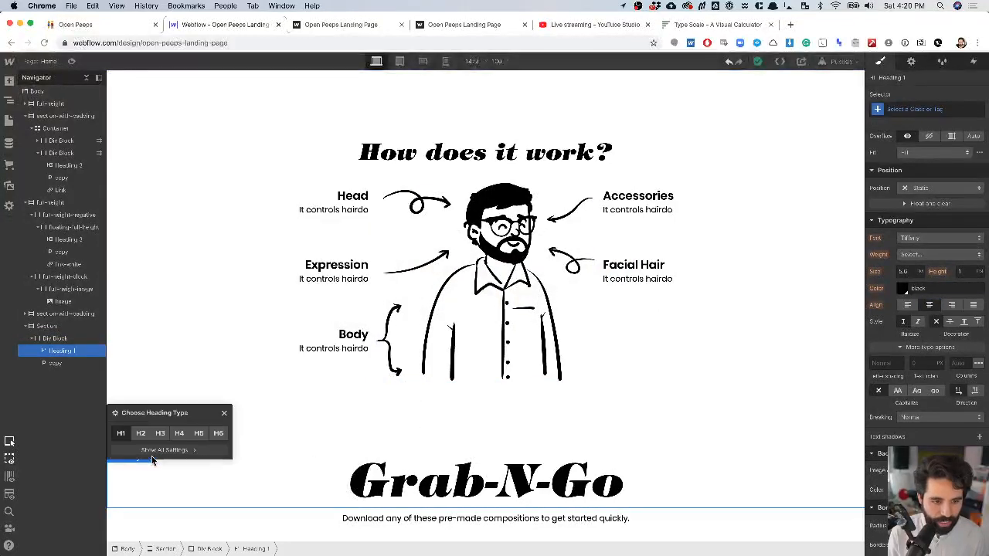
{"action": "left_click", "coordinate": [160, 434]}
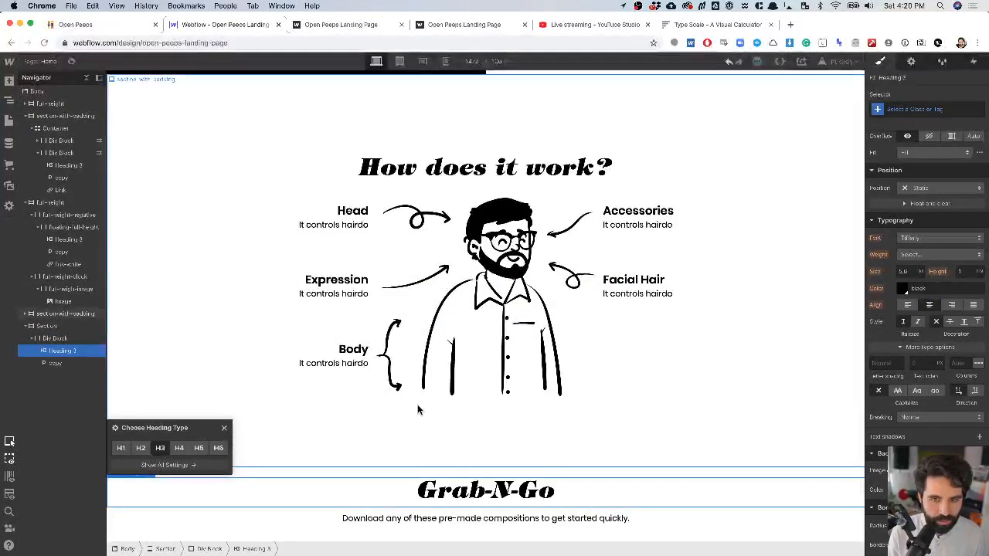
- Compare the heading and copy styles of the hero, Mix-N-Match, Sit-Stand-Walk and Grab-N-Go sections
{"action": "scroll", "coordinate": [418, 409], "scroll_direction": "up", "scroll_amount": 15}
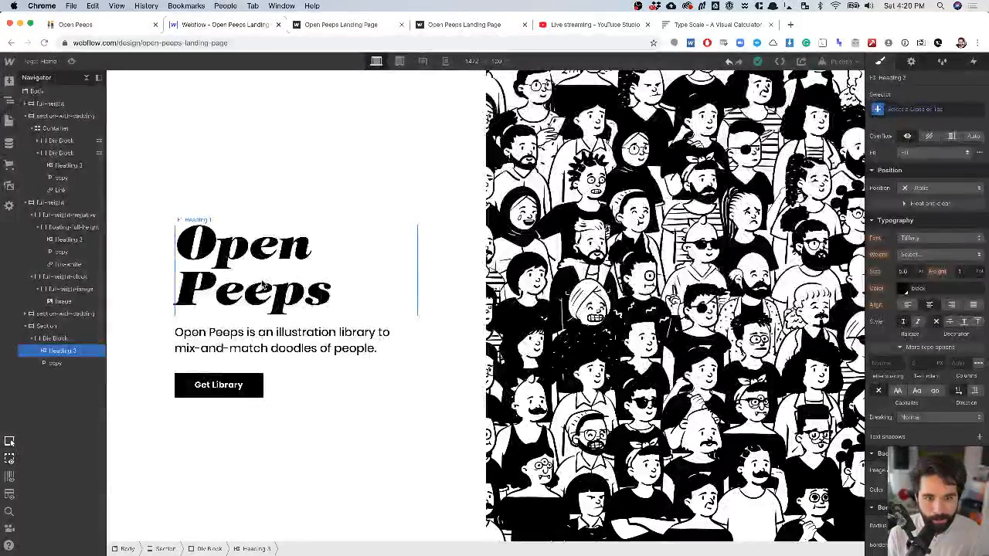
{"action": "left_click", "coordinate": [255, 247]}
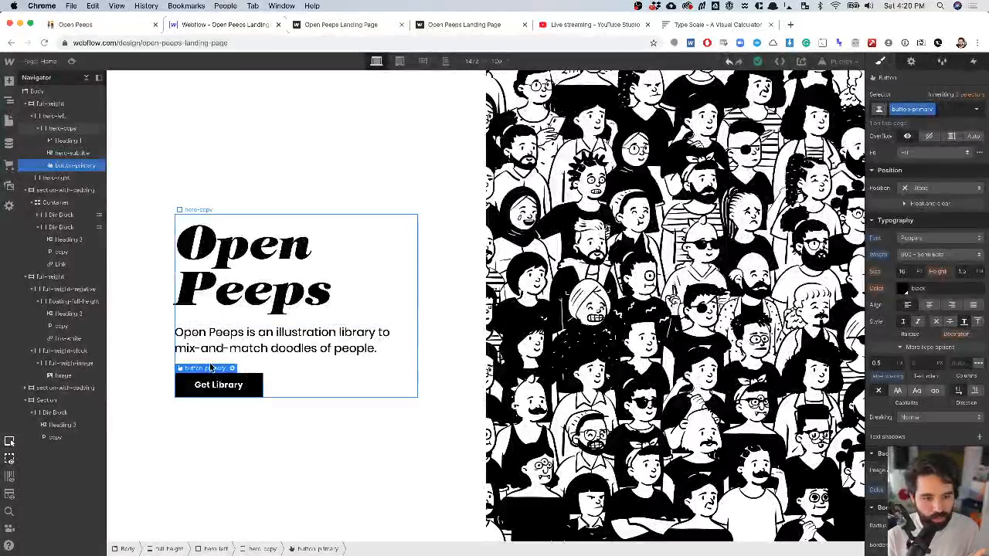
{"action": "scroll", "coordinate": [395, 303], "scroll_direction": "down", "scroll_amount": 5}
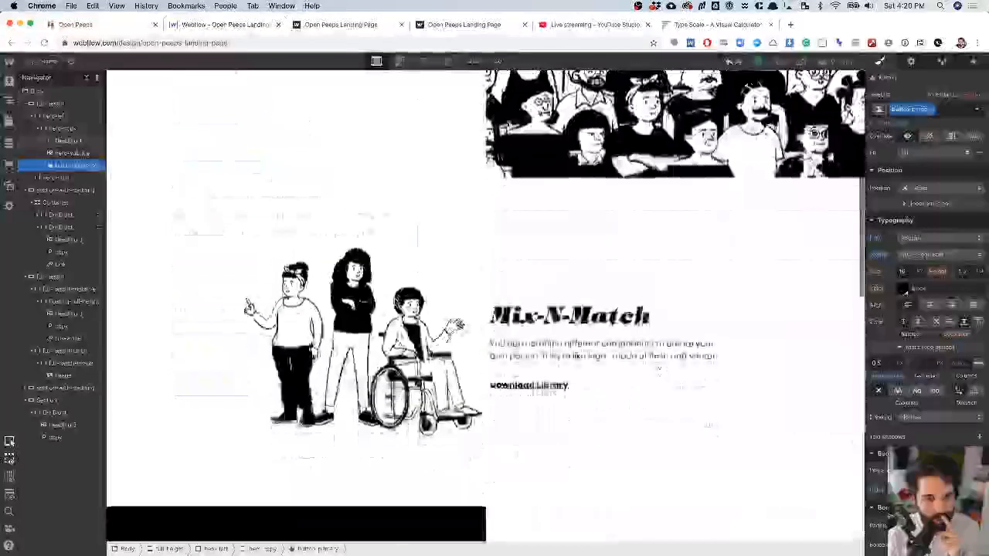
{"action": "left_click", "coordinate": [580, 317]}
{"action": "left_click", "coordinate": [573, 351]}
{"action": "scroll", "coordinate": [573, 351], "scroll_direction": "down", "scroll_amount": 5}
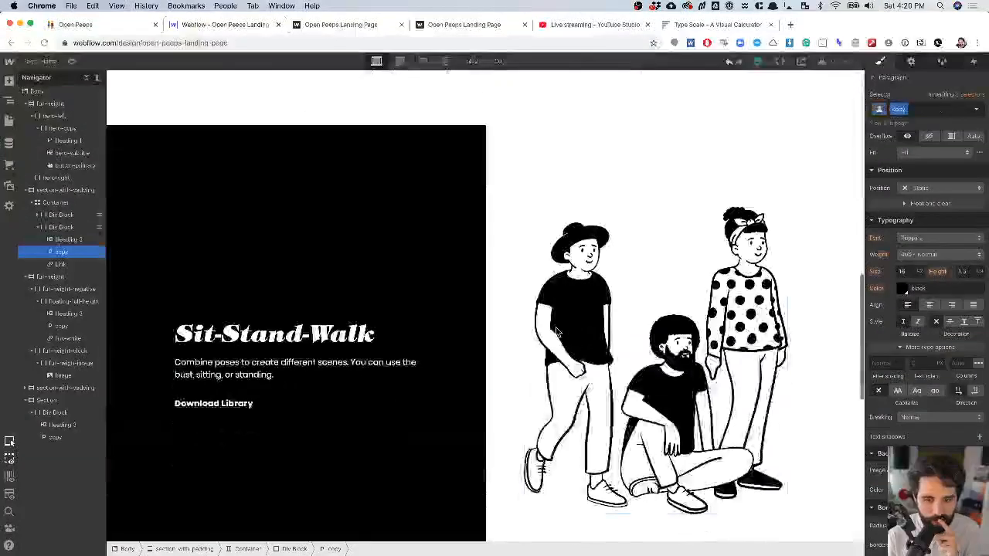
{"action": "left_click", "coordinate": [316, 334]}
{"action": "scroll", "coordinate": [315, 334], "scroll_direction": "down", "scroll_amount": 5}
{"action": "scroll", "coordinate": [315, 334], "scroll_direction": "up", "scroll_amount": 15}
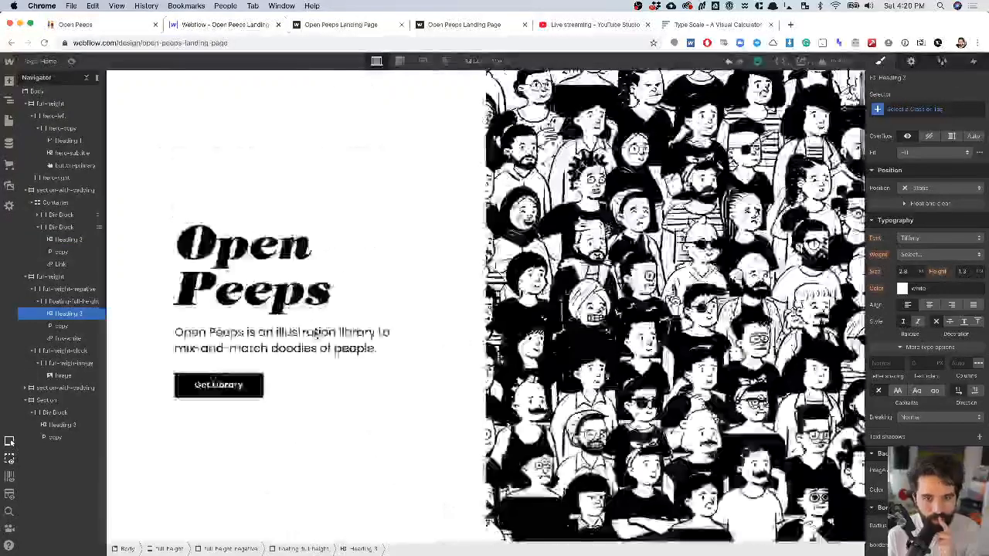
{"action": "scroll", "coordinate": [315, 333], "scroll_direction": "down", "scroll_amount": 5}
{"action": "scroll", "coordinate": [315, 334], "scroll_direction": "down", "scroll_amount": 4}
{"action": "scroll", "coordinate": [545, 161], "scroll_direction": "up", "scroll_amount": 1}
{"action": "left_click", "coordinate": [555, 173]}
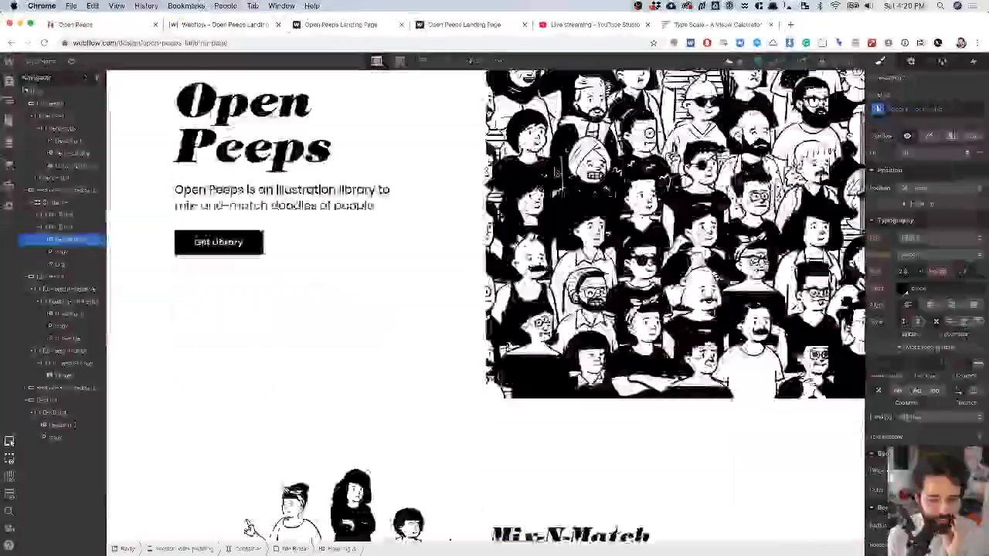
{"action": "scroll", "coordinate": [485, 309], "scroll_direction": "down", "scroll_amount": 10}
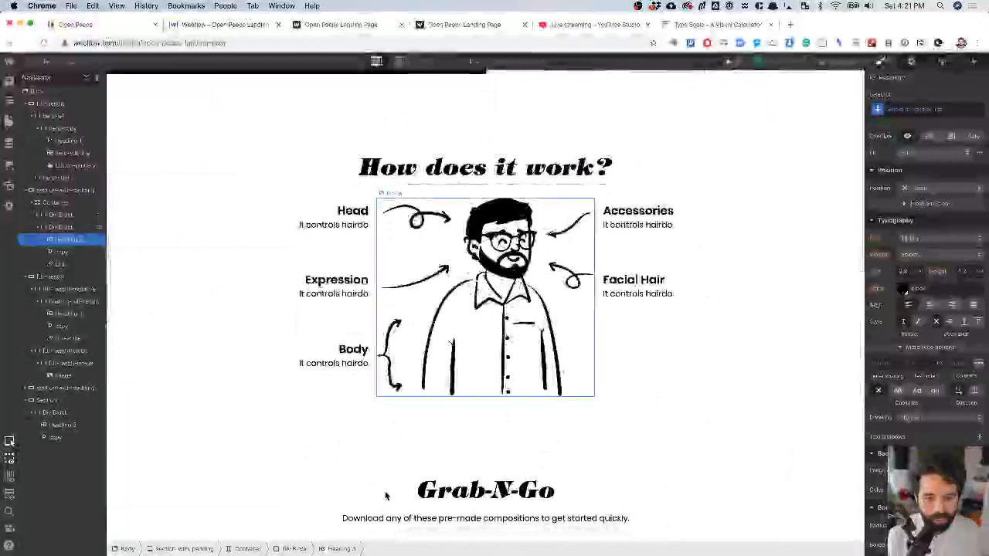
{"action": "left_click", "coordinate": [469, 495]}
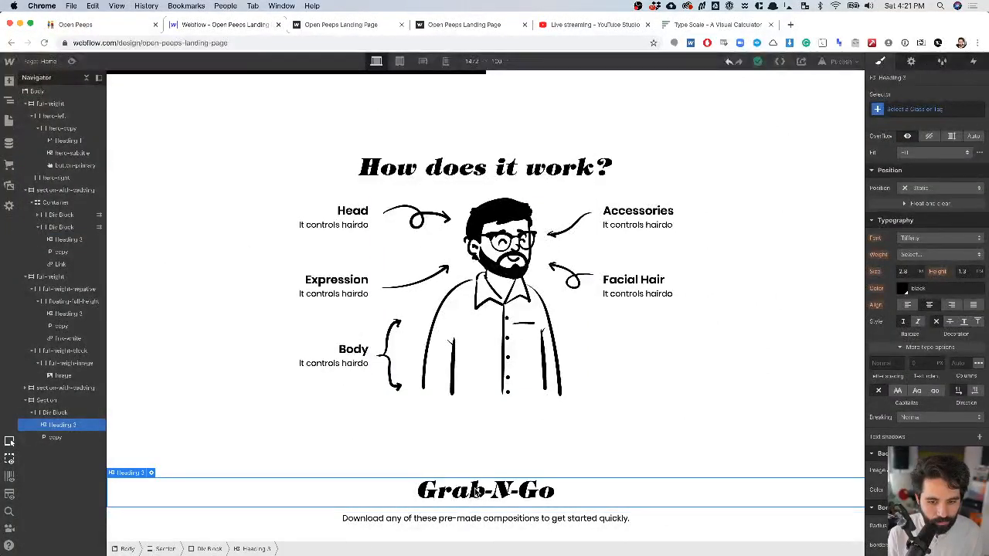
- Add a new div block directly beneath the Grab-N-Go paragraph, inside the same parent div block
{"action": "left_click", "coordinate": [68, 415]}
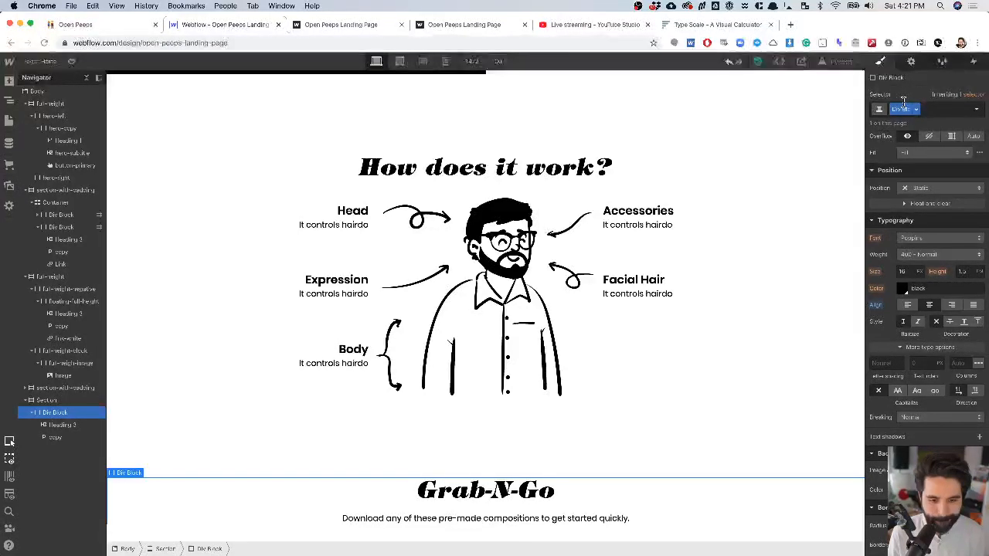
{"action": "key", "text": "super+Tab"}
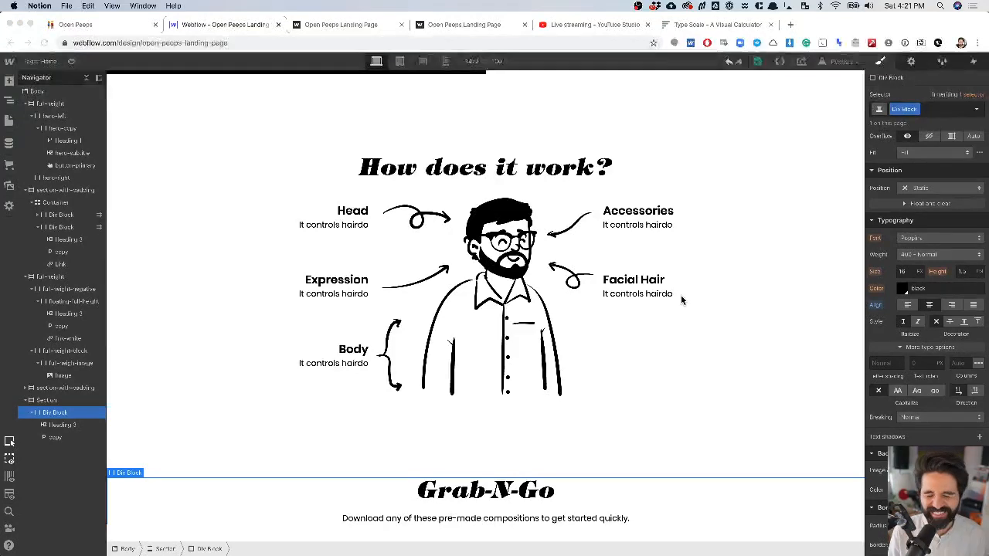
{"action": "left_click", "coordinate": [55, 442]}
{"action": "left_click", "coordinate": [70, 441]}
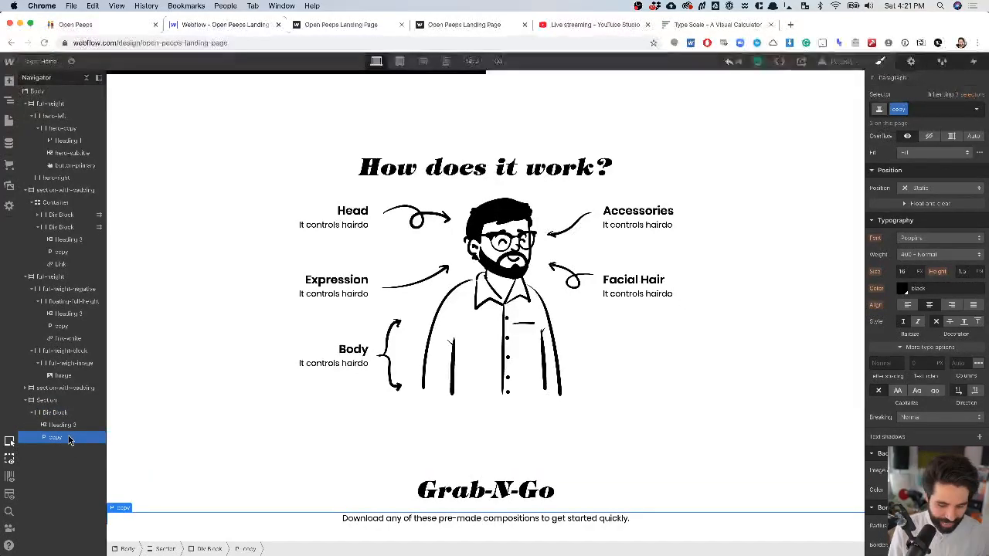
{"action": "key", "text": "super+e"}
{"action": "type", "text": "gi"}
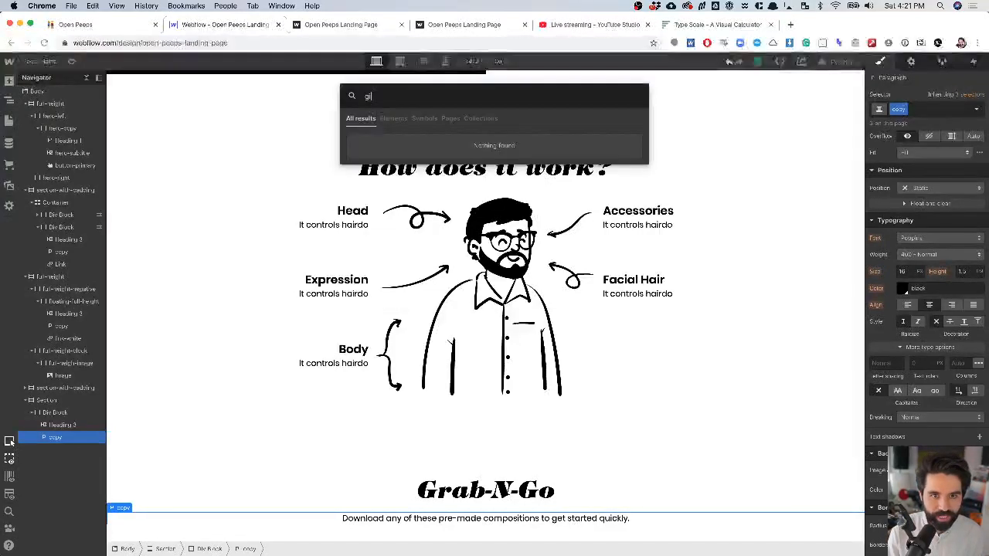
{"action": "key", "text": "BackSpace"}
{"action": "key", "text": "BackSpace"}
{"action": "type", "text": "div"}
{"action": "key", "text": "Return"}
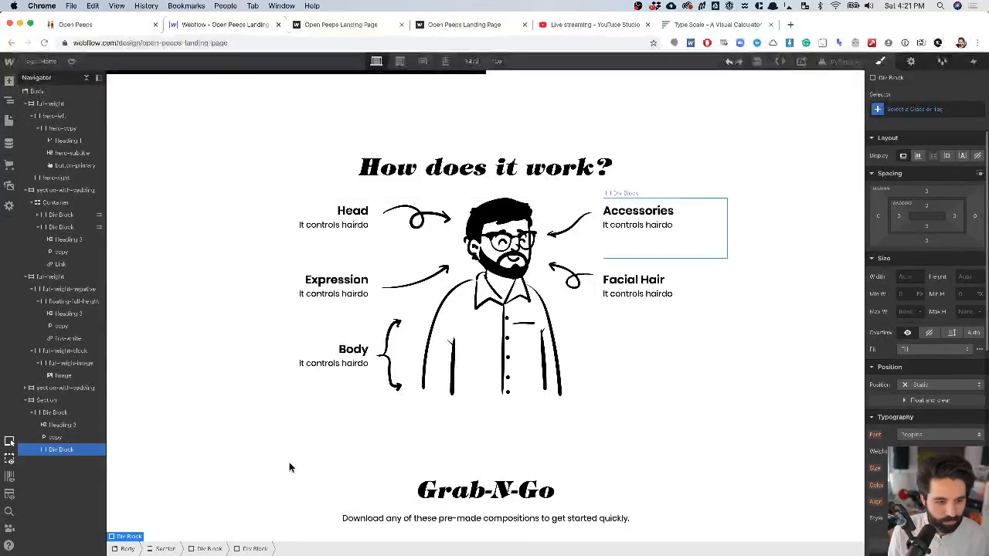
{"action": "left_click", "coordinate": [78, 438]}
{"action": "left_click", "coordinate": [72, 452]}
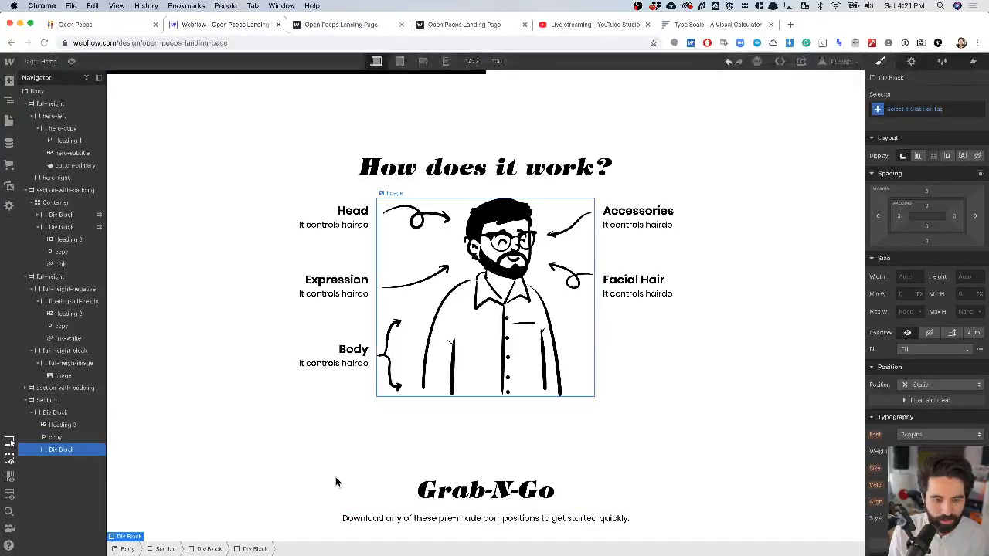
- Set the new empty div block's display to grid, keeping the default two columns and two rows
{"action": "scroll", "coordinate": [254, 481], "scroll_direction": "down", "scroll_amount": 2}
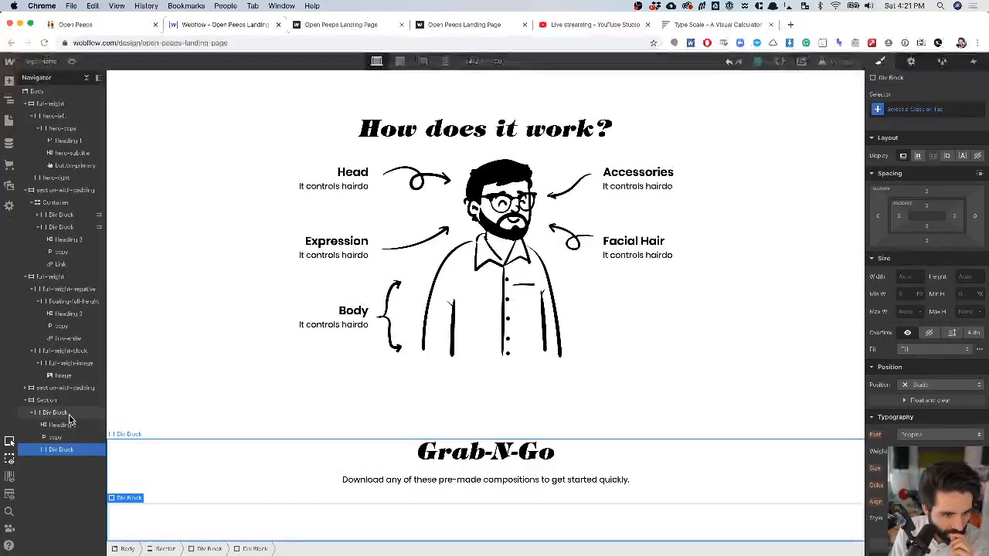
{"action": "left_click", "coordinate": [55, 413]}
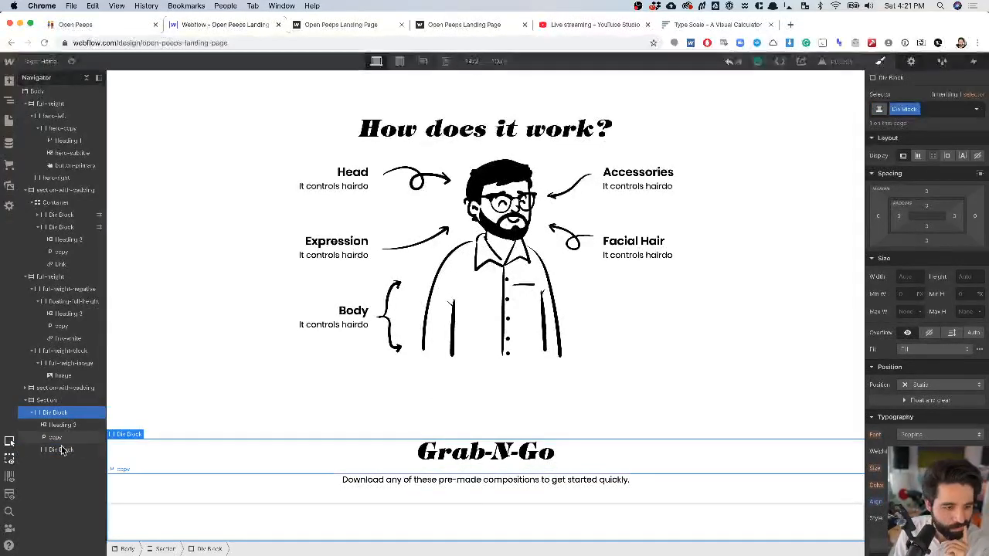
{"action": "left_click", "coordinate": [62, 450]}
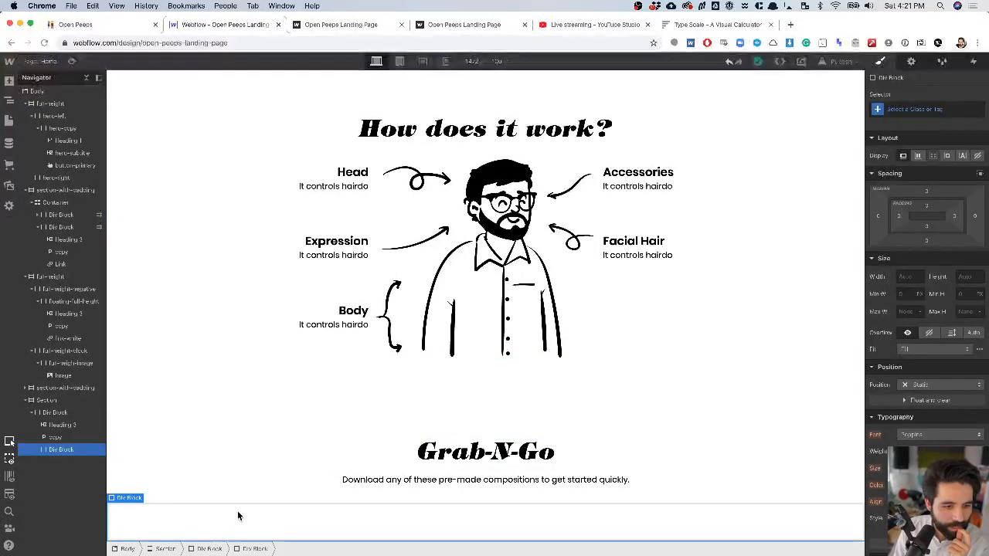
{"action": "left_click", "coordinate": [917, 157]}
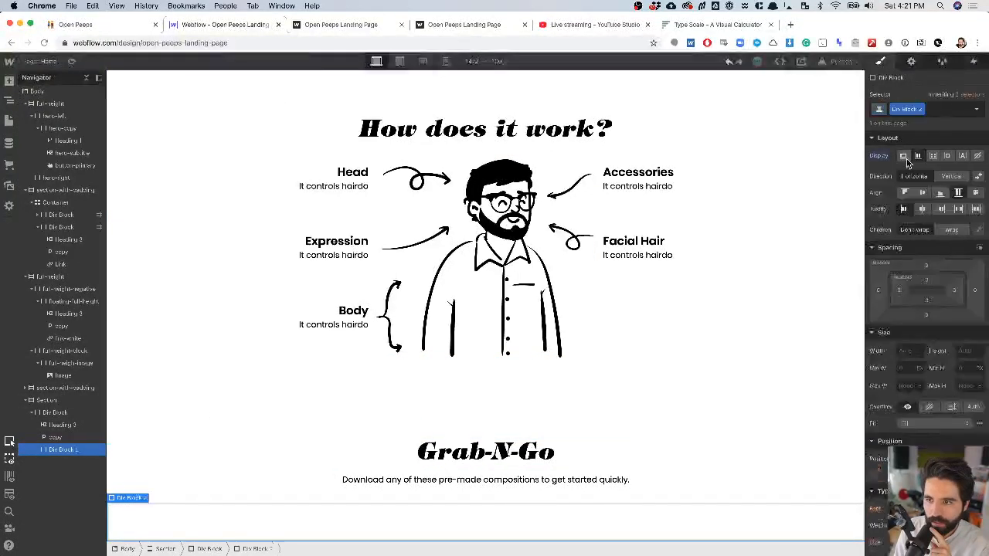
{"action": "left_click", "coordinate": [933, 155]}
{"action": "left_click", "coordinate": [924, 171]}
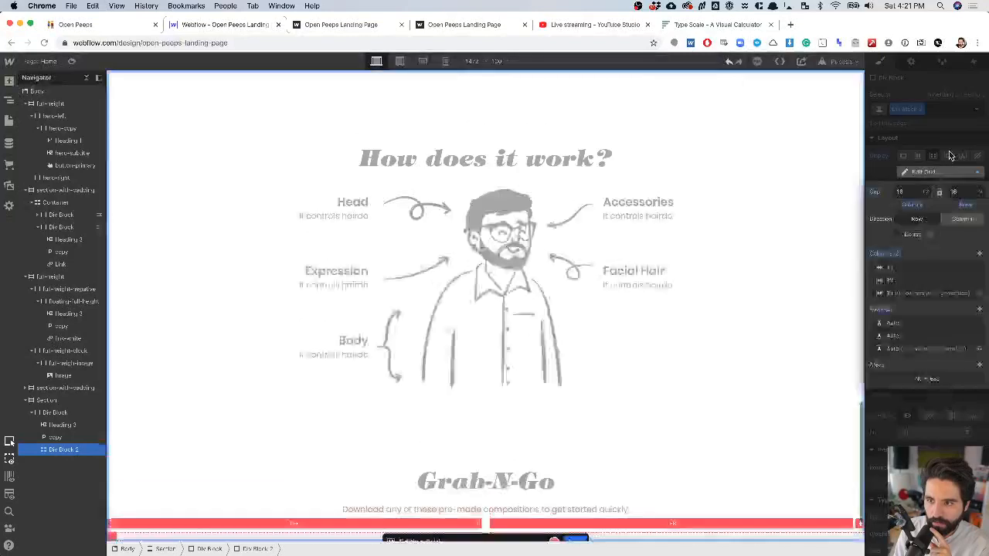
{"action": "left_click", "coordinate": [940, 153]}
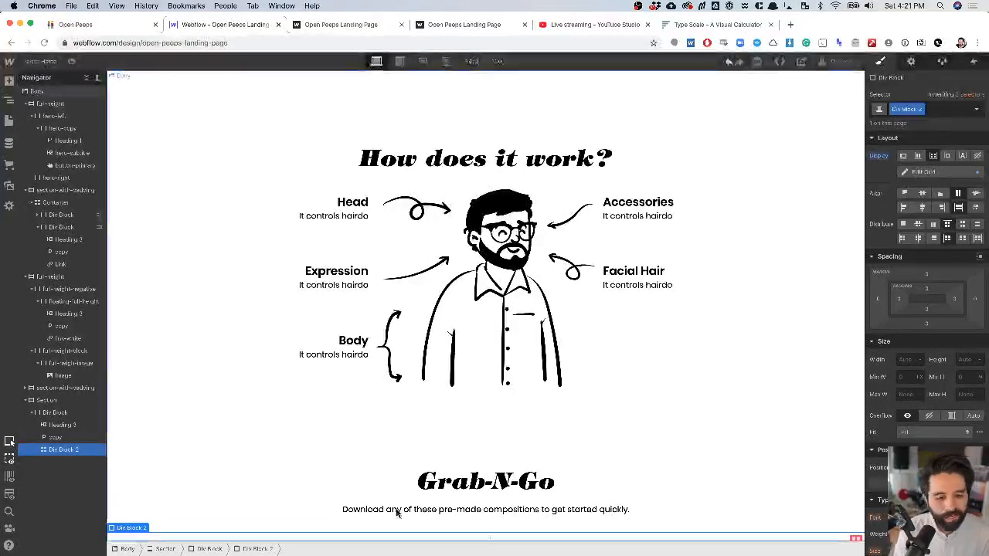
{"action": "scroll", "coordinate": [396, 512], "scroll_direction": "down", "scroll_amount": 2}
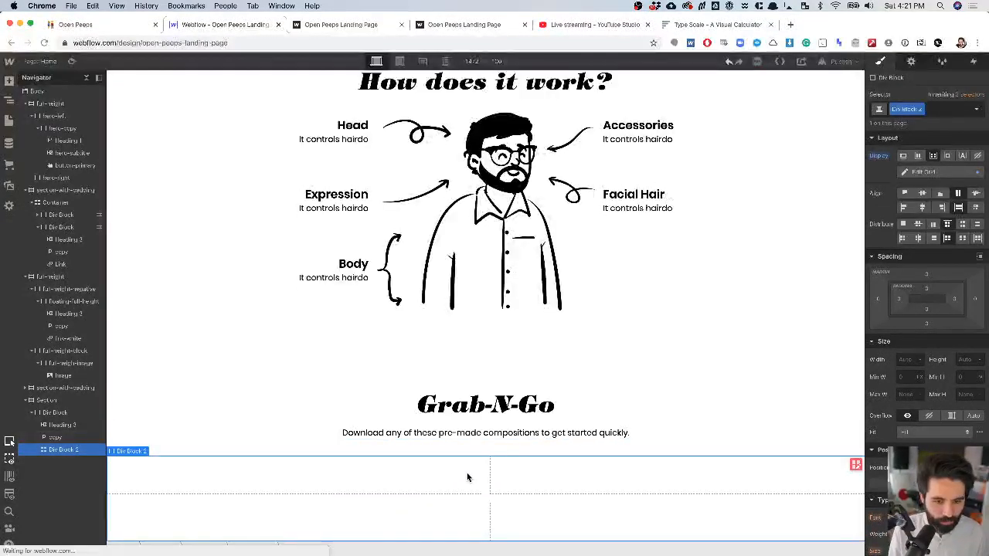
- Switch to Sketch and examine the grid of bust illustrations in the mockup's Grab-N-Go section
{"action": "key", "text": "super+Tab"}
{"action": "key", "text": "super+Tab"}
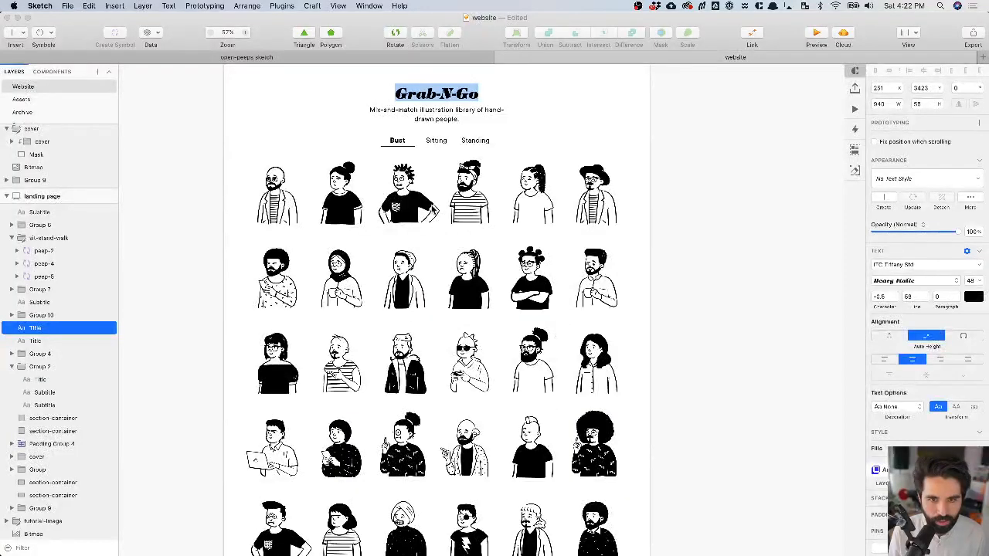
{"action": "key", "text": "super+Tab"}
{"action": "key", "text": "super+Tab"}
{"action": "key", "text": "super+Tab"}
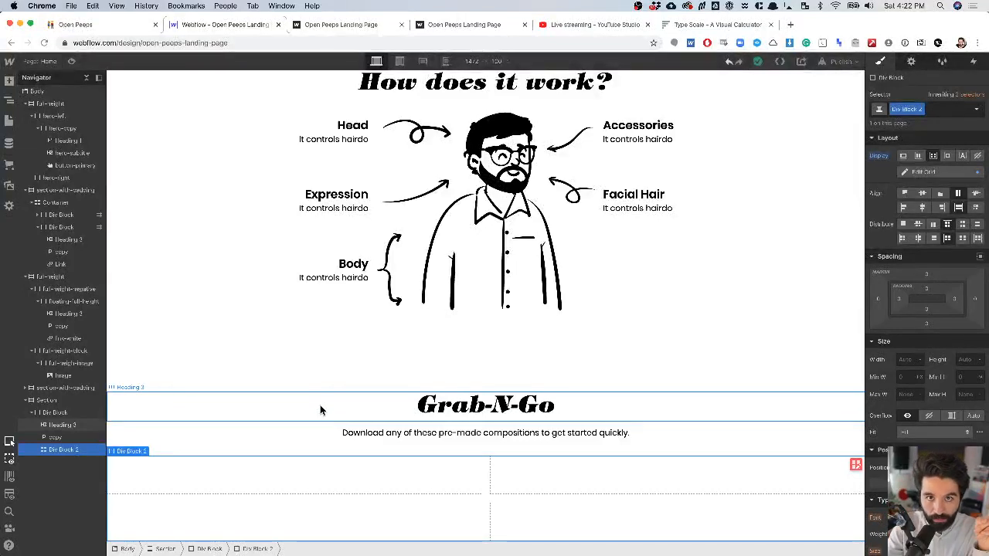
- In Webflow, reduce the Grab-N-Go grid to one column with Min/Max sizing of 200 px to 1 FR and enable Auto-fit
{"action": "left_click", "coordinate": [856, 465]}
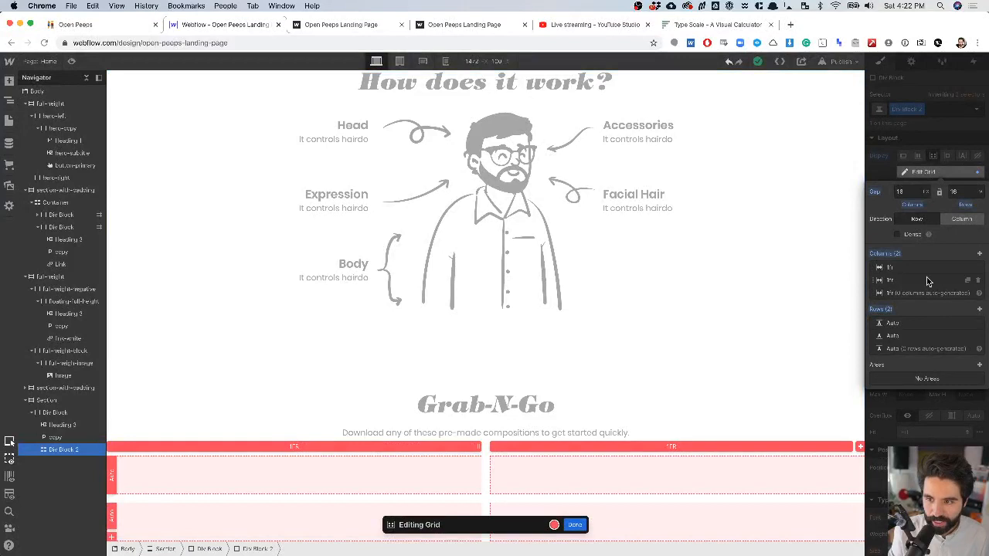
{"action": "left_click", "coordinate": [978, 281]}
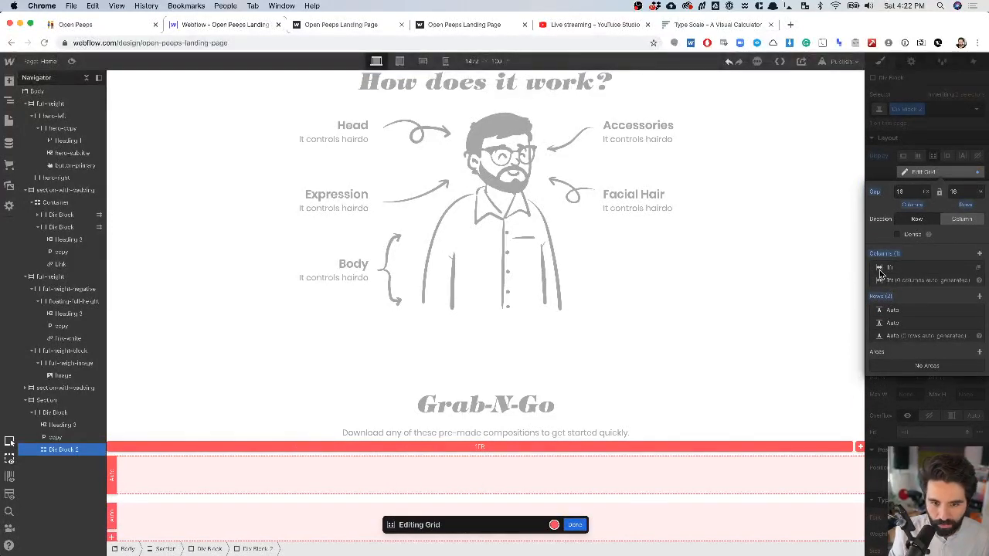
{"action": "left_click", "coordinate": [482, 448]}
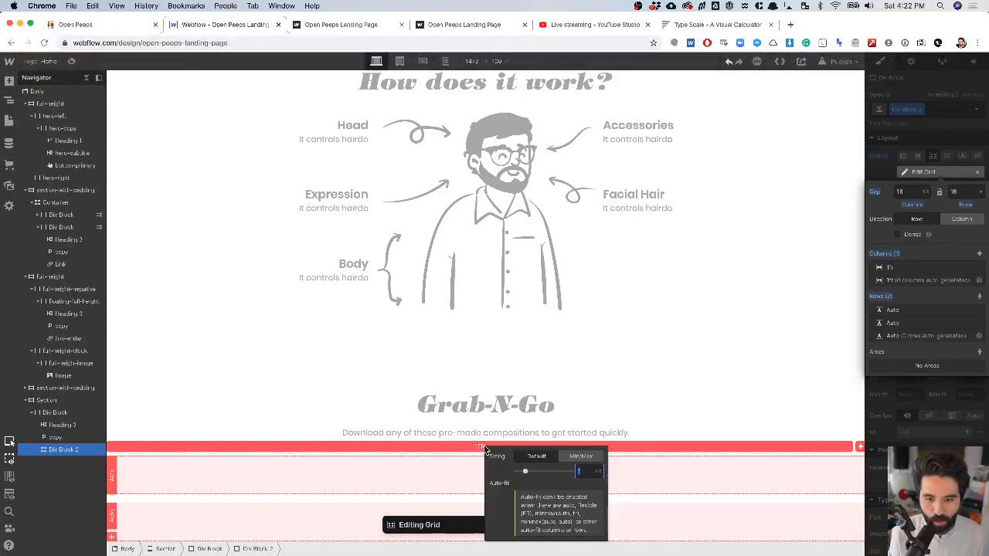
{"action": "left_click", "coordinate": [583, 456]}
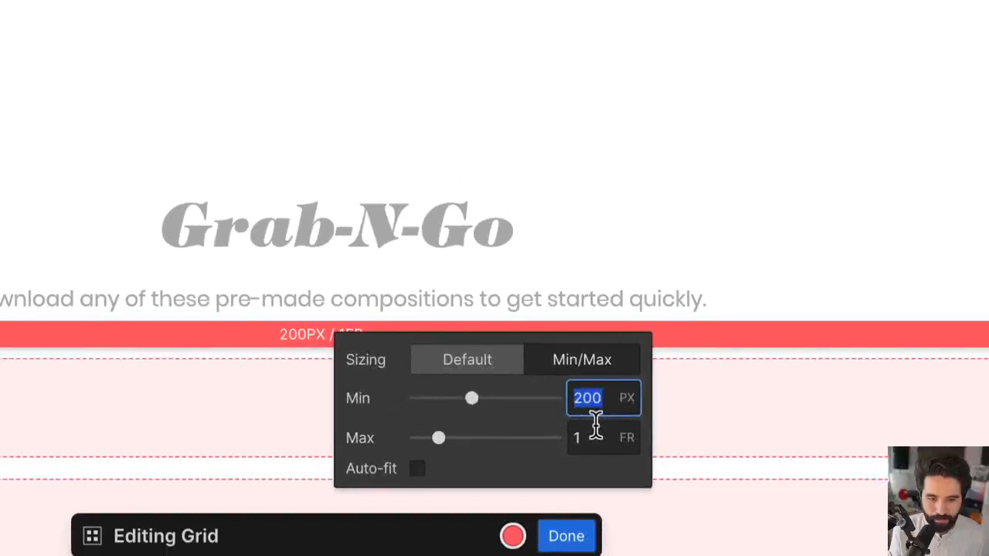
{"action": "left_click", "coordinate": [411, 466]}
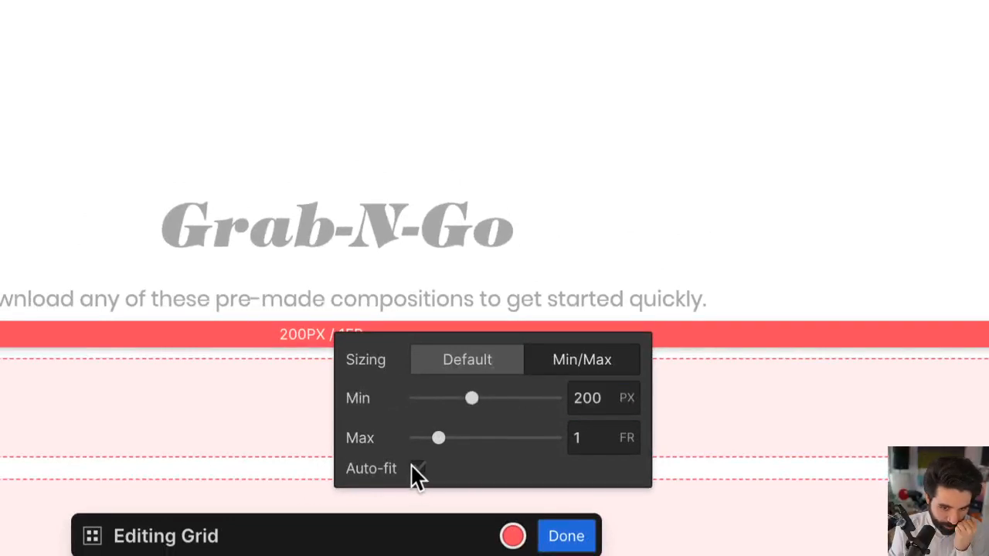
{"action": "double_click", "coordinate": [598, 403]}
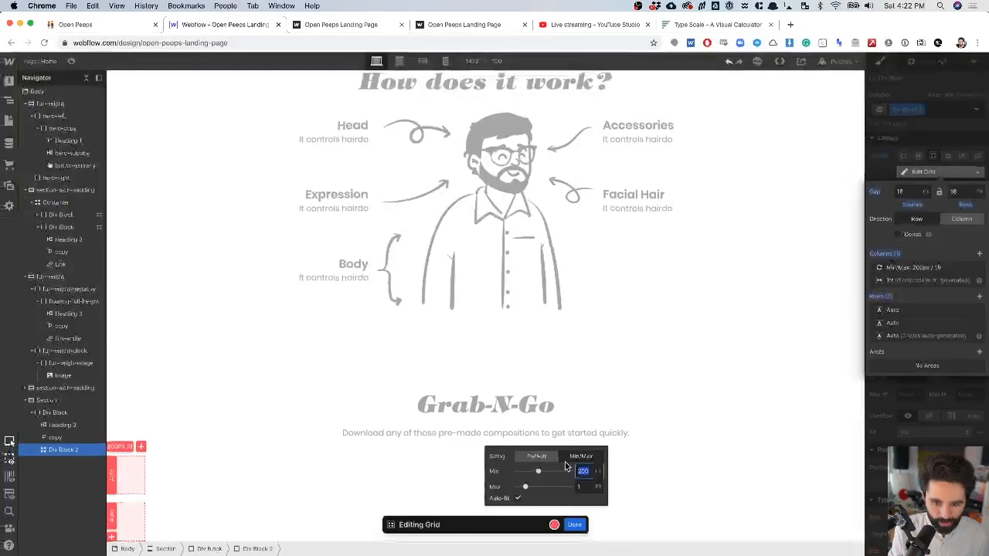
- Check the dimensions of the first bust illustration in the Sketch mockup's Grab-N-Go section
{"action": "key", "text": "super+Tab"}
{"action": "key", "text": "super+q"}
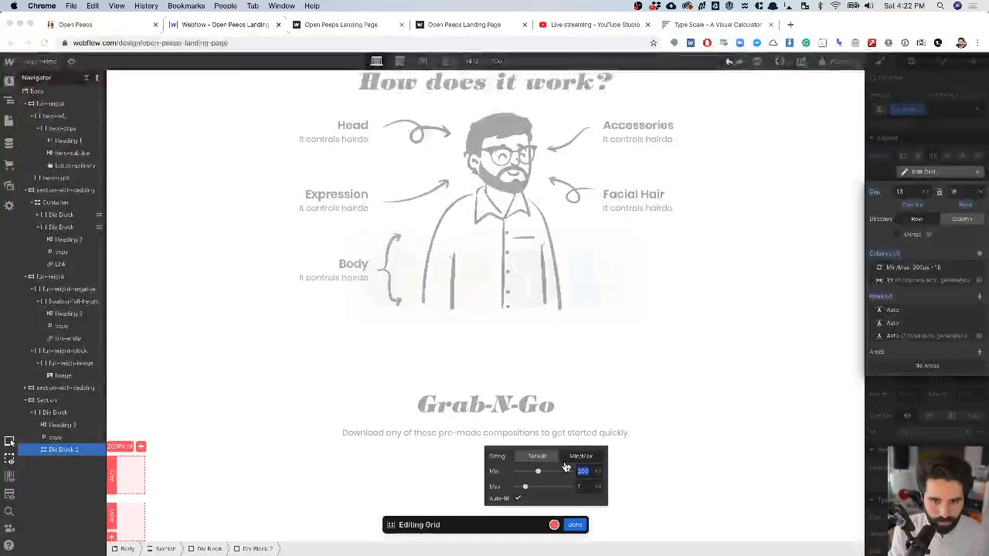
{"action": "key", "text": "Escape"}
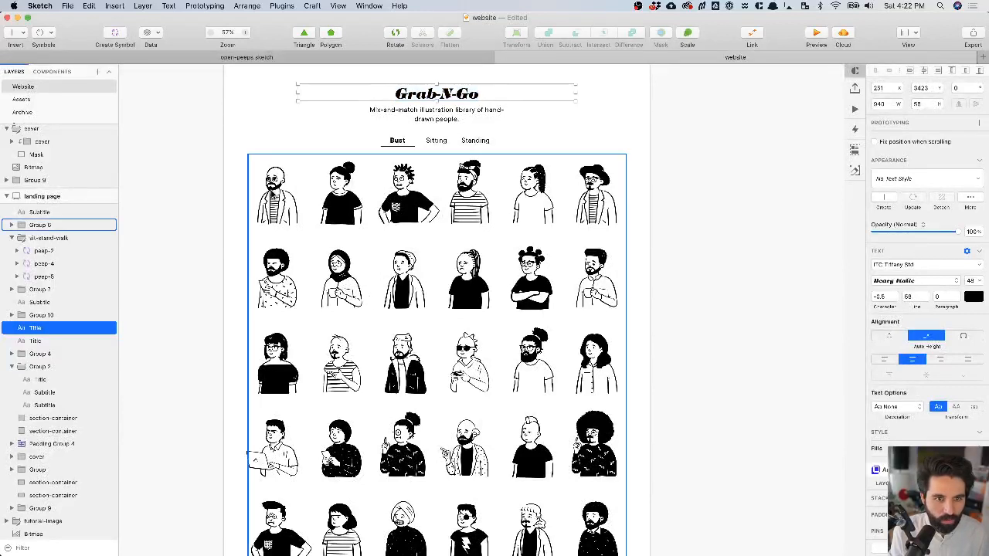
{"action": "left_click", "coordinate": [274, 195]}
{"action": "left_click", "coordinate": [275, 193]}
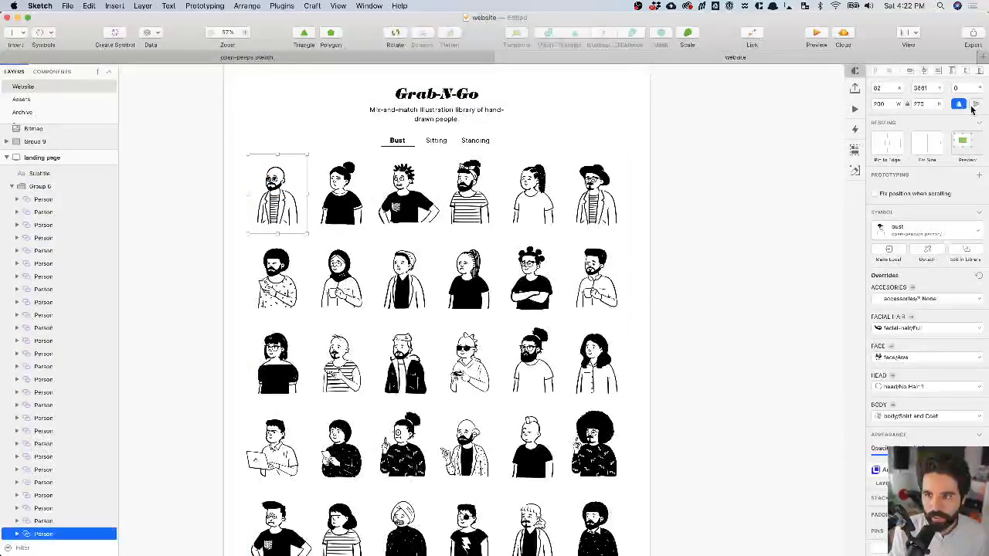
{"action": "key", "text": "super+Tab"}
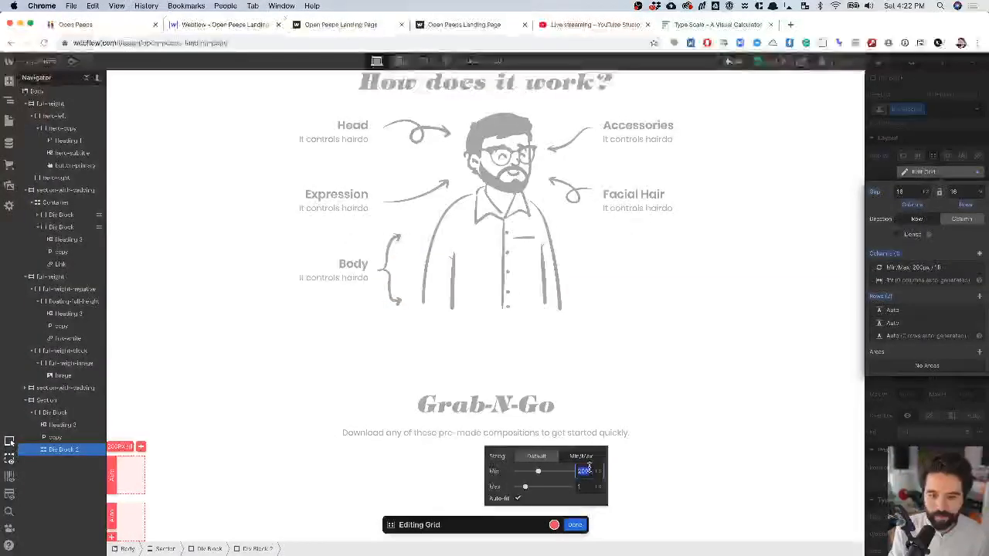
- Turn on Dense placement for the grid, delete its second row and finish editing the grid
{"action": "left_click", "coordinate": [579, 526]}
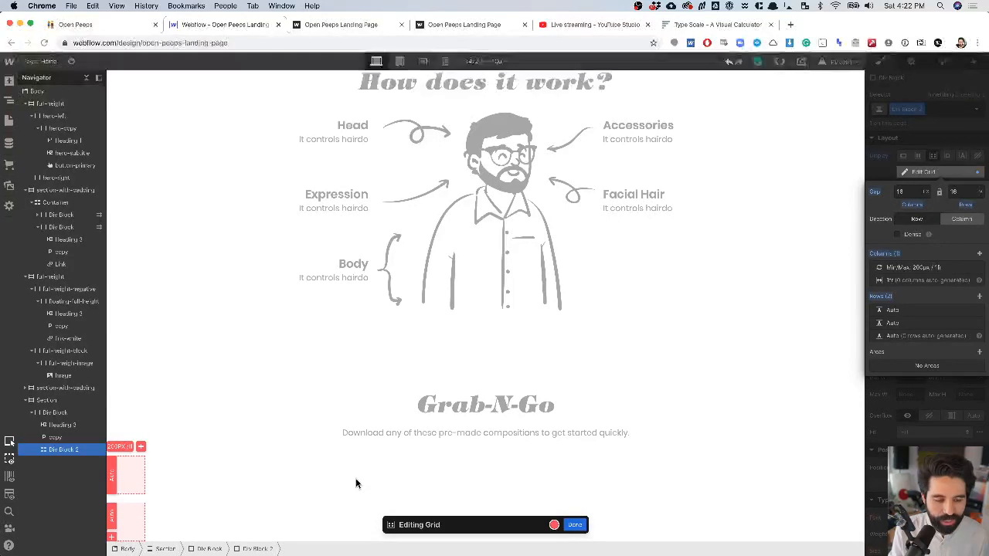
{"action": "left_click", "coordinate": [899, 234]}
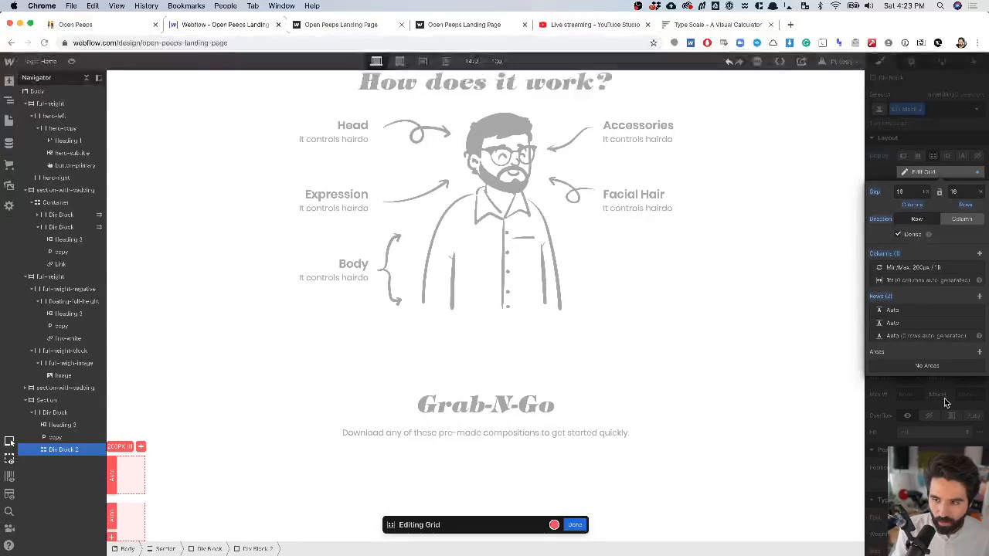
{"action": "left_click", "coordinate": [979, 323]}
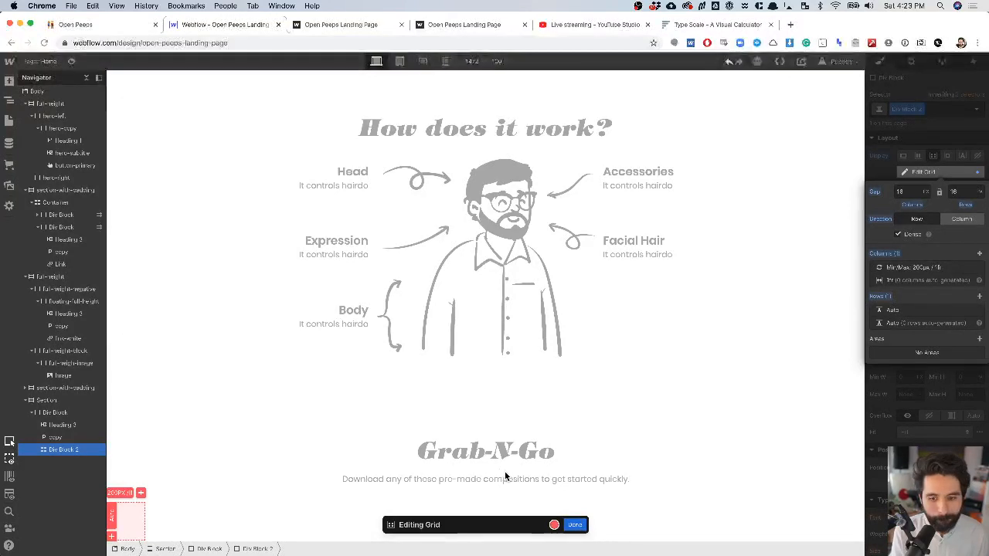
{"action": "left_click", "coordinate": [576, 525]}
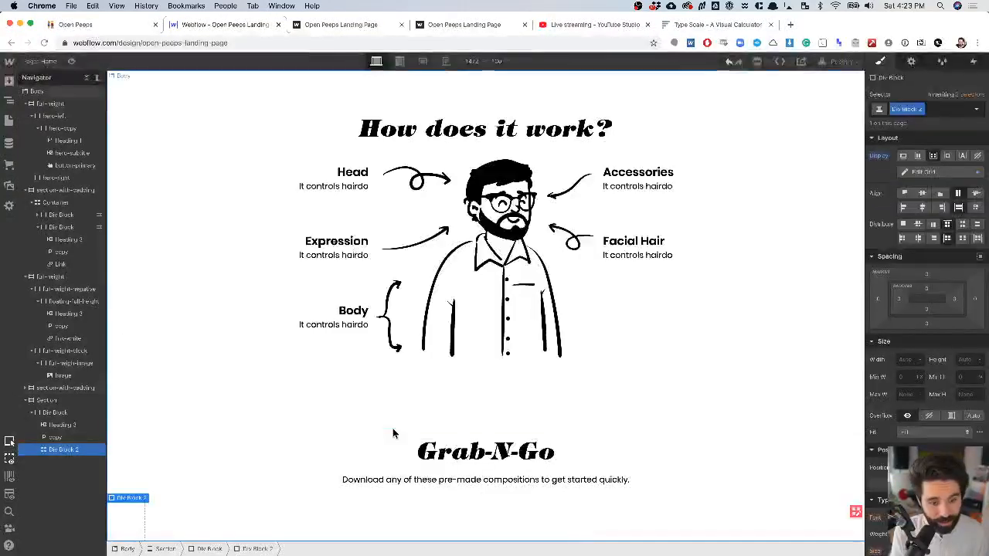
- Start a new collection in Webflow's CMS Collections
{"action": "left_click", "coordinate": [10, 145]}
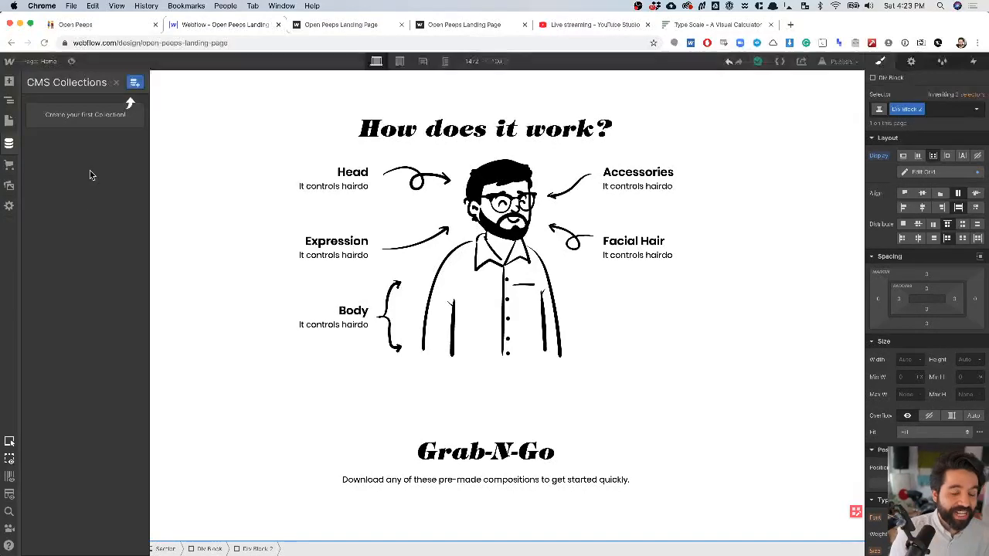
{"action": "left_click", "coordinate": [134, 83]}
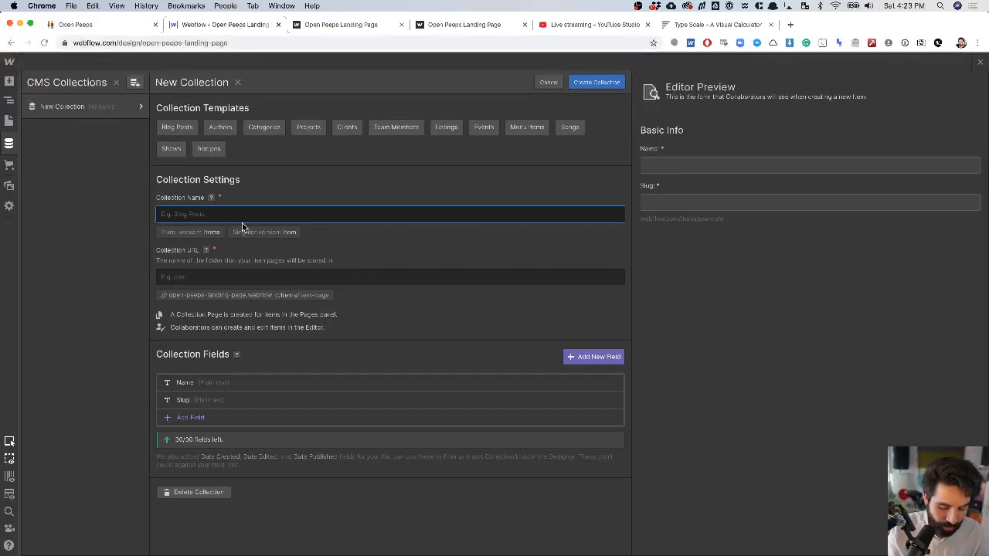
{"action": "type", "text": "o"}
{"action": "key", "text": "BackSpace"}
{"action": "type", "text": "open-"}
{"action": "key", "text": "BackSpace"}
{"action": "key", "text": "BackSpace"}
{"action": "key", "text": "BackSpace"}
{"action": "key", "text": "BackSpace"}
{"action": "key", "text": "BackSpace"}
{"action": "type", "text": "Open Peeps Illustra"}
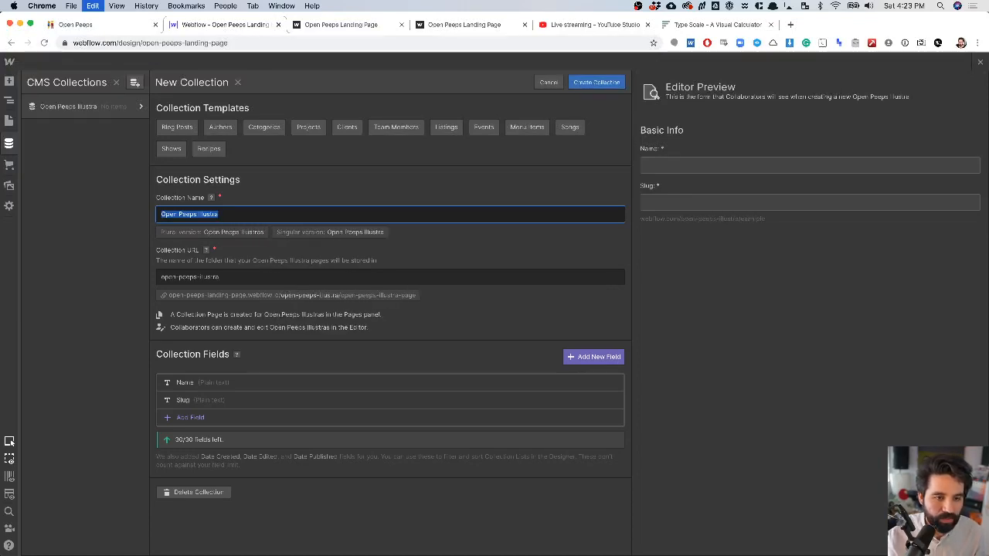
{"action": "key", "text": "super+a"}
{"action": "key", "text": "BackSpace"}
{"action": "type", "text": "Illustratio"}
- Name the new CMS collection Peep Illustrations
{"action": "key", "text": "super+a"}
{"action": "type", "text": "Peep Il"}
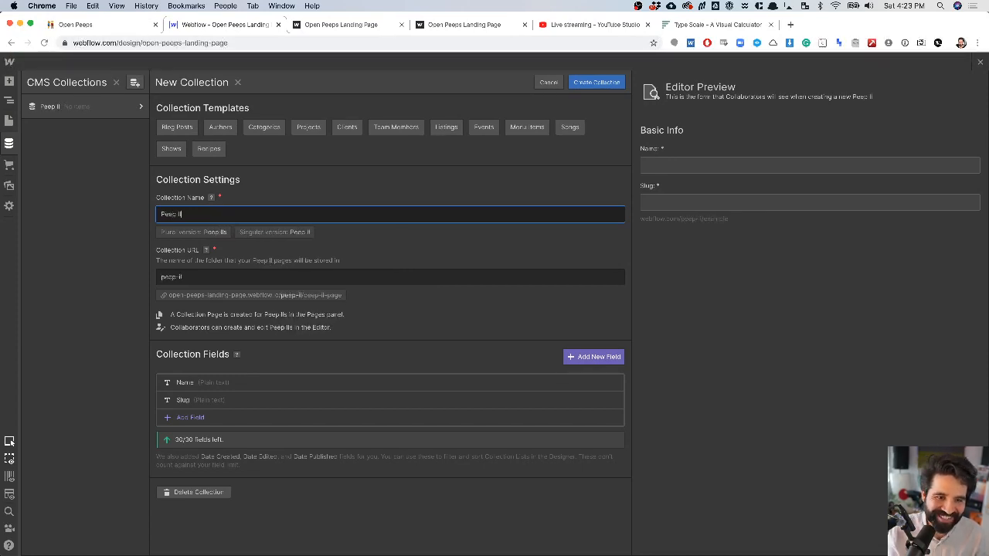
{"action": "type", "text": "lustrations"}
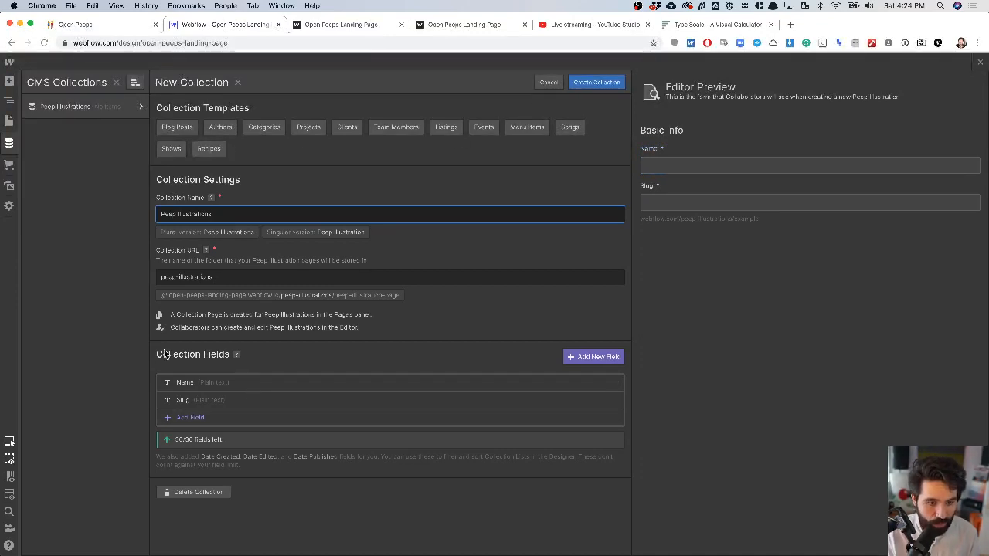
- Add an image field labelled Image SVG to the Peep Illustrations collection and save the field
{"action": "left_click", "coordinate": [197, 417]}
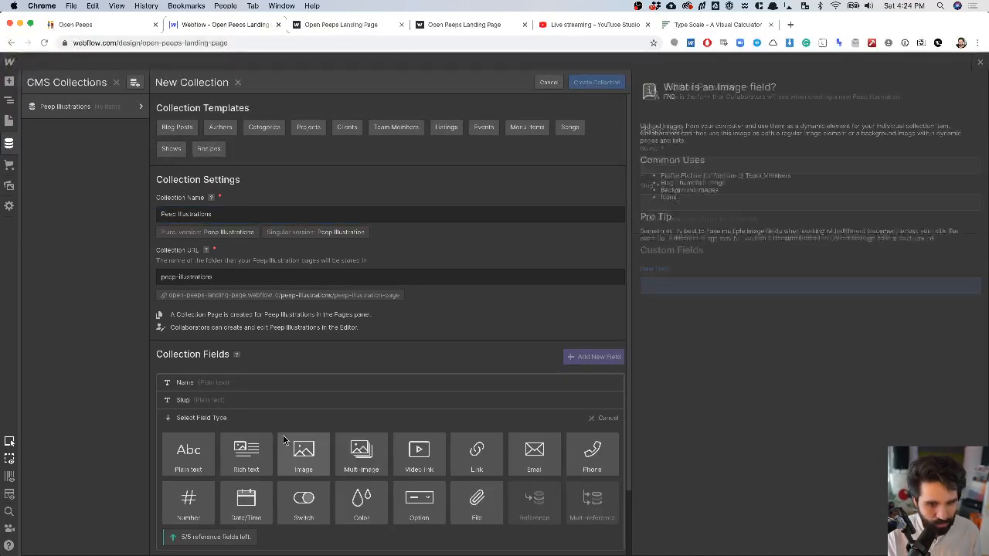
{"action": "left_click", "coordinate": [313, 419]}
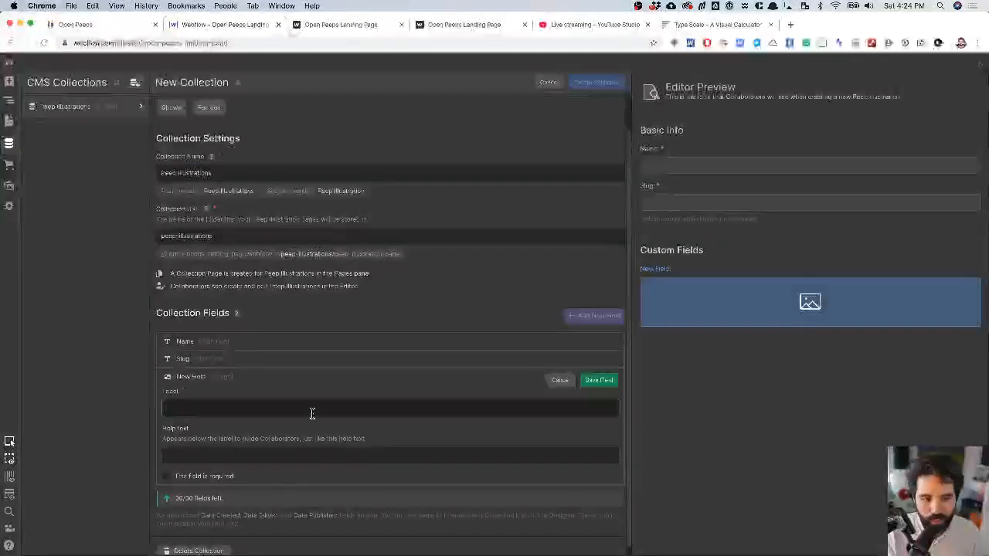
{"action": "type", "text": "Image"}
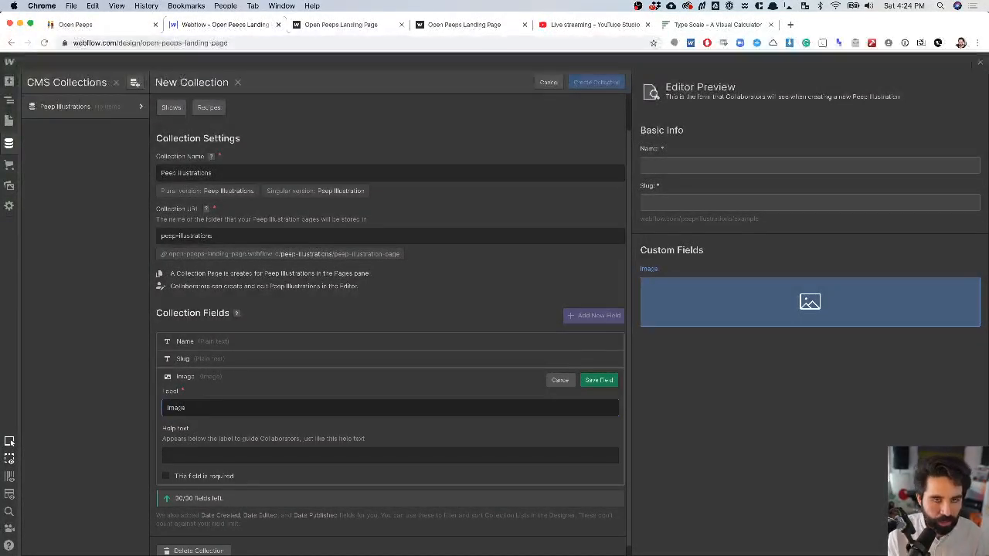
{"action": "type", "text": " SVG"}
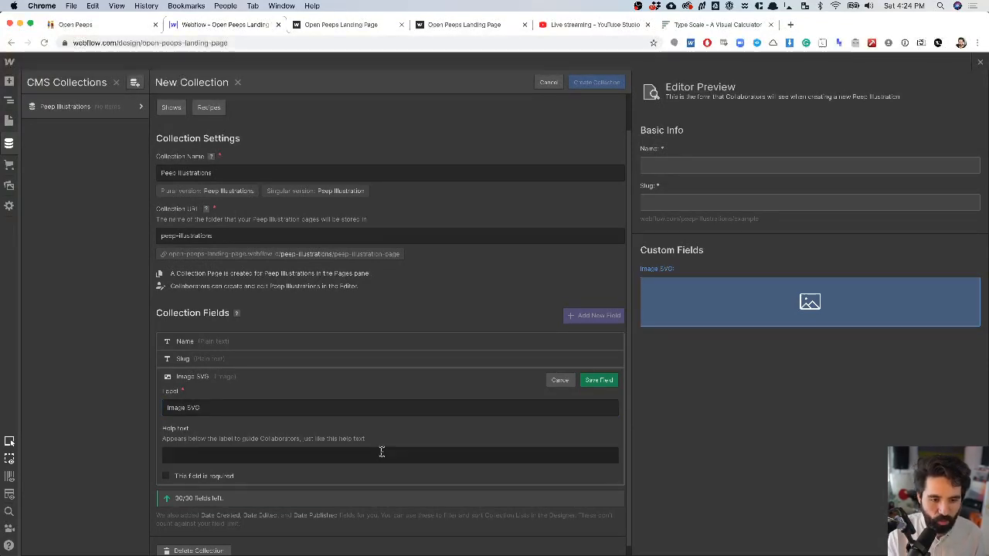
{"action": "scroll", "coordinate": [381, 452], "scroll_direction": "down", "scroll_amount": 1}
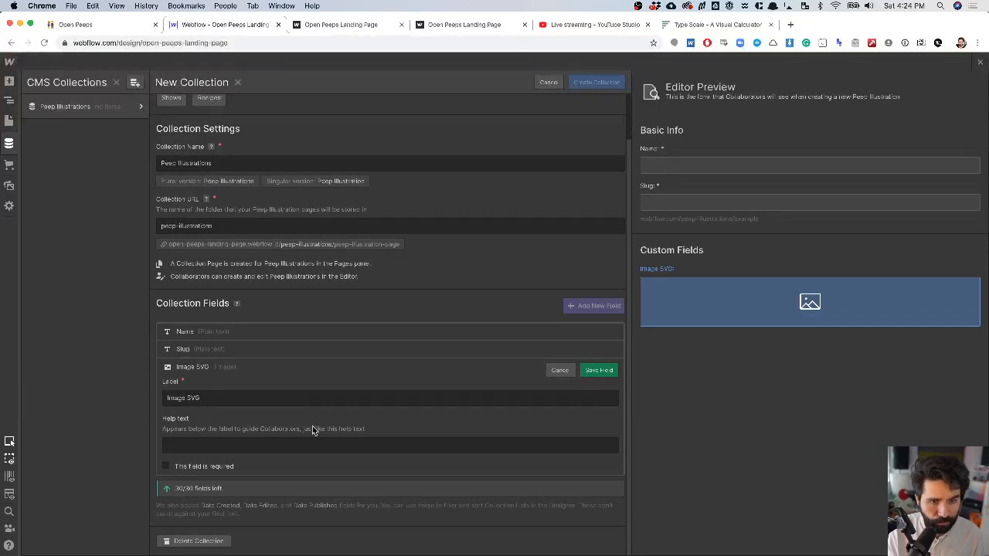
{"action": "left_click", "coordinate": [599, 371]}
- Add and save a second image field labelled Image PNG, and create the Peep Illustrations collection
{"action": "left_click", "coordinate": [185, 435]}
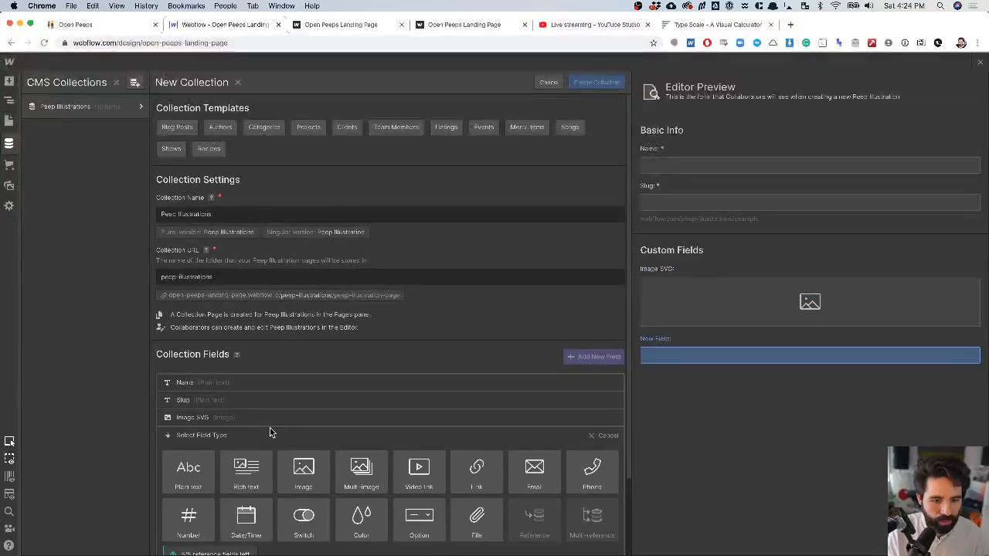
{"action": "left_click", "coordinate": [303, 472]}
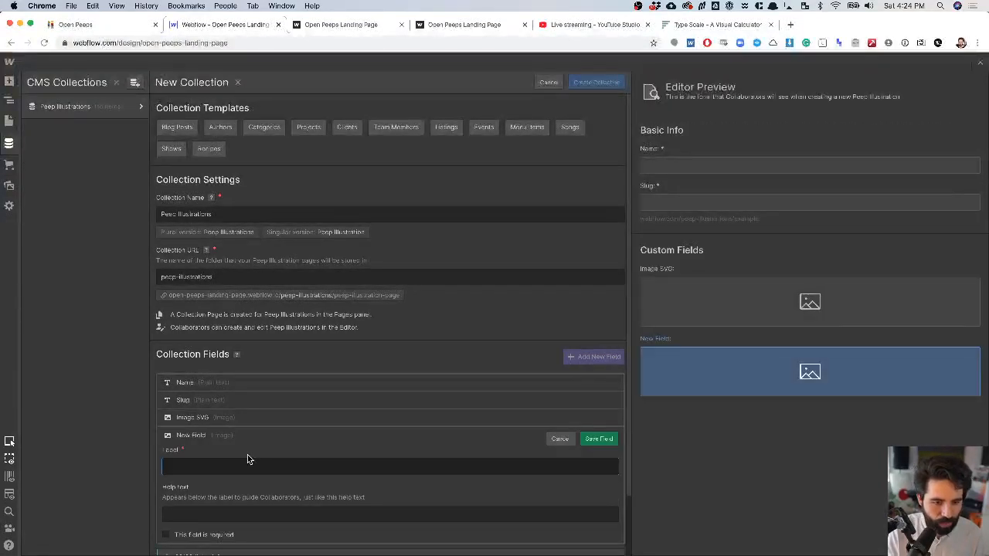
{"action": "type", "text": "Image PNG"}
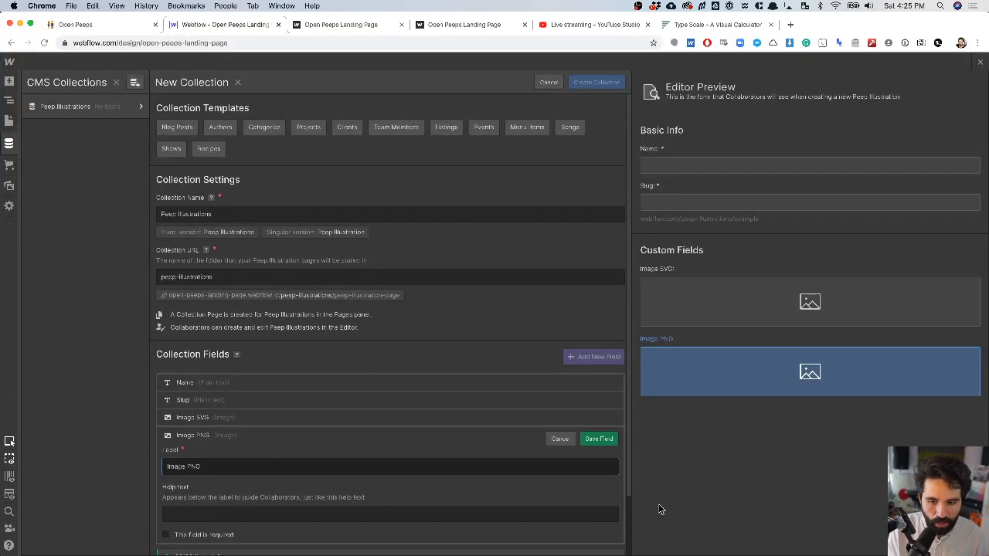
{"action": "left_click", "coordinate": [599, 439]}
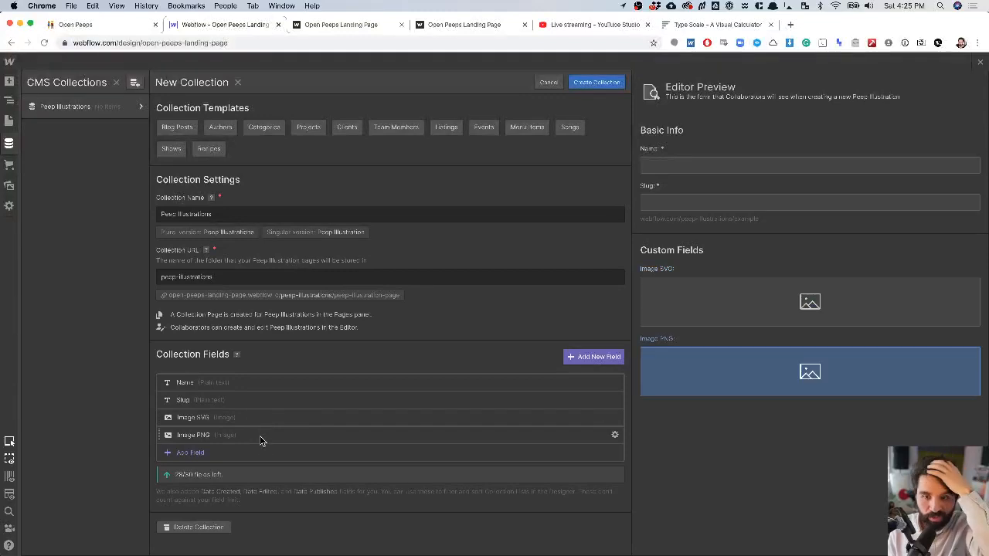
{"action": "left_click", "coordinate": [597, 84]}
- Look over the individual bust illustrations in the Sketch mockup's Grab-N-Go section as content for the collection
{"action": "key", "text": "super+Tab"}
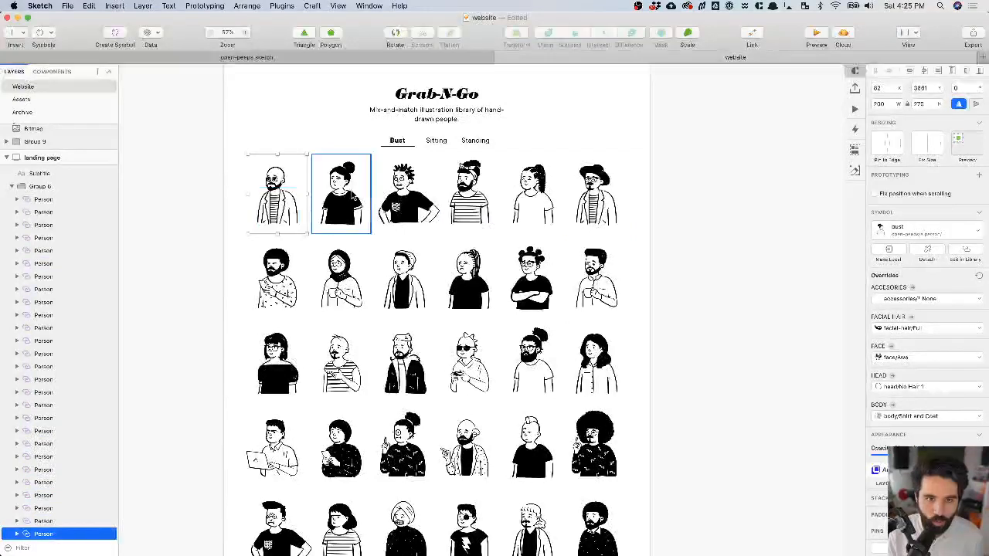
{"action": "left_click", "coordinate": [353, 195]}
{"action": "left_click", "coordinate": [419, 199]}
{"action": "left_click", "coordinate": [456, 200]}
{"action": "left_click", "coordinate": [527, 196]}
{"action": "left_click", "coordinate": [590, 201]}
{"action": "left_click_drag", "start_coordinate": [198, 181], "coordinate": [621, 451]}
{"action": "left_click", "coordinate": [653, 330]}
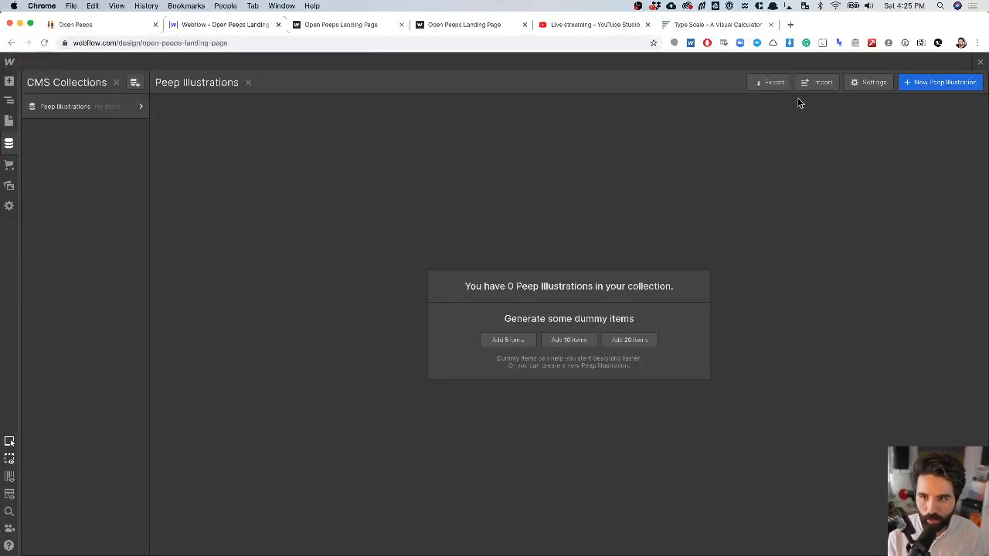
- Start a new item in the Peep Illustrations collection and name it Peep 1
{"action": "left_click", "coordinate": [948, 84]}
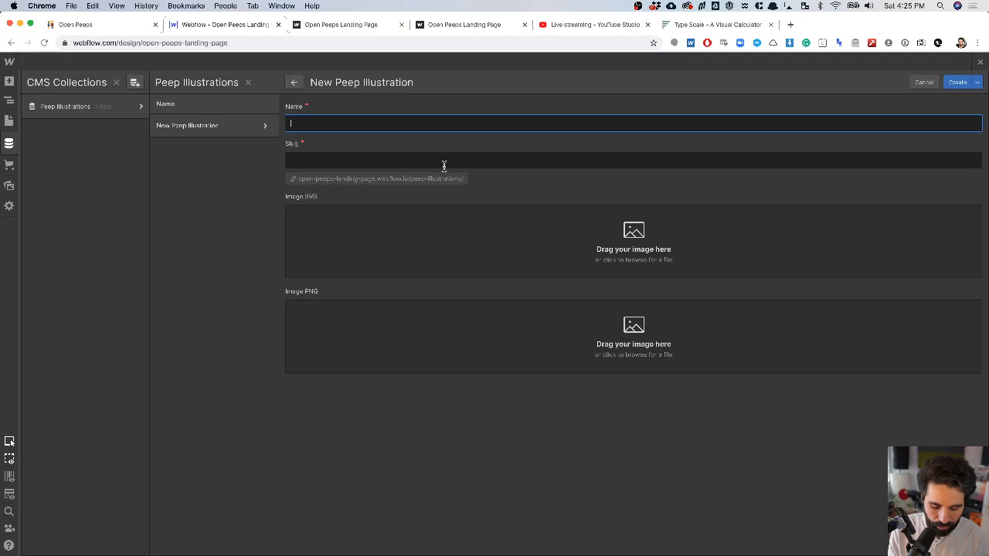
{"action": "type", "text": "peep-"}
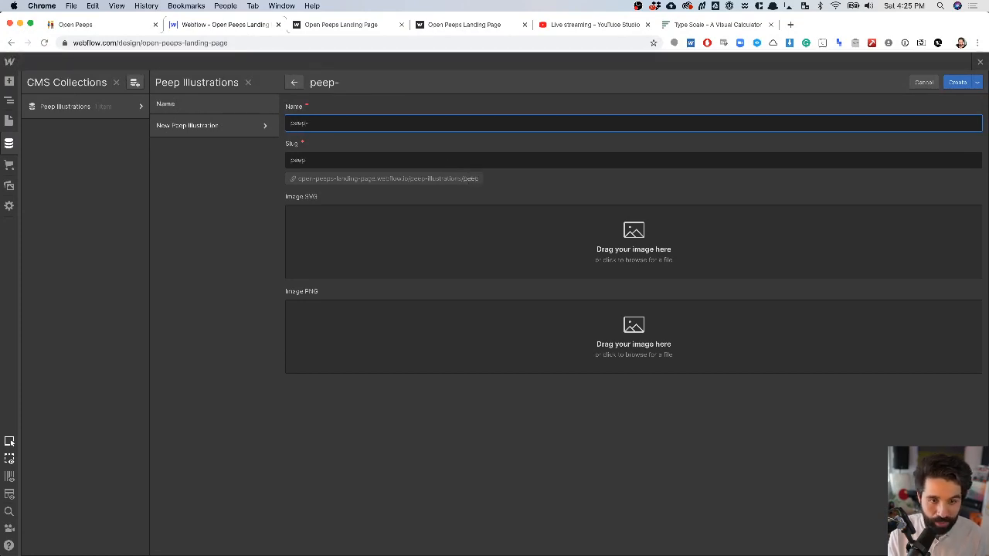
{"action": "key", "text": "super+a"}
{"action": "type", "text": "Peep"}
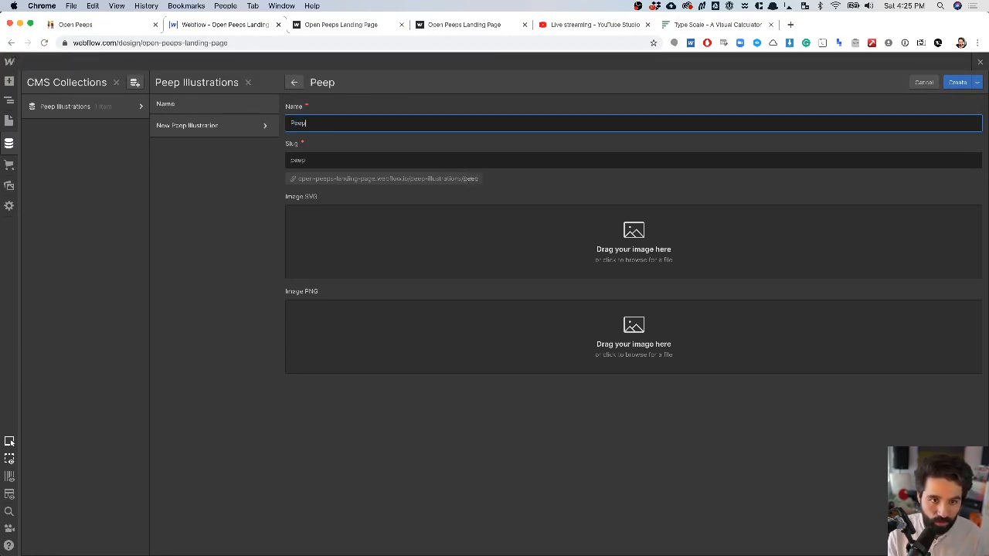
- Upload peep-1.svg as Image SVG and peep-1.png as Image PNG from the Website collection folder, and create the Peep 1 item
{"action": "left_click", "coordinate": [639, 242]}
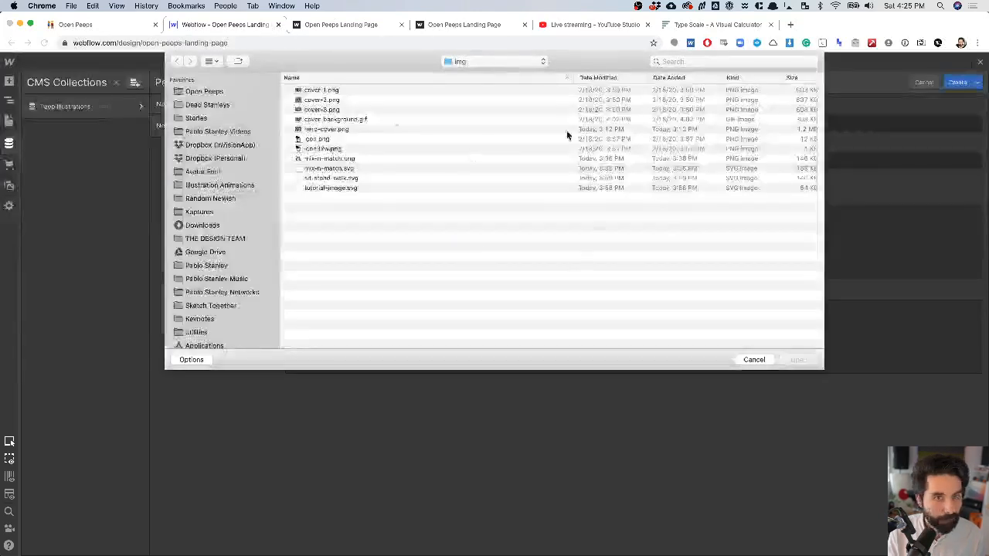
{"action": "left_click", "coordinate": [204, 92]}
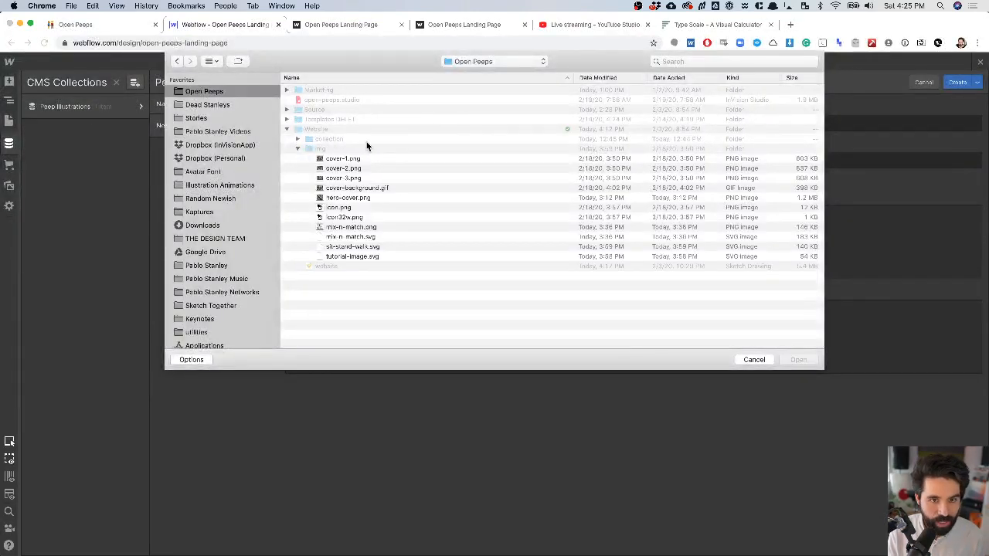
{"action": "left_click", "coordinate": [297, 151]}
{"action": "double_click", "coordinate": [328, 140]}
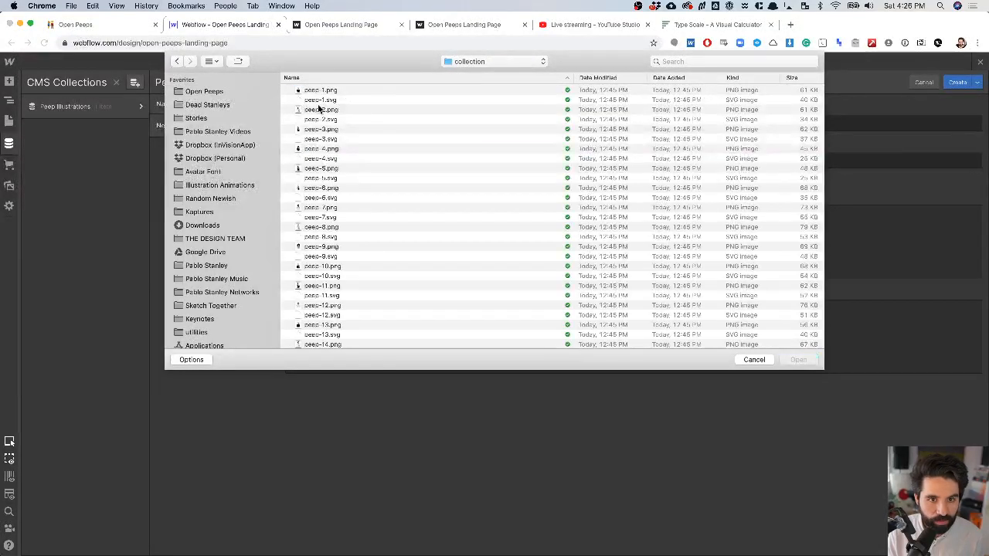
{"action": "left_click", "coordinate": [323, 102]}
{"action": "double_click", "coordinate": [323, 101]}
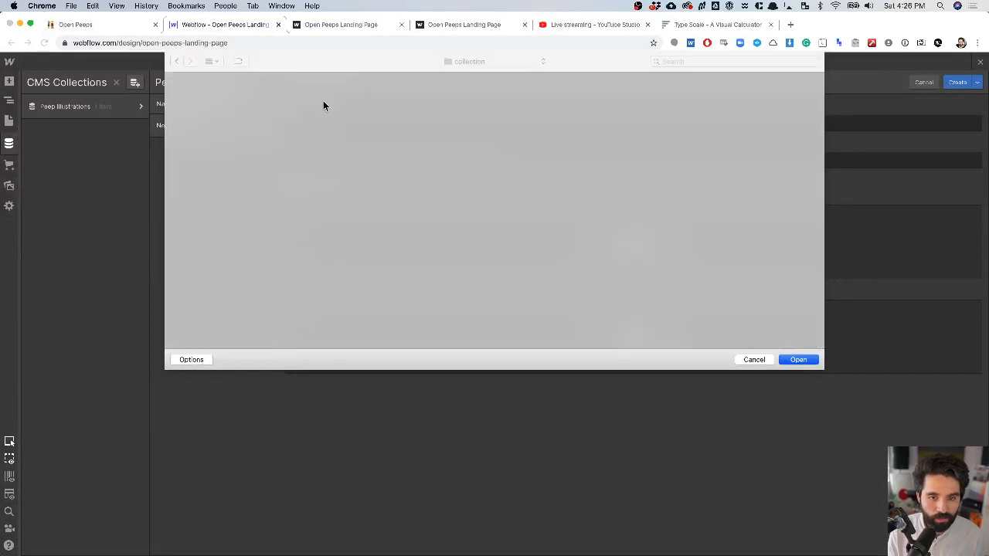
{"action": "left_click", "coordinate": [513, 332]}
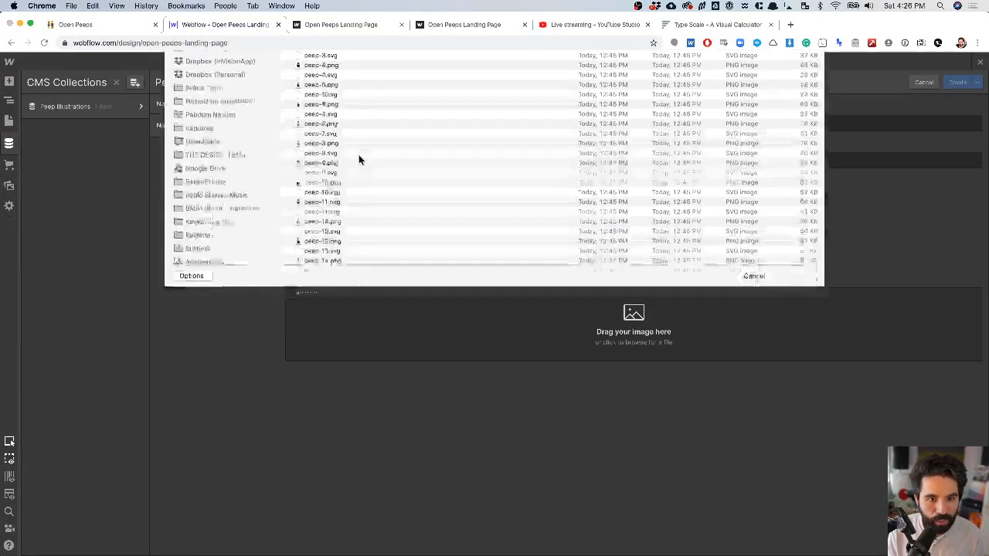
{"action": "double_click", "coordinate": [338, 87]}
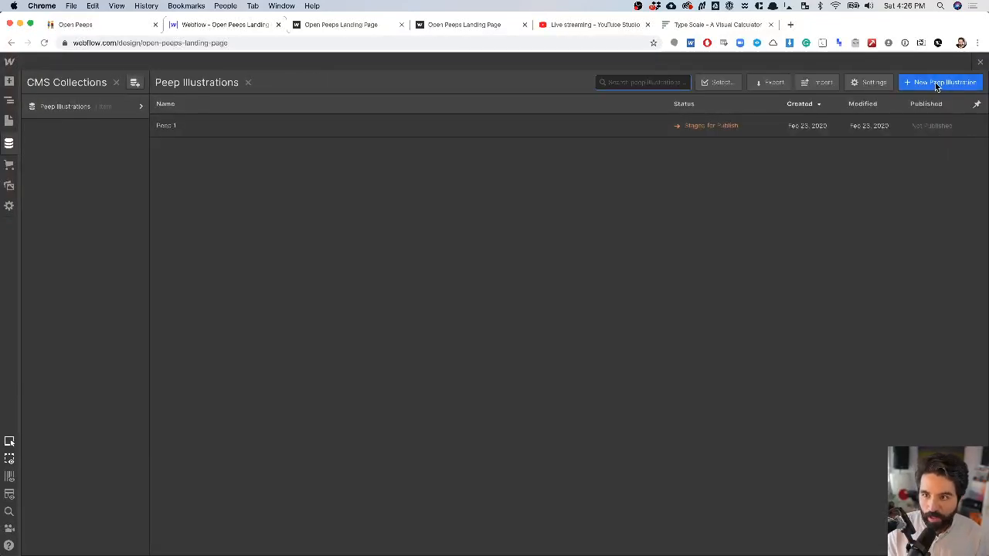
- Create a collection item named Peep 2 with peep-2.svg as Image SVG and peep-2.png as Image PNG
{"action": "left_click", "coordinate": [935, 82]}
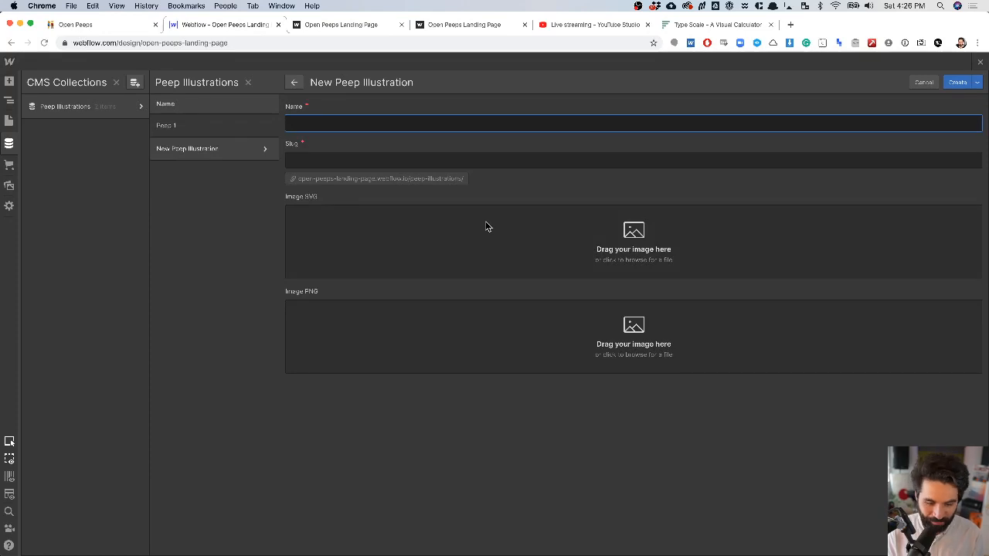
{"action": "type", "text": "Peep 2"}
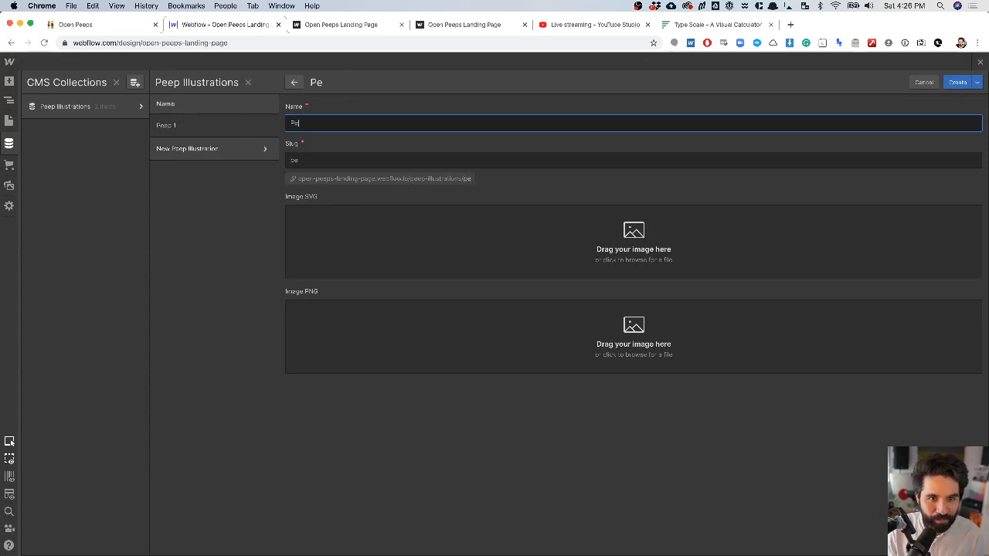
{"action": "left_click", "coordinate": [627, 246]}
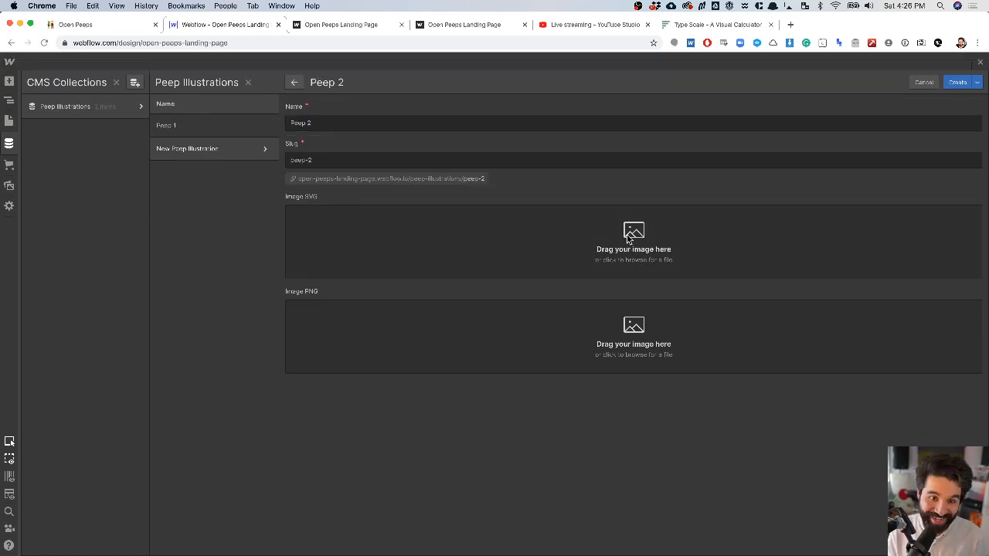
{"action": "double_click", "coordinate": [353, 121]}
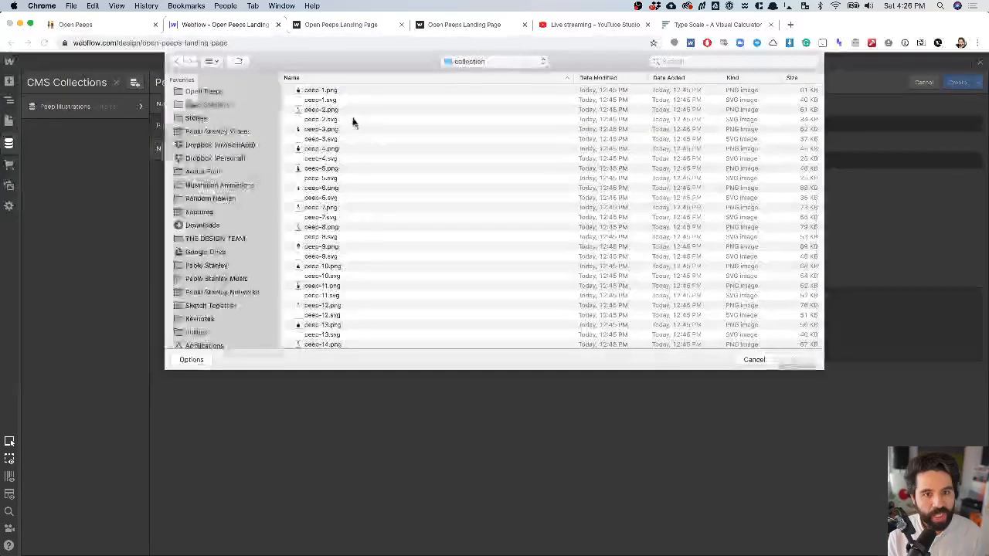
{"action": "double_click", "coordinate": [344, 110]}
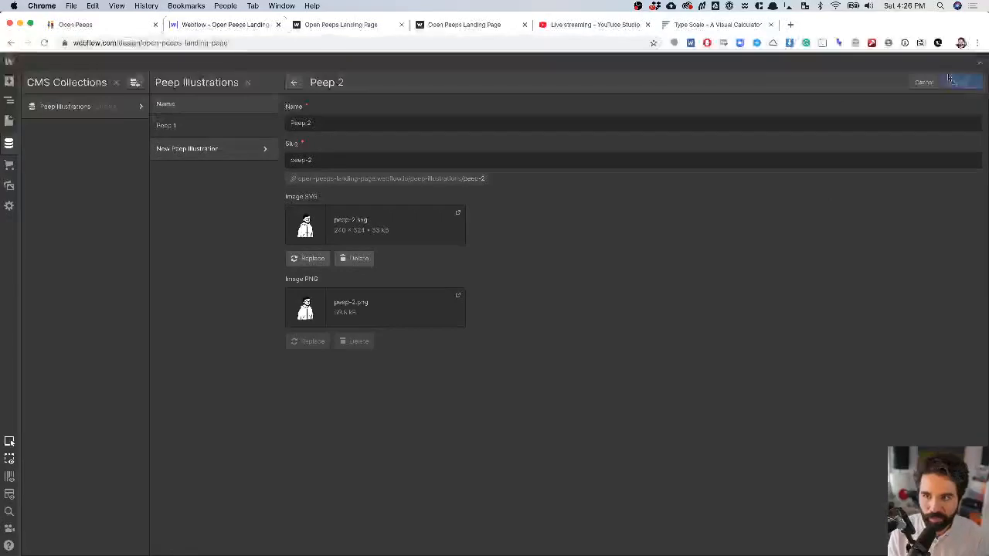
{"action": "left_click", "coordinate": [957, 82]}
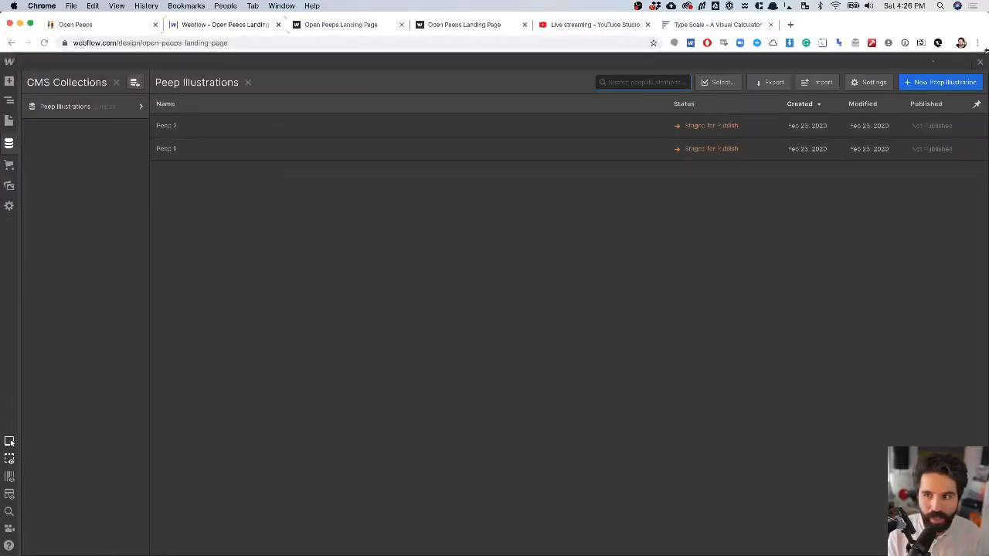
- Start another Peep Illustrations item and upload peep-3.svg to both its Image SVG and Image PNG fields
{"action": "left_click", "coordinate": [927, 82]}
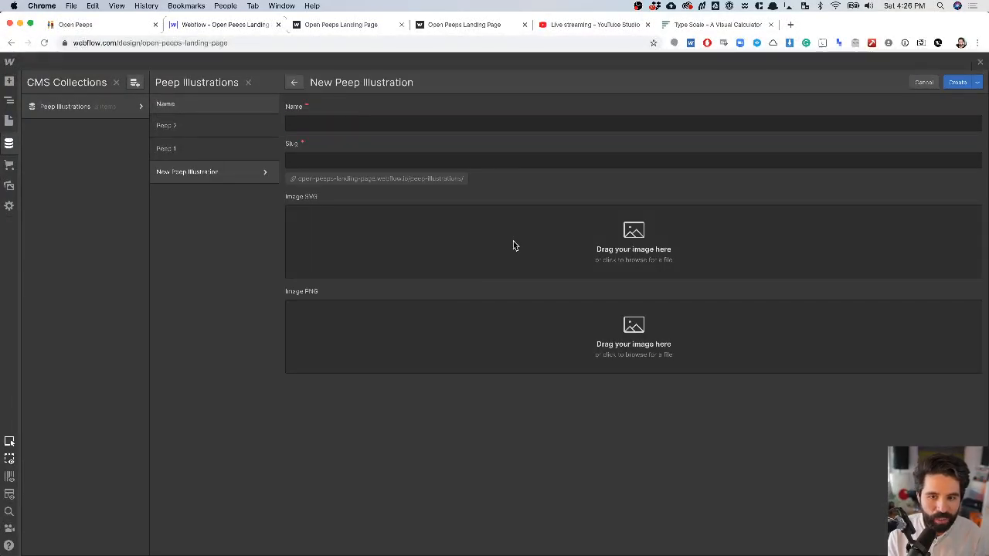
{"action": "left_click", "coordinate": [513, 245]}
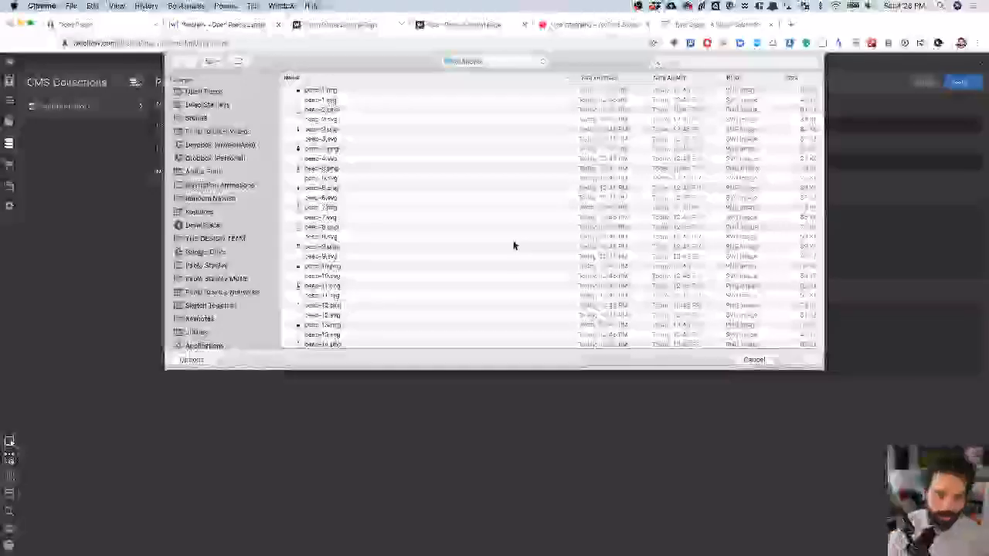
{"action": "left_click", "coordinate": [348, 138]}
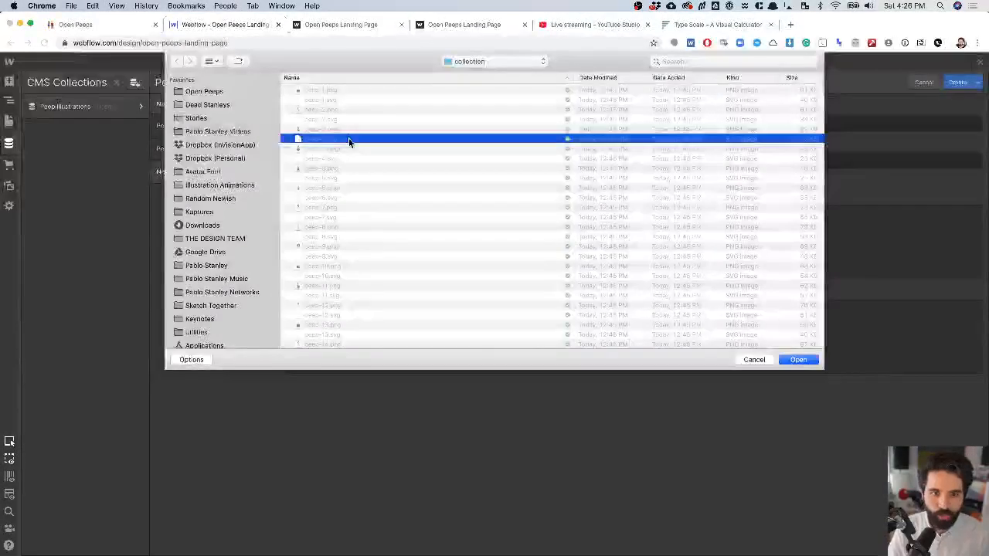
{"action": "double_click", "coordinate": [348, 139]}
{"action": "left_click", "coordinate": [501, 340]}
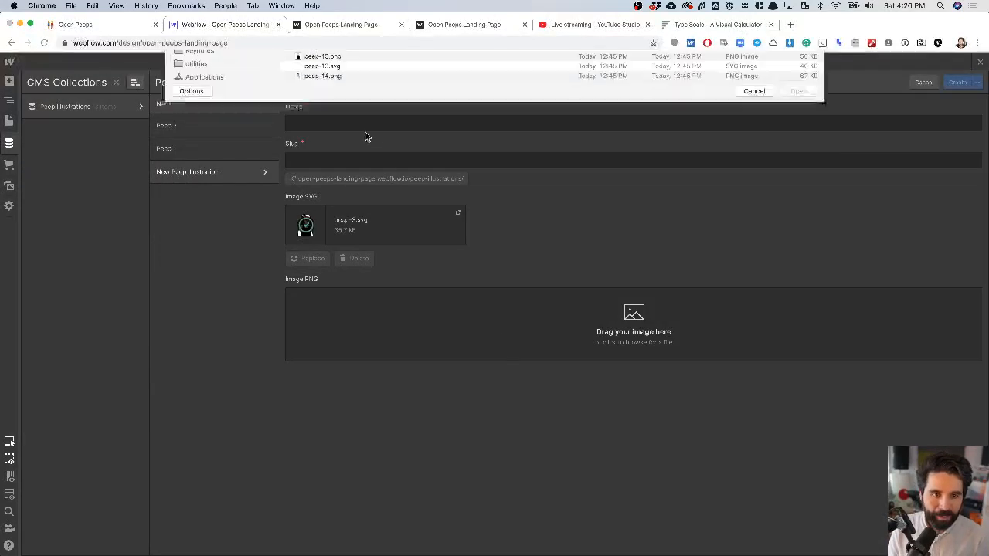
{"action": "double_click", "coordinate": [350, 139]}
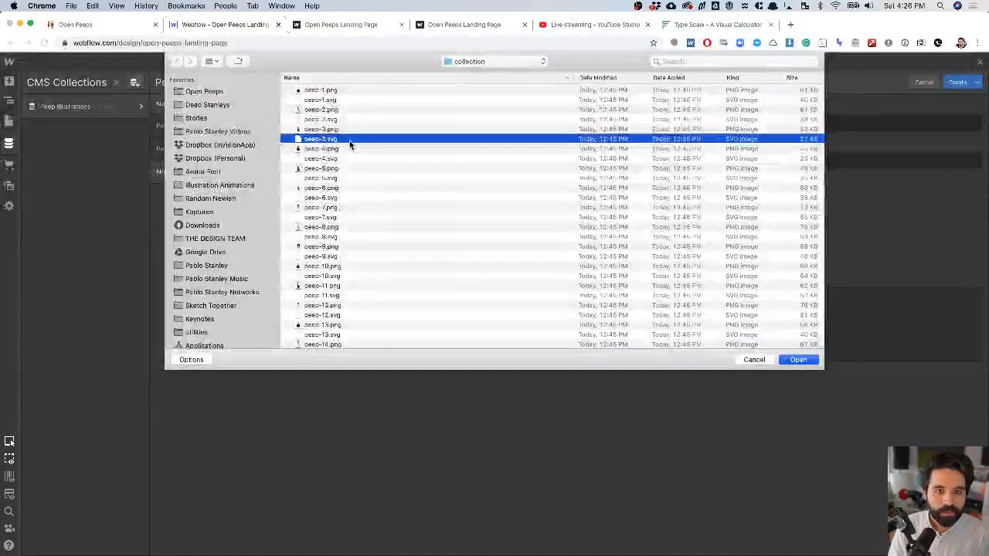
- Name the item Peep 3 and create it
{"action": "left_click", "coordinate": [373, 125]}
{"action": "type", "text": "{"}
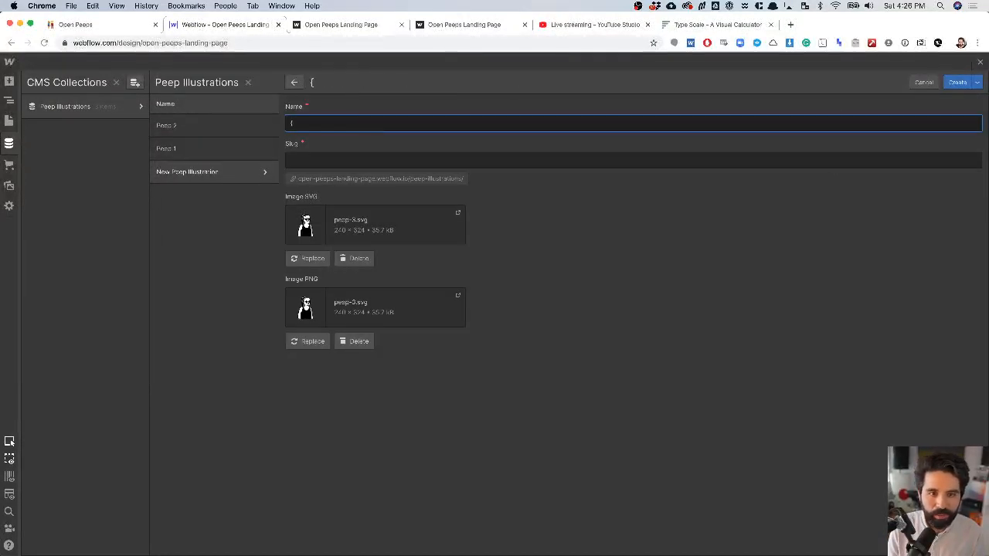
{"action": "key", "text": "BackSpace"}
{"action": "type", "text": "Peep 3"}
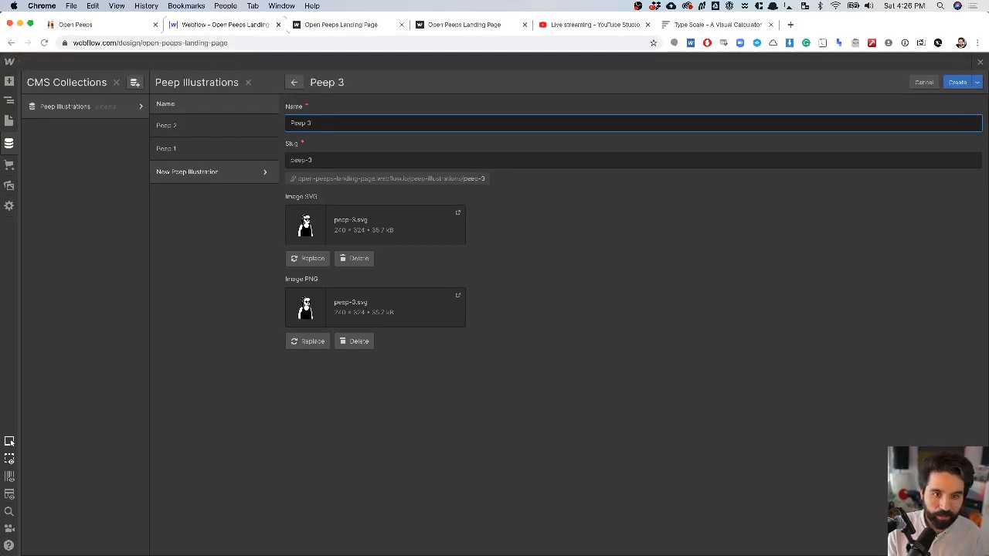
{"action": "key", "text": "Return"}
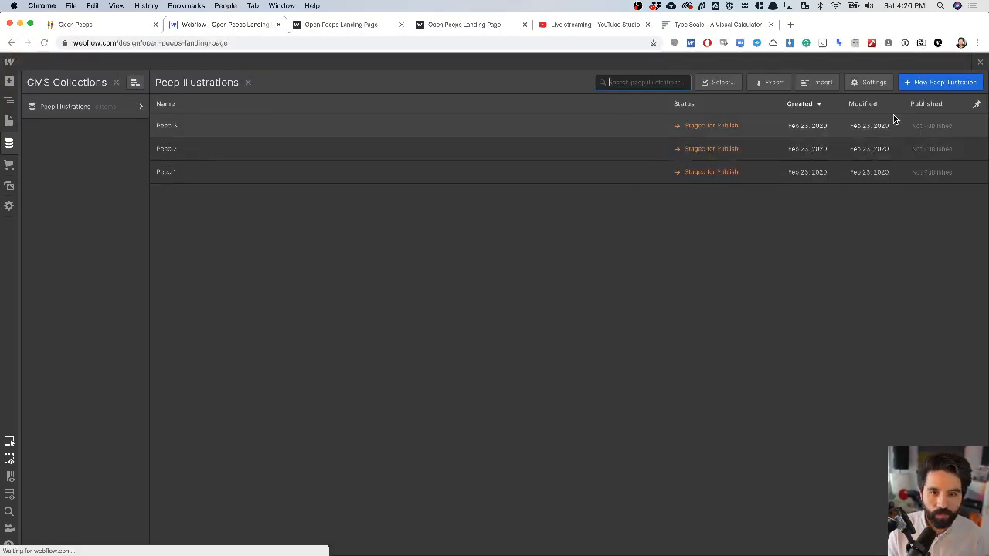
- Start a new collection item named Peepd 4 and upload peep-4.svg as its Image SVG
{"action": "left_click", "coordinate": [944, 83]}
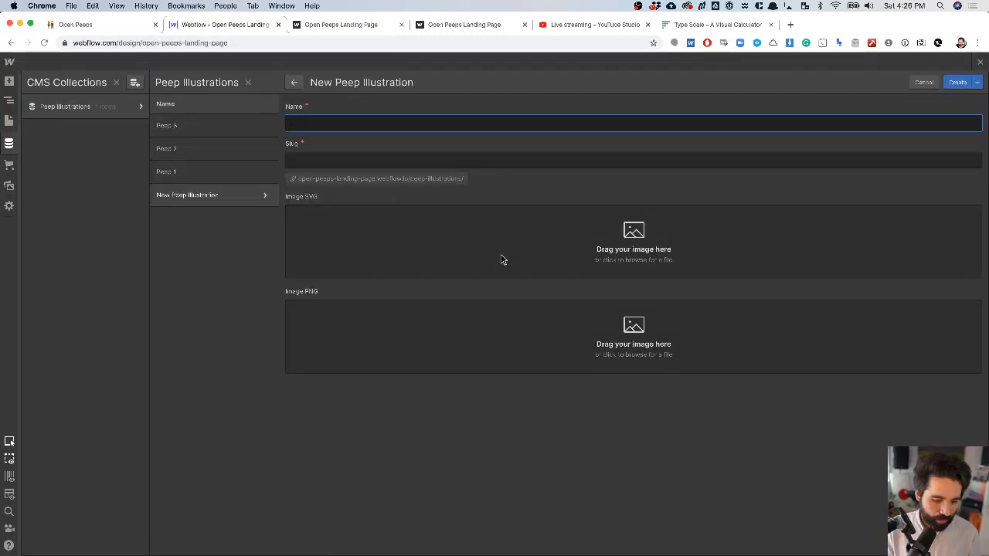
{"action": "type", "text": "Peepd 4"}
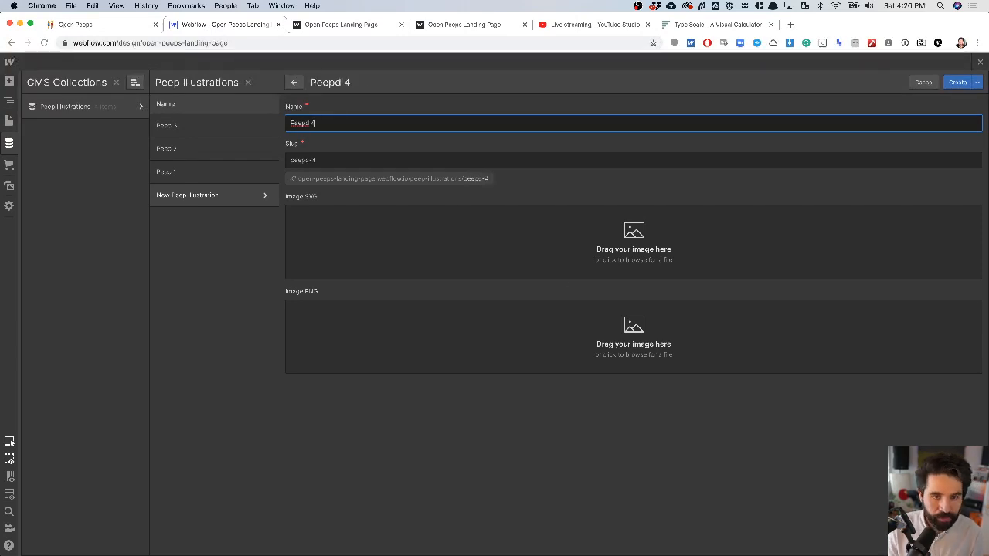
{"action": "left_click", "coordinate": [662, 251]}
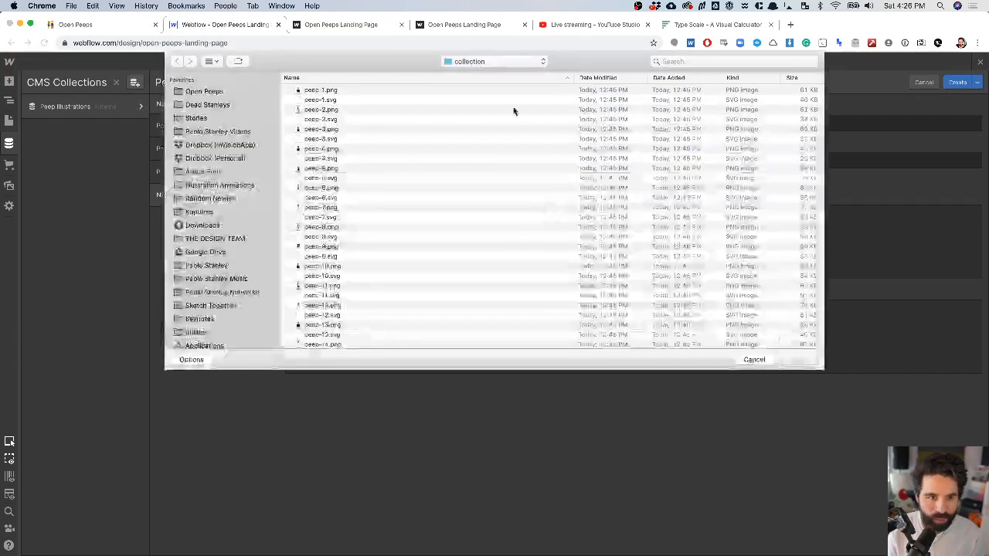
{"action": "left_click", "coordinate": [360, 150]}
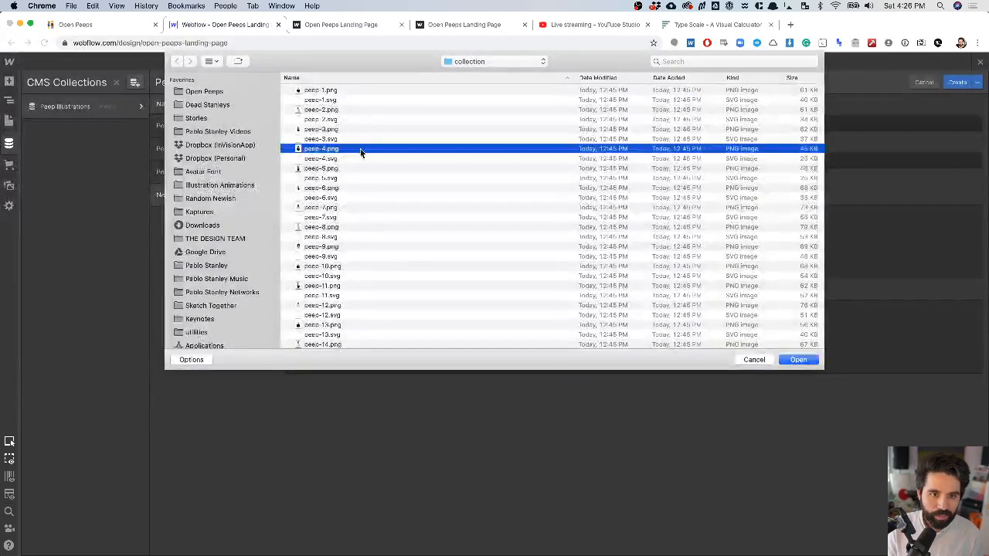
{"action": "left_click", "coordinate": [360, 159]}
{"action": "key", "text": "Return"}
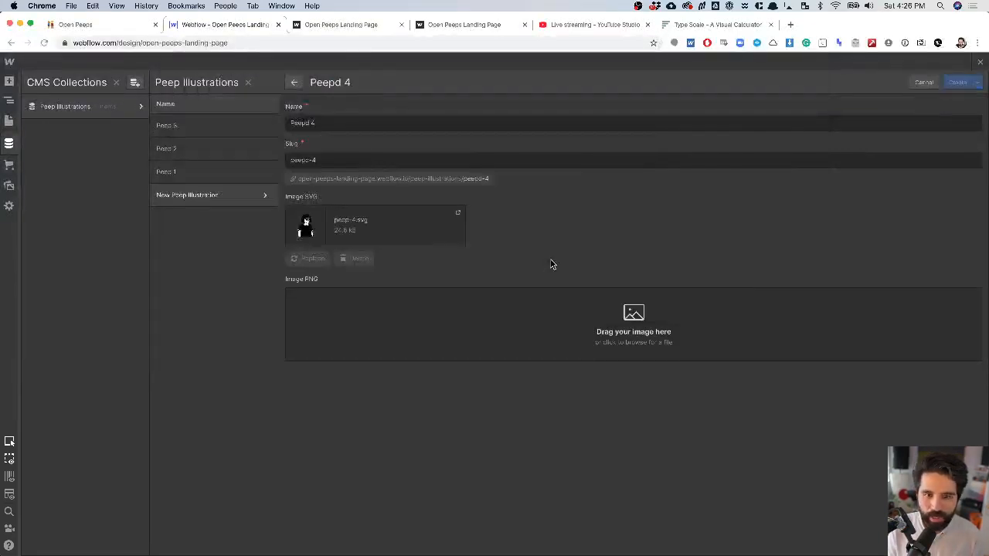
- Upload peep-4.png as the item's Image PNG and create the item
{"action": "left_click", "coordinate": [634, 317]}
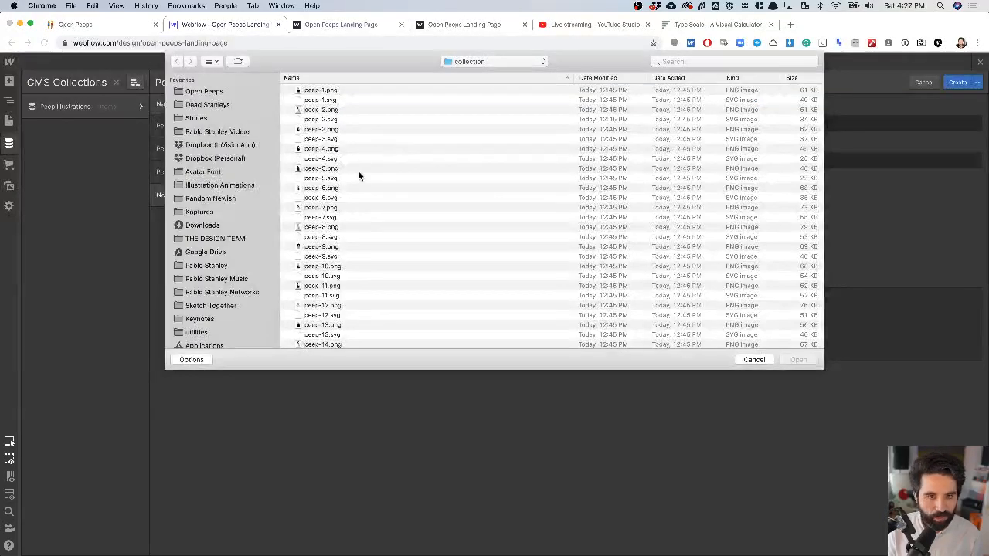
{"action": "left_click", "coordinate": [342, 148]}
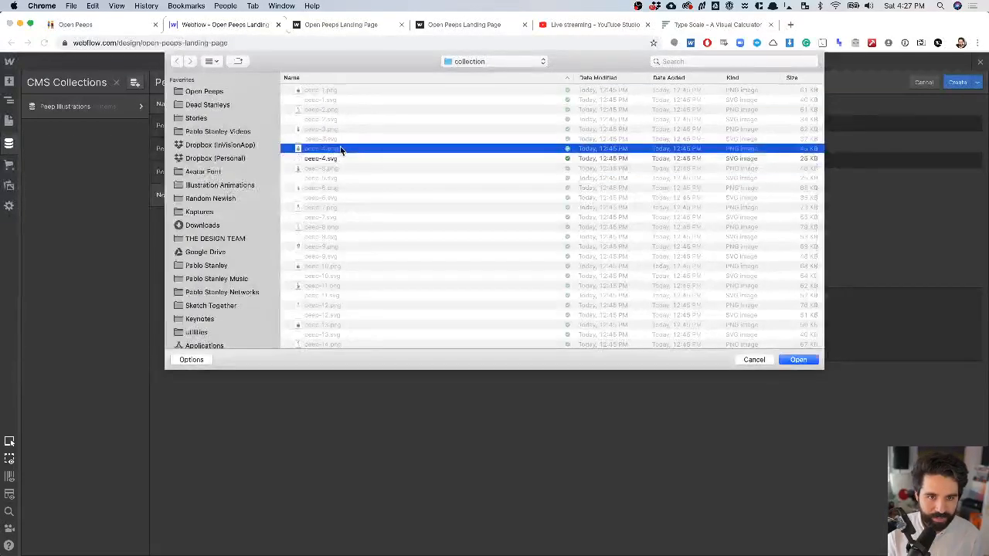
{"action": "key", "text": "Return"}
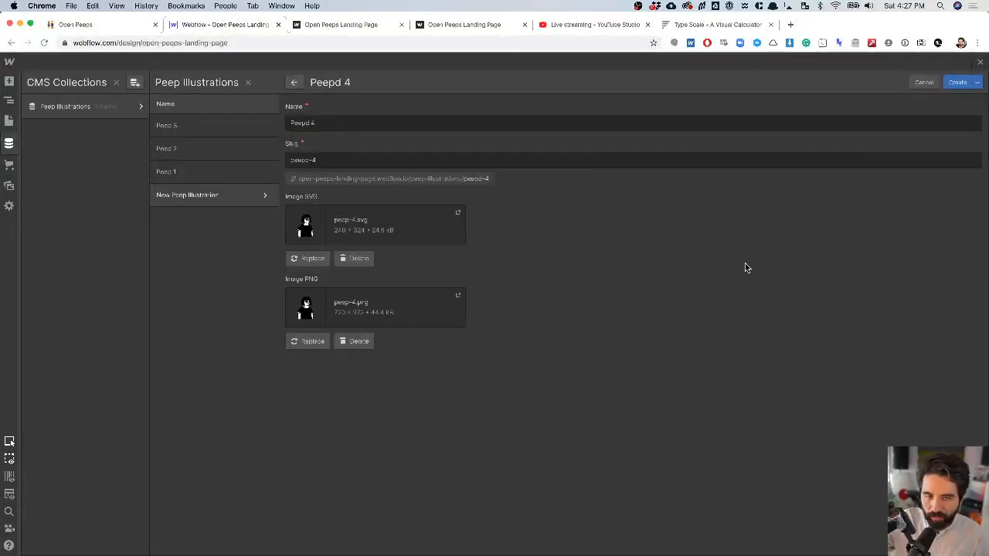
{"action": "left_click", "coordinate": [956, 83]}
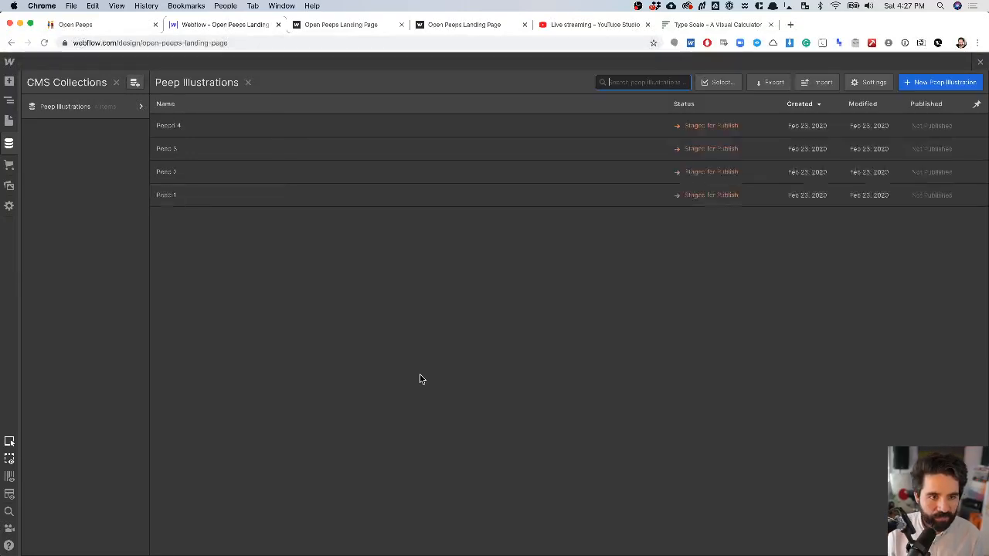
- Start a new Peep Illustrations item named Peep 5 and upload peep-5.svg as its Image SVG
{"action": "left_click", "coordinate": [926, 85]}
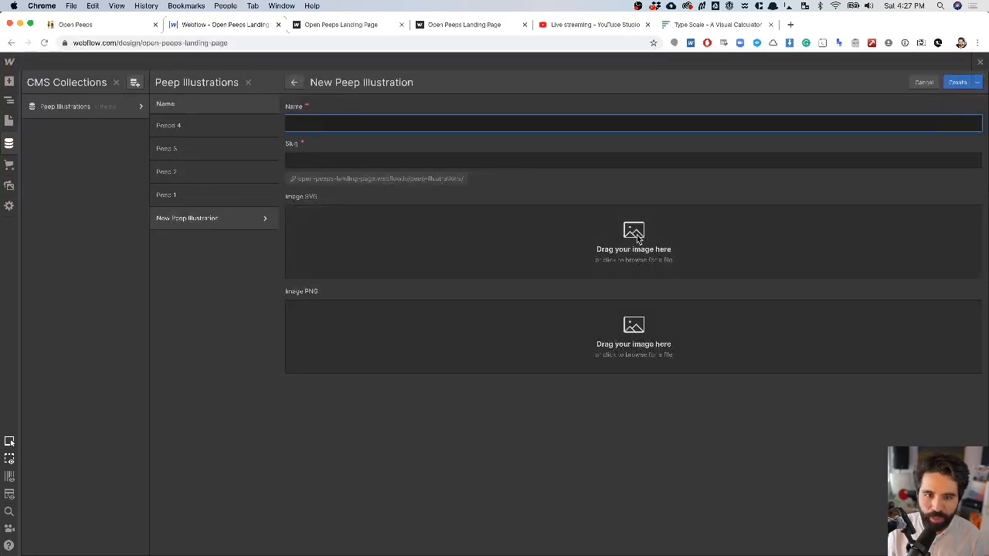
{"action": "type", "text": "Peep"}
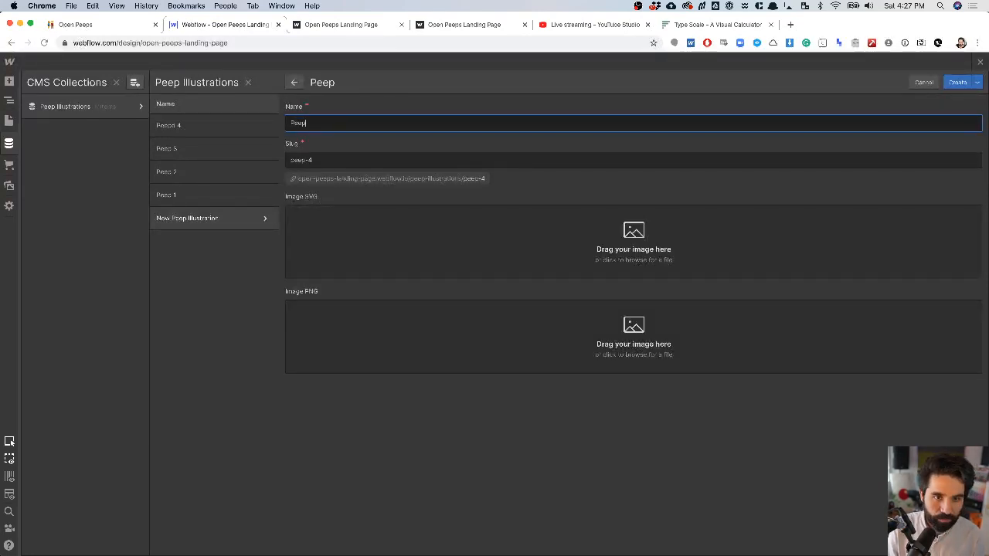
{"action": "type", "text": " 5"}
{"action": "left_click", "coordinate": [646, 249]}
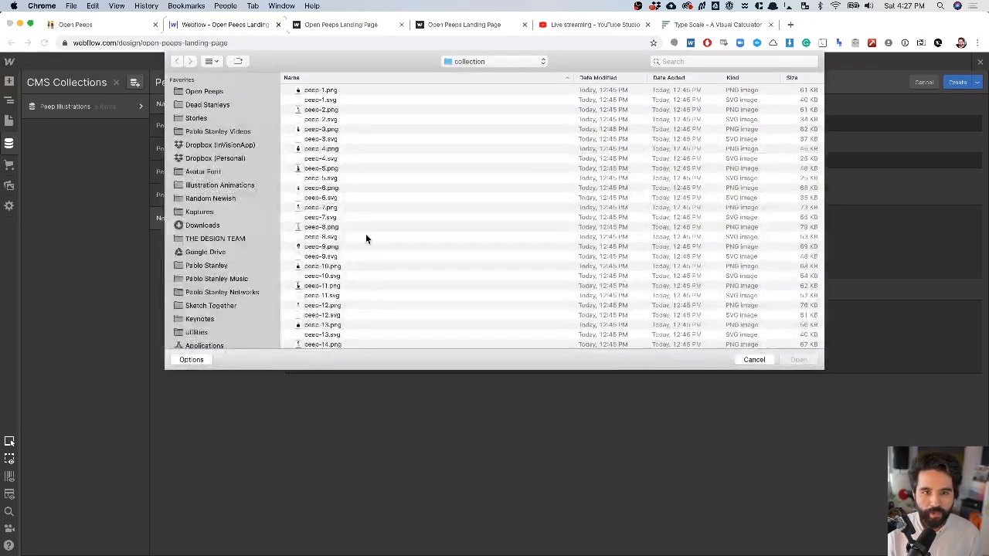
{"action": "left_click", "coordinate": [356, 169]}
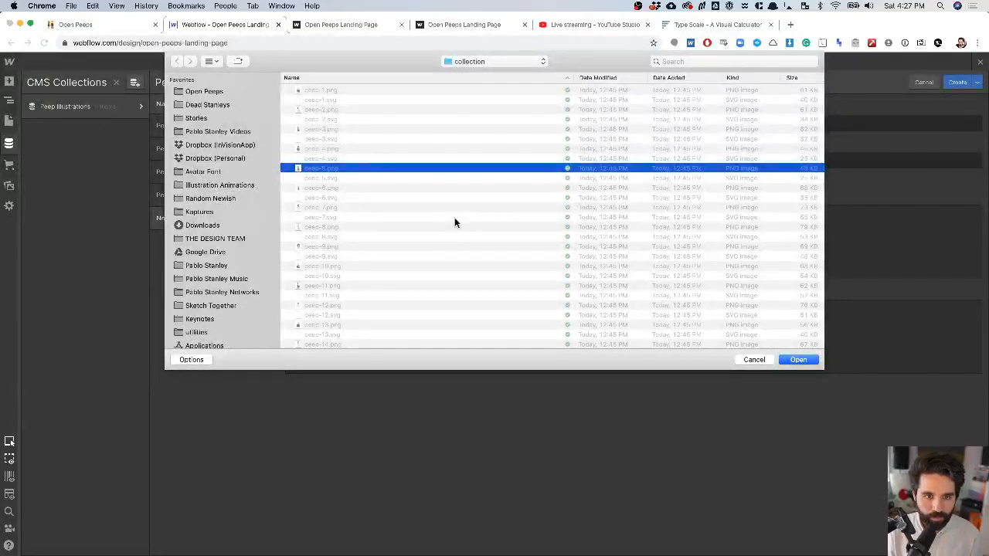
{"action": "key", "text": "Down"}
{"action": "key", "text": "Return"}
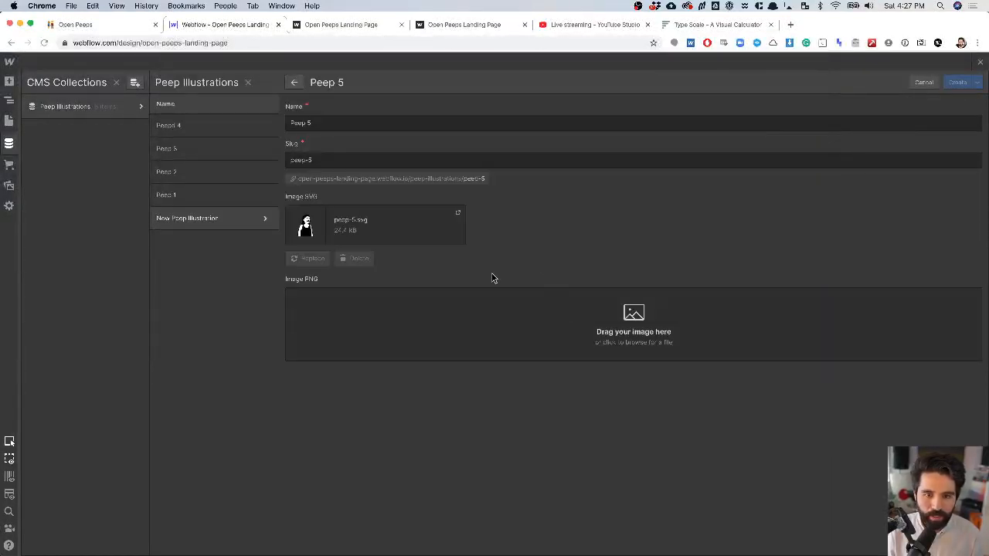
- Upload peep-5.png as the Image PNG of Peep 5 and create the item
{"action": "left_click", "coordinate": [516, 313]}
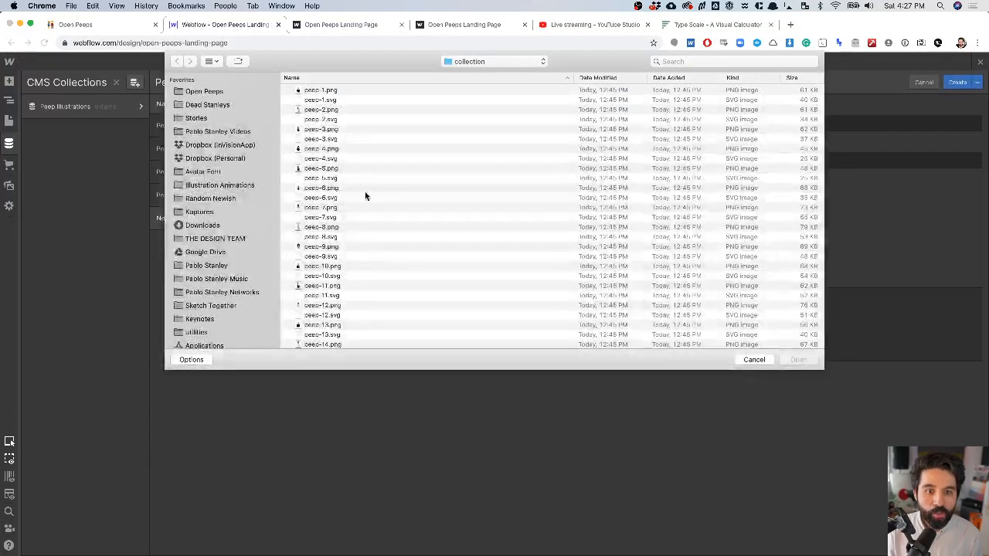
{"action": "double_click", "coordinate": [356, 168]}
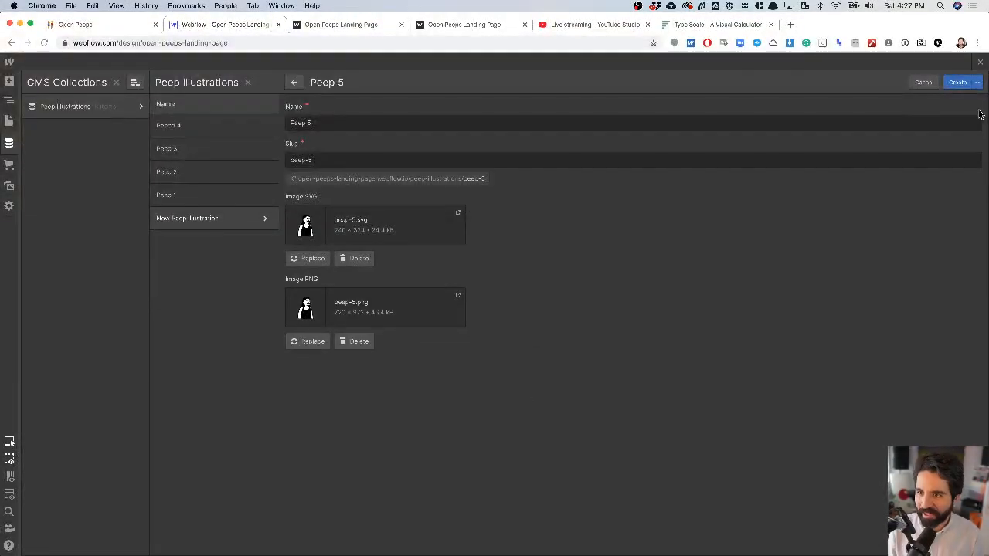
{"action": "left_click", "coordinate": [957, 82]}
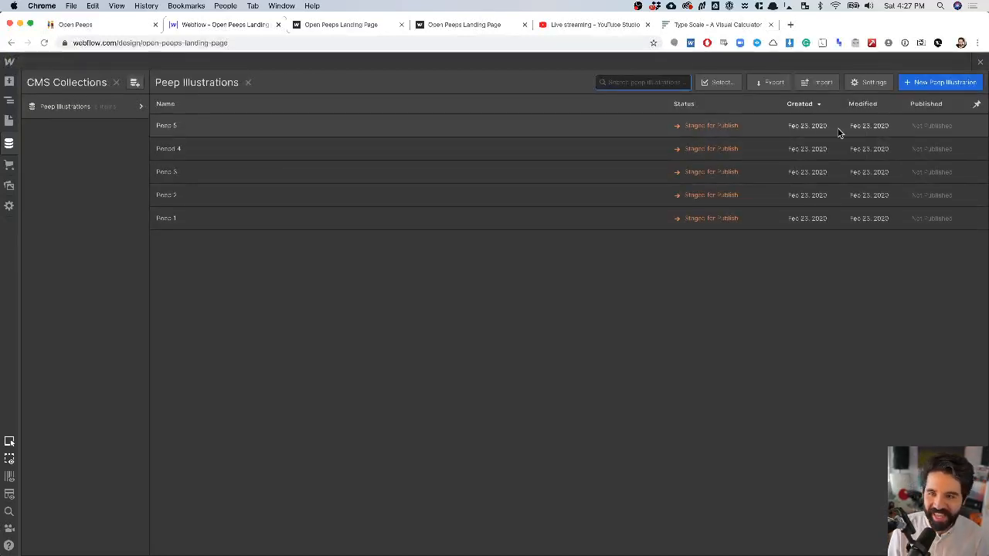
- Correct the name of the Peepd 4 item to Peep 4 and save it
{"action": "left_click", "coordinate": [803, 151]}
{"action": "left_click", "coordinate": [311, 122]}
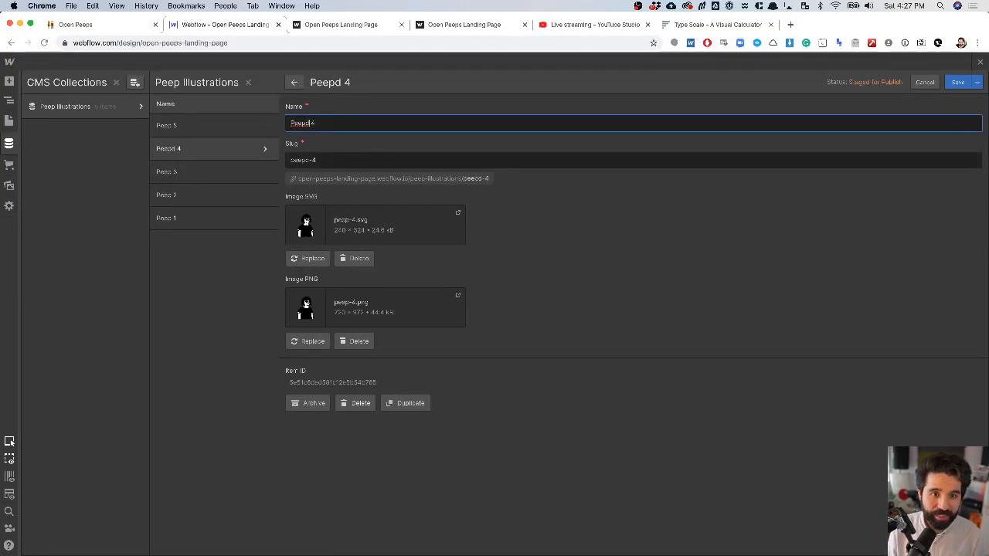
{"action": "left_click", "coordinate": [956, 82]}
- Start a new Peep Illustrations item named Peep 6 and upload peep-6.svg as its Image SVG
{"action": "left_click", "coordinate": [940, 83]}
{"action": "type", "text": "Peep 5"}
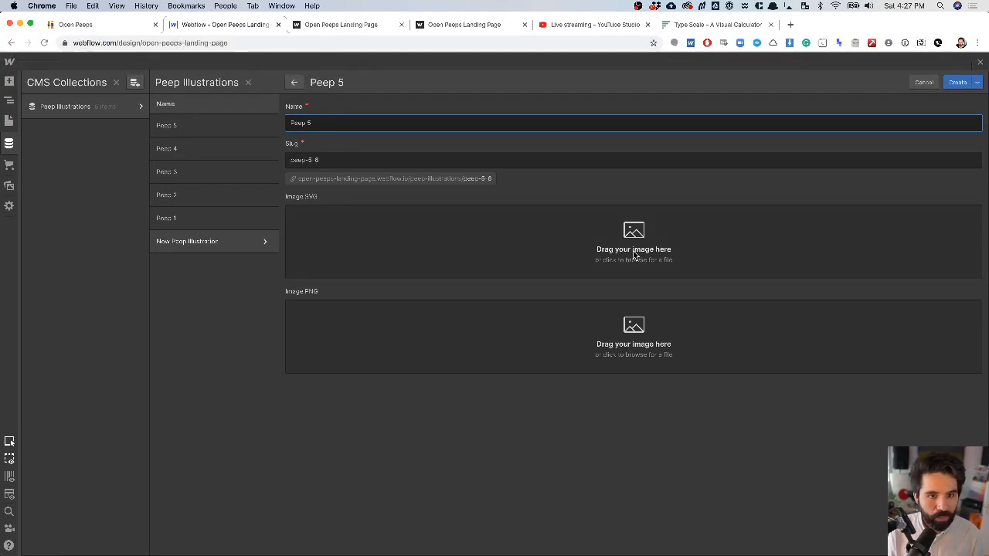
{"action": "key", "text": "BackSpace"}
{"action": "key", "text": "BackSpace"}
{"action": "left_click", "coordinate": [663, 251]}
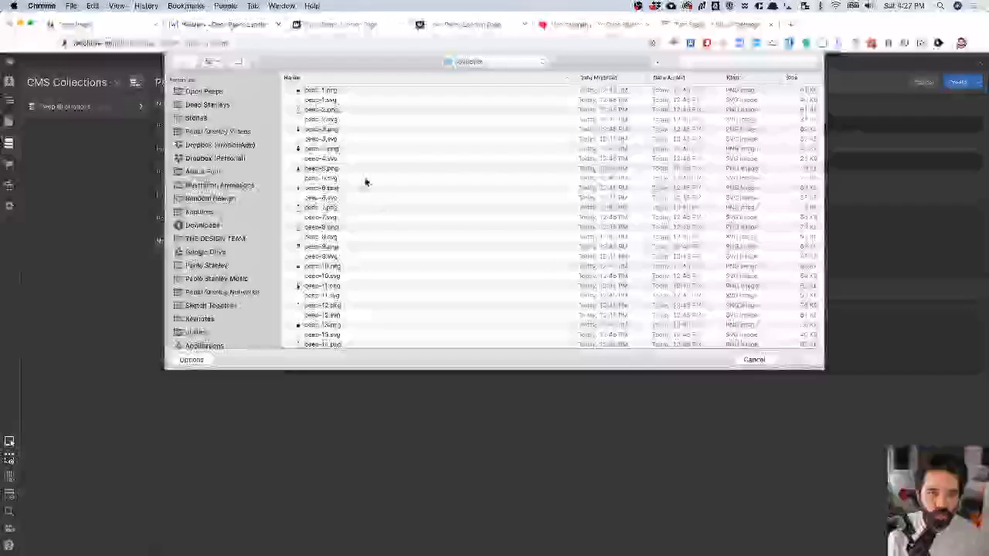
{"action": "left_click", "coordinate": [360, 188]}
{"action": "left_click", "coordinate": [357, 198]}
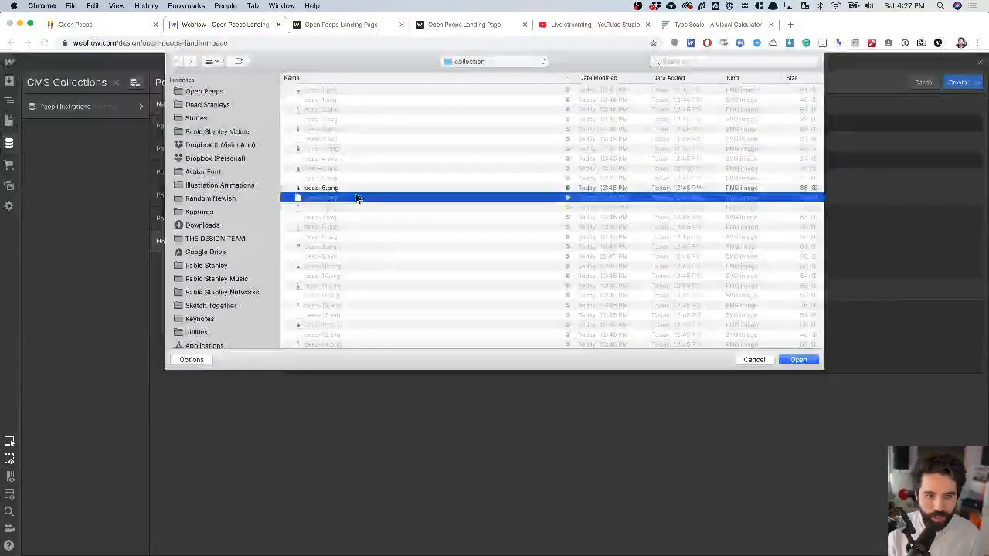
{"action": "left_click", "coordinate": [798, 359]}
- Upload peep-6.png as the Image PNG of Peep 6 and create the item
{"action": "left_click", "coordinate": [527, 319]}
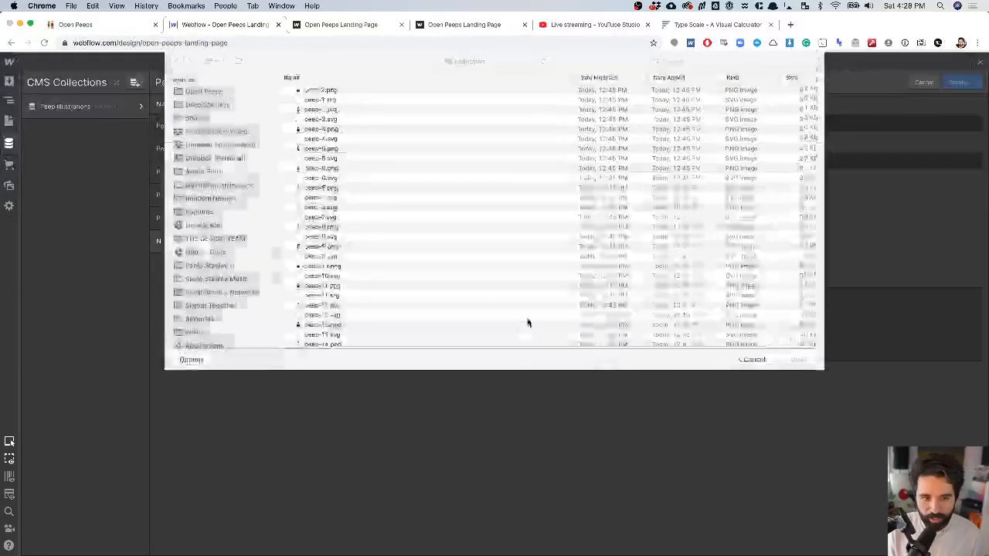
{"action": "left_click", "coordinate": [345, 188]}
{"action": "left_click", "coordinate": [800, 359]}
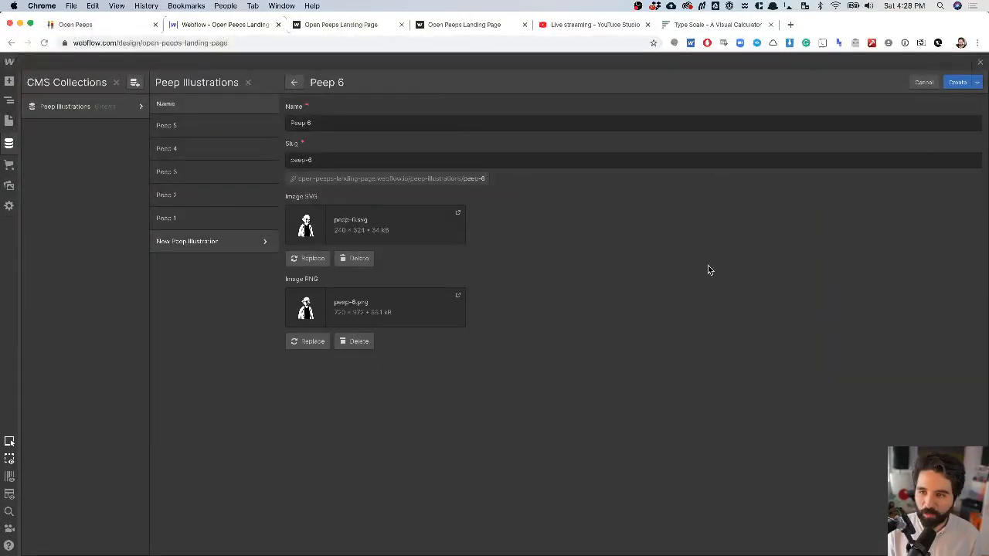
{"action": "left_click", "coordinate": [956, 83]}
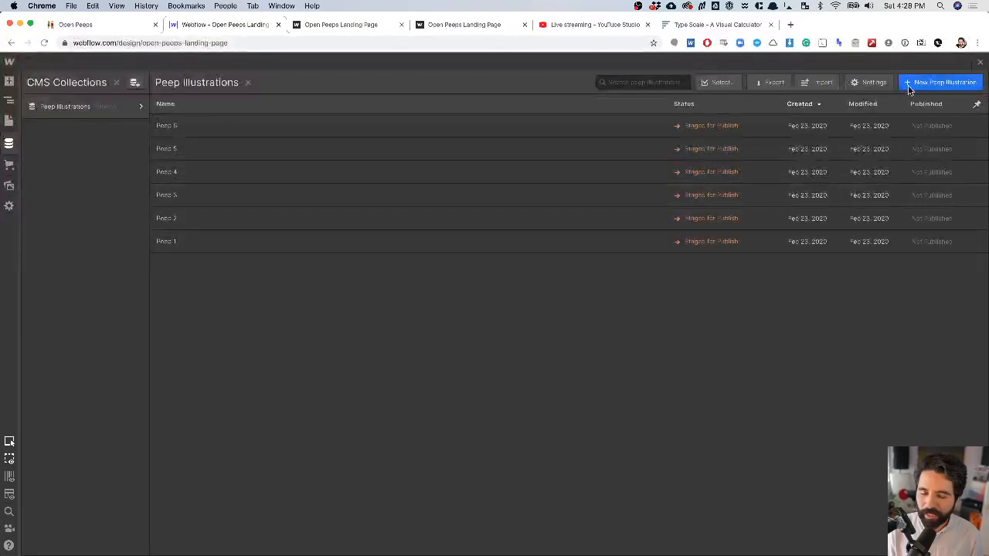
- Start a new Peep Illustrations item named Peep 7 and upload peep-7.svg as its Image SVG
{"action": "left_click", "coordinate": [923, 83]}
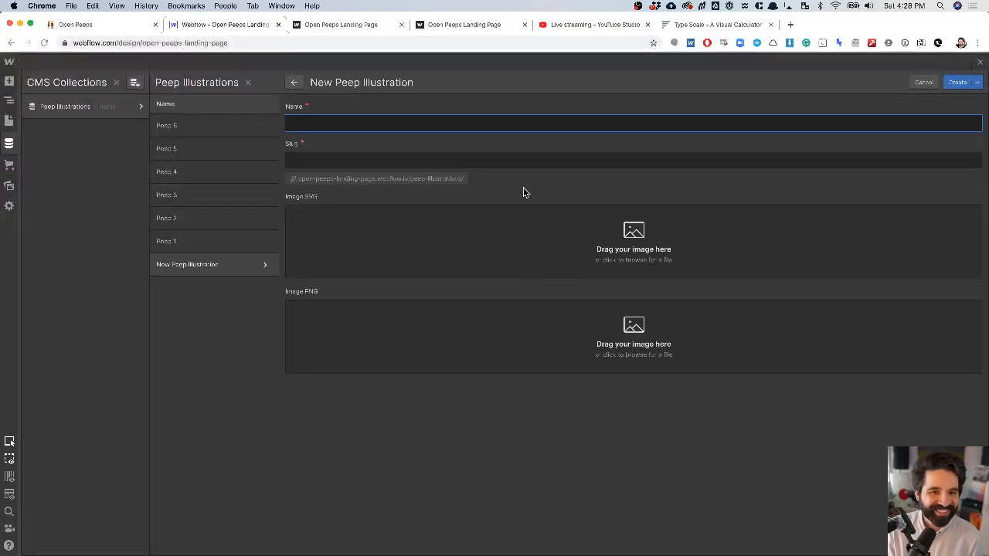
{"action": "type", "text": "Peep"}
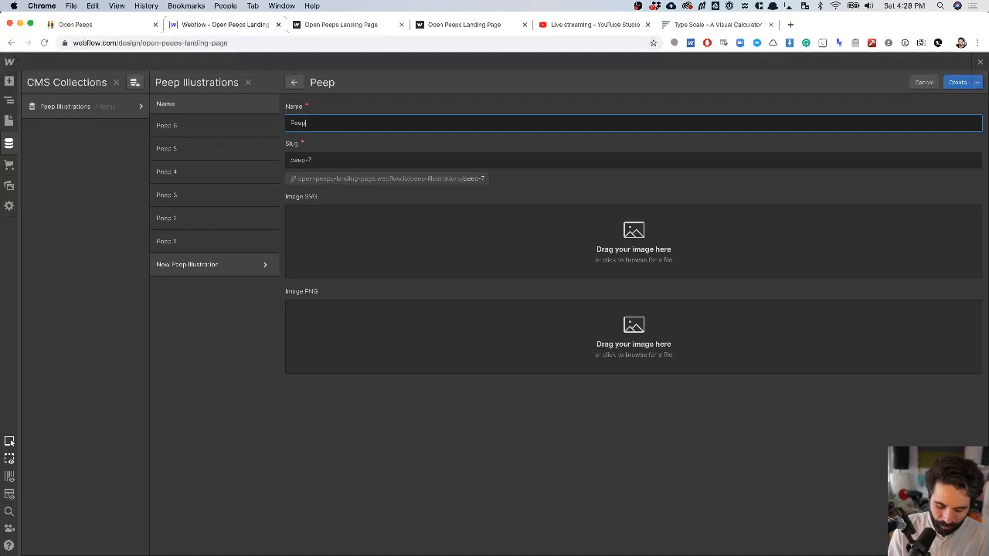
{"action": "type", "text": " 7"}
{"action": "left_click", "coordinate": [624, 251]}
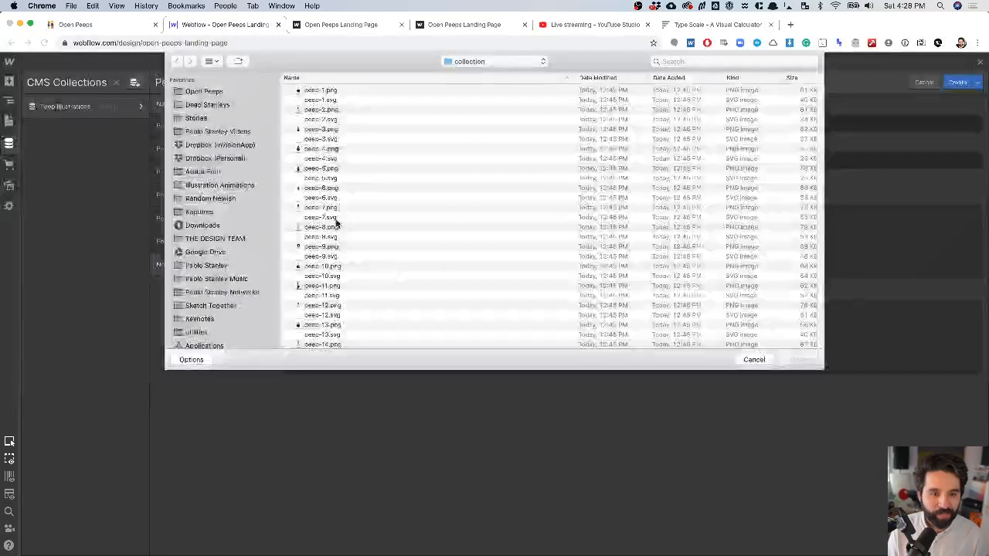
{"action": "left_click", "coordinate": [354, 212]}
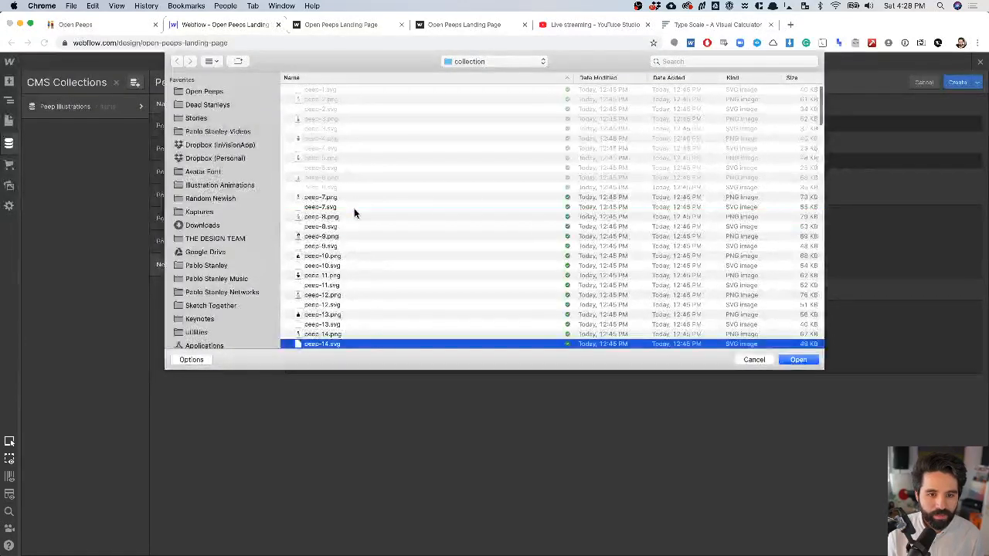
{"action": "left_click", "coordinate": [350, 209]}
{"action": "double_click", "coordinate": [350, 209]}
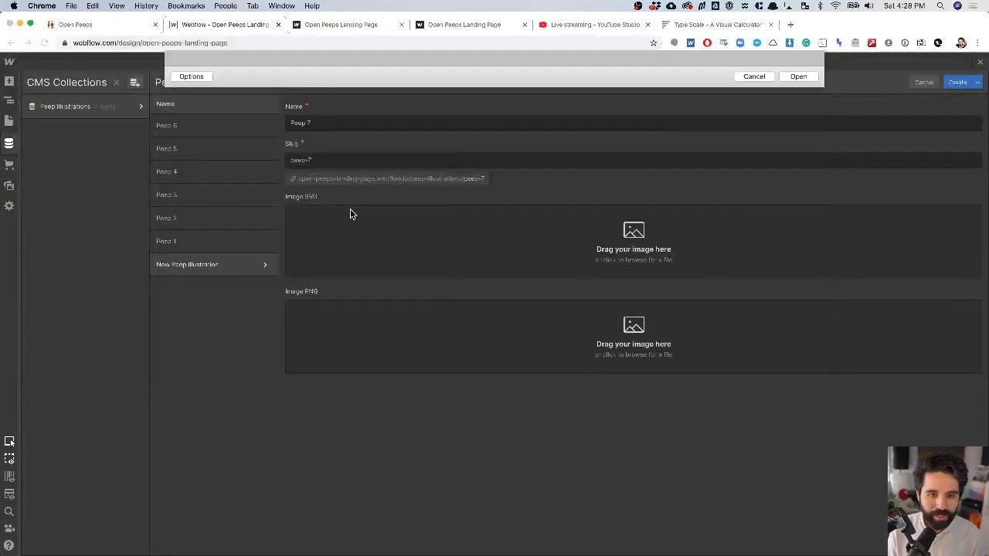
- Upload peep-7.png as the Image PNG of Peep 7 and create the item
{"action": "left_click", "coordinate": [540, 317]}
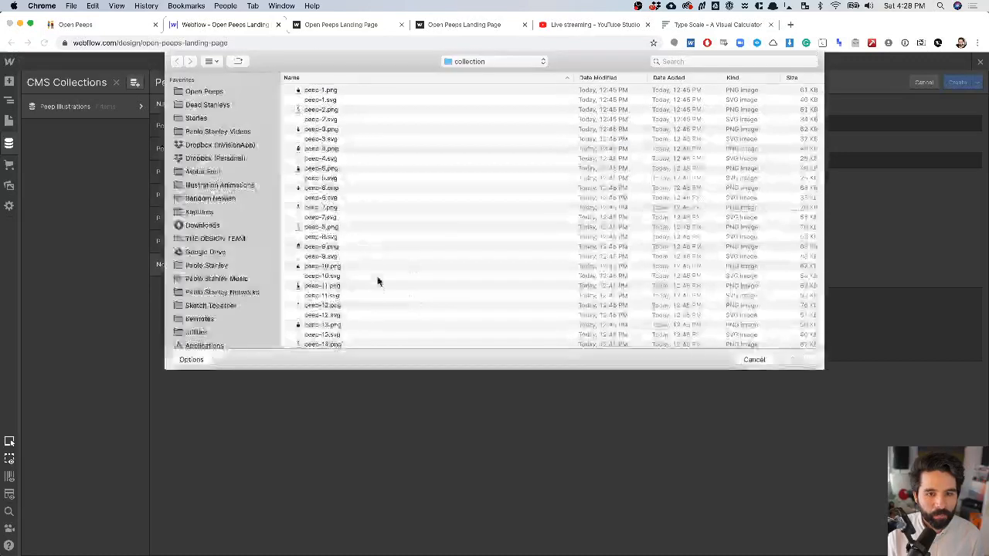
{"action": "left_click", "coordinate": [354, 208]}
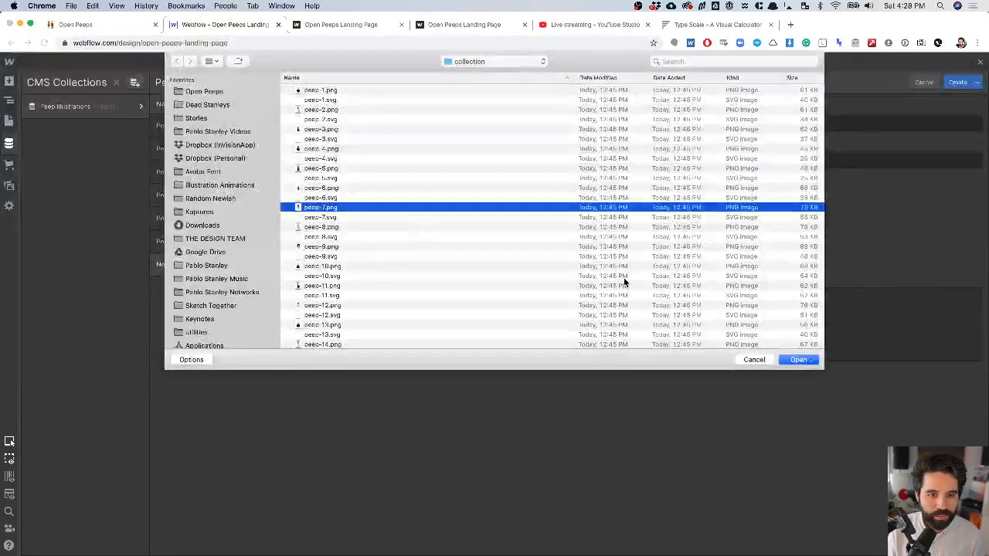
{"action": "left_click", "coordinate": [798, 361]}
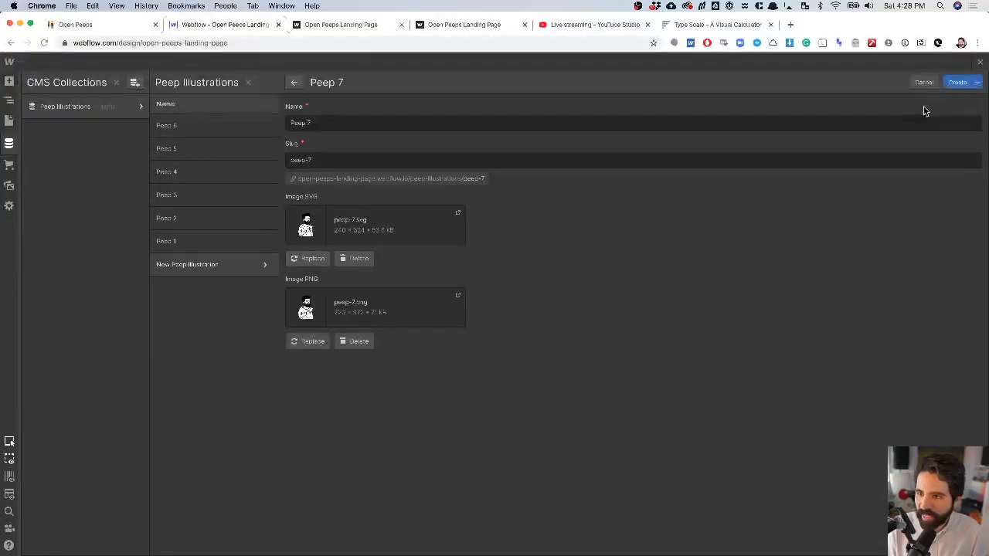
{"action": "left_click", "coordinate": [957, 82]}
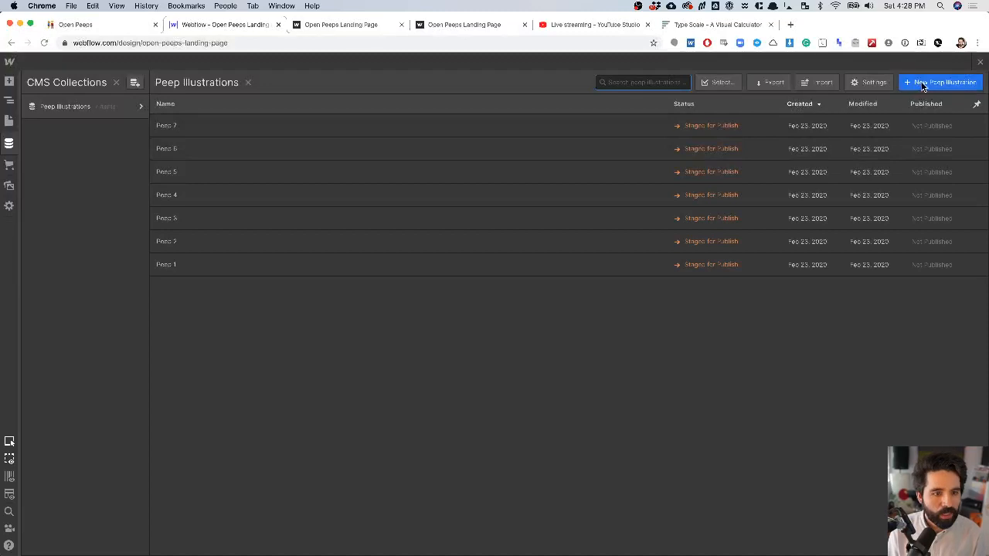
- Check the Grab-N-Go illustration grid in the Sketch mockup and return to Webflow in Chrome
{"action": "key", "text": "super+Tab"}
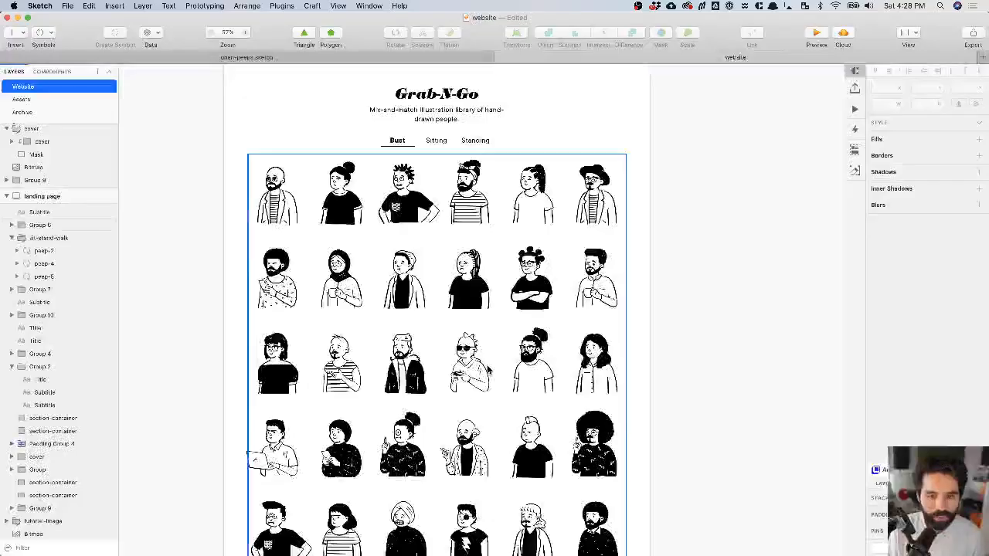
{"action": "key", "text": "super+Tab"}
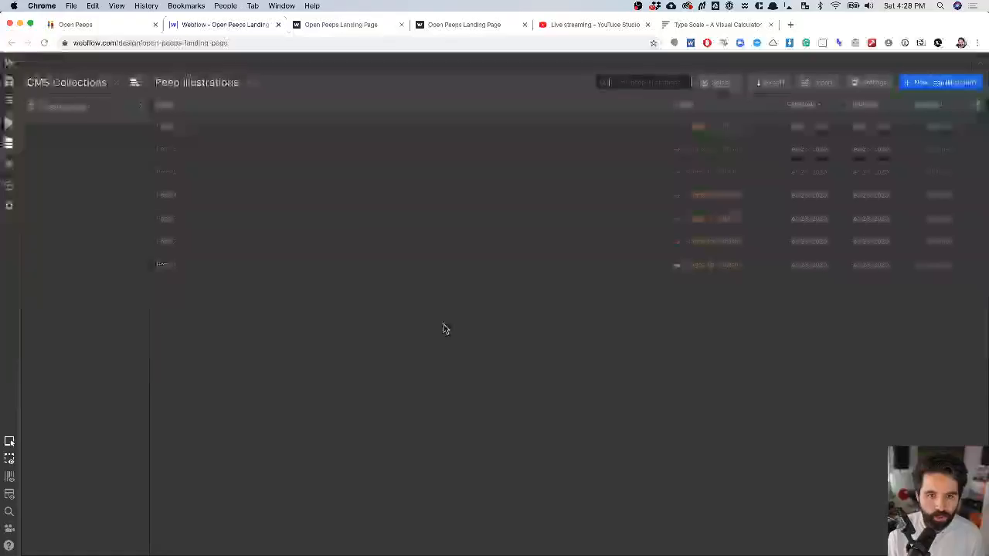
- Start a new Peep Illustrations item named Peep 8 and upload peep-8.svg as its Image SVG
{"action": "left_click", "coordinate": [928, 83]}
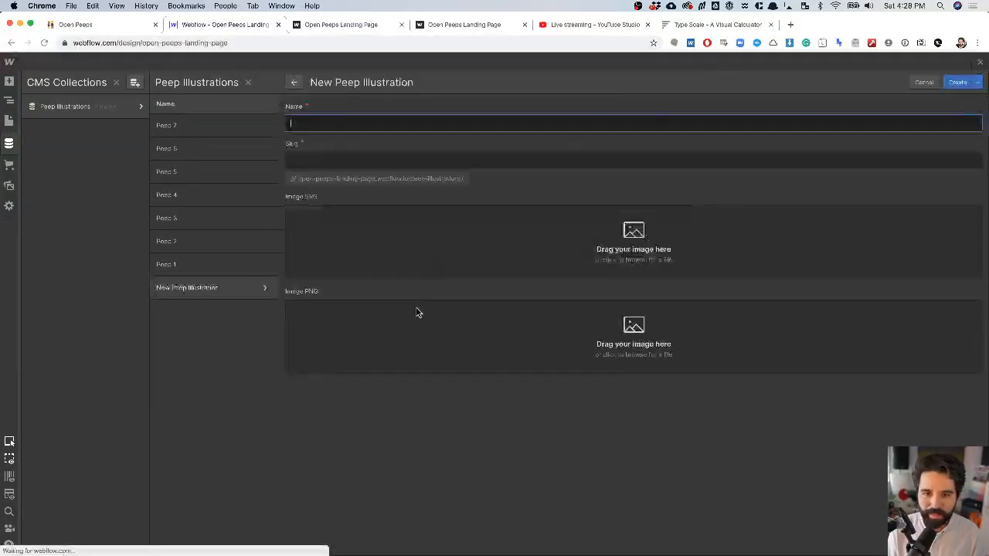
{"action": "type", "text": "Peep 8"}
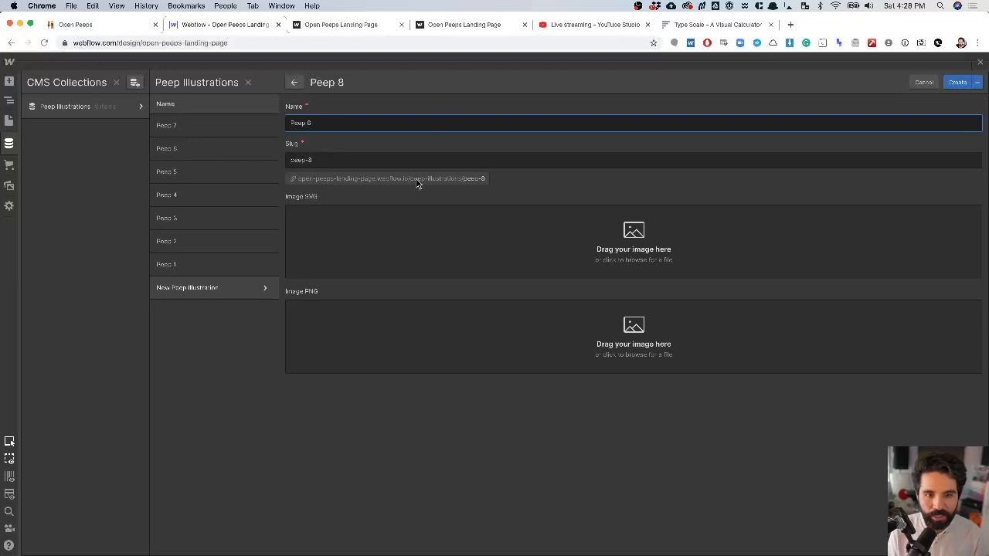
{"action": "left_click", "coordinate": [455, 240]}
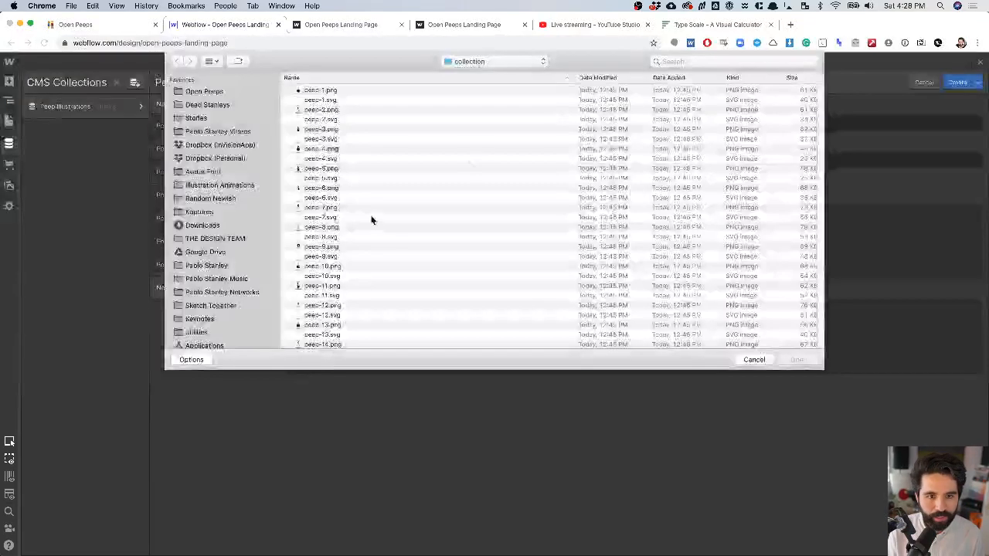
{"action": "left_click", "coordinate": [364, 217]}
{"action": "left_click", "coordinate": [361, 230]}
{"action": "left_click", "coordinate": [359, 240]}
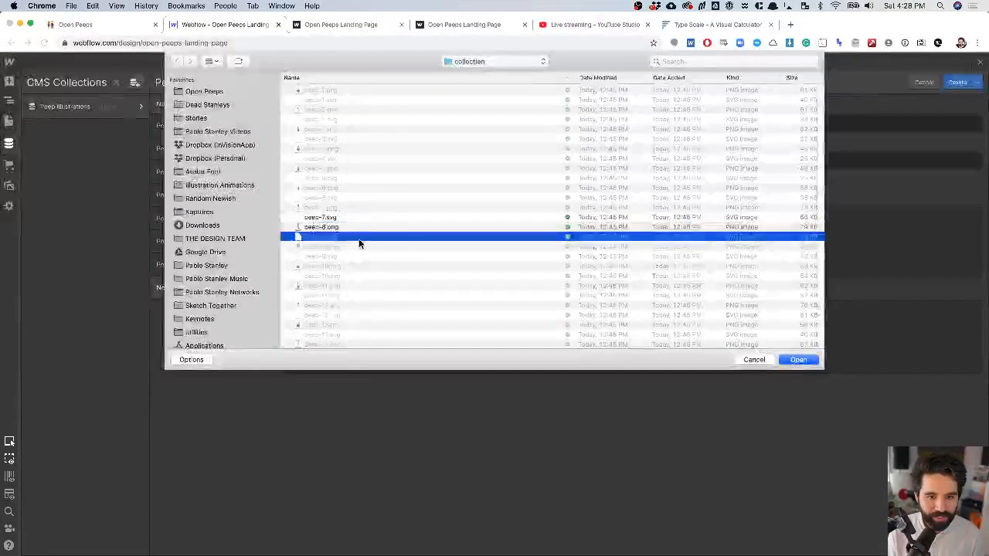
{"action": "left_click", "coordinate": [796, 360]}
- Upload peep-8.png as the Image PNG of Peep 8 and create the item
{"action": "left_click", "coordinate": [481, 311]}
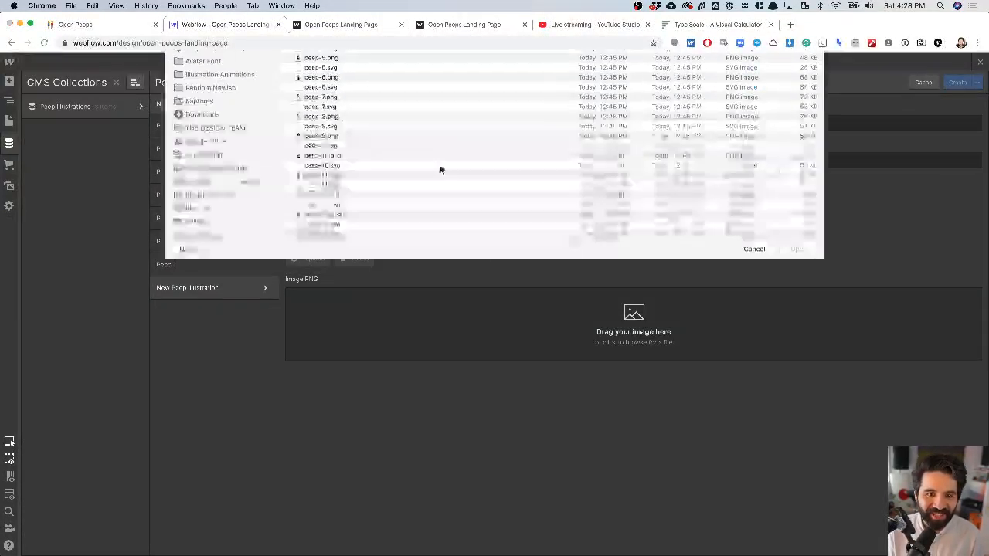
{"action": "left_click", "coordinate": [350, 229]}
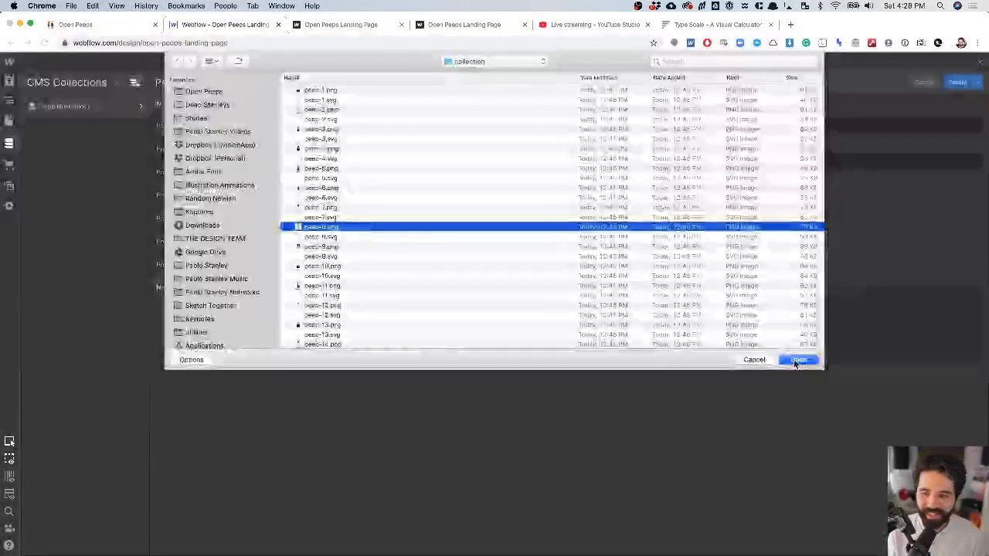
{"action": "left_click", "coordinate": [797, 360]}
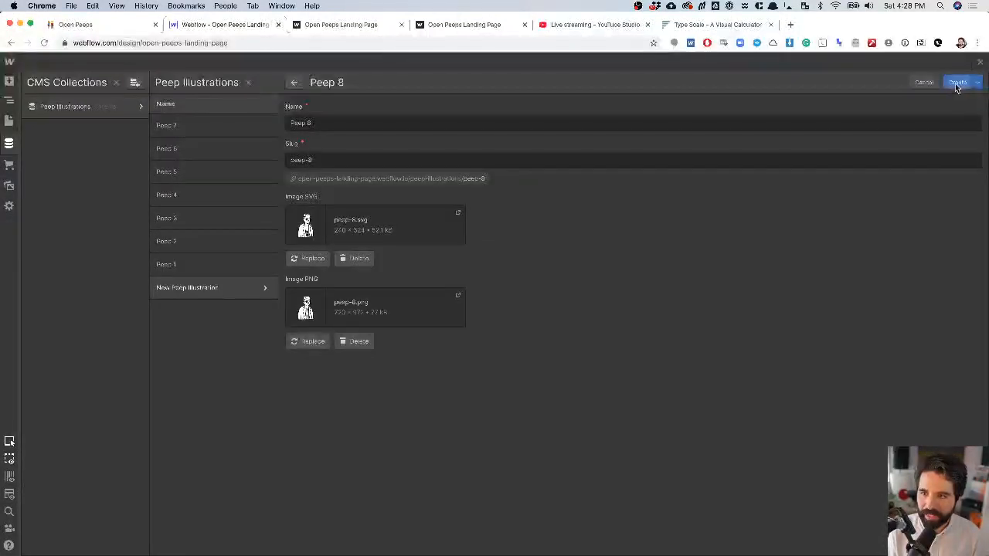
{"action": "left_click", "coordinate": [956, 84]}
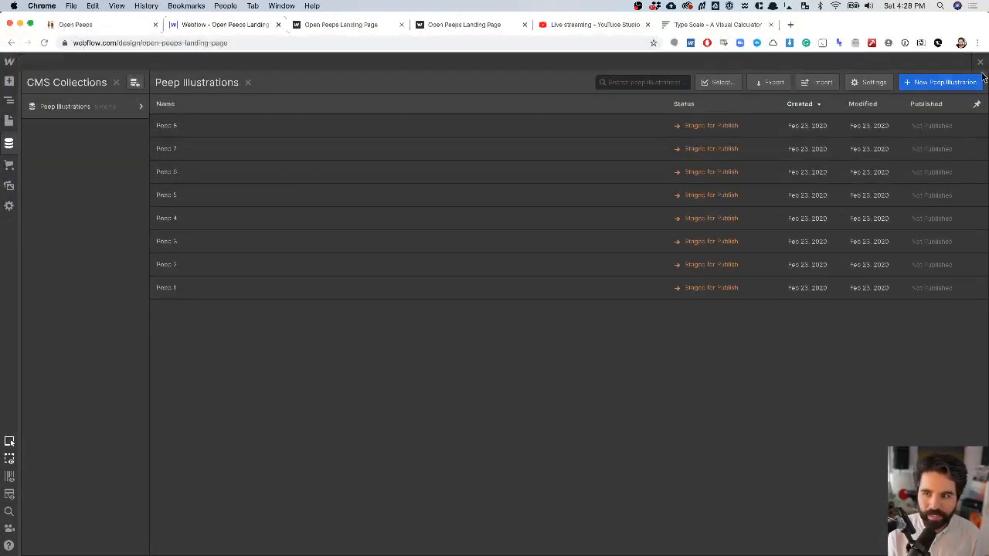
- Start a new Peep Illustrations item named Peep 9 and upload peep-9.svg as its Image SVG
{"action": "left_click", "coordinate": [938, 81]}
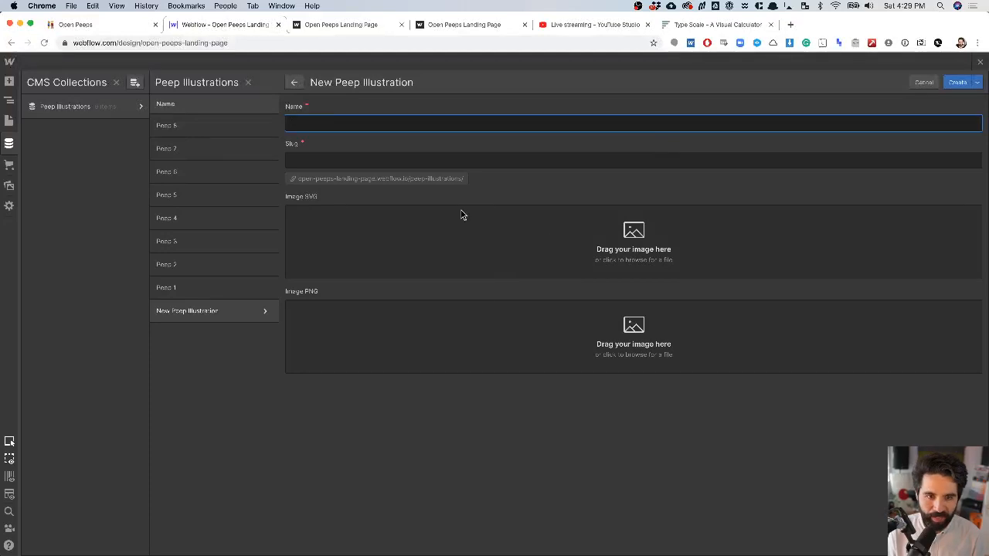
{"action": "type", "text": "Peep 9"}
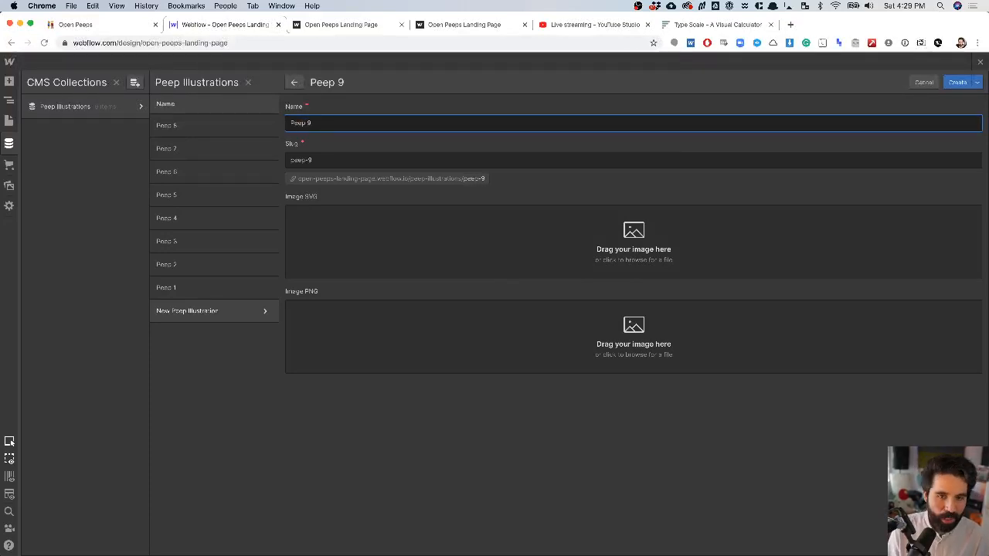
{"action": "left_click", "coordinate": [525, 244]}
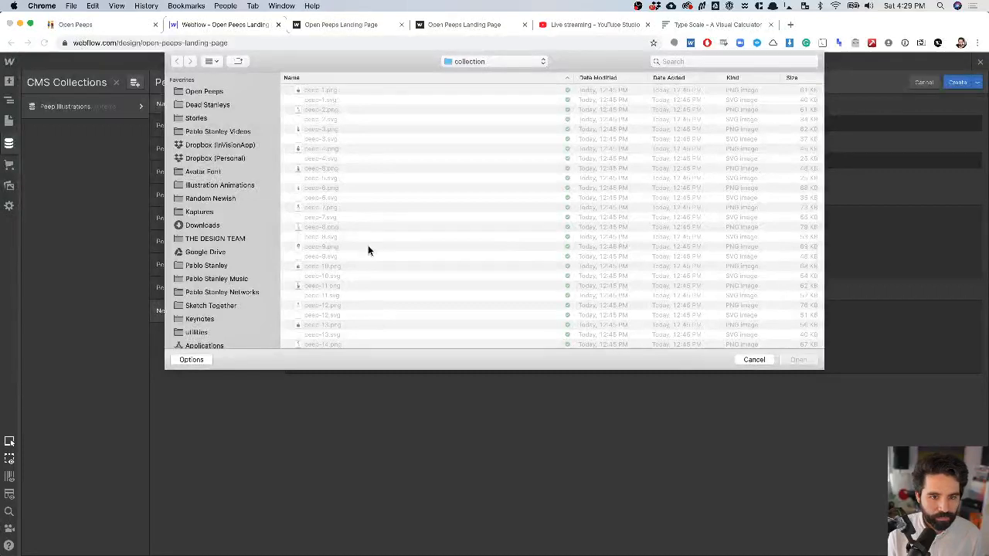
{"action": "left_click", "coordinate": [355, 256]}
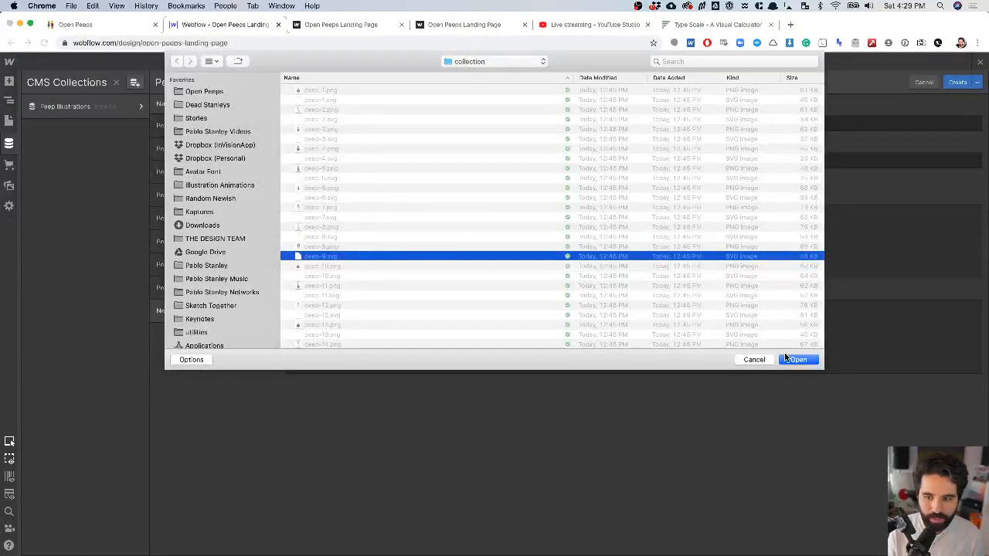
{"action": "left_click", "coordinate": [811, 361]}
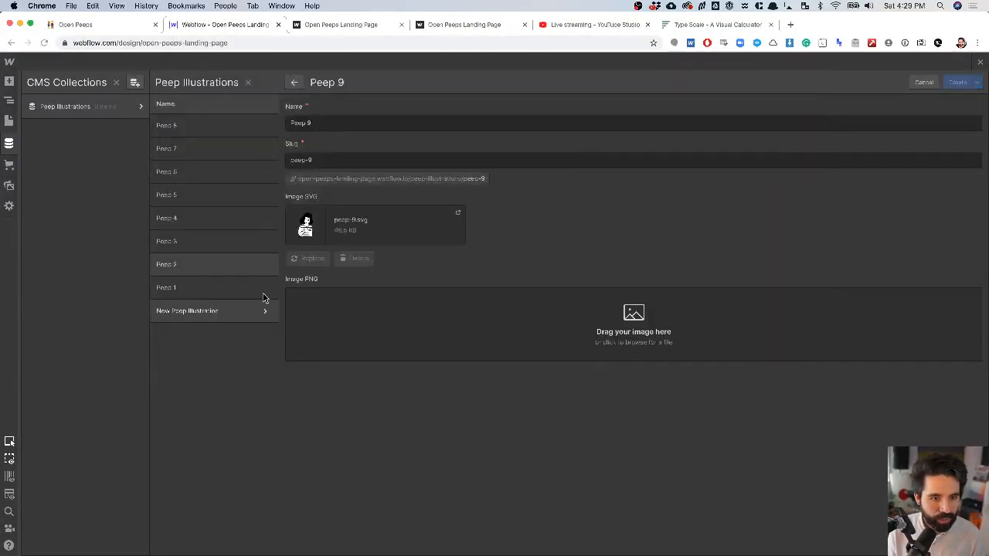
- Upload peep-9.png as the Image PNG of Peep 9 and create the item
{"action": "left_click", "coordinate": [531, 317]}
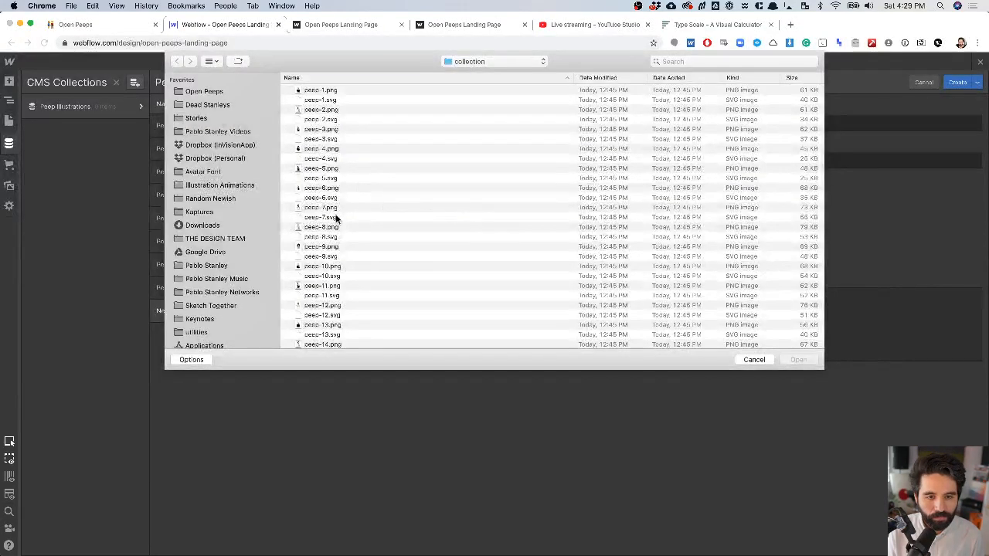
{"action": "left_click", "coordinate": [340, 246]}
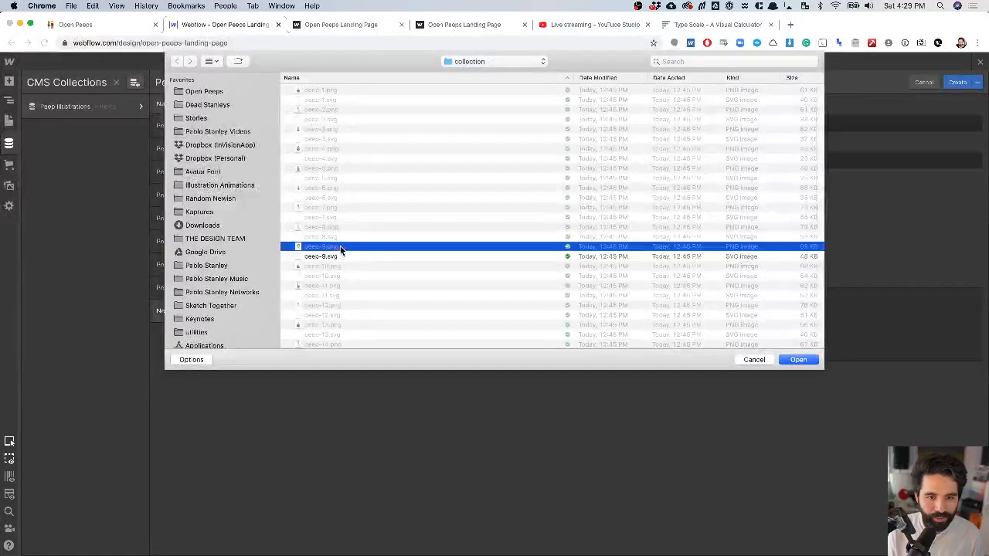
{"action": "left_click", "coordinate": [797, 360]}
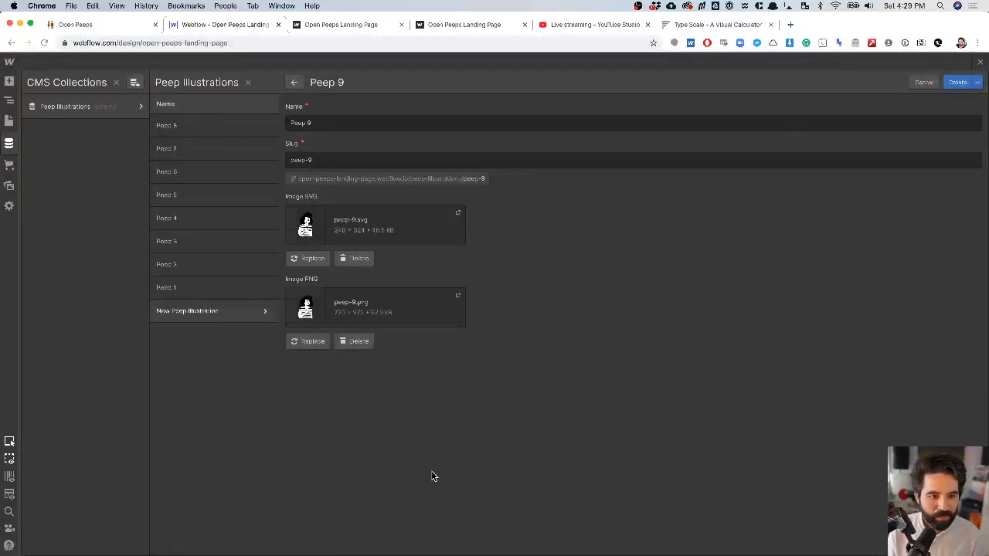
{"action": "left_click", "coordinate": [944, 81]}
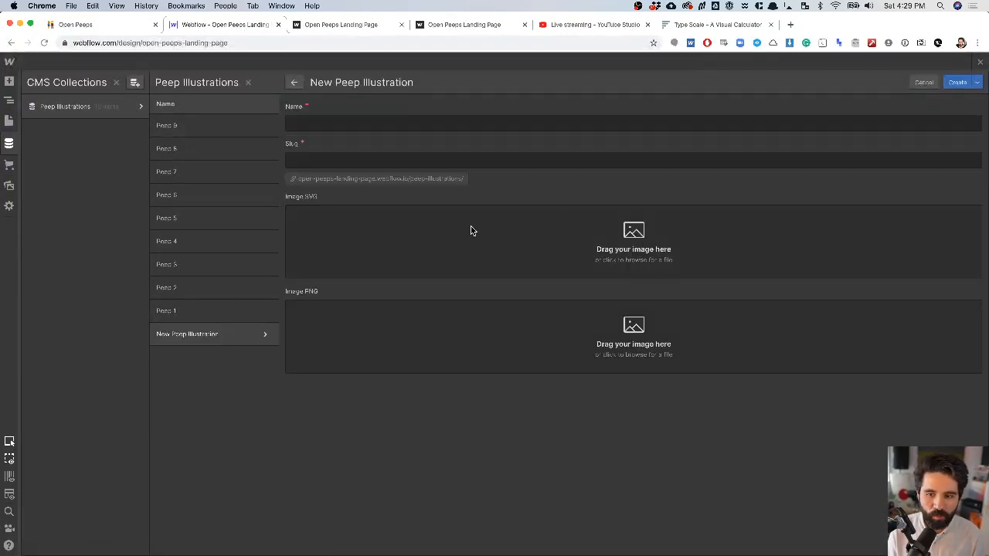
- Upload peep-10.svg as the Image SVG and peep-10.png as the Image PNG of a new Peep Illustrations item
{"action": "left_click", "coordinate": [471, 230]}
{"action": "left_click", "coordinate": [340, 277]}
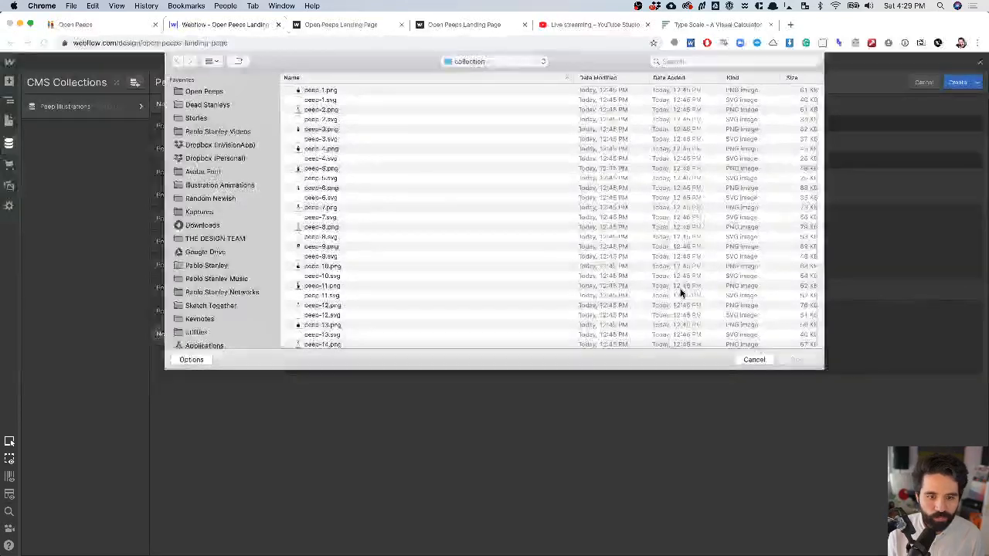
{"action": "left_click", "coordinate": [360, 277]}
{"action": "key", "text": "Return"}
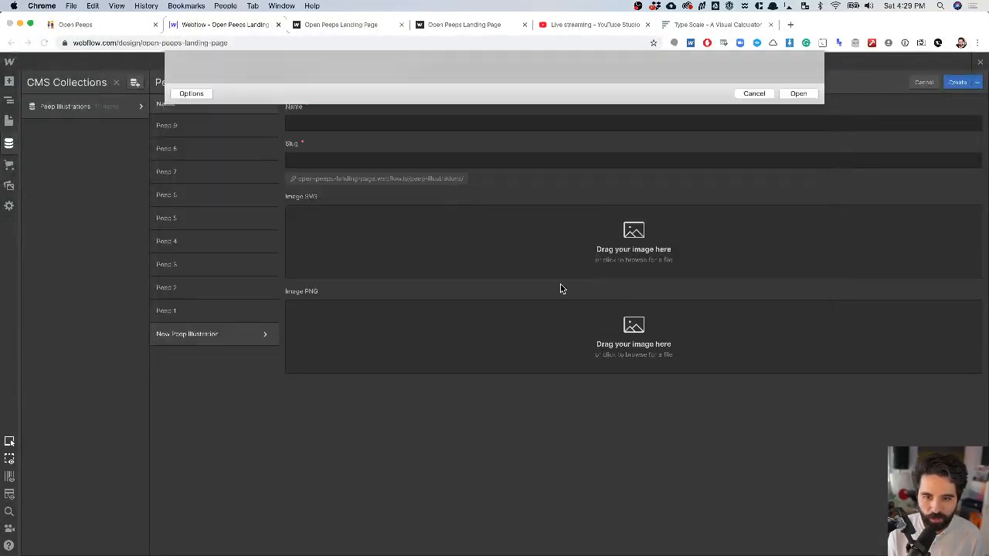
{"action": "left_click", "coordinate": [609, 309]}
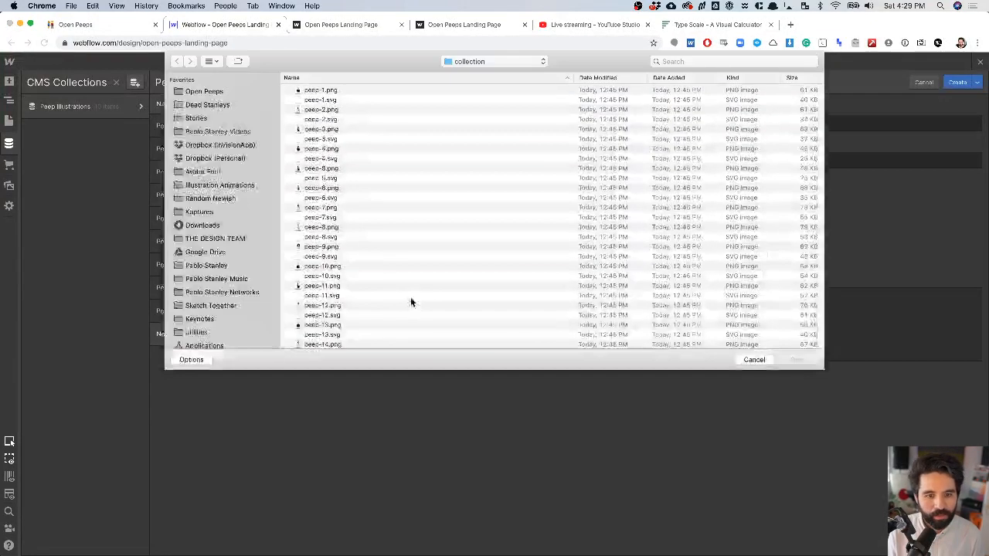
{"action": "left_click", "coordinate": [383, 266]}
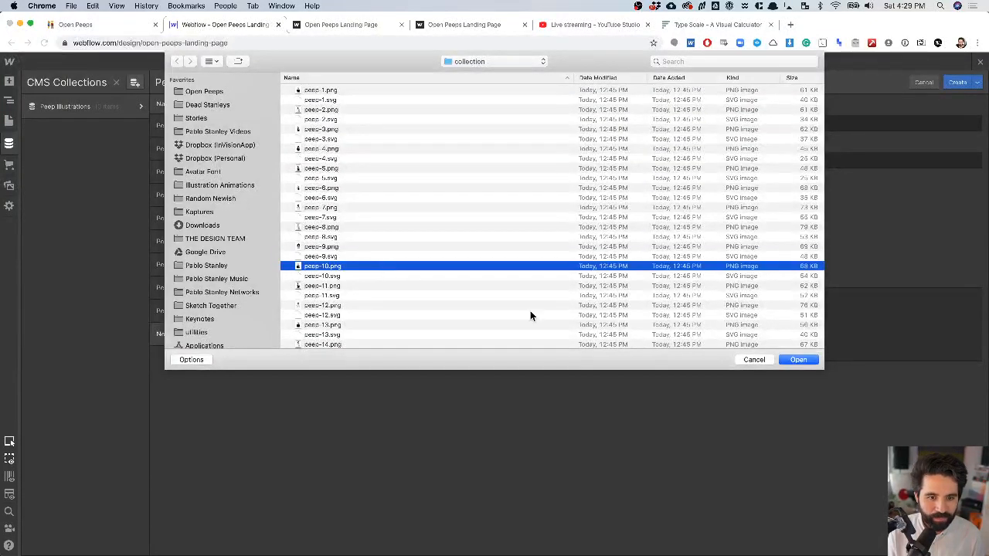
{"action": "left_click", "coordinate": [798, 359]}
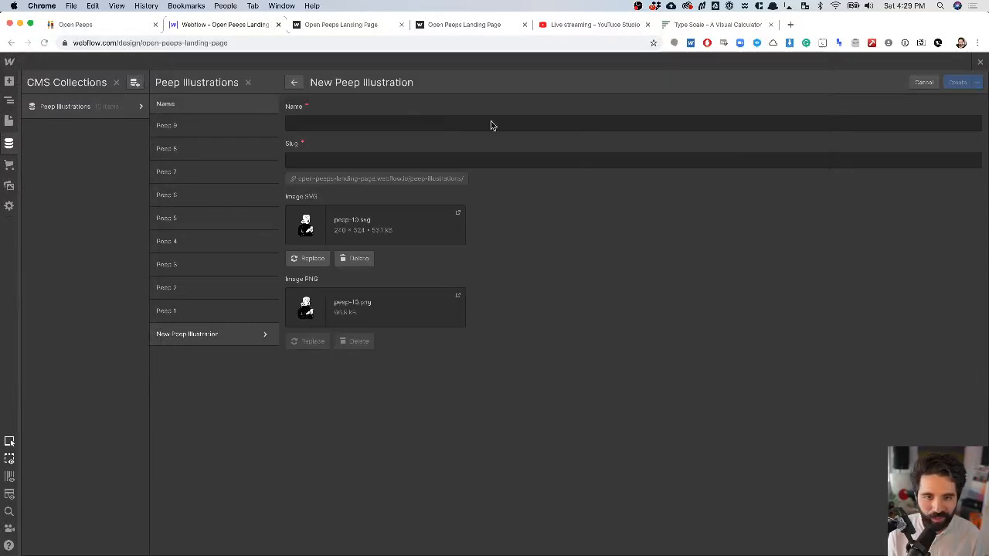
- Name the item with the peep-10 images Peep 10 and create it
{"action": "left_click", "coordinate": [338, 123]}
{"action": "type", "text": "Peep"}
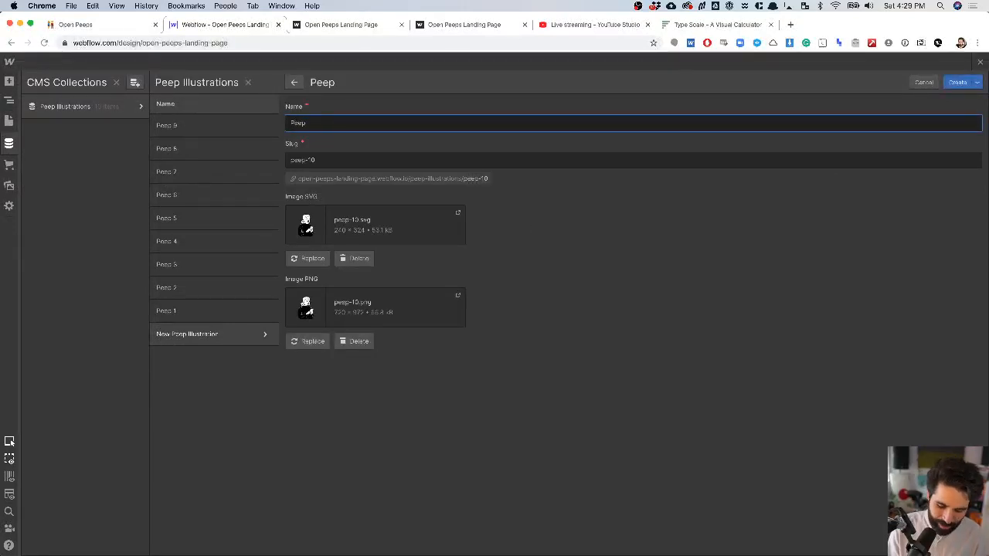
{"action": "left_click", "coordinate": [699, 257]}
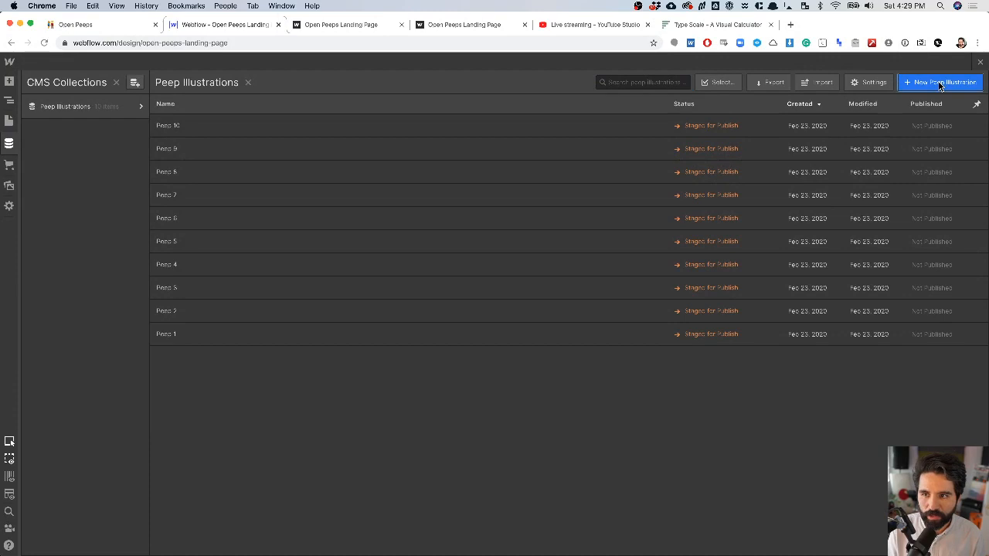
- Start a new Peep Illustrations item with peep-11.svg as its Image SVG and peep-11.png as its Image PNG
{"action": "left_click", "coordinate": [940, 82]}
{"action": "left_click", "coordinate": [364, 329]}
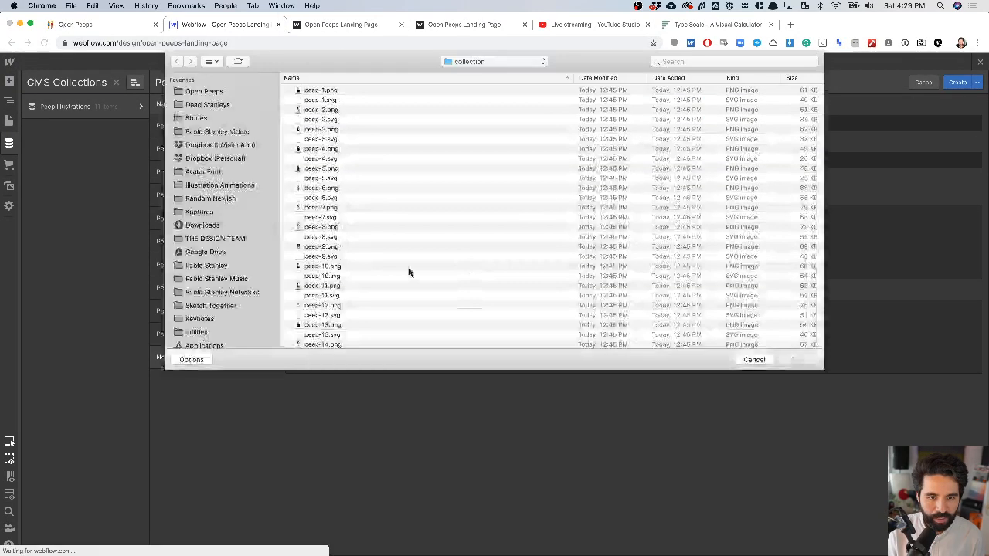
{"action": "double_click", "coordinate": [350, 286]}
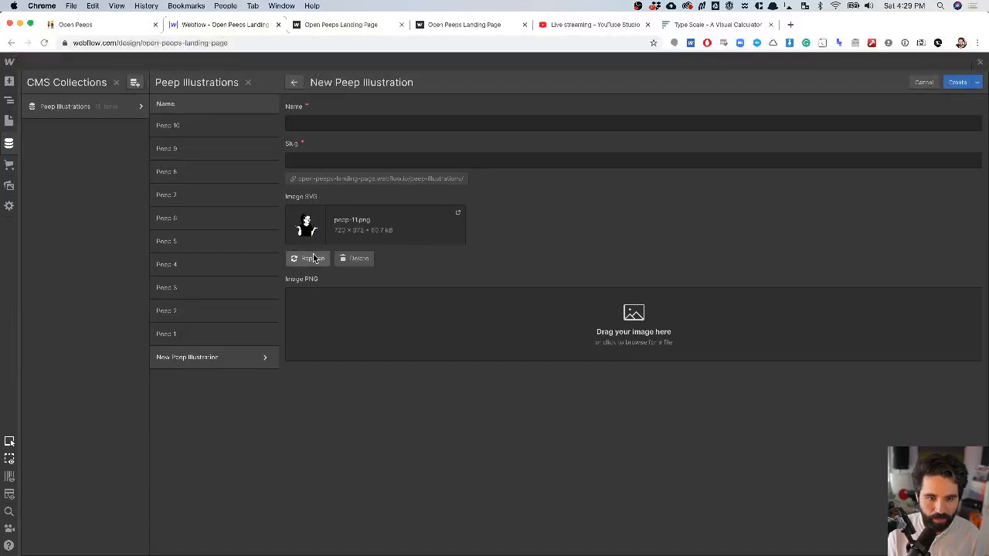
{"action": "left_click", "coordinate": [312, 258]}
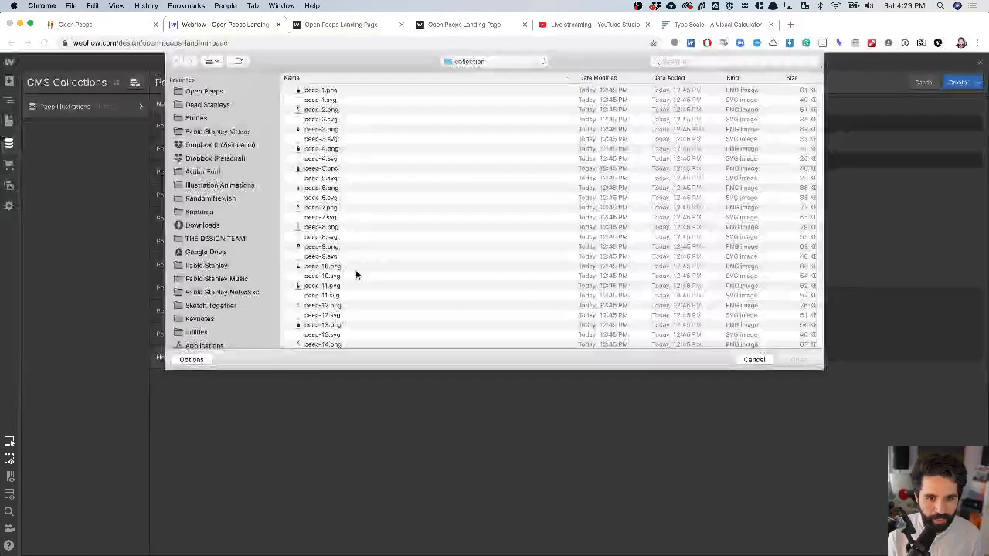
{"action": "double_click", "coordinate": [356, 295]}
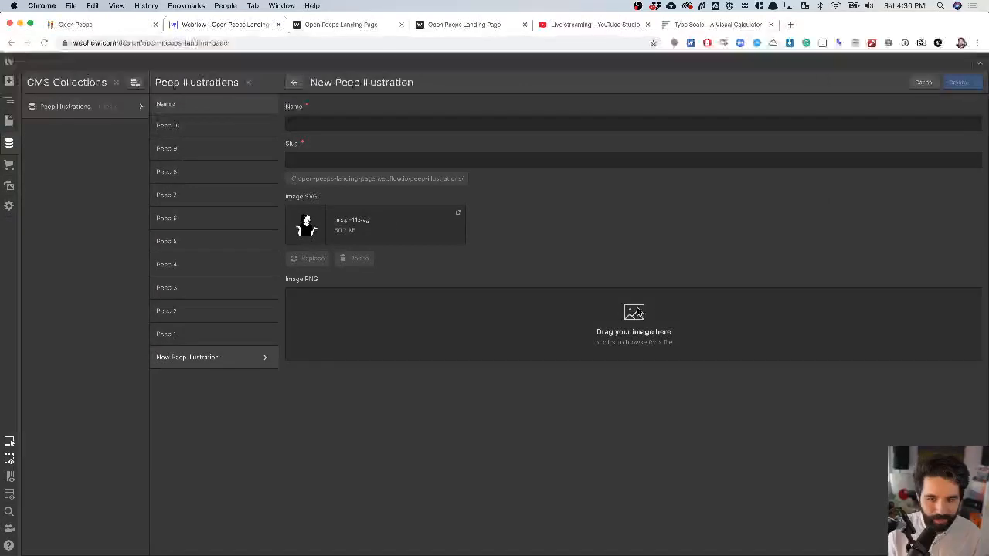
{"action": "left_click", "coordinate": [635, 312]}
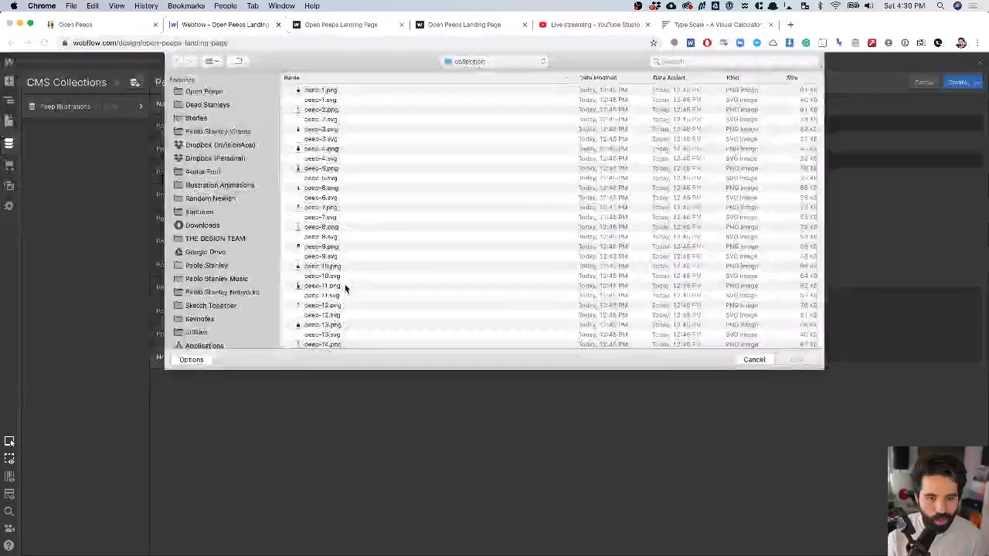
{"action": "left_click", "coordinate": [345, 286]}
{"action": "double_click", "coordinate": [344, 286]}
- Name the item with the peep-11 images Peep 11 and create it
{"action": "left_click", "coordinate": [340, 121]}
{"action": "type", "text": "Peep 11"}
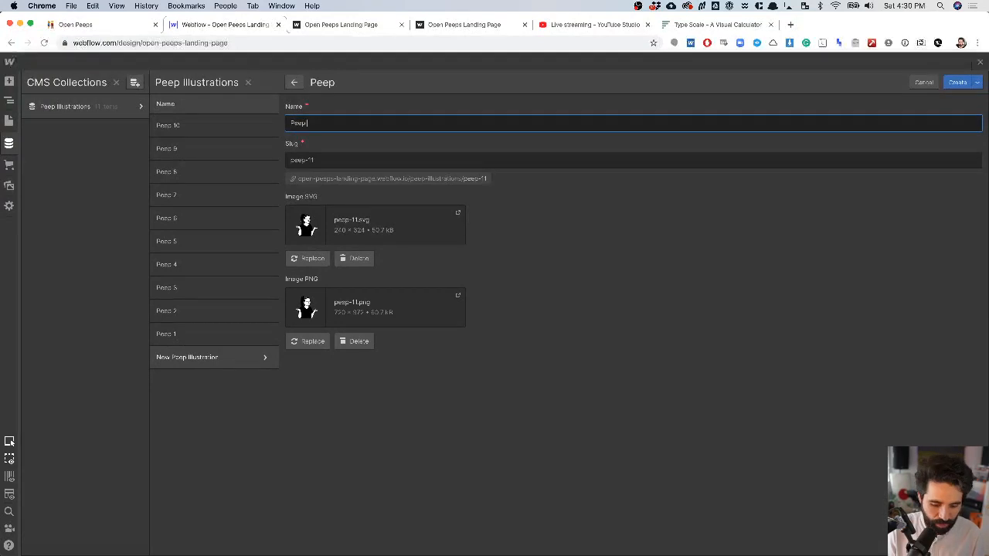
{"action": "left_click", "coordinate": [958, 80]}
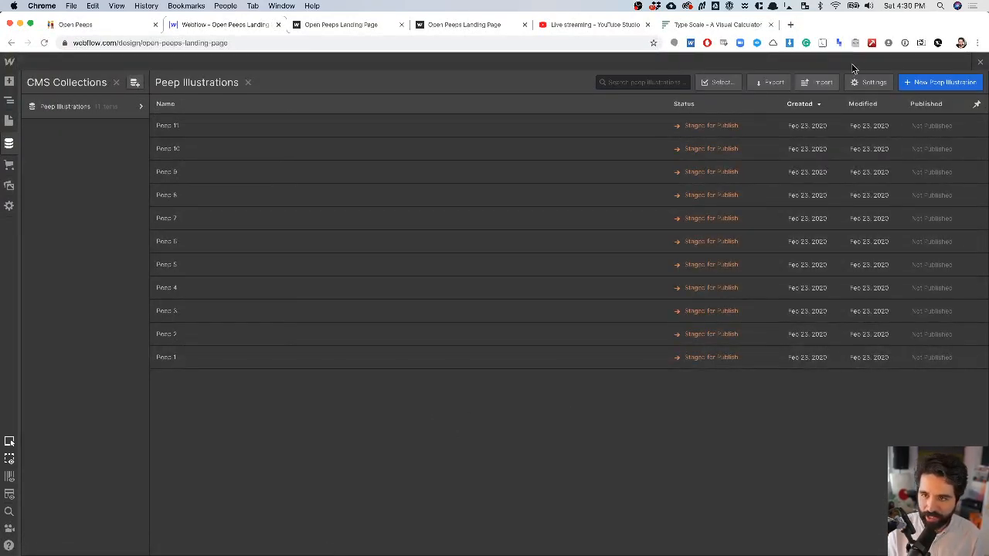
- Start a new Peep Illustrations item with peep-12.svg as its Image SVG and peep-12.png as its Image PNG
{"action": "left_click", "coordinate": [912, 82]}
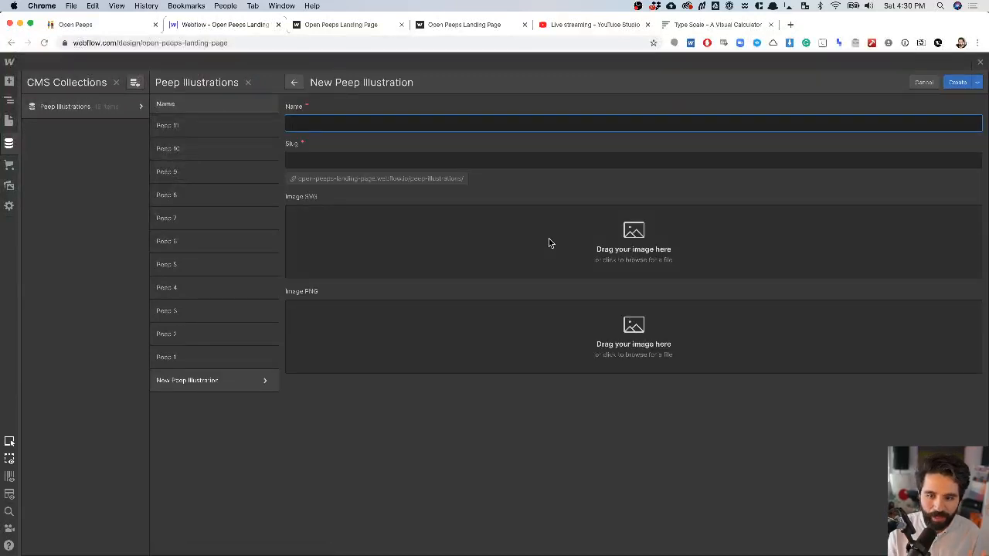
{"action": "left_click", "coordinate": [574, 240]}
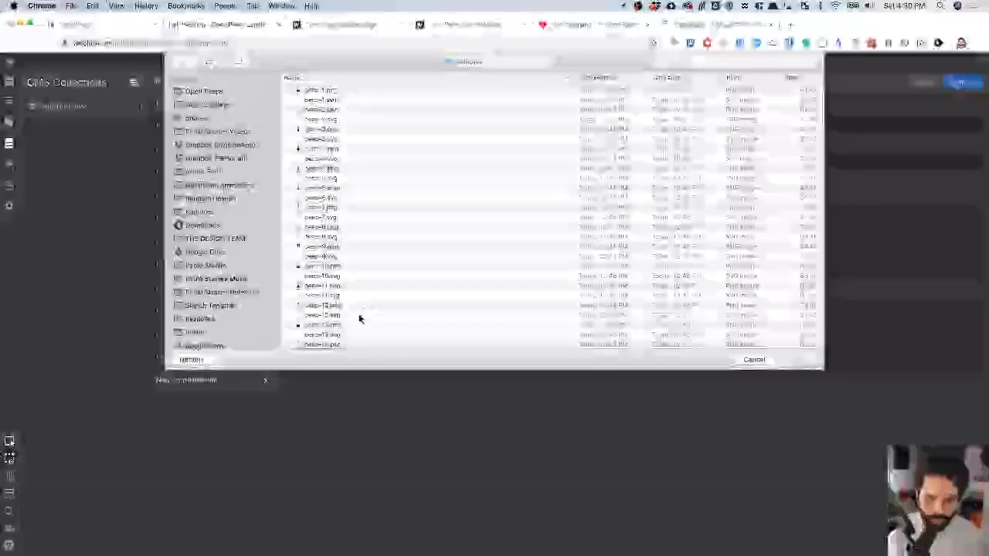
{"action": "left_click", "coordinate": [362, 316]}
{"action": "left_click", "coordinate": [798, 360]}
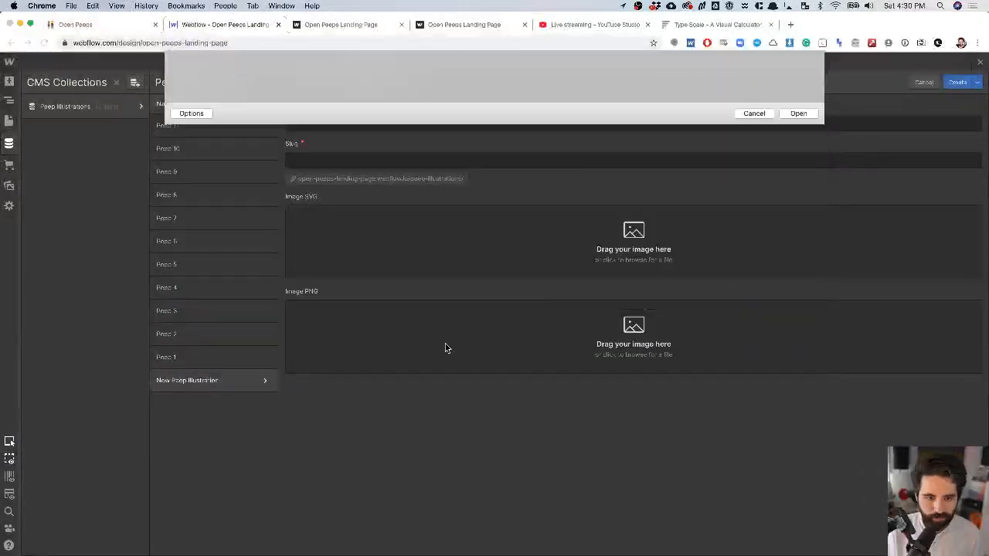
{"action": "left_click", "coordinate": [407, 320]}
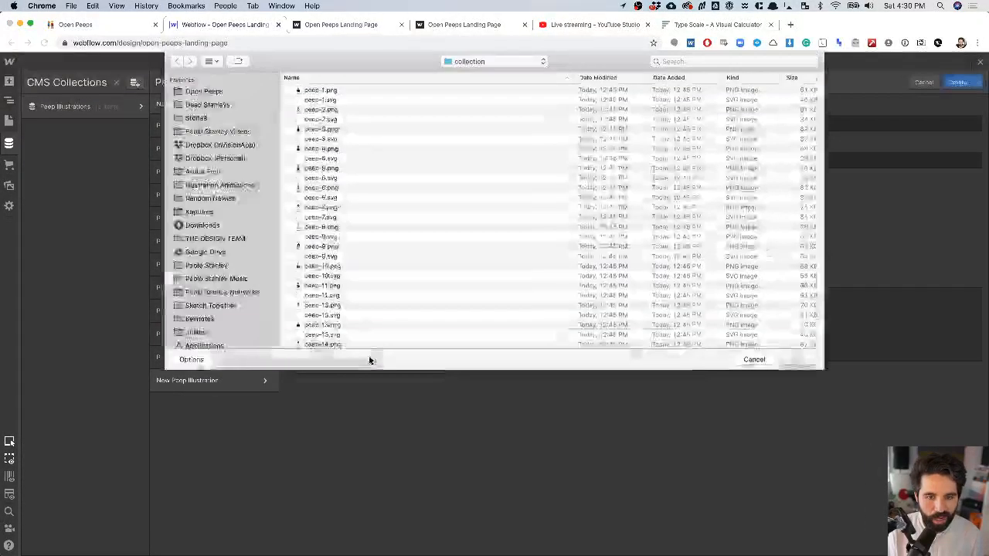
{"action": "left_click", "coordinate": [366, 315]}
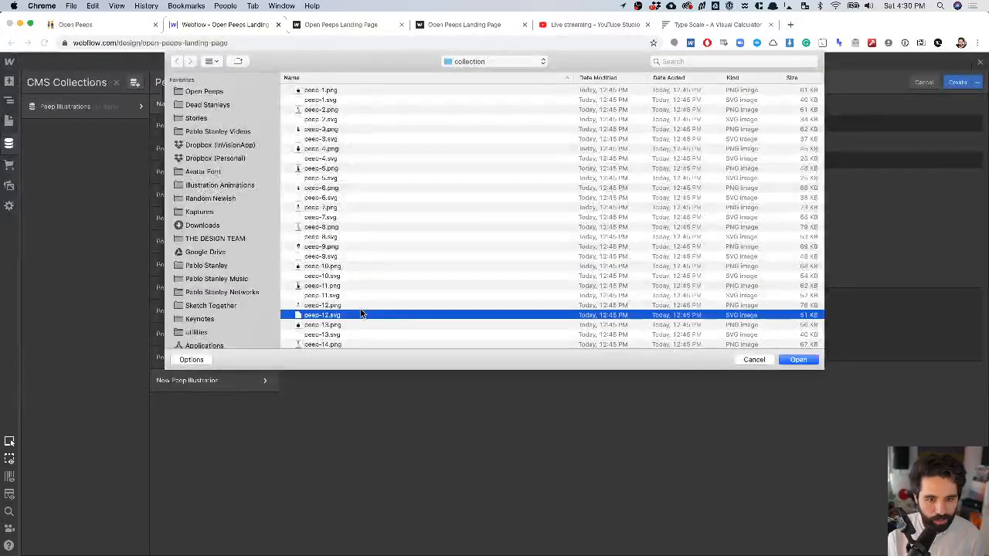
{"action": "left_click", "coordinate": [409, 305]}
{"action": "left_click", "coordinate": [798, 360]}
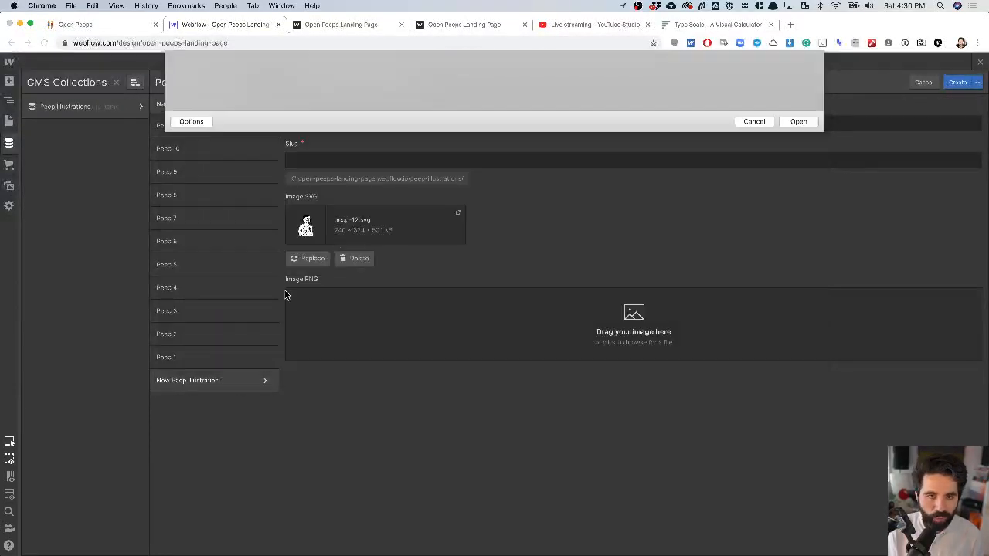
- Name the item with the peep-12 images Peep 12 and create it
{"action": "left_click", "coordinate": [334, 122]}
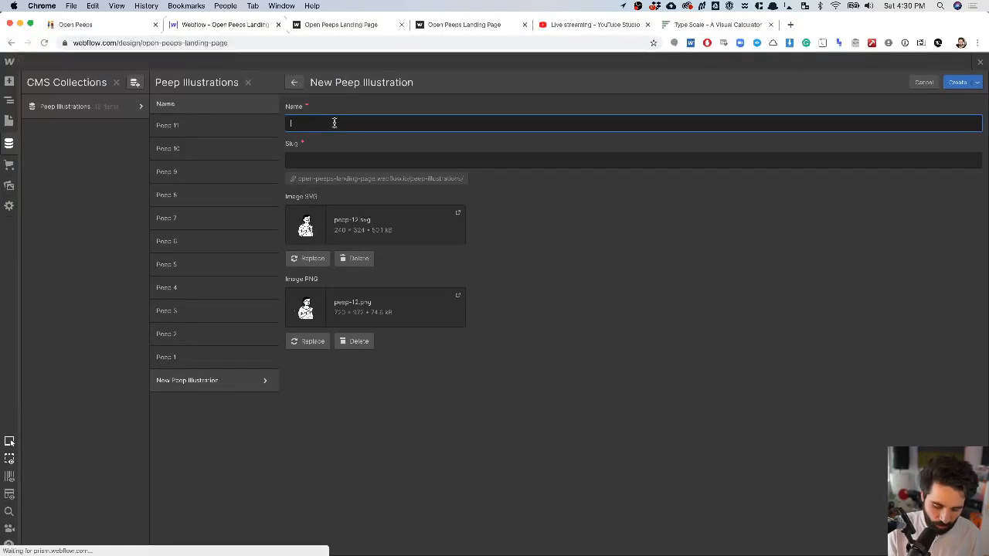
{"action": "type", "text": "Peep 12"}
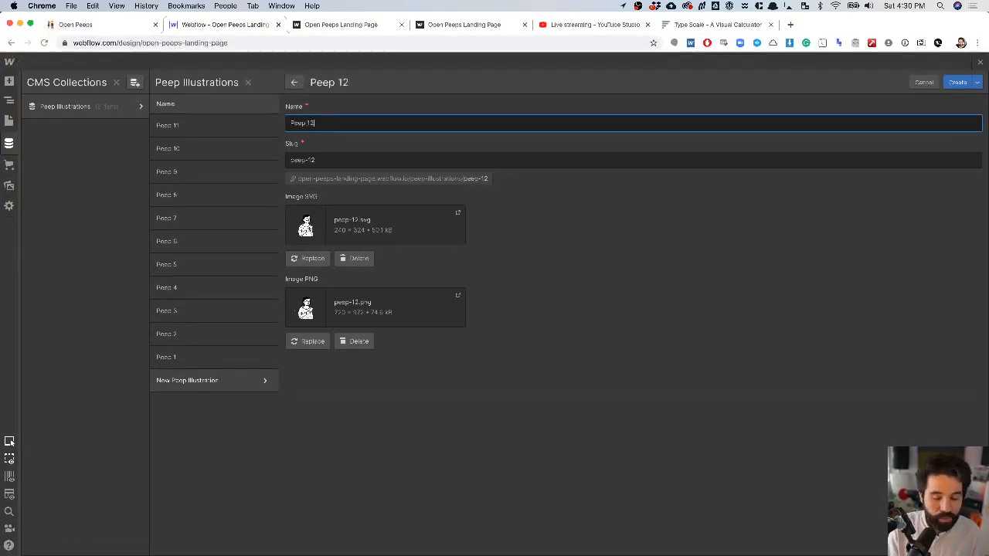
{"action": "left_click", "coordinate": [640, 295]}
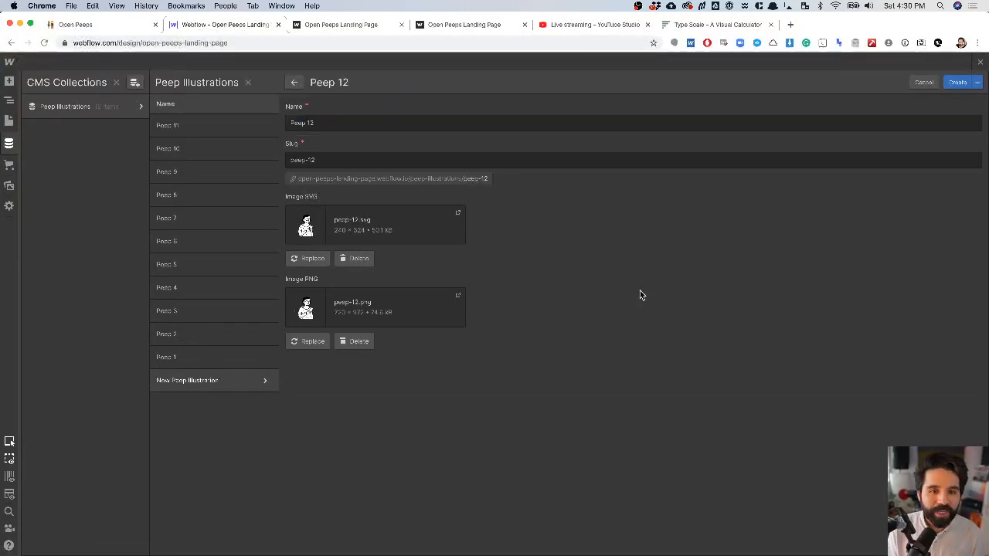
{"action": "left_click", "coordinate": [960, 83]}
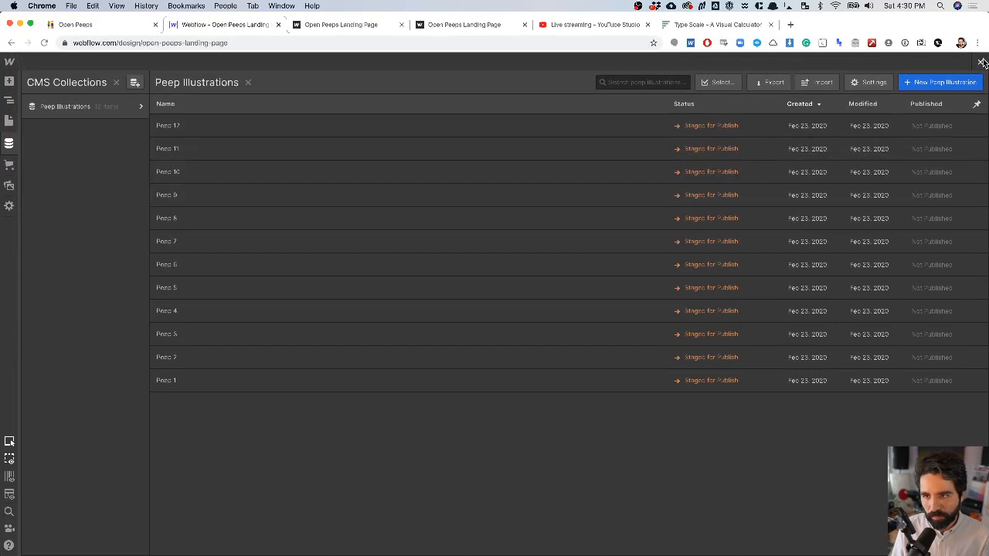
- Close the CMS collections and rename the class of the grid block under the Grab-N-Go copy to collection-gird
{"action": "left_click", "coordinate": [981, 64]}
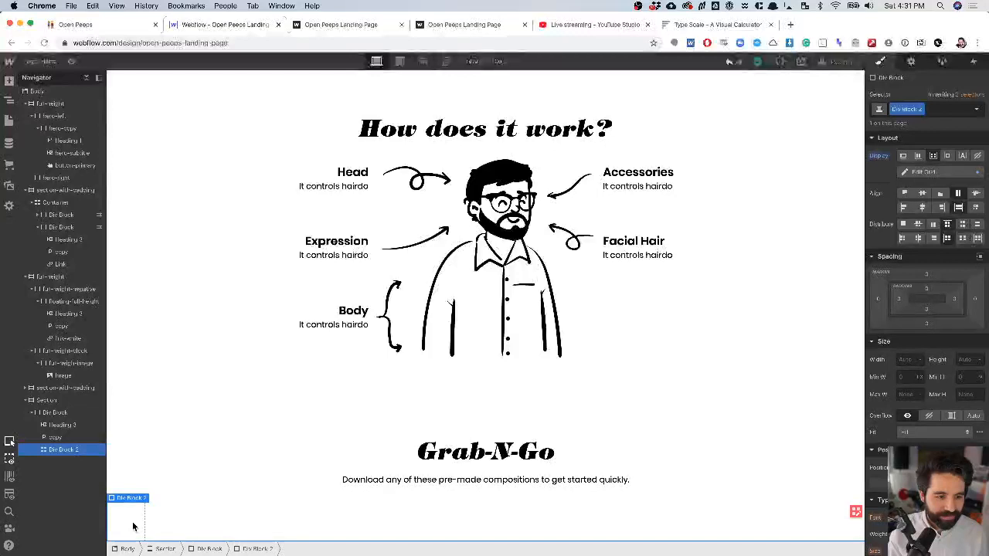
{"action": "left_click", "coordinate": [919, 109]}
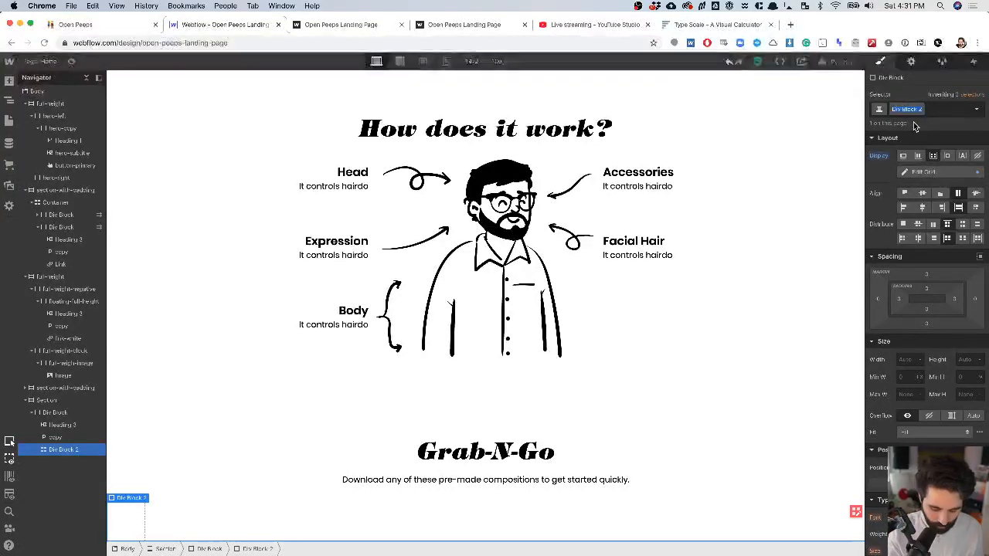
{"action": "type", "text": "collectio"}
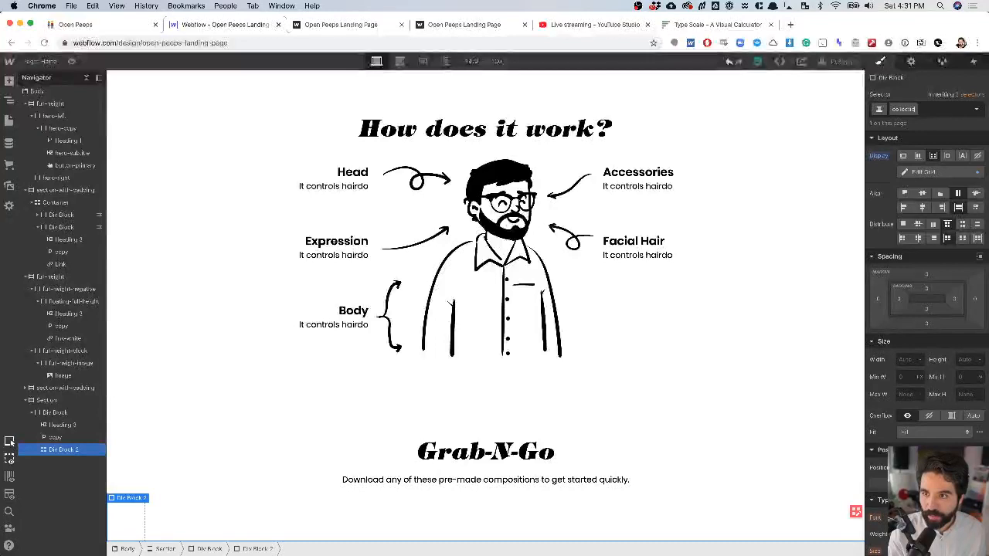
{"action": "type", "text": "n-card"}
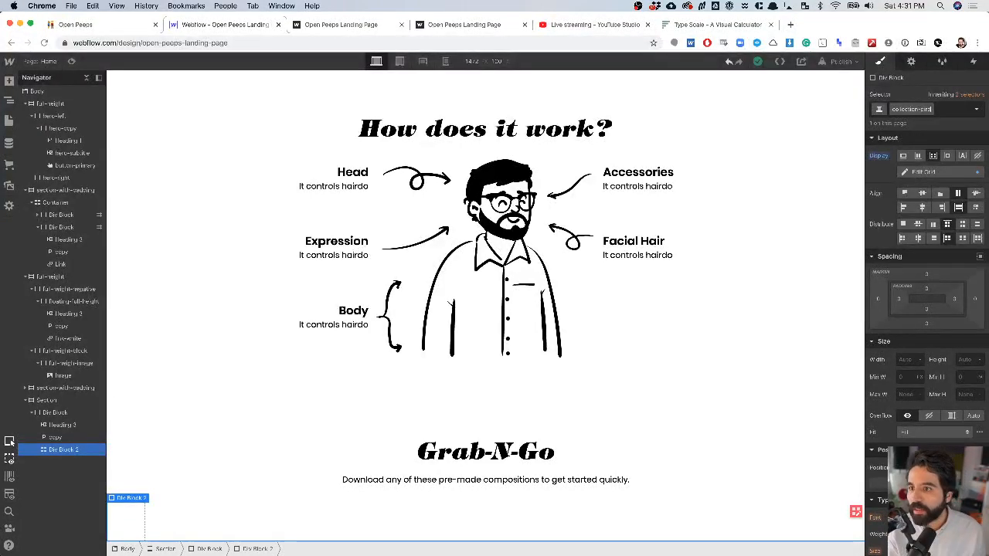
{"action": "key", "text": "Return"}
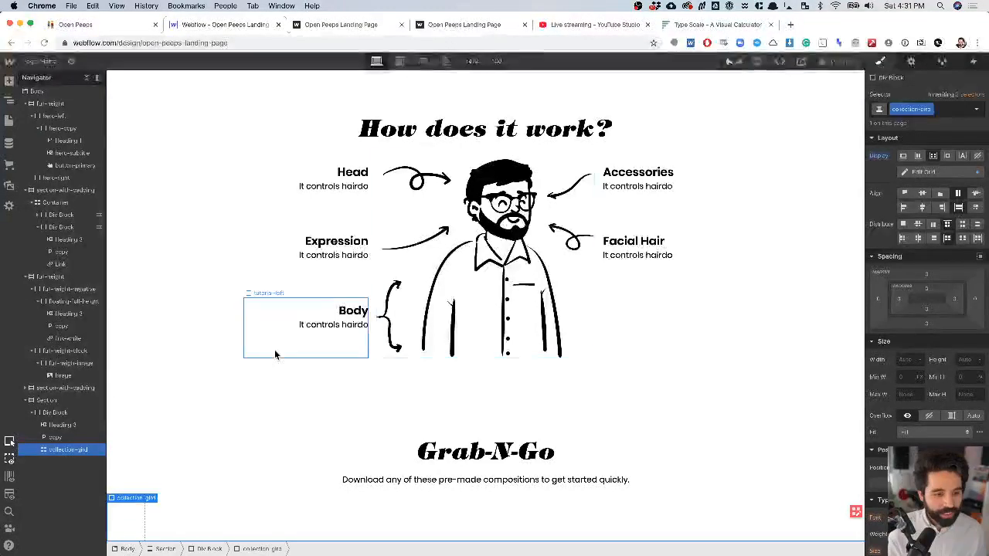
- Delete the collection-gird block and insert a Collection List after the Grab-N-Go copy in its place
{"action": "left_click", "coordinate": [49, 438]}
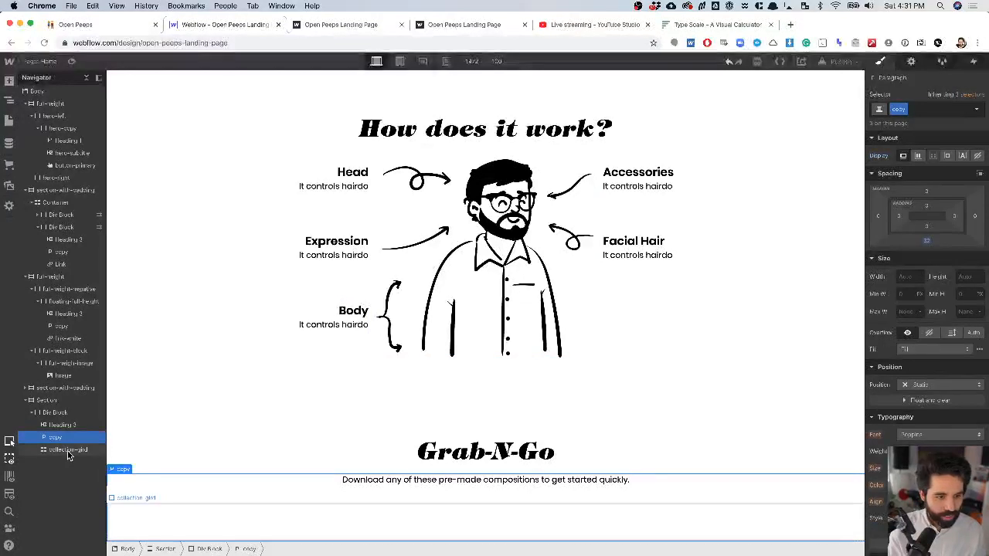
{"action": "left_click", "coordinate": [67, 450]}
{"action": "key", "text": "Delete"}
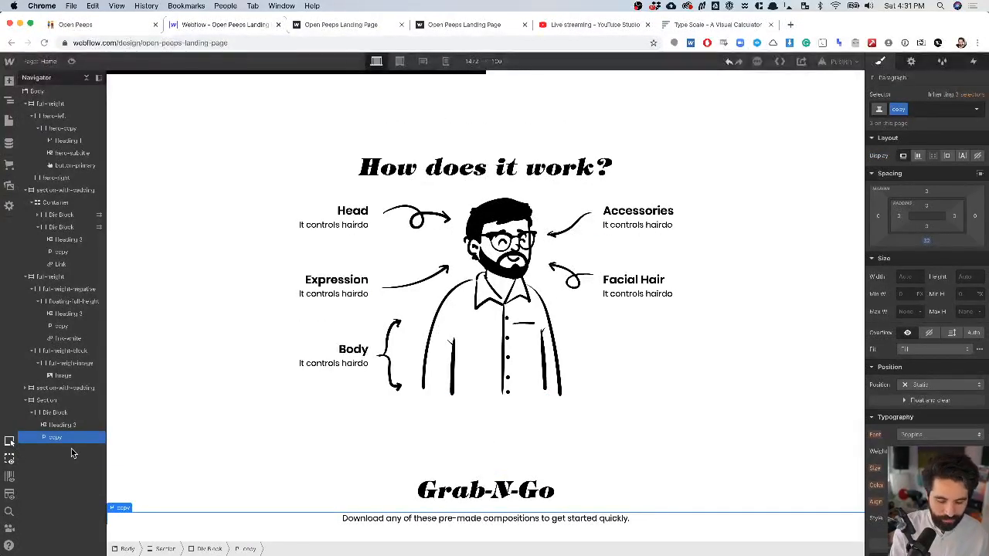
{"action": "key", "text": "super+e"}
{"action": "type", "text": "col"}
{"action": "key", "text": "Down"}
{"action": "key", "text": "Return"}
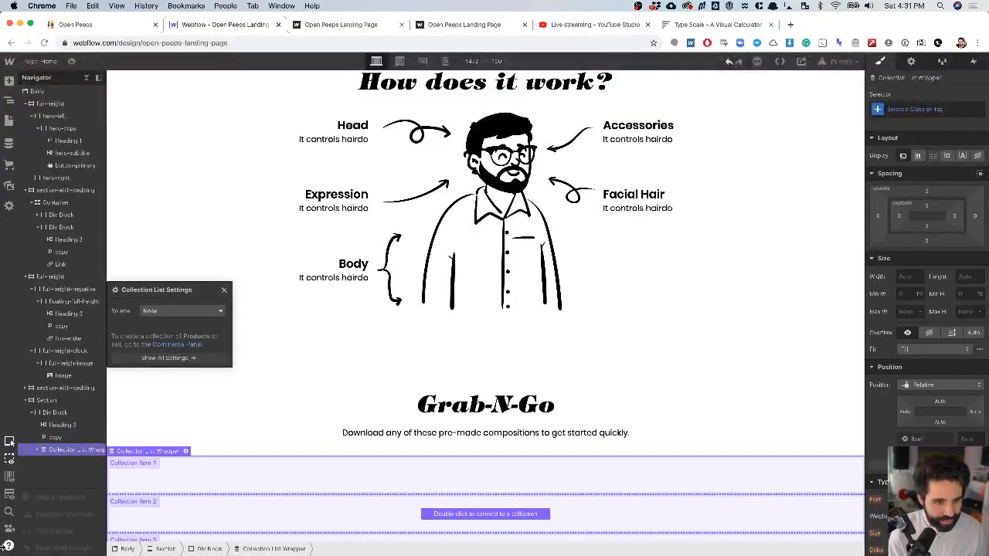
- Connect the new Collection List to the Peep Illustrations collection as its source
{"action": "left_click", "coordinate": [185, 310]}
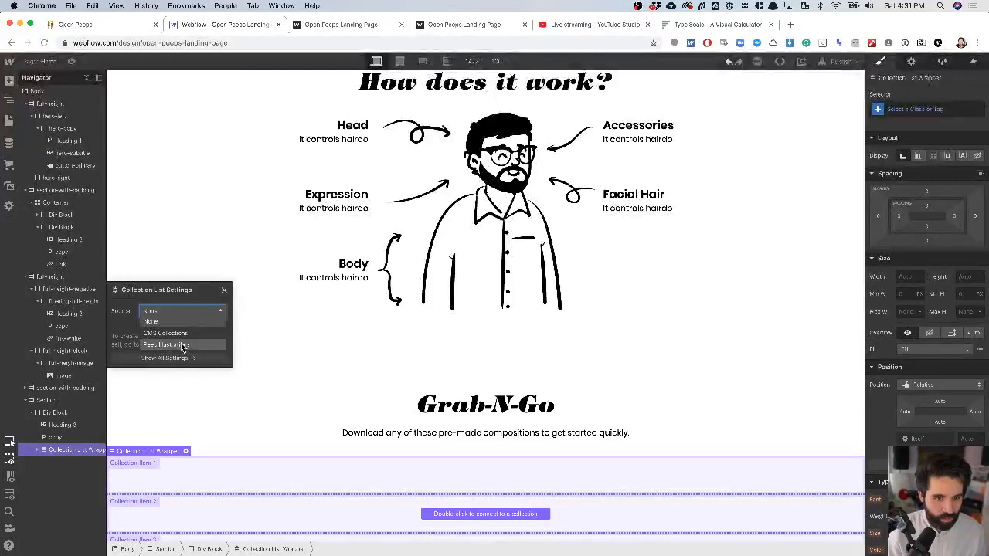
{"action": "left_click", "coordinate": [181, 344]}
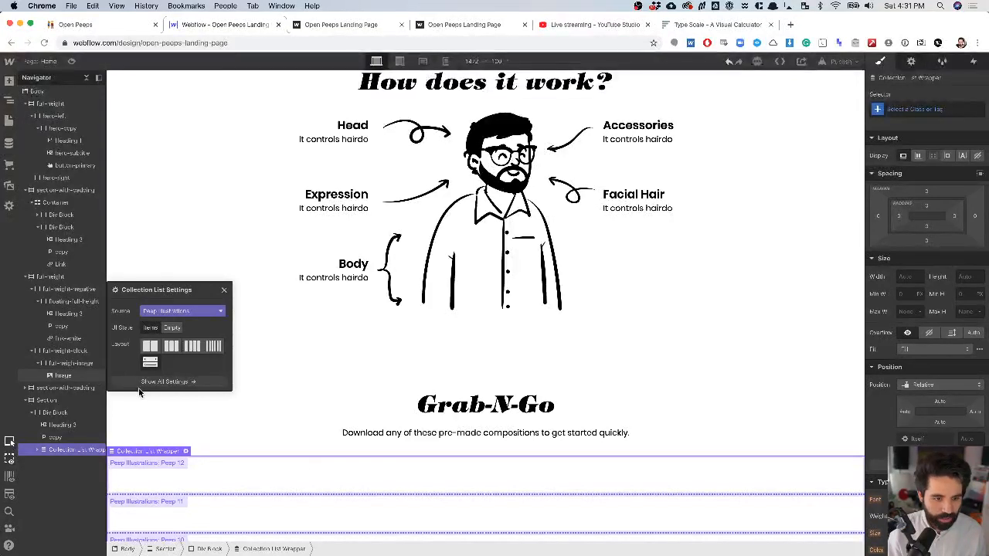
{"action": "scroll", "coordinate": [305, 464], "scroll_direction": "down", "scroll_amount": 5}
{"action": "scroll", "coordinate": [305, 467], "scroll_direction": "up", "scroll_amount": 5}
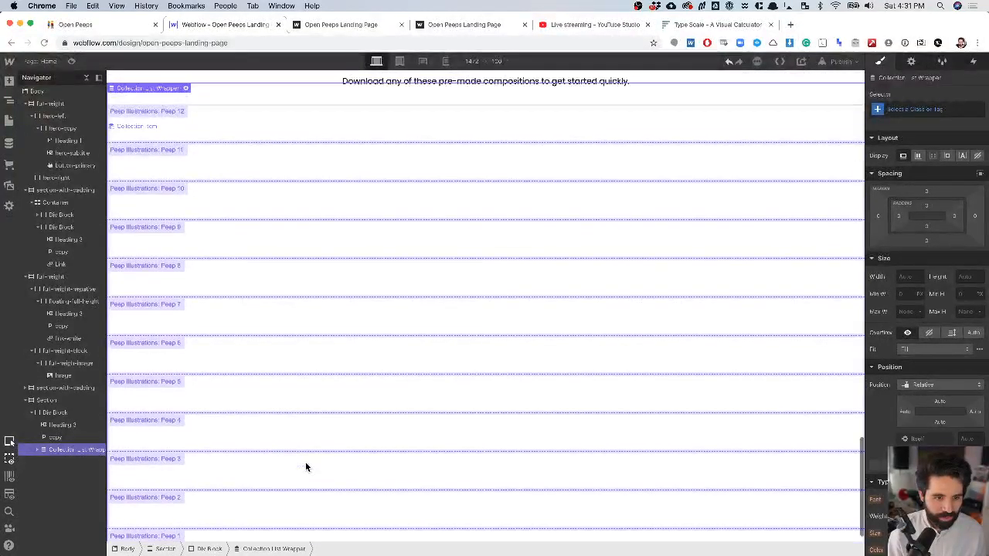
{"action": "scroll", "coordinate": [305, 462], "scroll_direction": "down", "scroll_amount": 2}
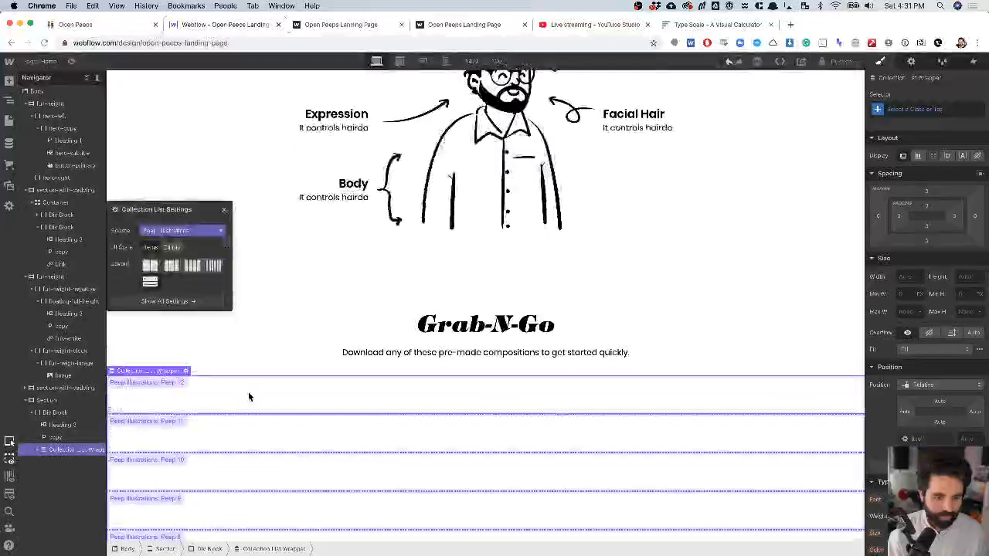
{"action": "scroll", "coordinate": [167, 382], "scroll_direction": "down", "scroll_amount": 1}
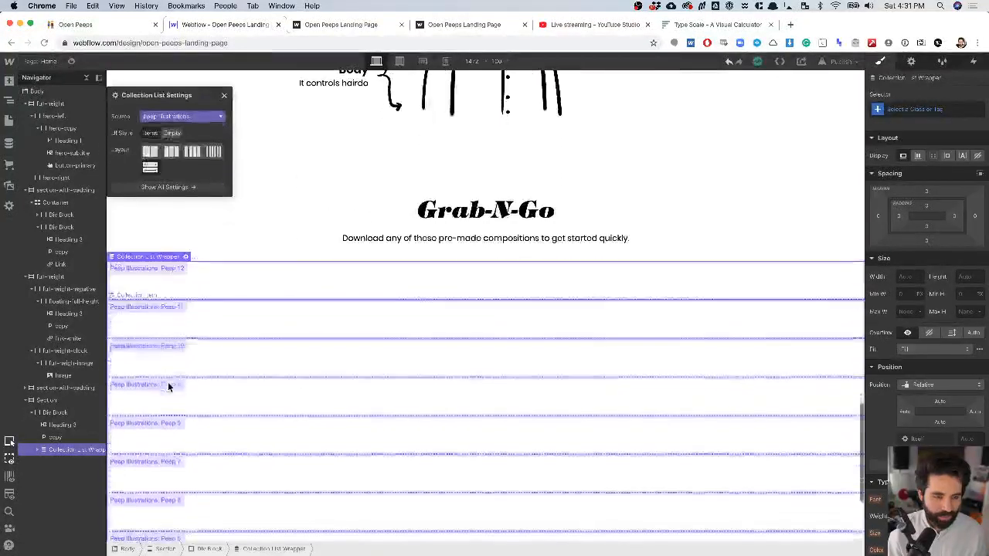
{"action": "left_click", "coordinate": [9, 145]}
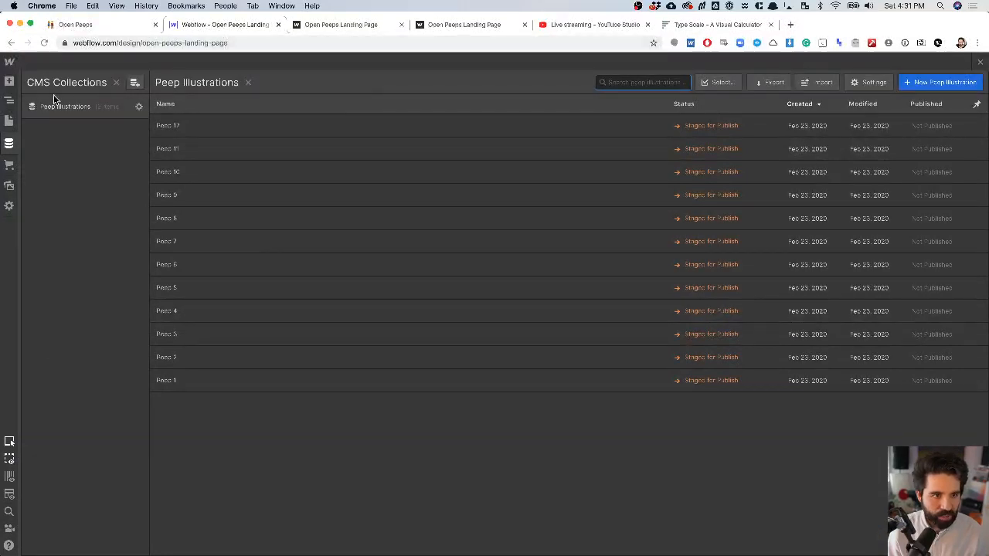
{"action": "left_click", "coordinate": [9, 103]}
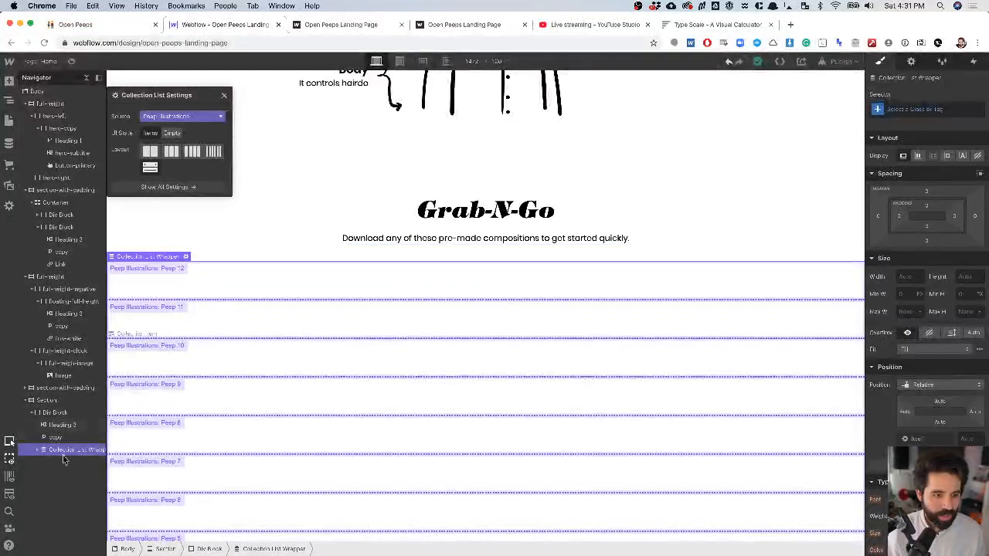
- Apply the existing collection-gird class to the Collection List nested inside the Collection List Wrapper
{"action": "left_click", "coordinate": [39, 450]}
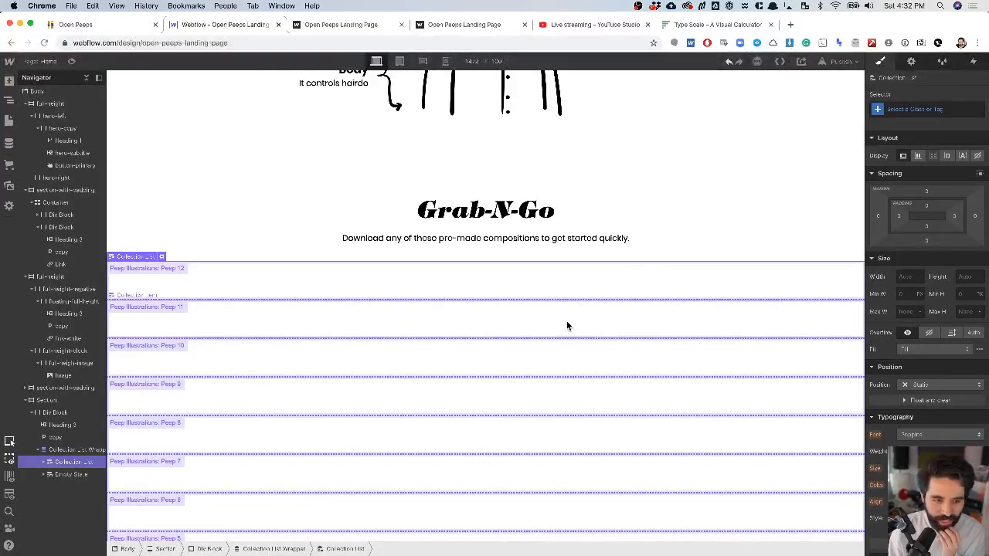
{"action": "left_click", "coordinate": [44, 462]}
{"action": "left_click", "coordinate": [75, 473]}
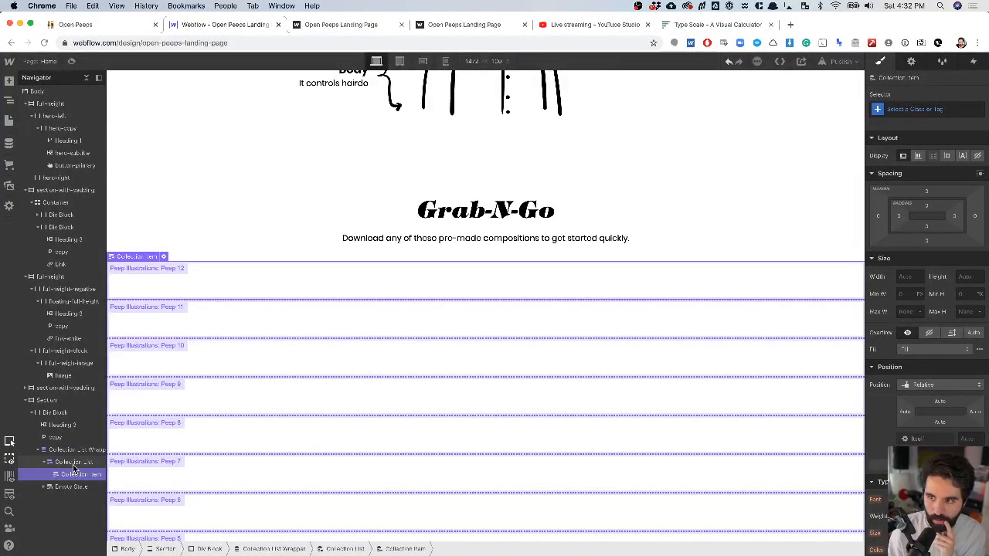
{"action": "left_click", "coordinate": [73, 463]}
{"action": "left_click", "coordinate": [74, 449]}
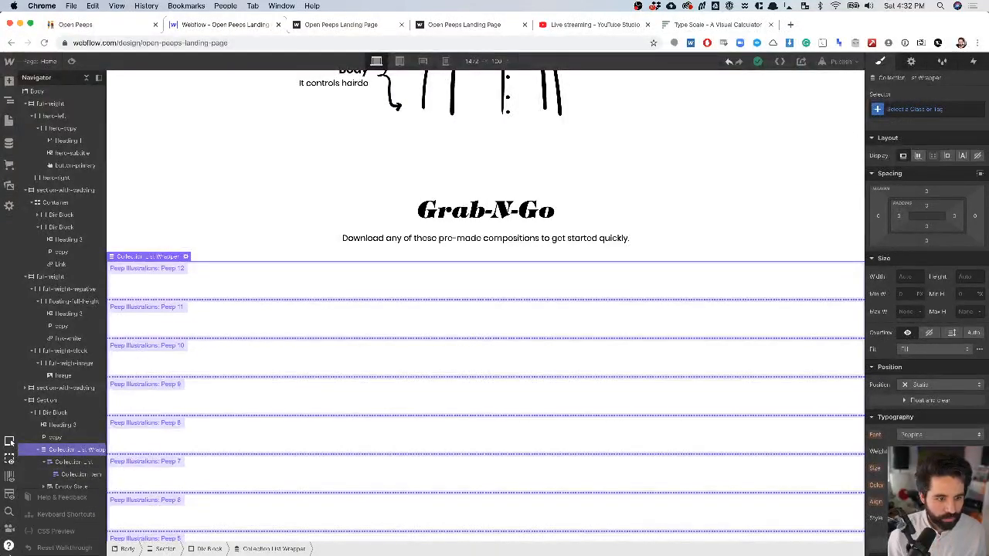
{"action": "left_click", "coordinate": [77, 462]}
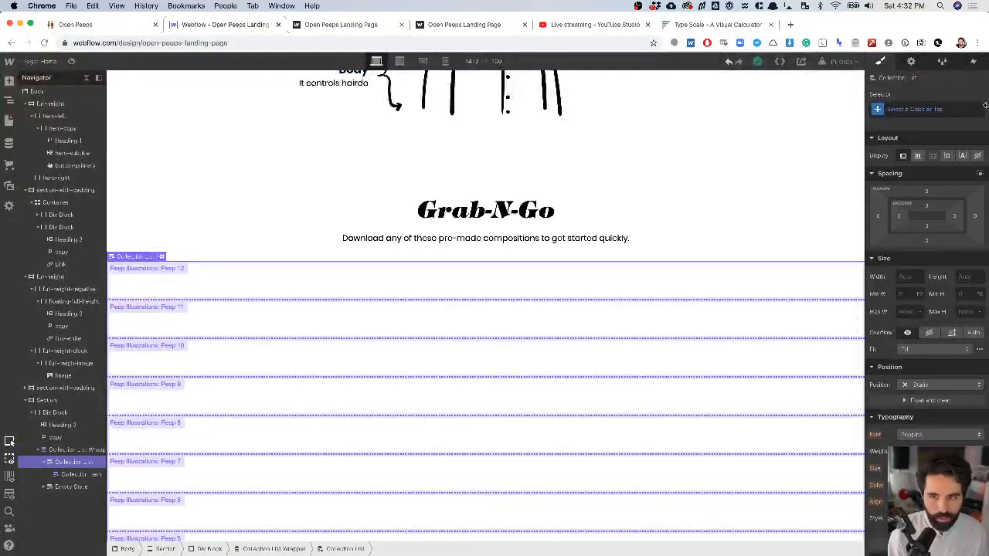
{"action": "left_click", "coordinate": [932, 107]}
{"action": "type", "text": "grid"}
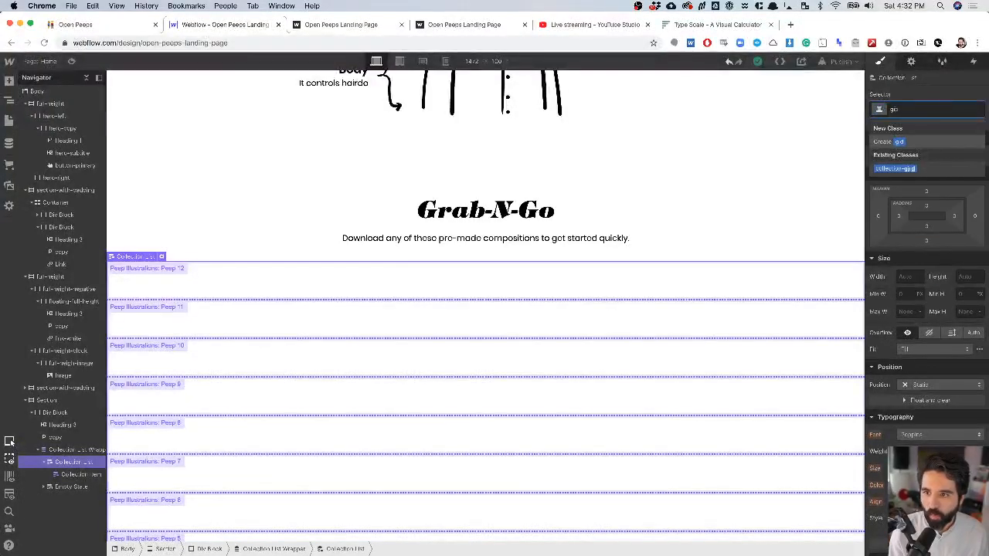
{"action": "left_click", "coordinate": [904, 168]}
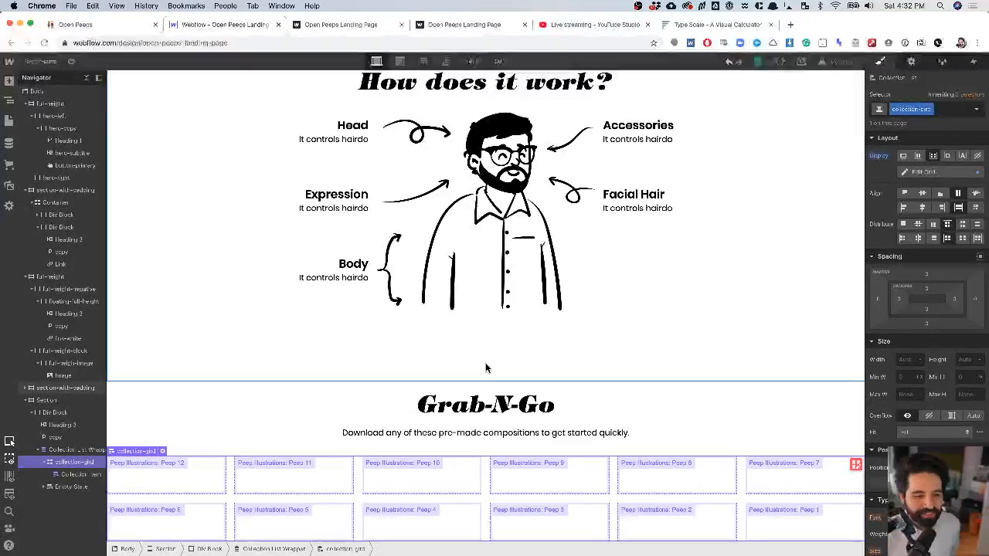
- Insert an Image element into the first collection item of the Grab-N-Go grid
{"action": "left_click", "coordinate": [170, 477]}
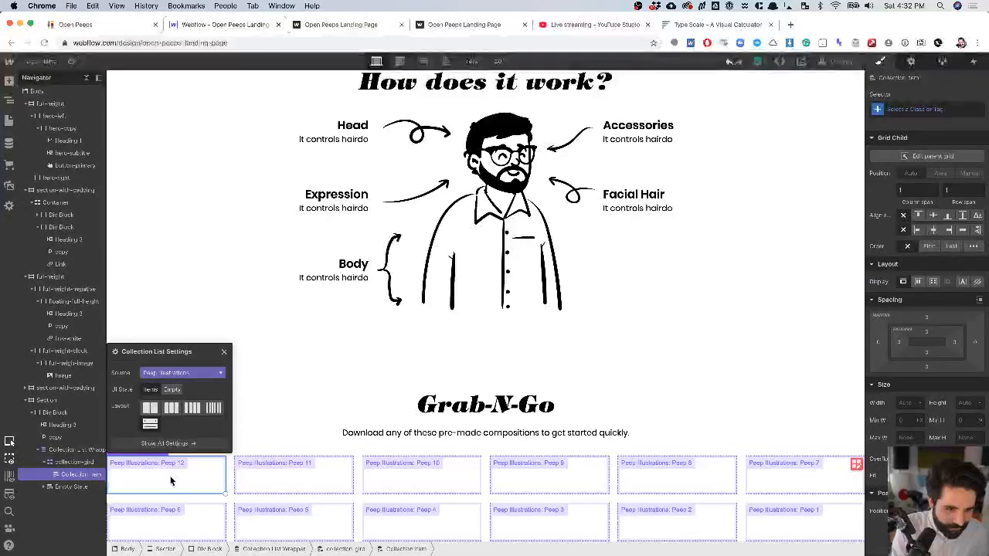
{"action": "key", "text": "super+e"}
{"action": "type", "text": "im"}
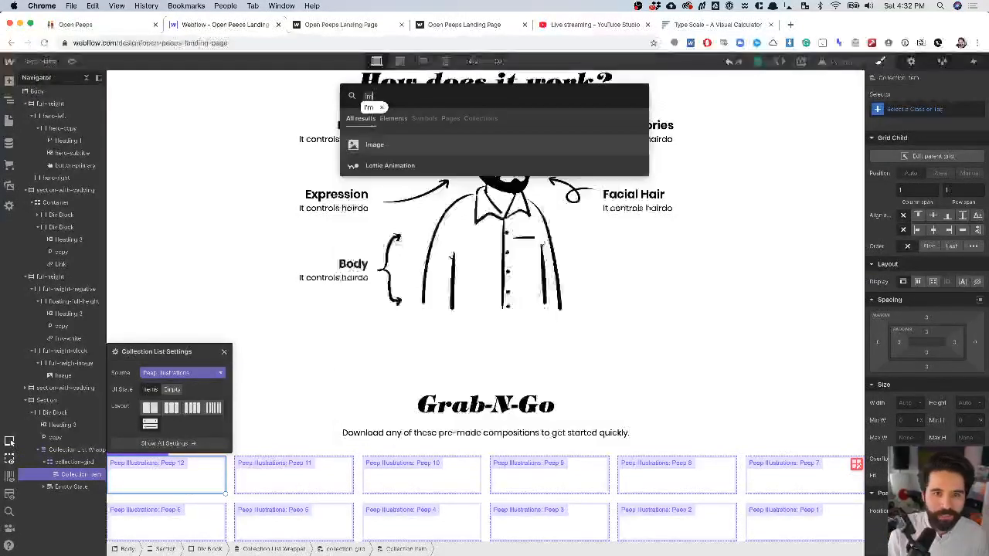
{"action": "key", "text": "Return"}
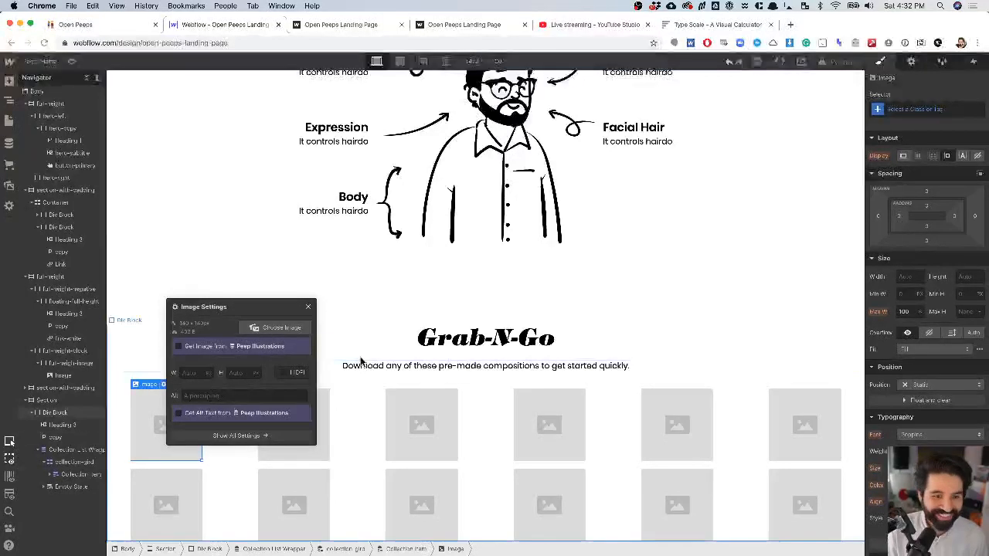
- Bind the image's source to the Image SVG field of Peep Illustrations and close its settings
{"action": "left_click", "coordinate": [293, 330]}
{"action": "left_click", "coordinate": [211, 347]}
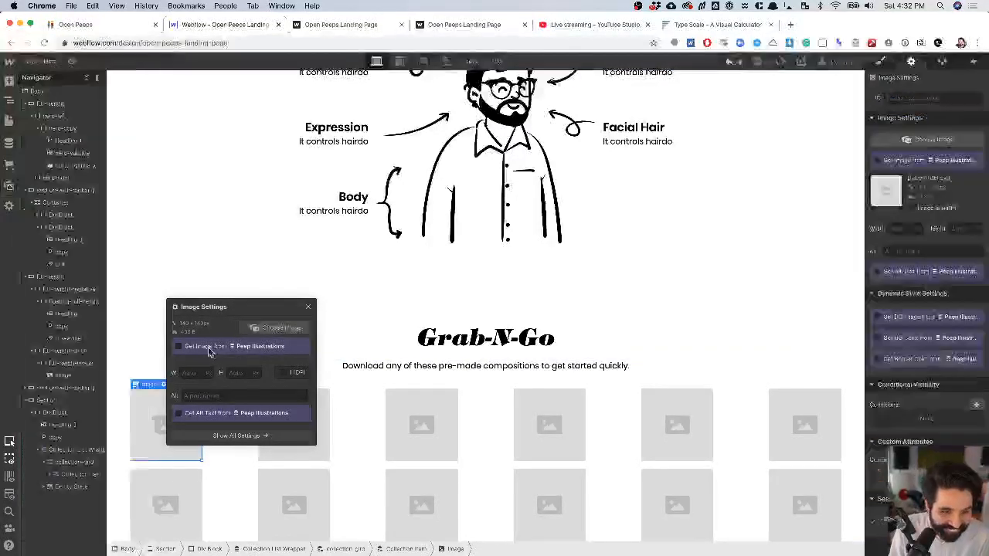
{"action": "left_click", "coordinate": [222, 360]}
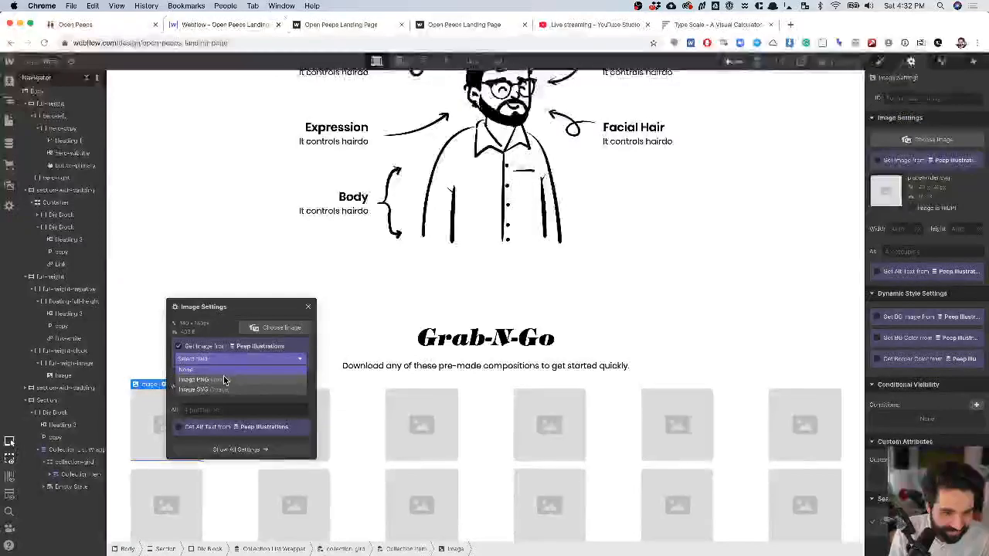
{"action": "left_click", "coordinate": [224, 388]}
{"action": "scroll", "coordinate": [225, 388], "scroll_direction": "down", "scroll_amount": 3}
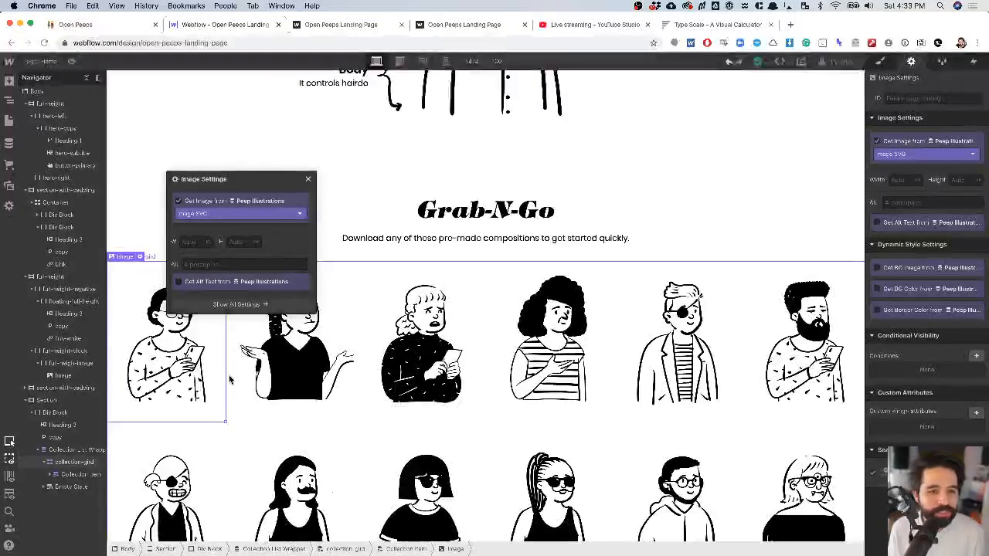
{"action": "left_click", "coordinate": [307, 178]}
{"action": "scroll", "coordinate": [374, 293], "scroll_direction": "down", "scroll_amount": 2}
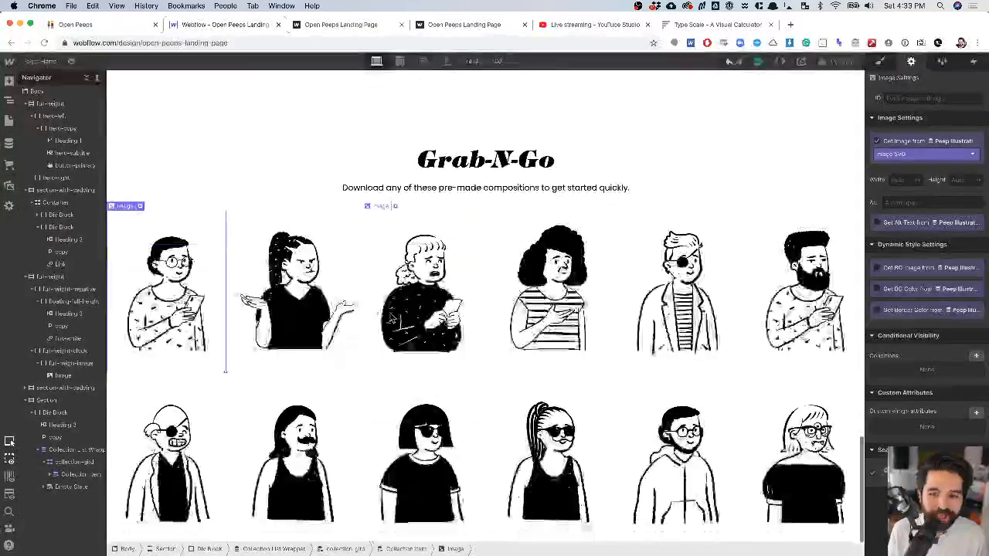
- Review the page and inspect individual illustrations in the first row of the Grab-N-Go grid
{"action": "scroll", "coordinate": [386, 309], "scroll_direction": "up", "scroll_amount": 15}
{"action": "scroll", "coordinate": [391, 317], "scroll_direction": "down", "scroll_amount": 10}
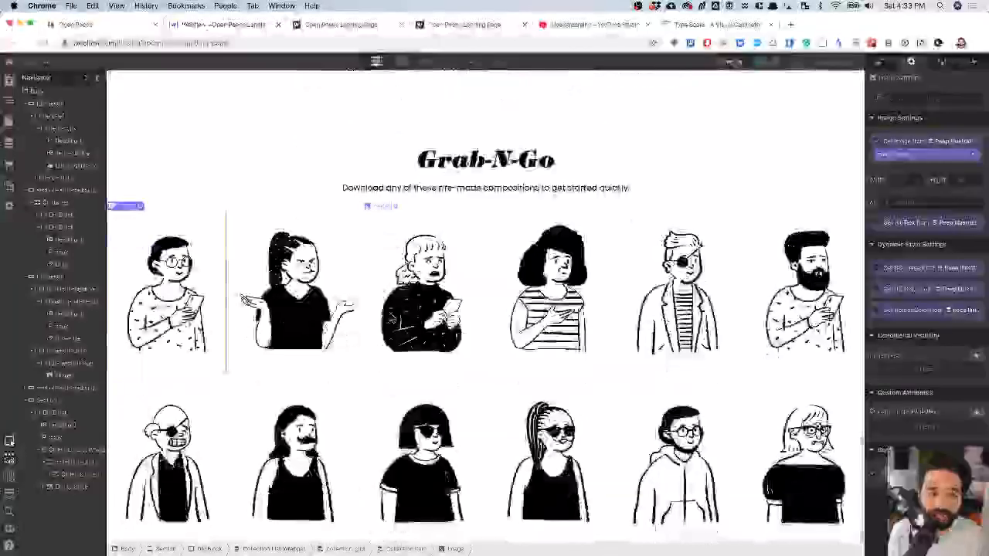
{"action": "left_click", "coordinate": [466, 265]}
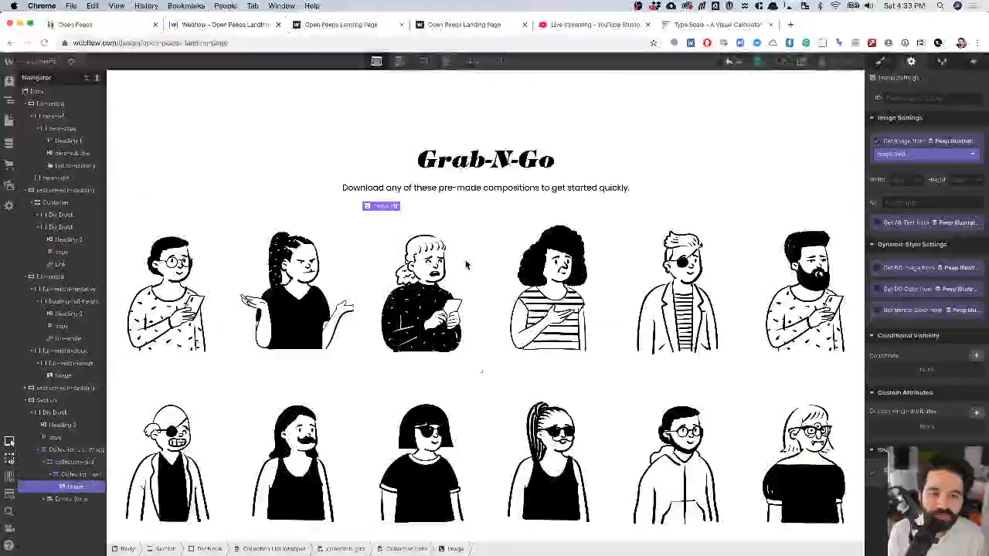
{"action": "left_click", "coordinate": [274, 271]}
{"action": "left_click", "coordinate": [151, 269]}
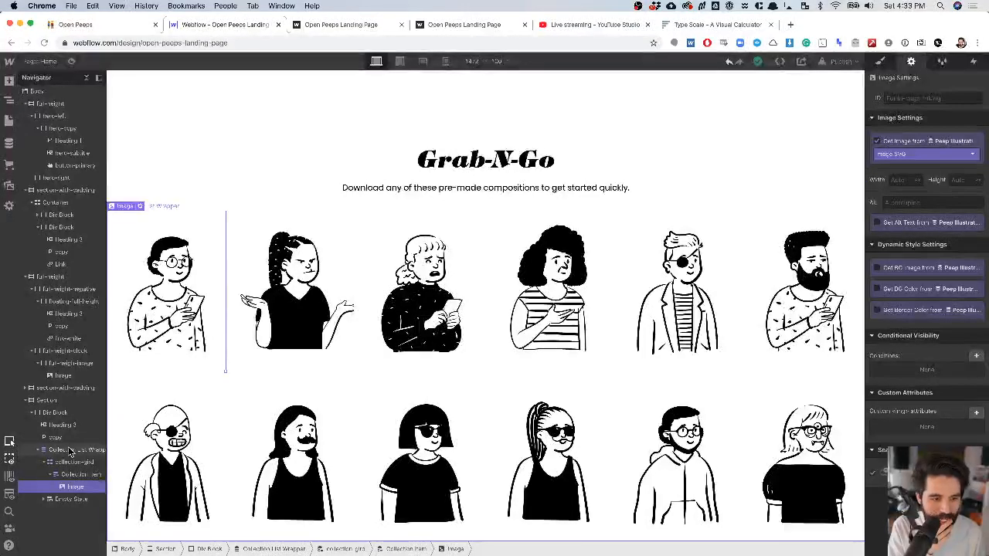
- Open the Peep 12 item in the Peep Illustrations collection
{"action": "left_click", "coordinate": [9, 142]}
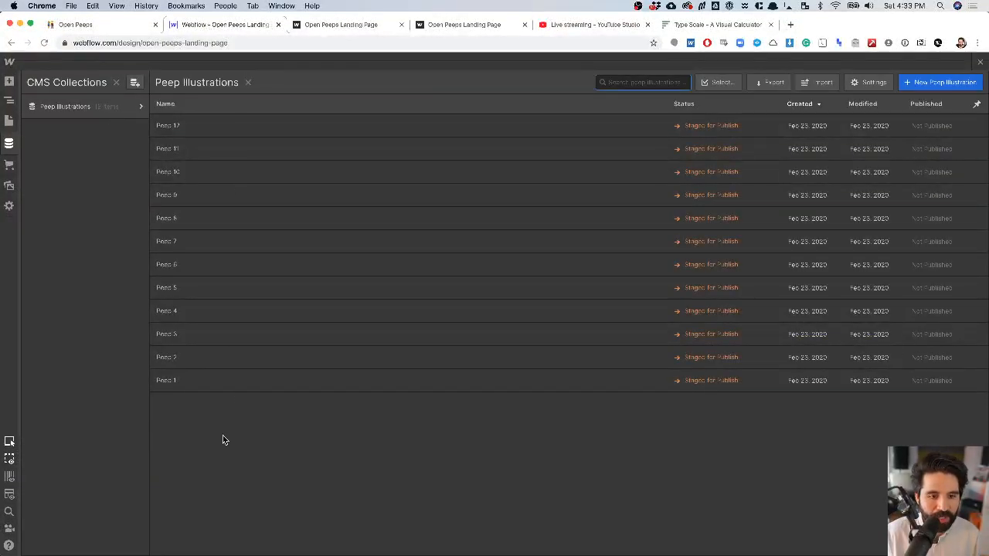
{"action": "left_click", "coordinate": [273, 125]}
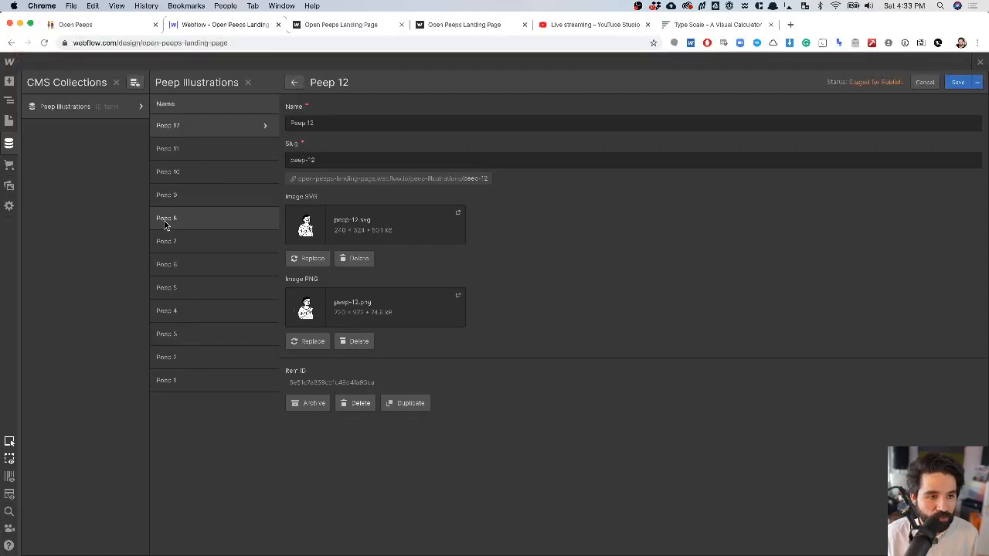
- Look for the Collection List element among the elements that can be added, including a quick search for "col"
{"action": "left_click", "coordinate": [9, 105]}
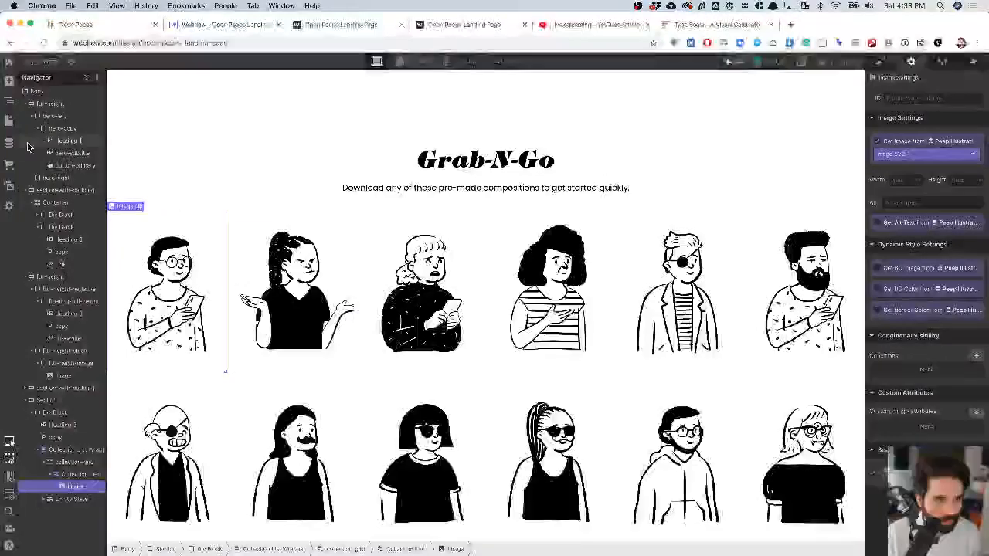
{"action": "left_click", "coordinate": [9, 80]}
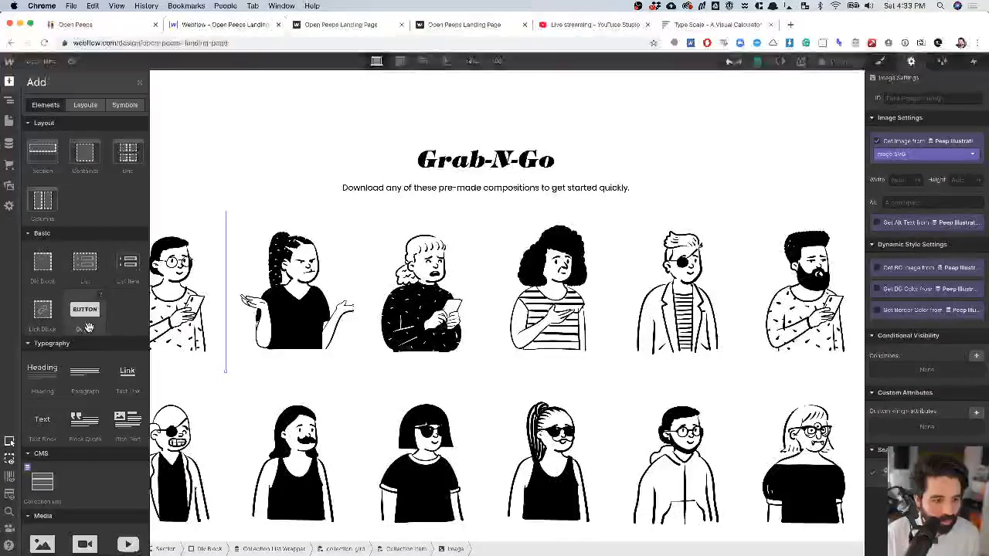
{"action": "scroll", "coordinate": [85, 309], "scroll_direction": "up", "scroll_amount": 4}
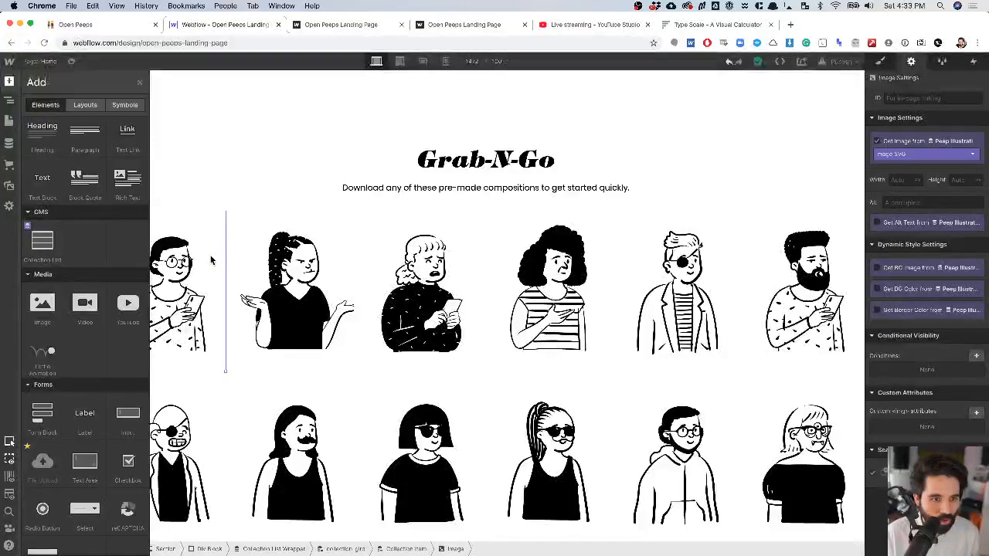
{"action": "key", "text": "z"}
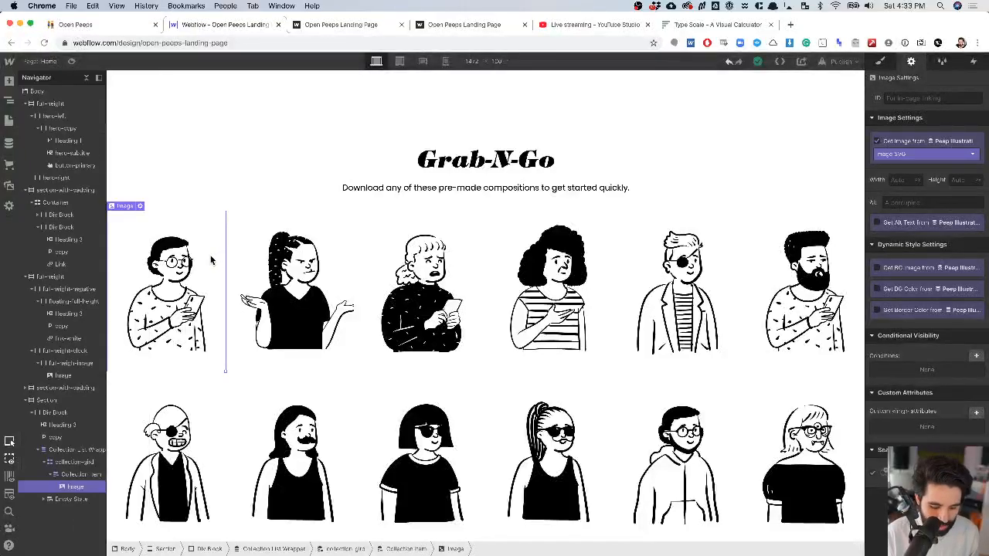
{"action": "key", "text": "super+e"}
{"action": "type", "text": "col"}
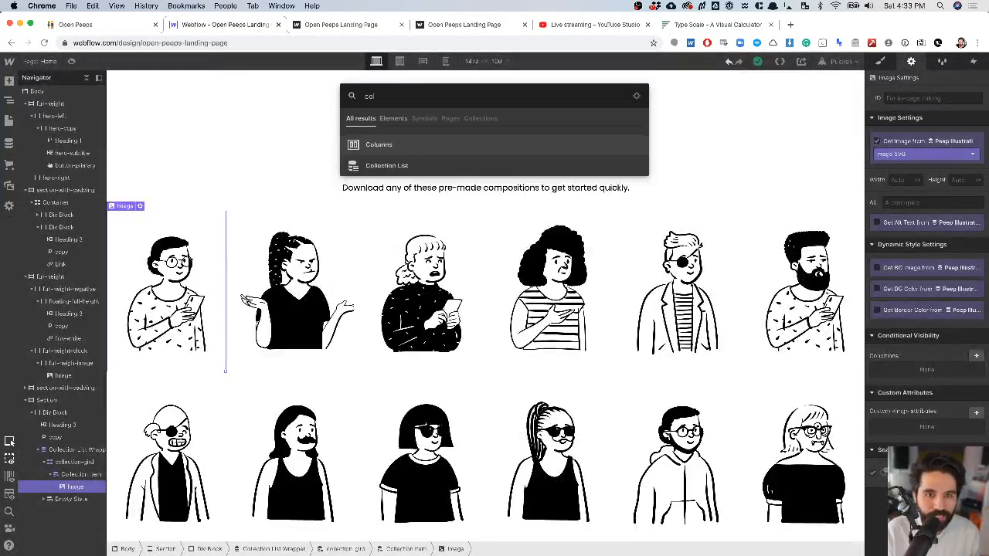
{"action": "key", "text": "Down"}
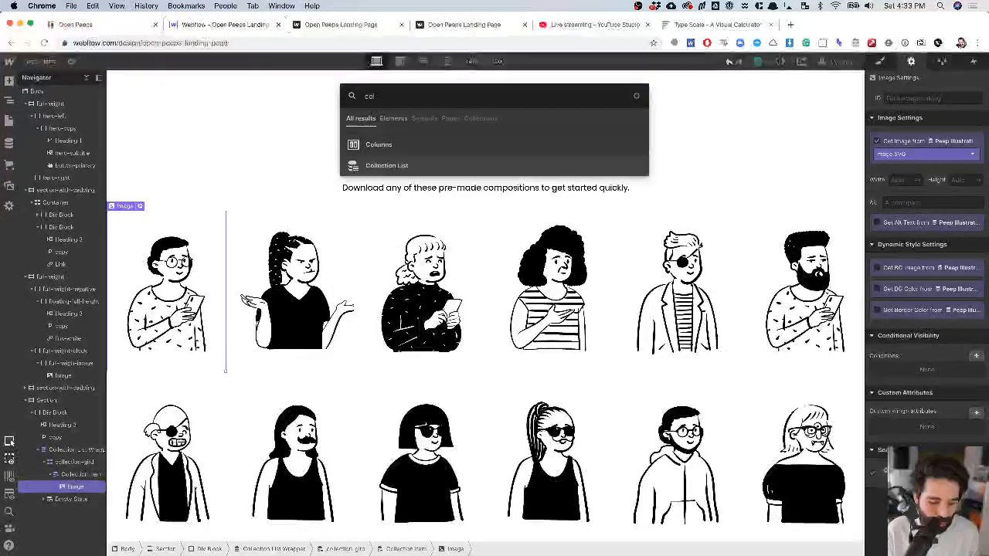
{"action": "key", "text": "Escape"}
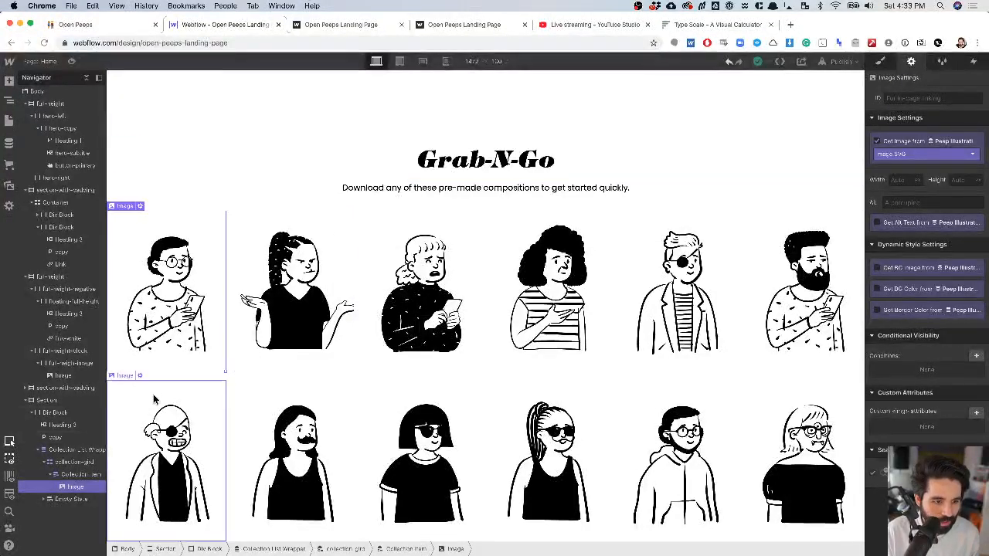
- Check the settings of the collection list wrapper that holds the Grab-N-Go illustrations
{"action": "left_click", "coordinate": [64, 451]}
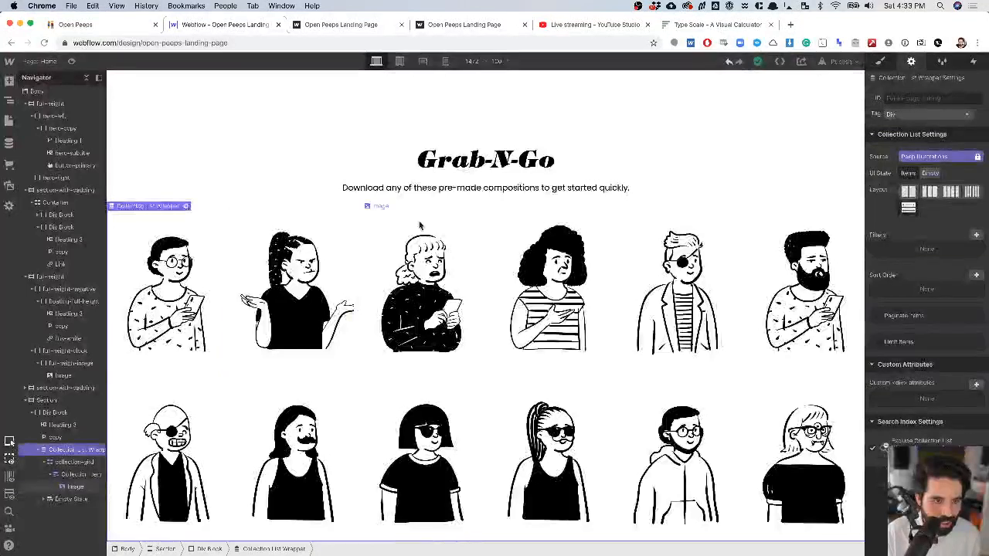
{"action": "left_click", "coordinate": [186, 206]}
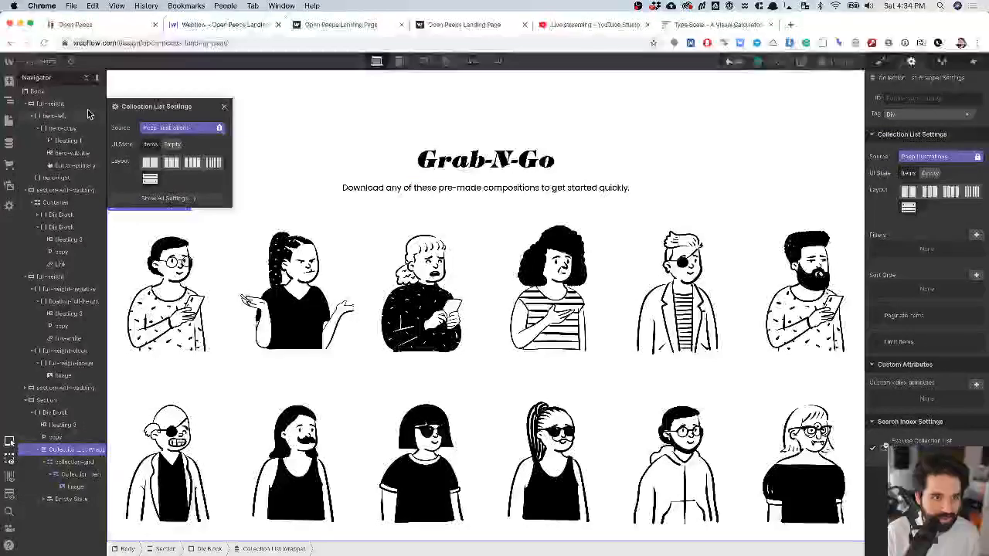
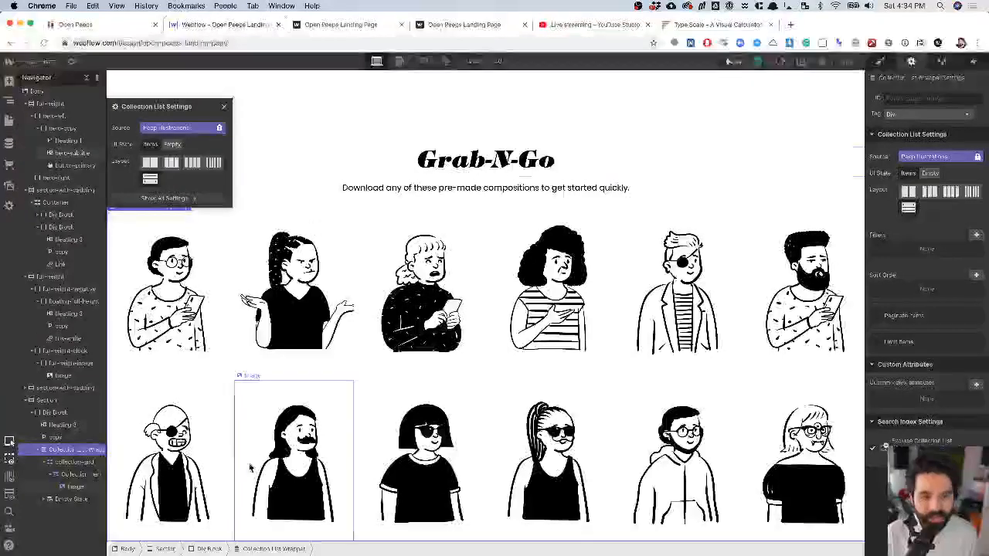
{"action": "left_click", "coordinate": [210, 241]}
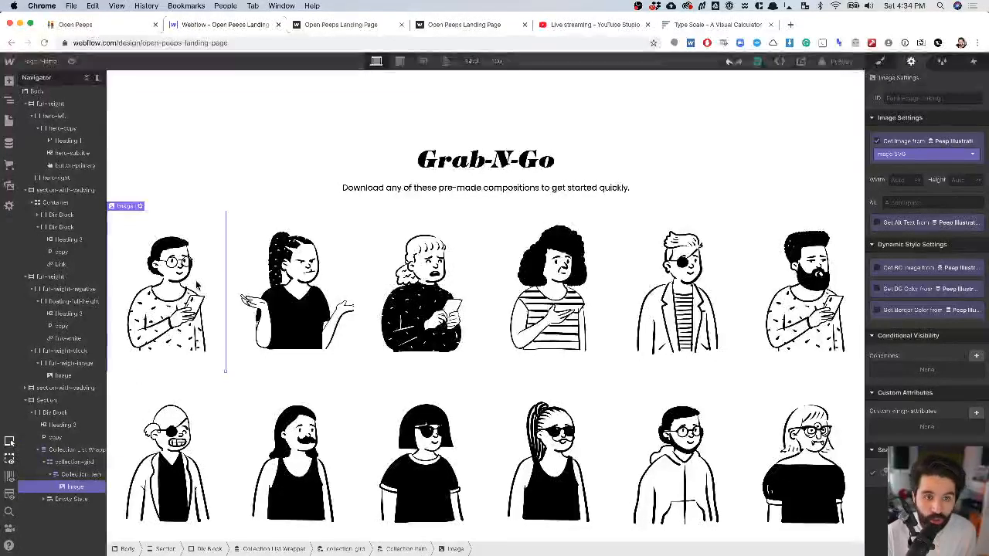
- Add a Heading element inside the collection item, below the illustration image
{"action": "left_click", "coordinate": [67, 475]}
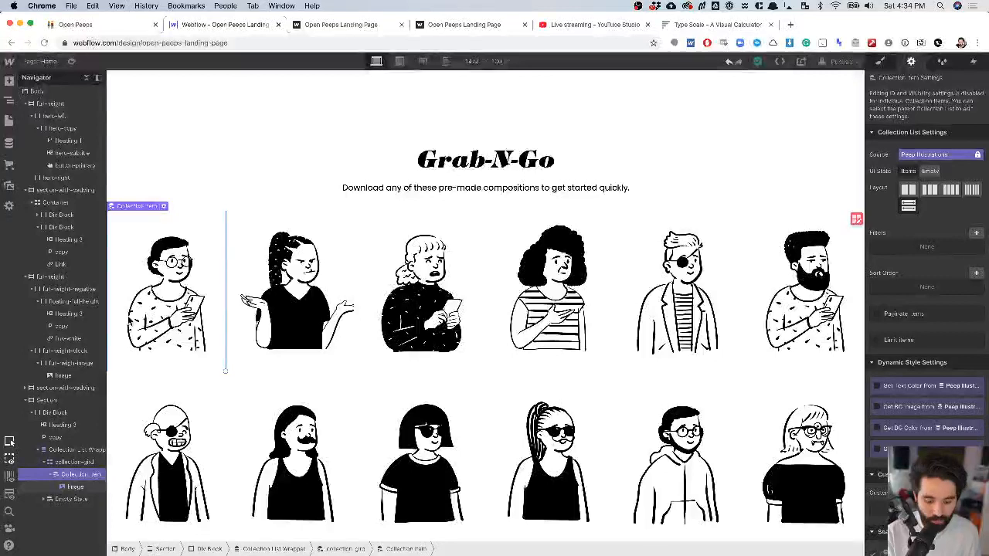
{"action": "key", "text": "super+e"}
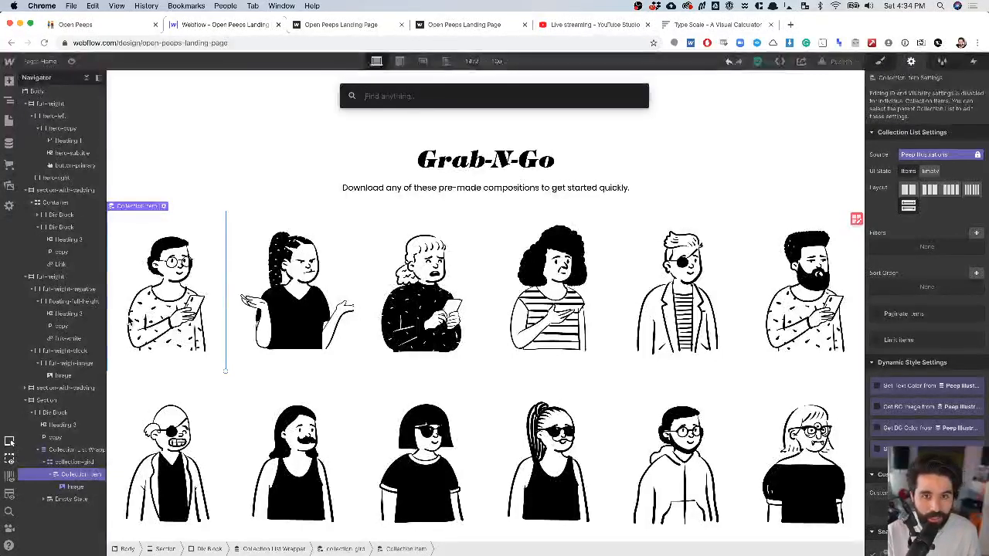
{"action": "type", "text": "h"}
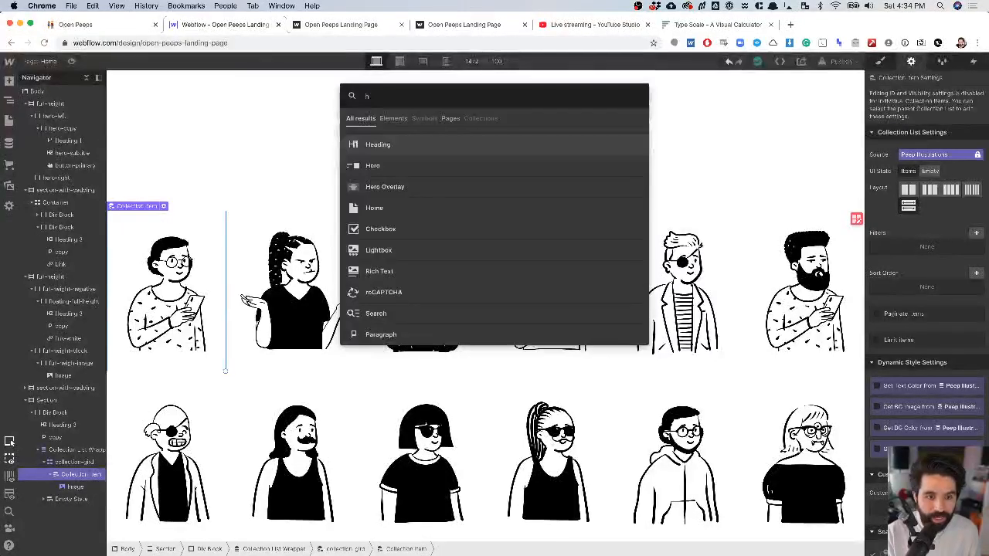
{"action": "key", "text": "Return"}
{"action": "scroll", "coordinate": [347, 412], "scroll_direction": "down", "scroll_amount": 3}
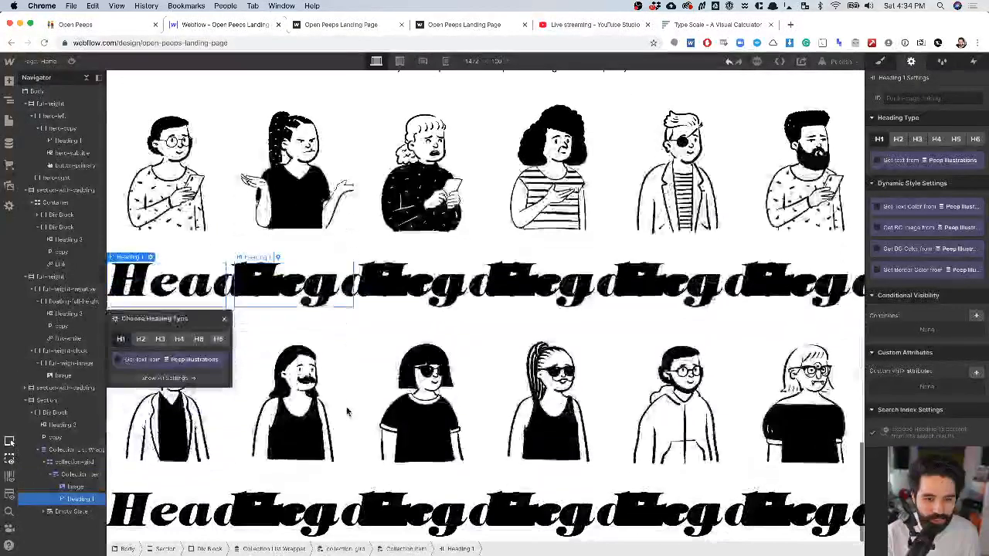
- Replace the new heading's placeholder text with "1"
{"action": "double_click", "coordinate": [175, 280]}
{"action": "type", "text": "1"}
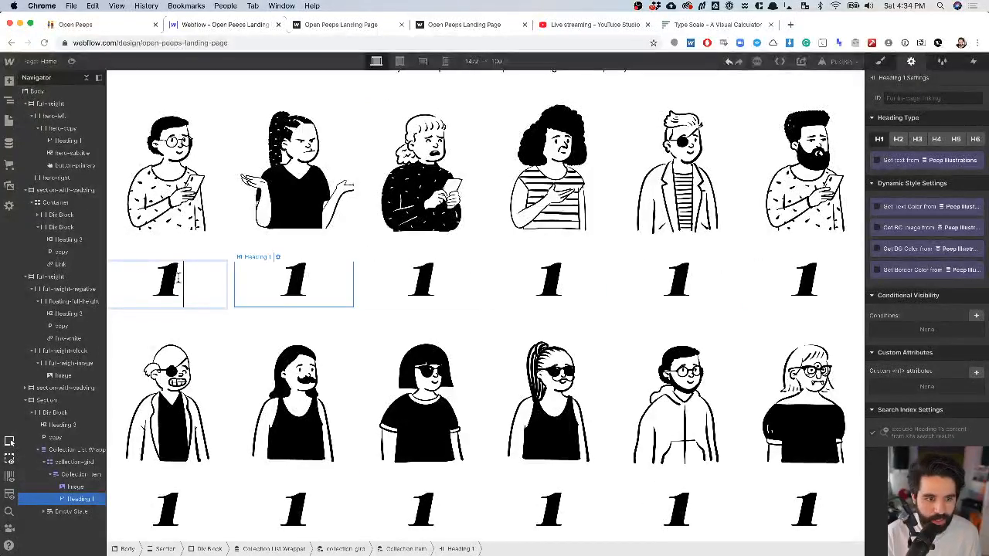
{"action": "left_click", "coordinate": [187, 221]}
- Change the collection item's heading to H3 and get its text from the Name field of Peep Illustrations
{"action": "left_click", "coordinate": [168, 290]}
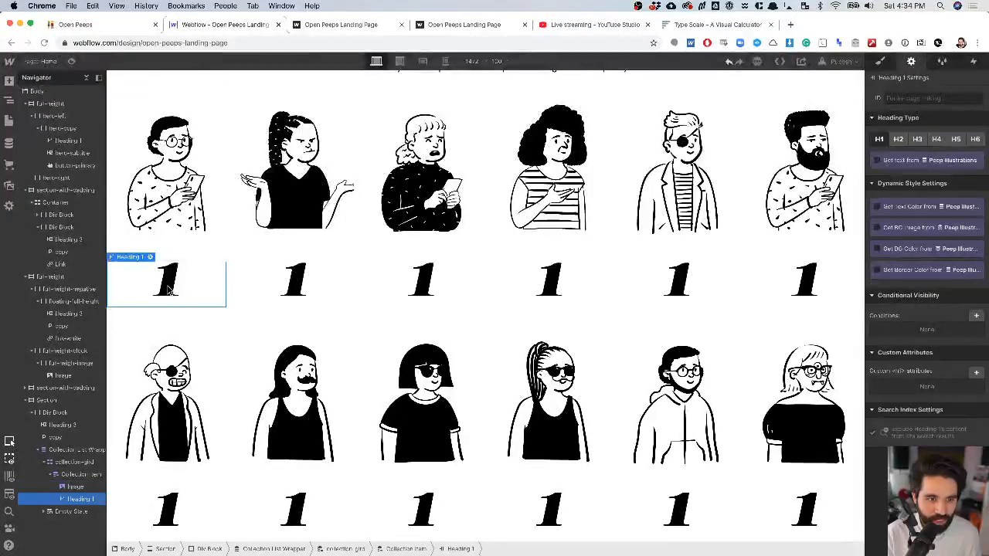
{"action": "left_click", "coordinate": [150, 257]}
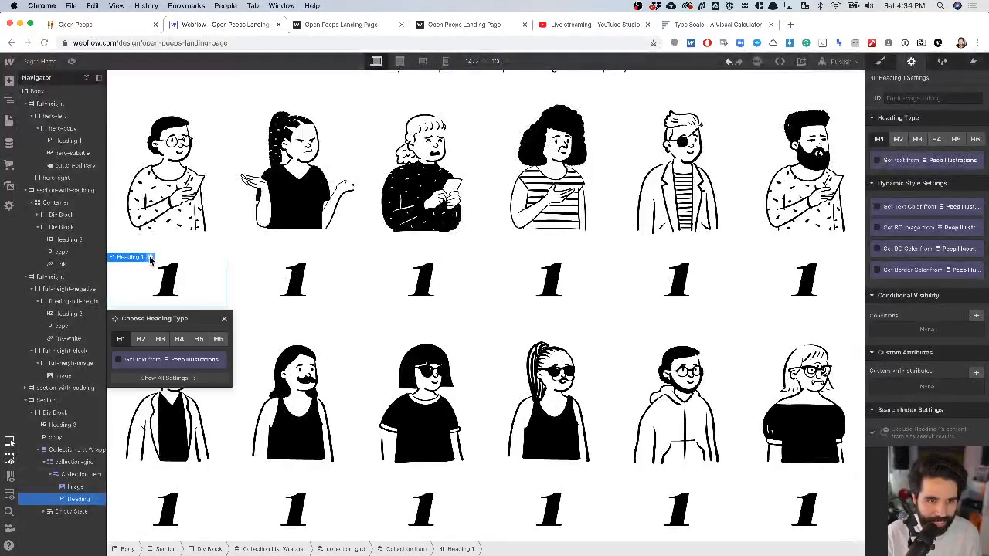
{"action": "left_click", "coordinate": [161, 340]}
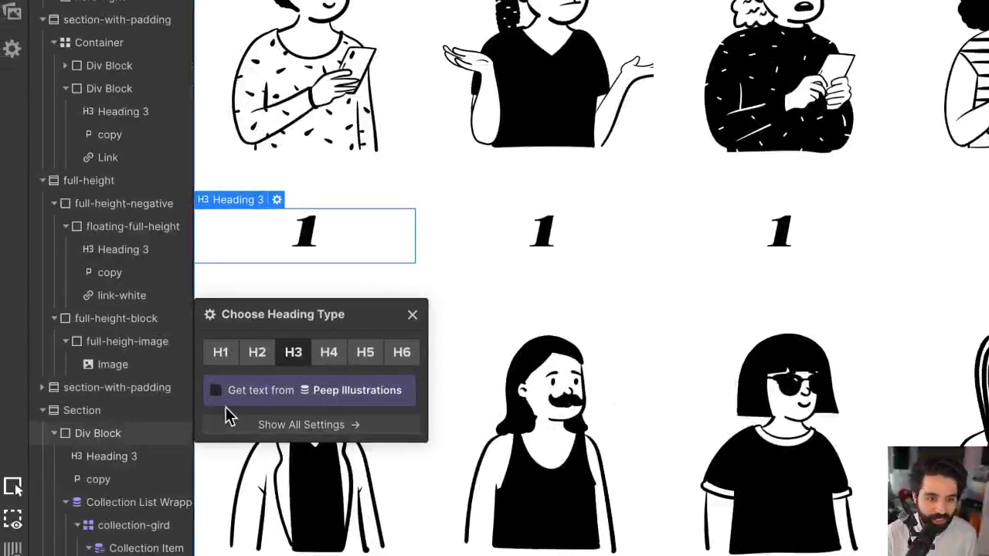
{"action": "left_click", "coordinate": [244, 391]}
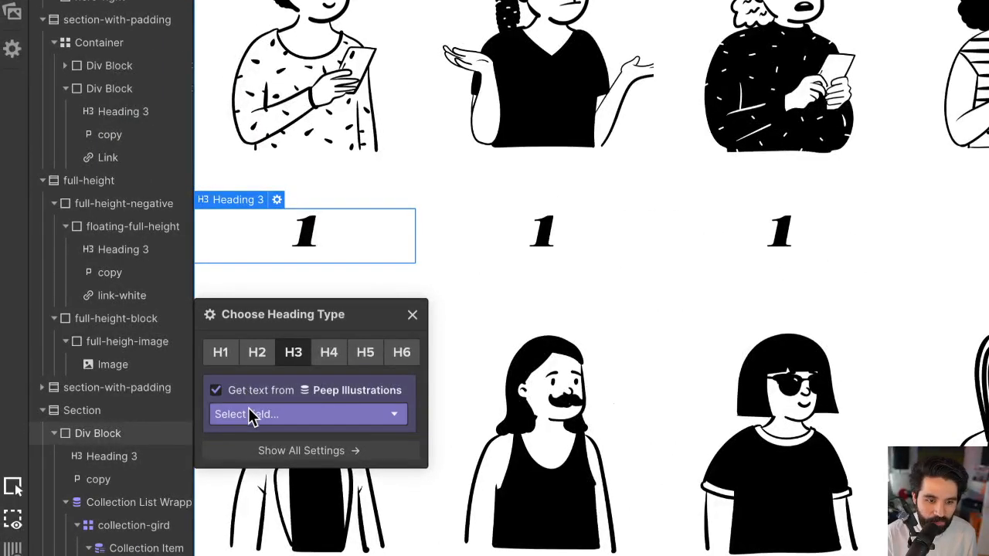
{"action": "left_click", "coordinate": [249, 414]}
{"action": "left_click", "coordinate": [258, 452]}
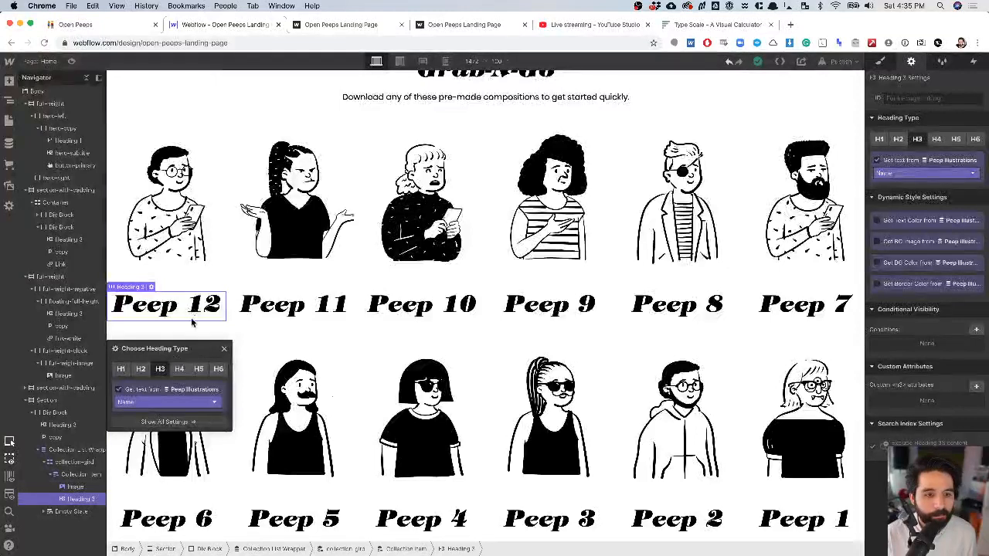
- Delete the name heading from the collection item
{"action": "left_click", "coordinate": [333, 303]}
{"action": "left_click", "coordinate": [164, 310]}
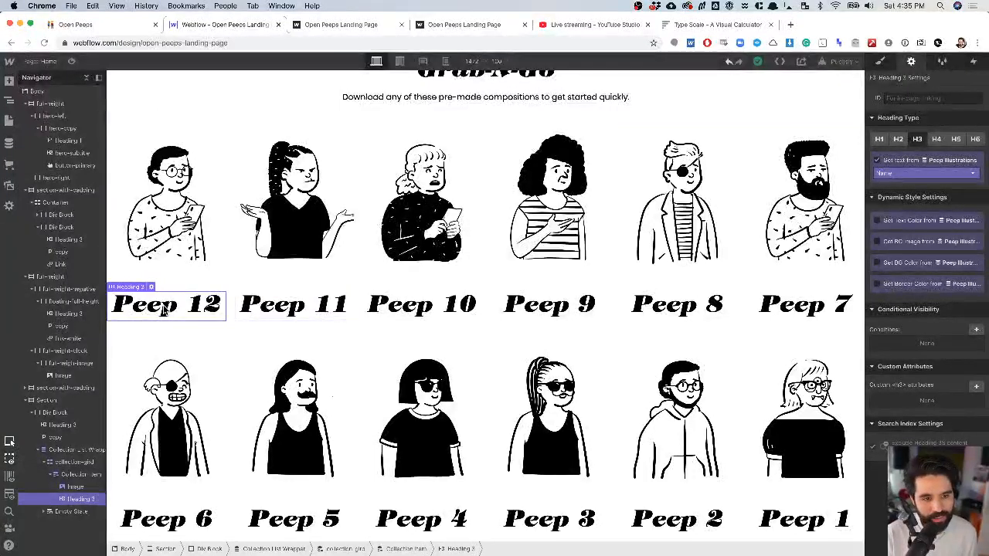
{"action": "key", "text": "Delete"}
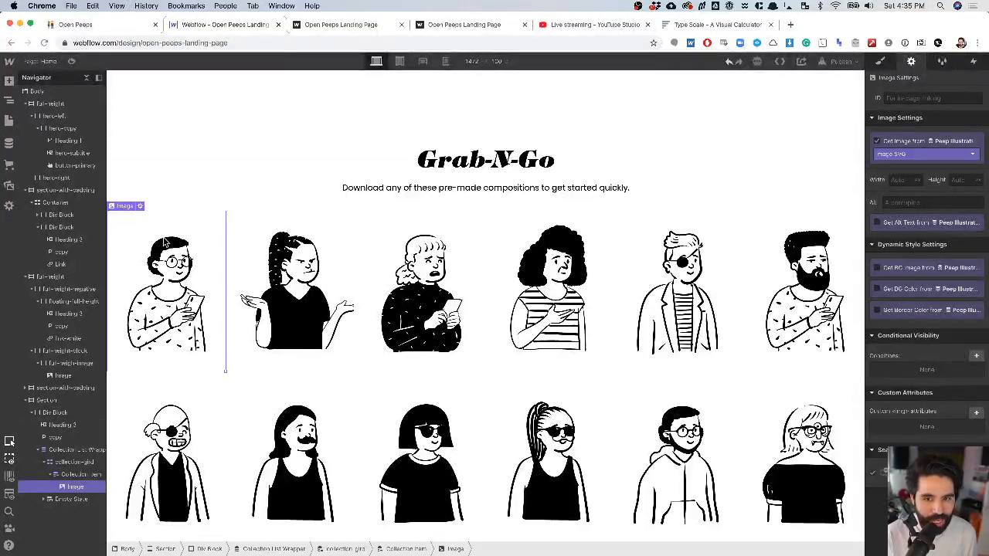
- Disconnect the collection item's image from the Peep Illustrations collection
{"action": "left_click", "coordinate": [141, 206]}
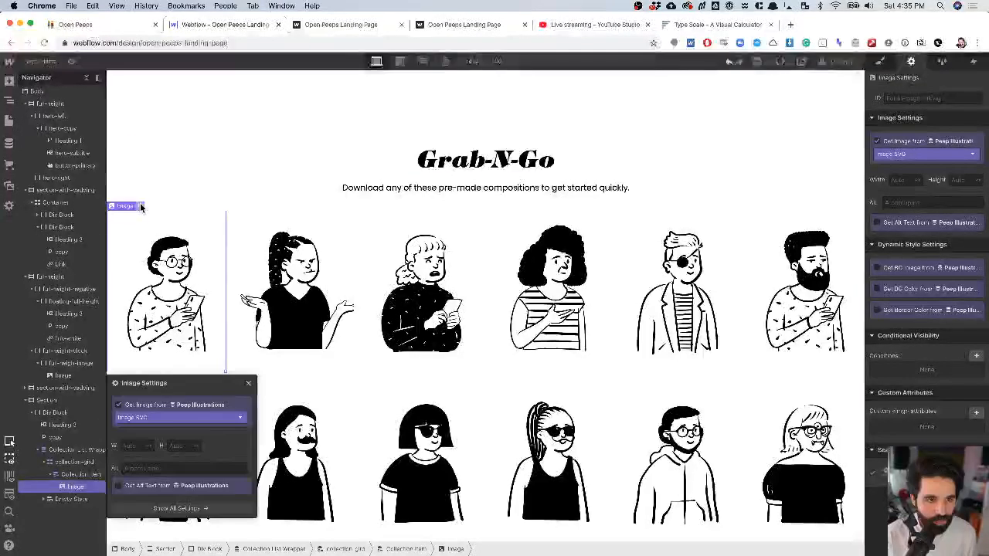
{"action": "left_click", "coordinate": [118, 405]}
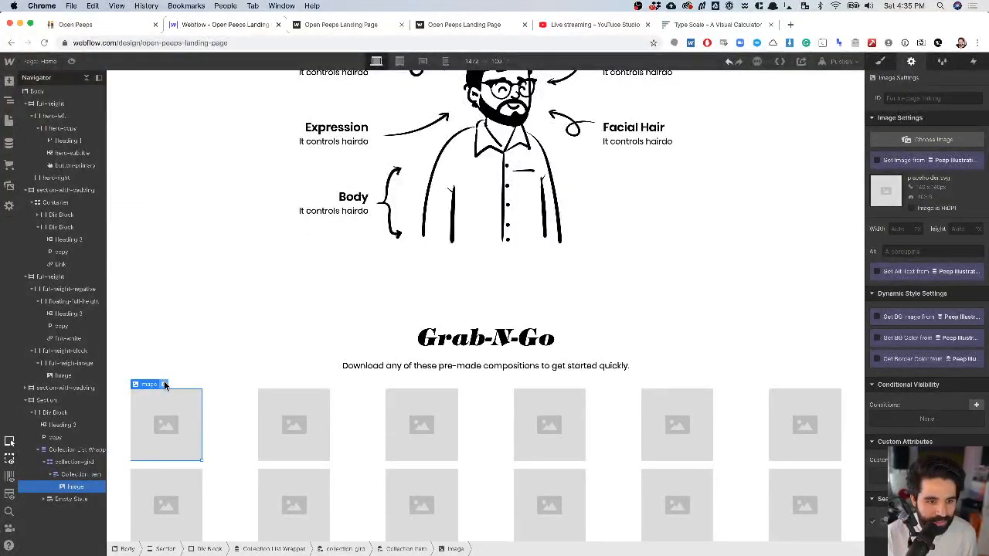
{"action": "left_click", "coordinate": [330, 404]}
{"action": "left_click", "coordinate": [164, 398]}
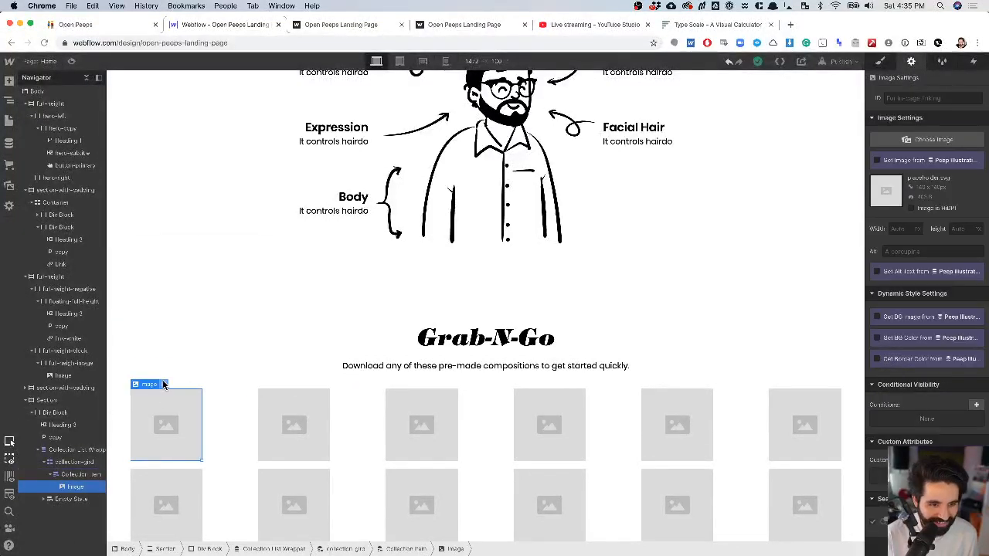
- Connect the collection item's placeholder image to the Image SVG field of Peep Illustrations
{"action": "double_click", "coordinate": [164, 390]}
{"action": "left_click", "coordinate": [143, 289]}
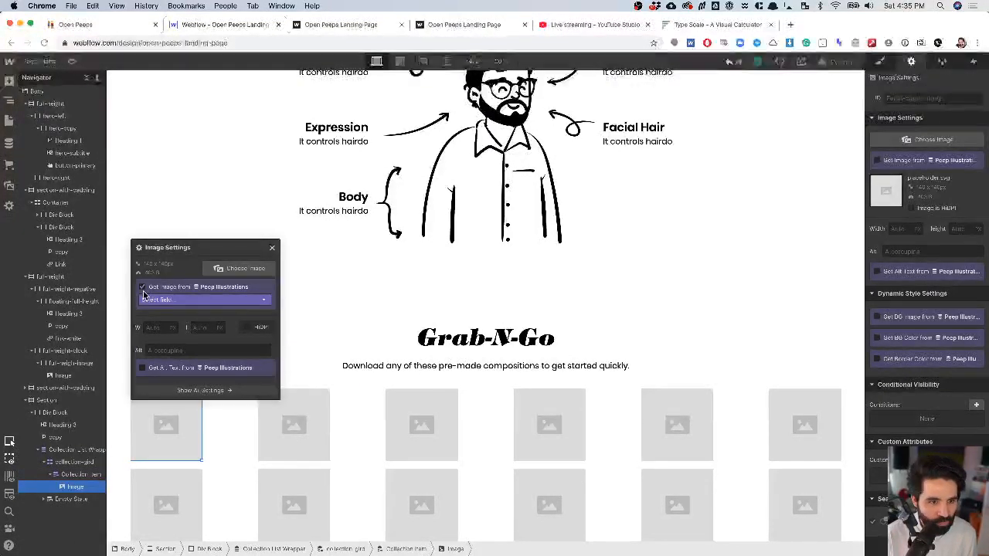
{"action": "left_click", "coordinate": [172, 305]}
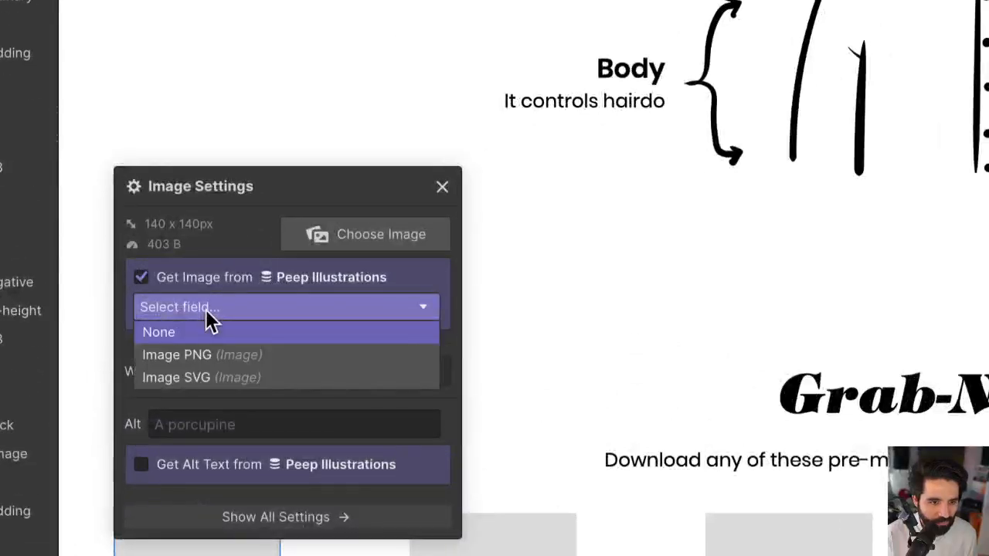
{"action": "left_click", "coordinate": [217, 378]}
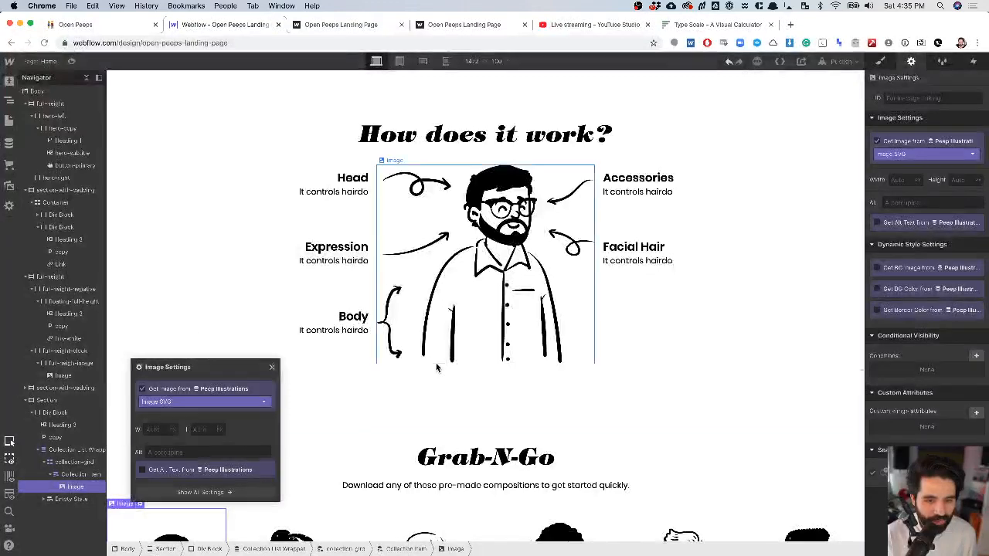
{"action": "scroll", "coordinate": [436, 367], "scroll_direction": "down", "scroll_amount": 5}
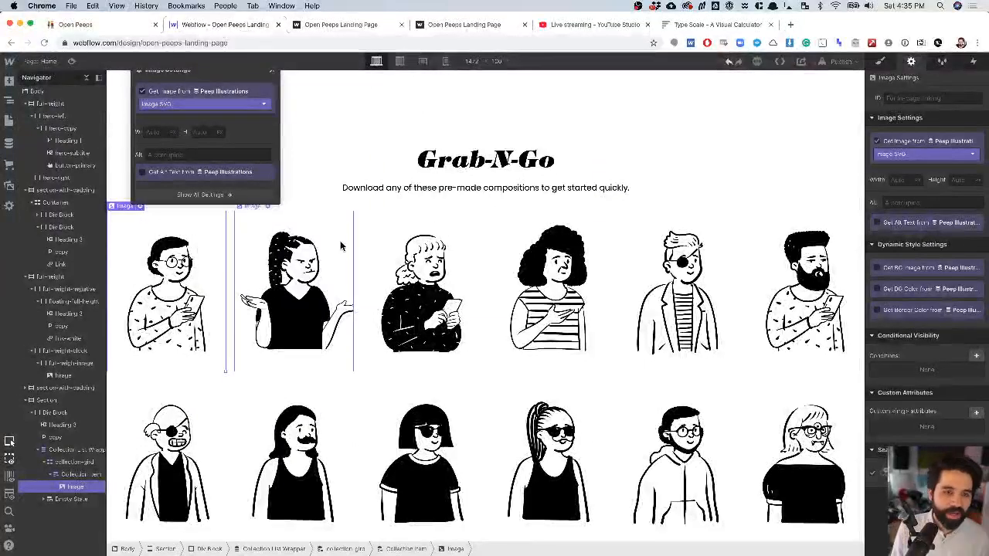
{"action": "scroll", "coordinate": [232, 108], "scroll_direction": "up", "scroll_amount": 1}
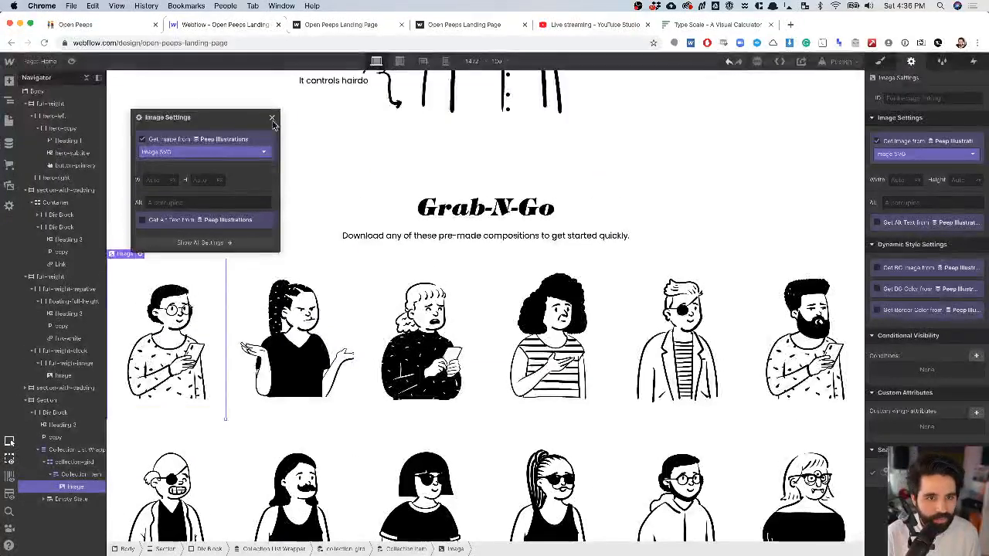
{"action": "scroll", "coordinate": [309, 309], "scroll_direction": "down", "scroll_amount": 1}
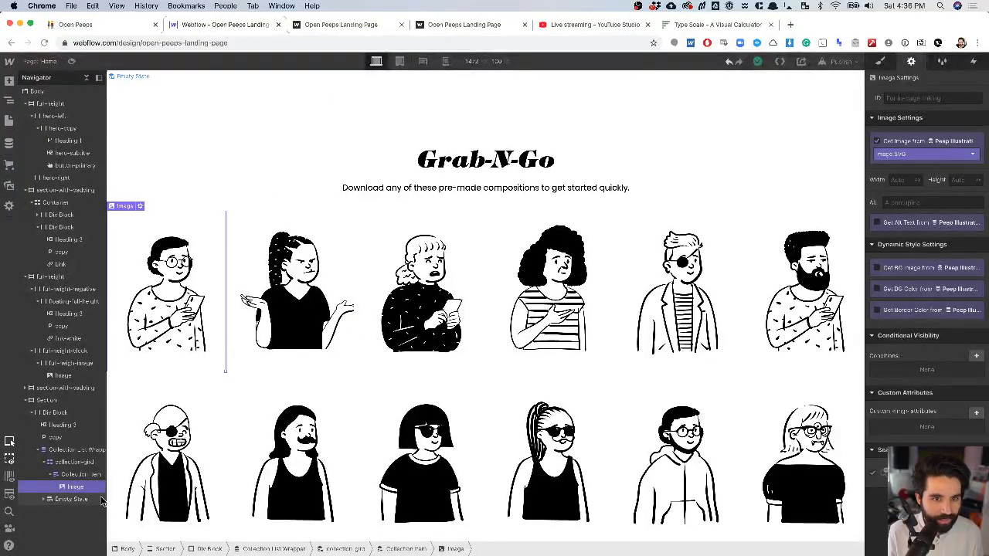
- Add a div block below the image in the collection item and insert a button inside it
{"action": "key", "text": "super+e"}
{"action": "type", "text": "div"}
{"action": "key", "text": "Return"}
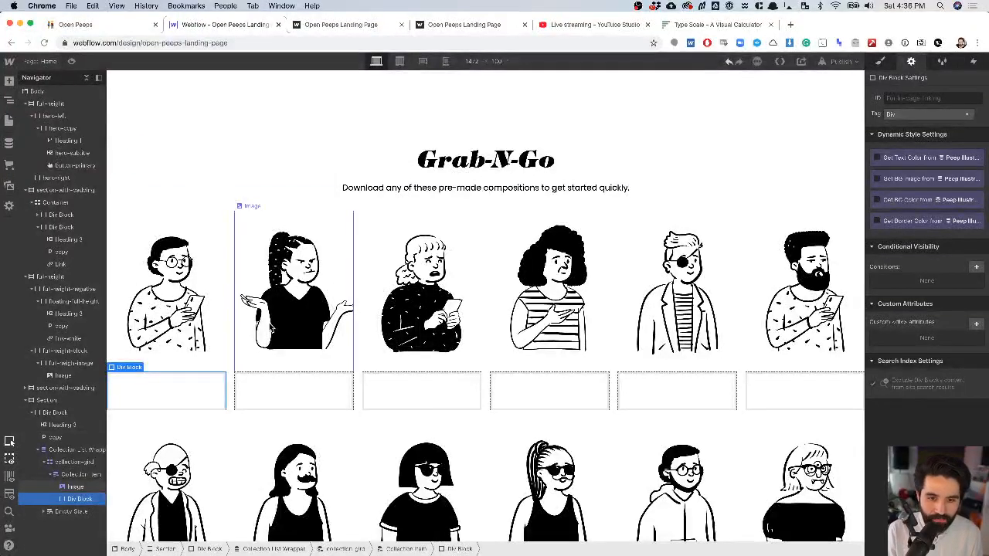
{"action": "key", "text": "super+e"}
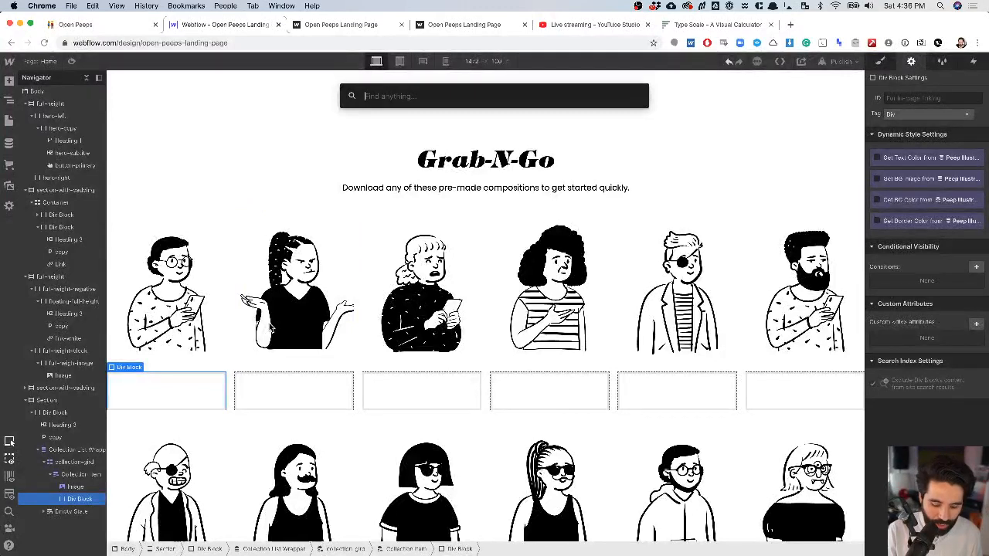
{"action": "type", "text": "but"}
{"action": "key", "text": "Return"}
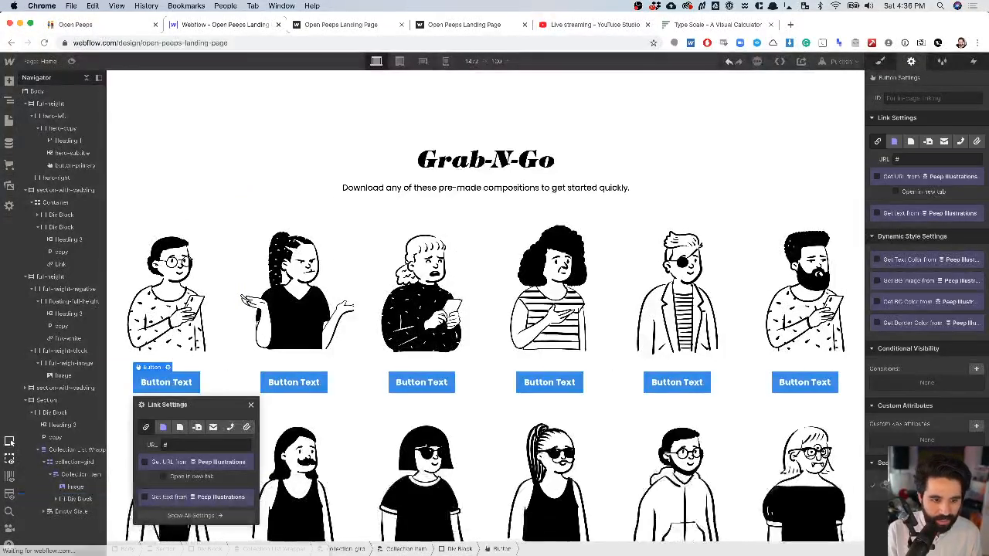
- Duplicate the button in the collection item and set its parent div block to a centered horizontal flex layout
{"action": "key", "text": "super+c"}
{"action": "key", "text": "super+v"}
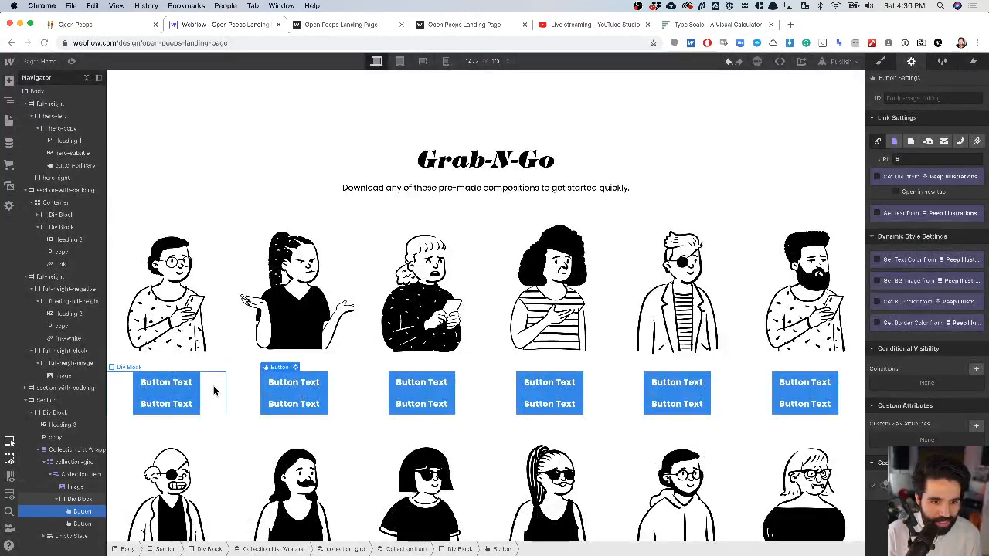
{"action": "left_click", "coordinate": [214, 391]}
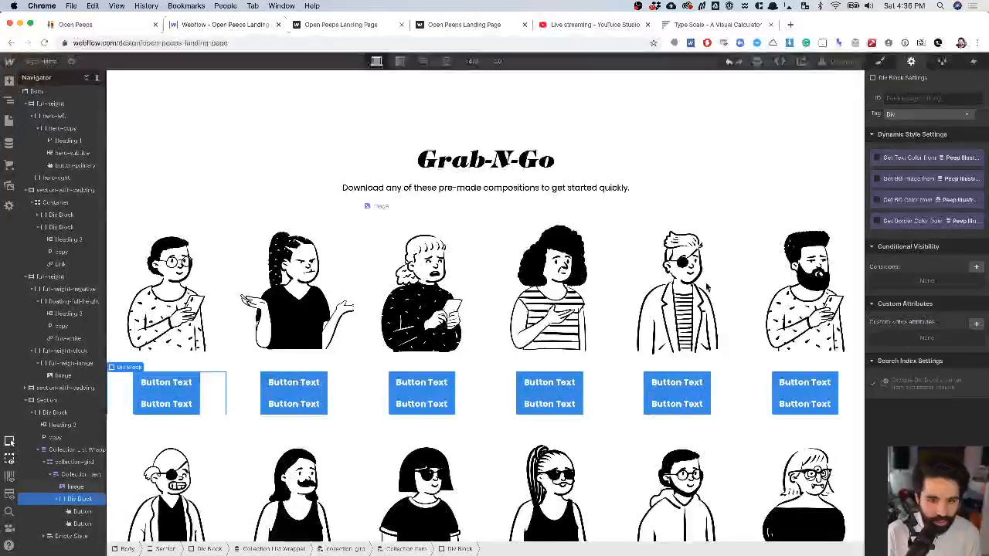
{"action": "left_click", "coordinate": [880, 61]}
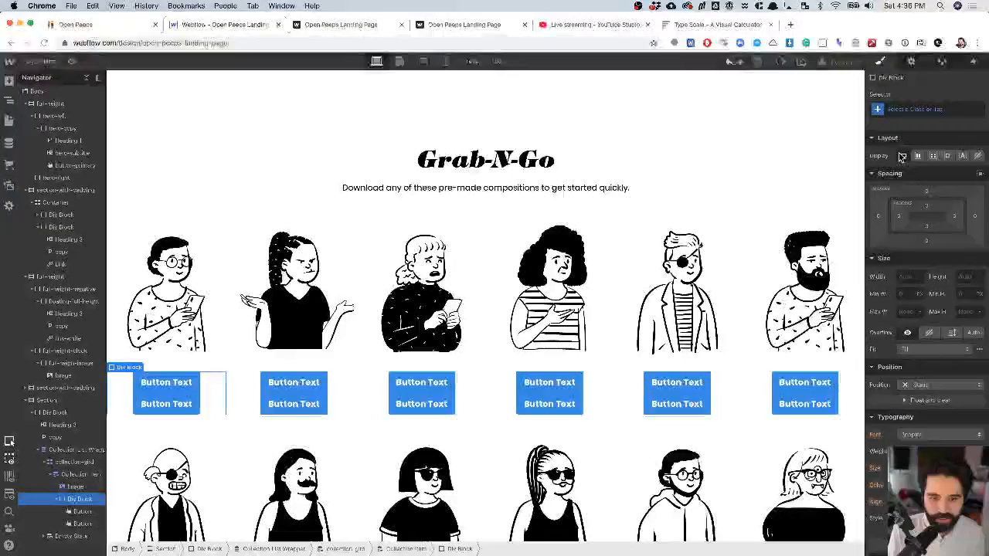
{"action": "left_click", "coordinate": [919, 156]}
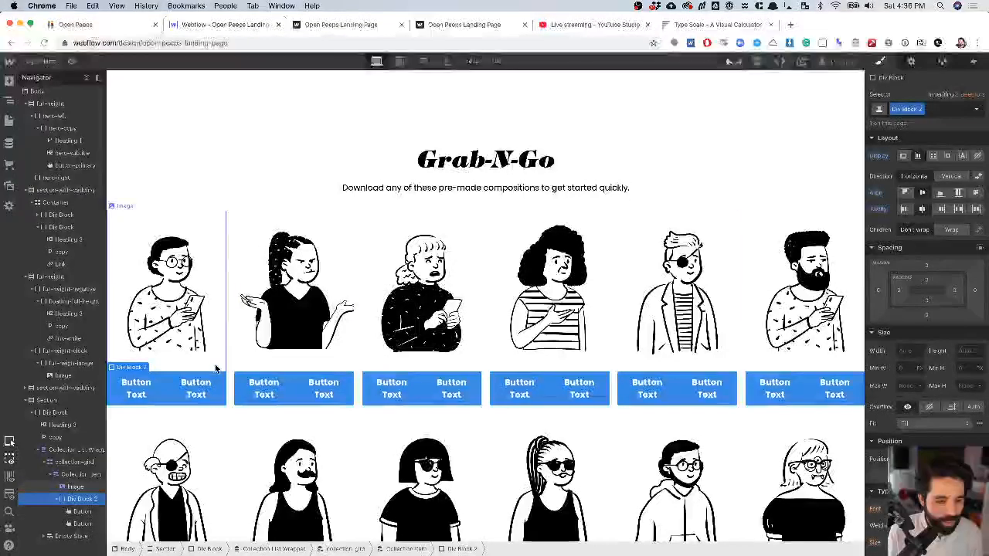
- Give the first button in the collection item a new class named collection-button
{"action": "left_click", "coordinate": [77, 514]}
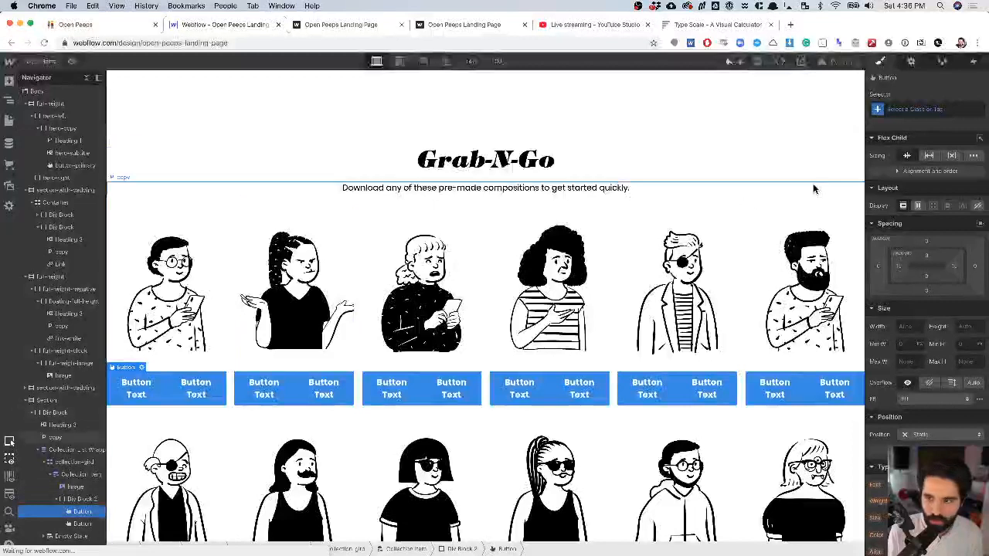
{"action": "left_click", "coordinate": [925, 109]}
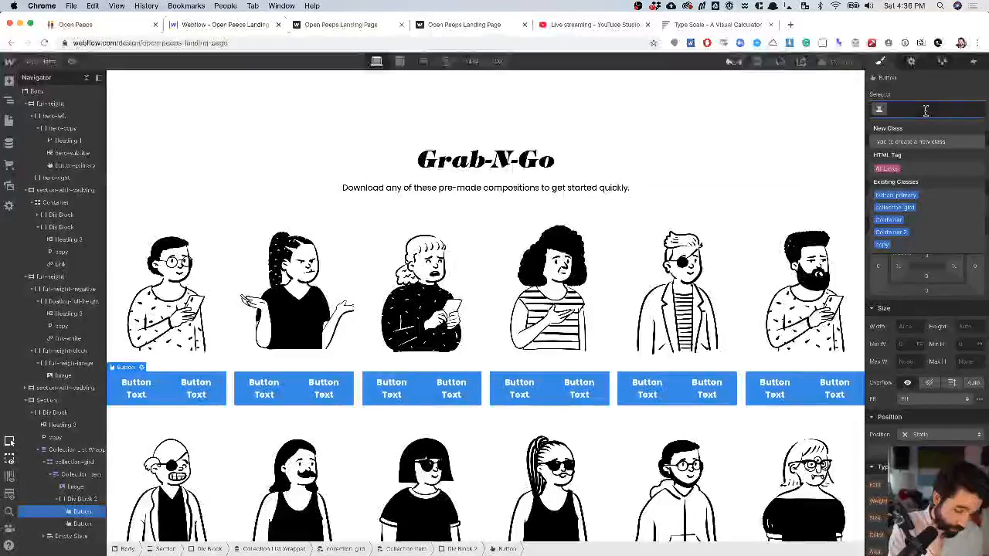
{"action": "type", "text": "collec"}
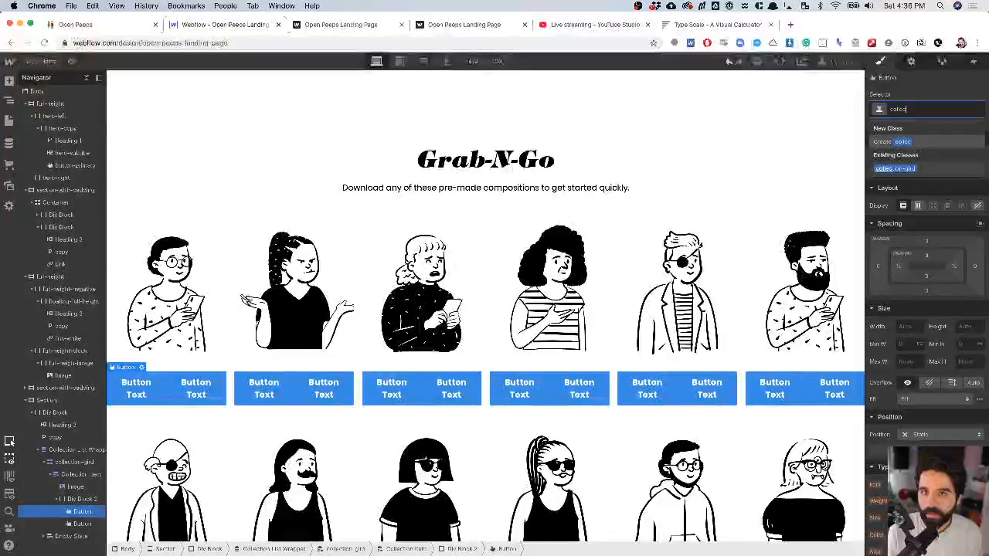
{"action": "type", "text": "tion-button"}
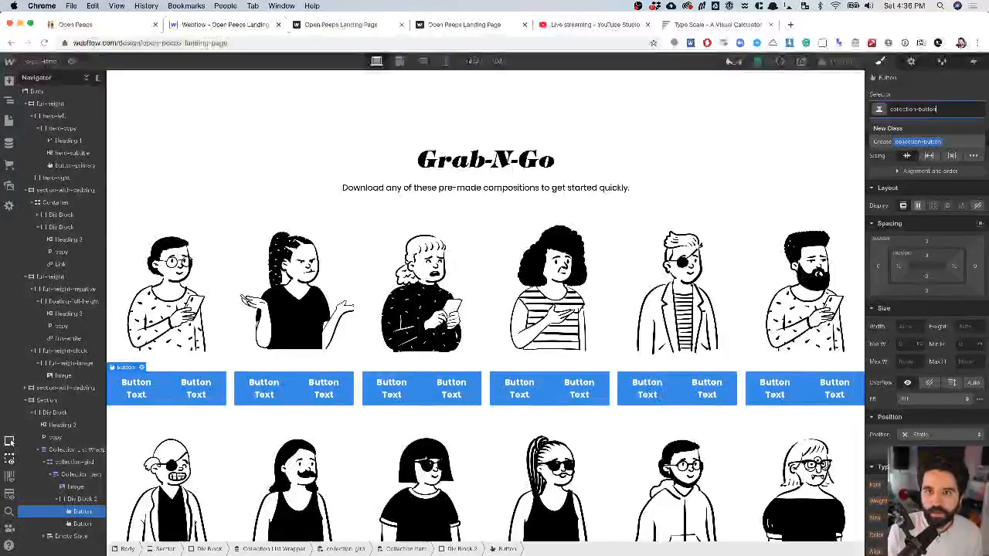
{"action": "key", "text": "Return"}
{"action": "key", "text": "super+Tab"}
{"action": "key", "text": "super+Tab"}
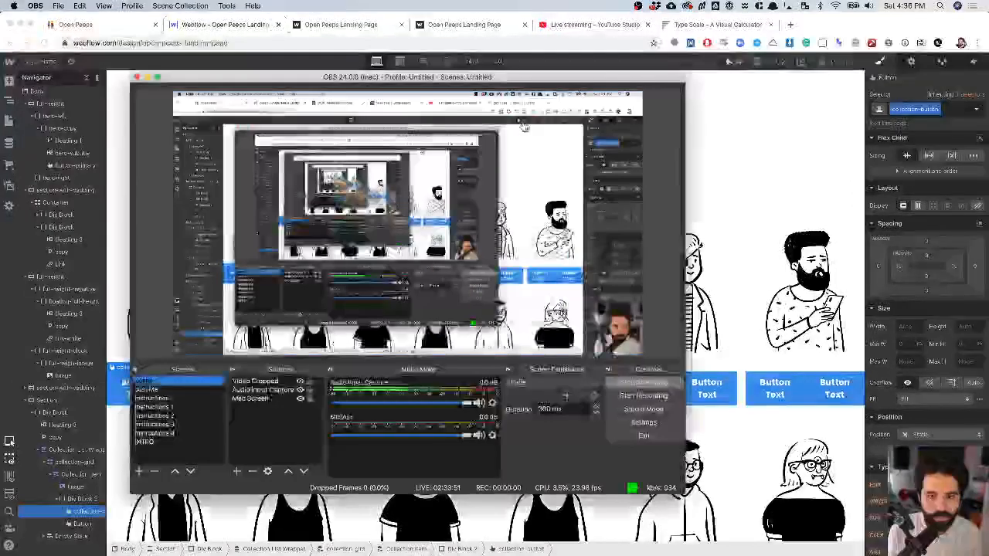
{"action": "key", "text": "super+Tab"}
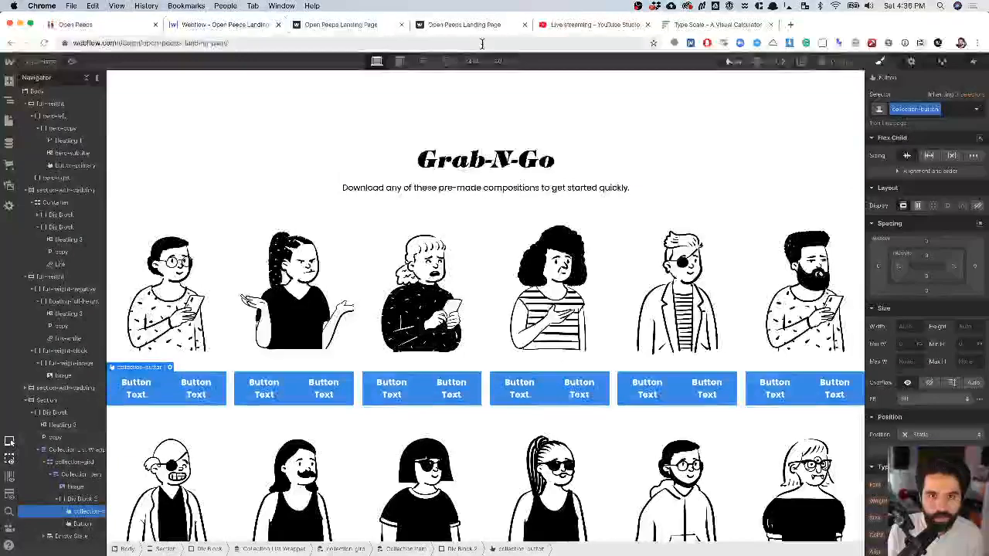
- Set the background color of the collection-button class to white
{"action": "scroll", "coordinate": [921, 407], "scroll_direction": "down", "scroll_amount": 5}
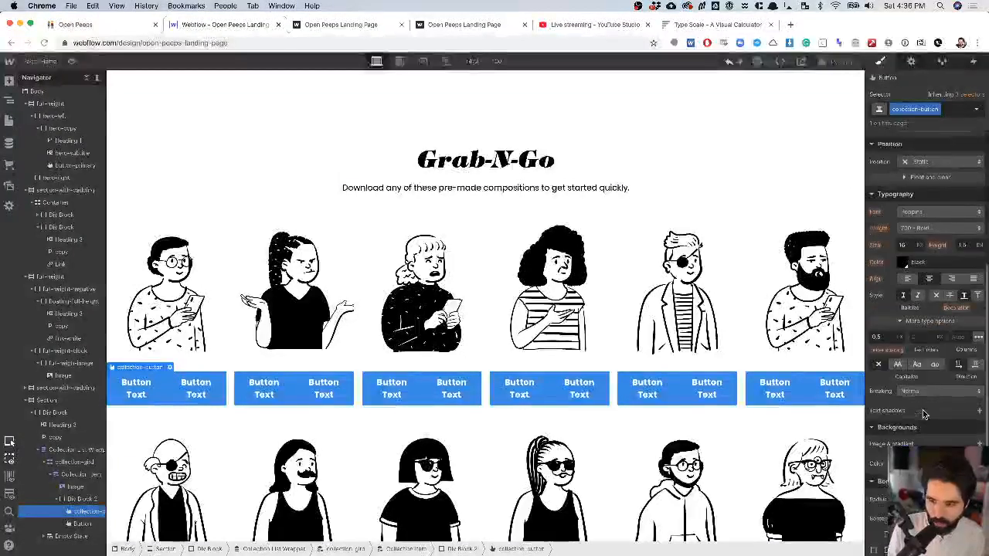
{"action": "left_click", "coordinate": [902, 439]}
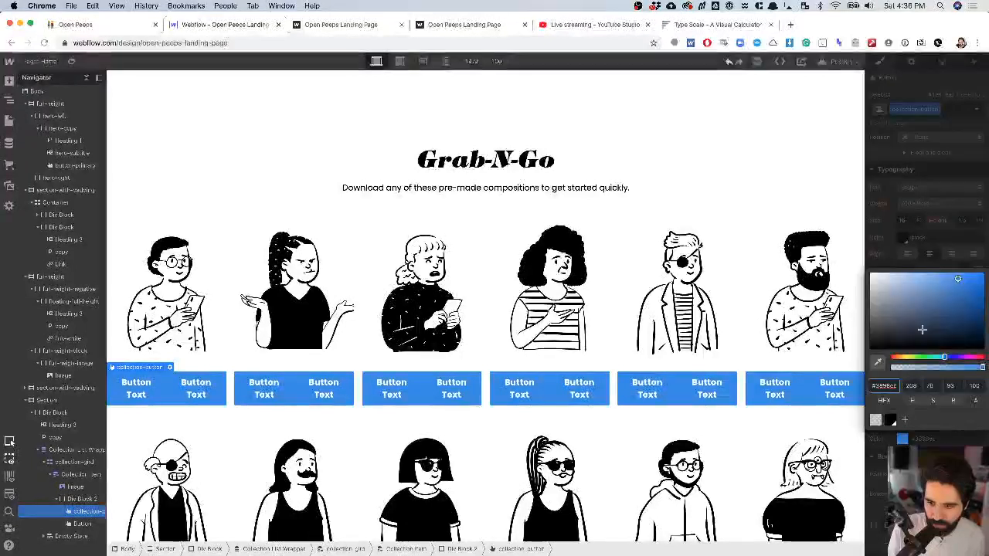
{"action": "left_click", "coordinate": [891, 420]}
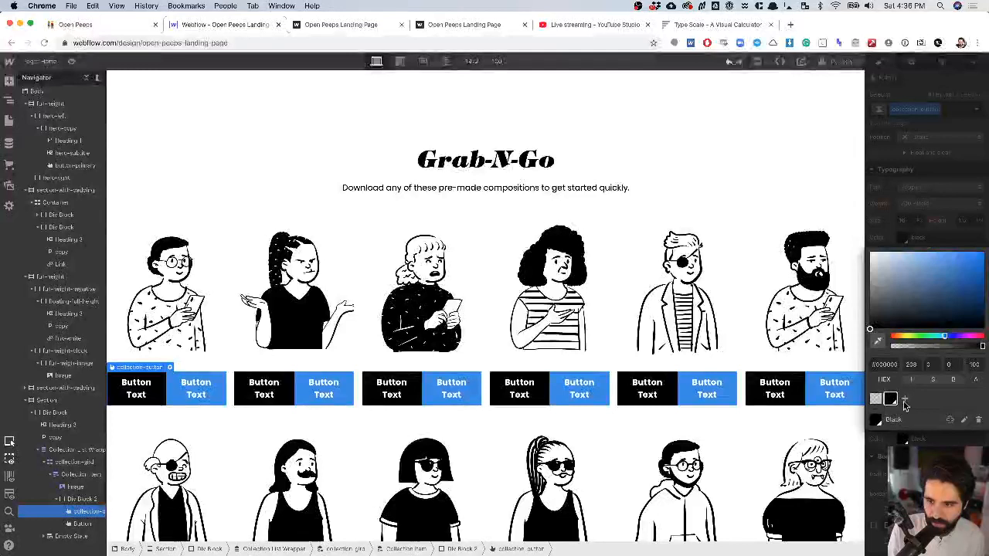
{"action": "left_click_drag", "start_coordinate": [898, 303], "coordinate": [846, 225]}
{"action": "left_click", "coordinate": [911, 237]}
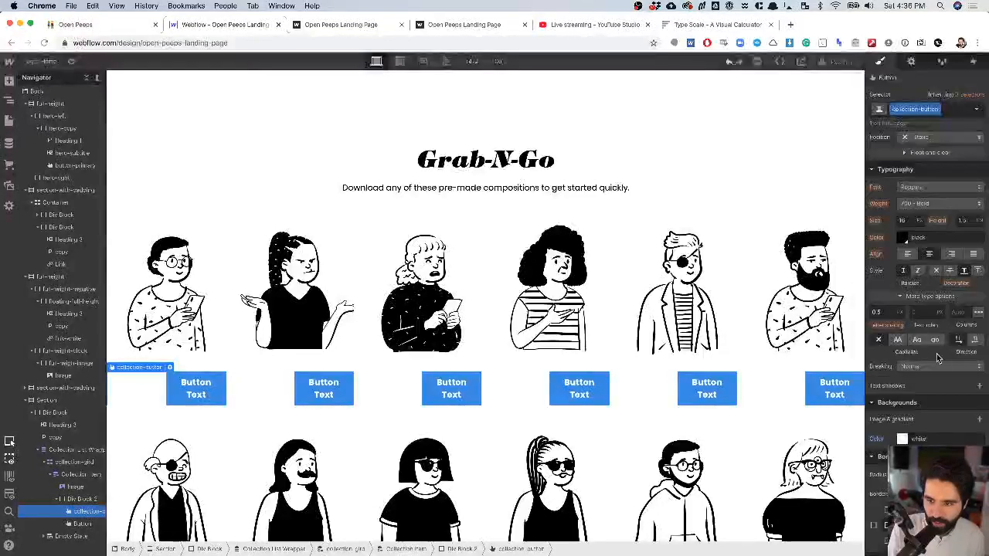
- Give the collection-button a solid black border 1 px wide and set its font size to 12 px
{"action": "scroll", "coordinate": [943, 365], "scroll_direction": "down", "scroll_amount": 3}
{"action": "scroll", "coordinate": [942, 364], "scroll_direction": "down", "scroll_amount": 1}
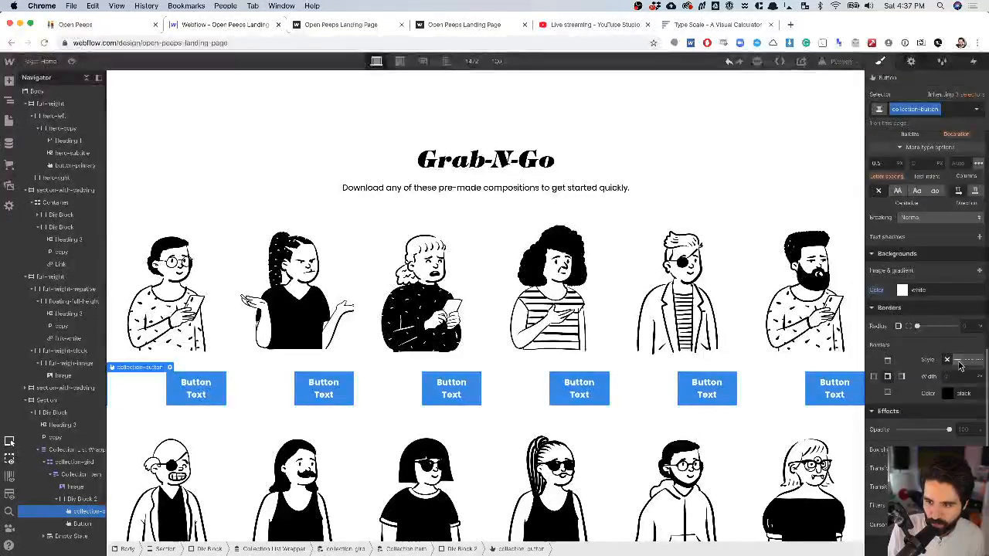
{"action": "left_click", "coordinate": [958, 360]}
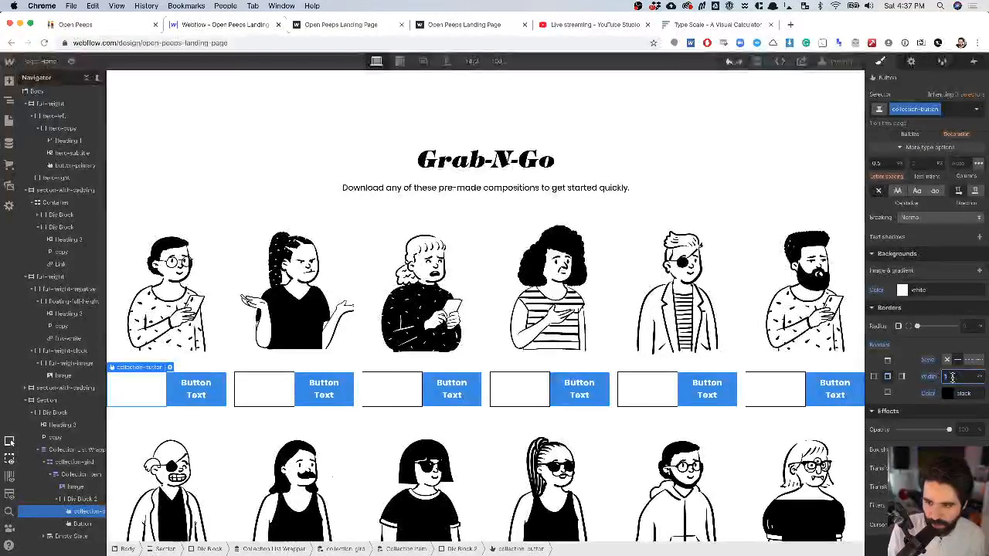
{"action": "scroll", "coordinate": [924, 255], "scroll_direction": "up", "scroll_amount": 4}
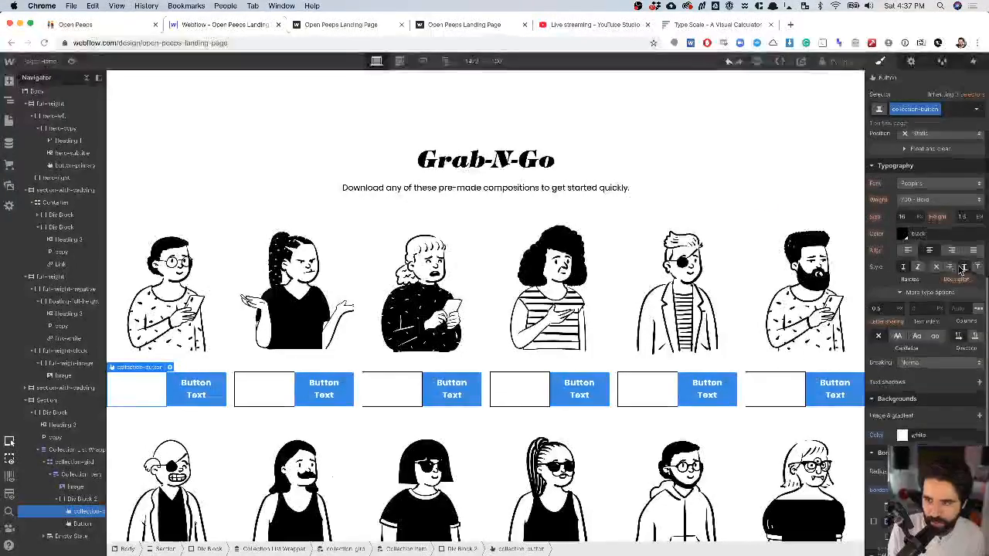
{"action": "left_click", "coordinate": [906, 220]}
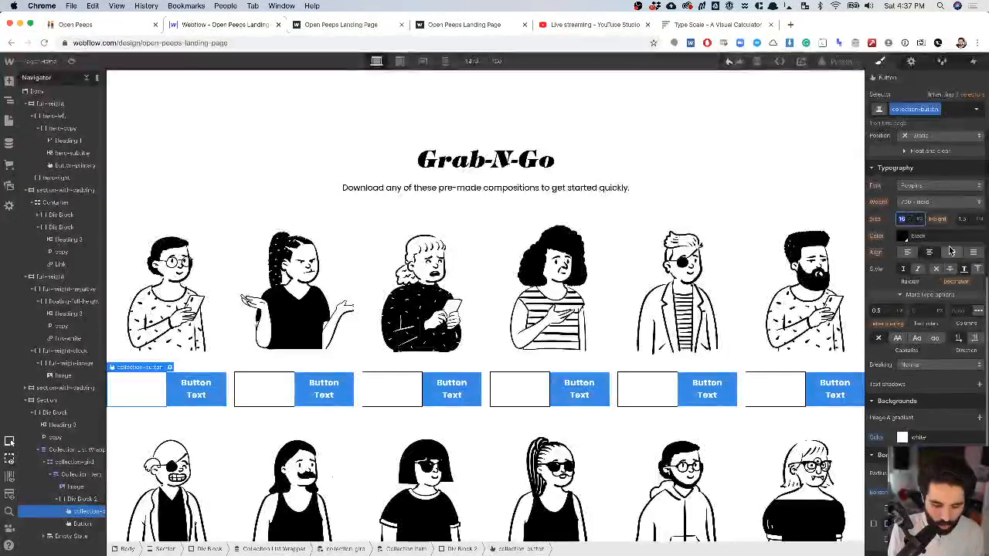
{"action": "type", "text": "12"}
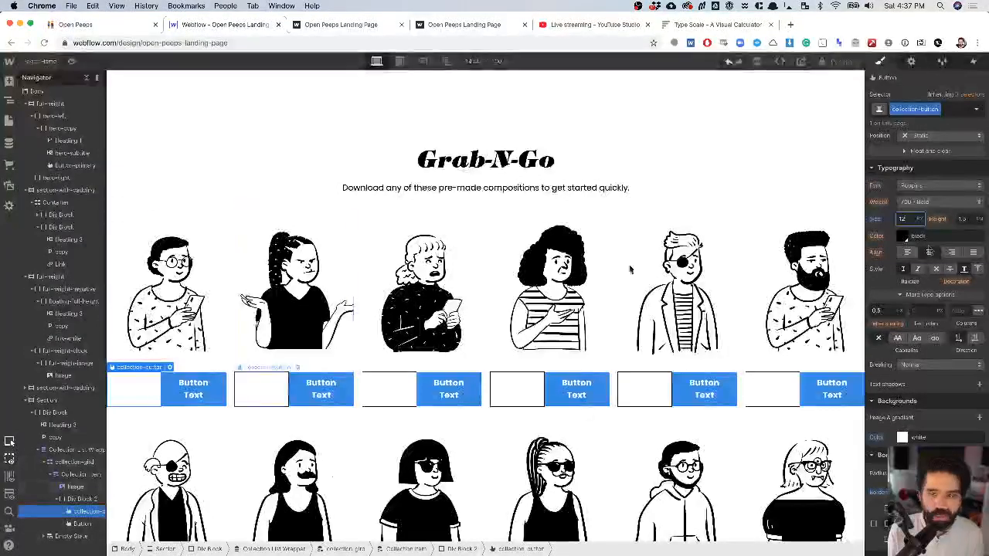
{"action": "left_click", "coordinate": [333, 386]}
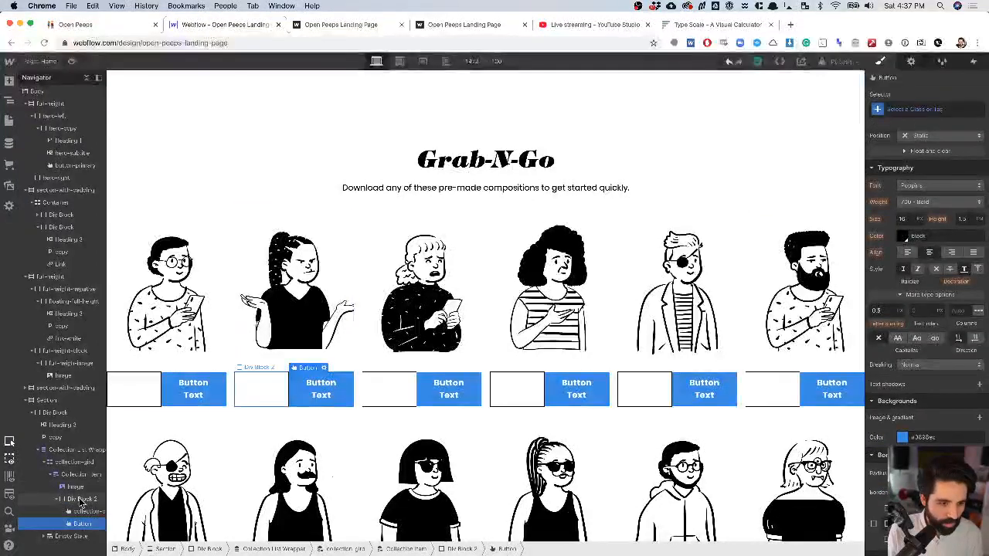
{"action": "left_click", "coordinate": [84, 501]}
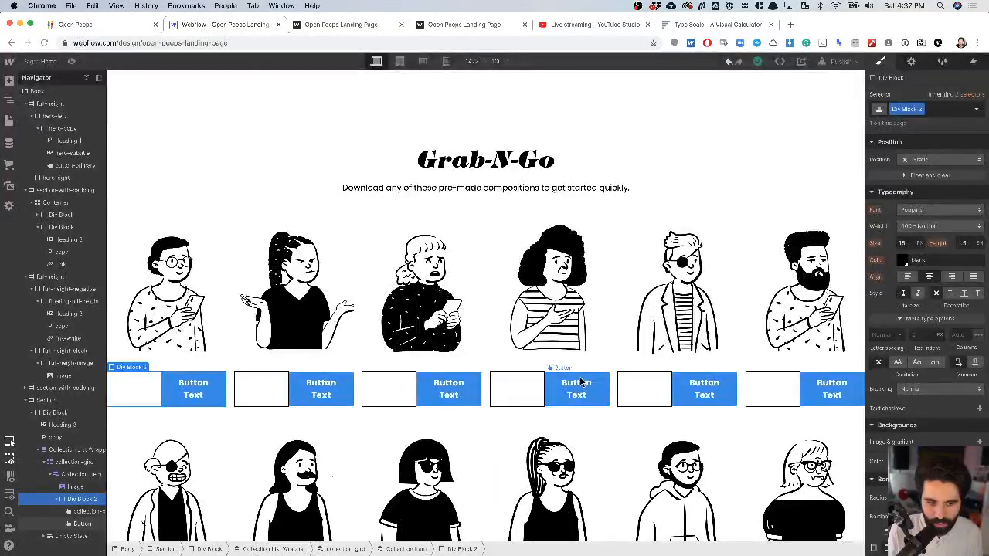
{"action": "scroll", "coordinate": [944, 297], "scroll_direction": "up", "scroll_amount": 5}
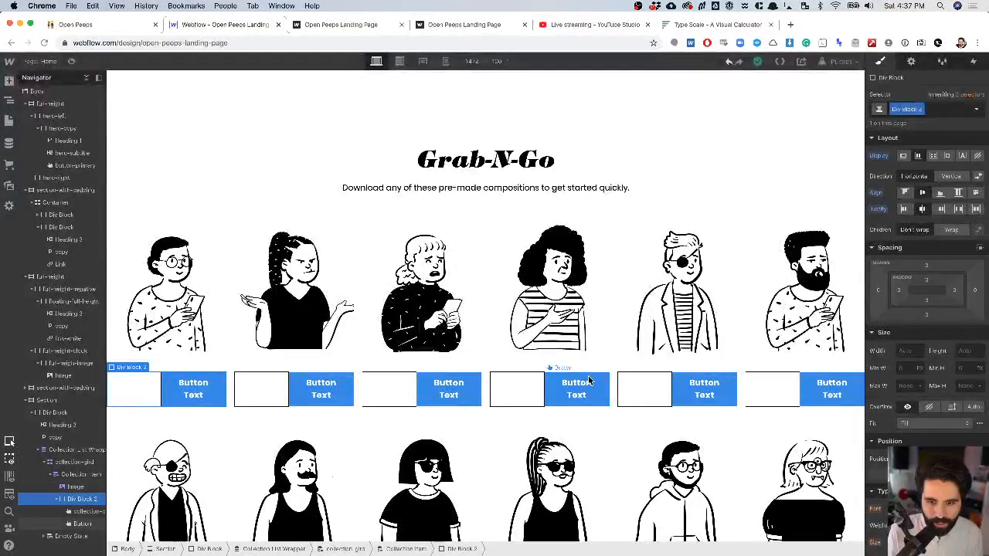
{"action": "left_click", "coordinate": [524, 391]}
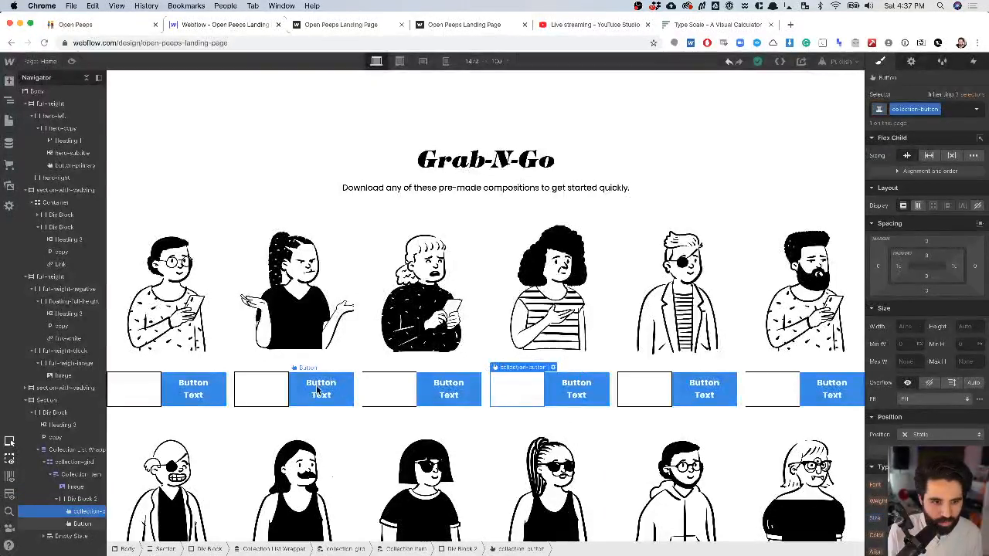
- Set the collection-button's text color to black and its line height to 1
{"action": "left_click", "coordinate": [132, 389]}
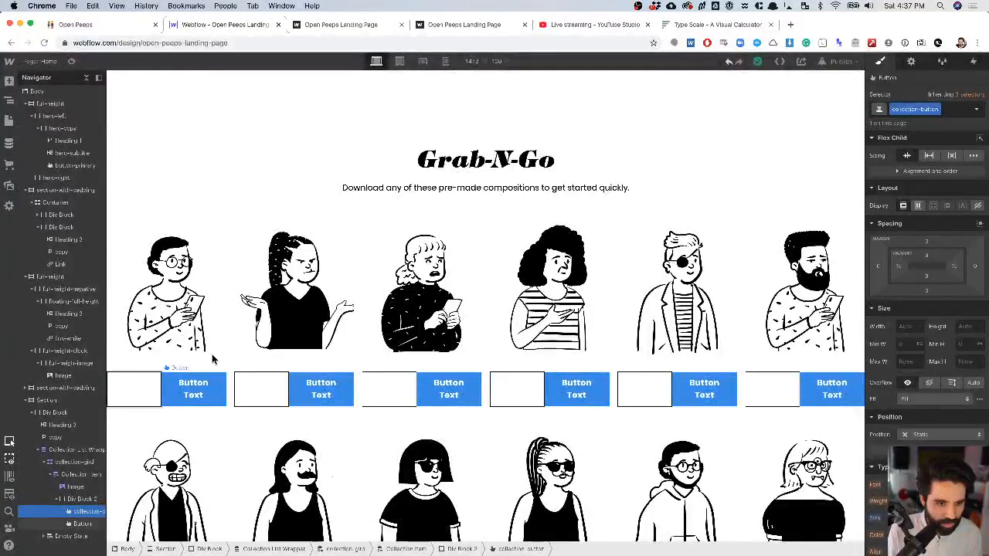
{"action": "scroll", "coordinate": [917, 309], "scroll_direction": "down", "scroll_amount": 6}
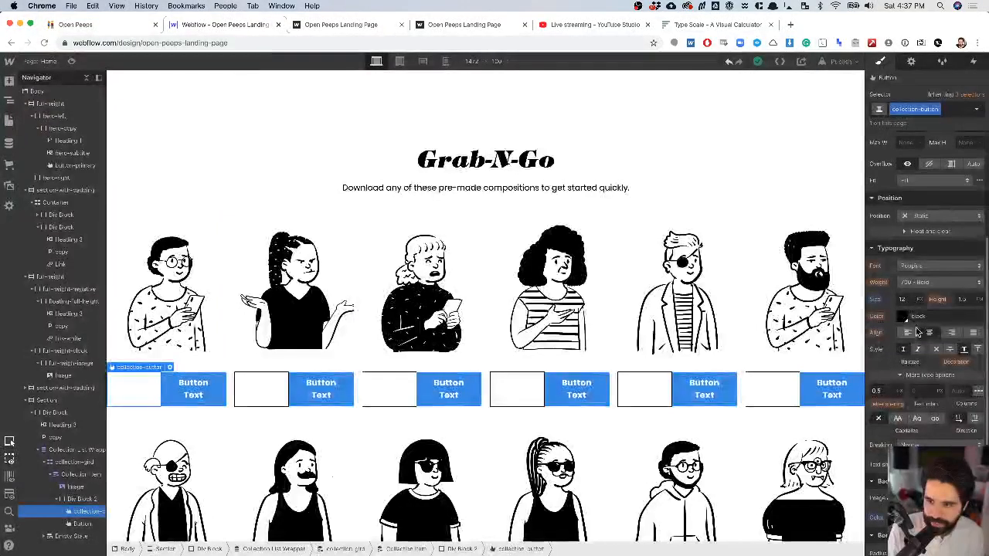
{"action": "left_click", "coordinate": [904, 316]}
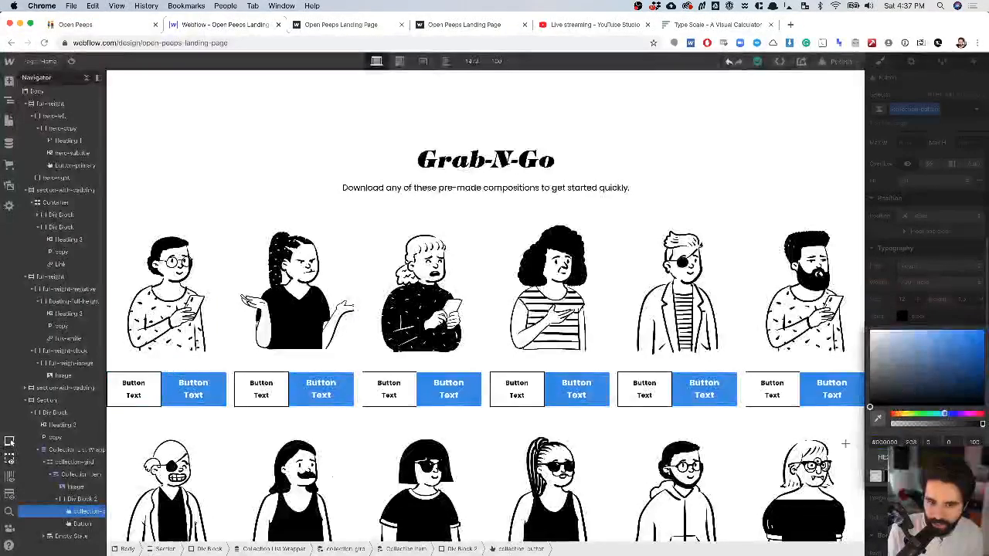
{"action": "left_click", "coordinate": [935, 288]}
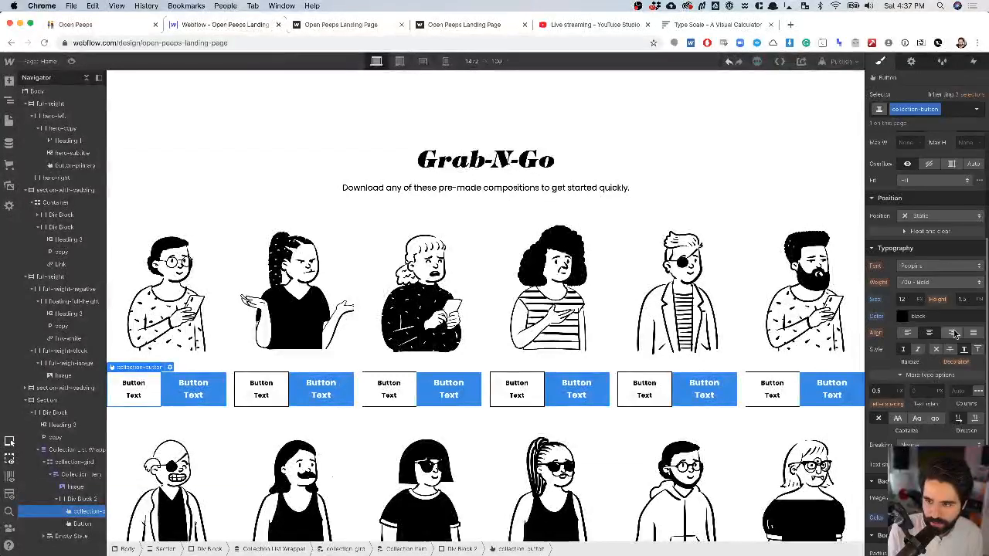
{"action": "left_click", "coordinate": [963, 299]}
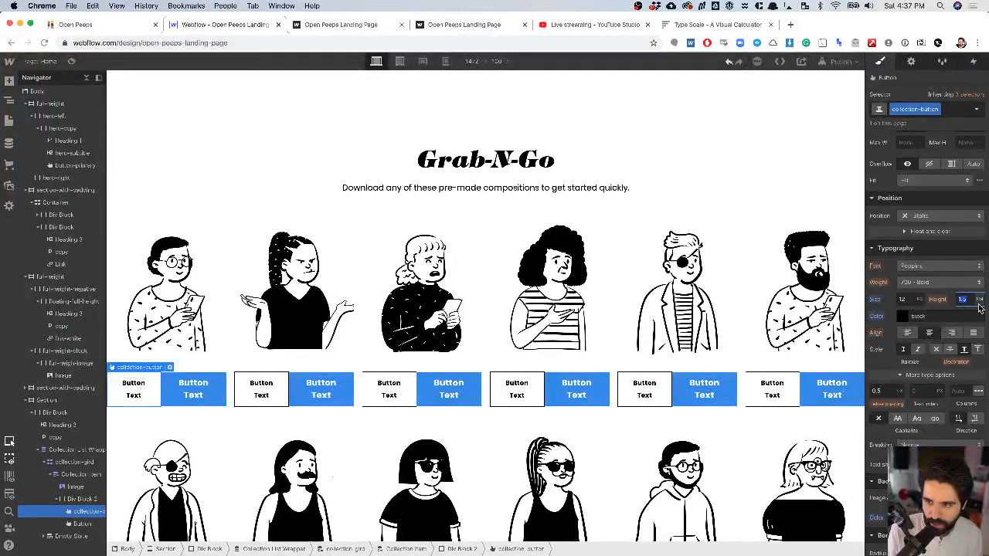
{"action": "type", "text": "1"}
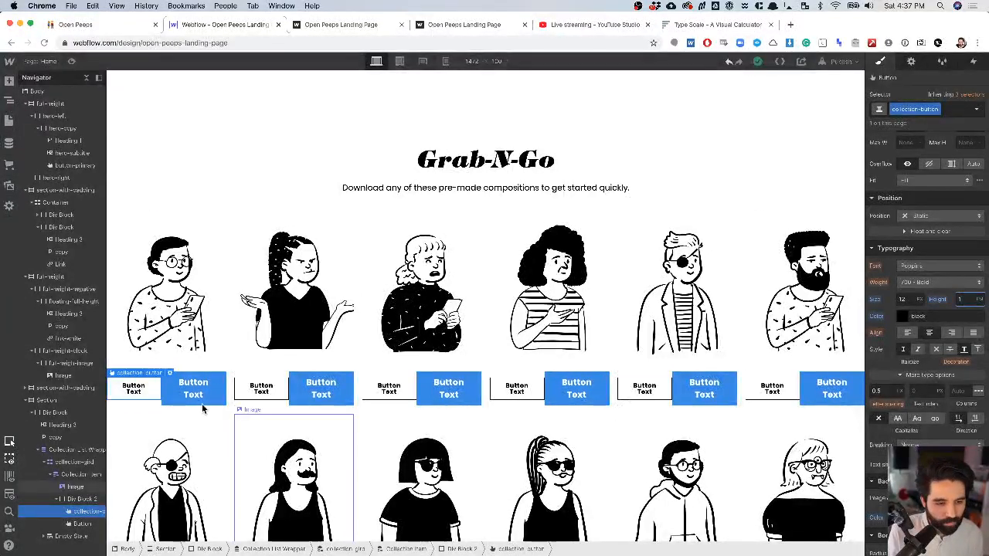
- Change the collection-button's text to PNG and delete the unstyled blue button beside it
{"action": "double_click", "coordinate": [140, 391]}
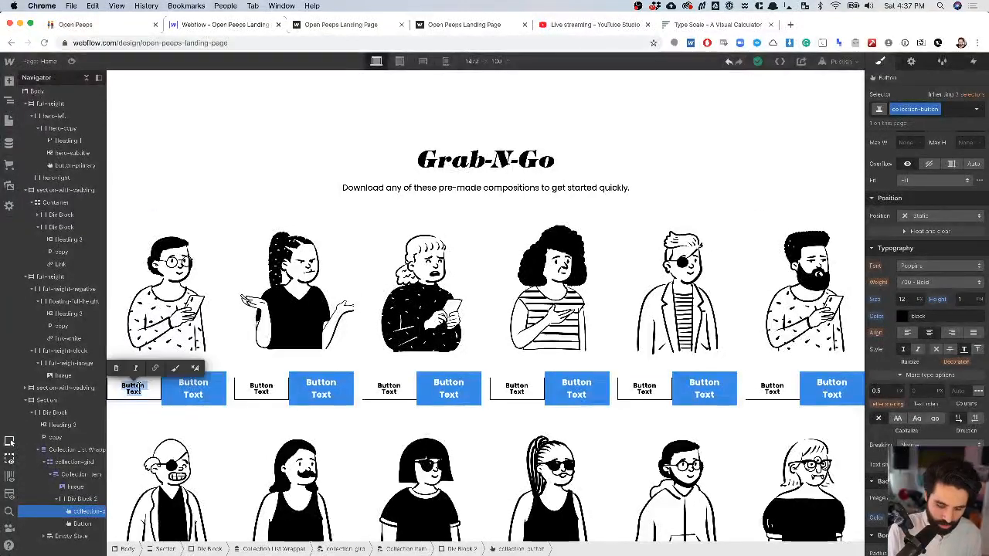
{"action": "type", "text": "PNG"}
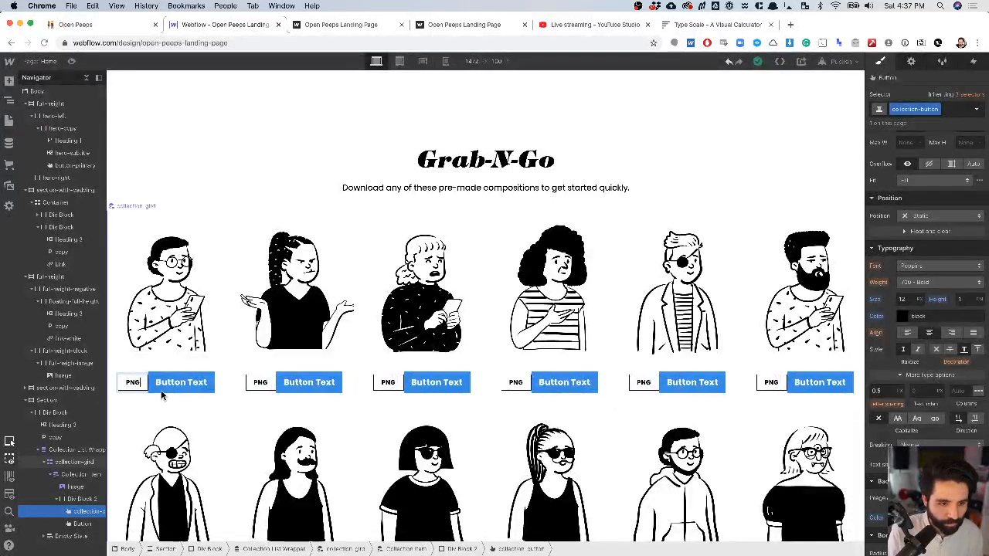
{"action": "left_click", "coordinate": [173, 384]}
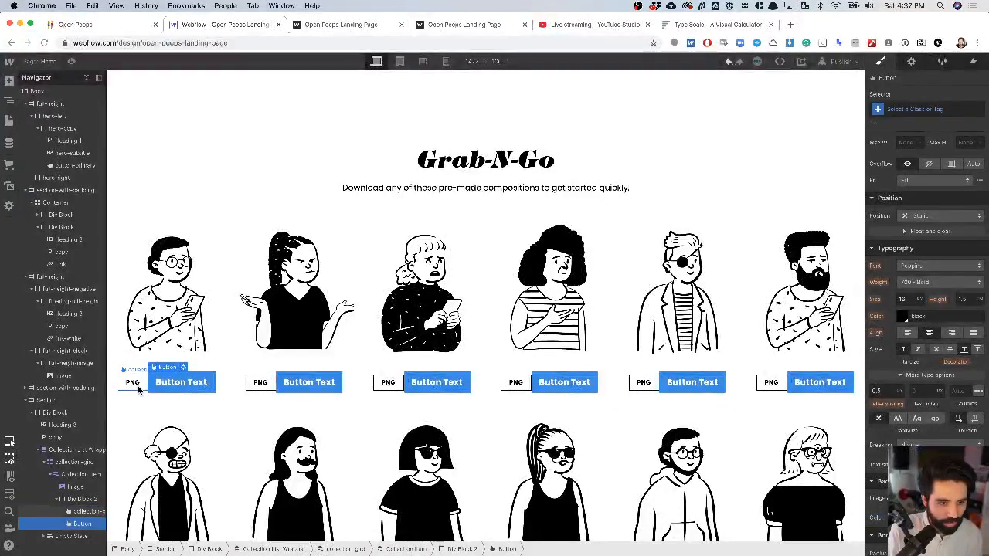
{"action": "key", "text": "Delete"}
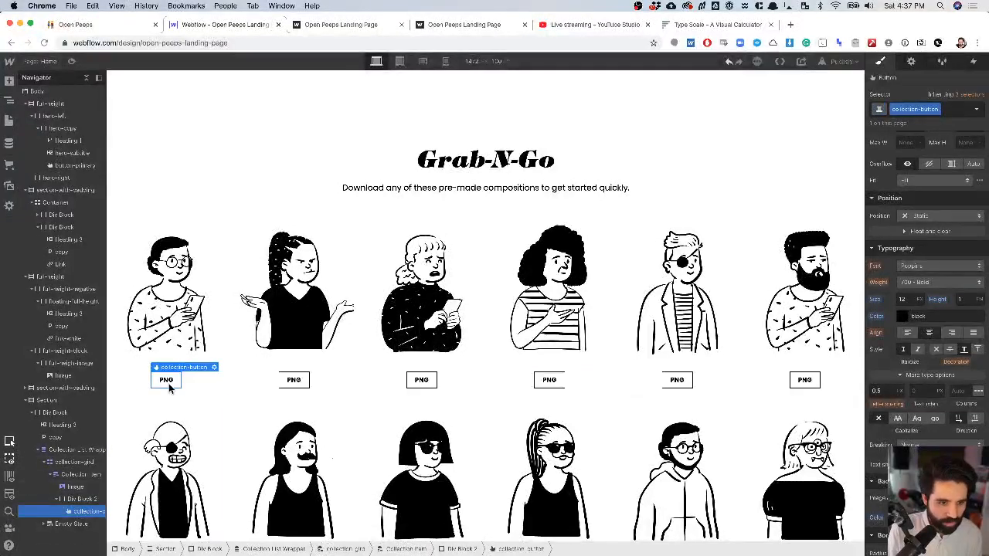
- Duplicate the PNG button and change the copy's text to SVG
{"action": "key", "text": "super+c"}
{"action": "key", "text": "super+v"}
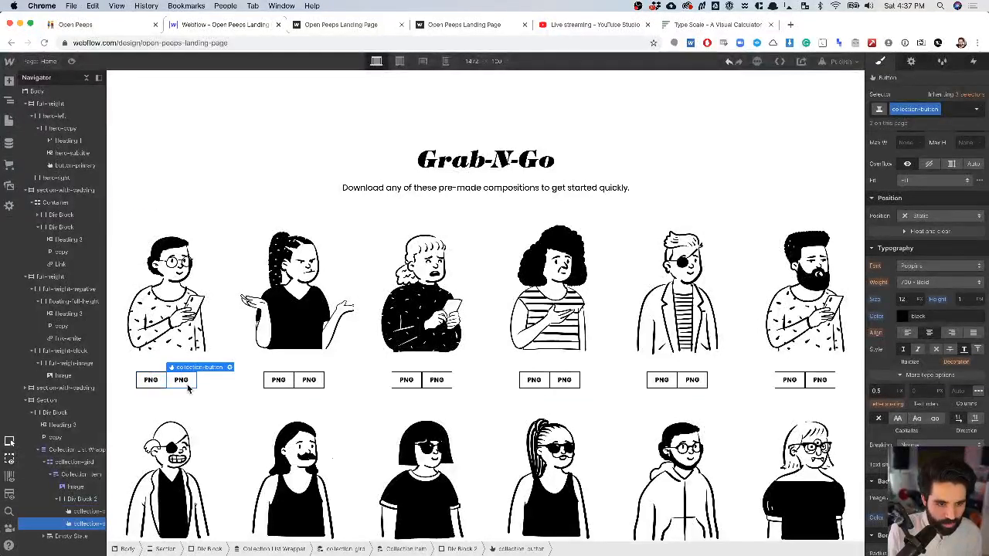
{"action": "double_click", "coordinate": [181, 380]}
{"action": "type", "text": "SVG"}
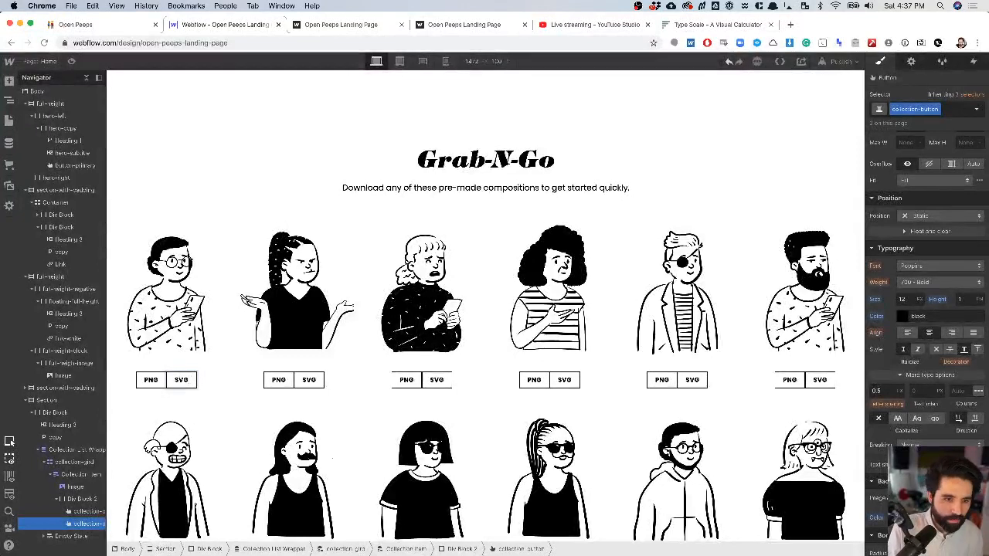
- Give the collection-button equal left and right margins of 4 px so the PNG and SVG buttons are spaced apart
{"action": "key", "text": "Return"}
{"action": "key", "text": "BackSpace"}
{"action": "left_click", "coordinate": [233, 397]}
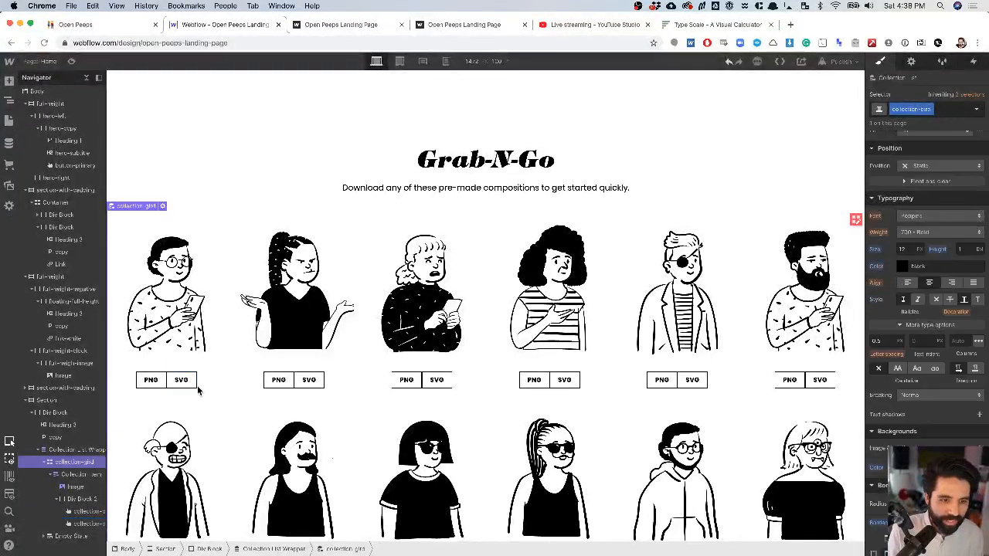
{"action": "left_click", "coordinate": [193, 386]}
{"action": "scroll", "coordinate": [939, 259], "scroll_direction": "up", "scroll_amount": 5}
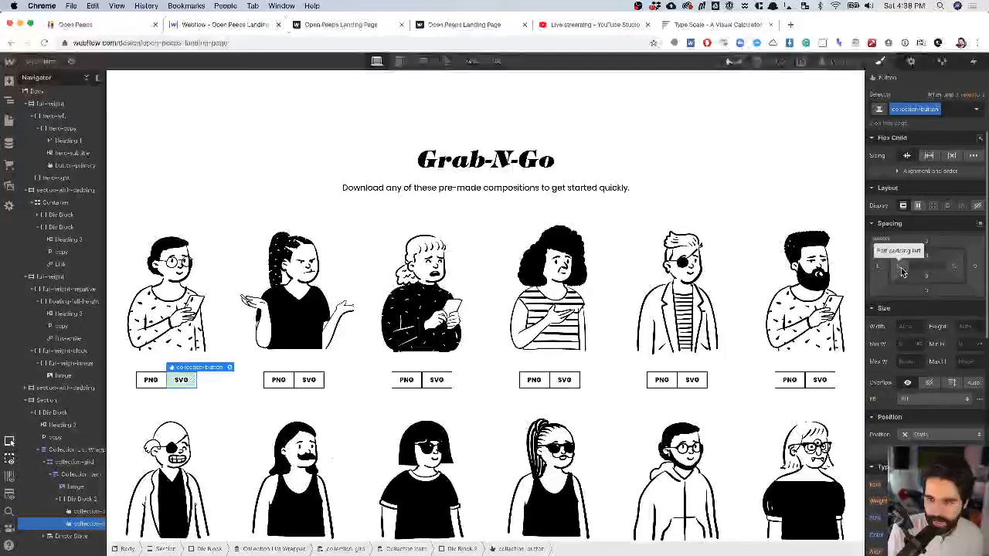
{"action": "left_click_drag", "start_coordinate": [881, 267], "coordinate": [871, 269]}
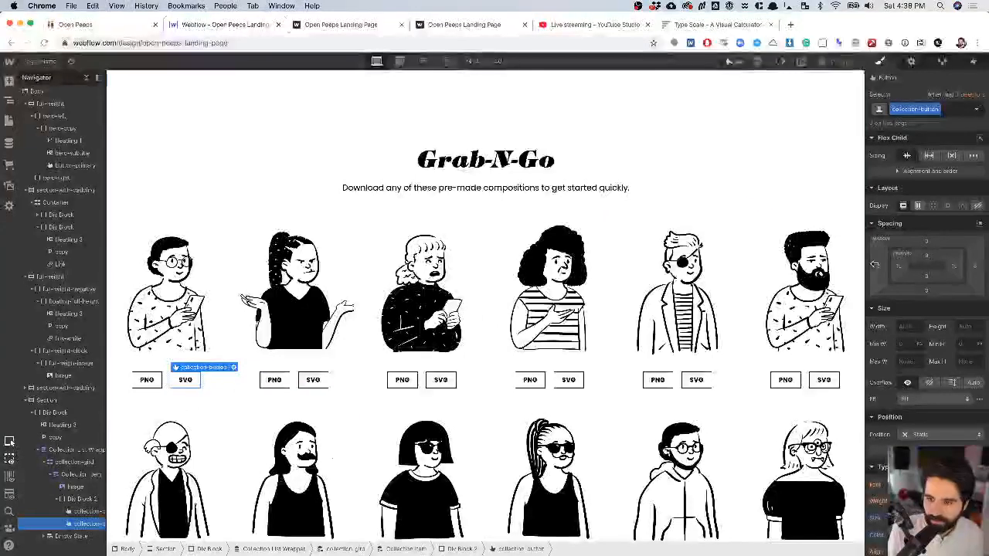
{"action": "mouse_move", "coordinate": [877, 268]}
{"action": "left_mouse_down"}
{"action": "mouse_move", "coordinate": [868, 268]}
{"action": "mouse_move", "coordinate": [886, 269]}
{"action": "left_mouse_up"}
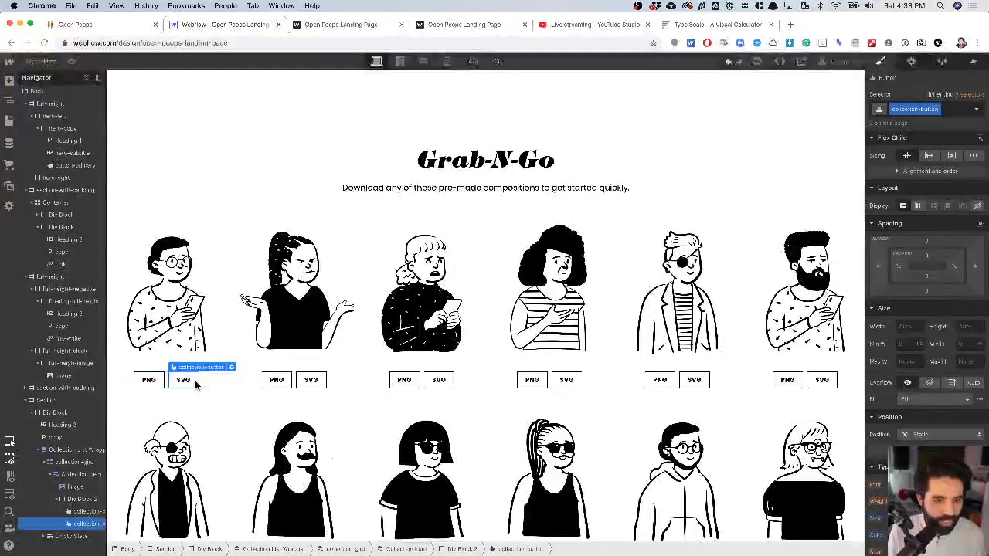
{"action": "left_click", "coordinate": [355, 349]}
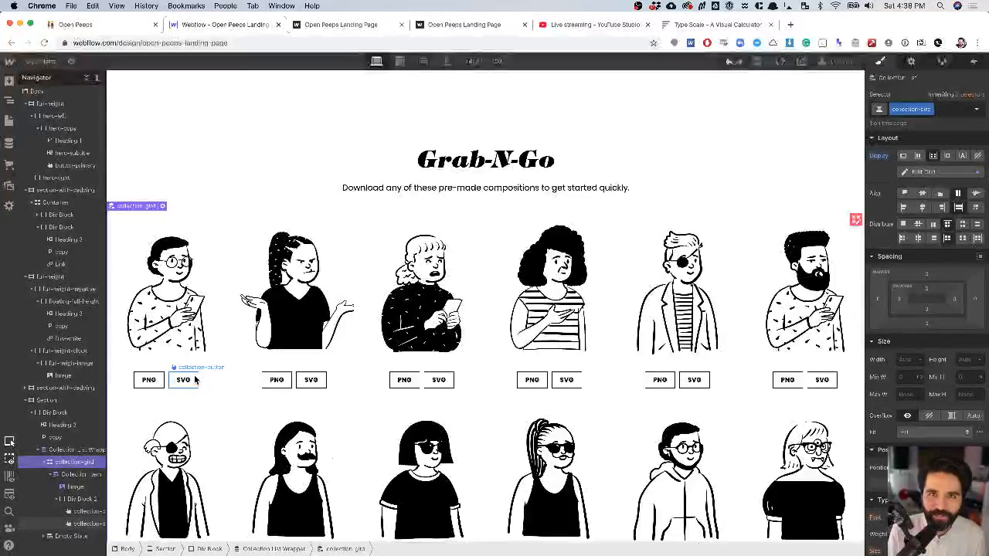
- Set the collection-button's background color to black for its Hover state
{"action": "left_click", "coordinate": [196, 380]}
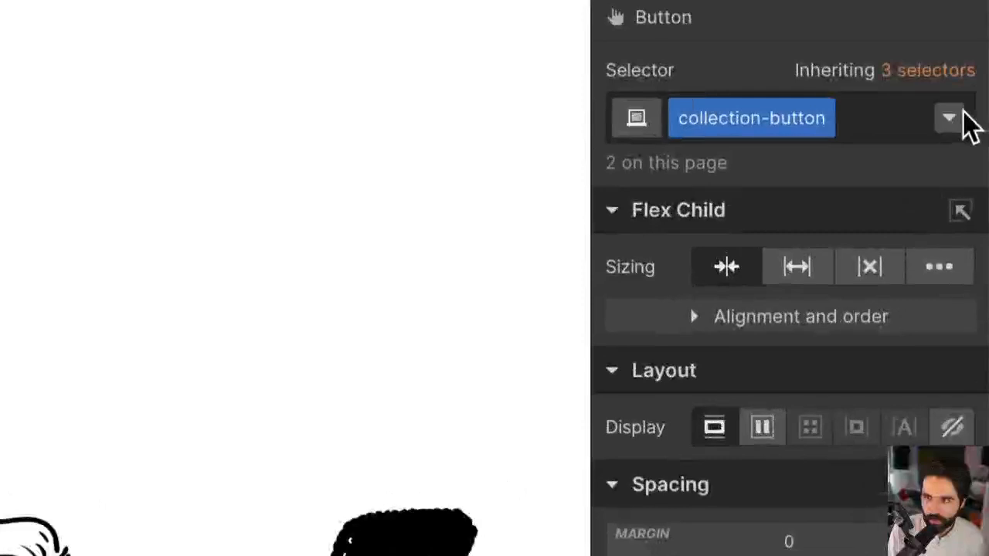
{"action": "left_click", "coordinate": [975, 109]}
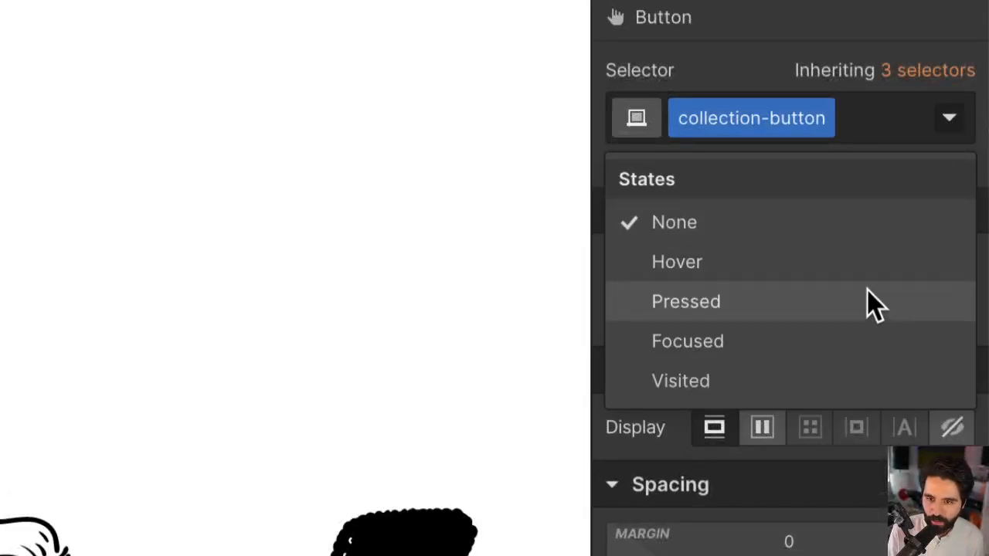
{"action": "left_click", "coordinate": [865, 265]}
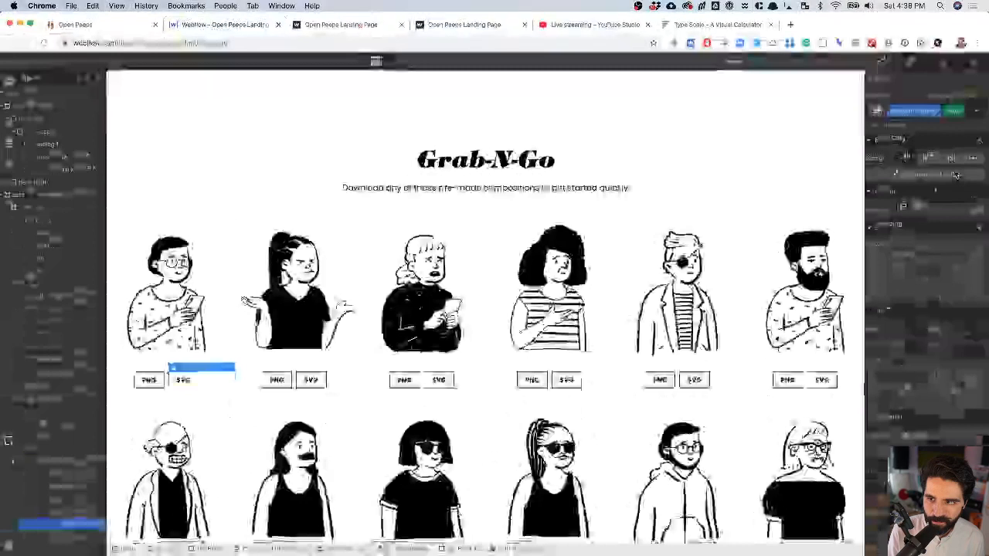
{"action": "scroll", "coordinate": [939, 295], "scroll_direction": "down", "scroll_amount": 10}
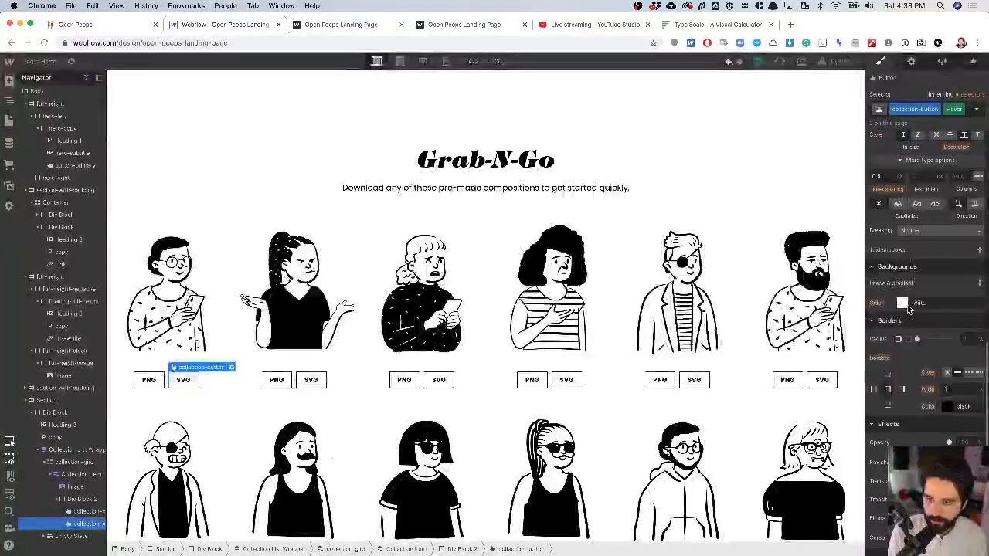
{"action": "left_click", "coordinate": [904, 304]}
{"action": "left_click_drag", "start_coordinate": [917, 353], "coordinate": [820, 471]}
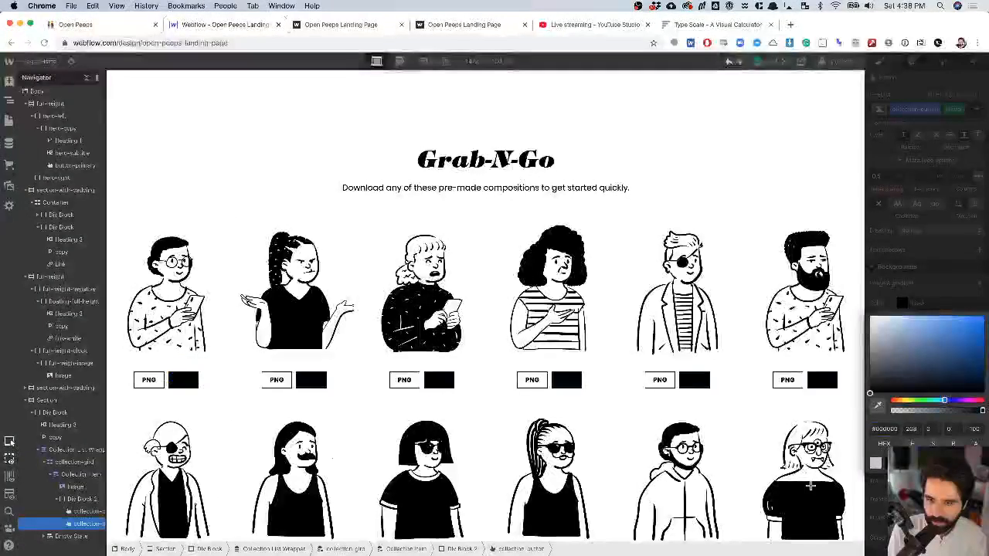
{"action": "left_click", "coordinate": [938, 283]}
- Set the collection-button's text color to white for its Hover state
{"action": "scroll", "coordinate": [918, 255], "scroll_direction": "up", "scroll_amount": 2}
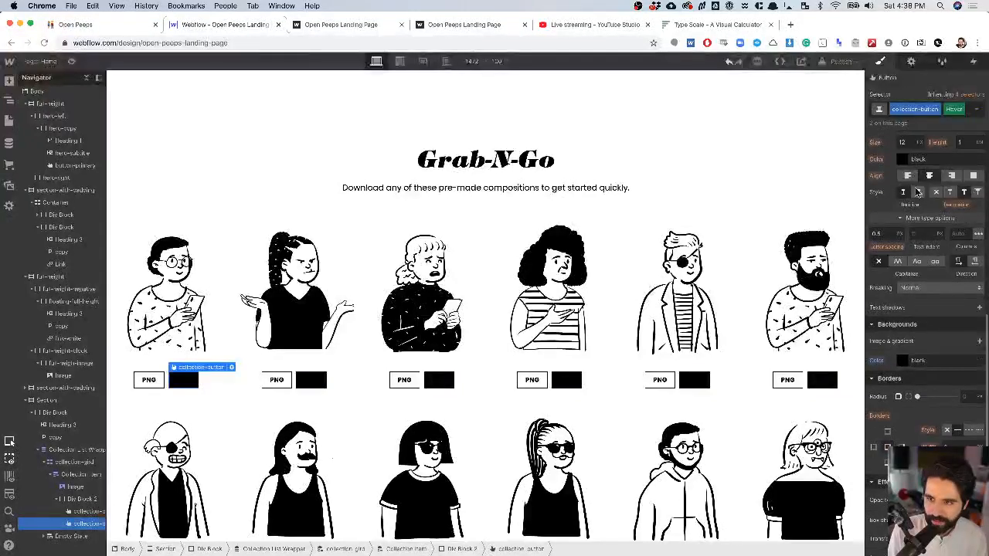
{"action": "left_click", "coordinate": [903, 160]}
{"action": "left_click_drag", "start_coordinate": [907, 210], "coordinate": [798, 128]}
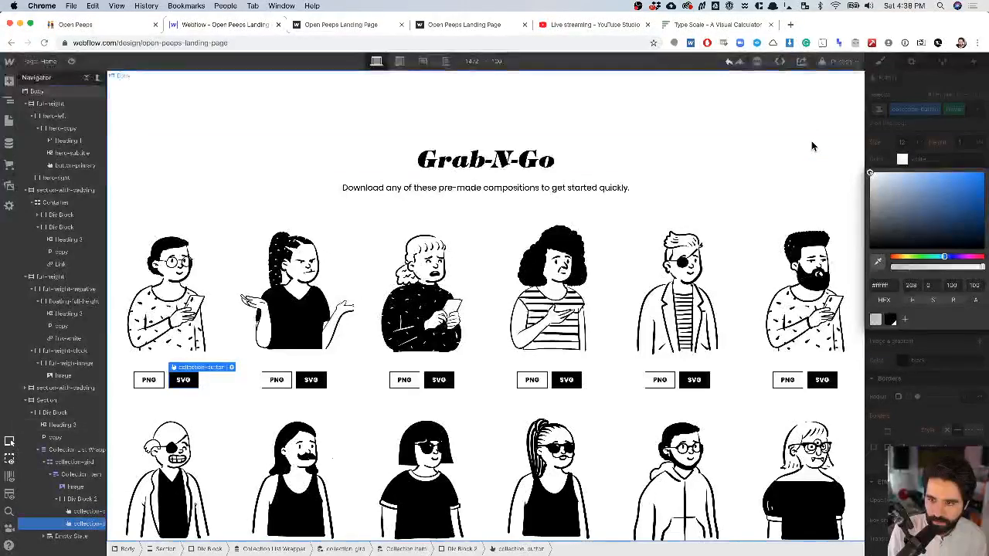
{"action": "left_click", "coordinate": [811, 140]}
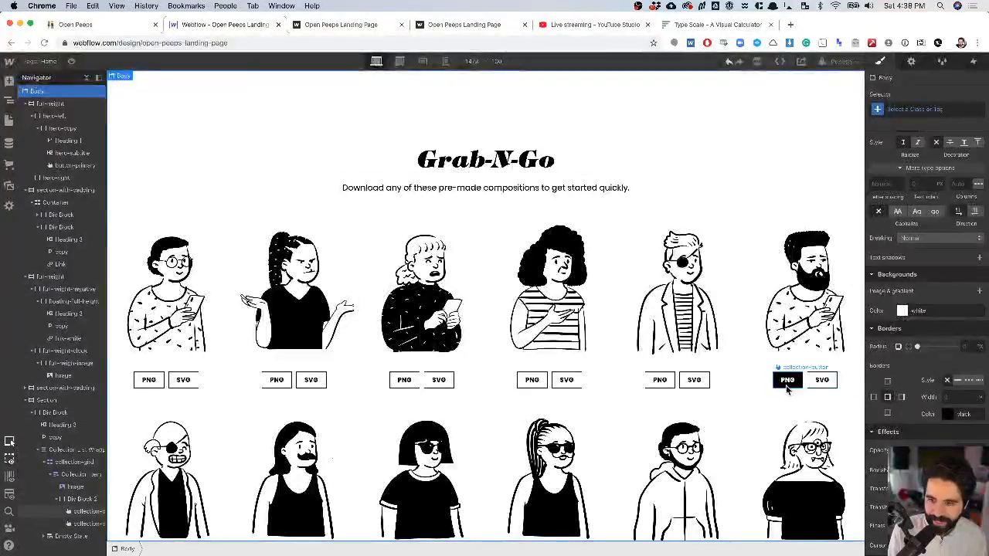
- Try to get the SVG button's link URL from the Peep Illustrations collection
{"action": "left_click", "coordinate": [690, 386]}
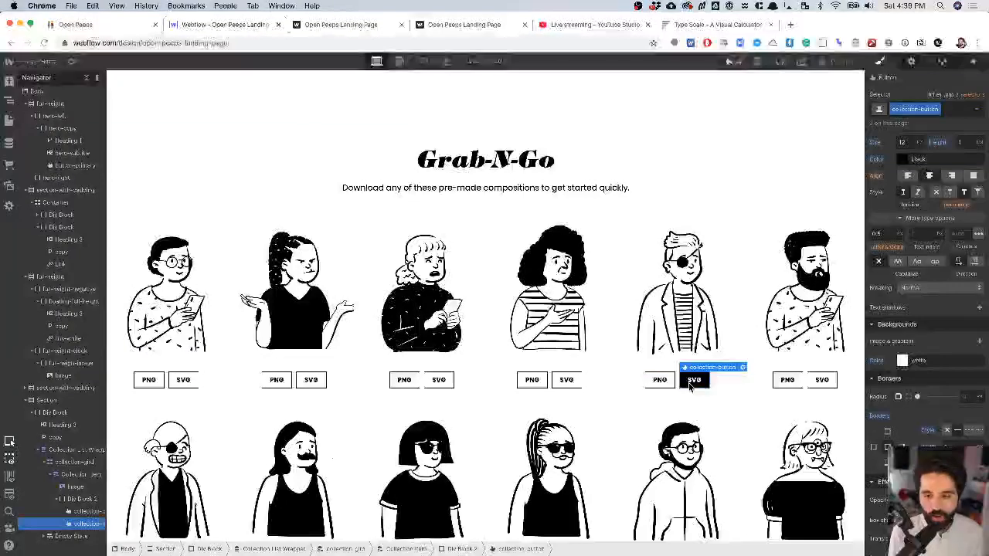
{"action": "left_click", "coordinate": [743, 368]}
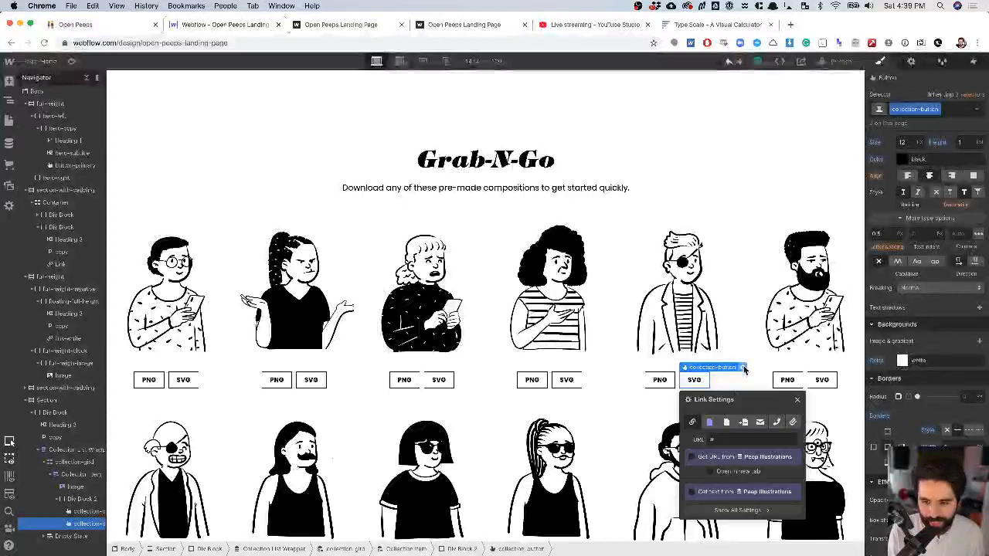
{"action": "left_click", "coordinate": [693, 457]}
{"action": "left_click", "coordinate": [714, 472]}
{"action": "left_click", "coordinate": [714, 473]}
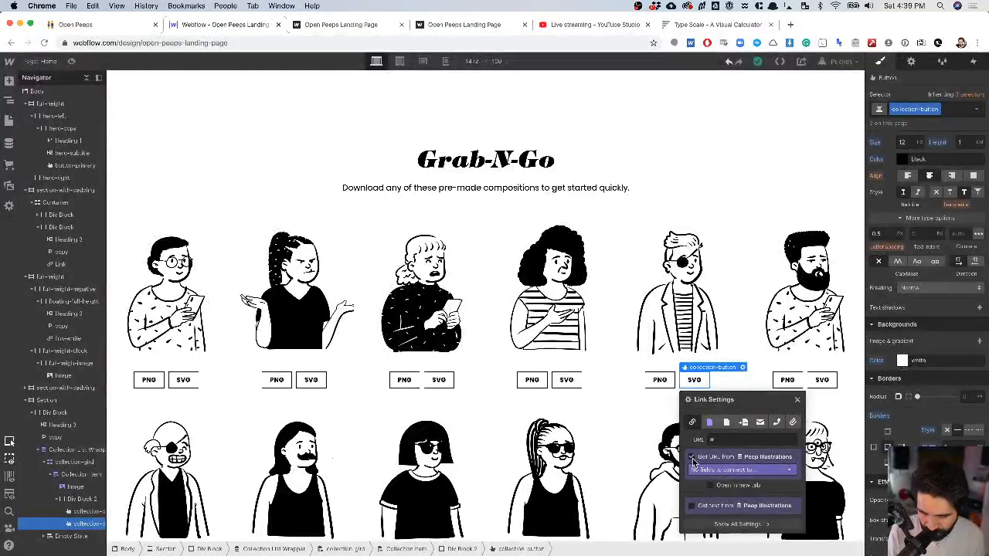
{"action": "left_click", "coordinate": [692, 457]}
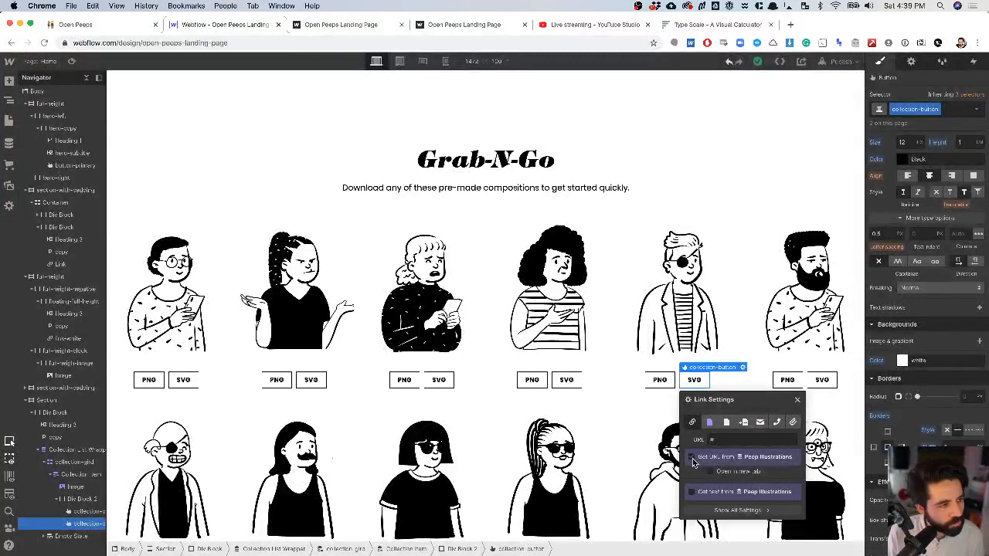
{"action": "left_click", "coordinate": [798, 401]}
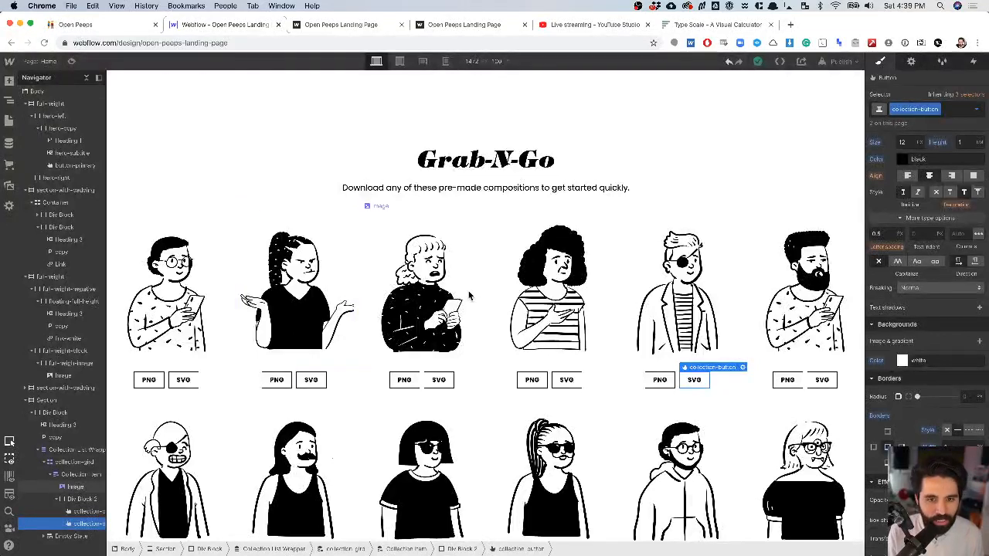
- Set the collection-grid's left and right padding to 16 px
{"action": "scroll", "coordinate": [457, 308], "scroll_direction": "down", "scroll_amount": 1}
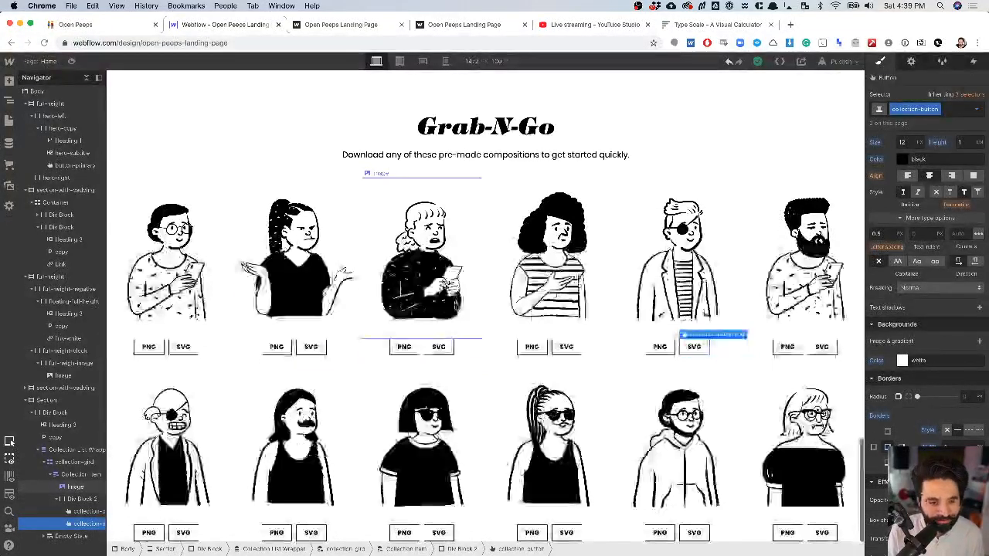
{"action": "scroll", "coordinate": [457, 308], "scroll_direction": "up", "scroll_amount": 1}
{"action": "scroll", "coordinate": [456, 308], "scroll_direction": "up", "scroll_amount": 8}
{"action": "scroll", "coordinate": [457, 308], "scroll_direction": "down", "scroll_amount": 8}
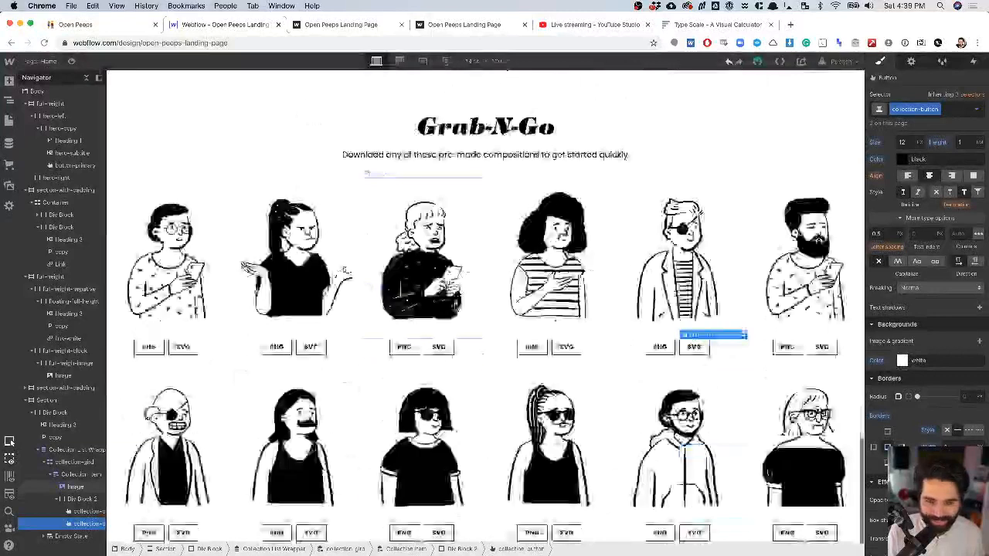
{"action": "left_click", "coordinate": [132, 188]}
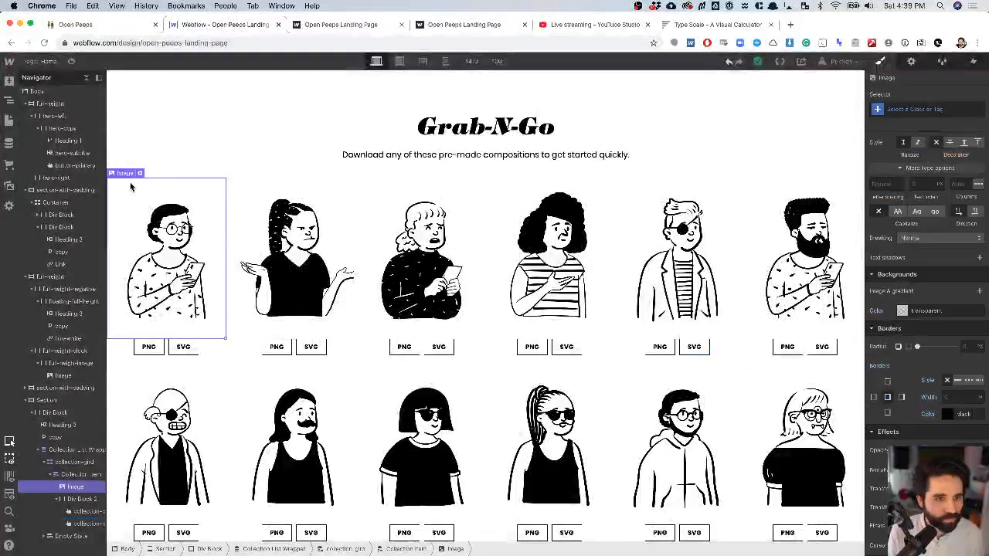
{"action": "left_click", "coordinate": [74, 462]}
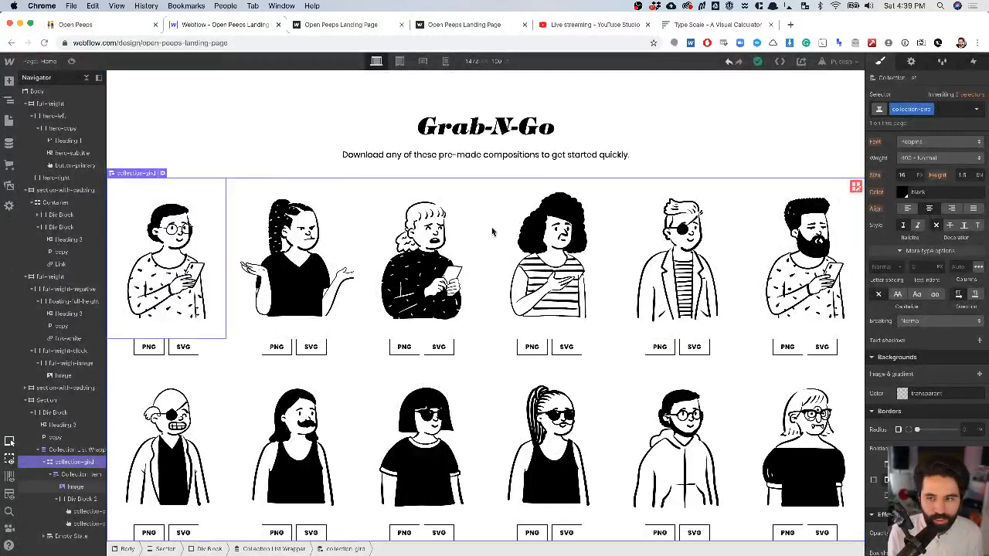
{"action": "scroll", "coordinate": [957, 222], "scroll_direction": "up", "scroll_amount": 10}
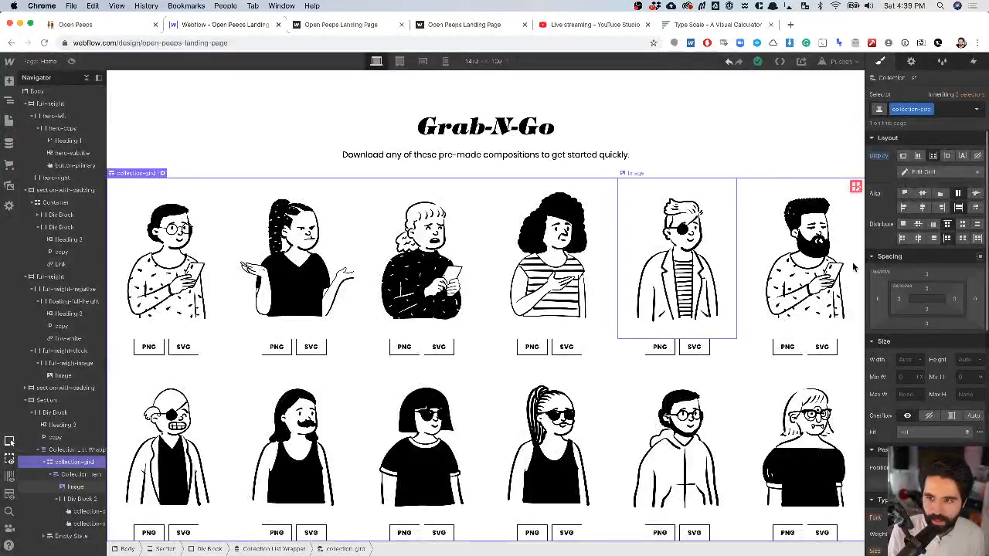
{"action": "left_click", "coordinate": [924, 172]}
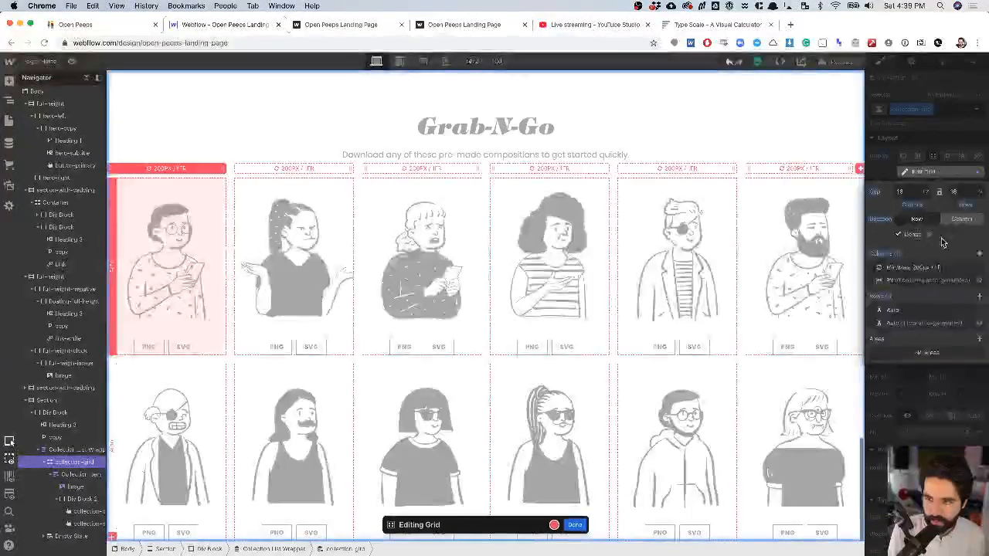
{"action": "left_click", "coordinate": [929, 138]}
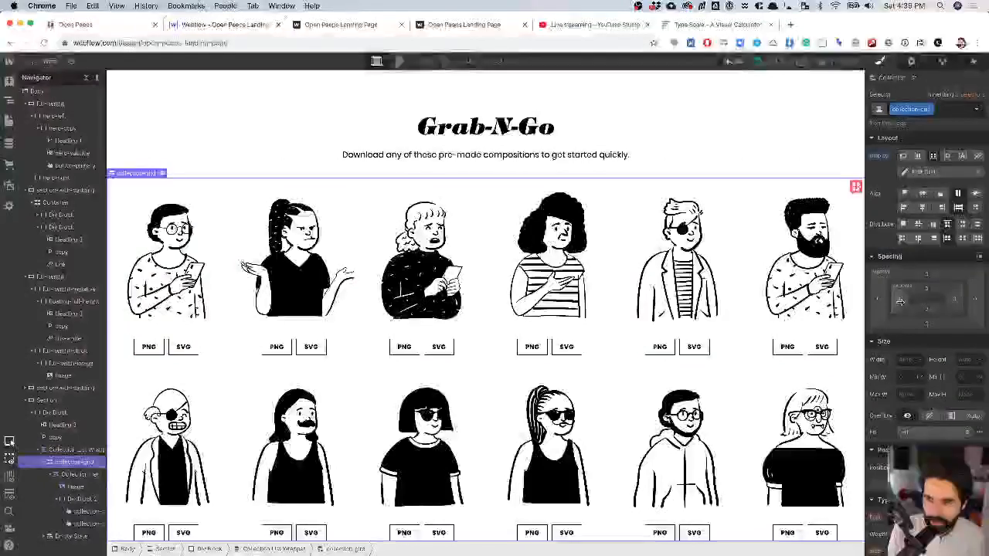
{"action": "left_click_drag", "start_coordinate": [901, 292], "coordinate": [926, 309]}
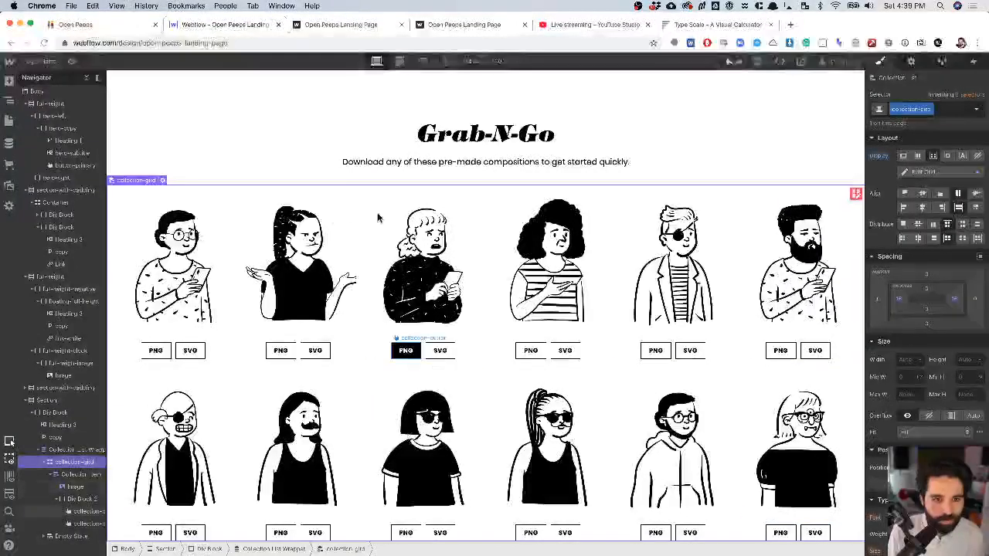
{"action": "left_click", "coordinate": [301, 263]}
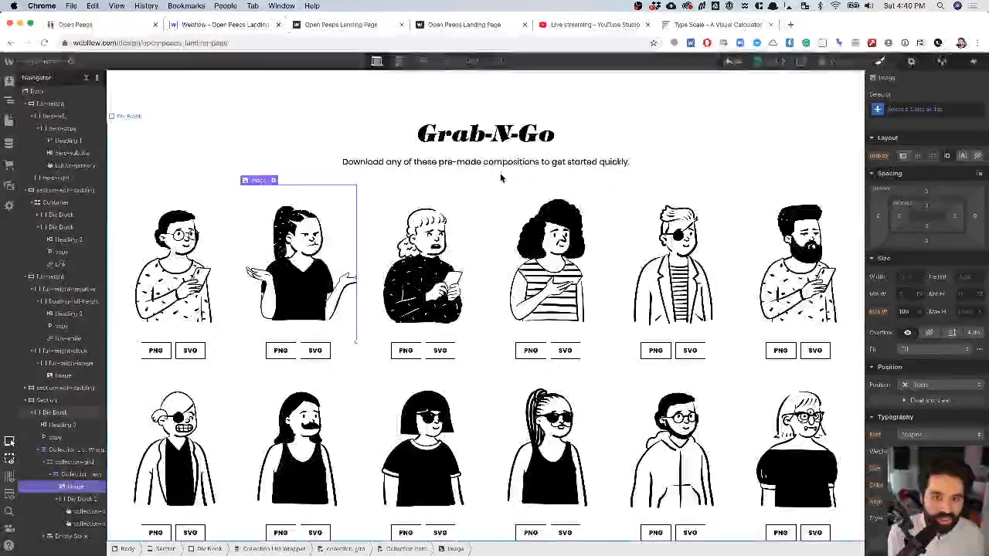
{"action": "left_click", "coordinate": [499, 141]}
{"action": "left_click", "coordinate": [499, 141]}
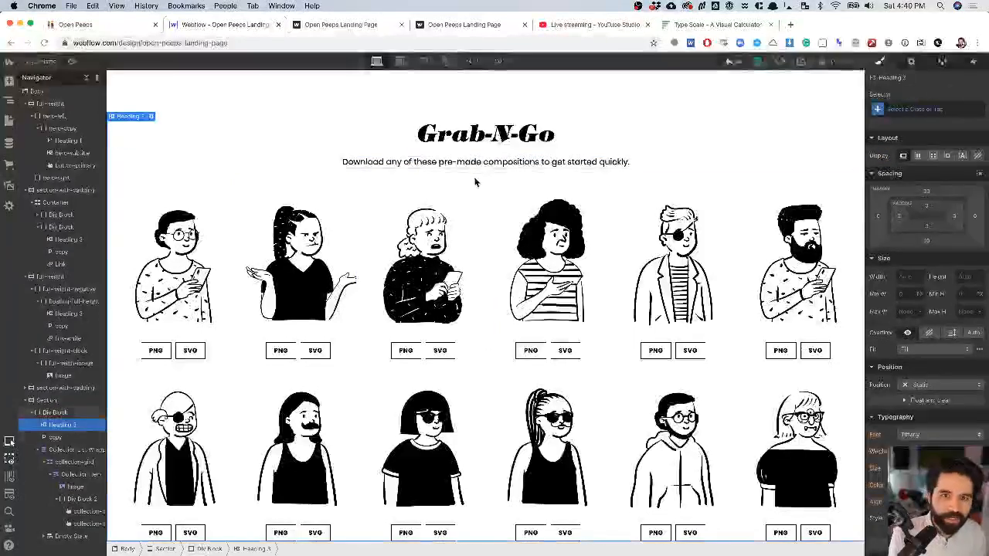
{"action": "left_click", "coordinate": [470, 163]}
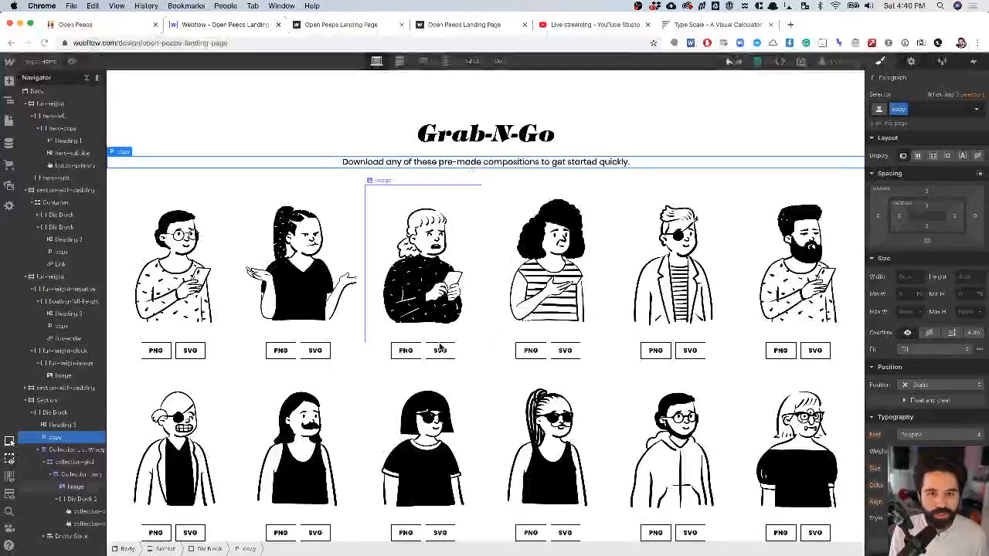
{"action": "left_click", "coordinate": [393, 112]}
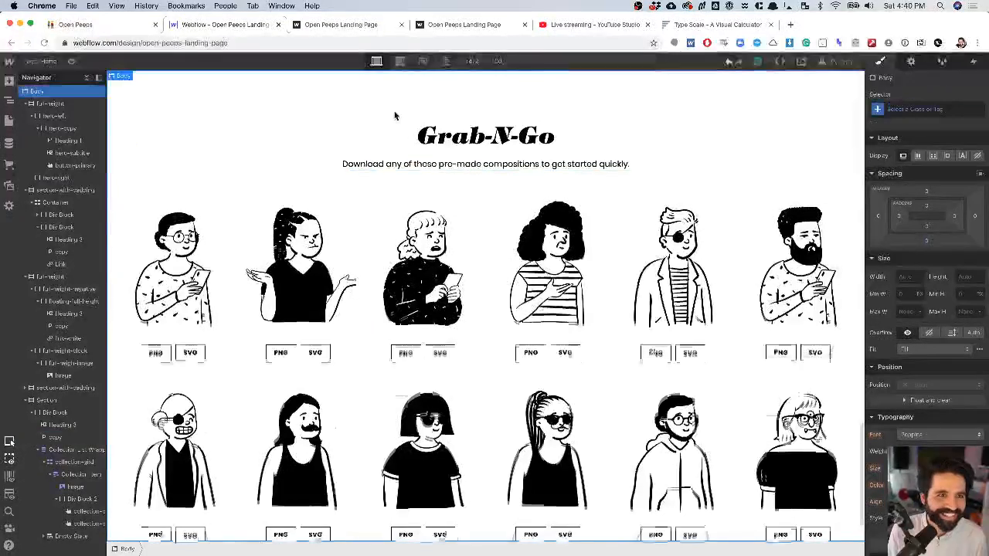
{"action": "scroll", "coordinate": [390, 128], "scroll_direction": "up", "scroll_amount": 2}
- Collapse the Collection List Wrapper's contents and select the section that holds the Grab-N-Go block
{"action": "left_click", "coordinate": [62, 424]}
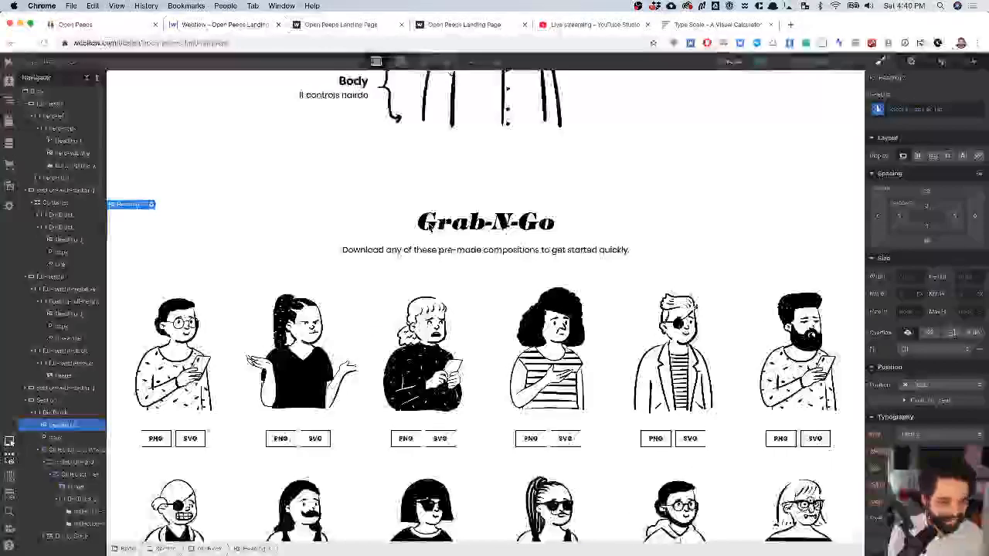
{"action": "left_click", "coordinate": [43, 449]}
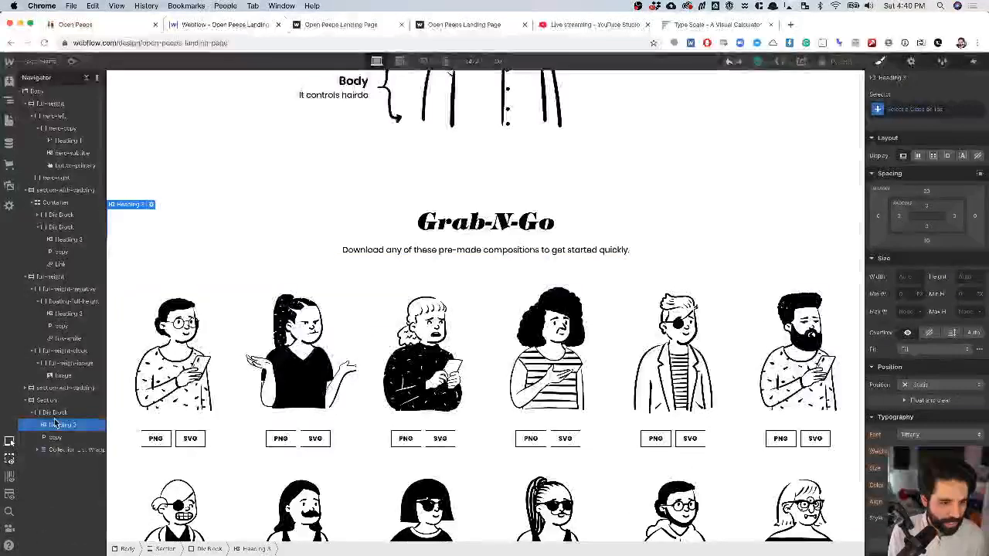
{"action": "left_click", "coordinate": [54, 414]}
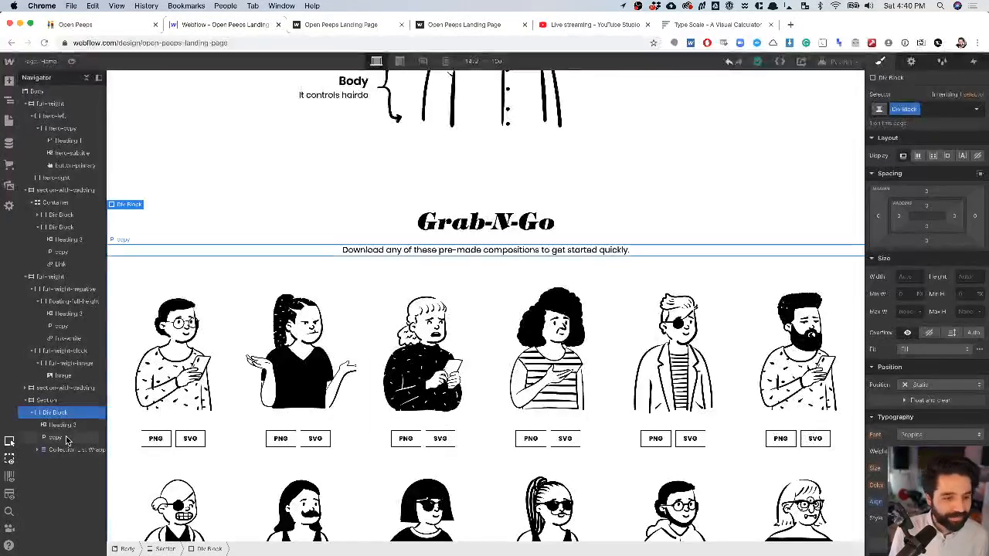
{"action": "left_click", "coordinate": [48, 400]}
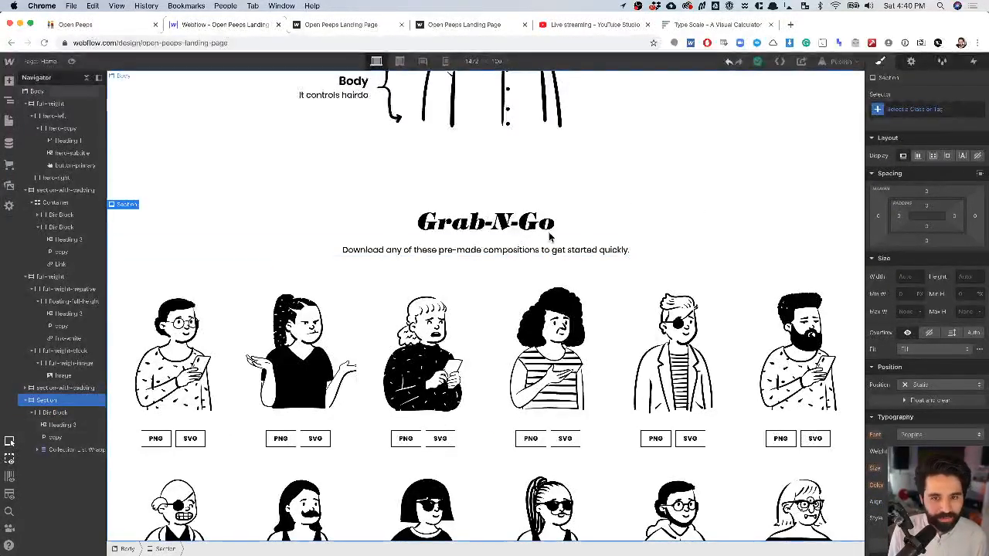
{"action": "scroll", "coordinate": [519, 309], "scroll_direction": "down", "scroll_amount": 3}
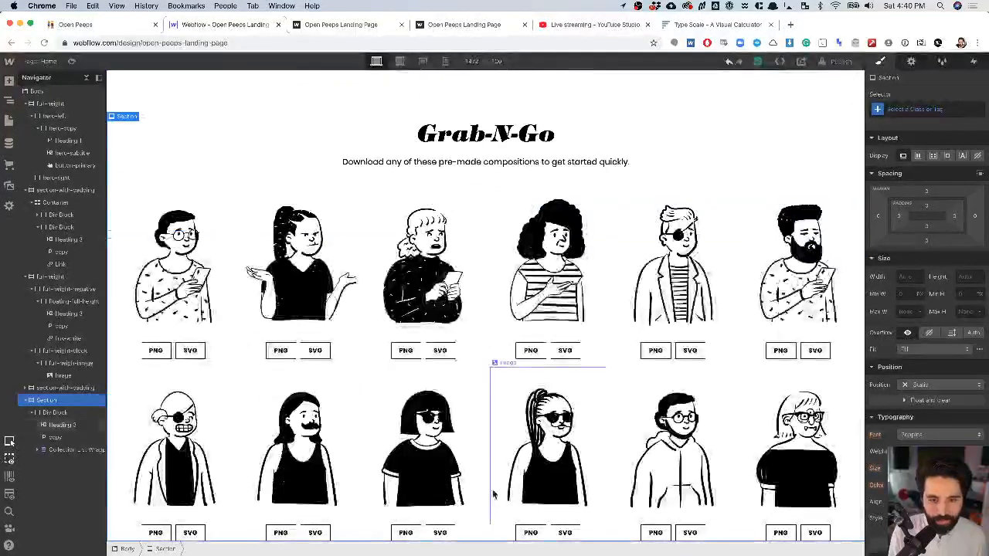
- Check which class the "How does it work?" section above Grab-N-Go uses
{"action": "scroll", "coordinate": [527, 375], "scroll_direction": "up", "scroll_amount": 10}
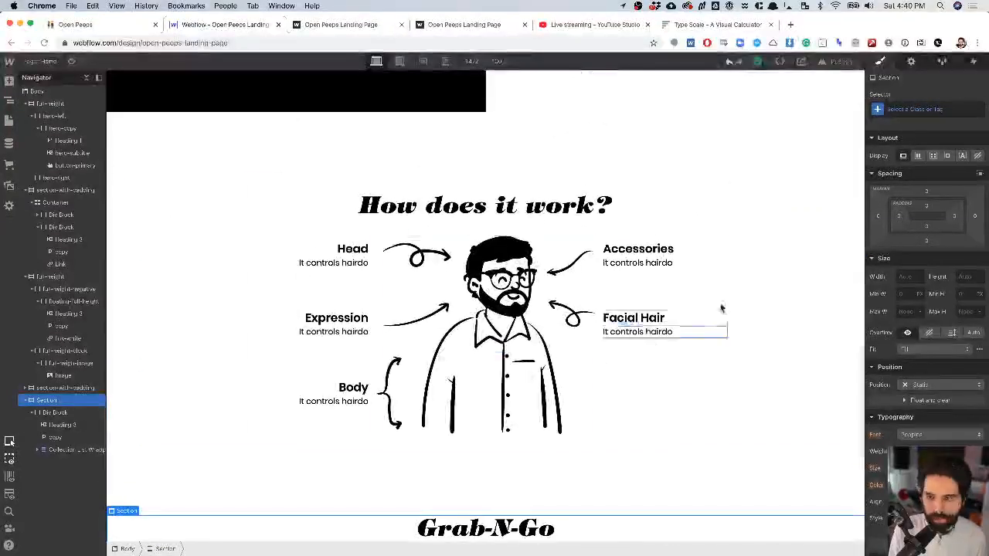
{"action": "left_click", "coordinate": [495, 147]}
{"action": "scroll", "coordinate": [494, 142], "scroll_direction": "down", "scroll_amount": 10}
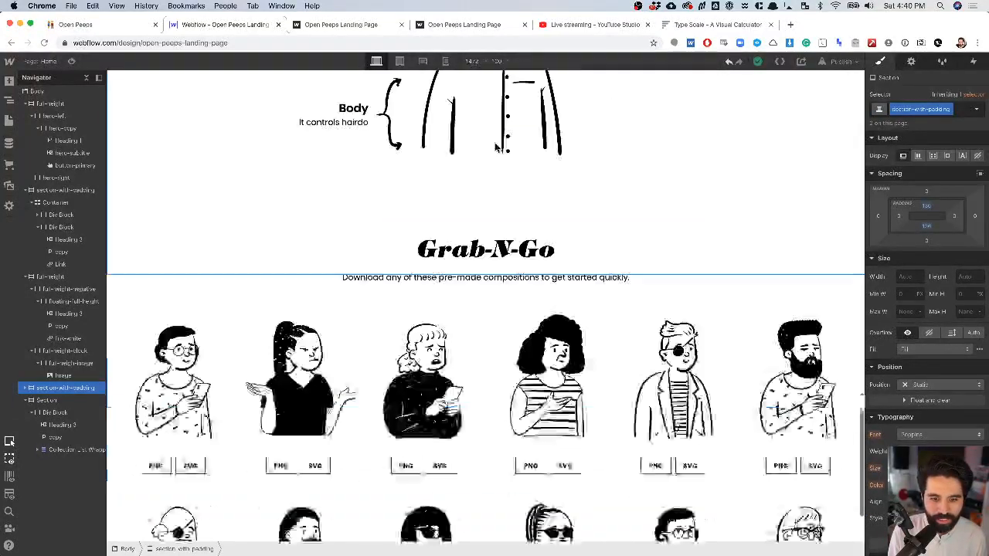
{"action": "left_click", "coordinate": [370, 112]}
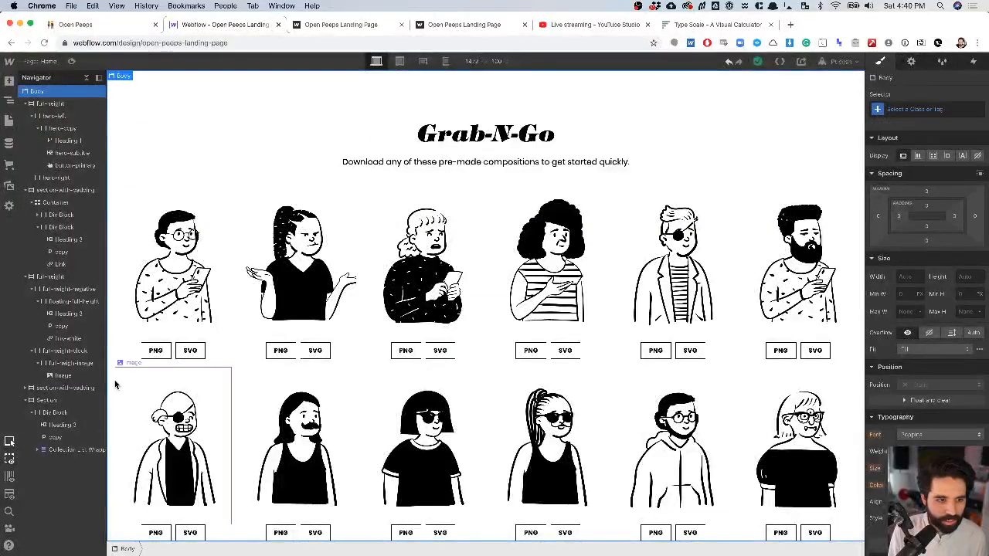
- Apply the existing section-with-padding class to the section that holds the Grab-N-Go block
{"action": "left_click", "coordinate": [446, 138]}
{"action": "key", "text": "Up"}
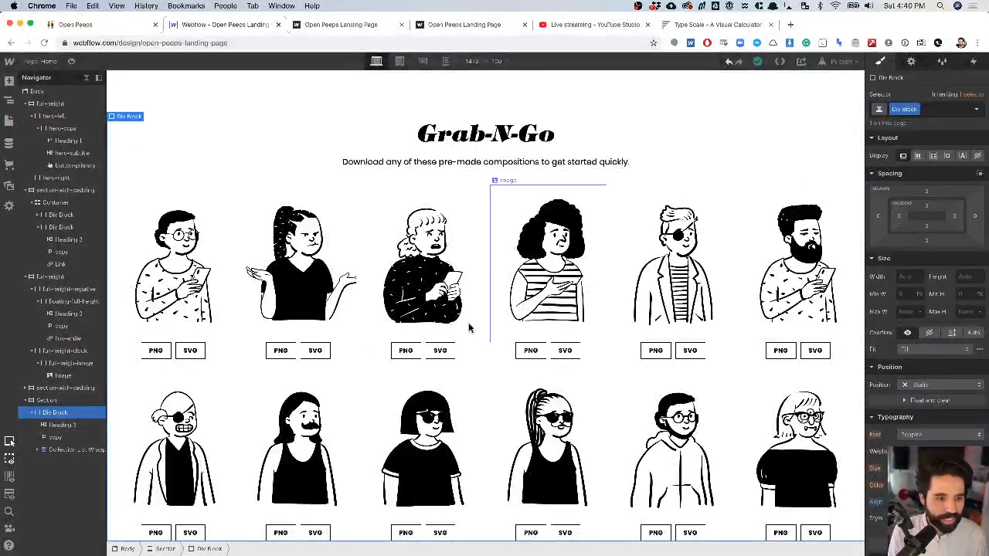
{"action": "key", "text": "Up"}
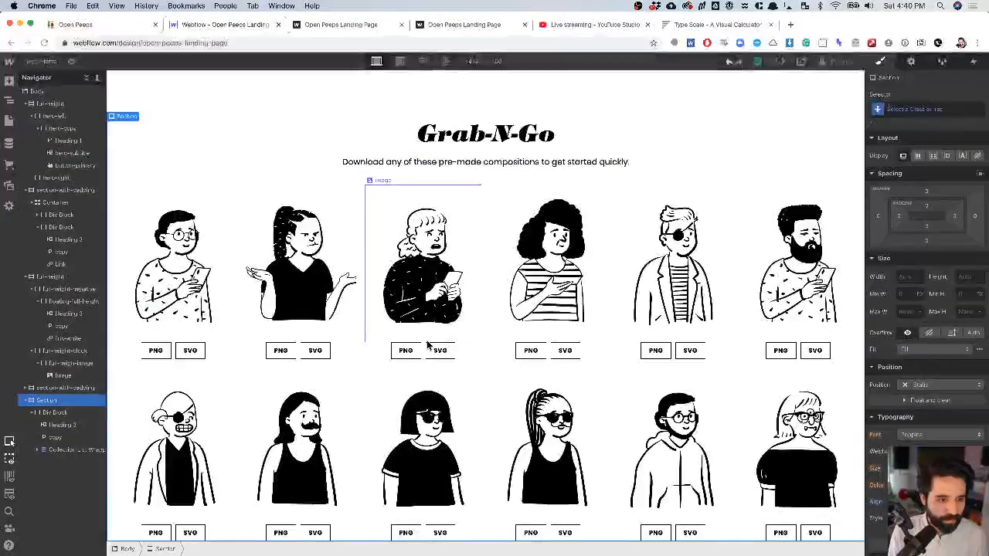
{"action": "left_click", "coordinate": [911, 109]}
{"action": "type", "text": "sec"}
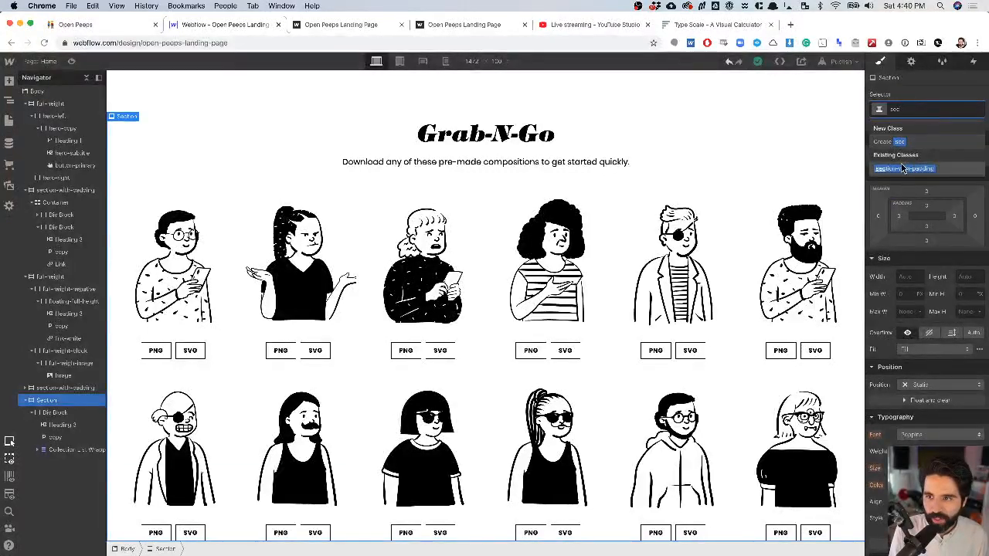
{"action": "left_click", "coordinate": [902, 168]}
{"action": "scroll", "coordinate": [553, 319], "scroll_direction": "down", "scroll_amount": 1}
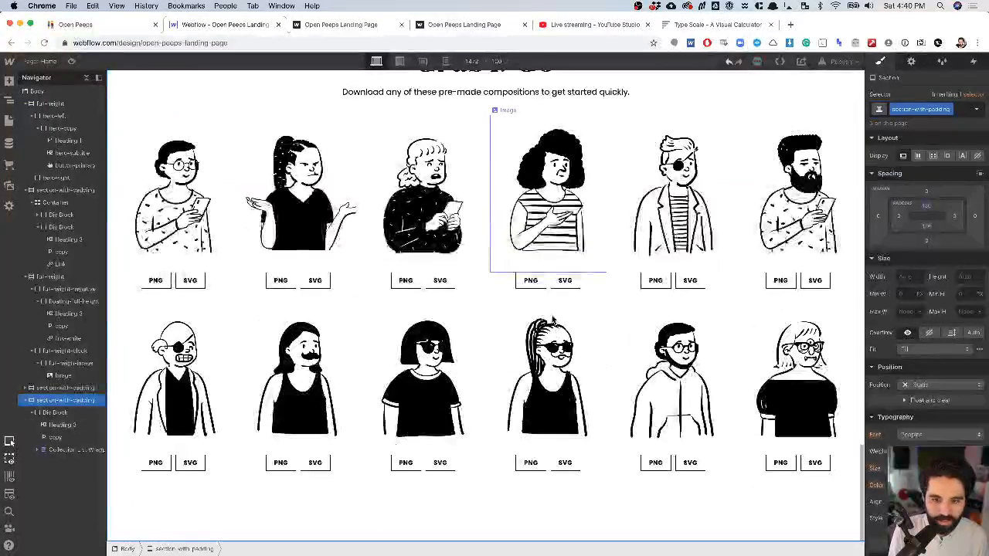
{"action": "scroll", "coordinate": [552, 319], "scroll_direction": "up", "scroll_amount": 10}
{"action": "scroll", "coordinate": [553, 319], "scroll_direction": "up", "scroll_amount": 3}
{"action": "scroll", "coordinate": [552, 319], "scroll_direction": "down", "scroll_amount": 15}
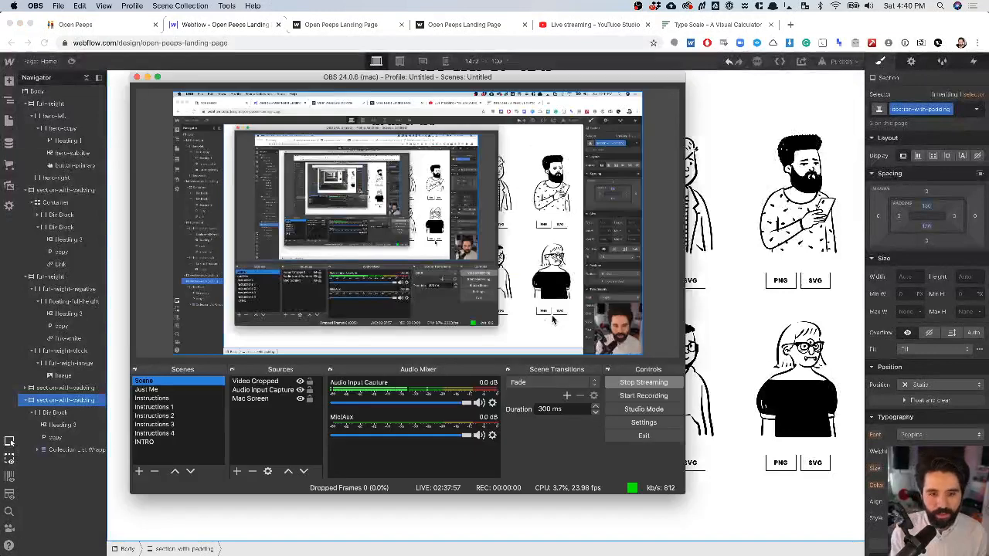
- Switch to Sketch and examine the Start Creating Stuff section and its row of people at the end of the landing page design
{"action": "key", "text": "super+Tab"}
{"action": "key", "text": "super+Tab"}
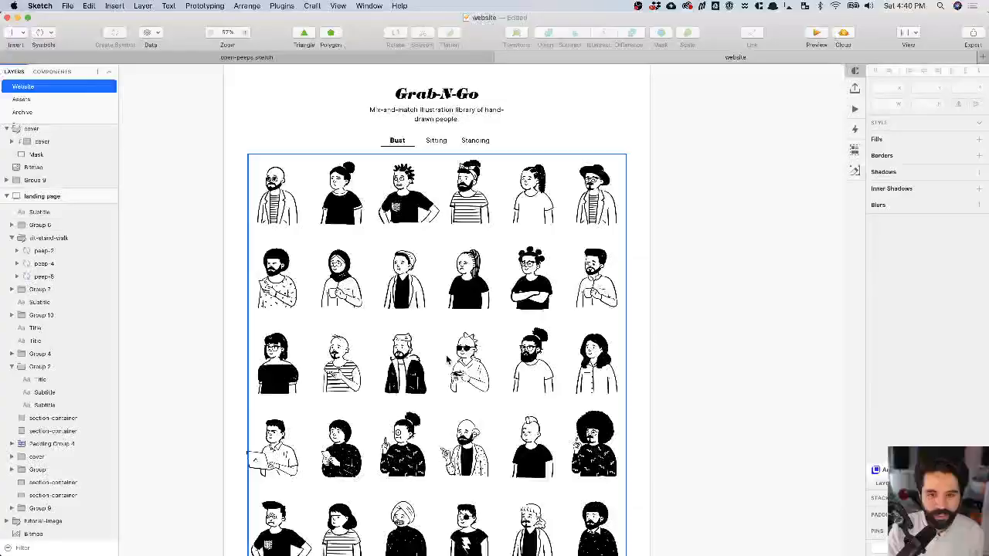
{"action": "scroll", "coordinate": [446, 359], "scroll_direction": "down", "scroll_amount": 10}
{"action": "scroll", "coordinate": [446, 359], "scroll_direction": "down", "scroll_amount": 3}
{"action": "scroll", "coordinate": [446, 360], "scroll_direction": "right", "scroll_amount": 3}
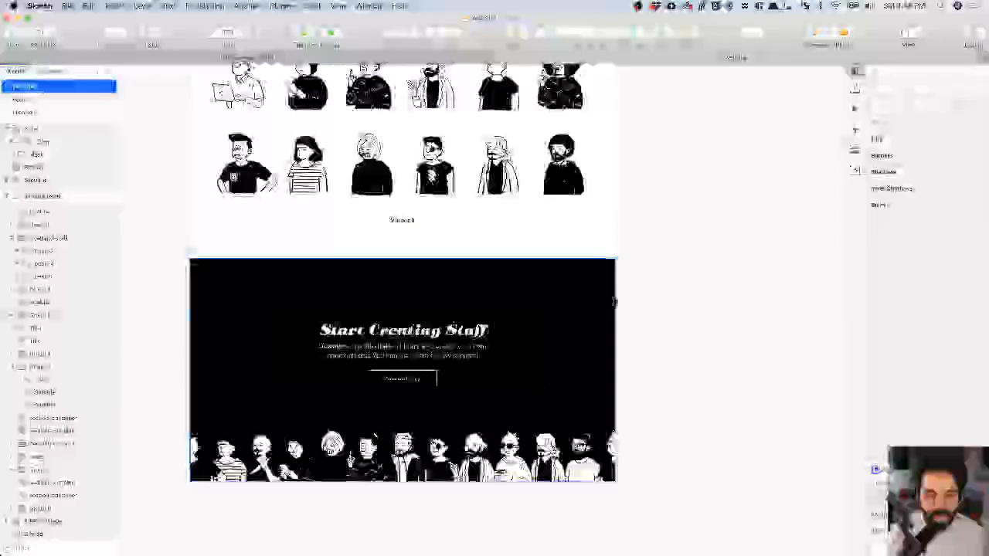
{"action": "left_click", "coordinate": [424, 357]}
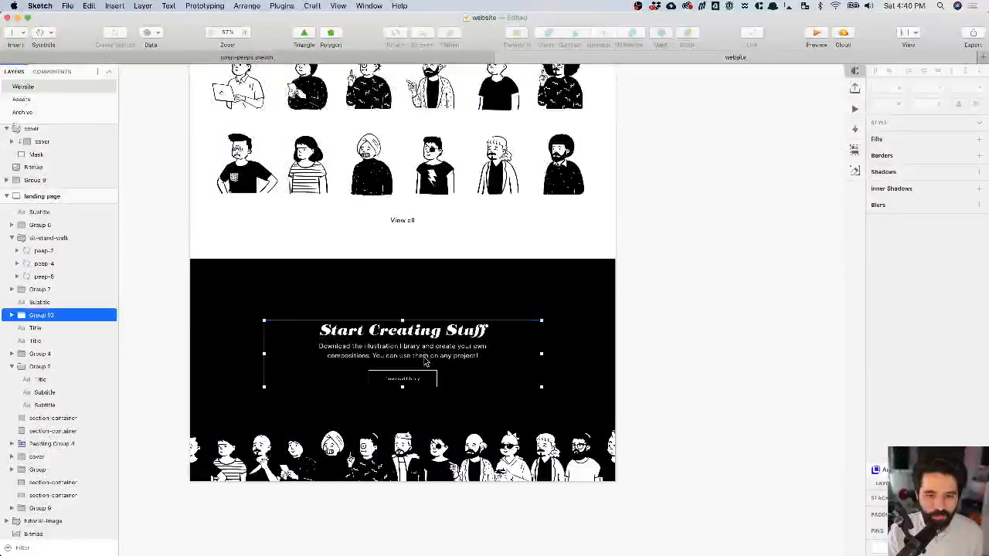
{"action": "scroll", "coordinate": [424, 357], "scroll_direction": "up", "scroll_amount": 3}
{"action": "scroll", "coordinate": [425, 359], "scroll_direction": "up", "scroll_amount": 3}
{"action": "left_click", "coordinate": [445, 480]}
{"action": "scroll", "coordinate": [473, 431], "scroll_direction": "right", "scroll_amount": 3}
{"action": "scroll", "coordinate": [474, 431], "scroll_direction": "down", "scroll_amount": 1}
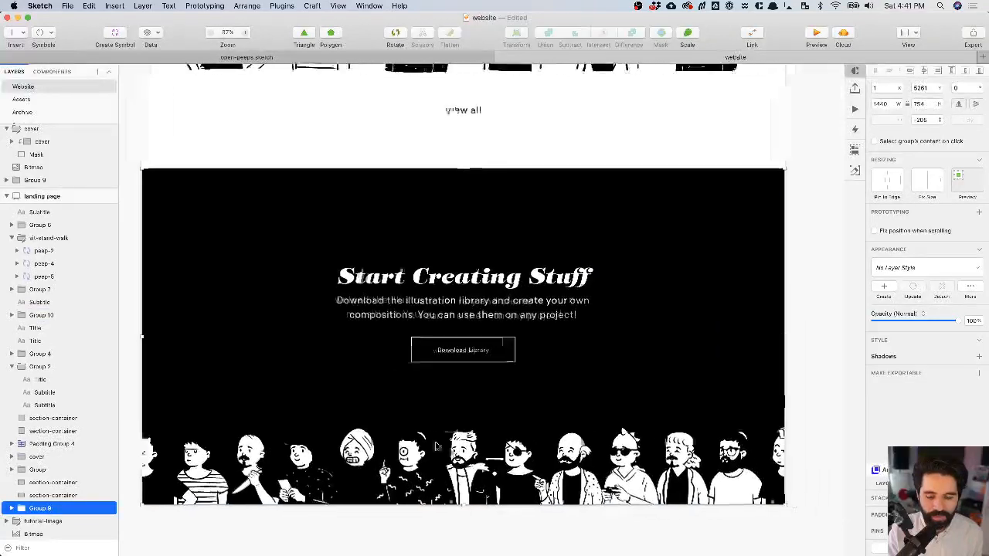
{"action": "scroll", "coordinate": [431, 446], "scroll_direction": "down", "scroll_amount": 5}
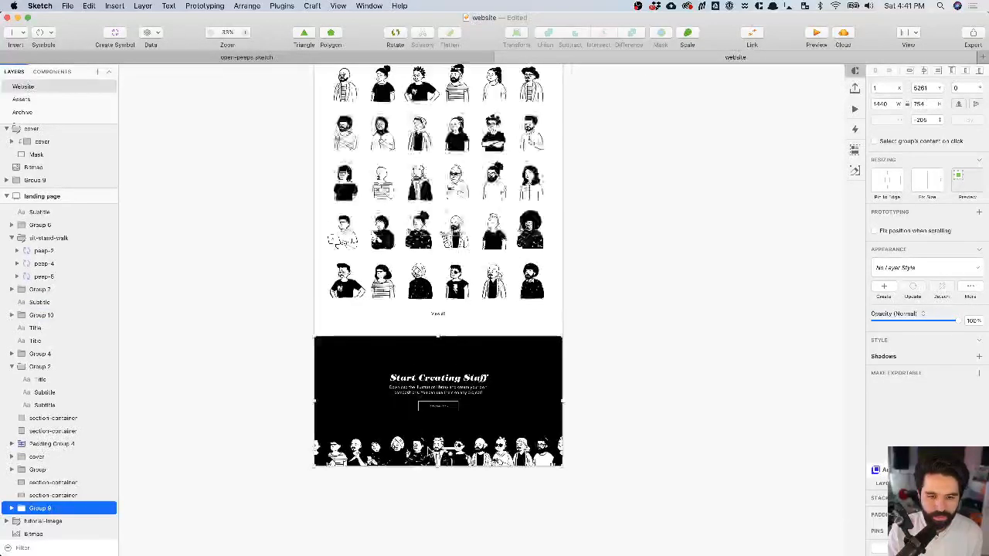
- Duplicate the row of people from inside the Start Creating Stuff group onto the empty canvas below the artboard
{"action": "double_click", "coordinate": [429, 445]}
{"action": "scroll", "coordinate": [426, 438], "scroll_direction": "down", "scroll_amount": 4}
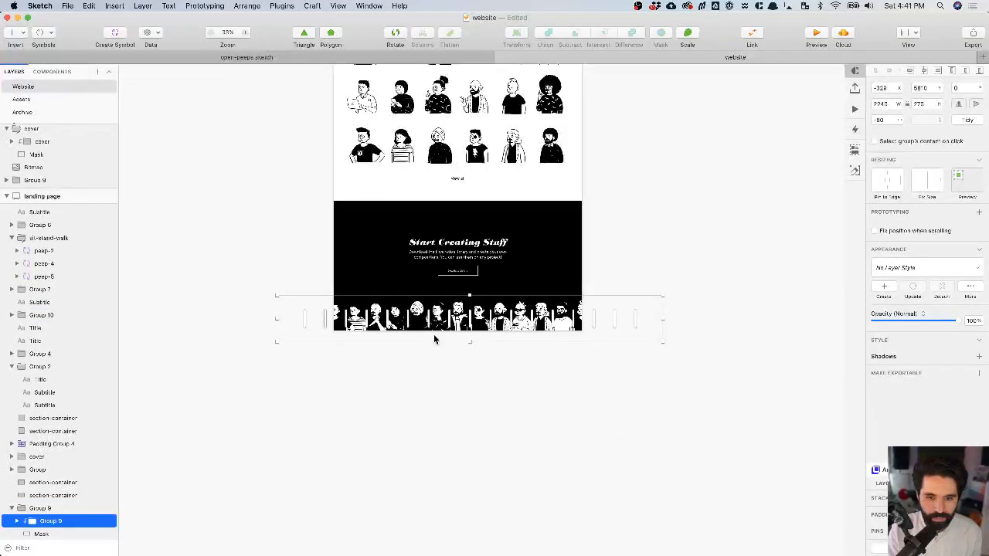
{"action": "left_click_drag", "start_coordinate": [438, 329], "coordinate": [435, 440]}
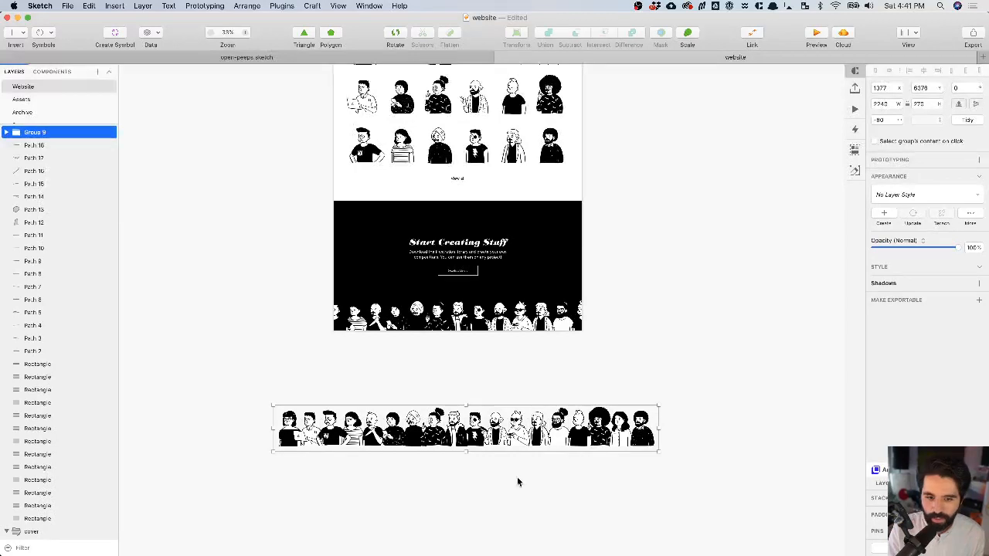
{"action": "scroll", "coordinate": [470, 510], "scroll_direction": "up", "scroll_amount": 2}
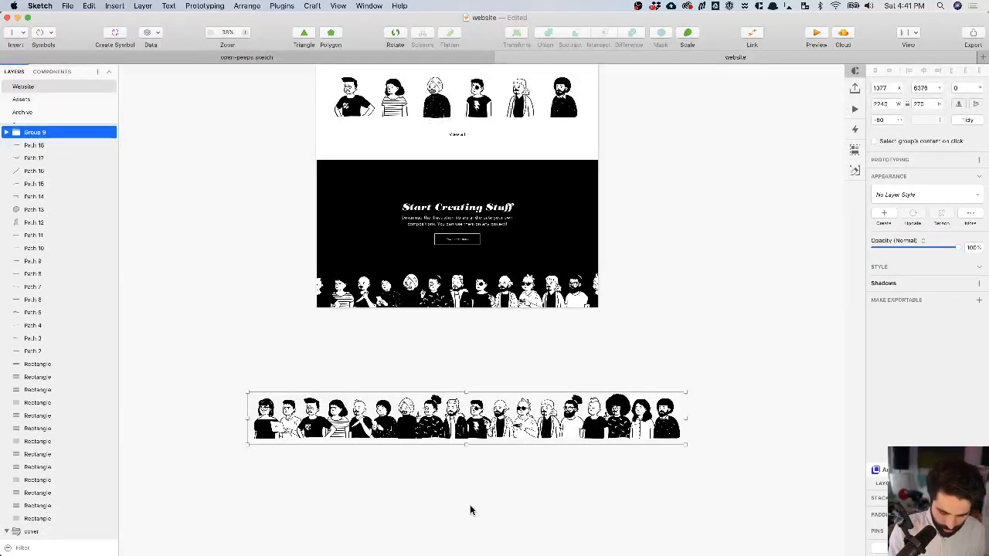
- Draw a 2240 × 220 rectangle over the copied row of people, leaving their uneven lower edge uncovered
{"action": "key", "text": "r"}
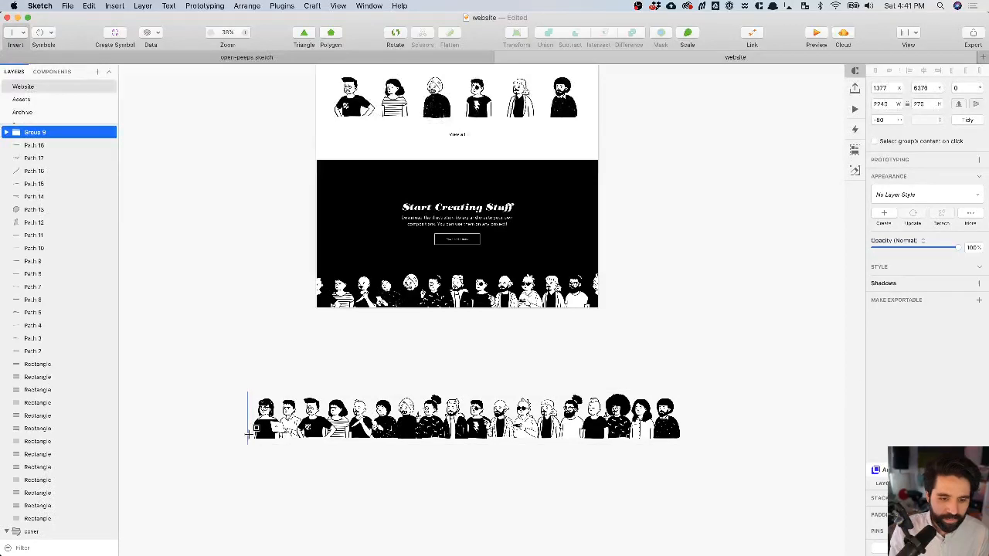
{"action": "left_click_drag", "start_coordinate": [248, 435], "coordinate": [686, 386]}
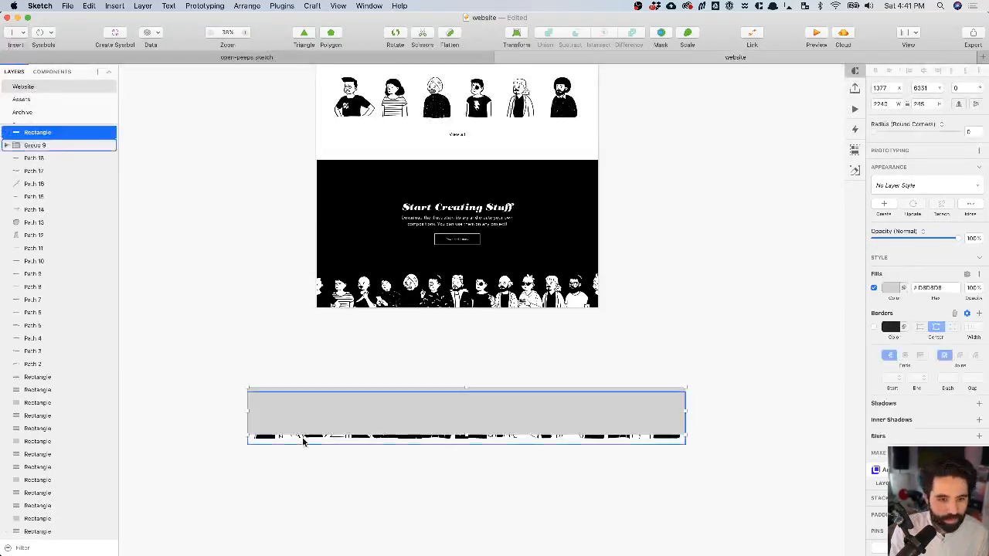
{"action": "mouse_move", "coordinate": [248, 409]}
{"action": "left_mouse_down"}
{"action": "mouse_move", "coordinate": [269, 411]}
{"action": "mouse_move", "coordinate": [247, 410]}
{"action": "left_mouse_up"}
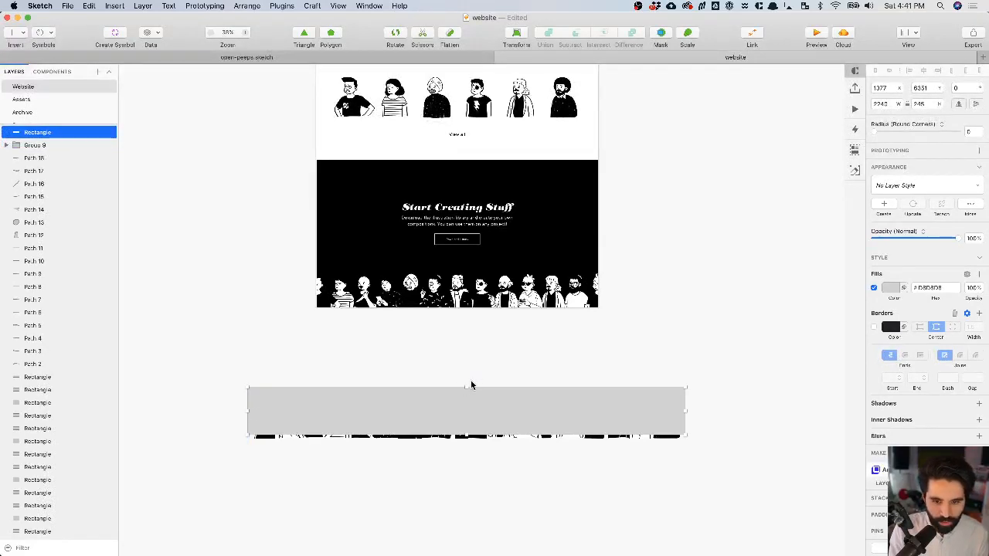
{"action": "mouse_move", "coordinate": [467, 387]}
{"action": "left_mouse_down"}
{"action": "mouse_move", "coordinate": [466, 405]}
{"action": "mouse_move", "coordinate": [466, 390]}
{"action": "left_mouse_up"}
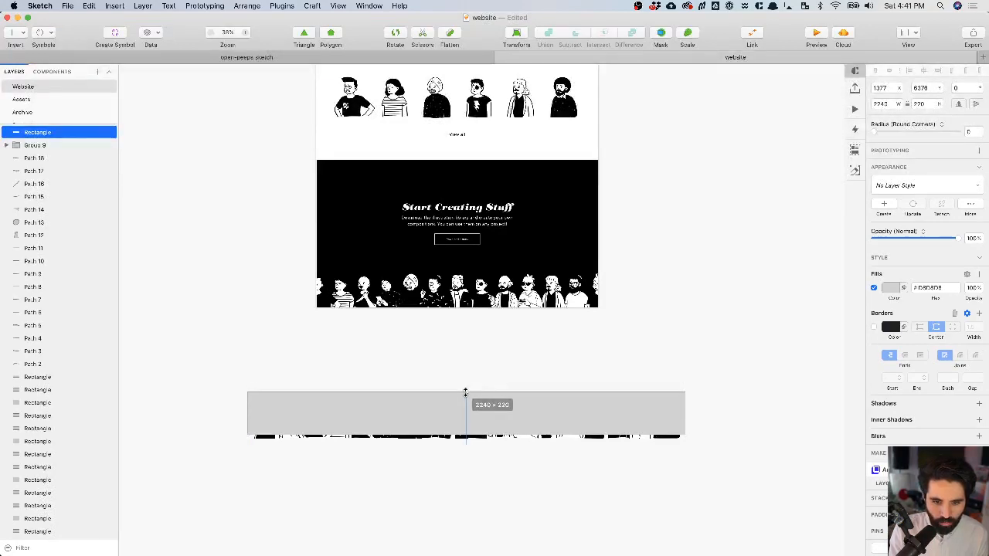
{"action": "scroll", "coordinate": [528, 438], "scroll_direction": "up", "scroll_amount": 5}
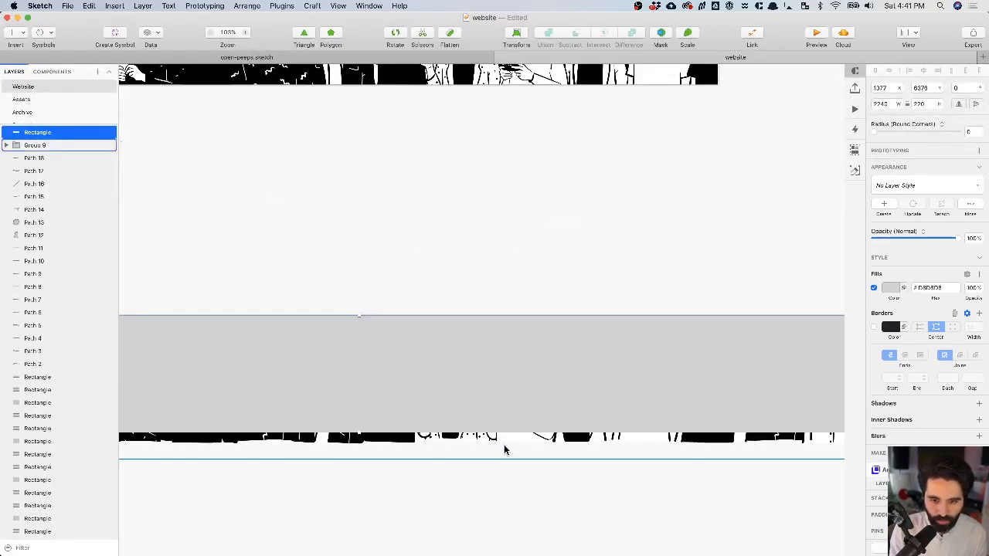
{"action": "scroll", "coordinate": [556, 442], "scroll_direction": "down", "scroll_amount": 5}
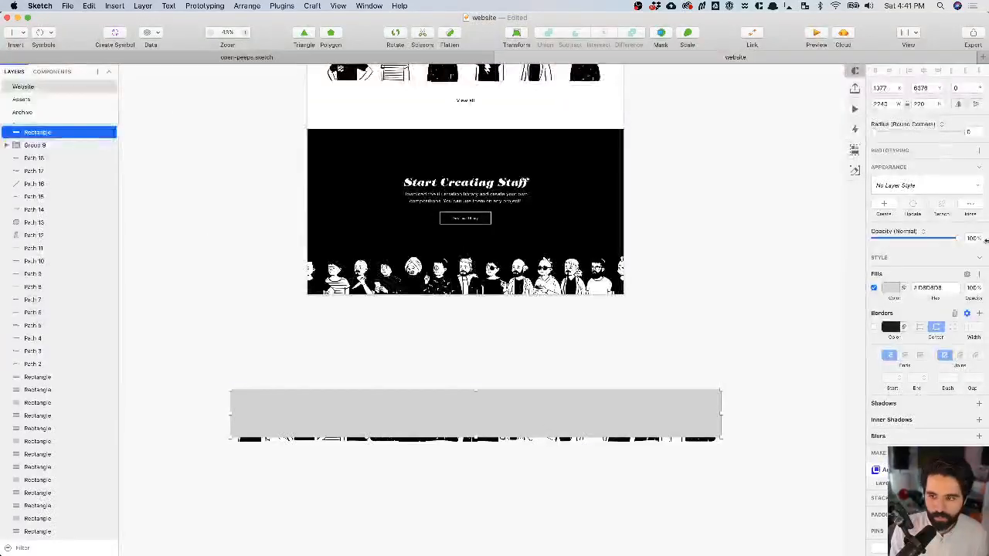
- Send the gray rectangle behind the copied row of people and mask the row with it
{"action": "left_click", "coordinate": [554, 370]}
{"action": "left_click", "coordinate": [539, 401]}
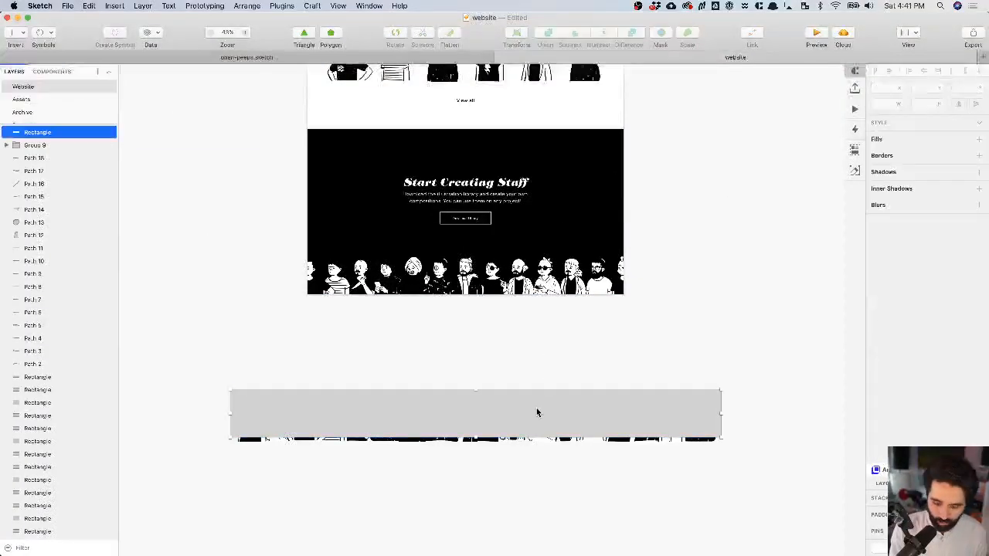
{"action": "key", "text": "ctrl+alt+super+Down"}
{"action": "left_click", "coordinate": [476, 441]}
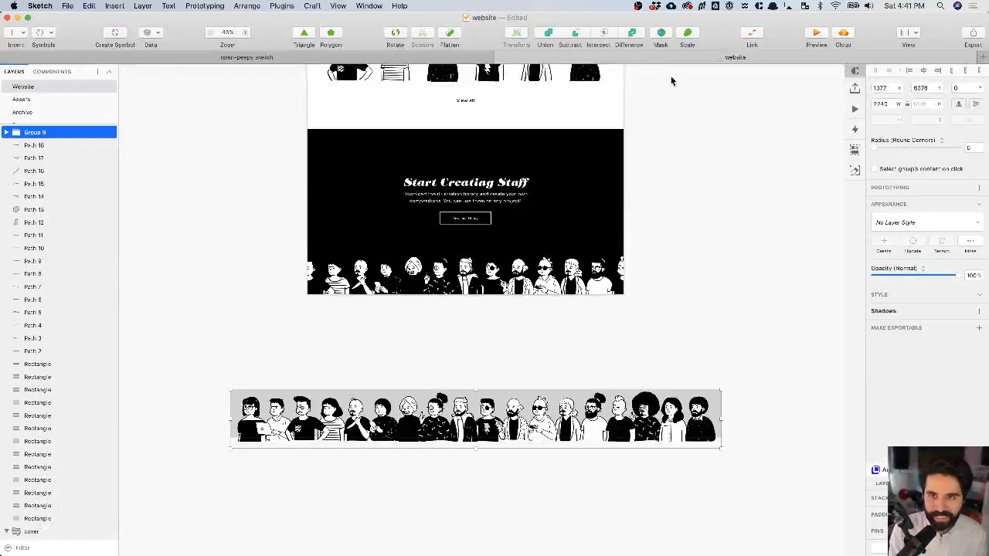
{"action": "left_click", "coordinate": [661, 36]}
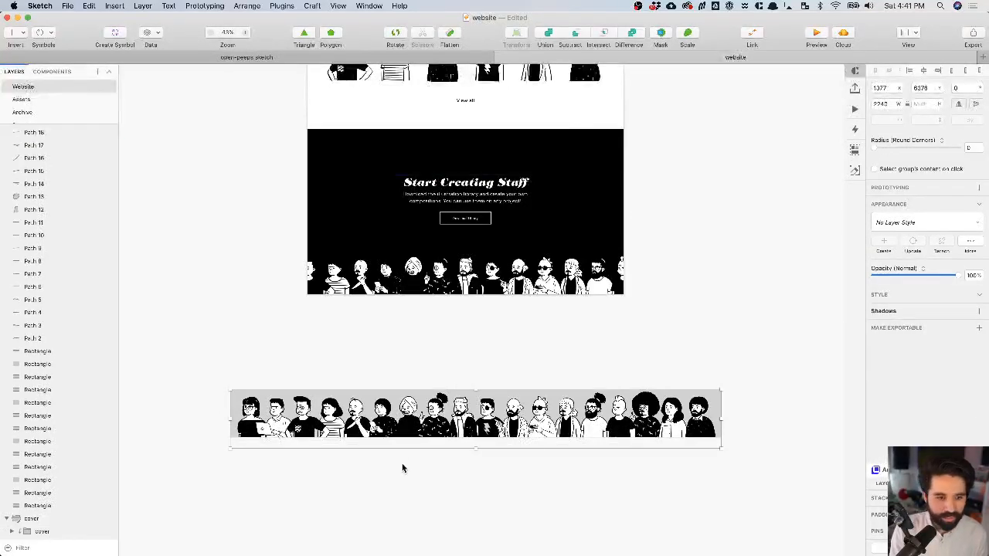
- Find the Mask layer in the new people group and turn off its gray fill
{"action": "scroll", "coordinate": [68, 463], "scroll_direction": "down", "scroll_amount": 6}
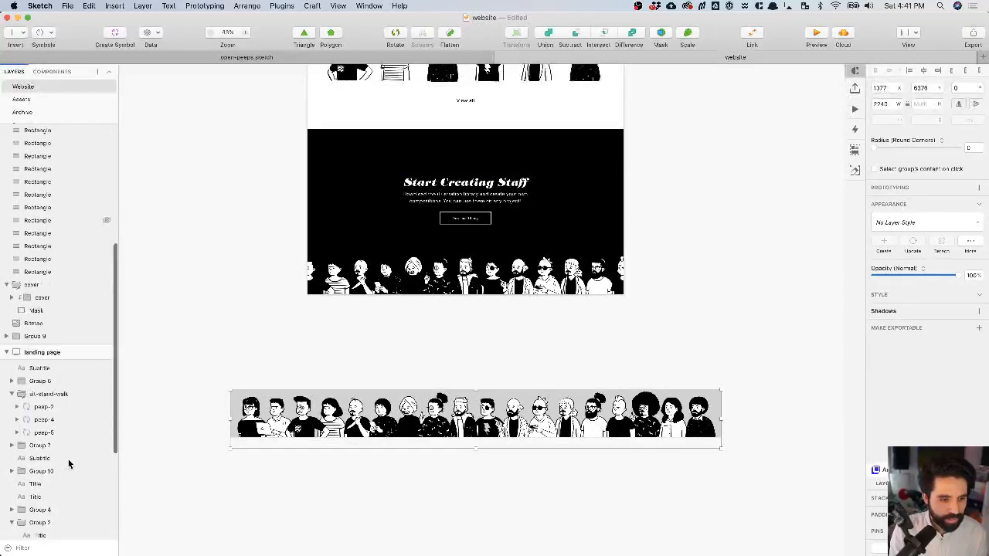
{"action": "left_click", "coordinate": [363, 480]}
{"action": "left_click", "coordinate": [240, 394], "text": "super"}
{"action": "left_click", "coordinate": [62, 314]}
{"action": "scroll", "coordinate": [62, 389], "scroll_direction": "down", "scroll_amount": 2}
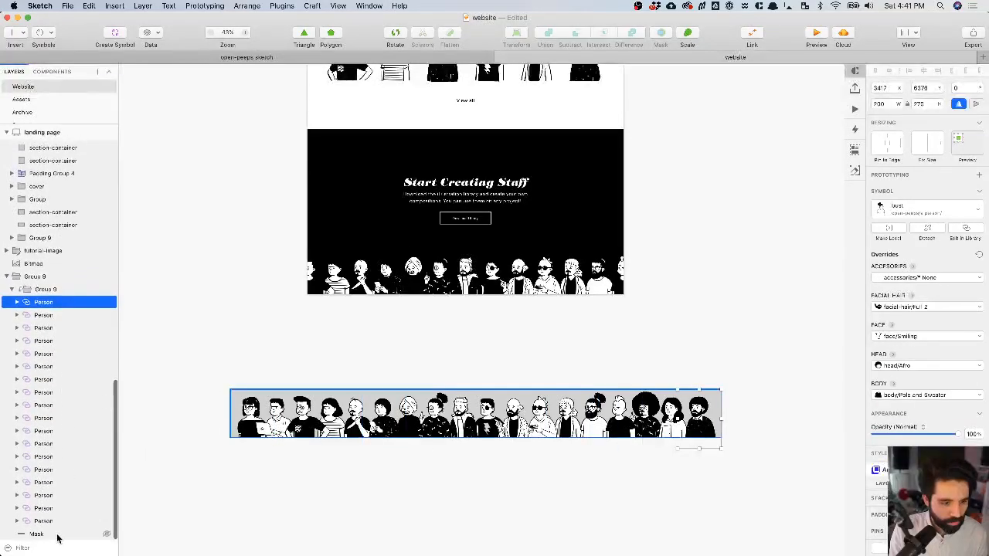
{"action": "left_click", "coordinate": [37, 530]}
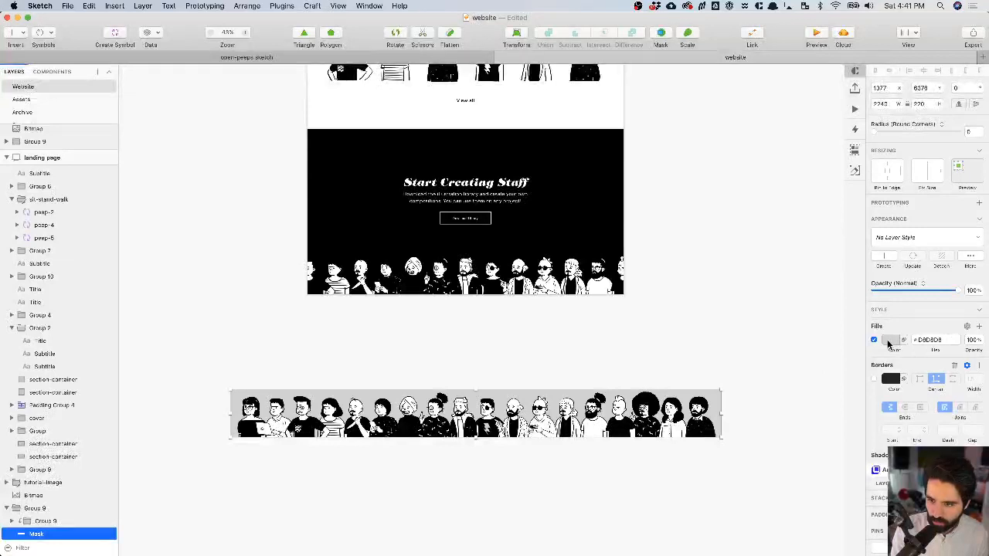
{"action": "left_click", "coordinate": [874, 340]}
- Make the masked people group exportable as SVG and 2x PNG, and export it to the img folder
{"action": "left_click", "coordinate": [622, 433]}
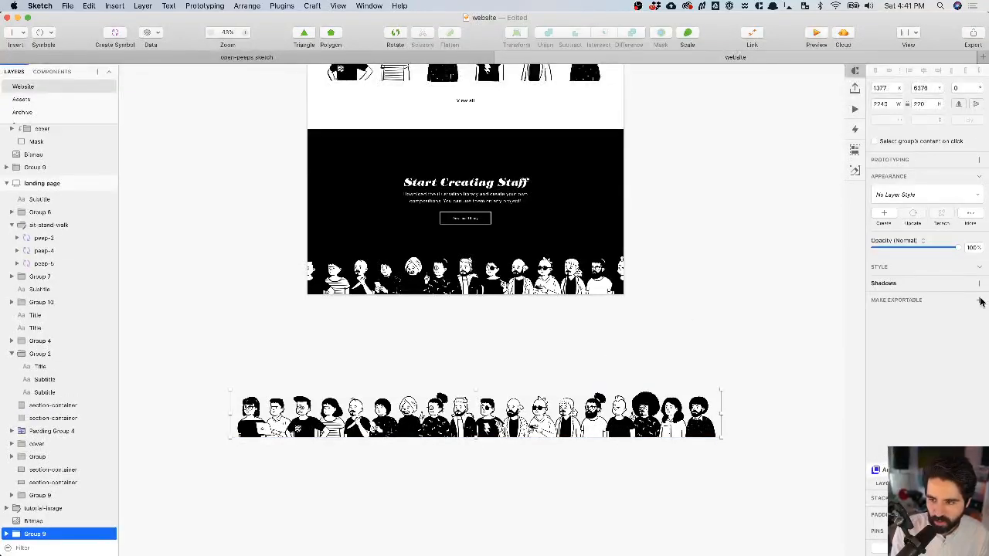
{"action": "left_click", "coordinate": [979, 301]}
{"action": "left_click", "coordinate": [961, 332]}
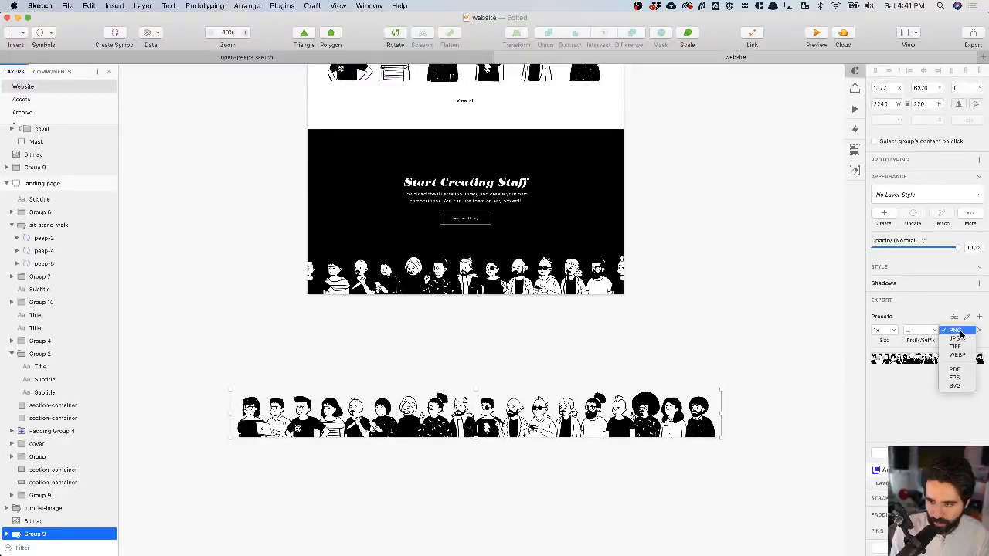
{"action": "left_click", "coordinate": [956, 387]}
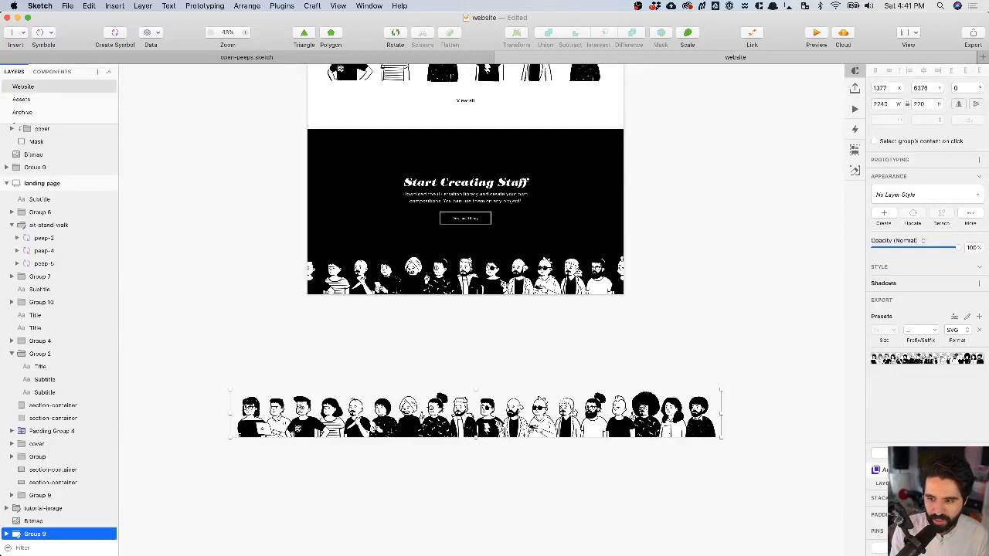
{"action": "left_click", "coordinate": [979, 317]}
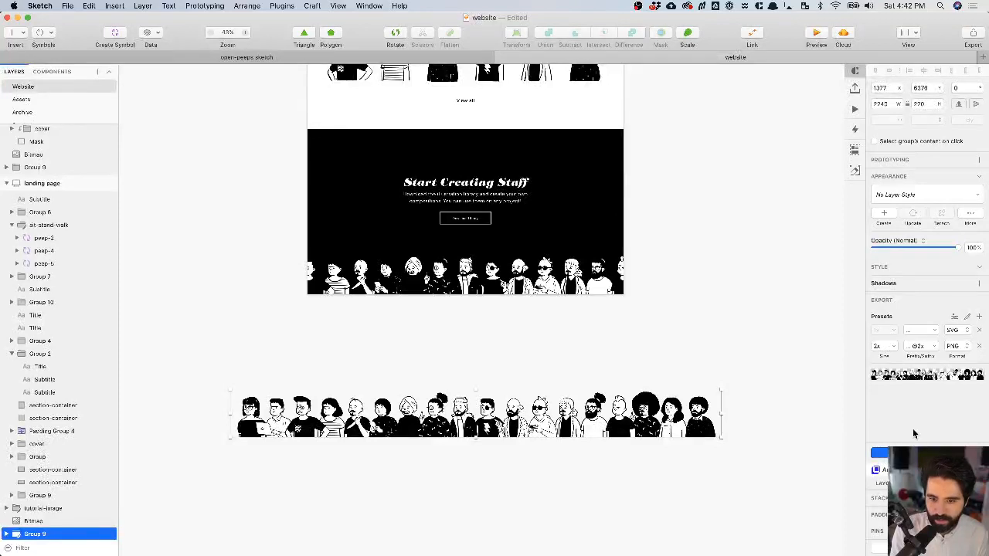
{"action": "left_click", "coordinate": [913, 453]}
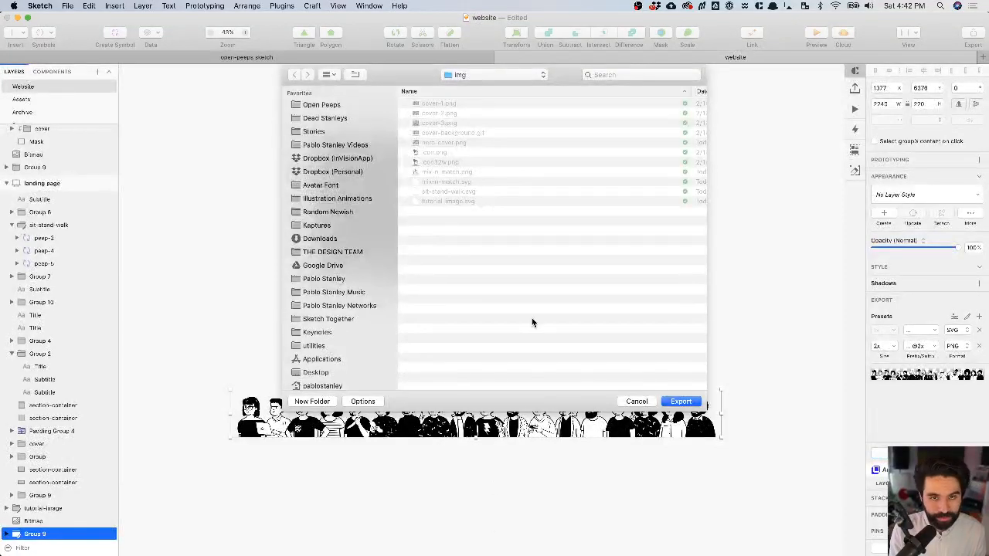
{"action": "key", "text": "Return"}
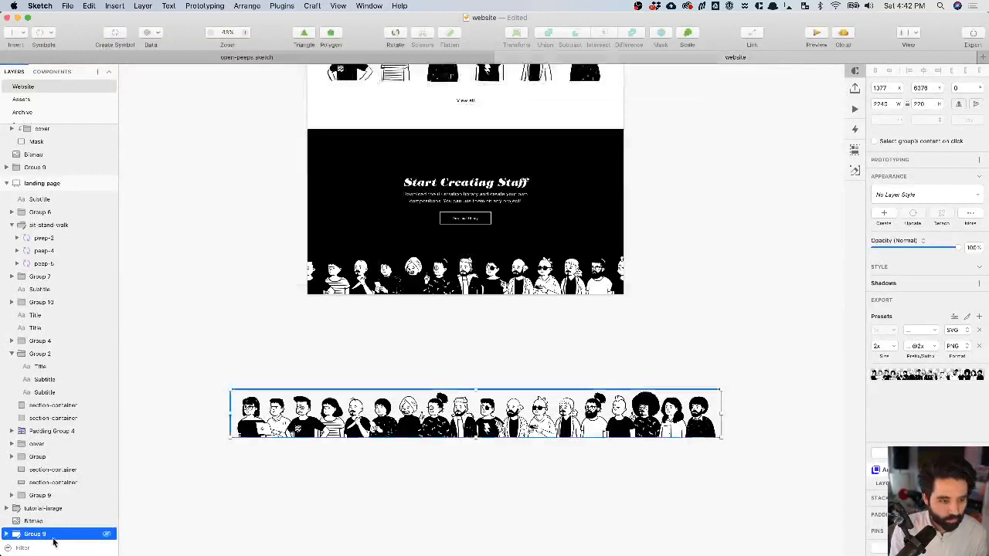
- Rename the masked people group as footer-img
{"action": "double_click", "coordinate": [34, 533]}
{"action": "type", "text": "footer-img"}
{"action": "key", "text": "Return"}
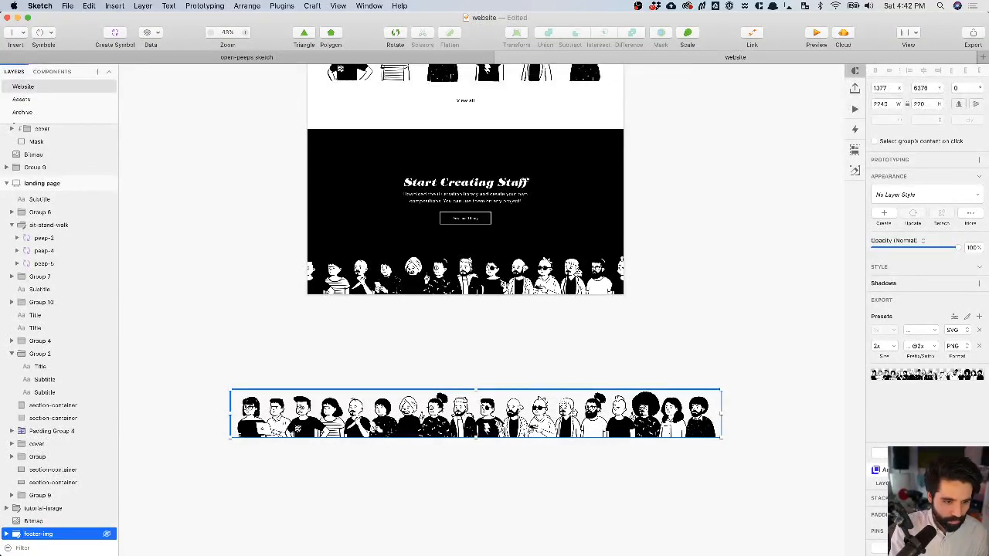
- Export the footer-img group to the img folder and deselect it
{"action": "key", "text": "super+shift+e"}
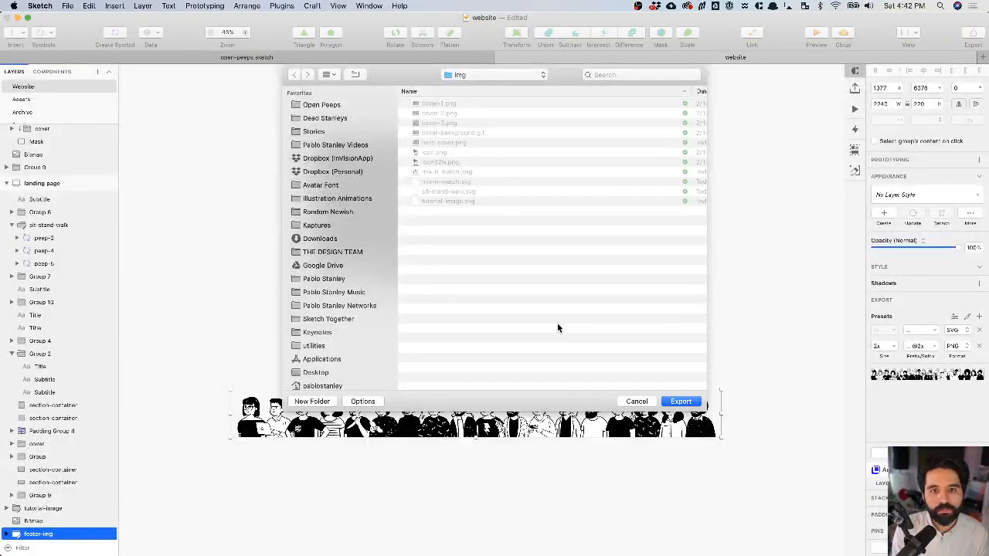
{"action": "key", "text": "Return"}
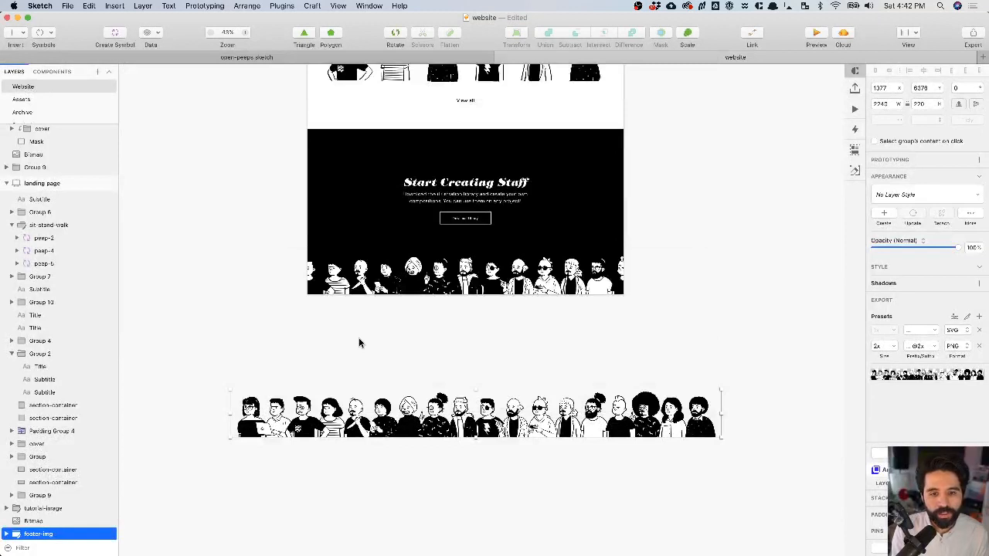
{"action": "left_click", "coordinate": [235, 346]}
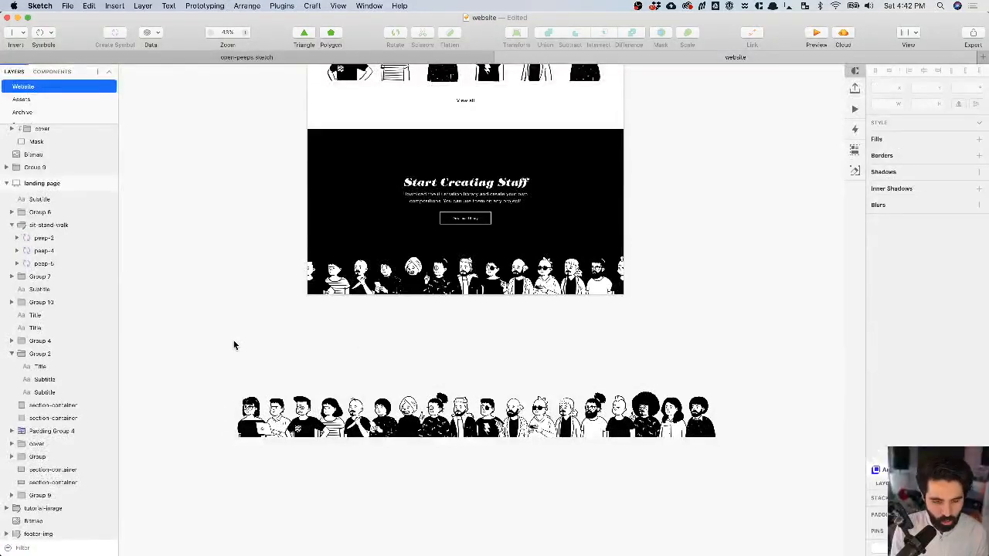
- Switch to Webflow in Chrome, collapse the expanded page sections in the element tree, and select the Body element
{"action": "key", "text": "super+Tab"}
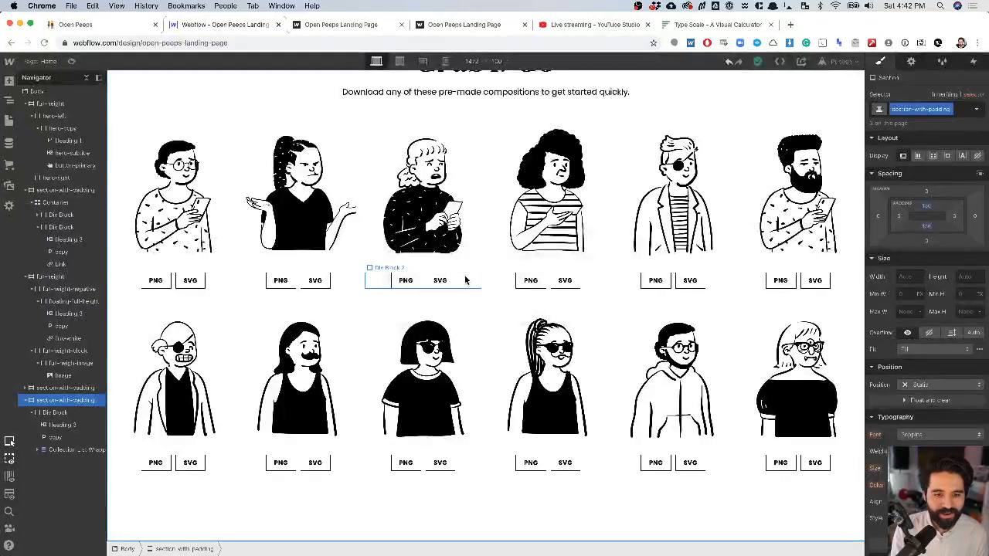
{"action": "left_click", "coordinate": [27, 401]}
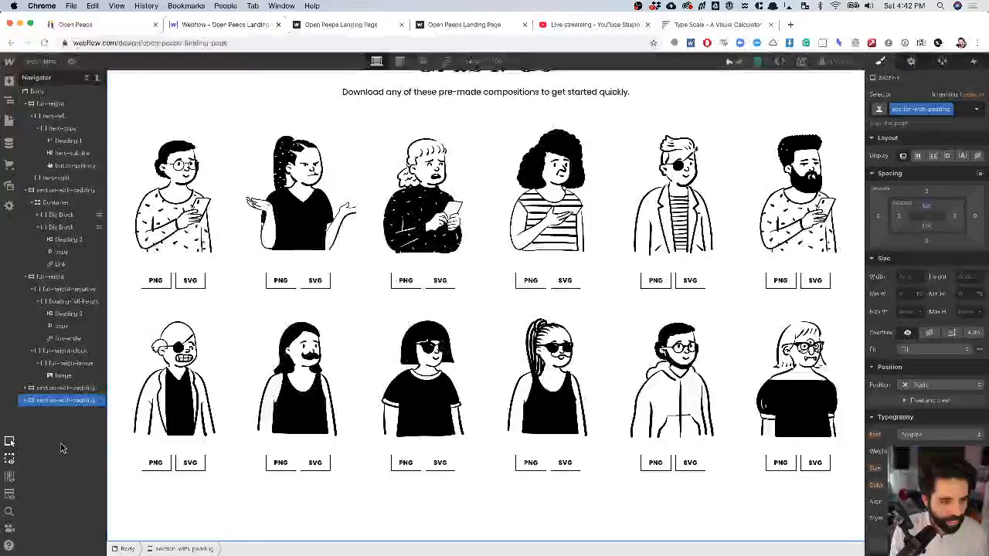
{"action": "left_click", "coordinate": [24, 278]}
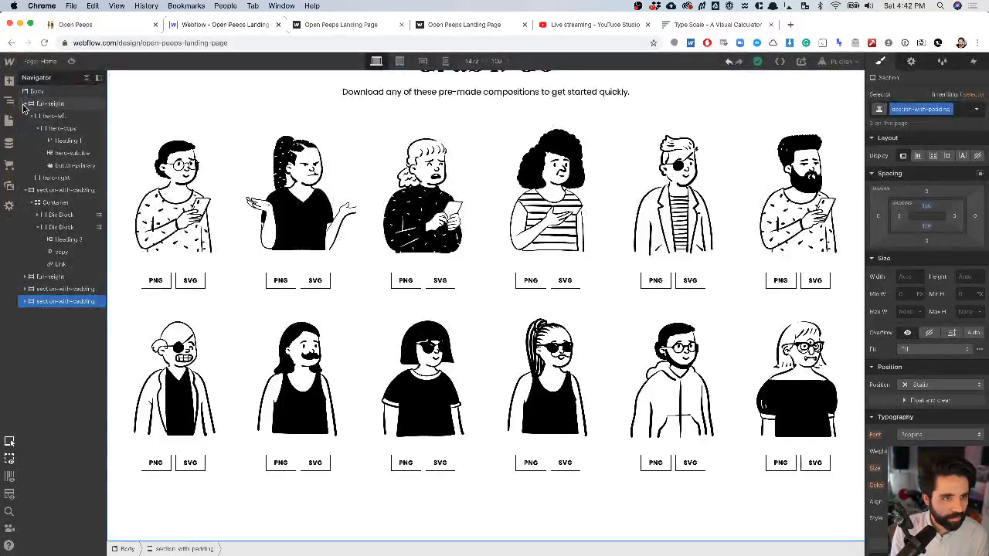
{"action": "left_click", "coordinate": [26, 104]}
{"action": "left_click", "coordinate": [25, 116]}
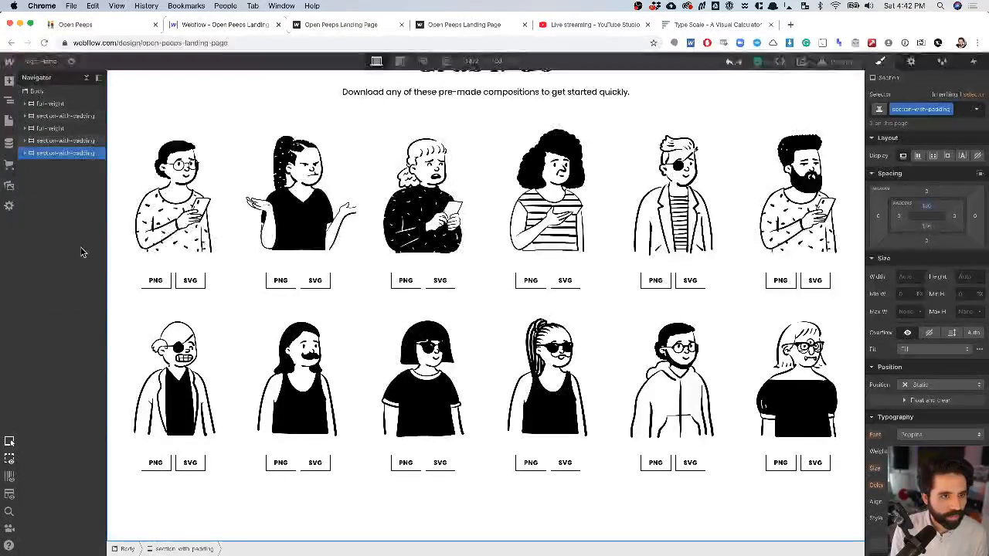
{"action": "left_click", "coordinate": [40, 92]}
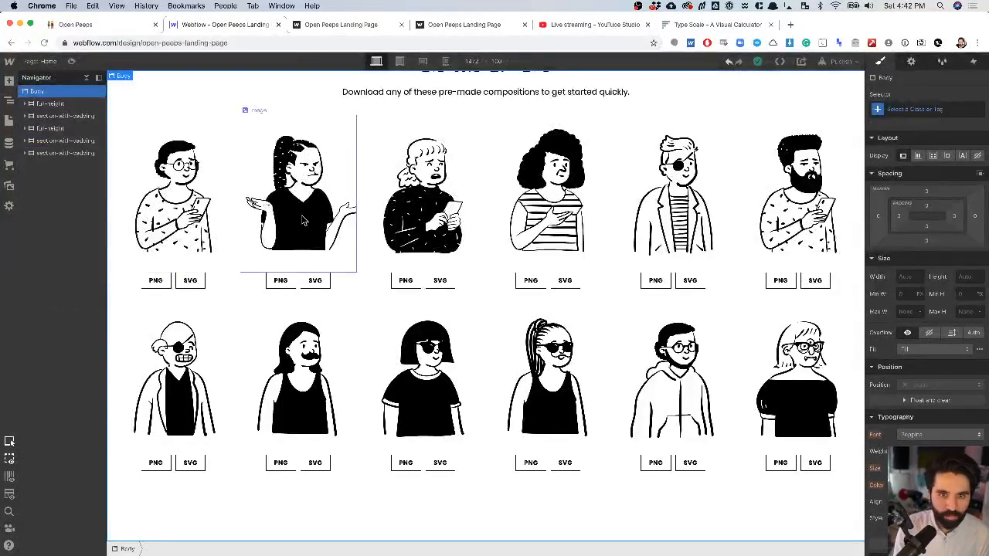
- Check the live stream dashboard and the currently published Open Peeps page, and return to the Webflow designer
{"action": "left_click", "coordinate": [592, 26]}
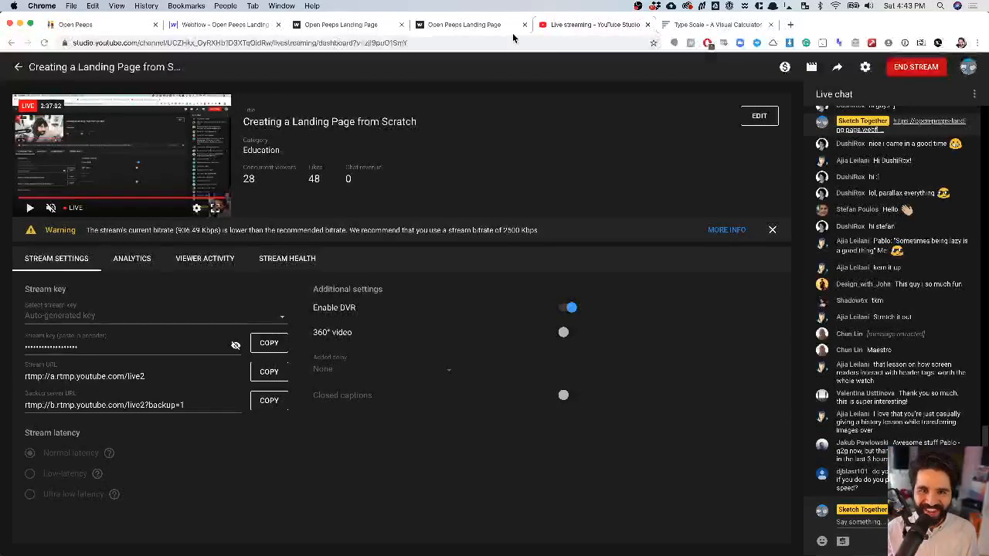
{"action": "left_click", "coordinate": [463, 25]}
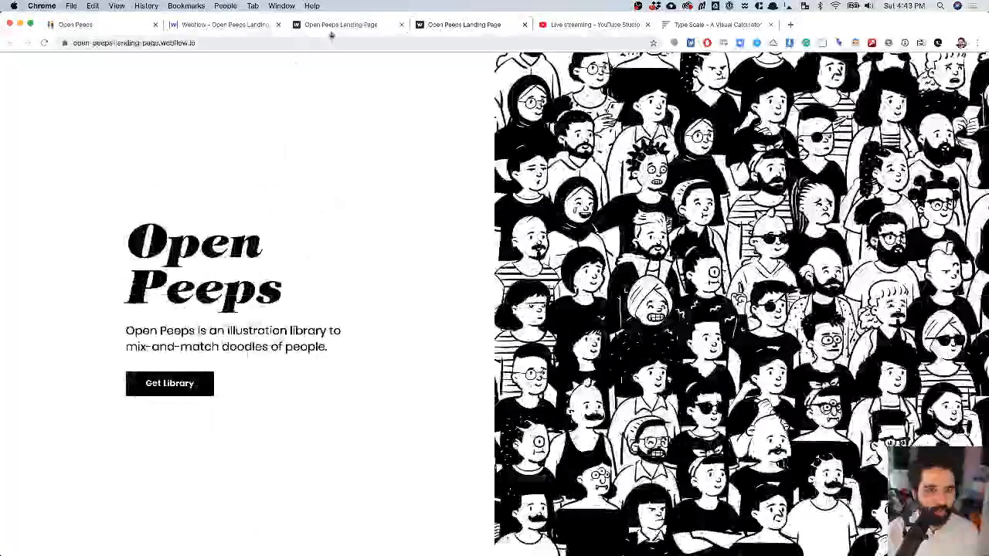
{"action": "left_click", "coordinate": [241, 26]}
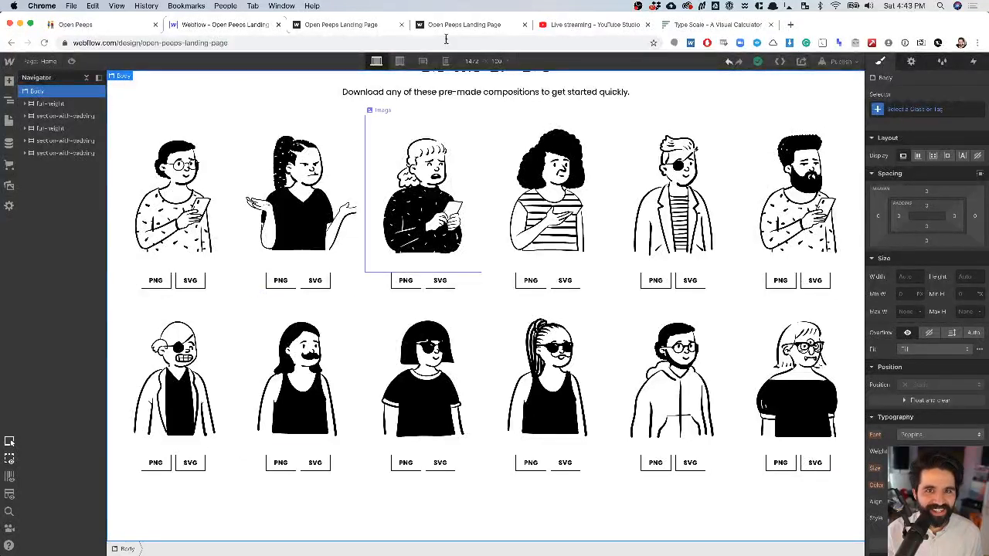
- Publish the site to its webflow.io domain and review the Grab-N-Go section on the live page
{"action": "left_click", "coordinate": [840, 62]}
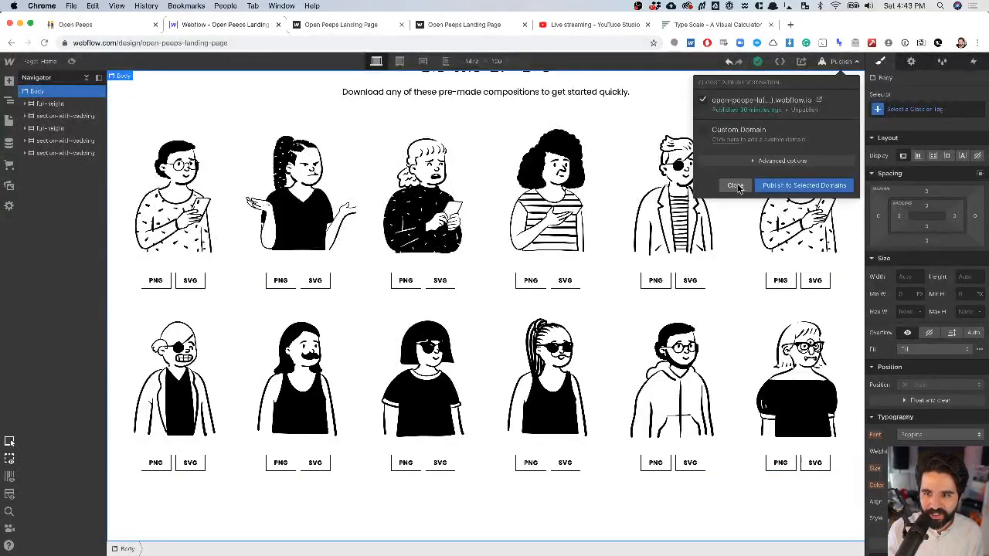
{"action": "left_click", "coordinate": [801, 186]}
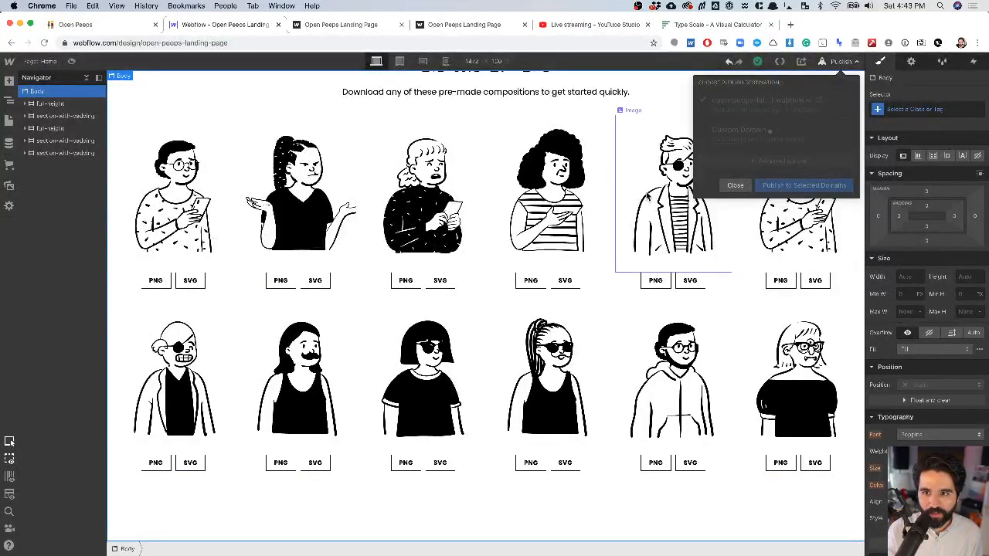
{"action": "left_click", "coordinate": [350, 24]}
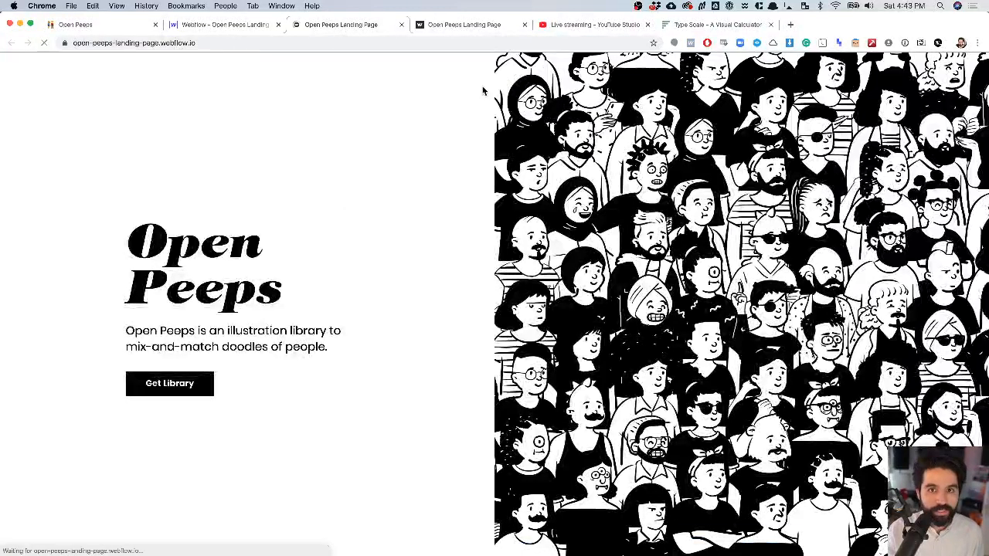
{"action": "scroll", "coordinate": [298, 298], "scroll_direction": "down", "scroll_amount": 10}
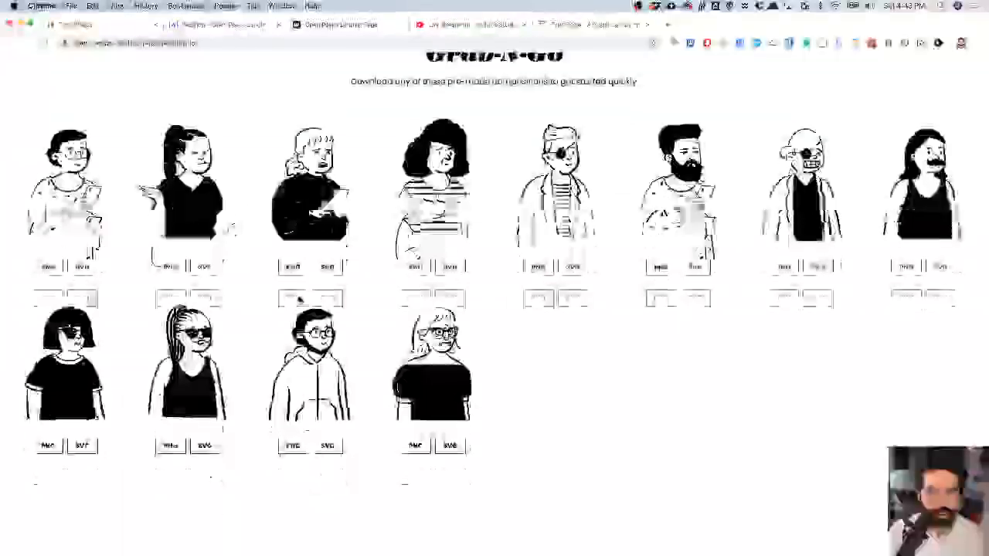
{"action": "scroll", "coordinate": [299, 300], "scroll_direction": "up", "scroll_amount": 4}
{"action": "scroll", "coordinate": [300, 300], "scroll_direction": "down", "scroll_amount": 4}
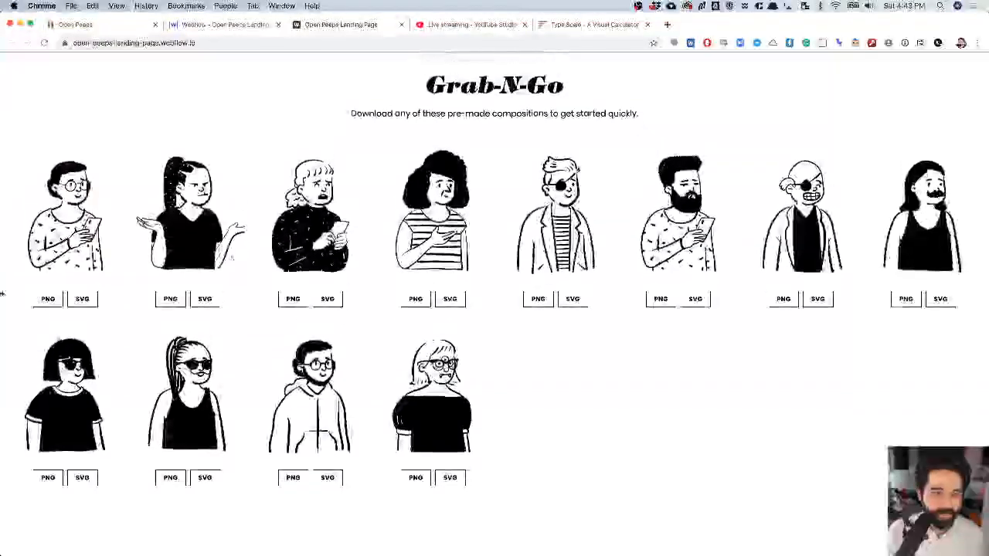
{"action": "mouse_move", "coordinate": [2, 294]}
{"action": "left_mouse_down"}
{"action": "mouse_move", "coordinate": [205, 302]}
{"action": "mouse_move", "coordinate": [204, 276]}
{"action": "mouse_move", "coordinate": [7, 260]}
{"action": "mouse_move", "coordinate": [214, 274]}
{"action": "mouse_move", "coordinate": [31, 274]}
{"action": "mouse_move", "coordinate": [320, 329]}
{"action": "mouse_move", "coordinate": [2, 336]}
{"action": "mouse_move", "coordinate": [185, 333]}
{"action": "mouse_move", "coordinate": [293, 293]}
{"action": "mouse_move", "coordinate": [366, 293]}
{"action": "mouse_move", "coordinate": [111, 282]}
{"action": "mouse_move", "coordinate": [2, 290]}
{"action": "left_mouse_up"}
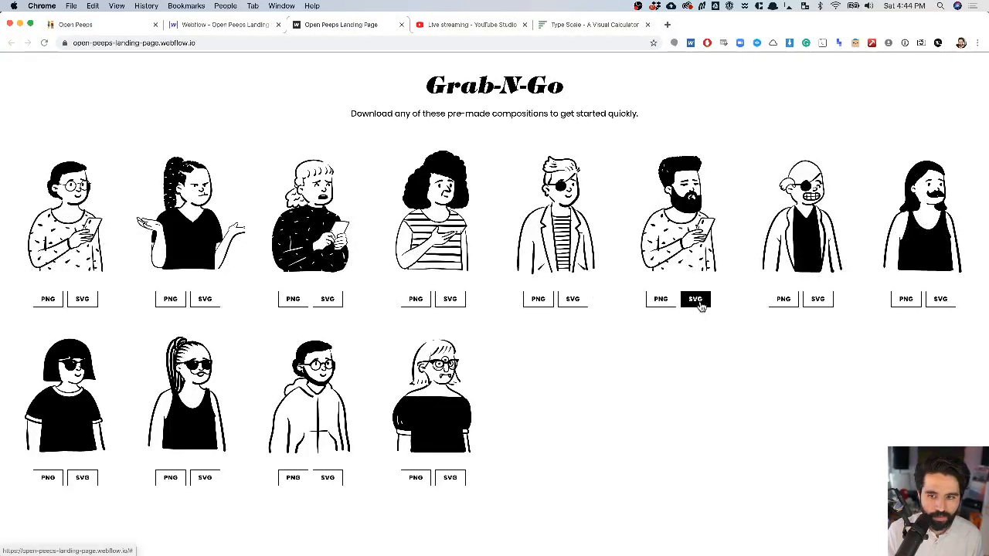
- Return to the Webflow designer and add a Section element at the end of the Body
{"action": "left_click", "coordinate": [249, 26]}
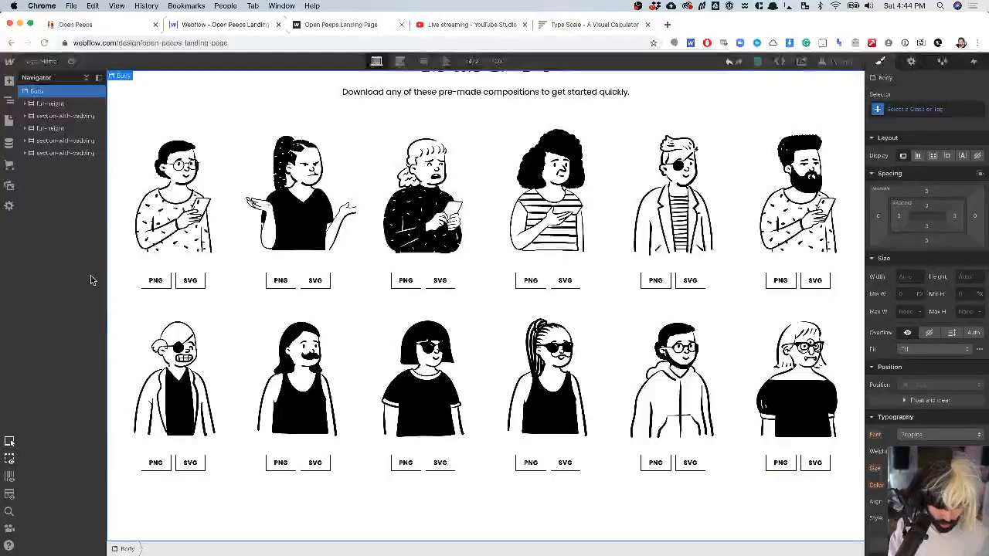
{"action": "key", "text": "super+e"}
{"action": "type", "text": "se"}
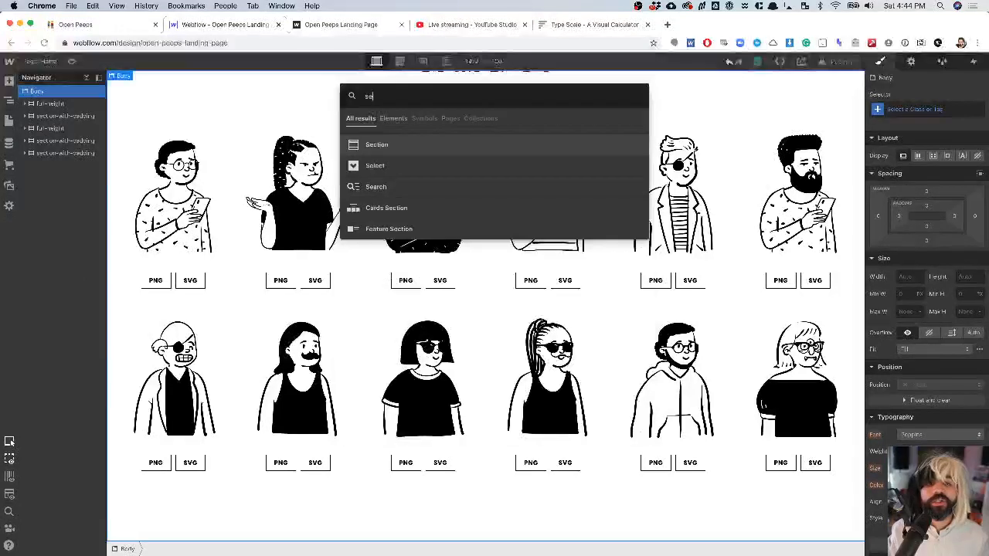
{"action": "key", "text": "Return"}
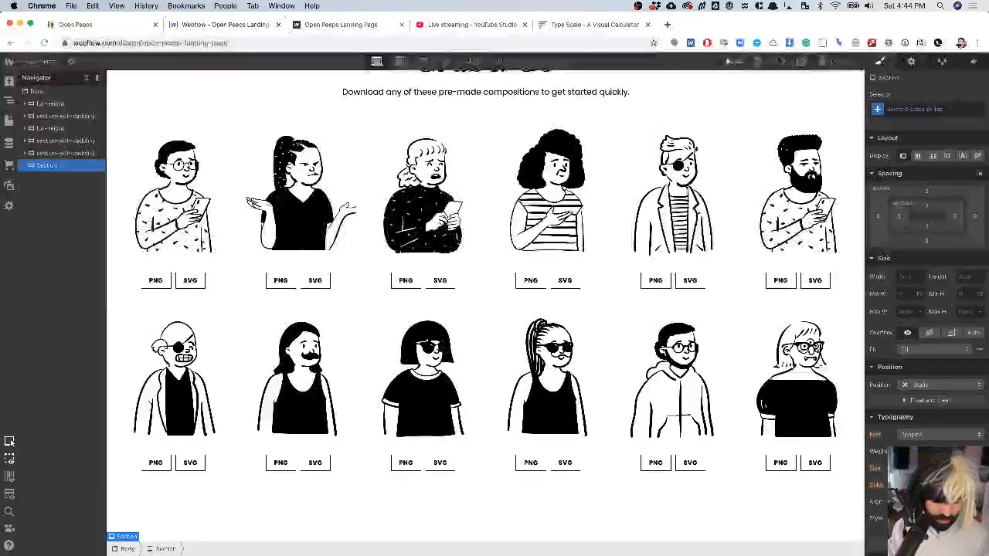
- Check the Start Creating Stuff footer design in Sketch, and add a Div Block inside the new Section in Webflow
{"action": "key", "text": "super+Tab"}
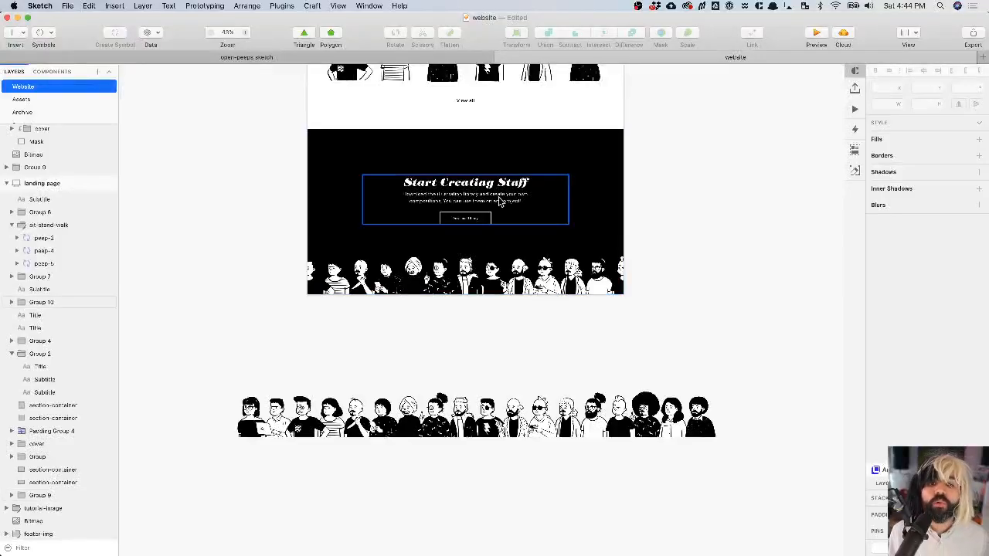
{"action": "key", "text": "super+Tab"}
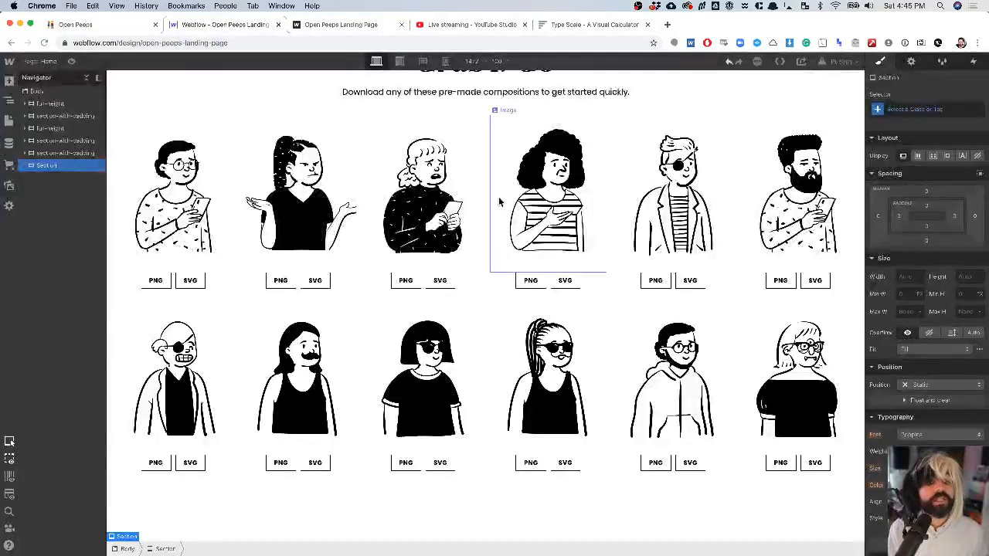
{"action": "key", "text": "super+n"}
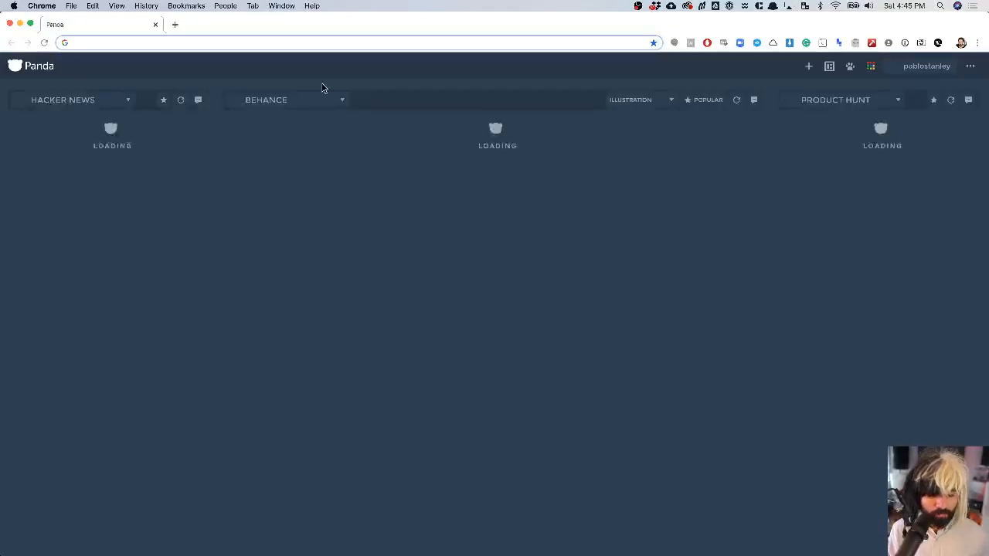
{"action": "key", "text": "super+w"}
{"action": "key", "text": "super+e"}
{"action": "type", "text": "div"}
{"action": "key", "text": "Return"}
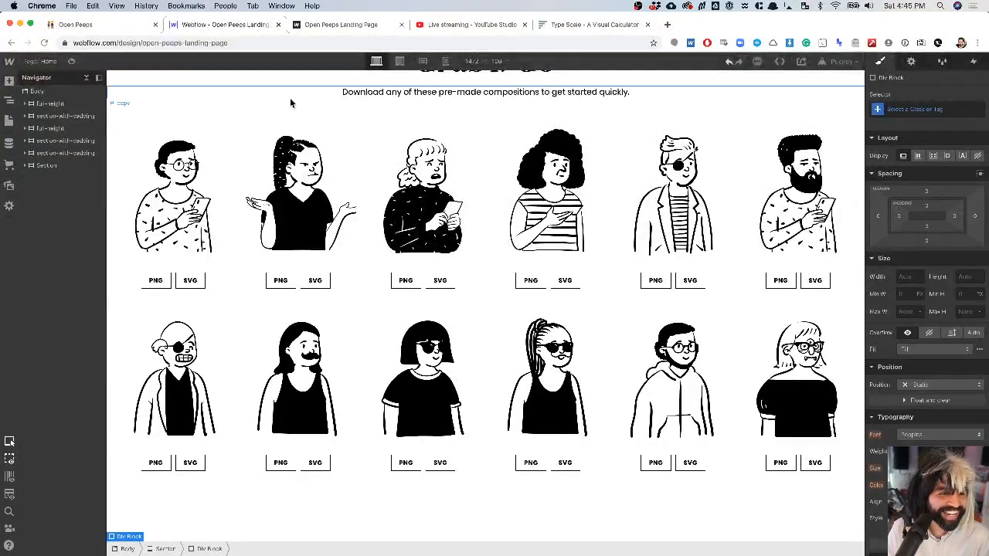
{"action": "left_click", "coordinate": [26, 166]}
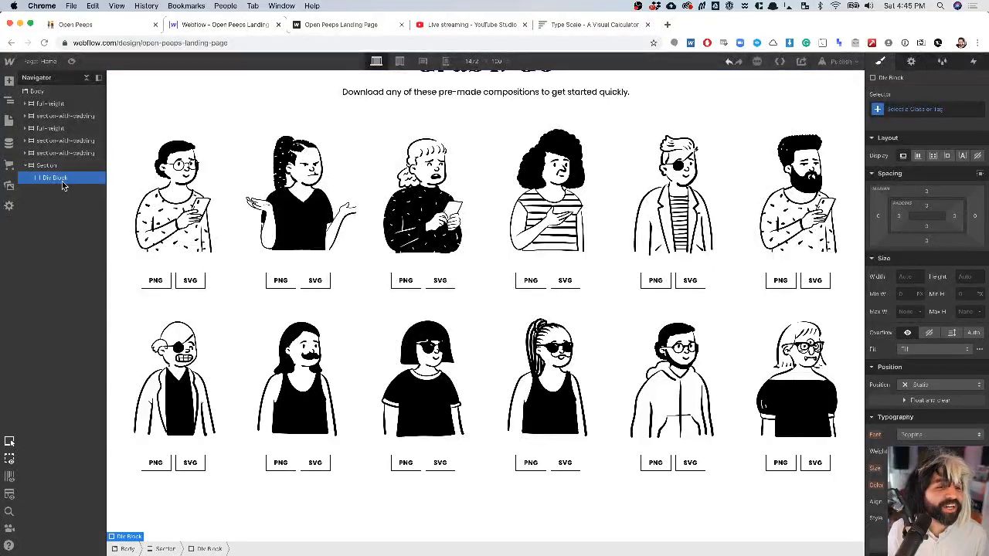
- Add an H1 Heading inside the new Div Block
{"action": "scroll", "coordinate": [431, 244], "scroll_direction": "down", "scroll_amount": 1}
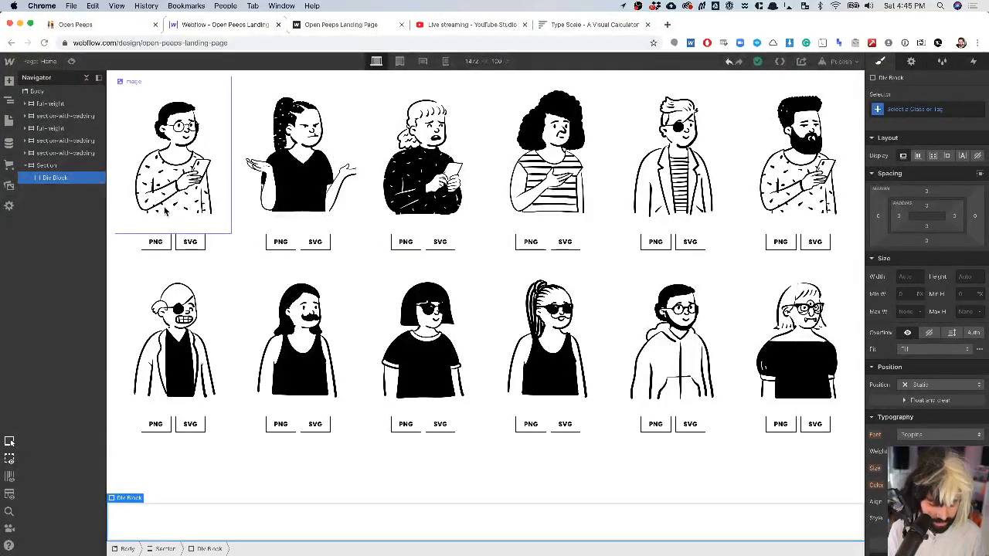
{"action": "key", "text": "super+e"}
{"action": "type", "text": "h"}
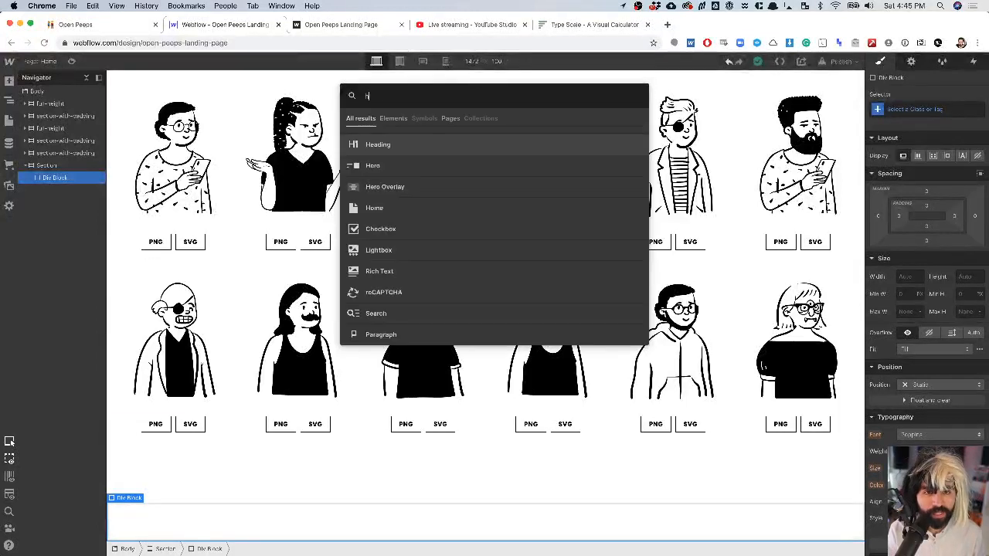
{"action": "key", "text": "Return"}
{"action": "key", "text": "super+e"}
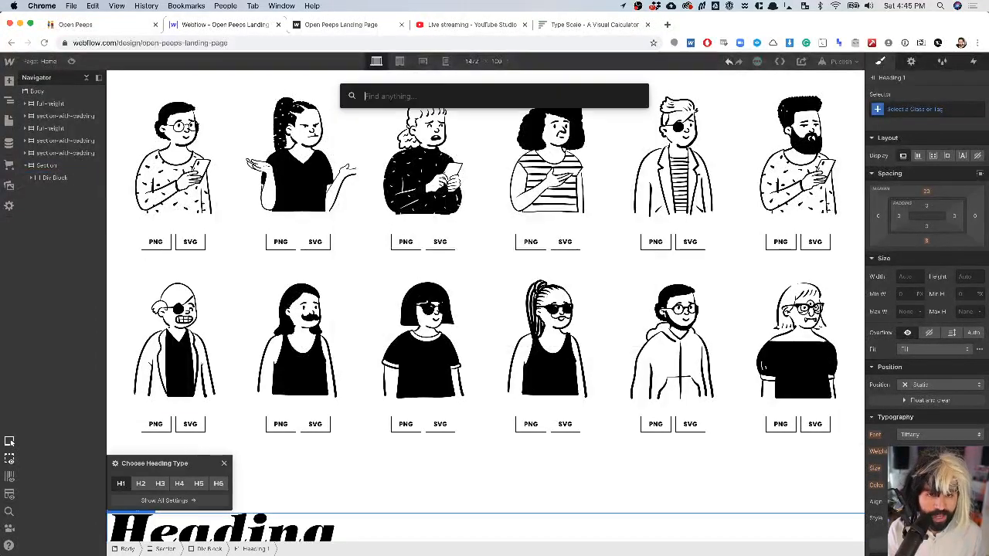
{"action": "key", "text": "Escape"}
- Replace the new Section's Div Block with a copy of the floating-full-height block from the Sit-Stand-Walk section
{"action": "scroll", "coordinate": [356, 273], "scroll_direction": "up", "scroll_amount": 15}
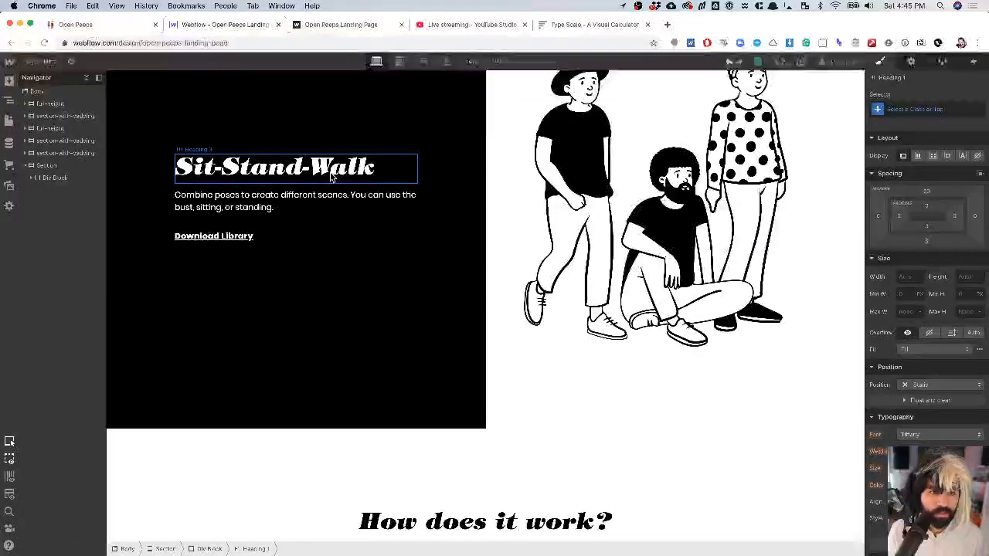
{"action": "left_click", "coordinate": [326, 154]}
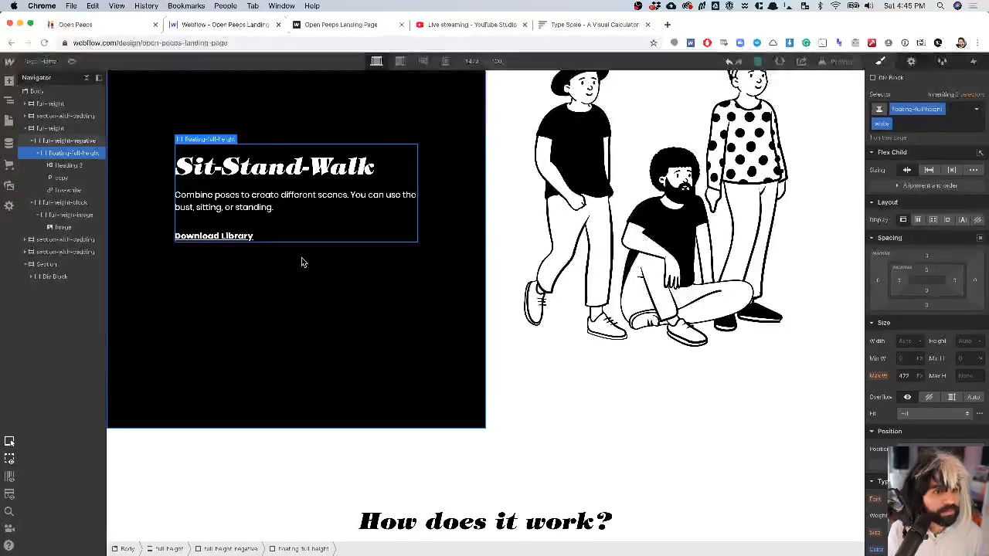
{"action": "scroll", "coordinate": [302, 262], "scroll_direction": "down", "scroll_amount": 15}
{"action": "left_click", "coordinate": [282, 522]}
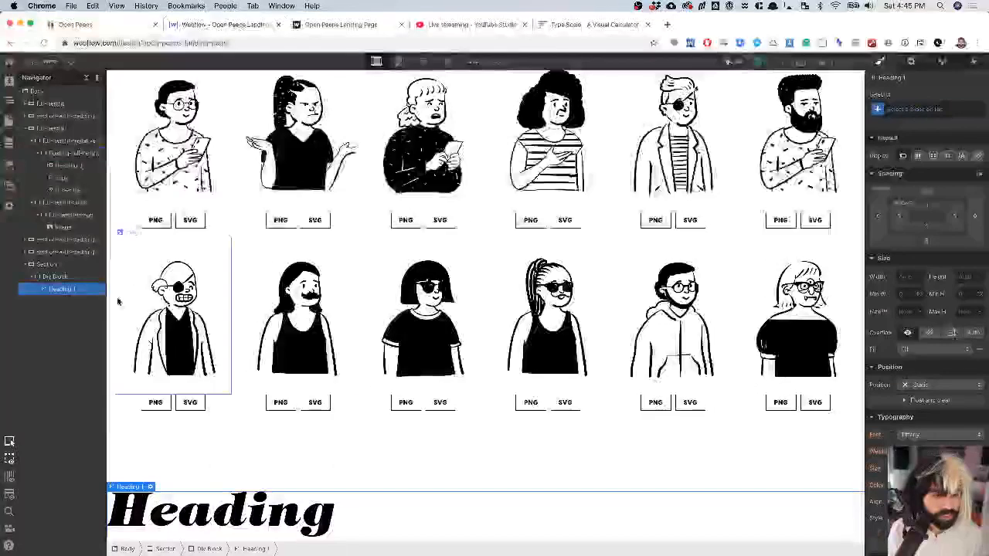
{"action": "left_click", "coordinate": [57, 280]}
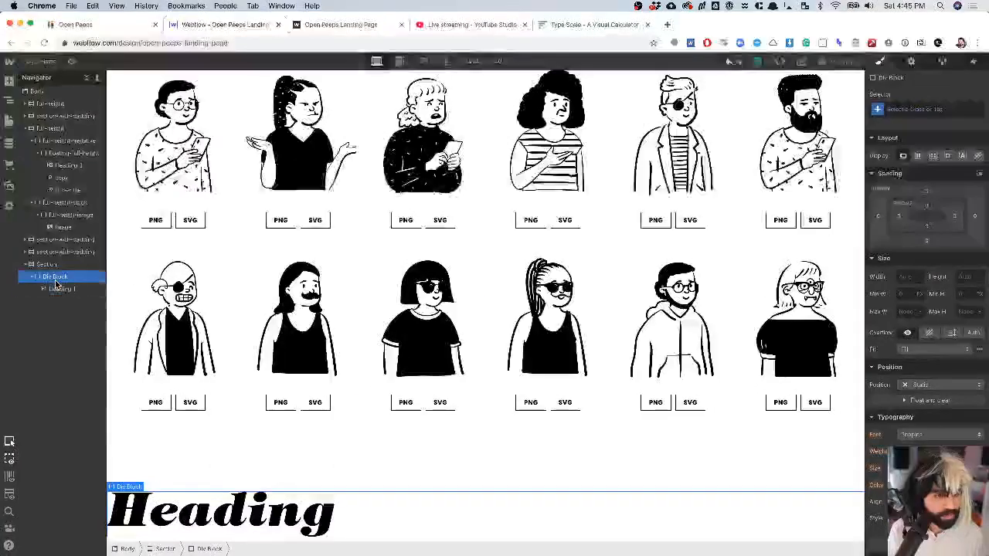
{"action": "key", "text": "Delete"}
{"action": "left_click", "coordinate": [71, 265]}
{"action": "key", "text": "super+v"}
{"action": "scroll", "coordinate": [457, 359], "scroll_direction": "down", "scroll_amount": 1}
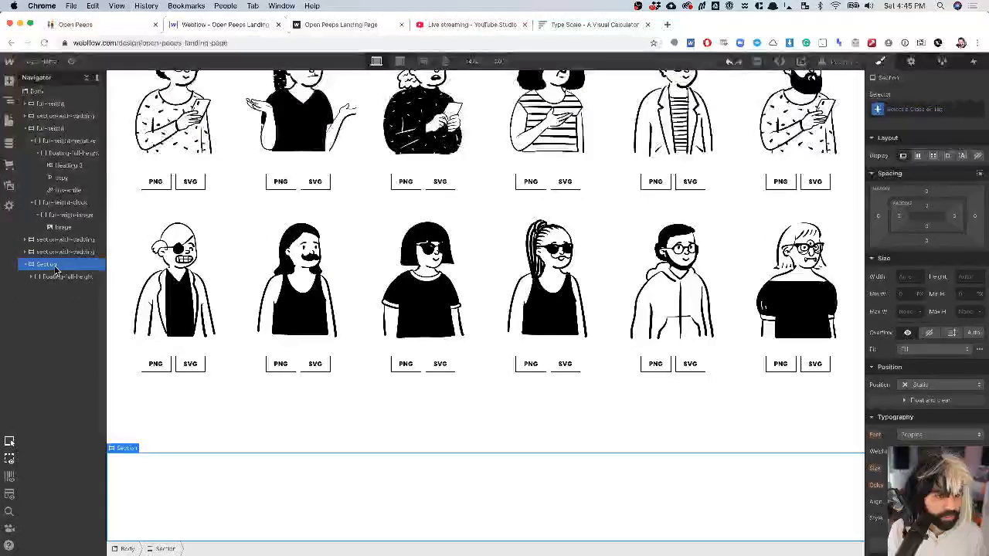
- Give the new Section the class bottom-section
{"action": "left_click", "coordinate": [912, 108]}
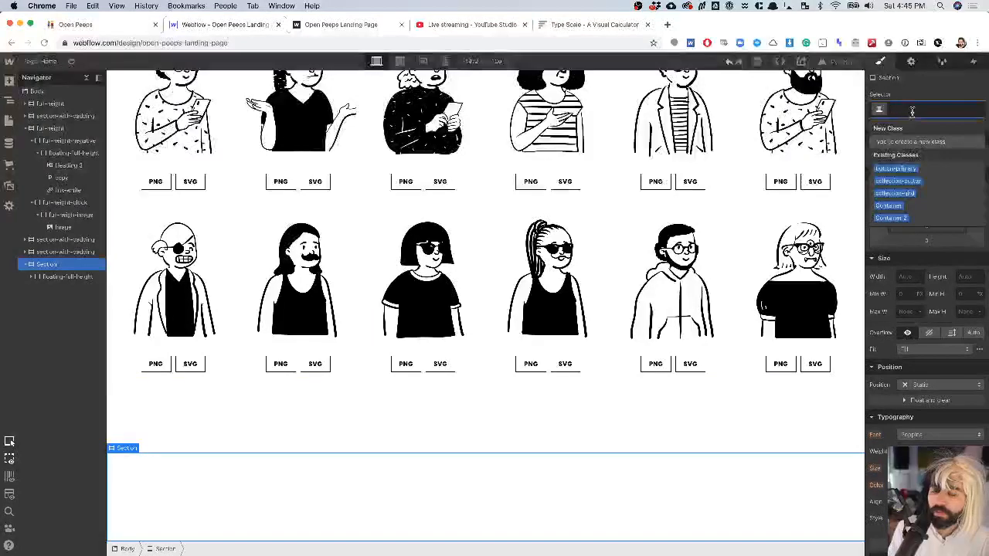
{"action": "type", "text": "bottom-section"}
{"action": "key", "text": "Return"}
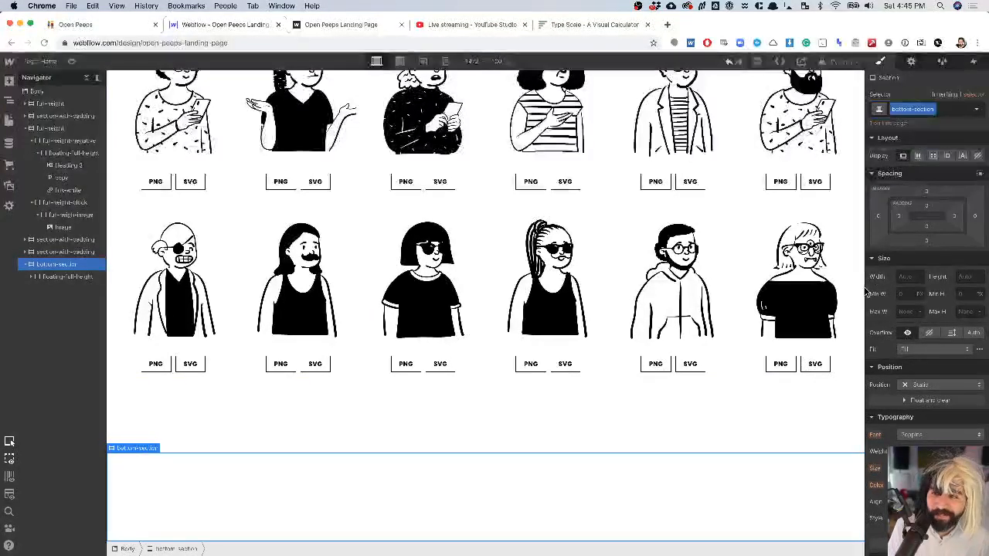
- Set the height of the bottom-section to 100 VH
{"action": "scroll", "coordinate": [910, 342], "scroll_direction": "down", "scroll_amount": 1}
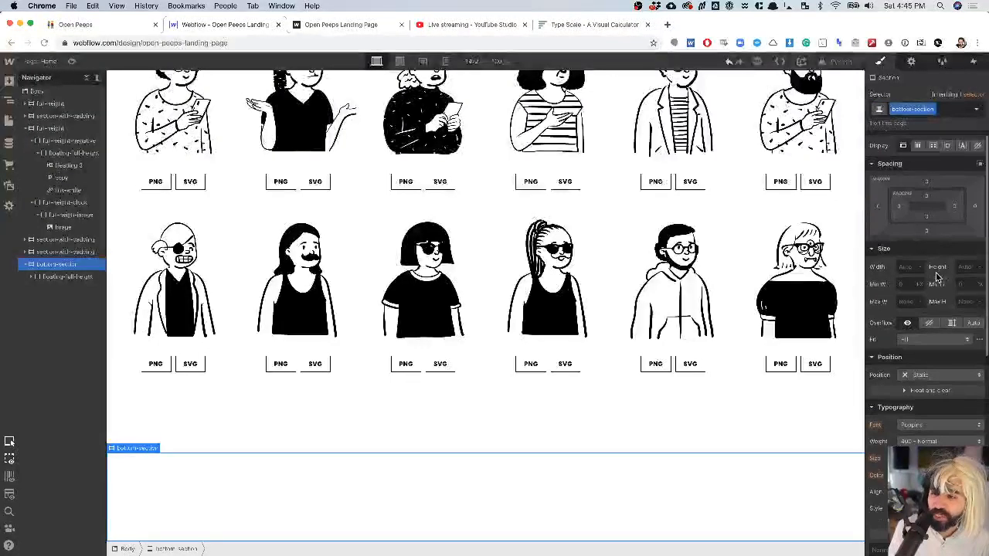
{"action": "left_click", "coordinate": [962, 272]}
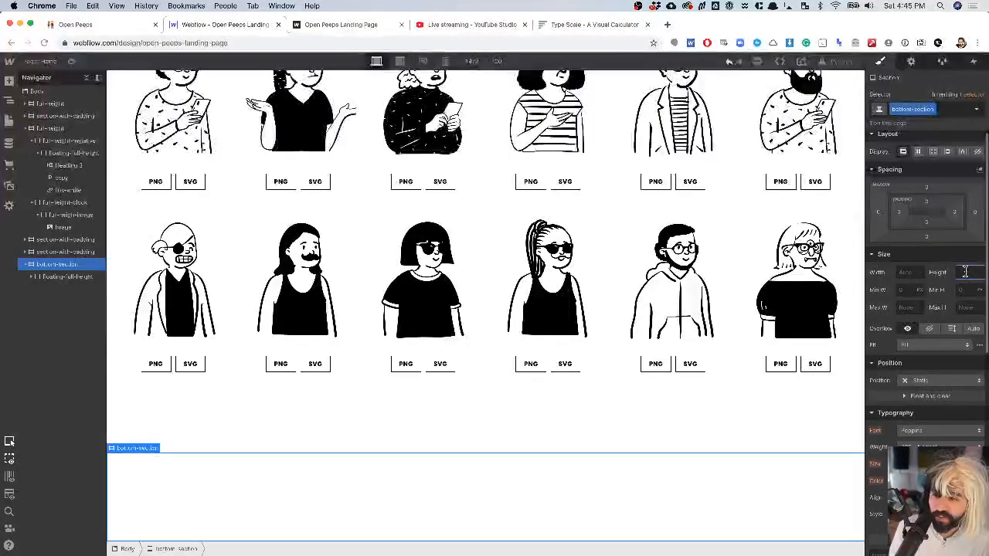
{"action": "type", "text": "100vh"}
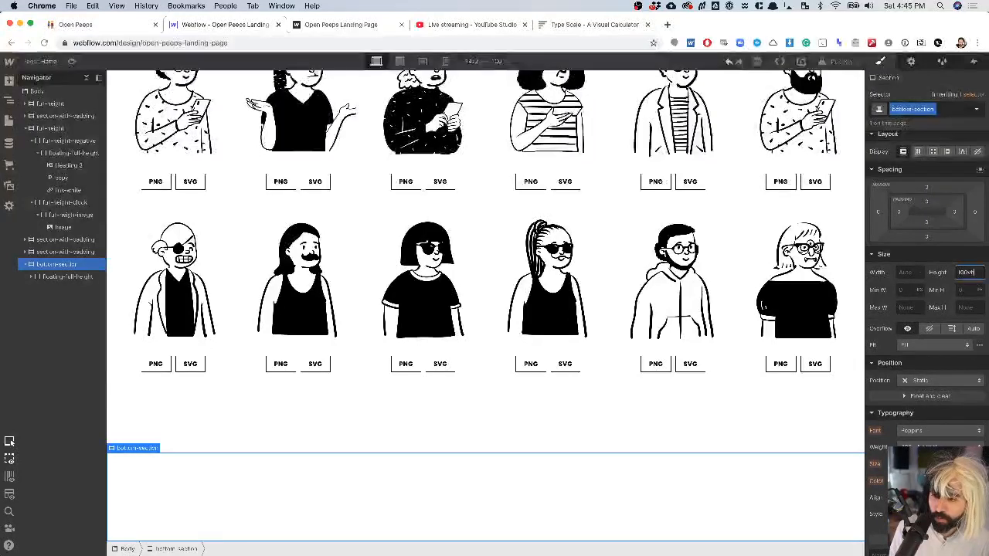
{"action": "key", "text": "Return"}
{"action": "scroll", "coordinate": [612, 374], "scroll_direction": "down", "scroll_amount": 5}
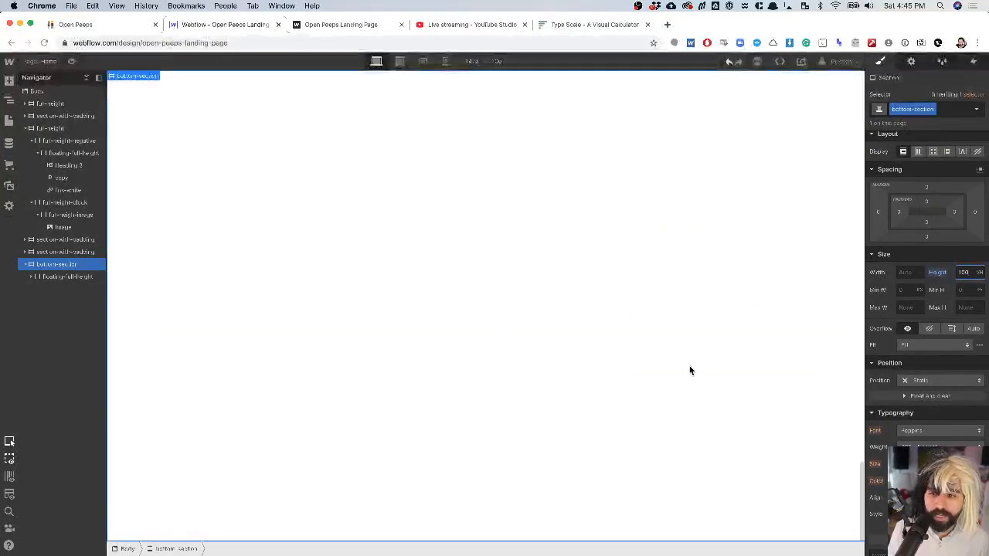
{"action": "scroll", "coordinate": [689, 369], "scroll_direction": "up", "scroll_amount": 1}
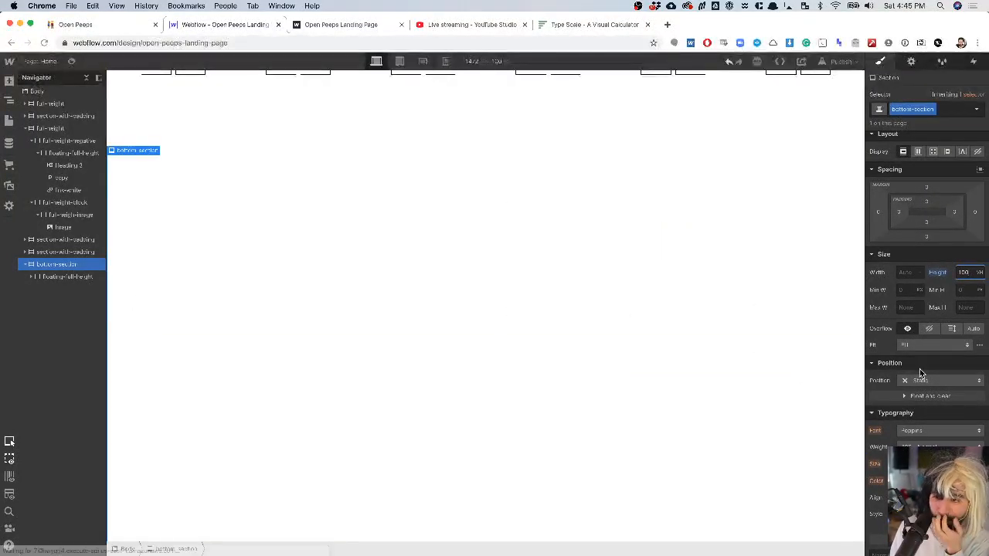
- Give the bottom-section a black background color
{"action": "scroll", "coordinate": [918, 376], "scroll_direction": "down", "scroll_amount": 3}
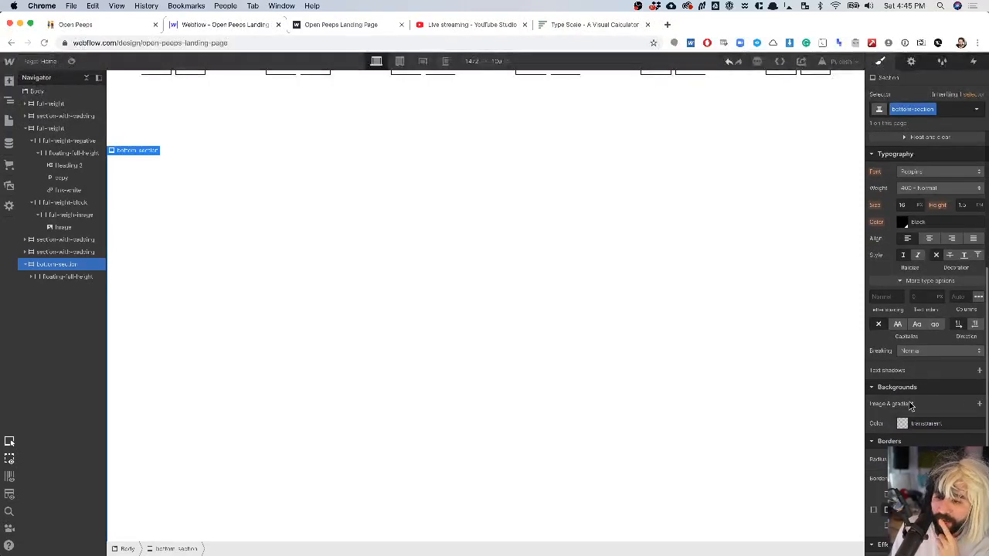
{"action": "left_click", "coordinate": [903, 424]}
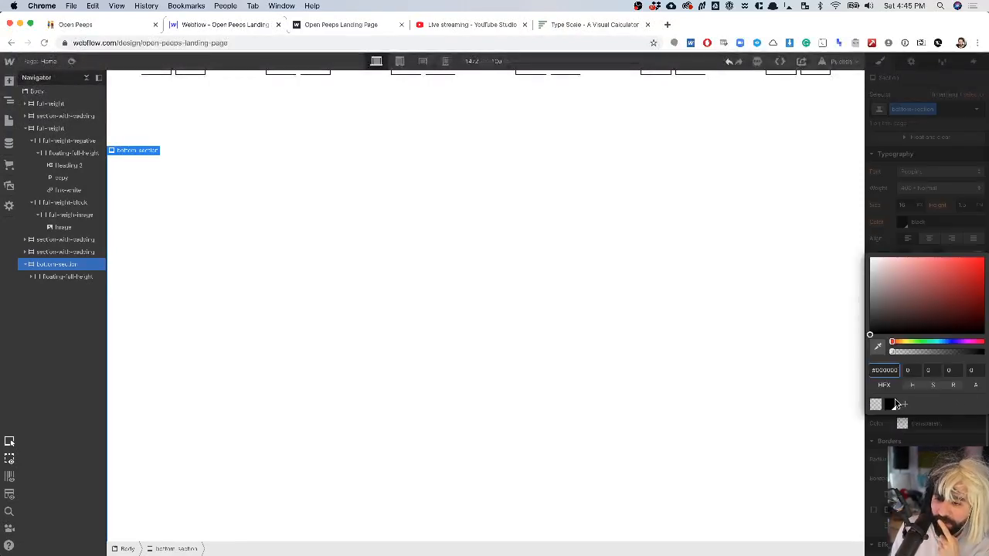
{"action": "left_click", "coordinate": [893, 405]}
{"action": "key", "text": "Escape"}
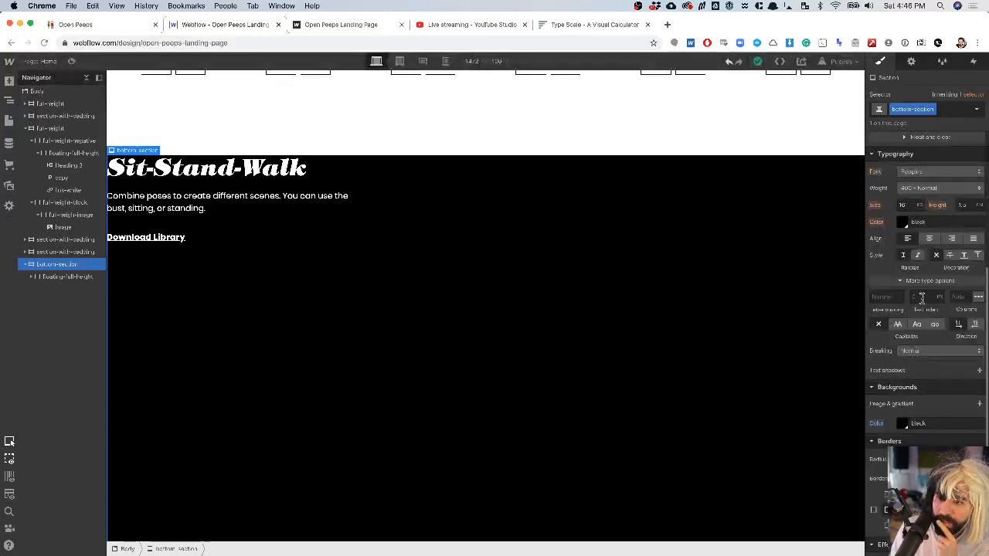
- Make the bottom-section a flex container centered on both axes, and center-align its text
{"action": "scroll", "coordinate": [924, 286], "scroll_direction": "up", "scroll_amount": 5}
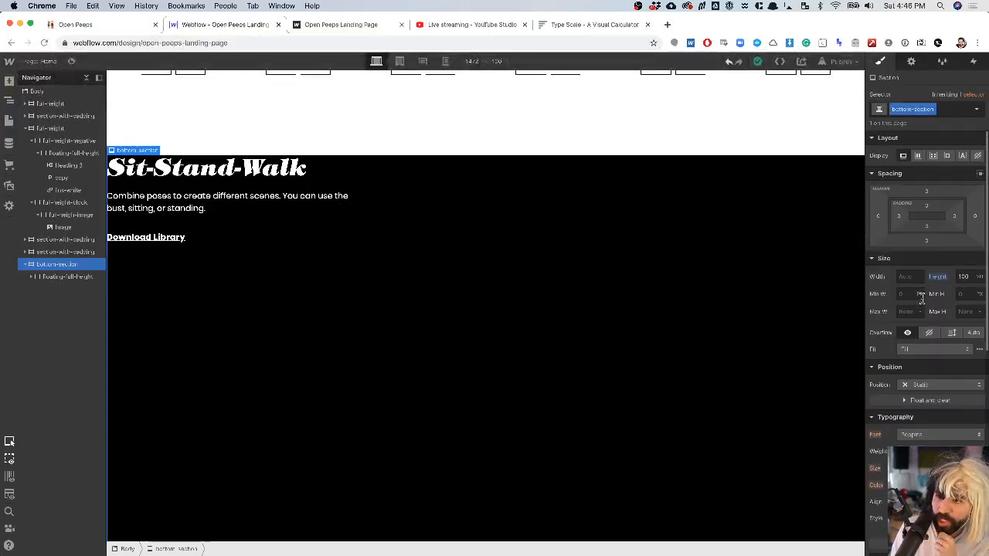
{"action": "left_click", "coordinate": [919, 156]}
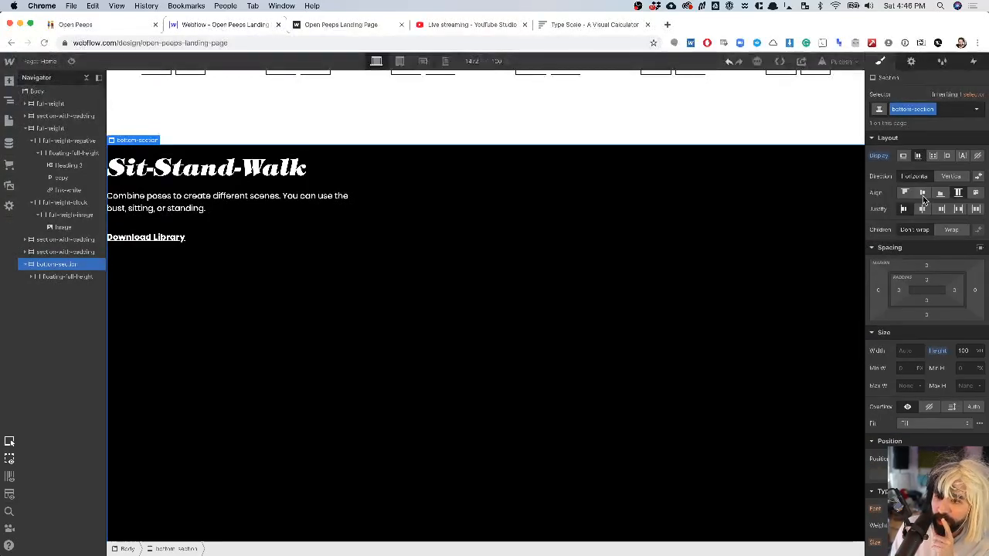
{"action": "left_click", "coordinate": [923, 193]}
{"action": "left_click", "coordinate": [924, 210]}
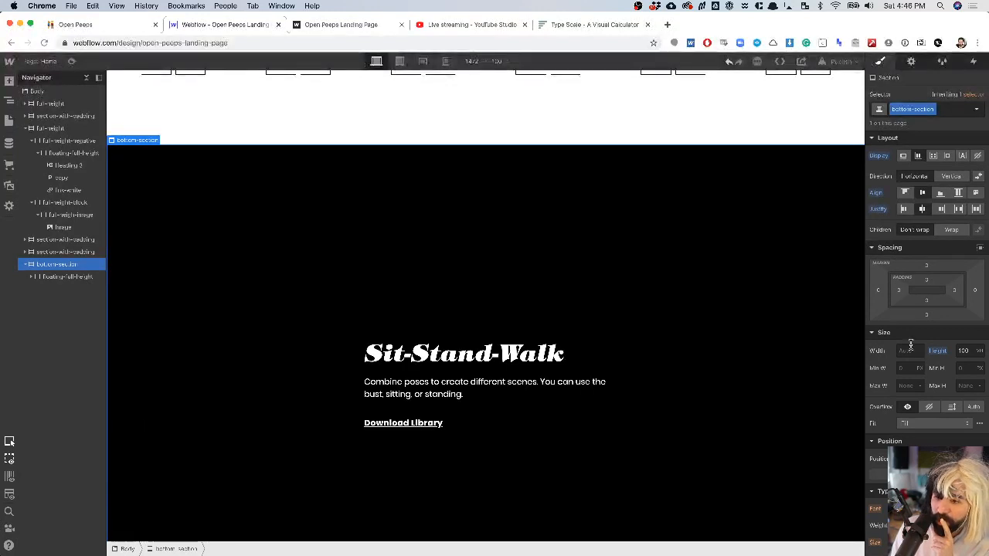
{"action": "scroll", "coordinate": [919, 347], "scroll_direction": "down", "scroll_amount": 5}
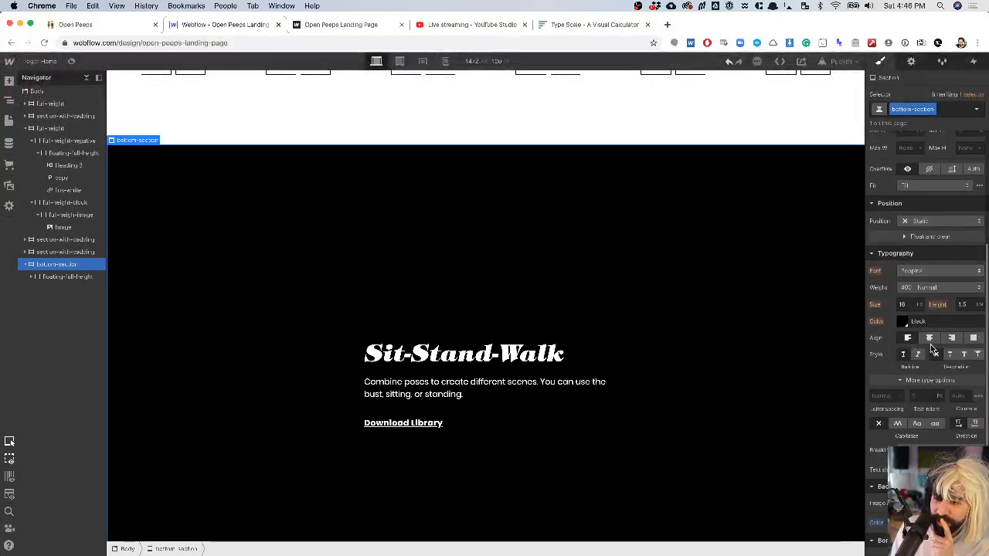
{"action": "left_click", "coordinate": [930, 340]}
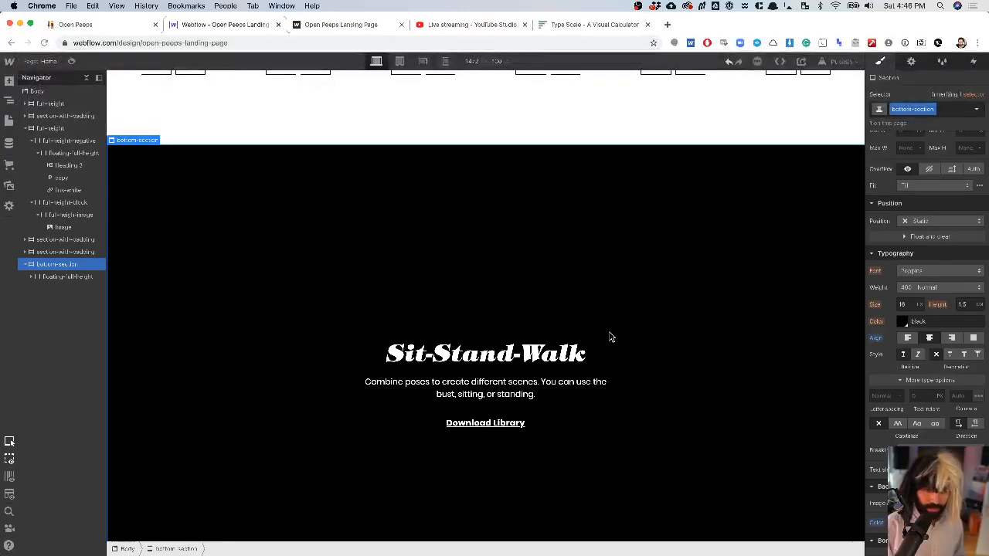
- Replace the Download Library link in the bottom-section with a Button element
{"action": "left_click", "coordinate": [486, 423]}
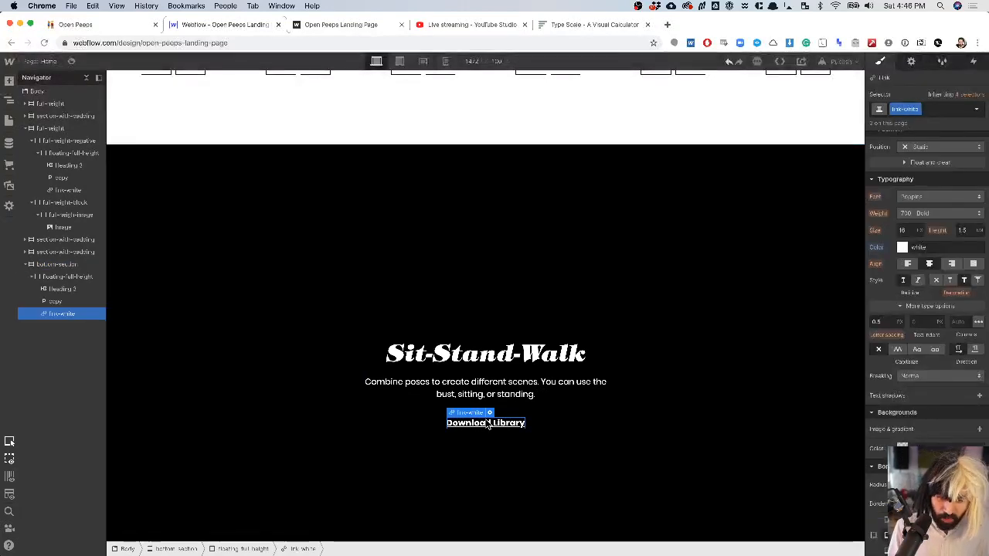
{"action": "key", "text": "Delete"}
{"action": "key", "text": "super+e"}
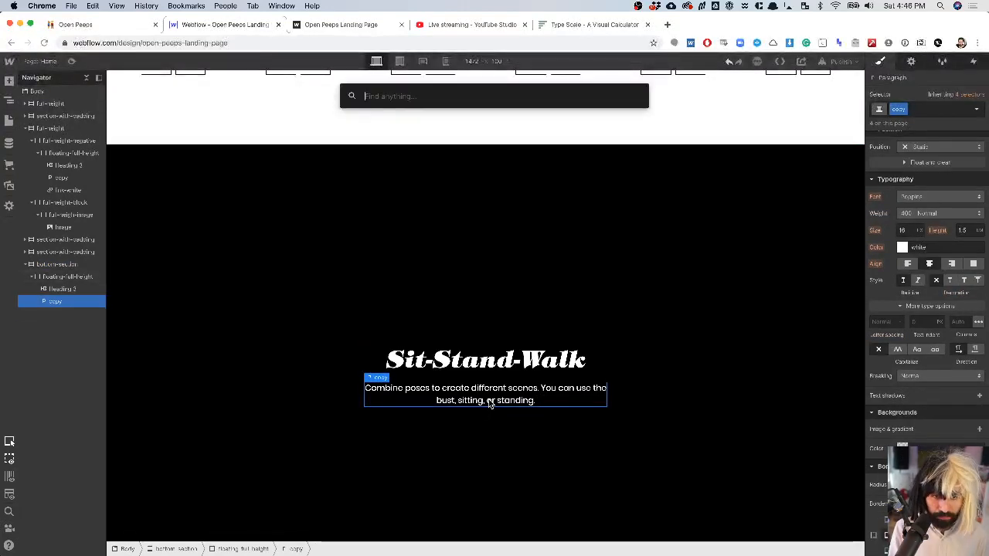
{"action": "type", "text": "but"}
{"action": "key", "text": "Return"}
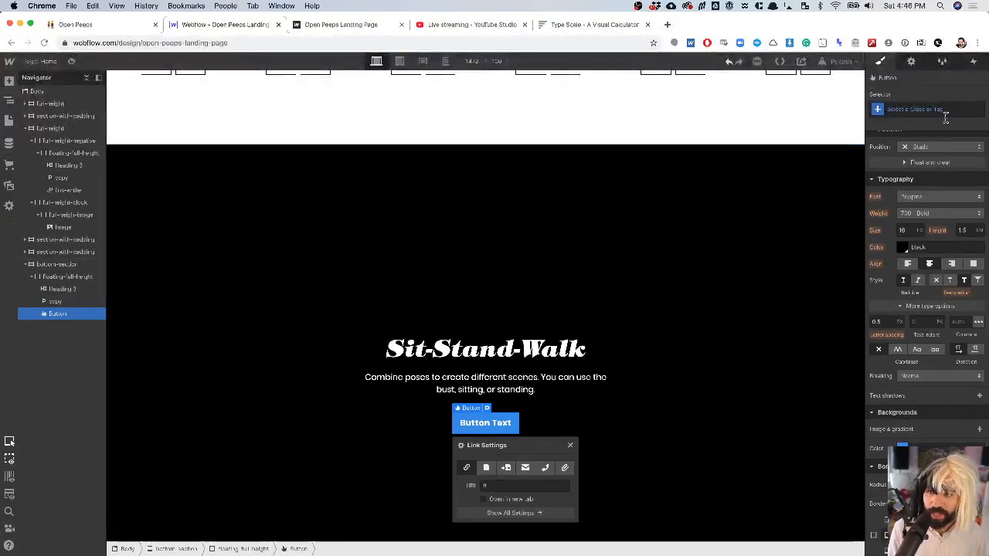
- Create the class button-outline on the new button
{"action": "scroll", "coordinate": [501, 357], "scroll_direction": "up", "scroll_amount": 3}
{"action": "scroll", "coordinate": [501, 357], "scroll_direction": "down", "scroll_amount": 5}
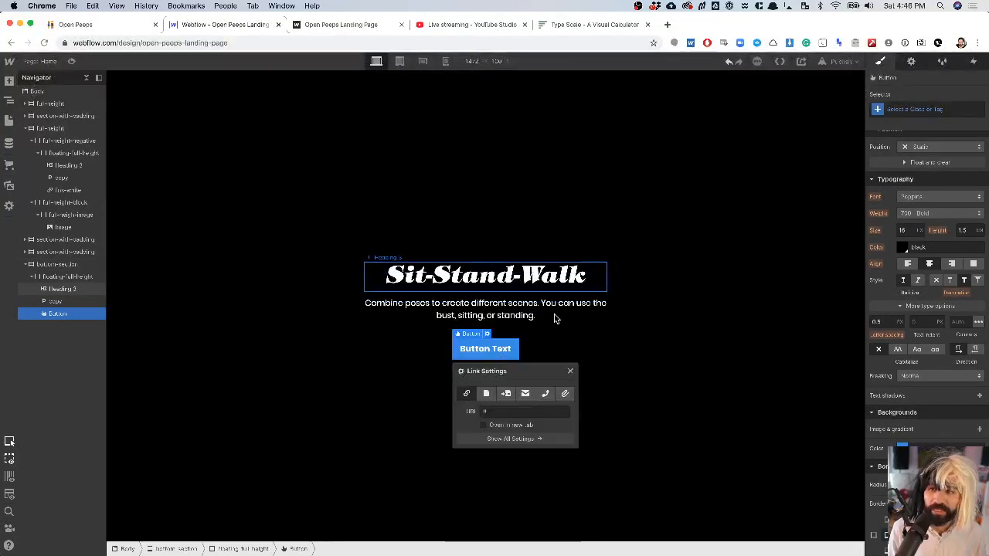
{"action": "left_click", "coordinate": [935, 109]}
{"action": "type", "text": "but"}
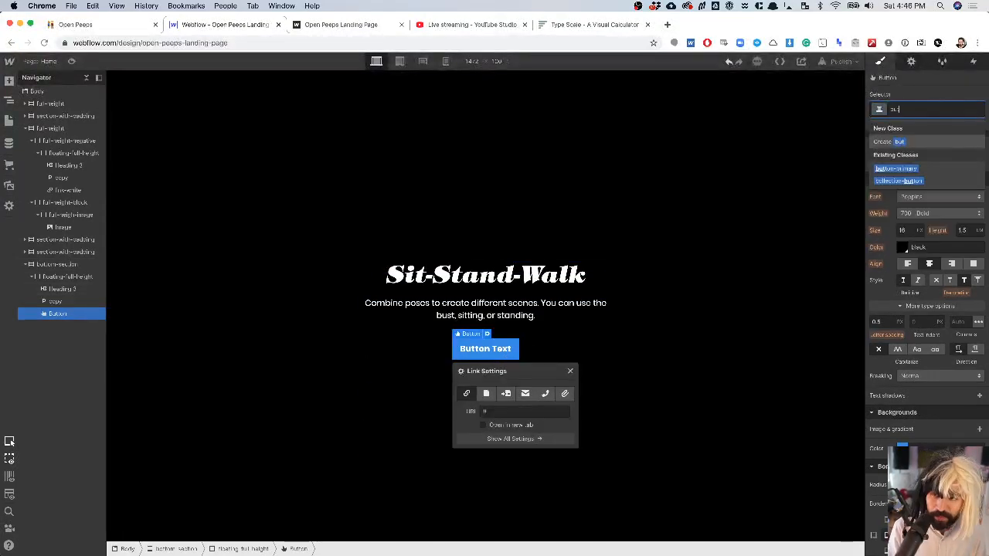
{"action": "type", "text": "ton-outline"}
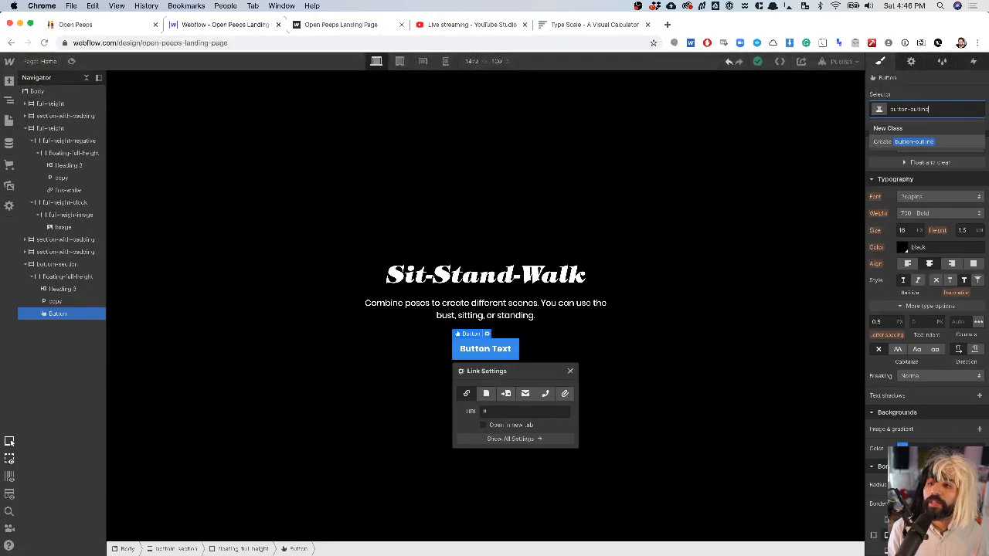
{"action": "key", "text": "Return"}
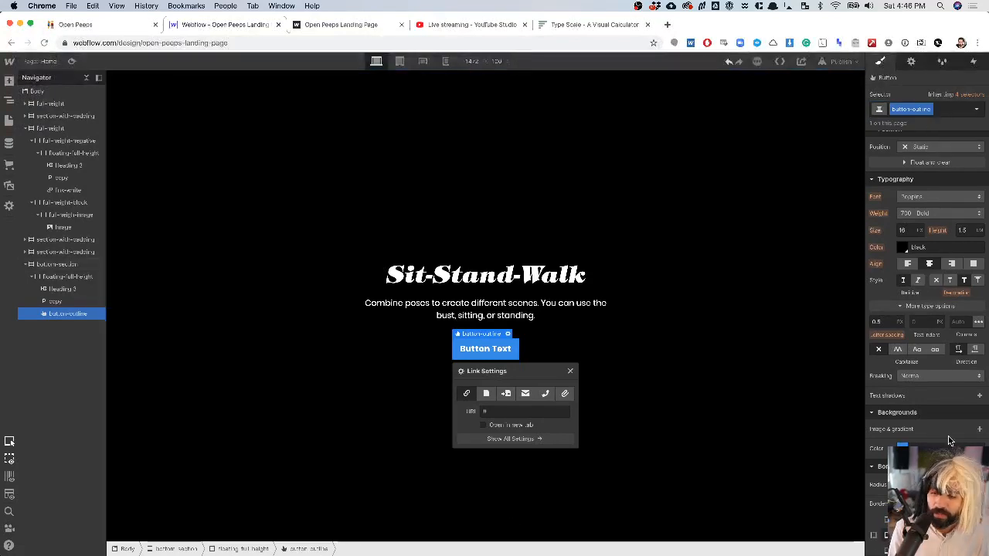
- Style the button-outline class with a black background and a solid 1 px white border
{"action": "scroll", "coordinate": [921, 388], "scroll_direction": "down", "scroll_amount": 3}
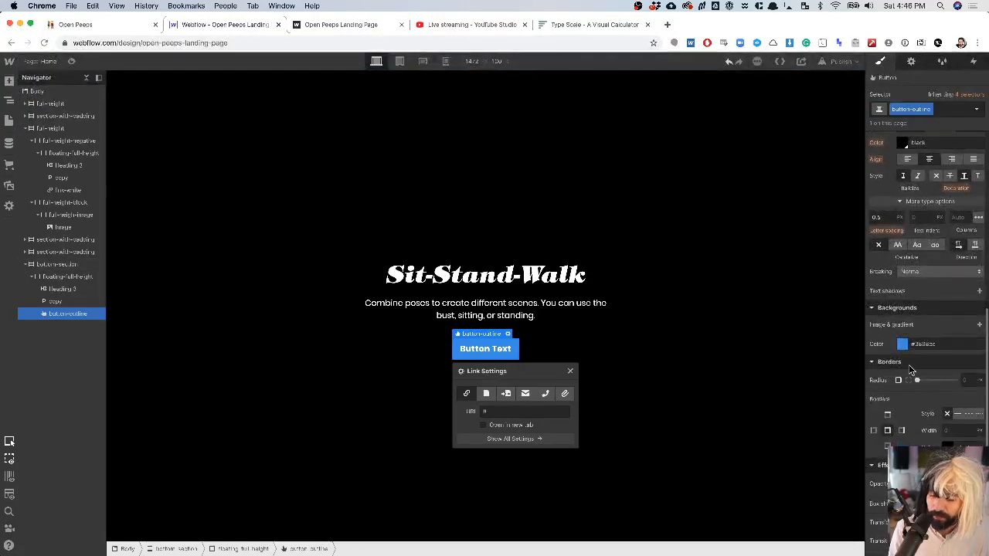
{"action": "left_click", "coordinate": [903, 344]}
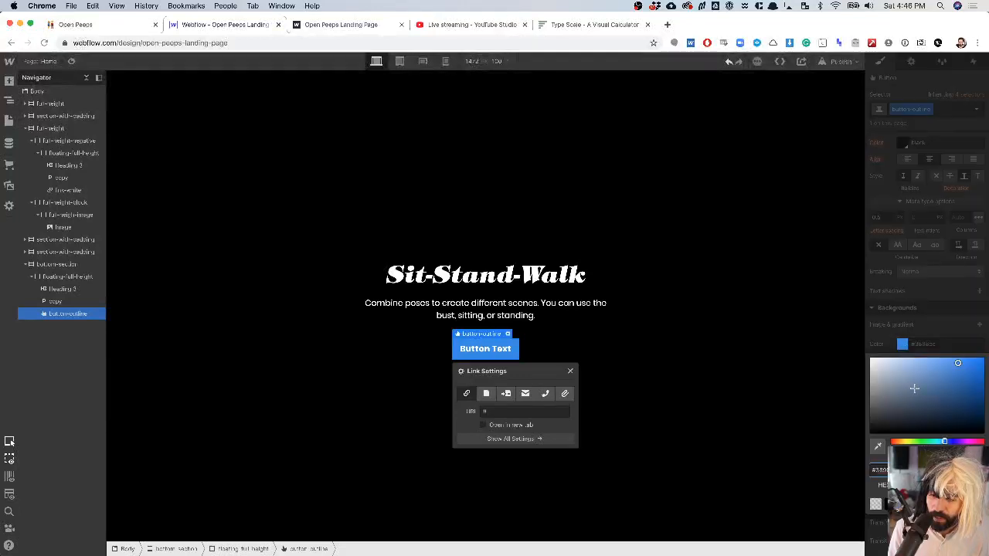
{"action": "left_click", "coordinate": [891, 504]}
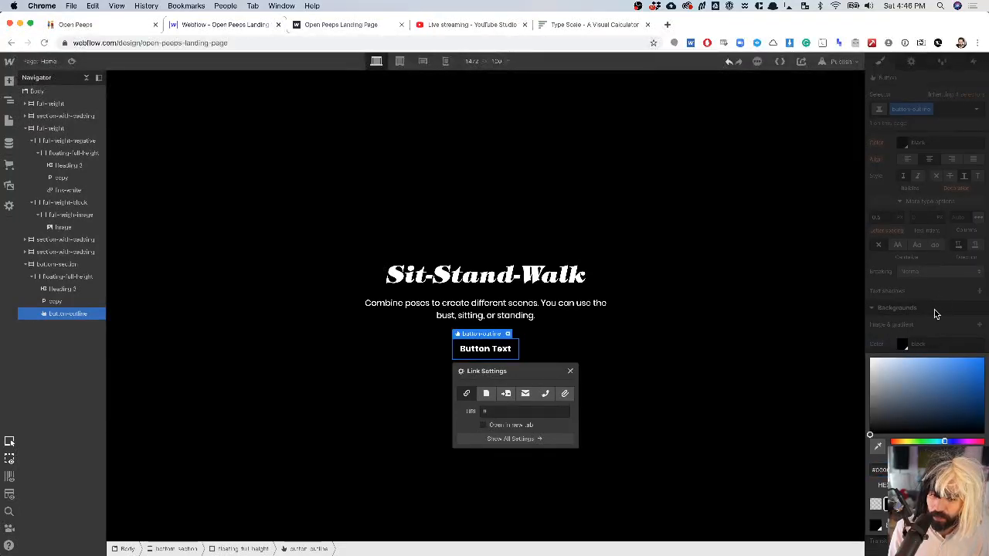
{"action": "left_click", "coordinate": [935, 313]}
{"action": "scroll", "coordinate": [934, 309], "scroll_direction": "down", "scroll_amount": 2}
{"action": "left_click", "coordinate": [958, 361]}
{"action": "left_click", "coordinate": [949, 393]}
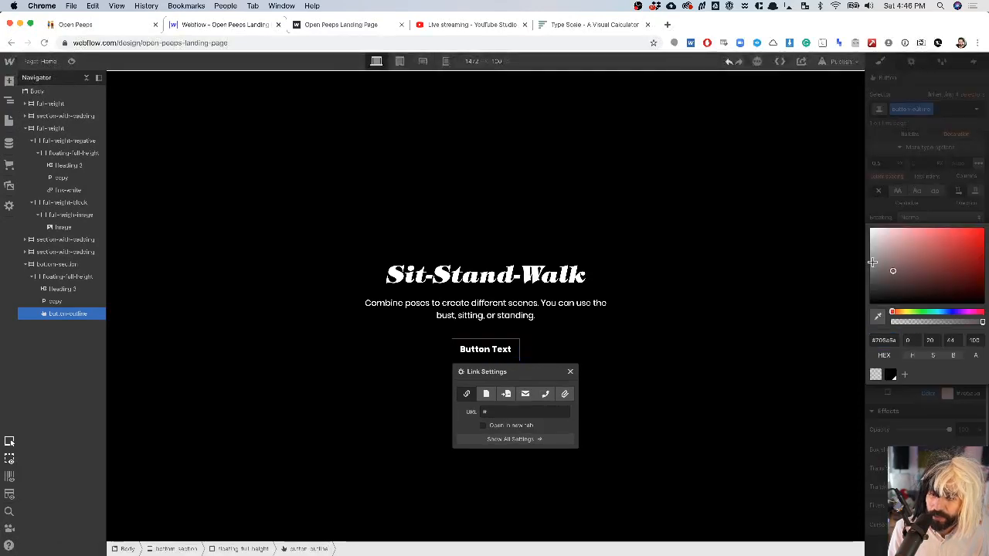
{"action": "left_click", "coordinate": [912, 205]}
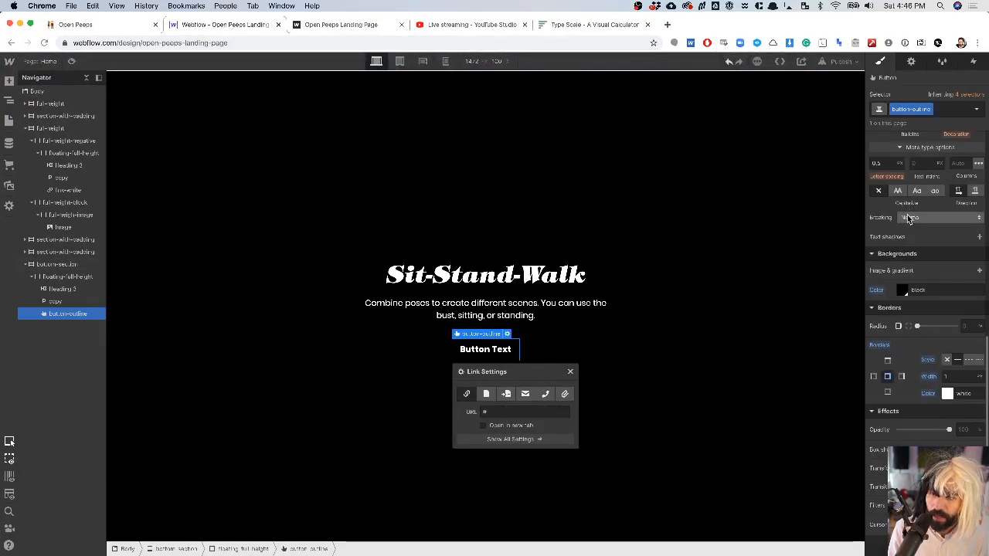
- Swap the button's class for the existing button-primary and add the combo class outline
{"action": "left_click", "coordinate": [939, 109]}
{"action": "key", "text": "BackSpace"}
{"action": "type", "text": "but"}
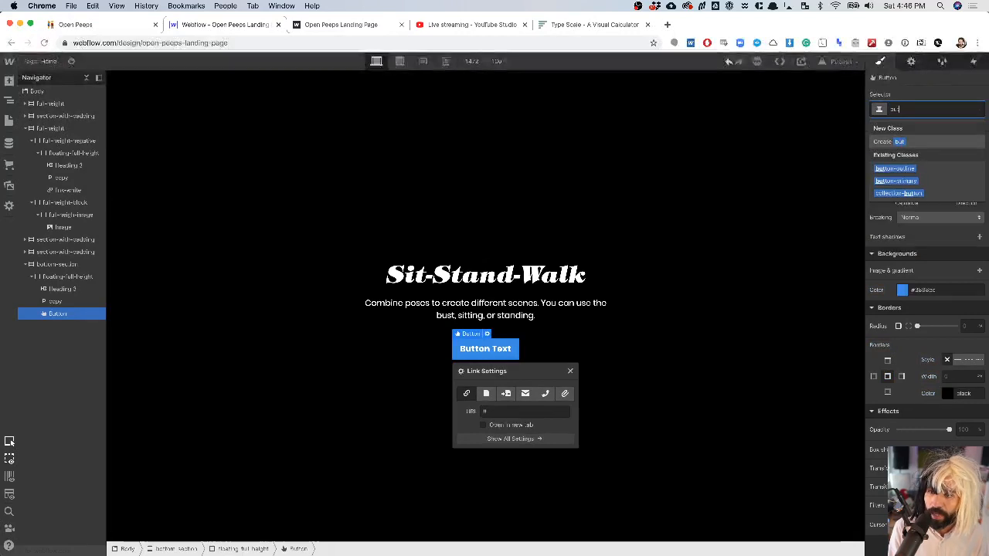
{"action": "left_click", "coordinate": [937, 182]}
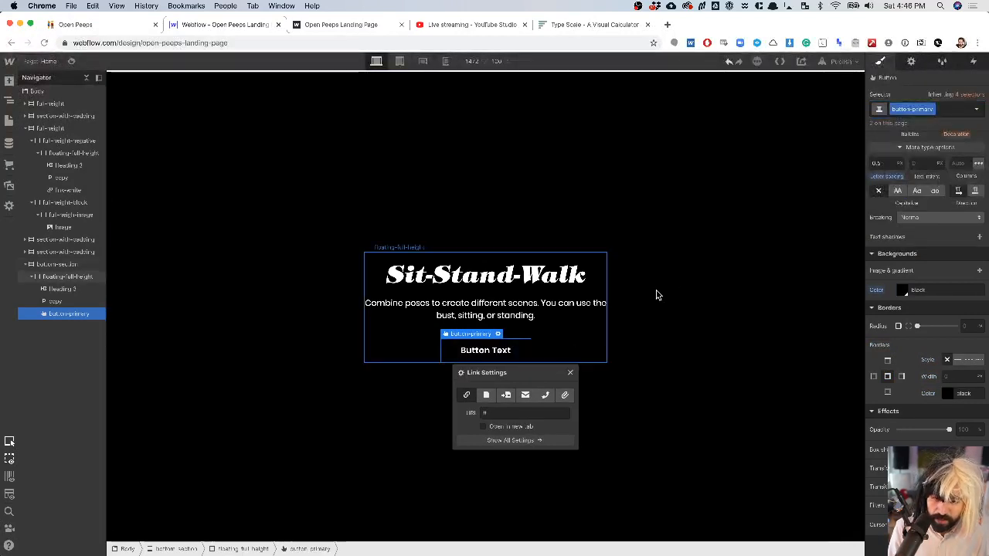
{"action": "left_click", "coordinate": [955, 110]}
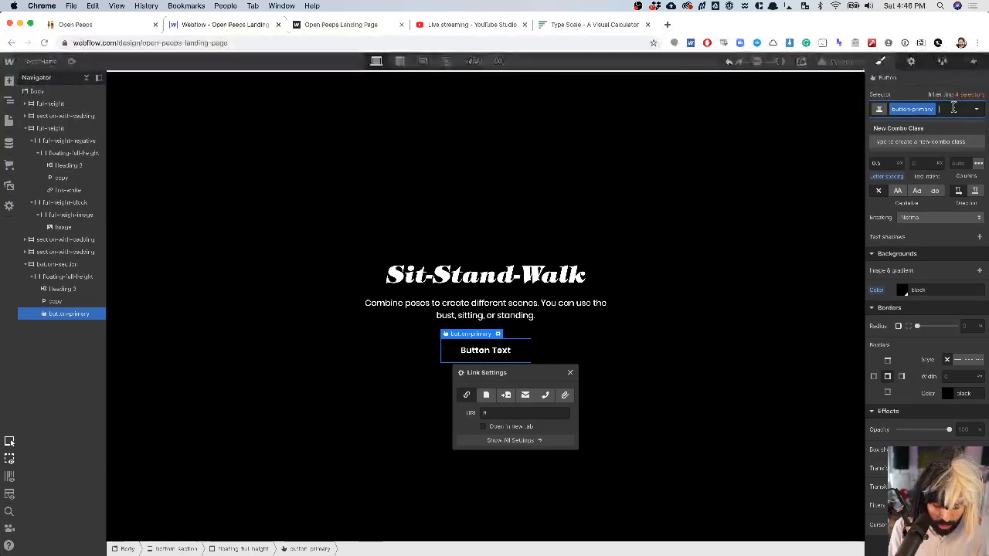
{"action": "type", "text": "outline"}
{"action": "key", "text": "Return"}
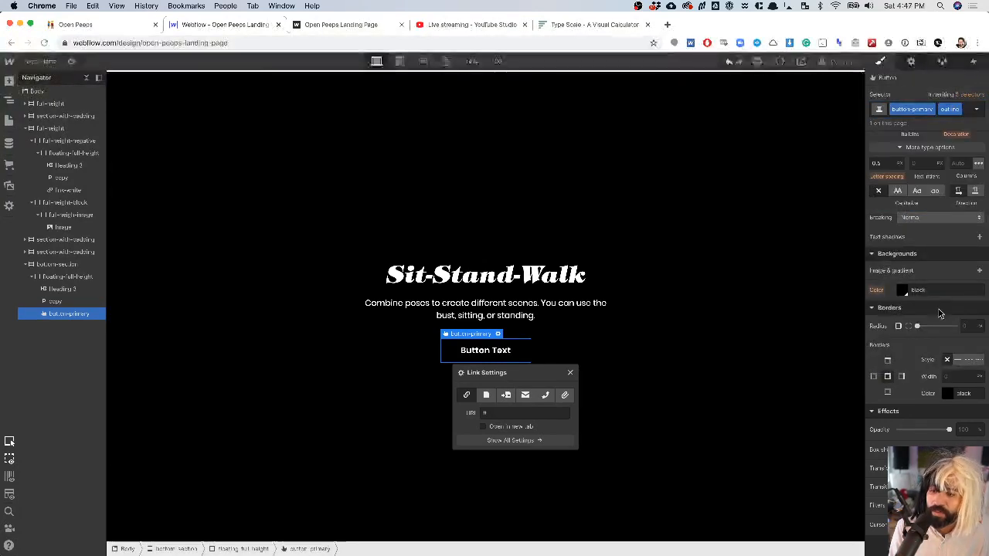
- Give the button's outline combo class a solid 1 px white border
{"action": "left_click", "coordinate": [957, 361]}
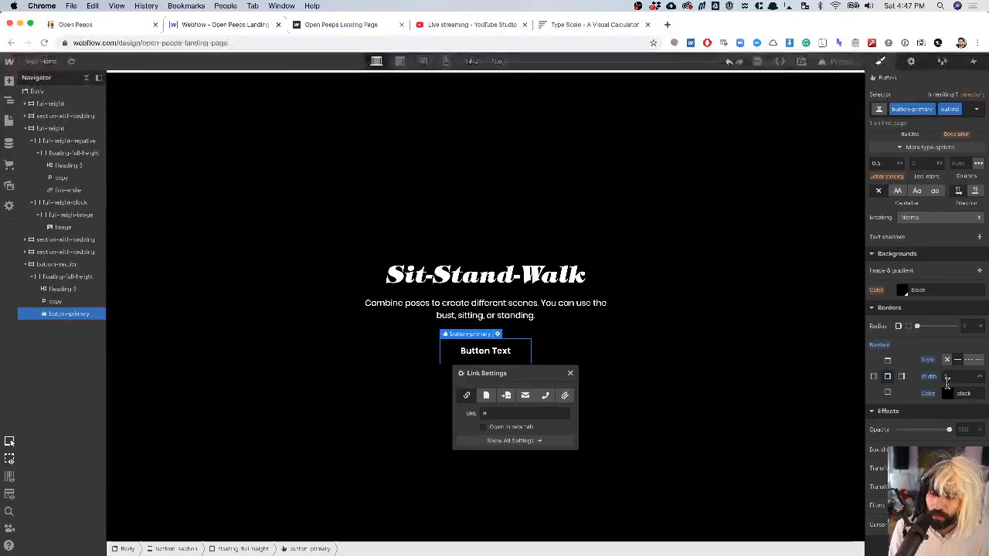
{"action": "left_click", "coordinate": [947, 395]}
{"action": "left_click_drag", "start_coordinate": [909, 288], "coordinate": [830, 196]}
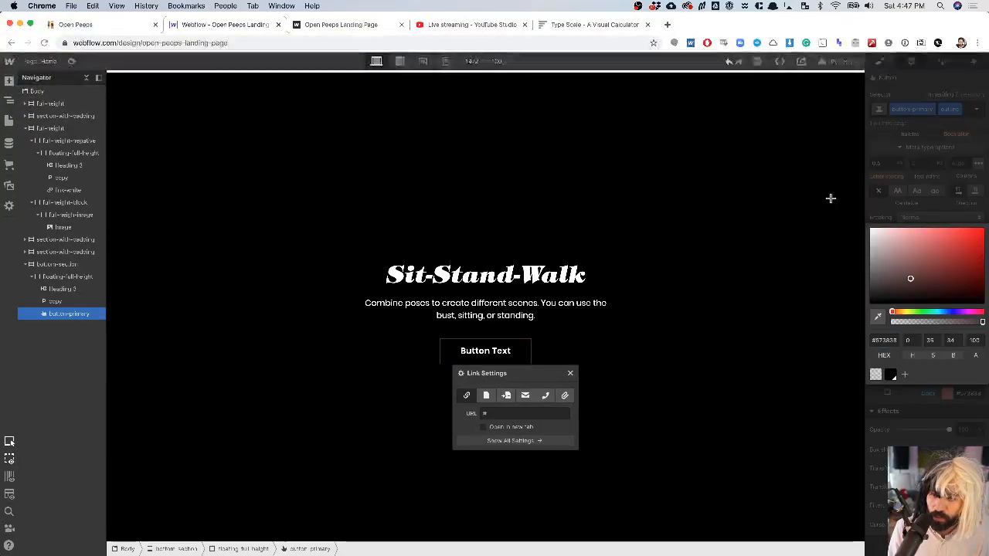
{"action": "left_click", "coordinate": [922, 200]}
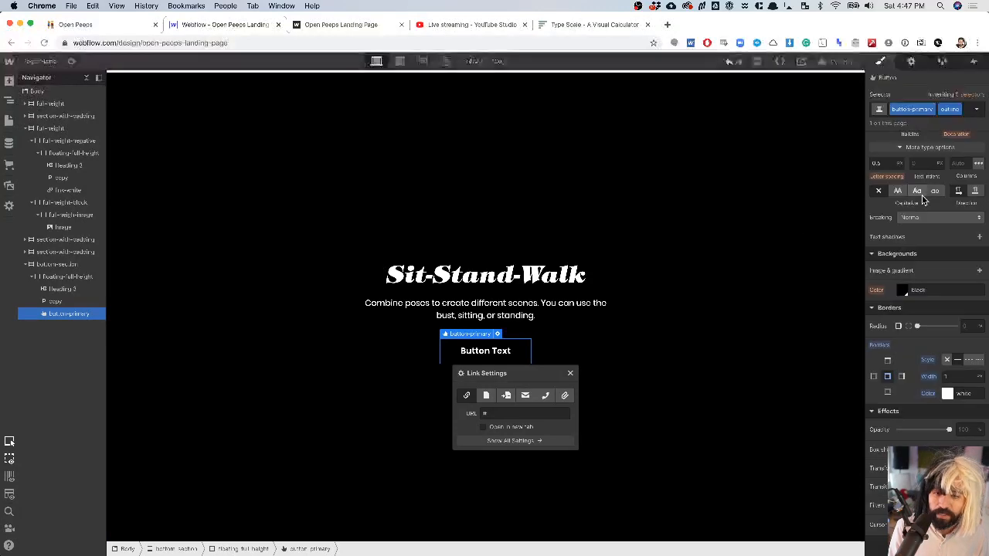
{"action": "left_click", "coordinate": [640, 328]}
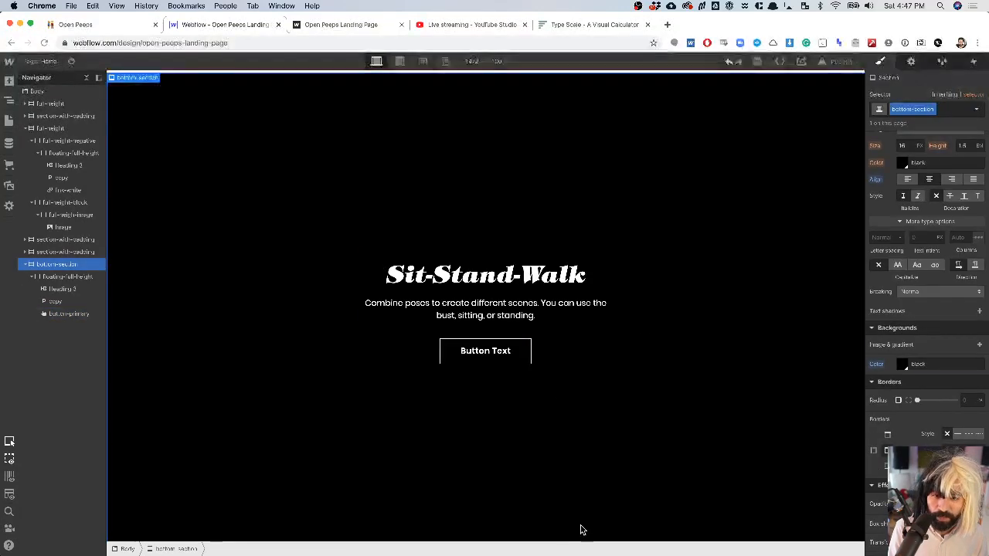
{"action": "scroll", "coordinate": [539, 430], "scroll_direction": "up", "scroll_amount": 15}
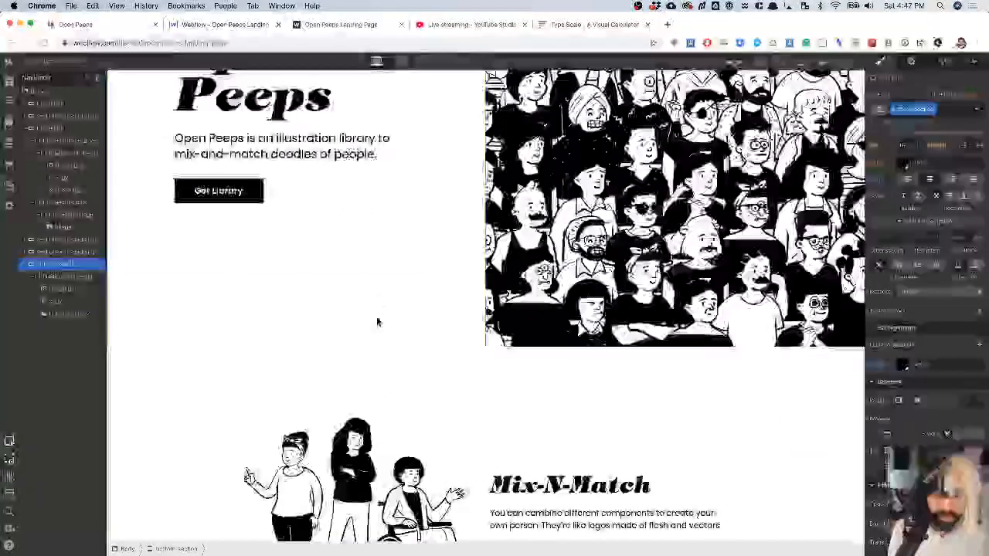
{"action": "scroll", "coordinate": [379, 322], "scroll_direction": "down", "scroll_amount": 10}
{"action": "scroll", "coordinate": [379, 323], "scroll_direction": "down", "scroll_amount": 5}
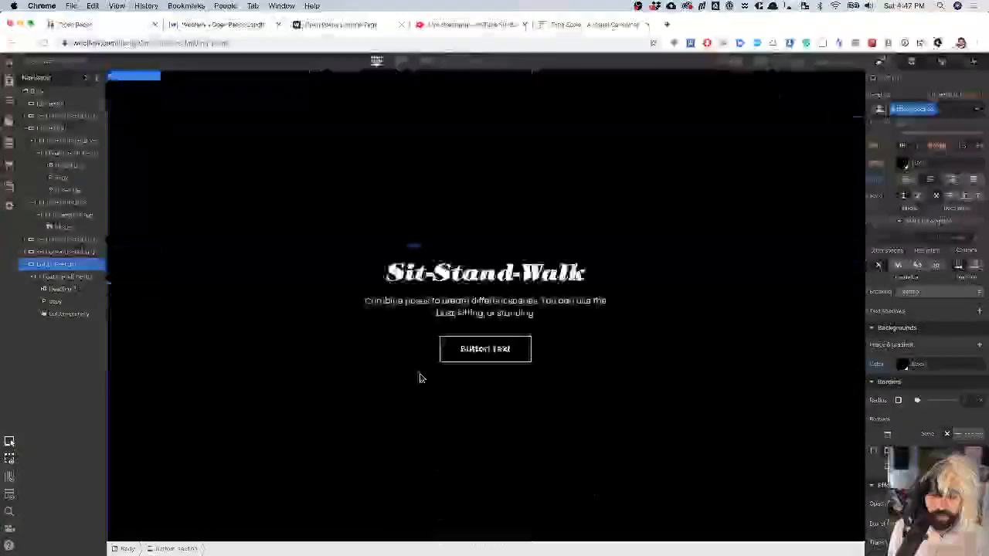
- Give the outline button's Hover state a white background color
{"action": "left_click", "coordinate": [494, 348]}
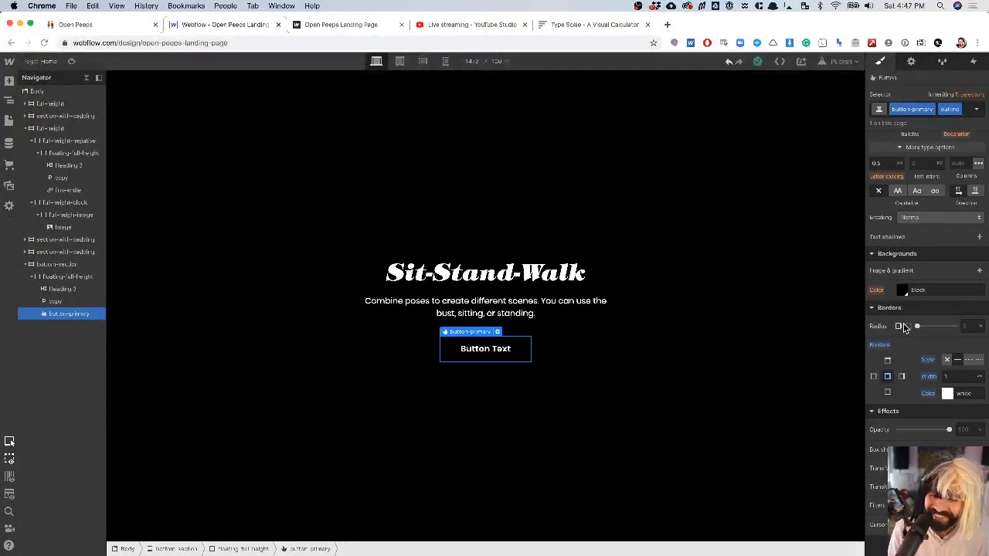
{"action": "scroll", "coordinate": [903, 323], "scroll_direction": "up", "scroll_amount": 3}
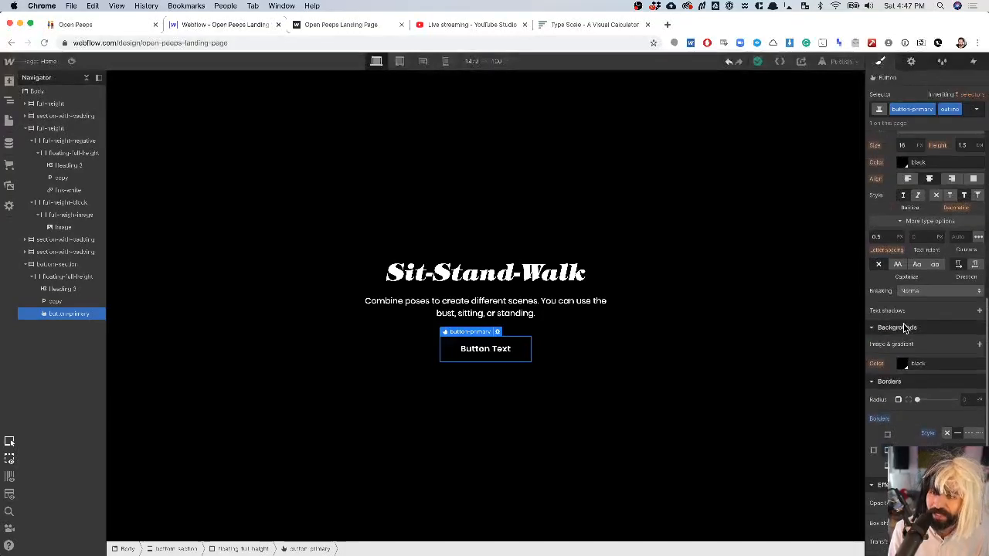
{"action": "left_click", "coordinate": [977, 109]}
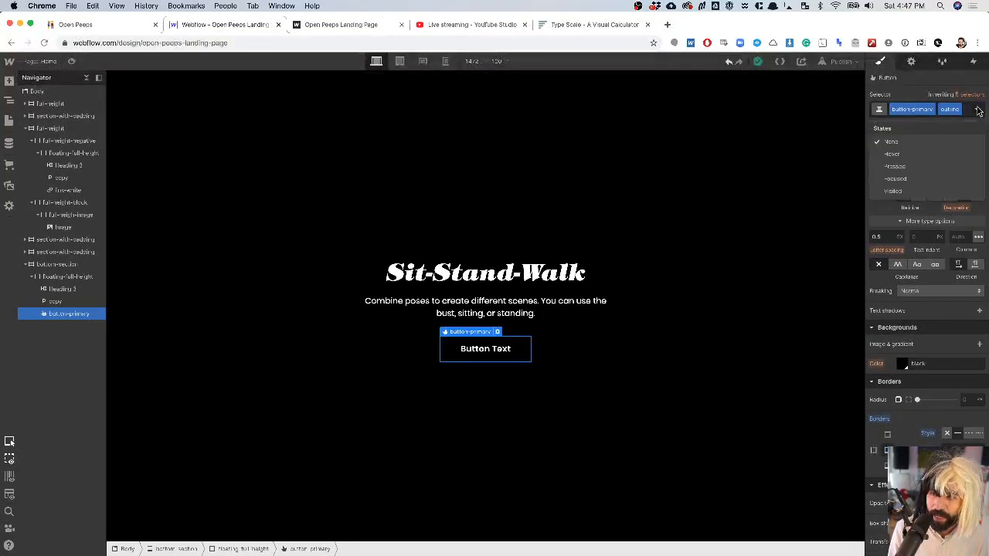
{"action": "left_click", "coordinate": [962, 155]}
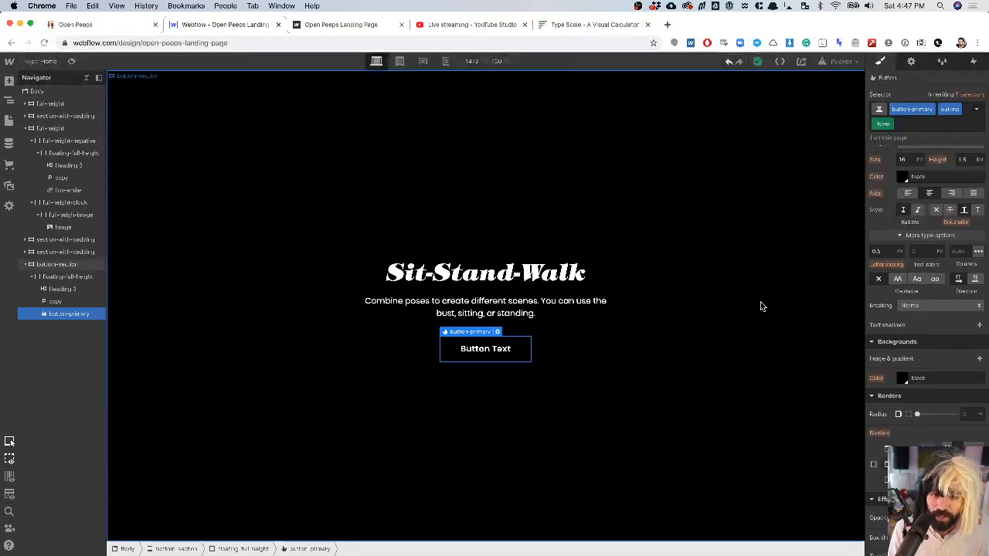
{"action": "left_click", "coordinate": [906, 380]}
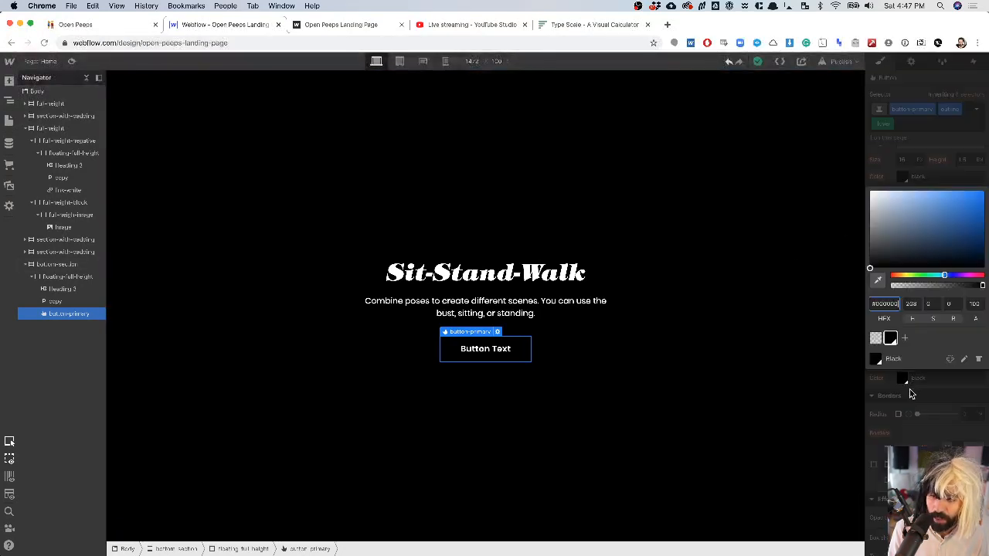
{"action": "left_click", "coordinate": [921, 229]}
{"action": "left_click_drag", "start_coordinate": [802, 157], "coordinate": [801, 156]}
{"action": "left_click", "coordinate": [901, 158]}
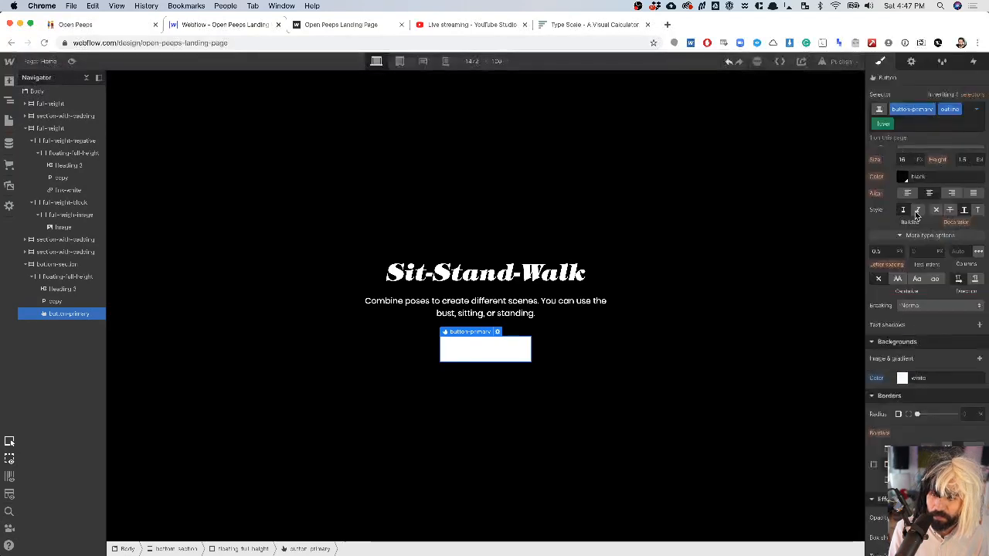
- Set the text color of the outline button's Hover state to the black swatch
{"action": "left_click", "coordinate": [906, 181]}
{"action": "mouse_move", "coordinate": [912, 229]}
{"action": "left_mouse_down"}
{"action": "mouse_move", "coordinate": [901, 175]}
{"action": "mouse_move", "coordinate": [847, 329]}
{"action": "left_mouse_up"}
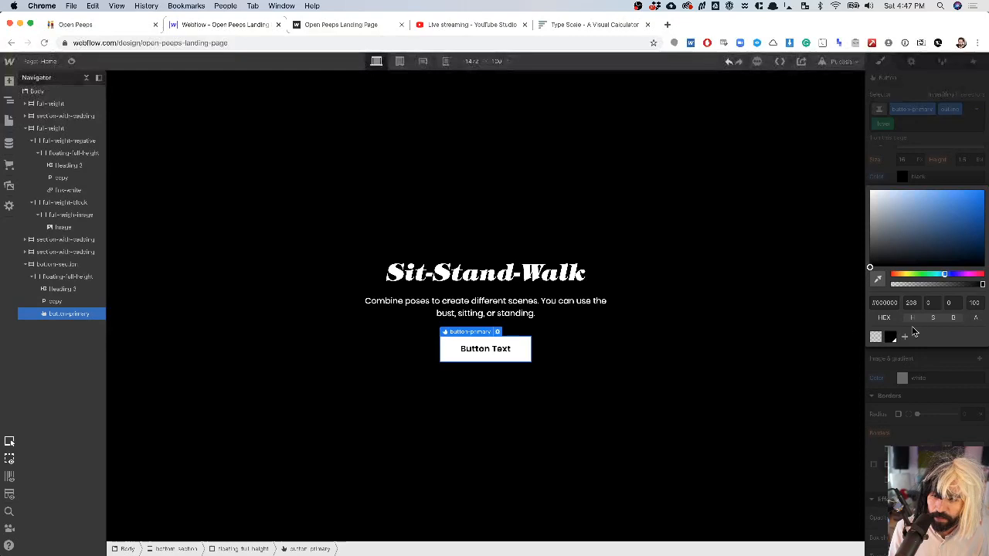
{"action": "left_click", "coordinate": [891, 340]}
{"action": "left_click", "coordinate": [919, 168]}
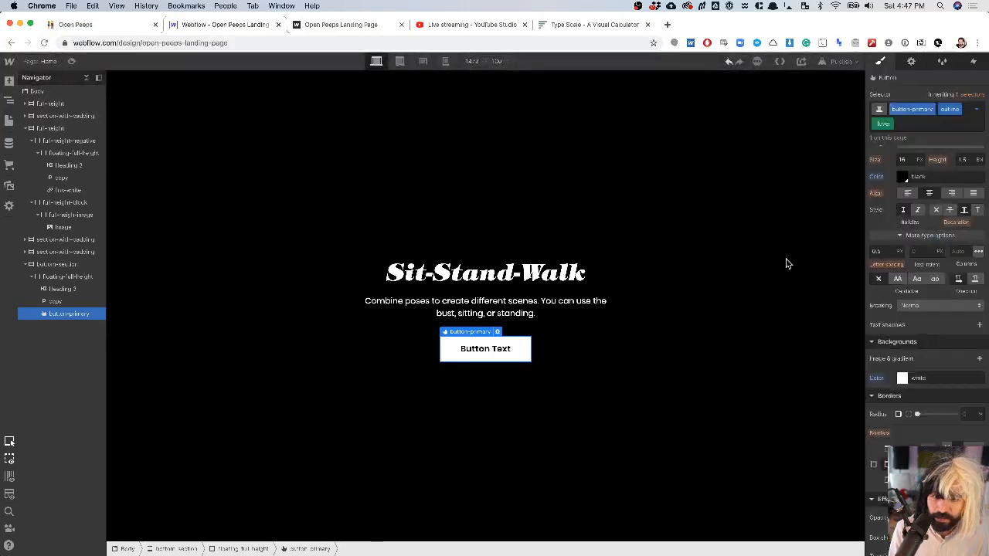
{"action": "left_click", "coordinate": [629, 389]}
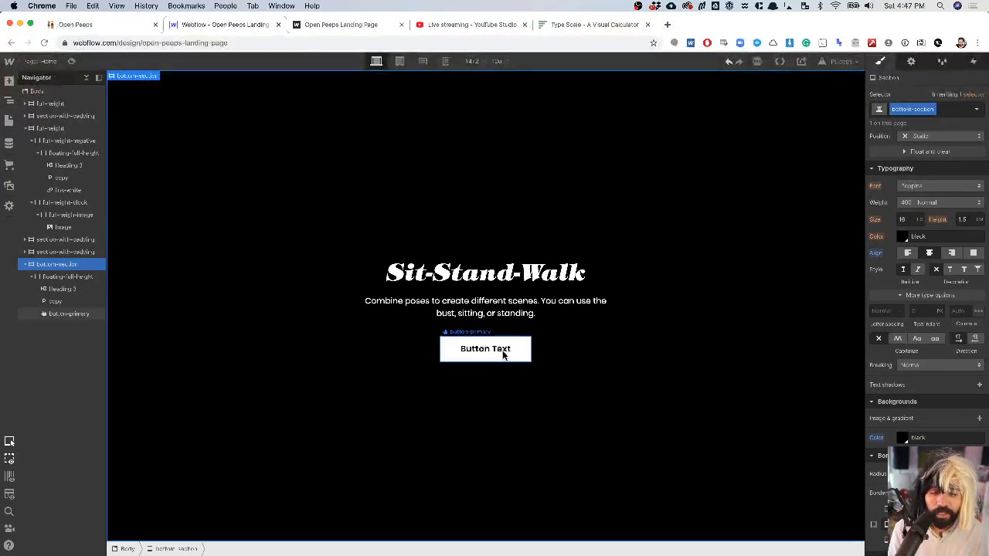
- Add a Background Color transition to the outline button's default state
{"action": "left_click", "coordinate": [503, 354]}
{"action": "scroll", "coordinate": [945, 276], "scroll_direction": "down", "scroll_amount": 3}
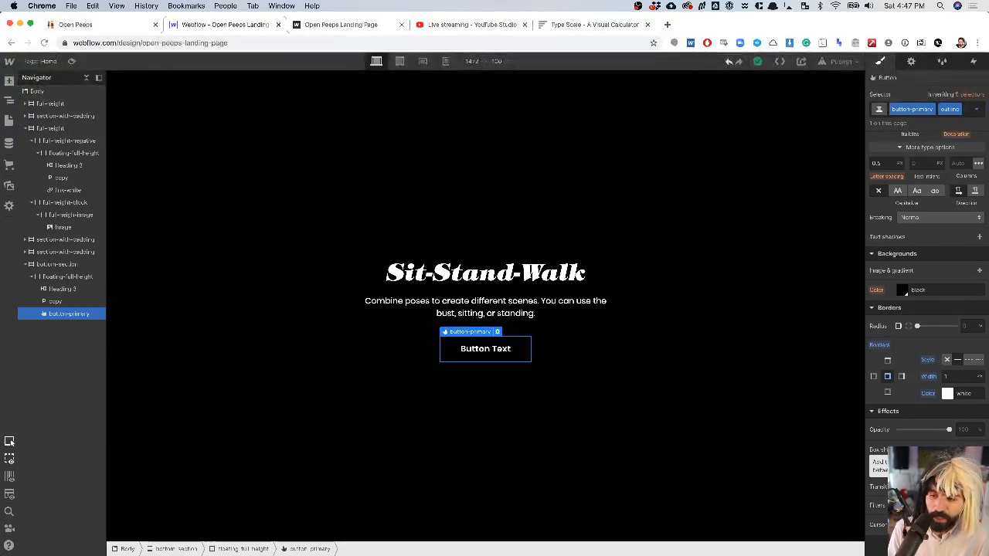
{"action": "left_click", "coordinate": [979, 487]}
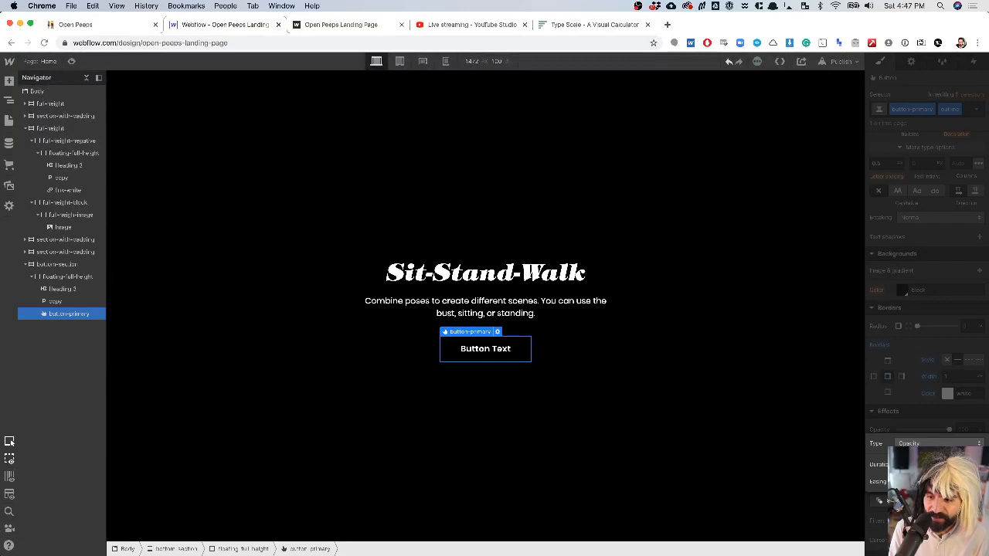
{"action": "left_click", "coordinate": [950, 444]}
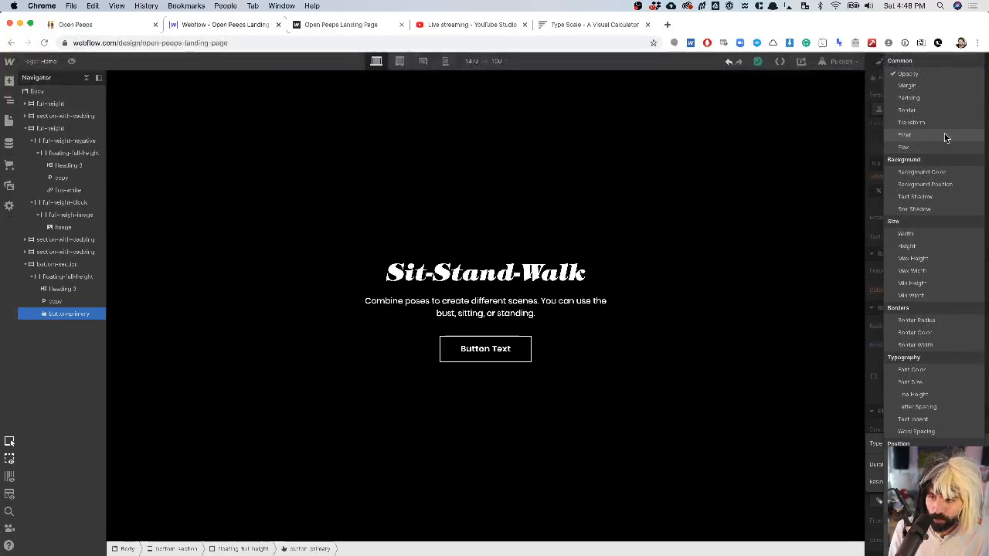
{"action": "left_click", "coordinate": [958, 174]}
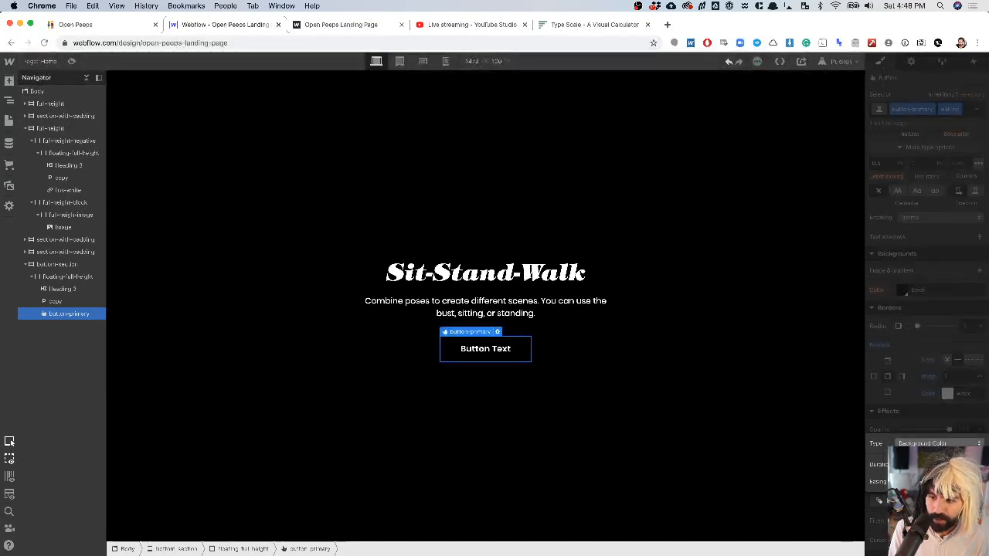
{"action": "left_click", "coordinate": [942, 415]}
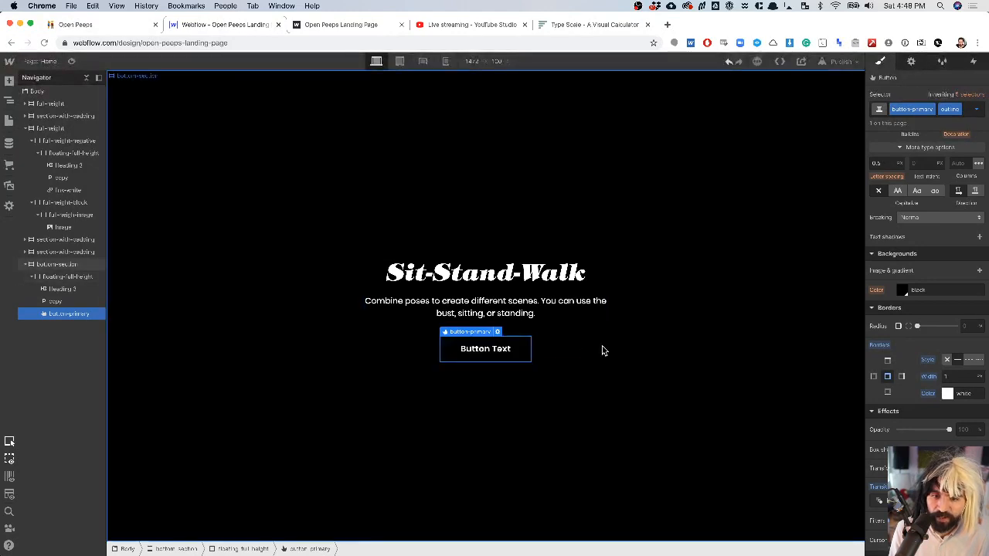
- Add a second transition of type Font Color to the outline button
{"action": "scroll", "coordinate": [928, 301], "scroll_direction": "down", "scroll_amount": 1}
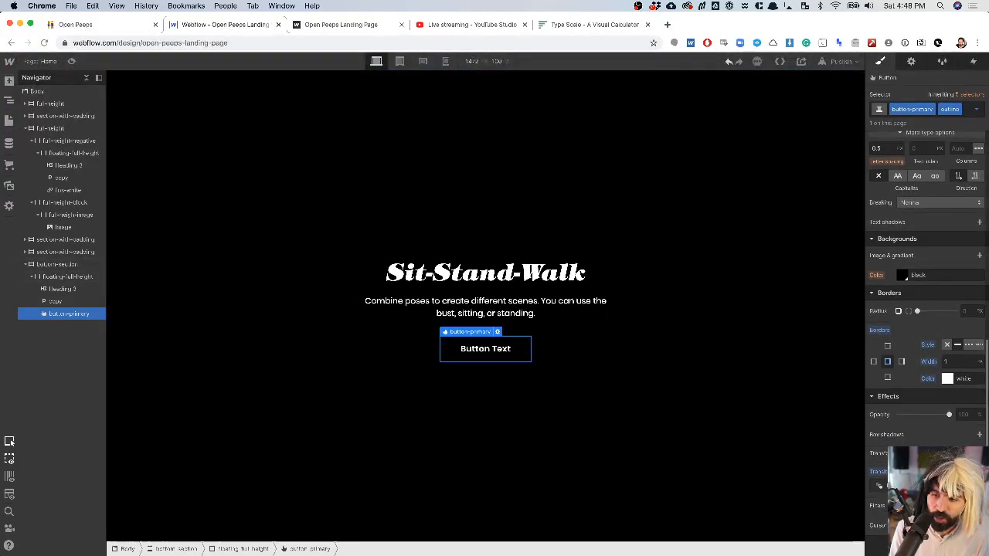
{"action": "left_click", "coordinate": [979, 472]}
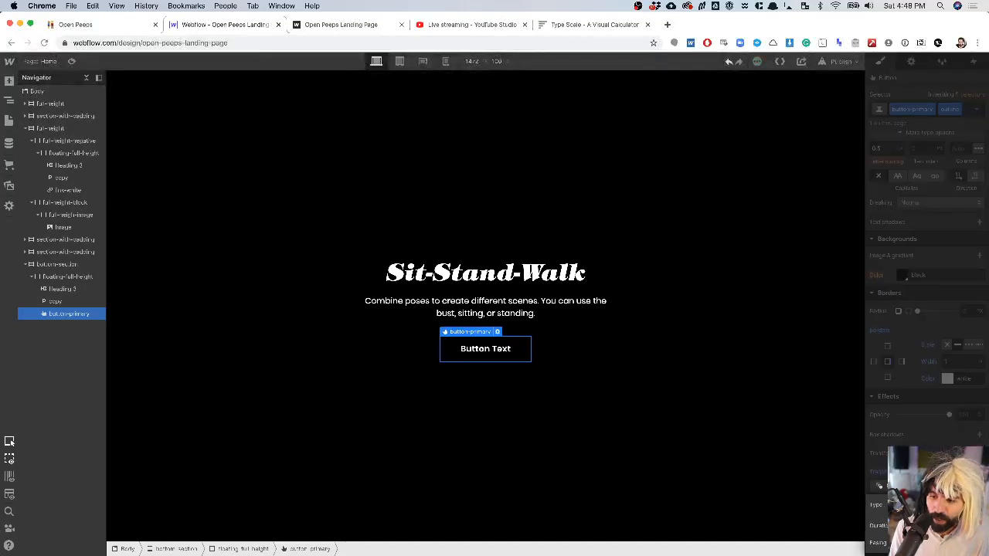
{"action": "left_click", "coordinate": [937, 504]}
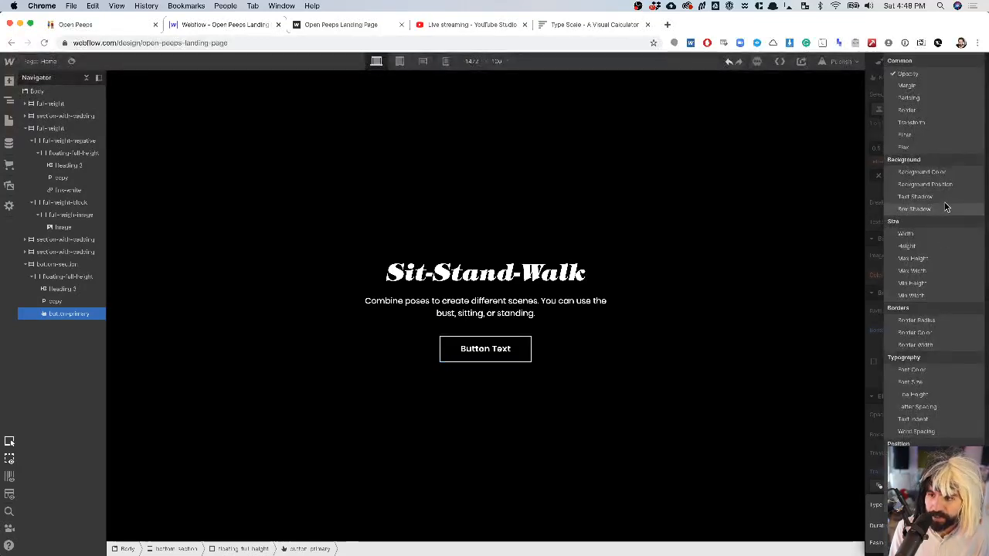
{"action": "scroll", "coordinate": [933, 340], "scroll_direction": "down", "scroll_amount": 2}
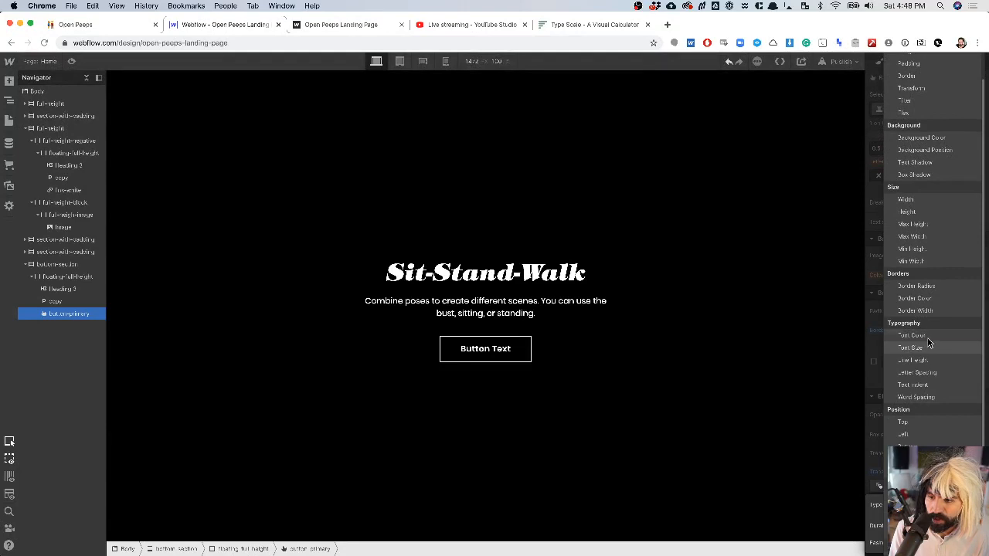
{"action": "left_click", "coordinate": [929, 337]}
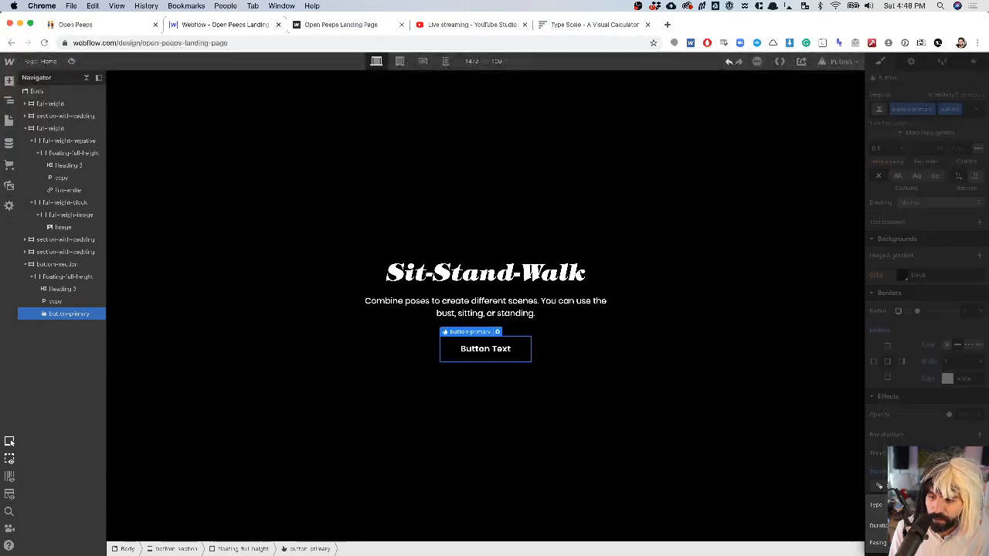
{"action": "left_click", "coordinate": [706, 384]}
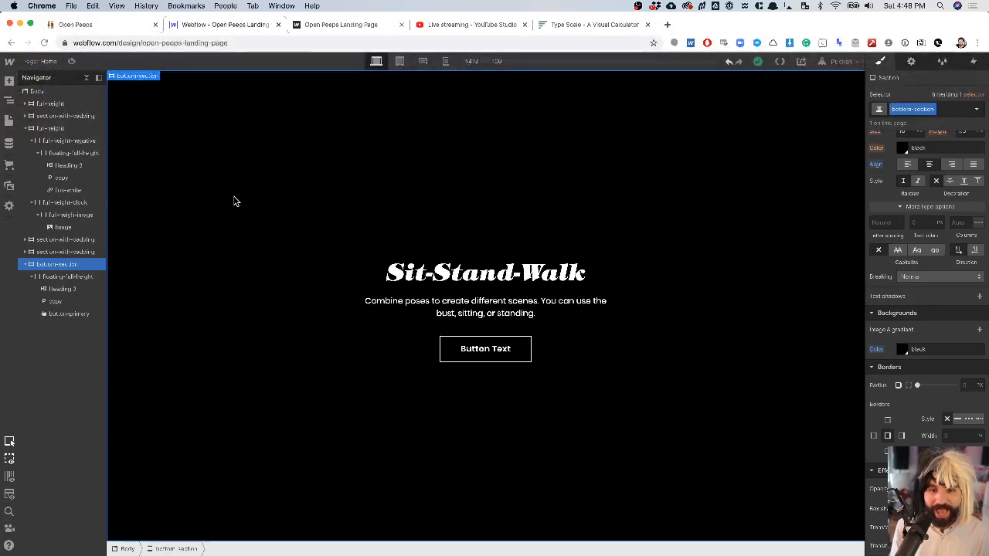
- Check the bottom section in the Sketch mockup, and set the bottom-section's position to Relative in Webflow
{"action": "key", "text": "super+Tab"}
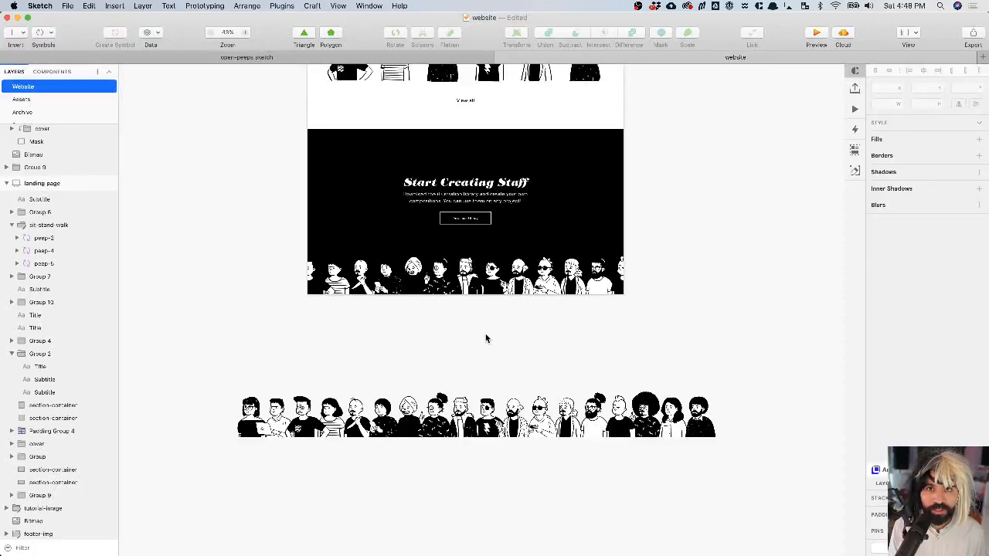
{"action": "key", "text": "super+Tab"}
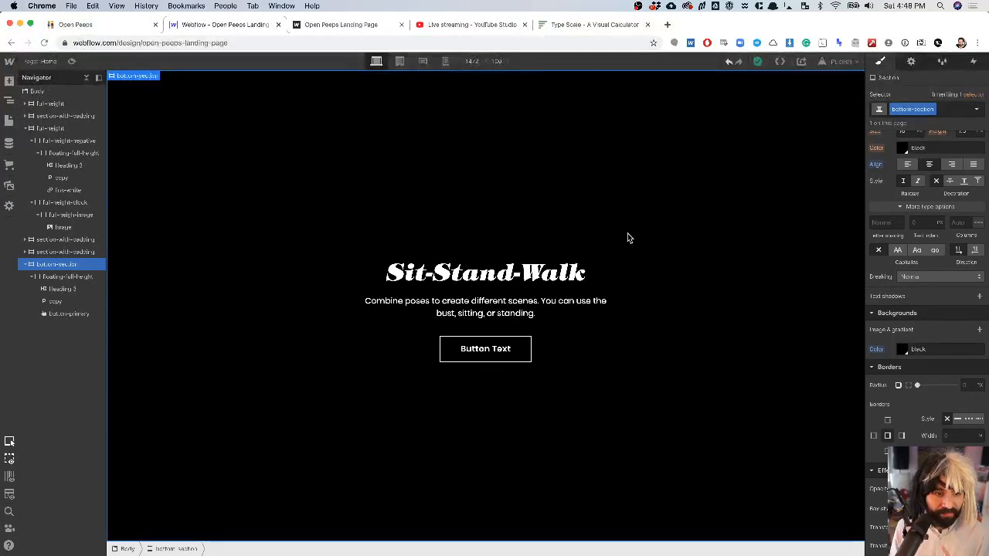
{"action": "scroll", "coordinate": [964, 313], "scroll_direction": "down", "scroll_amount": 1}
{"action": "scroll", "coordinate": [965, 313], "scroll_direction": "up", "scroll_amount": 5}
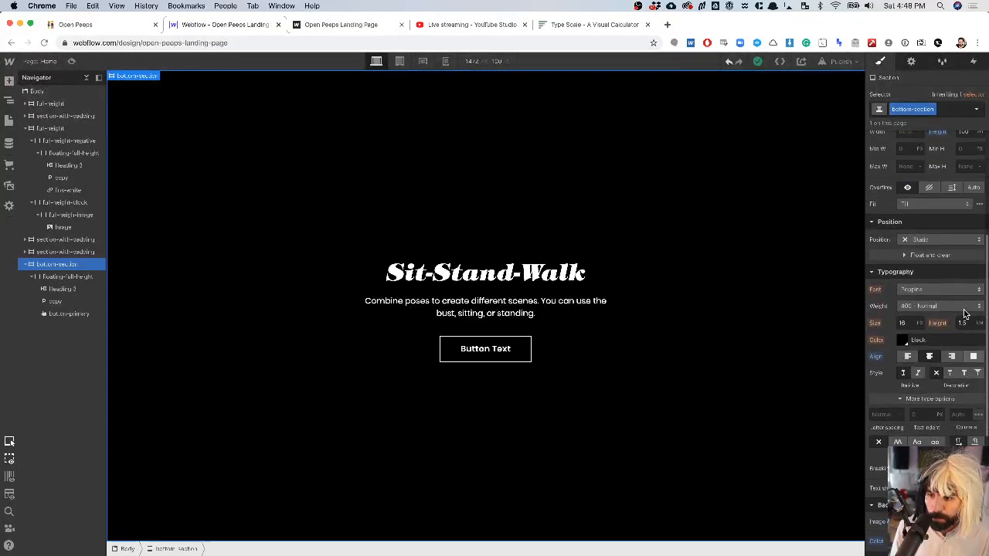
{"action": "scroll", "coordinate": [936, 273], "scroll_direction": "up", "scroll_amount": 1}
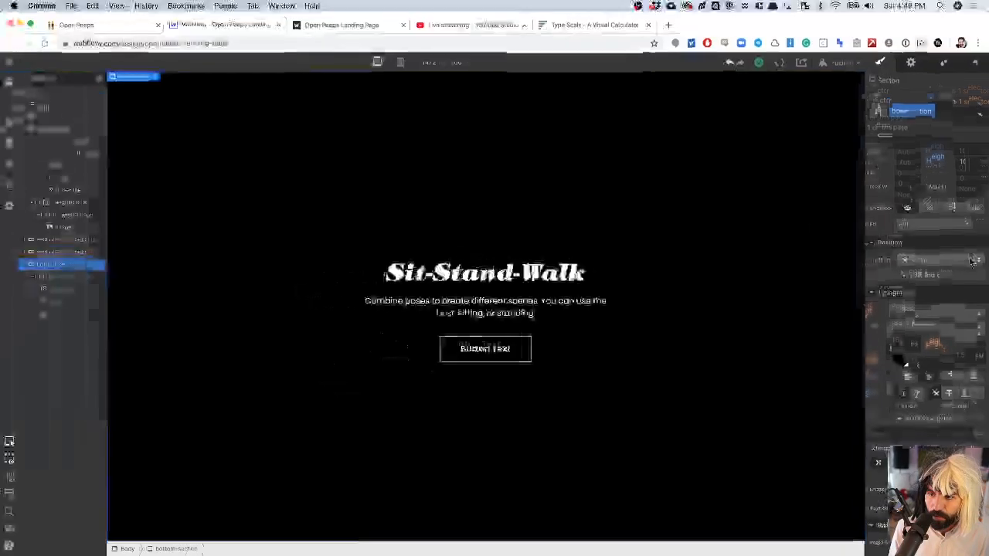
{"action": "left_click", "coordinate": [935, 254]}
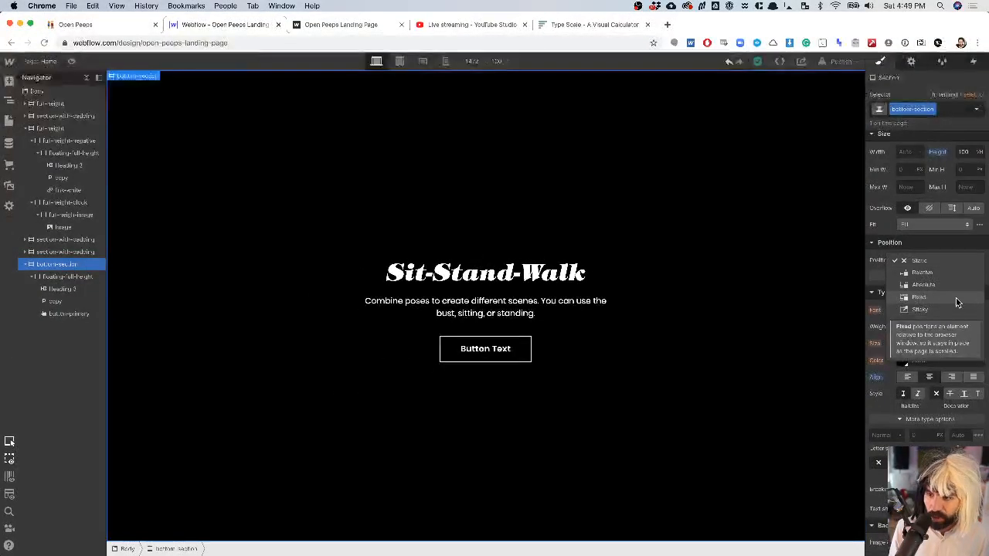
{"action": "left_click", "coordinate": [944, 274]}
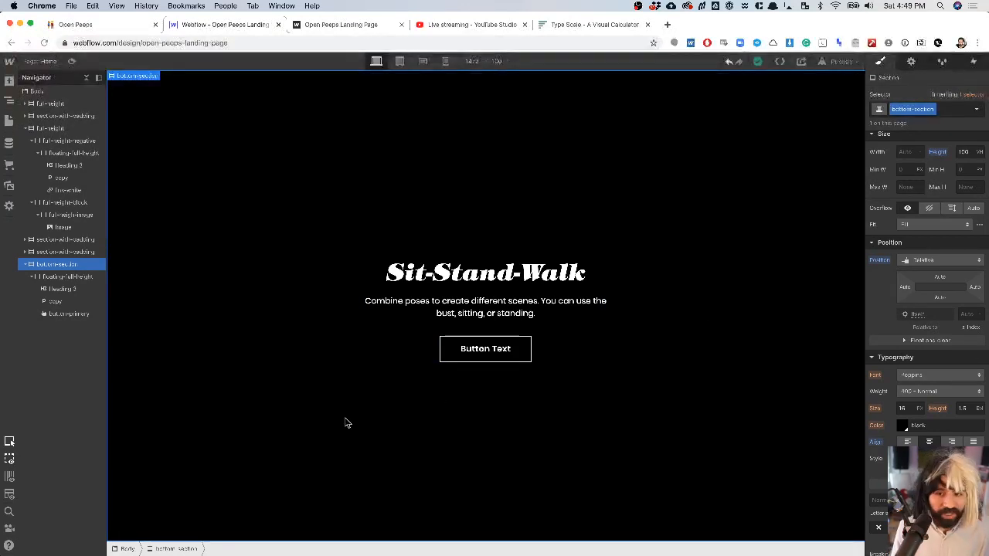
- Collapse the floating-full-height block and examine the row of characters under Start Creating Stuff in the Sketch mockup, returning to Webflow
{"action": "left_click", "coordinate": [33, 277]}
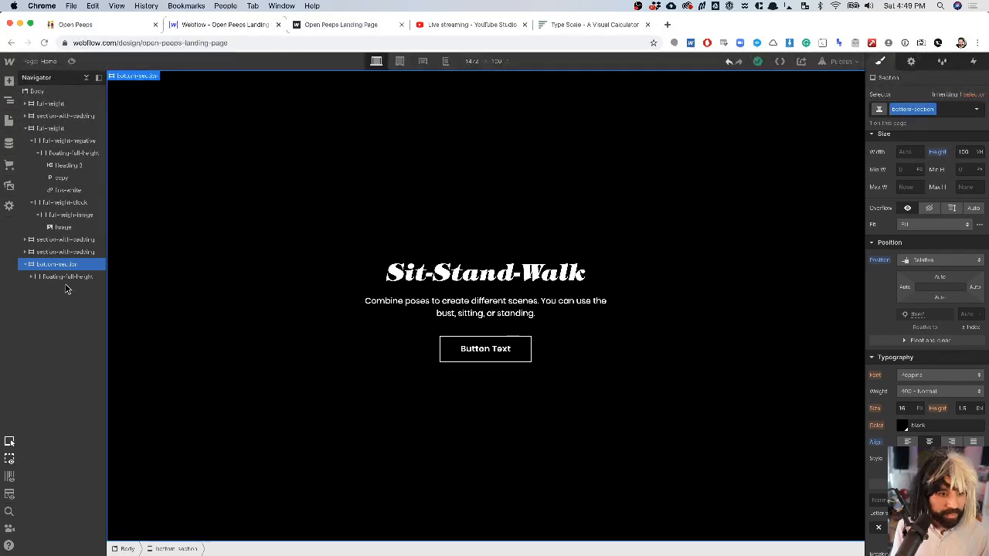
{"action": "key", "text": "super+Tab"}
{"action": "left_click", "coordinate": [449, 278]}
{"action": "left_click", "coordinate": [421, 351]}
{"action": "left_click", "coordinate": [468, 249]}
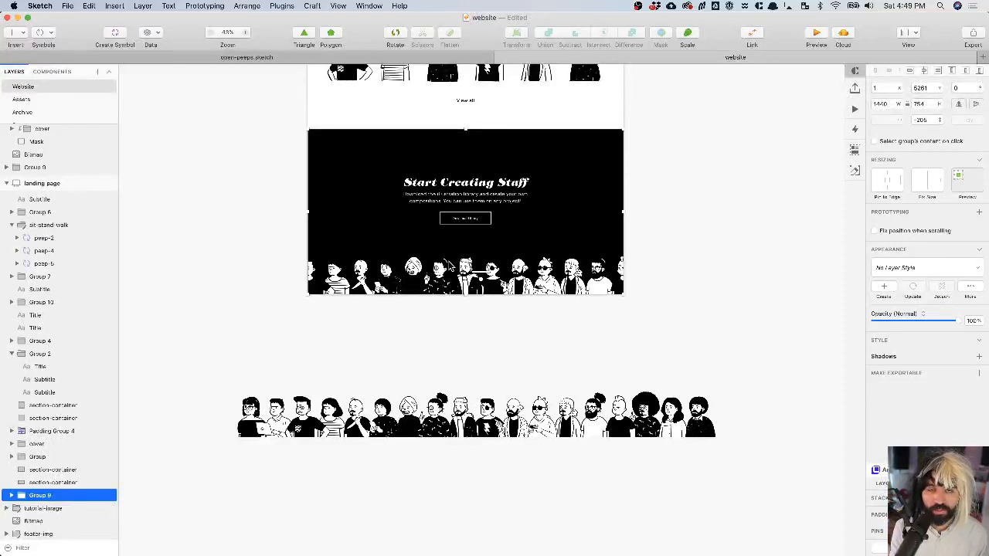
{"action": "key", "text": "Tab"}
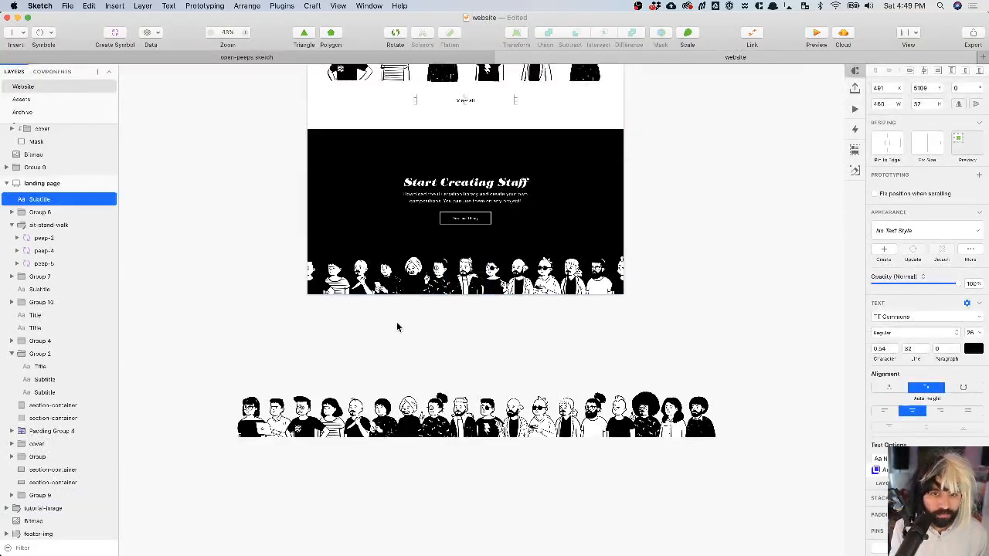
{"action": "left_click", "coordinate": [397, 331]}
{"action": "key", "text": "super+Tab"}
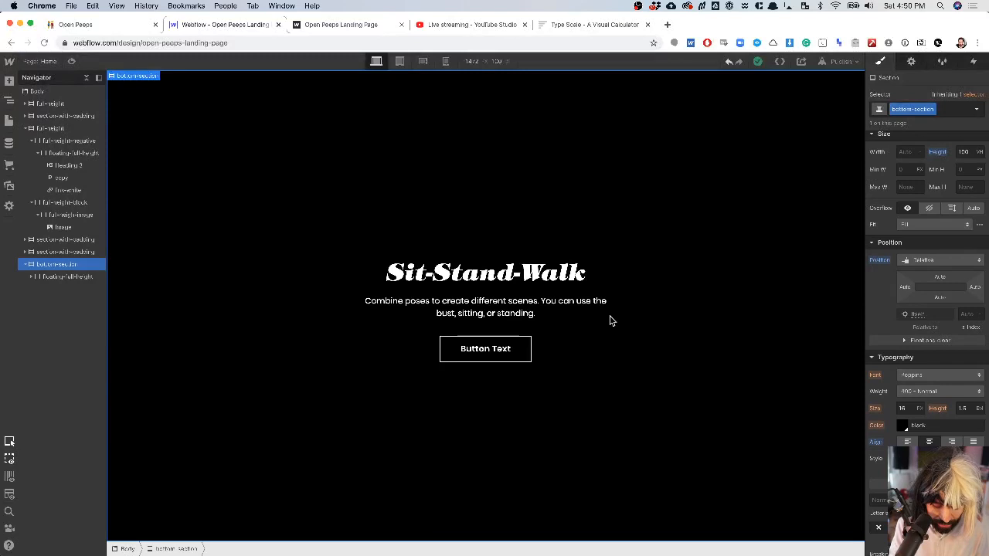
- Insert an Image element into the bottom-section
{"action": "key", "text": "super+e"}
{"action": "type", "text": "im"}
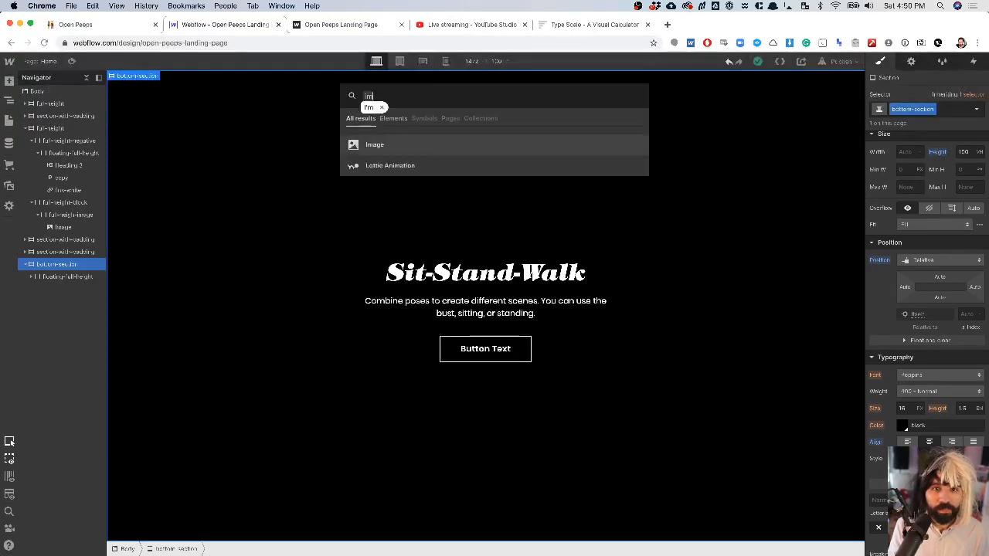
{"action": "key", "text": "Return"}
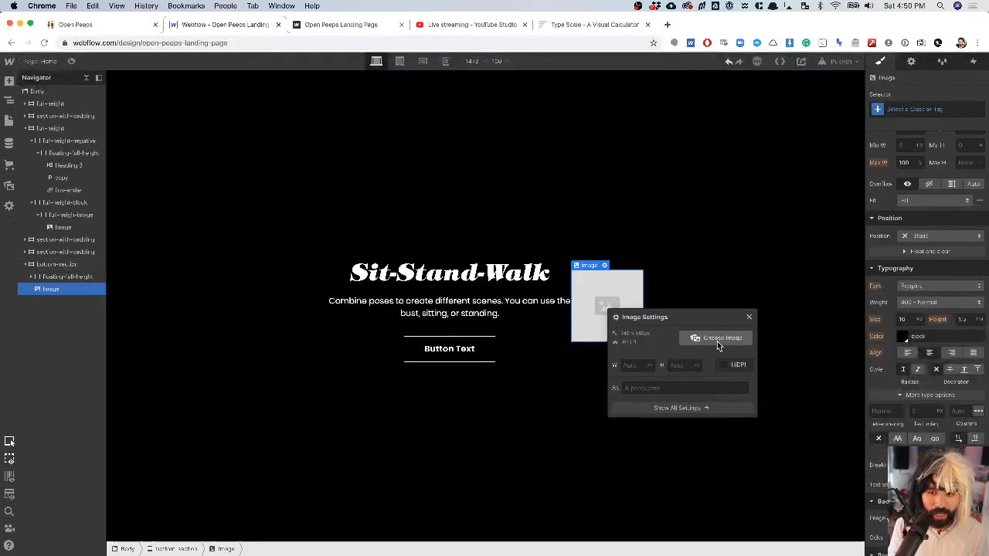
- Upload the footer-img file from the Open Peeps Website img folder as the source of the bottom-section's image
{"action": "left_click", "coordinate": [716, 340]}
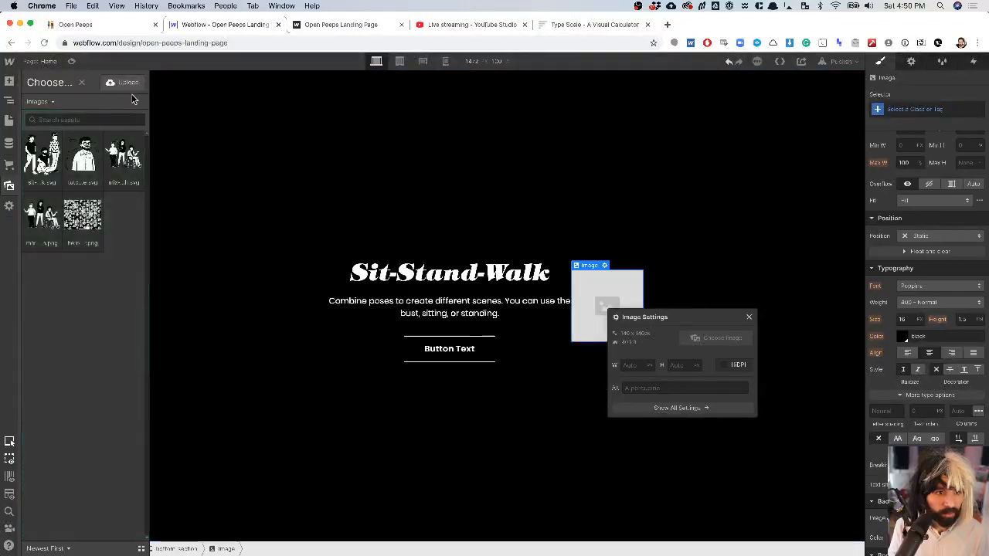
{"action": "left_click", "coordinate": [126, 82]}
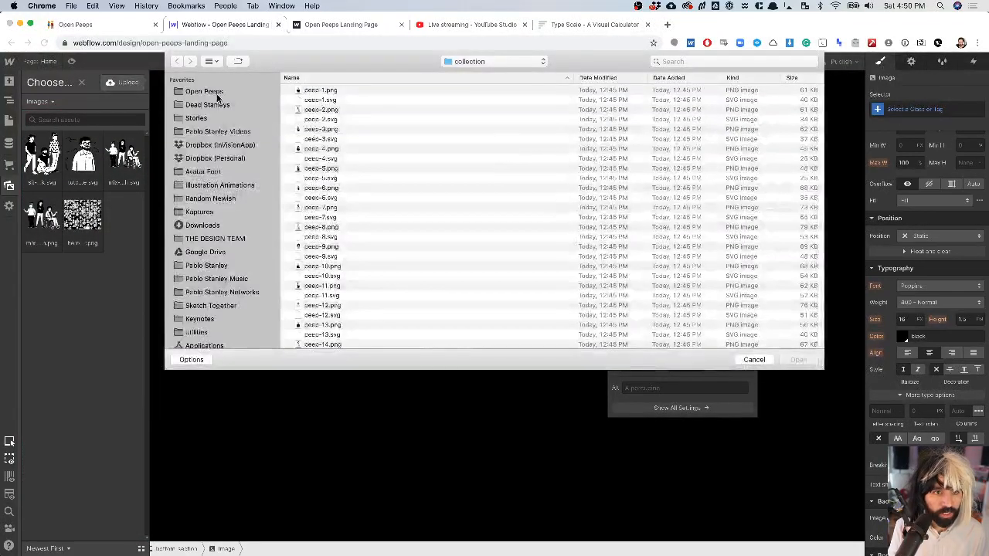
{"action": "left_click", "coordinate": [211, 92]}
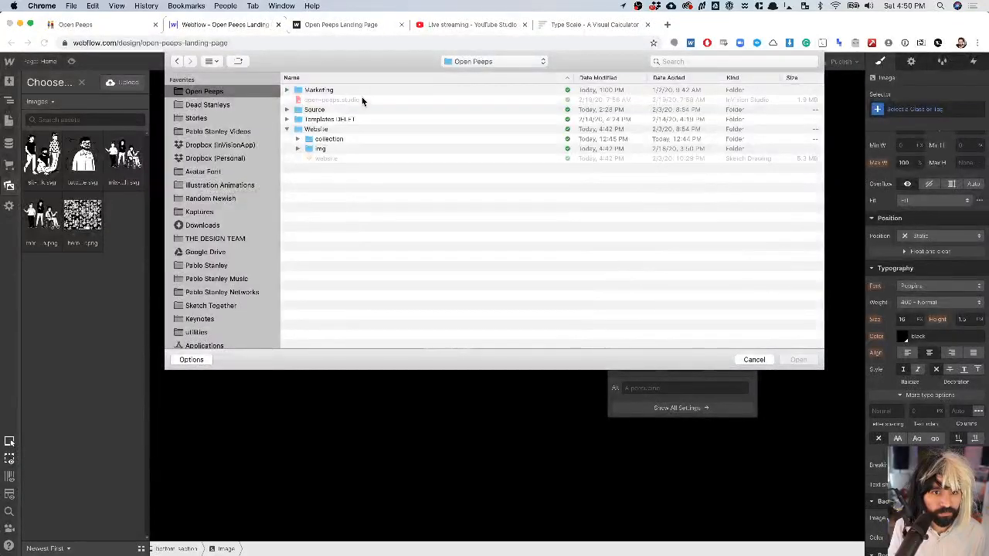
{"action": "left_click", "coordinate": [349, 91]}
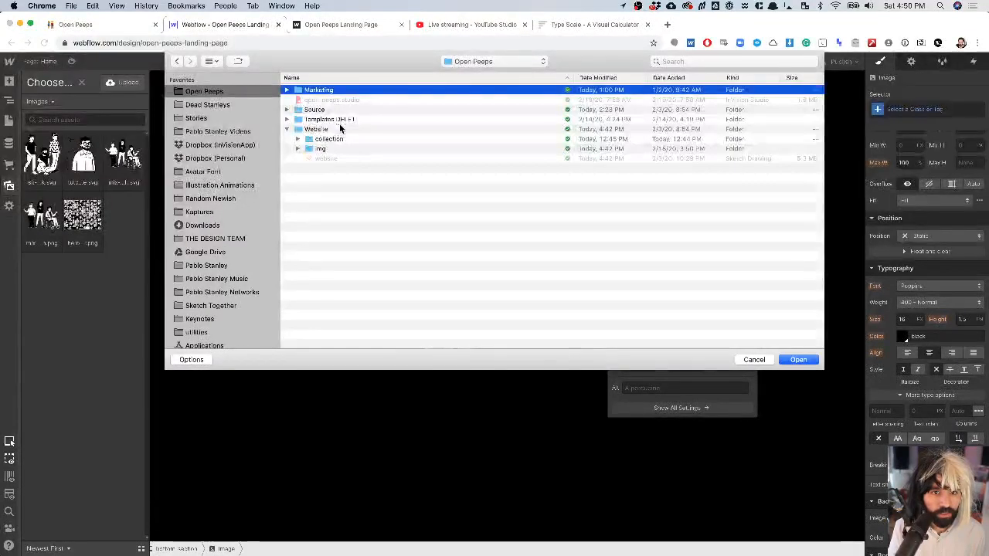
{"action": "double_click", "coordinate": [339, 150]}
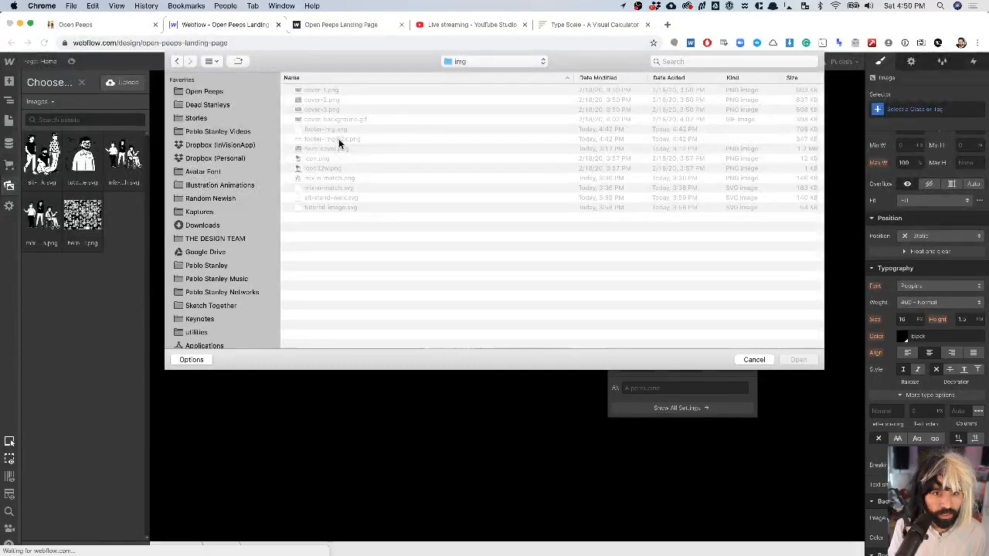
{"action": "left_click", "coordinate": [337, 130]}
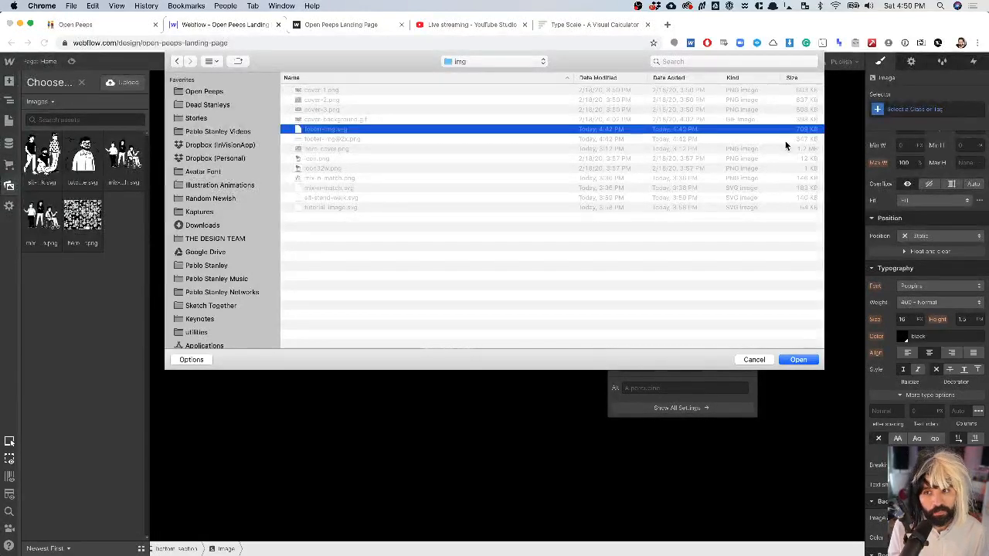
{"action": "key", "text": "Return"}
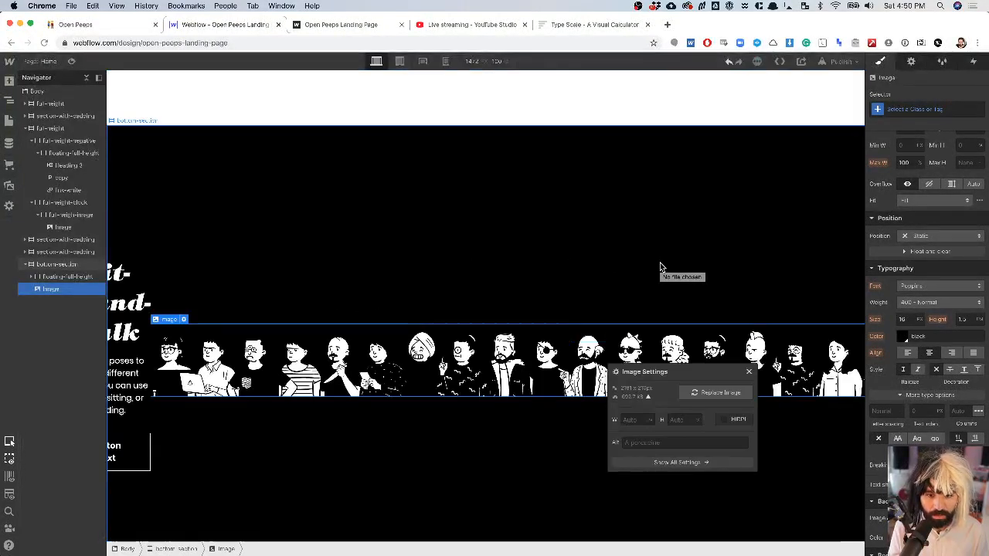
{"action": "left_click", "coordinate": [749, 373]}
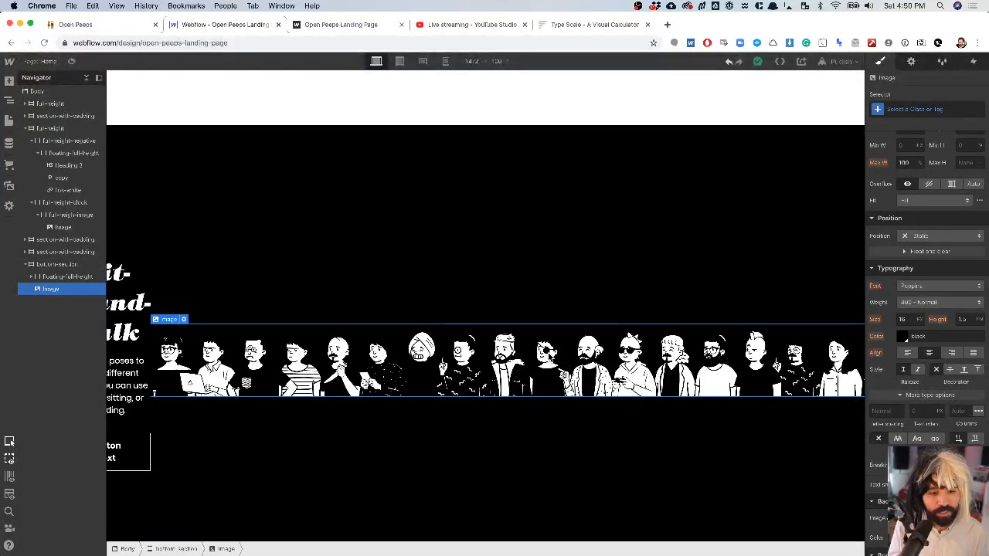
- Give the bottom-section's image a new class named footer-image
{"action": "left_click", "coordinate": [907, 108]}
{"action": "type", "text": "foo"}
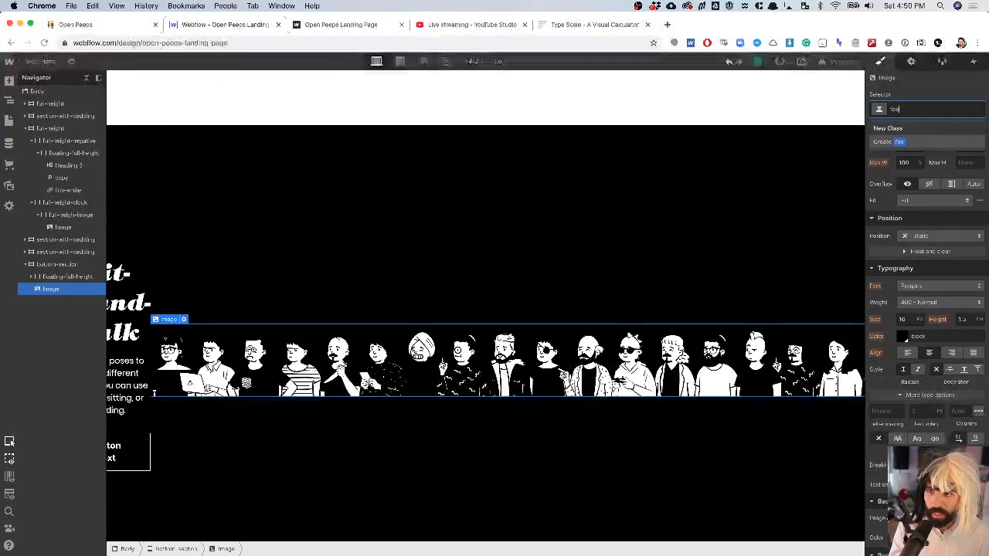
{"action": "type", "text": "ter-image"}
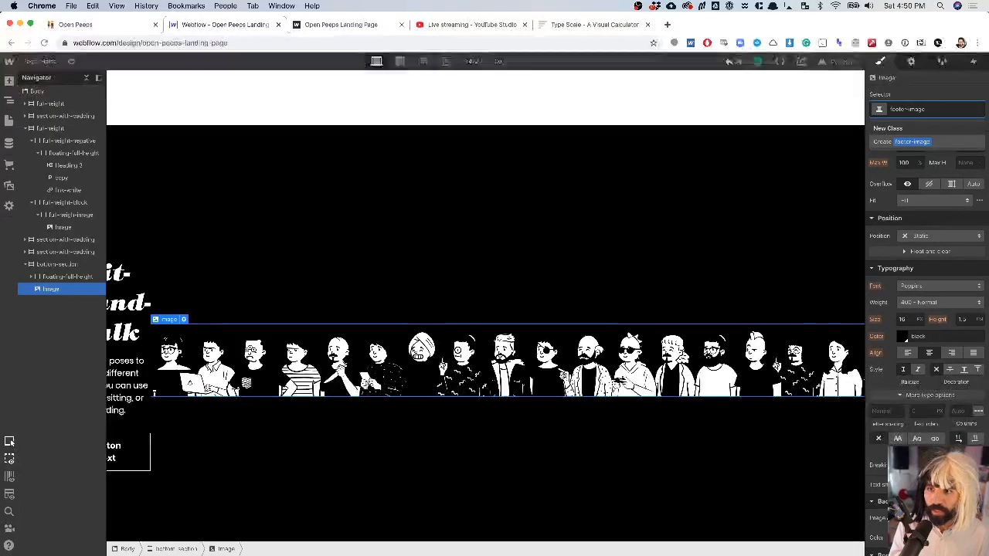
{"action": "key", "text": "Return"}
- Set the footer-image's position to Absolute and pin it across the bottom edge of the bottom-section
{"action": "scroll", "coordinate": [913, 309], "scroll_direction": "down", "scroll_amount": 3}
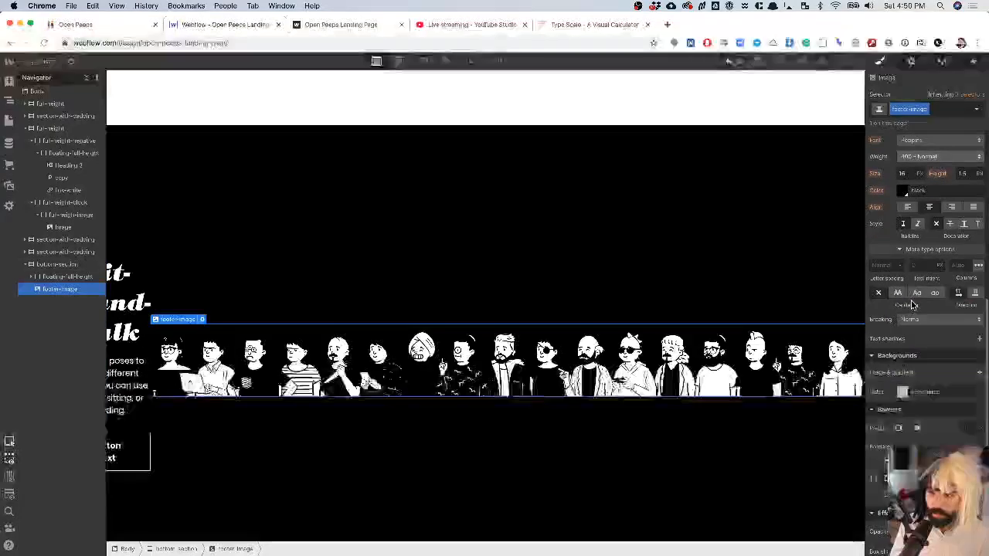
{"action": "scroll", "coordinate": [921, 331], "scroll_direction": "up", "scroll_amount": 5}
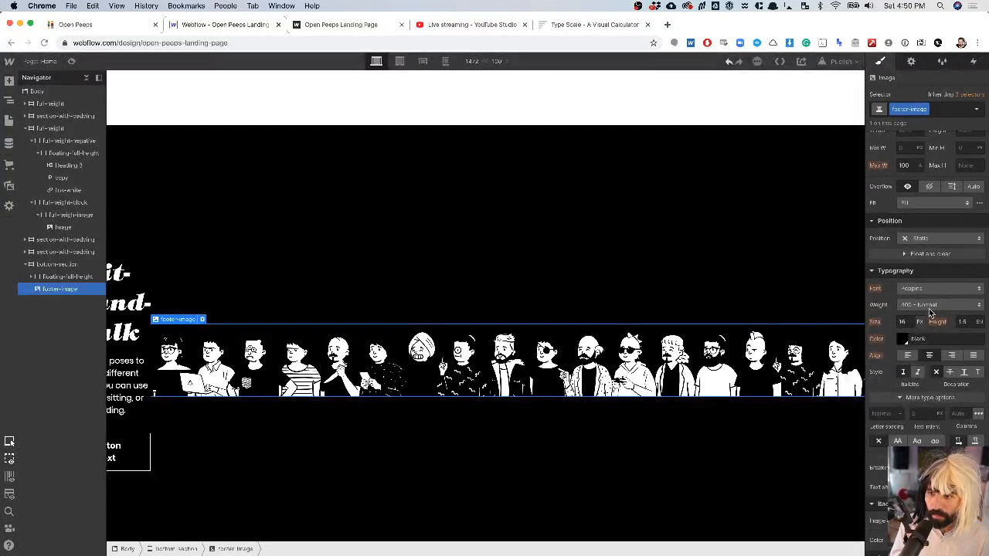
{"action": "left_click", "coordinate": [947, 238]}
{"action": "left_click", "coordinate": [946, 263]}
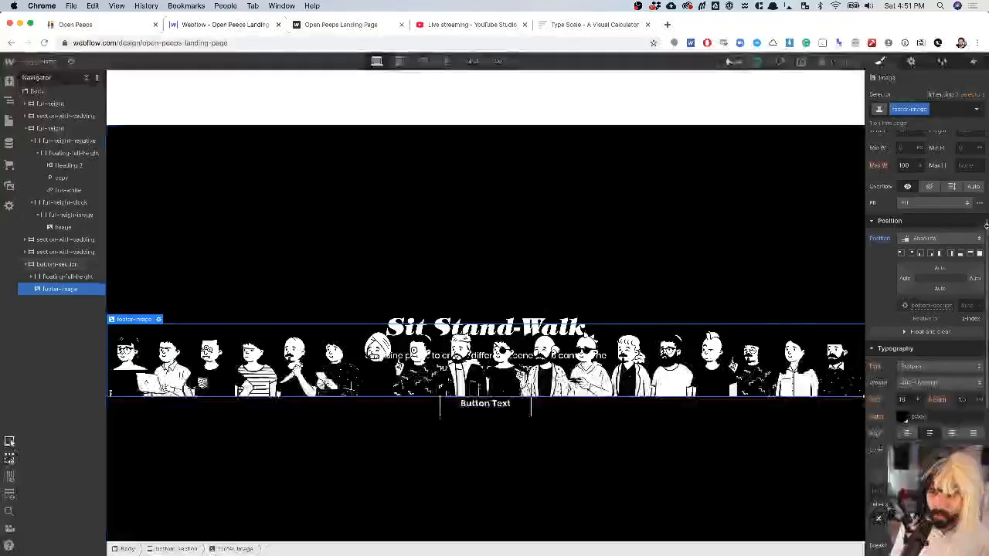
{"action": "left_click", "coordinate": [961, 253]}
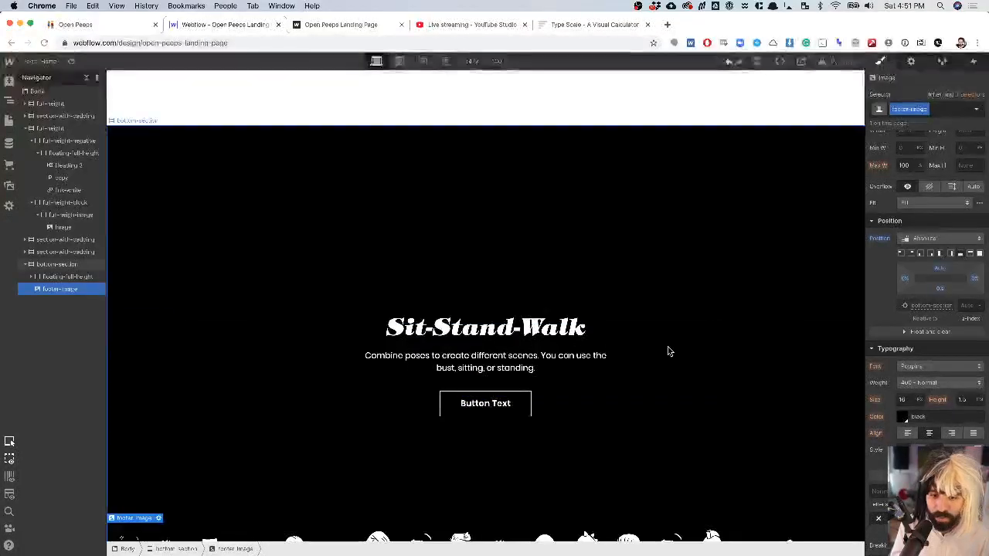
{"action": "scroll", "coordinate": [669, 352], "scroll_direction": "down", "scroll_amount": 2}
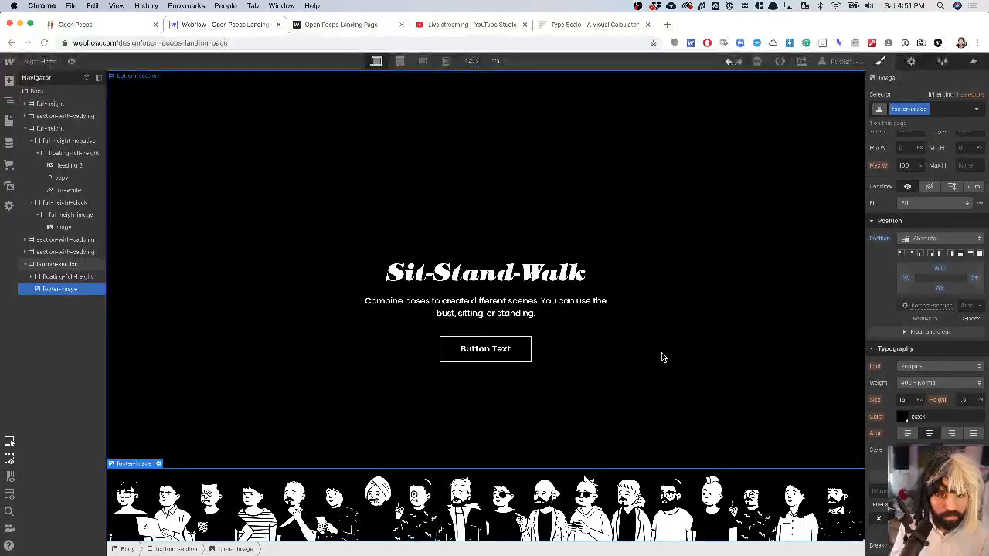
{"action": "left_click", "coordinate": [671, 253]}
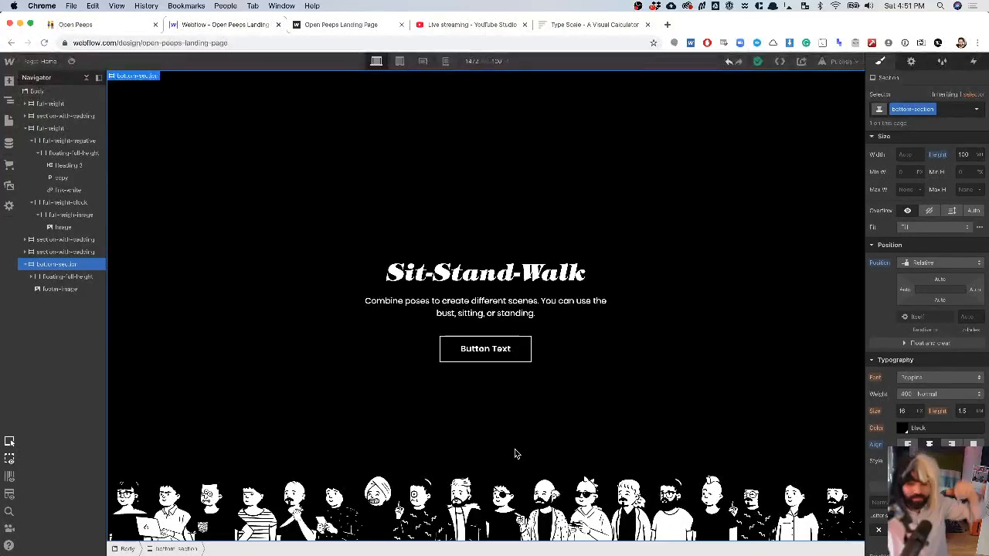
{"action": "left_click", "coordinate": [506, 520]}
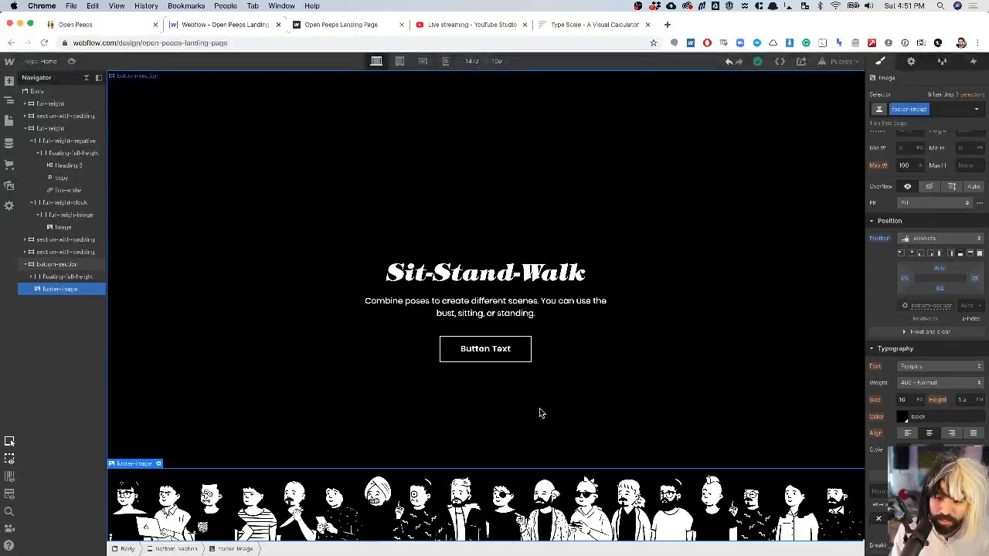
- Publish the site to its webflow.io subdomain and open the live page
{"action": "left_click", "coordinate": [833, 62]}
{"action": "left_click", "coordinate": [796, 186]}
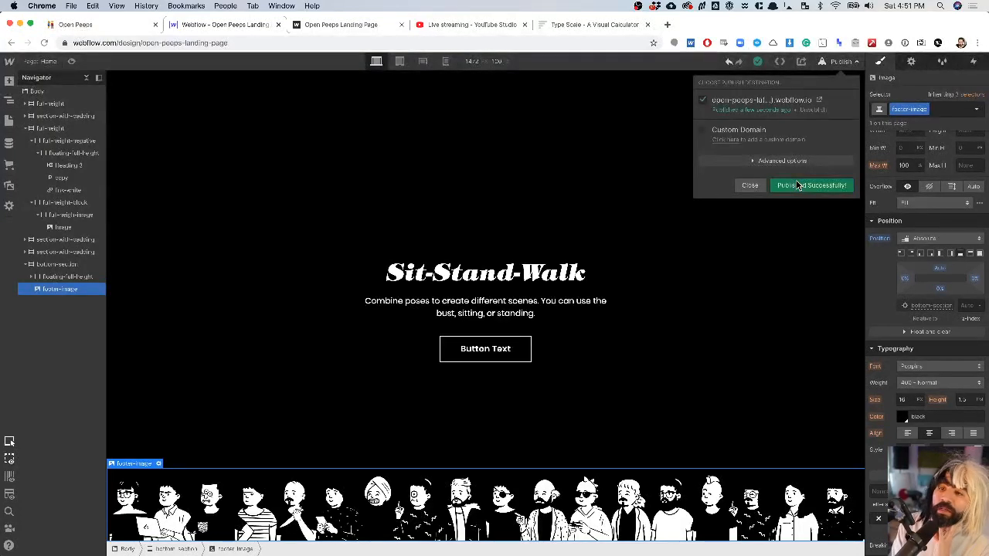
{"action": "left_click", "coordinate": [820, 103]}
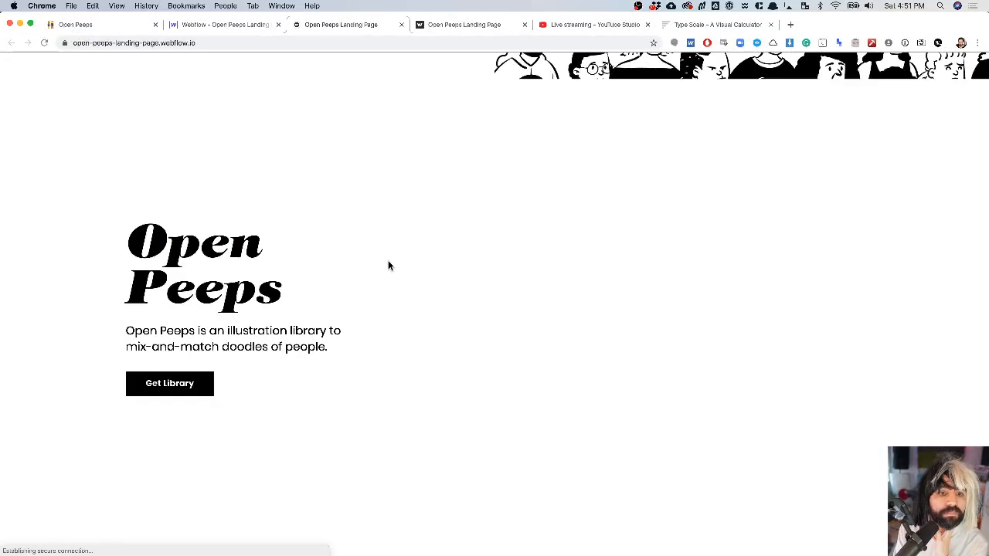
- Review the published landing page from the Open Peeps hero through Mix-N-Match, Sit-Stand-Walk and How does it work? to Grab-N-Go
{"action": "scroll", "coordinate": [388, 266], "scroll_direction": "down", "scroll_amount": 5}
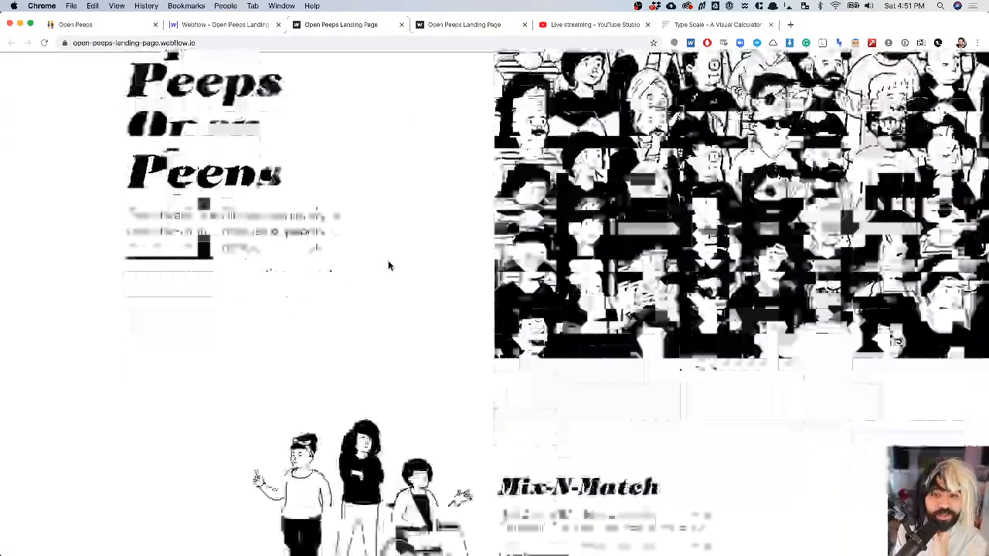
{"action": "scroll", "coordinate": [388, 266], "scroll_direction": "down", "scroll_amount": 5}
{"action": "scroll", "coordinate": [518, 190], "scroll_direction": "up", "scroll_amount": 1}
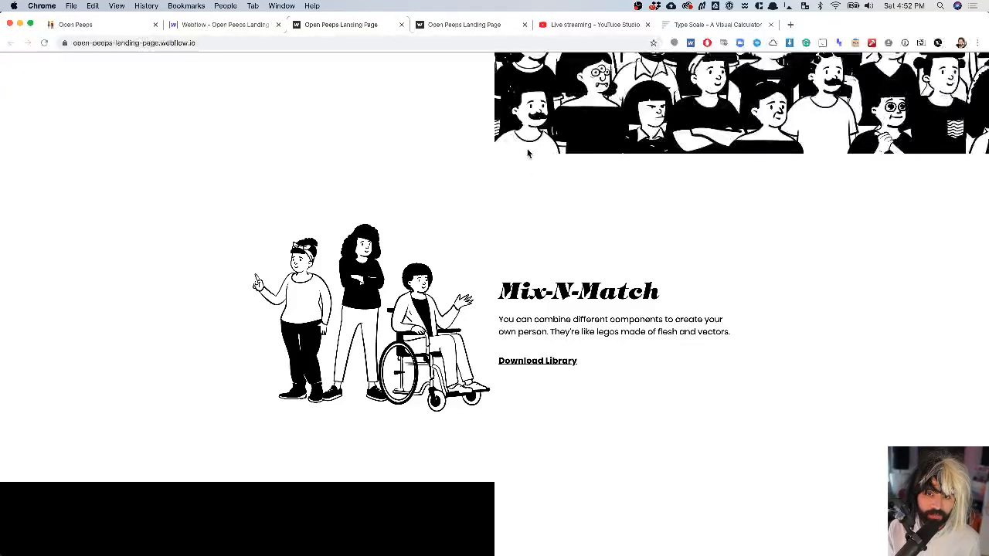
{"action": "scroll", "coordinate": [477, 429], "scroll_direction": "down", "scroll_amount": 5}
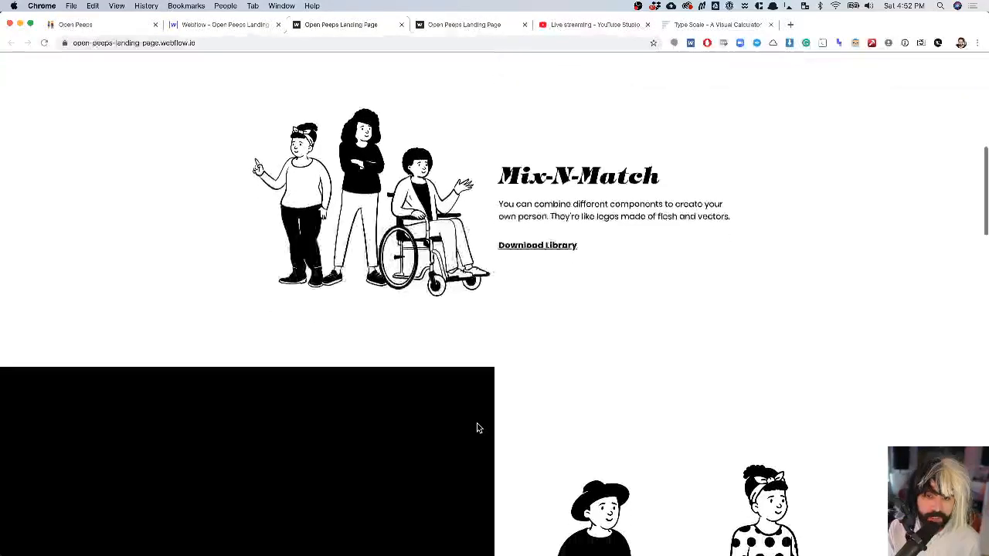
{"action": "scroll", "coordinate": [477, 428], "scroll_direction": "down", "scroll_amount": 1}
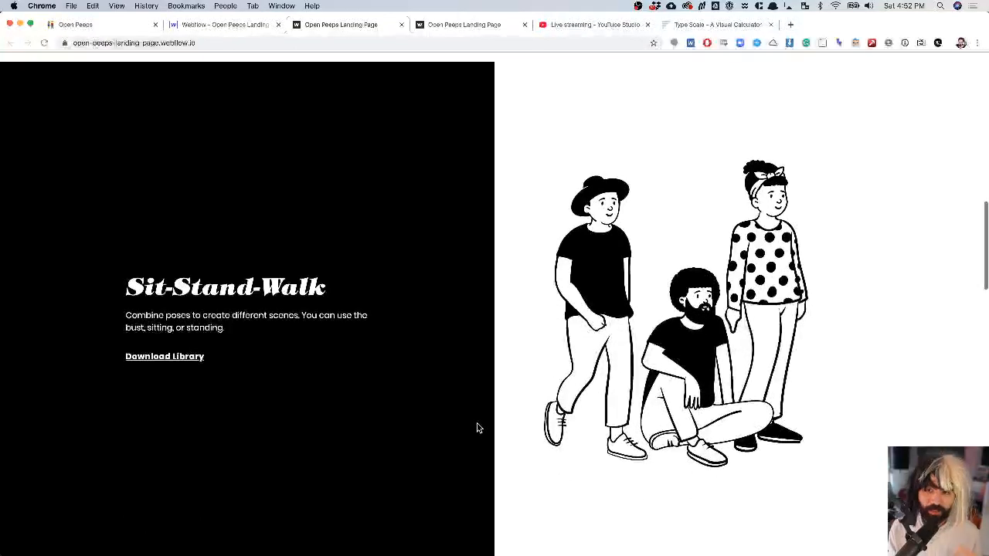
{"action": "scroll", "coordinate": [625, 349], "scroll_direction": "down", "scroll_amount": 1}
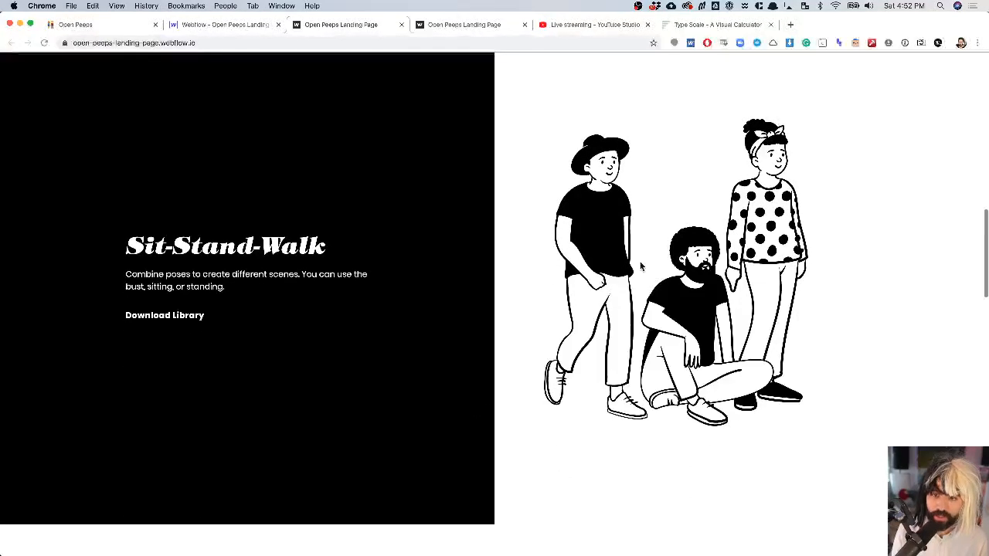
{"action": "scroll", "coordinate": [669, 298], "scroll_direction": "up", "scroll_amount": 1}
{"action": "scroll", "coordinate": [670, 298], "scroll_direction": "down", "scroll_amount": 1}
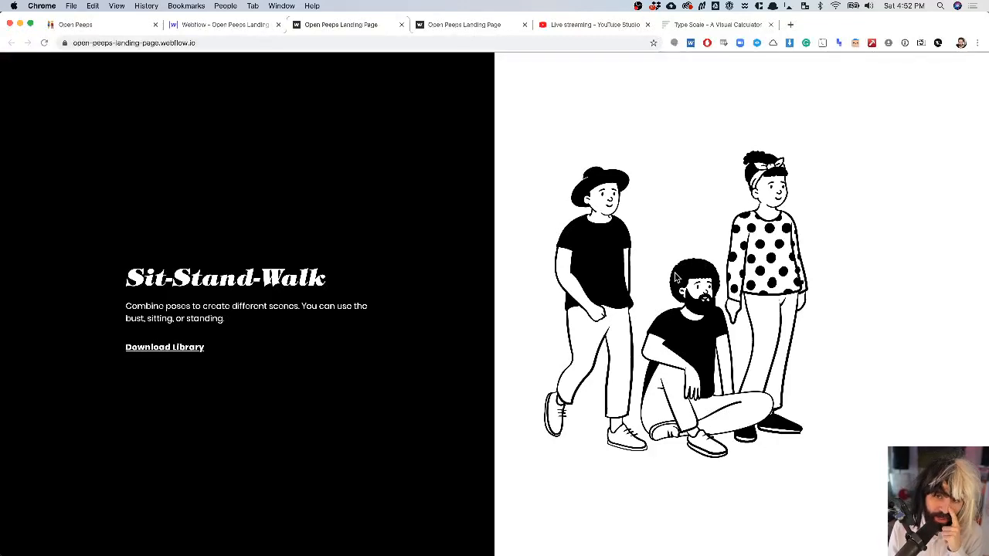
{"action": "scroll", "coordinate": [675, 276], "scroll_direction": "down", "scroll_amount": 10}
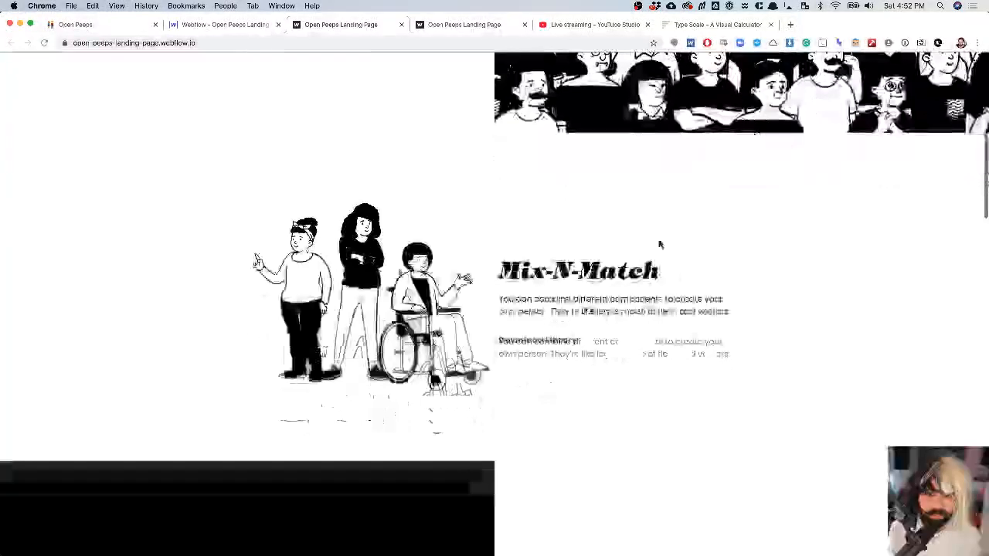
{"action": "scroll", "coordinate": [349, 340], "scroll_direction": "down", "scroll_amount": 10}
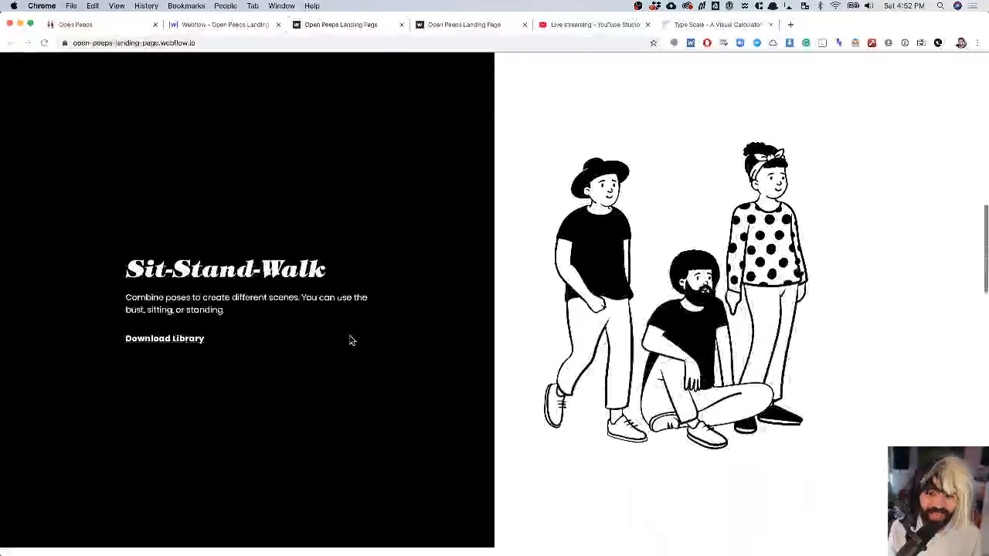
{"action": "scroll", "coordinate": [350, 340], "scroll_direction": "down", "scroll_amount": 3}
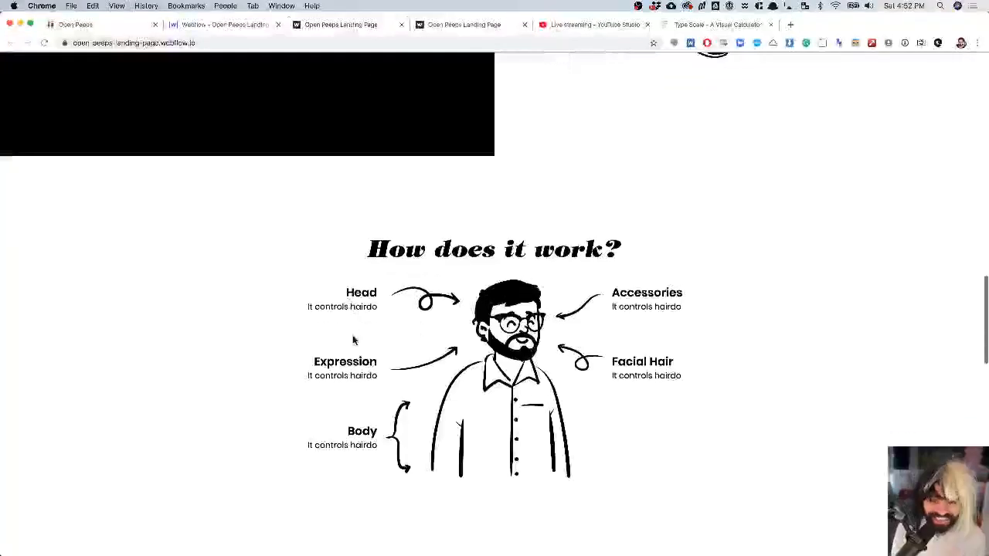
{"action": "scroll", "coordinate": [526, 347], "scroll_direction": "down", "scroll_amount": 3}
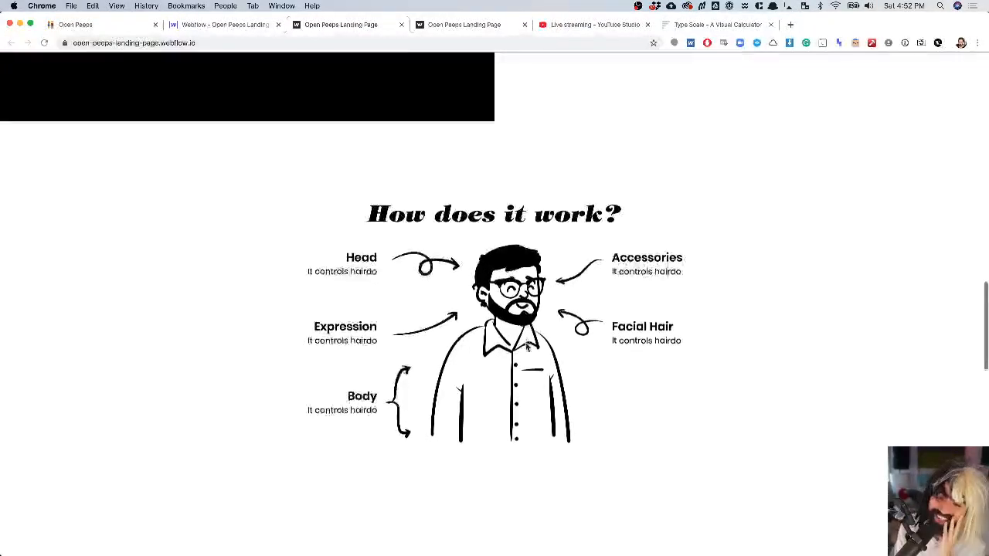
{"action": "scroll", "coordinate": [526, 347], "scroll_direction": "down", "scroll_amount": 10}
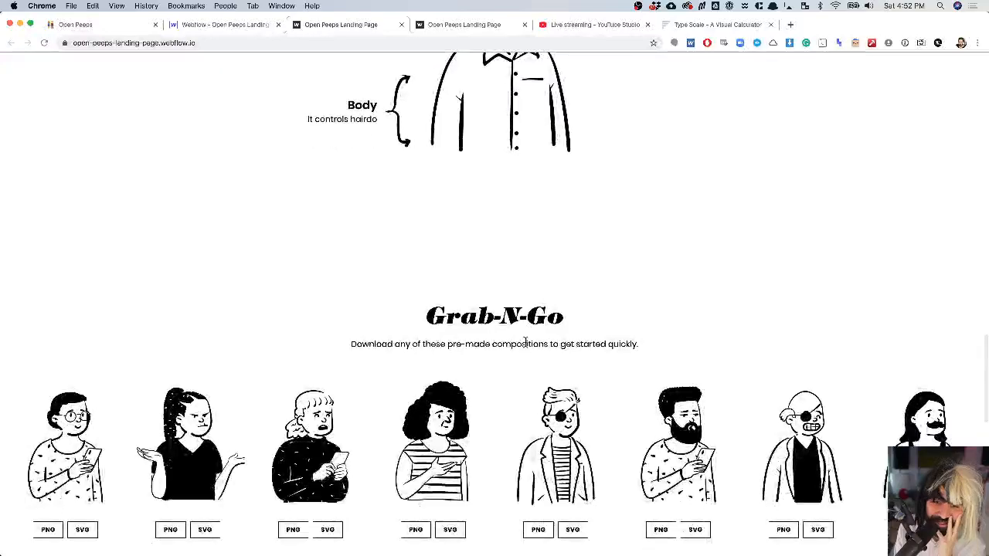
{"action": "scroll", "coordinate": [525, 342], "scroll_direction": "up", "scroll_amount": 3}
- Examine the published black bottom section, including the outline button's hover effect and the row of characters
{"action": "scroll", "coordinate": [527, 346], "scroll_direction": "down", "scroll_amount": 8}
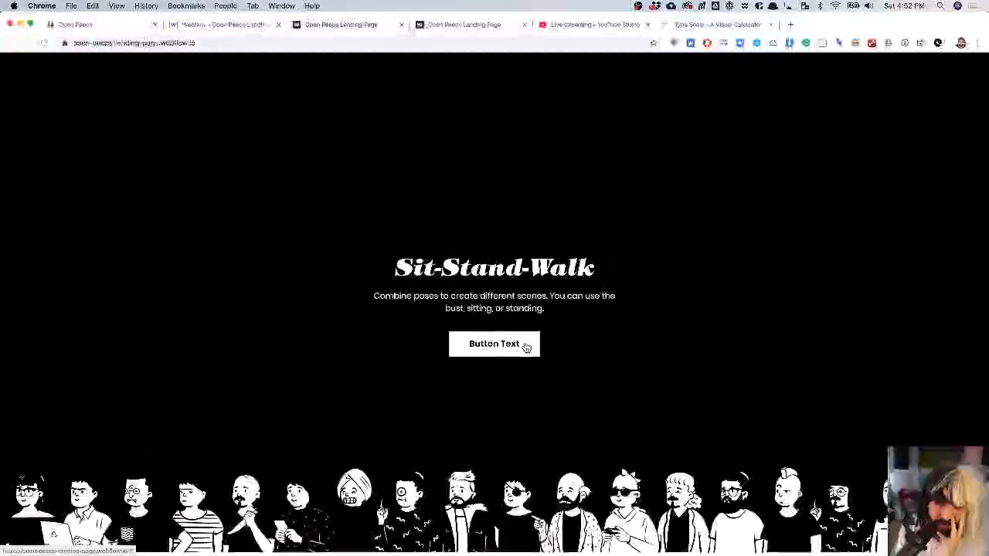
{"action": "scroll", "coordinate": [525, 348], "scroll_direction": "up", "scroll_amount": 2}
{"action": "scroll", "coordinate": [526, 348], "scroll_direction": "up", "scroll_amount": 3}
{"action": "scroll", "coordinate": [526, 348], "scroll_direction": "down", "scroll_amount": 5}
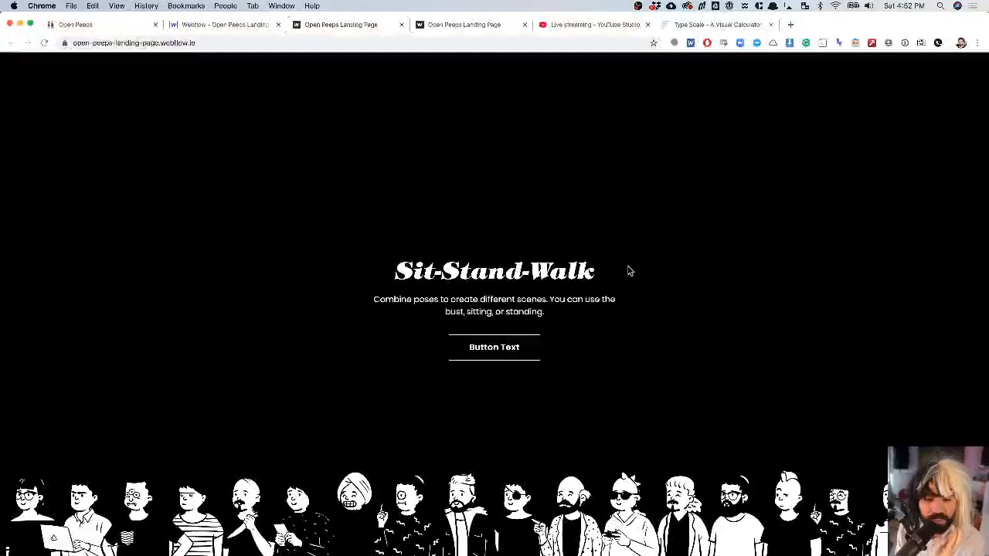
{"action": "mouse_move", "coordinate": [2, 404]}
{"action": "left_mouse_down"}
{"action": "mouse_move", "coordinate": [211, 395]}
{"action": "mouse_move", "coordinate": [112, 390]}
{"action": "mouse_move", "coordinate": [122, 386]}
{"action": "mouse_move", "coordinate": [2, 404]}
{"action": "left_mouse_up"}
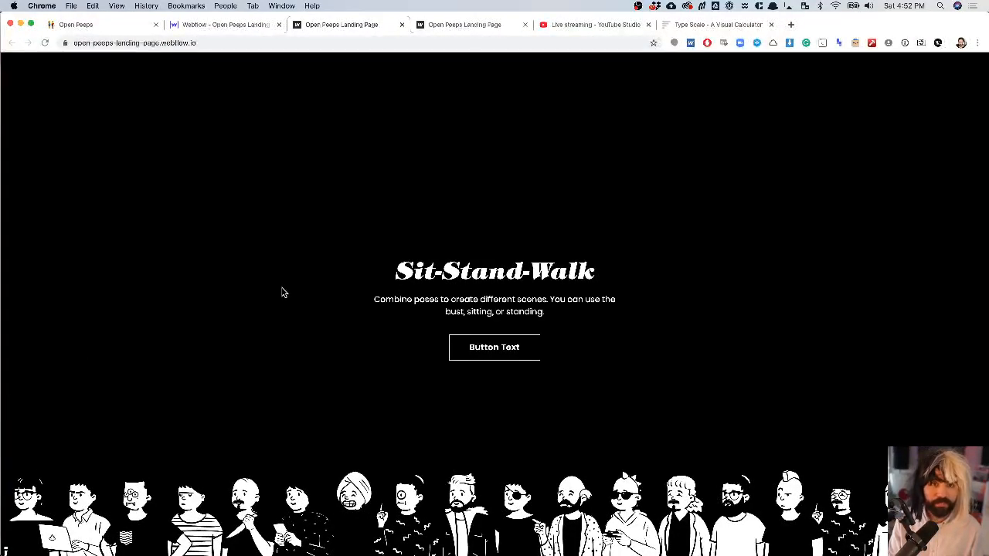
- Check the footer-img artwork's height in Sketch and try 220 px as the footer-image's minimum height in the Webflow Designer
{"action": "left_click", "coordinate": [210, 26]}
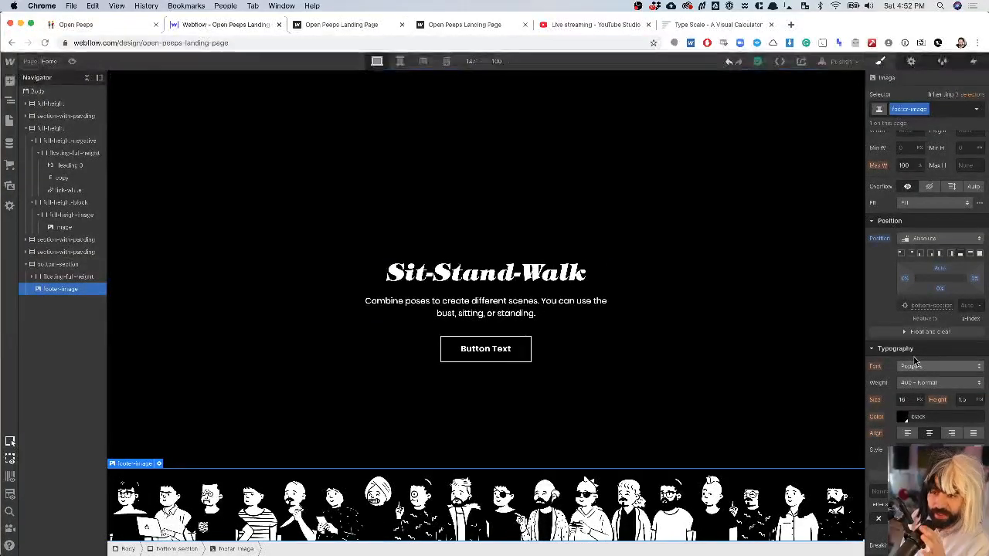
{"action": "scroll", "coordinate": [965, 262], "scroll_direction": "up", "scroll_amount": 1}
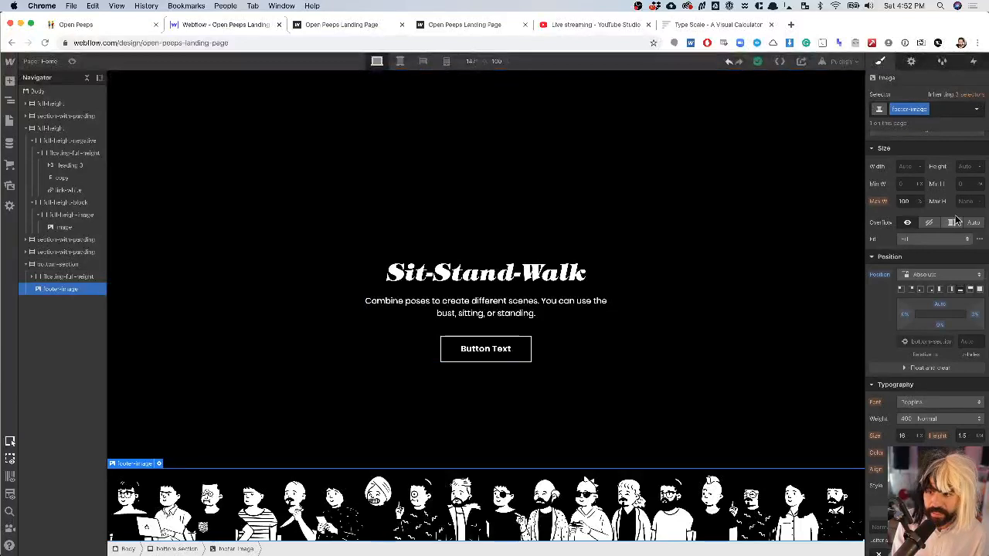
{"action": "left_click", "coordinate": [965, 184]}
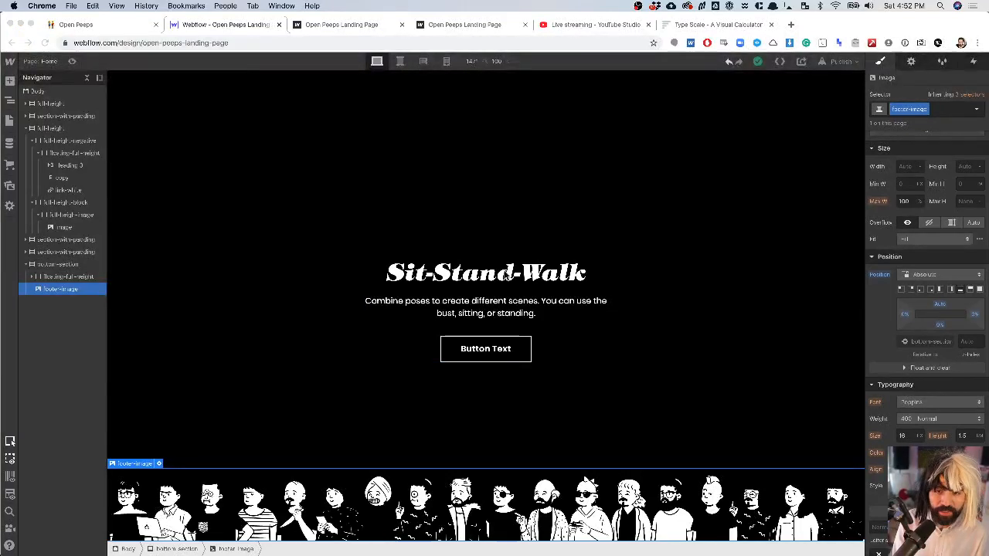
{"action": "key", "text": "super+Tab"}
{"action": "left_click", "coordinate": [447, 272]}
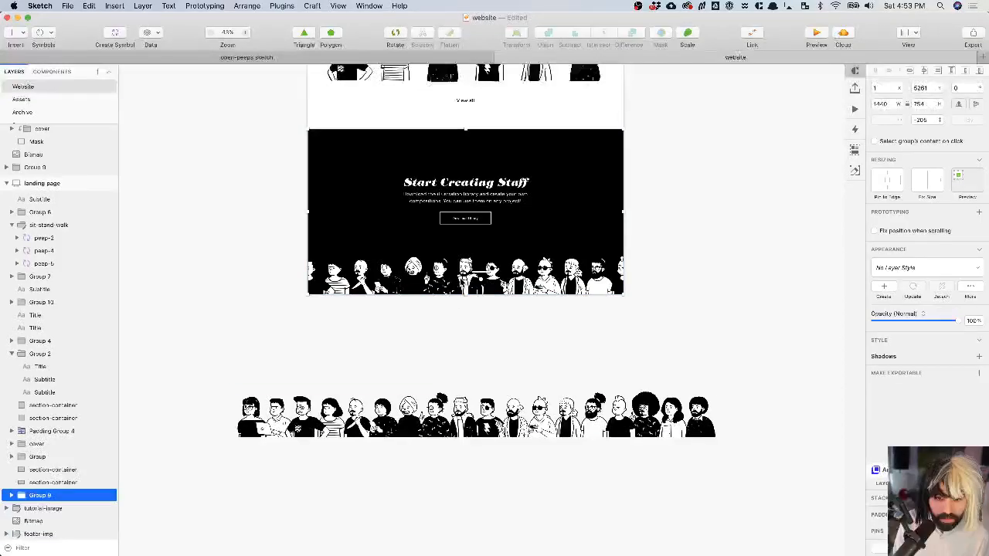
{"action": "left_click", "coordinate": [441, 419]}
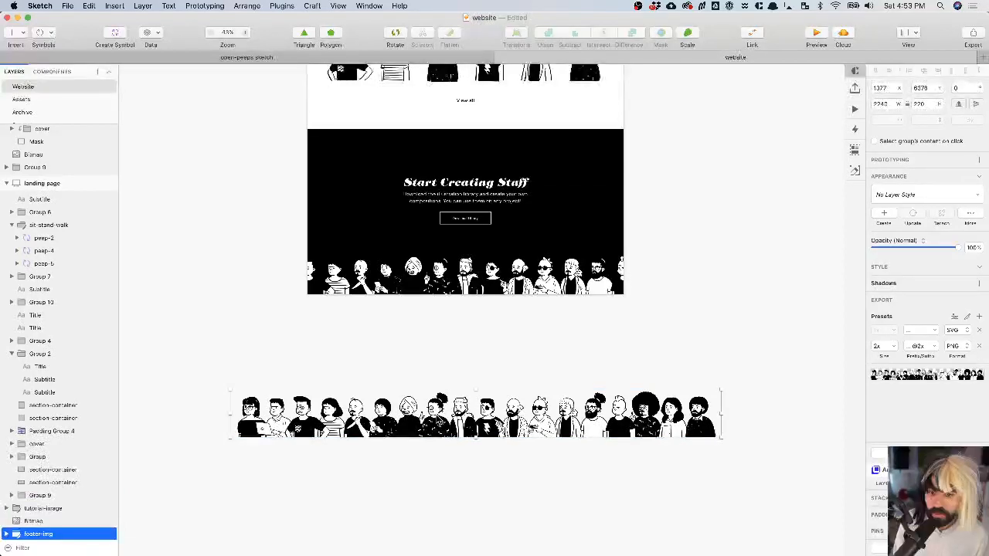
{"action": "key", "text": "super+Tab"}
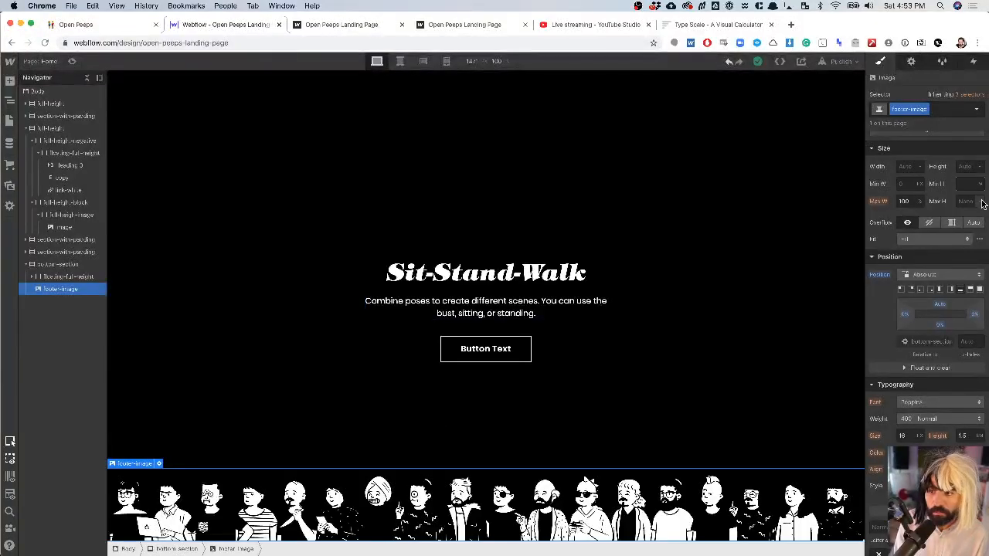
{"action": "type", "text": "220"}
{"action": "key", "text": "Return"}
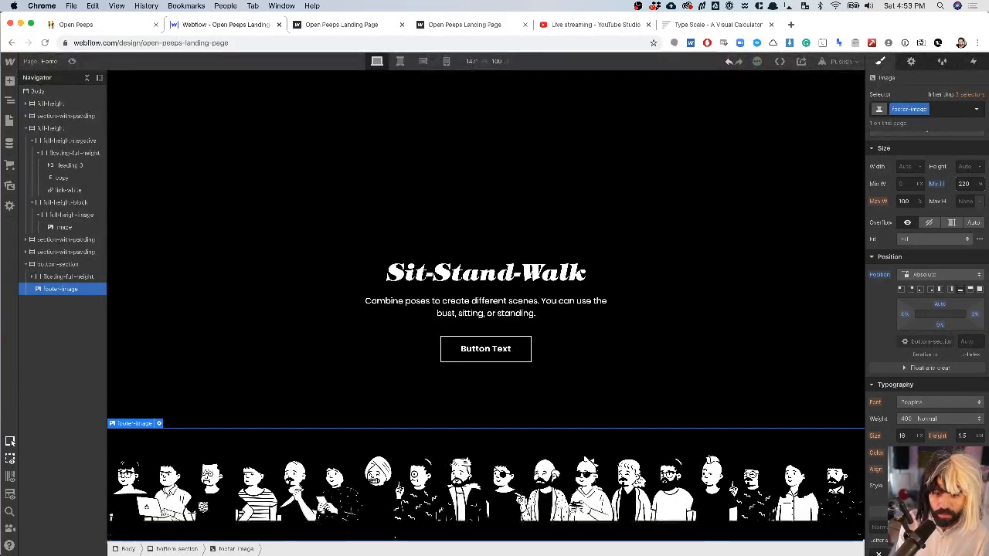
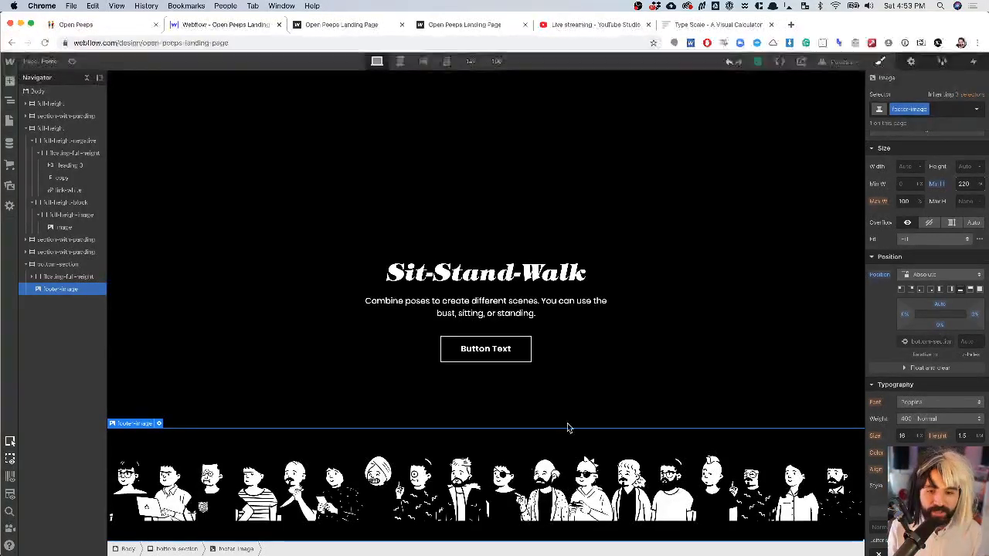
- Clear the footer-image's minimum height and select the bottom-section
{"action": "key", "text": "super+a"}
{"action": "key", "text": "BackSpace"}
{"action": "left_click", "coordinate": [490, 393]}
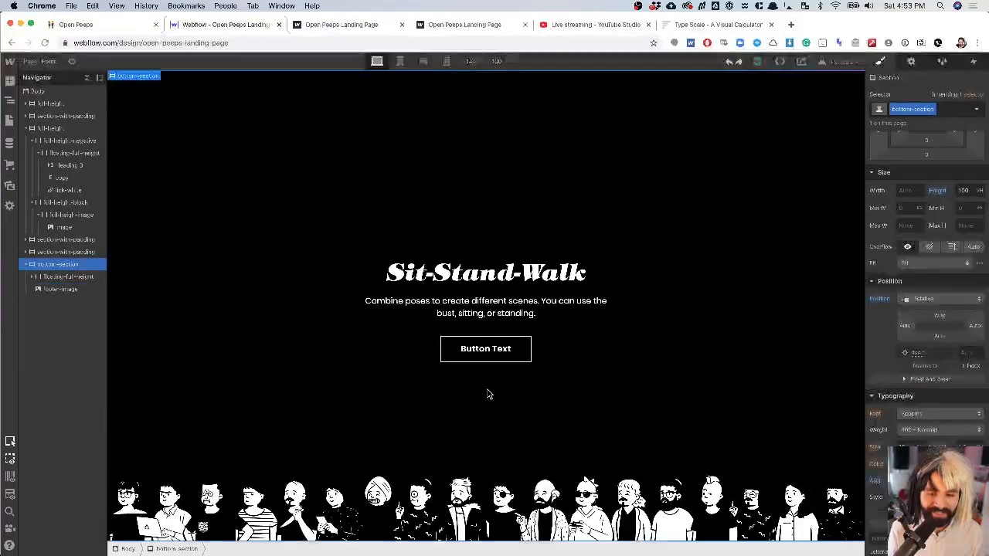
- Publish the site again to its webflow.io subdomain and open the live page in a new tab
{"action": "left_click", "coordinate": [838, 61]}
{"action": "left_click", "coordinate": [780, 186]}
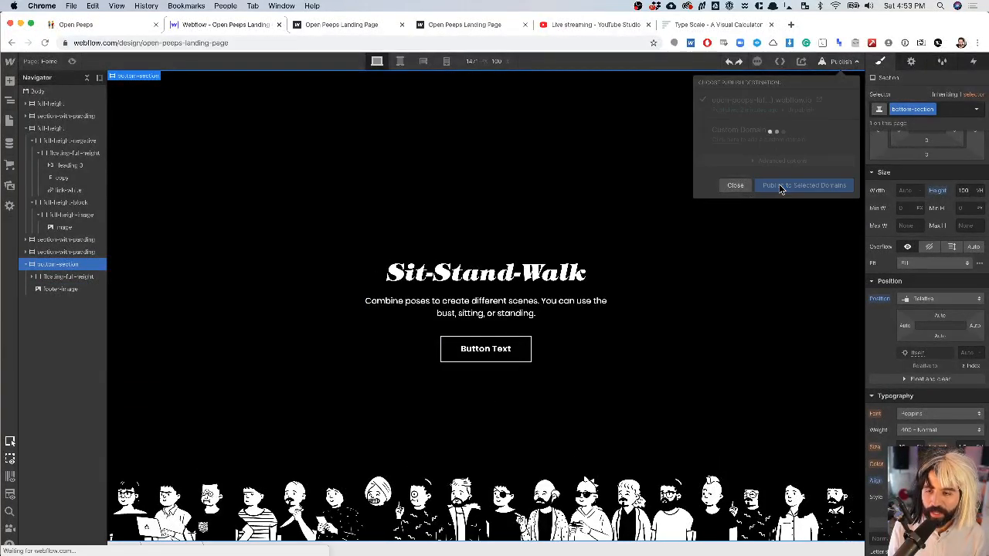
{"action": "left_click", "coordinate": [819, 104]}
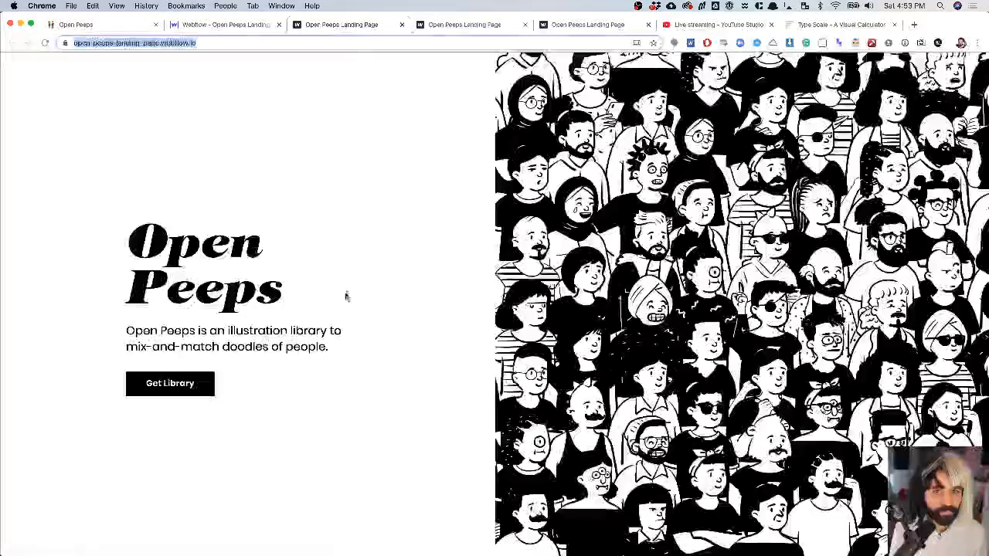
- Skim the published landing page and post its URL in the YouTube Studio live chat
{"action": "scroll", "coordinate": [345, 292], "scroll_direction": "down", "scroll_amount": 20}
{"action": "scroll", "coordinate": [346, 297], "scroll_direction": "up", "scroll_amount": 3}
{"action": "scroll", "coordinate": [346, 296], "scroll_direction": "up", "scroll_amount": 15}
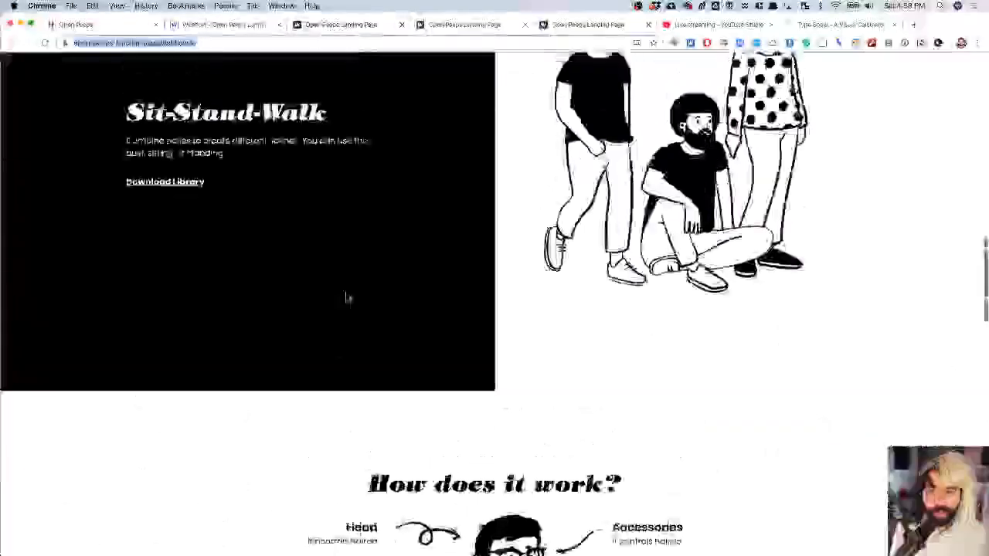
{"action": "left_click", "coordinate": [715, 24]}
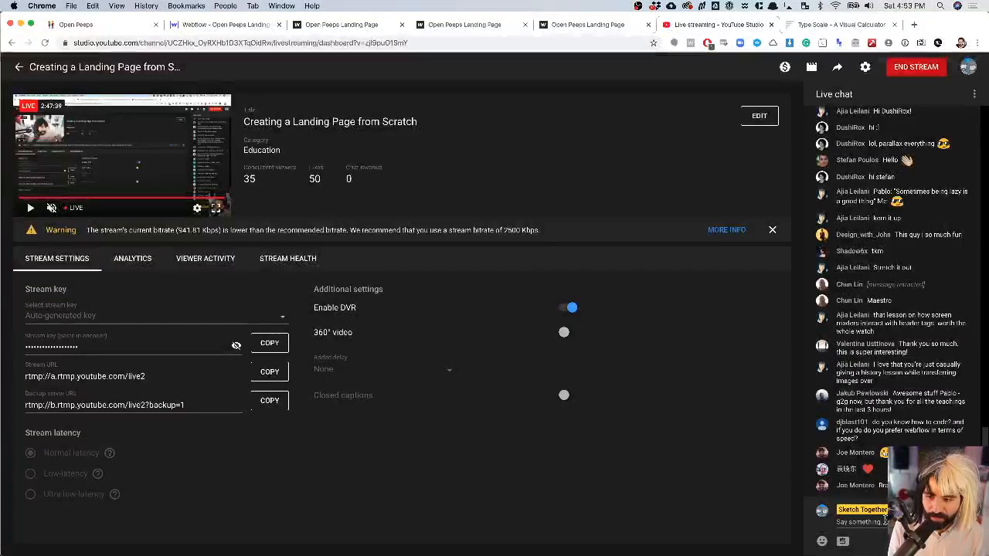
{"action": "key", "text": "super+v"}
{"action": "key", "text": "Return"}
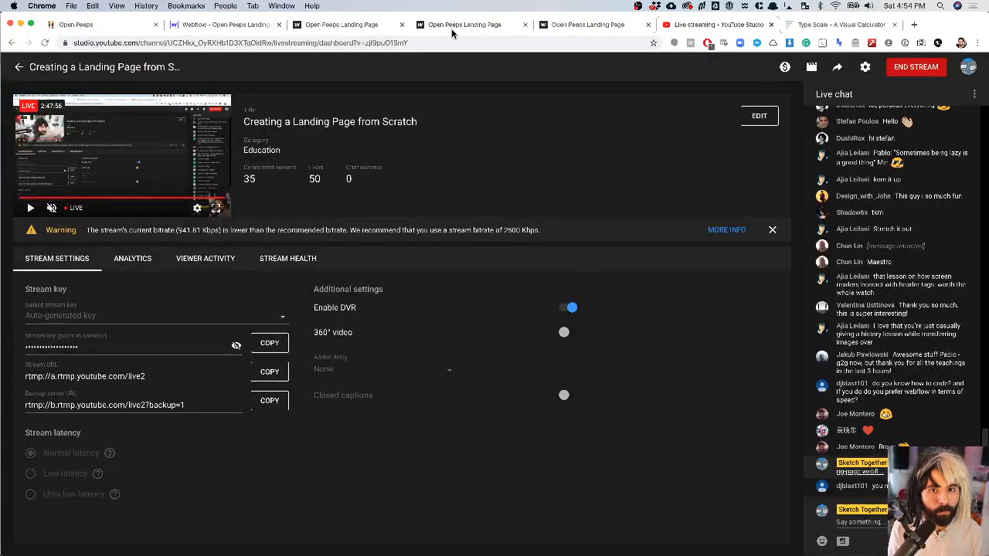
- Return to the Webflow Designer and open the settings of the Home page
{"action": "left_click", "coordinate": [258, 25]}
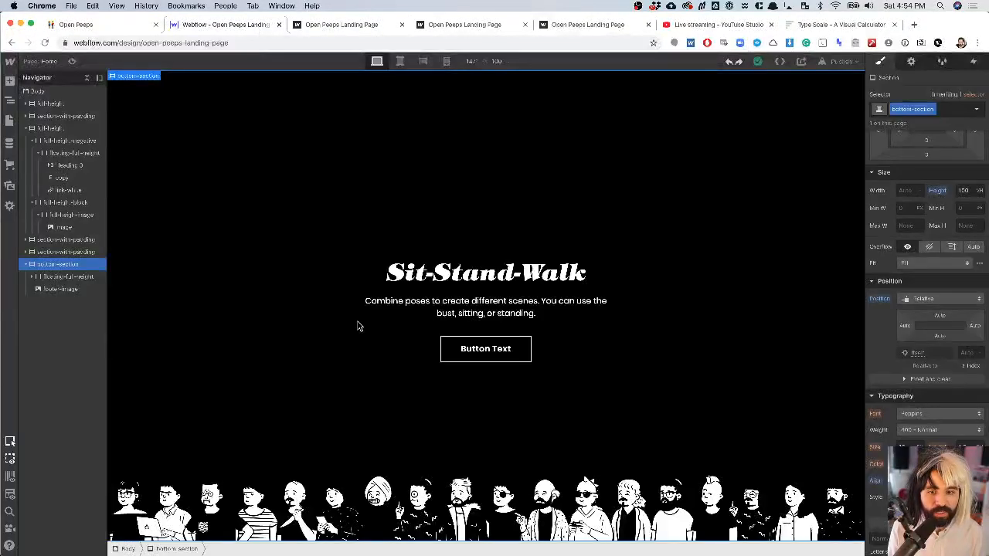
{"action": "scroll", "coordinate": [358, 325], "scroll_direction": "up", "scroll_amount": 20}
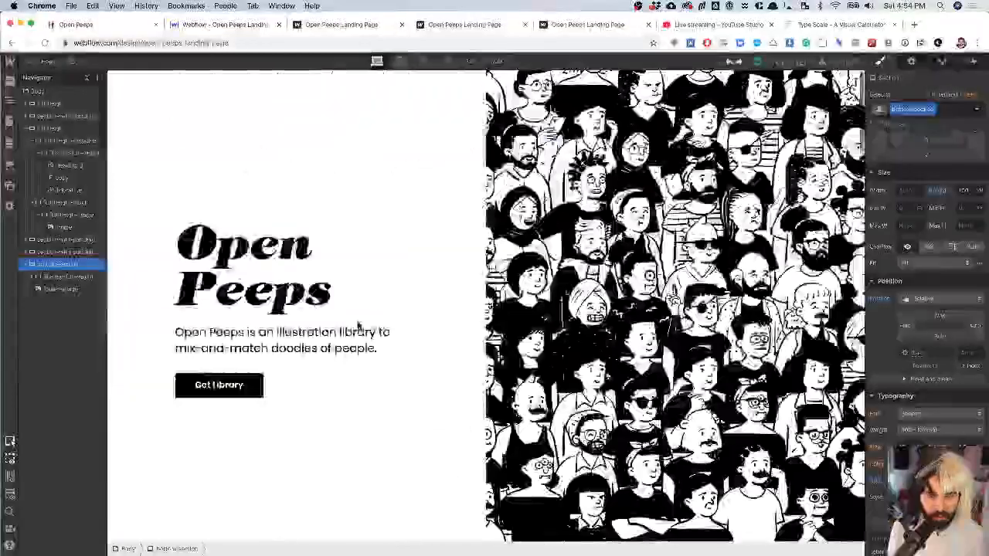
{"action": "left_click", "coordinate": [293, 292]}
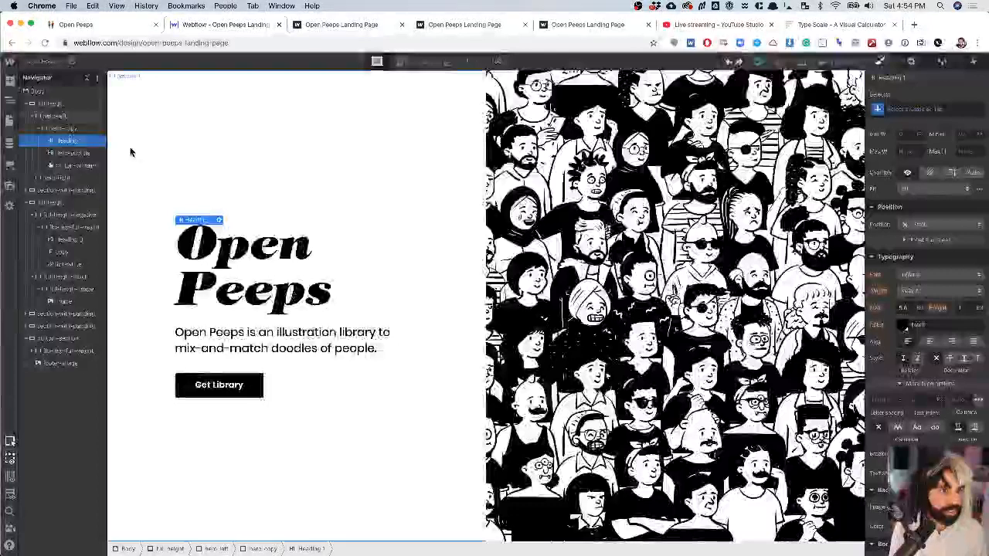
{"action": "left_click", "coordinate": [10, 122]}
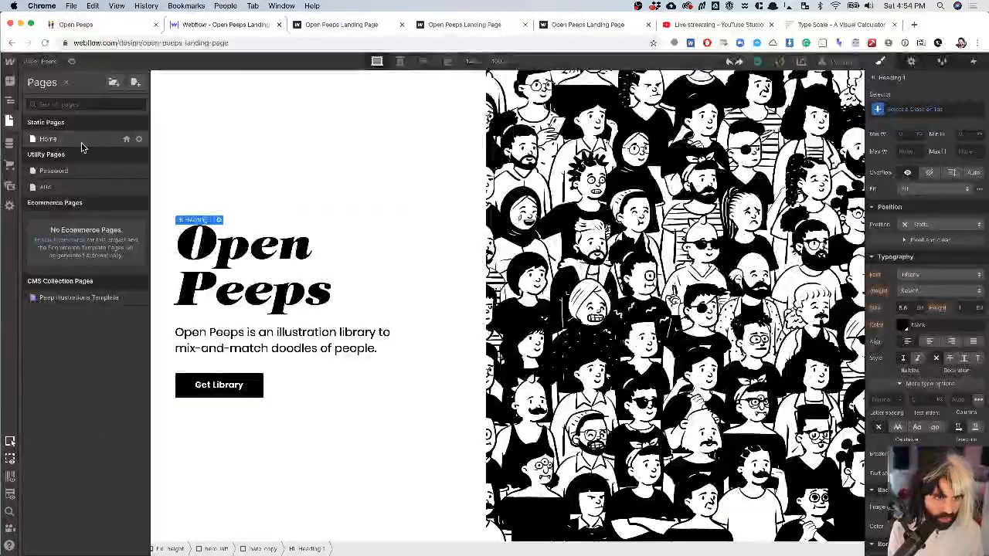
{"action": "left_click", "coordinate": [139, 139]}
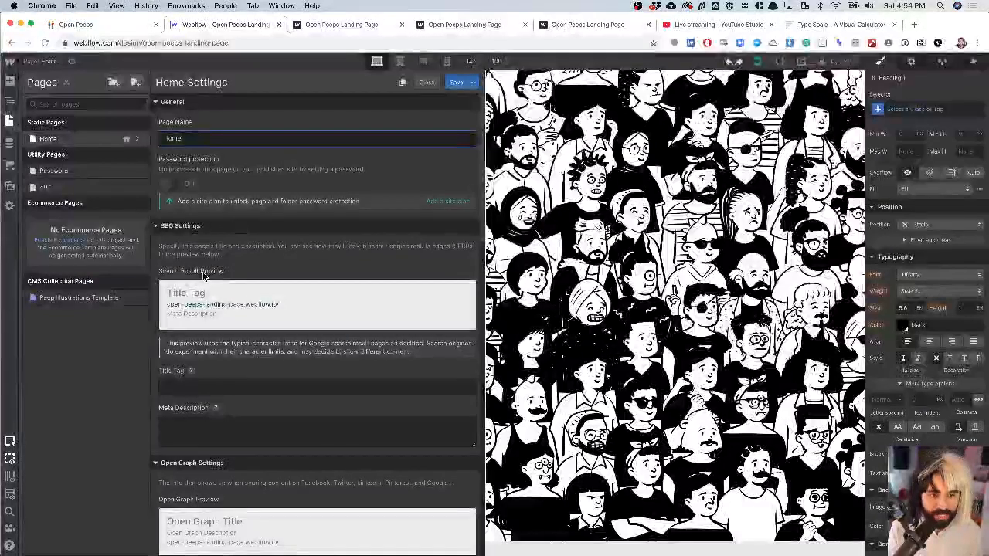
- Examine the Home page's SEO, Open Graph, Site Search and Custom Code settings
{"action": "scroll", "coordinate": [203, 276], "scroll_direction": "down", "scroll_amount": 1}
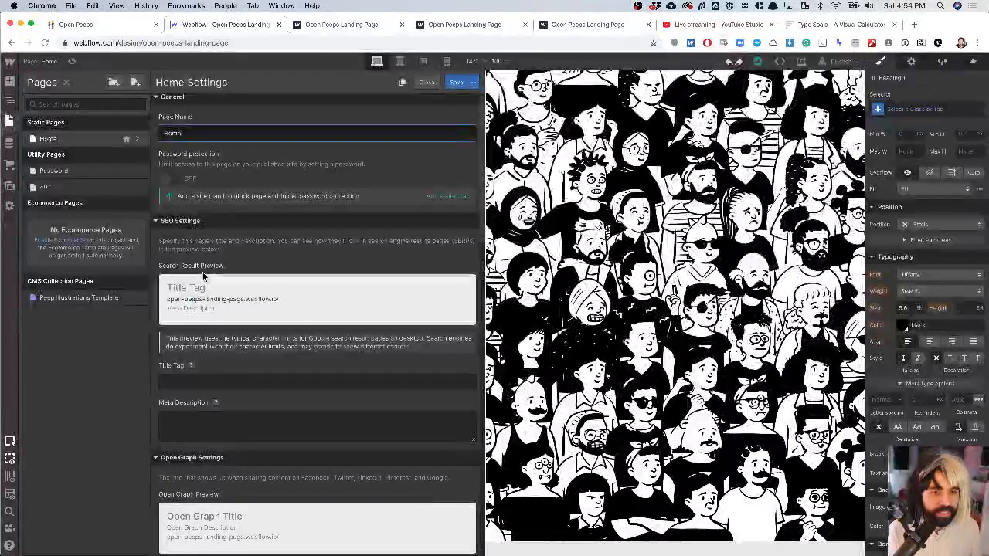
{"action": "scroll", "coordinate": [236, 259], "scroll_direction": "down", "scroll_amount": 2}
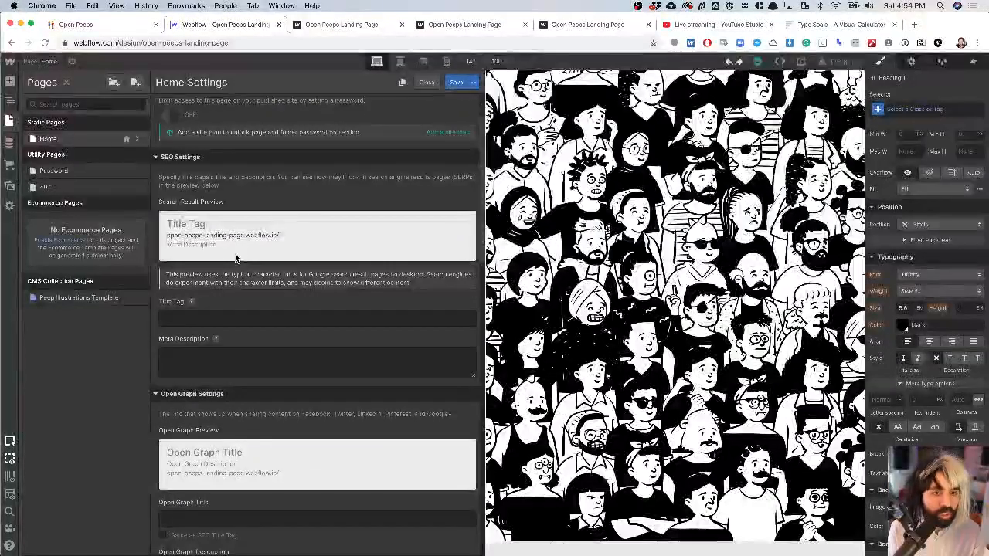
{"action": "scroll", "coordinate": [236, 259], "scroll_direction": "down", "scroll_amount": 3}
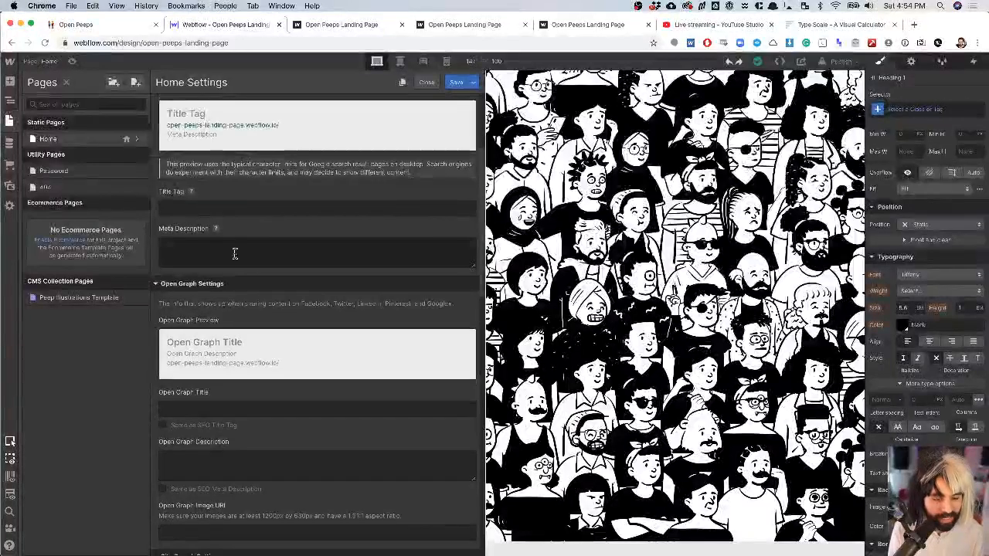
{"action": "scroll", "coordinate": [236, 254], "scroll_direction": "down", "scroll_amount": 5}
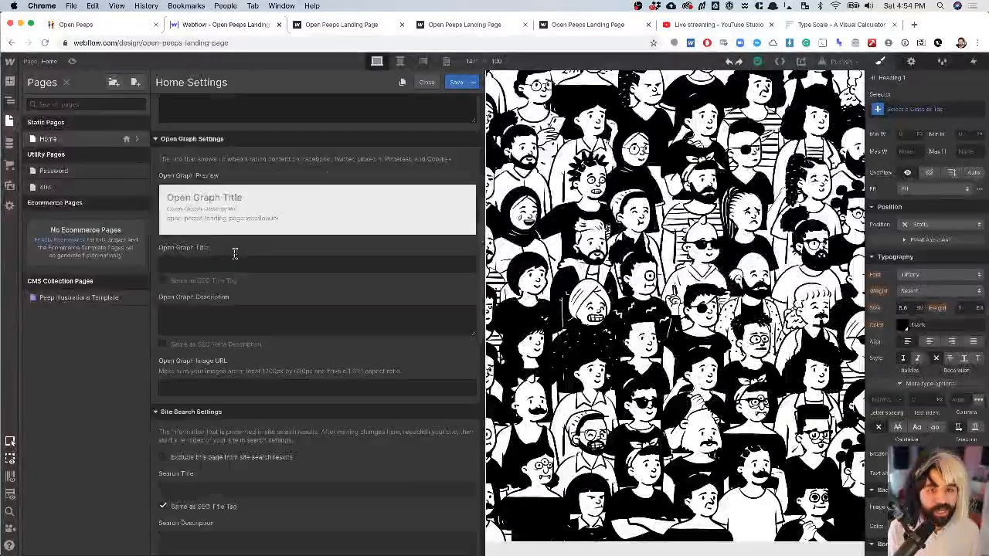
{"action": "left_click", "coordinate": [10, 122]}
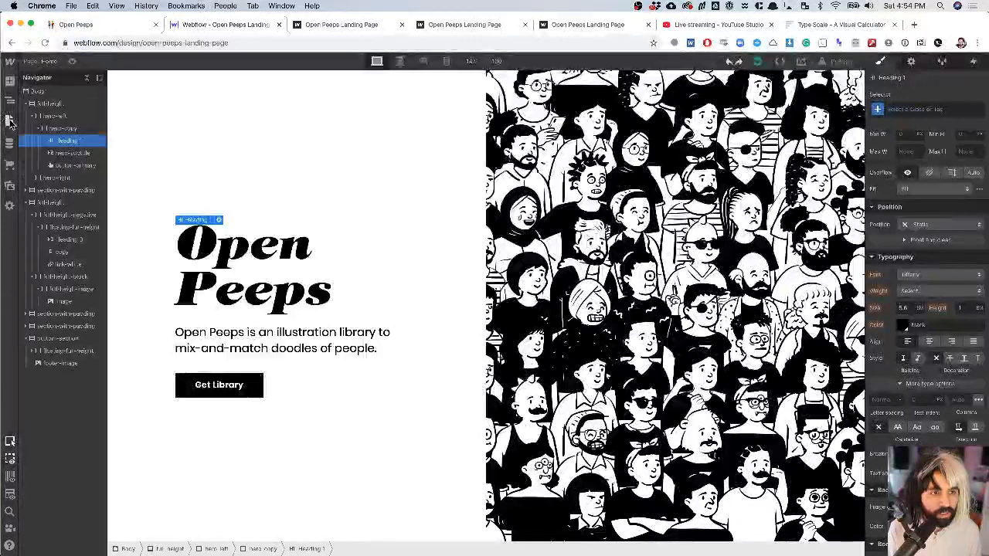
{"action": "left_click", "coordinate": [11, 123]}
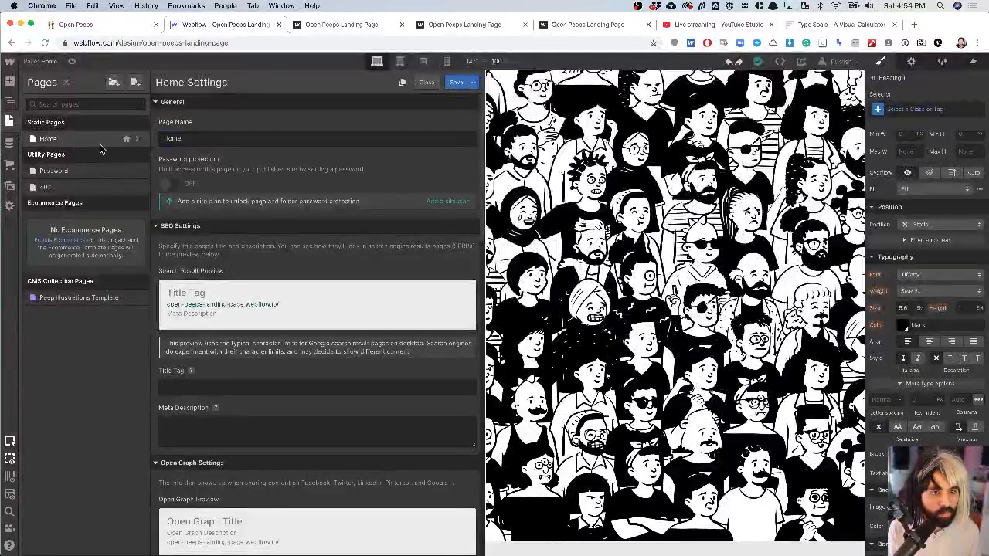
{"action": "left_click", "coordinate": [137, 141]}
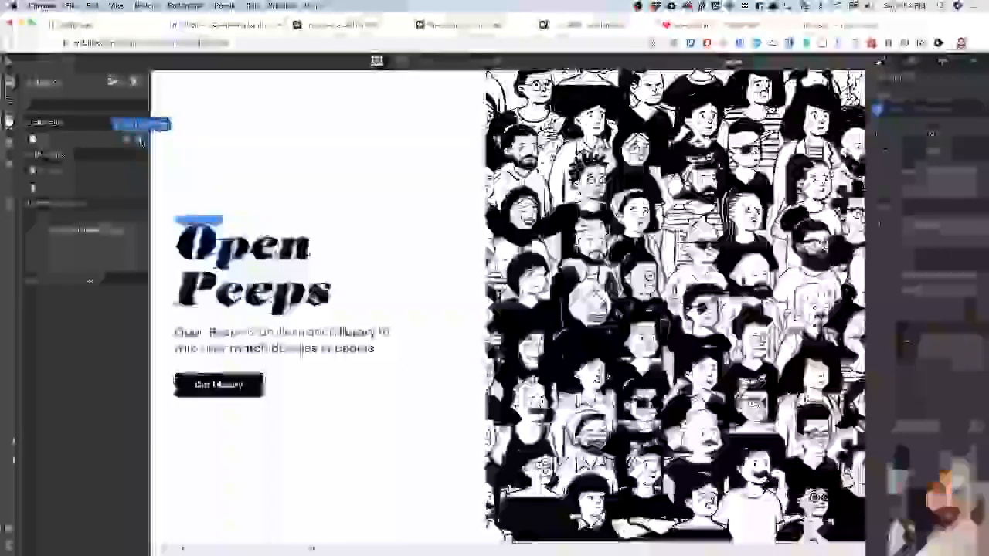
{"action": "left_click", "coordinate": [138, 144]}
{"action": "scroll", "coordinate": [352, 159], "scroll_direction": "down", "scroll_amount": 5}
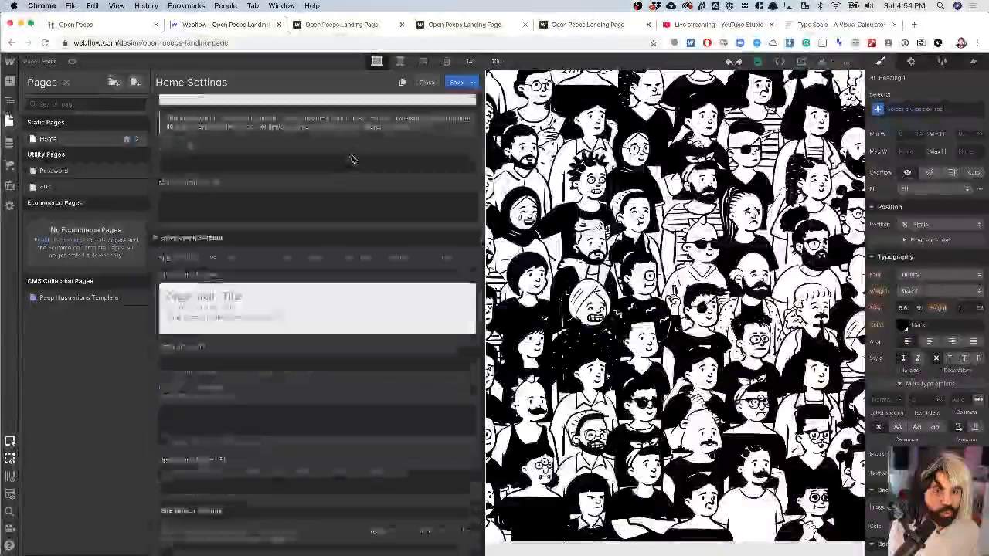
{"action": "scroll", "coordinate": [352, 158], "scroll_direction": "down", "scroll_amount": 10}
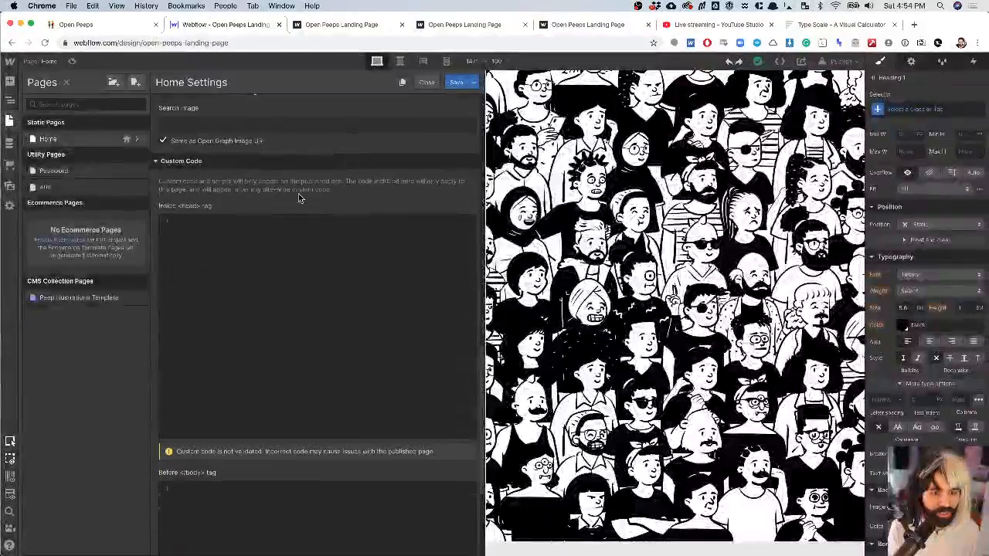
{"action": "scroll", "coordinate": [283, 287], "scroll_direction": "down", "scroll_amount": 3}
{"action": "scroll", "coordinate": [284, 289], "scroll_direction": "up", "scroll_amount": 7}
{"action": "scroll", "coordinate": [283, 289], "scroll_direction": "up", "scroll_amount": 10}
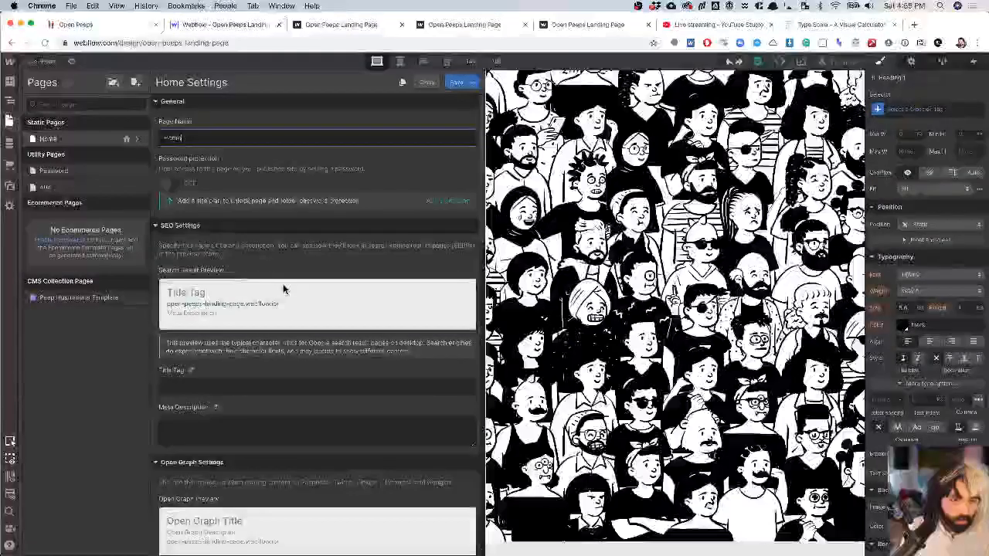
- Set the Home page's SEO title tag to "Open Peeps - Illustration Library"
{"action": "left_click", "coordinate": [204, 383]}
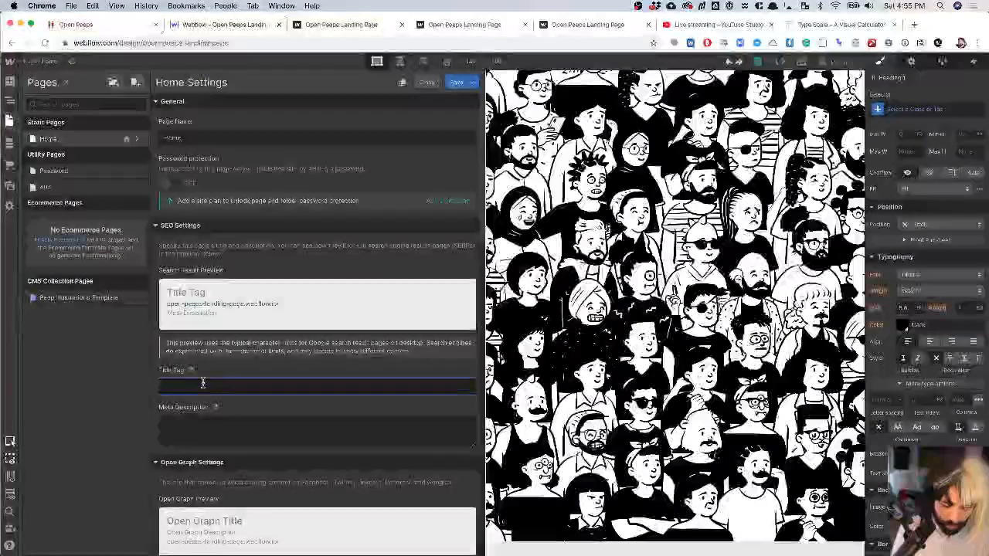
{"action": "type", "text": "Ope"}
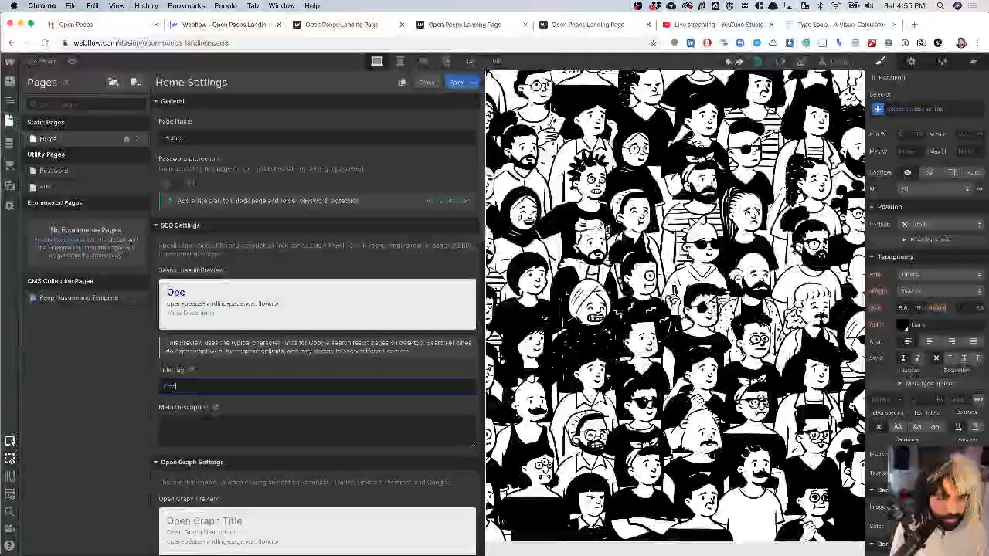
{"action": "type", "text": "n Peeps "}
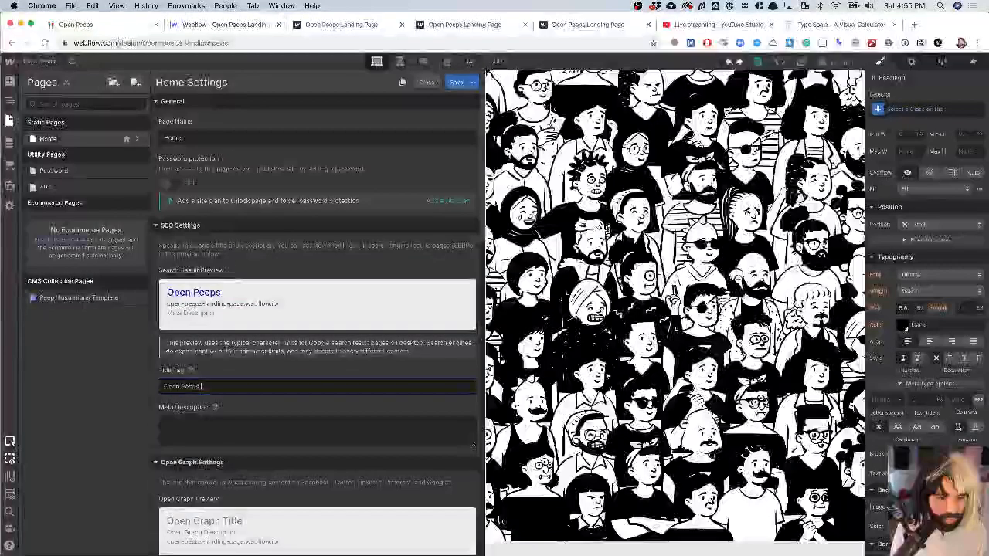
{"action": "type", "text": "- Illus"}
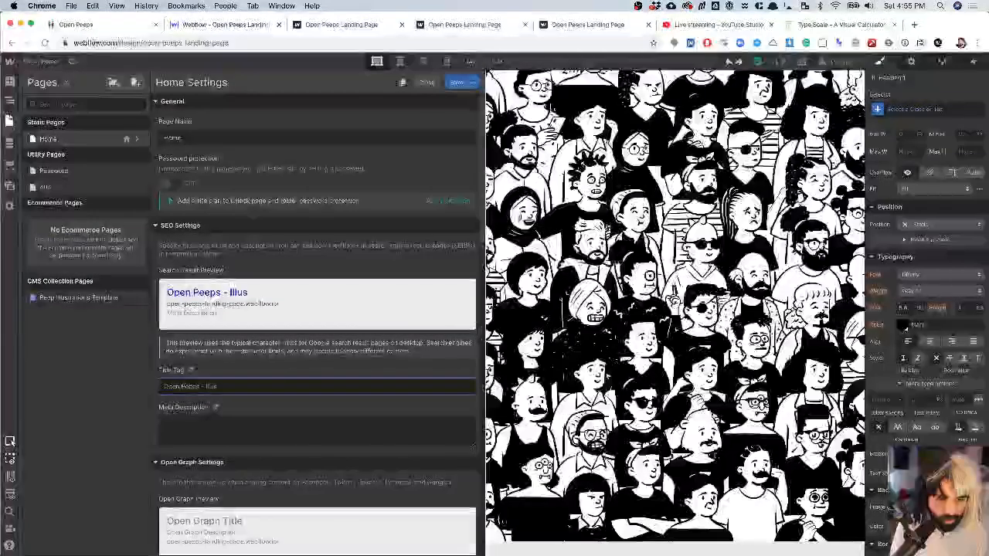
{"action": "type", "text": "tration Library"}
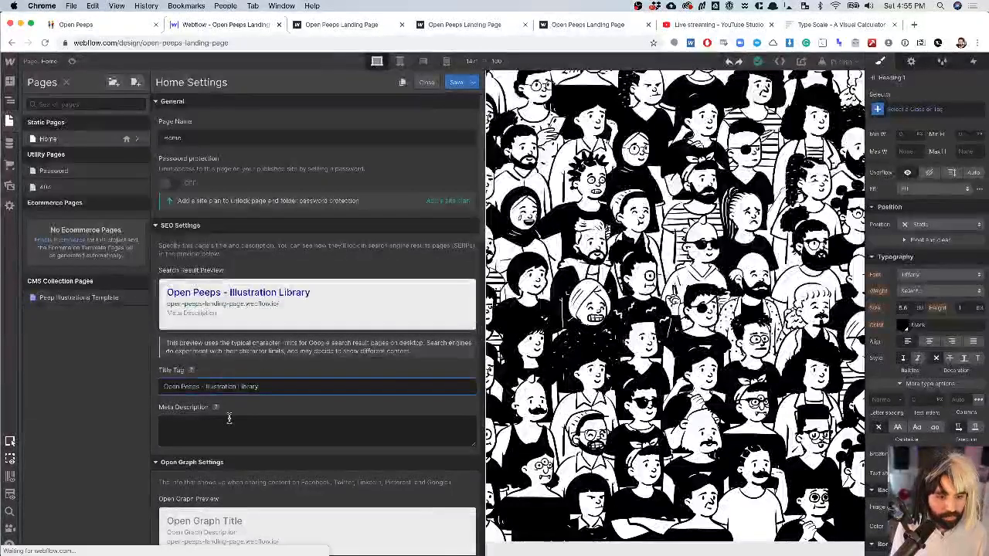
- Copy the Overview sentence from the Notion Landing Page Brief and paste it as the Home page's SEO meta description in Webflow
{"action": "left_click", "coordinate": [228, 418]}
{"action": "key", "text": "super+Tab"}
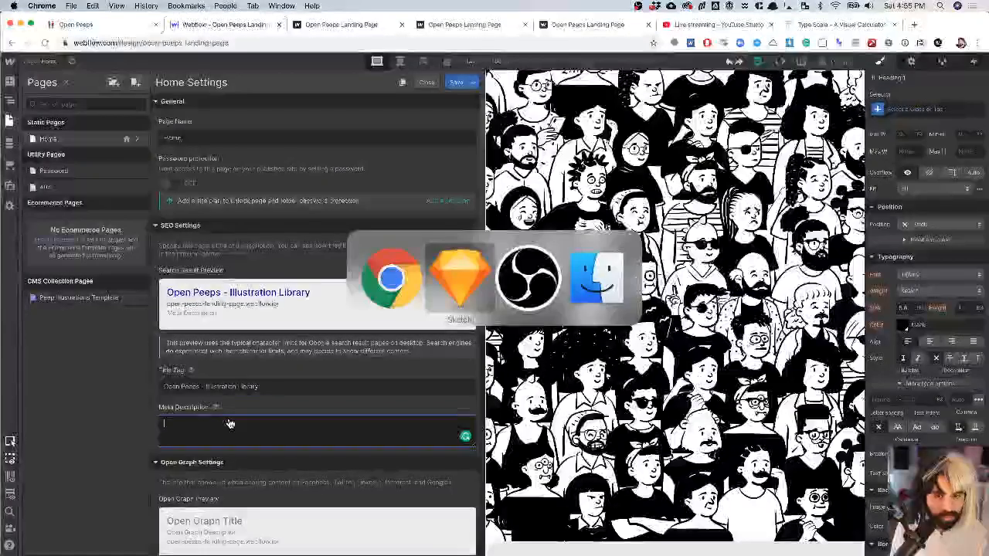
{"action": "key", "text": "Escape"}
{"action": "left_click", "coordinate": [117, 29]}
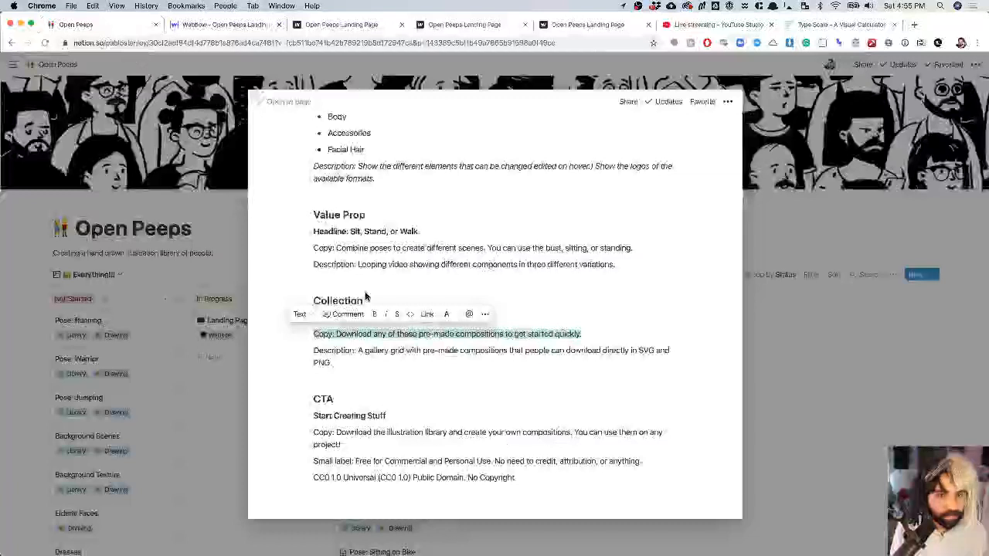
{"action": "scroll", "coordinate": [355, 235], "scroll_direction": "up", "scroll_amount": 10}
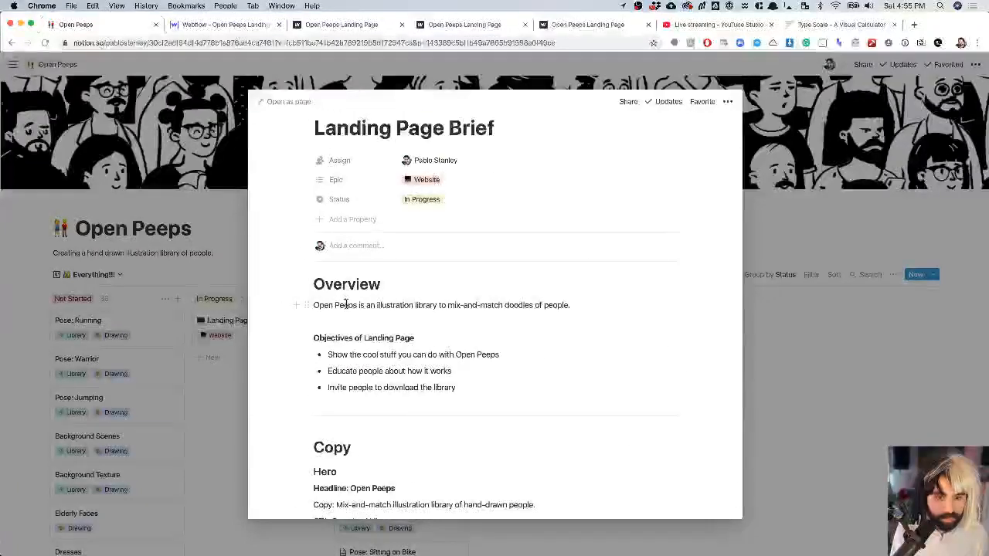
{"action": "triple_click", "coordinate": [346, 305]}
{"action": "key", "text": "super+c"}
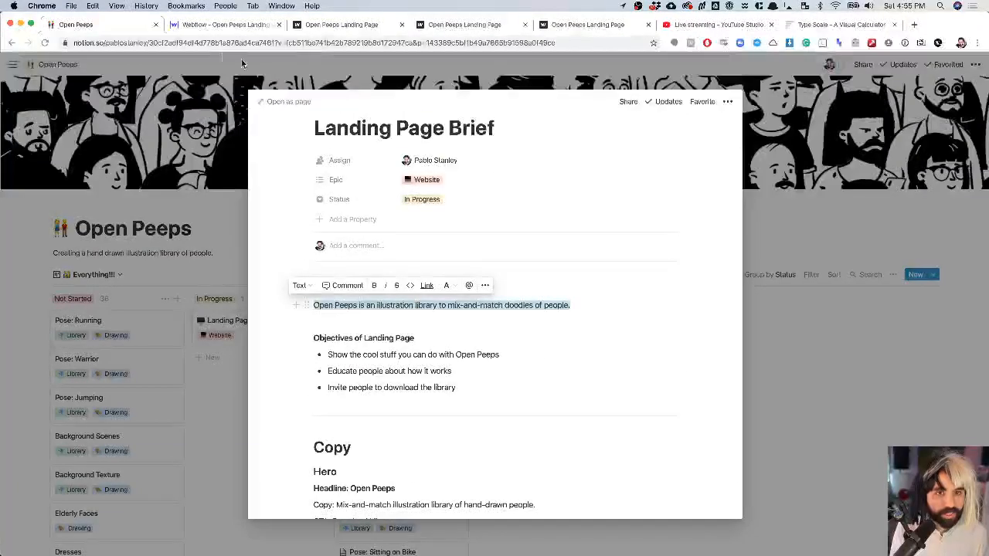
{"action": "left_click", "coordinate": [182, 31]}
{"action": "left_click", "coordinate": [187, 429]}
{"action": "key", "text": "super+v"}
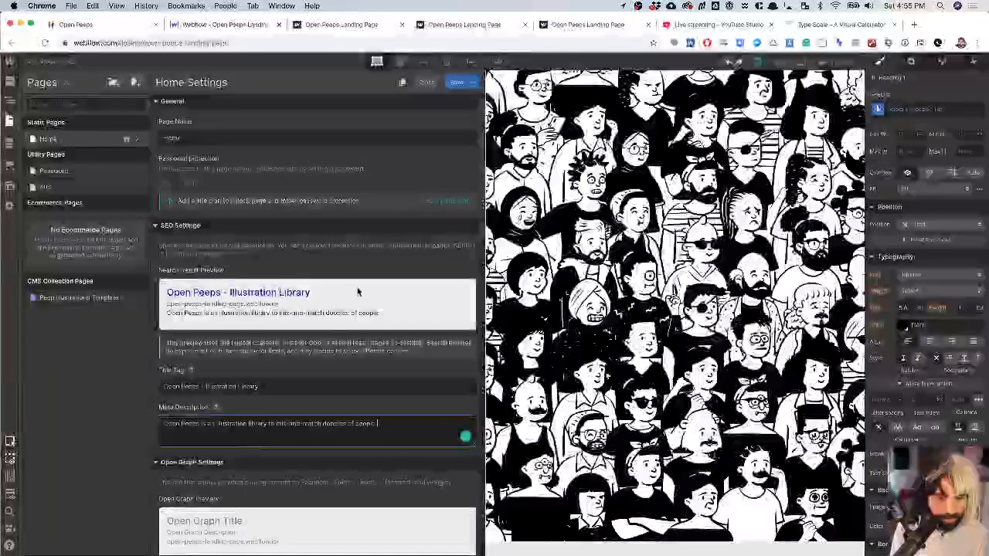
- Make the Open Graph title and description the same as the SEO title tag and meta description, and save the Home page settings
{"action": "scroll", "coordinate": [278, 377], "scroll_direction": "down", "scroll_amount": 2}
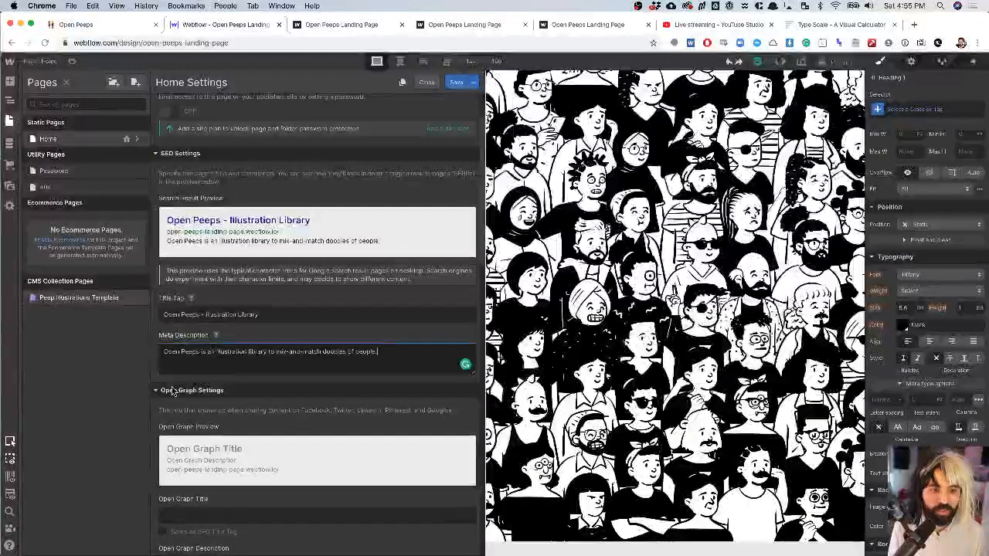
{"action": "scroll", "coordinate": [231, 402], "scroll_direction": "down", "scroll_amount": 3}
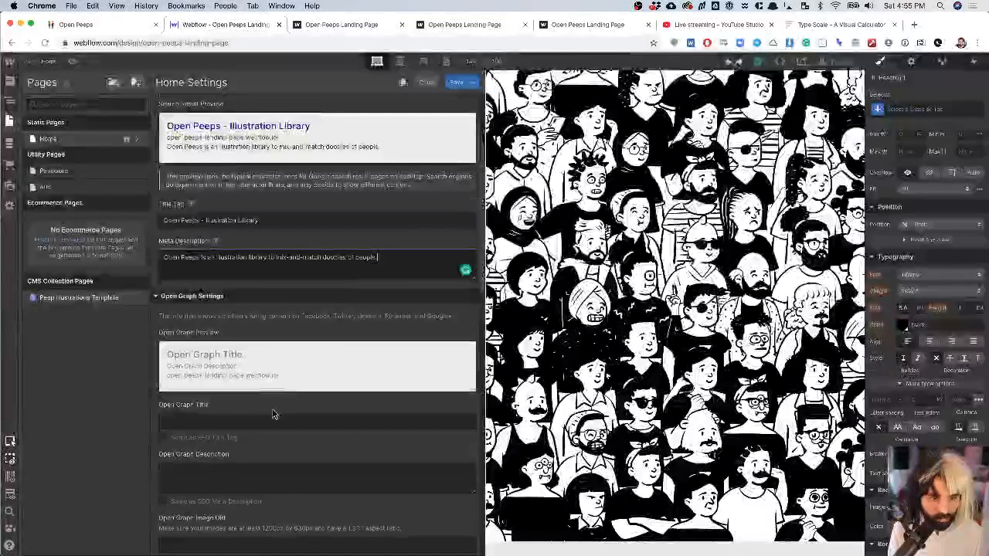
{"action": "scroll", "coordinate": [272, 414], "scroll_direction": "down", "scroll_amount": 2}
{"action": "left_click", "coordinate": [163, 374]}
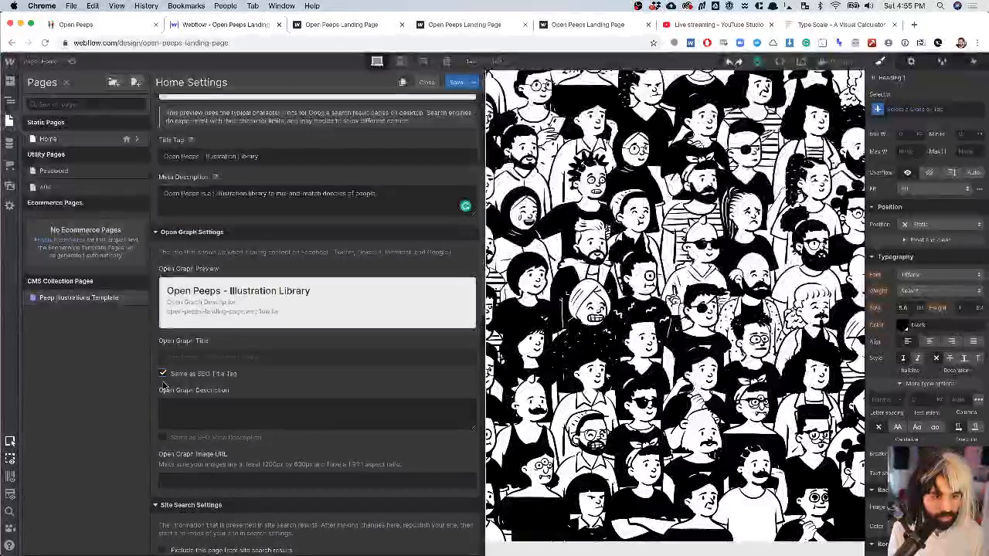
{"action": "left_click", "coordinate": [163, 437]}
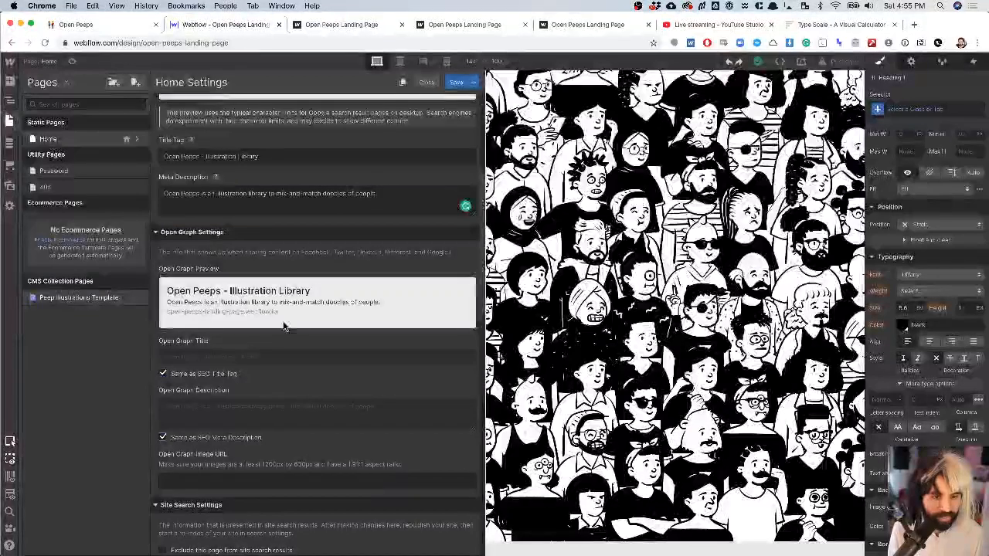
{"action": "scroll", "coordinate": [282, 326], "scroll_direction": "down", "scroll_amount": 1}
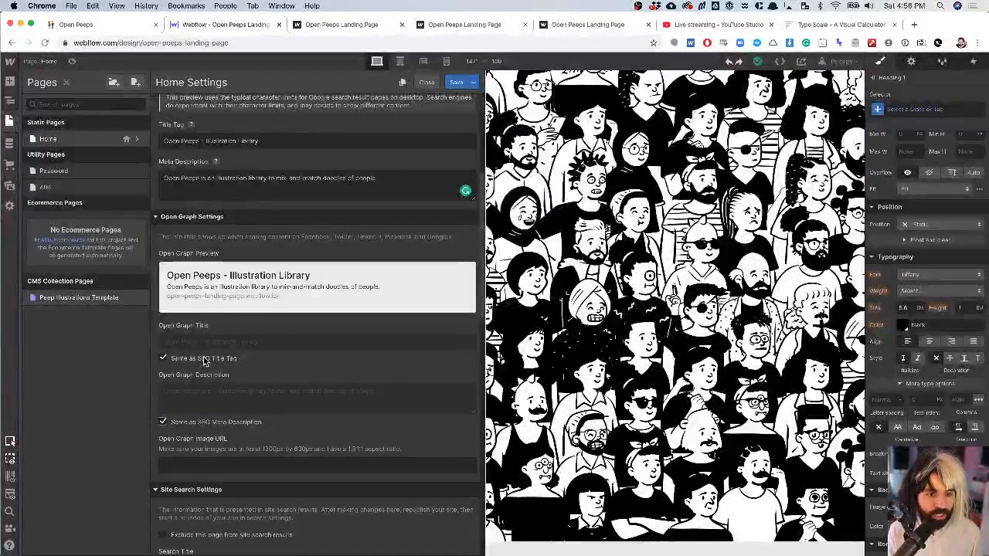
{"action": "scroll", "coordinate": [205, 361], "scroll_direction": "up", "scroll_amount": 5}
{"action": "scroll", "coordinate": [218, 351], "scroll_direction": "down", "scroll_amount": 5}
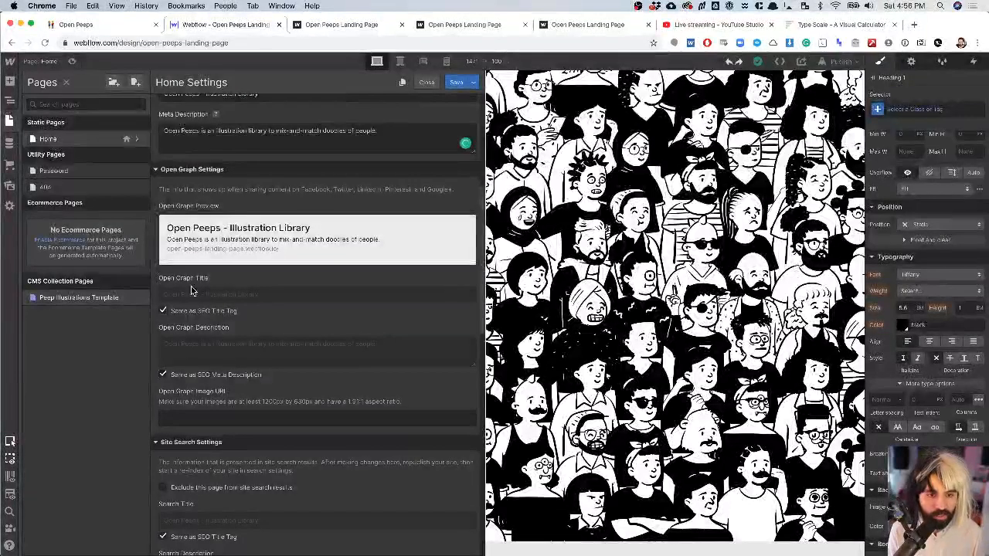
{"action": "scroll", "coordinate": [199, 348], "scroll_direction": "down", "scroll_amount": 1}
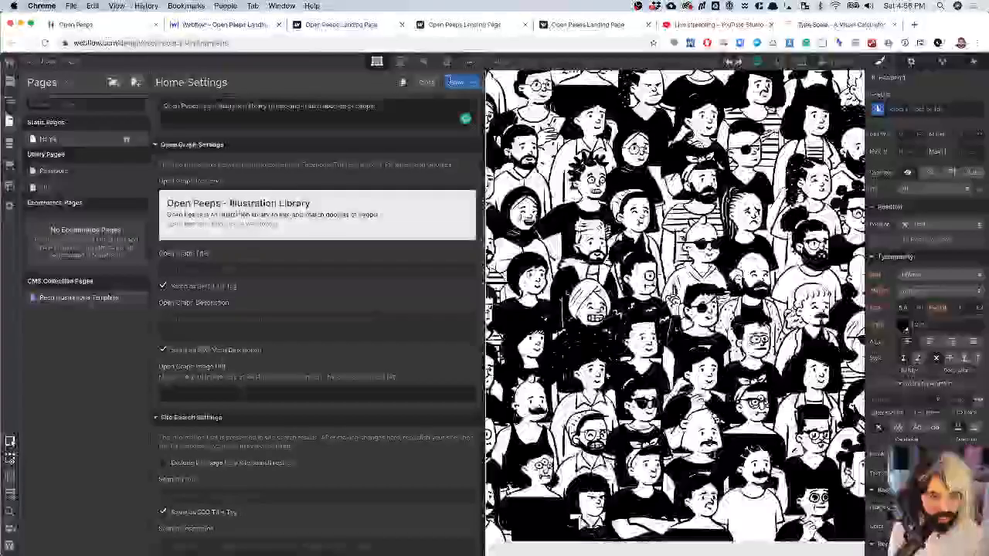
{"action": "left_click", "coordinate": [454, 82]}
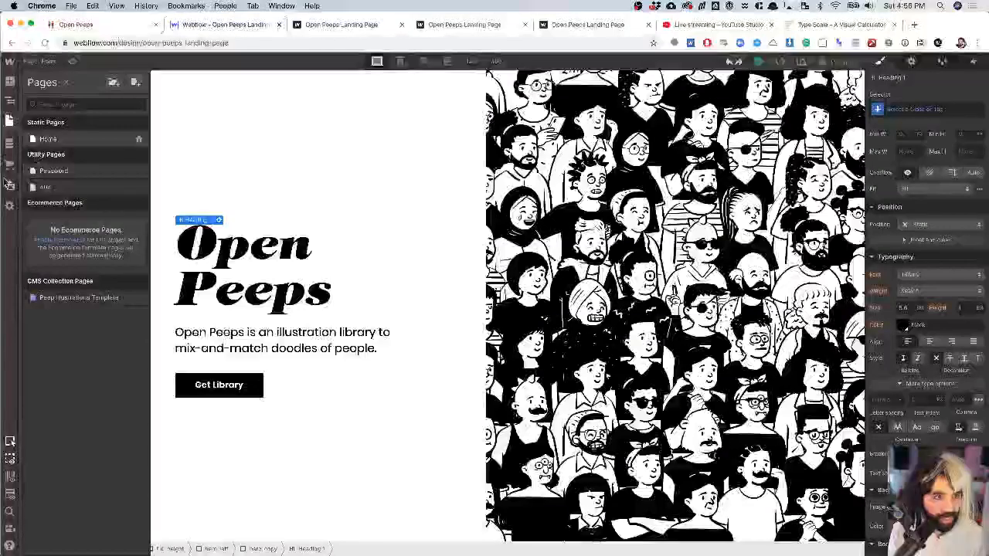
- Start an upload in the project's assets and browse up to the Website folder
{"action": "left_click", "coordinate": [8, 185]}
{"action": "left_click", "coordinate": [130, 83]}
{"action": "left_click", "coordinate": [484, 62]}
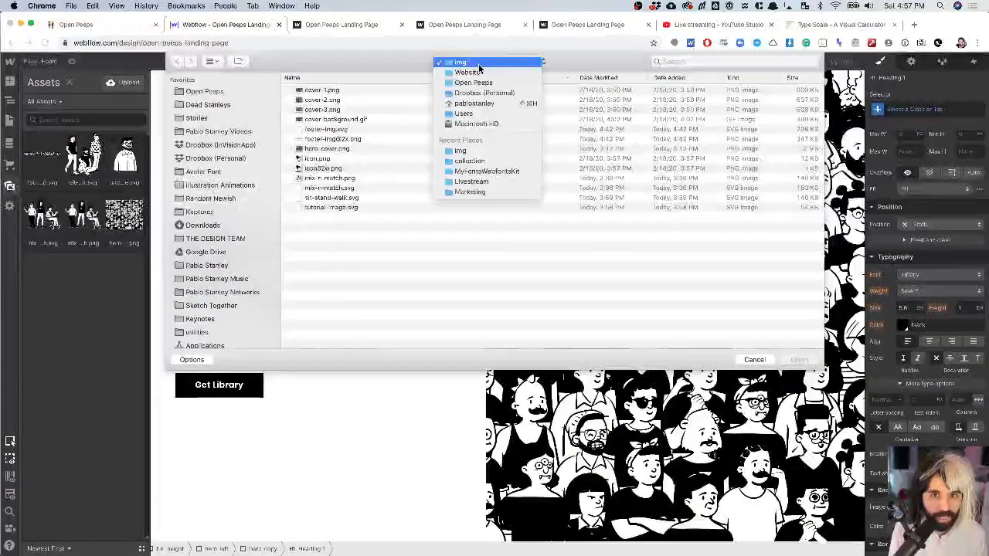
{"action": "left_click", "coordinate": [469, 72]}
- Switch to Sketch and look through the website file's Website and Assets pages and the open-peeps file for cover artwork
{"action": "key", "text": "super+Tab"}
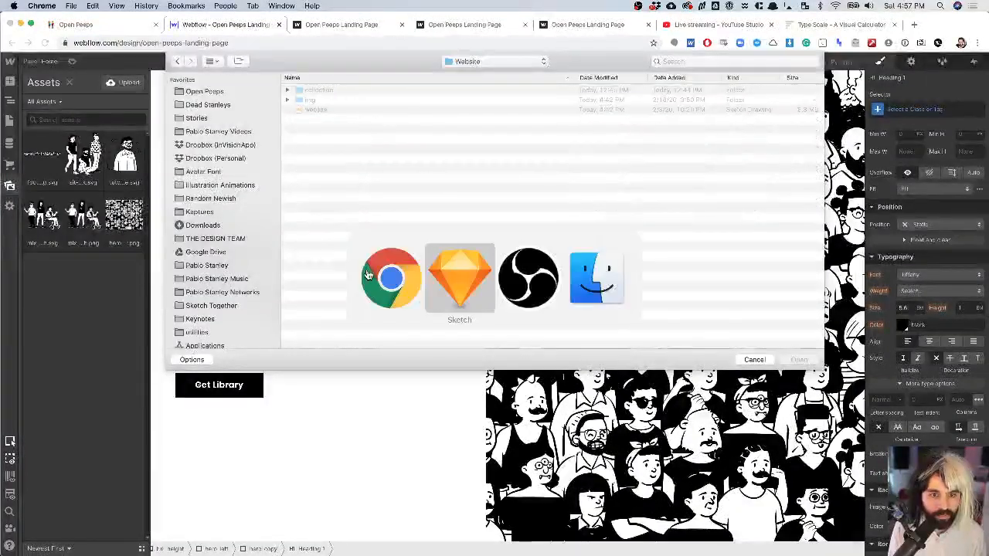
{"action": "scroll", "coordinate": [368, 272], "scroll_direction": "down", "scroll_amount": 5}
{"action": "scroll", "coordinate": [368, 271], "scroll_direction": "up", "scroll_amount": 8}
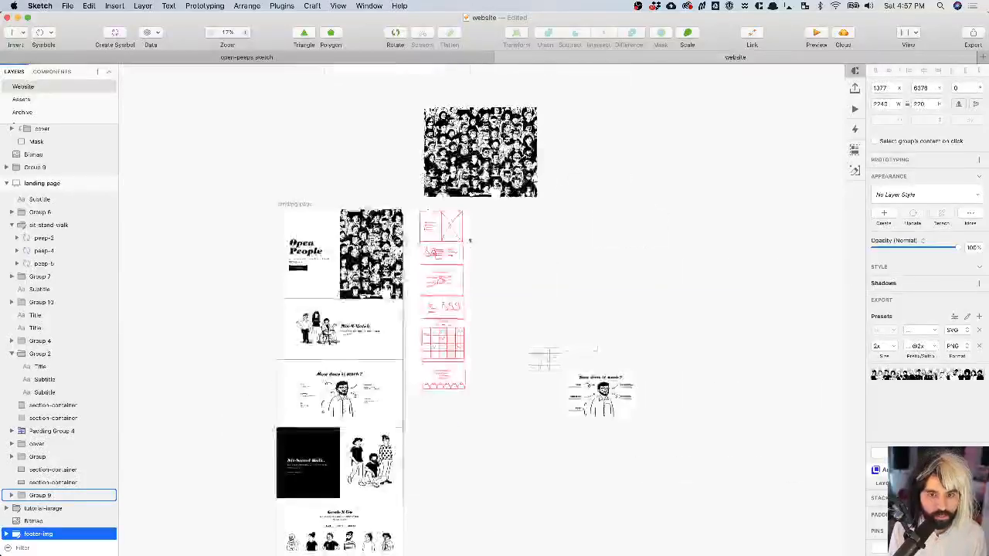
{"action": "scroll", "coordinate": [369, 269], "scroll_direction": "up", "scroll_amount": 1}
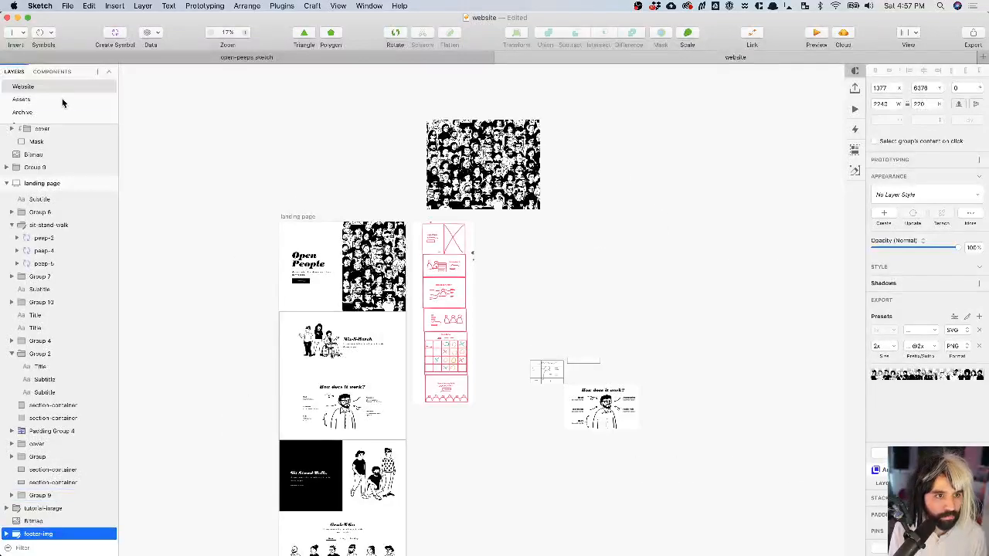
{"action": "left_click", "coordinate": [63, 100]}
{"action": "scroll", "coordinate": [226, 178], "scroll_direction": "down", "scroll_amount": 2}
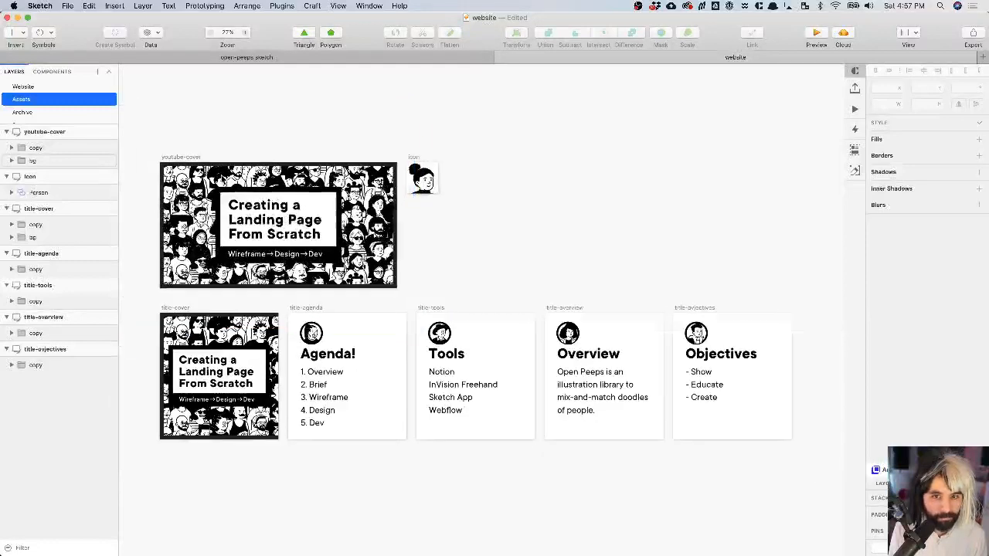
{"action": "scroll", "coordinate": [226, 178], "scroll_direction": "up", "scroll_amount": 2}
{"action": "left_click", "coordinate": [224, 58]}
{"action": "key", "text": "z"}
{"action": "left_click_drag", "start_coordinate": [314, 71], "coordinate": [420, 142]}
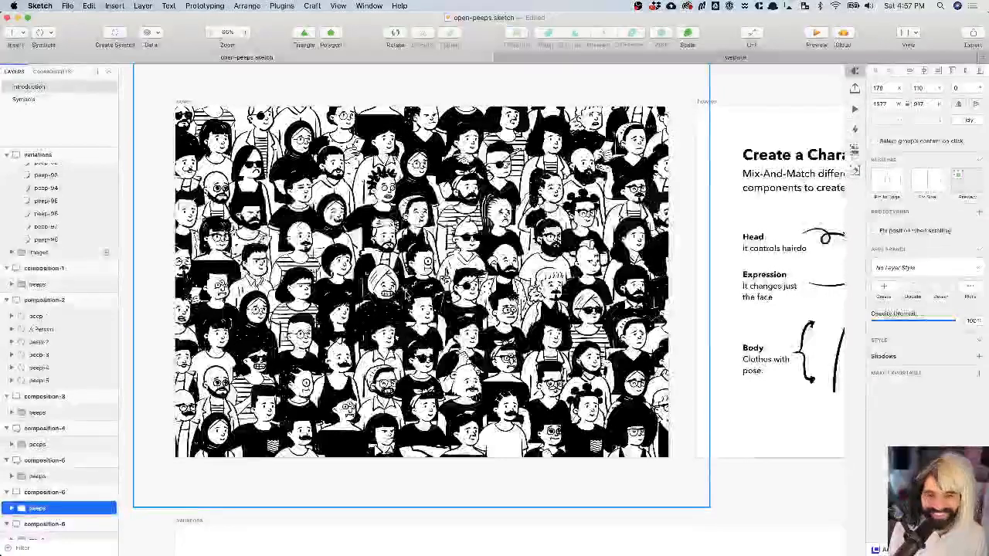
{"action": "left_click", "coordinate": [761, 60]}
- Return to the Webflow upload in Chrome and upload cover-1.png from the img folder
{"action": "key", "text": "super+Tab"}
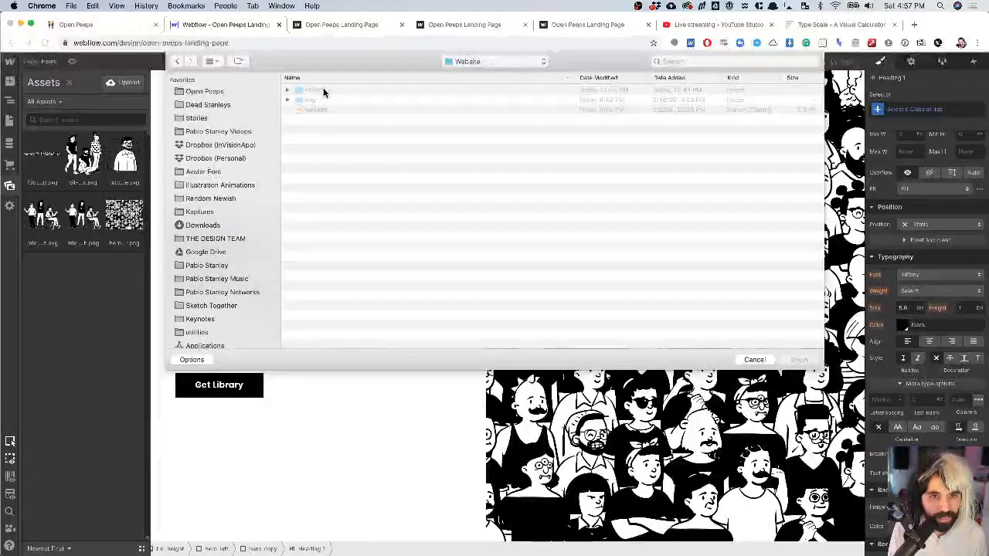
{"action": "left_click", "coordinate": [288, 101]}
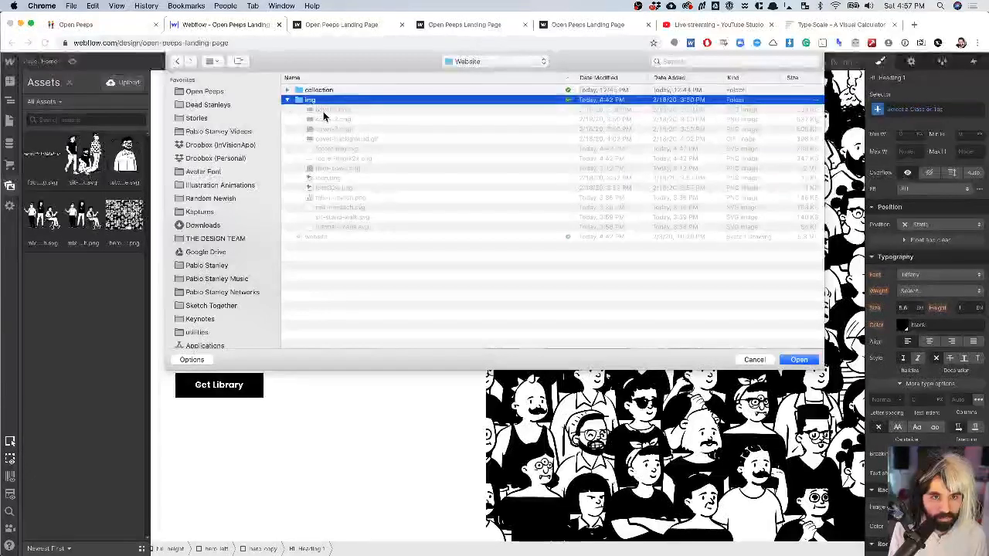
{"action": "left_click", "coordinate": [335, 109]}
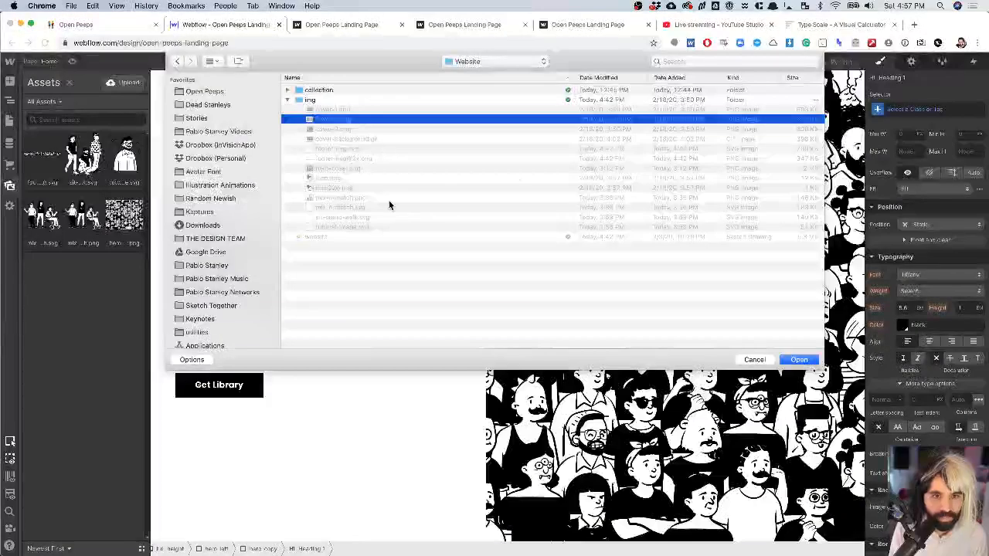
{"action": "left_click", "coordinate": [798, 360]}
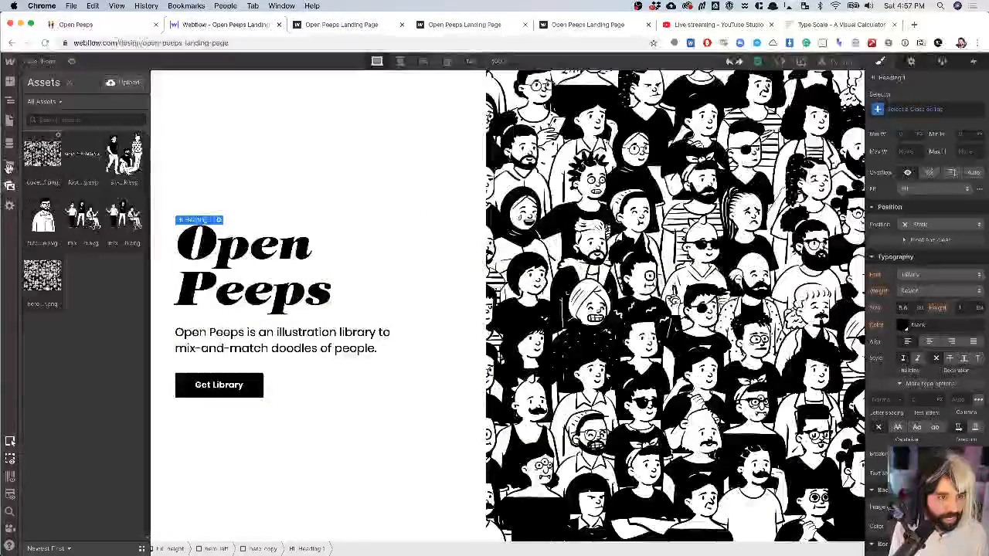
- Open the uploaded cover-1.png from its asset details, copy its image URL and return to the Designer
{"action": "left_click", "coordinate": [59, 137]}
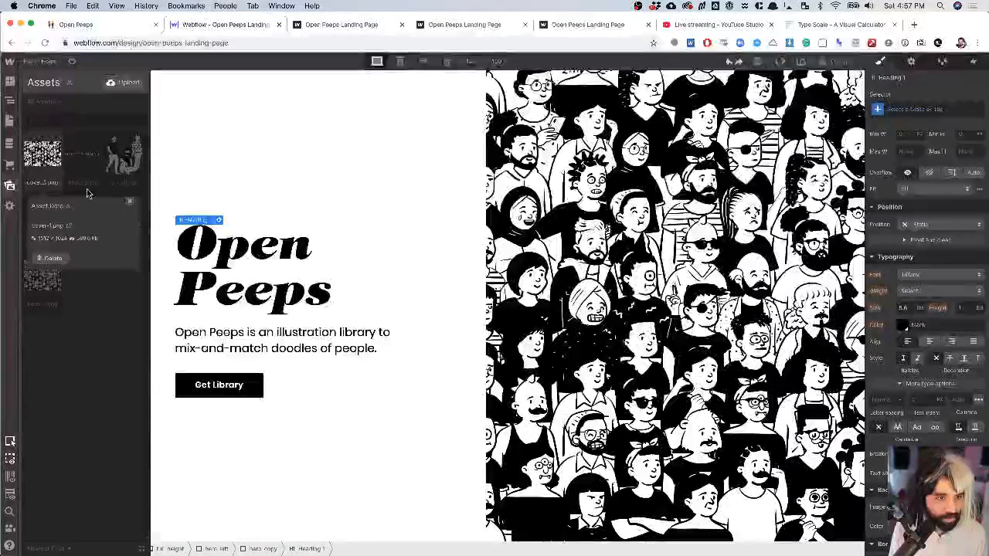
{"action": "left_click", "coordinate": [69, 227]}
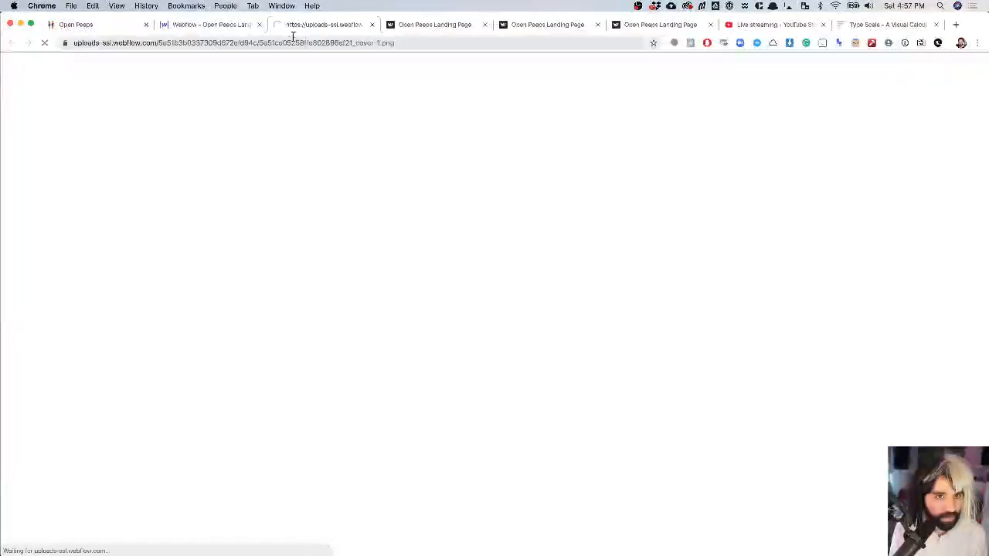
{"action": "left_click", "coordinate": [273, 42]}
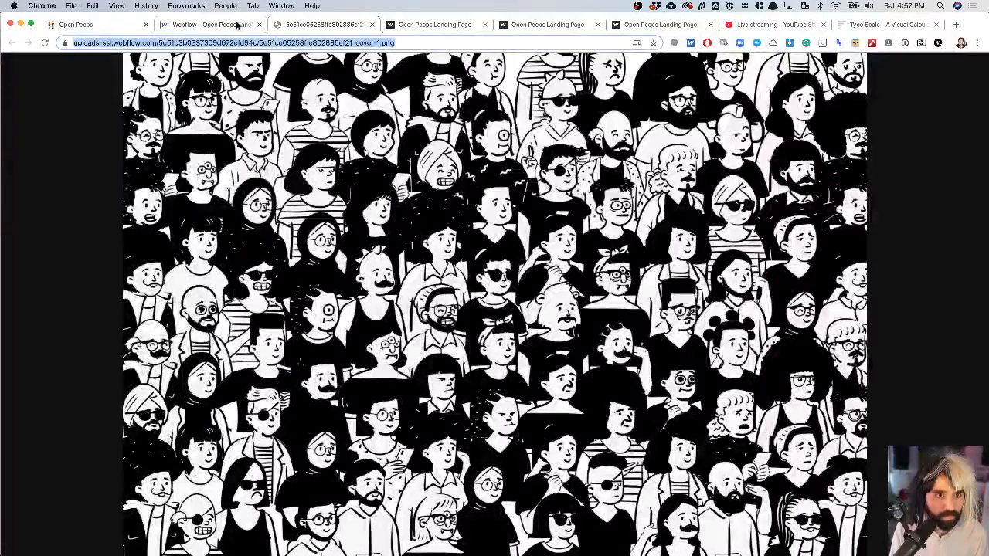
{"action": "left_click", "coordinate": [235, 24]}
- Set the Home page's Open Graph image URL to the copied cover-1.png address, check the preview and save the settings
{"action": "left_click", "coordinate": [10, 118]}
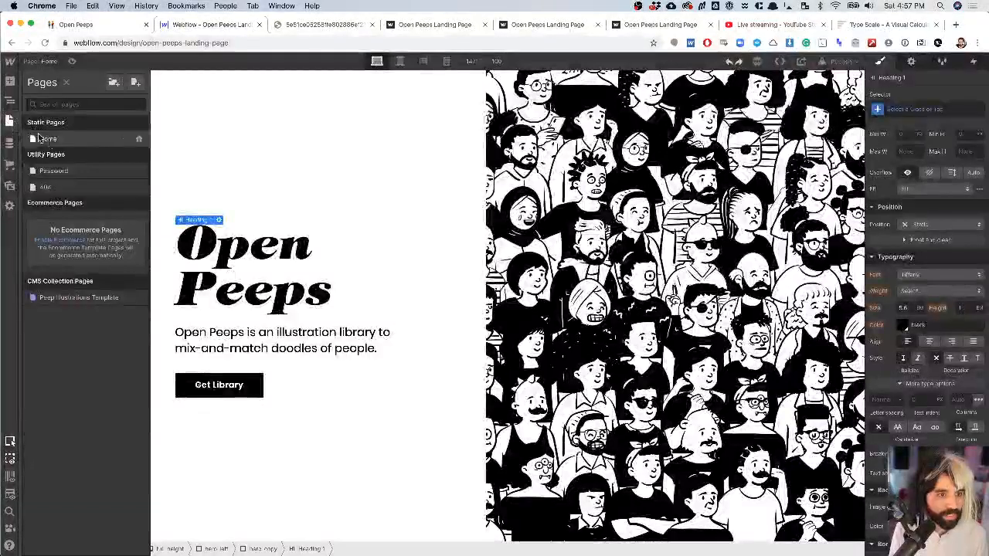
{"action": "left_click", "coordinate": [140, 139]}
{"action": "scroll", "coordinate": [300, 263], "scroll_direction": "down", "scroll_amount": 5}
{"action": "scroll", "coordinate": [197, 363], "scroll_direction": "down", "scroll_amount": 2}
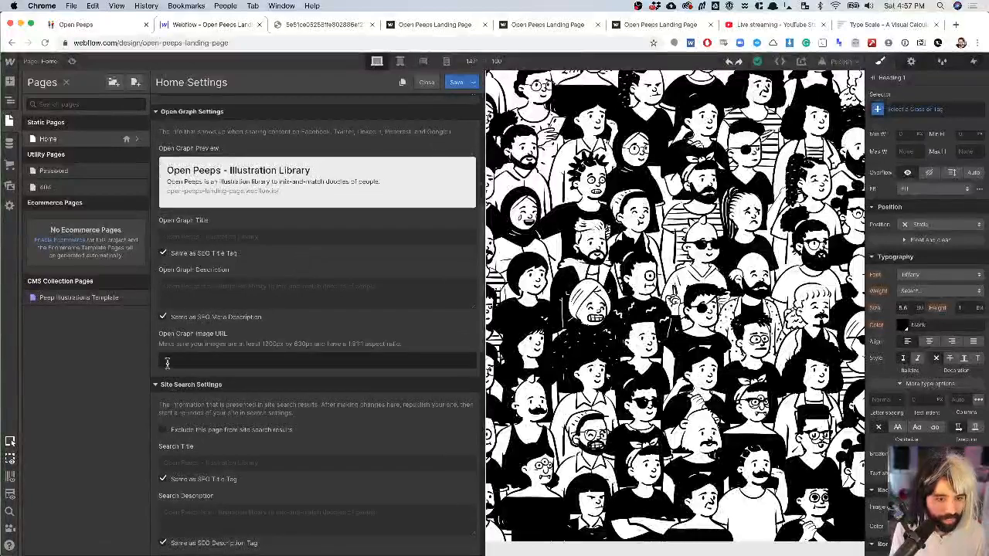
{"action": "left_click", "coordinate": [167, 362]}
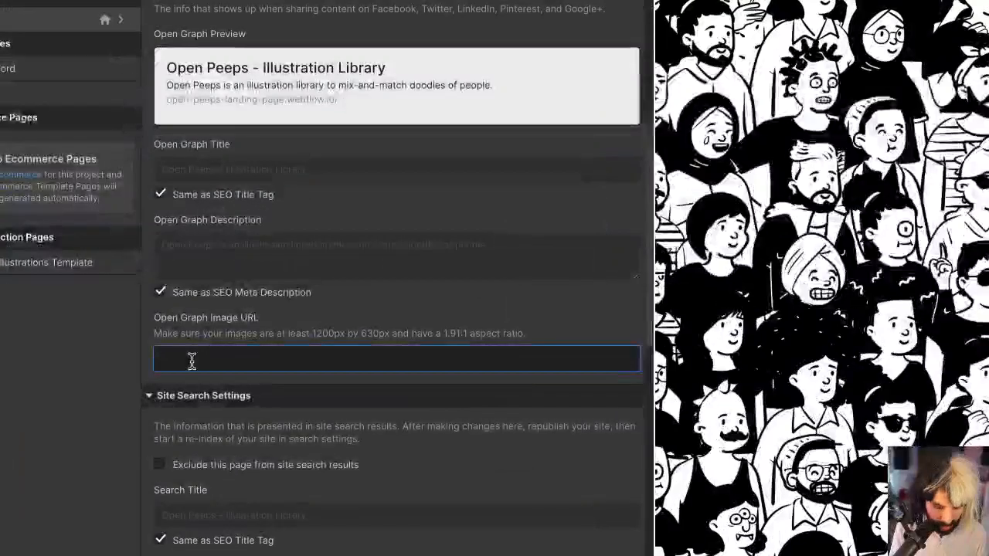
{"action": "key", "text": "ctrl+v"}
{"action": "scroll", "coordinate": [278, 406], "scroll_direction": "down", "scroll_amount": 2}
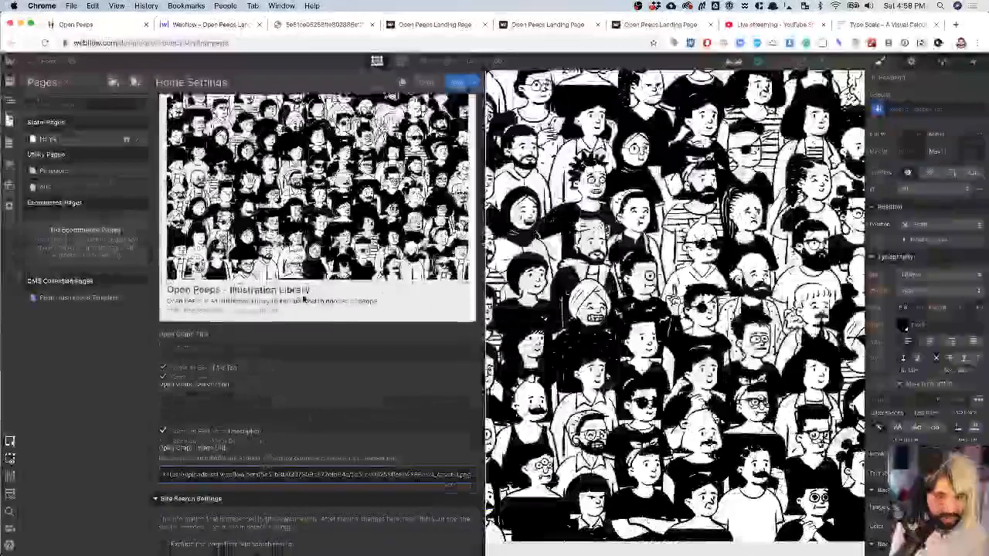
{"action": "scroll", "coordinate": [278, 406], "scroll_direction": "up", "scroll_amount": 3}
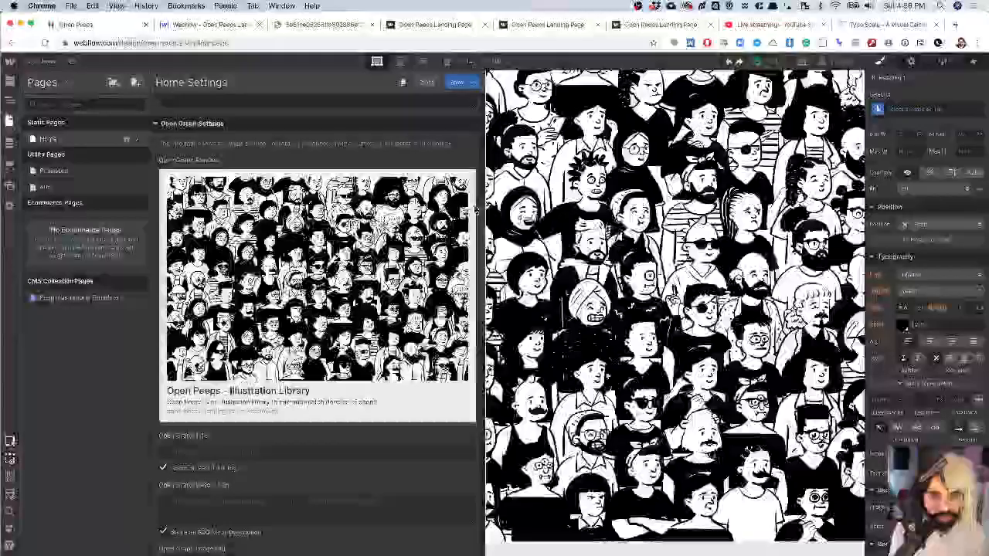
{"action": "scroll", "coordinate": [259, 181], "scroll_direction": "up", "scroll_amount": 1}
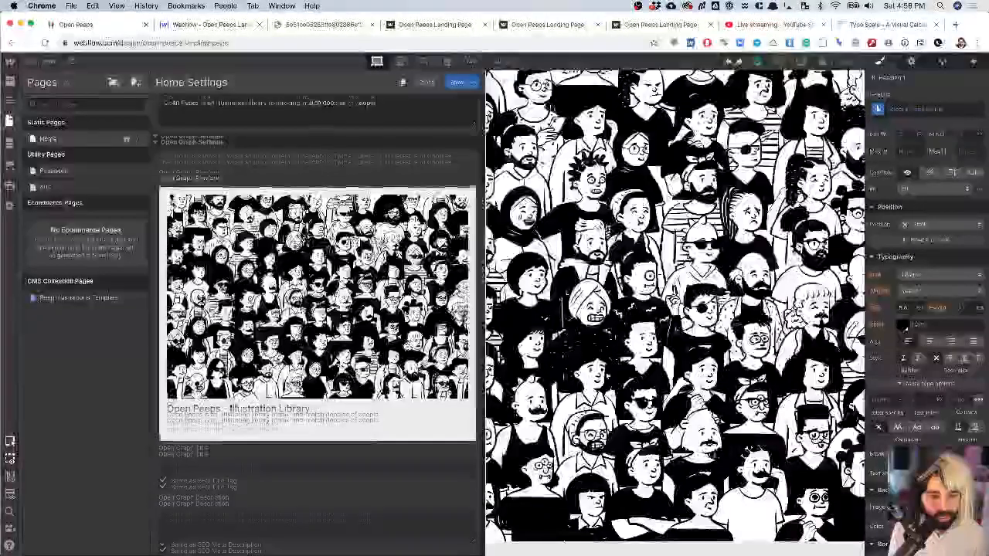
{"action": "scroll", "coordinate": [466, 106], "scroll_direction": "down", "scroll_amount": 2}
{"action": "left_click", "coordinate": [457, 82]}
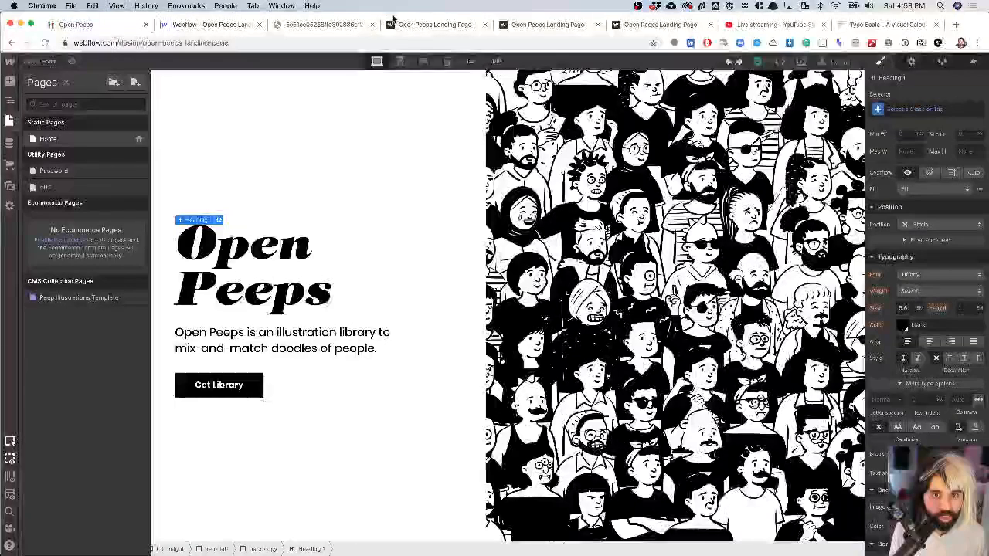
- Open the Open Peeps Landing Page project settings and upload the smaller icon PNG from the img folder as the favicon
{"action": "left_click", "coordinate": [10, 81]}
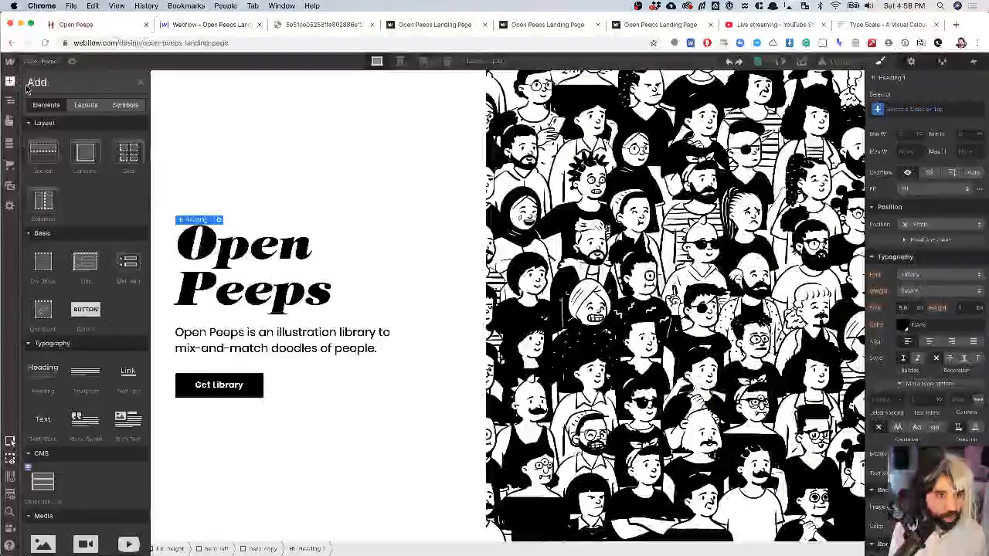
{"action": "left_click", "coordinate": [9, 61]}
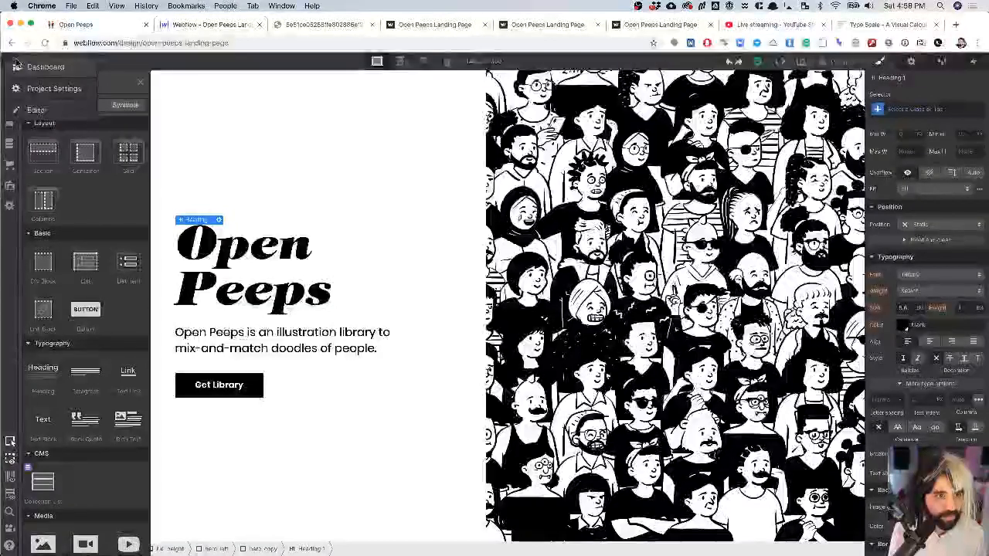
{"action": "left_click", "coordinate": [66, 89]}
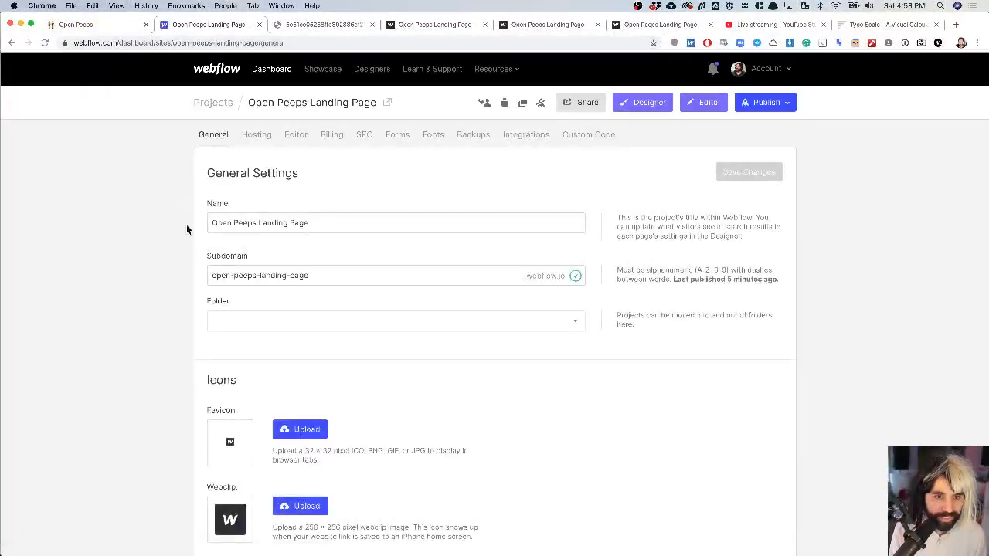
{"action": "scroll", "coordinate": [170, 345], "scroll_direction": "down", "scroll_amount": 5}
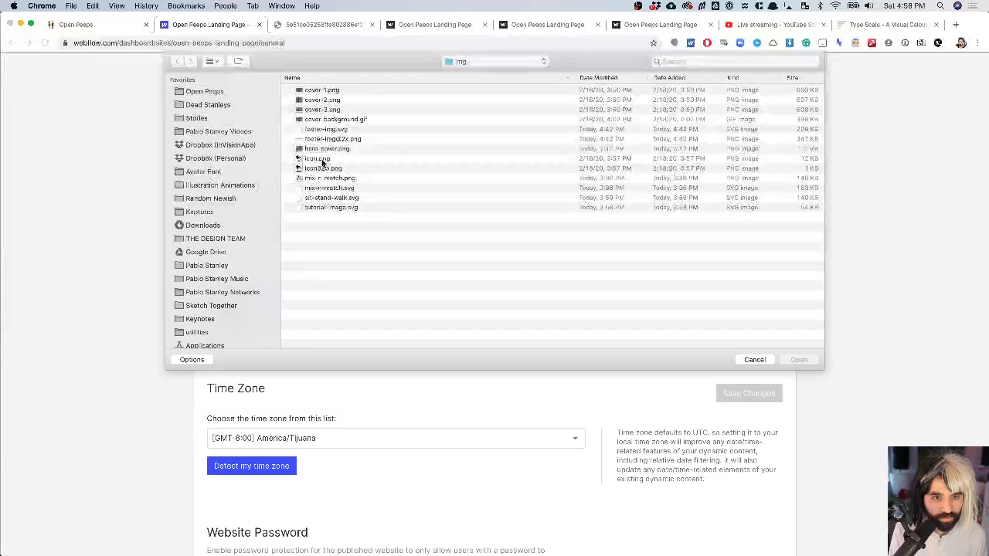
{"action": "double_click", "coordinate": [323, 169]}
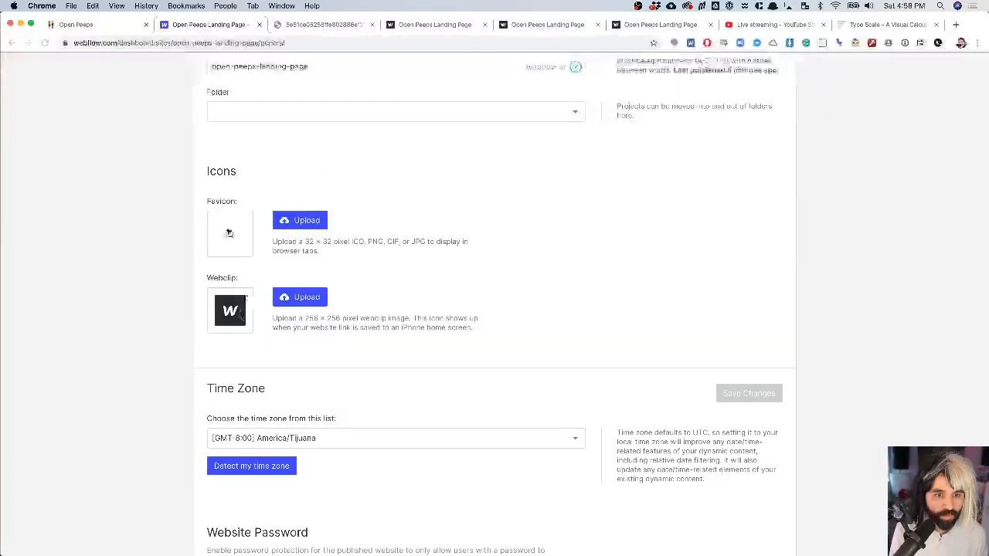
- Upload icon.png from the img folder as the project's webclip image
{"action": "left_click", "coordinate": [301, 298]}
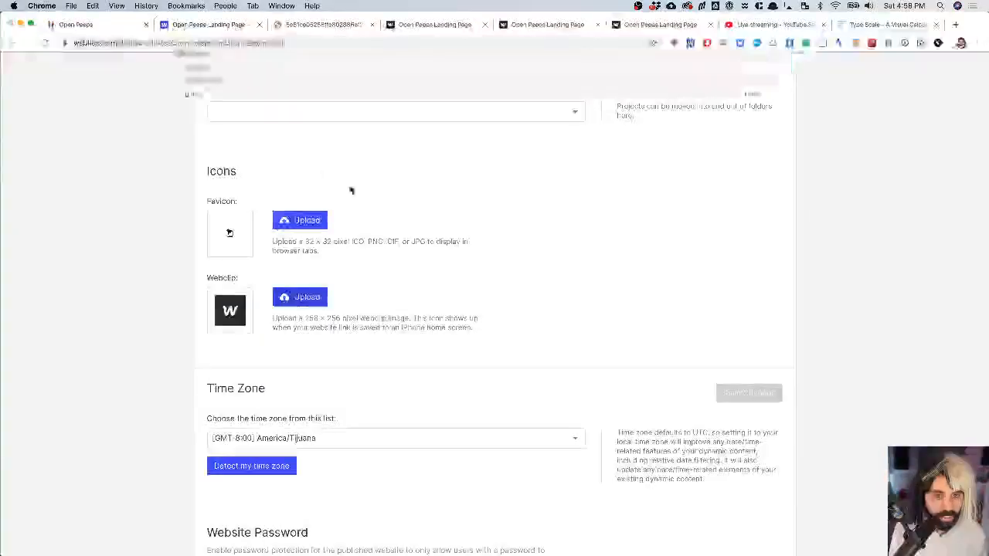
{"action": "left_click", "coordinate": [345, 158]}
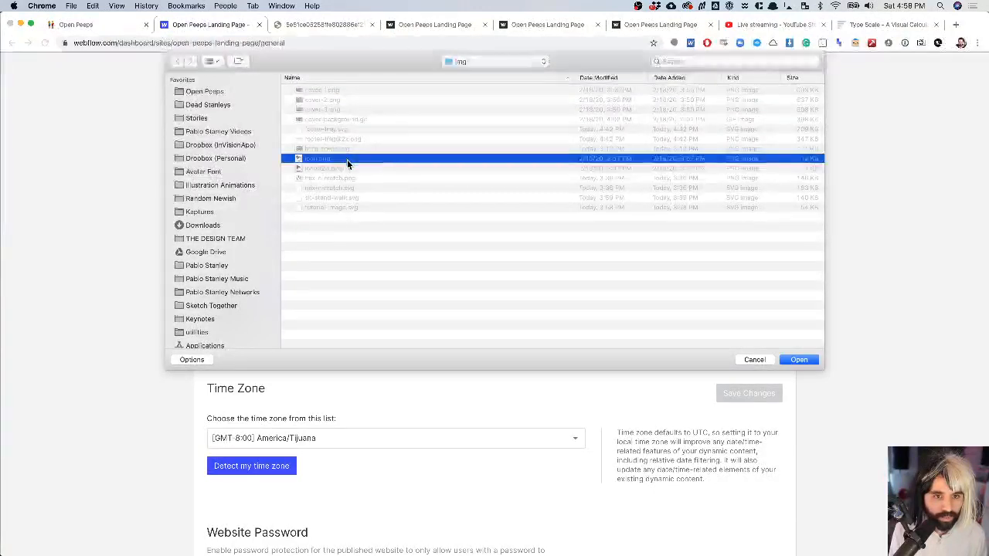
{"action": "left_click", "coordinate": [800, 360]}
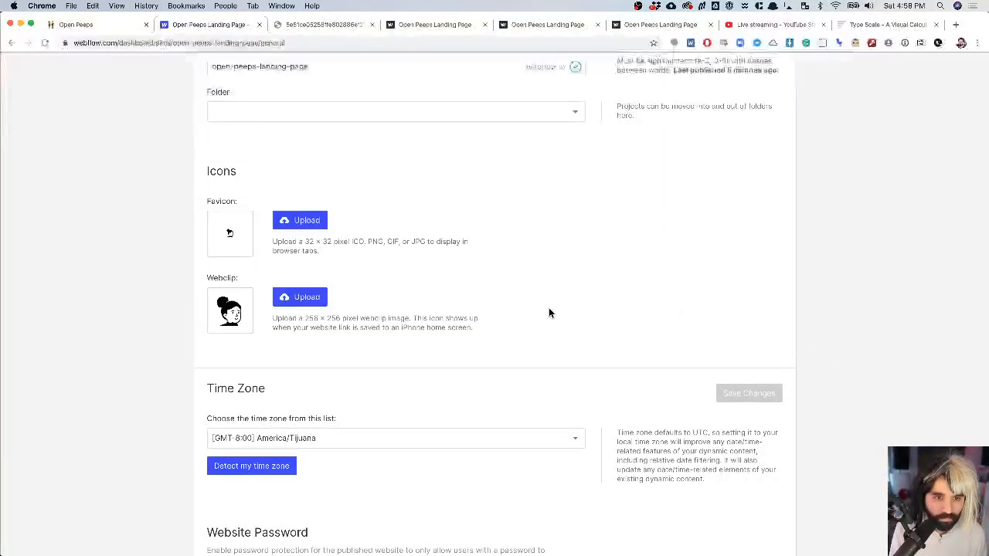
- Publish the project to its webflow.io subdomain and open the live site
{"action": "scroll", "coordinate": [618, 287], "scroll_direction": "up", "scroll_amount": 5}
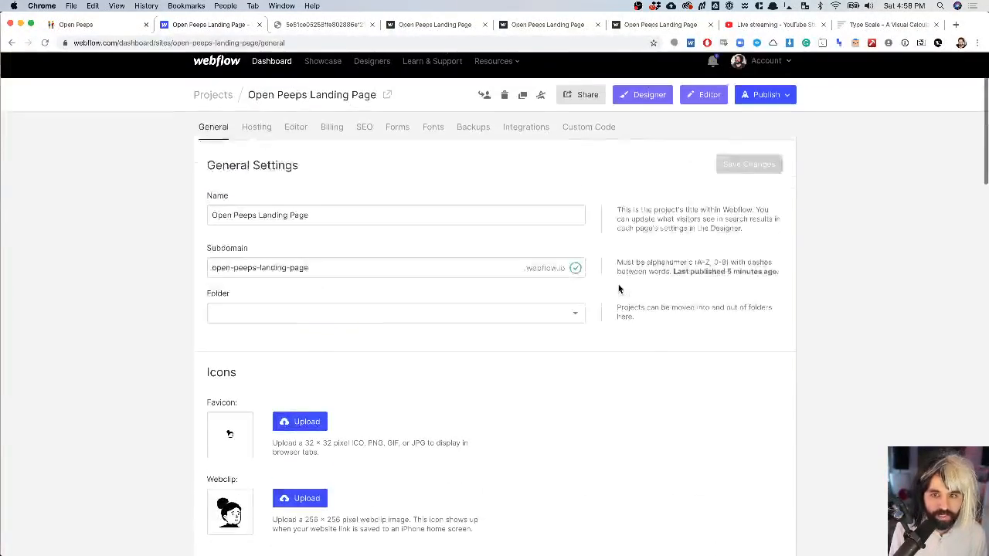
{"action": "left_click", "coordinate": [756, 94]}
{"action": "left_click", "coordinate": [687, 211]}
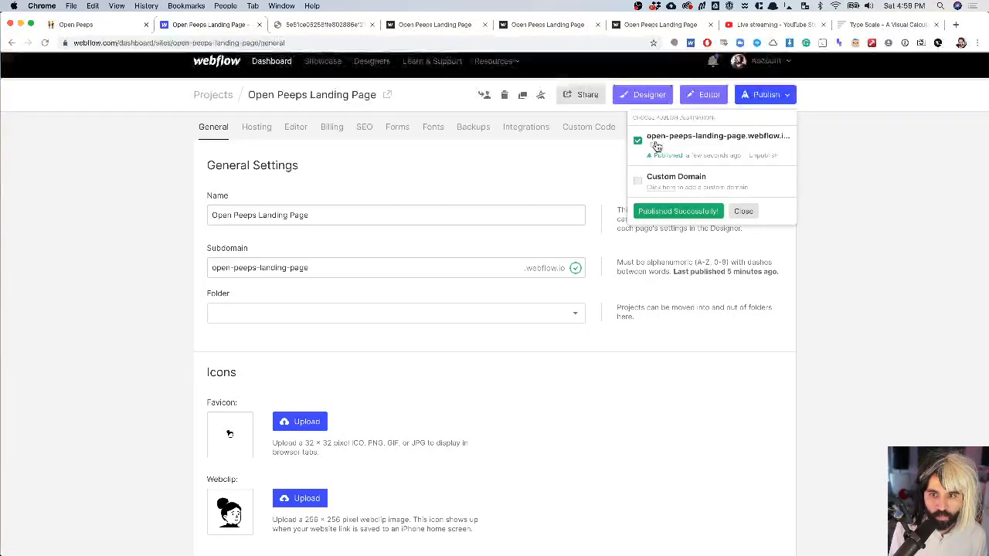
{"action": "left_click", "coordinate": [654, 145]}
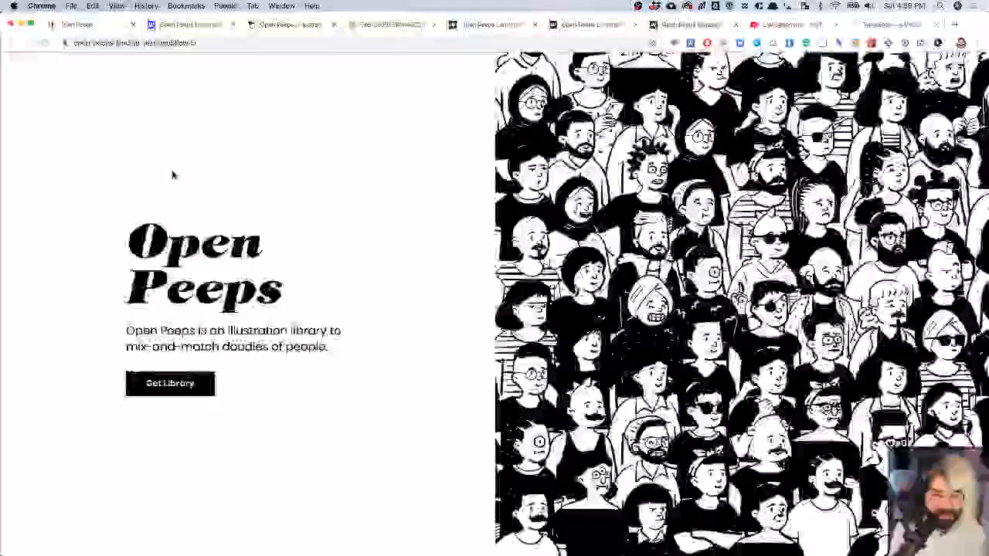
- Review the published landing page from the hero through the Mix-N-Match, Sit-Stand-Walk and character sections to the footer
{"action": "scroll", "coordinate": [173, 175], "scroll_direction": "down", "scroll_amount": 15}
{"action": "scroll", "coordinate": [173, 176], "scroll_direction": "down", "scroll_amount": 15}
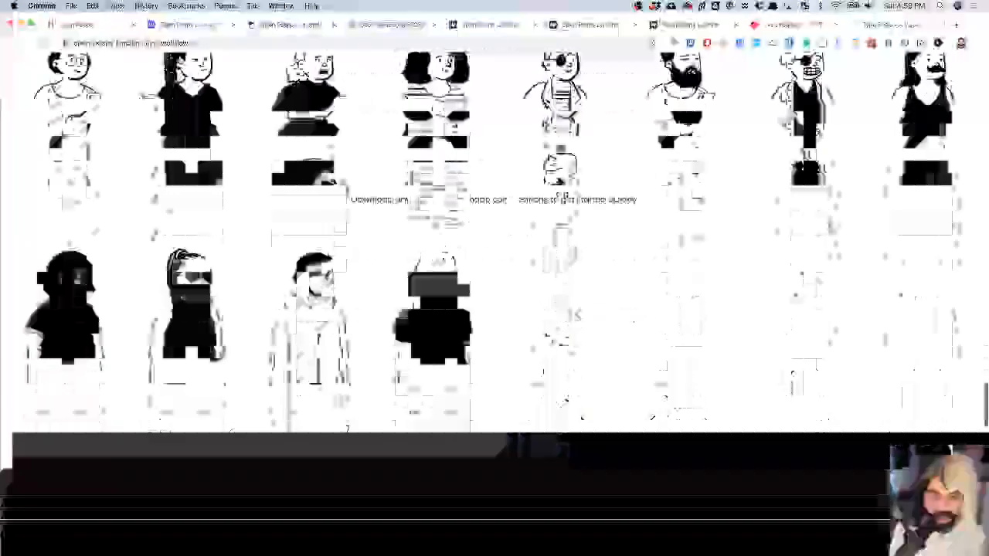
{"action": "scroll", "coordinate": [173, 175], "scroll_direction": "down", "scroll_amount": 5}
{"action": "scroll", "coordinate": [174, 176], "scroll_direction": "up", "scroll_amount": 1}
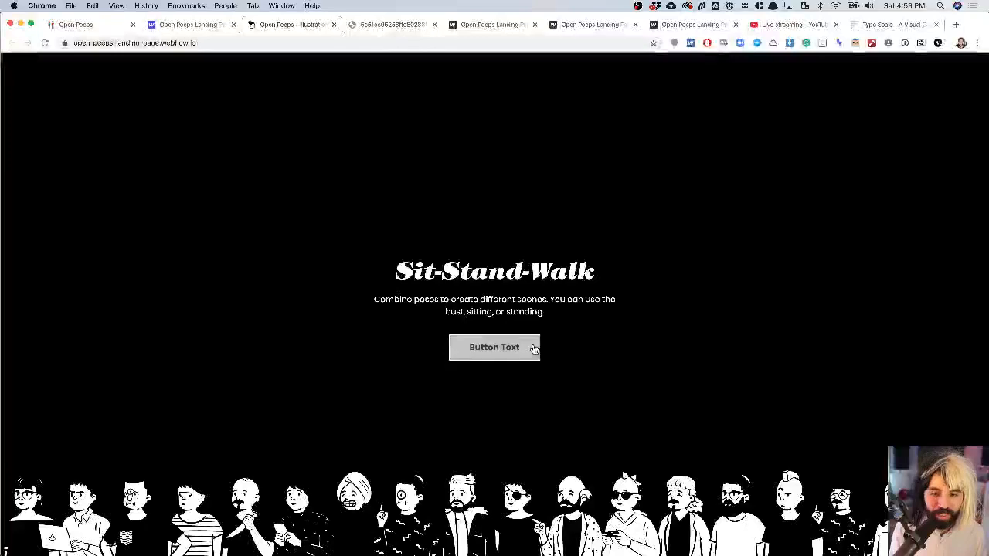
{"action": "scroll", "coordinate": [308, 360], "scroll_direction": "up", "scroll_amount": 10}
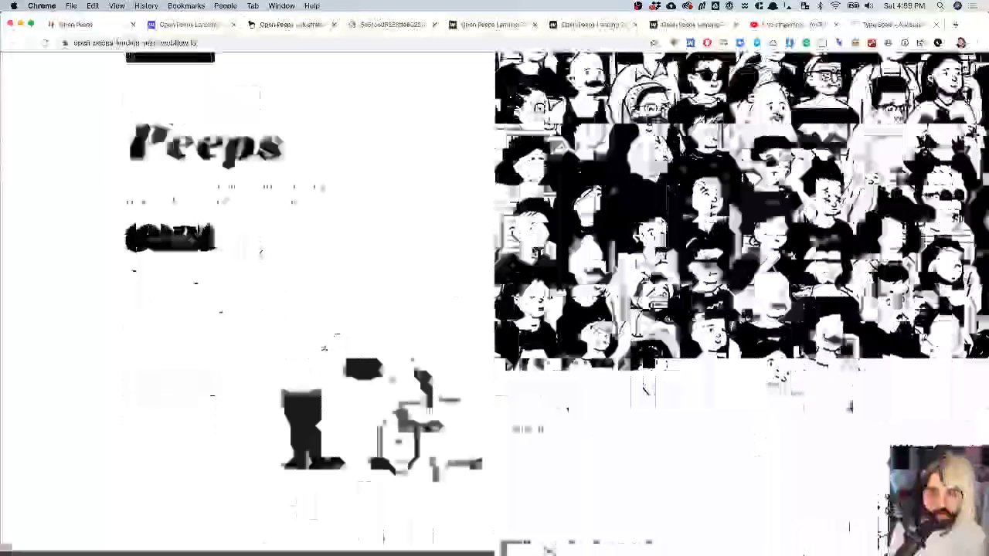
{"action": "scroll", "coordinate": [533, 252], "scroll_direction": "down", "scroll_amount": 10}
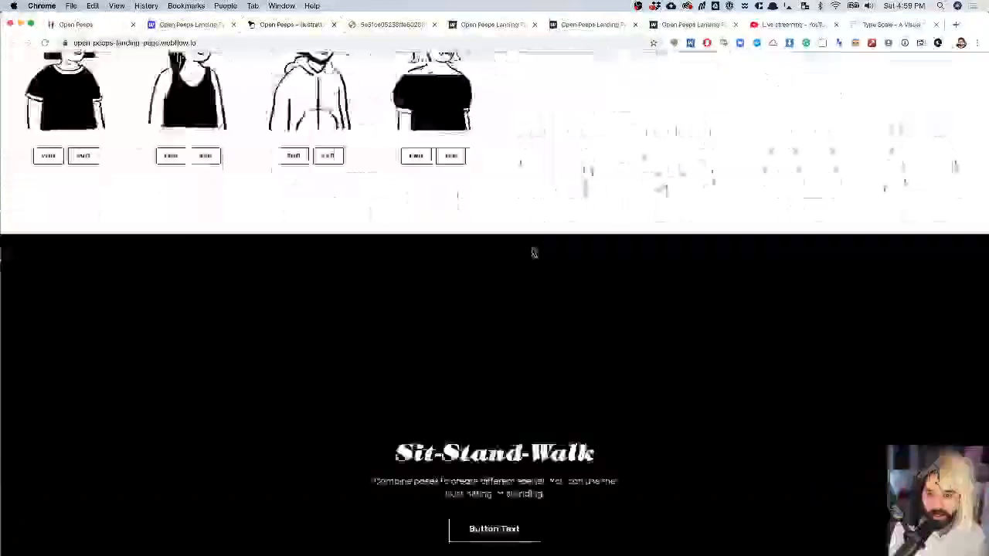
{"action": "scroll", "coordinate": [533, 253], "scroll_direction": "down", "scroll_amount": 3}
{"action": "scroll", "coordinate": [533, 253], "scroll_direction": "up", "scroll_amount": 10}
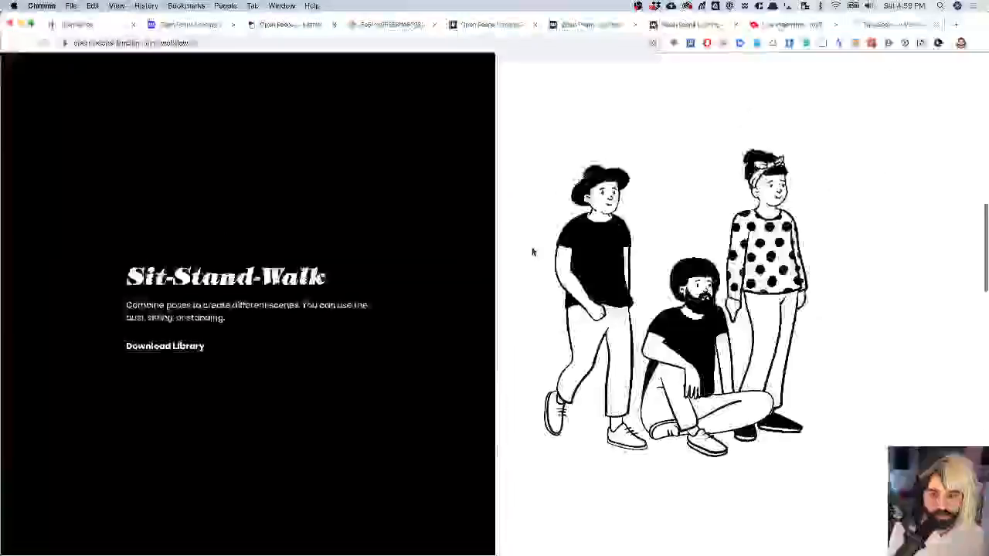
{"action": "scroll", "coordinate": [532, 252], "scroll_direction": "up", "scroll_amount": 10}
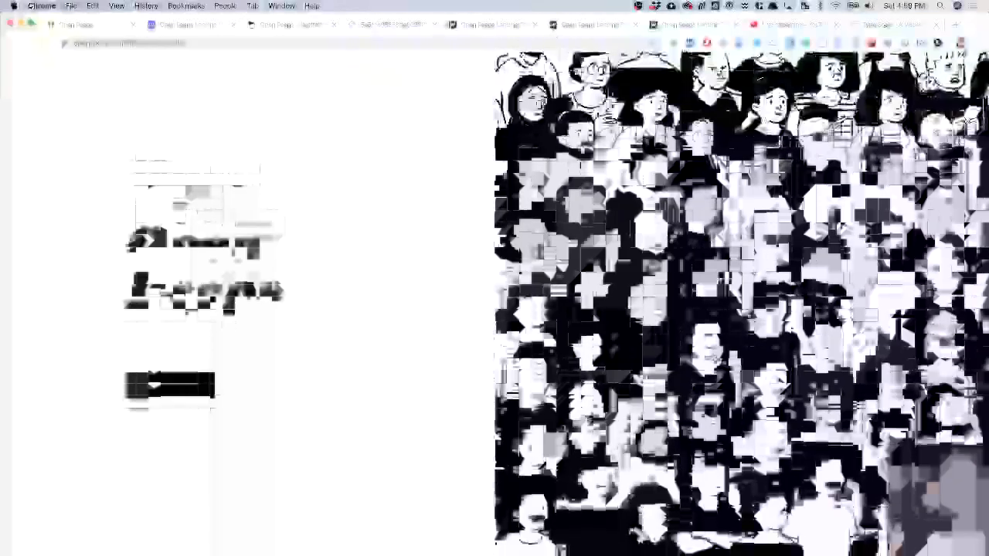
{"action": "scroll", "coordinate": [420, 327], "scroll_direction": "down", "scroll_amount": 6}
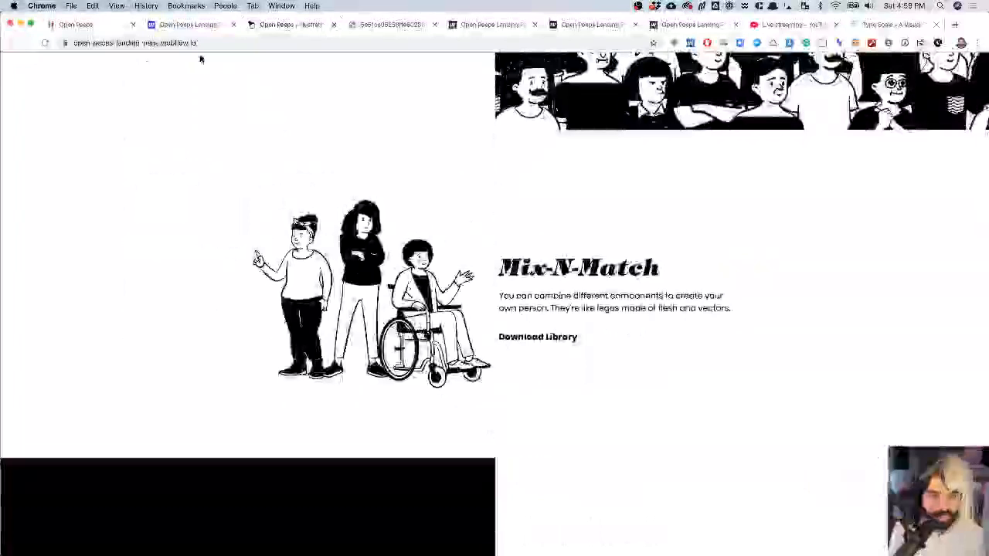
- Reopen the project in the Designer from its settings page, checking the published Mix-N-Match section while it loads
{"action": "left_click", "coordinate": [191, 25]}
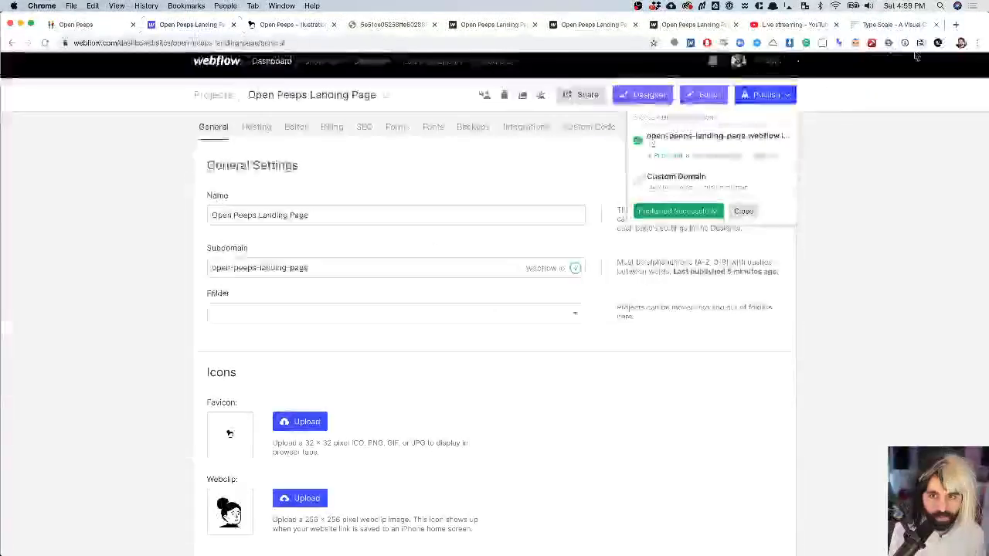
{"action": "left_click", "coordinate": [661, 96]}
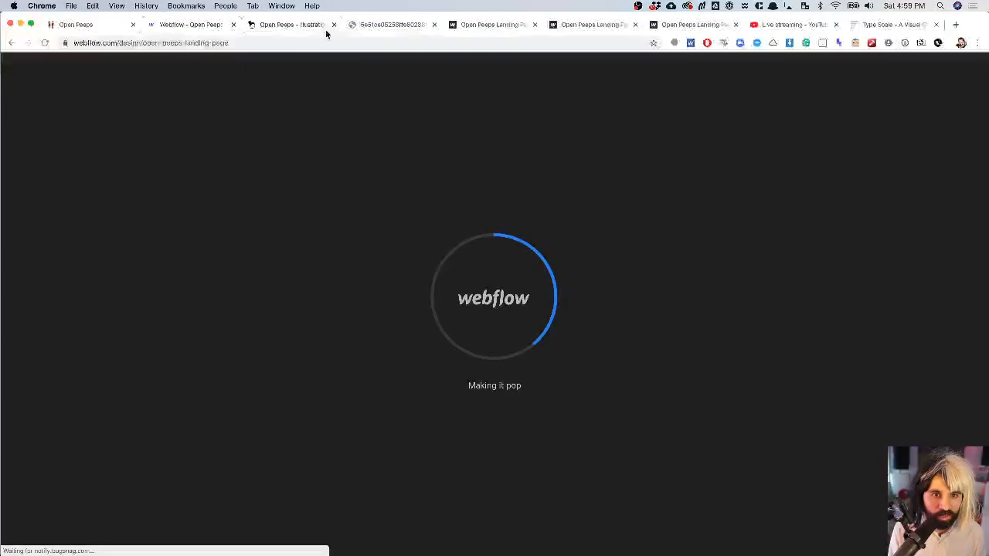
{"action": "left_click", "coordinate": [311, 26]}
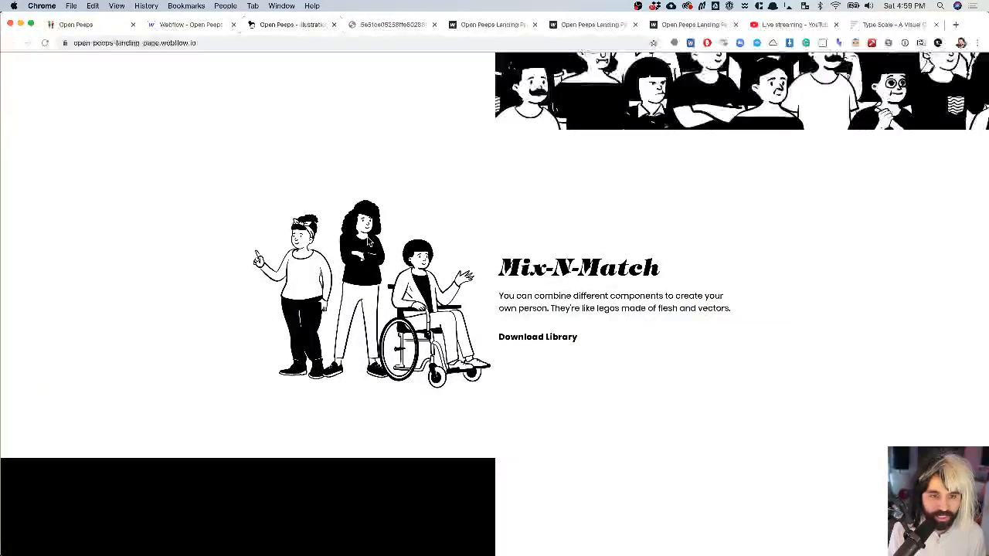
{"action": "left_click", "coordinate": [212, 28]}
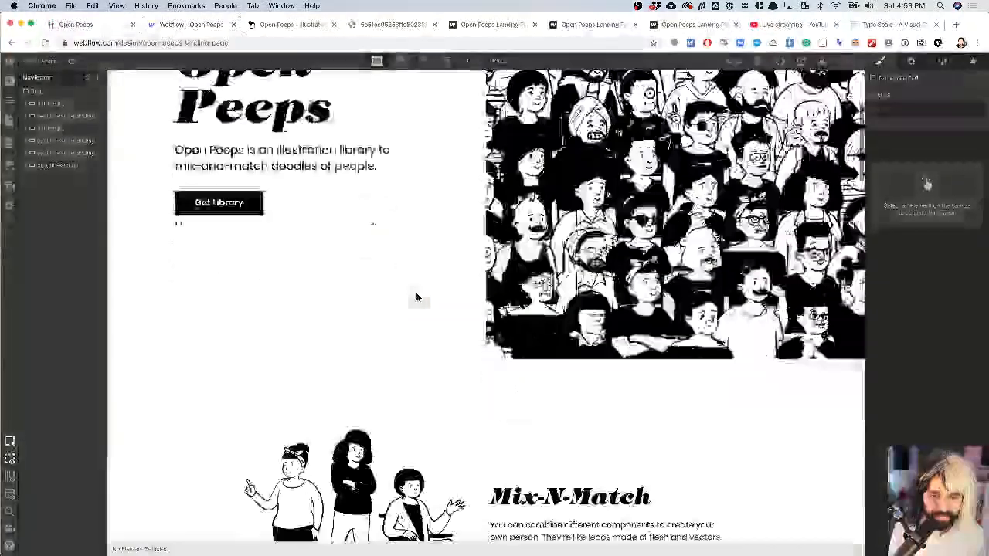
- Select the Mix-N-Match section and rename its section-with-padding class to section-with-MORE-padding
{"action": "scroll", "coordinate": [416, 298], "scroll_direction": "down", "scroll_amount": 5}
{"action": "left_click", "coordinate": [518, 186]}
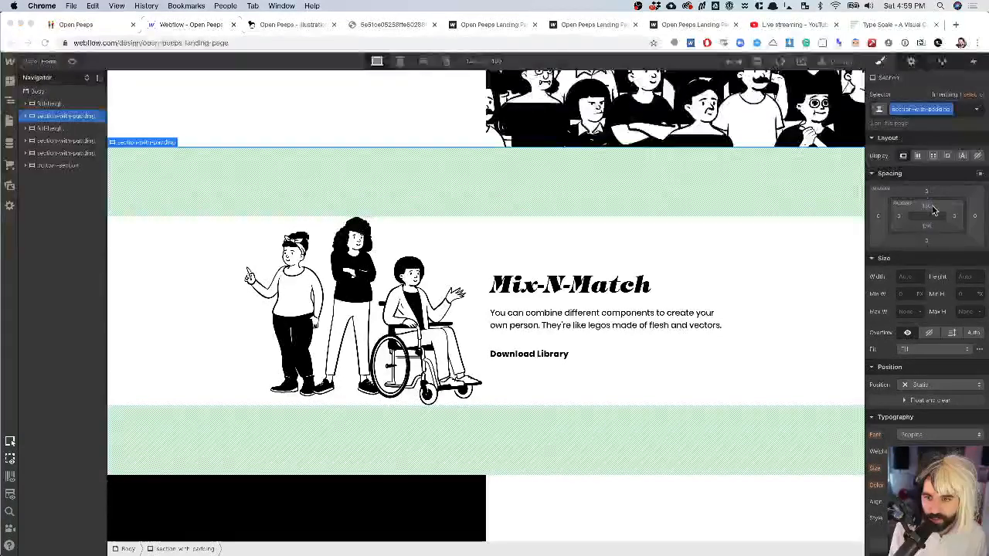
{"action": "scroll", "coordinate": [574, 343], "scroll_direction": "down", "scroll_amount": 8}
{"action": "scroll", "coordinate": [574, 343], "scroll_direction": "down", "scroll_amount": 1}
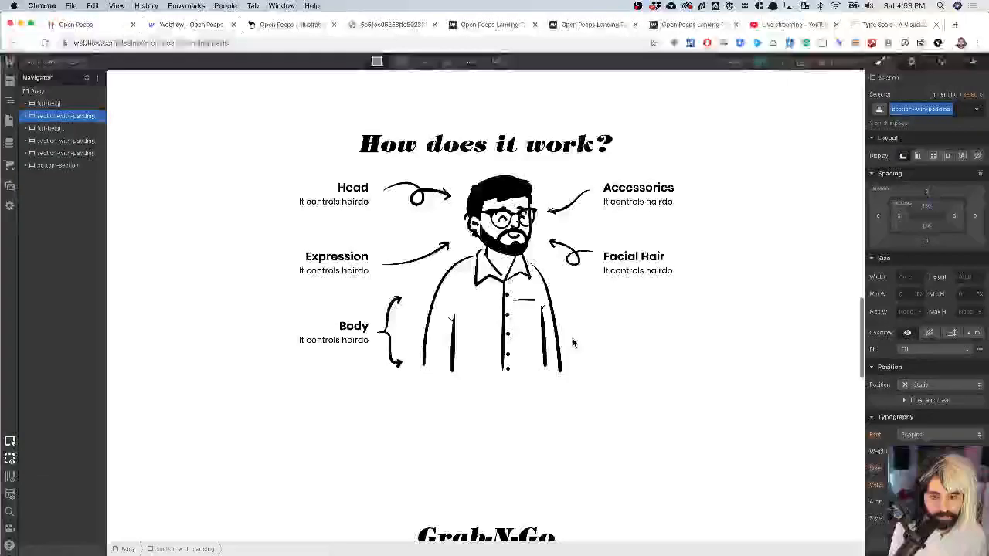
{"action": "scroll", "coordinate": [573, 343], "scroll_direction": "up", "scroll_amount": 2}
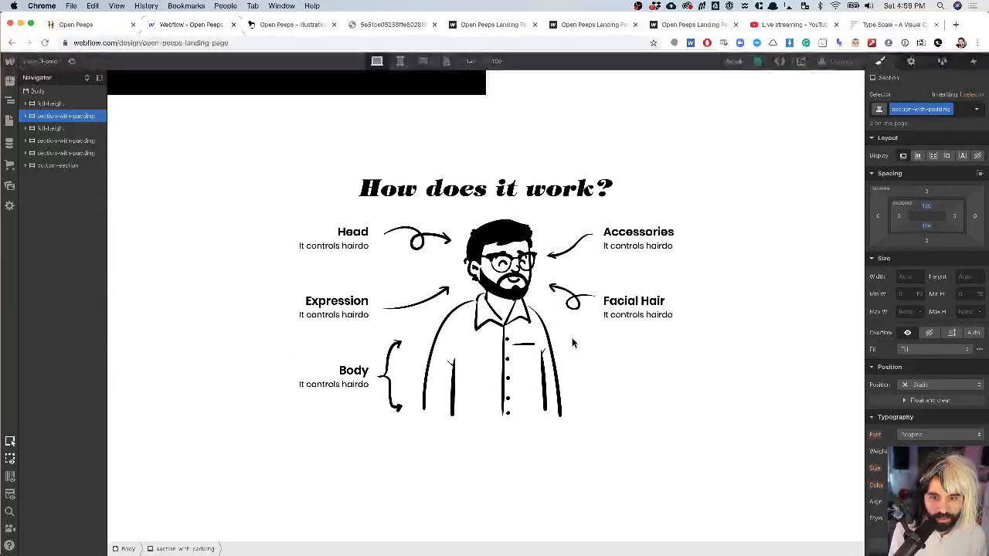
{"action": "scroll", "coordinate": [574, 343], "scroll_direction": "up", "scroll_amount": 15}
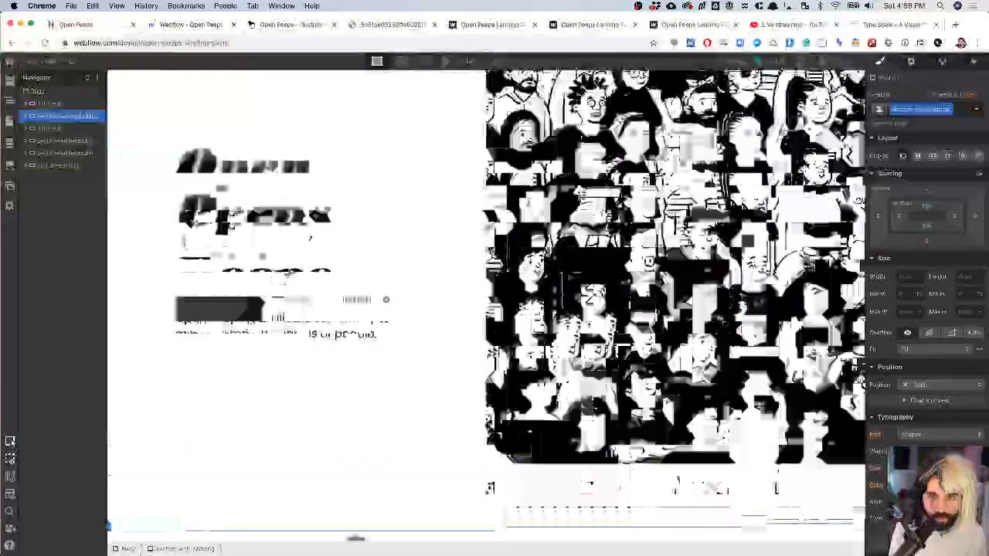
{"action": "left_click", "coordinate": [951, 112]}
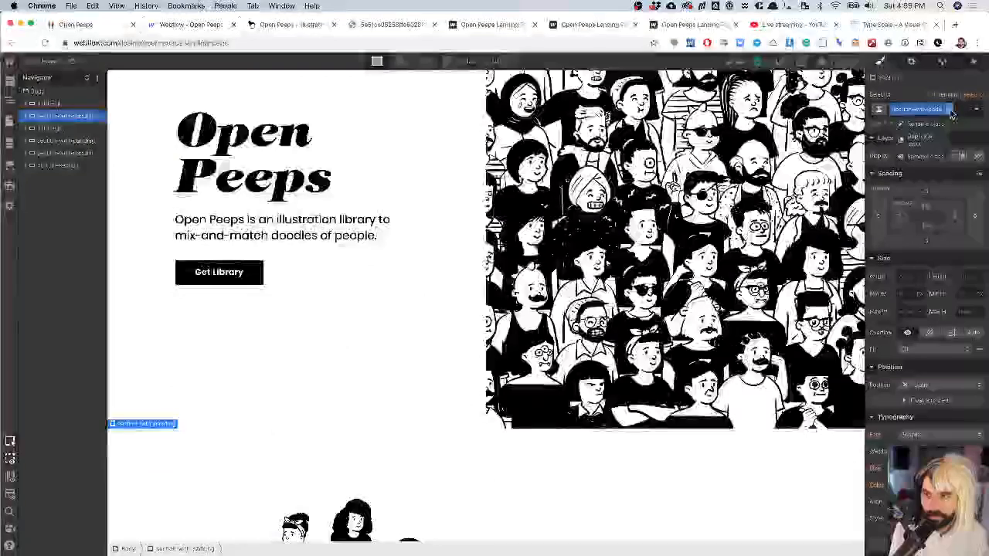
{"action": "left_click", "coordinate": [945, 124]}
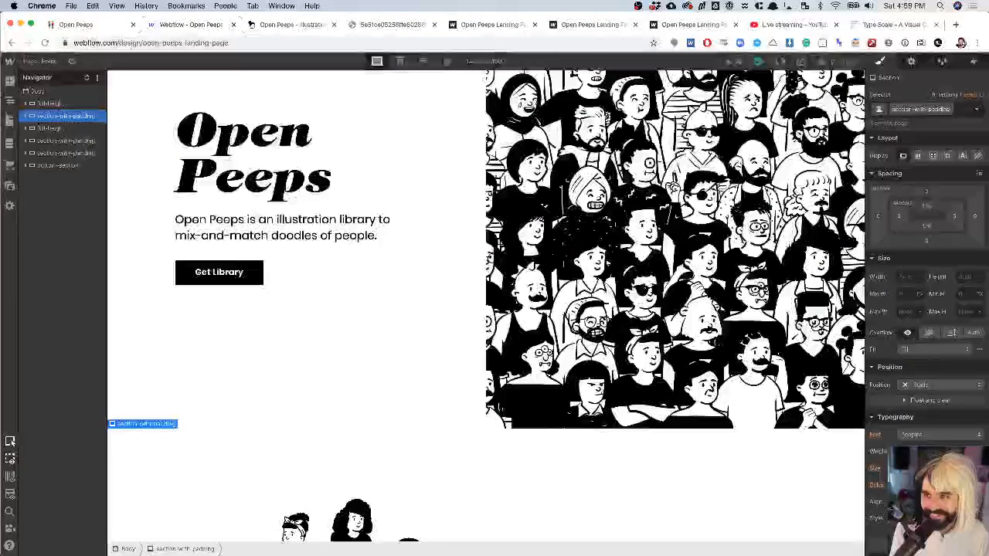
{"action": "type", "text": "MO"}
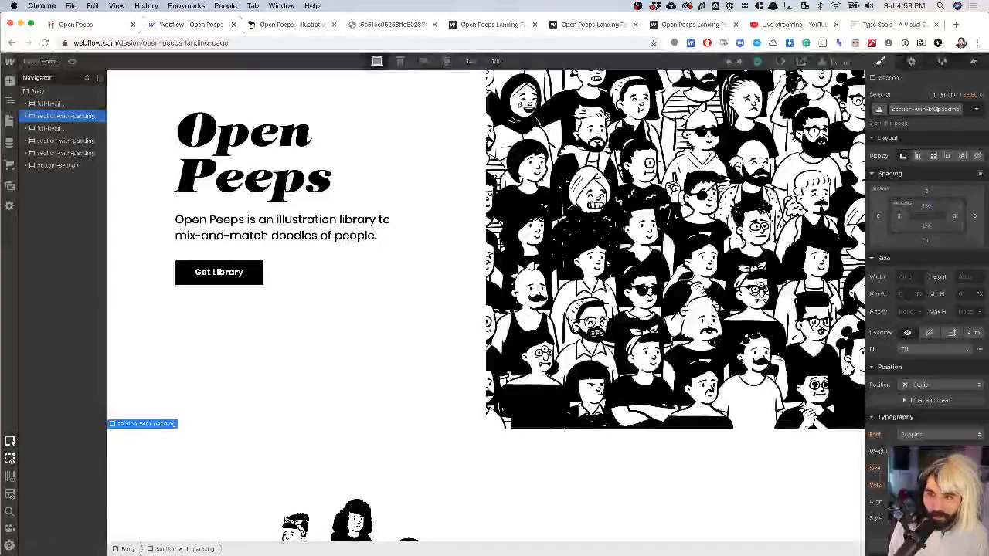
{"action": "type", "text": "RE-"}
{"action": "key", "text": "Return"}
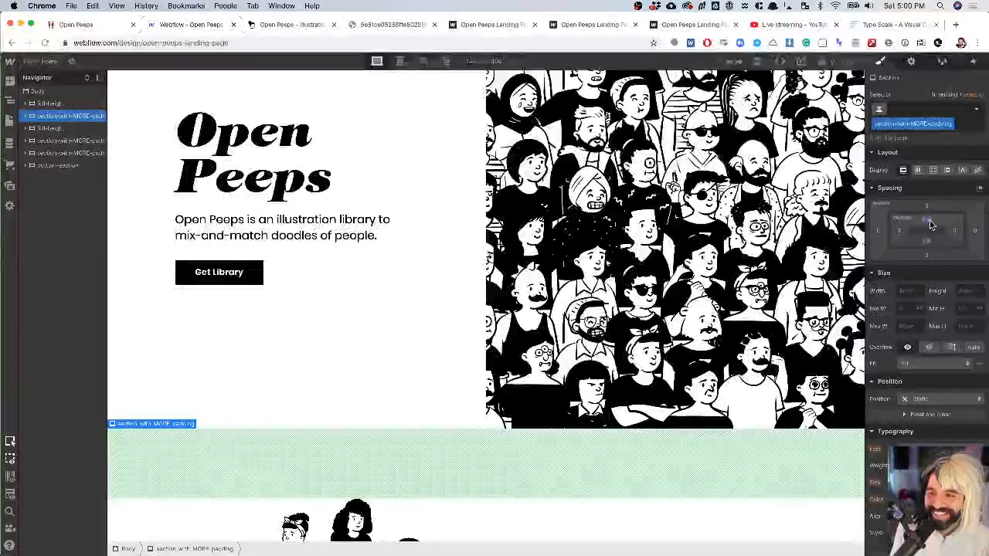
- Set the section-with-MORE-padding class's top and bottom padding to 160 px and check the spacing around the Mix-N-Match section
{"action": "mouse_move", "coordinate": [927, 242]}
{"action": "left_mouse_down"}
{"action": "mouse_move", "coordinate": [925, 273]}
{"action": "mouse_move", "coordinate": [931, 259]}
{"action": "left_mouse_up"}
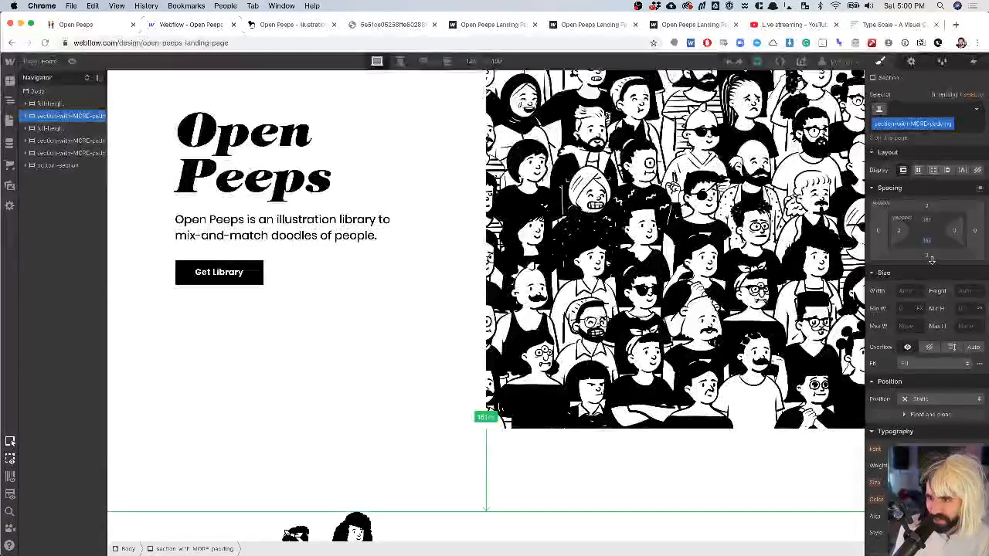
{"action": "scroll", "coordinate": [721, 280], "scroll_direction": "down", "scroll_amount": 5}
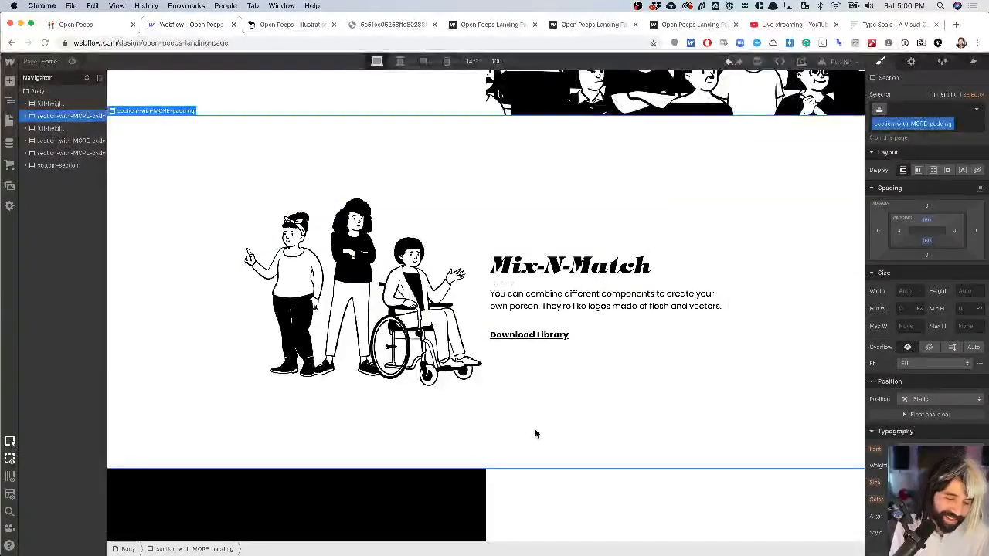
{"action": "left_click", "coordinate": [468, 514]}
{"action": "scroll", "coordinate": [468, 516], "scroll_direction": "down", "scroll_amount": 1}
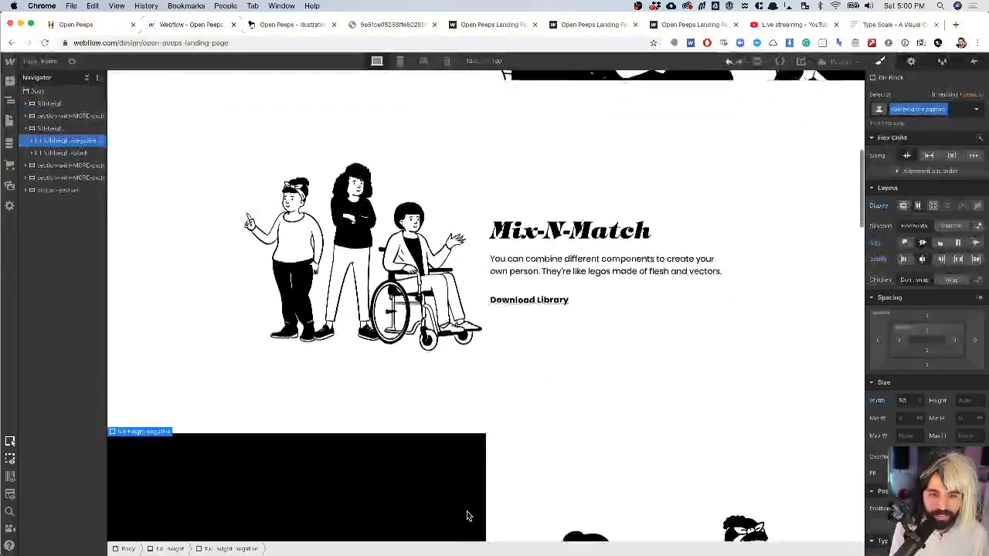
{"action": "left_click", "coordinate": [566, 164]}
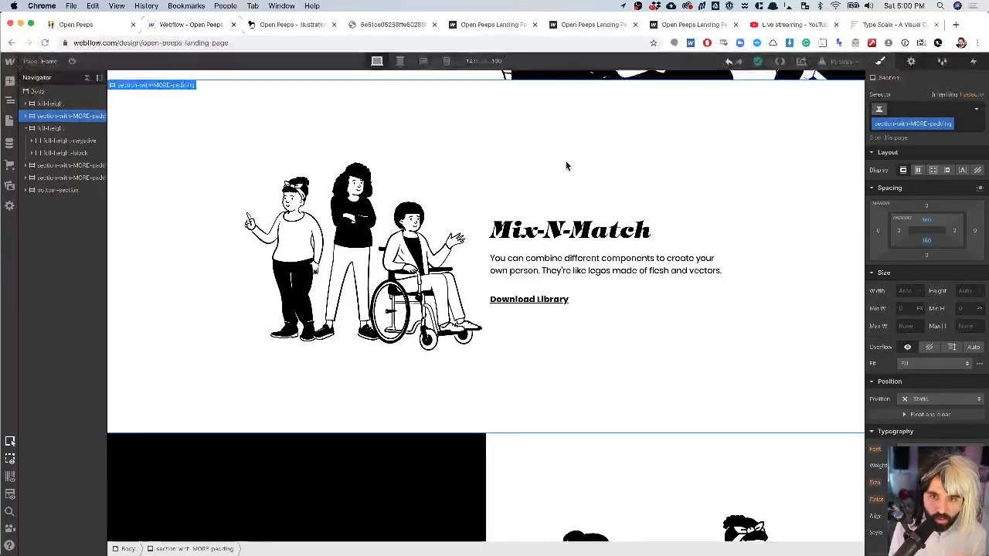
{"action": "scroll", "coordinate": [565, 162], "scroll_direction": "up", "scroll_amount": 10}
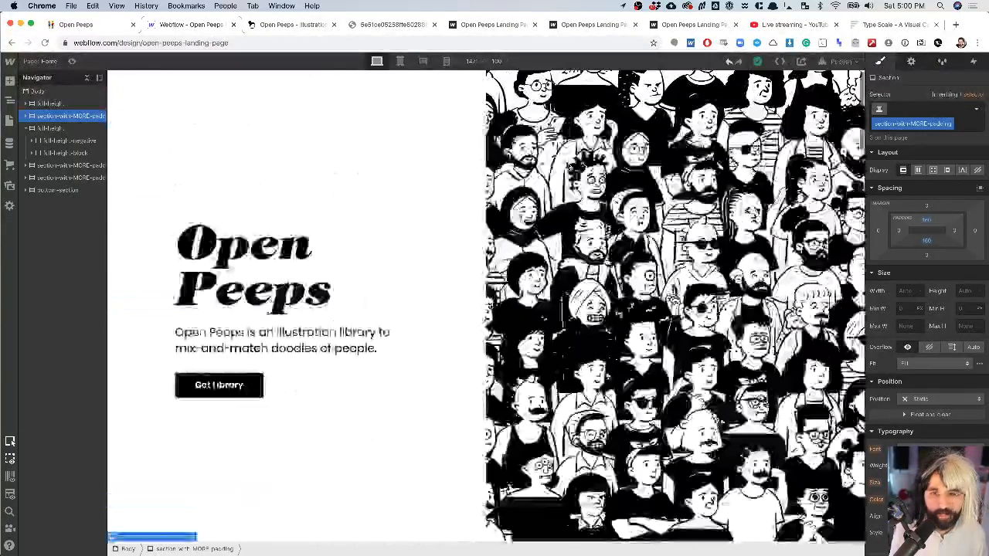
- Publish the landing page with the increased section padding after checking the spacing down the page, and open the live site
{"action": "scroll", "coordinate": [566, 165], "scroll_direction": "down", "scroll_amount": 15}
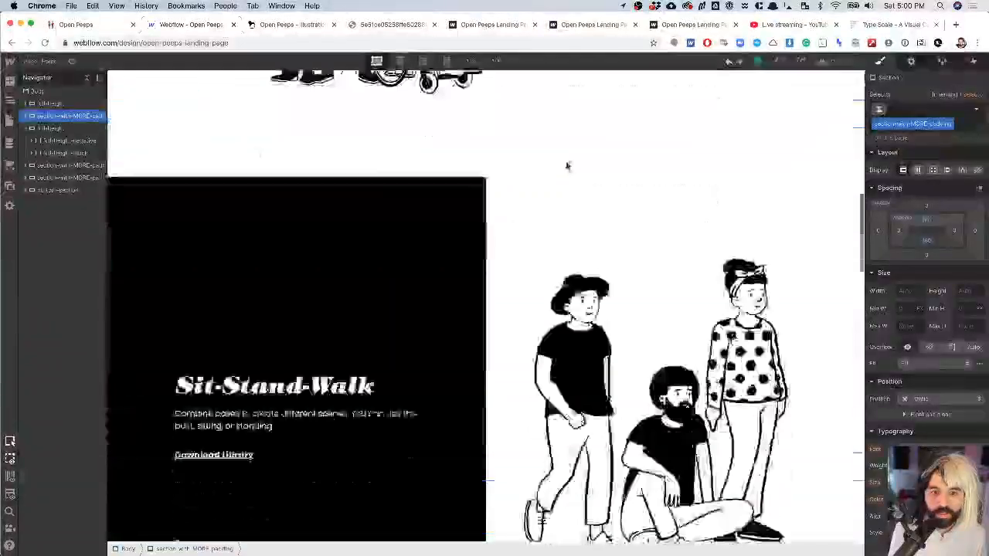
{"action": "scroll", "coordinate": [566, 164], "scroll_direction": "down", "scroll_amount": 10}
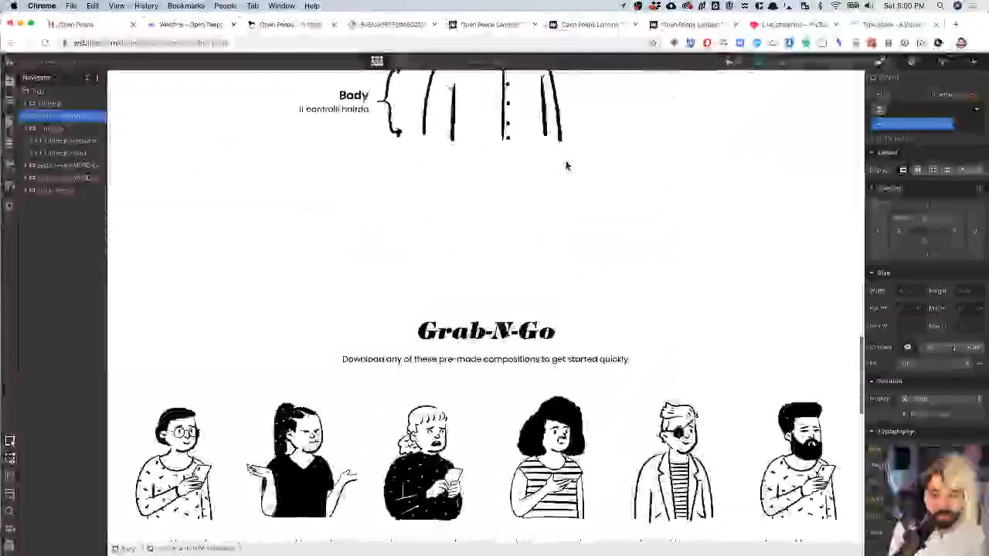
{"action": "scroll", "coordinate": [565, 165], "scroll_direction": "up", "scroll_amount": 10}
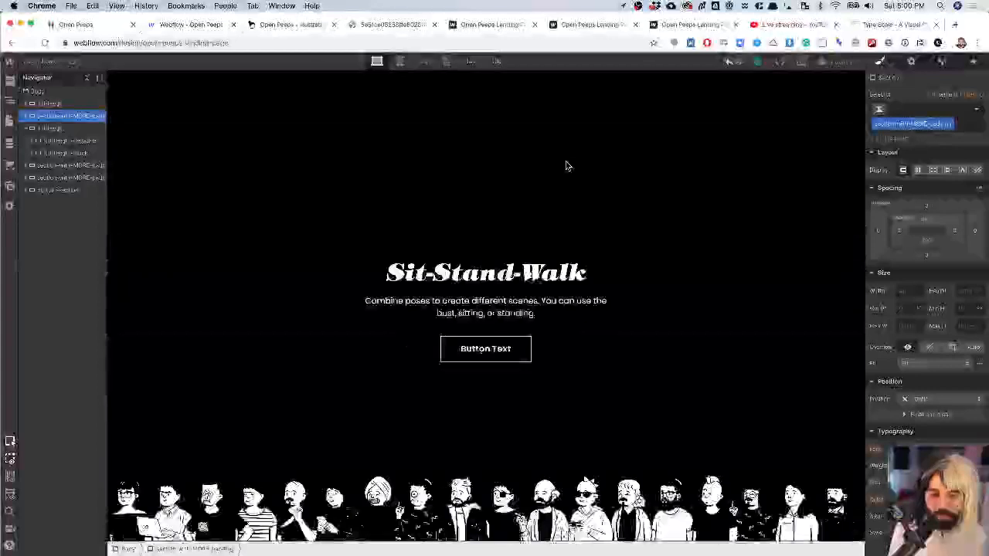
{"action": "scroll", "coordinate": [566, 165], "scroll_direction": "down", "scroll_amount": 10}
{"action": "scroll", "coordinate": [565, 166], "scroll_direction": "up", "scroll_amount": 20}
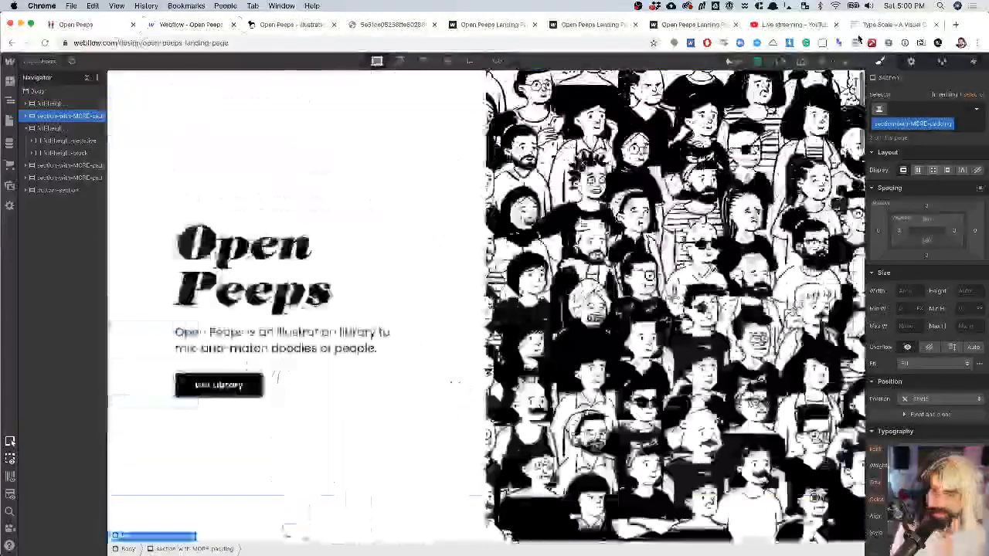
{"action": "left_click", "coordinate": [857, 42]}
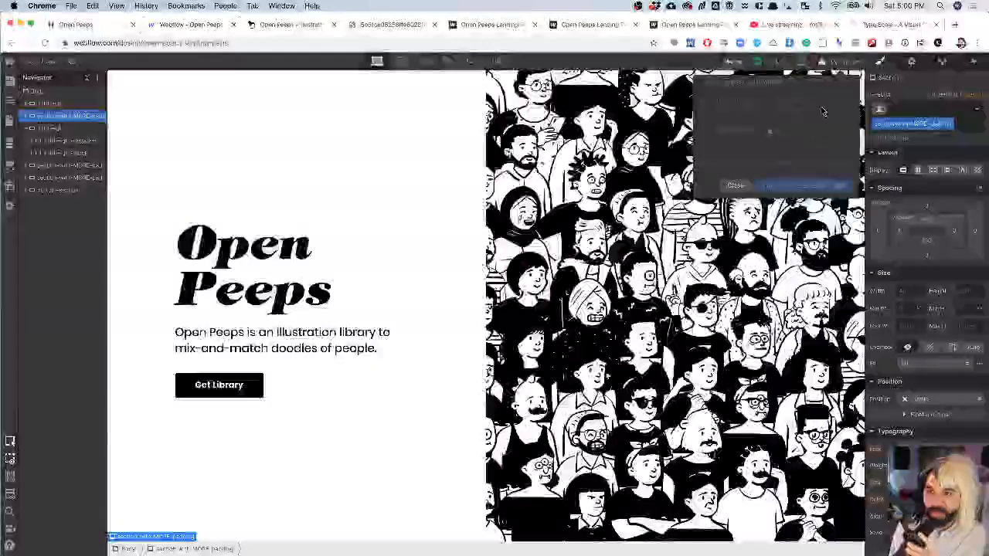
{"action": "left_click", "coordinate": [821, 102]}
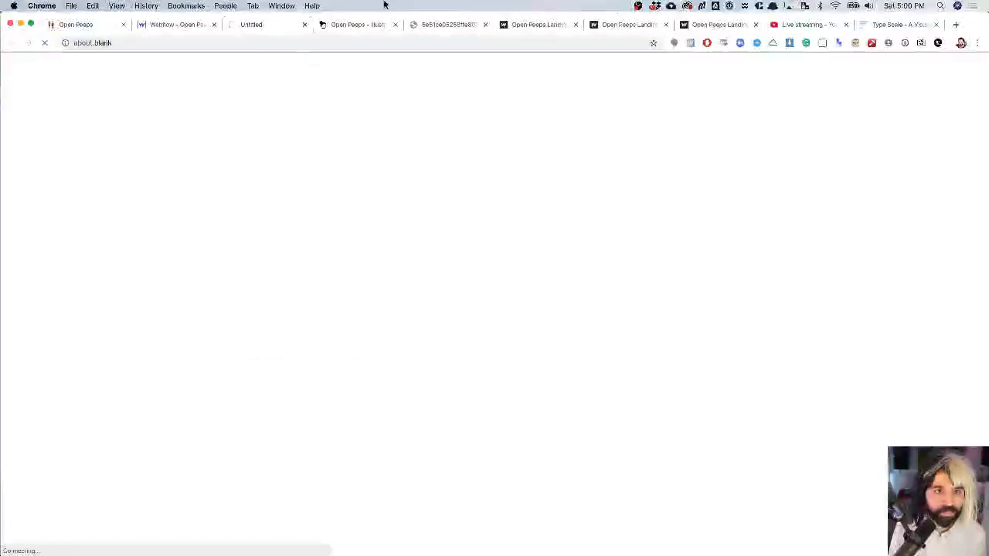
- Close the leftover browser tabs, keeping only the Open Peeps, Webflow Designer and published landing page tabs
{"action": "left_click", "coordinate": [395, 26]}
{"action": "left_click", "coordinate": [395, 26]}
{"action": "left_click", "coordinate": [396, 26]}
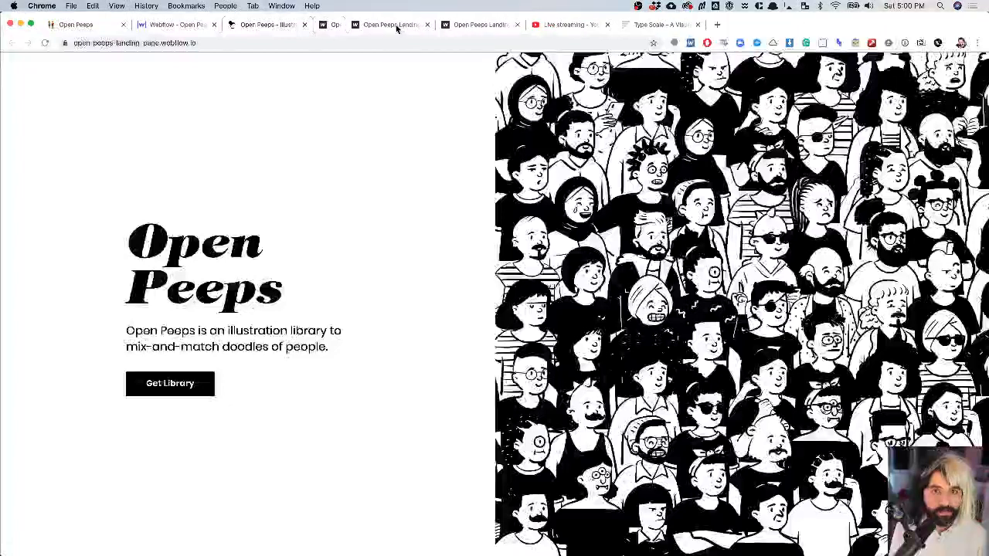
{"action": "left_click", "coordinate": [395, 26]}
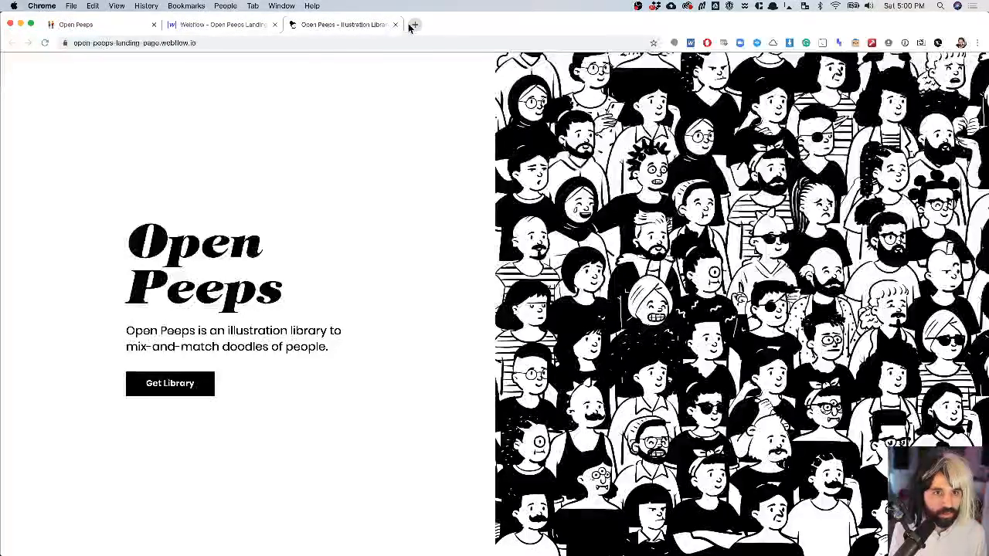
- Review the republished page's section spacing from the hero through Mix-N-Match, How does it work? and Grab-N-Go to the bottom section
{"action": "scroll", "coordinate": [280, 182], "scroll_direction": "down", "scroll_amount": 3}
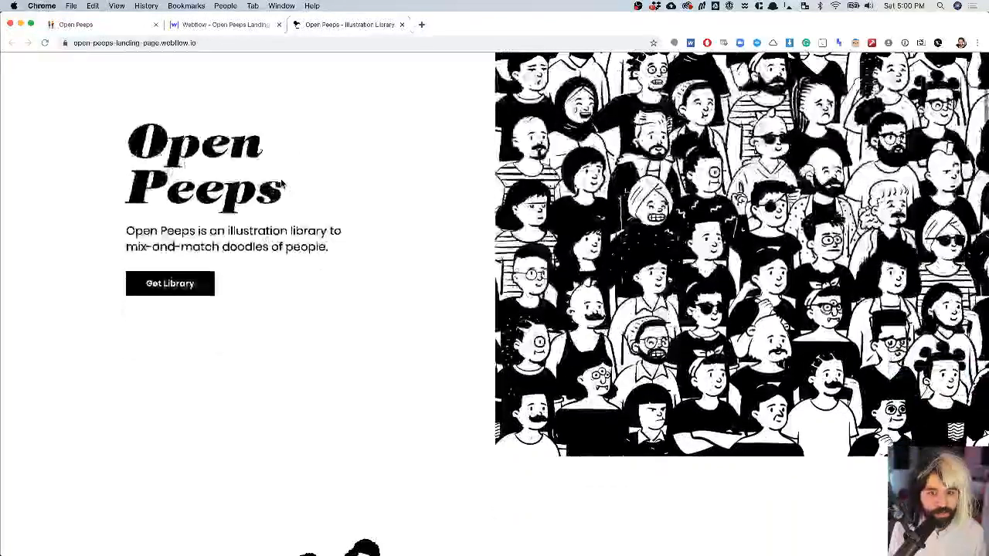
{"action": "scroll", "coordinate": [280, 182], "scroll_direction": "down", "scroll_amount": 6}
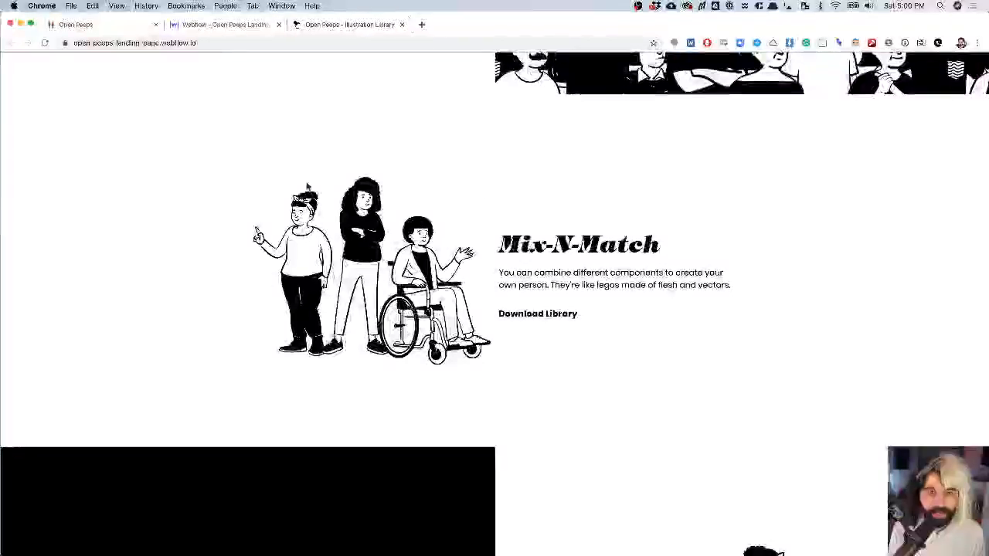
{"action": "scroll", "coordinate": [374, 369], "scroll_direction": "down", "scroll_amount": 1}
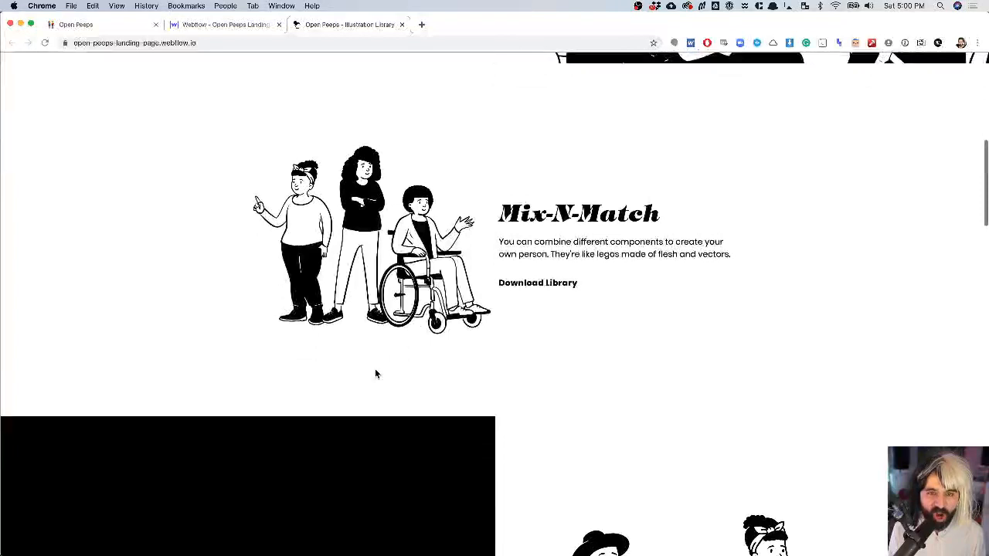
{"action": "scroll", "coordinate": [441, 309], "scroll_direction": "down", "scroll_amount": 7}
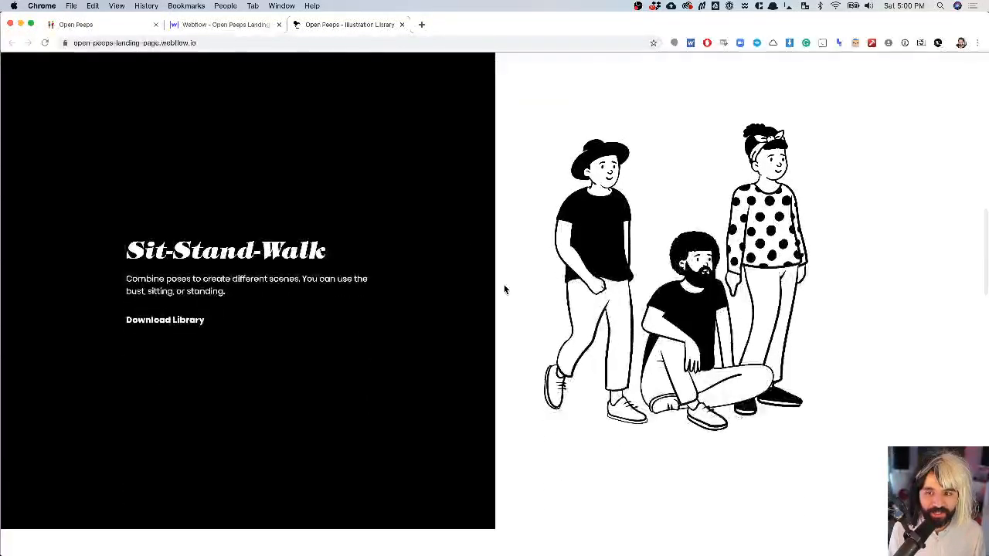
{"action": "scroll", "coordinate": [503, 287], "scroll_direction": "down", "scroll_amount": 5}
{"action": "scroll", "coordinate": [503, 287], "scroll_direction": "down", "scroll_amount": 5}
{"action": "scroll", "coordinate": [506, 286], "scroll_direction": "up", "scroll_amount": 1}
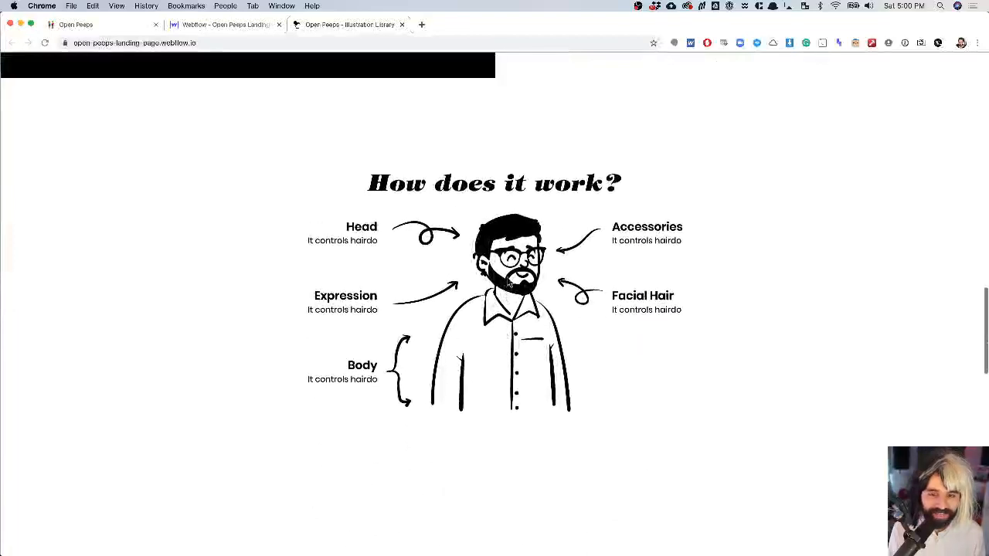
{"action": "scroll", "coordinate": [487, 299], "scroll_direction": "down", "scroll_amount": 12}
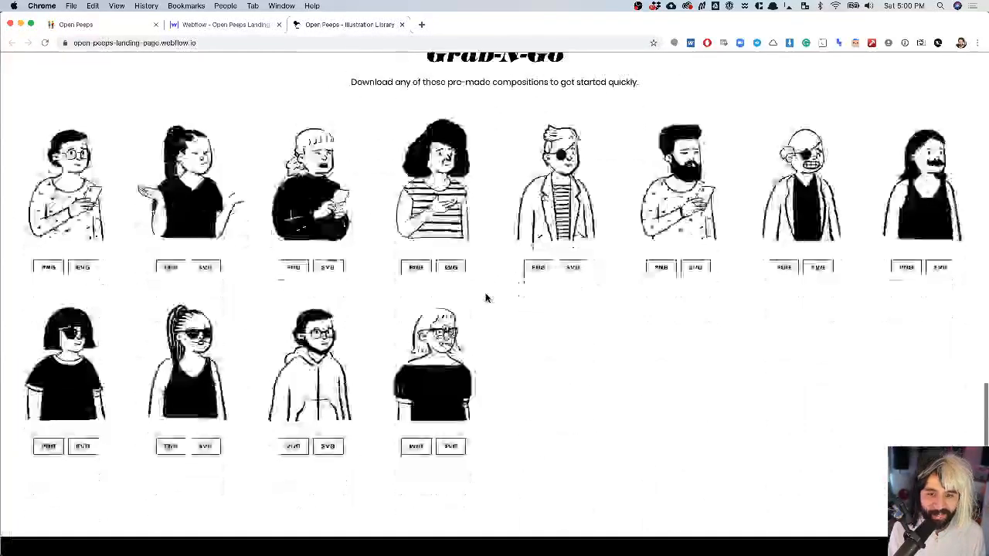
{"action": "scroll", "coordinate": [486, 299], "scroll_direction": "down", "scroll_amount": 8}
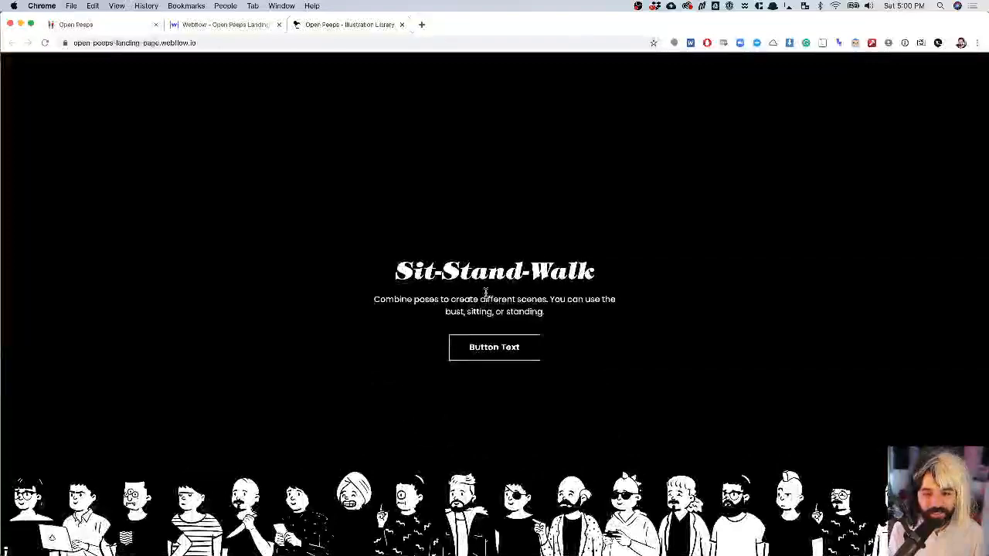
{"action": "scroll", "coordinate": [485, 291], "scroll_direction": "up", "scroll_amount": 20}
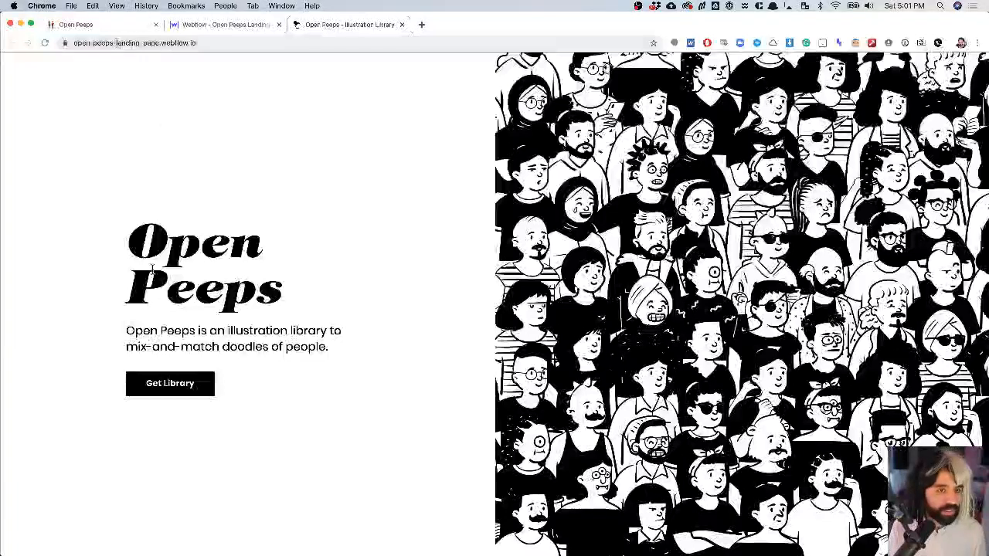
{"action": "left_click", "coordinate": [142, 42]}
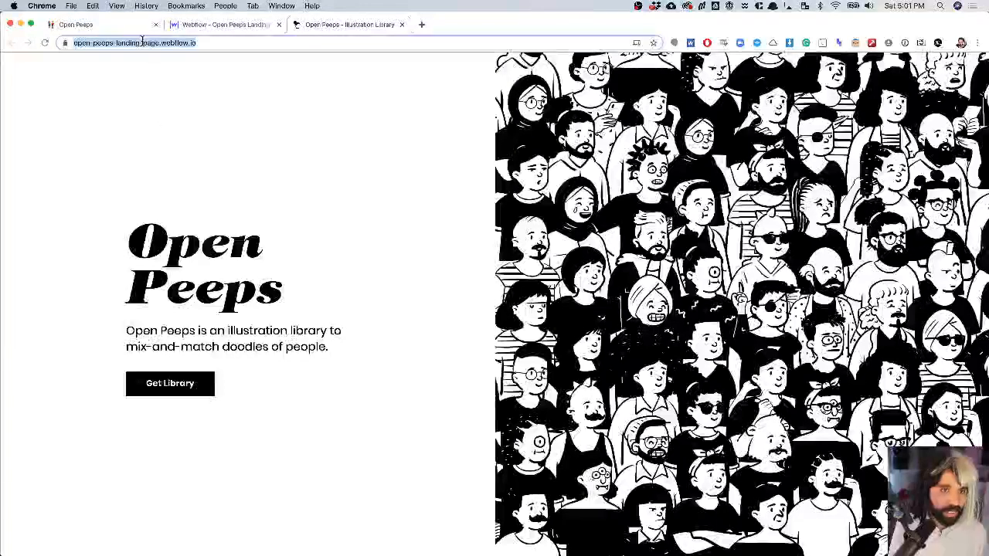
{"action": "left_click", "coordinate": [147, 202]}
{"action": "left_click", "coordinate": [180, 43]}
{"action": "left_click", "coordinate": [253, 224]}
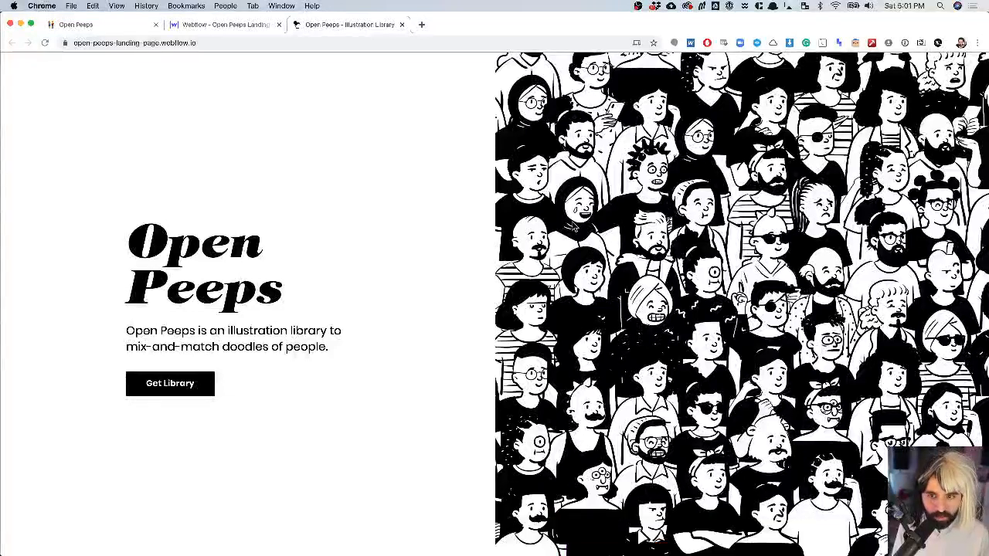
- Switch from the published landing page to the OBS streaming app
{"action": "mouse_move", "coordinate": [480, 547]}
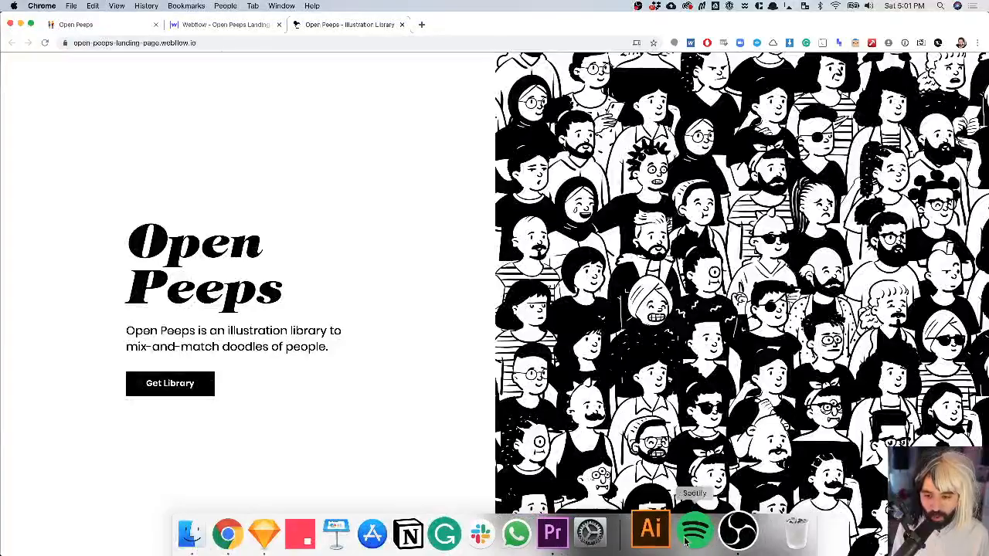
{"action": "left_click", "coordinate": [730, 533]}
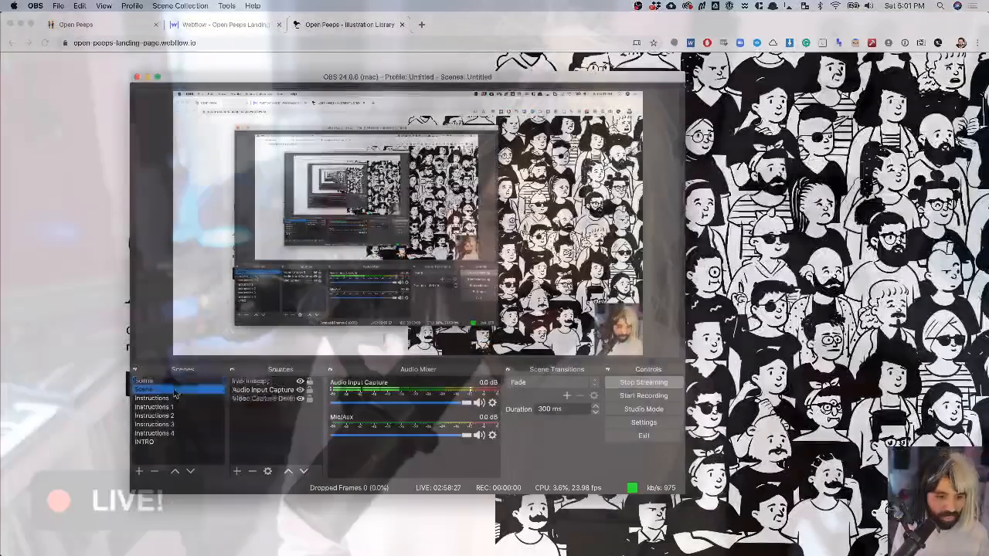